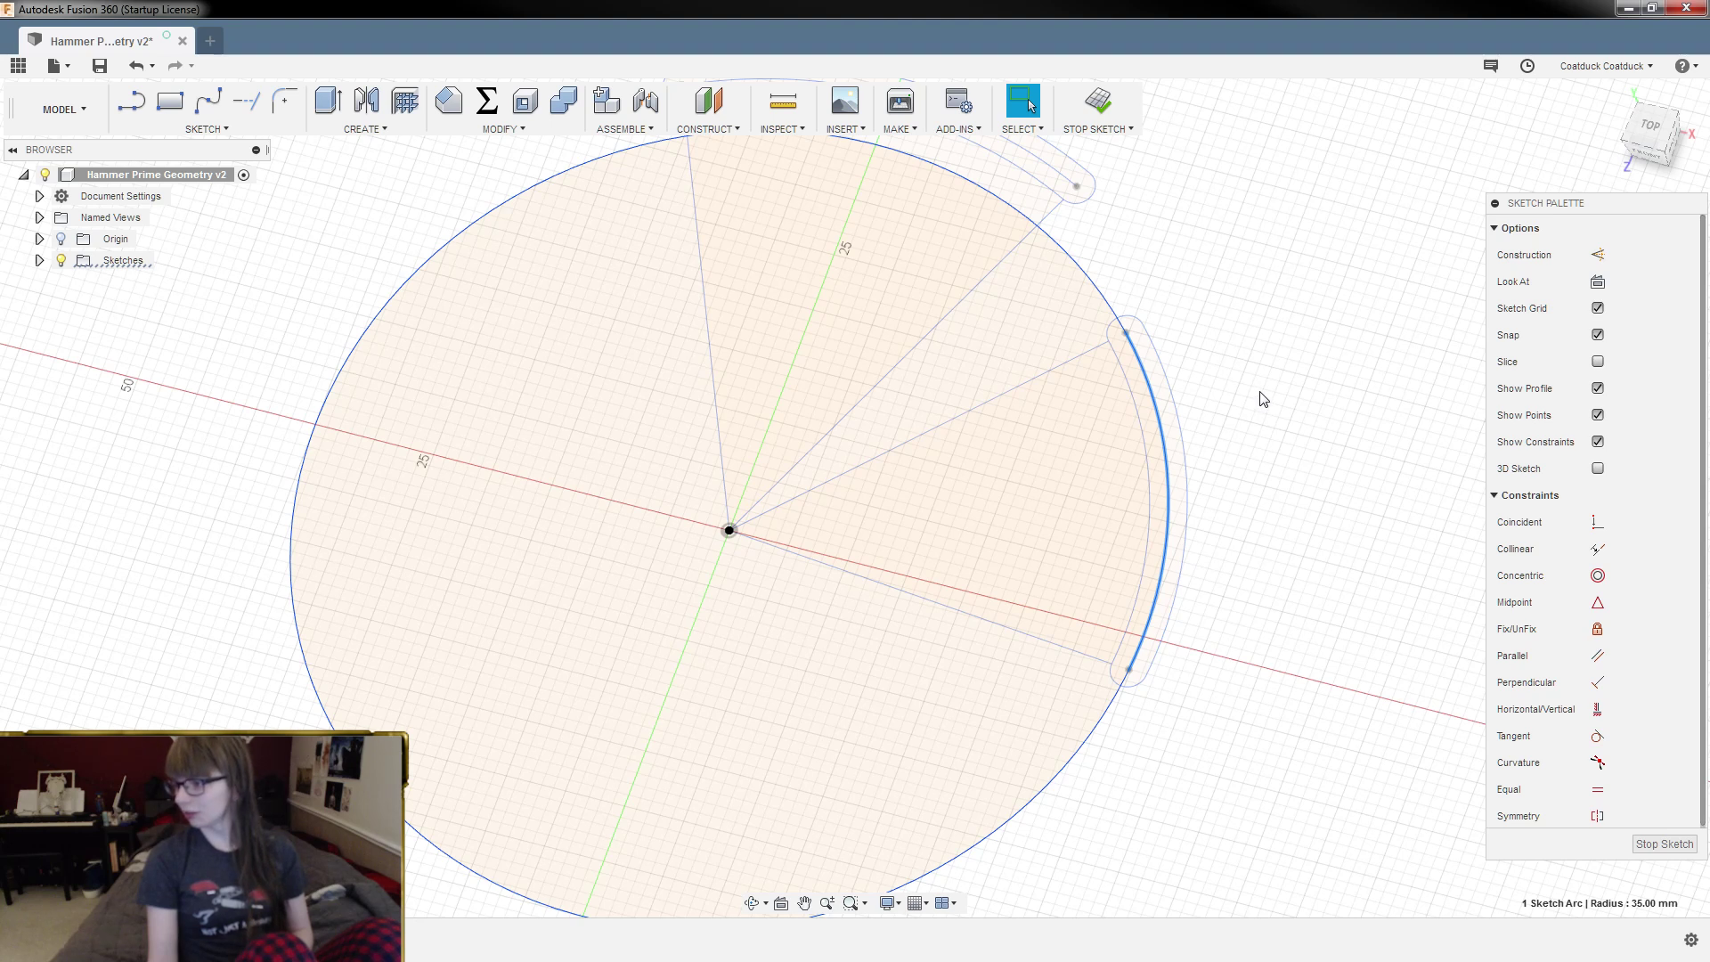
# Step: Examine the two arc slots around the circle and their radial lines to the centre, clearing the arc selection
pyautogui.moveTo(1259, 392)
pyautogui.keyDown('shift'); pyautogui.mouseDown(button='middle')
pyautogui.moveTo(1352, 397)
pyautogui.moveTo(1232, 408)
pyautogui.mouseUp(button='middle'); pyautogui.keyUp('shift')
pyautogui.scroll(-4, 1275, 387)
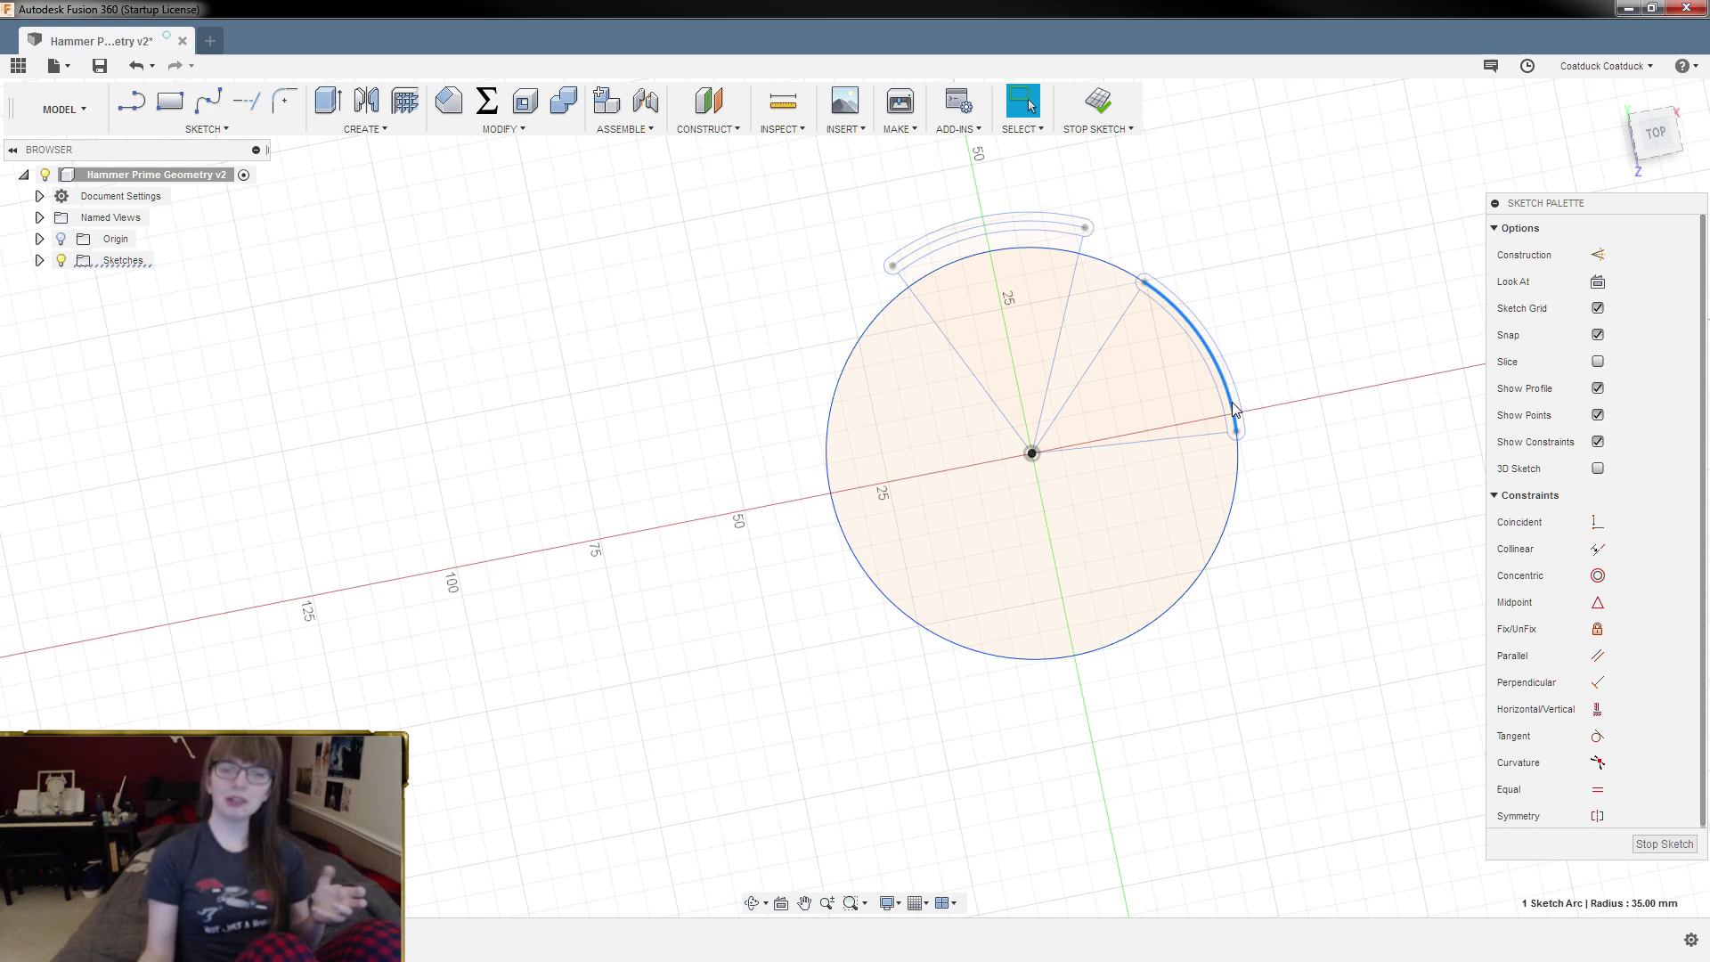
pyautogui.scroll(5, 1238, 246)
pyautogui.keyDown('shift'); pyautogui.moveTo(1080, 249); pyautogui.dragTo(1067, 275, button='middle'); pyautogui.keyUp('shift')
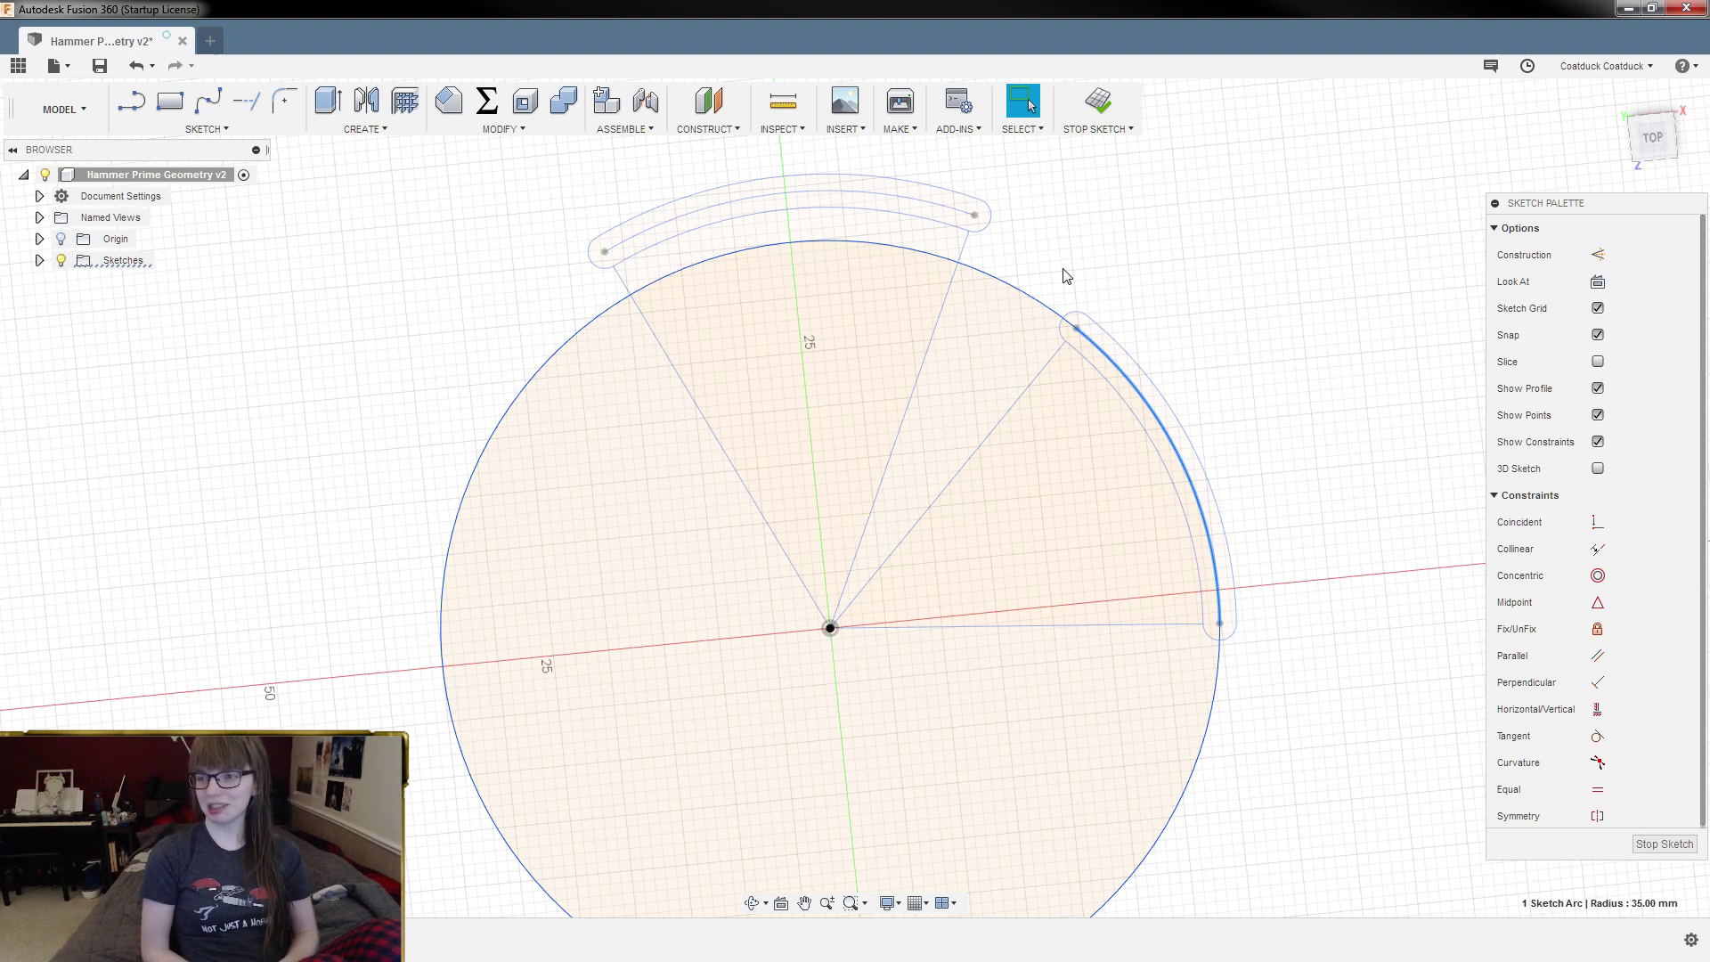
pyautogui.scroll(3, 1073, 319)
pyautogui.scroll(-3, 1158, 211)
pyautogui.scroll(-1, 1168, 592)
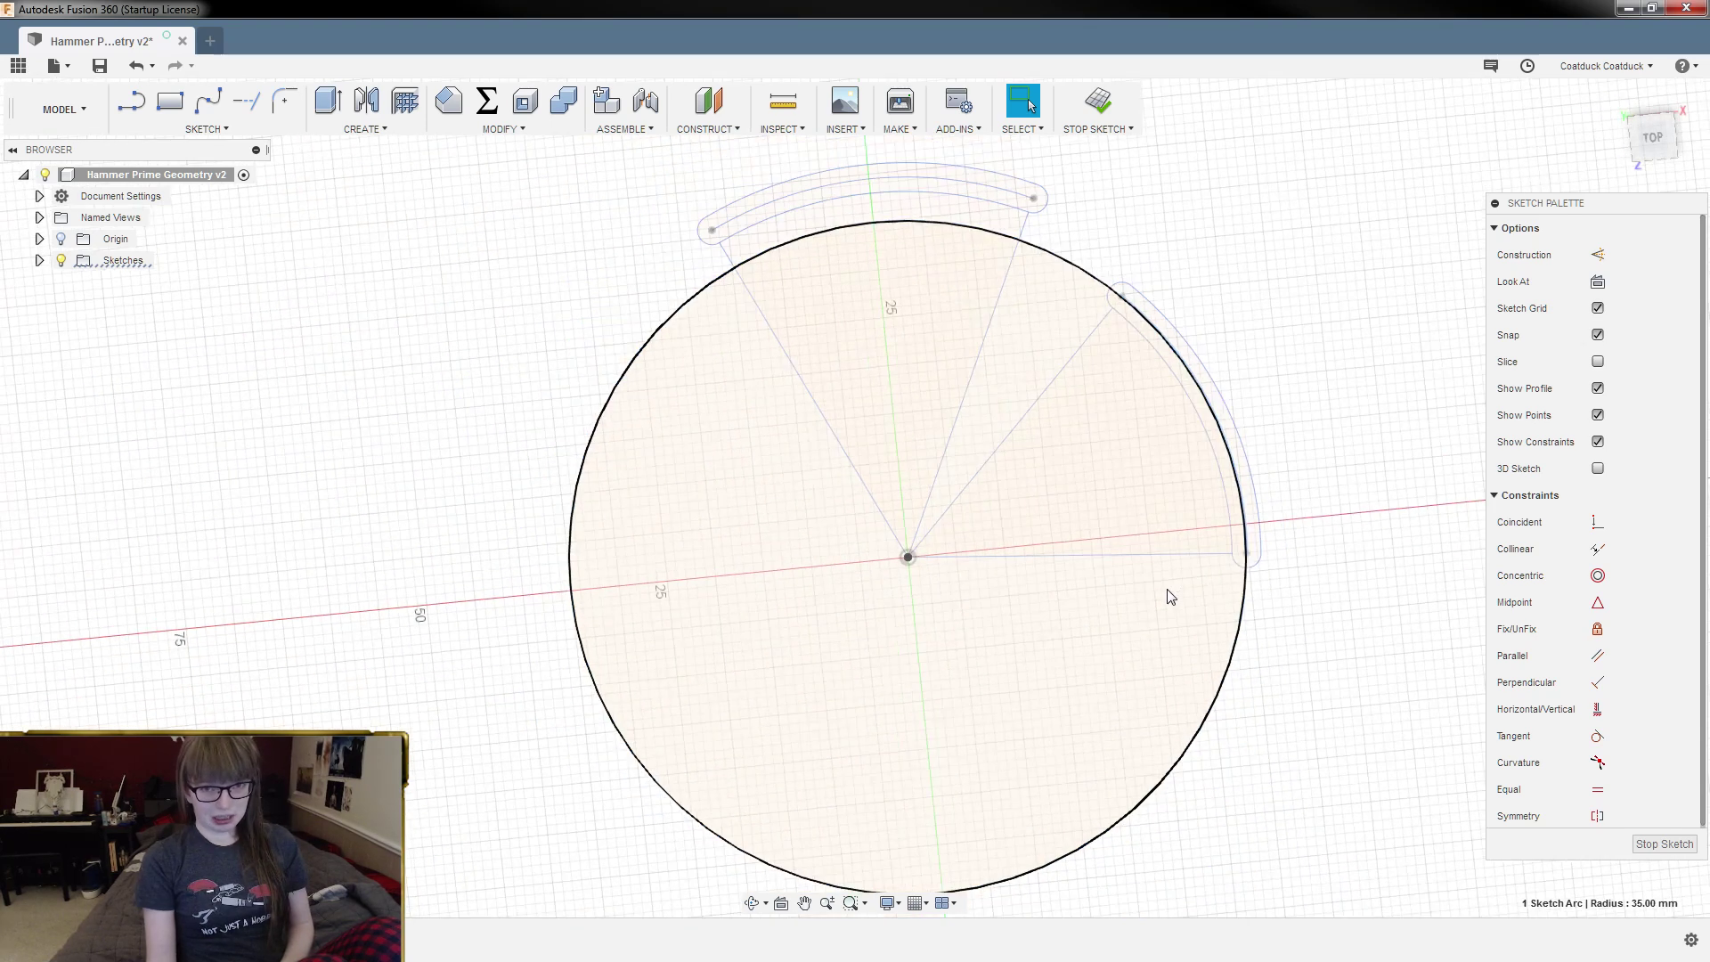
pyautogui.click(1291, 599)
pyautogui.scroll(3, 1138, 314)
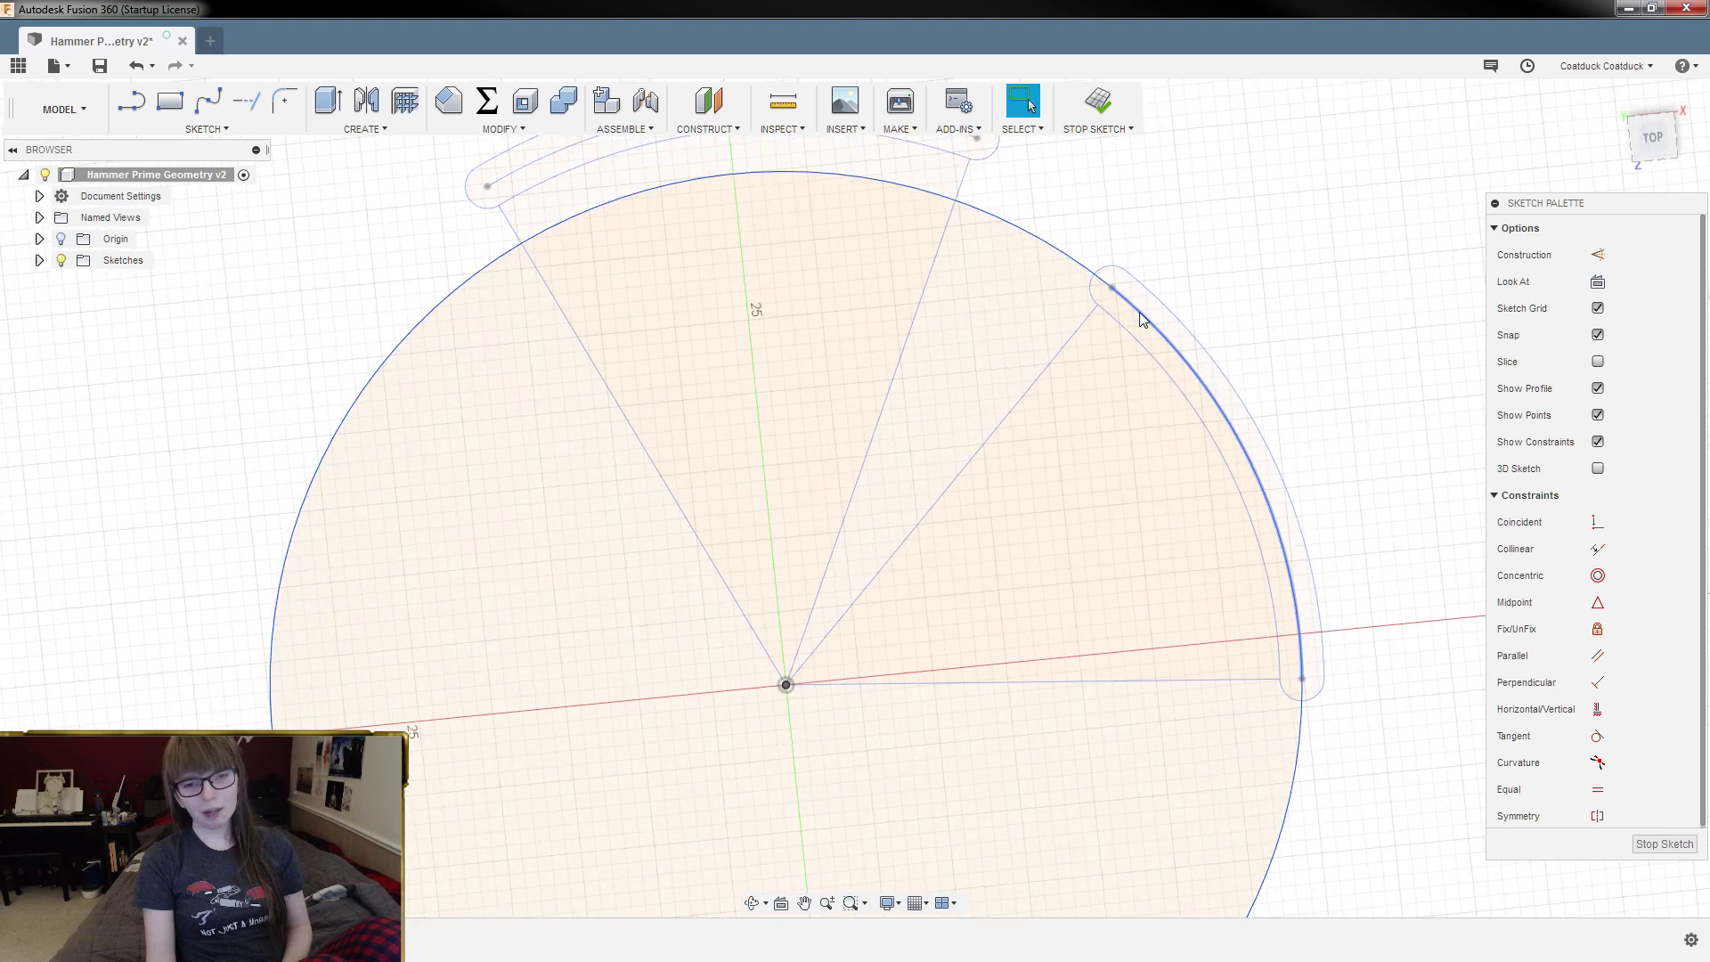
# Step: Measure the angle between the two radial lines of the slot lying on the circle, and close the measurement
pyautogui.click(131, 100)
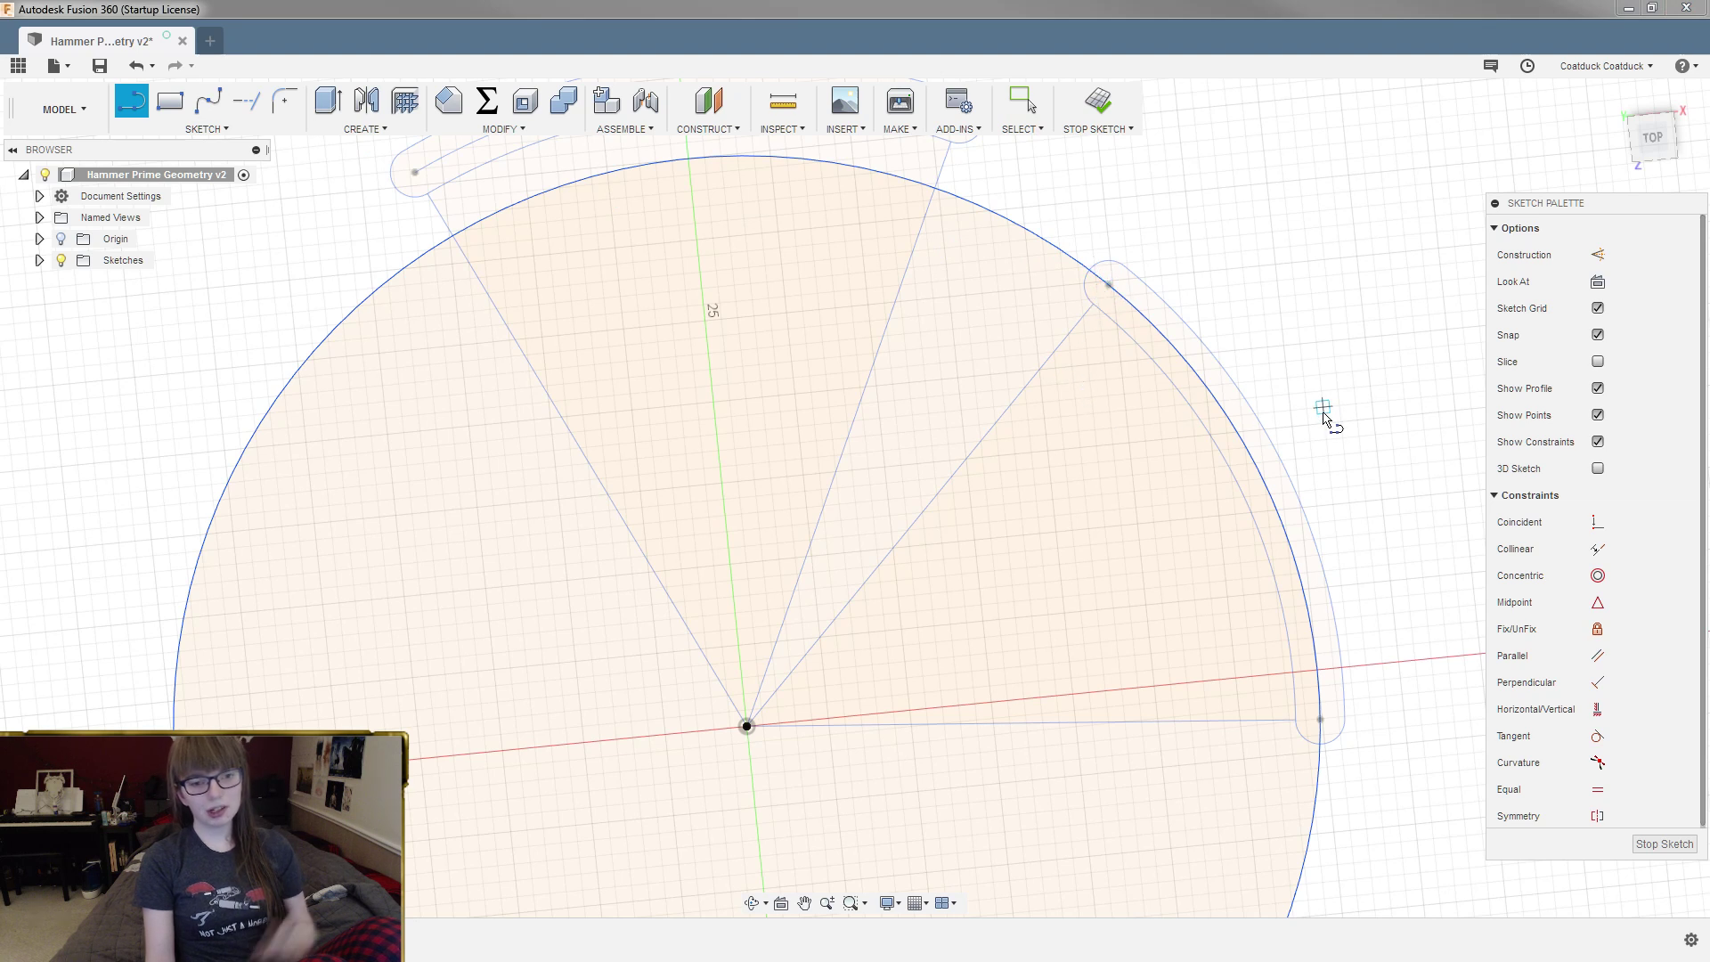
pyautogui.press('Escape')
pyautogui.click(1061, 344)
pyautogui.click(783, 101)
pyautogui.click(984, 724)
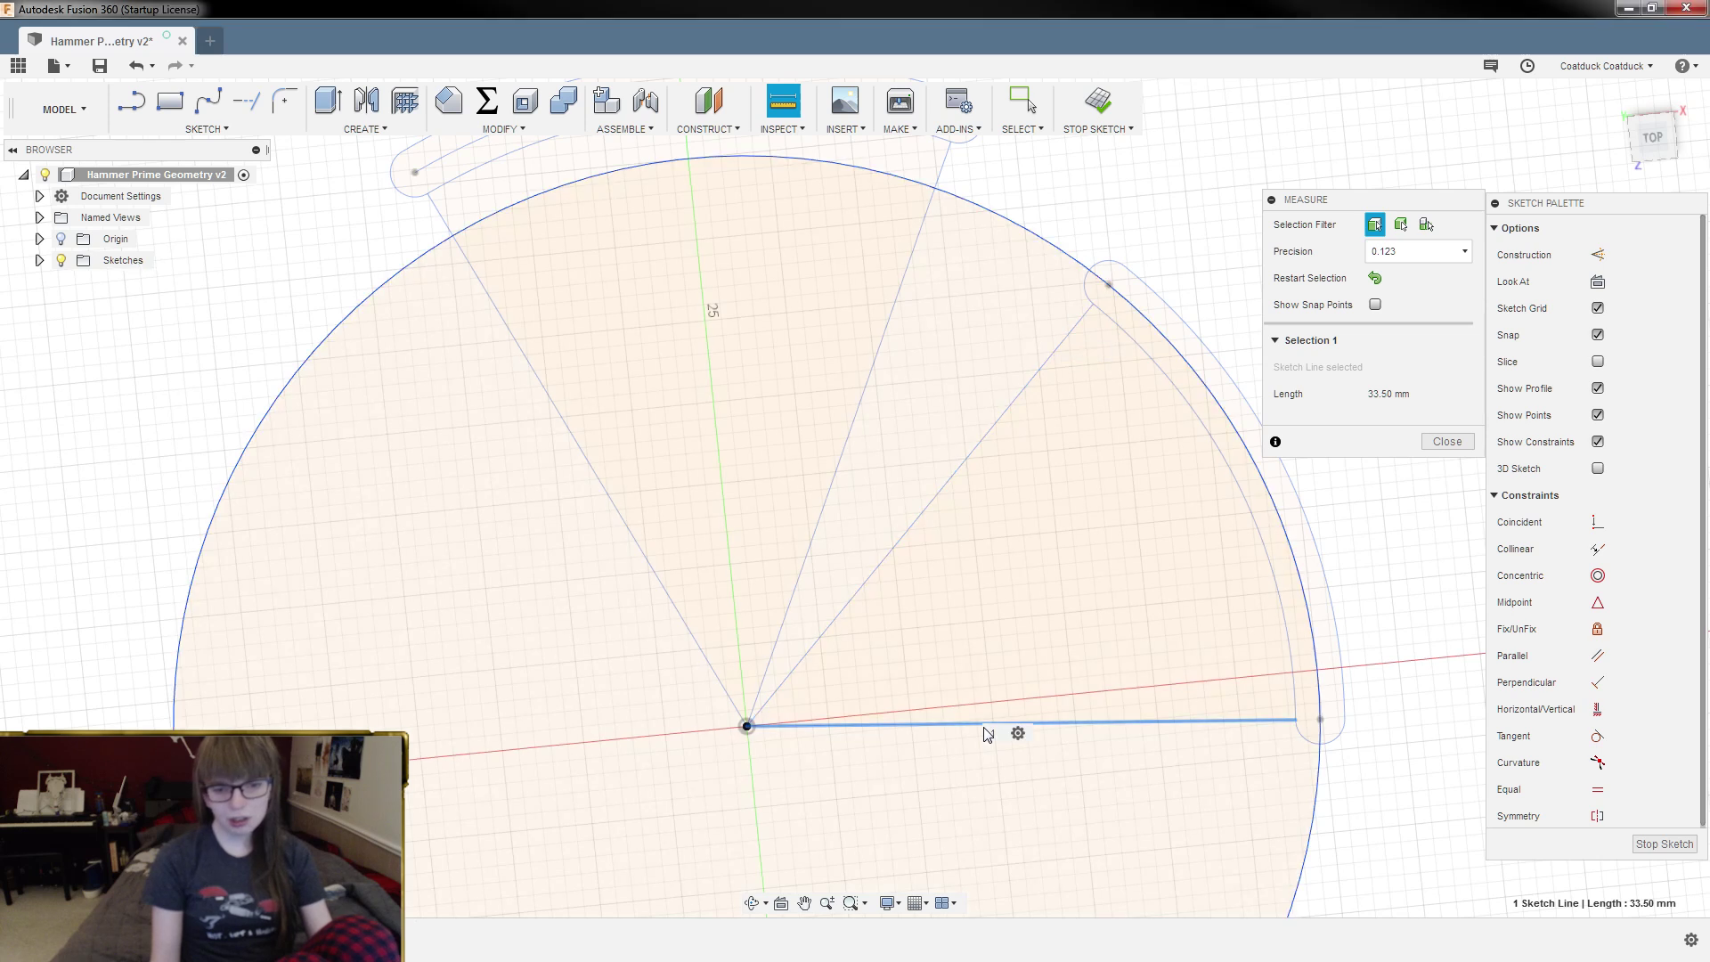
pyautogui.click(925, 509)
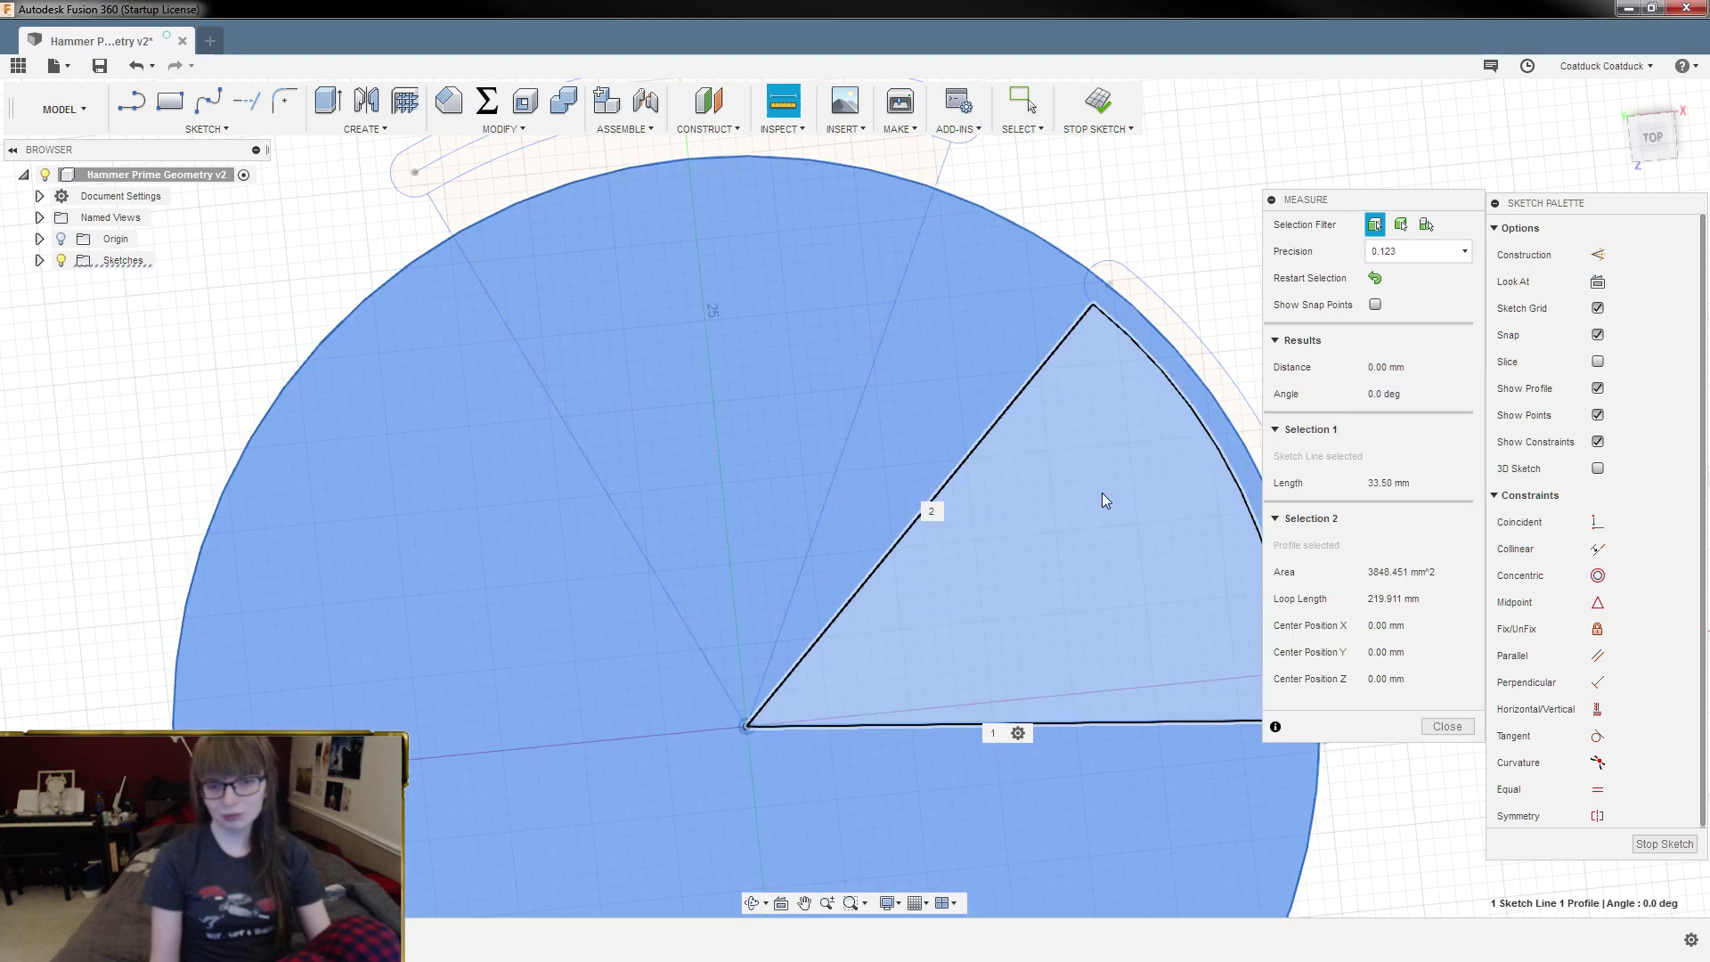
pyautogui.click(1101, 492)
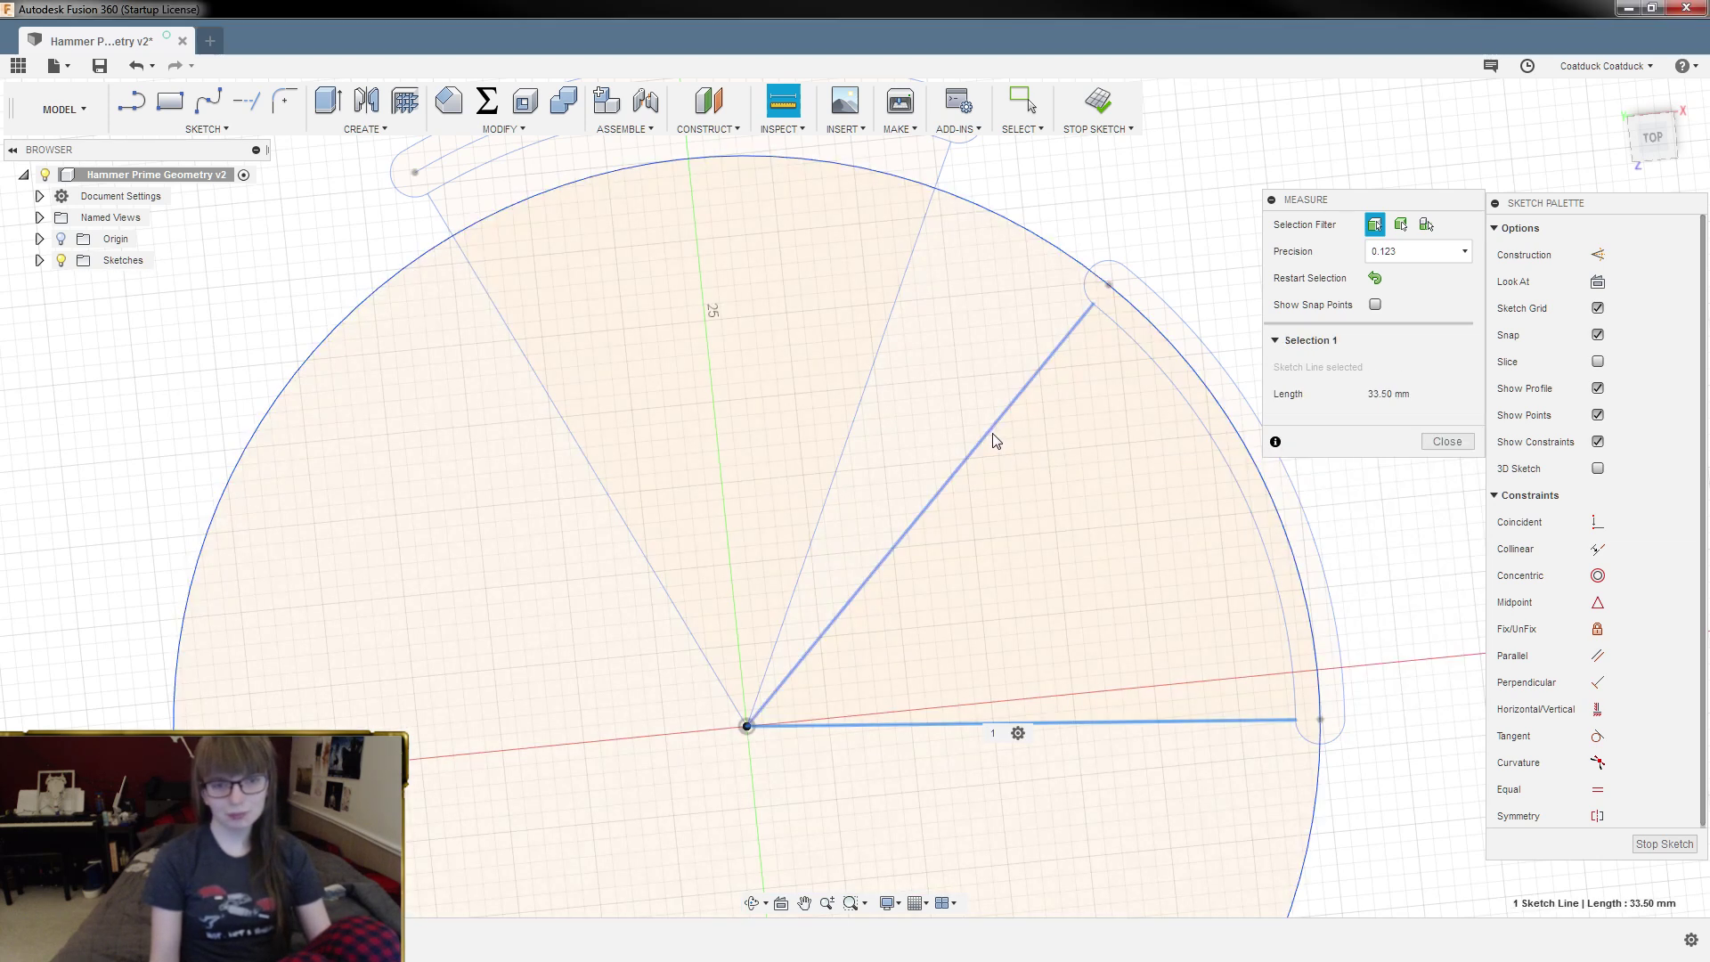
pyautogui.click(990, 440)
pyautogui.scroll(-4, 1119, 526)
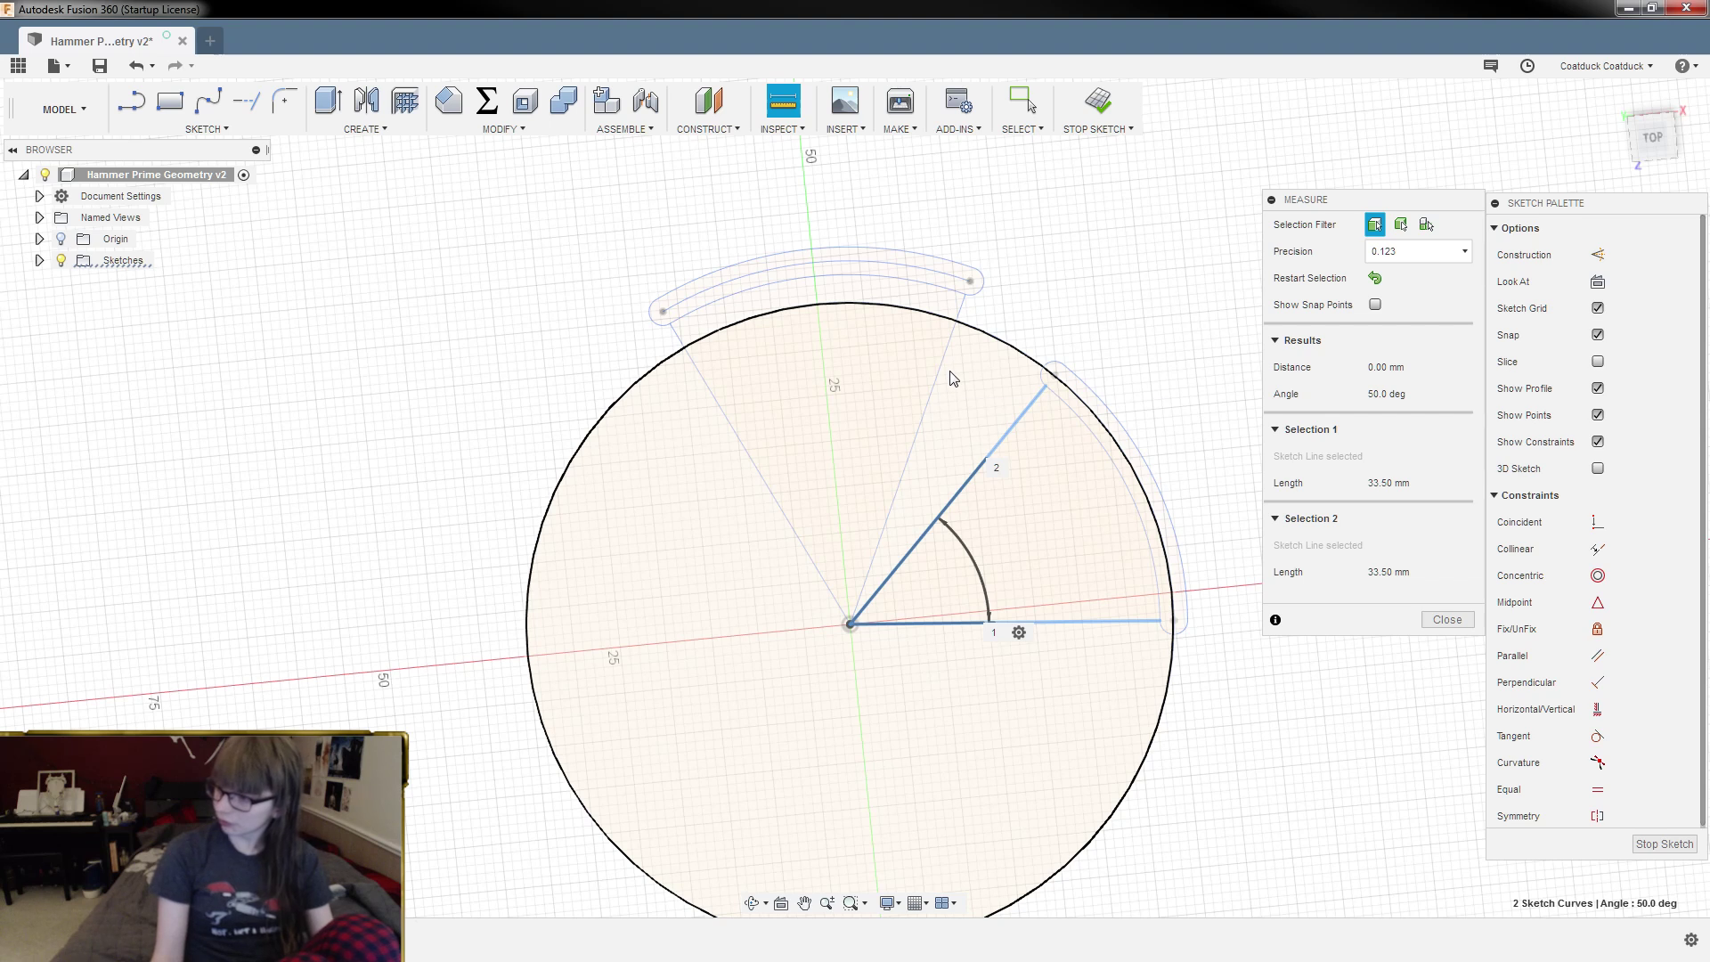
pyautogui.scroll(-1, 1220, 403)
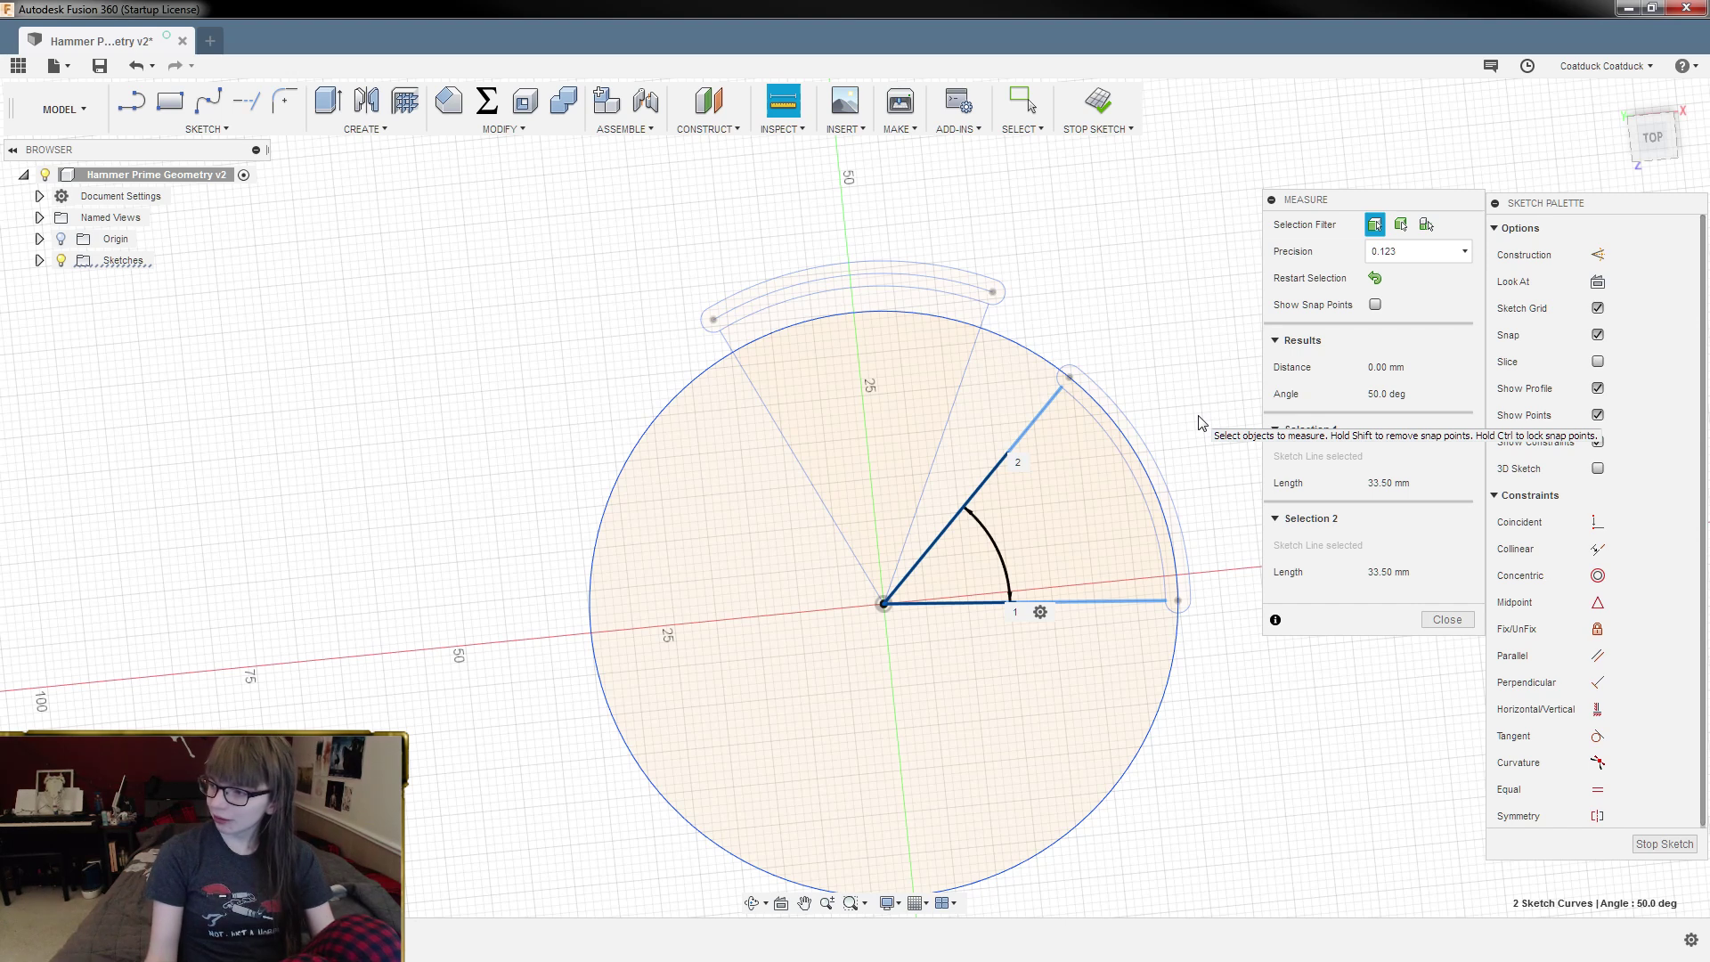
pyautogui.scroll(5, 1159, 387)
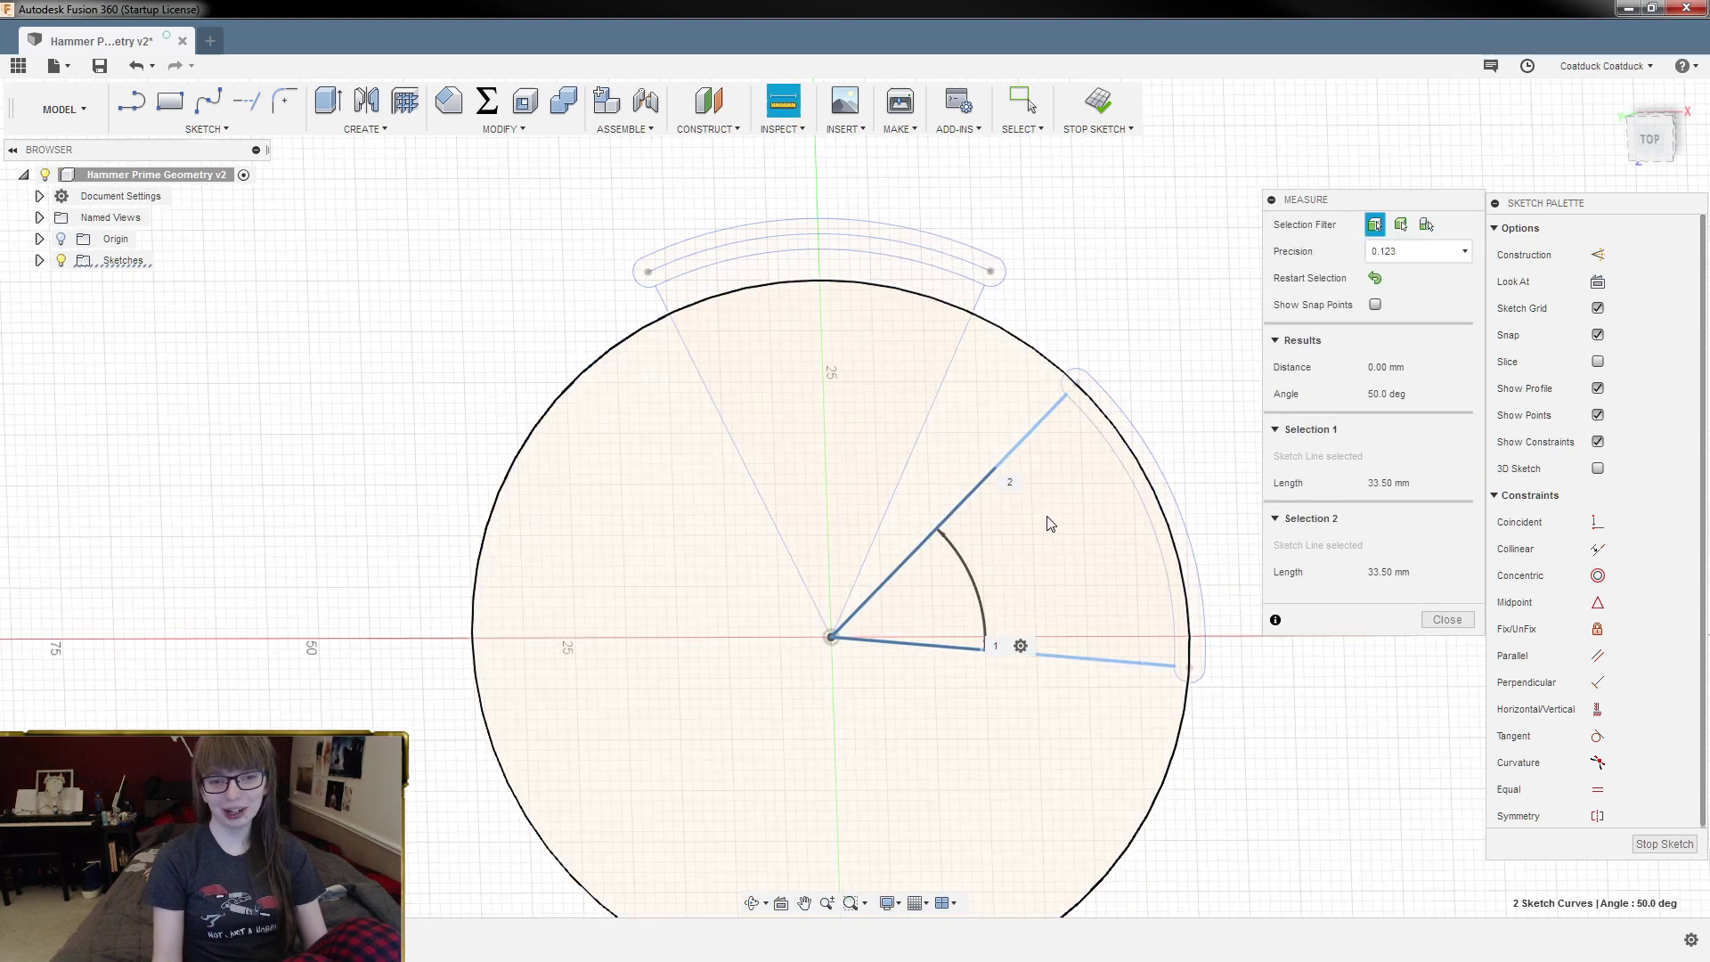
pyautogui.moveTo(1164, 348)
pyautogui.keyDown('shift'); pyautogui.mouseDown(button='middle')
pyautogui.moveTo(1157, 305)
pyautogui.moveTo(1169, 331)
pyautogui.mouseUp(button='middle'); pyautogui.keyUp('shift')
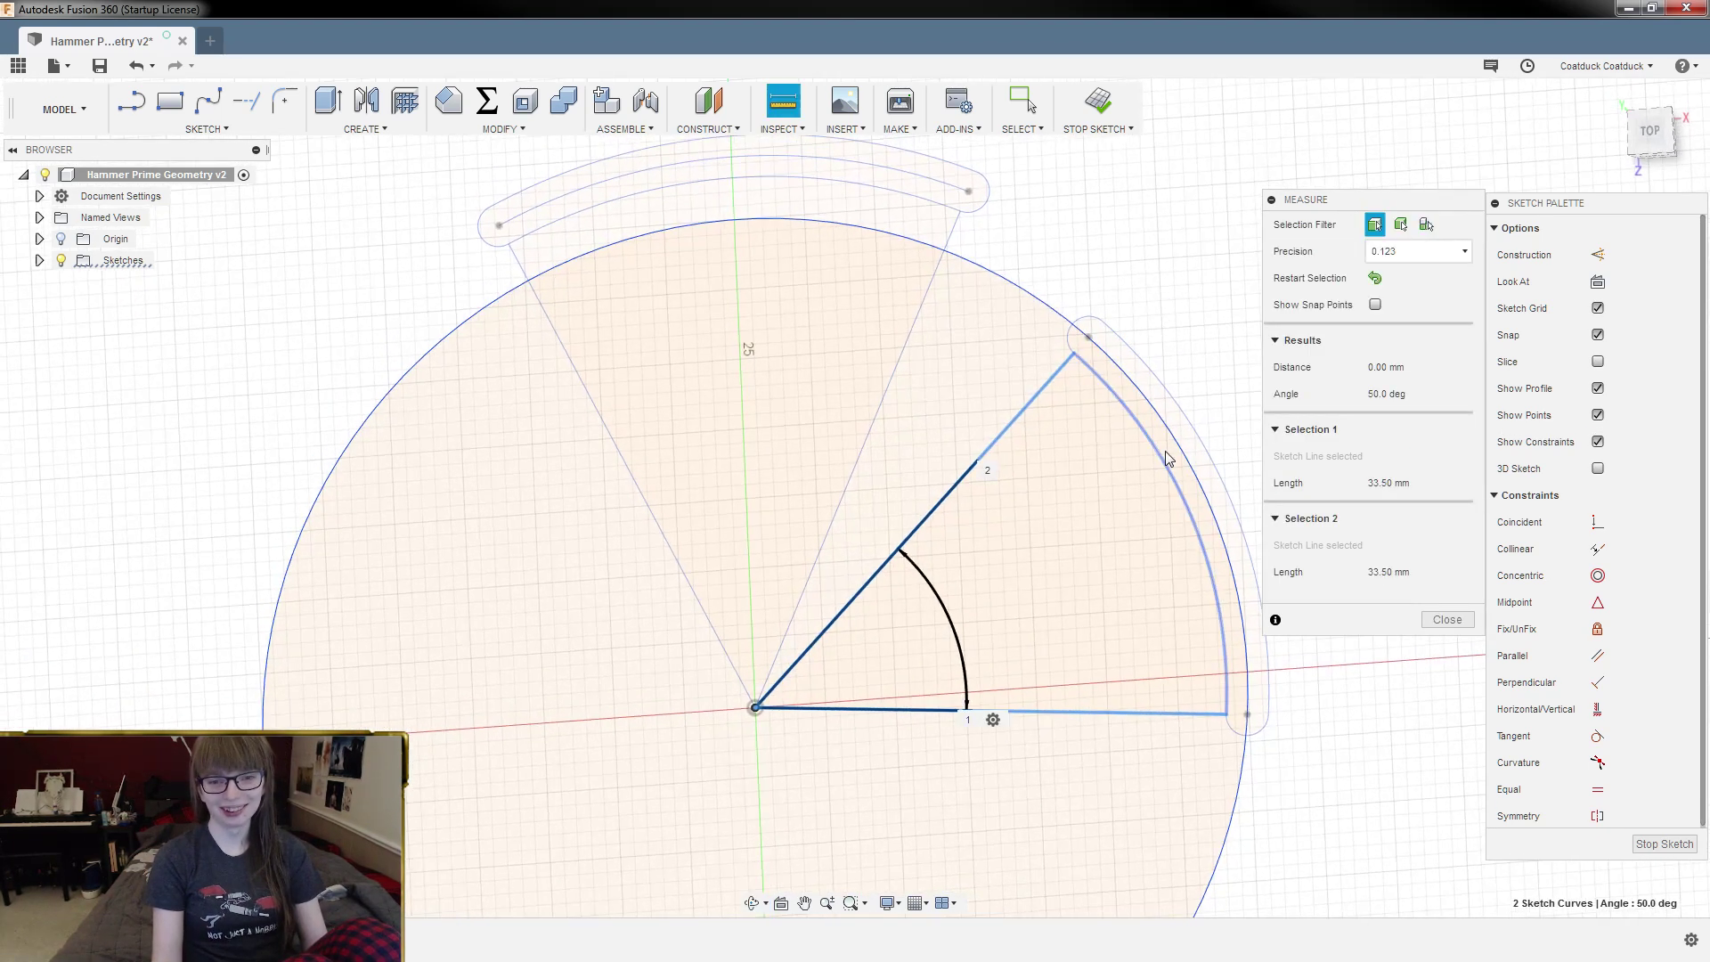
pyautogui.click(1446, 620)
# Step: Expand the list of sketches and show the Hammershot Geometry sketch
pyautogui.keyDown('shift'); pyautogui.moveTo(1139, 408); pyautogui.dragTo(1124, 411, button='middle'); pyautogui.keyUp('shift')
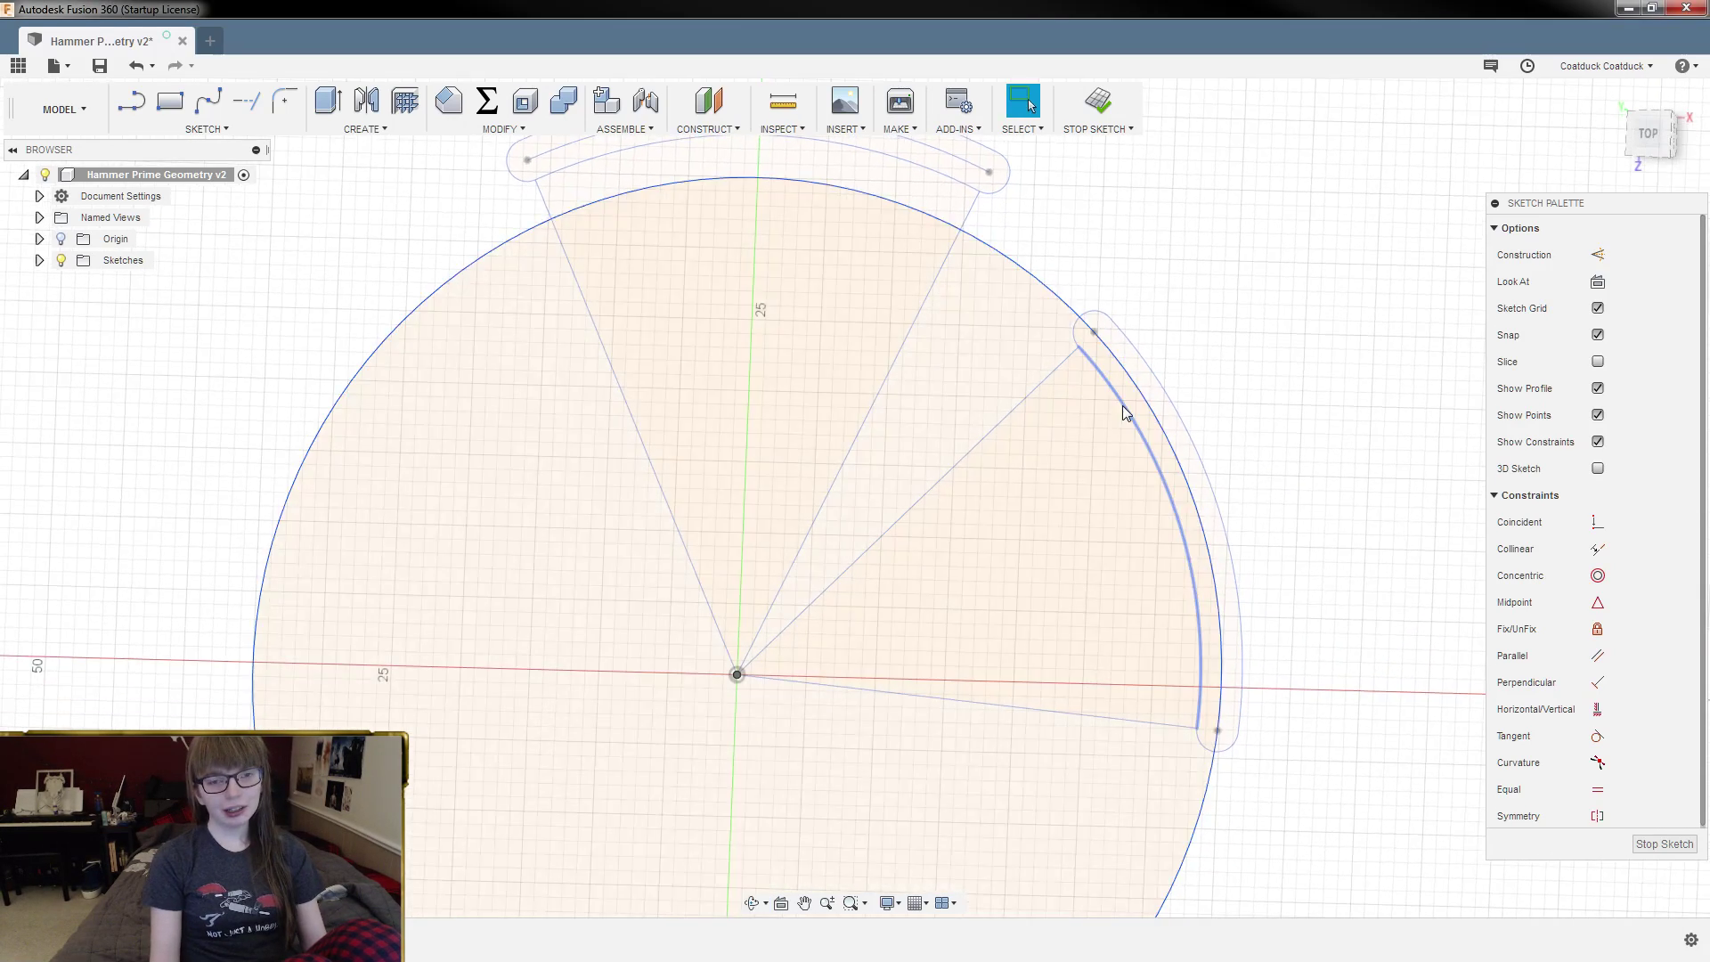
pyautogui.click(39, 261)
pyautogui.click(89, 324)
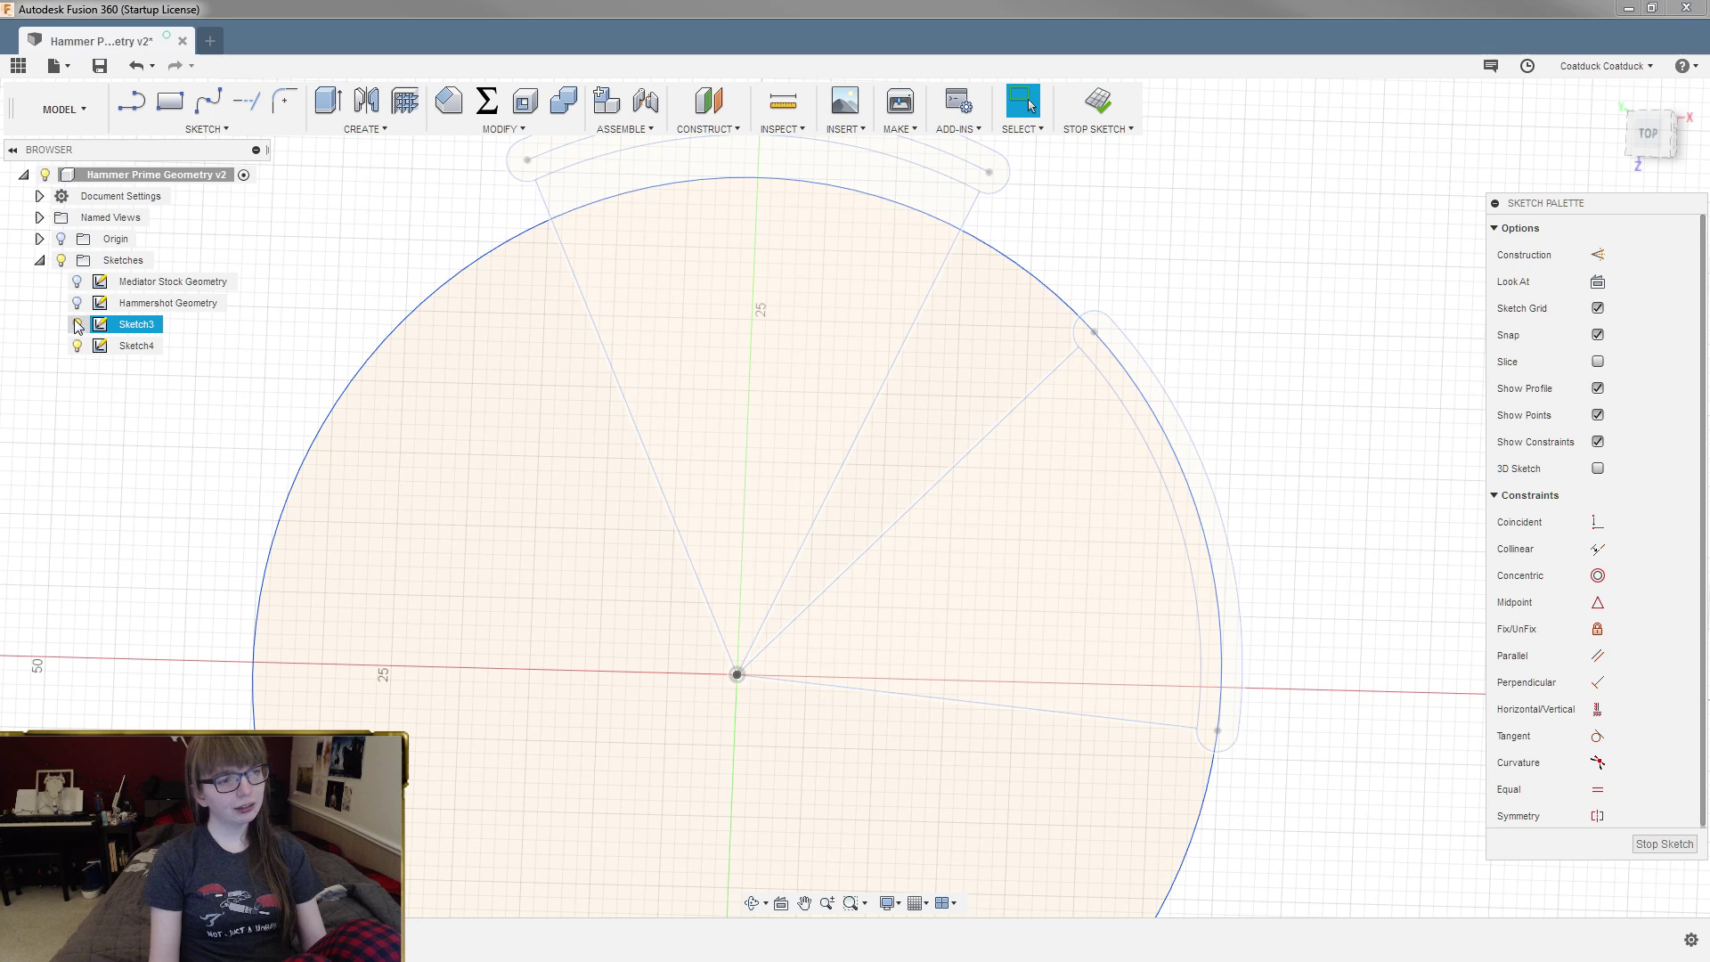
pyautogui.click(77, 303)
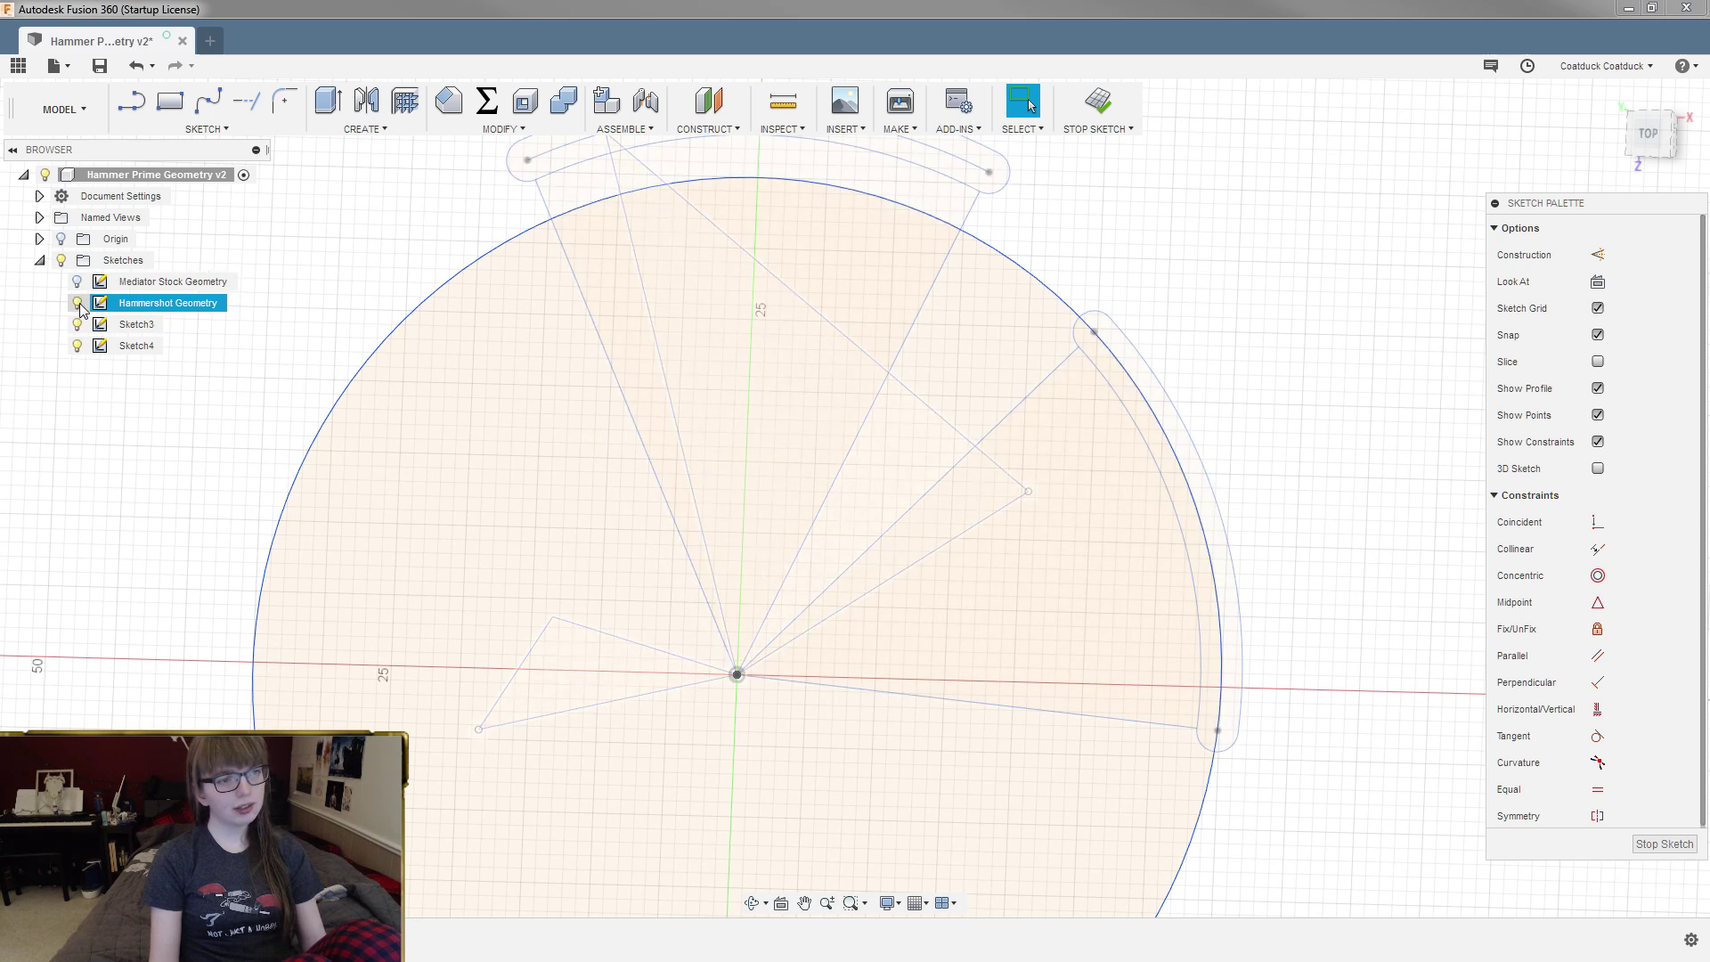
pyautogui.scroll(-1, 1024, 419)
pyautogui.scroll(-1, 1025, 419)
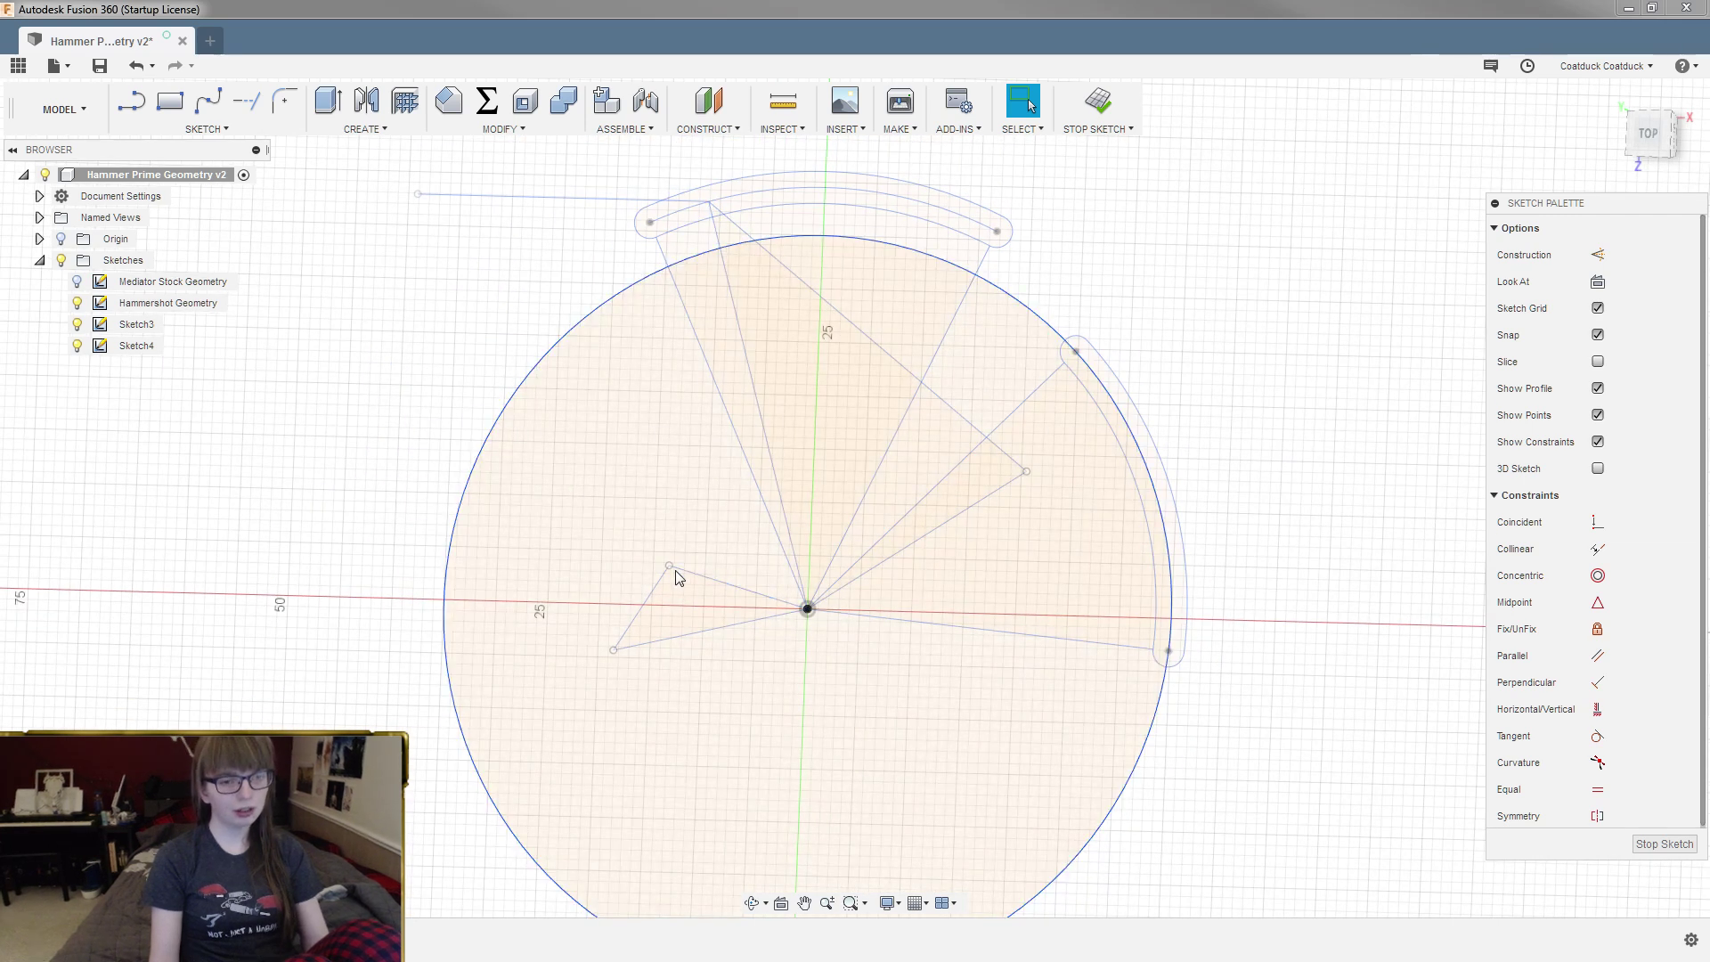
# Step: Hide Sketch3 and Sketch4 and finish editing the active sketch, leaving only Hammershot Geometry shown
pyautogui.click(77, 324)
pyautogui.click(76, 346)
pyautogui.keyDown('shift'); pyautogui.moveTo(1254, 435); pyautogui.dragTo(1265, 443, button='middle'); pyautogui.keyUp('shift')
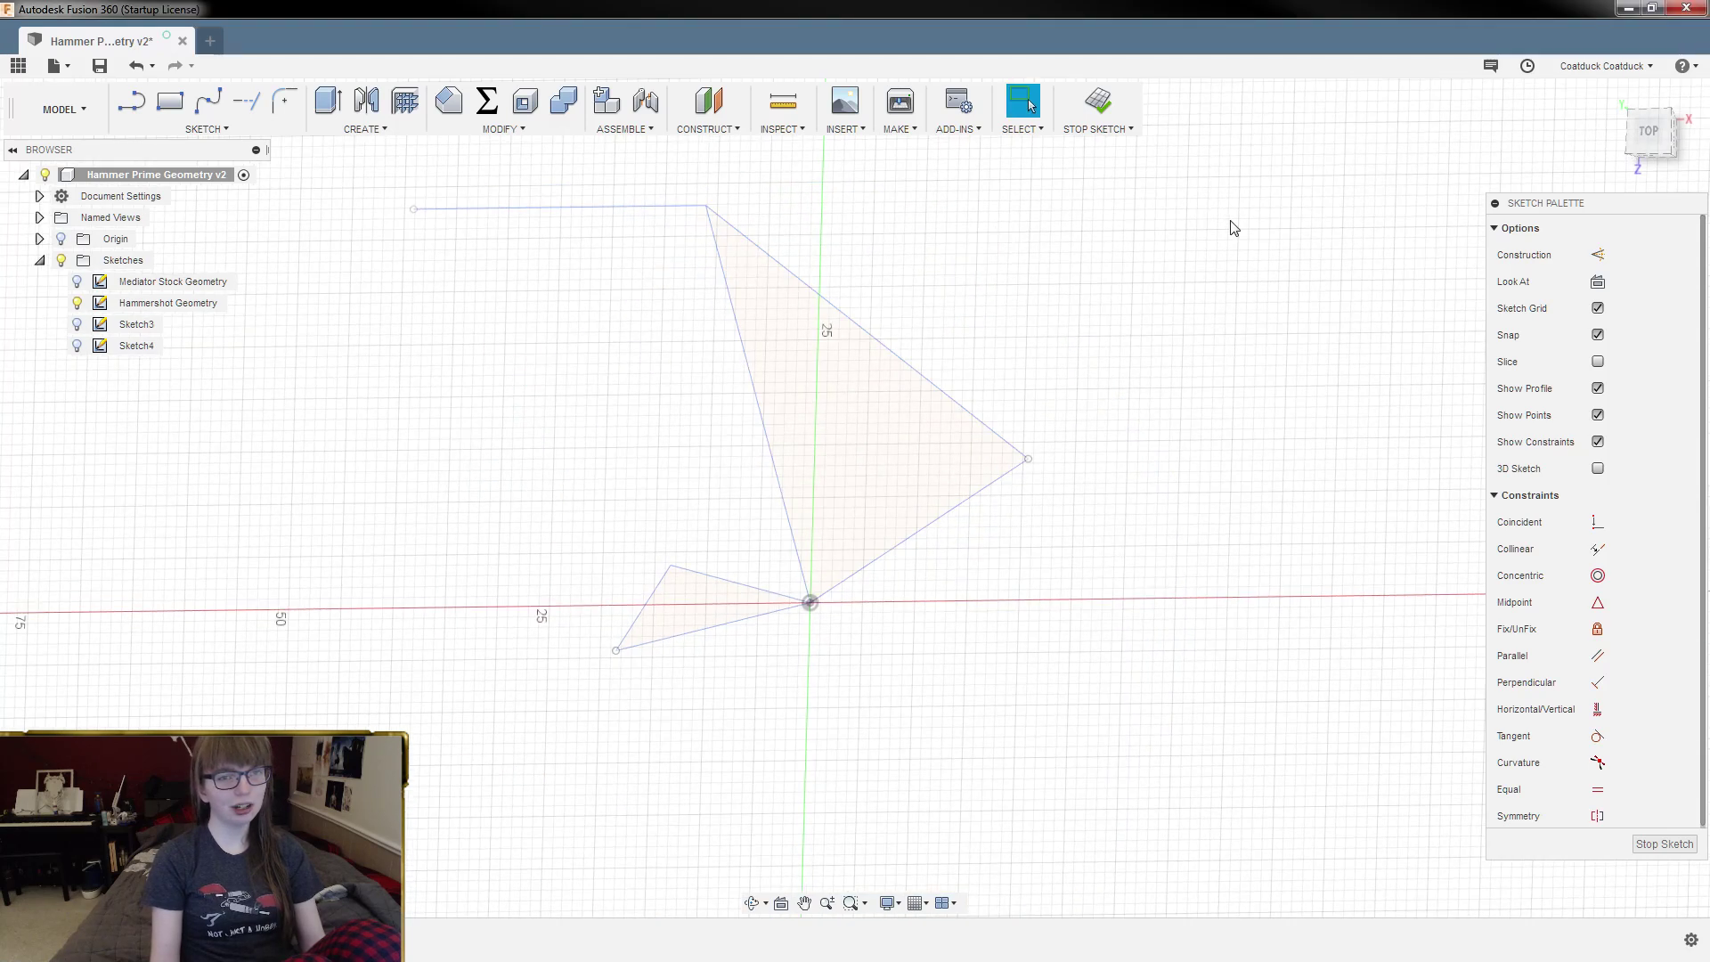
pyautogui.click(1666, 845)
pyautogui.keyDown('shift'); pyautogui.moveTo(1380, 606); pyautogui.dragTo(1393, 592, button='middle'); pyautogui.keyUp('shift')
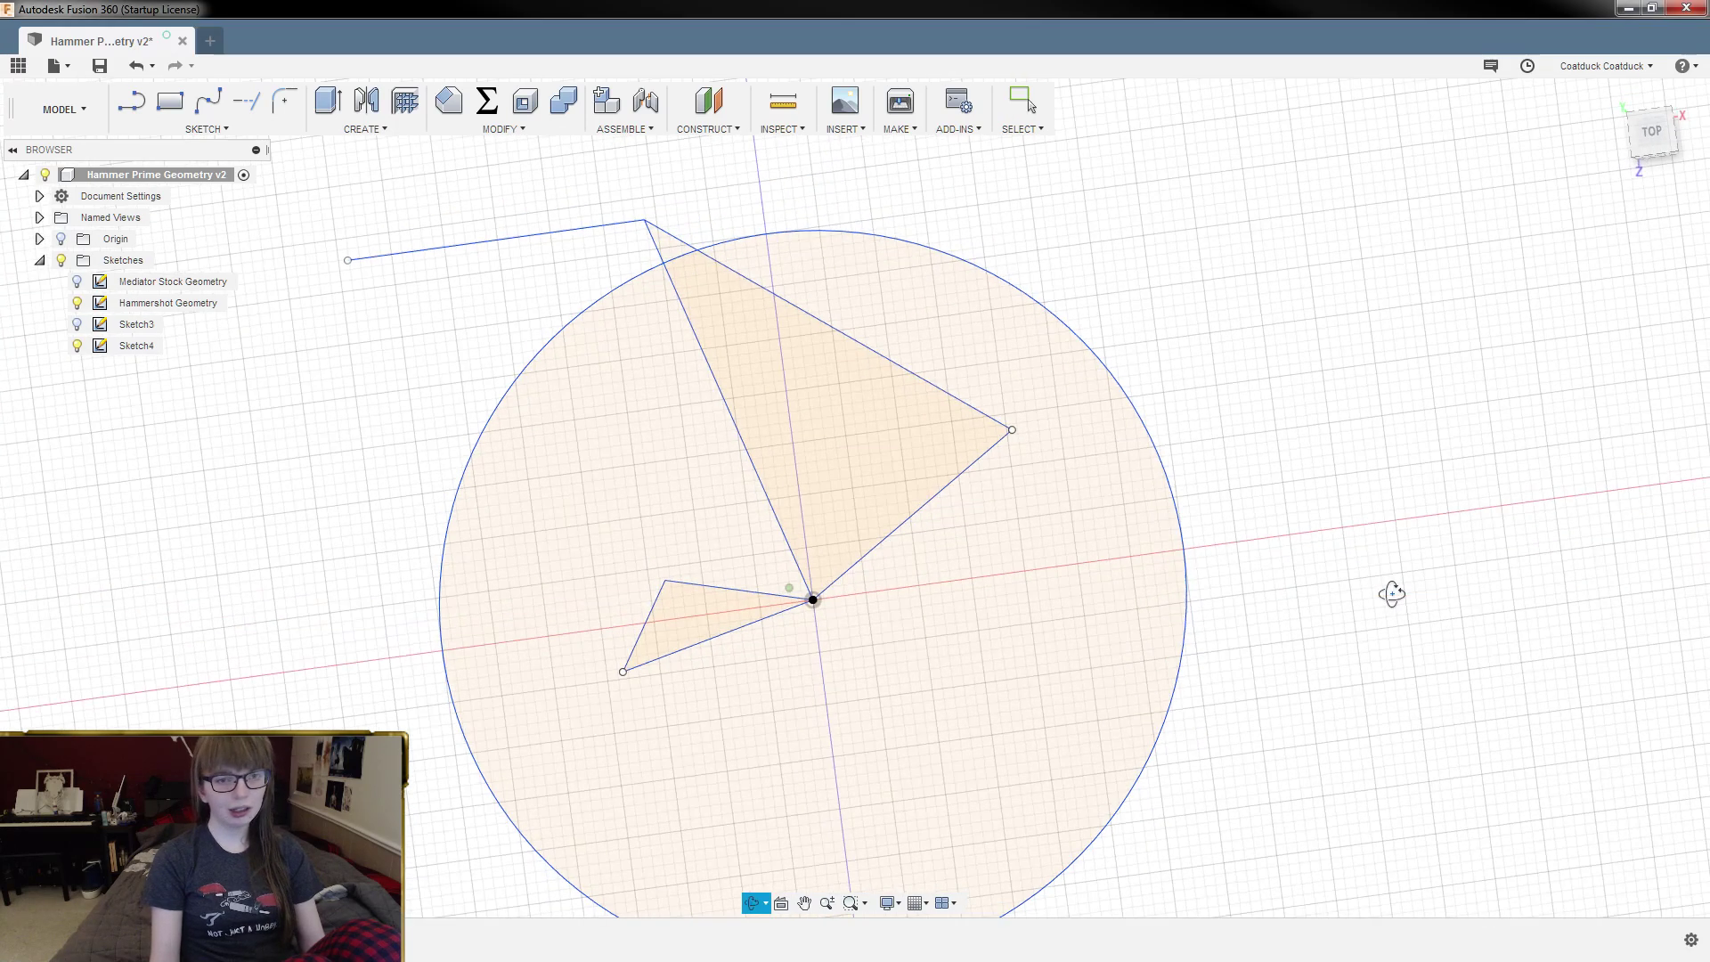
pyautogui.click(76, 346)
pyautogui.keyDown('shift'); pyautogui.moveTo(1056, 468); pyautogui.dragTo(1049, 500, button='middle'); pyautogui.keyUp('shift')
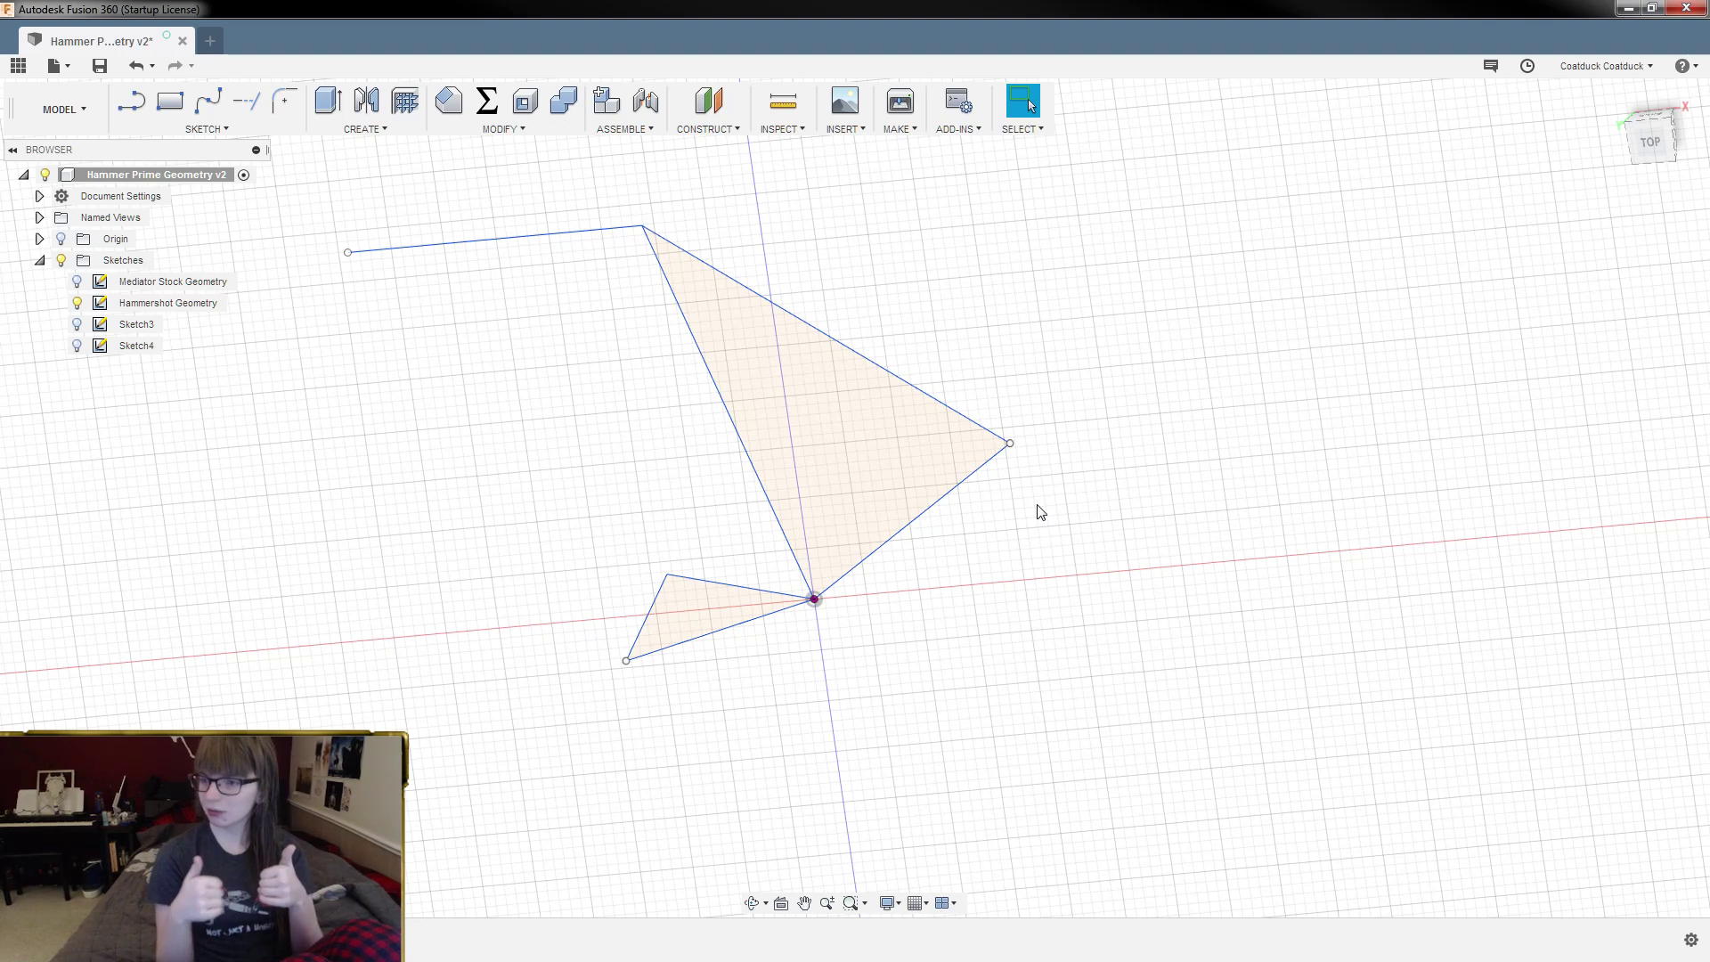
pyautogui.keyDown('shift'); pyautogui.moveTo(981, 374); pyautogui.dragTo(993, 403, button='middle'); pyautogui.keyUp('shift')
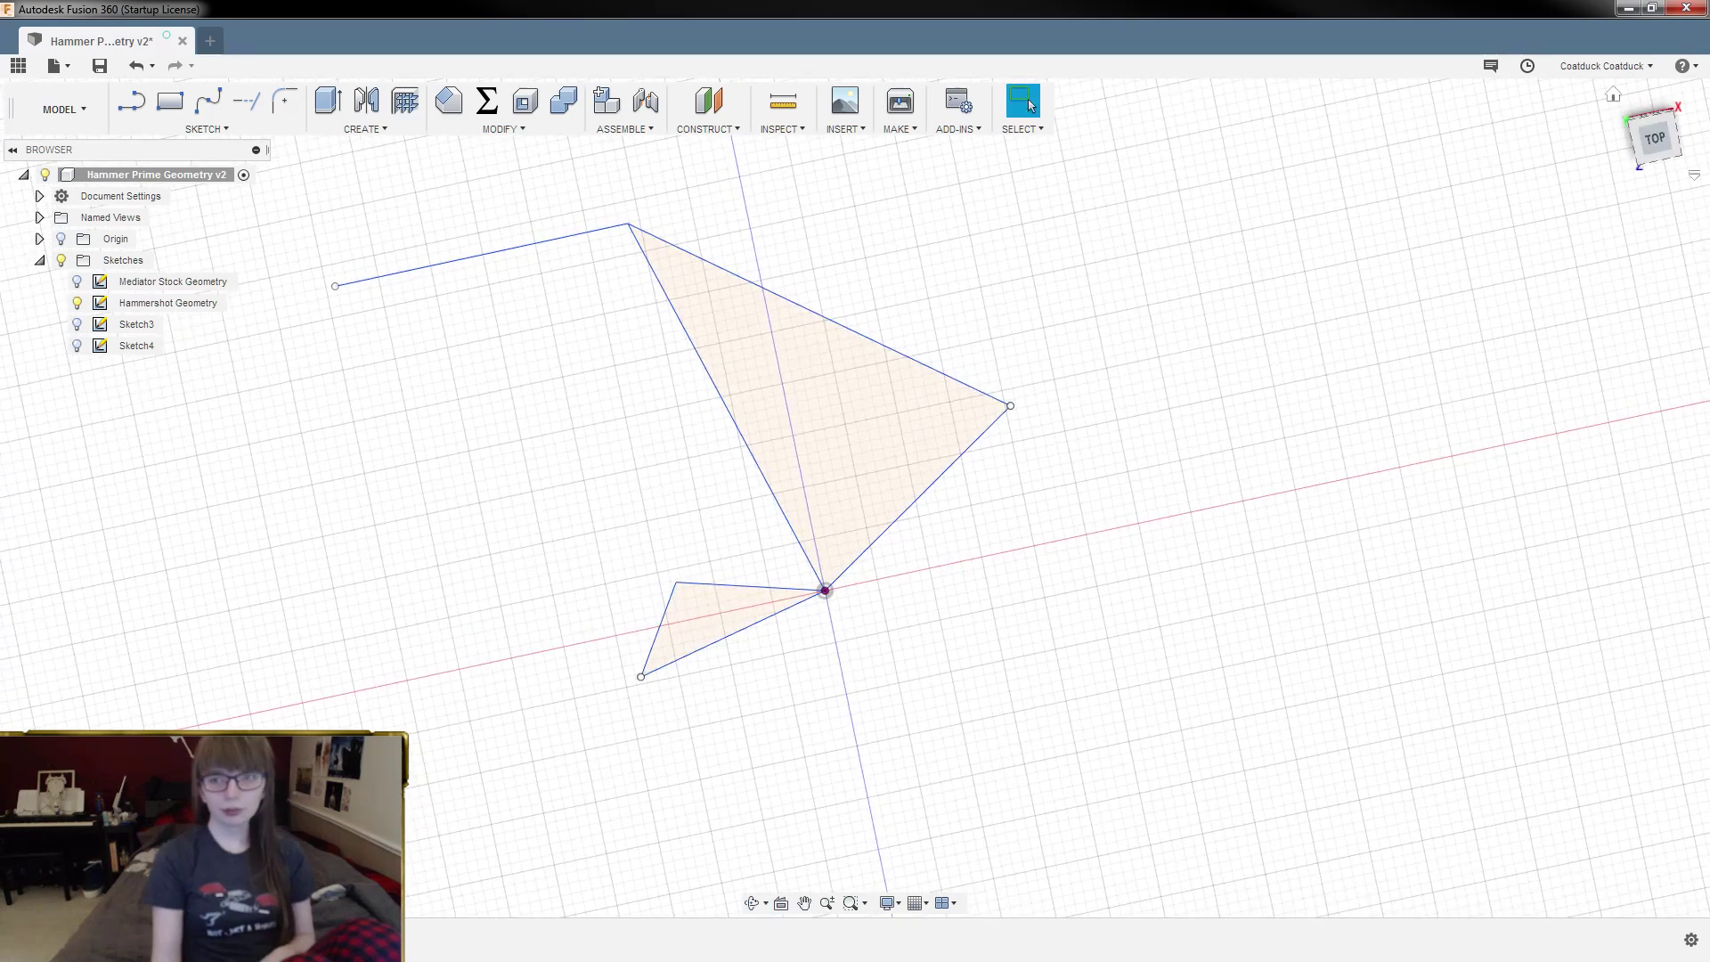
# Step: Dismiss the 3D Mouse Home window and close the program
pyautogui.click(1666, 137)
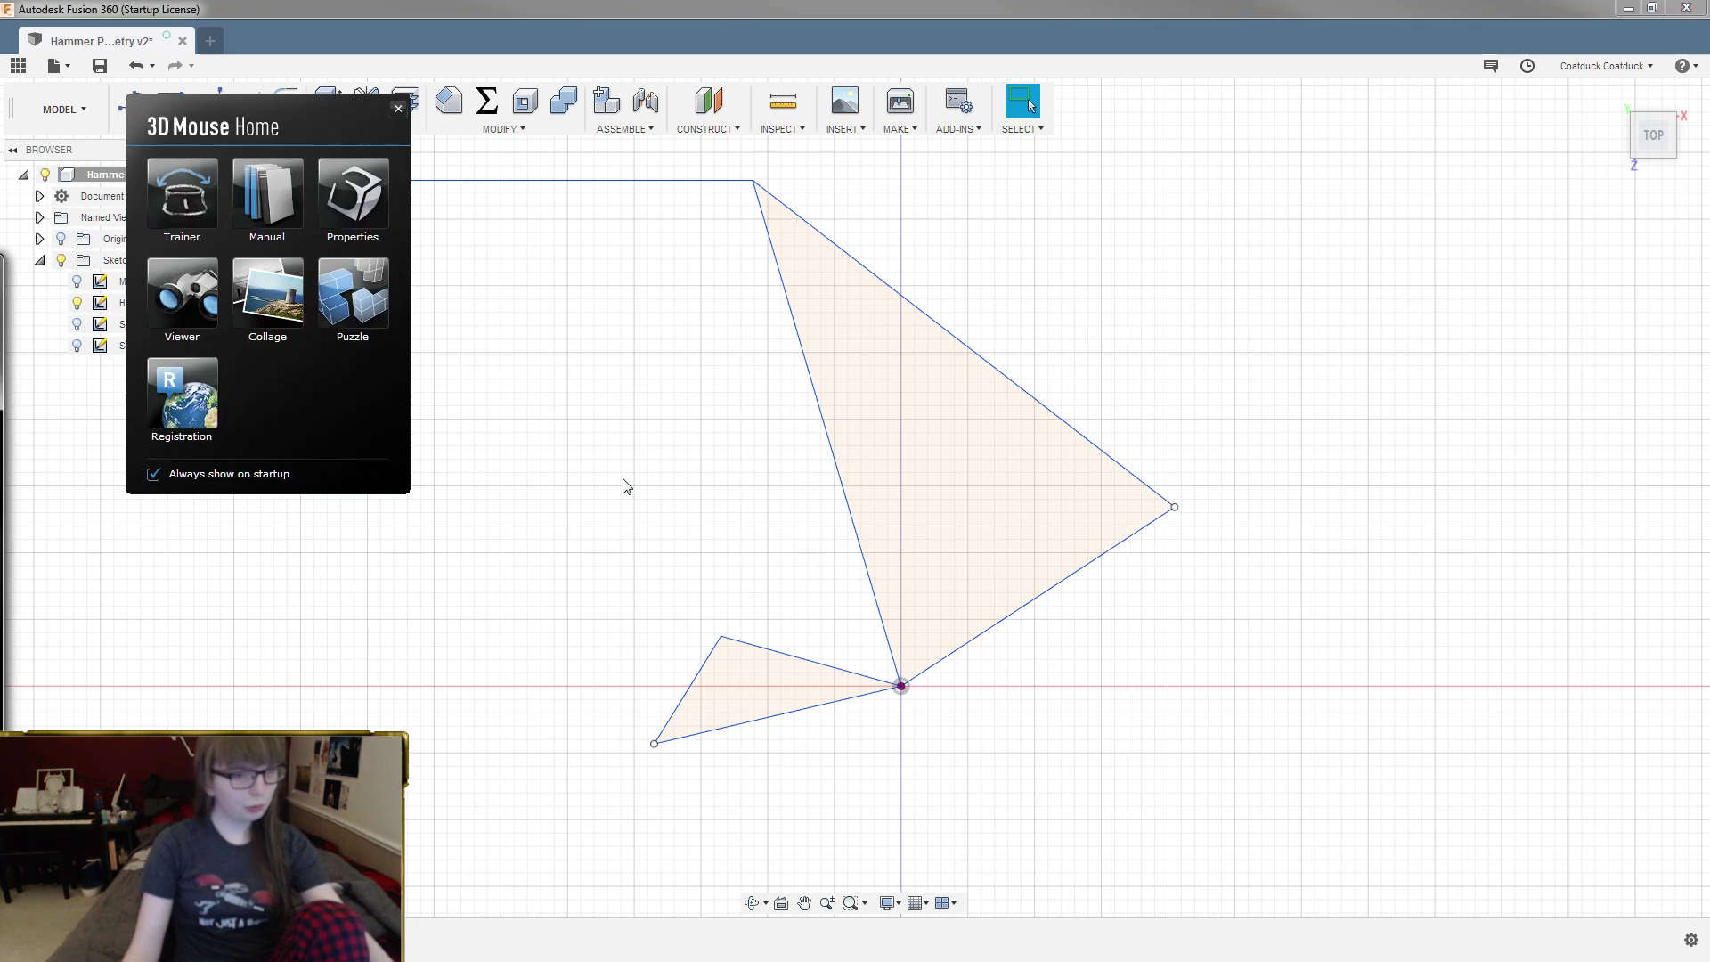
pyautogui.click(398, 108)
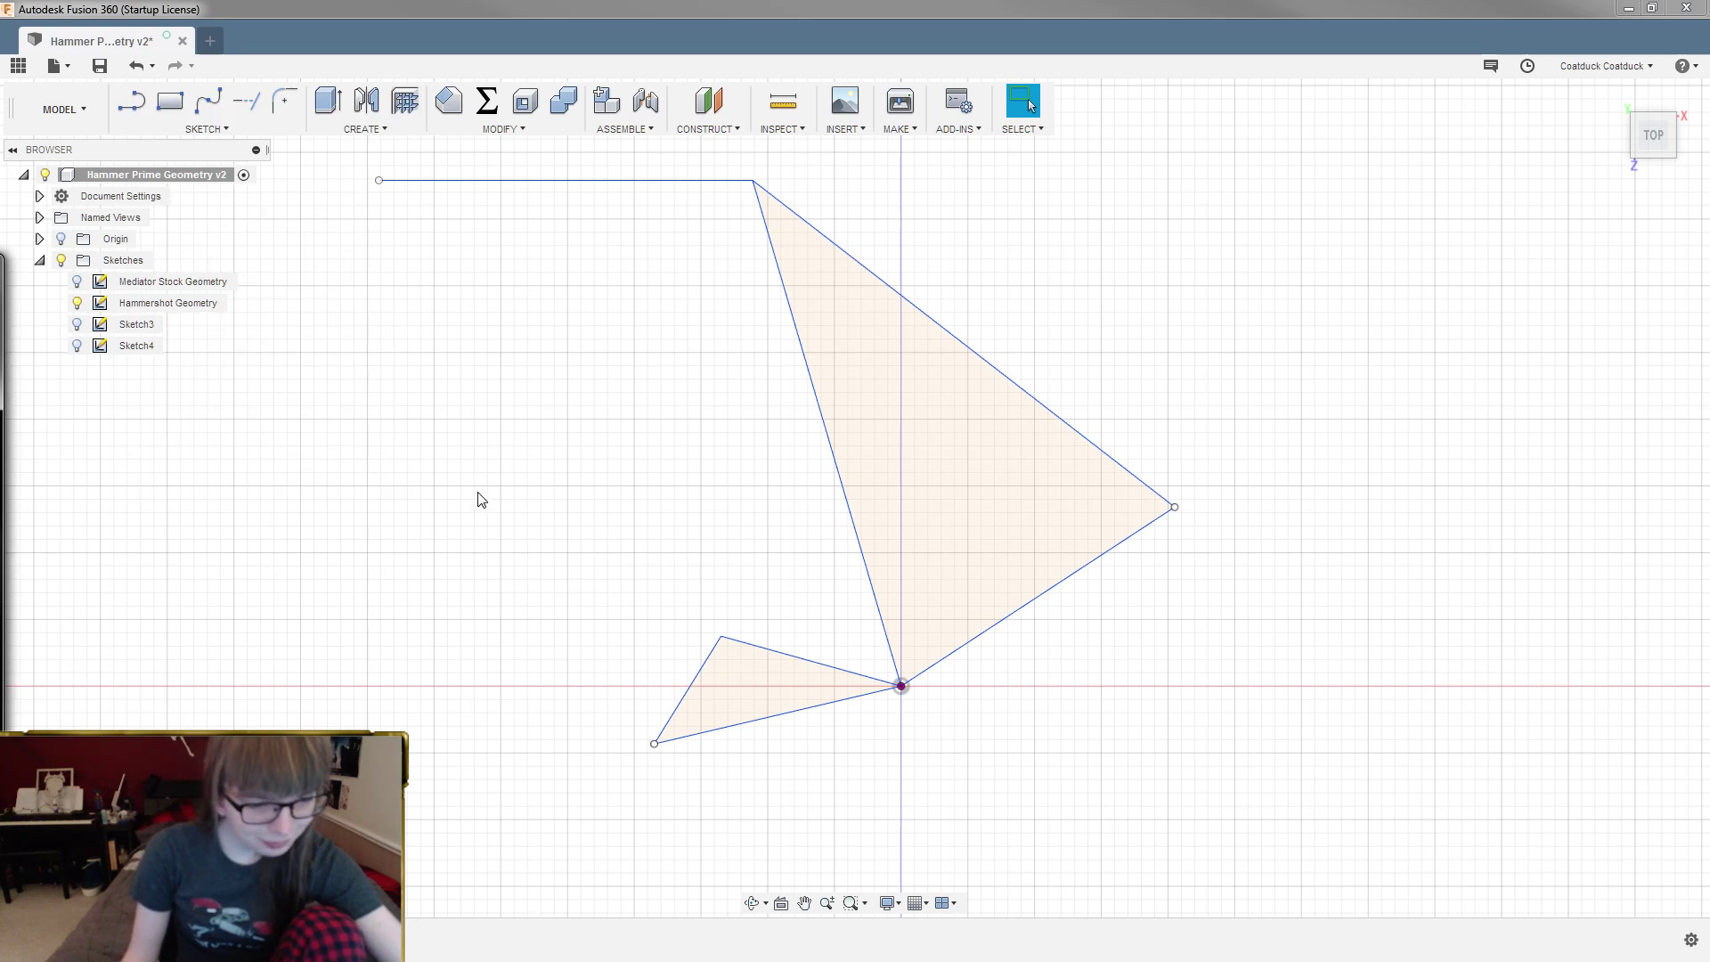
pyautogui.click(634, 501)
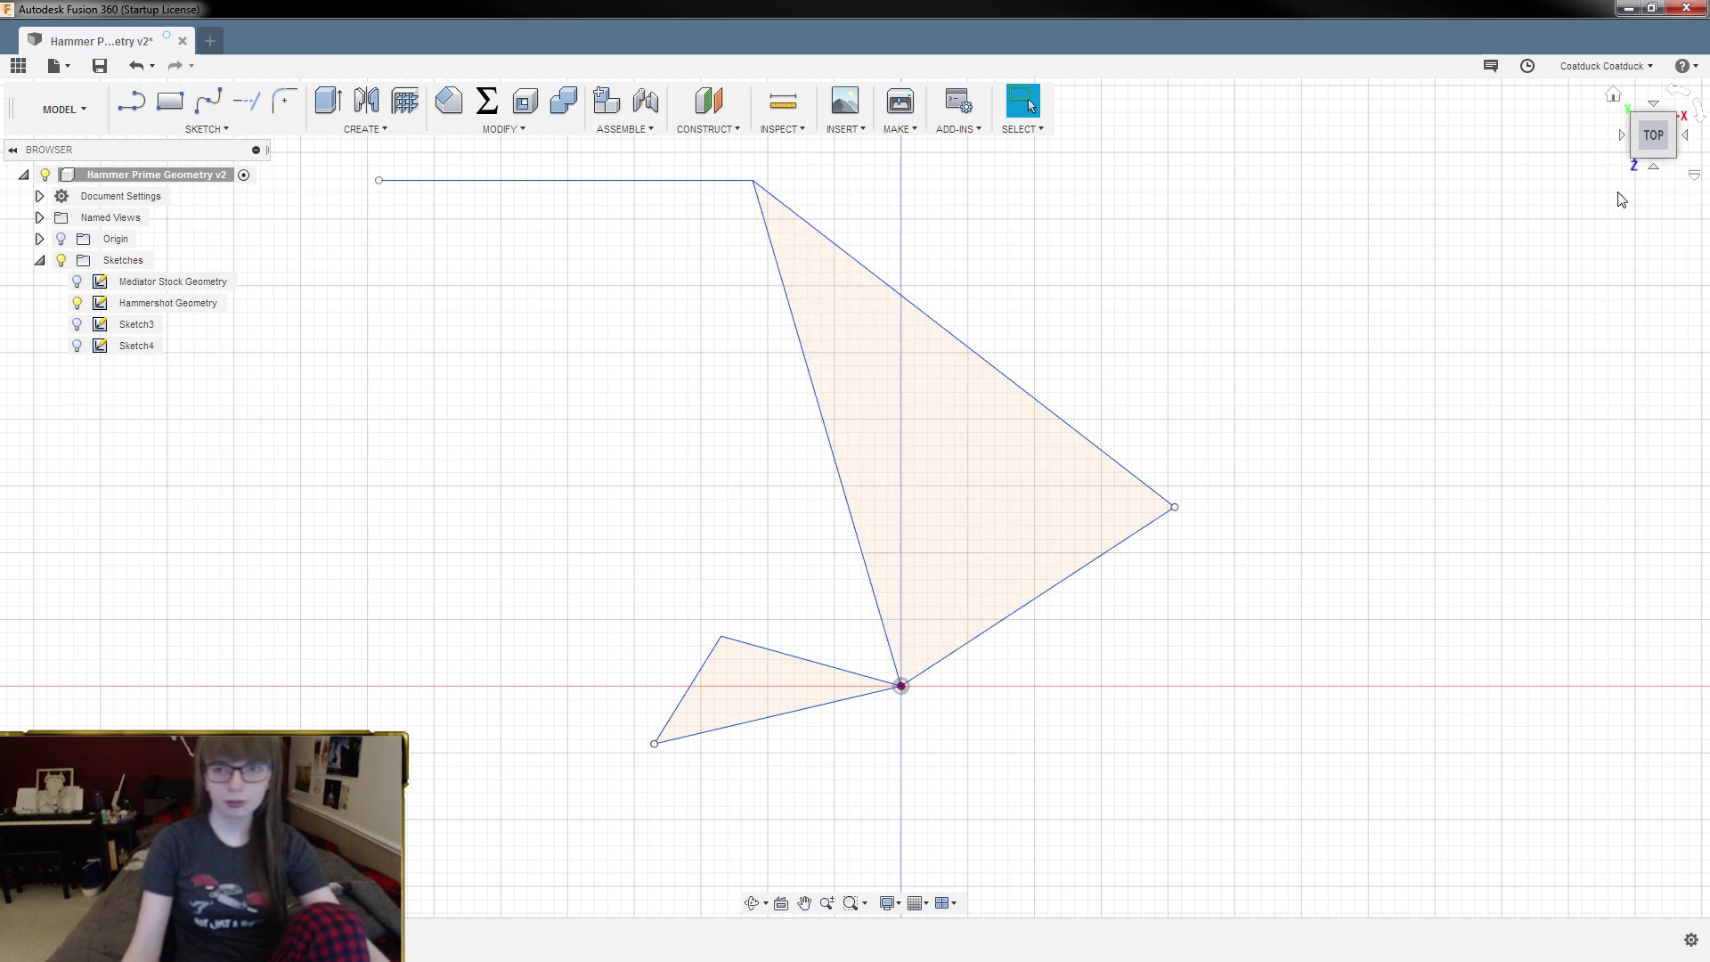
pyautogui.click(1695, 8)
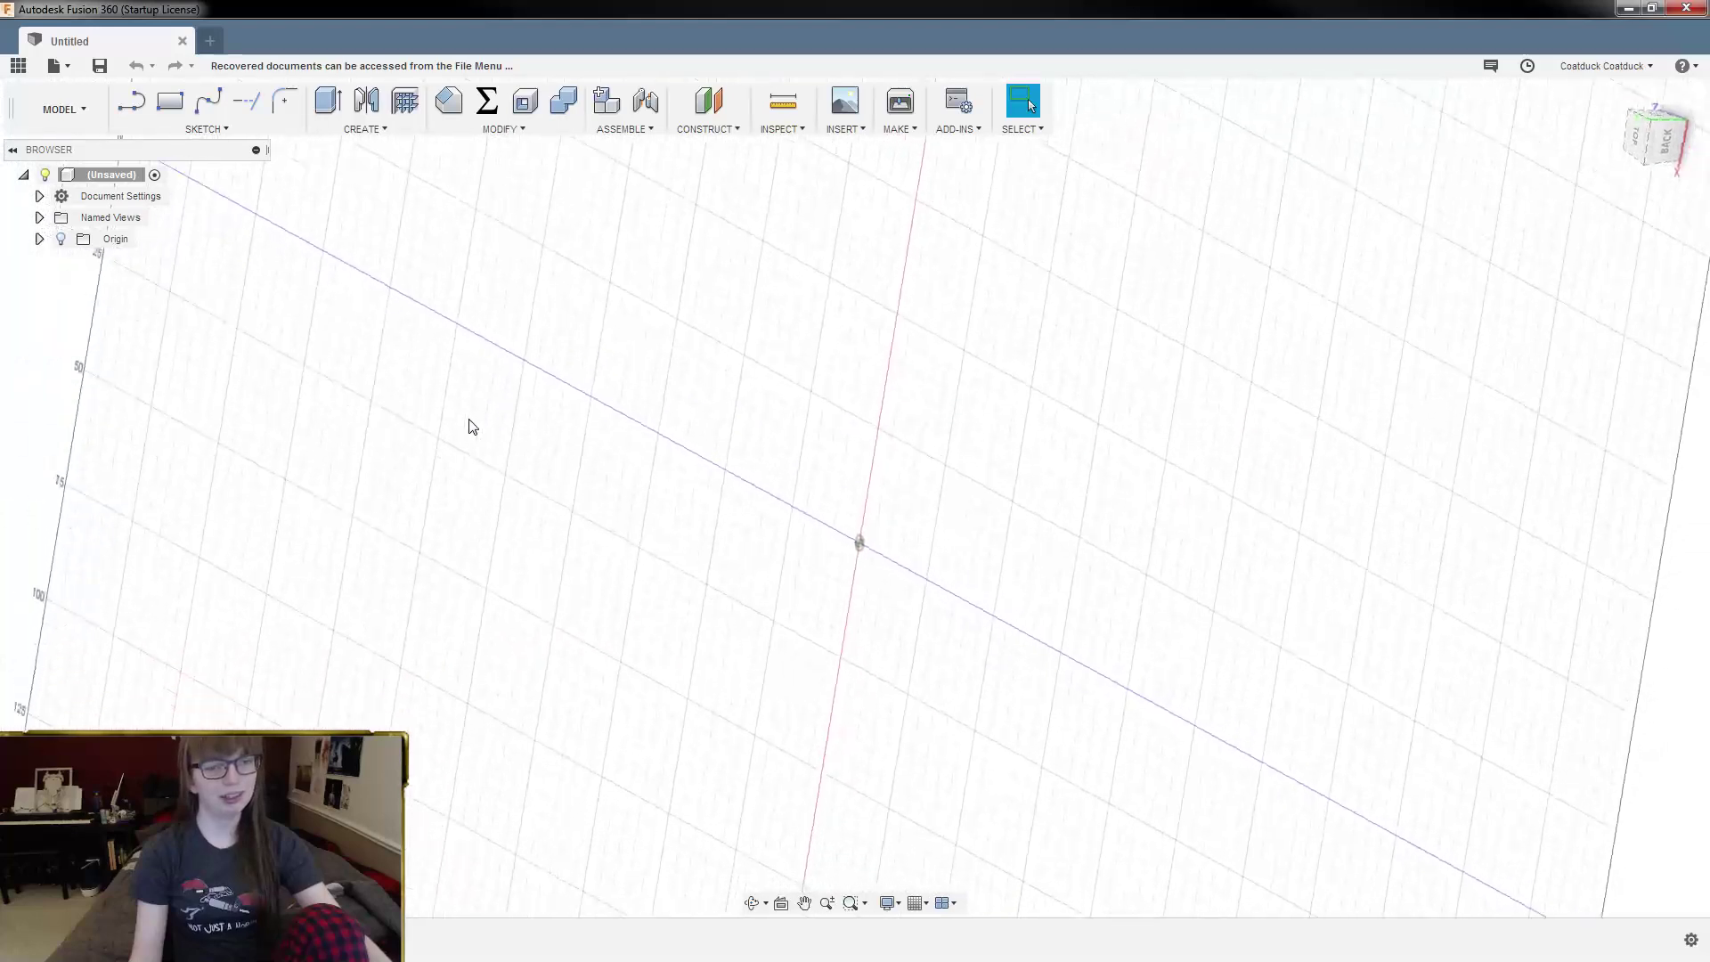
# Step: Open the Hammer Prime Geometry design from the Hammershot project and hide the project's file list
pyautogui.click(17, 65)
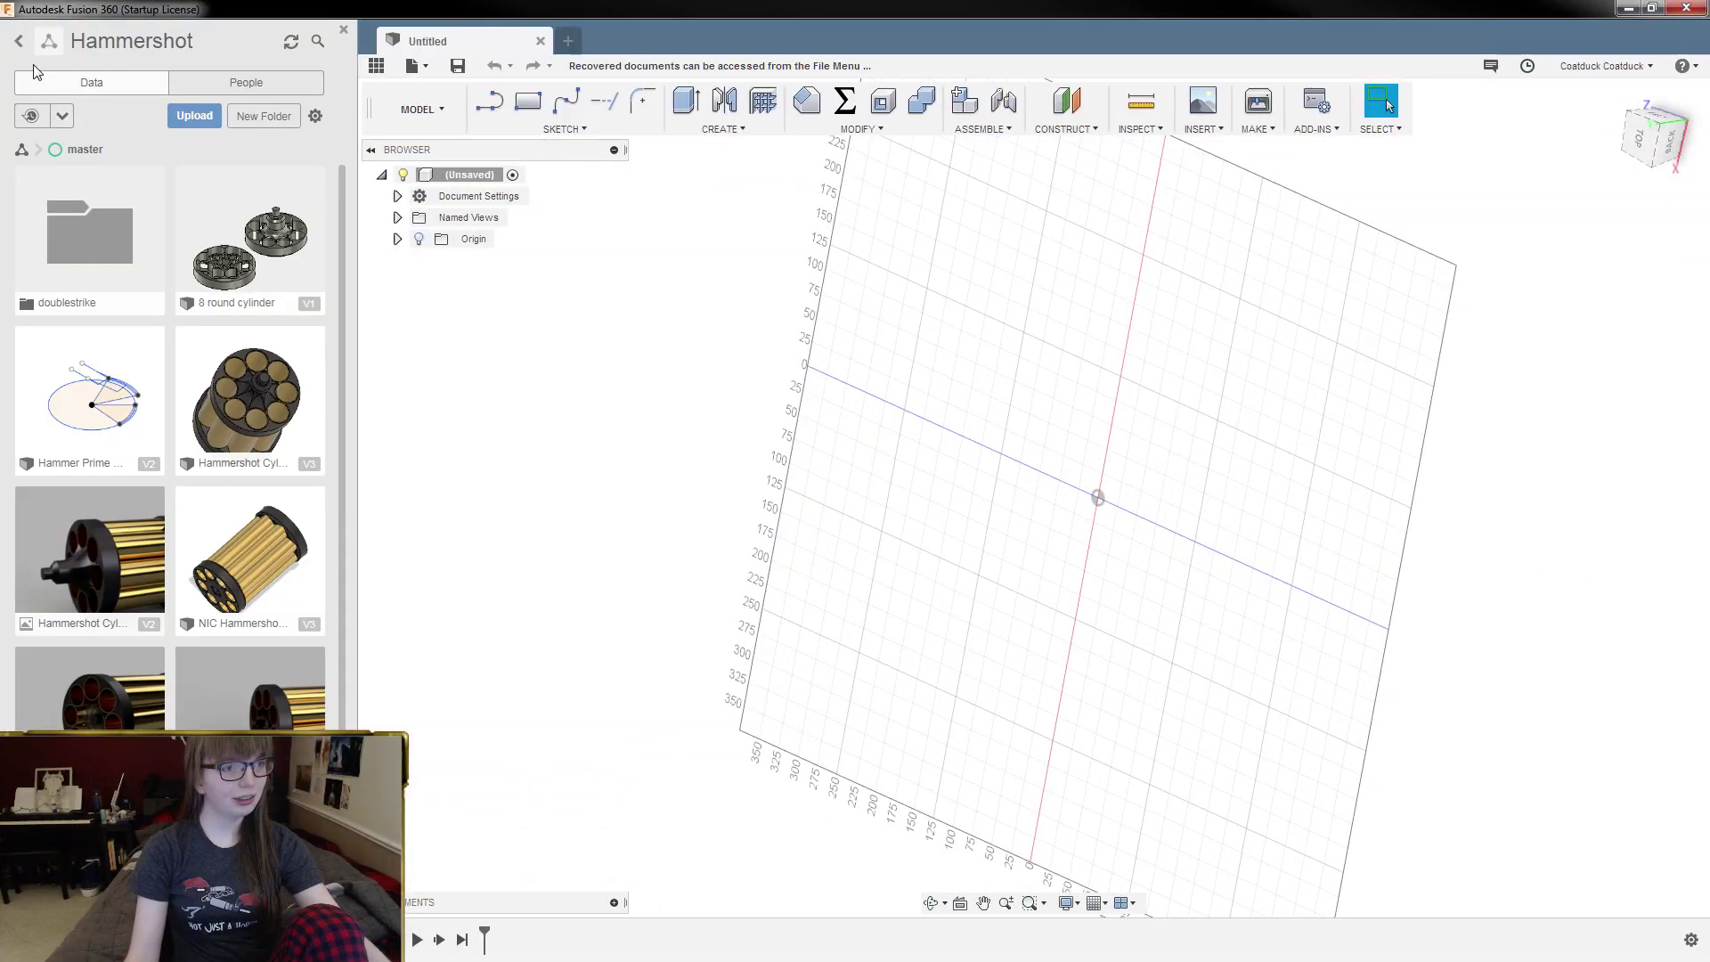
pyautogui.doubleClick(113, 389)
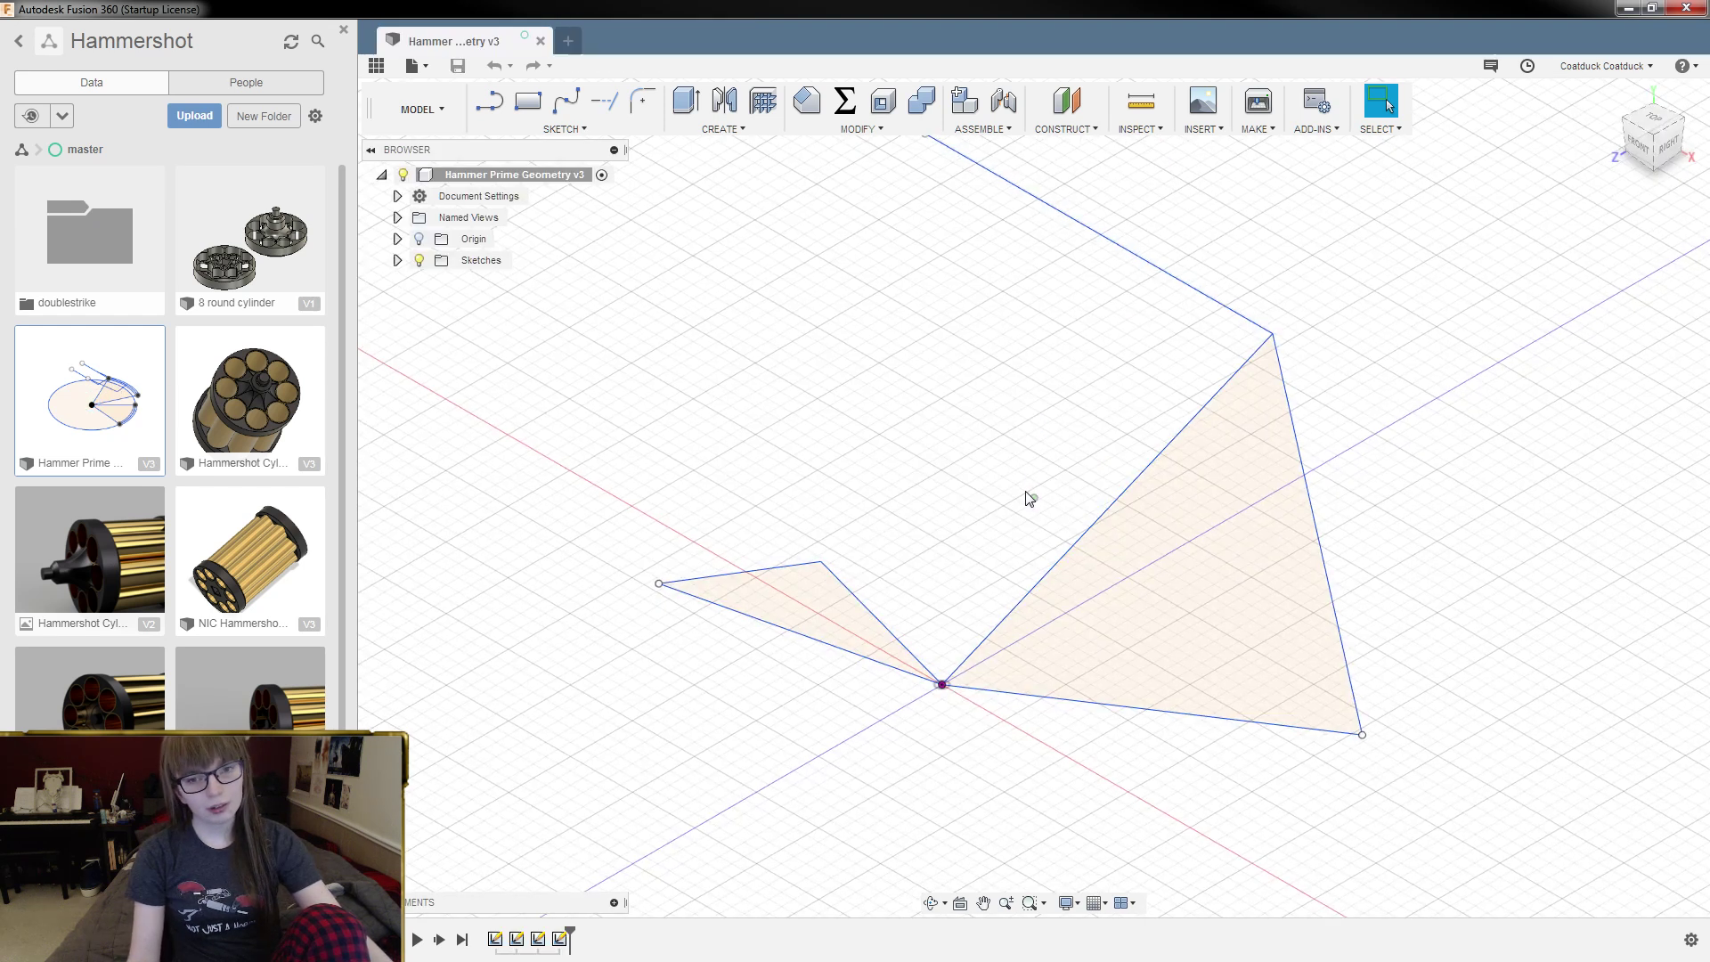
pyautogui.click(344, 30)
pyautogui.keyDown('shift'); pyautogui.moveTo(806, 307); pyautogui.dragTo(887, 376, button='middle'); pyautogui.keyUp('shift')
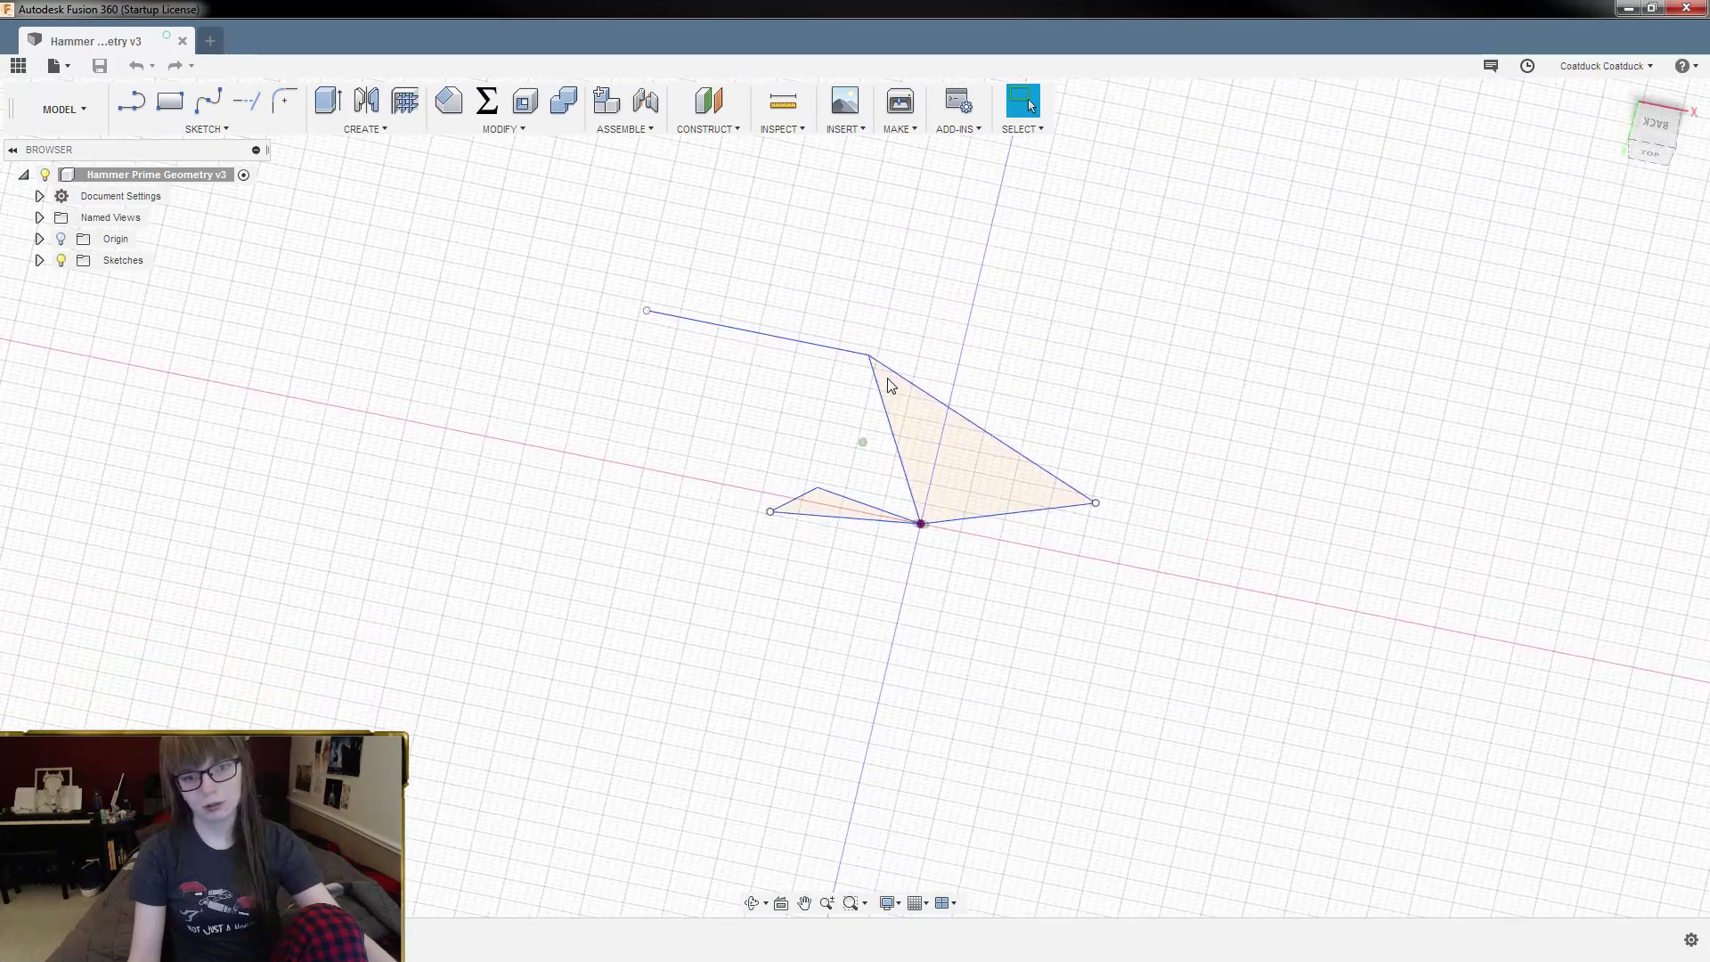
# Step: Examine the Hammershot geometry from the top, including the vertex where the large triangle meets the horizontal line
pyautogui.scroll(7, 887, 377)
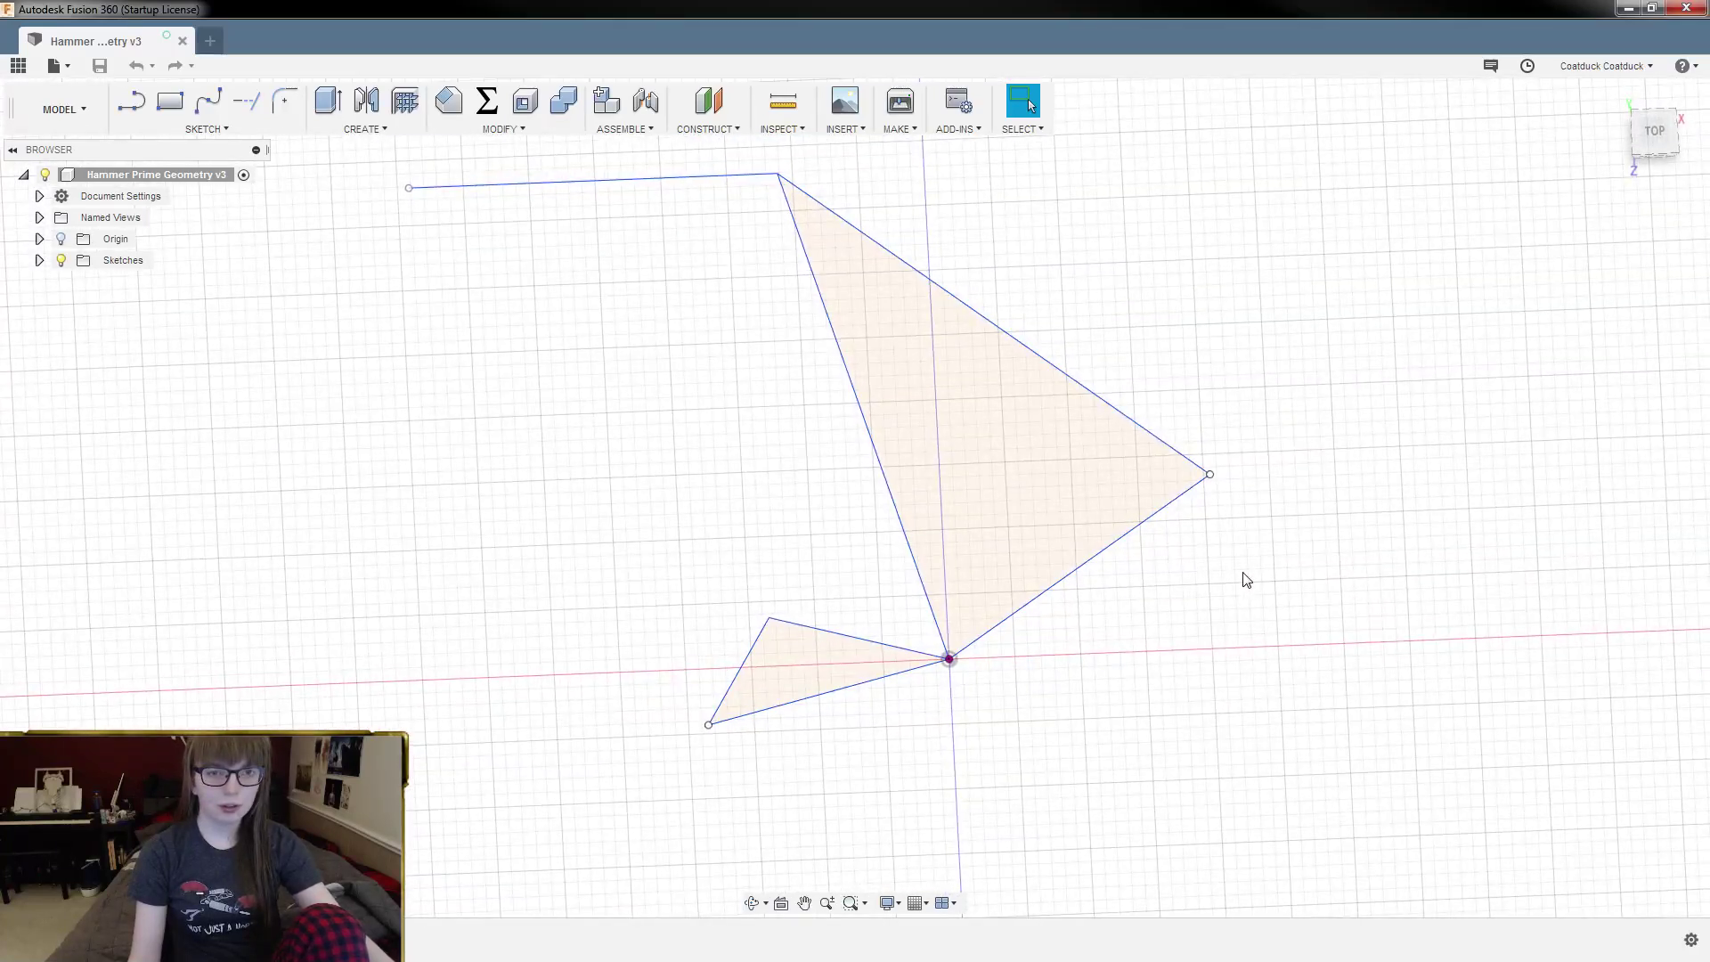
pyautogui.press('Escape')
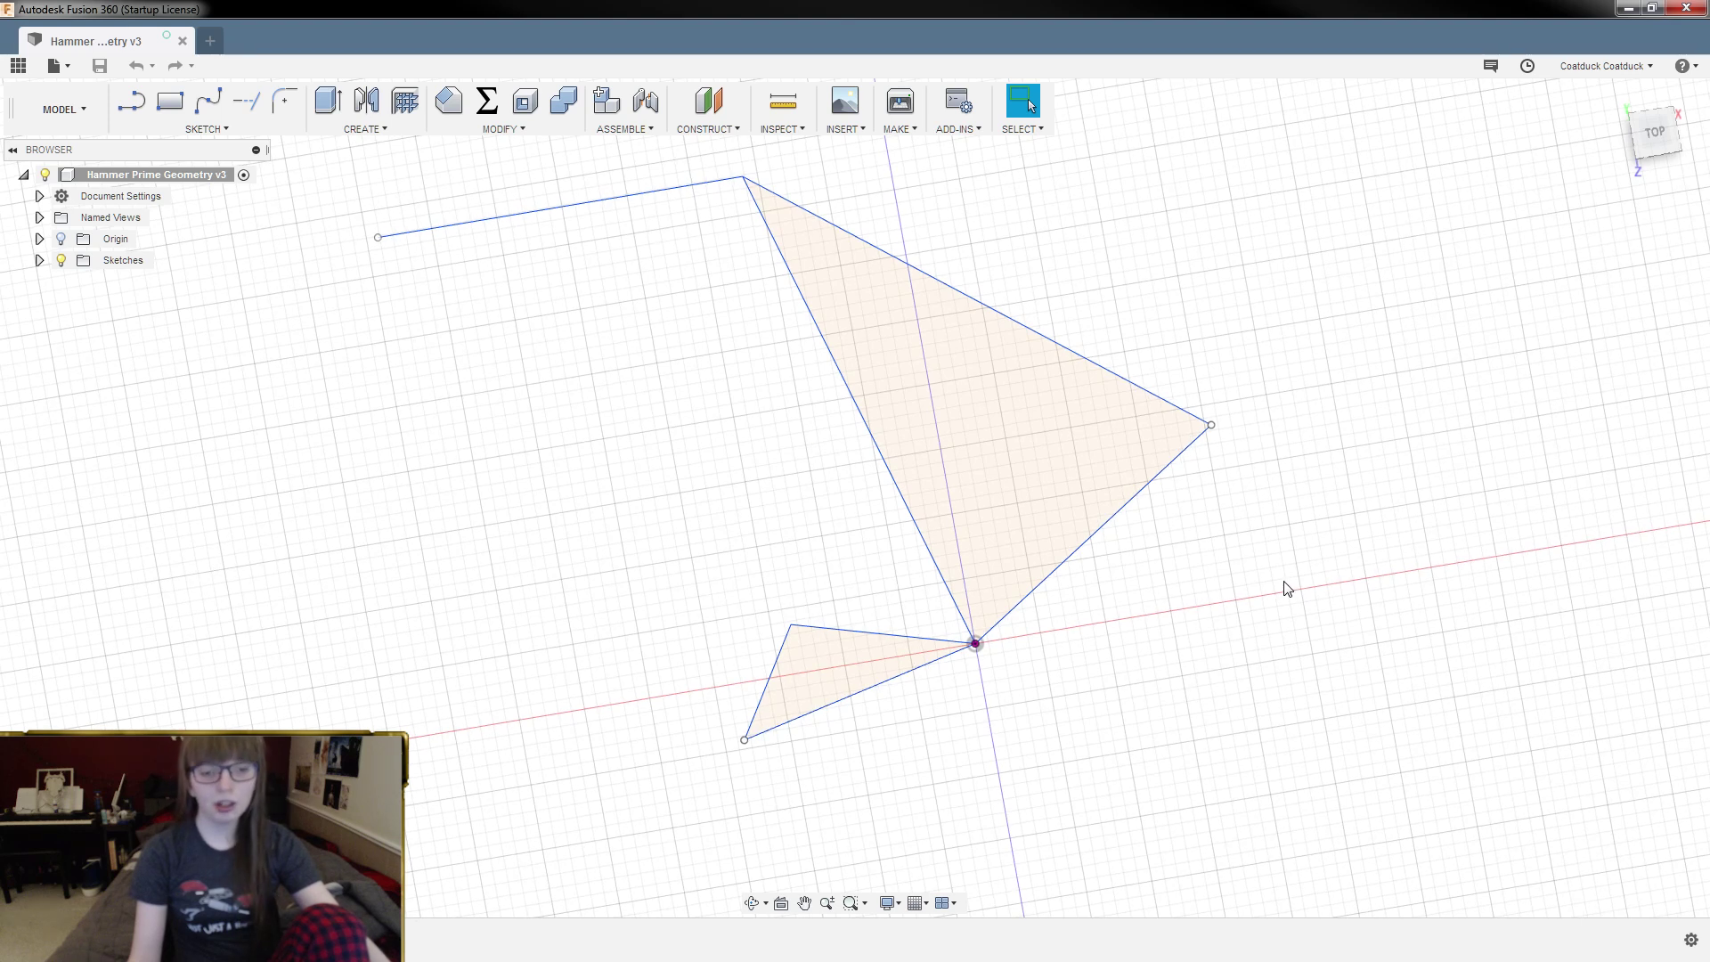
pyautogui.scroll(3, 1287, 588)
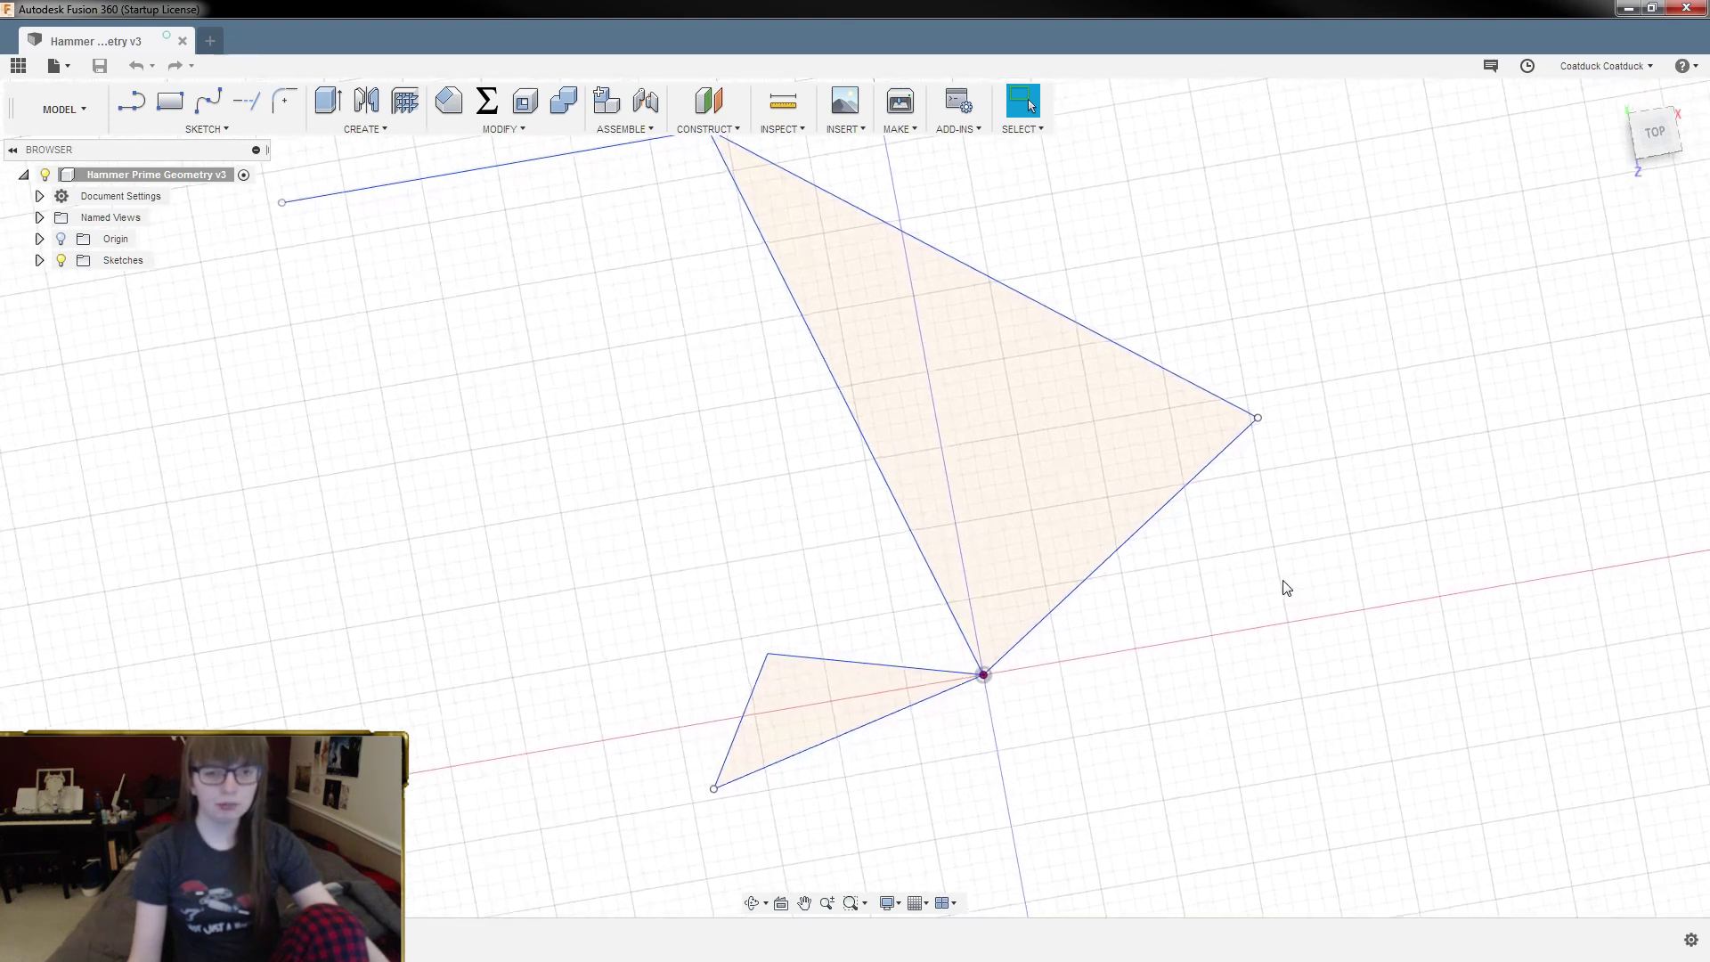
pyautogui.scroll(3, 1286, 588)
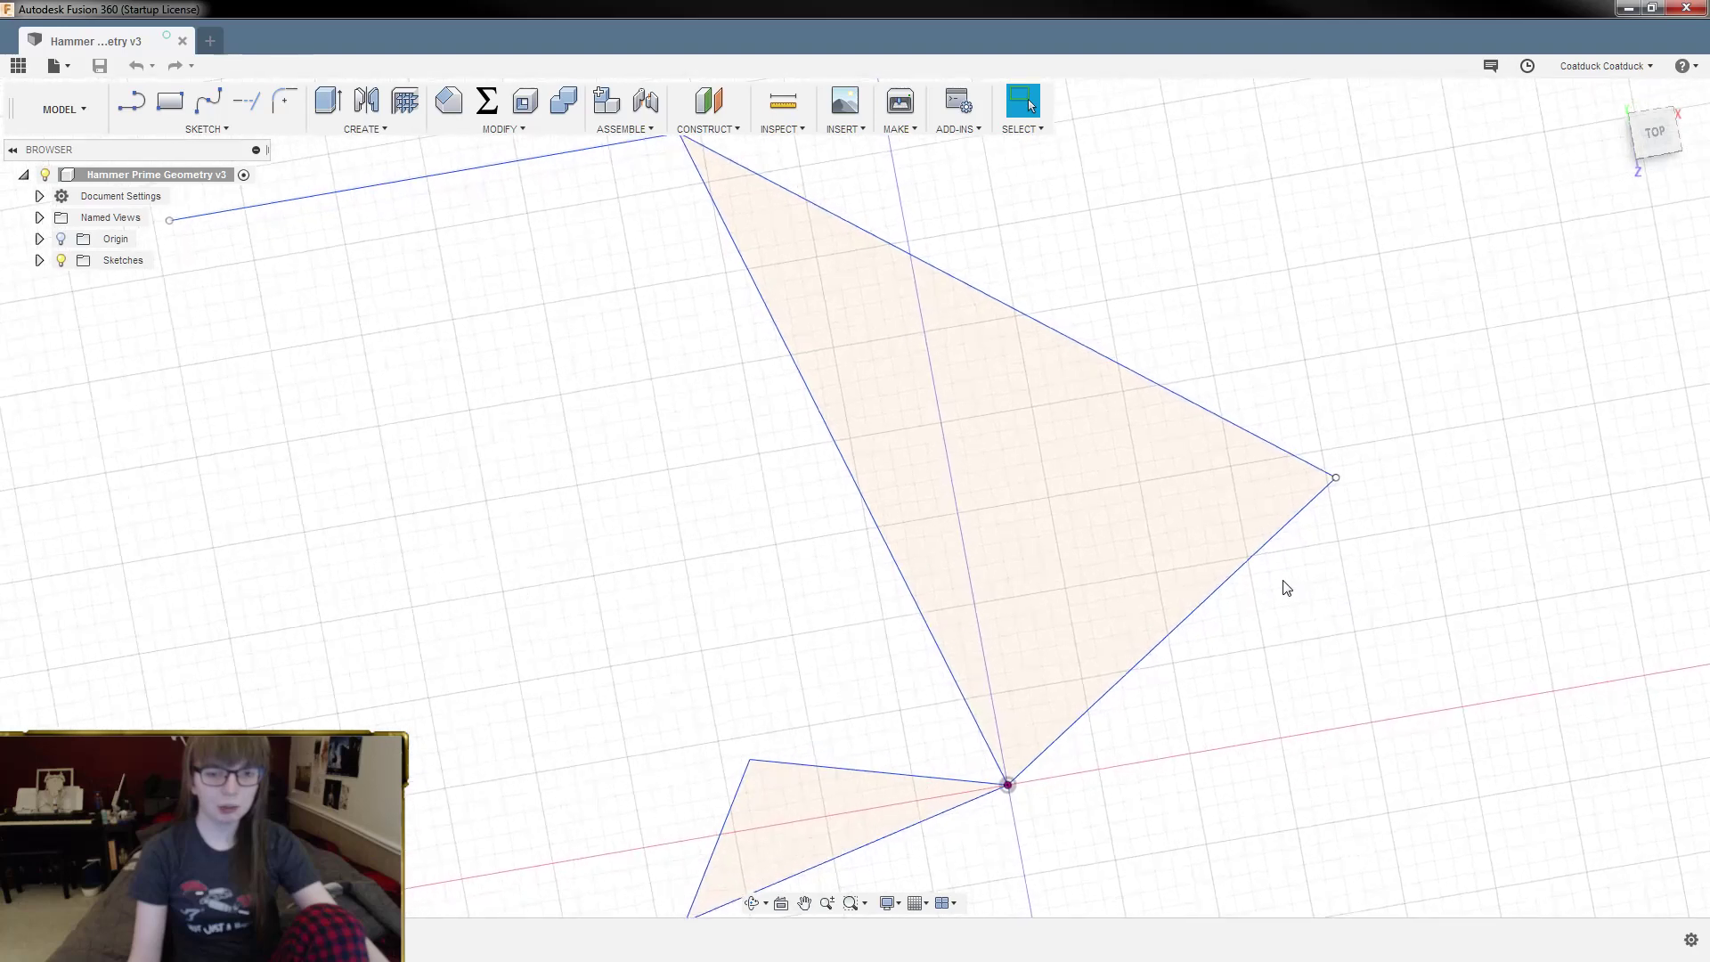
pyautogui.scroll(-5, 1287, 588)
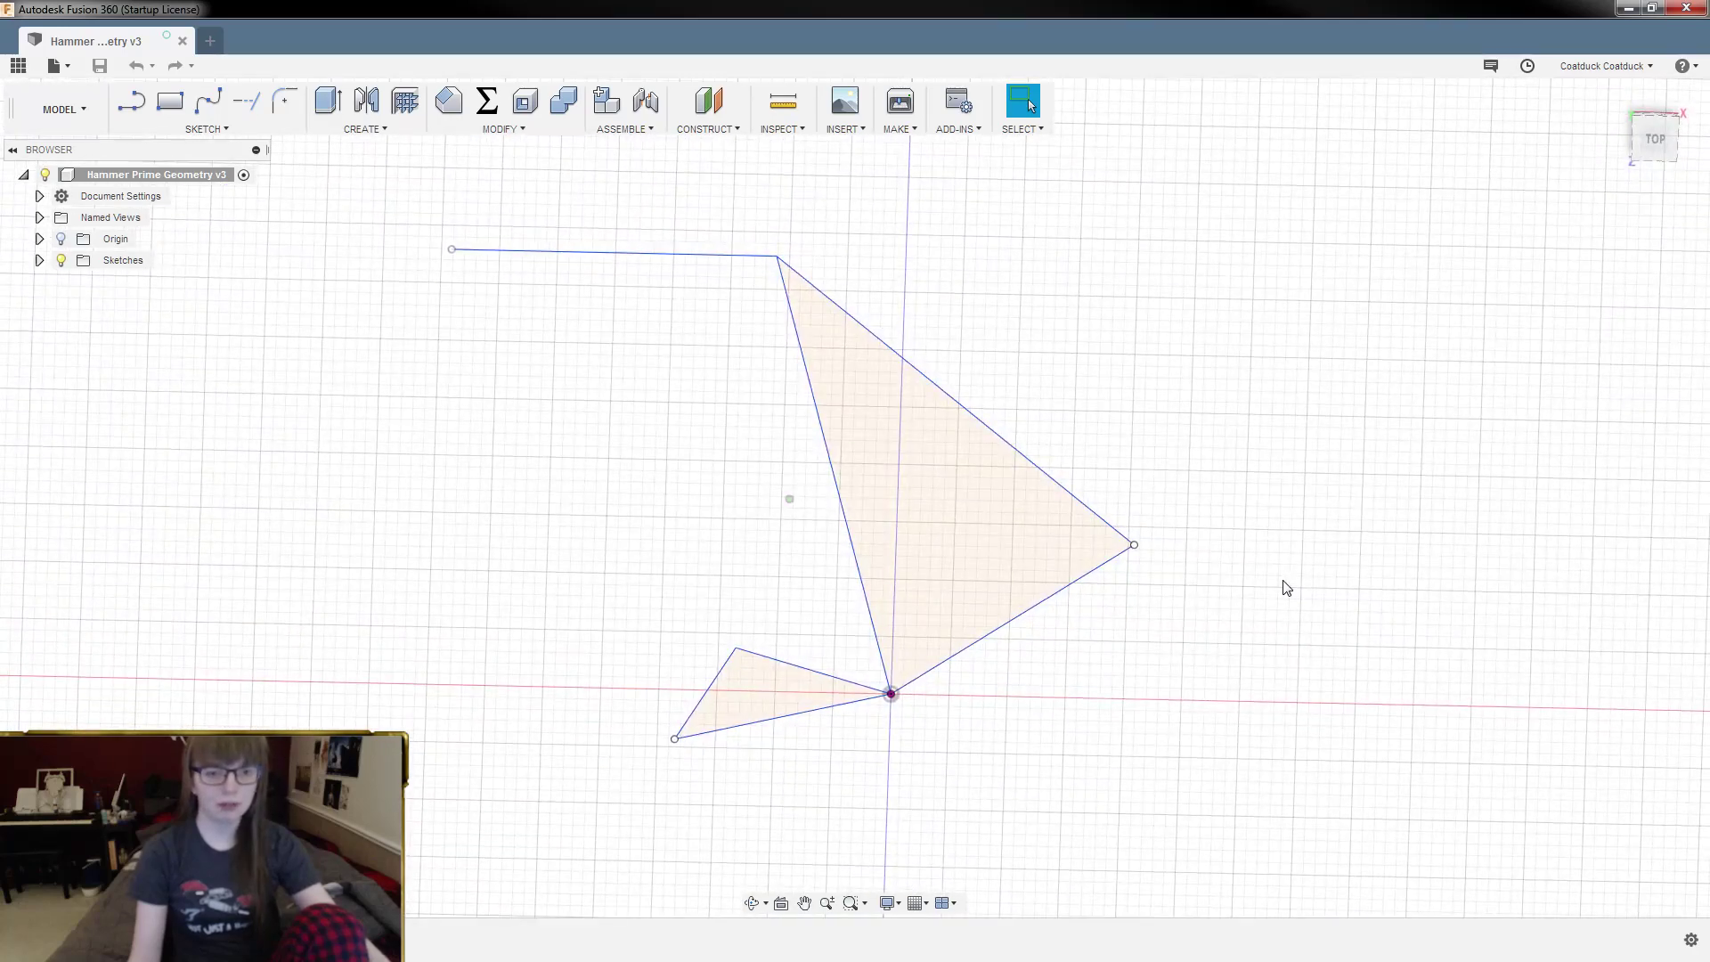
pyautogui.click(1655, 135)
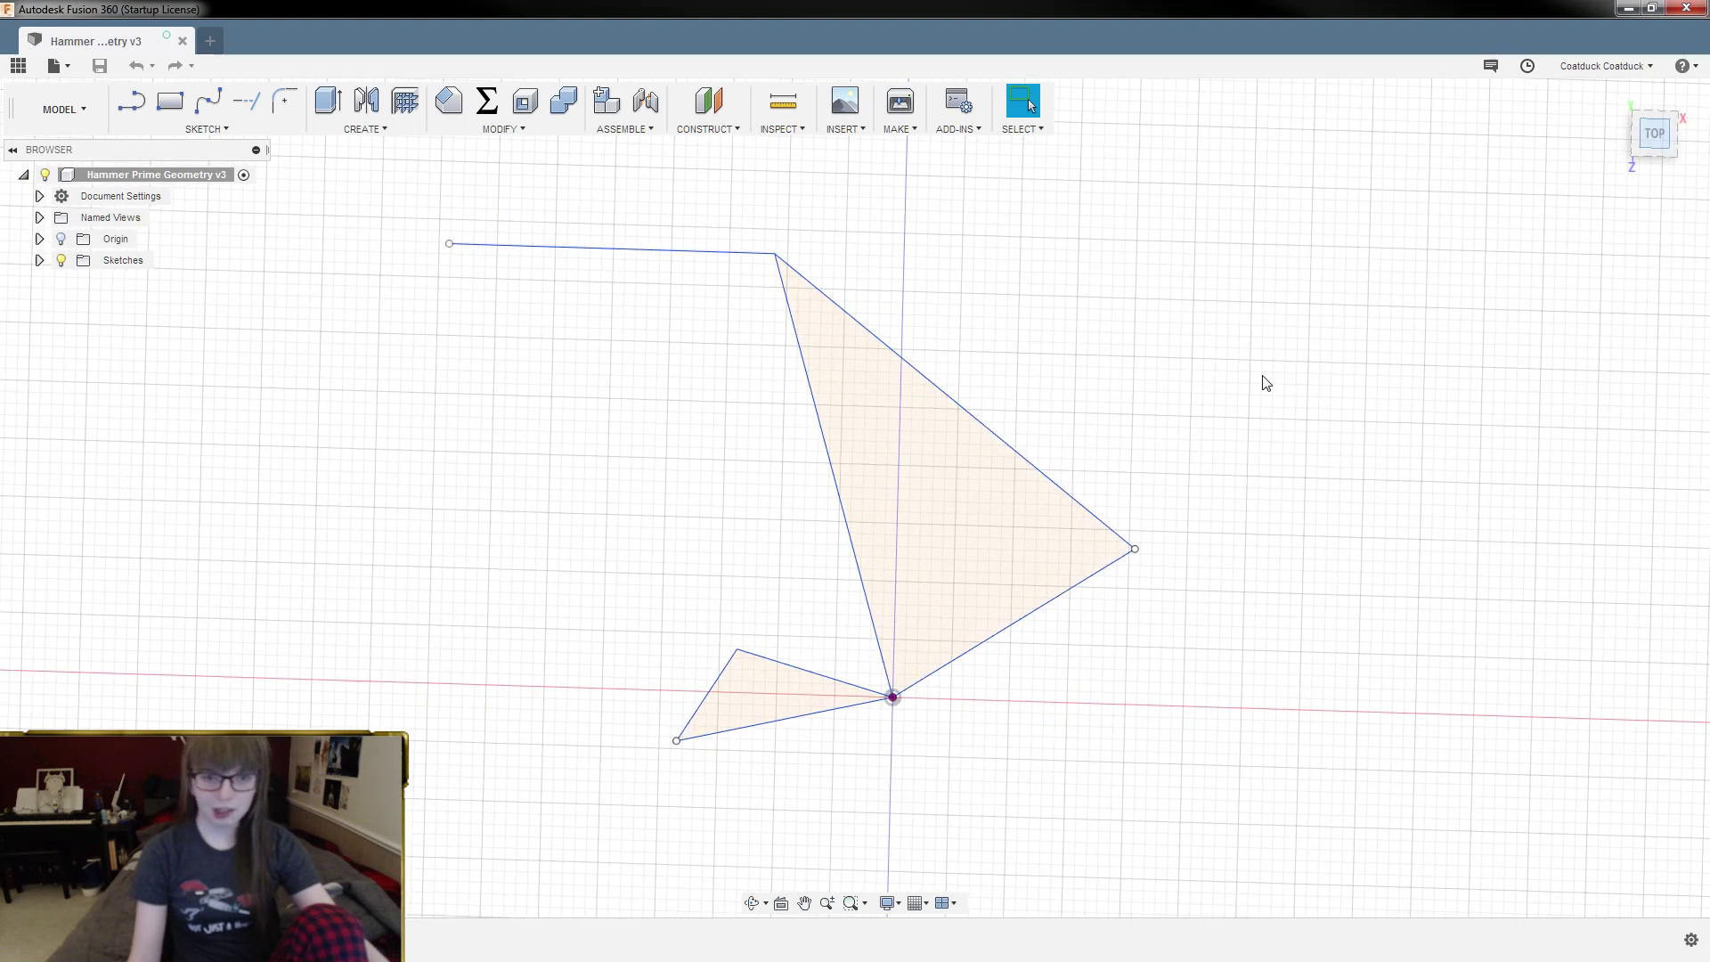
pyautogui.scroll(1, 699, 539)
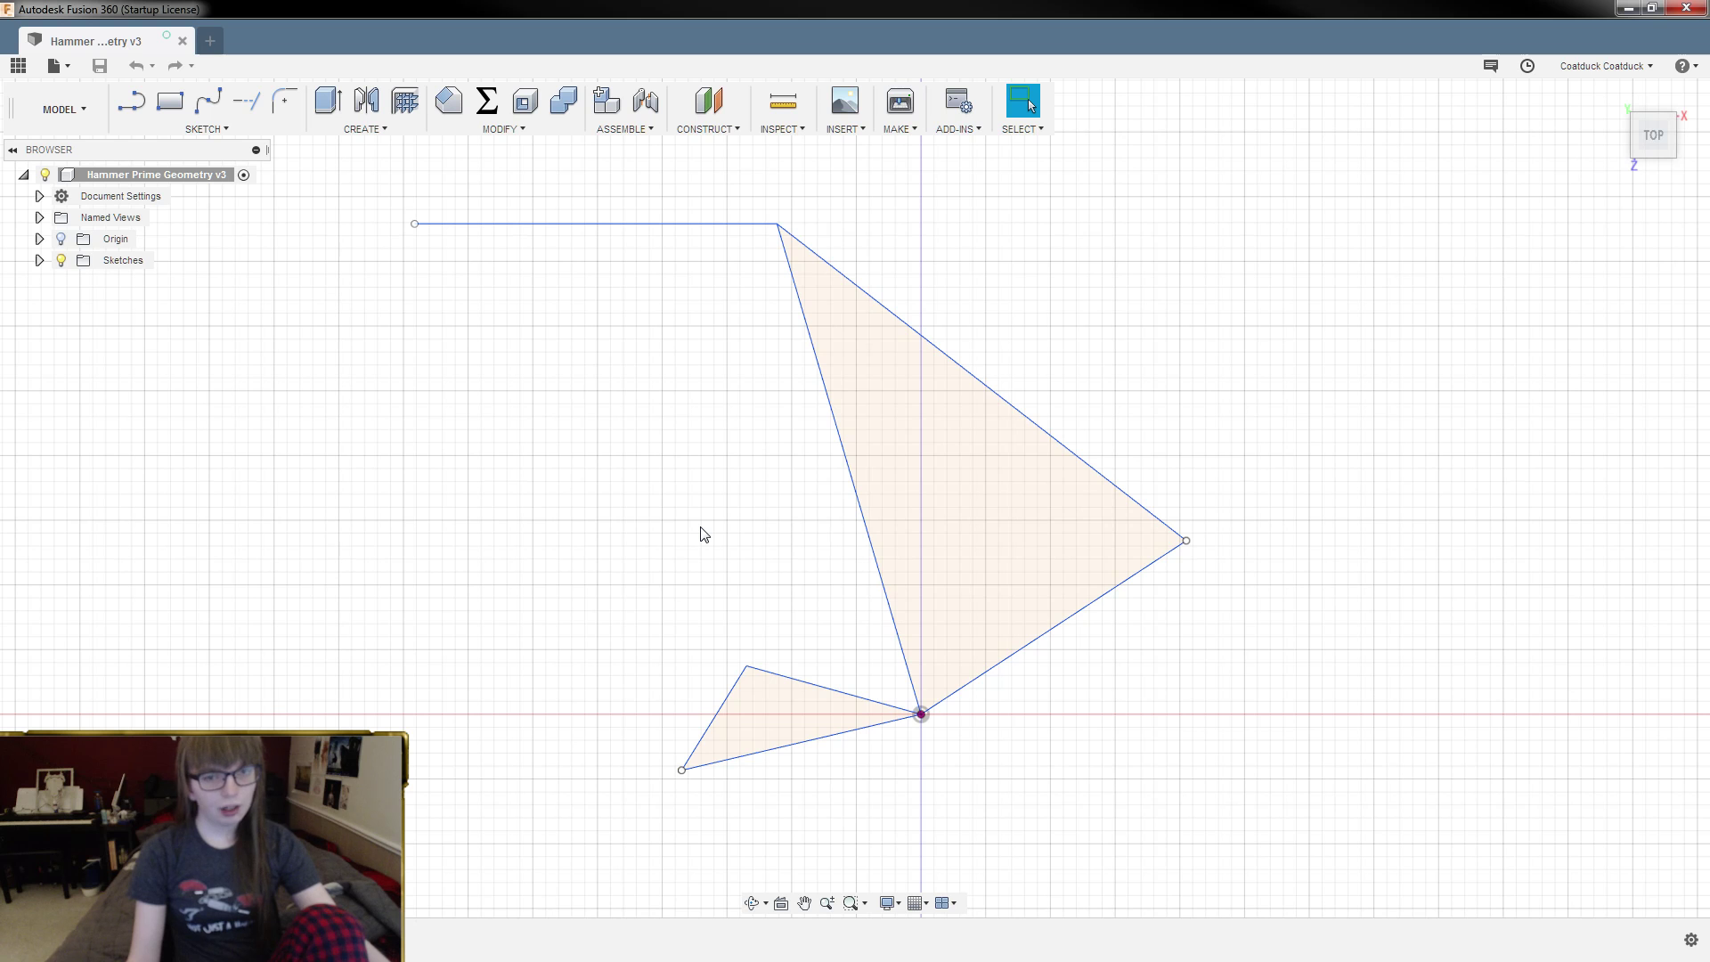
pyautogui.click(778, 225)
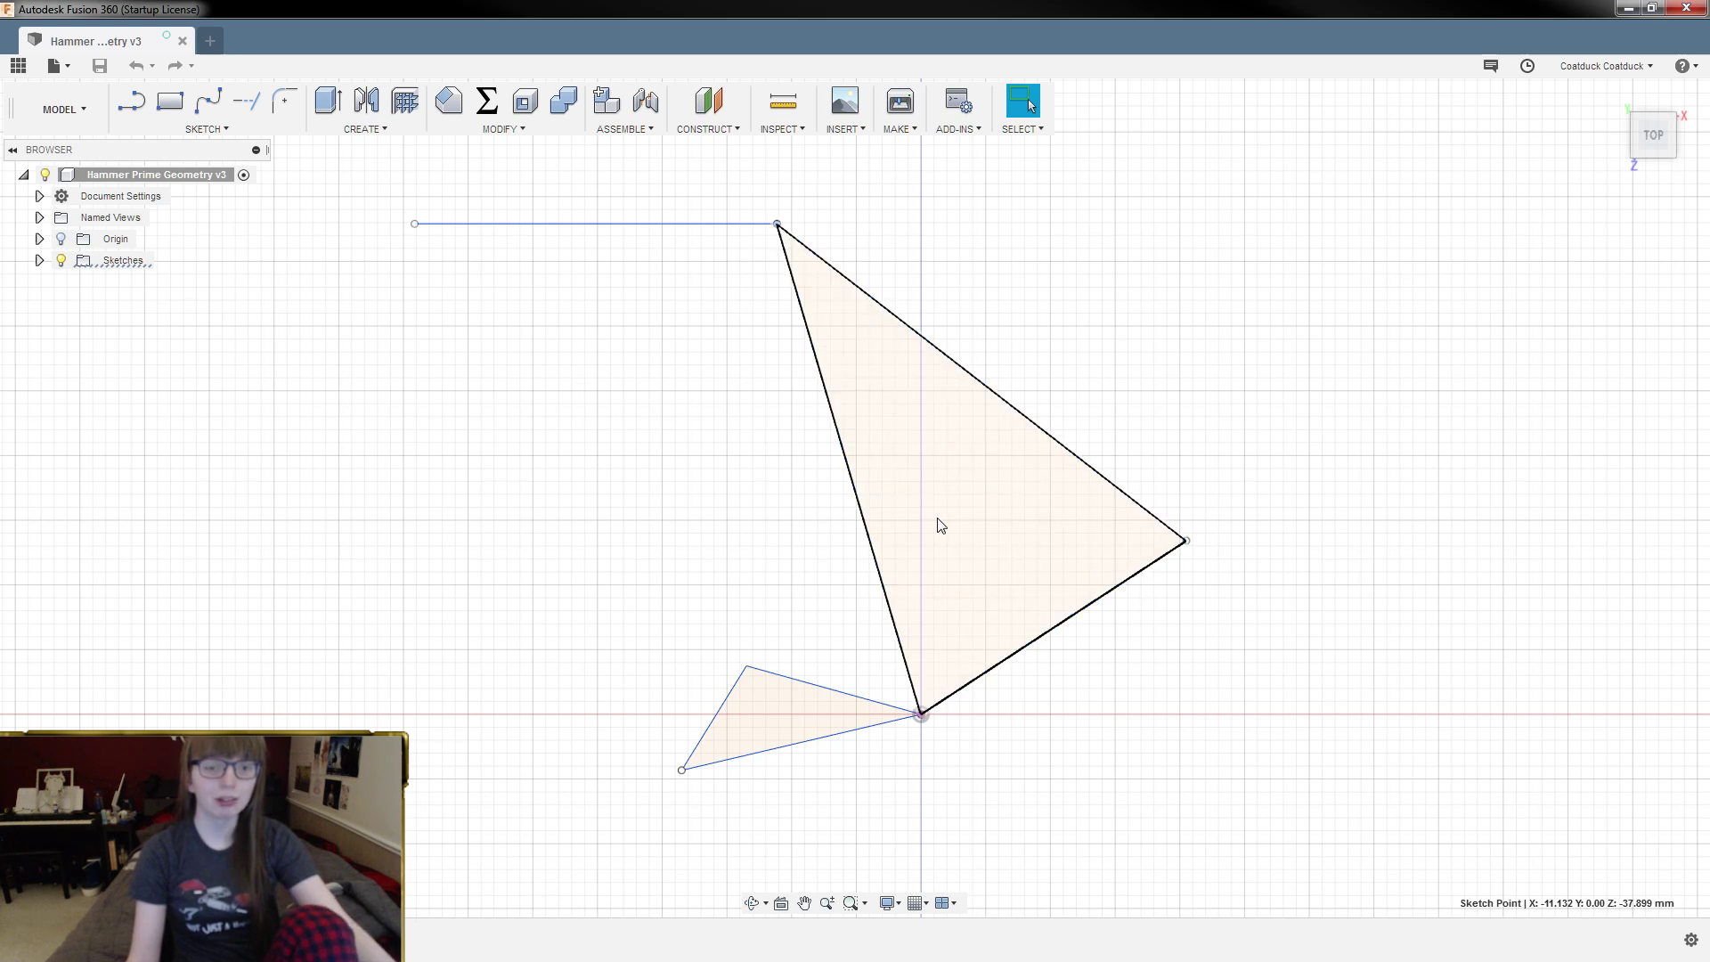
# Step: Check the lengths of the large triangle's three sides one by one, then clear the selection
pyautogui.click(872, 532)
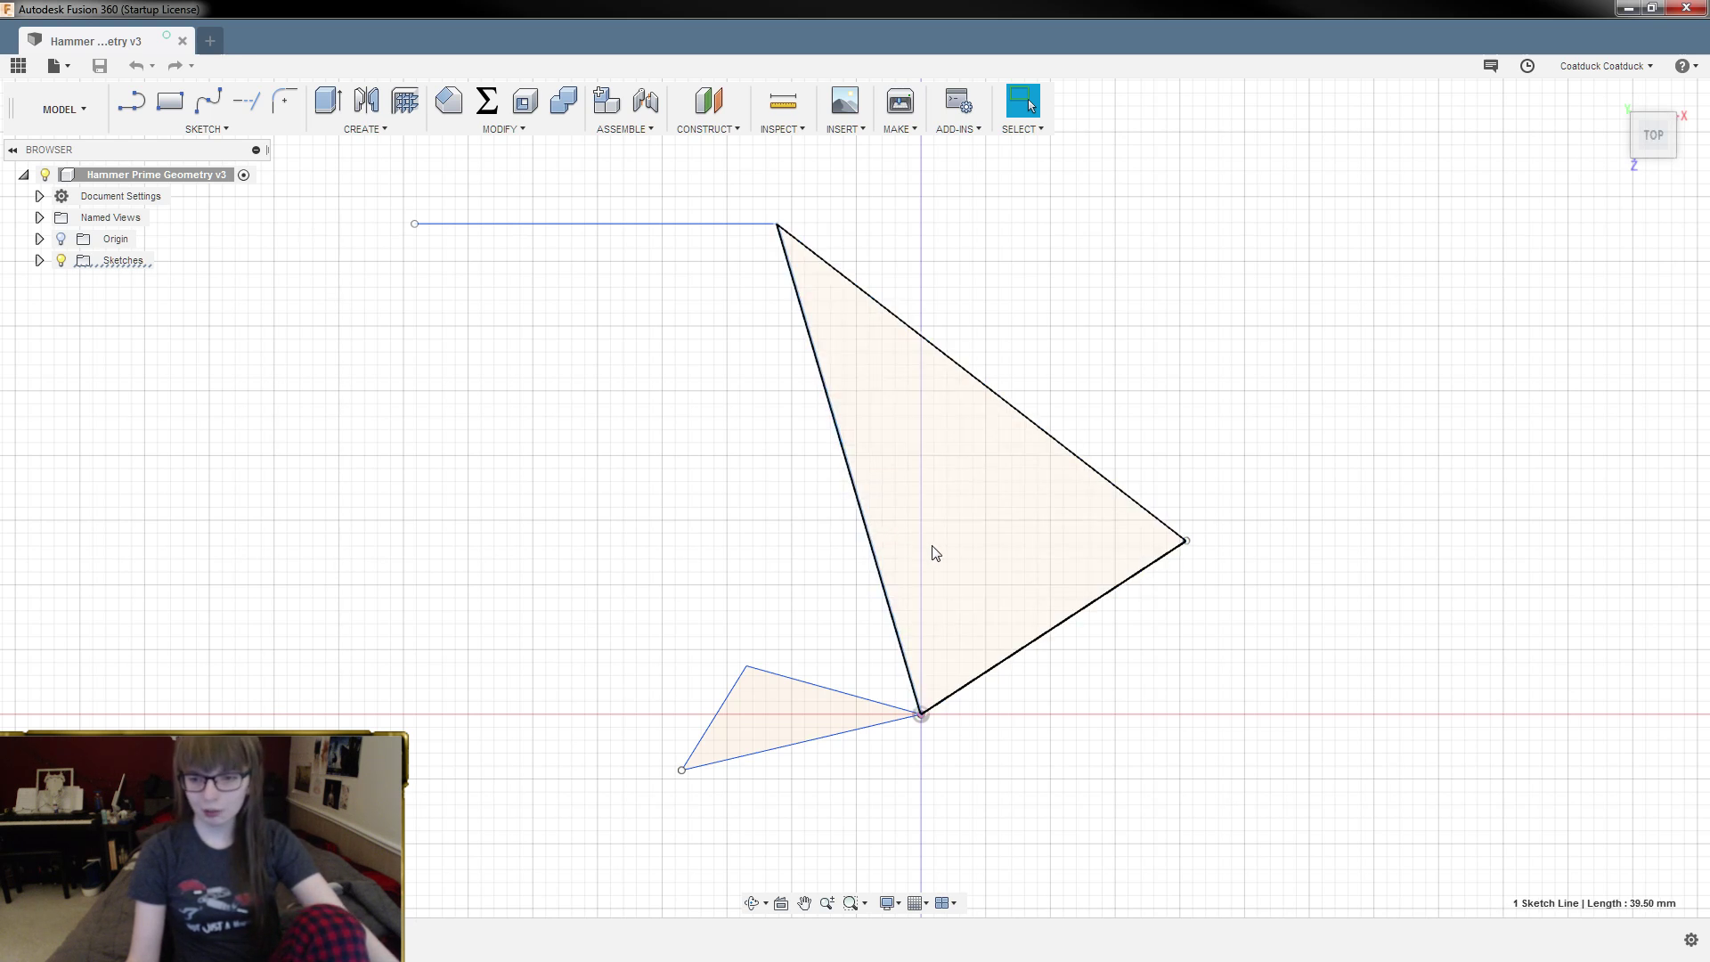
pyautogui.click(1091, 605)
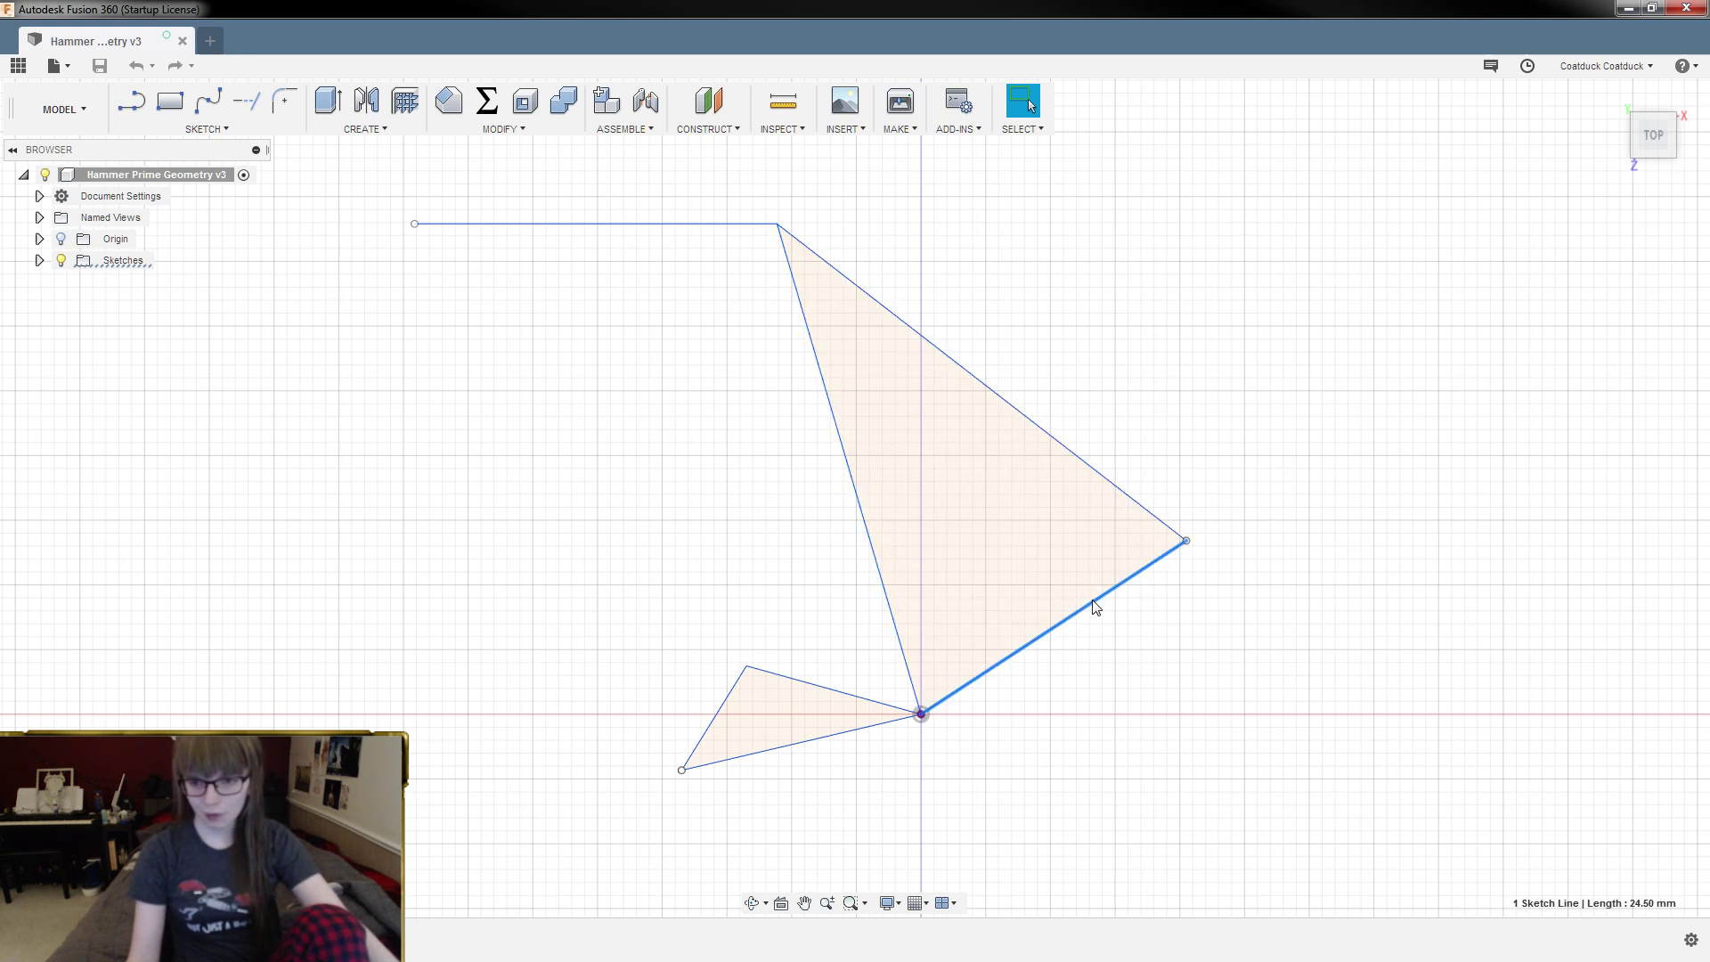
pyautogui.click(1099, 475)
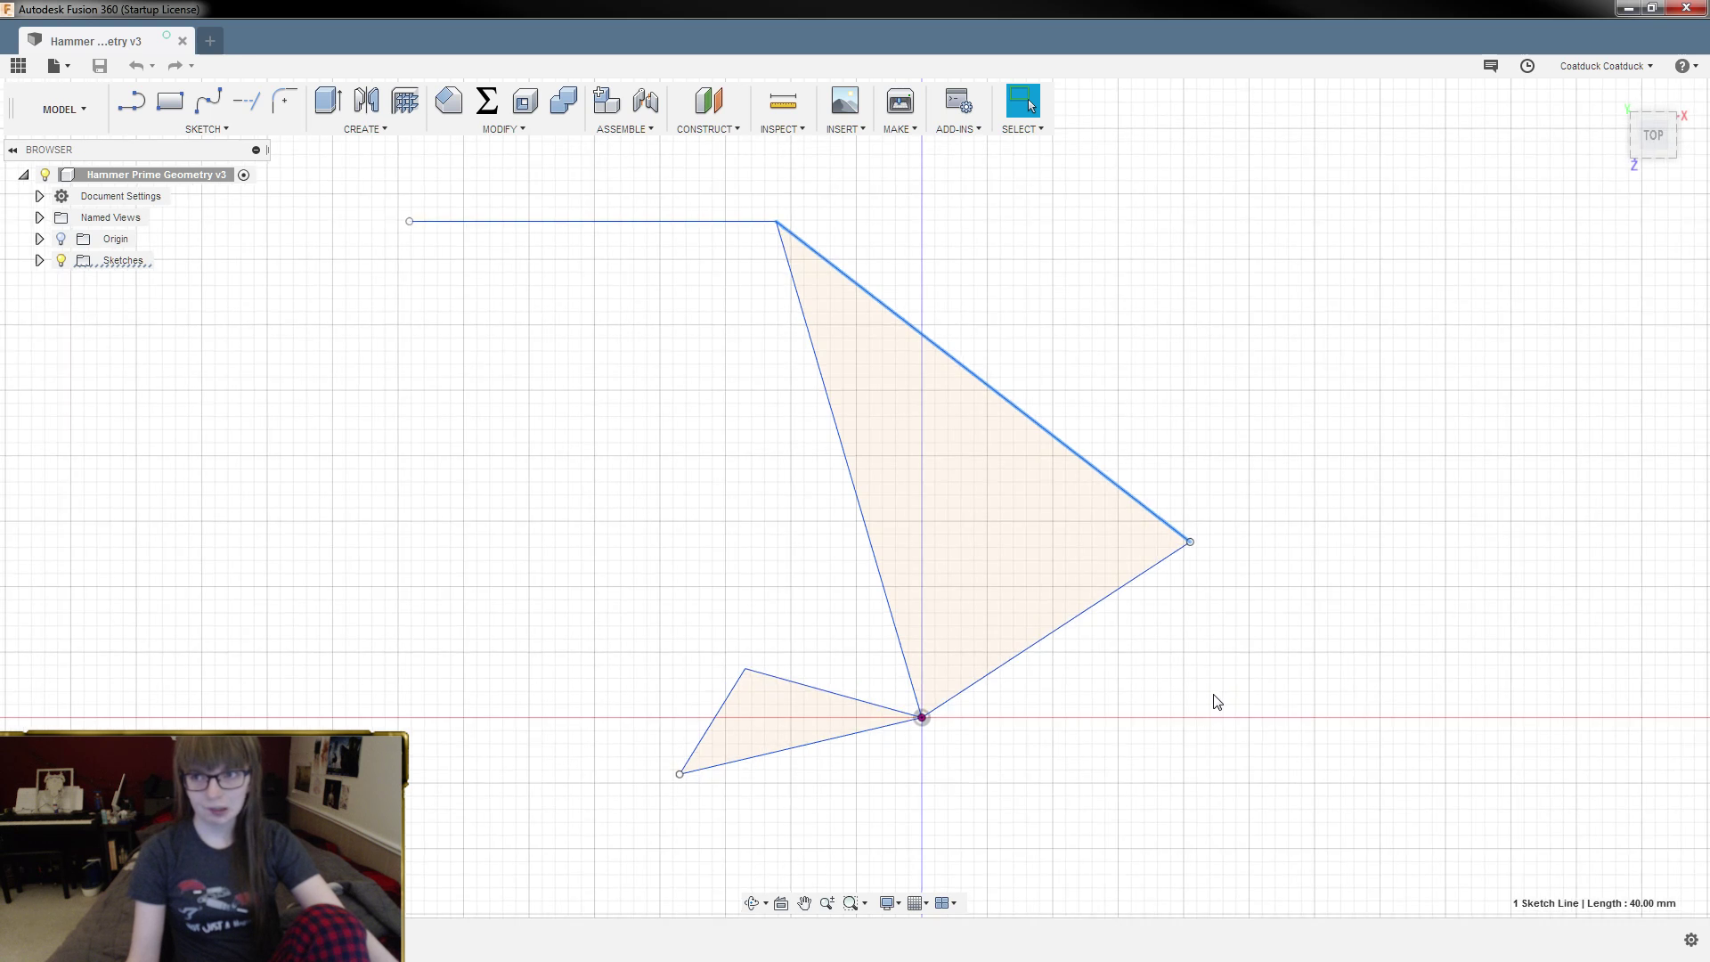
pyautogui.scroll(1, 848, 651)
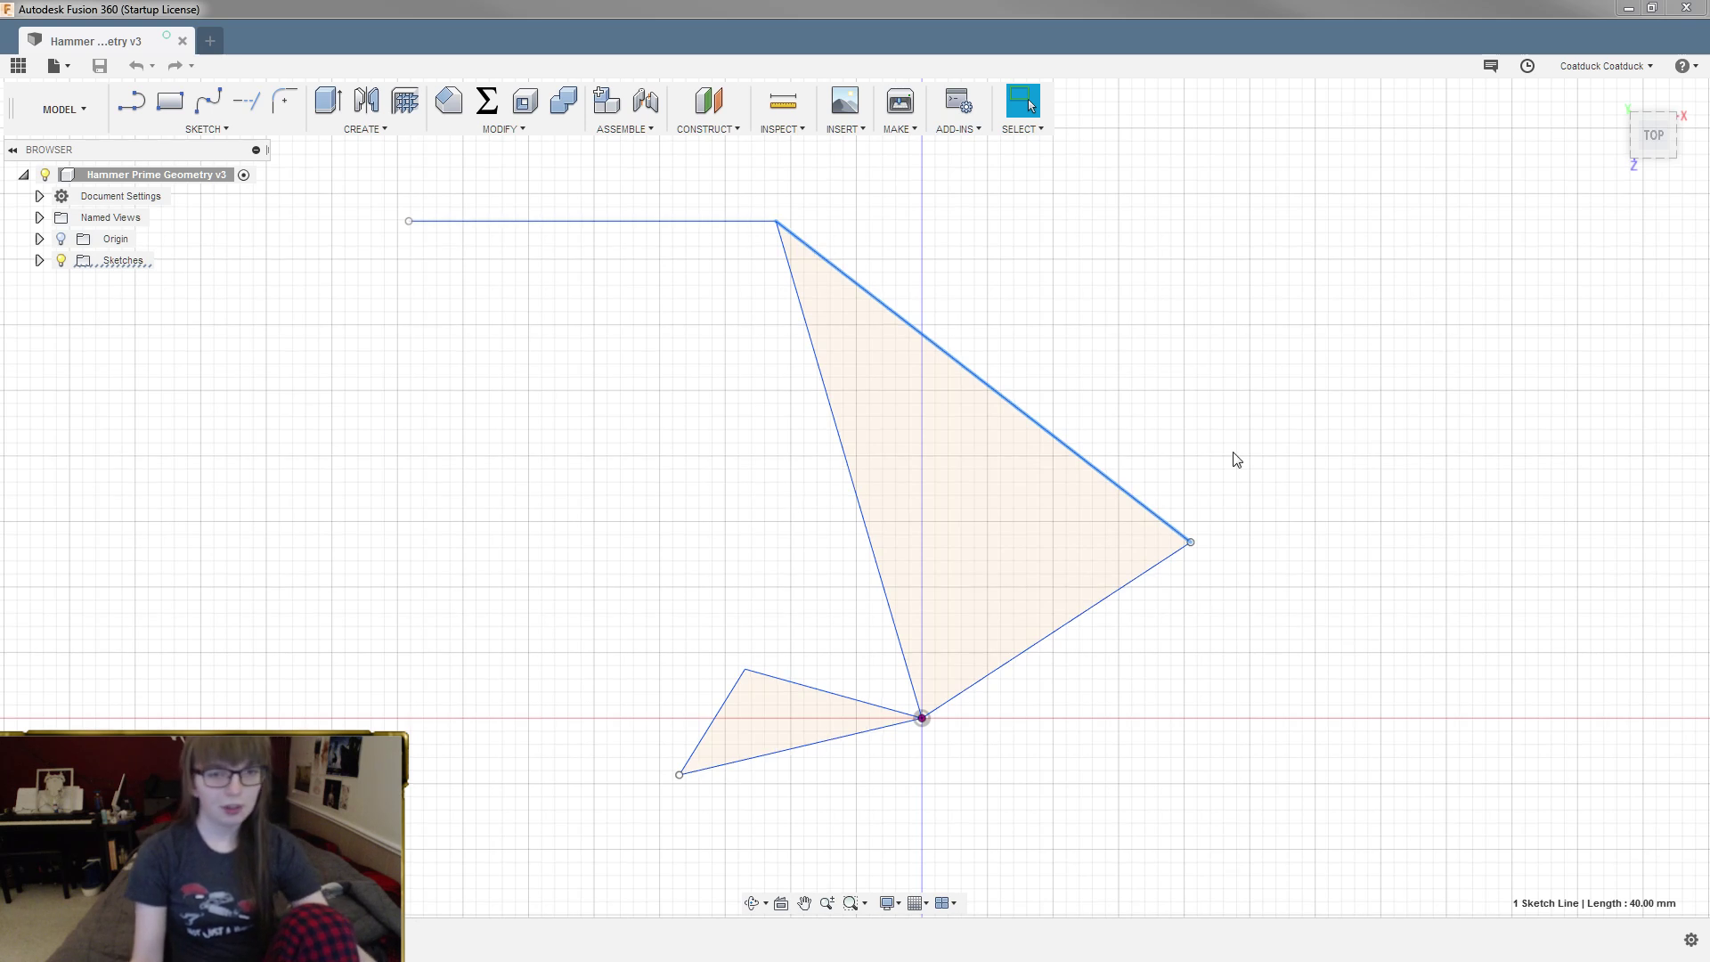
pyautogui.click(1321, 297)
# Step: Recheck the length of the large triangle's side running from the horizontal line's end to the origin
pyautogui.moveTo(1321, 297)
pyautogui.keyDown('shift'); pyautogui.mouseDown(button='middle')
pyautogui.moveTo(1309, 317)
pyautogui.moveTo(1172, 345)
pyautogui.mouseUp(button='middle'); pyautogui.keyUp('shift')
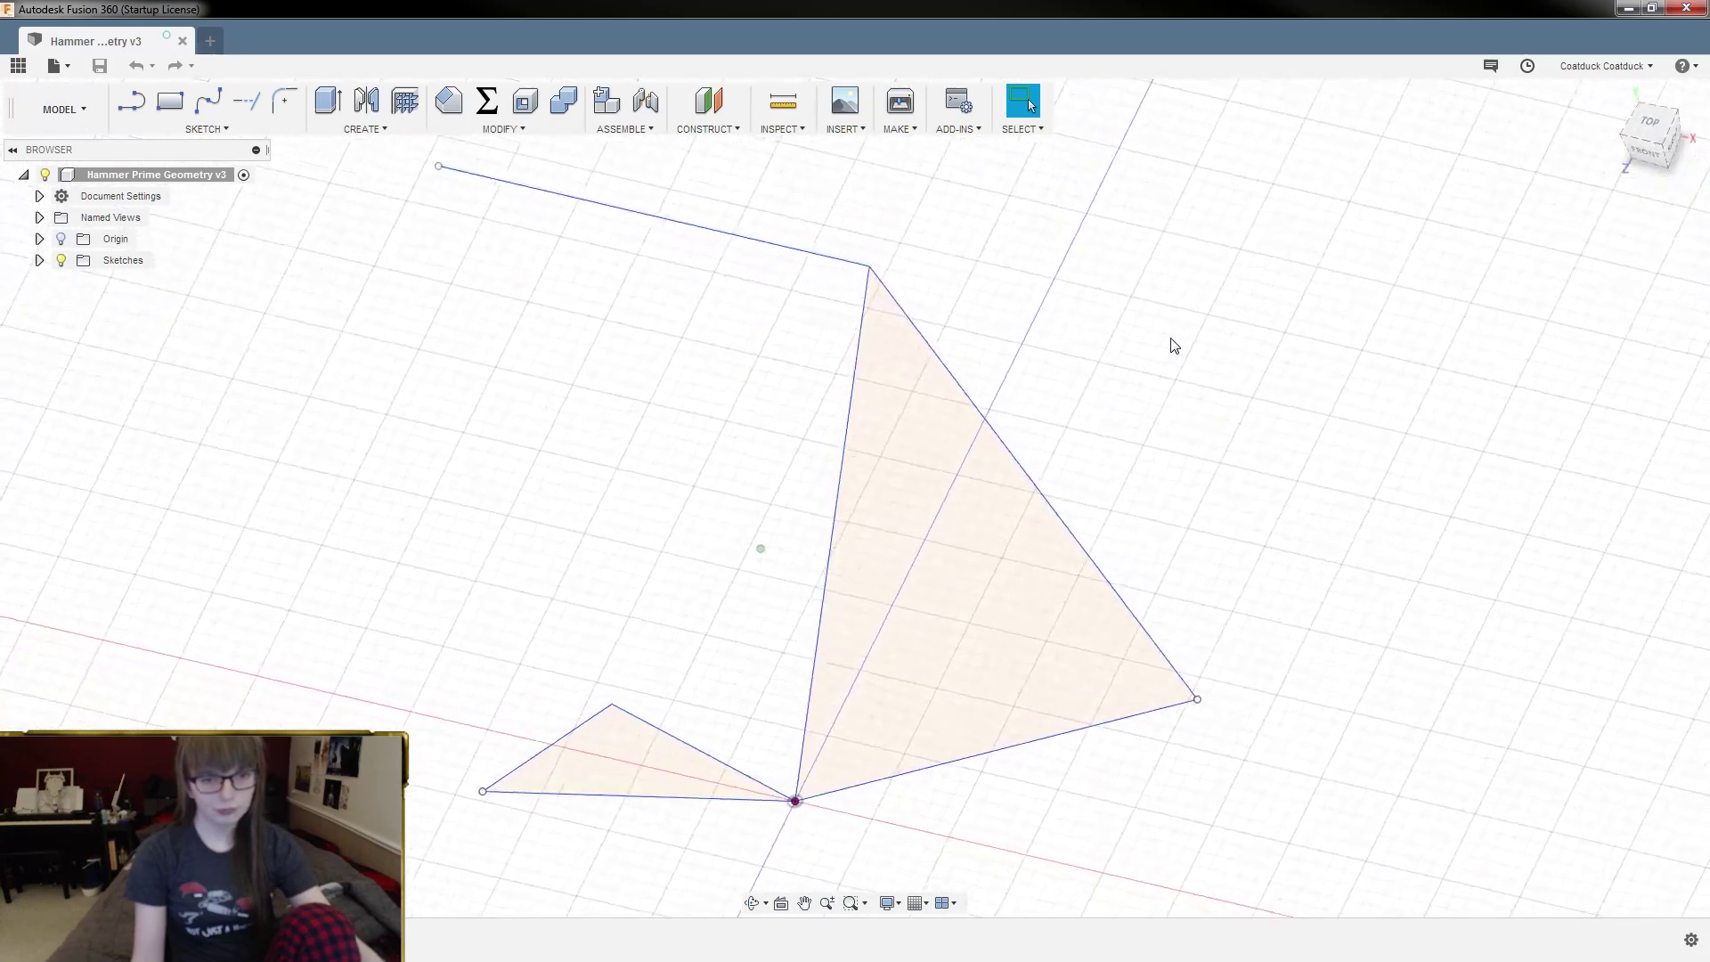
pyautogui.keyDown('shift'); pyautogui.moveTo(1172, 345); pyautogui.dragTo(1173, 345, button='middle'); pyautogui.keyUp('shift')
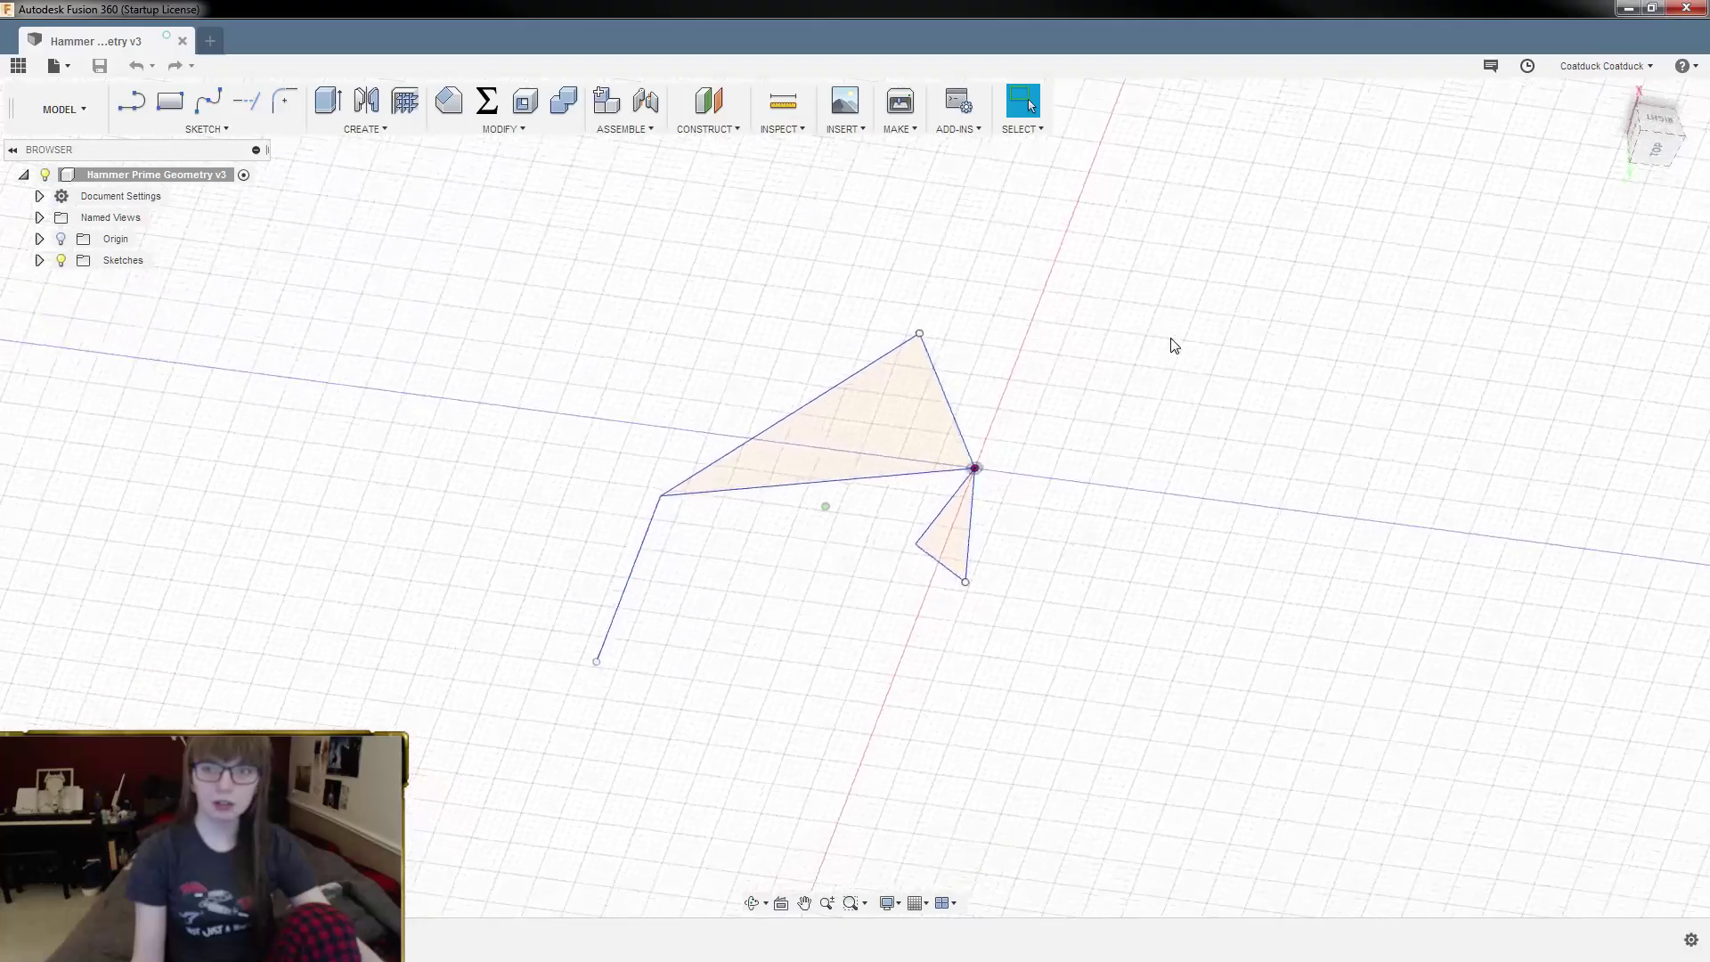
pyautogui.keyDown('shift'); pyautogui.moveTo(1174, 346); pyautogui.dragTo(1169, 345, button='middle'); pyautogui.keyUp('shift')
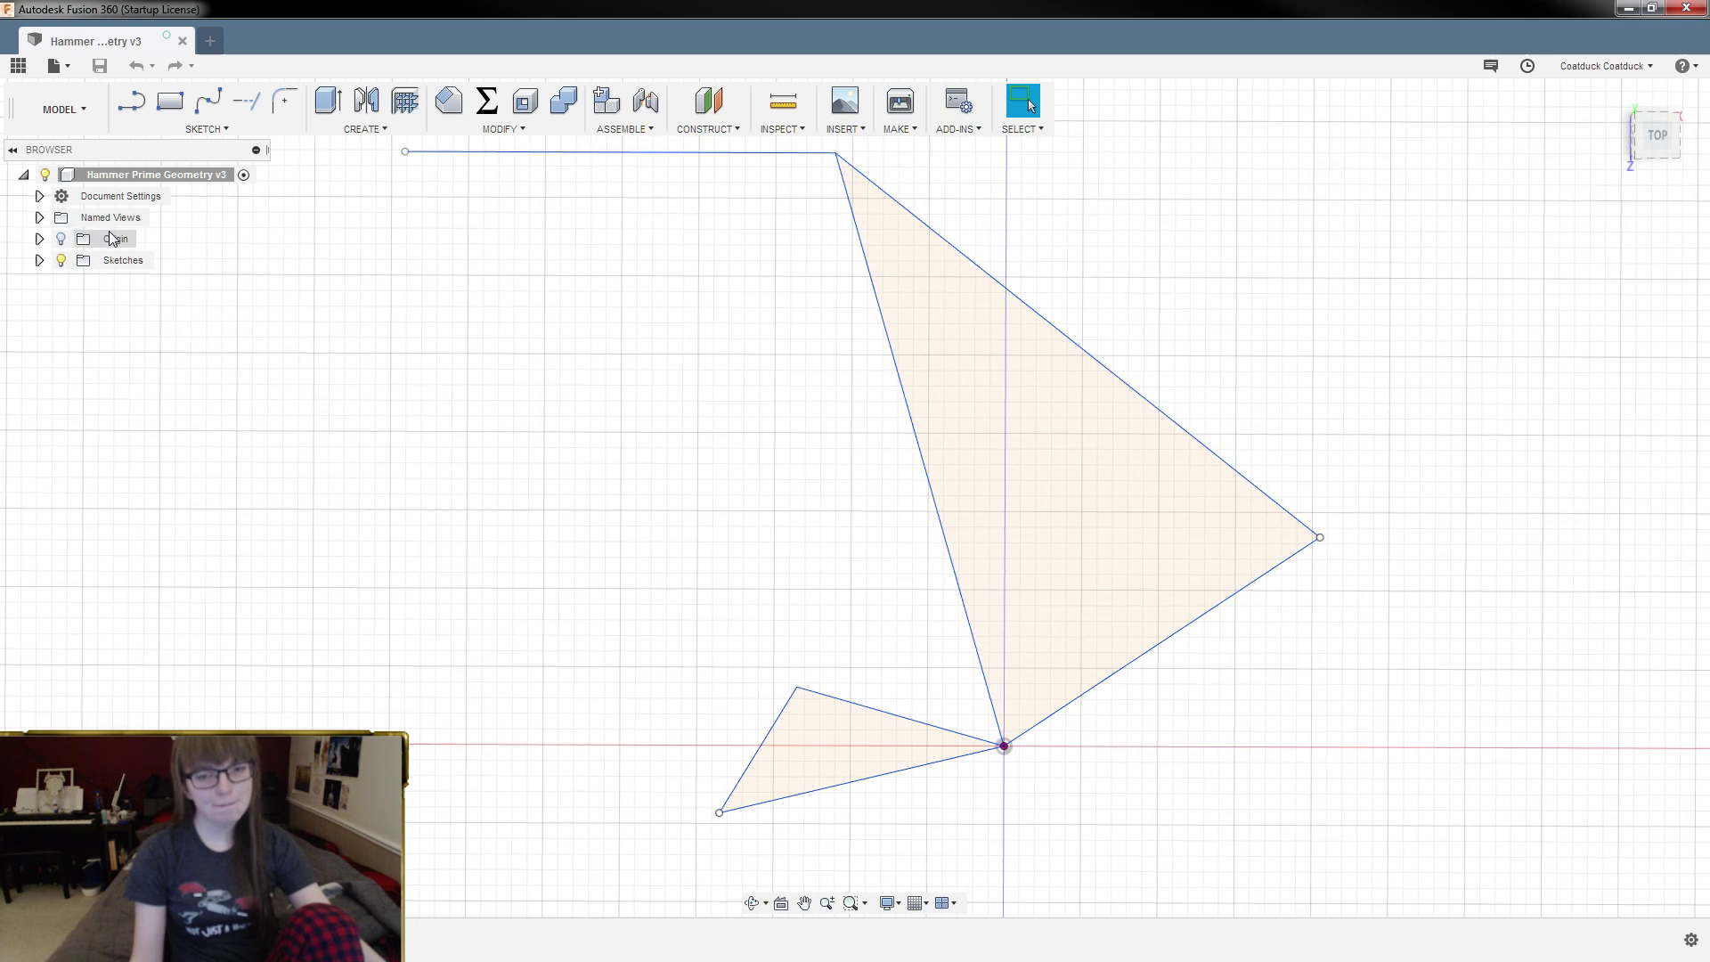
pyautogui.click(908, 397)
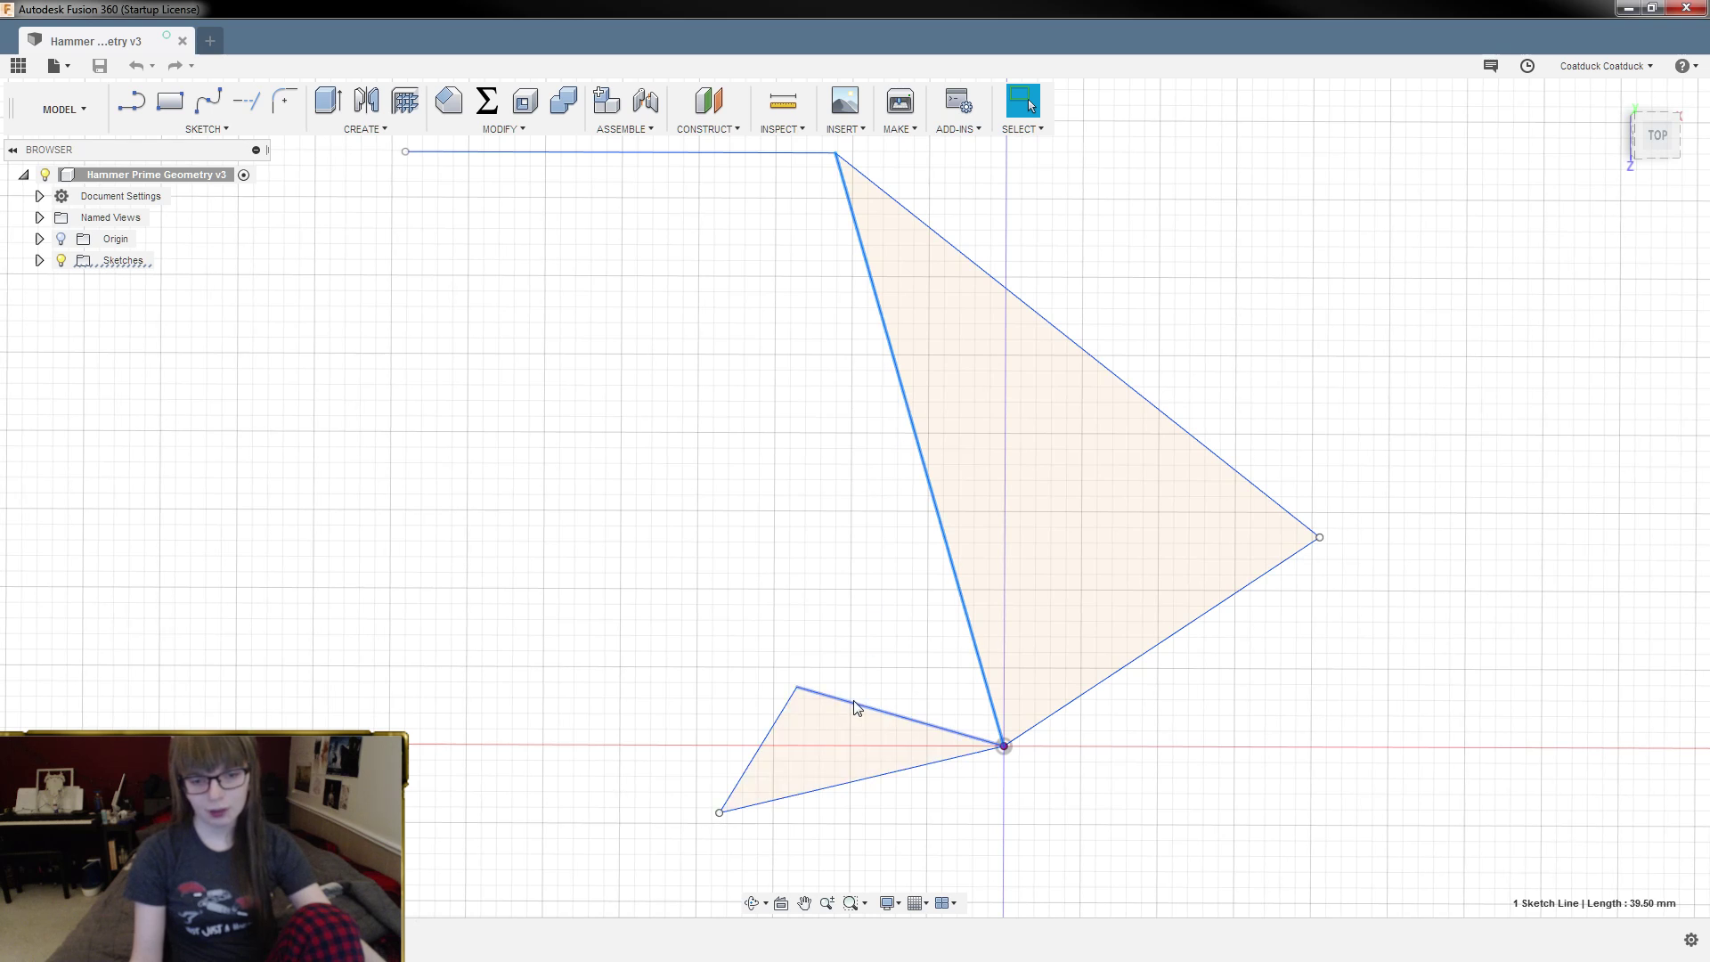
# Step: Expand the list of sketches, hide Hammershot Geometry and show Sketch3 with the two curved slots
pyautogui.click(39, 260)
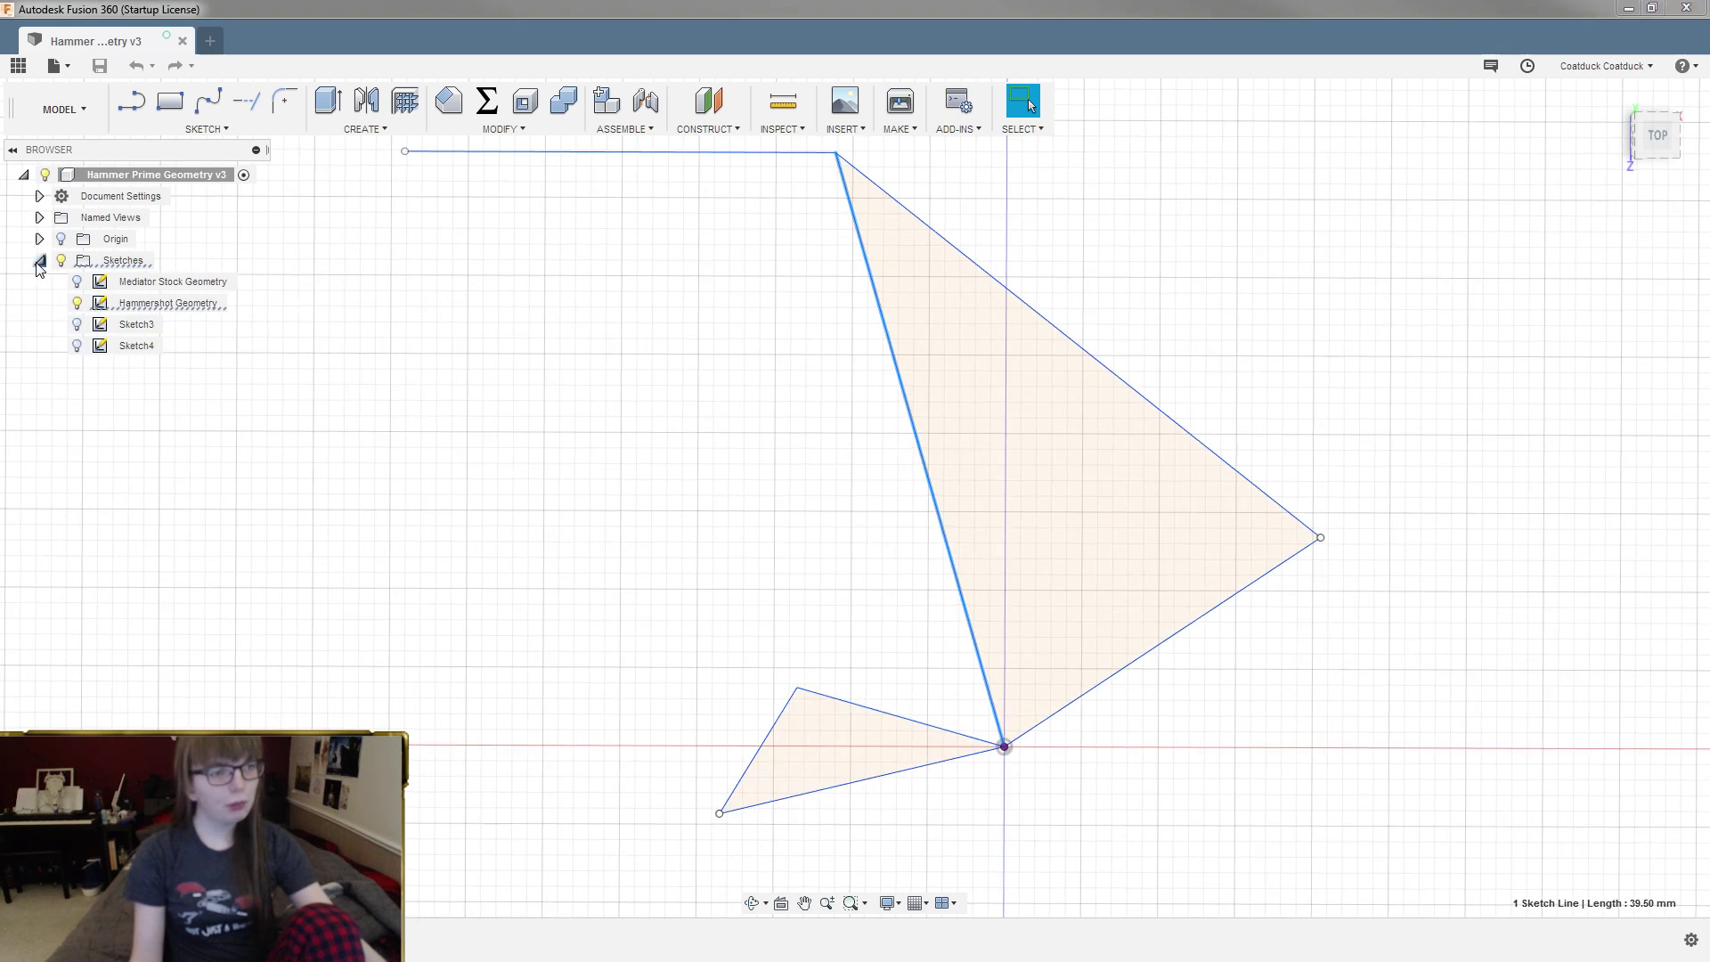
pyautogui.click(82, 347)
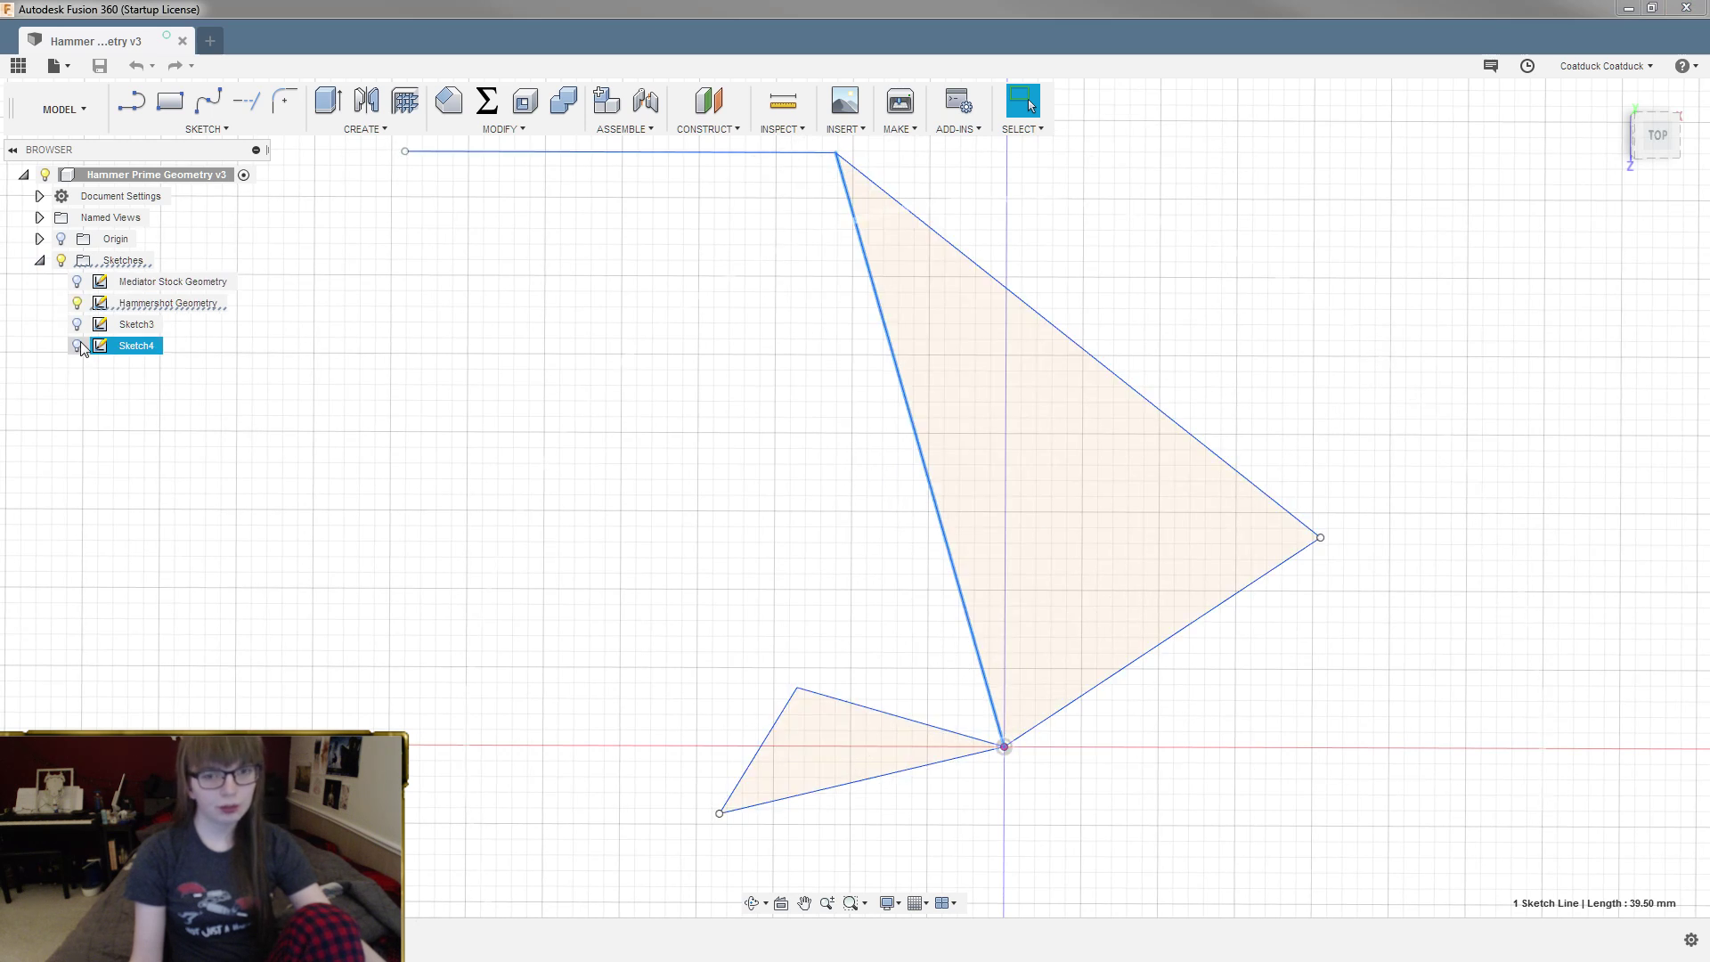
pyautogui.click(78, 346)
pyautogui.click(77, 303)
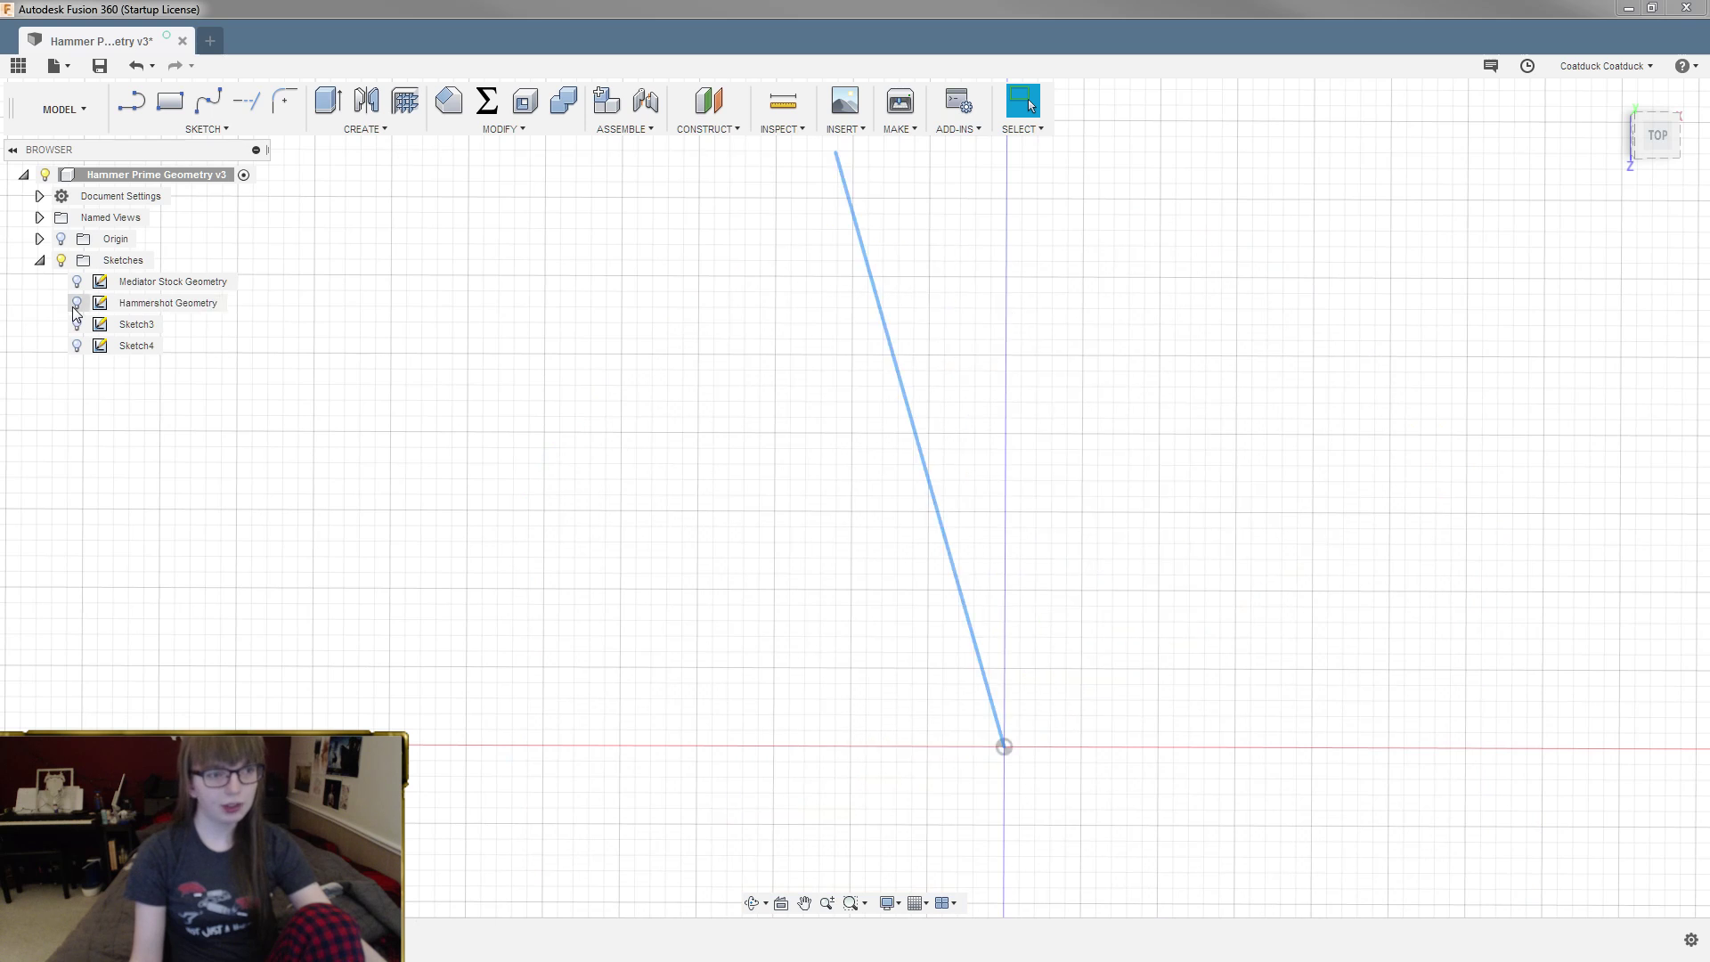
pyautogui.click(77, 303)
pyautogui.click(76, 303)
pyautogui.click(76, 324)
pyautogui.scroll(-3, 801, 516)
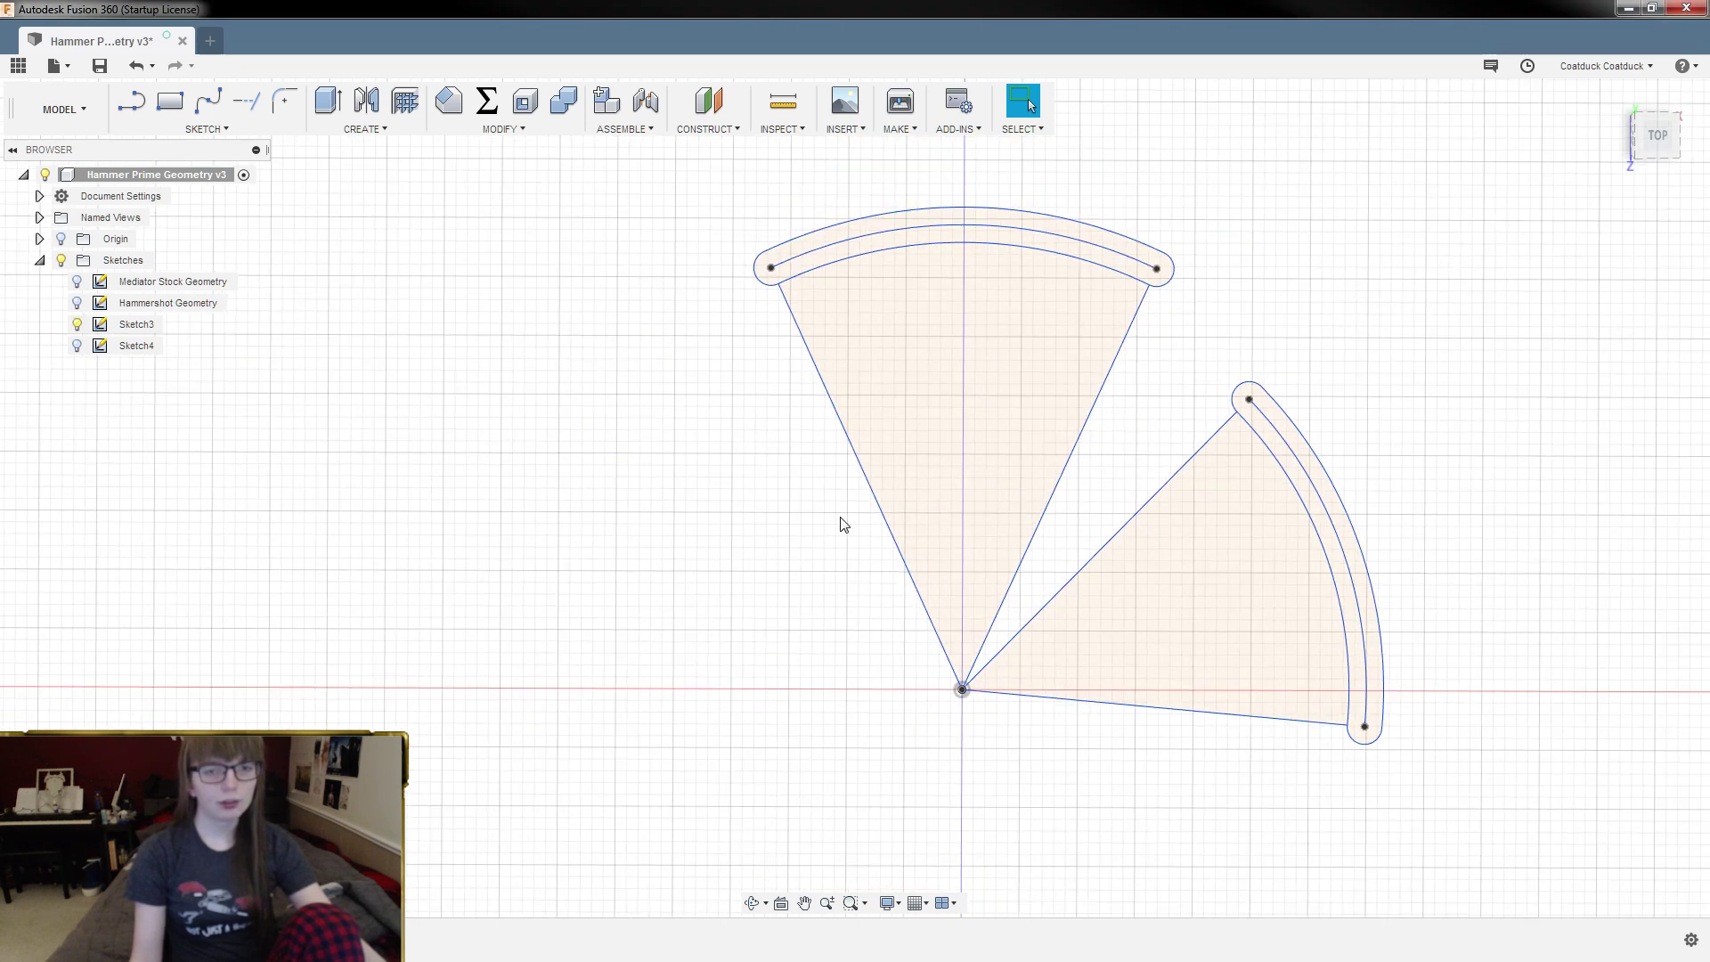
# Step: Examine the two curved slots in Sketch3 and the shared pivot point at the origin
pyautogui.keyDown('shift'); pyautogui.moveTo(1135, 461); pyautogui.dragTo(1135, 461, button='middle'); pyautogui.keyUp('shift')
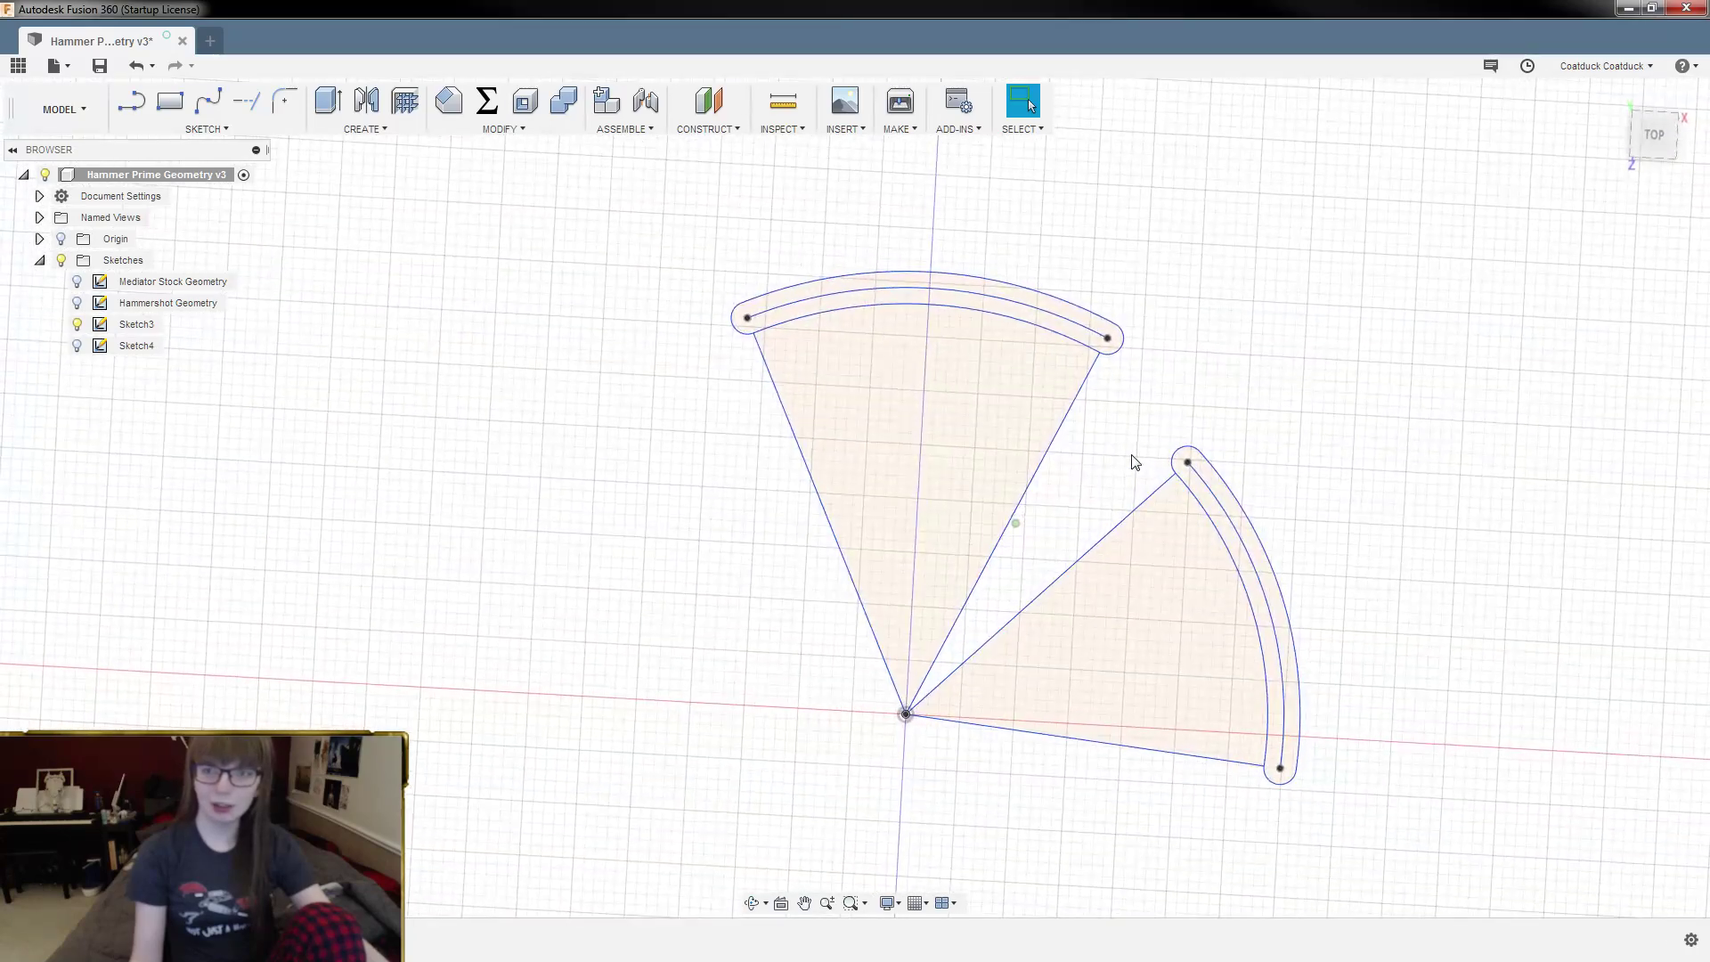
pyautogui.scroll(3, 980, 668)
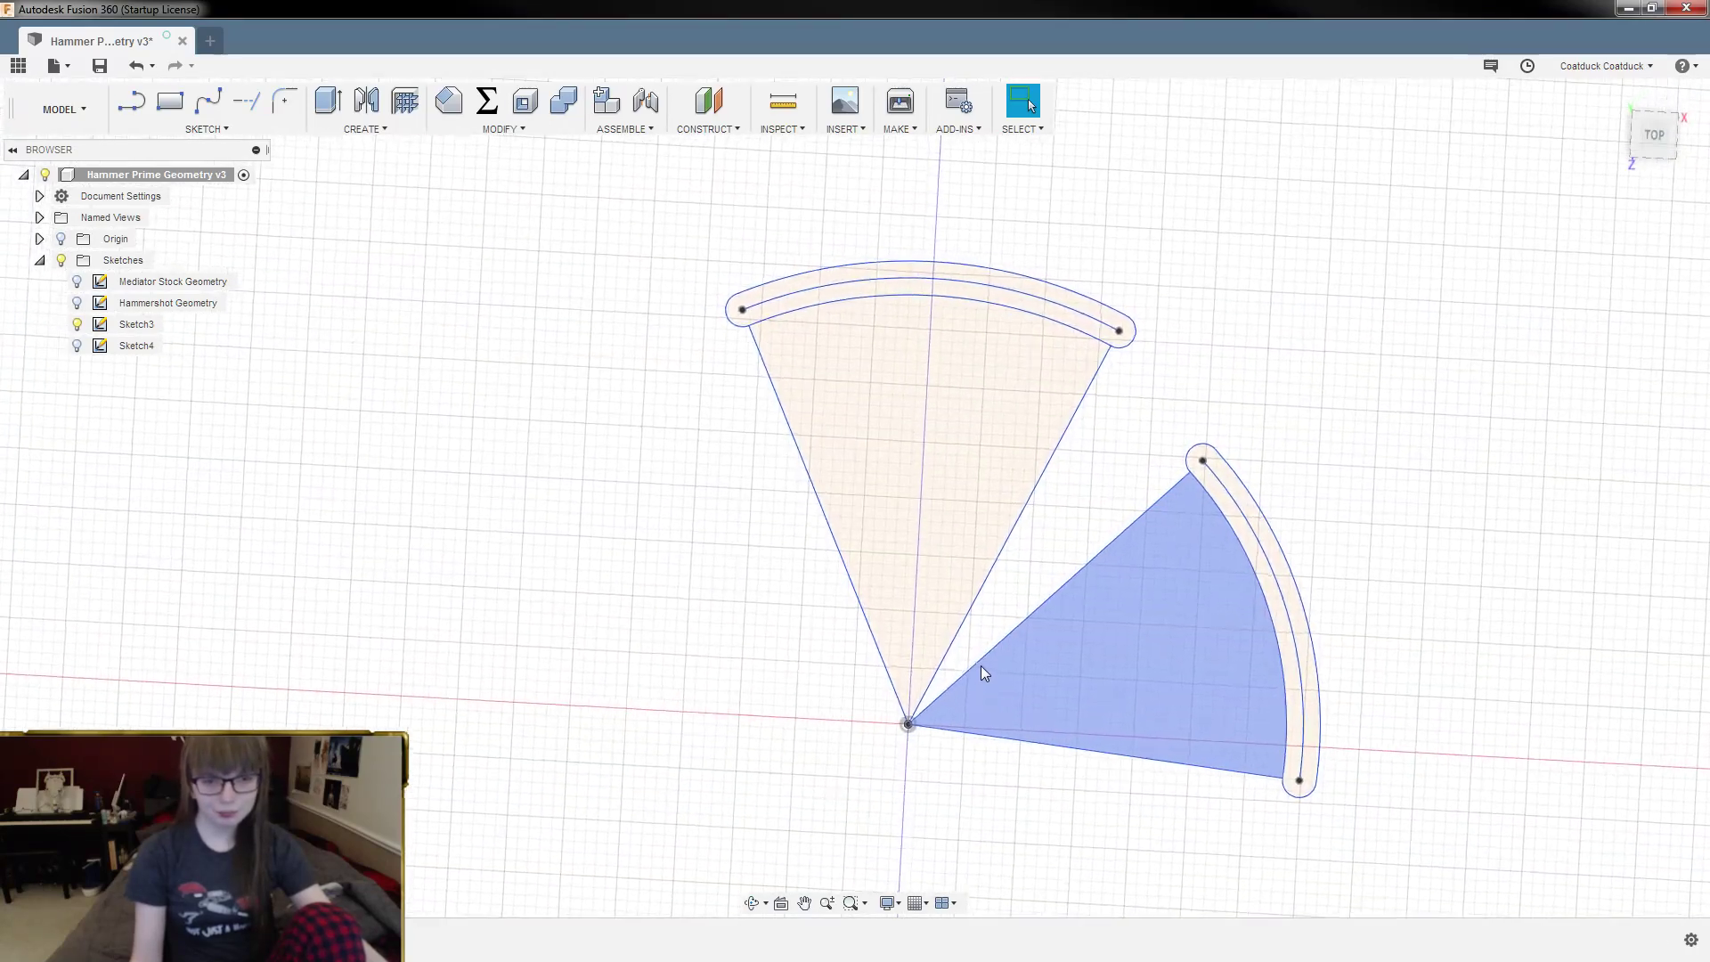
pyautogui.scroll(2, 989, 667)
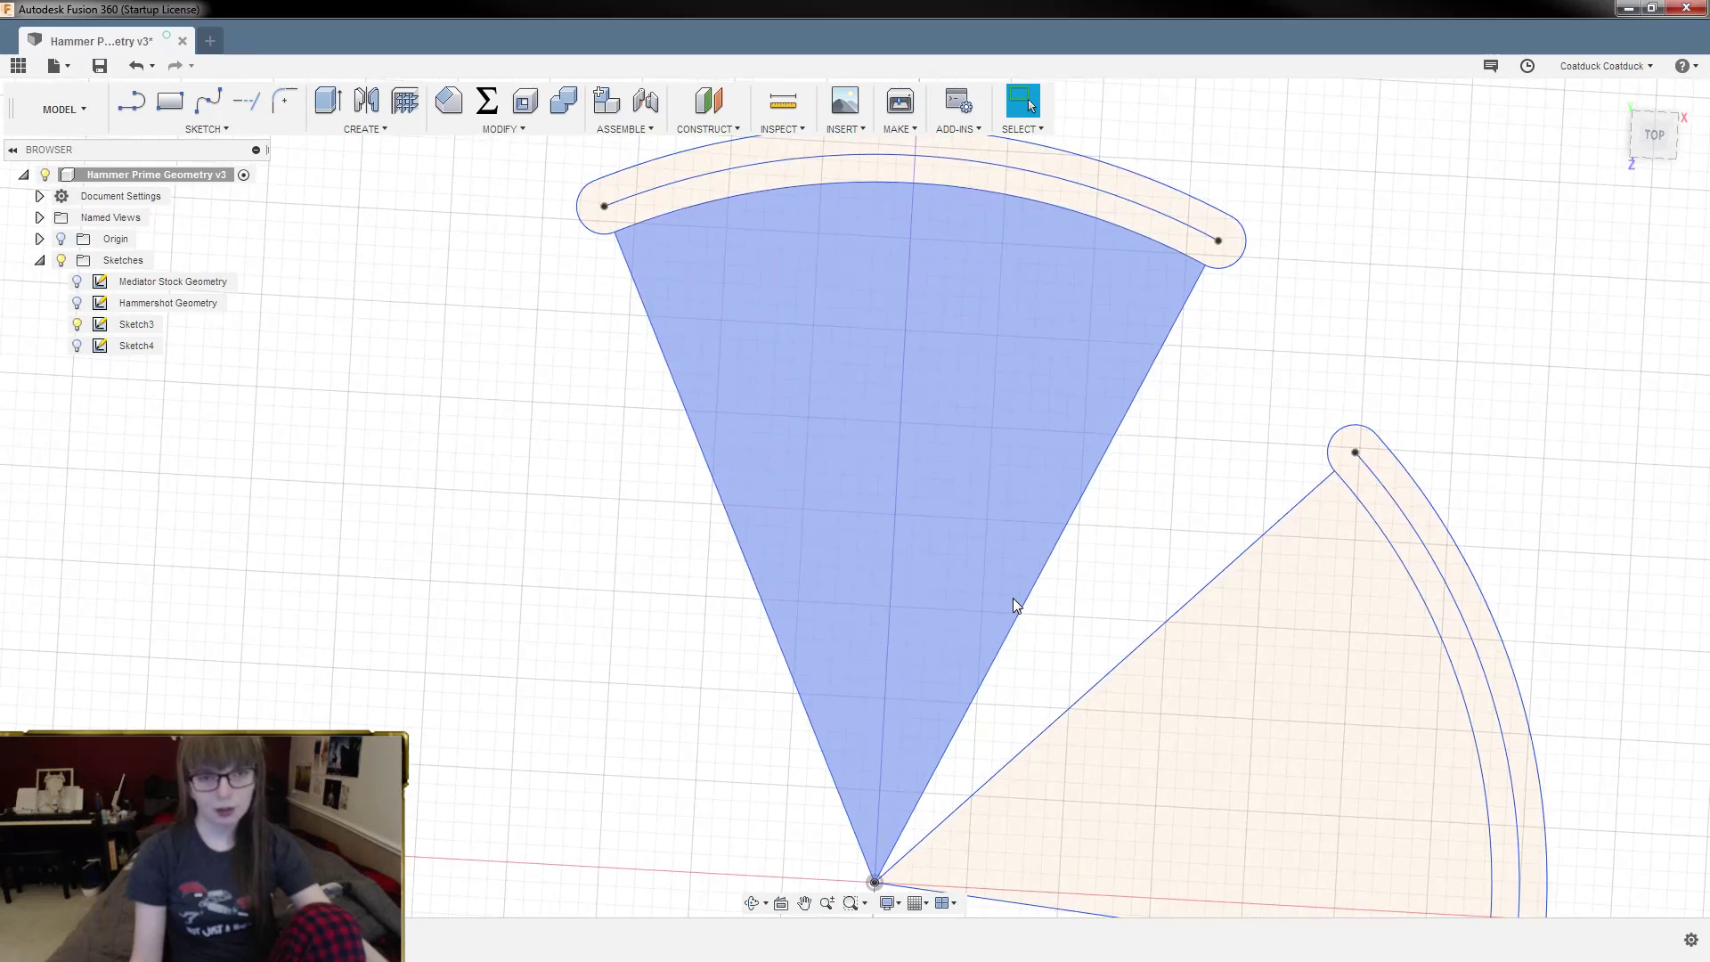
pyautogui.scroll(5, 1013, 604)
pyautogui.scroll(-5, 1013, 602)
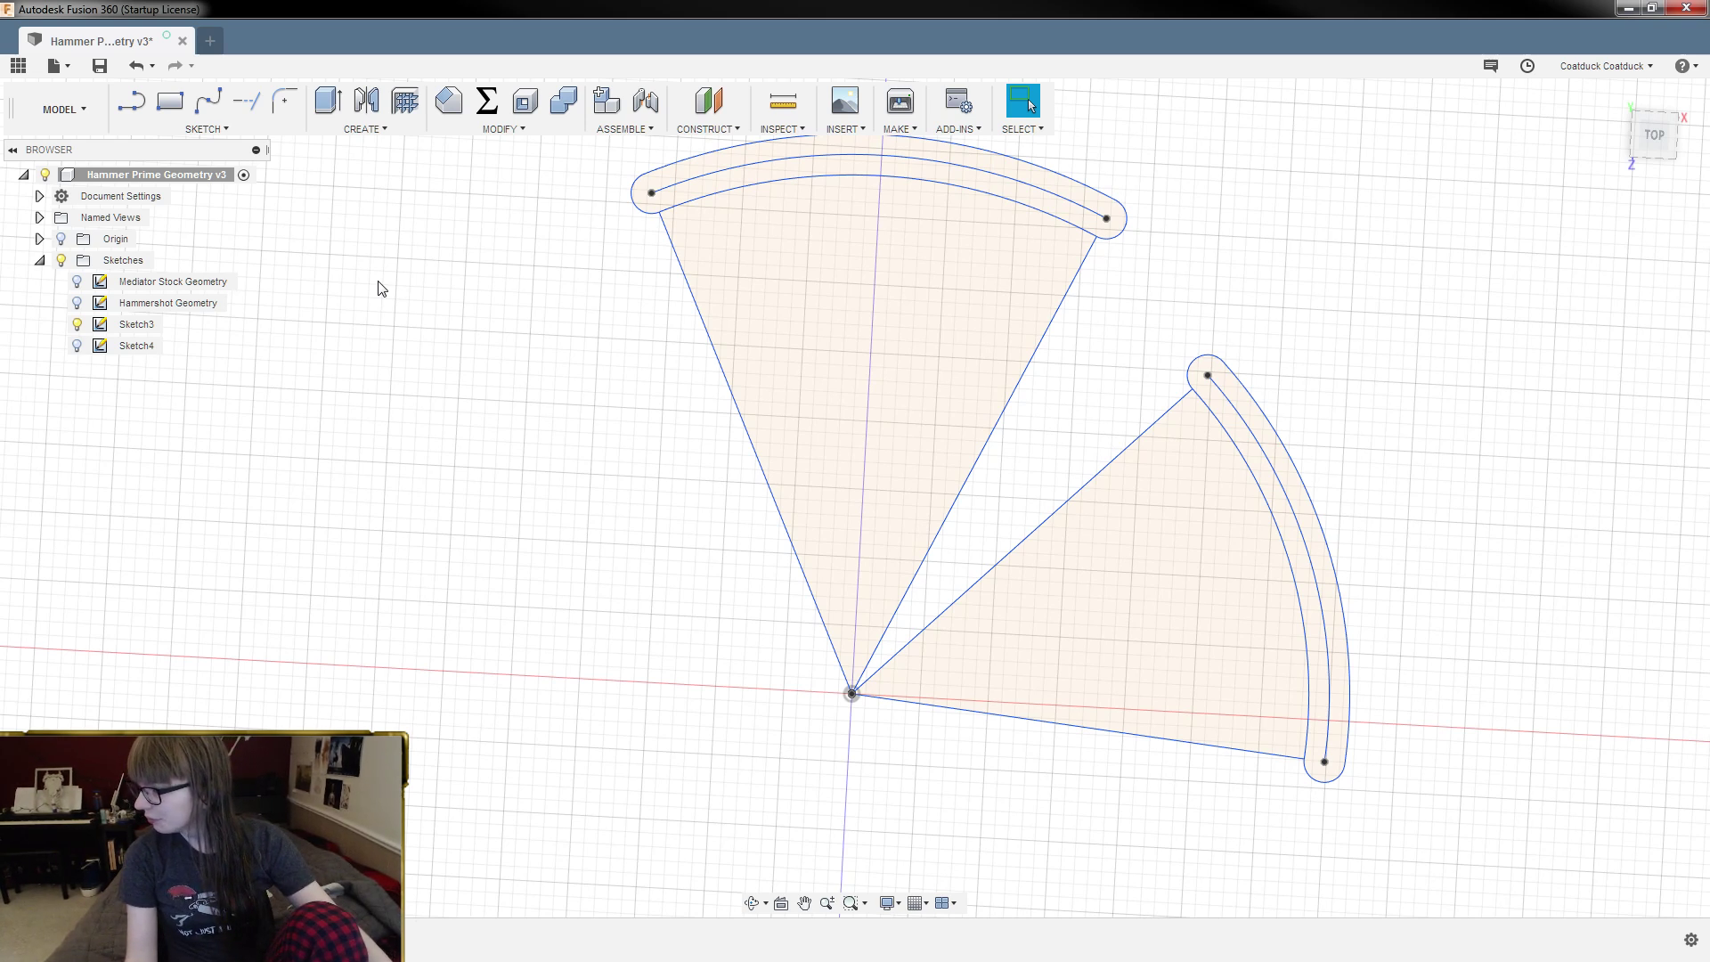
pyautogui.scroll(2, 671, 420)
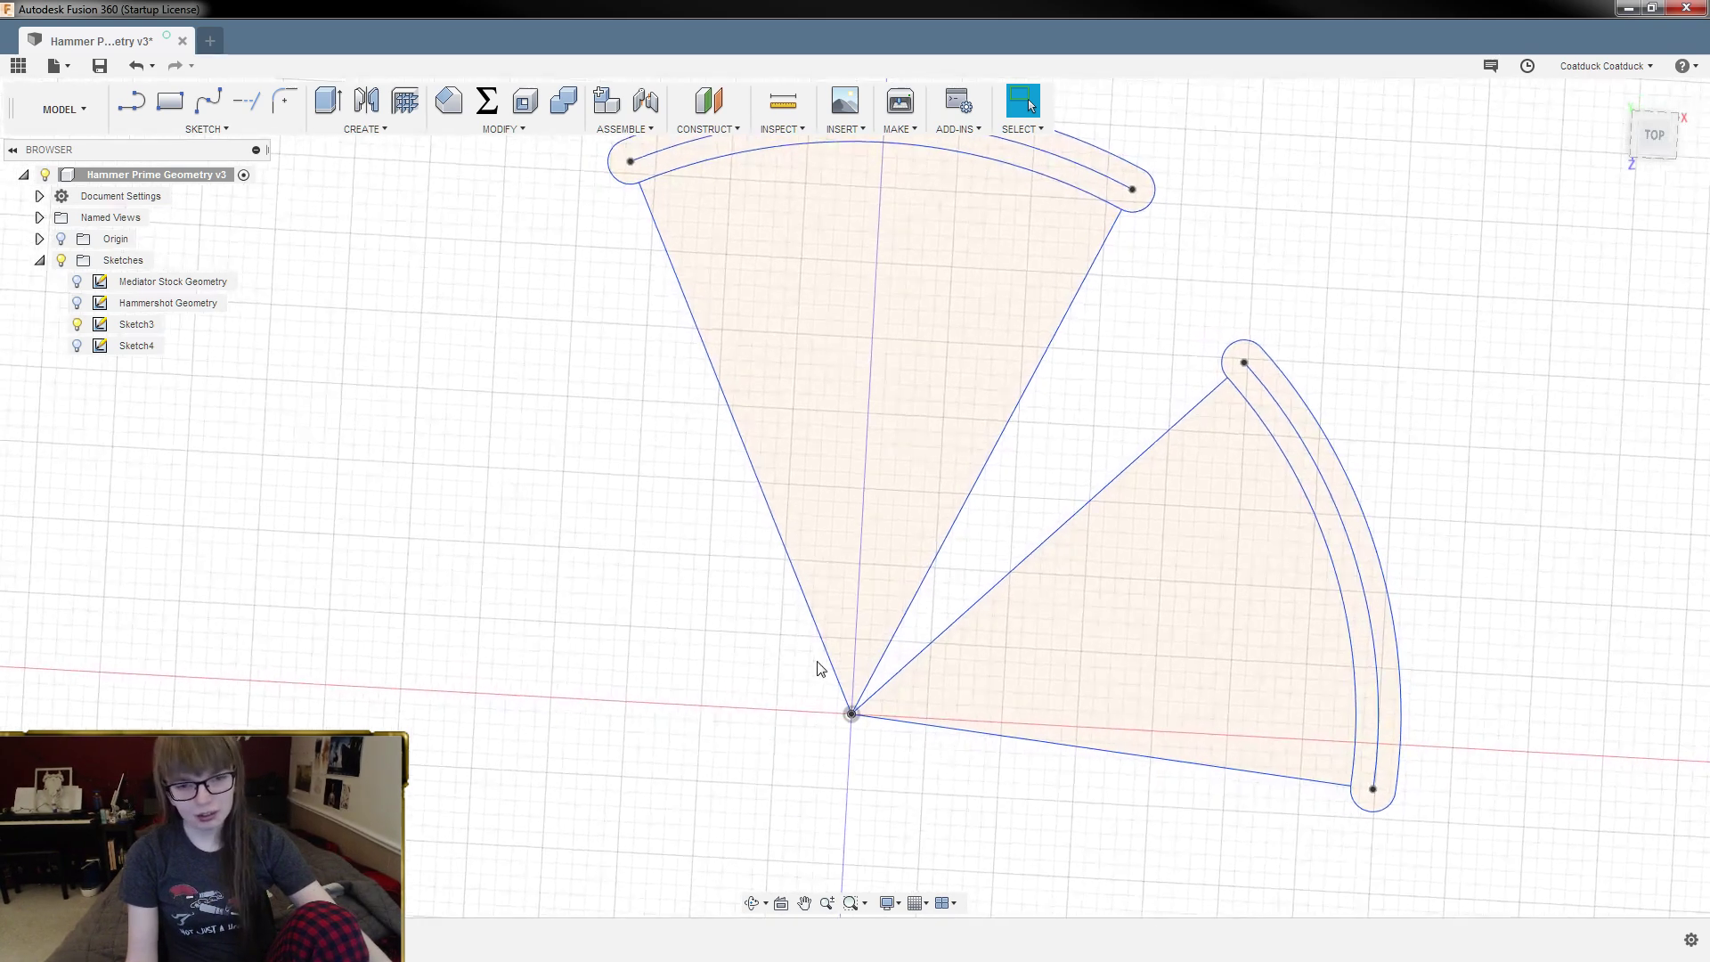
pyautogui.scroll(4, 691, 468)
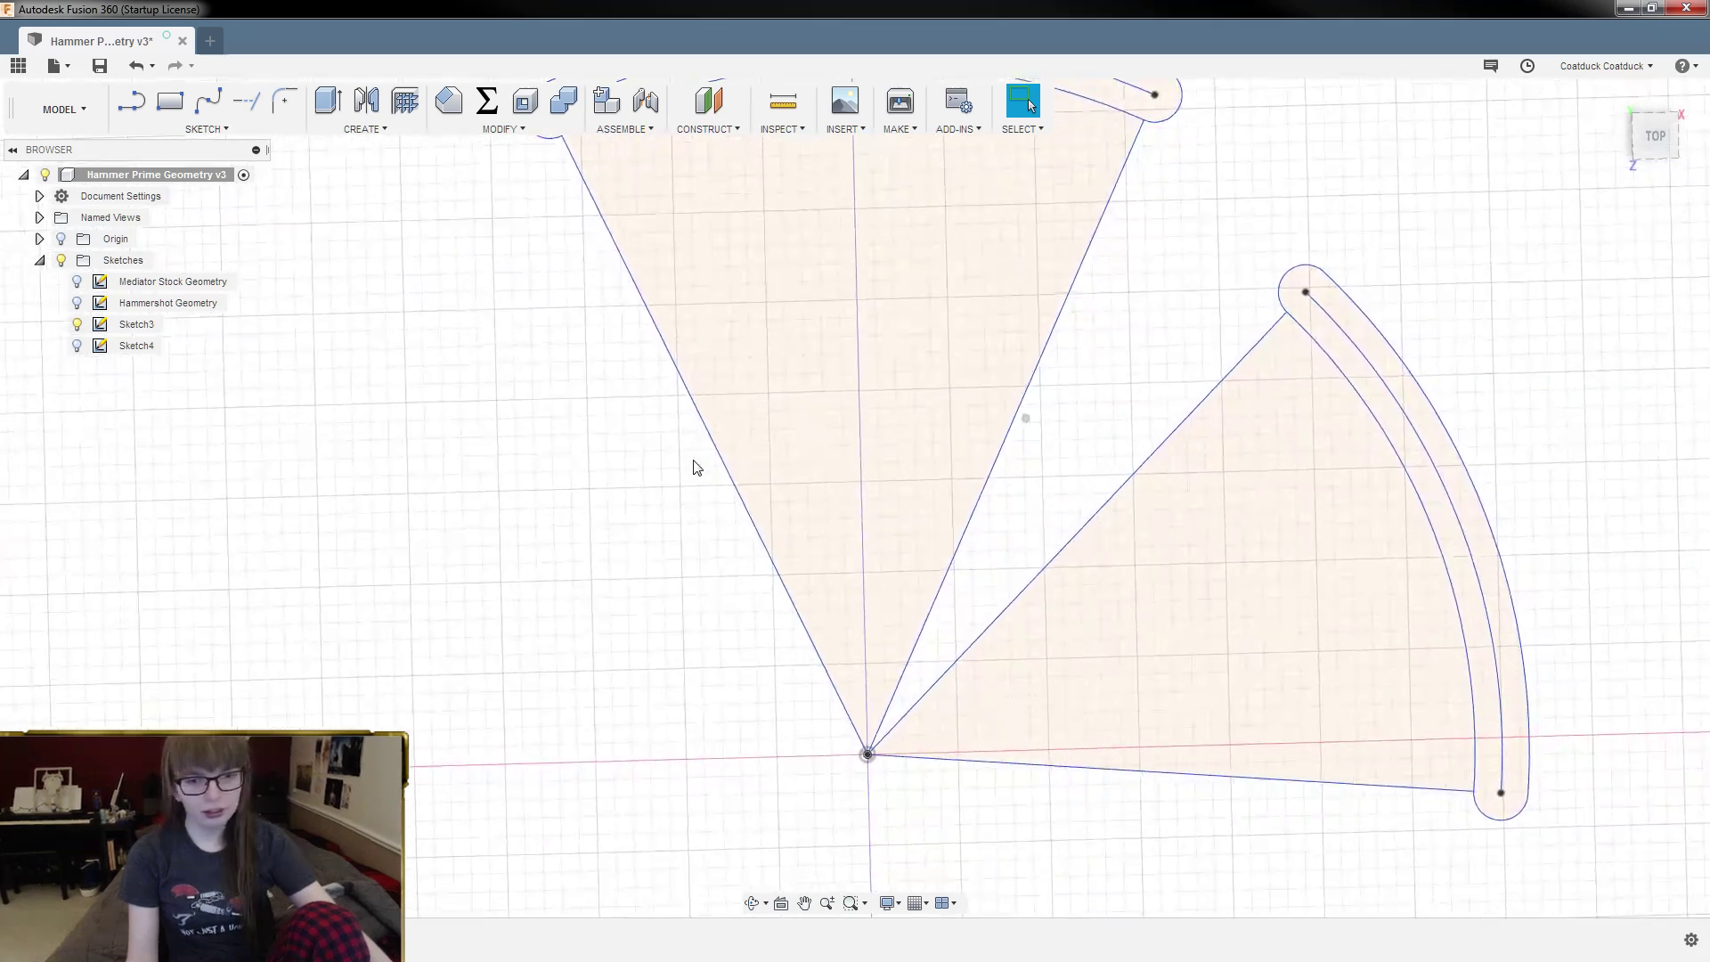
pyautogui.scroll(-5, 696, 467)
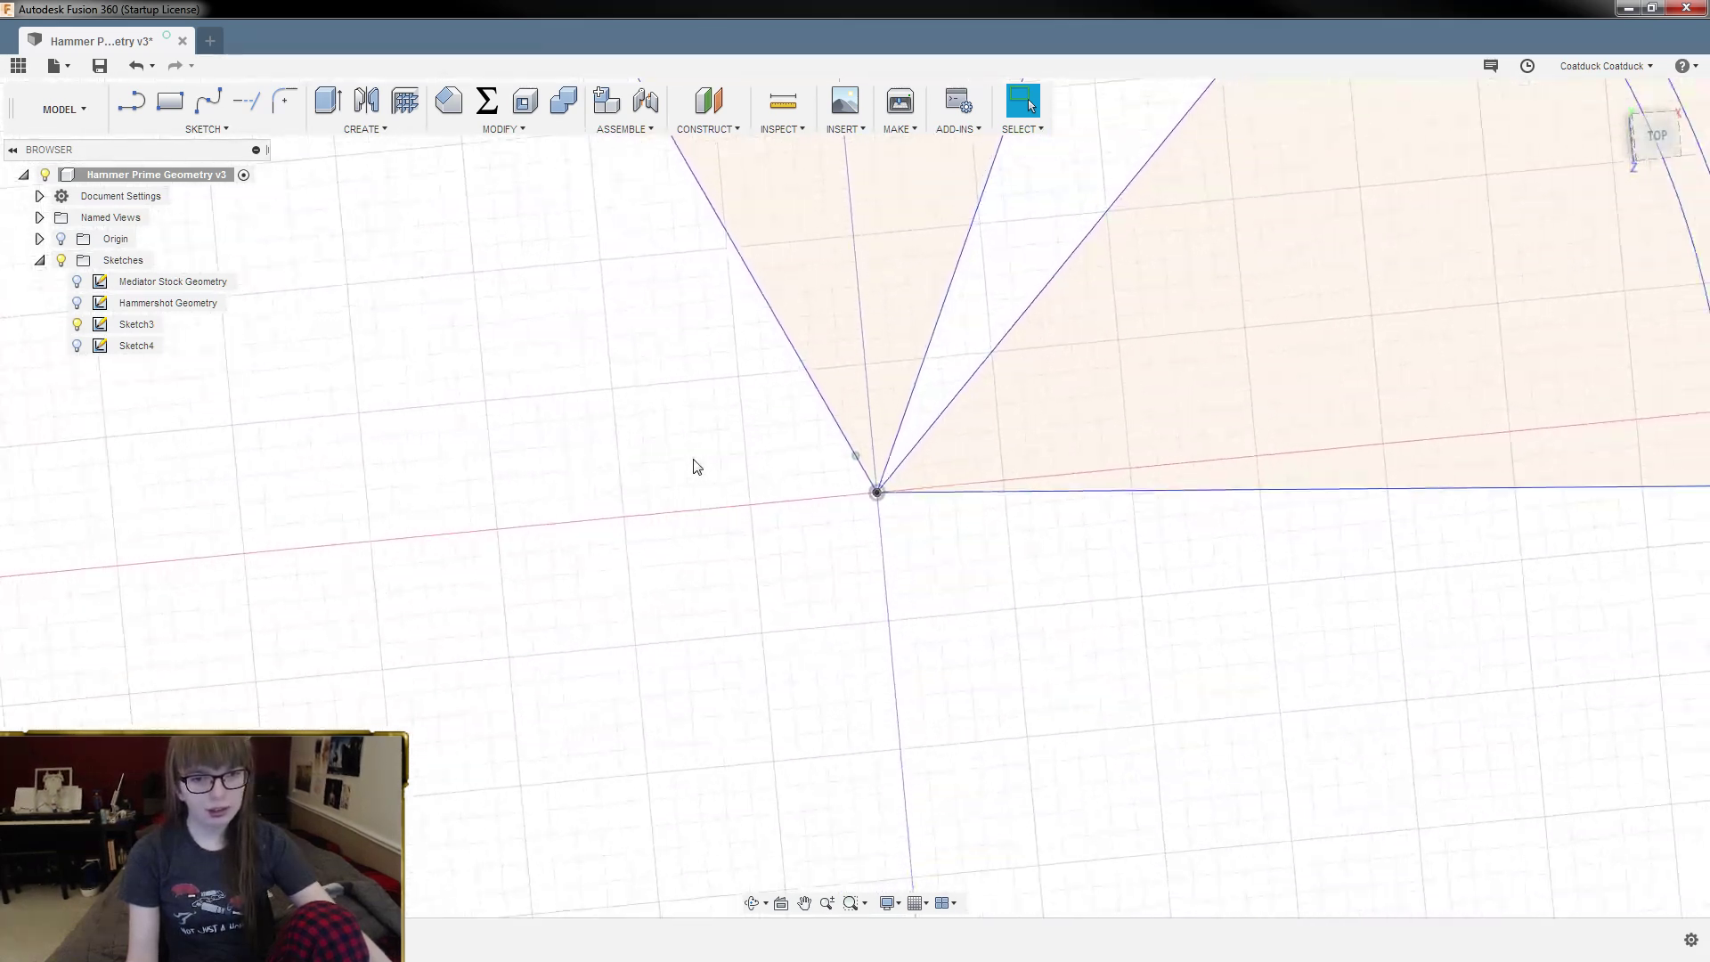
pyautogui.scroll(-2, 697, 466)
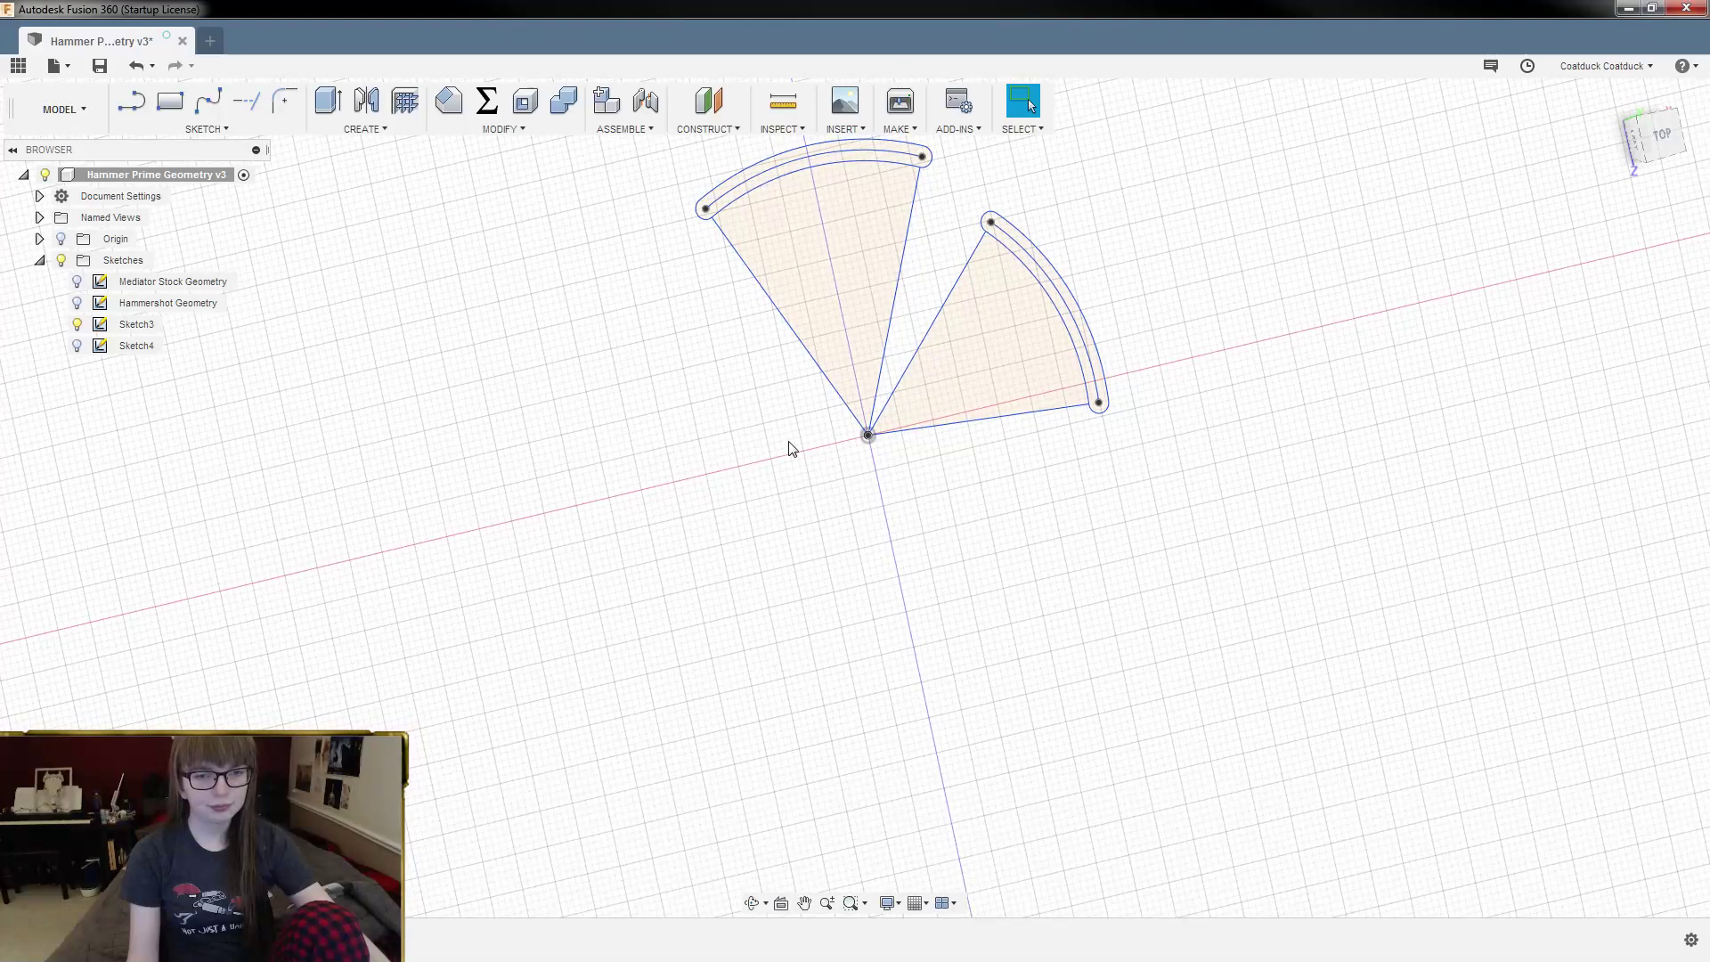
pyautogui.moveTo(1270, 397)
pyautogui.keyDown('shift'); pyautogui.mouseDown(button='middle')
pyautogui.moveTo(1287, 370)
pyautogui.moveTo(1271, 355)
pyautogui.moveTo(1289, 437)
pyautogui.mouseUp(button='middle'); pyautogui.keyUp('shift')
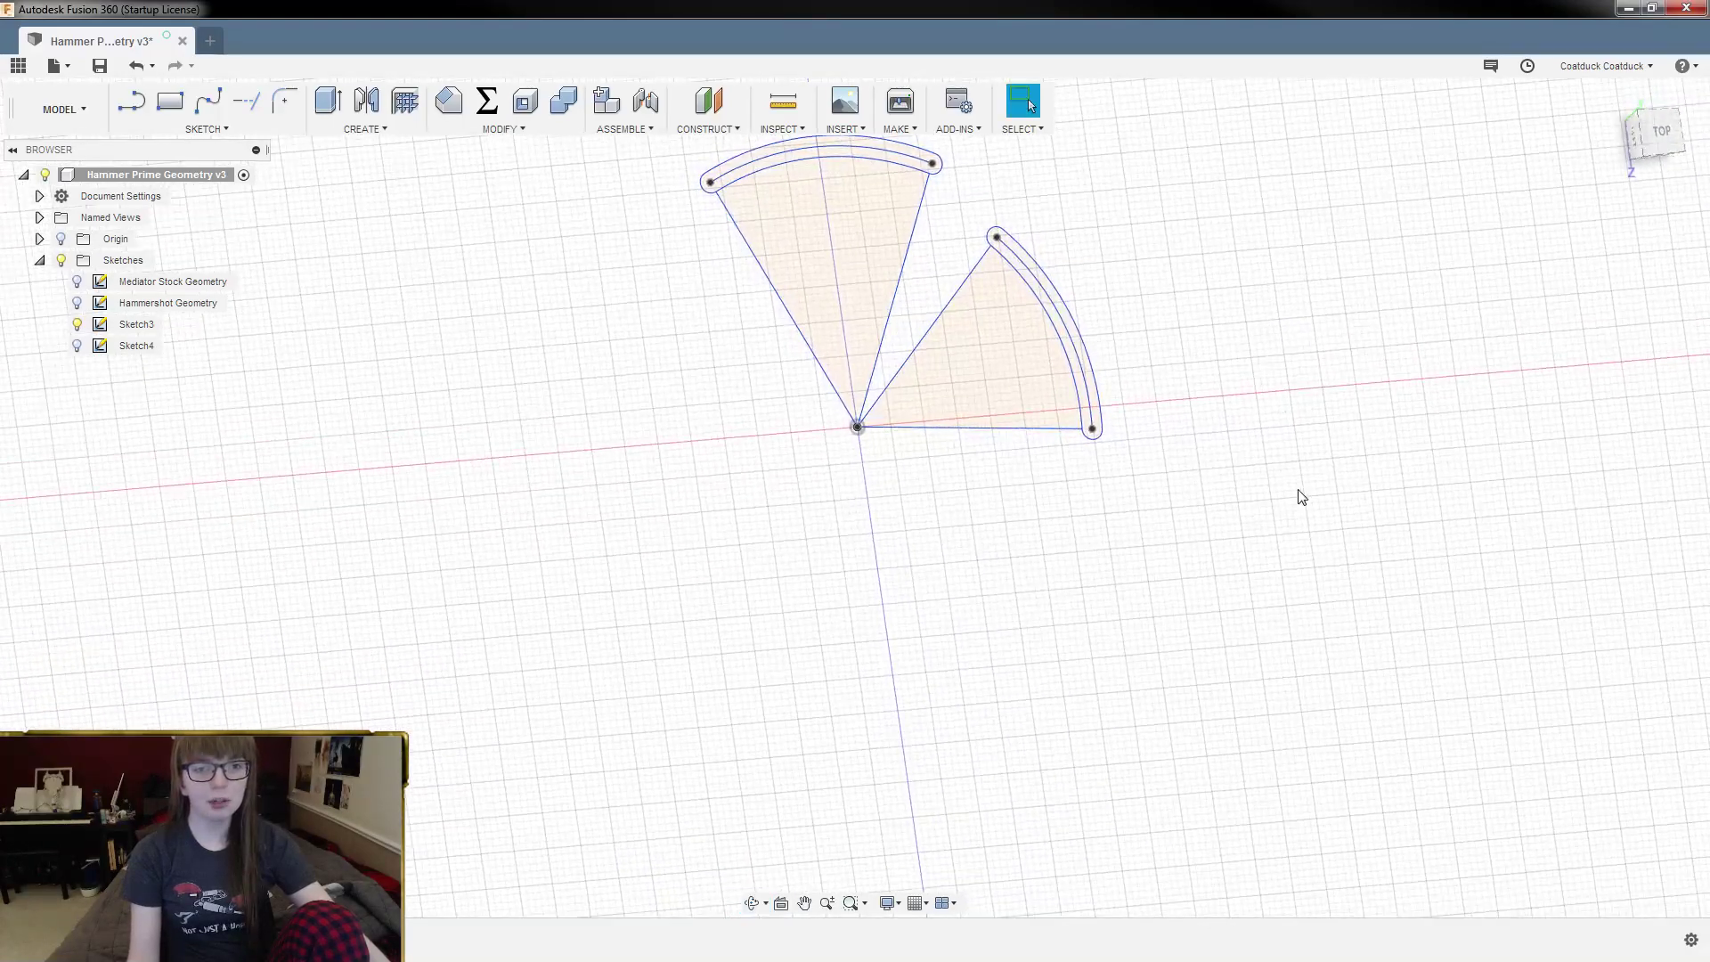
pyautogui.scroll(-2, 1295, 490)
pyautogui.scroll(4, 943, 539)
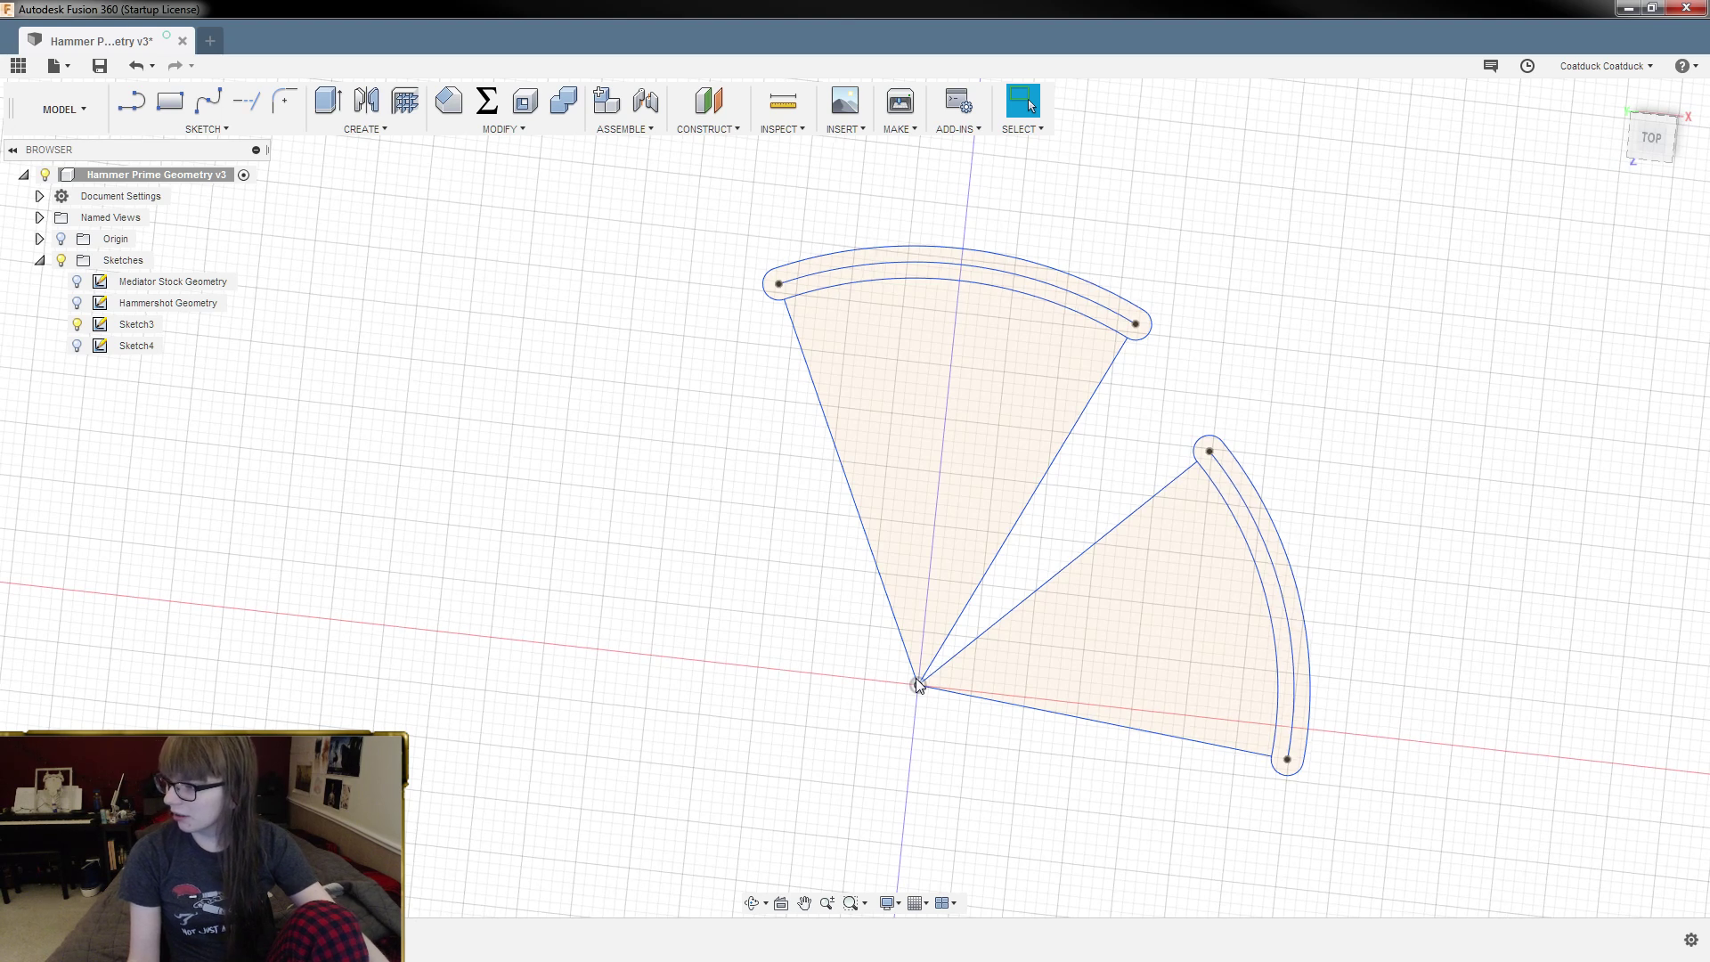
pyautogui.scroll(2, 916, 678)
pyautogui.scroll(4, 922, 682)
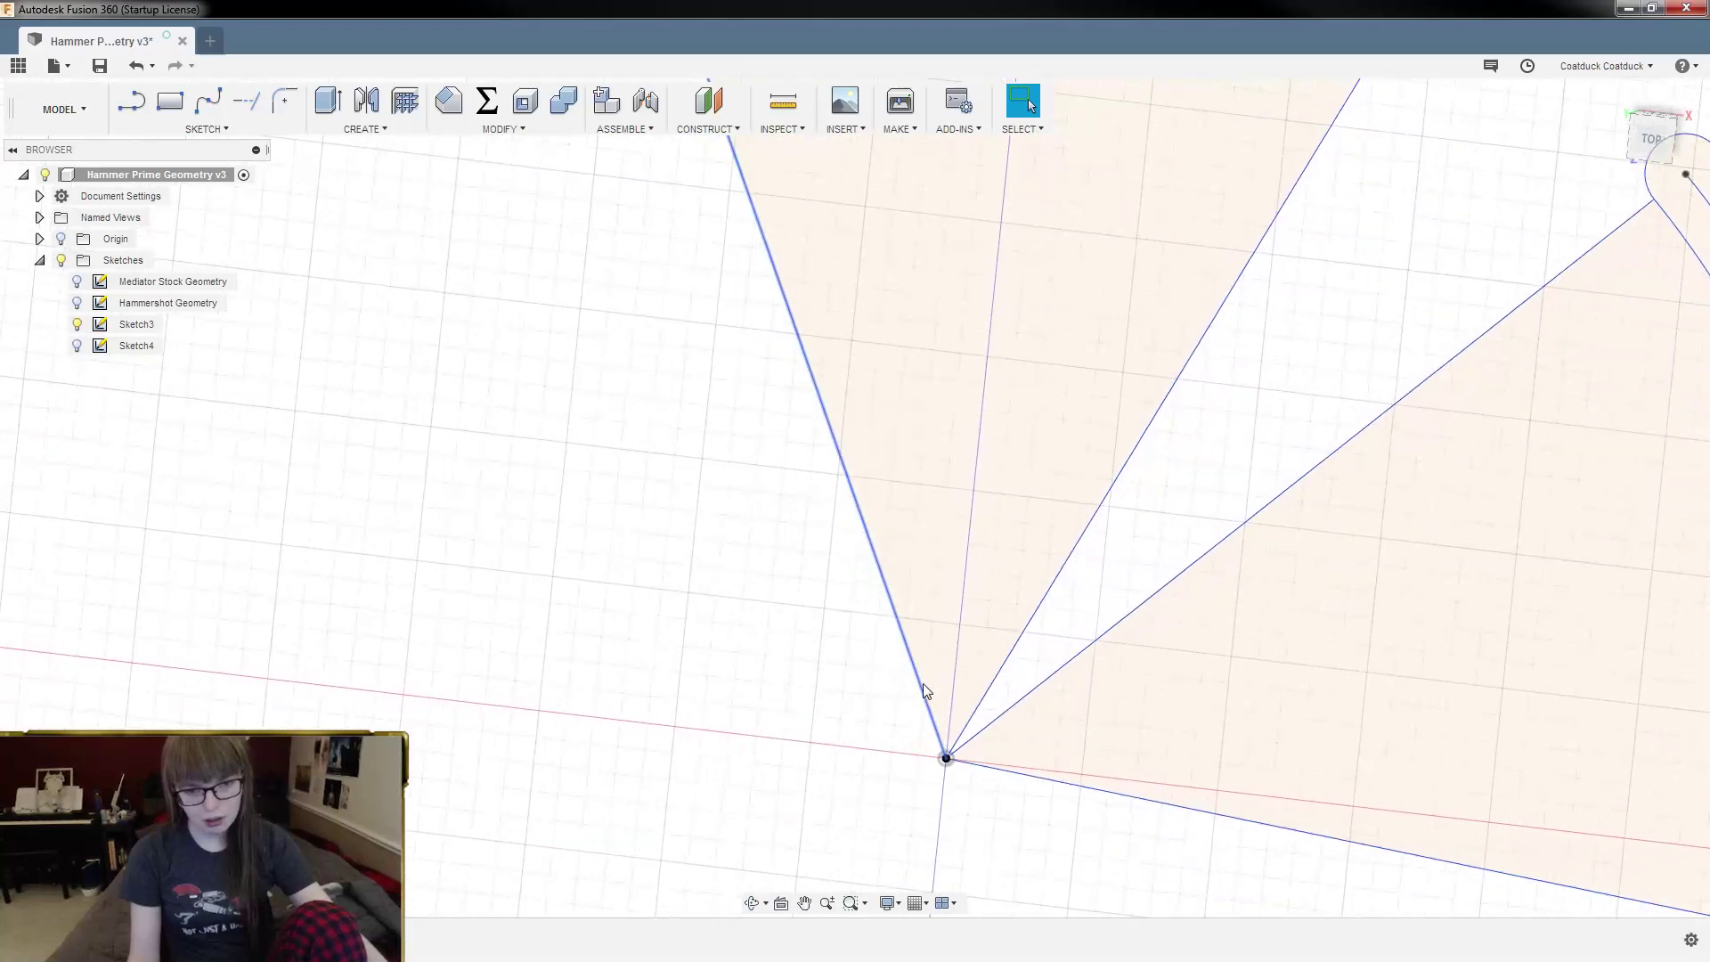
pyautogui.scroll(-6, 923, 683)
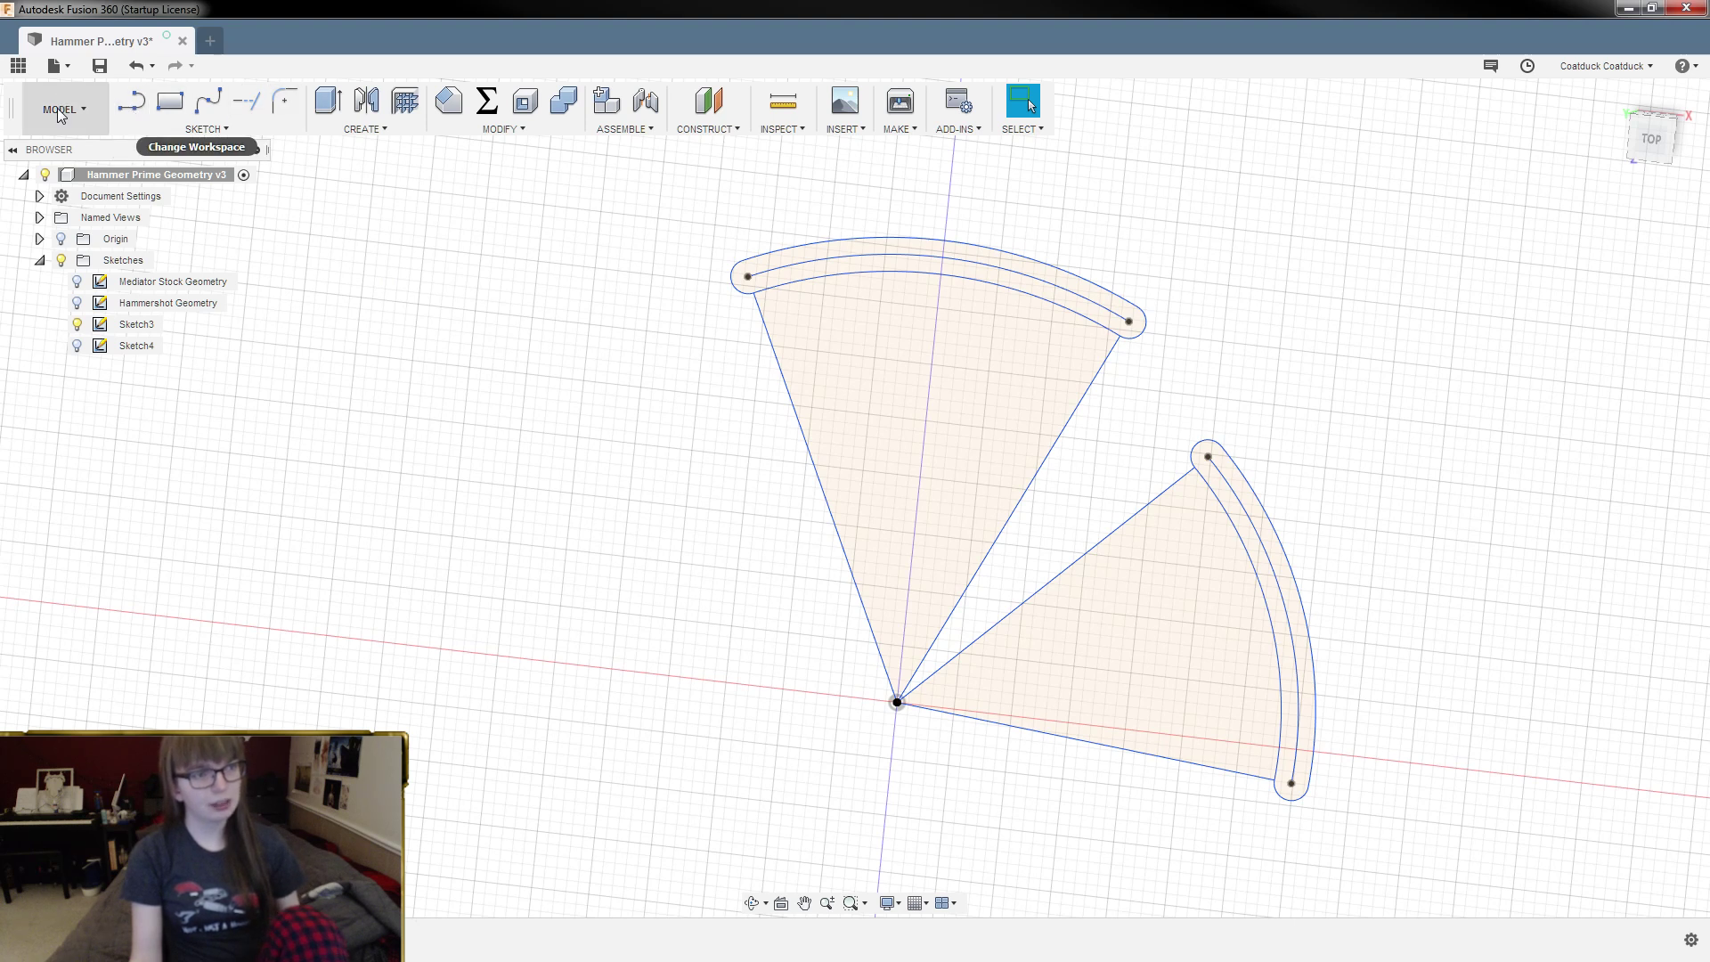
# Step: Show Hammershot Geometry together with Sketch3 and check the length of the small triangle's lower side
pyautogui.click(76, 303)
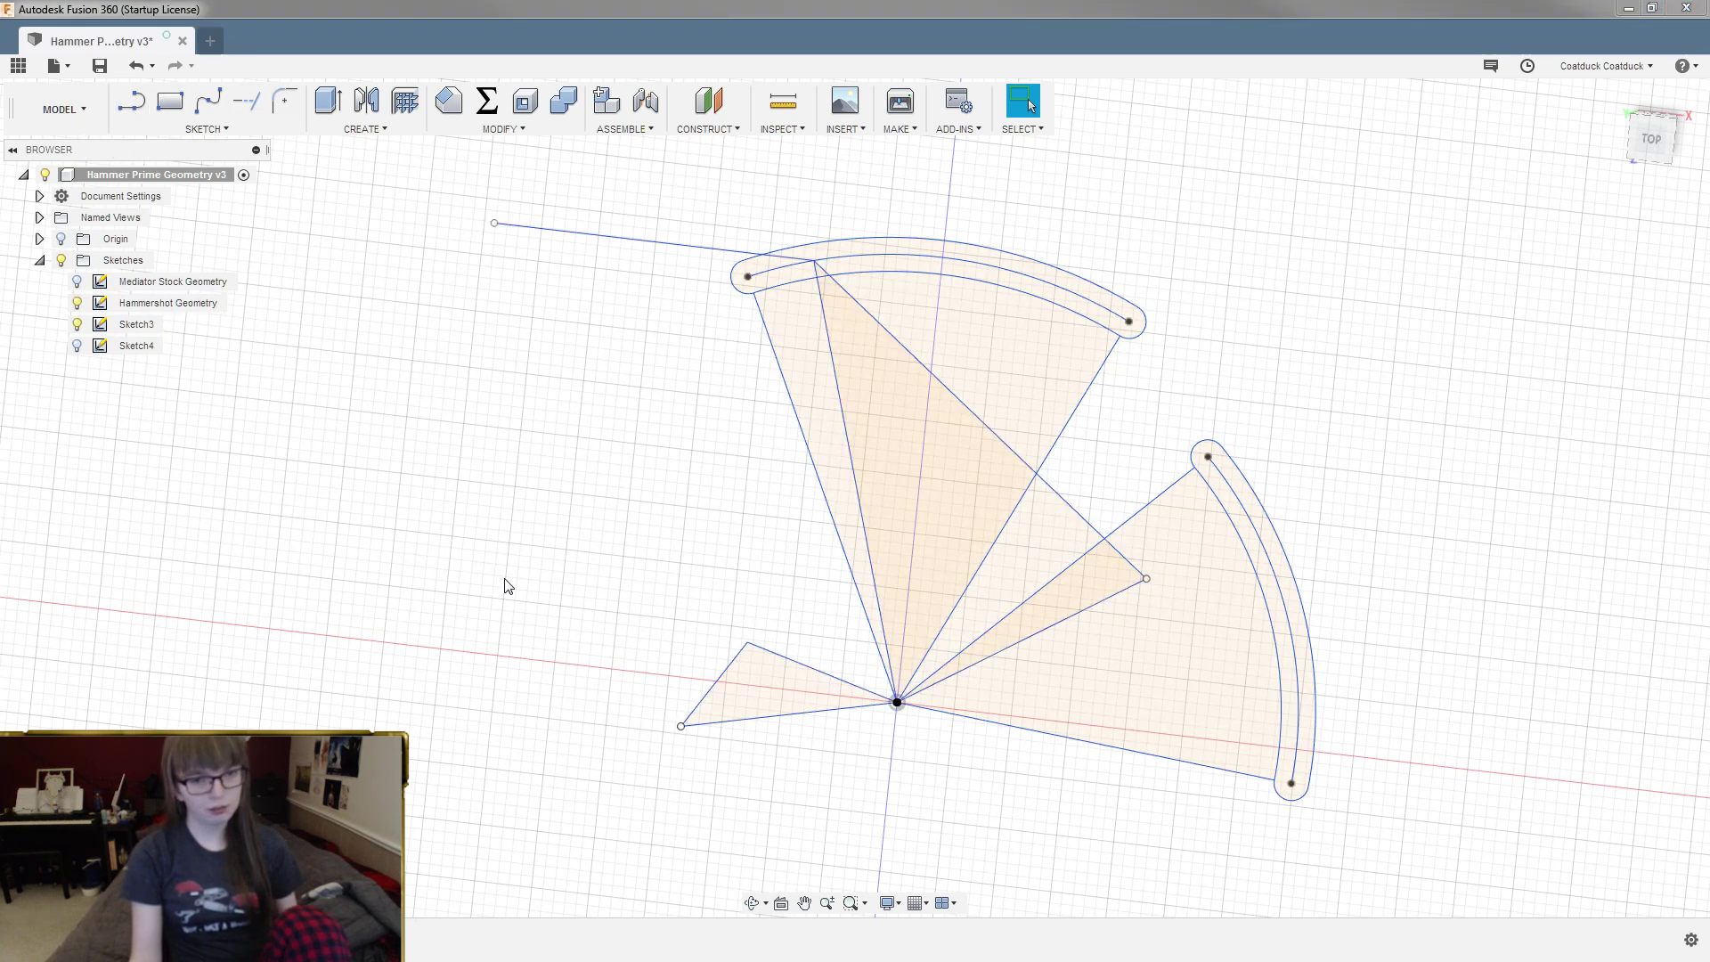
pyautogui.scroll(5, 764, 820)
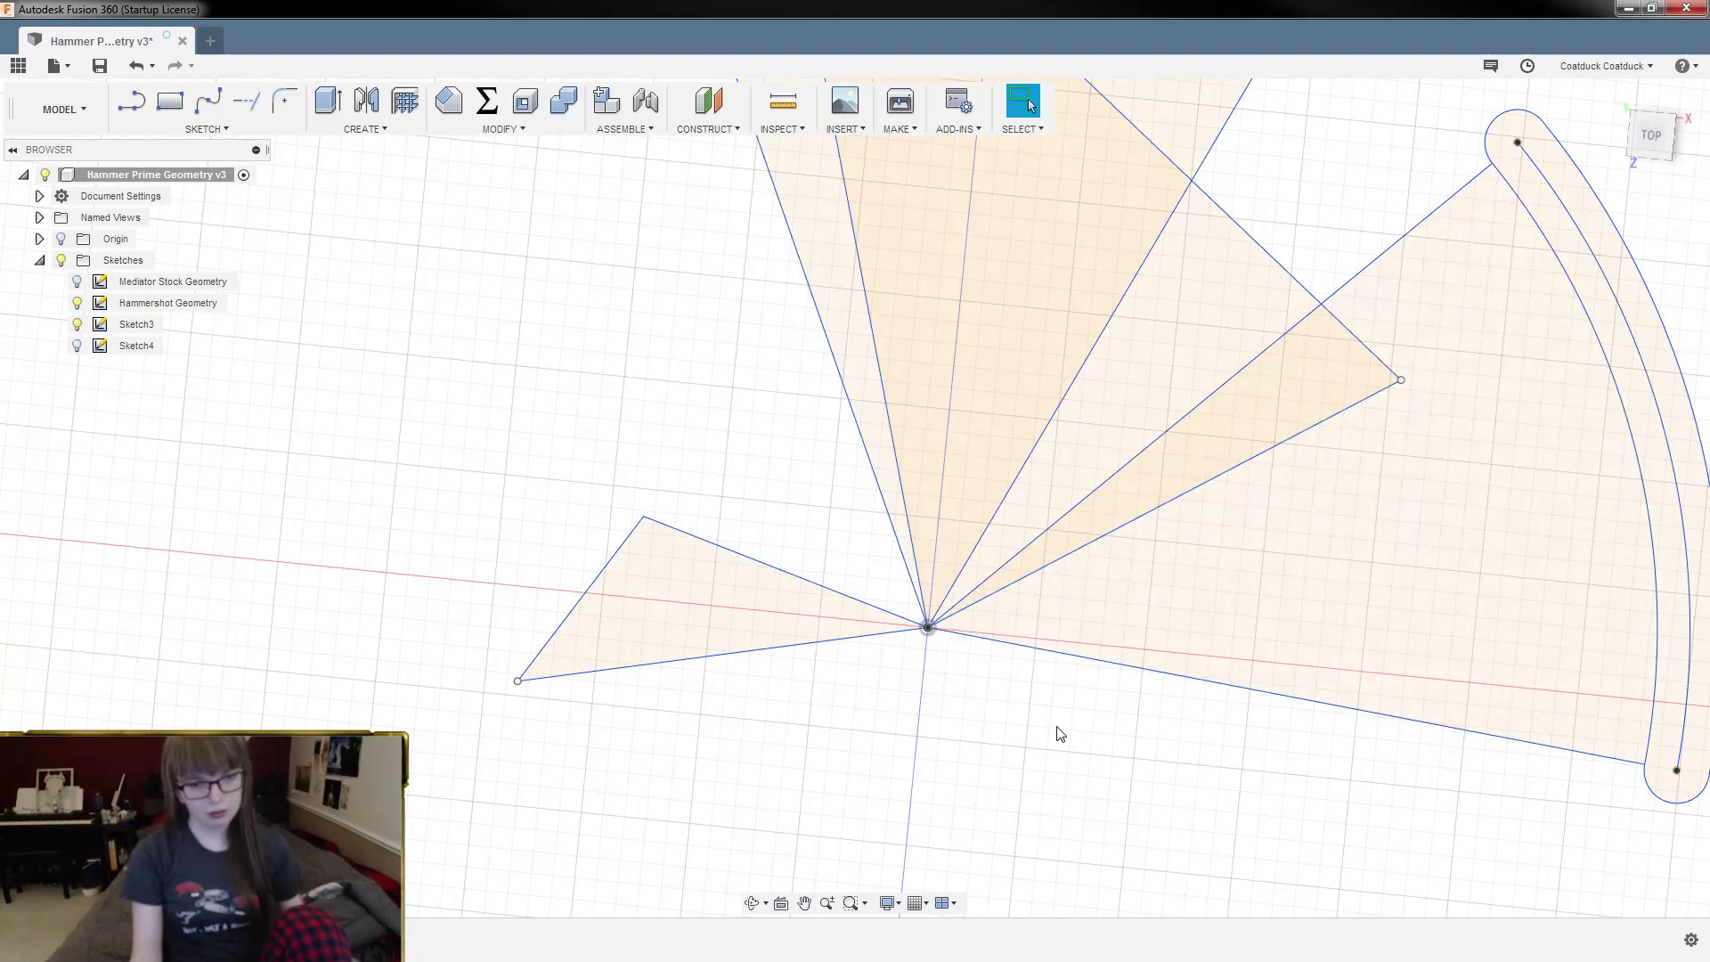
pyautogui.scroll(5, 1305, 704)
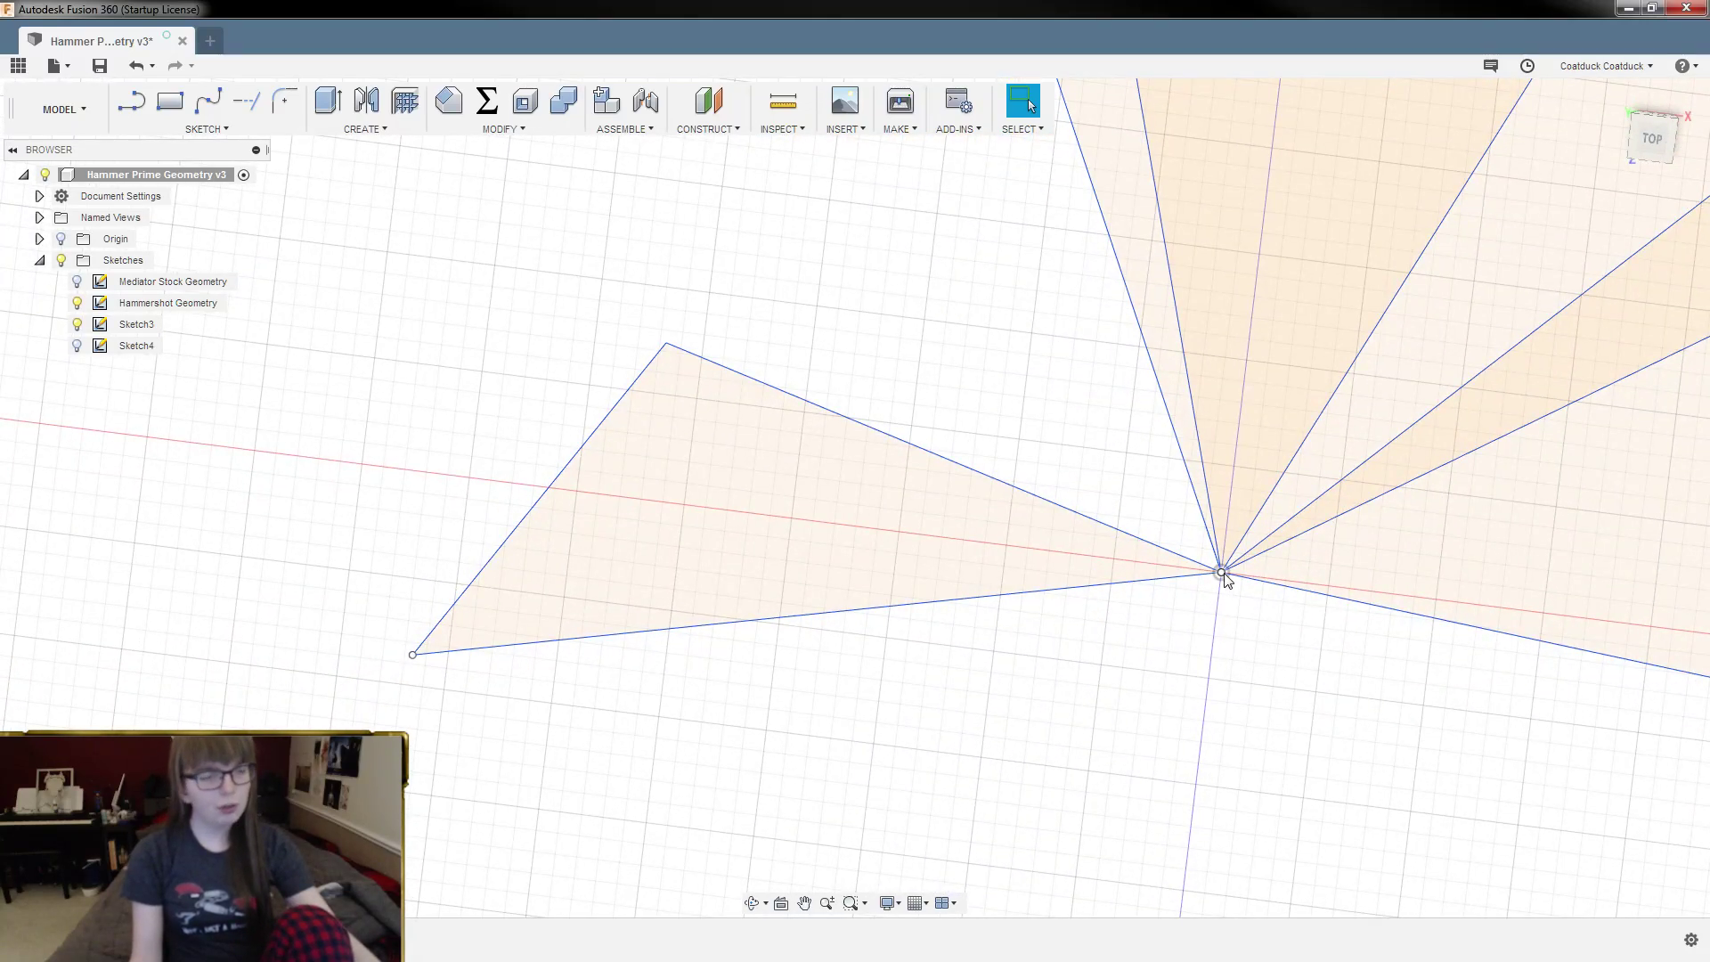
pyautogui.click(899, 606)
pyautogui.scroll(-2, 838, 531)
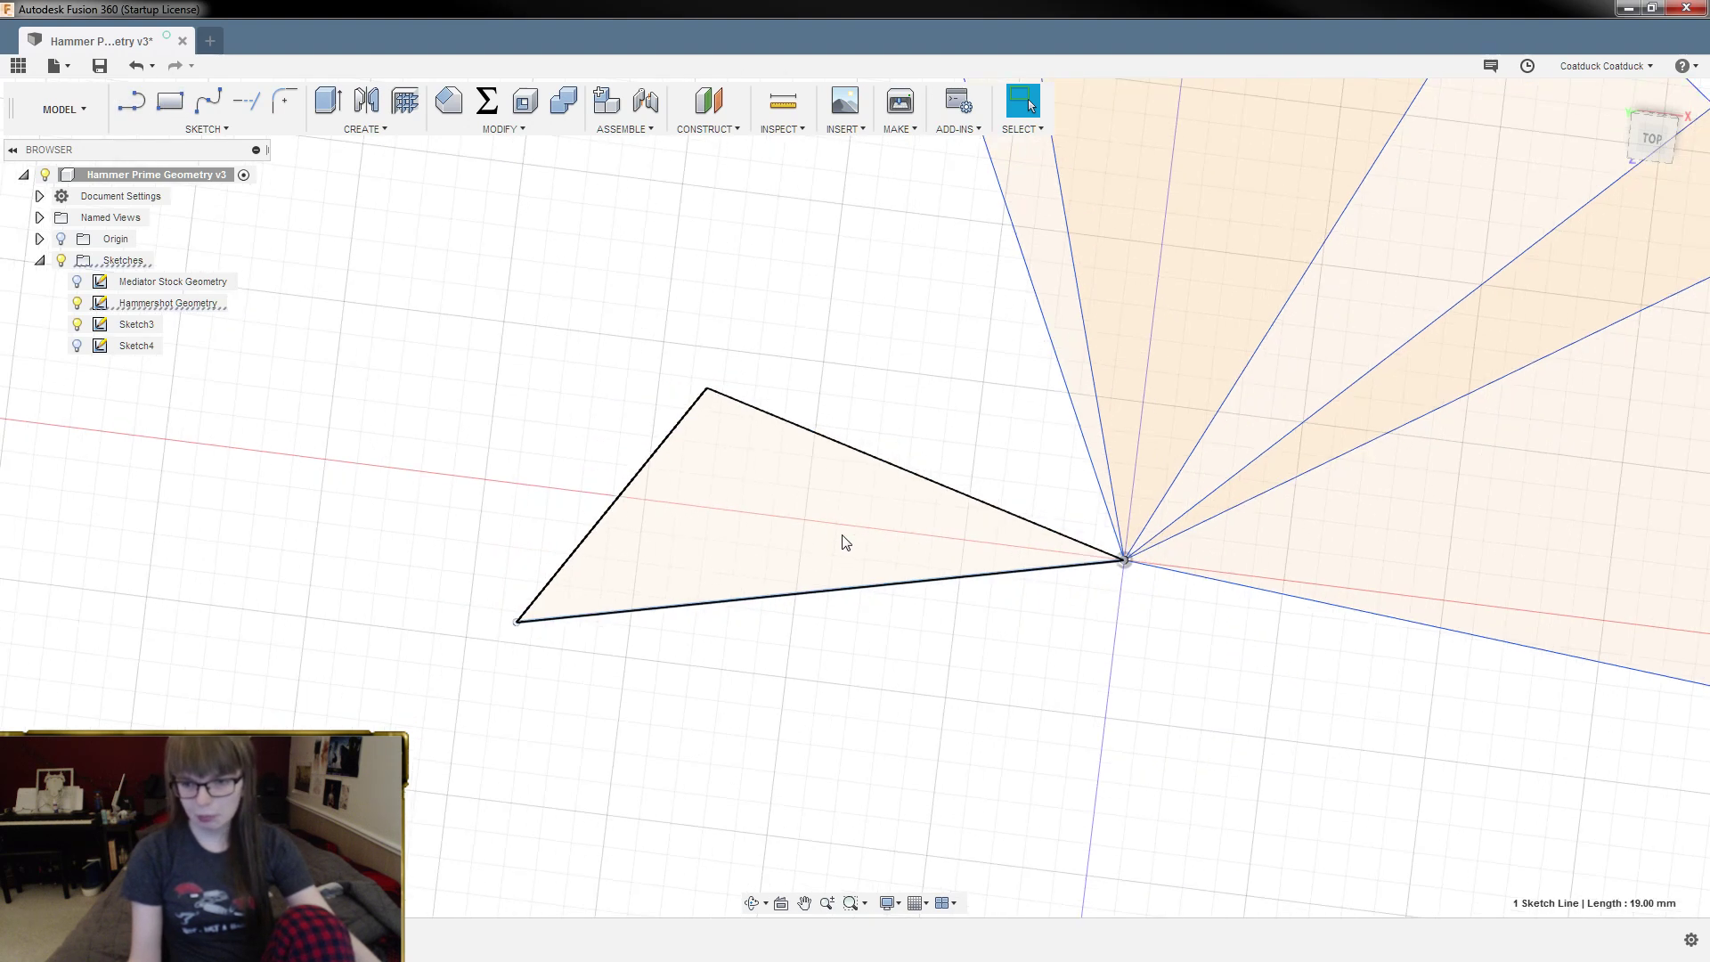
pyautogui.scroll(-2, 838, 531)
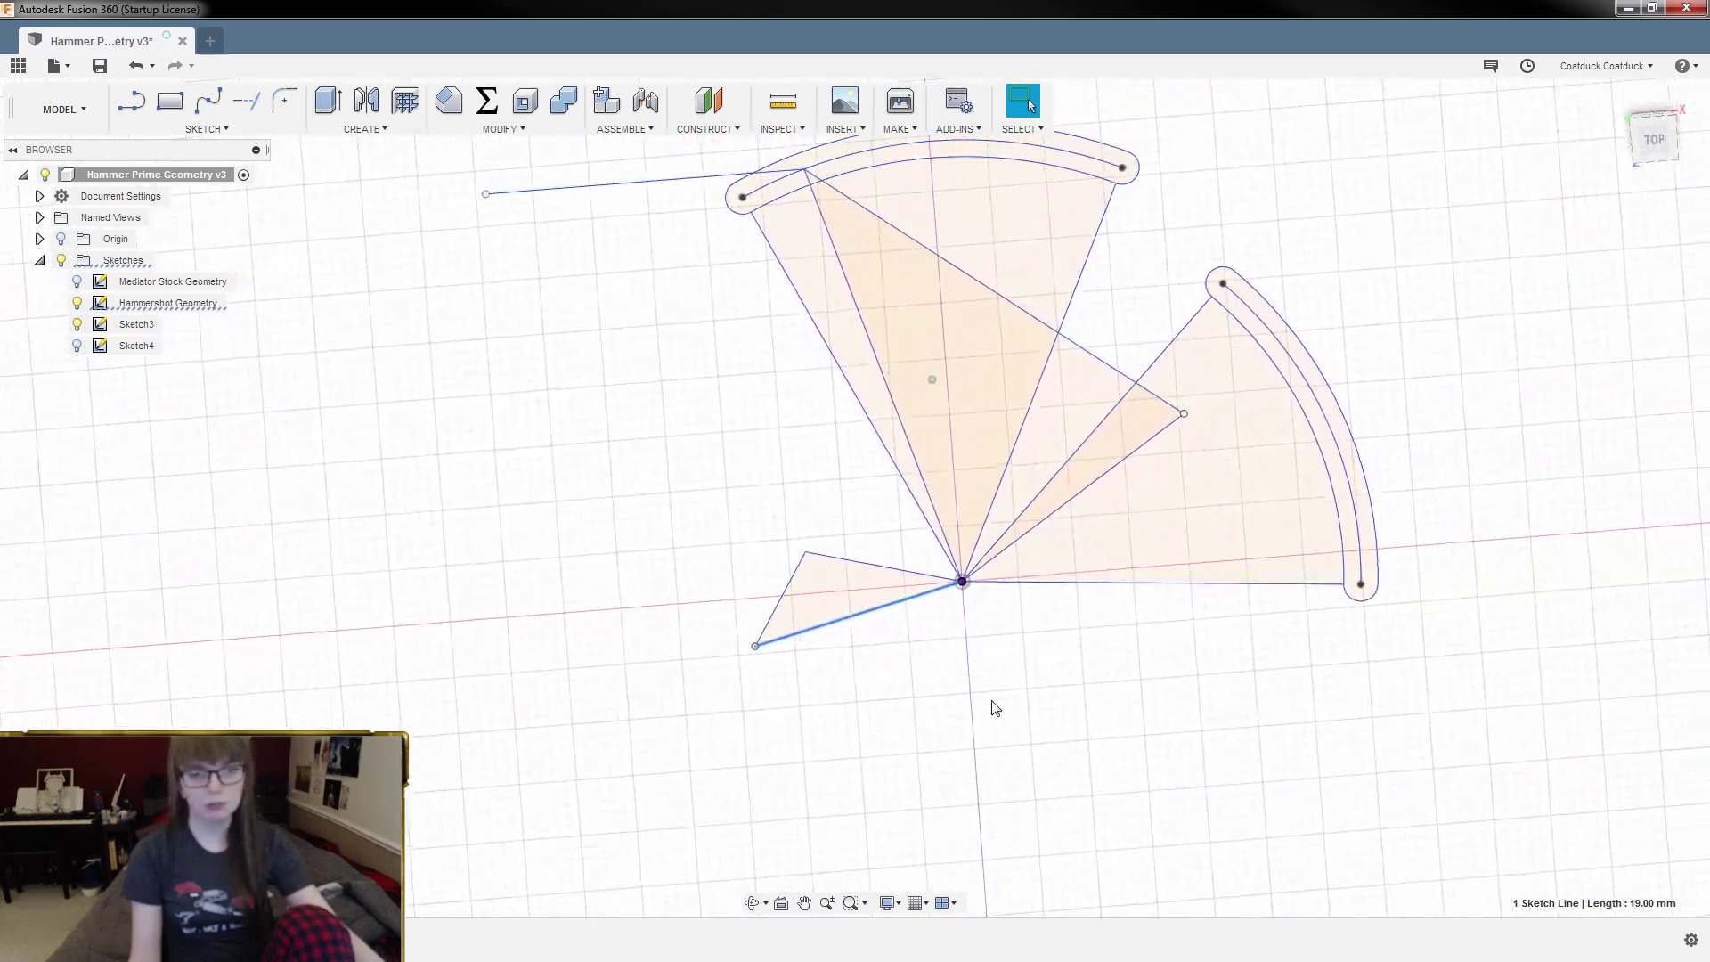
# Step: Examine how the small and large triangles sit relative to the curved slots around the shared pivot
pyautogui.scroll(3, 862, 509)
pyautogui.scroll(3, 862, 513)
pyautogui.scroll(2, 862, 513)
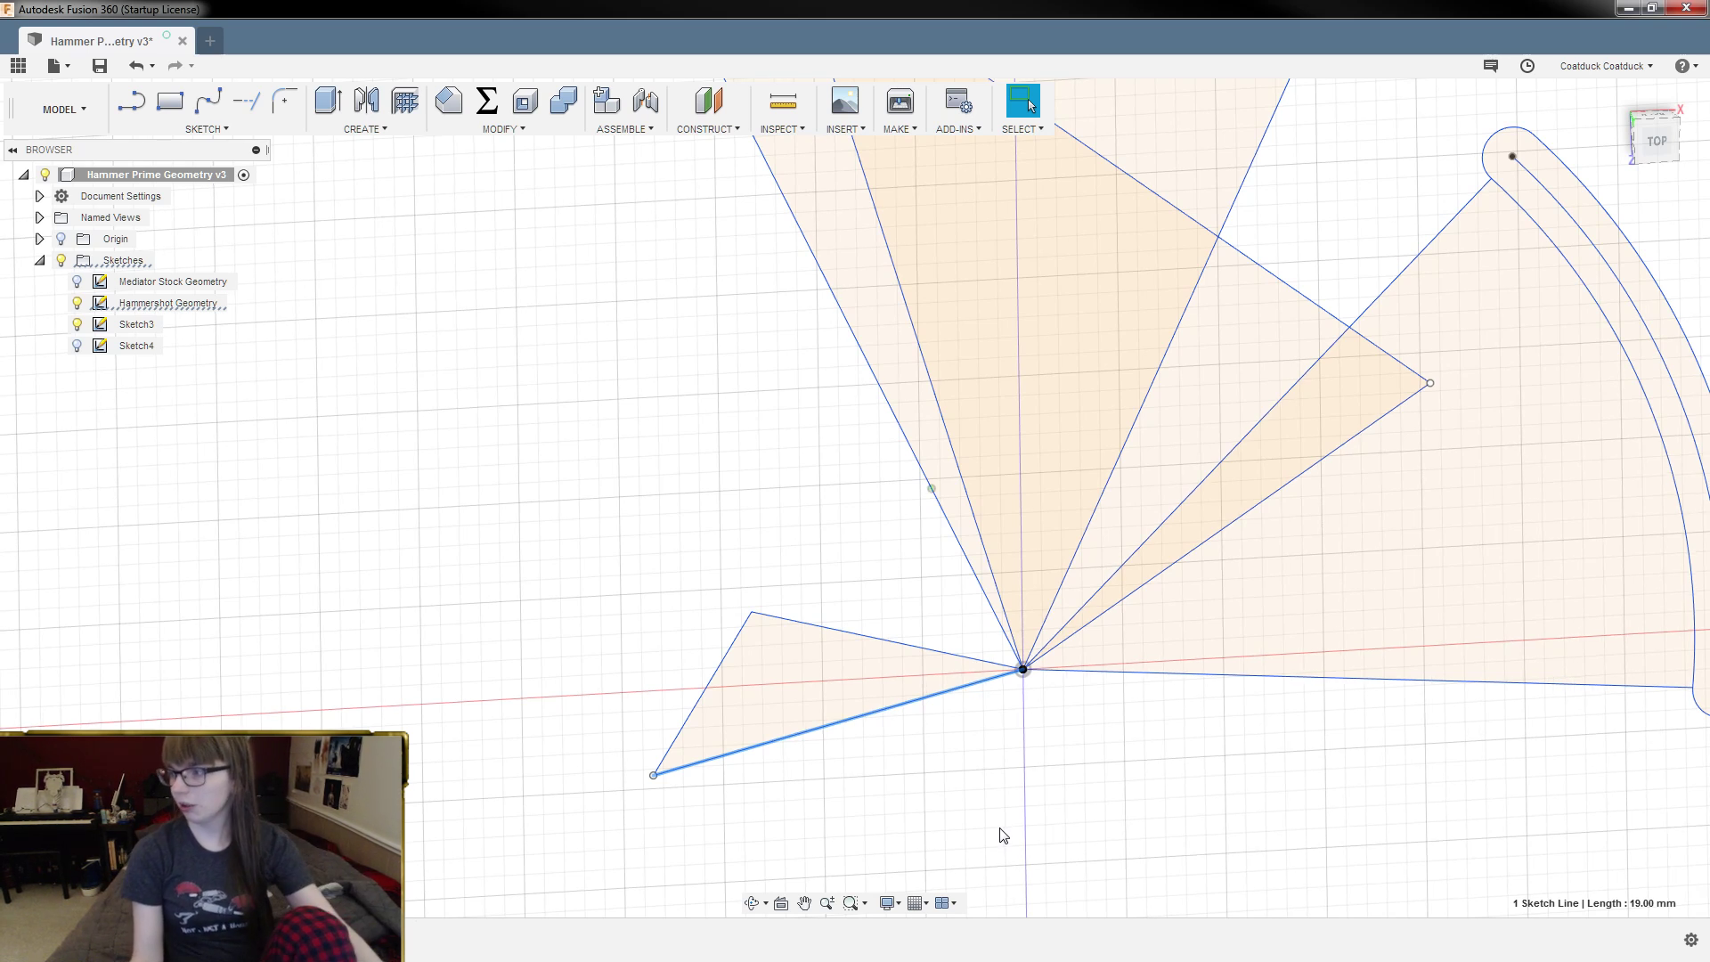
pyautogui.scroll(5, 1000, 835)
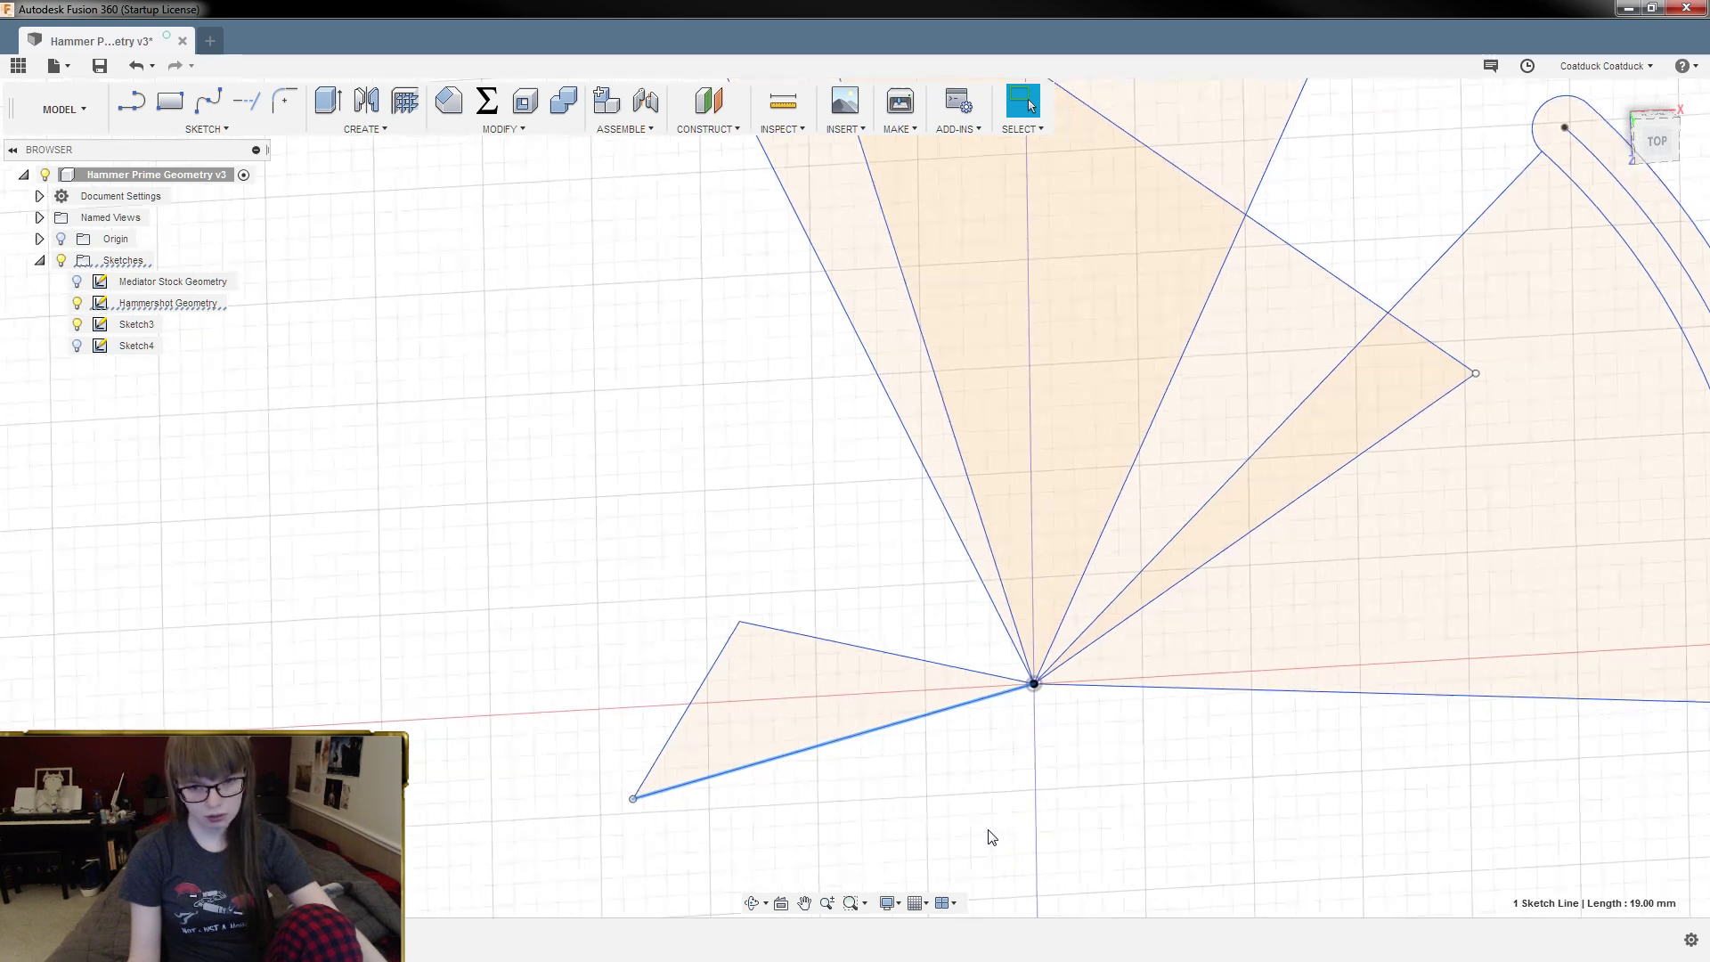
pyautogui.scroll(2, 991, 837)
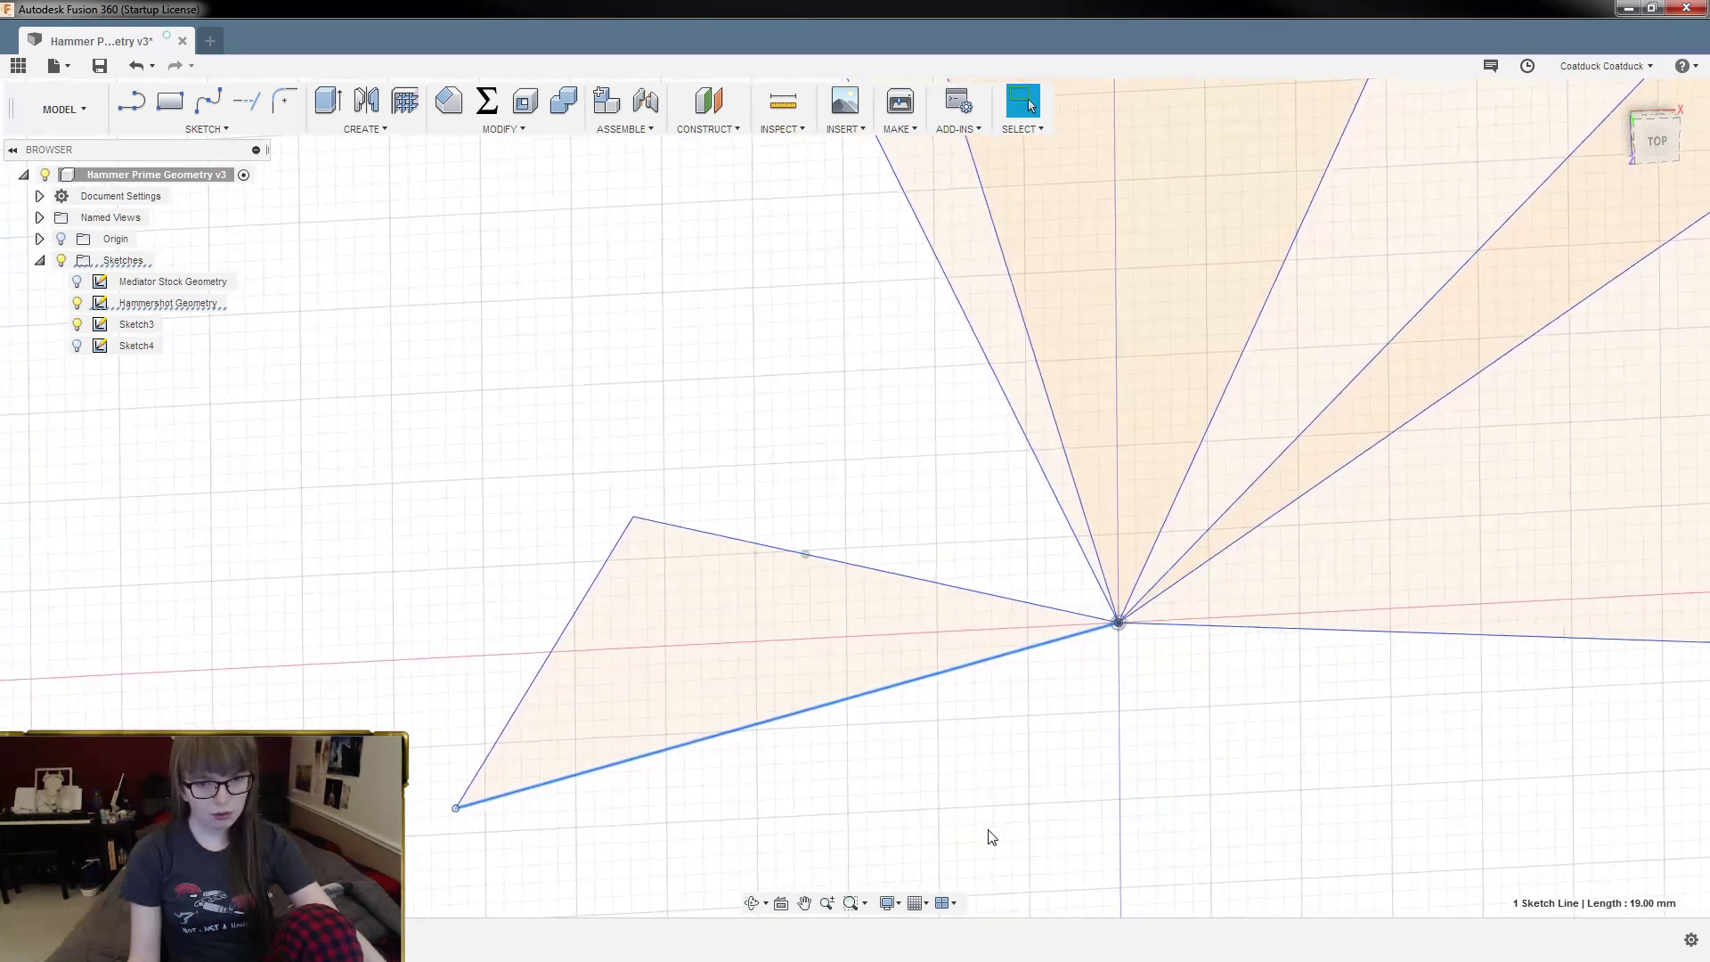
pyautogui.scroll(-8, 991, 837)
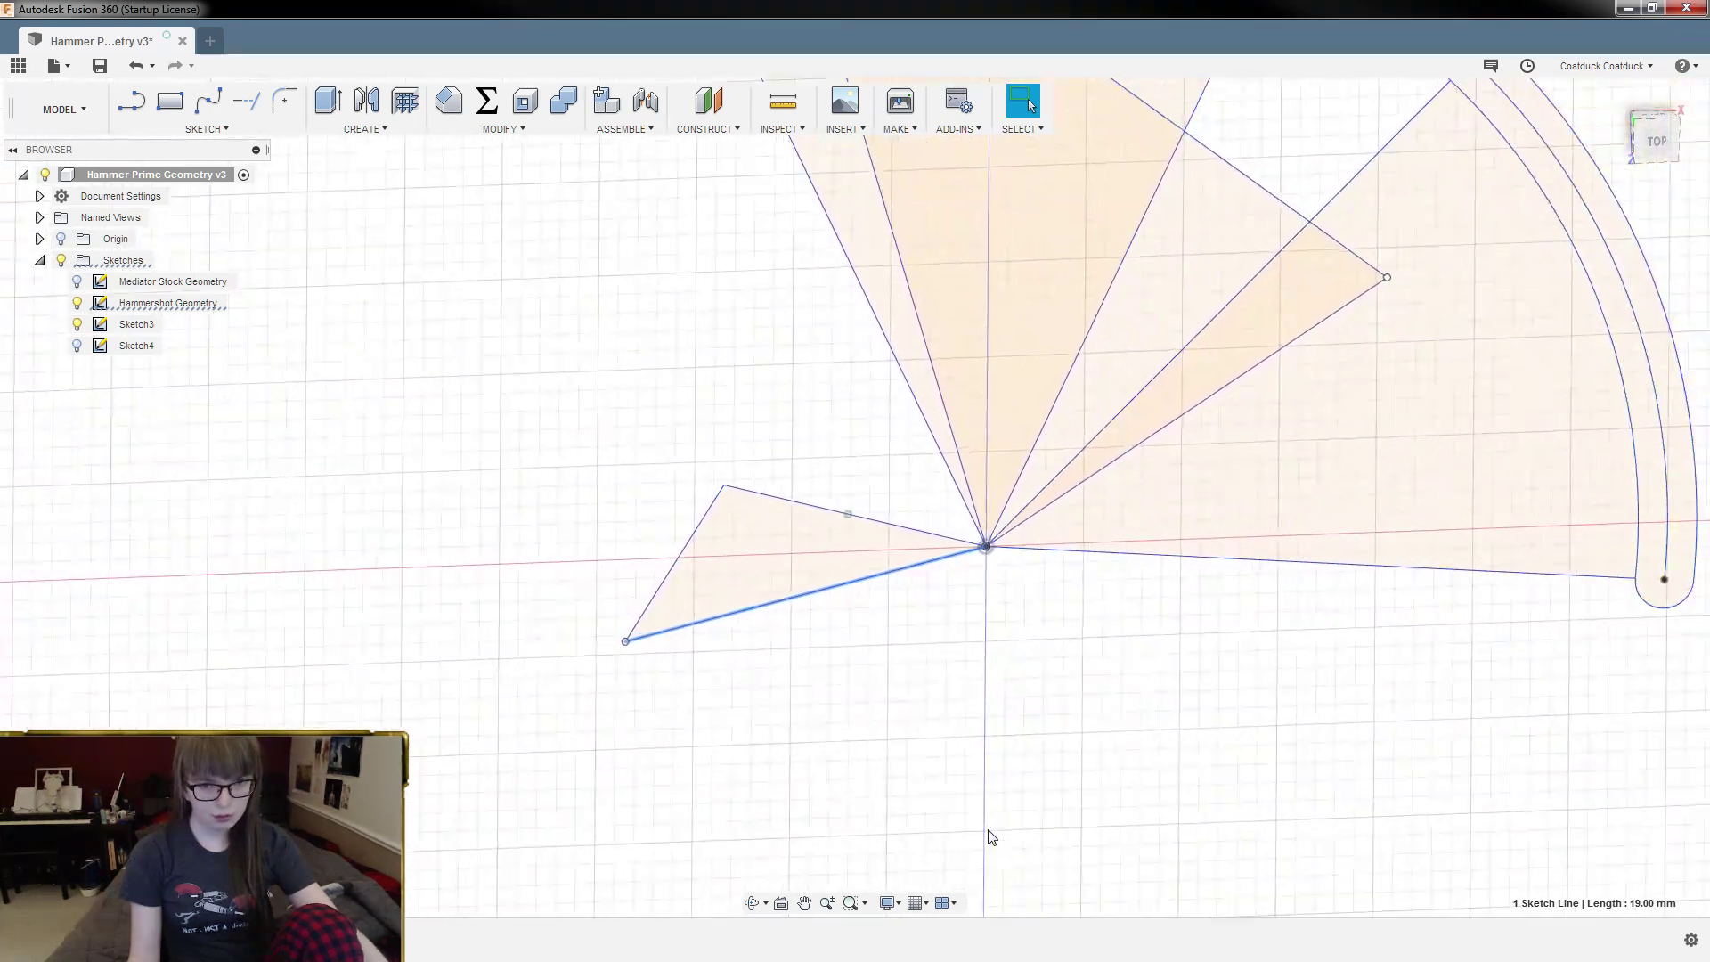
pyautogui.keyDown('shift'); pyautogui.moveTo(954, 793); pyautogui.dragTo(923, 738, button='middle'); pyautogui.keyUp('shift')
pyautogui.scroll(5, 923, 739)
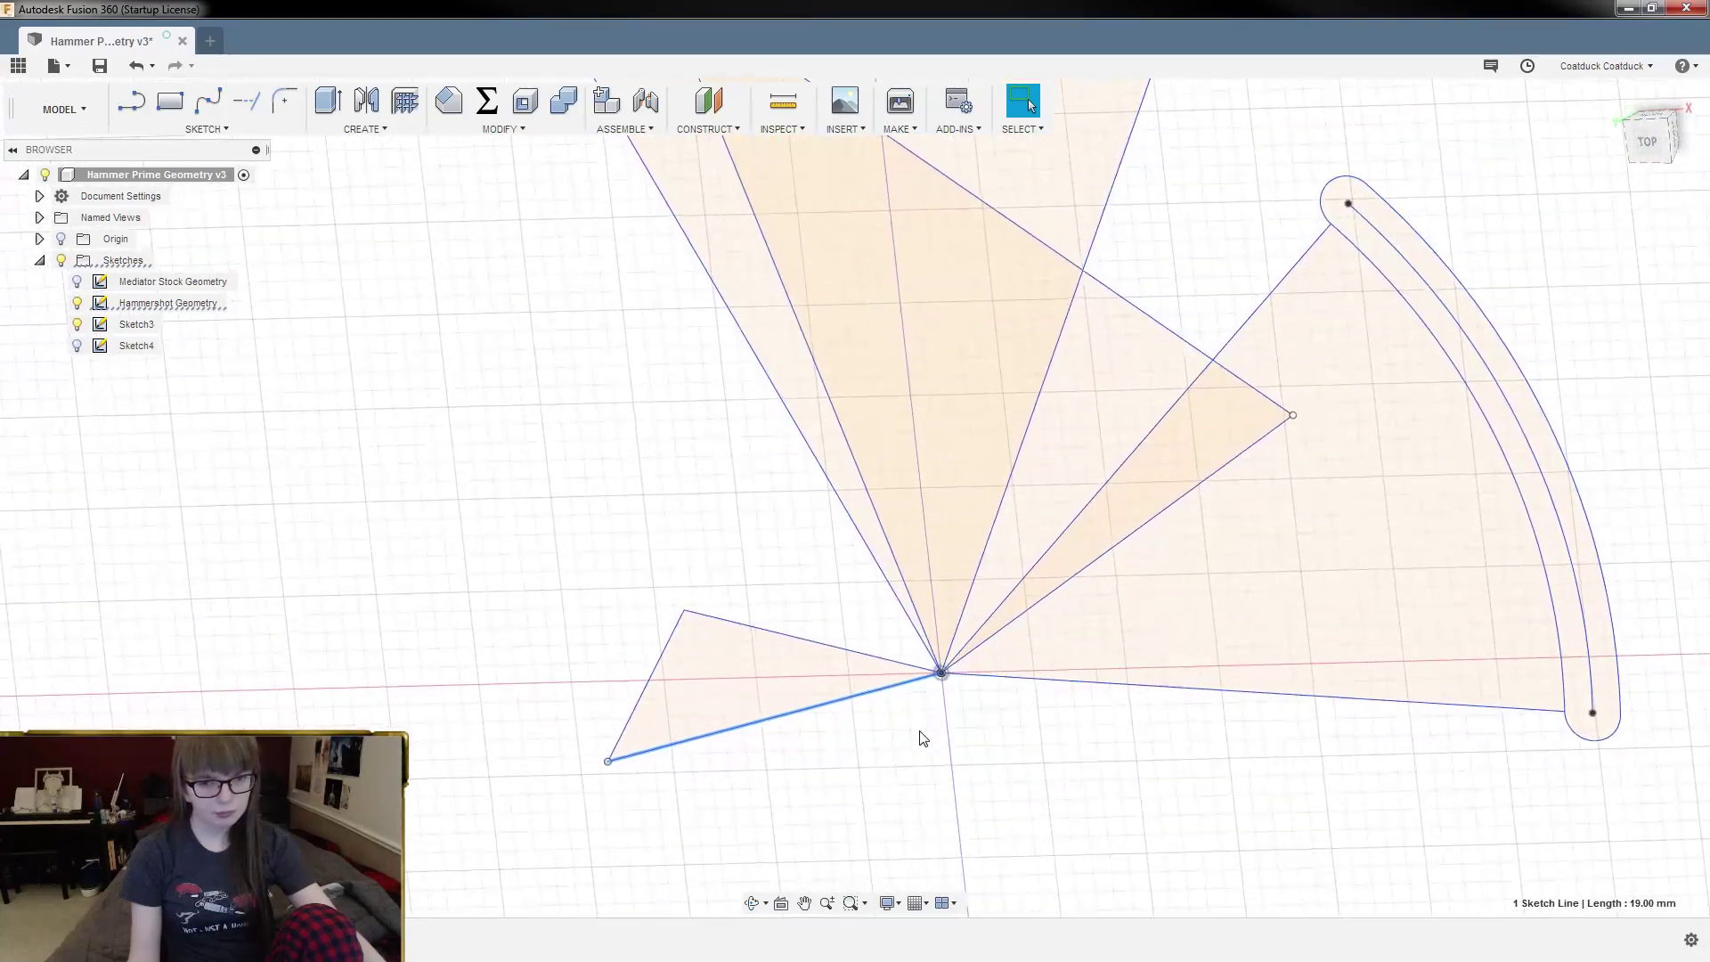
pyautogui.scroll(-5, 947, 790)
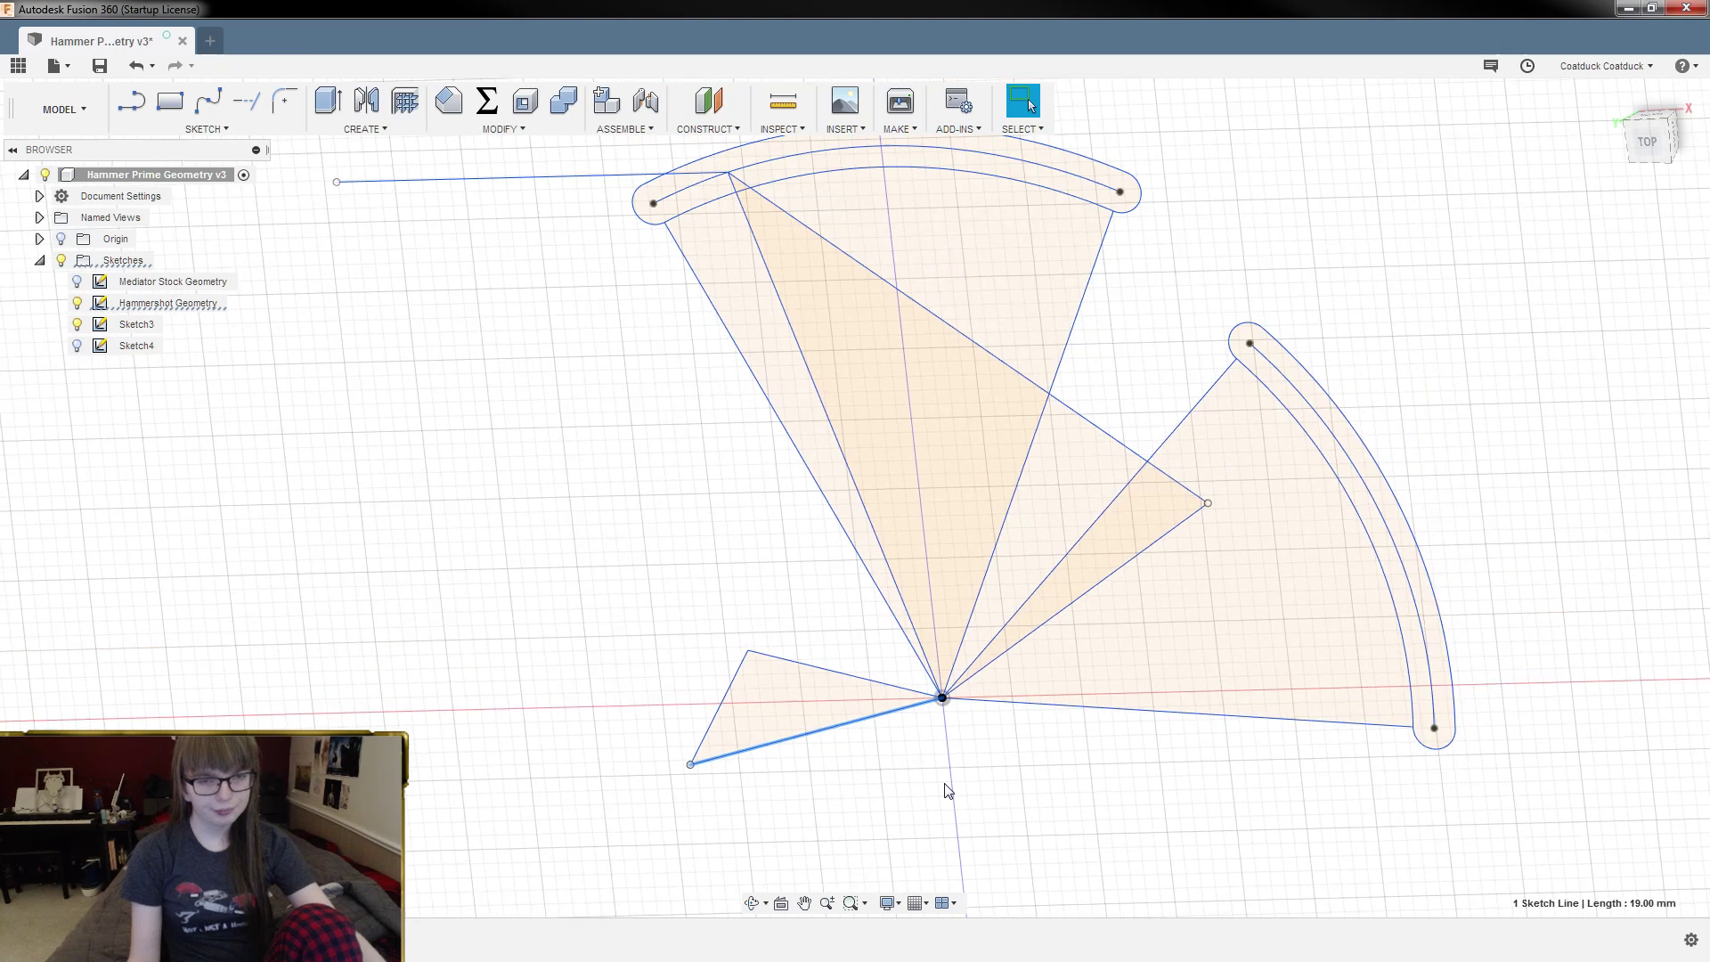
# Step: Hide the Hammershot Geometry sketch and clear the selected line so only the two curved slots in Sketch3 are displayed
pyautogui.click(84, 310)
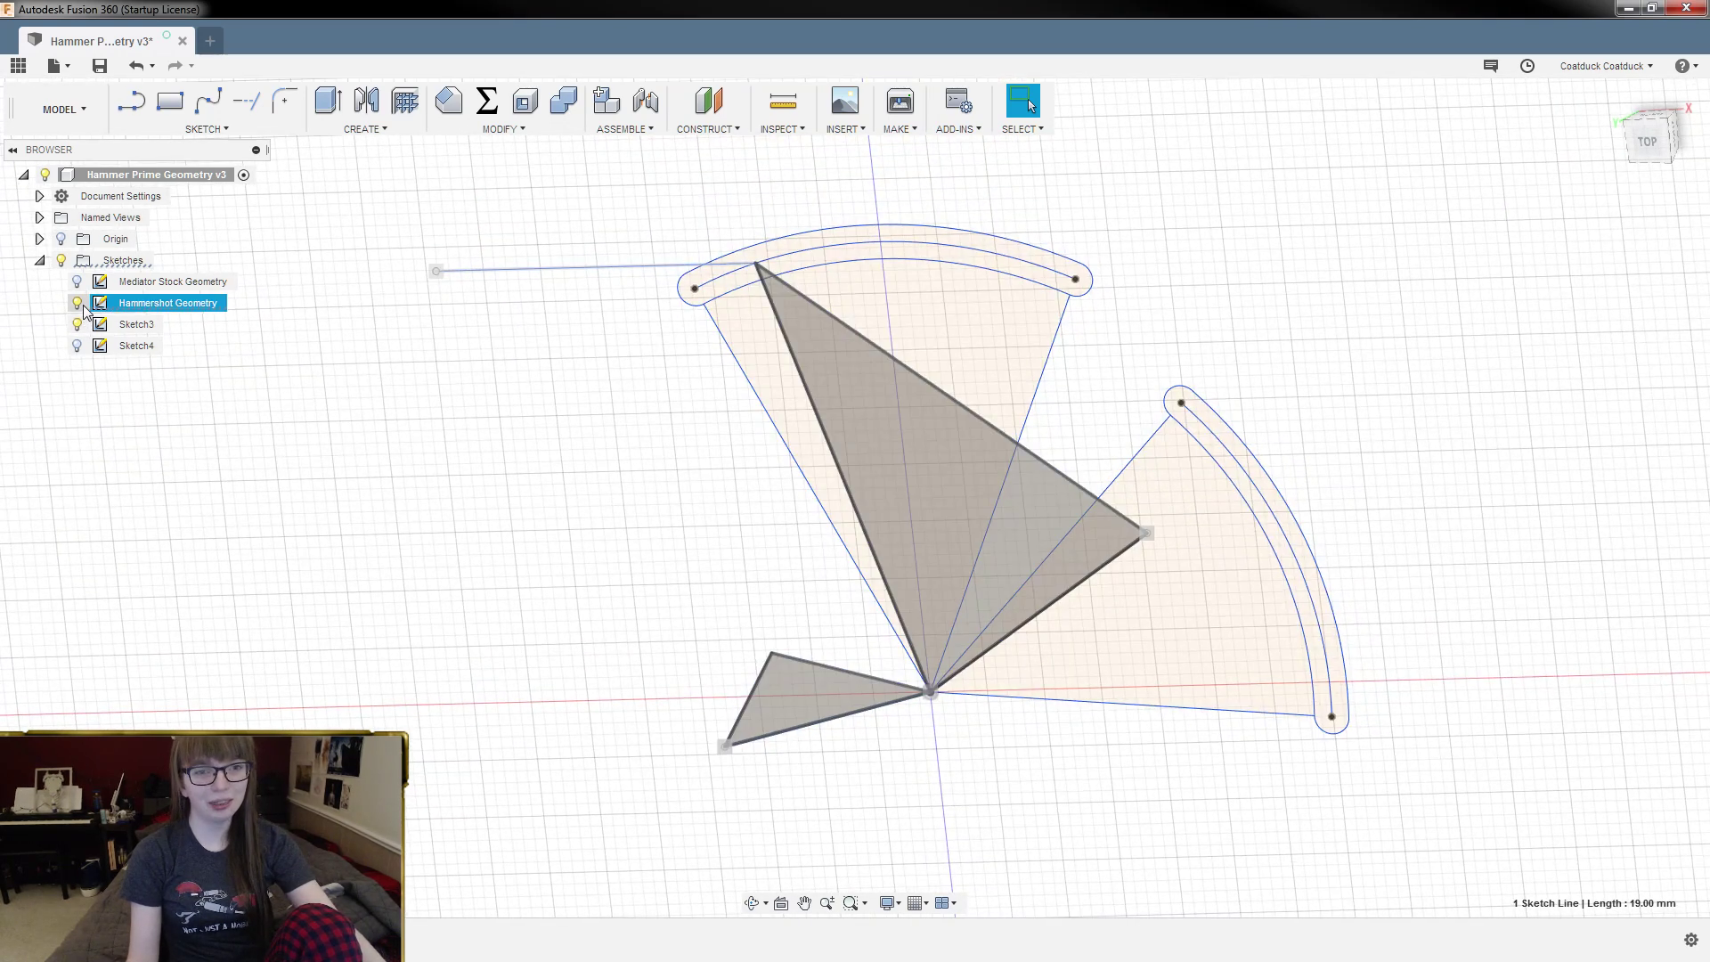
pyautogui.click(77, 304)
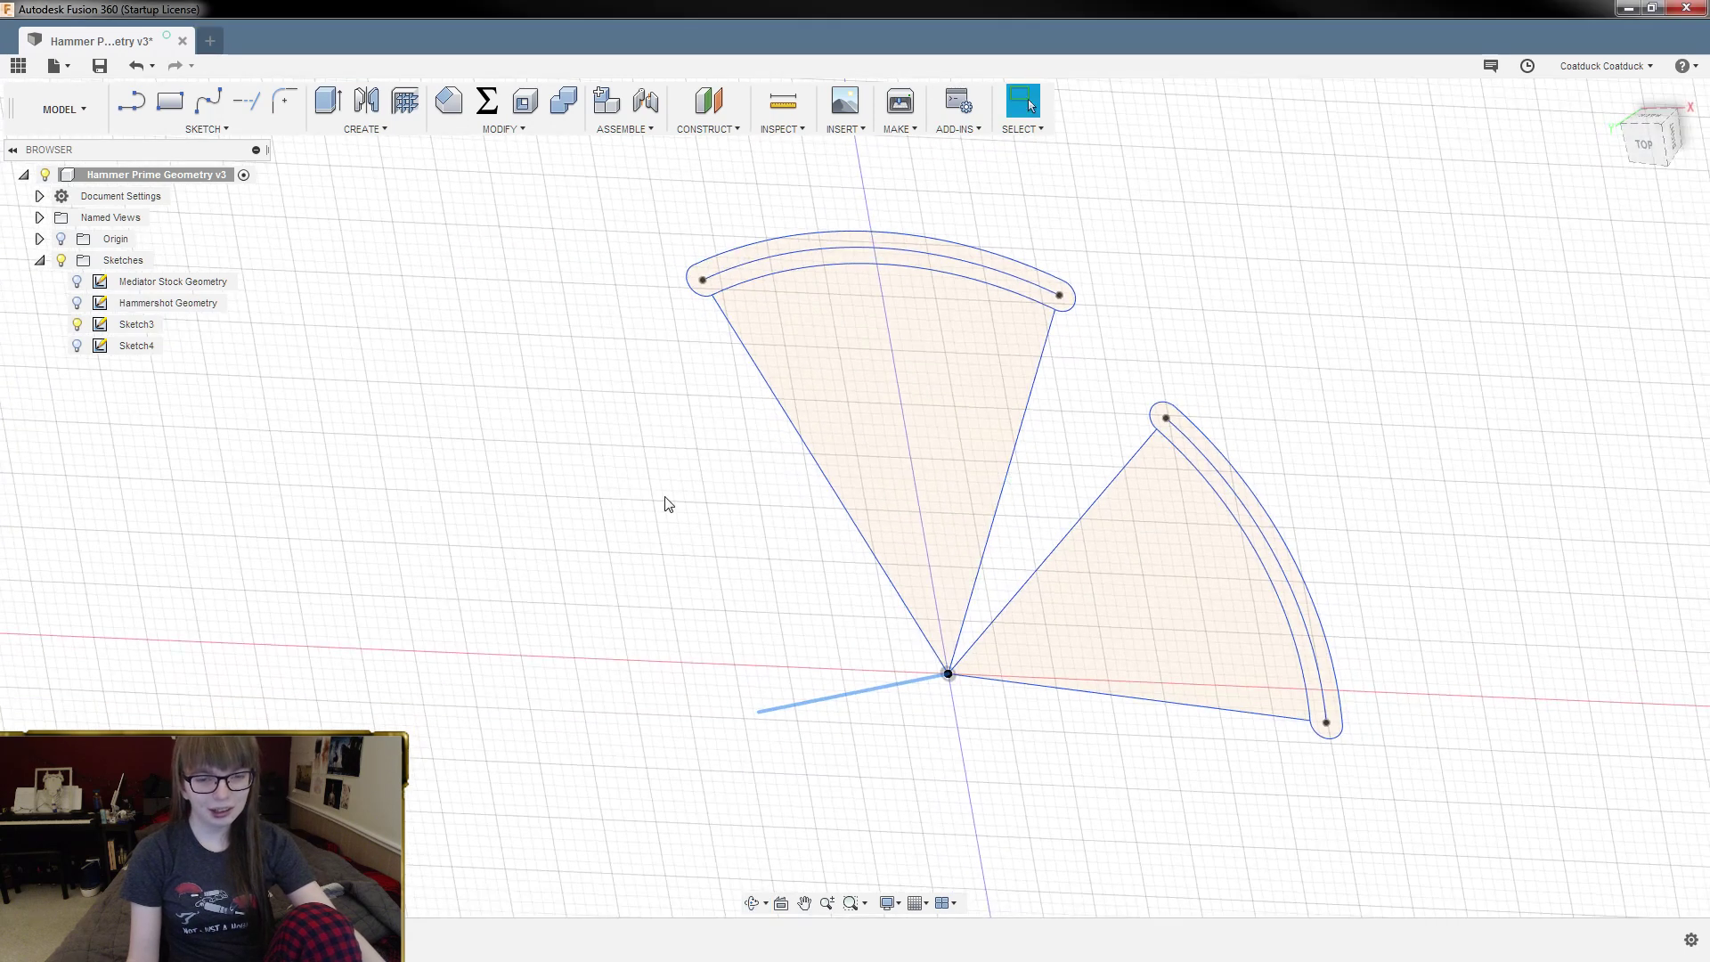
pyautogui.moveTo(680, 497); pyautogui.dragTo(702, 477)
pyautogui.press('Escape')
pyautogui.scroll(5, 891, 515)
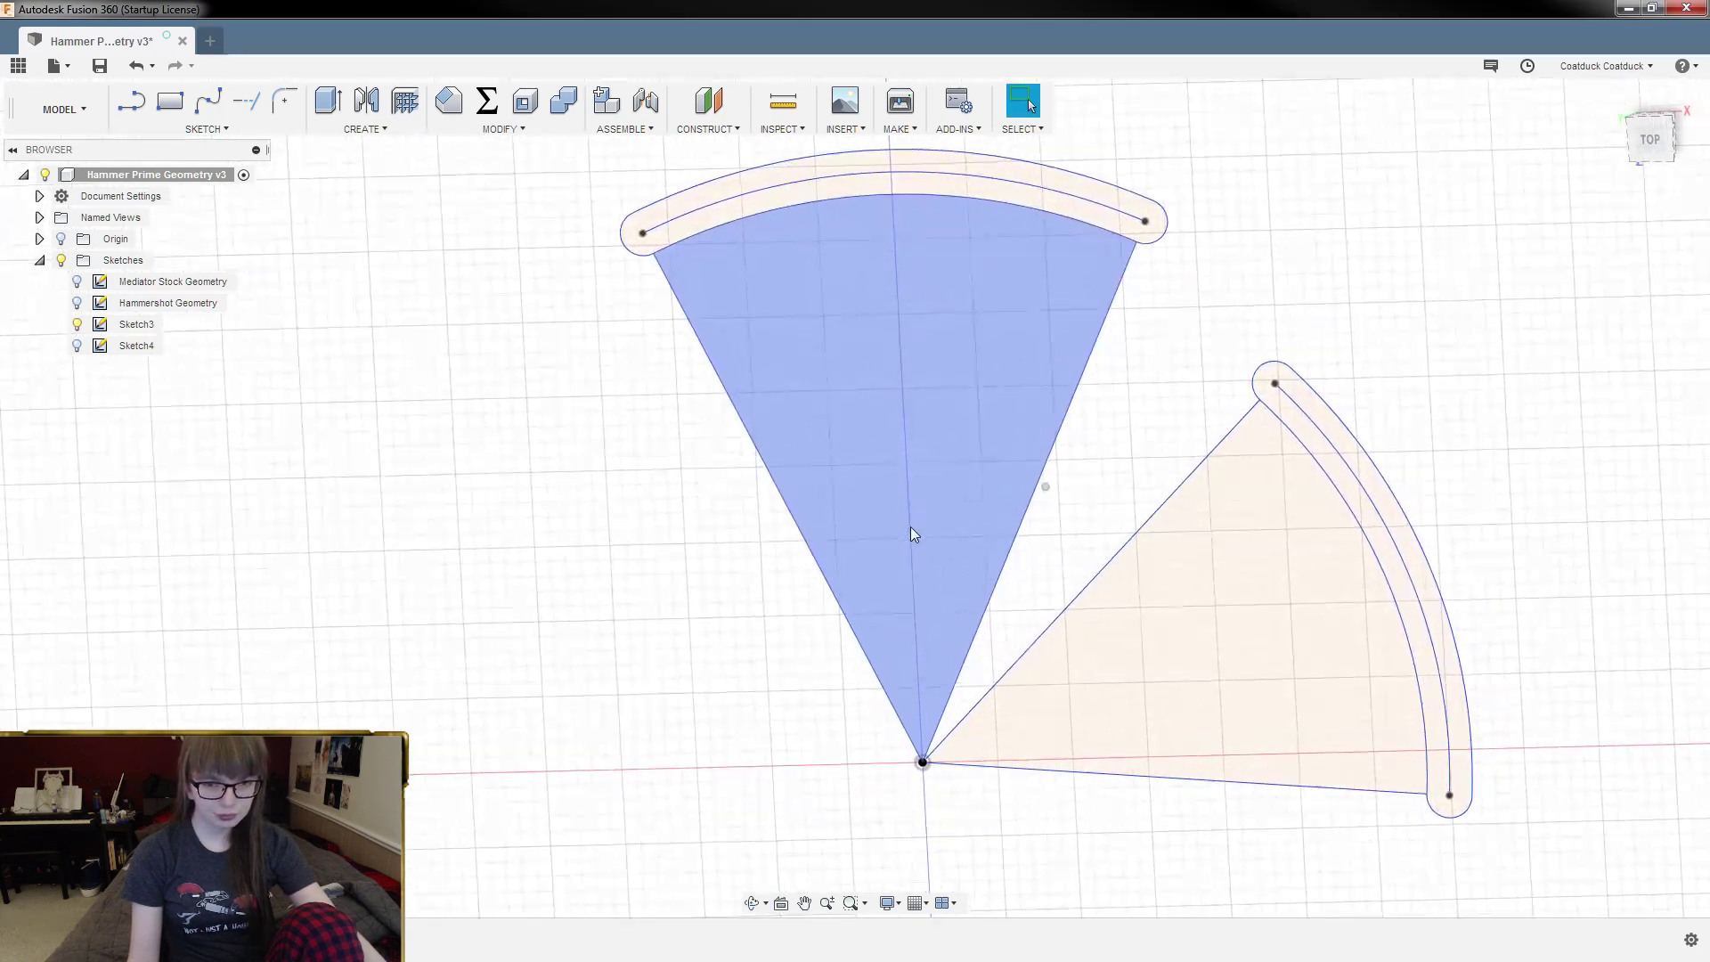
pyautogui.scroll(3, 912, 529)
pyautogui.scroll(-5, 910, 525)
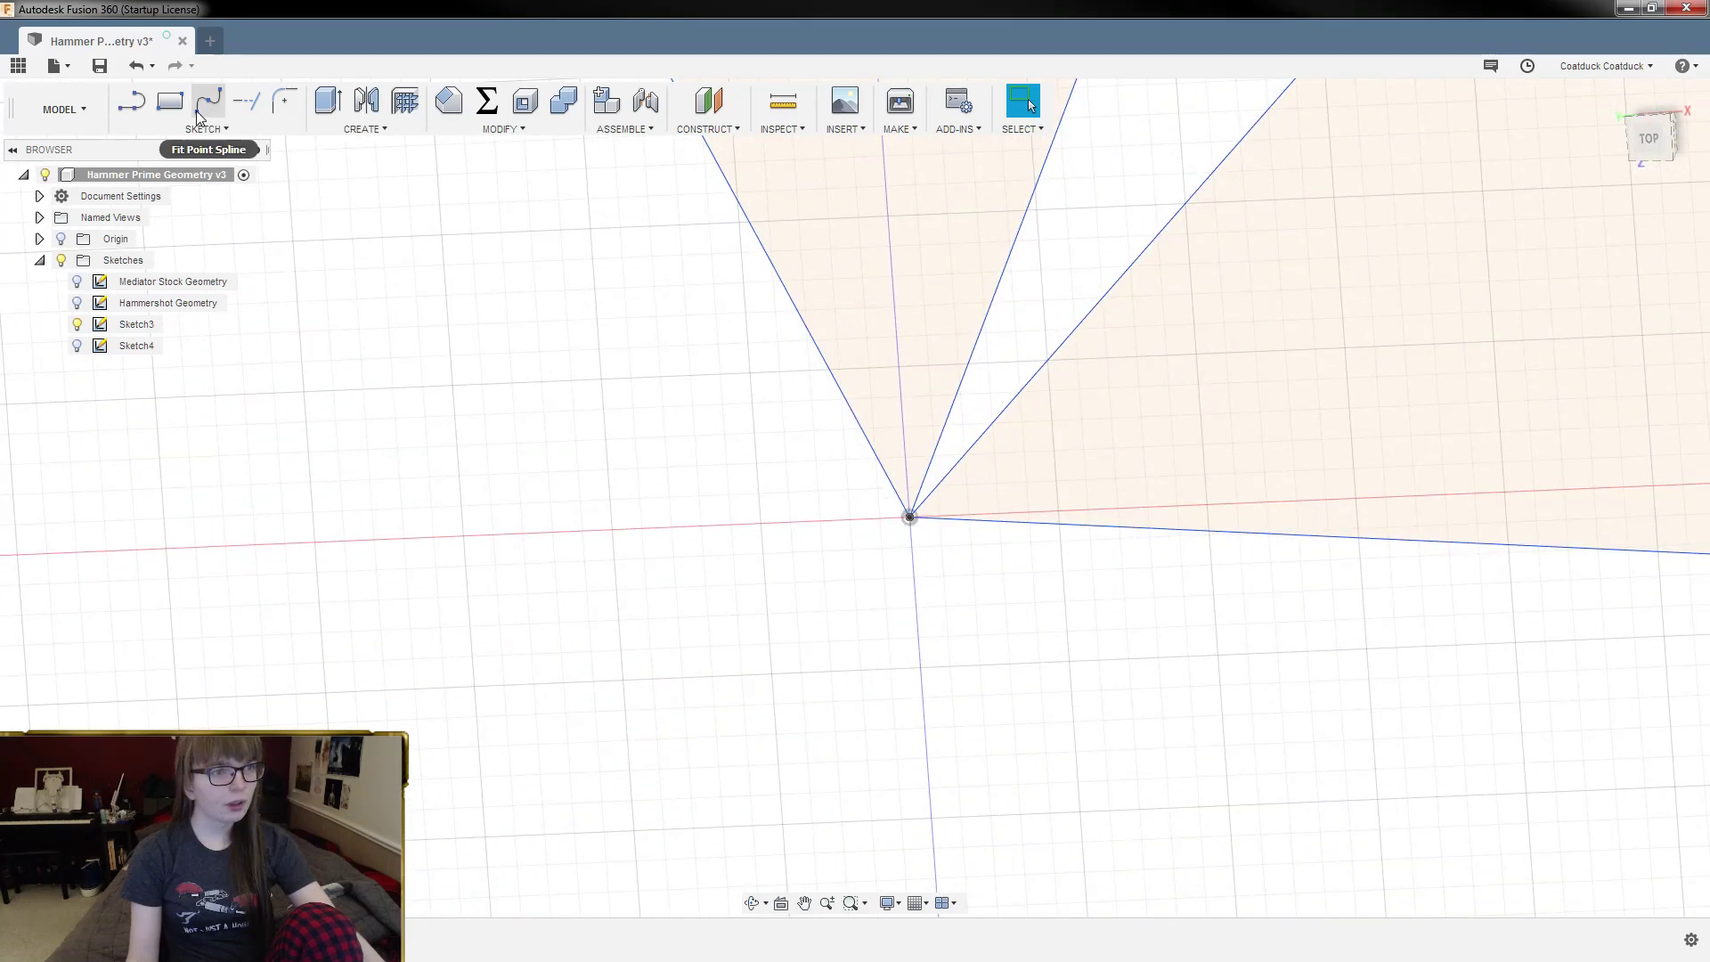
# Step: Draw a 20 mm horizontal line in Sketch3 from the shared pivot, extending along the X axis away from the slots
pyautogui.press('l')
pyautogui.click(913, 428)
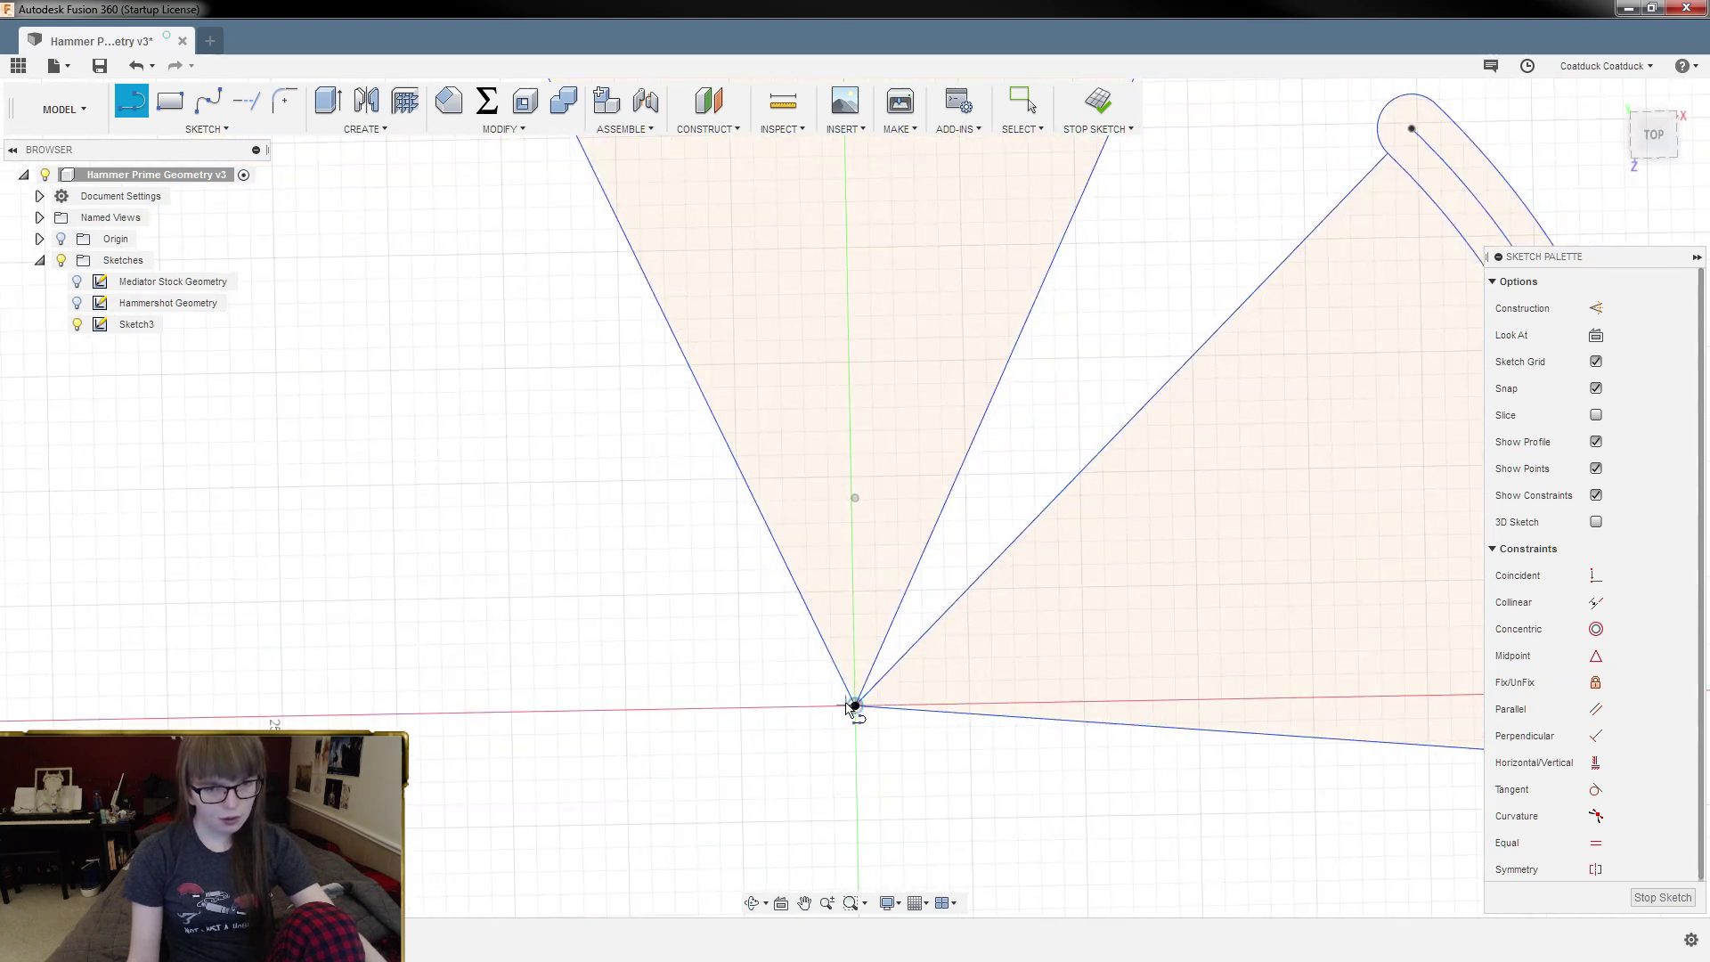
pyautogui.scroll(8, 846, 712)
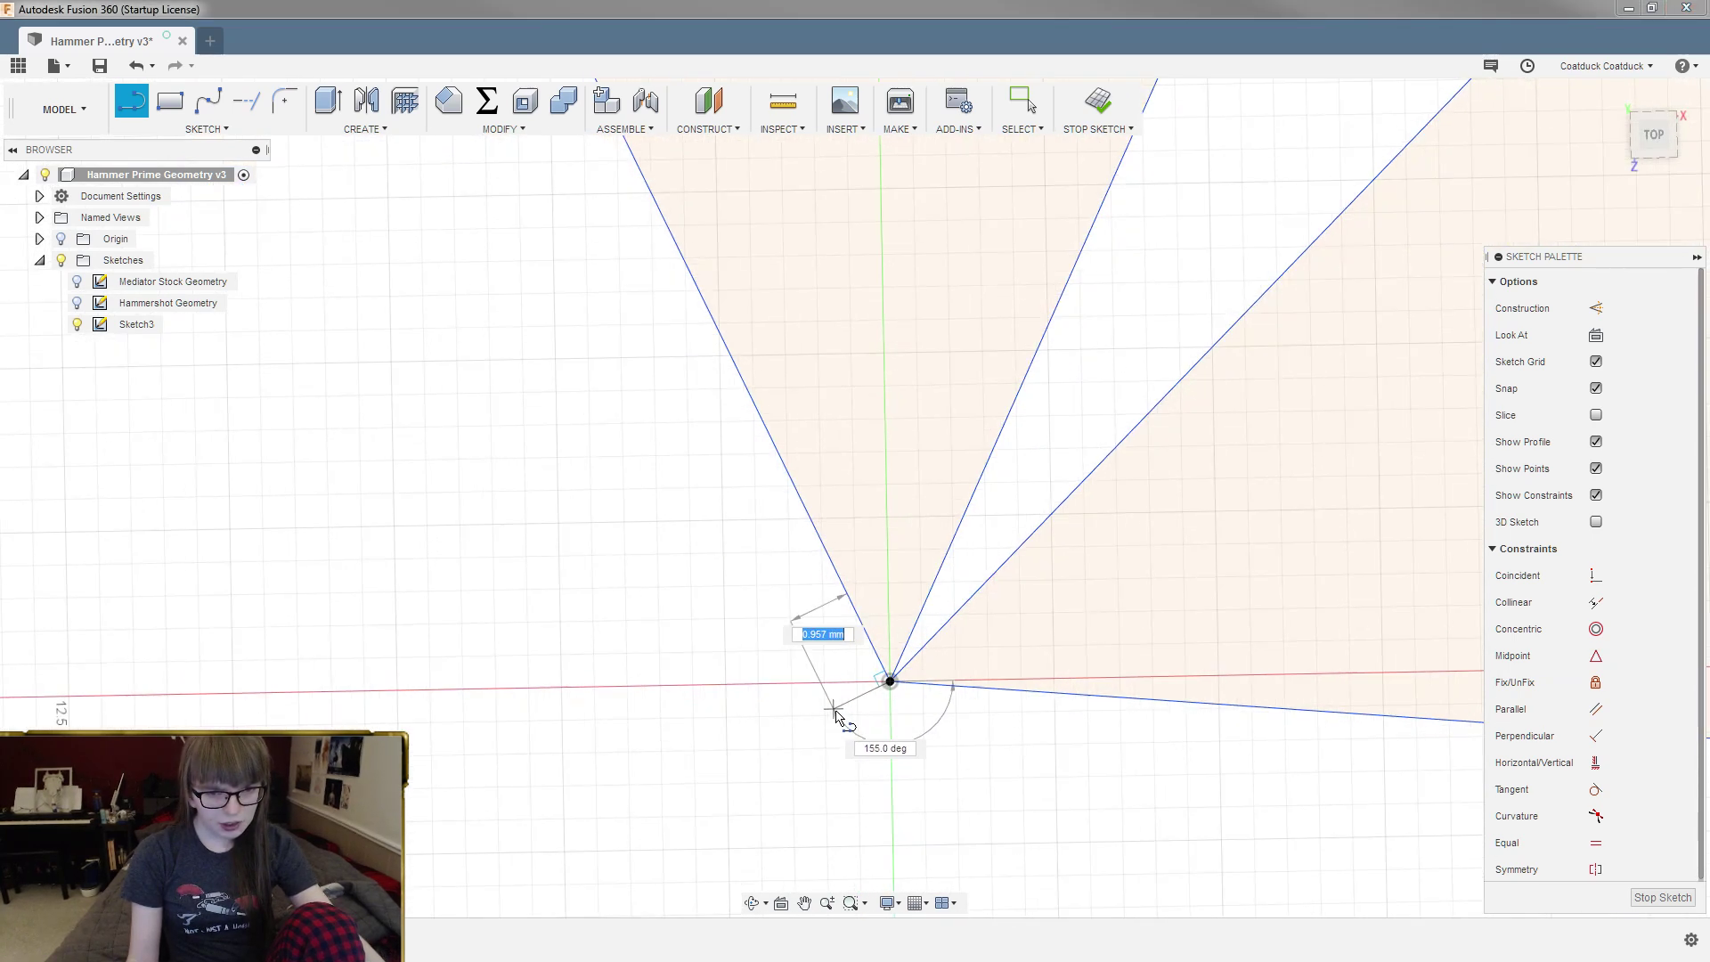
pyautogui.scroll(5, 898, 695)
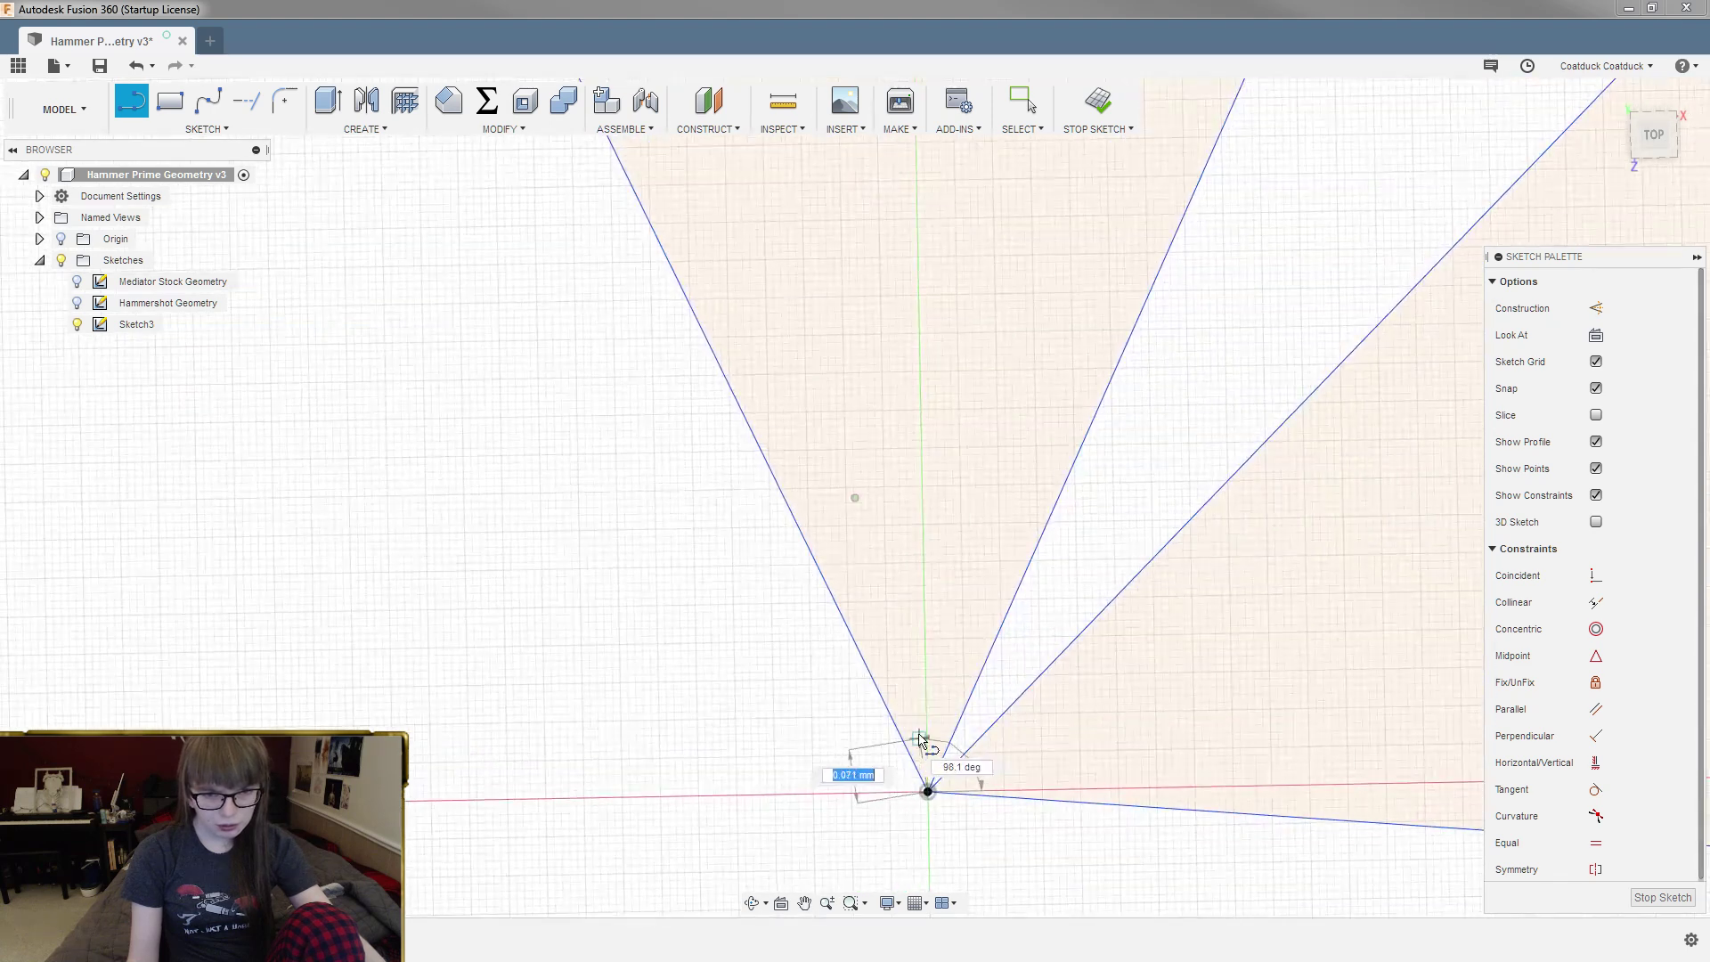
pyautogui.scroll(-5, 859, 706)
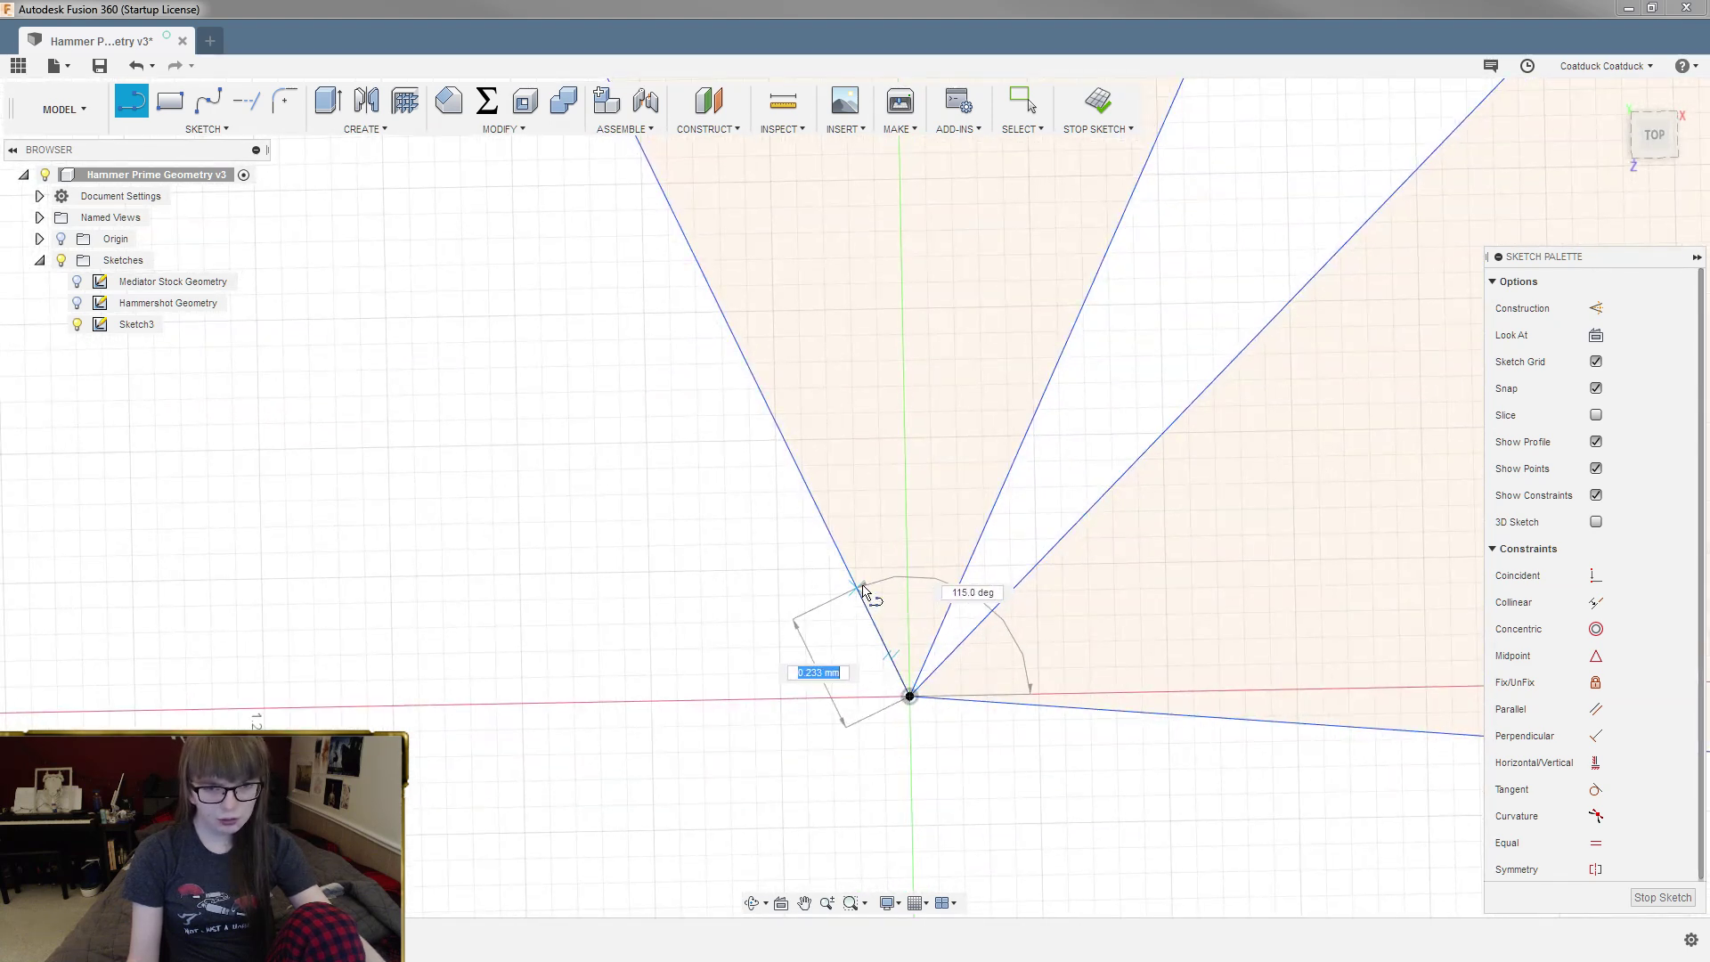
pyautogui.scroll(-5, 862, 591)
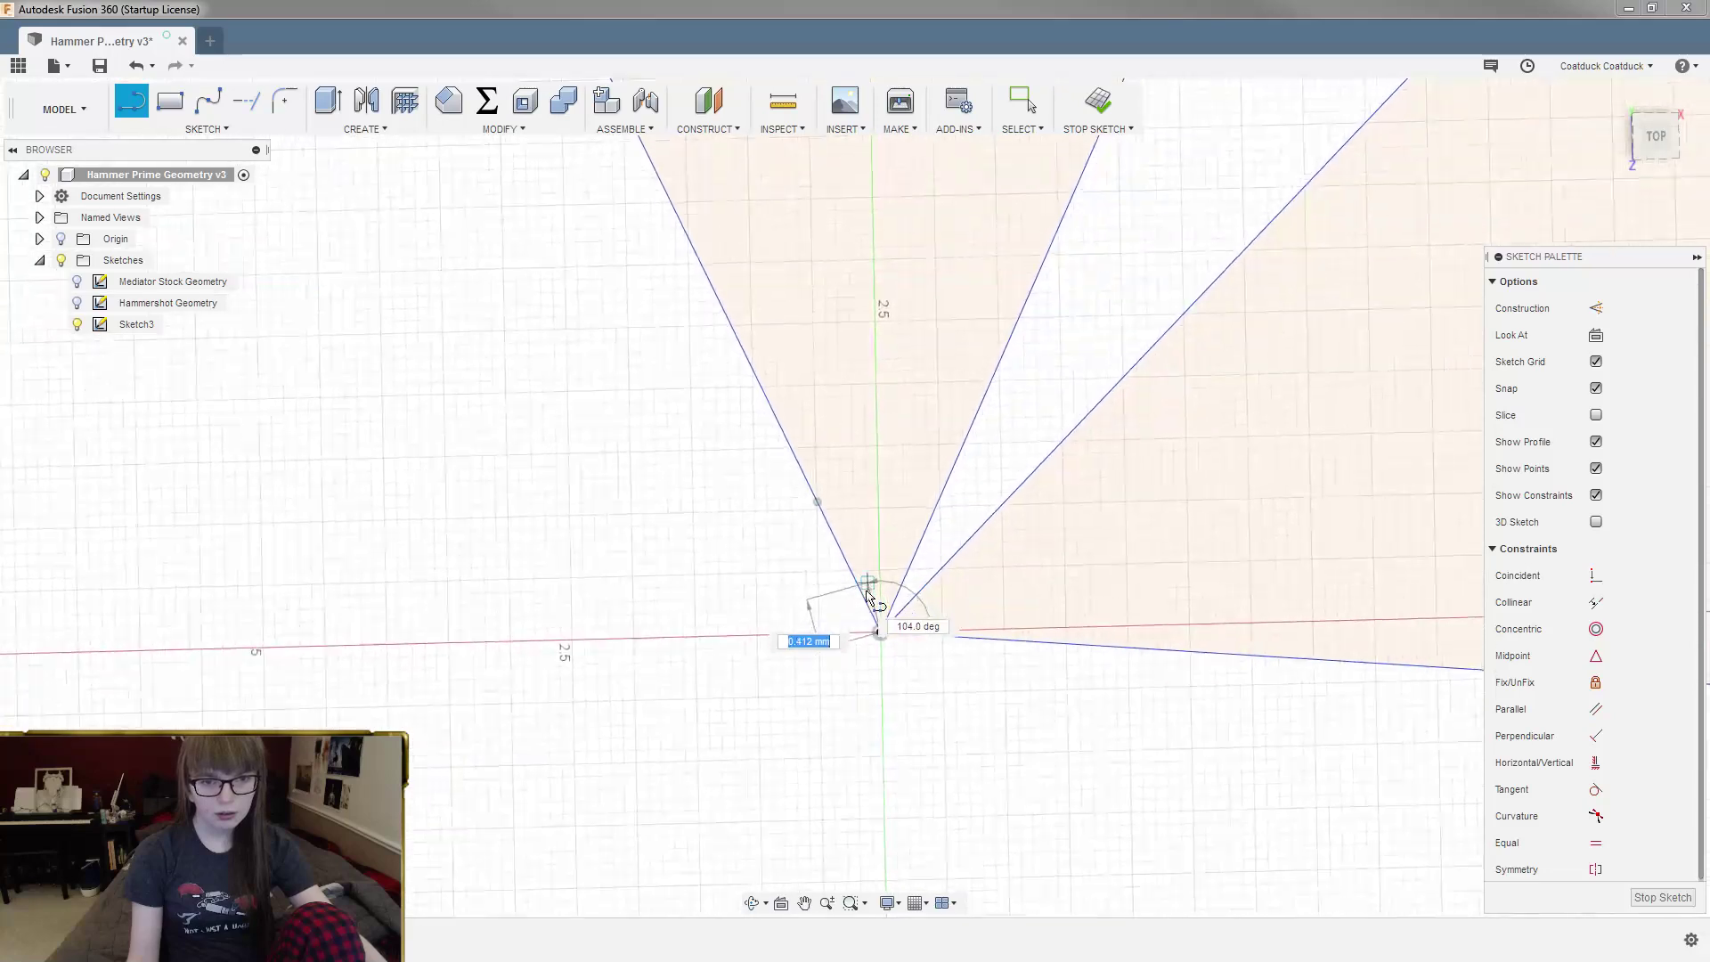
pyautogui.scroll(-2, 828, 610)
pyautogui.scroll(-4, 766, 603)
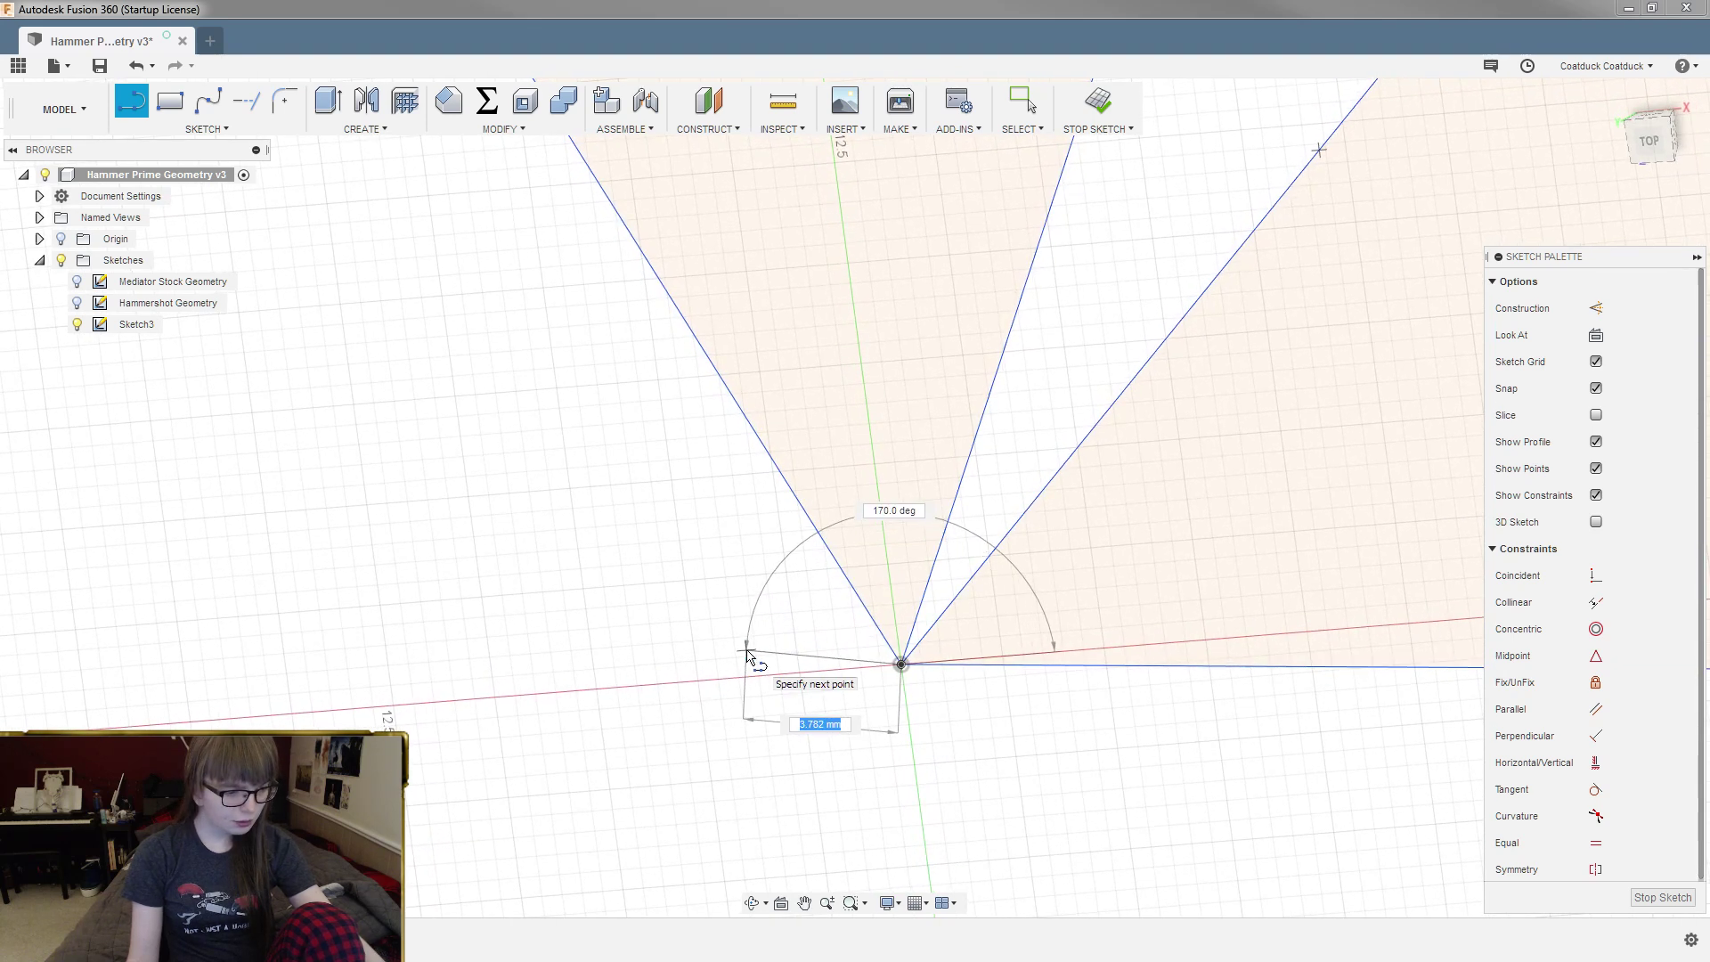
pyautogui.scroll(-4, 750, 655)
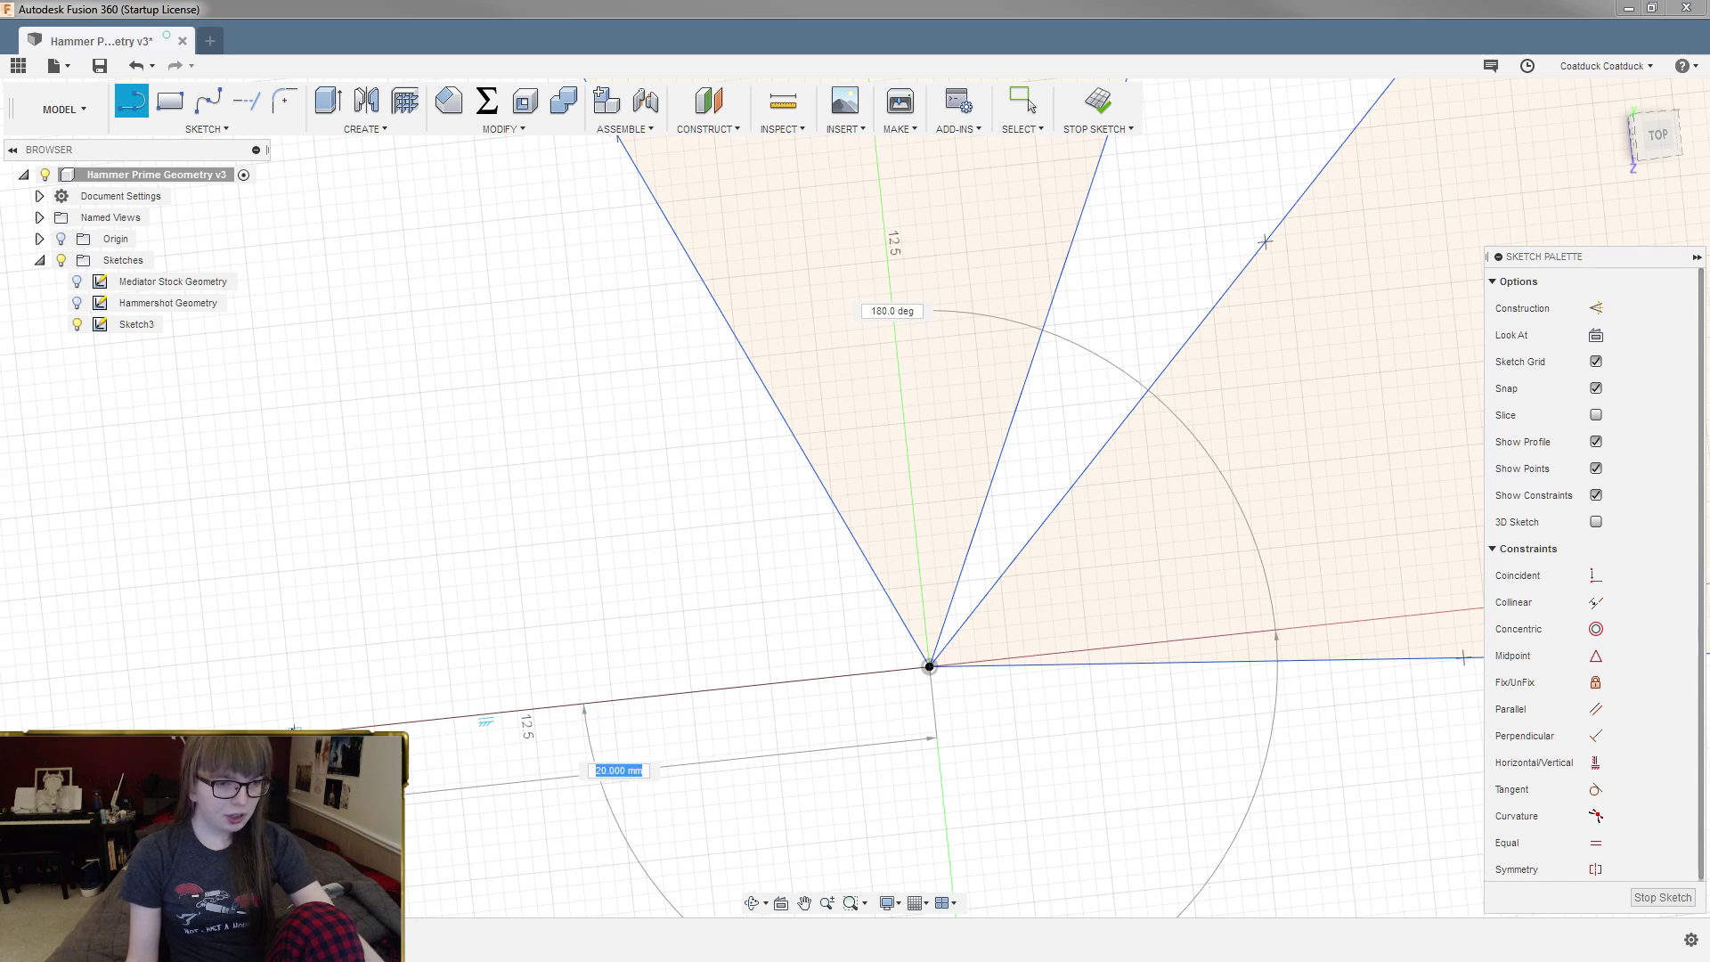
pyautogui.click(352, 727)
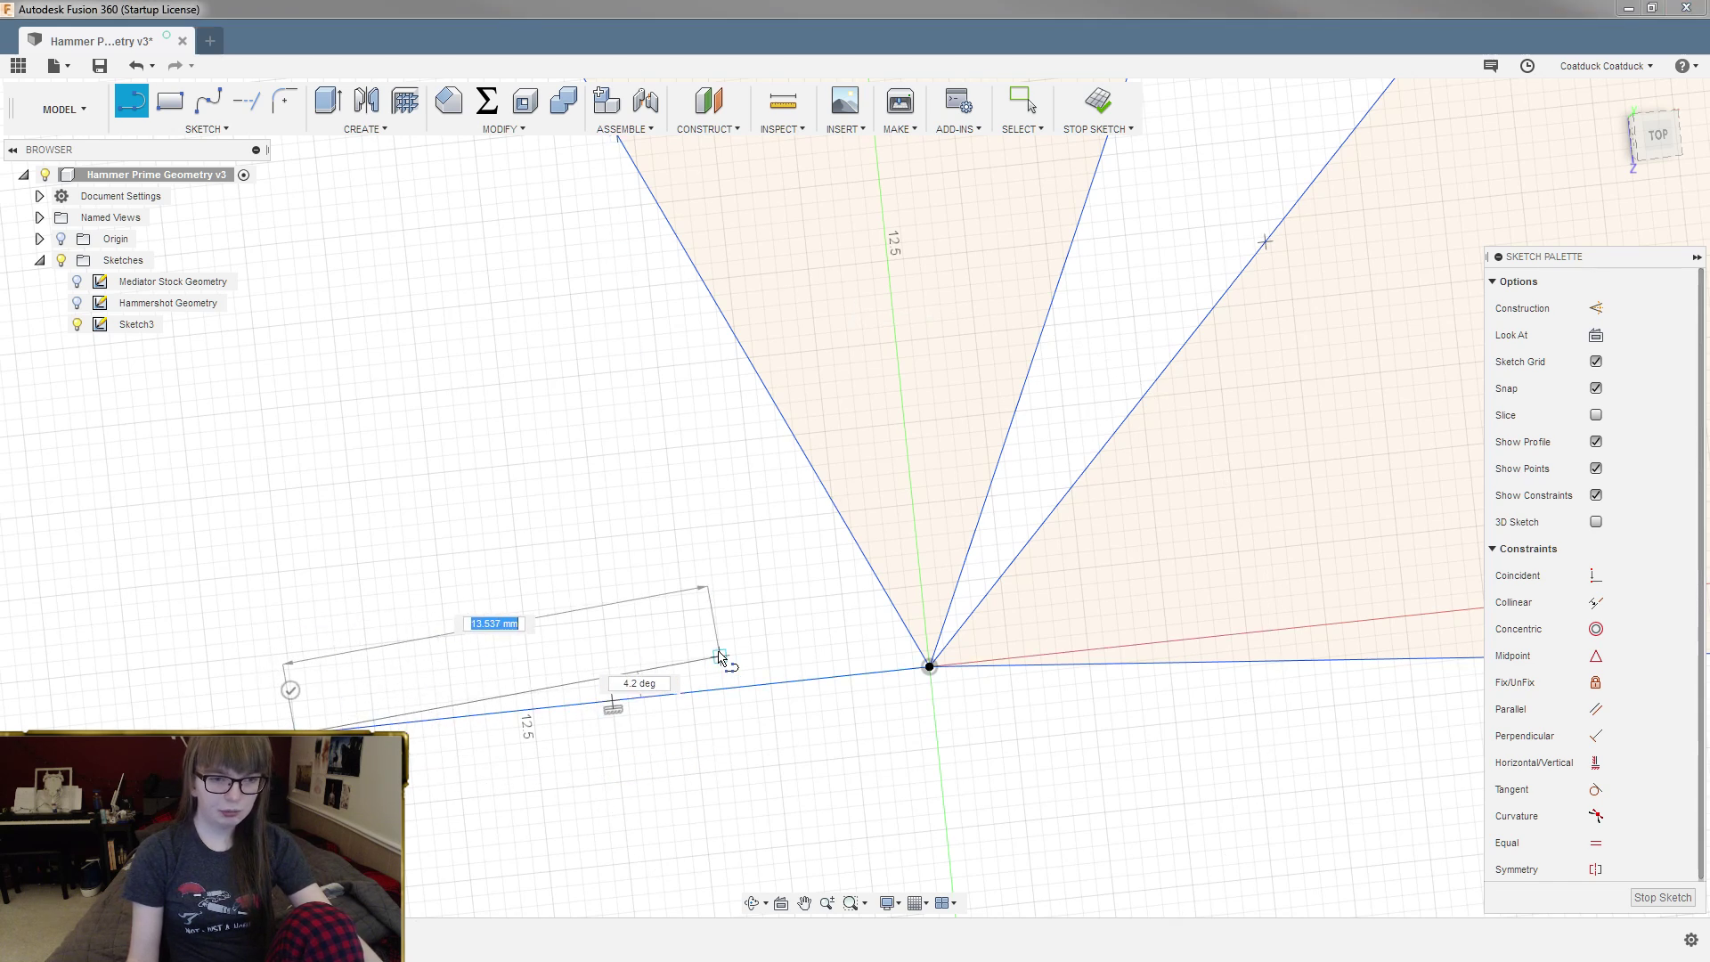
pyautogui.scroll(-2, 962, 650)
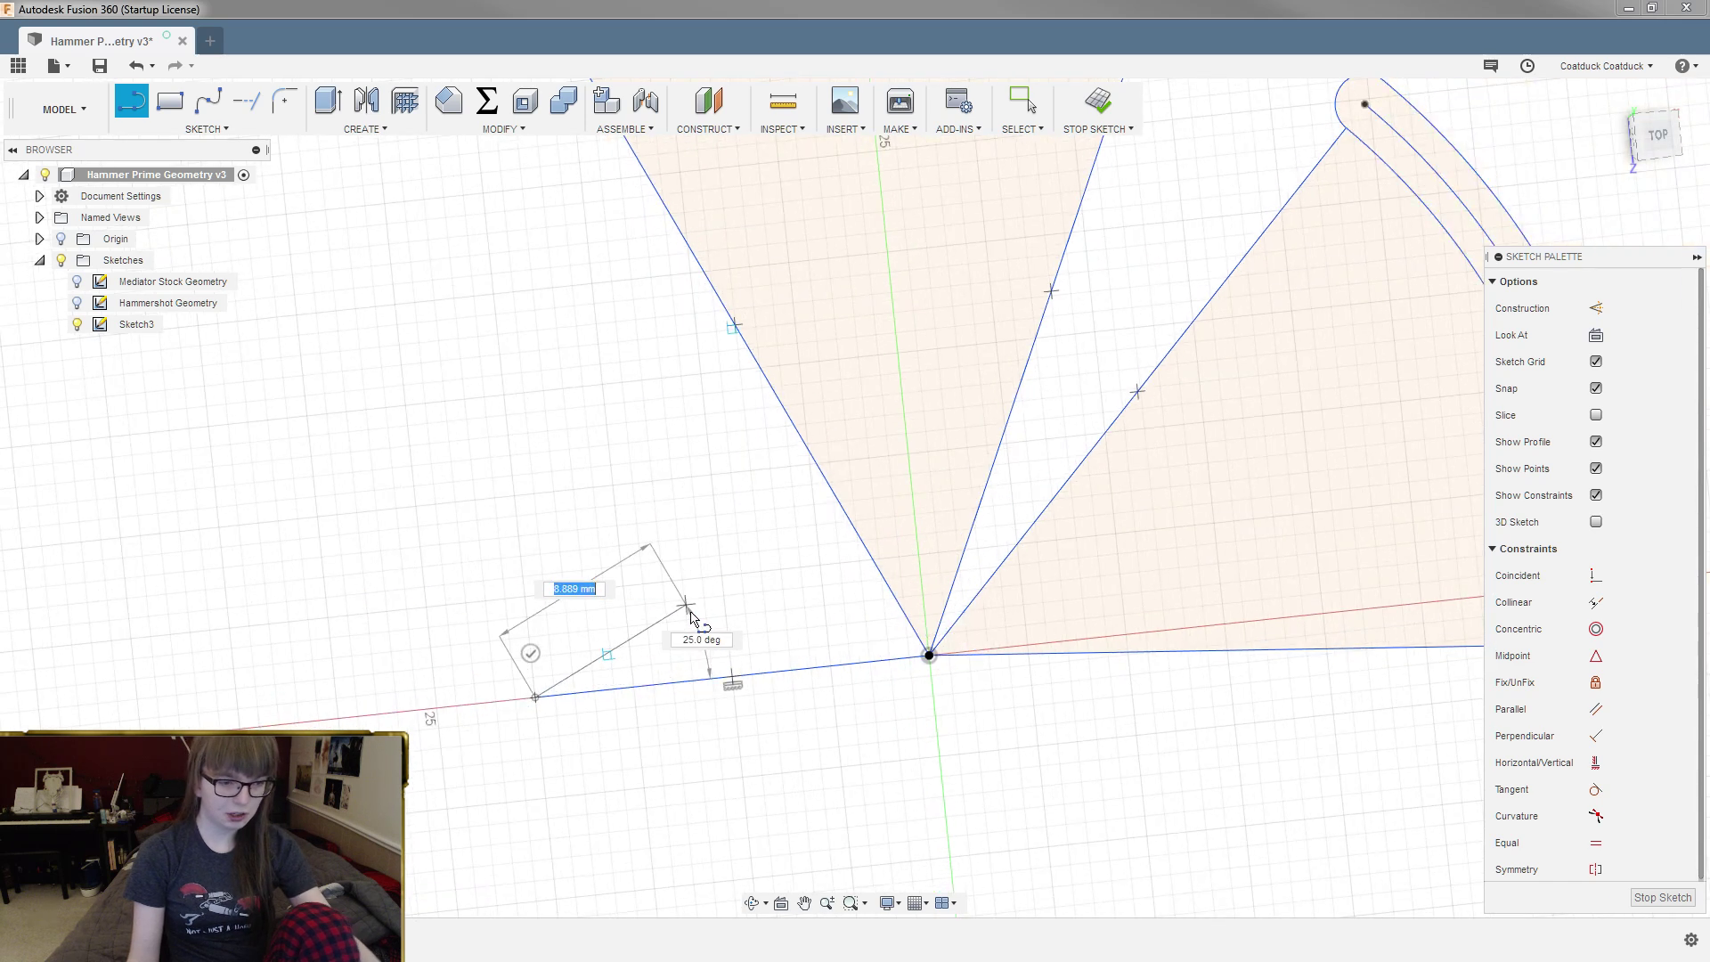
pyautogui.press('Escape')
pyautogui.scroll(-1, 993, 606)
pyautogui.scroll(3, 714, 825)
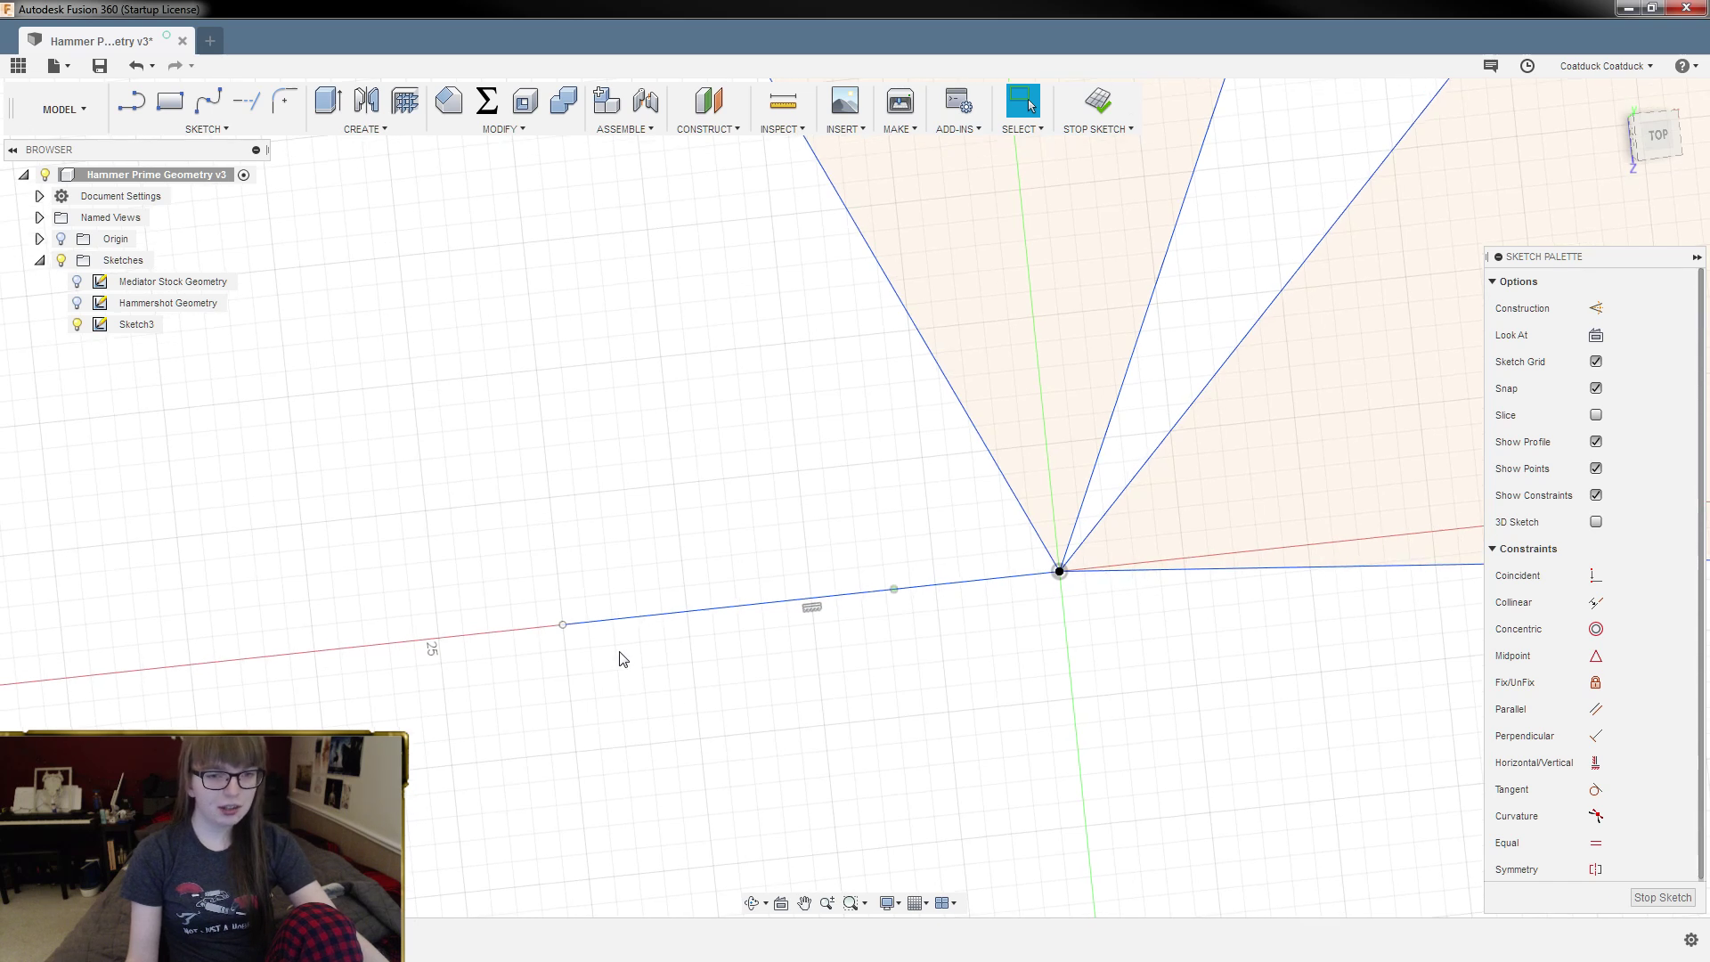
pyautogui.moveTo(621, 659)
pyautogui.keyDown('shift'); pyautogui.mouseDown(button='middle')
pyautogui.moveTo(729, 603)
pyautogui.moveTo(703, 617)
pyautogui.mouseUp(button='middle'); pyautogui.keyUp('shift')
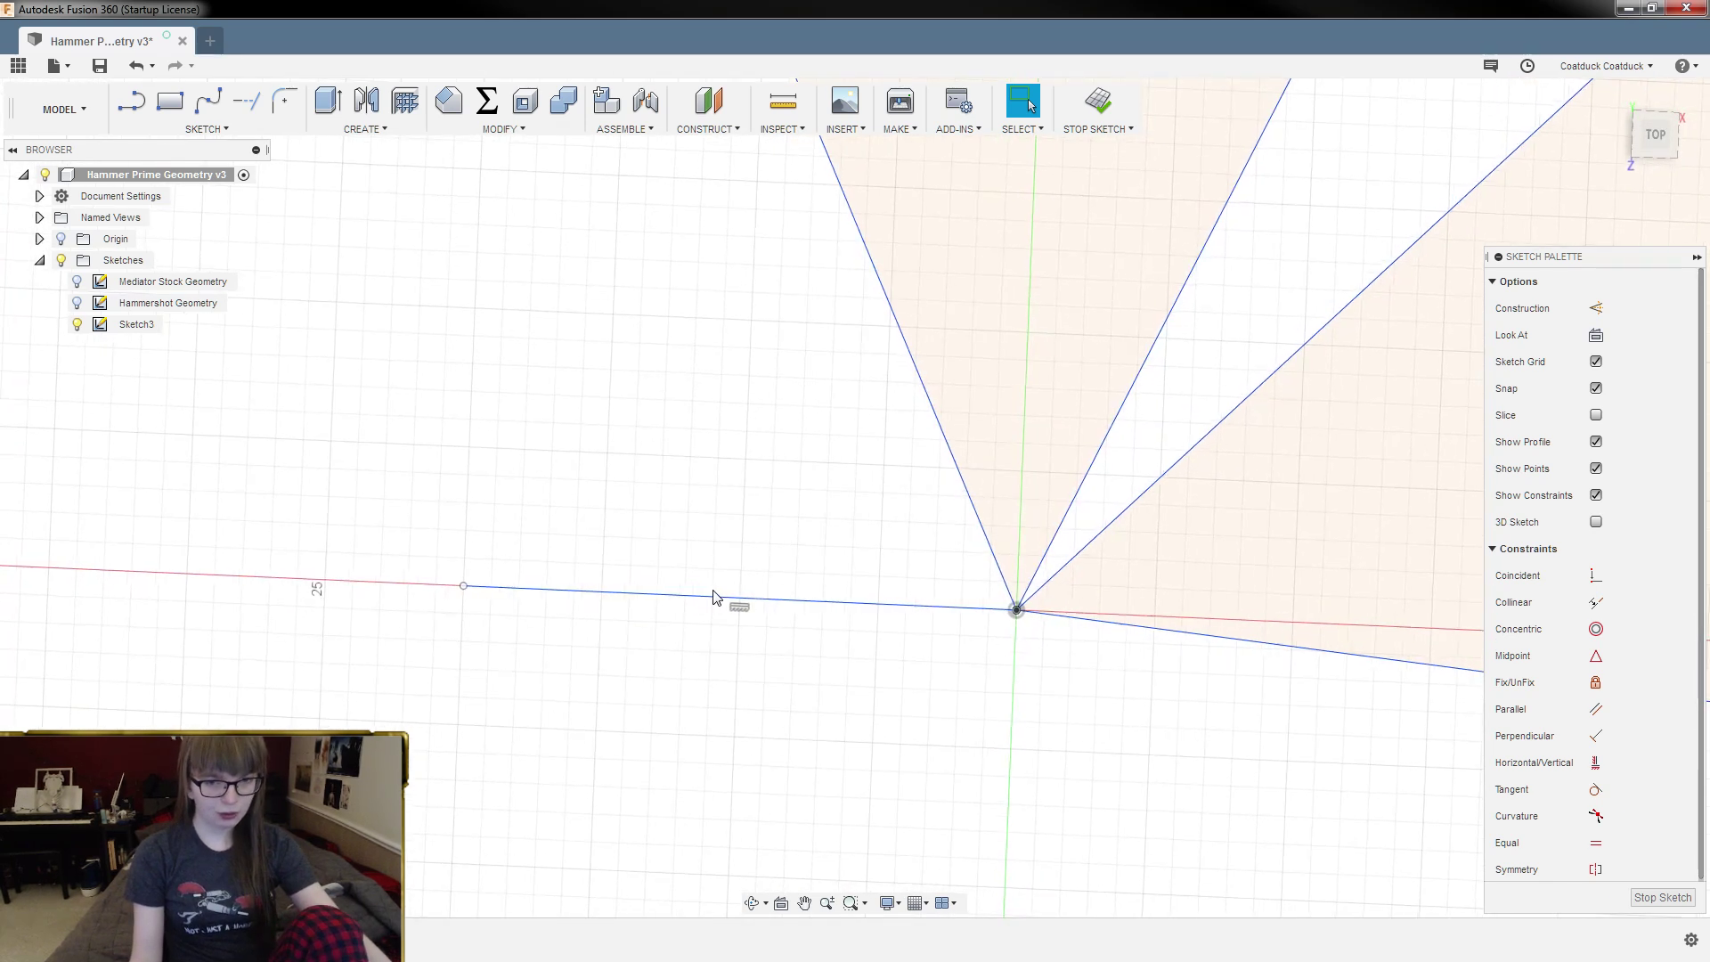
# Step: Show Hammershot Geometry temporarily, check the length of the small triangle's short outer side, and hide the sketch again
pyautogui.click(77, 303)
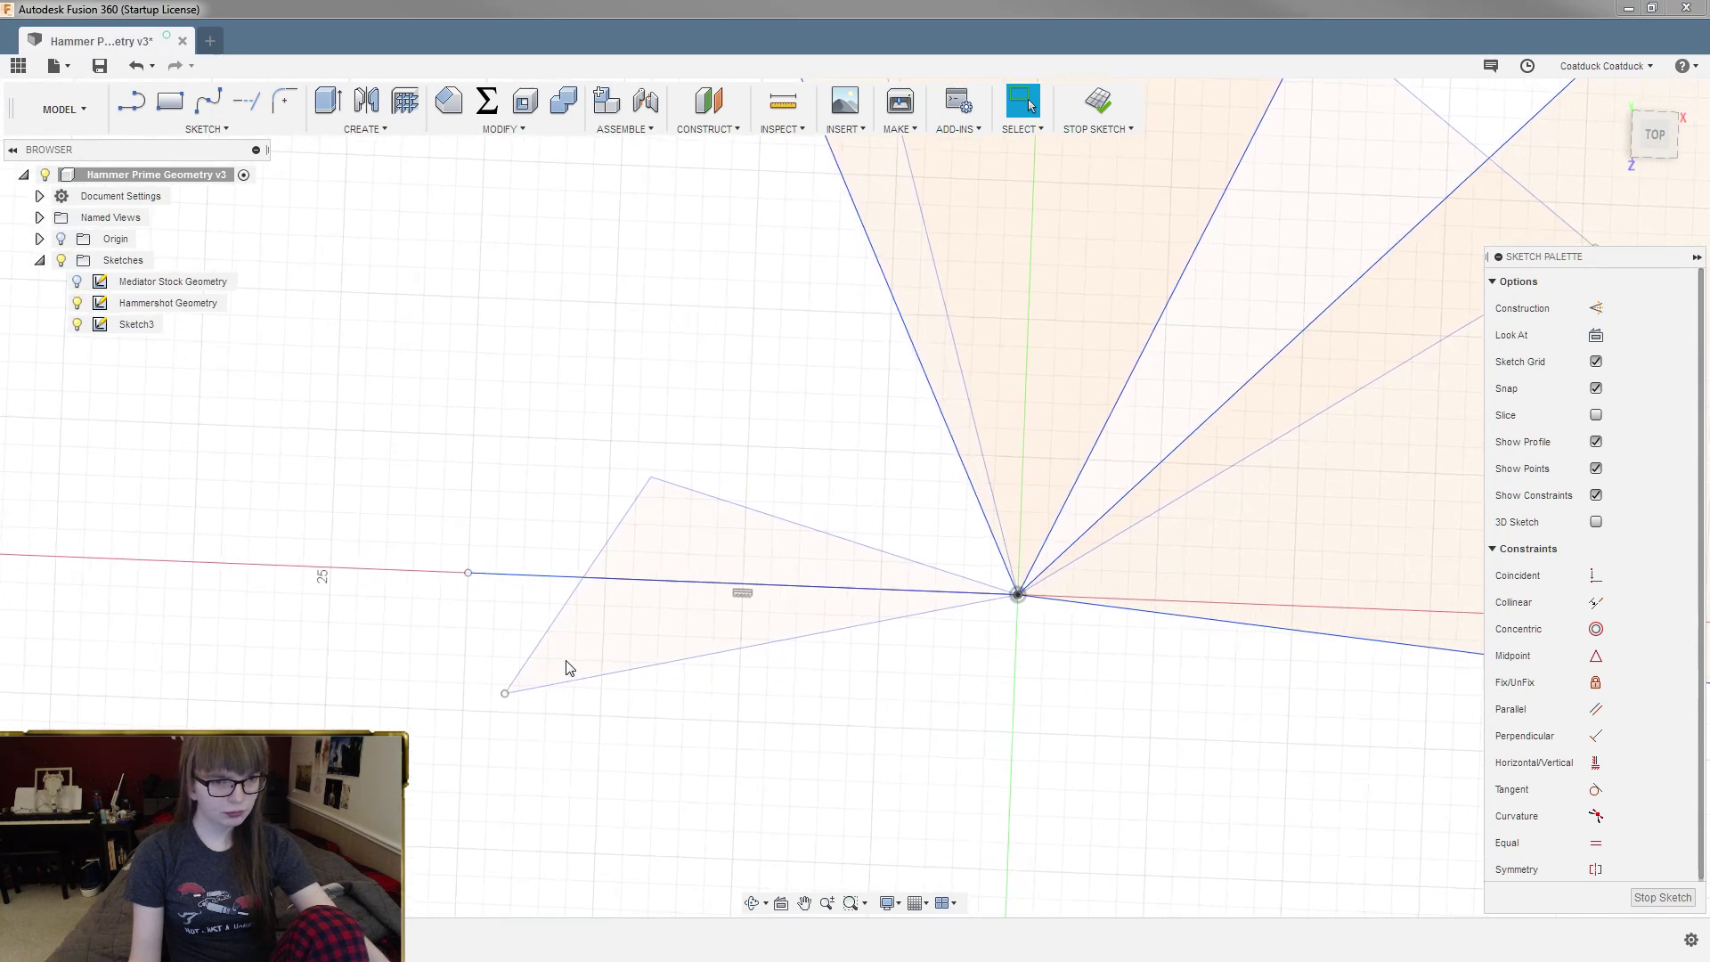
pyautogui.click(564, 624)
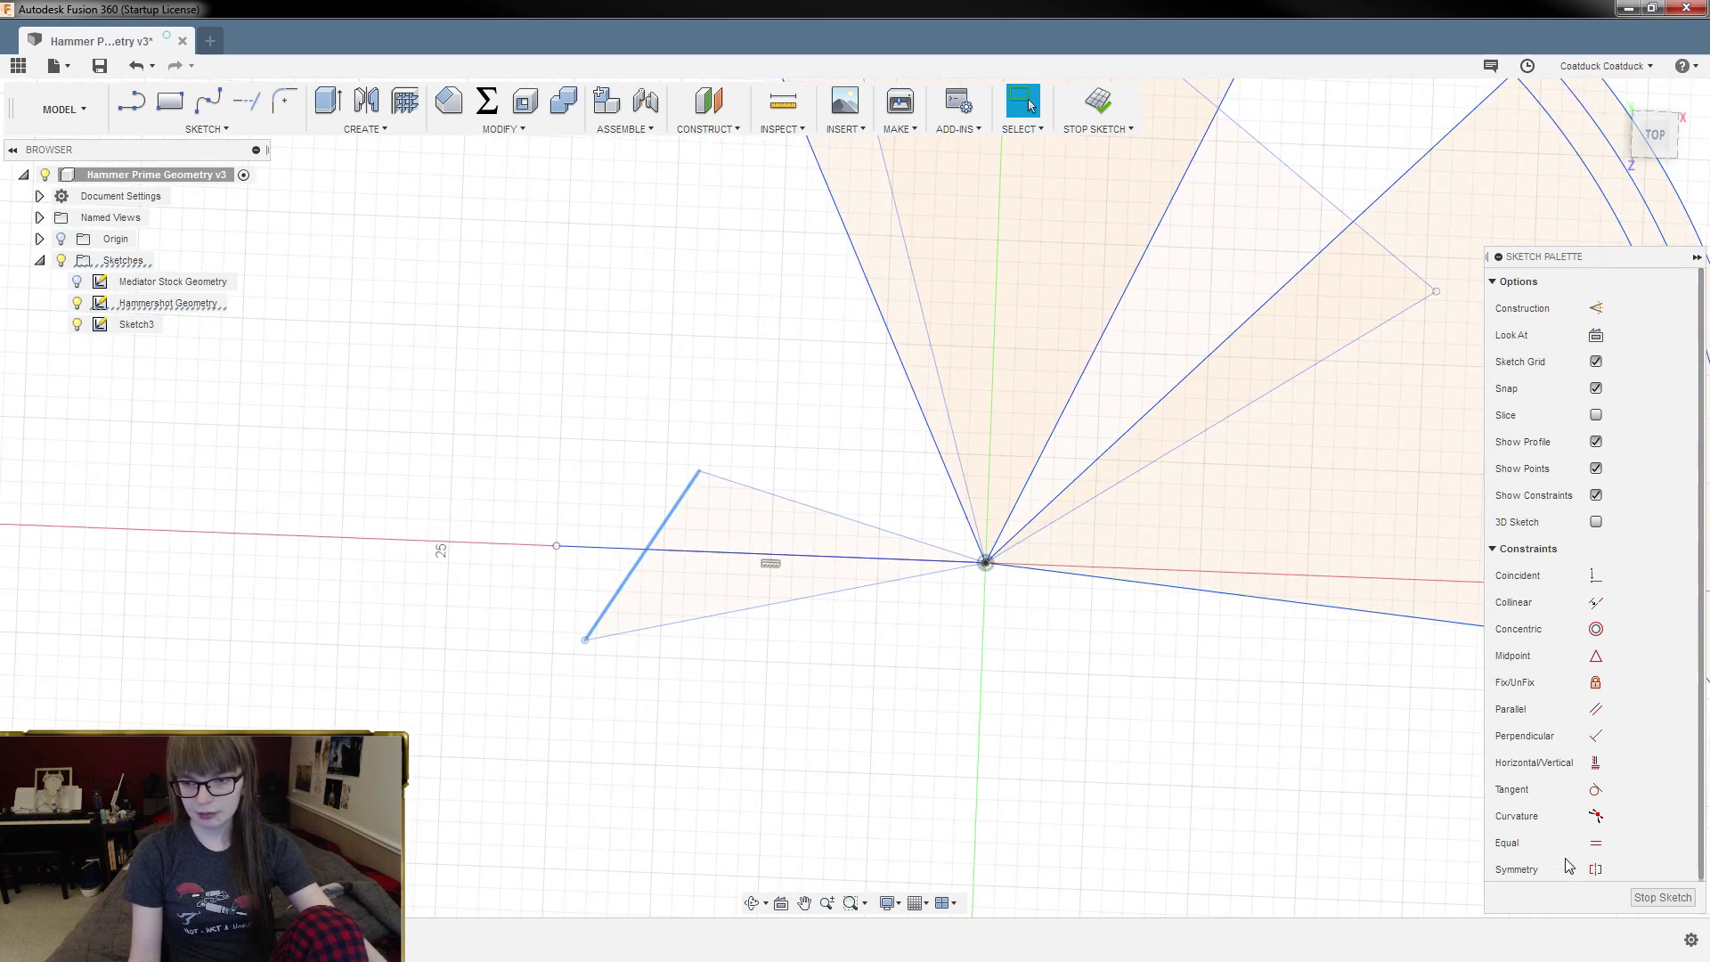
pyautogui.moveTo(1626, 258); pyautogui.dragTo(1632, 182)
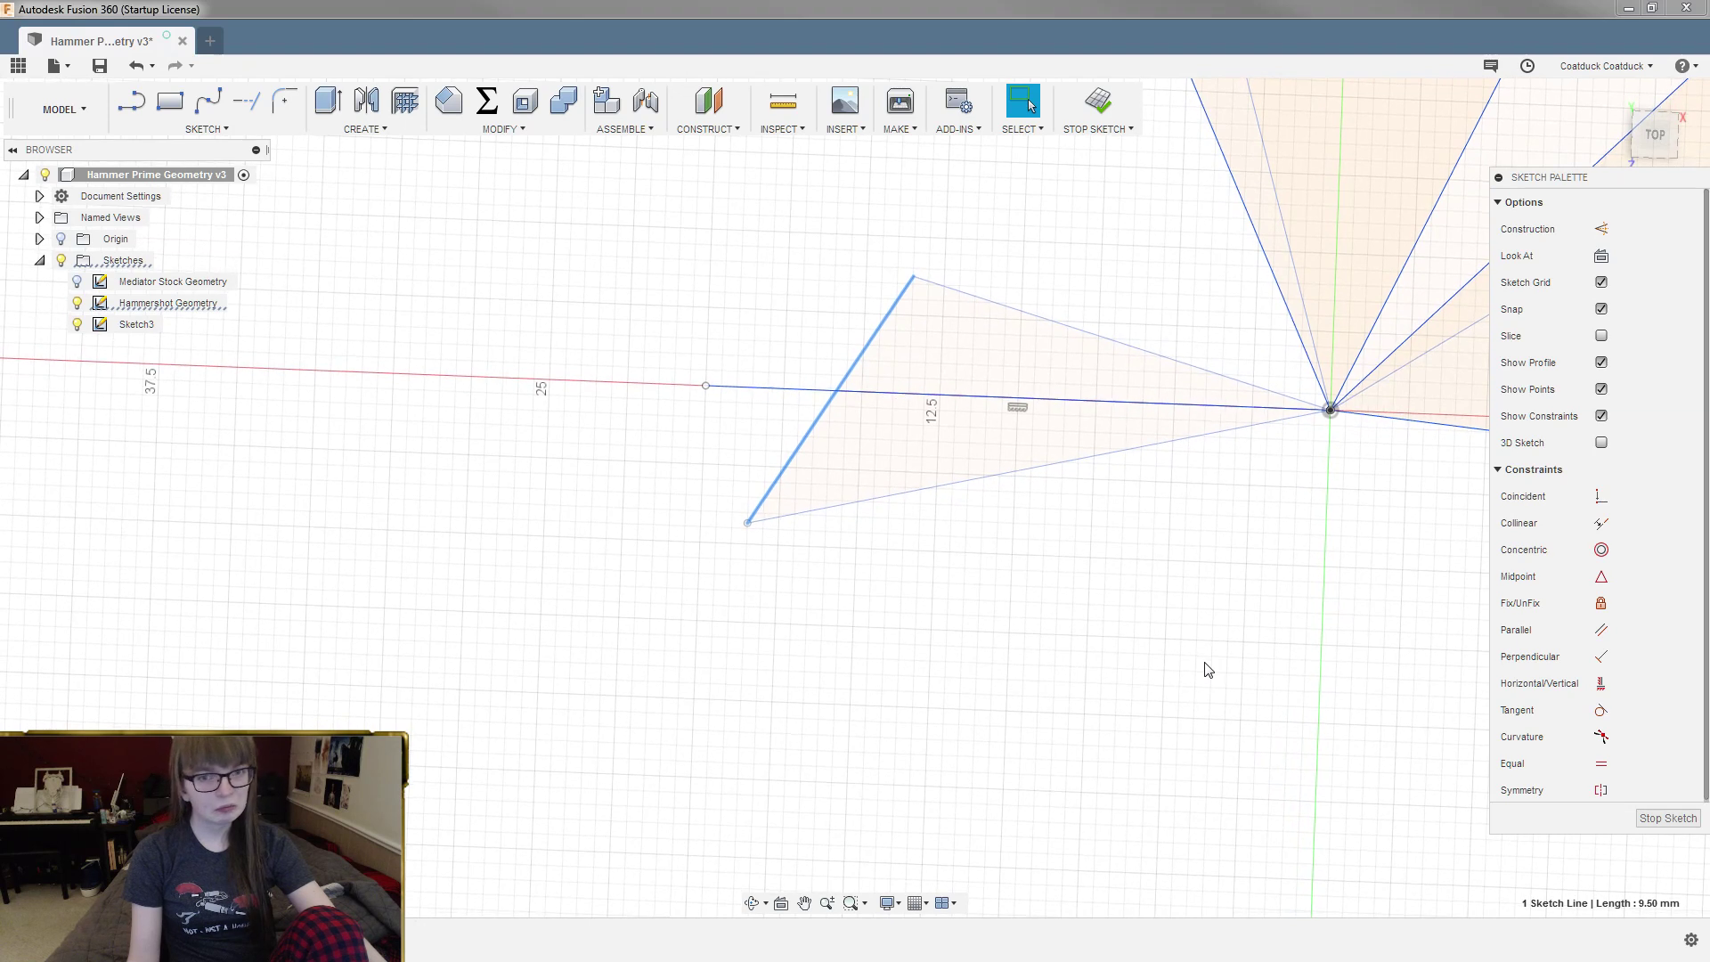
pyautogui.click(1208, 670)
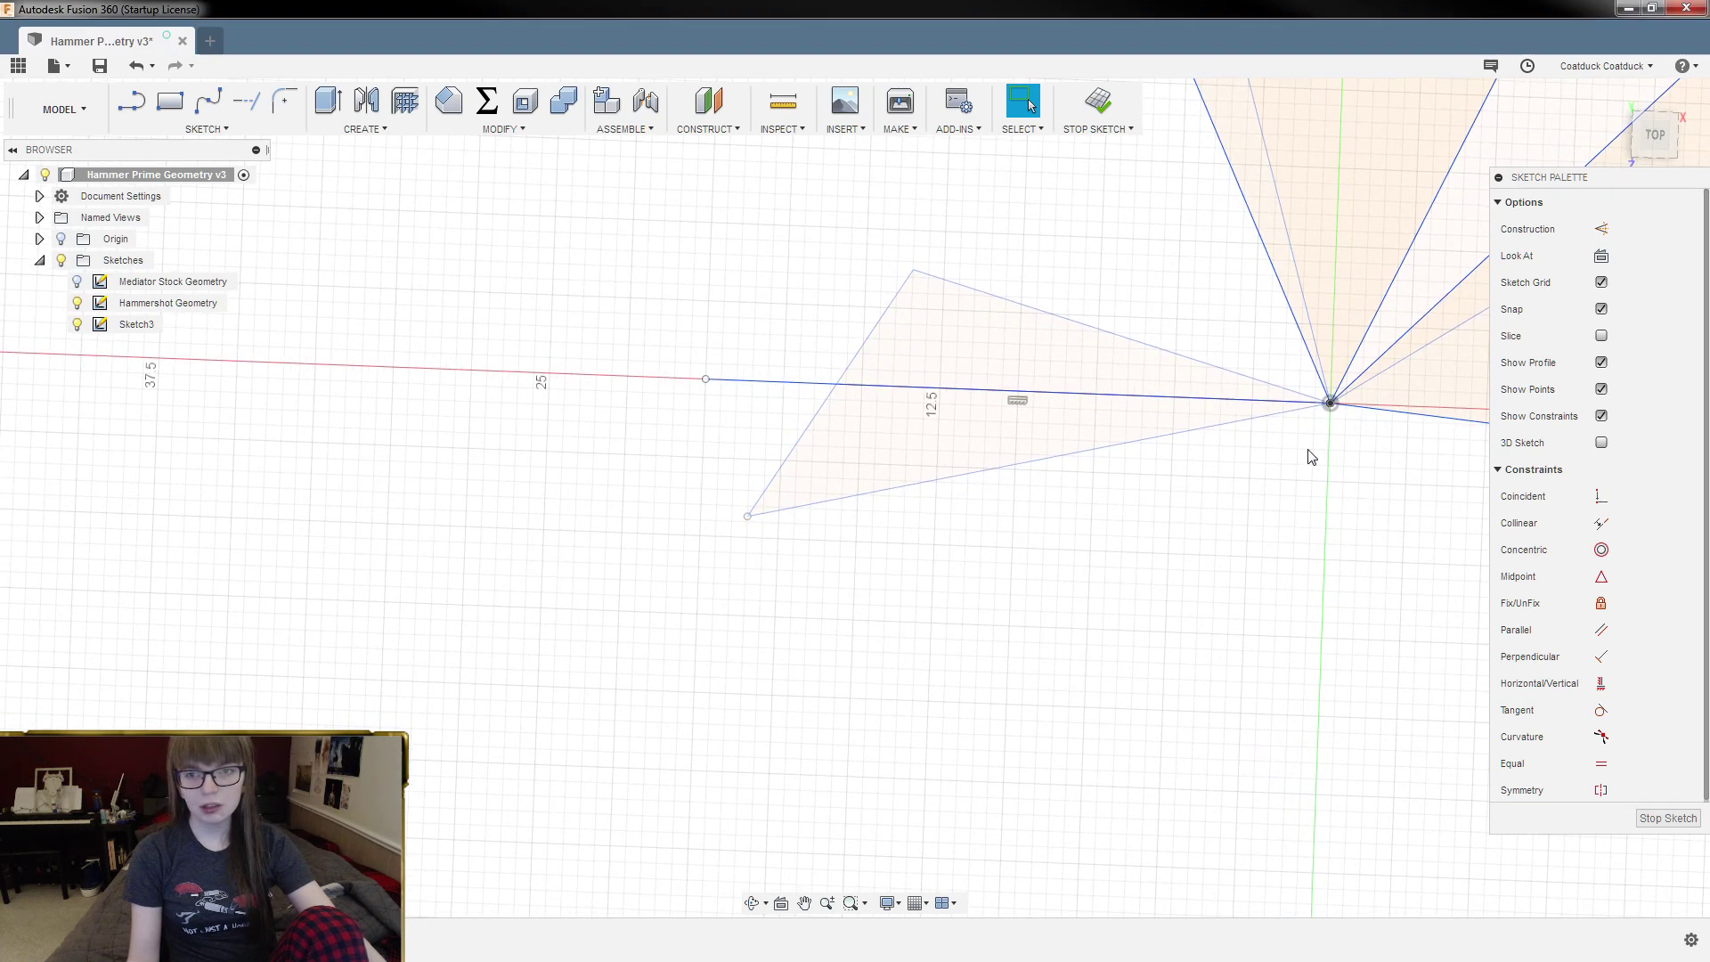
pyautogui.click(77, 303)
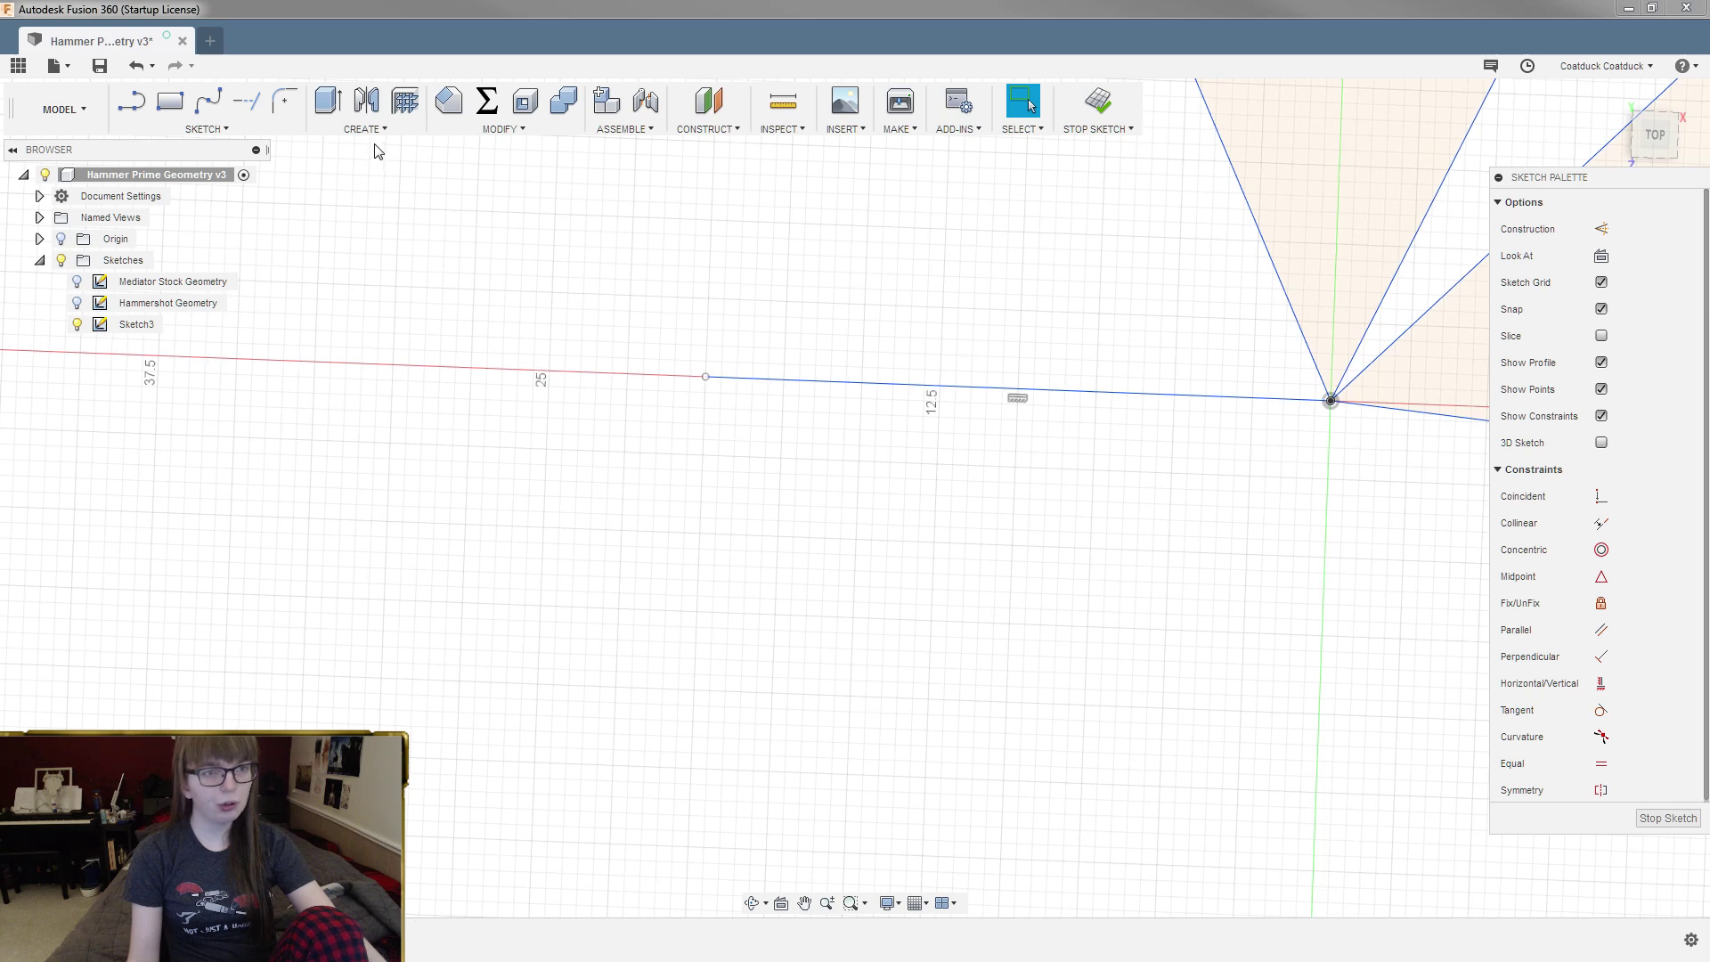
# Step: Draw a perpendicular line about 10 mm down from the horizontal line's free end and close the triangle back at the pivot
pyautogui.click(131, 100)
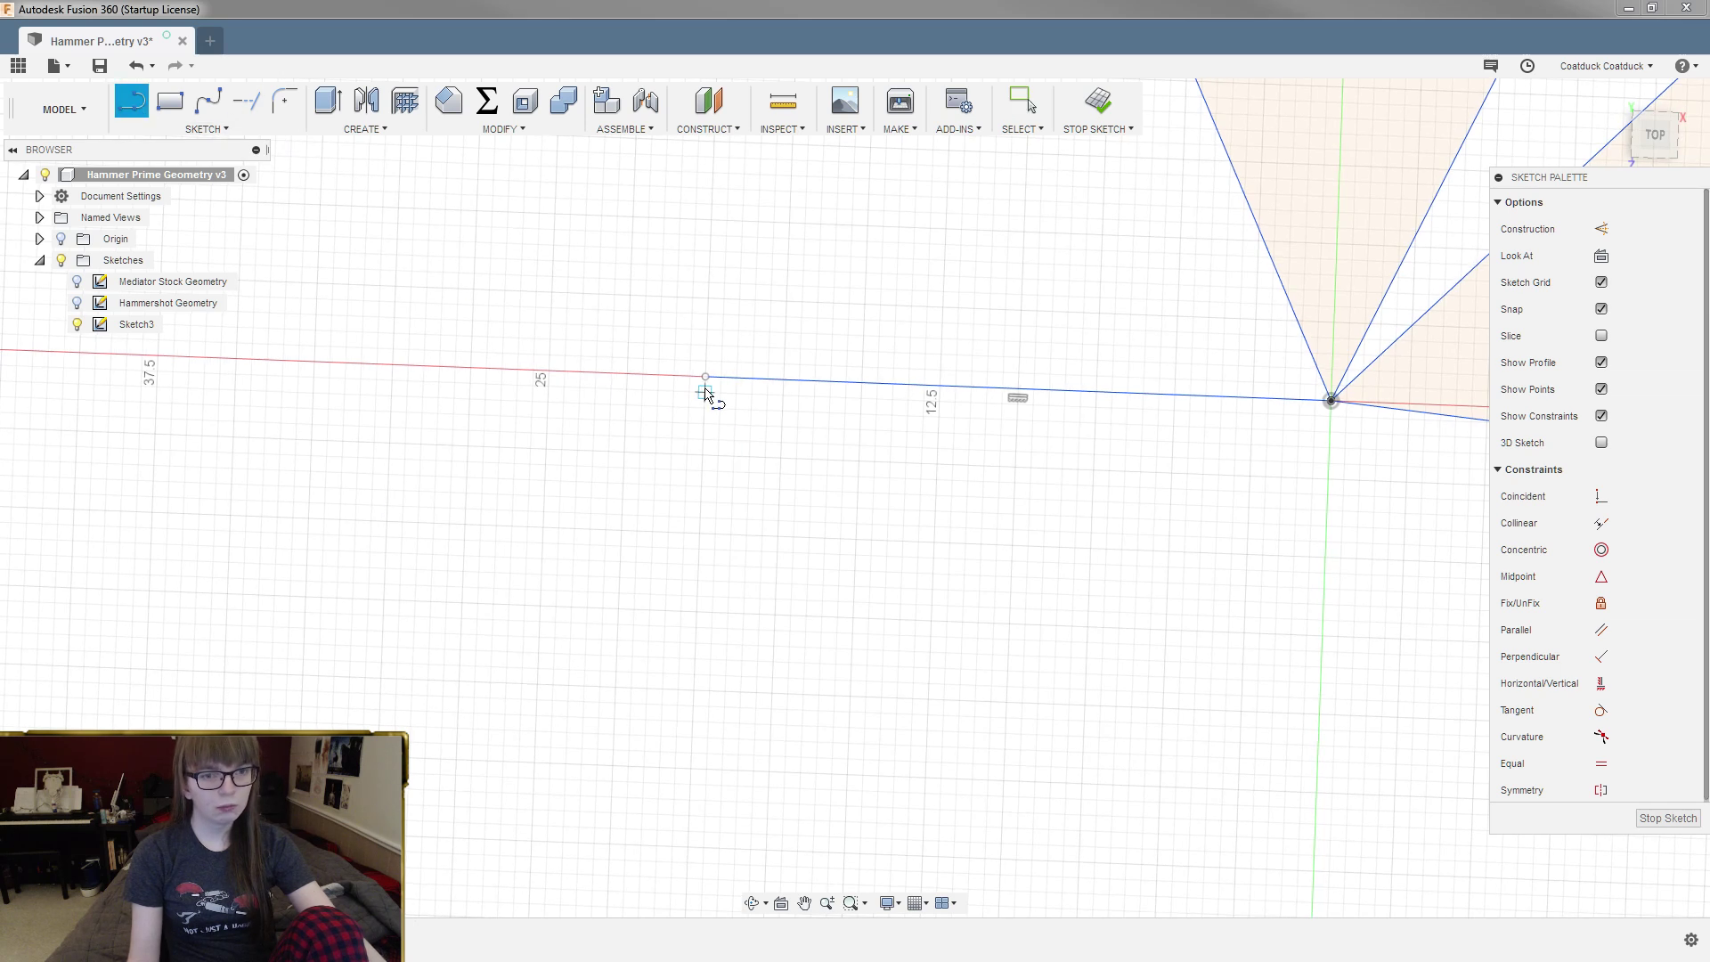
pyautogui.click(694, 351)
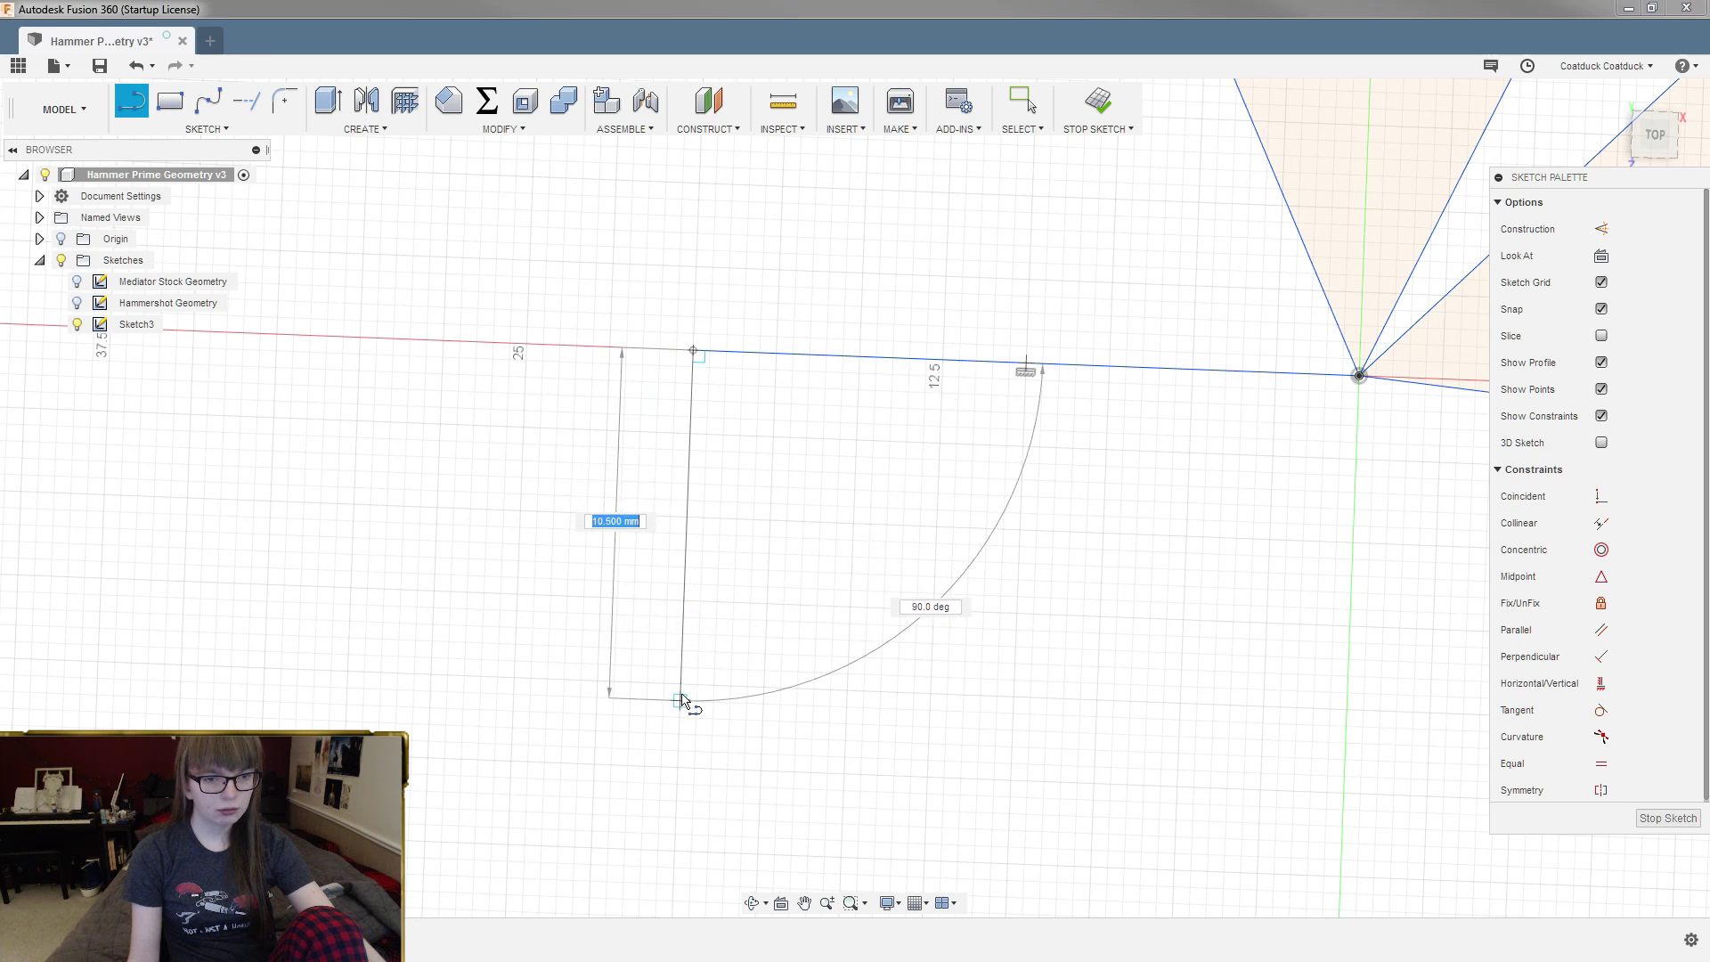
pyautogui.click(681, 691)
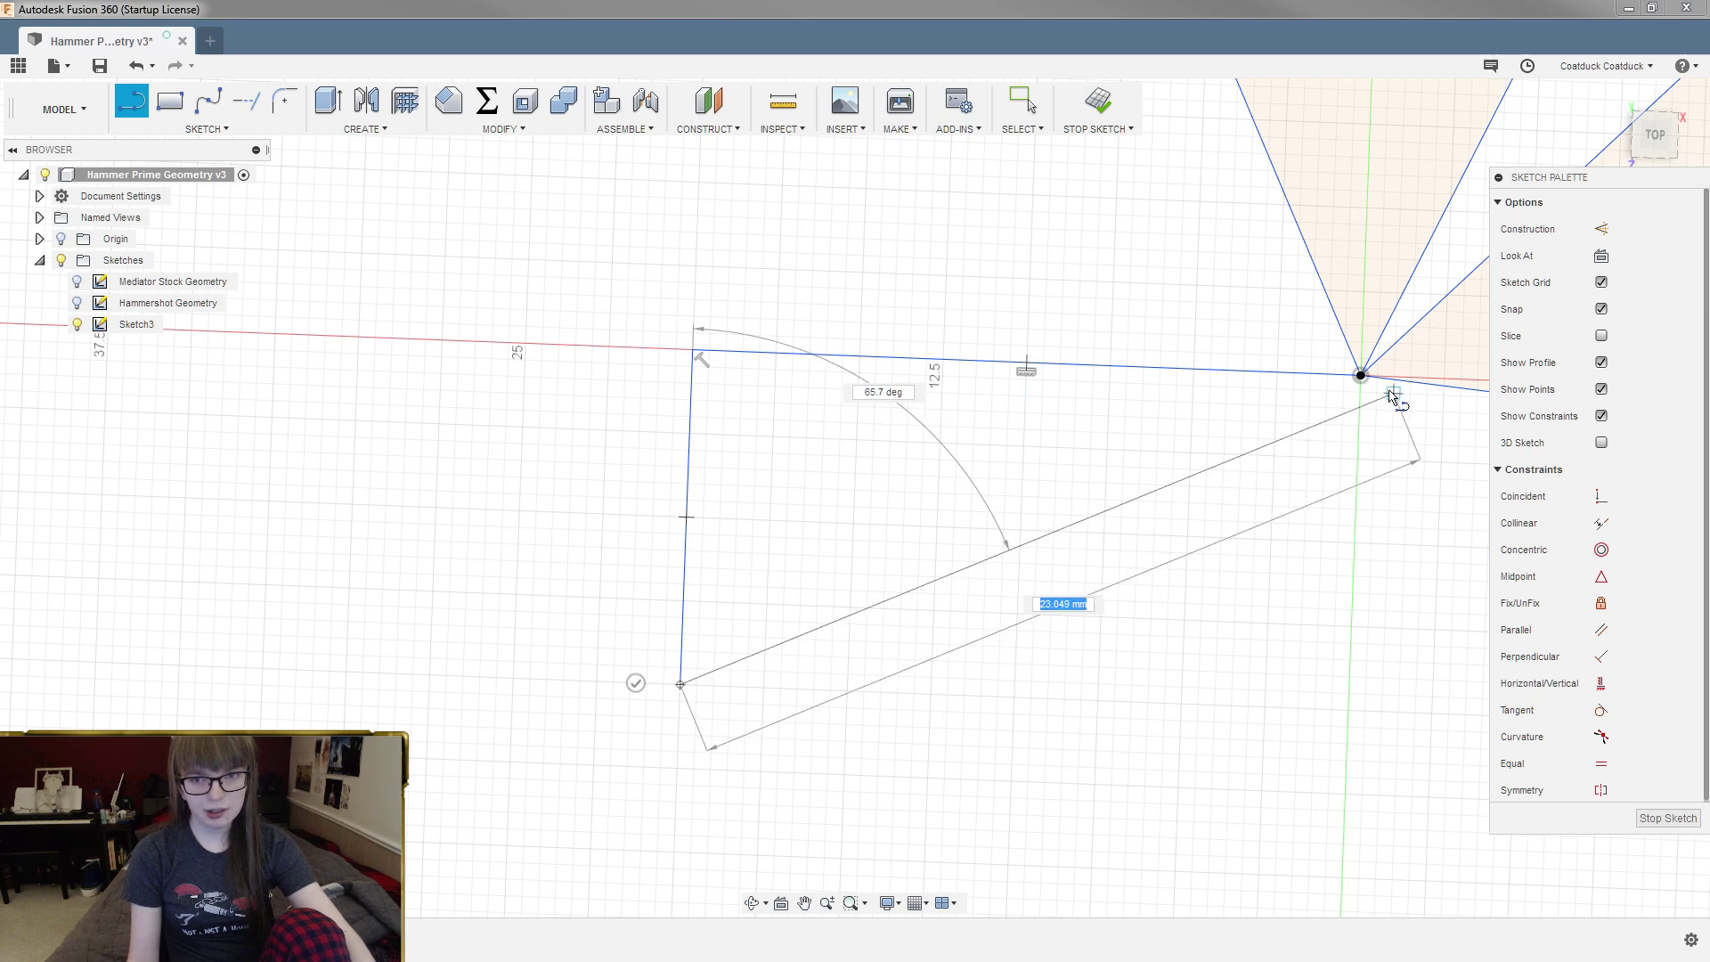
pyautogui.click(1361, 376)
pyautogui.press('Escape')
pyautogui.scroll(-1, 1109, 647)
pyautogui.scroll(-3, 1109, 648)
pyautogui.scroll(-3, 837, 615)
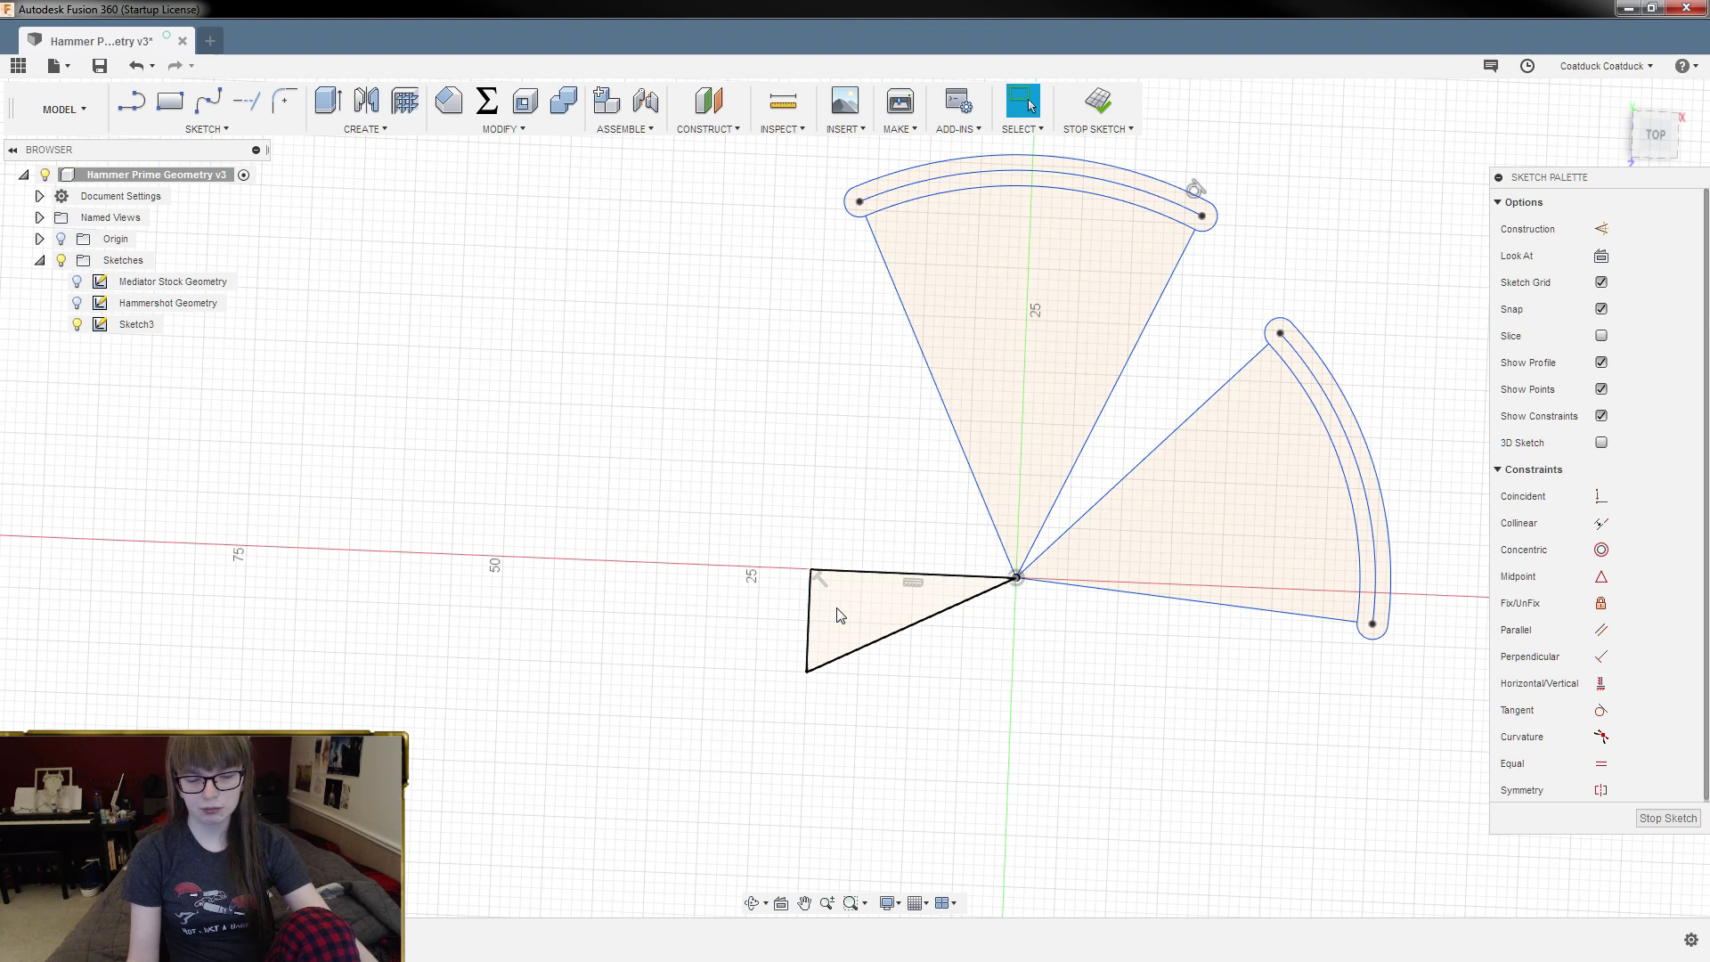
# Step: Examine the new right triangle against the curved slots and check the length of the upper slot's radial line beside the gap
pyautogui.click(837, 610)
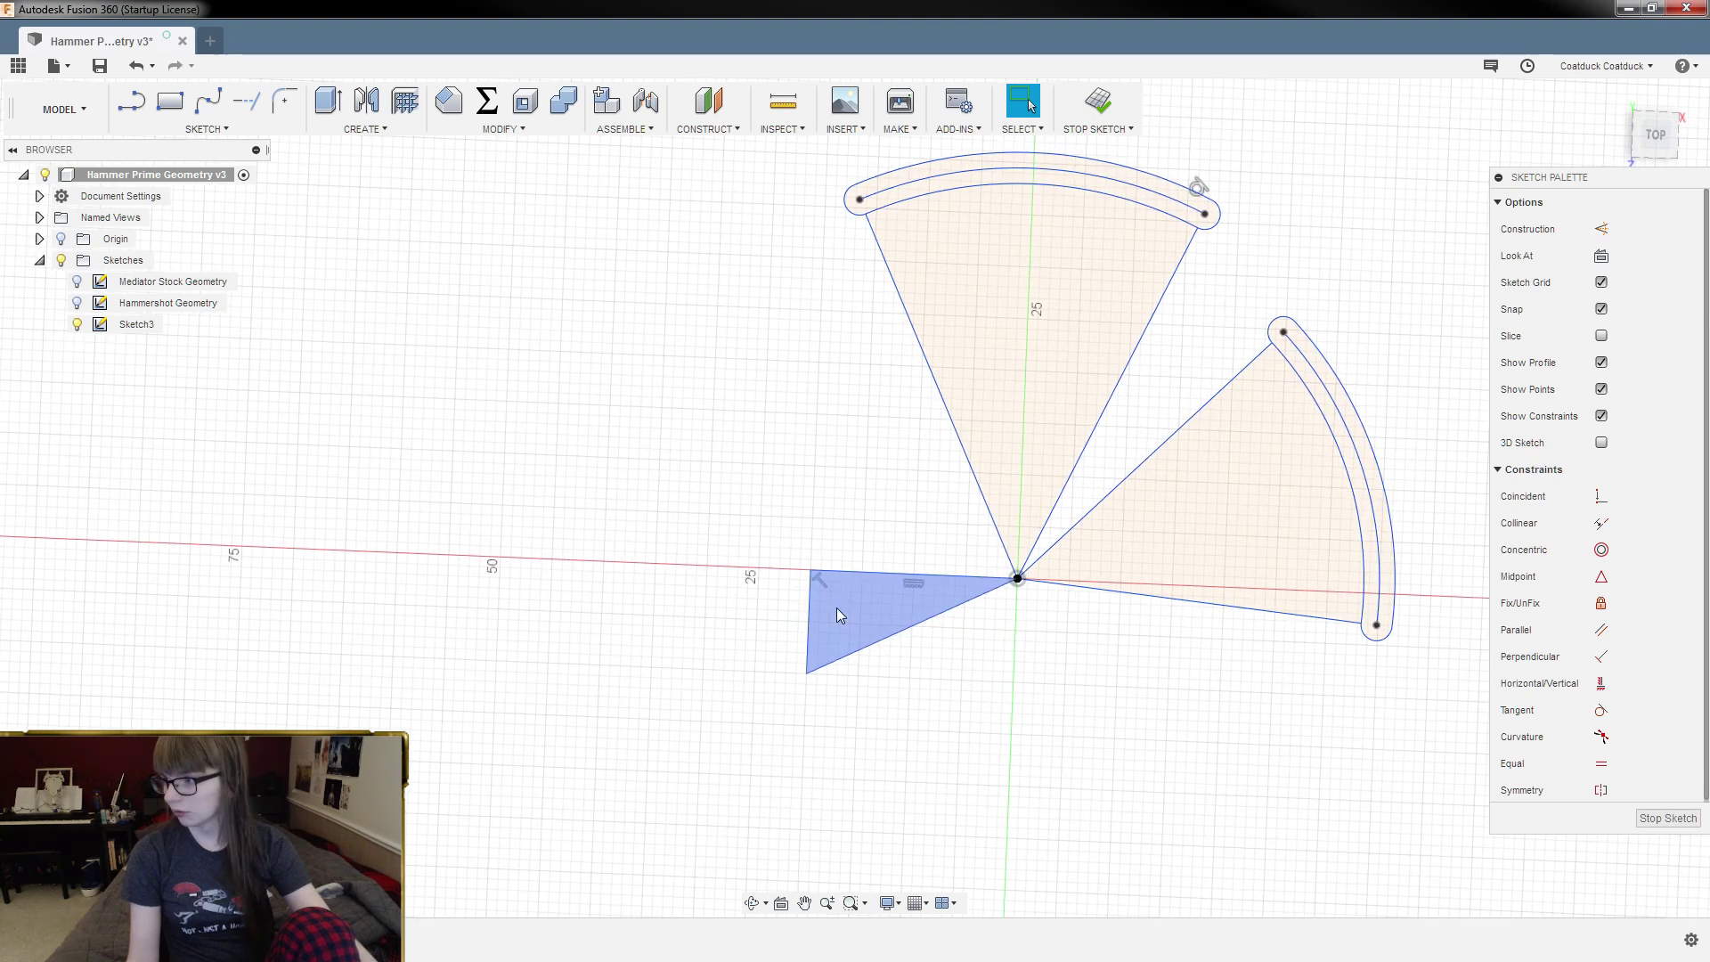
pyautogui.scroll(3, 837, 607)
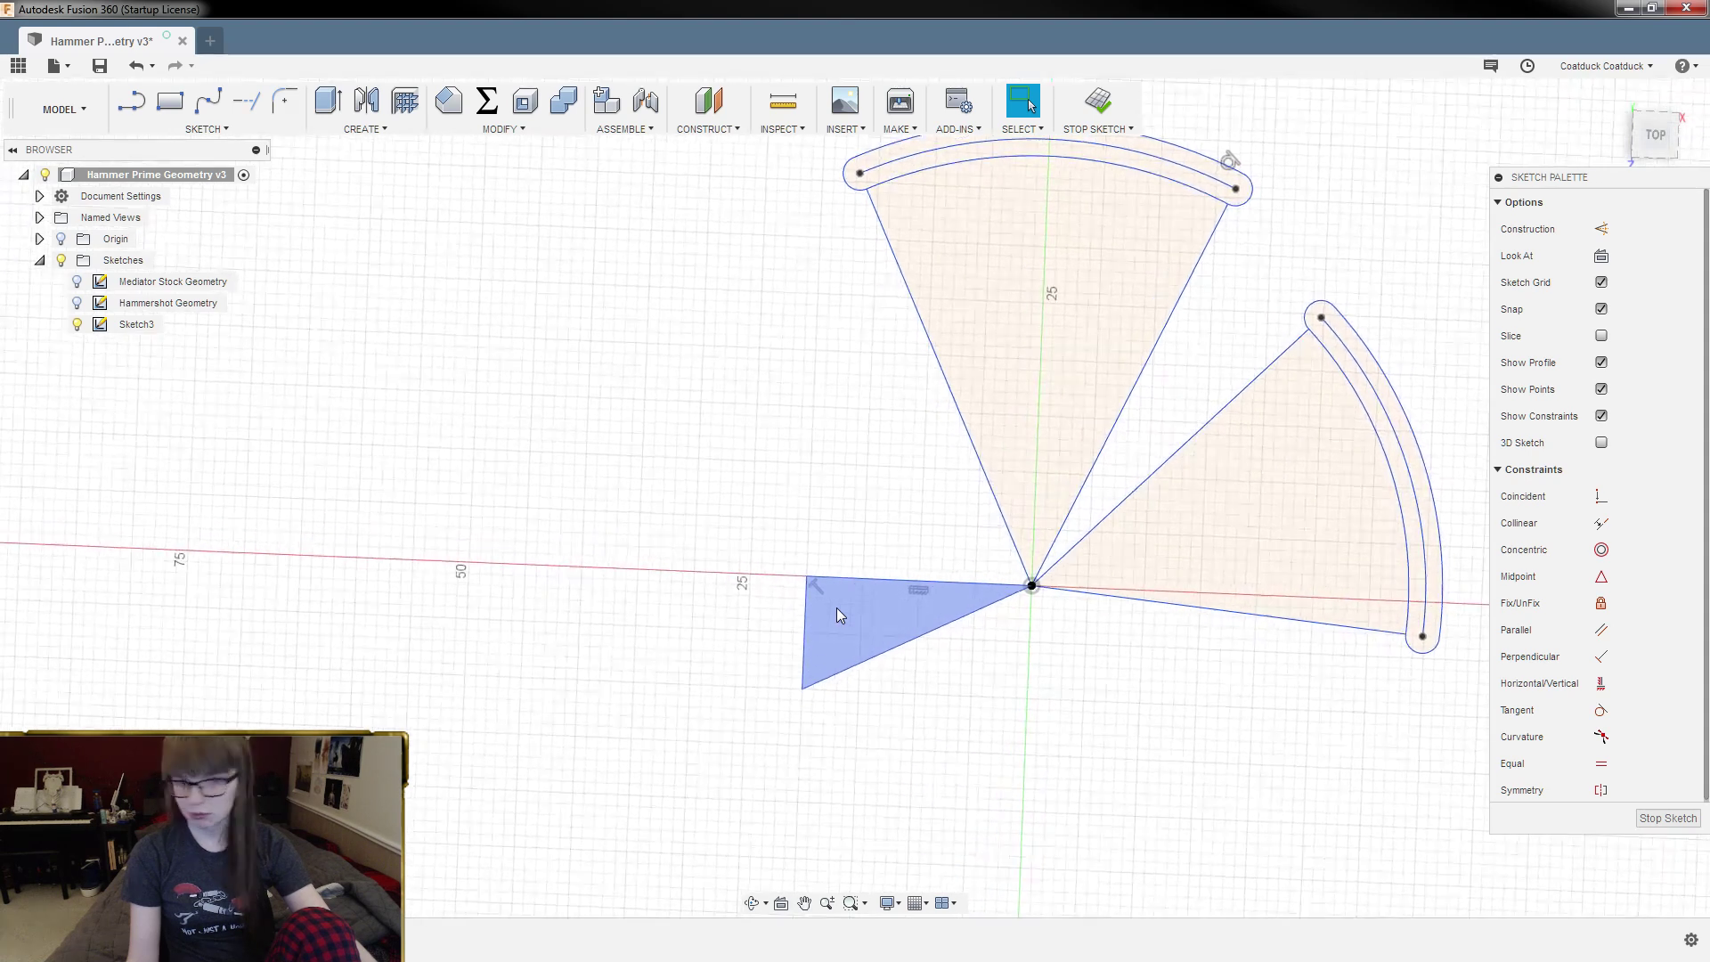
pyautogui.scroll(4, 837, 608)
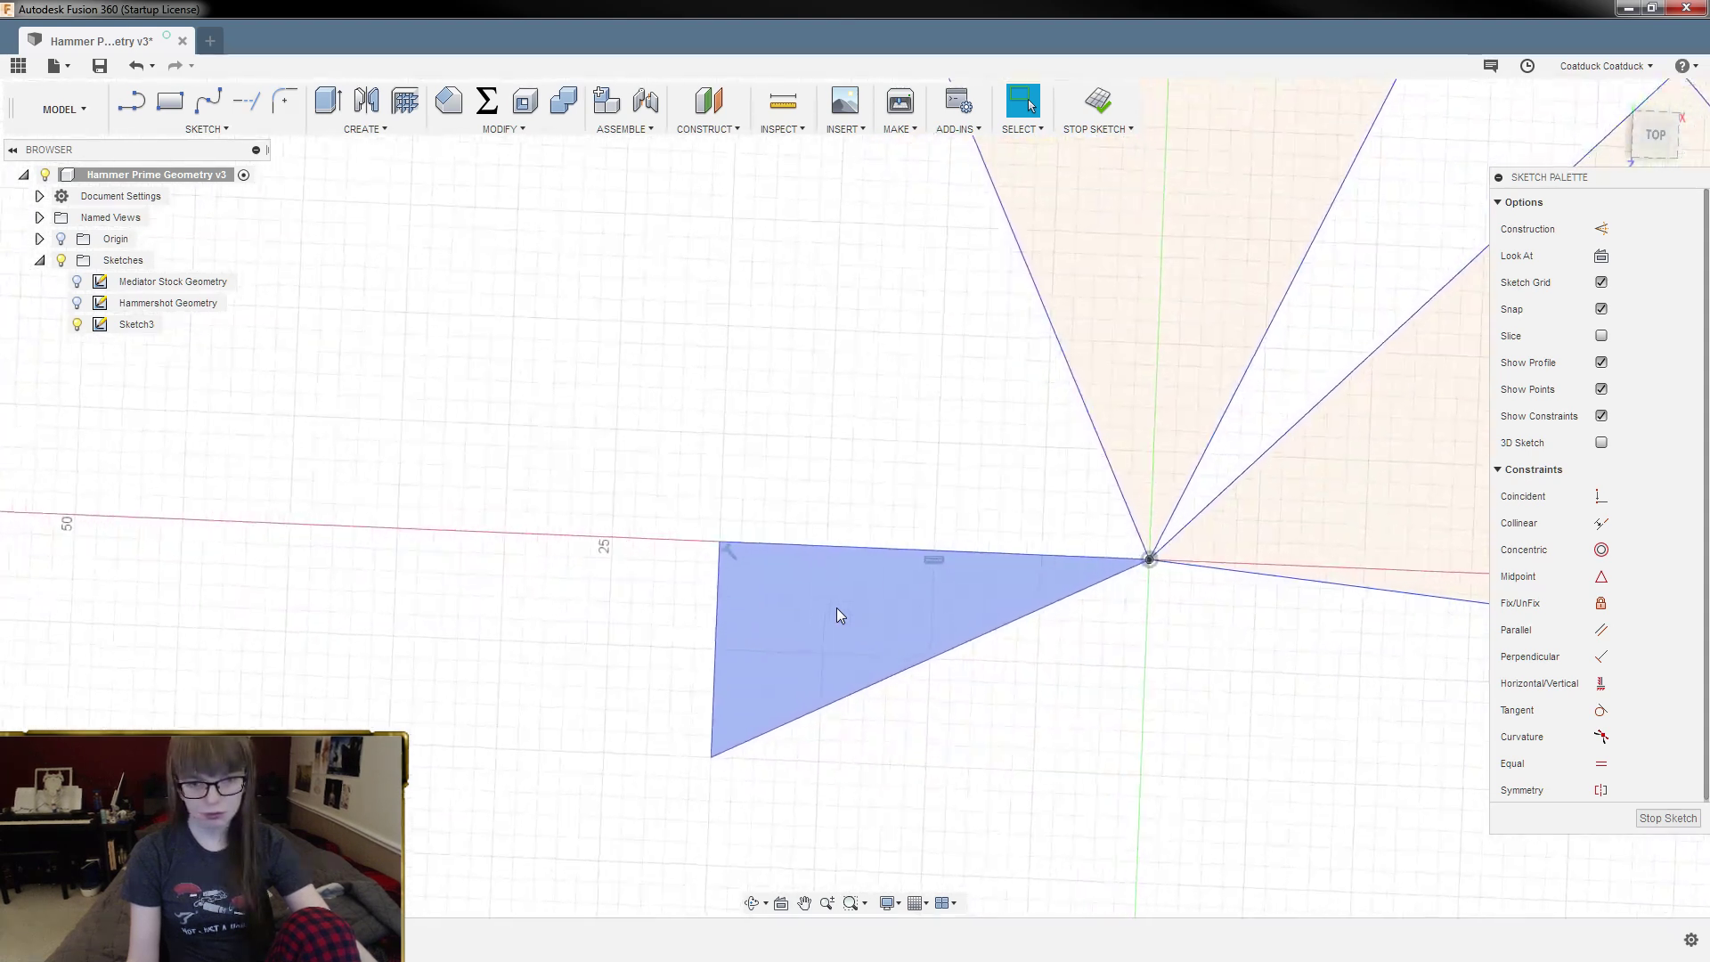
pyautogui.scroll(2, 836, 607)
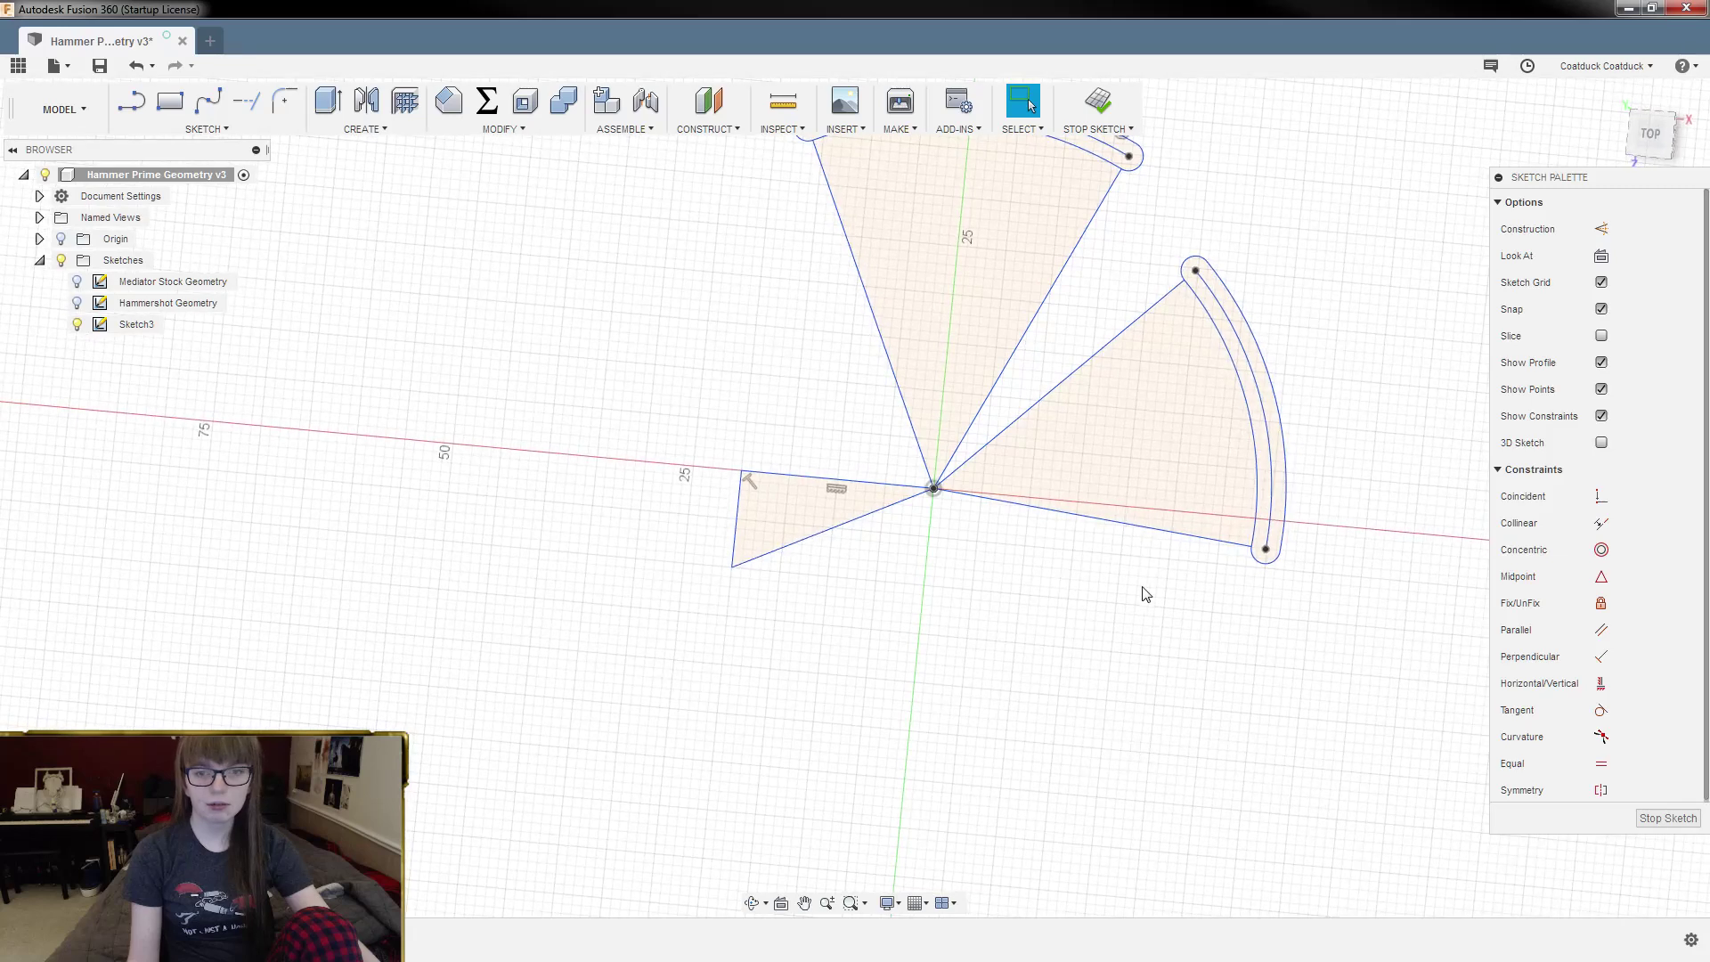
pyautogui.click(1146, 527)
pyautogui.click(1094, 219)
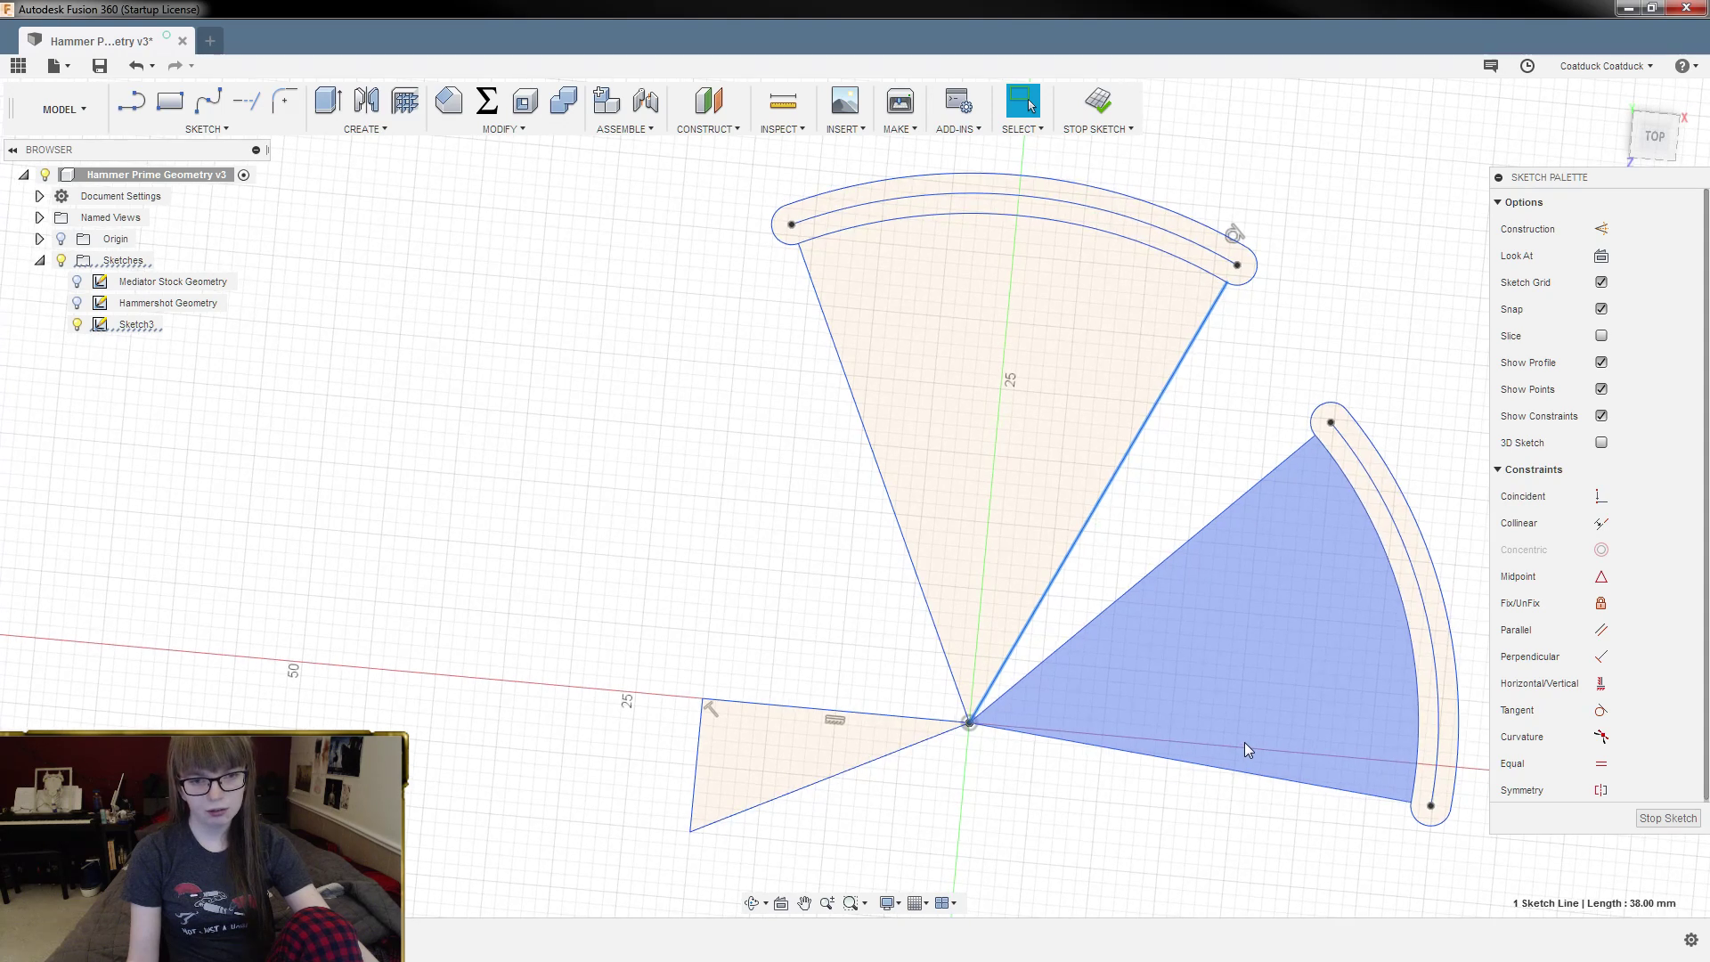
pyautogui.click(593, 459)
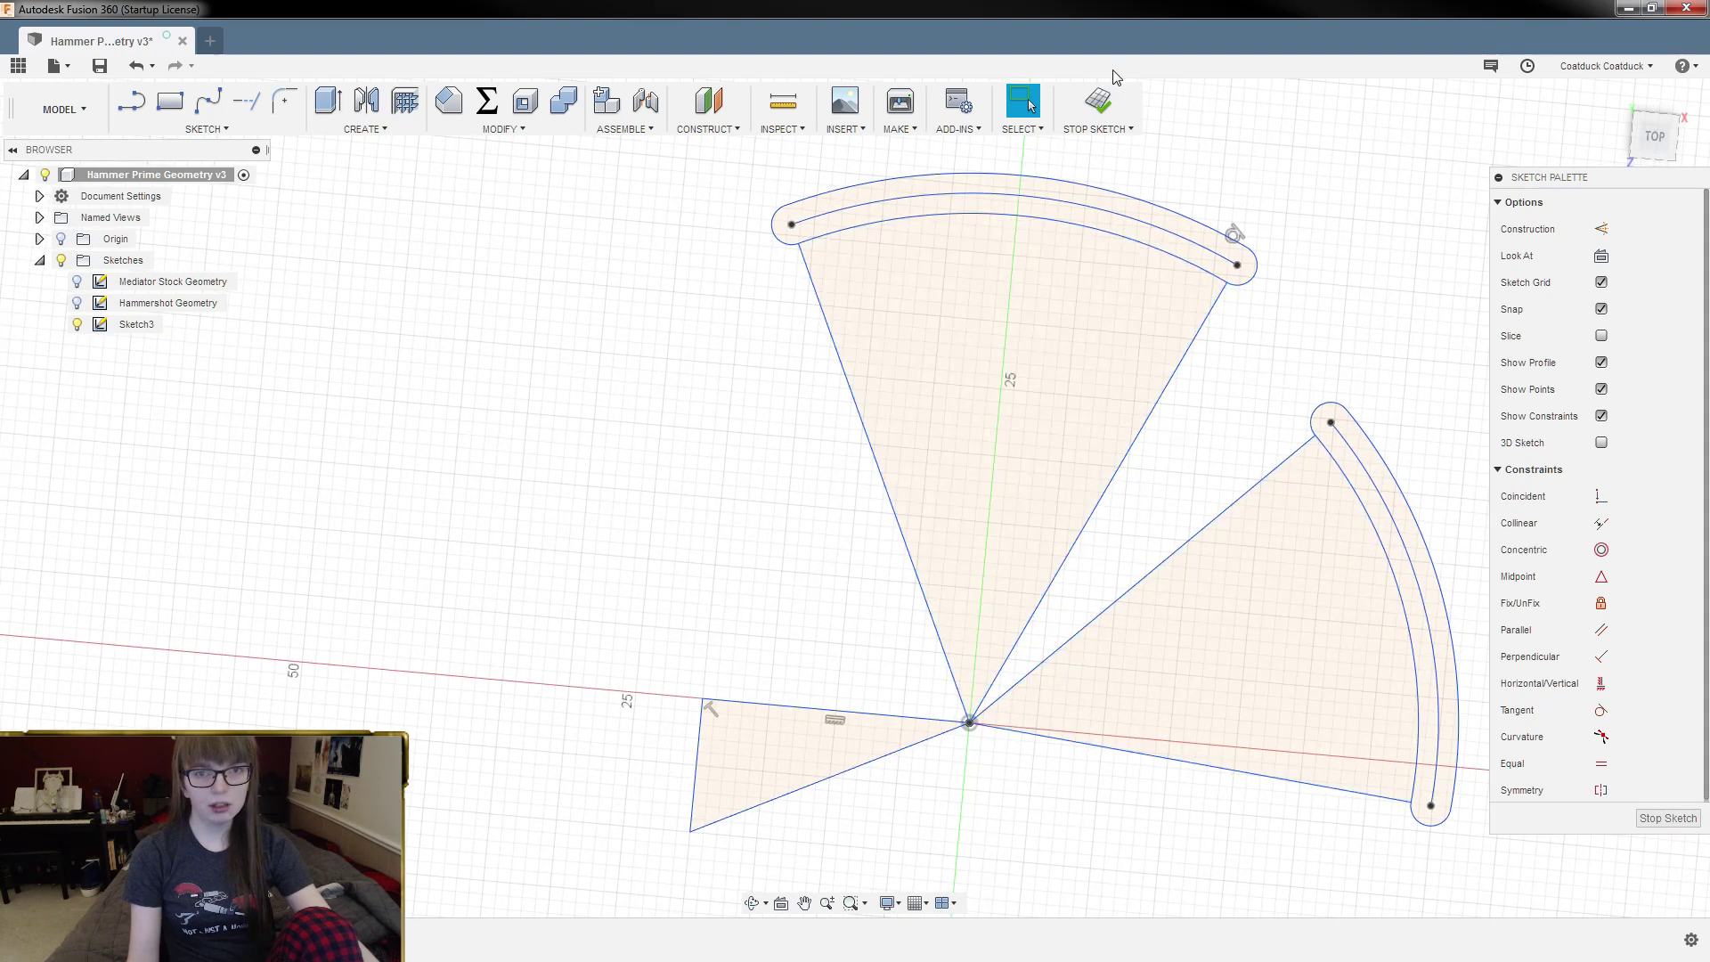
# Step: Finish the slot sketch and start a new sketch on the XZ plane with the Line tool
pyautogui.click(1097, 108)
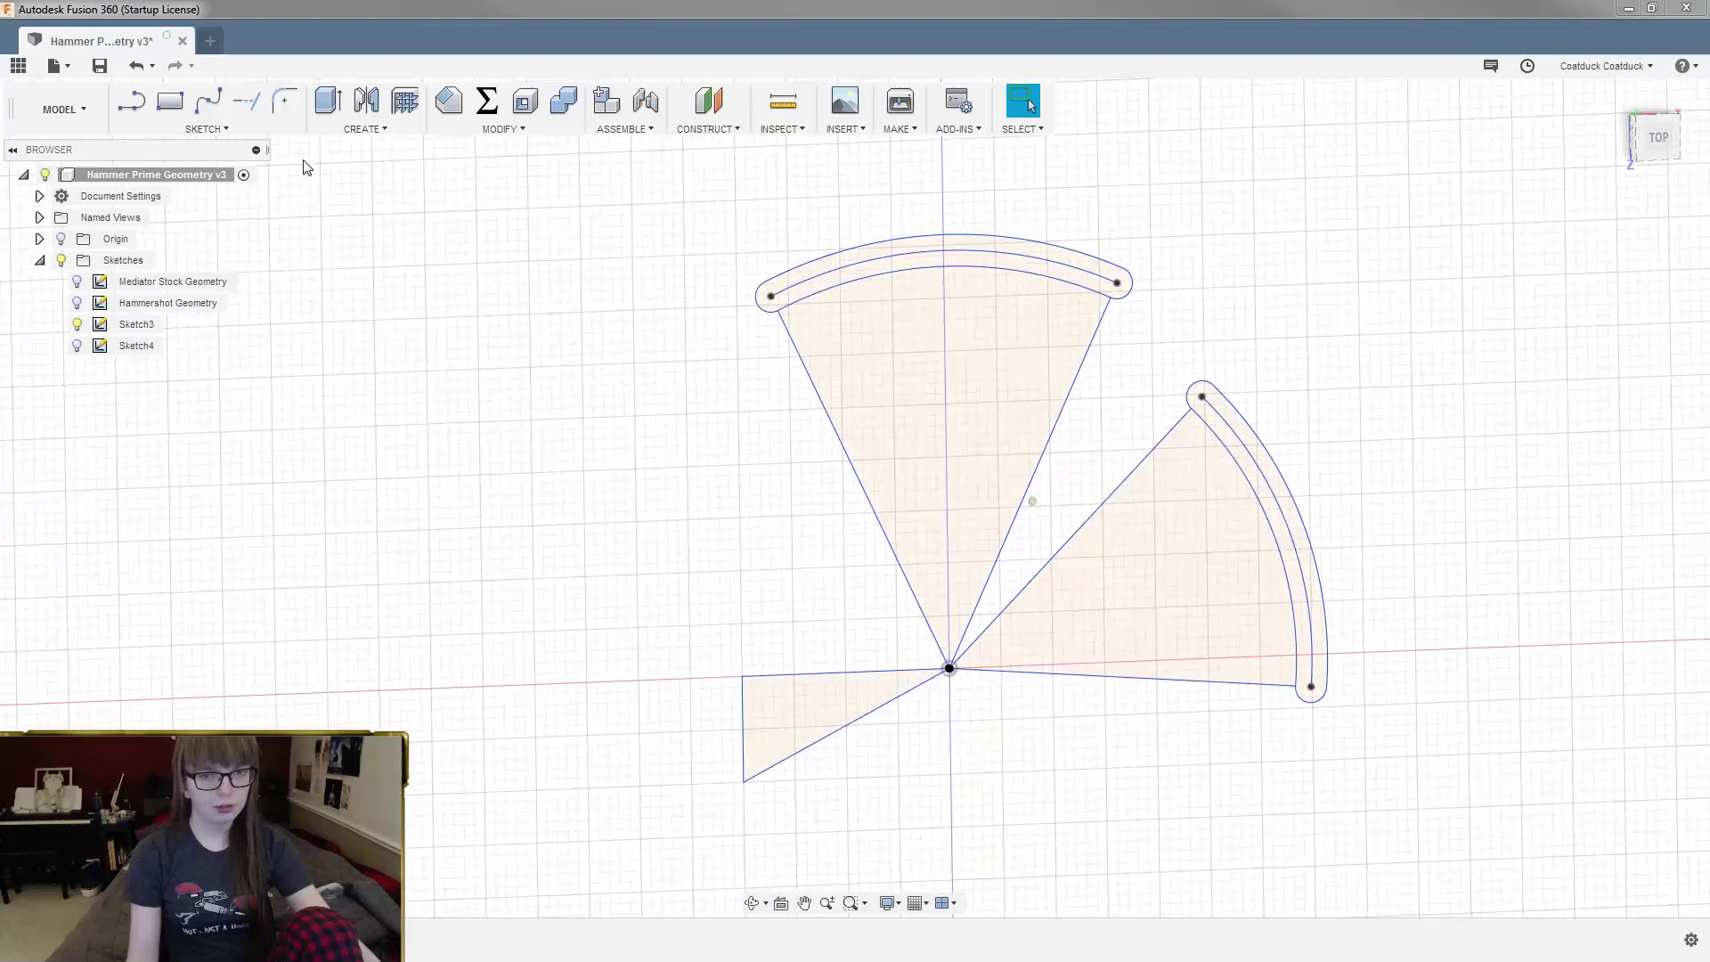
pyautogui.click(133, 100)
pyautogui.click(1001, 726)
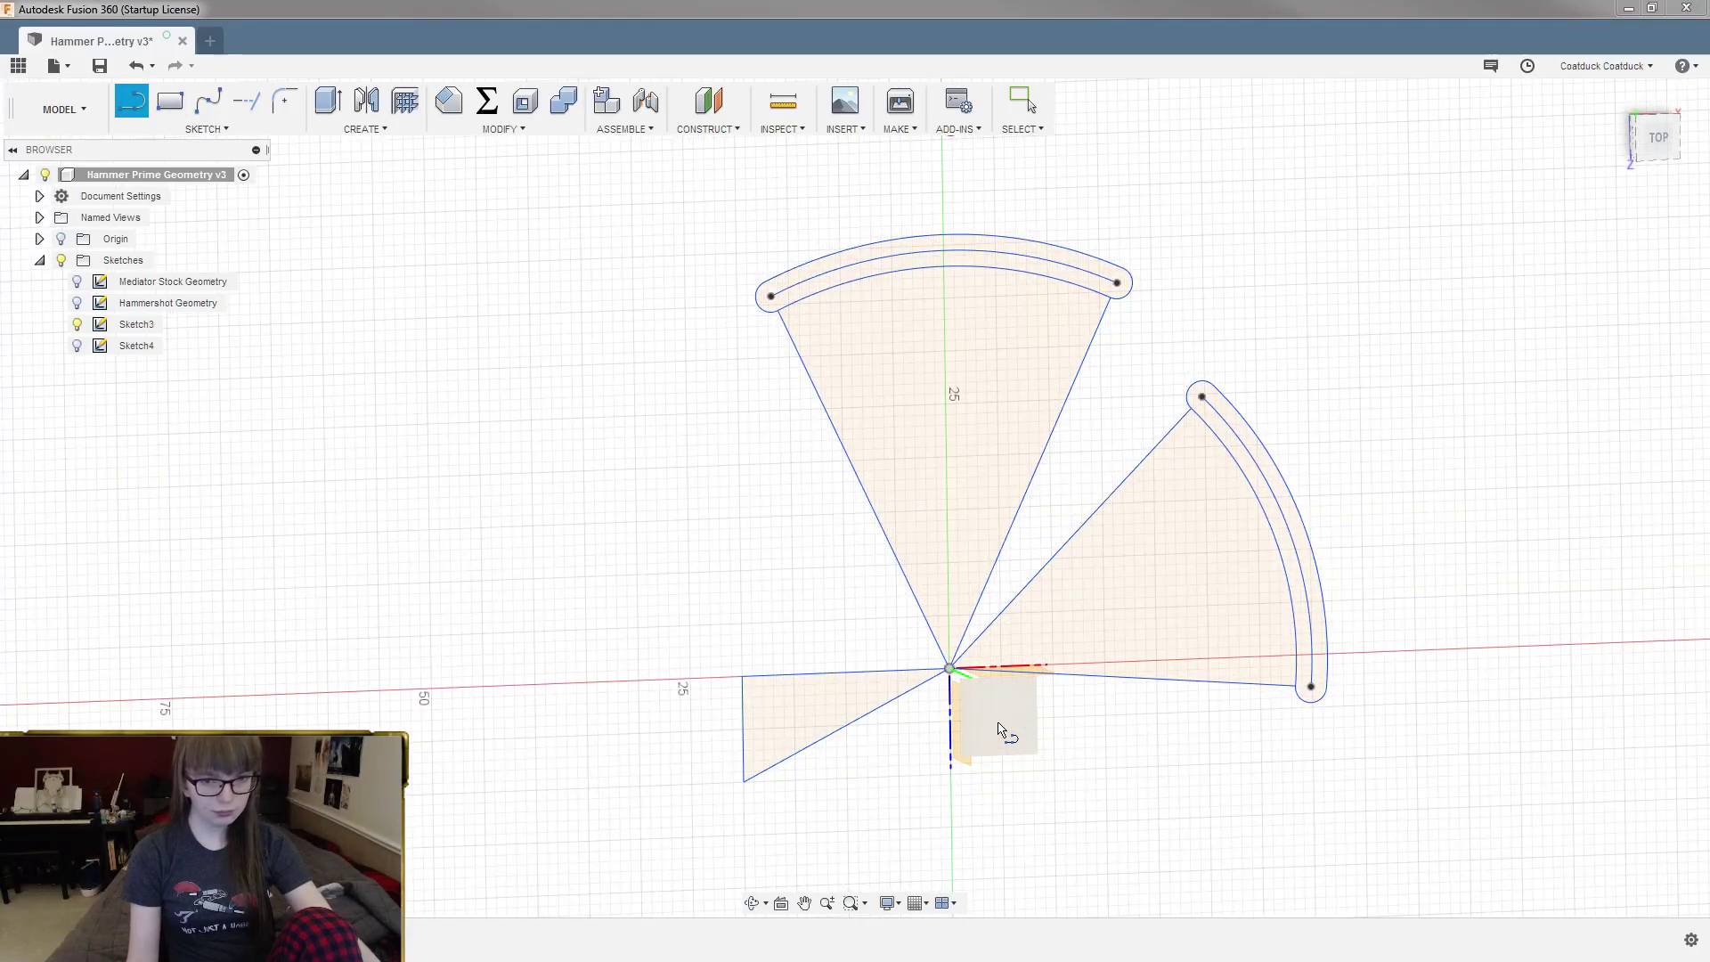
# Step: Trace the small right triangle with lines through its corners, starting and ending at the shared pivot
pyautogui.scroll(3, 943, 722)
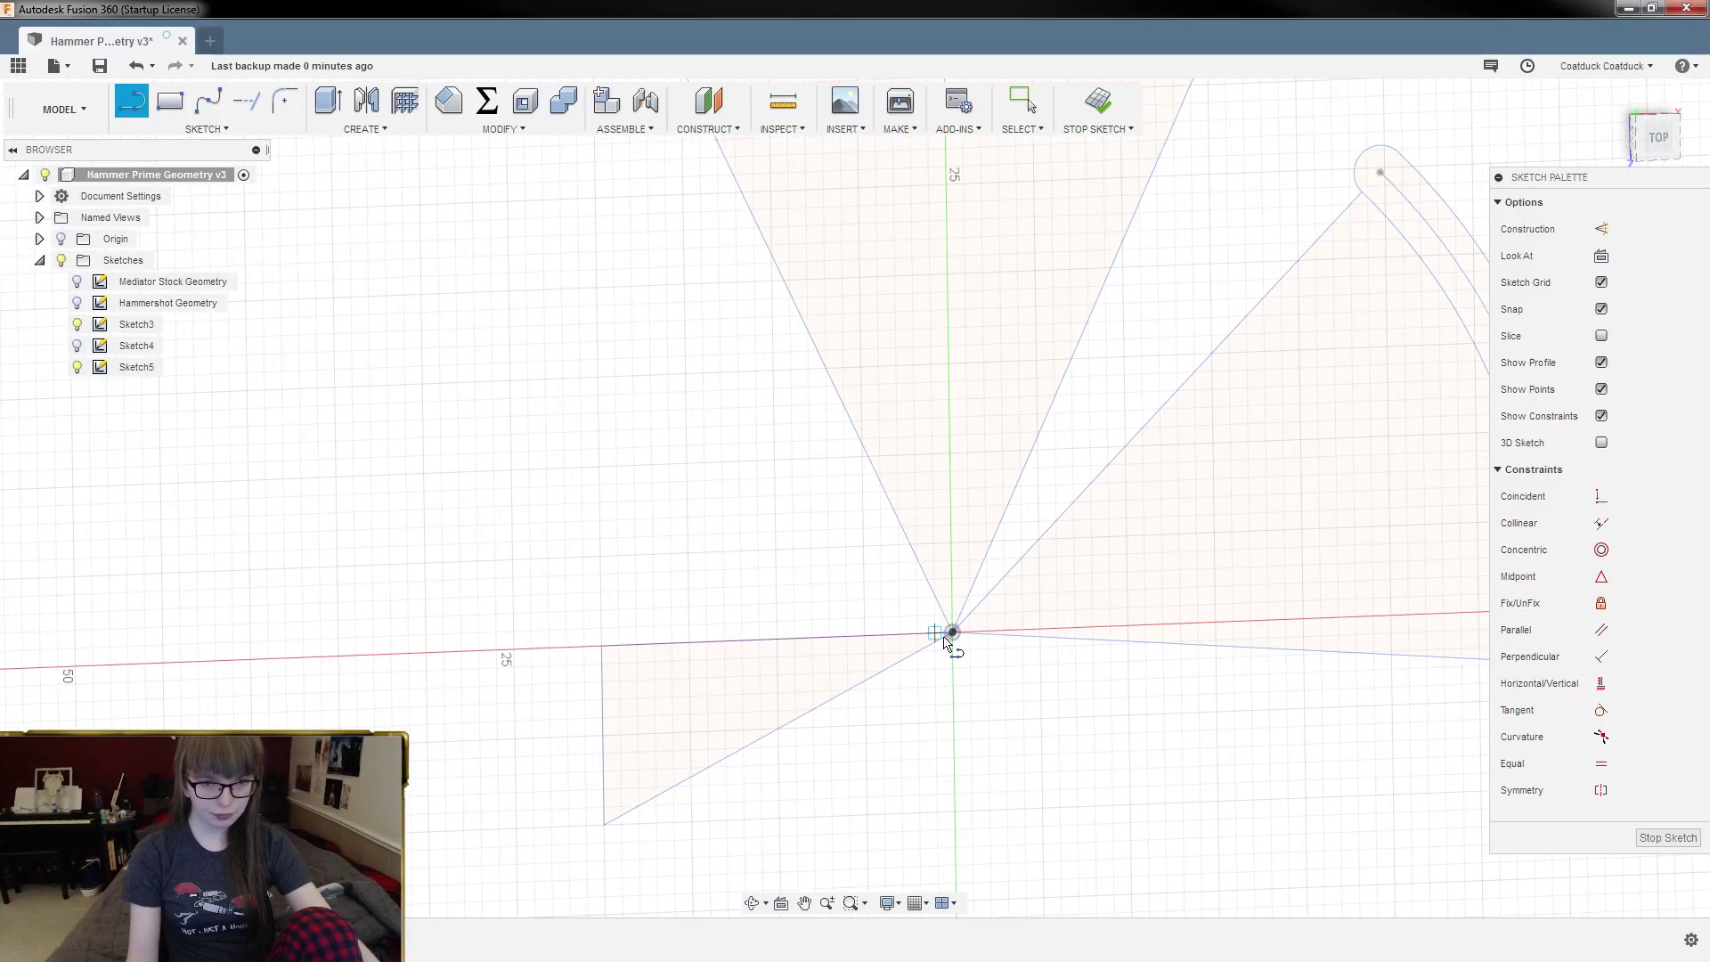
pyautogui.click(953, 632)
pyautogui.click(603, 646)
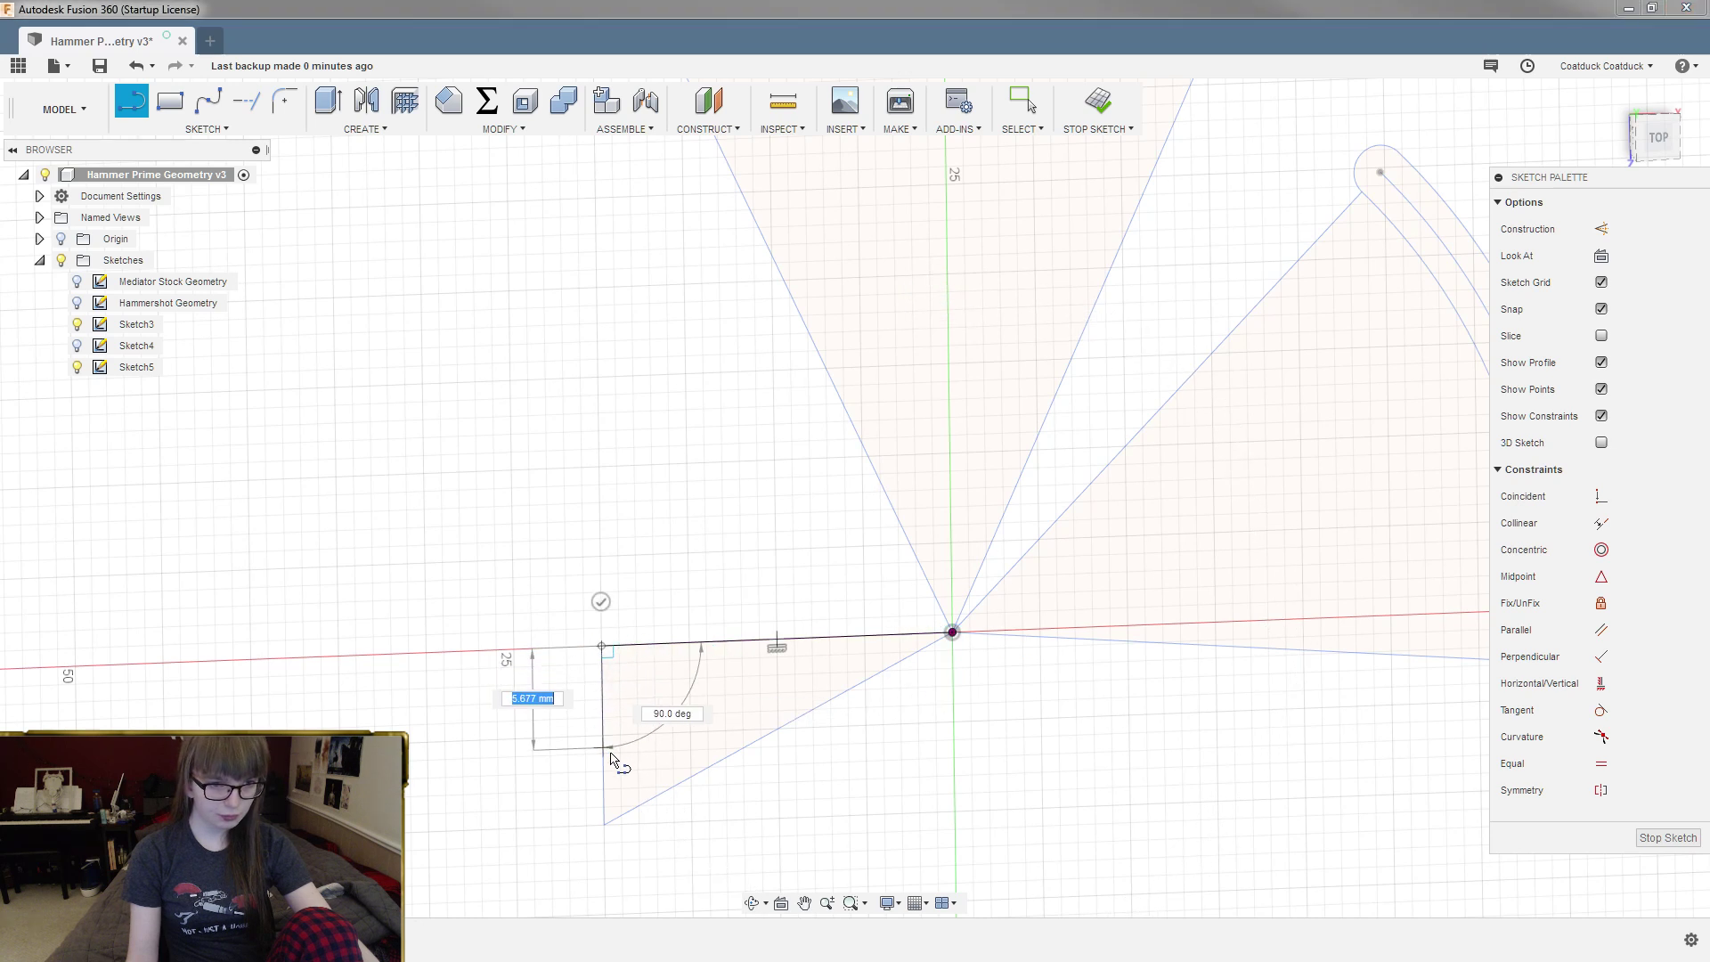
pyautogui.click(605, 823)
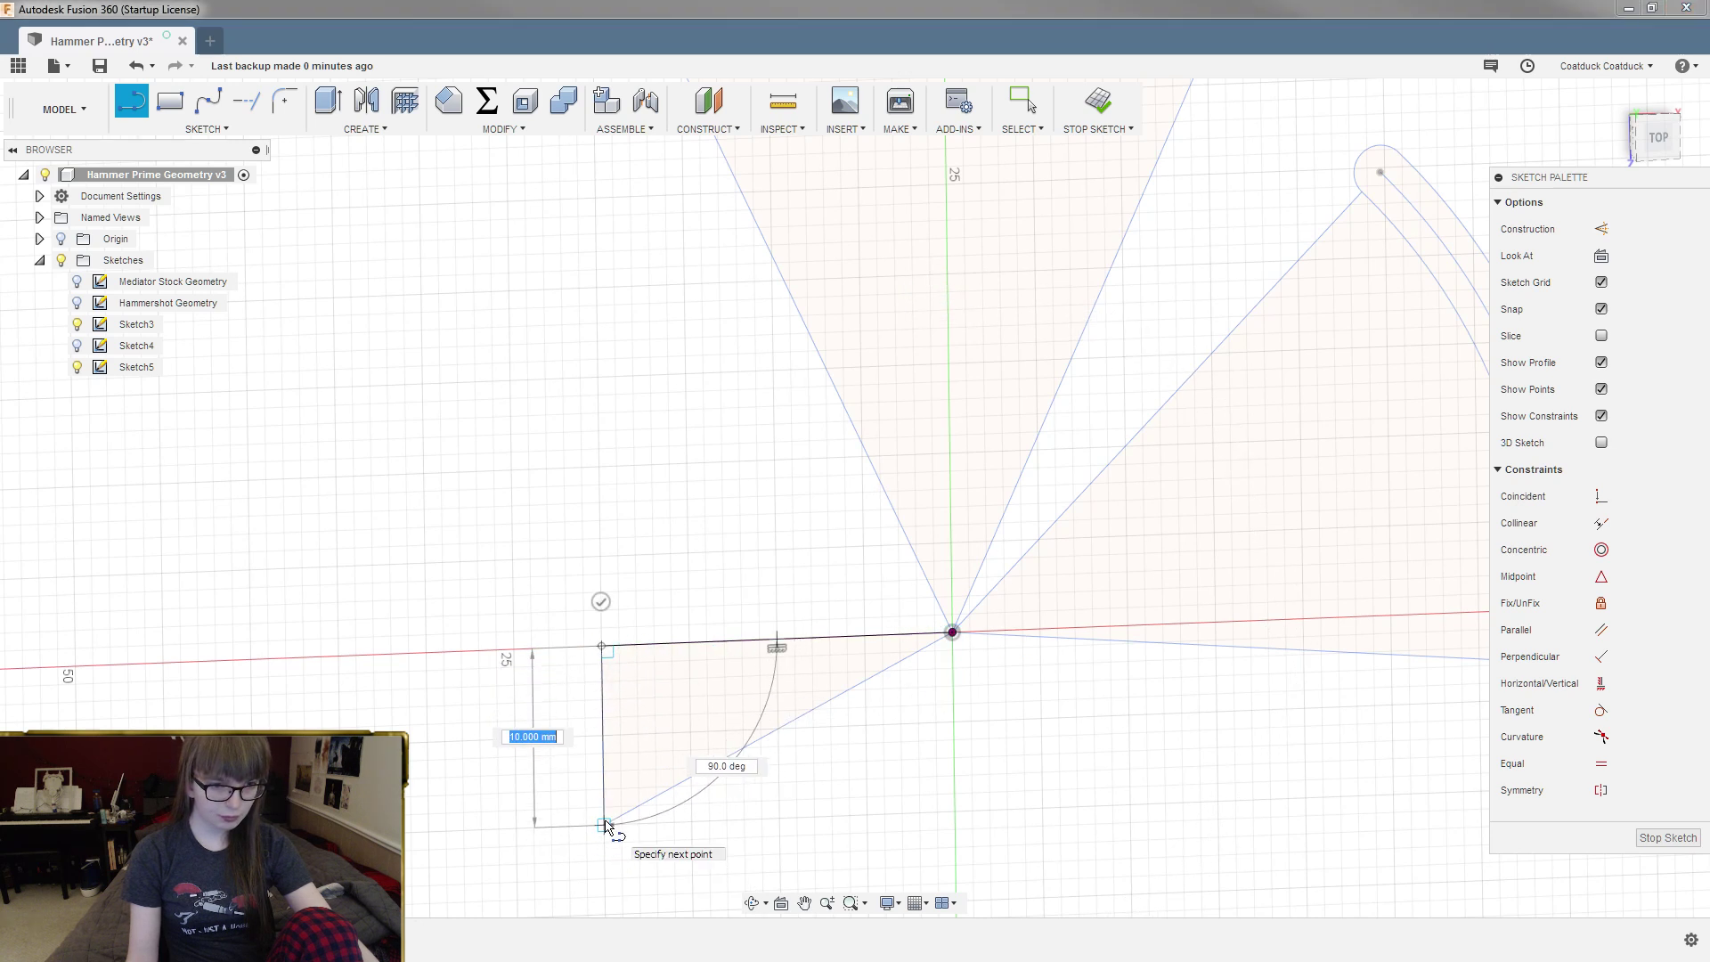
pyautogui.click(952, 633)
pyautogui.scroll(-2, 674, 634)
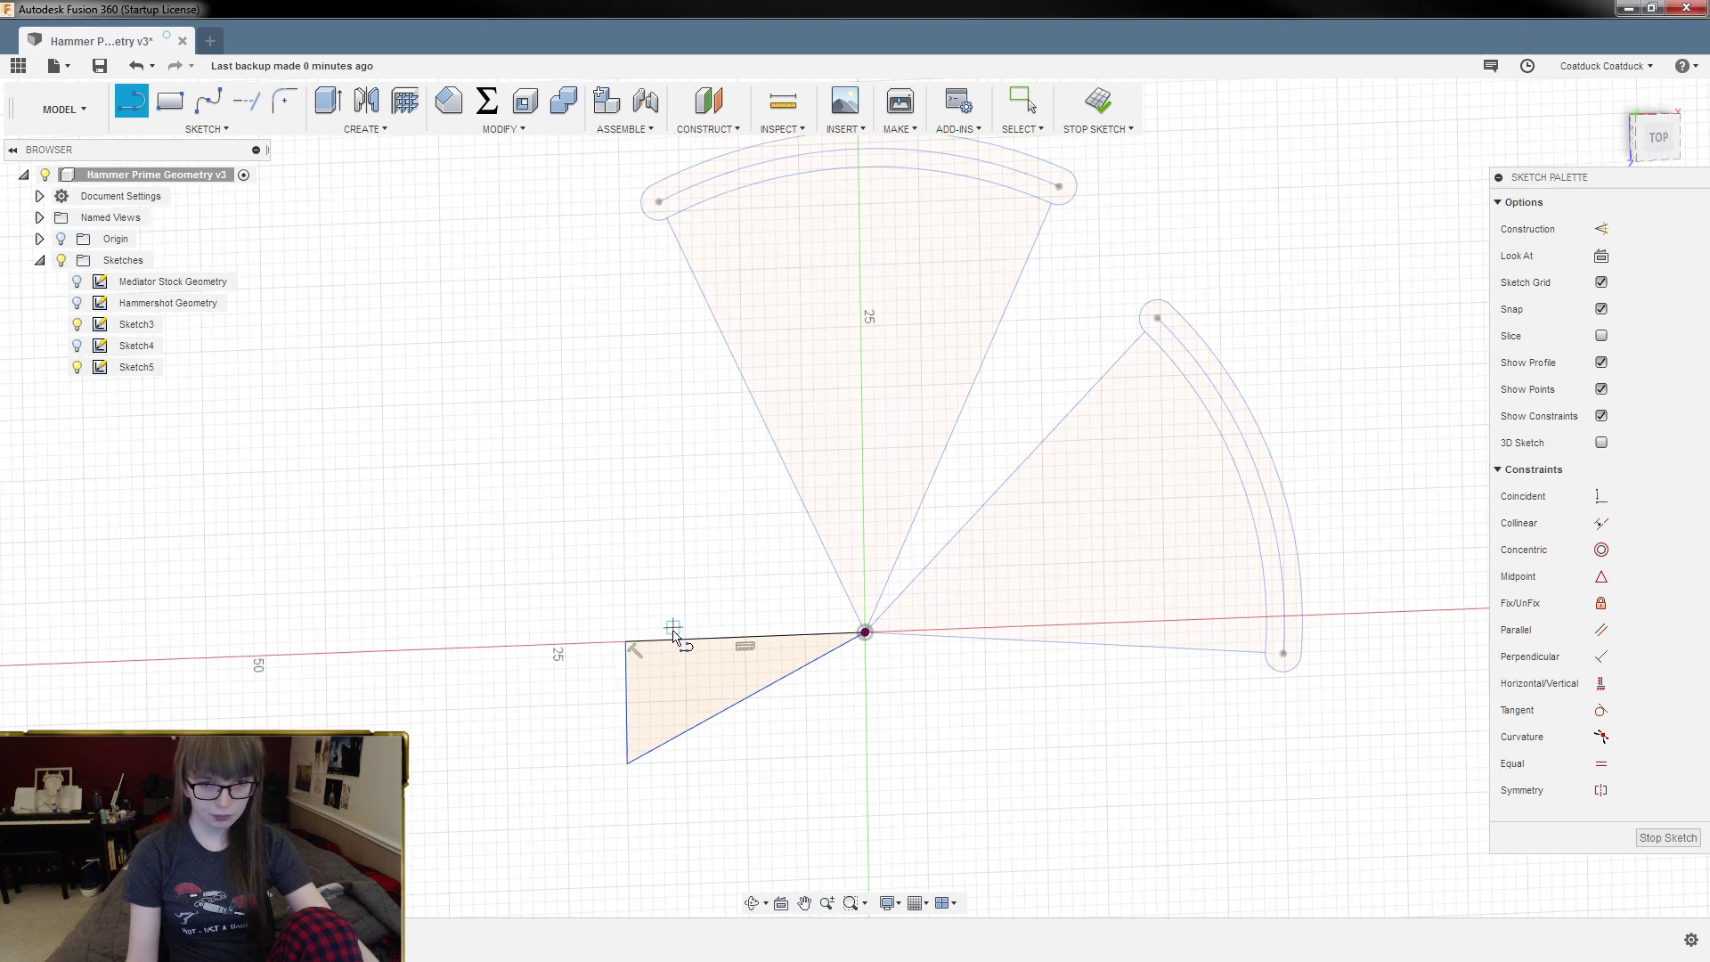
pyautogui.click(865, 633)
pyautogui.scroll(2, 1272, 668)
pyautogui.click(1289, 645)
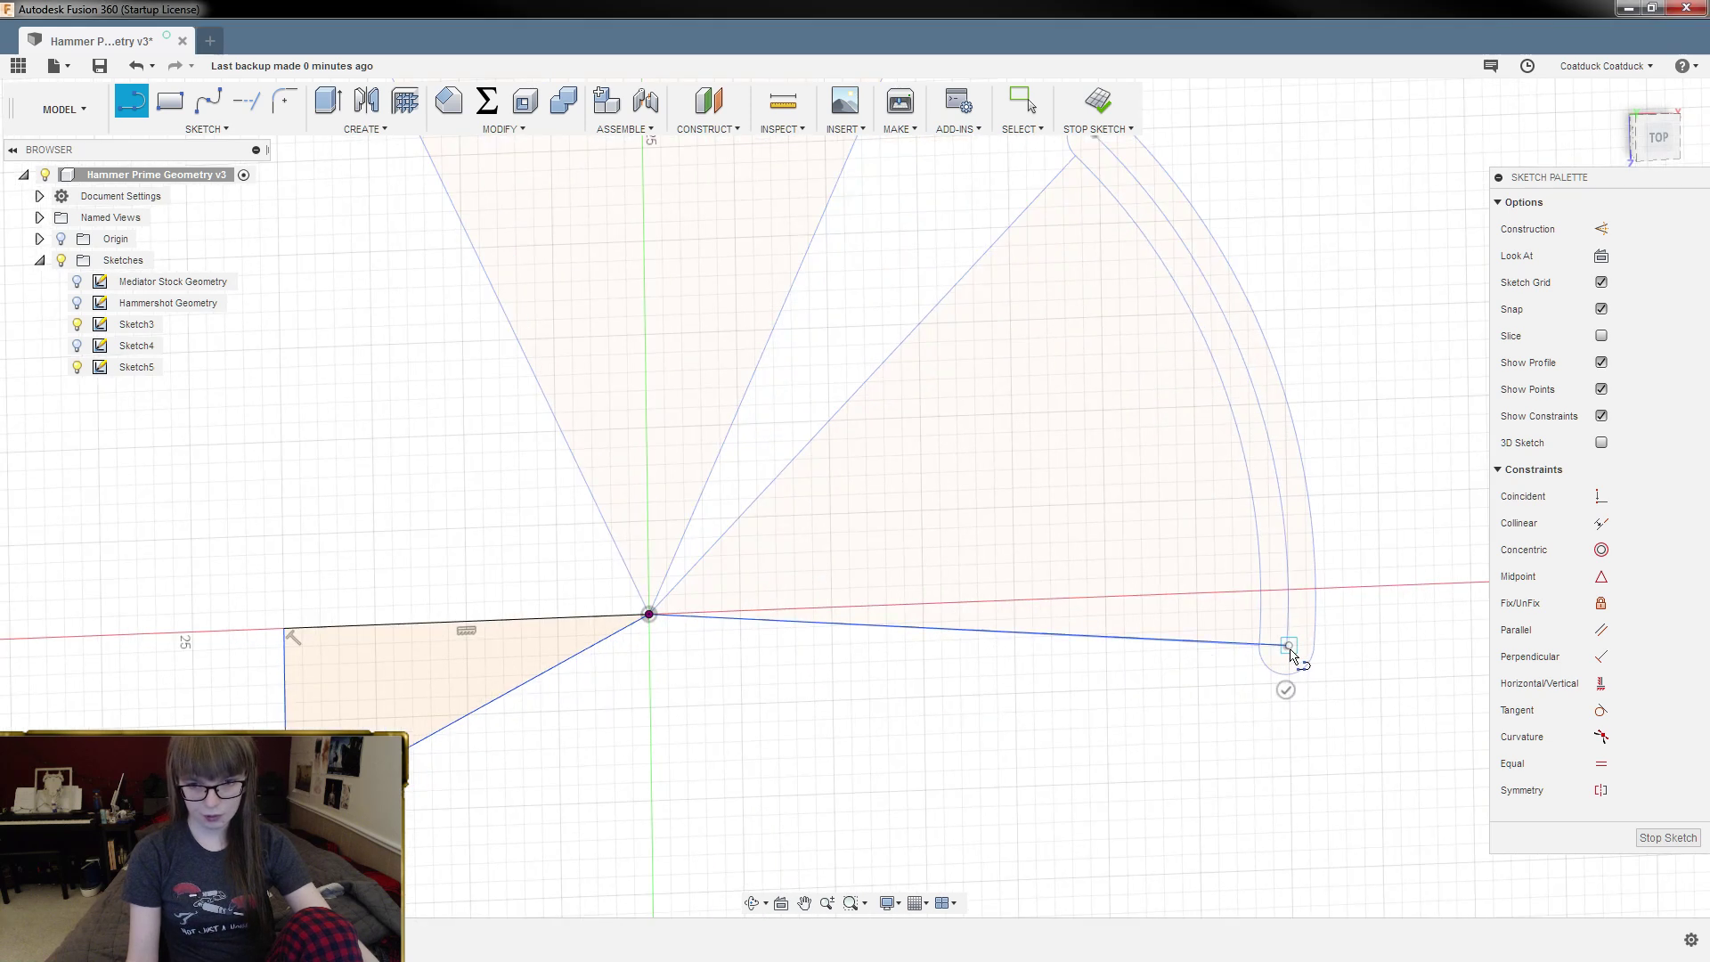
pyautogui.scroll(2, 1301, 677)
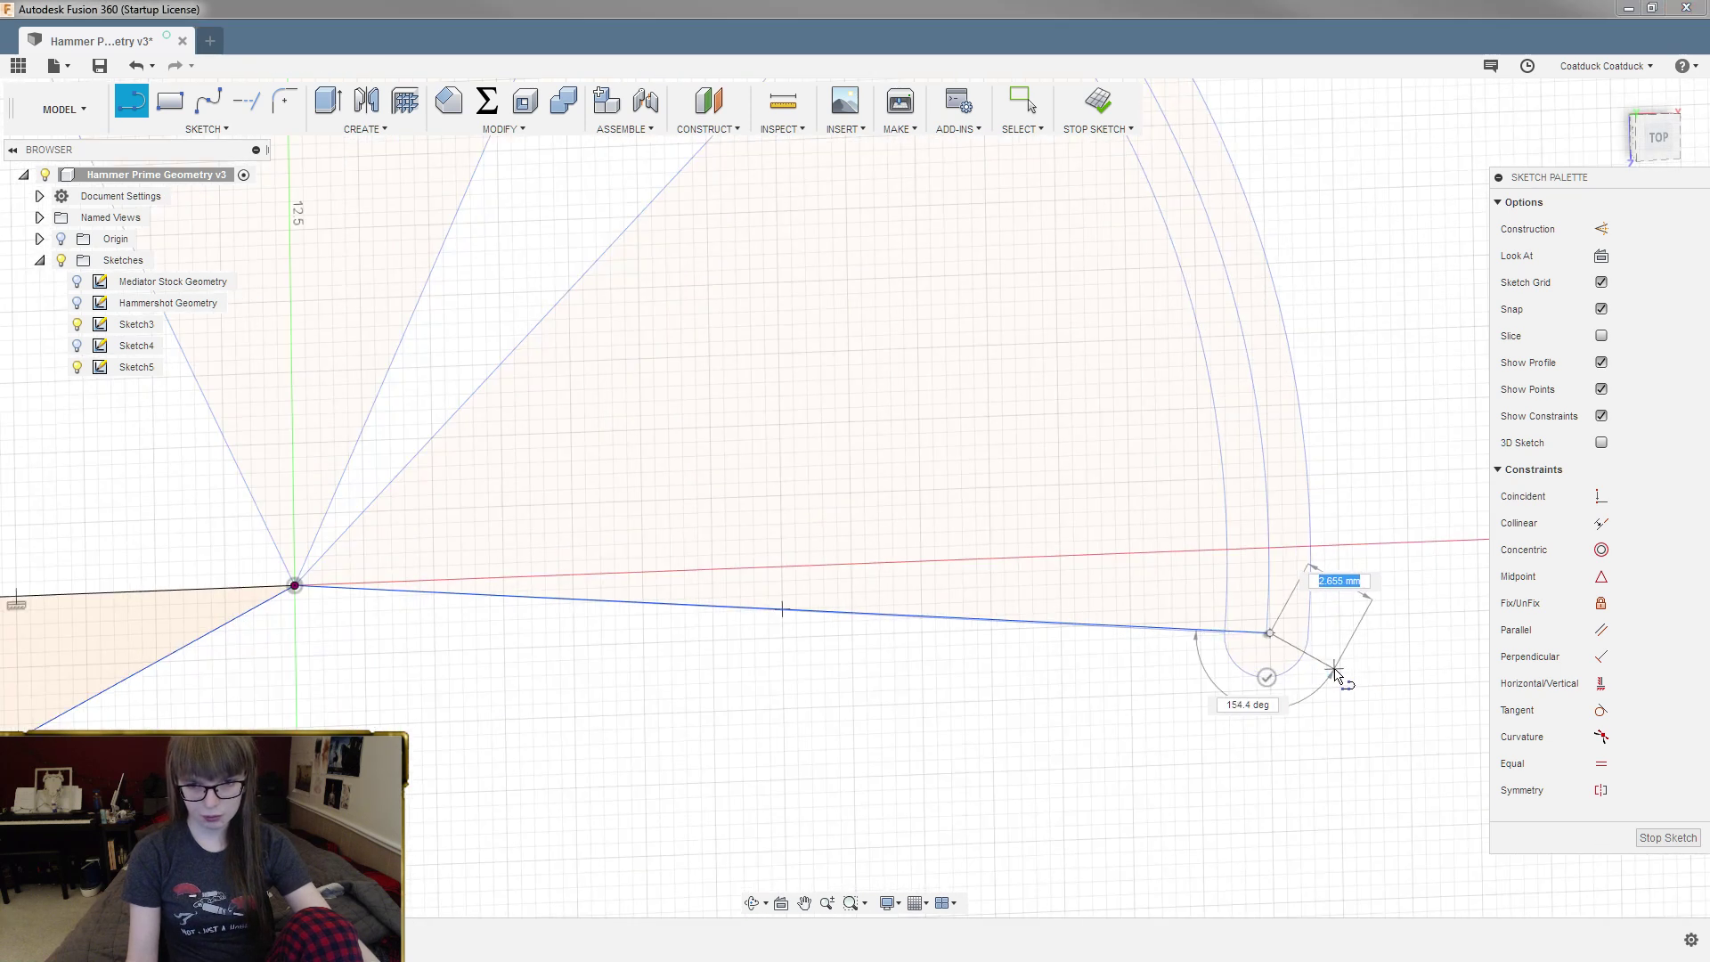
pyautogui.click(1294, 692)
pyautogui.moveTo(1294, 692); pyautogui.dragTo(1254, 673)
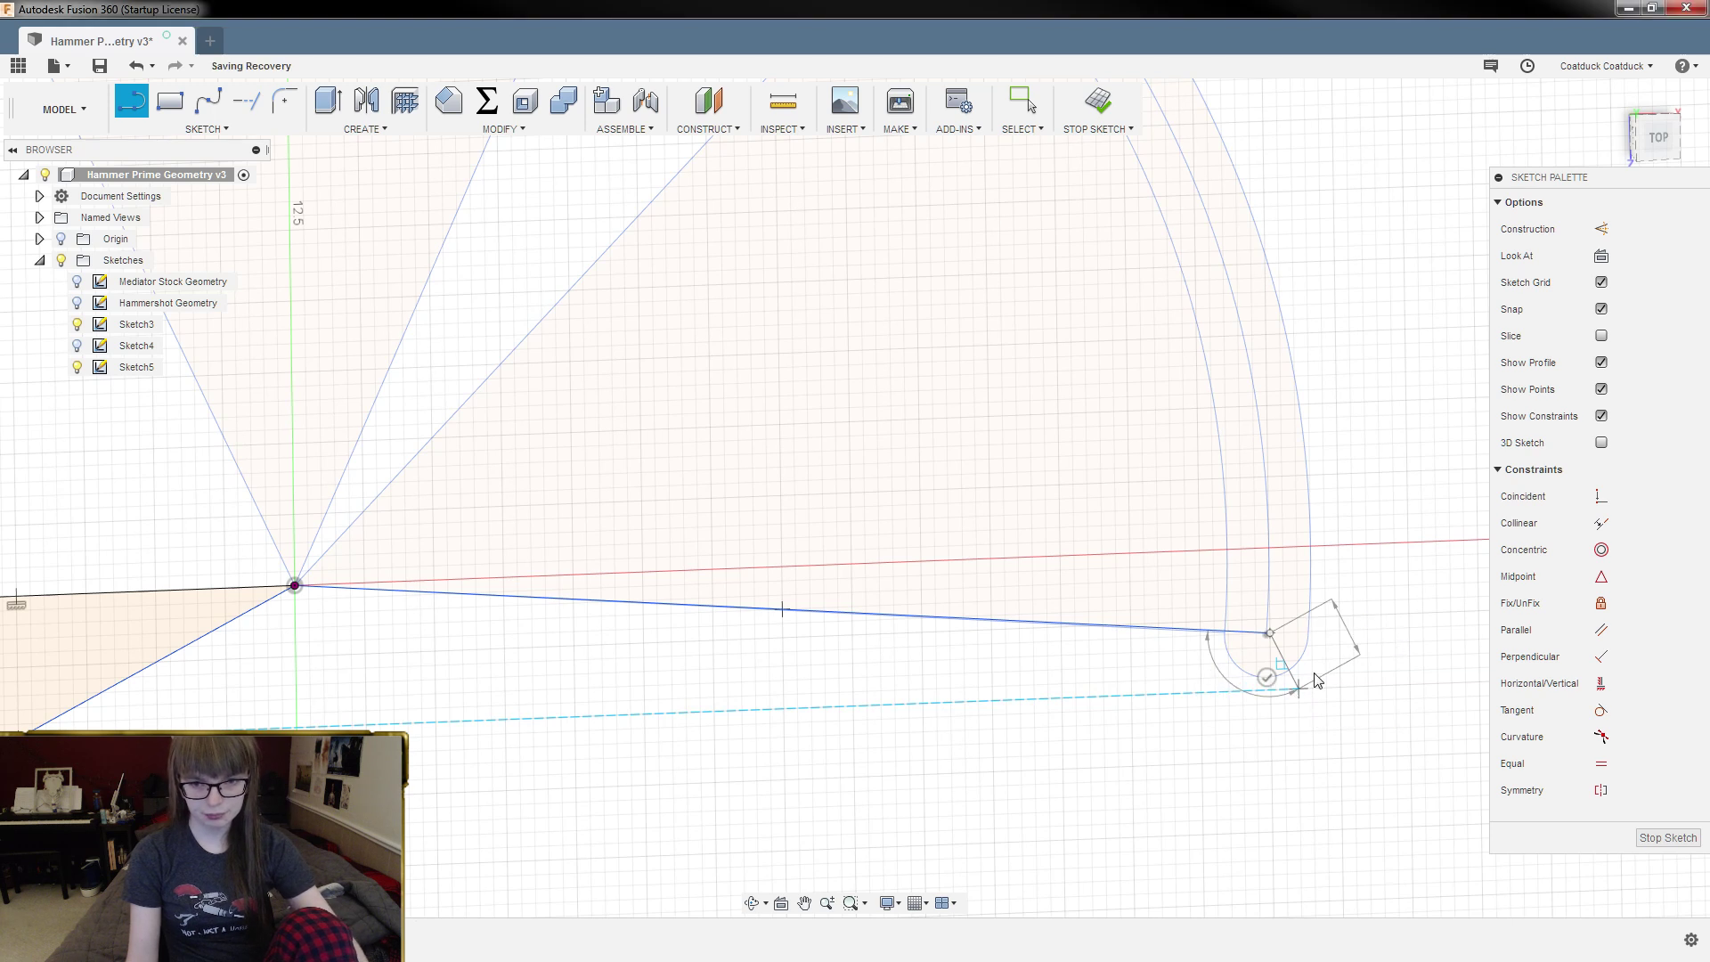
pyautogui.press('Escape')
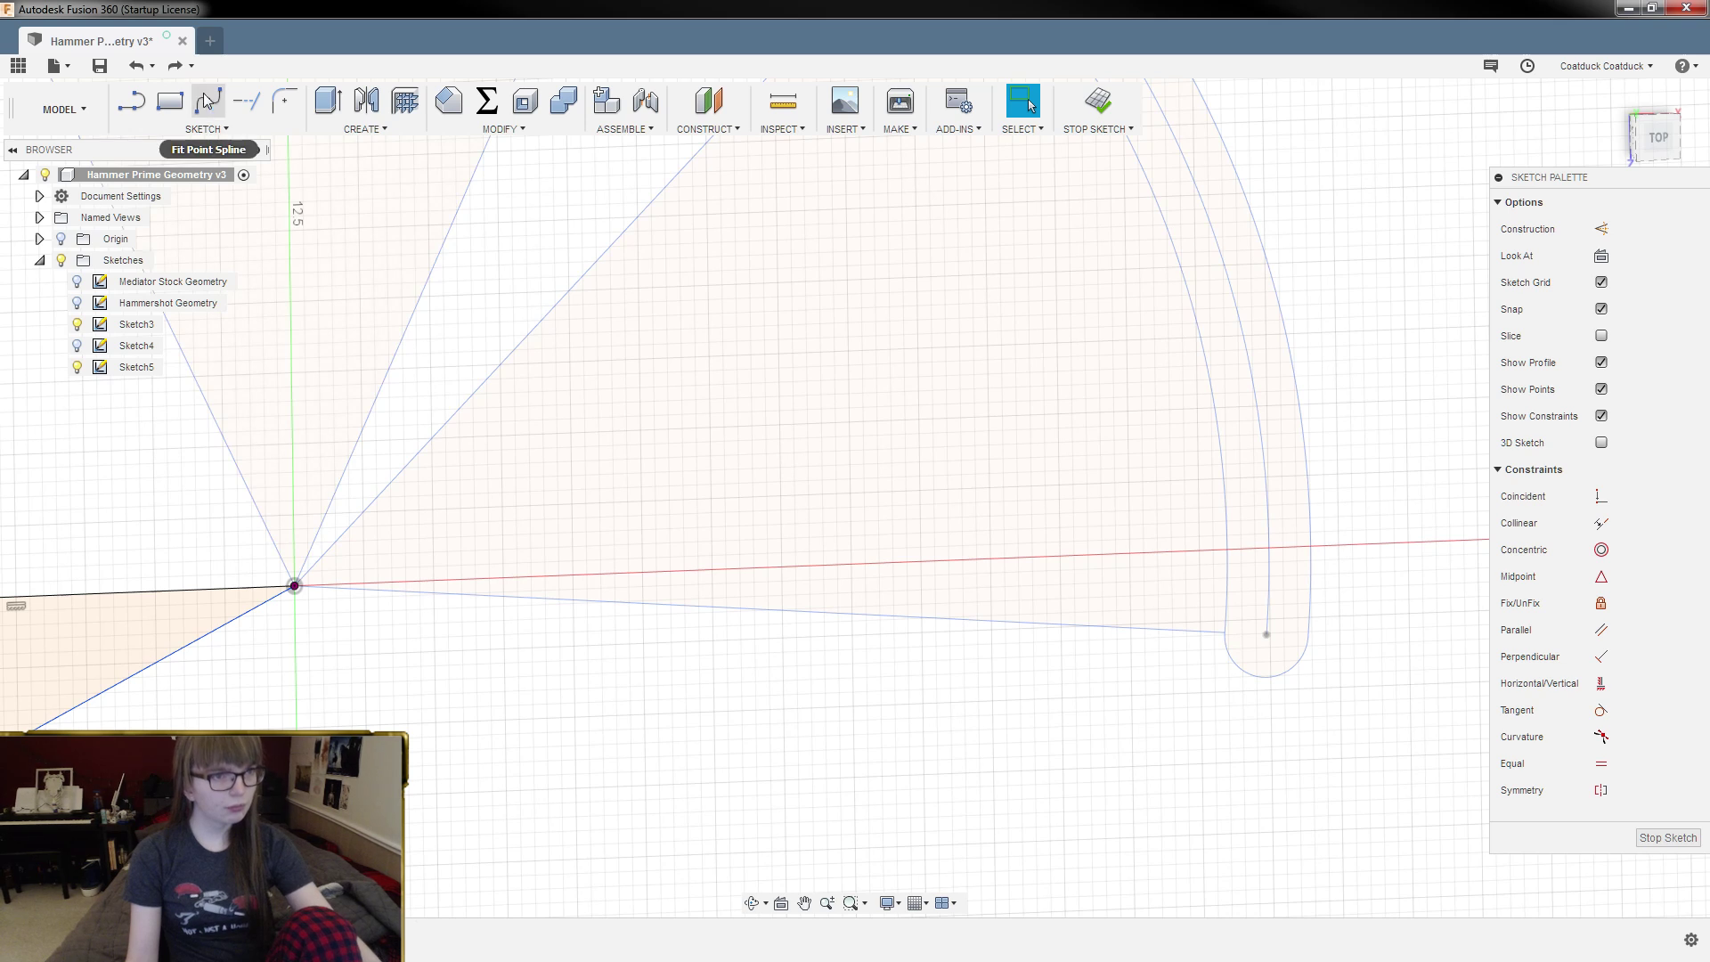
# Step: Draw a 35 mm line from the pivot at 5° below the X axis to the lower end centre of the side slot
pyautogui.press('l')
pyautogui.click(294, 585)
pyautogui.scroll(2, 1272, 642)
pyautogui.scroll(3, 1271, 642)
pyautogui.scroll(-4, 1292, 634)
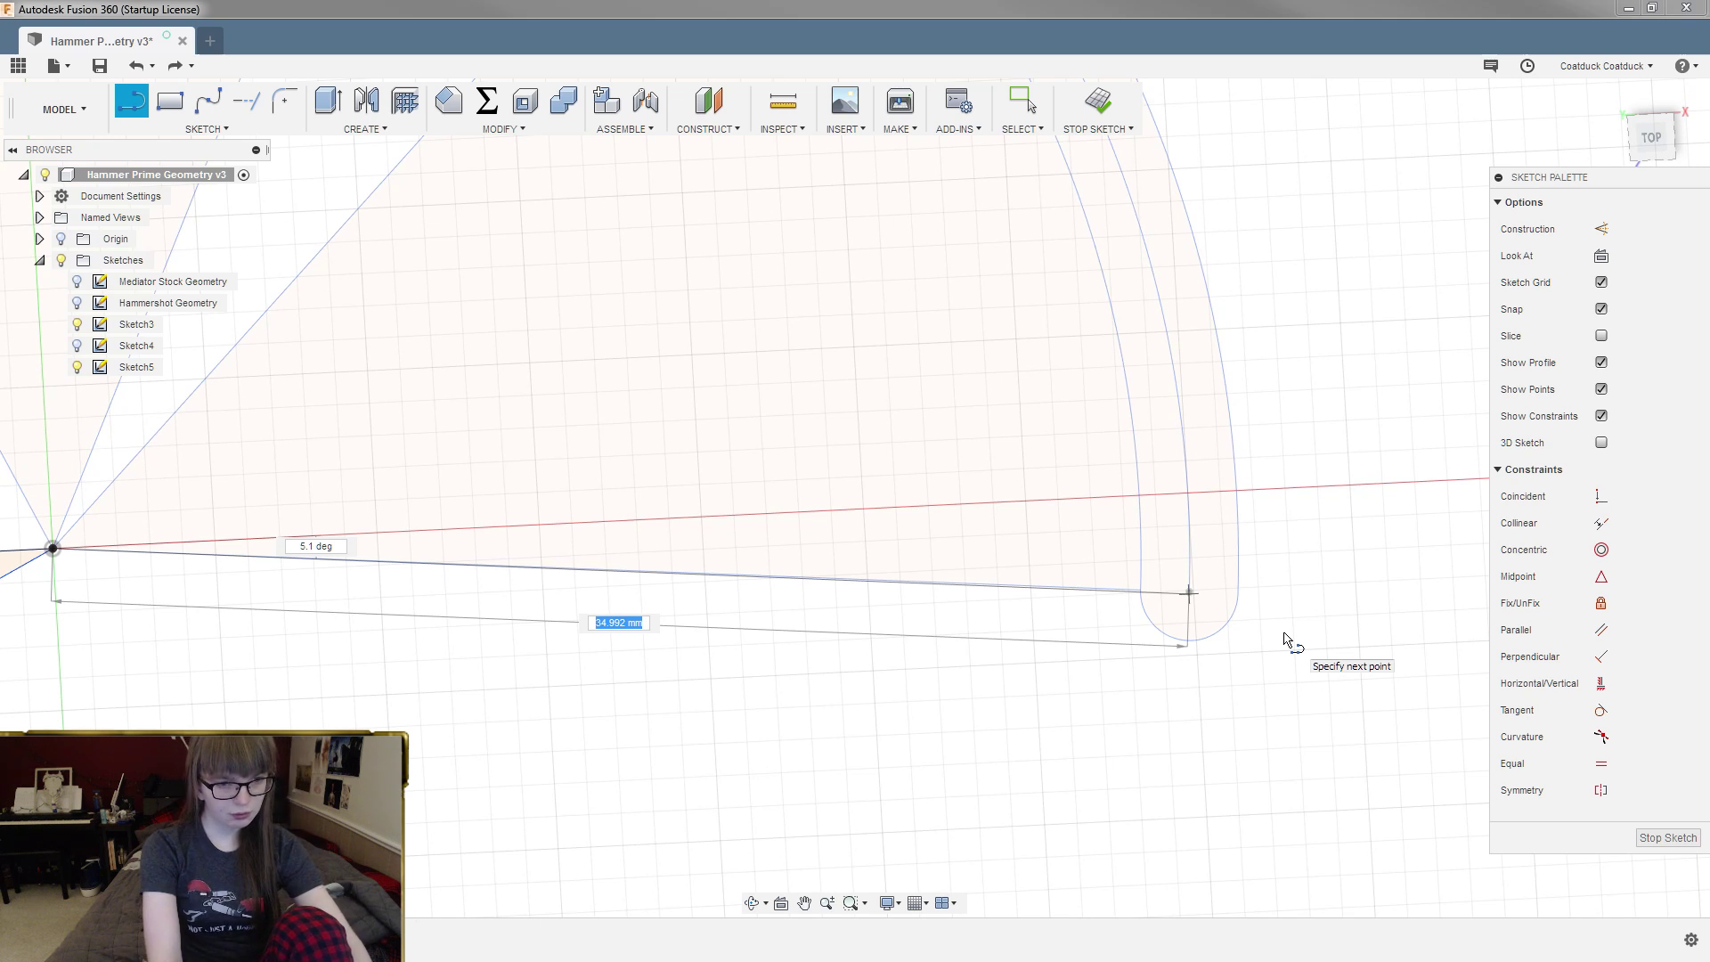
pyautogui.press('Tab')
pyautogui.write('5')
pyautogui.press('Return')
pyautogui.press('Escape')
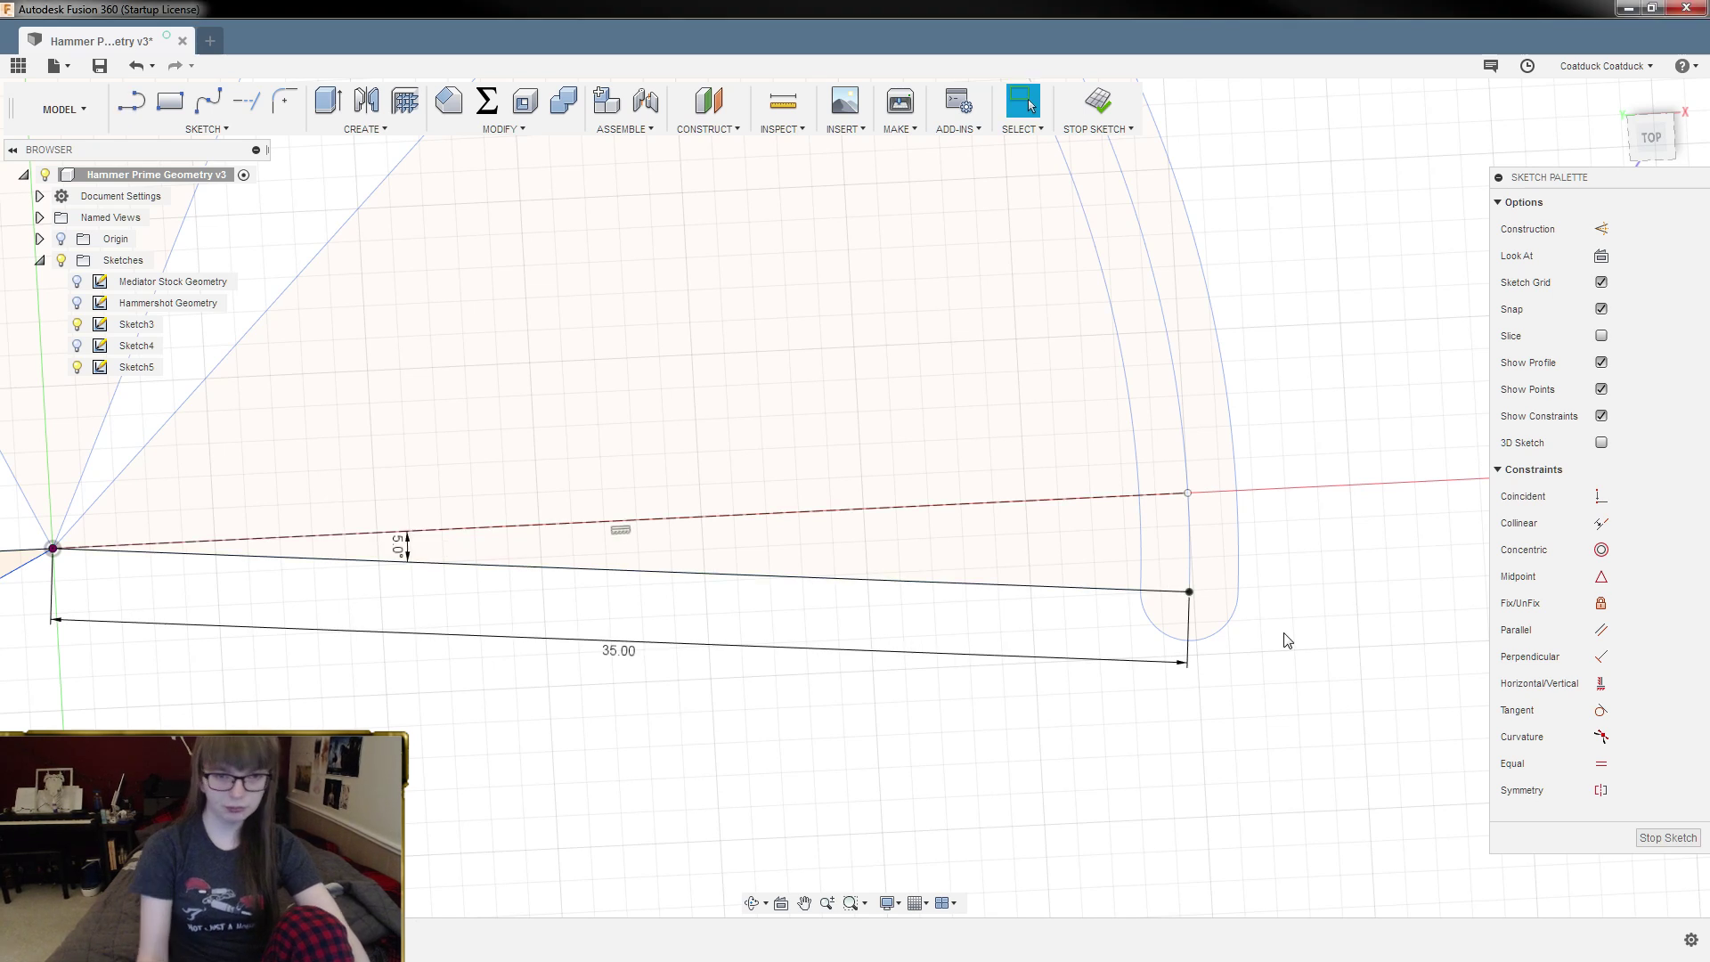
# Step: Delete the dashed horizontal reference line and the 35 mm dimension from the new line
pyautogui.click(1084, 501)
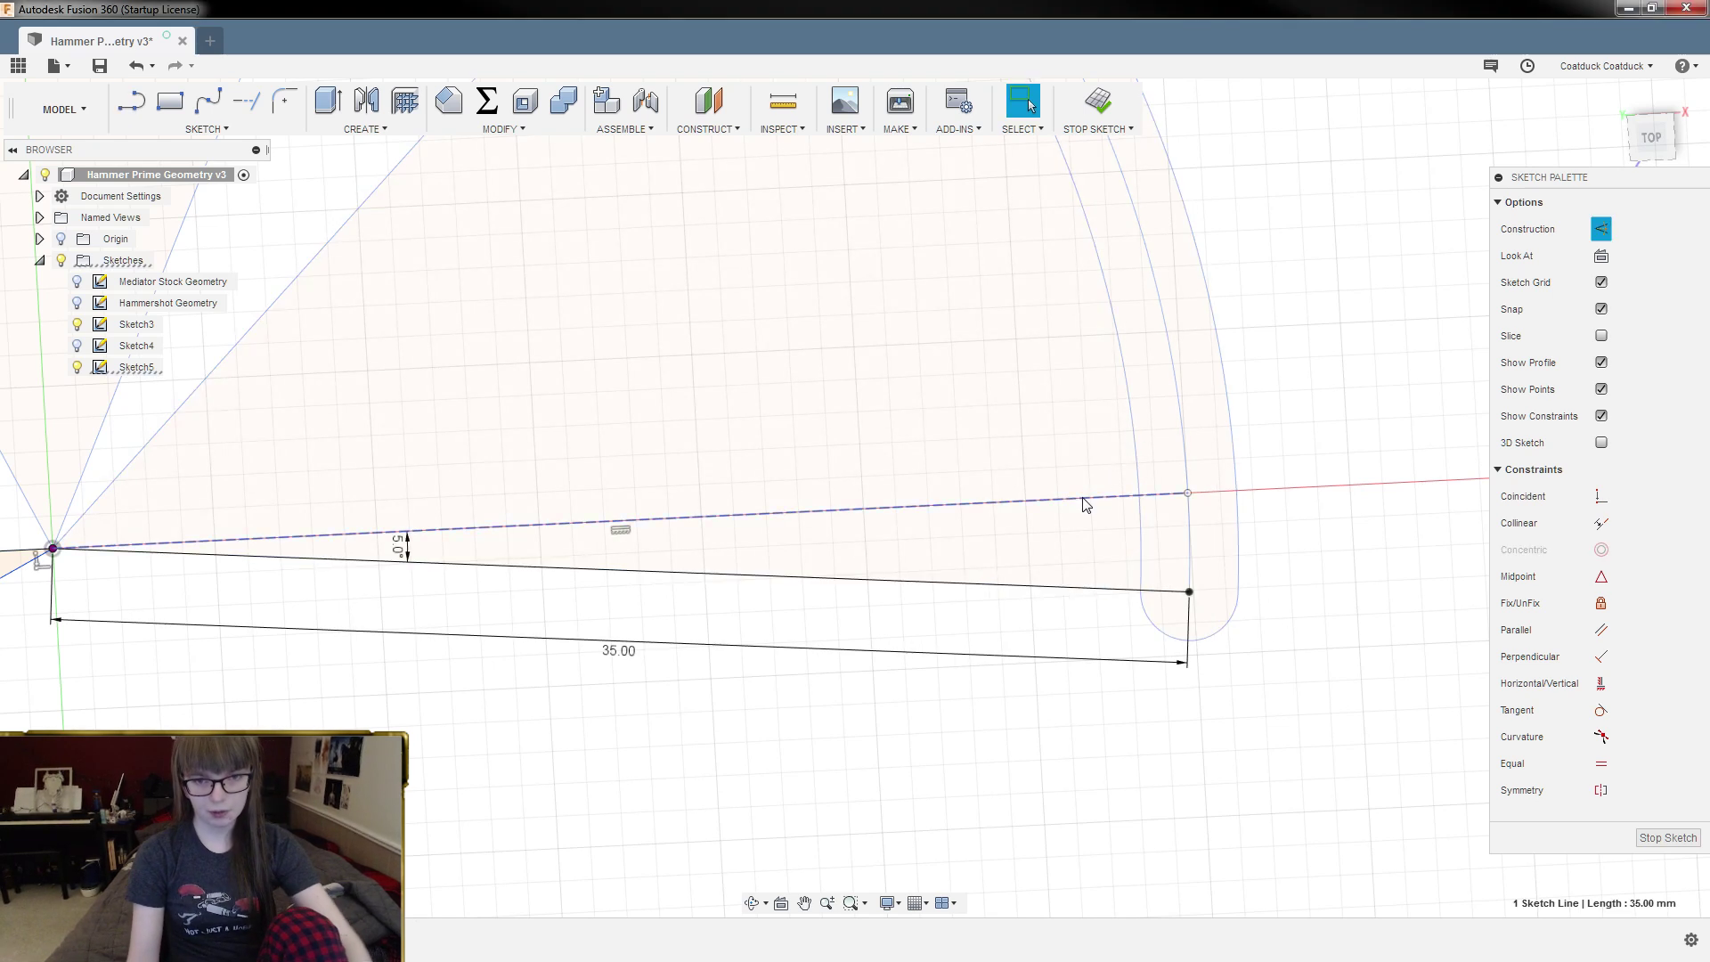
pyautogui.press('Delete')
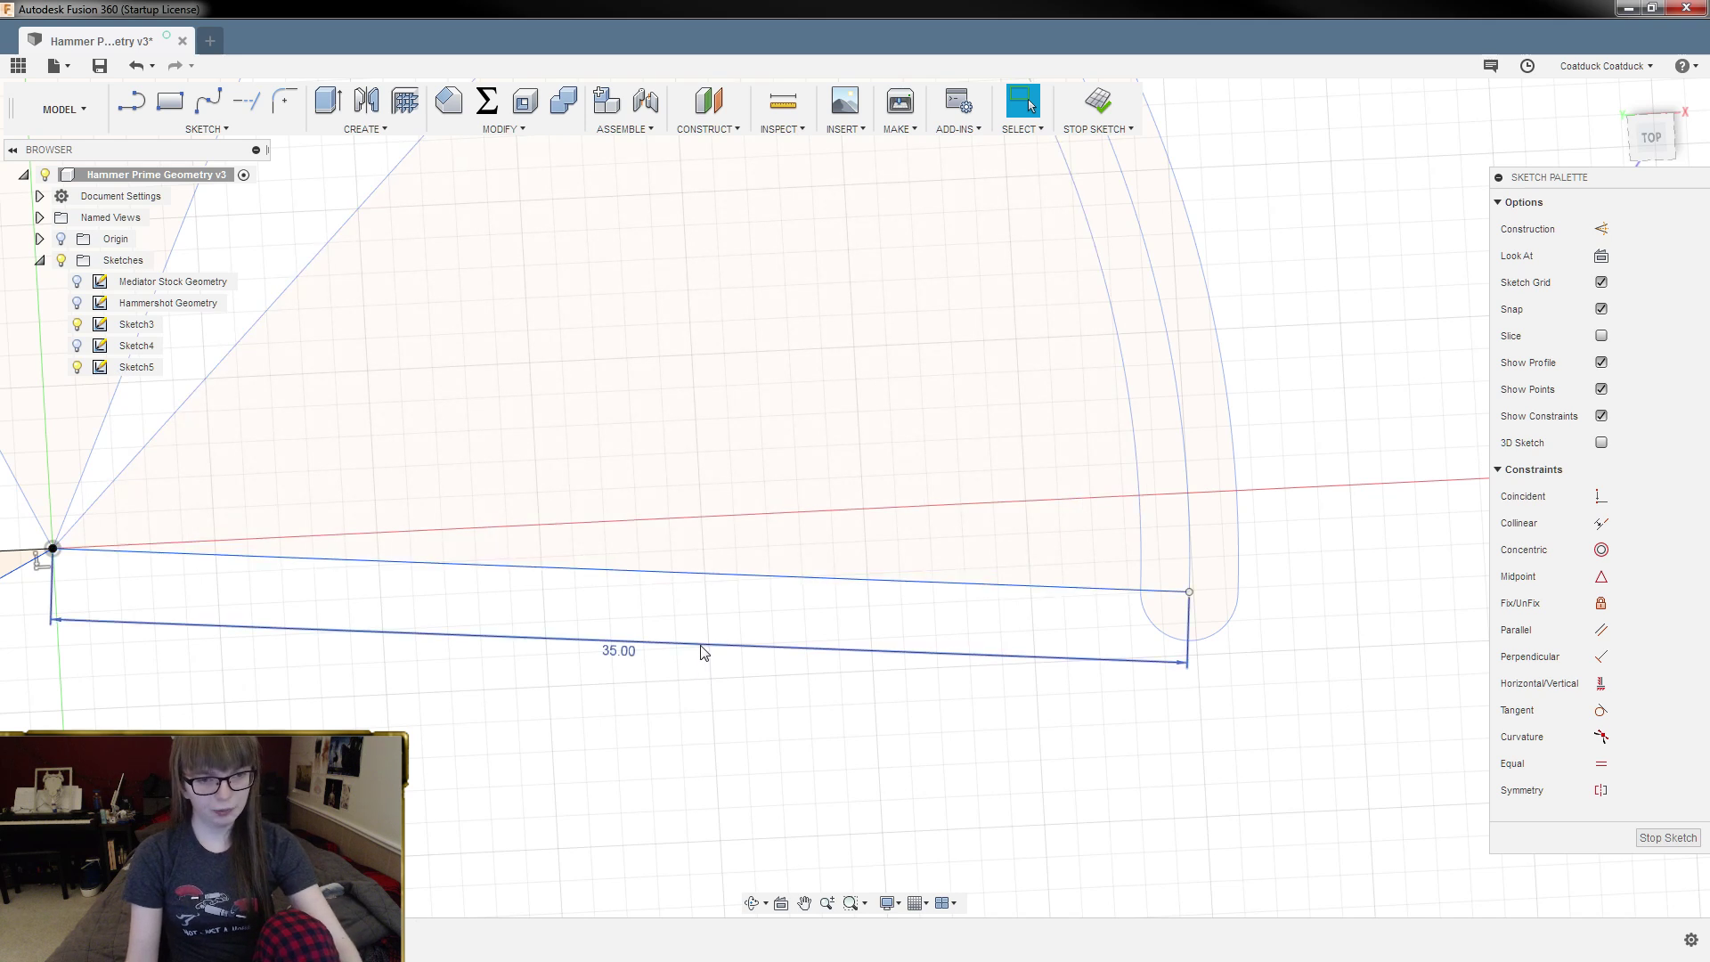
pyautogui.click(699, 650)
pyautogui.press('Delete')
pyautogui.scroll(-5, 1324, 796)
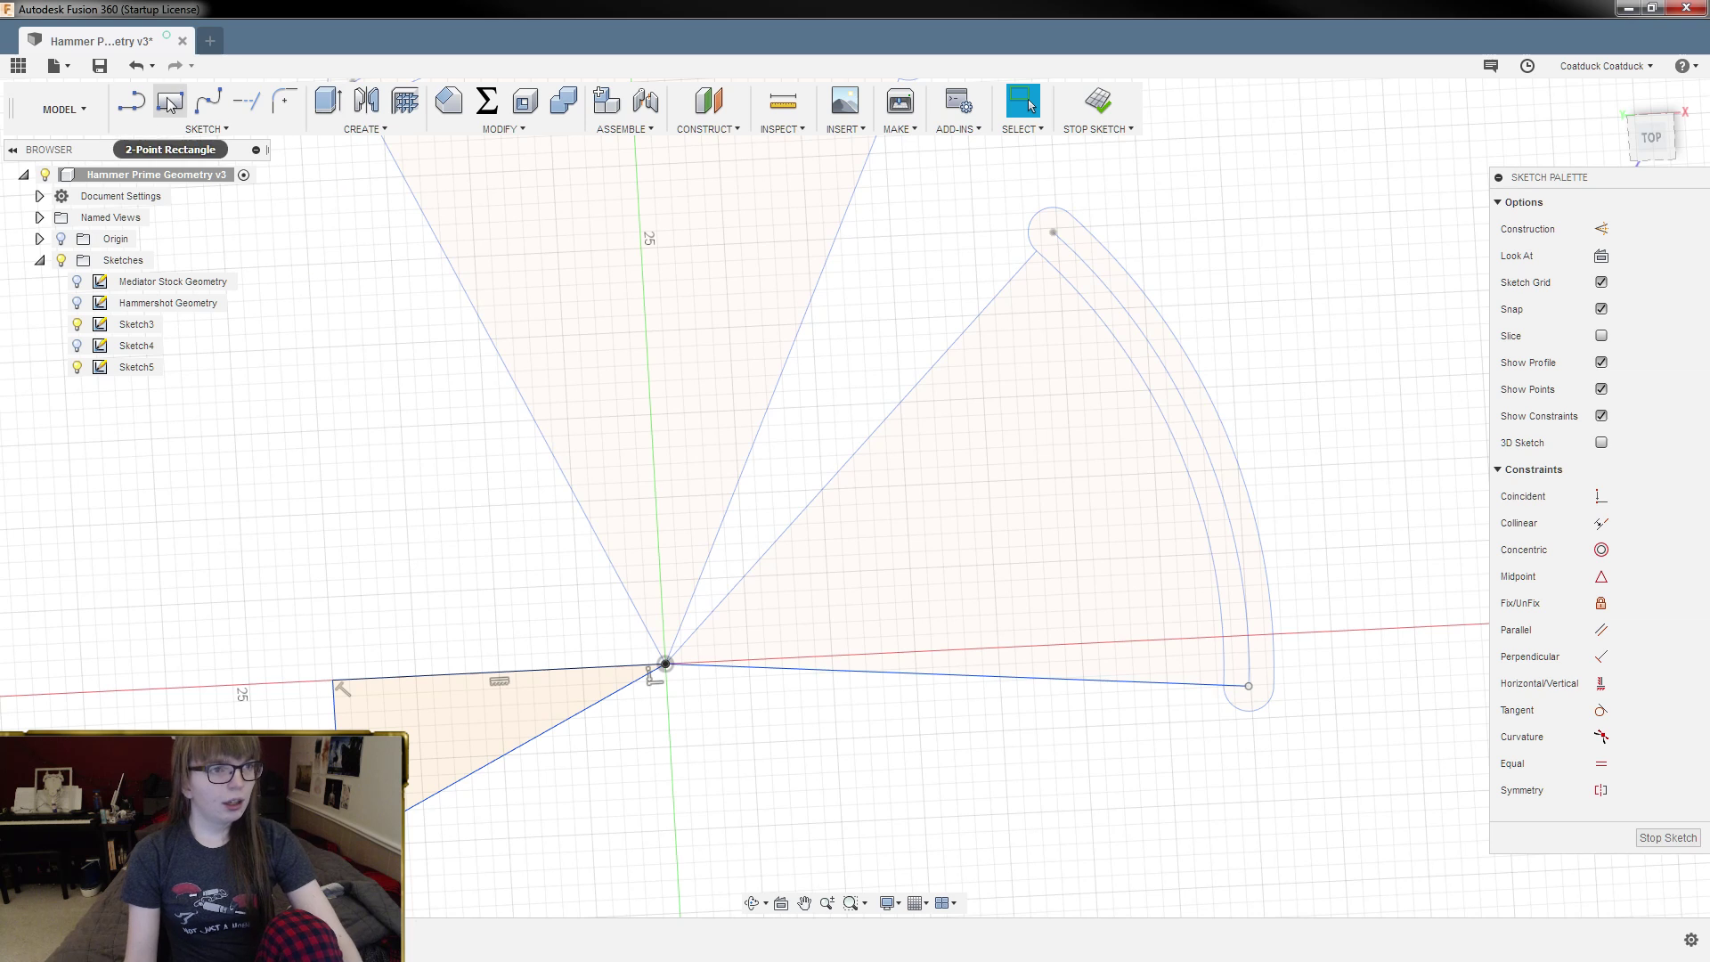
# Step: Draw a 39.5 mm line from the pivot at 65° to the X axis, ending at the upper slot's end centre beside the gap
pyautogui.click(132, 101)
pyautogui.click(668, 664)
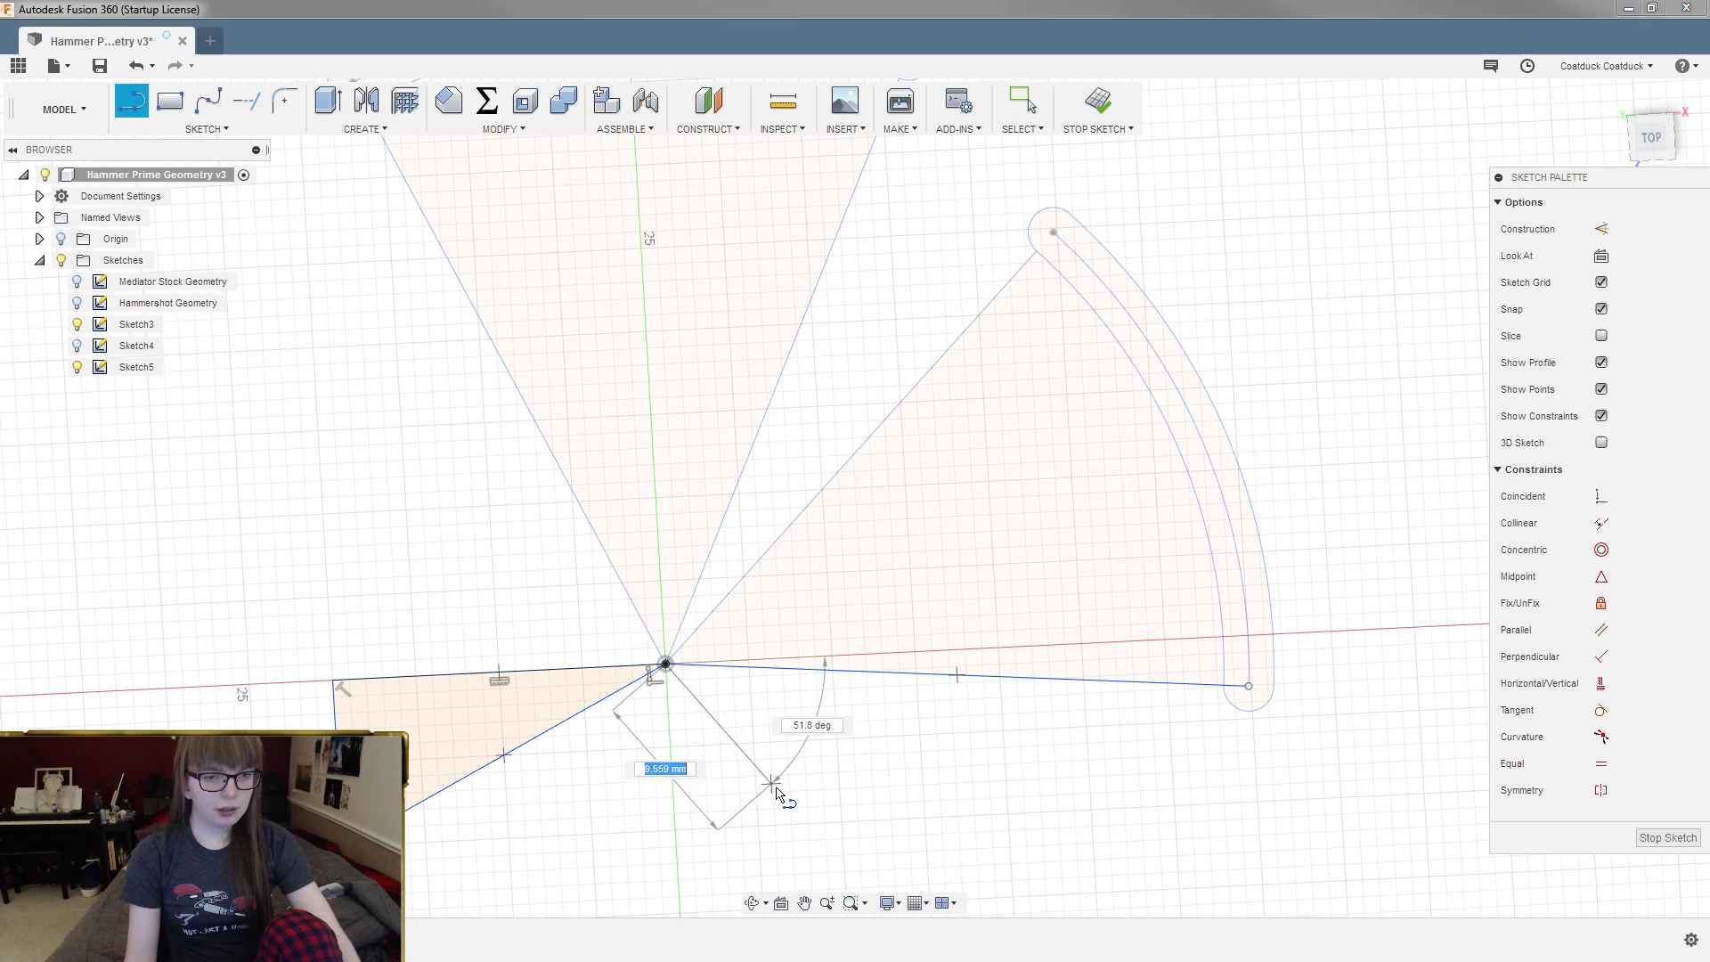
pyautogui.scroll(-3, 756, 766)
pyautogui.scroll(2, 851, 419)
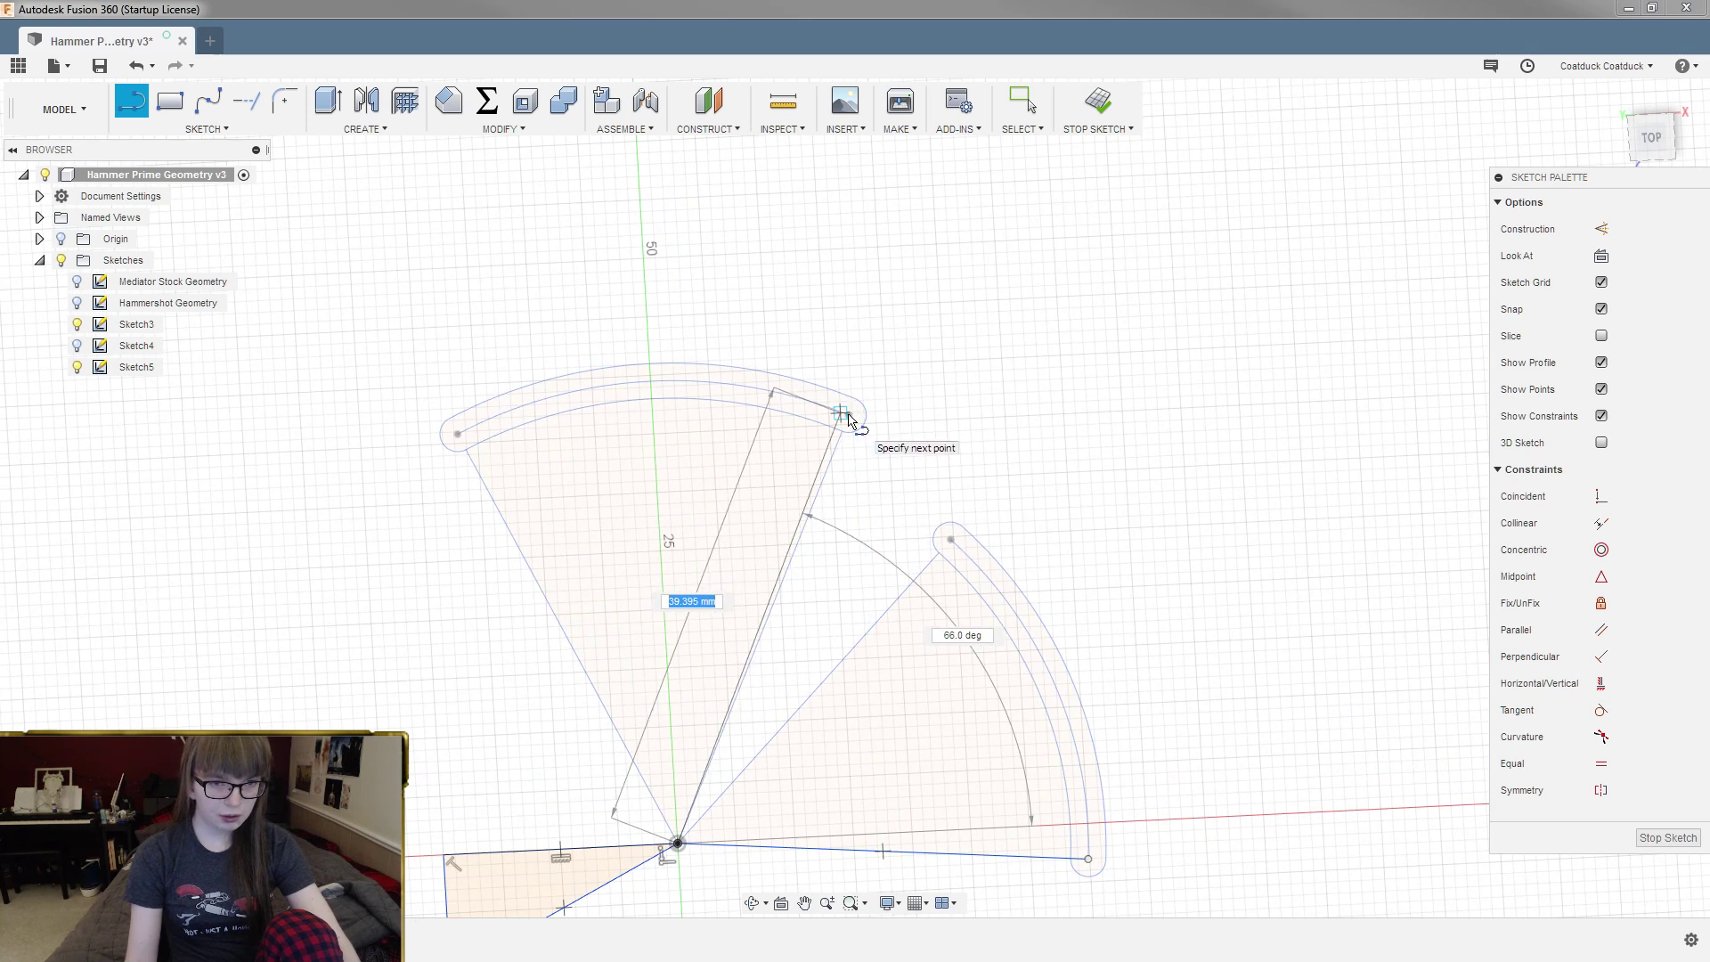
pyautogui.scroll(3, 851, 419)
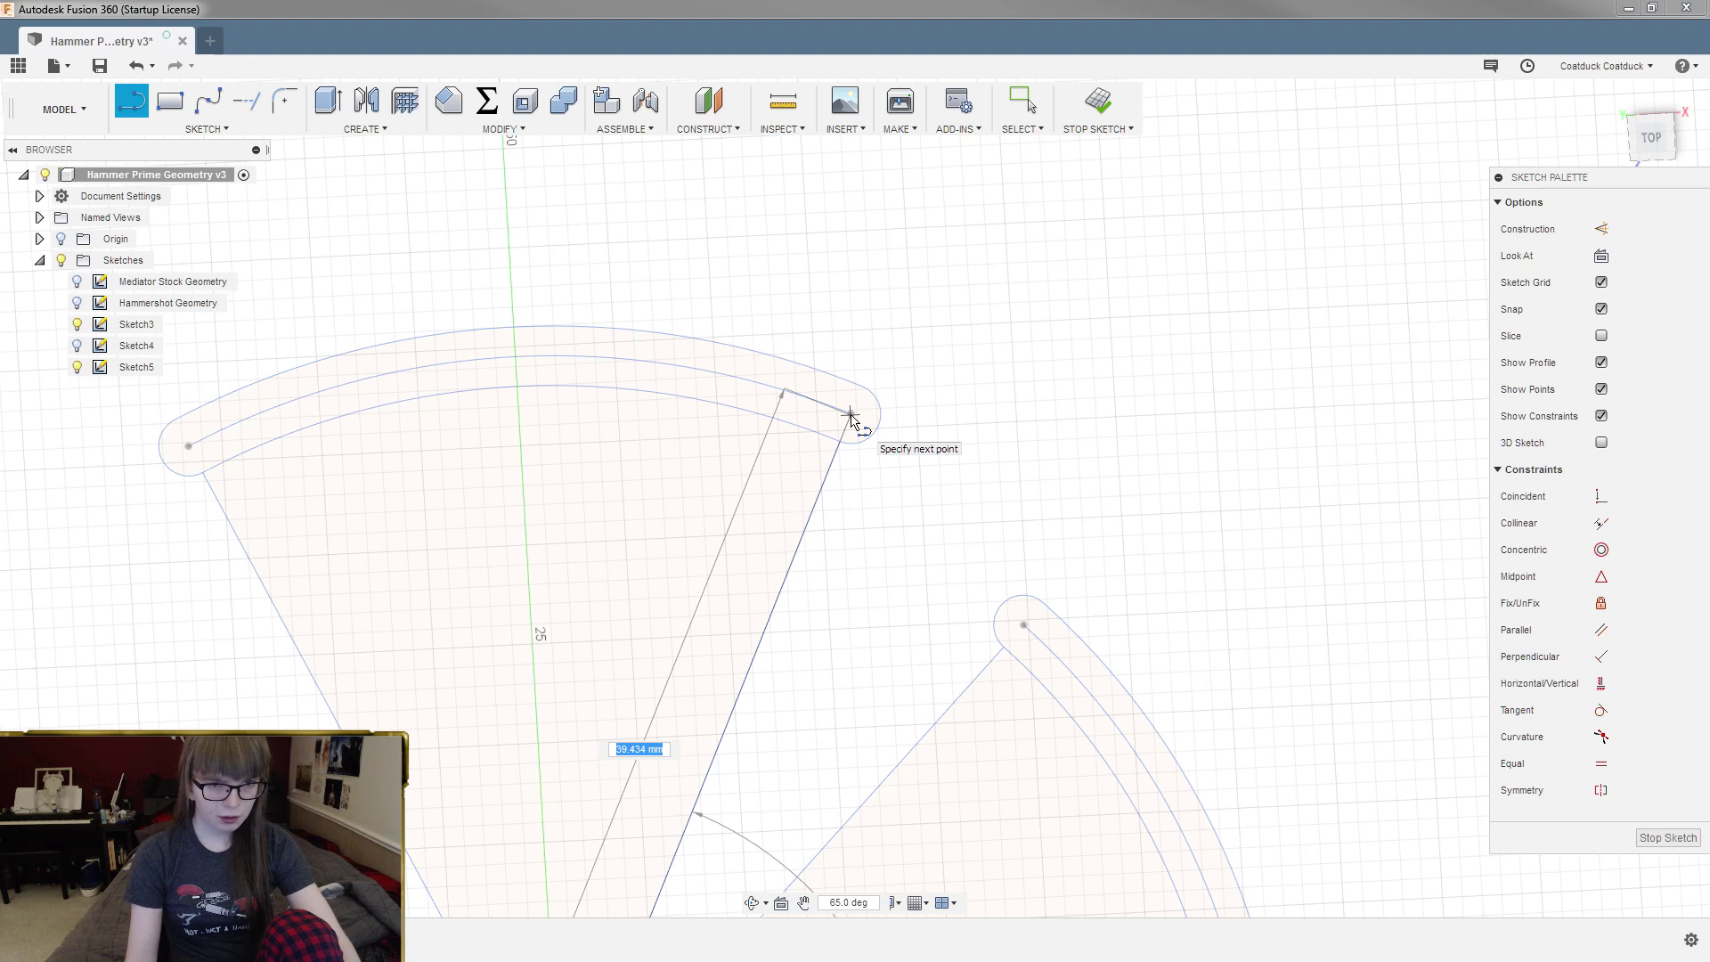
pyautogui.scroll(3, 851, 419)
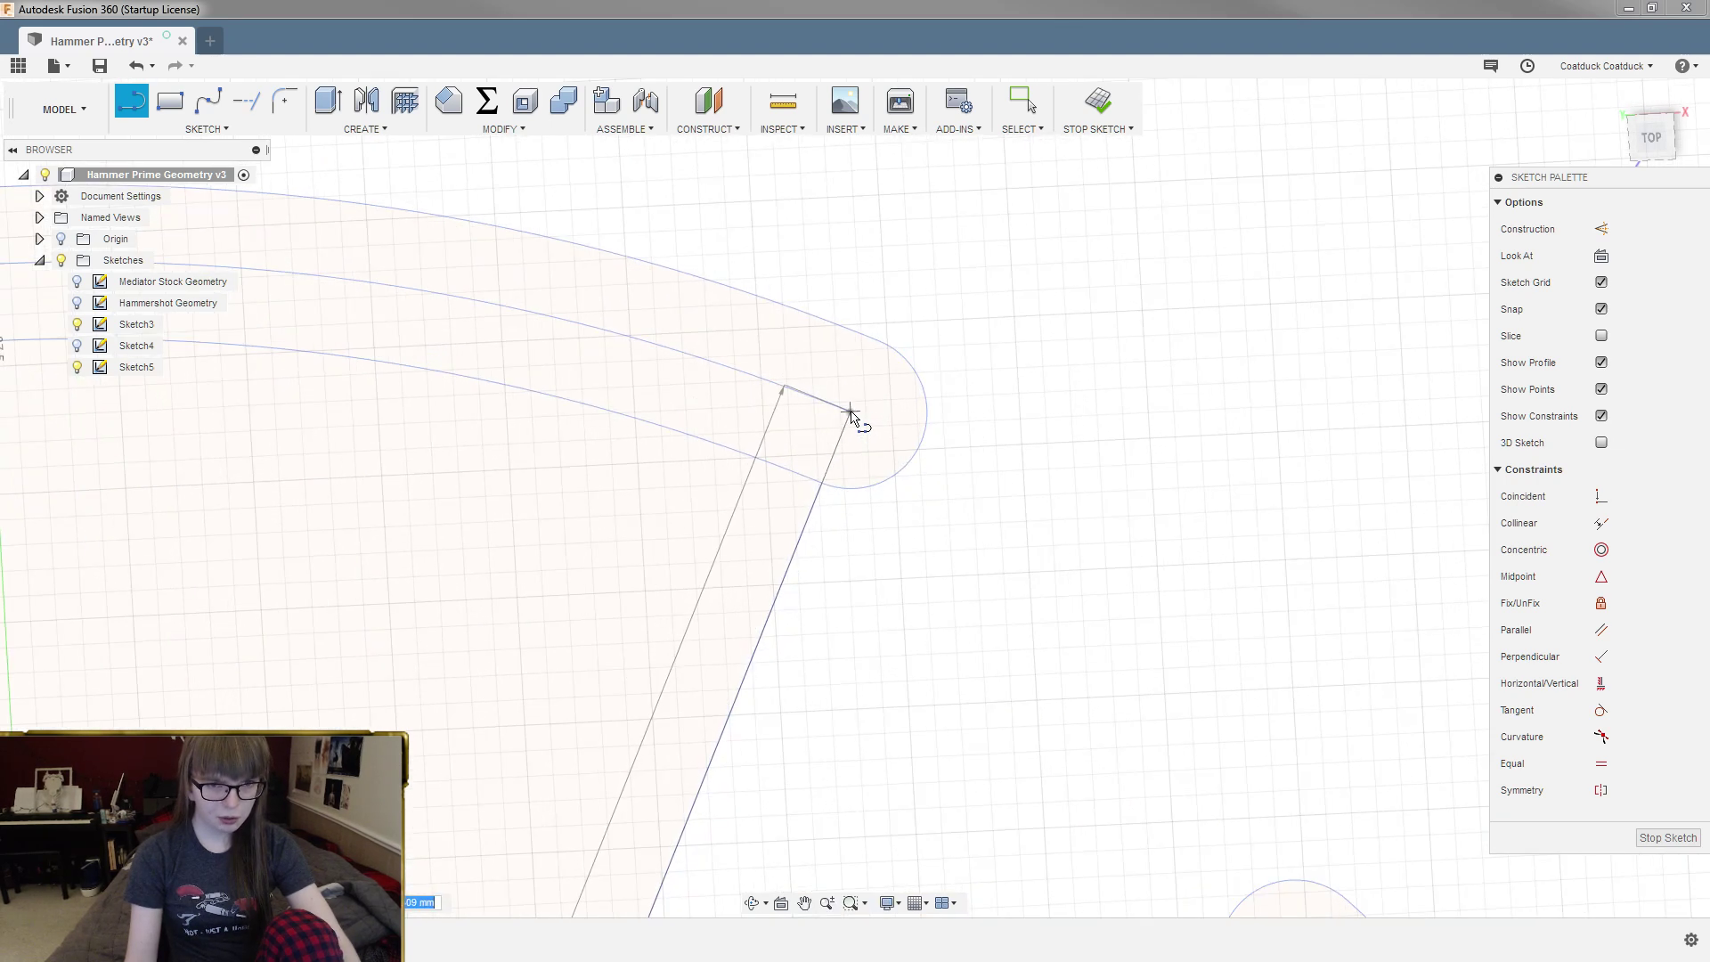
pyautogui.scroll(-5, 851, 419)
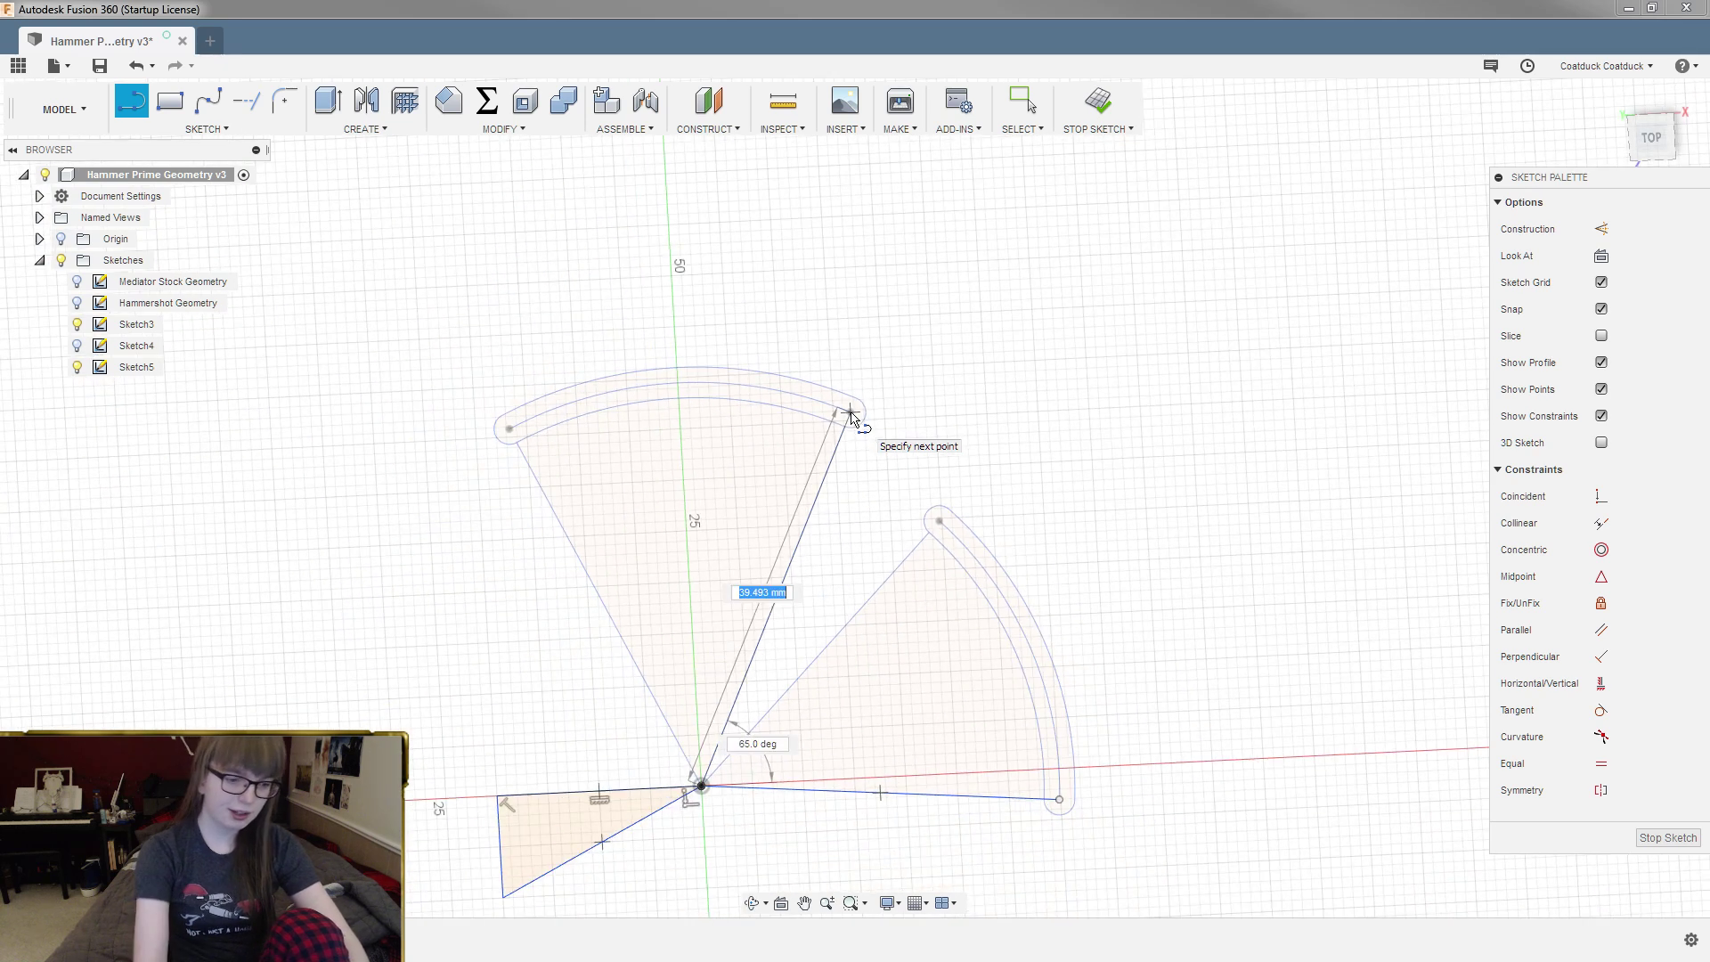
pyautogui.write('39.5')
pyautogui.press('Tab')
pyautogui.write('65')
pyautogui.press('Return')
pyautogui.press('Escape')
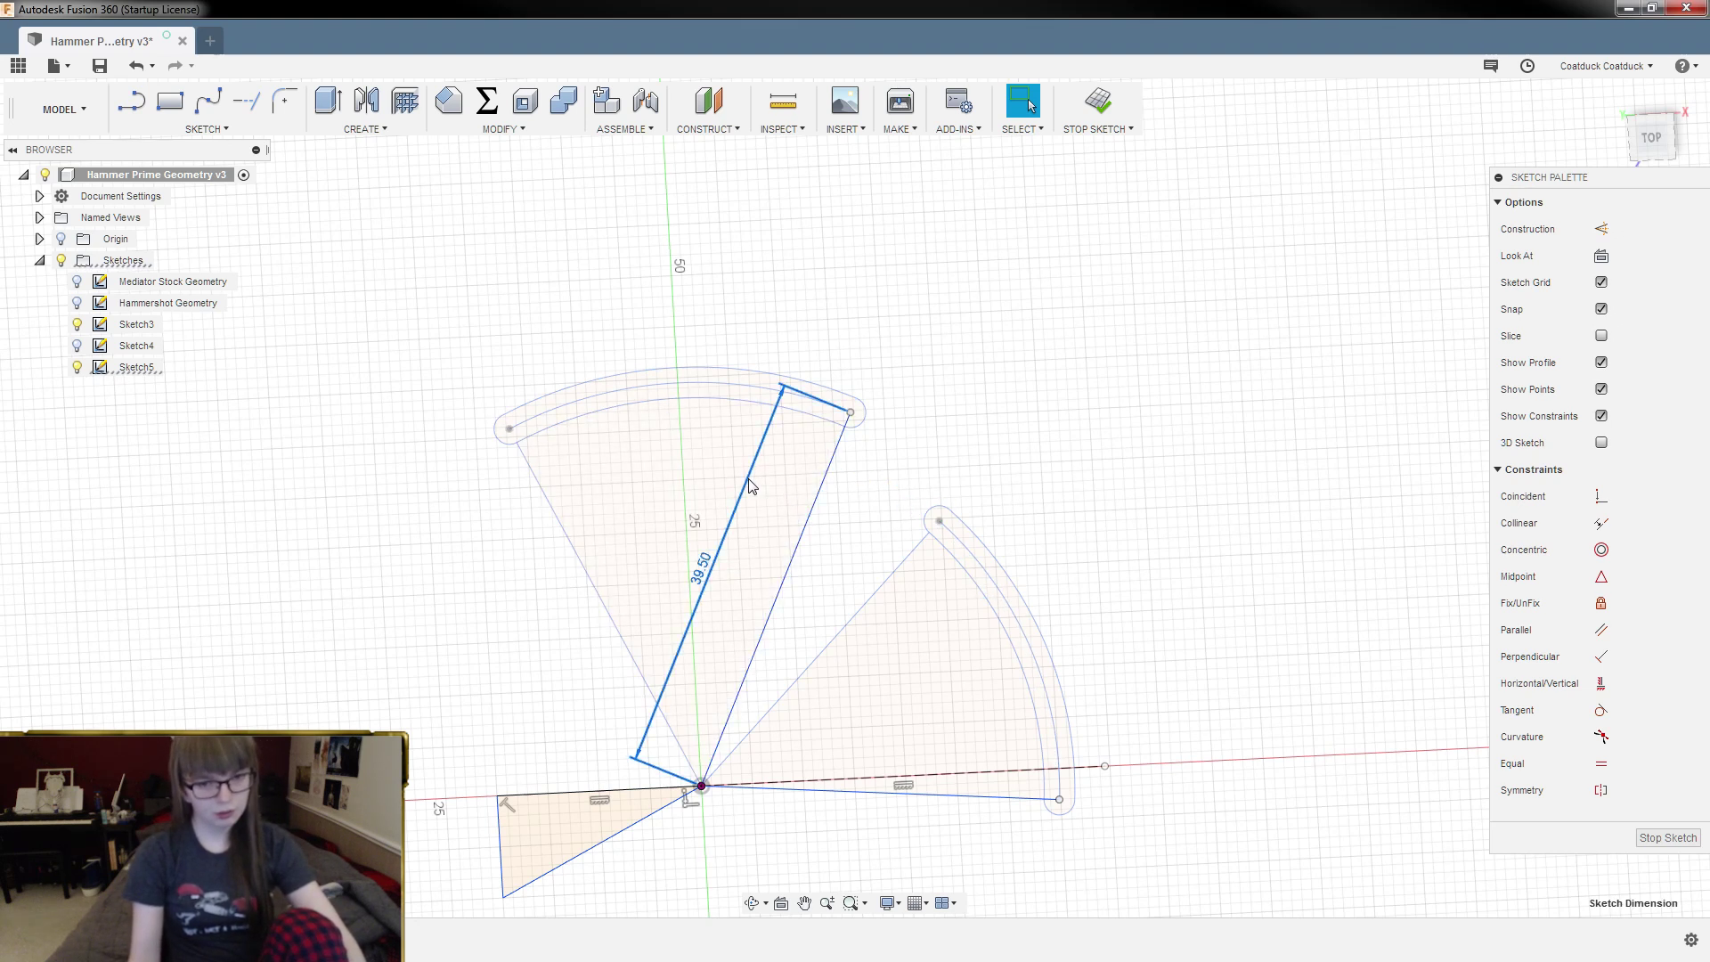
# Step: Remove the dashed reference line and the 39.5 mm dimension, and hide Sketch3
pyautogui.click(1087, 772)
pyautogui.press('Escape')
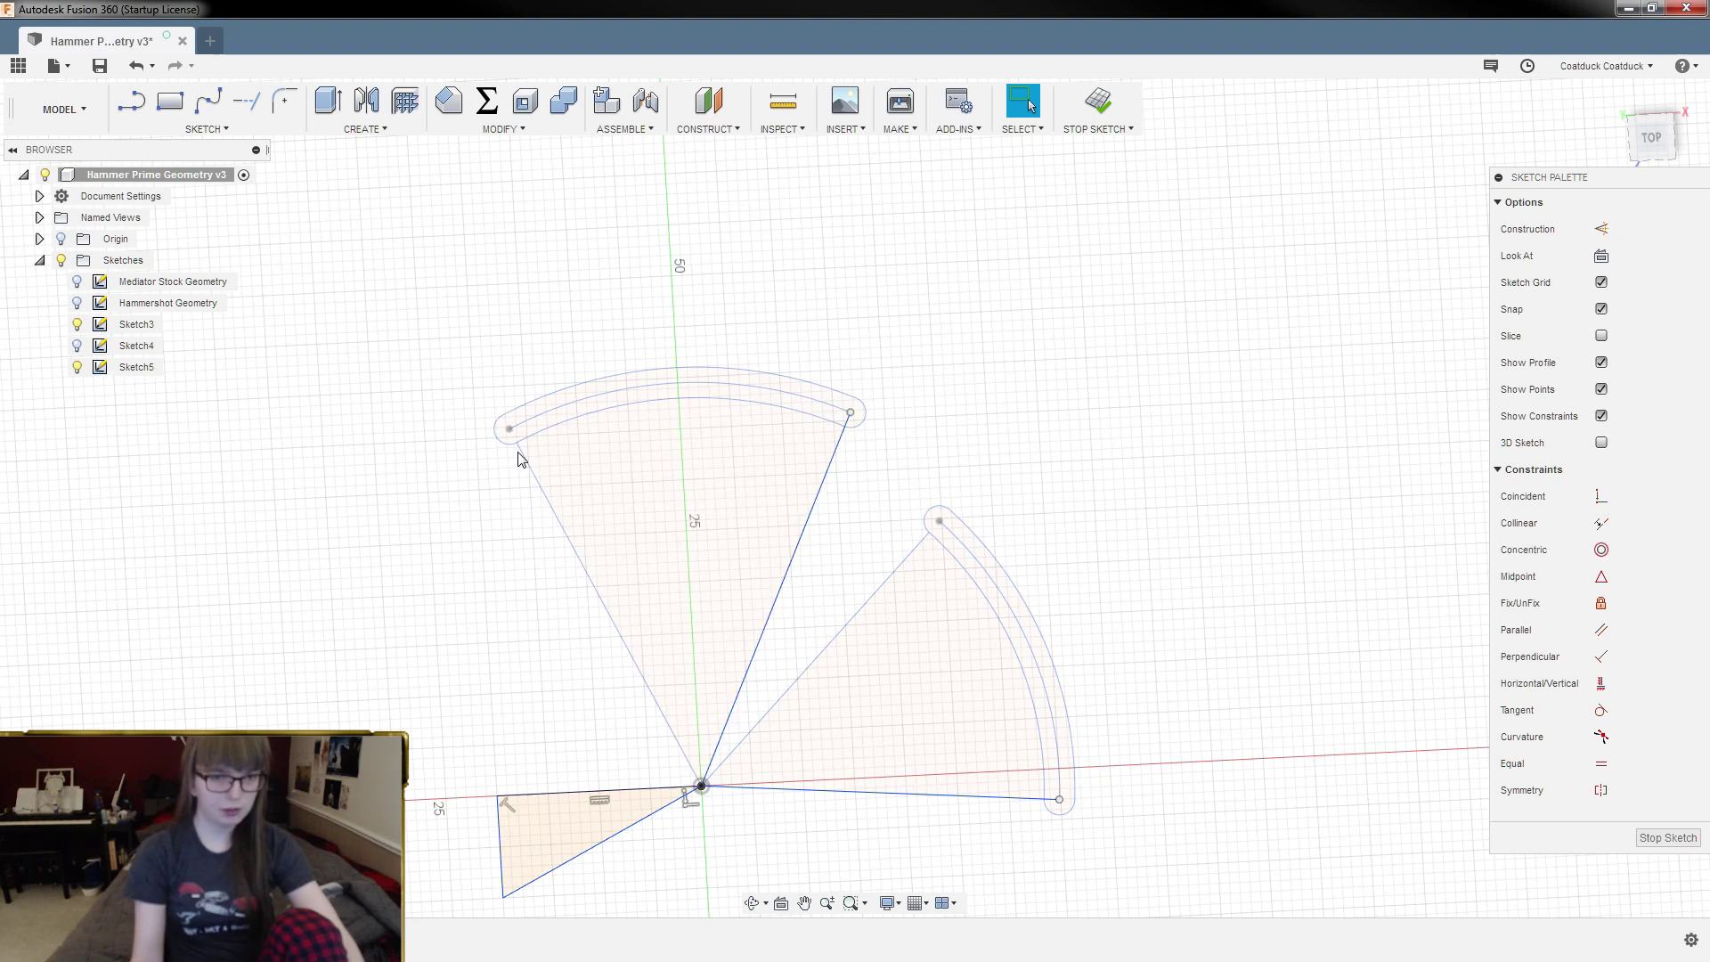
pyautogui.click(83, 351)
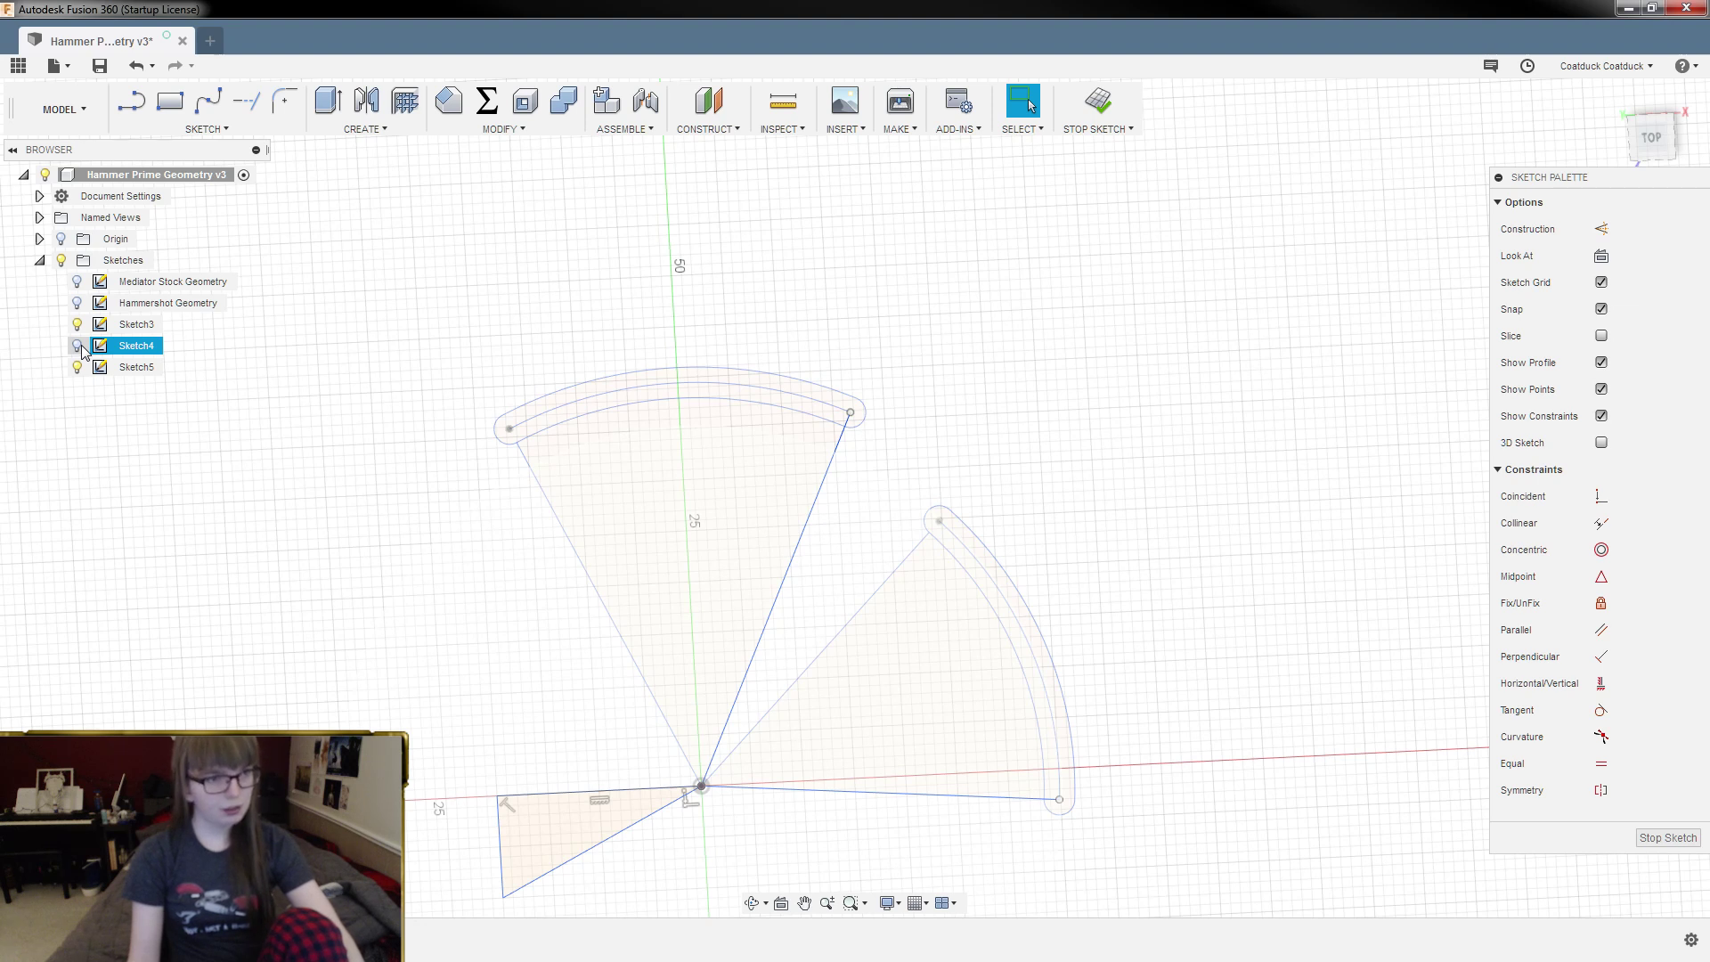
pyautogui.click(76, 346)
# Step: Examine the traced right triangle and the two long lines meeting at the pivot
pyautogui.moveTo(1031, 466)
pyautogui.keyDown('shift'); pyautogui.mouseDown(button='middle')
pyautogui.moveTo(1104, 439)
pyautogui.moveTo(1132, 379)
pyautogui.mouseUp(button='middle'); pyautogui.keyUp('shift')
pyautogui.scroll(-2, 1140, 356)
pyautogui.scroll(2, 799, 638)
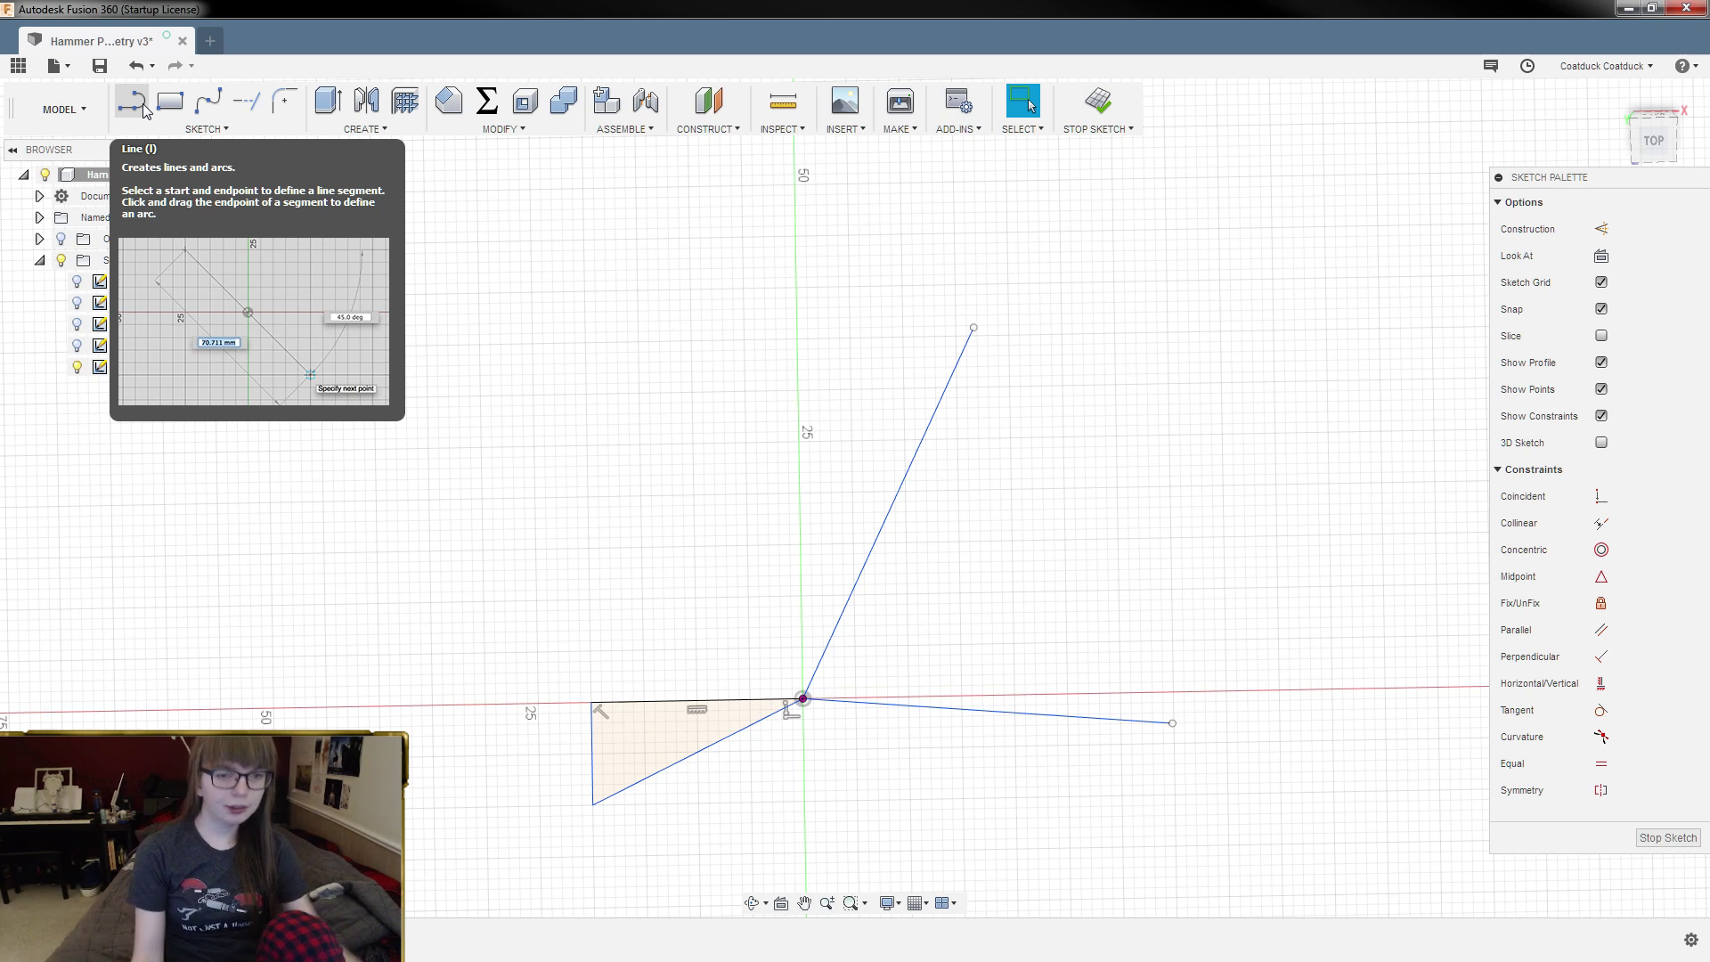
pyautogui.scroll(1, 419, 831)
pyautogui.scroll(5, 419, 831)
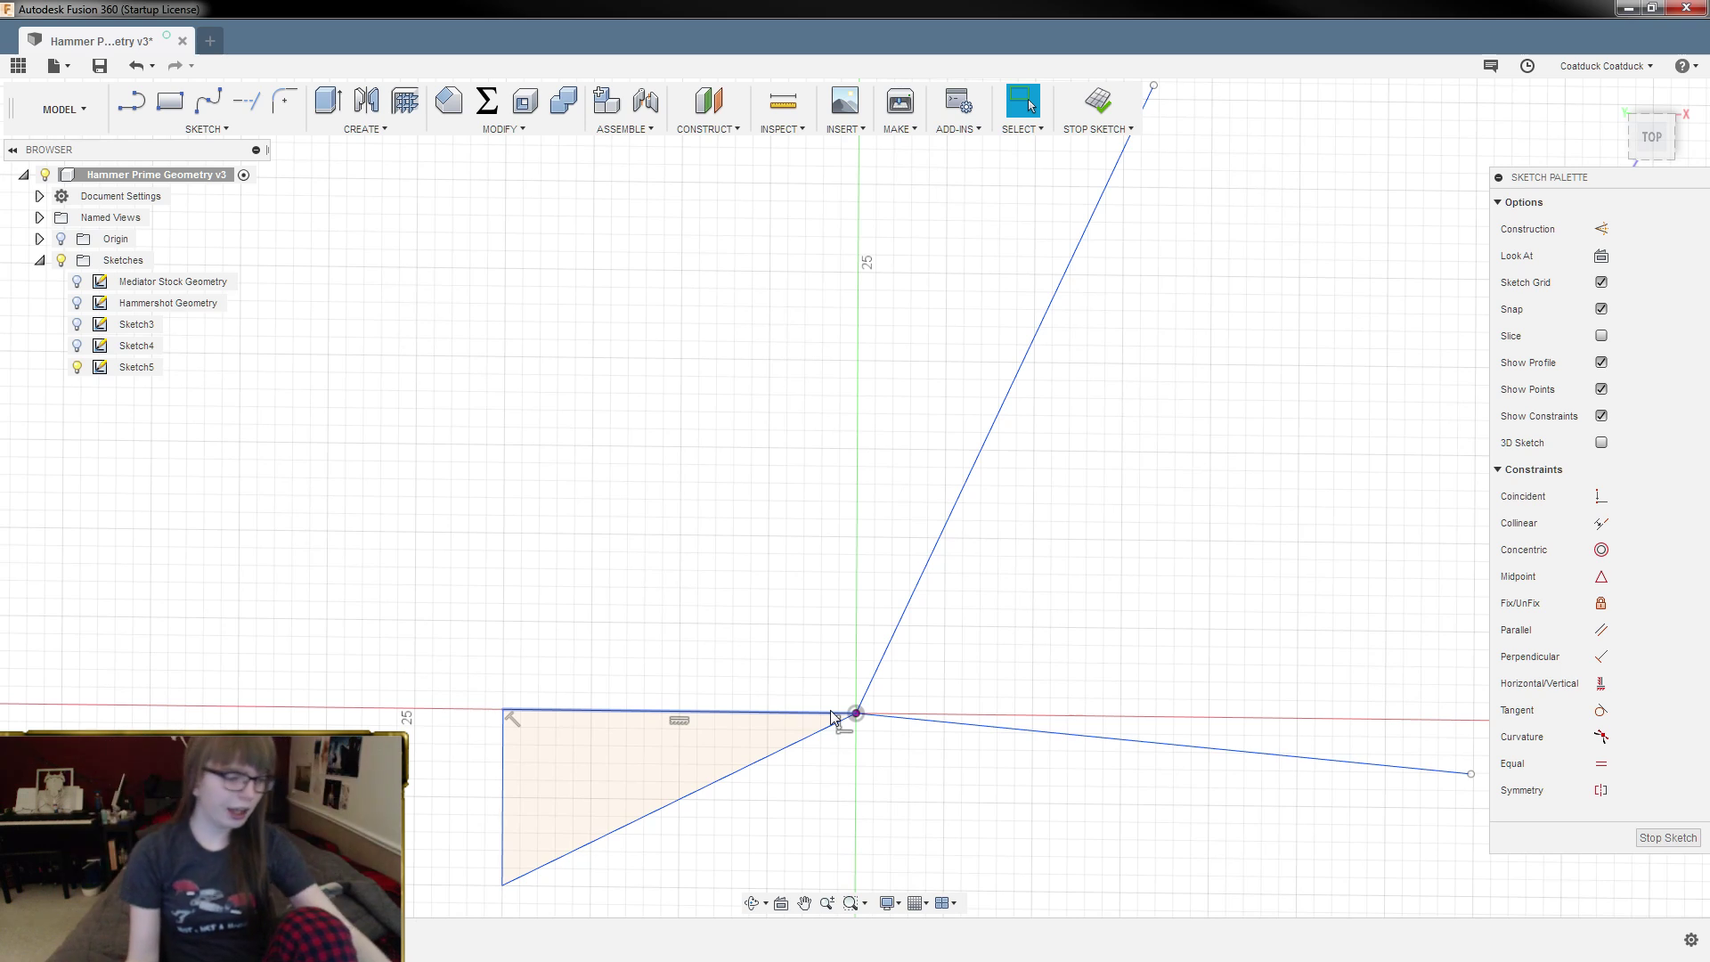
pyautogui.scroll(-3, 909, 740)
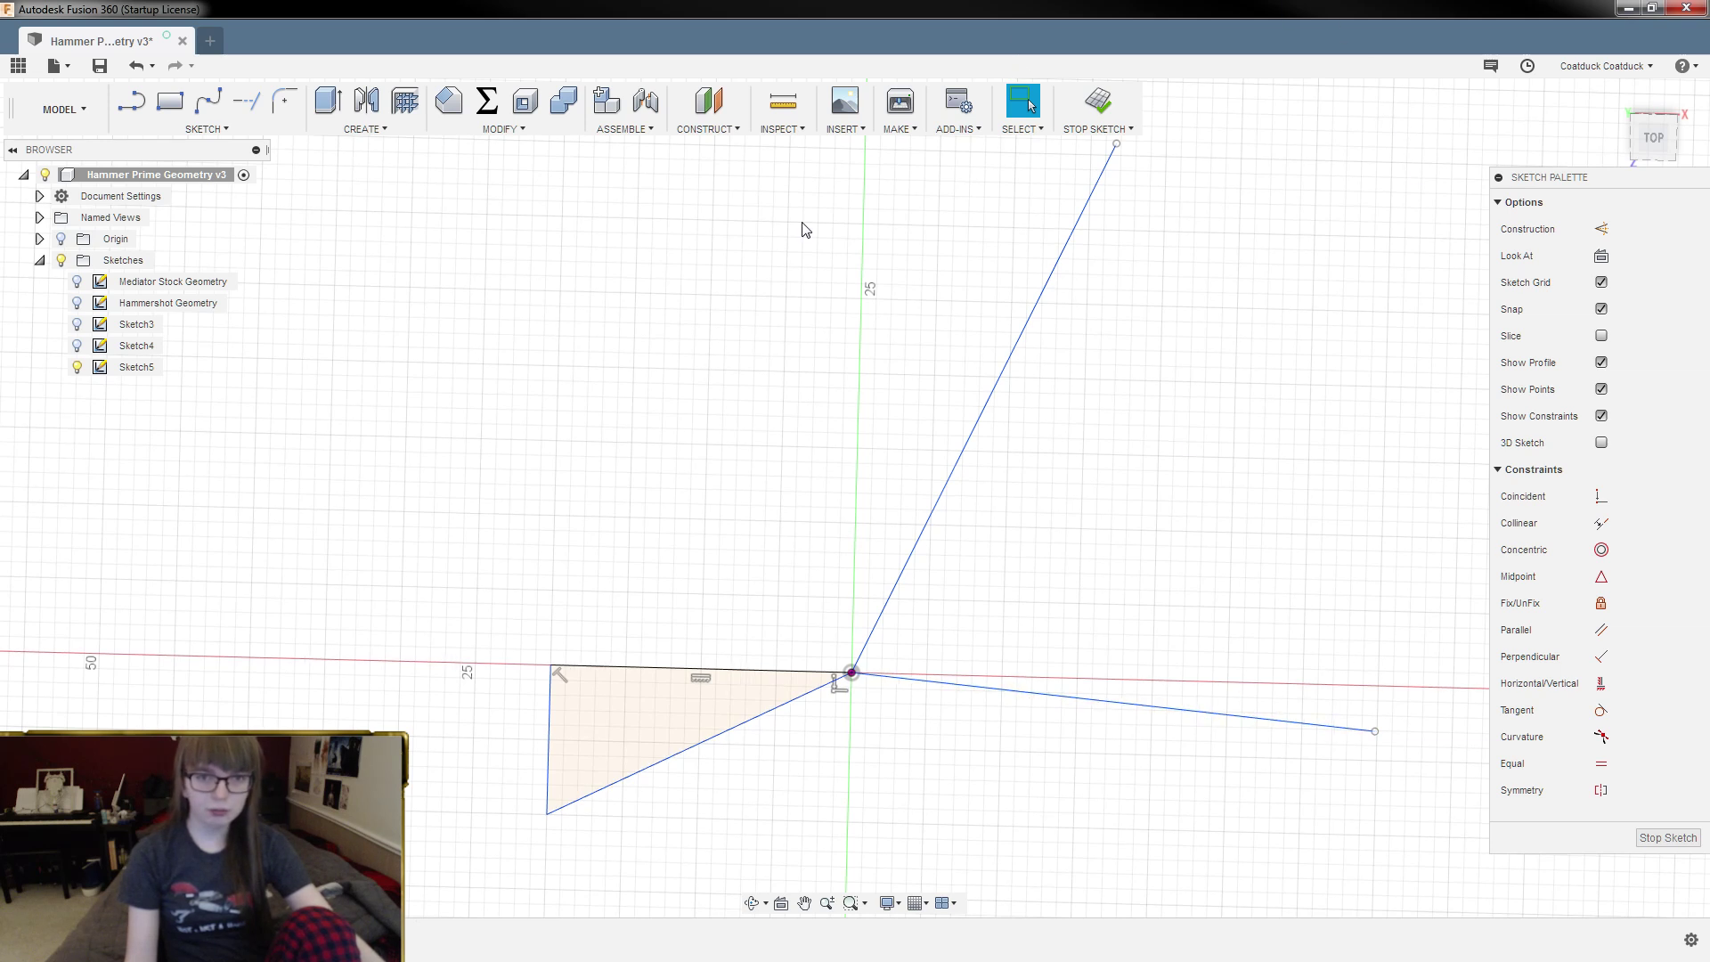
pyautogui.scroll(5, 840, 766)
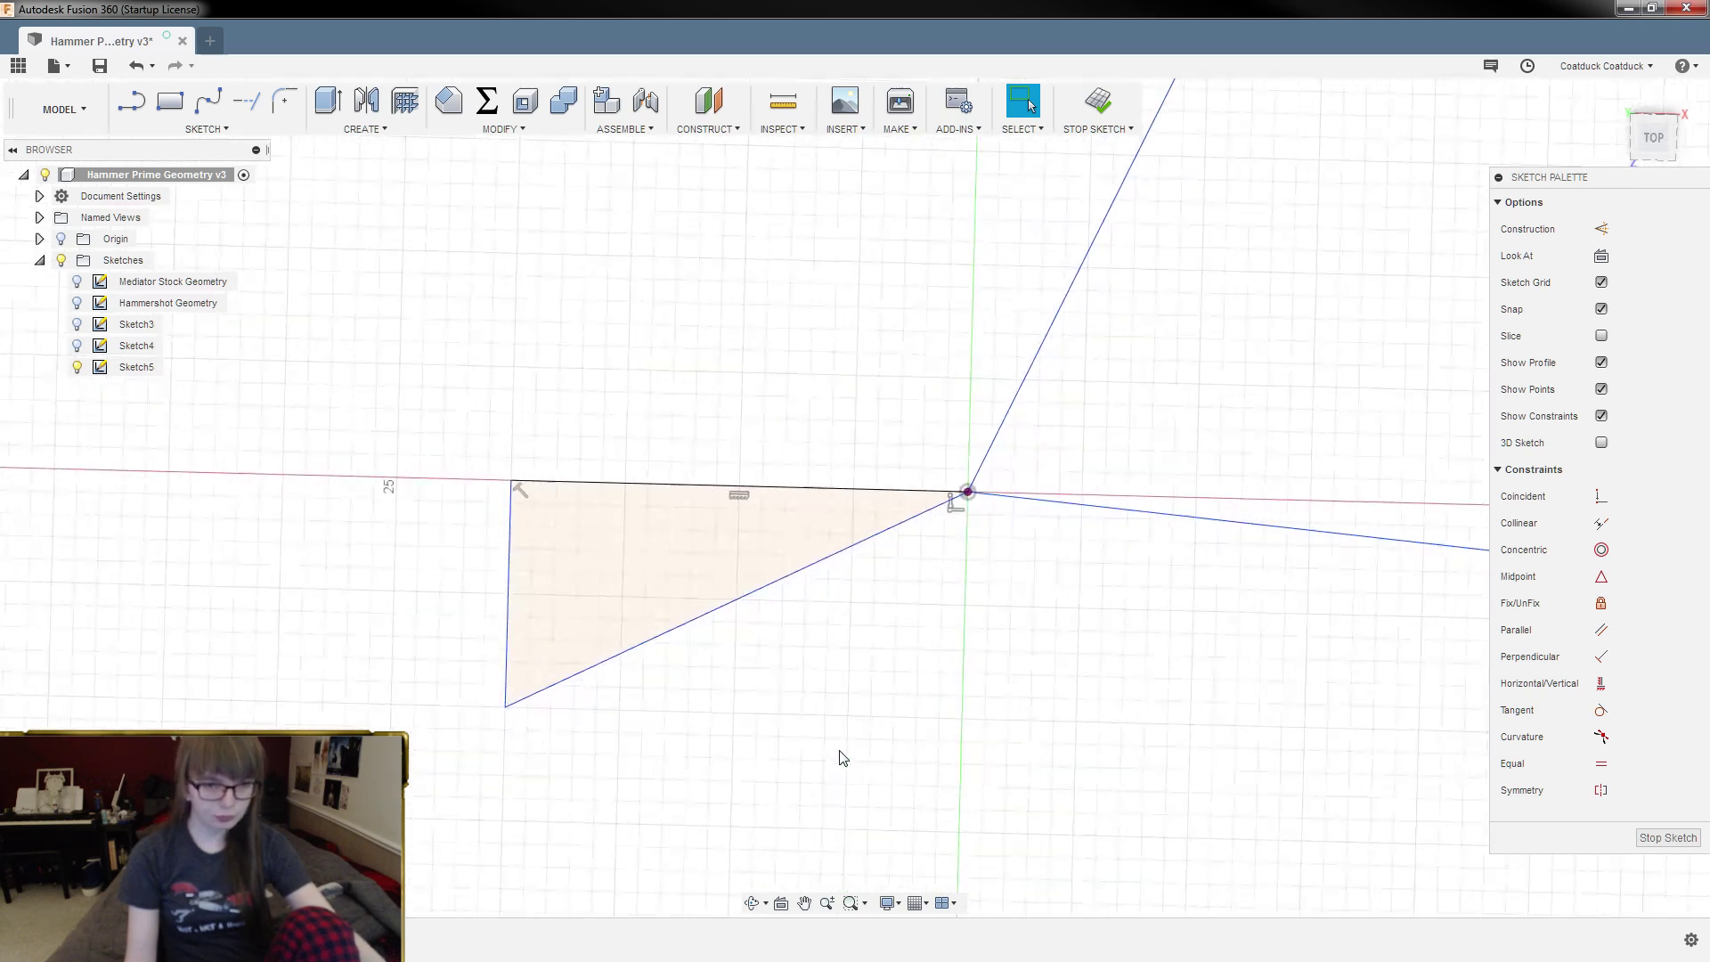
pyautogui.scroll(2, 840, 757)
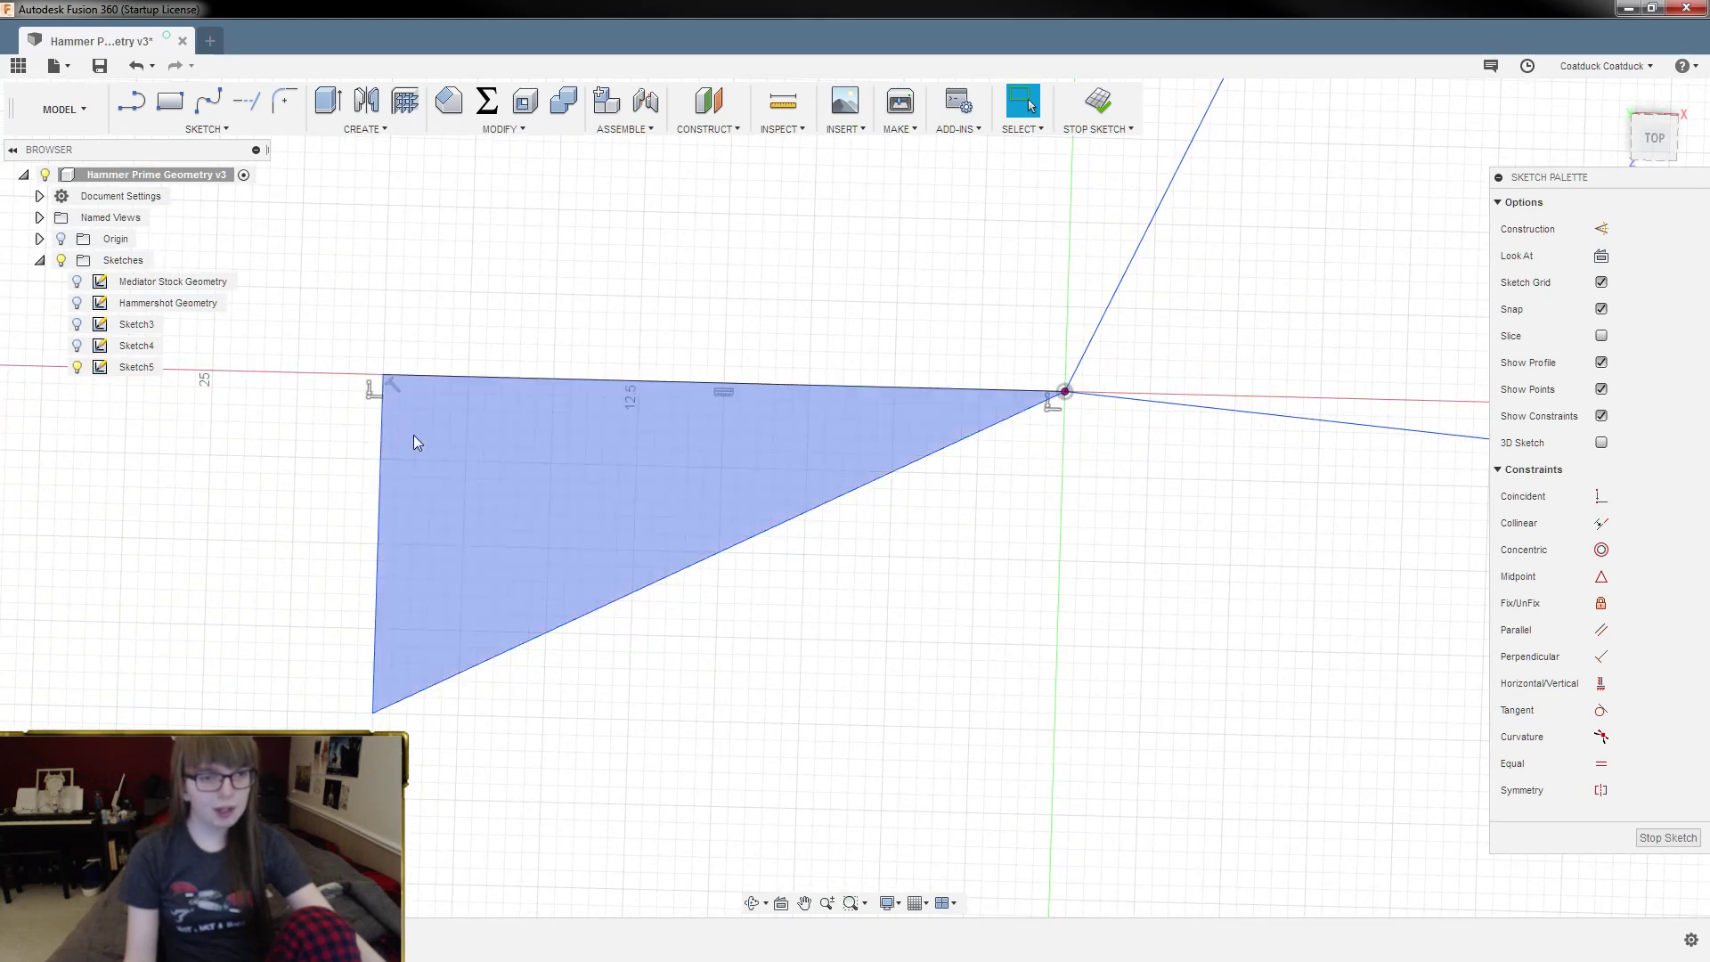
pyautogui.scroll(2, 1052, 795)
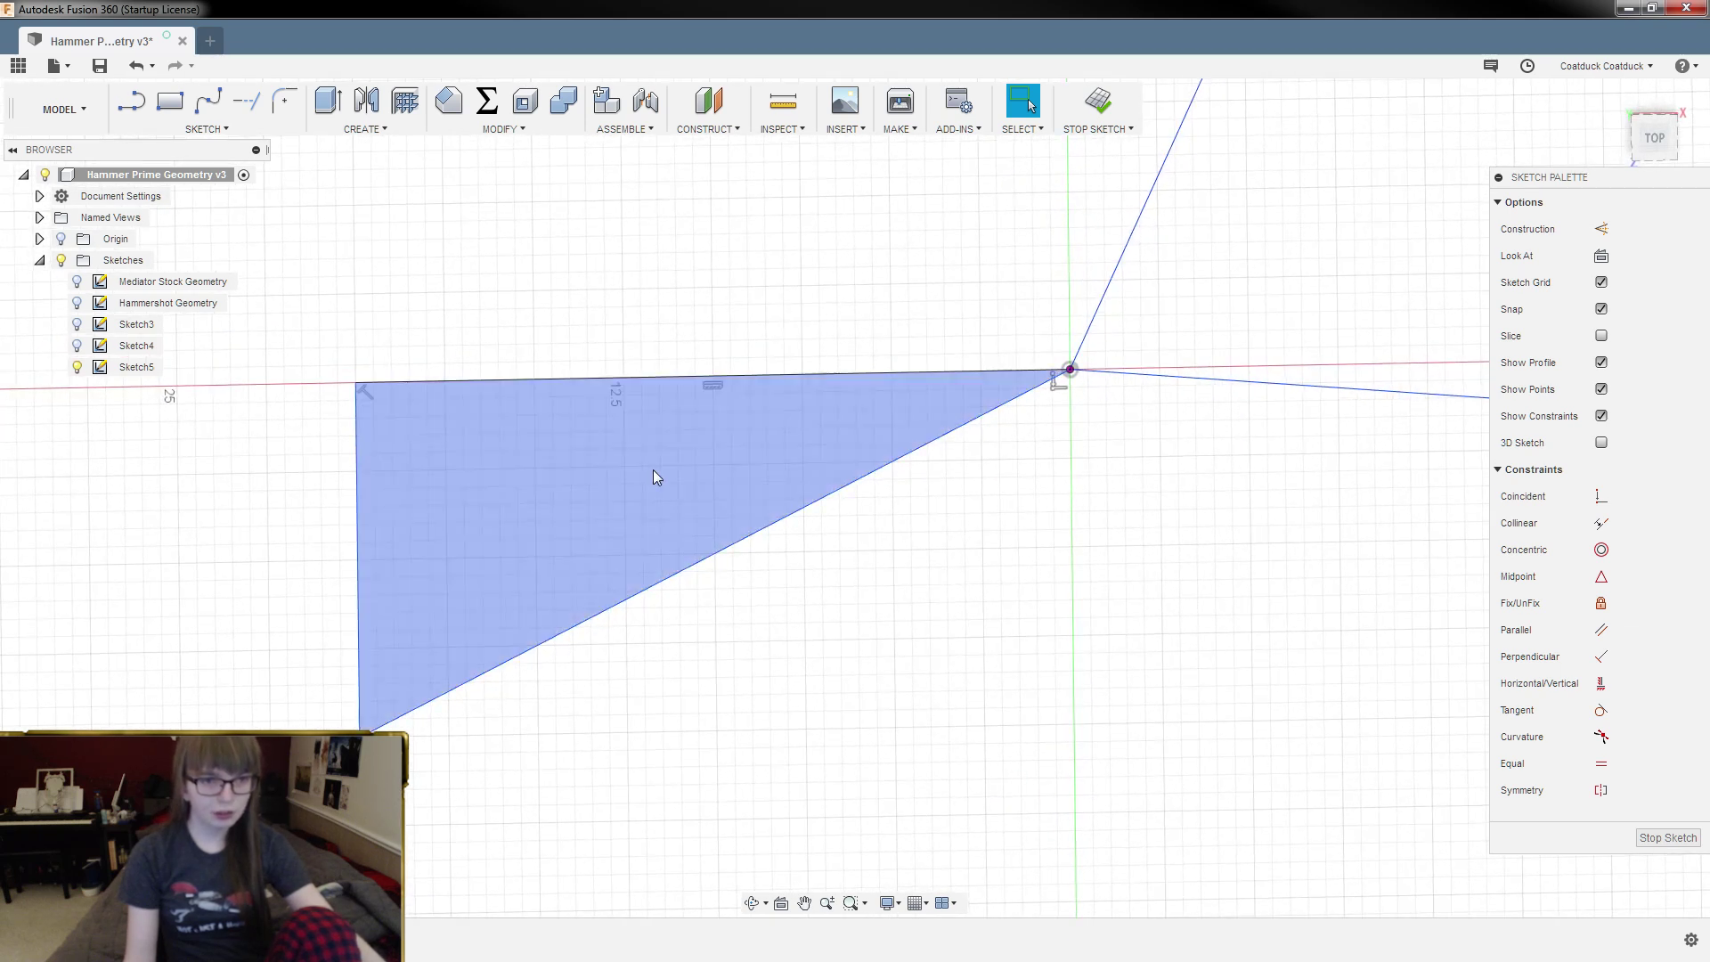
pyautogui.scroll(-6, 1055, 579)
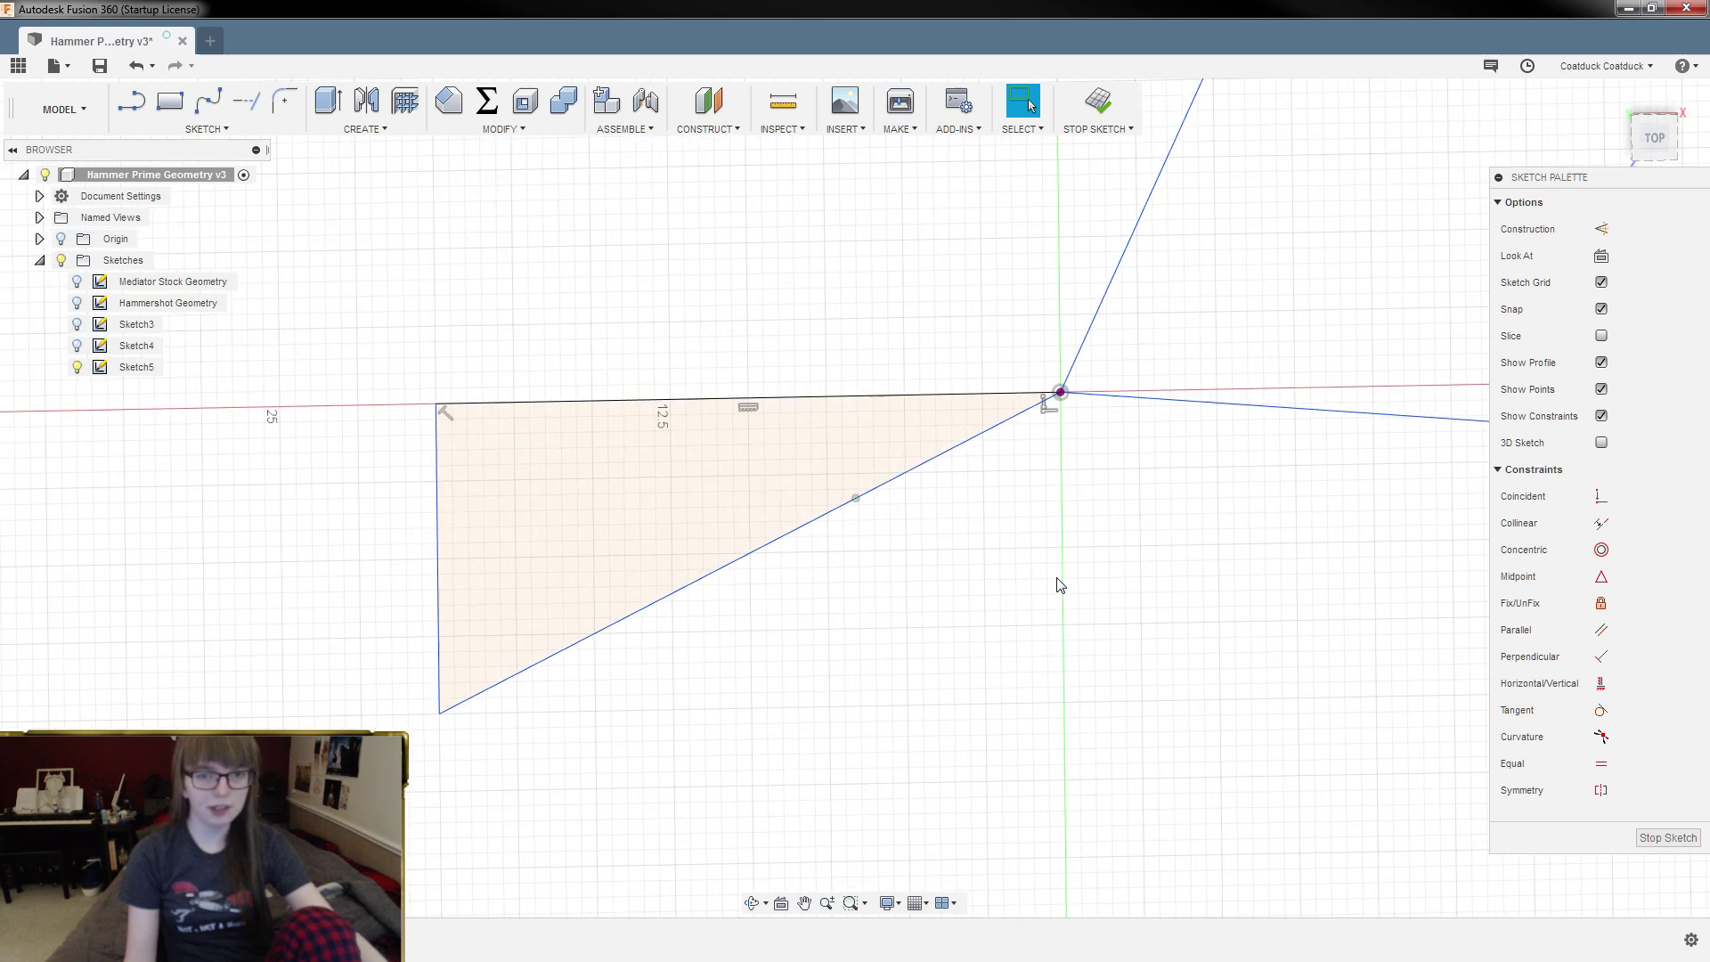
pyautogui.keyDown('shift'); pyautogui.moveTo(962, 585); pyautogui.dragTo(968, 608, button='middle'); pyautogui.keyUp('shift')
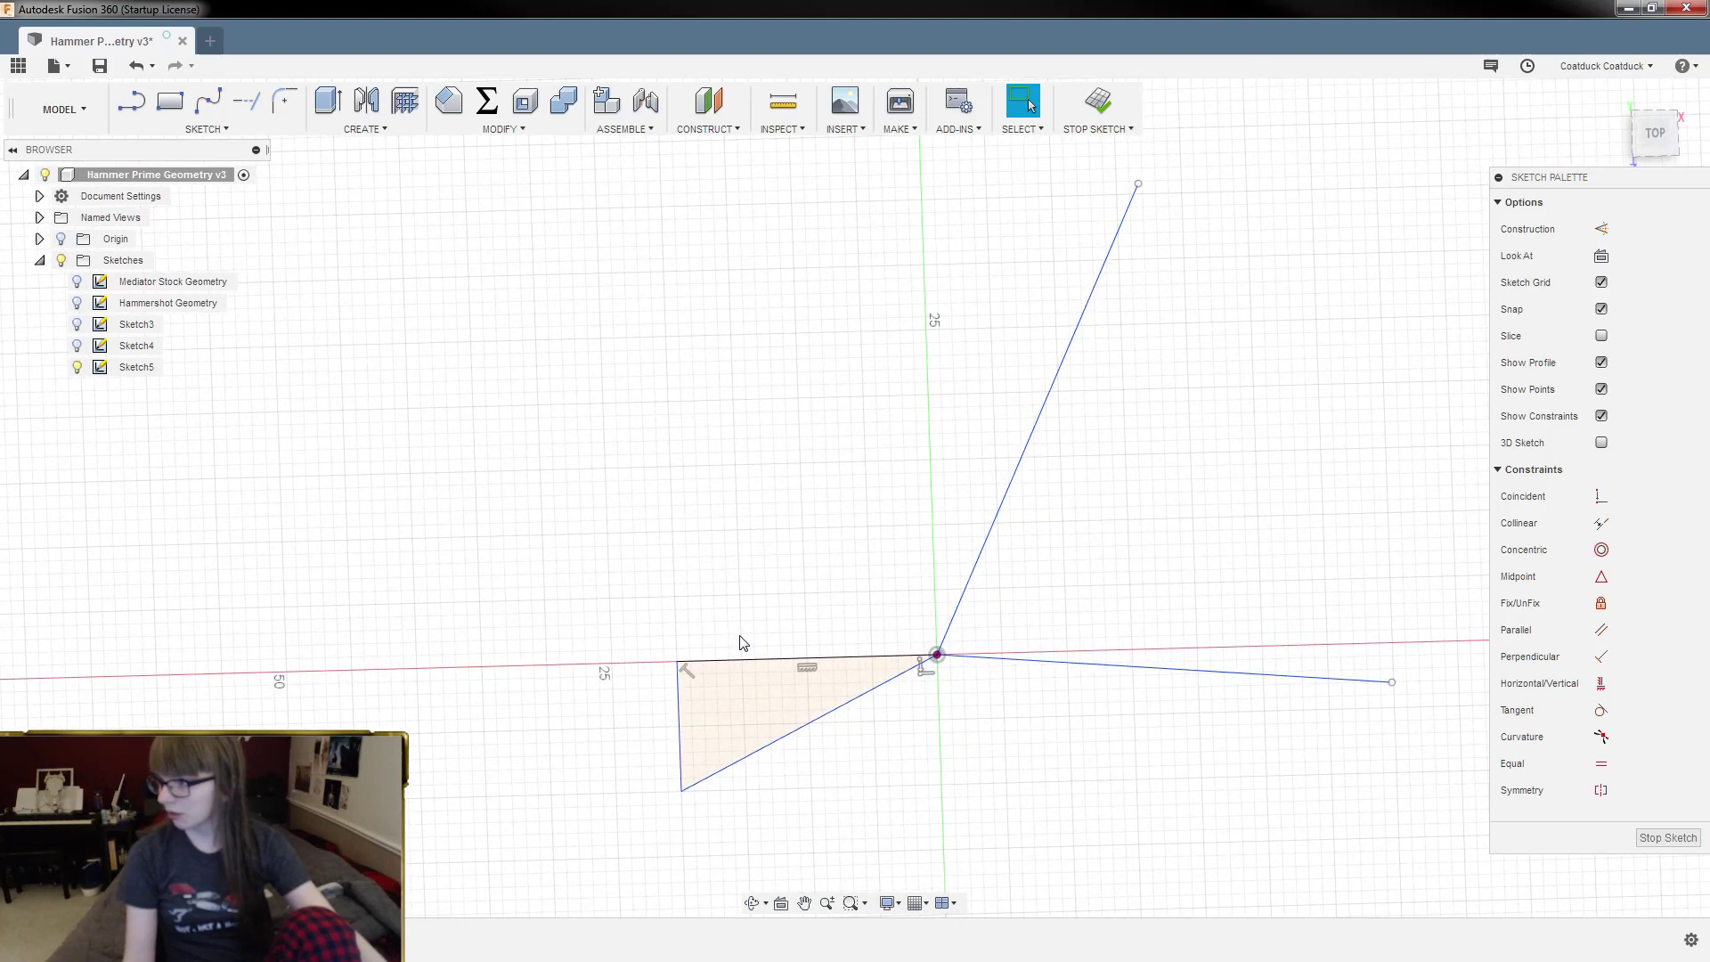
pyautogui.scroll(5, 764, 686)
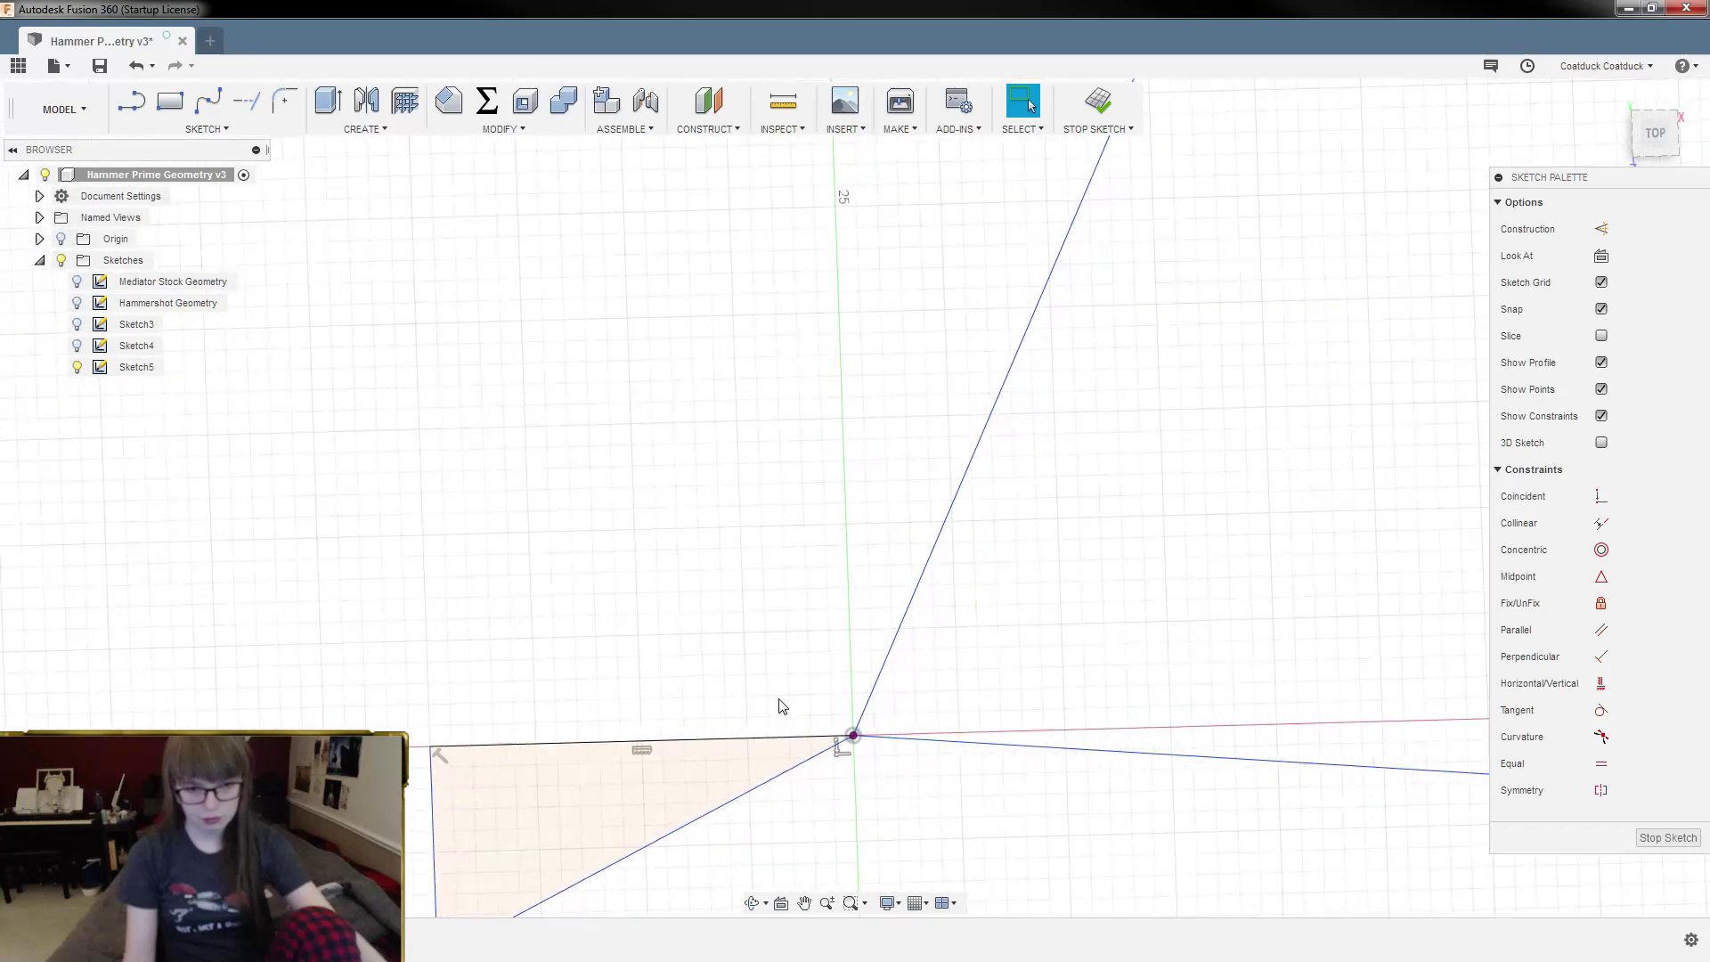
pyautogui.scroll(3, 781, 703)
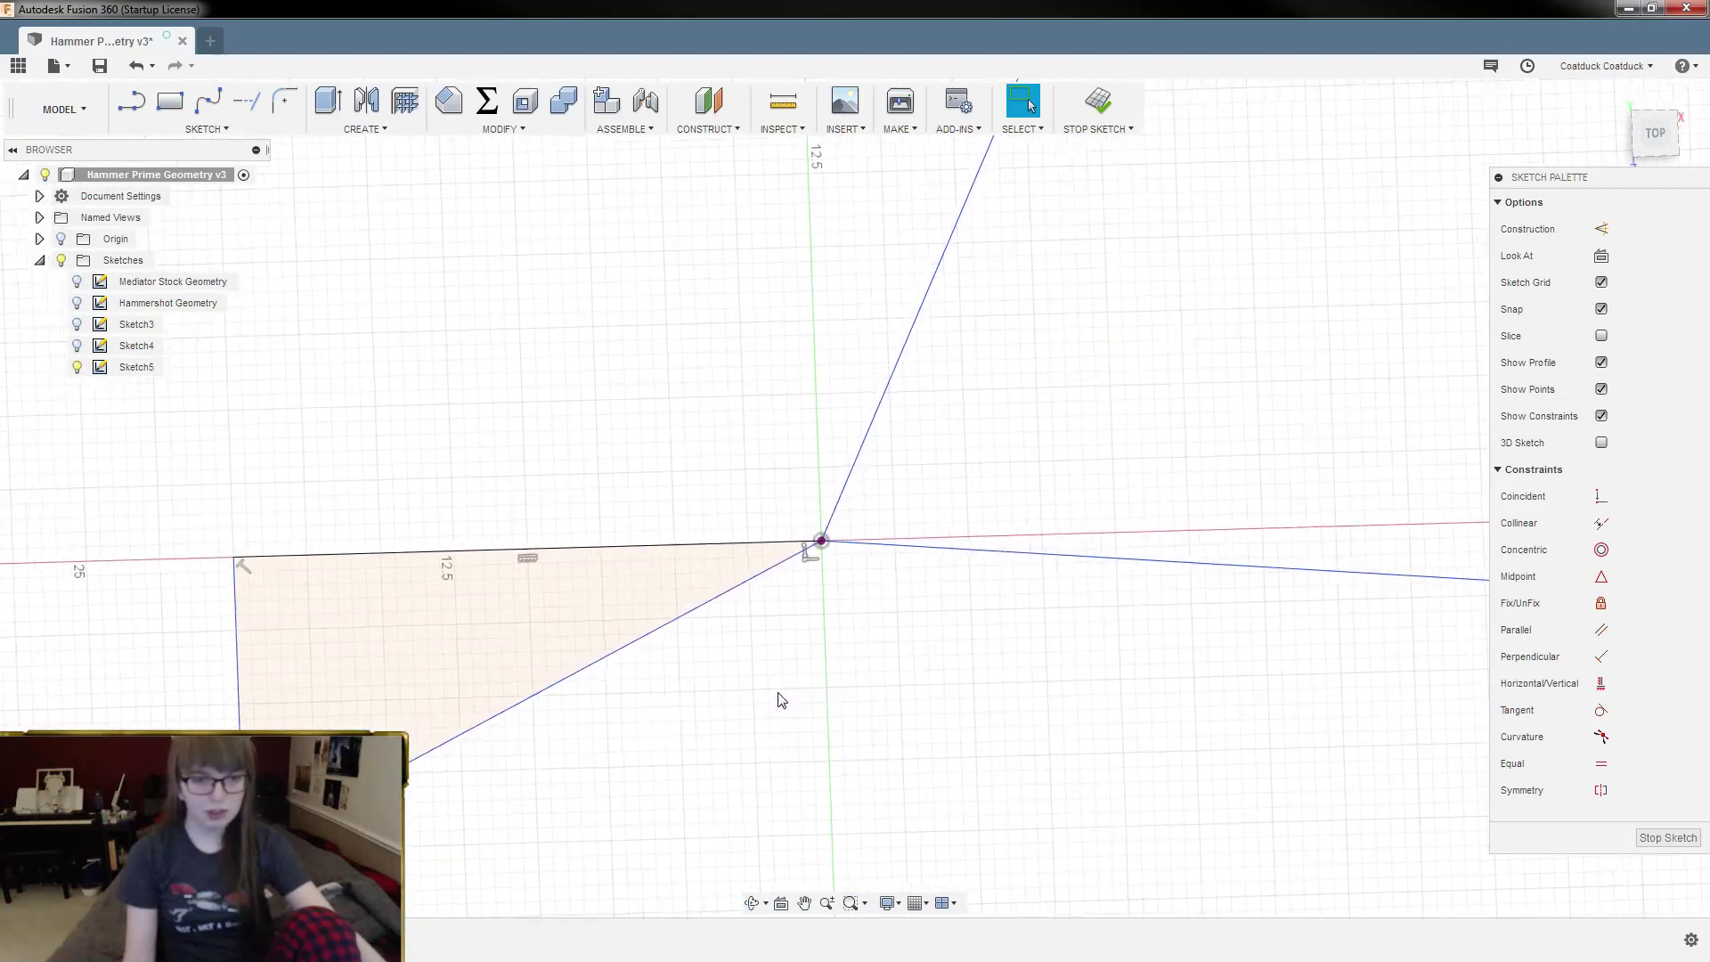
pyautogui.scroll(3, 780, 701)
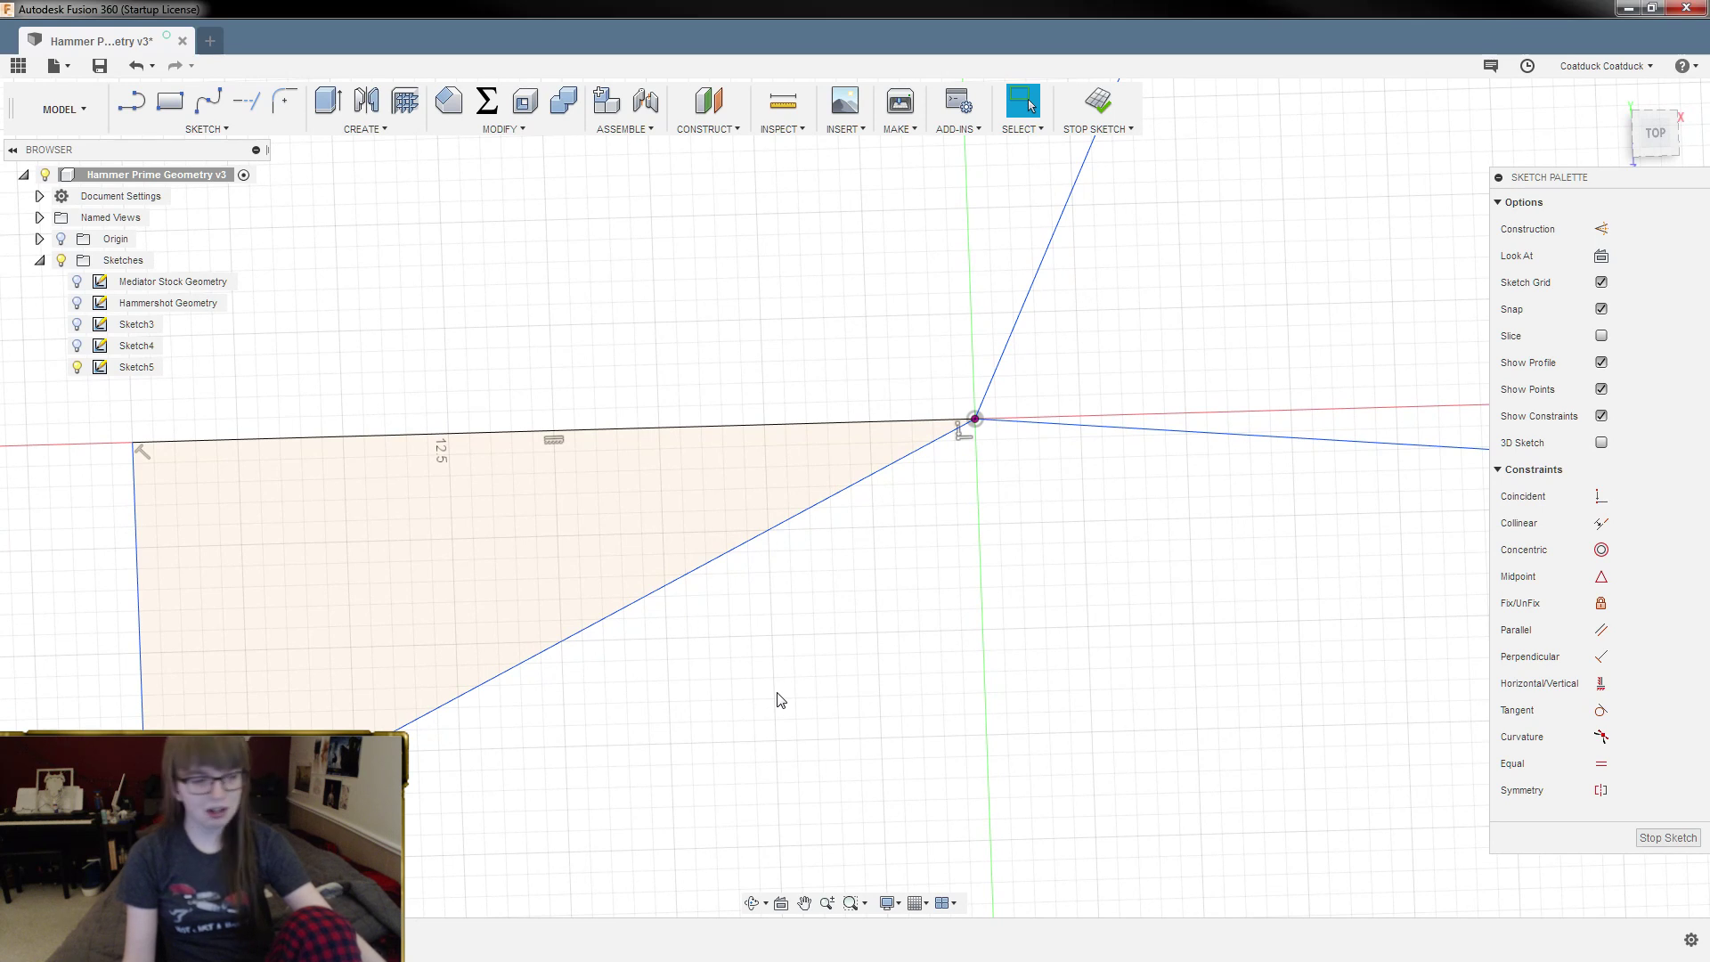
pyautogui.scroll(-5, 780, 701)
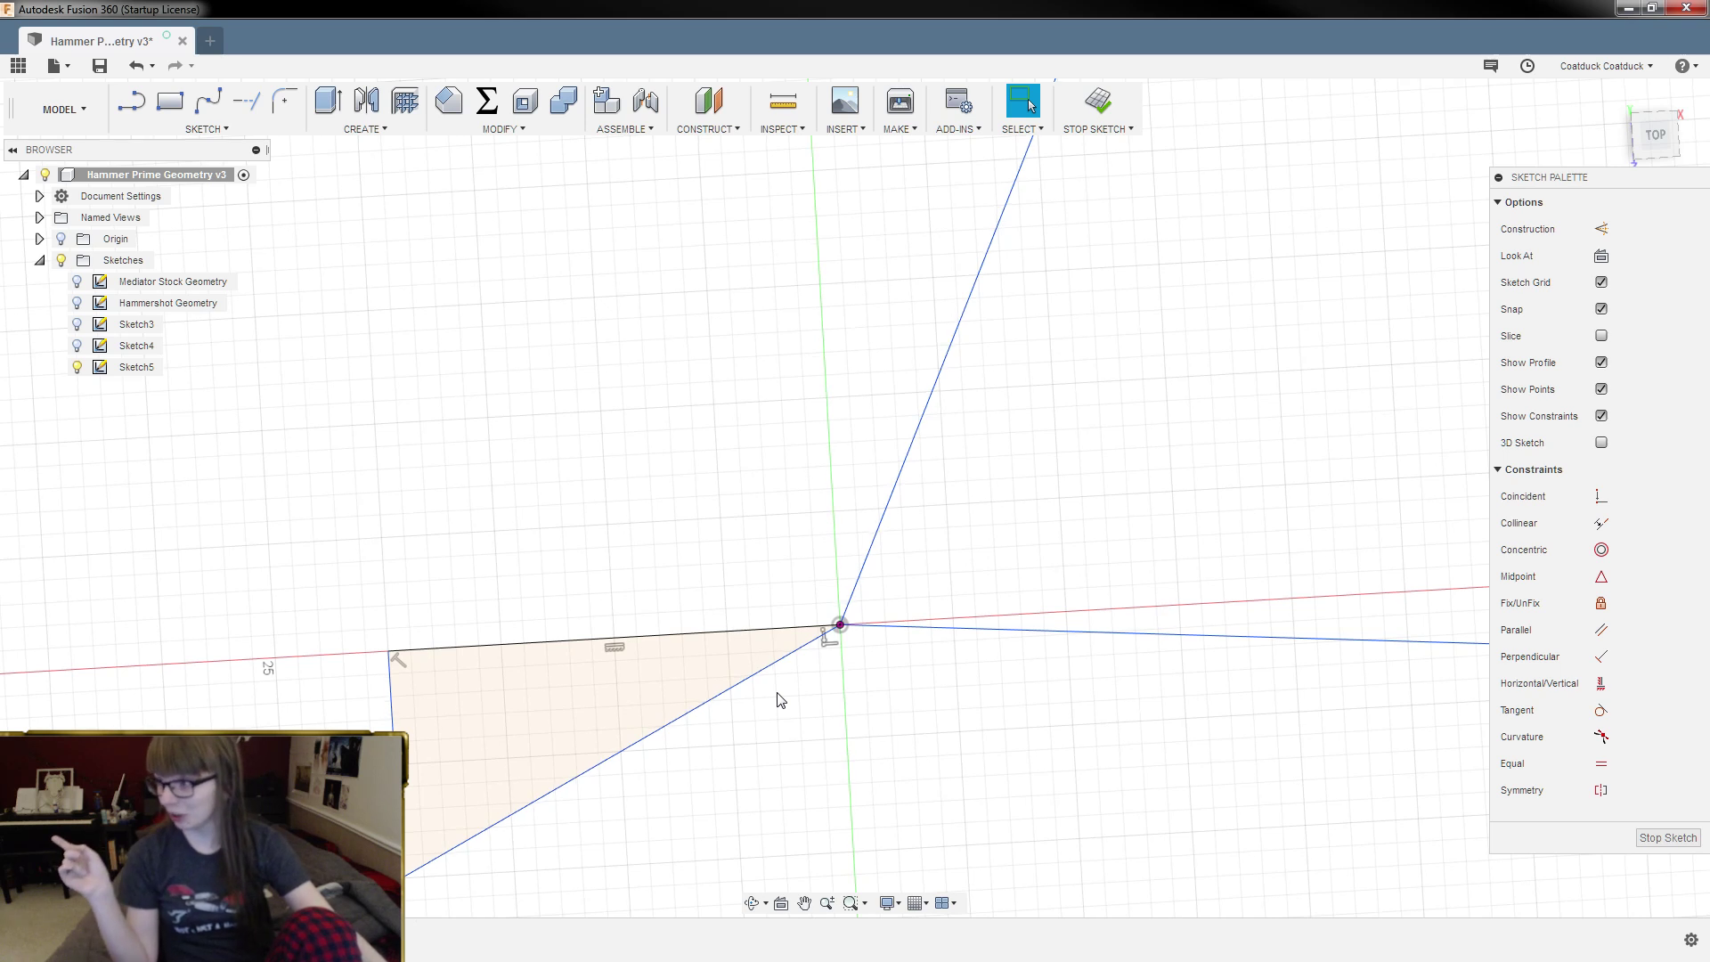
# Step: Draw a circle centred on the triangle's lower corner and passing through its right-angle corner
pyautogui.scroll(-2, 780, 701)
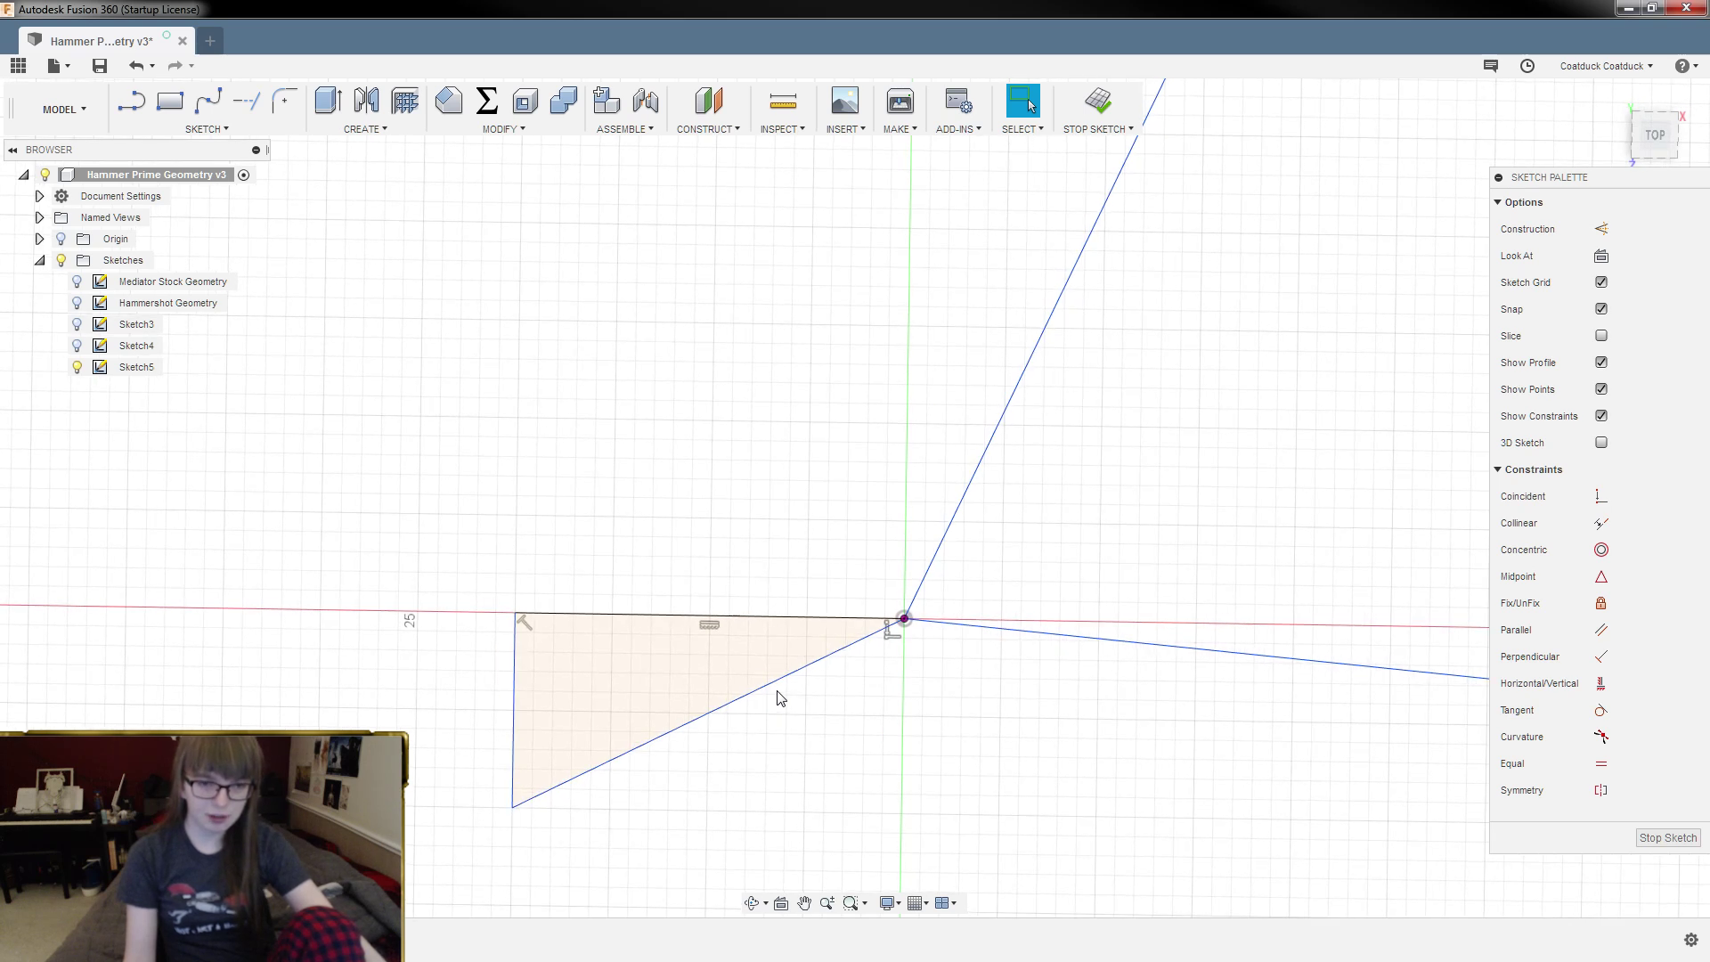
pyautogui.scroll(-5, 782, 699)
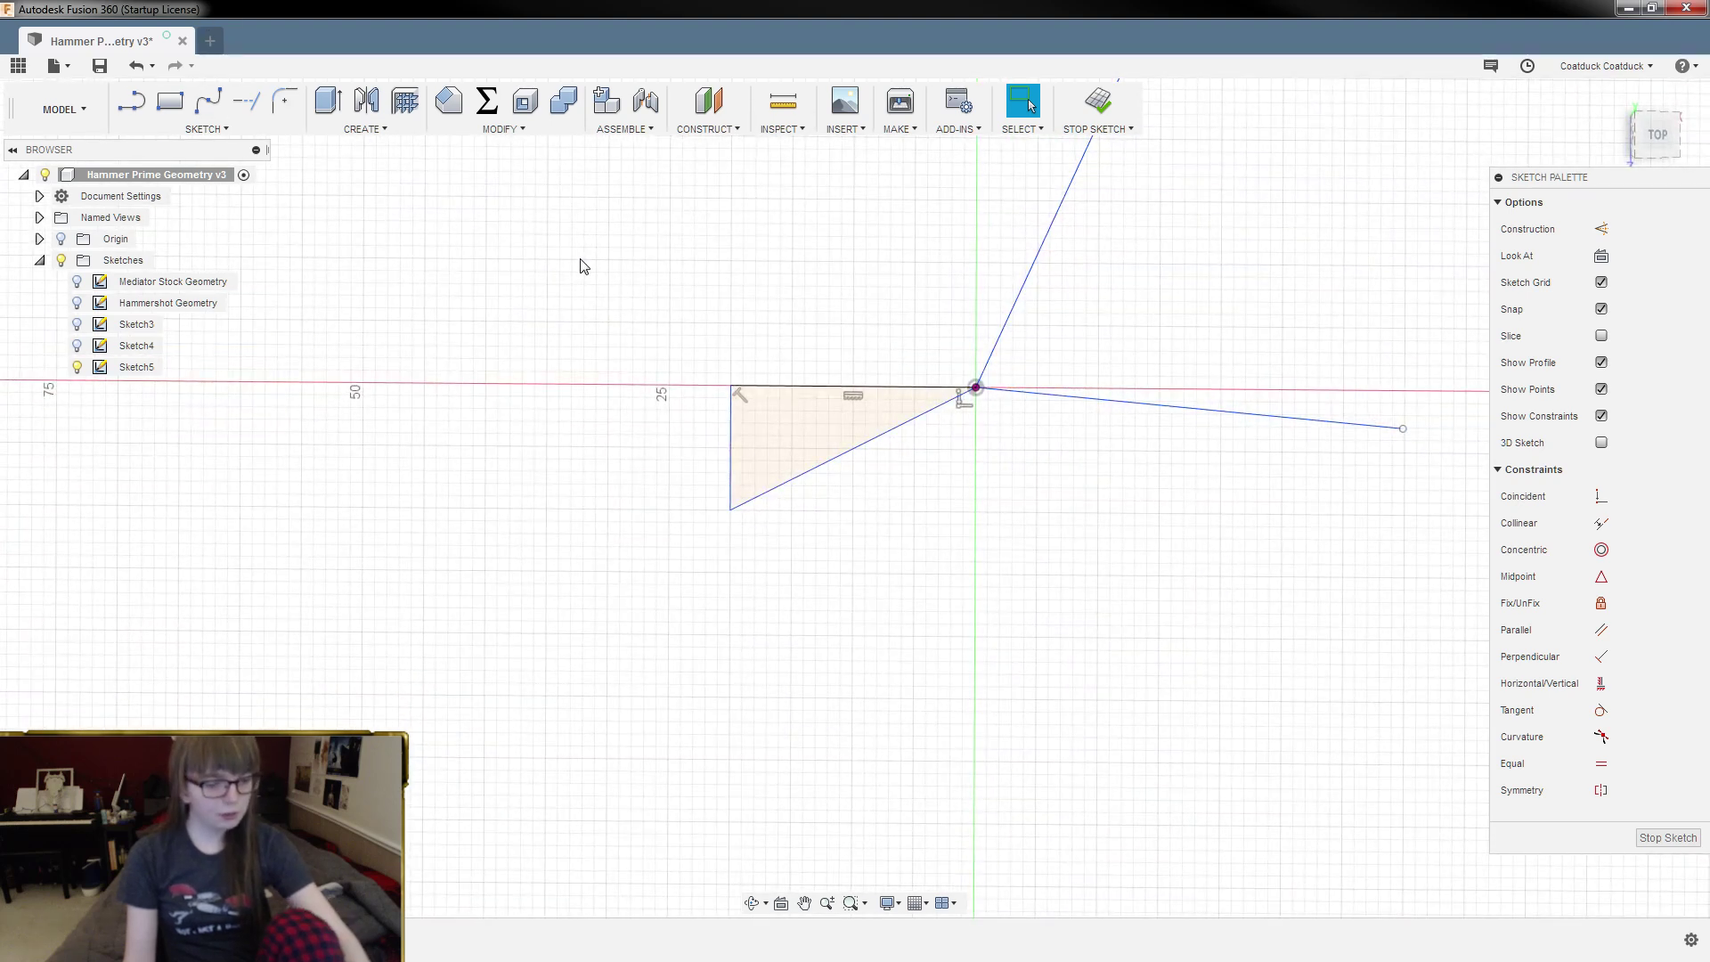
pyautogui.press('c')
pyautogui.click(730, 510)
pyautogui.click(732, 386)
pyautogui.press('Escape')
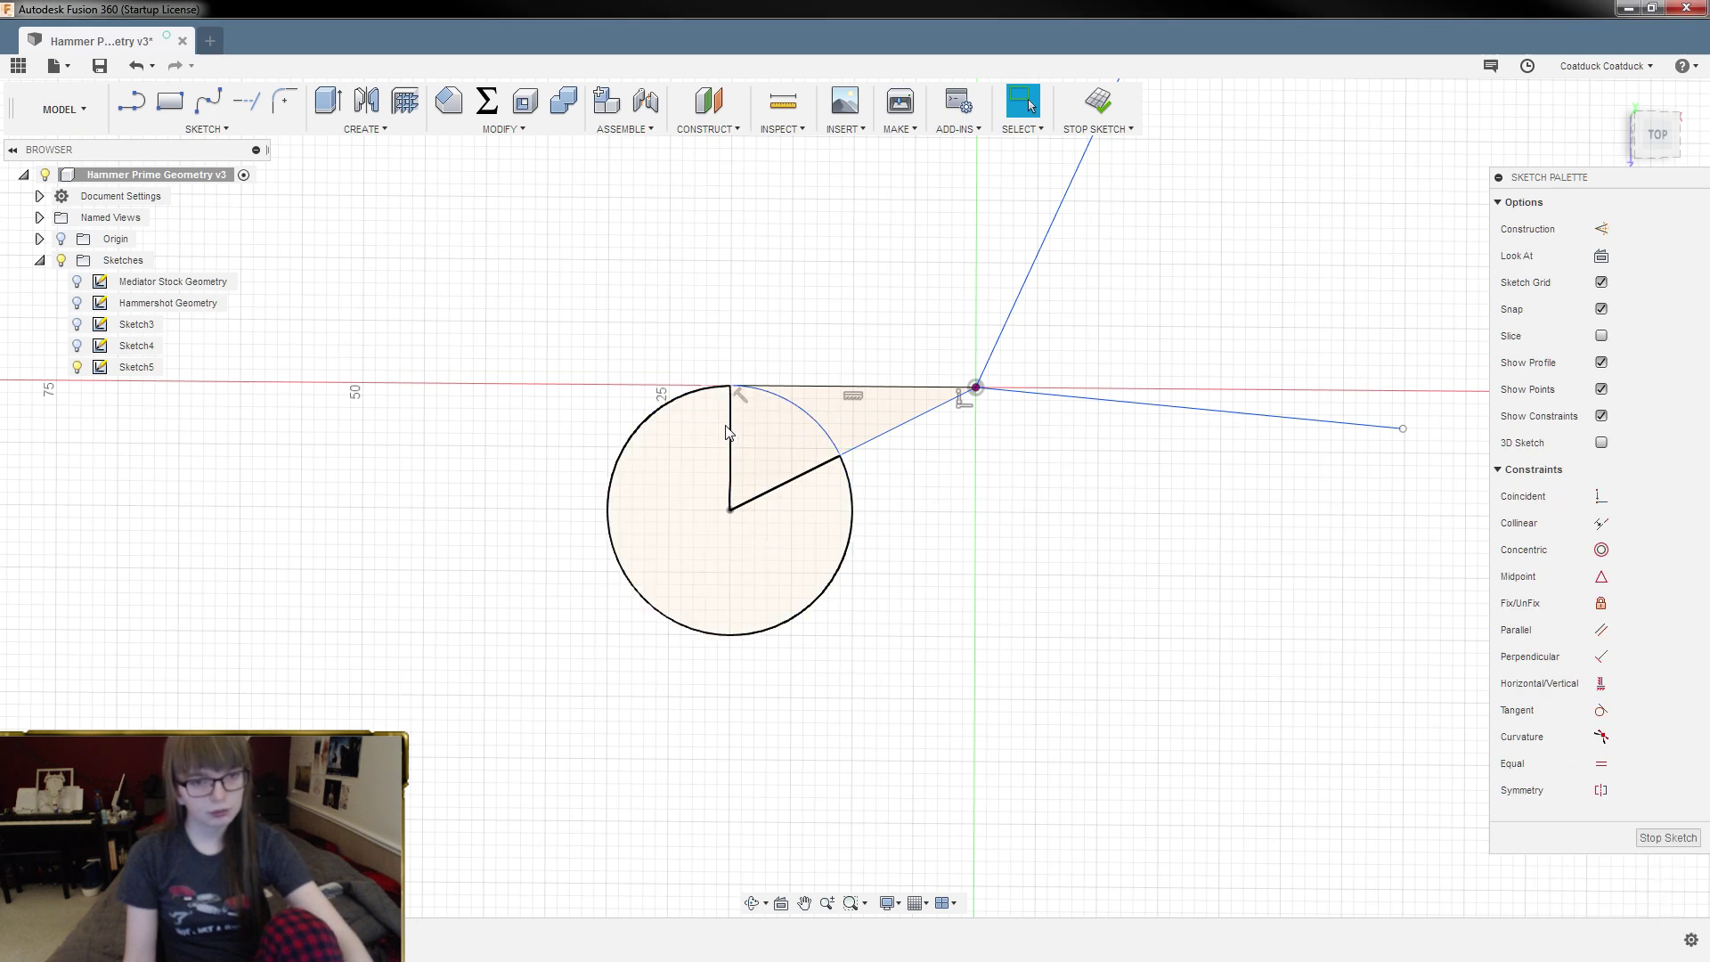
# Step: Try to delete the triangle's short vertical side inside the new circle
pyautogui.click(731, 429)
pyautogui.press('Escape')
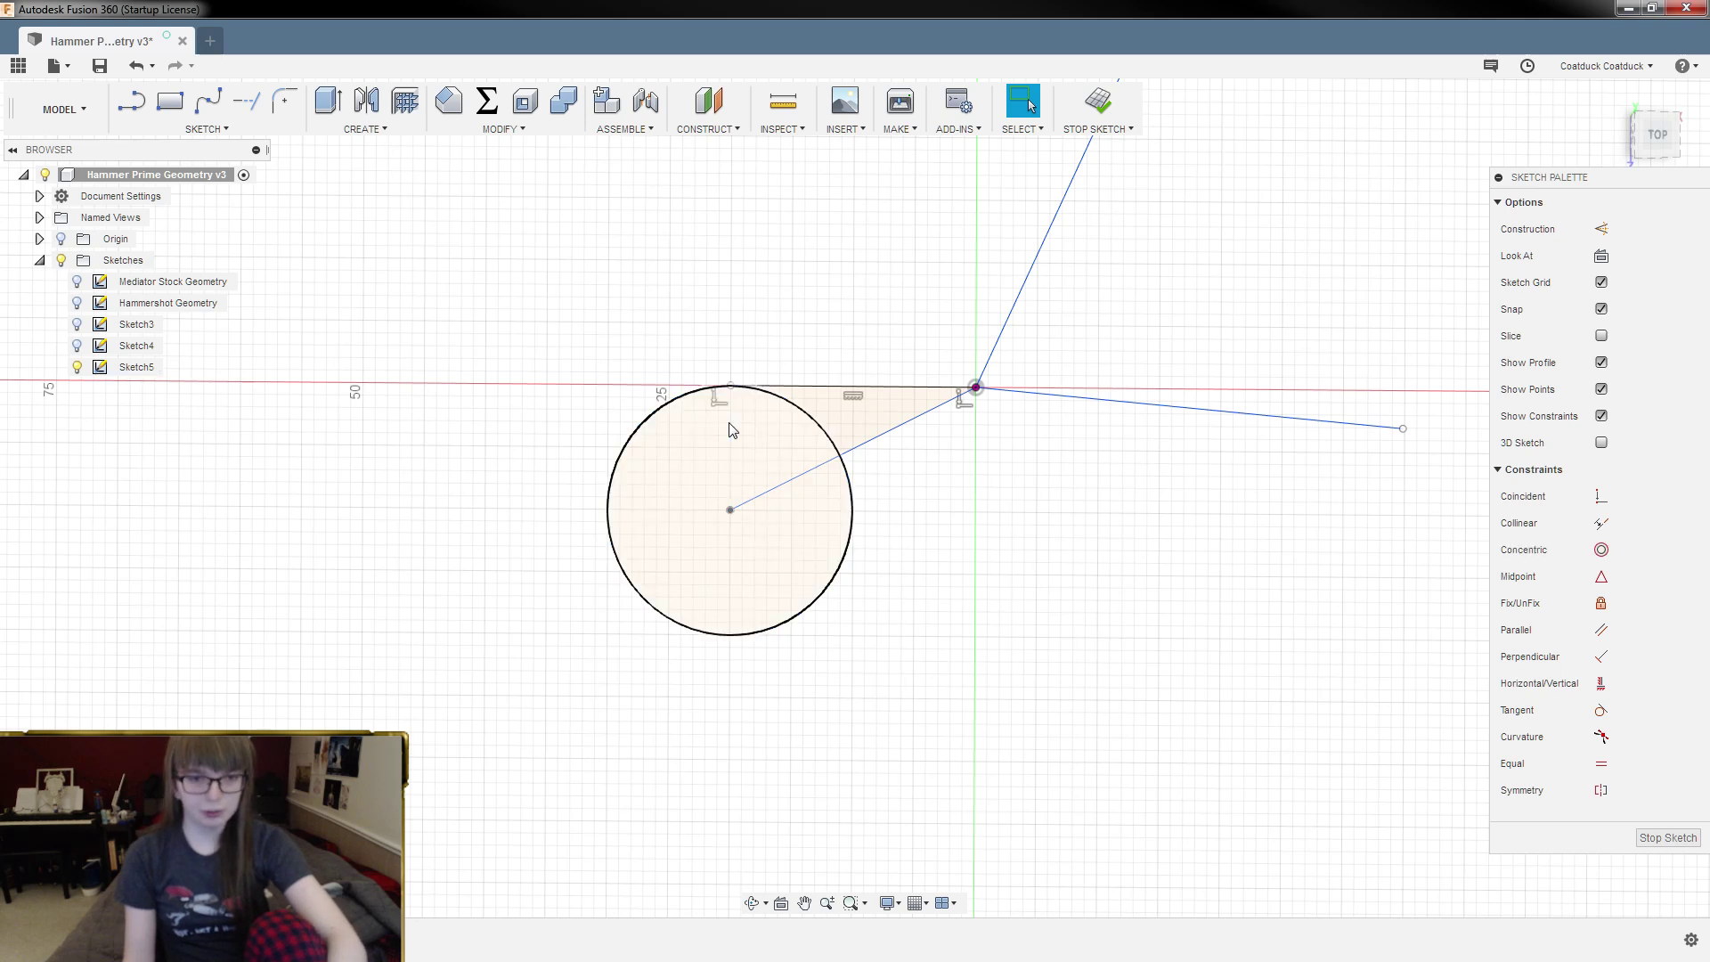
pyautogui.scroll(1, 750, 446)
pyautogui.scroll(2, 727, 417)
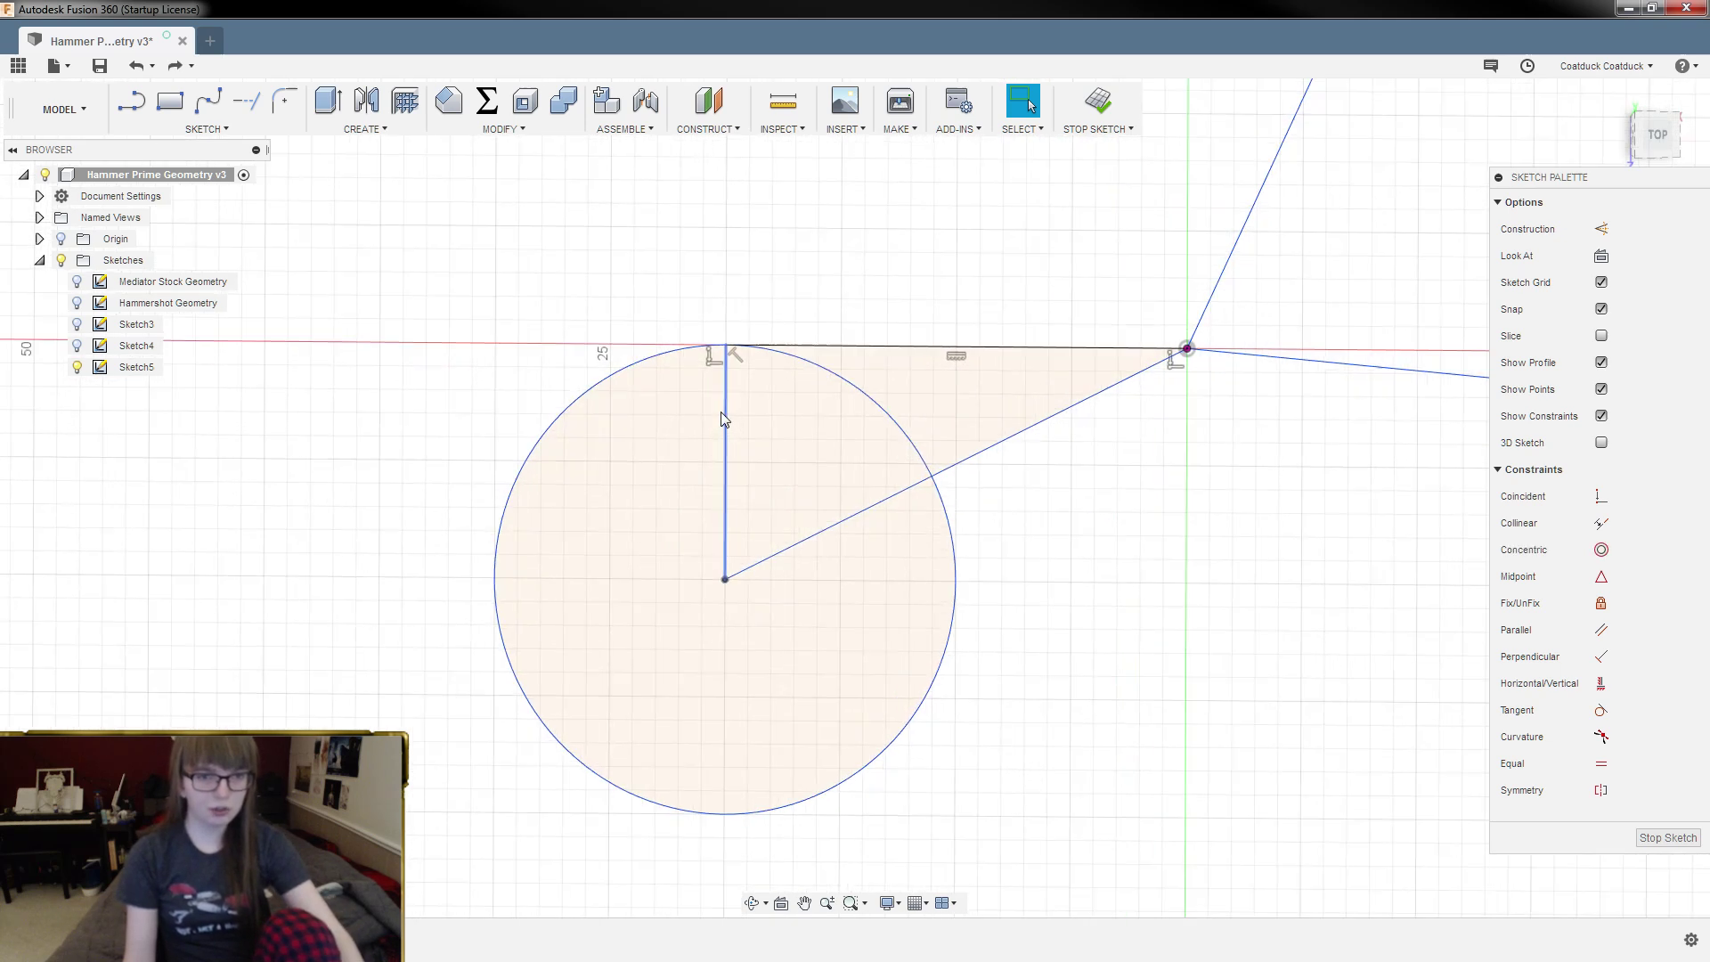
# Step: Check the length of the triangle's vertical side and examine the circle together with the two long pivot lines
pyautogui.click(726, 415)
pyautogui.click(727, 417)
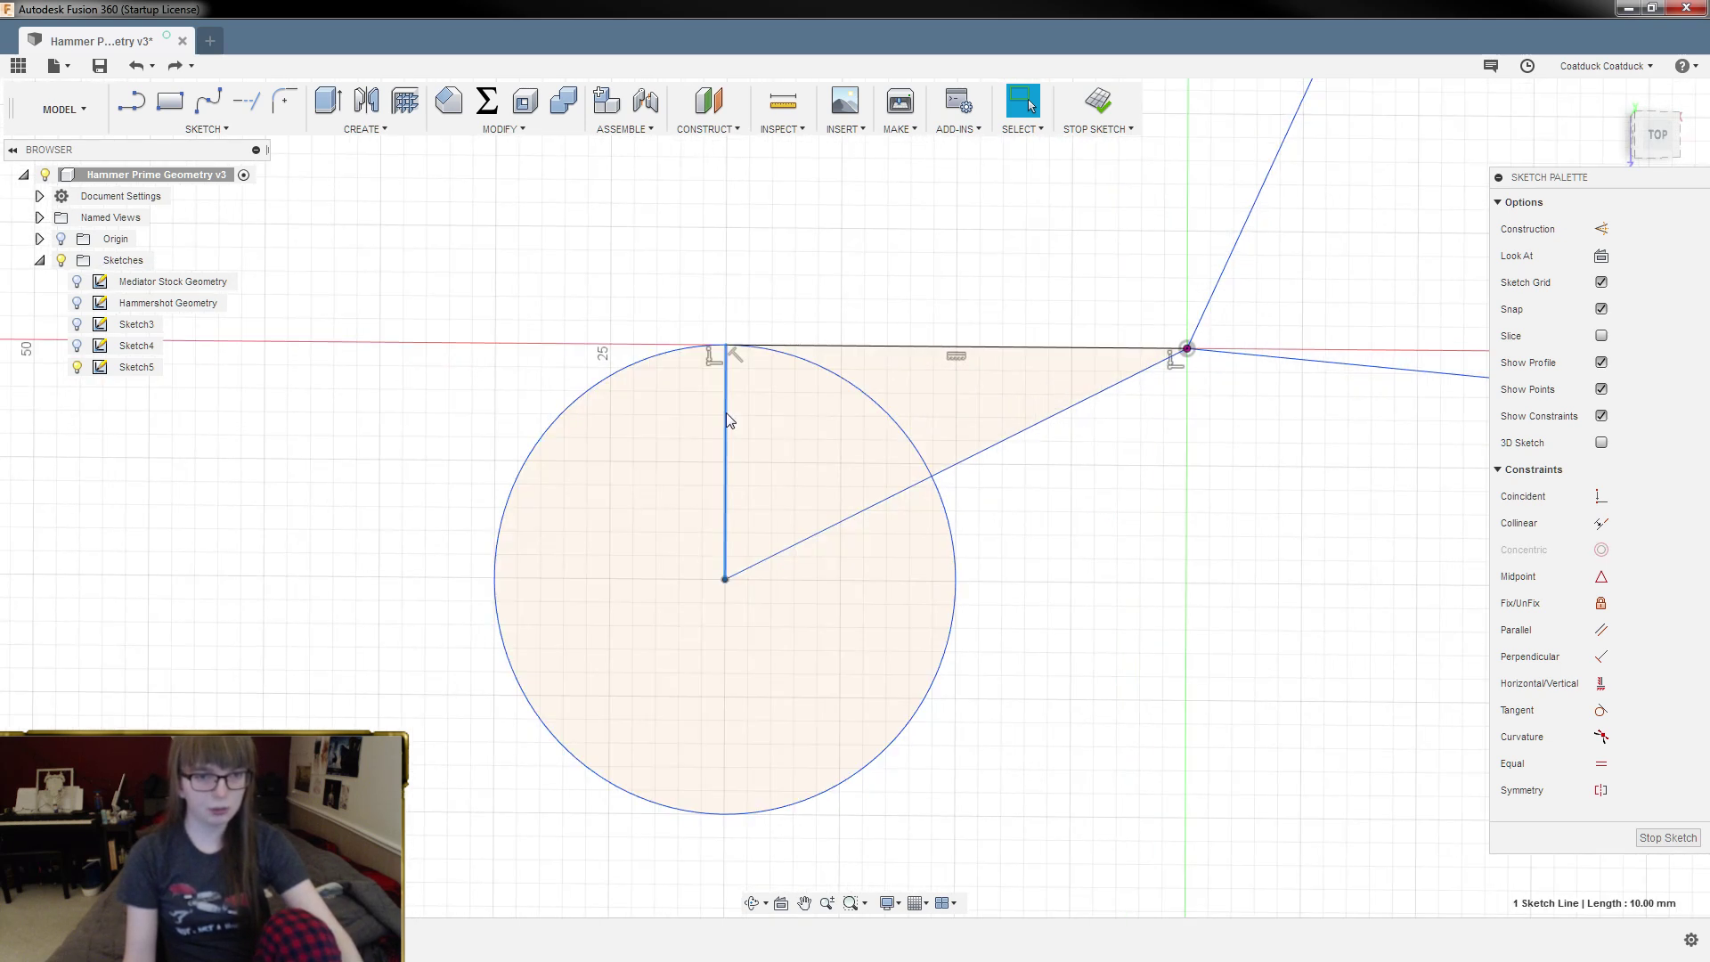
pyautogui.scroll(-3, 888, 518)
pyautogui.click(653, 498)
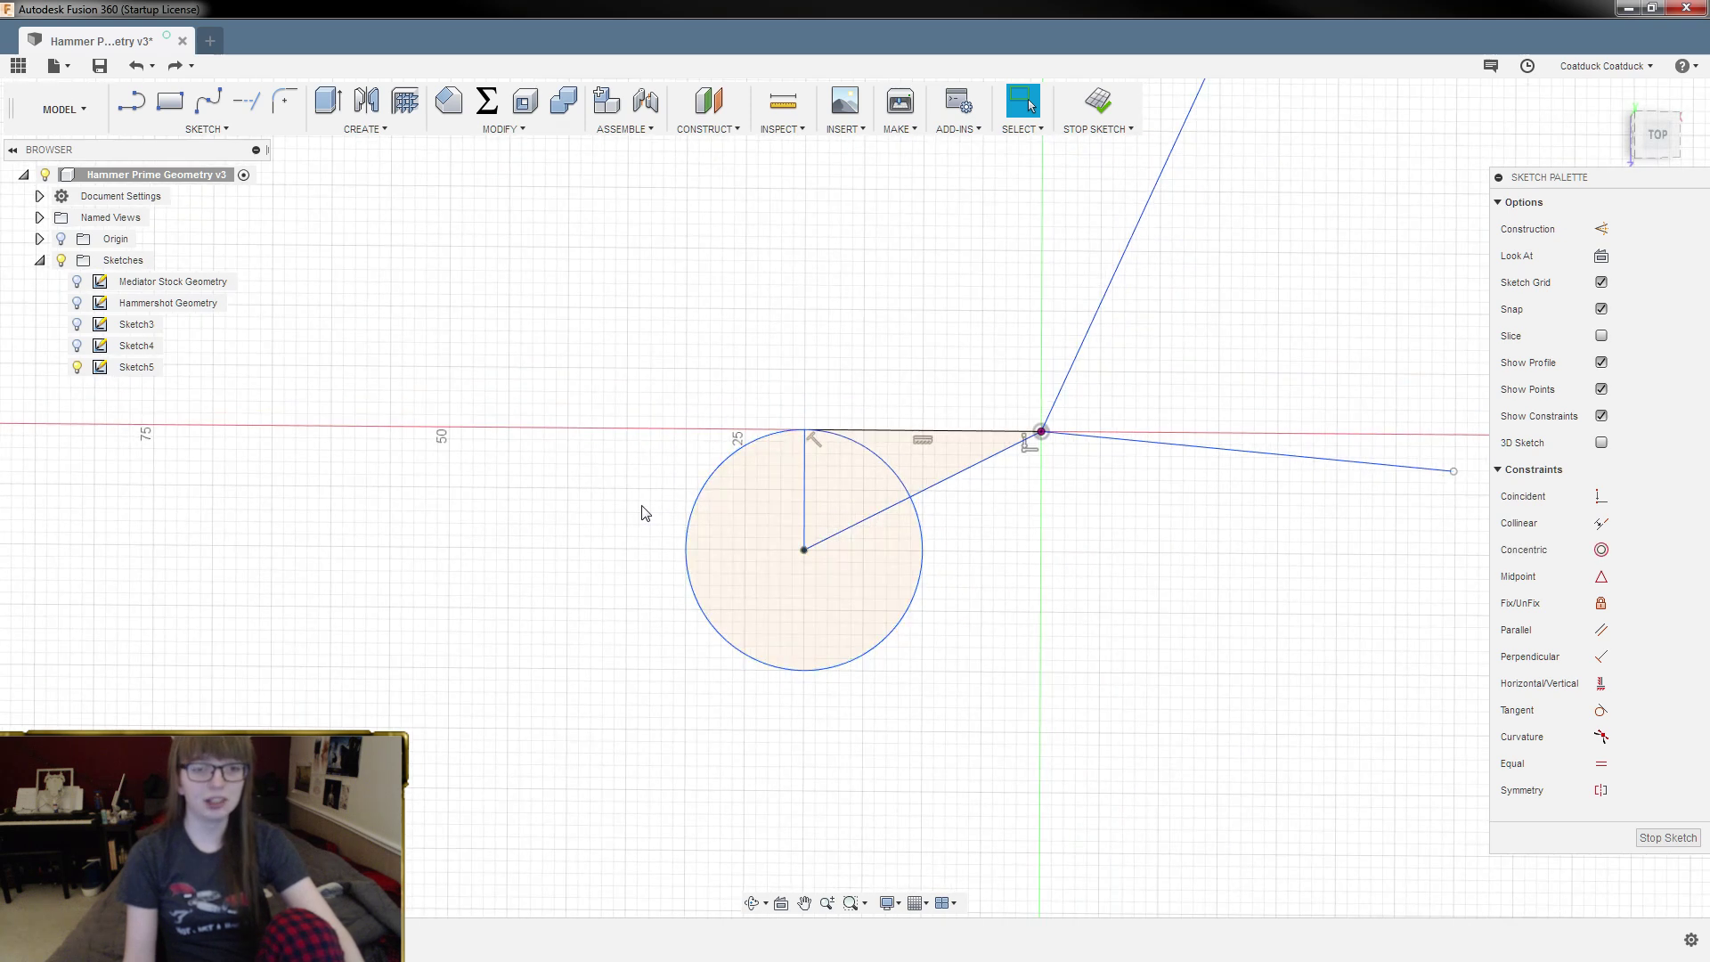
pyautogui.scroll(-2, 641, 506)
pyautogui.scroll(-2, 1005, 585)
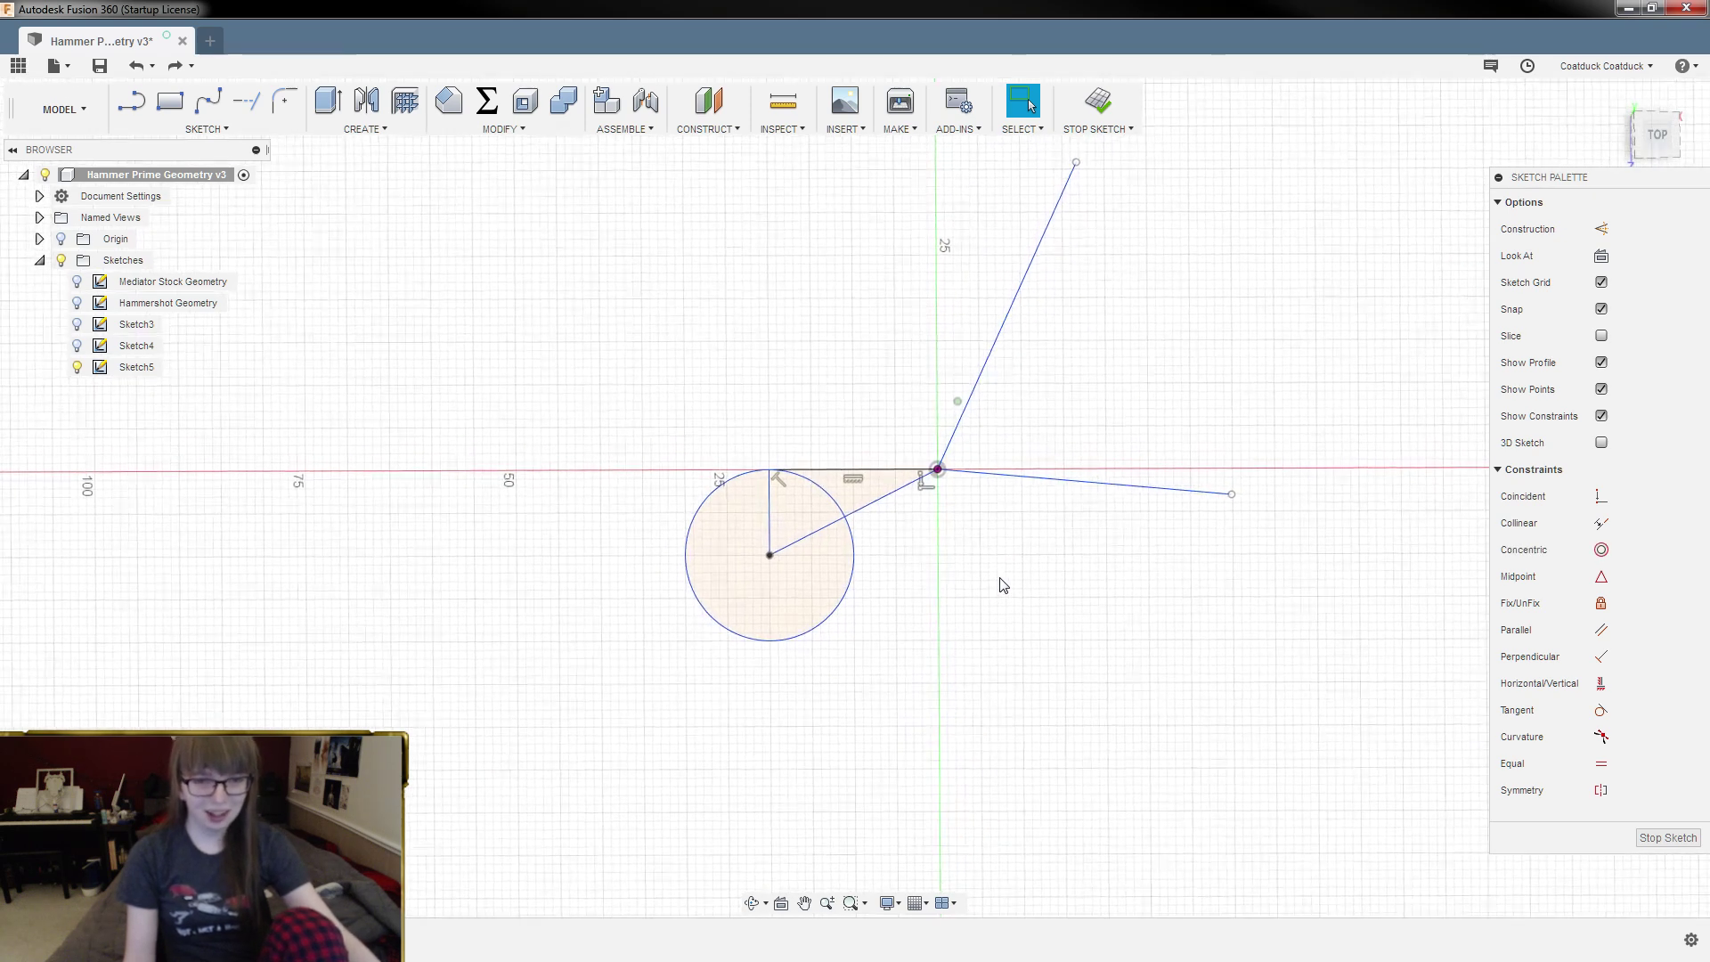
pyautogui.keyDown('shift'); pyautogui.moveTo(1001, 578); pyautogui.dragTo(1002, 583, button='middle'); pyautogui.keyUp('shift')
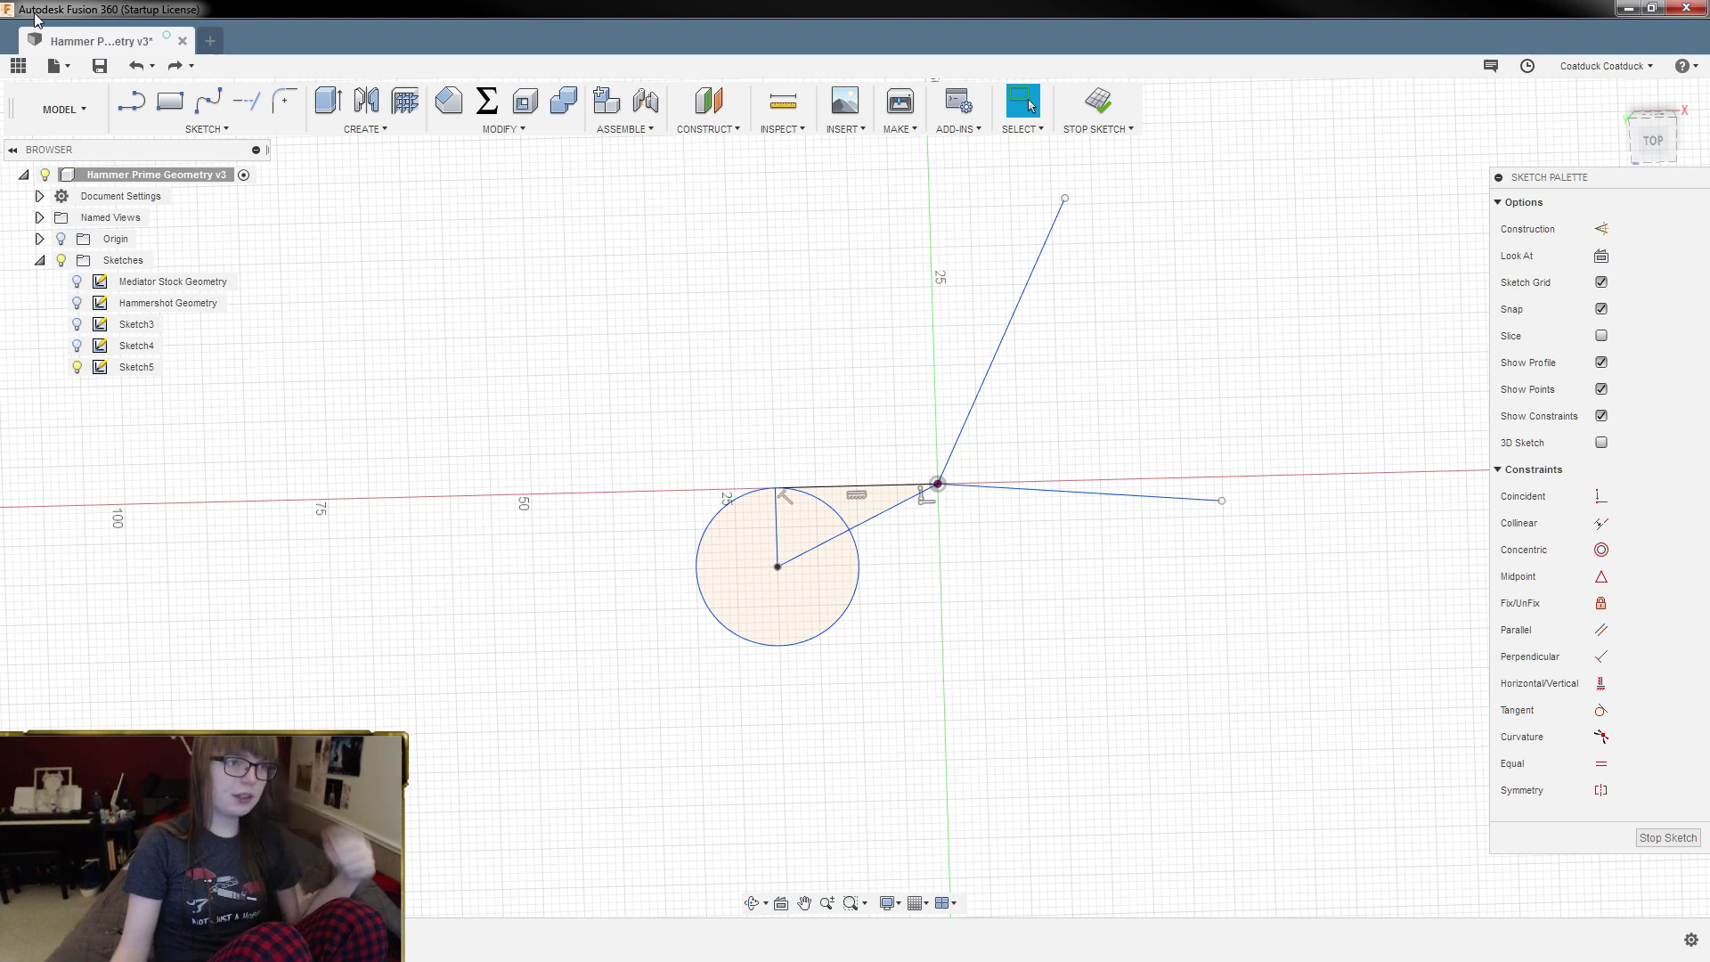
# Step: Create a new design and start a circle sketch on the vertical YZ plane, viewed from the right
pyautogui.click(67, 70)
pyautogui.click(76, 89)
pyautogui.keyDown('shift'); pyautogui.moveTo(786, 561); pyautogui.dragTo(904, 579, button='middle'); pyautogui.keyUp('shift')
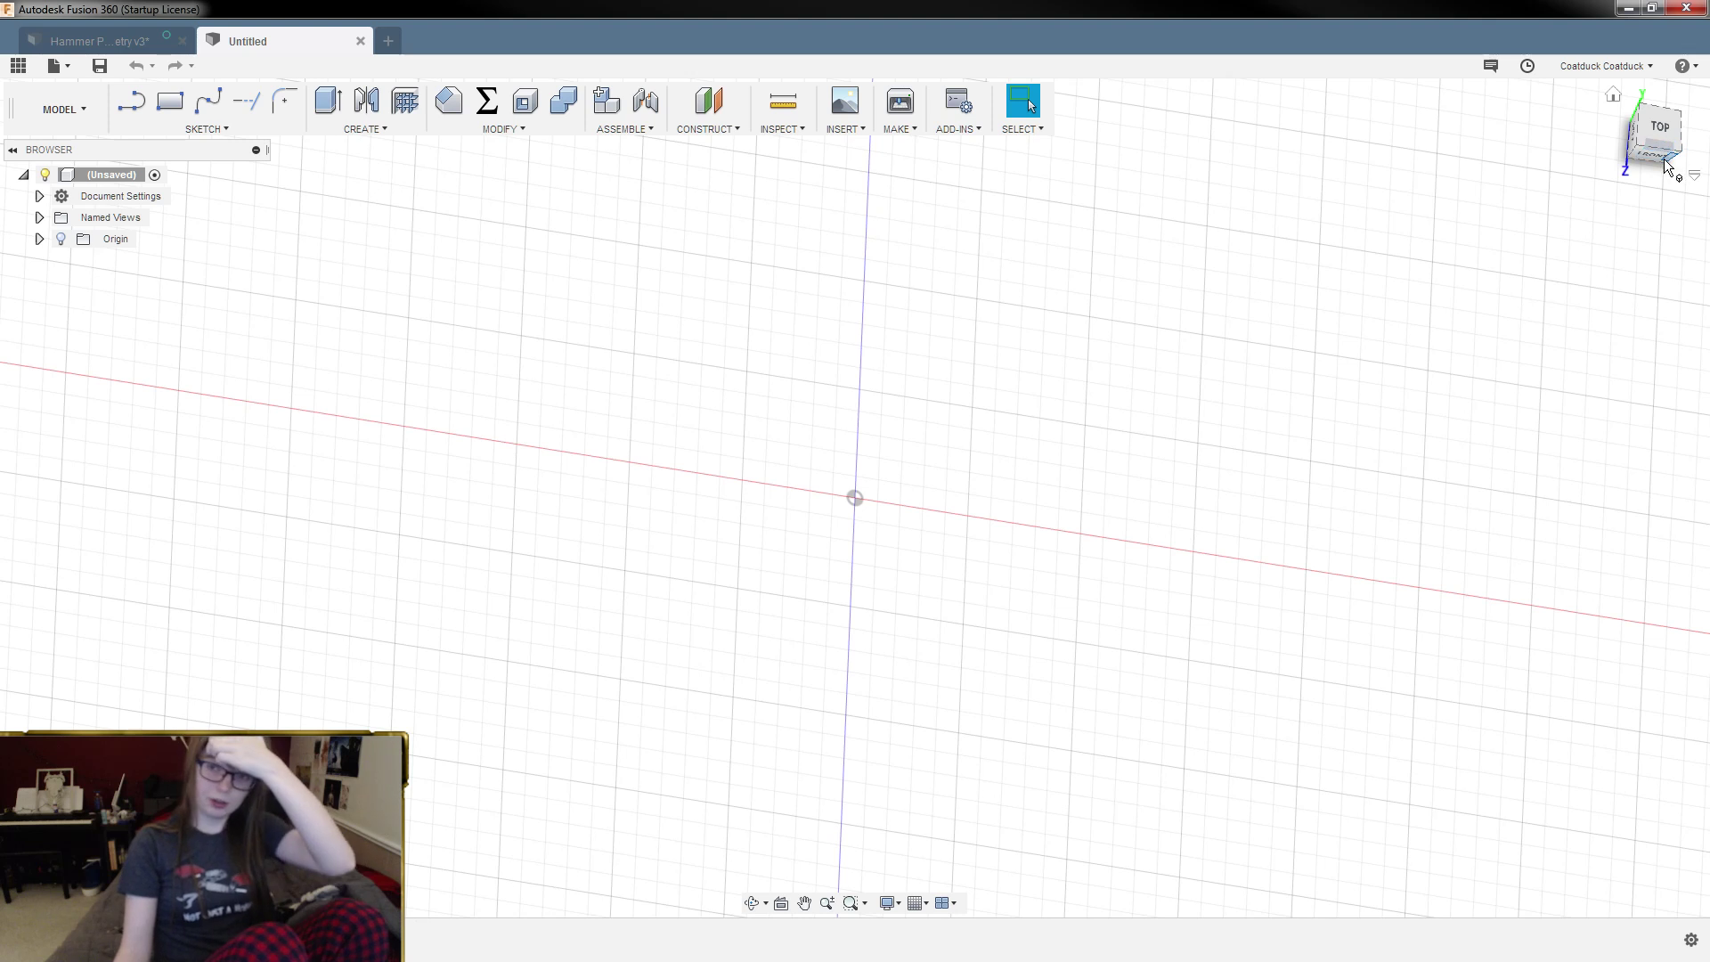
pyautogui.keyDown('shift'); pyautogui.moveTo(1626, 364); pyautogui.dragTo(1590, 400, button='middle'); pyautogui.keyUp('shift')
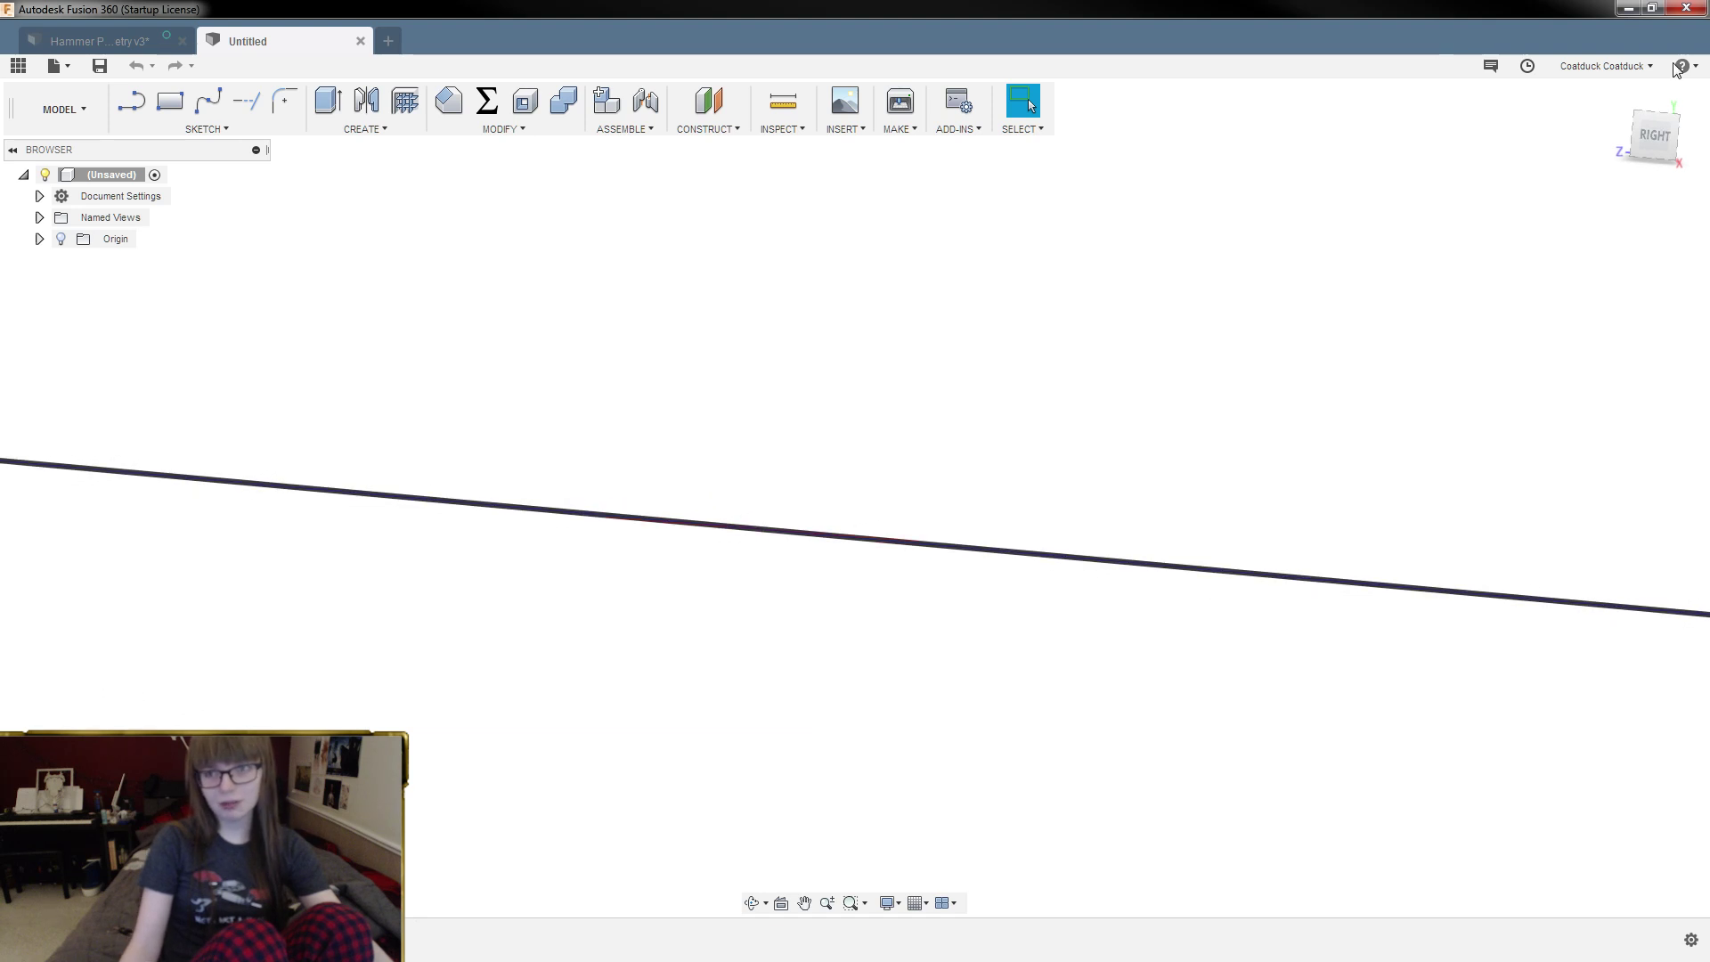
pyautogui.click(1659, 142)
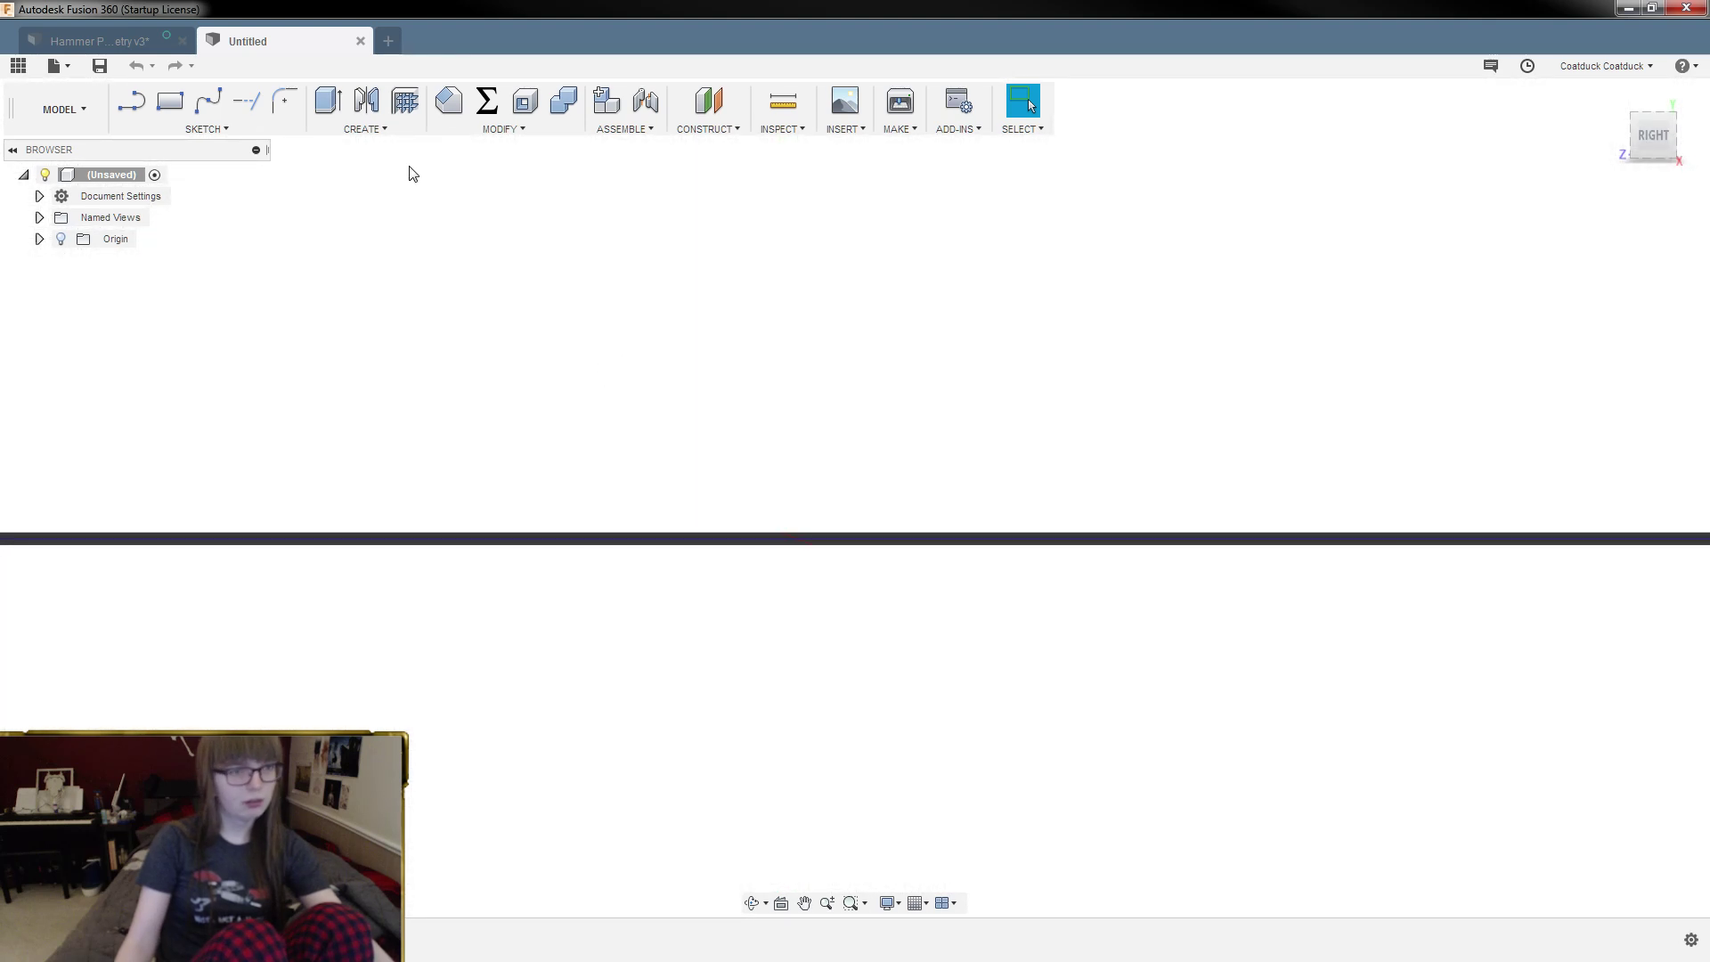
pyautogui.press('c')
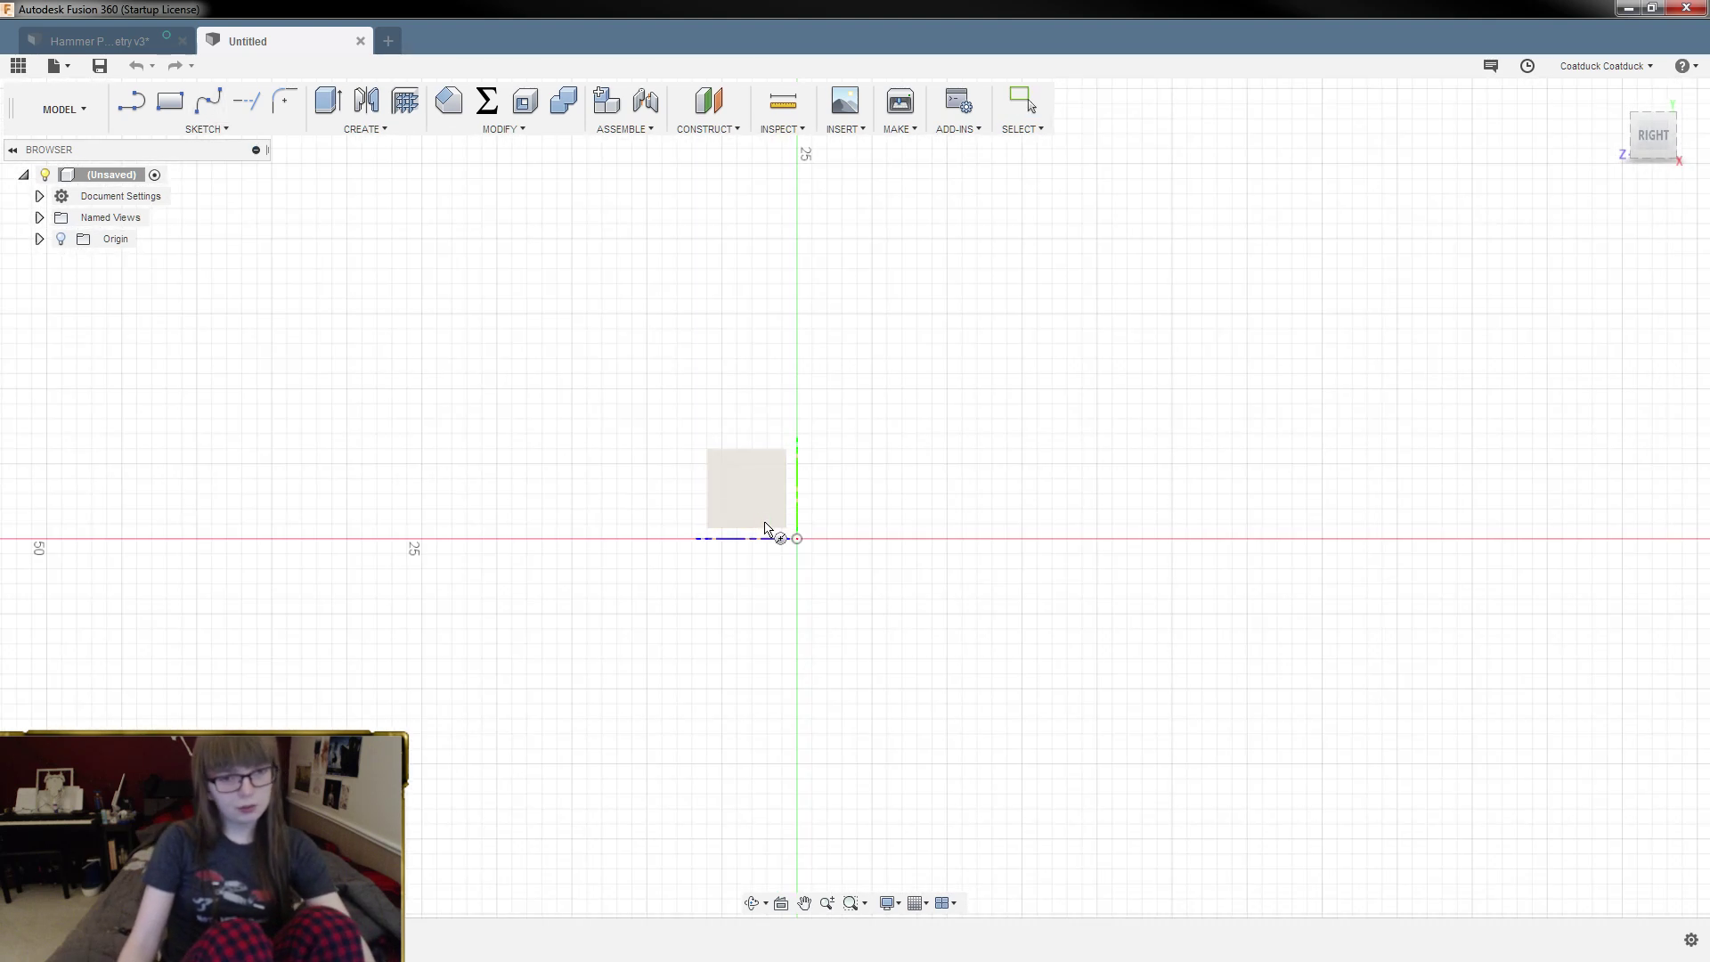
pyautogui.click(760, 523)
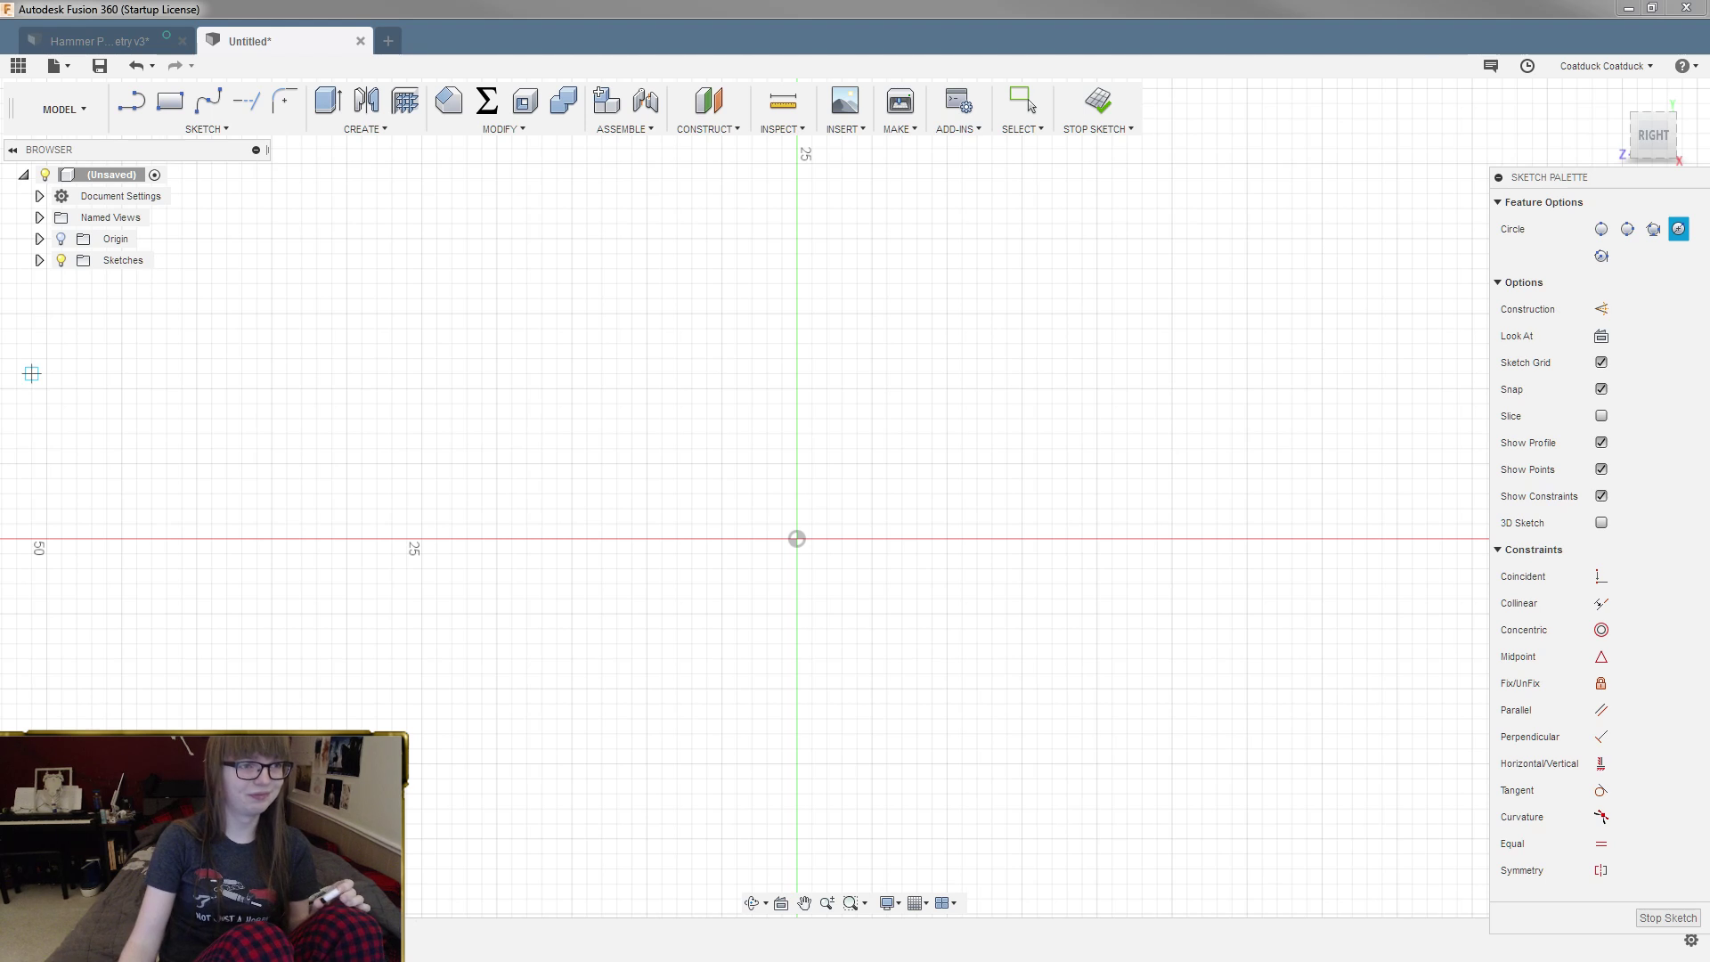
# Step: Open the 1337 $N1P3R model from the Vorpal folder of the Magazines project
pyautogui.click(17, 66)
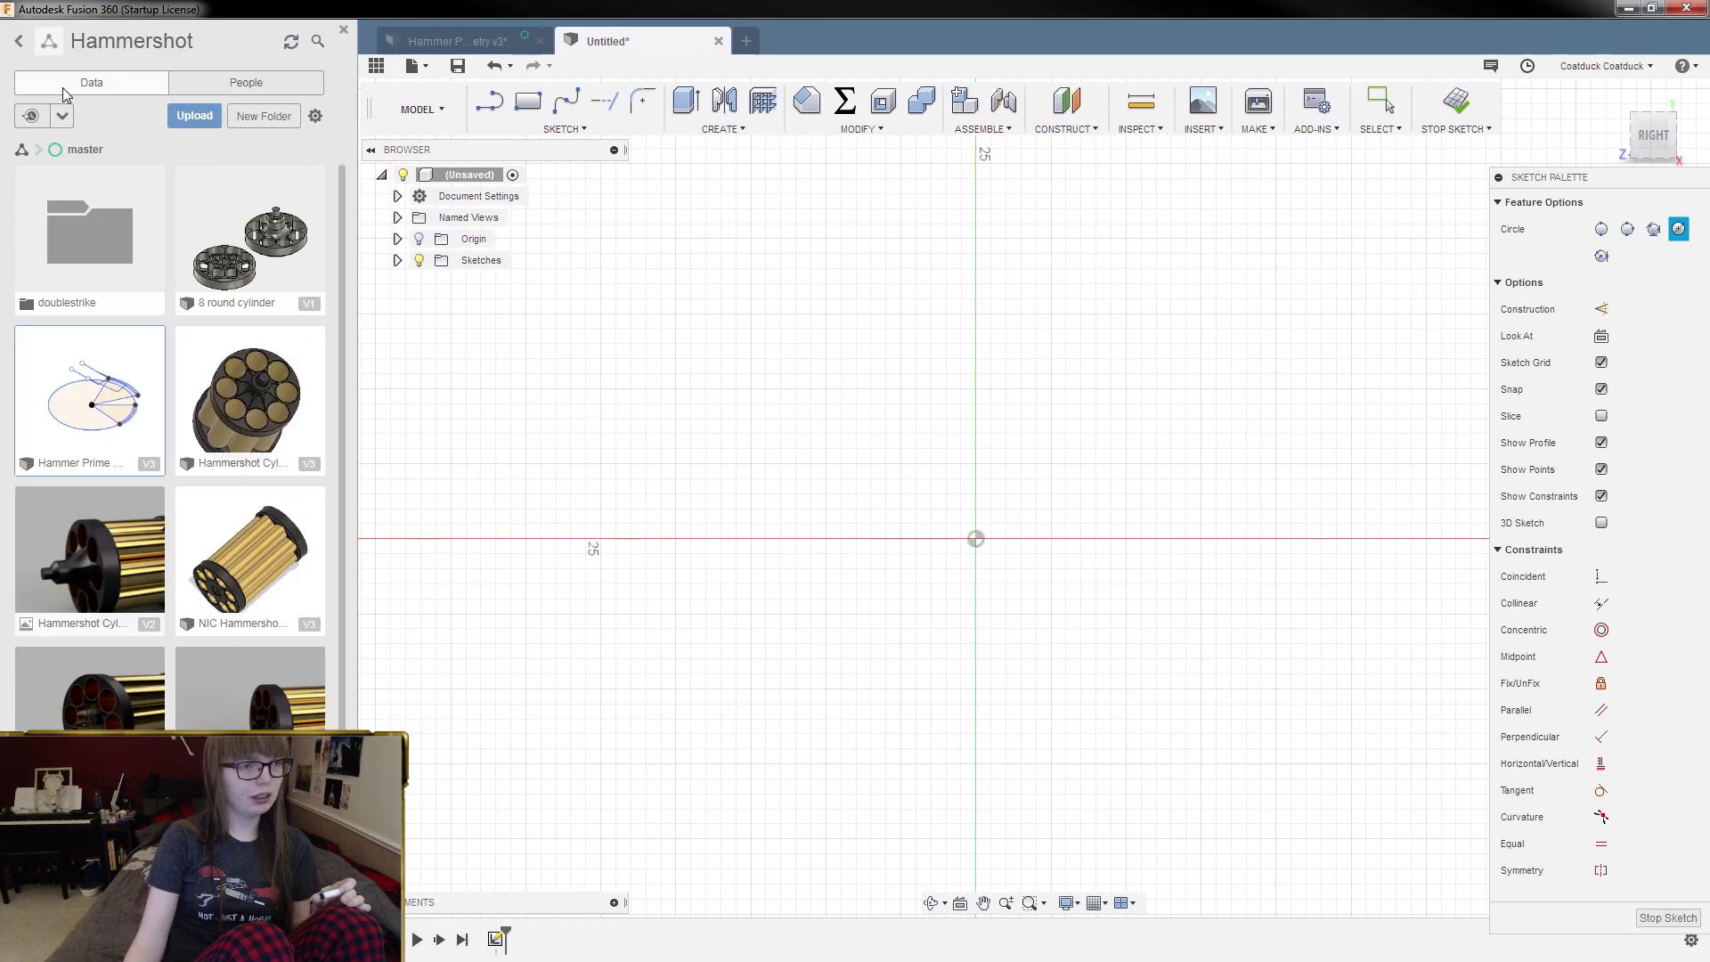
pyautogui.click(17, 43)
pyautogui.scroll(5, 210, 386)
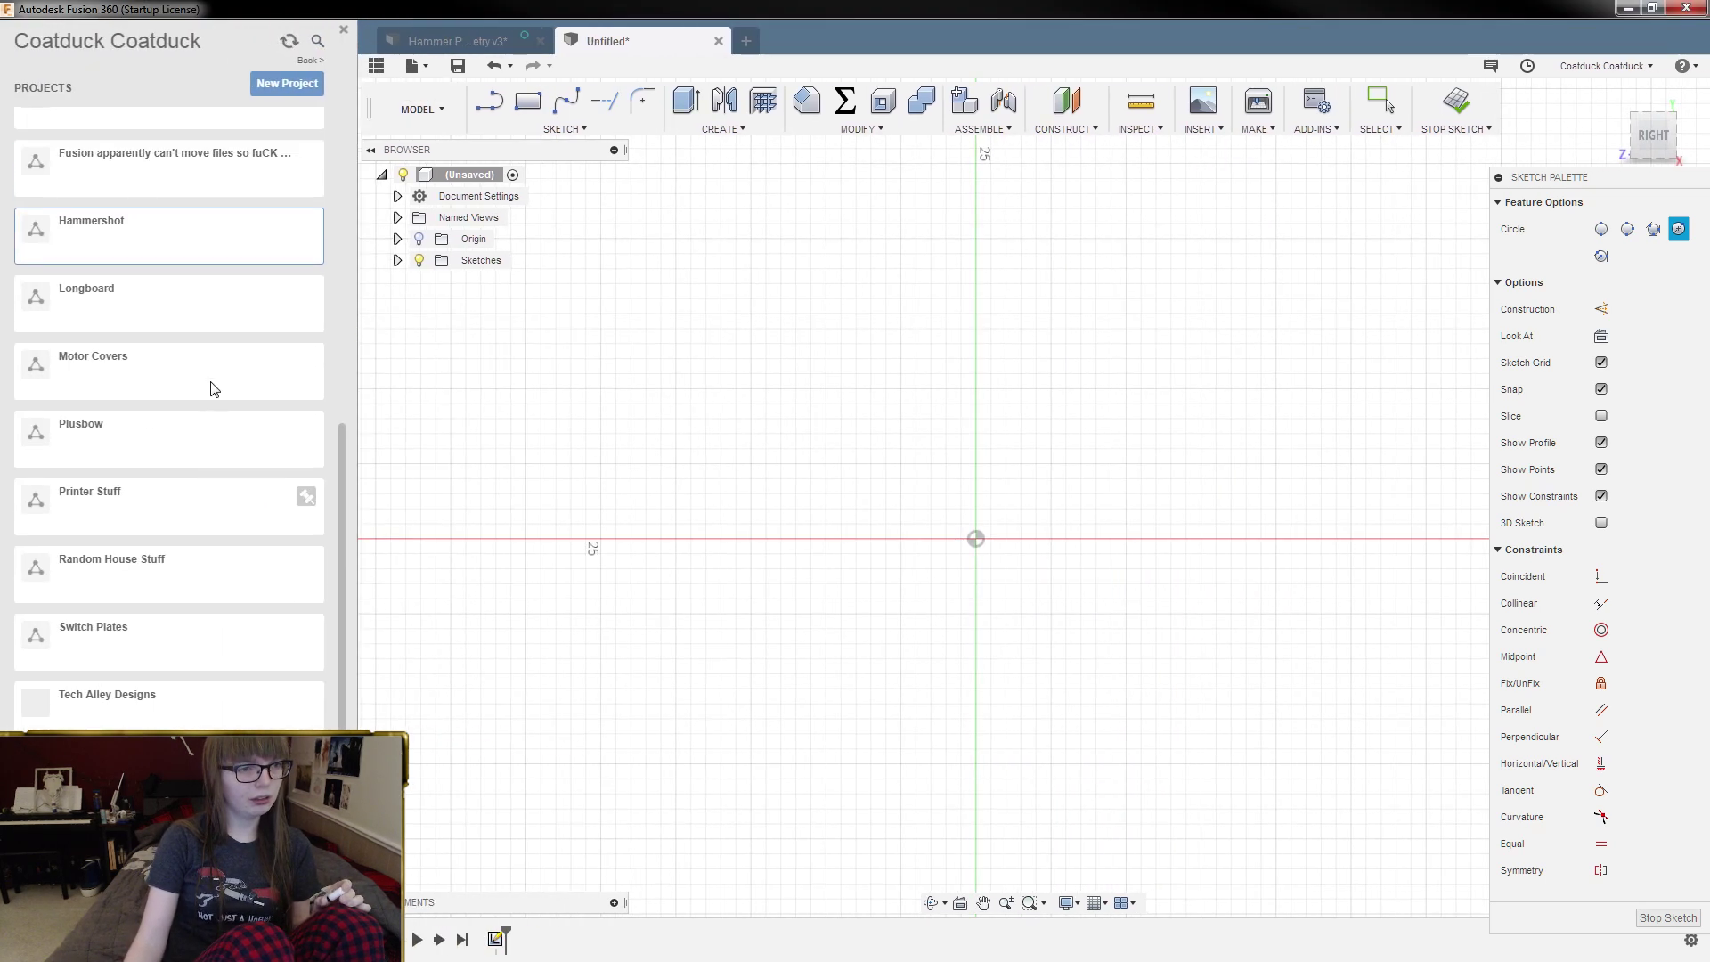
pyautogui.scroll(4, 192, 267)
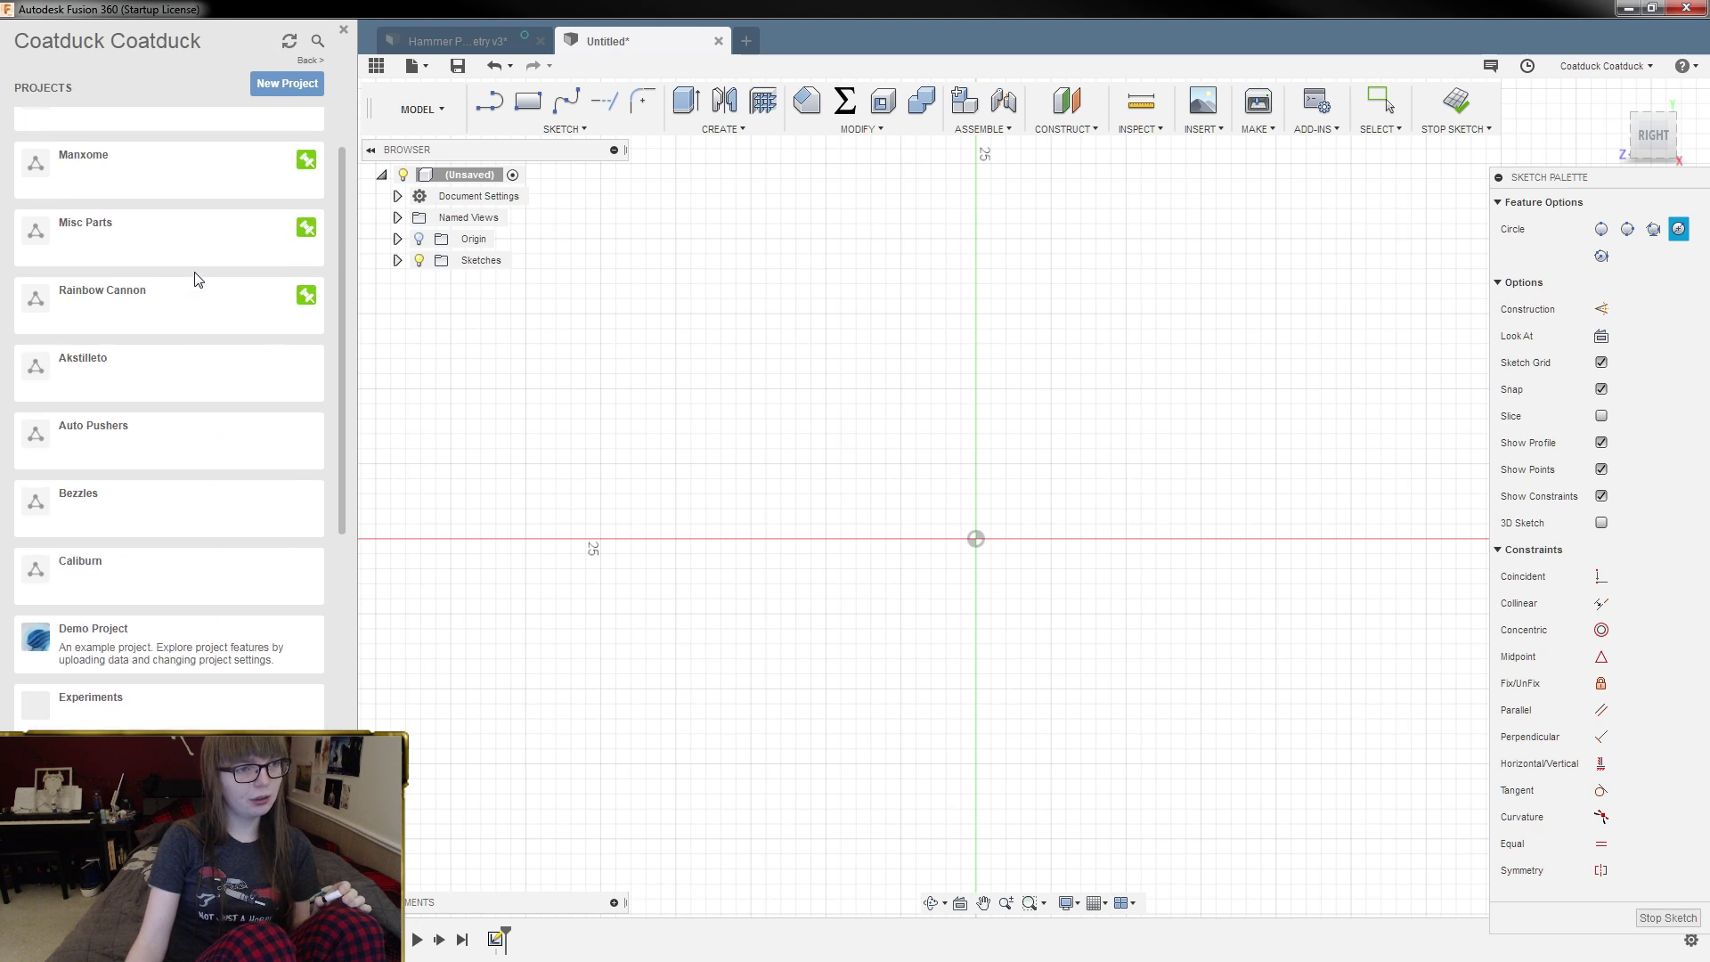
pyautogui.scroll(2, 200, 293)
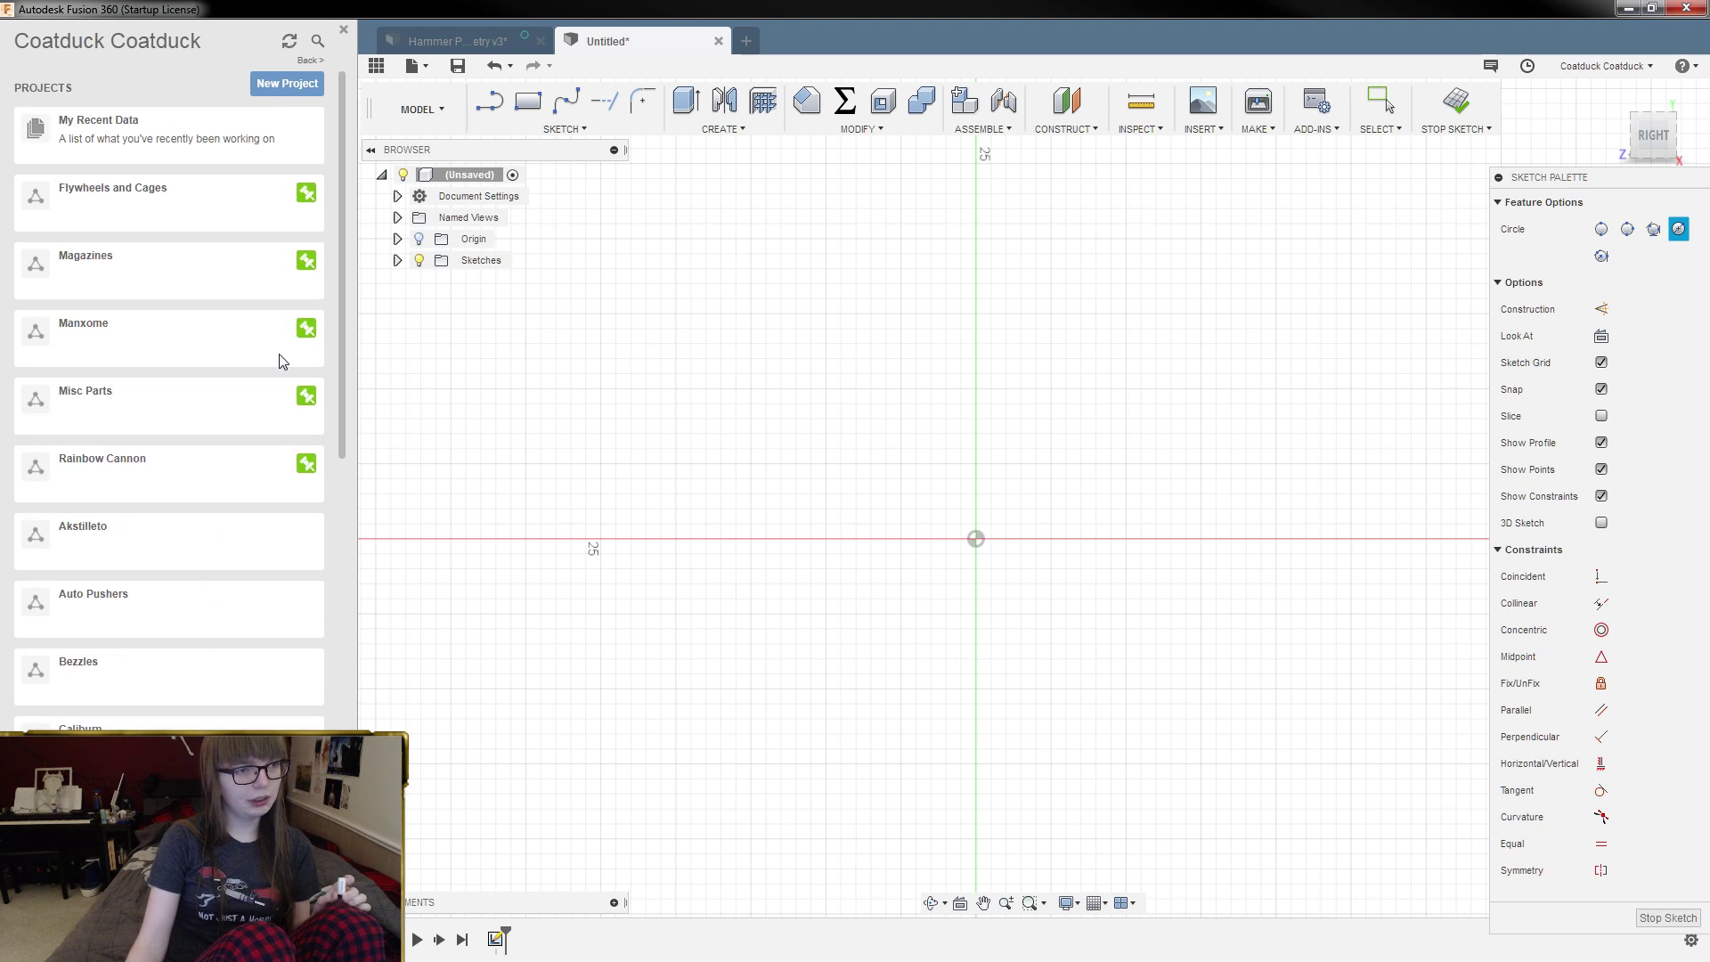
pyautogui.click(240, 265)
pyautogui.click(123, 249)
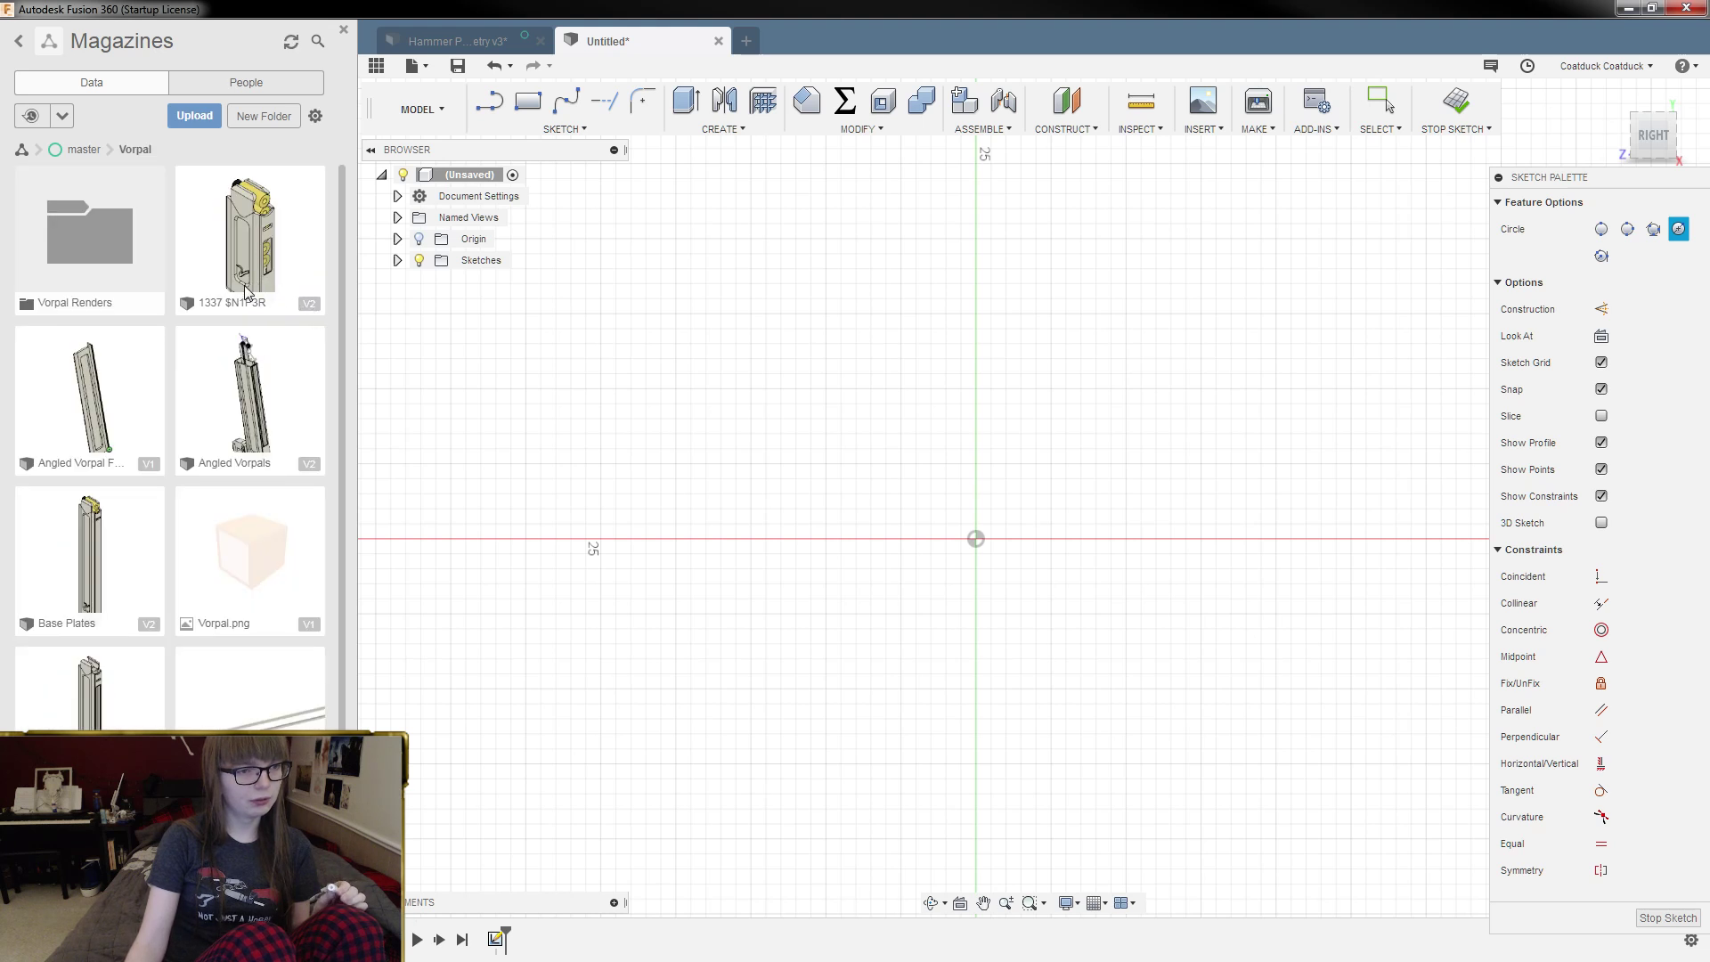
pyautogui.doubleClick(237, 253)
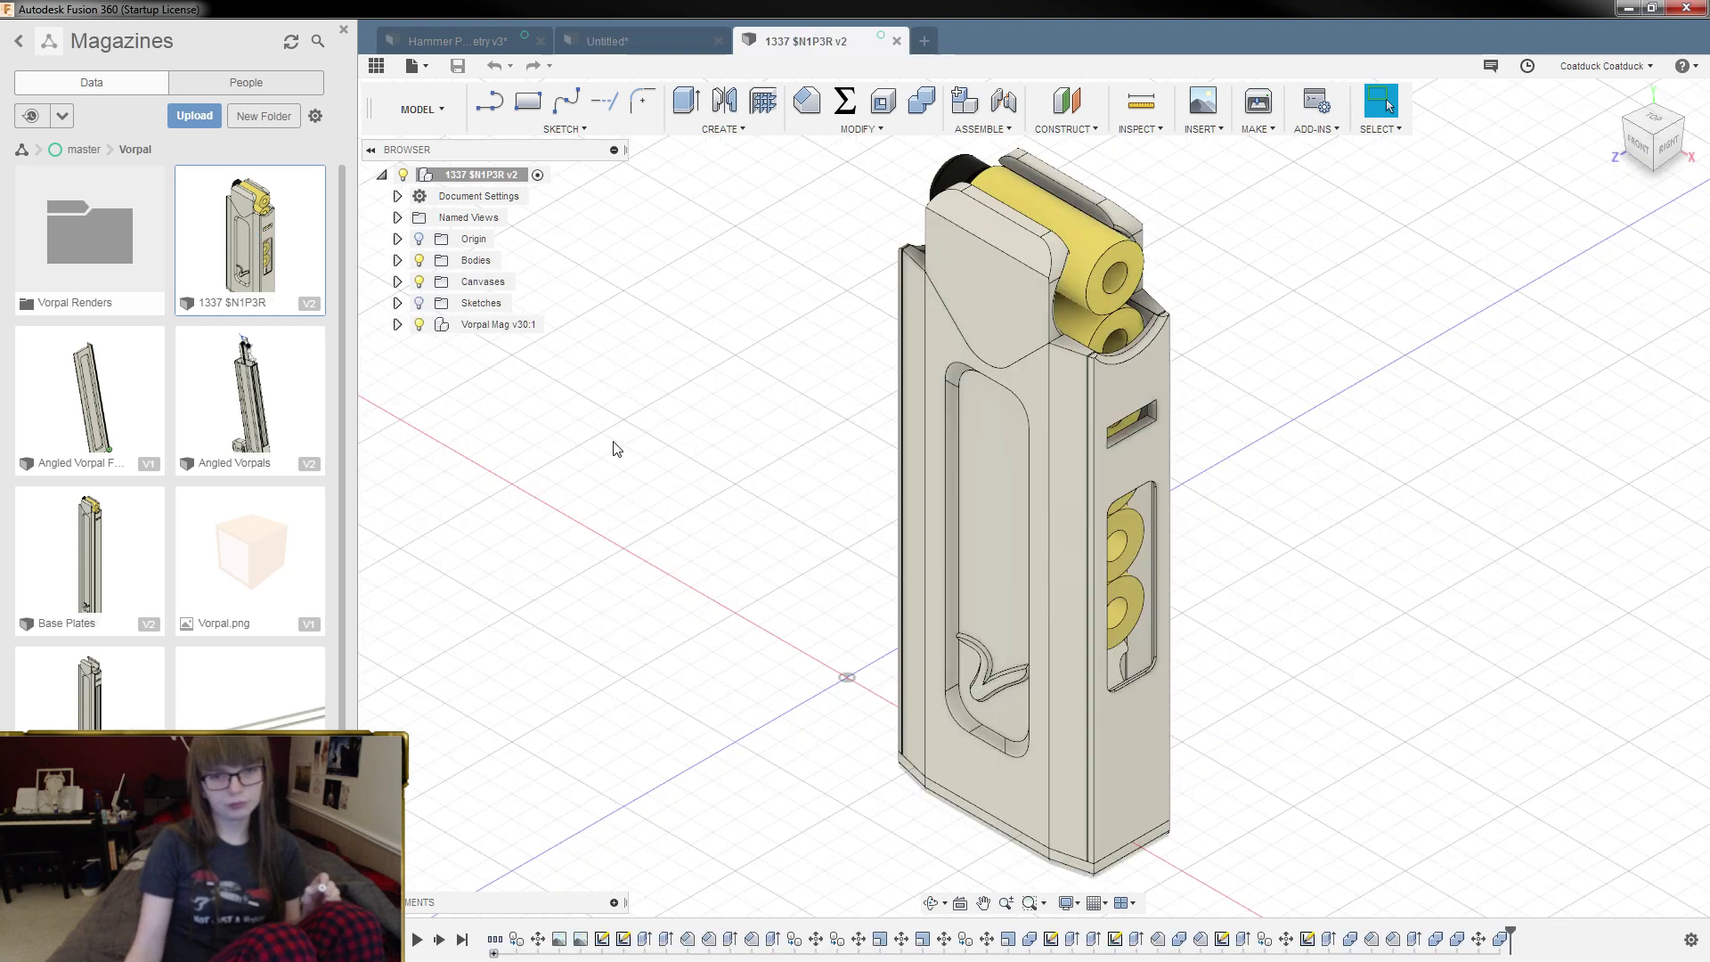
# Step: Check the outer radius of the top yellow dart's front edge in the magazine
pyautogui.scroll(2, 1308, 467)
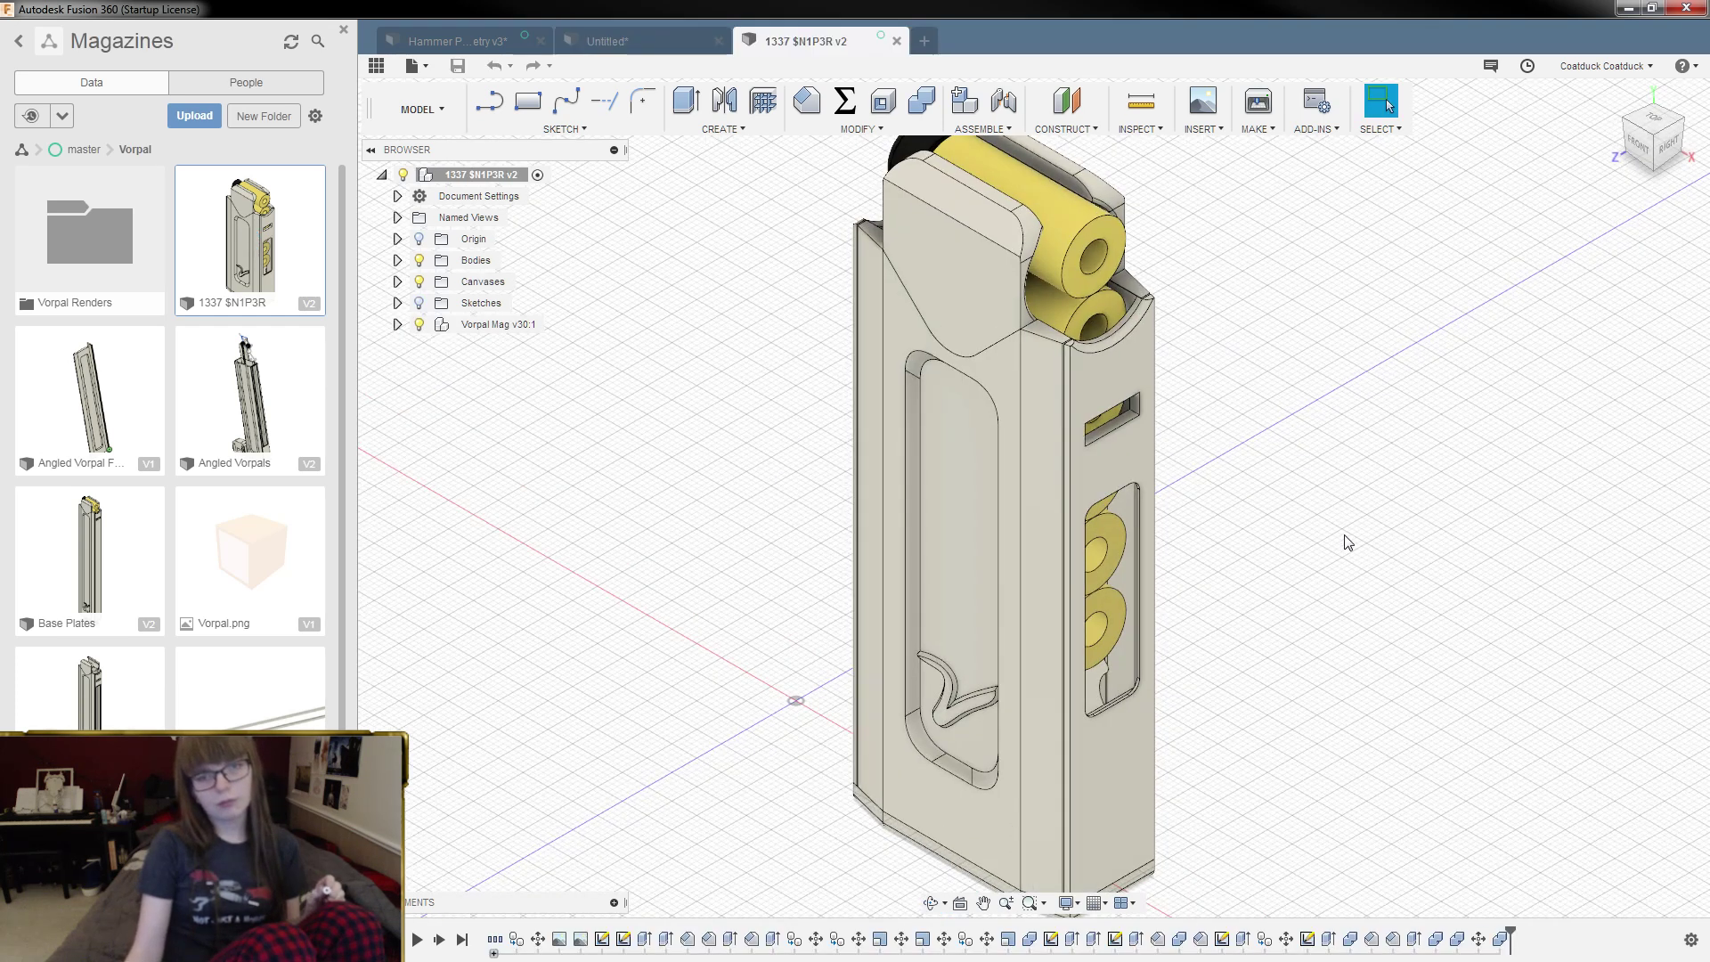
pyautogui.scroll(8, 1185, 231)
pyautogui.scroll(-5, 1149, 233)
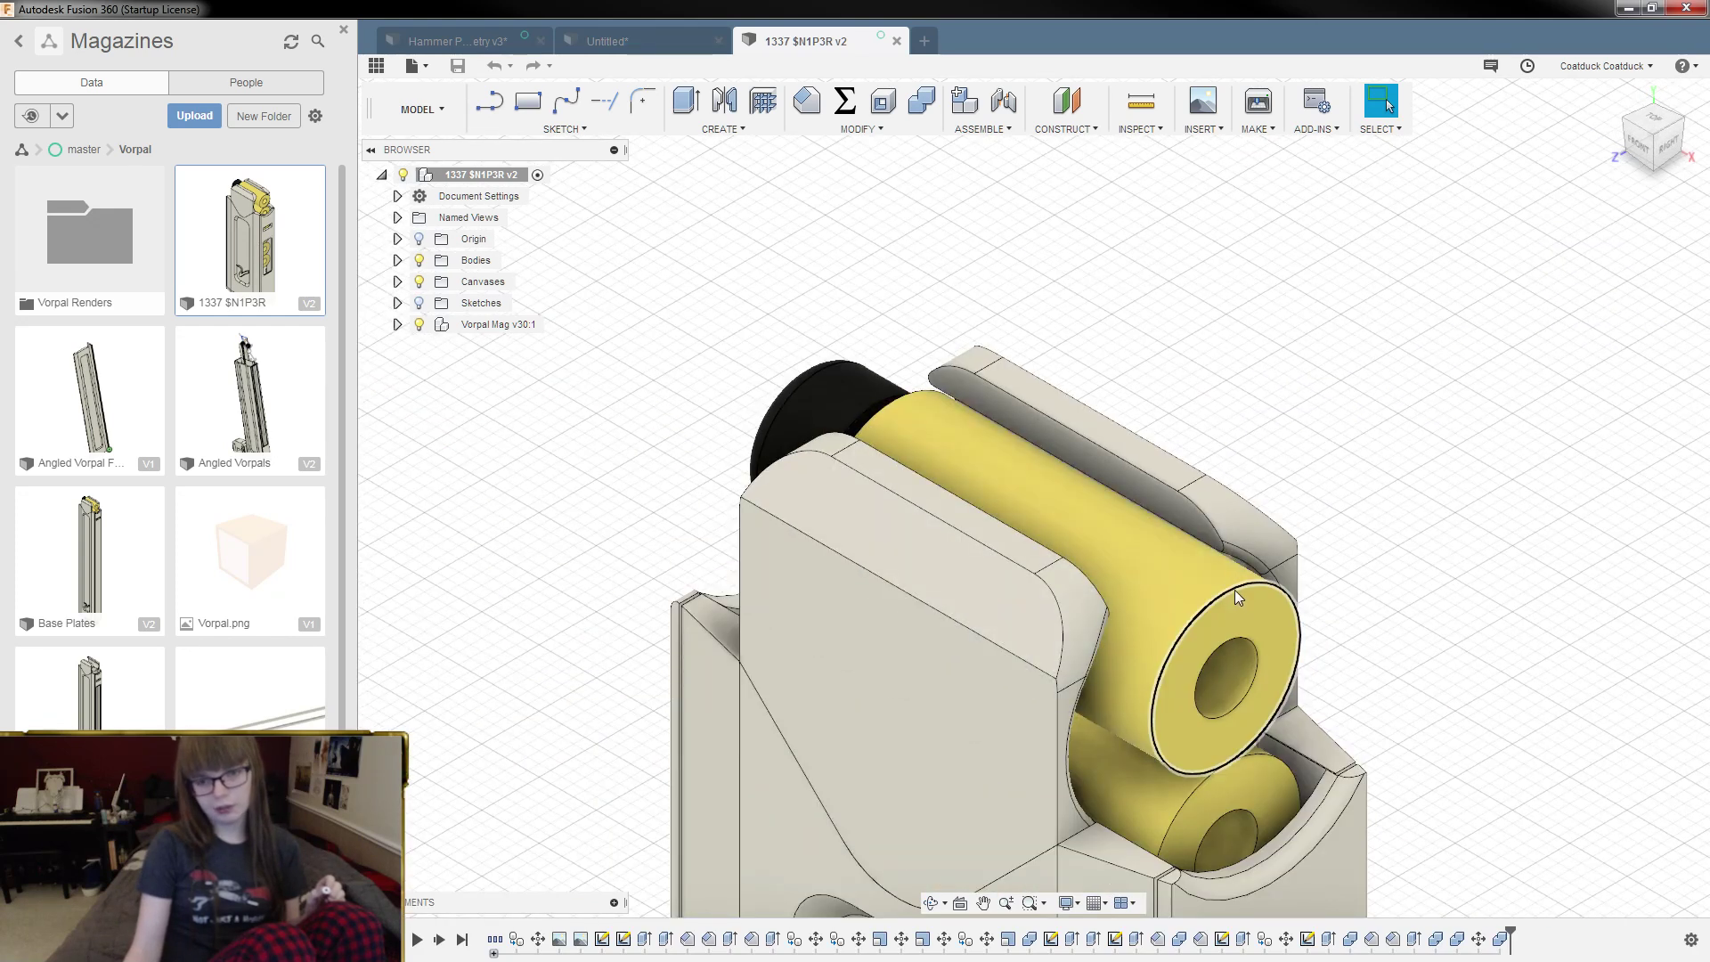
pyautogui.scroll(-2, 1204, 481)
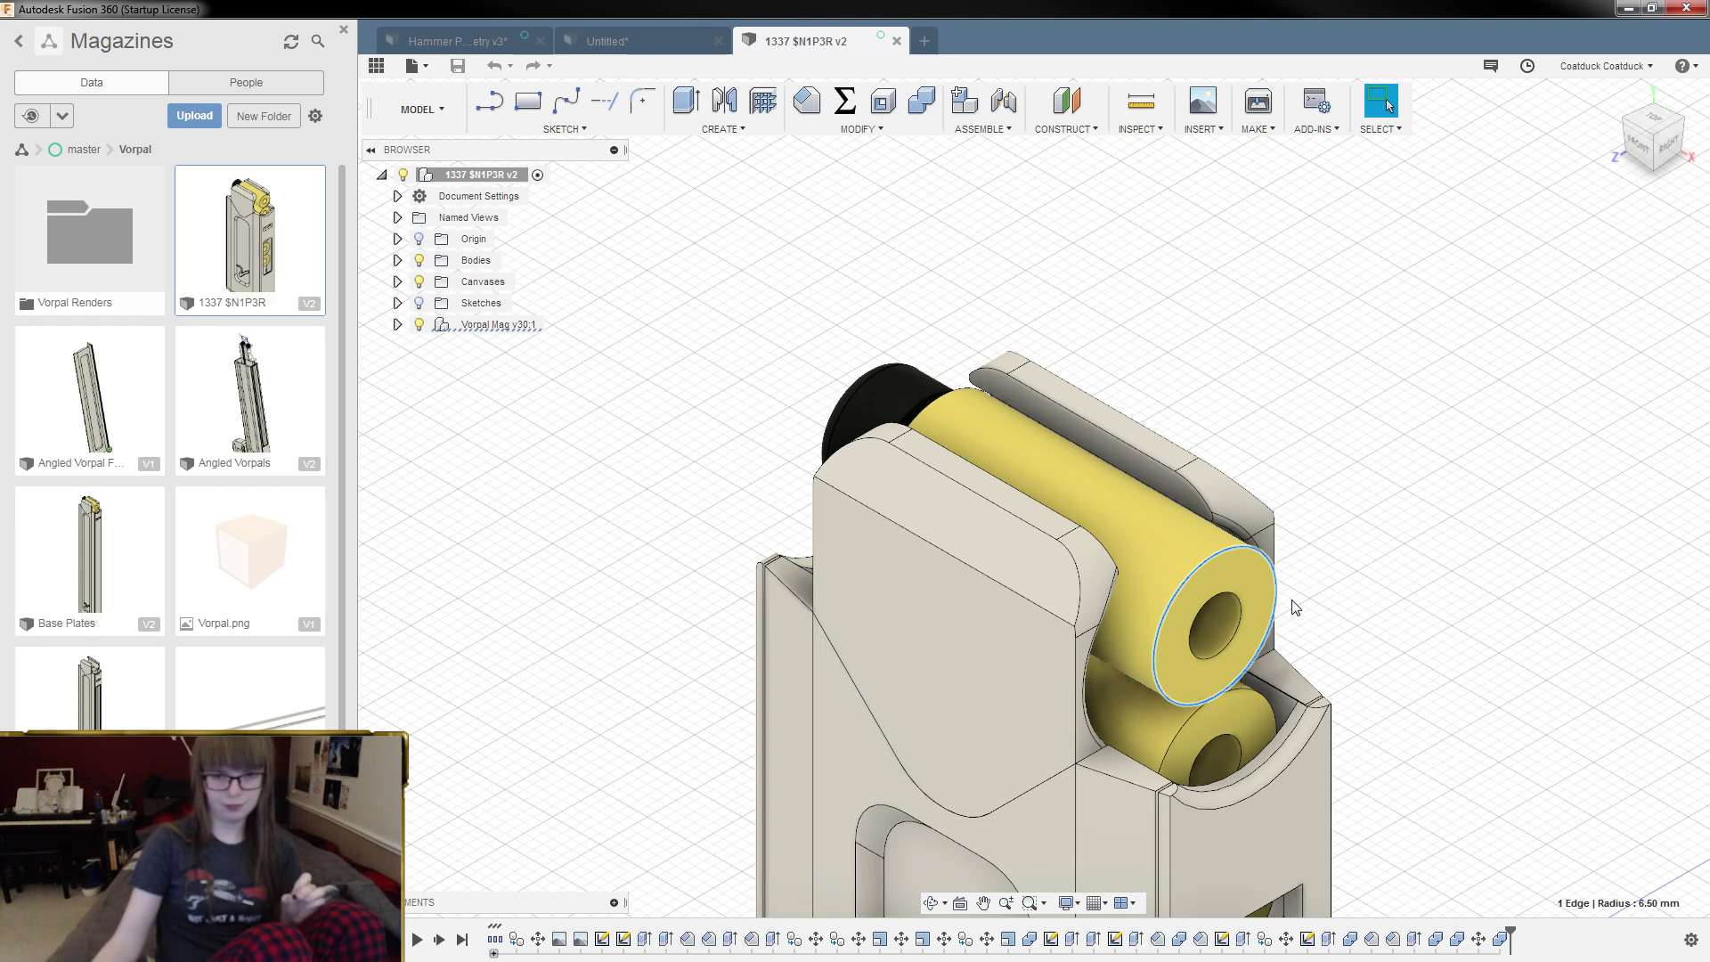
# Step: Measure the distance between the circular end edges of the top dart's yellow foam body
pyautogui.click(1141, 103)
pyautogui.click(1208, 563)
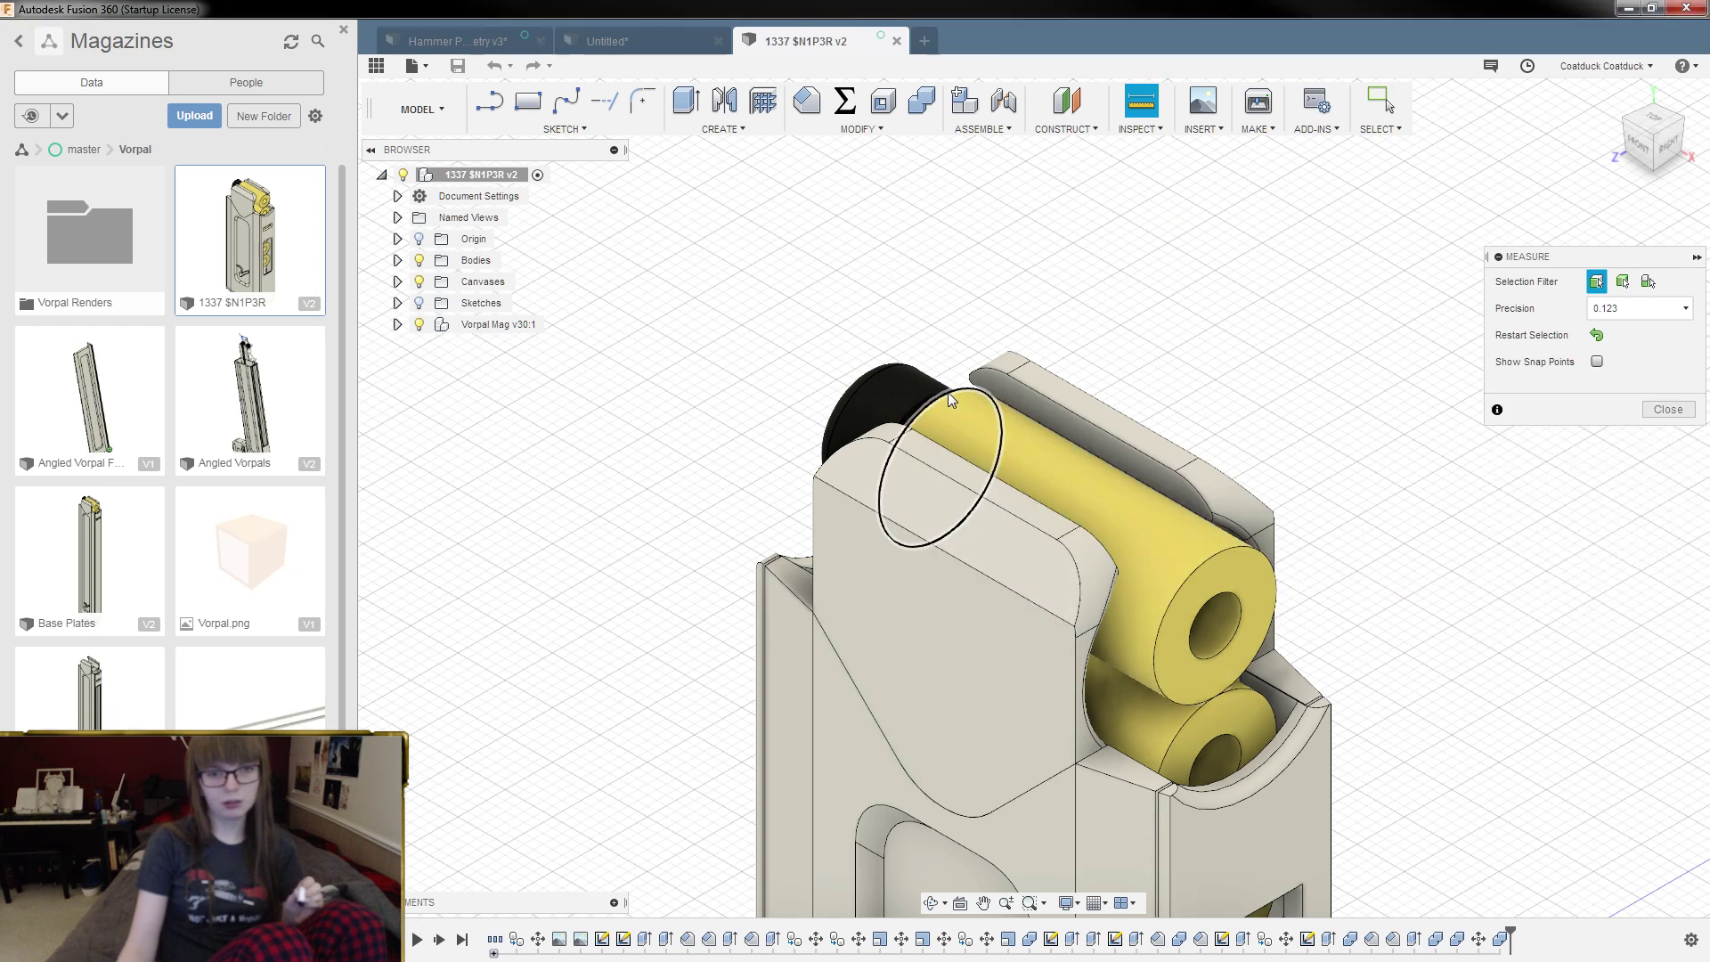
pyautogui.click(954, 399)
pyautogui.click(1237, 548)
pyautogui.keyDown('shift'); pyautogui.moveTo(1157, 356); pyautogui.dragTo(1226, 347, button='middle'); pyautogui.keyUp('shift')
pyautogui.keyDown('shift'); pyautogui.moveTo(852, 256); pyautogui.dragTo(860, 238, button='middle'); pyautogui.keyUp('shift')
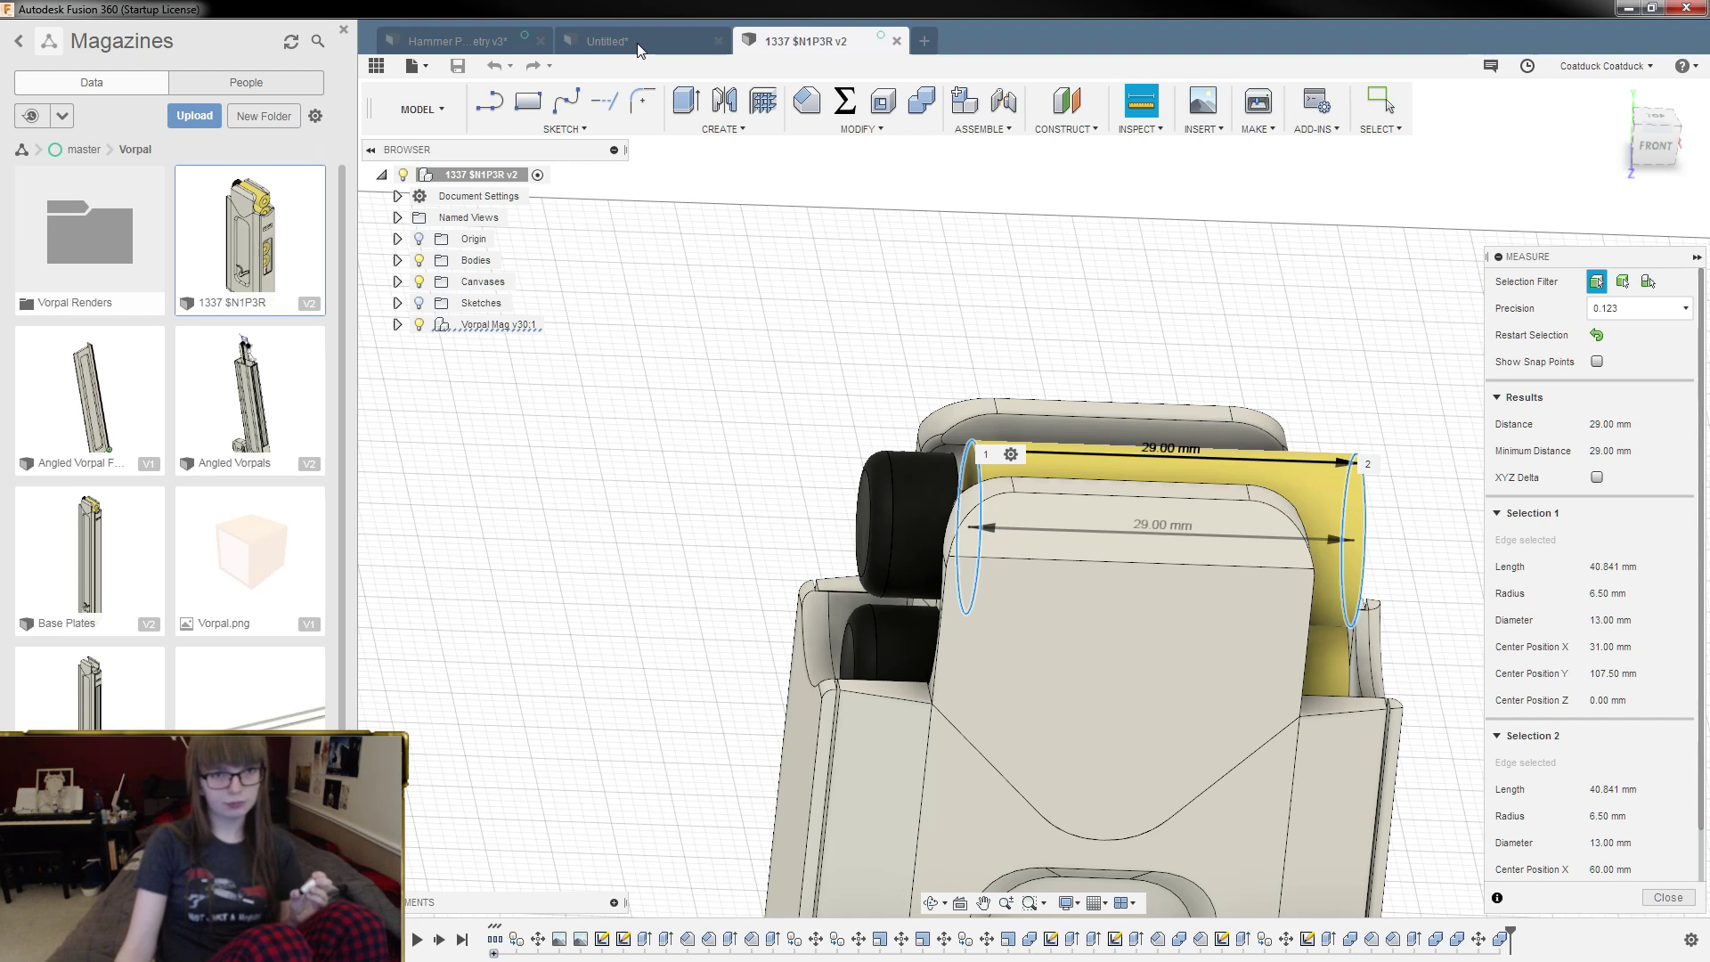
# Step: Return to the untitled design and draw a 13 mm diameter circle centred on the origin
pyautogui.click(638, 47)
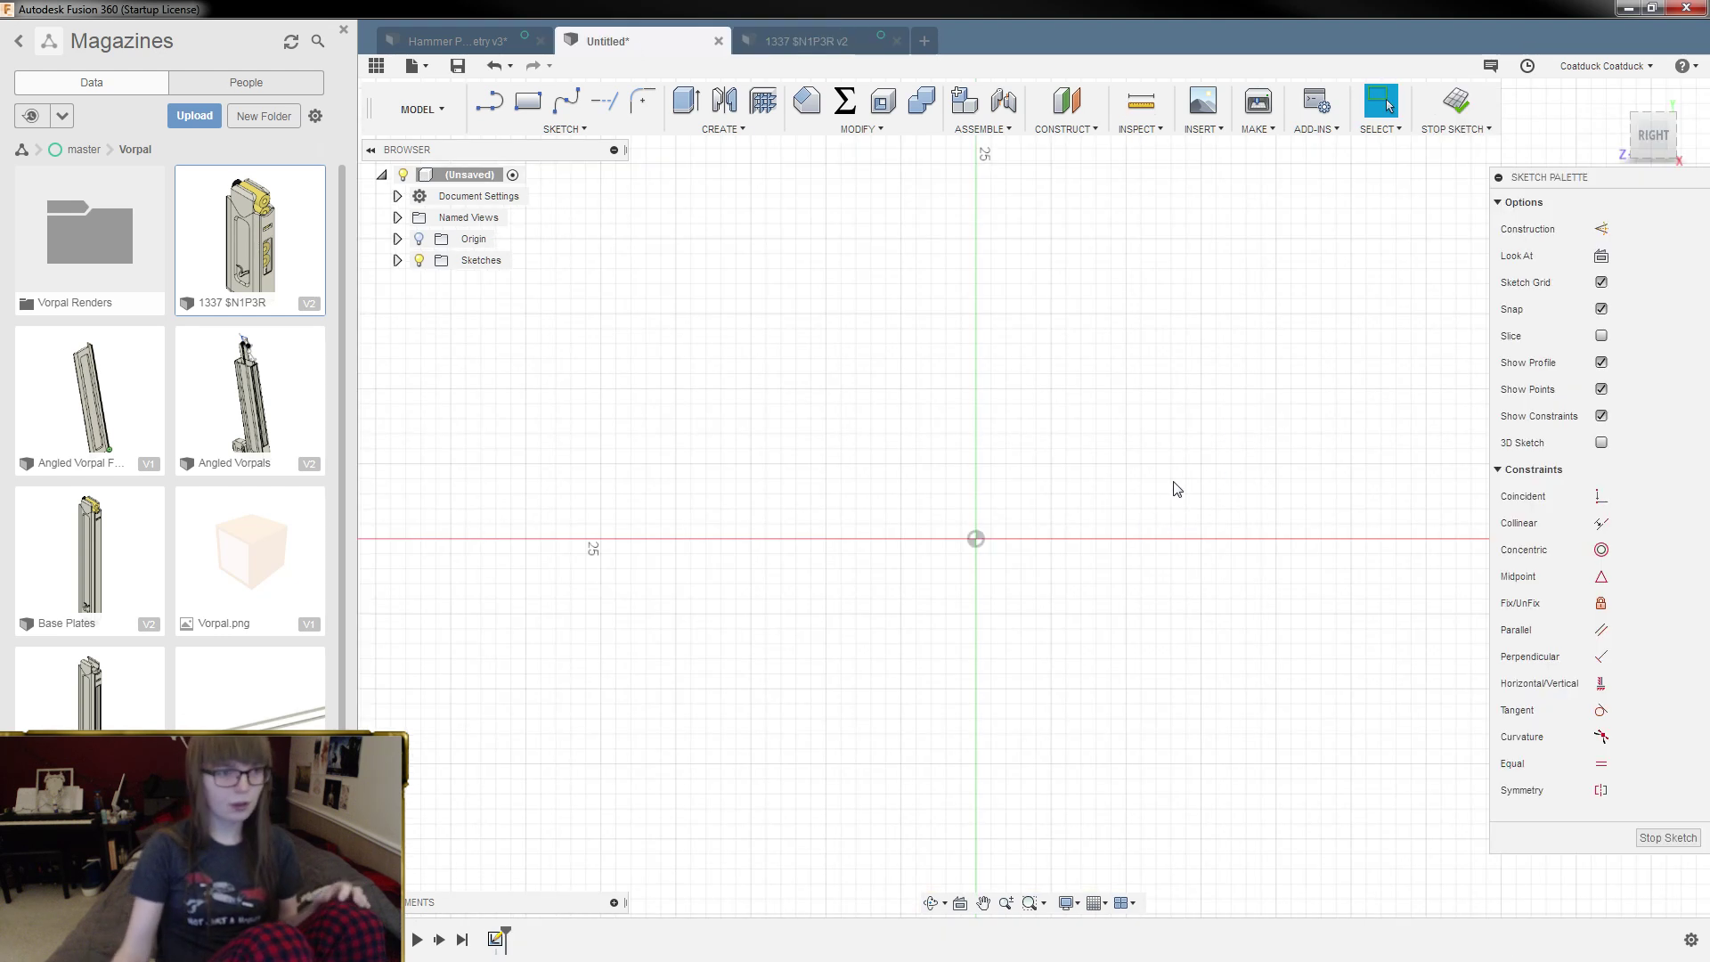
pyautogui.click(344, 30)
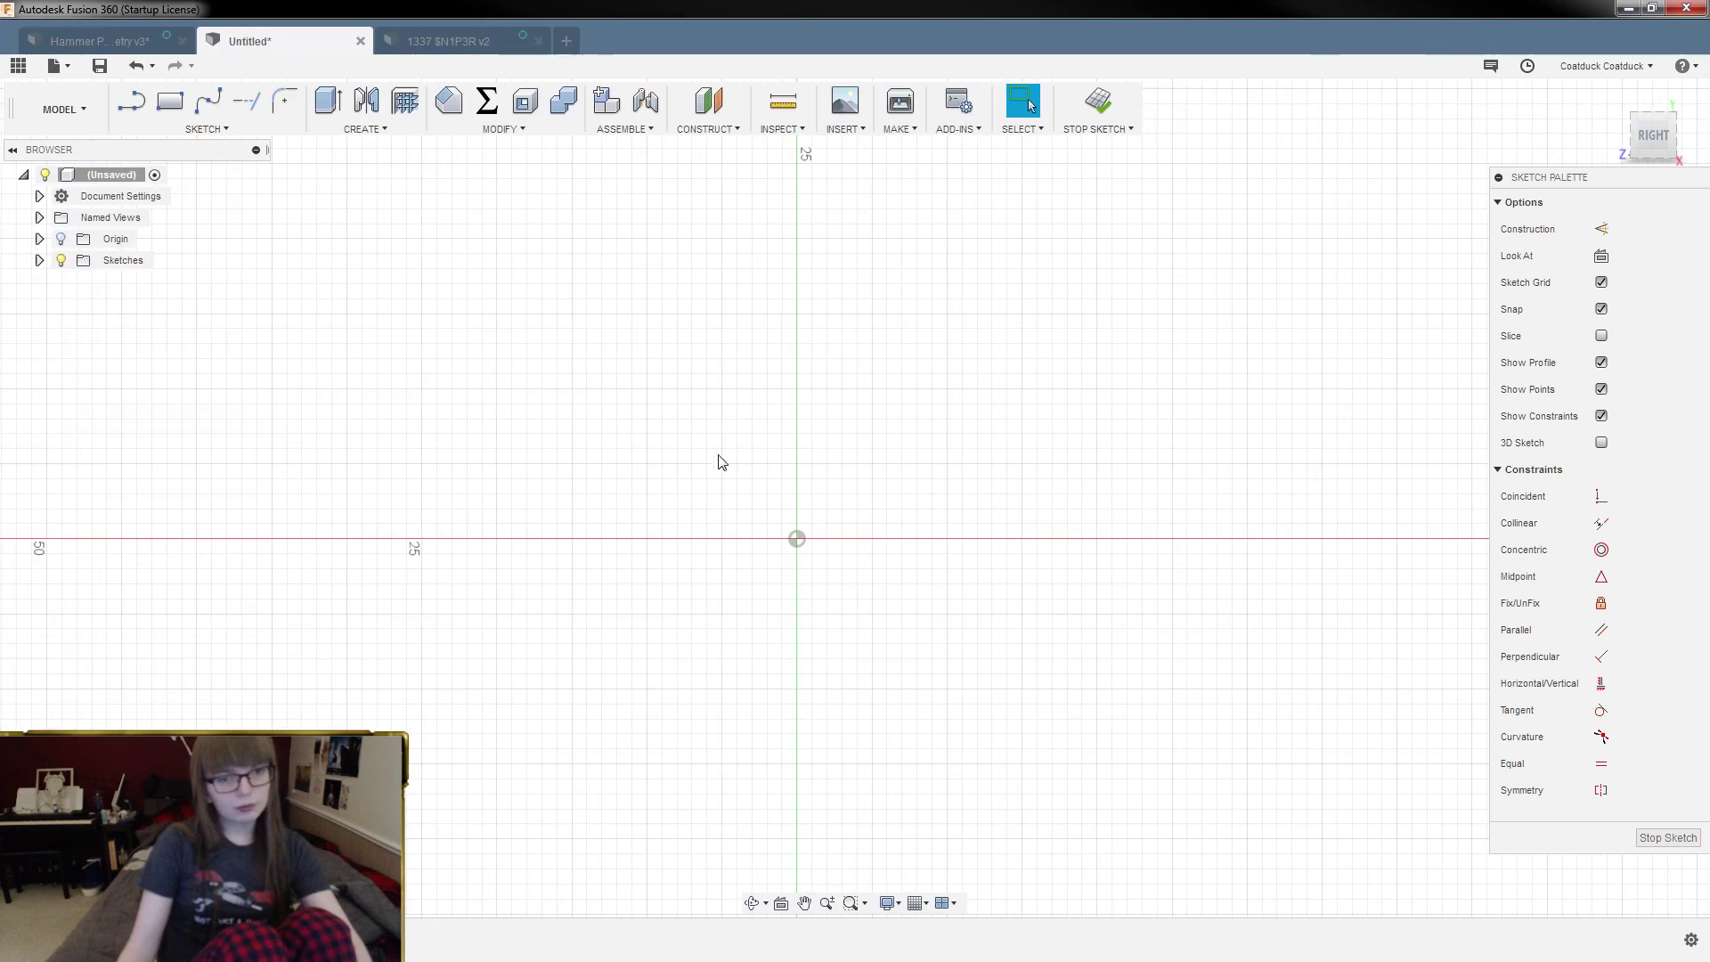
pyautogui.click(798, 539)
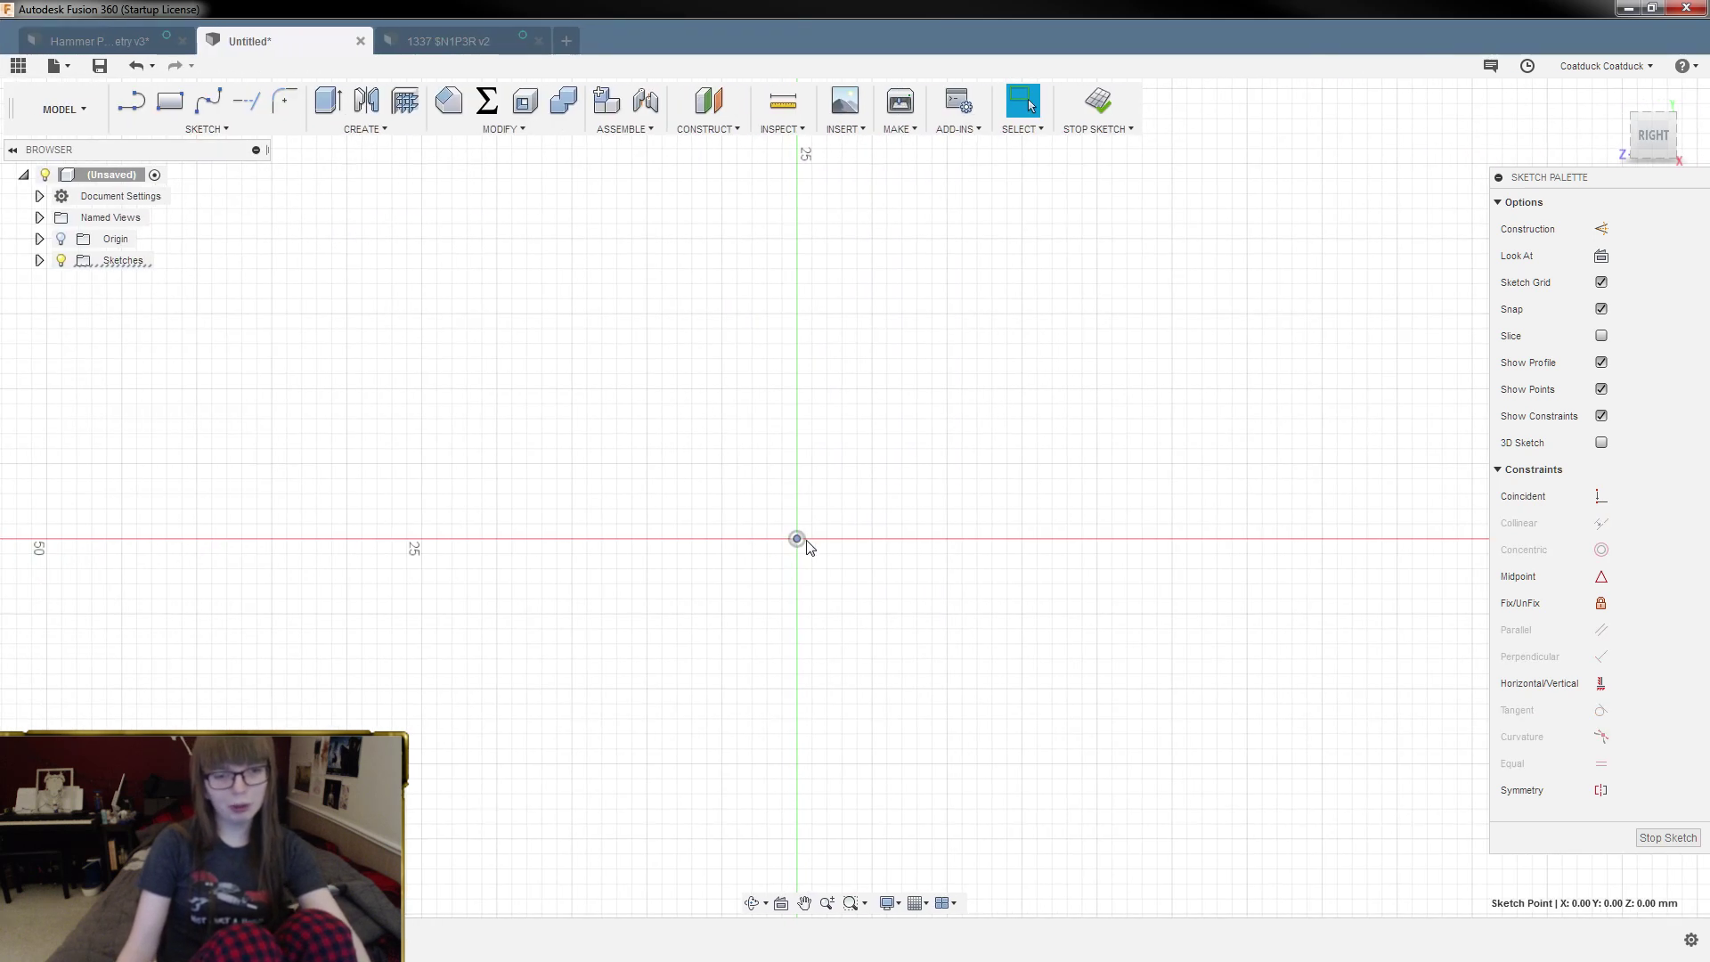
pyautogui.scroll(2, 645, 551)
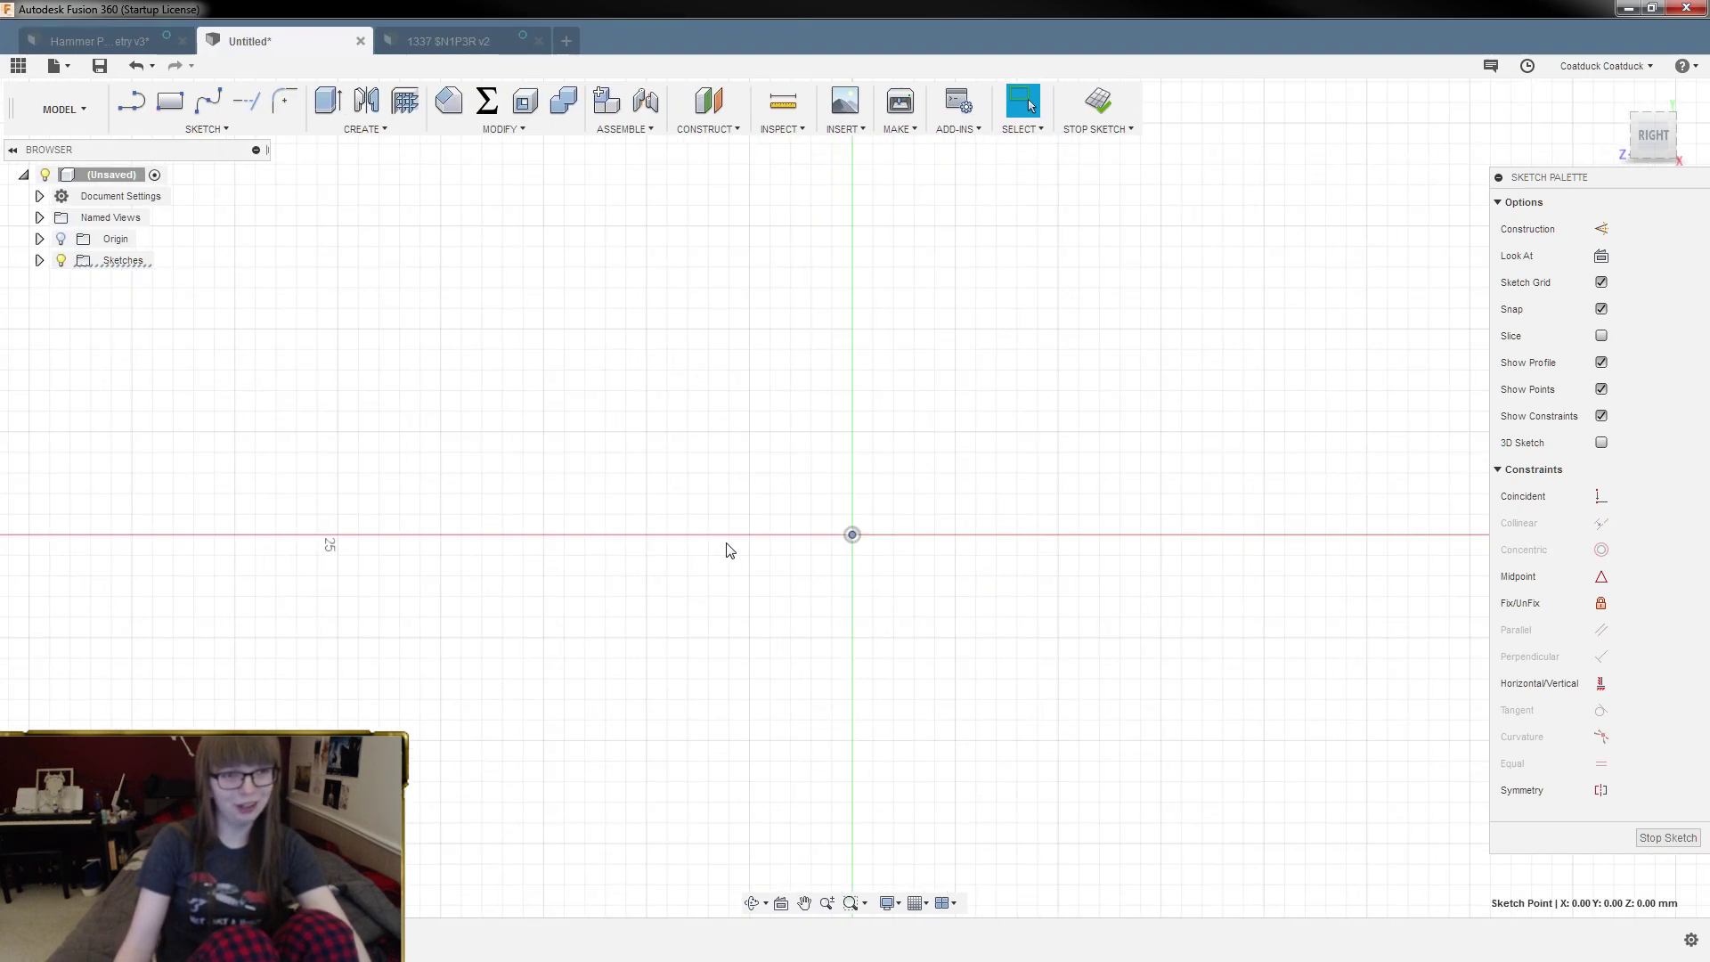
pyautogui.press('c')
pyautogui.click(853, 536)
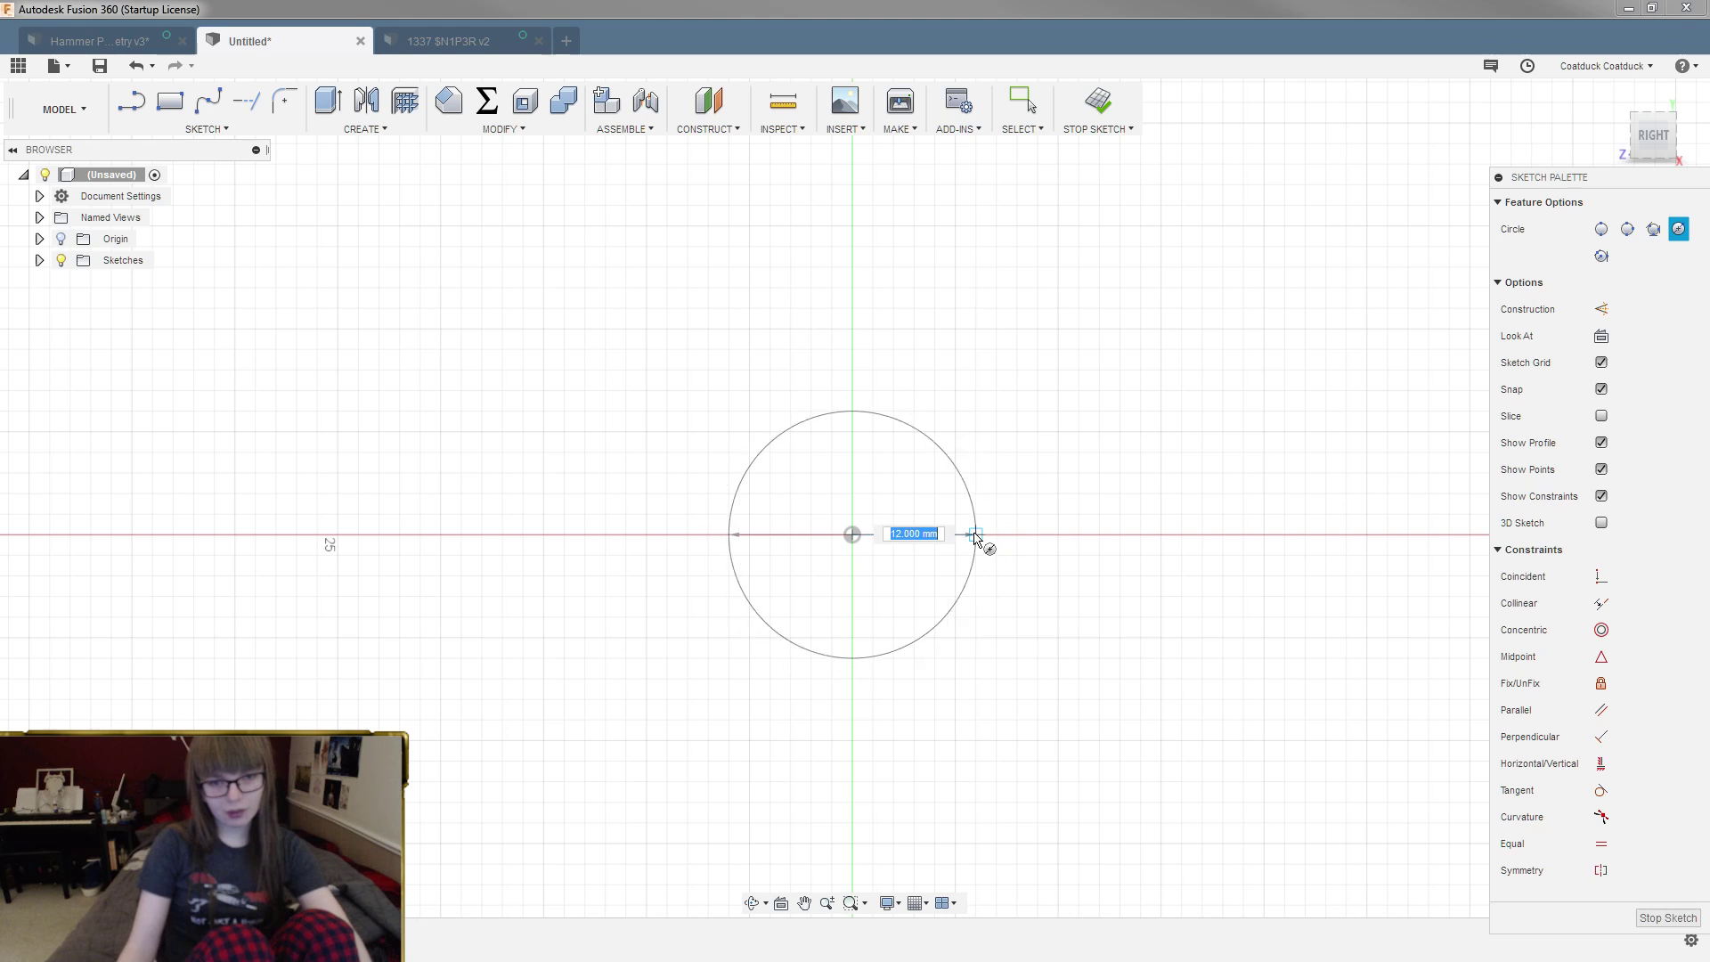
pyautogui.scroll(3, 1000, 539)
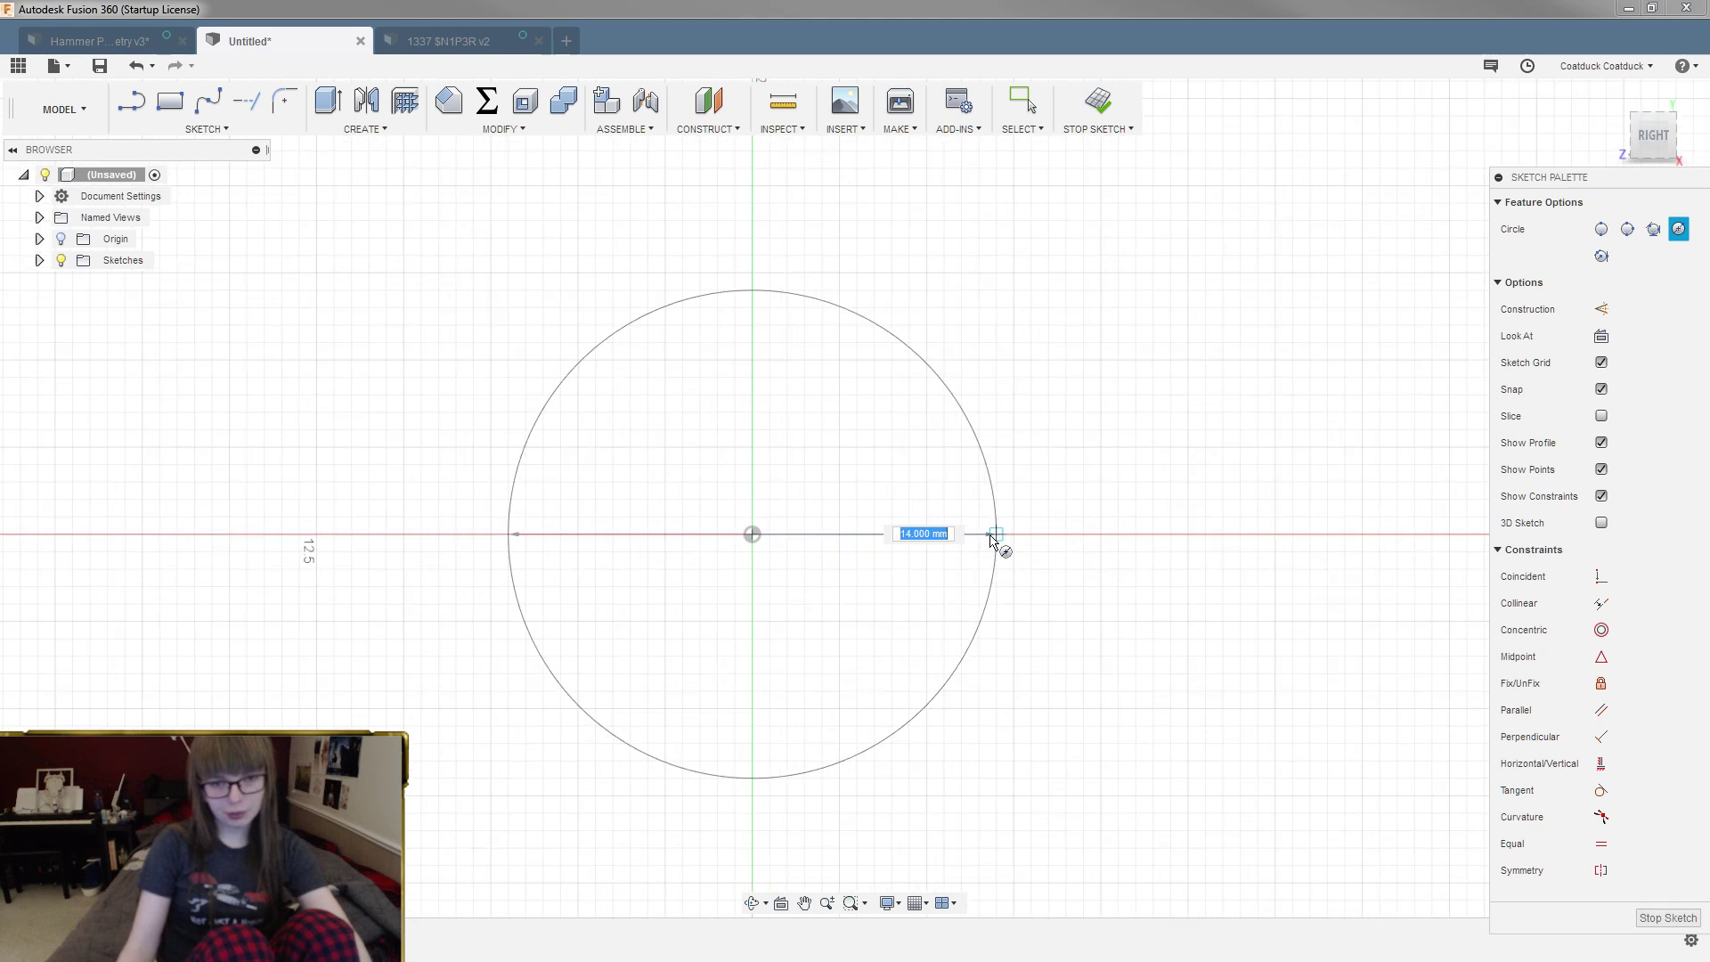
pyautogui.click(980, 537)
pyautogui.press('Escape')
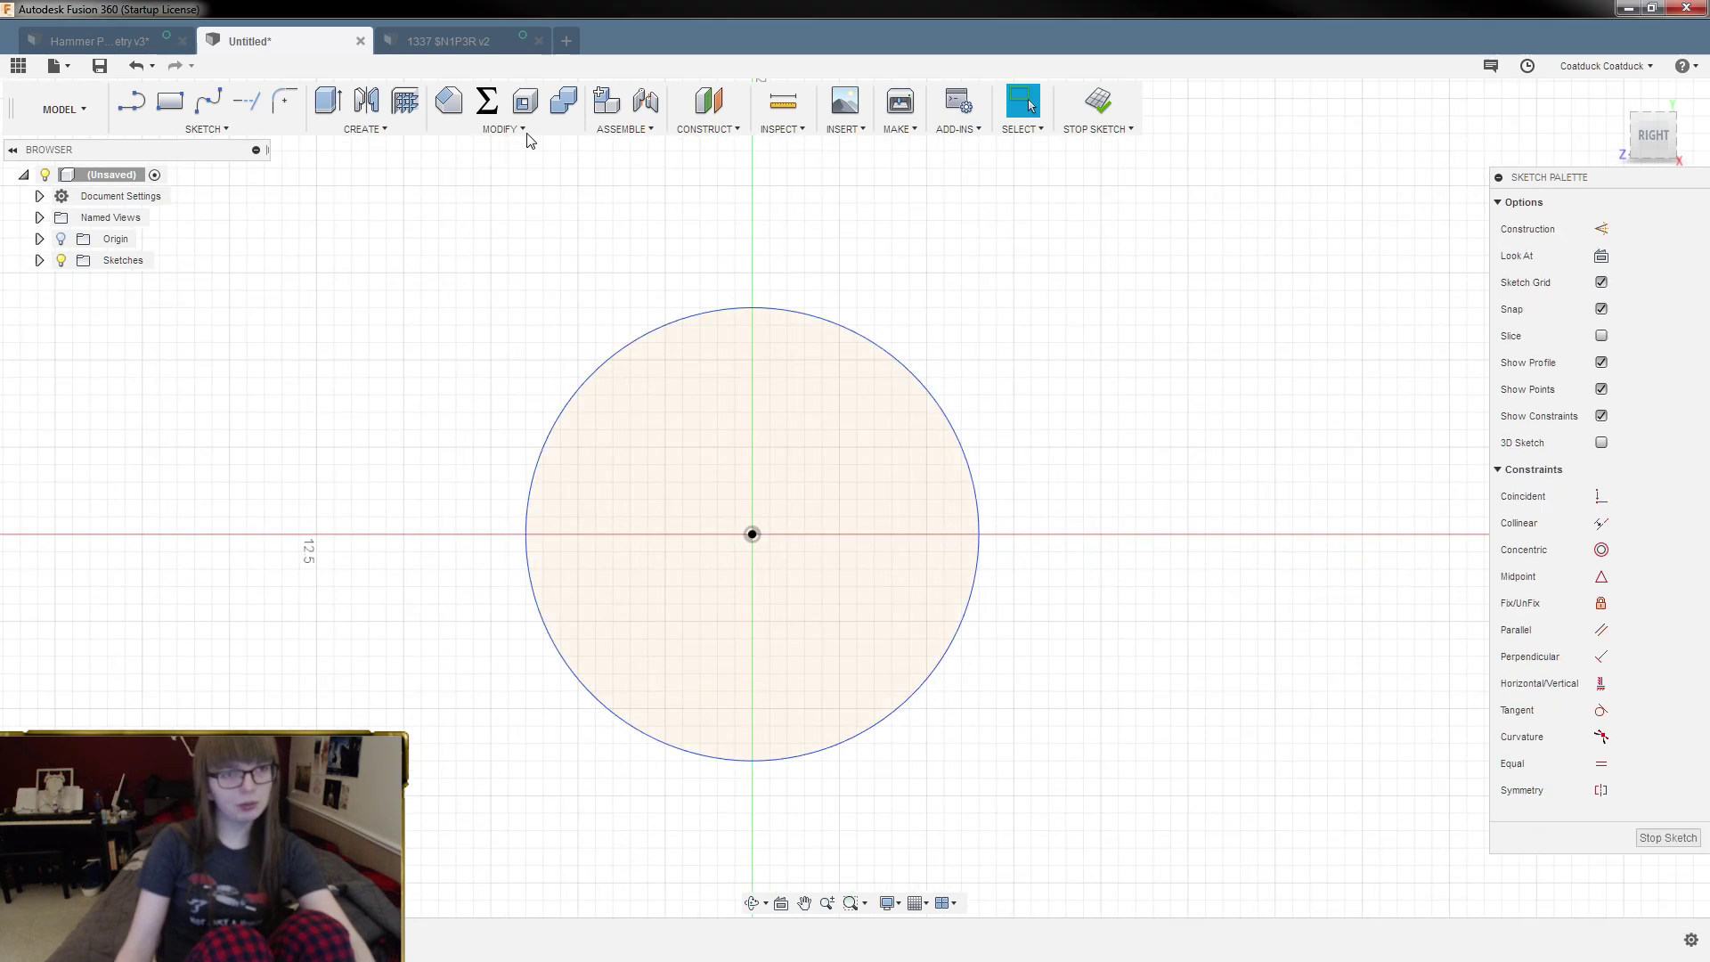
# Step: Check the radius of the top dart's centre hole in the 1337 $N1P3R model, and return to the untitled sketch
pyautogui.click(472, 42)
pyautogui.keyDown('shift'); pyautogui.moveTo(1481, 531); pyautogui.dragTo(1397, 547, button='middle'); pyautogui.keyUp('shift')
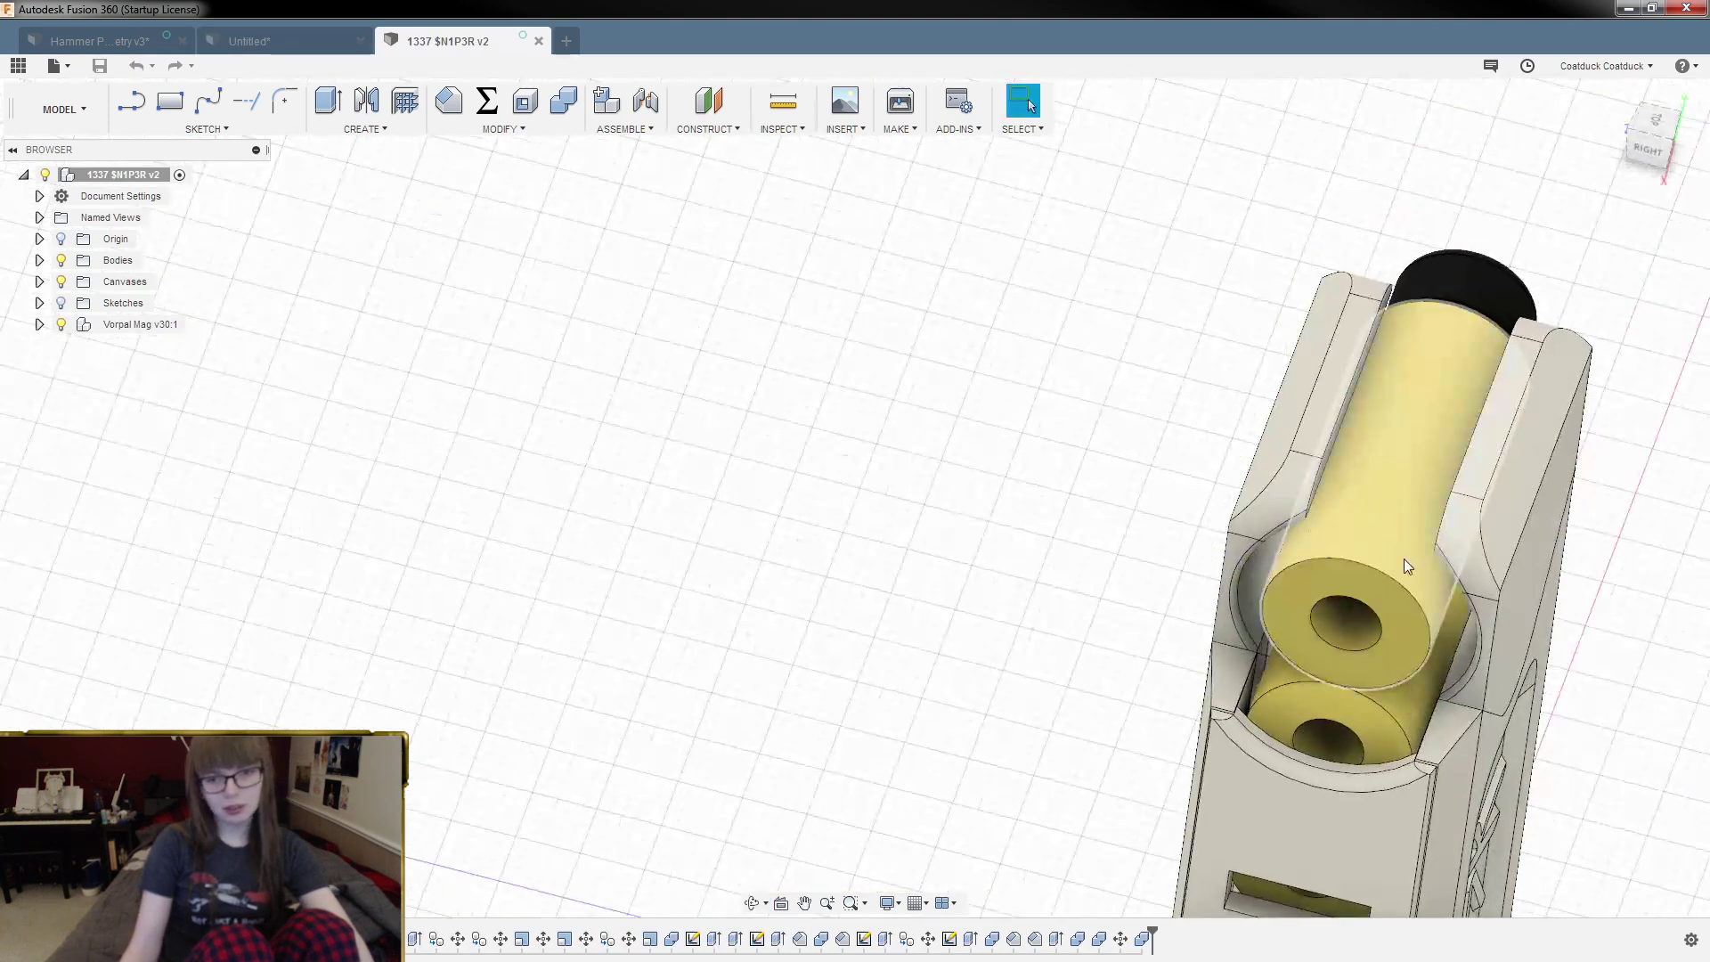
pyautogui.click(1376, 650)
pyautogui.click(1366, 642)
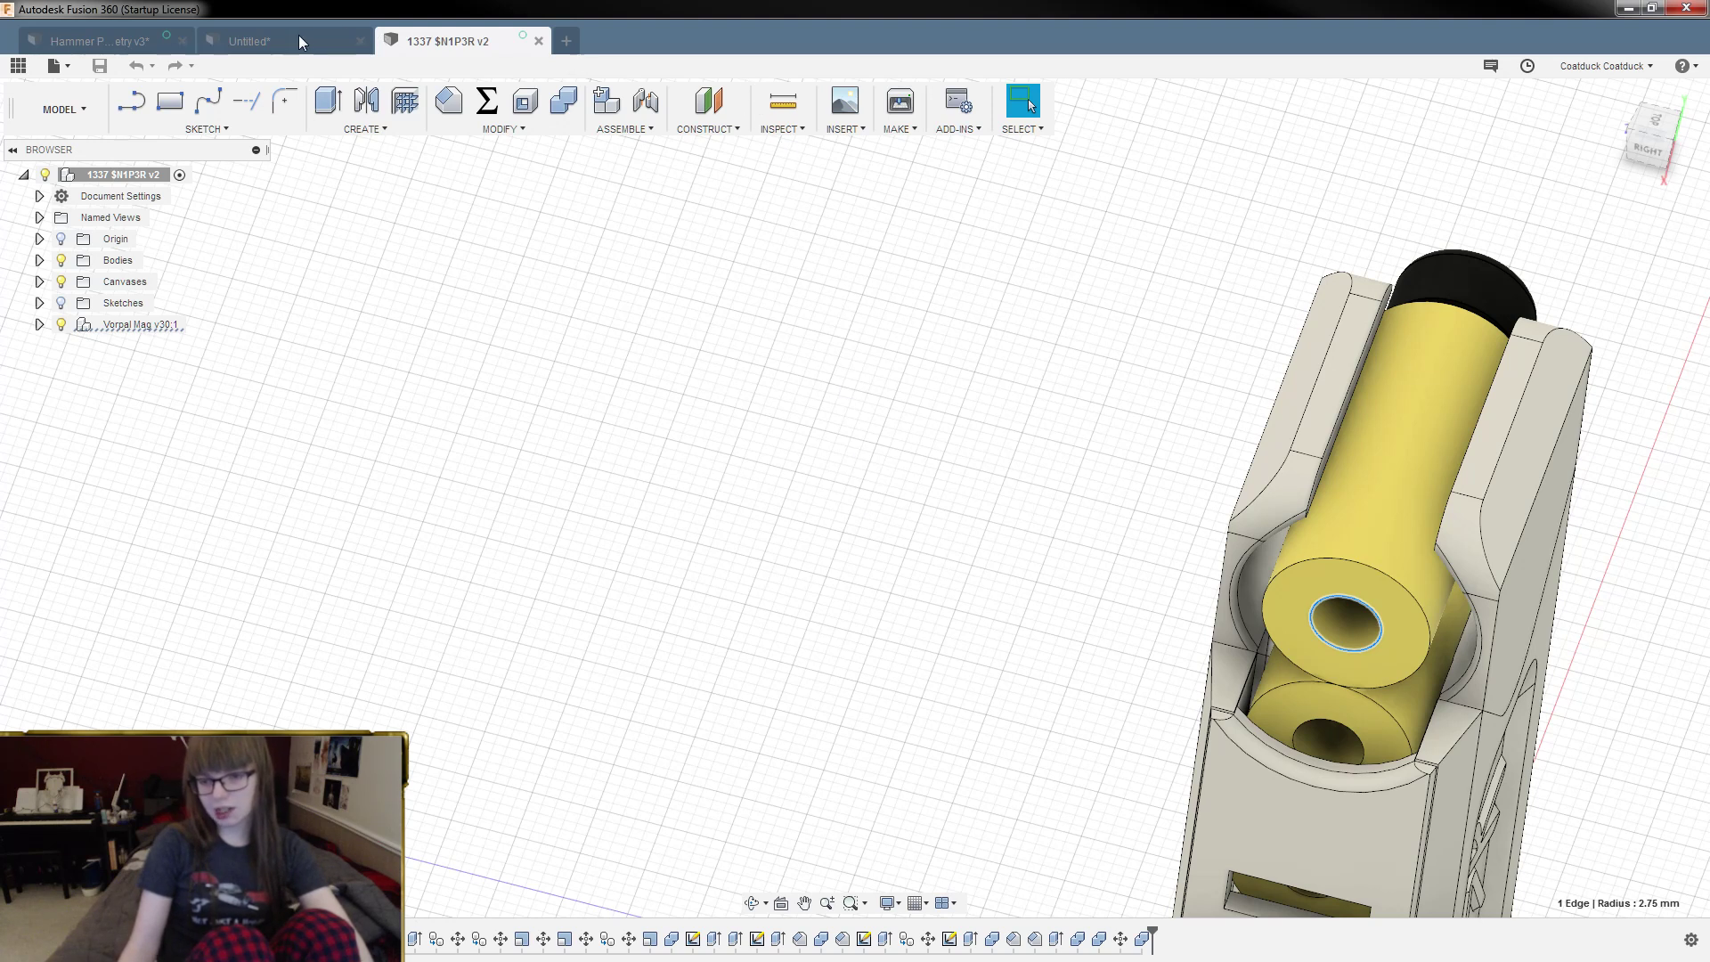
pyautogui.click(235, 34)
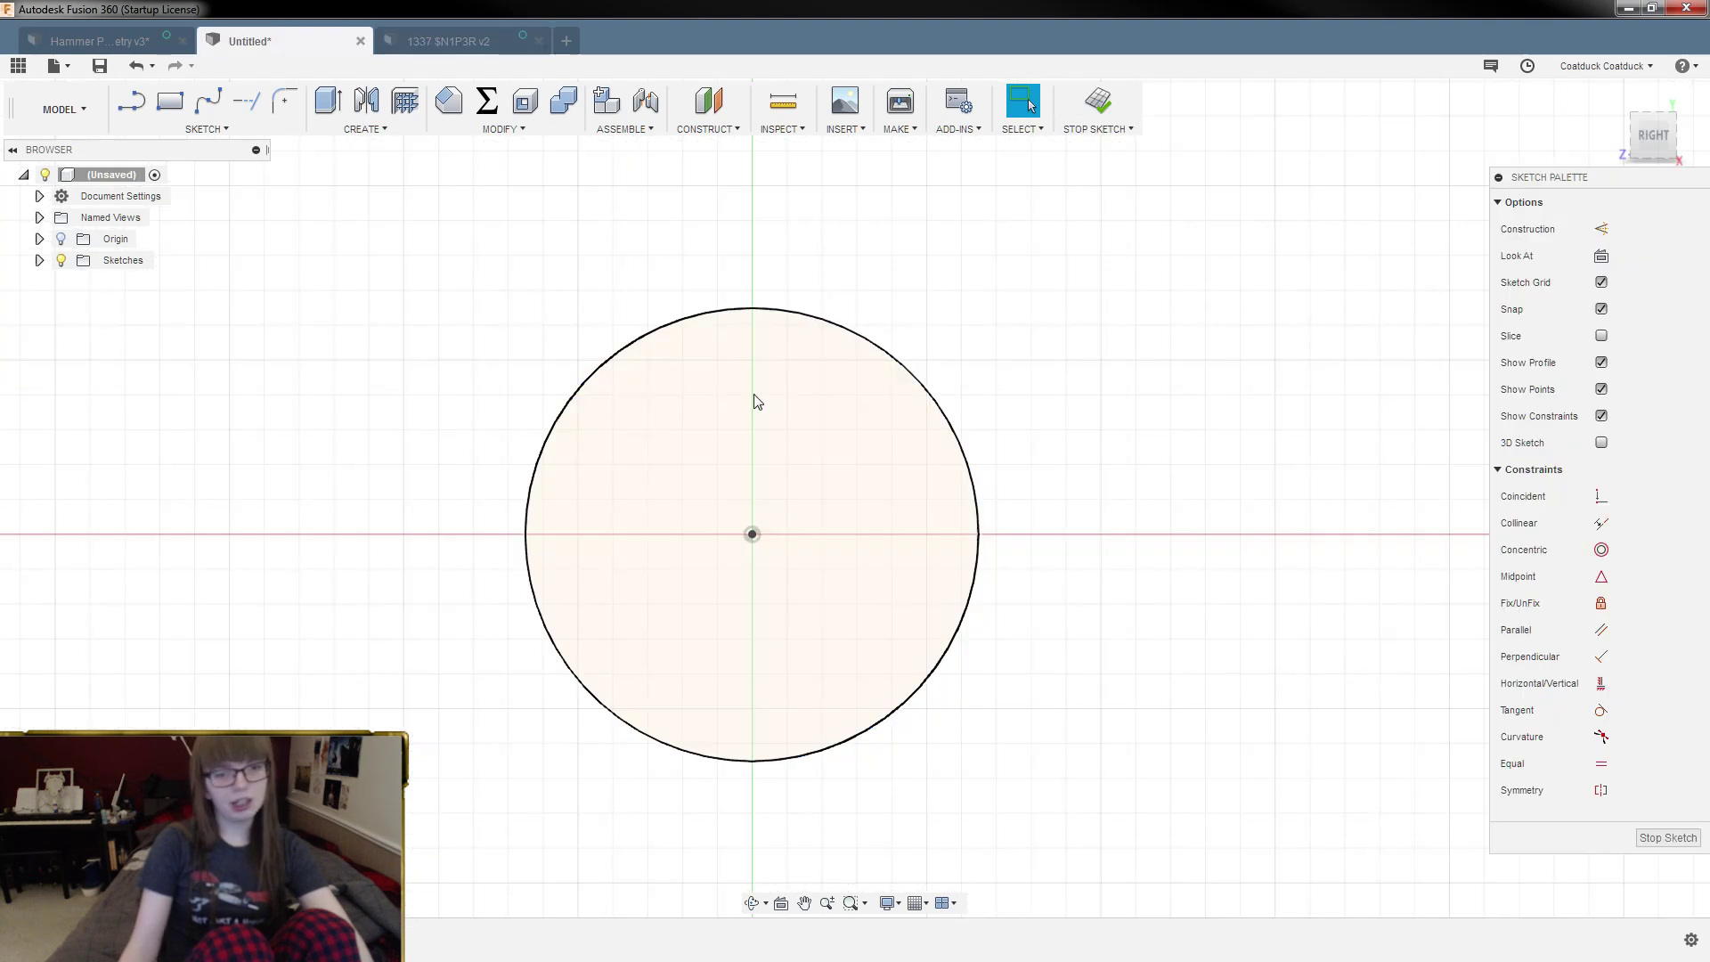
# Step: Draw a 5.5 mm diameter circle centred on the origin inside the larger circle
pyautogui.click(753, 535)
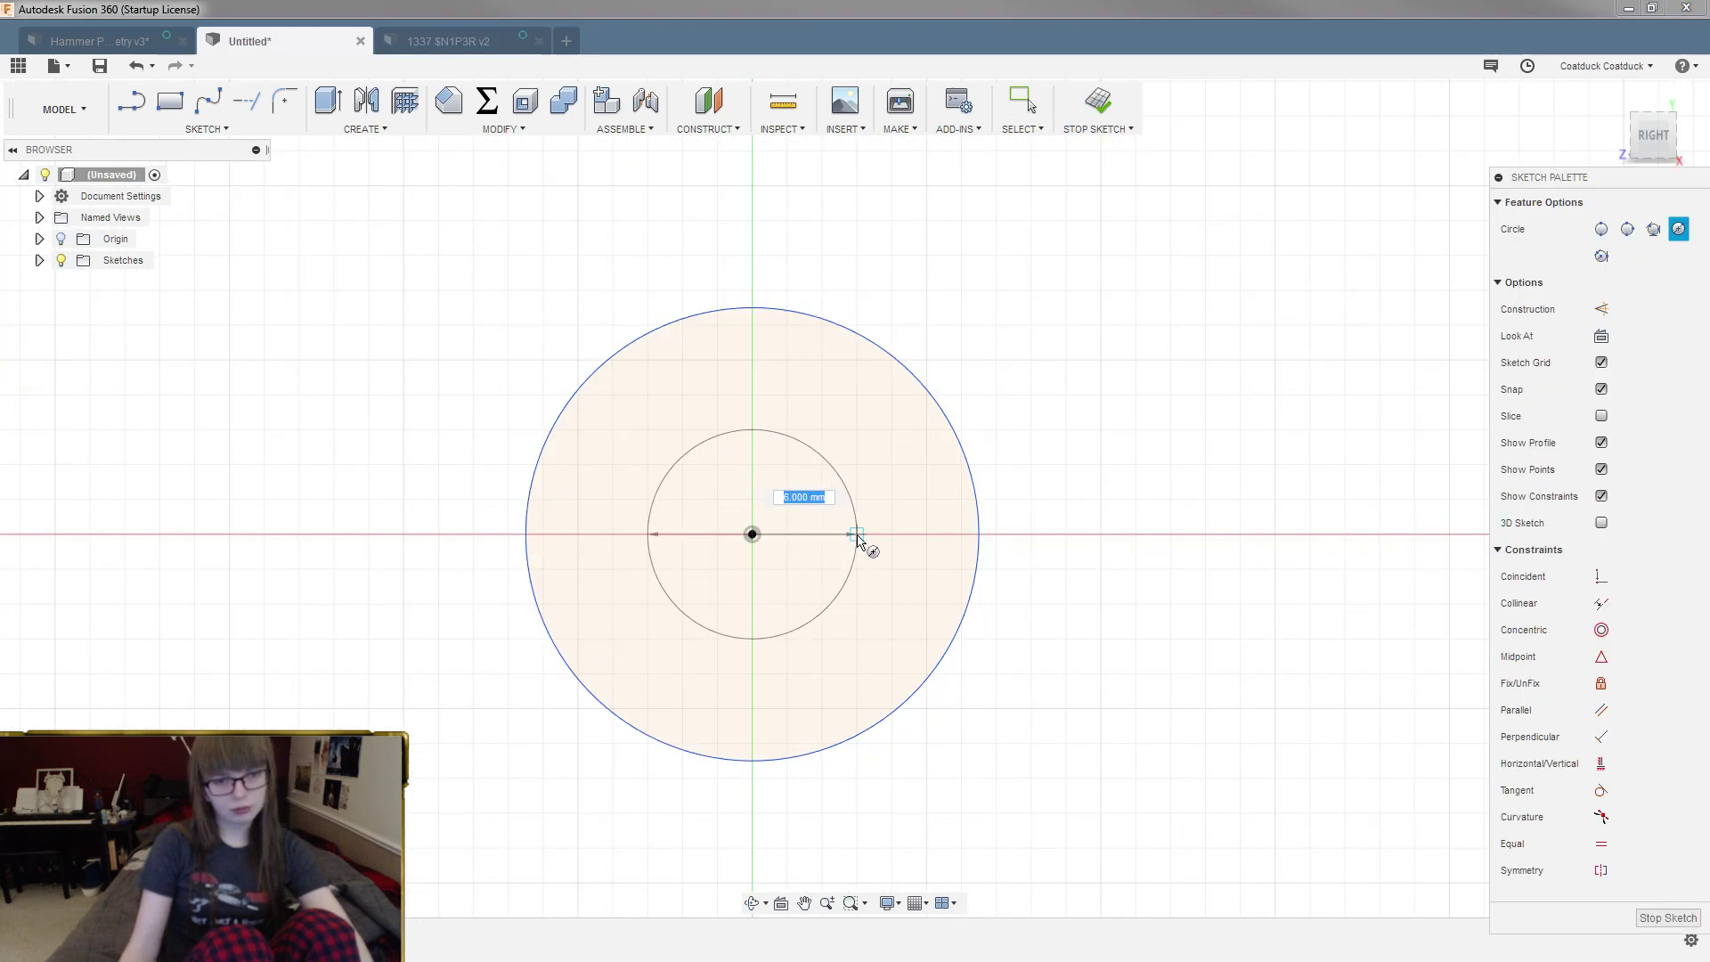
pyautogui.write('5.5')
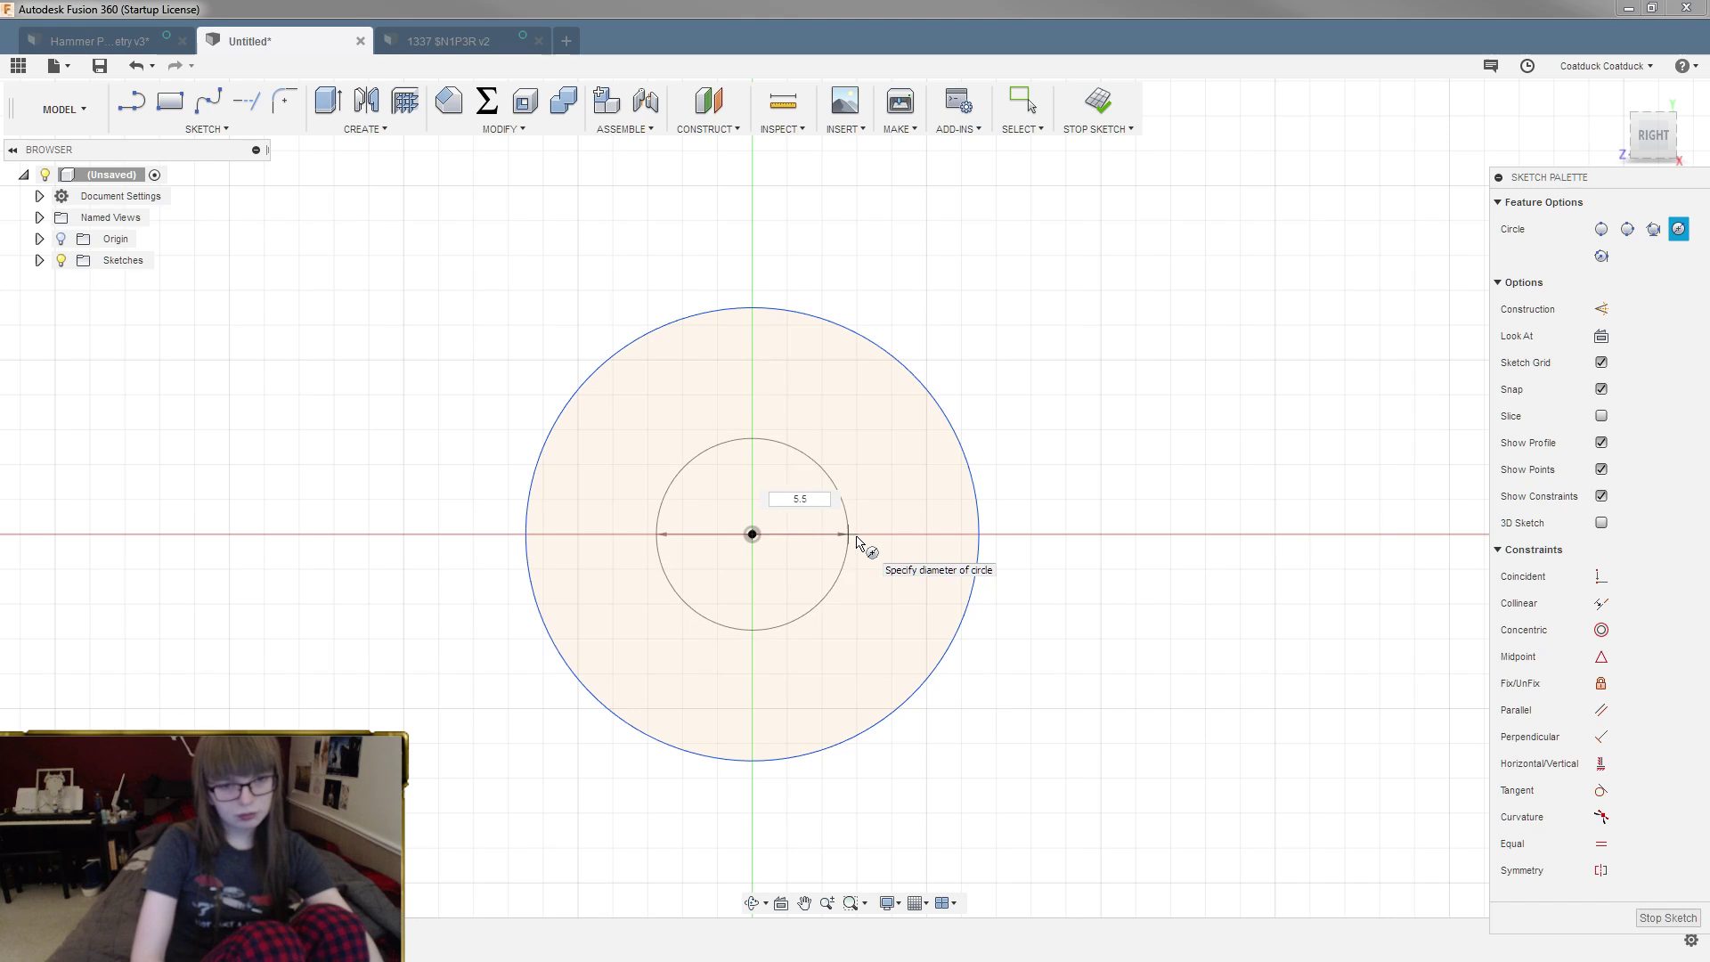
pyautogui.press('Return')
pyautogui.press('Escape')
pyautogui.moveTo(1019, 425)
pyautogui.keyDown('shift'); pyautogui.mouseDown(button='middle')
pyautogui.moveTo(1058, 431)
pyautogui.moveTo(1050, 447)
pyautogui.mouseUp(button='middle'); pyautogui.keyUp('shift')
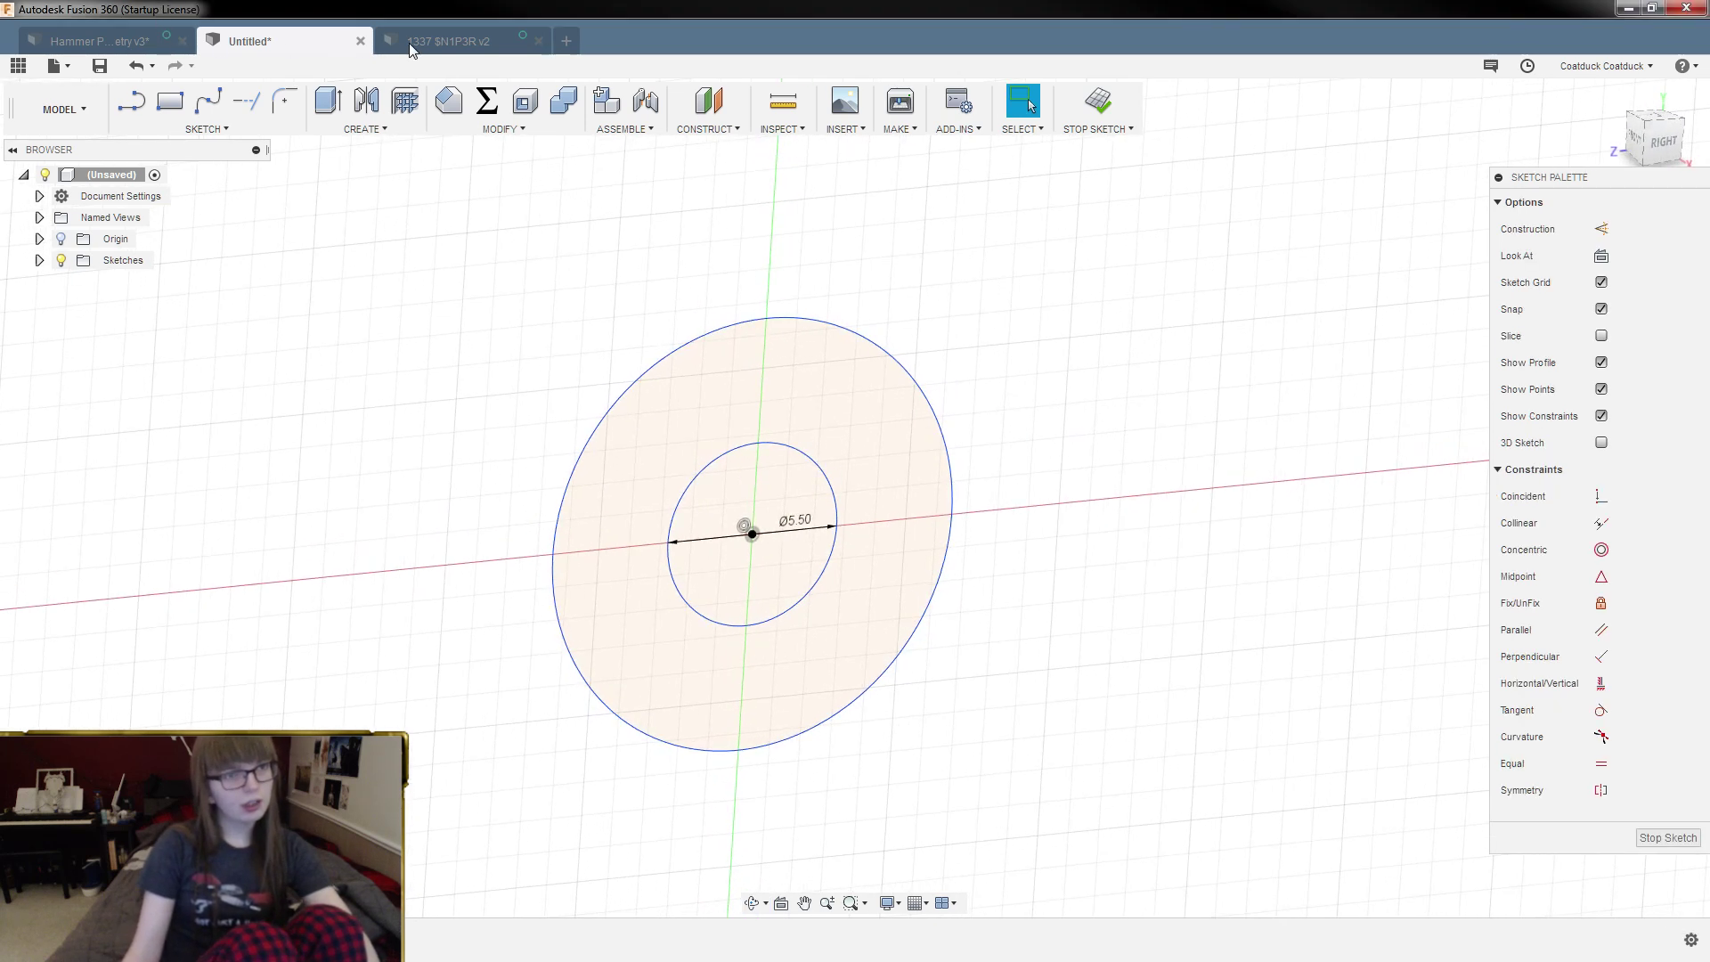
# Step: Check the radius of the top dart's black tip in the 1337 $N1P3R model
pyautogui.click(444, 41)
pyautogui.keyDown('shift'); pyautogui.moveTo(936, 425); pyautogui.dragTo(894, 393, button='middle'); pyautogui.keyUp('shift')
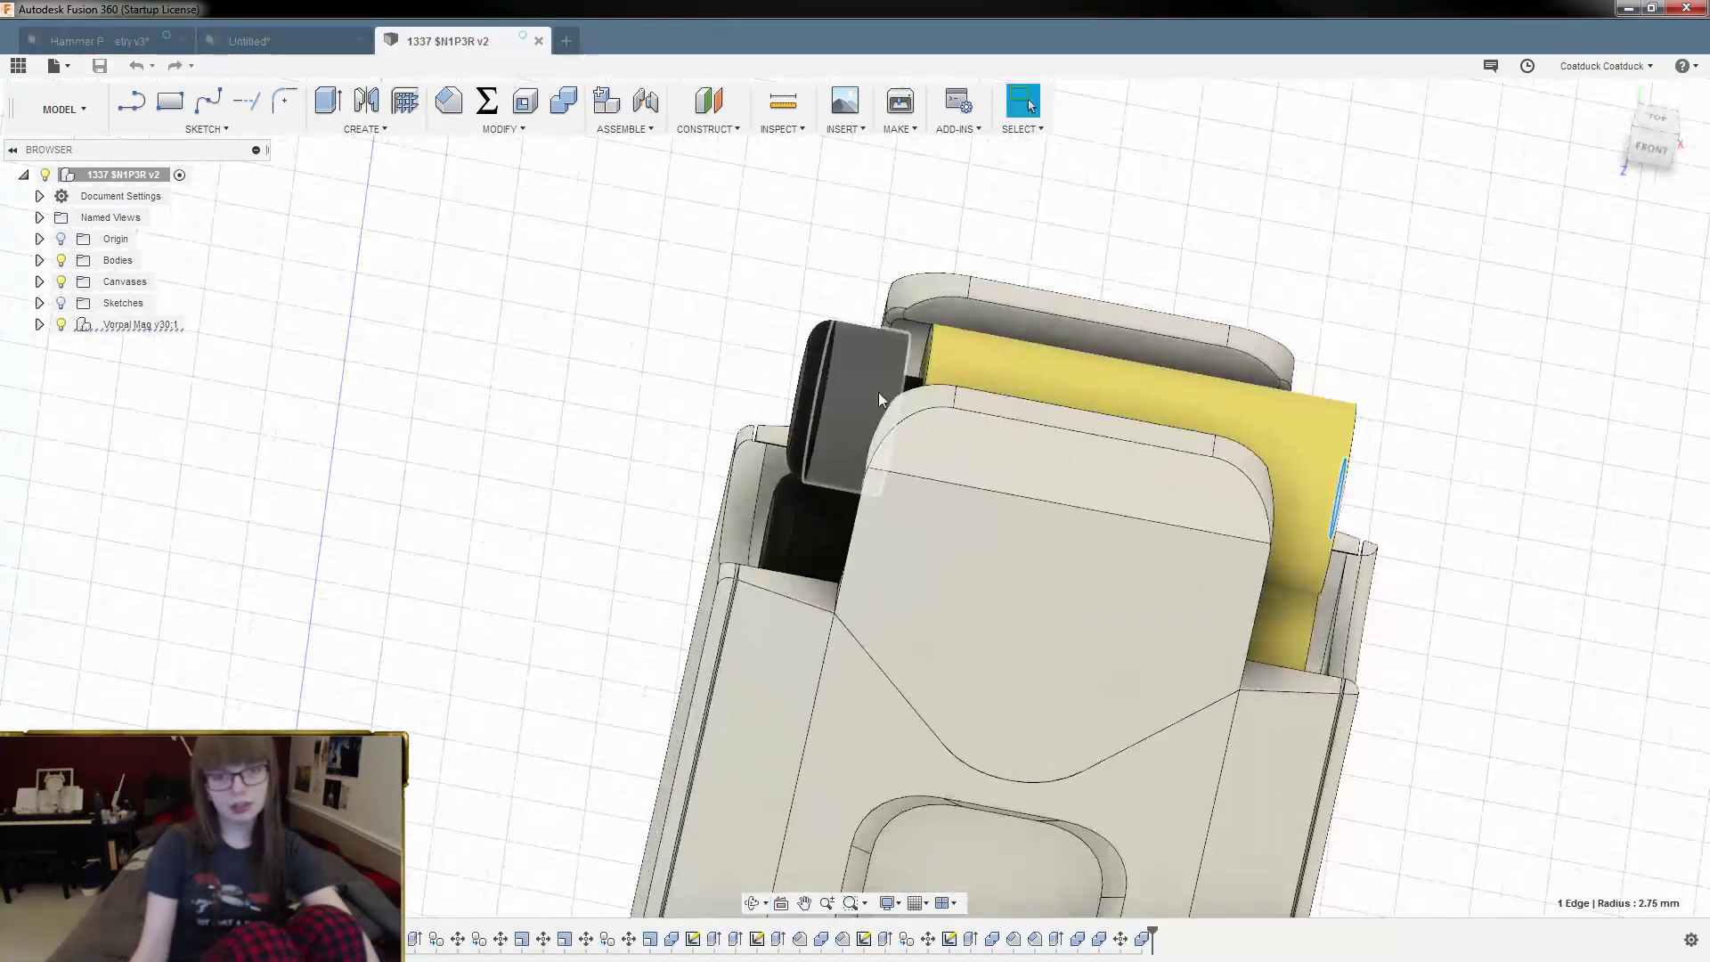
pyautogui.scroll(5, 864, 357)
pyautogui.scroll(1, 862, 360)
pyautogui.click(920, 378)
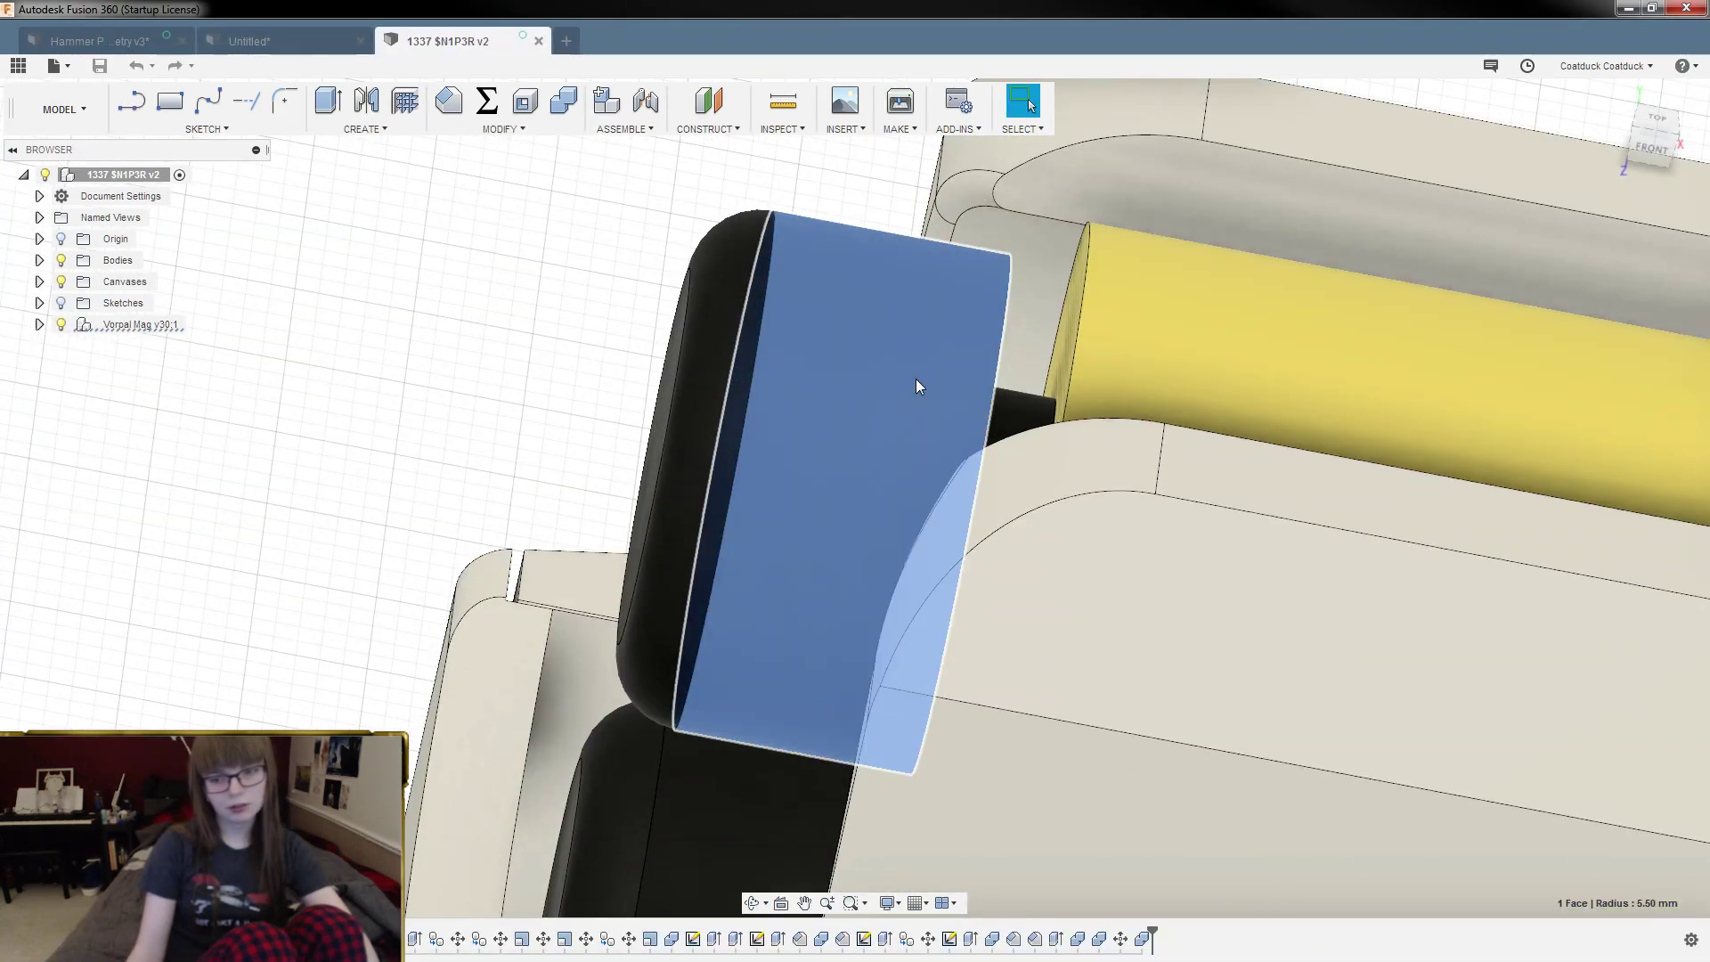
pyautogui.keyDown('shift'); pyautogui.moveTo(673, 271); pyautogui.dragTo(526, 232, button='middle'); pyautogui.keyUp('shift')
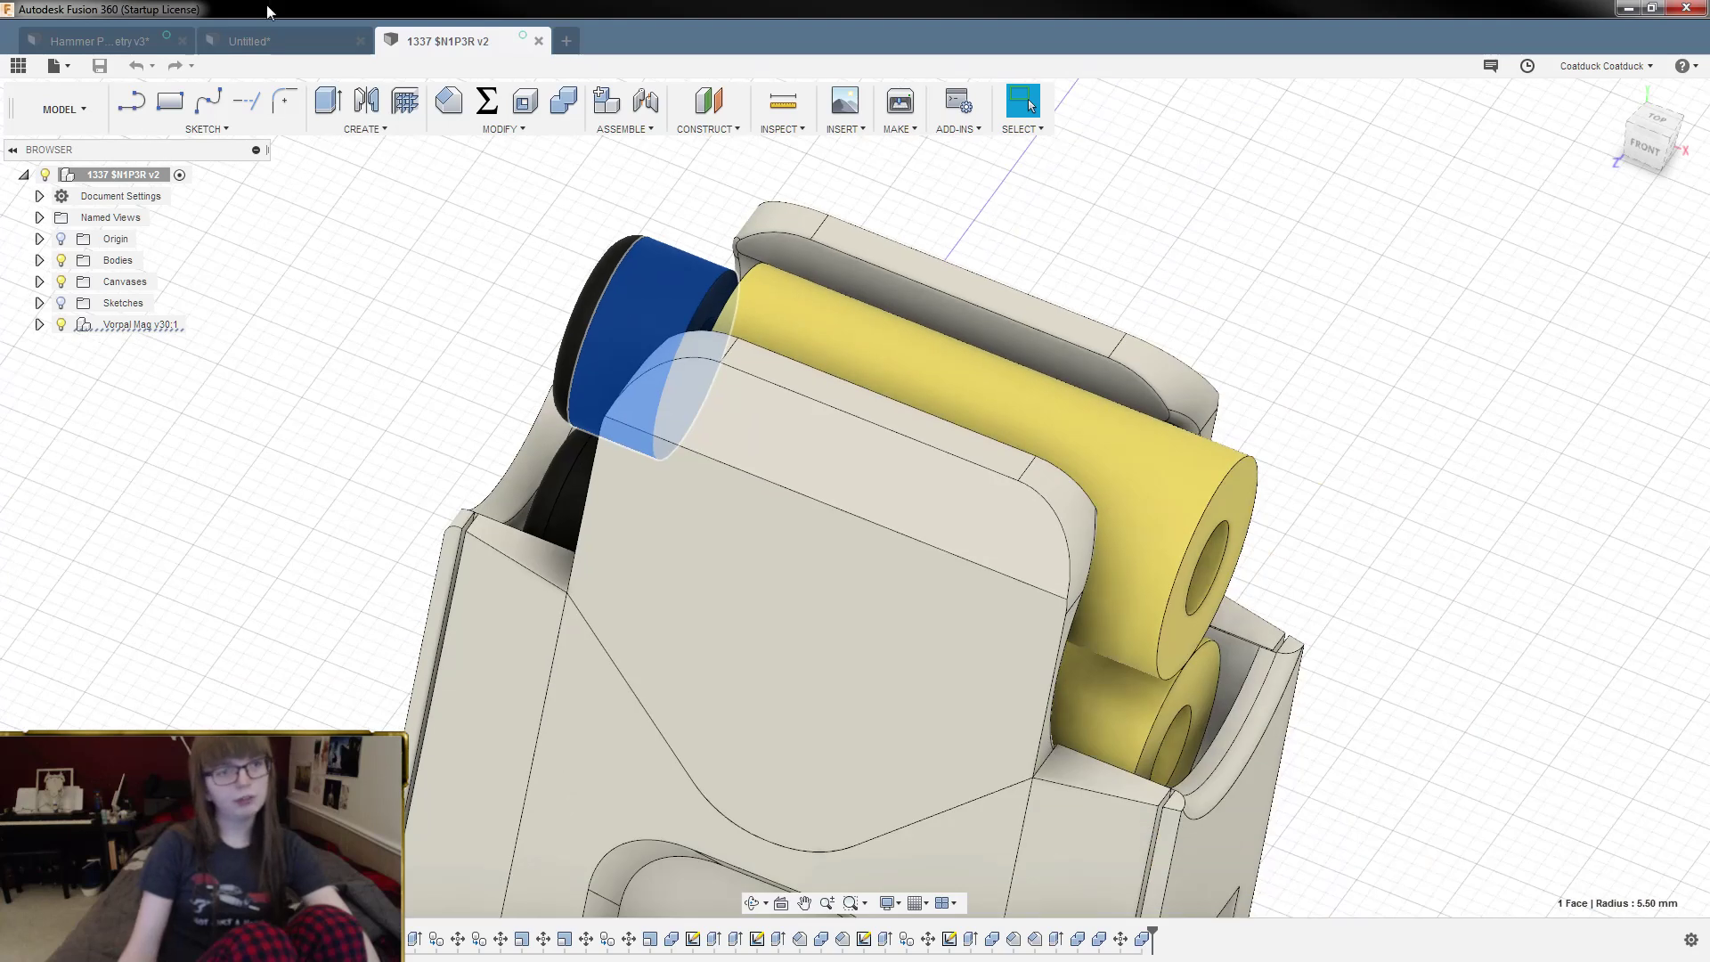
# Step: Return to the untitled design and draw an 11 mm diameter circle centred on the origin
pyautogui.click(273, 39)
pyautogui.moveTo(1057, 504)
pyautogui.keyDown('shift'); pyautogui.mouseDown(button='middle')
pyautogui.moveTo(1078, 494)
pyautogui.moveTo(1027, 523)
pyautogui.mouseUp(button='middle'); pyautogui.keyUp('shift')
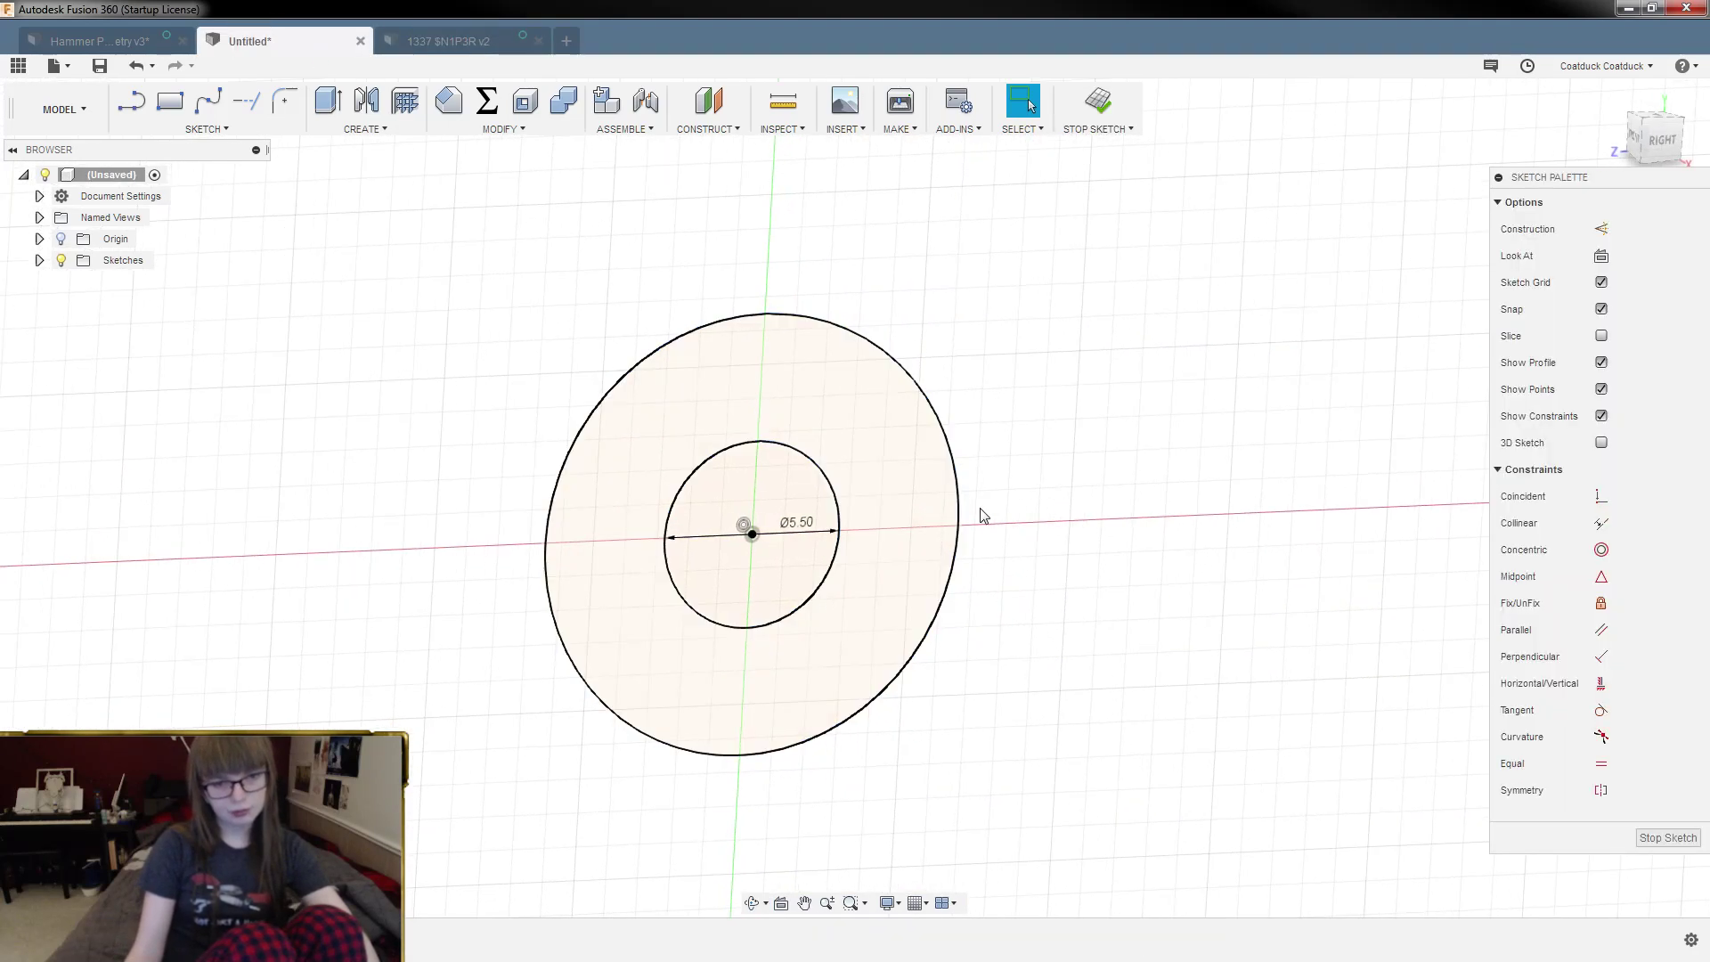
pyautogui.press('c')
pyautogui.click(753, 535)
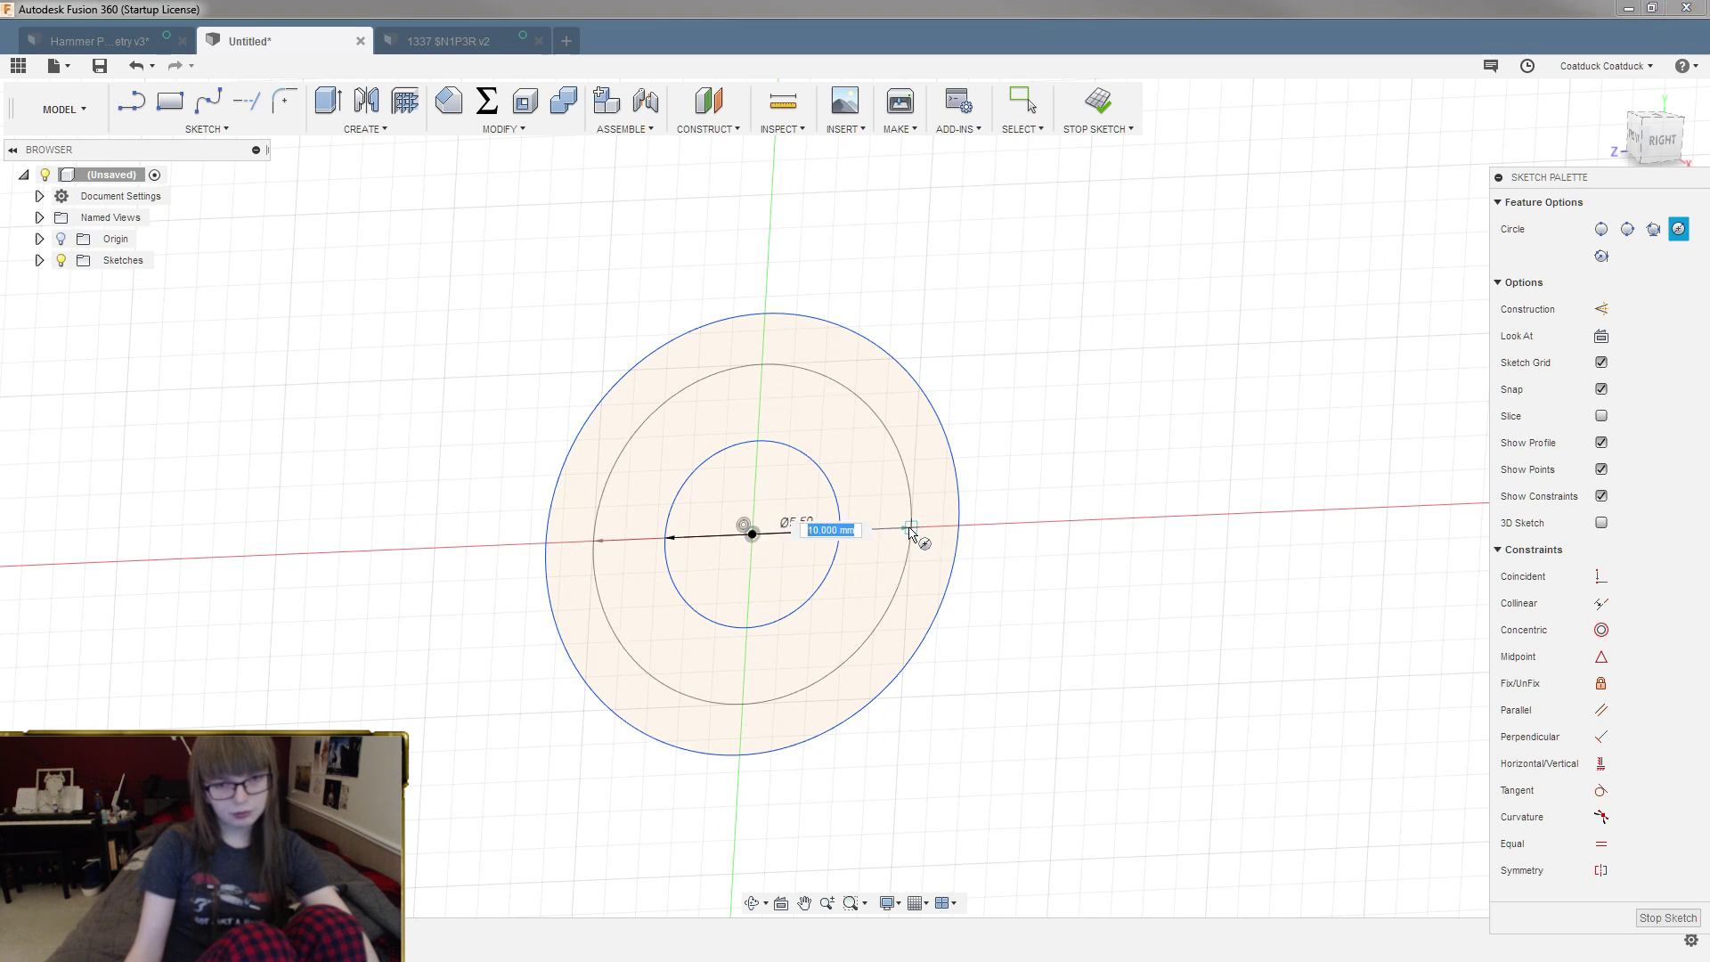
pyautogui.write('11')
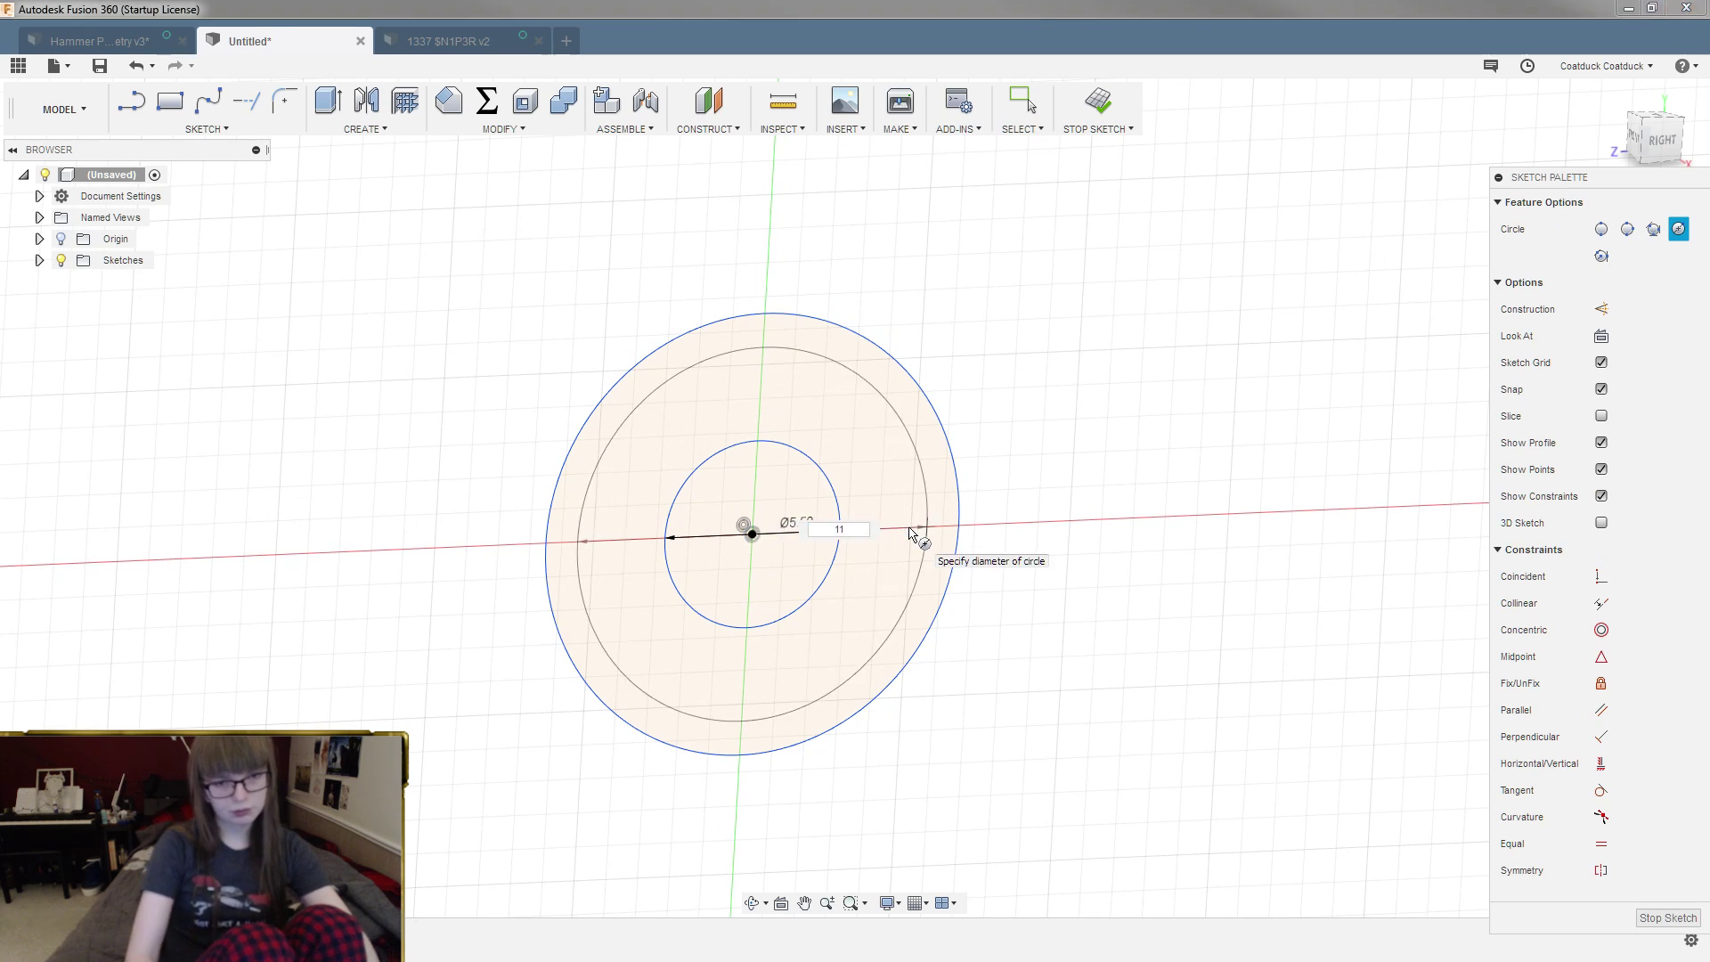
pyautogui.press('Return')
pyautogui.press('Escape')
# Step: Select the two ring profiles surrounding the centre hole
pyautogui.click(864, 468)
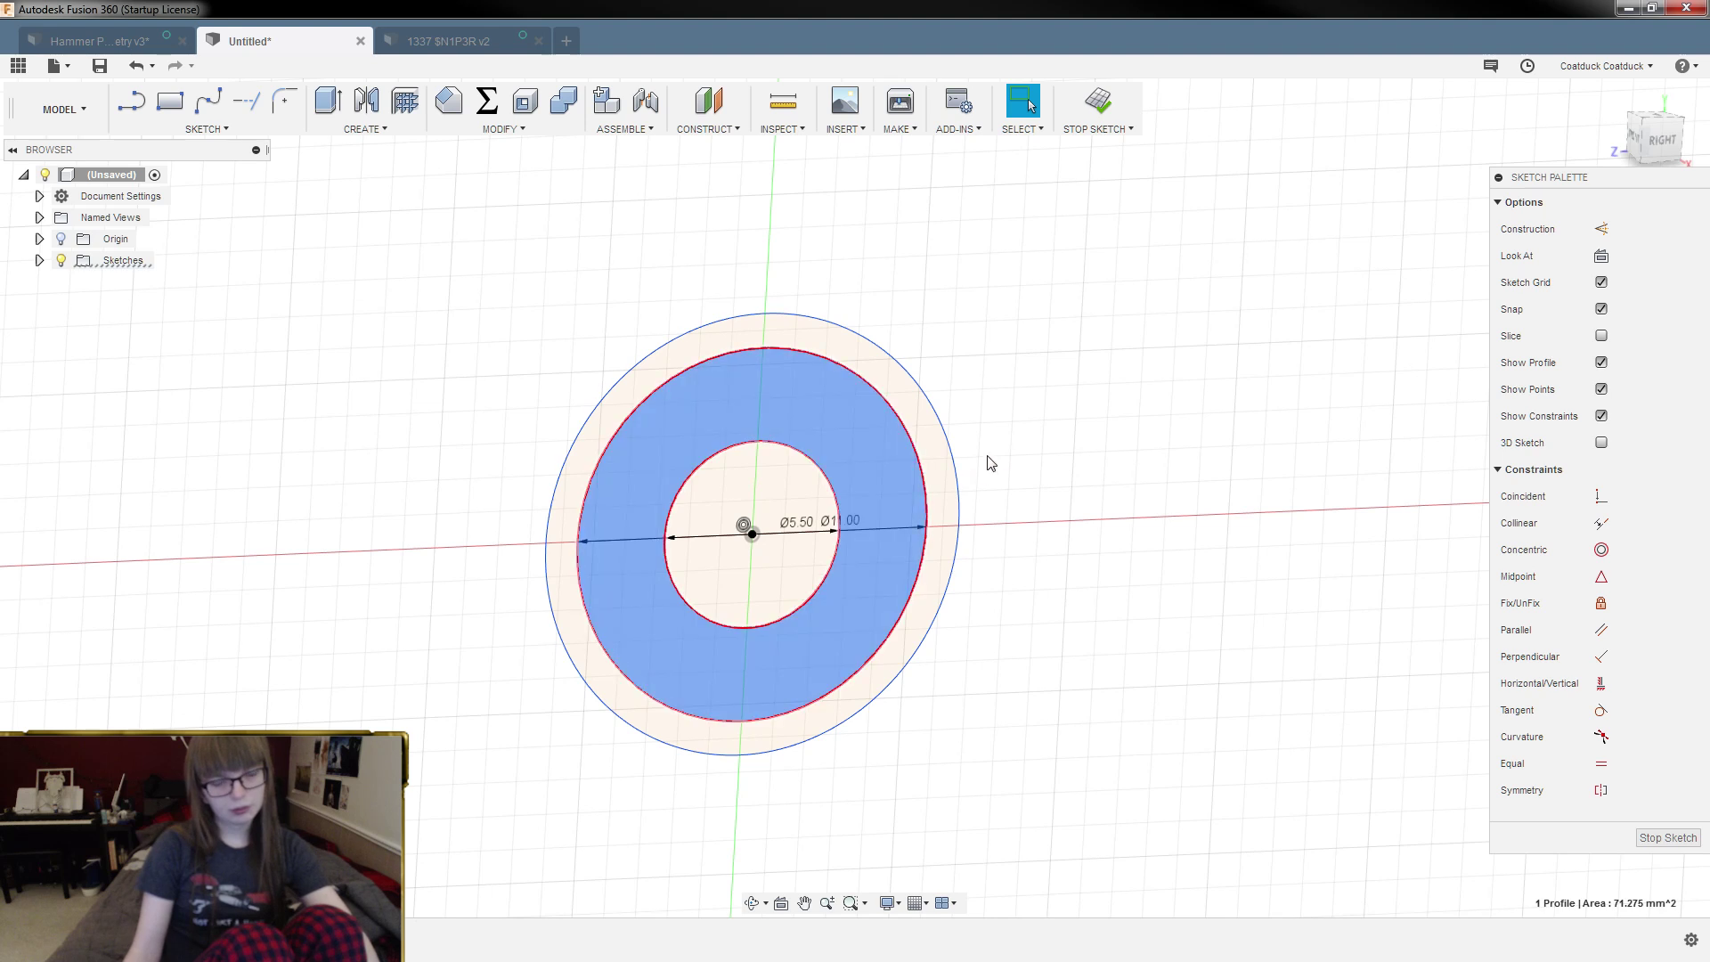
pyautogui.keyDown('shift'); pyautogui.click(930, 443); pyautogui.keyUp('shift')
pyautogui.moveTo(826, 295)
pyautogui.keyDown('shift'); pyautogui.mouseDown(button='middle')
pyautogui.moveTo(847, 241)
pyautogui.moveTo(857, 269)
pyautogui.mouseUp(button='middle'); pyautogui.keyUp('shift')
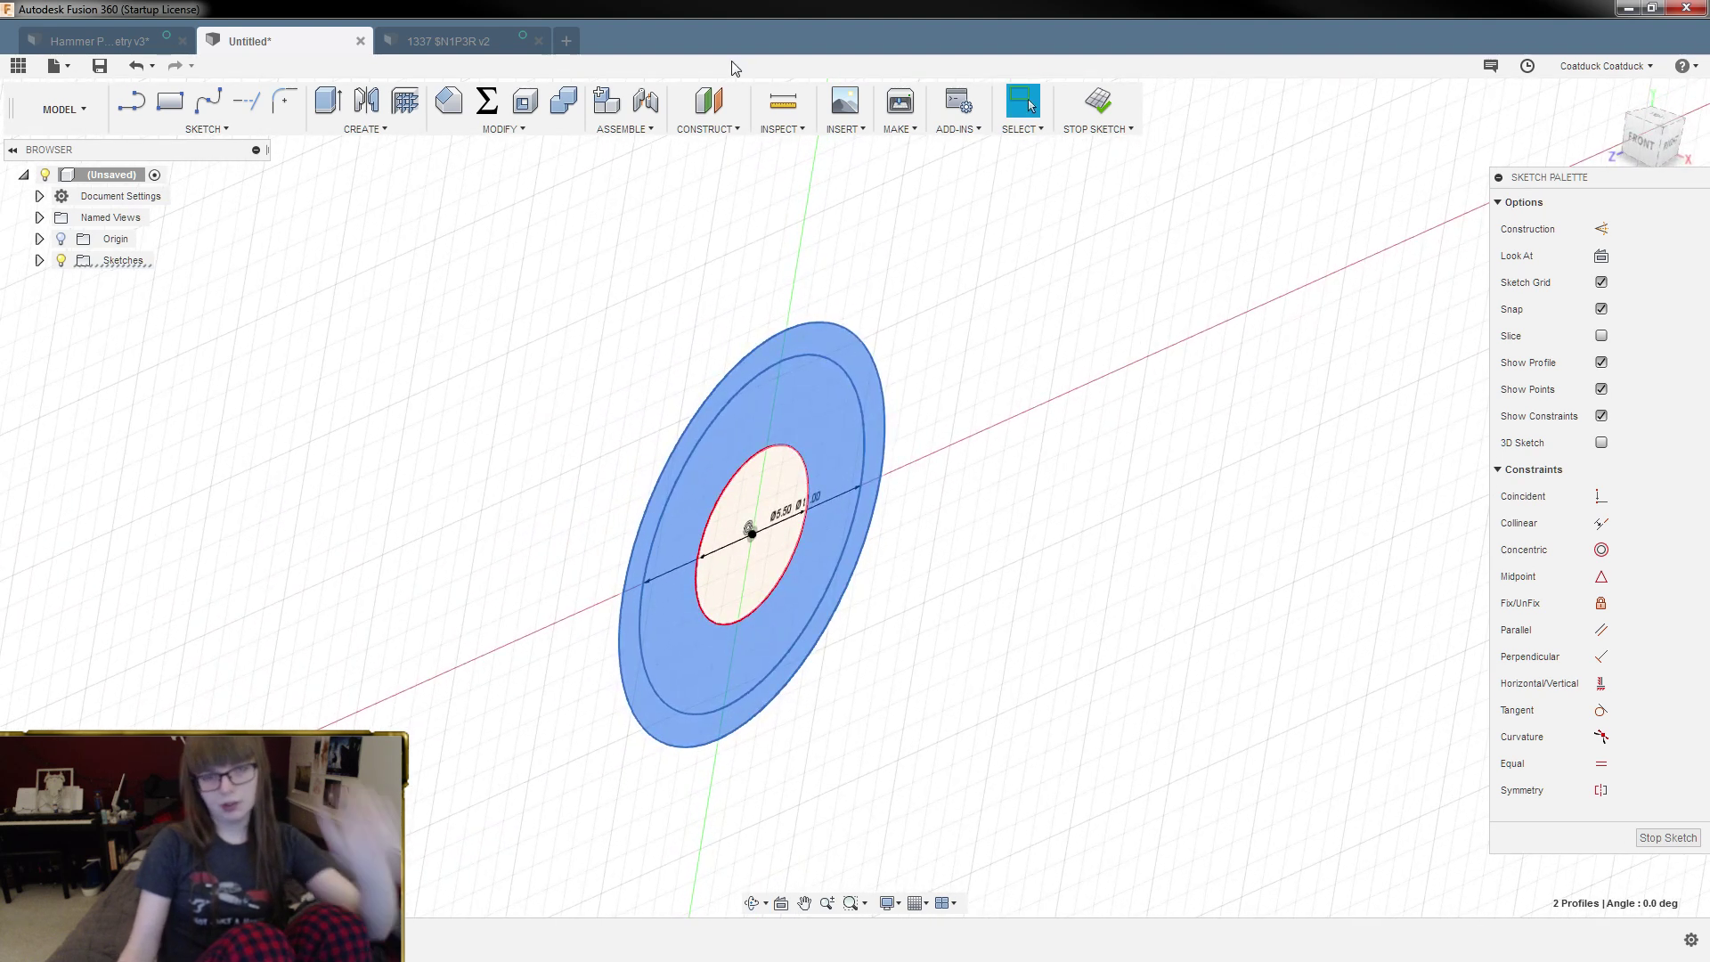
# Step: In the 1337 $N1P3R model, measure from the top dart's outer black tip face to the nearest yellow foam end face
pyautogui.click(437, 42)
pyautogui.keyDown('shift'); pyautogui.moveTo(361, 443); pyautogui.dragTo(382, 392, button='middle'); pyautogui.keyUp('shift')
pyautogui.click(349, 396)
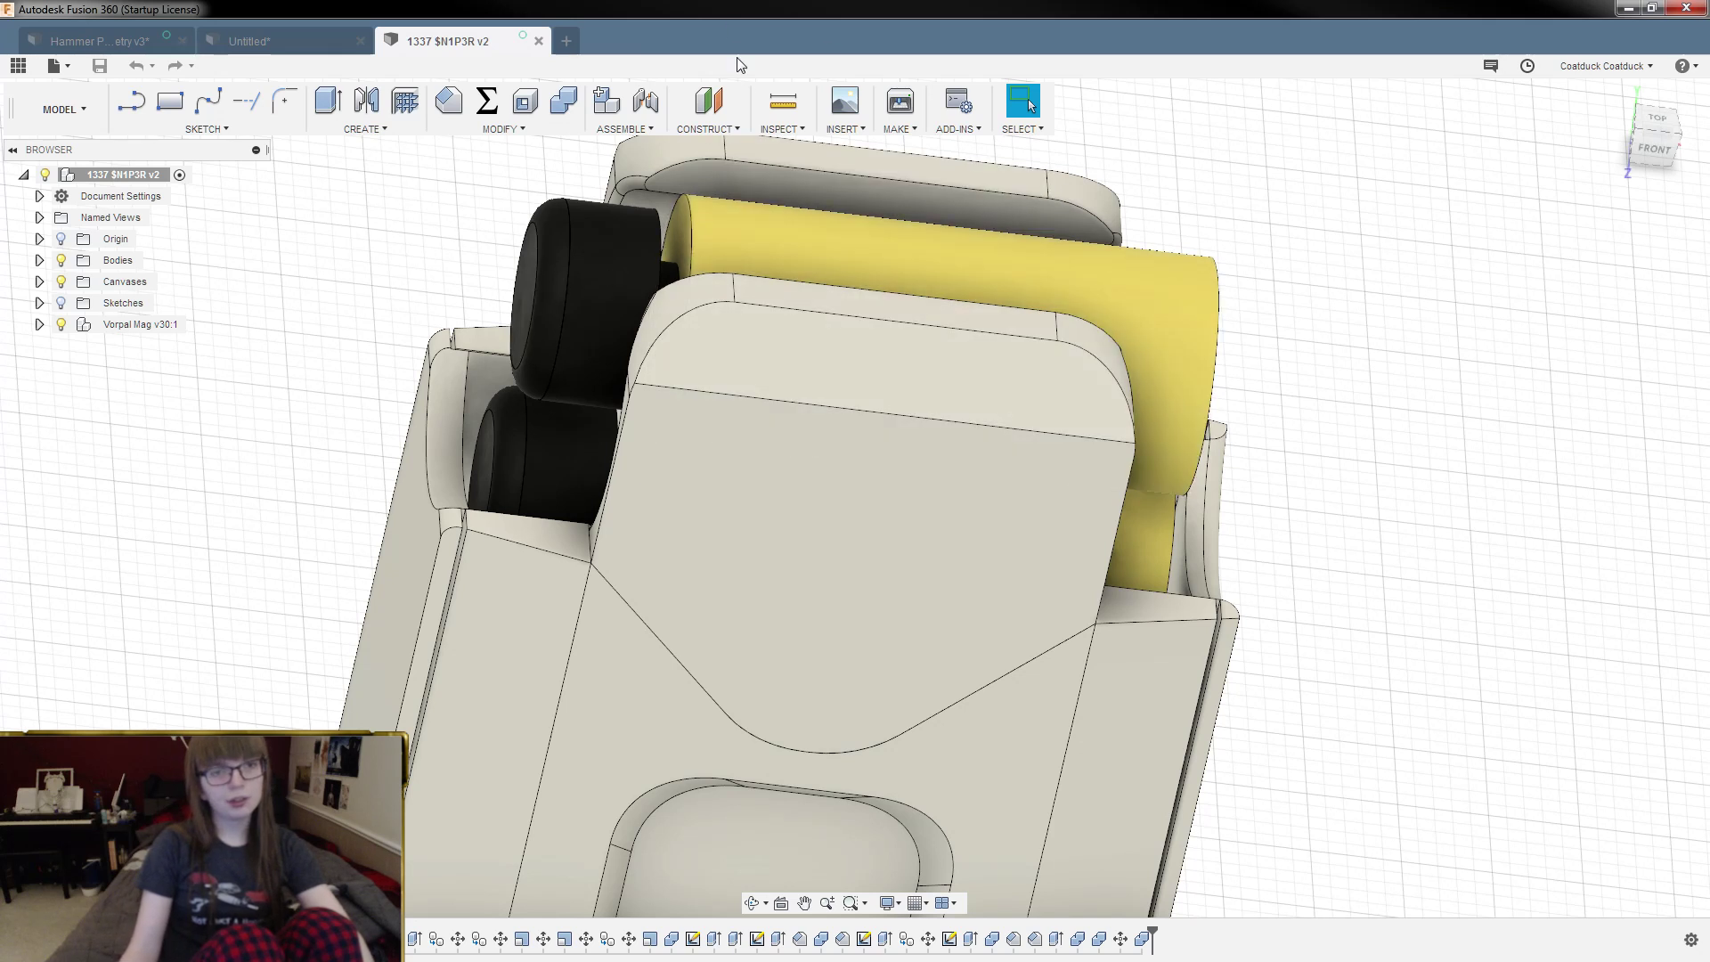
pyautogui.click(783, 101)
pyautogui.click(531, 276)
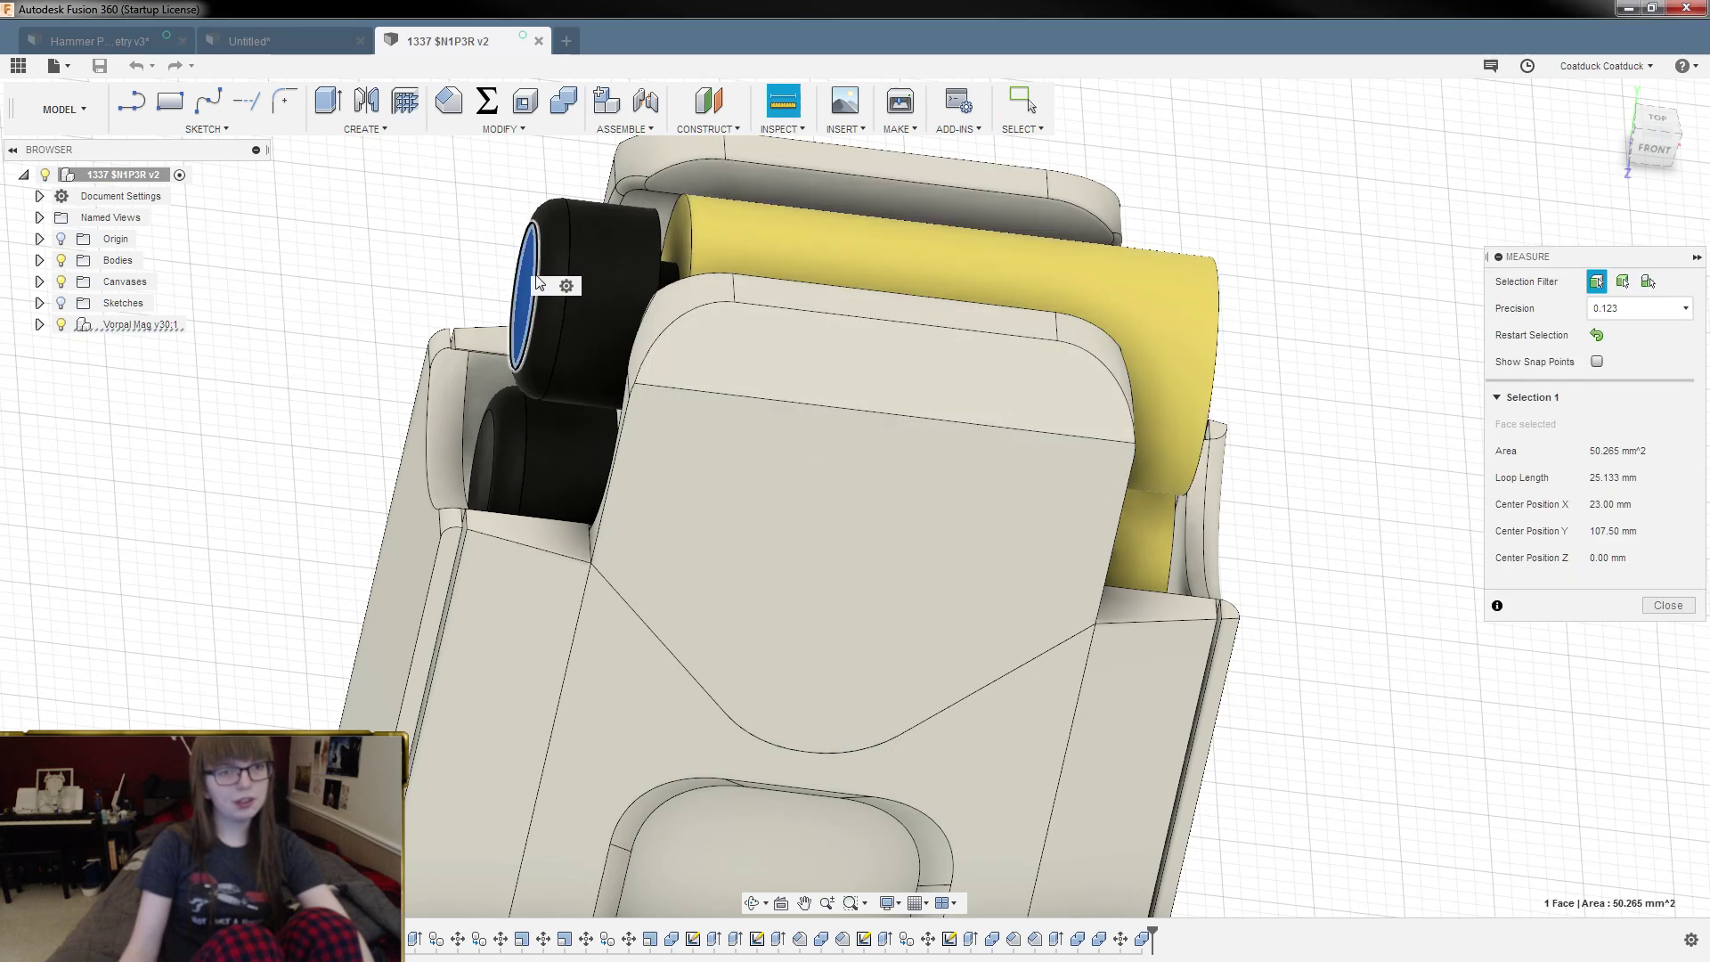
pyautogui.click(677, 226)
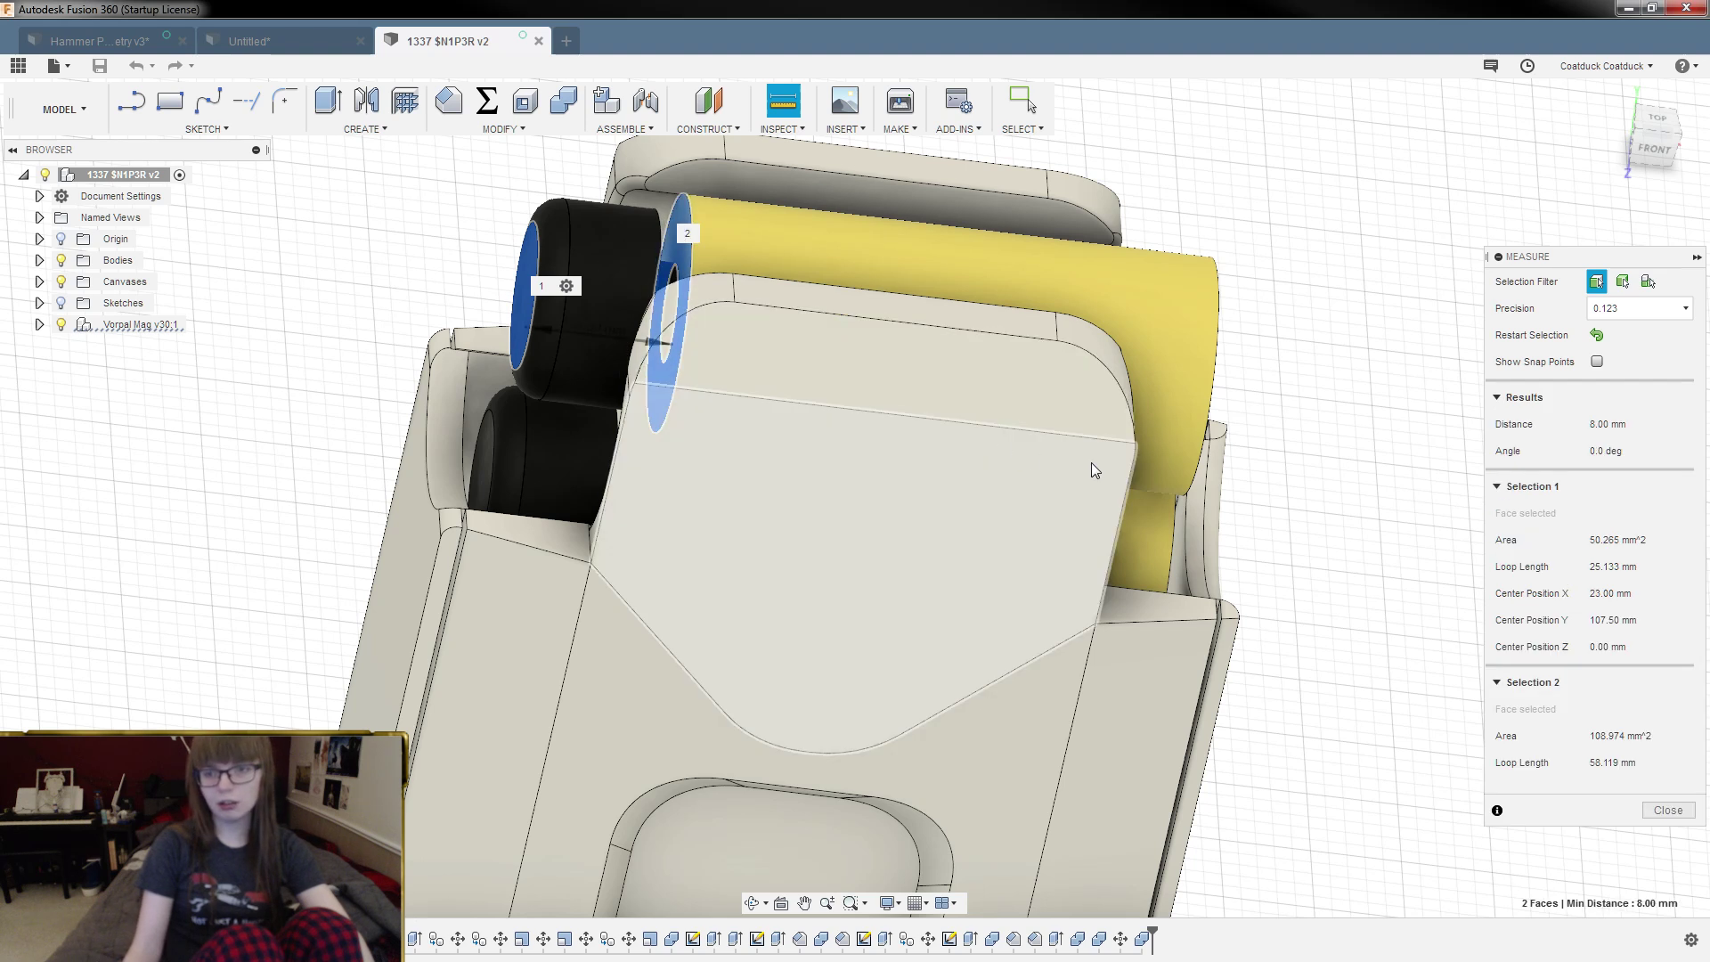
# Step: Measure the top dart's overall length from black tip face to far foam end face, and return to the untitled design
pyautogui.keyDown('shift'); pyautogui.moveTo(1280, 430); pyautogui.dragTo(1252, 339, button='middle'); pyautogui.keyUp('shift')
pyautogui.scroll(3, 1230, 306)
pyautogui.click(1220, 306)
pyautogui.scroll(-2, 1380, 517)
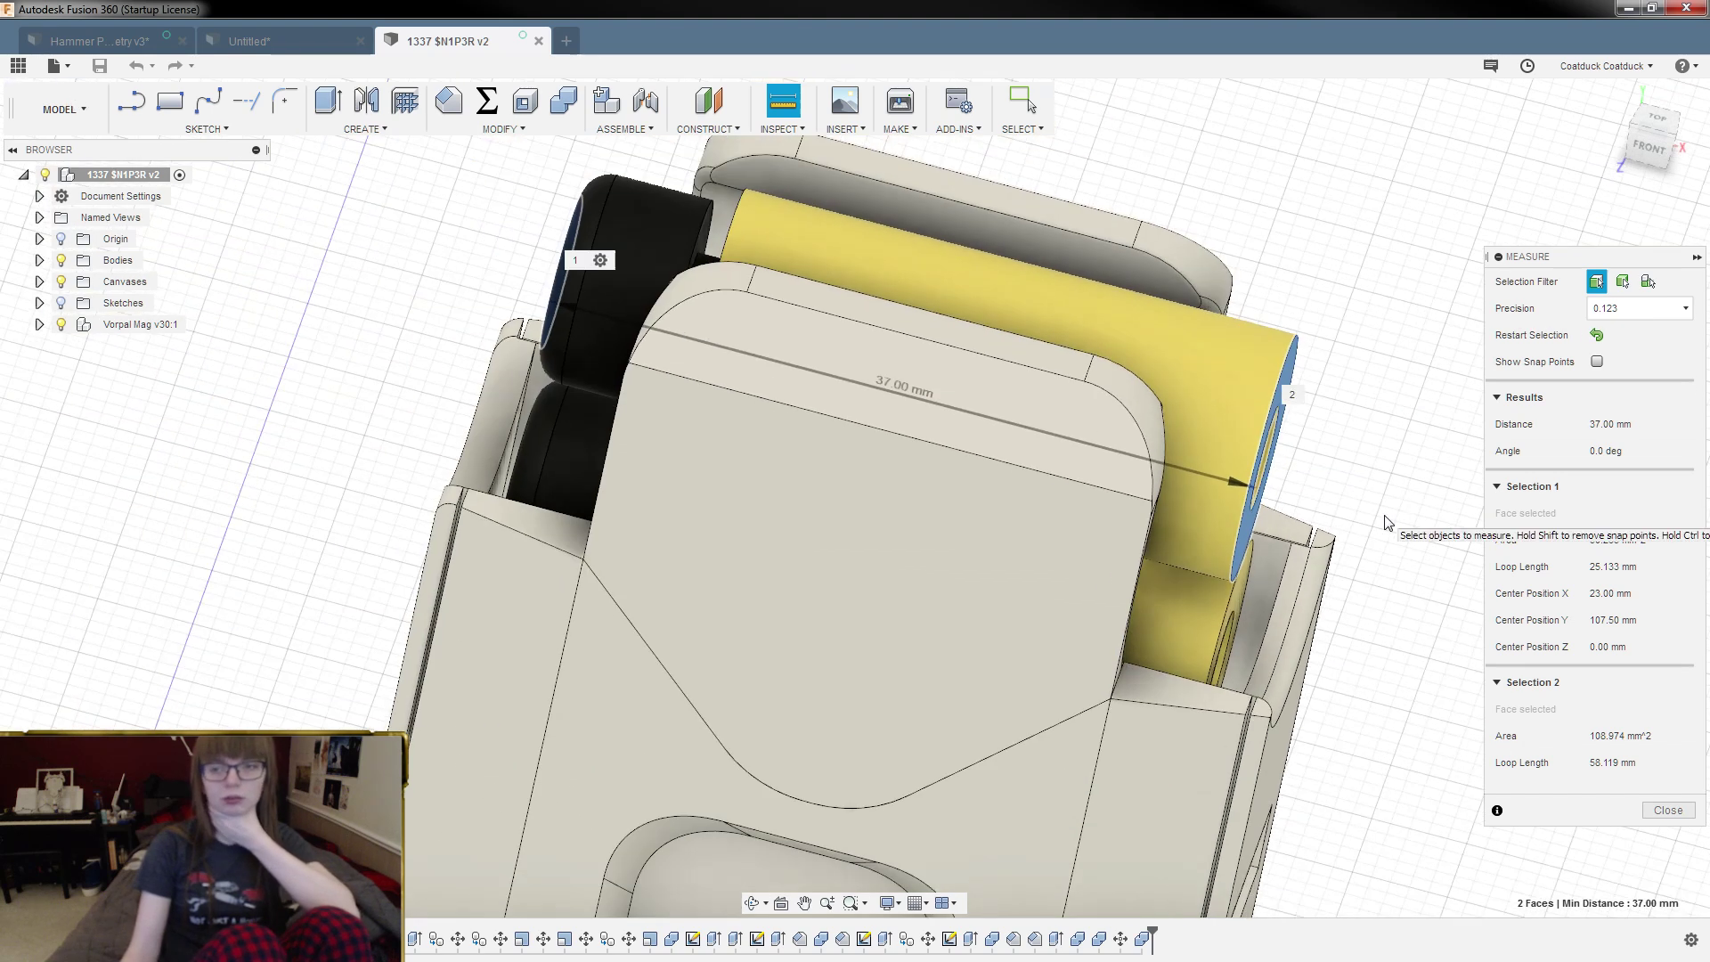
pyautogui.scroll(-1, 1386, 523)
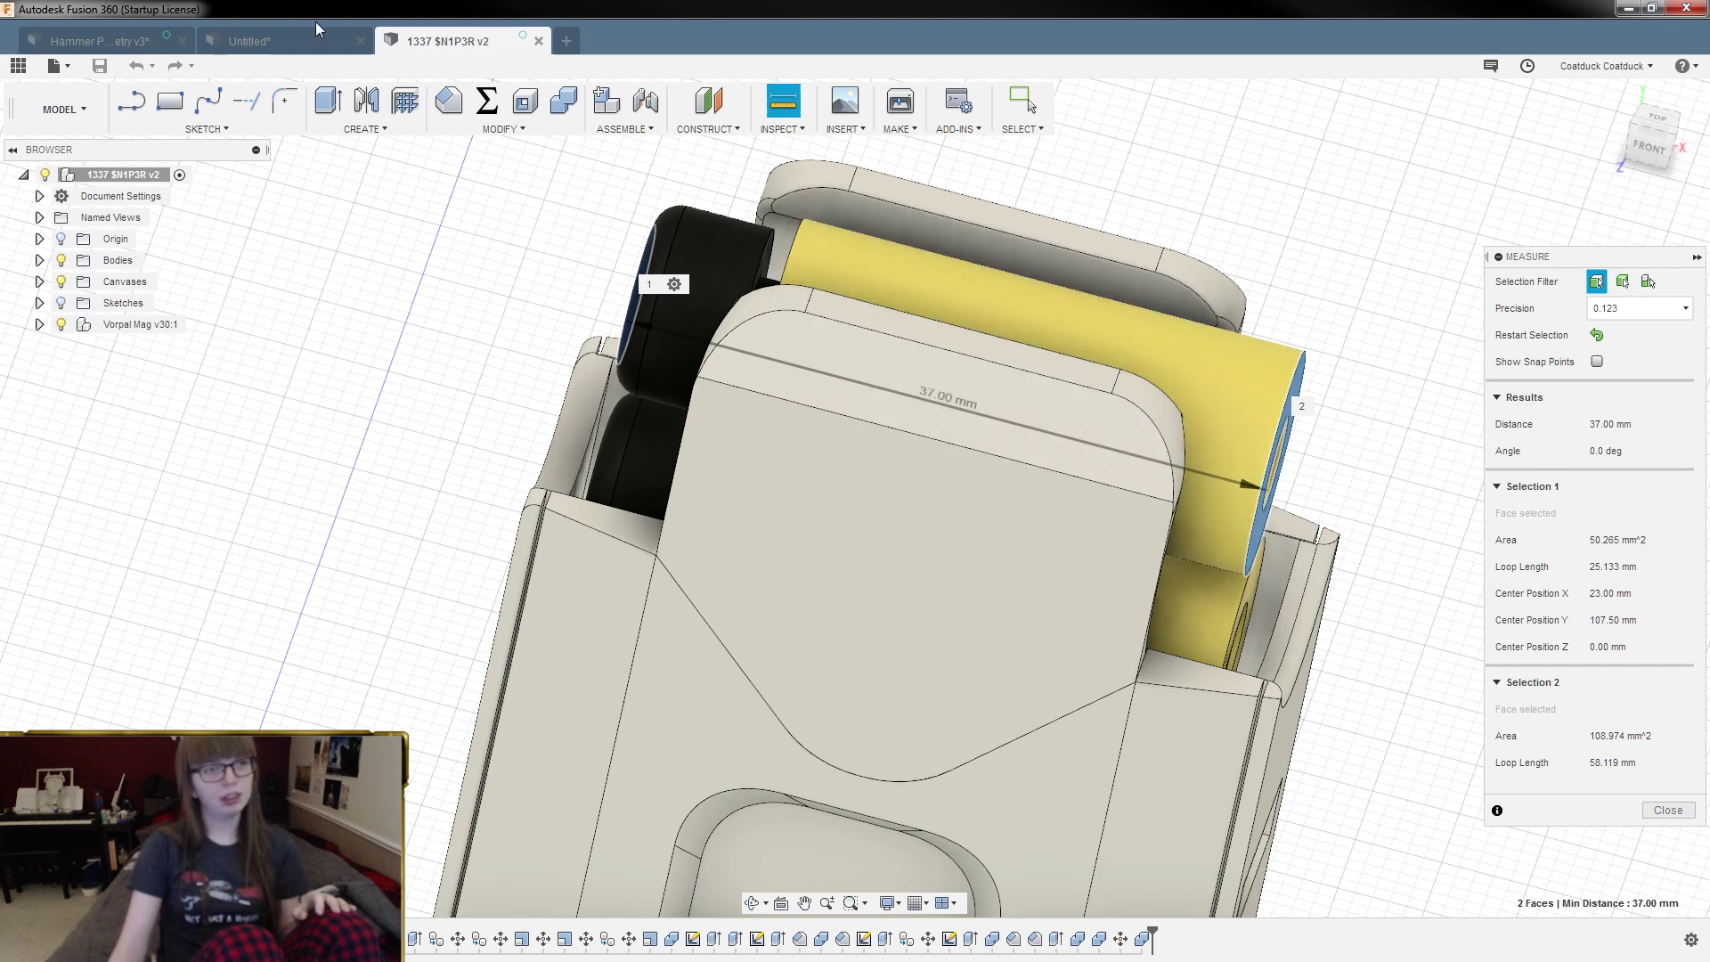
pyautogui.press('Escape')
pyautogui.click(249, 41)
# Step: Extrude the two ring profiles as a two-sided new body with 18.5 mm on the first side
pyautogui.moveTo(873, 406)
pyautogui.keyDown('shift'); pyautogui.mouseDown(button='middle')
pyautogui.moveTo(1039, 421)
pyautogui.moveTo(1033, 395)
pyautogui.moveTo(1019, 424)
pyautogui.mouseUp(button='middle'); pyautogui.keyUp('shift')
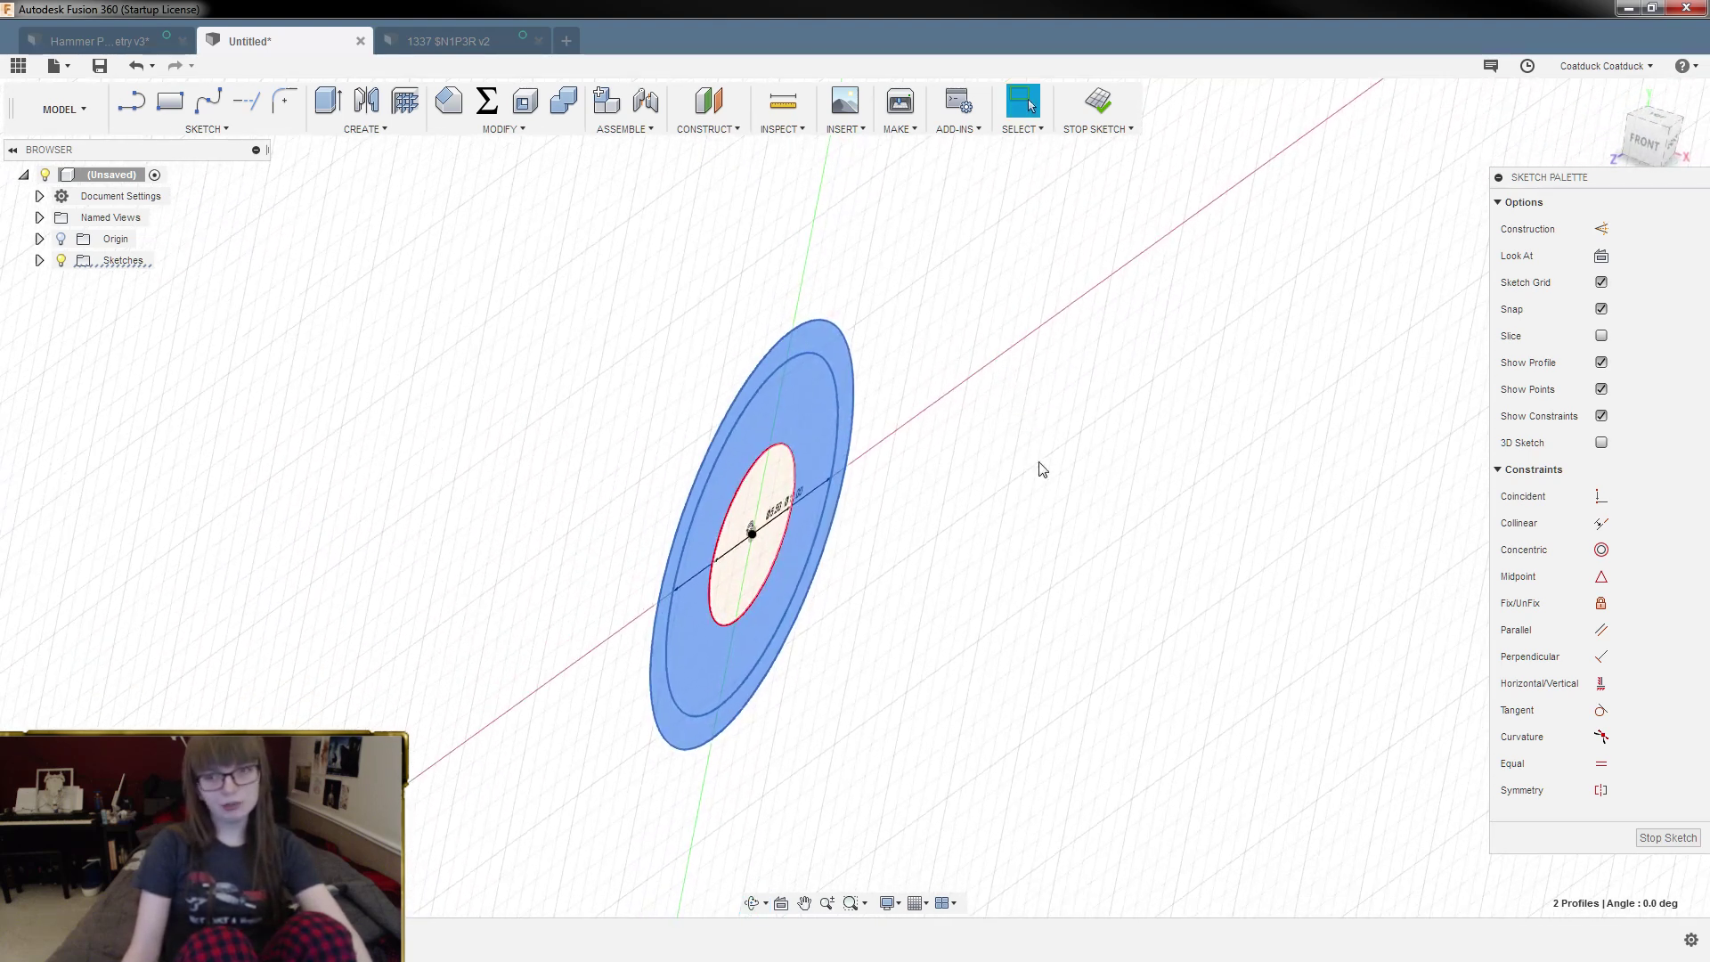
pyautogui.press('e')
pyautogui.click(1625, 335)
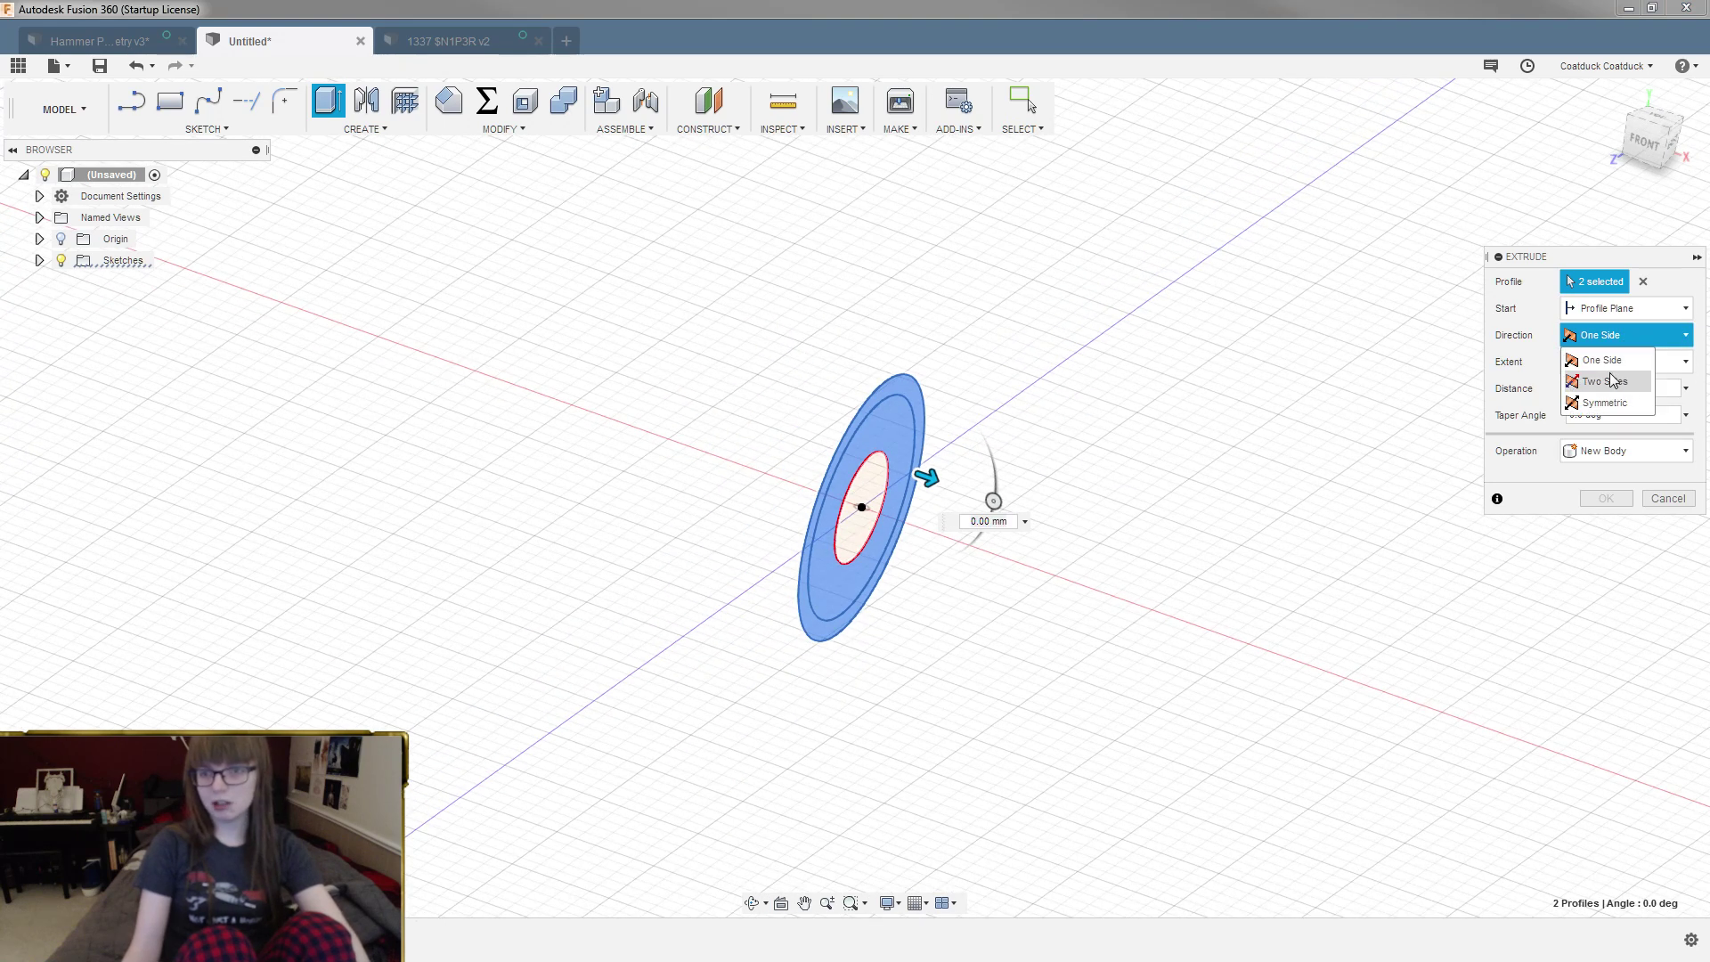
pyautogui.click(1594, 381)
pyautogui.moveTo(928, 478); pyautogui.dragTo(1289, 577)
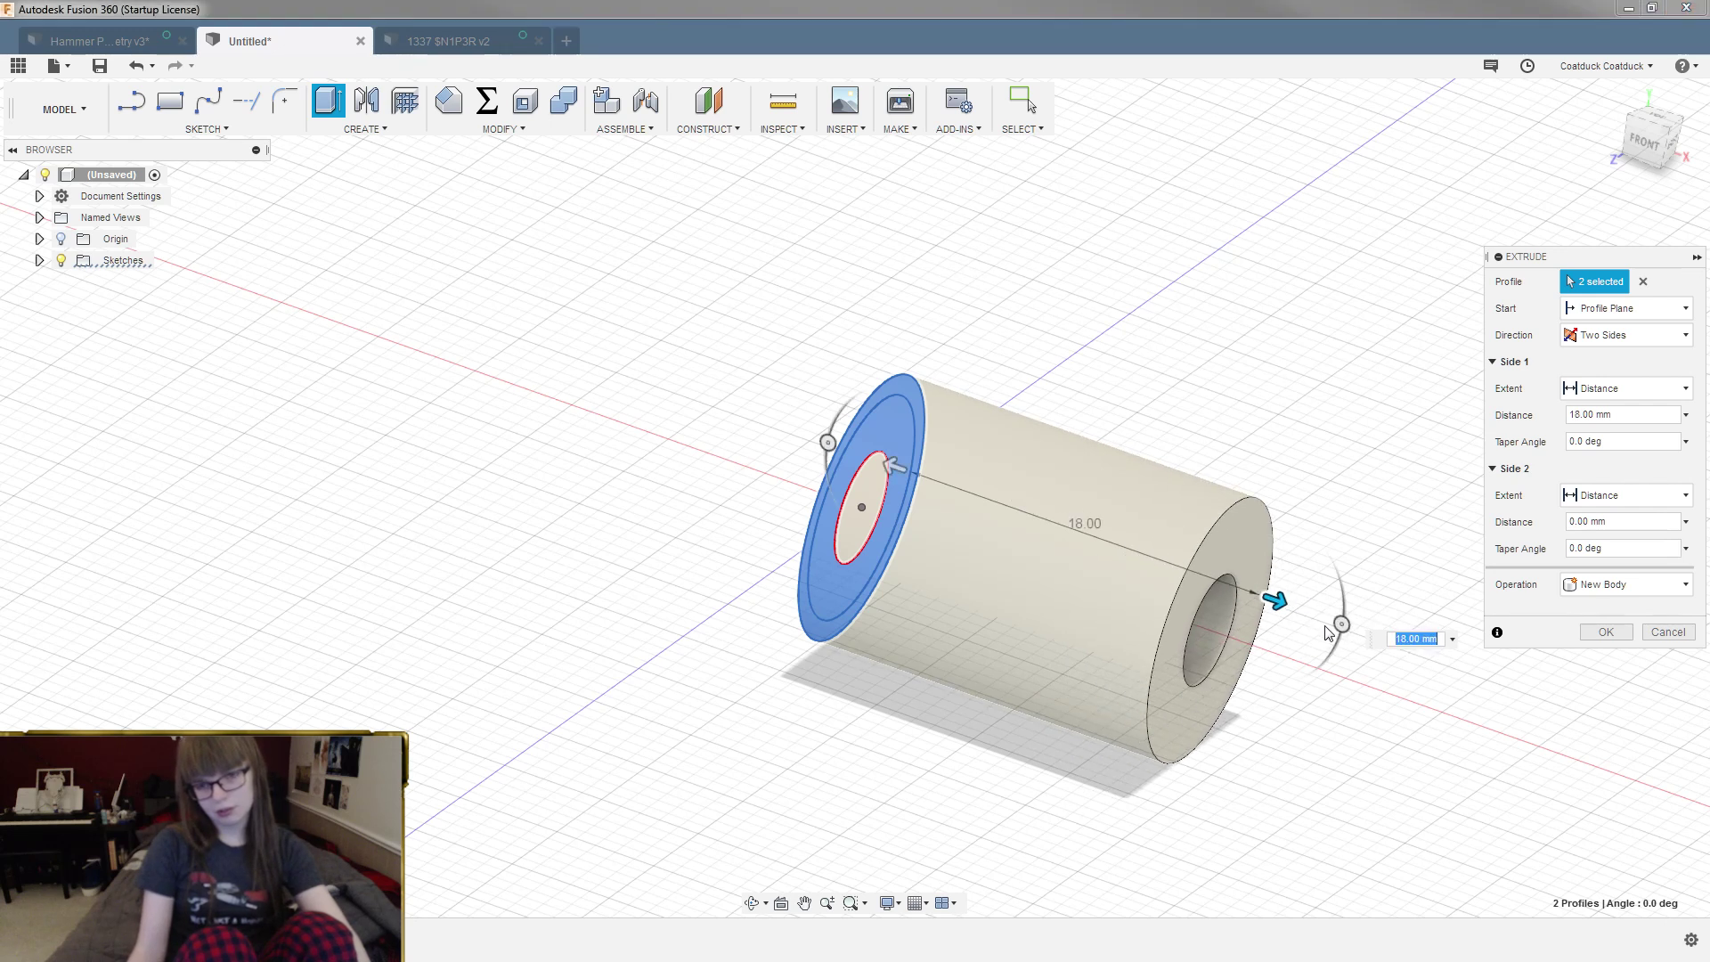
pyautogui.scroll(2, 1399, 661)
pyautogui.write('18.5')
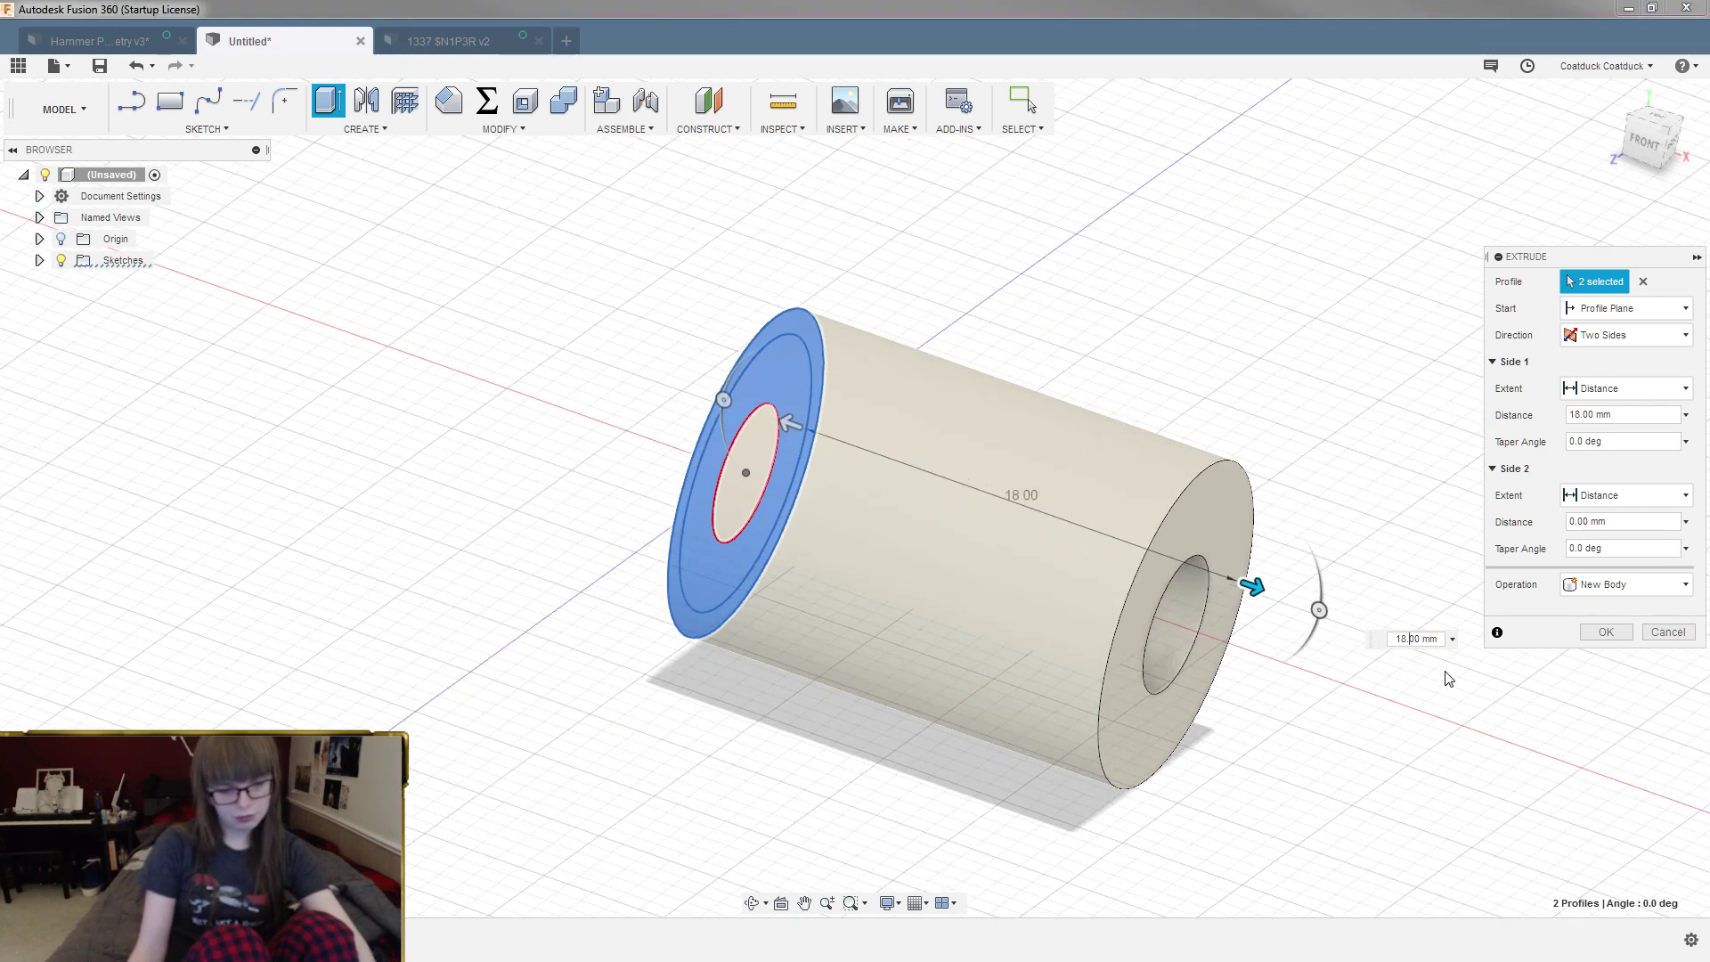
pyautogui.press('Return')
# Step: Extend the second side of the two-sided extrusion to 10 mm
pyautogui.scroll(-2, 1365, 657)
pyautogui.keyDown('shift'); pyautogui.moveTo(830, 473); pyautogui.dragTo(873, 473, button='middle'); pyautogui.keyUp('shift')
pyautogui.moveTo(925, 490); pyautogui.dragTo(753, 428)
pyautogui.keyDown('shift'); pyautogui.moveTo(753, 429); pyautogui.dragTo(939, 370, button='middle'); pyautogui.keyUp('shift')
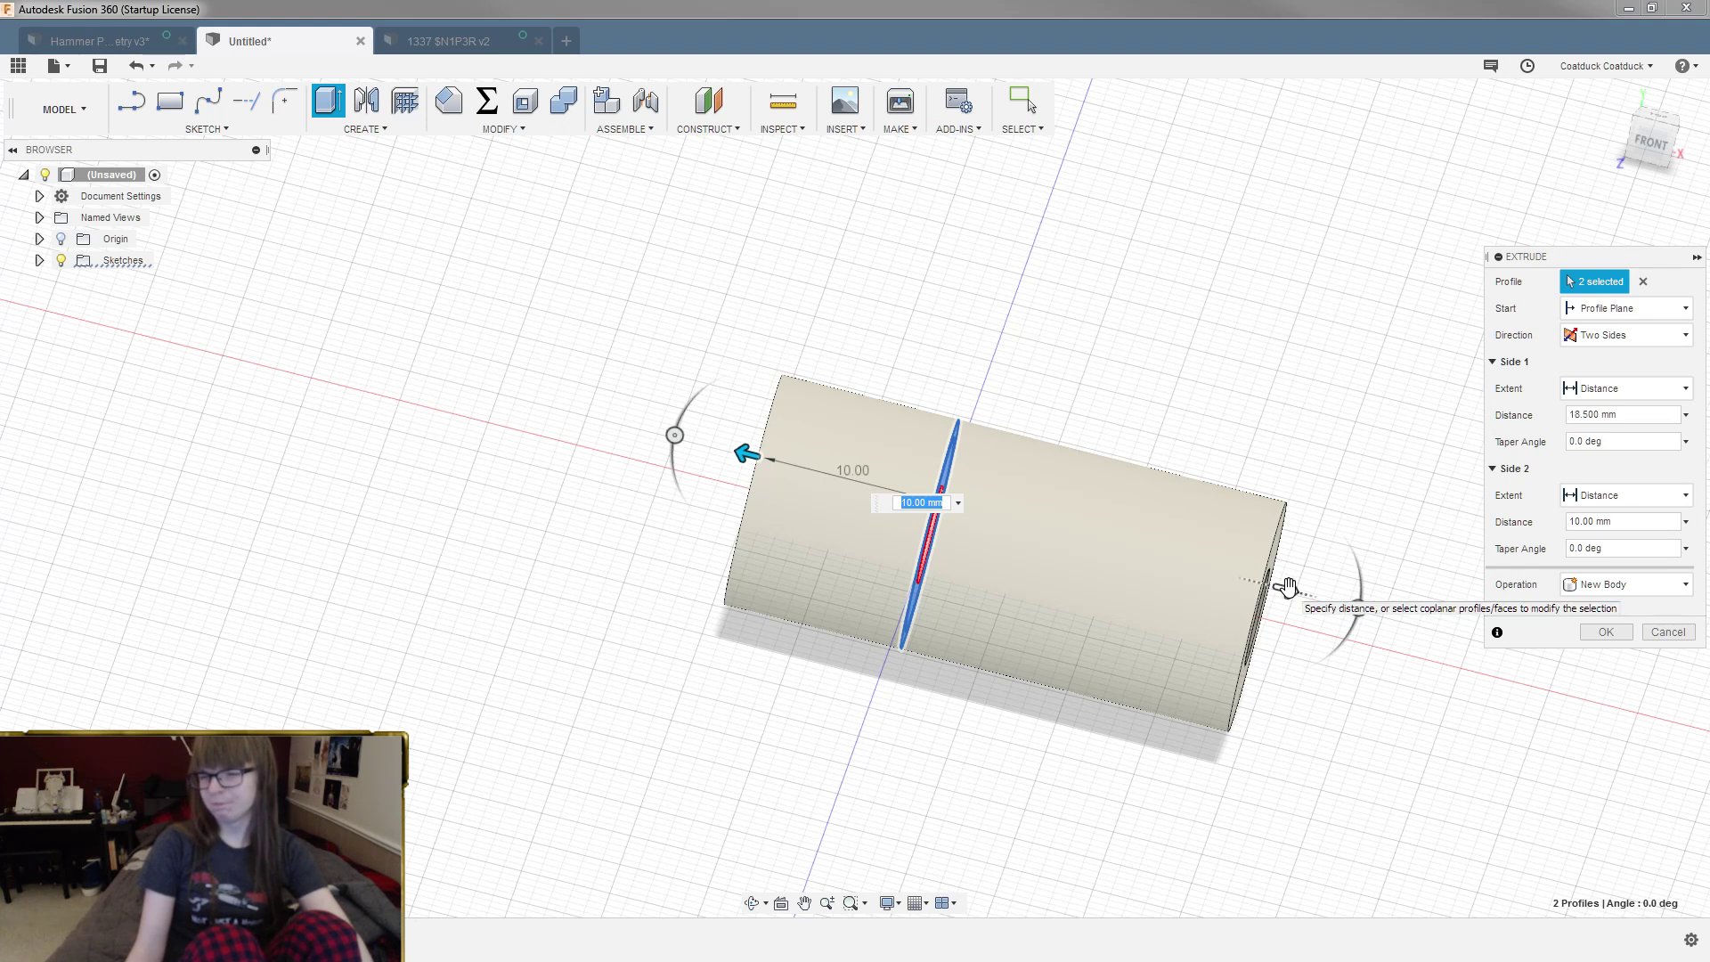
pyautogui.keyDown('shift'); pyautogui.moveTo(1062, 429); pyautogui.dragTo(1247, 464, button='middle'); pyautogui.keyUp('shift')
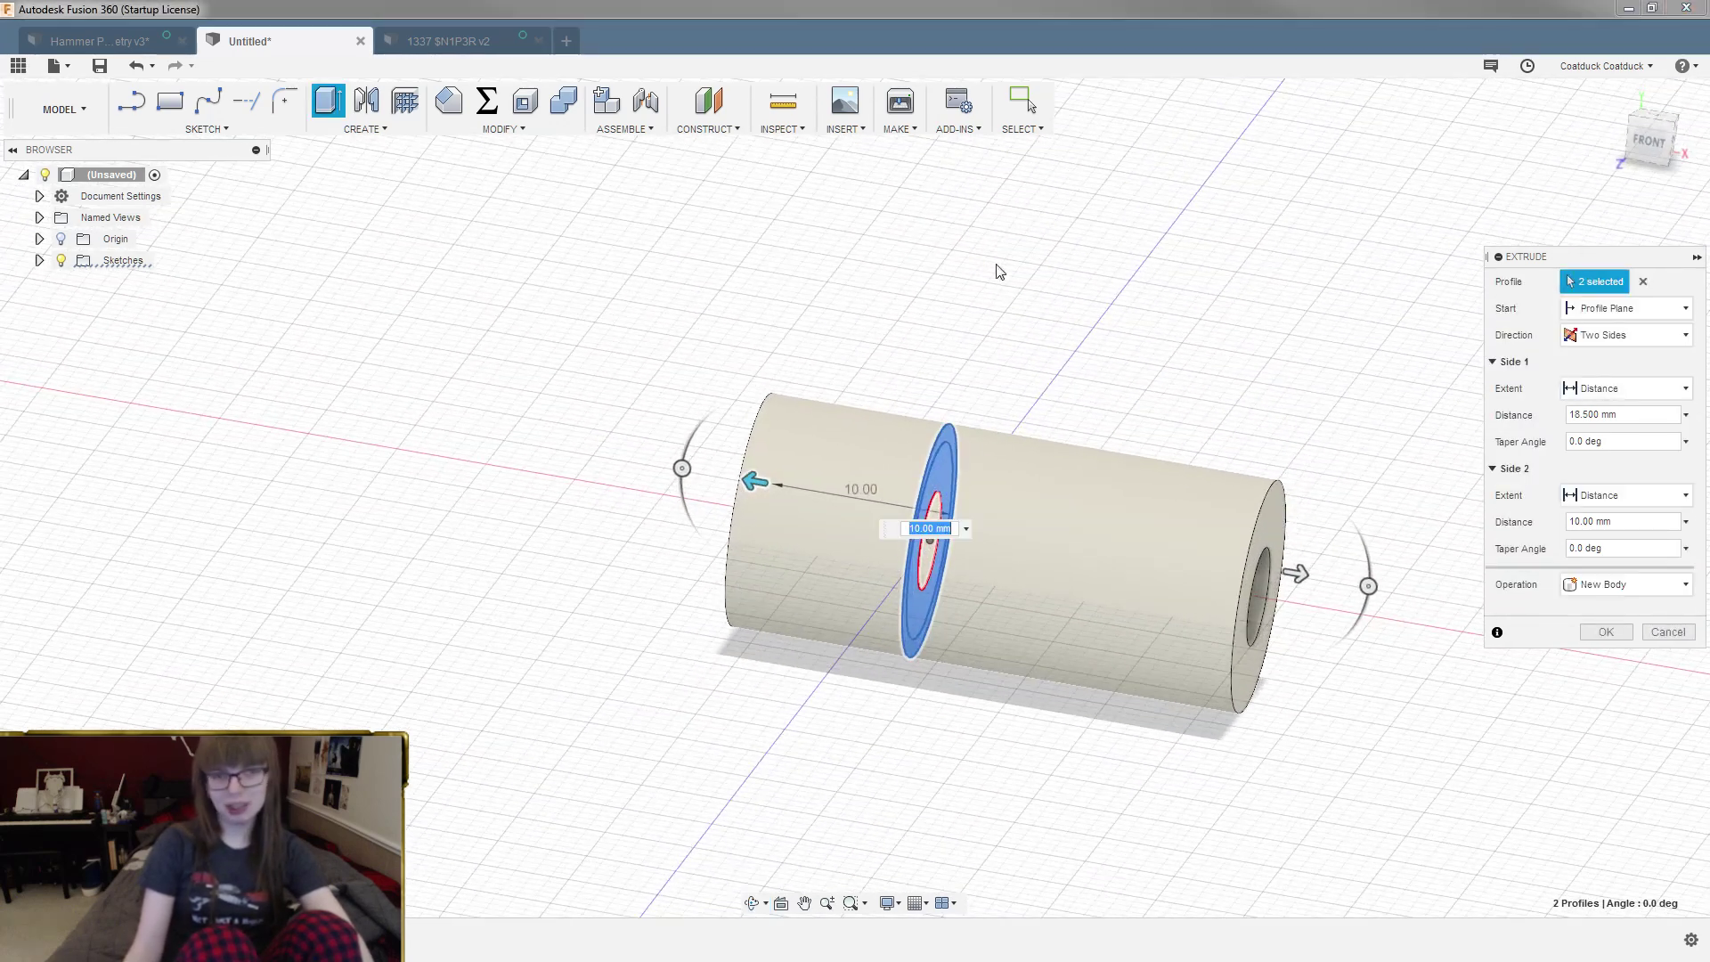
# Step: Look over the top dart in the 1337 $N1P3R model, and return to the untitled design
pyautogui.click(467, 41)
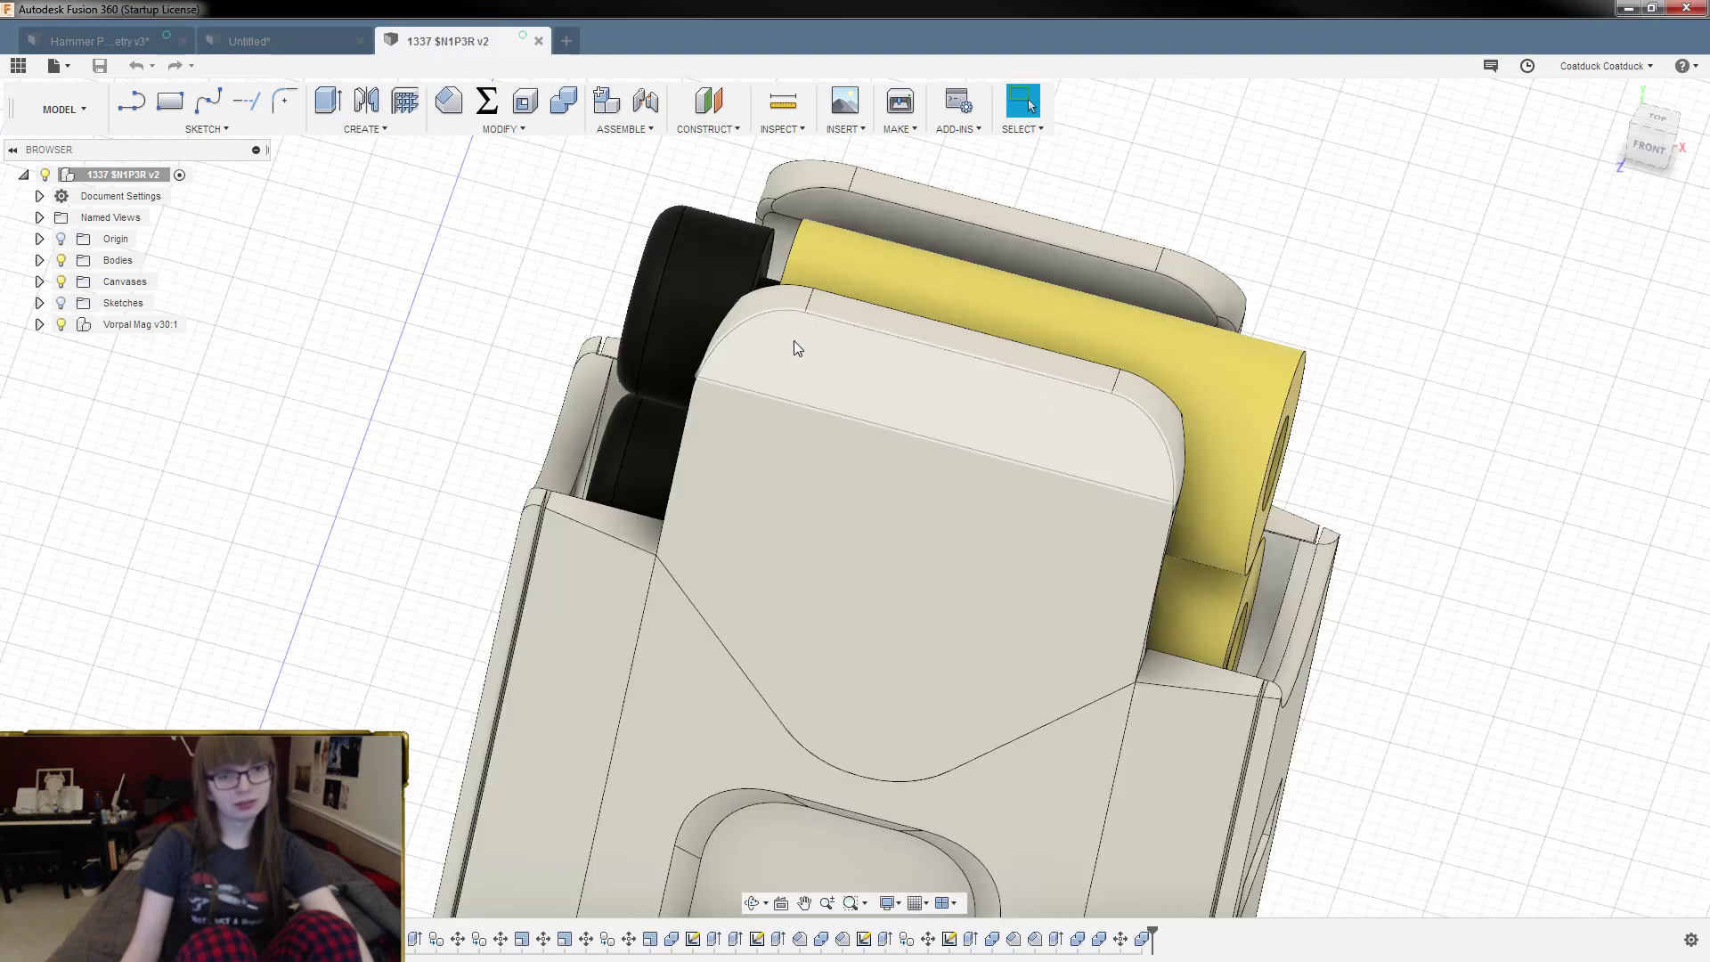
pyautogui.keyDown('shift'); pyautogui.moveTo(1274, 369); pyautogui.dragTo(1362, 283, button='middle'); pyautogui.keyUp('shift')
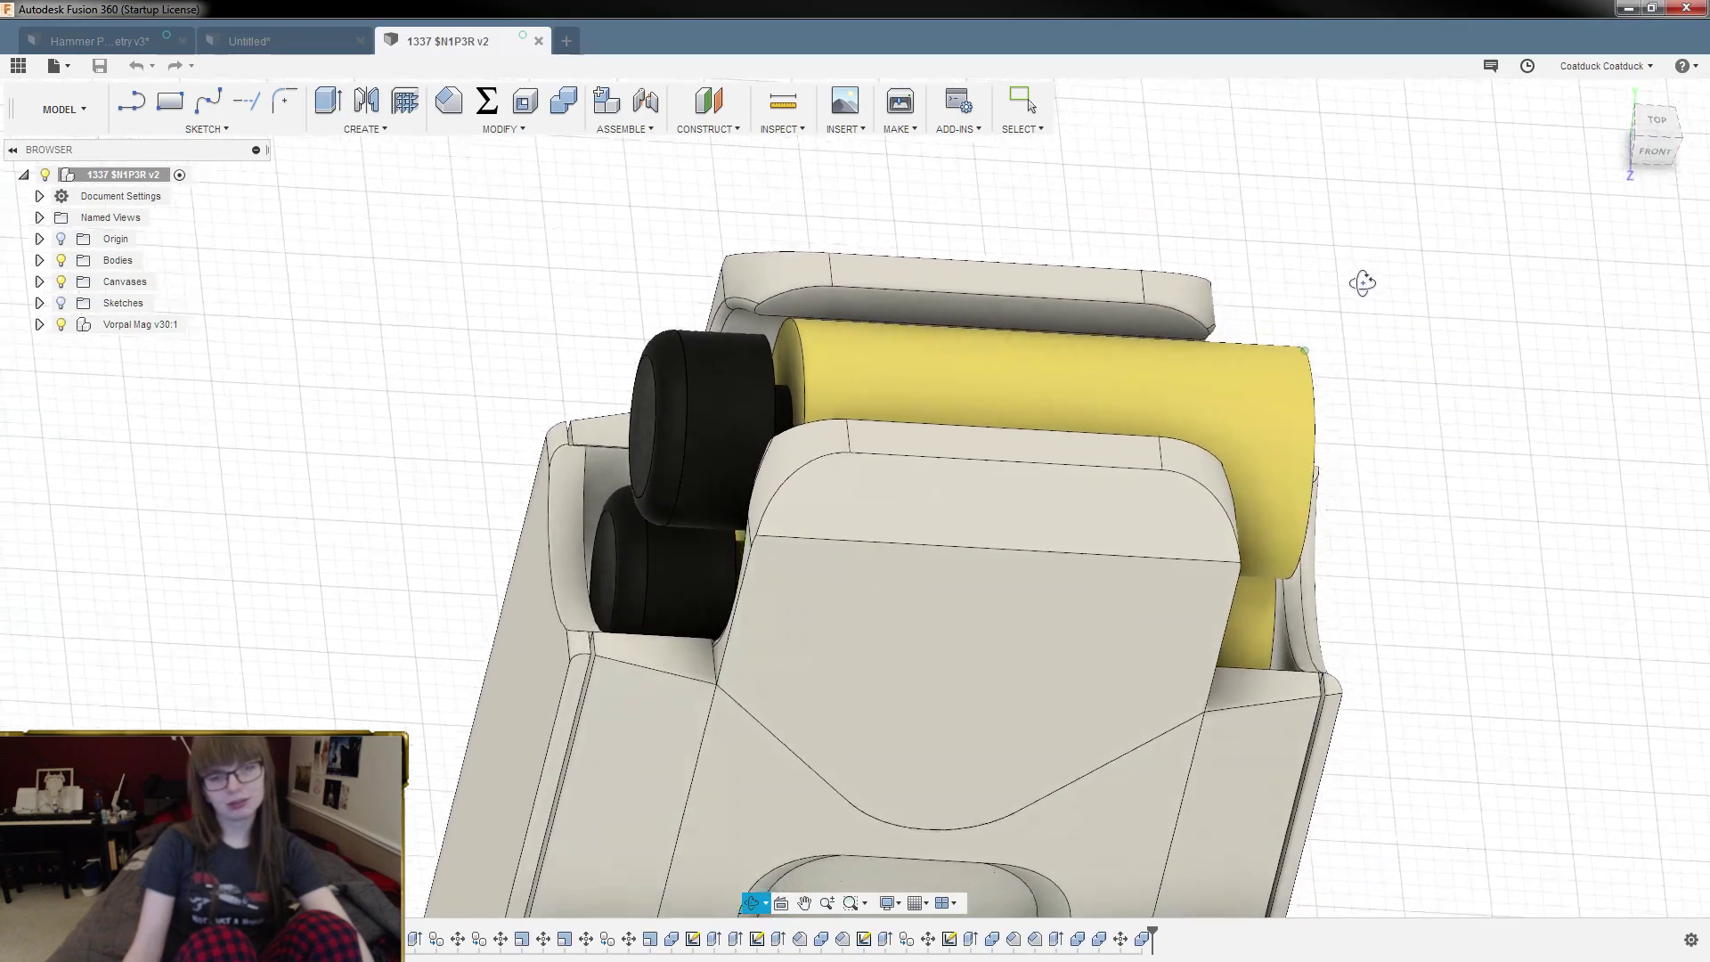
pyautogui.press('Escape')
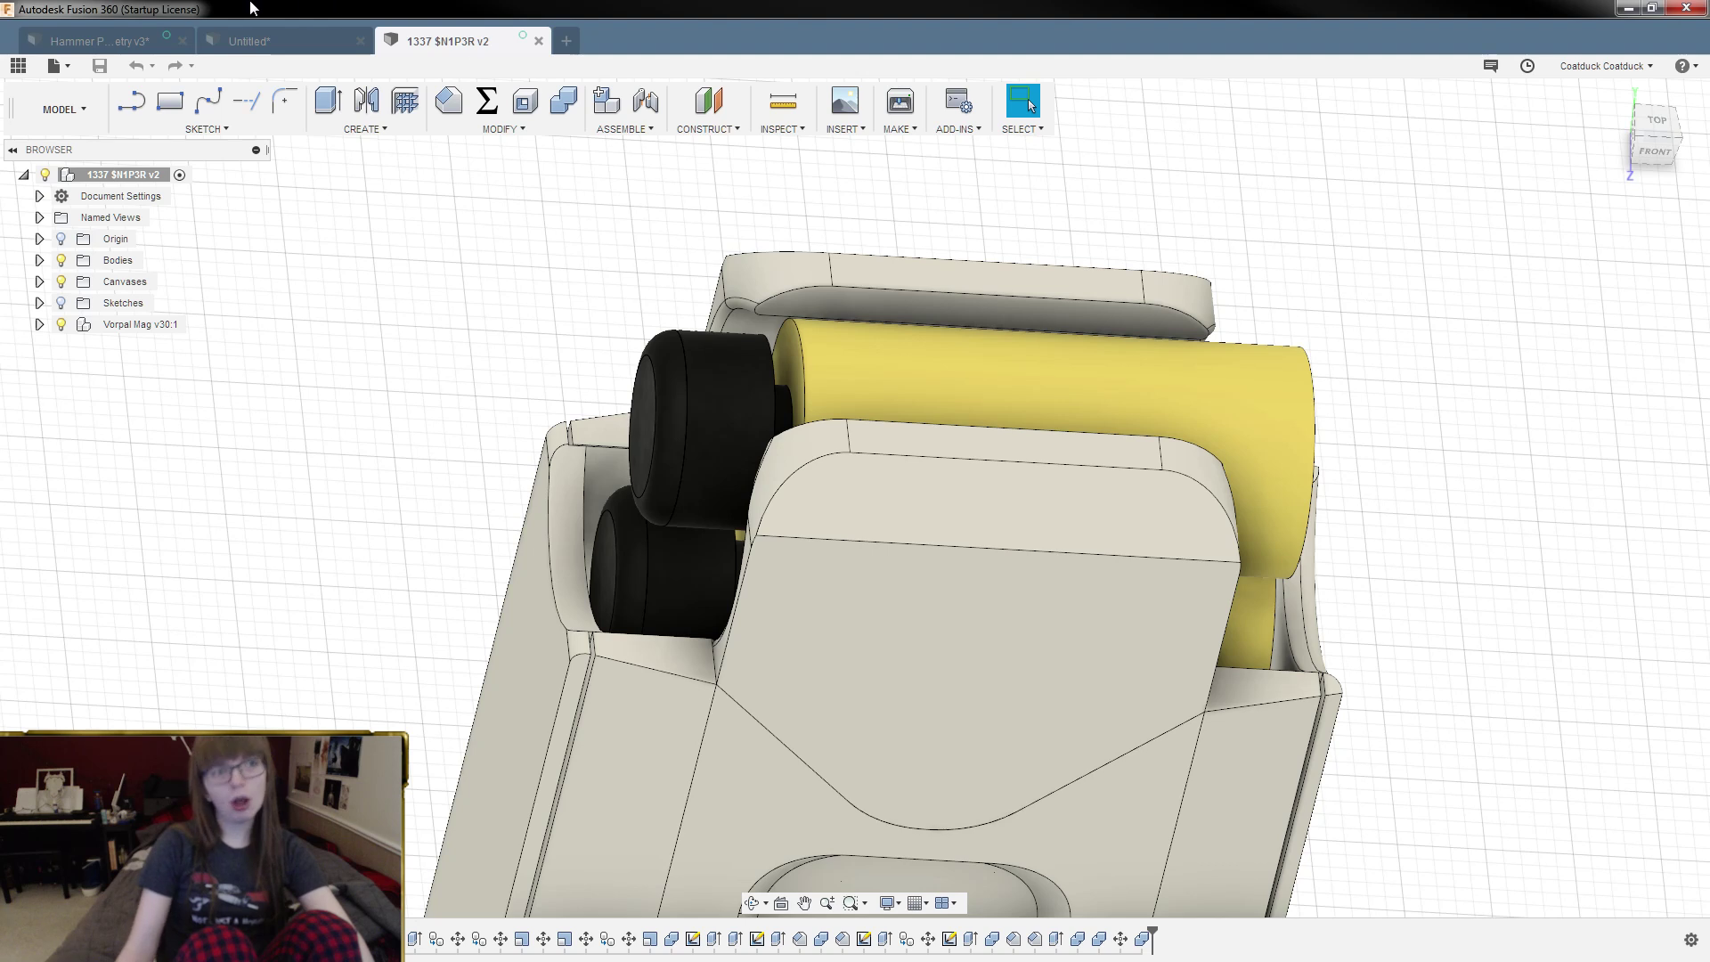
pyautogui.click(271, 40)
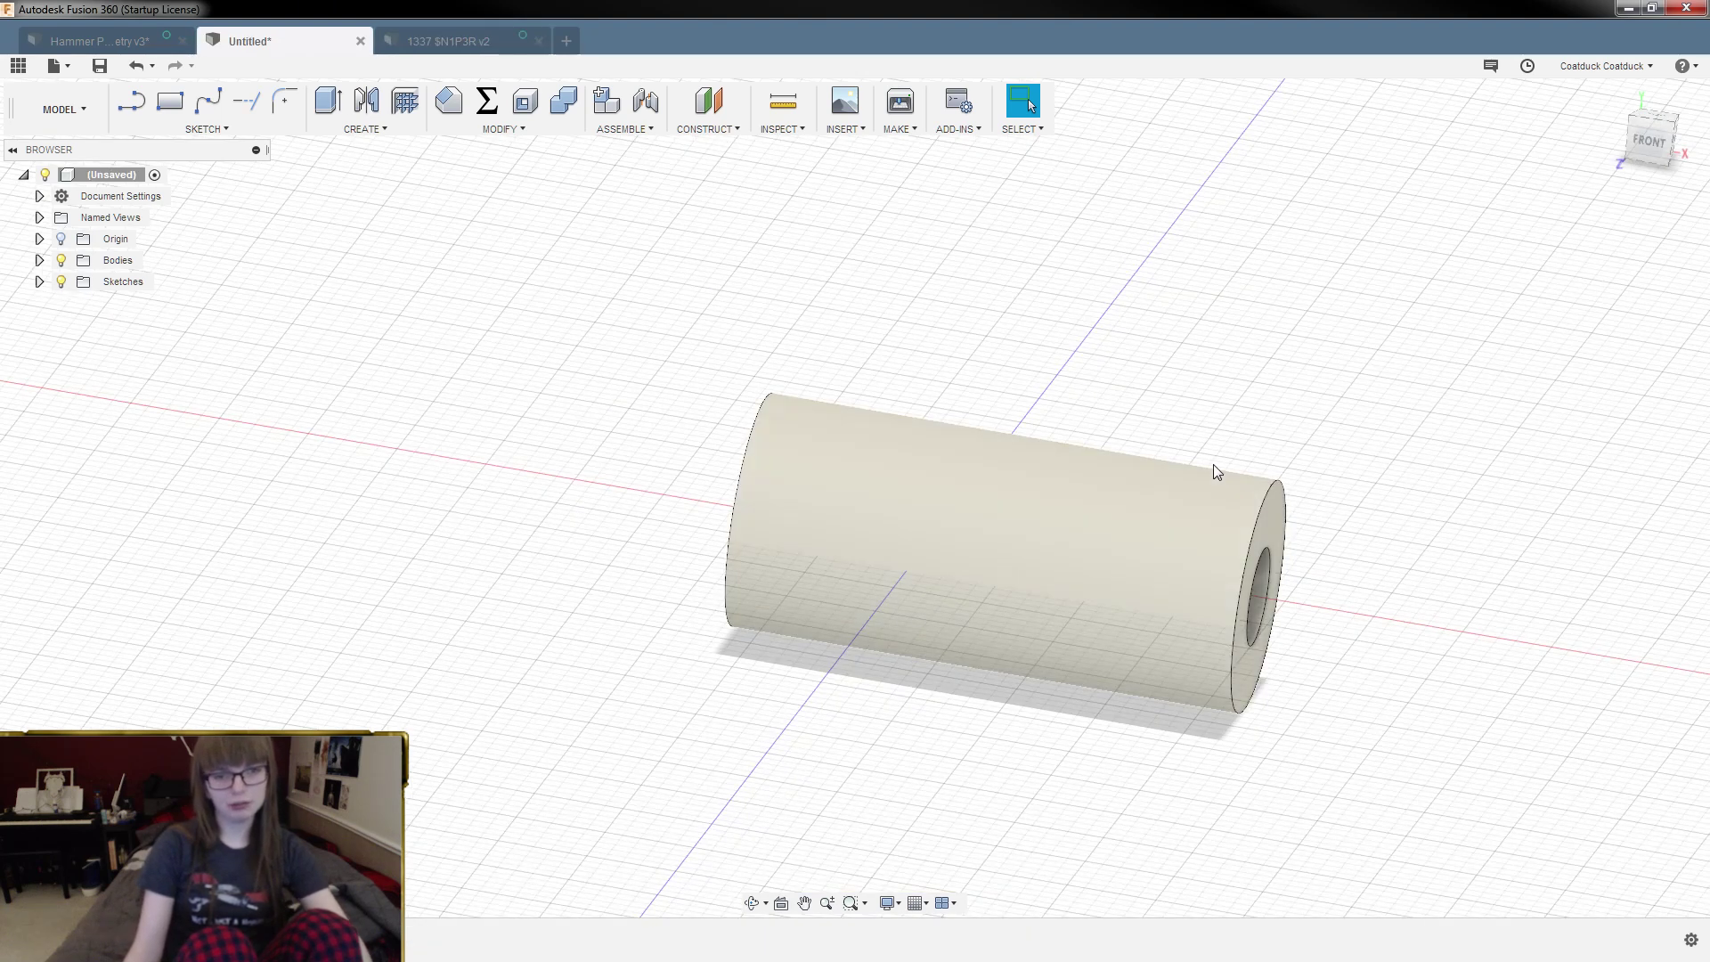
# Step: Undo the two-sided extrusion of the dart body
pyautogui.hotkey('ctrl', 'z')
pyautogui.hotkey('ctrl', 'z')
# Step: Reselect the two ring profiles and start a two-sided new body extrusion with 18.5 mm on the first side
pyautogui.moveTo(1207, 424)
pyautogui.keyDown('shift'); pyautogui.mouseDown(button='middle')
pyautogui.moveTo(992, 516)
pyautogui.moveTo(1092, 522)
pyautogui.moveTo(935, 401)
pyautogui.mouseUp(button='middle'); pyautogui.keyUp('shift')
pyautogui.click(960, 385)
pyautogui.keyDown('shift'); pyautogui.click(1035, 378); pyautogui.keyUp('shift')
pyautogui.press('e')
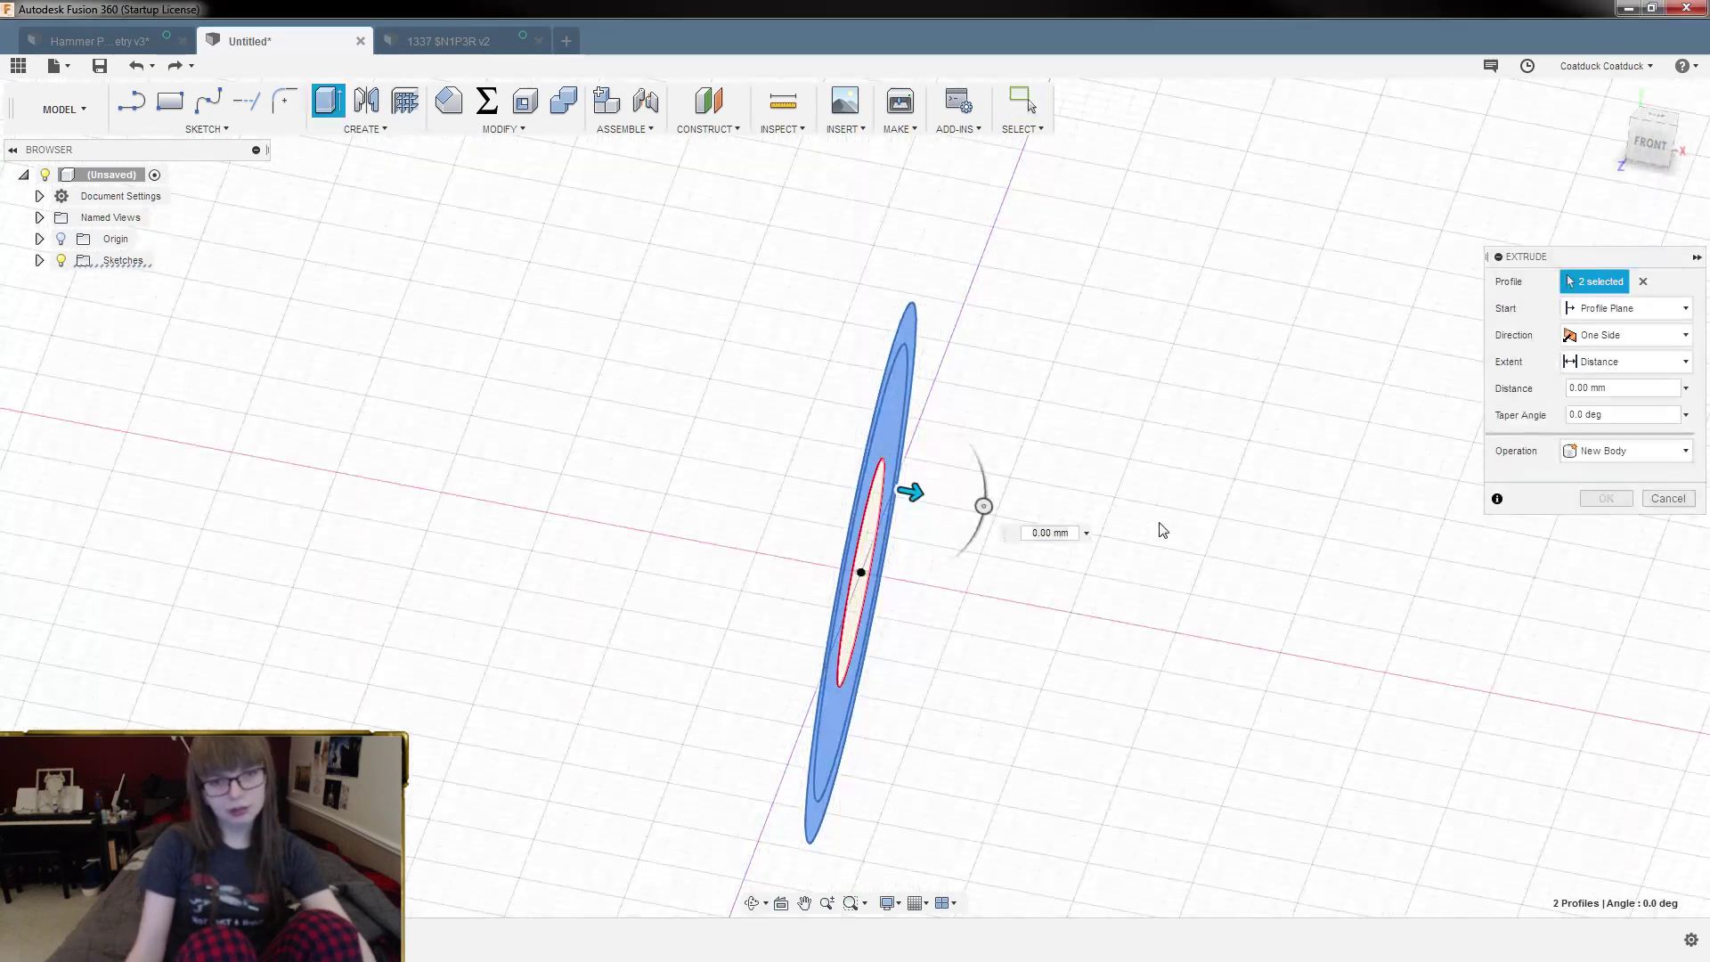
pyautogui.click(1632, 337)
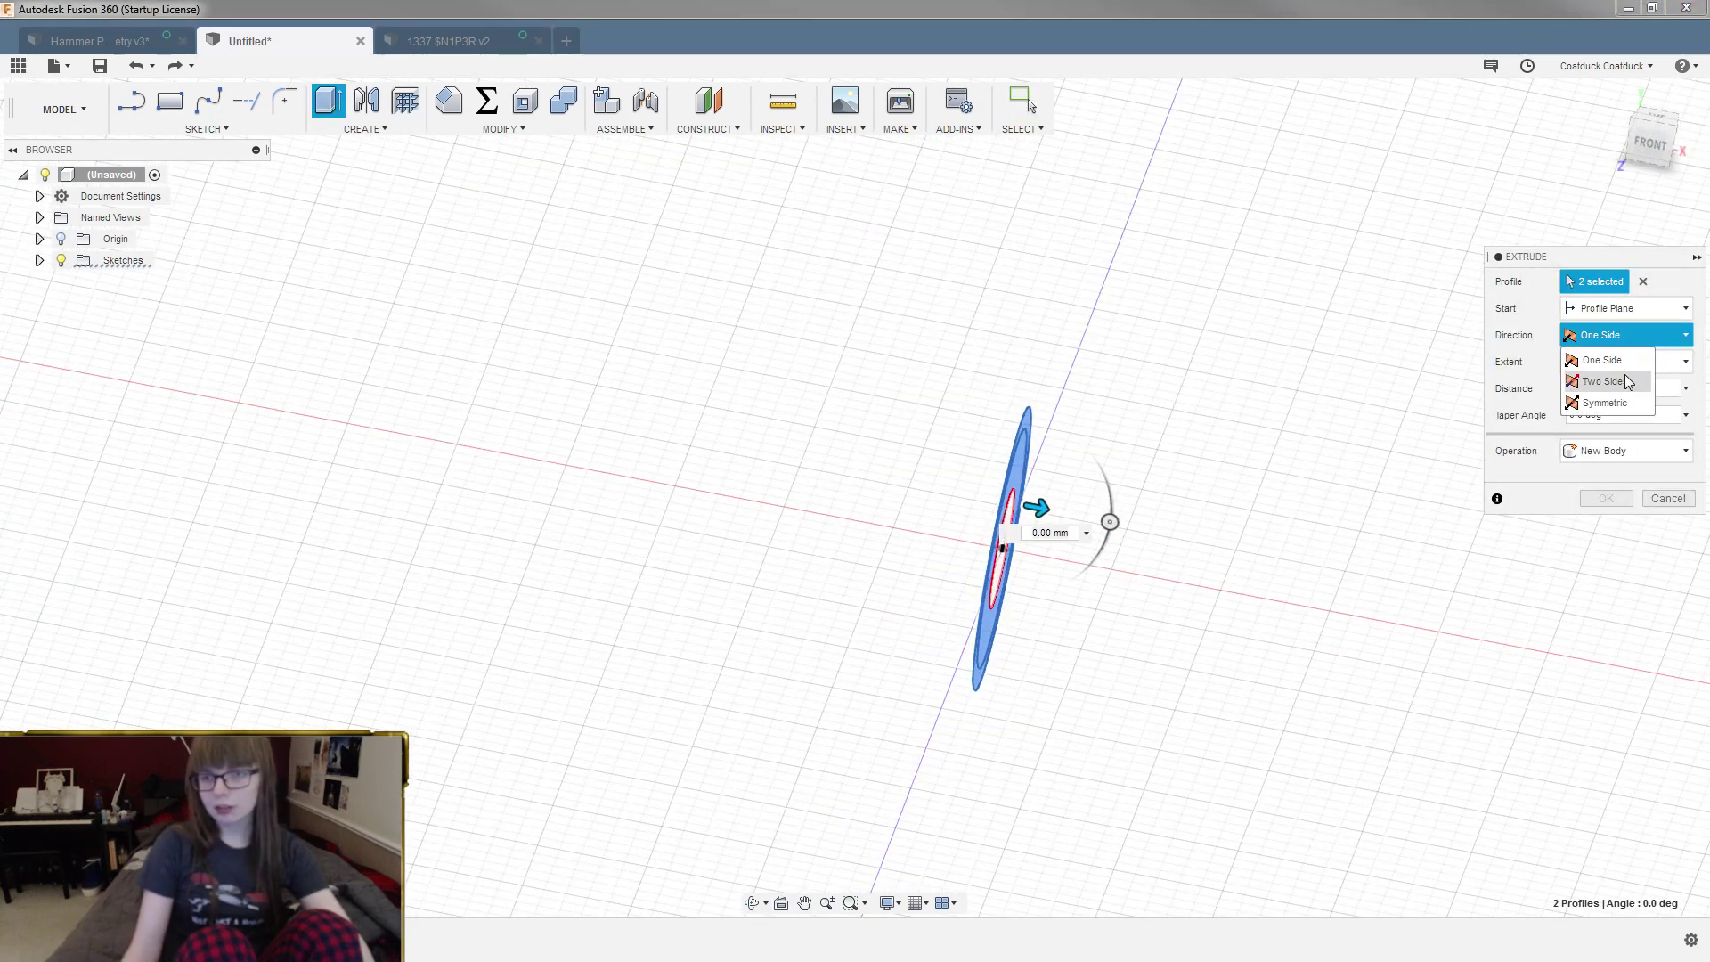
pyautogui.click(1603, 381)
pyautogui.moveTo(1042, 506); pyautogui.dragTo(1252, 548)
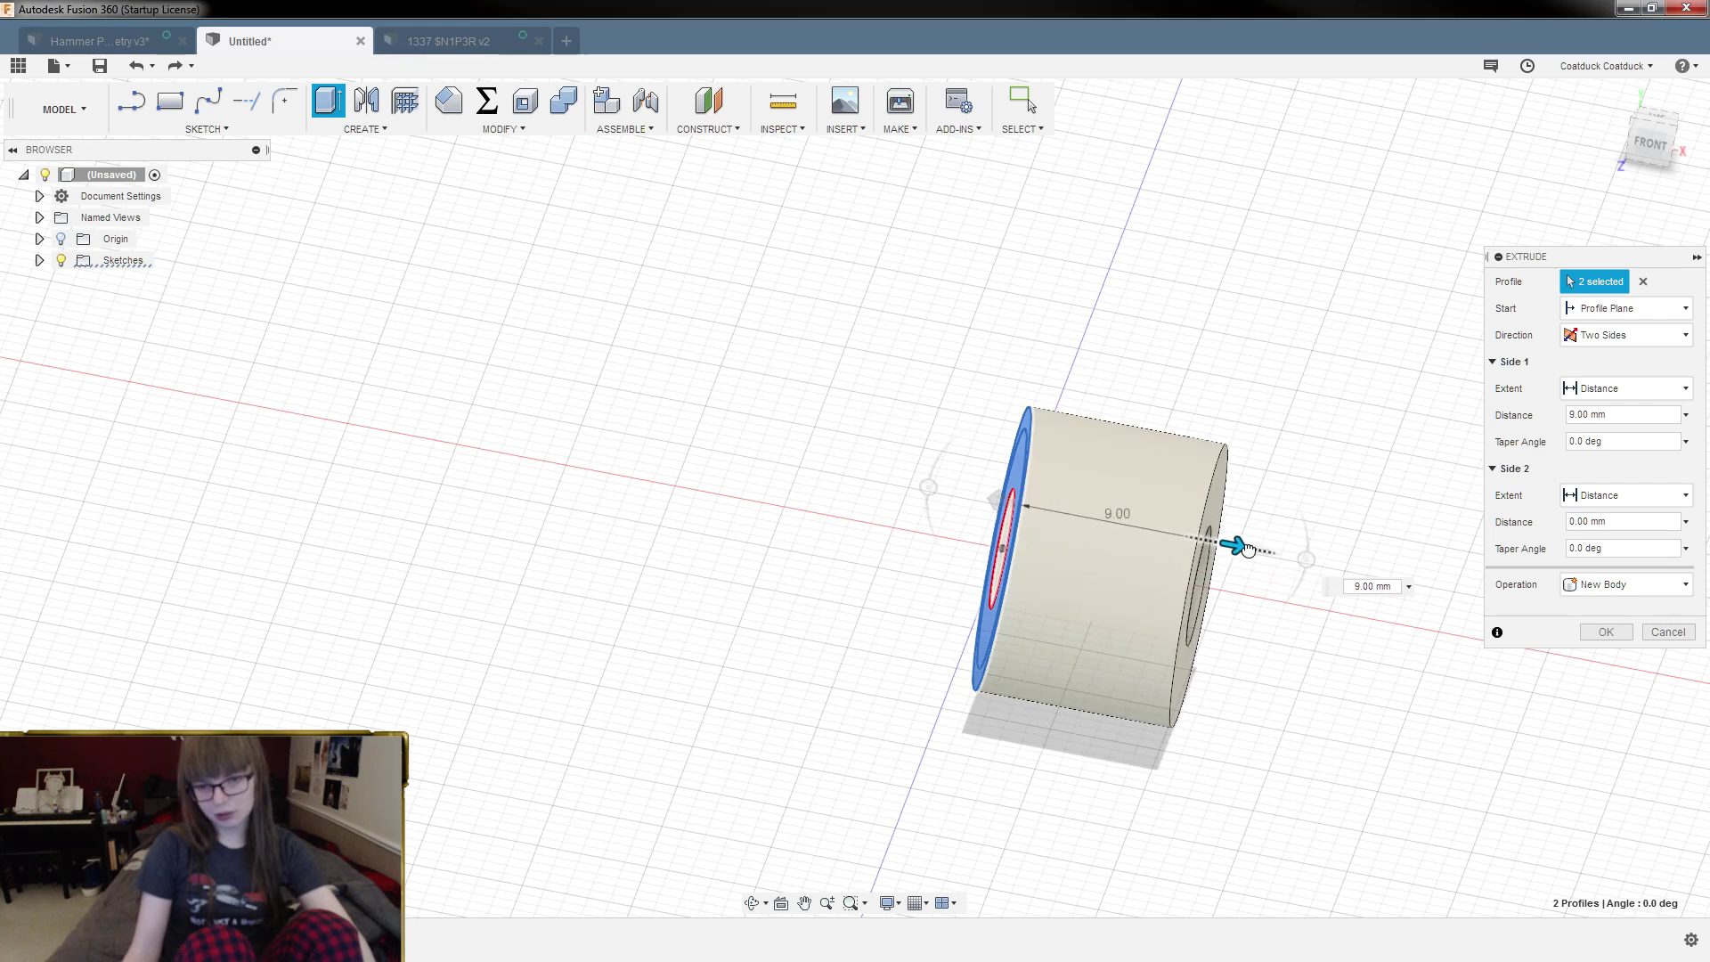
pyautogui.write('18')
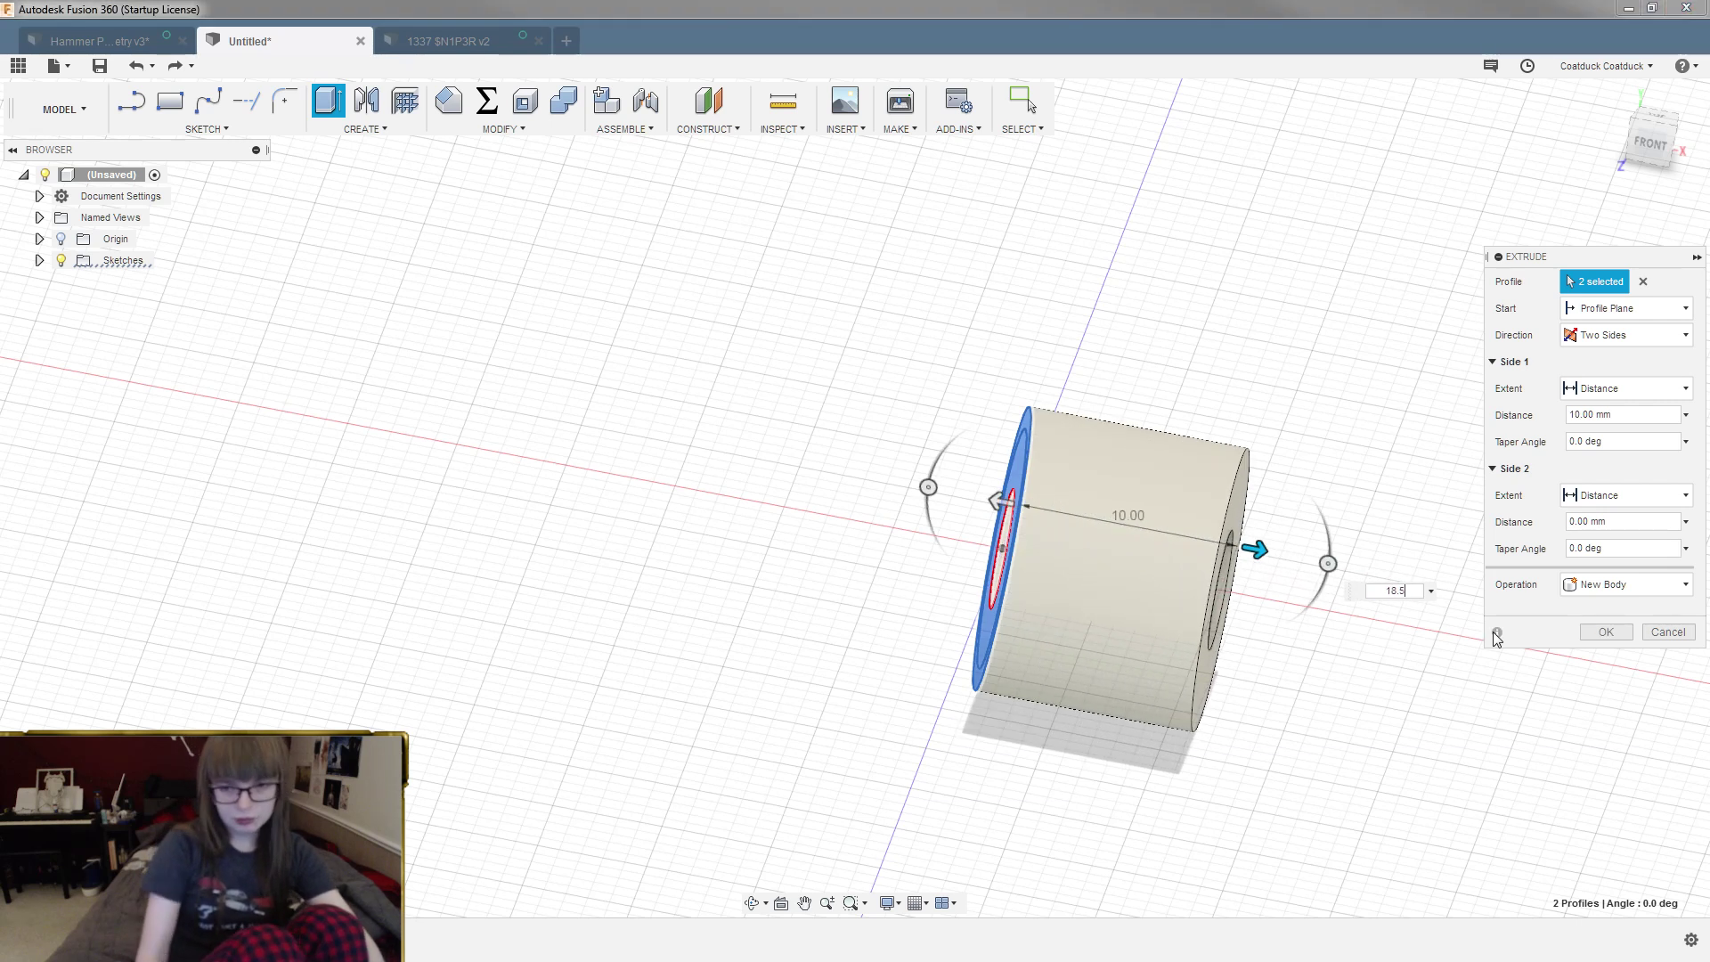
pyautogui.write('.5')
pyautogui.press('Return')
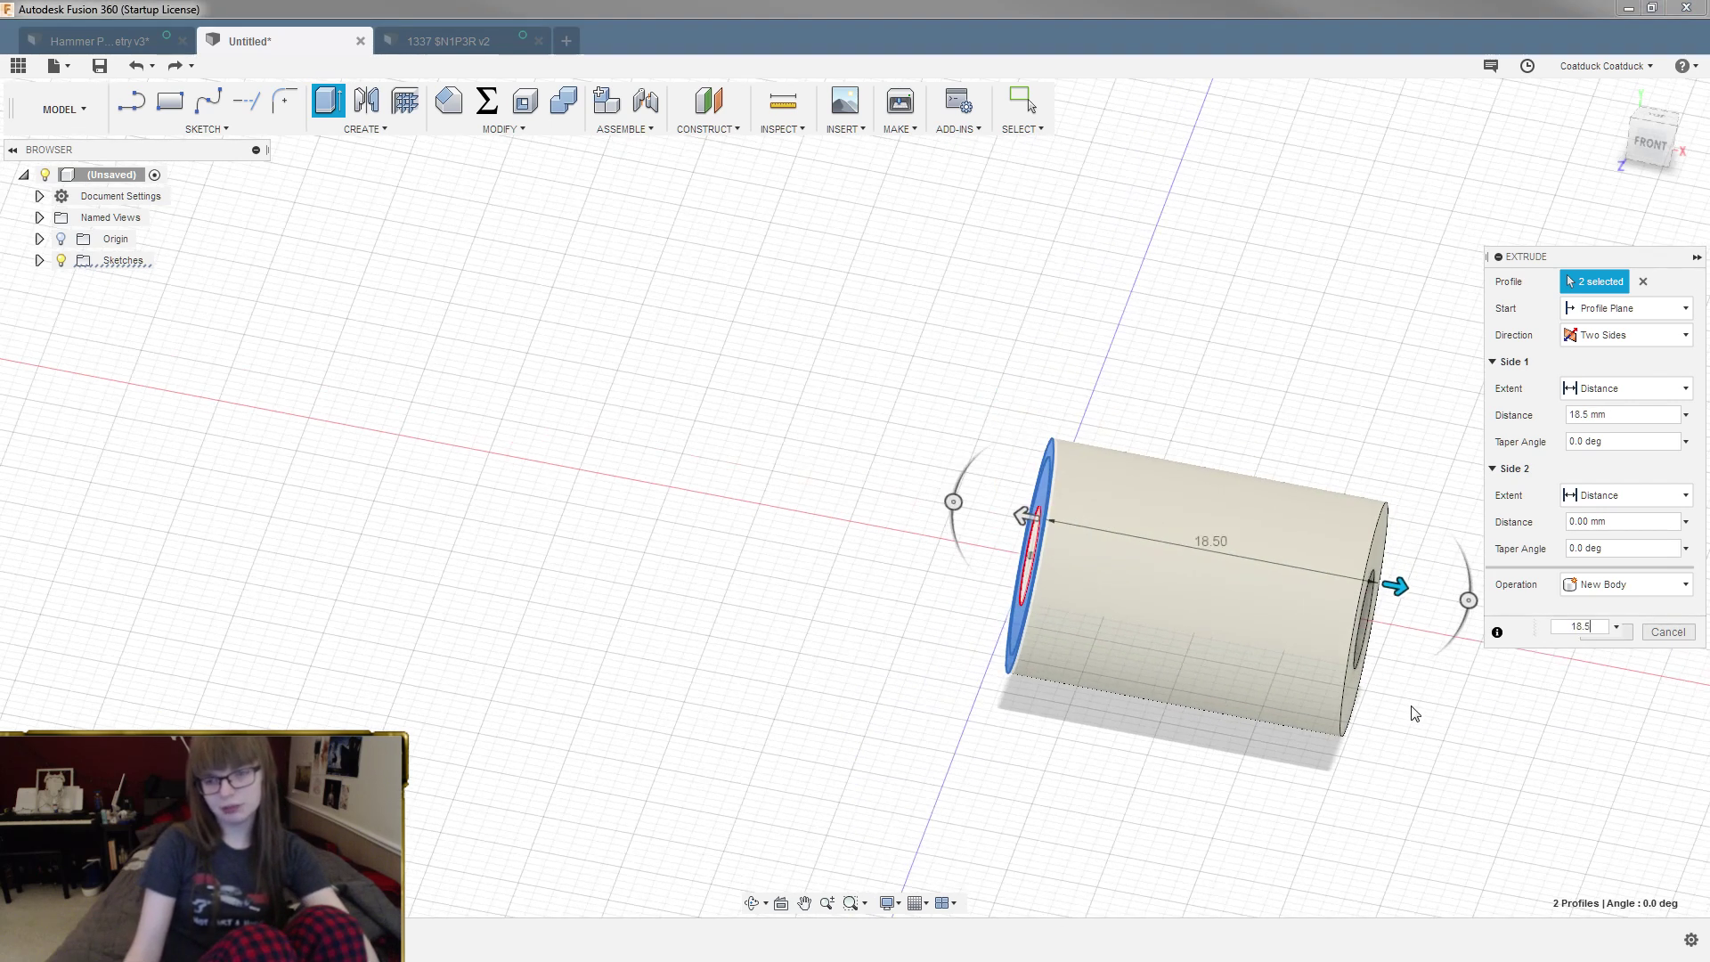
# Step: Set the extrusion's second side to 10.5 mm and complete the hollow dart body
pyautogui.moveTo(1027, 515); pyautogui.dragTo(902, 488)
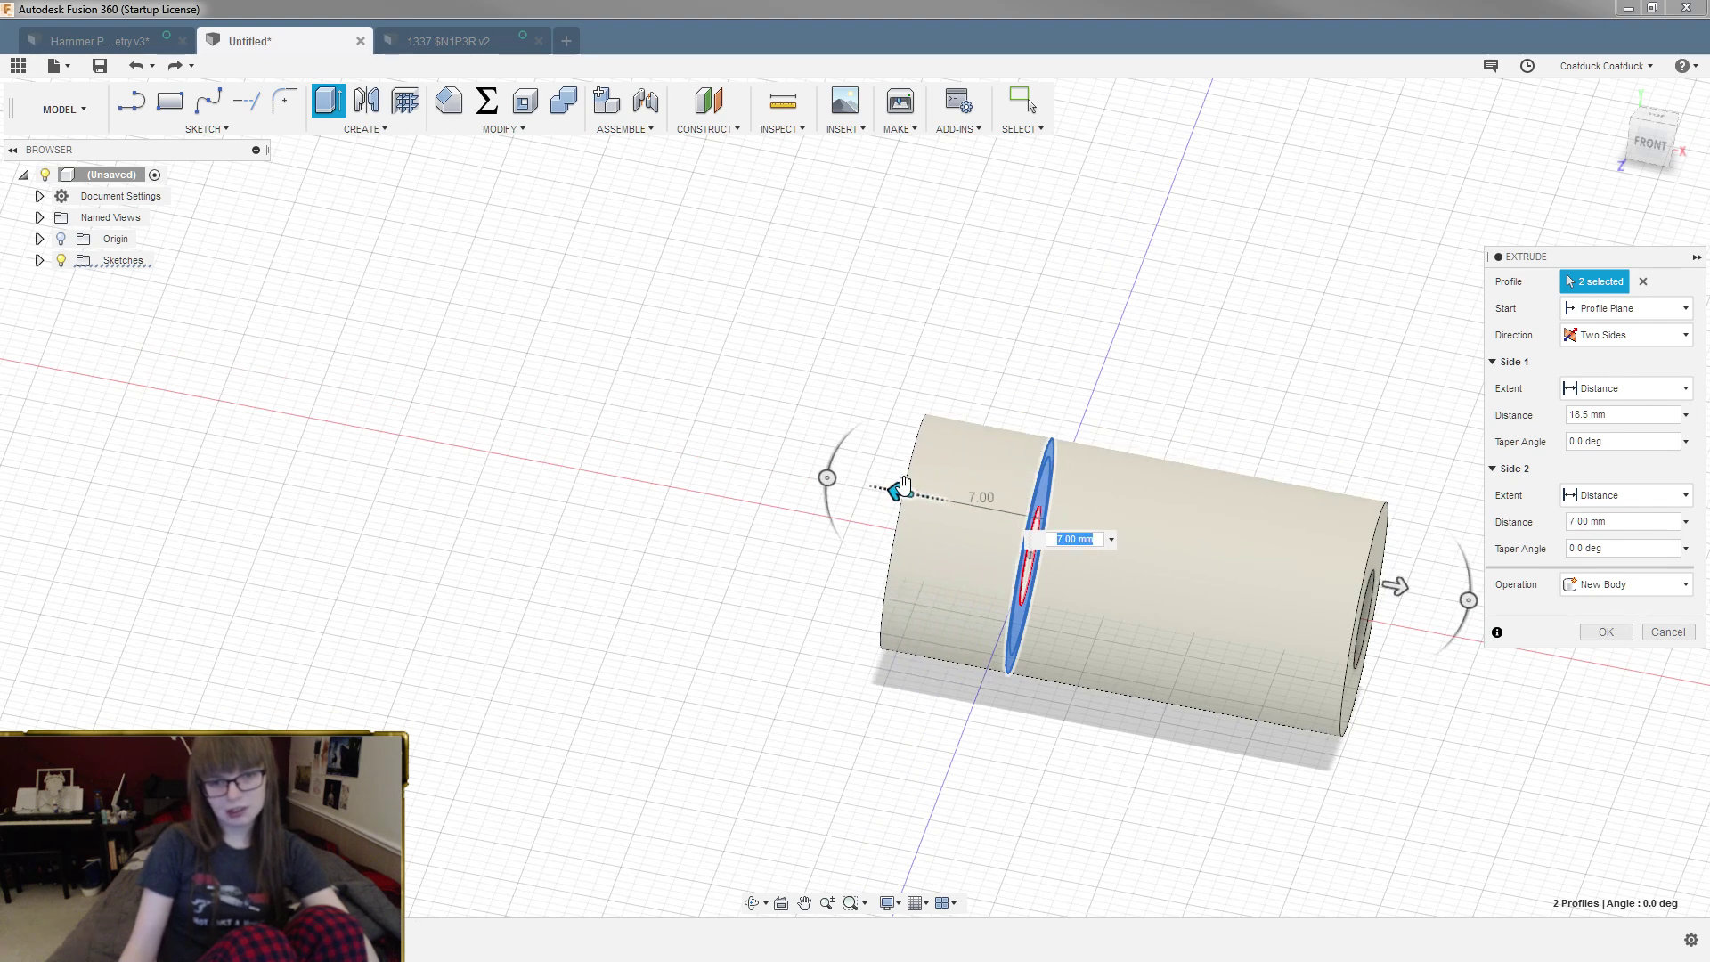
pyautogui.write('10.5')
pyautogui.press('Return')
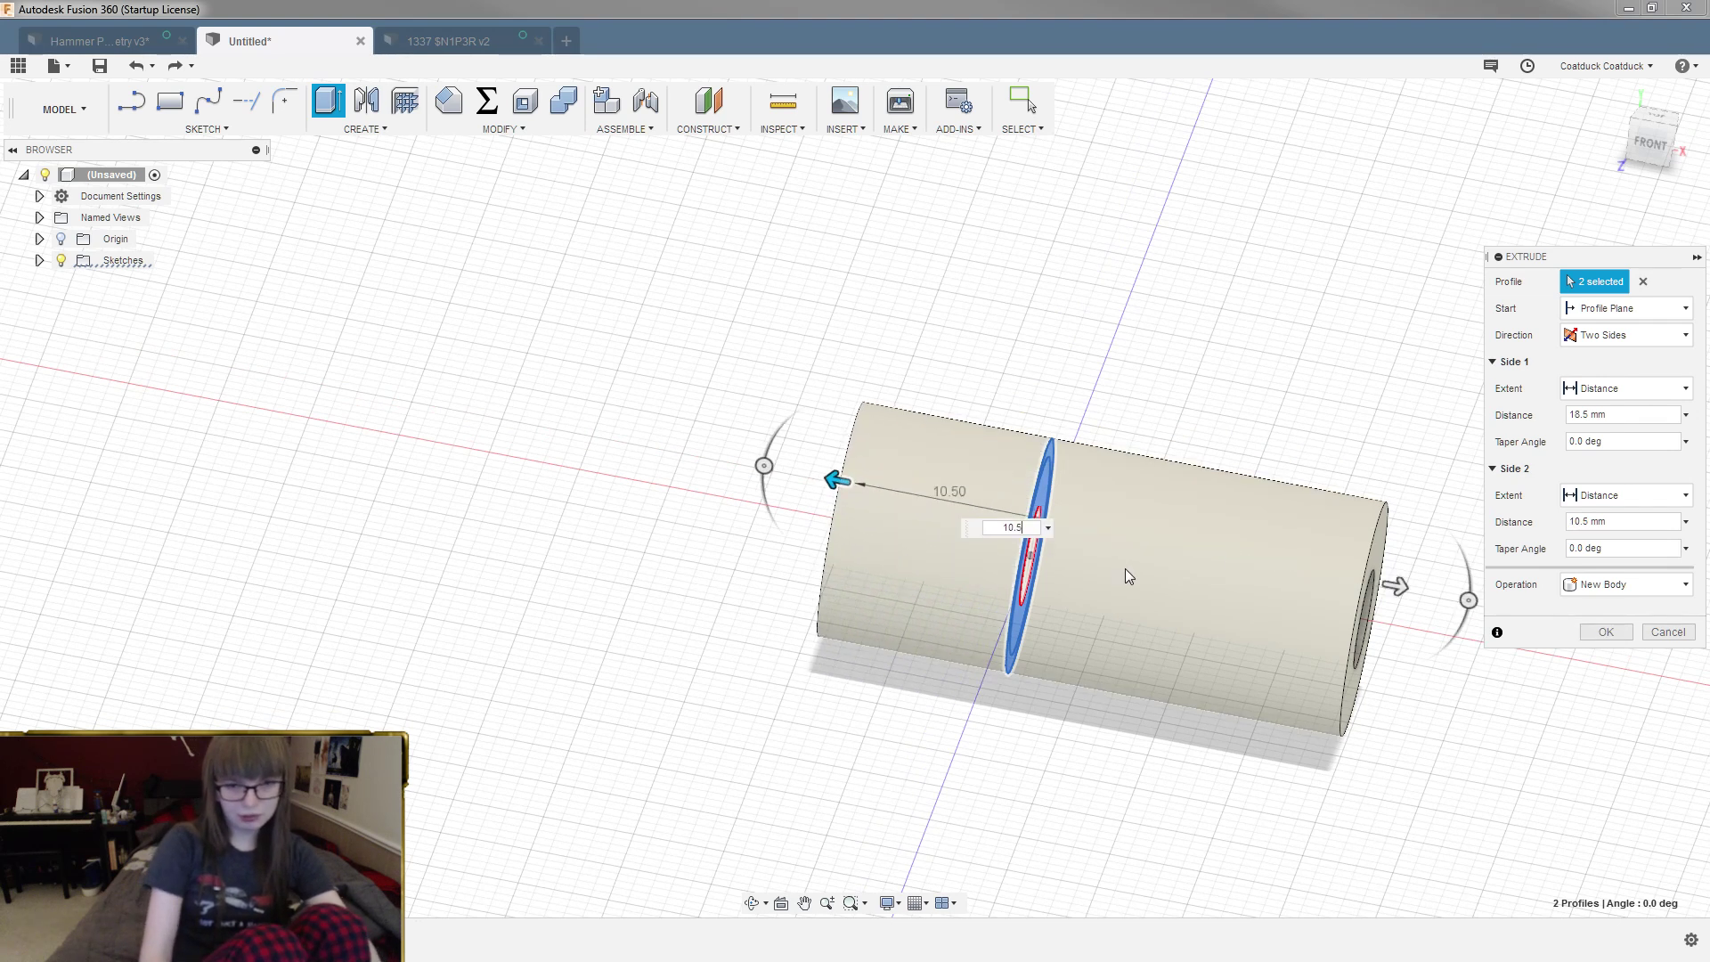
pyautogui.press('Return')
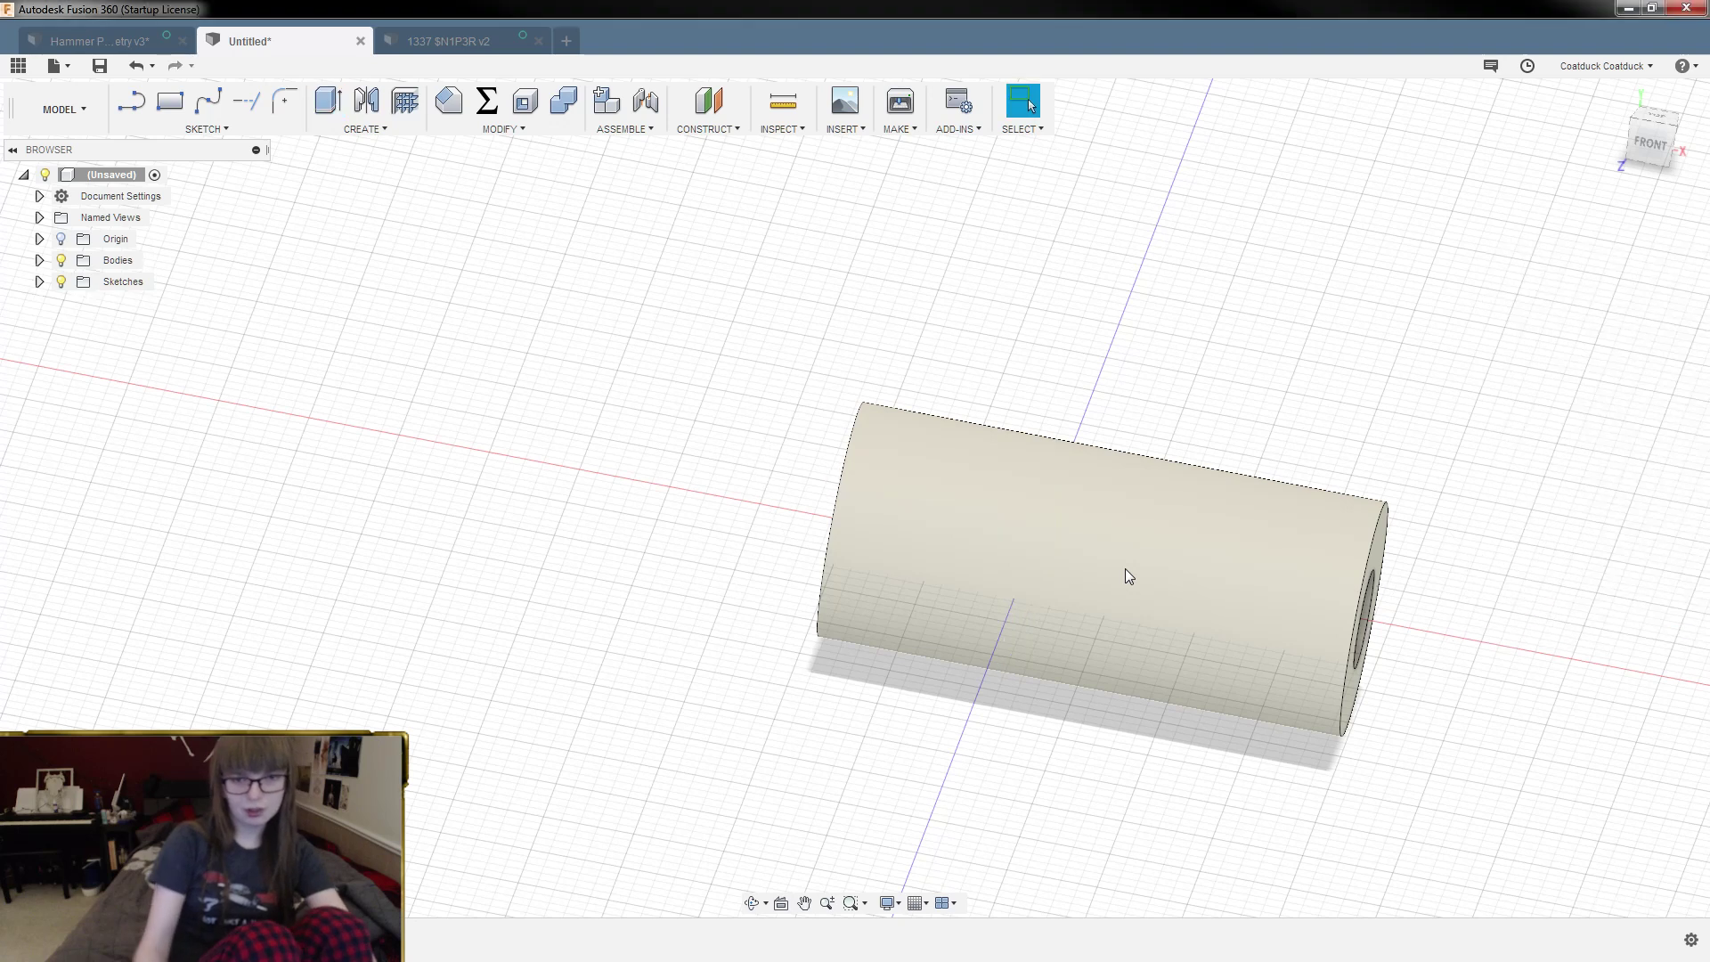
pyautogui.moveTo(1298, 458)
pyautogui.keyDown('shift'); pyautogui.mouseDown(button='middle')
pyautogui.moveTo(1274, 424)
pyautogui.moveTo(1294, 458)
pyautogui.mouseUp(button='middle'); pyautogui.keyUp('shift')
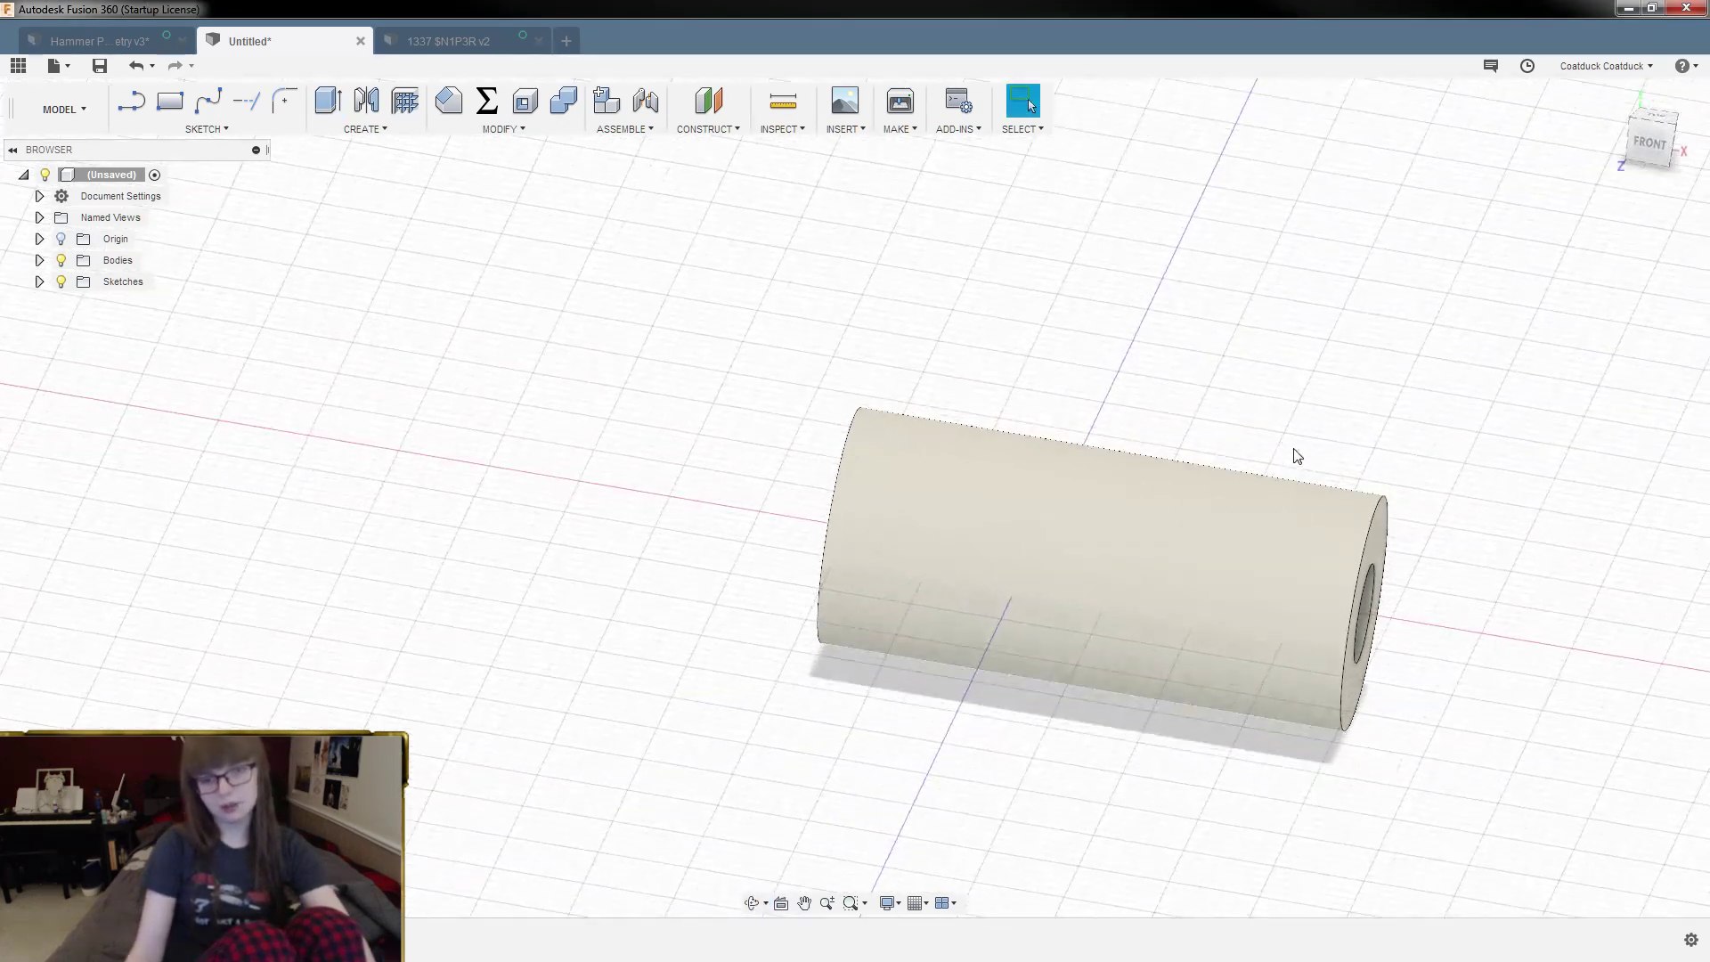
# Step: Hide the hollow dart body and show the sketch with the three concentric circles
pyautogui.click(39, 260)
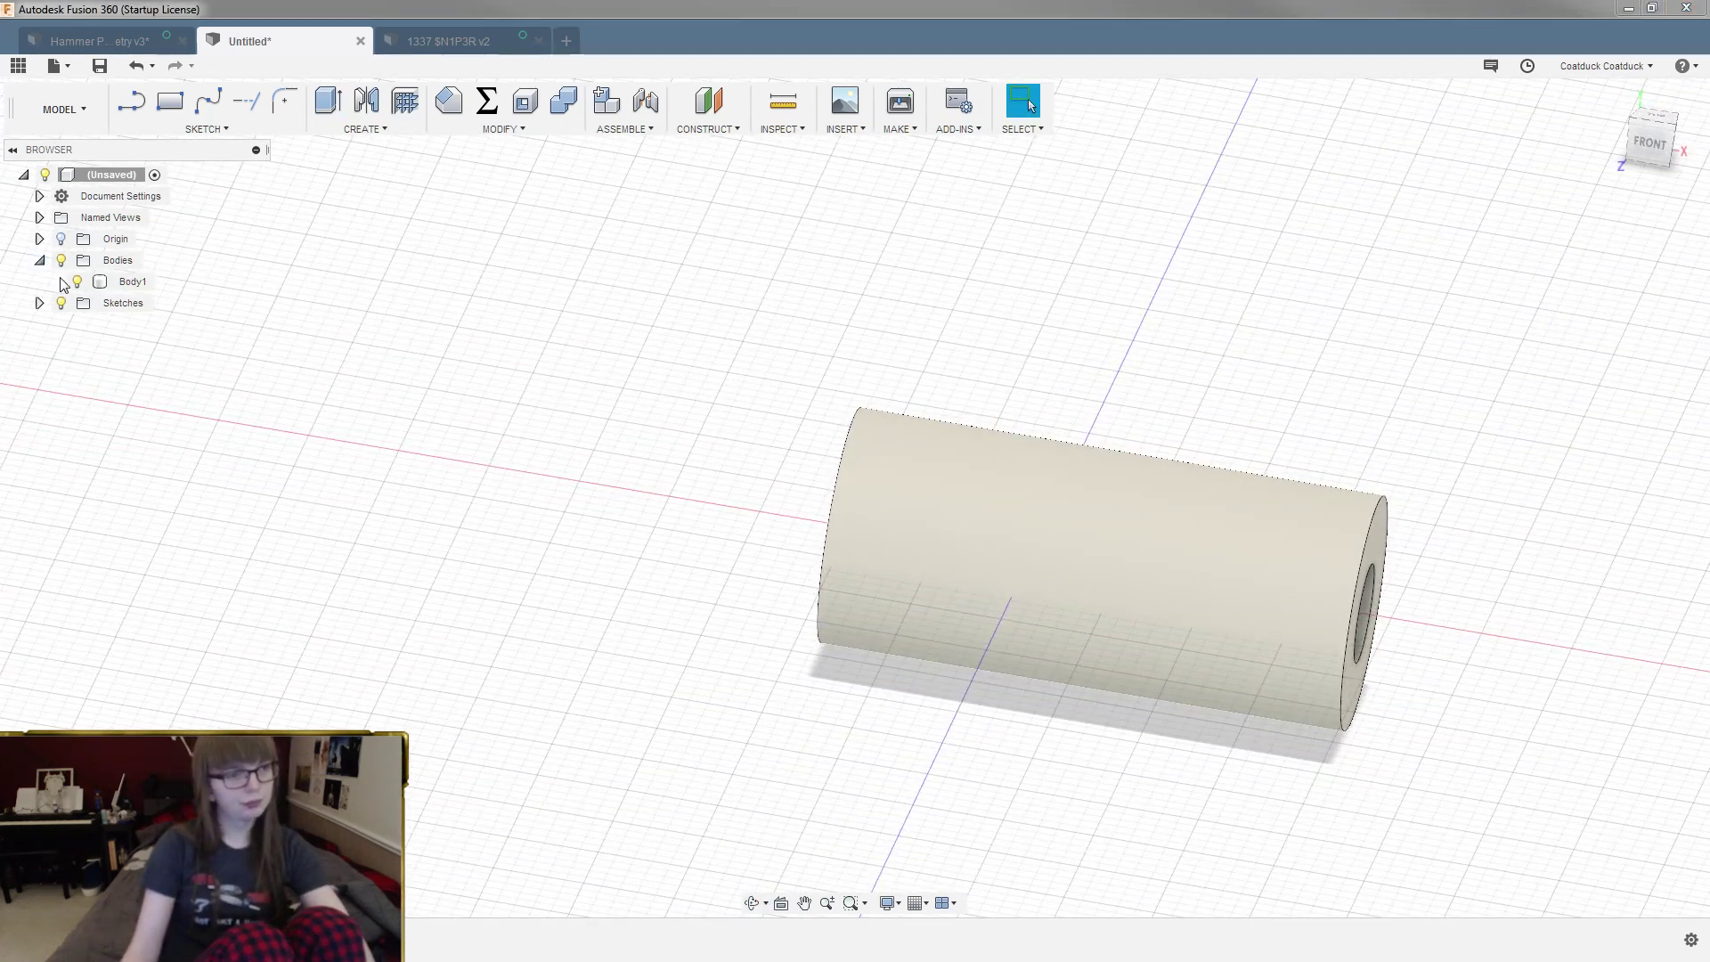
pyautogui.click(76, 282)
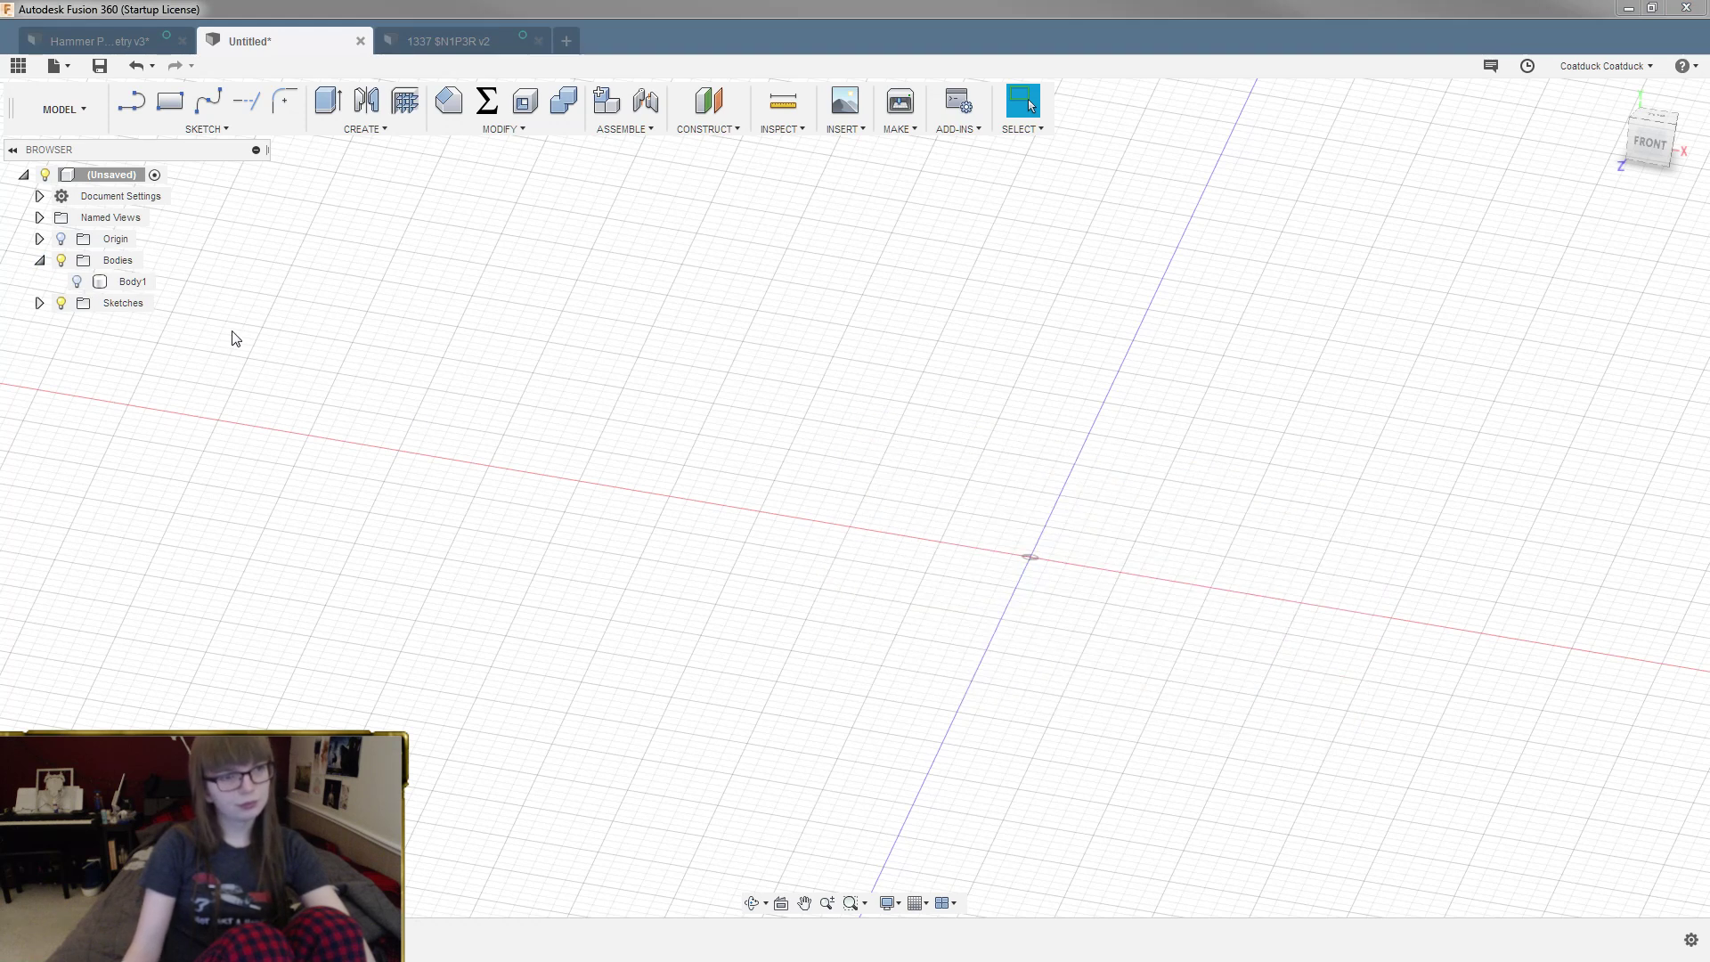
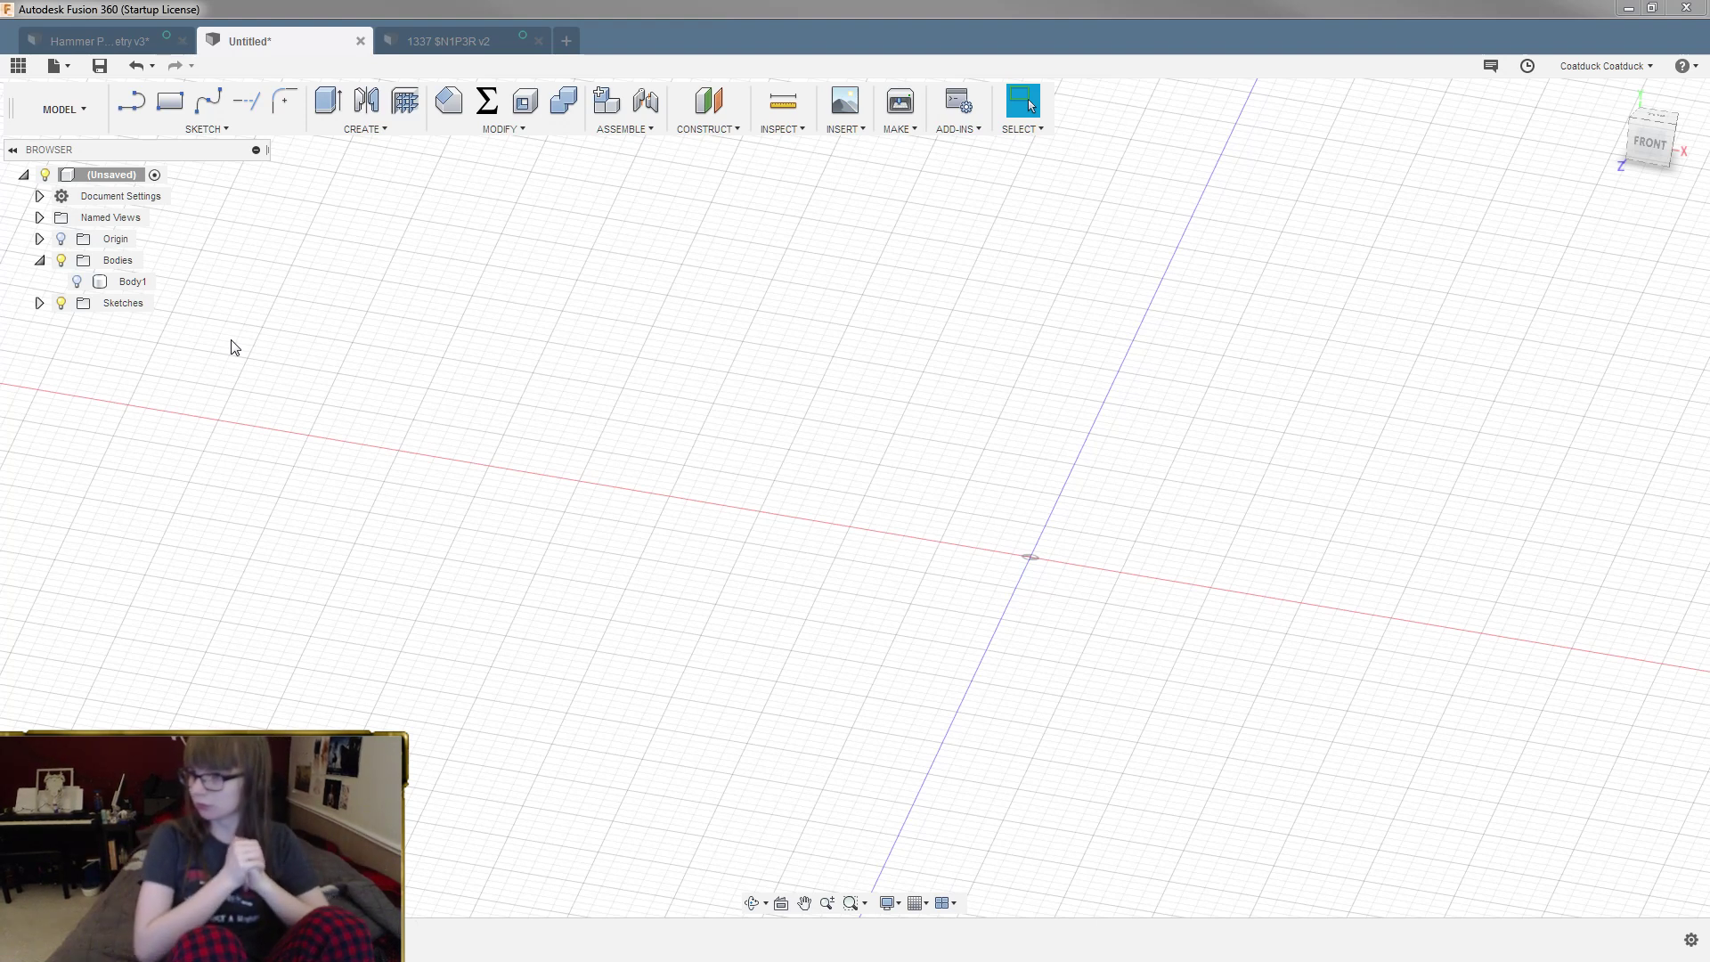
pyautogui.click(133, 282)
pyautogui.press('v')
pyautogui.press('v')
pyautogui.click(39, 303)
pyautogui.click(76, 325)
pyautogui.keyDown('shift'); pyautogui.moveTo(886, 672); pyautogui.dragTo(901, 650, button='middle'); pyautogui.keyUp('shift')
pyautogui.scroll(5, 1004, 484)
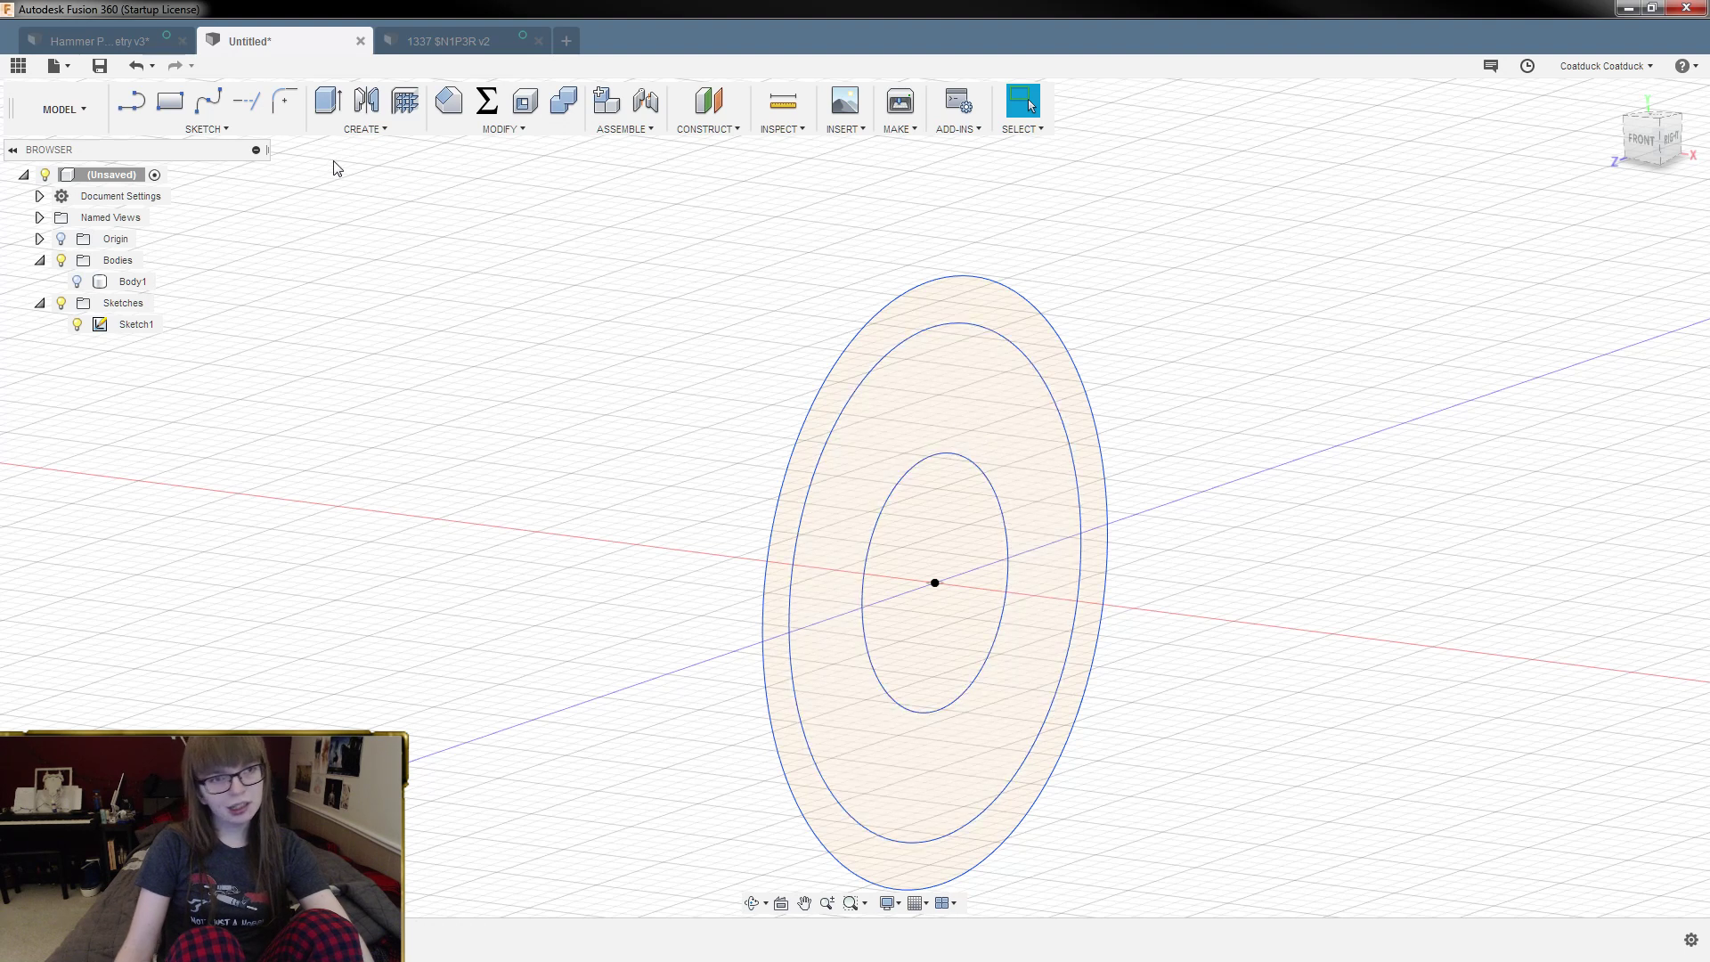
# Step: In the 1337 $N1P3R model, find the top dart's foam among the Derf Nart bodies and hide it to expose the stem
pyautogui.click(415, 38)
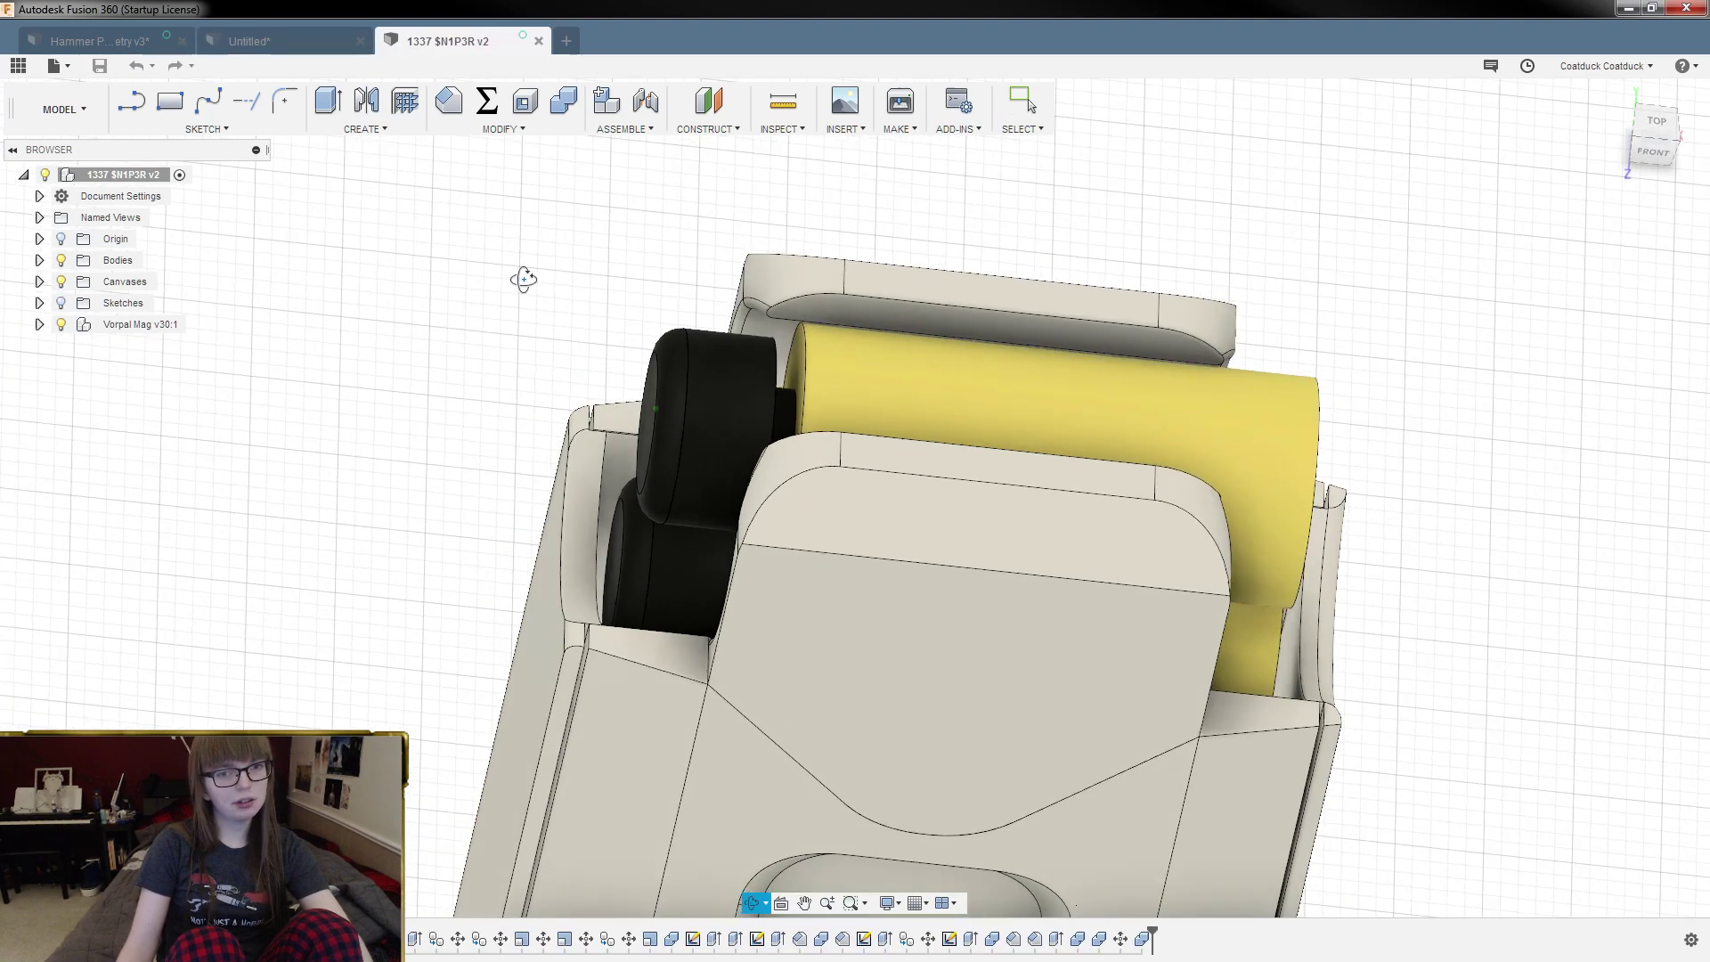
pyautogui.click(902, 383)
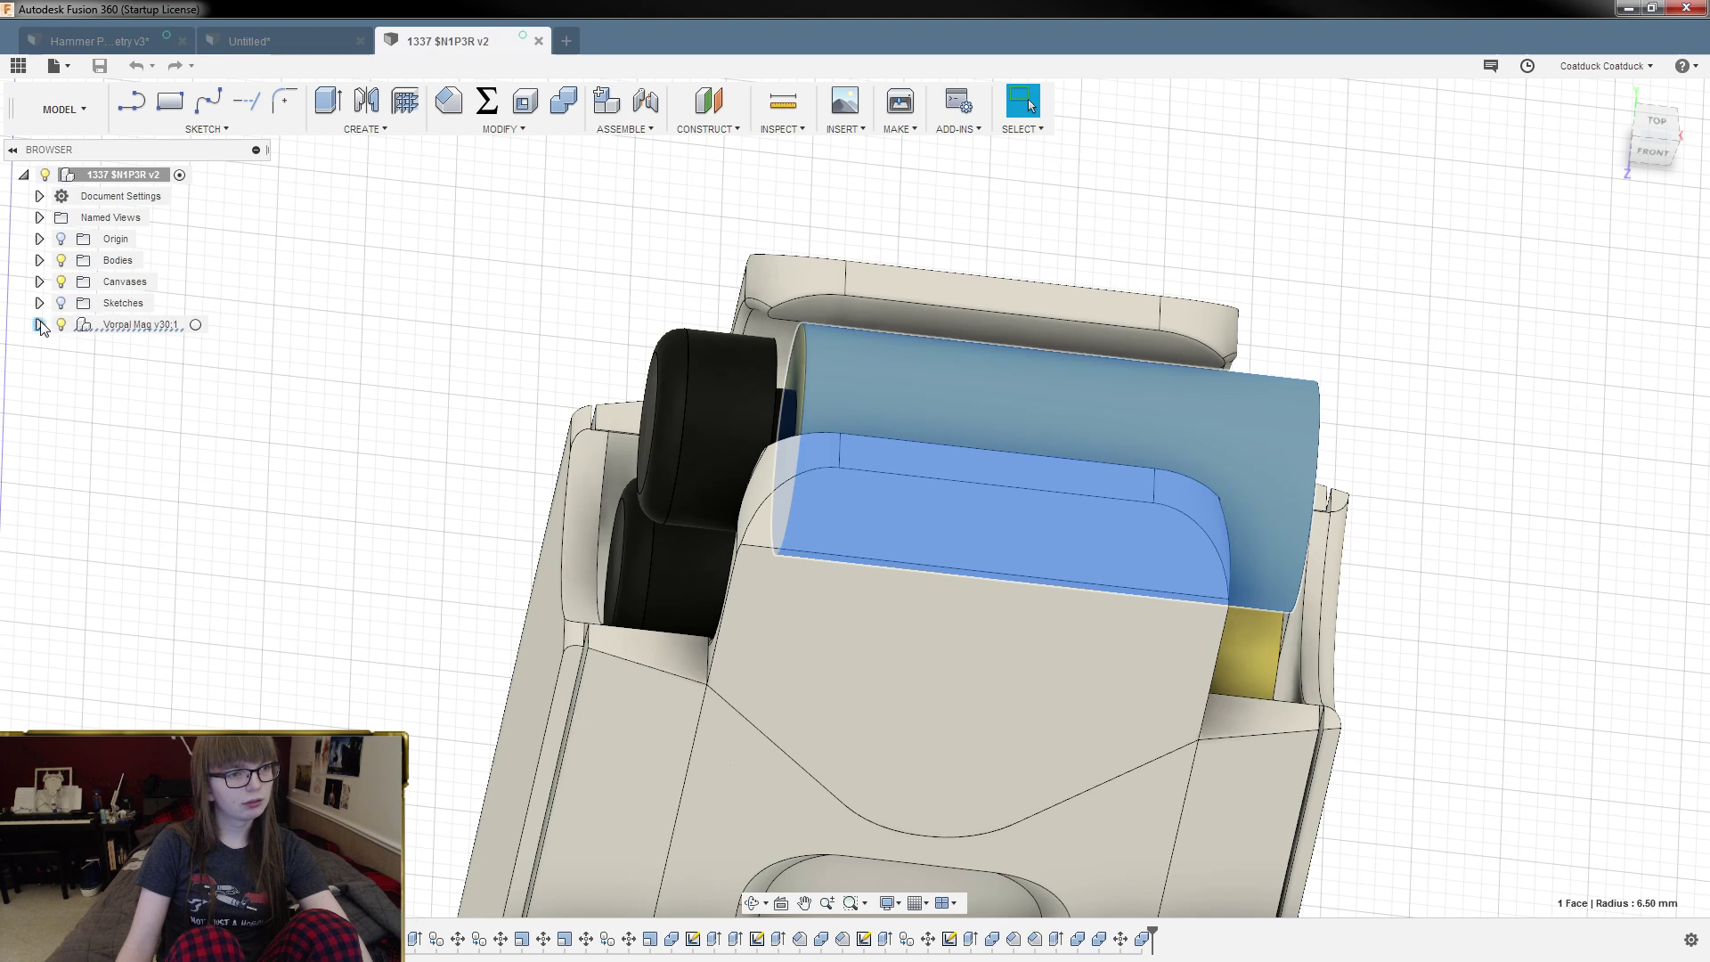
pyautogui.click(39, 324)
pyautogui.click(55, 432)
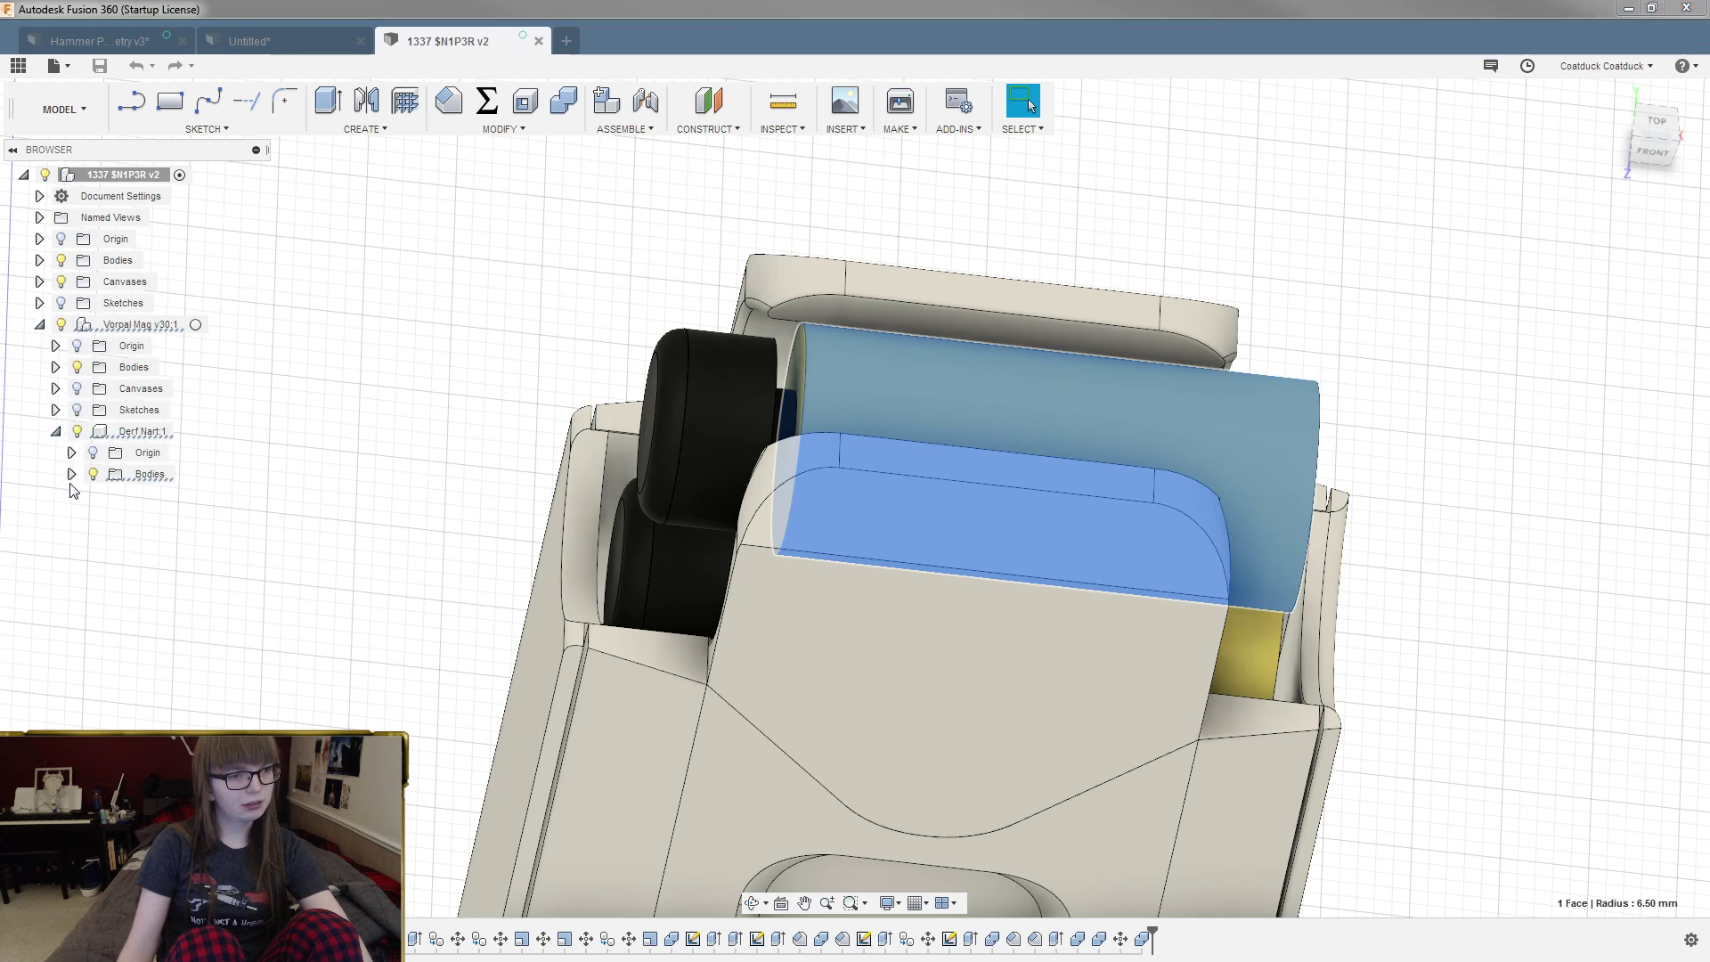
pyautogui.click(71, 475)
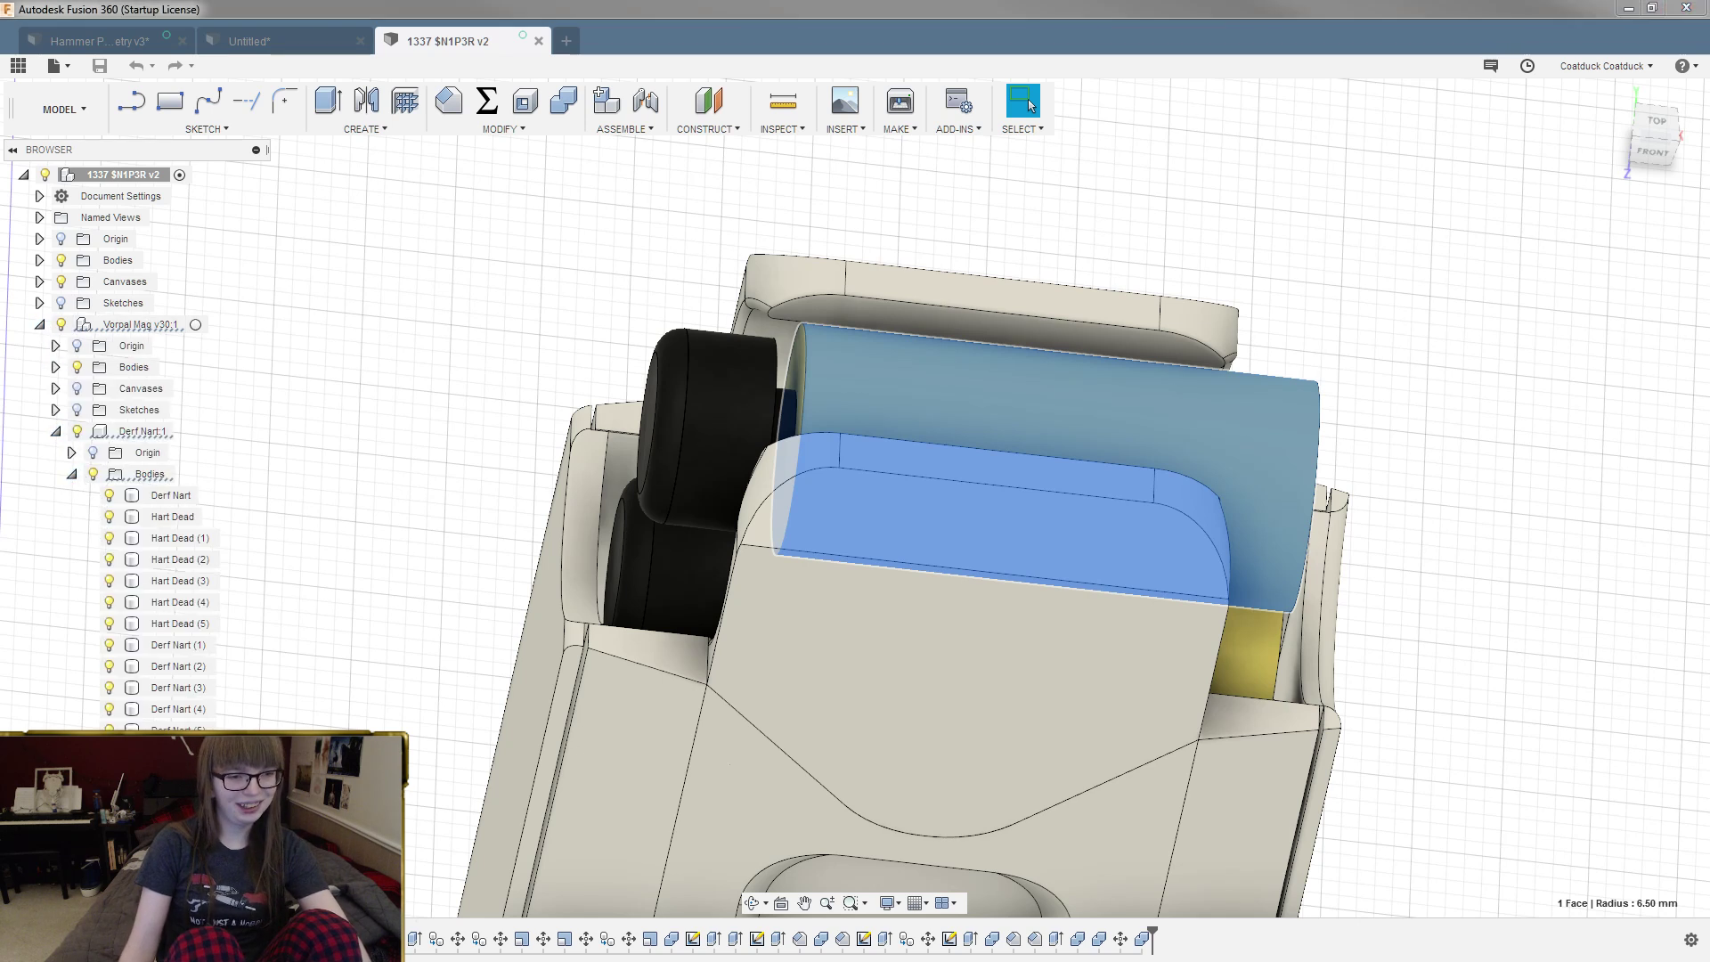
pyautogui.keyDown('shift'); pyautogui.moveTo(439, 558); pyautogui.dragTo(421, 543, button='middle'); pyautogui.keyUp('shift')
pyautogui.click(418, 536)
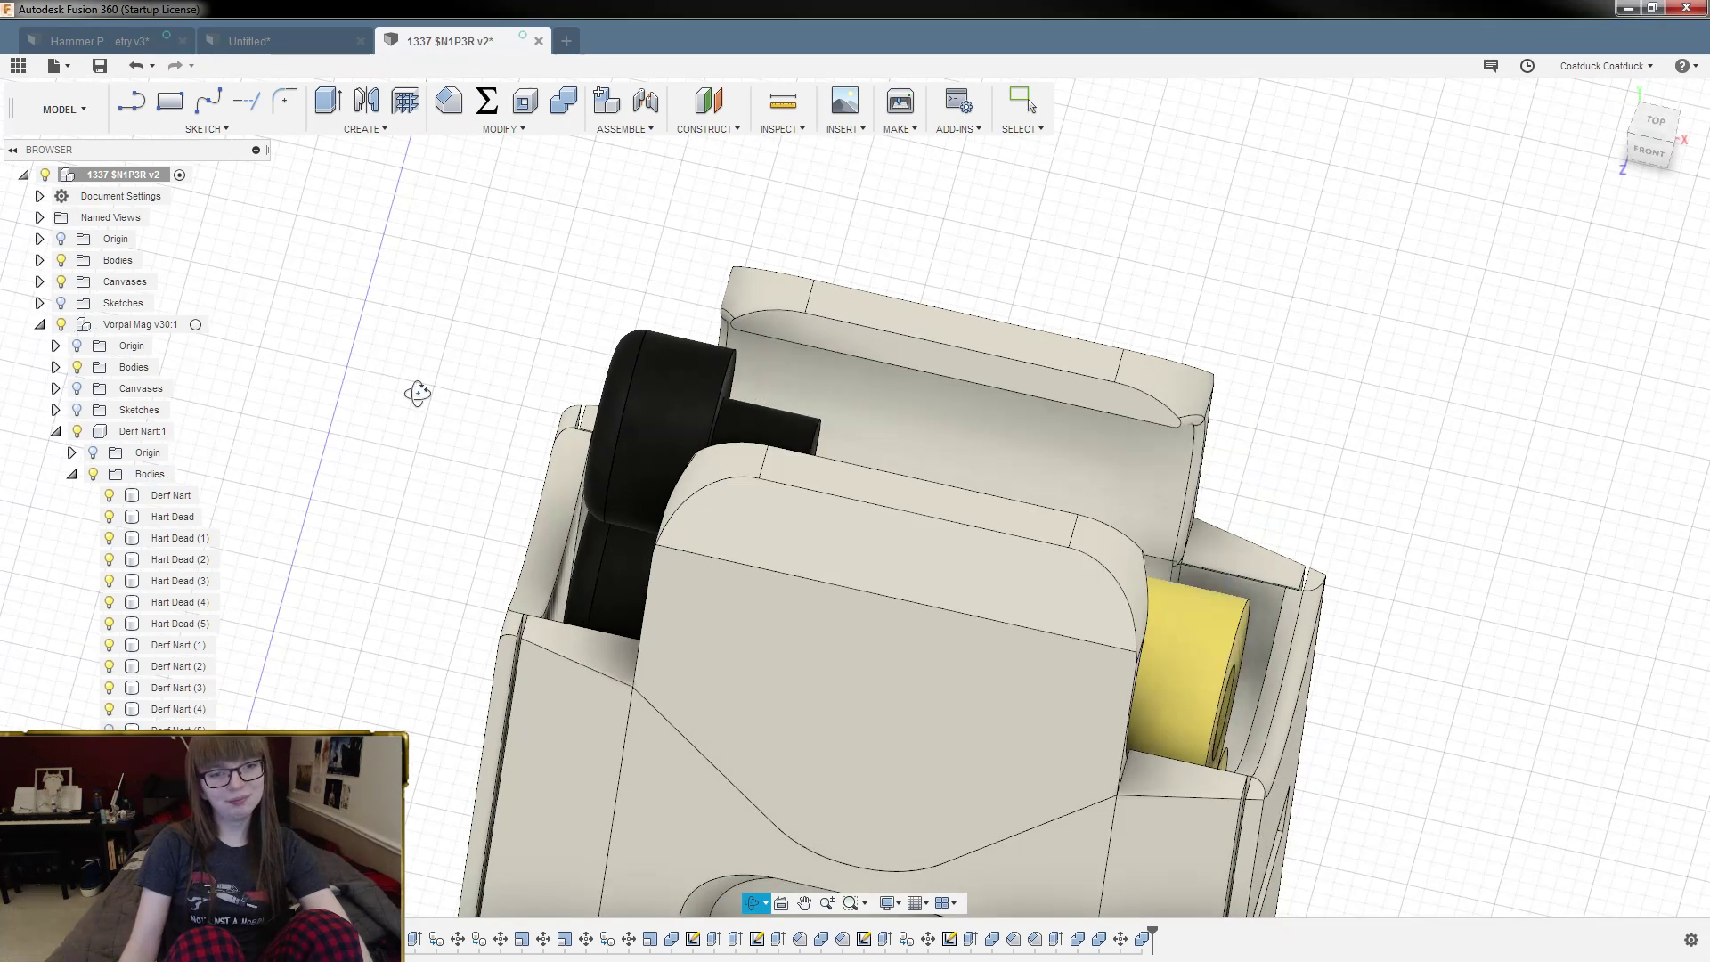
pyautogui.keyDown('shift'); pyautogui.moveTo(417, 396); pyautogui.dragTo(405, 396, button='middle'); pyautogui.keyUp('shift')
pyautogui.scroll(3, 659, 345)
pyautogui.keyDown('shift'); pyautogui.moveTo(676, 276); pyautogui.dragTo(650, 275, button='middle'); pyautogui.keyUp('shift')
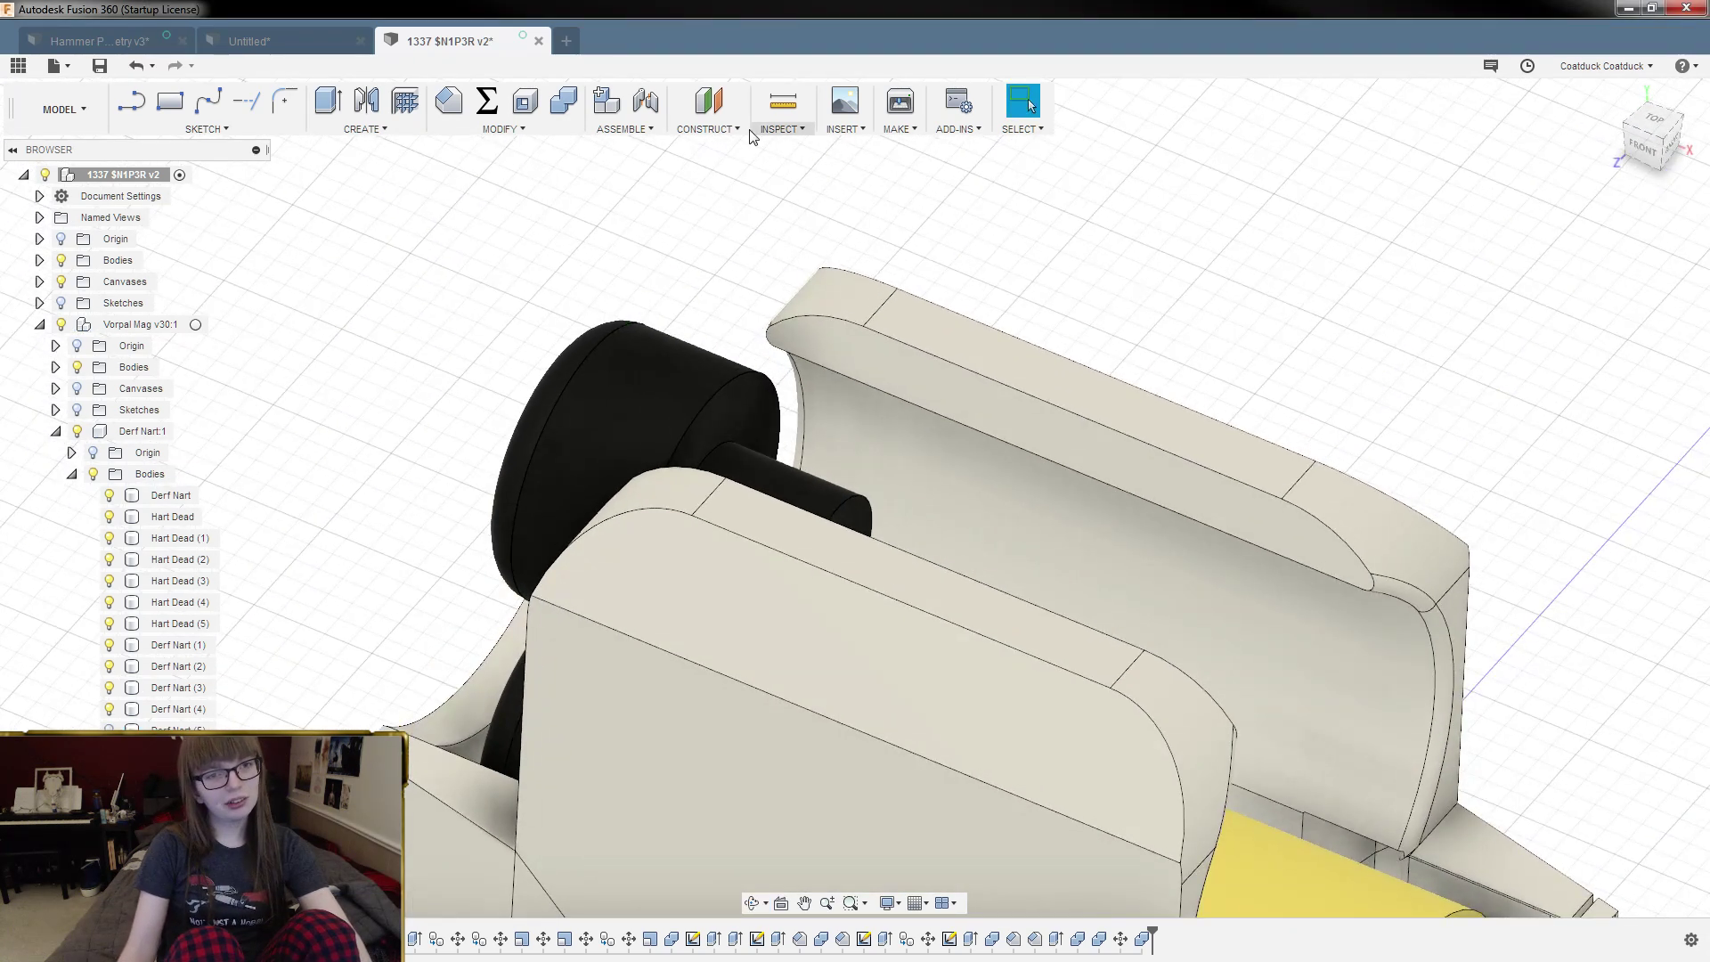
# Step: Measure the distance from the back face of the top dart's head to the end of its stem
pyautogui.click(777, 105)
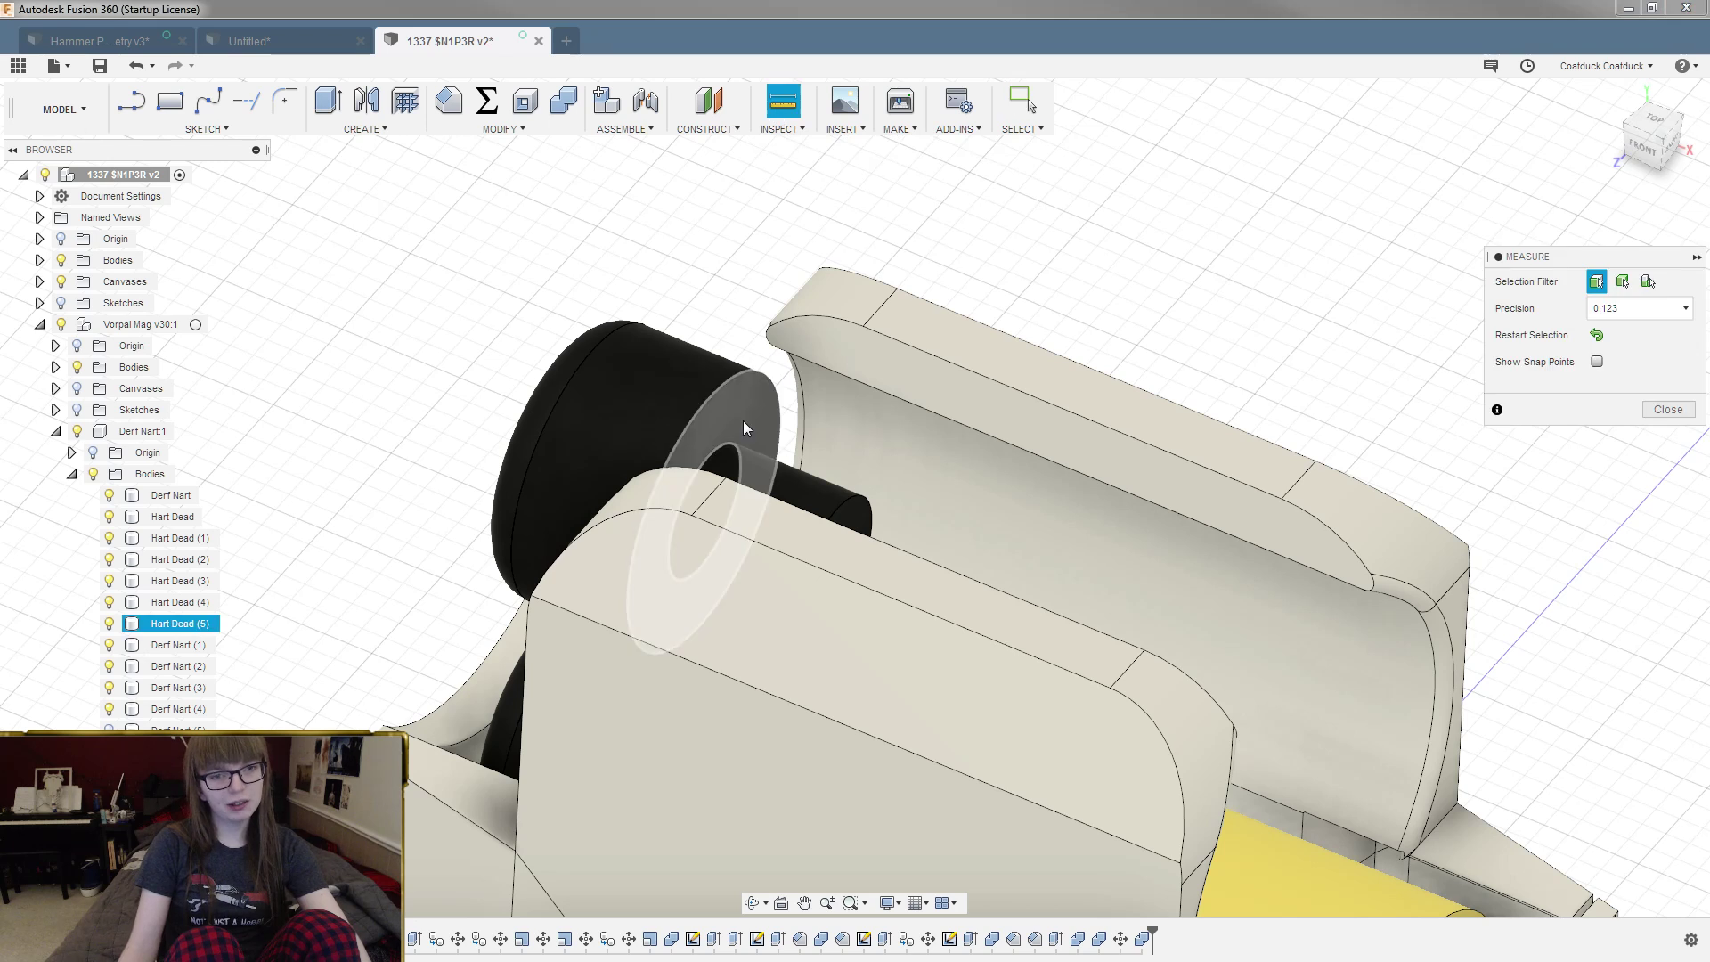
pyautogui.click(714, 390)
pyautogui.keyDown('shift'); pyautogui.moveTo(715, 390); pyautogui.dragTo(645, 353, button='middle'); pyautogui.keyUp('shift')
pyautogui.click(813, 570)
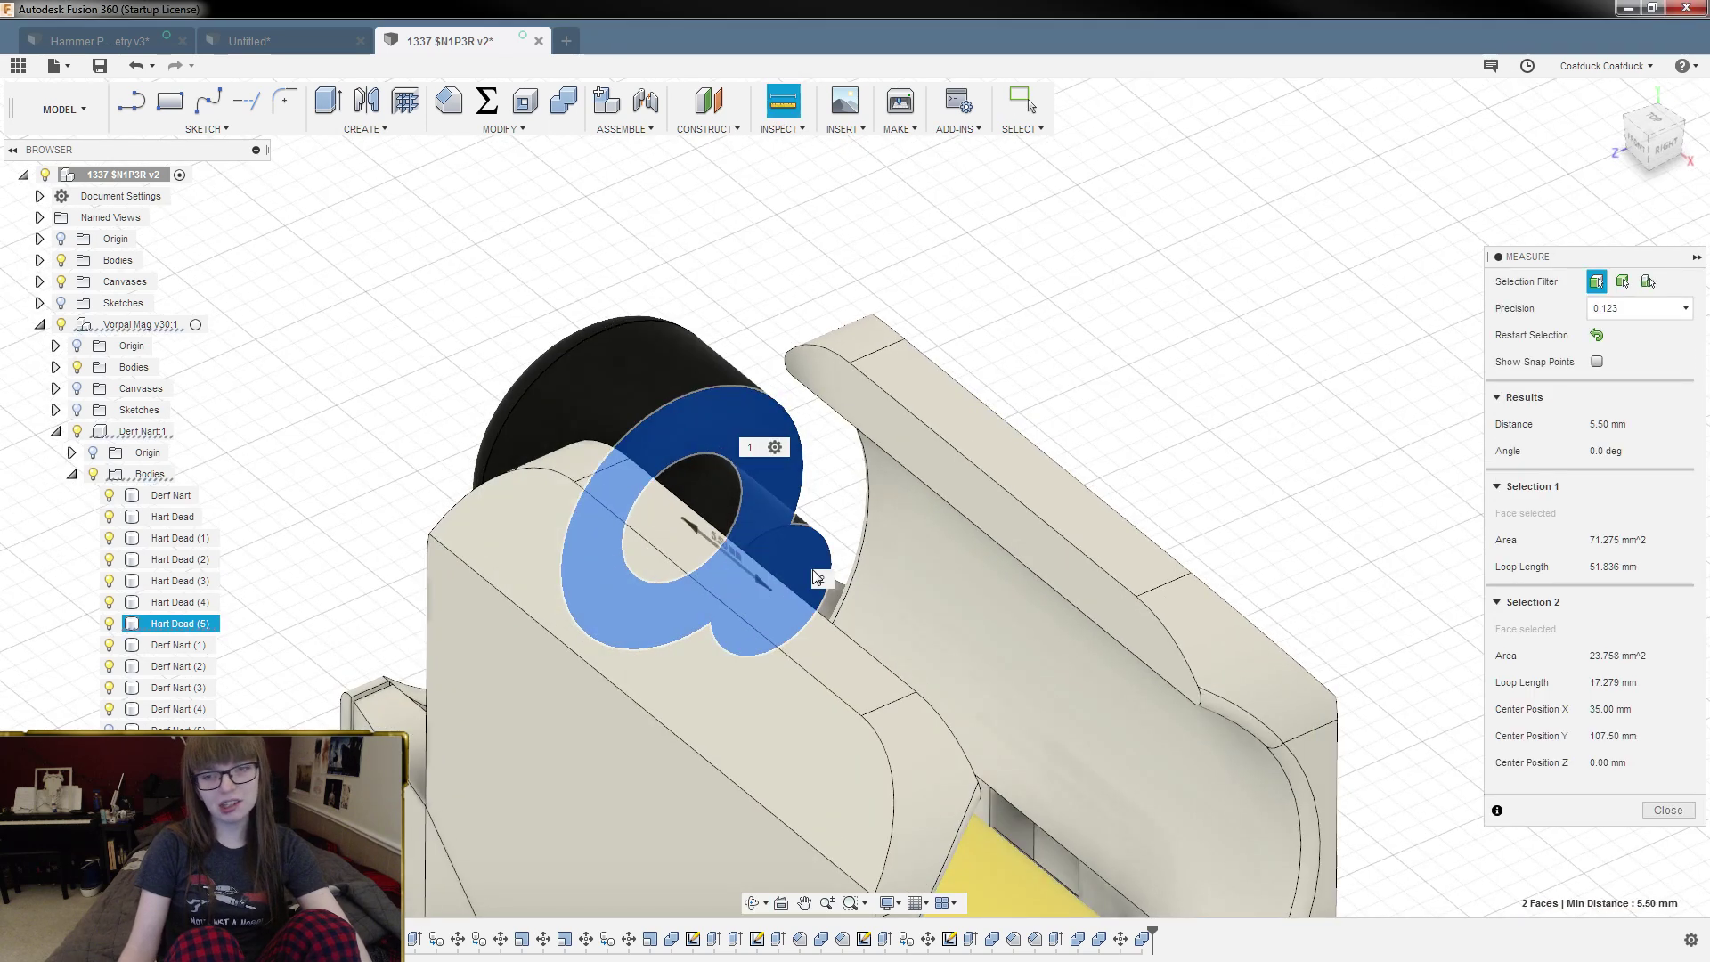
pyautogui.moveTo(752, 257)
pyautogui.keyDown('shift'); pyautogui.mouseDown(button='middle')
pyautogui.moveTo(777, 277)
pyautogui.moveTo(740, 252)
pyautogui.mouseUp(button='middle'); pyautogui.keyUp('shift')
pyautogui.scroll(1, 749, 269)
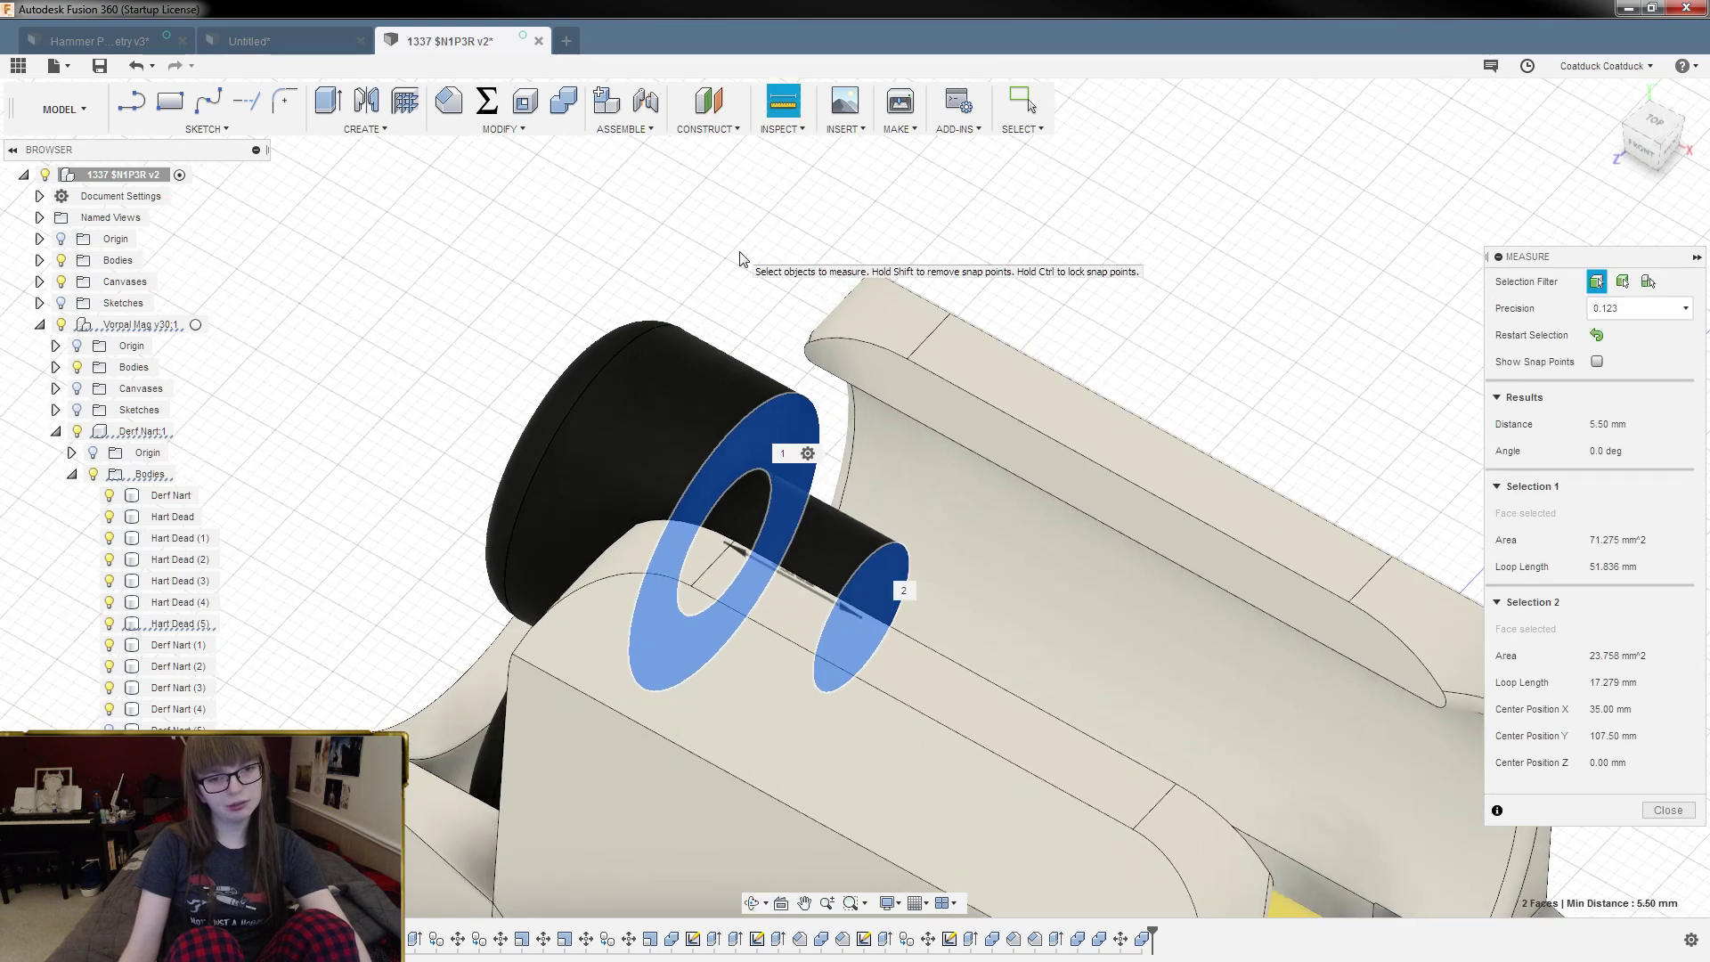
pyautogui.click(740, 256)
pyautogui.scroll(2, 758, 428)
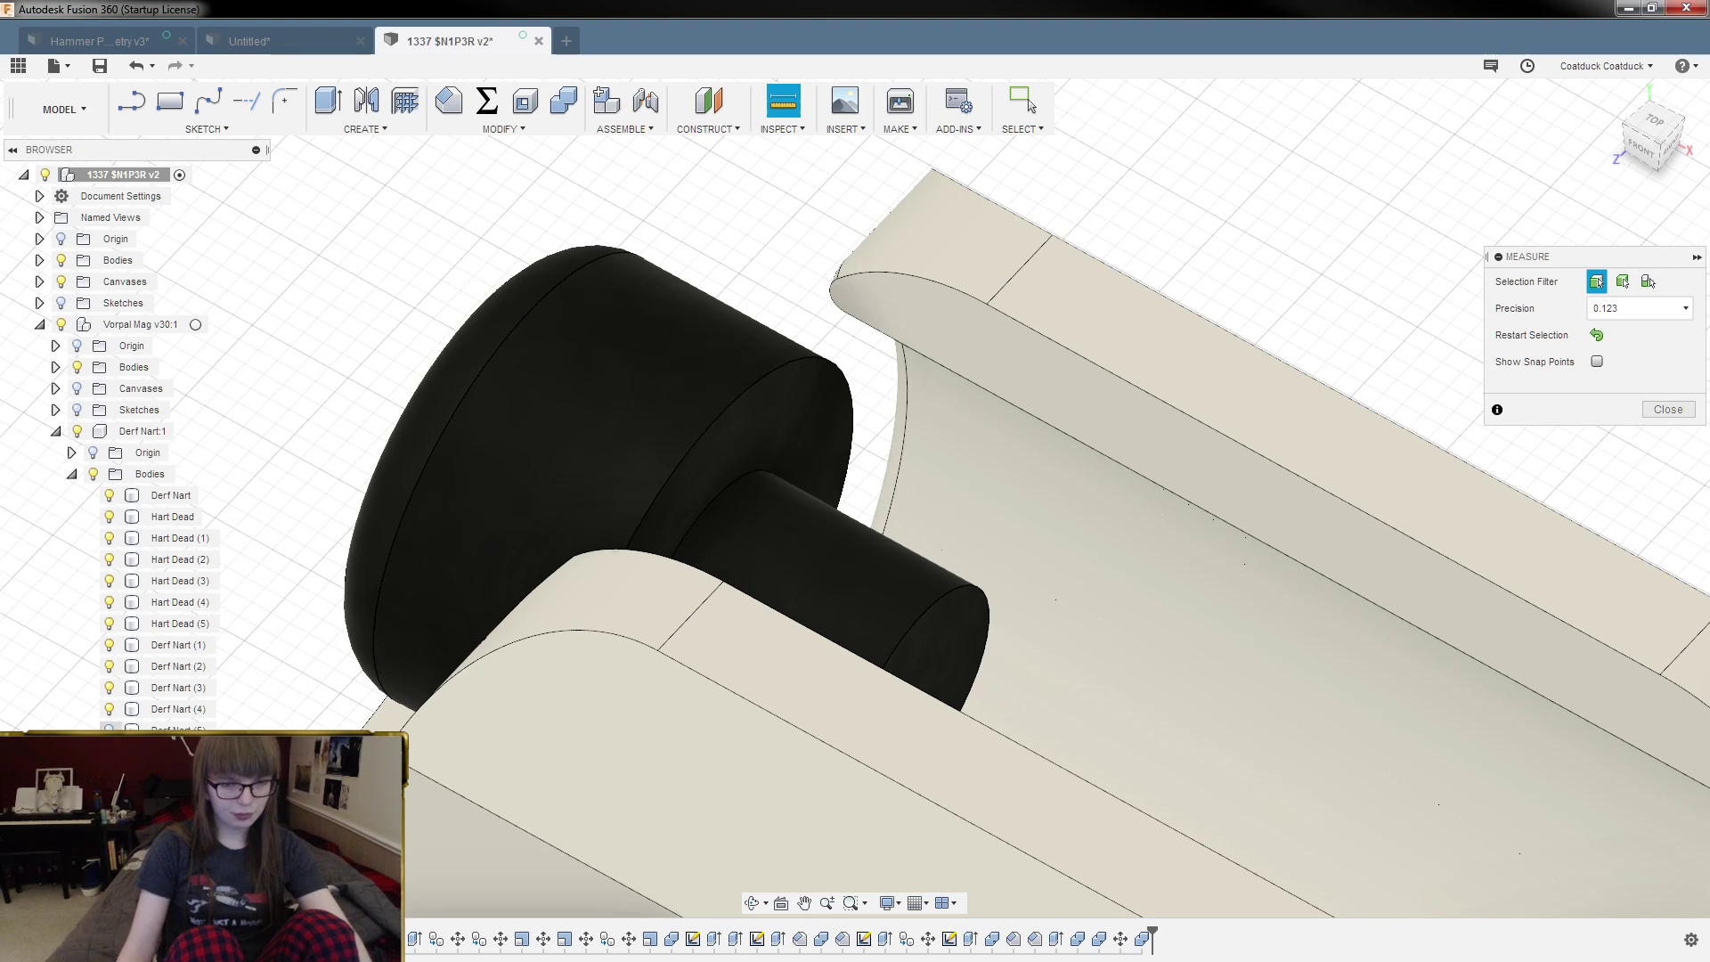
# Step: Show the top dart's foam body again and measure the gap between its front face and the head
pyautogui.click(109, 728)
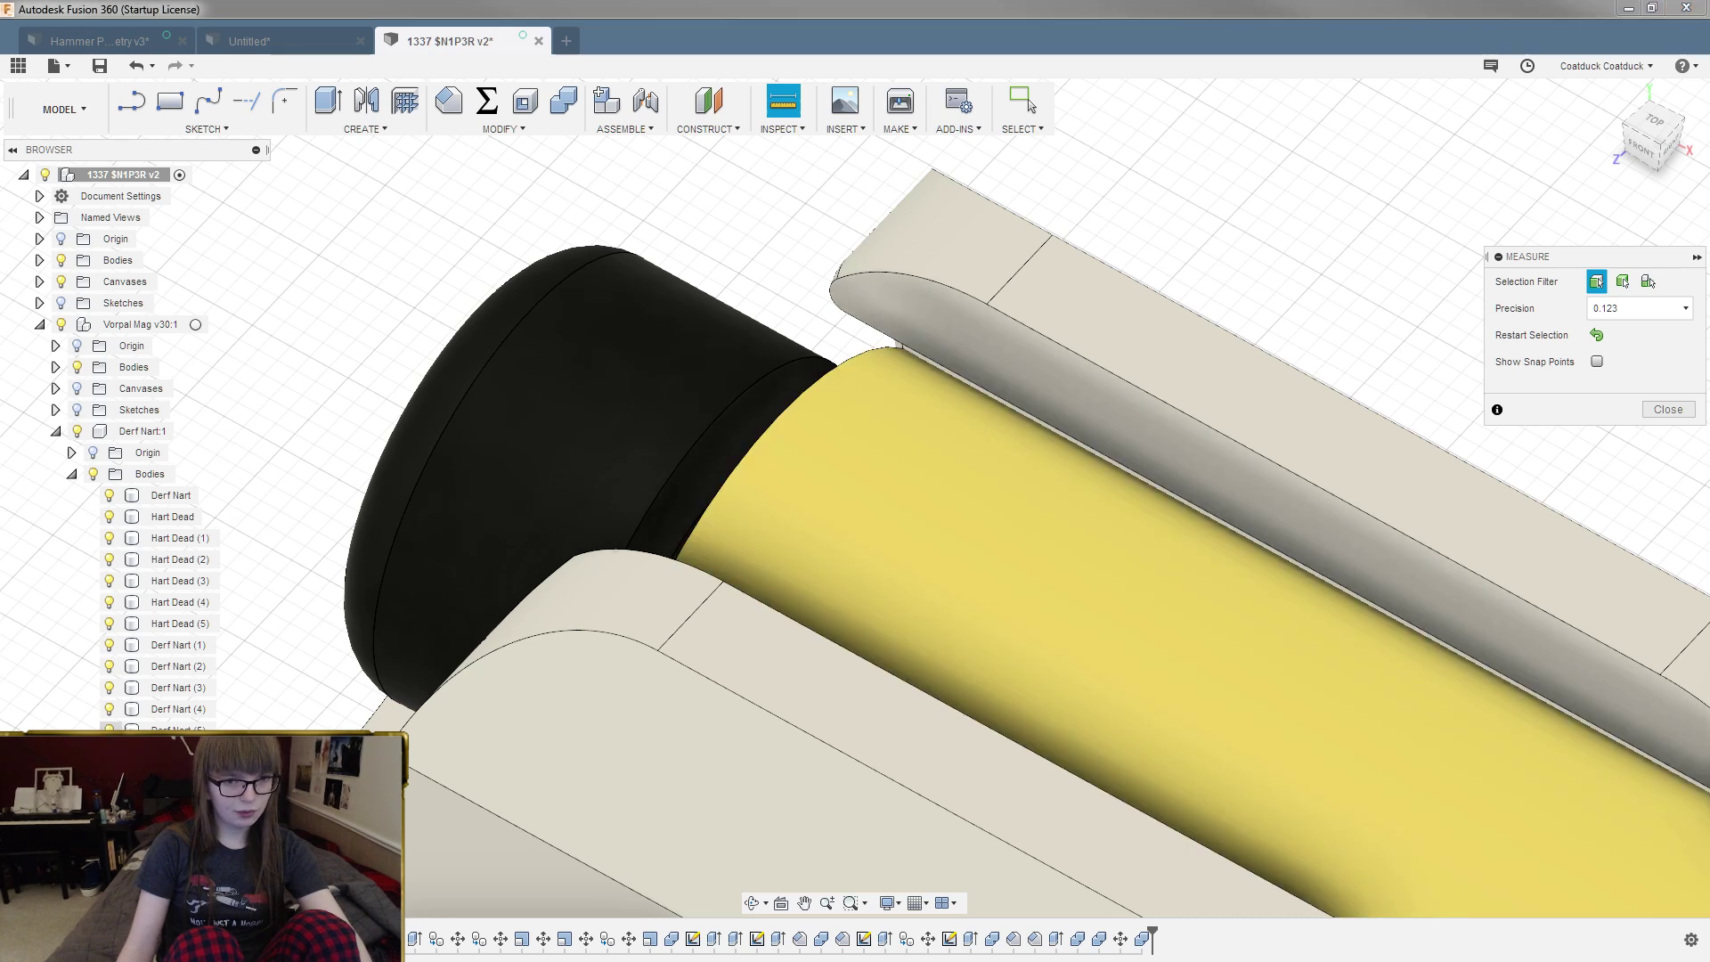
pyautogui.moveTo(338, 325)
pyautogui.keyDown('shift'); pyautogui.mouseDown(button='middle')
pyautogui.moveTo(362, 313)
pyautogui.moveTo(369, 332)
pyautogui.mouseUp(button='middle'); pyautogui.keyUp('shift')
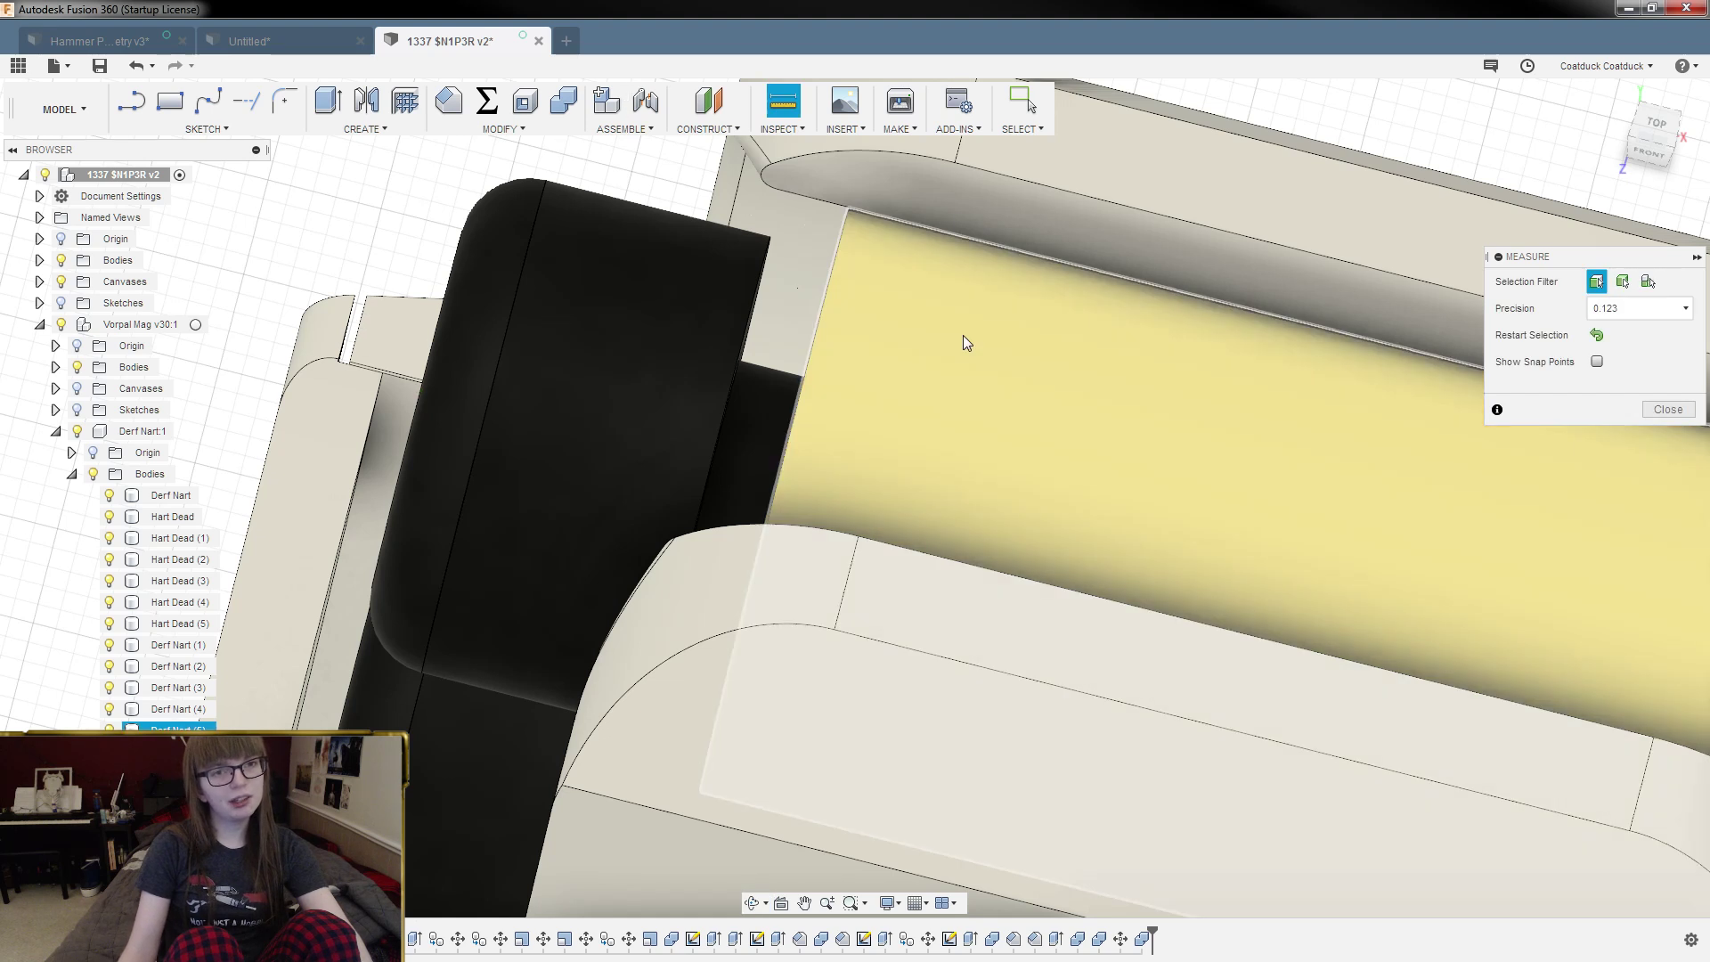
pyautogui.keyDown('shift'); pyautogui.moveTo(966, 339); pyautogui.dragTo(815, 345, button='middle'); pyautogui.keyUp('shift')
pyautogui.click(787, 351)
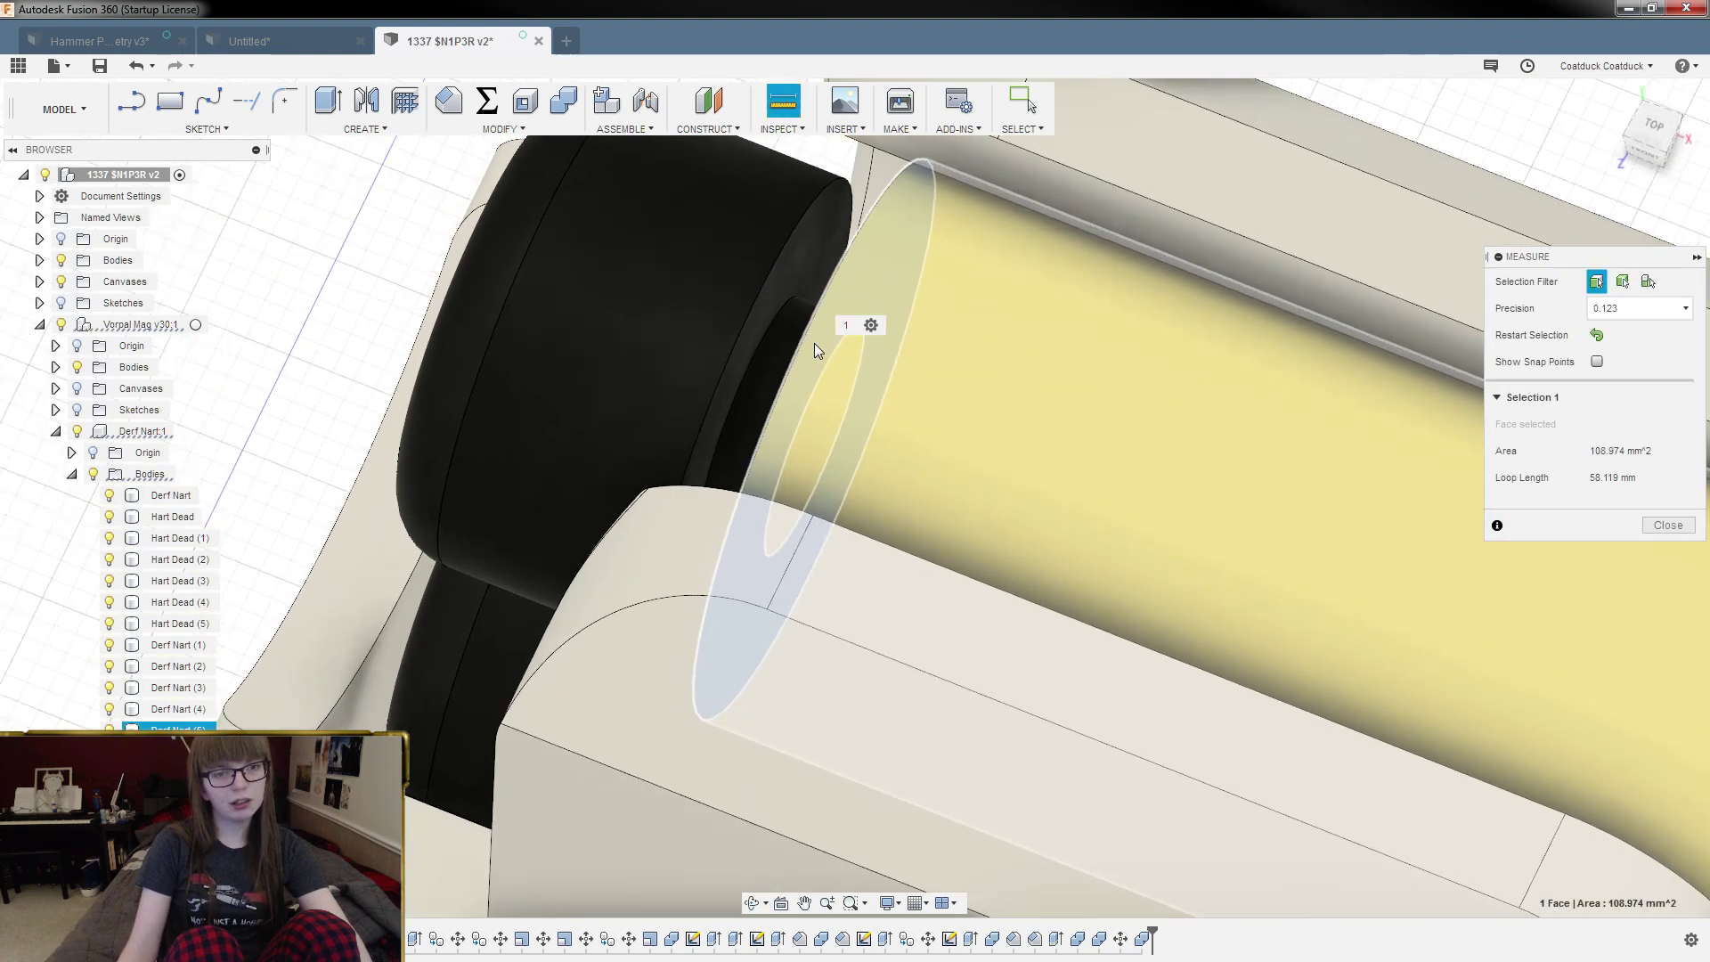
pyautogui.click(790, 285)
pyautogui.scroll(-5, 796, 379)
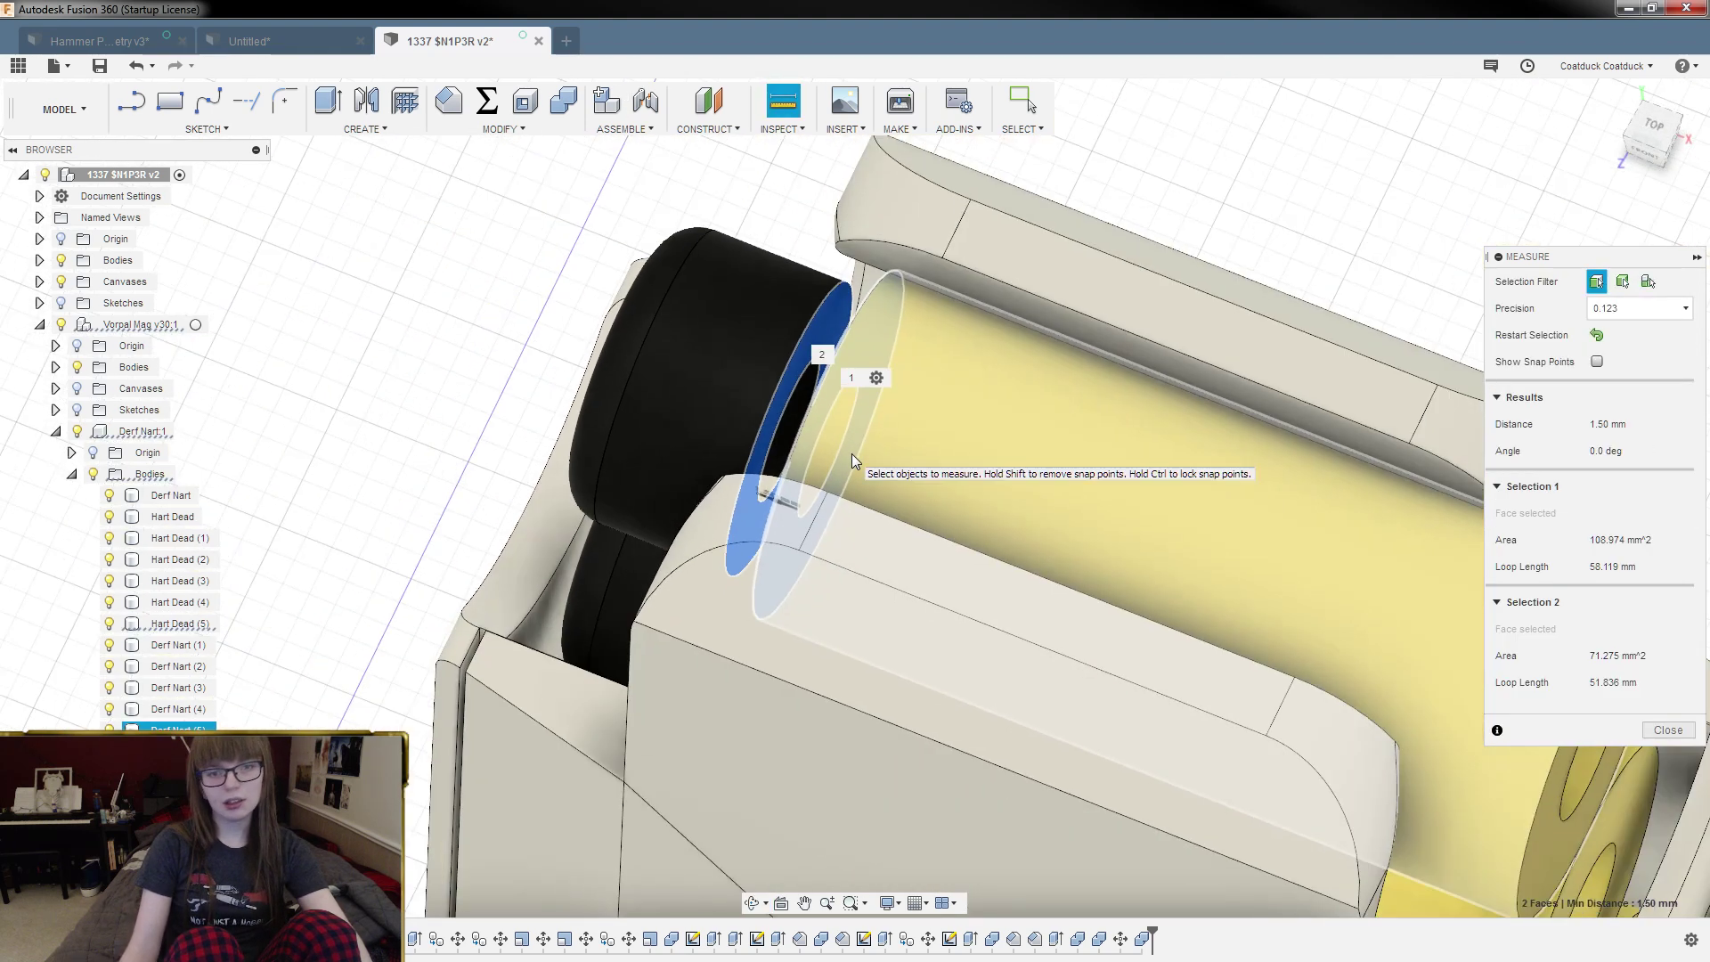
# Step: Return to the untitled design, start extruding the innermost circle profile, and show the hollow dart body
pyautogui.click(254, 43)
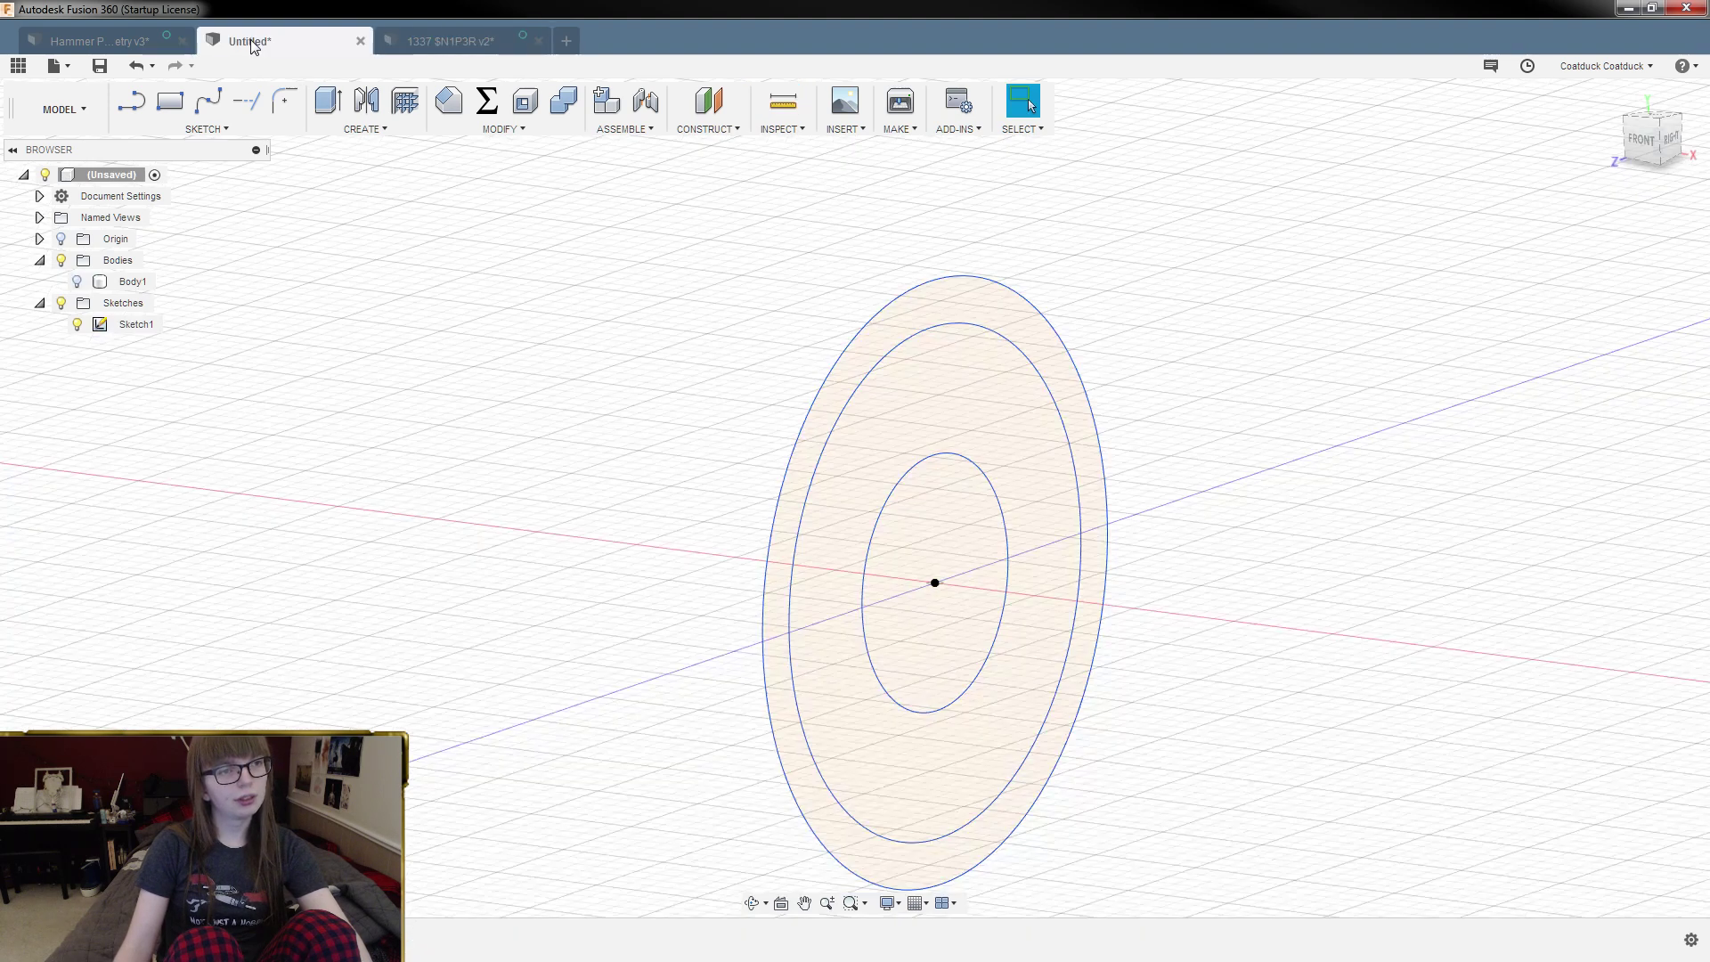
pyautogui.click(962, 516)
pyautogui.keyDown('shift'); pyautogui.moveTo(988, 352); pyautogui.dragTo(1286, 492, button='middle'); pyautogui.keyUp('shift')
pyautogui.press('e')
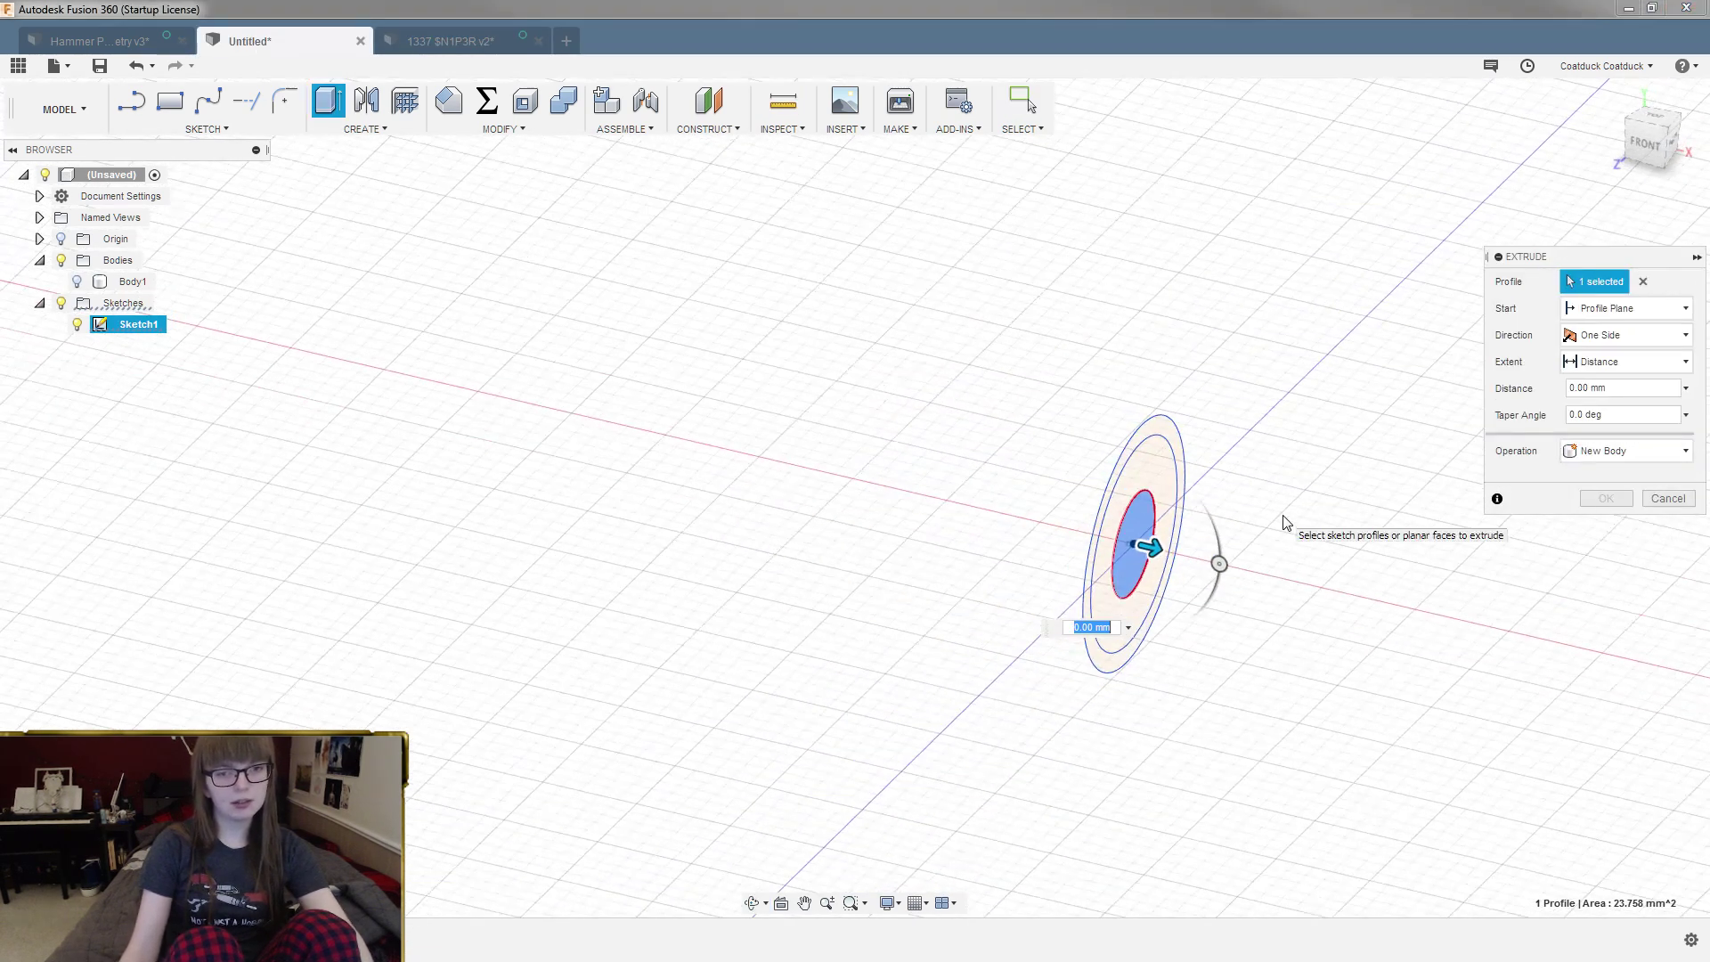
pyautogui.click(77, 282)
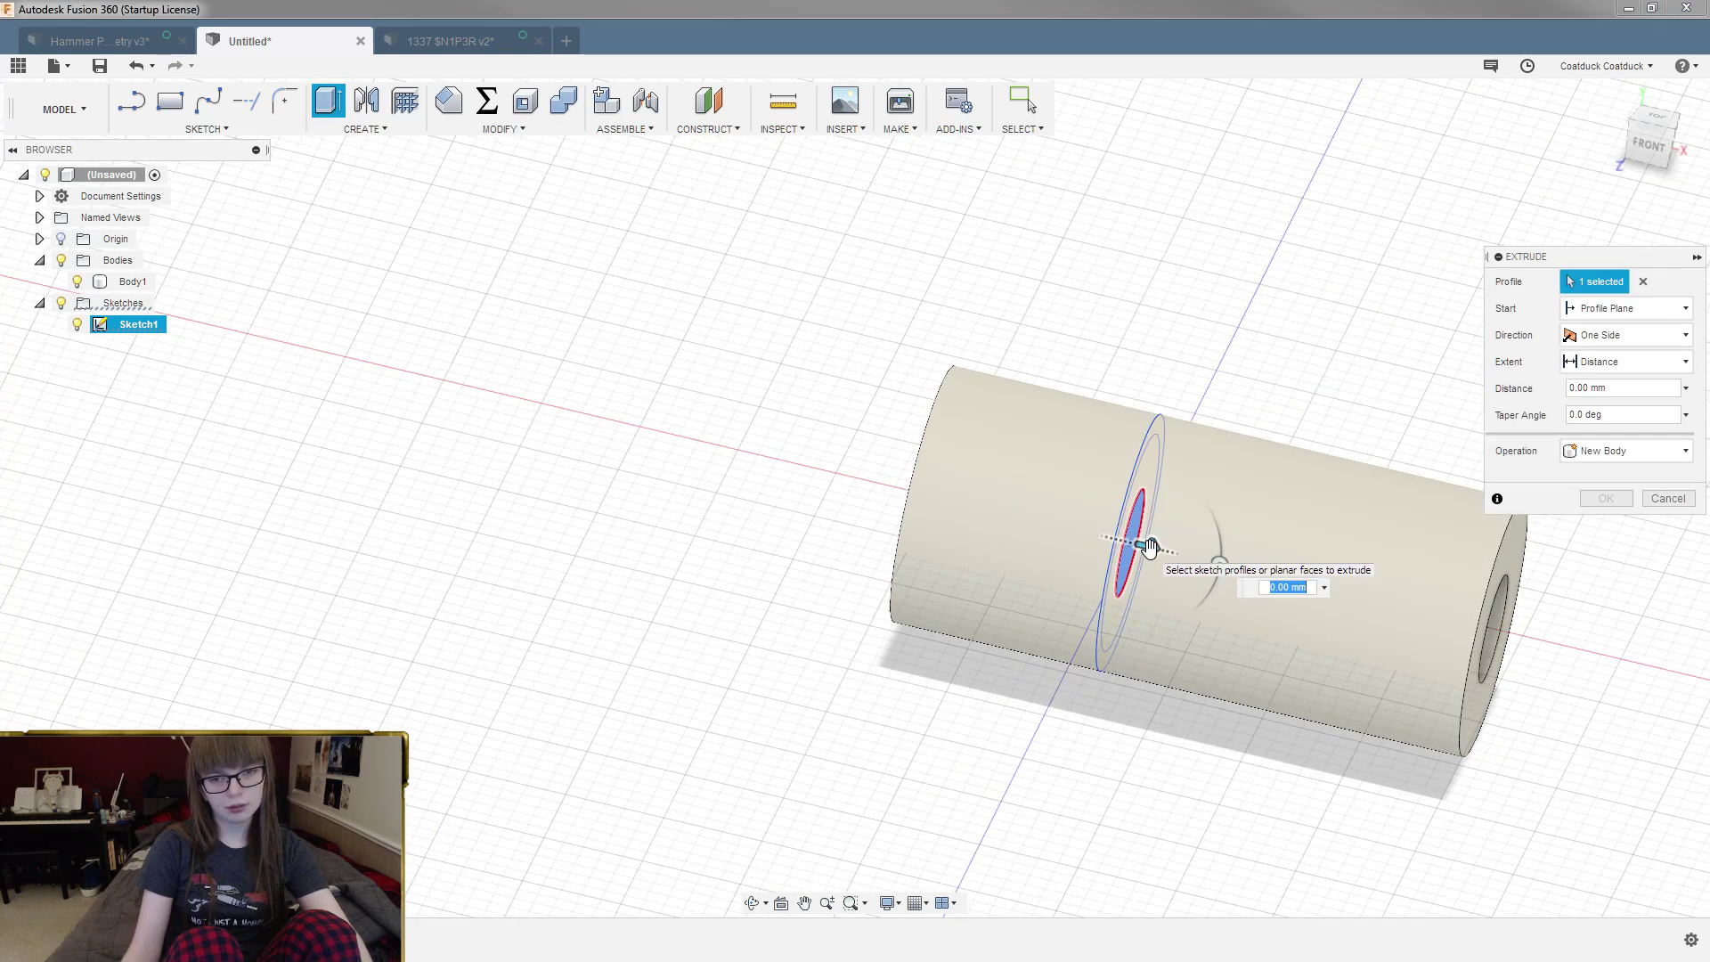
pyautogui.keyDown('shift'); pyautogui.moveTo(1028, 376); pyautogui.dragTo(971, 477, button='middle'); pyautogui.keyUp('shift')
pyautogui.scroll(3, 965, 469)
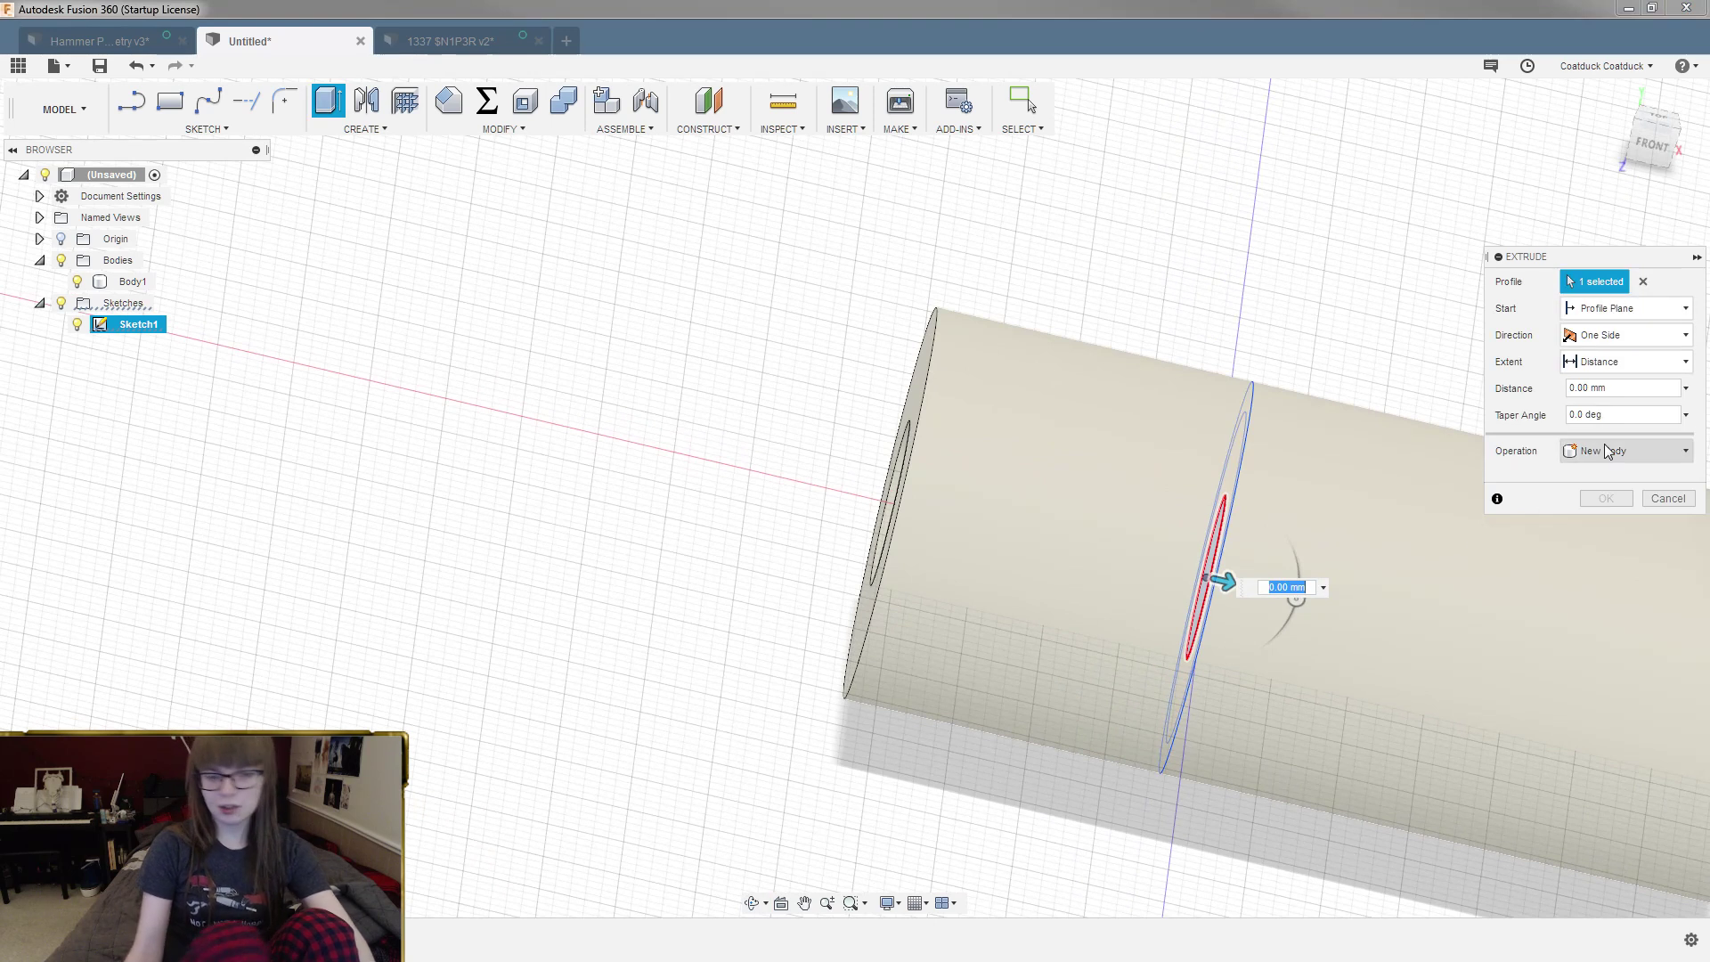
# Step: Set the extrusion distance to 1.5 mm and start it from an offset plane at -12 mm
pyautogui.write('.5')
pyautogui.click(1601, 311)
pyautogui.click(1611, 355)
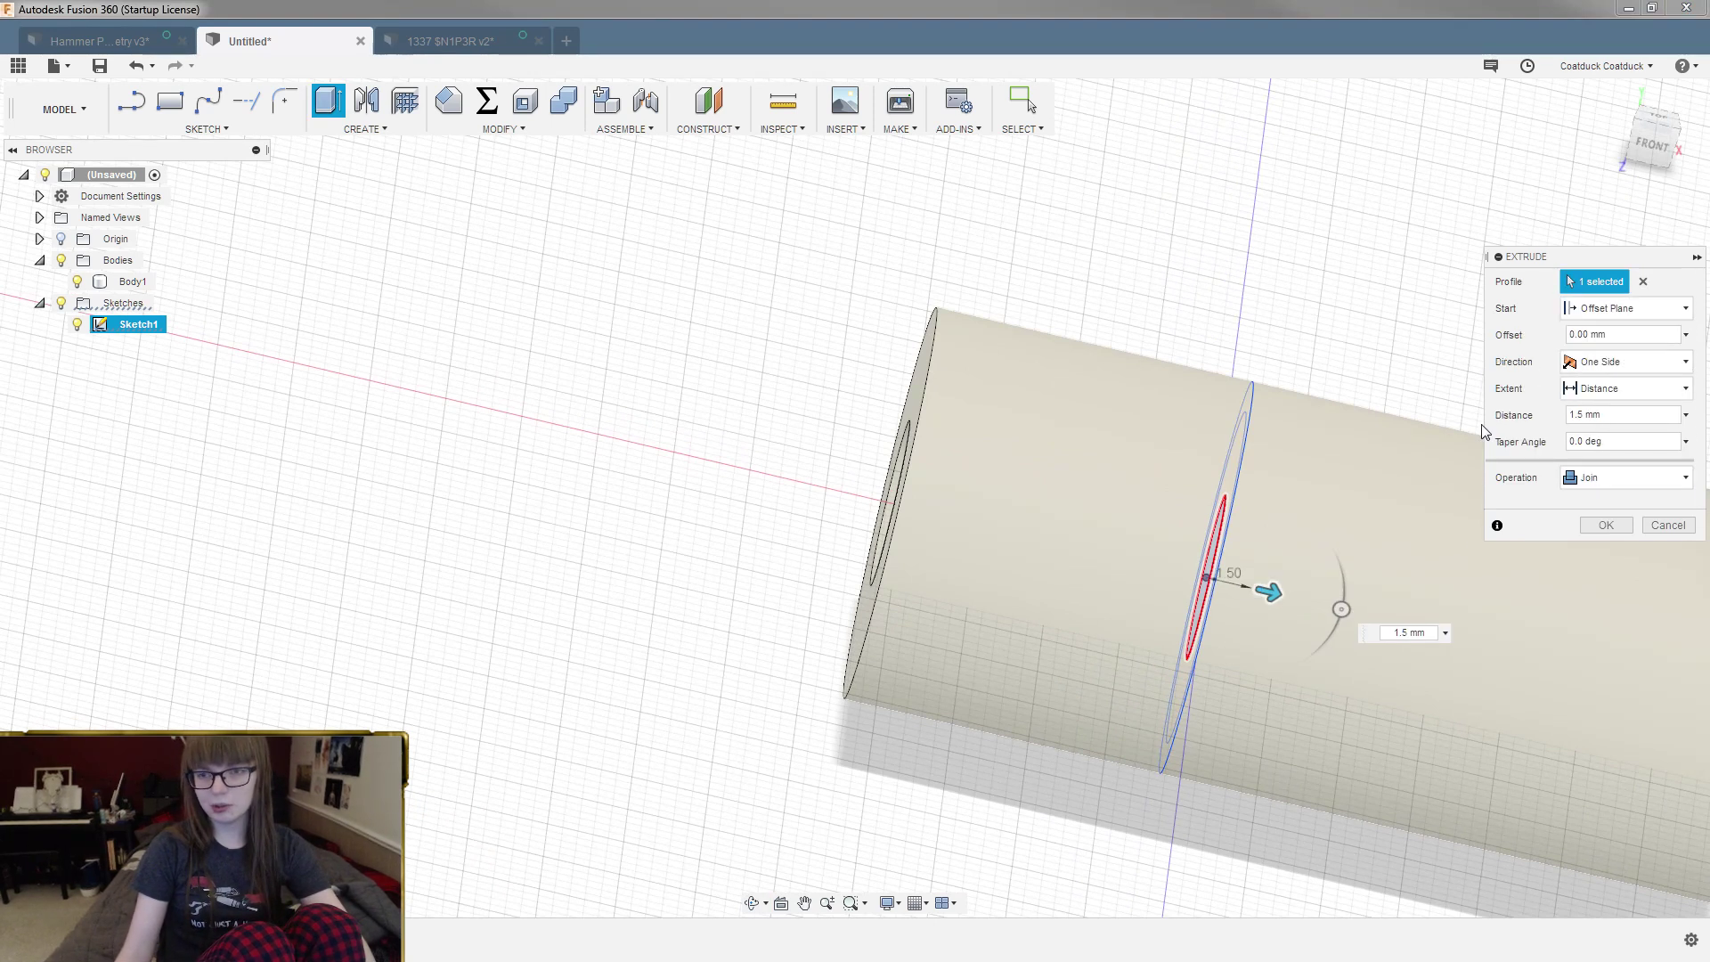
pyautogui.click(1574, 336)
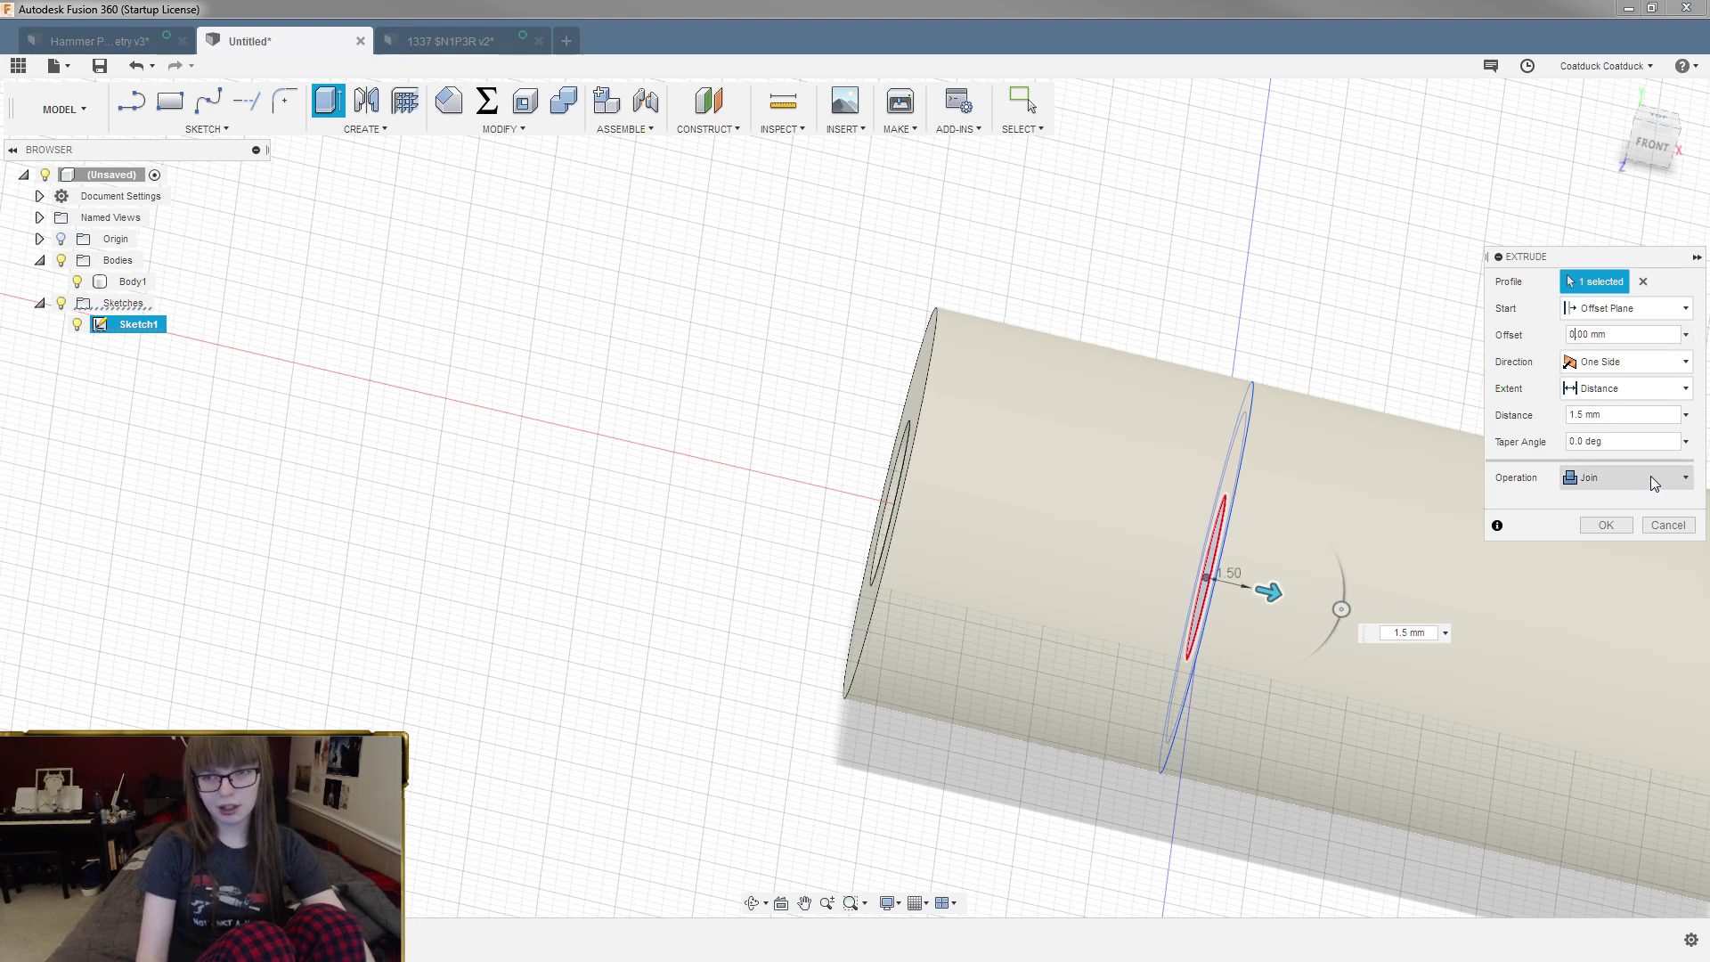
pyautogui.press('BackSpace')
pyautogui.write('12')
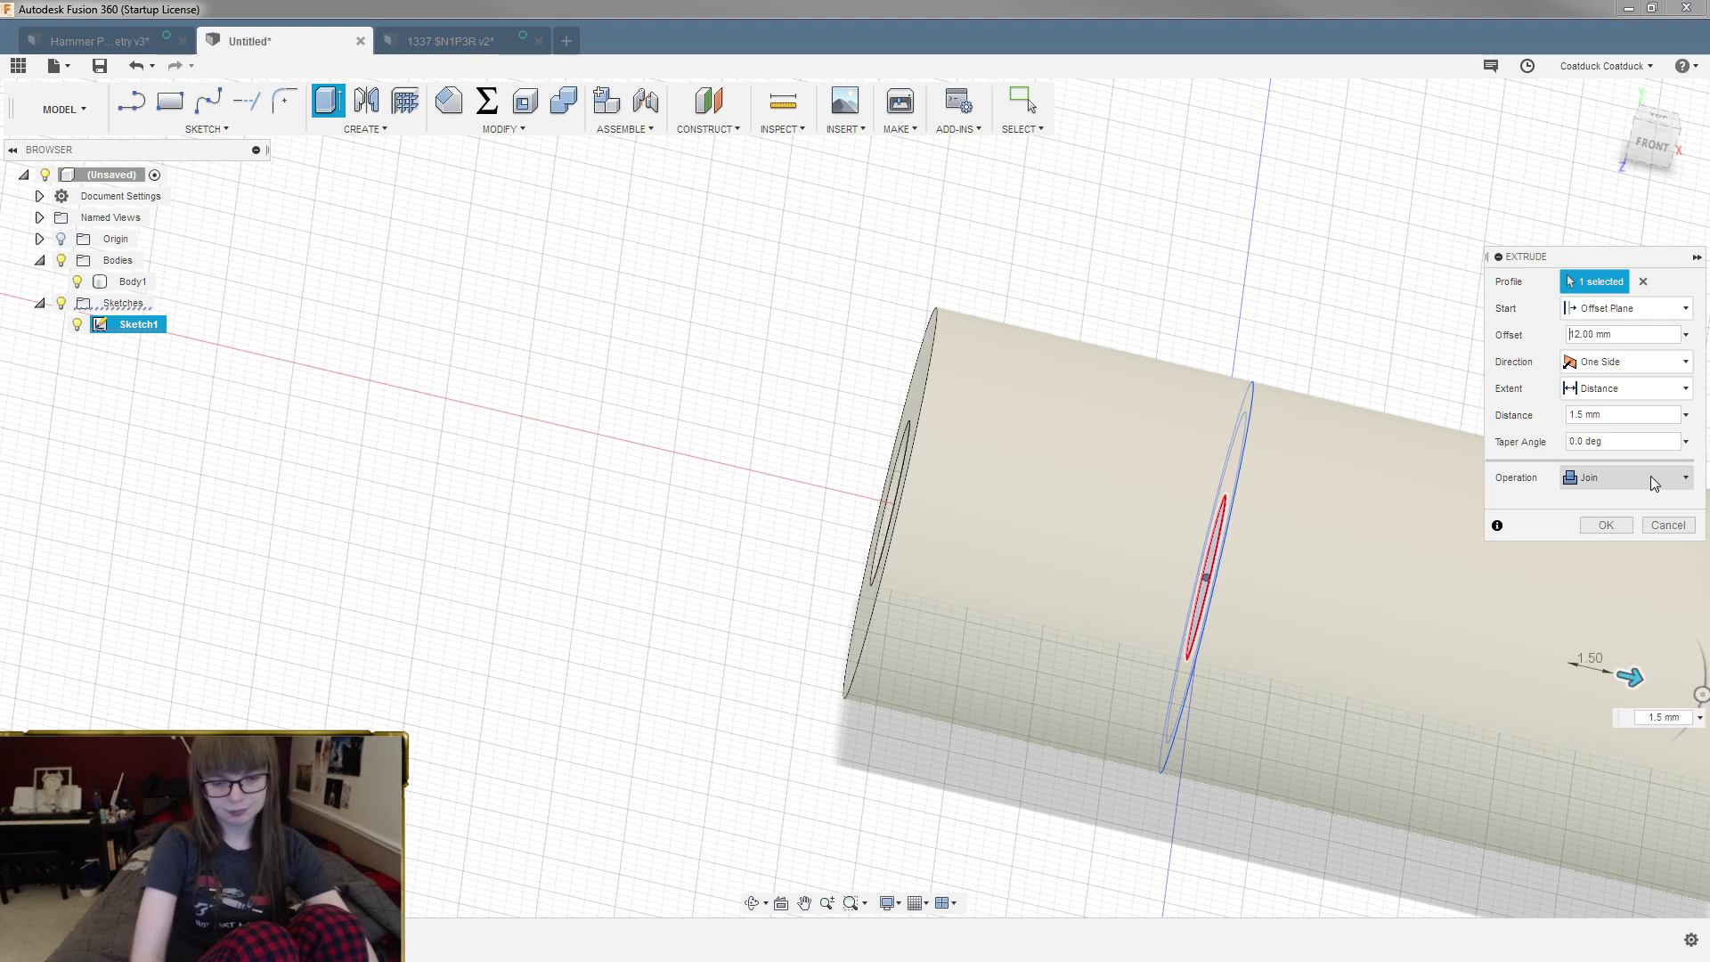
pyautogui.press('Home')
pyautogui.write('-')
pyautogui.scroll(3, 902, 497)
pyautogui.keyDown('shift'); pyautogui.moveTo(727, 391); pyautogui.dragTo(739, 355, button='middle'); pyautogui.keyUp('shift')
pyautogui.scroll(3, 881, 544)
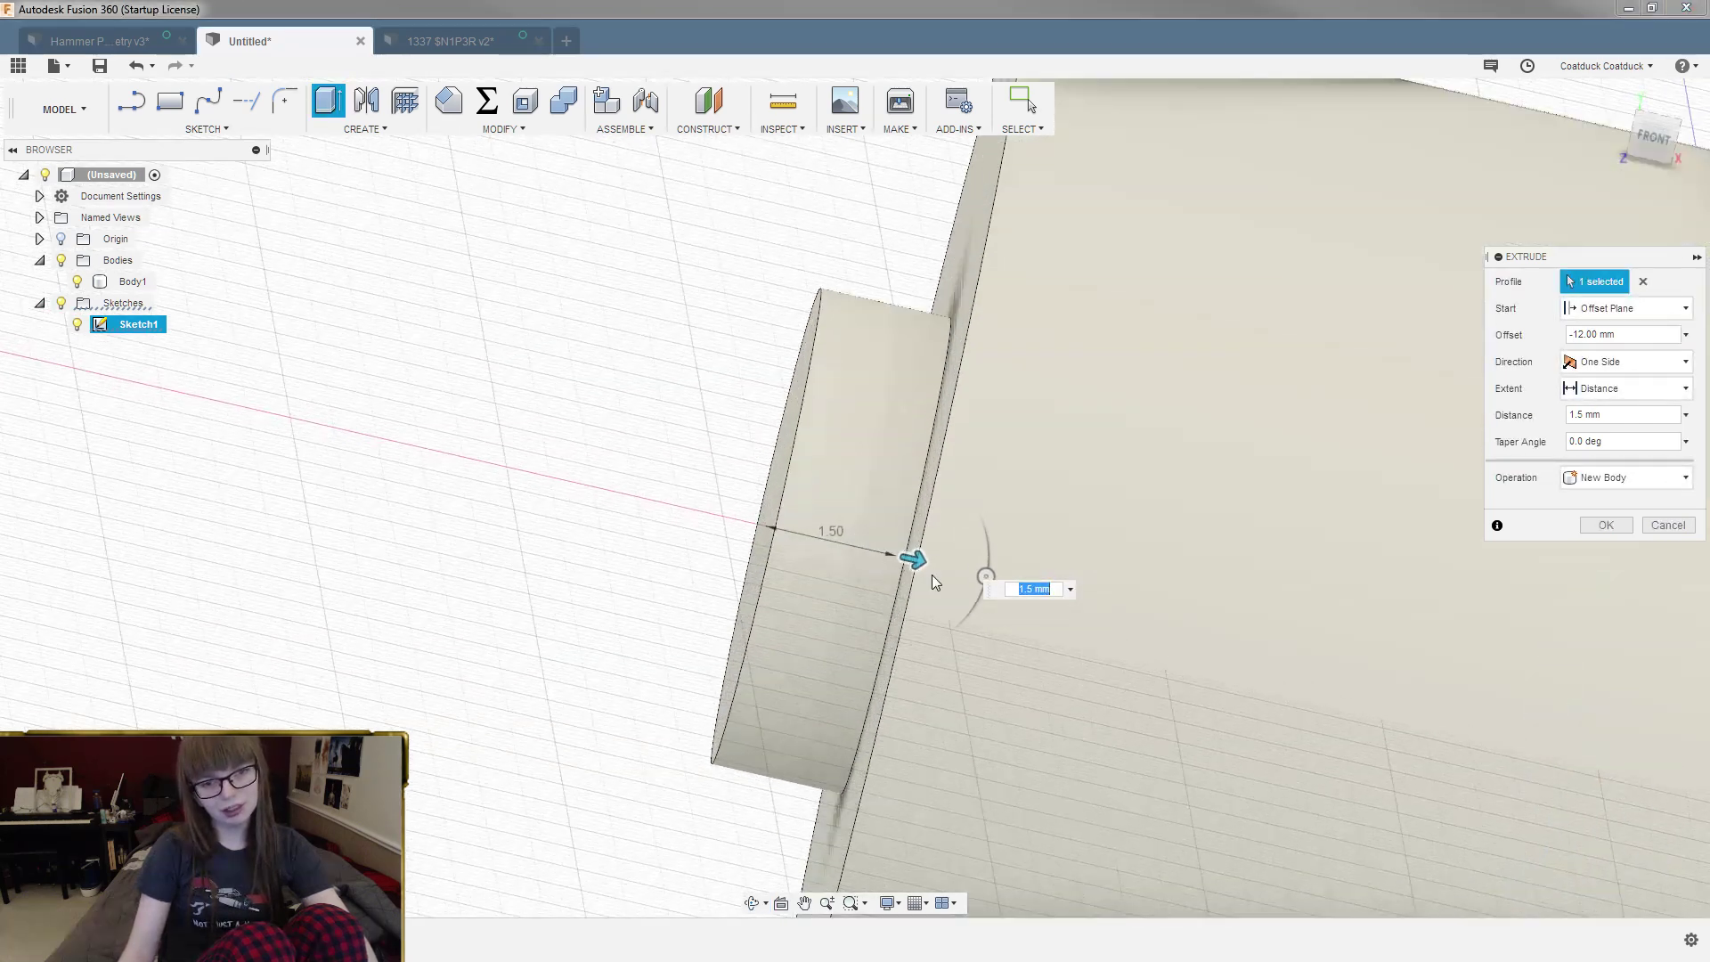
# Step: Set the stem's extrusion distance to 5.5 mm and complete it as a new body
pyautogui.keyDown('shift'); pyautogui.moveTo(725, 420); pyautogui.dragTo(697, 445, button='middle'); pyautogui.keyUp('shift')
pyautogui.moveTo(807, 482); pyautogui.dragTo(922, 504)
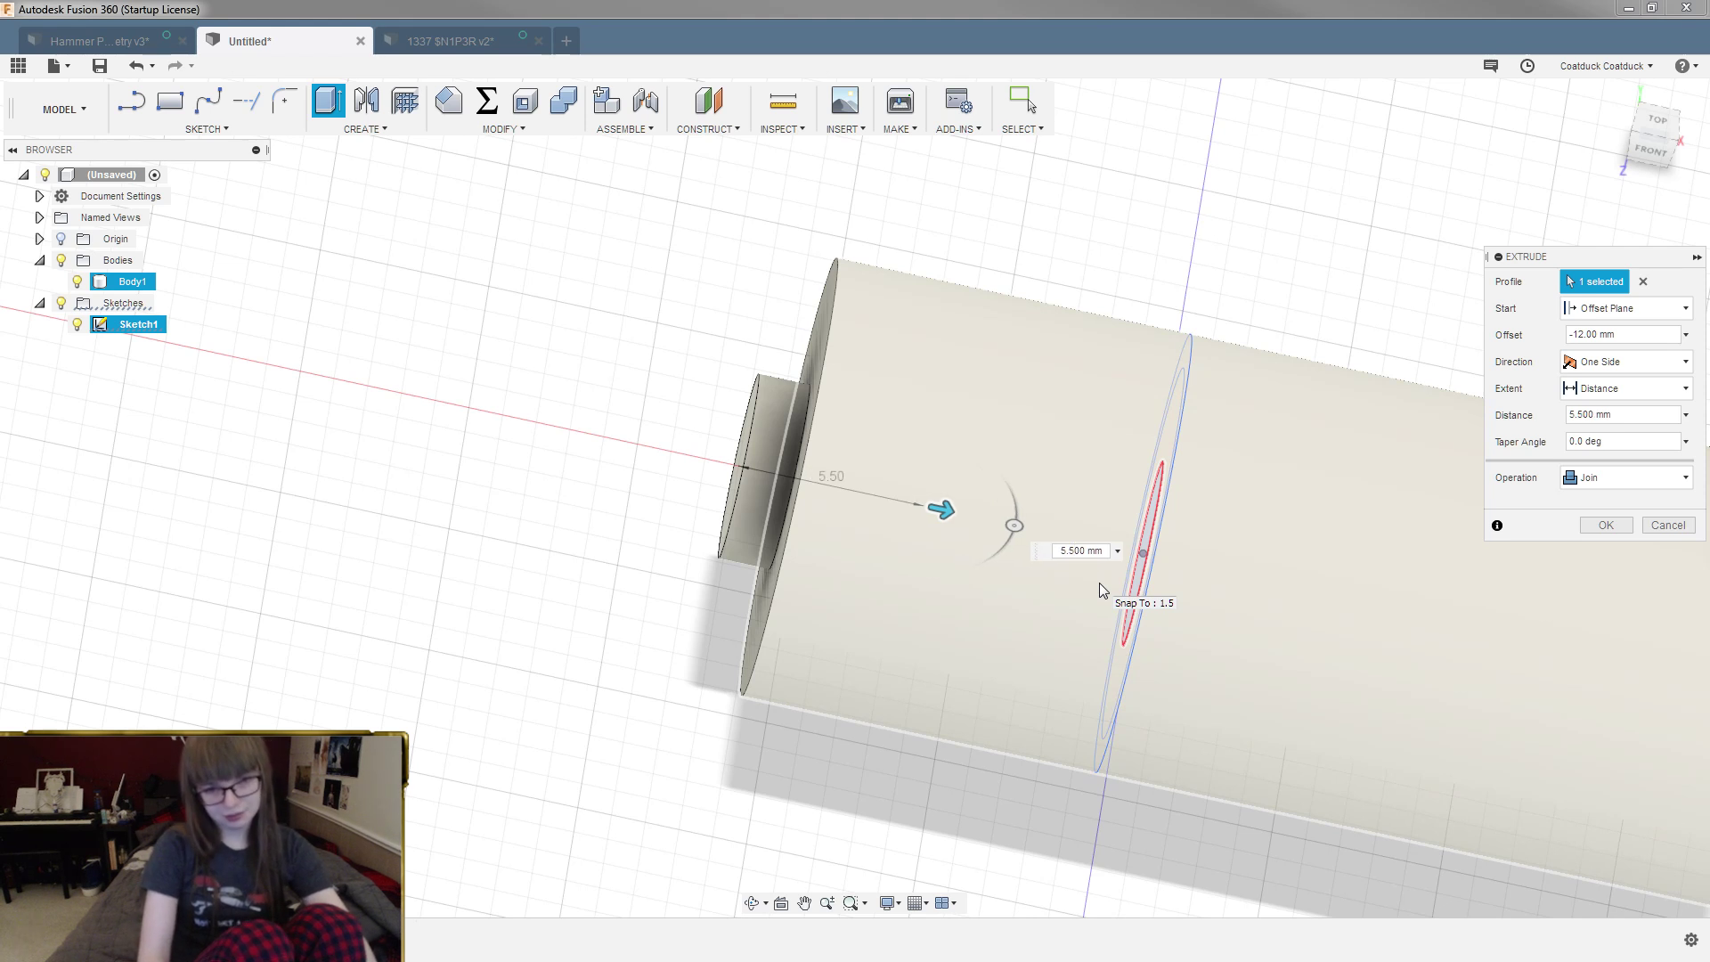
pyautogui.click(1612, 477)
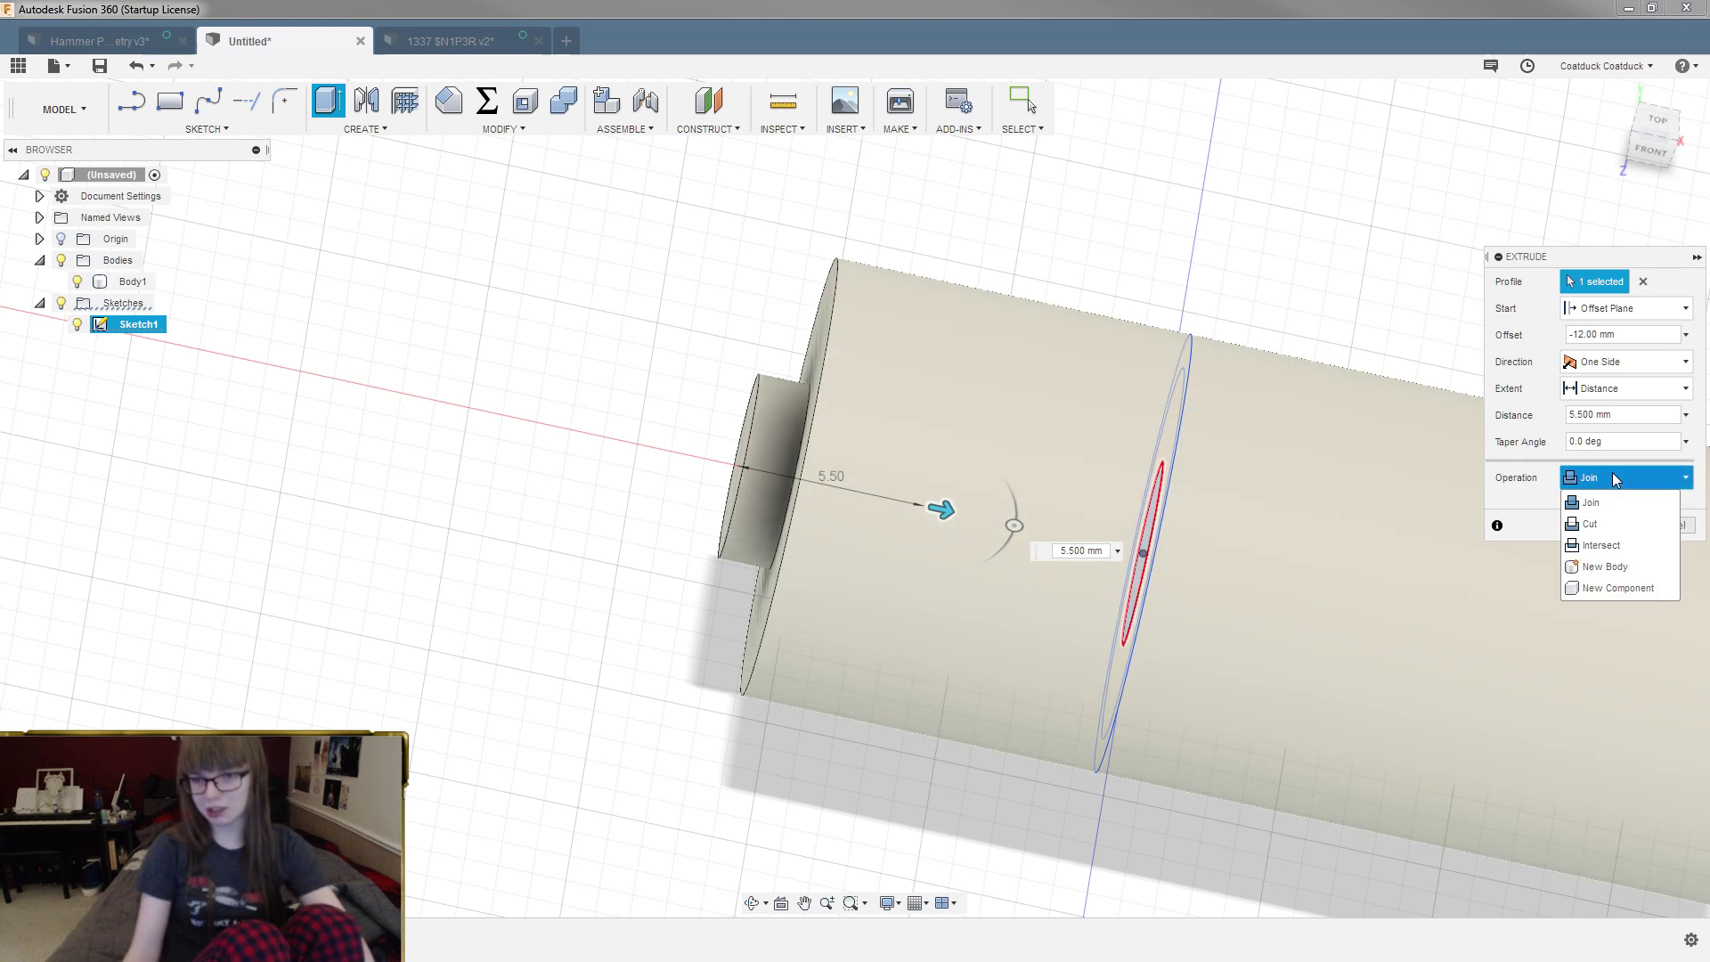
pyautogui.click(1621, 566)
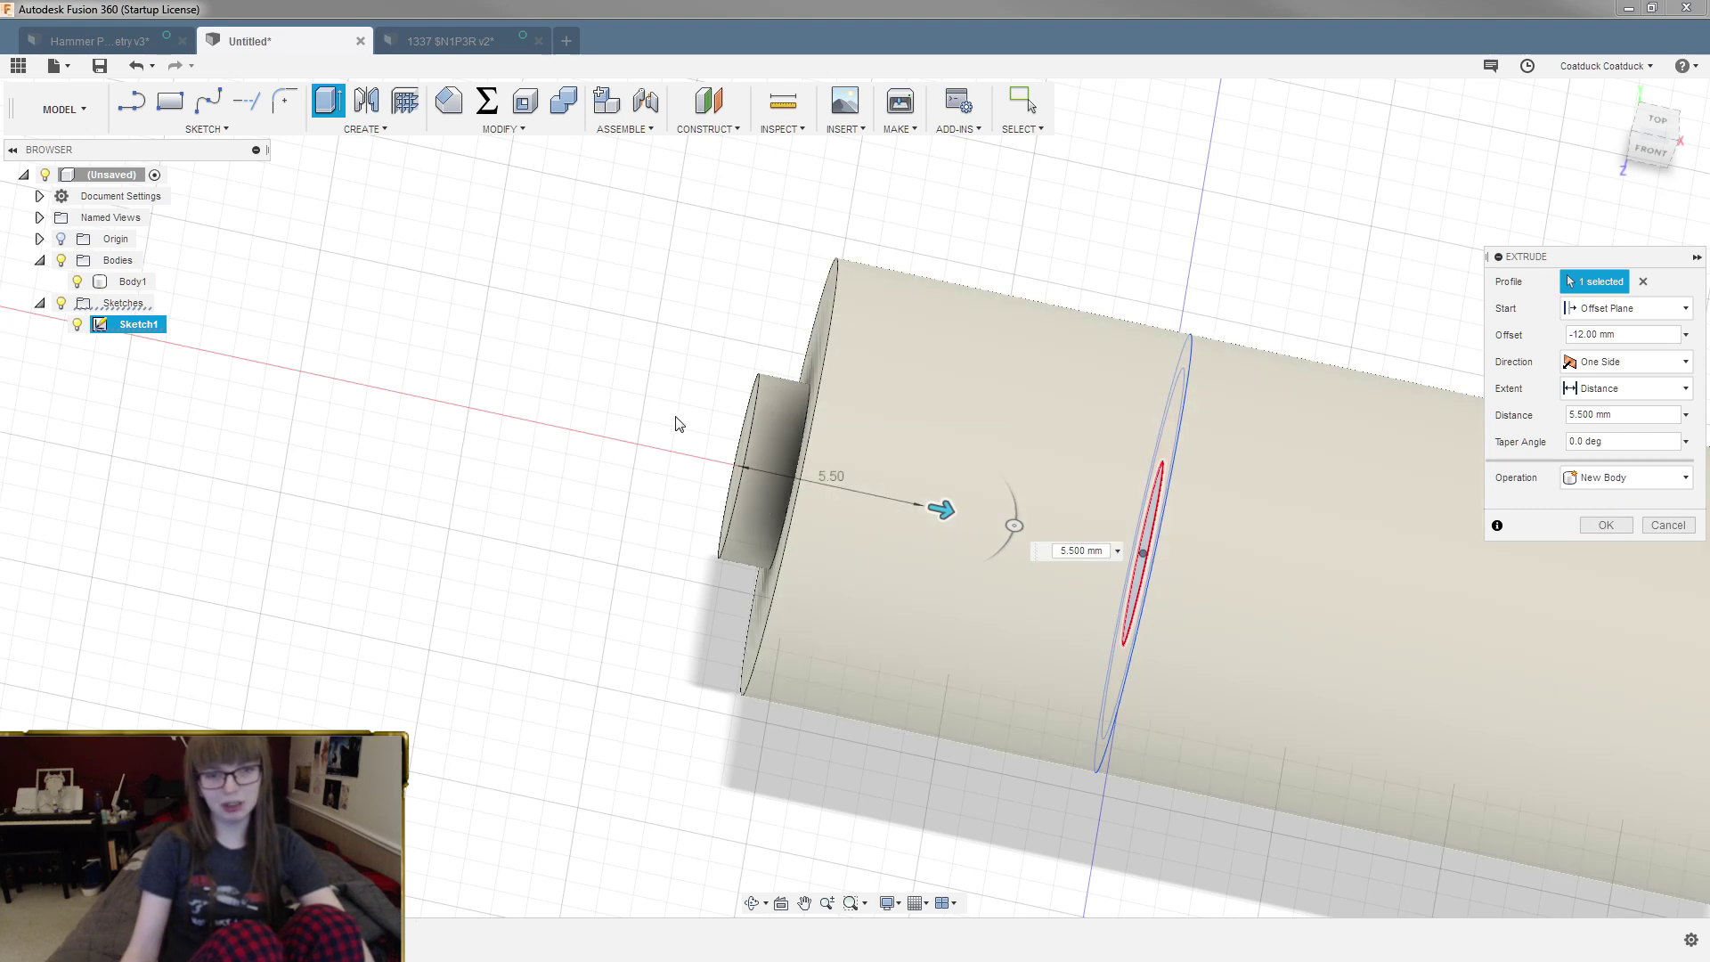
pyautogui.keyDown('shift'); pyautogui.moveTo(757, 433); pyautogui.dragTo(810, 418, button='middle'); pyautogui.keyUp('shift')
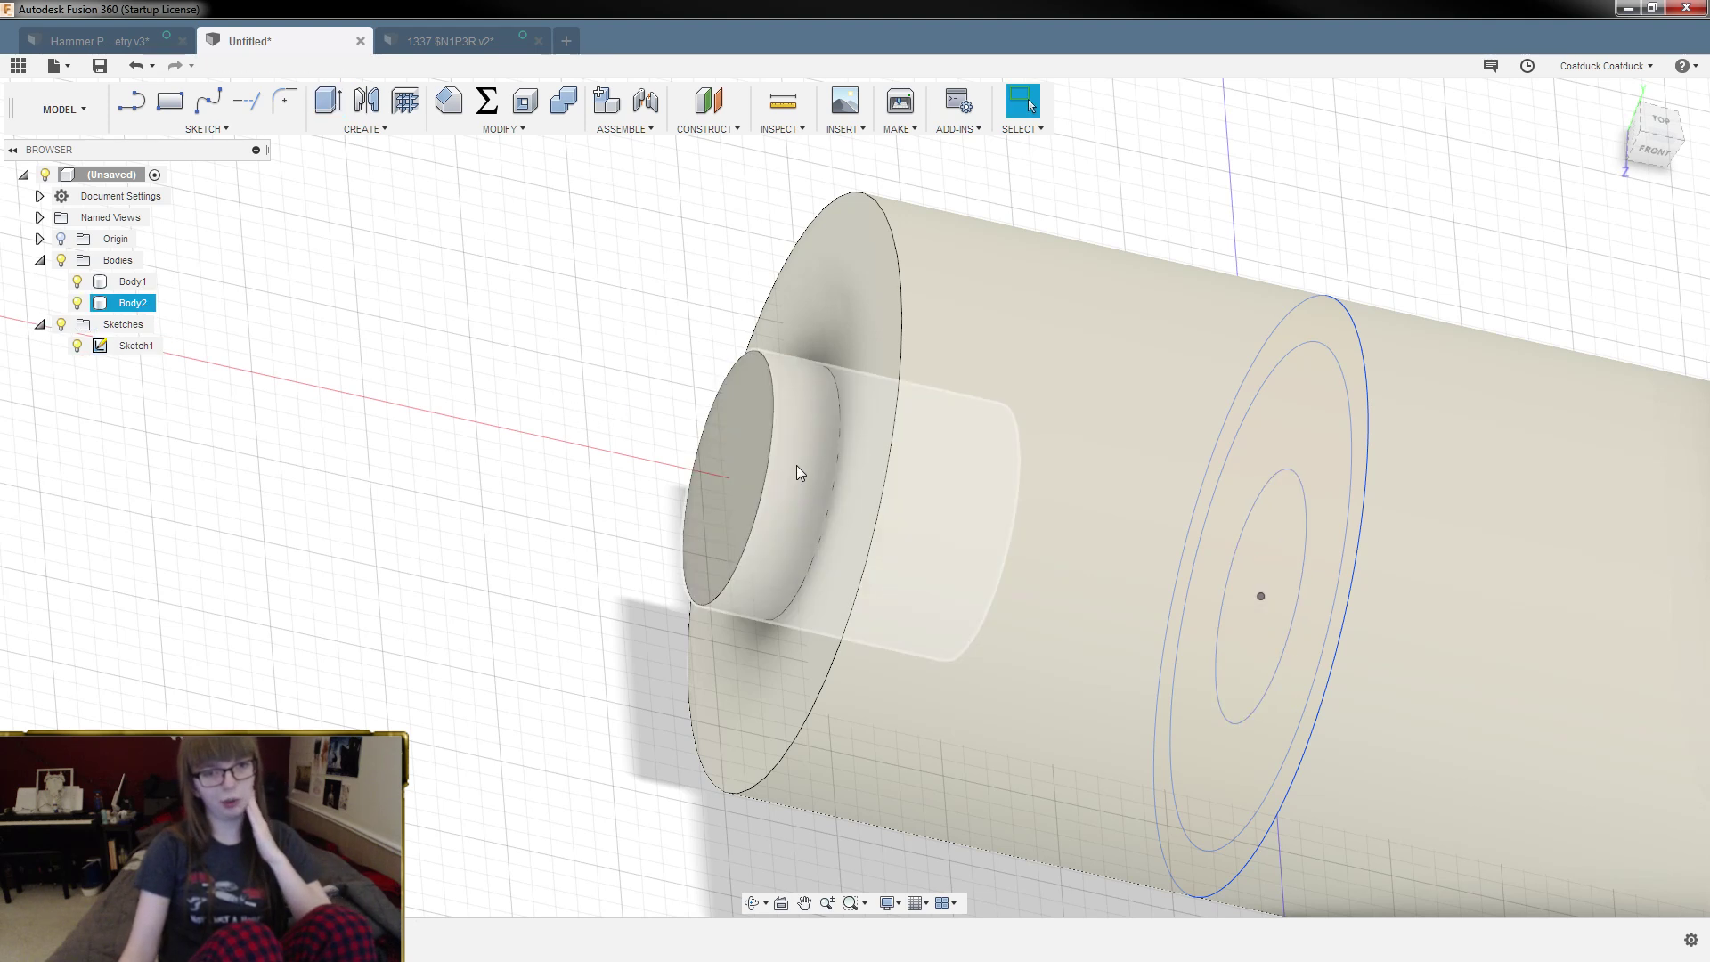
# Step: Hide the hollow dart body and start an extrusion of the inner circle and the middle ring profiles
pyautogui.keyDown('shift'); pyautogui.moveTo(596, 431); pyautogui.dragTo(450, 377, button='middle'); pyautogui.keyUp('shift')
pyautogui.scroll(-5, 457, 423)
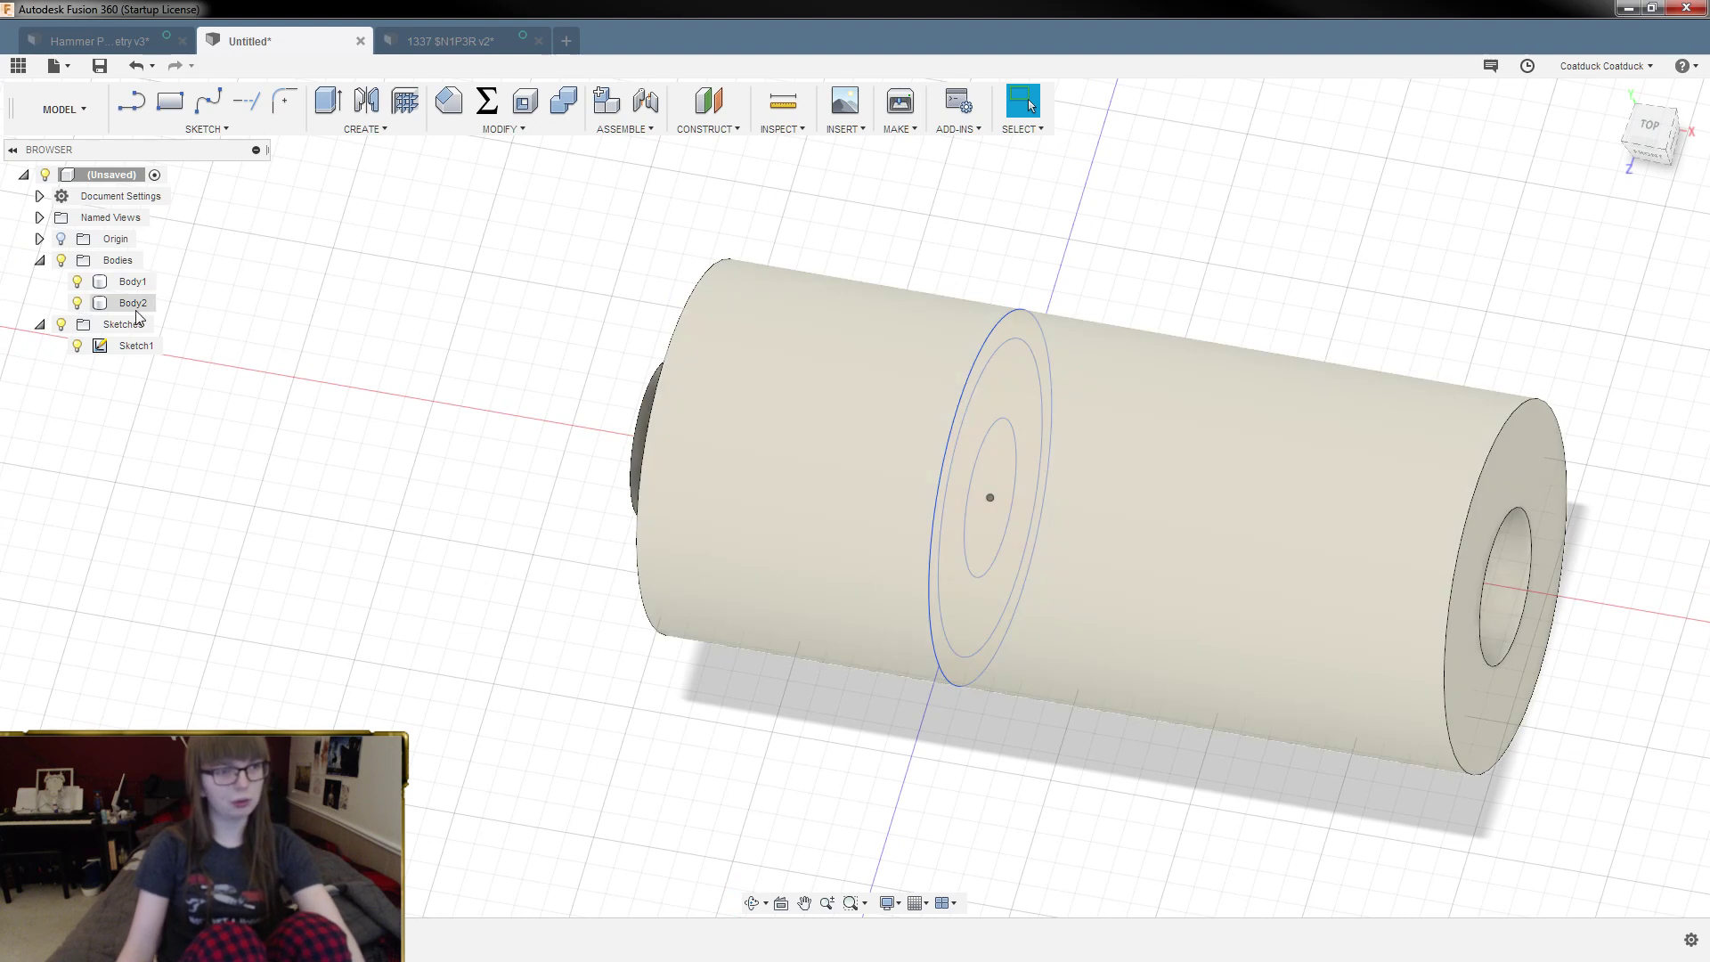
pyautogui.click(77, 281)
pyautogui.scroll(3, 920, 446)
pyautogui.click(1060, 392)
pyautogui.keyDown('shift'); pyautogui.moveTo(946, 395); pyautogui.dragTo(1117, 481, button='middle'); pyautogui.keyUp('shift')
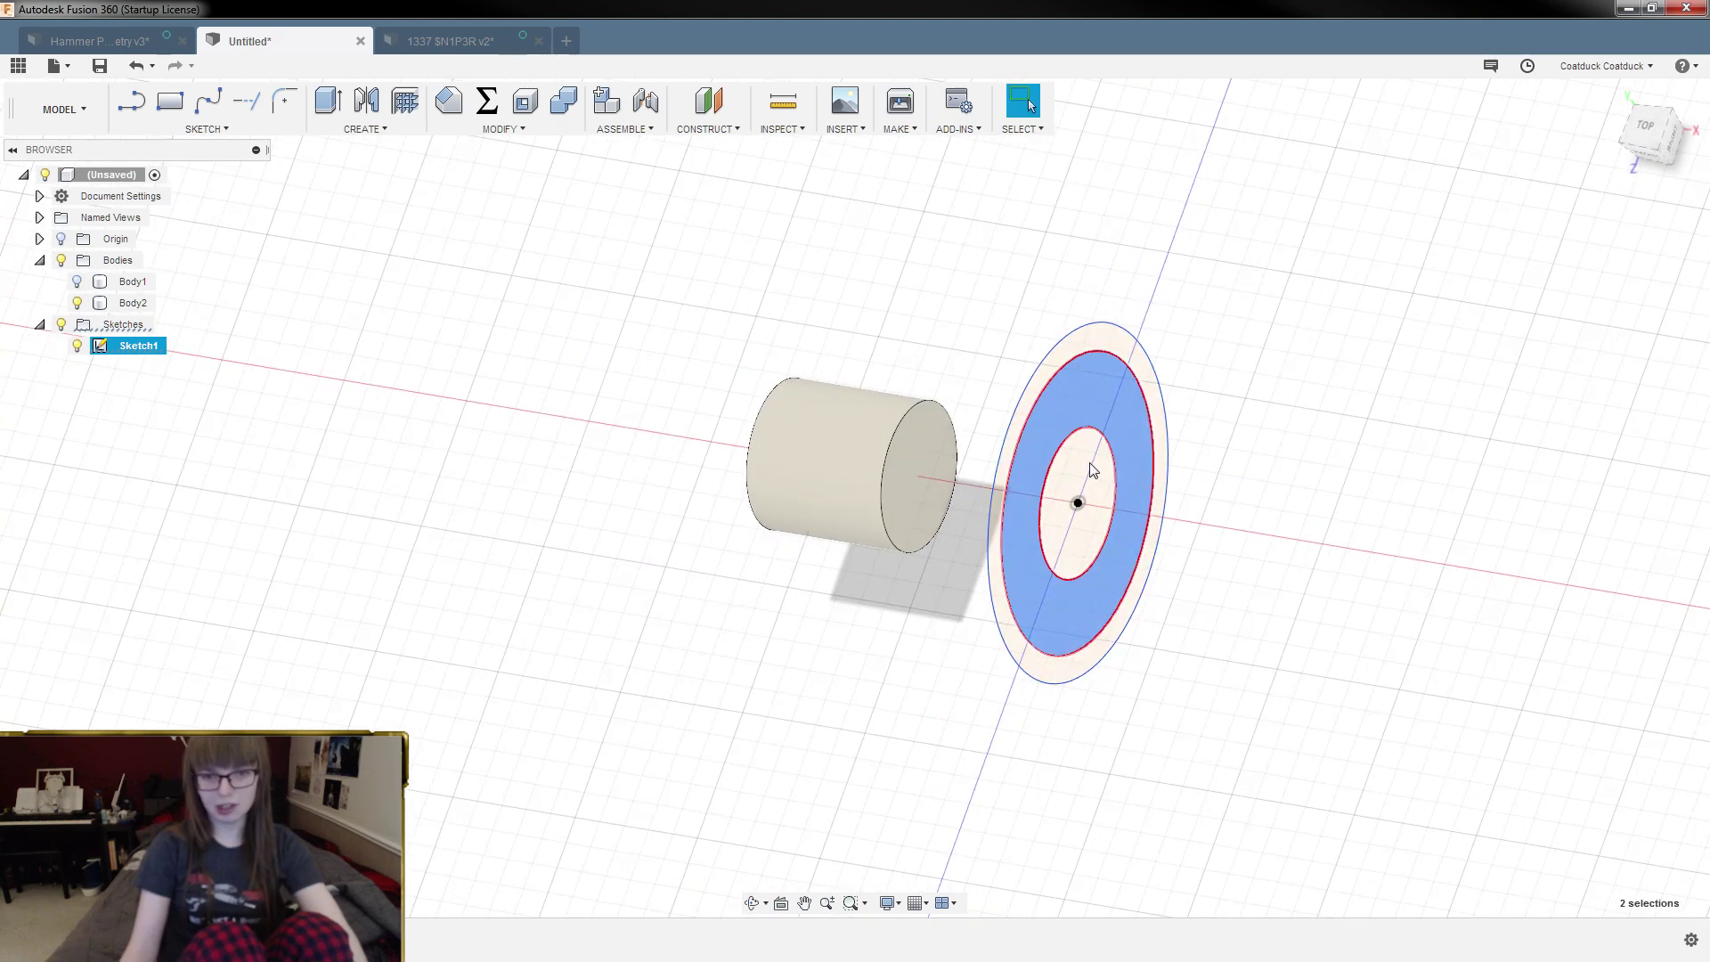
pyautogui.keyDown('ctrl'); pyautogui.click(1094, 499); pyautogui.keyUp('ctrl')
pyautogui.keyDown('shift'); pyautogui.moveTo(923, 392); pyautogui.dragTo(1078, 486, button='middle'); pyautogui.keyUp('shift')
pyautogui.press('e')
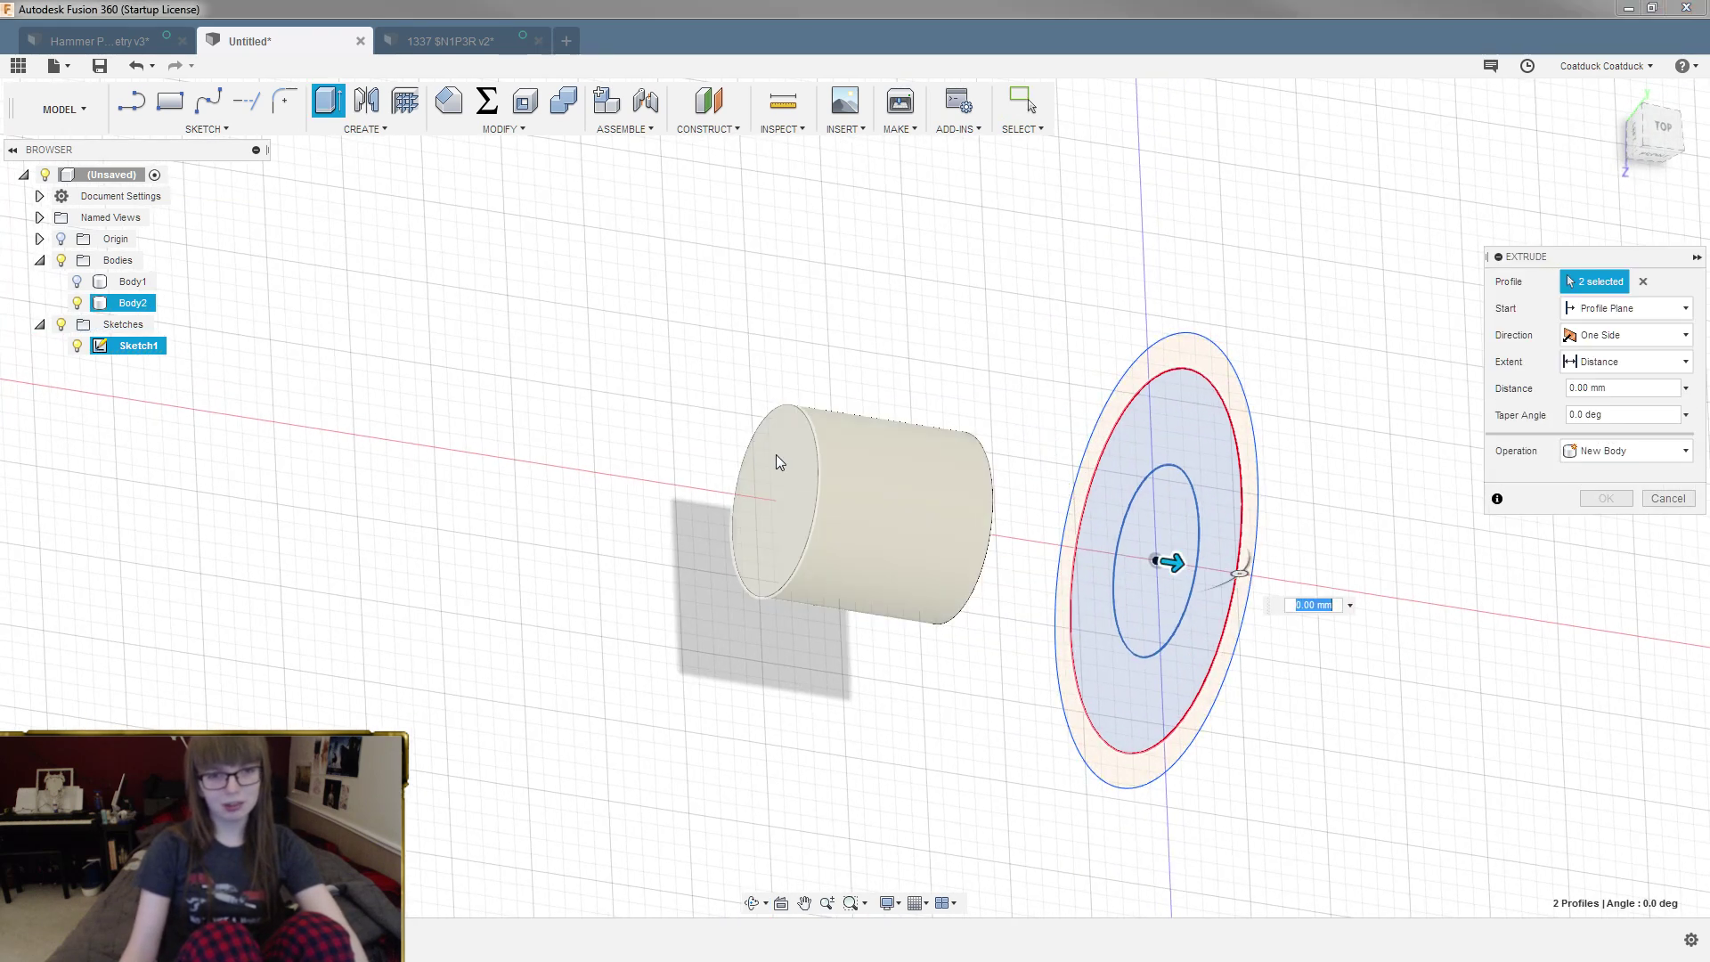
# Step: Start the extrusion of the inner circle and middle ring profiles from an offset plane at -12 mm
pyautogui.click(779, 457)
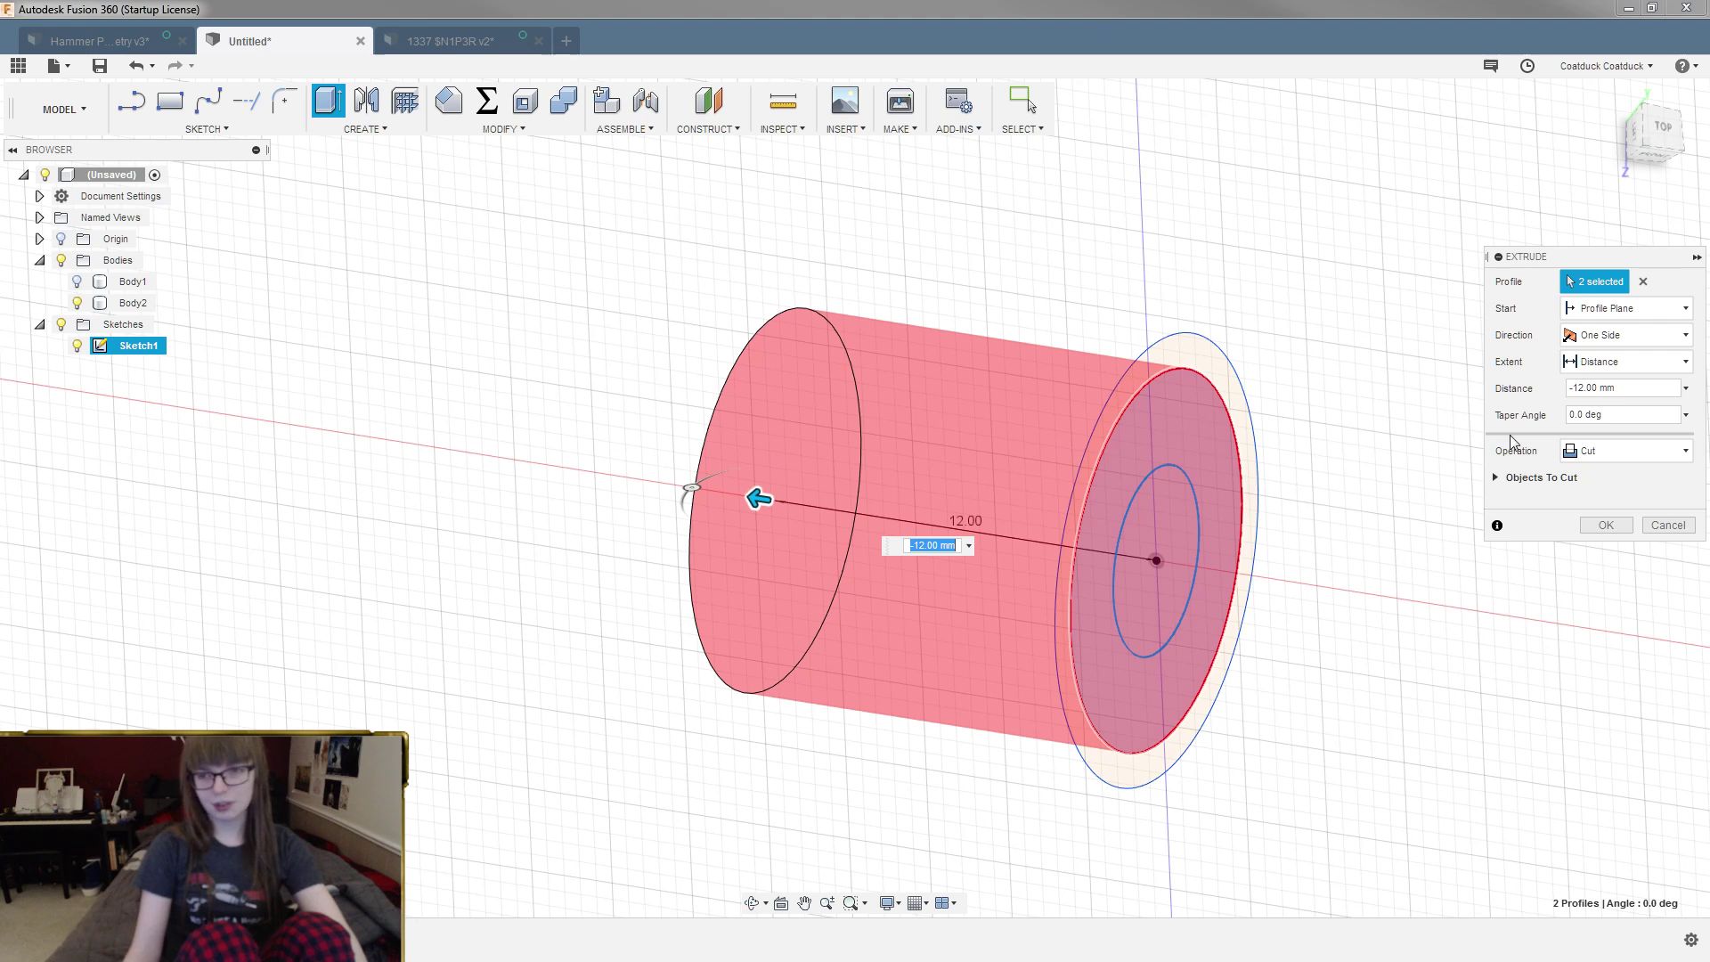
pyautogui.click(1623, 308)
pyautogui.click(1617, 364)
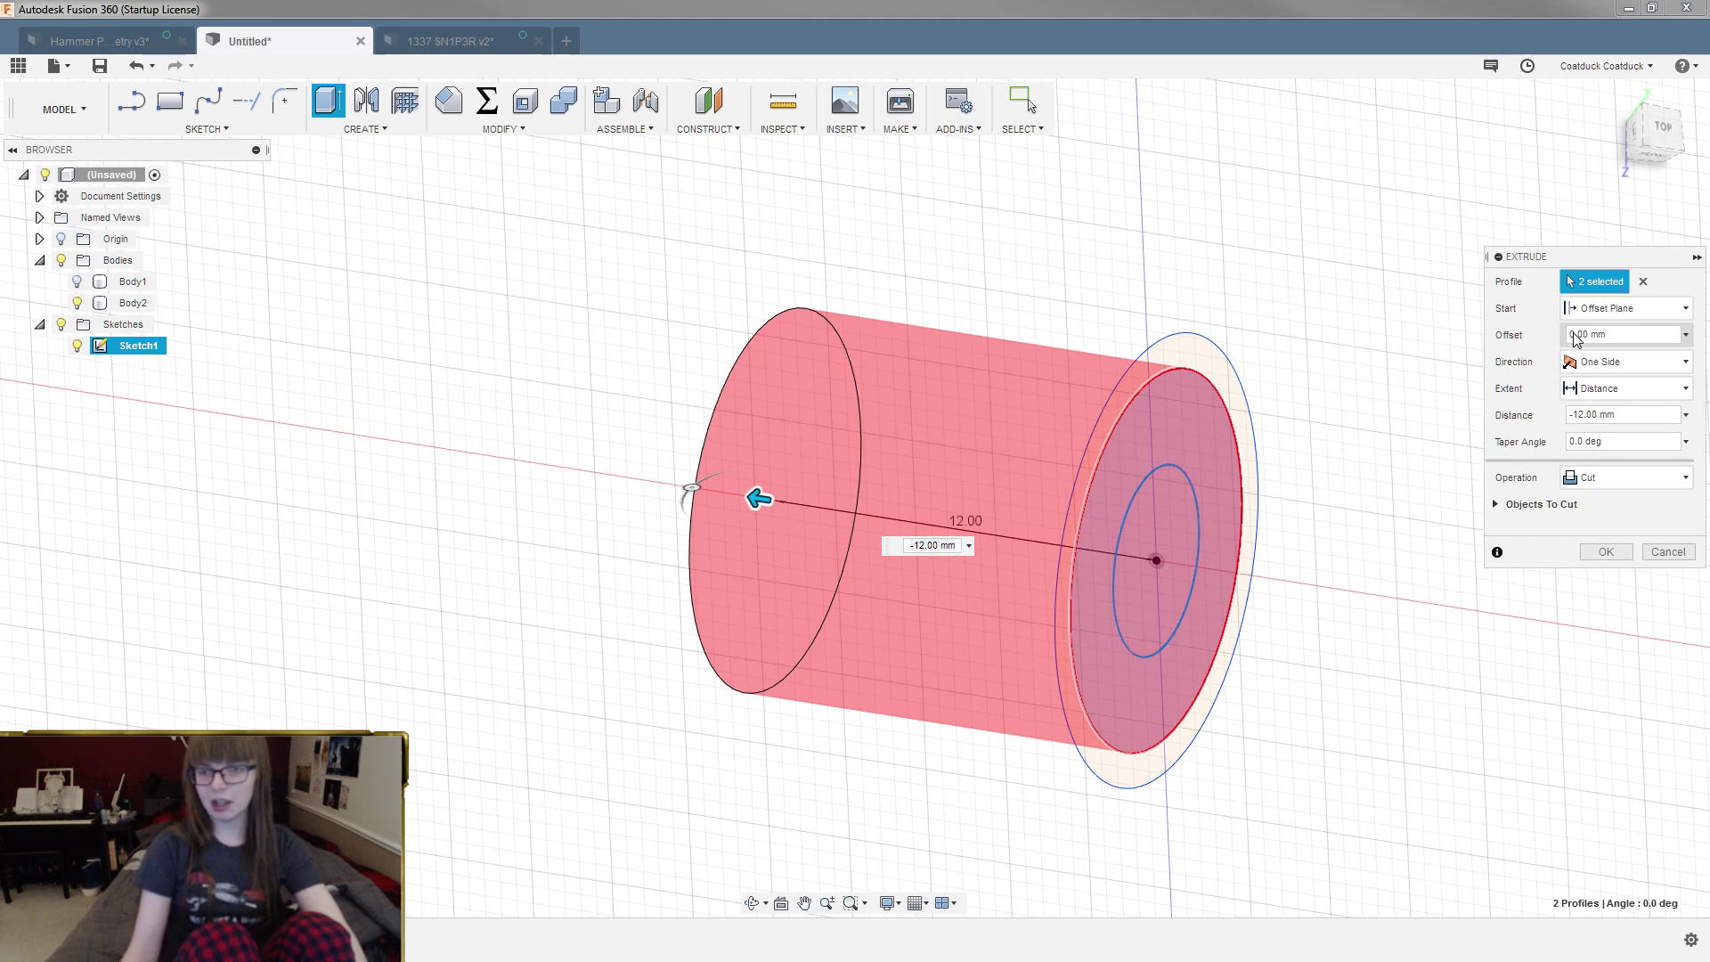
pyautogui.click(1573, 335)
pyautogui.write('-12')
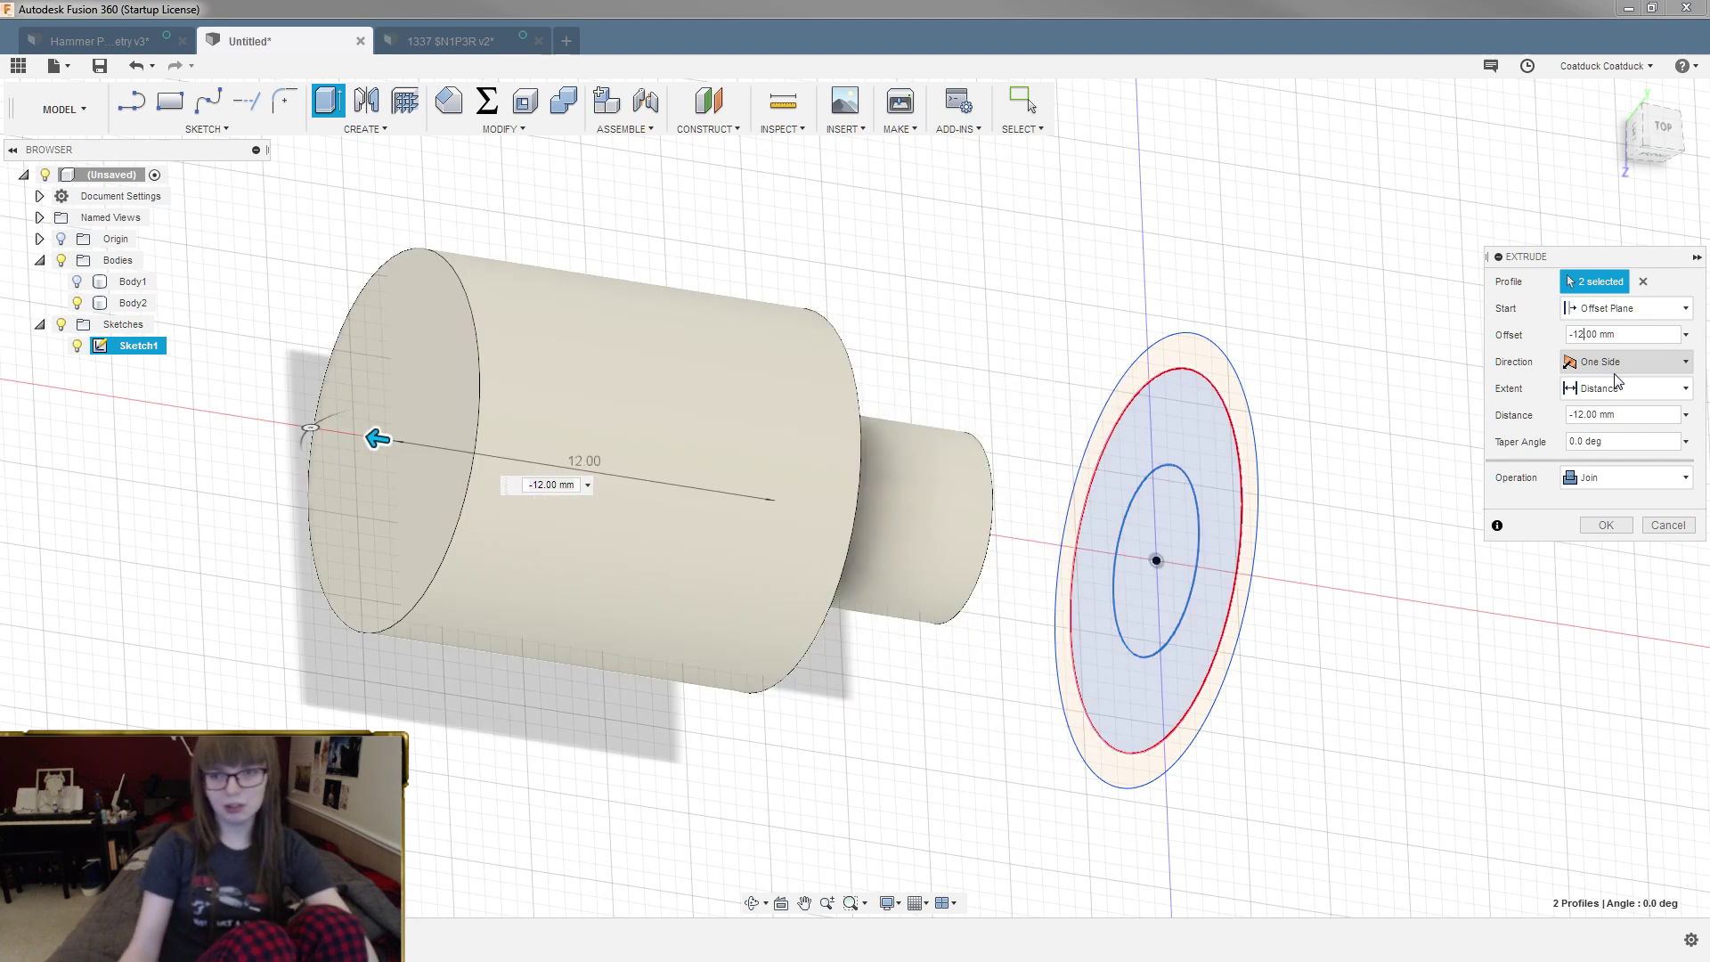
pyautogui.keyDown('shift'); pyautogui.moveTo(997, 443); pyautogui.dragTo(974, 343, button='middle'); pyautogui.keyUp('shift')
pyautogui.scroll(-2, 1111, 422)
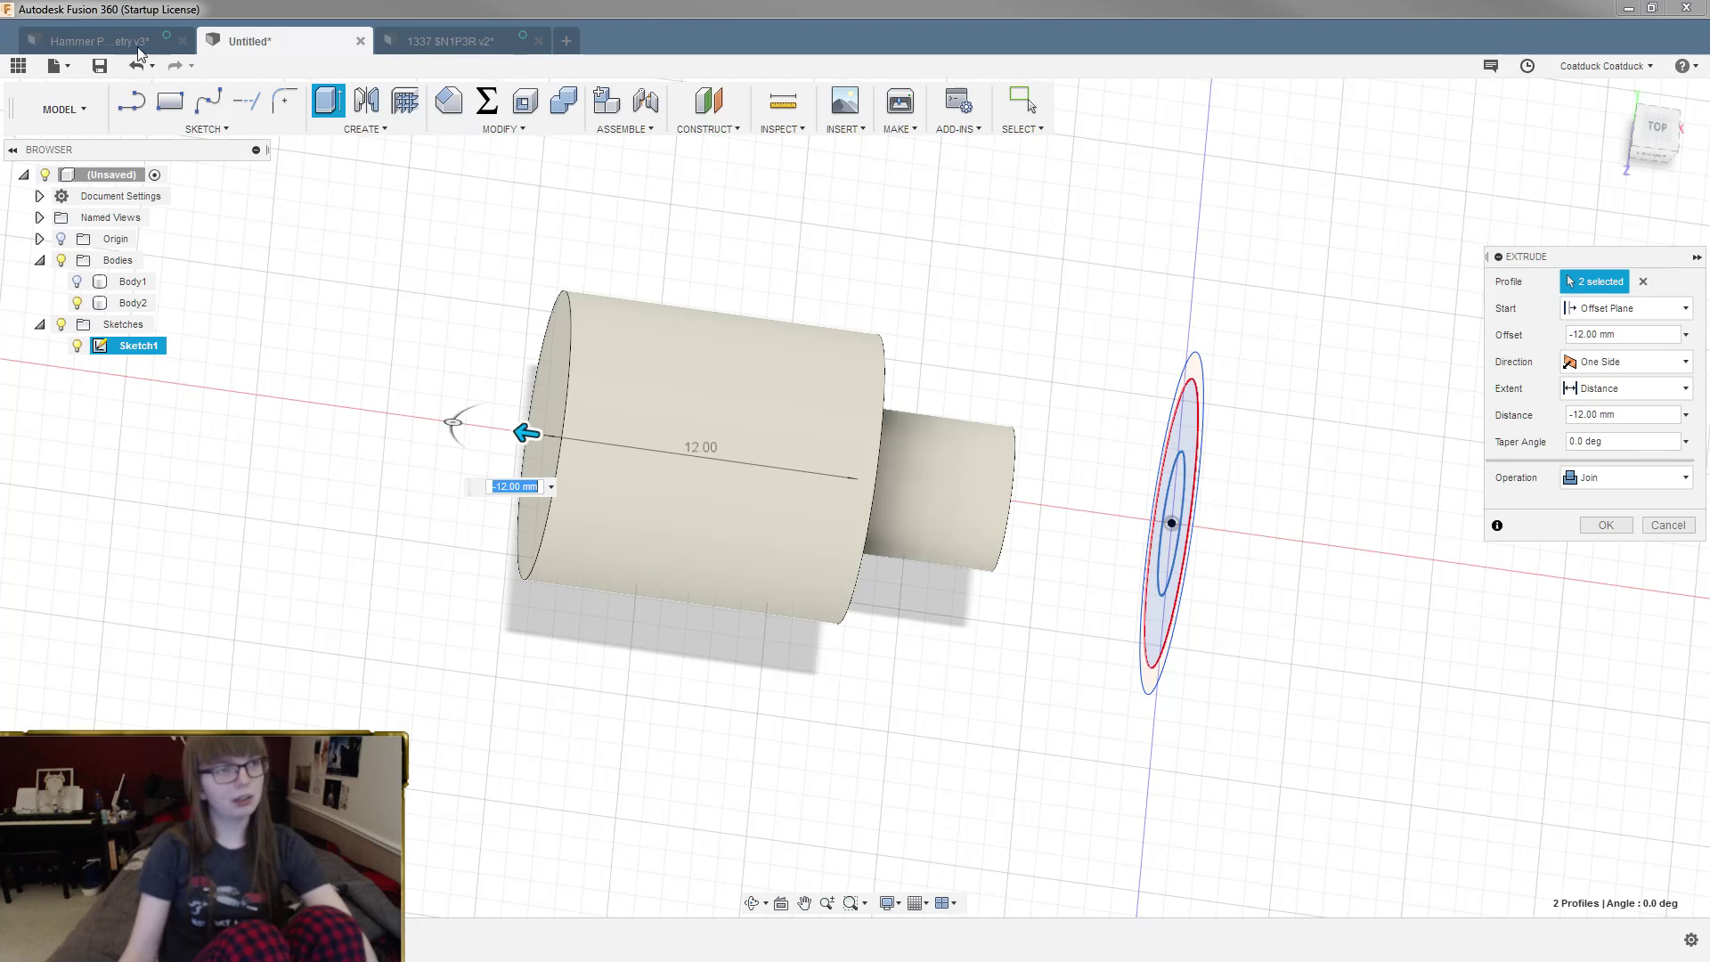
# Step: Set the head's extrusion distance to -5 mm and complete it joined to the stem
pyautogui.moveTo(528, 430); pyautogui.dragTo(710, 455)
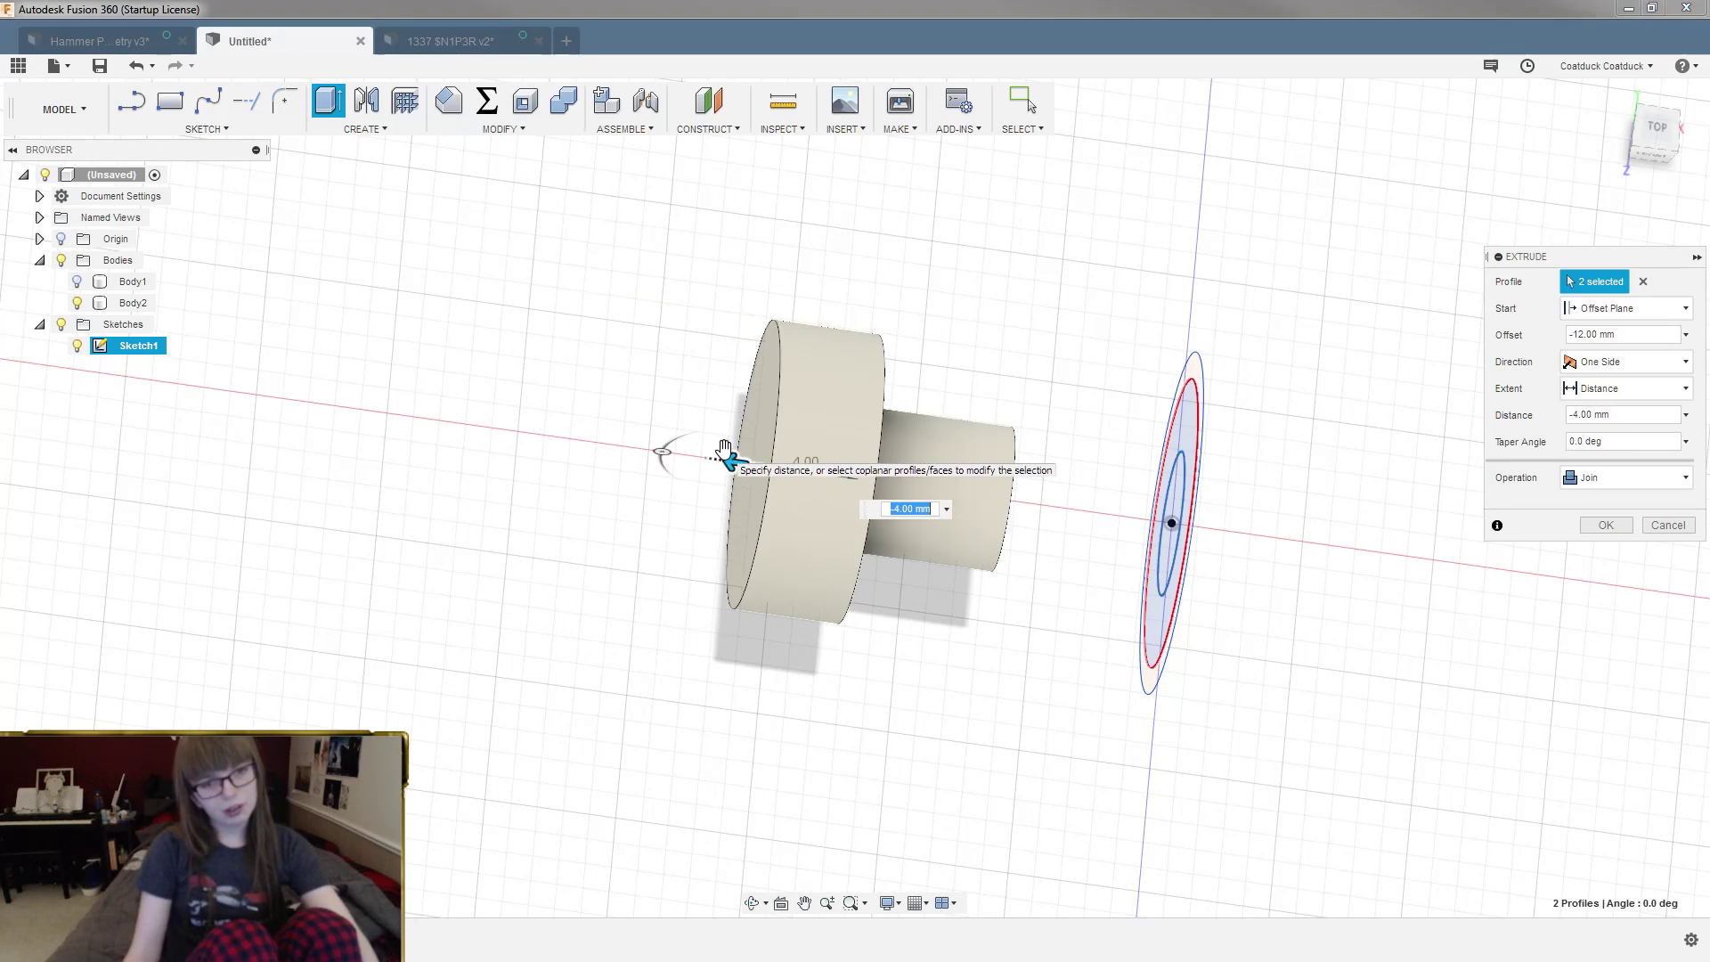
pyautogui.moveTo(929, 284)
pyautogui.keyDown('shift'); pyautogui.mouseDown(button='middle')
pyautogui.moveTo(921, 241)
pyautogui.moveTo(921, 268)
pyautogui.mouseUp(button='middle'); pyautogui.keyUp('shift')
pyautogui.press('Return')
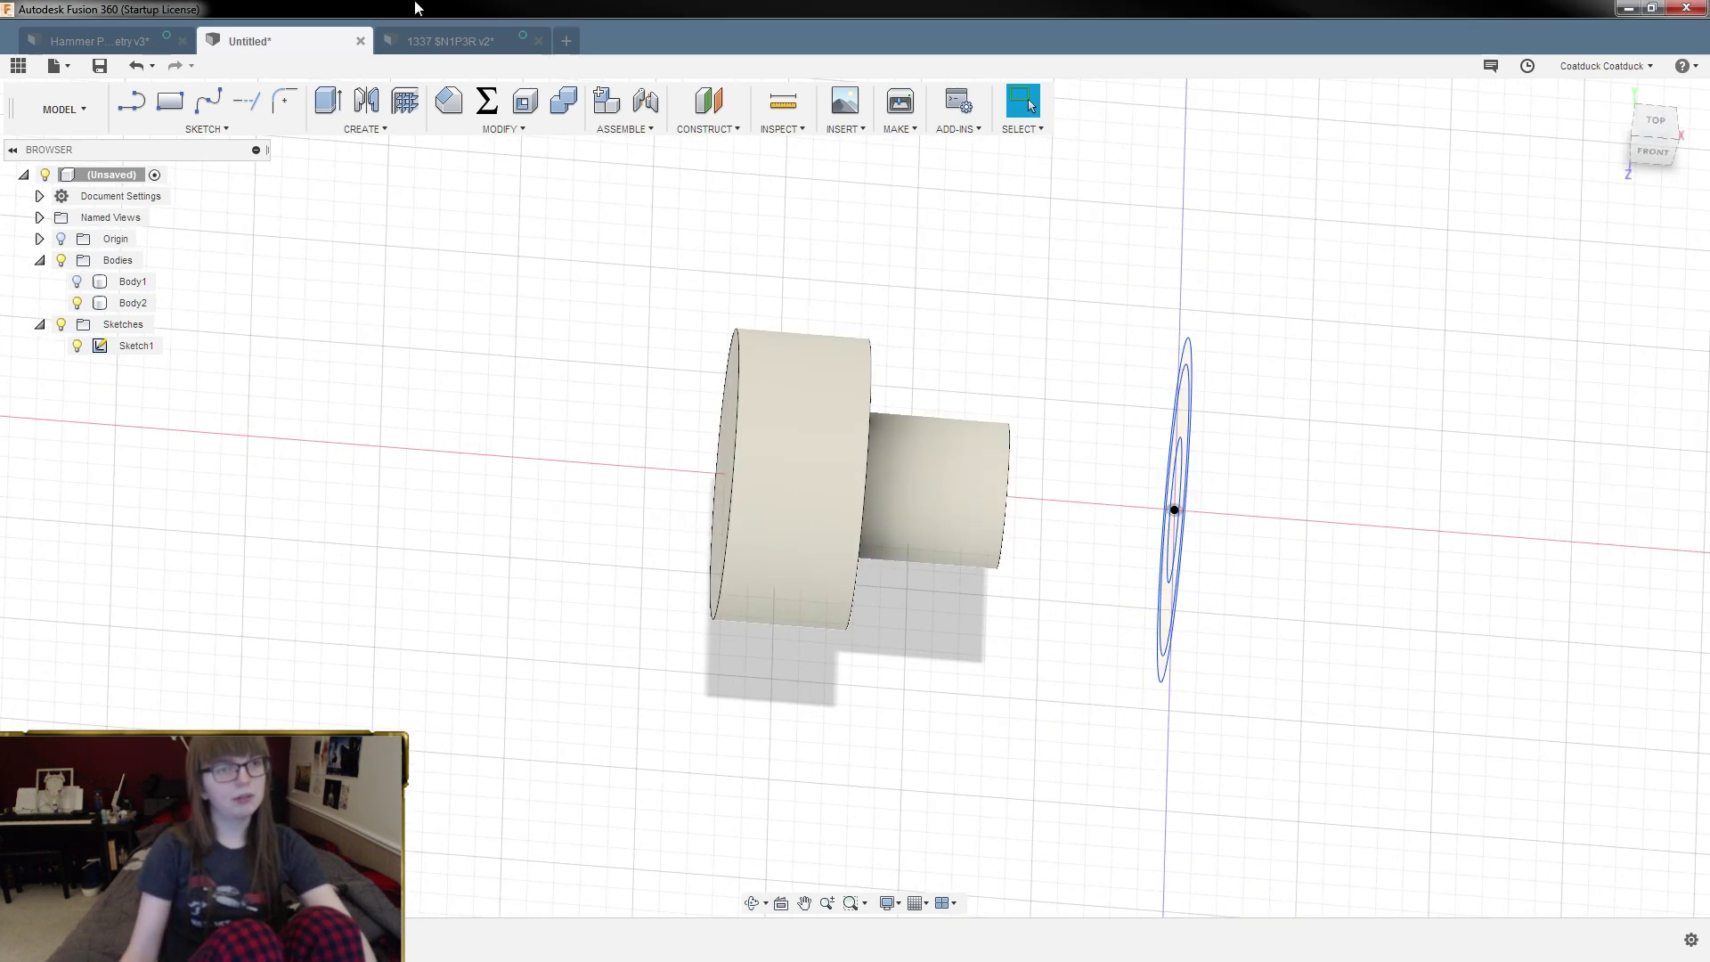
# Step: Switch to the 1337 $N1P3R design and measure the top dart head's thickness between its flat front and rear faces
pyautogui.click(446, 41)
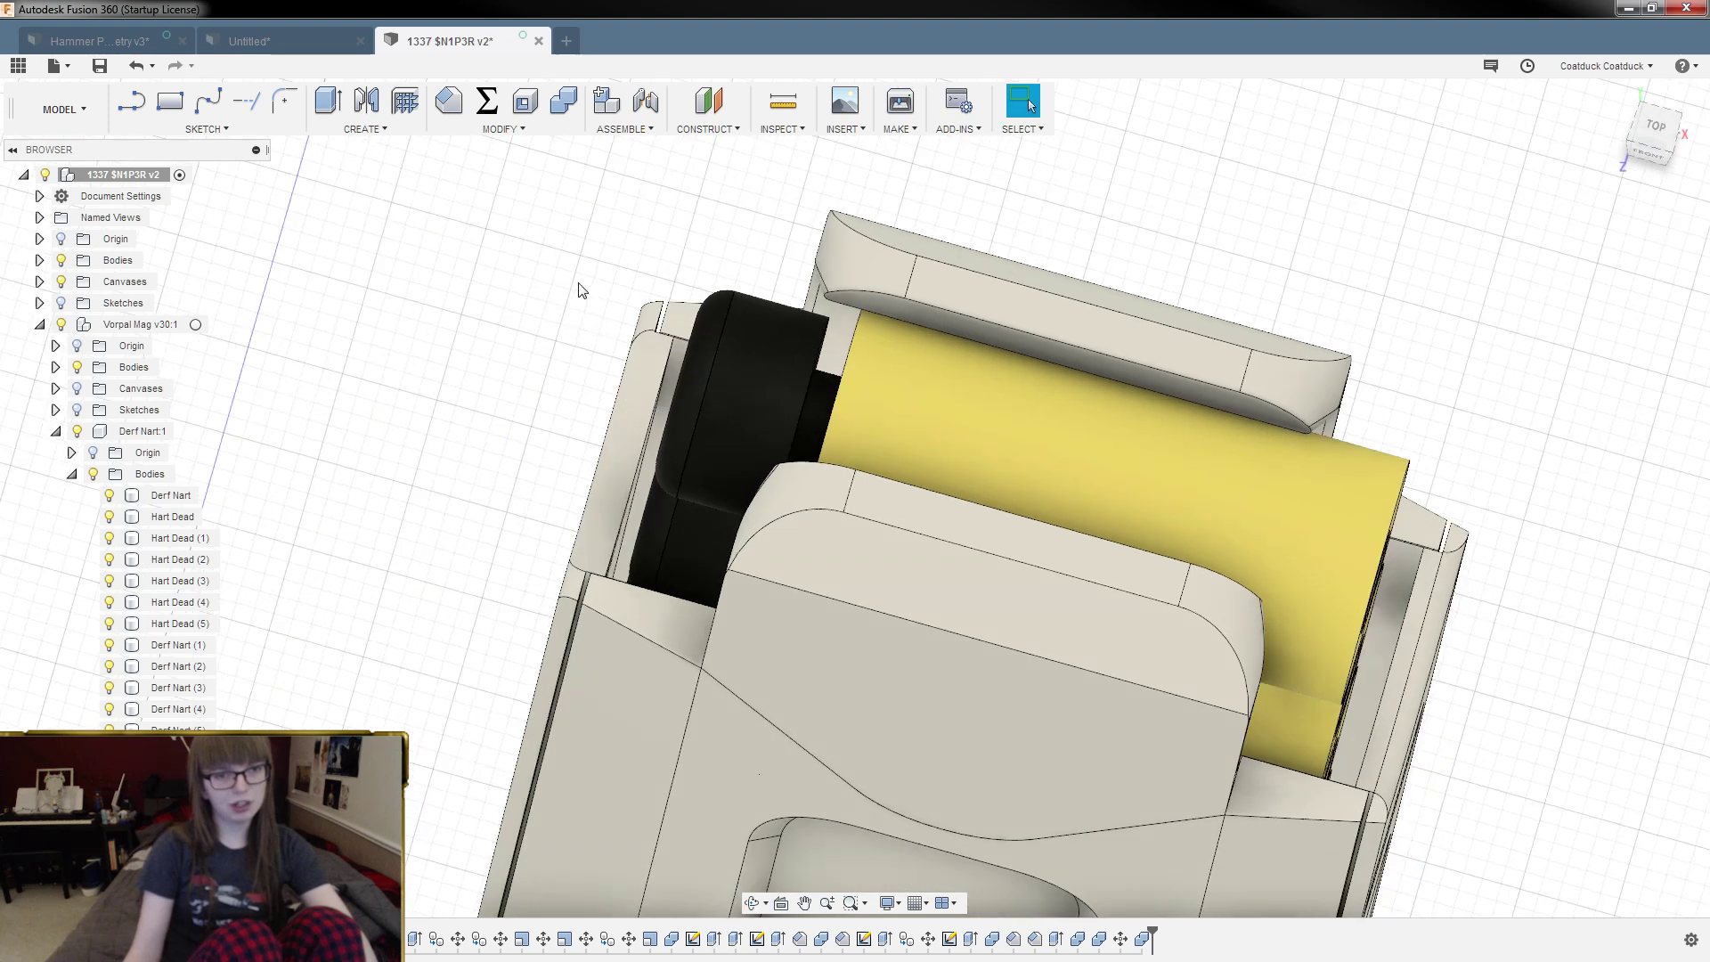
pyautogui.click(782, 101)
pyautogui.keyDown('shift'); pyautogui.moveTo(775, 294); pyautogui.dragTo(870, 478, button='middle'); pyautogui.keyUp('shift')
pyautogui.click(839, 446)
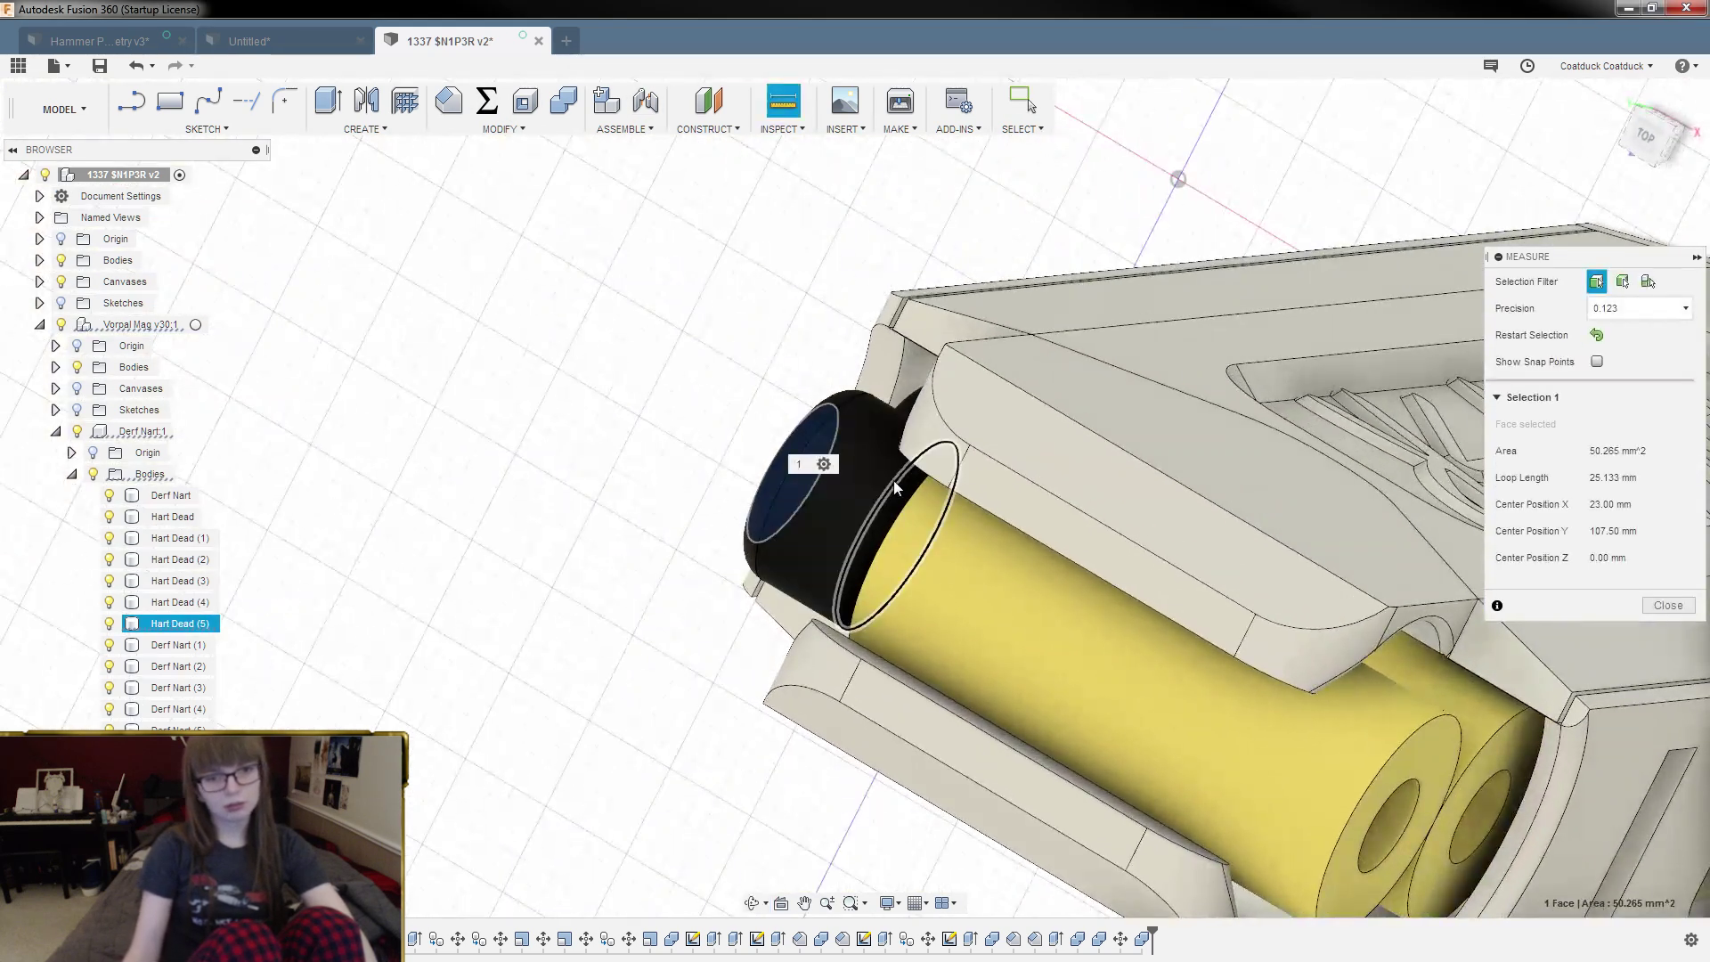
pyautogui.click(897, 491)
pyautogui.keyDown('shift'); pyautogui.moveTo(534, 413); pyautogui.dragTo(552, 373, button='middle'); pyautogui.keyUp('shift')
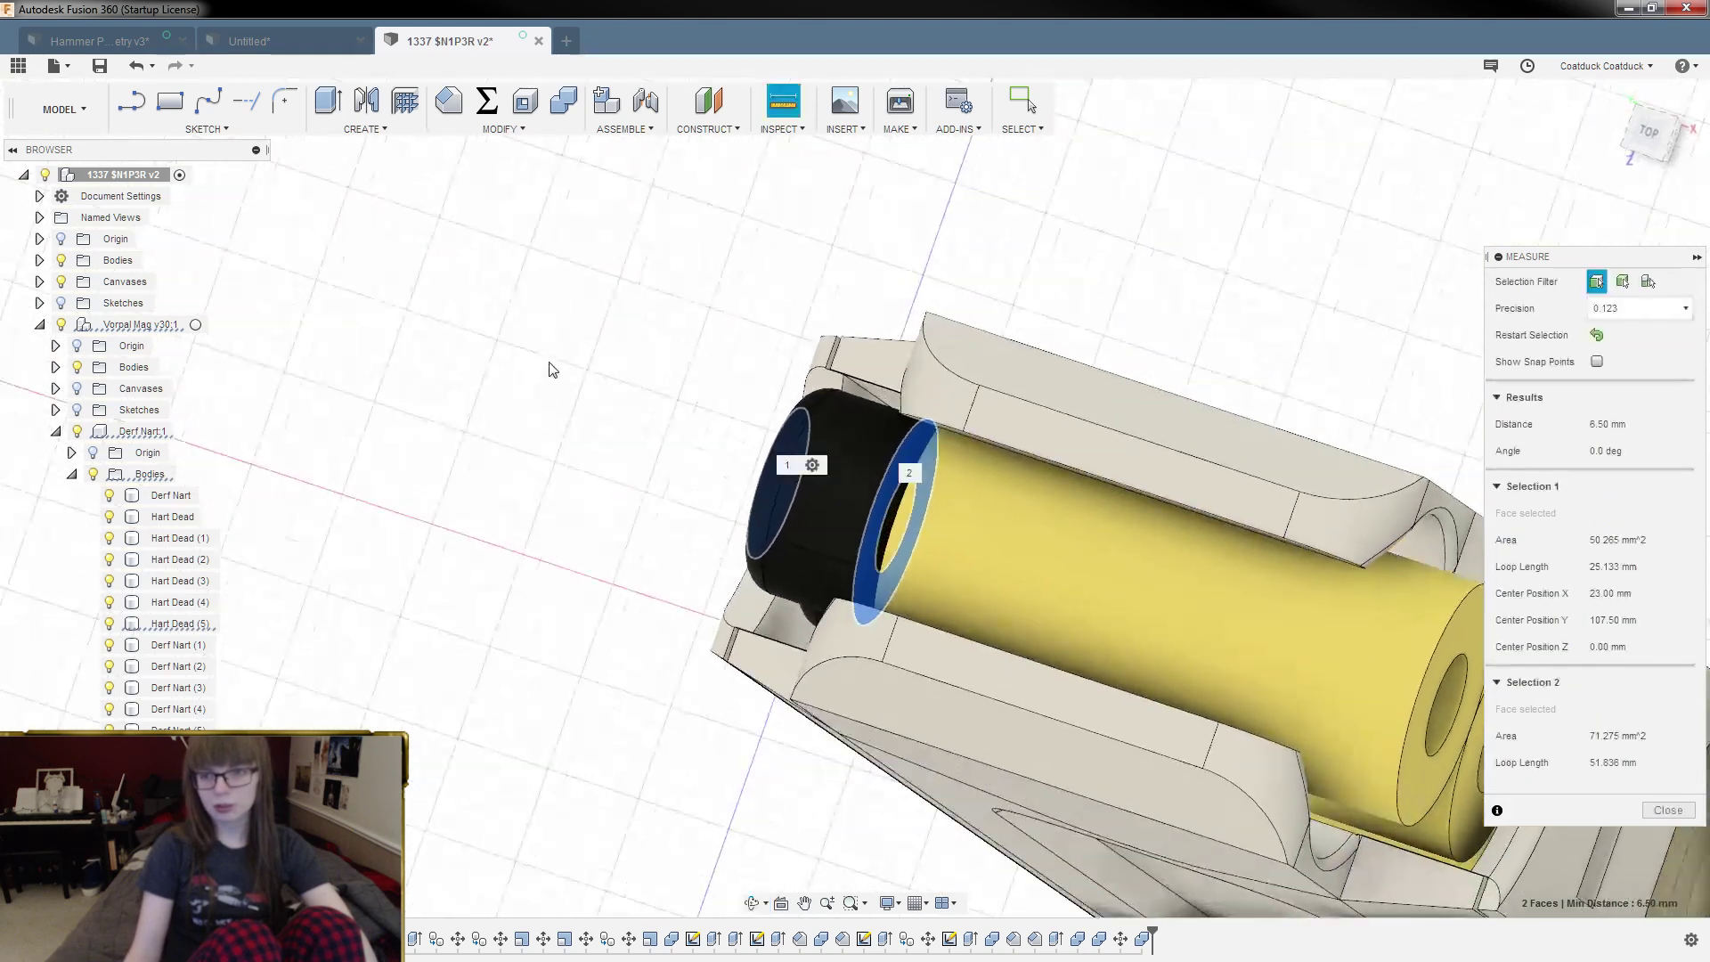
pyautogui.keyDown('shift'); pyautogui.moveTo(626, 306); pyautogui.dragTo(645, 259, button='middle'); pyautogui.keyUp('shift')
# Step: Return to the untitled design and set the dart head's extrusion distance to -6.5 mm
pyautogui.click(321, 49)
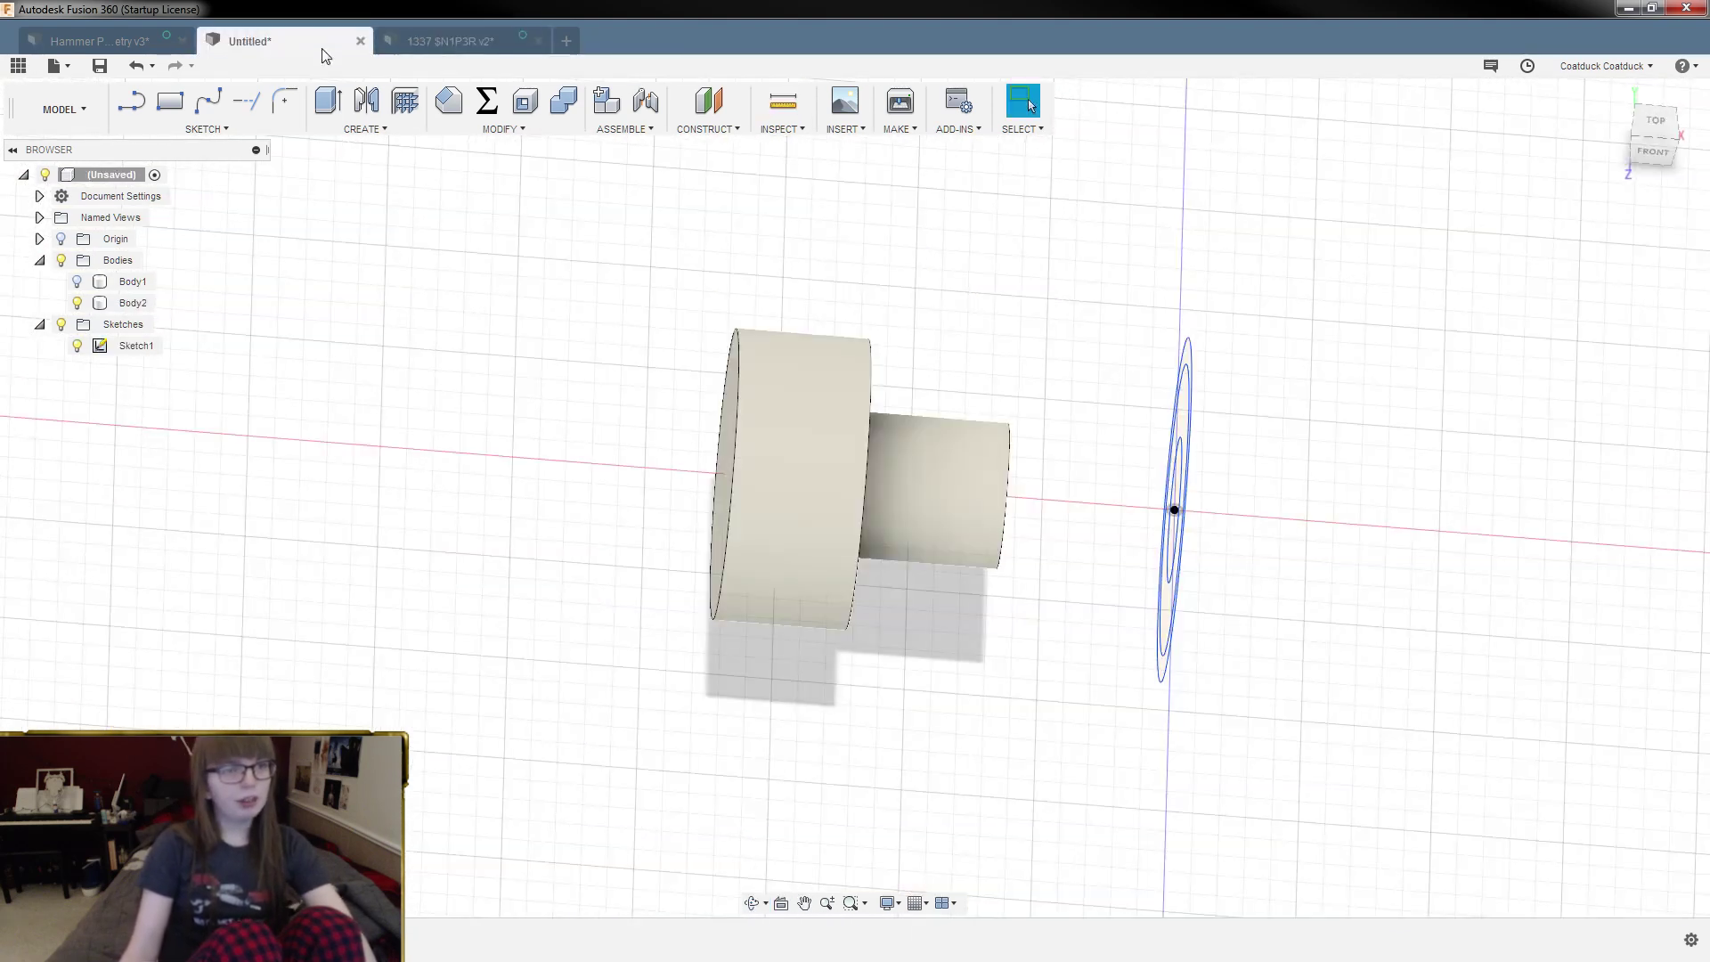
pyautogui.doubleClick(192, 940)
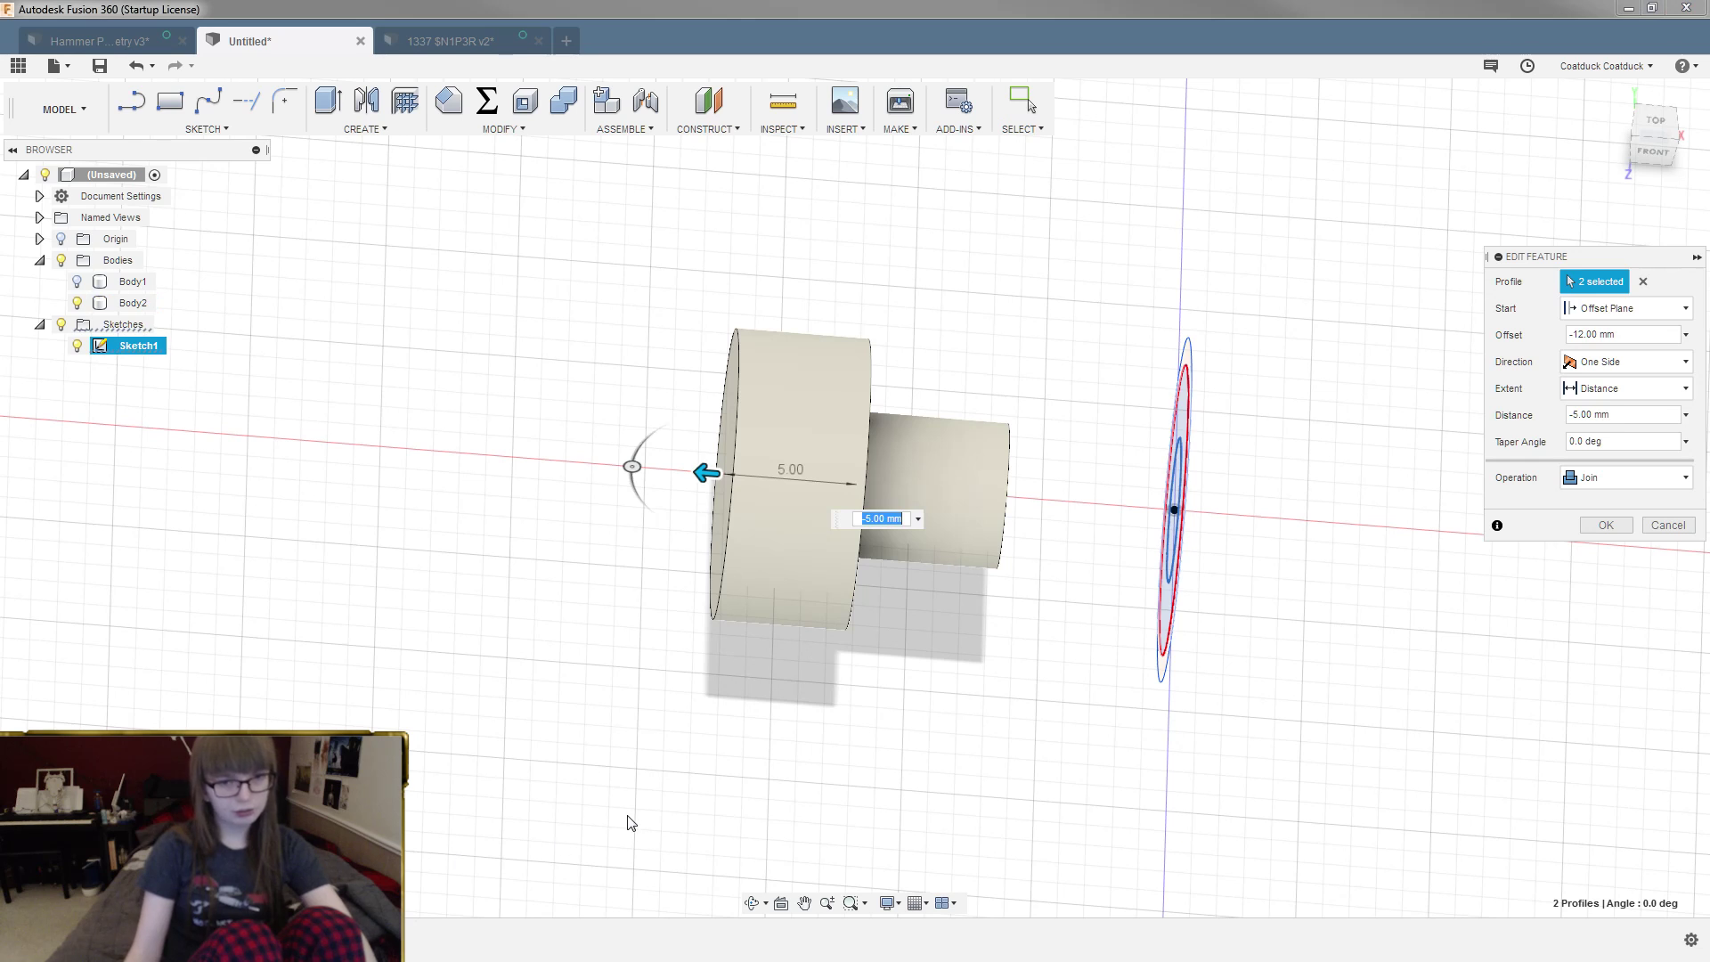
pyautogui.click(884, 528)
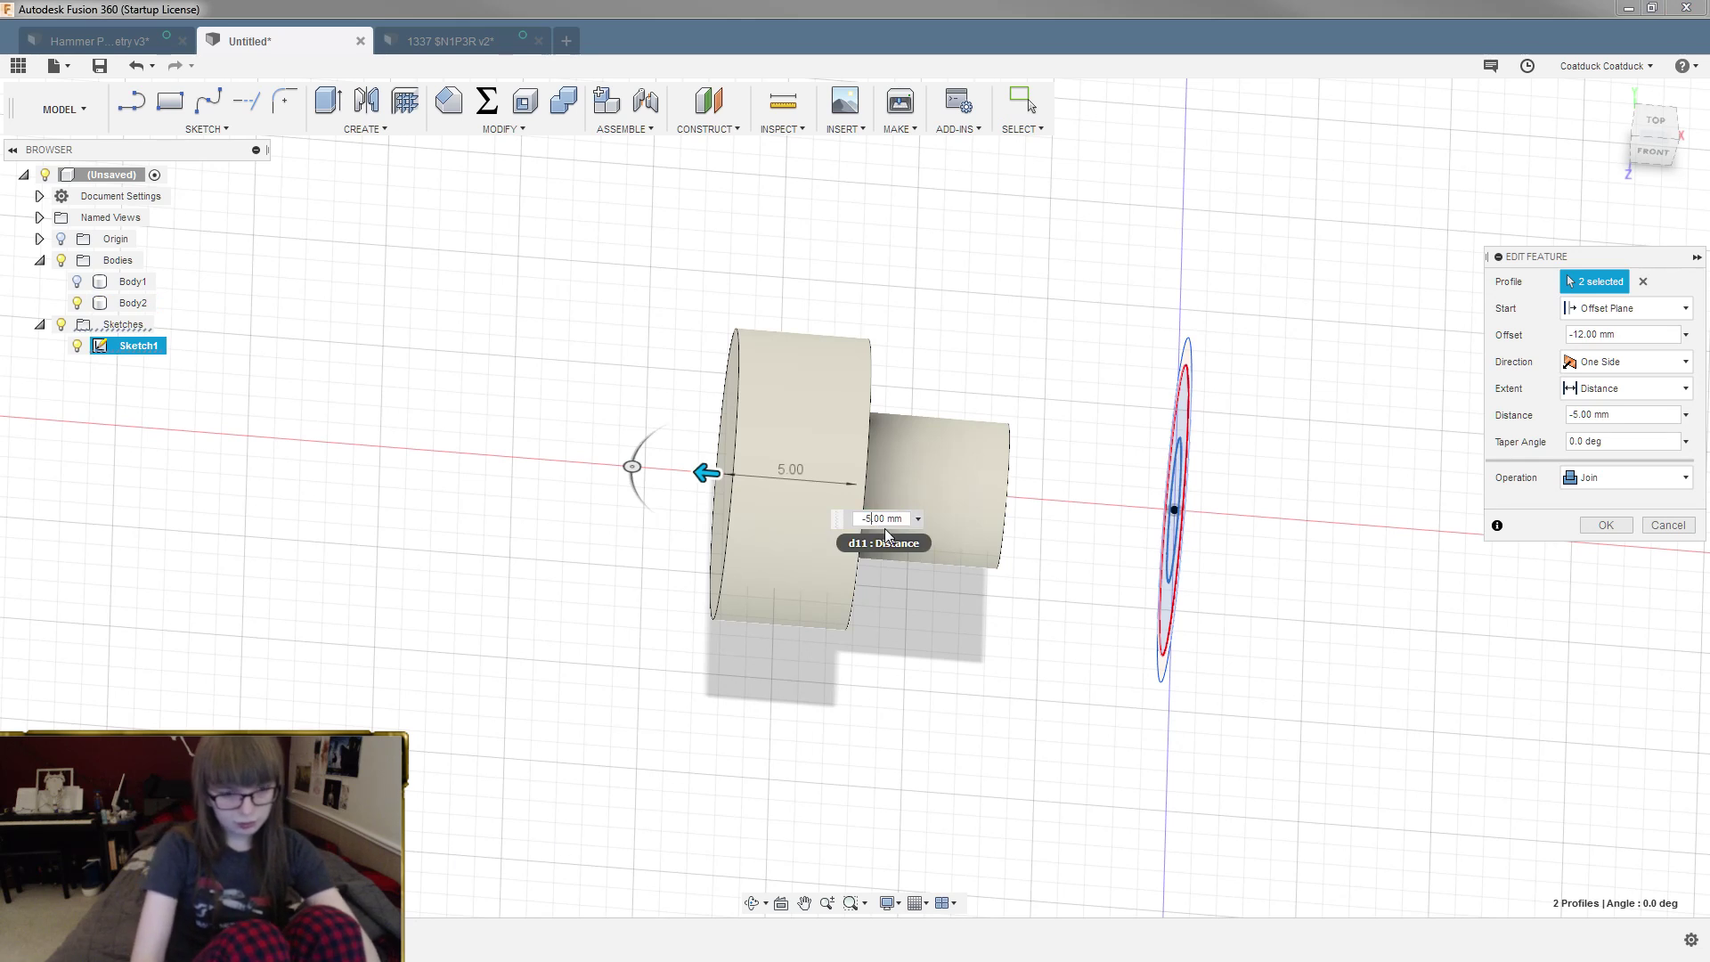
pyautogui.press('BackSpace')
pyautogui.press('BackSpace')
pyautogui.write('6.5')
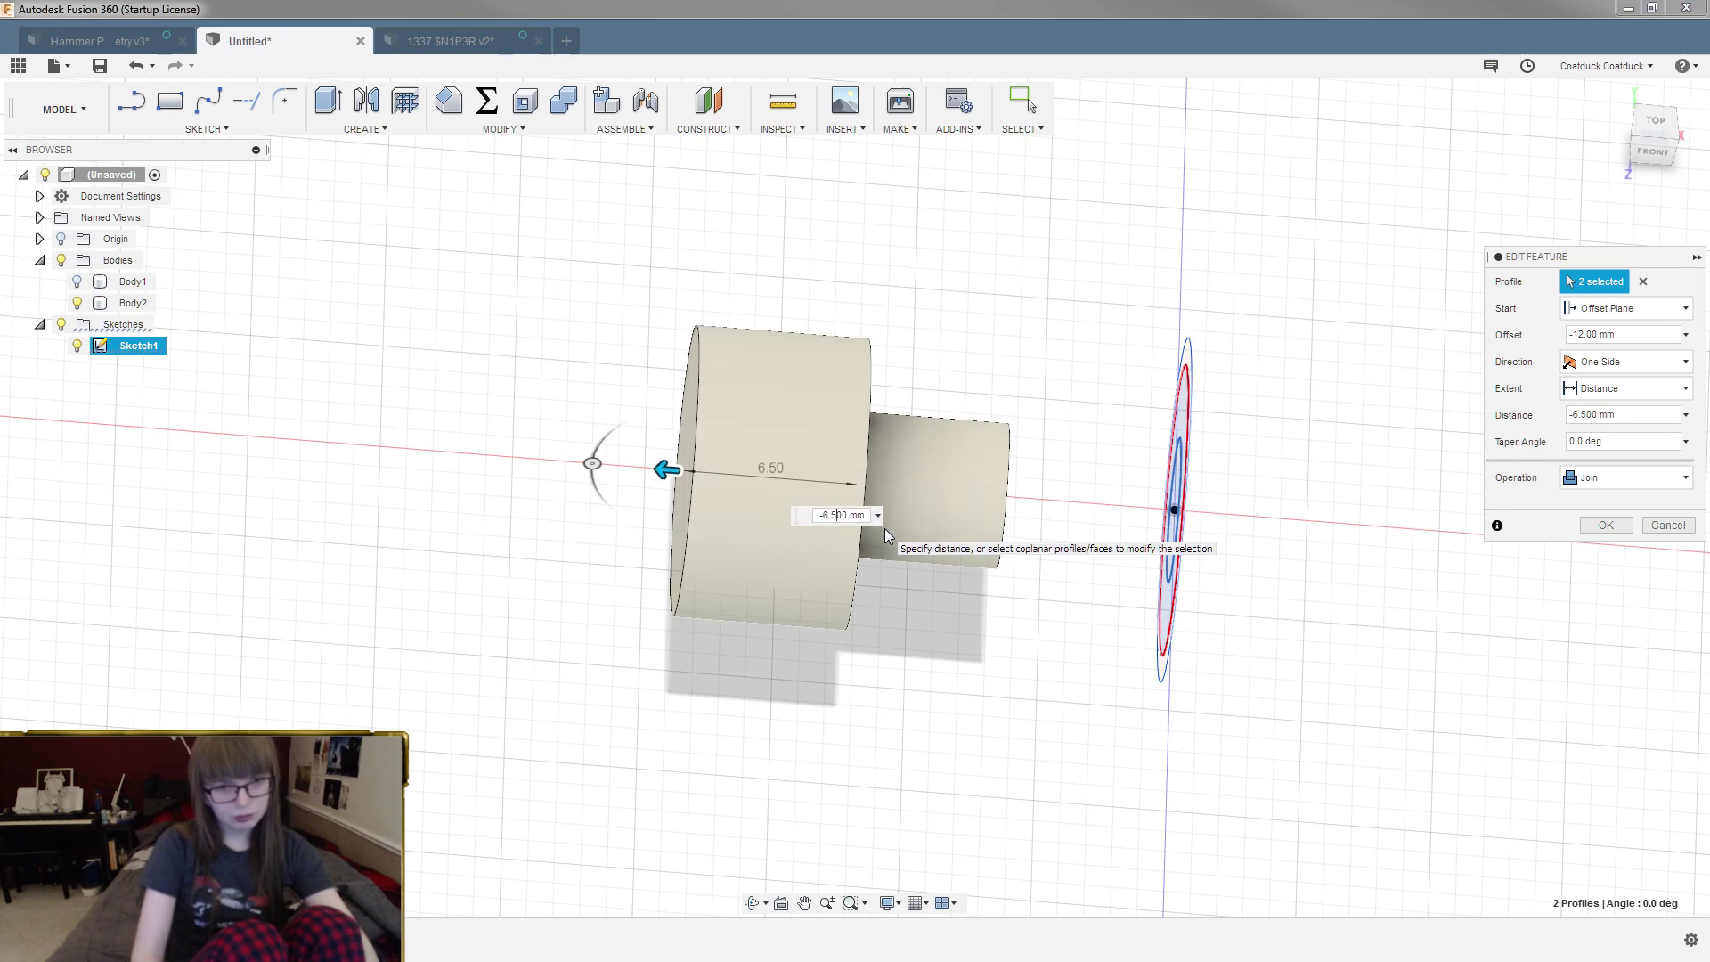
pyautogui.press('Return')
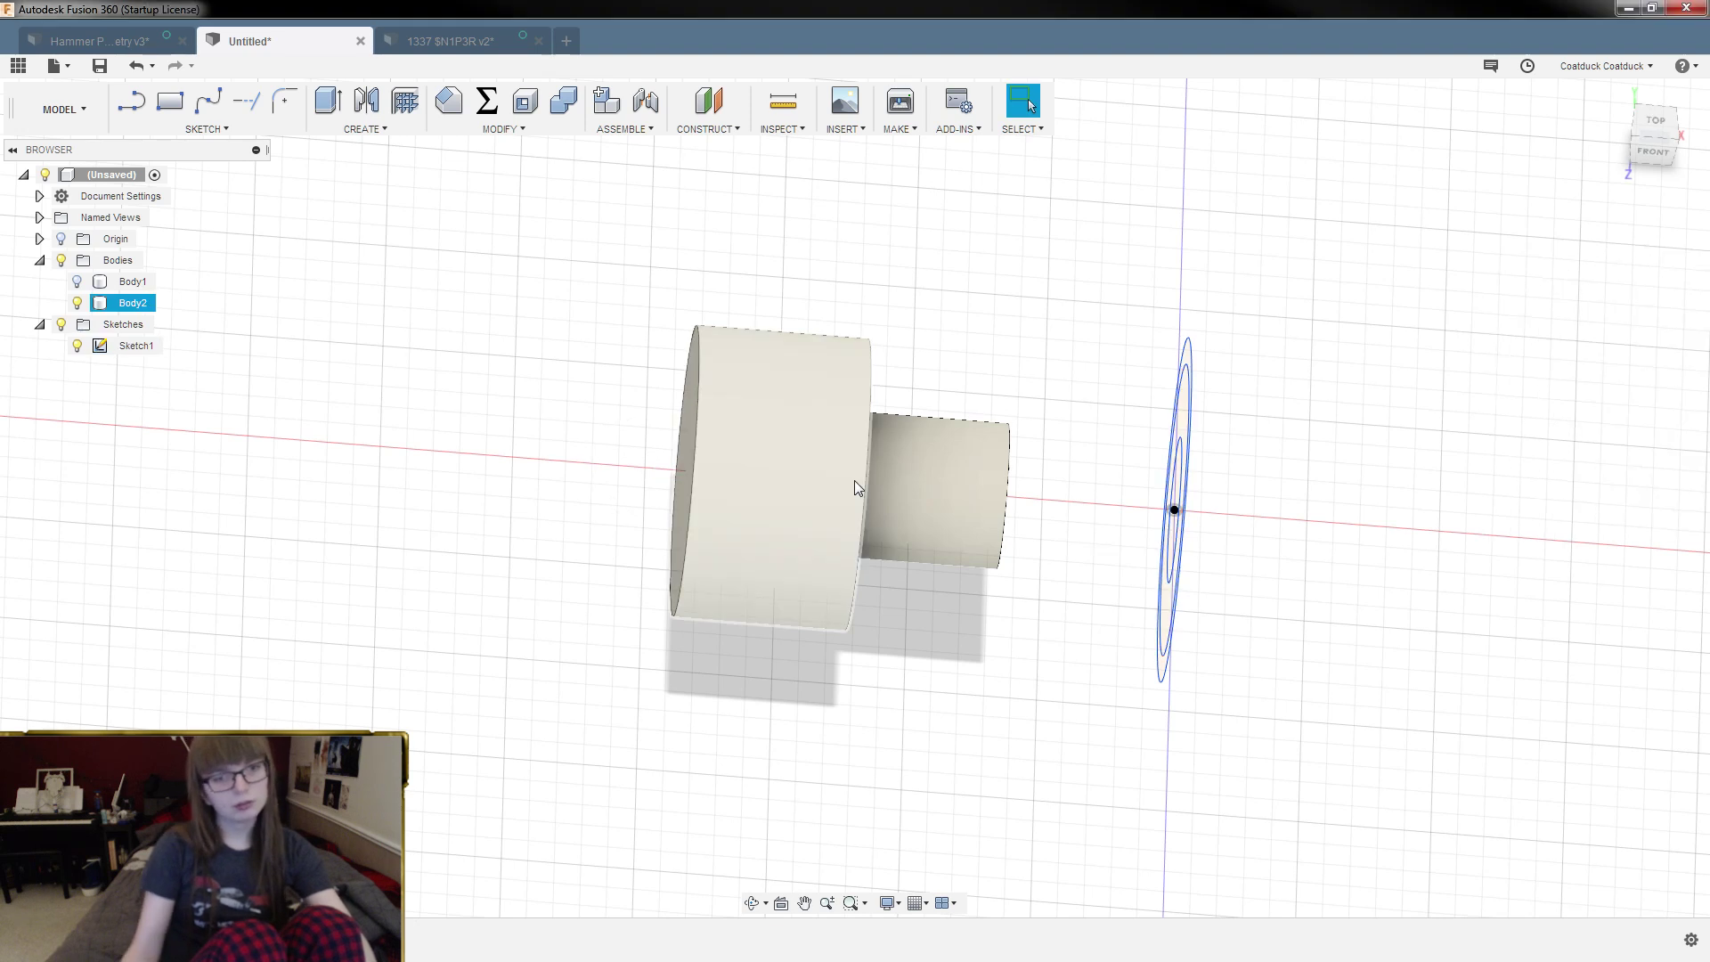
# Step: Show the hollow dart body together with the stem and head
pyautogui.keyDown('shift'); pyautogui.moveTo(700, 298); pyautogui.dragTo(713, 267, button='middle'); pyautogui.keyUp('shift')
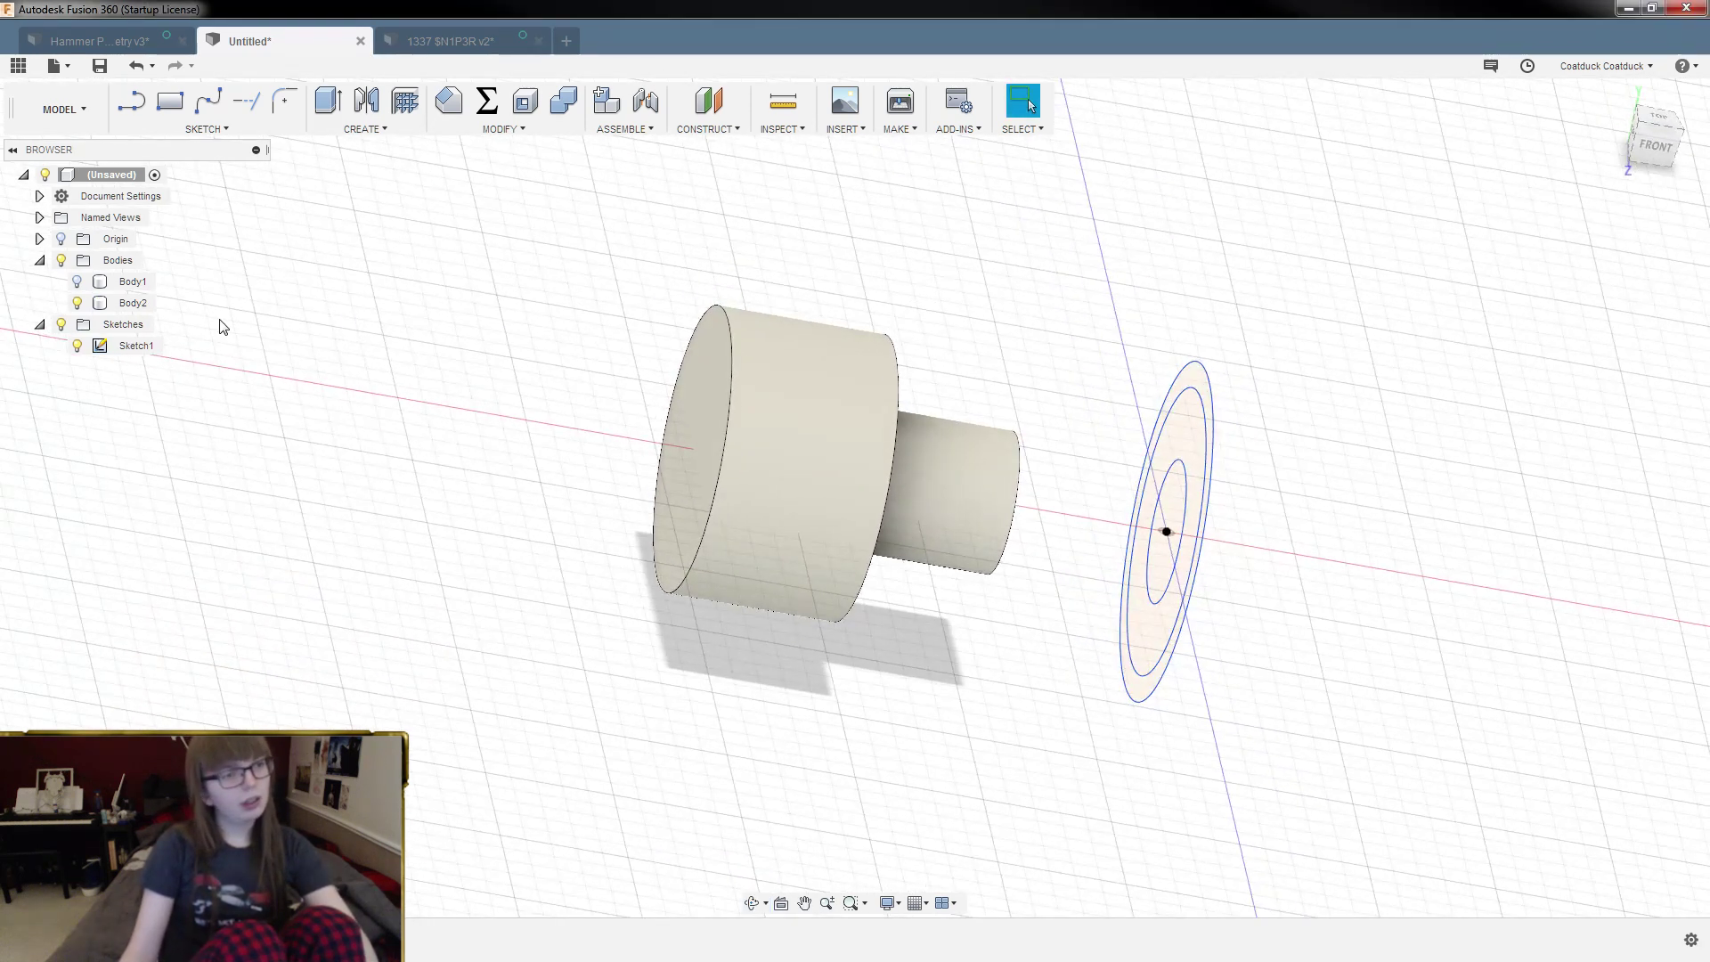
pyautogui.click(78, 281)
pyautogui.moveTo(336, 433); pyautogui.dragTo(352, 397)
pyautogui.click(1027, 103)
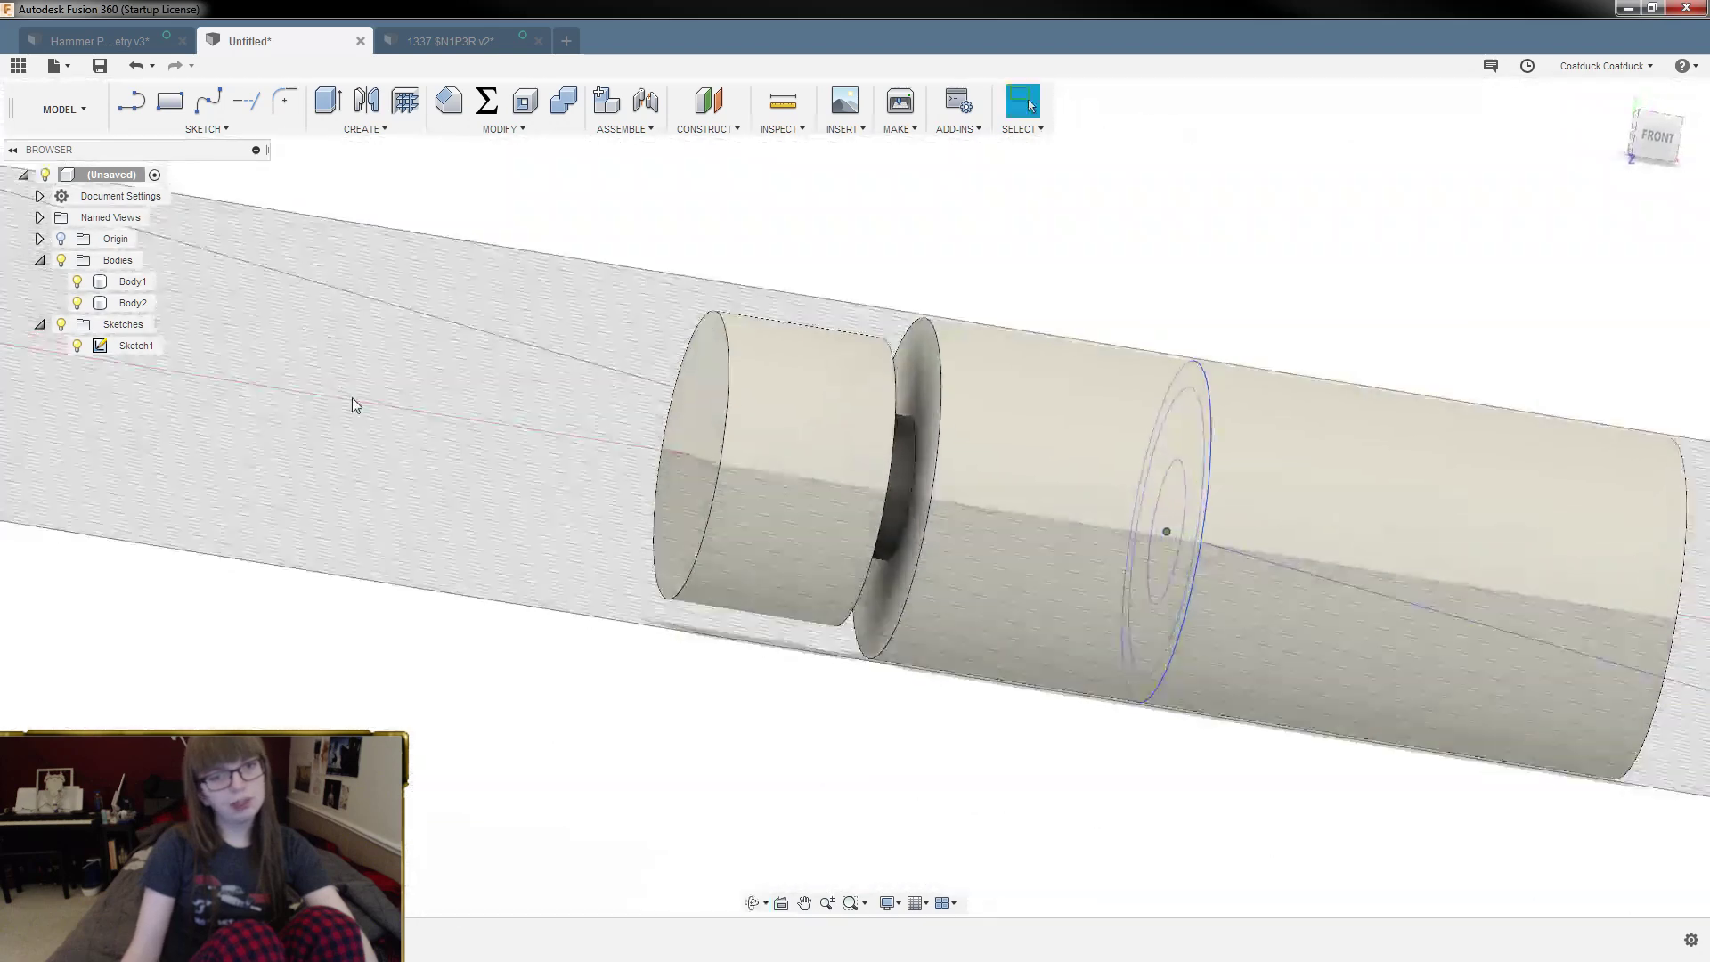
# Step: Switch to the 1337 $N1P3R design and examine the rounded front face of the top dart's head
pyautogui.click(427, 40)
pyautogui.keyDown('shift'); pyautogui.moveTo(779, 482); pyautogui.dragTo(682, 479, button='middle'); pyautogui.keyUp('shift')
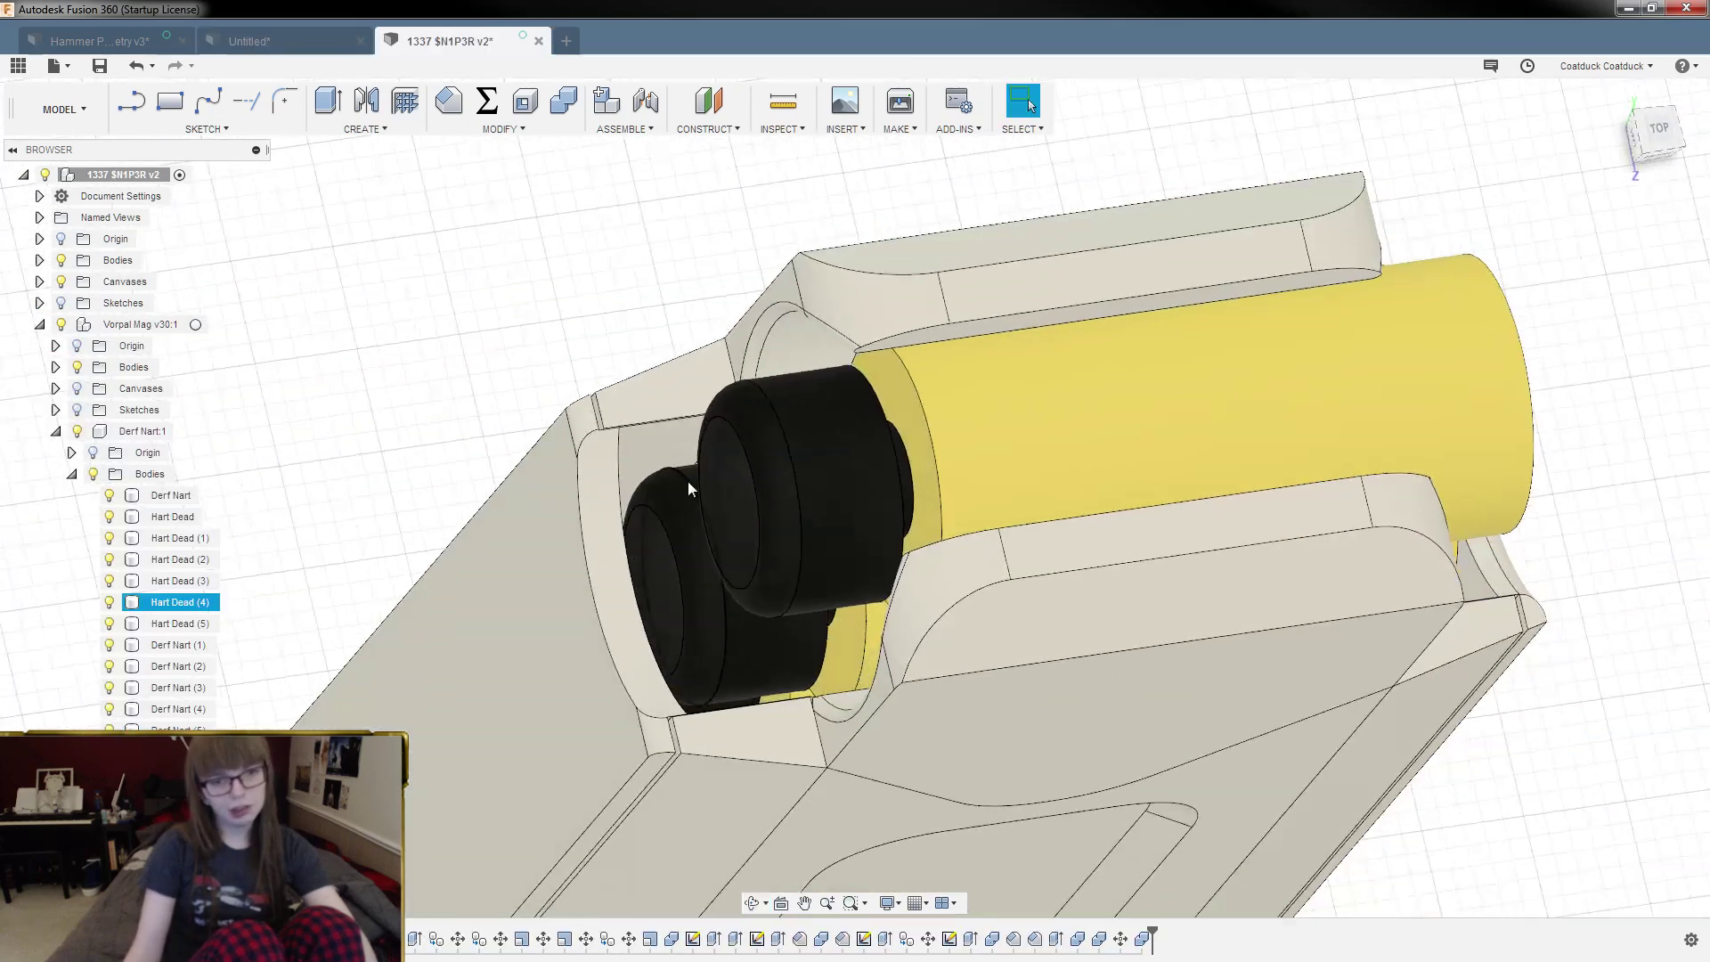
pyautogui.scroll(-2, 748, 458)
pyautogui.click(751, 453)
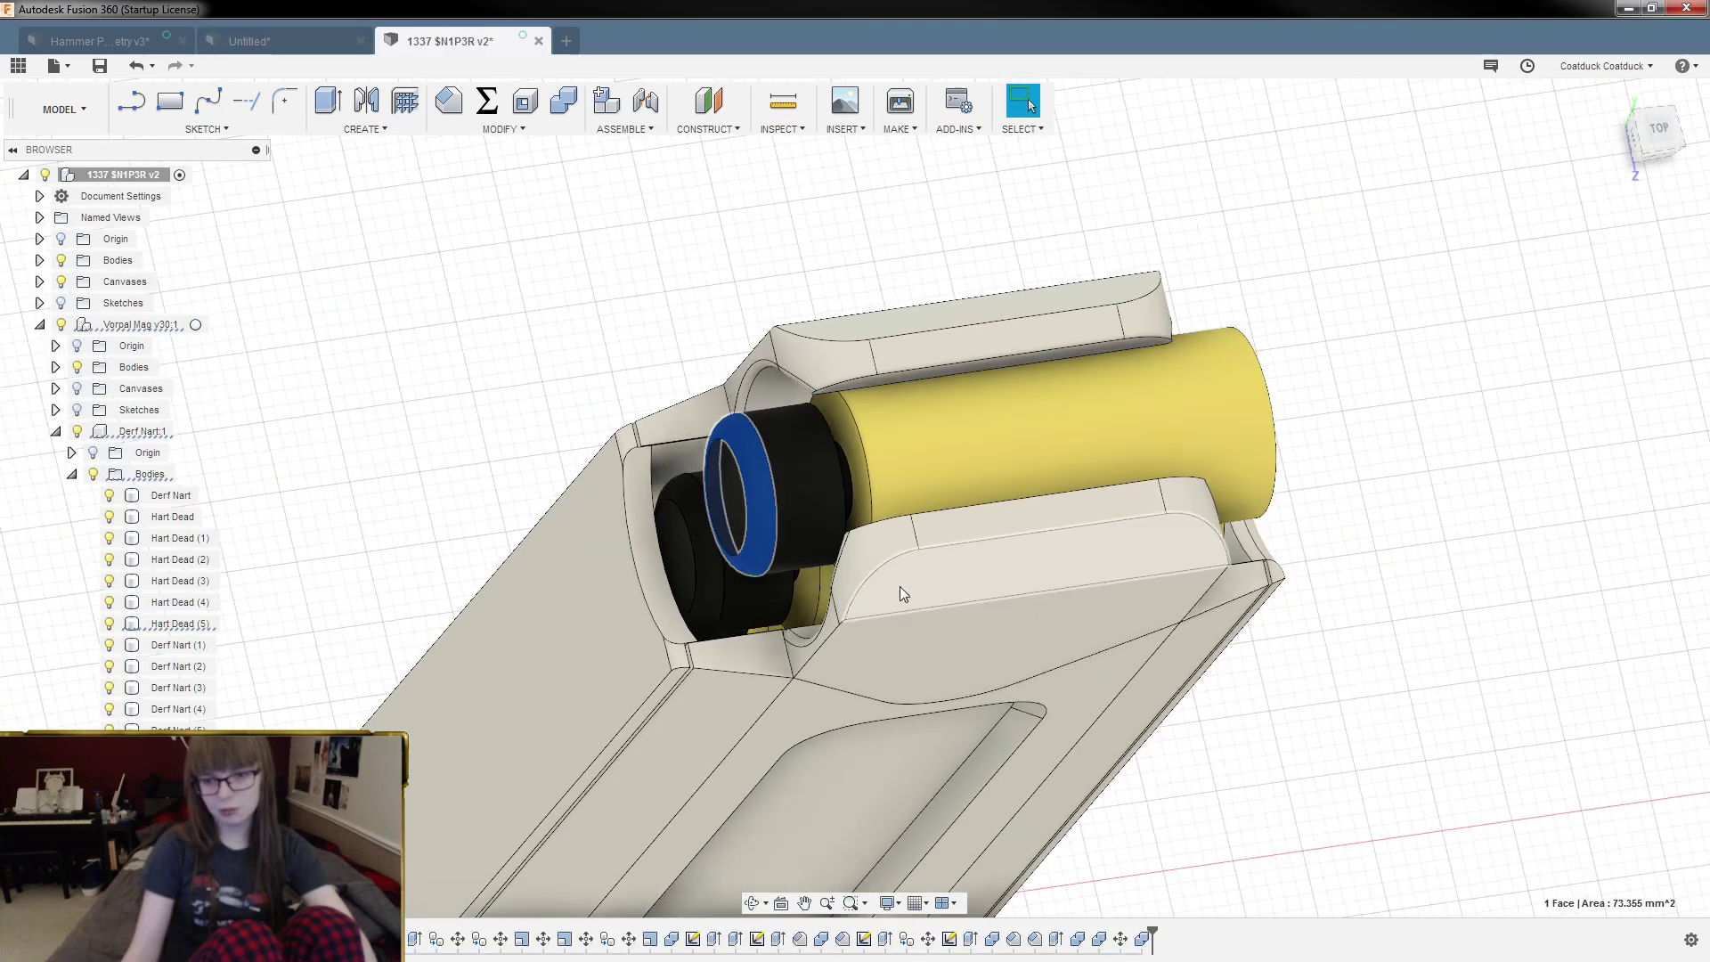
pyautogui.keyDown('shift'); pyautogui.moveTo(1212, 789); pyautogui.dragTo(1198, 757, button='middle'); pyautogui.keyUp('shift')
pyautogui.click(546, 300)
pyautogui.scroll(2, 756, 367)
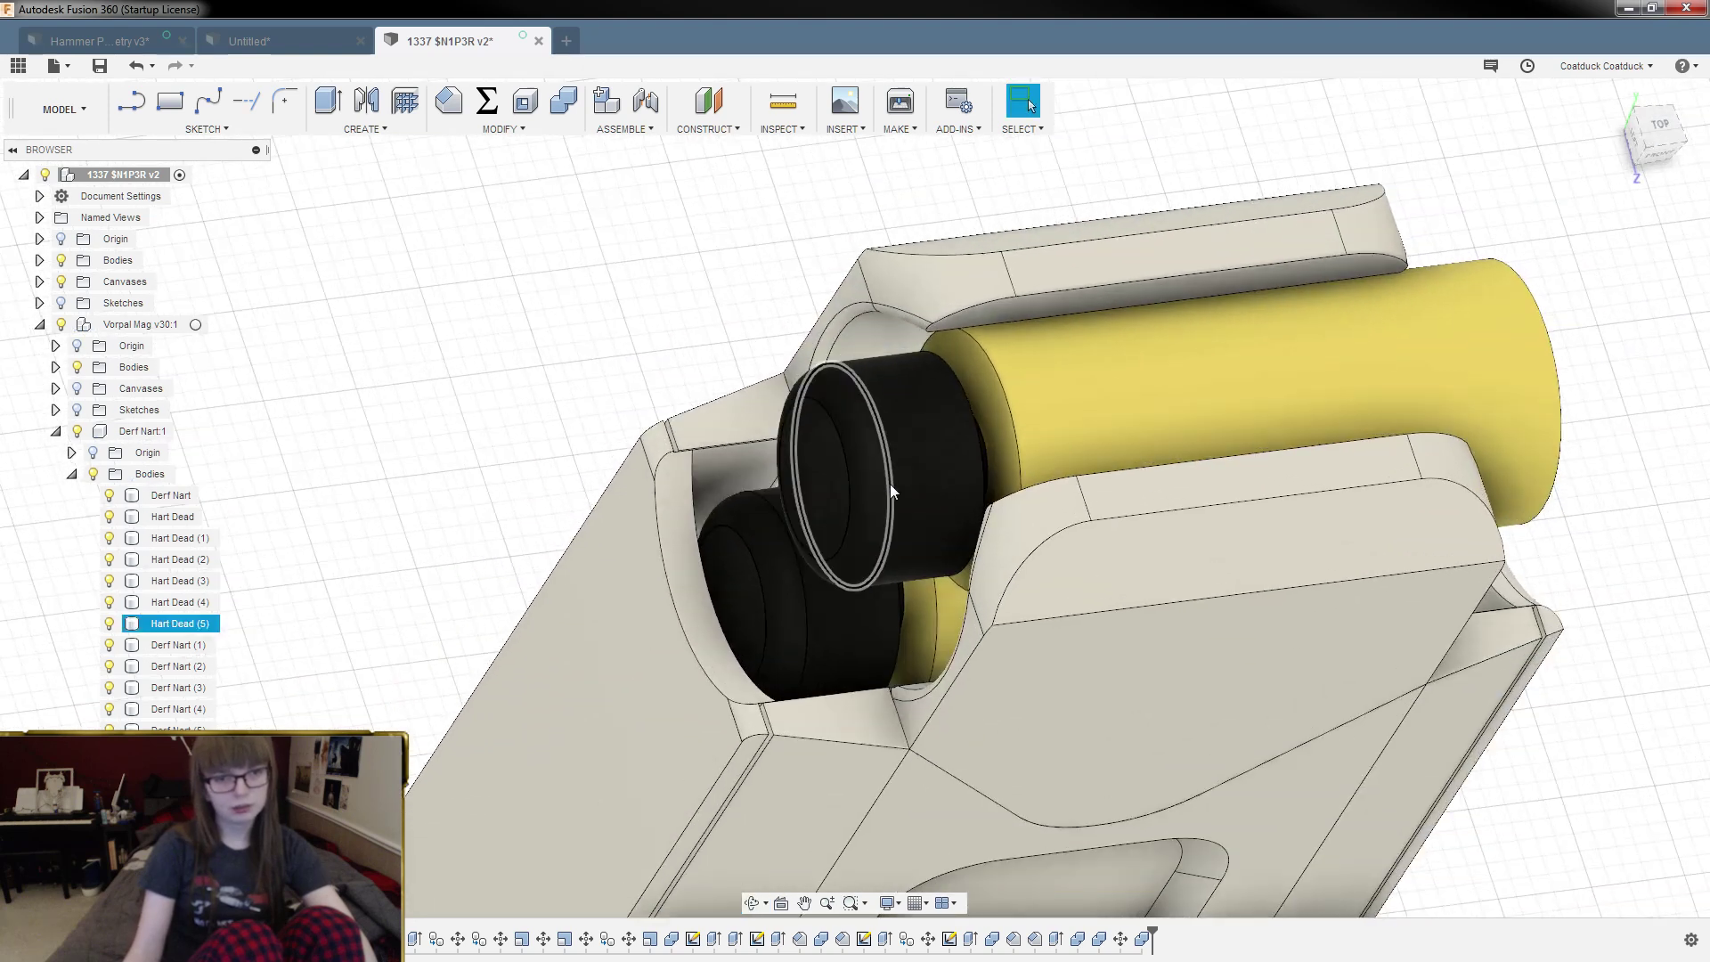
# Step: Try to open the feature behind the dart head's rounded front face for editing, then clear the selection
pyautogui.click(870, 463)
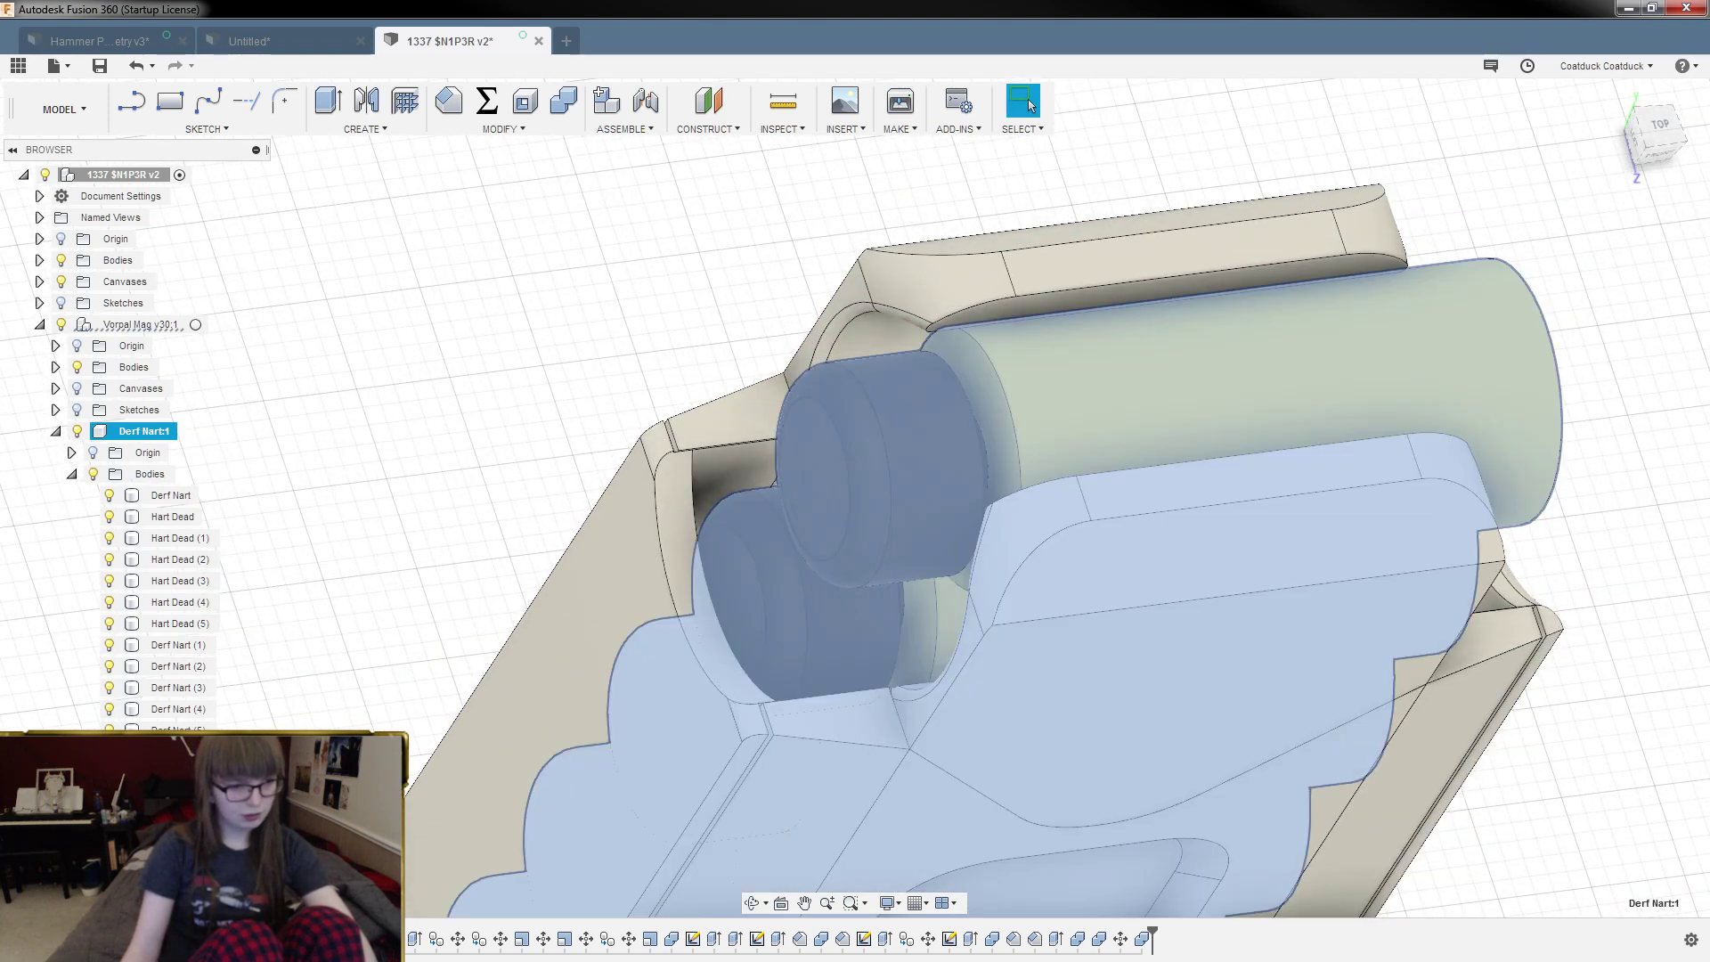
pyautogui.click(868, 440)
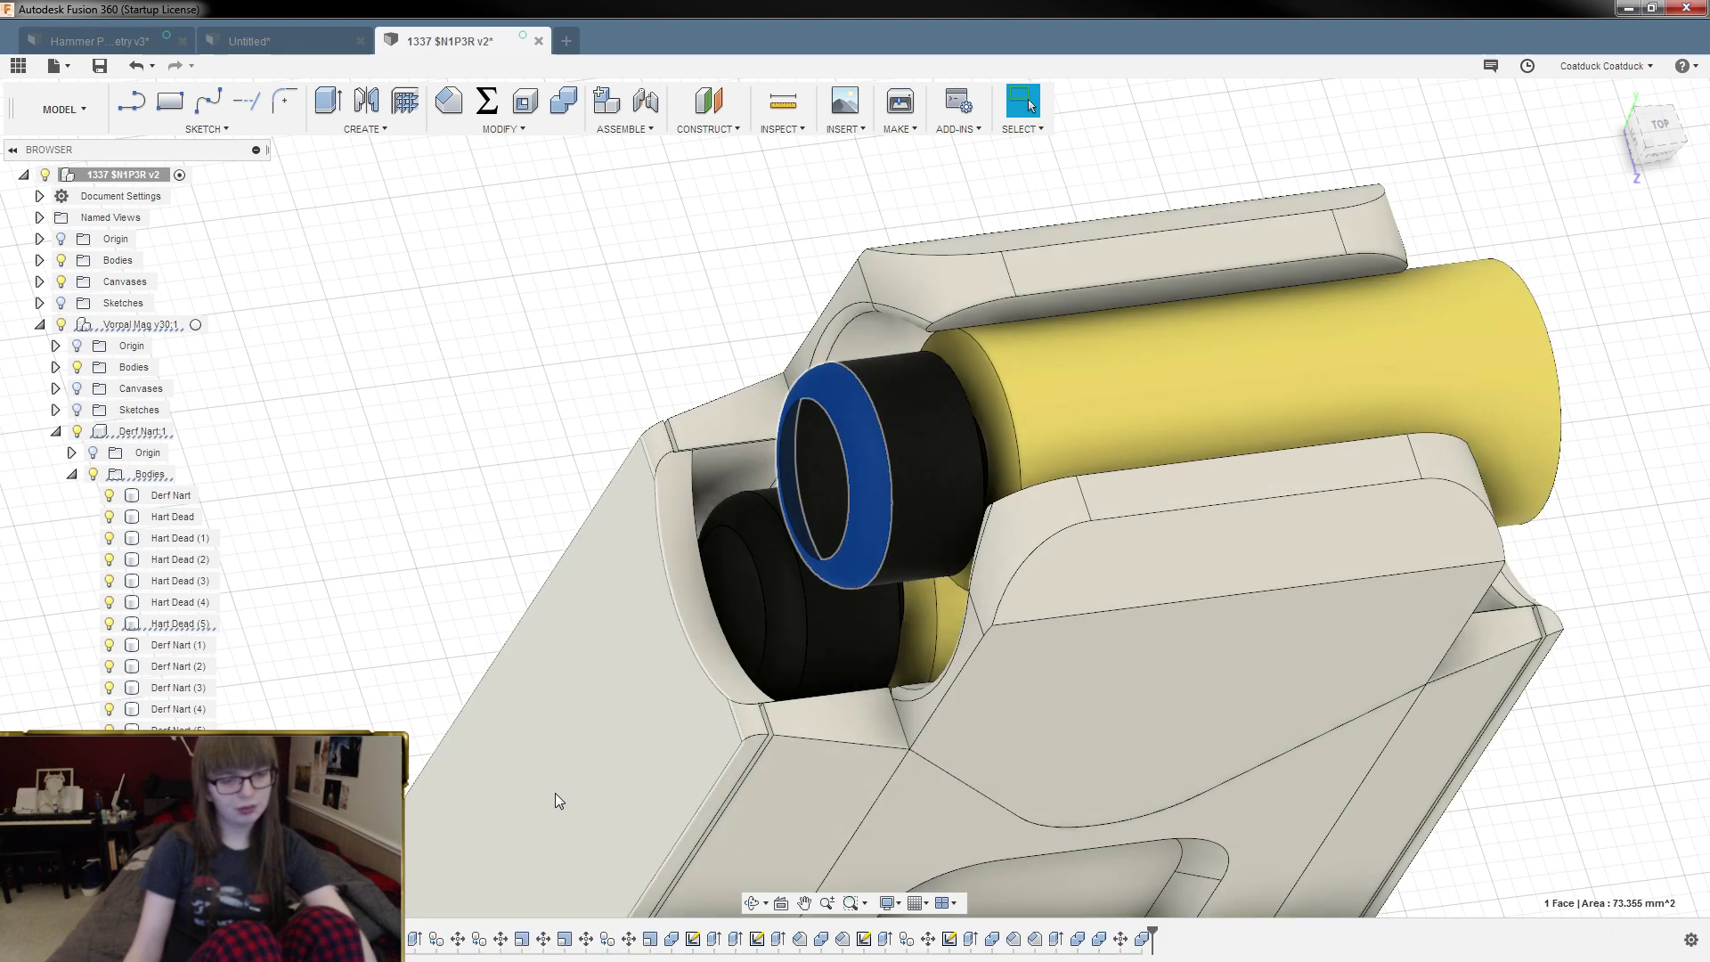
pyautogui.rightClick(855, 424)
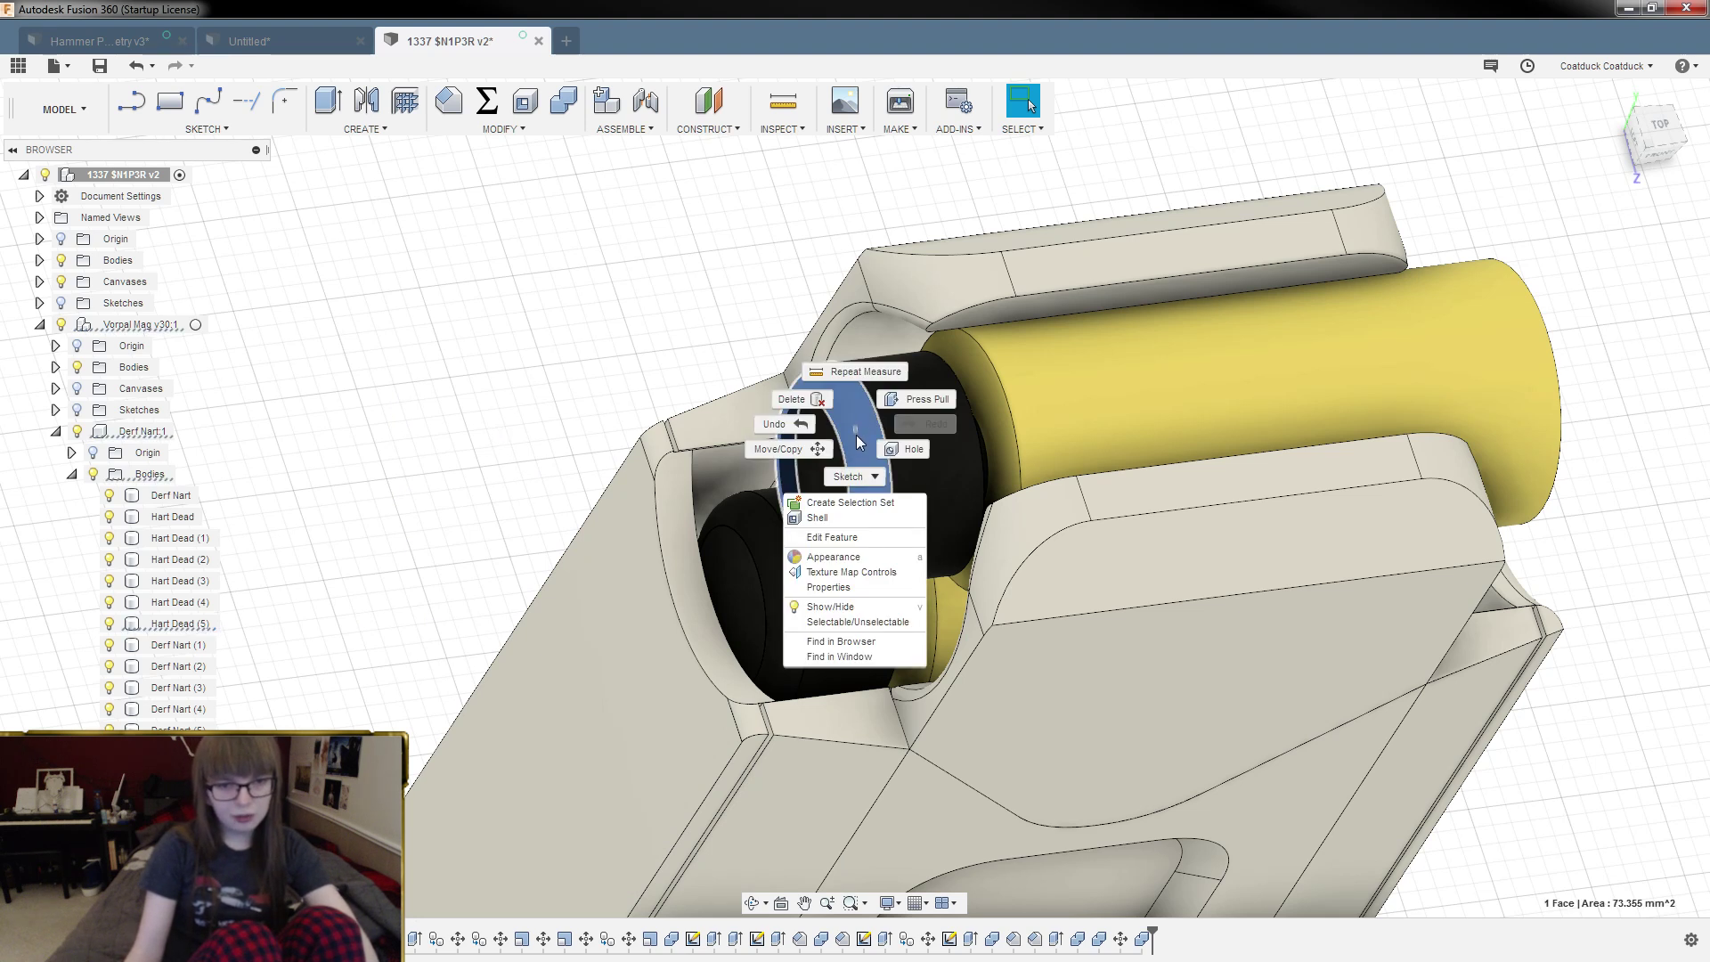
pyautogui.click(843, 541)
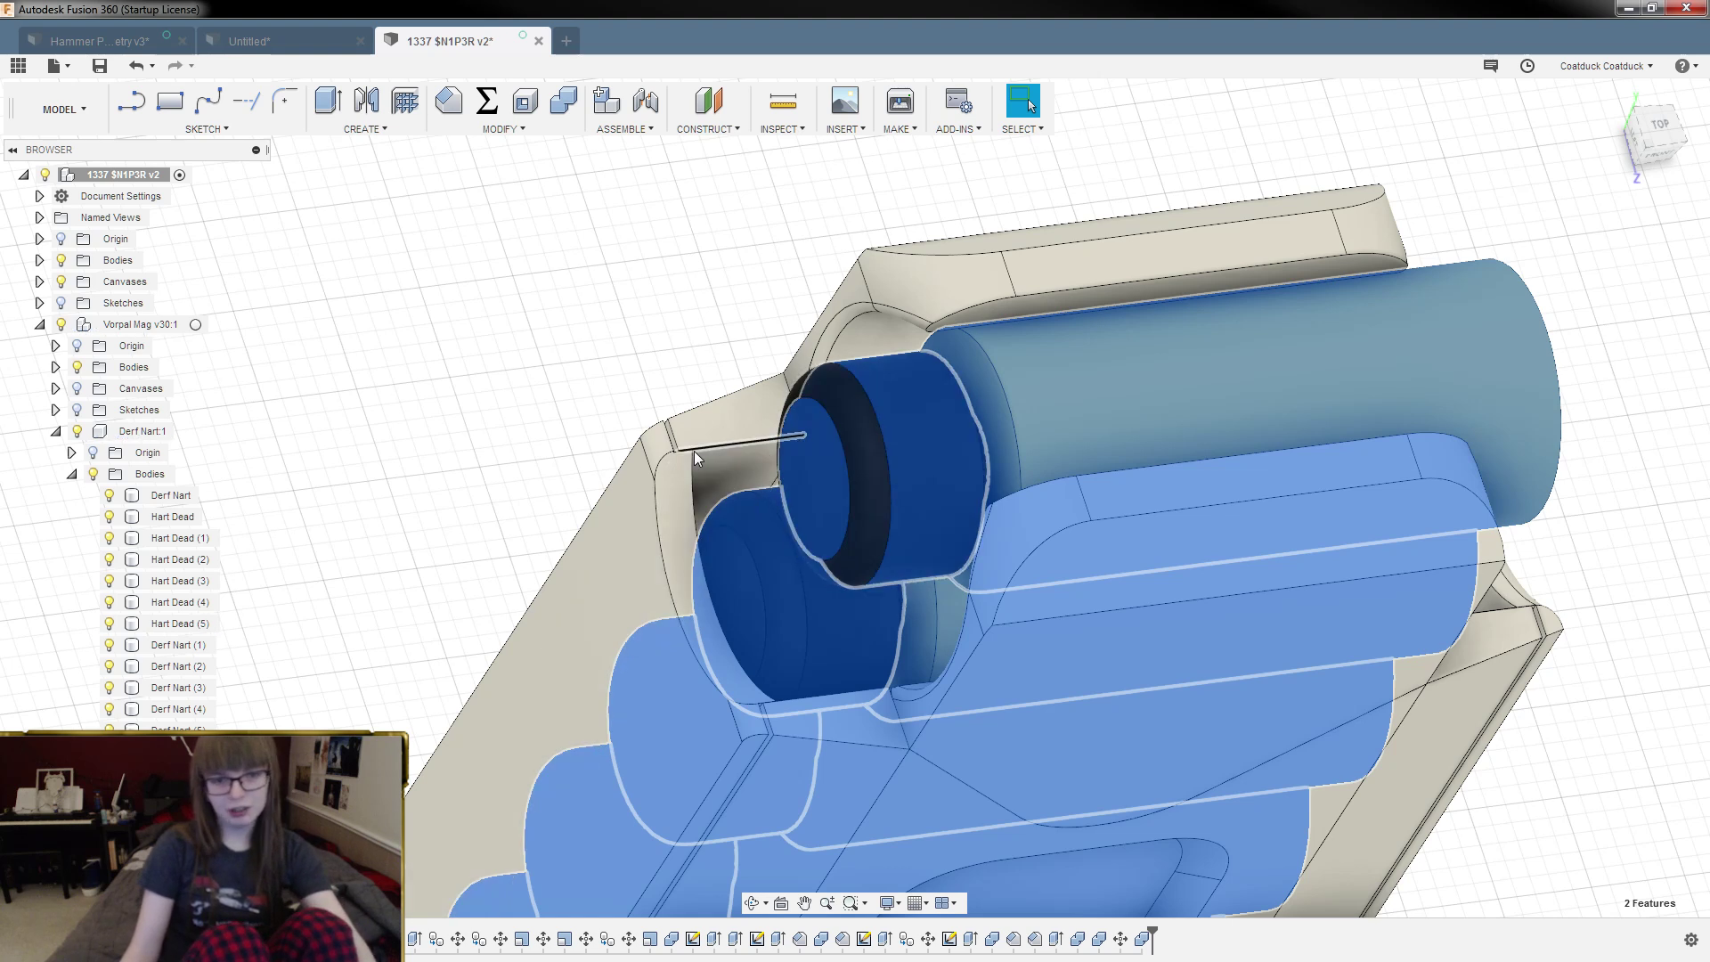
pyautogui.click(518, 305)
# Step: Measure the distance between the two circular edges that bound the dart head's rounding
pyautogui.keyDown('shift'); pyautogui.moveTo(518, 305); pyautogui.dragTo(490, 252, button='middle'); pyautogui.keyUp('shift')
pyautogui.scroll(5, 787, 298)
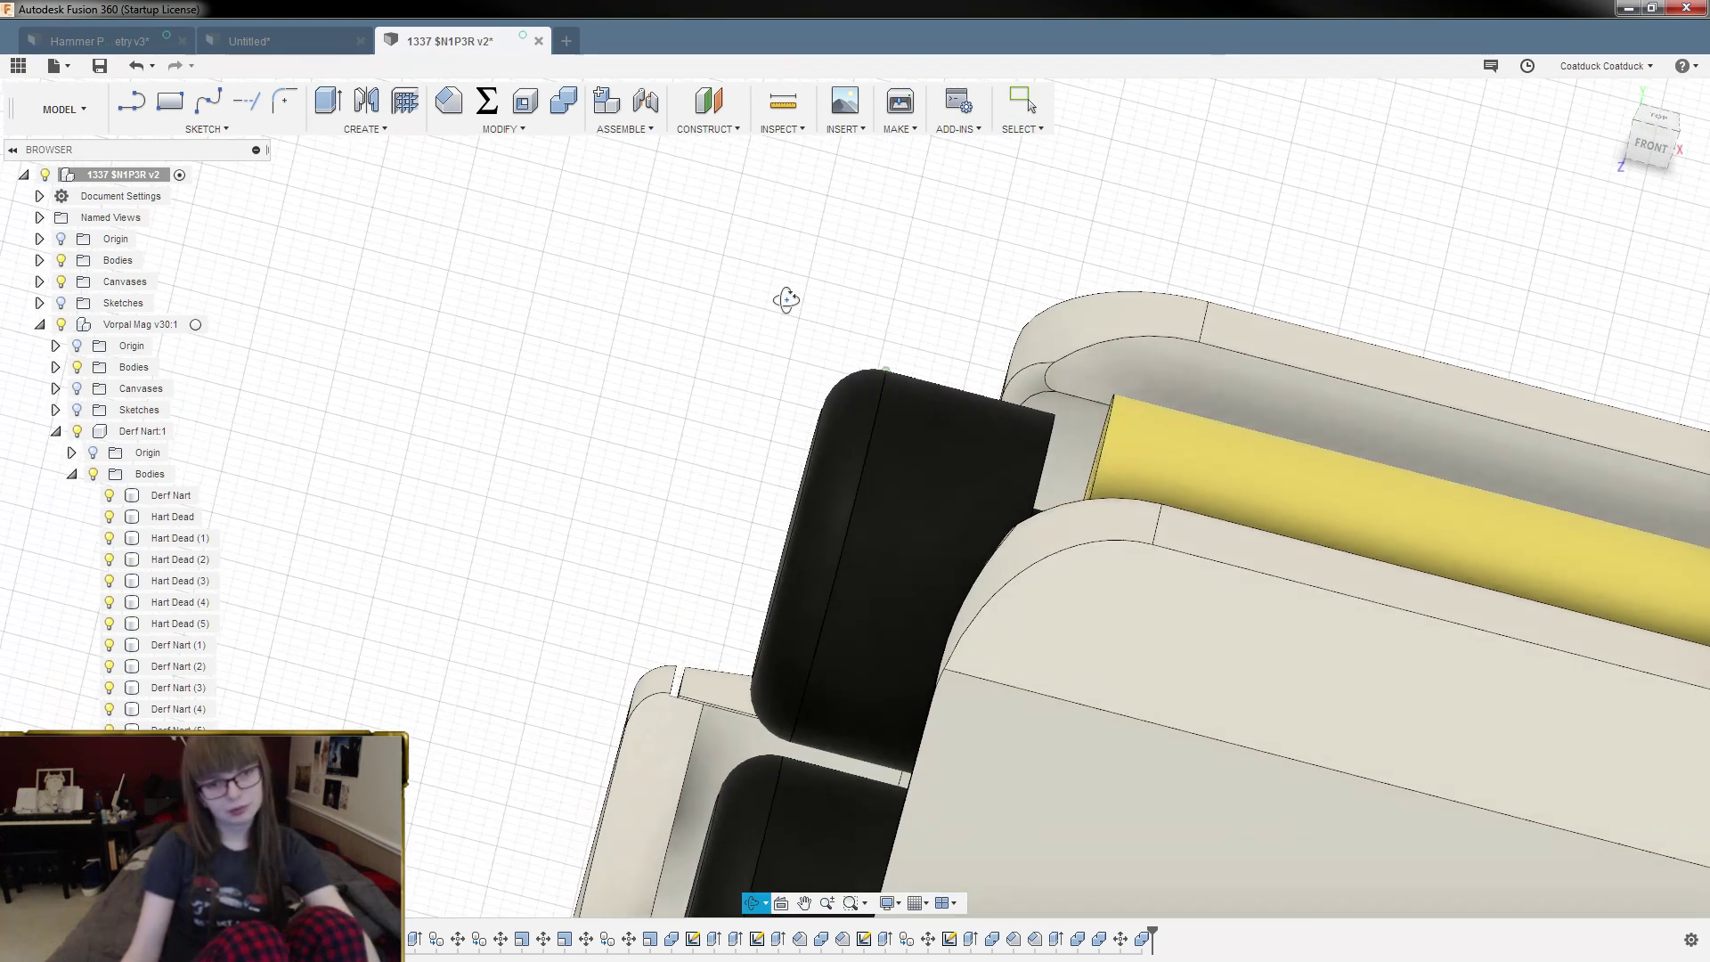
pyautogui.click(782, 101)
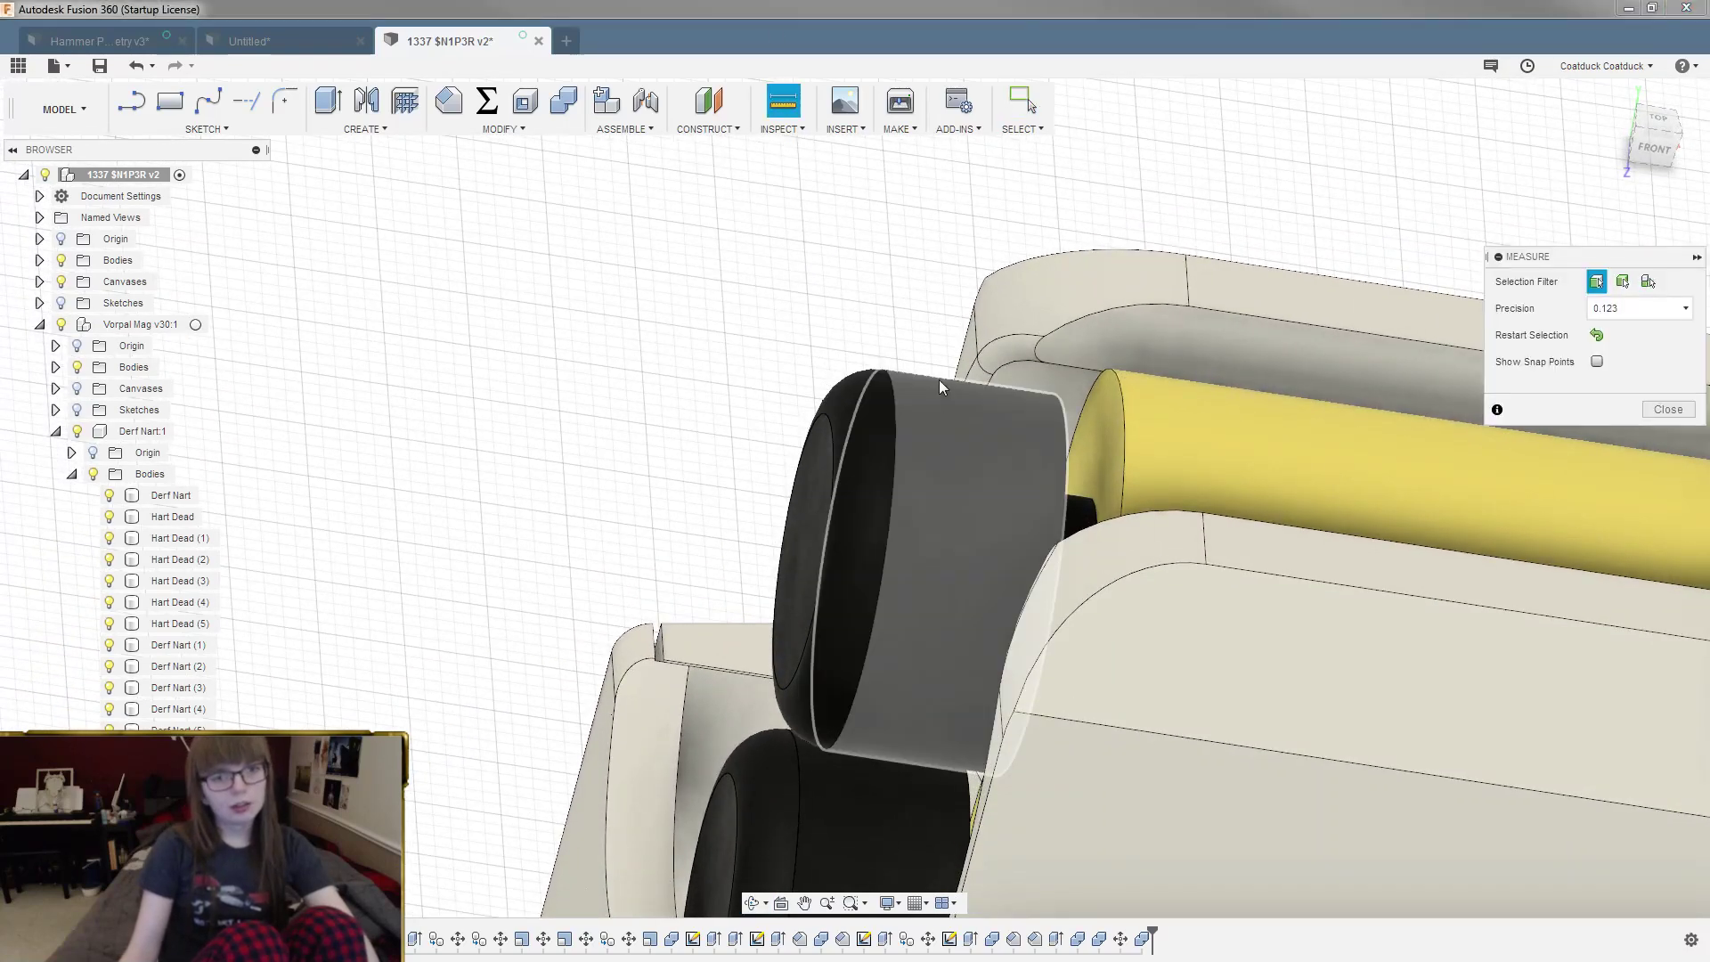
pyautogui.scroll(3, 890, 383)
pyautogui.click(871, 402)
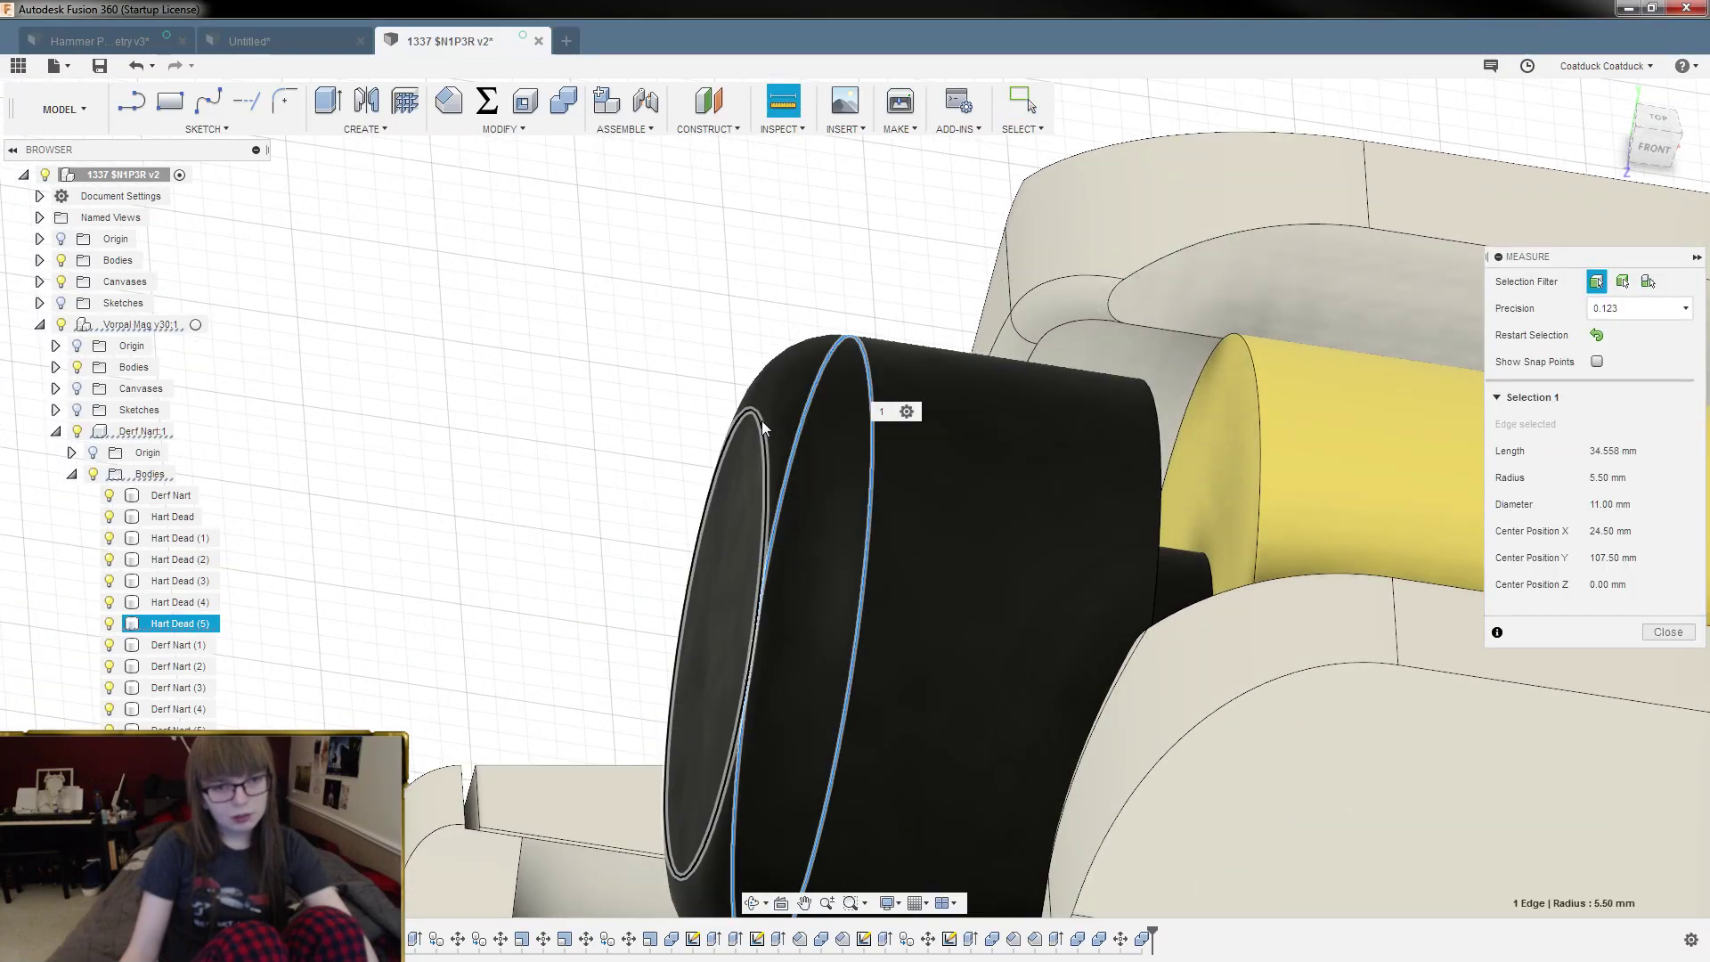
pyautogui.click(762, 421)
pyautogui.keyDown('shift'); pyautogui.moveTo(653, 409); pyautogui.dragTo(622, 371, button='middle'); pyautogui.keyUp('shift')
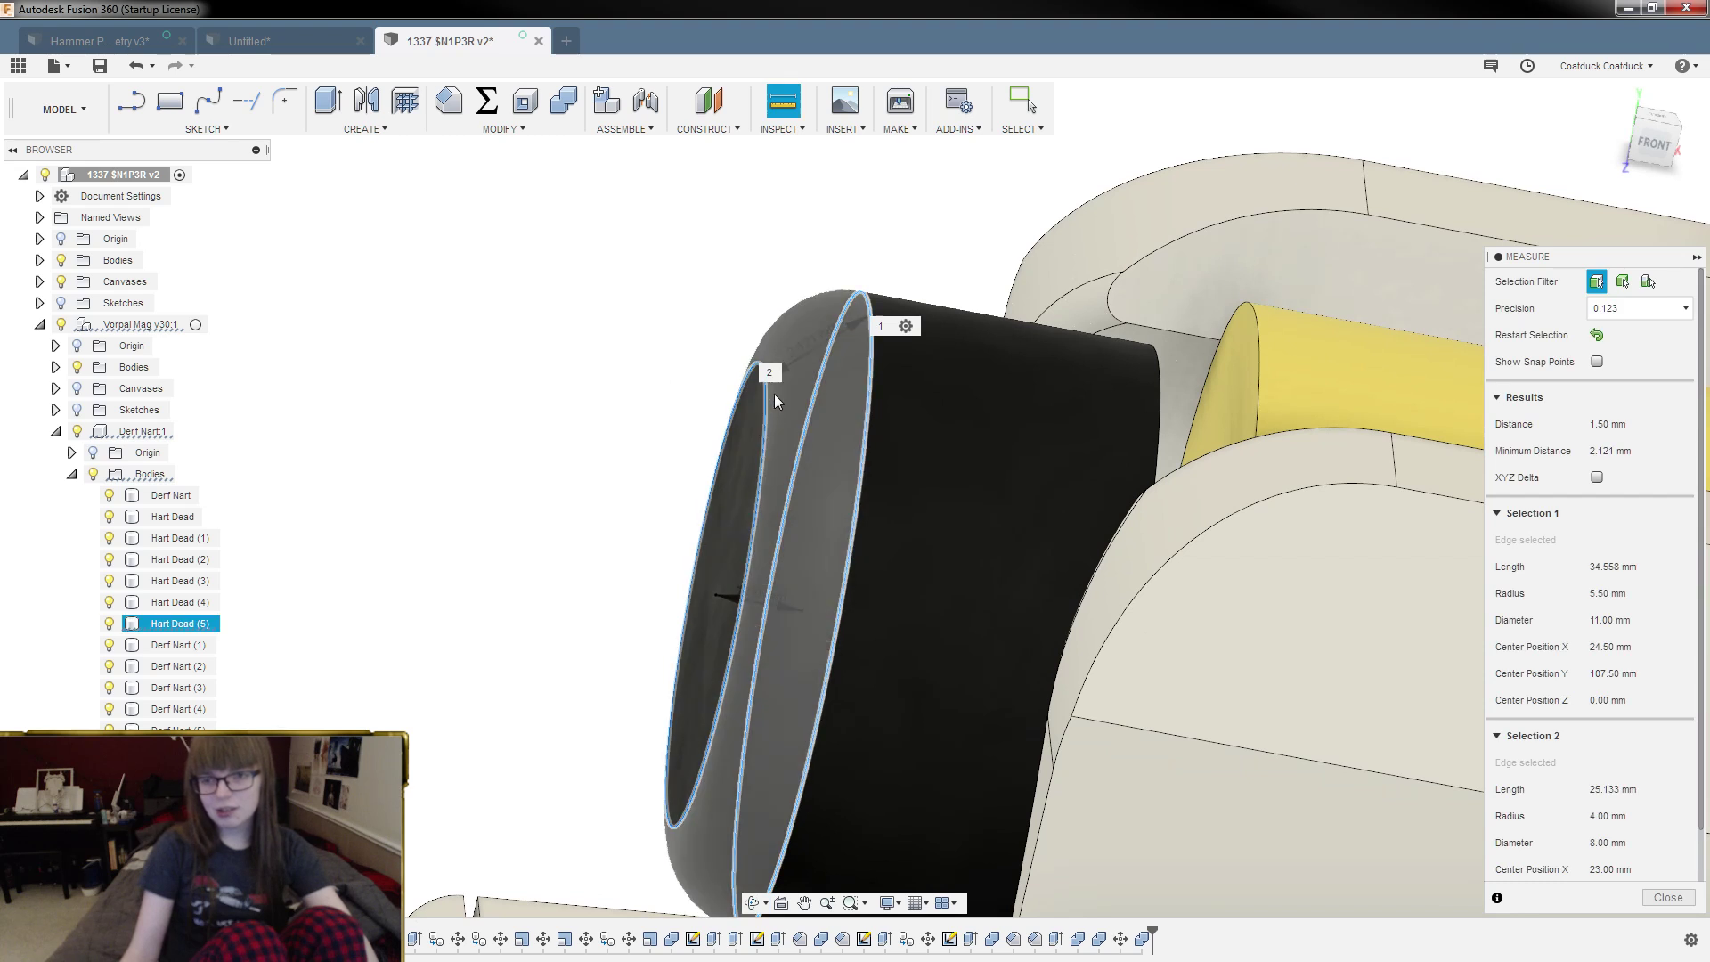
# Step: Measure the rounded face of the dart head on its own after restarting the measurement
pyautogui.click(814, 366)
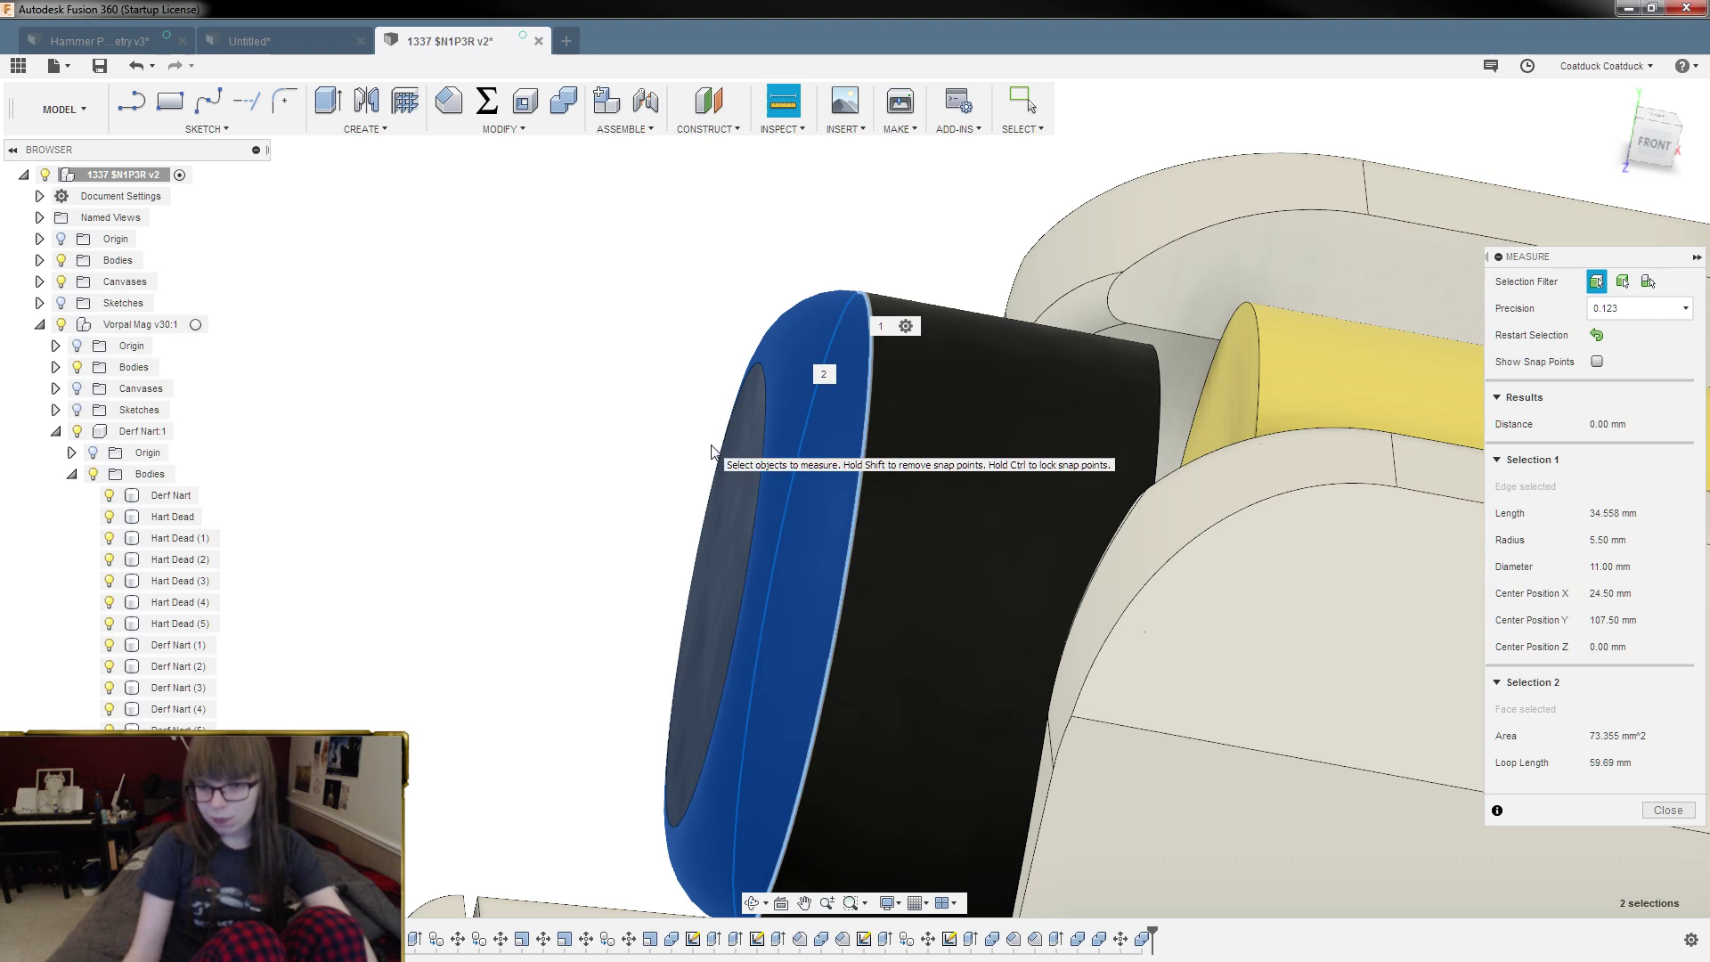
pyautogui.press('Escape')
pyautogui.click(833, 338)
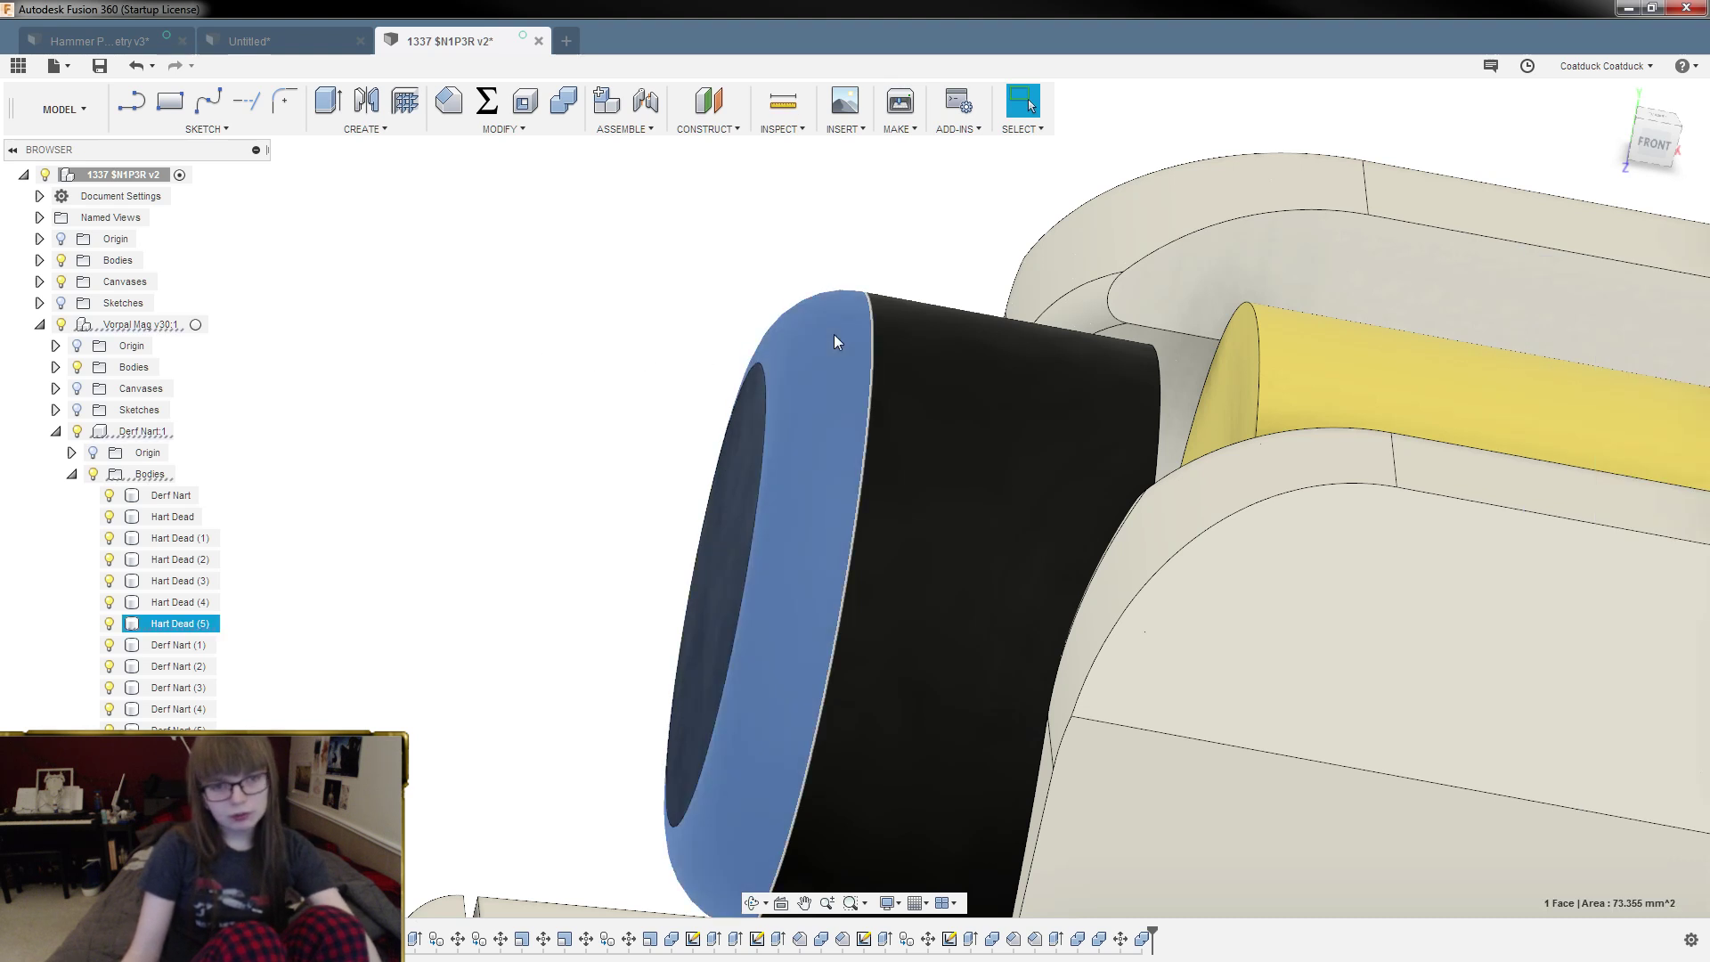
pyautogui.click(783, 101)
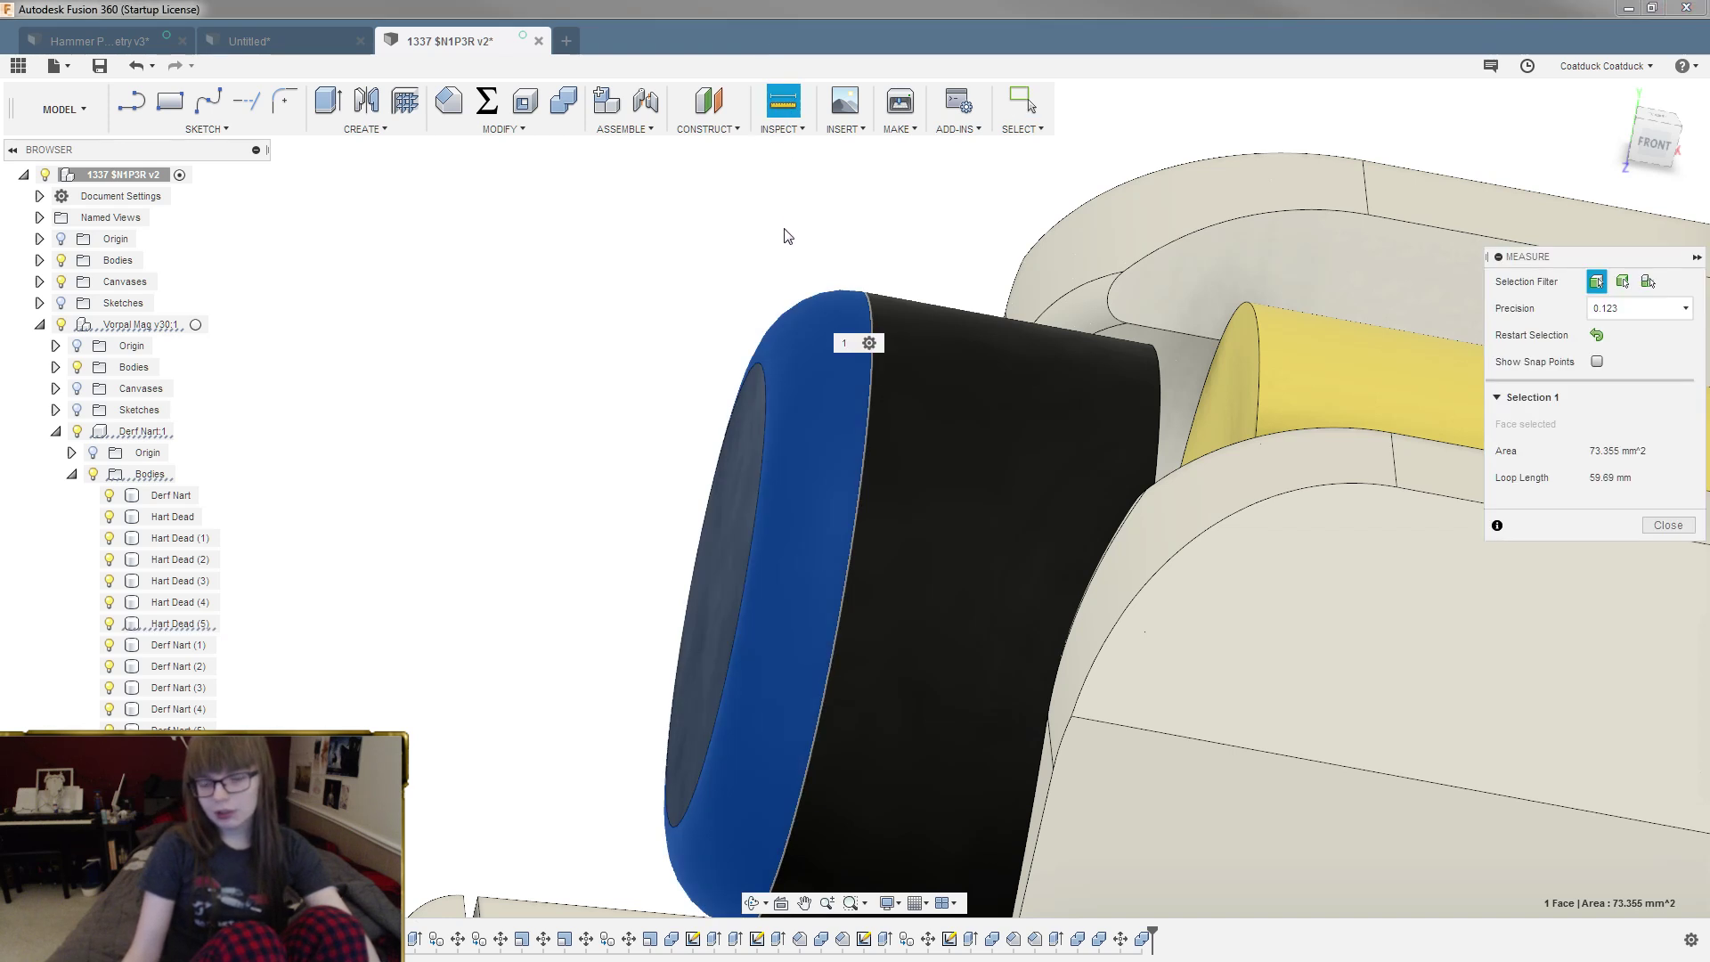
pyautogui.scroll(-3, 638, 210)
pyautogui.keyDown('shift'); pyautogui.moveTo(638, 211); pyautogui.dragTo(740, 244, button='middle'); pyautogui.keyUp('shift')
pyautogui.scroll(-2, 630, 195)
pyautogui.scroll(6, 691, 199)
pyautogui.scroll(2, 837, 344)
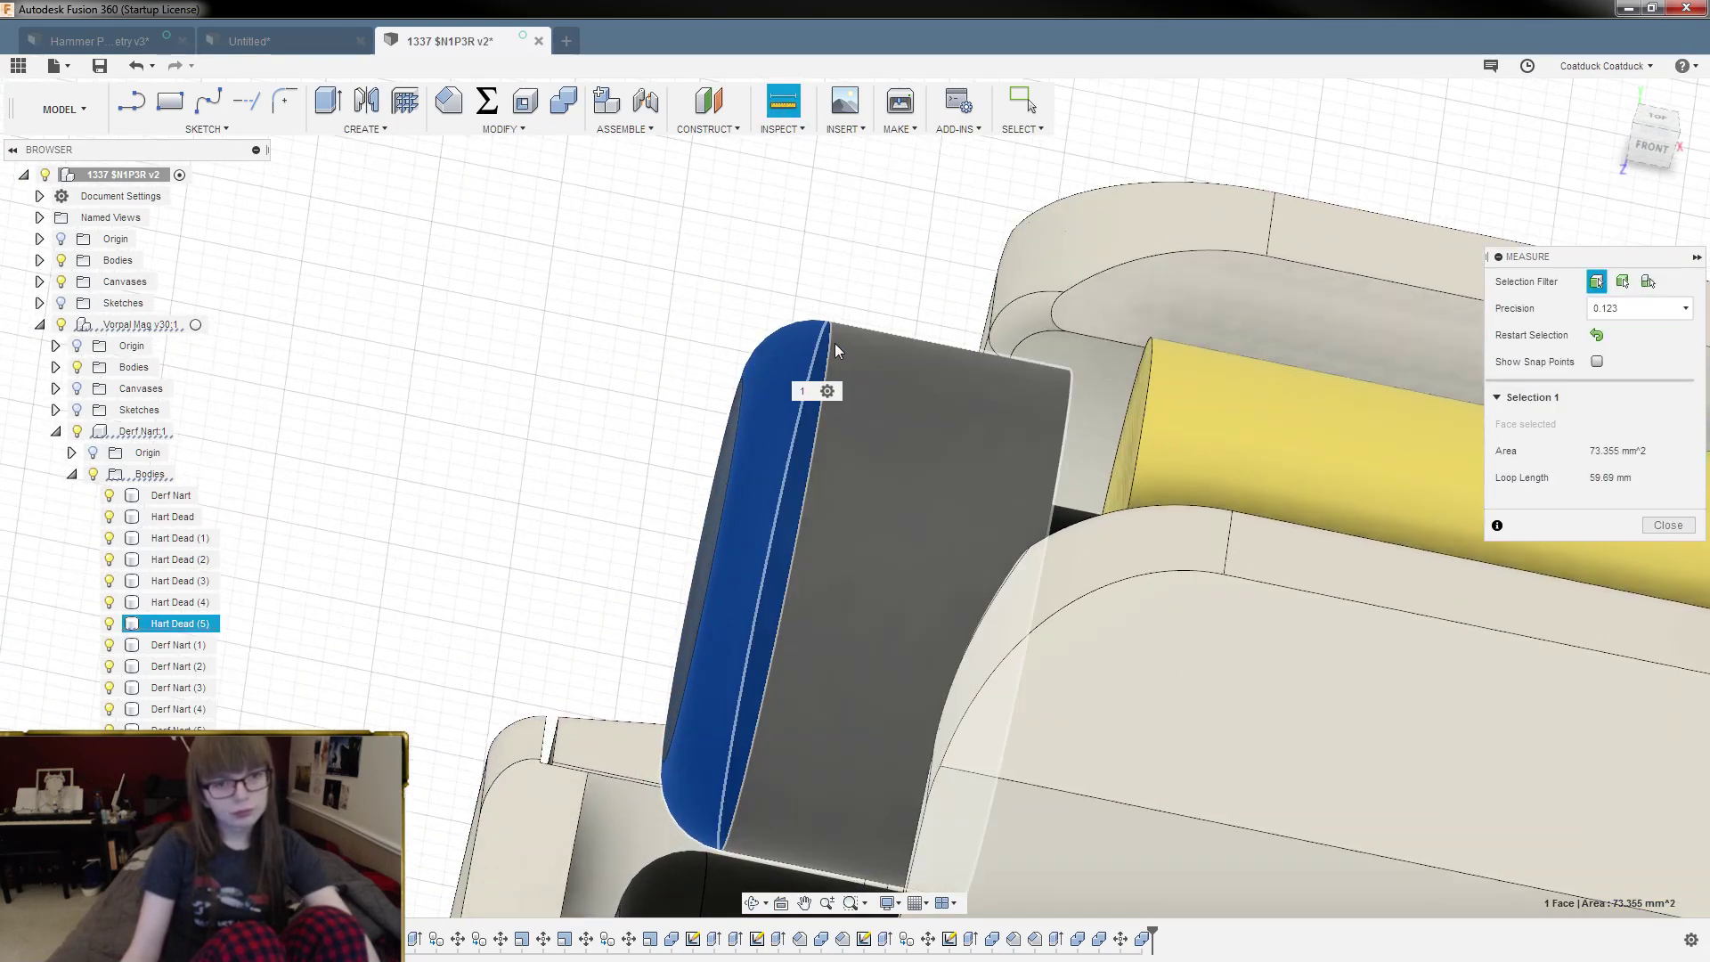
# Step: Measure from the rear edge of the head's rounding to the flat front face and inspect the corner profile
pyautogui.click(827, 350)
pyautogui.keyDown('shift'); pyautogui.moveTo(709, 513); pyautogui.dragTo(500, 386, button='middle'); pyautogui.keyUp('shift')
pyautogui.click(664, 486)
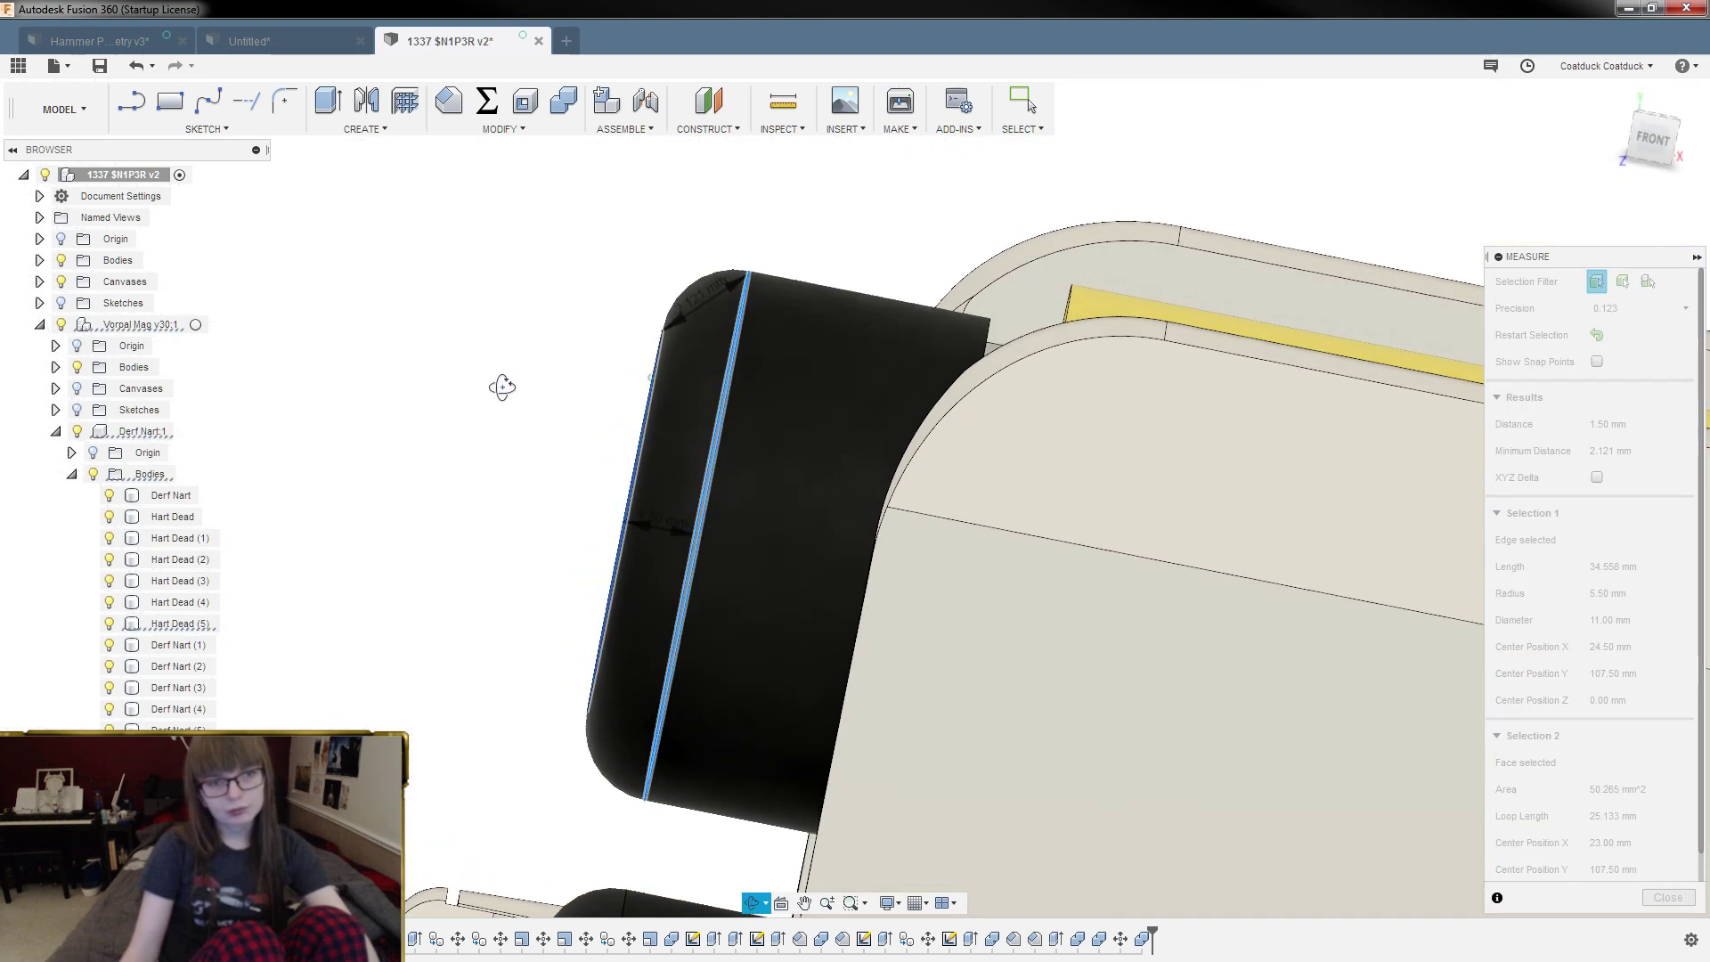
pyautogui.scroll(4, 630, 271)
pyautogui.scroll(2, 645, 307)
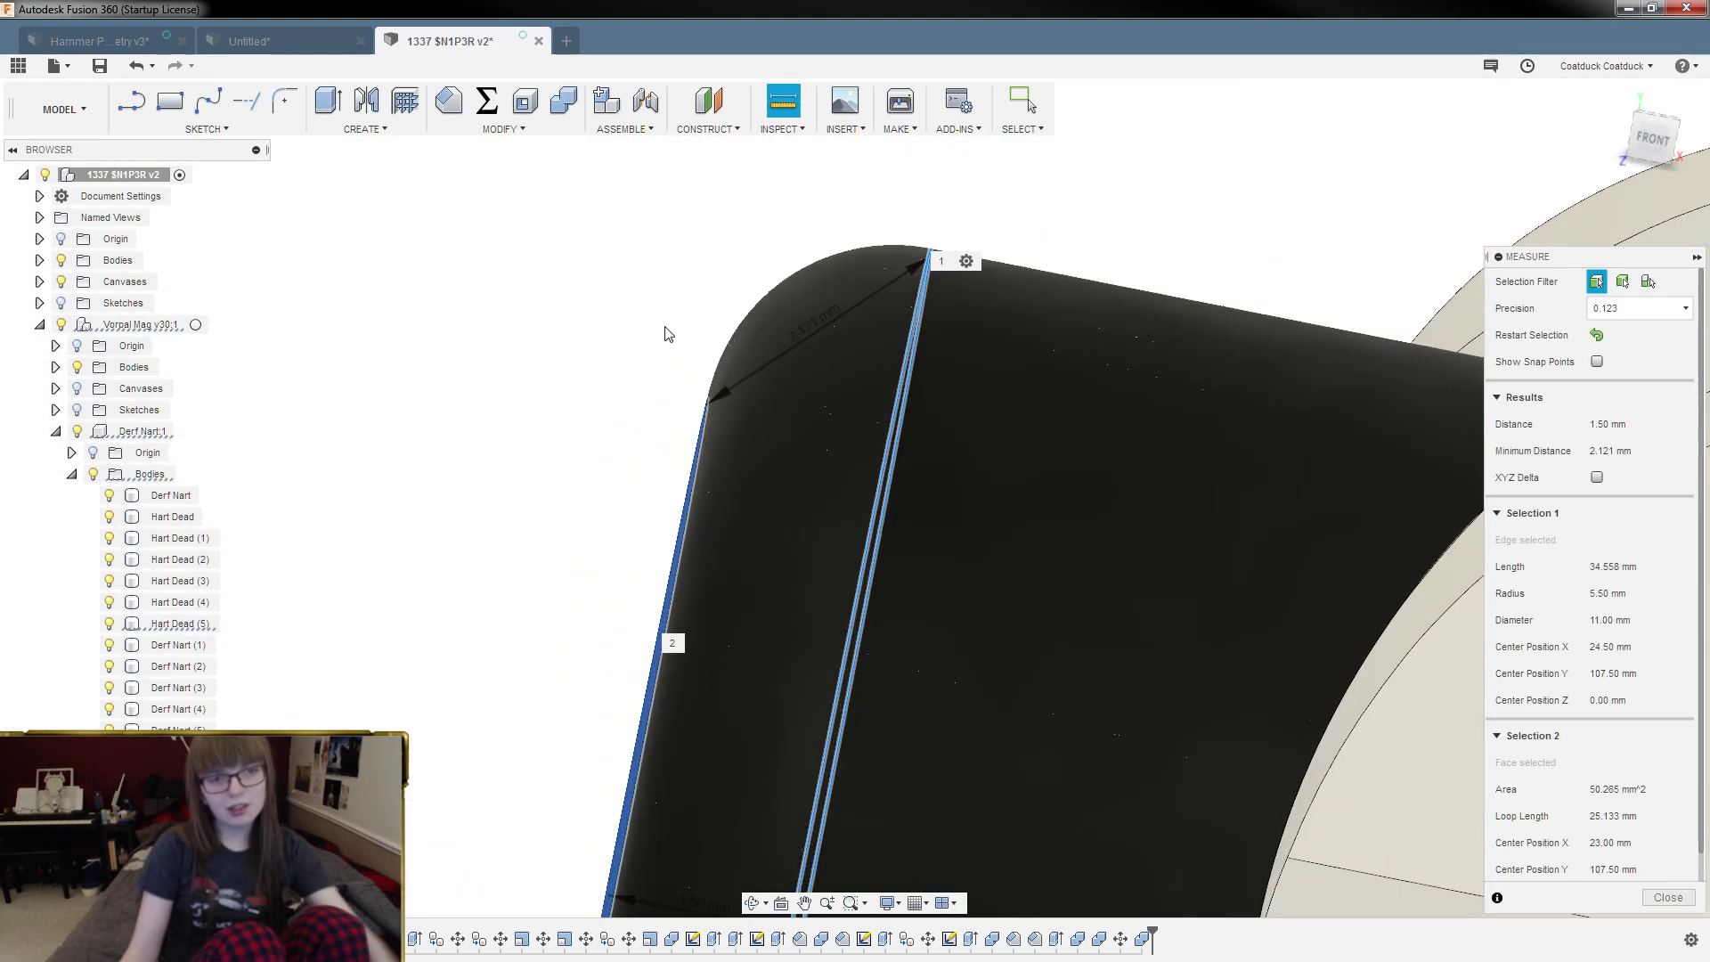
pyautogui.keyDown('shift'); pyautogui.moveTo(675, 340); pyautogui.dragTo(679, 320, button='middle'); pyautogui.keyUp('shift')
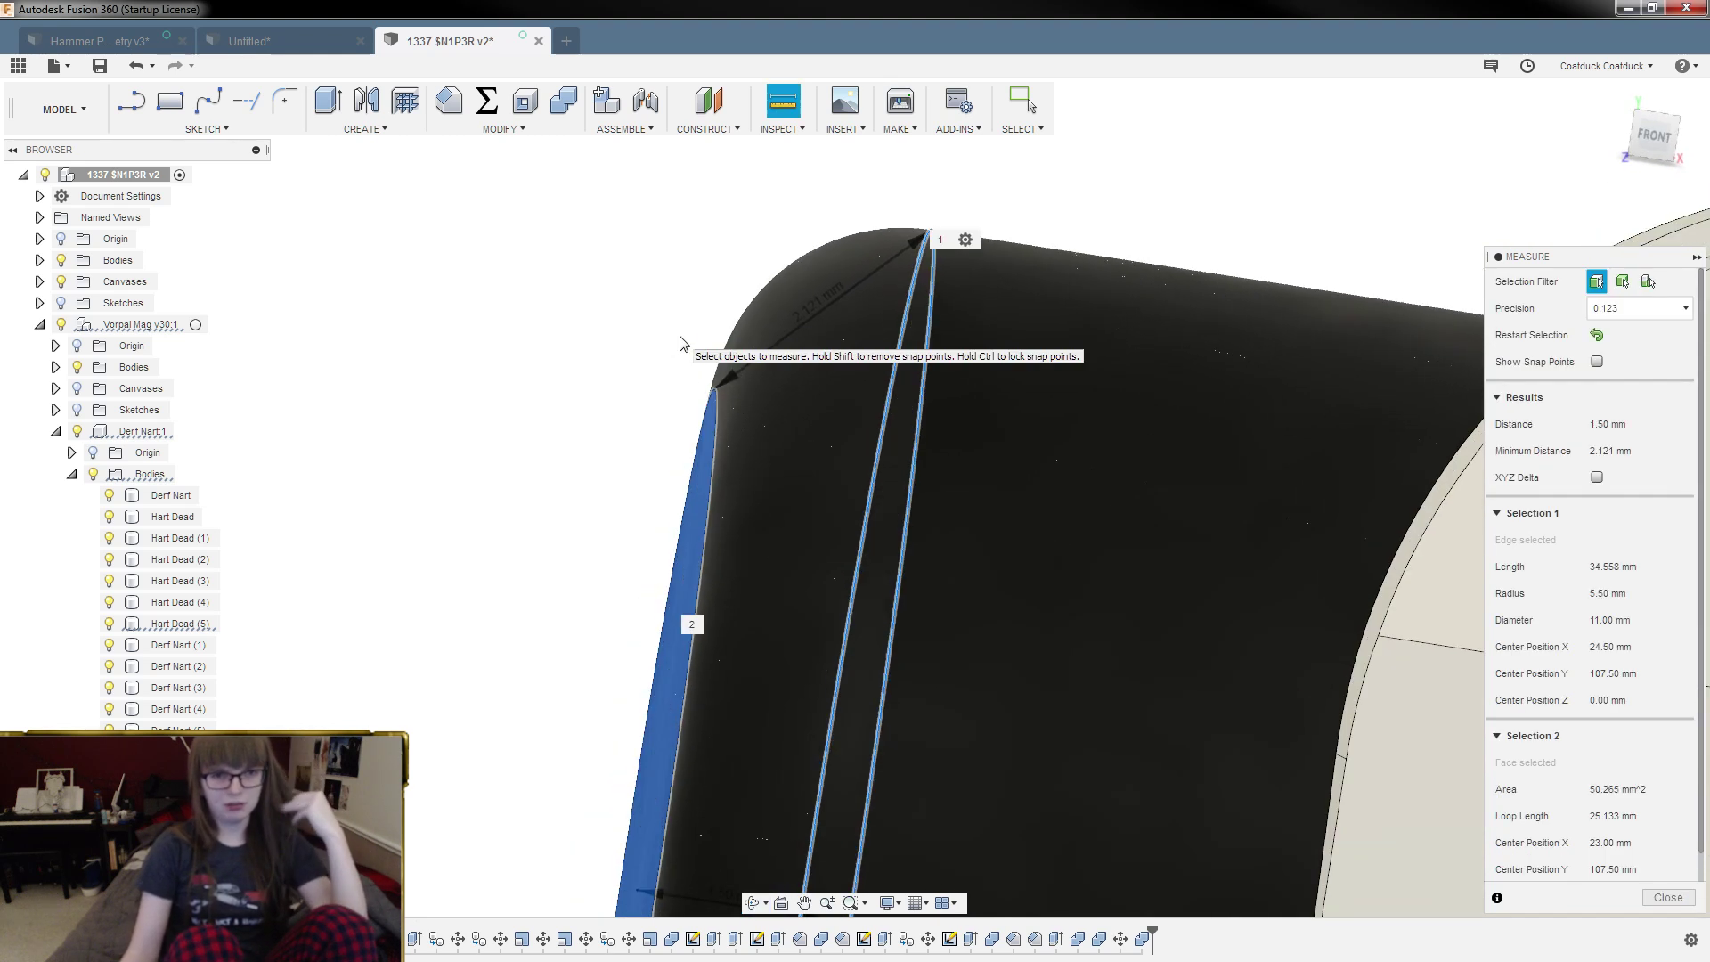
pyautogui.keyDown('shift'); pyautogui.moveTo(645, 344); pyautogui.dragTo(643, 332, button='middle'); pyautogui.keyUp('shift')
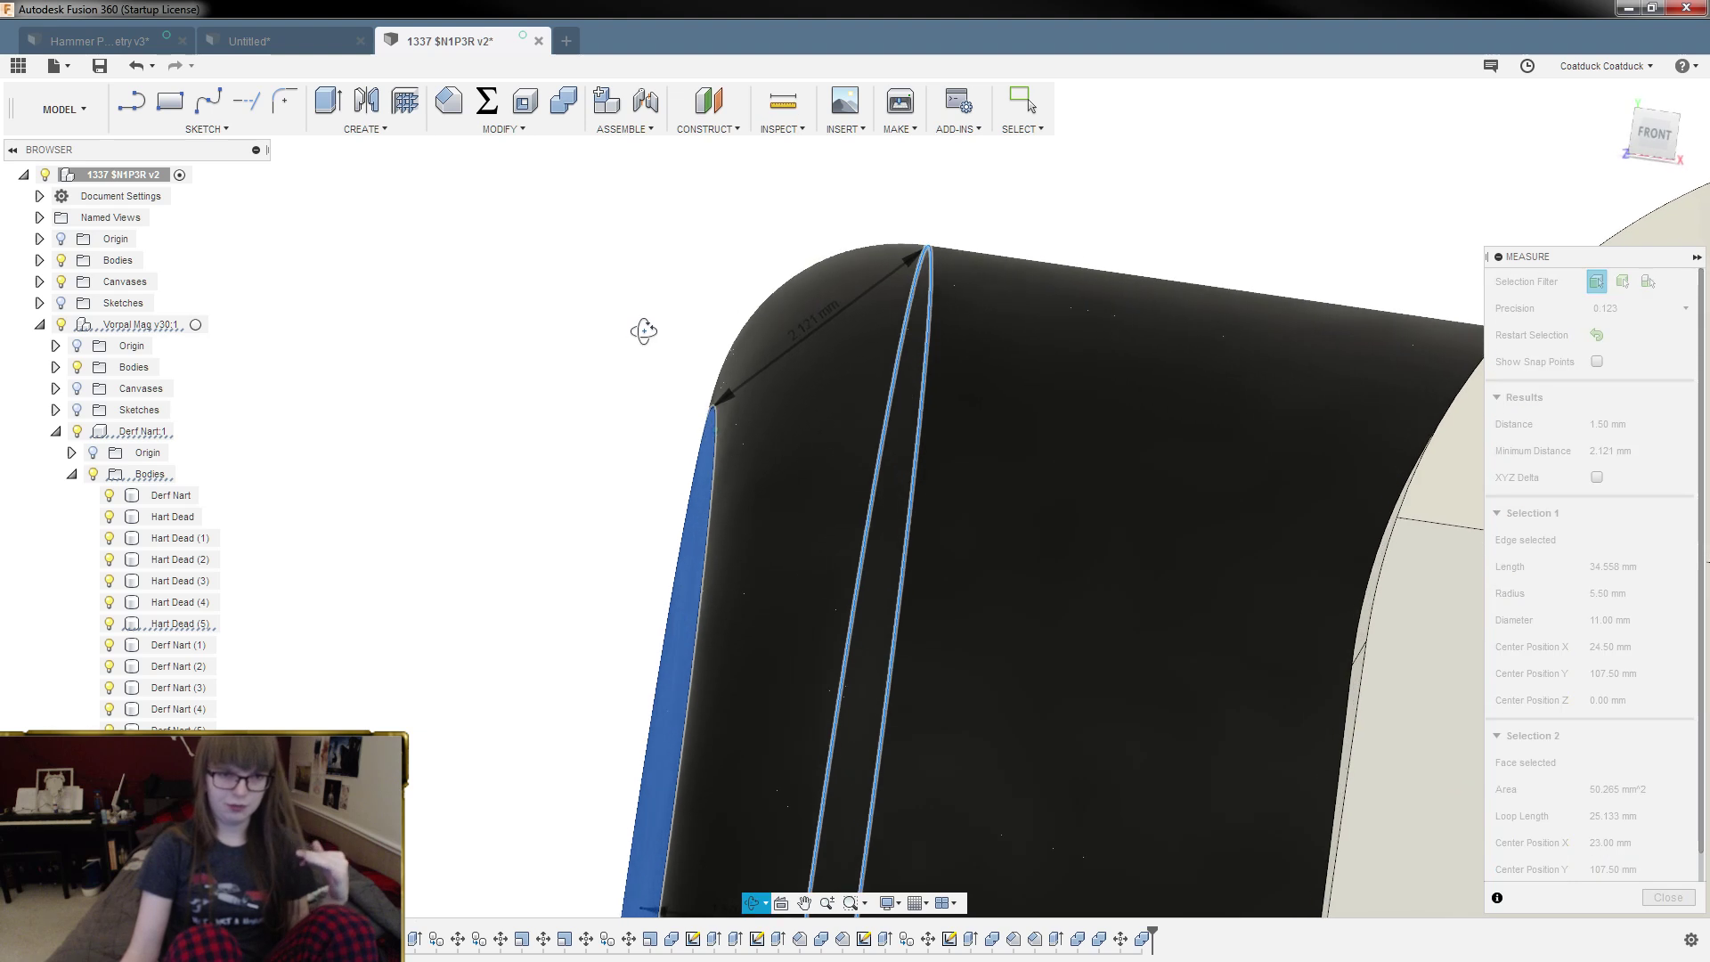
# Step: Fillet the front circular edge of the dart head in the untitled design with a 1.5 mm radius
pyautogui.click(1651, 140)
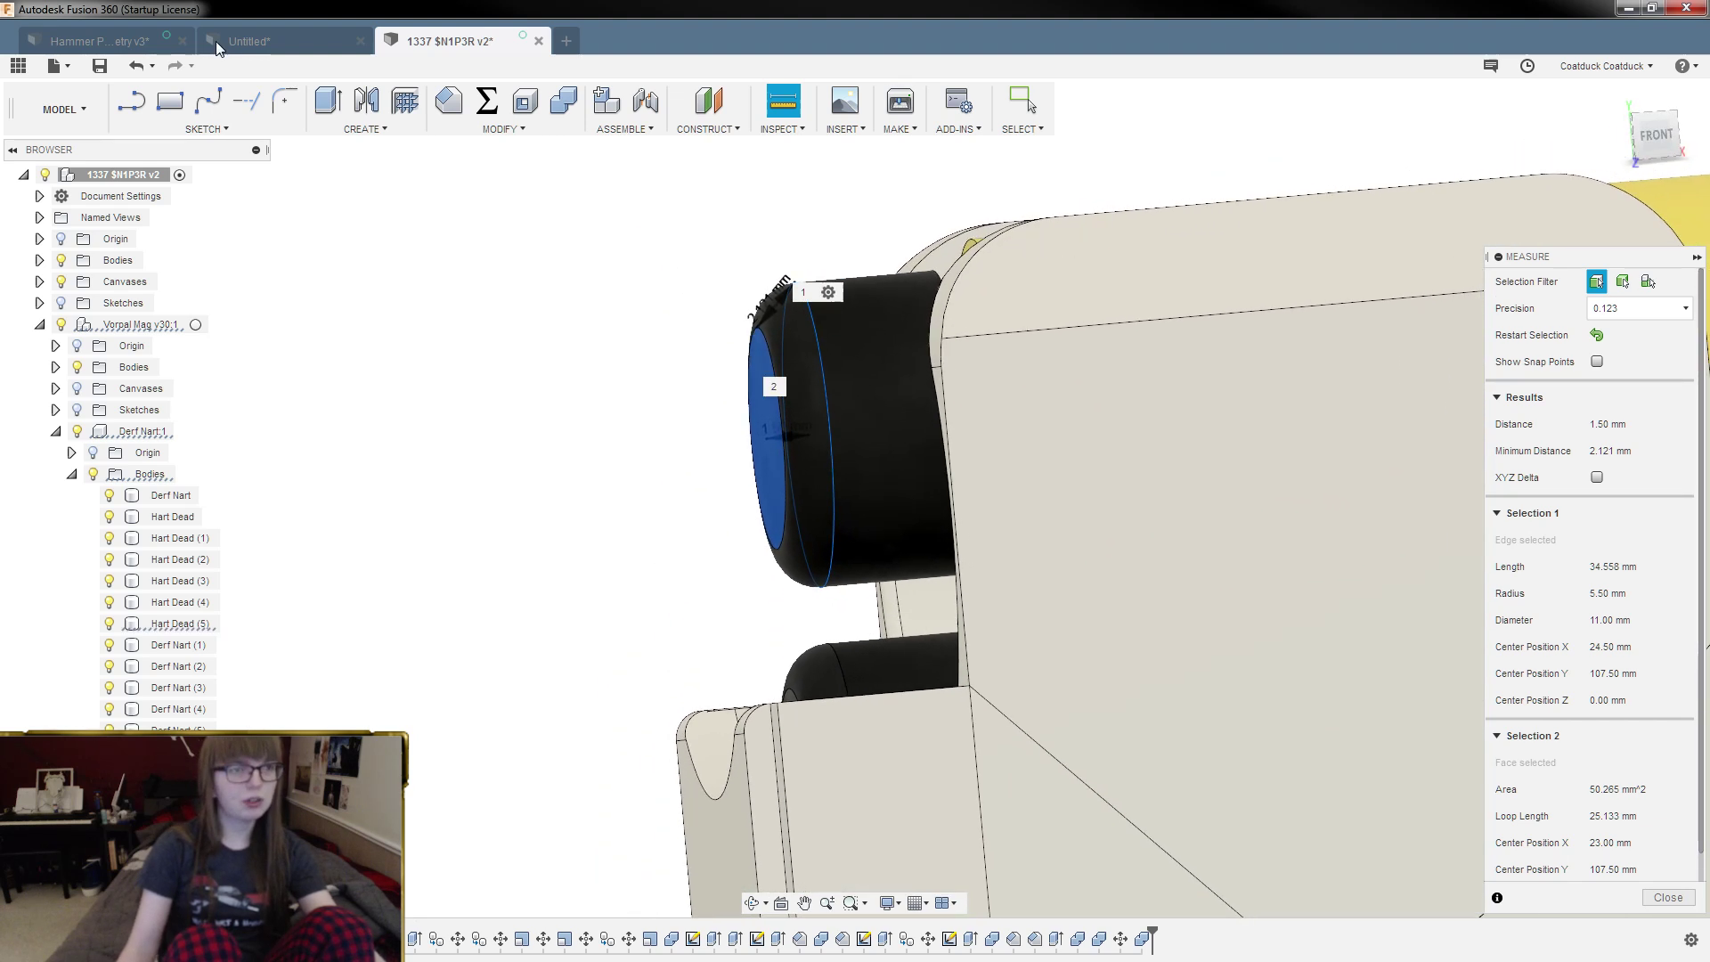
pyautogui.click(245, 41)
pyautogui.click(727, 351)
pyautogui.press('f')
pyautogui.scroll(2, 730, 365)
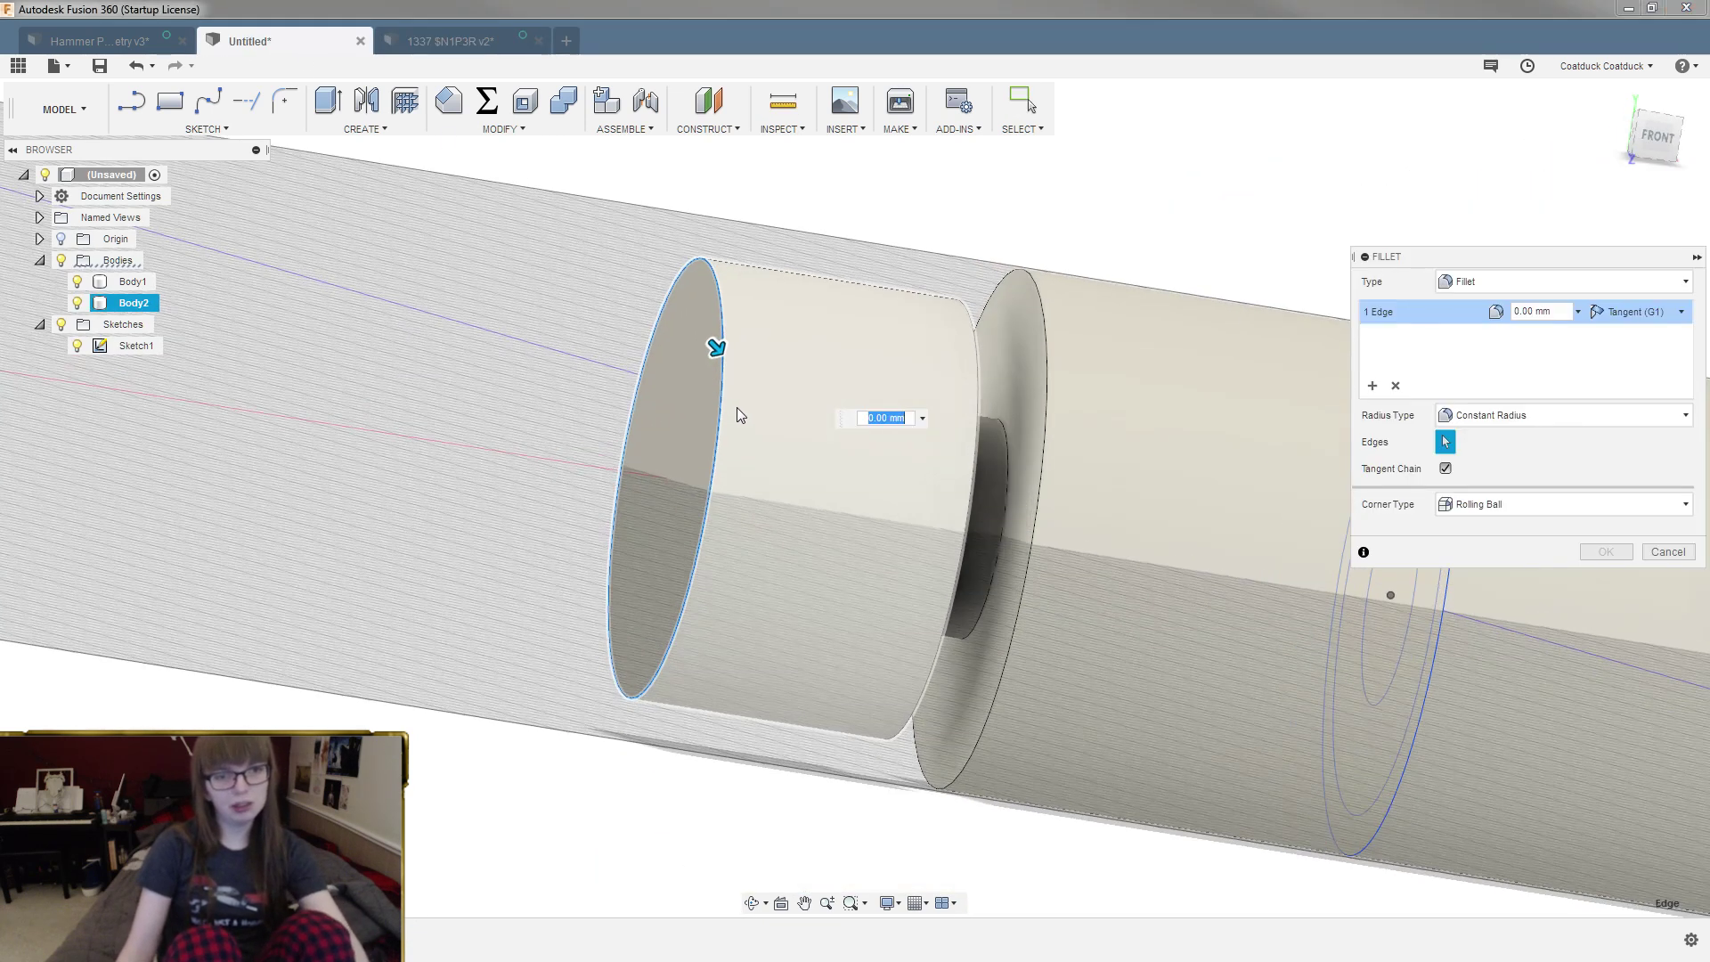
pyautogui.moveTo(719, 351); pyautogui.dragTo(735, 363)
pyautogui.moveTo(708, 333)
pyautogui.keyDown('shift'); pyautogui.mouseDown(button='middle')
pyautogui.moveTo(649, 275)
pyautogui.moveTo(743, 338)
pyautogui.moveTo(667, 322)
pyautogui.mouseUp(button='middle'); pyautogui.keyUp('shift')
pyautogui.scroll(-4, 663, 485)
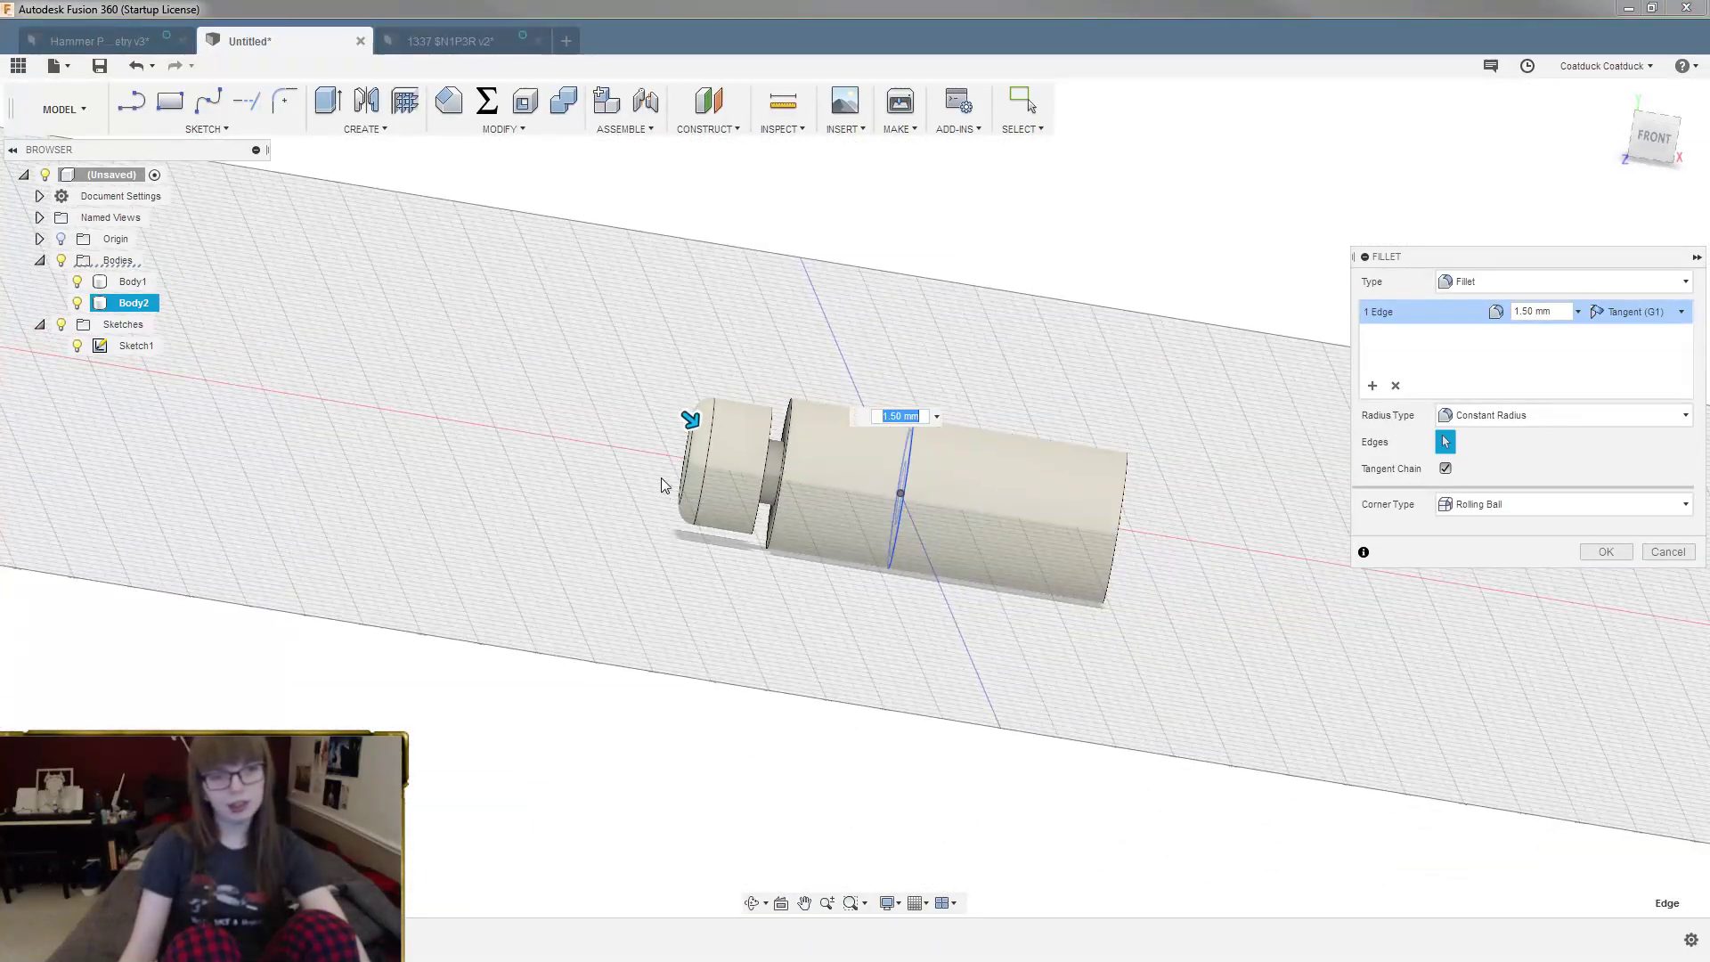
pyautogui.scroll(4, 670, 425)
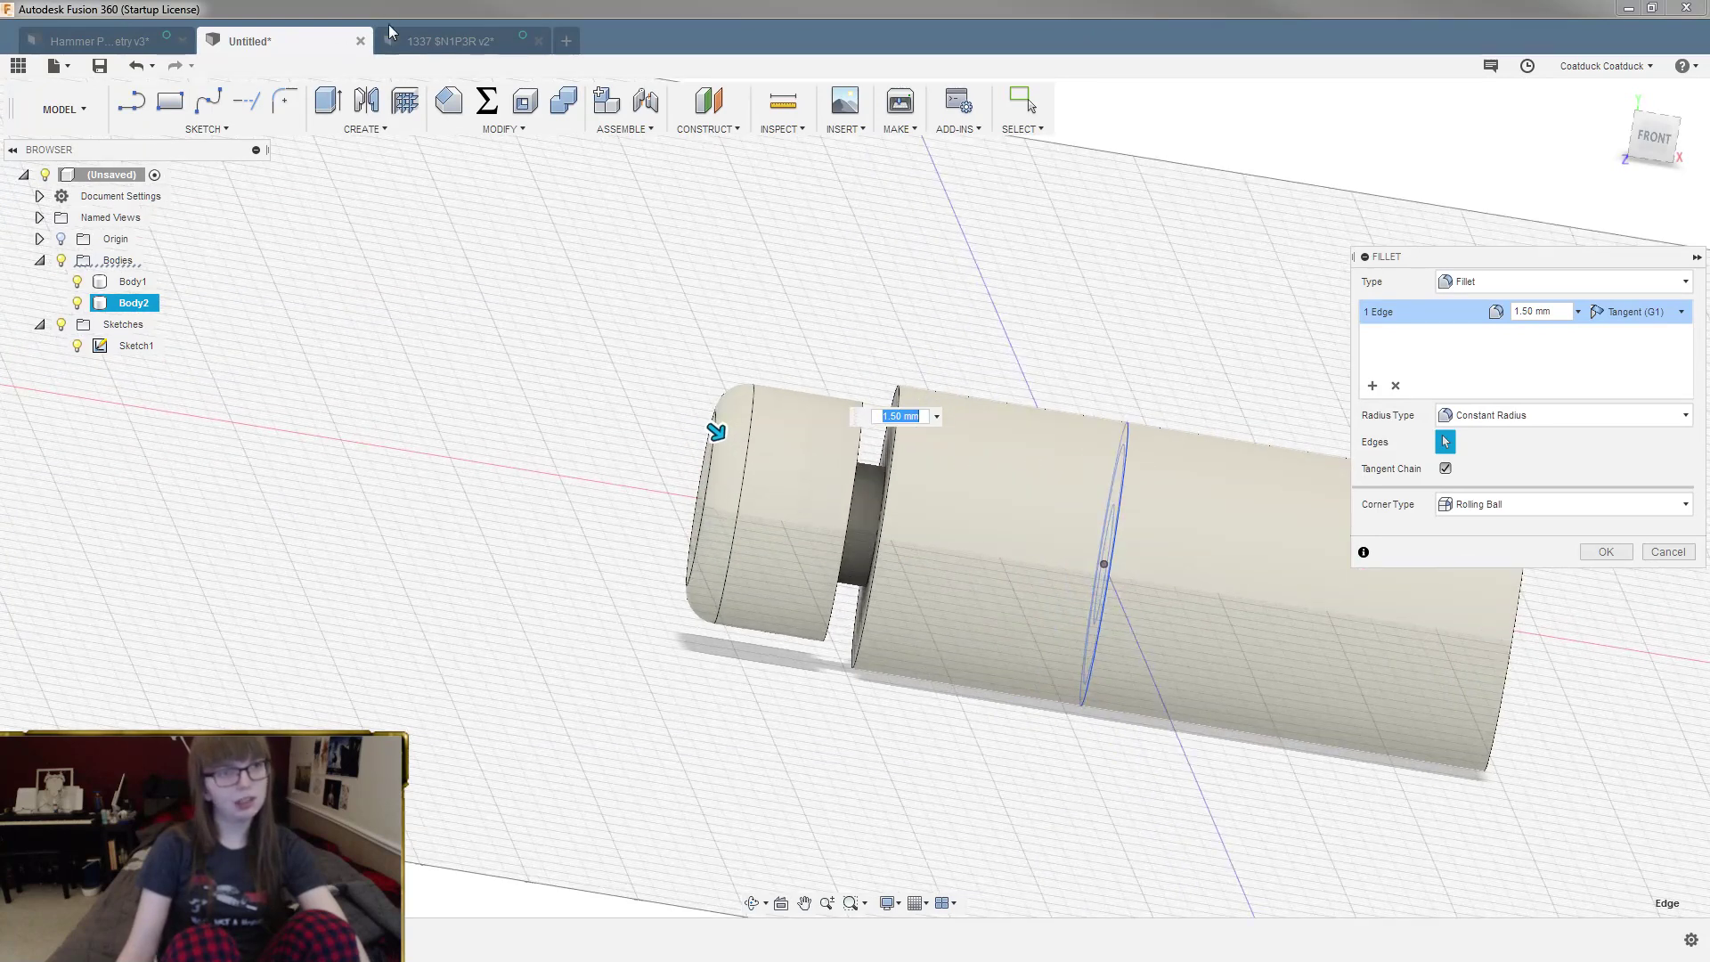
pyautogui.write('1')
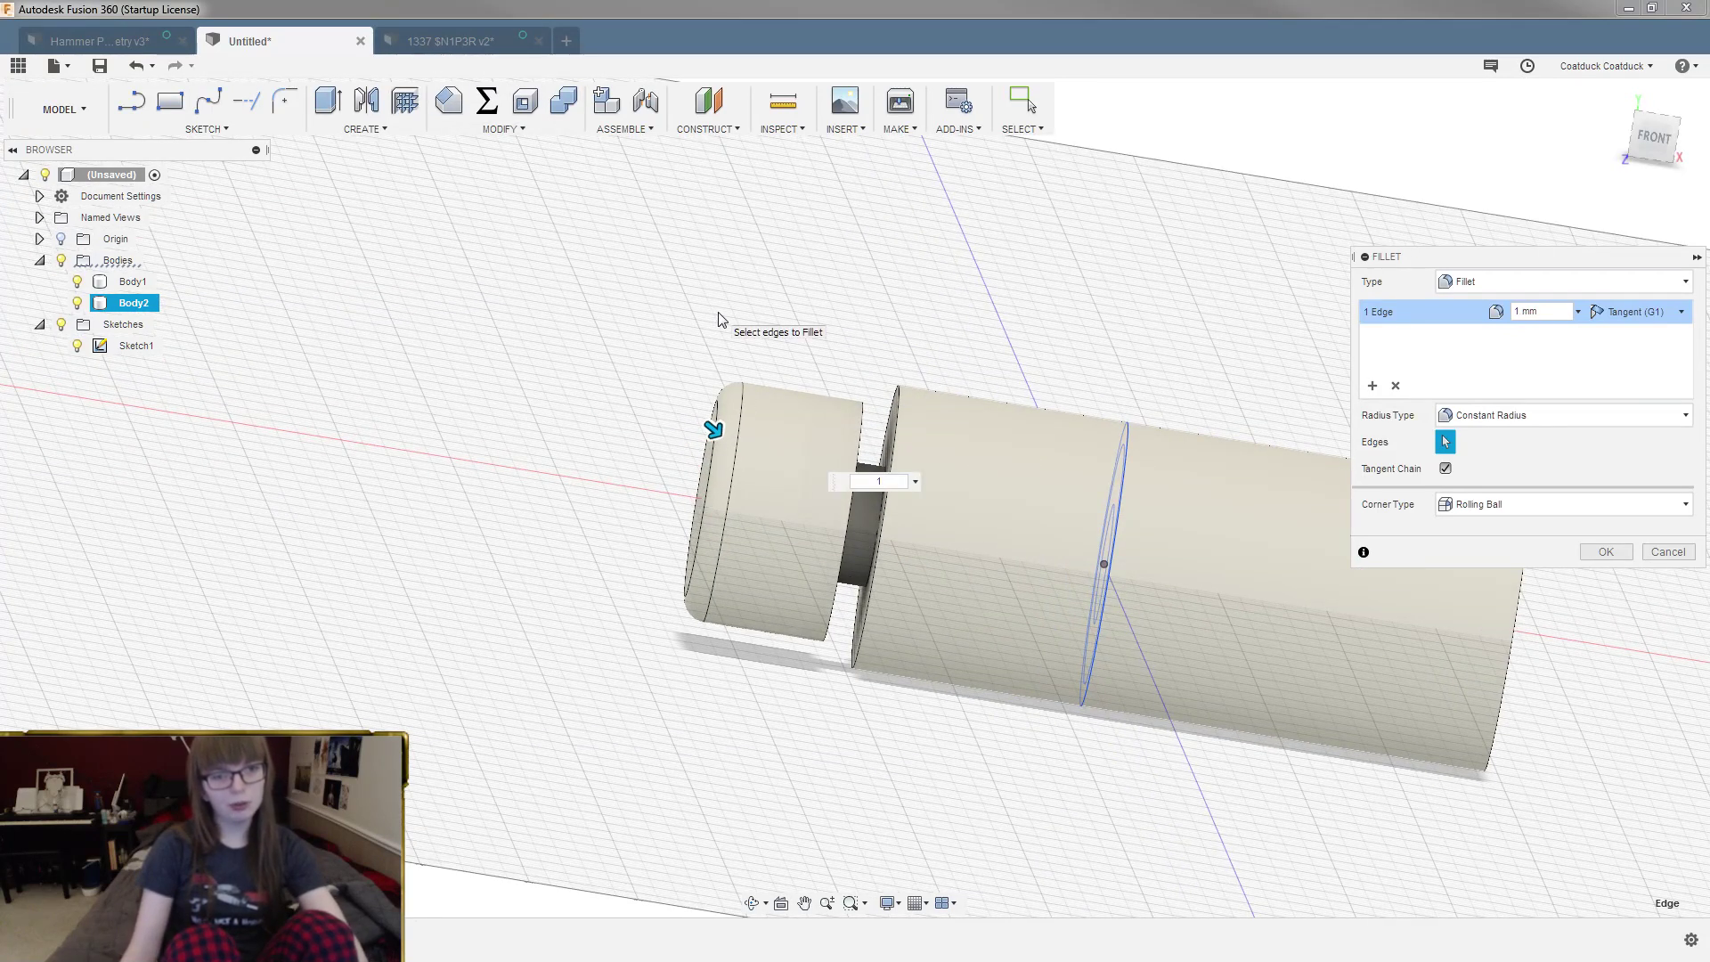
pyautogui.write('.5')
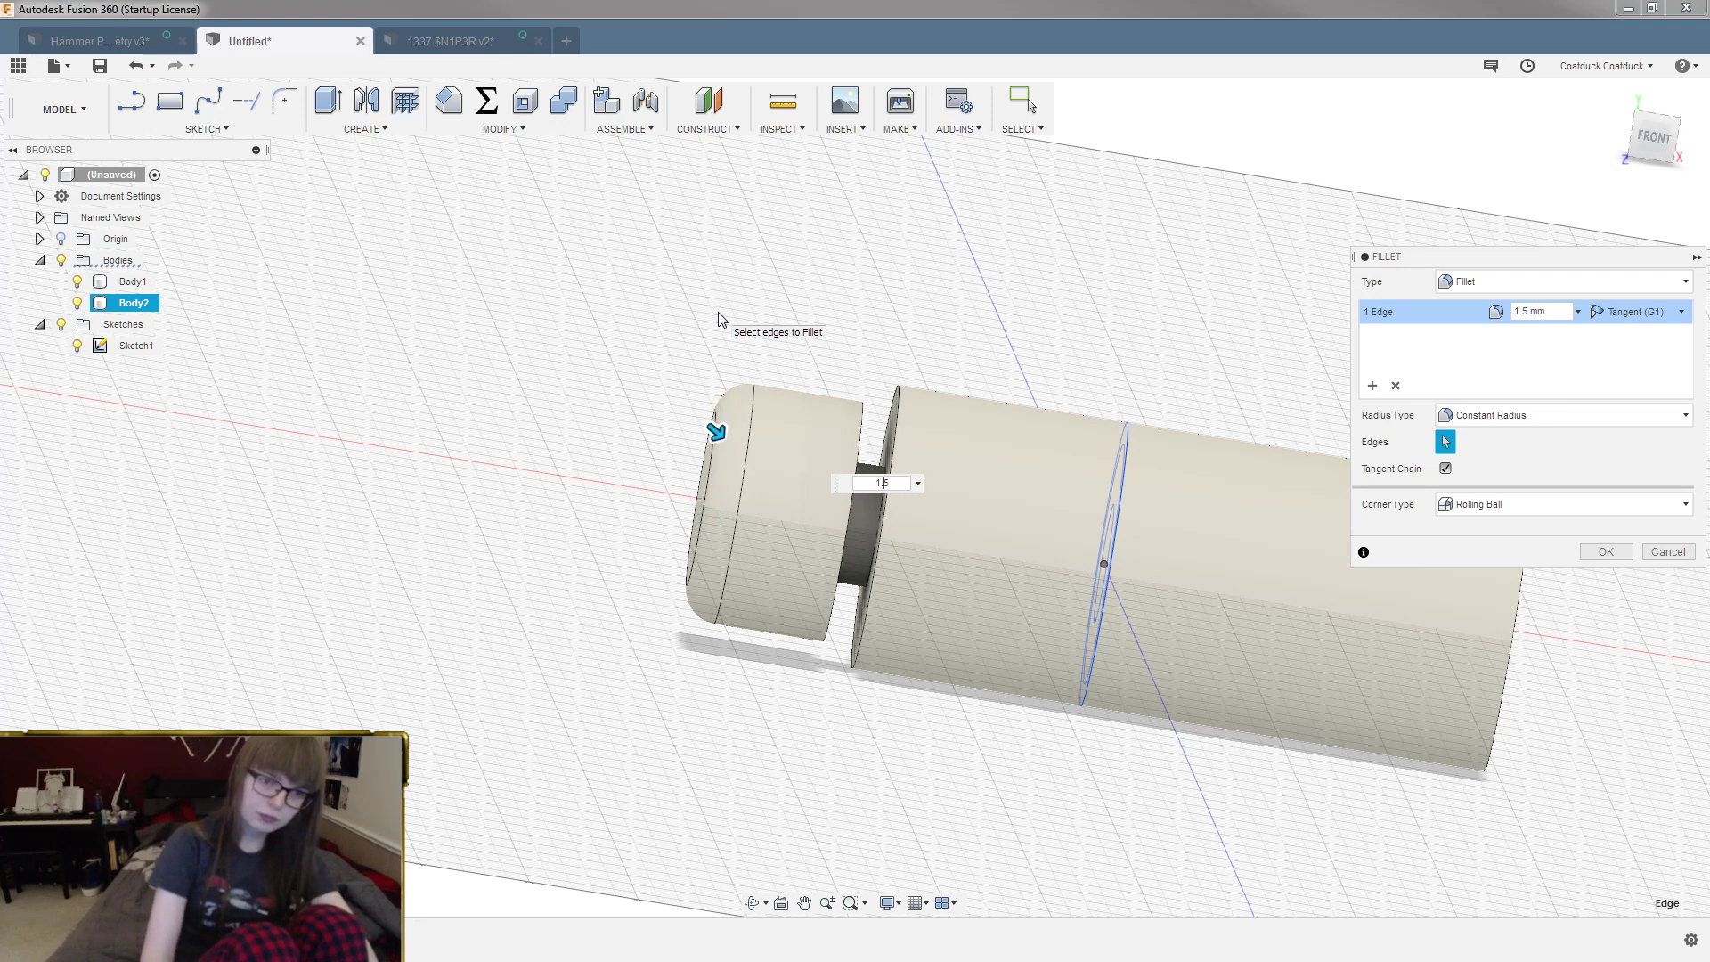
pyautogui.press('Return')
# Step: Inspect the appearances used in the 1337 $N1P3R design, starting from its Hart Dead (5) body
pyautogui.moveTo(721, 318)
pyautogui.keyDown('shift'); pyautogui.mouseDown(button='middle')
pyautogui.moveTo(737, 286)
pyautogui.moveTo(760, 306)
pyautogui.moveTo(748, 324)
pyautogui.mouseUp(button='middle'); pyautogui.keyUp('shift')
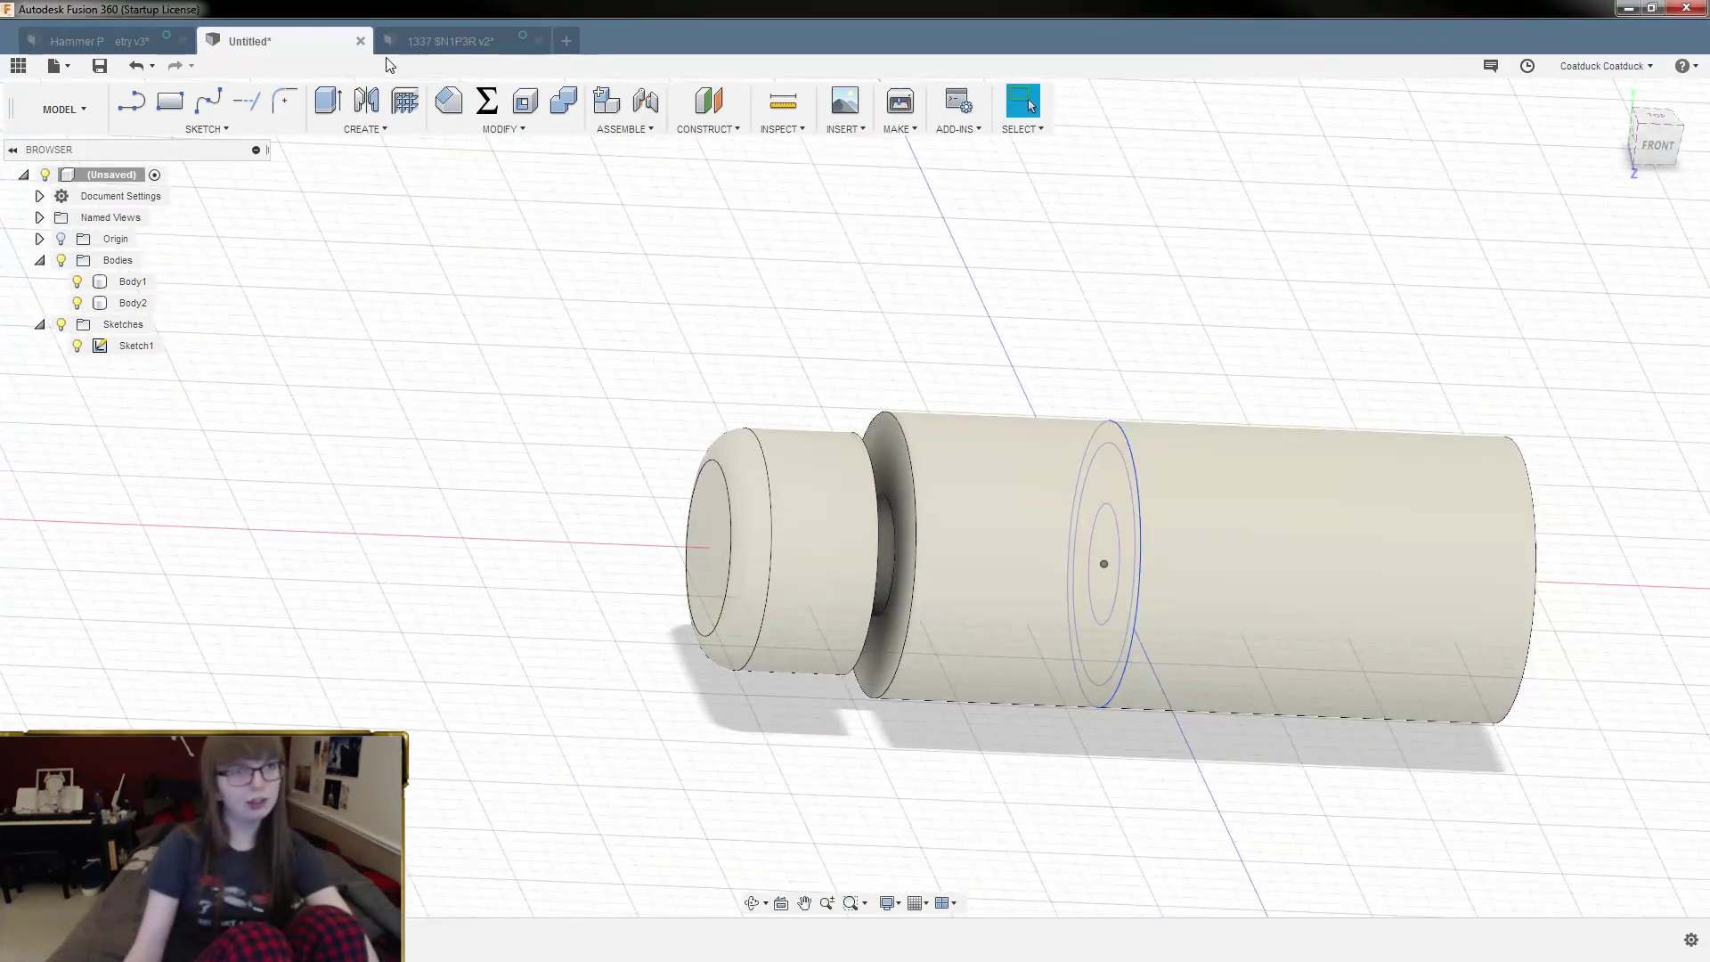
pyautogui.click(429, 42)
pyautogui.keyDown('shift'); pyautogui.moveTo(573, 247); pyautogui.dragTo(603, 331, button='middle'); pyautogui.keyUp('shift')
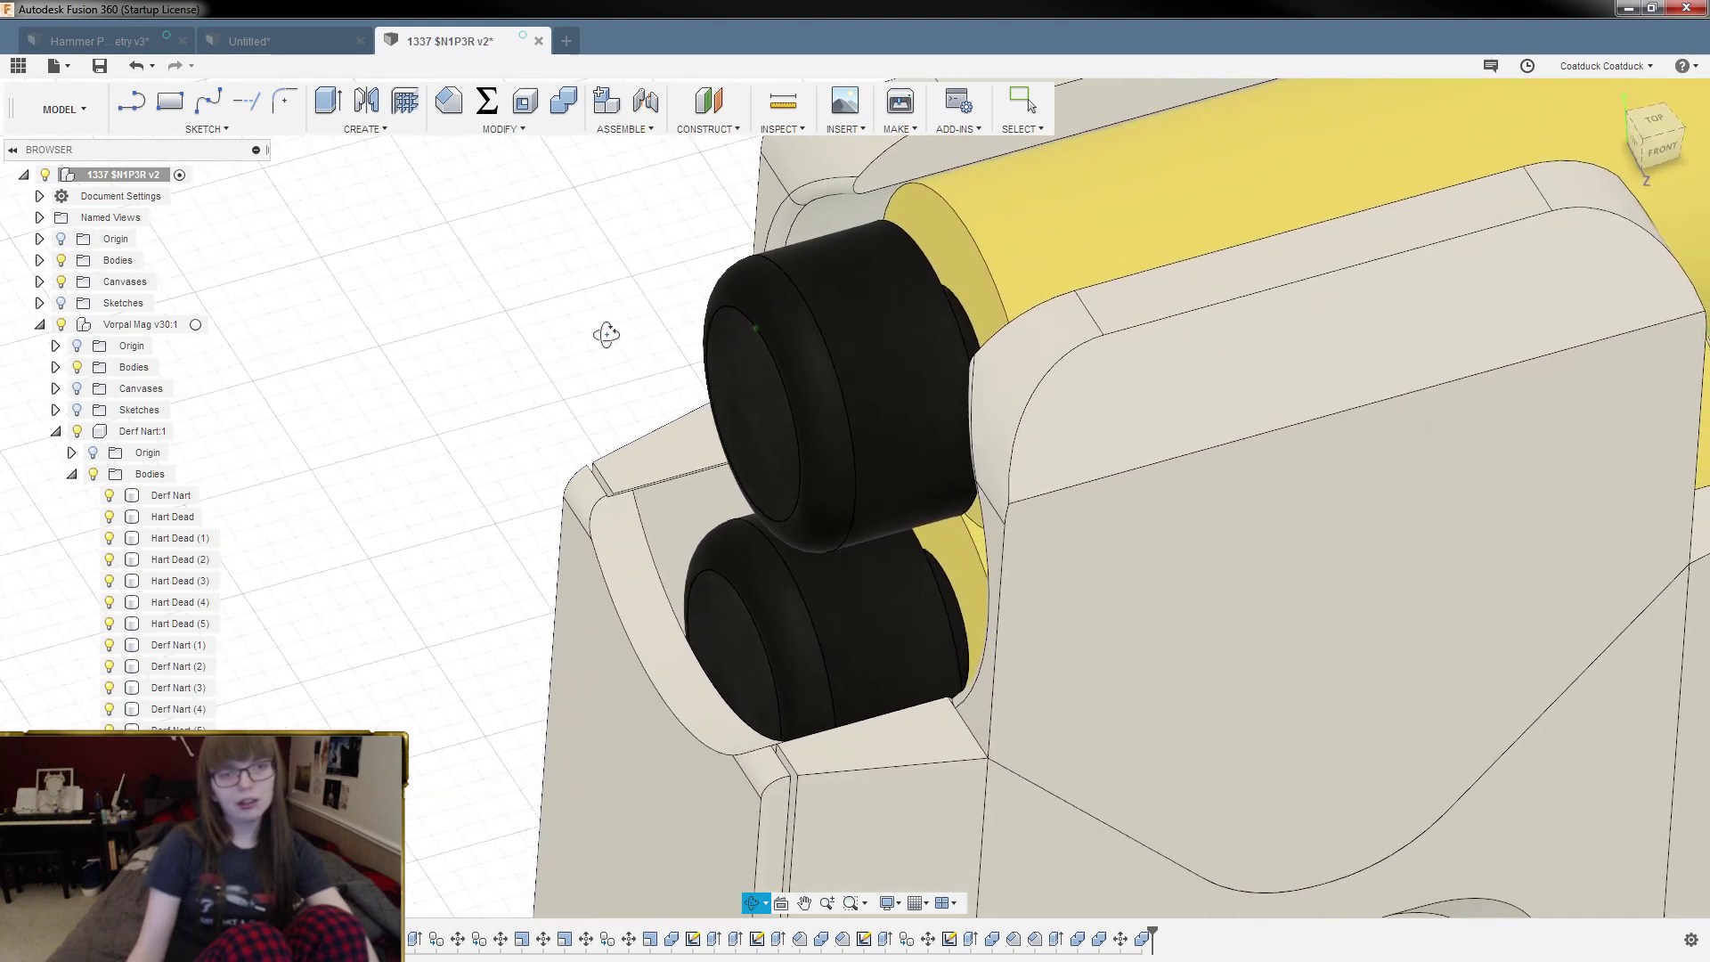
pyautogui.rightClick(214, 623)
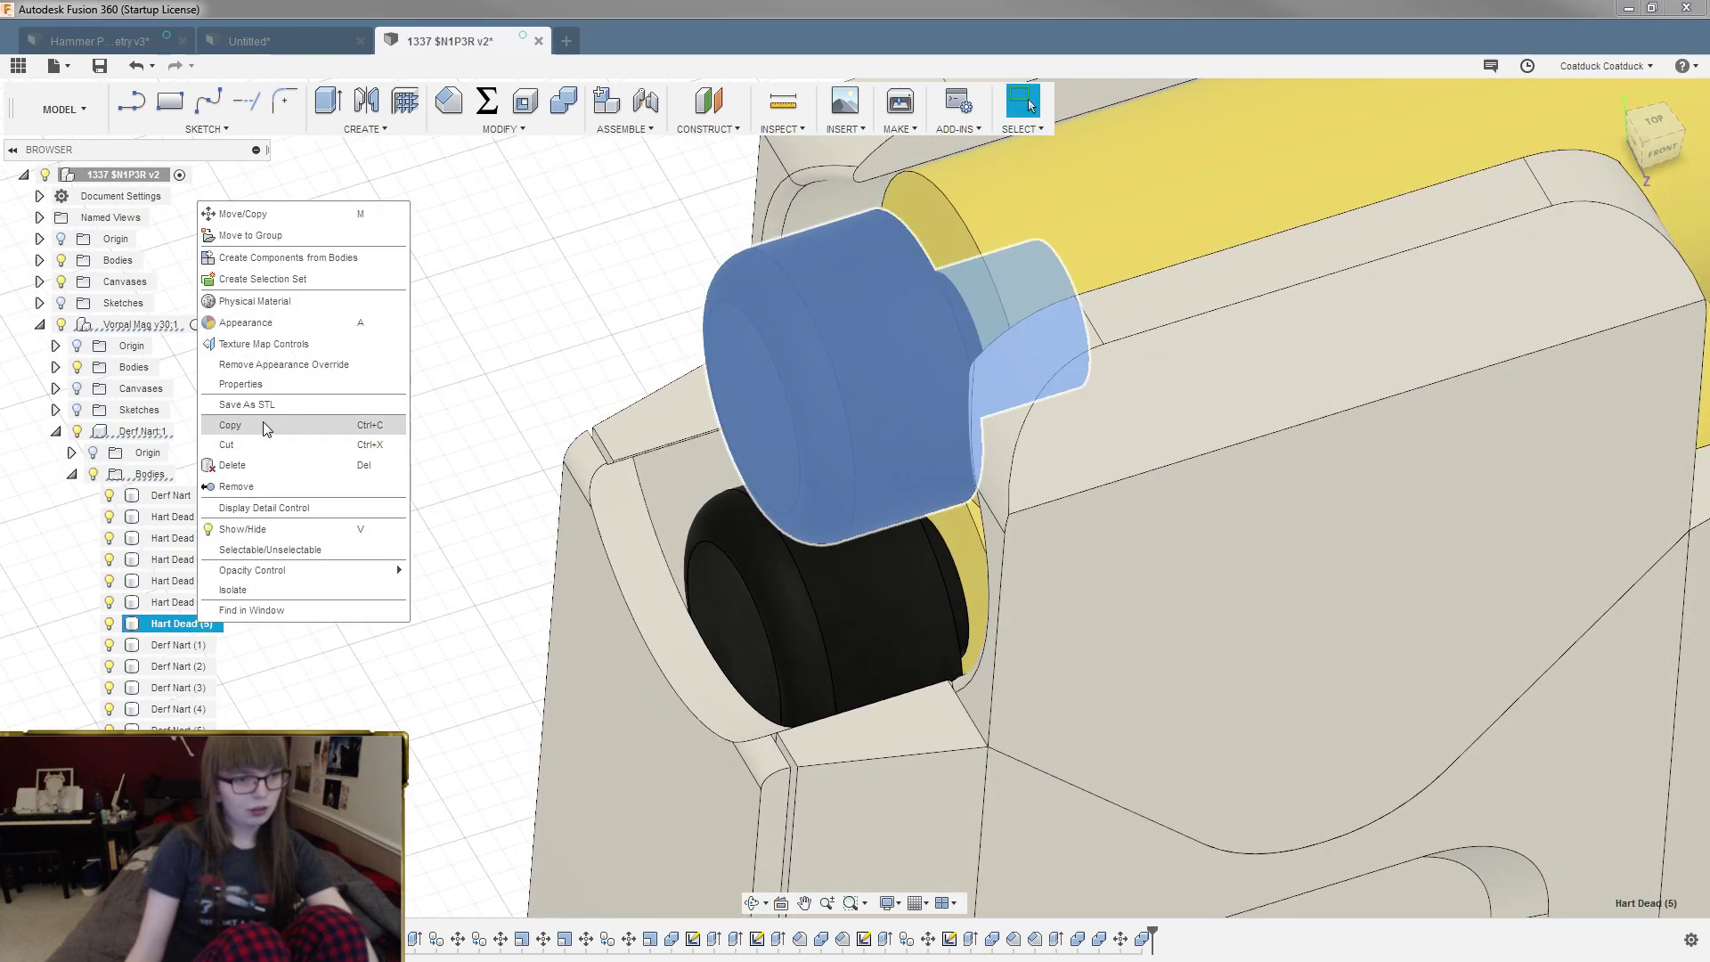
pyautogui.click(263, 328)
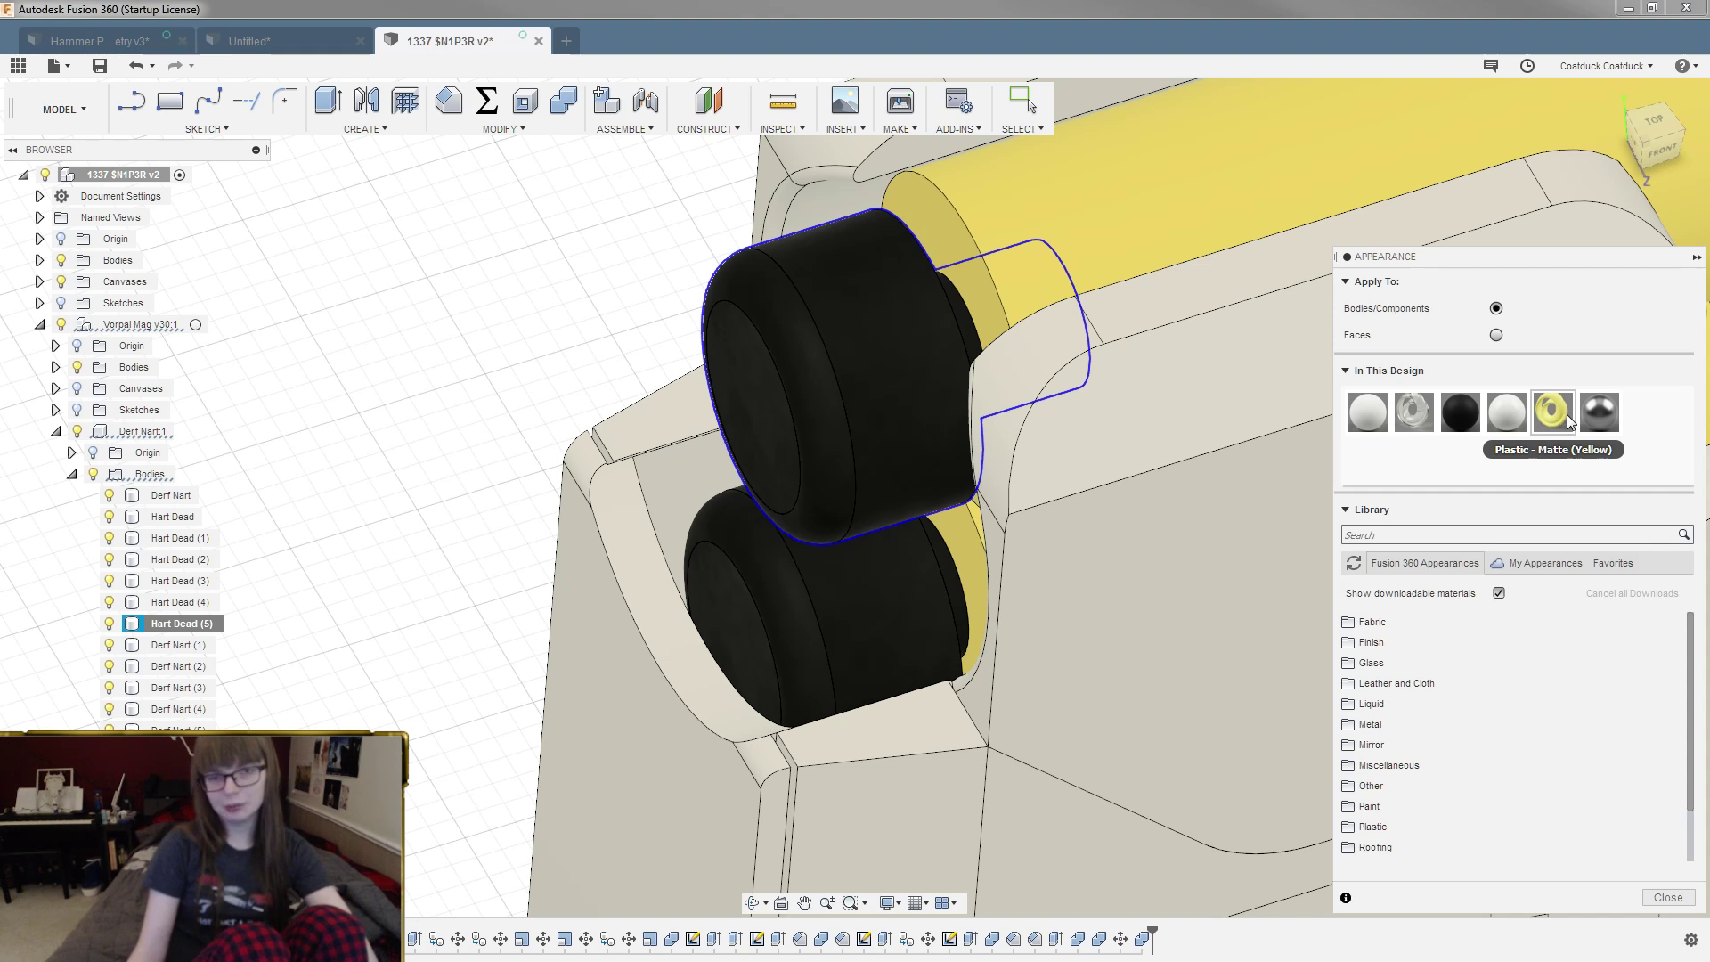
# Step: Rename the two bodies in the untitled design as Dort Body and Dort Hed
pyautogui.click(249, 39)
pyautogui.keyDown('shift'); pyautogui.moveTo(802, 445); pyautogui.dragTo(745, 477, button='middle'); pyautogui.keyUp('shift')
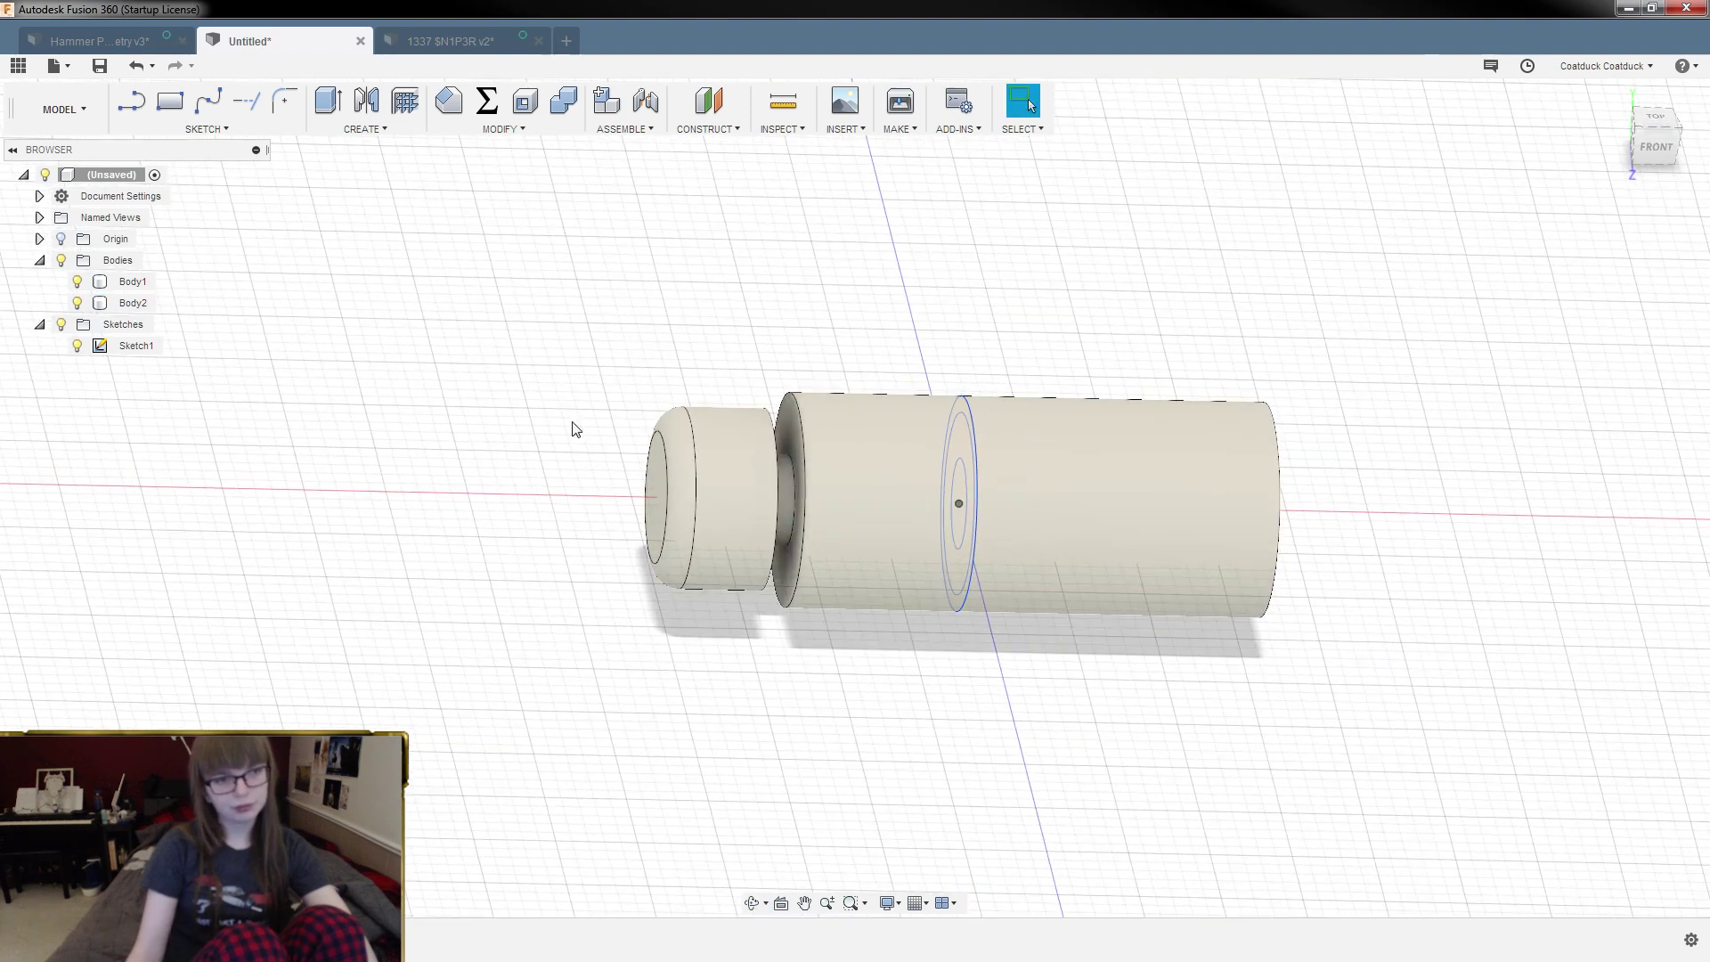
pyautogui.doubleClick(134, 281)
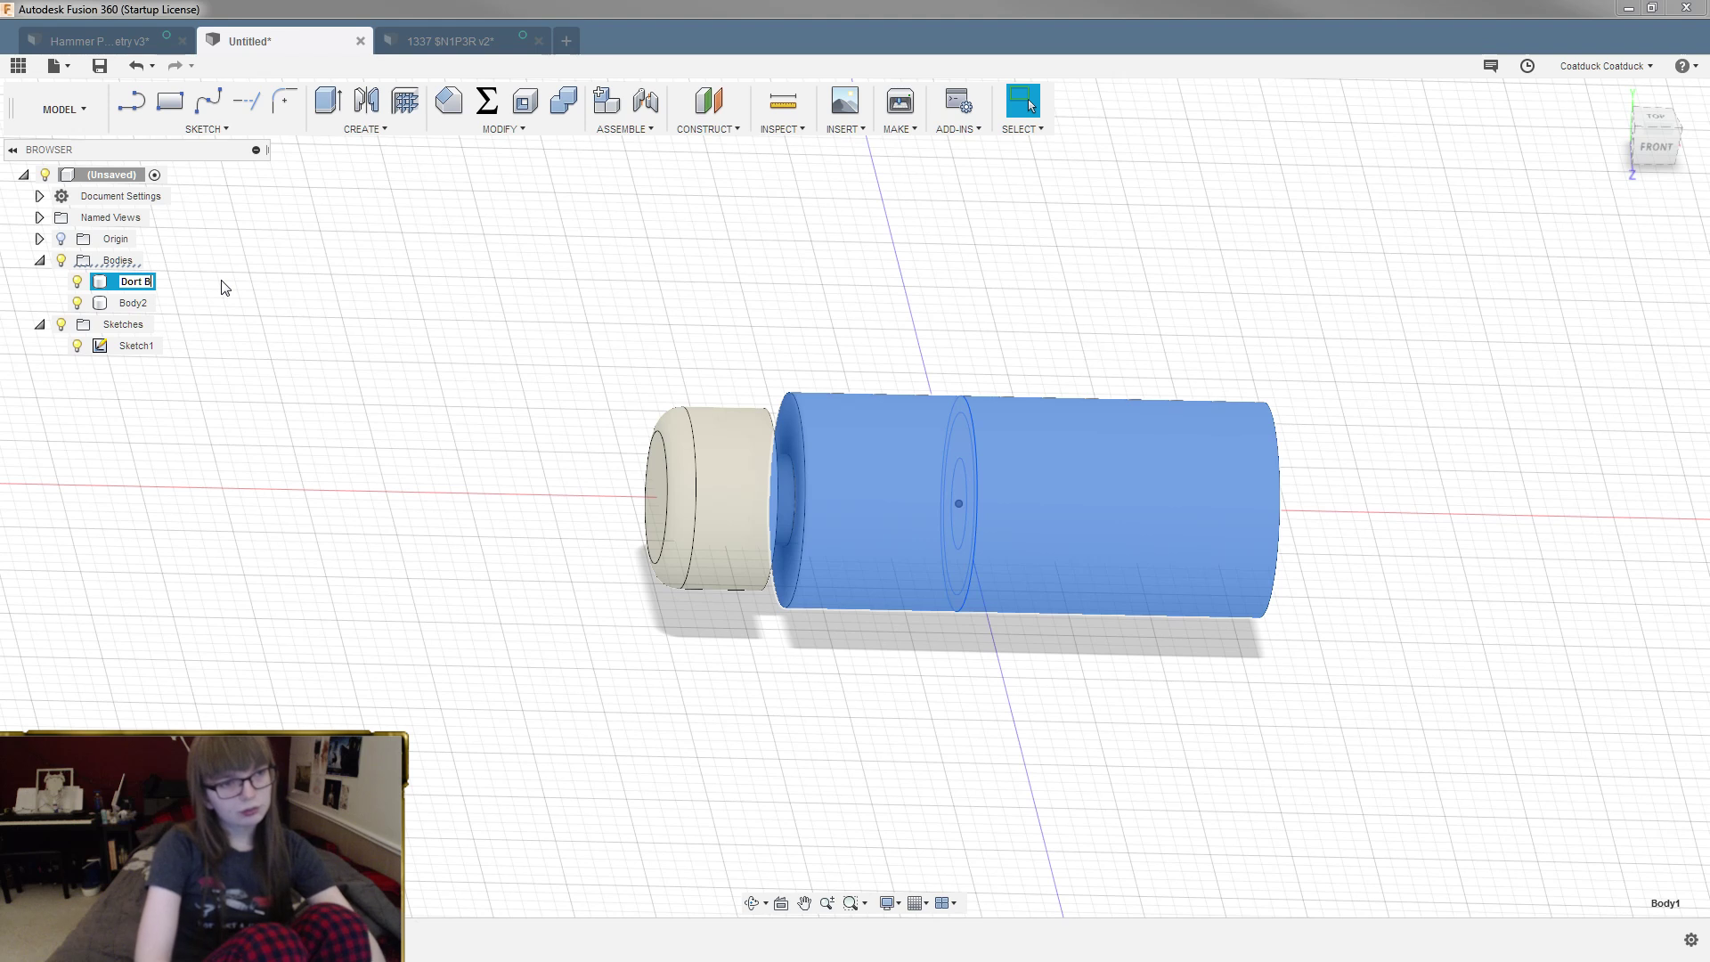
pyautogui.doubleClick(133, 303)
pyautogui.write('Dort Hed')
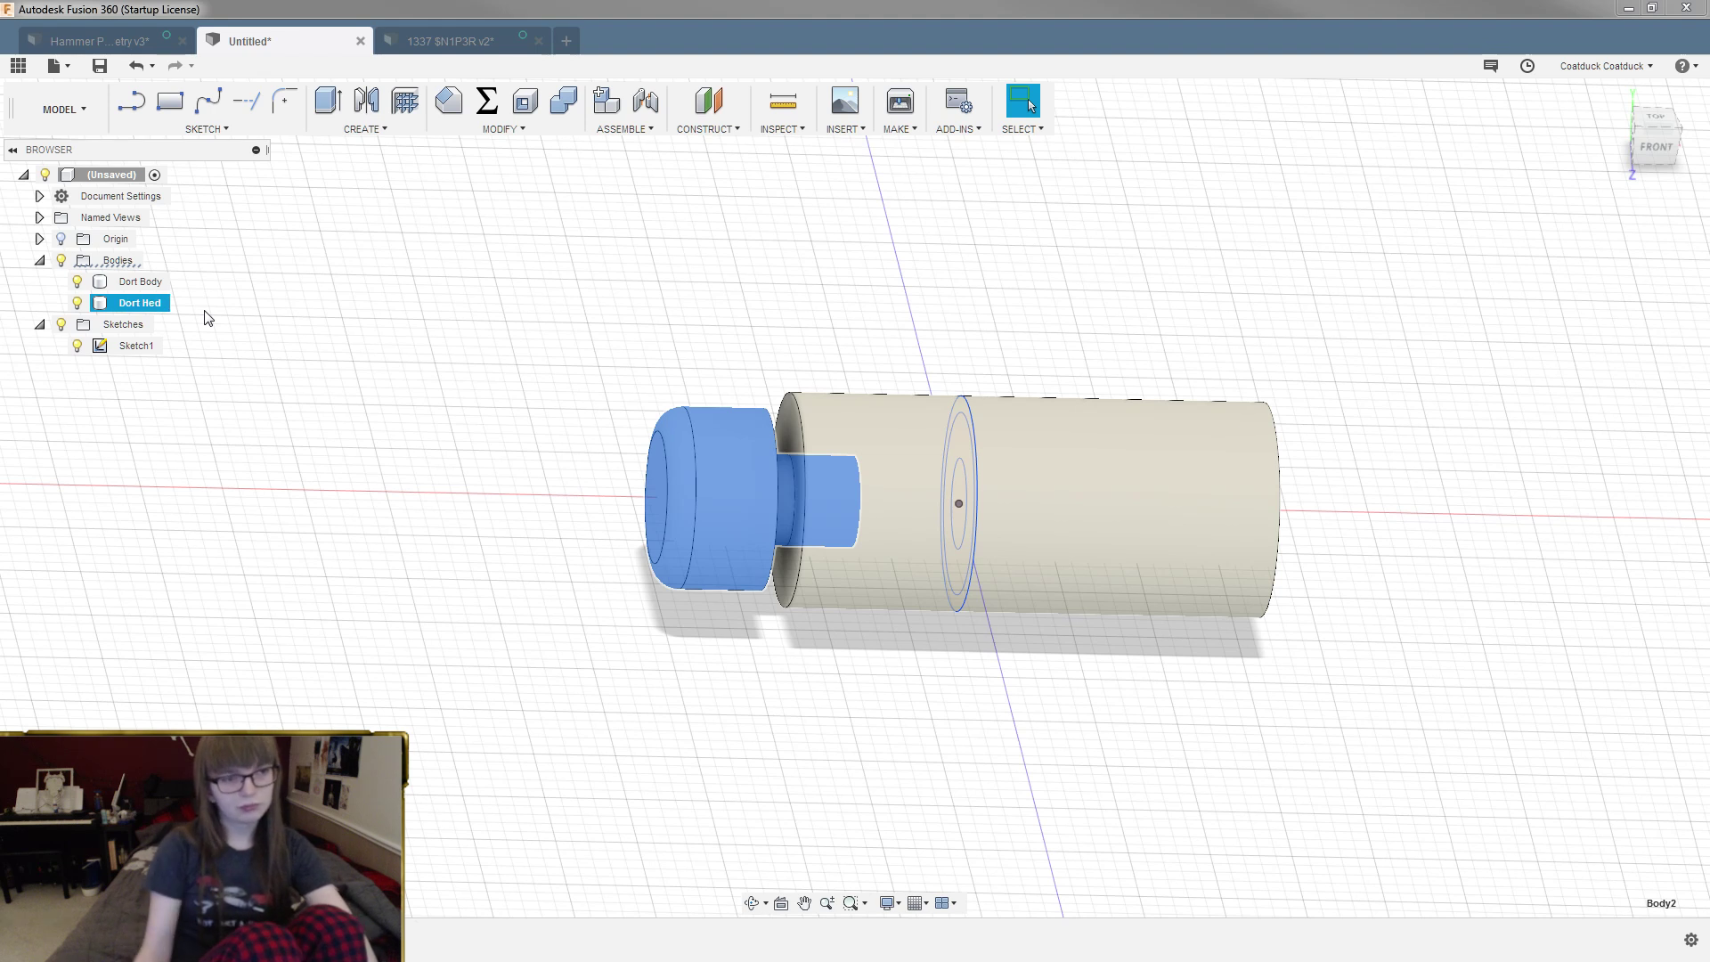
pyautogui.scroll(5, 745, 554)
pyautogui.click(734, 231)
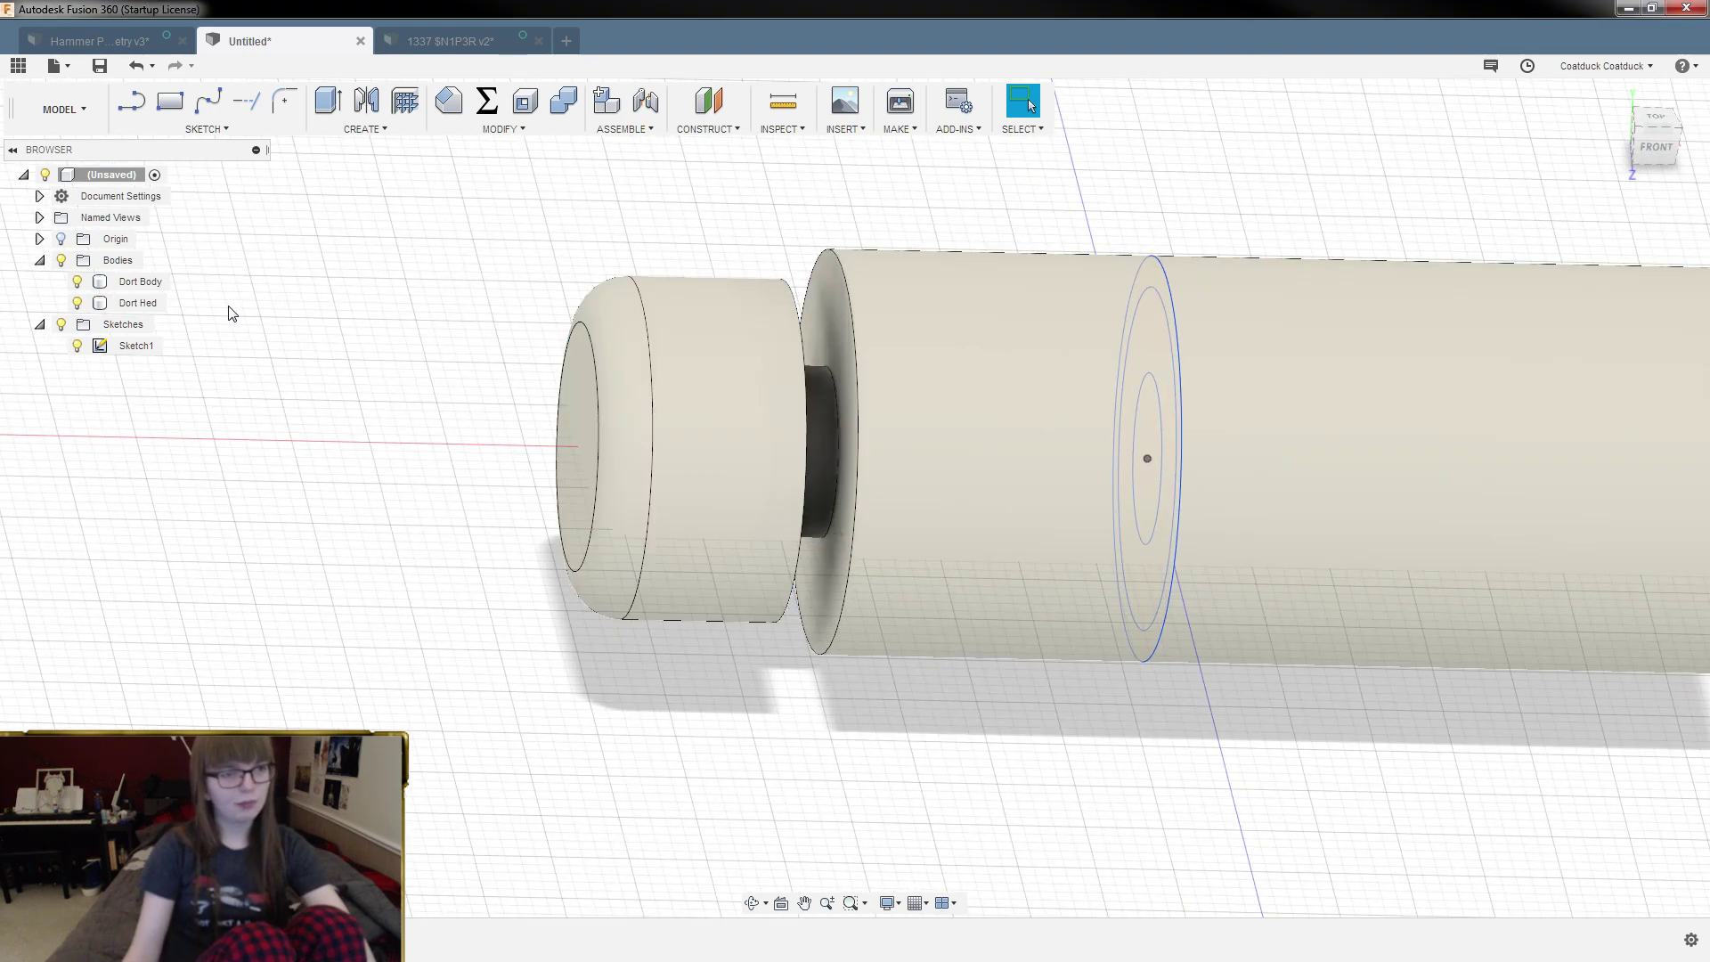
# Step: Apply the Rubber - Soft appearance from the Miscellaneous library category to the Dort Hed body
pyautogui.rightClick(175, 304)
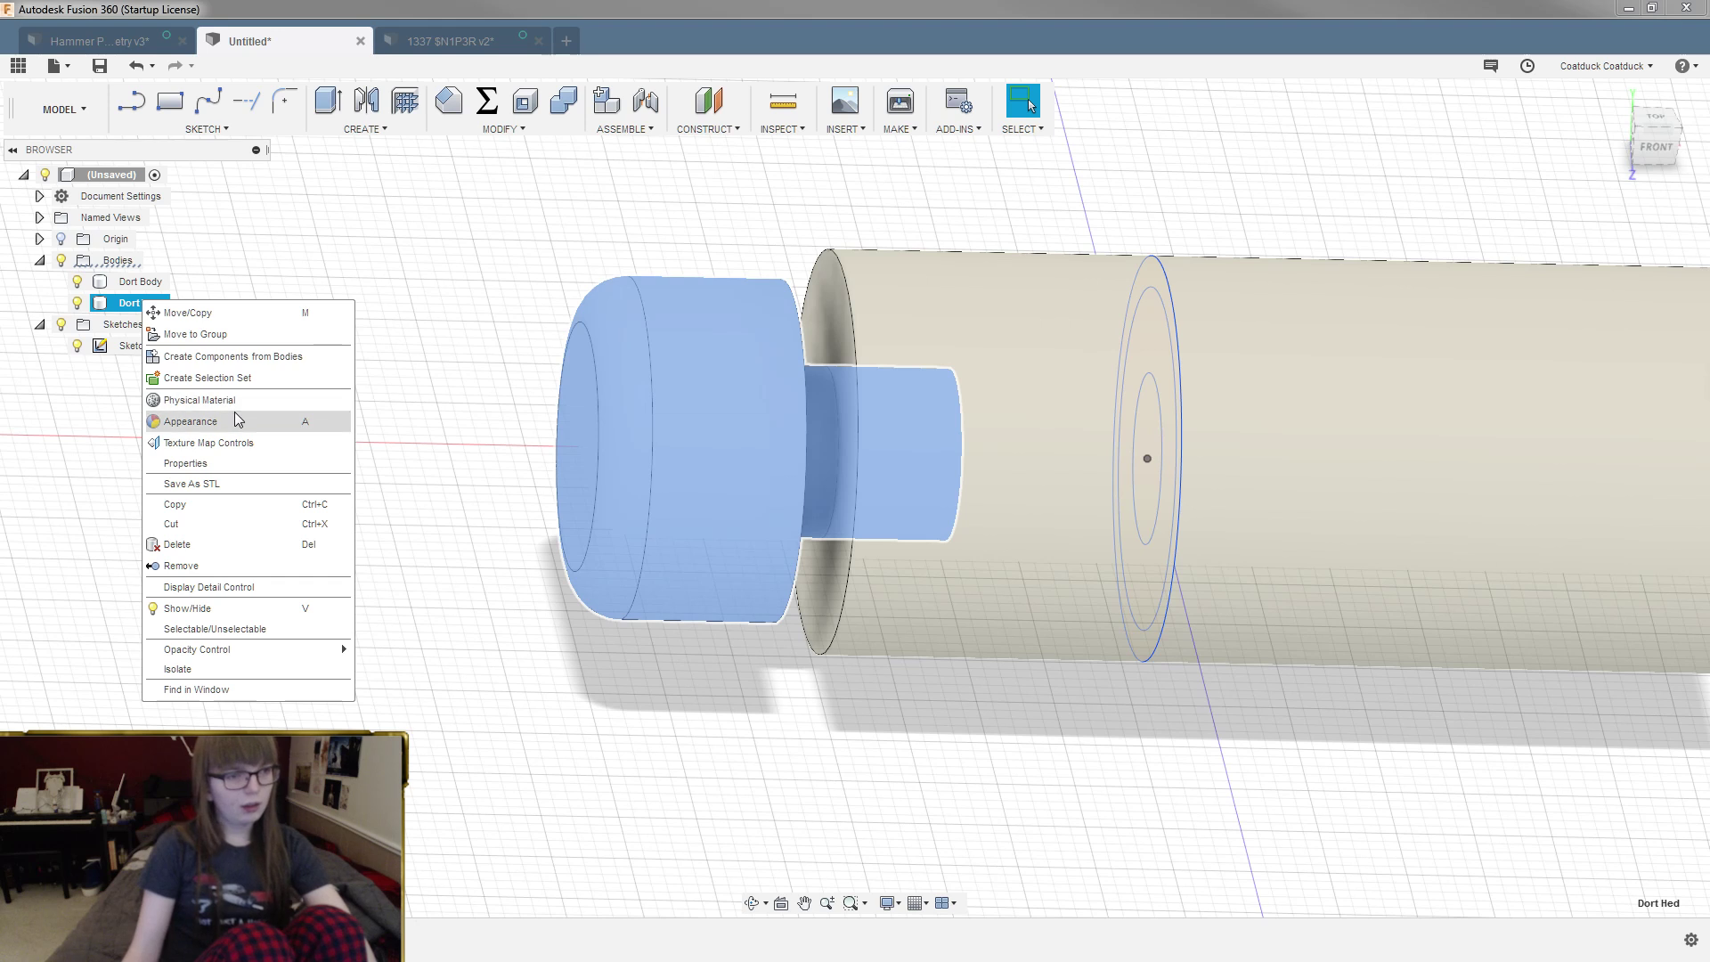
pyautogui.click(259, 417)
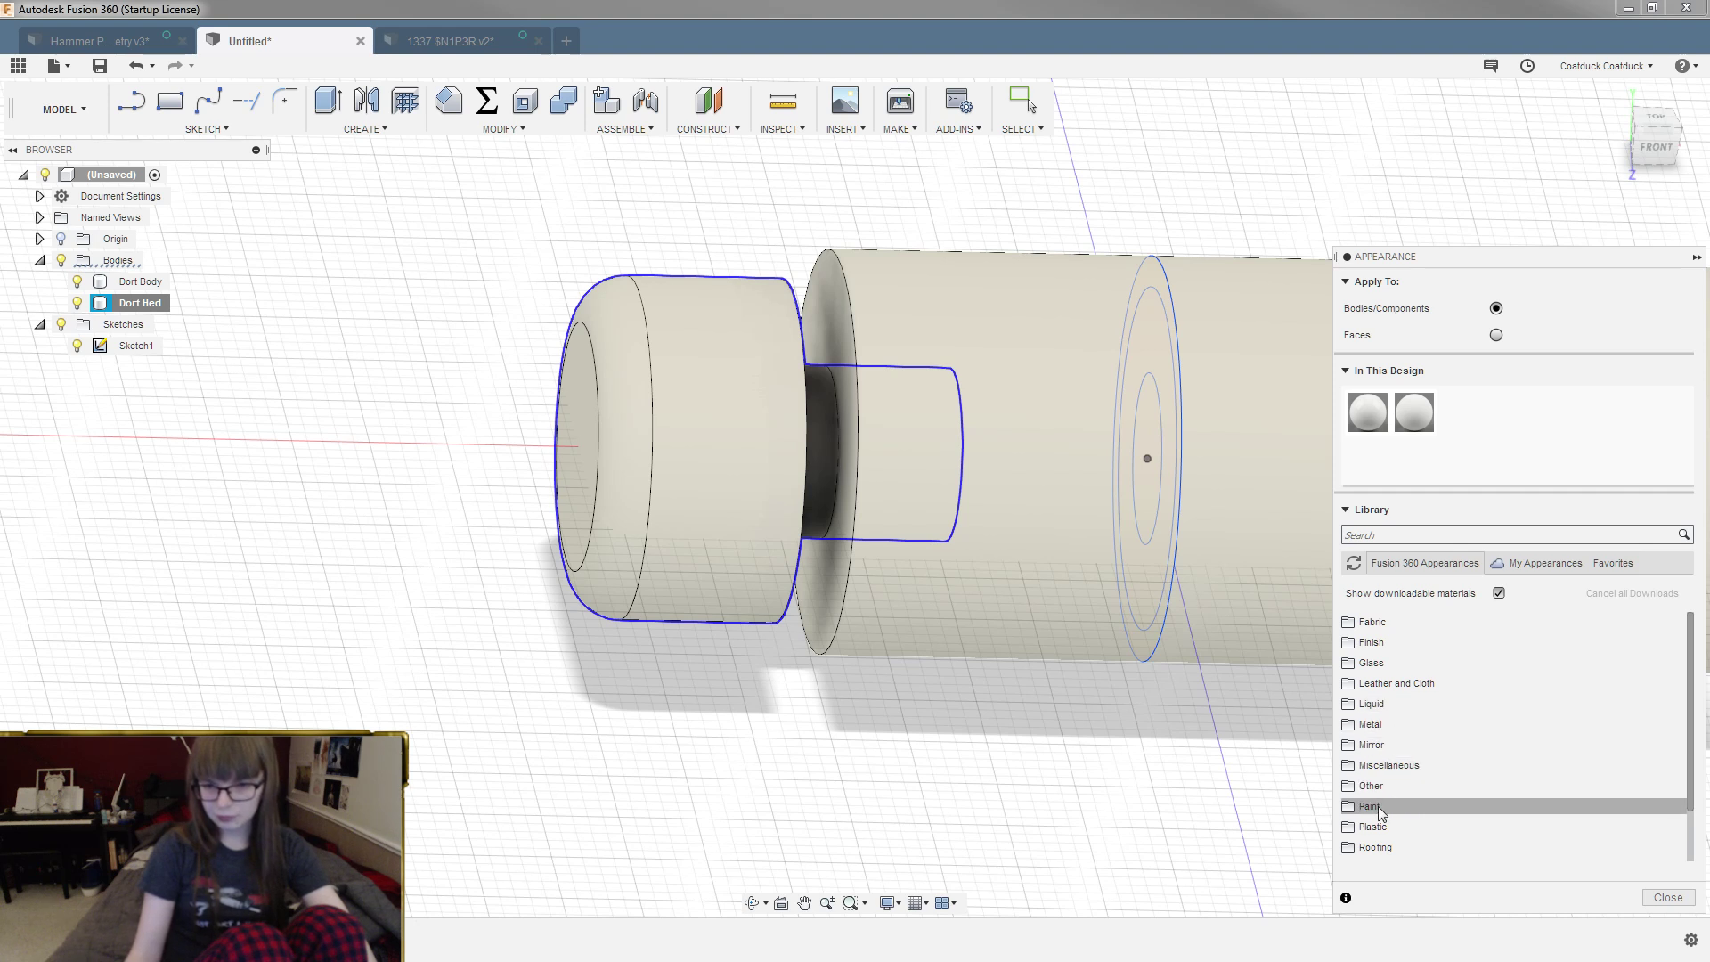
pyautogui.click(1391, 763)
pyautogui.scroll(-2, 1416, 765)
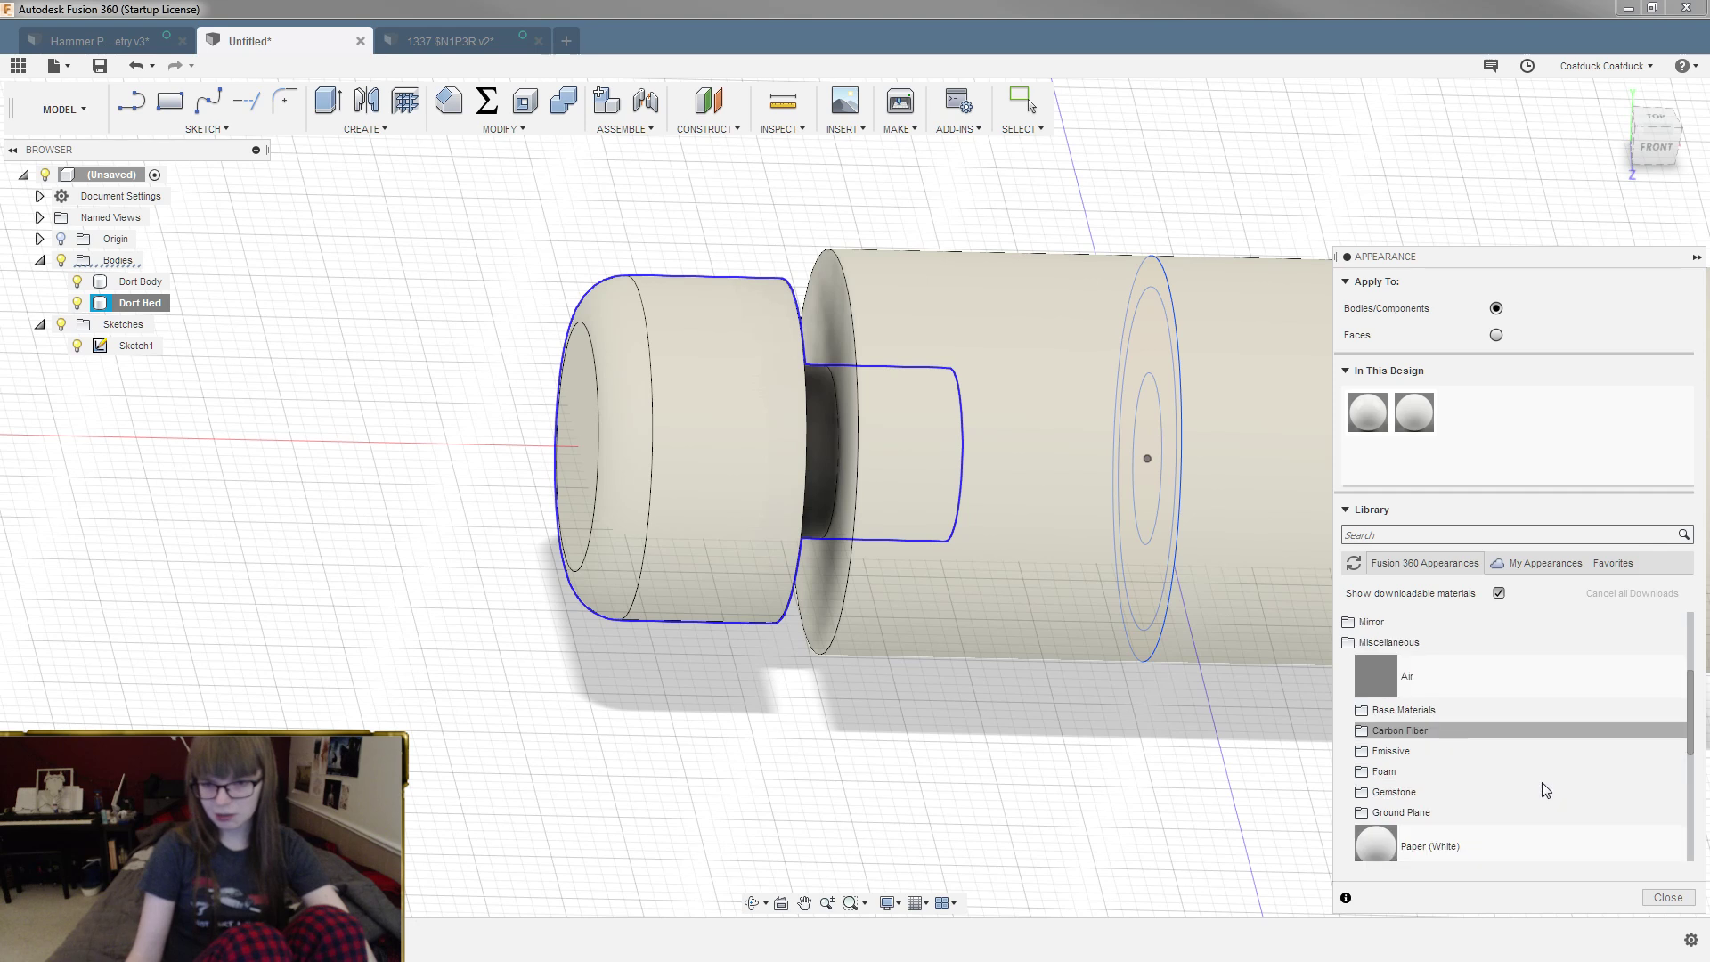
pyautogui.scroll(-2, 1487, 757)
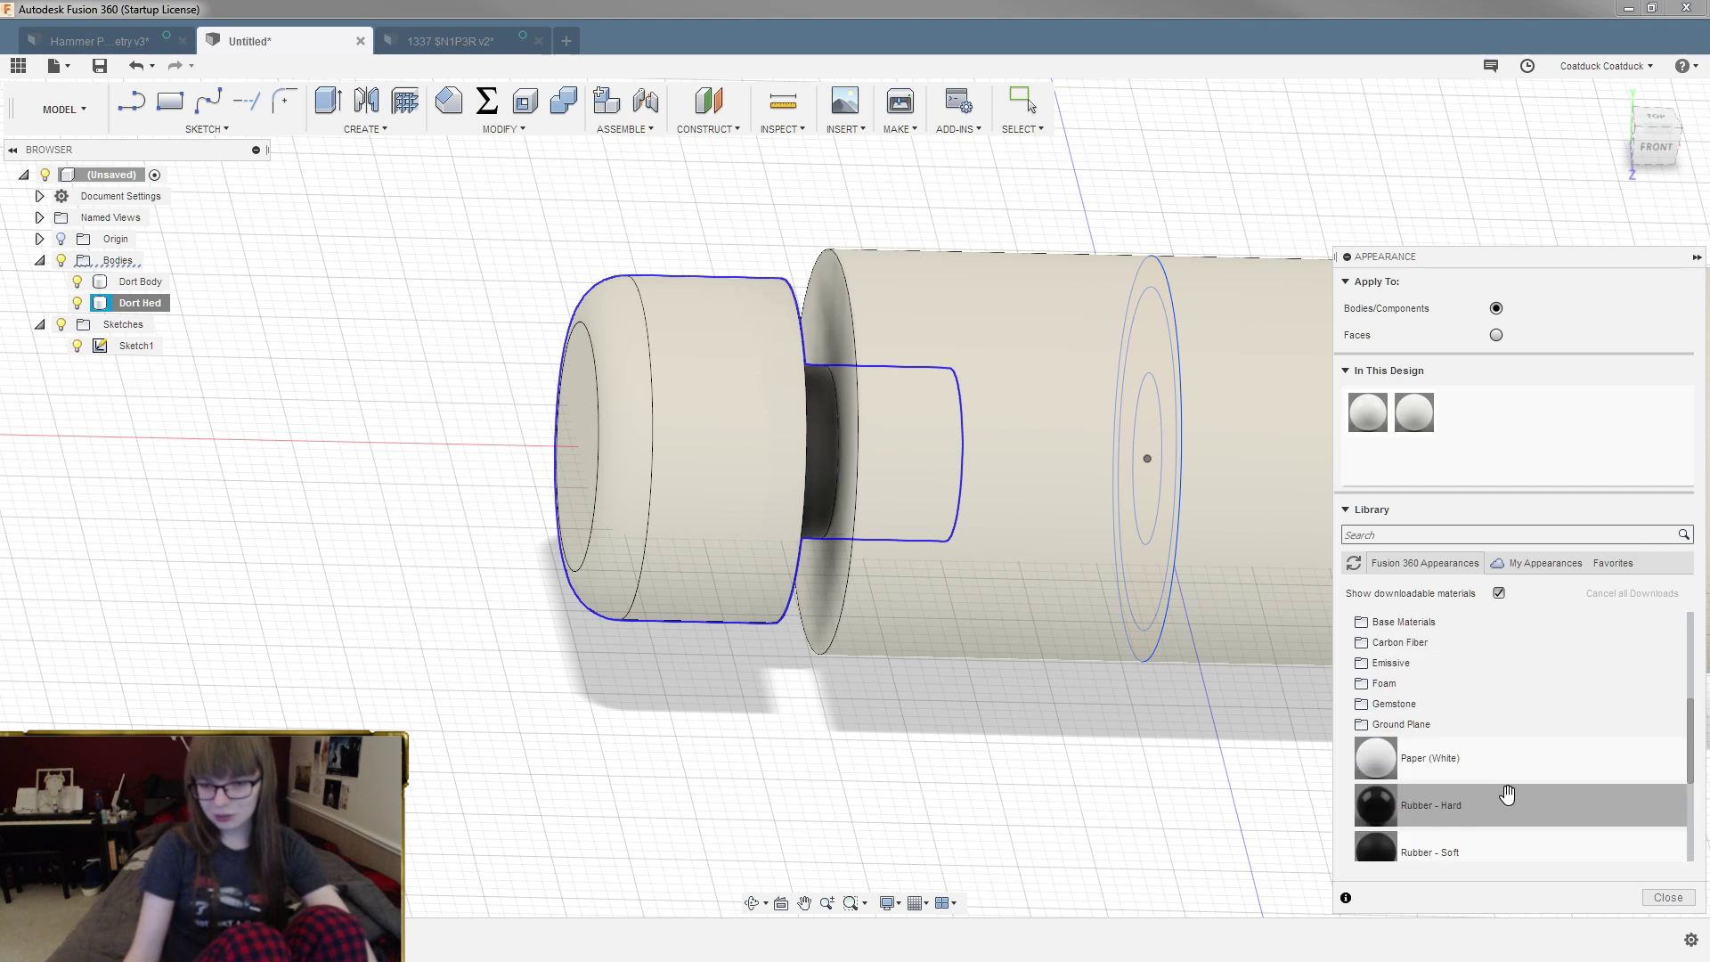
pyautogui.scroll(-2, 1509, 794)
pyautogui.moveTo(1481, 790); pyautogui.dragTo(765, 457)
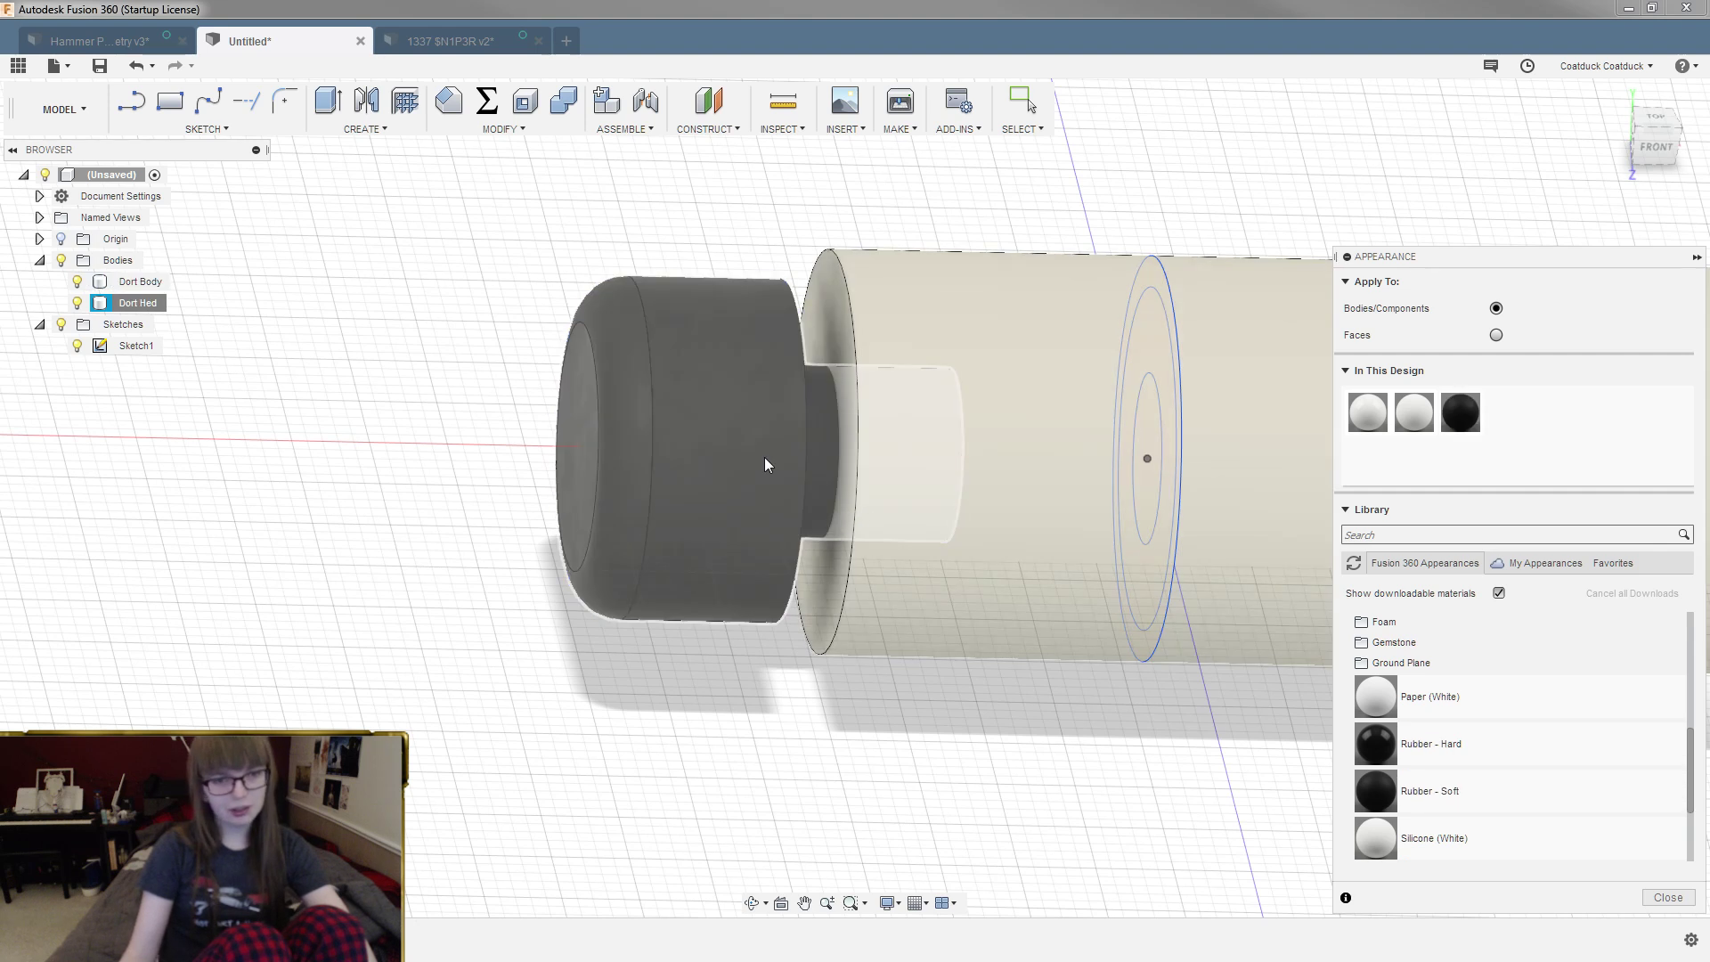
# Step: Browse the Miscellaneous appearances, including the ground plane and gemstone groups, for a material suited to the dart body
pyautogui.scroll(-2, 338, 486)
pyautogui.scroll(-1, 1436, 797)
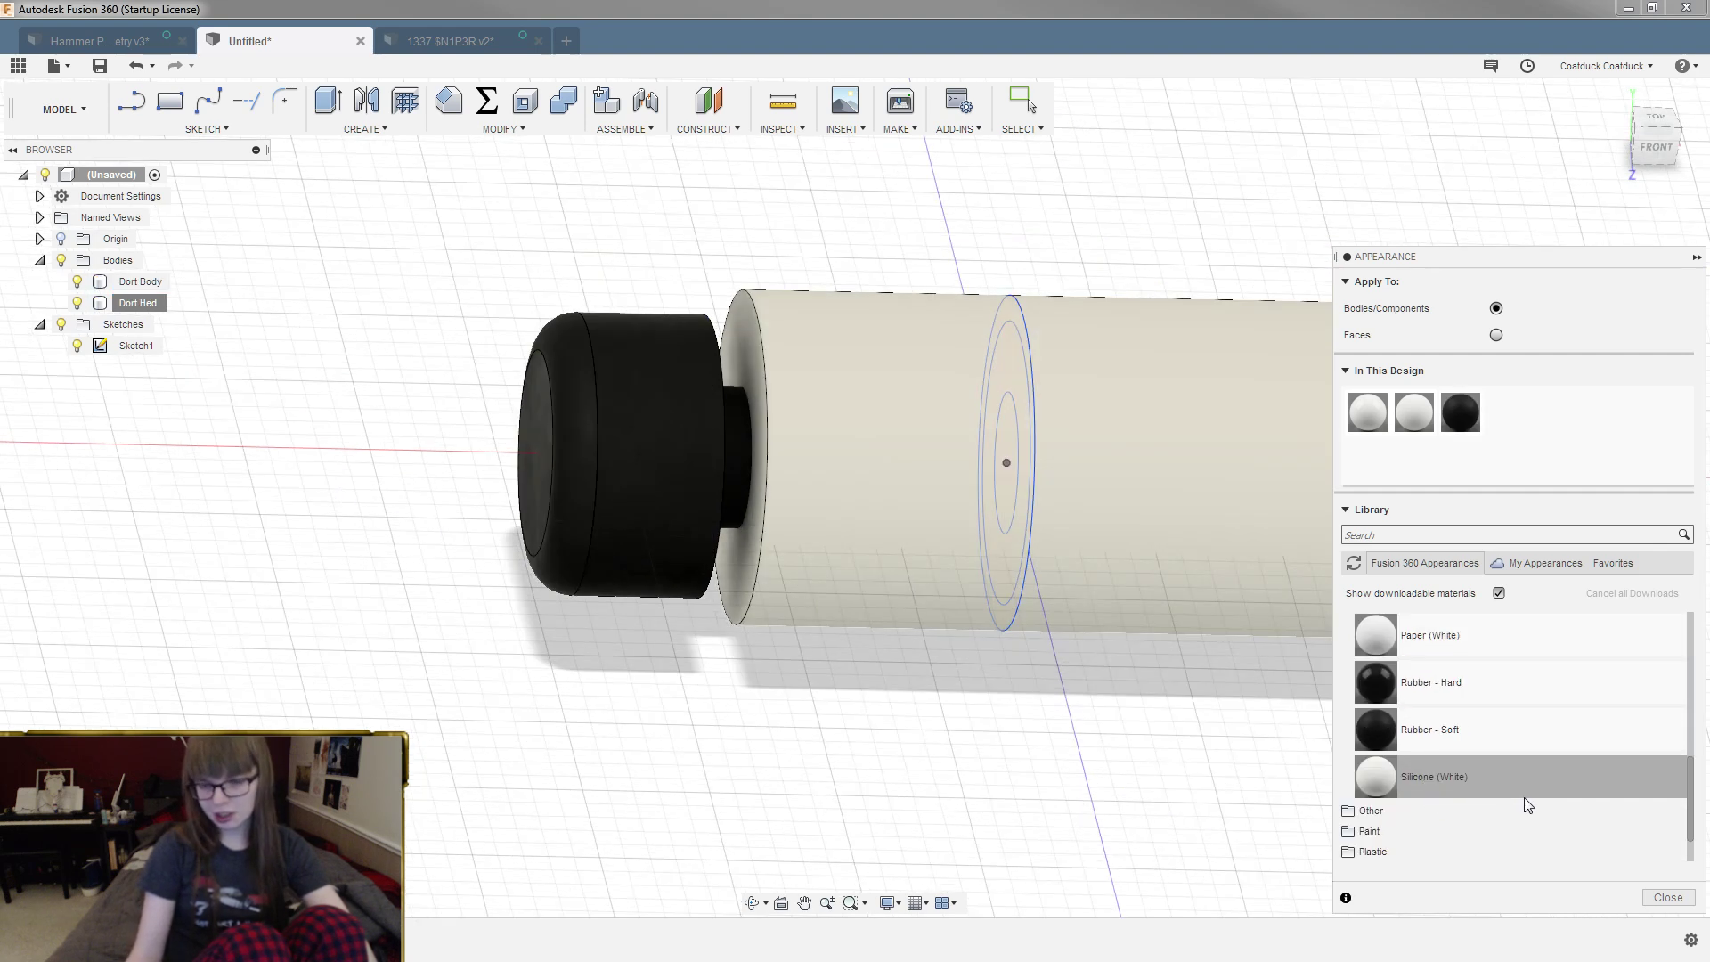
pyautogui.scroll(3, 1497, 775)
pyautogui.scroll(2, 1416, 677)
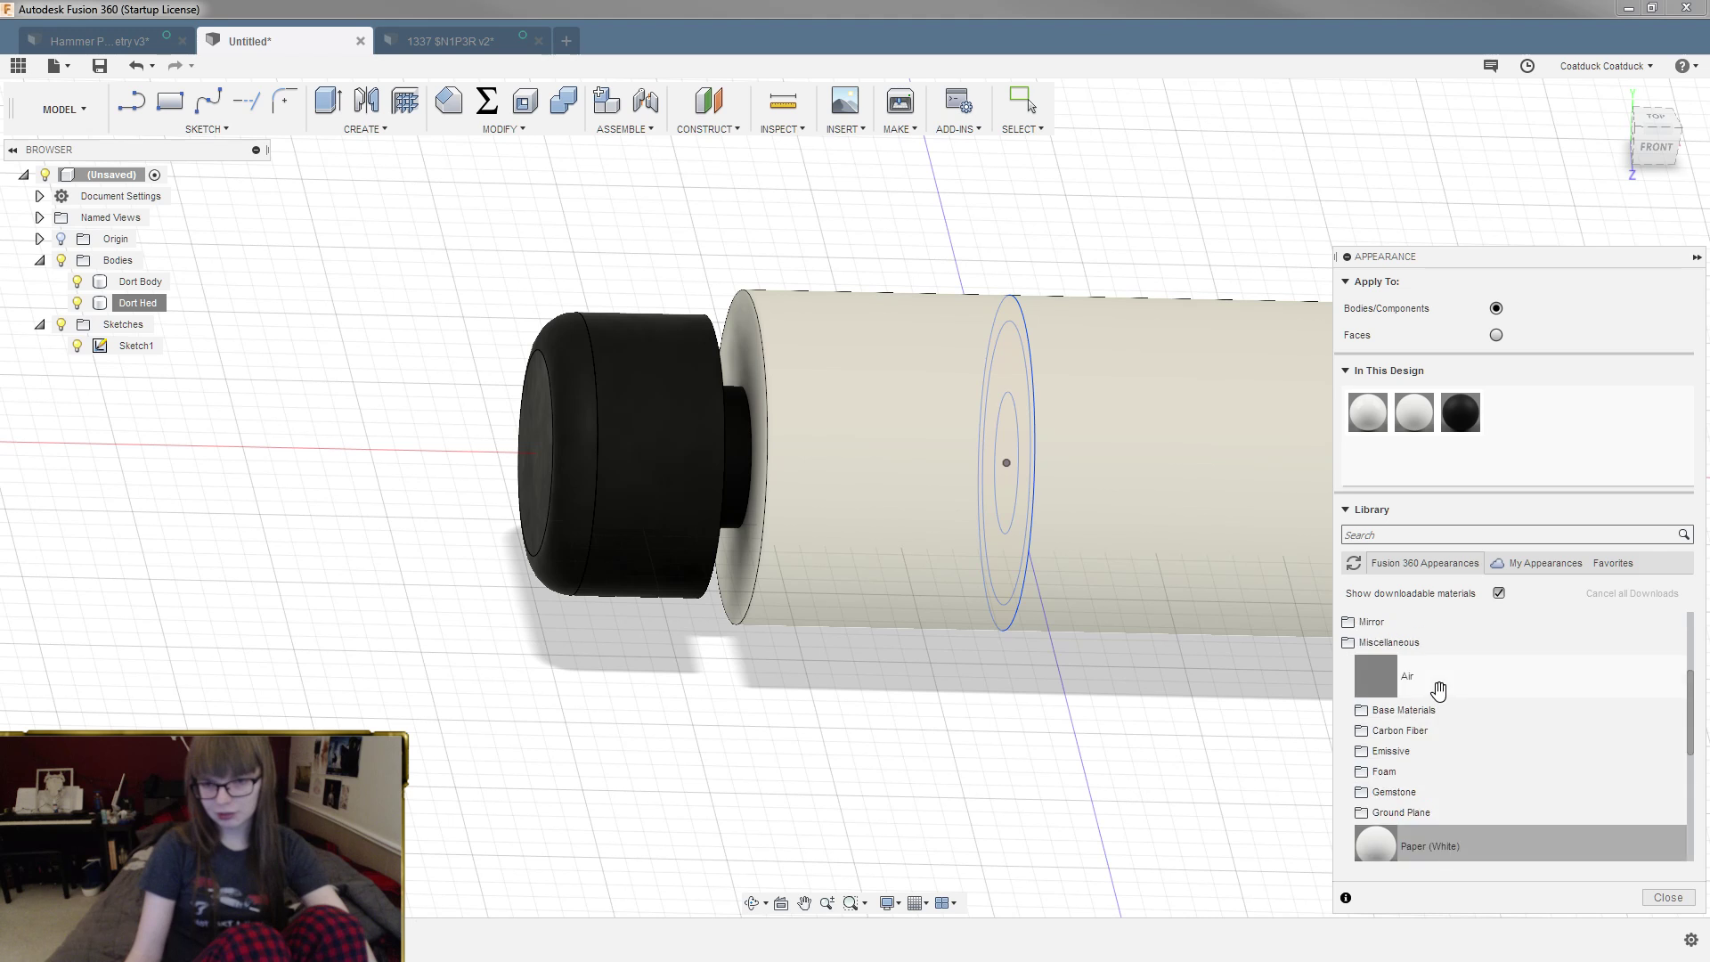
pyautogui.scroll(-1, 1443, 792)
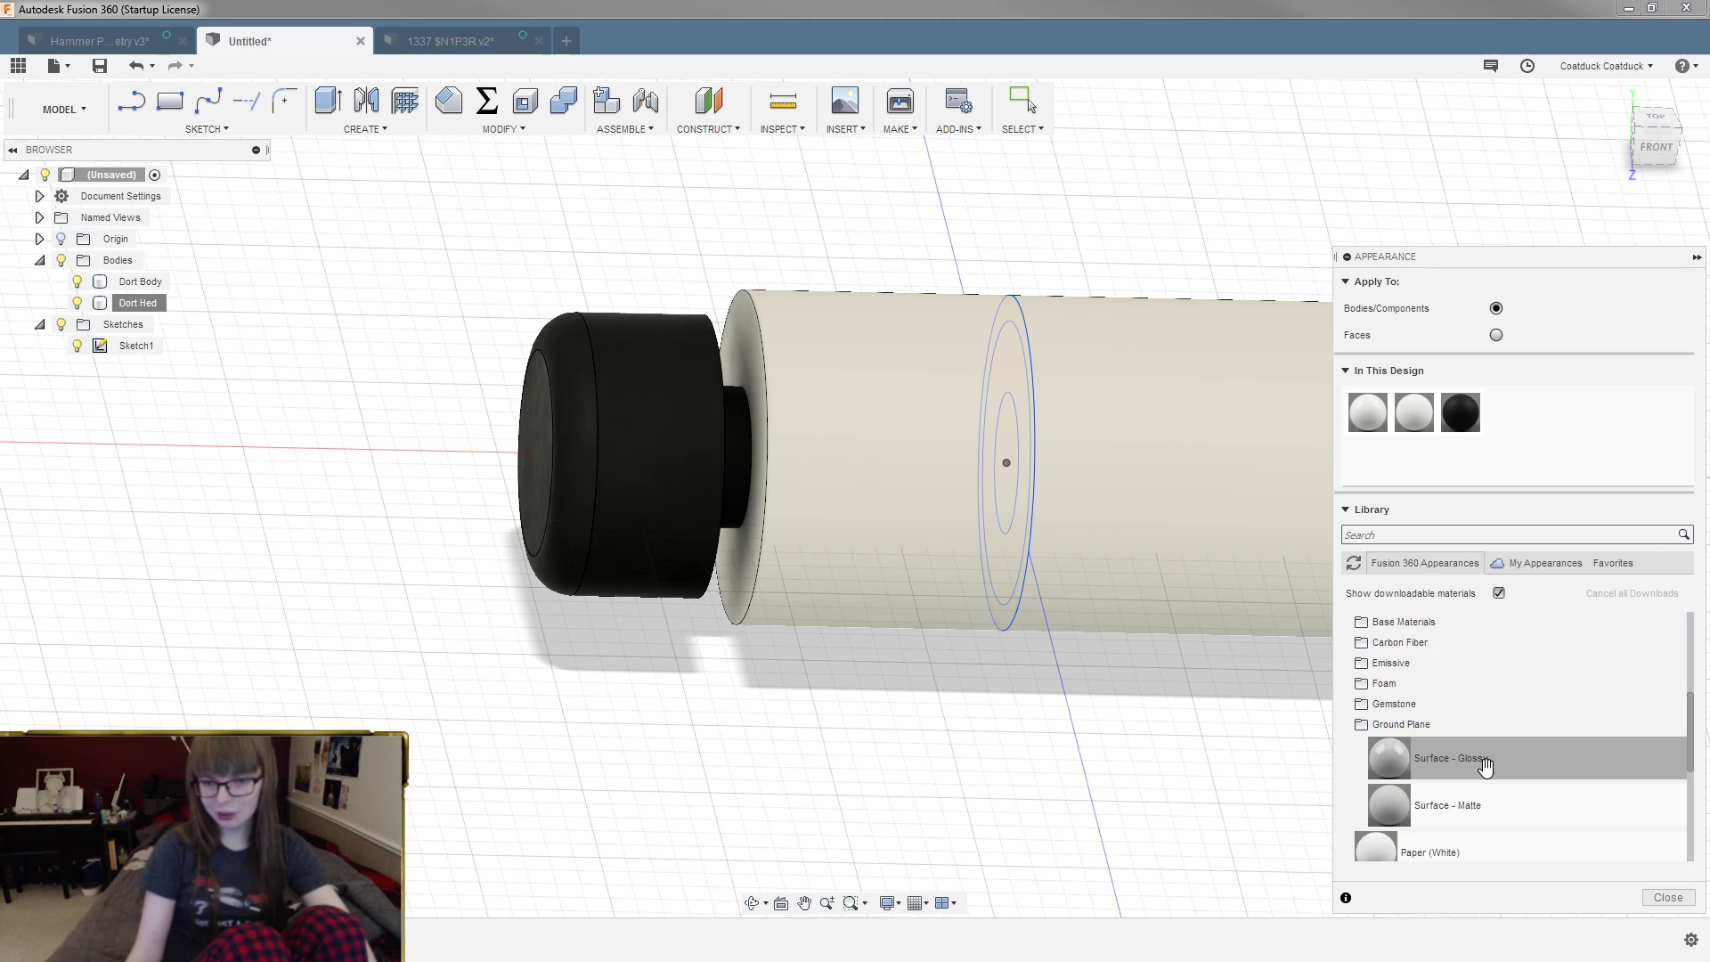
pyautogui.scroll(1, 1461, 729)
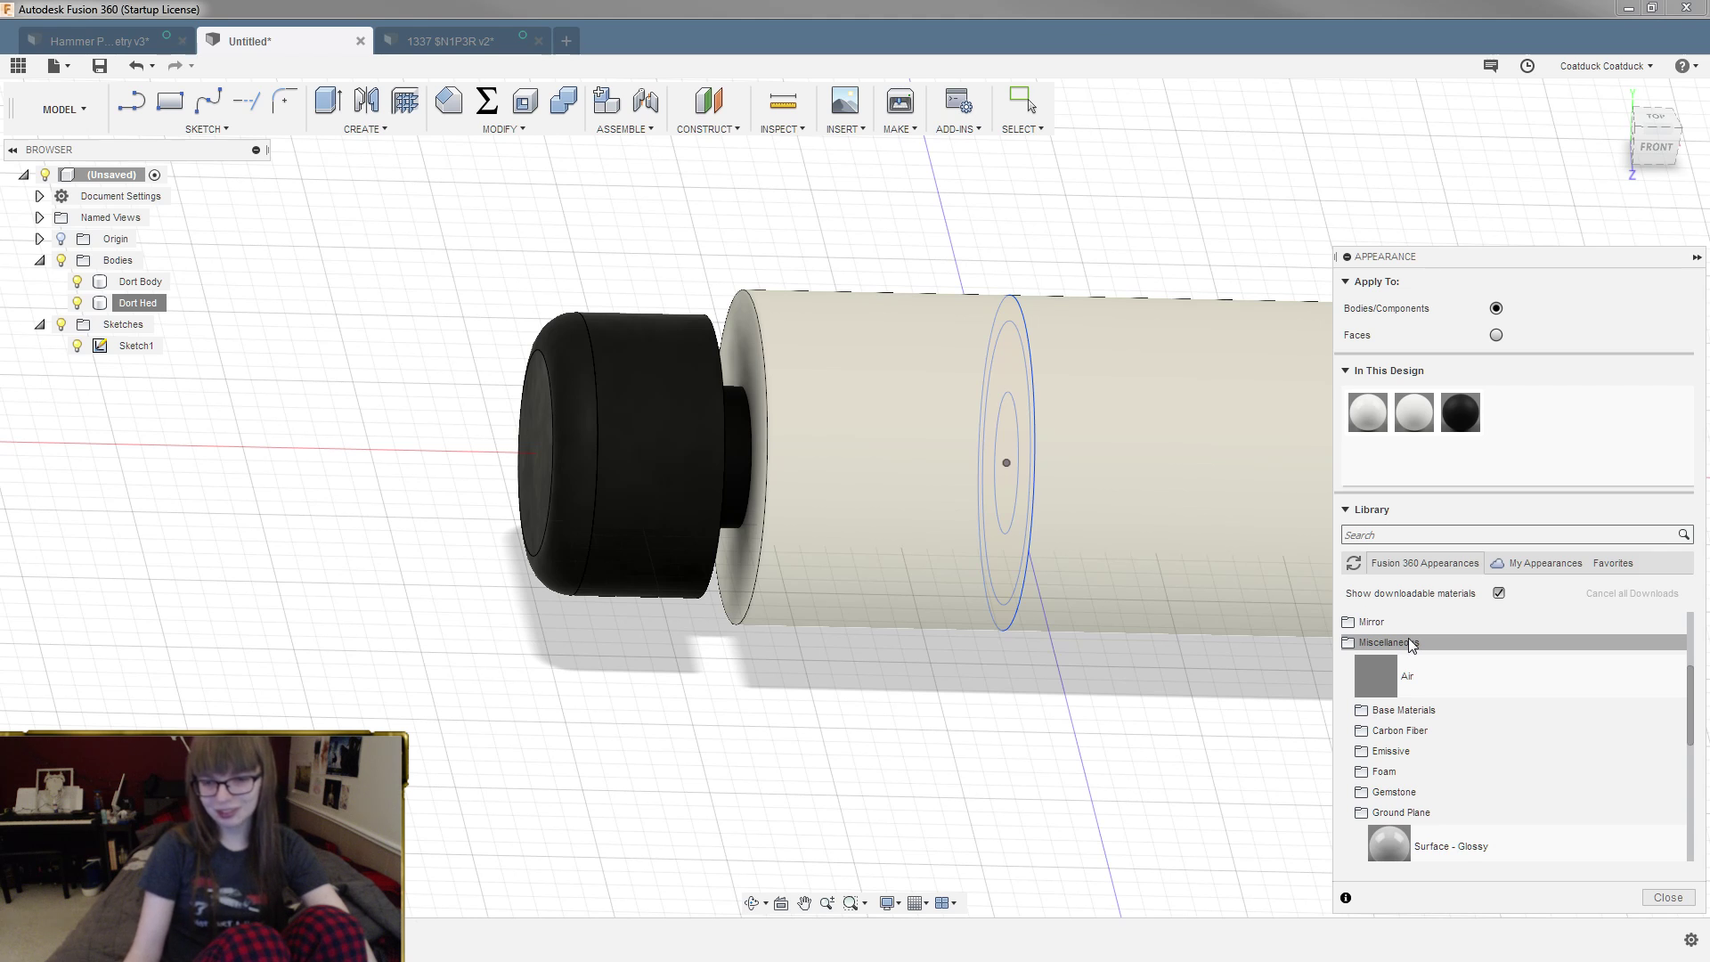
pyautogui.click(1399, 792)
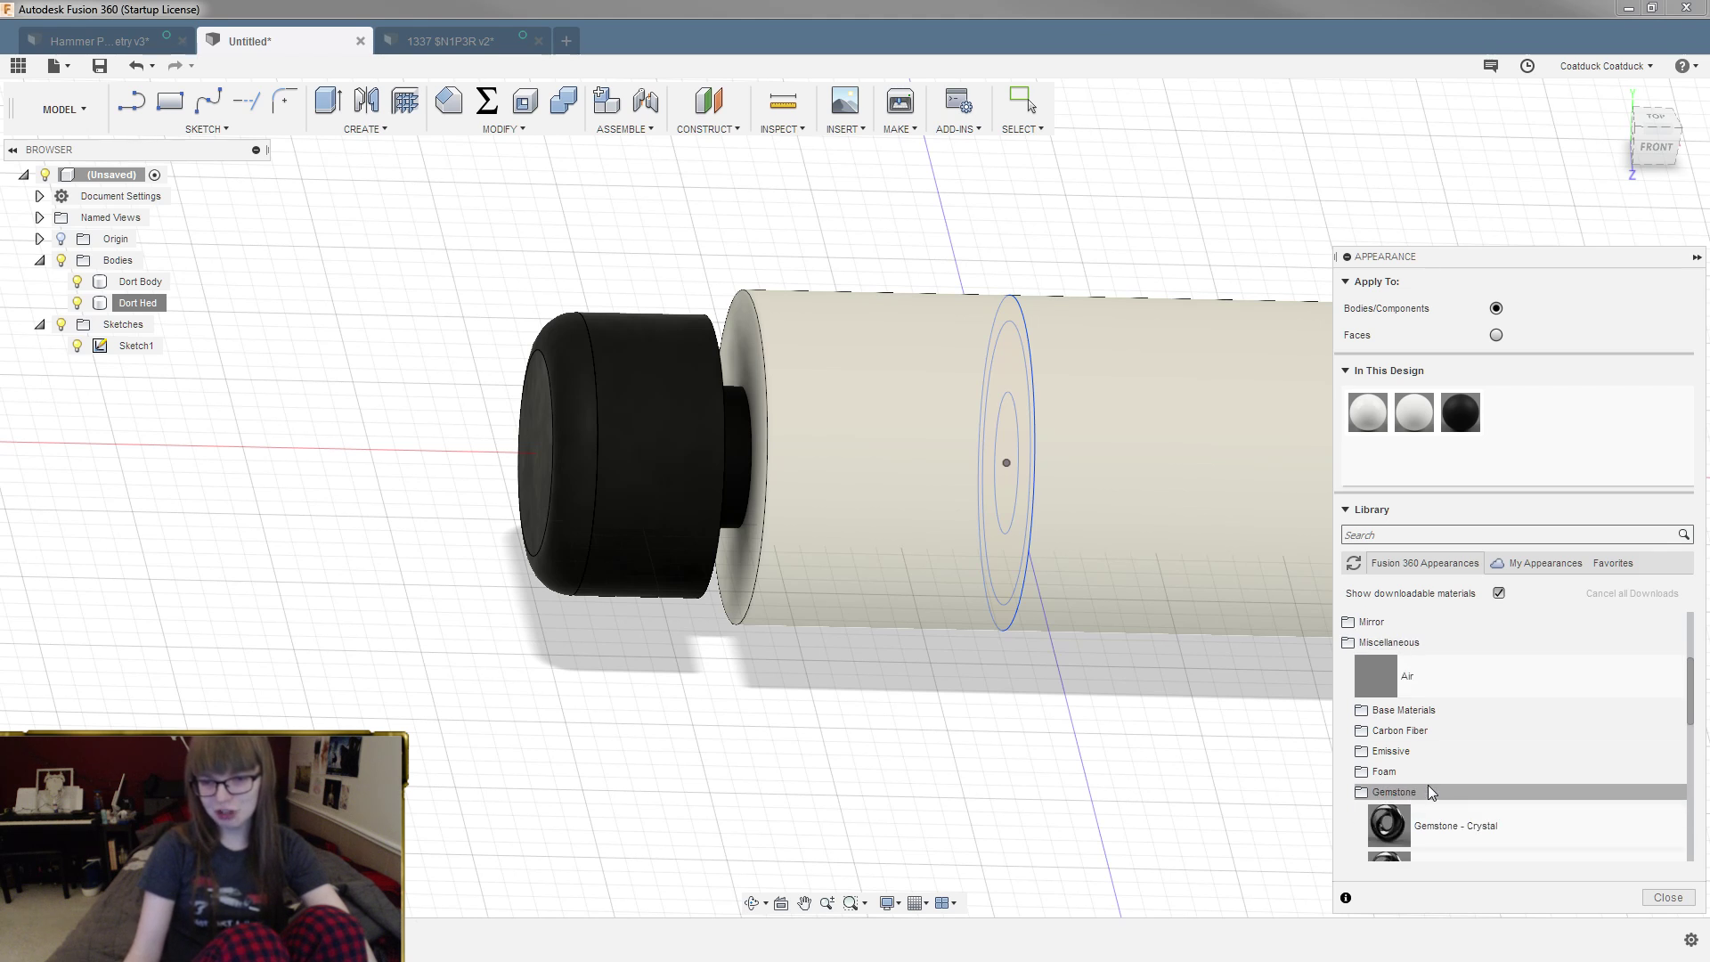
pyautogui.scroll(-2, 1514, 775)
pyautogui.scroll(-1, 1544, 785)
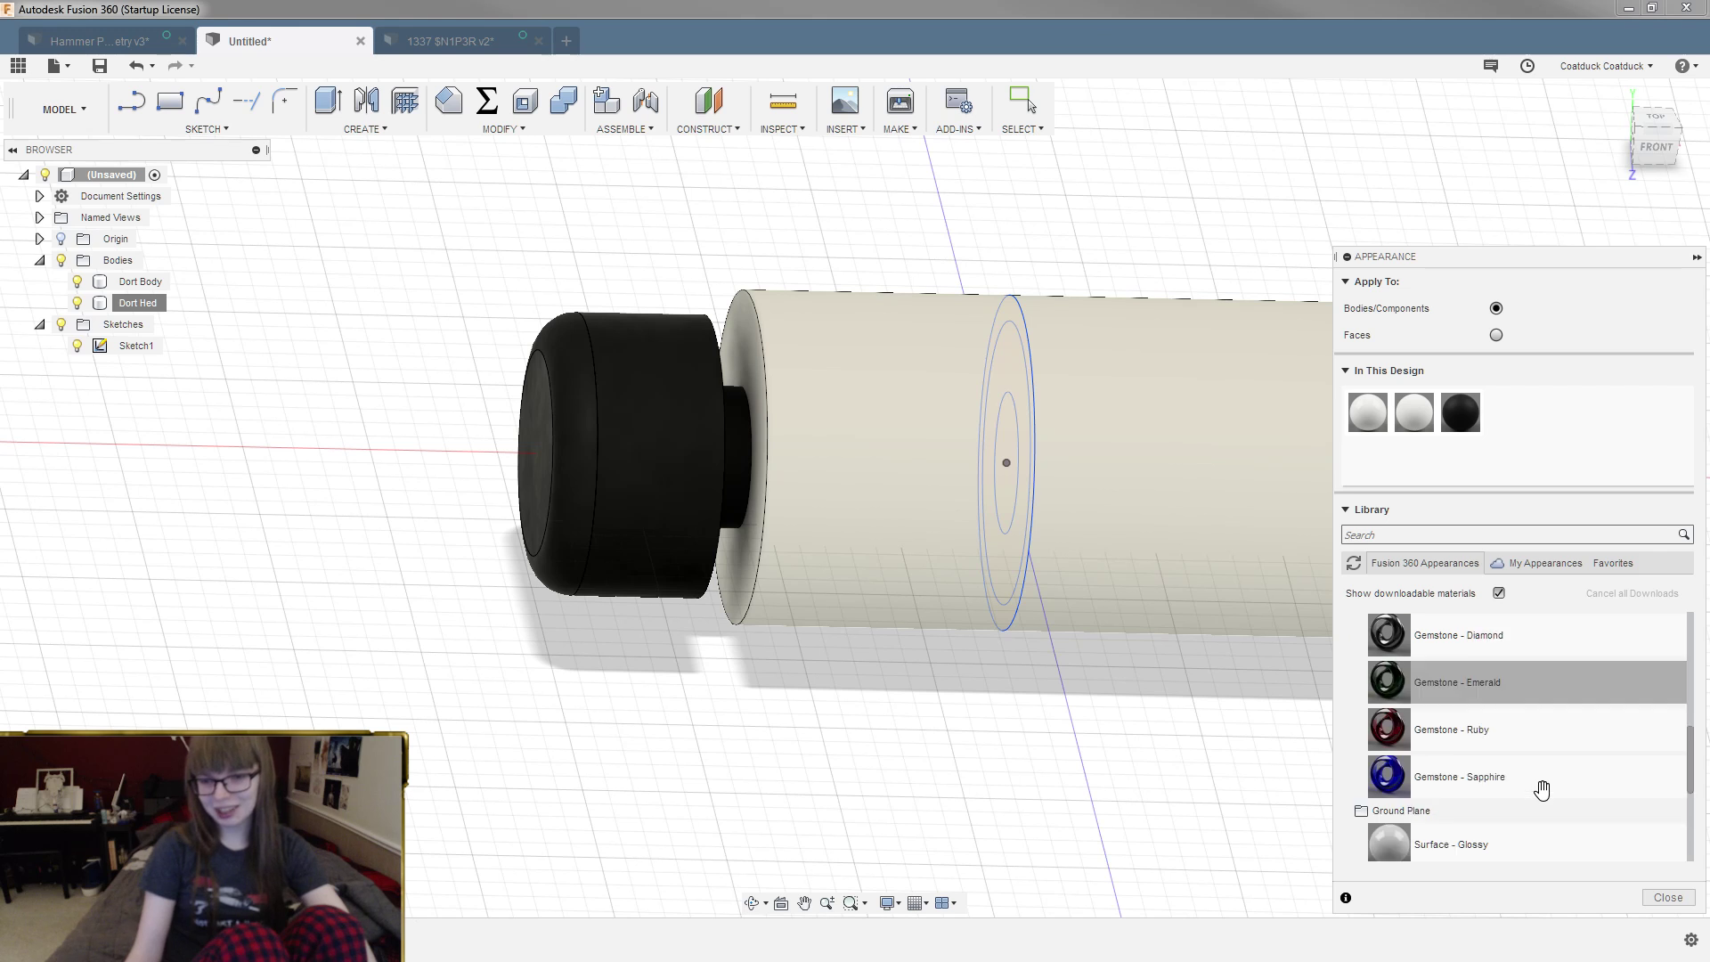
pyautogui.scroll(1, 1536, 788)
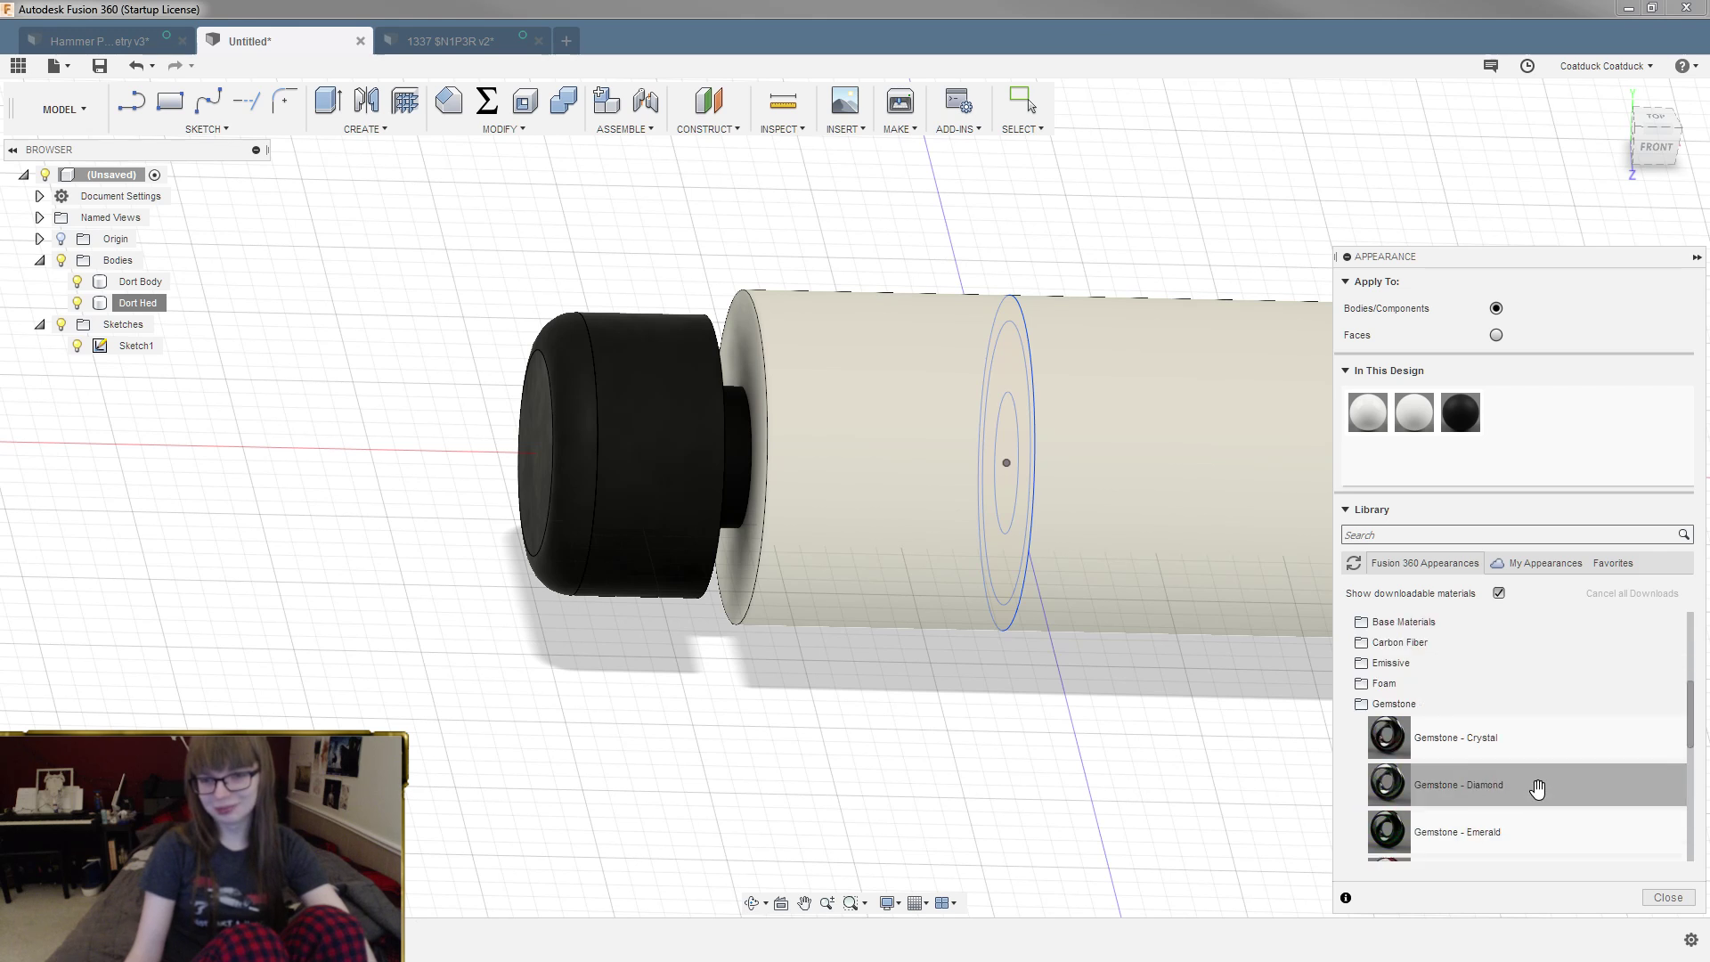
pyautogui.click(1419, 707)
pyautogui.click(1421, 726)
pyautogui.scroll(1, 1421, 733)
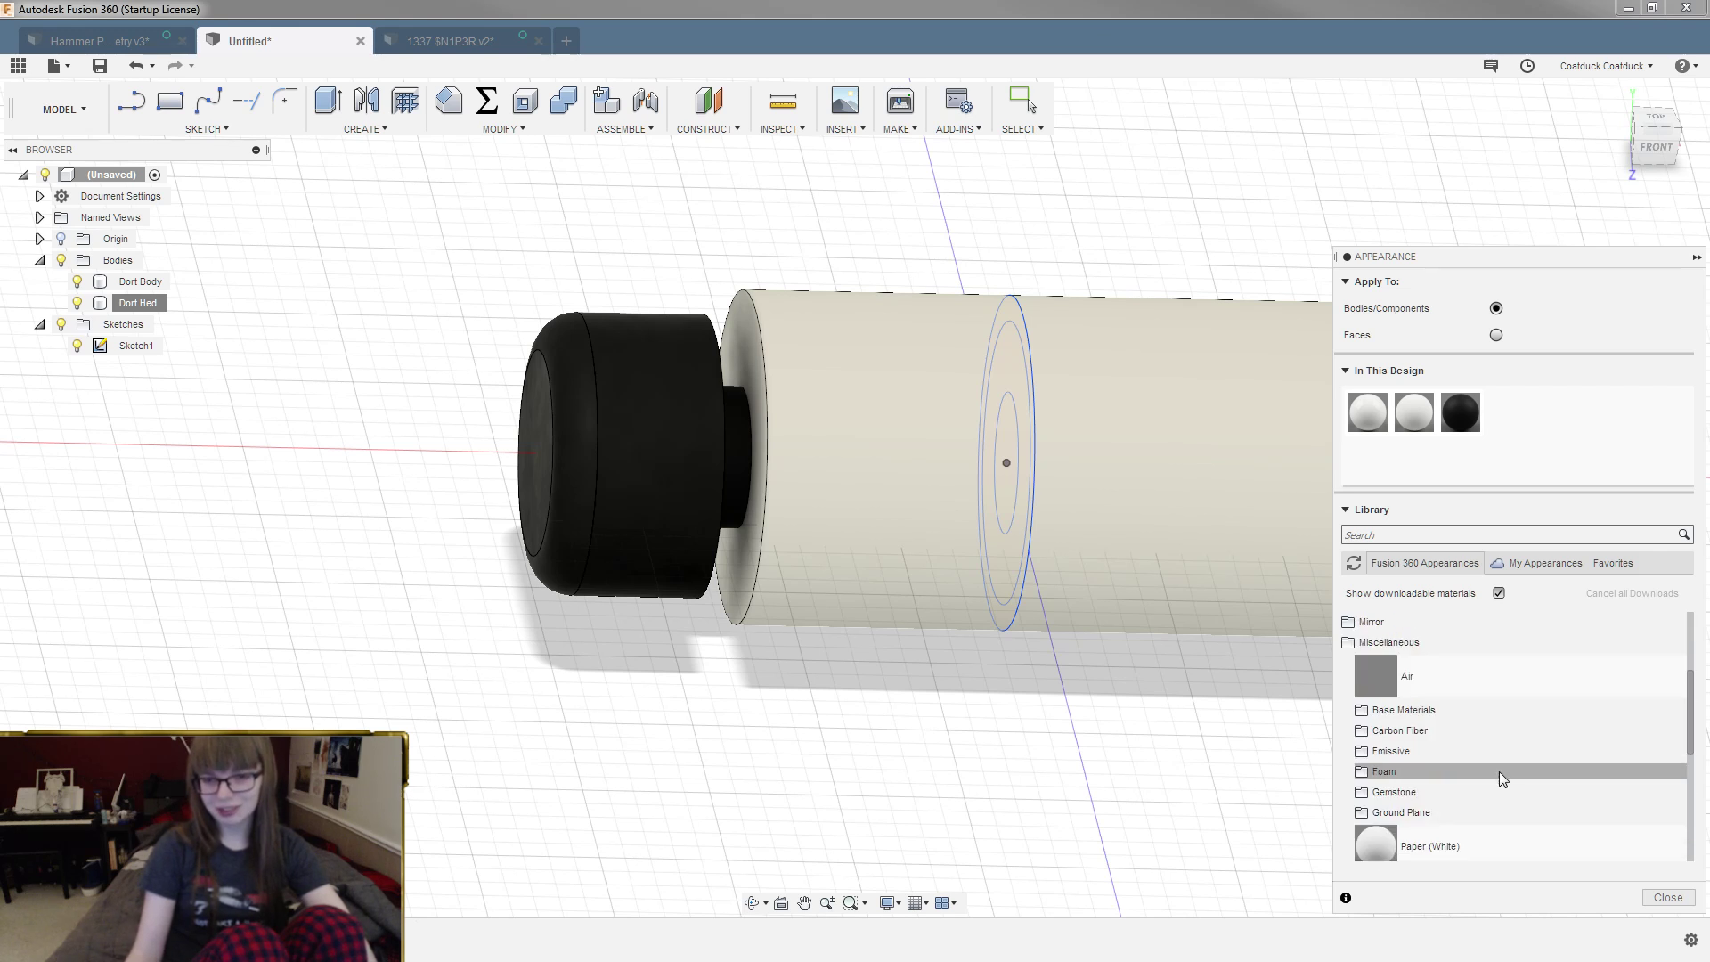
# Step: Apply the Plastic - Matte (White) appearance from the library's Opaque plastics to the Dort Body
pyautogui.click(1392, 646)
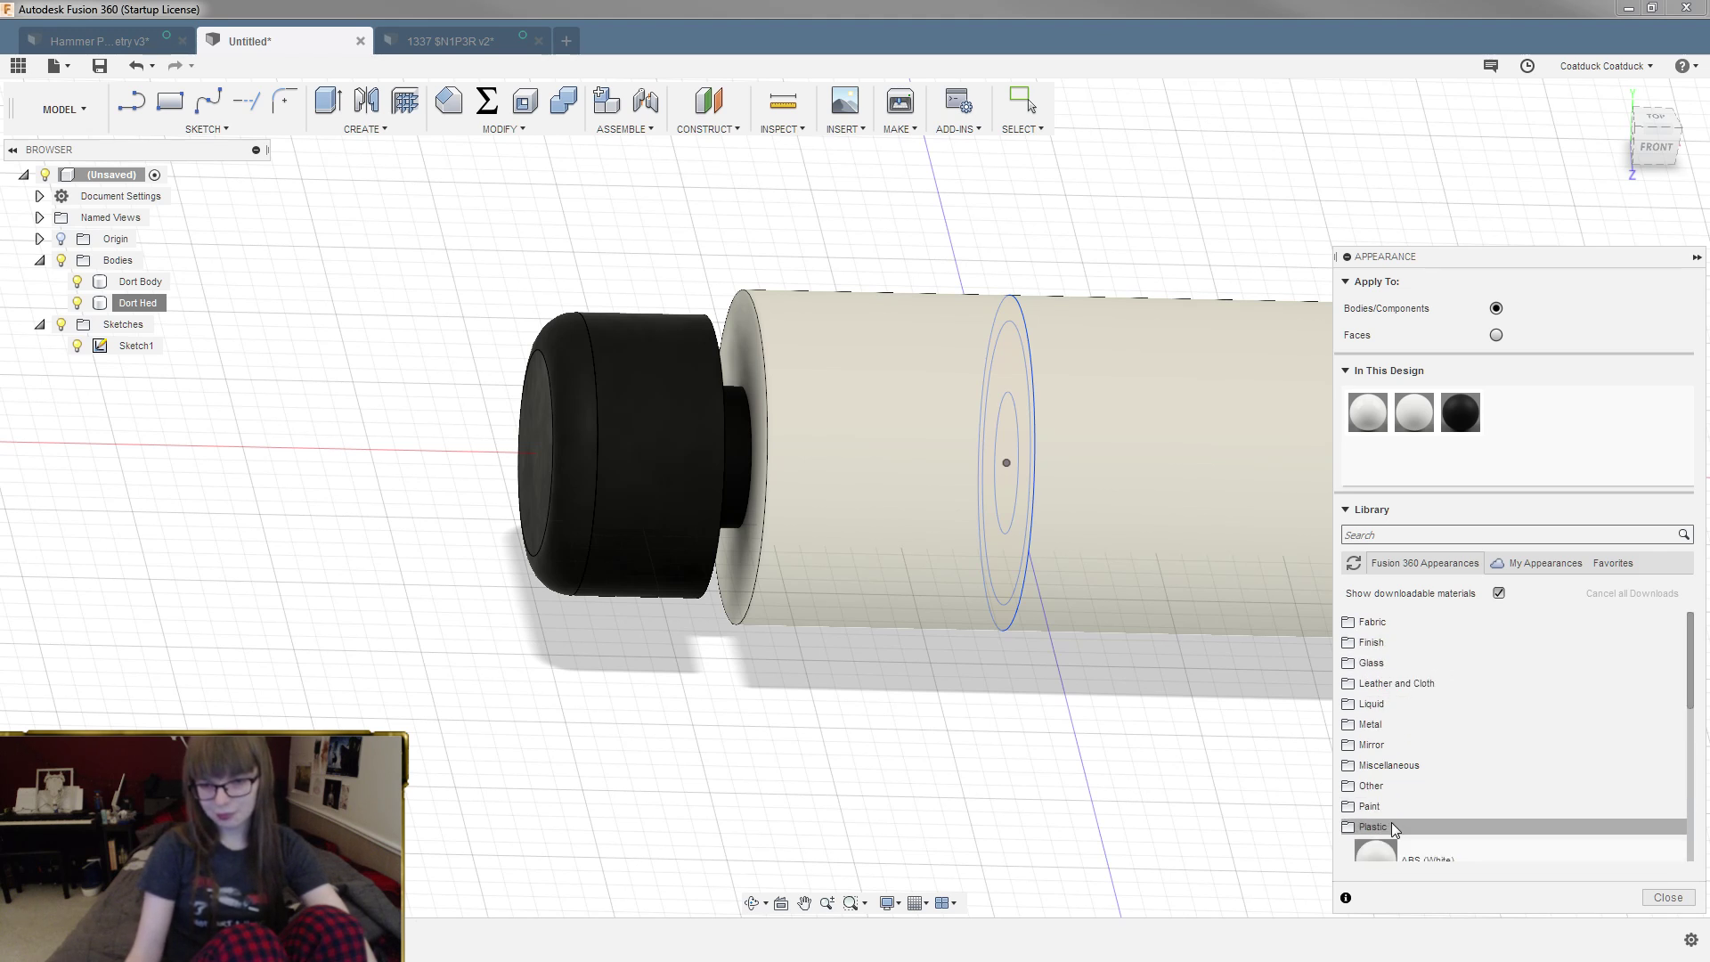
pyautogui.scroll(-2, 1505, 813)
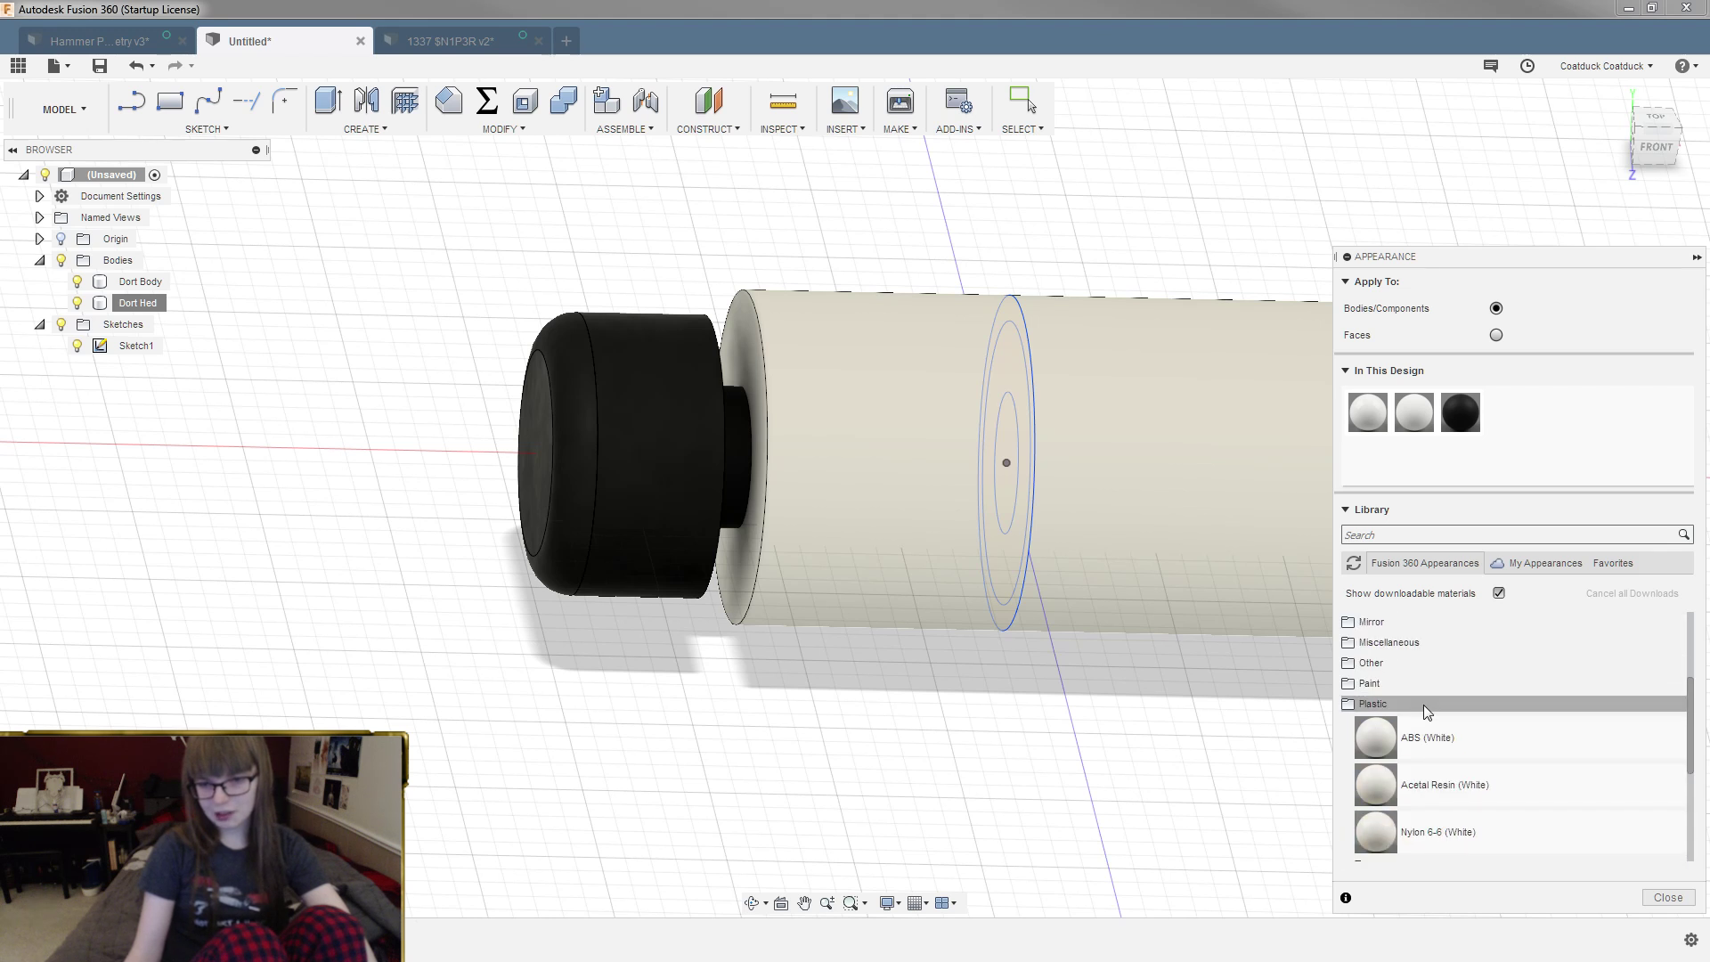
pyautogui.scroll(-4, 1426, 717)
pyautogui.scroll(3, 1426, 729)
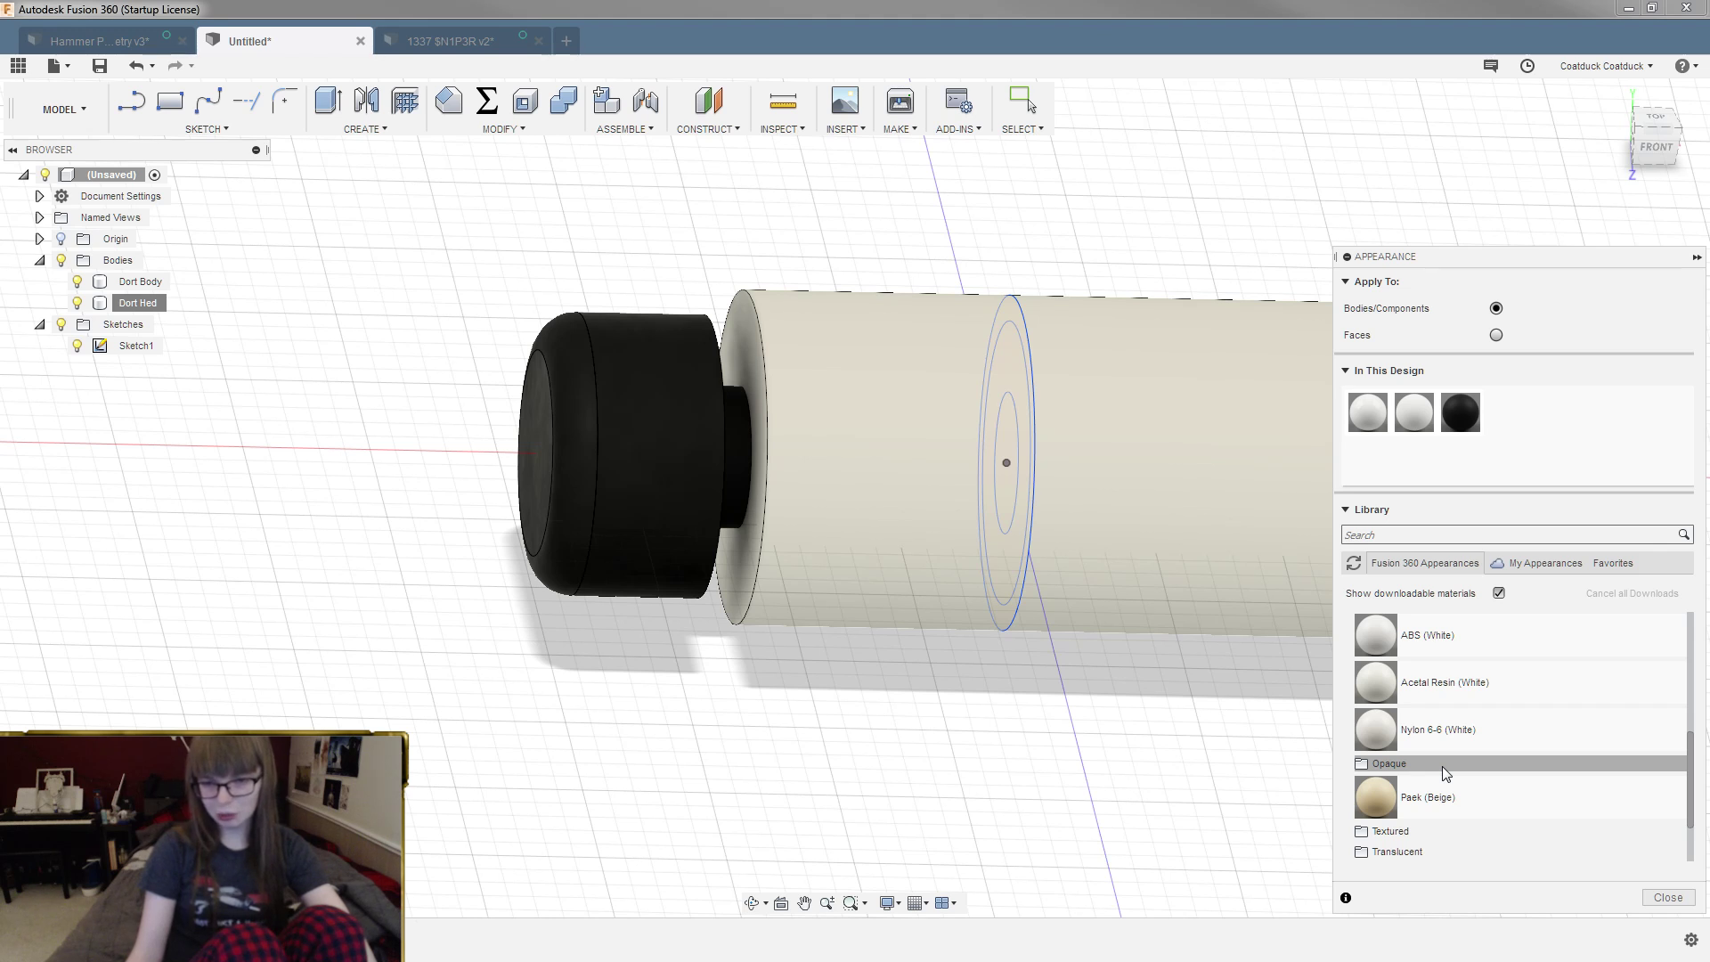
pyautogui.scroll(2, 1446, 767)
pyautogui.scroll(-2, 1450, 765)
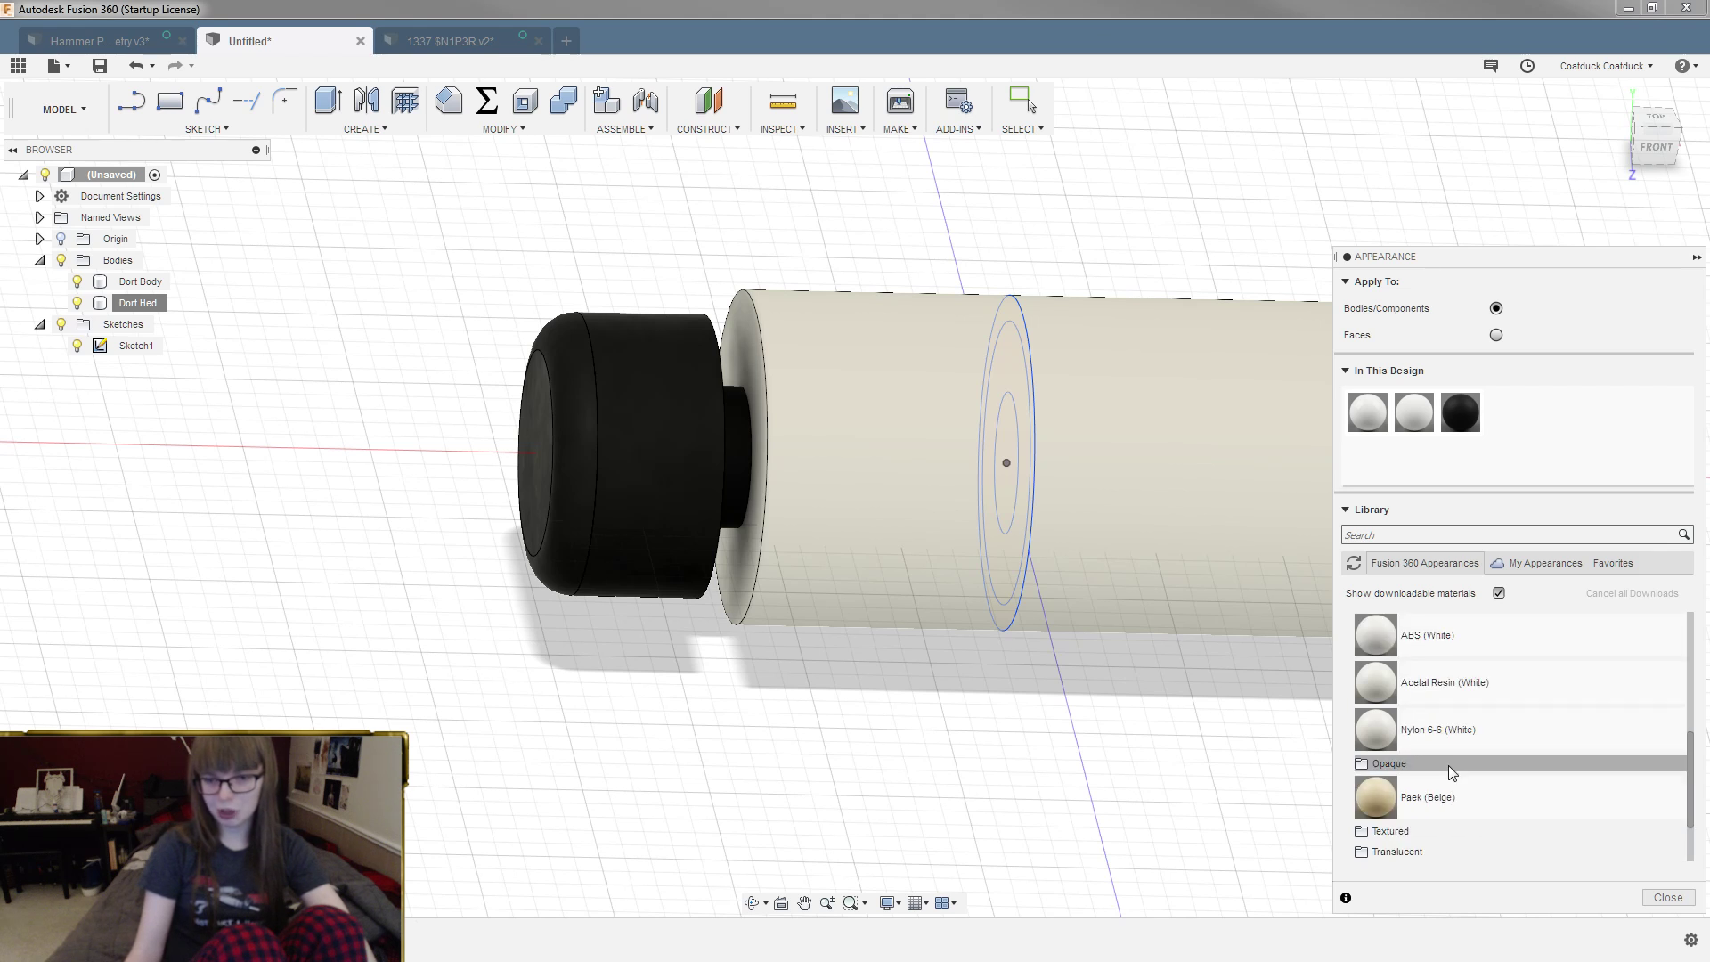
pyautogui.scroll(-3, 1461, 775)
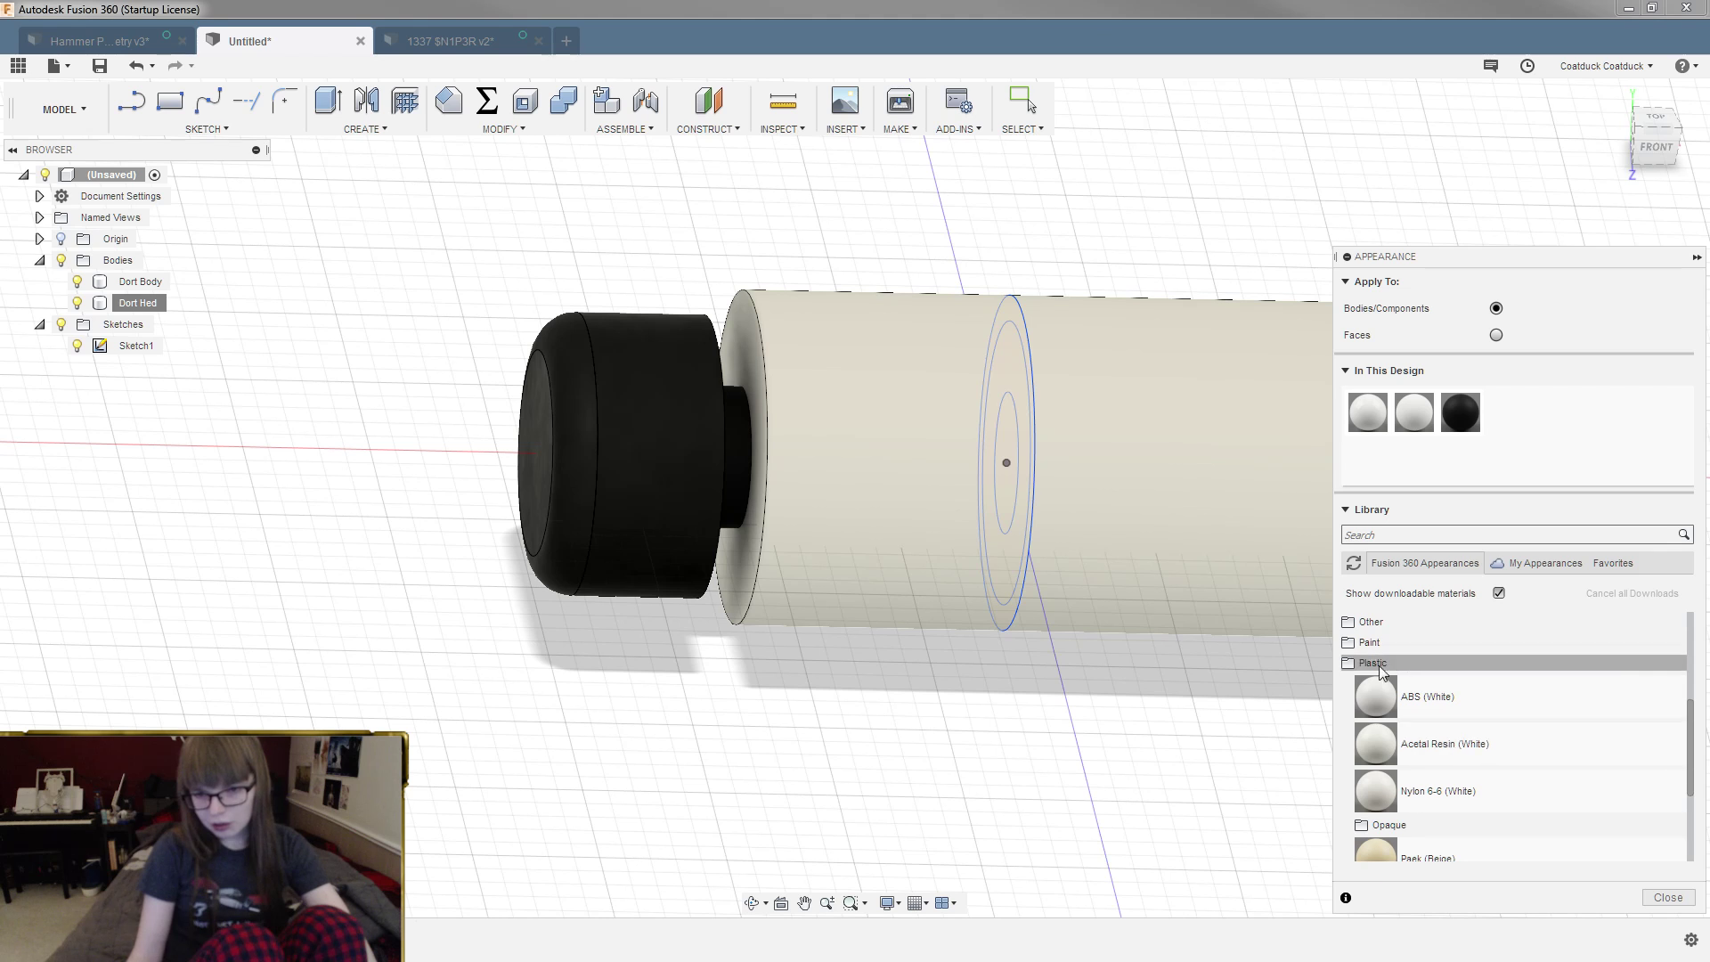
pyautogui.scroll(-1, 1452, 771)
pyautogui.click(1422, 764)
pyautogui.scroll(-5, 1470, 739)
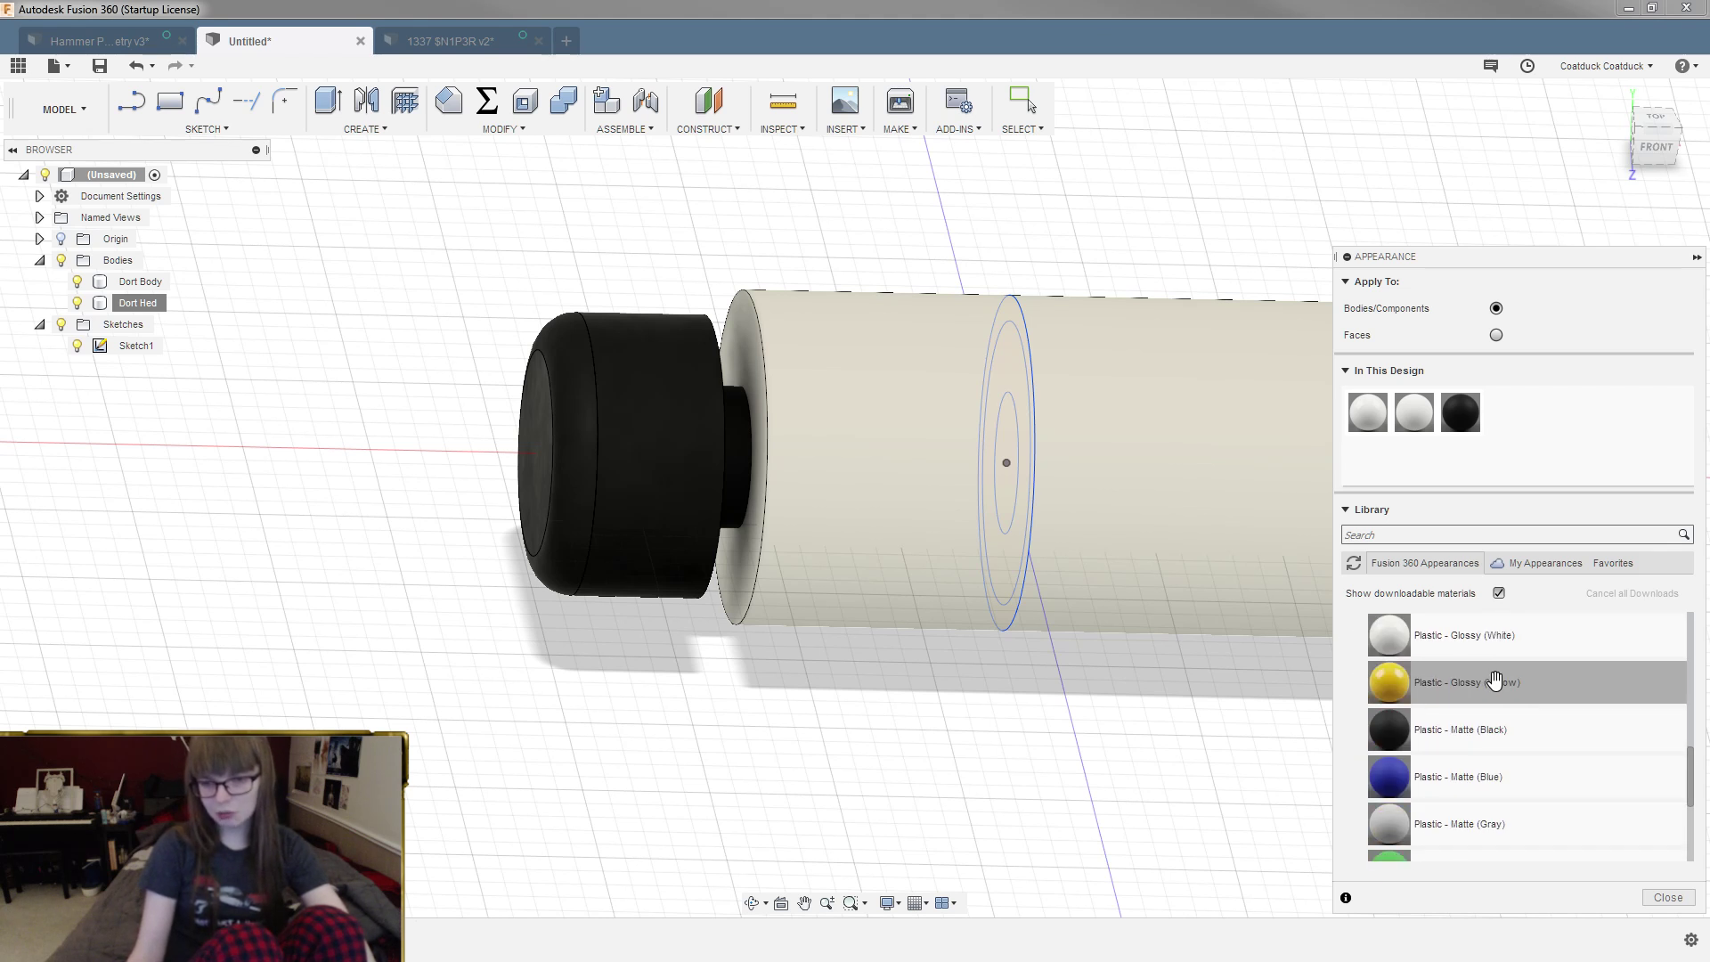
pyautogui.keyDown('shift'); pyautogui.moveTo(1195, 813); pyautogui.dragTo(1279, 591, button='middle'); pyautogui.keyUp('shift')
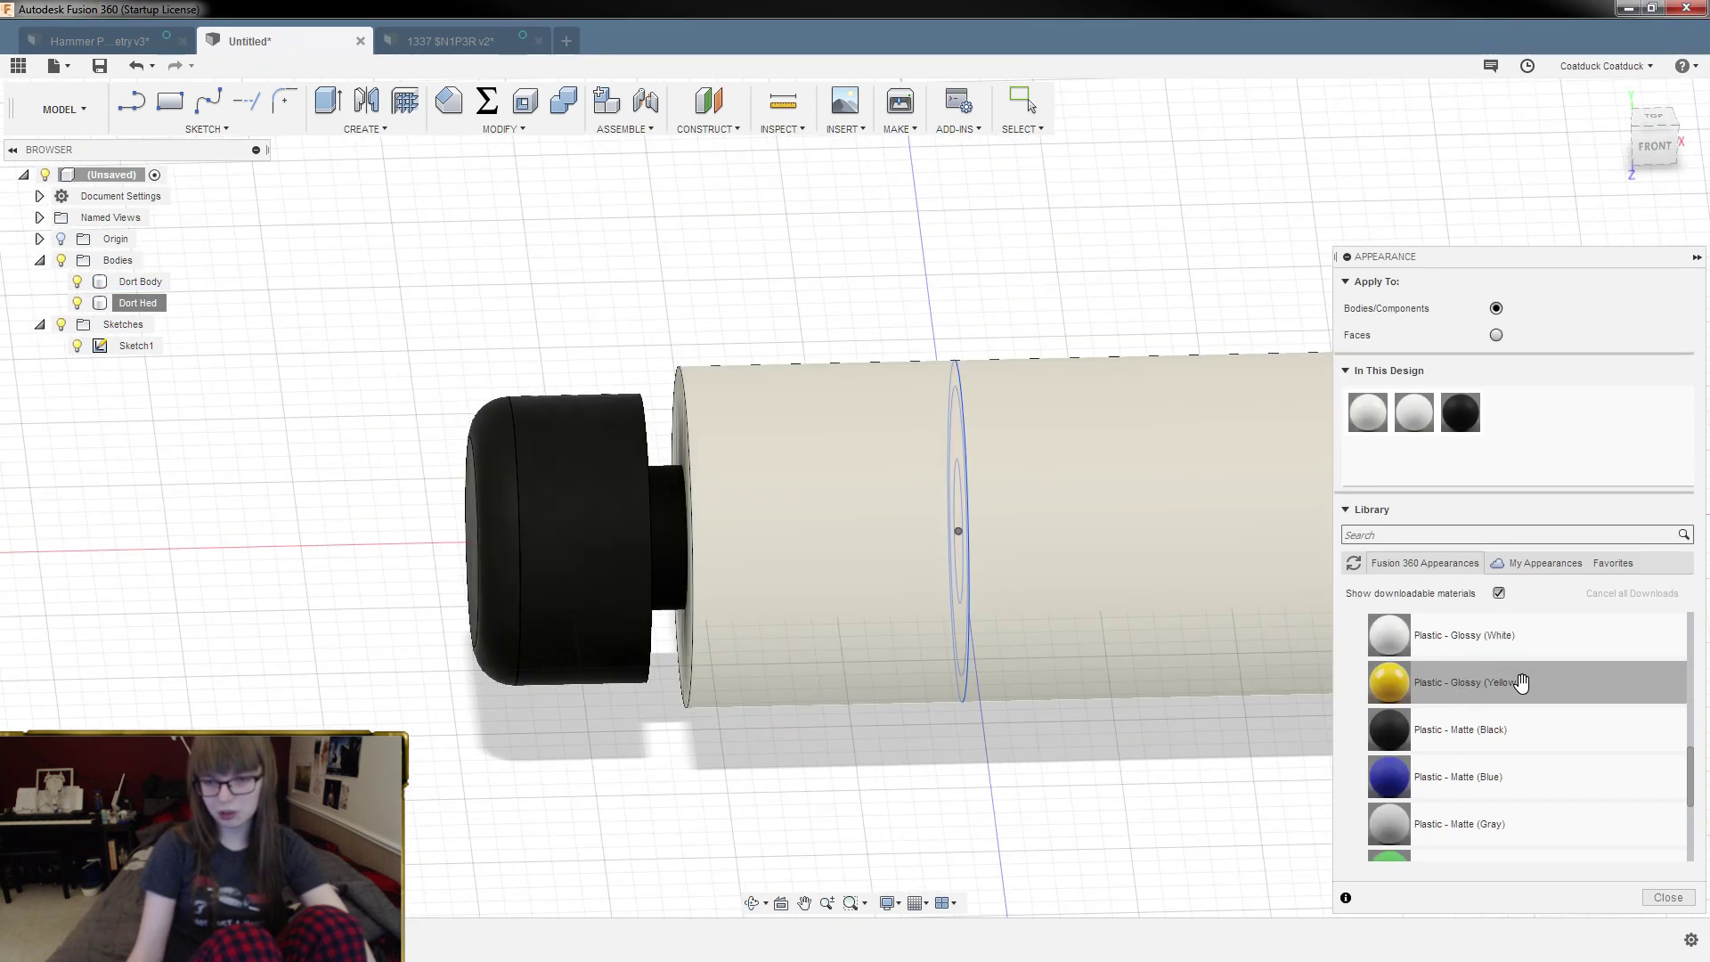
pyautogui.scroll(-3, 1508, 703)
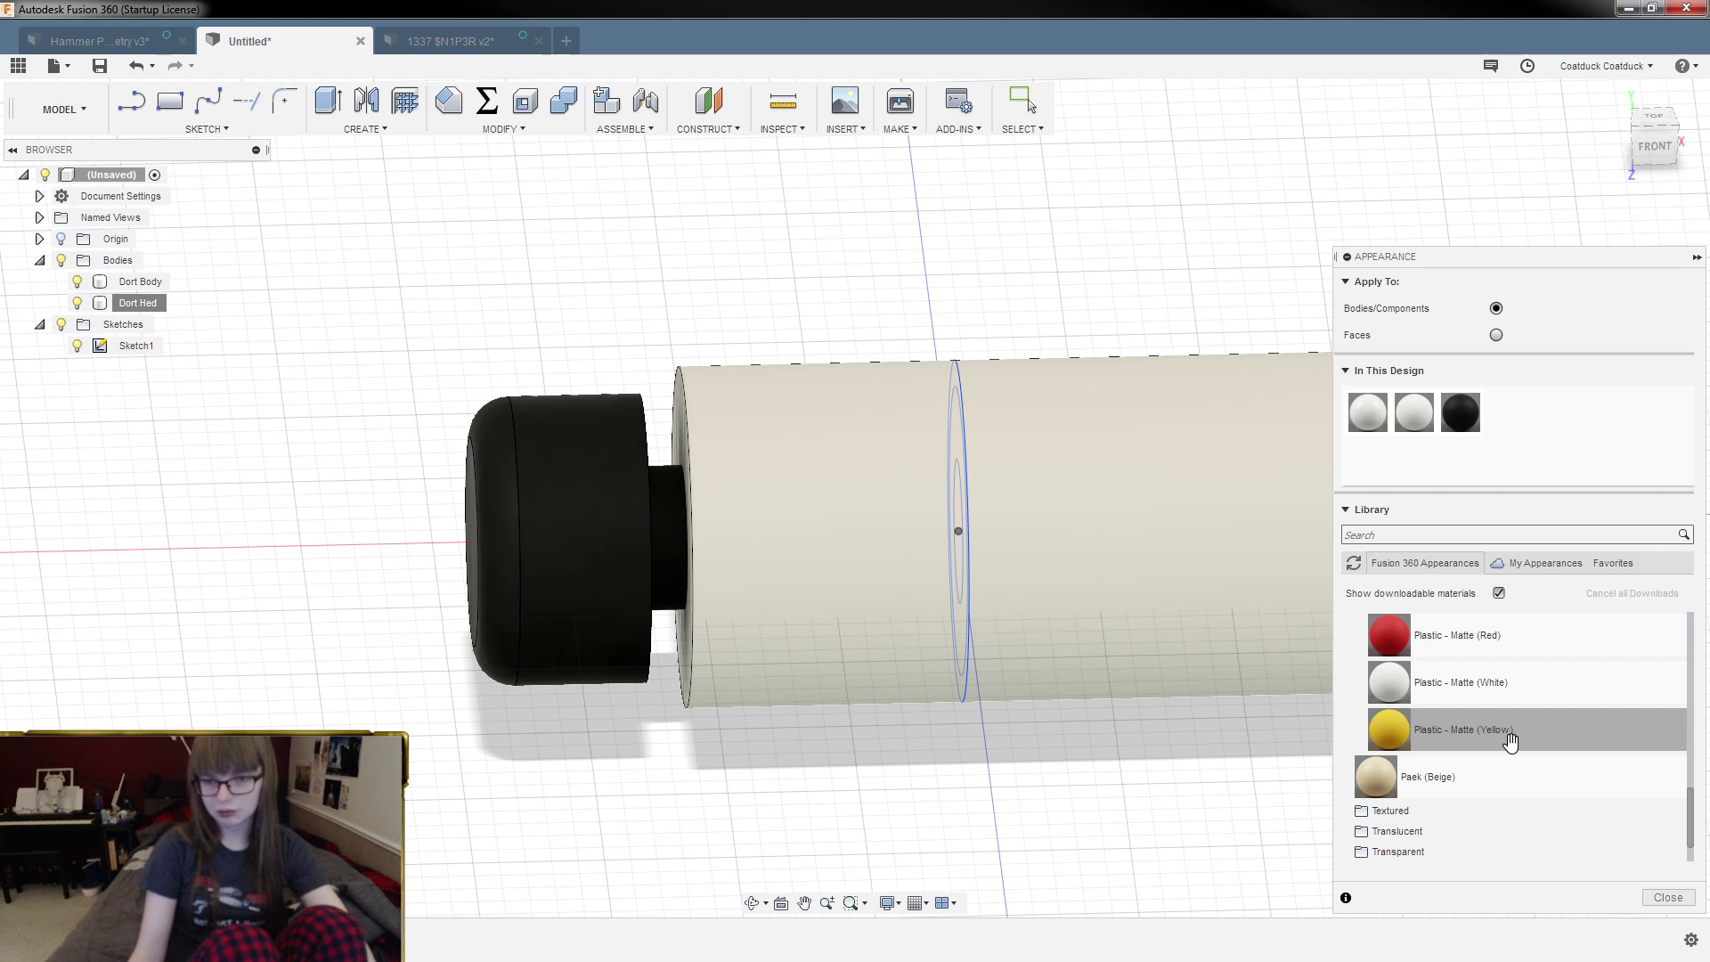
pyautogui.moveTo(1470, 677); pyautogui.dragTo(1174, 506)
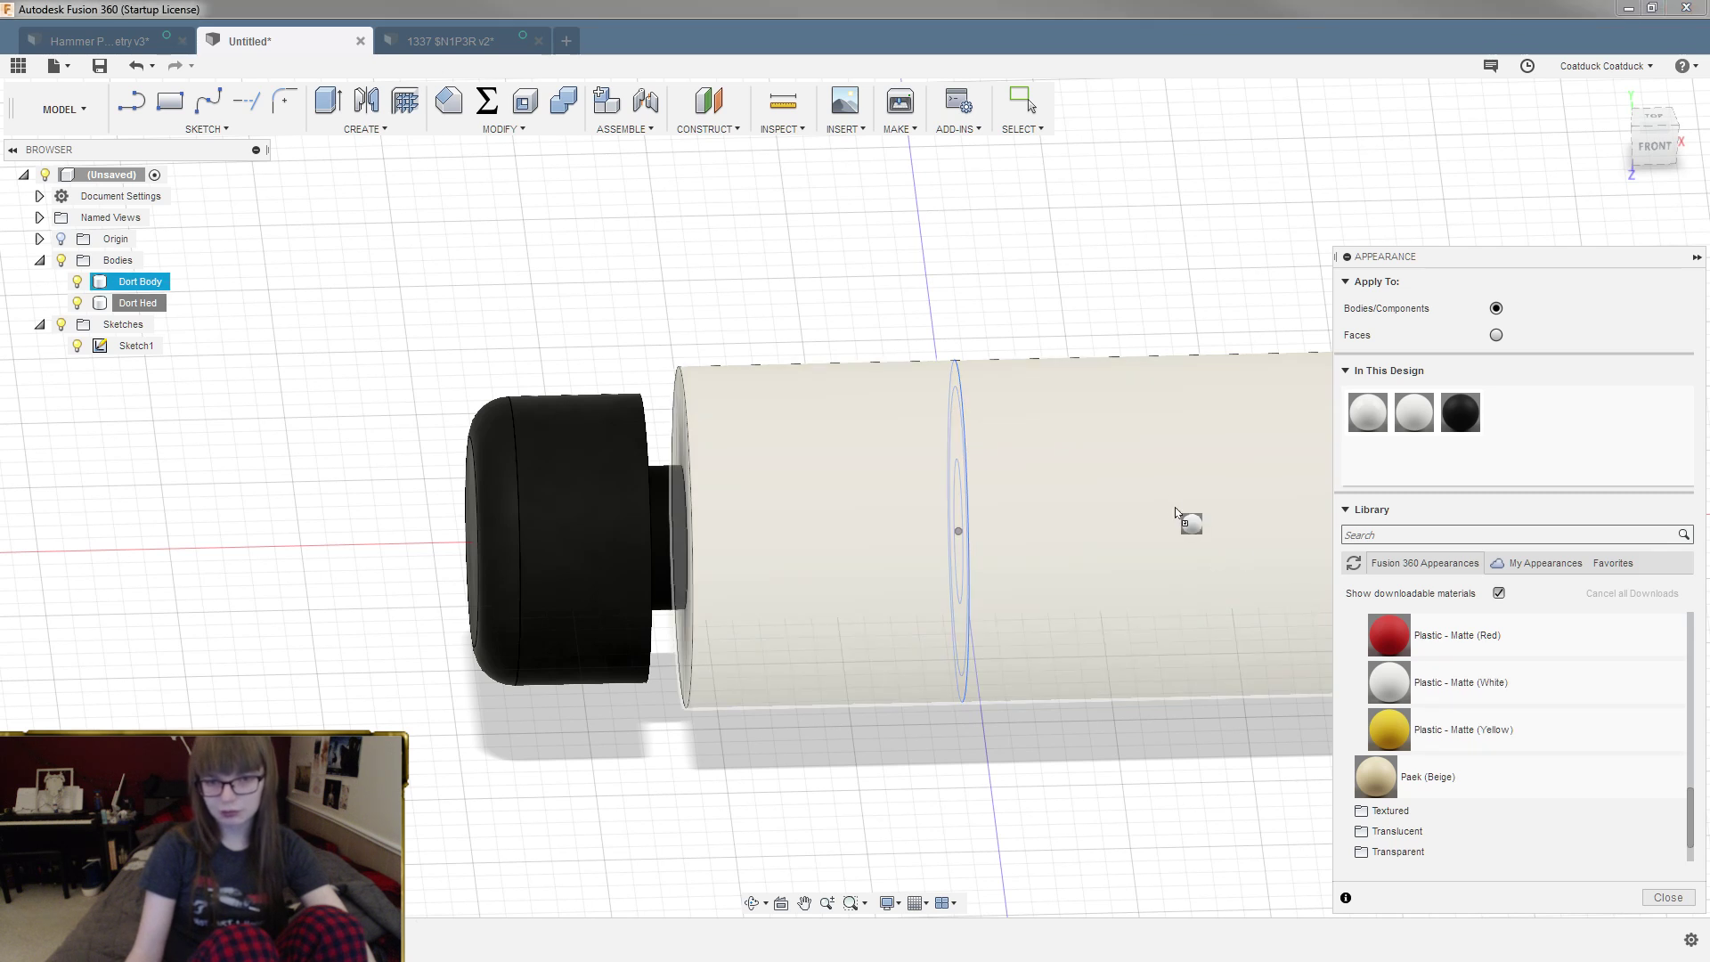
# Step: Recolour the Plastic - Matte (White) appearance on the Dort Body to a magenta pink of about RGB 210, 82, 178
pyautogui.doubleClick(1415, 412)
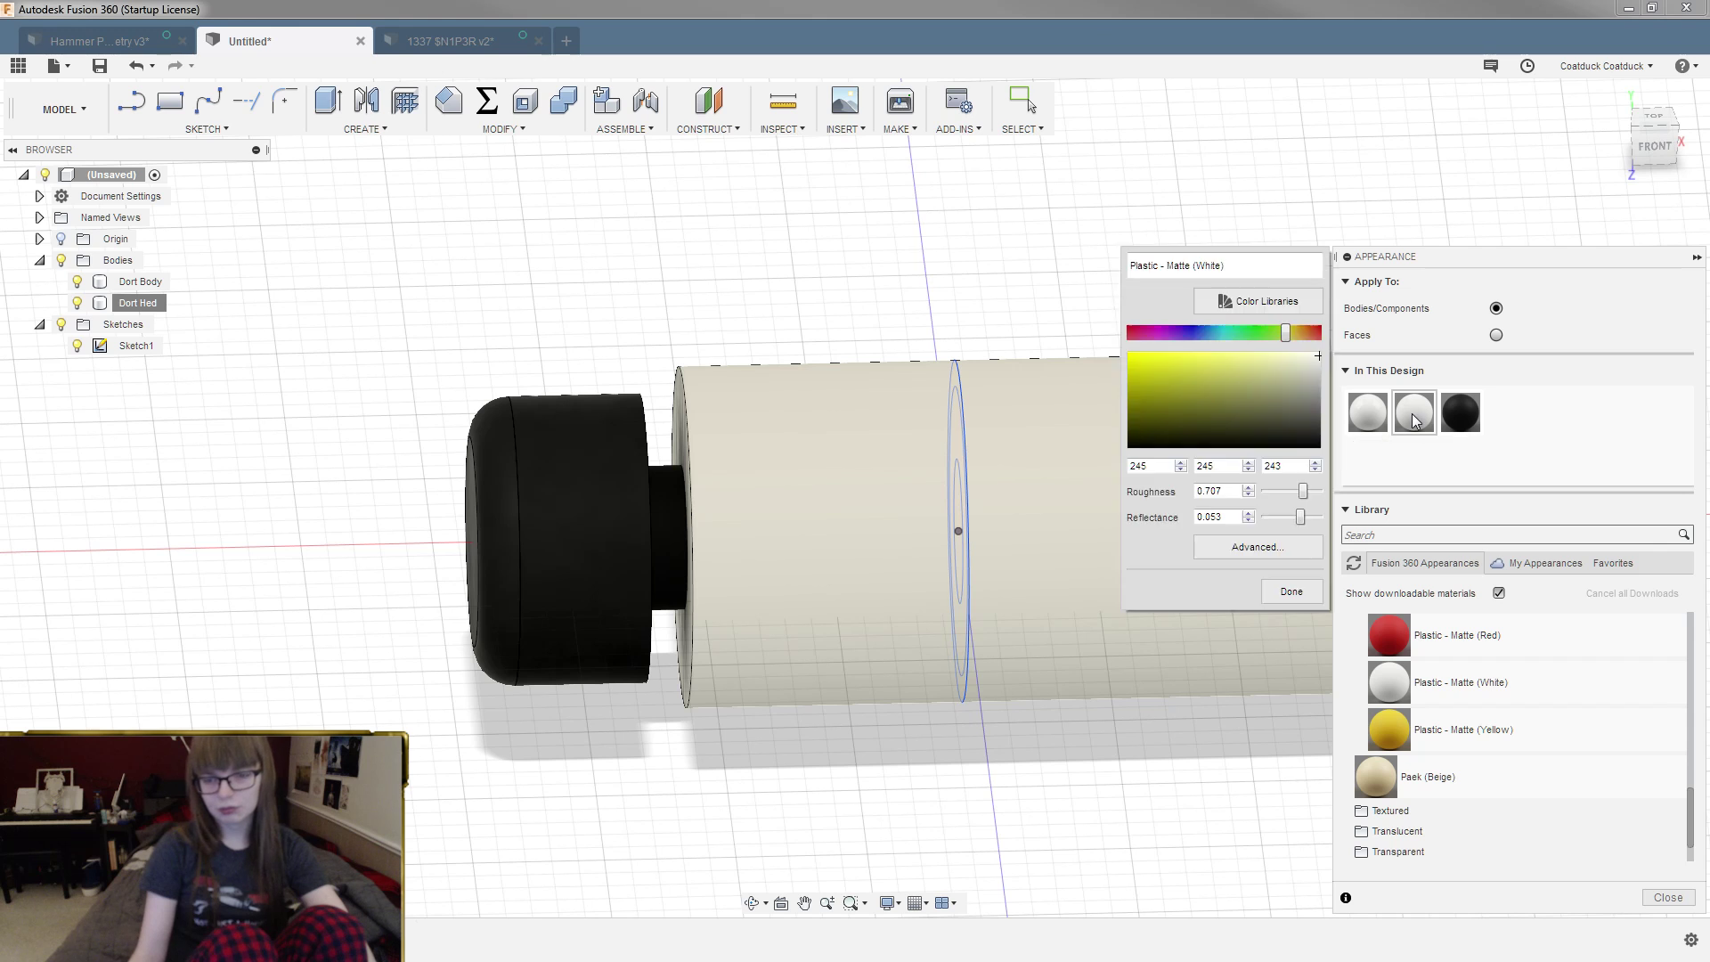
pyautogui.moveTo(1285, 333); pyautogui.dragTo(1159, 334)
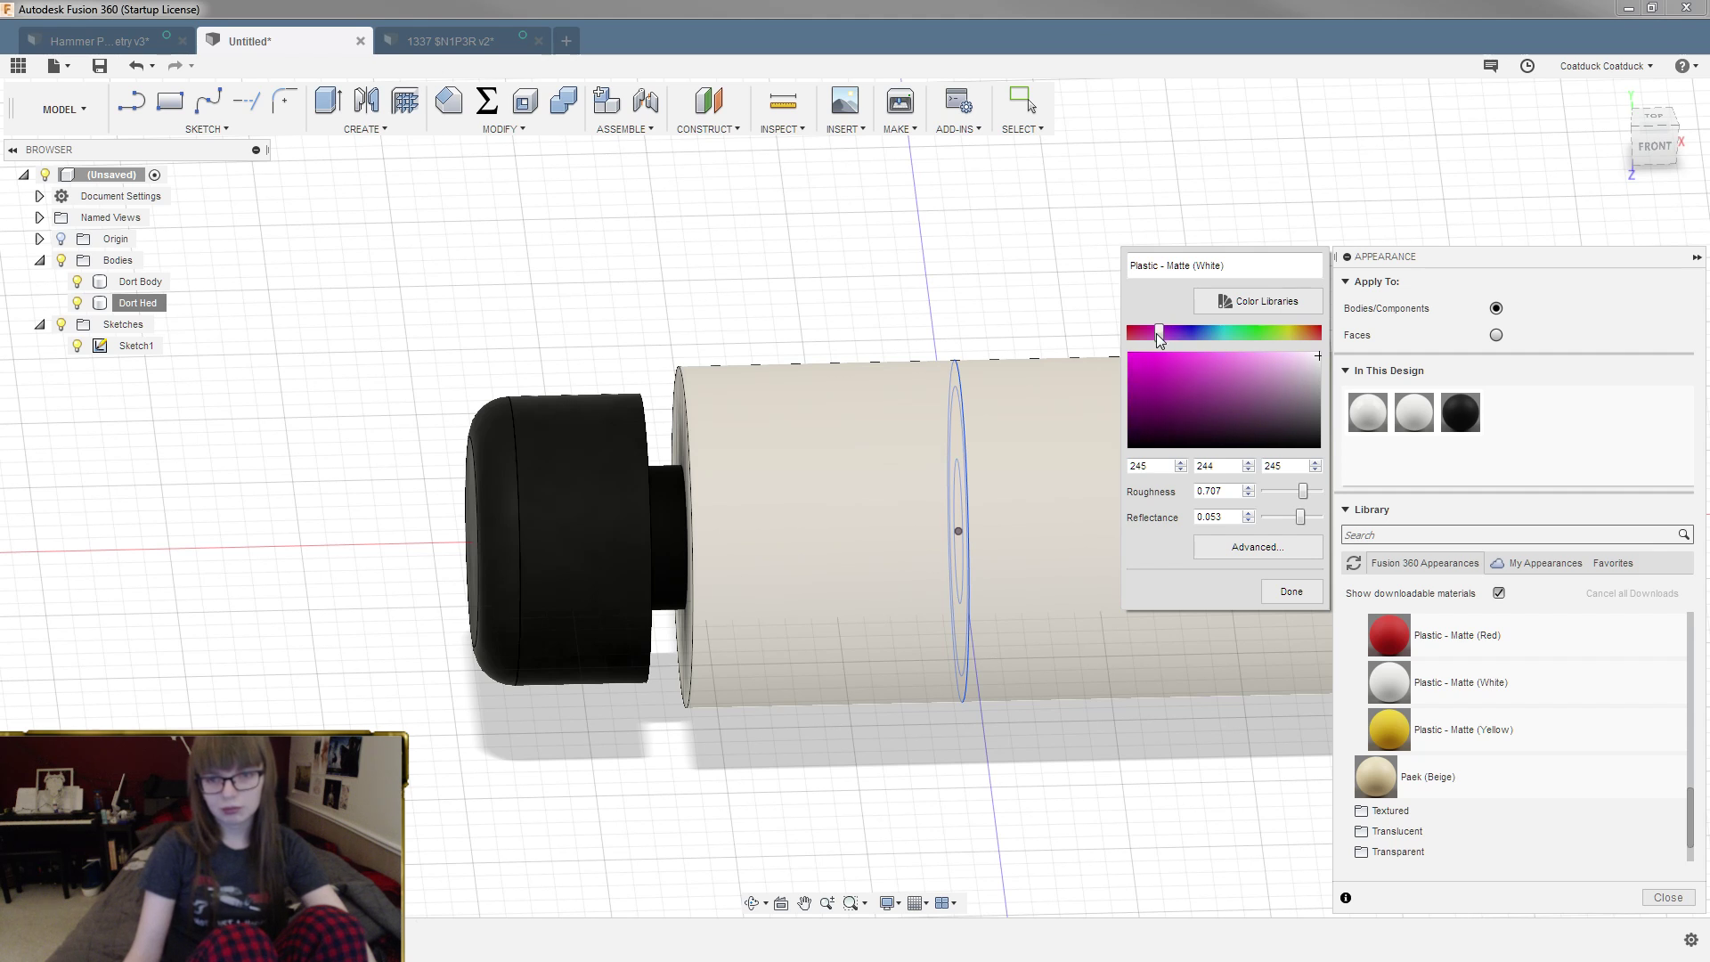
pyautogui.moveTo(1309, 364)
pyautogui.mouseDown()
pyautogui.moveTo(1288, 376)
pyautogui.moveTo(1292, 351)
pyautogui.mouseUp()
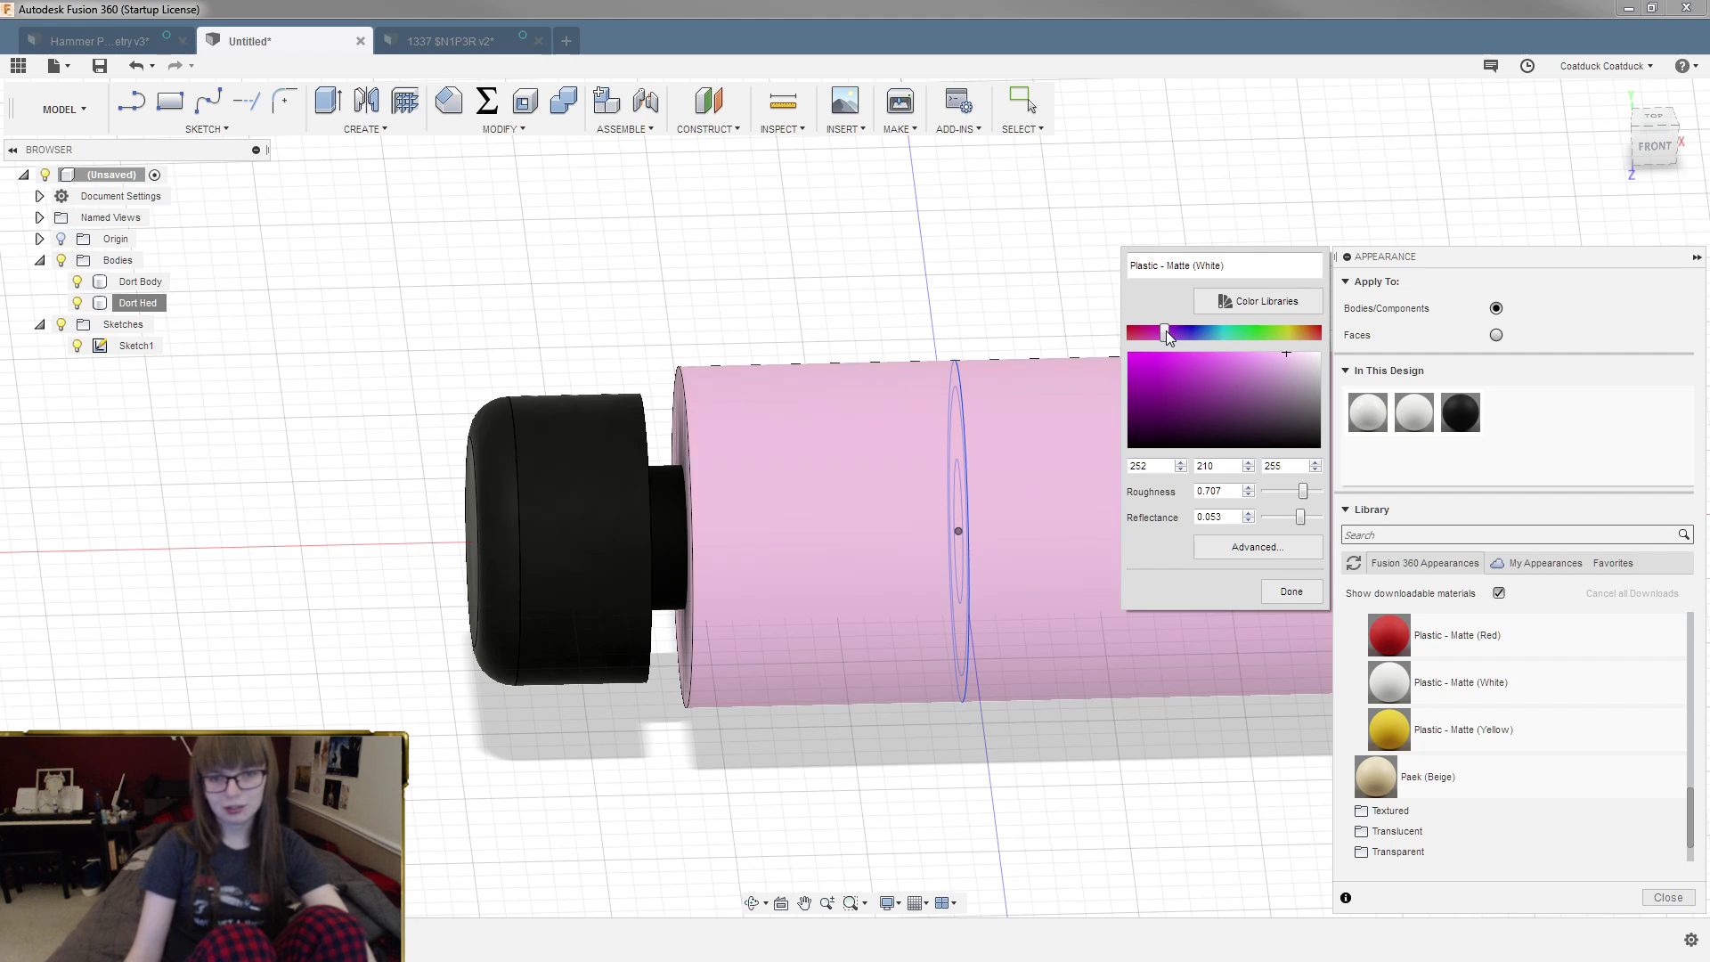
pyautogui.moveTo(1167, 329); pyautogui.dragTo(1169, 329)
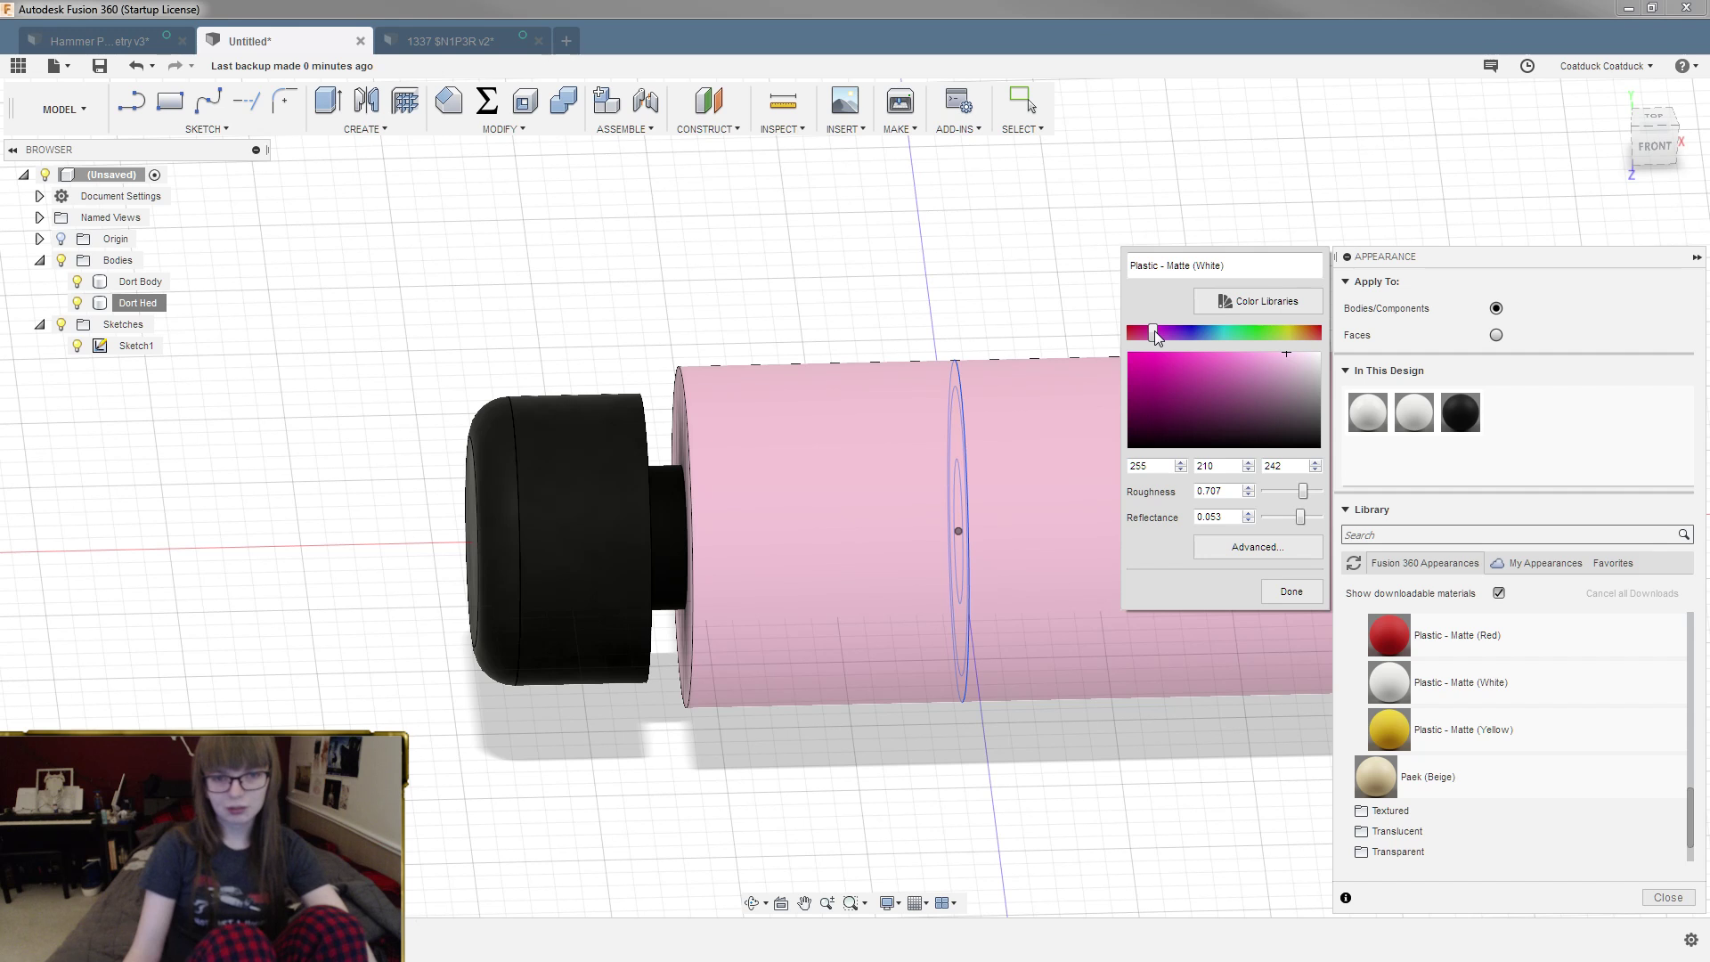
pyautogui.click(1138, 354)
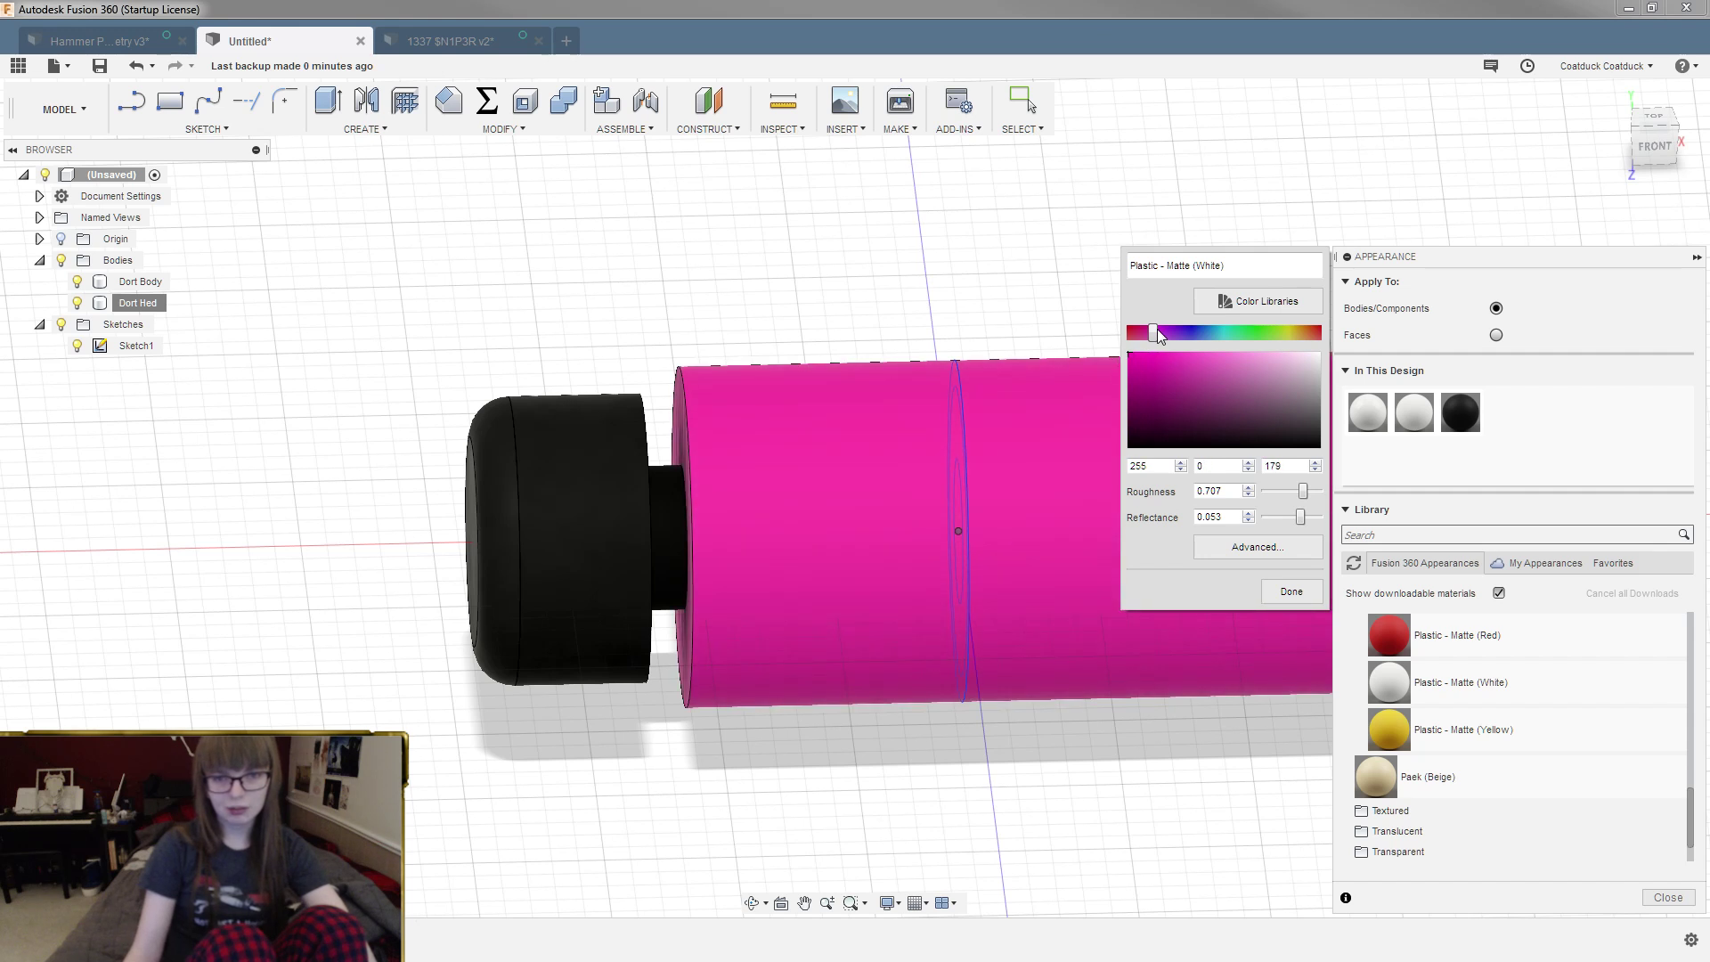
pyautogui.click(1134, 377)
pyautogui.moveTo(1128, 369); pyautogui.dragTo(1121, 358)
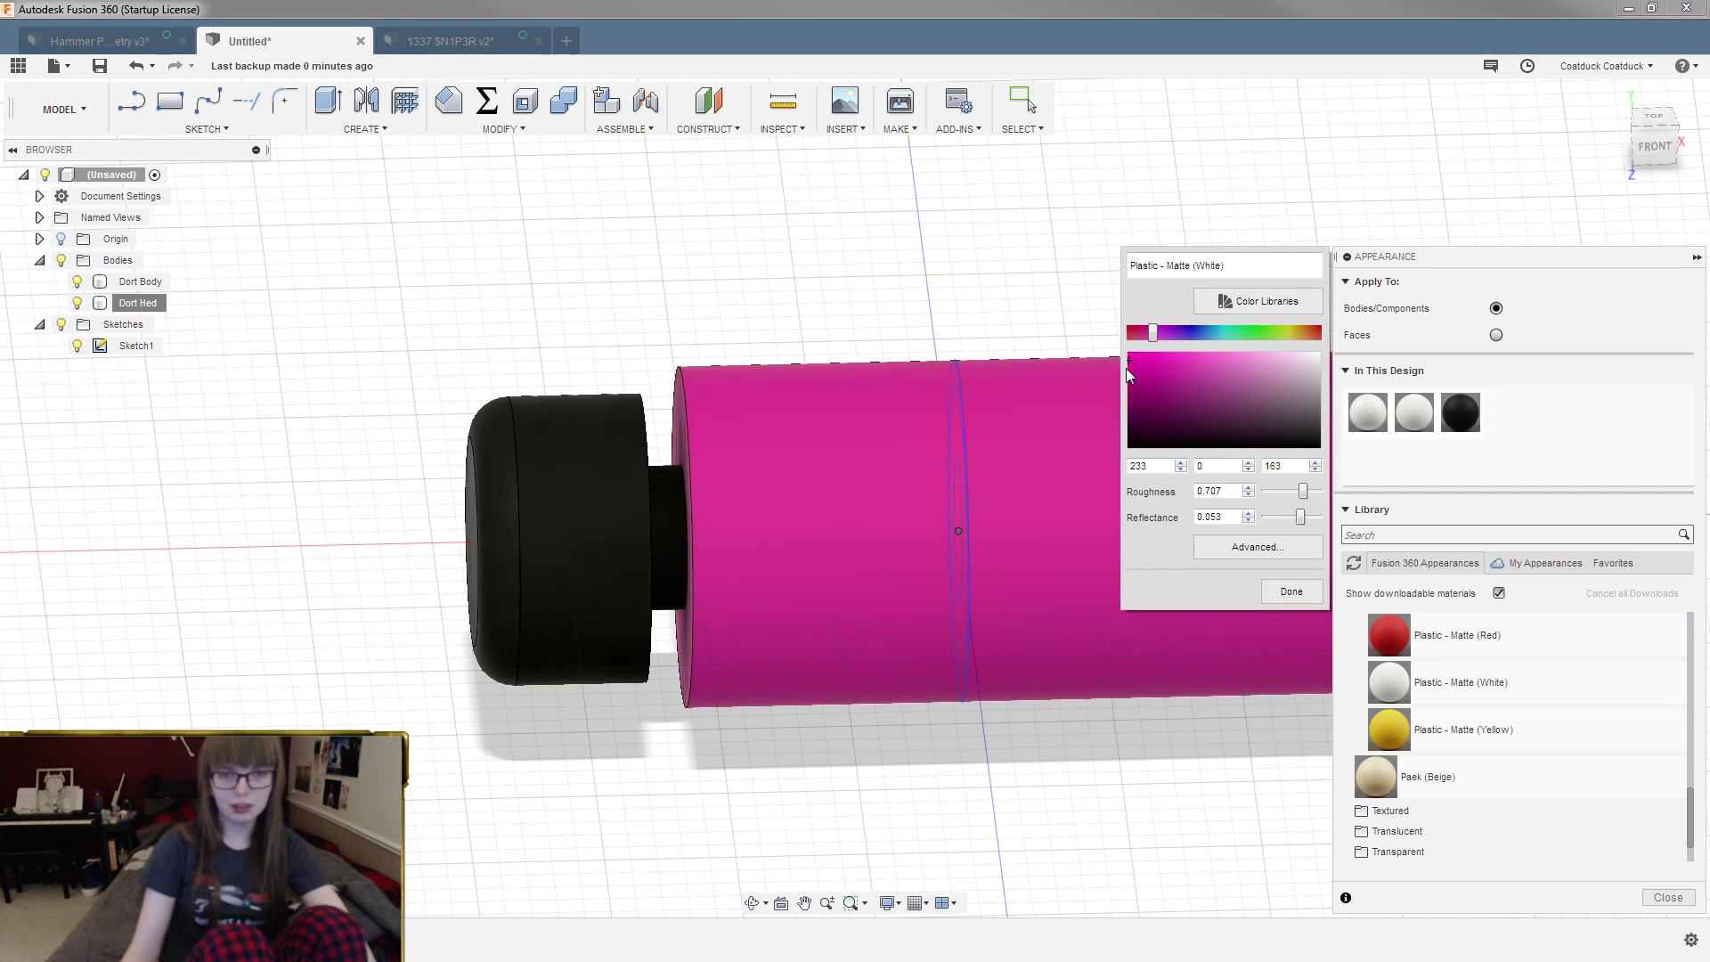
pyautogui.click(1126, 367)
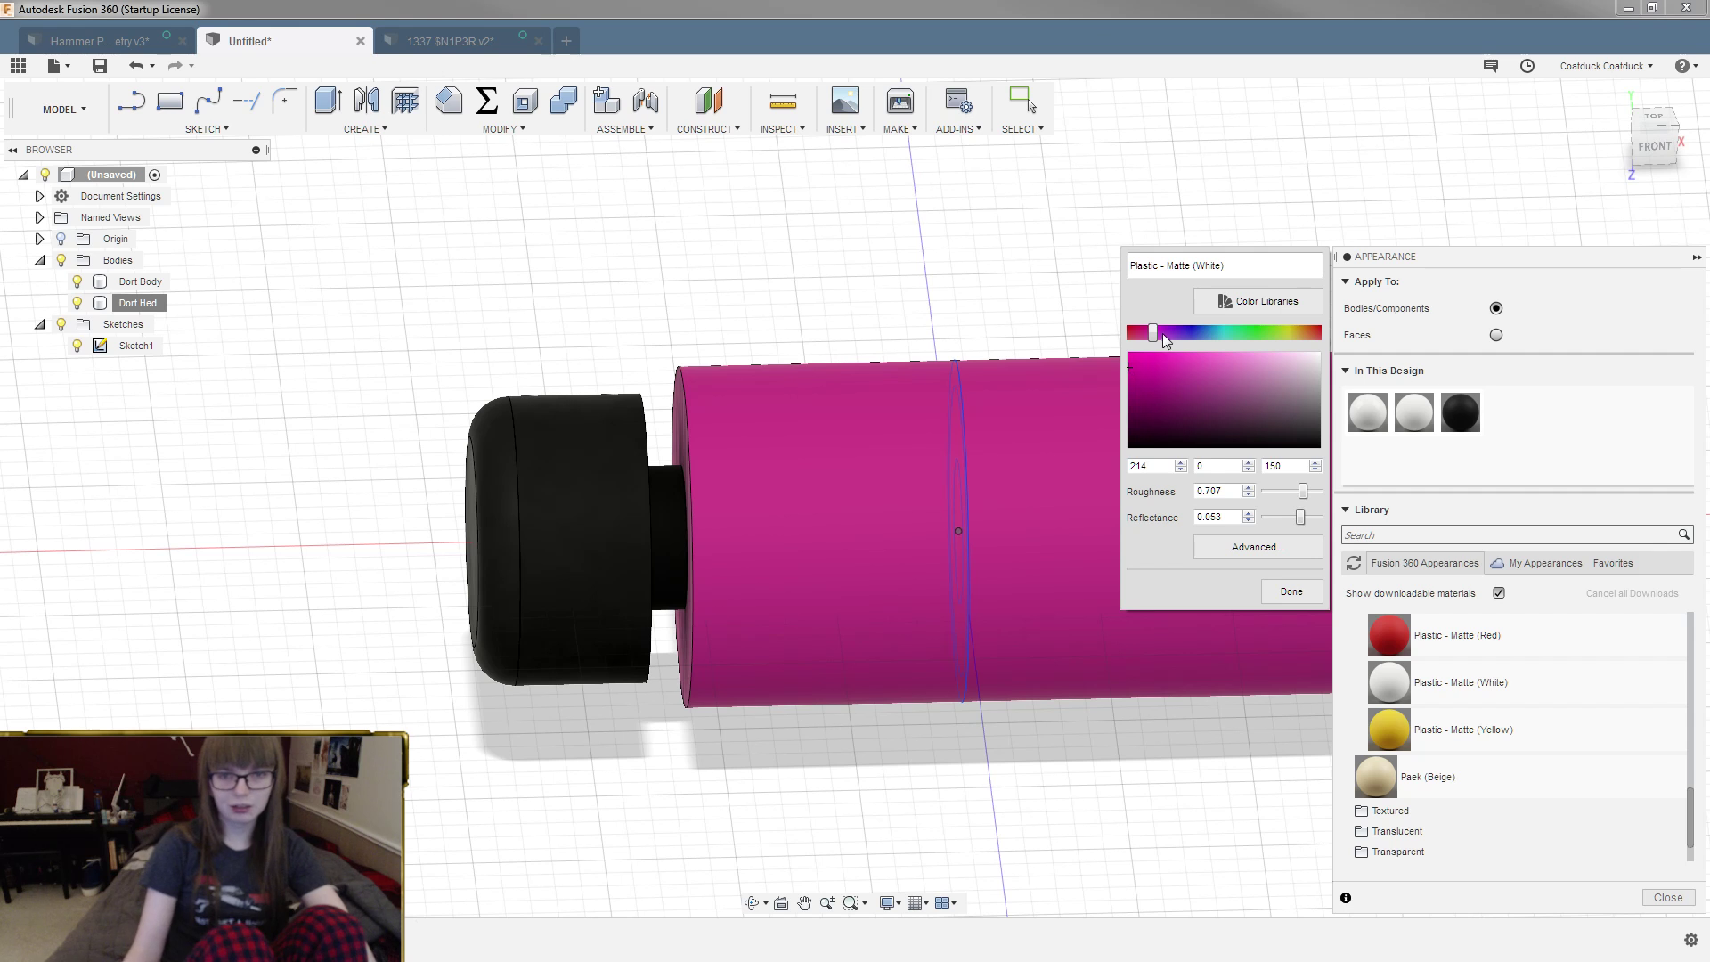
pyautogui.click(1152, 334)
pyautogui.moveTo(1152, 334); pyautogui.dragTo(1157, 334)
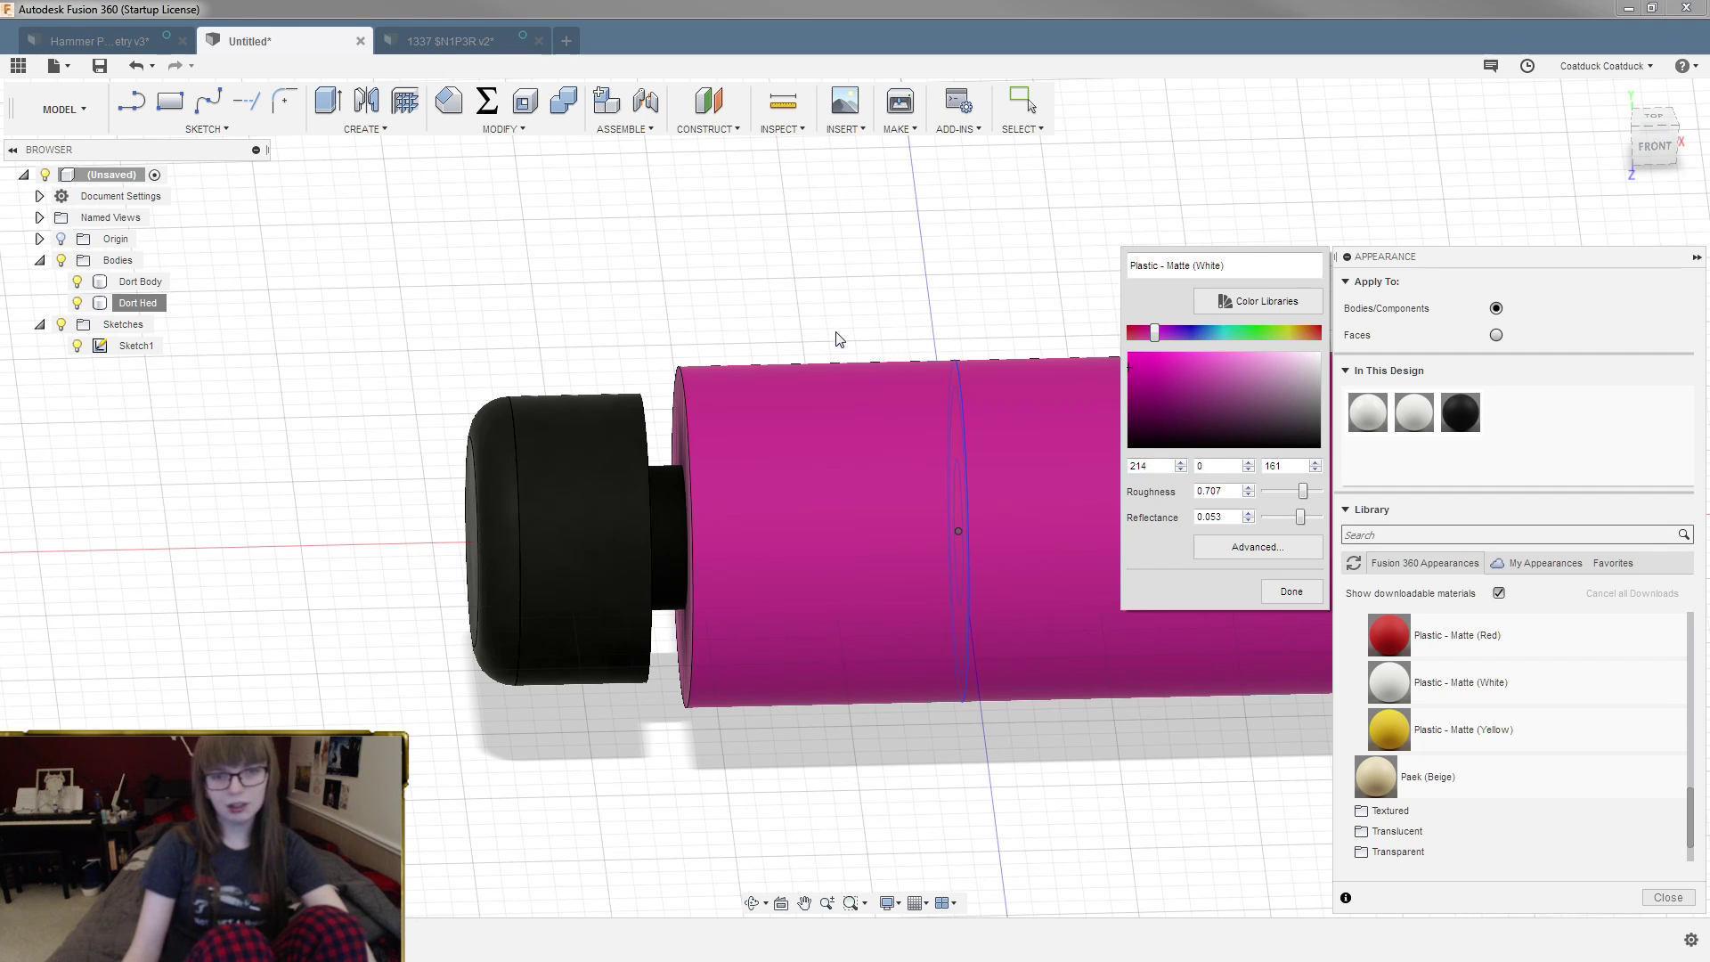
pyautogui.moveTo(1142, 368); pyautogui.dragTo(1204, 368)
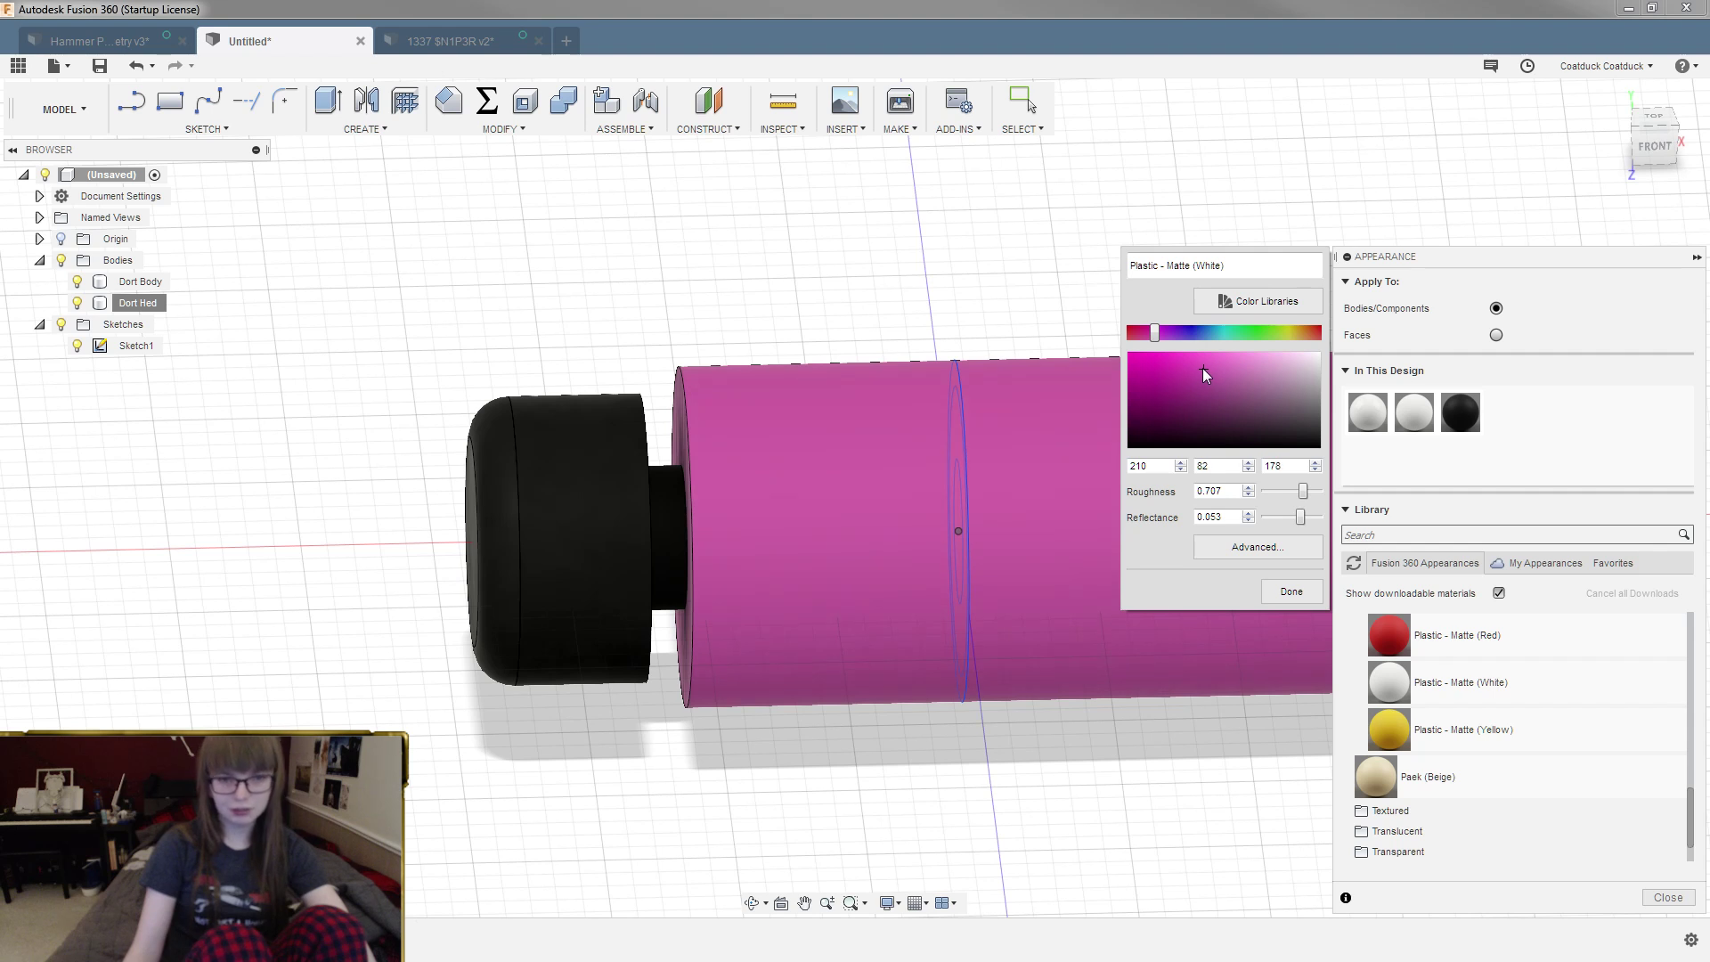
pyautogui.moveTo(899, 311)
pyautogui.keyDown('shift'); pyautogui.mouseDown(button='middle')
pyautogui.moveTo(930, 301)
pyautogui.moveTo(891, 334)
pyautogui.mouseUp(button='middle'); pyautogui.keyUp('shift')
pyautogui.scroll(-5, 838, 395)
pyautogui.keyDown('shift'); pyautogui.moveTo(931, 561); pyautogui.dragTo(941, 616, button='middle'); pyautogui.keyUp('shift')
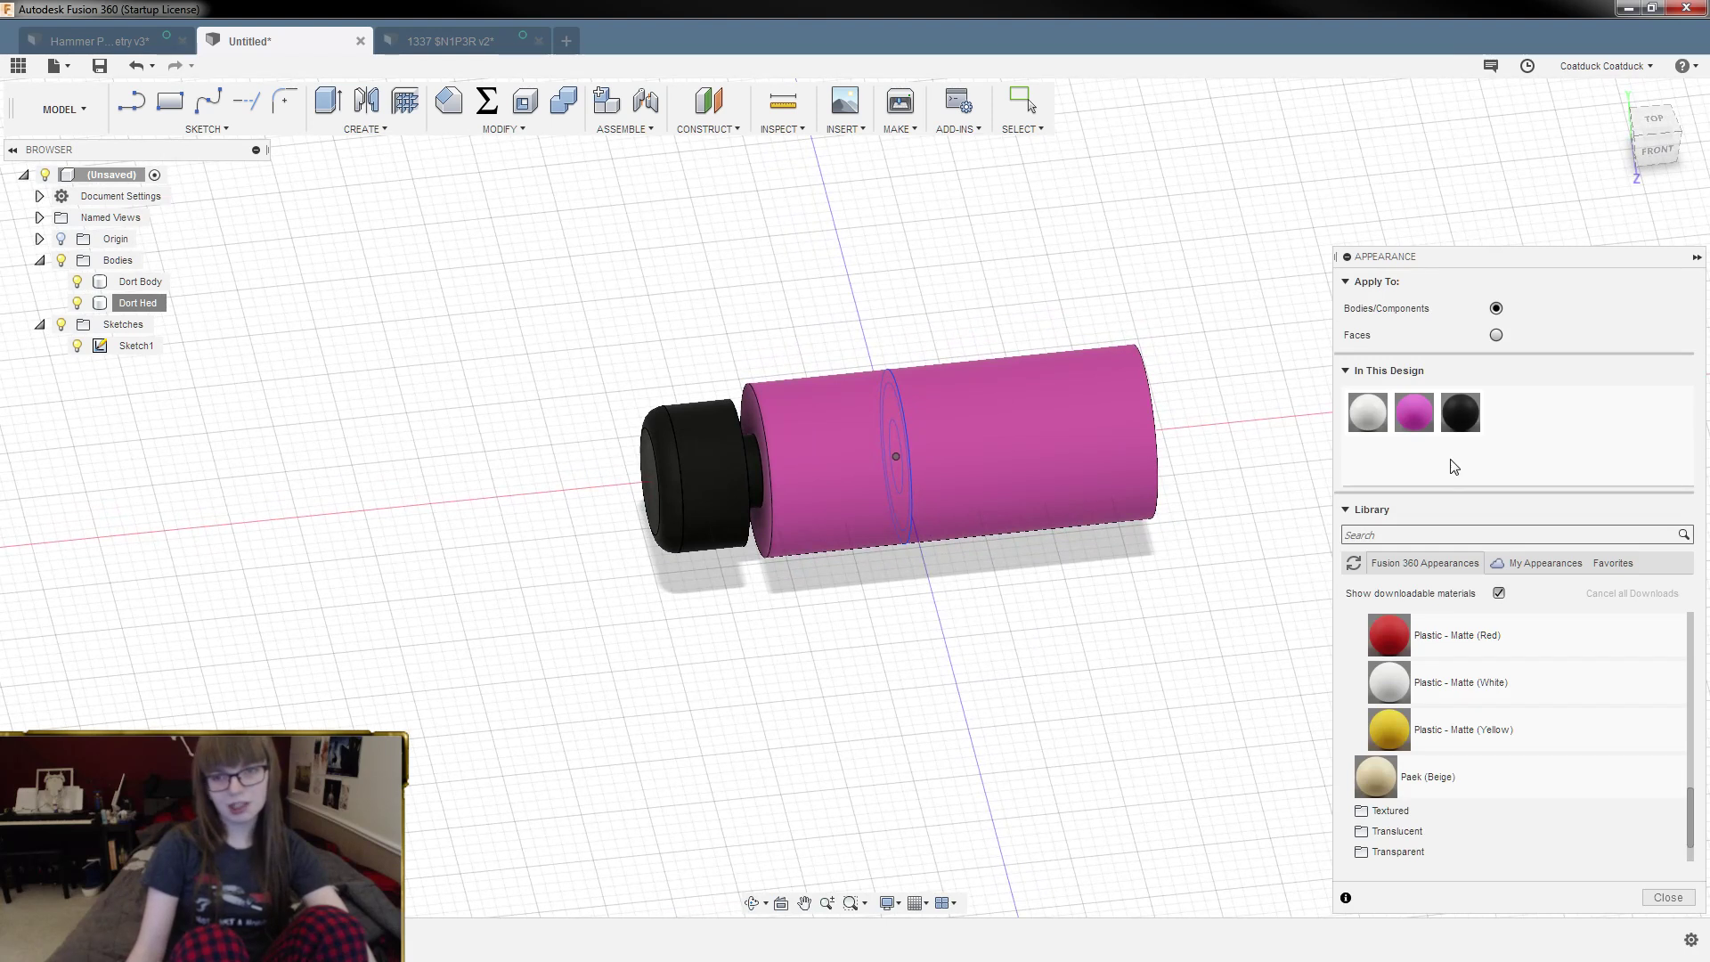
pyautogui.press('Escape')
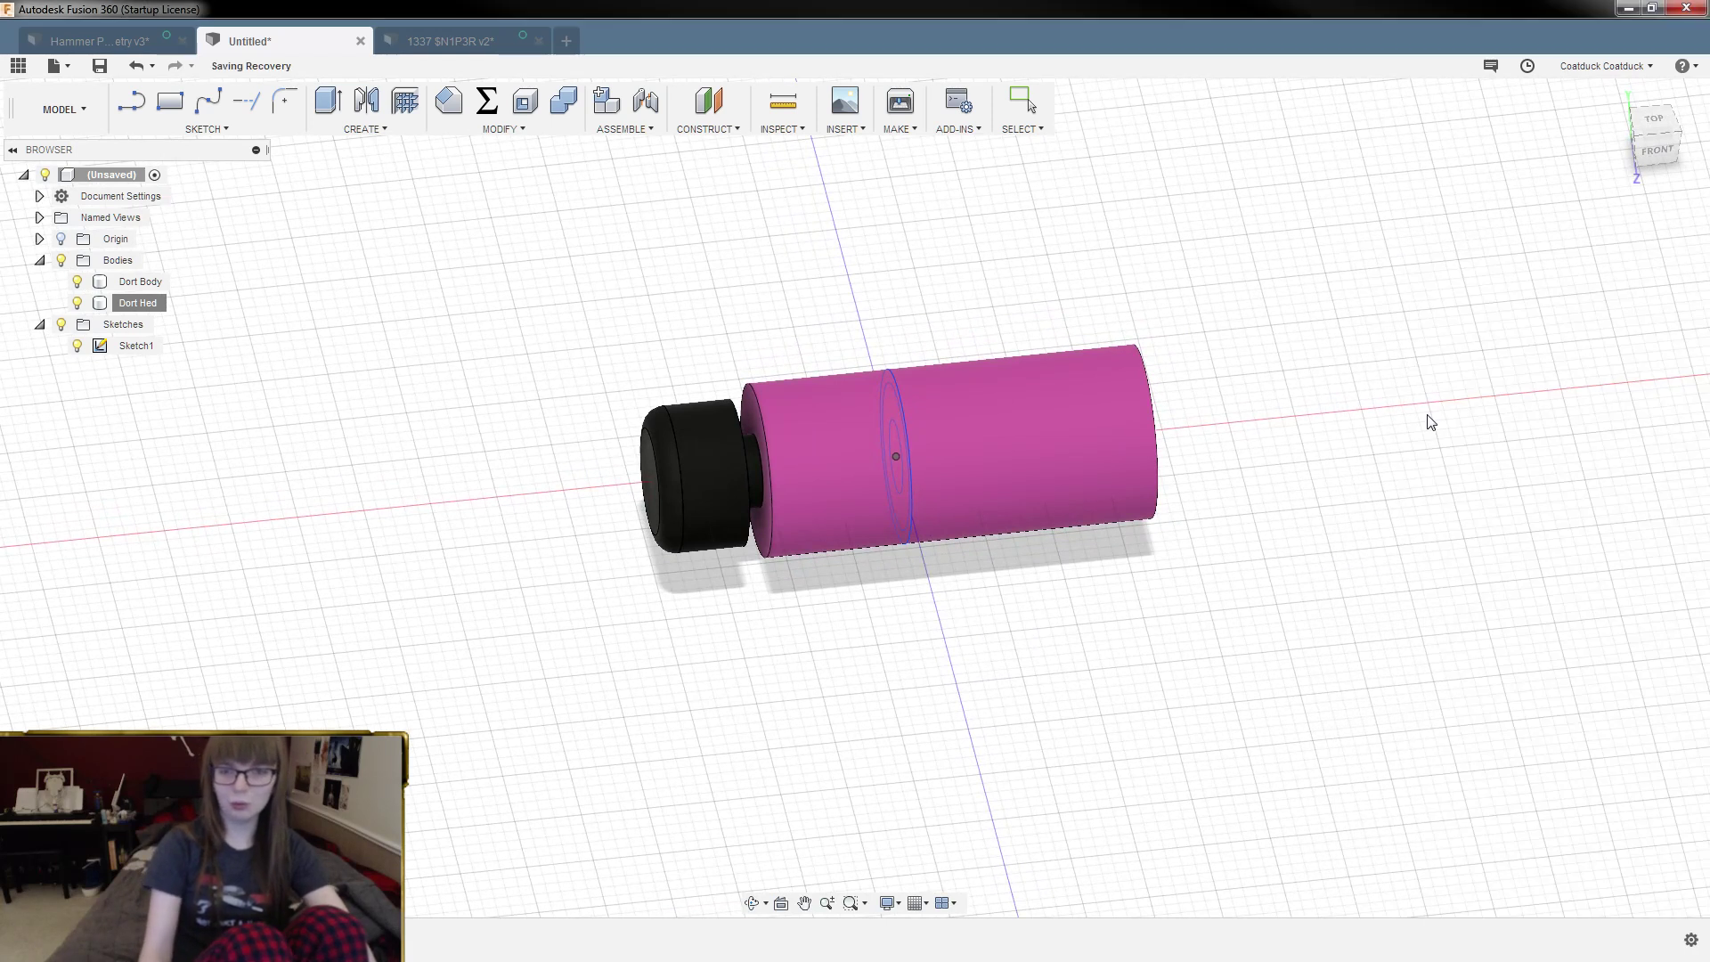
# Step: Open the appearance settings for the Dort Hed body
pyautogui.rightClick(152, 305)
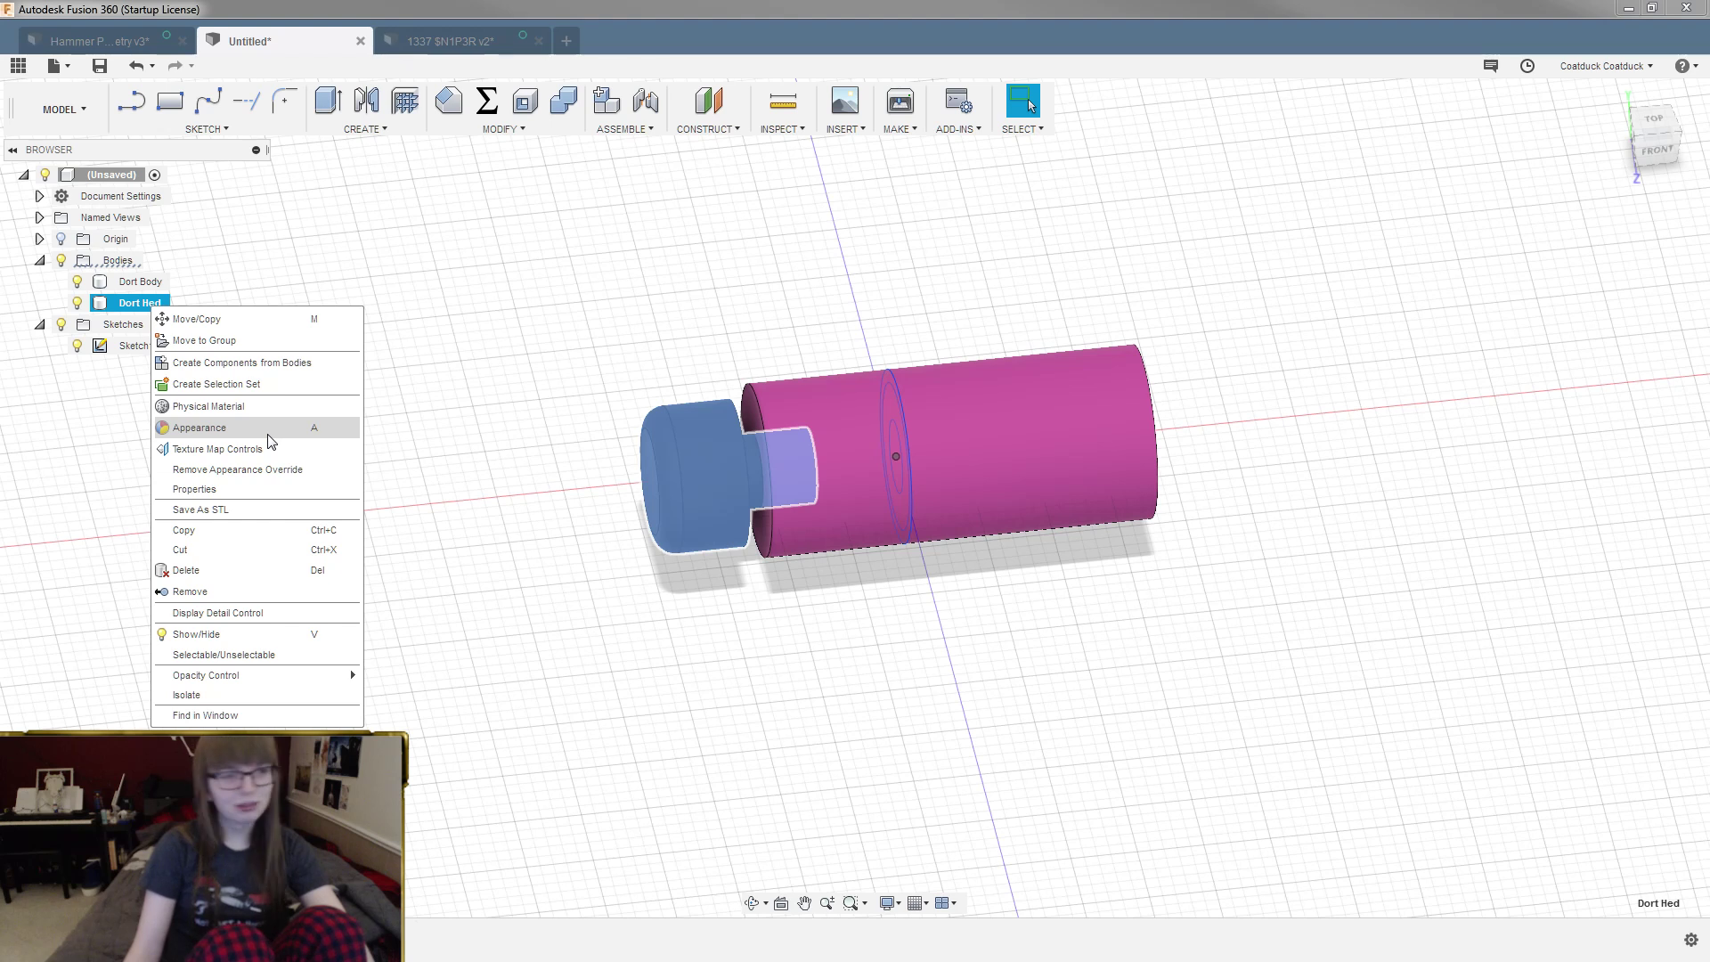
pyautogui.click(269, 432)
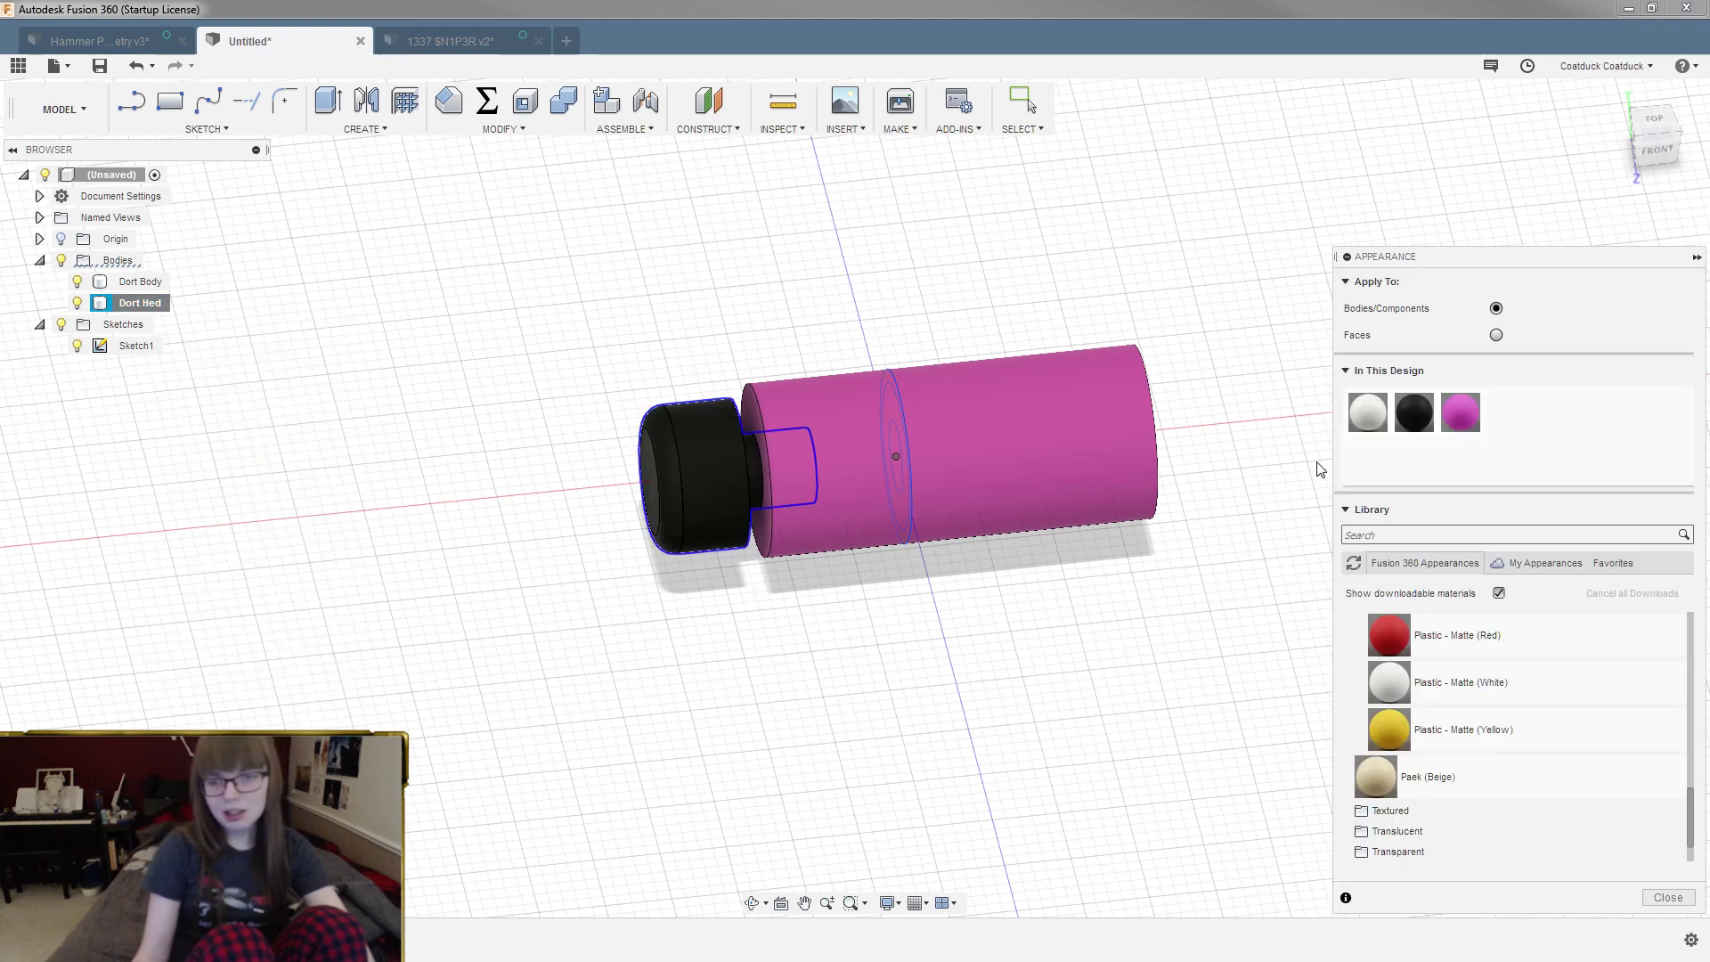
# Step: In the 1337 $N1P3R design, open the yellow dart body's Plastic - Matte (Yellow) appearance and read its RGB values
pyautogui.click(441, 36)
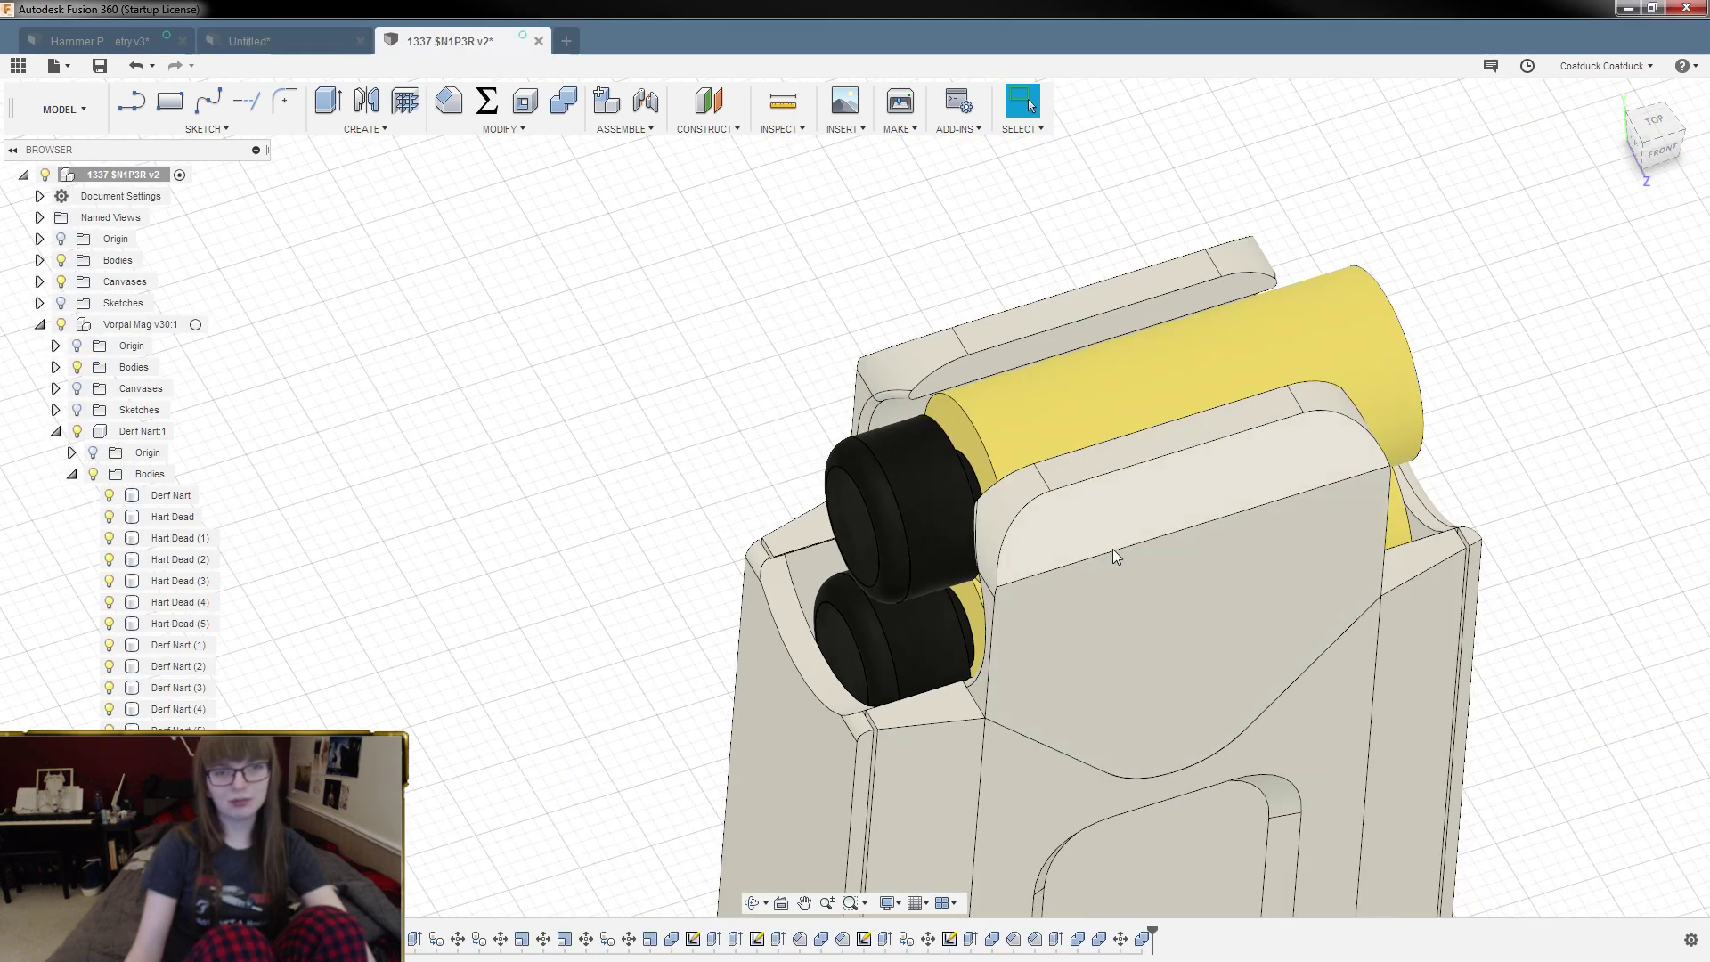
pyautogui.click(1065, 374)
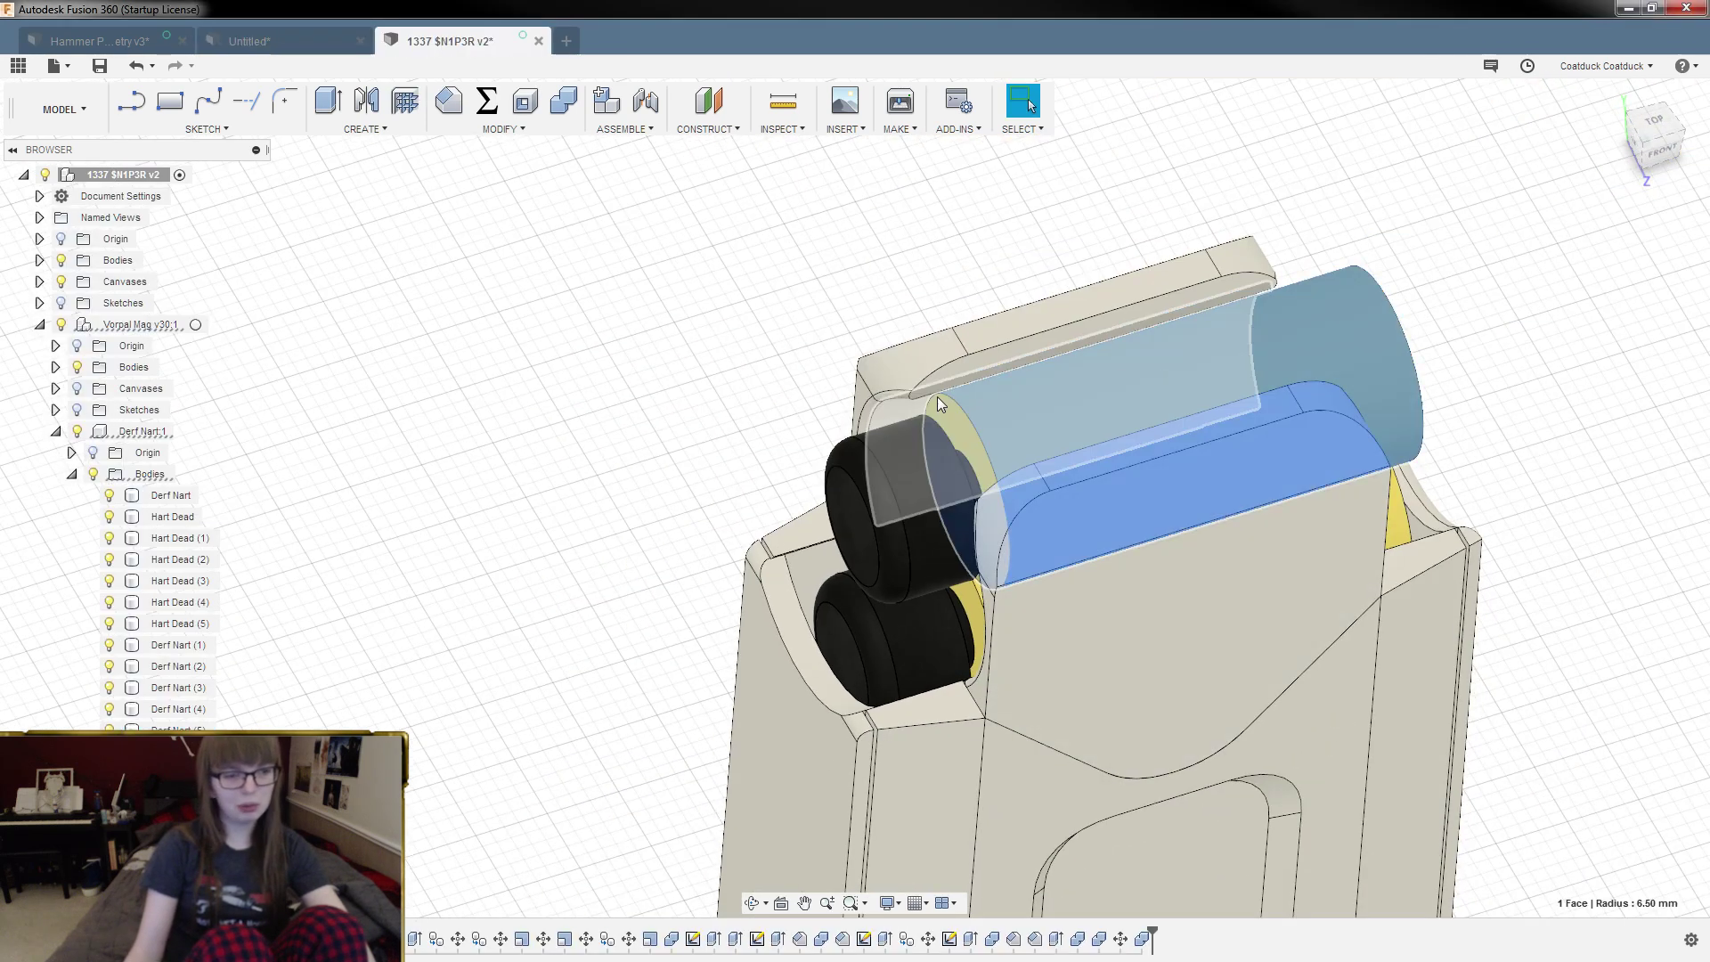
pyautogui.rightClick(190, 727)
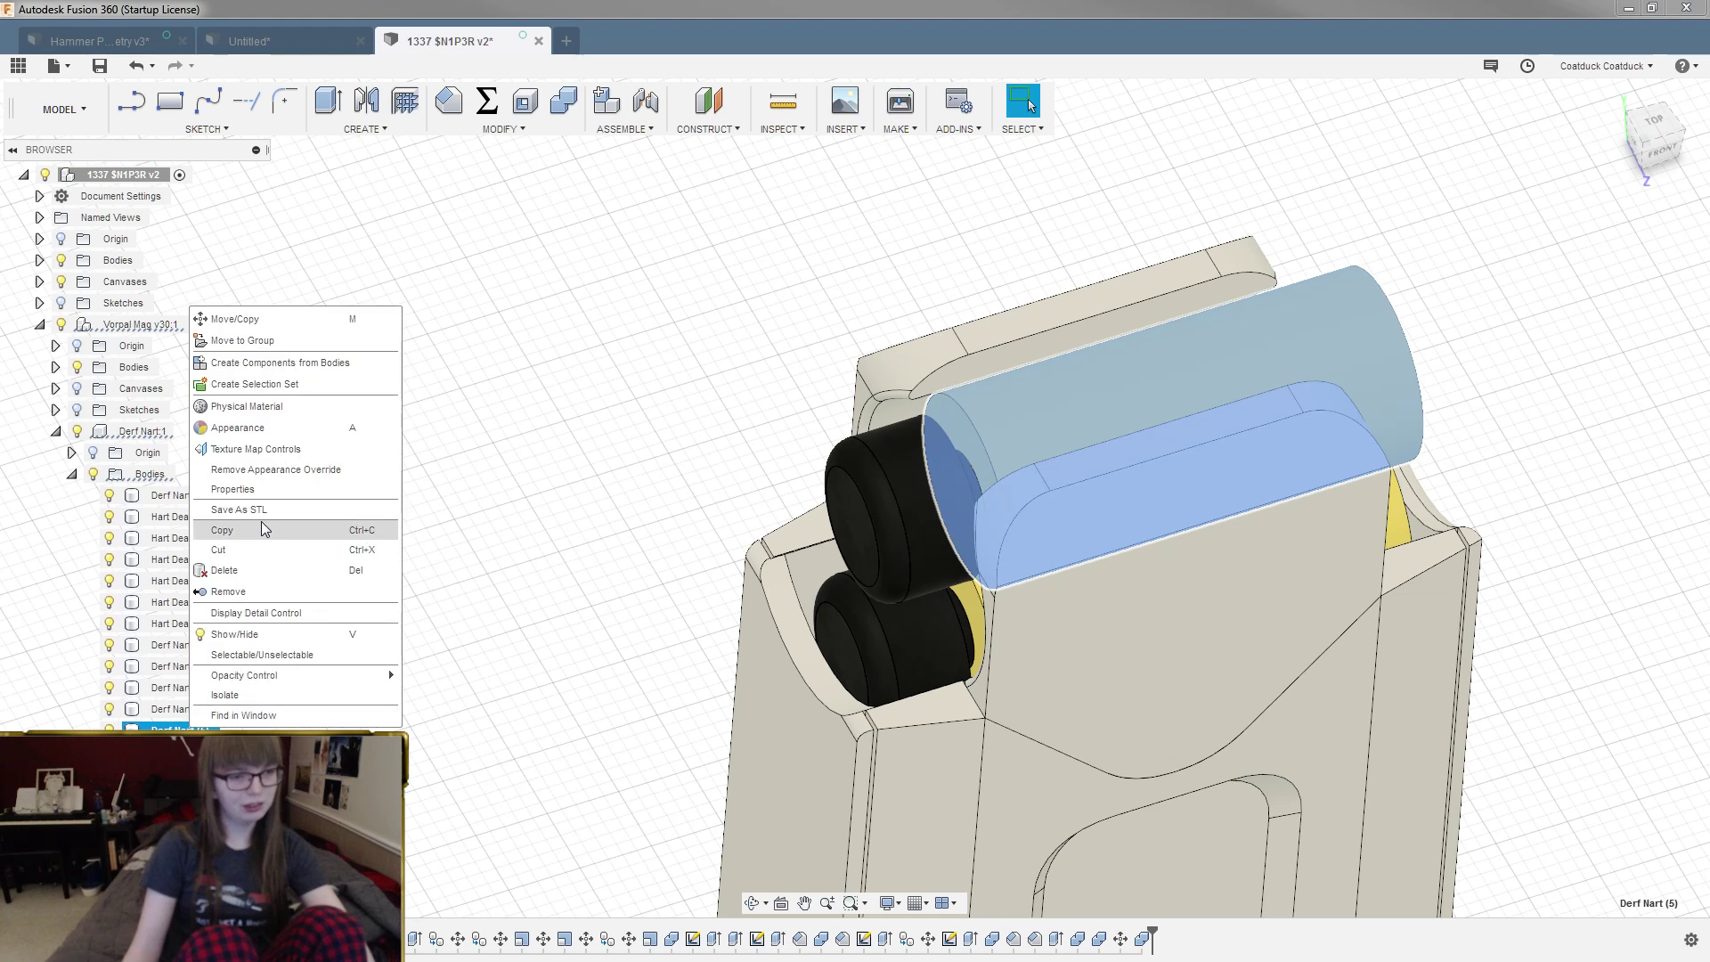
pyautogui.click(294, 428)
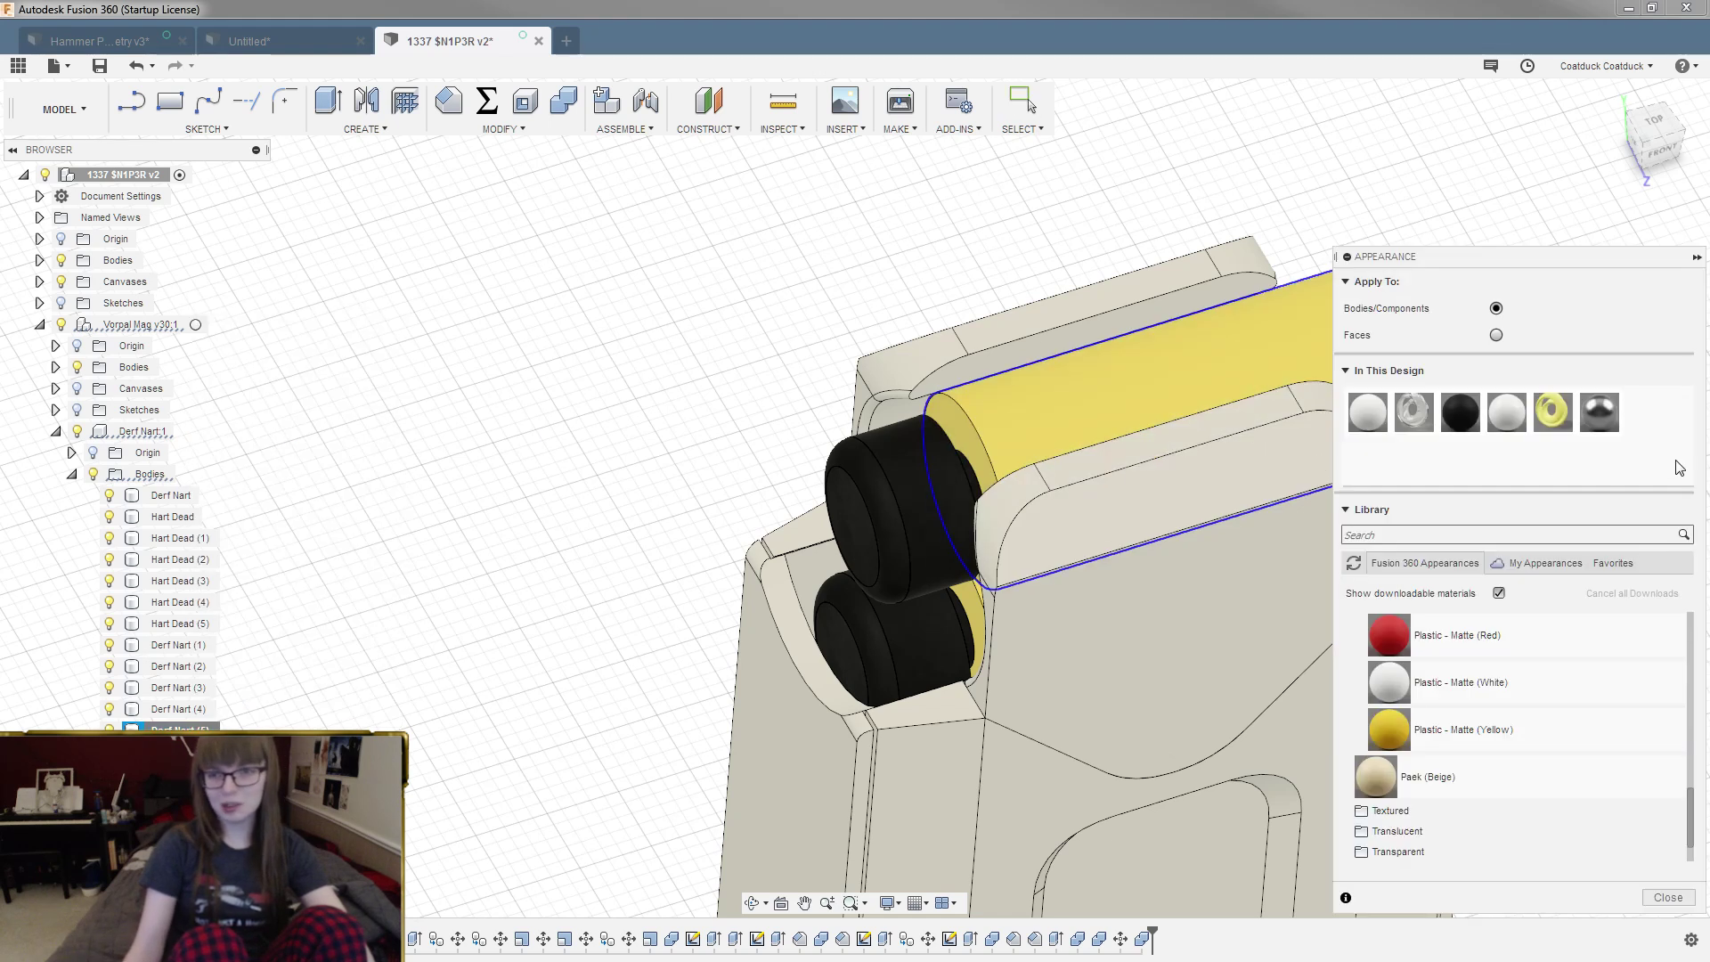
pyautogui.doubleClick(1566, 415)
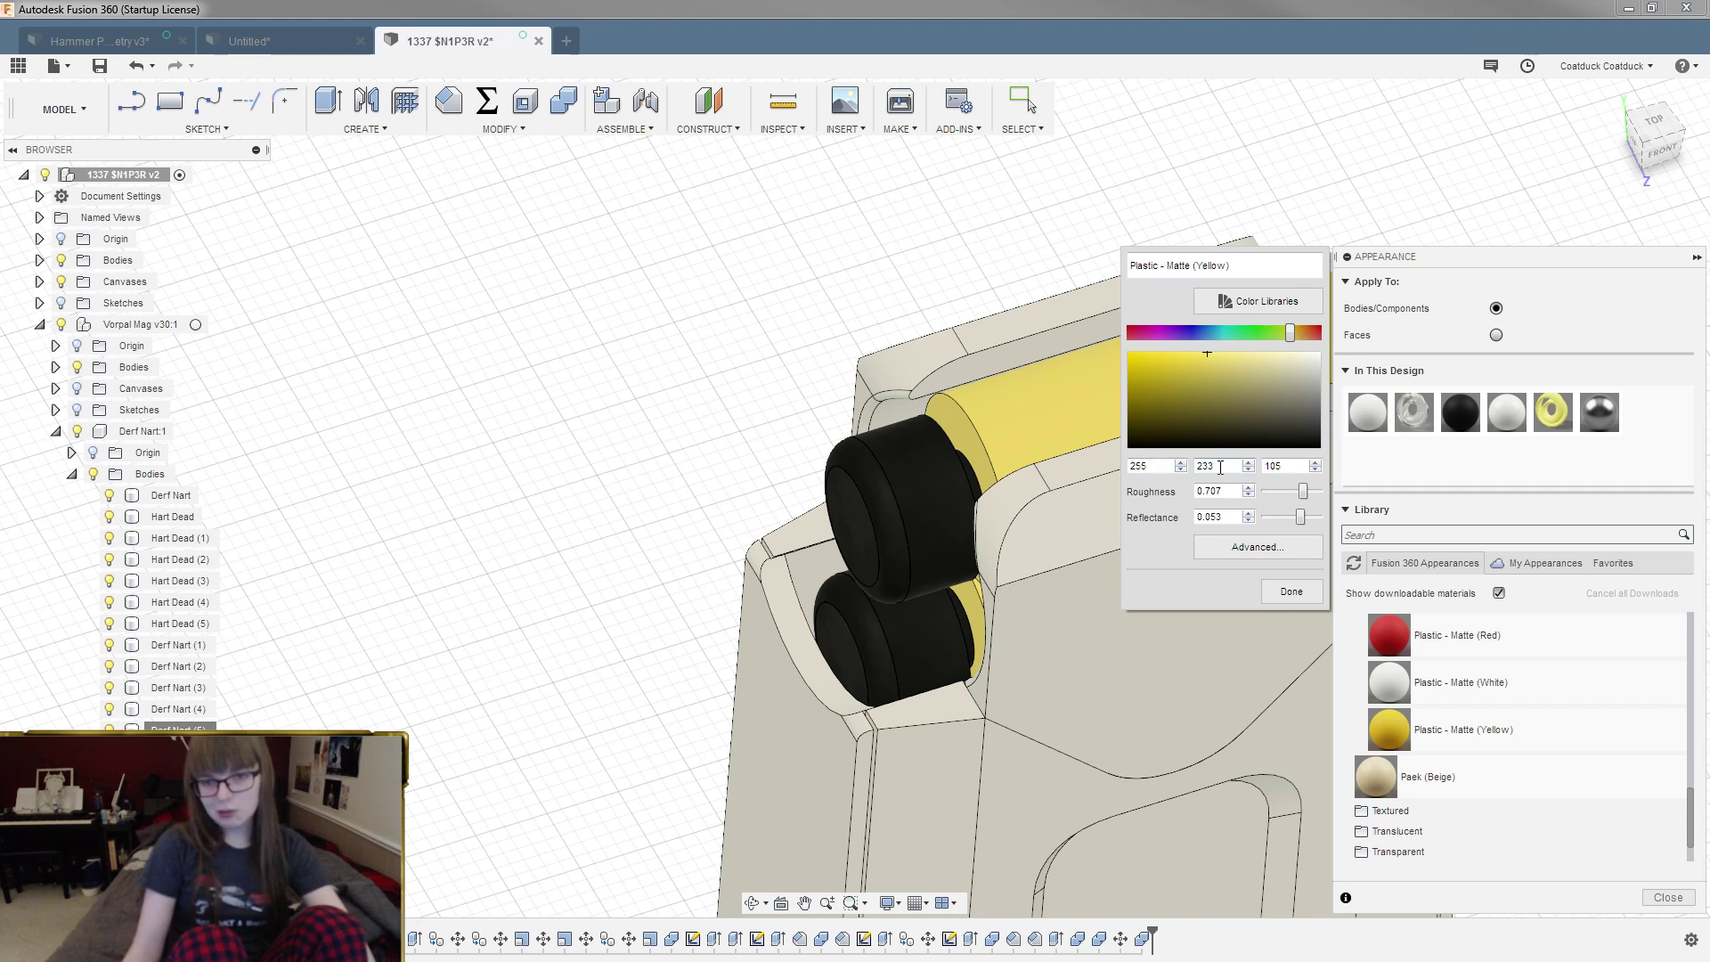
# Step: In the untitled dart design, edit the Dort Body's magenta appearance and set its colour to RGB 225, 235, 105
pyautogui.click(328, 48)
pyautogui.rightClick(986, 440)
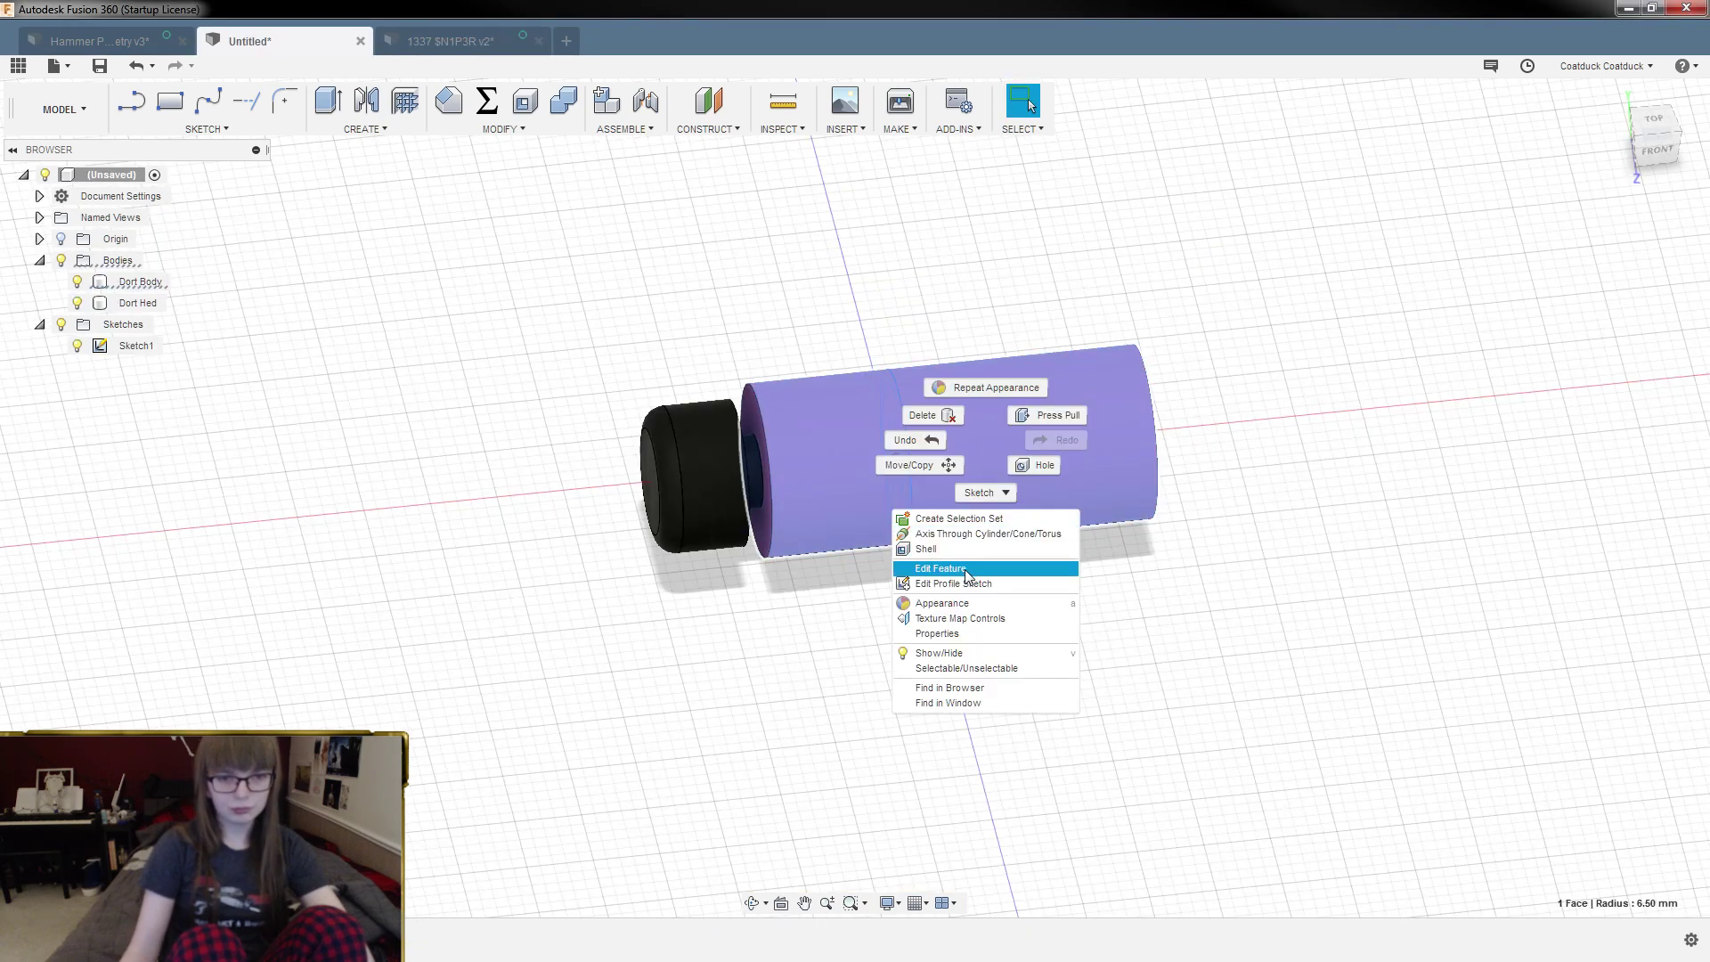
pyautogui.click(962, 603)
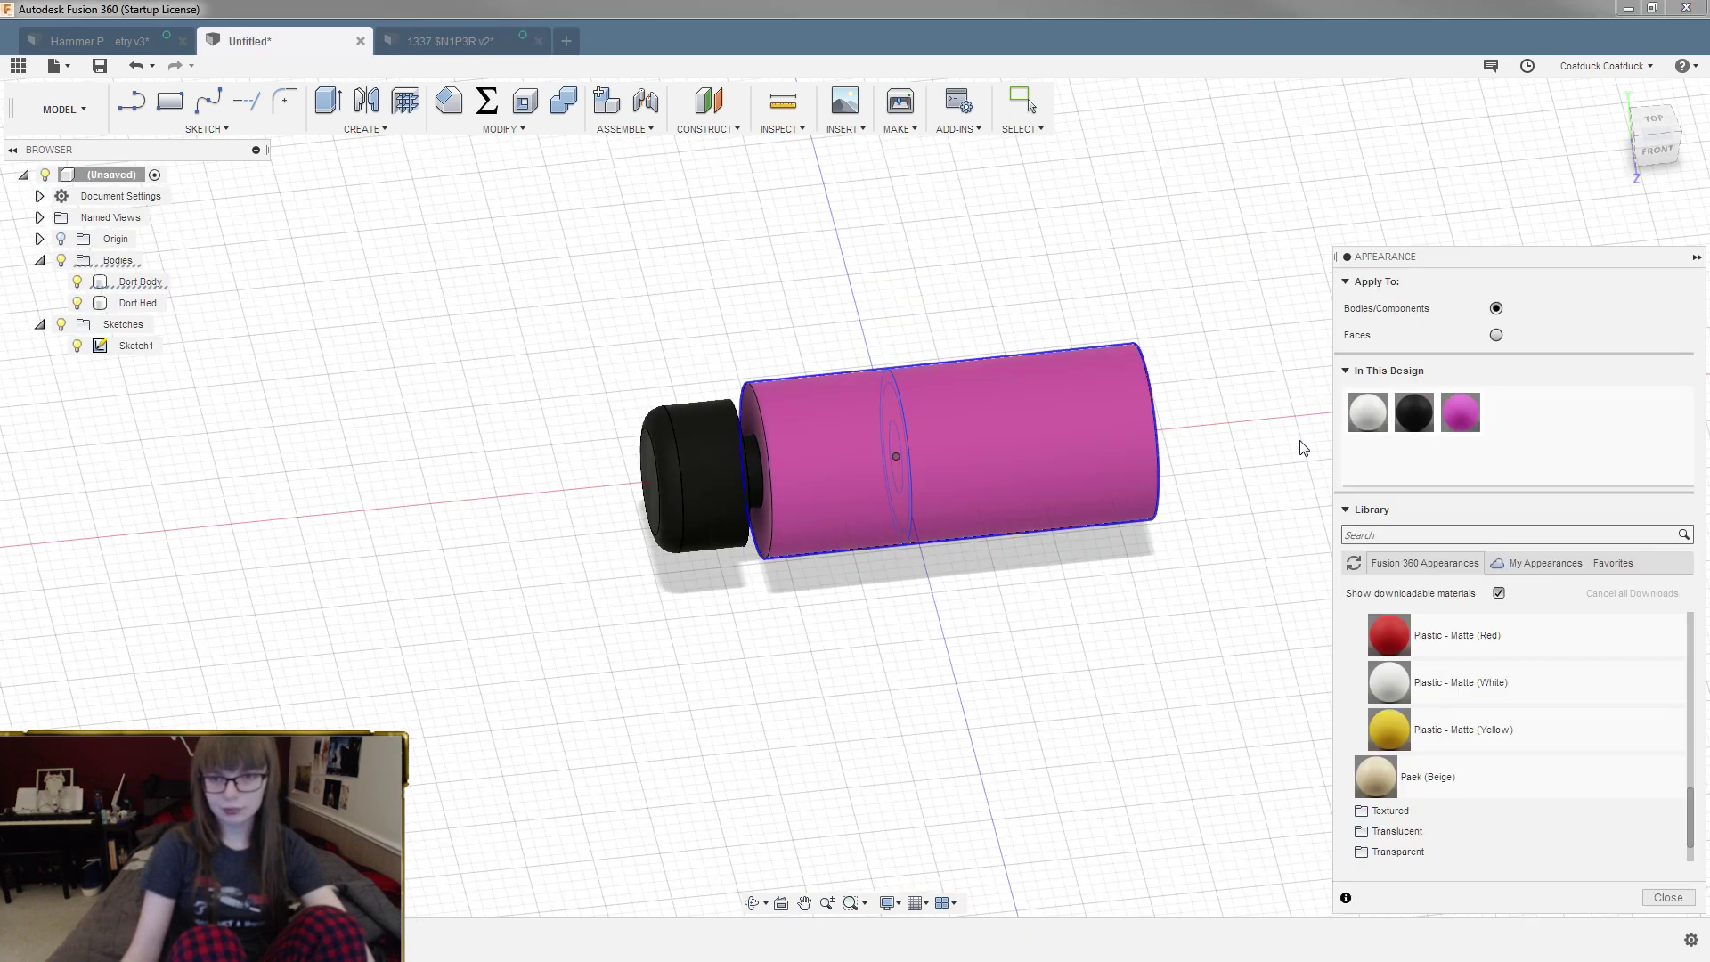
pyautogui.doubleClick(1451, 422)
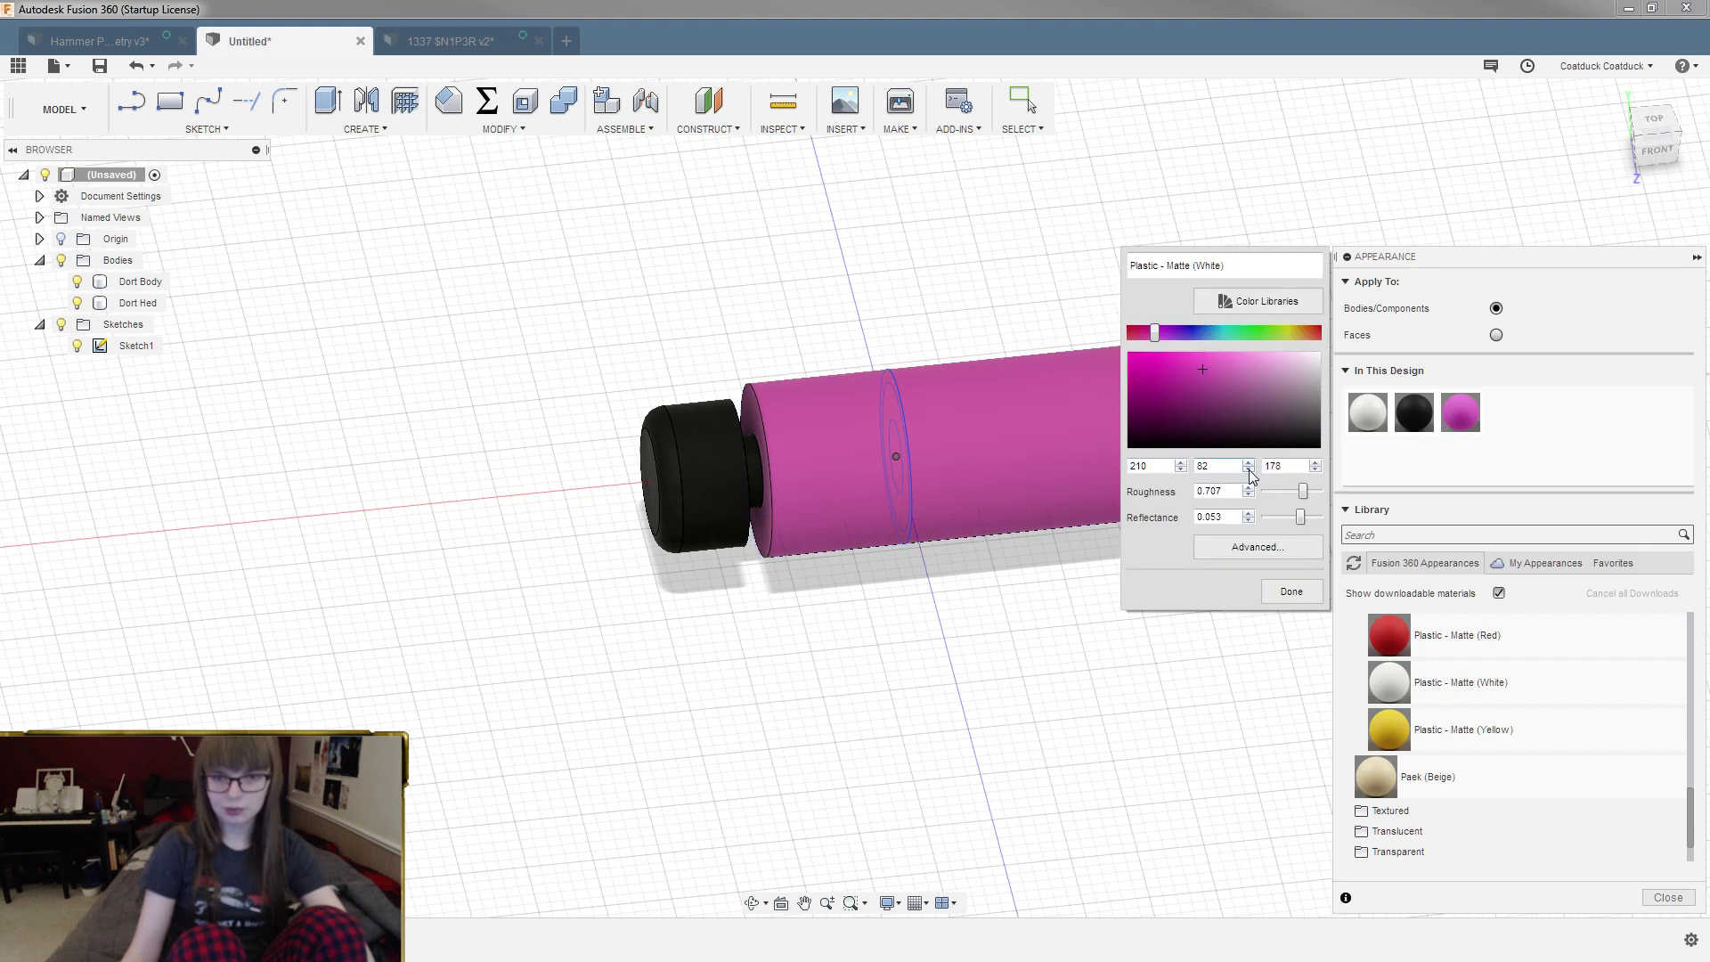
pyautogui.write('22')
pyautogui.press('Return')
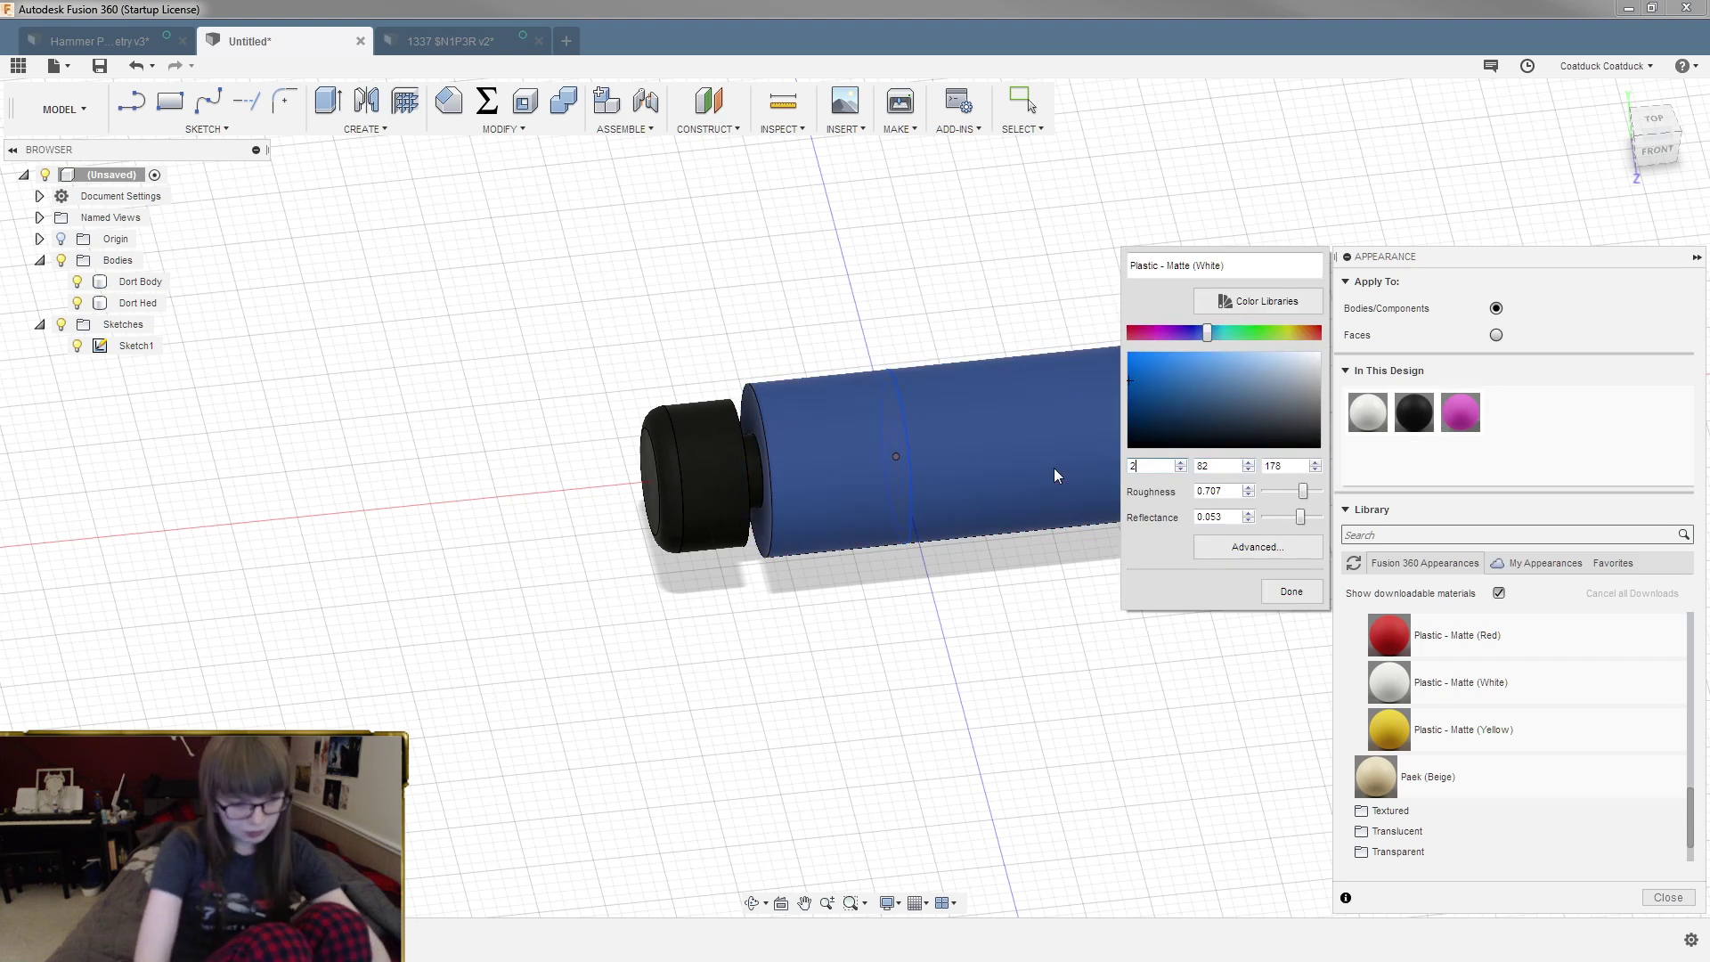
pyautogui.write('5')
pyautogui.press('Tab')
pyautogui.write('235')
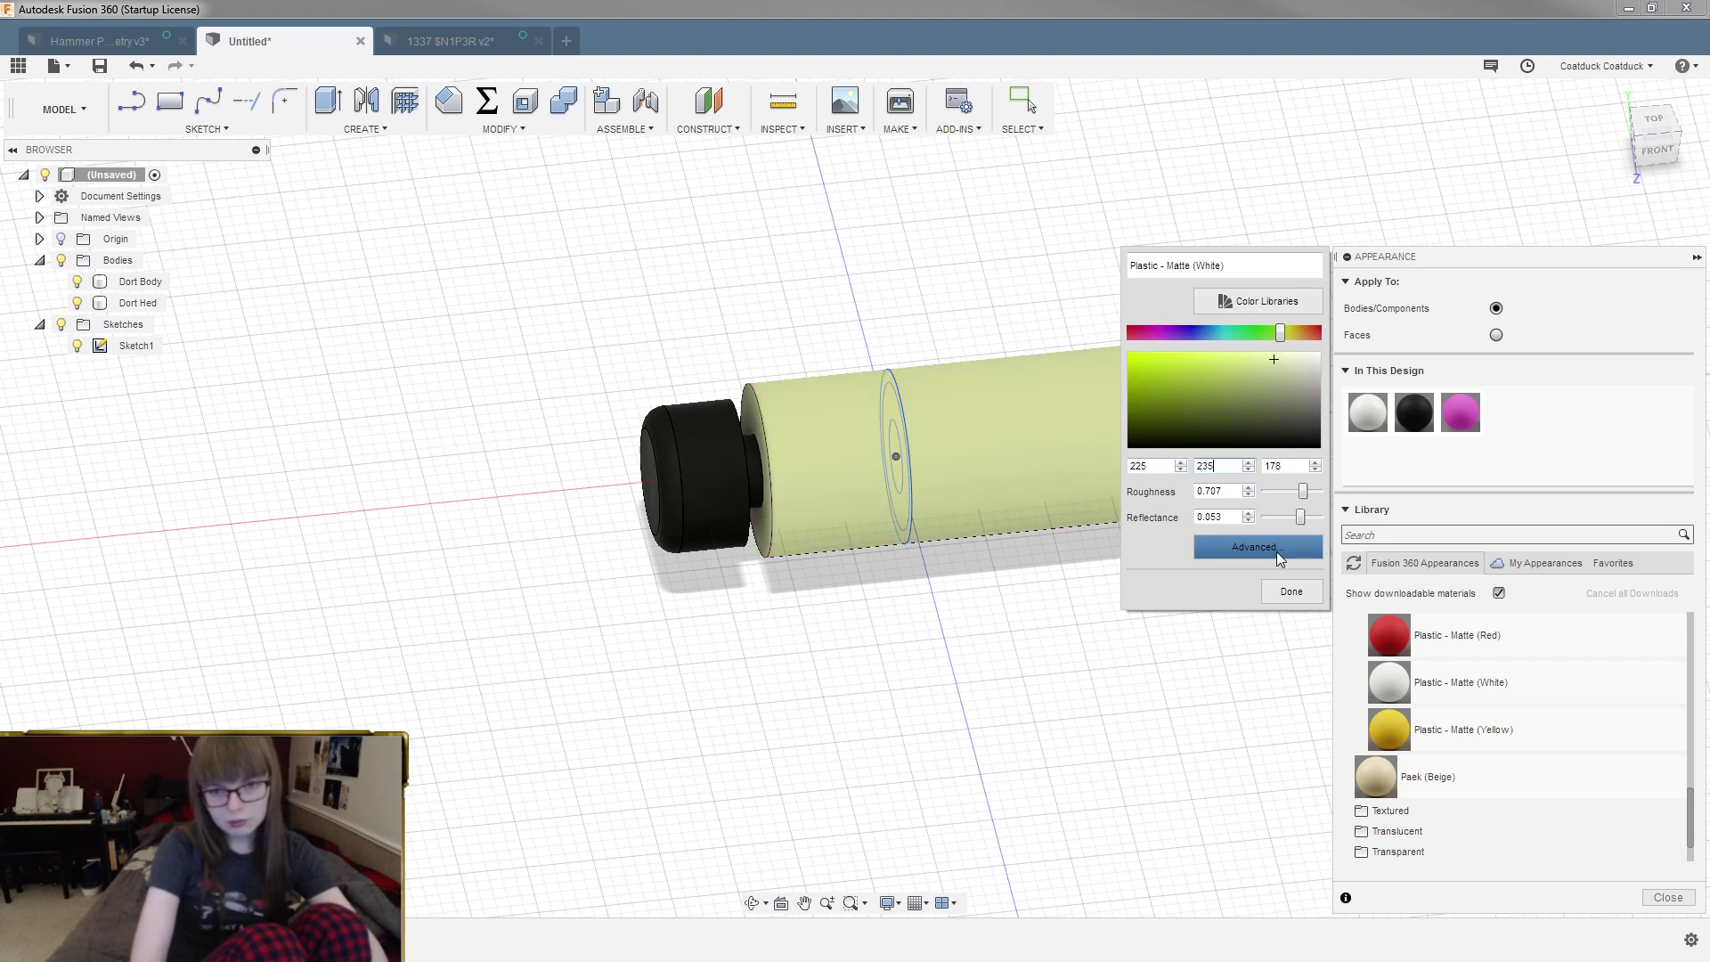
pyautogui.press('Tab')
pyautogui.write('105')
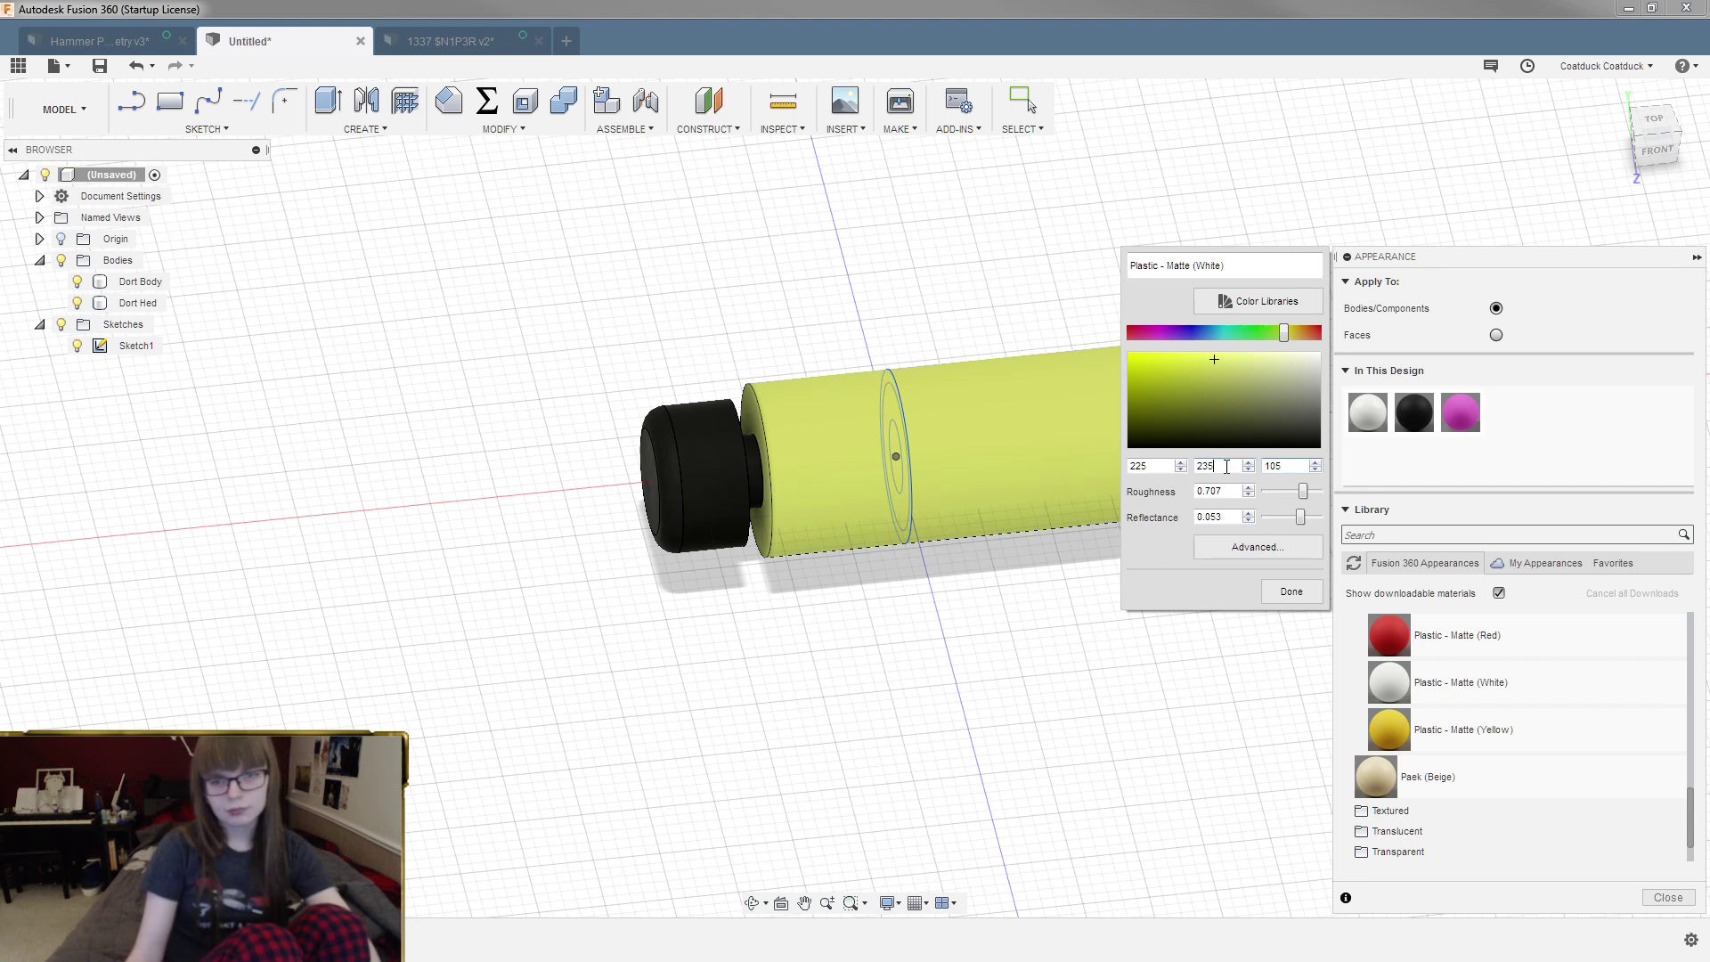
# Step: Correct the green value of the Dort Body's colour to 233 and accept the appearance edit
pyautogui.press('BackSpace')
pyautogui.write('3')
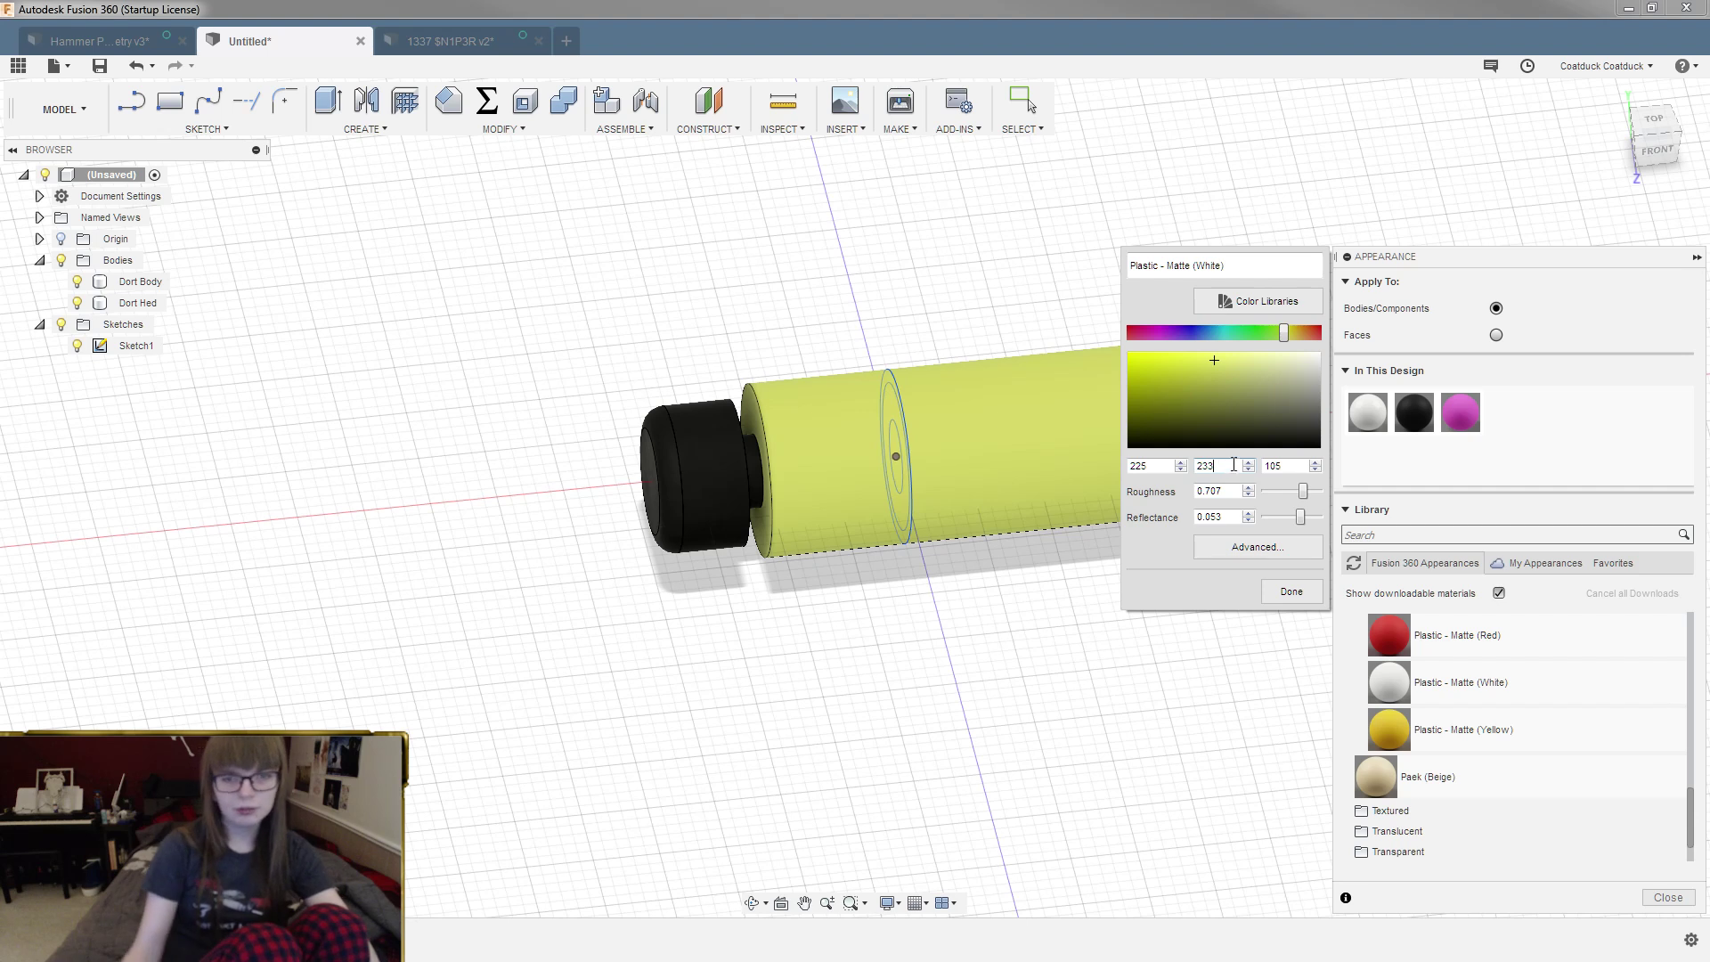
pyautogui.click(1291, 591)
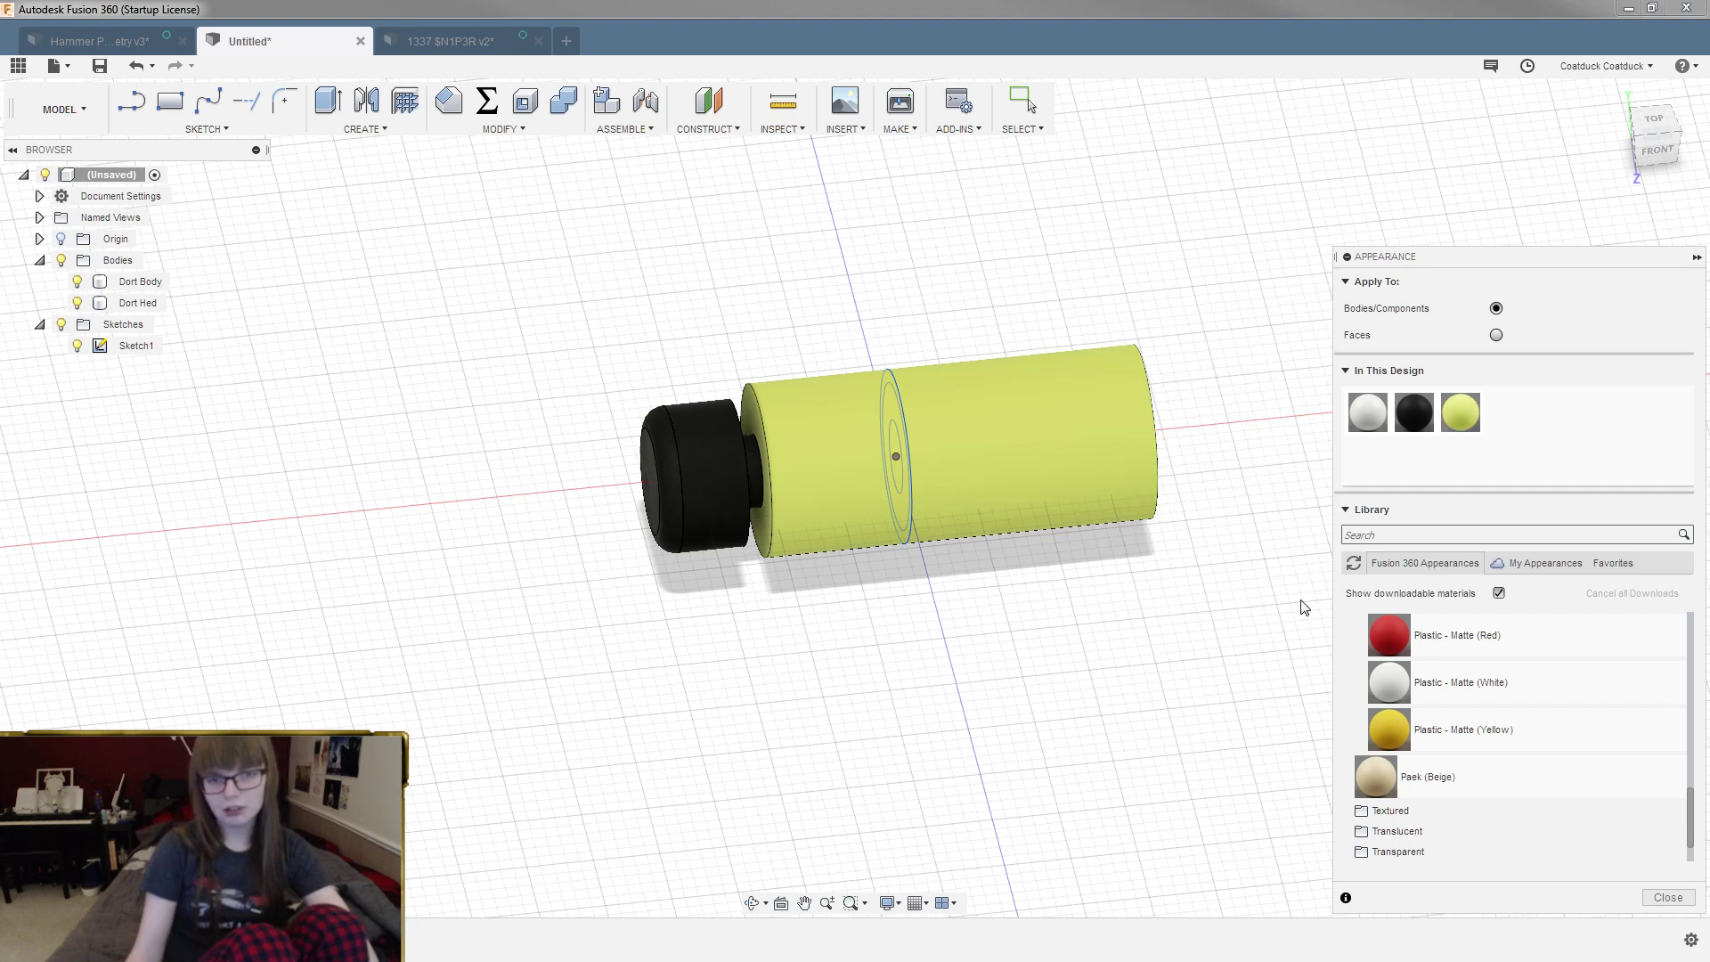
pyautogui.keyDown('shift'); pyautogui.moveTo(1165, 442); pyautogui.dragTo(1001, 422, button='middle'); pyautogui.keyUp('shift')
pyautogui.scroll(3, 952, 405)
pyautogui.keyDown('shift'); pyautogui.moveTo(886, 234); pyautogui.dragTo(932, 233, button='middle'); pyautogui.keyUp('shift')
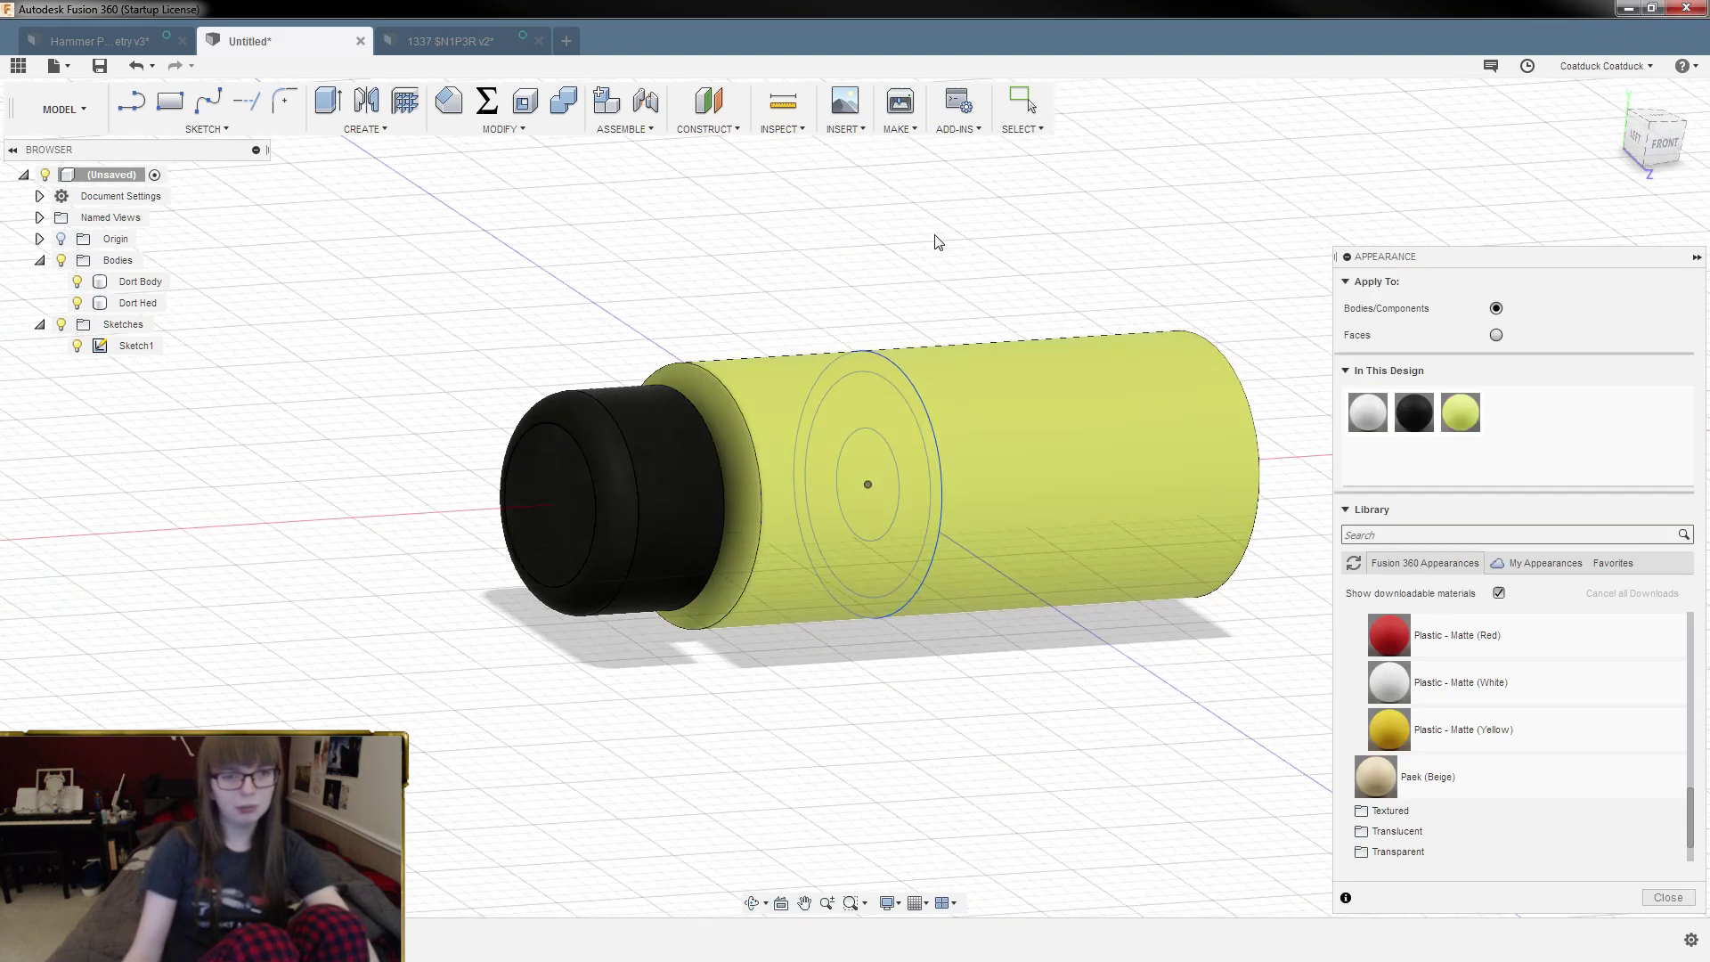
# Step: Reopen the yellow dart's appearance in the 1337 $N1P3R design to check its RGB values against the new dart
pyautogui.click(436, 42)
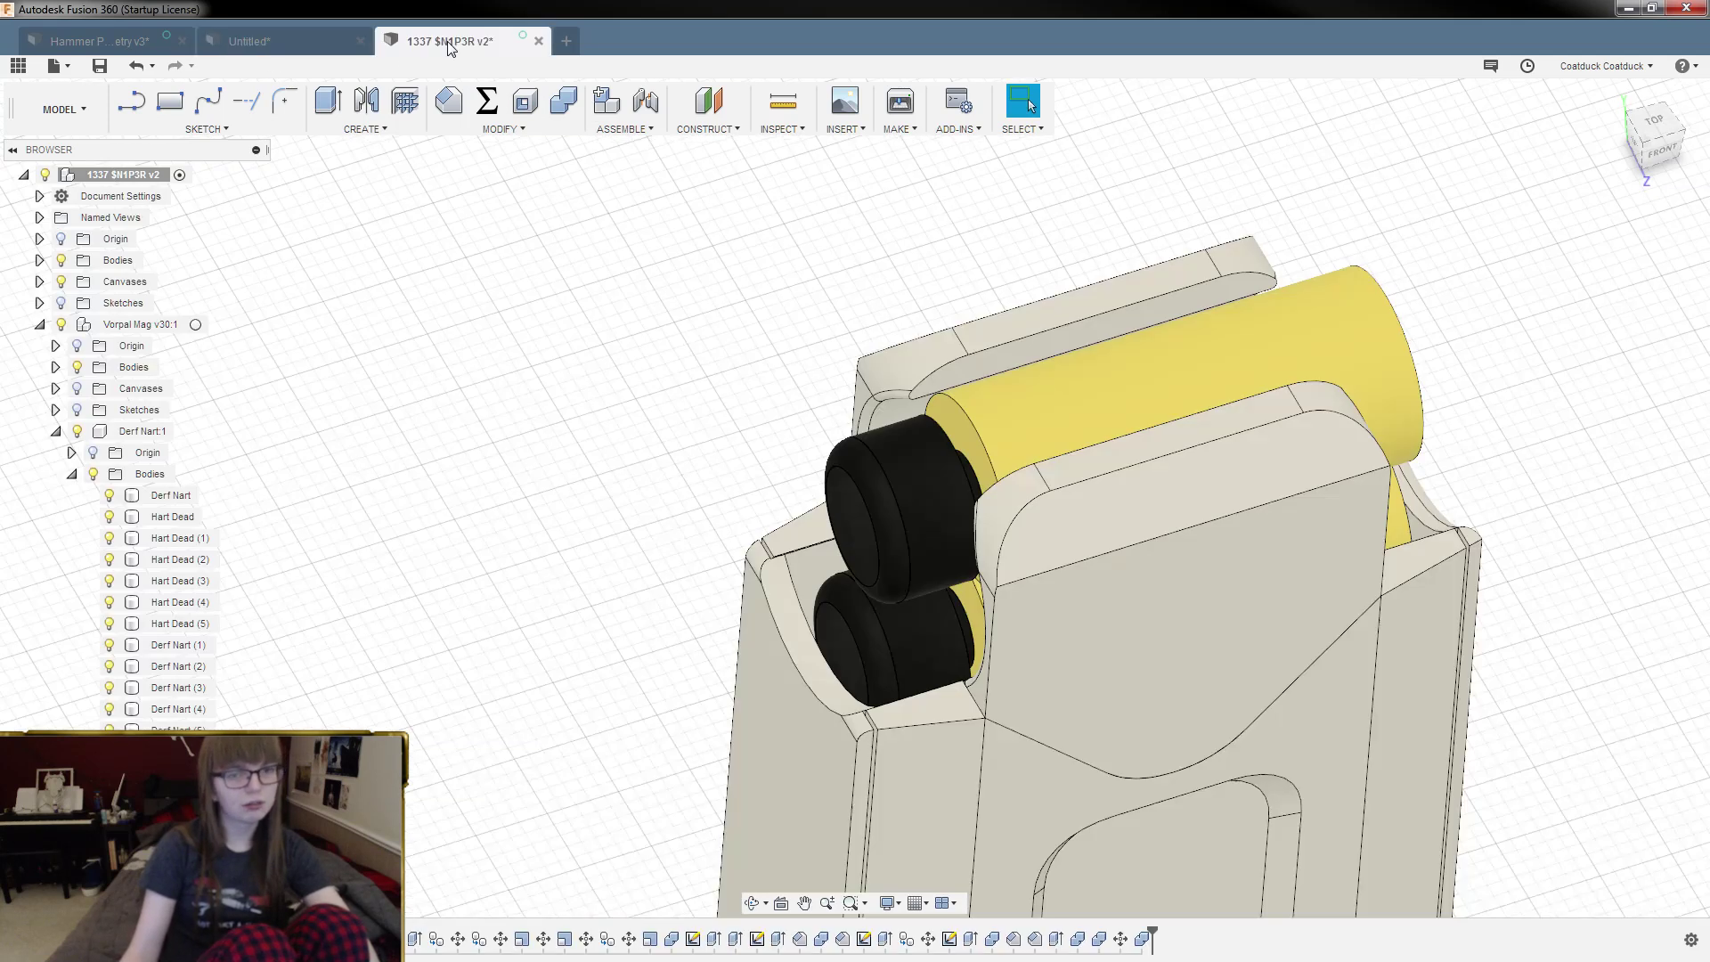
pyautogui.rightClick(1332, 363)
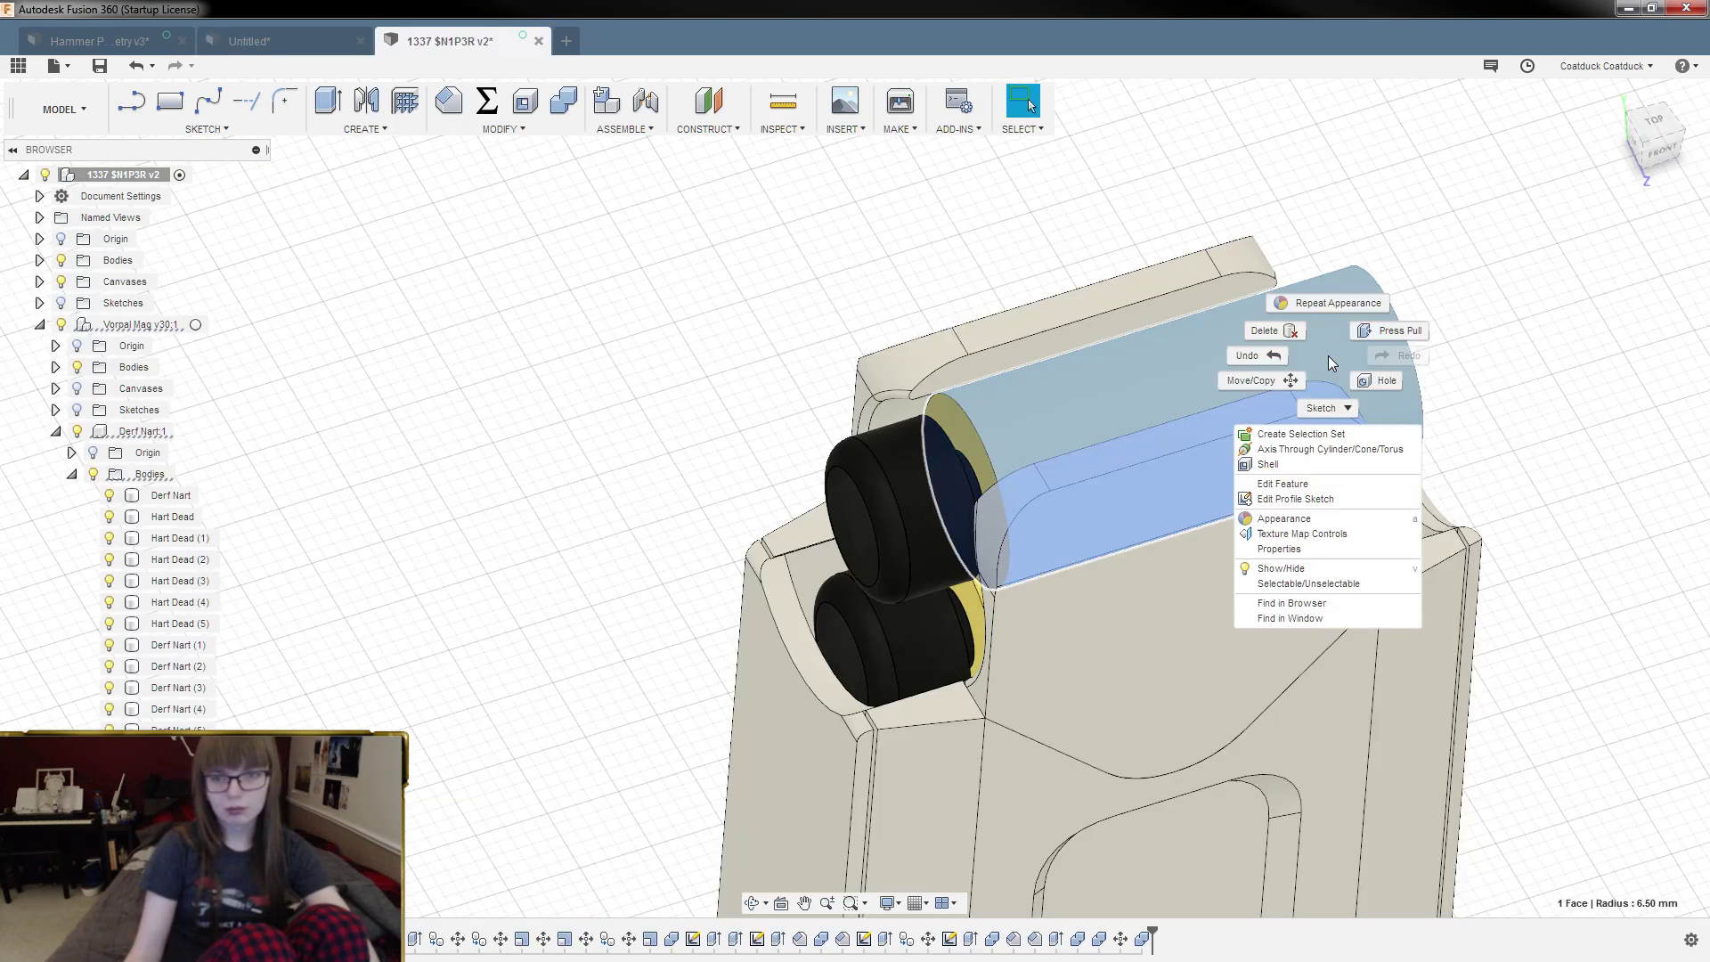
pyautogui.click(1324, 525)
pyautogui.doubleClick(1554, 411)
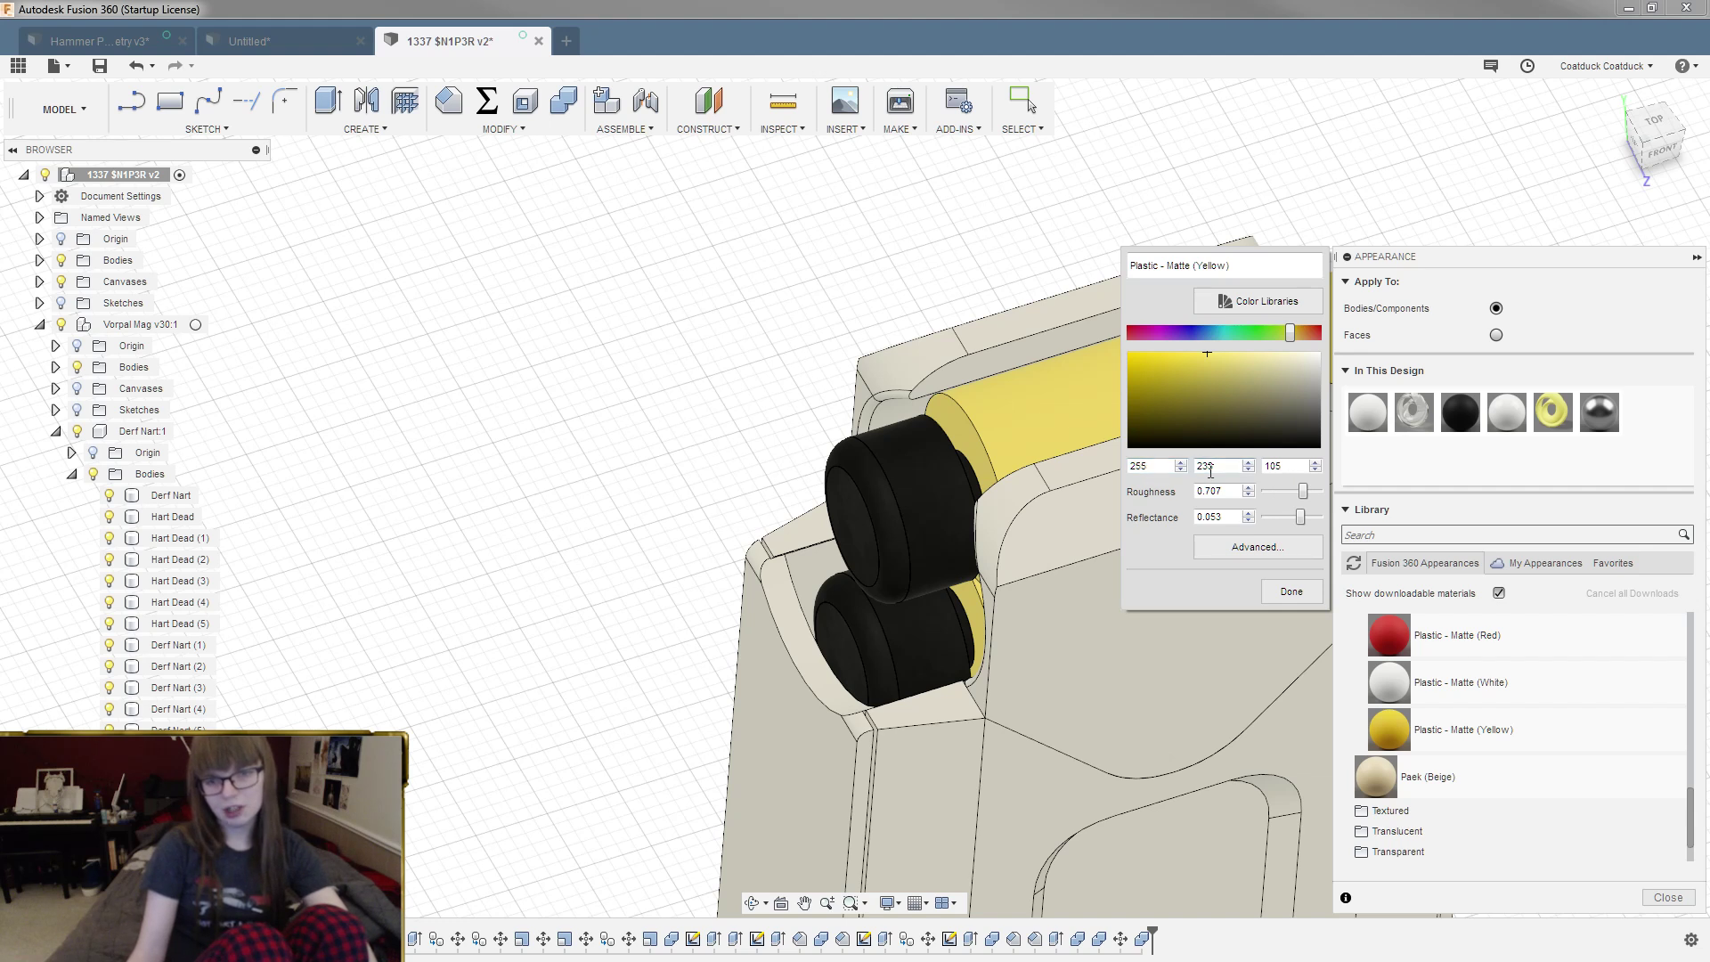
# Step: Back in the untitled dart design, set the red value of the Dort Body's colour to 255 and finish editing appearances
pyautogui.click(249, 41)
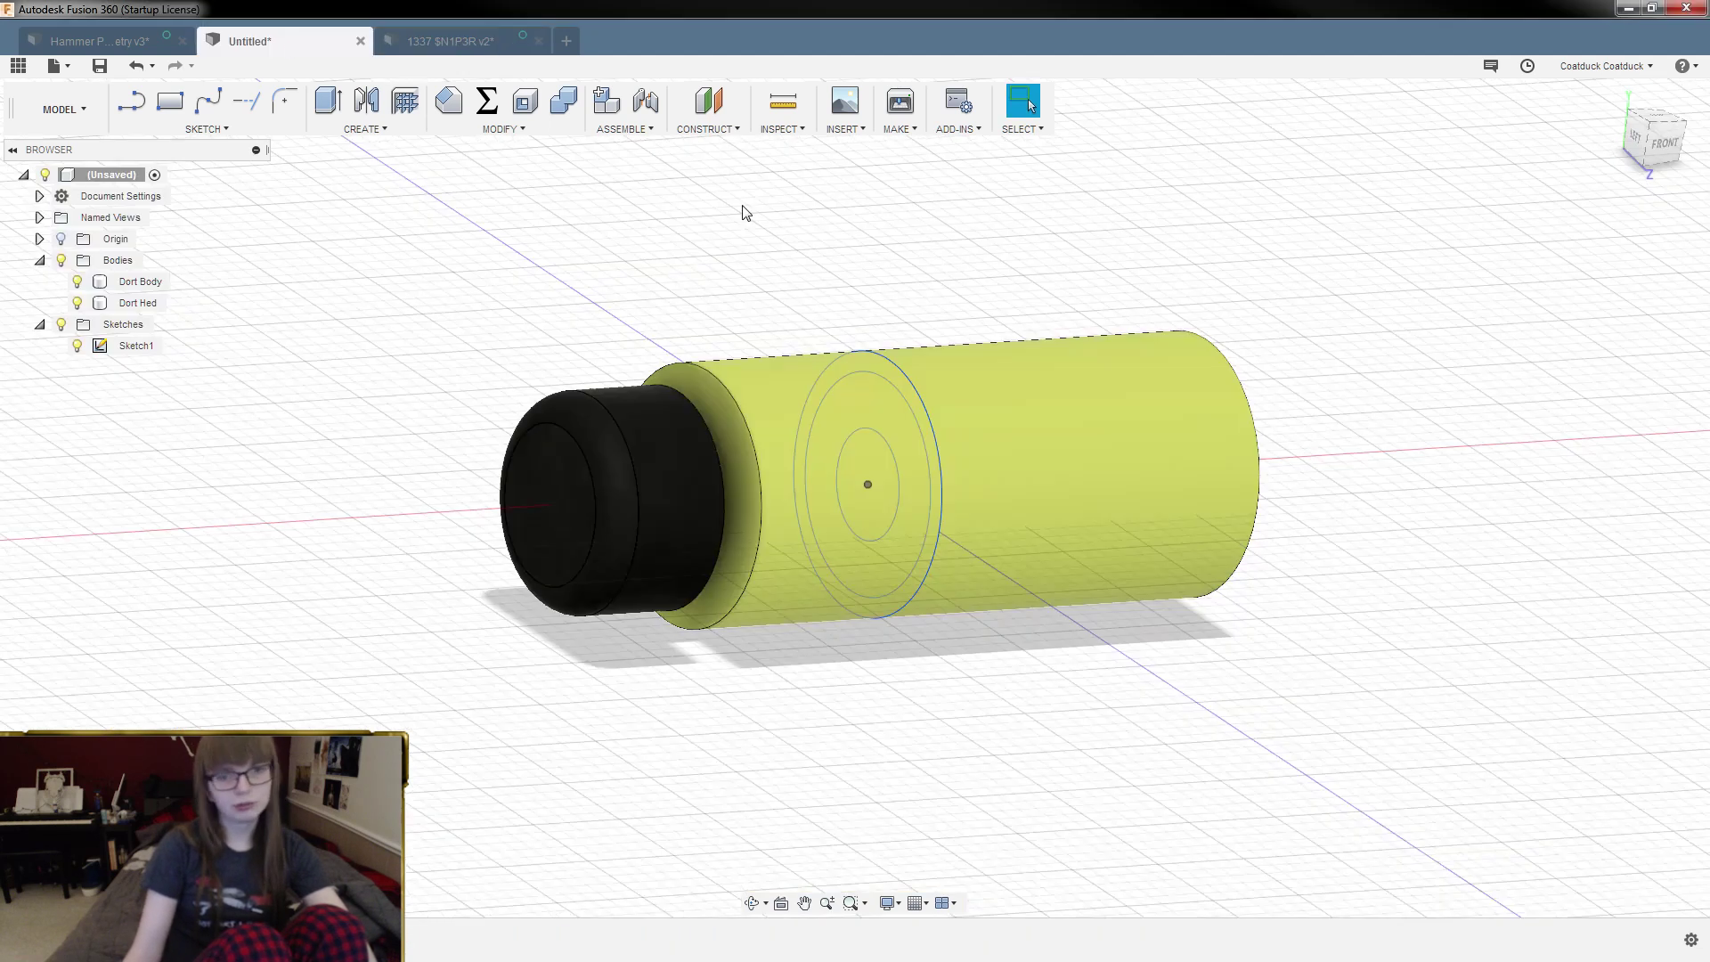
pyautogui.rightClick(1081, 403)
pyautogui.click(1047, 566)
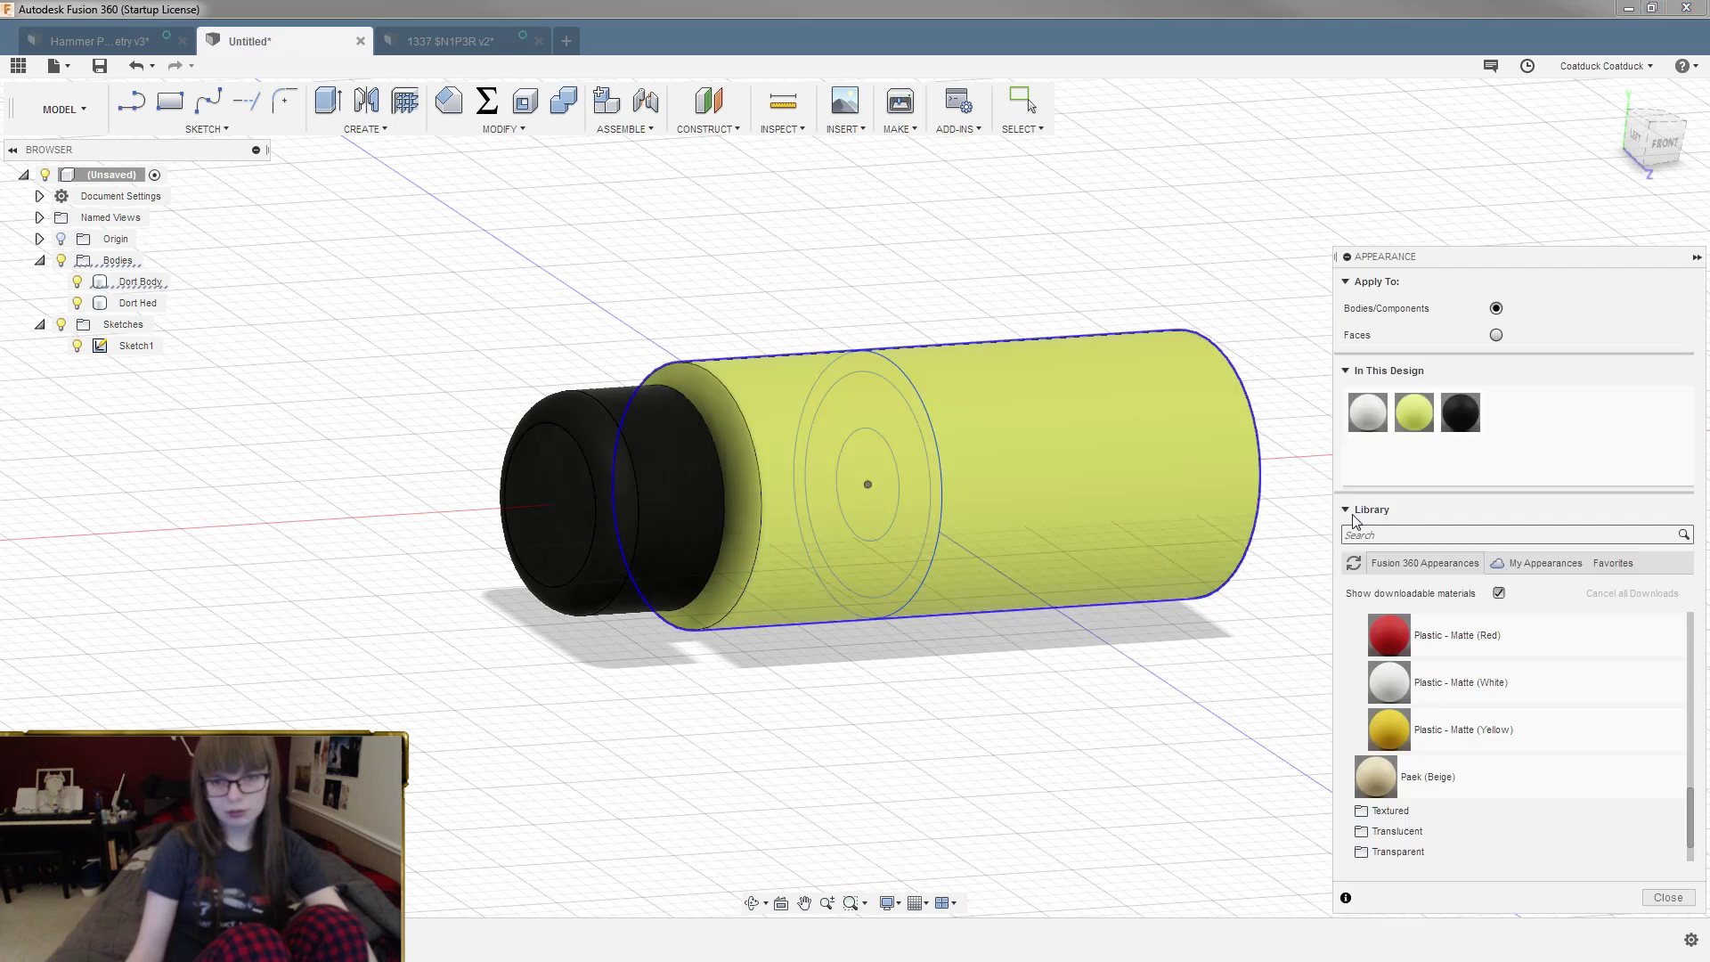
pyautogui.doubleClick(1428, 415)
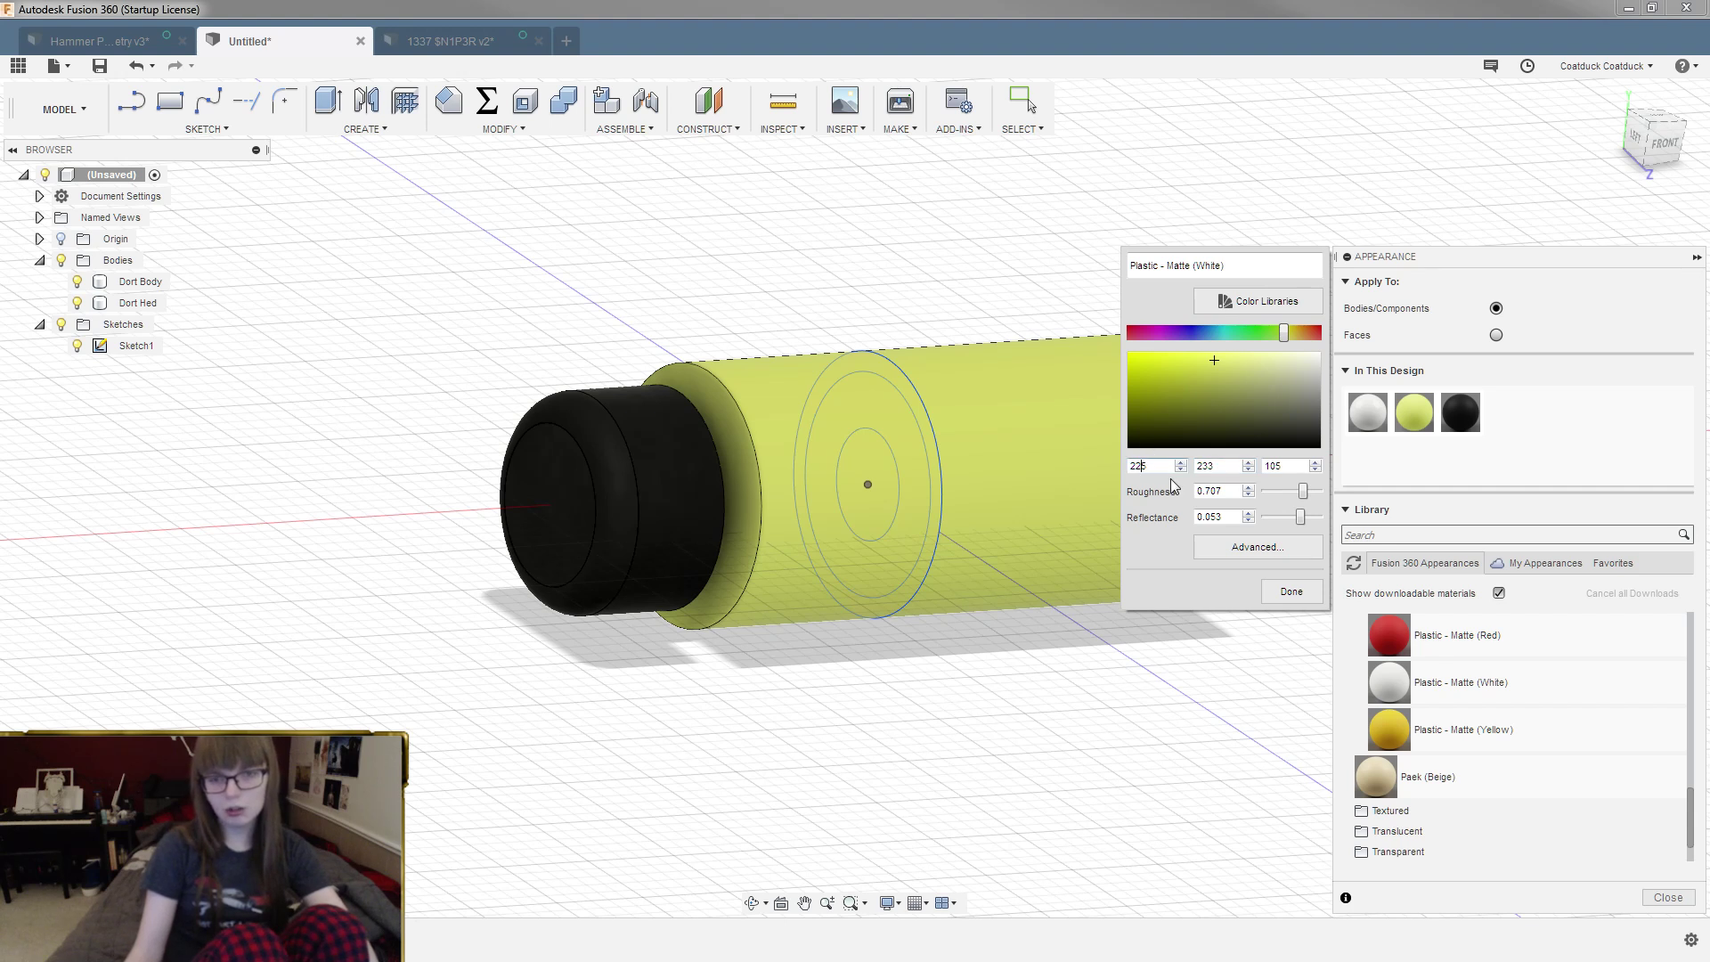
pyautogui.press('BackSpace')
pyautogui.press('BackSpace')
pyautogui.write('55')
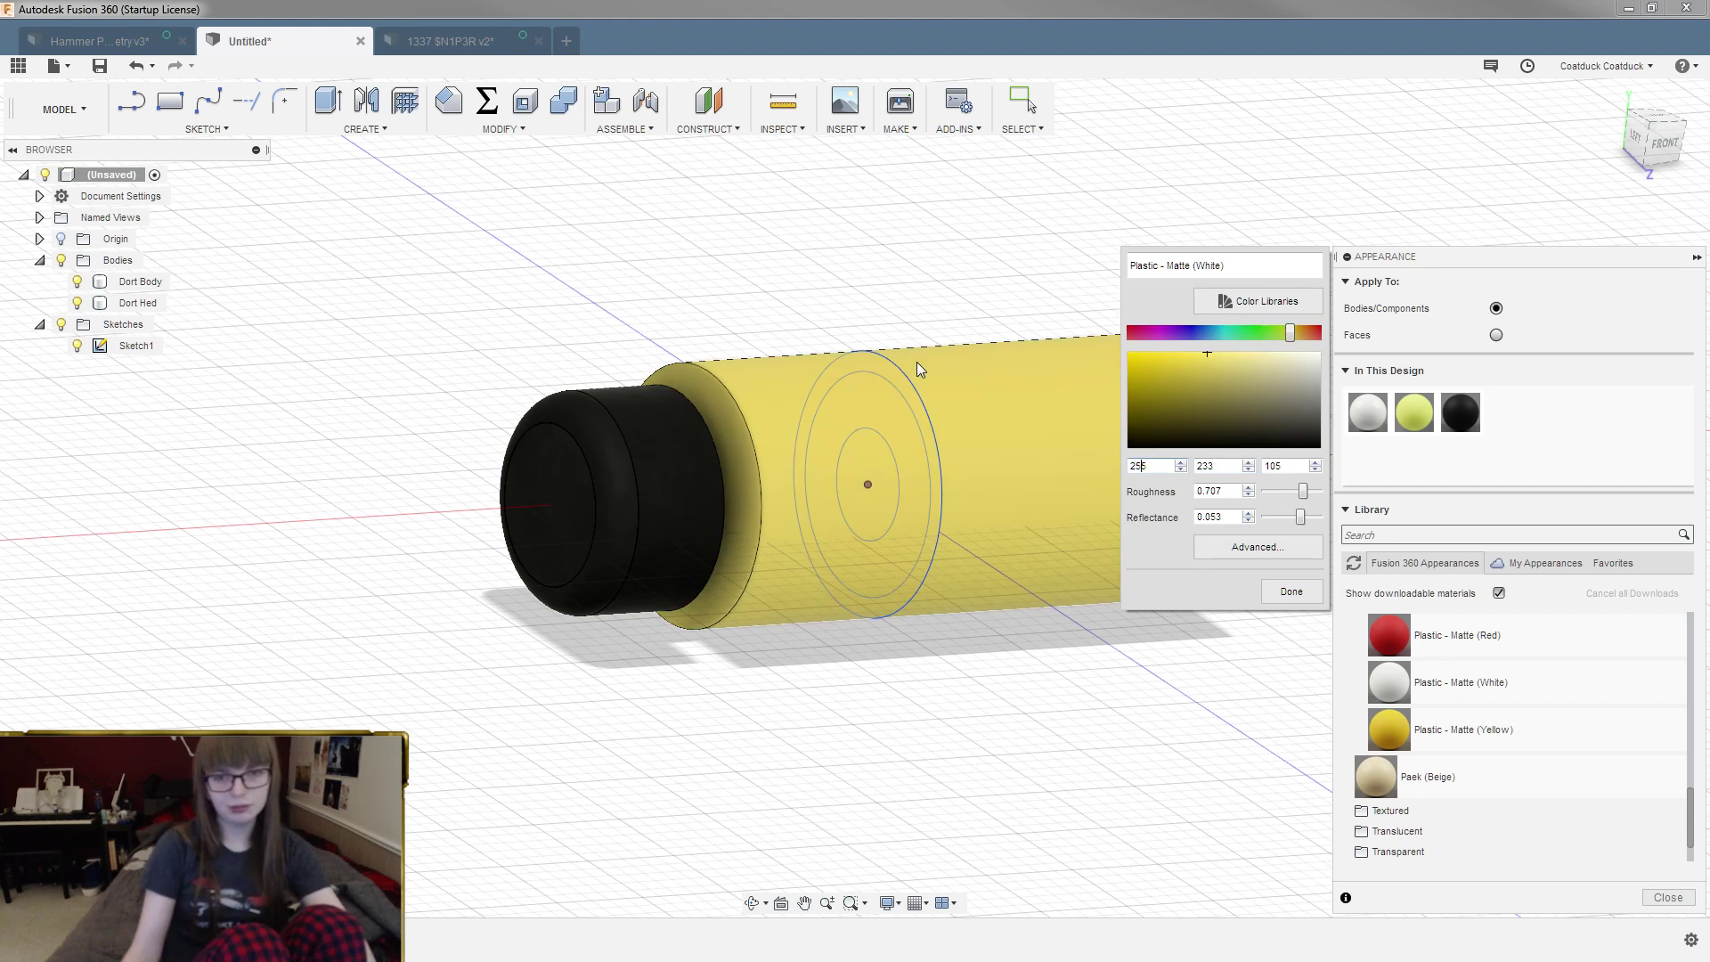
pyautogui.click(1292, 592)
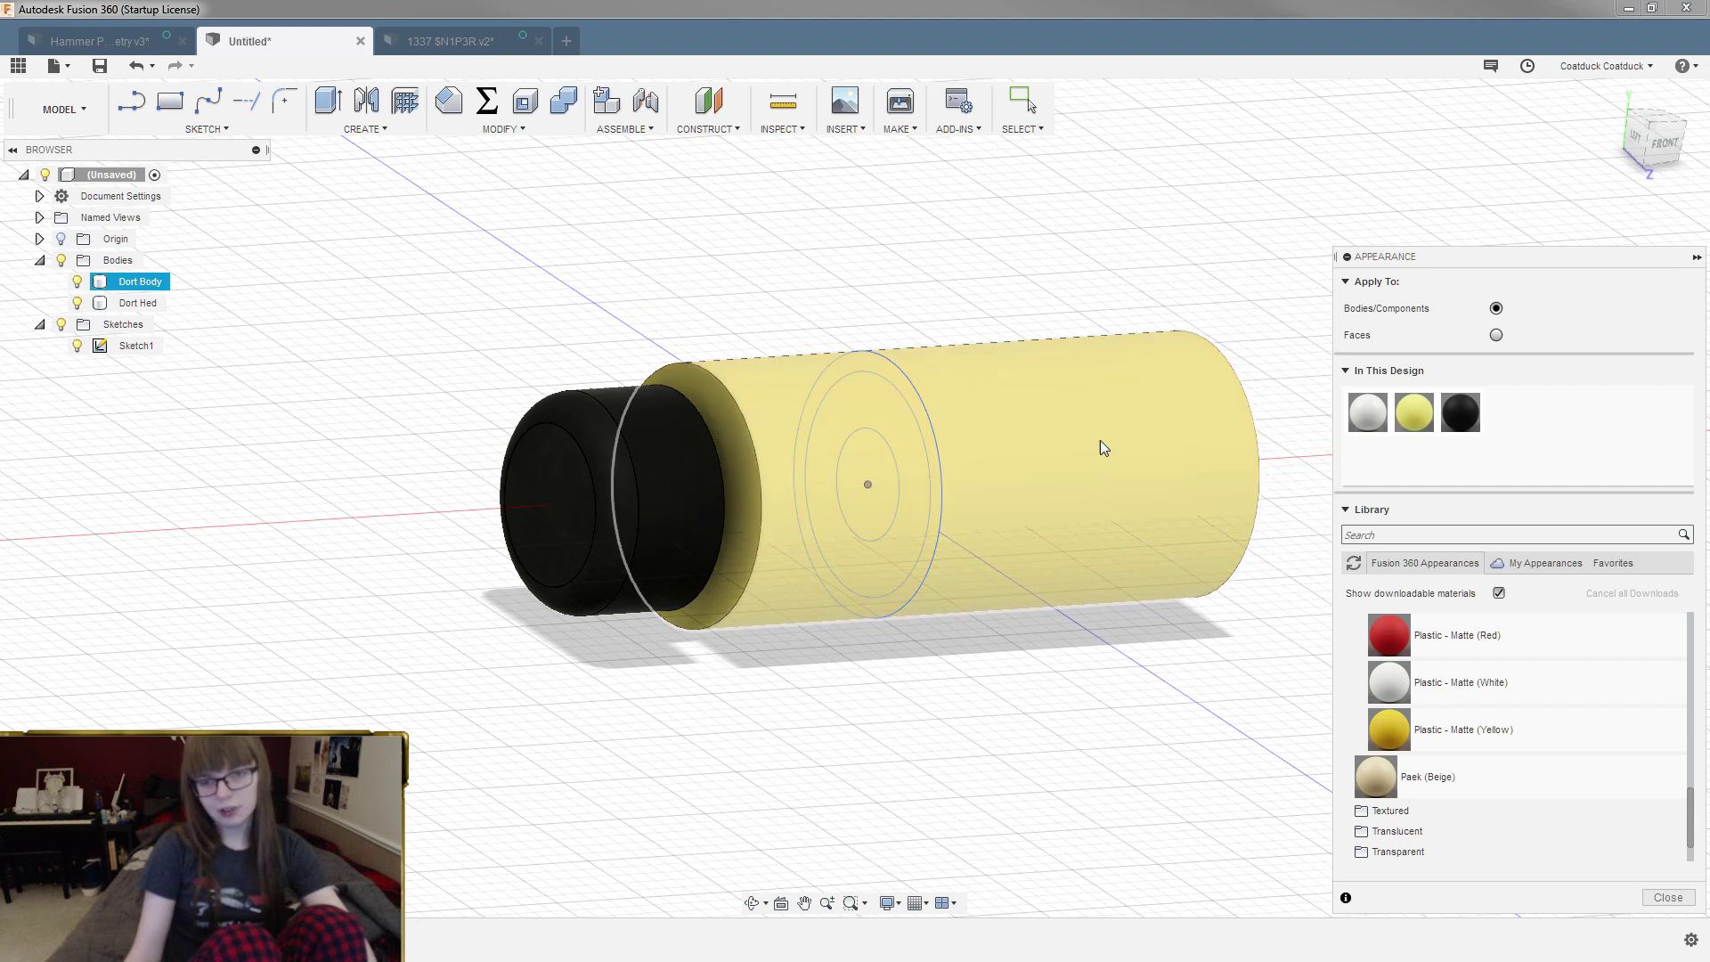
pyautogui.keyDown('shift'); pyautogui.moveTo(1248, 561); pyautogui.dragTo(725, 278, button='middle'); pyautogui.keyUp('shift')
pyautogui.moveTo(1130, 606)
pyautogui.keyDown('shift'); pyautogui.mouseDown(button='middle')
pyautogui.moveTo(1161, 579)
pyautogui.moveTo(1139, 630)
pyautogui.mouseUp(button='middle'); pyautogui.keyUp('shift')
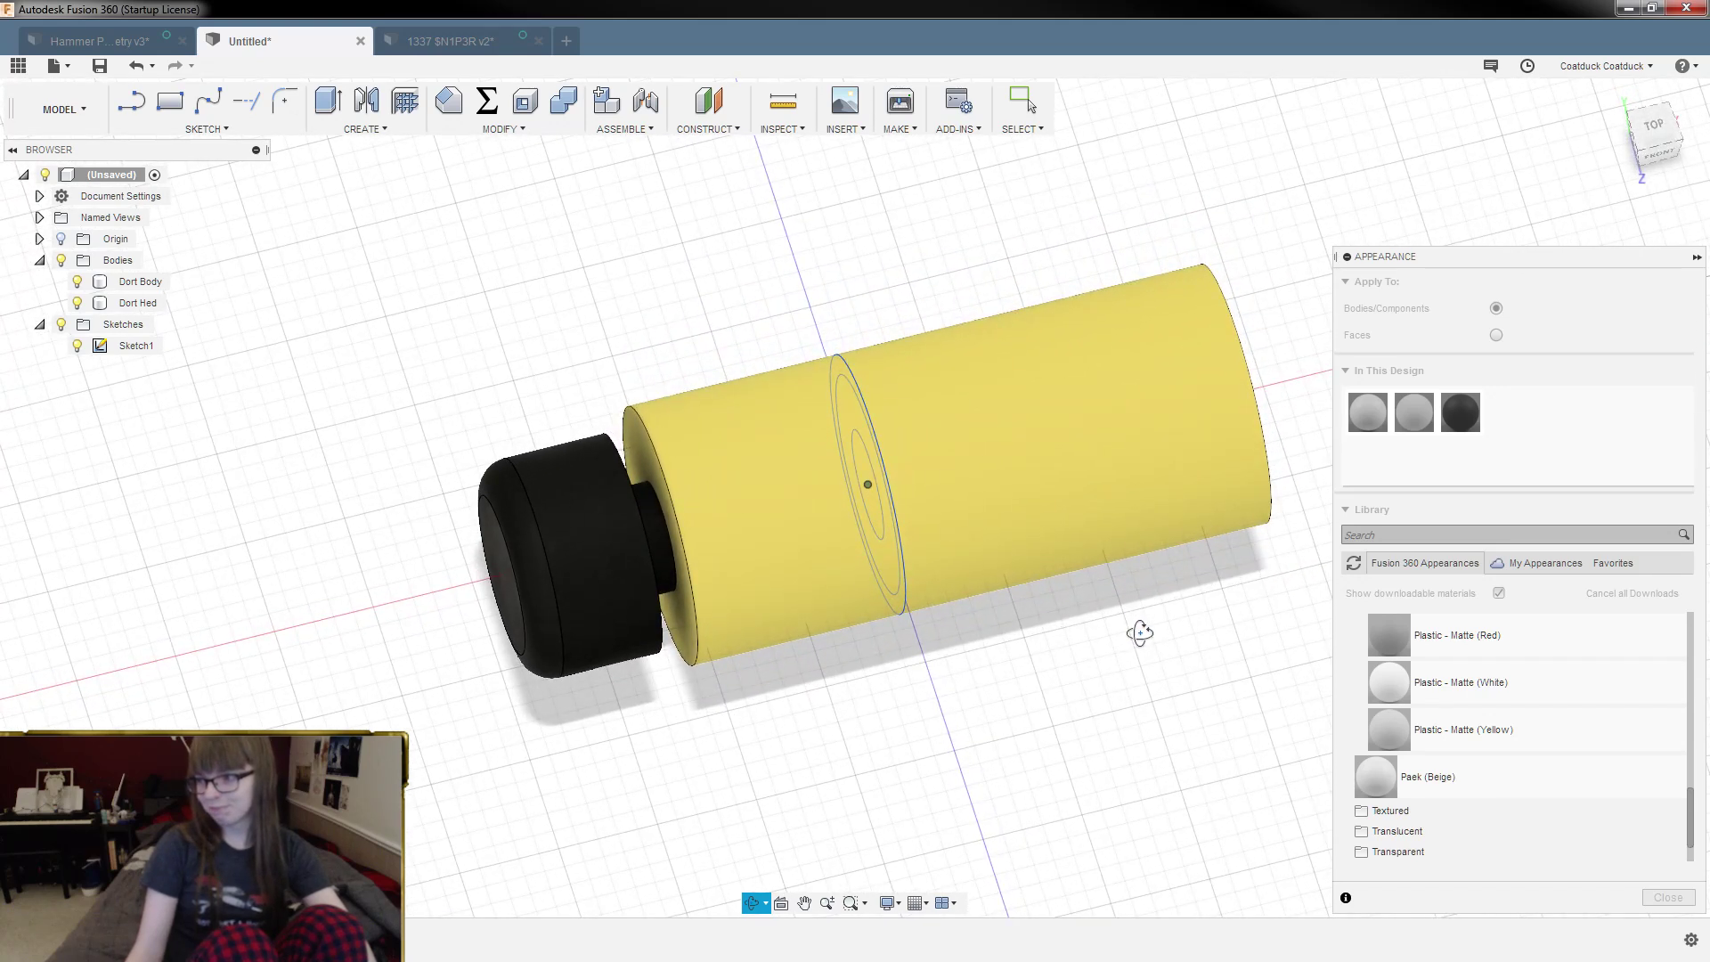
pyautogui.keyDown('shift'); pyautogui.moveTo(1140, 634); pyautogui.dragTo(1145, 641, button='middle'); pyautogui.keyUp('shift')
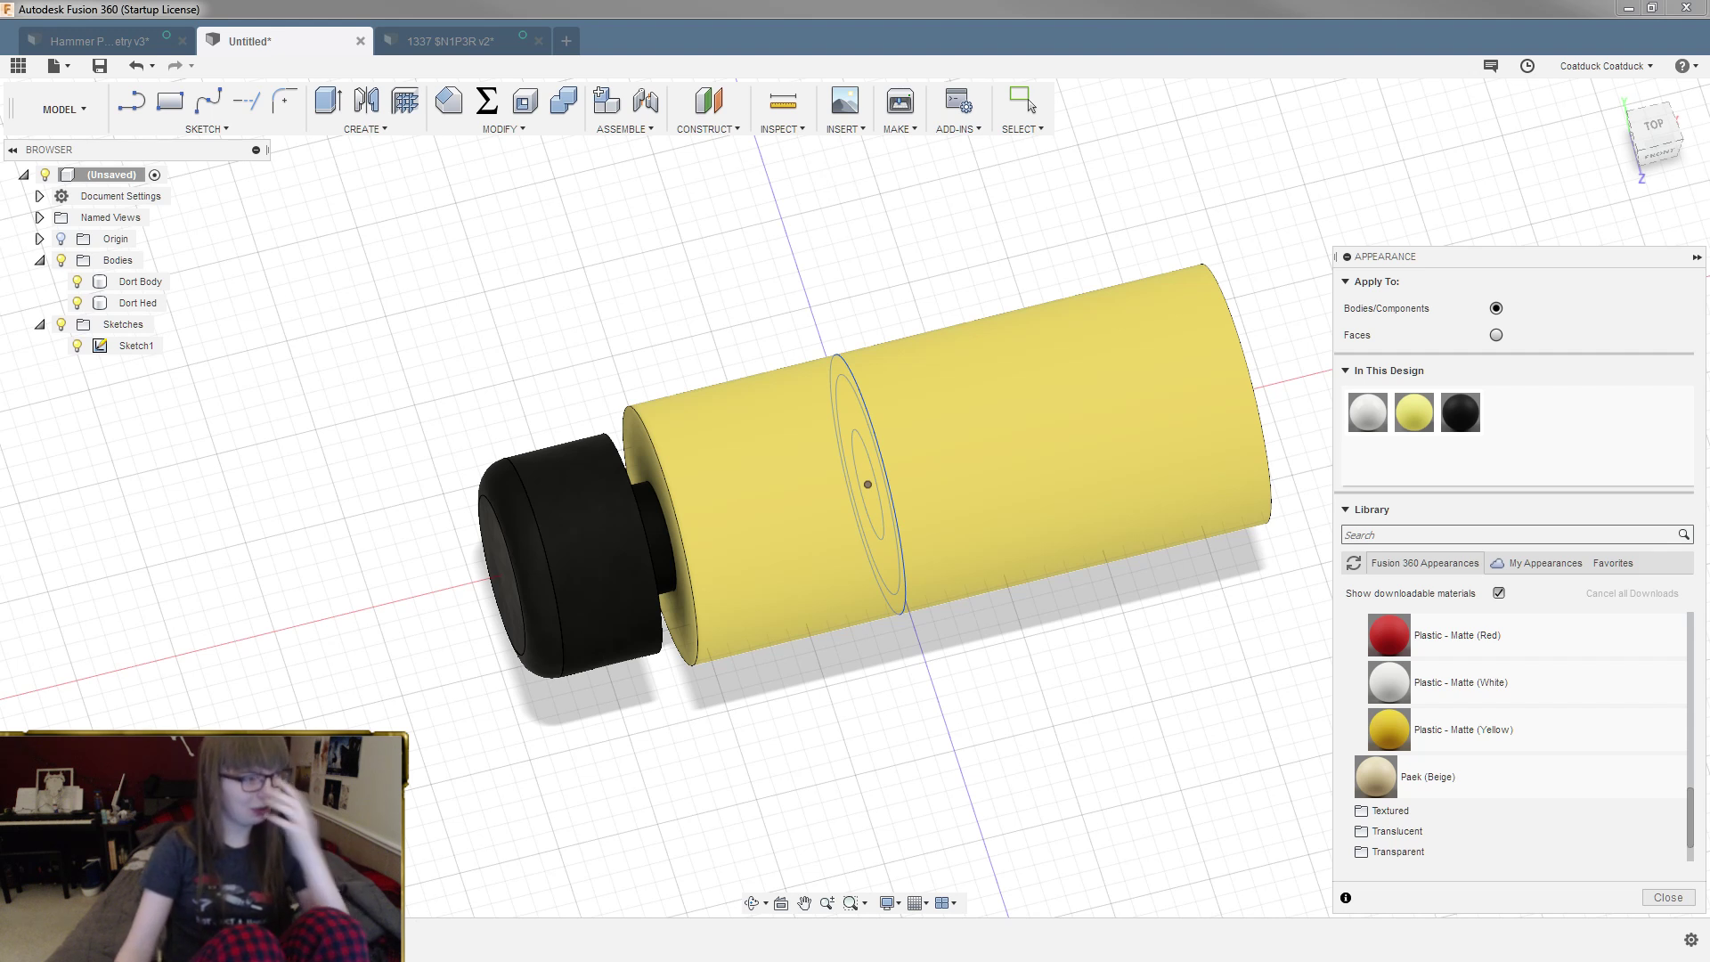
pyautogui.click(1667, 898)
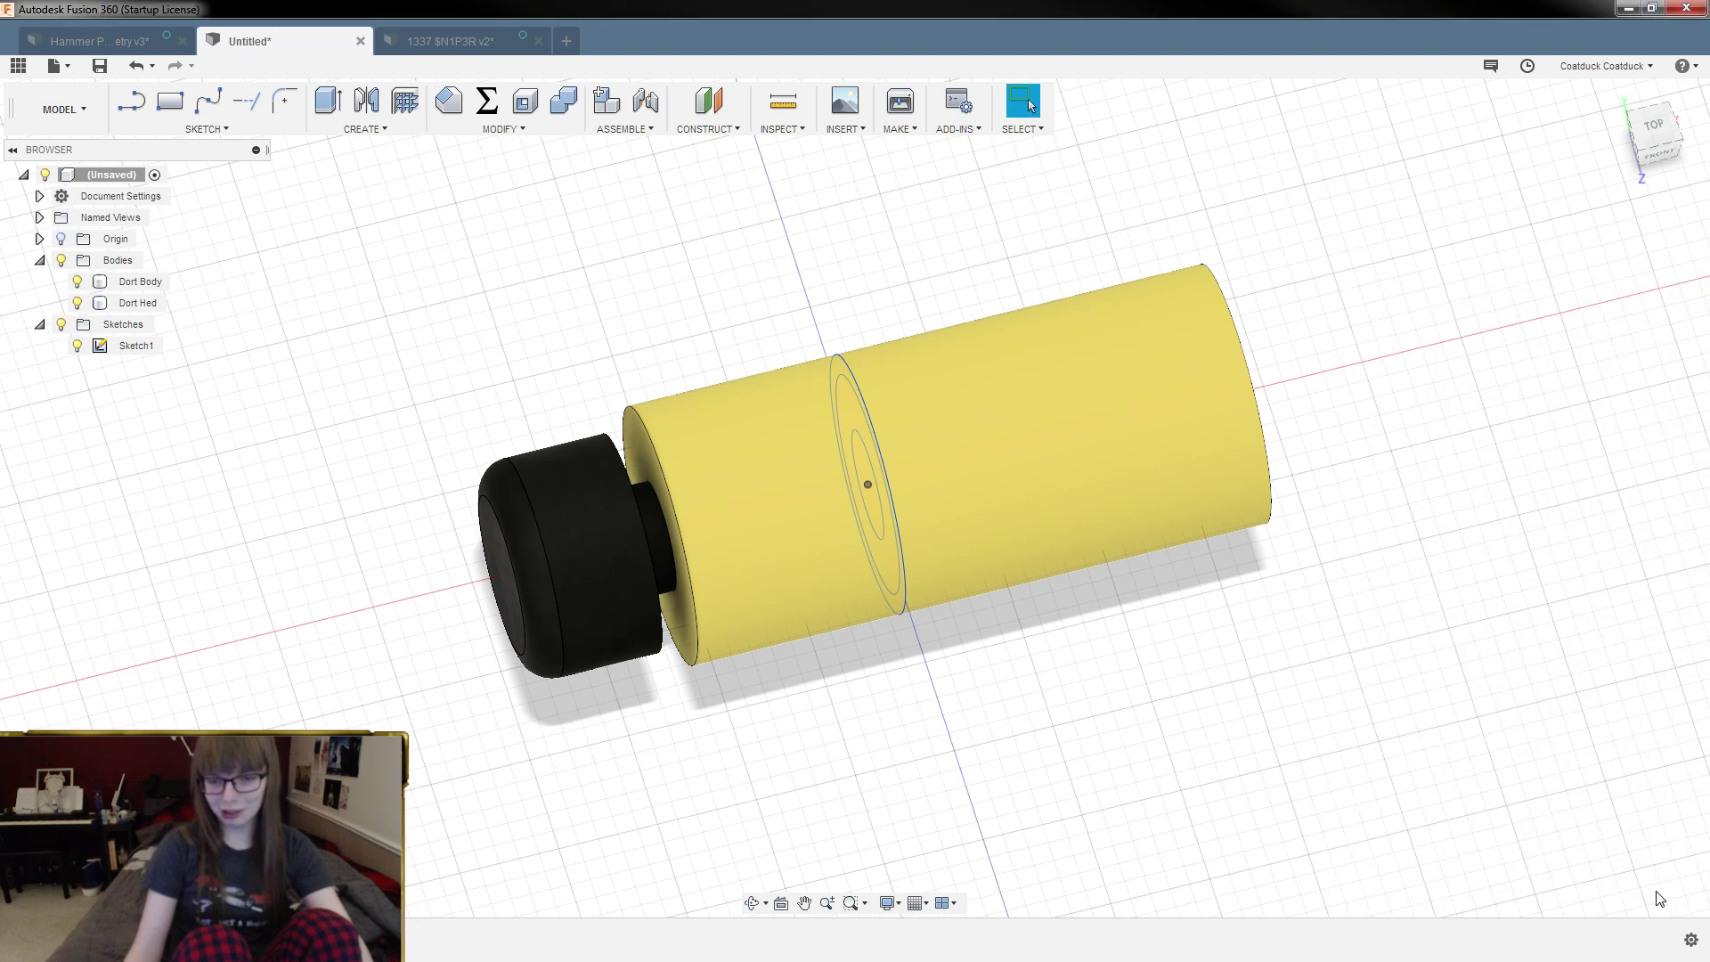
# Step: Save the dart design as Worker Dart in the Misc Parts project
pyautogui.scroll(-5, 1284, 619)
pyautogui.keyDown('shift'); pyautogui.moveTo(1084, 659); pyautogui.dragTo(1078, 643, button='middle'); pyautogui.keyUp('shift')
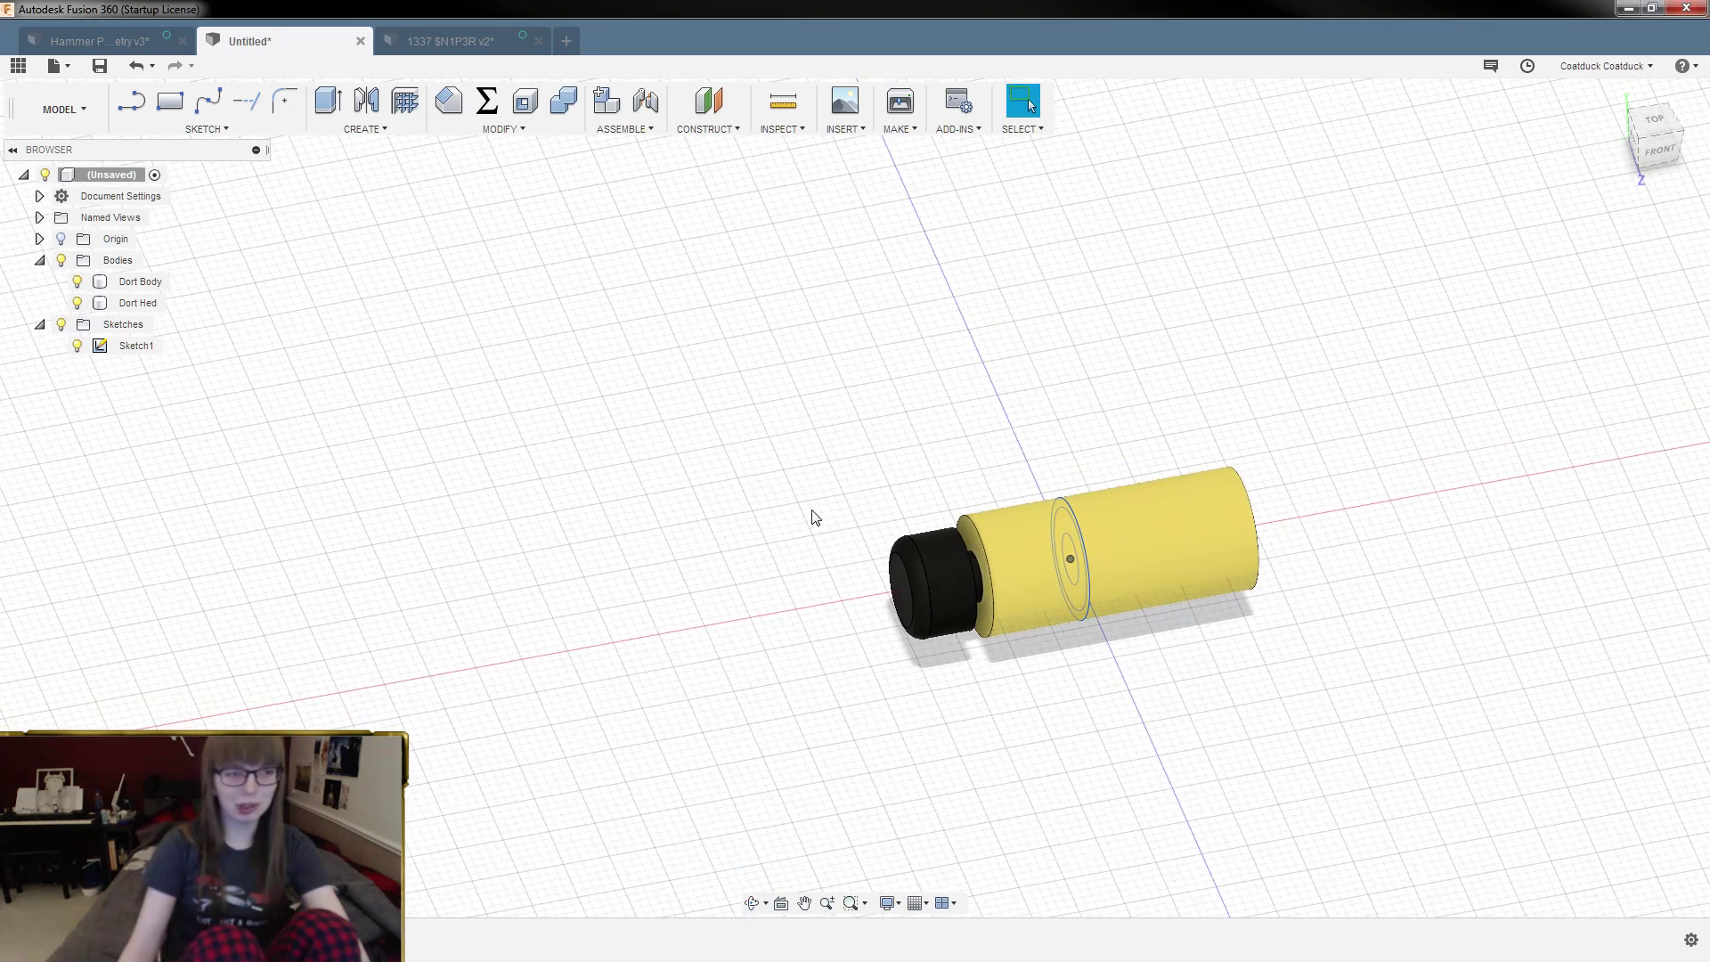
pyautogui.click(57, 67)
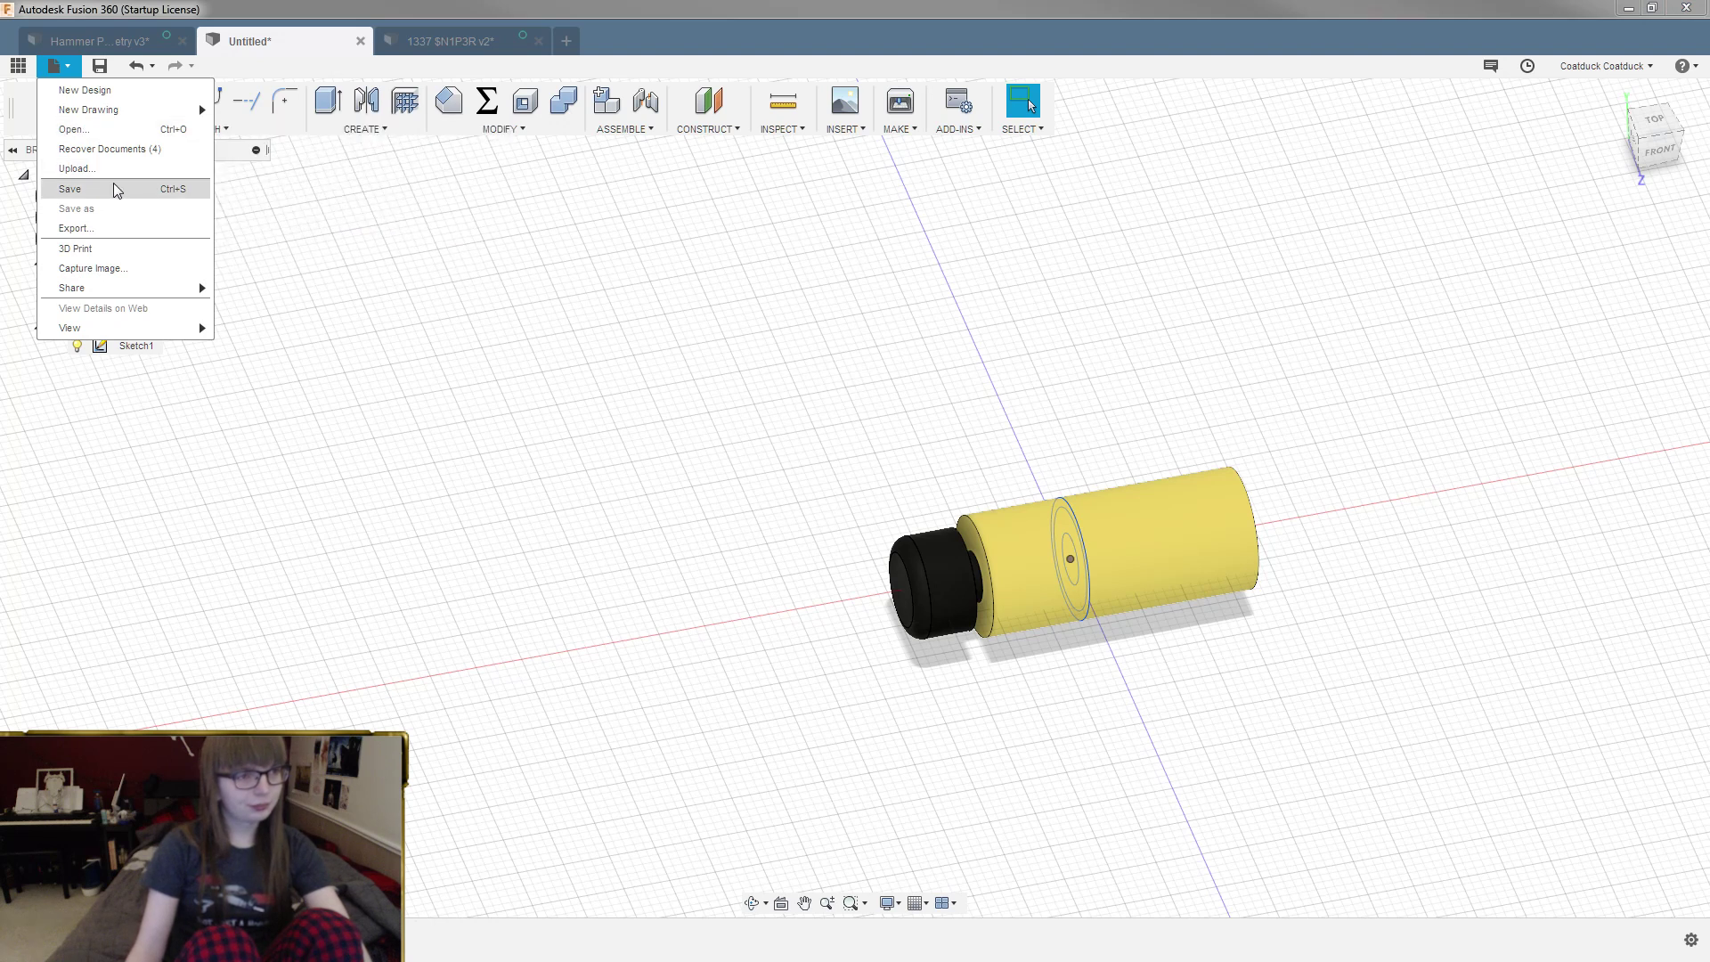
pyautogui.click(18, 66)
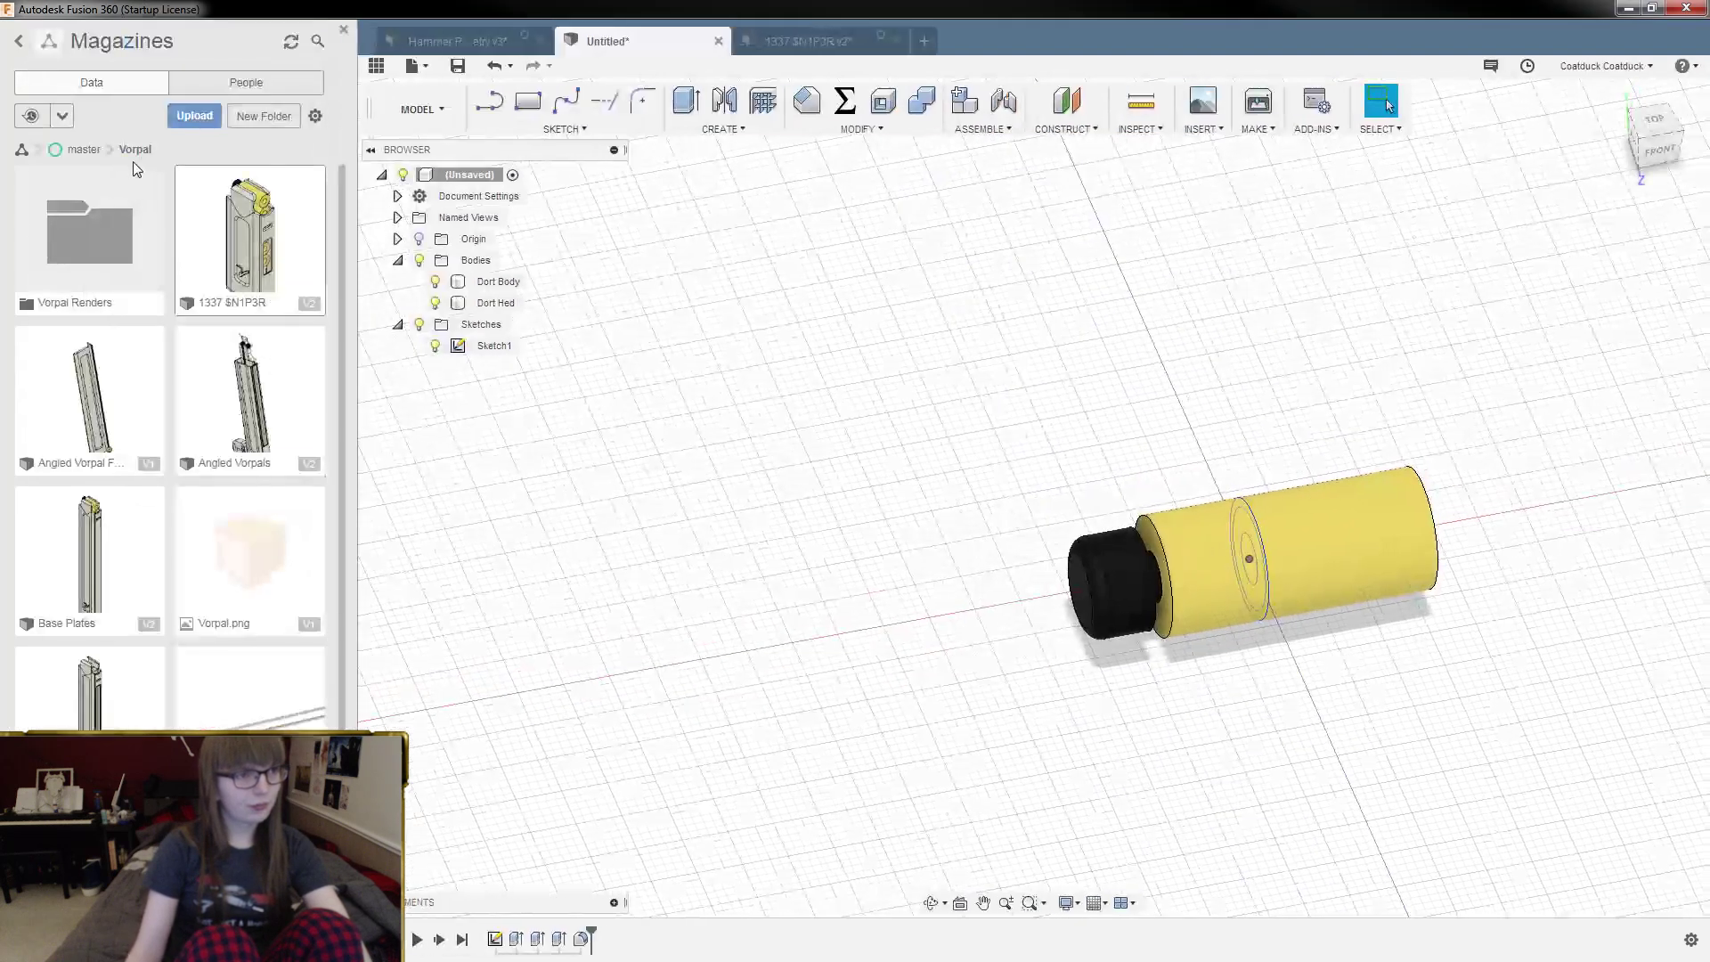
pyautogui.click(20, 43)
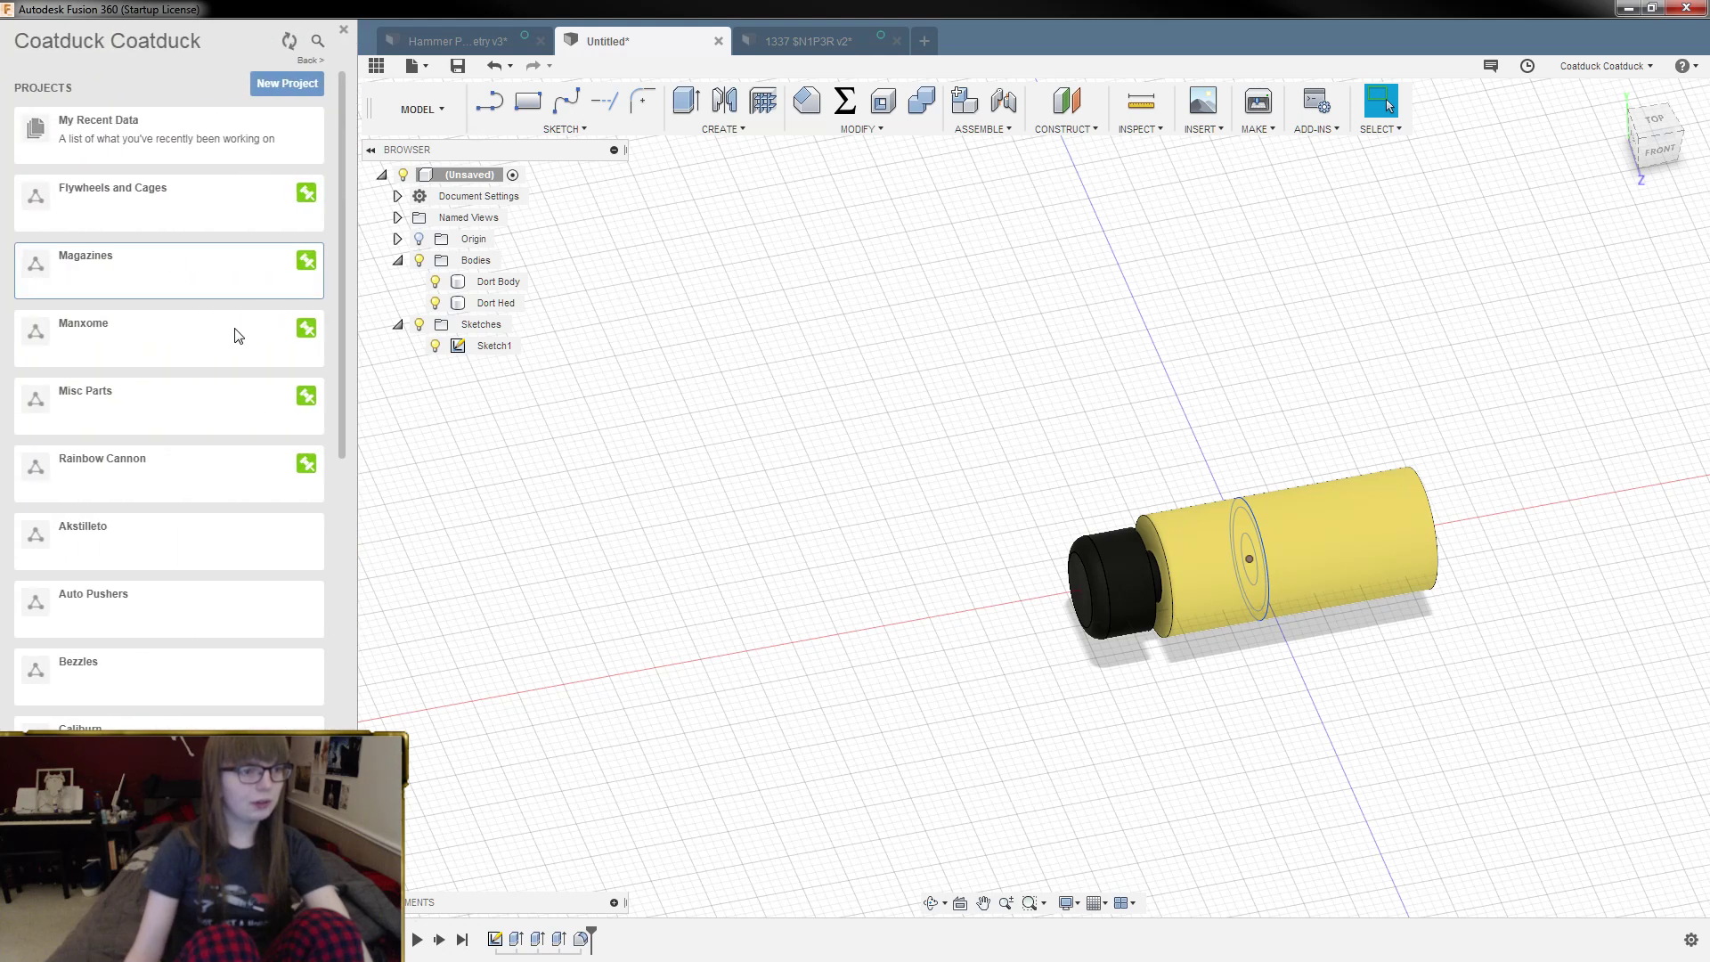
pyautogui.click(186, 400)
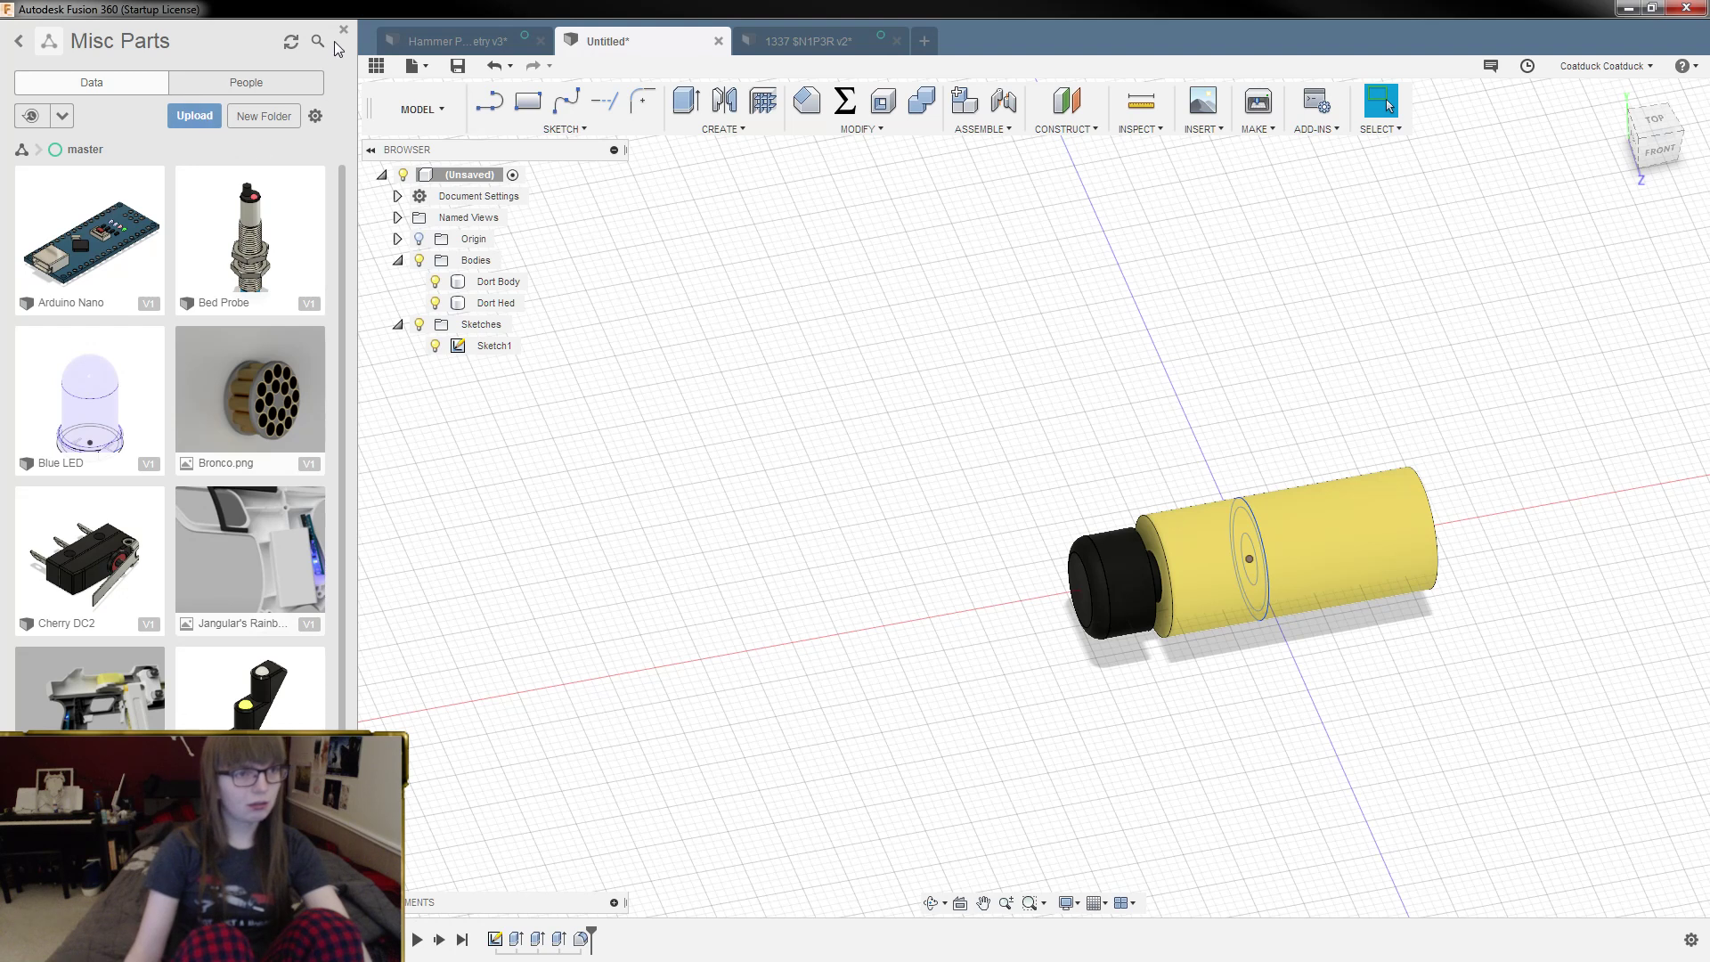
pyautogui.click(456, 69)
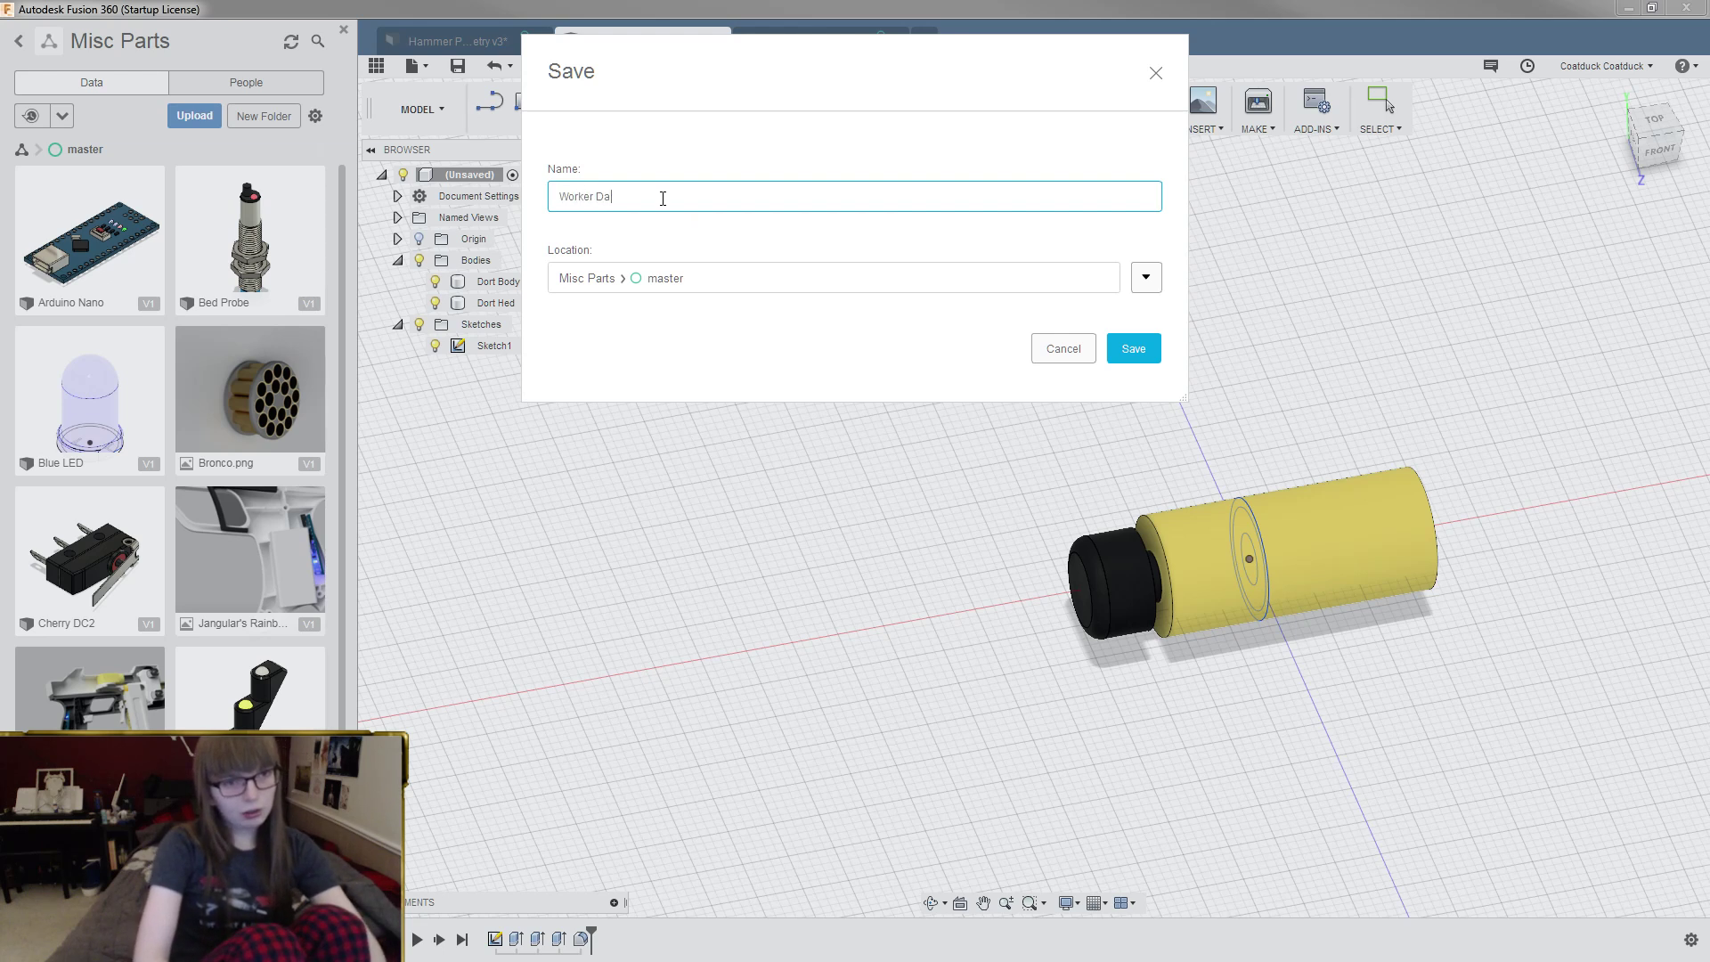
pyautogui.write('Worker Dart')
pyautogui.press('Return')
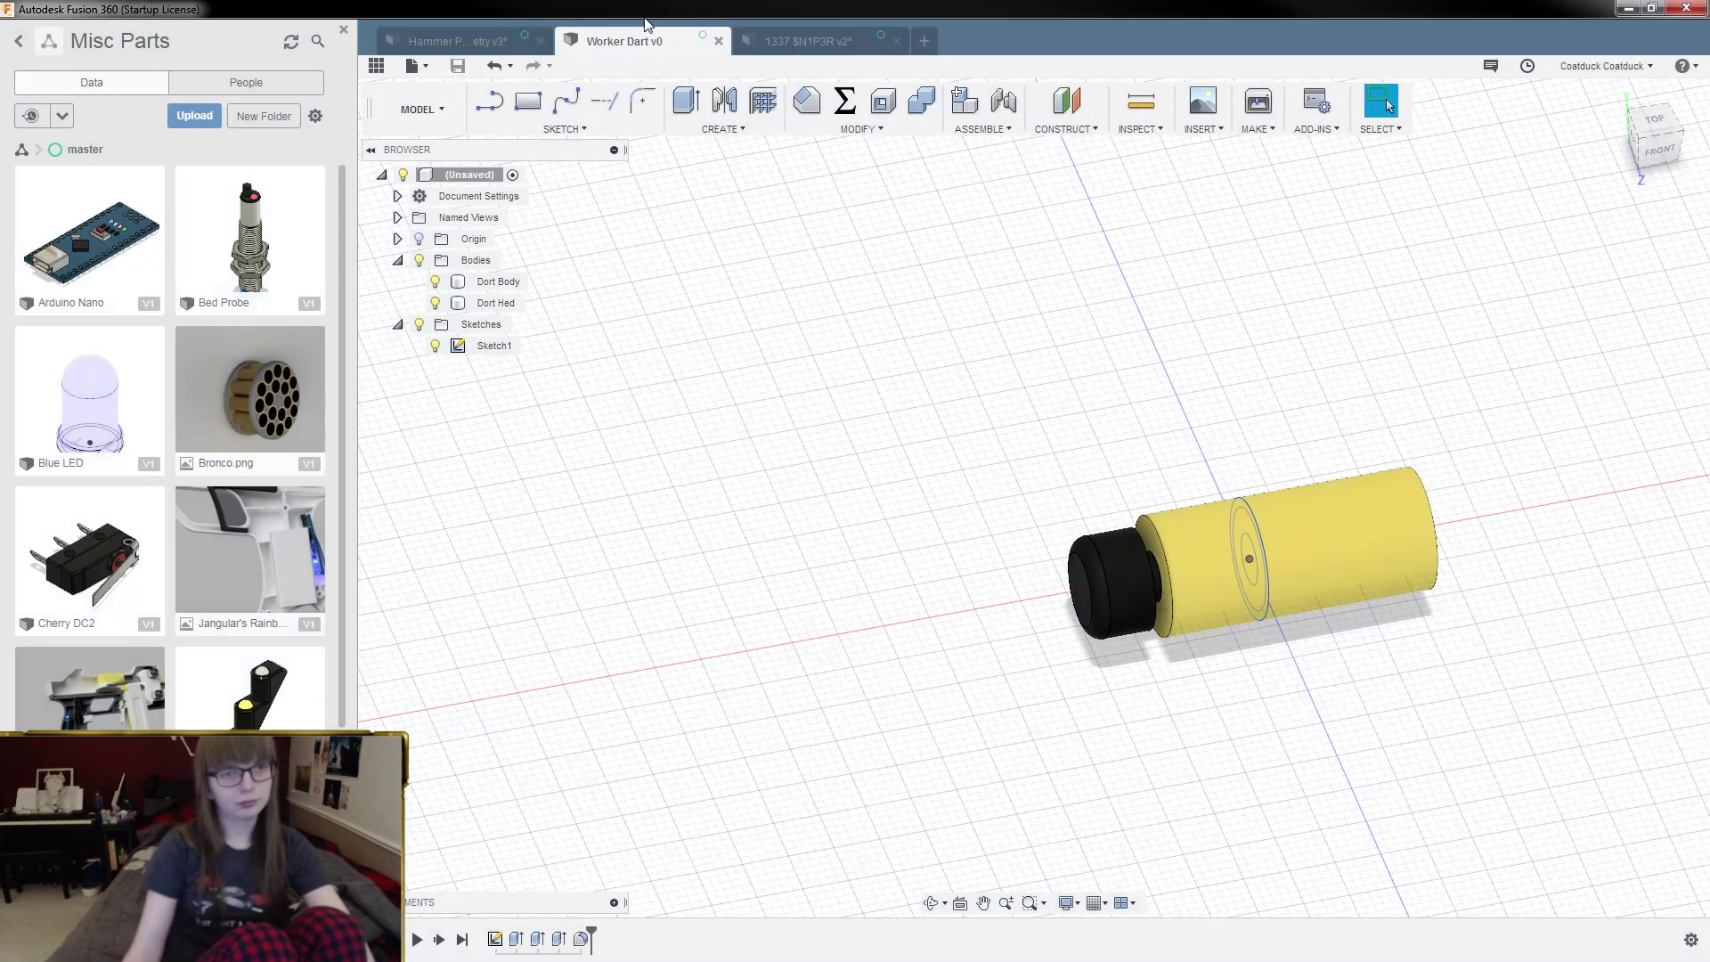
# Step: Hide the project data and close the Worker Dart and 1337 $N1P3R designs, returning to the Hammer Prime Geometry sketch
pyautogui.click(346, 27)
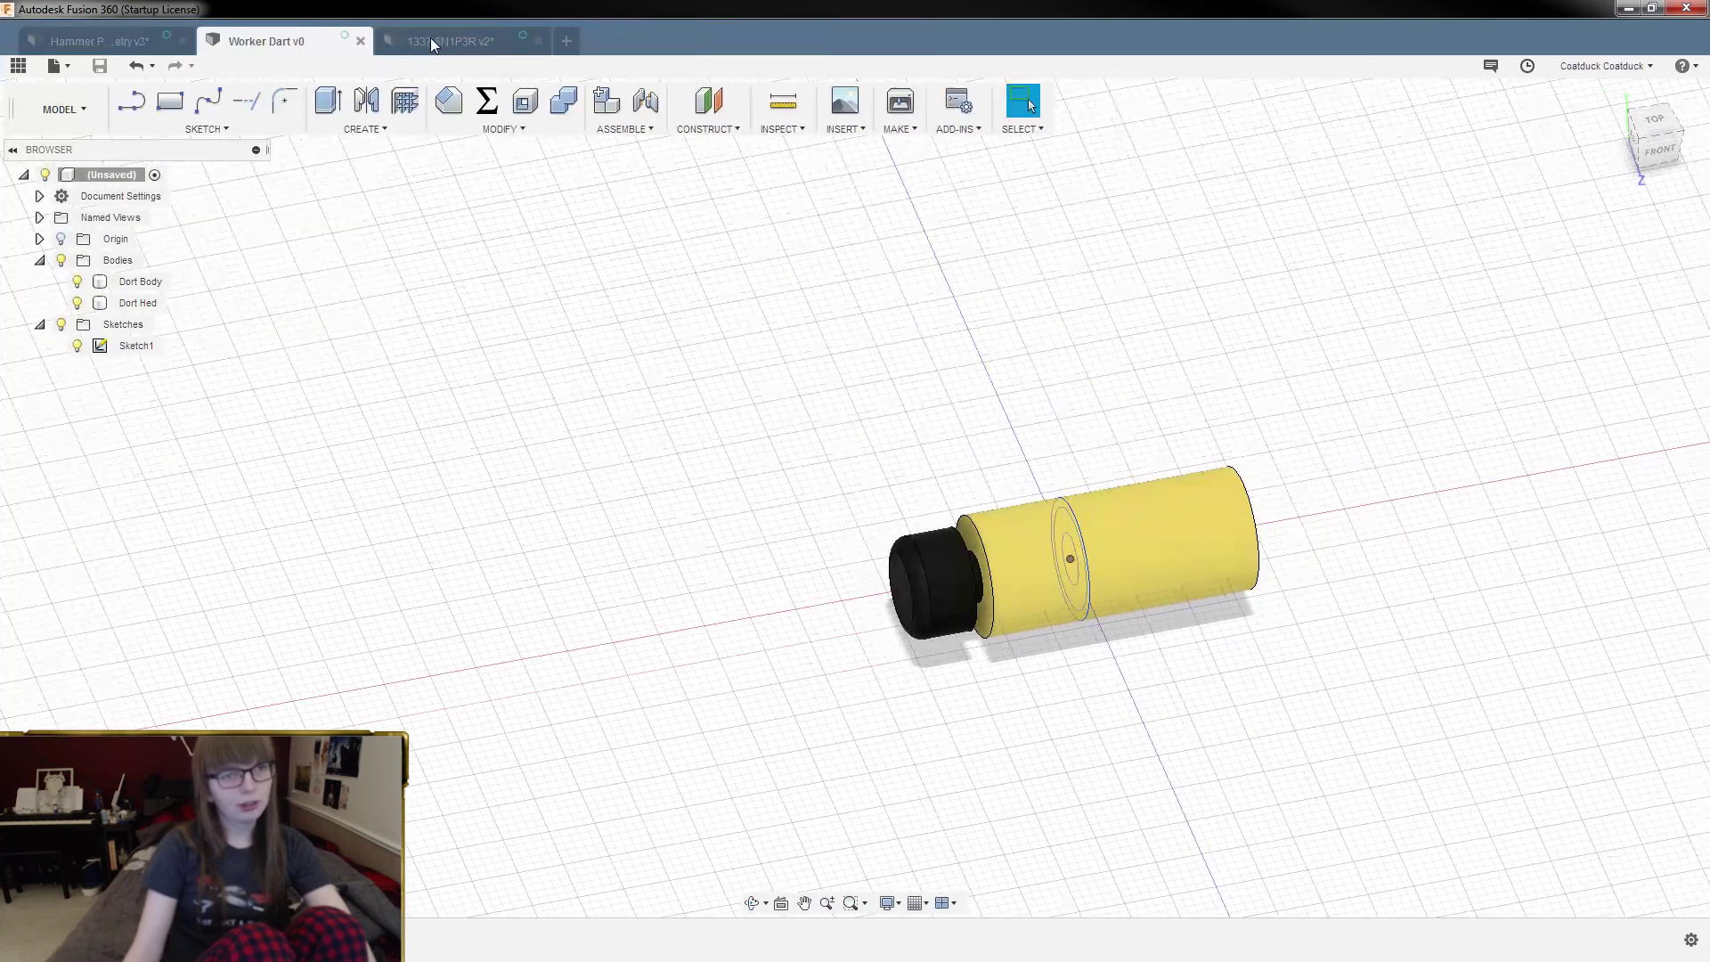
pyautogui.click(362, 41)
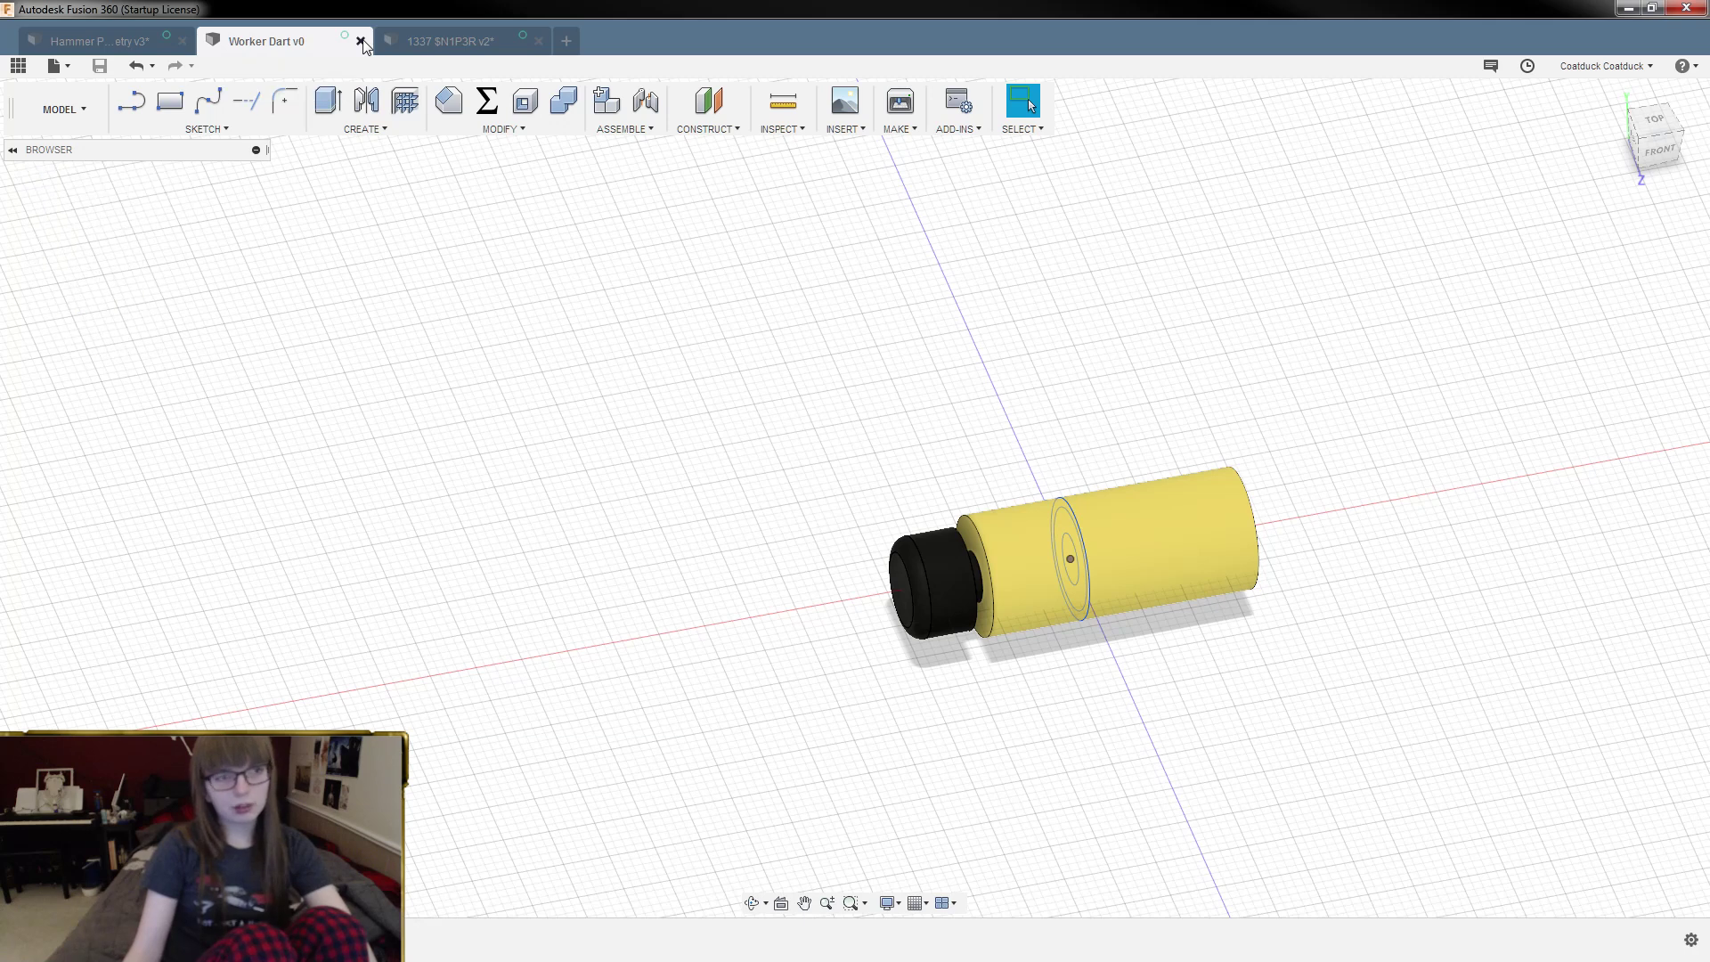
pyautogui.click(362, 41)
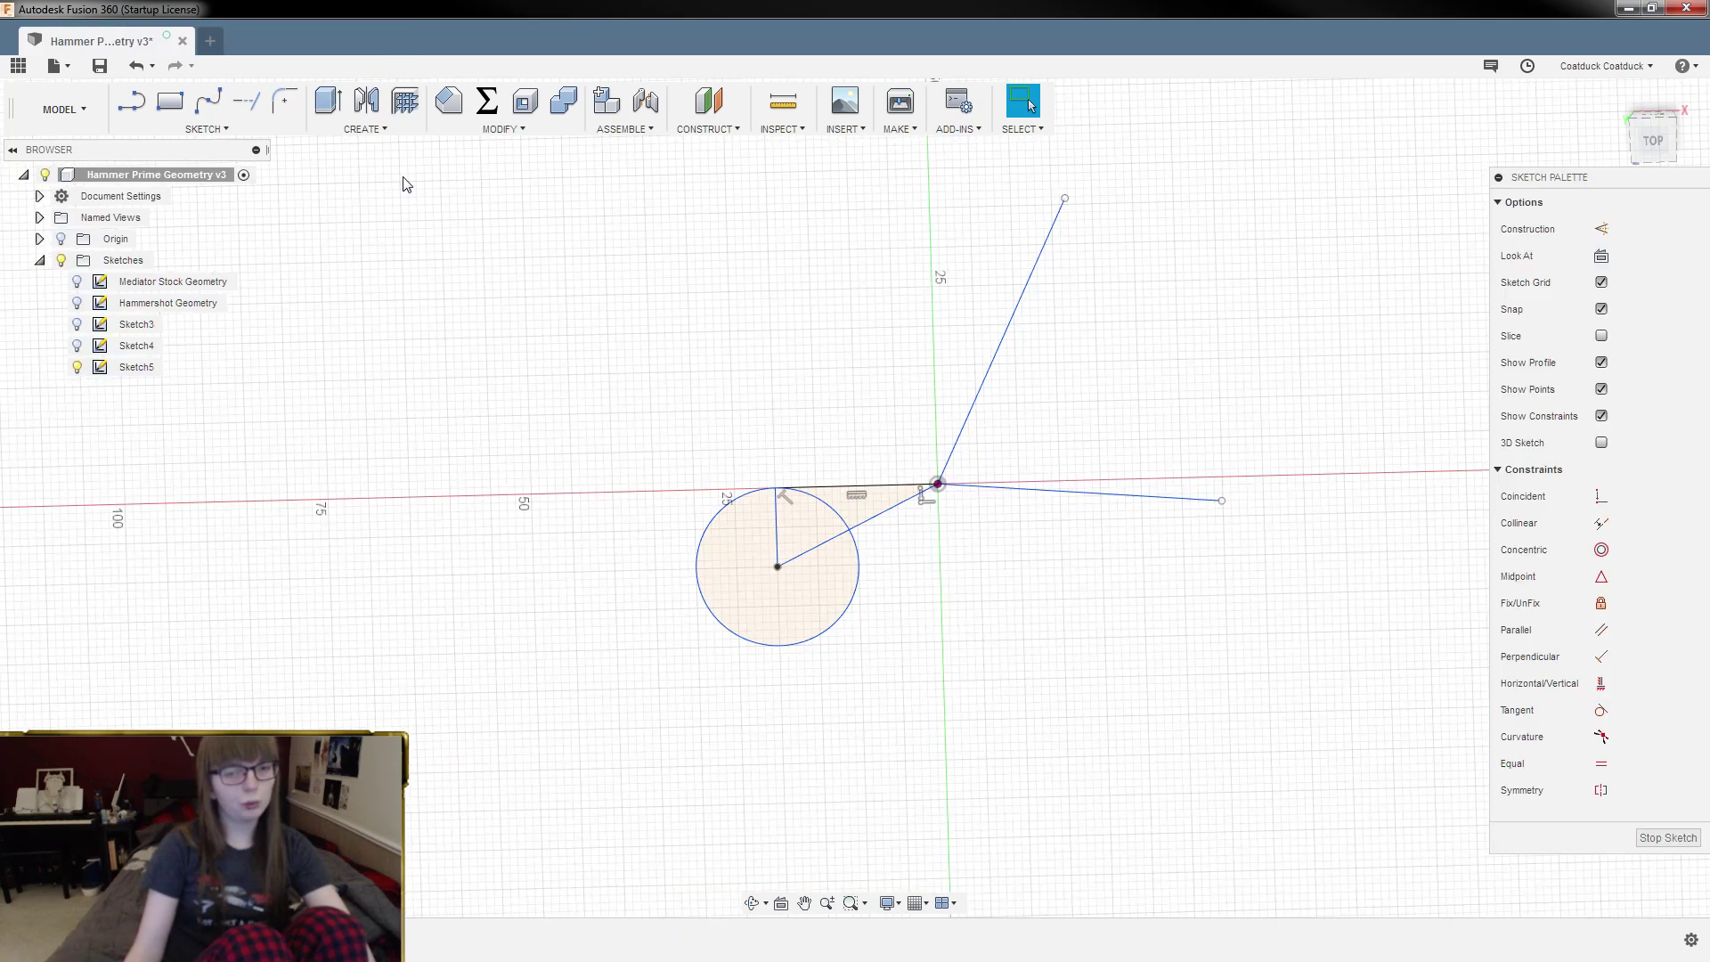
# Step: Finish editing Sketch5 in the Hammer Prime Geometry design
pyautogui.moveTo(493, 277)
pyautogui.keyDown('shift'); pyautogui.mouseDown(button='middle')
pyautogui.moveTo(528, 326)
pyautogui.moveTo(520, 283)
pyautogui.mouseUp(button='middle'); pyautogui.keyUp('shift')
pyautogui.press('Escape')
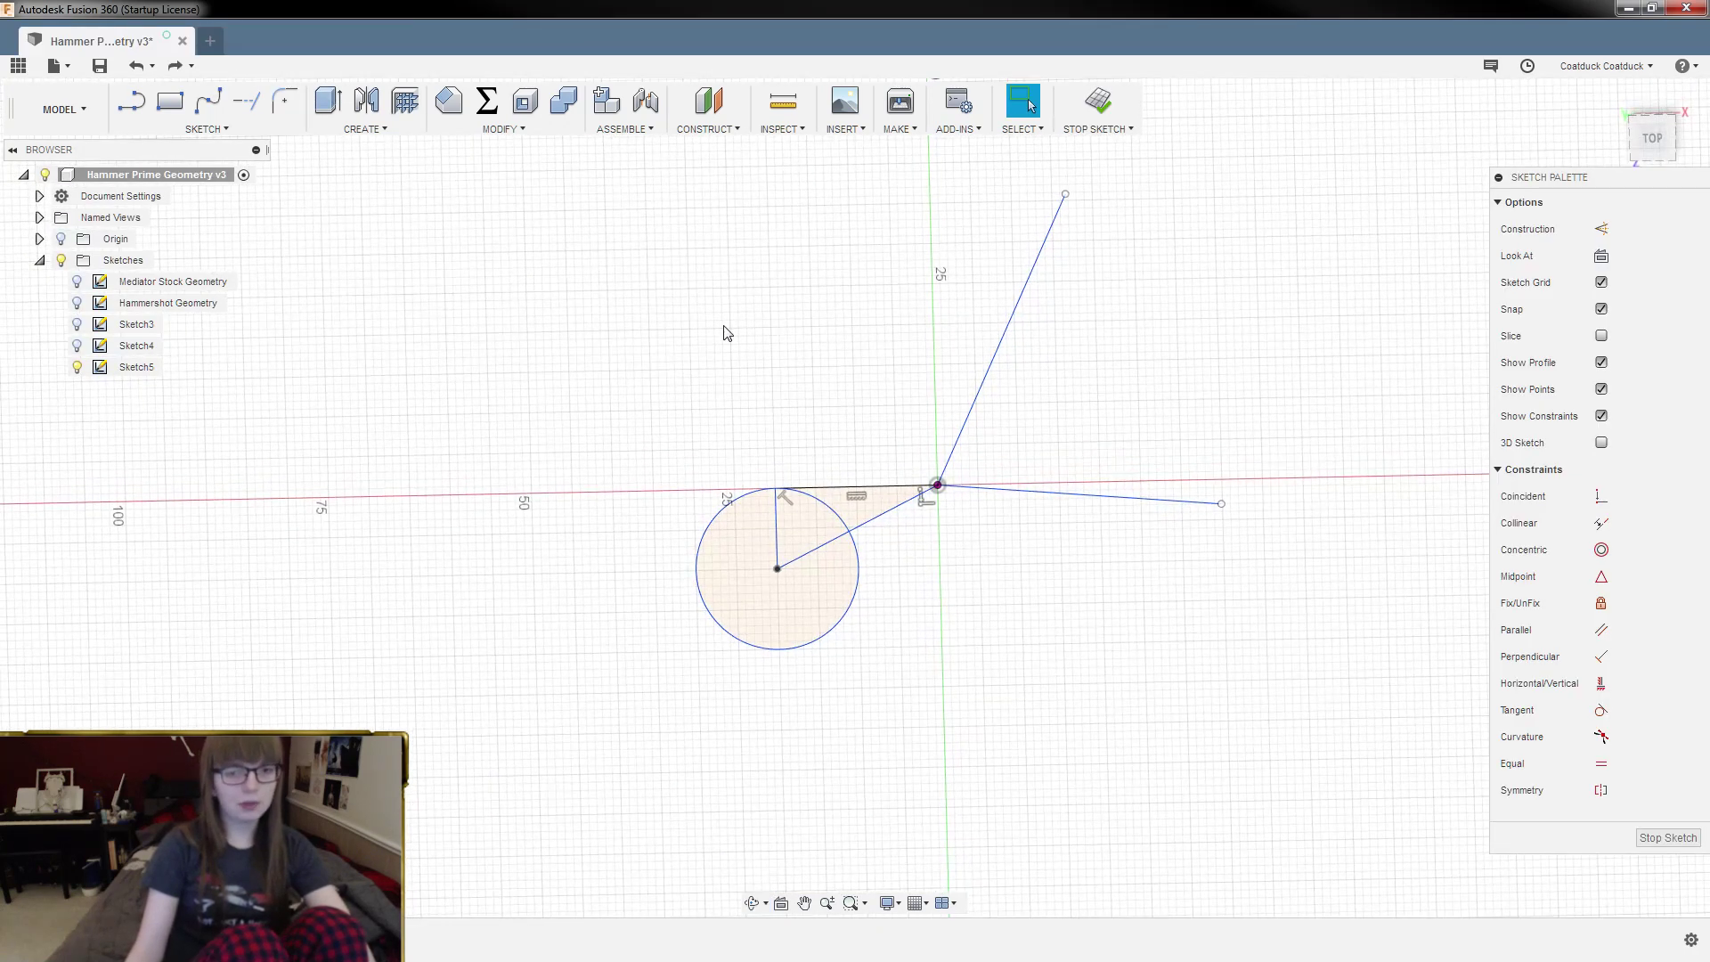
pyautogui.click(1668, 838)
pyautogui.moveTo(1244, 622)
pyautogui.keyDown('shift'); pyautogui.mouseDown(button='middle')
pyautogui.moveTo(1188, 611)
pyautogui.moveTo(1149, 546)
pyautogui.moveTo(1129, 554)
pyautogui.mouseUp(button='middle'); pyautogui.keyUp('shift')
pyautogui.scroll(3, 859, 363)
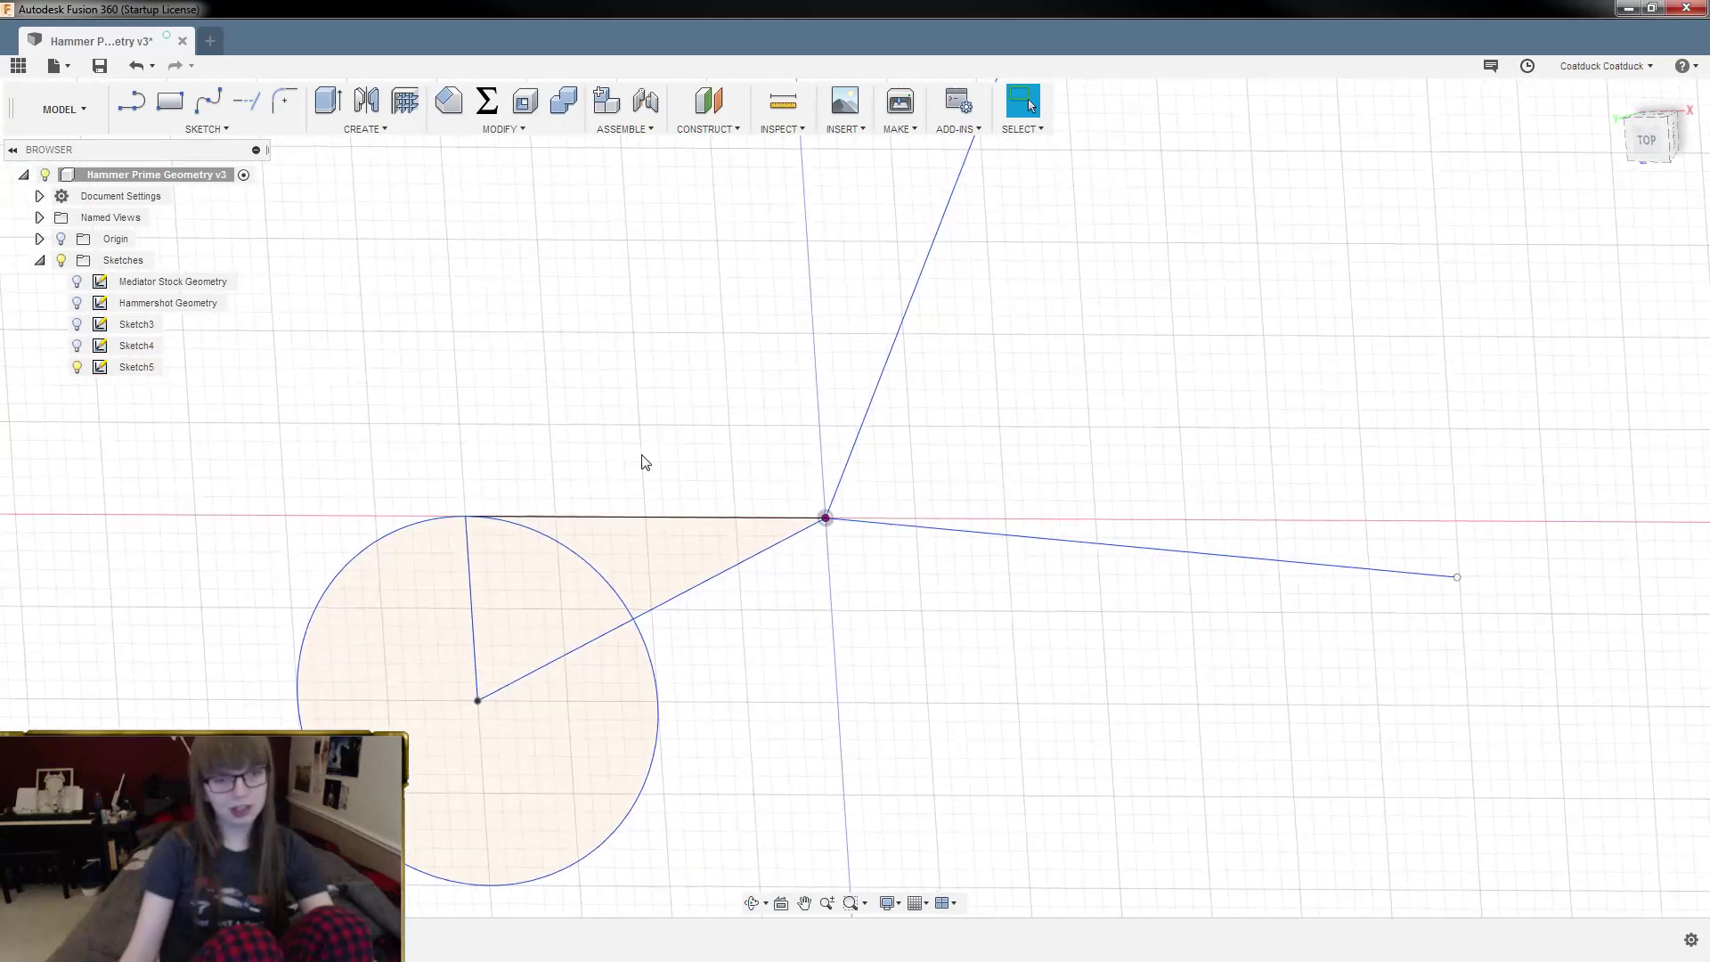
# Step: Open the Worker Dart design from the Misc Parts project and hide its sketches
pyautogui.click(18, 65)
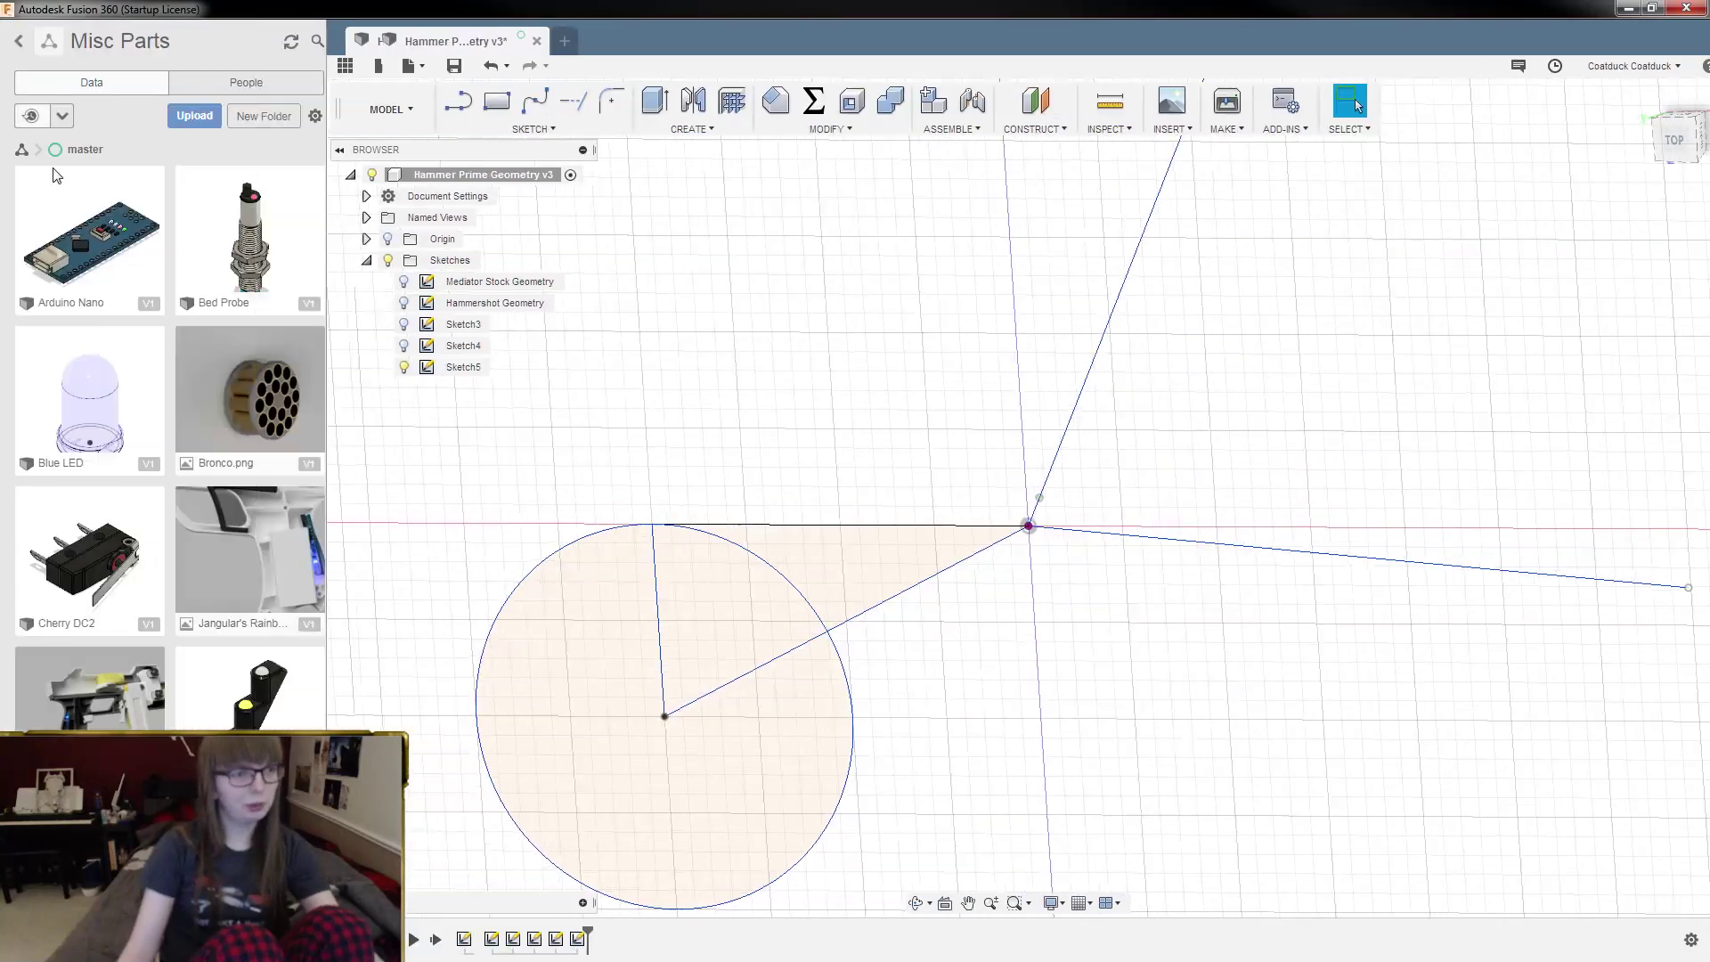
pyautogui.scroll(-3, 342, 502)
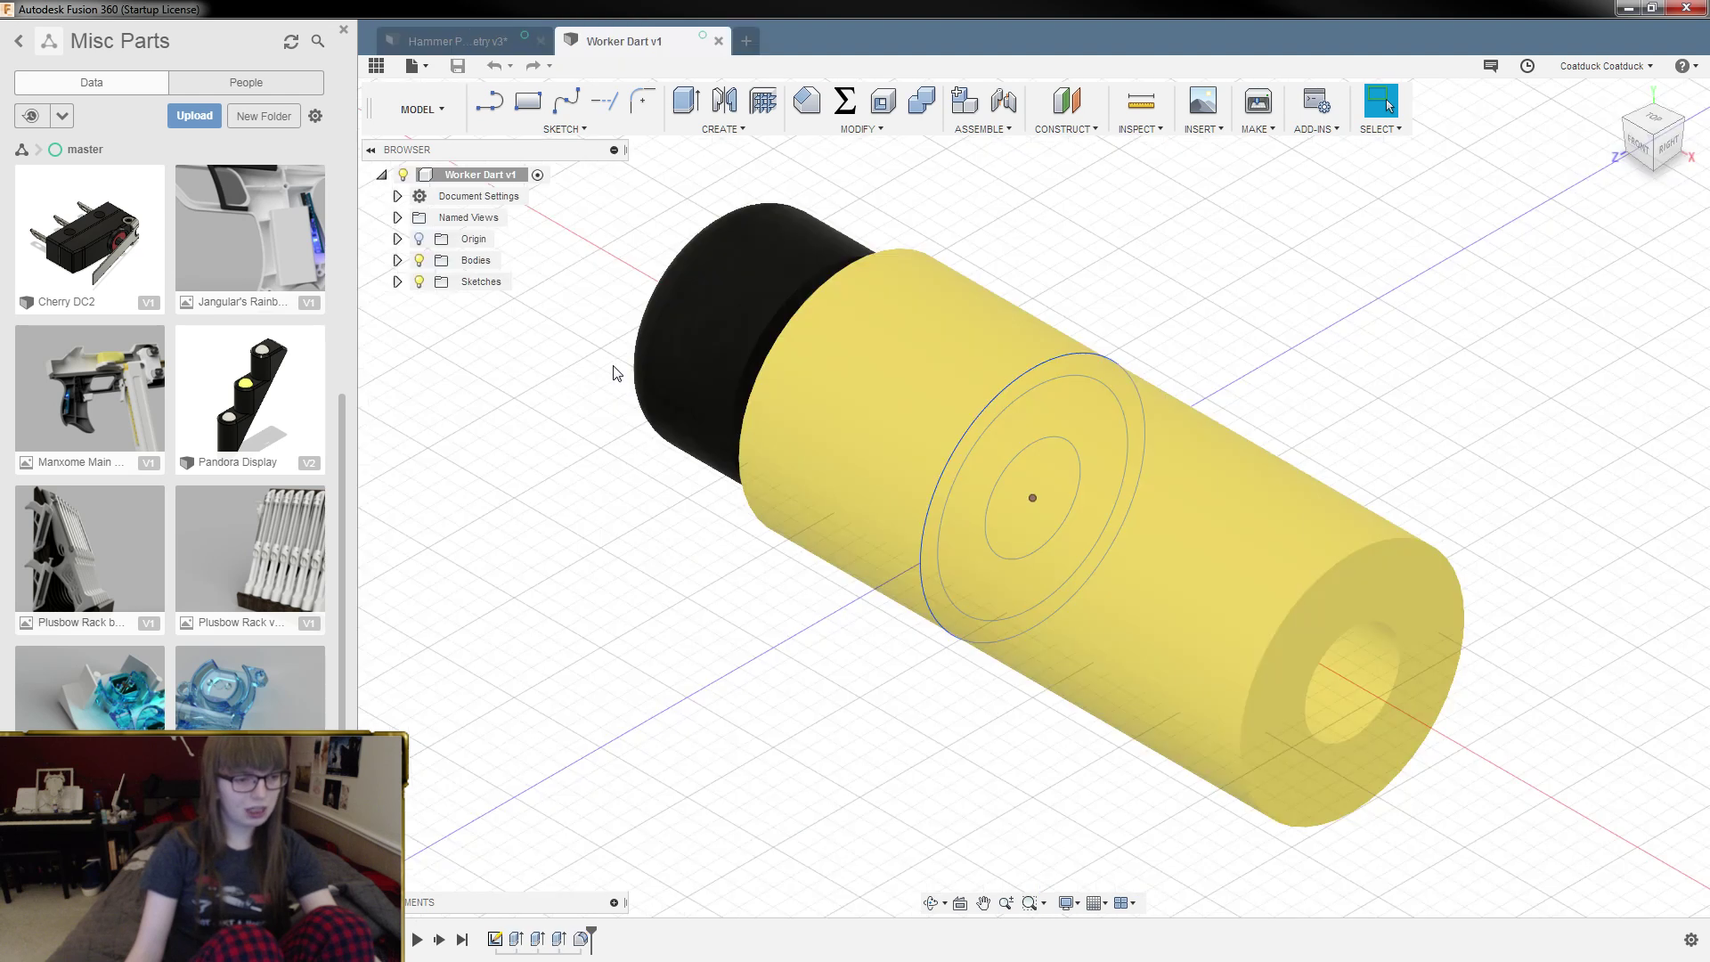
pyautogui.click(417, 281)
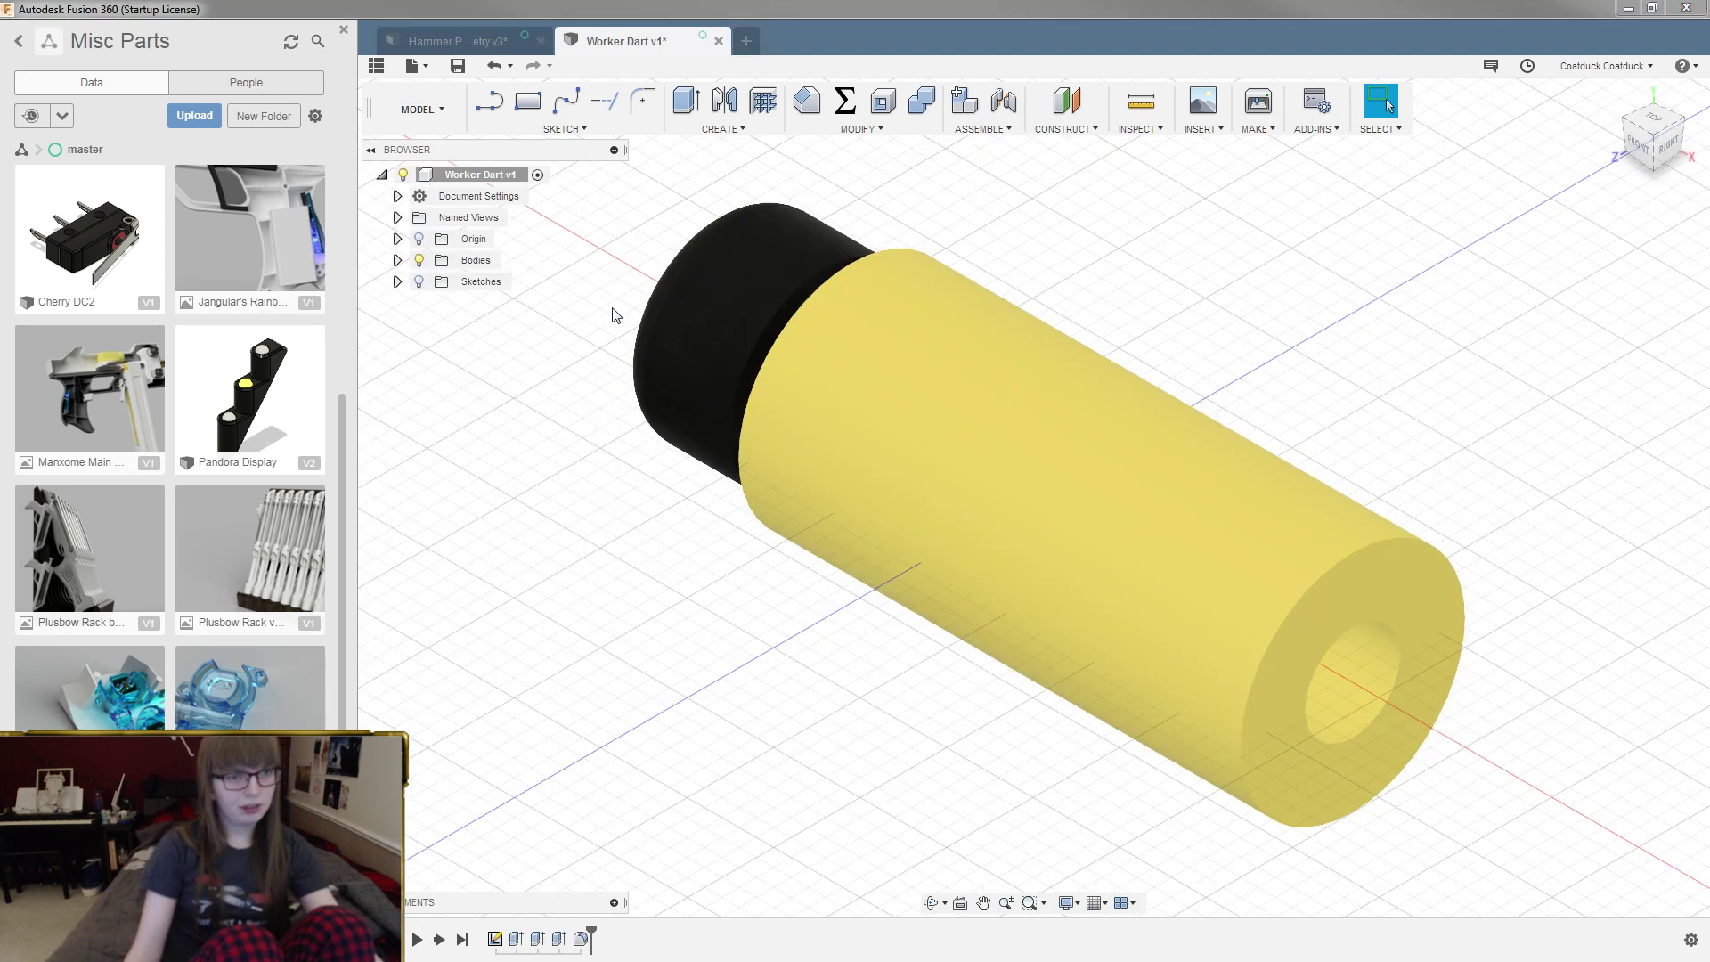
# Step: Save Worker Dart with the version description User Saved and close the design
pyautogui.click(460, 70)
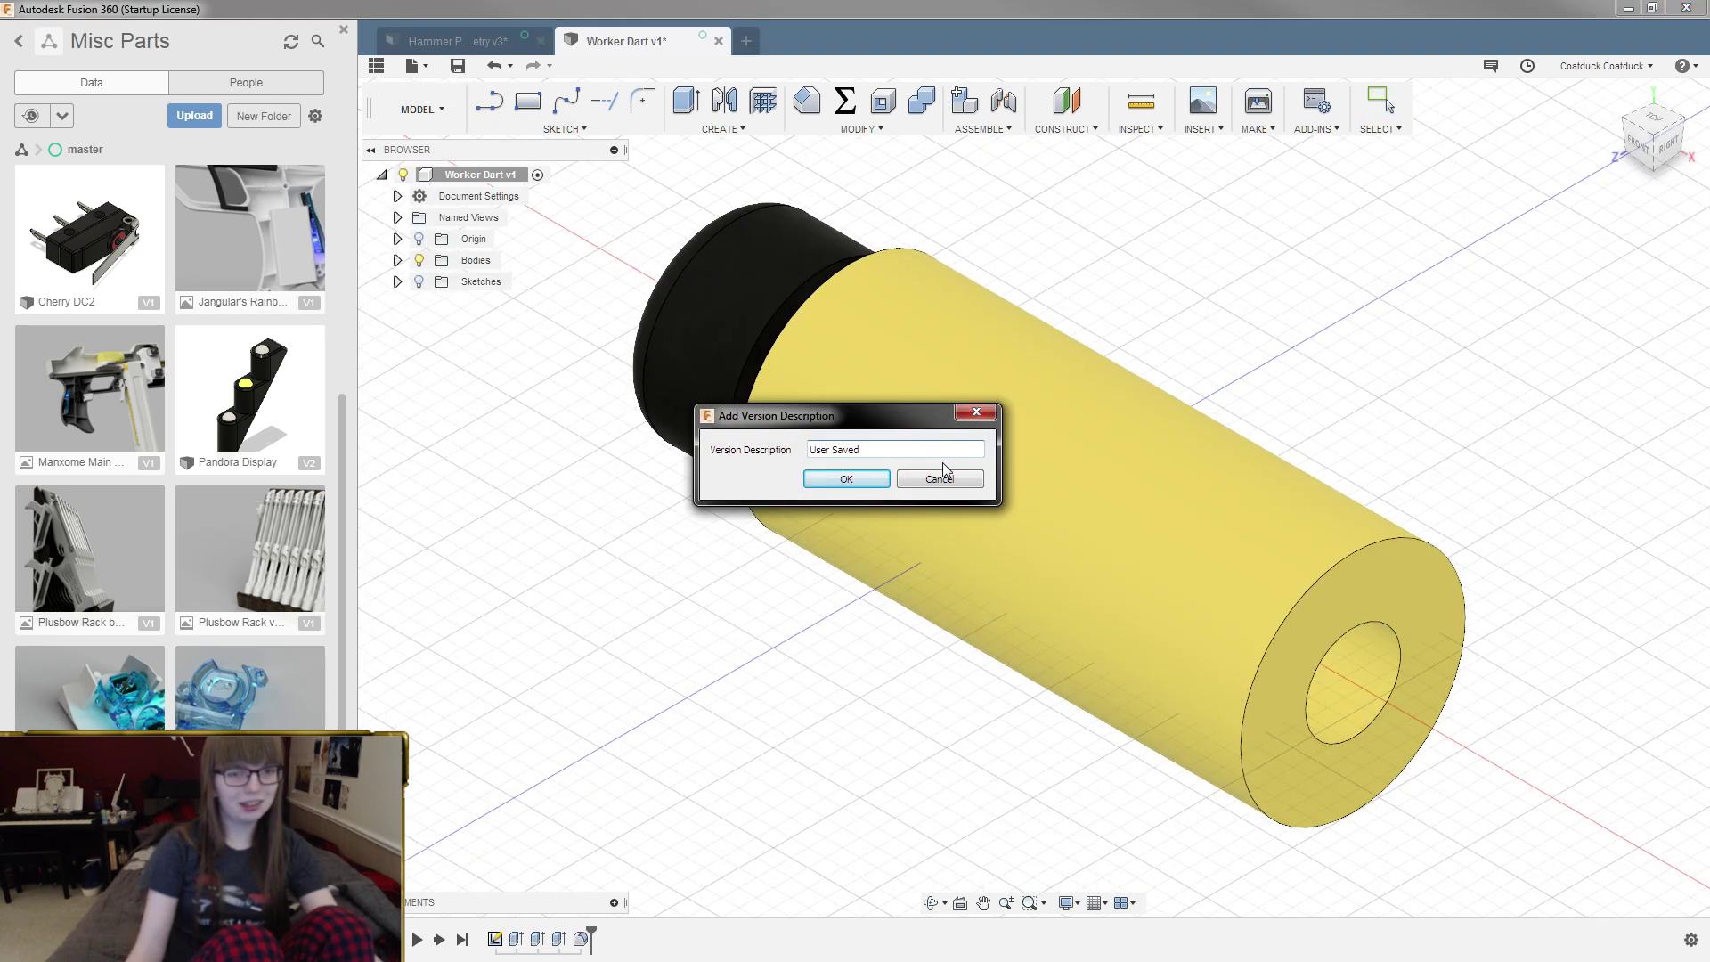
pyautogui.click(847, 480)
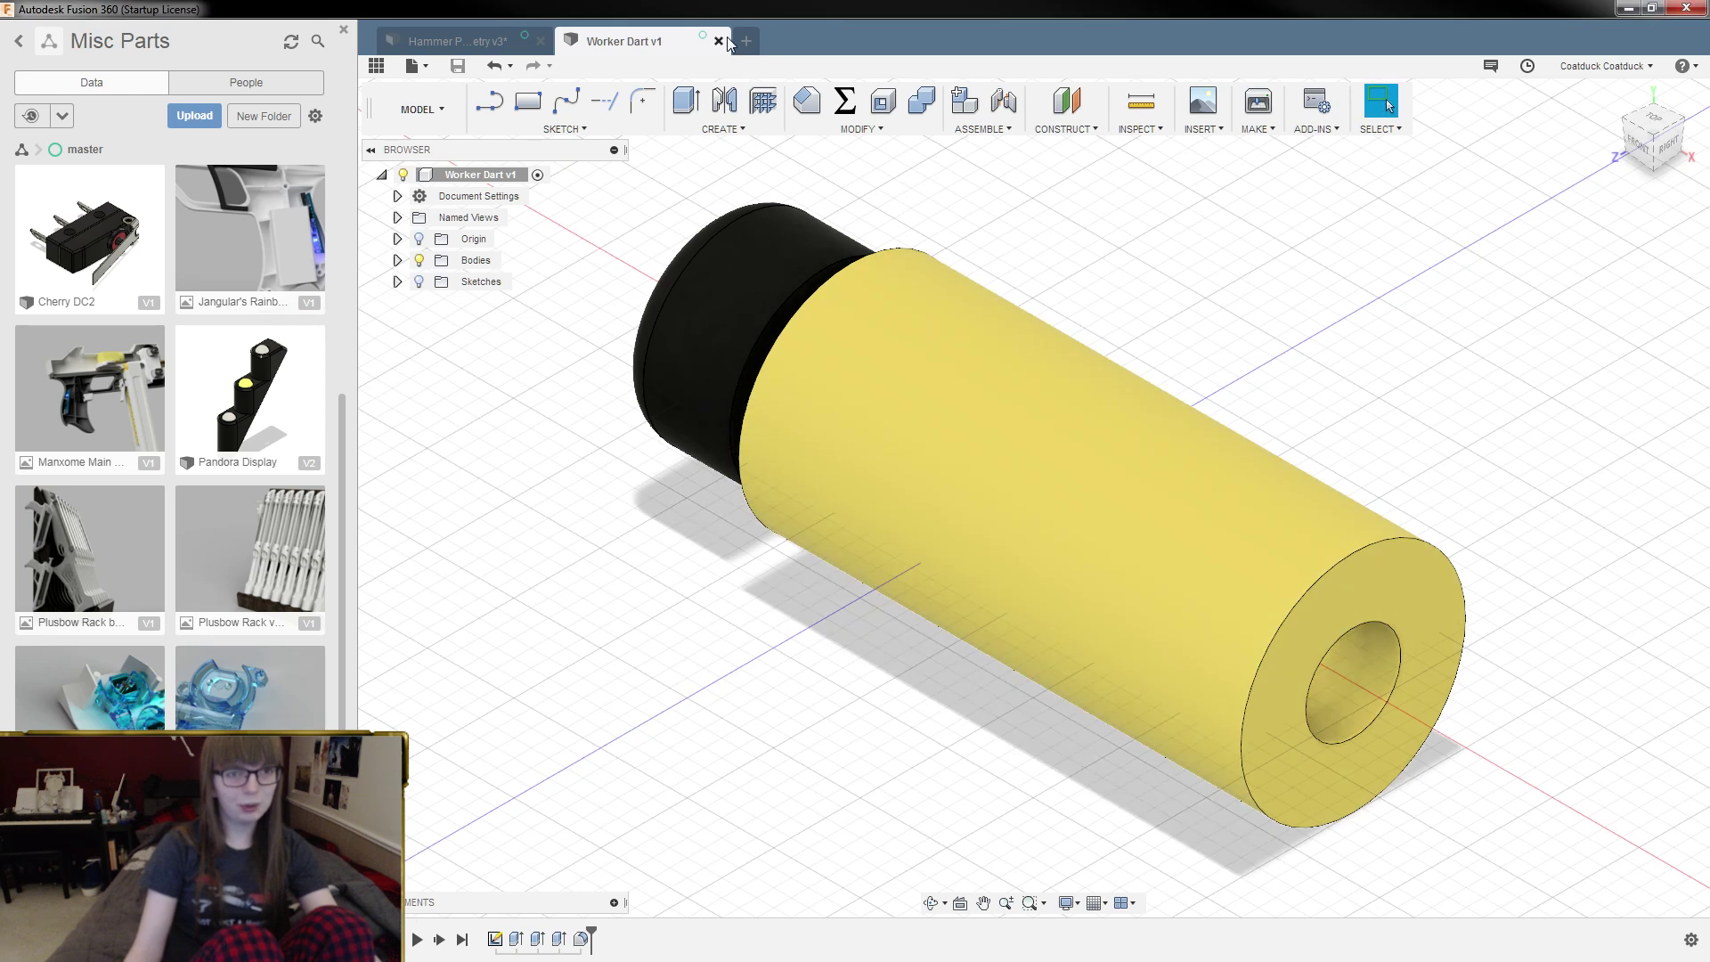
pyautogui.click(718, 41)
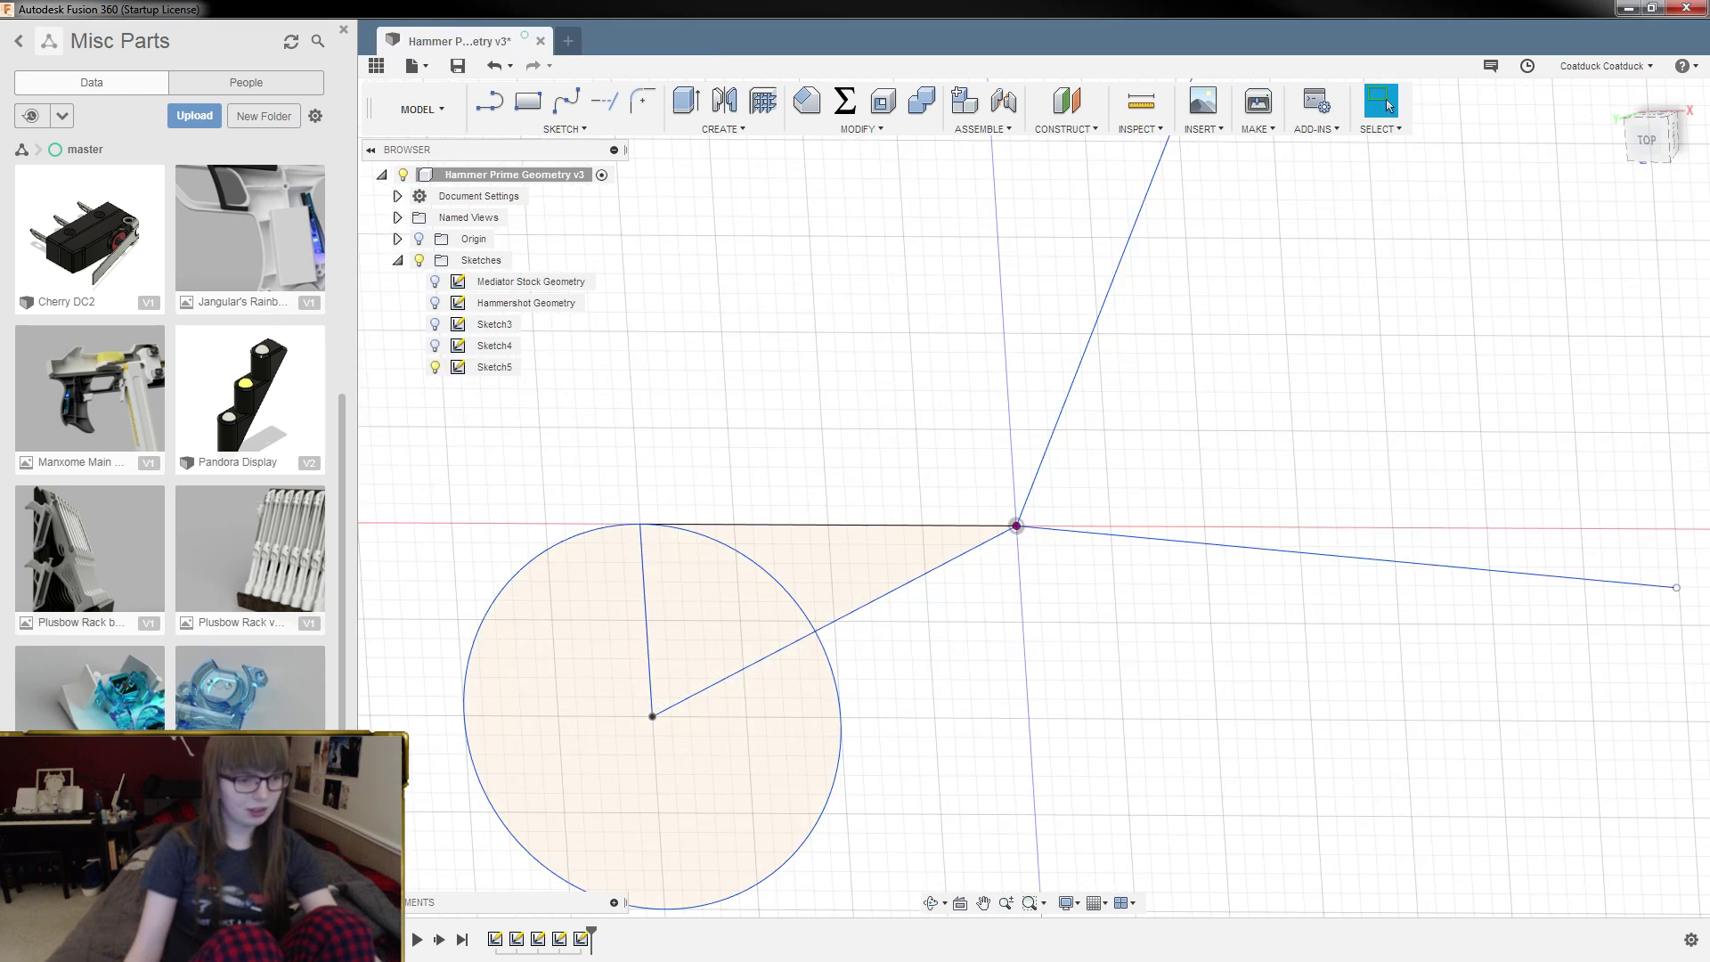
# Step: Insert Worker Dart from the Misc Parts project into the Hammer Prime Geometry design and hide the project data
pyautogui.scroll(1, 680, 714)
pyautogui.scroll(-2, 760, 683)
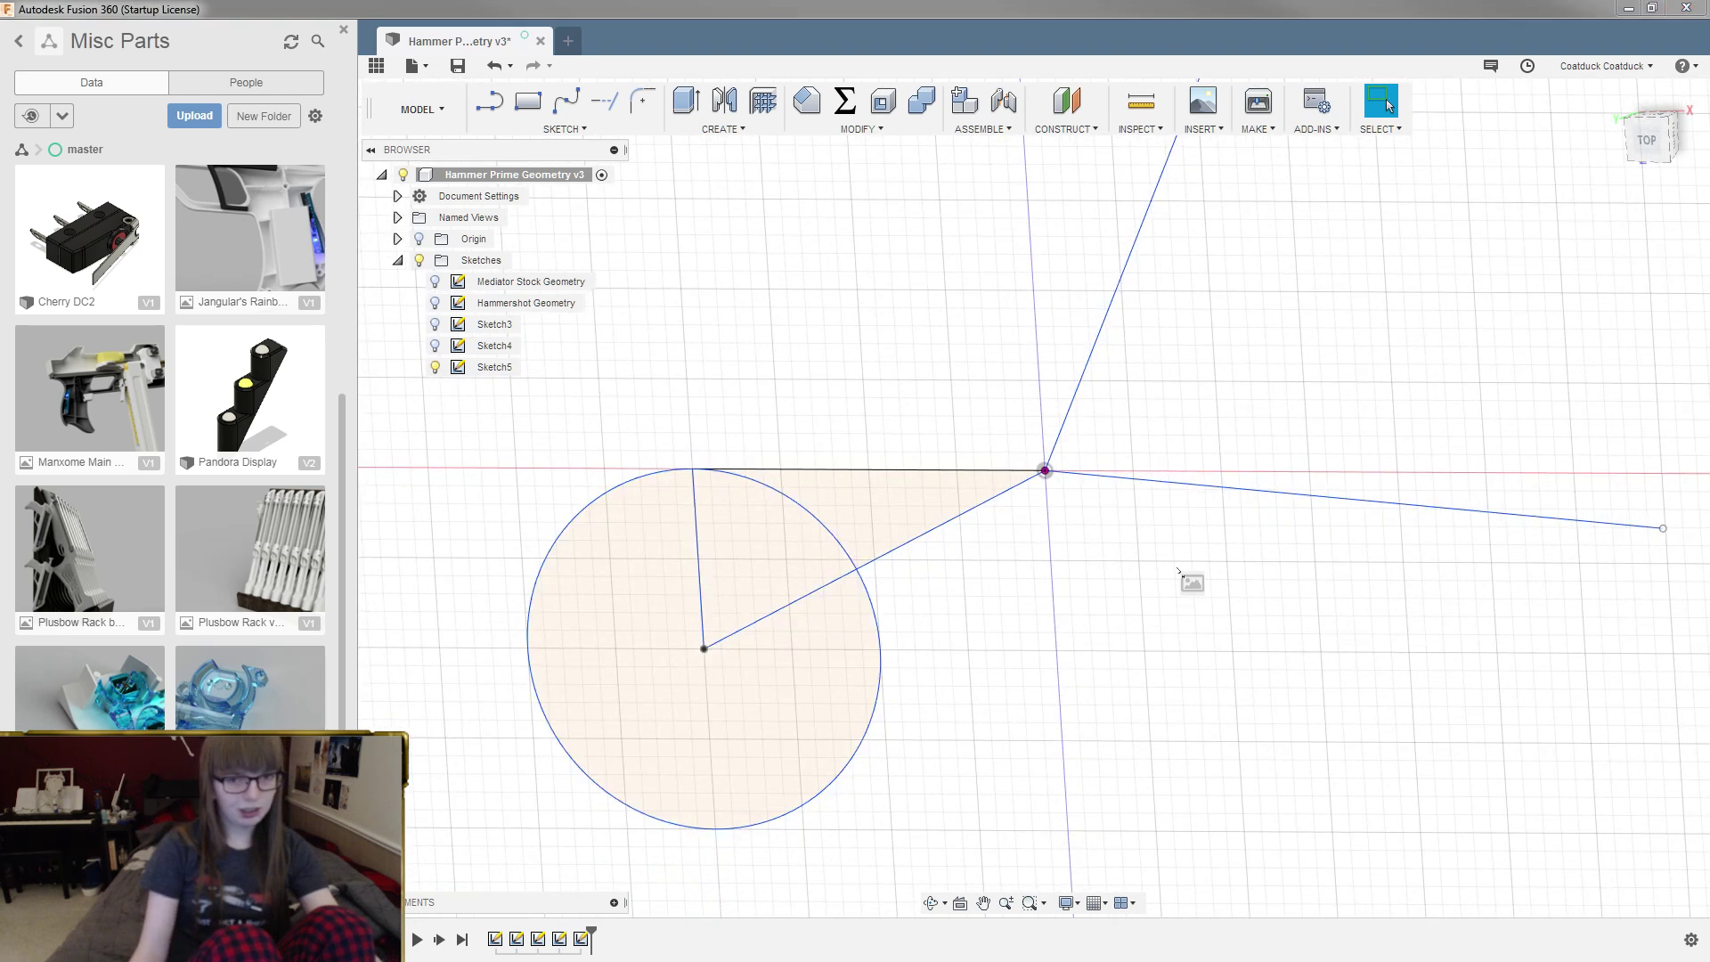
pyautogui.moveTo(1119, 501); pyautogui.dragTo(1111, 514)
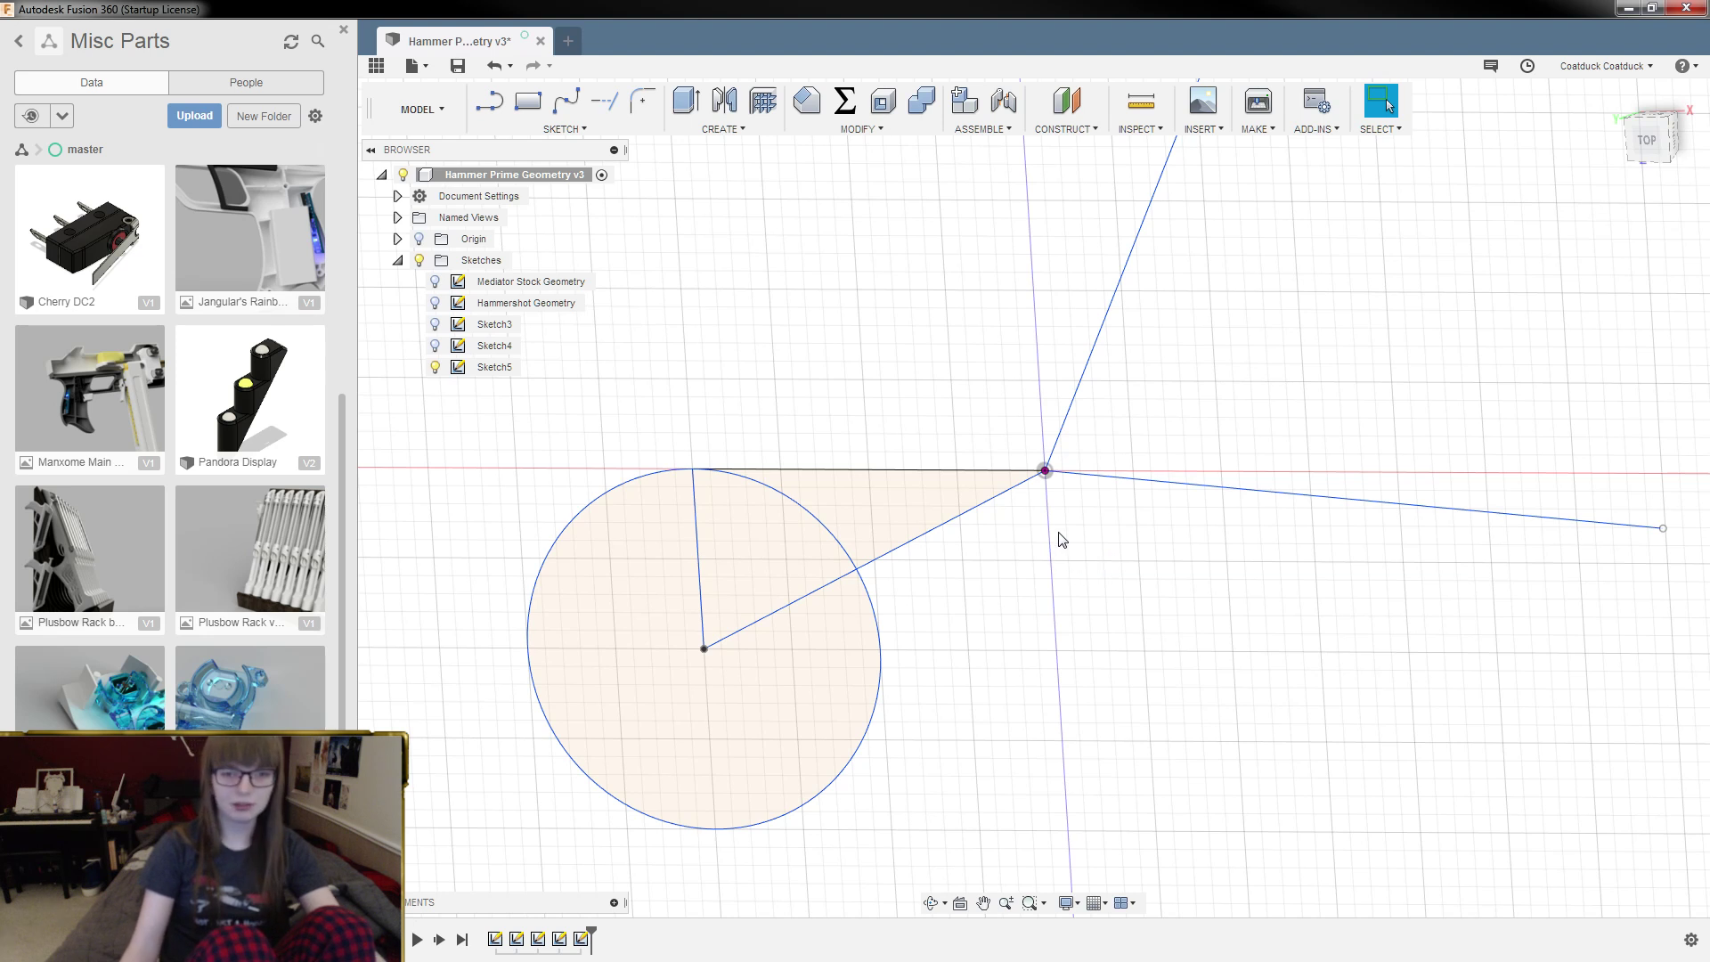
pyautogui.click(344, 34)
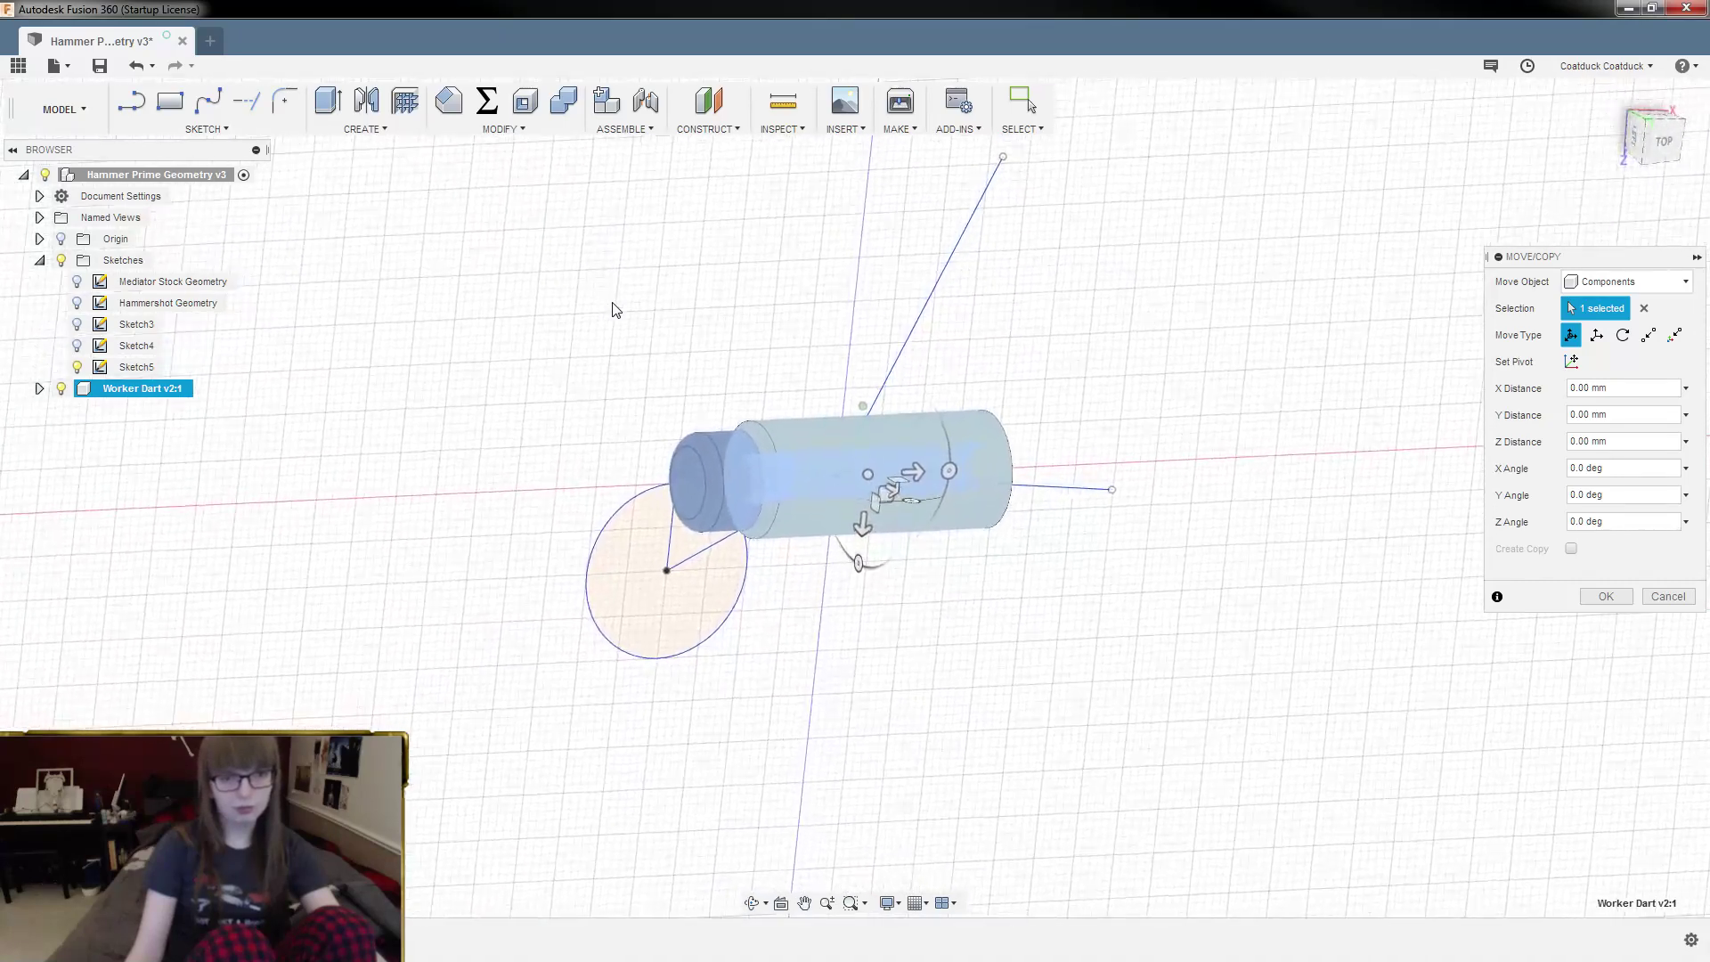
# Step: Leave the inserted dart at its default position and turn off the layout grid
pyautogui.click(925, 904)
pyautogui.click(915, 791)
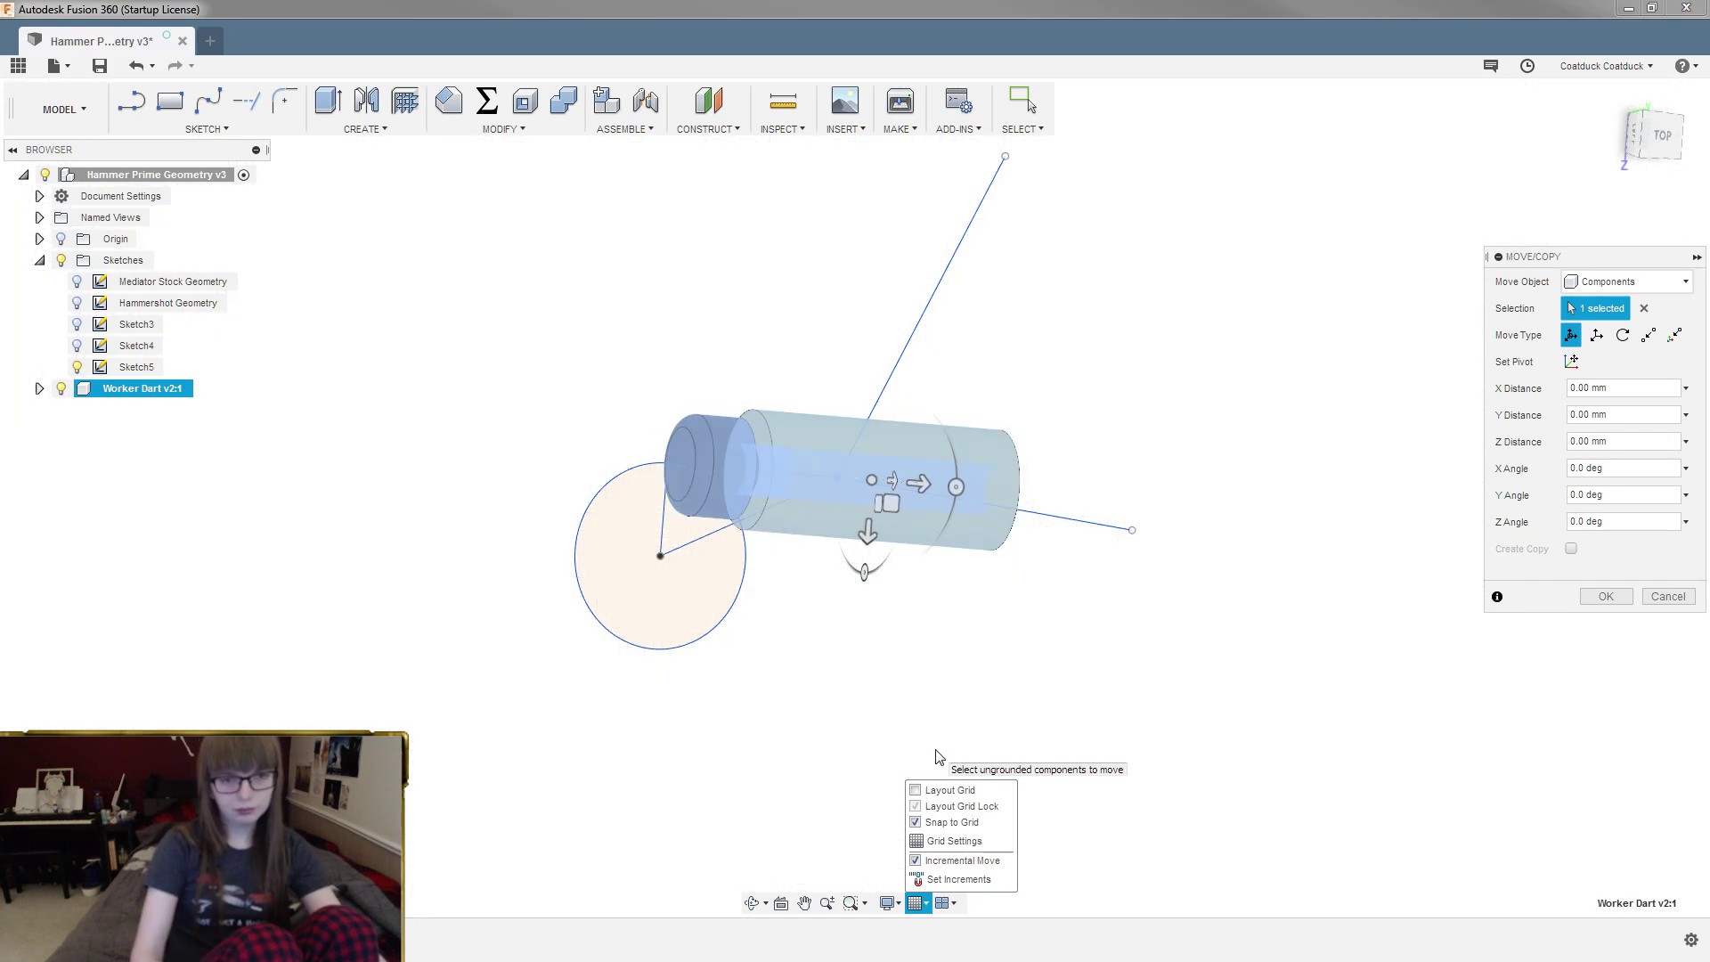
pyautogui.press('Escape')
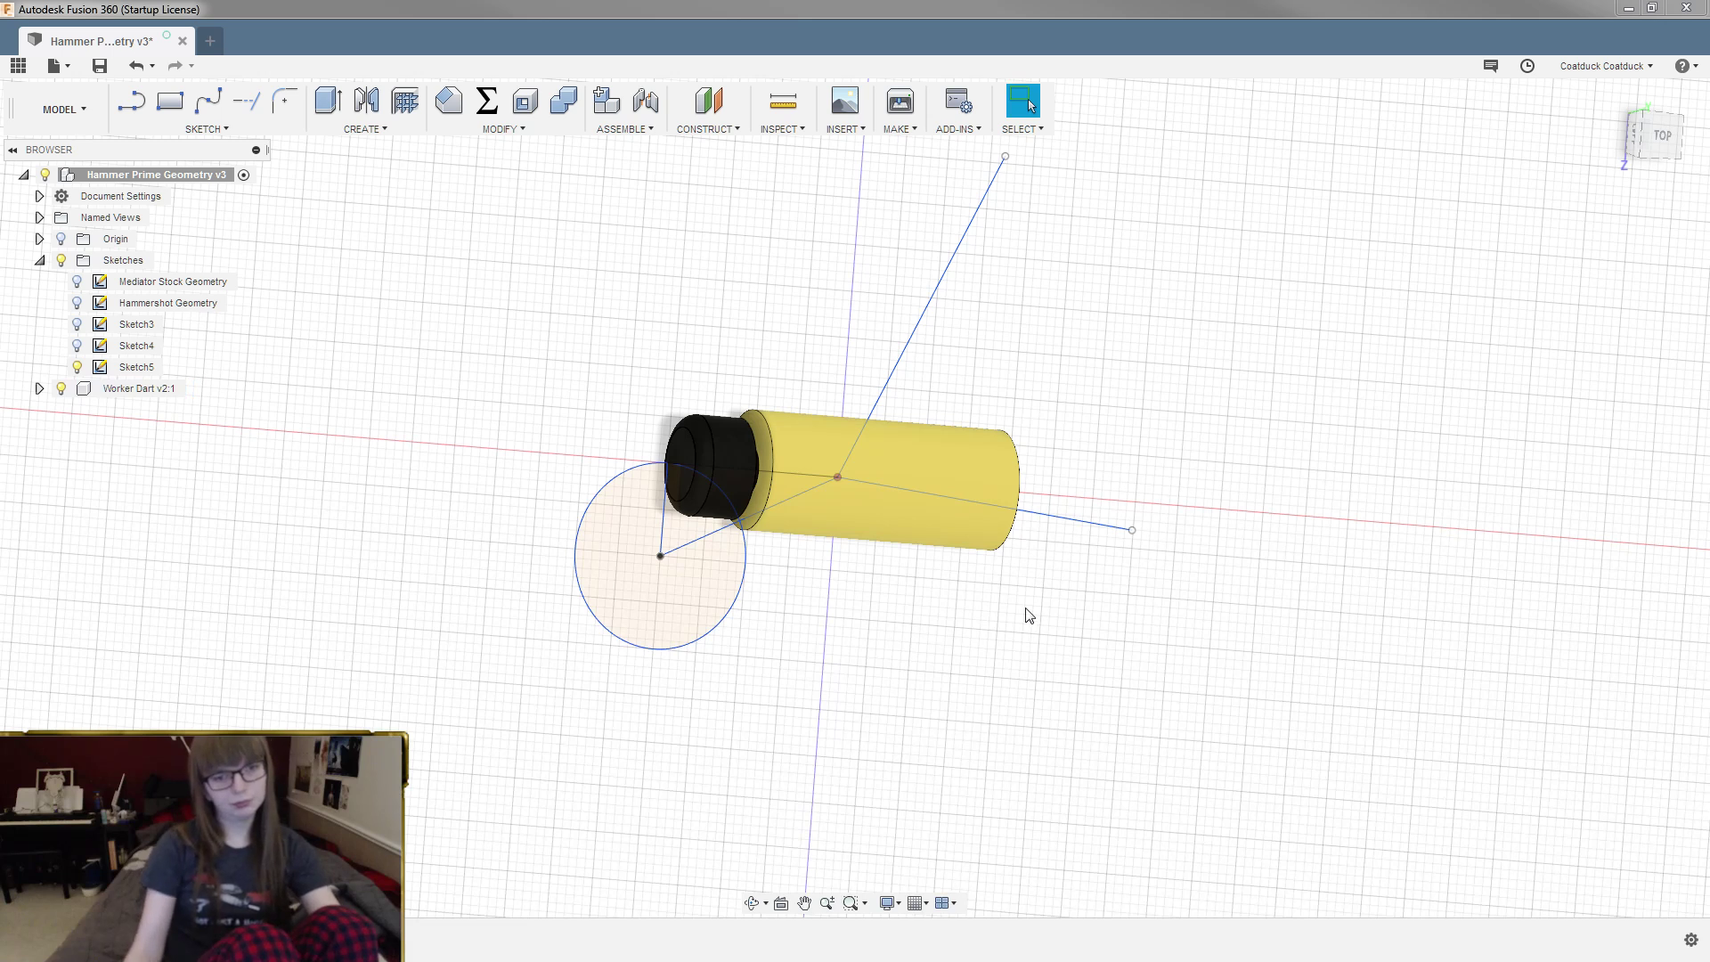
pyautogui.click(920, 903)
pyautogui.click(914, 791)
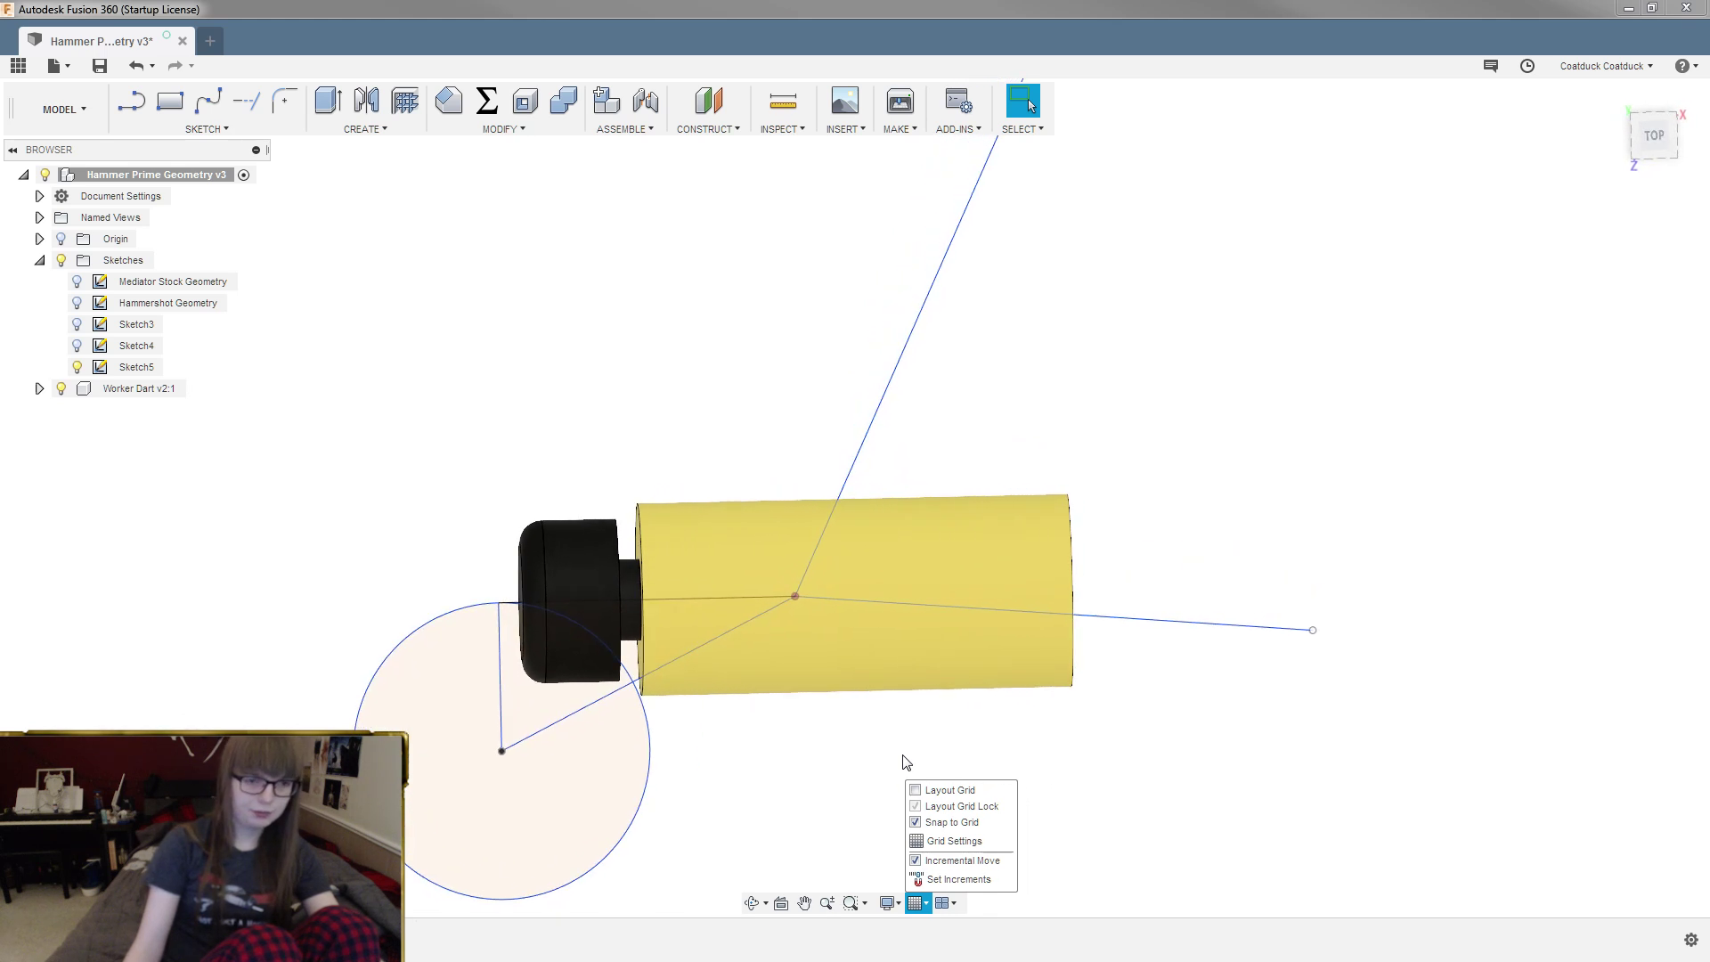
pyautogui.click(906, 761)
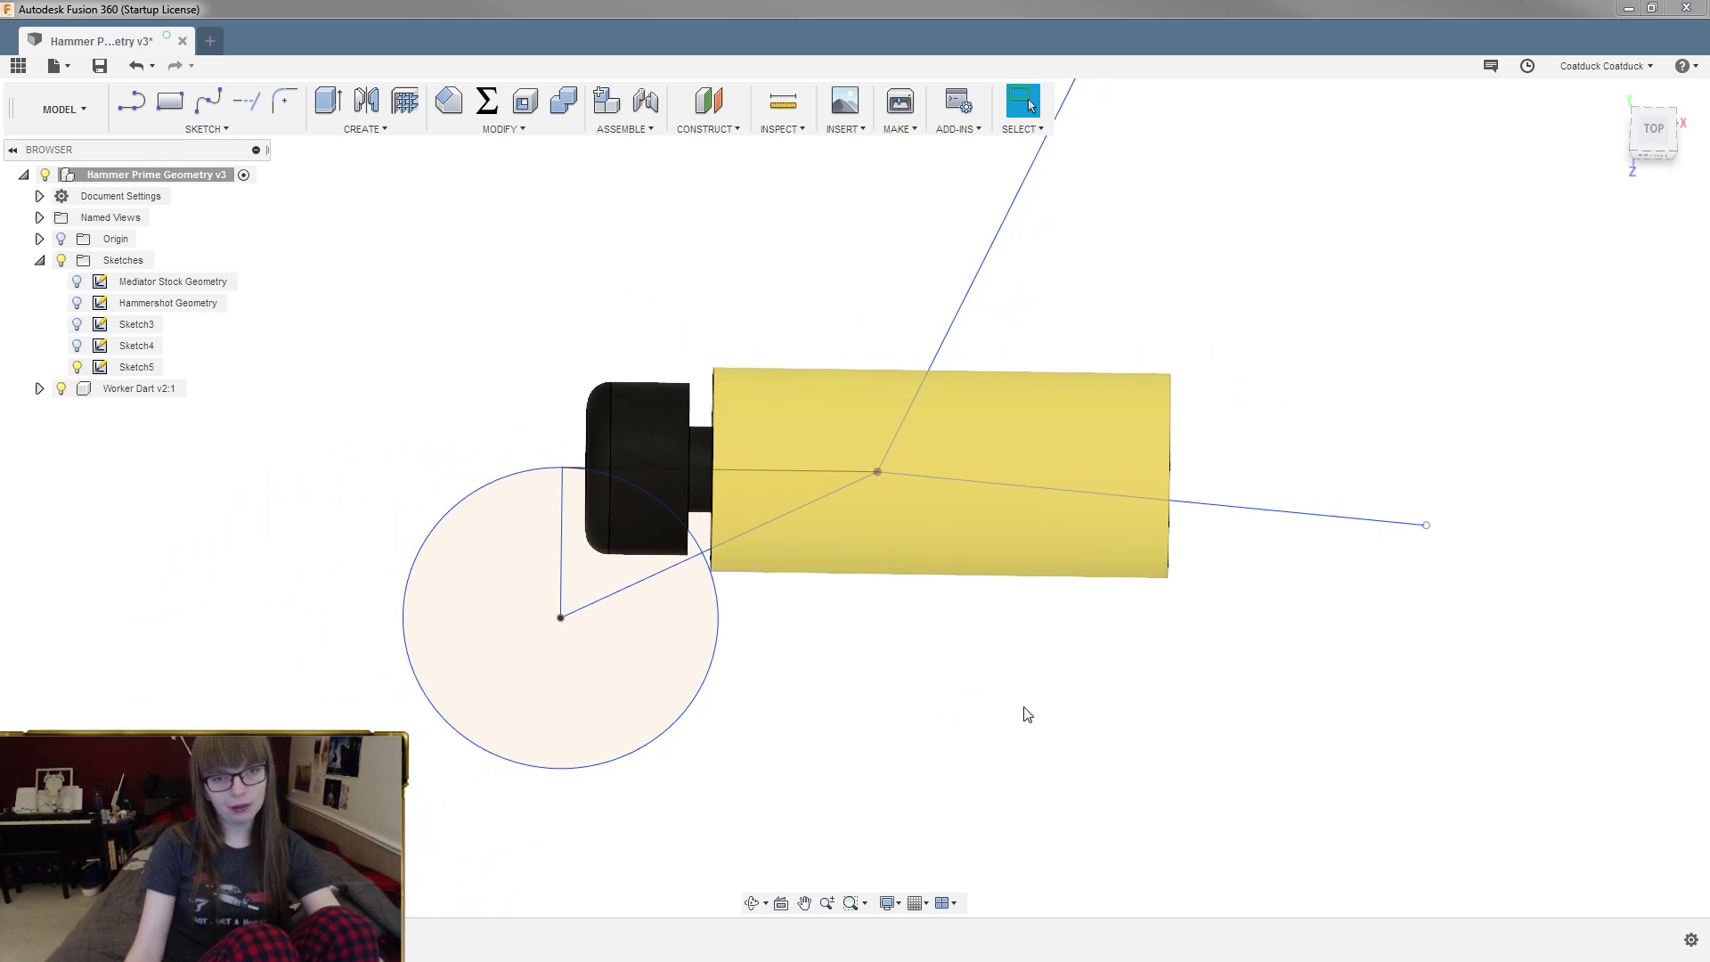
pyautogui.keyDown('shift'); pyautogui.moveTo(1187, 726); pyautogui.dragTo(826, 707, button='middle'); pyautogui.keyUp('shift')
pyautogui.scroll(3, 1206, 829)
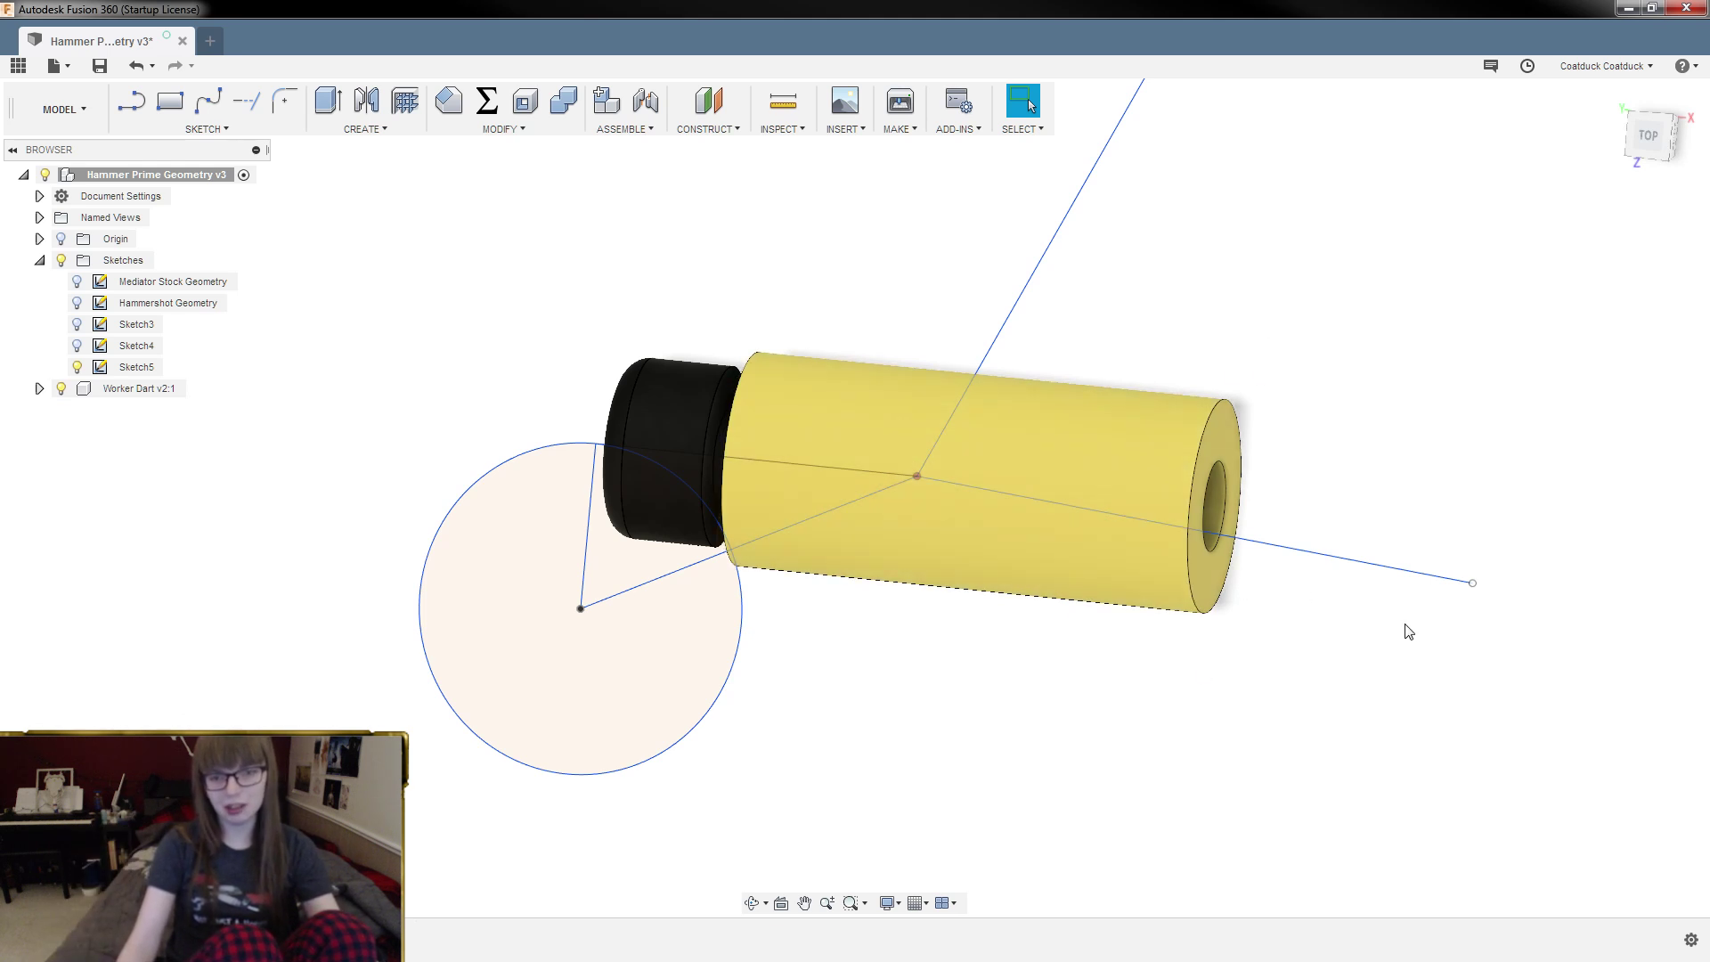
pyautogui.scroll(4, 1179, 622)
pyautogui.scroll(2, 1179, 622)
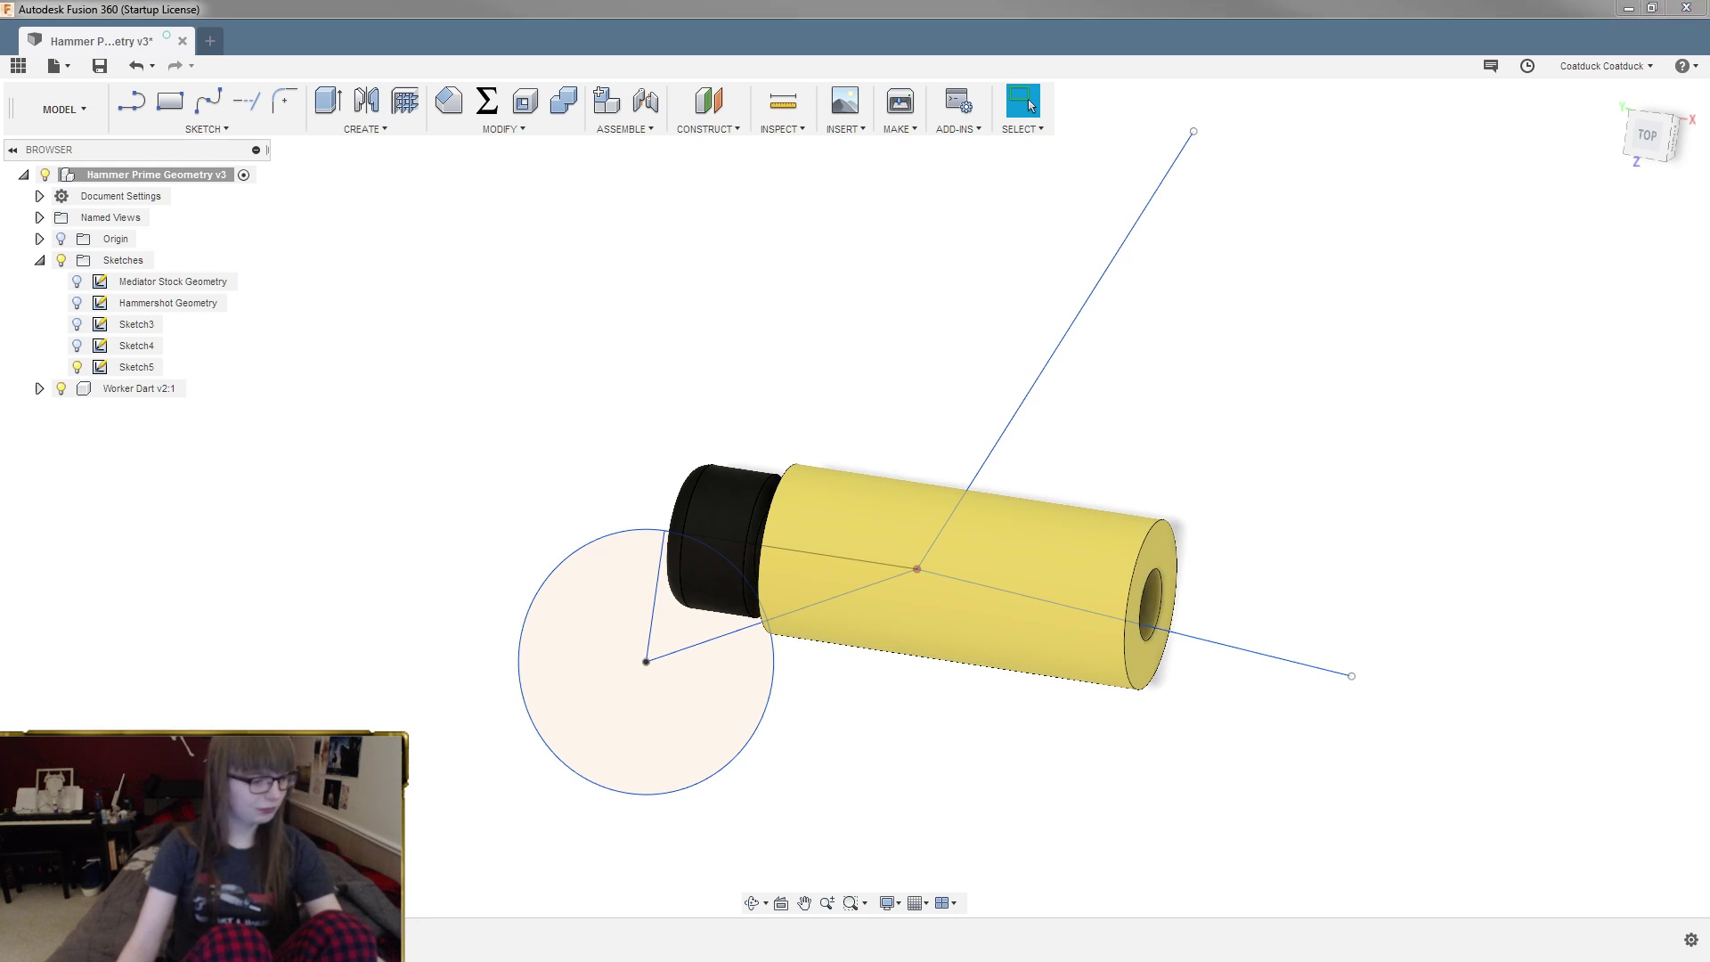
pyautogui.hotkey('alt', 'Tab')
pyautogui.moveTo(597, 121)
pyautogui.mouseDown()
pyautogui.moveTo(653, 126)
pyautogui.moveTo(612, 144)
pyautogui.mouseUp()
pyautogui.click(587, 726)
pyautogui.write('https://www.youtube.com/watch?v=g1Sq1Nr58hM')
pyautogui.press('Return')
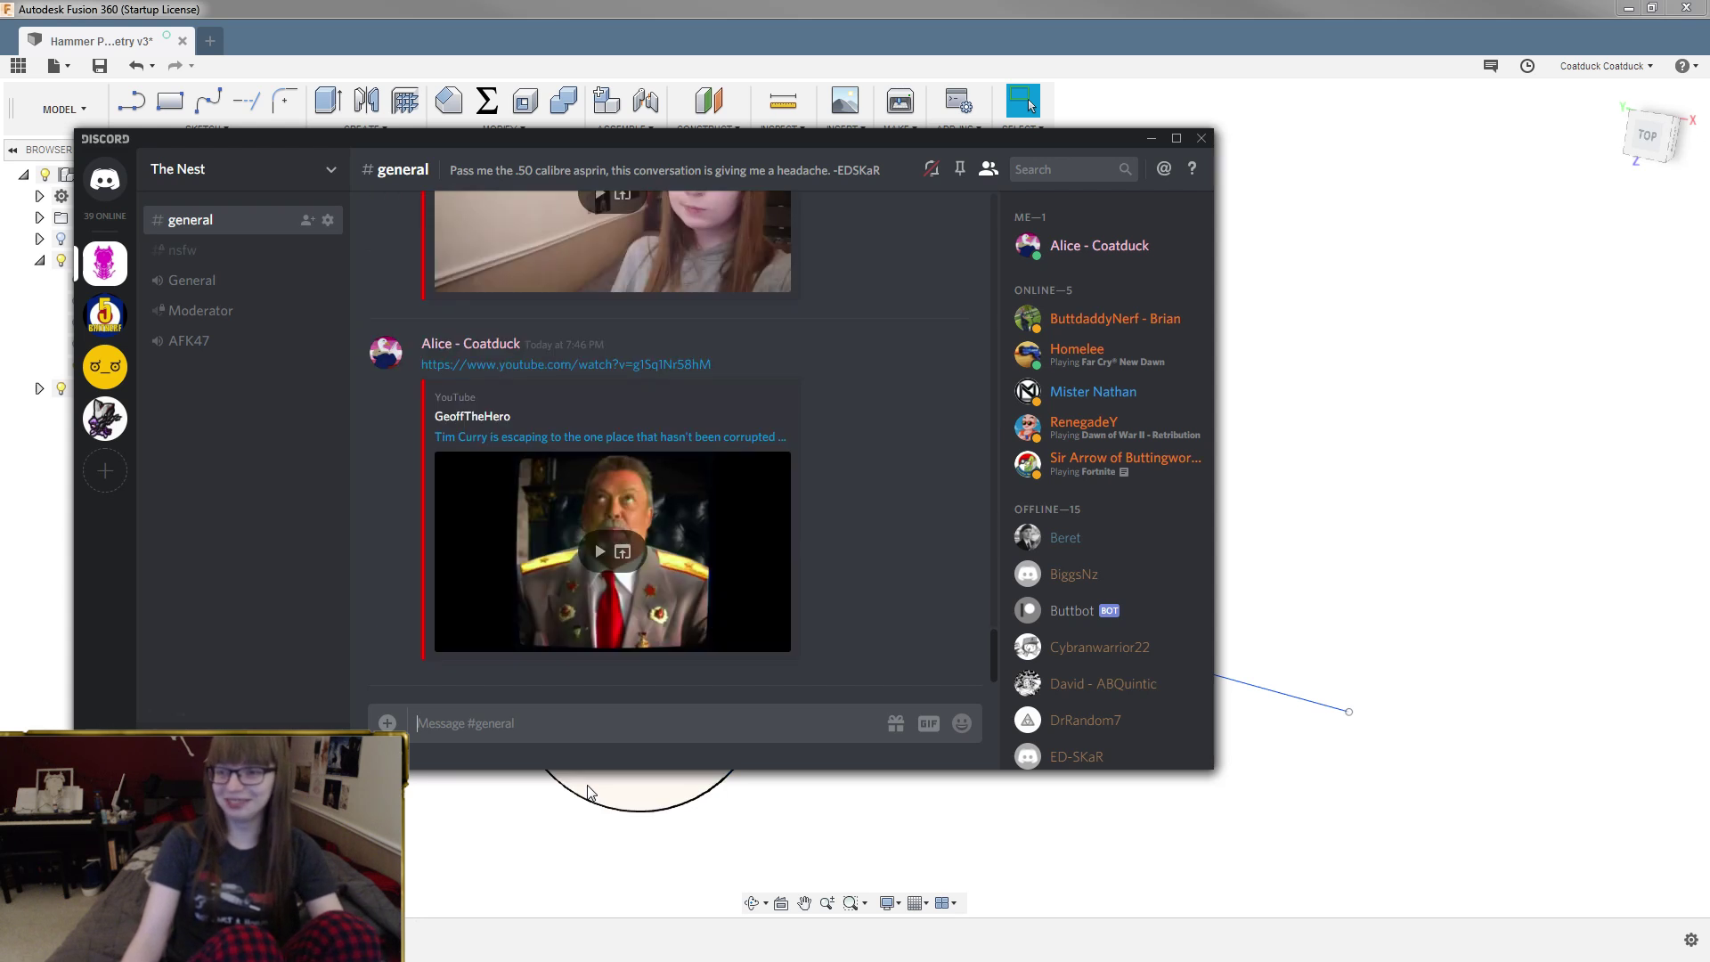
pyautogui.write('https://www.youtube.com/watch?v=feA64wXhbjo')
pyautogui.press('Return')
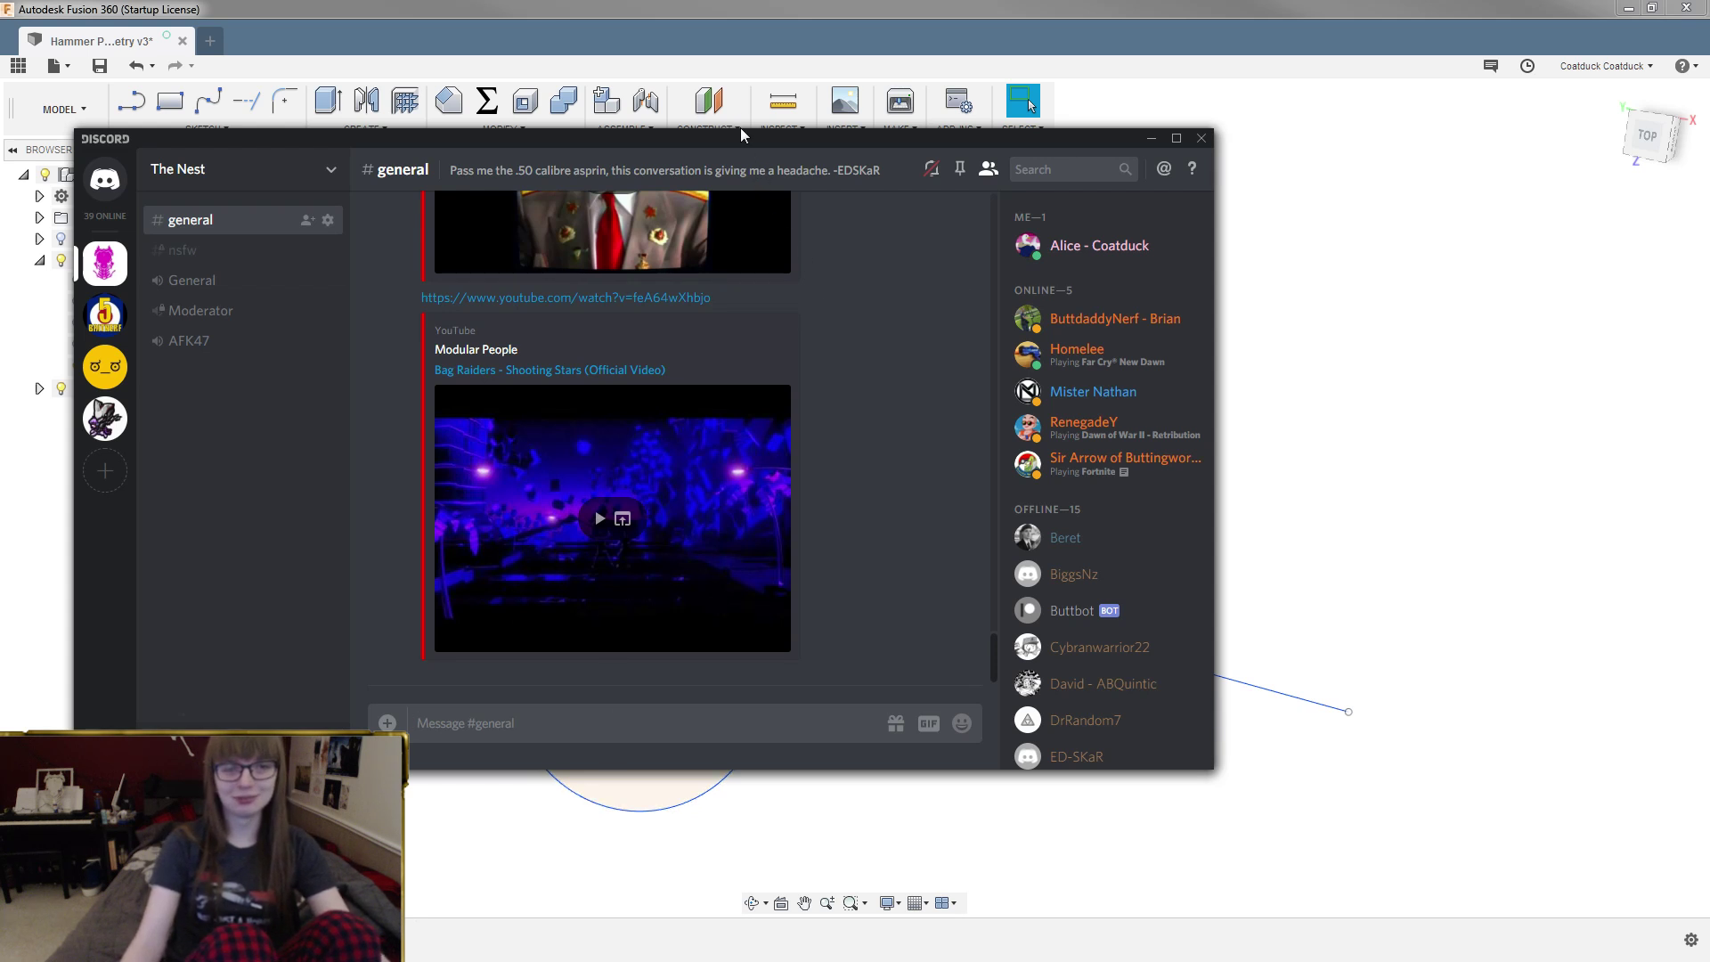
pyautogui.moveTo(744, 146); pyautogui.dragTo(0, 223)
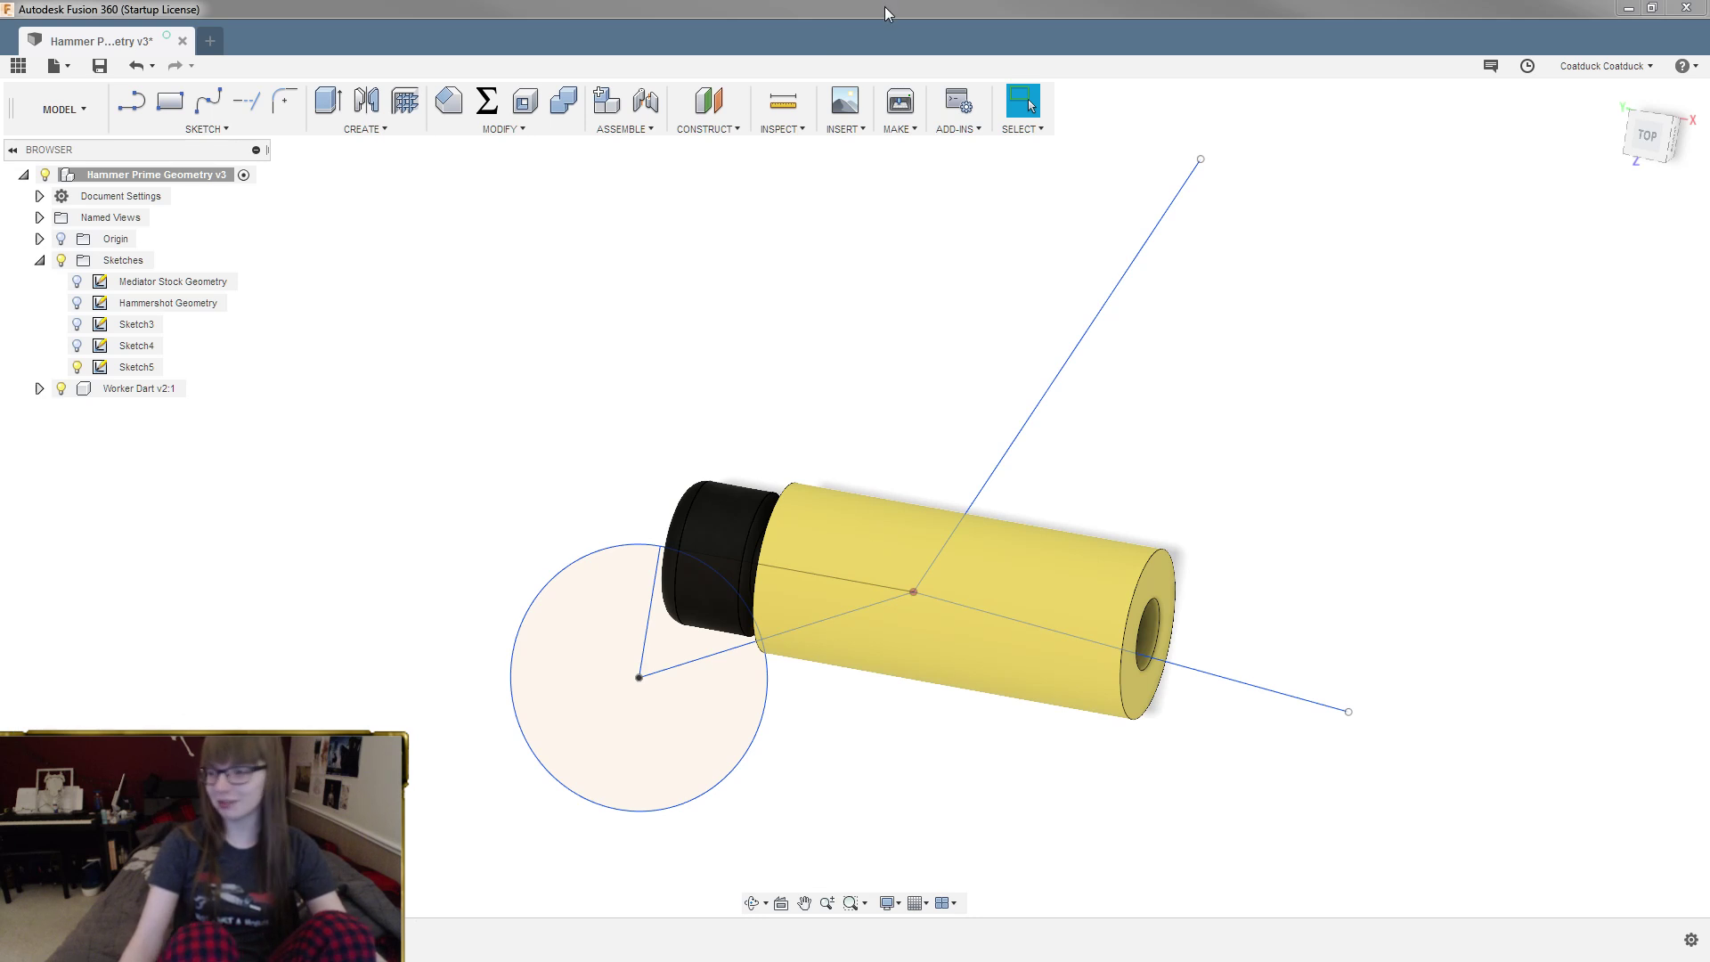
pyautogui.click(691, 398)
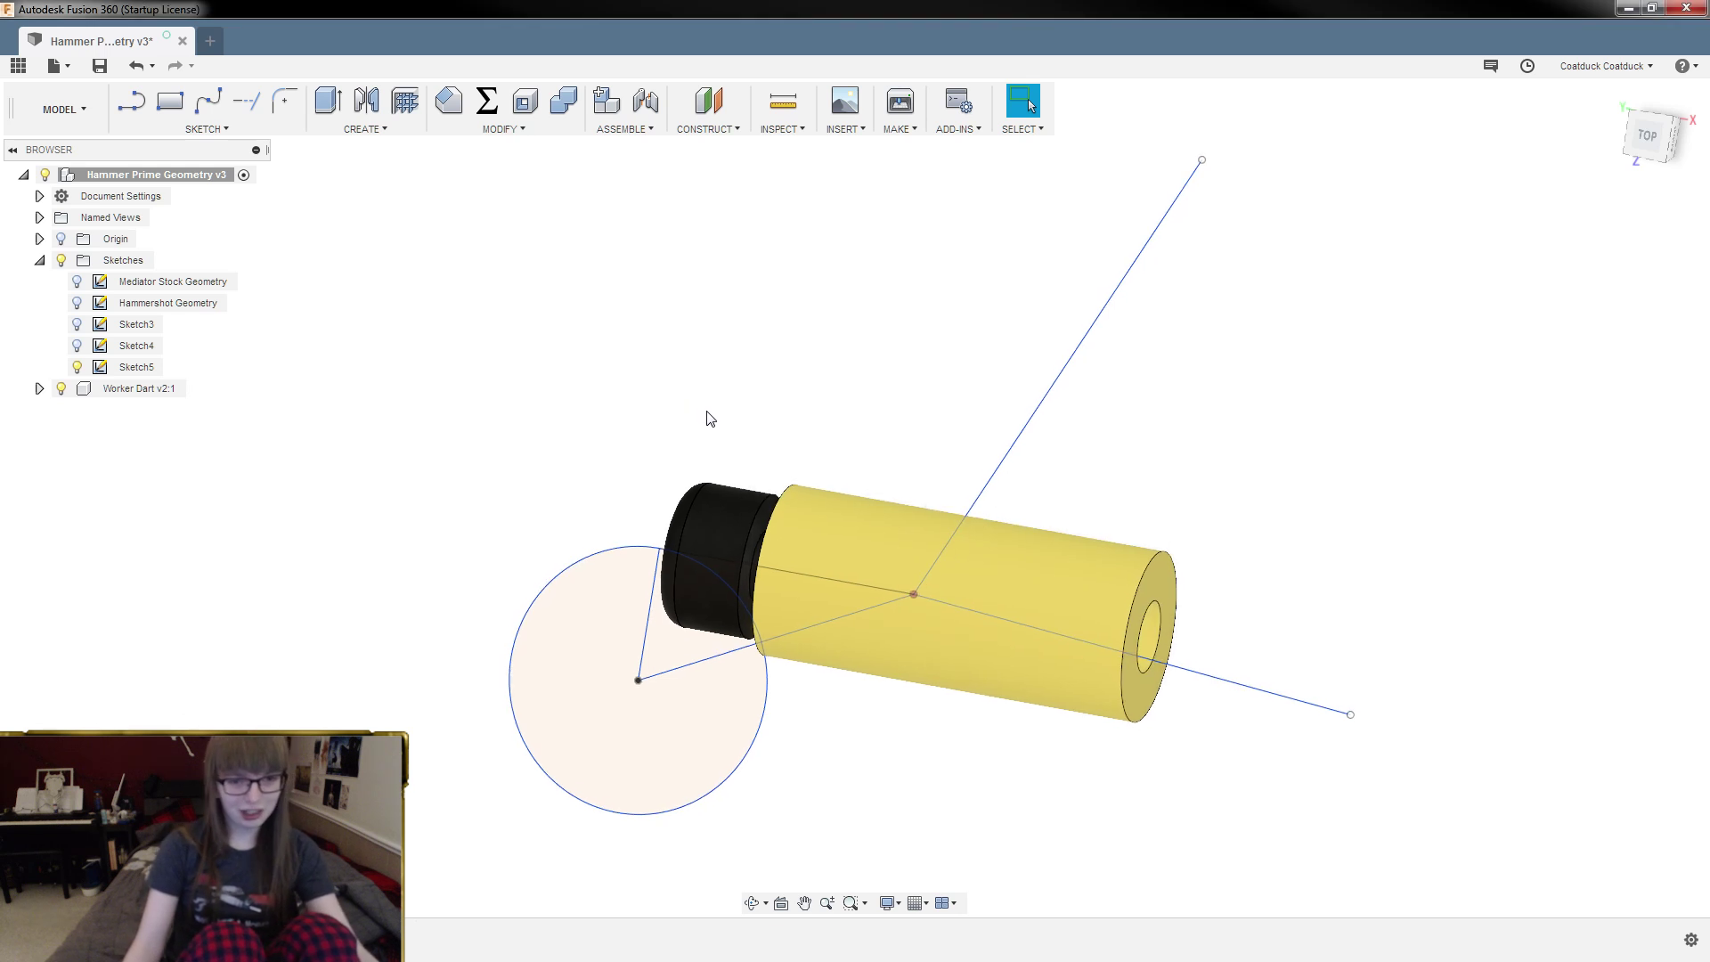
# Step: Preview the dart with an in-canvas render in the Render workspace, then return to the Model workspace
pyautogui.scroll(5, 705, 414)
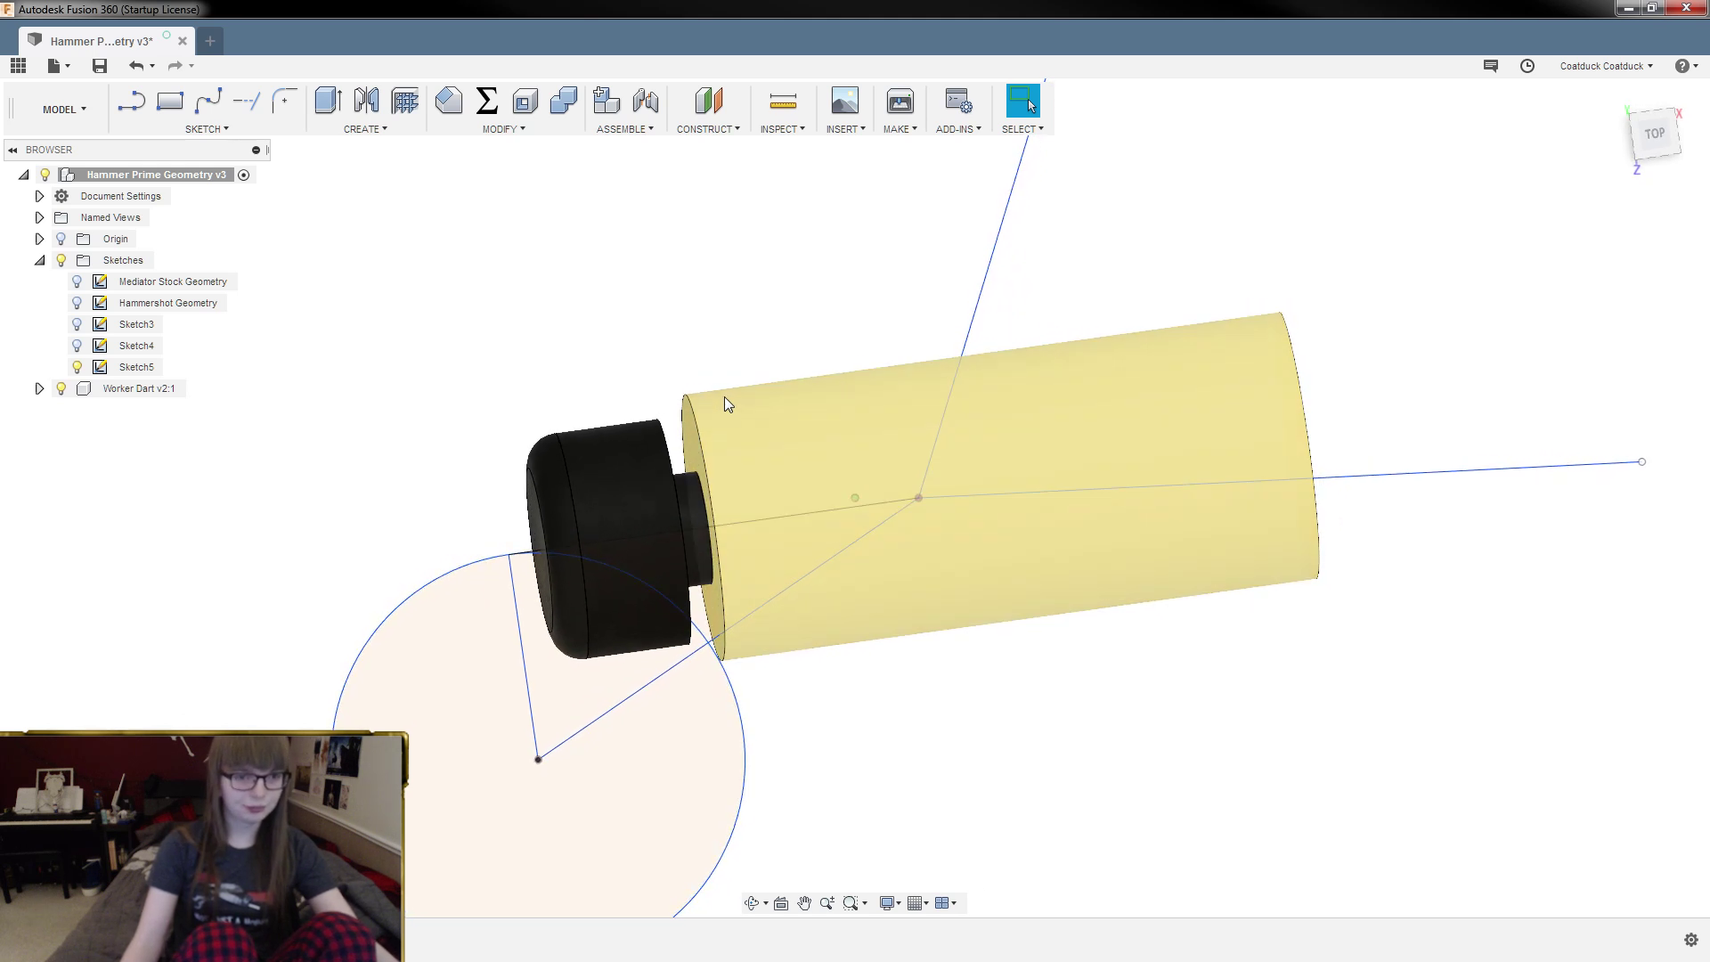
pyautogui.click(80, 120)
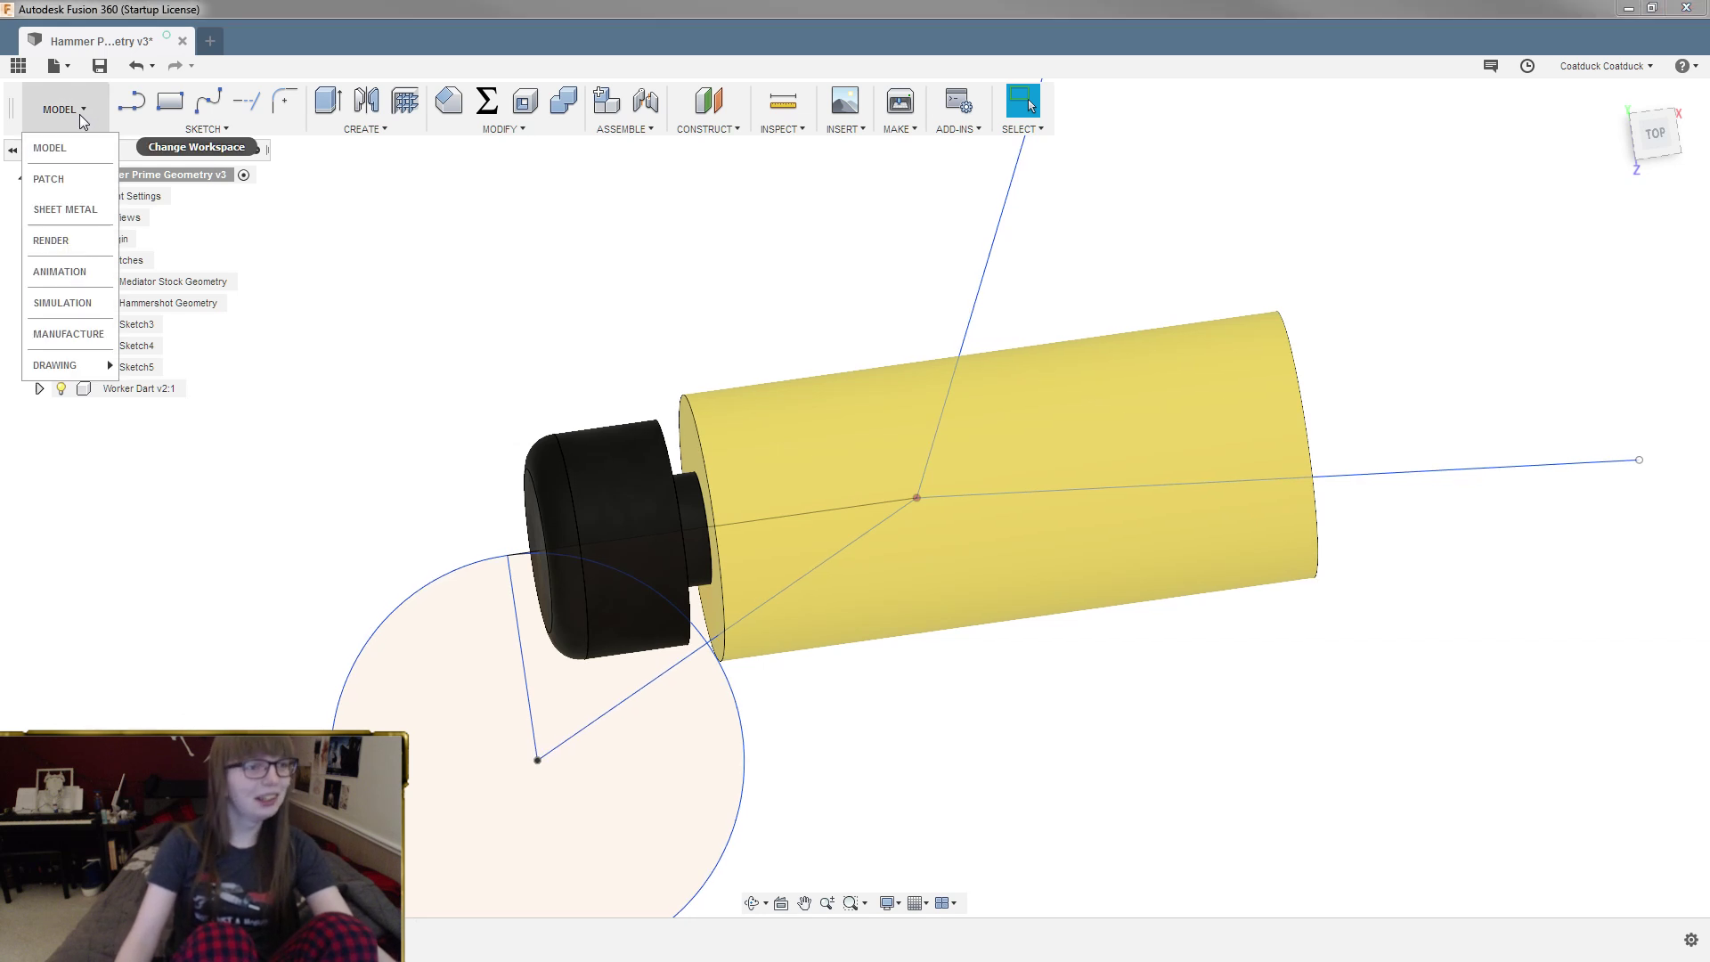
pyautogui.click(81, 233)
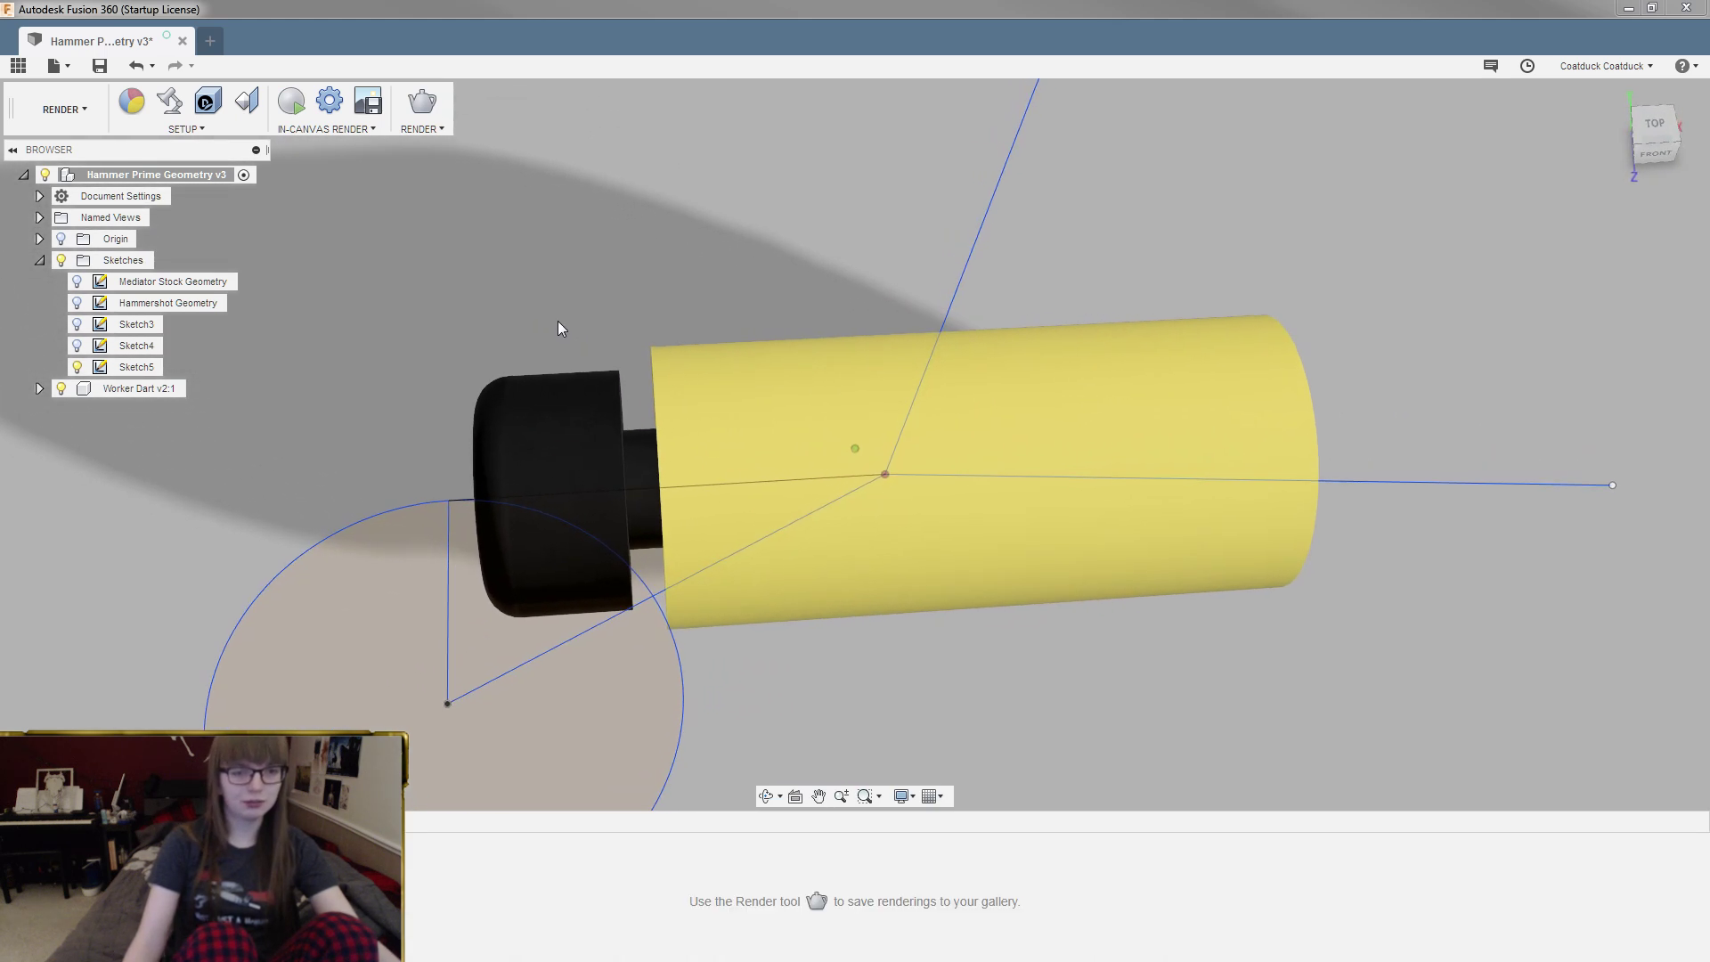
pyautogui.click(294, 103)
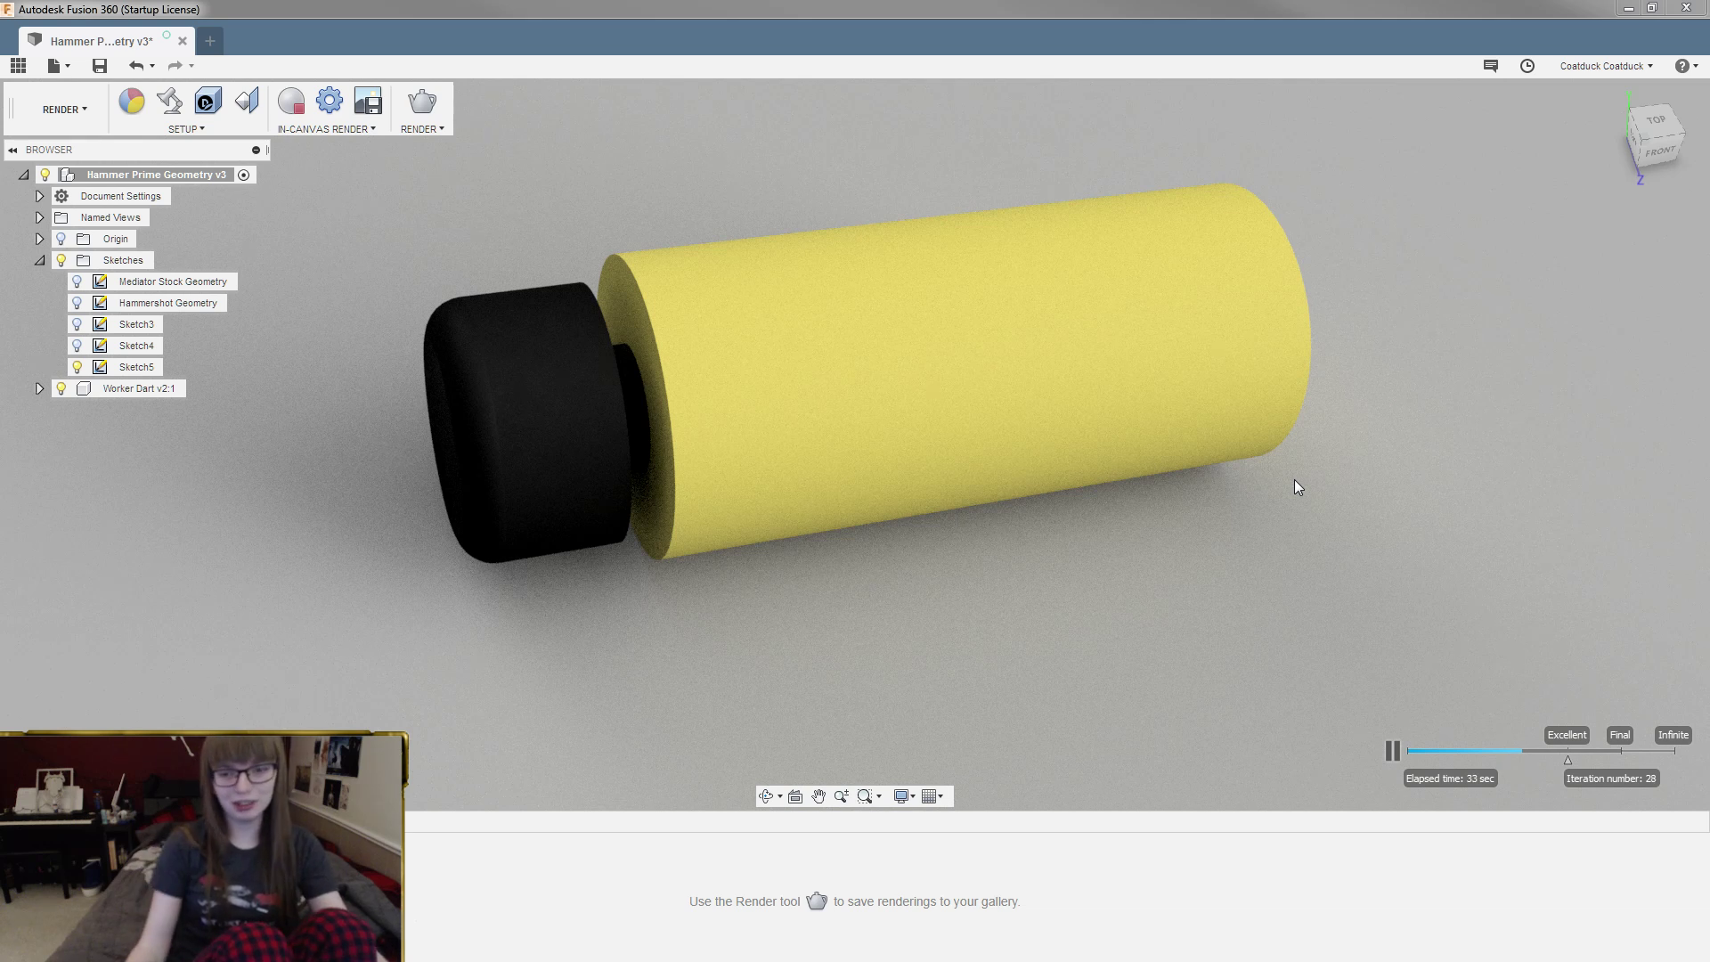
pyautogui.click(63, 109)
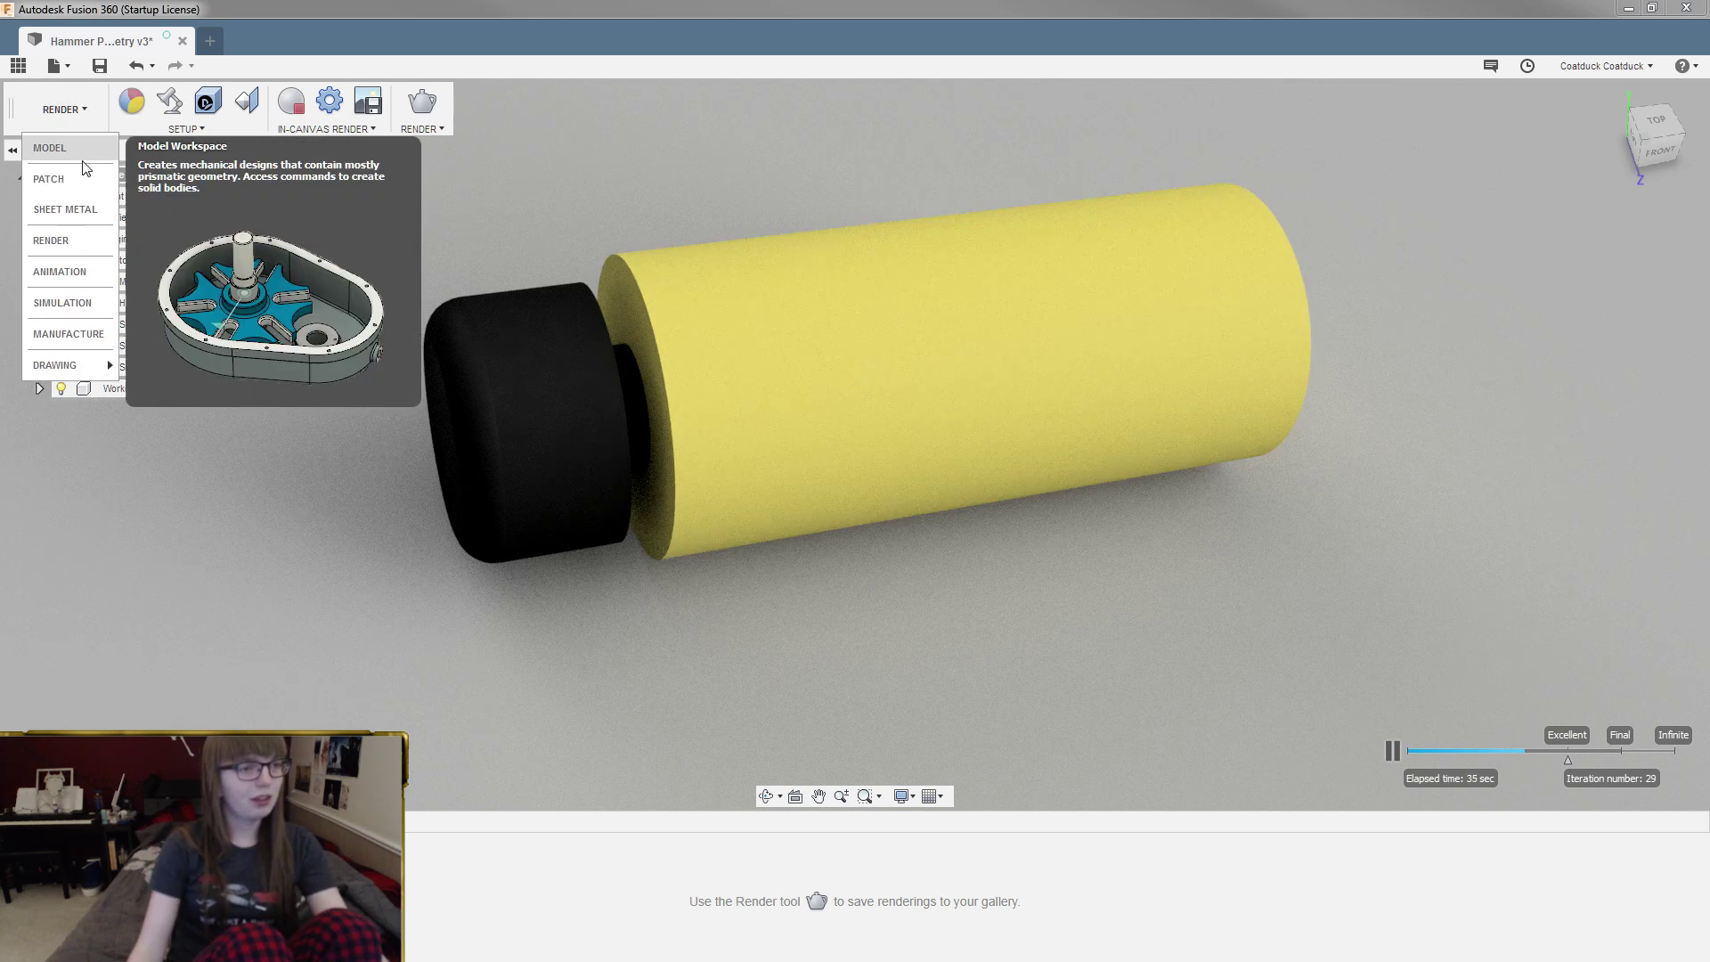
pyautogui.click(82, 162)
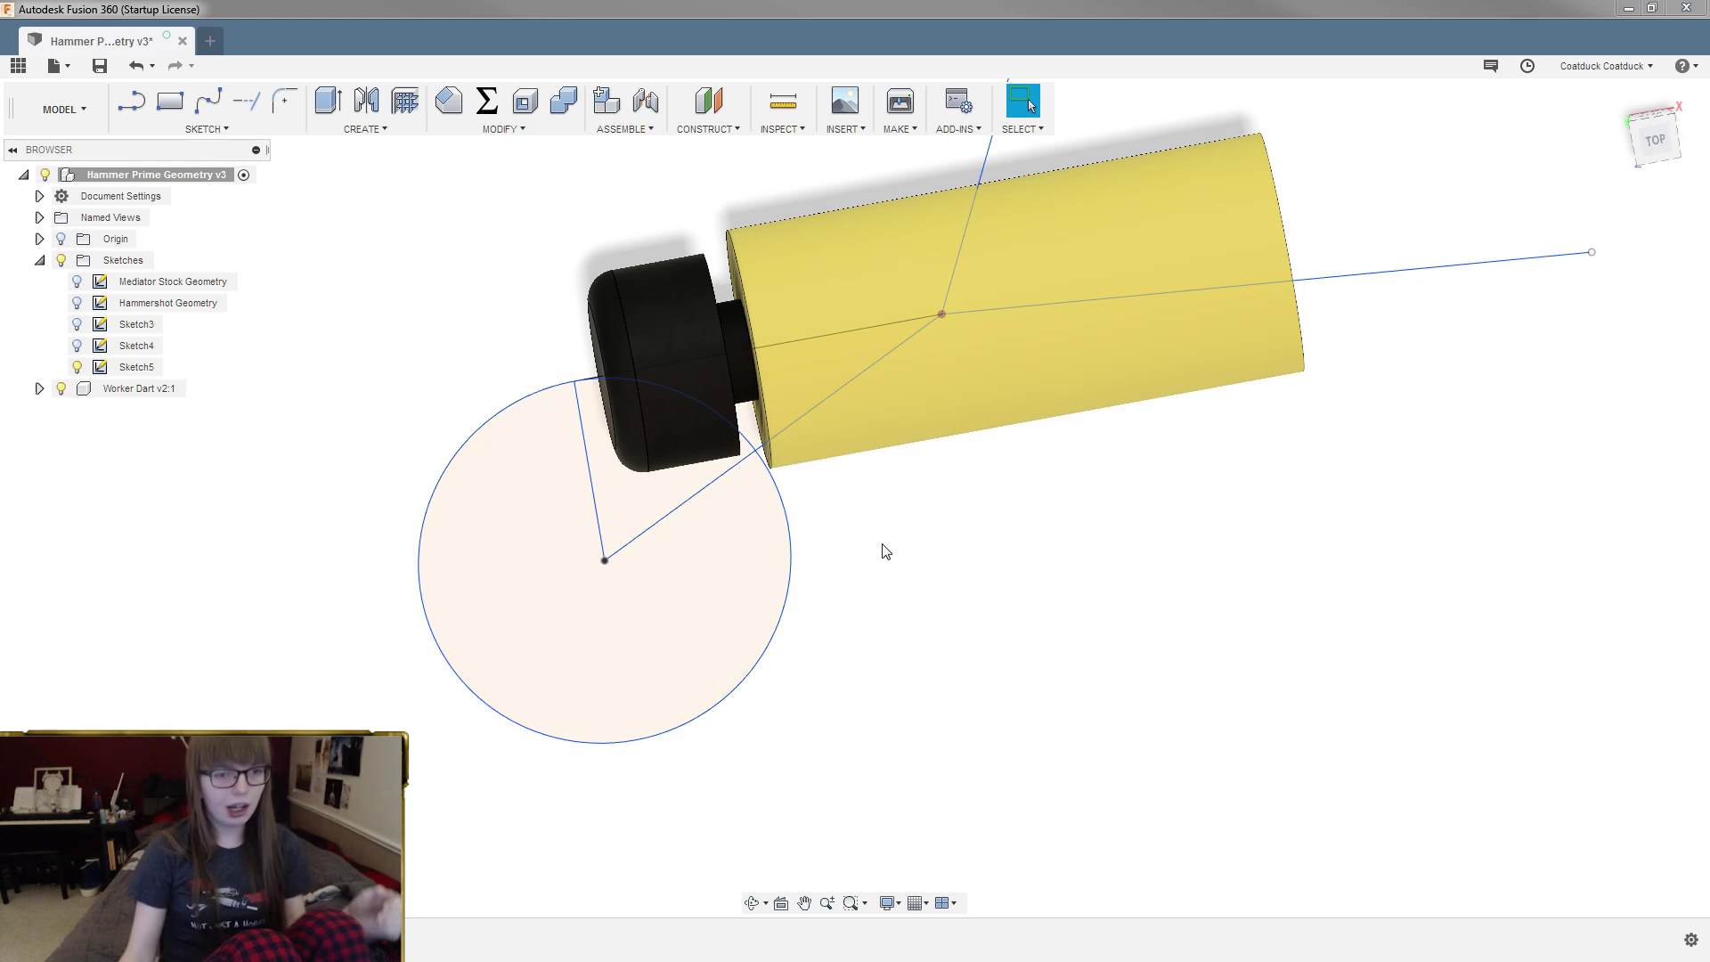
# Step: Hide the Worker Dart component so only the Sketch5 geometry is shown
pyautogui.click(61, 389)
pyautogui.keyDown('shift'); pyautogui.moveTo(406, 443); pyautogui.dragTo(416, 445, button='middle'); pyautogui.keyUp('shift')
pyautogui.scroll(-5, 905, 374)
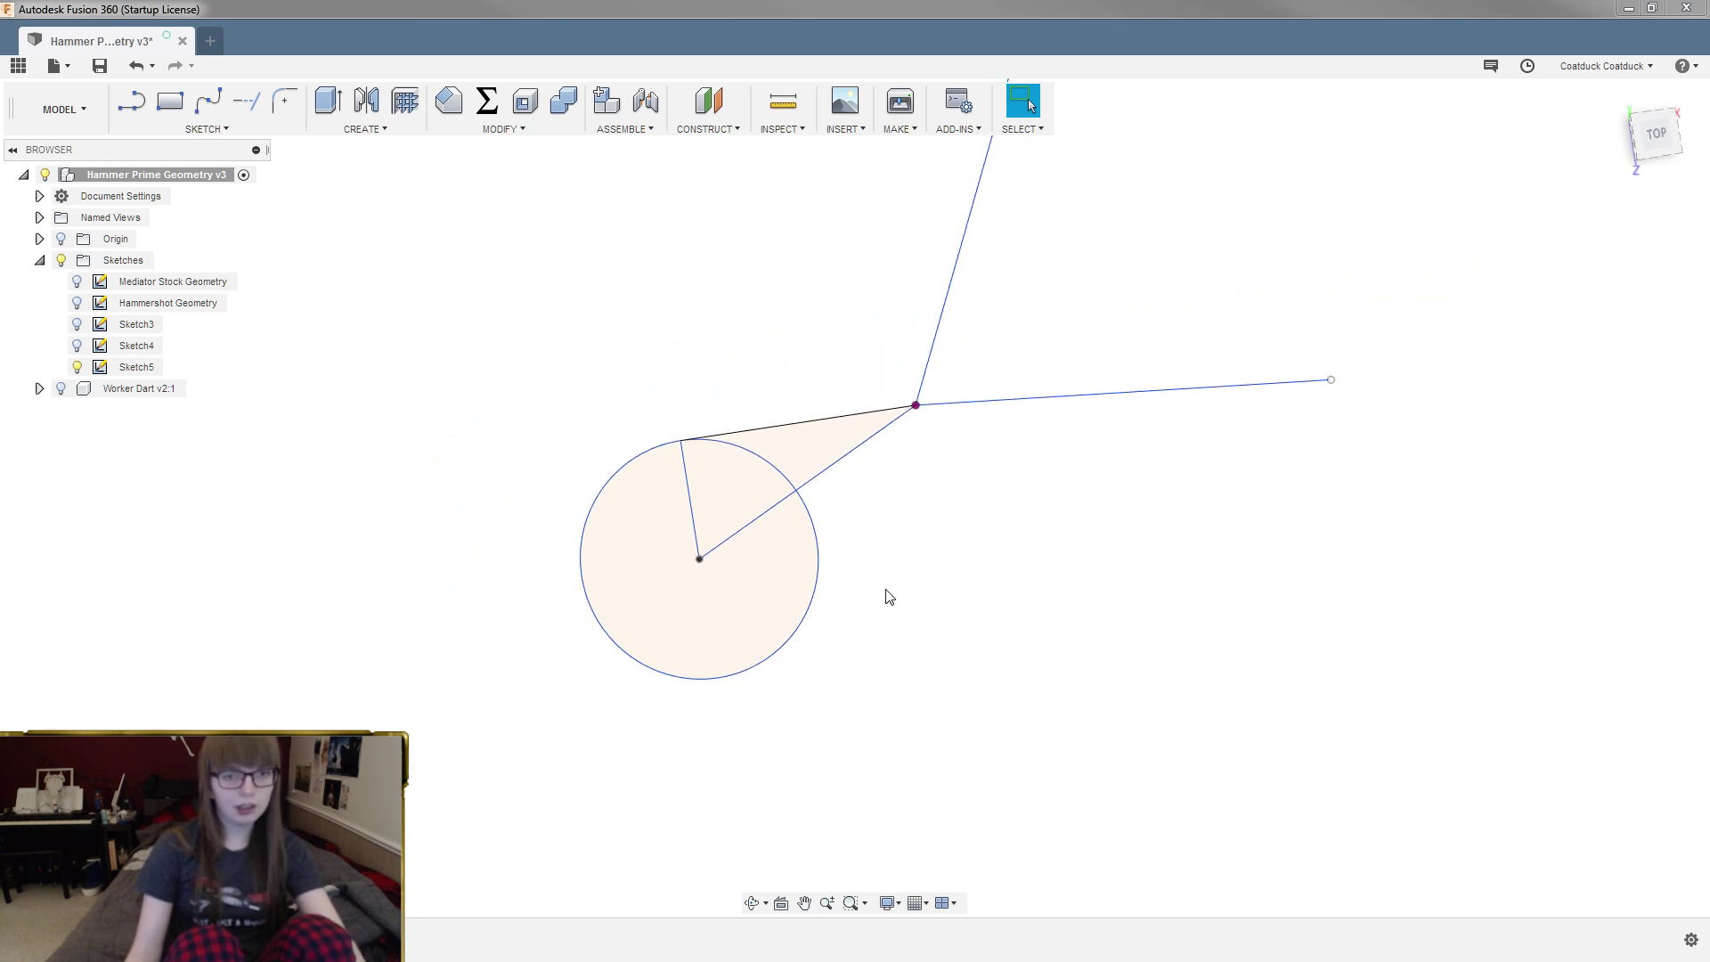
pyautogui.moveTo(526, 267)
pyautogui.mouseDown()
pyautogui.moveTo(1096, 737)
pyautogui.moveTo(1278, 834)
pyautogui.mouseUp()
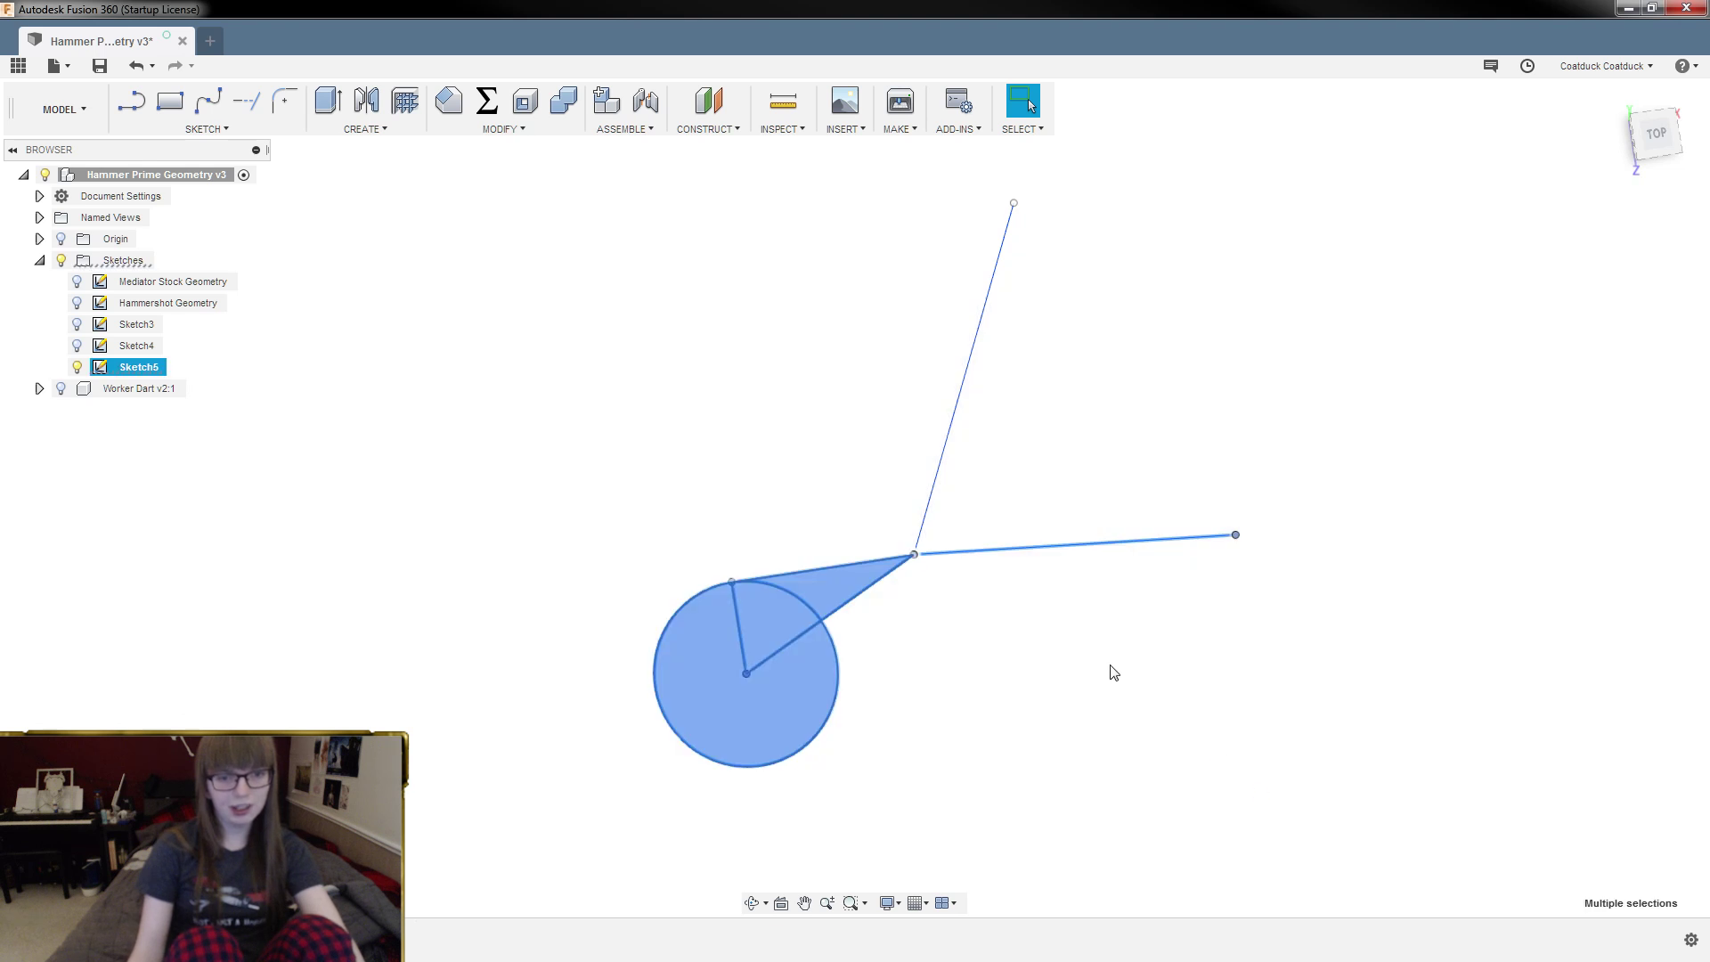
pyautogui.rightClick(944, 465)
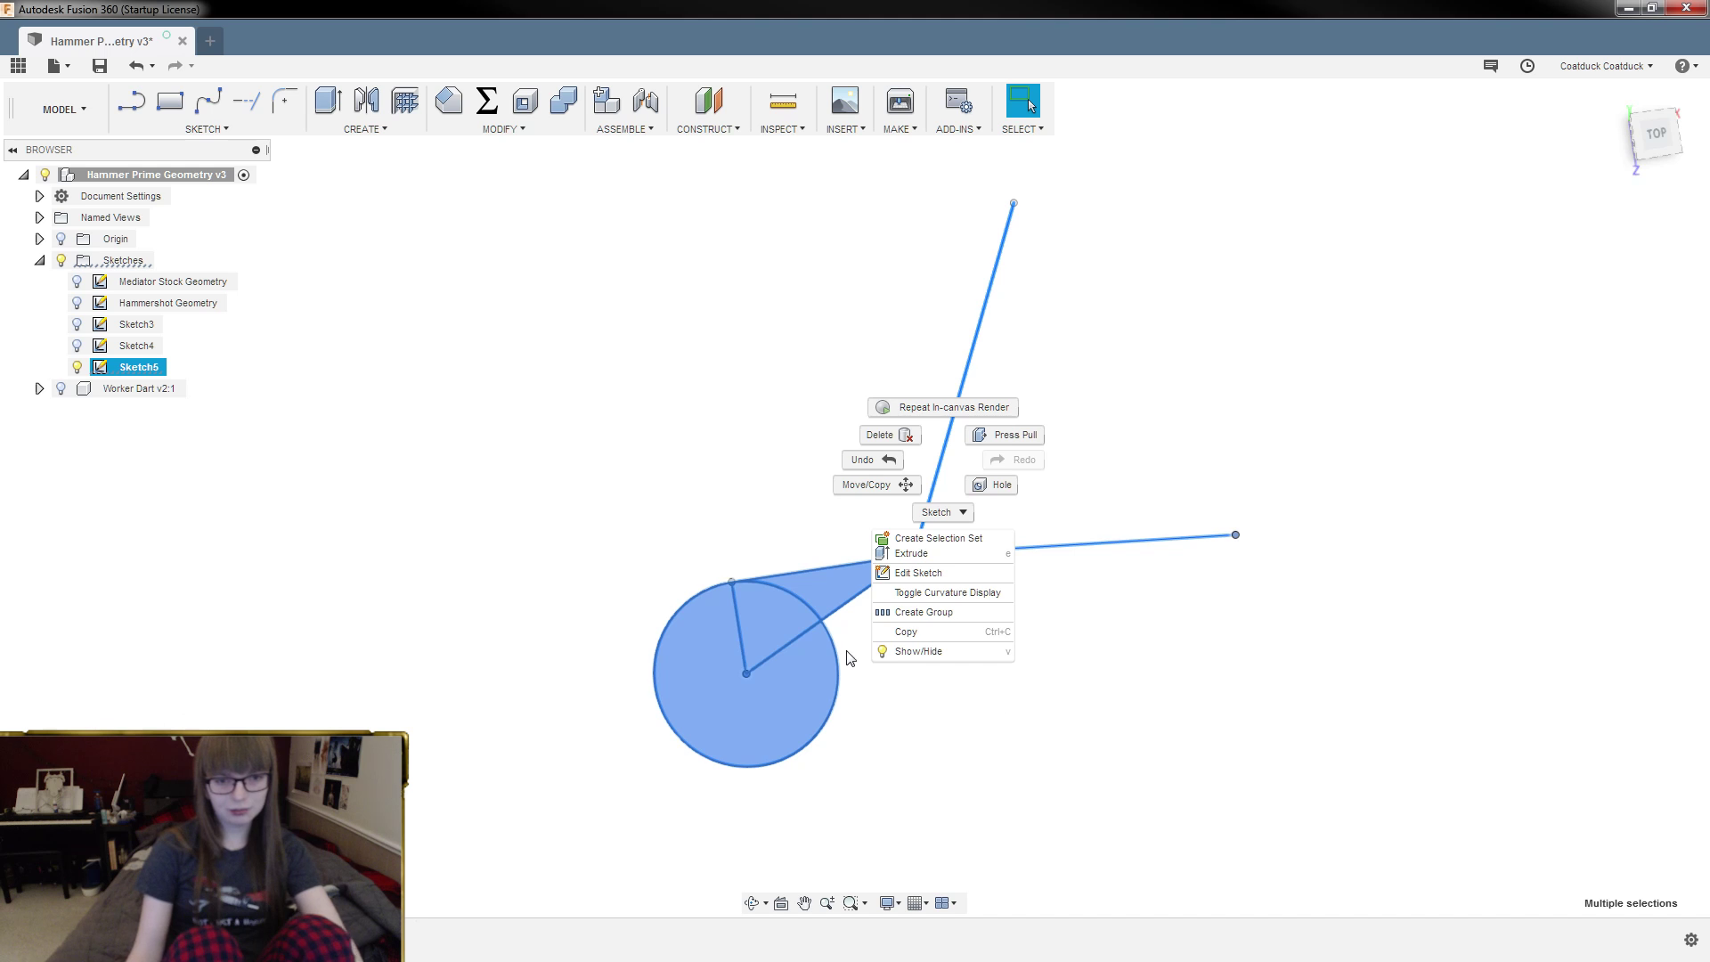
pyautogui.click(819, 582)
pyautogui.press('Escape')
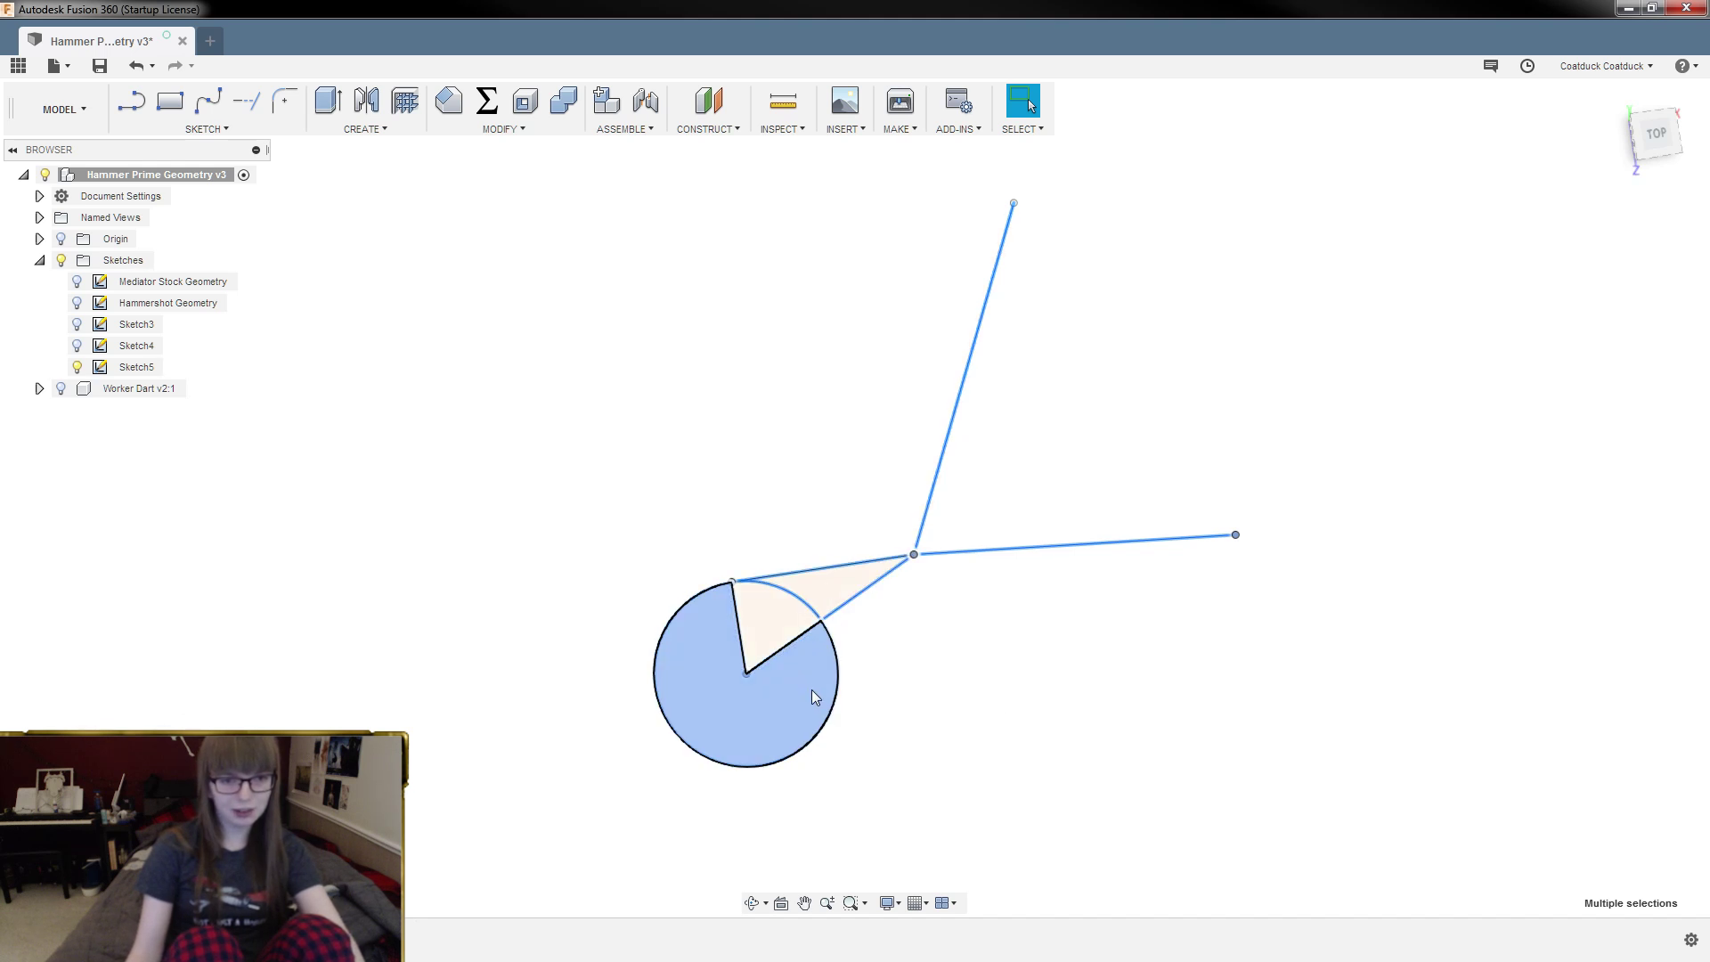
pyautogui.rightClick(925, 525)
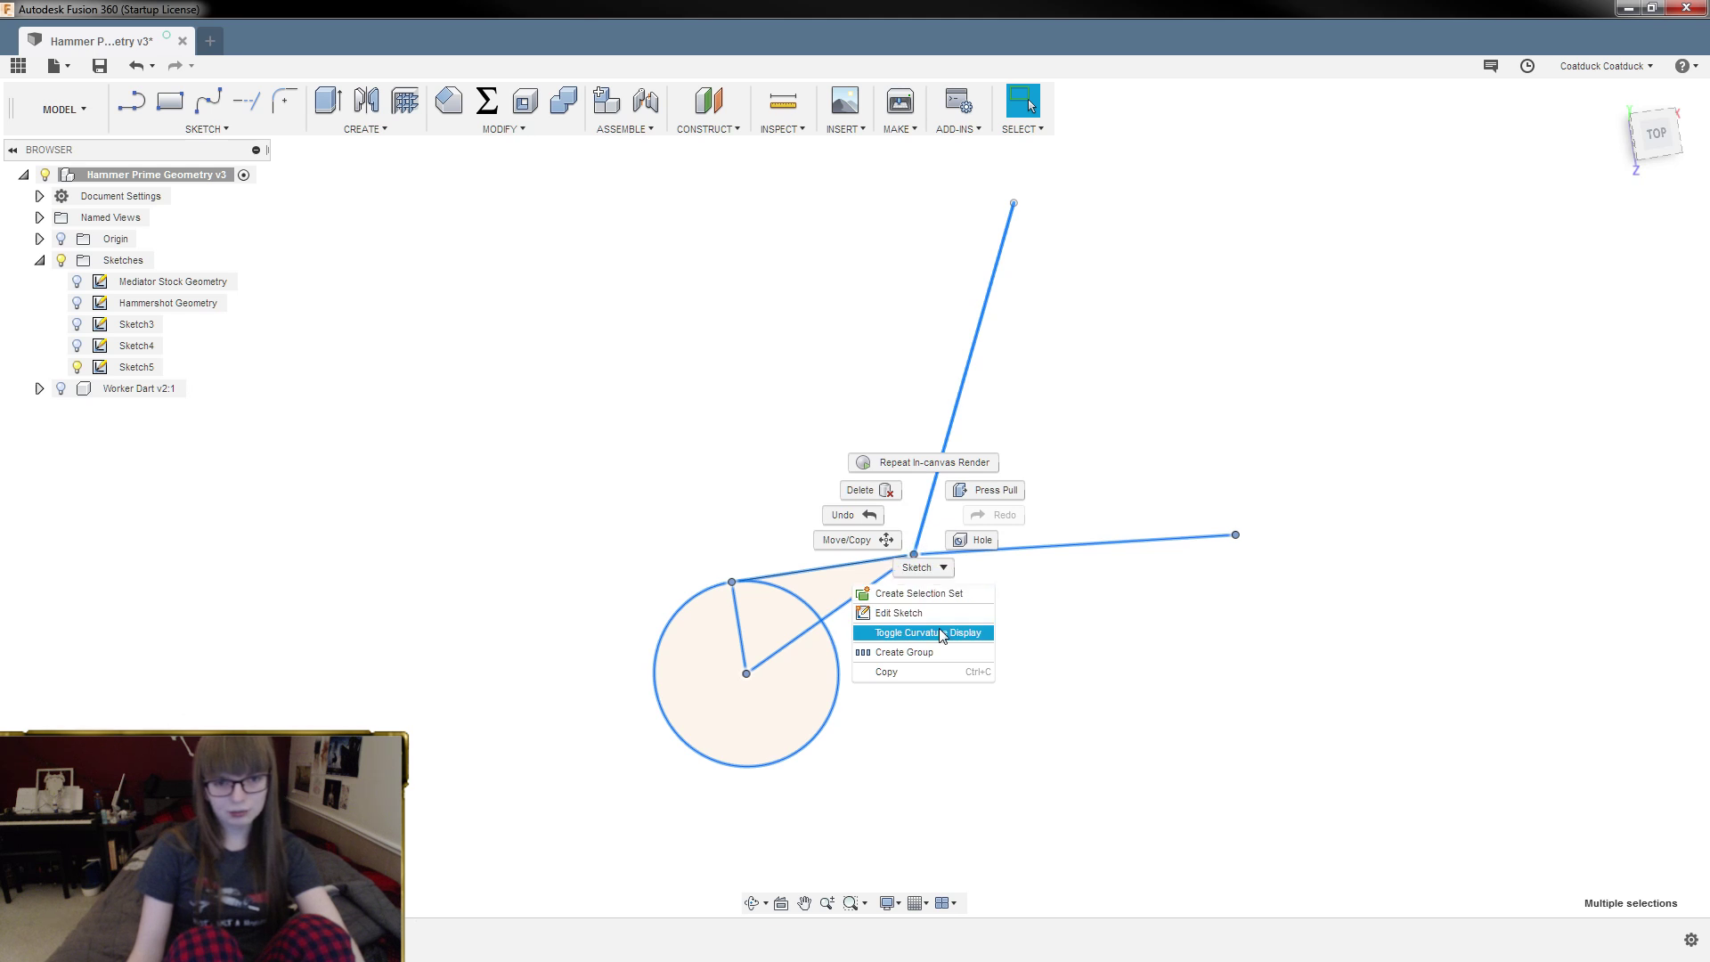
pyautogui.click(1174, 603)
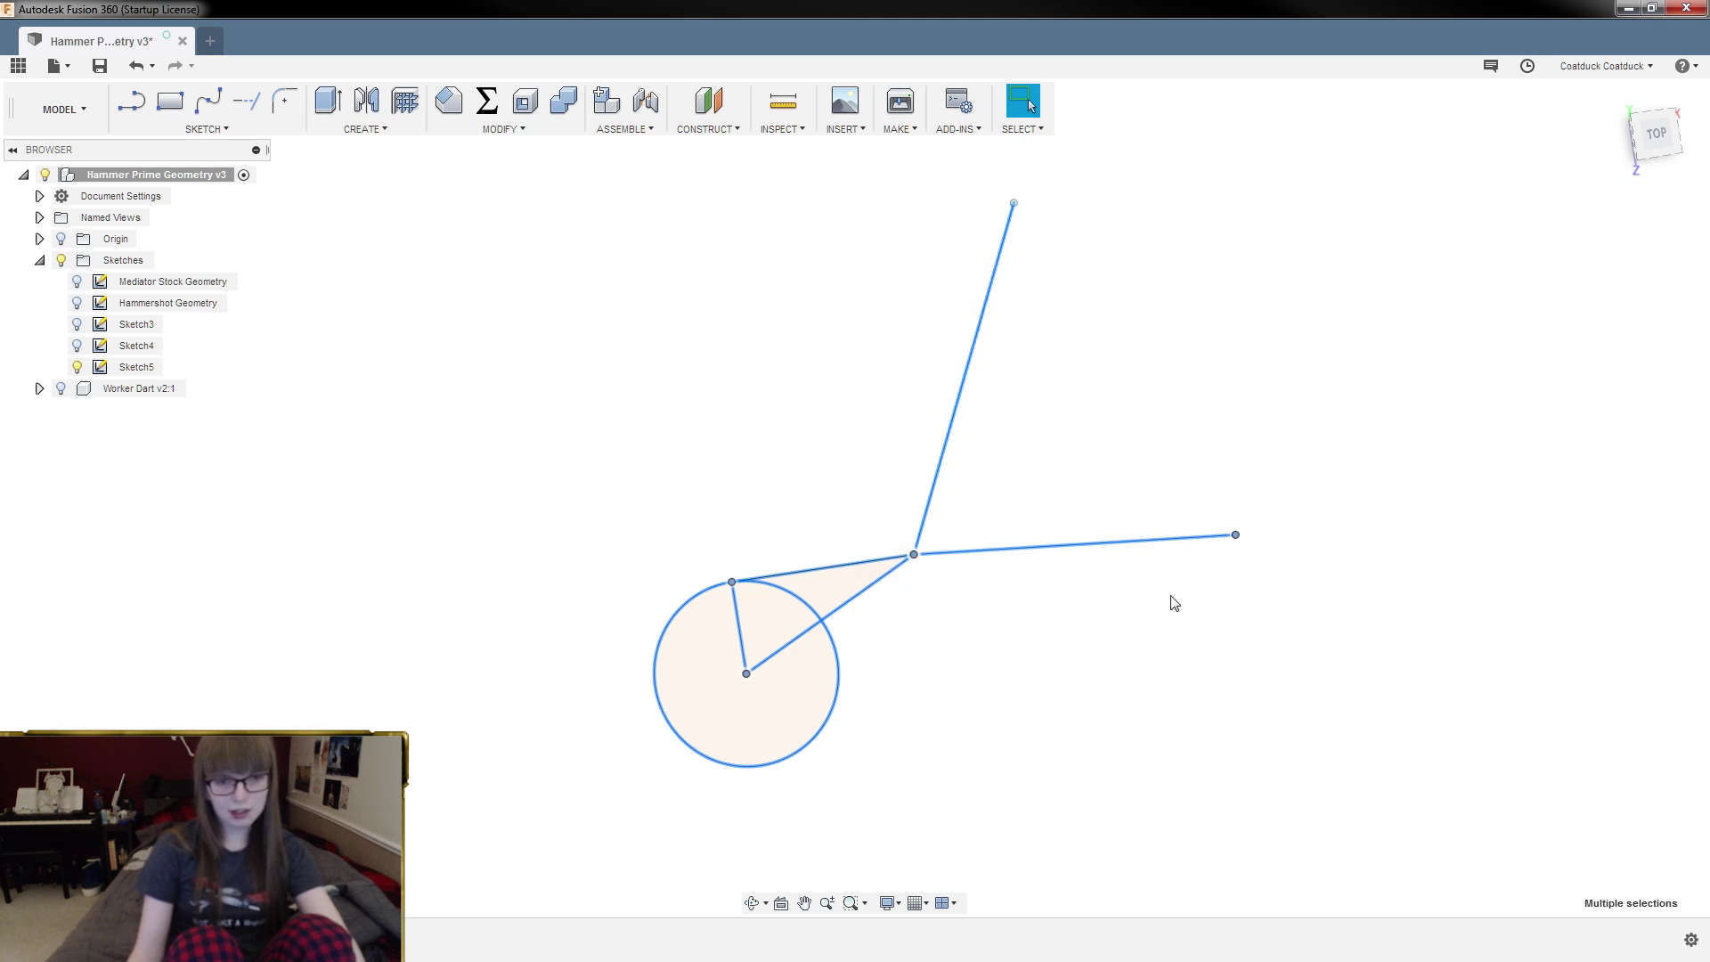
pyautogui.click(1059, 546)
pyautogui.rightClick(1059, 550)
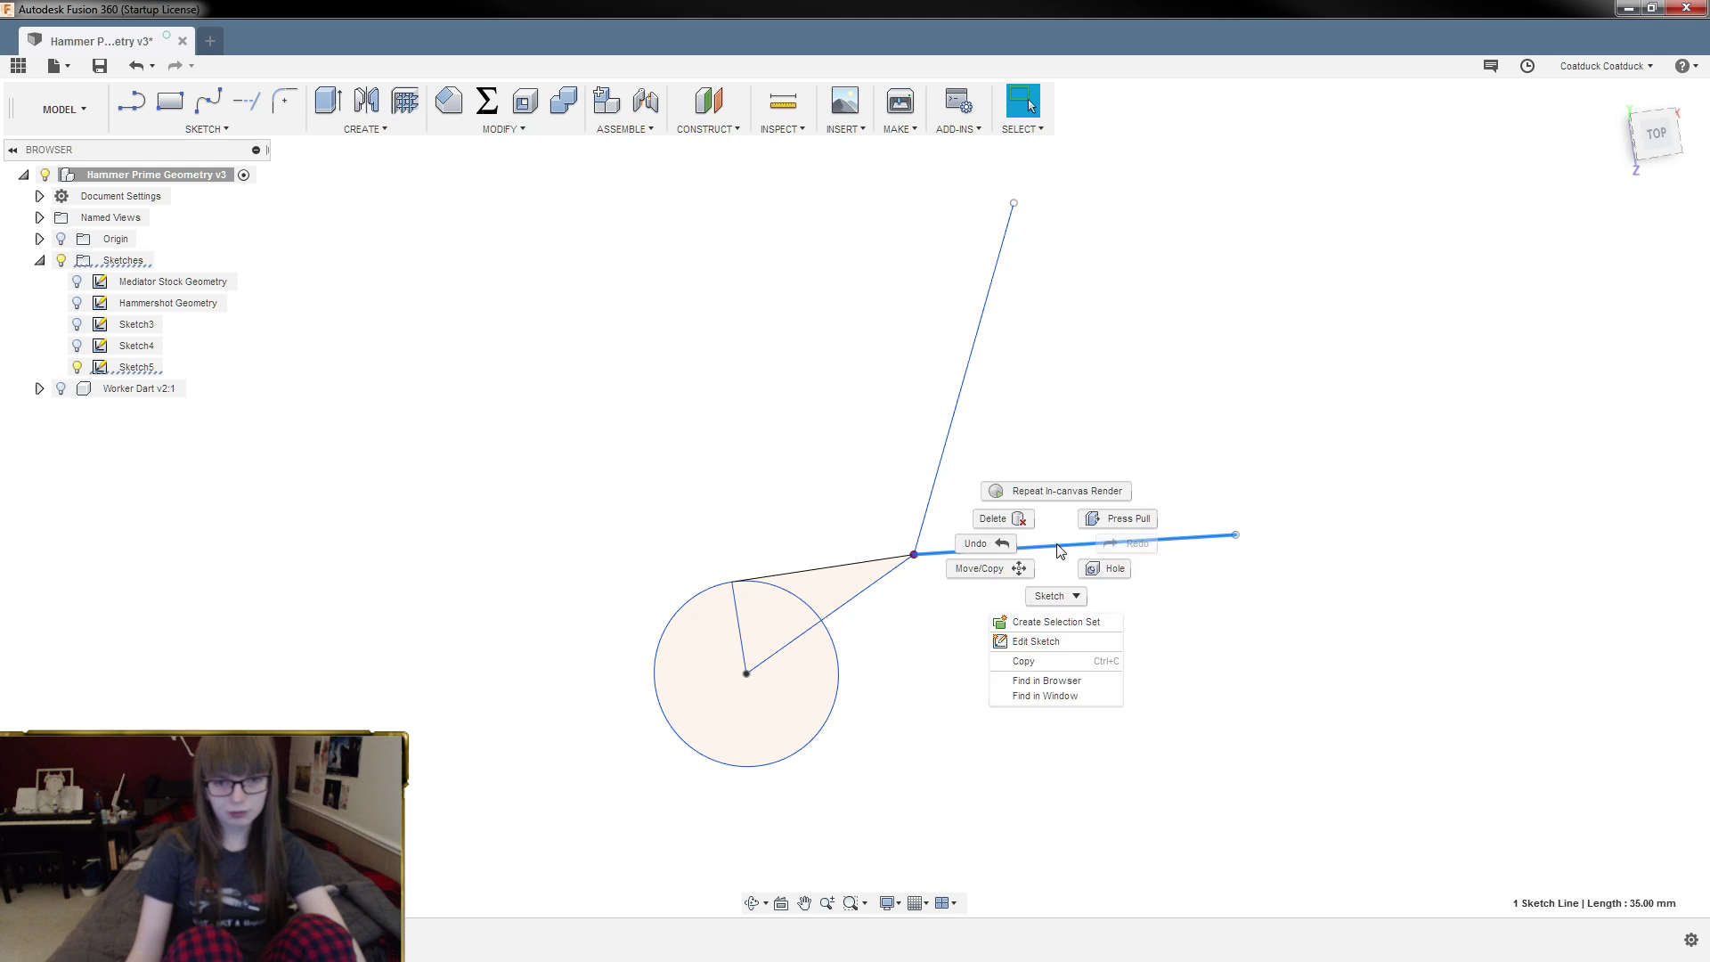
pyautogui.click(1057, 539)
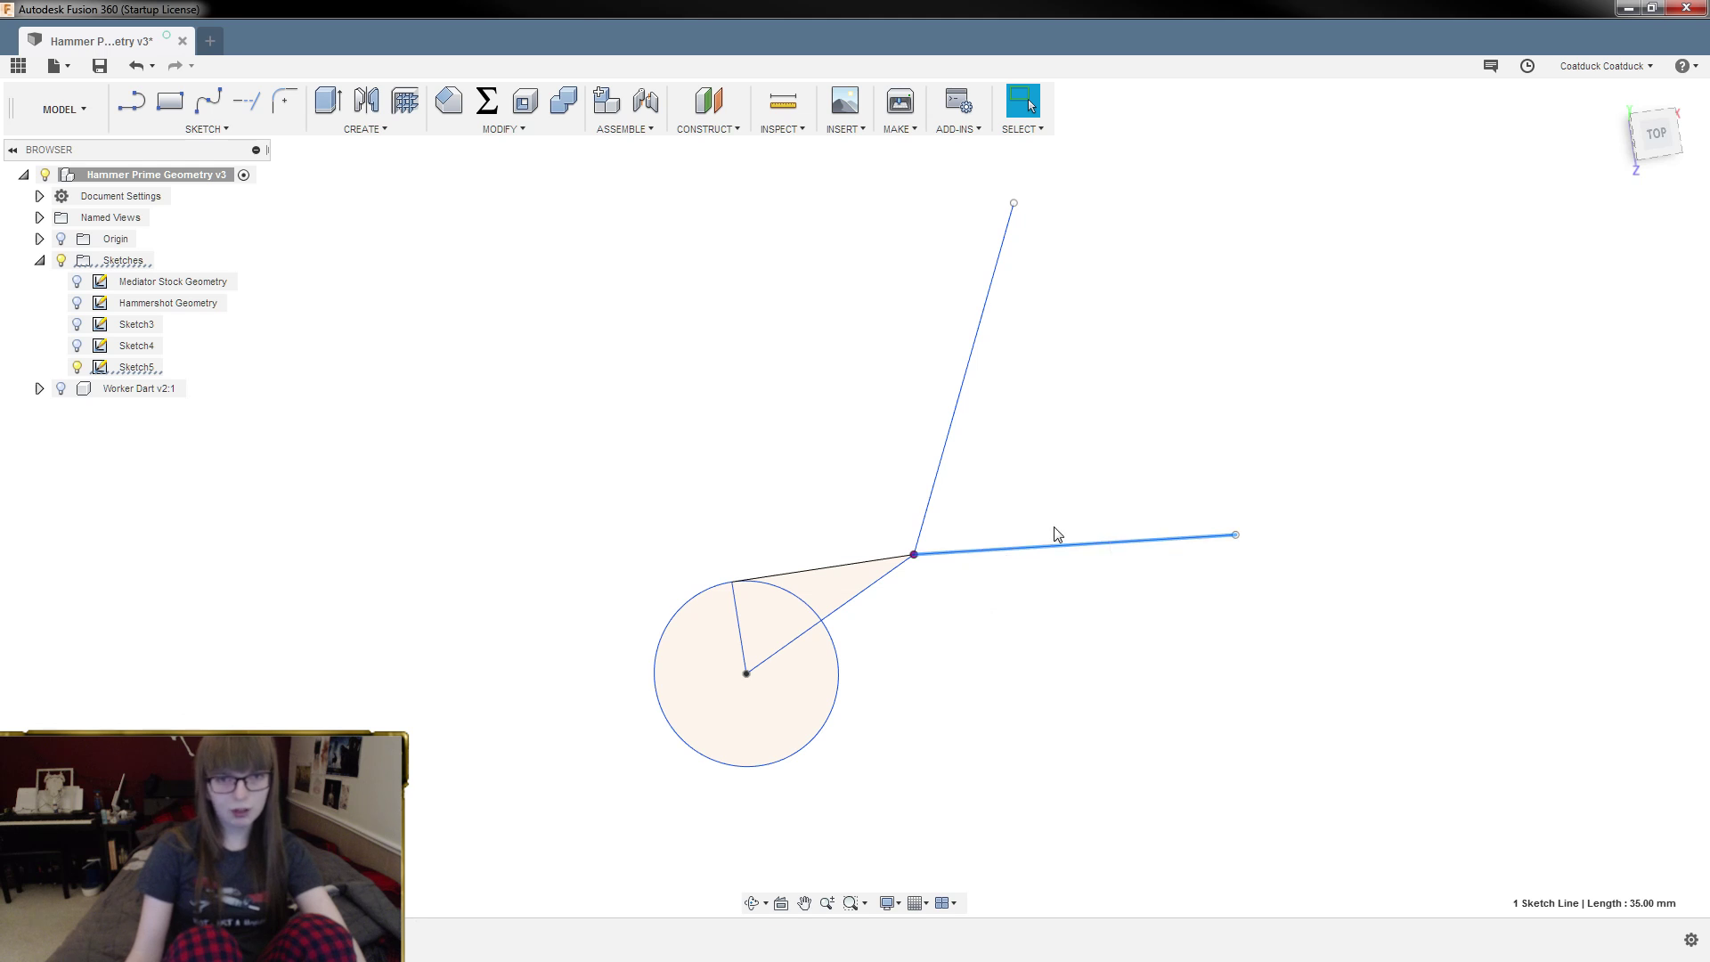
# Step: Open Sketch5 for editing and convert all of its lines and the circle to construction geometry
pyautogui.rightClick(935, 479)
pyautogui.click(927, 568)
pyautogui.moveTo(478, 349); pyautogui.dragTo(1287, 809)
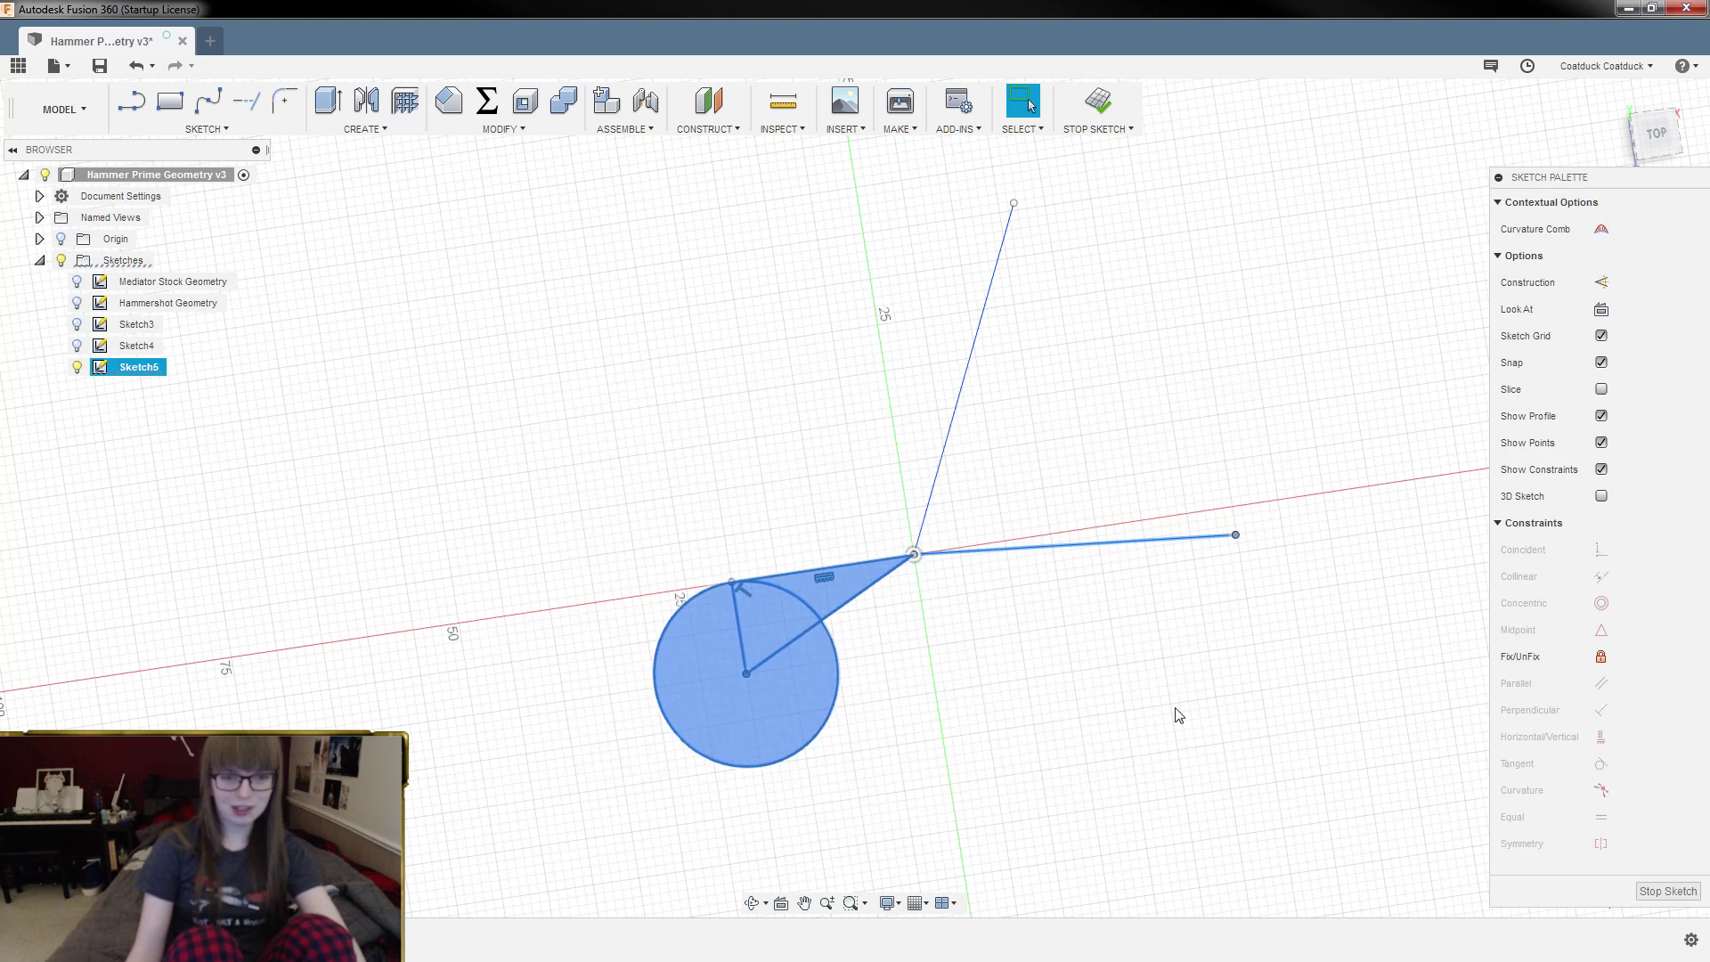
pyautogui.rightClick(937, 472)
pyautogui.click(967, 596)
pyautogui.moveTo(1011, 618)
pyautogui.keyDown('shift'); pyautogui.mouseDown(button='middle')
pyautogui.moveTo(1015, 591)
pyautogui.moveTo(995, 600)
pyautogui.mouseUp(button='middle'); pyautogui.keyUp('shift')
pyautogui.scroll(2, 871, 639)
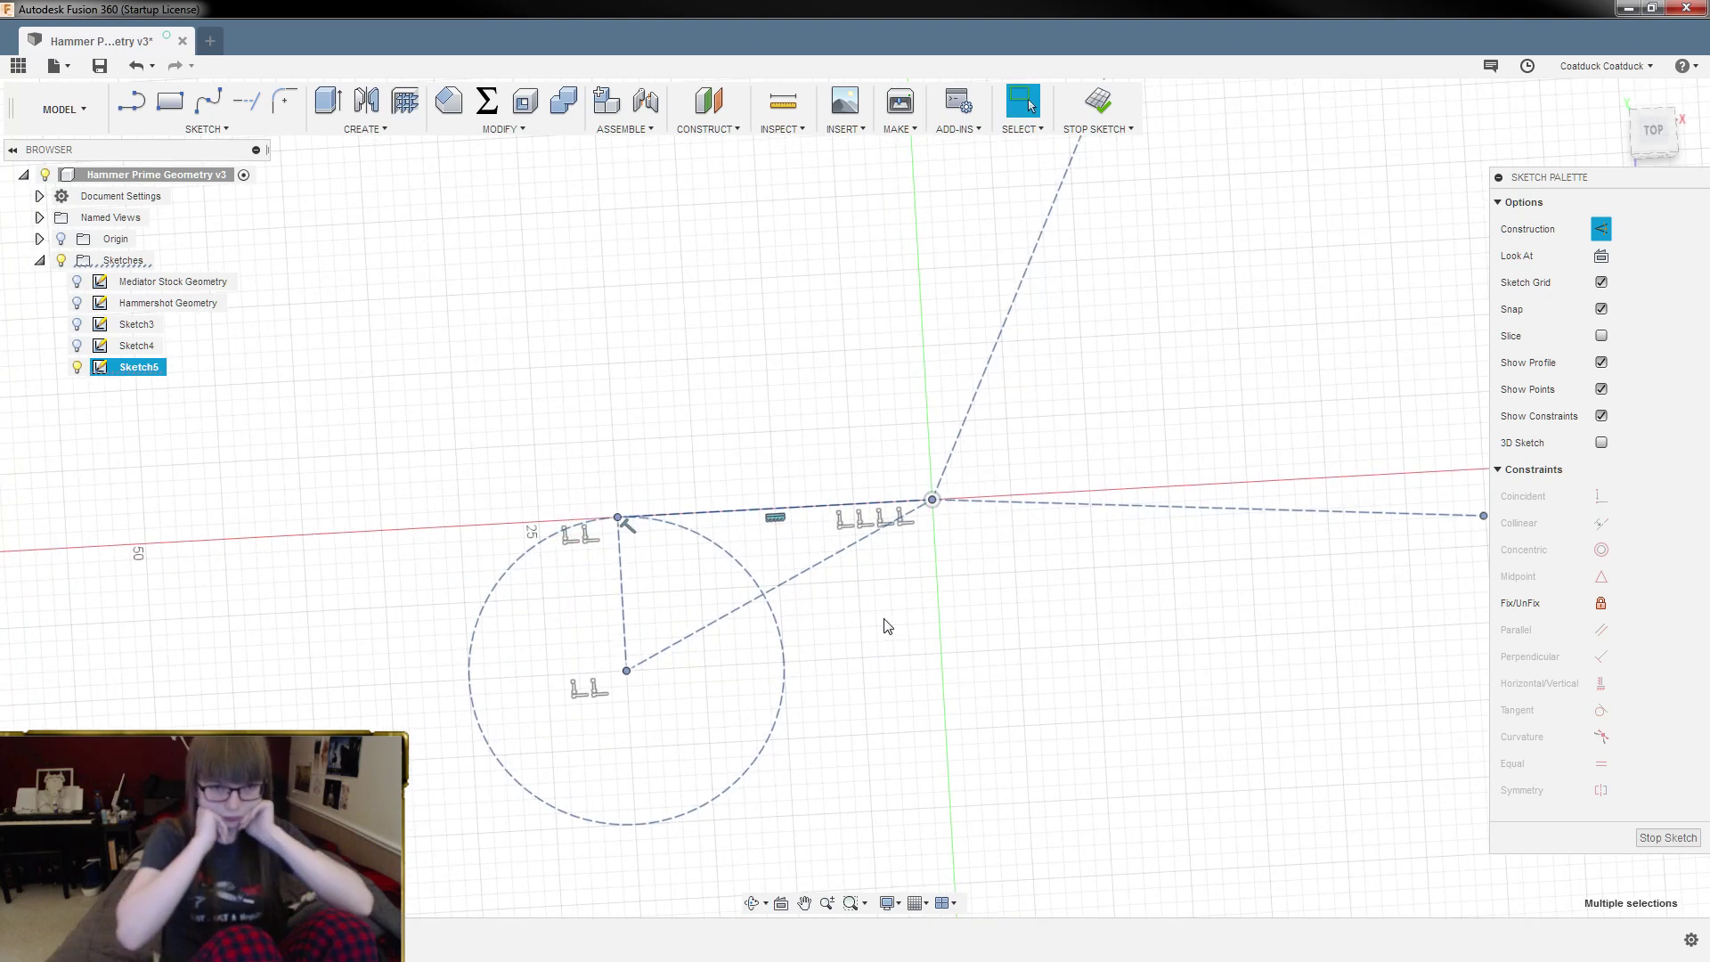
# Step: Try switching all the sketch geometry back to normal lines and undo that change
pyautogui.rightClick(711, 550)
pyautogui.click(697, 673)
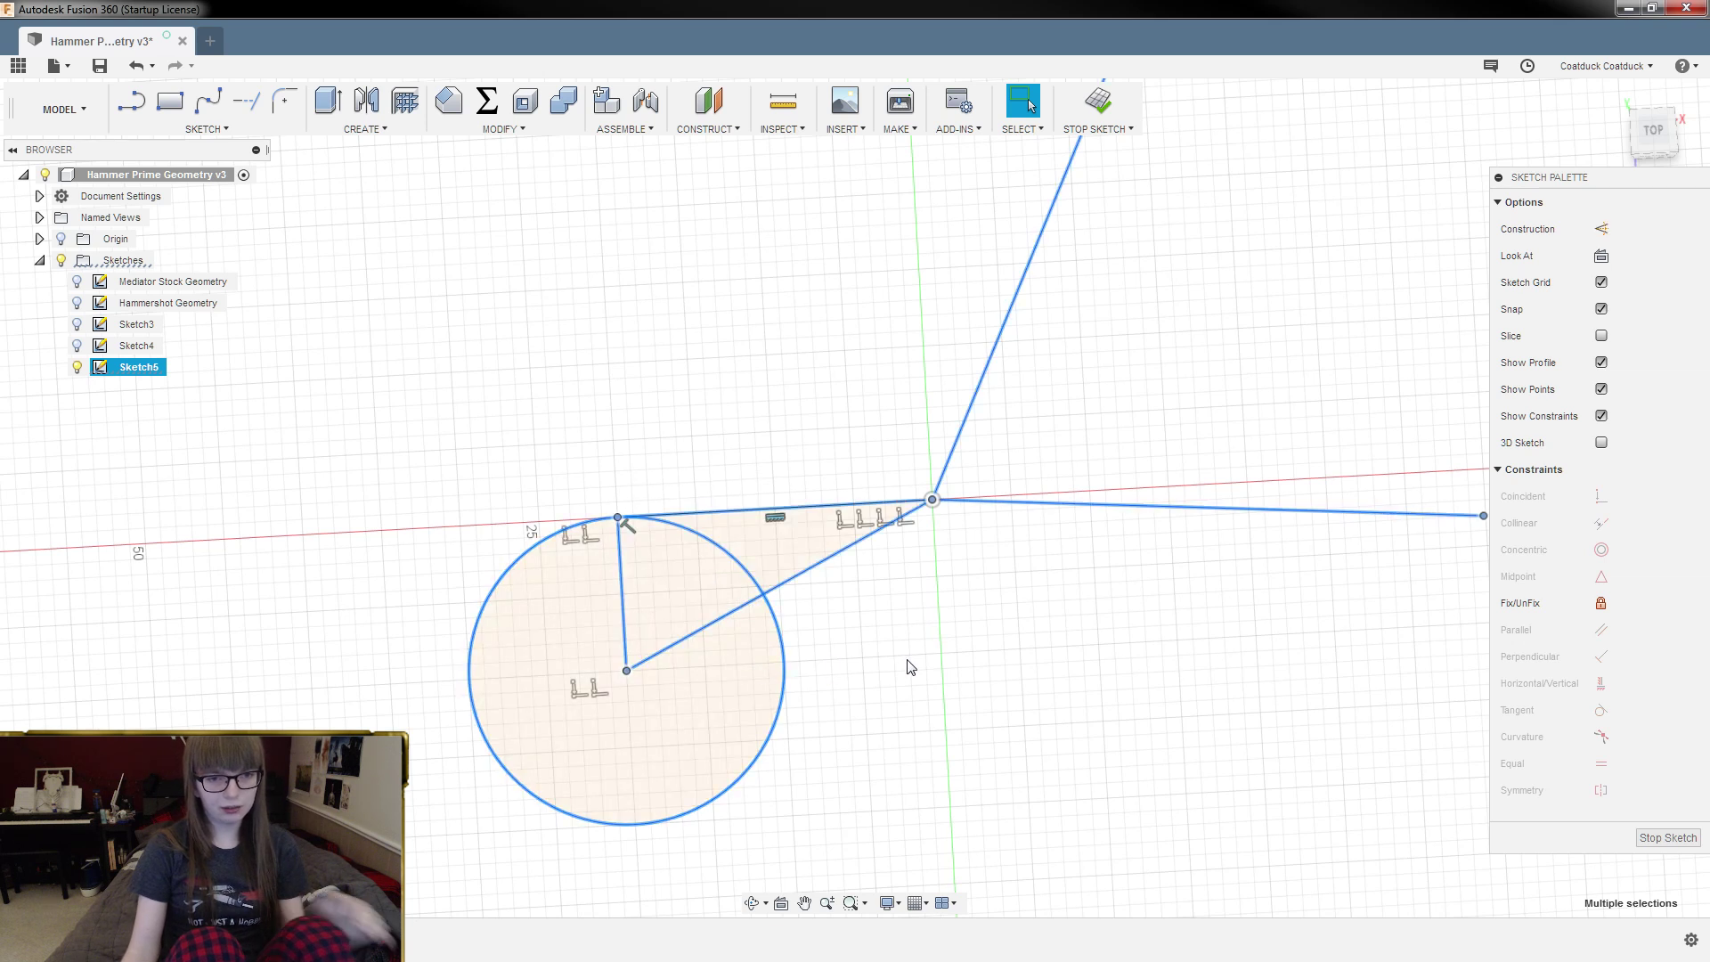
pyautogui.hotkey('ctrl', 'z')
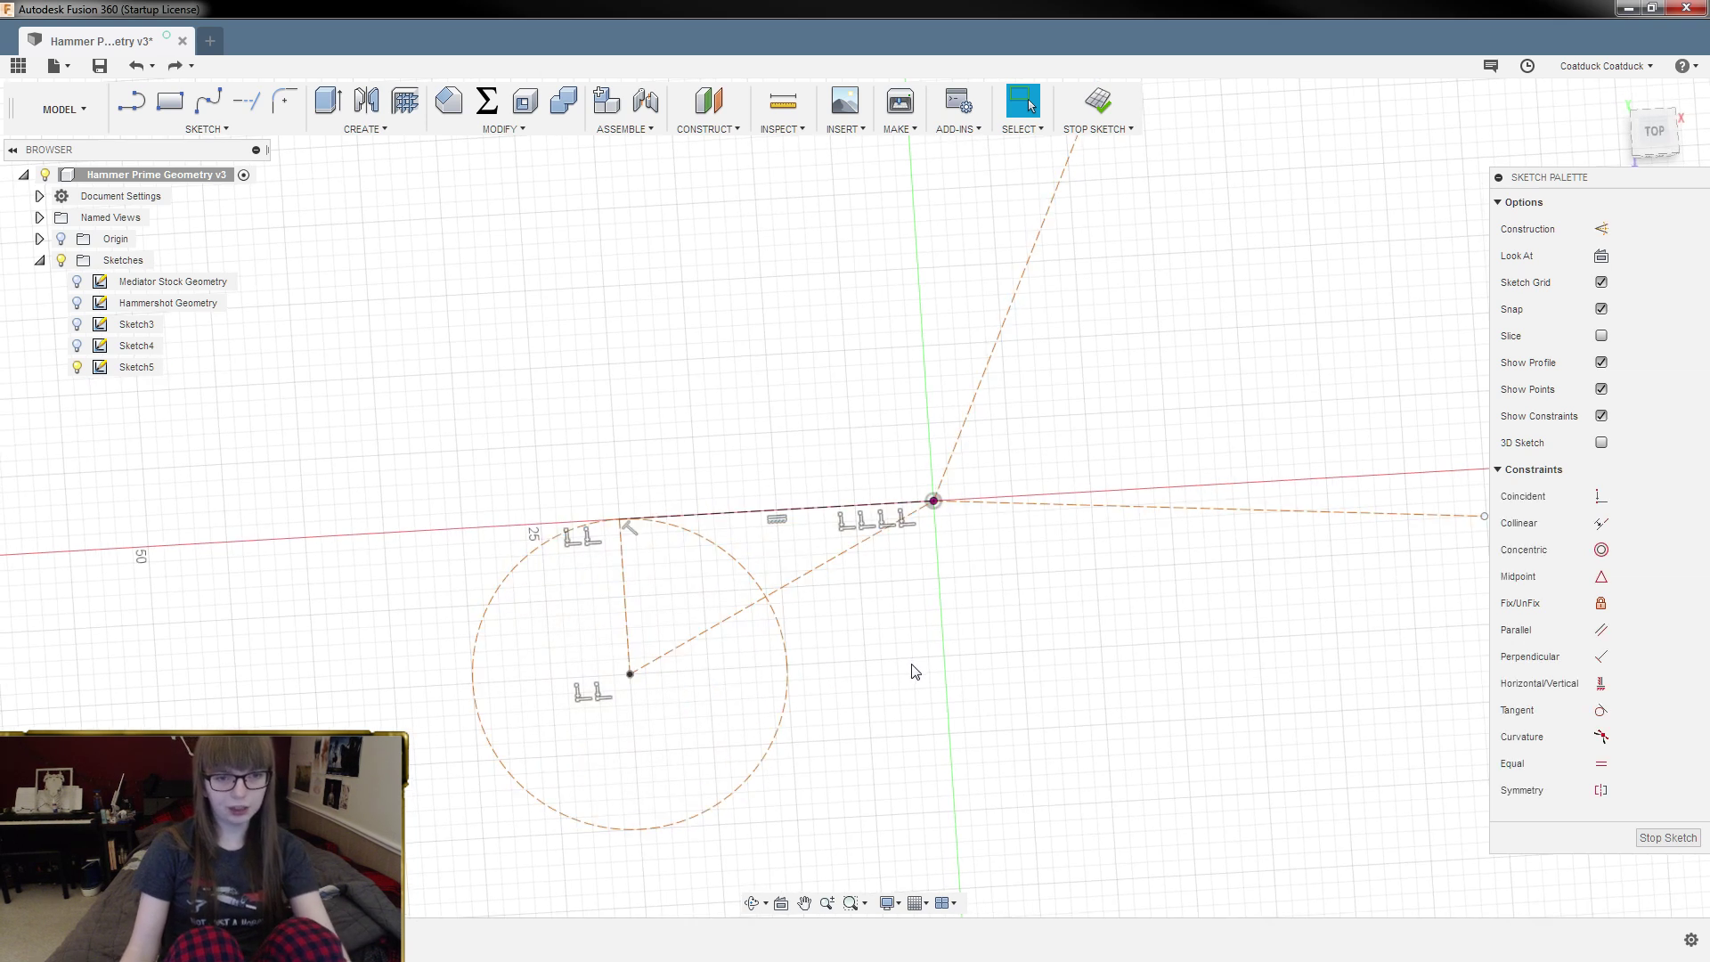
# Step: Change only the circle back from construction to normal geometry, leaving the lines as construction
pyautogui.click(733, 547)
pyautogui.rightClick(733, 551)
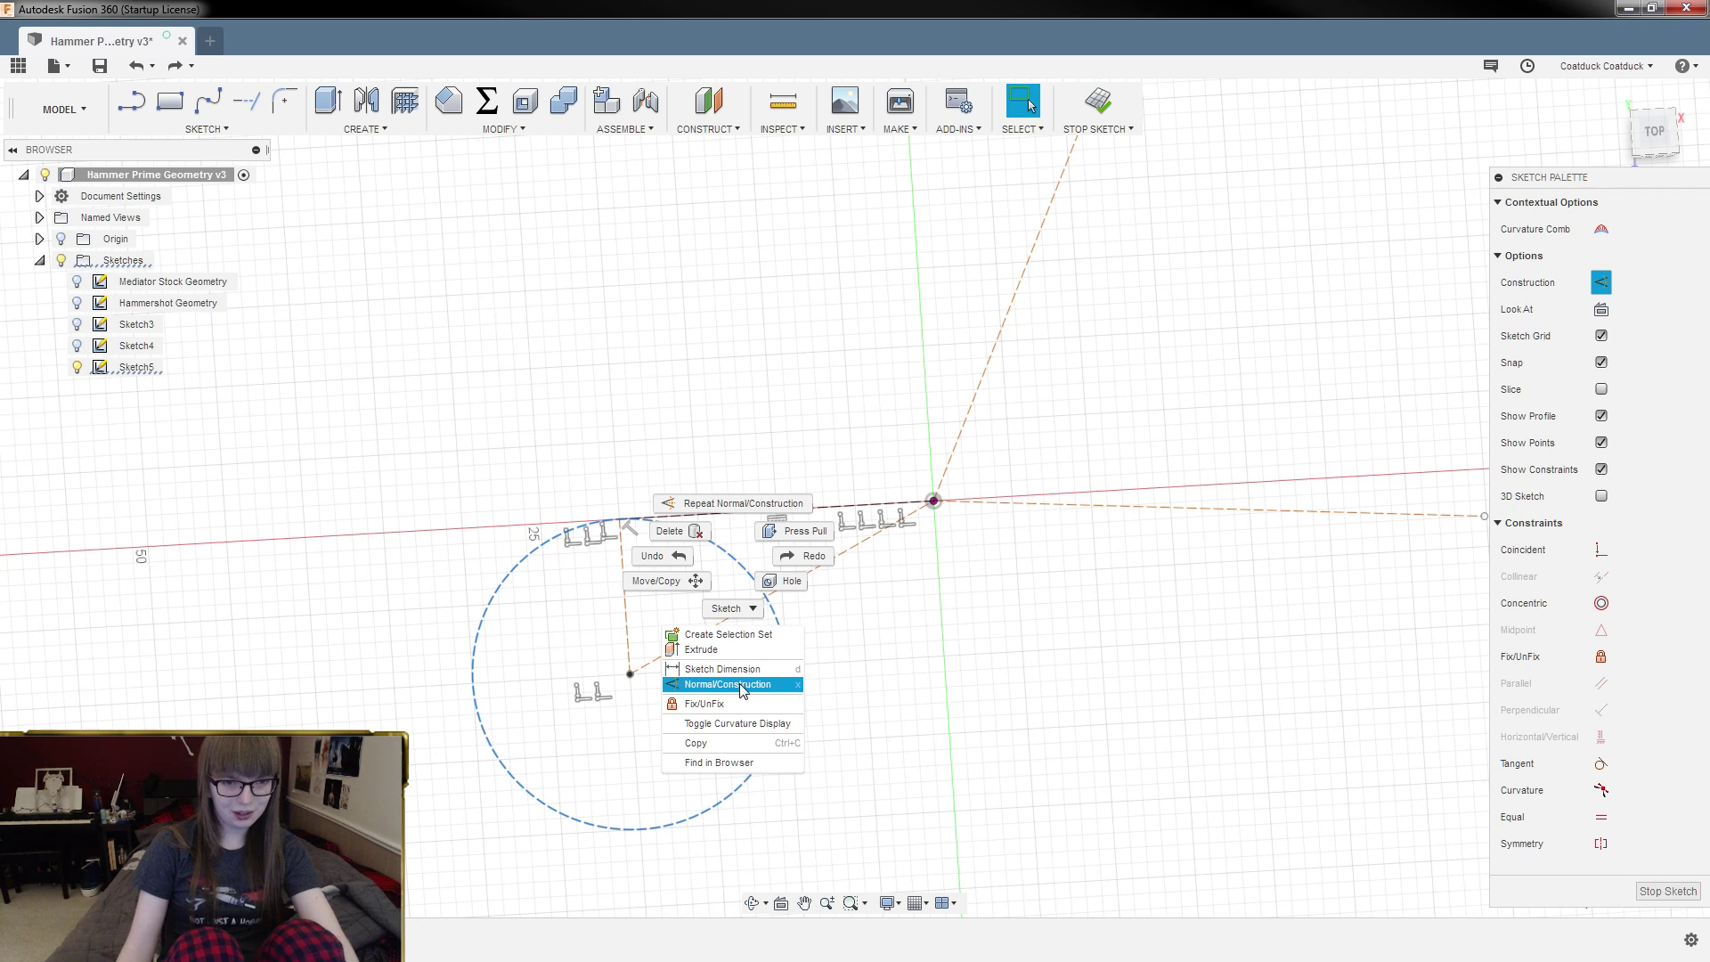
pyautogui.click(728, 685)
pyautogui.scroll(3, 930, 633)
pyautogui.scroll(-3, 927, 634)
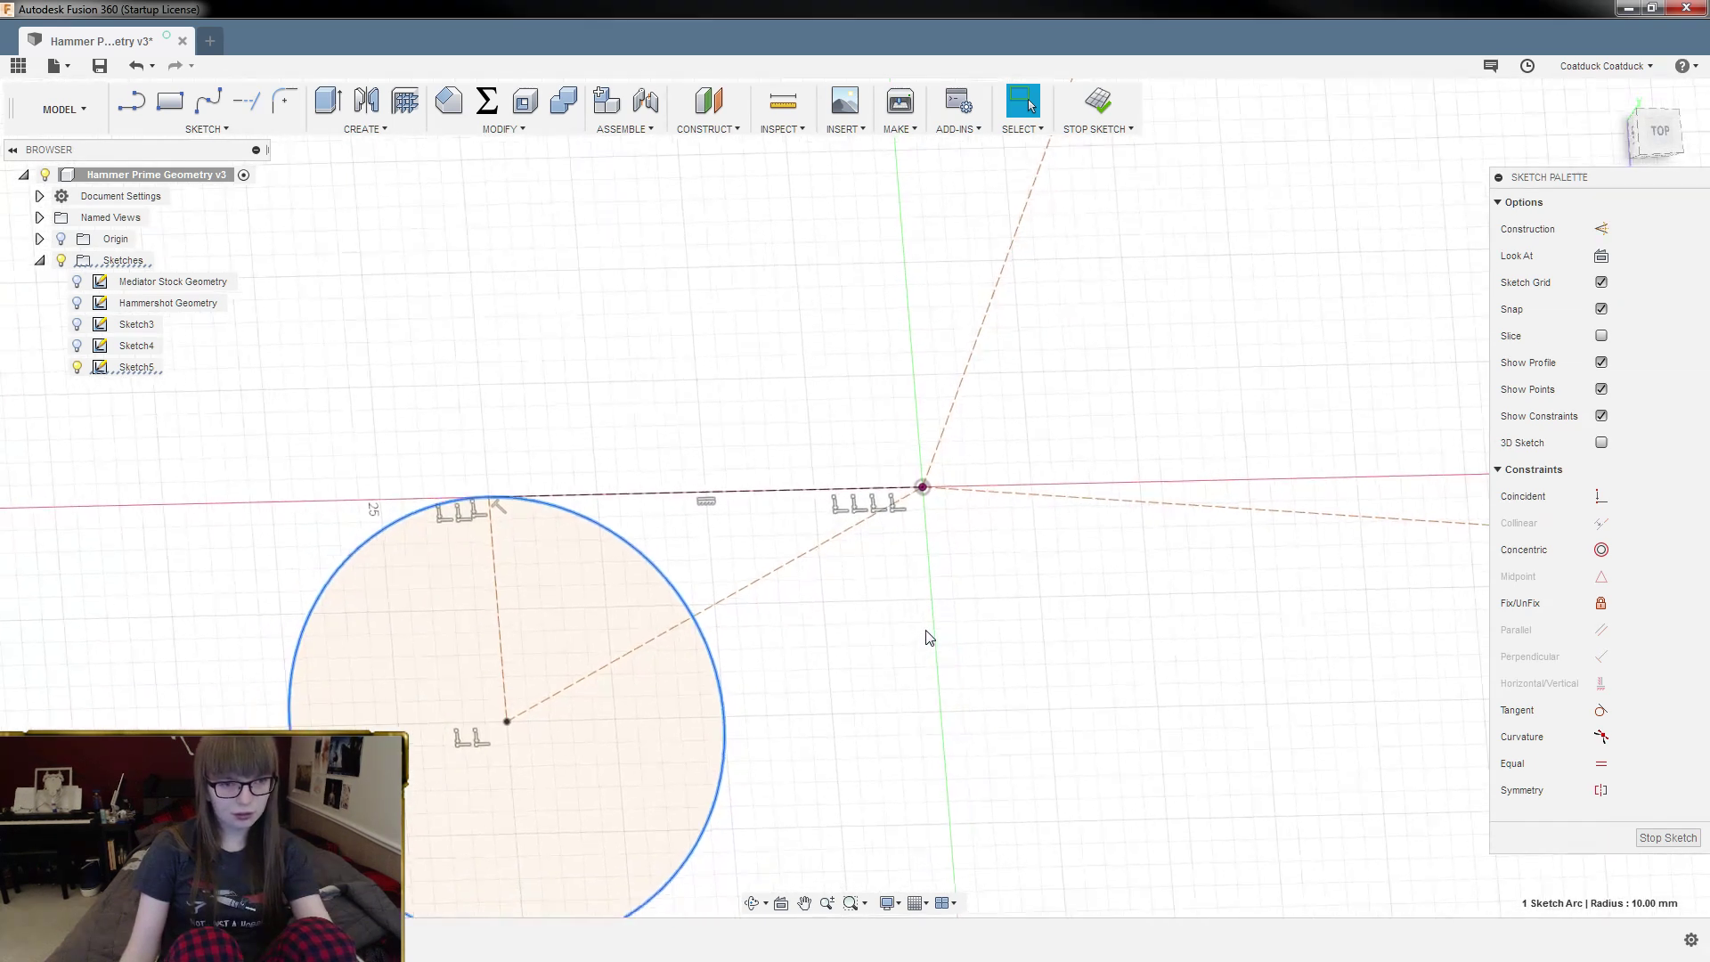
pyautogui.click(878, 653)
pyautogui.scroll(3, 855, 643)
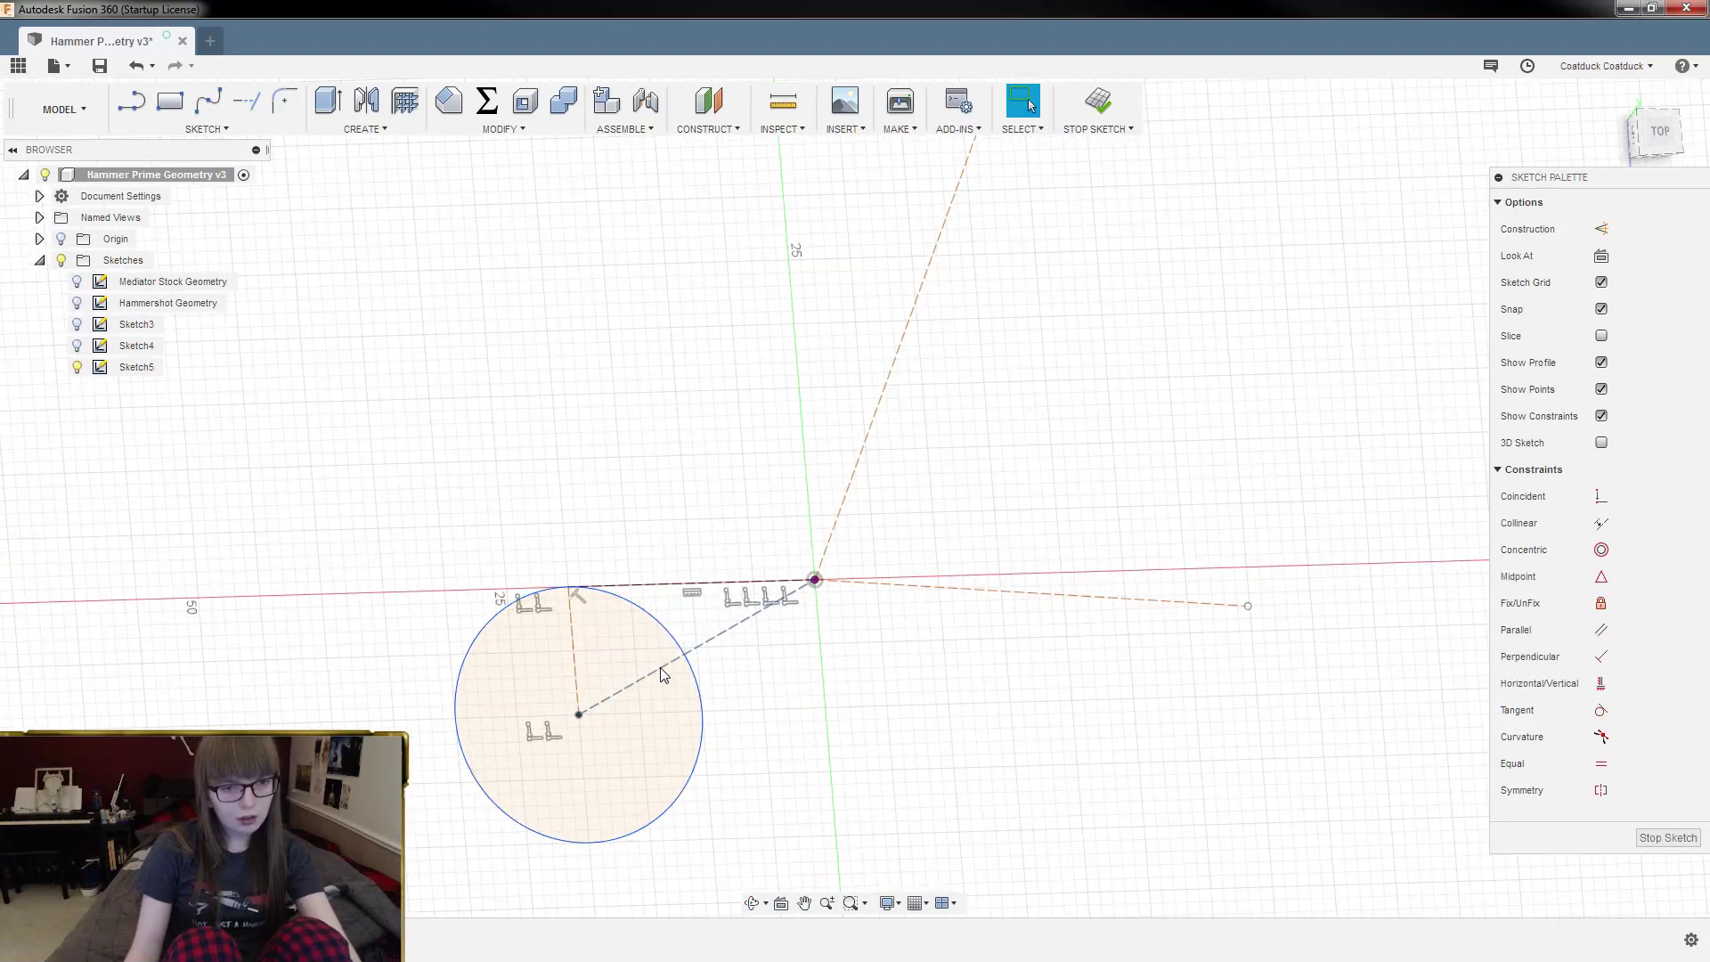
# Step: Draw a 10 mm line from the circle's centre to its edge at 95 degrees and delete its length dimension
pyautogui.moveTo(791, 660)
pyautogui.keyDown('shift'); pyautogui.mouseDown(button='middle')
pyautogui.moveTo(847, 669)
pyautogui.moveTo(757, 691)
pyautogui.mouseUp(button='middle'); pyautogui.keyUp('shift')
pyautogui.scroll(3, 472, 795)
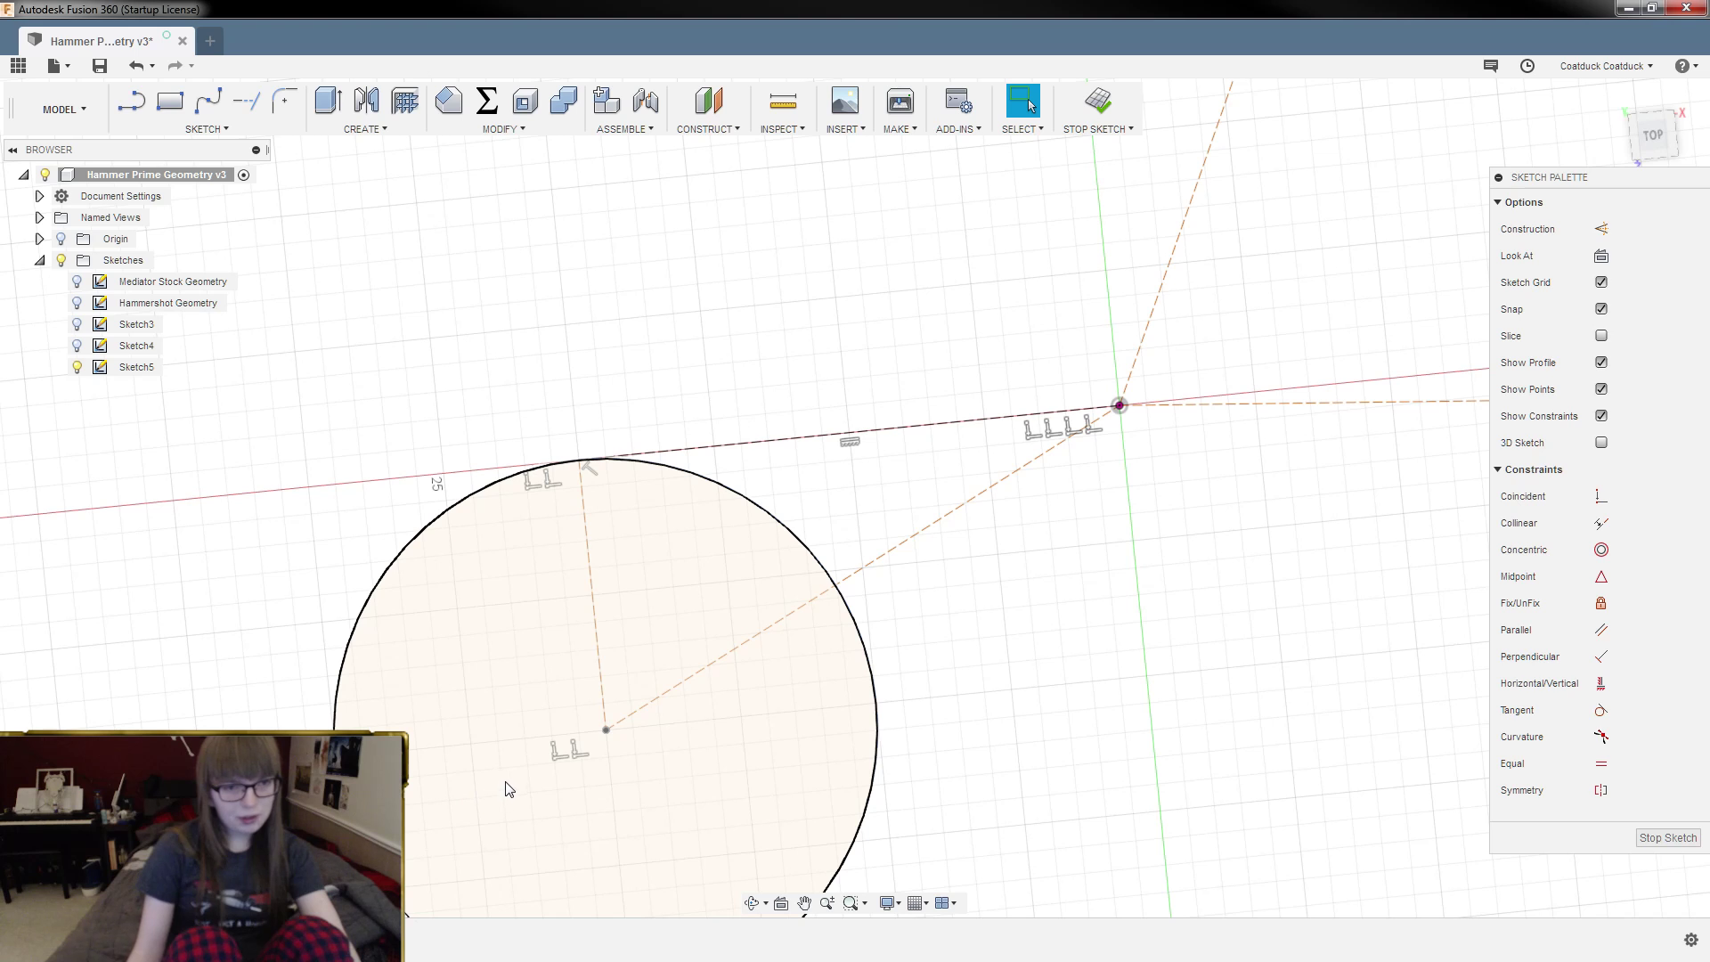
pyautogui.press('l')
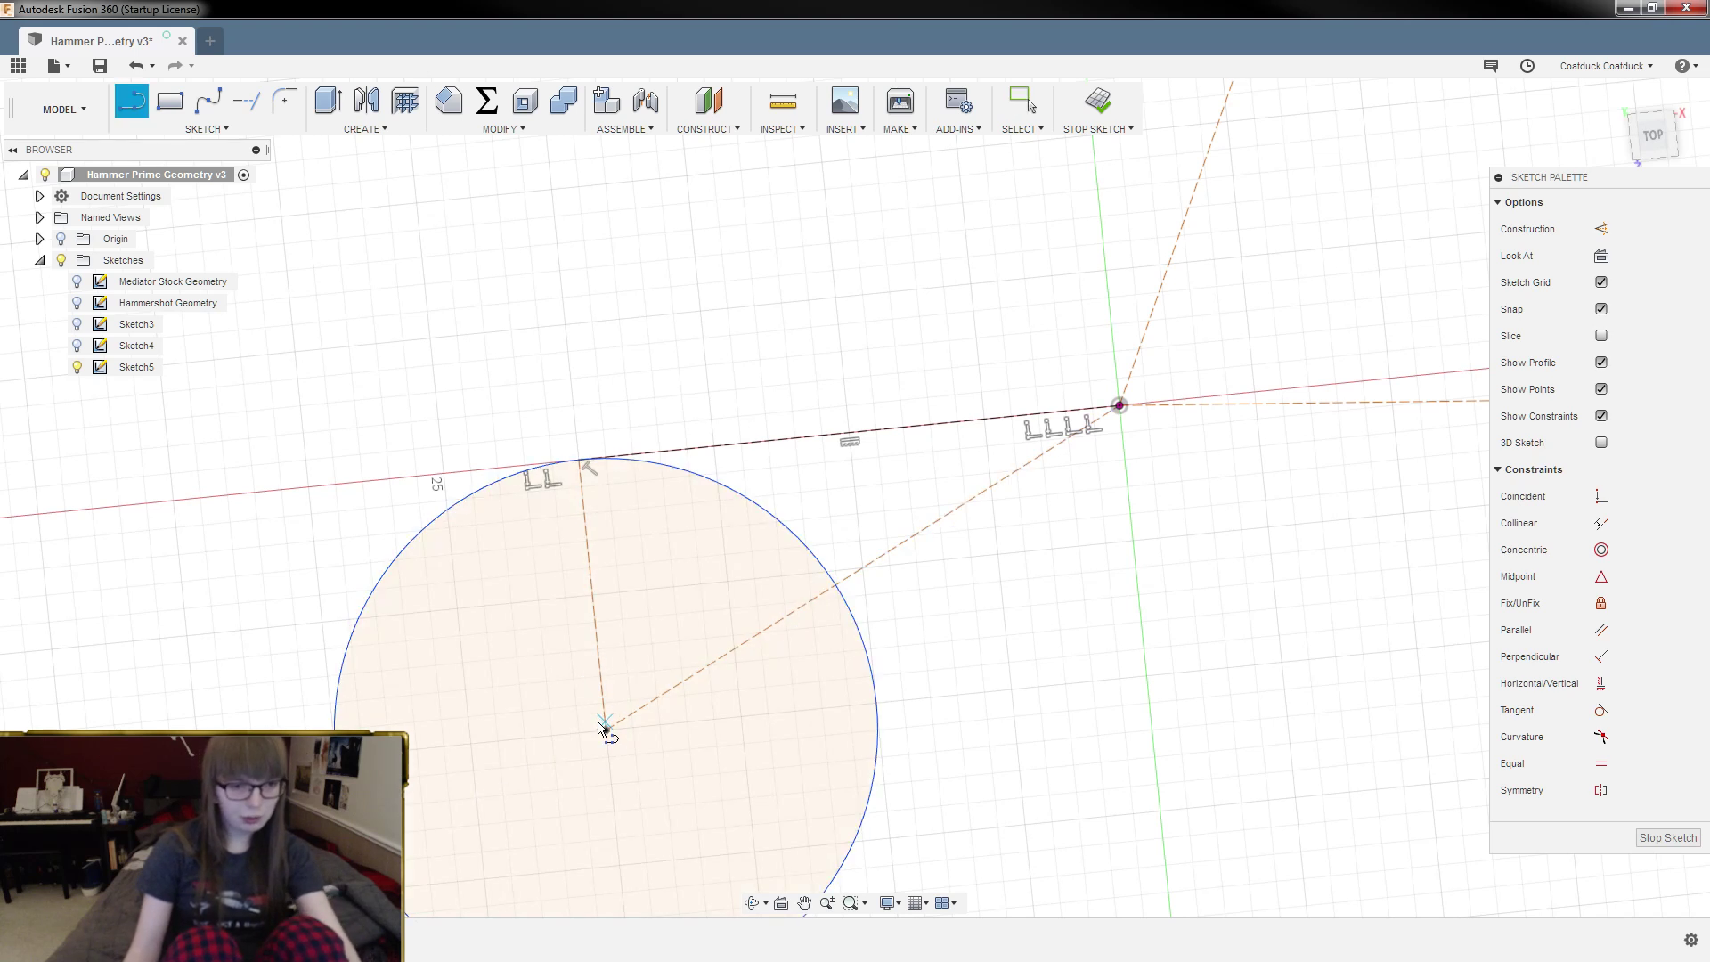
pyautogui.click(607, 730)
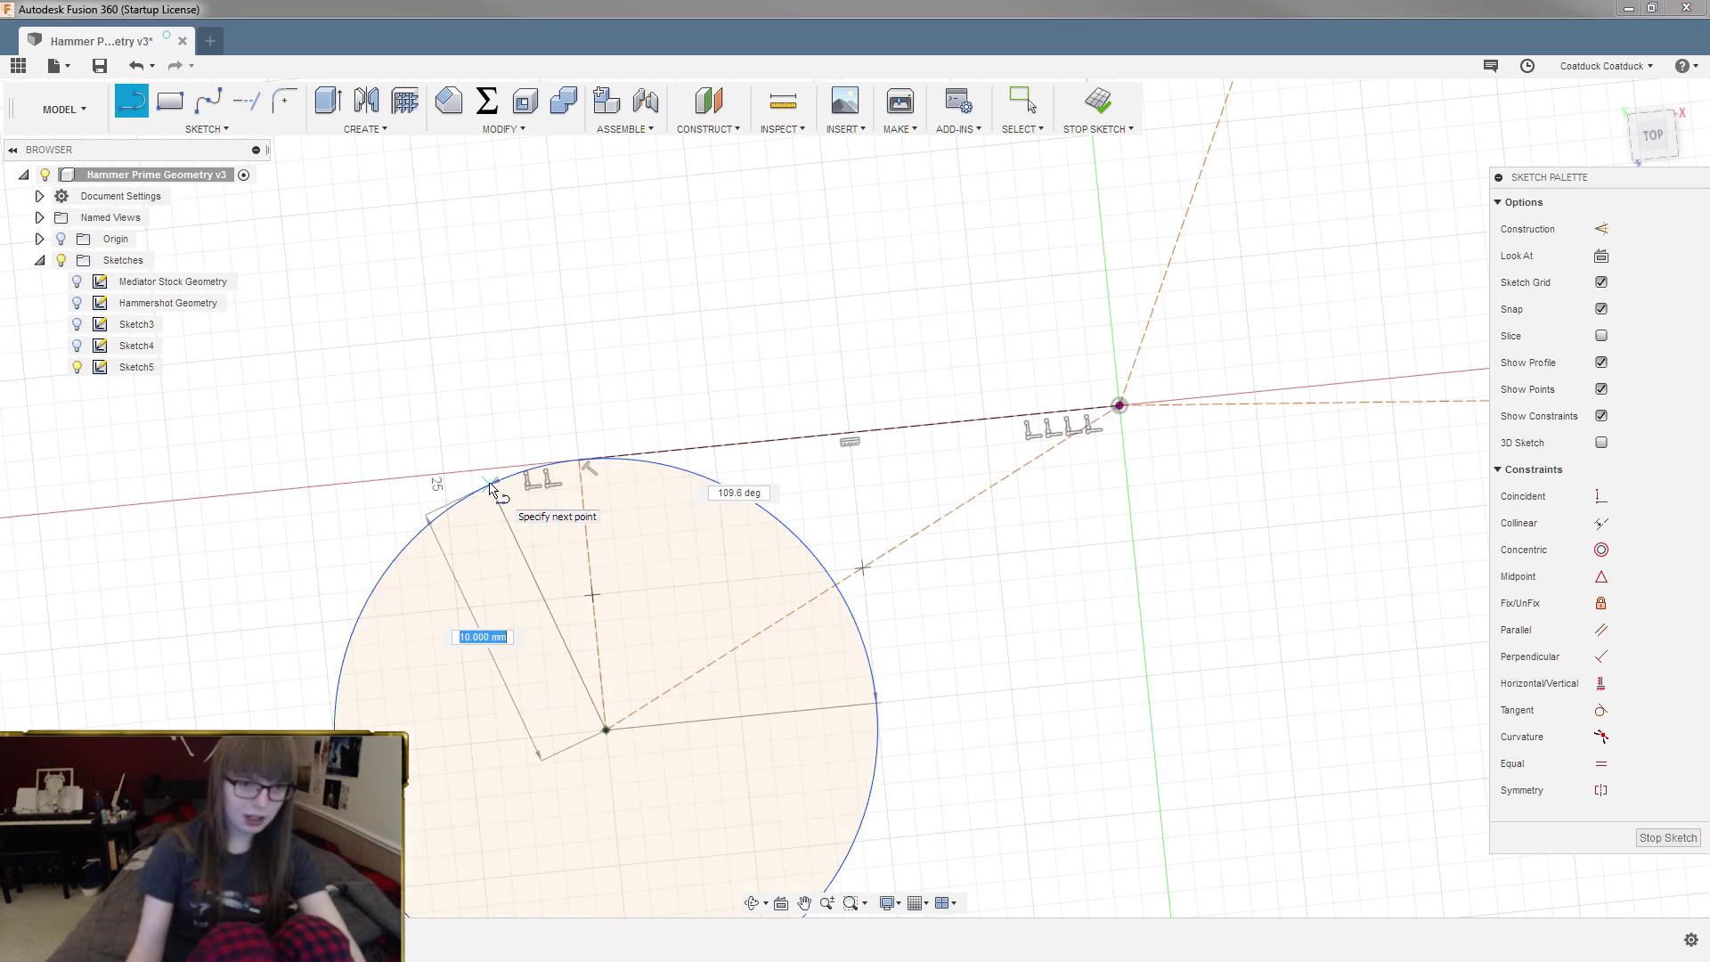
pyautogui.press('Tab')
pyautogui.write('95')
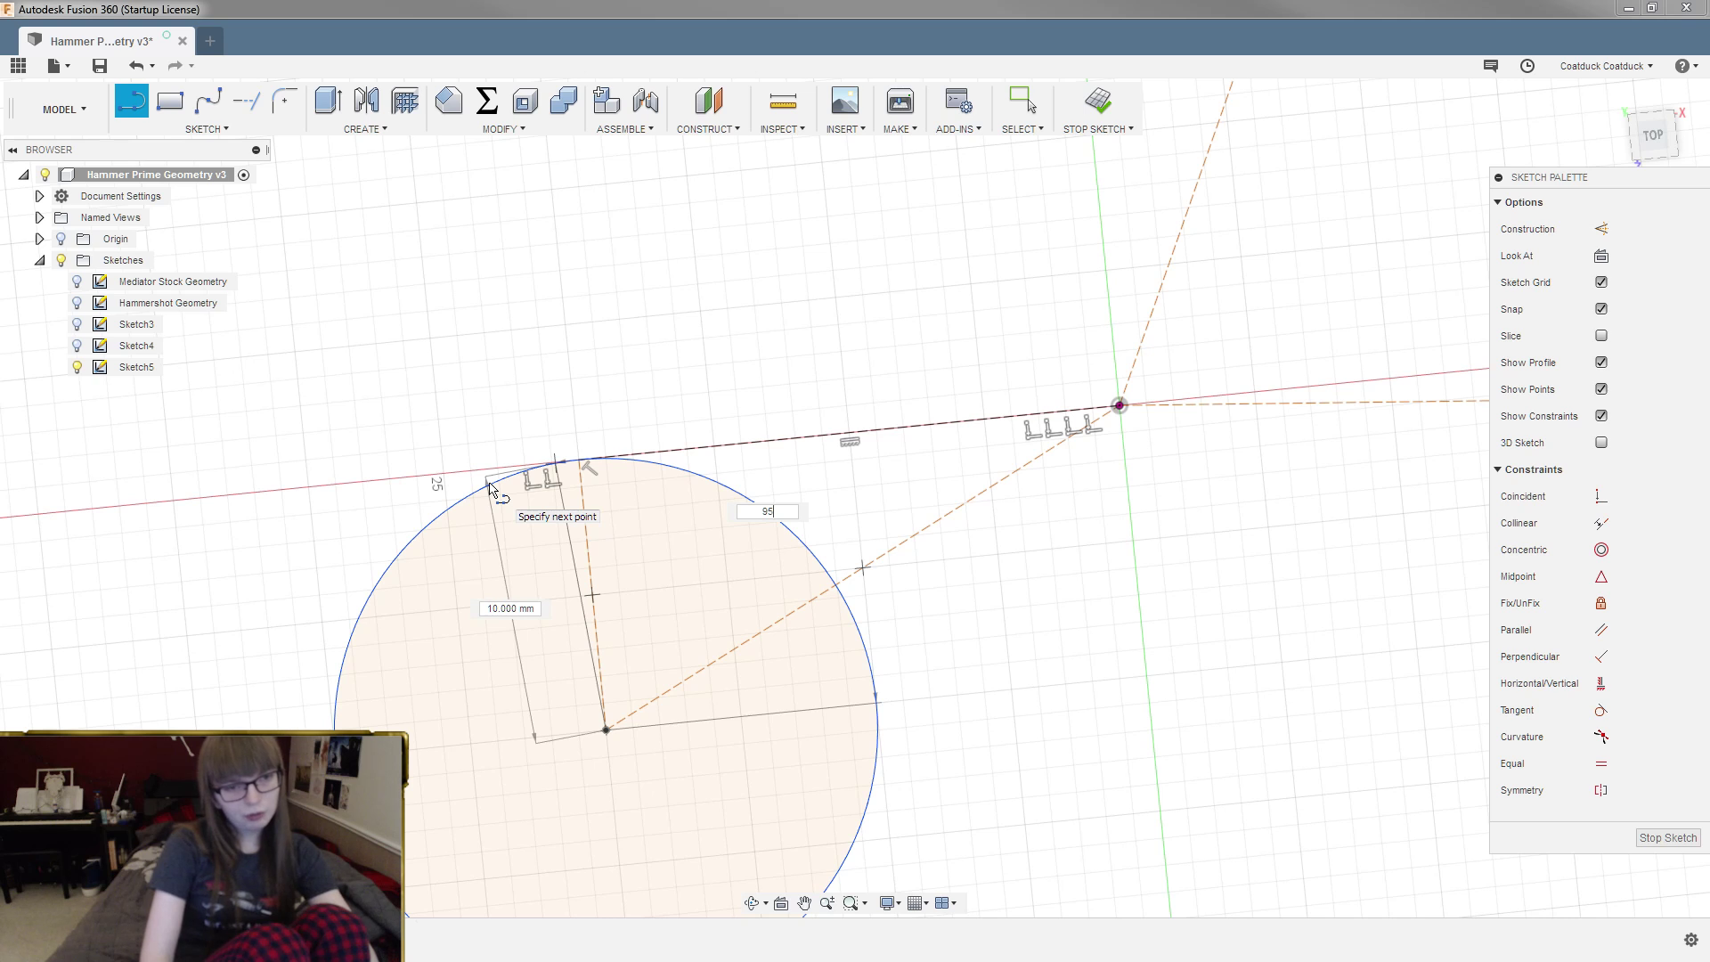
pyautogui.press('Return')
pyautogui.press('Escape')
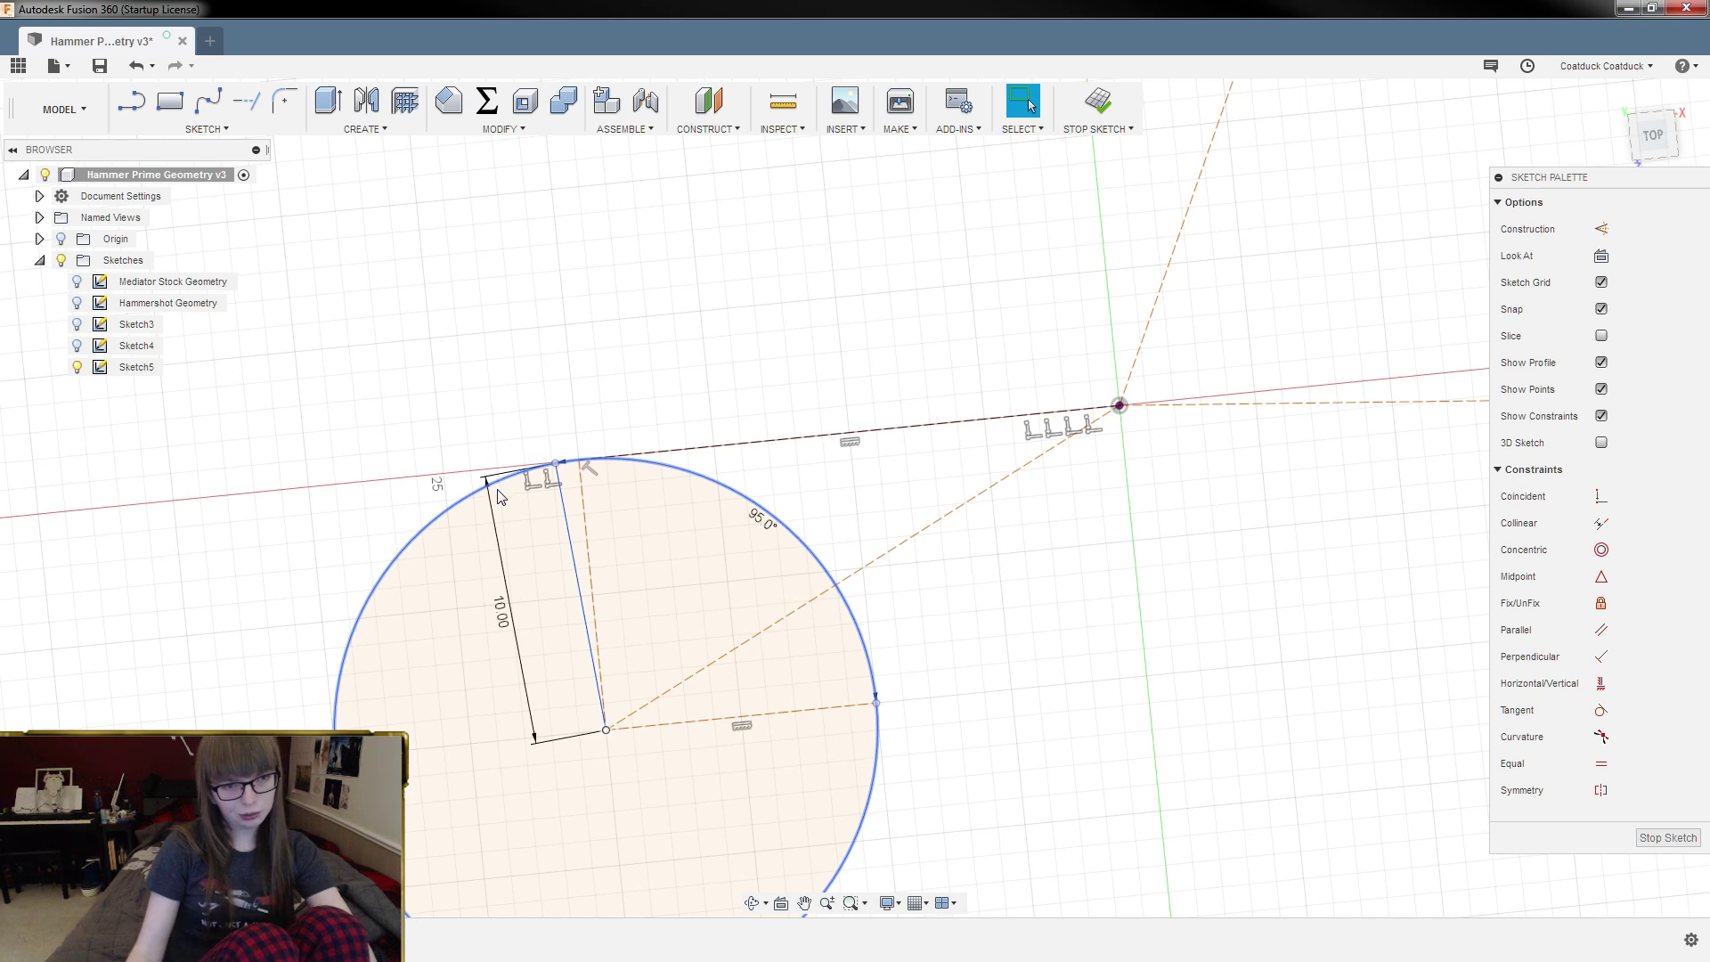
pyautogui.click(502, 595)
pyautogui.click(504, 611)
pyautogui.press('Delete')
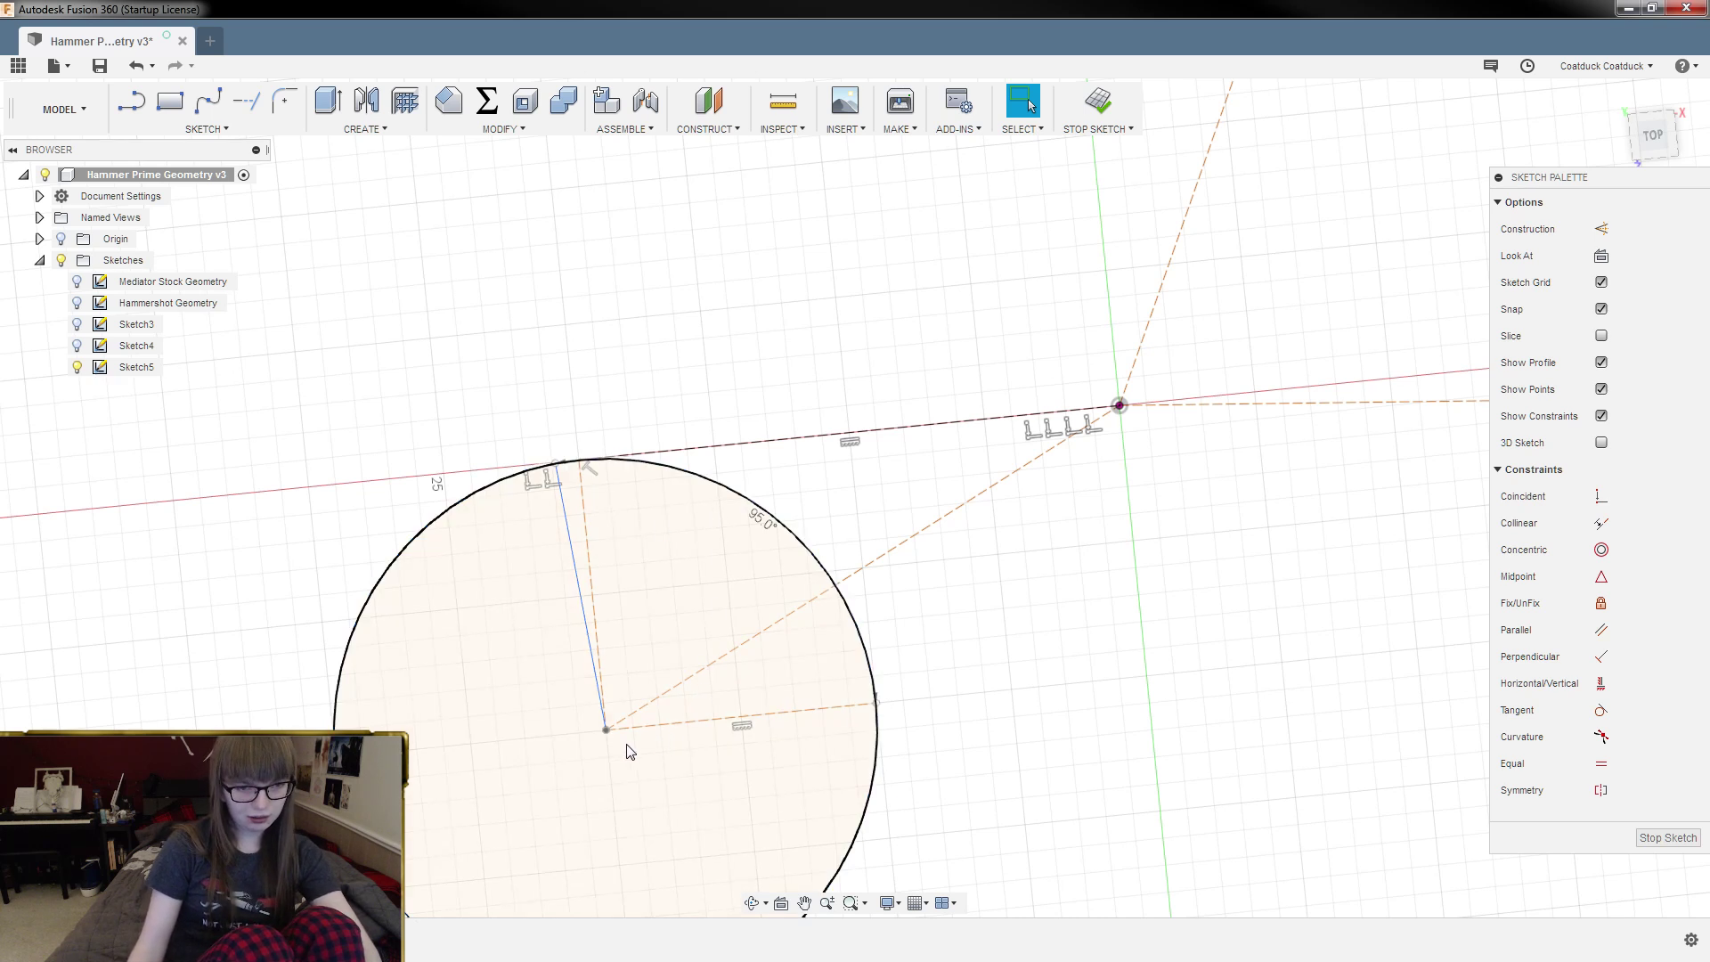
pyautogui.press('l')
pyautogui.click(606, 731)
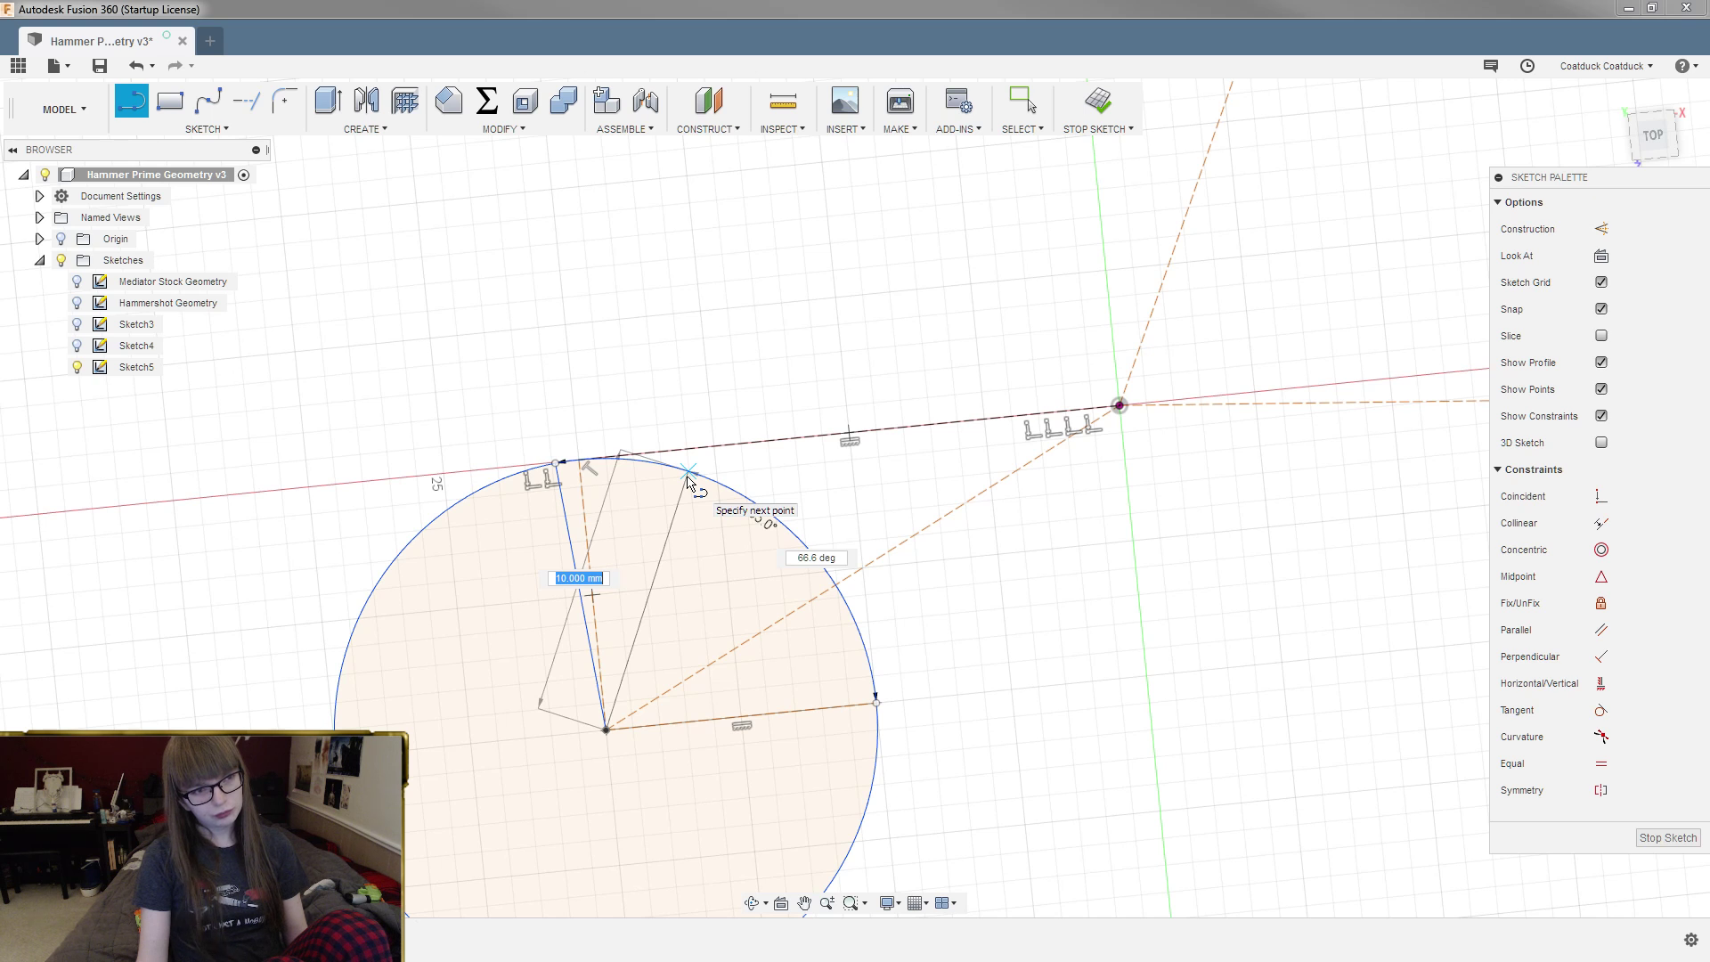
pyautogui.press('Escape')
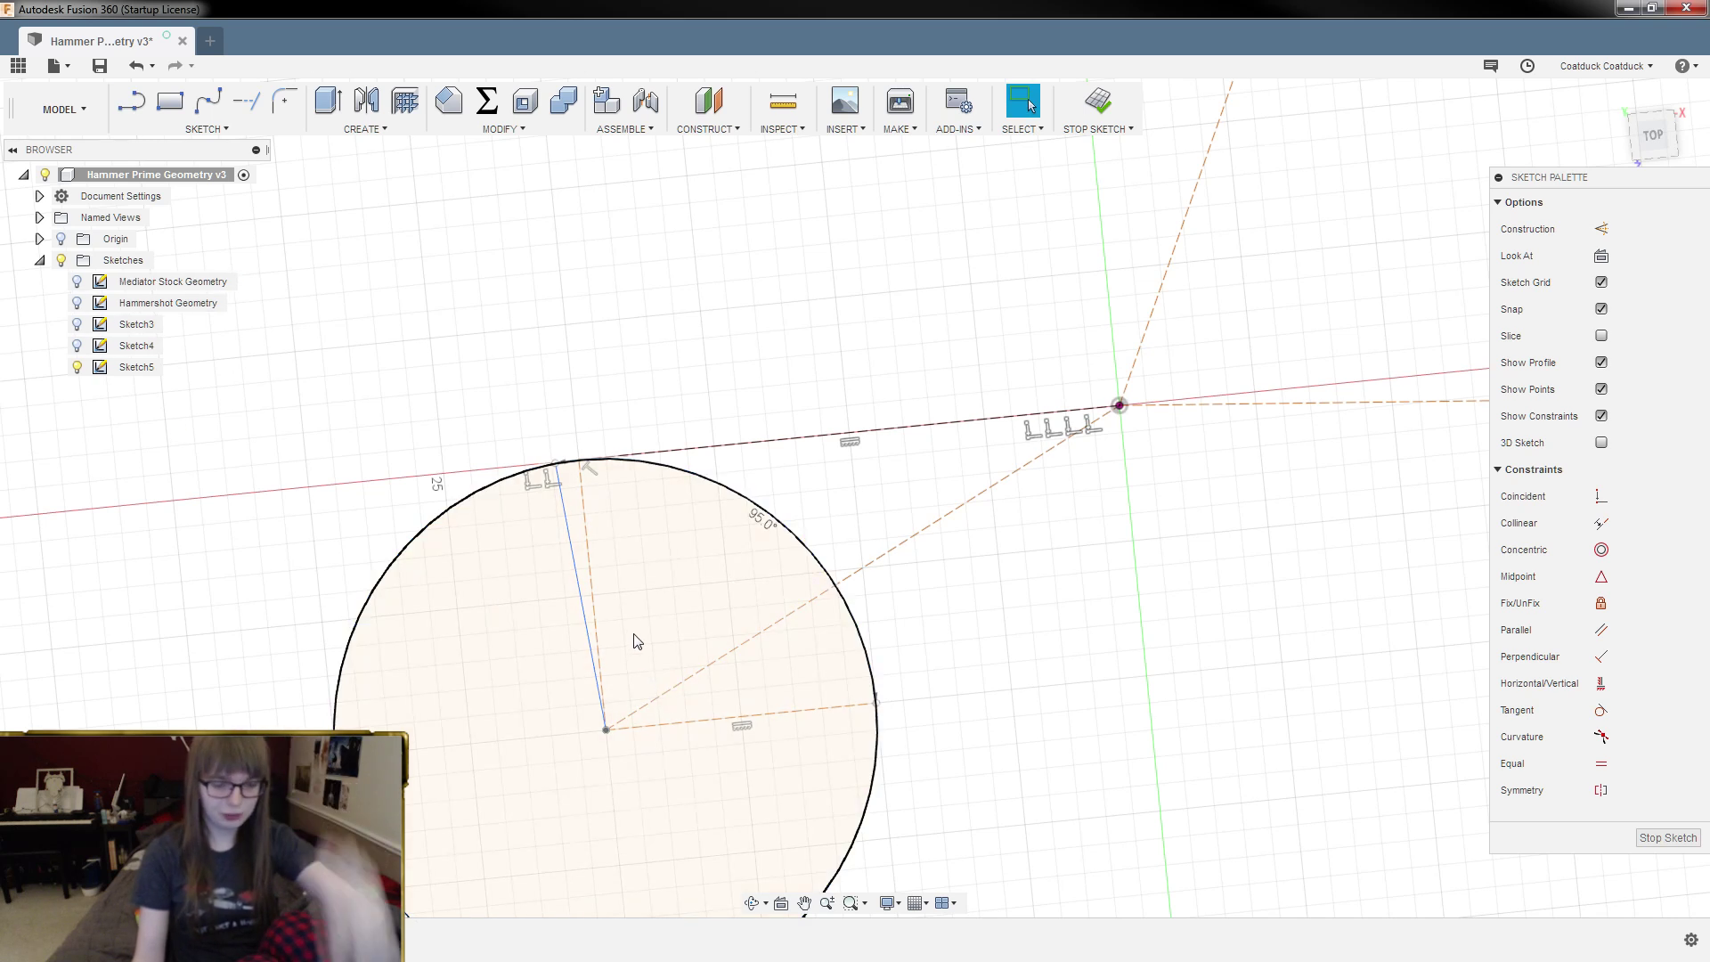
# Step: Draw a second 10 mm line from the circle's centre to its edge at 65 degrees and delete its length dimension
pyautogui.press('l')
pyautogui.click(605, 729)
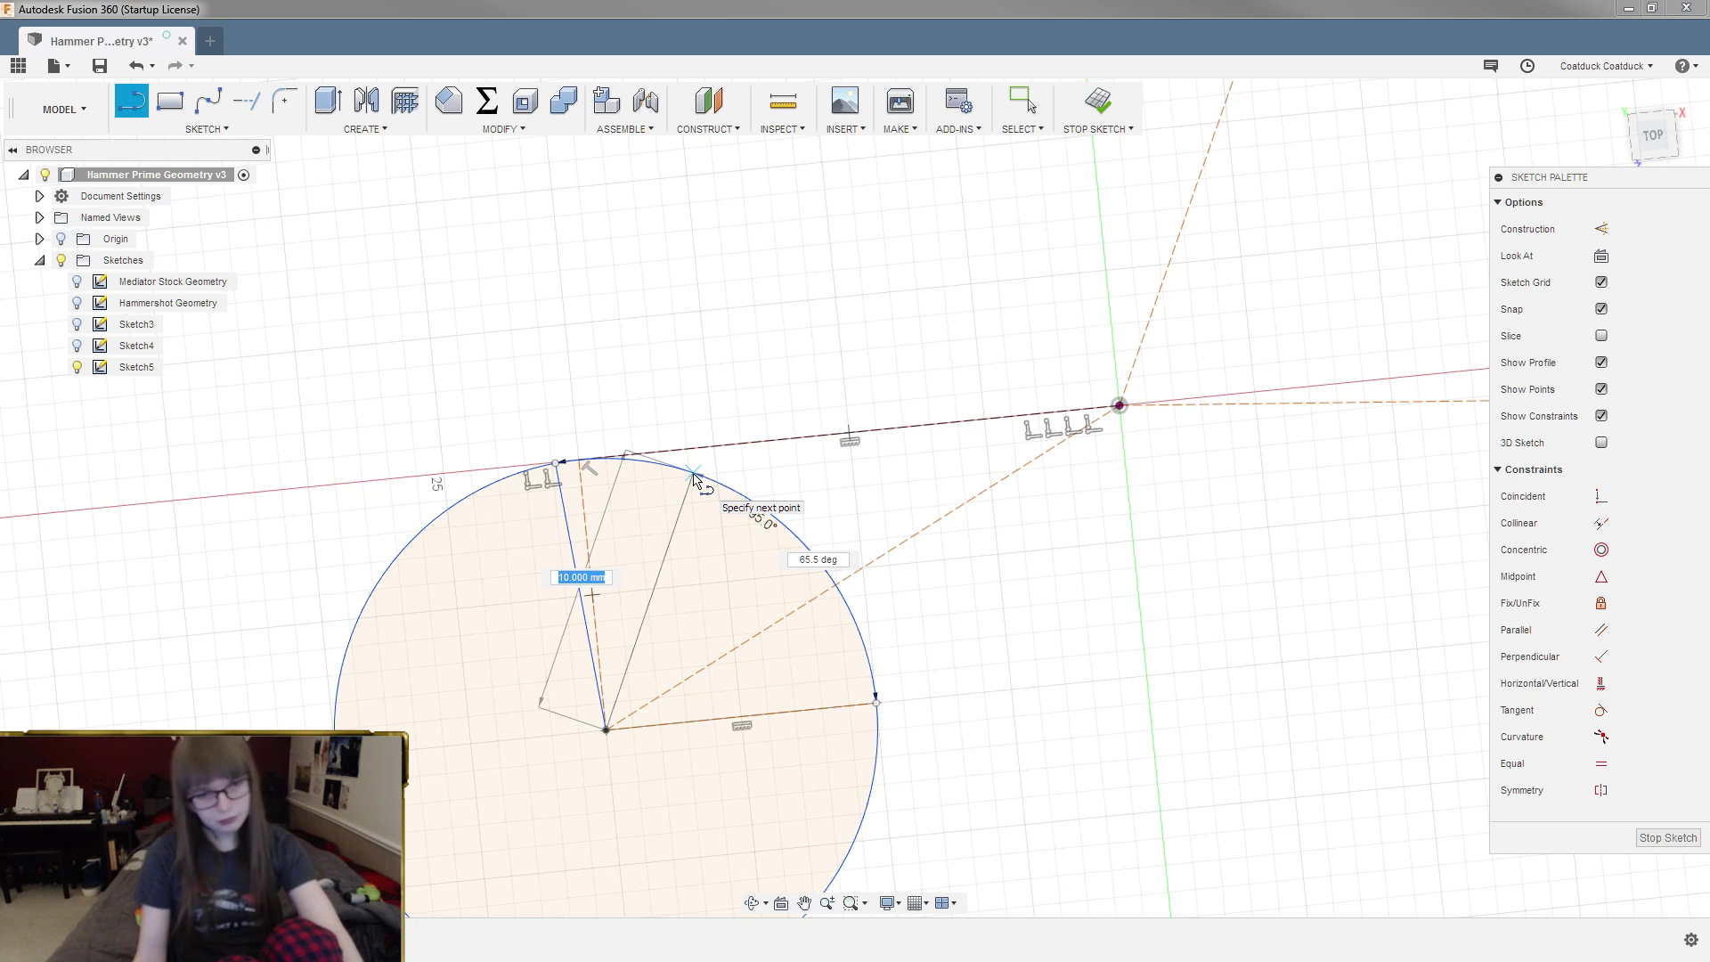
pyautogui.press('Tab')
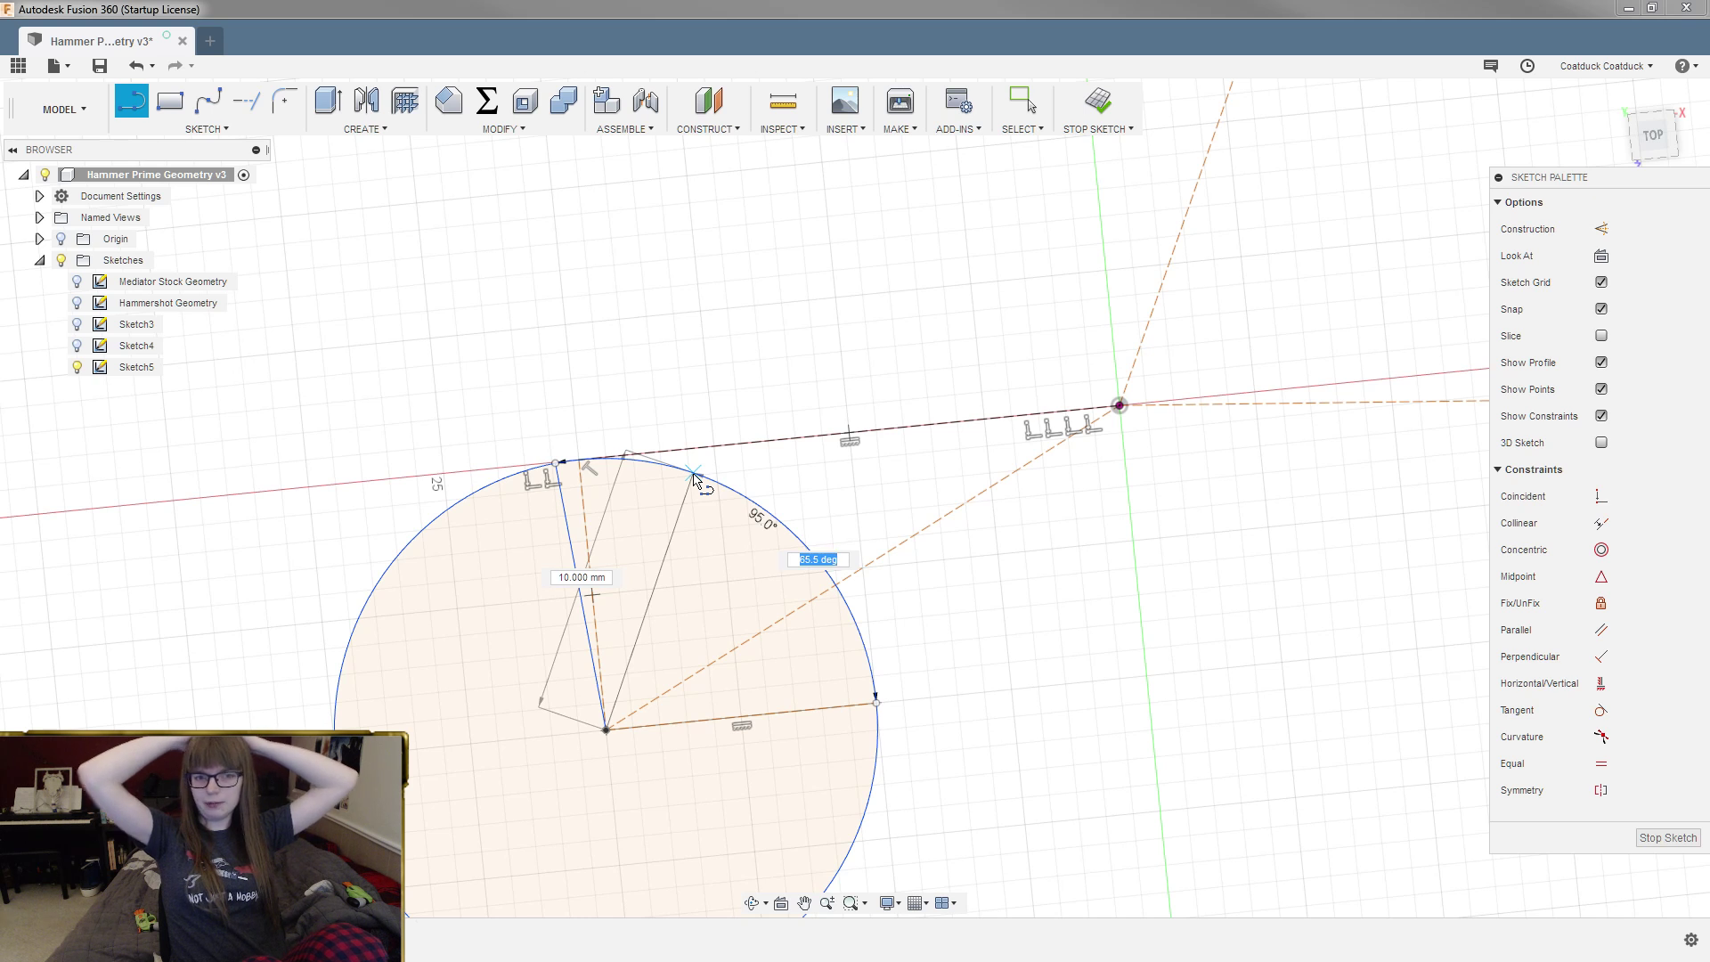
pyautogui.write('75')
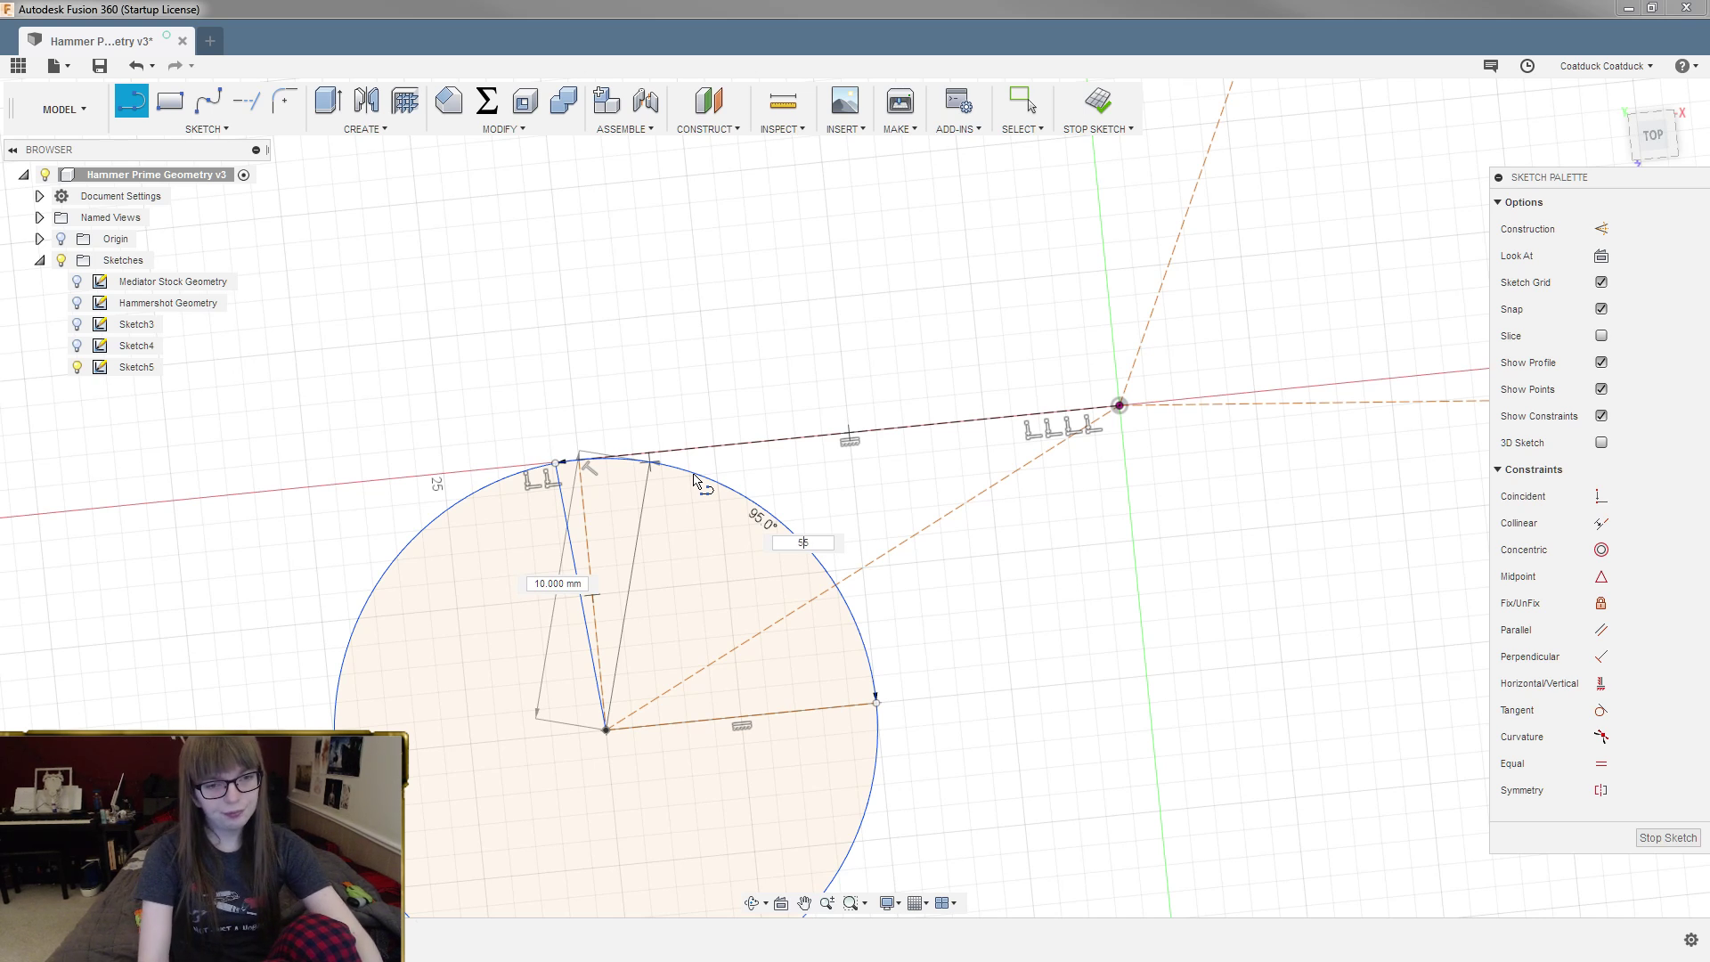
pyautogui.press('Tab')
pyautogui.press('Tab')
pyautogui.press('Return')
pyautogui.press('Escape')
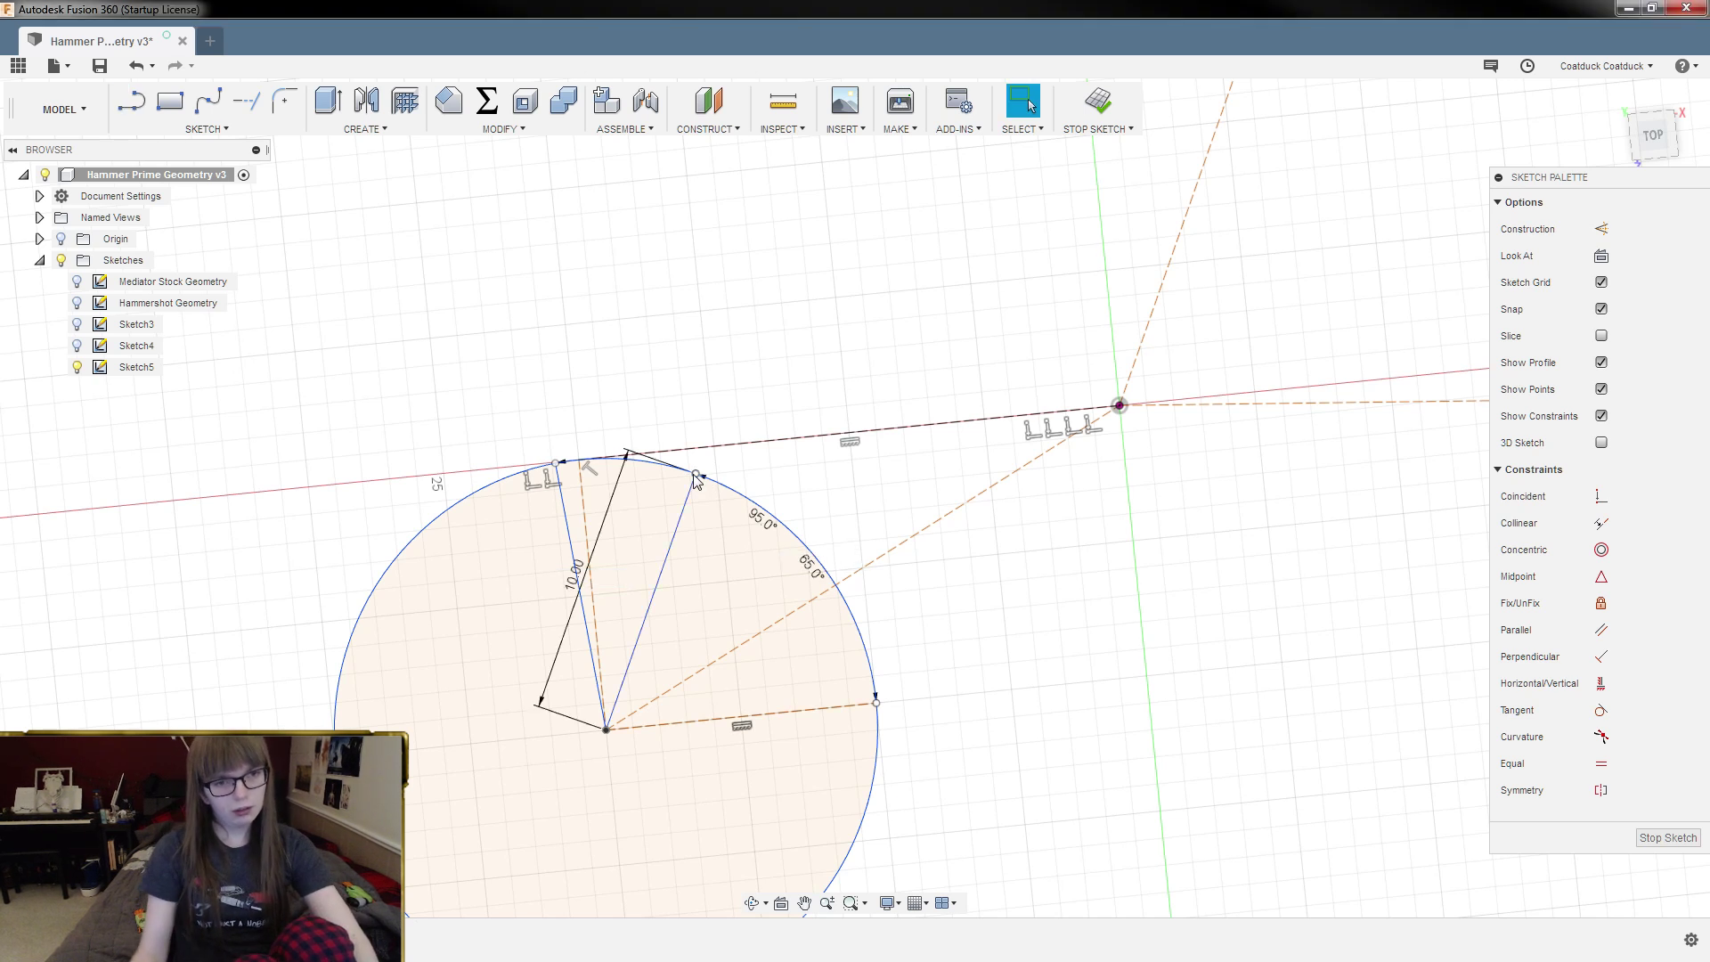
pyautogui.click(611, 506)
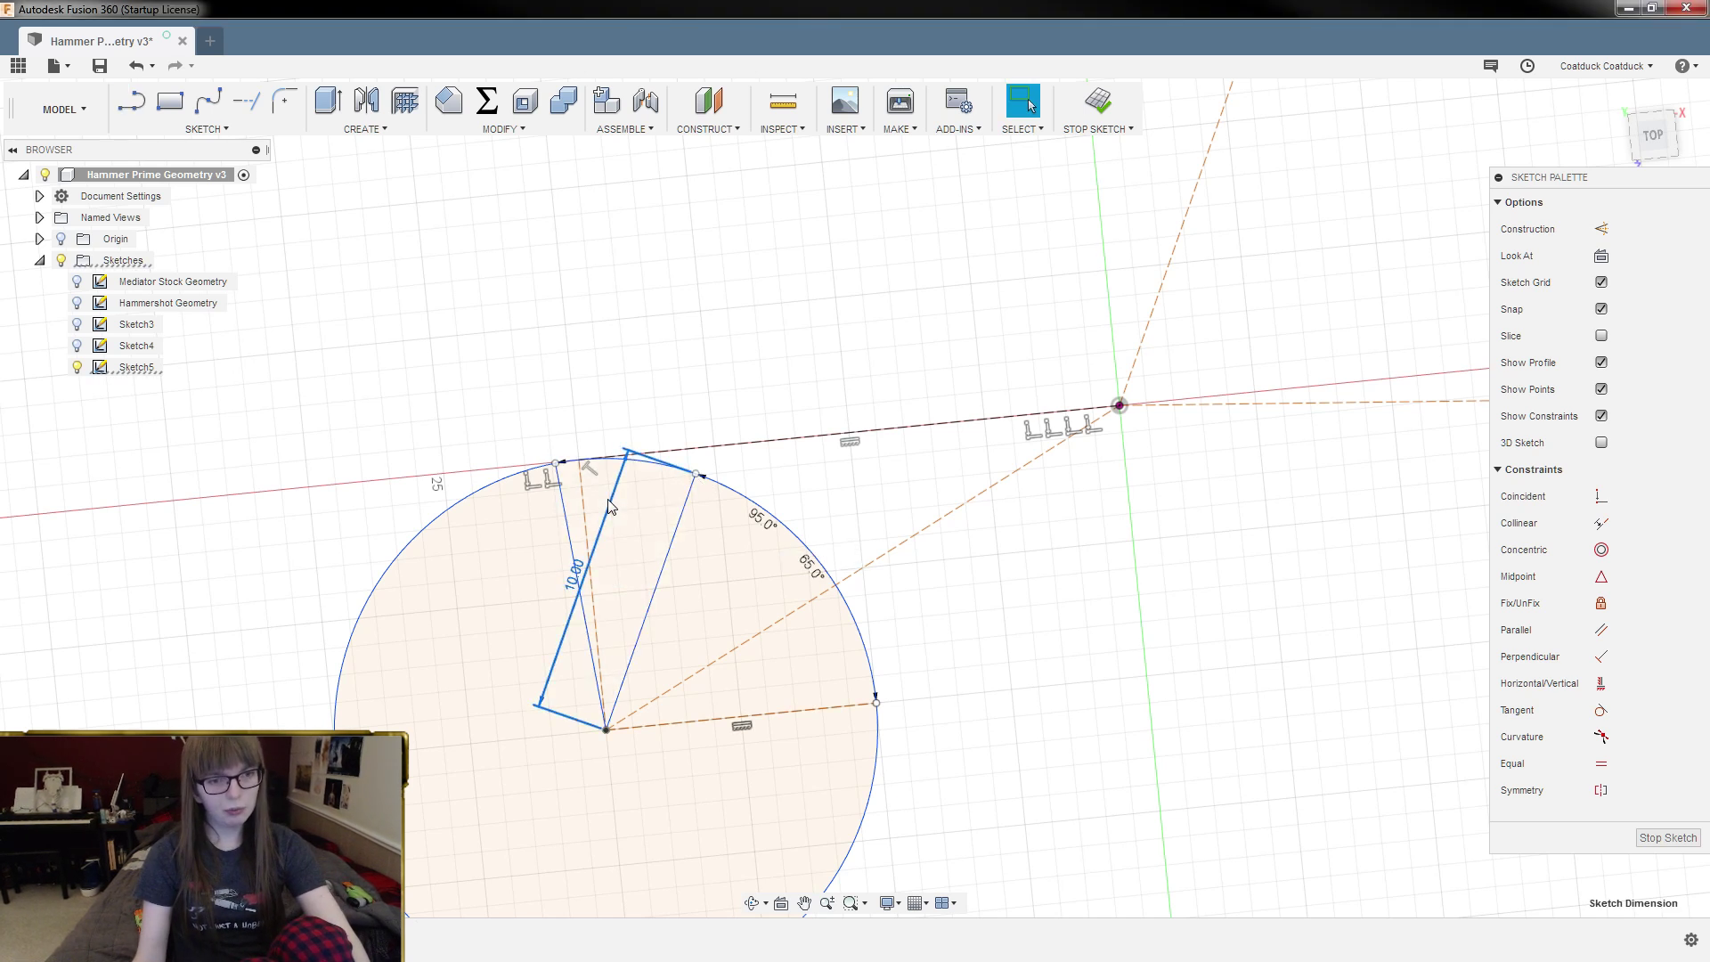
pyautogui.press('Delete')
# Step: Delete the 95 and 65 degree angle dimensions and the horizontal construction line from the circle's centre
pyautogui.scroll(3, 538, 579)
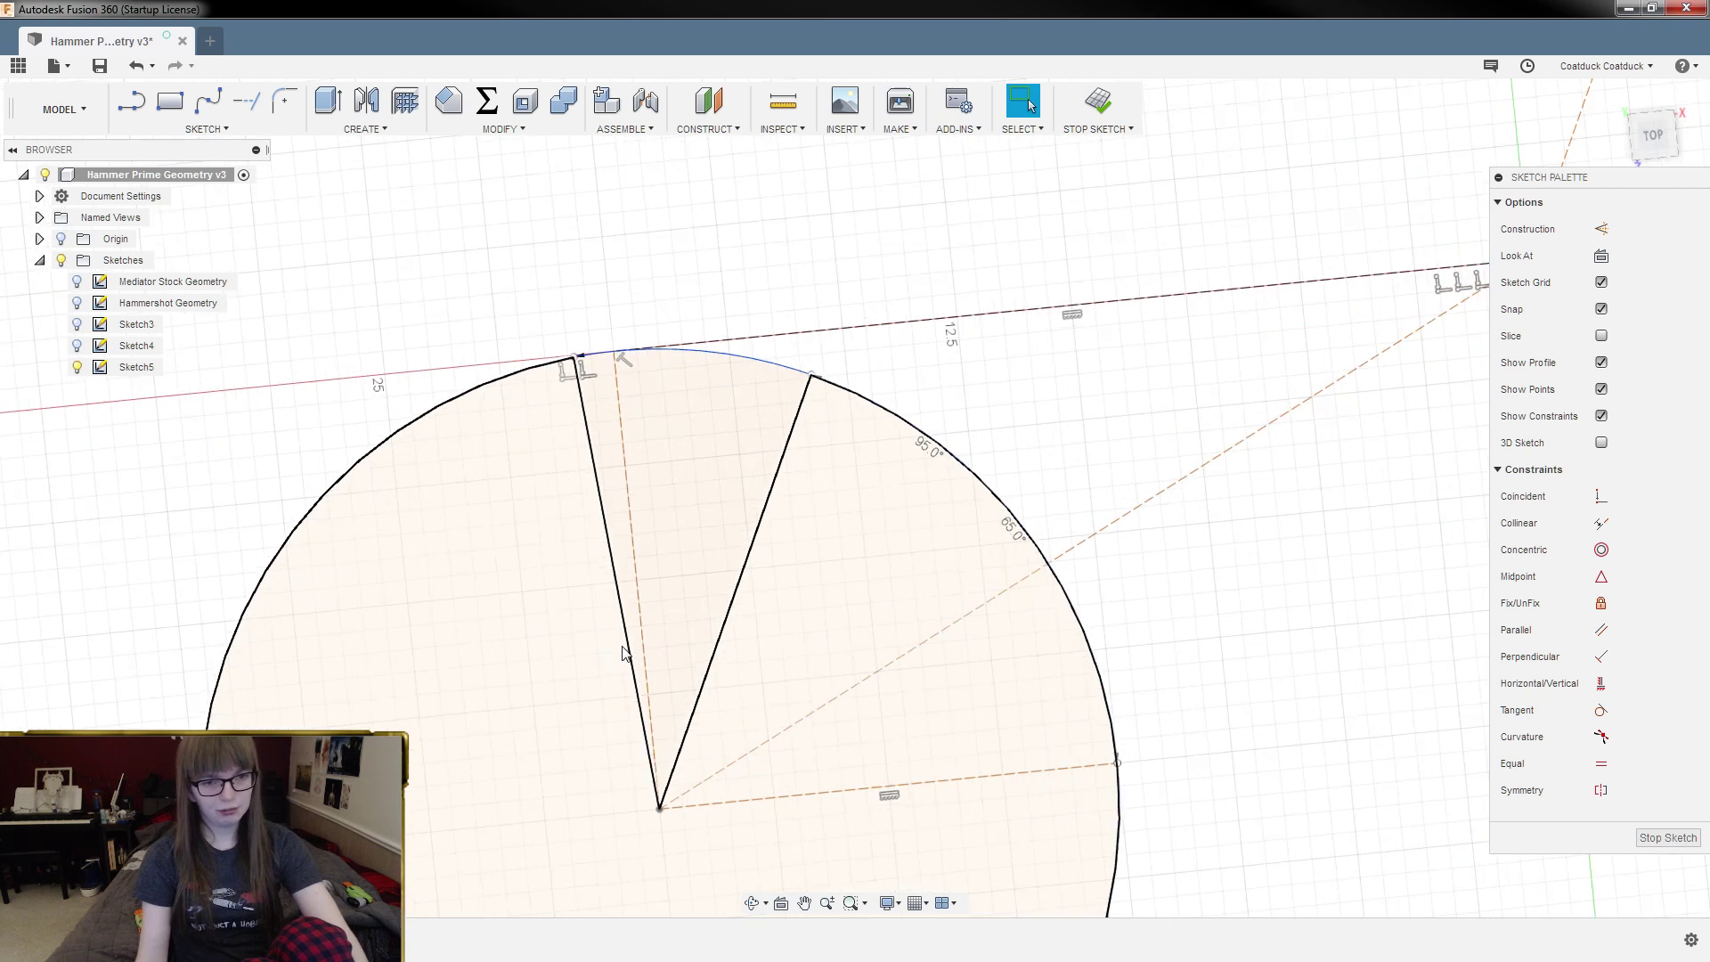
pyautogui.scroll(3, 626, 653)
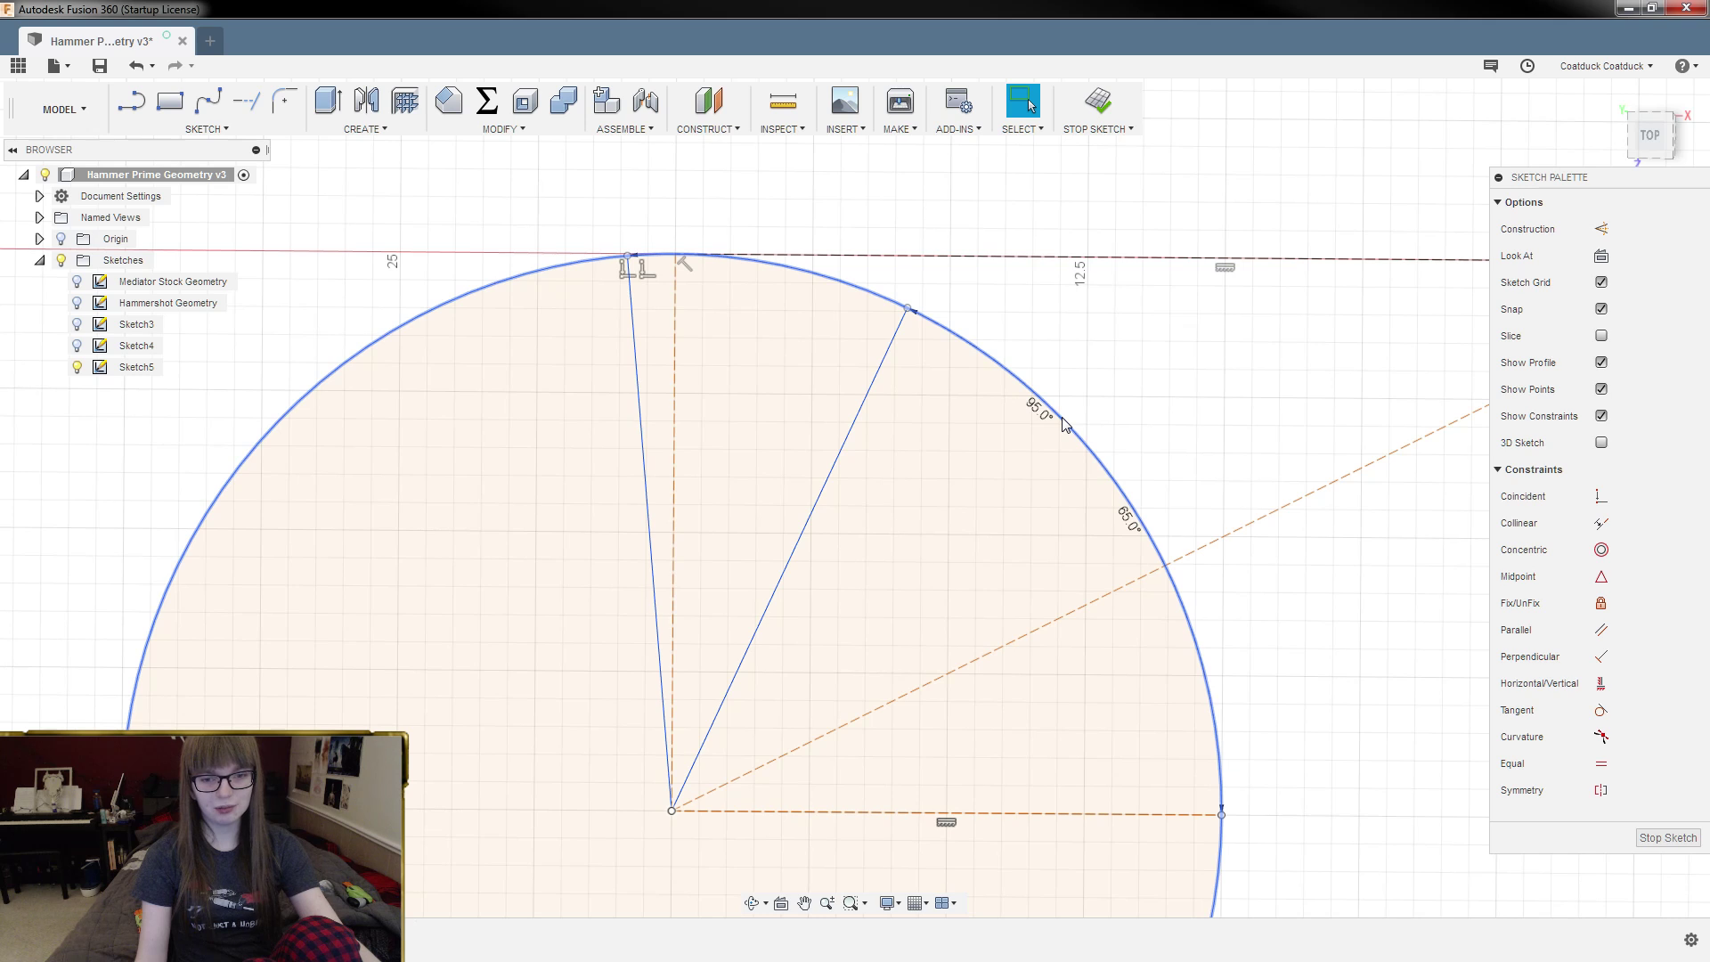
pyautogui.press('d')
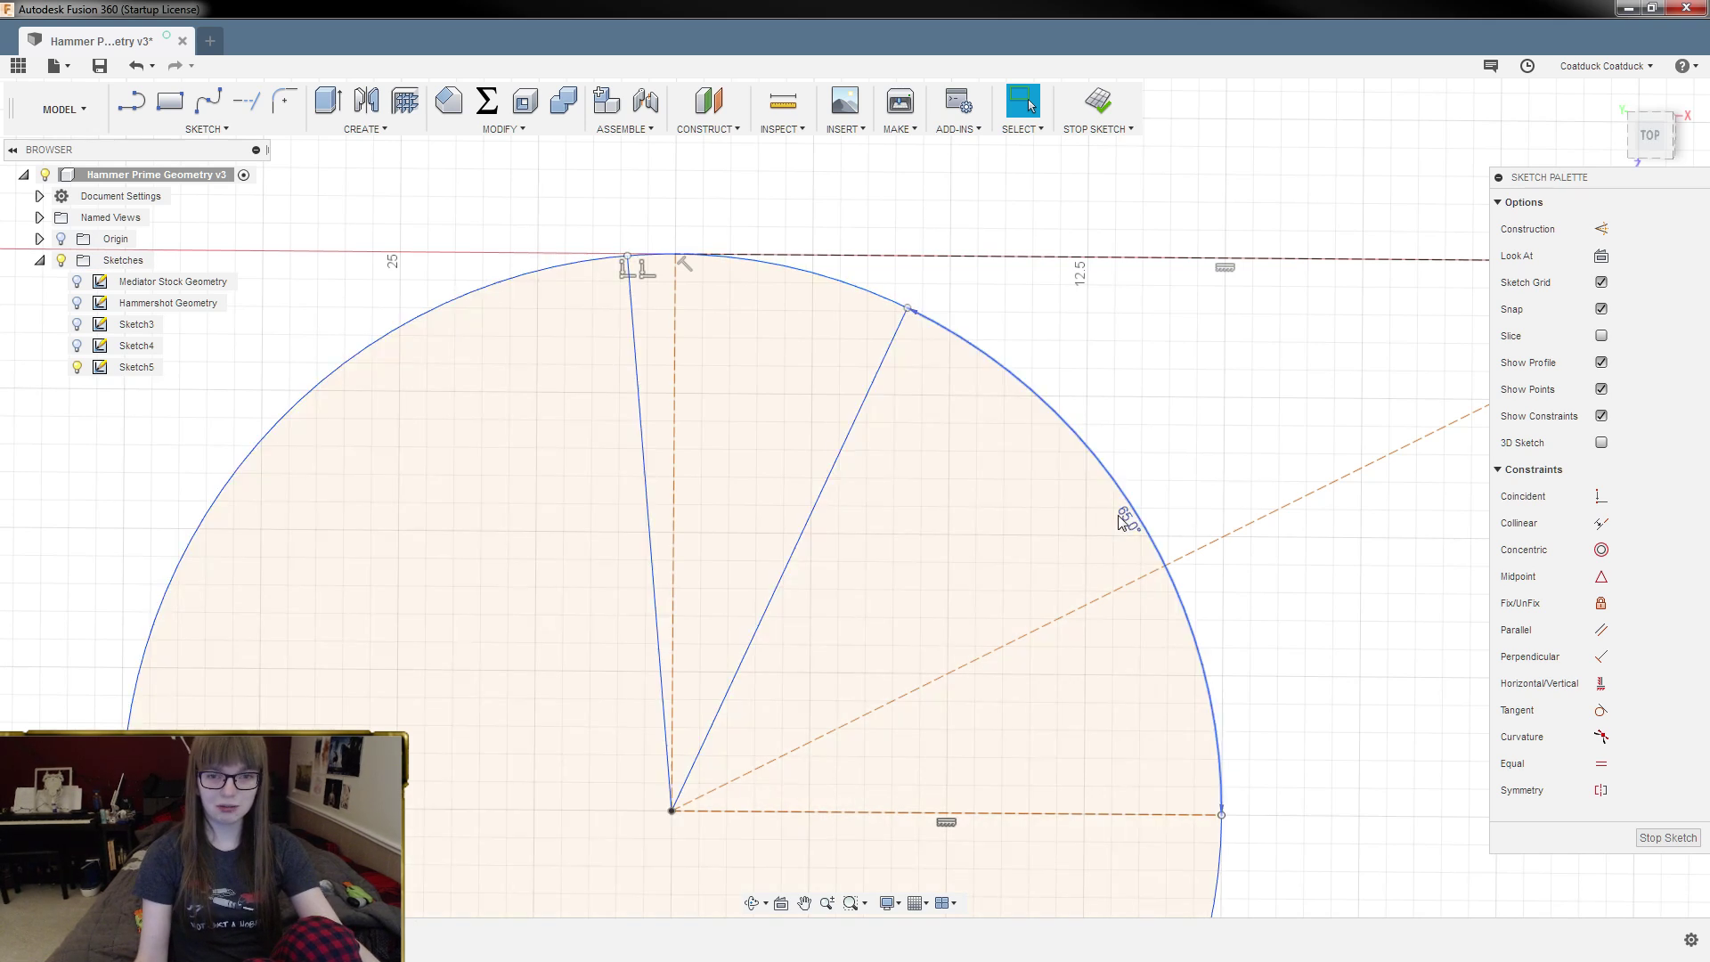
pyautogui.click(1095, 814)
pyautogui.press('Escape')
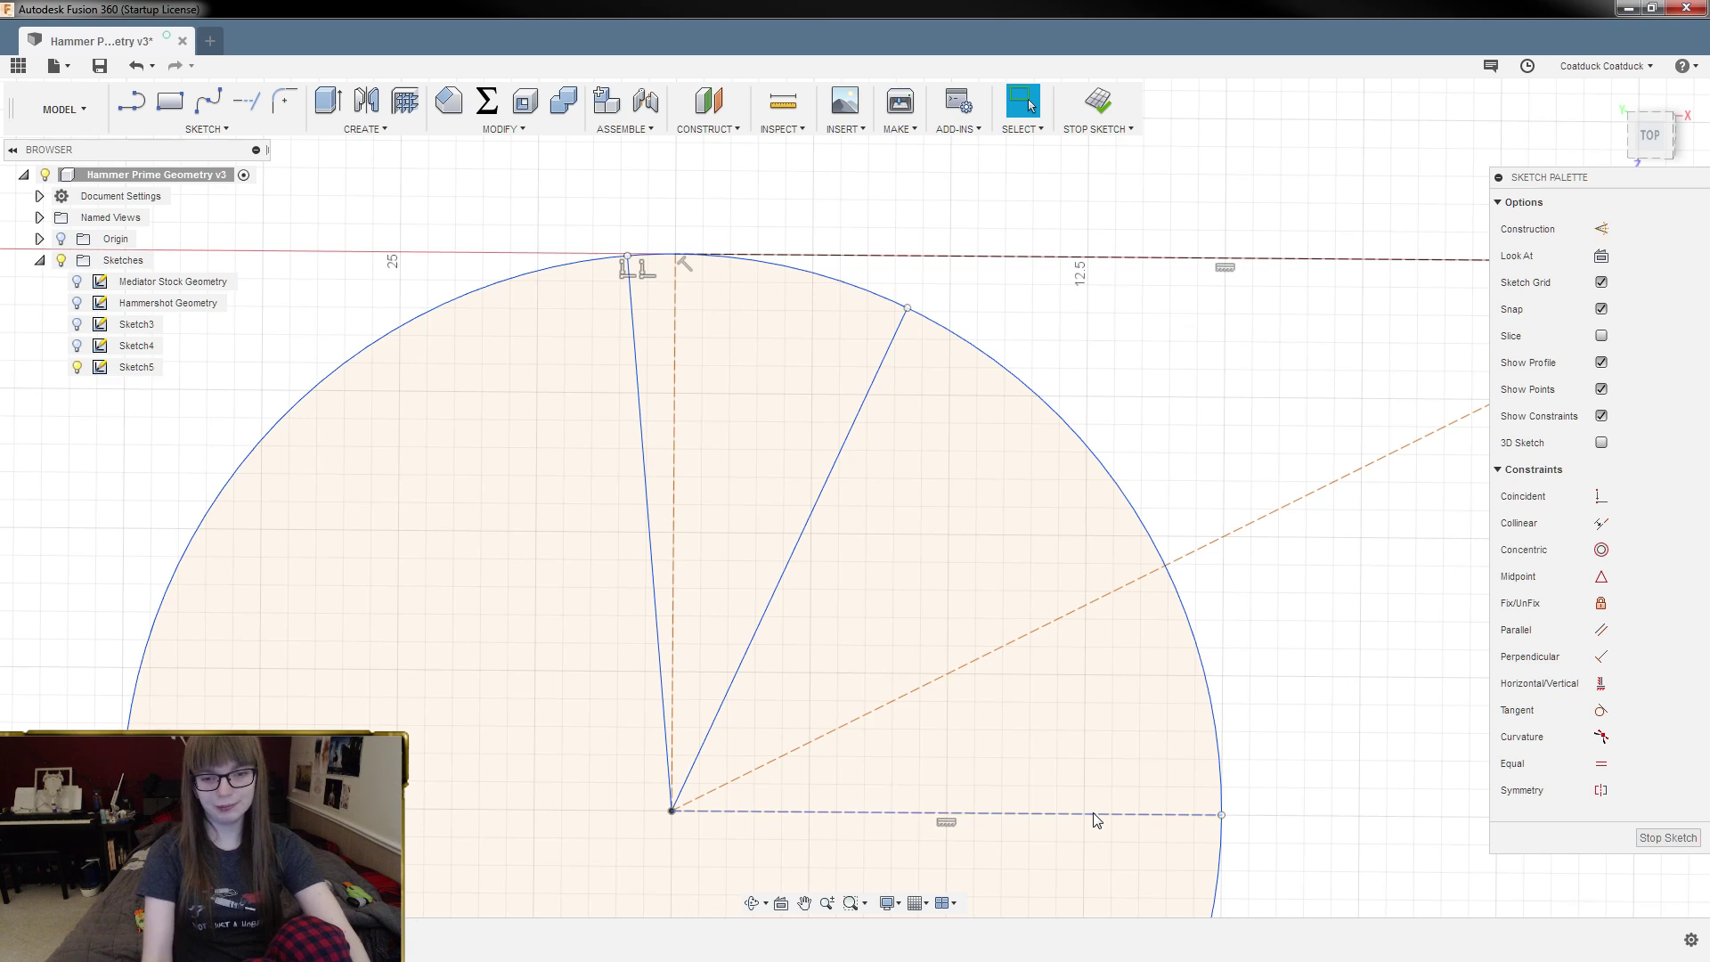
pyautogui.click(1094, 814)
pyautogui.press('Delete')
# Step: Trim away the circle outside the two radius lines, keeping only the wedge-shaped sector between them
pyautogui.doubleClick(971, 350)
pyautogui.press('t')
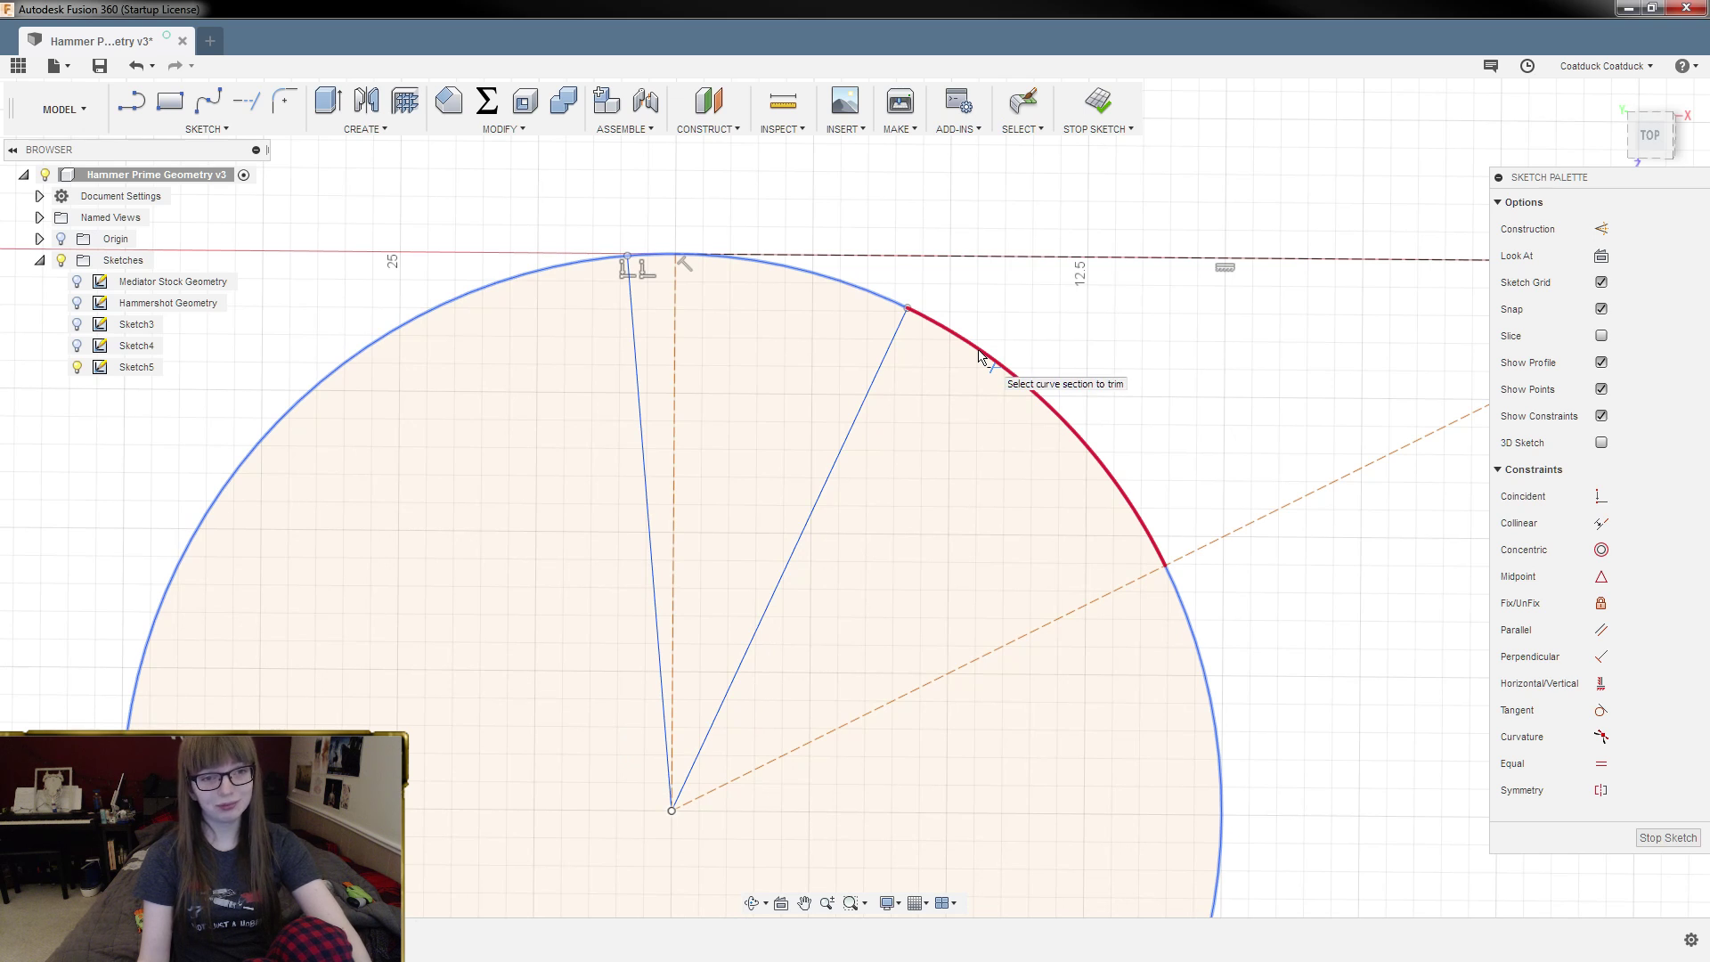
pyautogui.click(979, 356)
pyautogui.click(1197, 640)
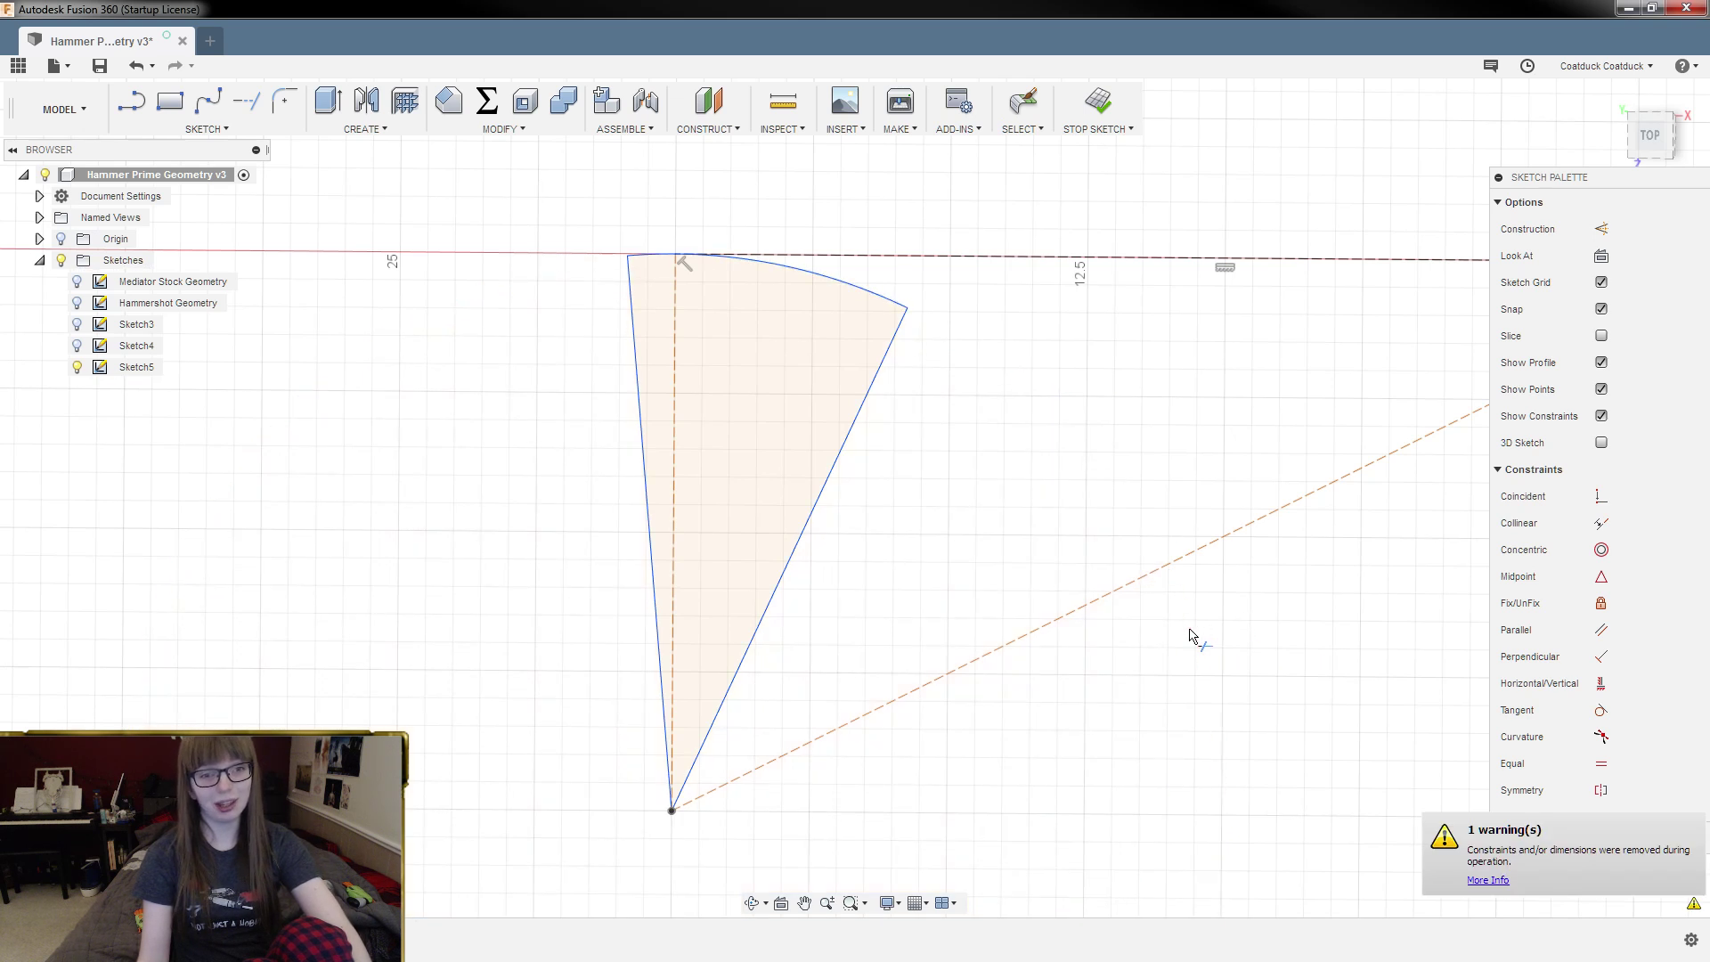
pyautogui.press('Escape')
pyautogui.scroll(-3, 807, 697)
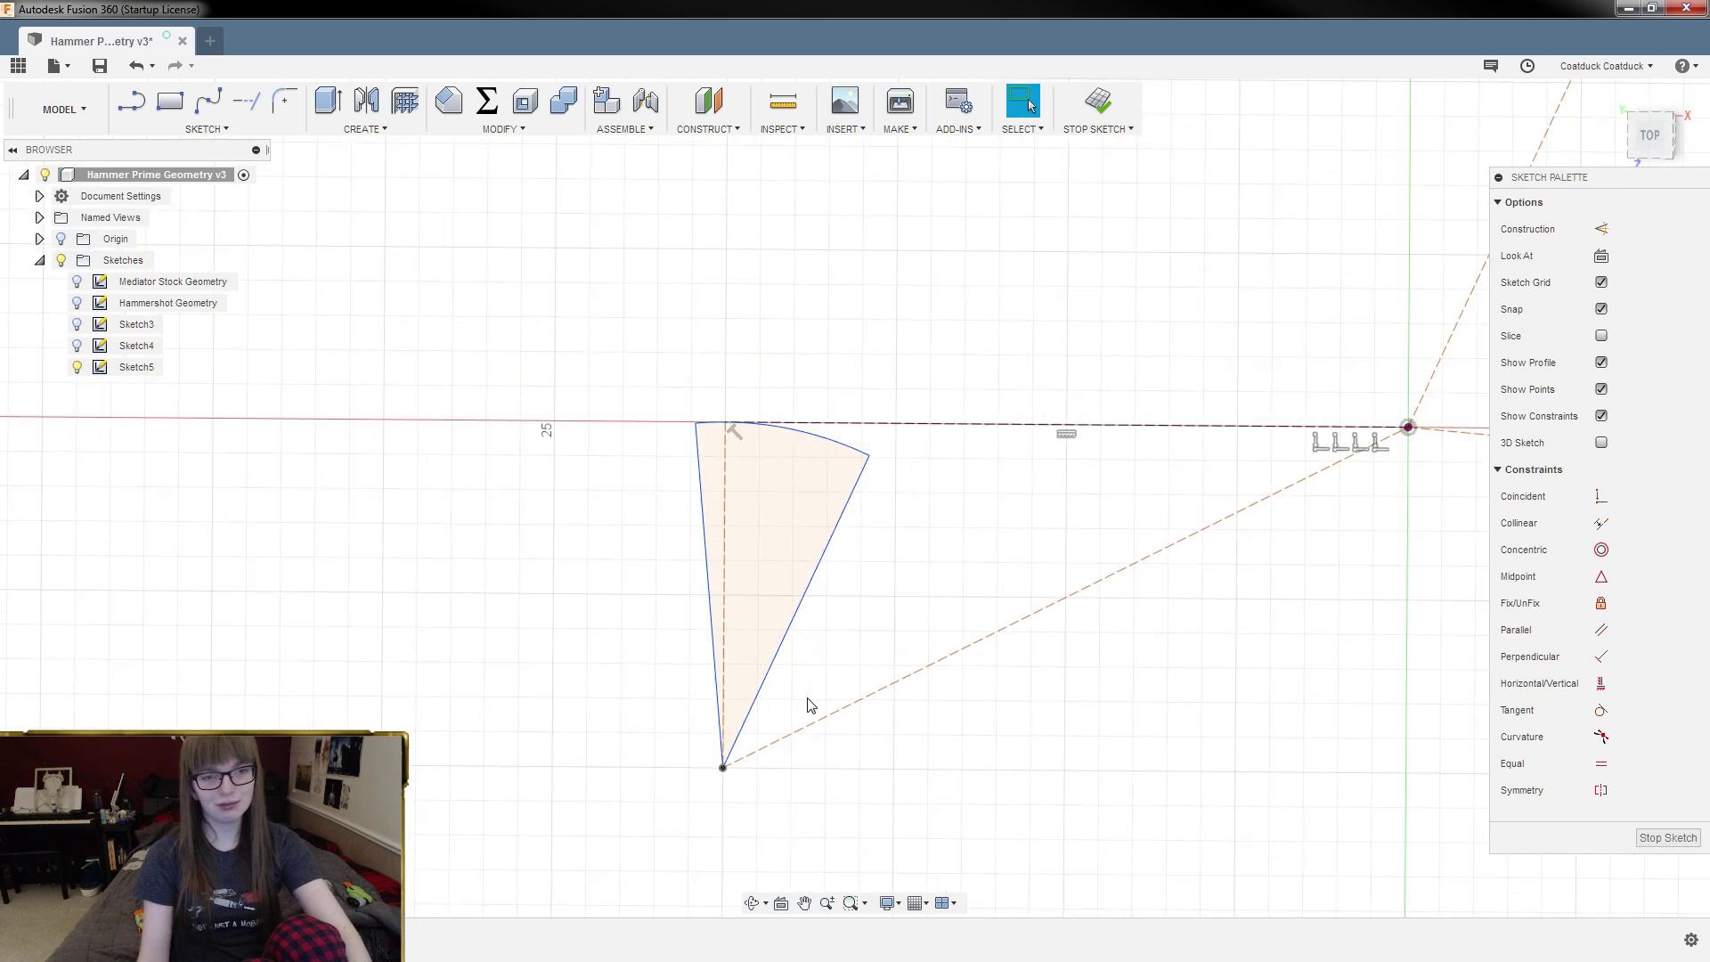
pyautogui.scroll(-1, 829, 466)
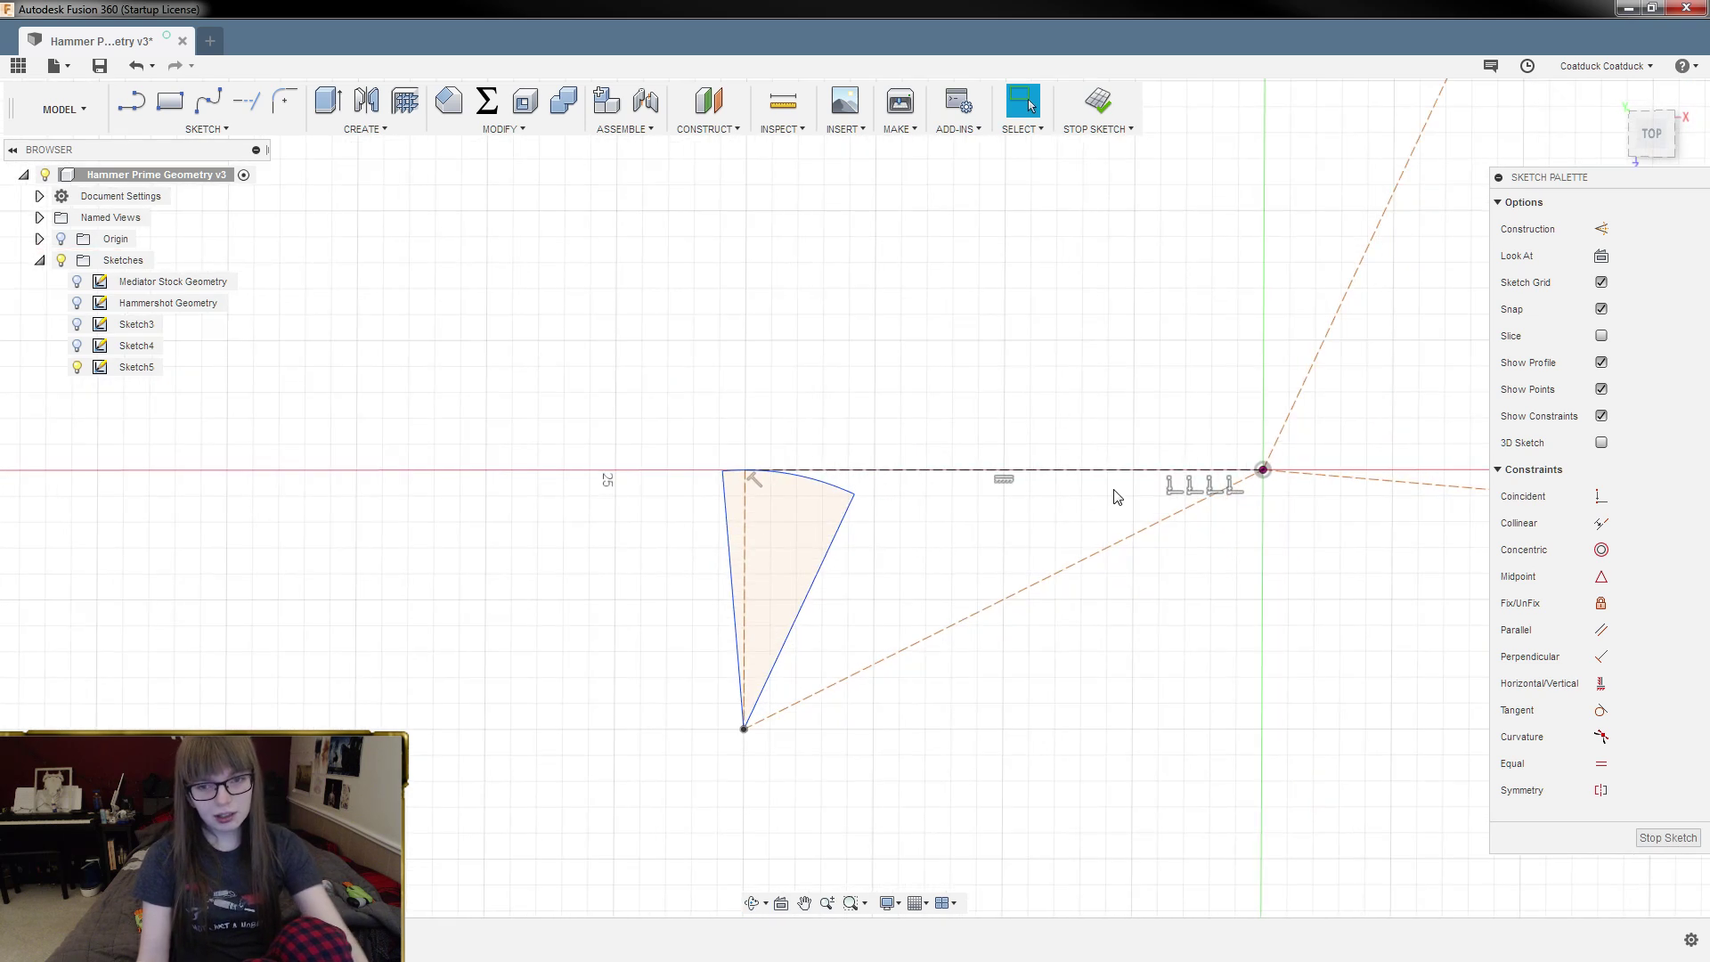
# Step: Draw a circle 2.5 mm in diameter centred on the wedge's pointed tip
pyautogui.scroll(5, 1109, 496)
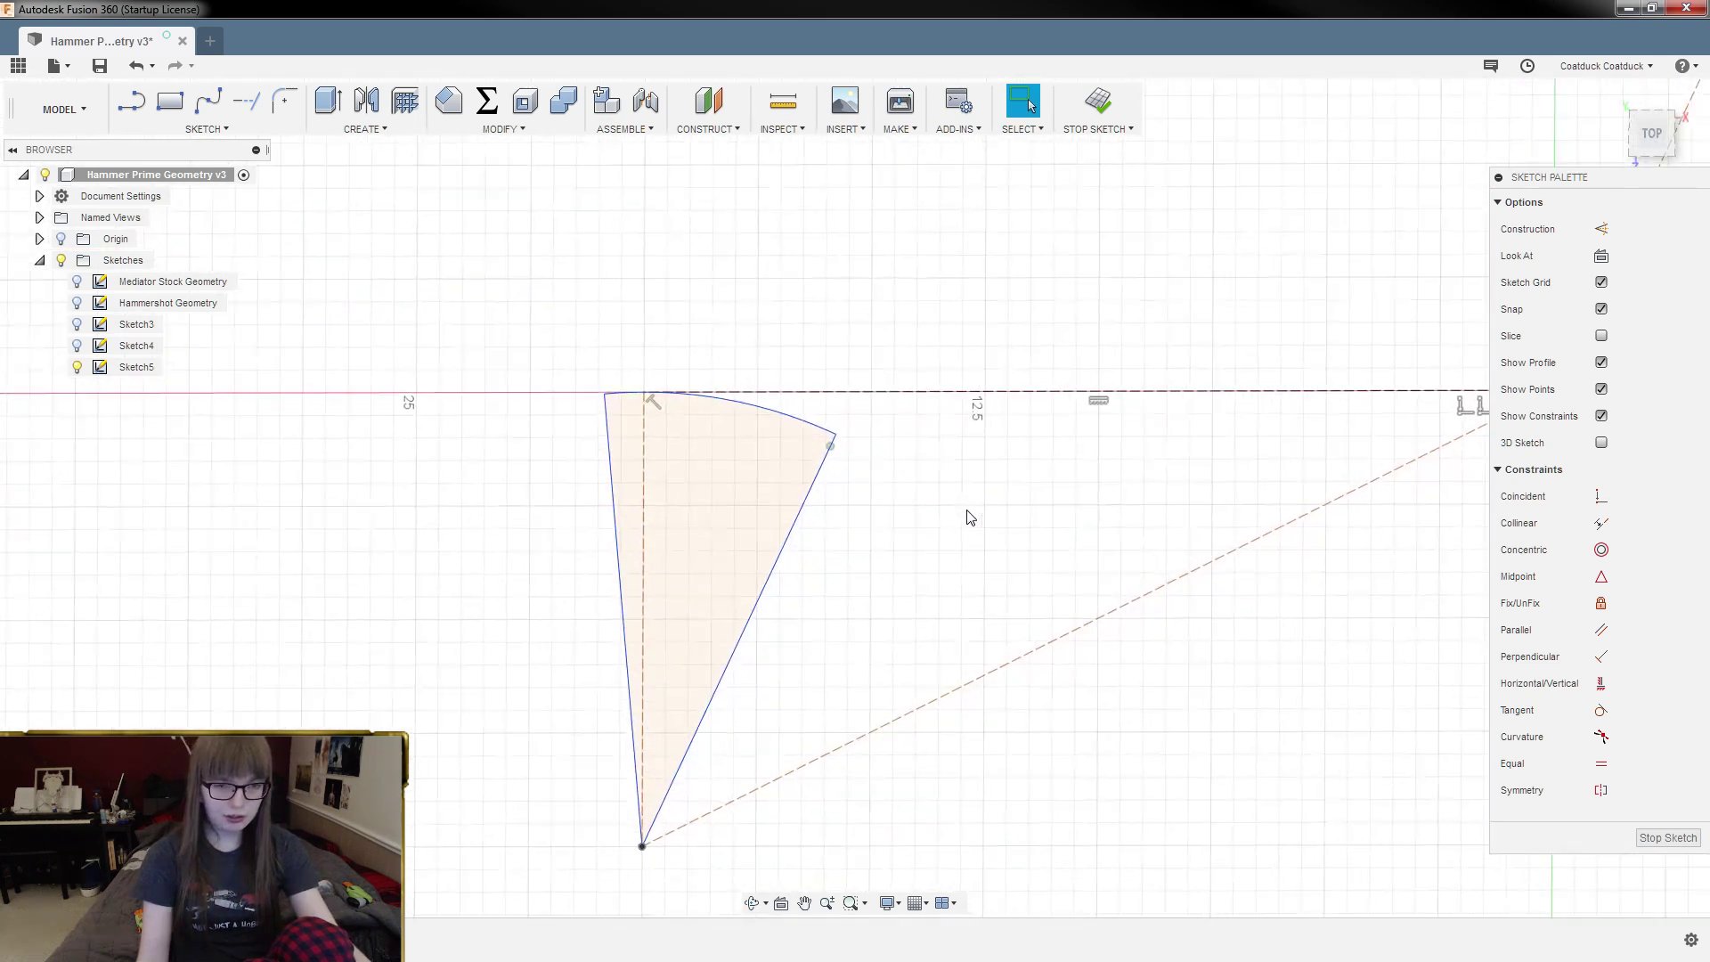
pyautogui.scroll(3, 953, 517)
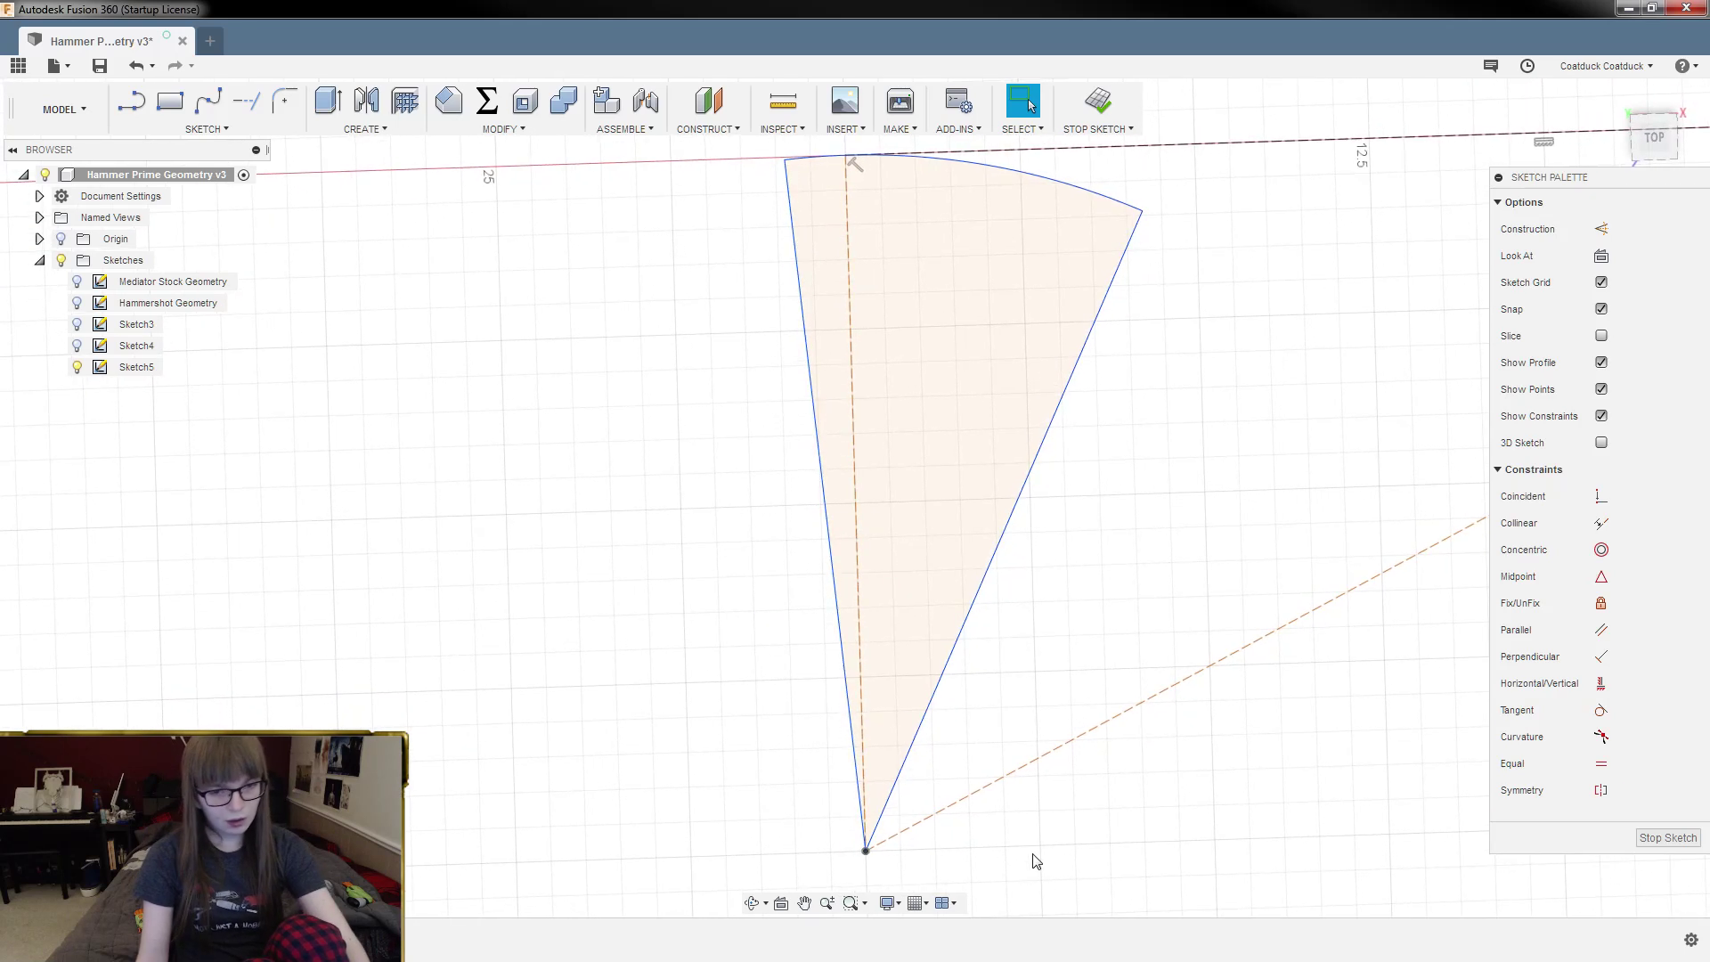
pyautogui.press('c')
pyautogui.click(866, 852)
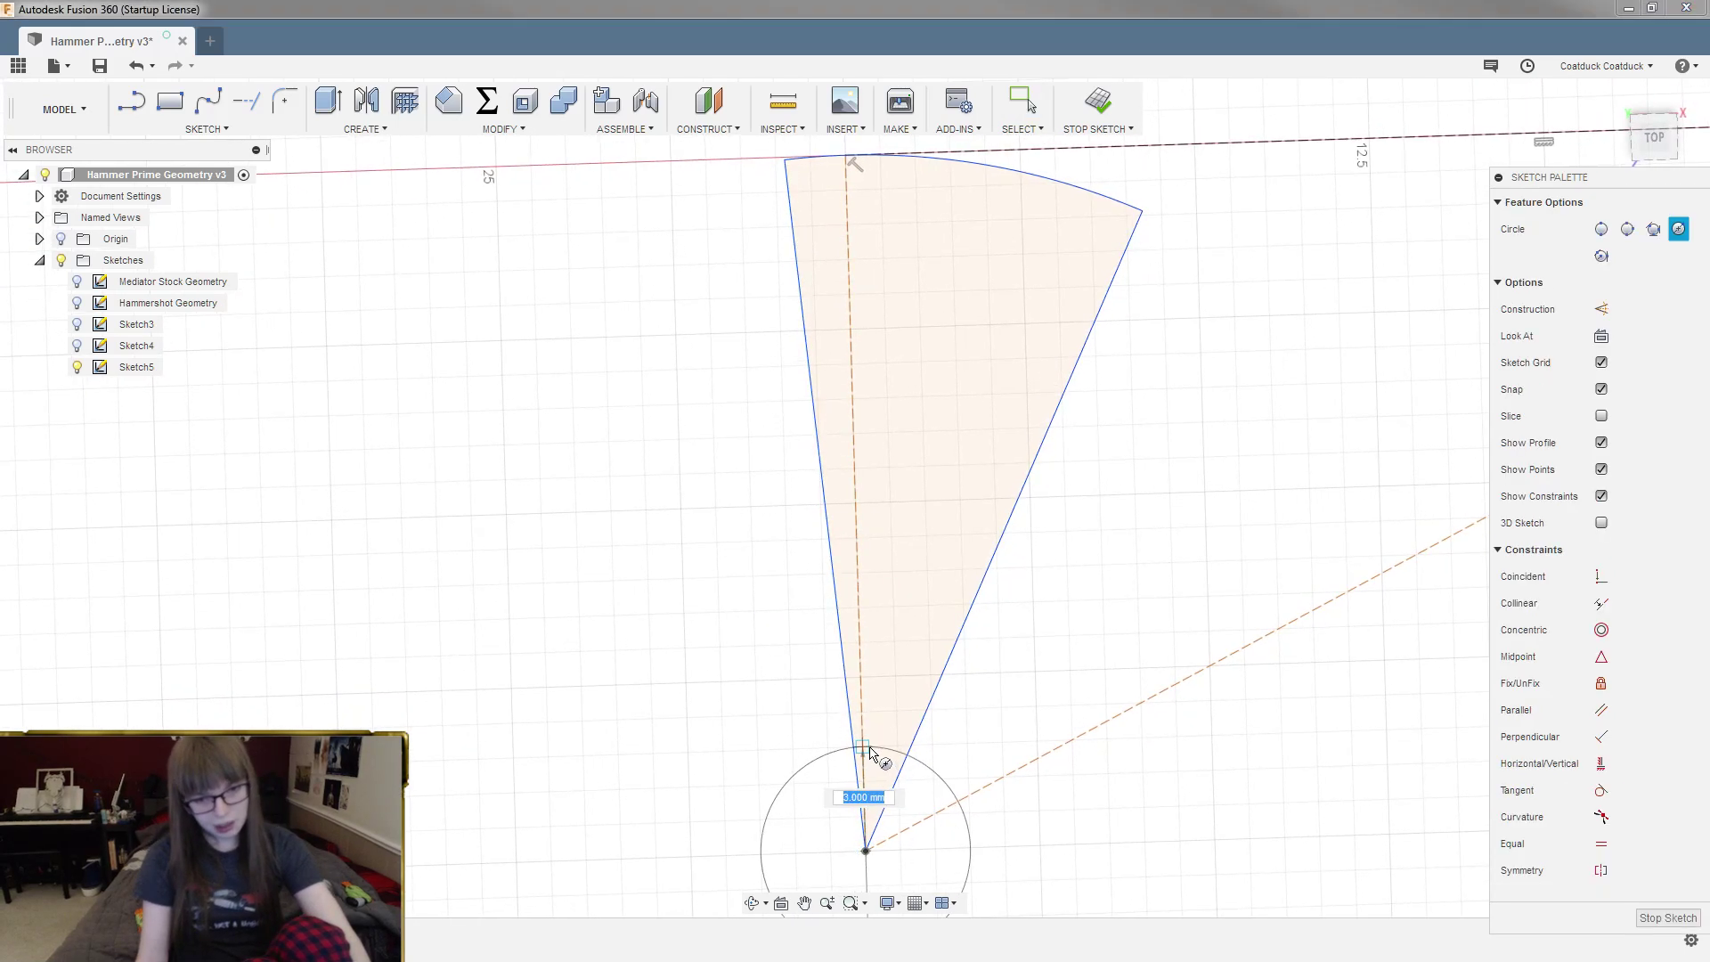
pyautogui.scroll(4, 869, 751)
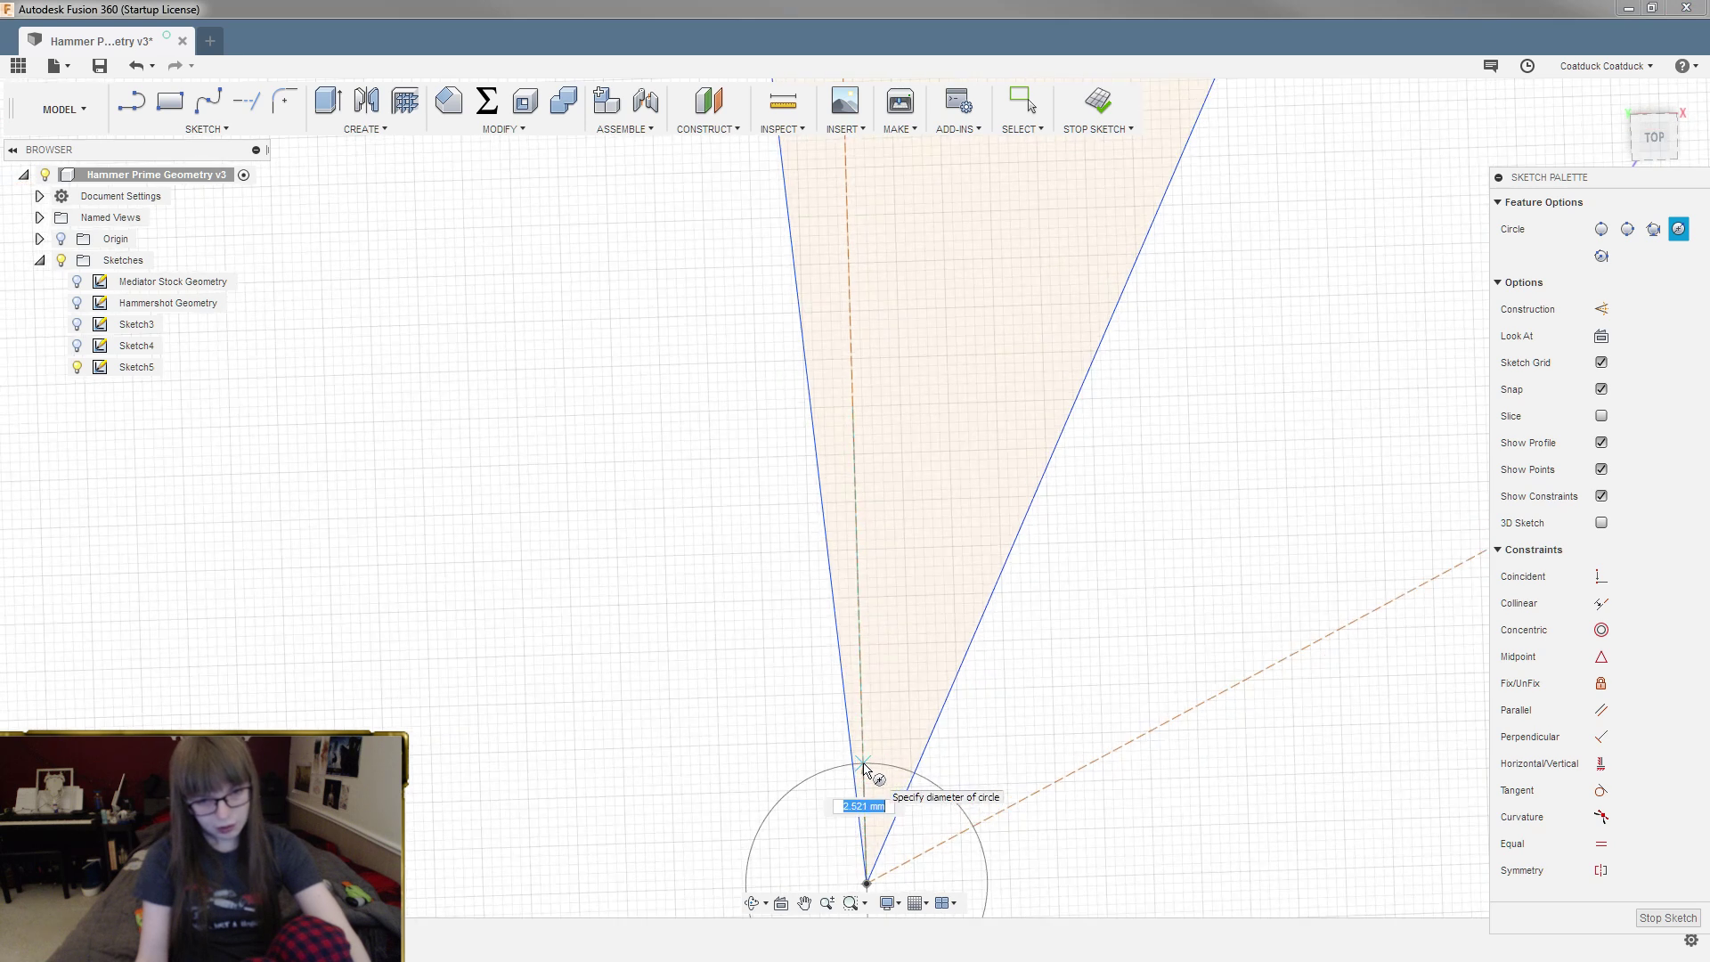
pyautogui.scroll(-3, 866, 771)
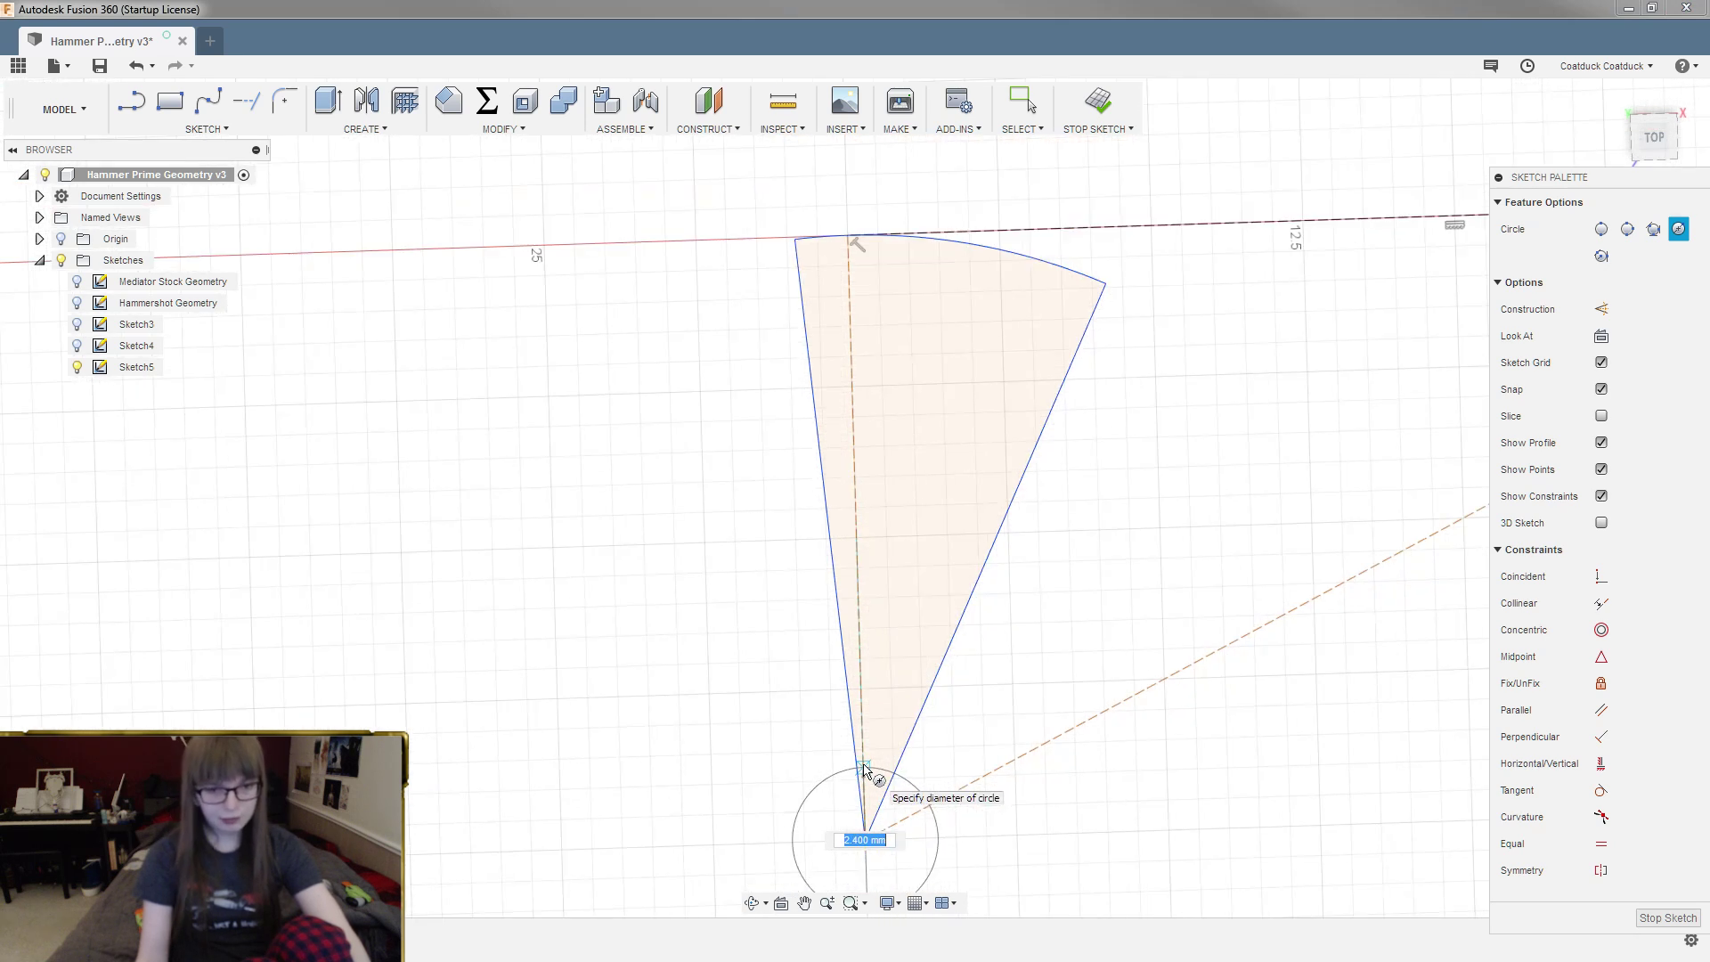
pyautogui.write('2.5')
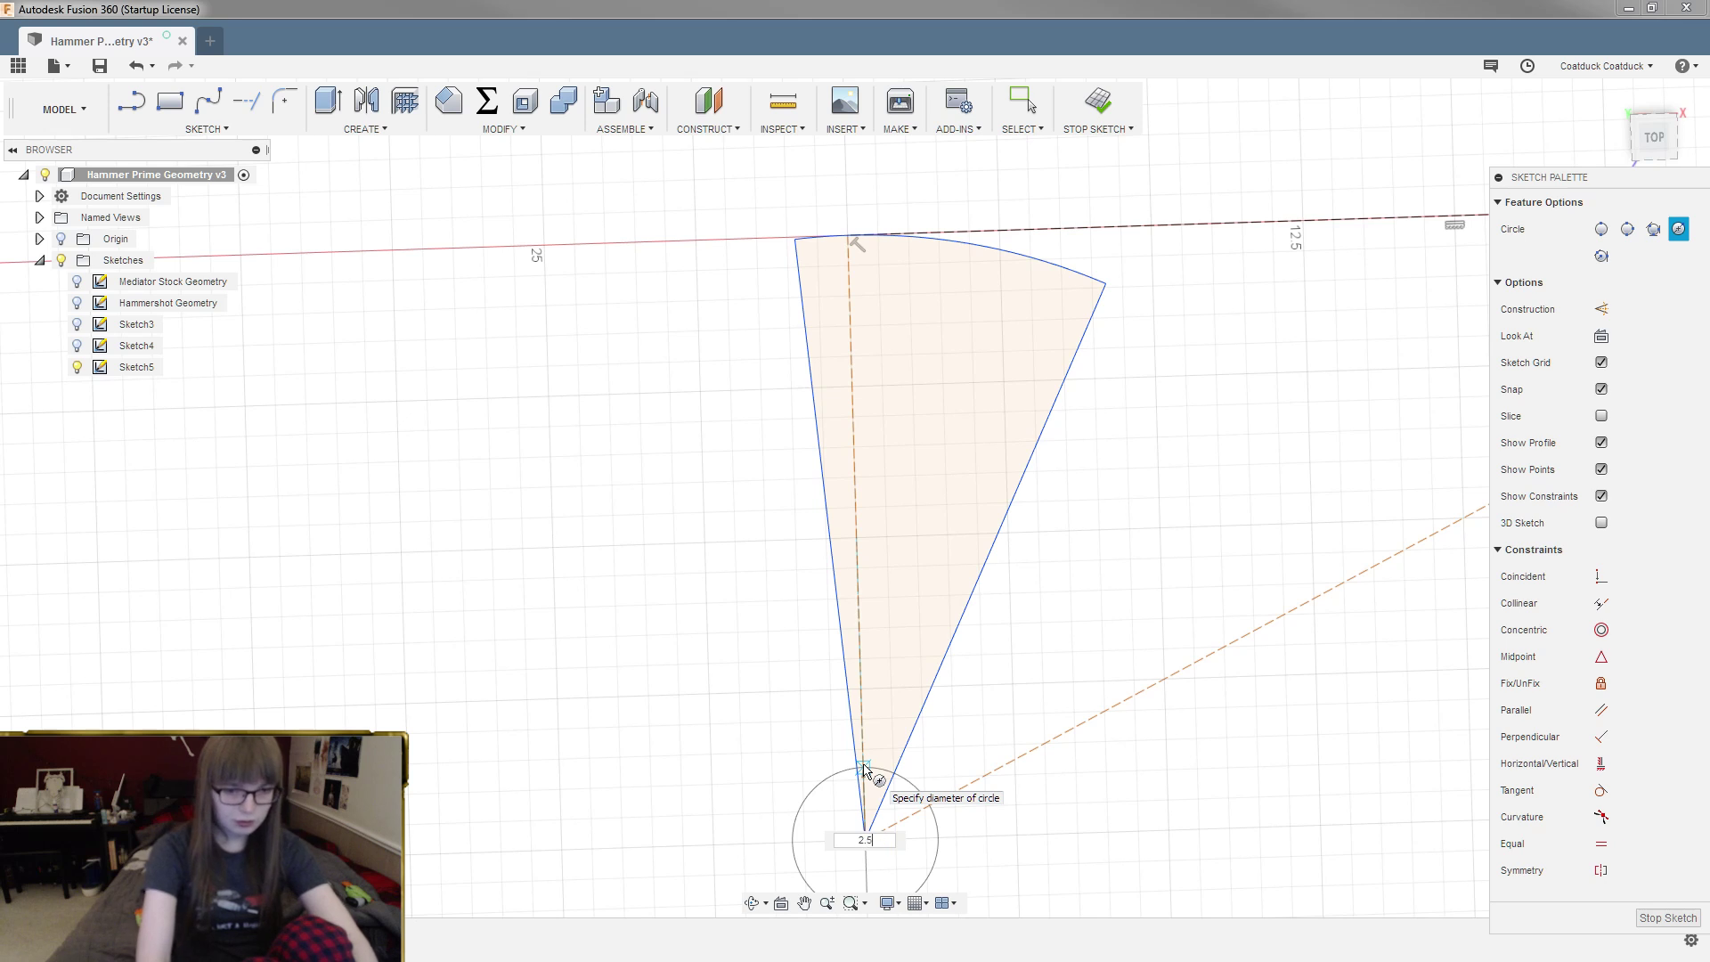
pyautogui.press('Return')
pyautogui.press('Escape')
pyautogui.scroll(-4, 806, 624)
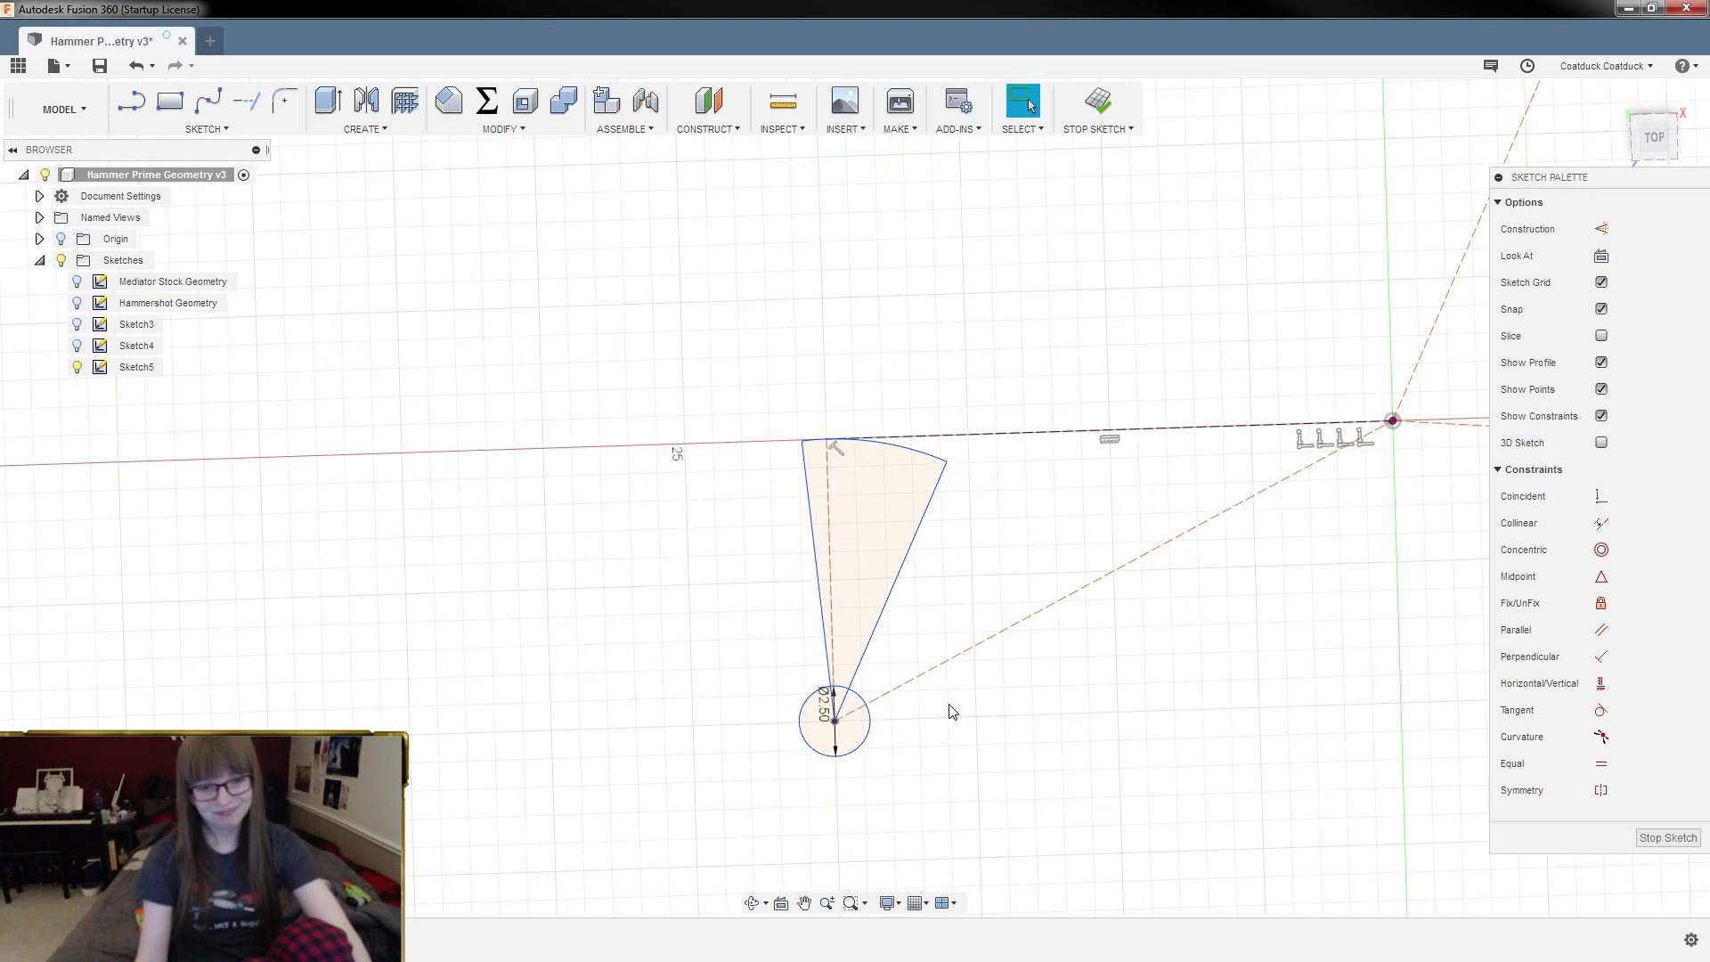
# Step: Draw a concentric circle 6.5 mm in diameter around the small circle at the wedge's tip
pyautogui.scroll(5, 895, 729)
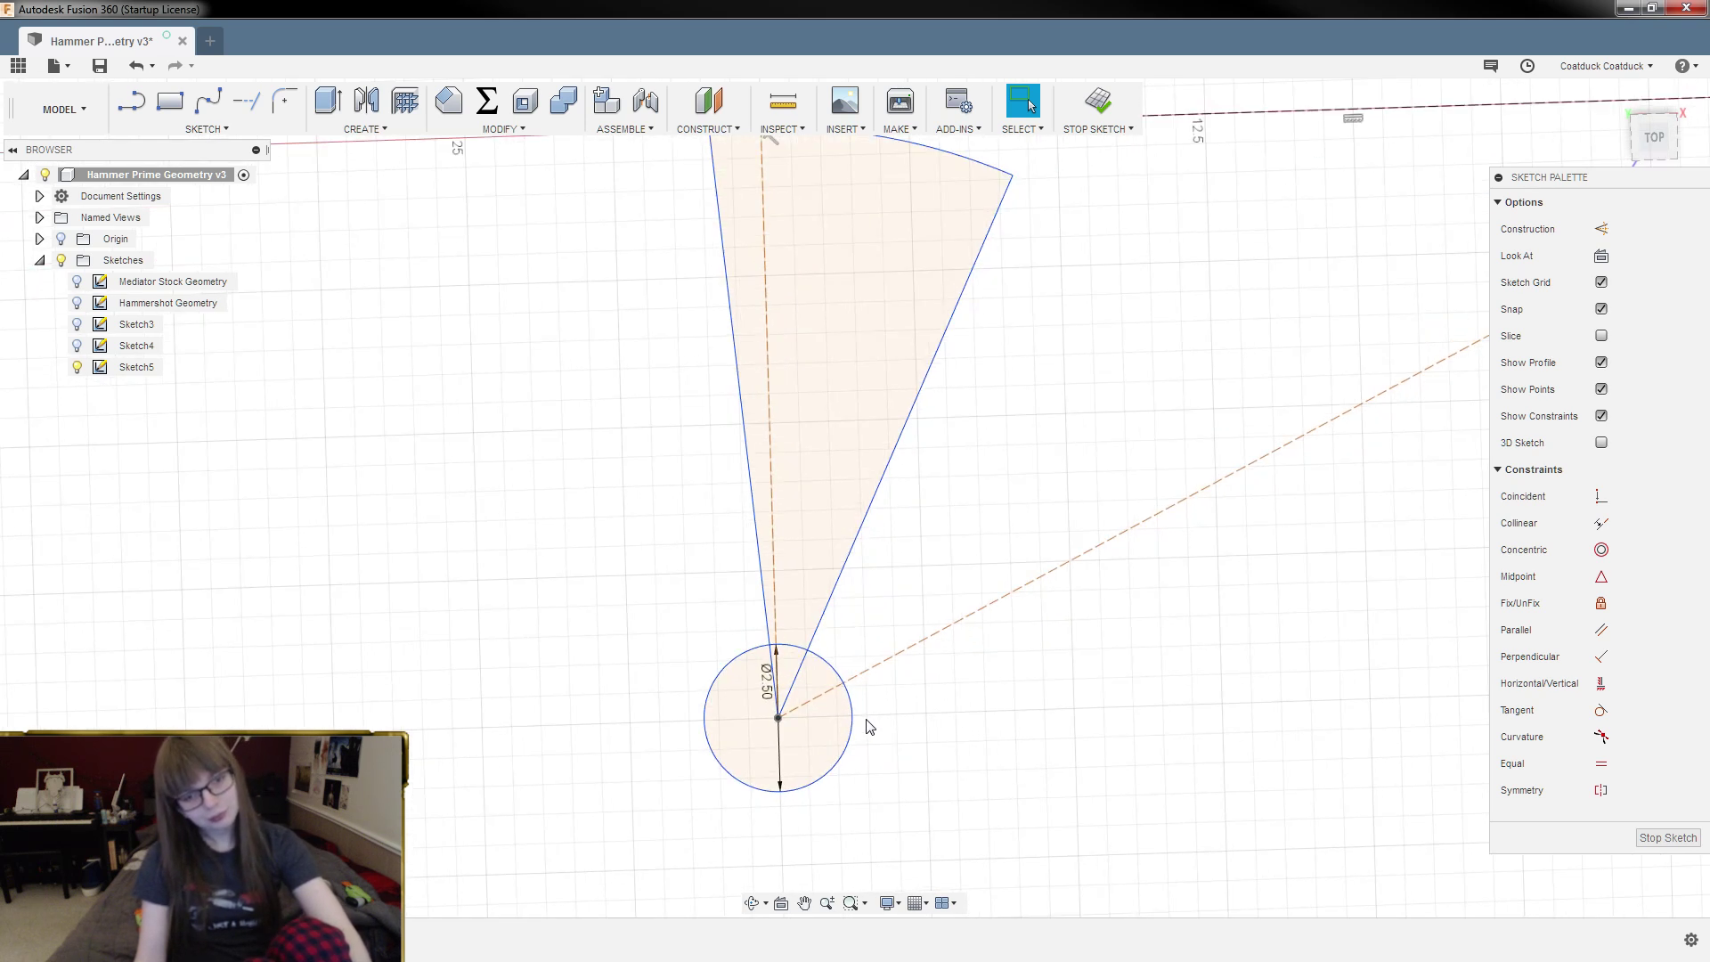
pyautogui.press('c')
pyautogui.click(779, 717)
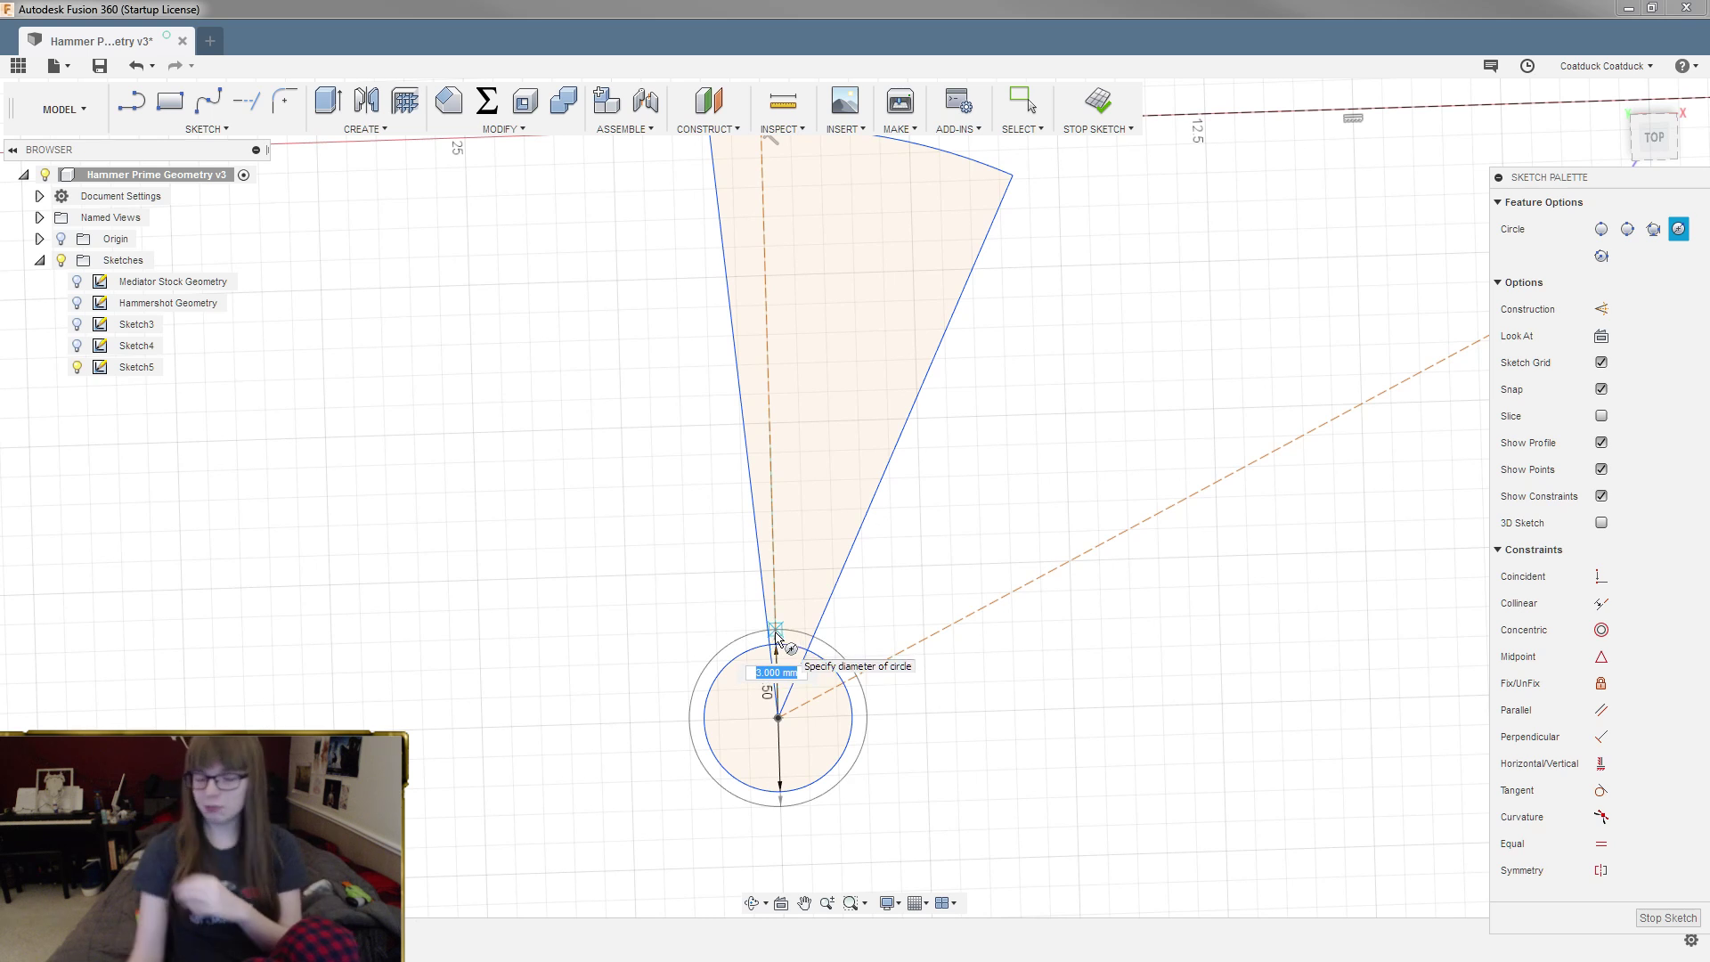
pyautogui.press('Escape')
pyautogui.click(779, 719)
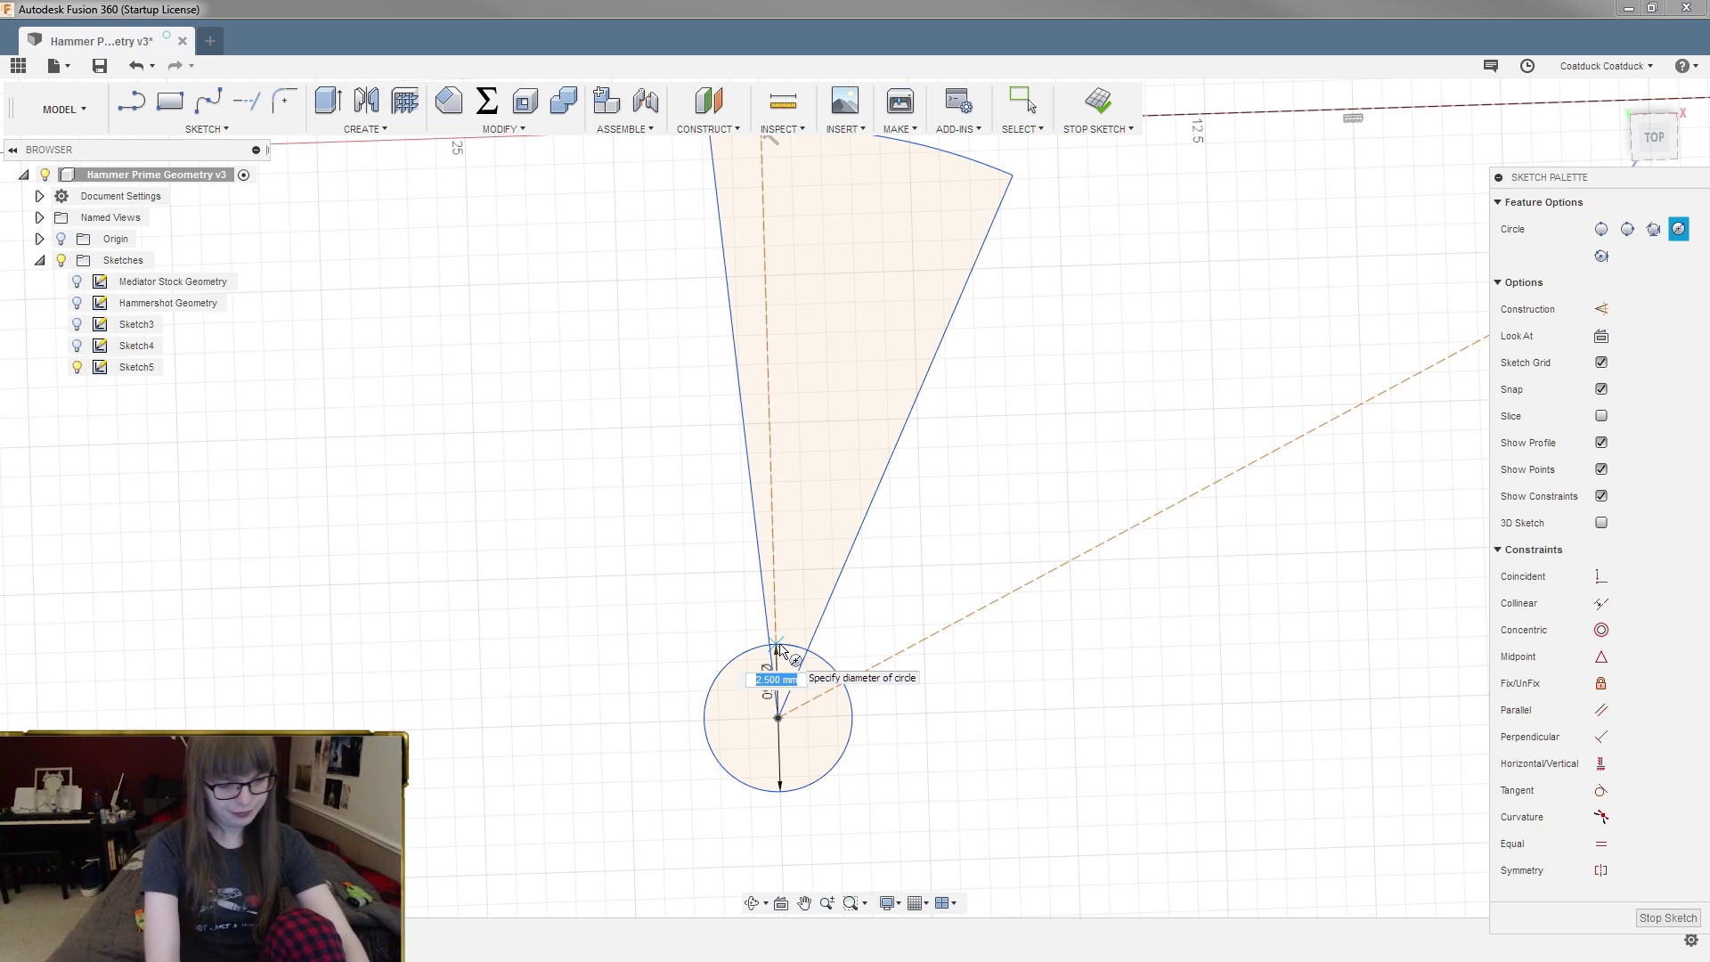
pyautogui.press('Return')
pyautogui.write('6.4')
pyautogui.press('BackSpace')
pyautogui.write('5')
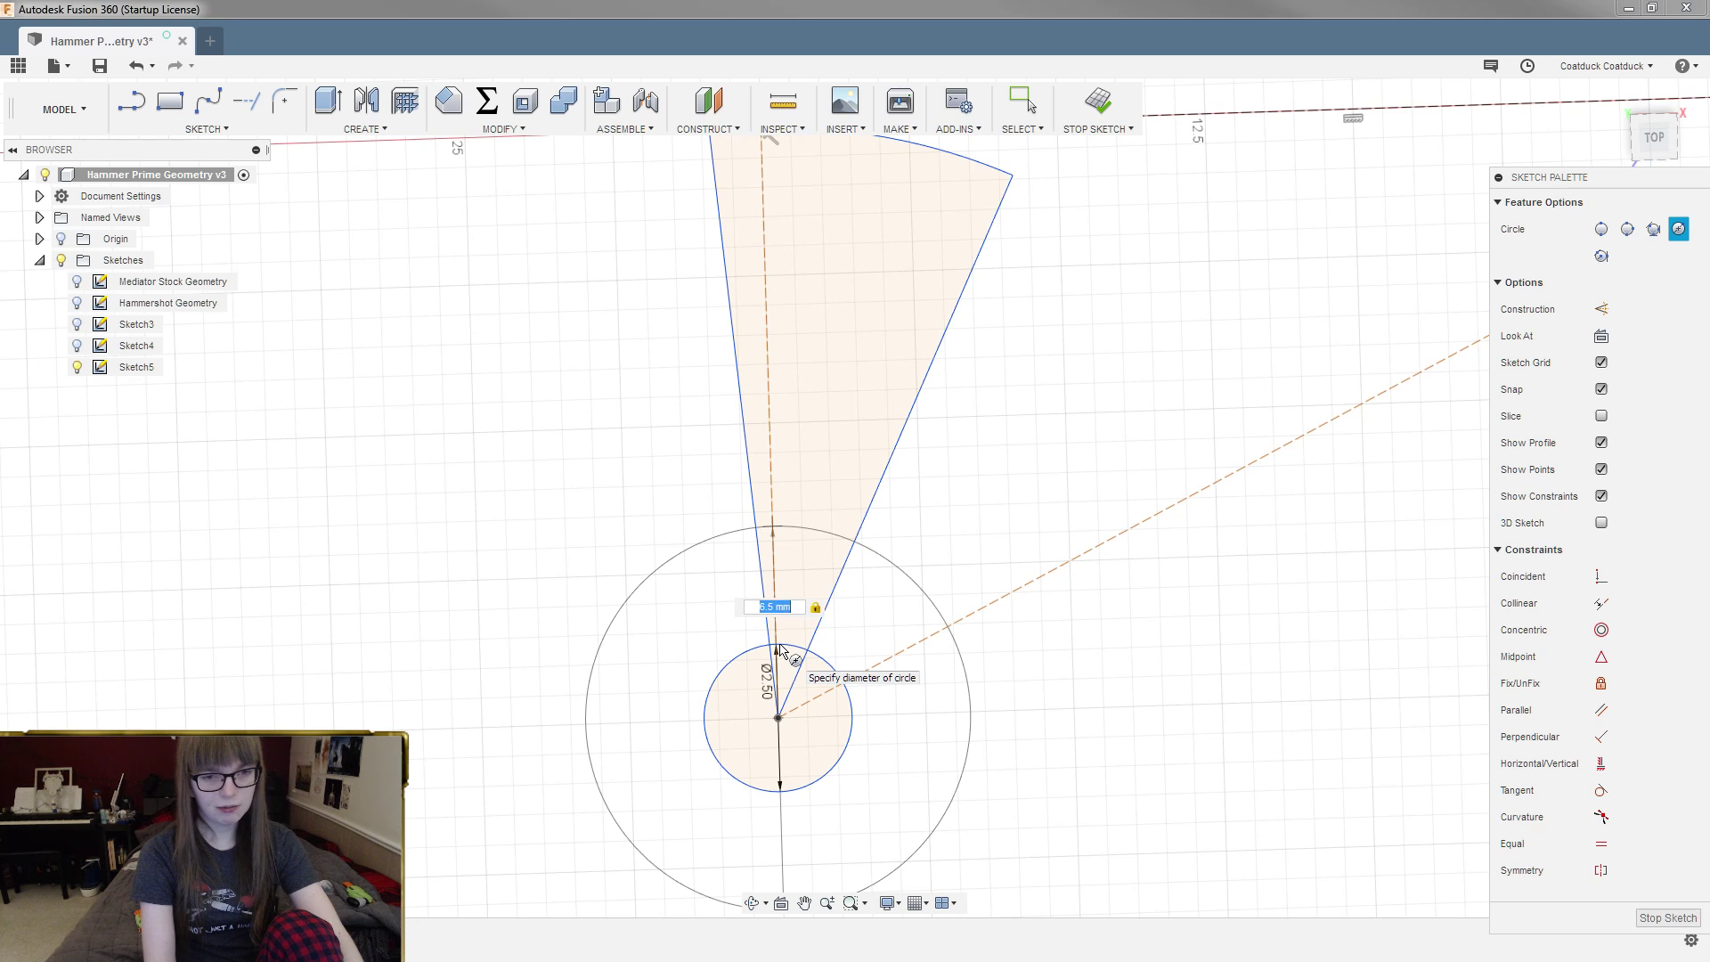
pyautogui.press('Return')
pyautogui.press('Escape')
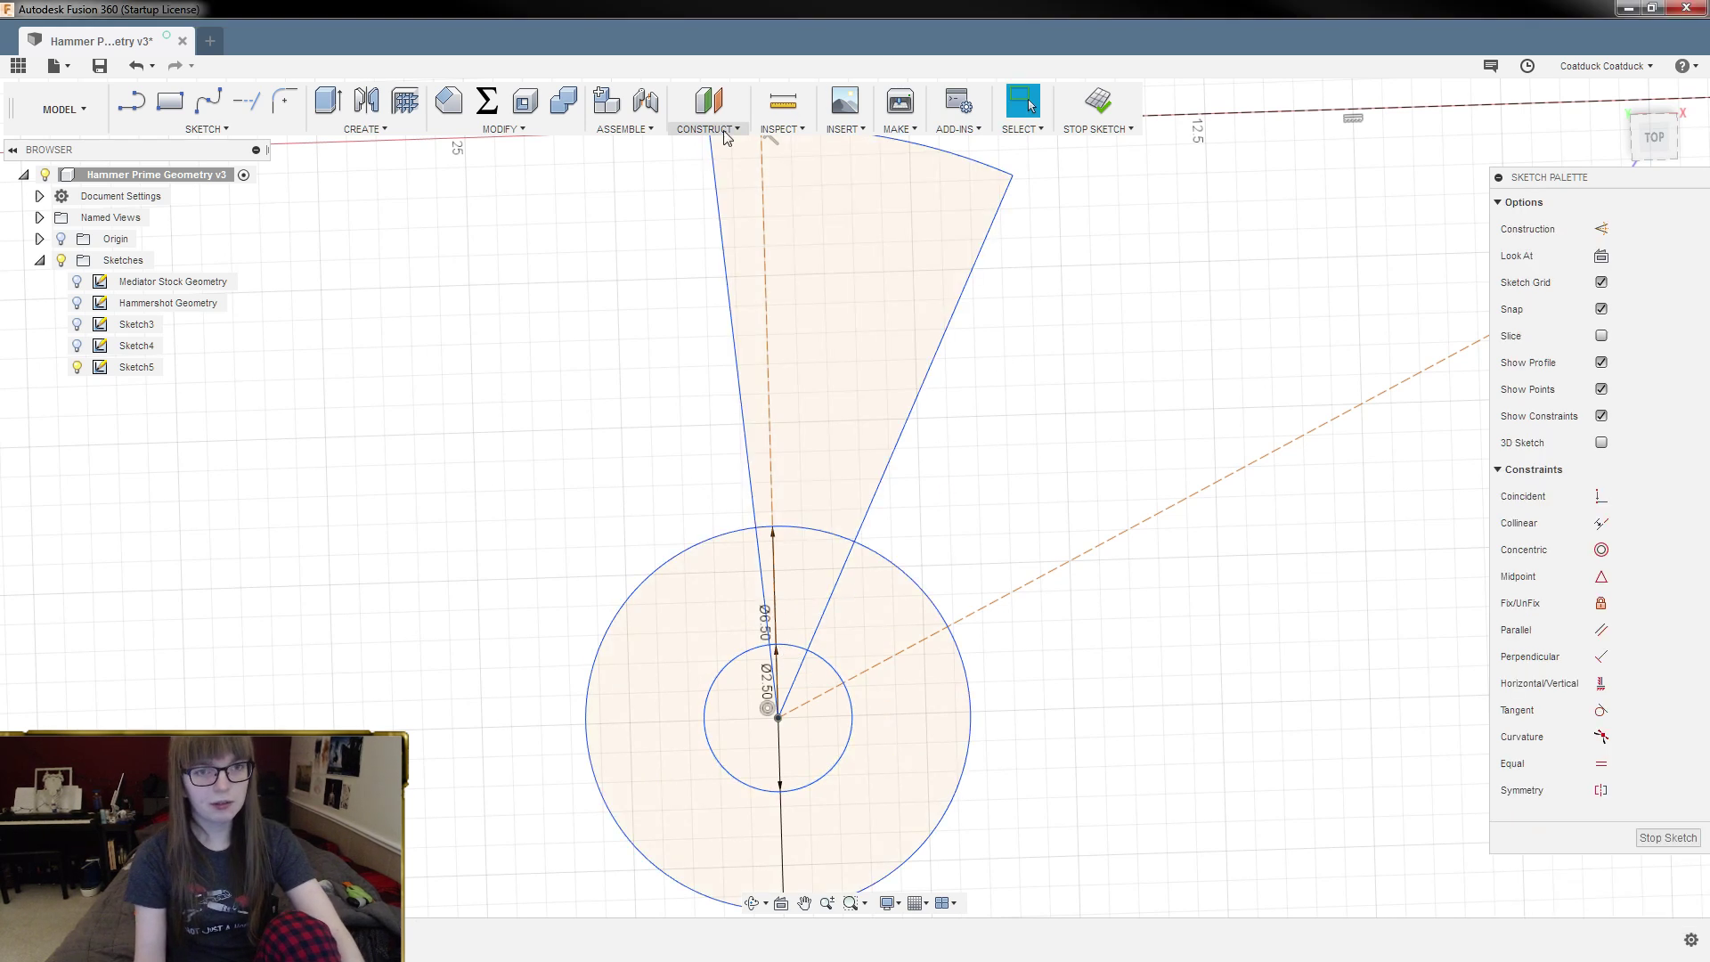
# Step: Measure the distance between the inner and outer concentric circles
pyautogui.click(784, 107)
pyautogui.click(837, 670)
pyautogui.click(921, 597)
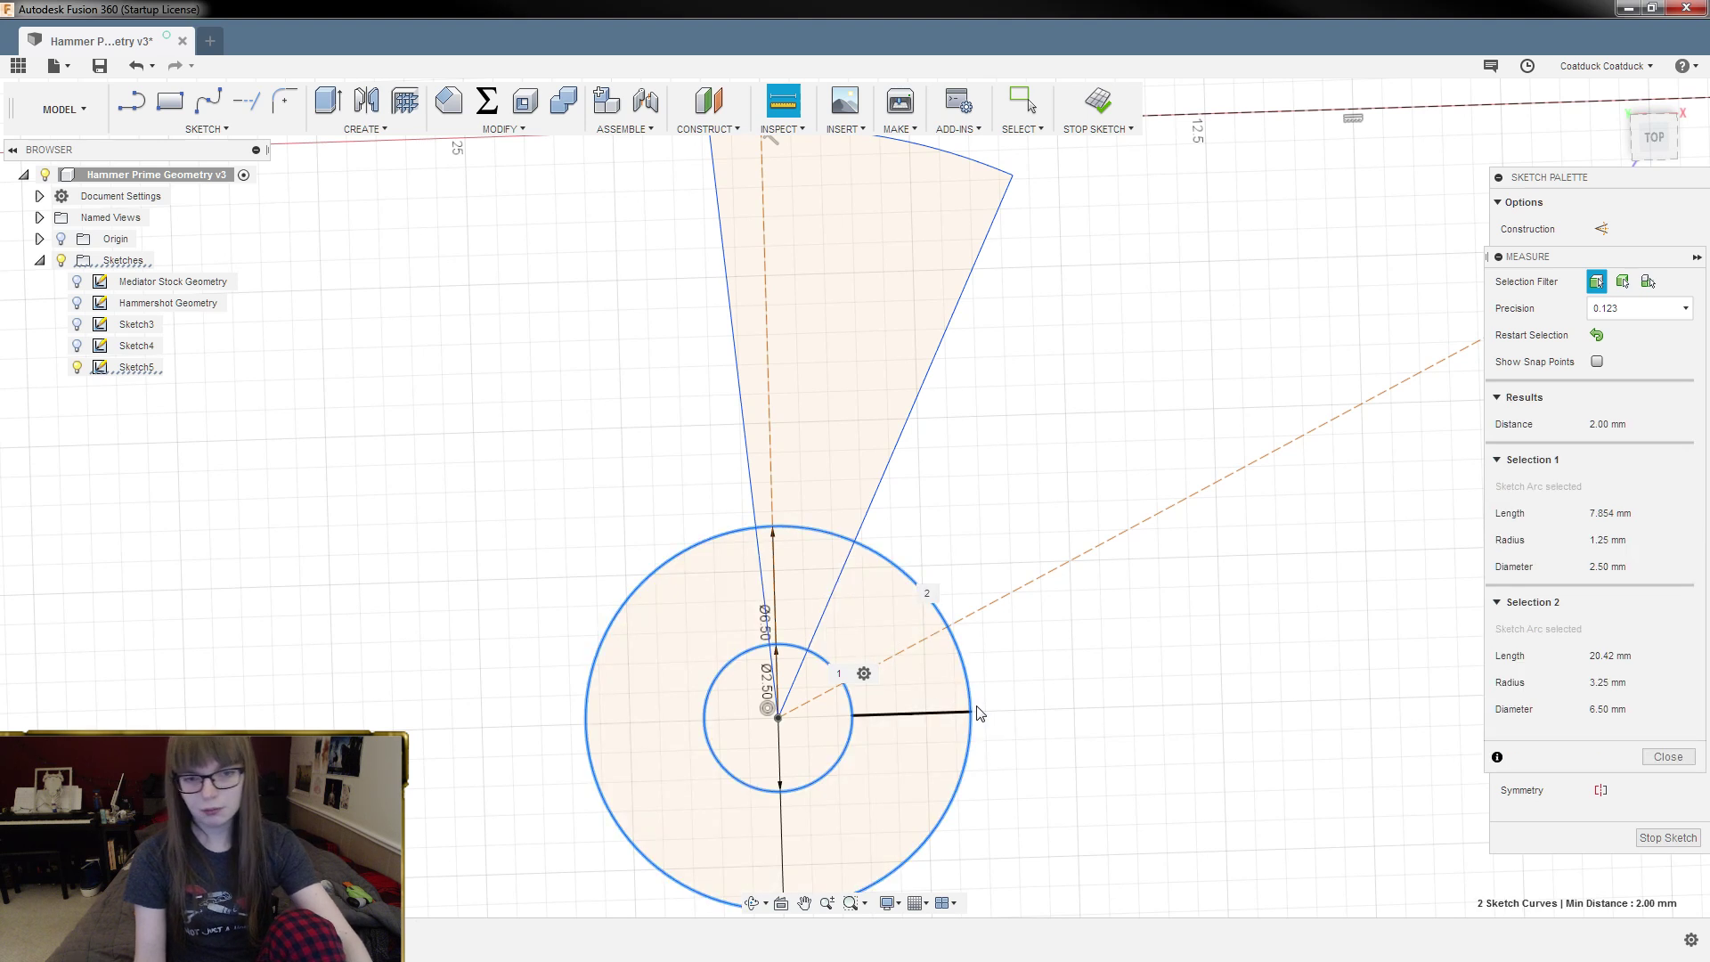
pyautogui.press('Escape')
# Step: Trim the wedge's two radius lines between the inner and outer circles
pyautogui.scroll(-6, 1012, 660)
pyautogui.scroll(4, 984, 682)
pyautogui.press('t')
pyautogui.click(925, 595)
pyautogui.click(887, 598)
pyautogui.scroll(5, 882, 595)
pyautogui.press('Escape')
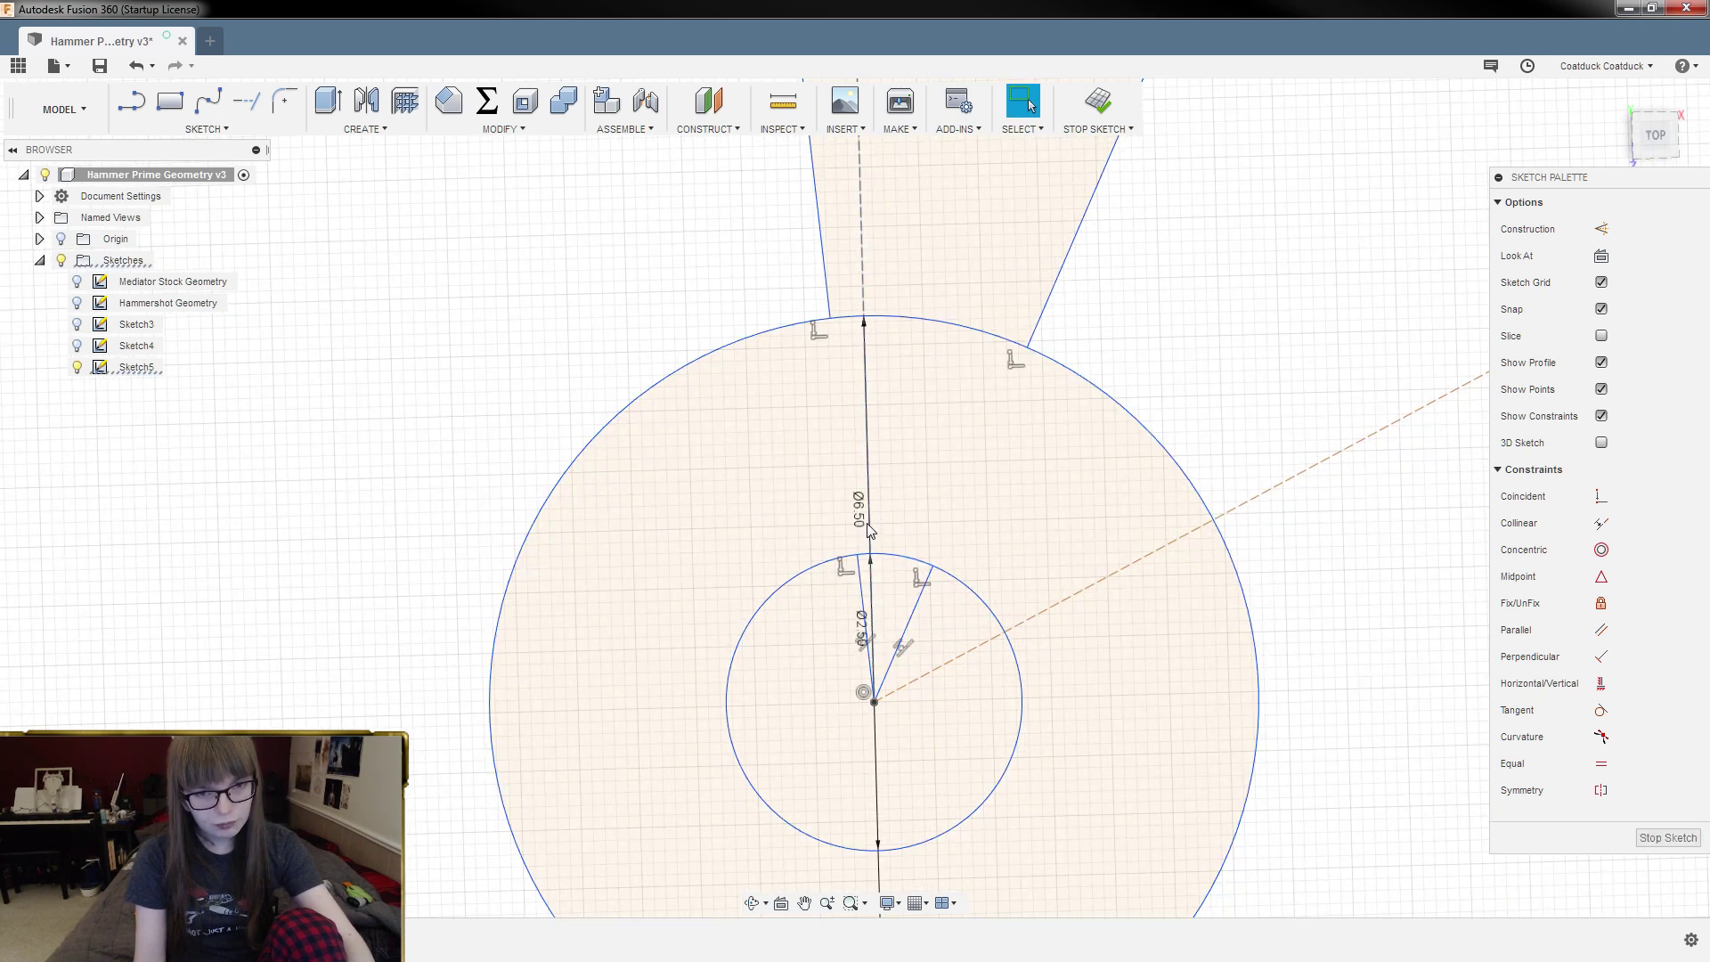
# Step: Delete both circles' diameter dimensions and the leftover wedge line pieces inside the inner circle
pyautogui.click(869, 519)
pyautogui.press('Delete')
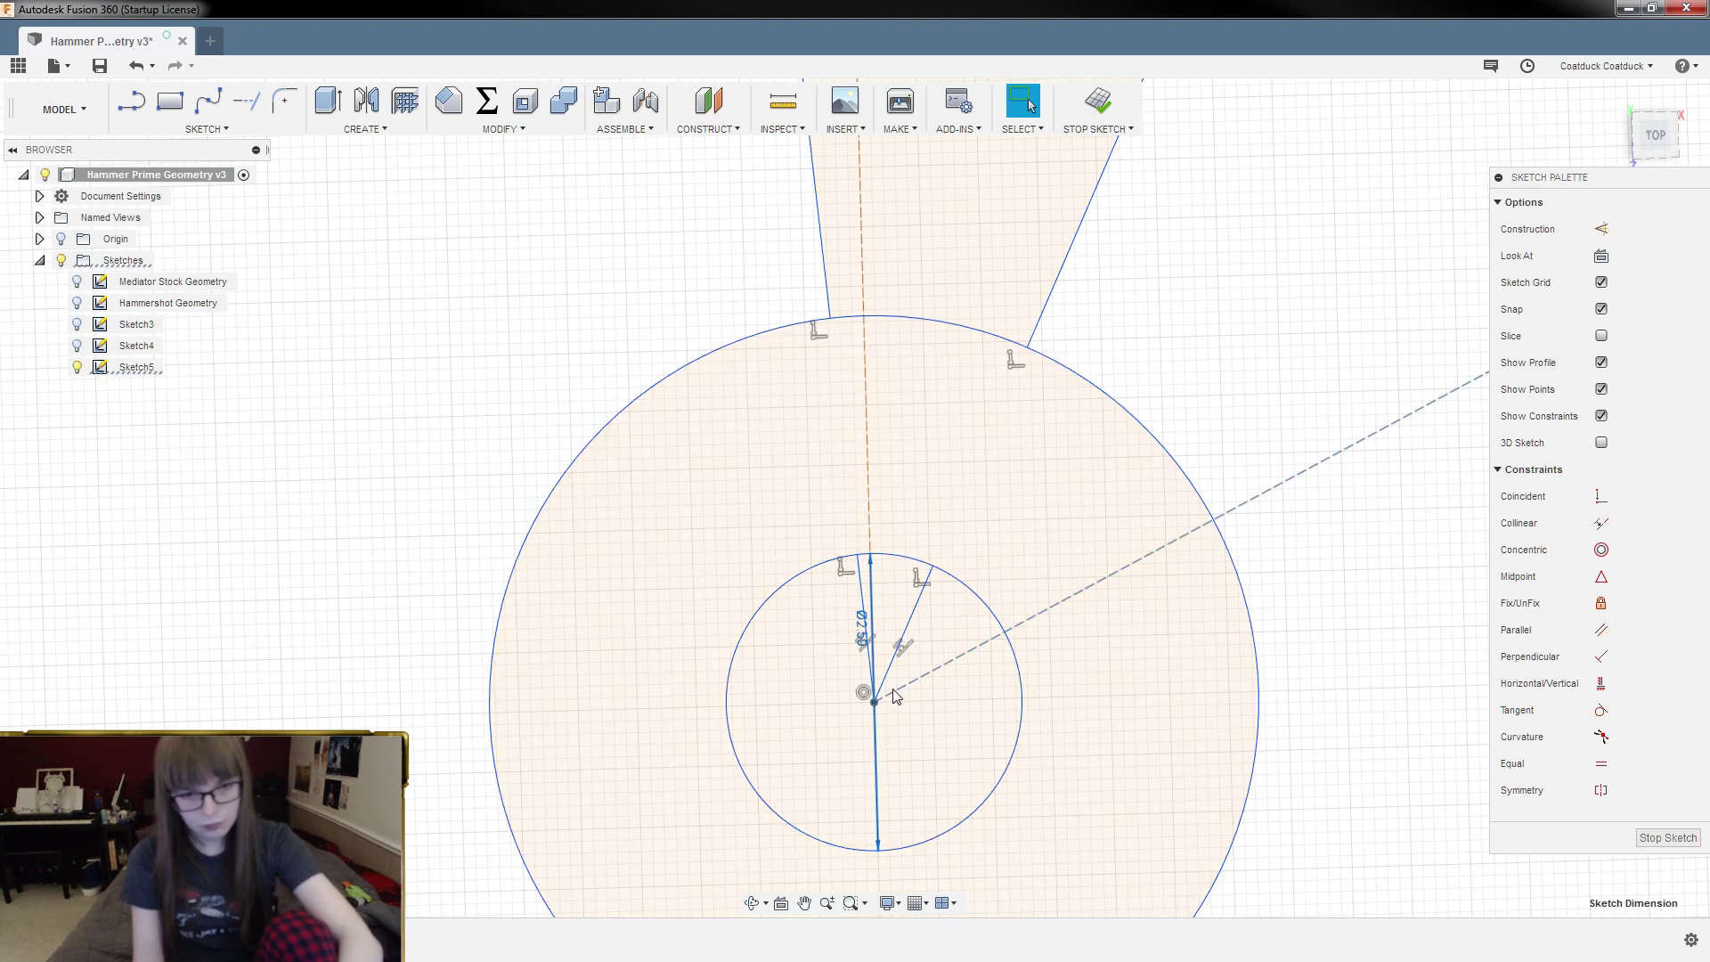
pyautogui.click(864, 623)
pyautogui.press('Delete')
pyautogui.click(908, 614)
pyautogui.press('Delete')
pyautogui.scroll(-5, 859, 717)
pyautogui.scroll(-4, 820, 606)
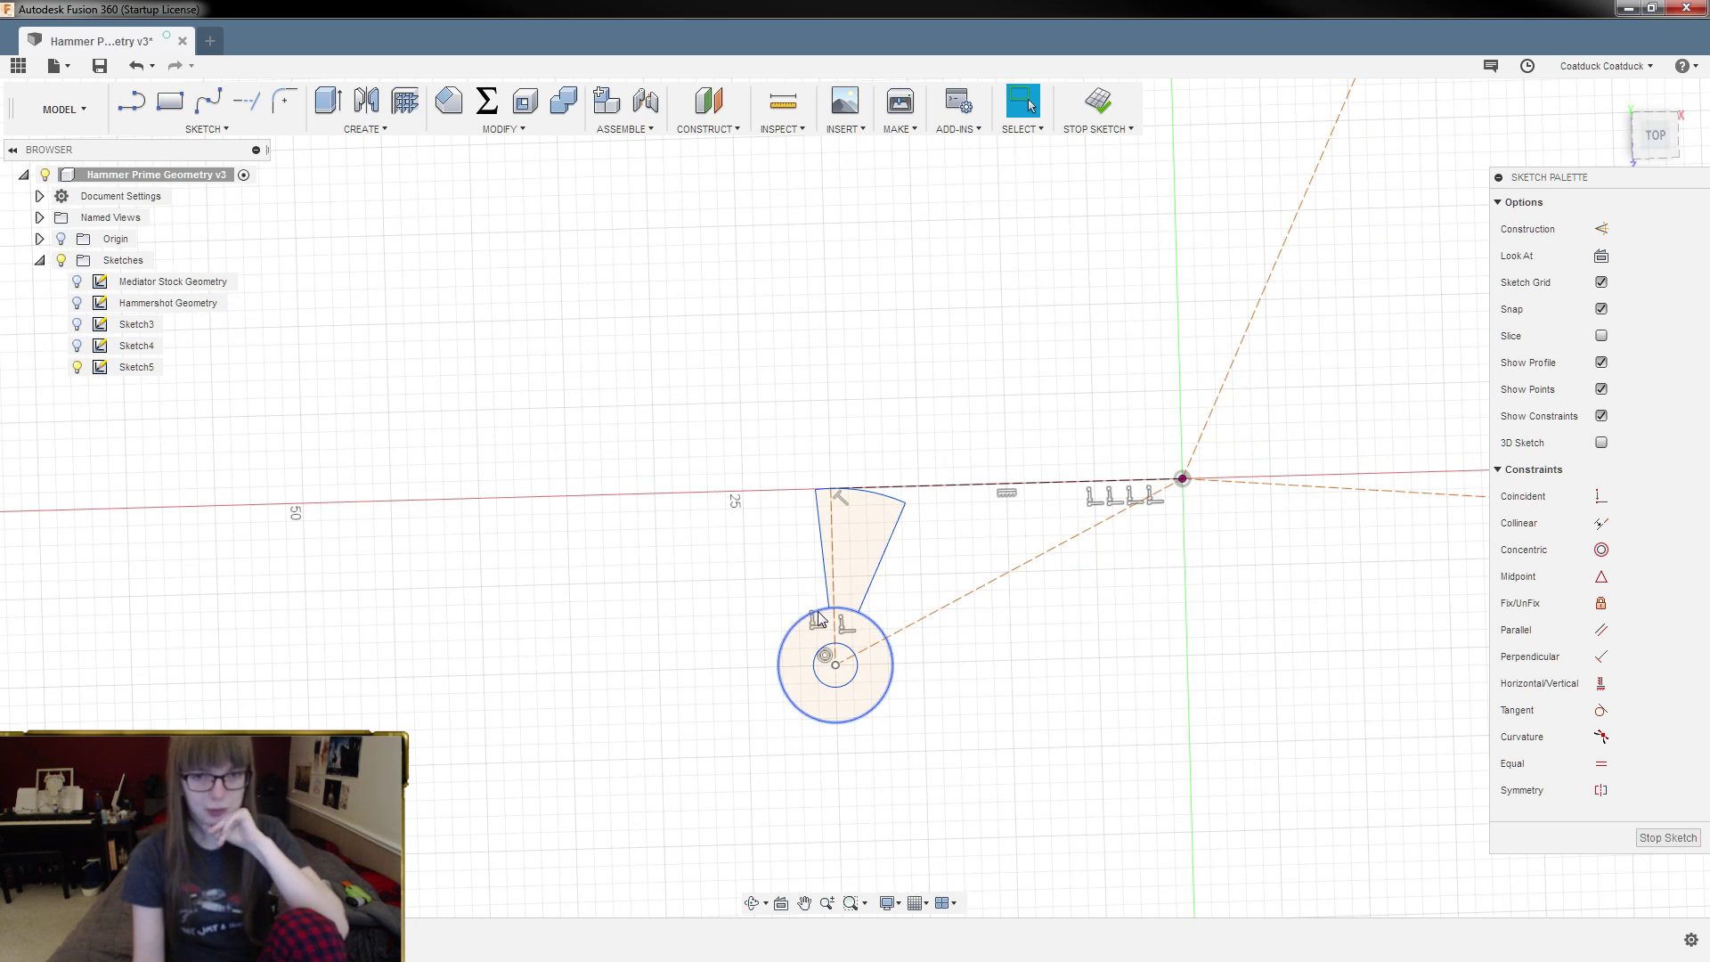
# Step: Draw a 40 mm circle from the origin to the tangent point on the wedge's arc and convert it to construction geometry
pyautogui.click(820, 619)
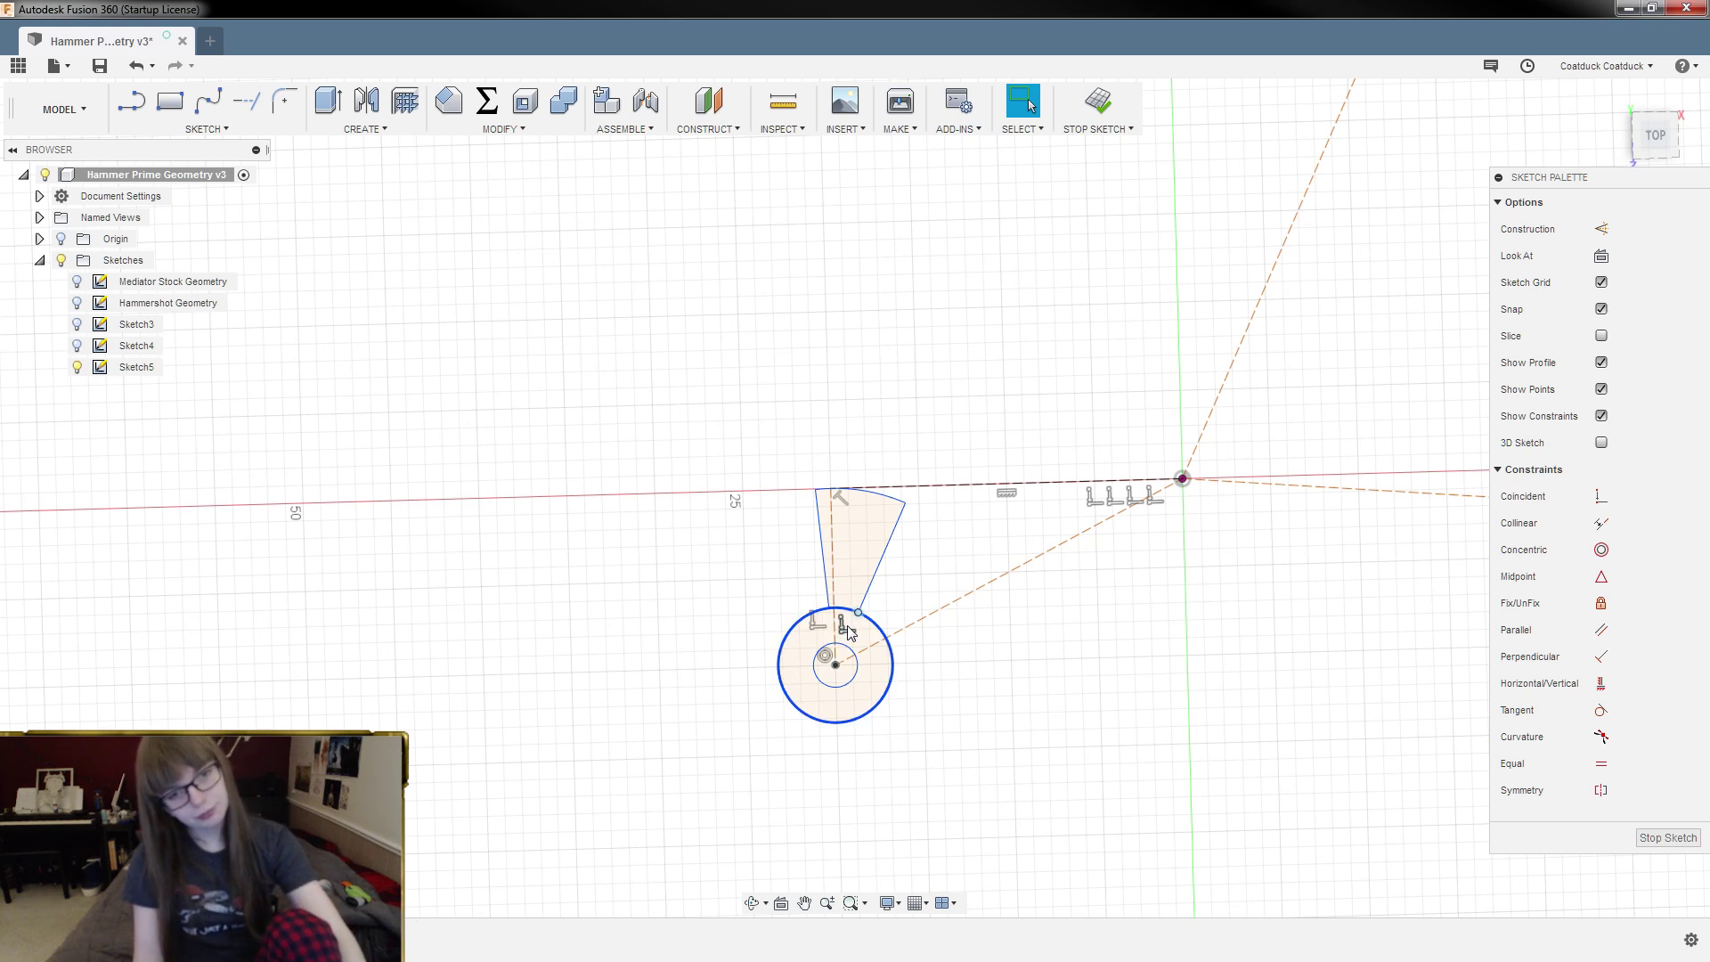
pyautogui.press('c')
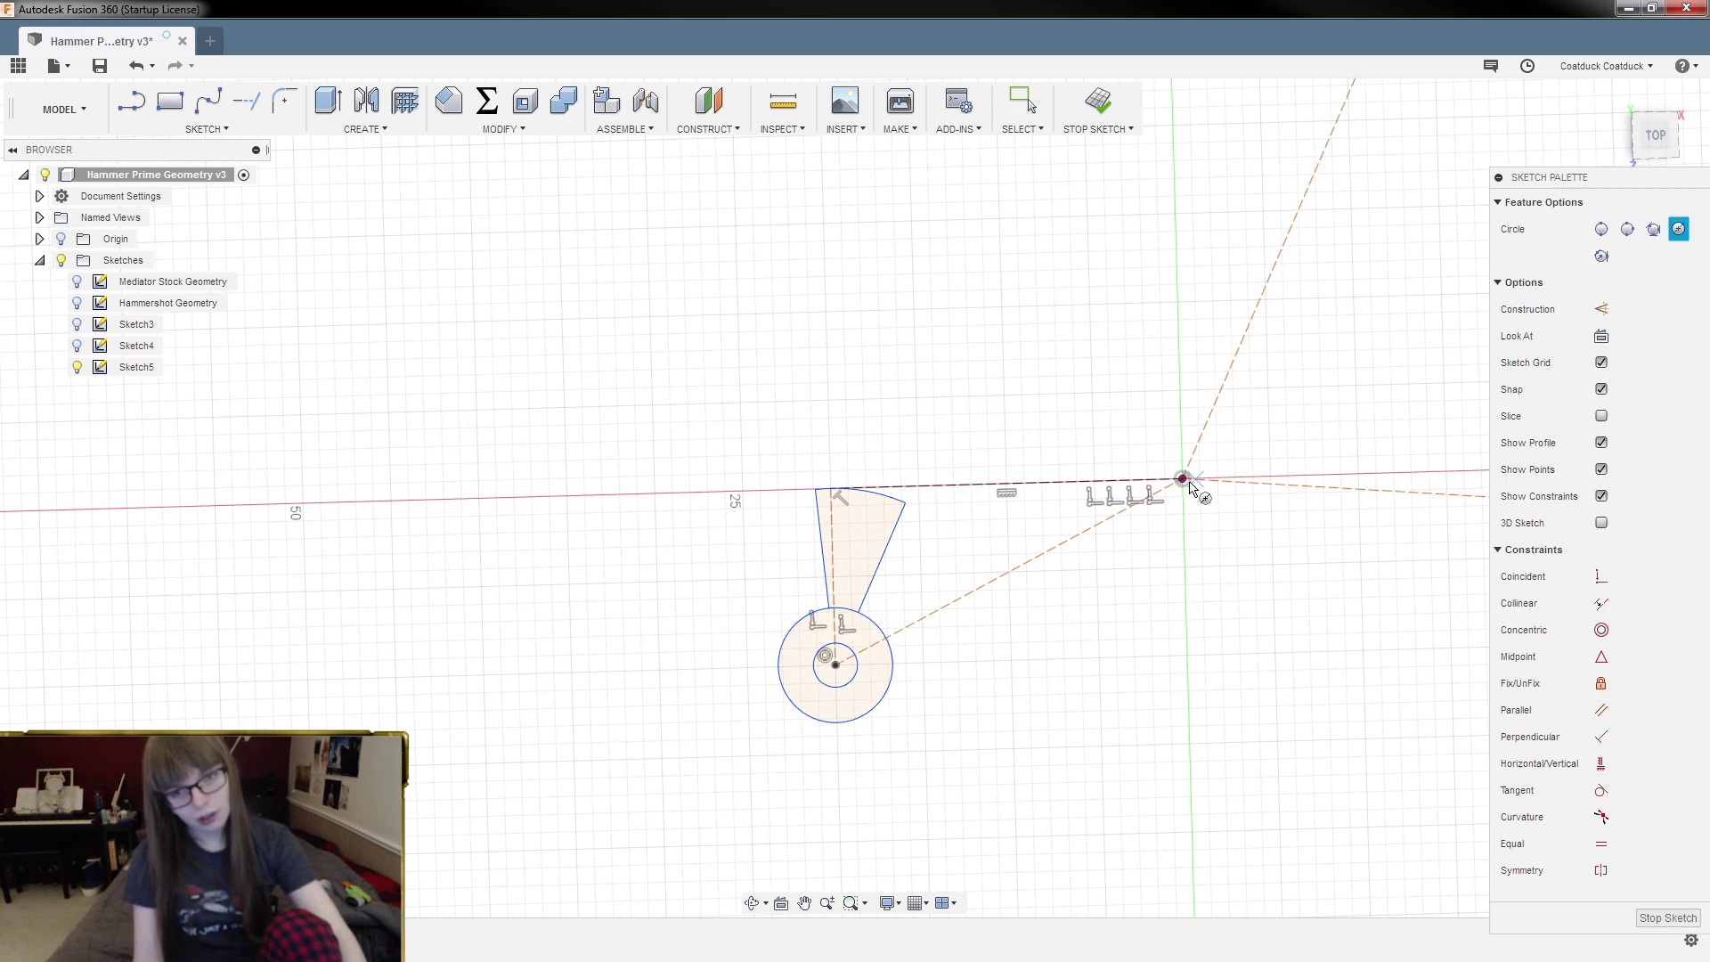
pyautogui.click(1183, 479)
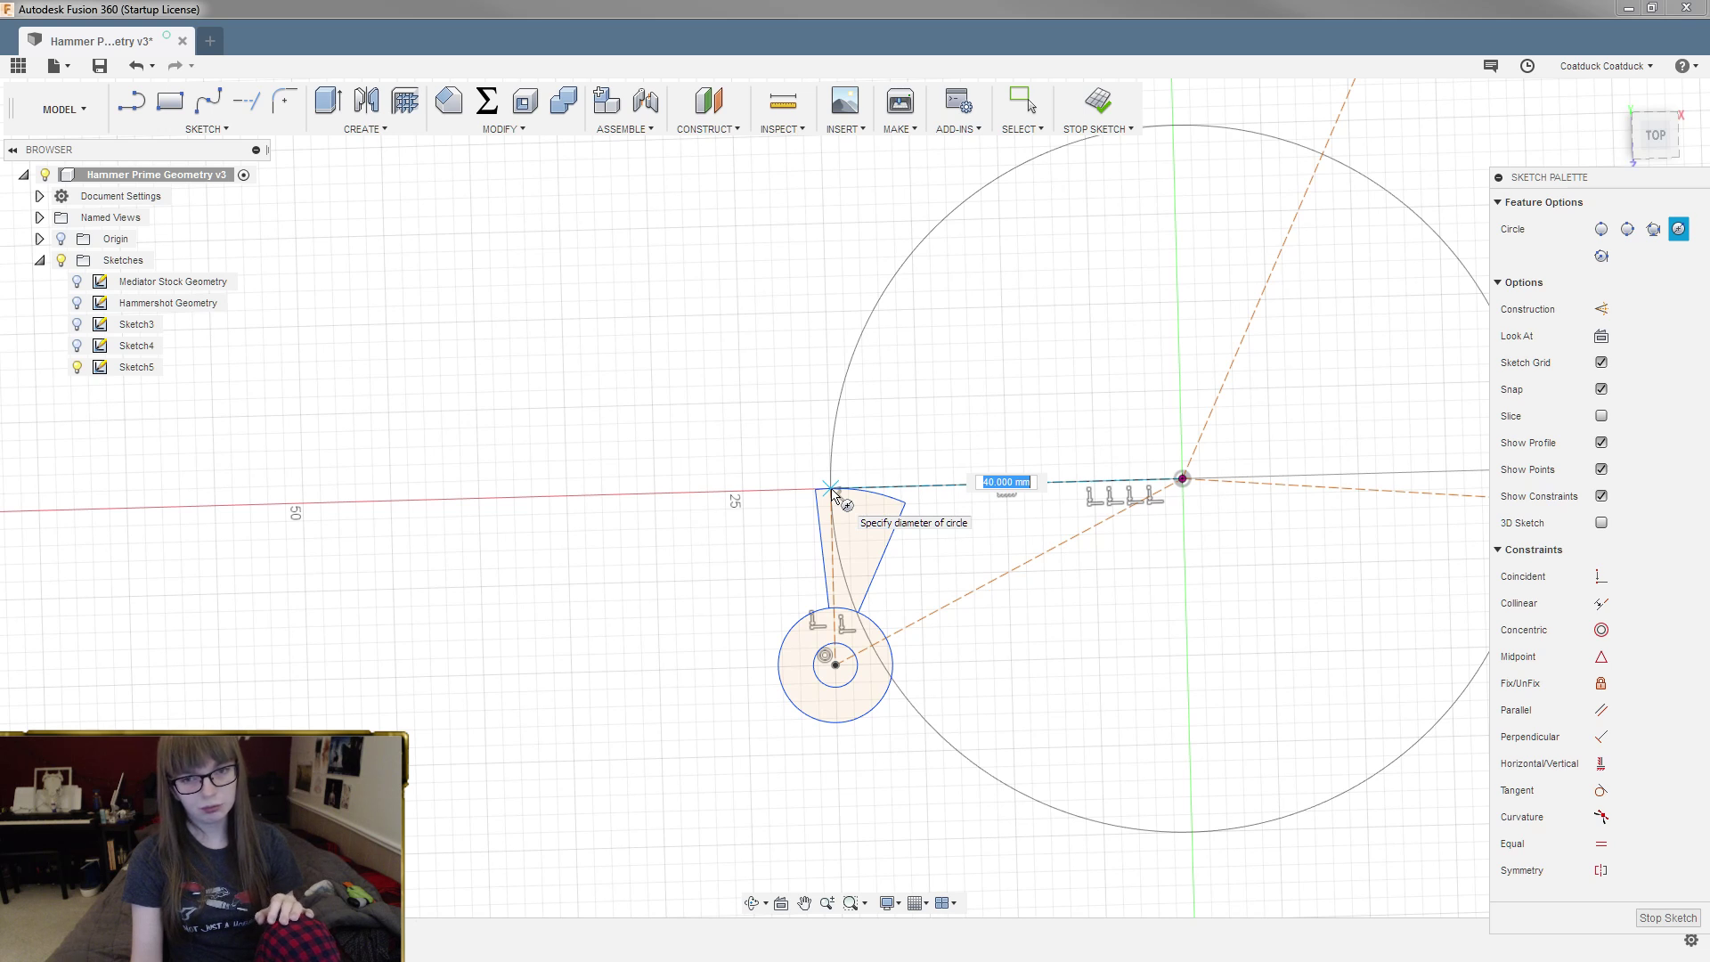
pyautogui.press('Return')
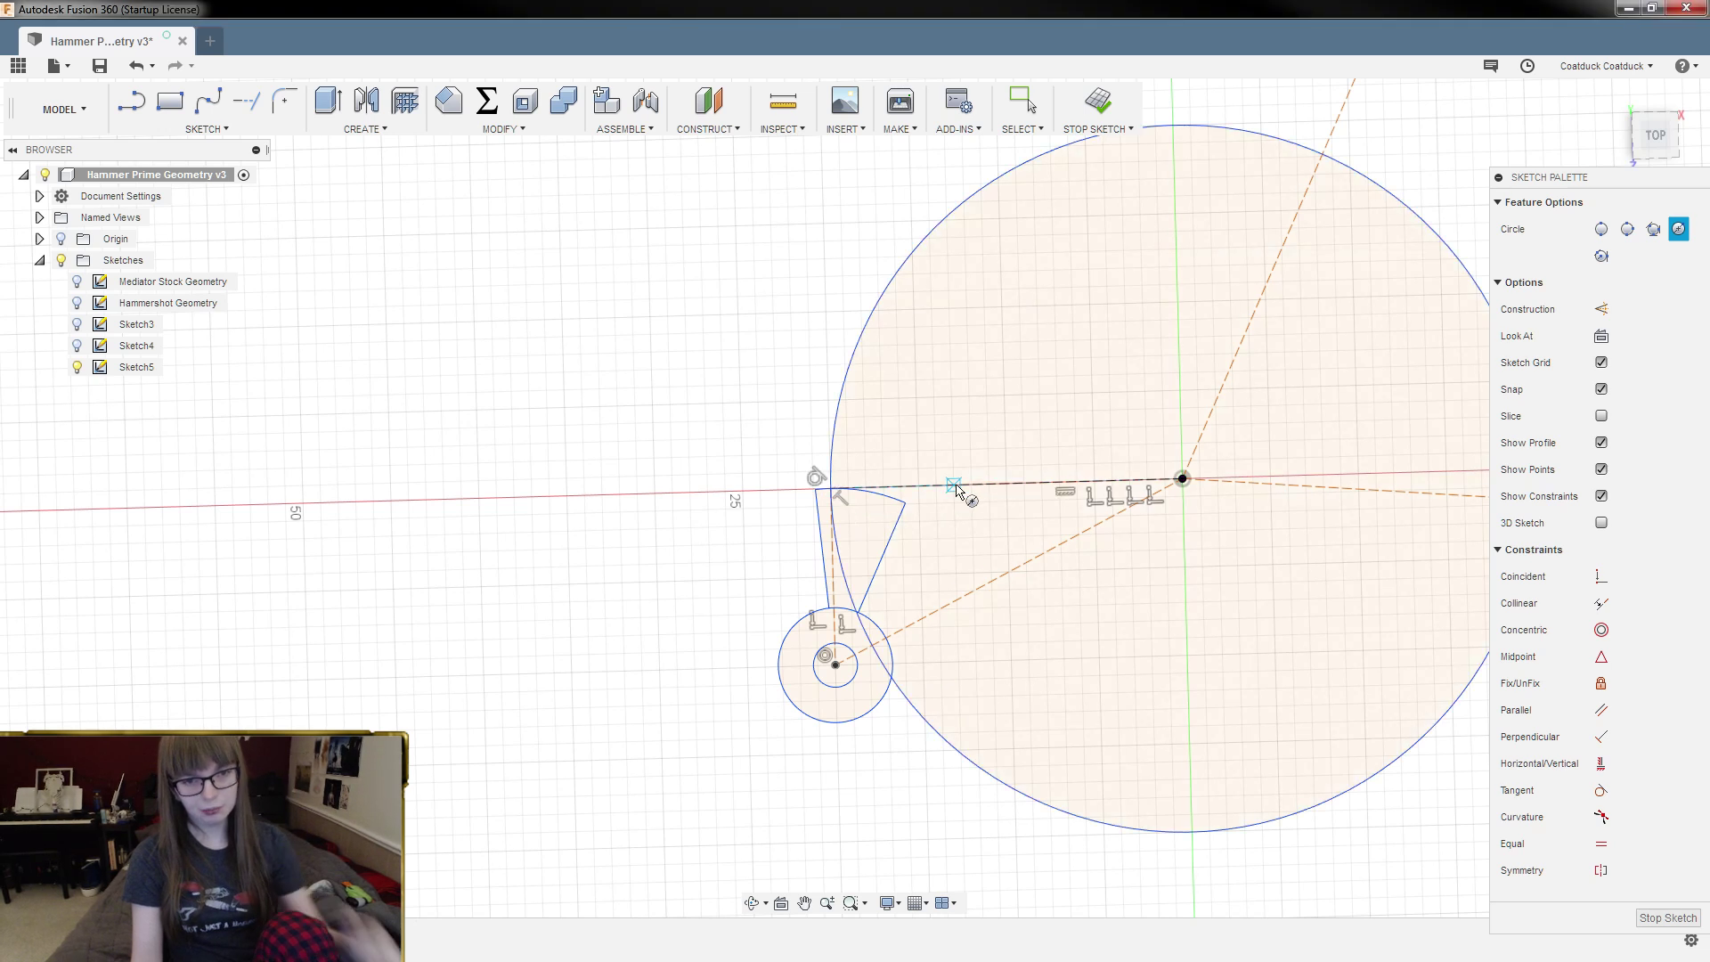
pyautogui.press('Escape')
pyautogui.rightClick(844, 383)
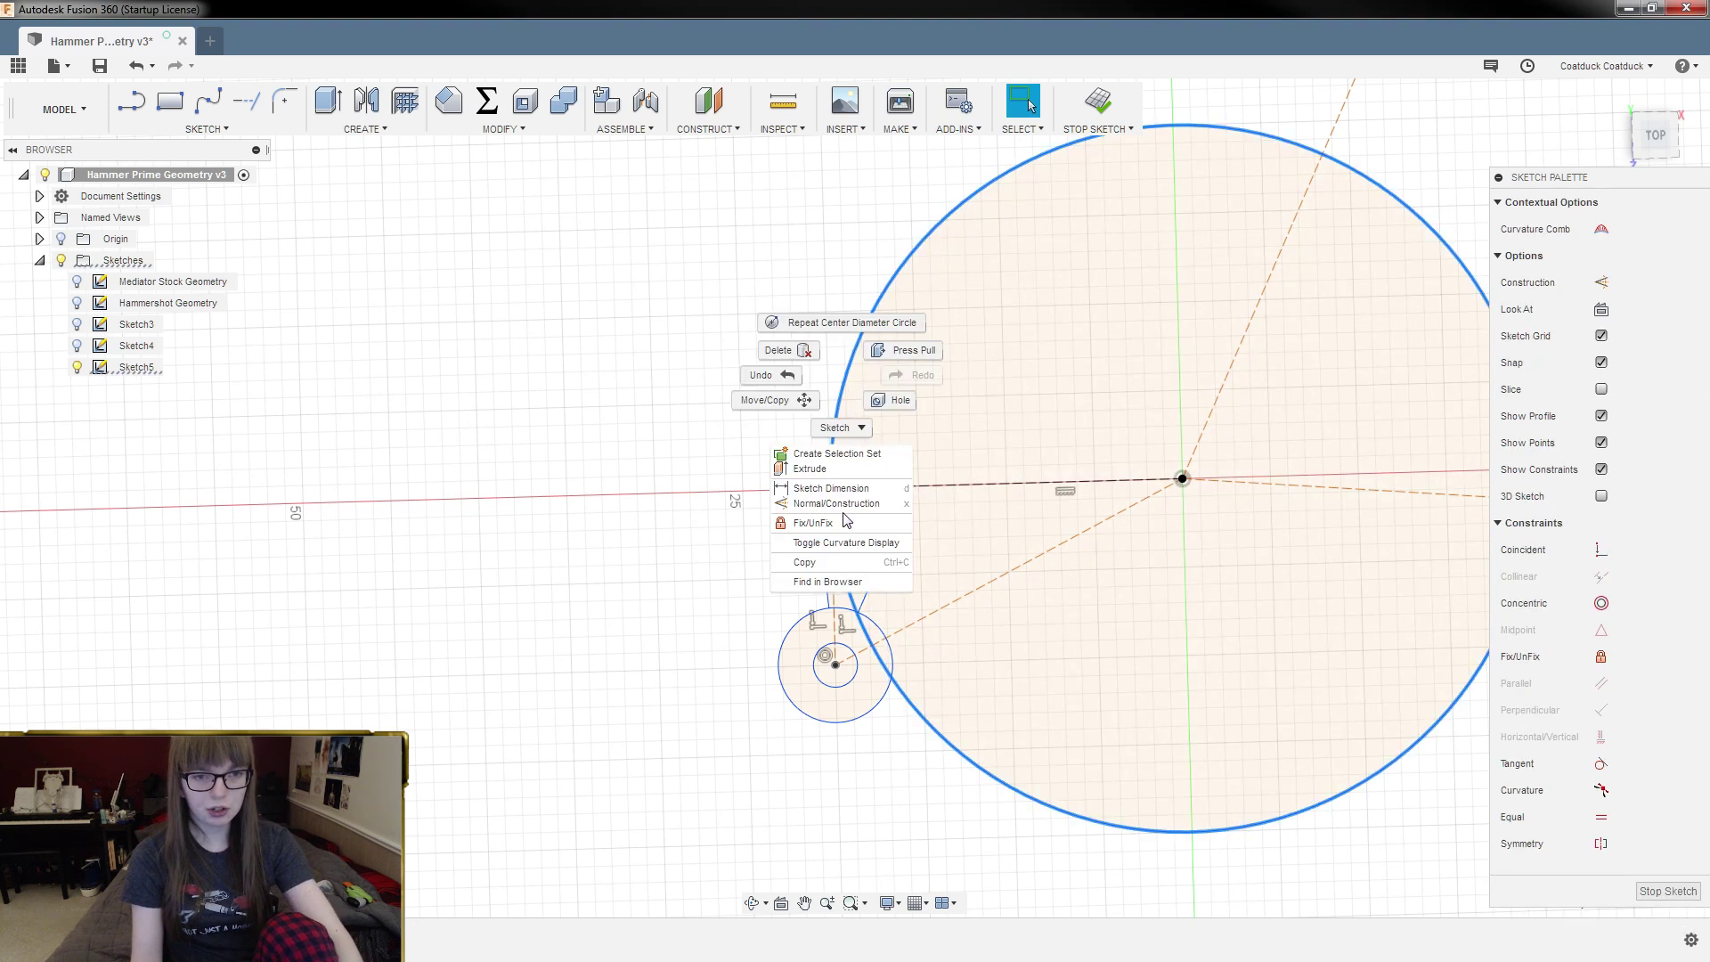
pyautogui.click(846, 504)
pyautogui.scroll(2, 849, 697)
pyautogui.scroll(1, 873, 730)
pyautogui.scroll(2, 873, 708)
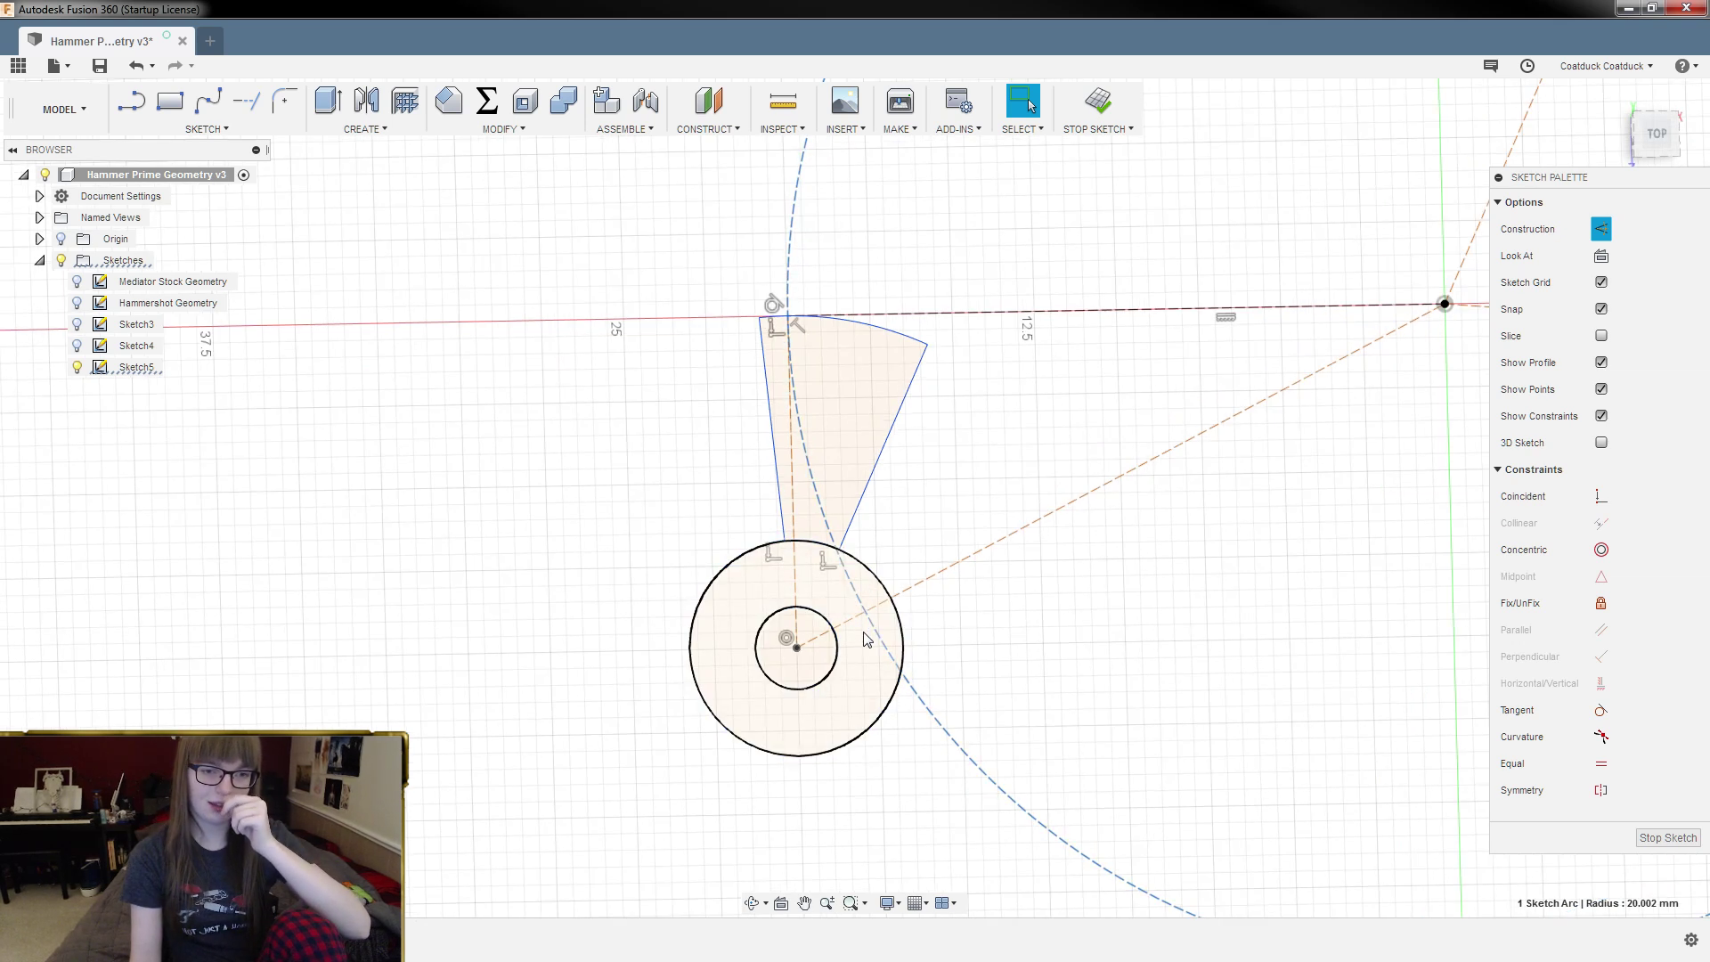
# Step: Examine the construction circle's radius and how it meets the wedge's arc at the tangent point
pyautogui.moveTo(691, 508)
pyautogui.keyDown('shift'); pyautogui.mouseDown(button='middle')
pyautogui.moveTo(726, 517)
pyautogui.moveTo(708, 511)
pyautogui.mouseUp(button='middle'); pyautogui.keyUp('shift')
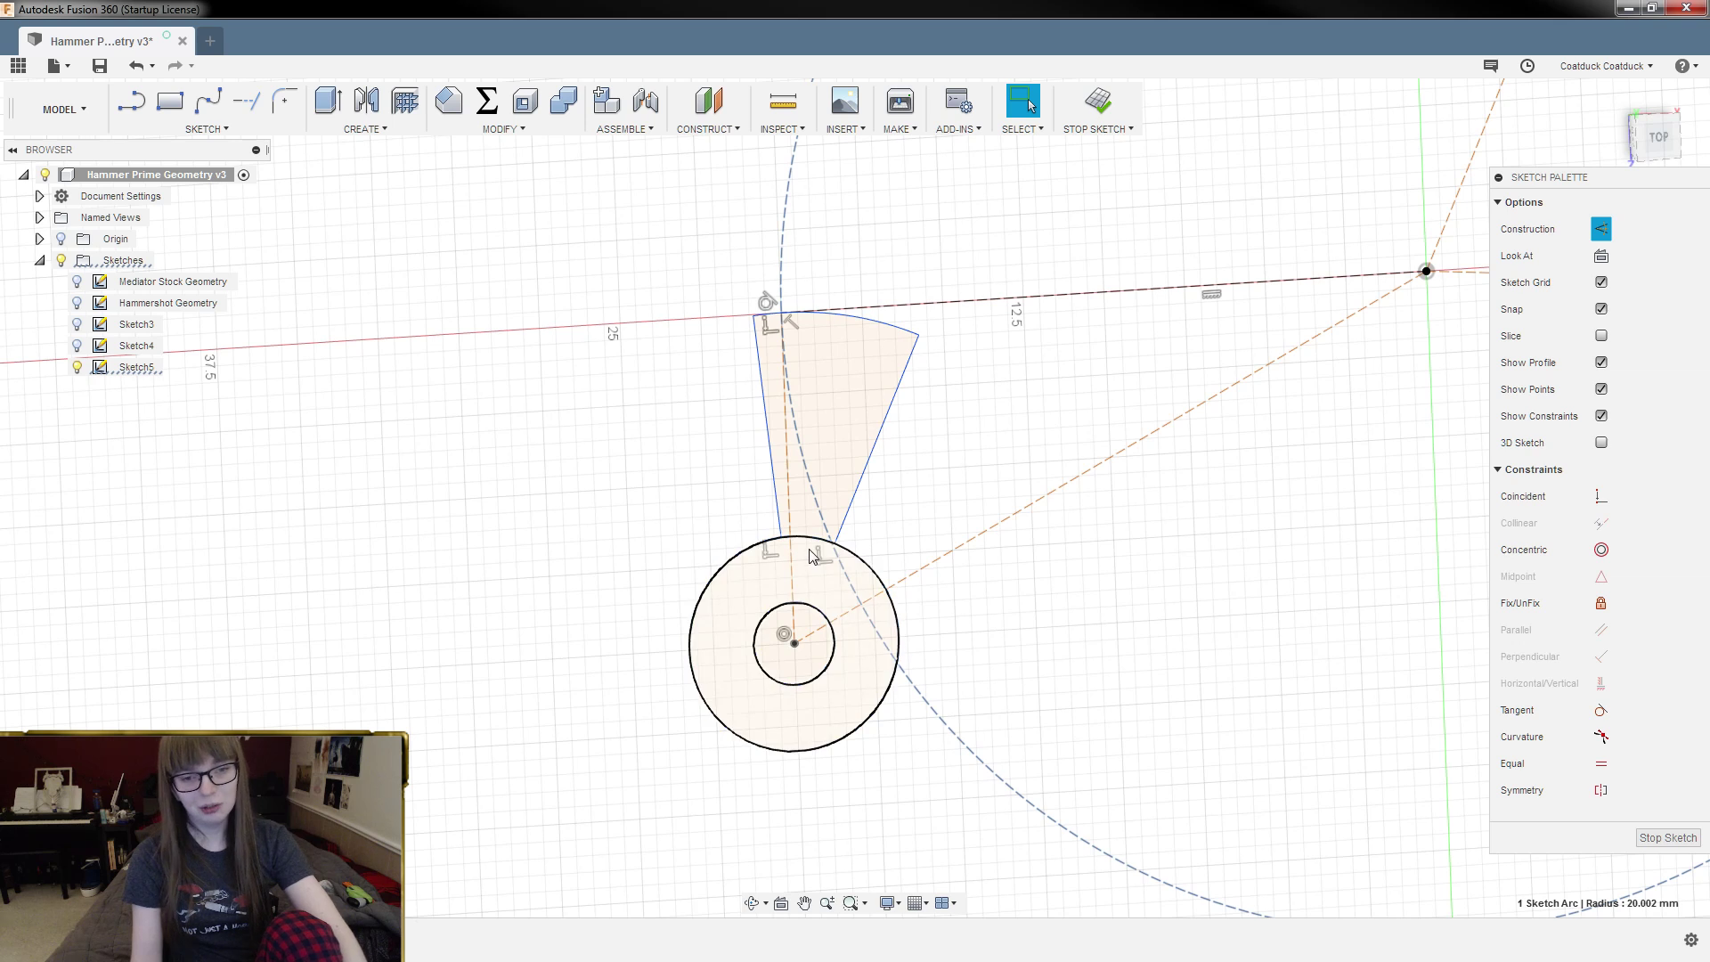
pyautogui.moveTo(641, 481)
pyautogui.keyDown('shift'); pyautogui.mouseDown(button='middle')
pyautogui.moveTo(618, 485)
pyautogui.moveTo(637, 485)
pyautogui.mouseUp(button='middle'); pyautogui.keyUp('shift')
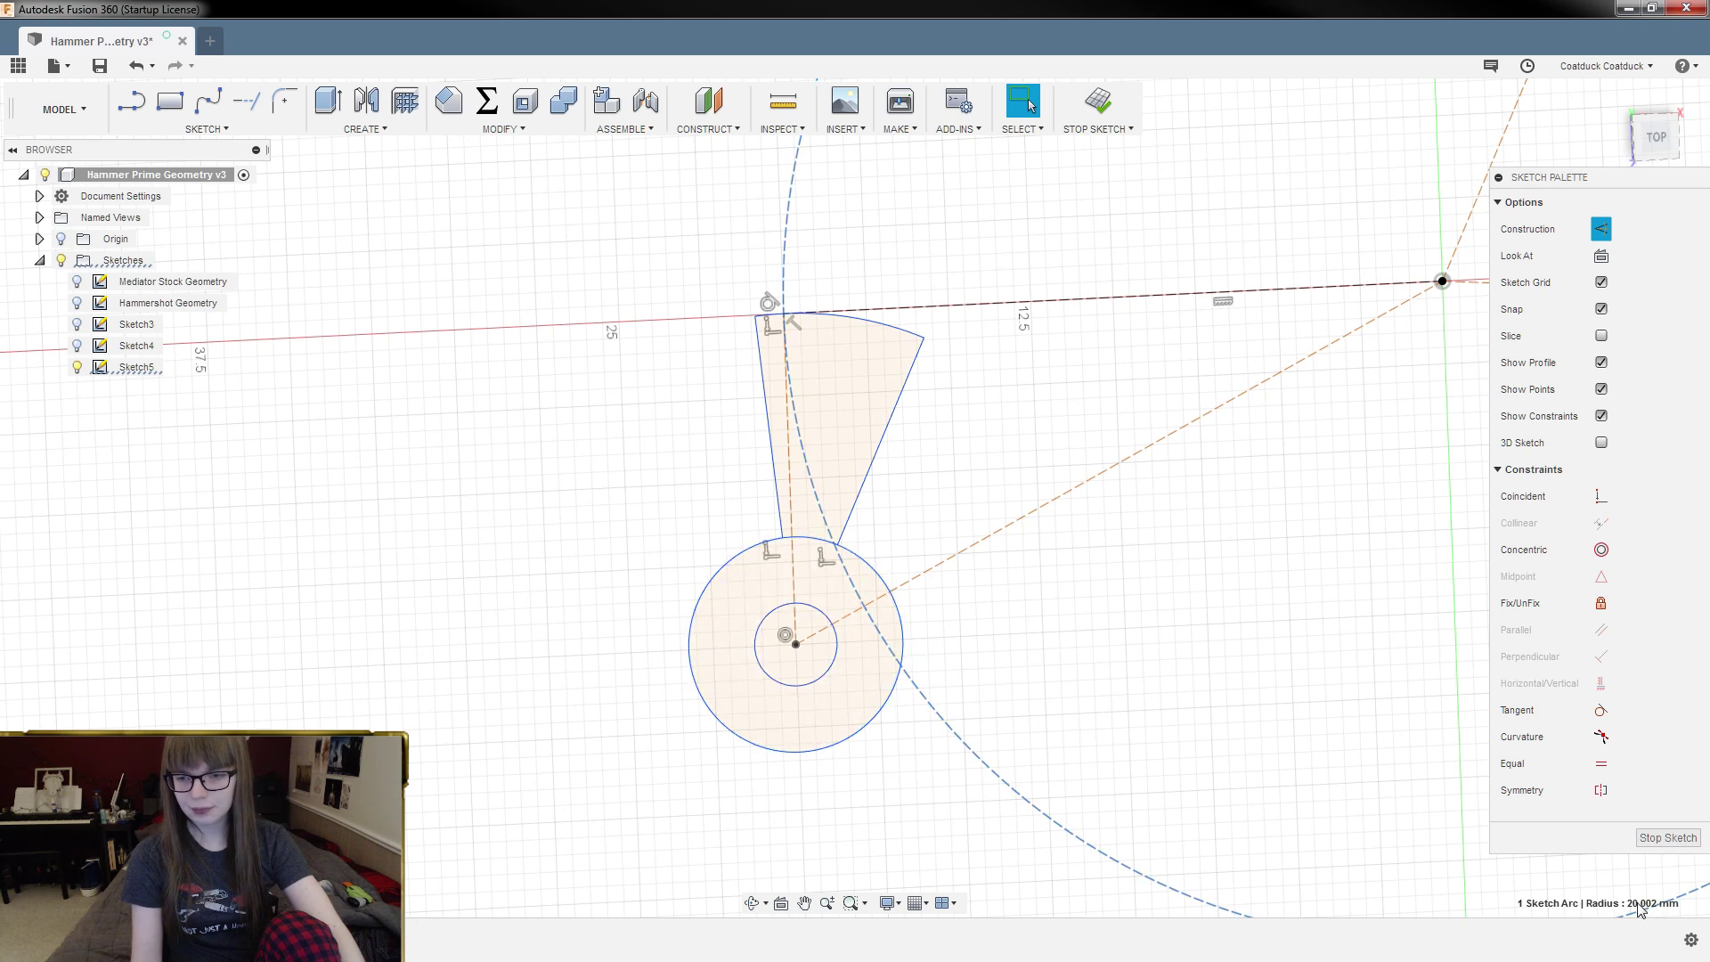
pyautogui.scroll(10, 739, 249)
pyautogui.scroll(6, 712, 316)
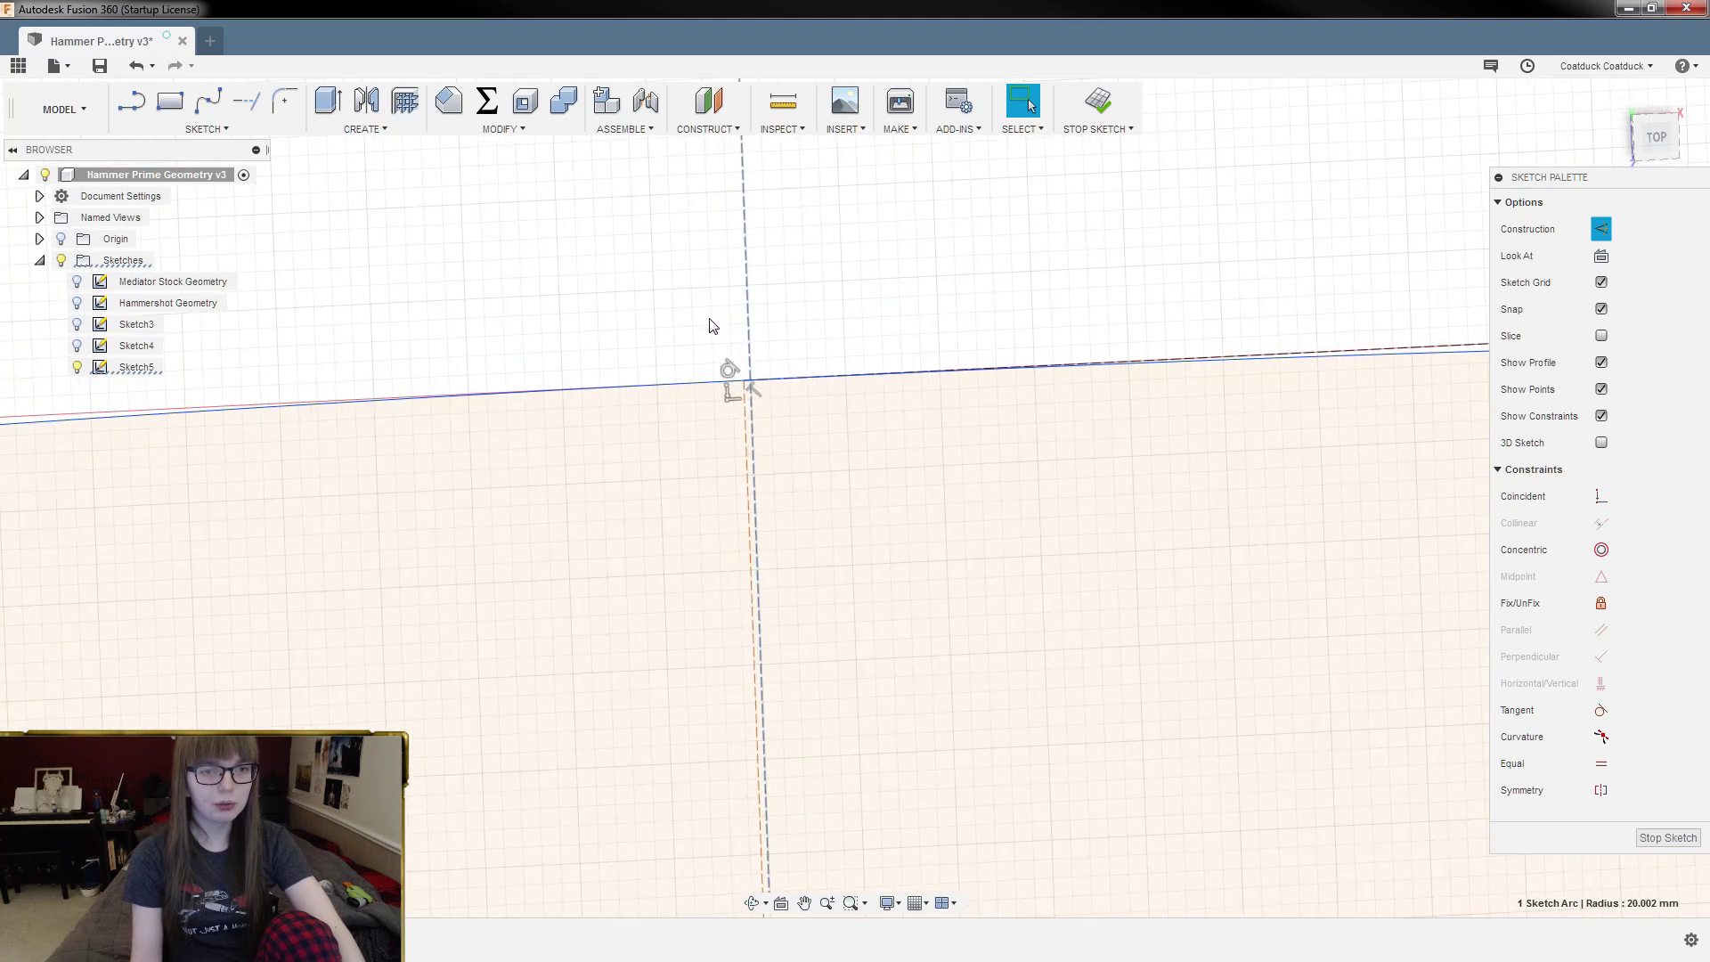
pyautogui.scroll(2, 711, 319)
pyautogui.scroll(-6, 753, 355)
pyautogui.scroll(-10, 755, 361)
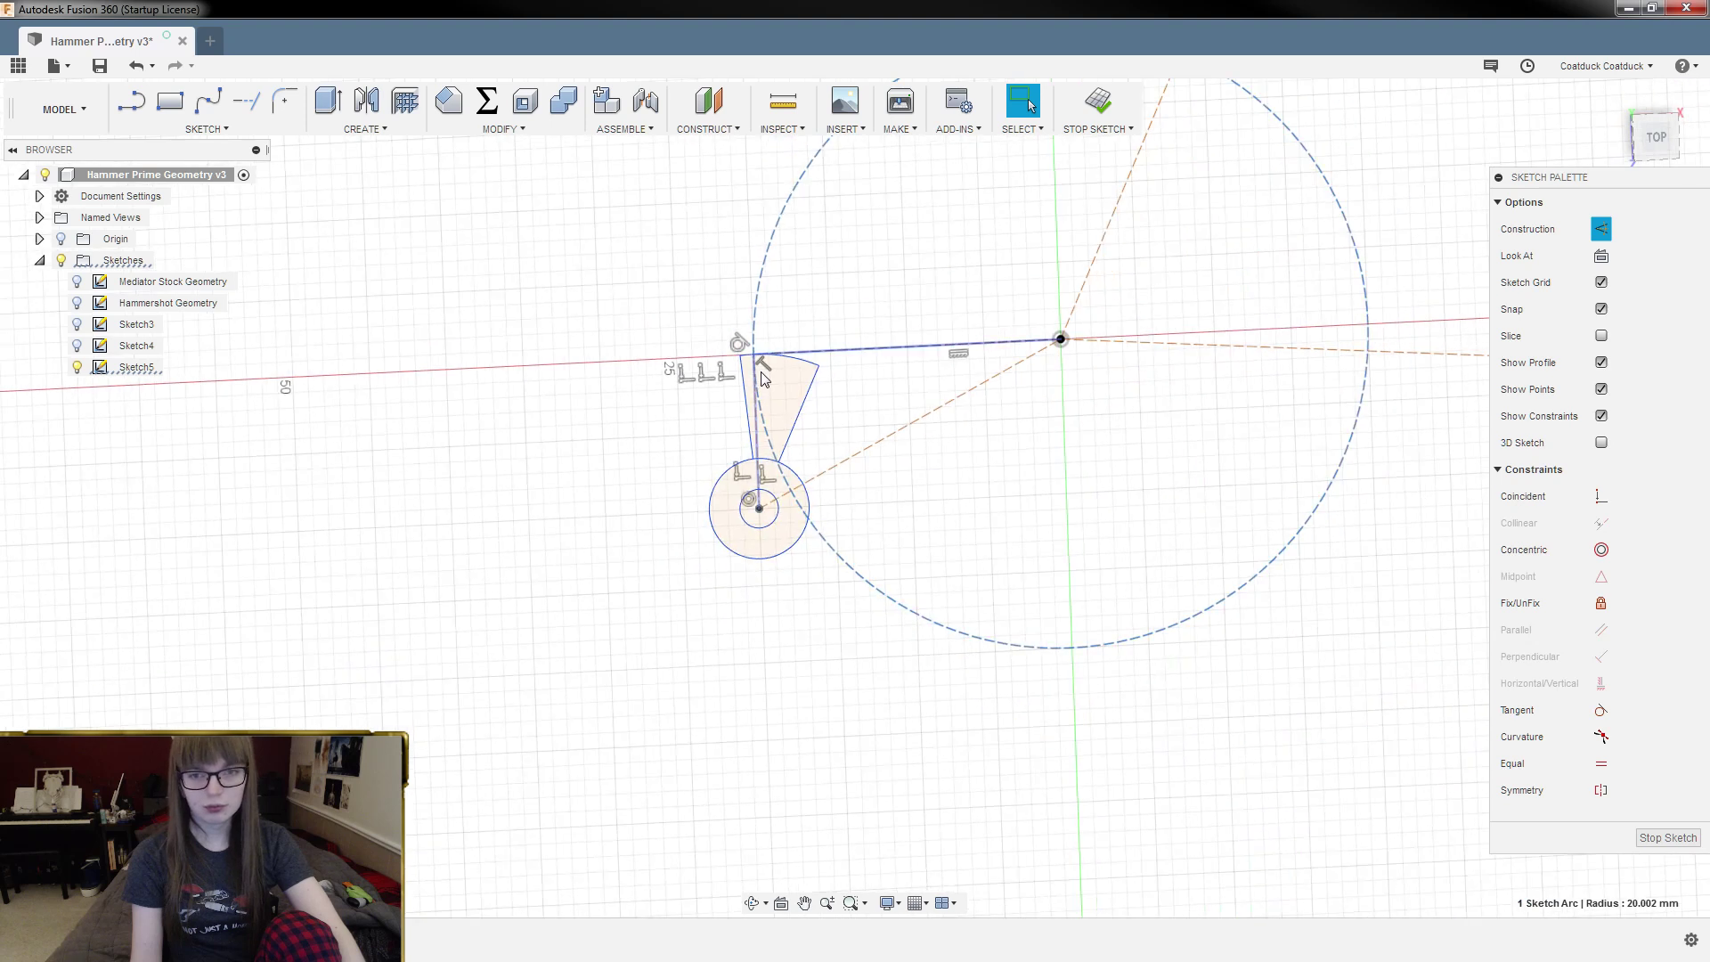
pyautogui.scroll(1, 1280, 753)
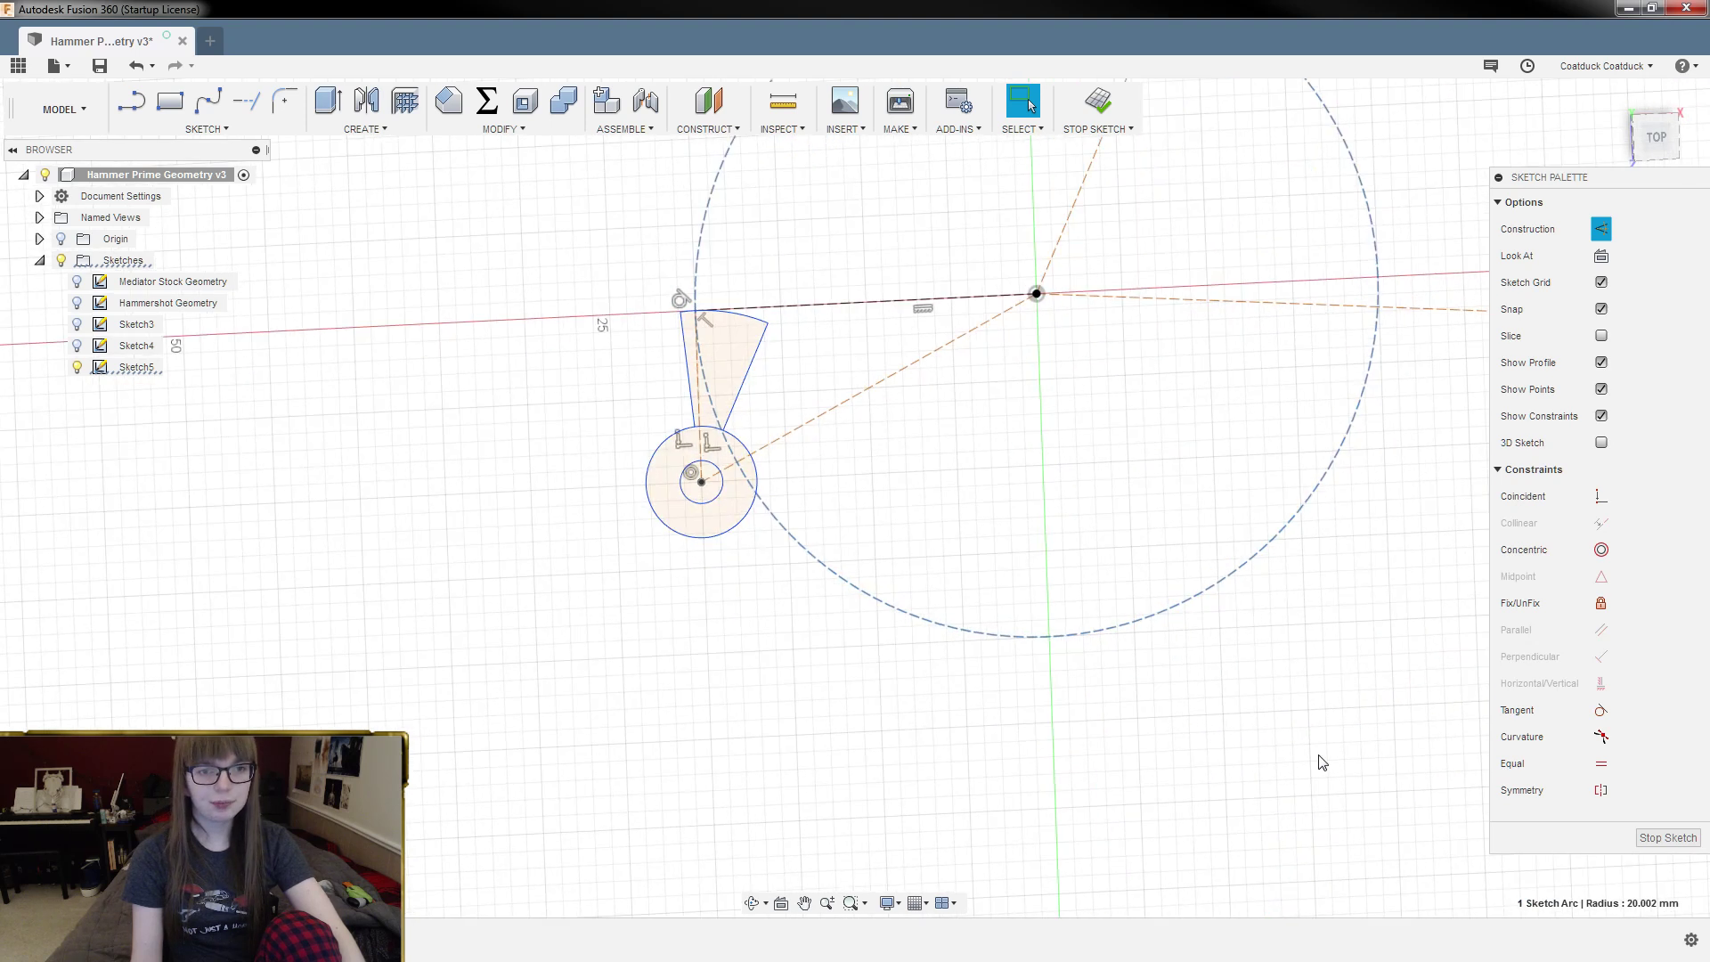
# Step: Undo the construction circle and redraw it from the origin to the point where the horizontal line meets the wedge's arc
pyautogui.hotkey('ctrl', 'z')
pyautogui.hotkey('ctrl', 'z')
pyautogui.scroll(3, 725, 161)
pyautogui.press('c')
pyautogui.click(1279, 408)
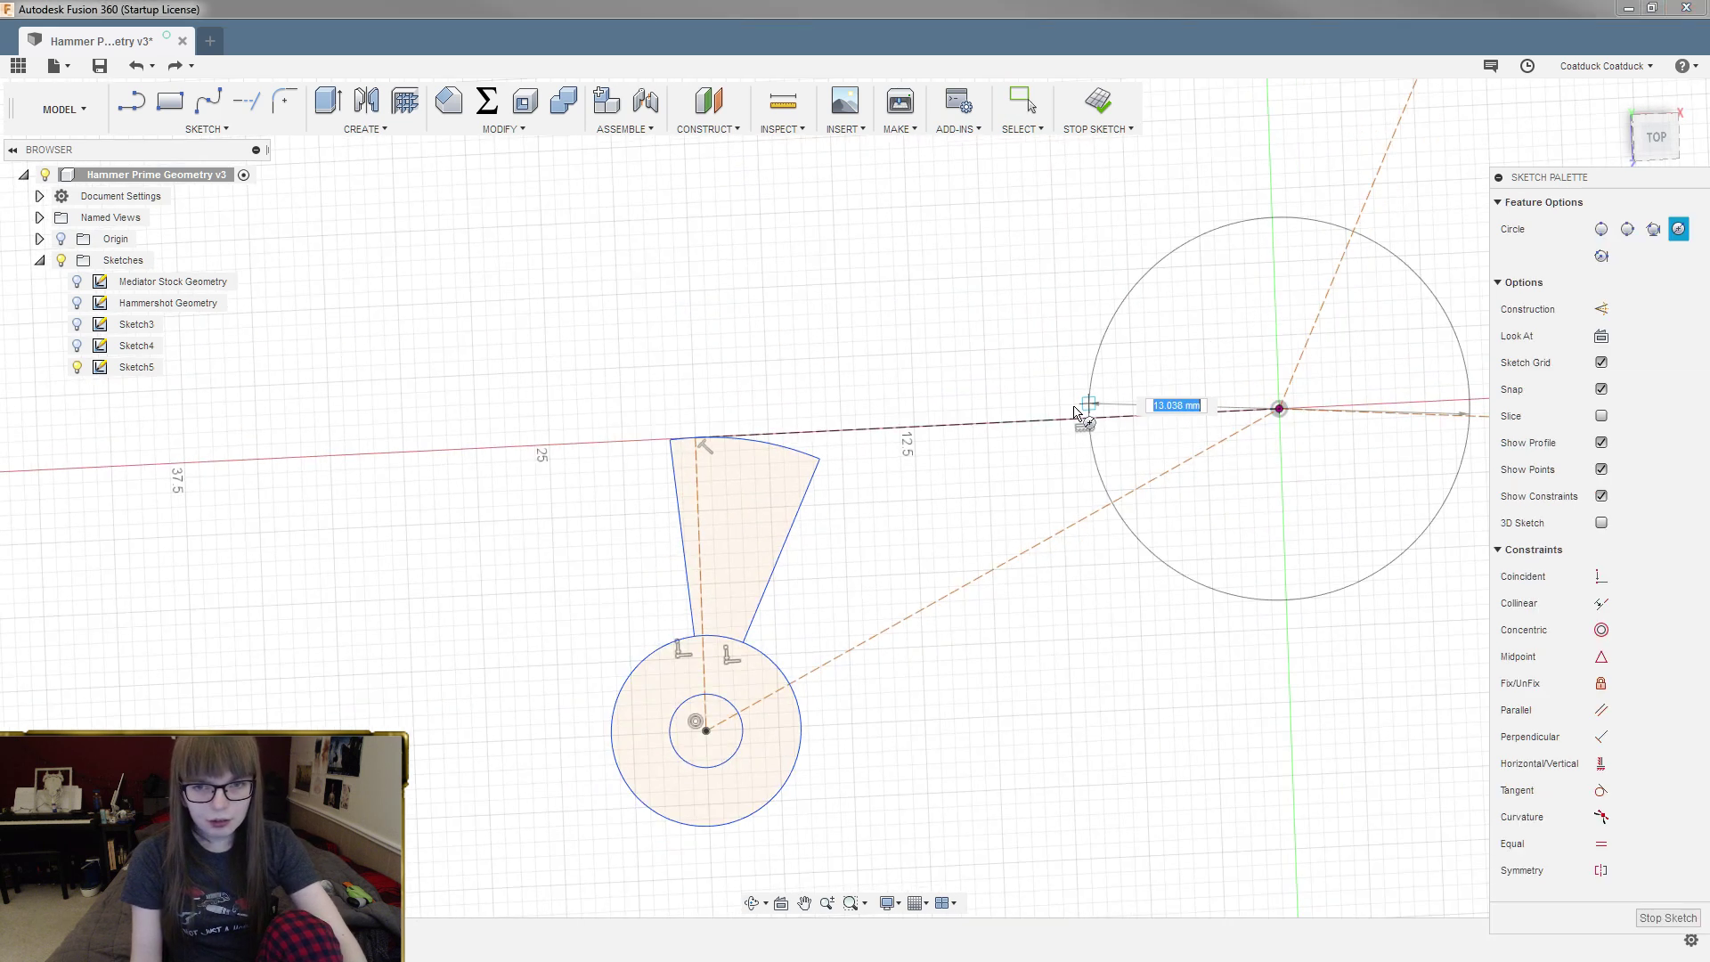
pyautogui.click(699, 443)
pyautogui.scroll(-4, 931, 484)
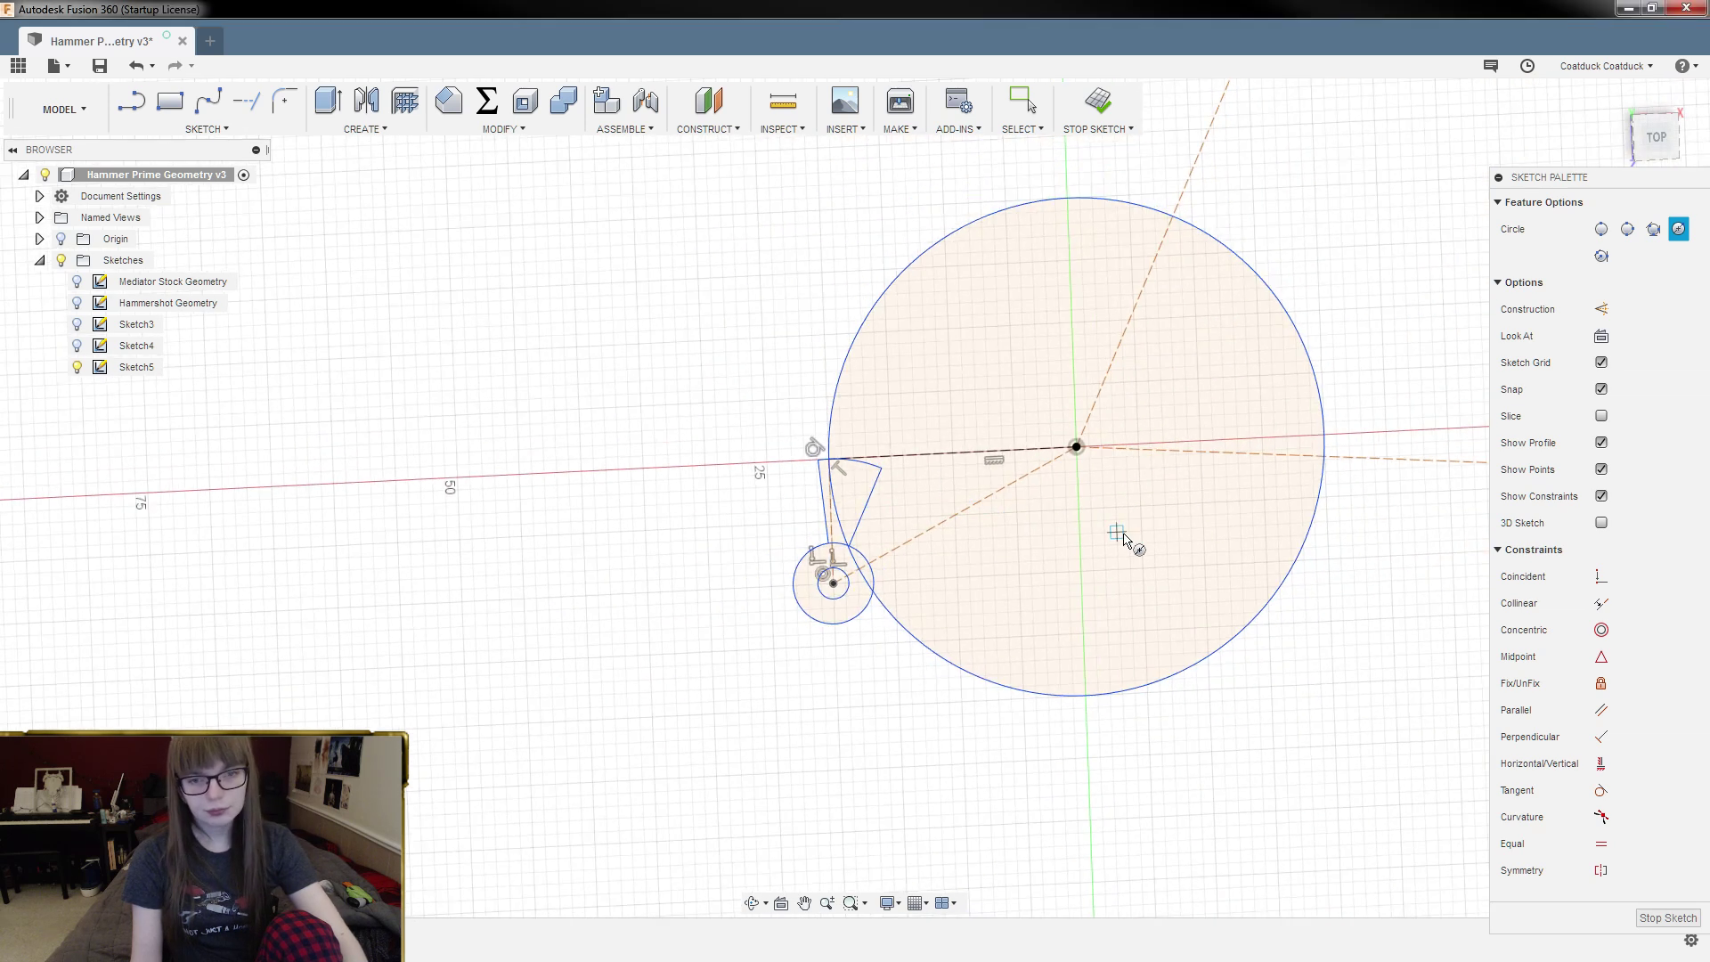
pyautogui.press('Escape')
# Step: Delete the large circle centred on the origin and inspect the tangent point on the wedge's arc
pyautogui.click(901, 629)
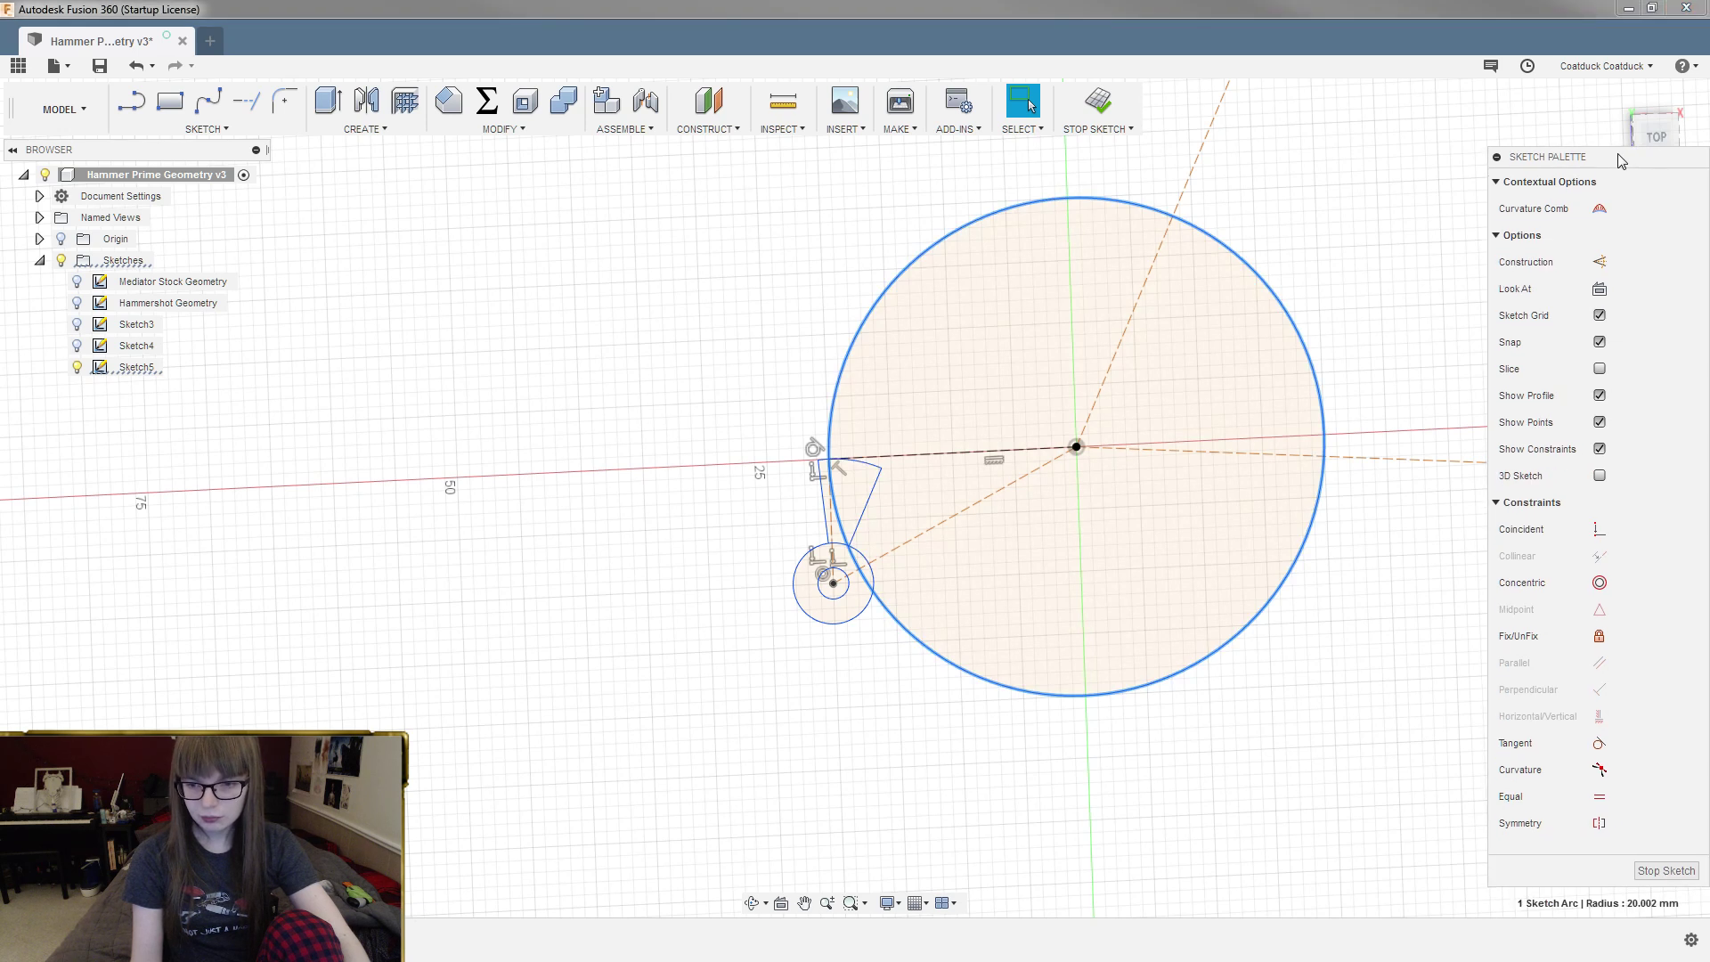
pyautogui.click(824, 463)
pyautogui.press('Delete')
pyautogui.scroll(8, 831, 472)
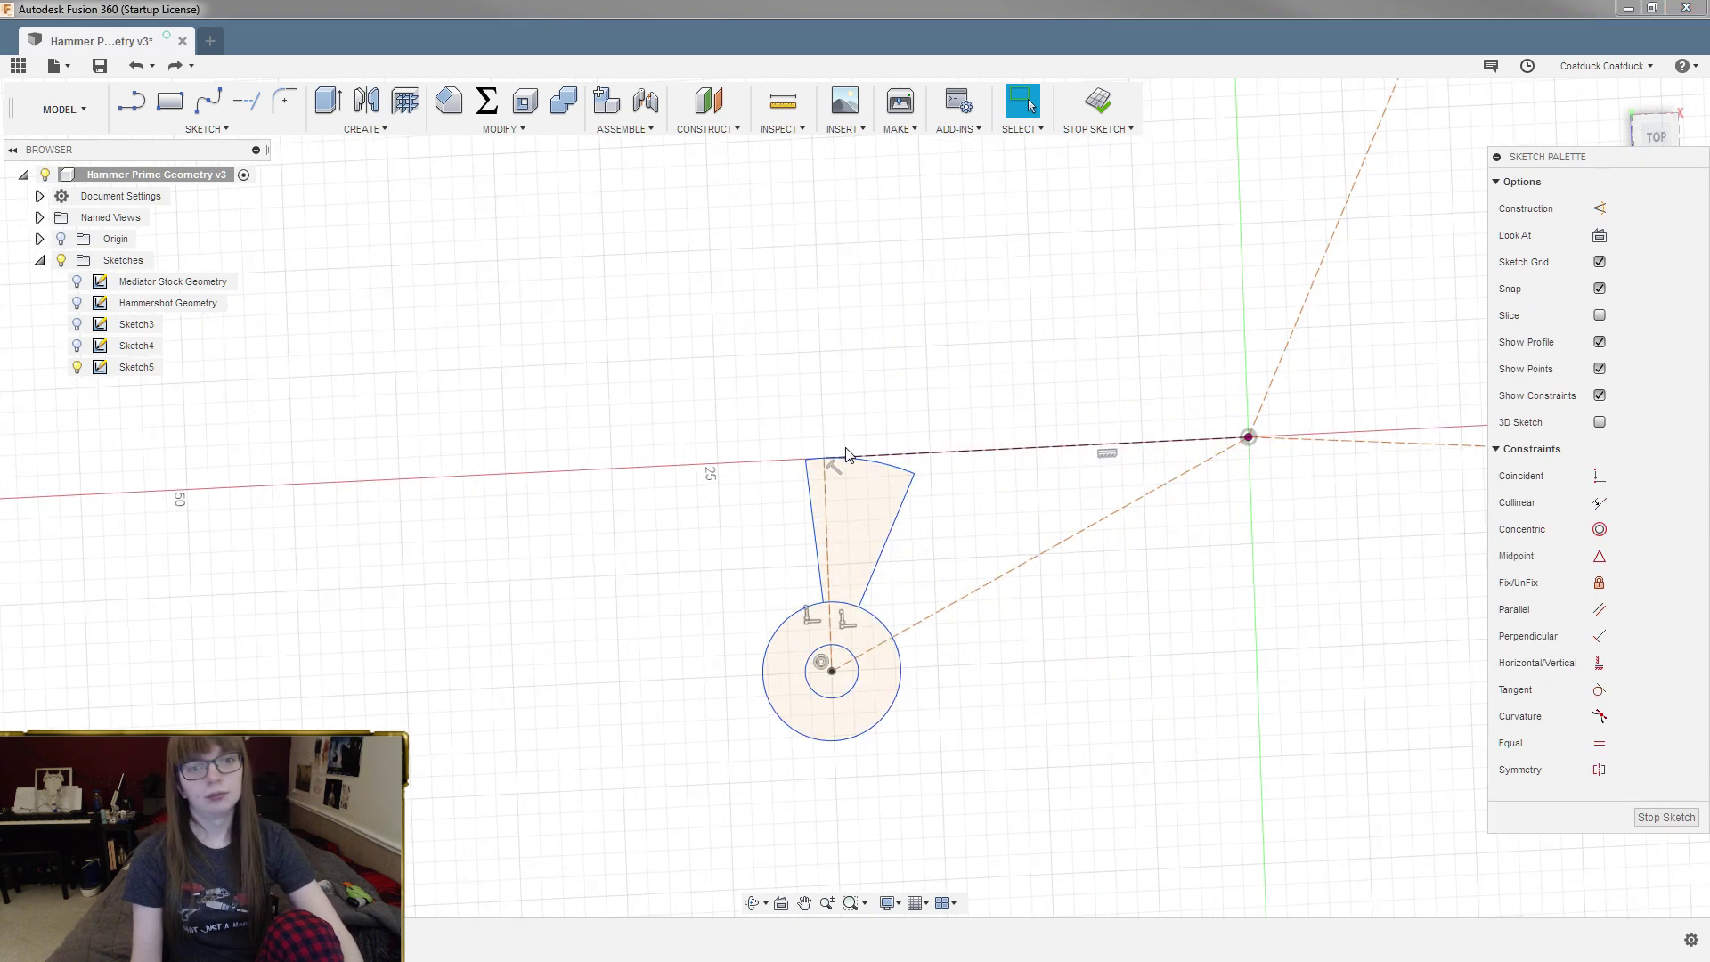
pyautogui.scroll(8, 730, 482)
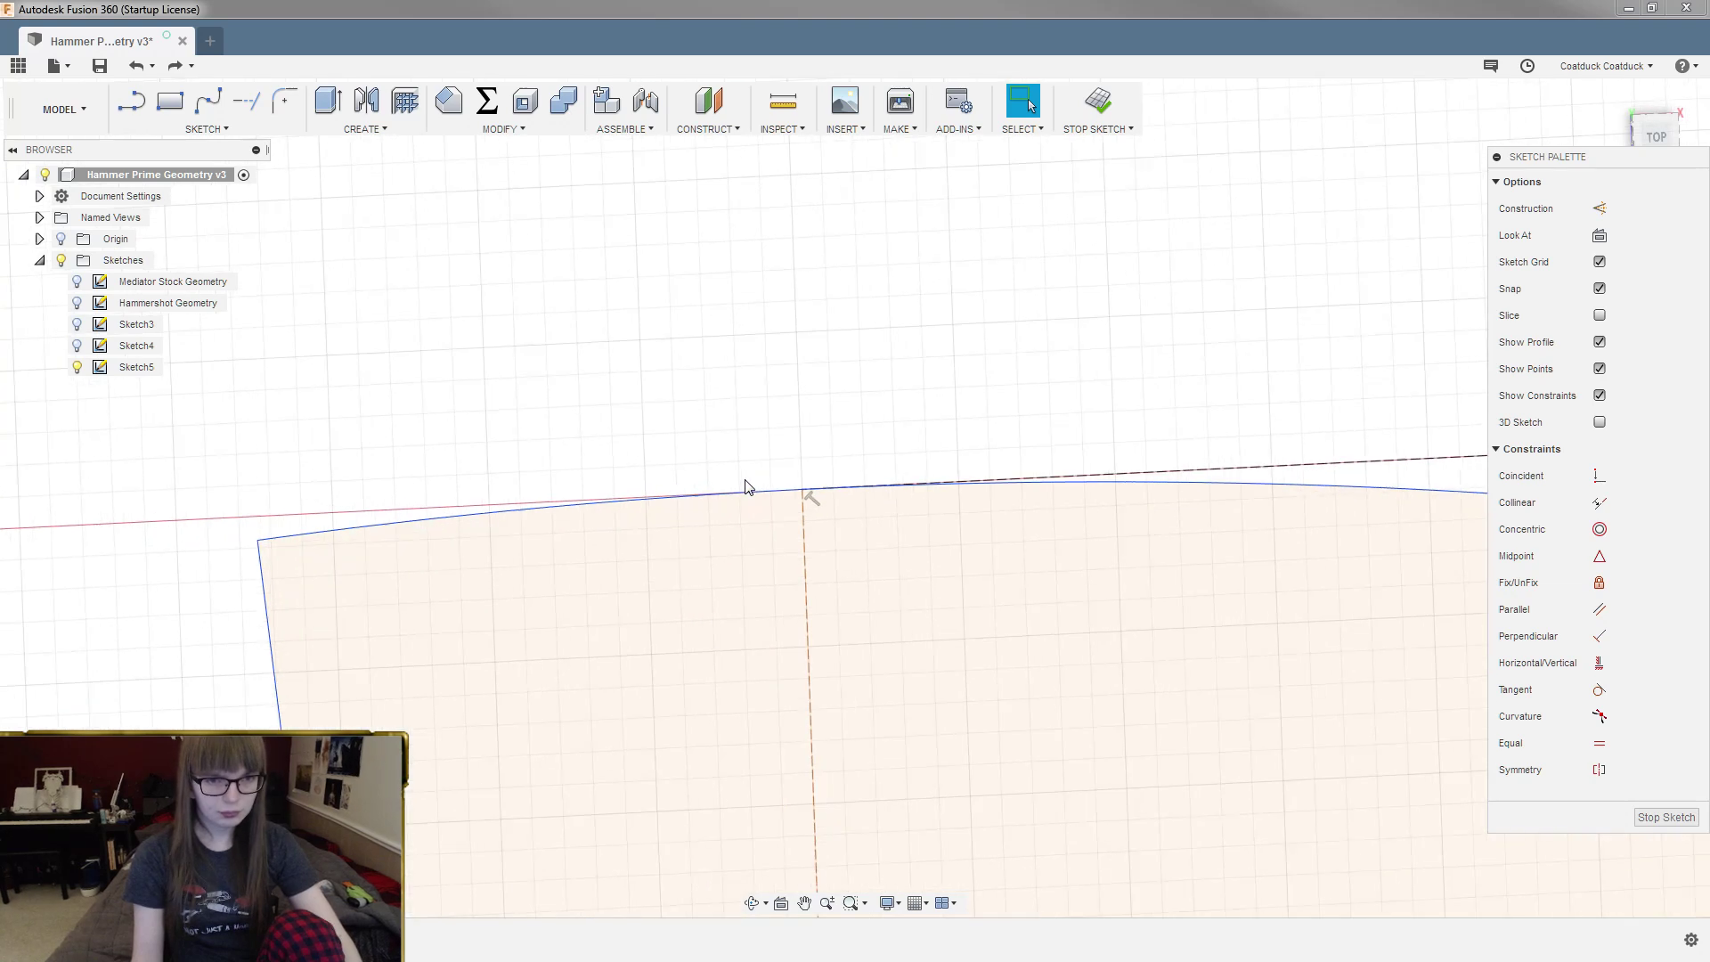
pyautogui.scroll(-10, 763, 482)
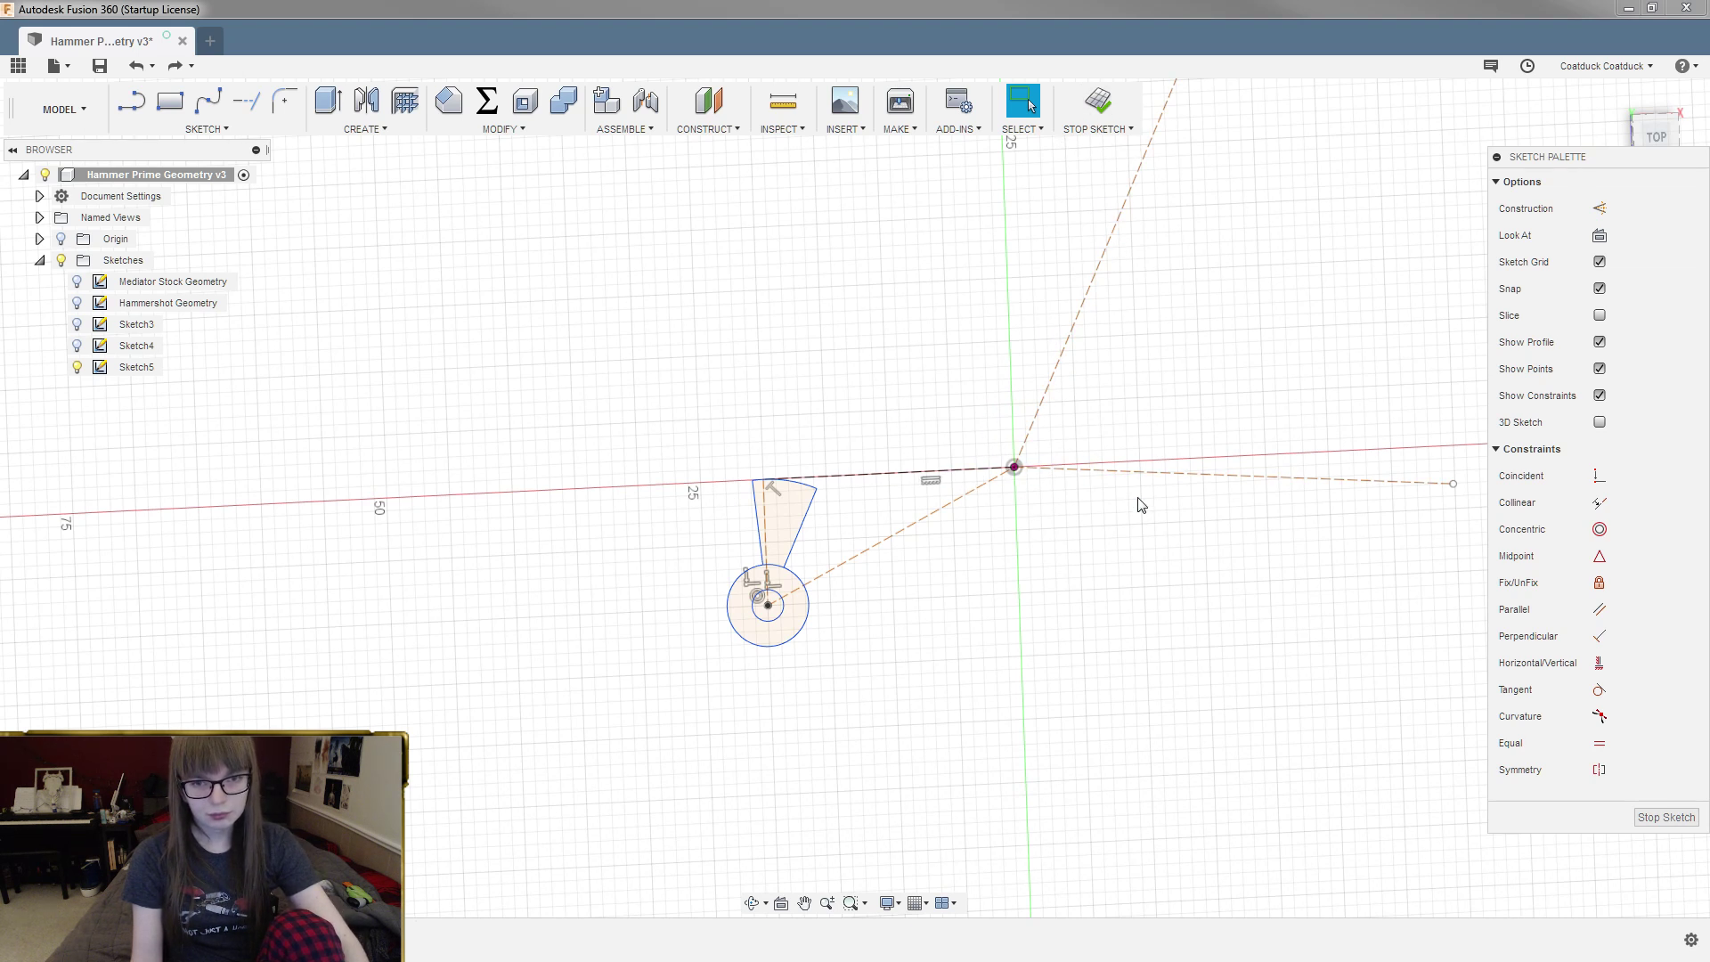
# Step: Draw a 40 mm circle centred on the origin and convert it to construction geometry
pyautogui.press('c')
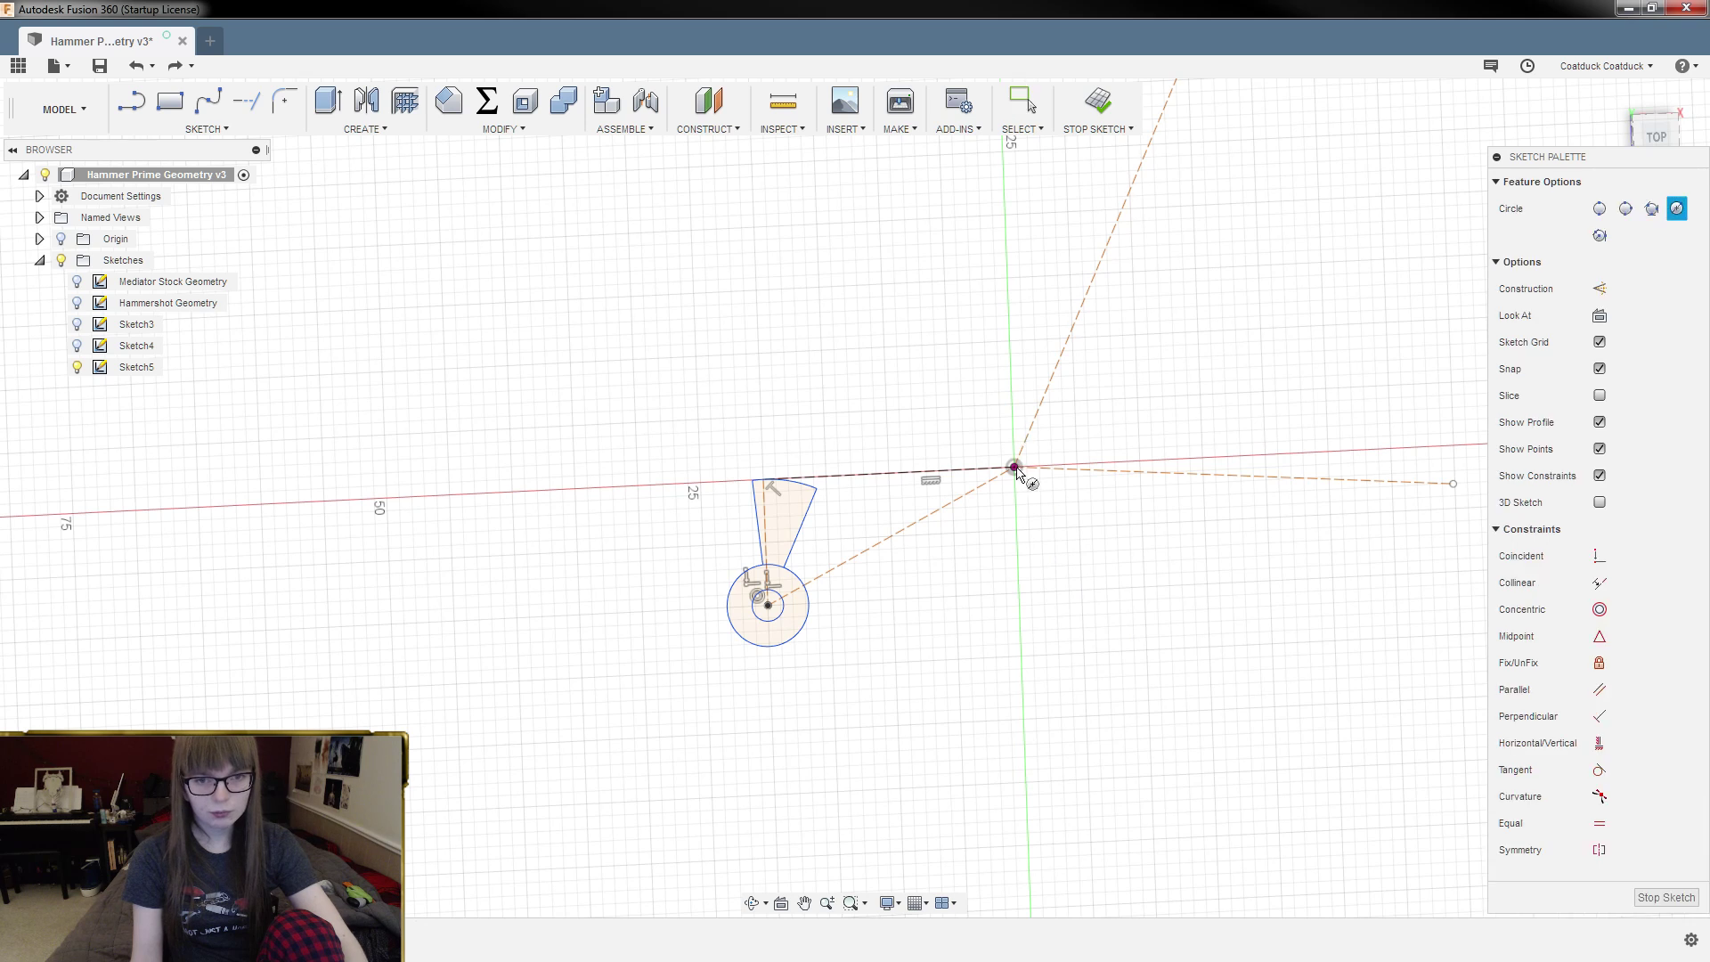
pyautogui.click(1013, 466)
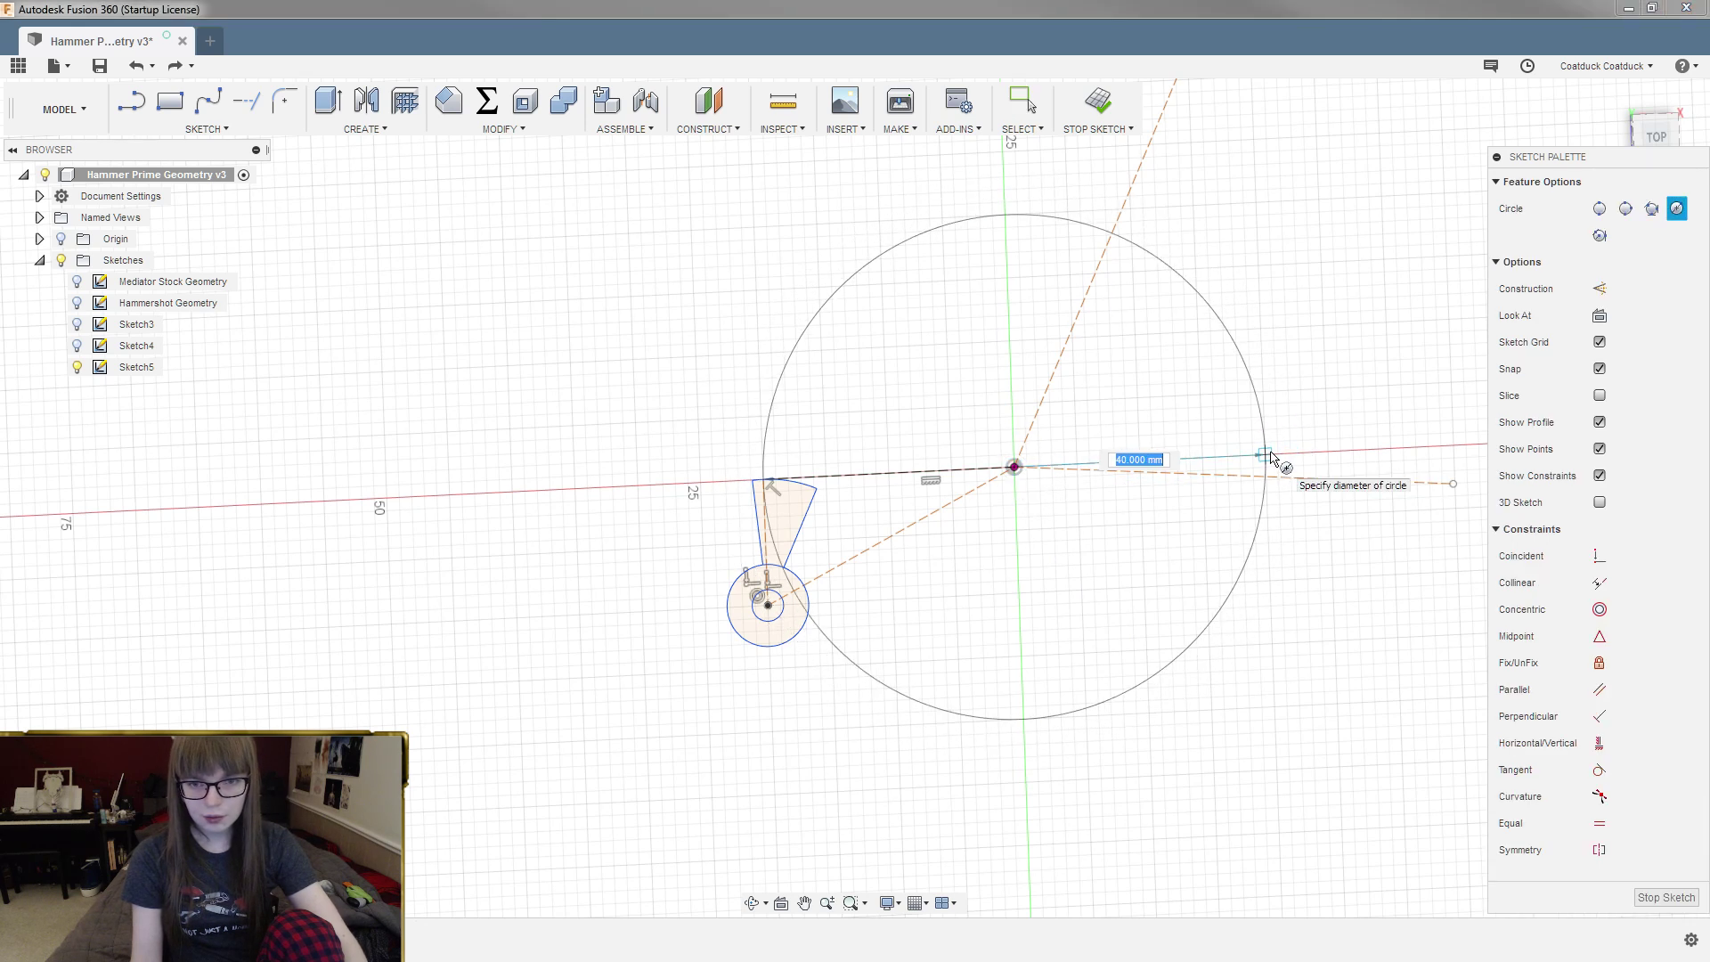
pyautogui.click(1269, 459)
pyautogui.press('Escape')
pyautogui.click(1259, 410)
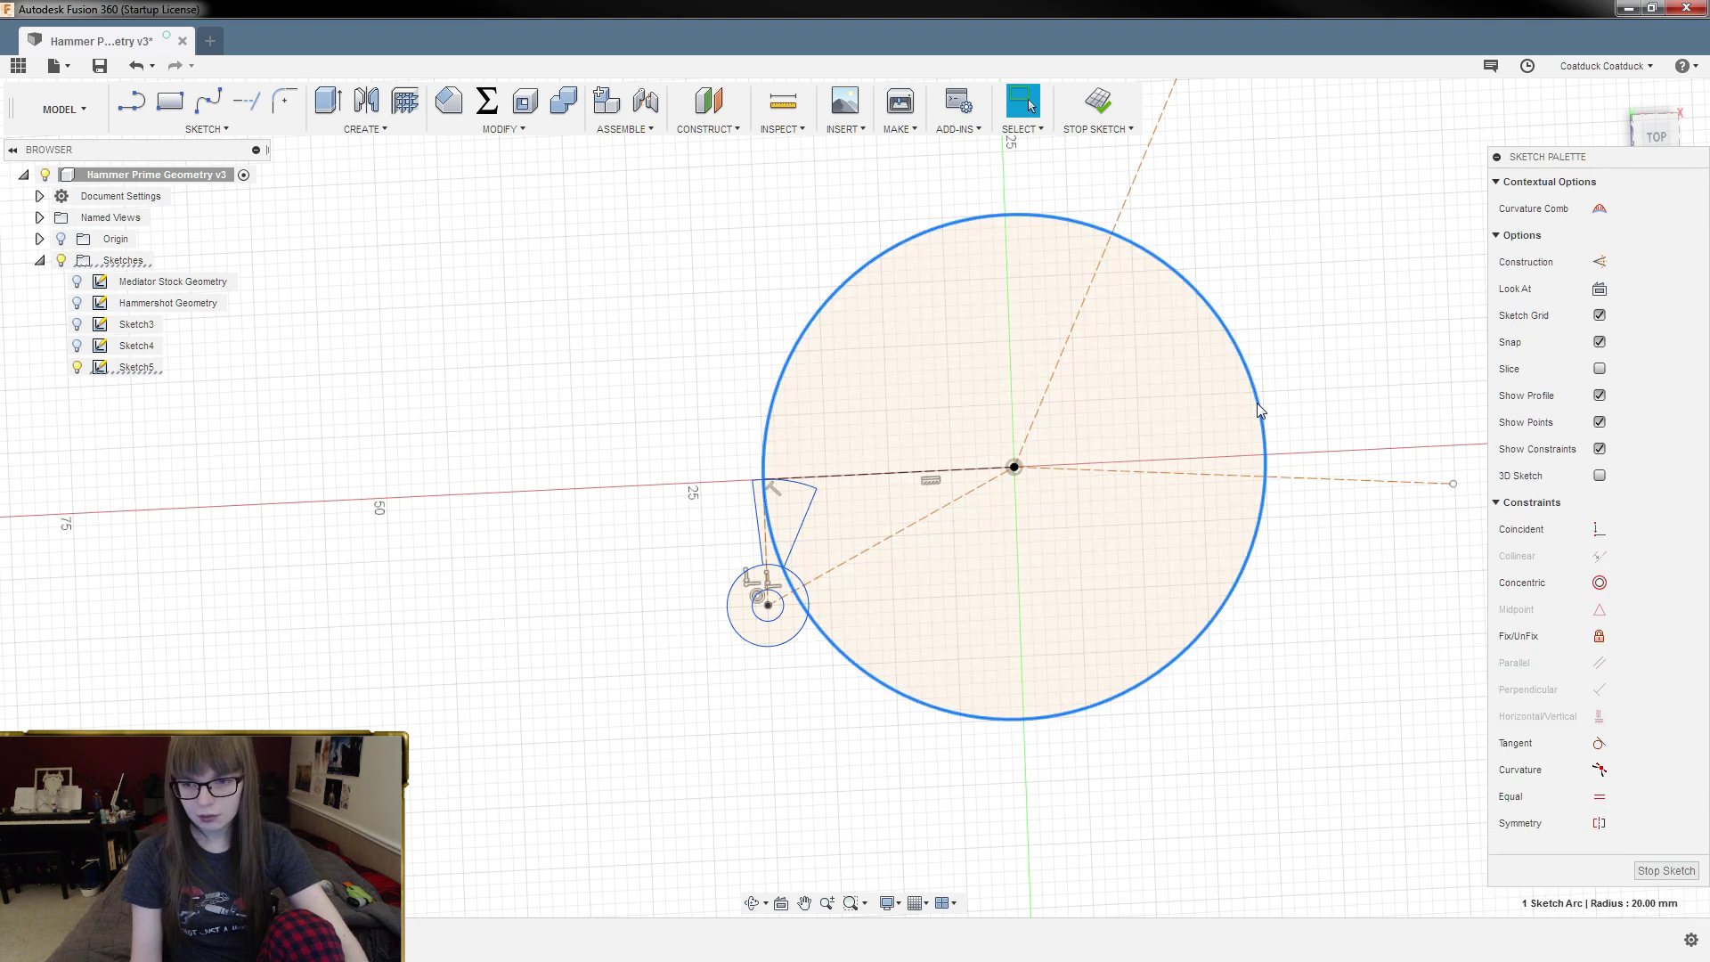
pyautogui.scroll(6, 717, 534)
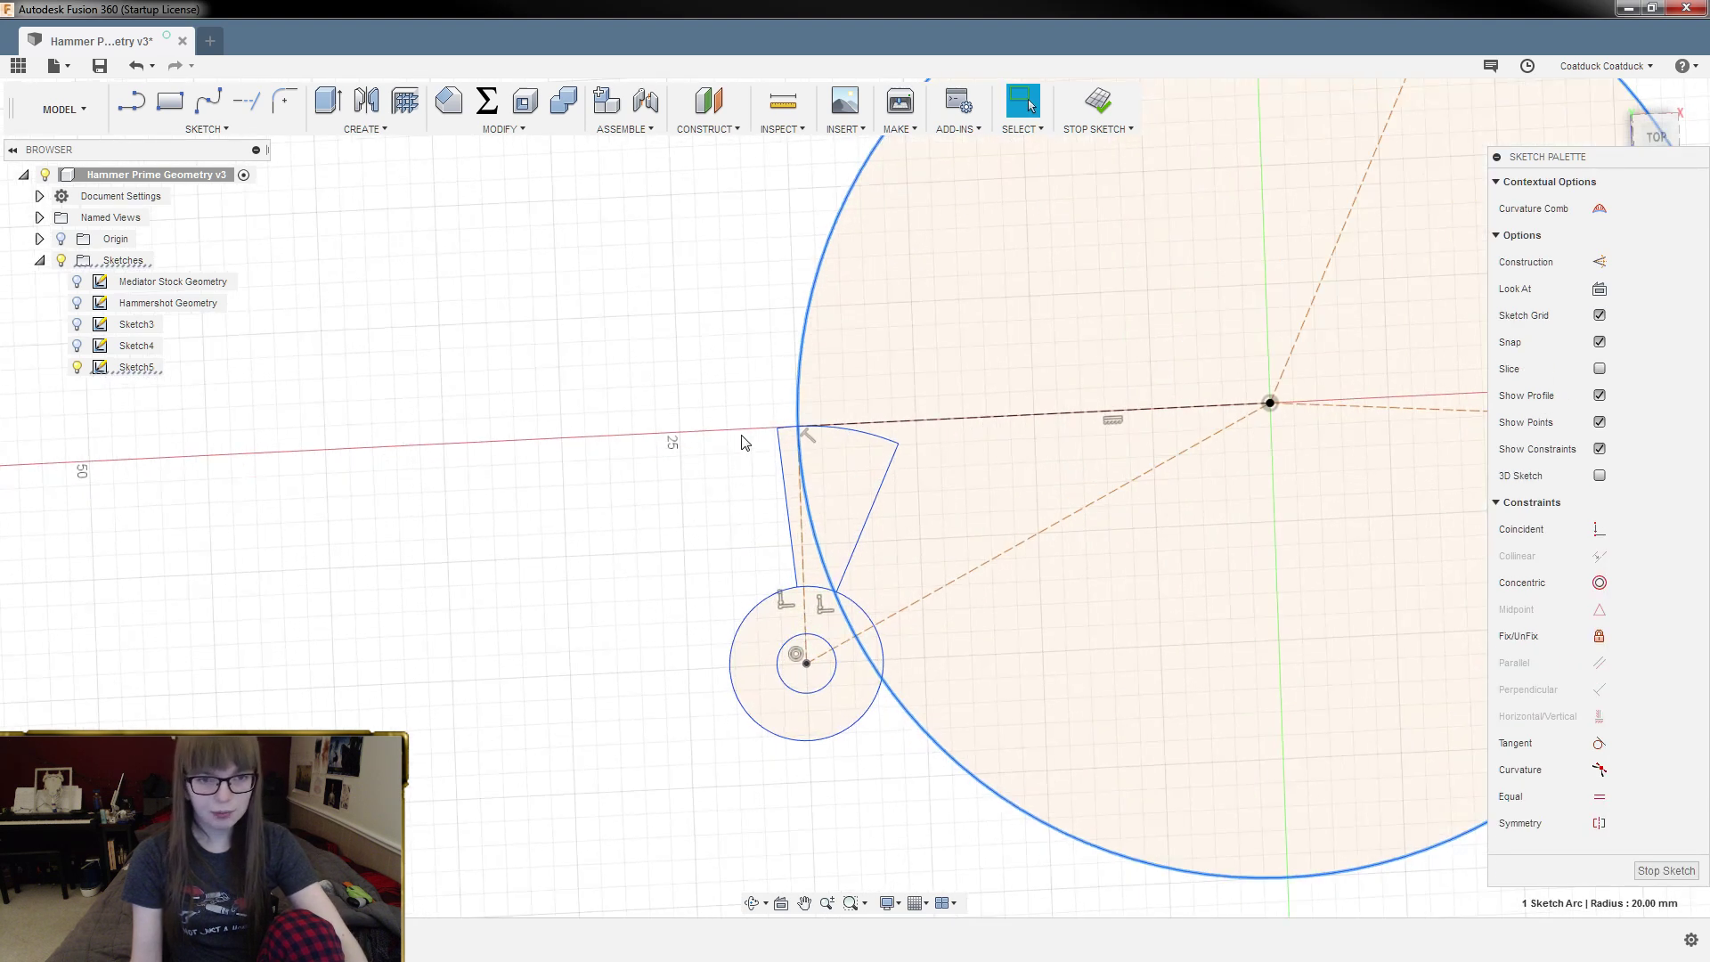
pyautogui.rightClick(853, 312)
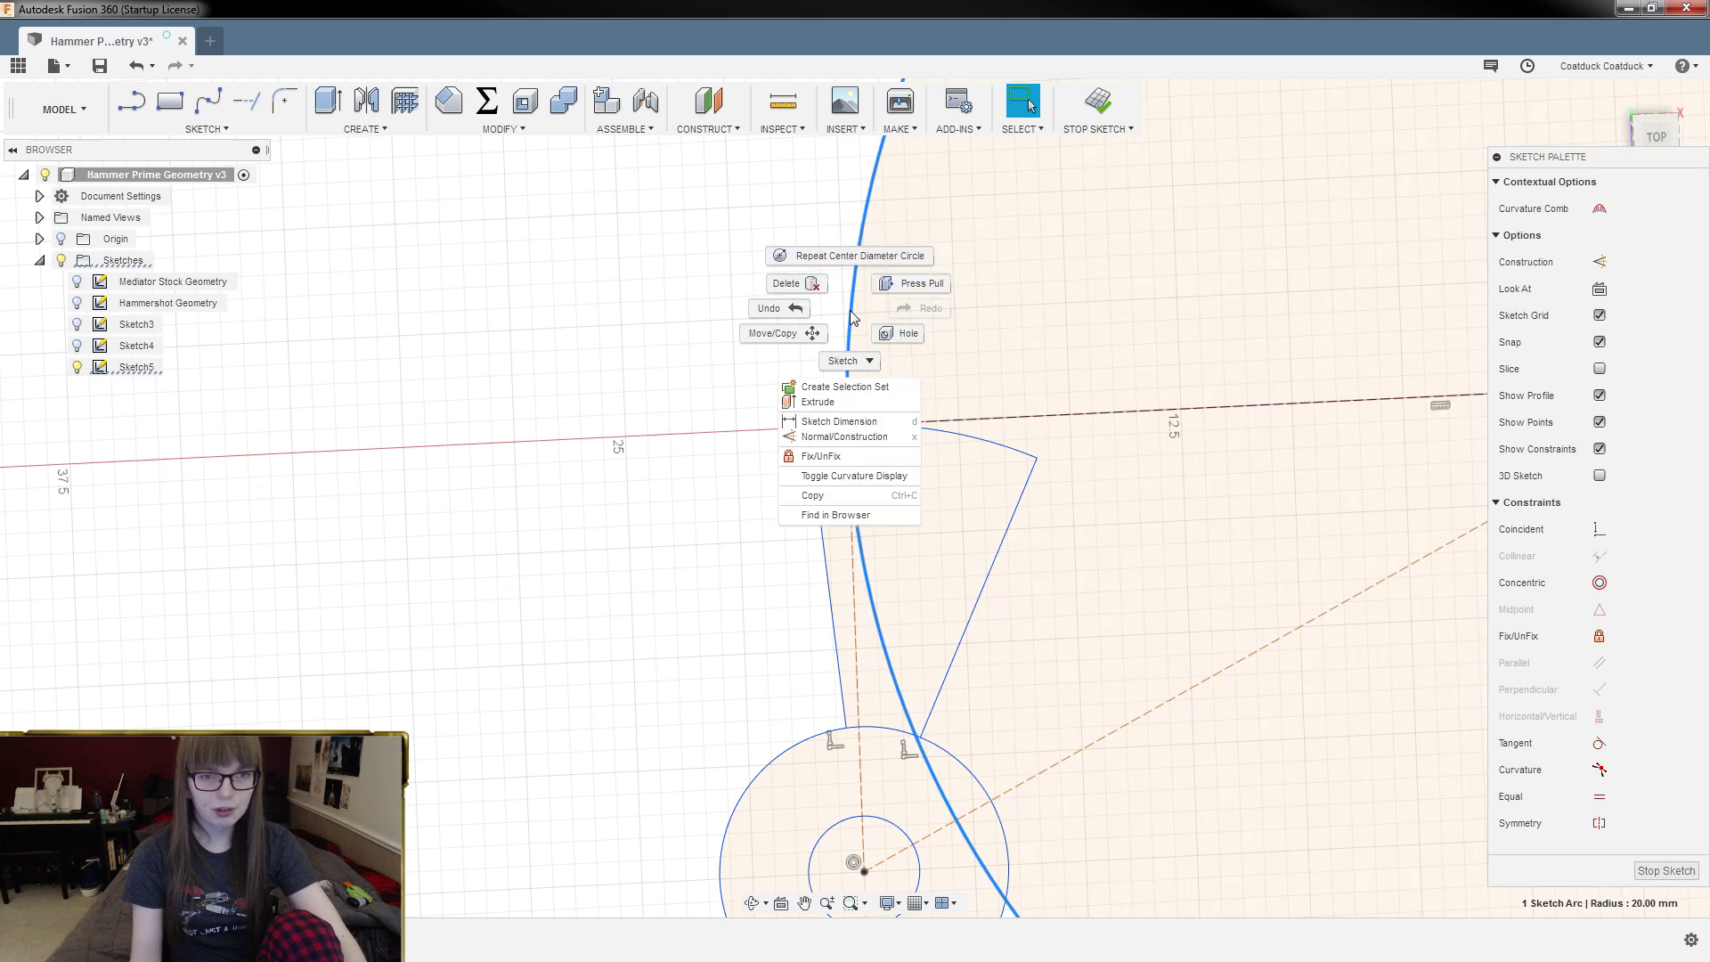
pyautogui.click(841, 437)
# Step: Examine where the origin-centred construction circle crosses the wedge's arc, the wedge and the outer pivot circle
pyautogui.scroll(-4, 641, 424)
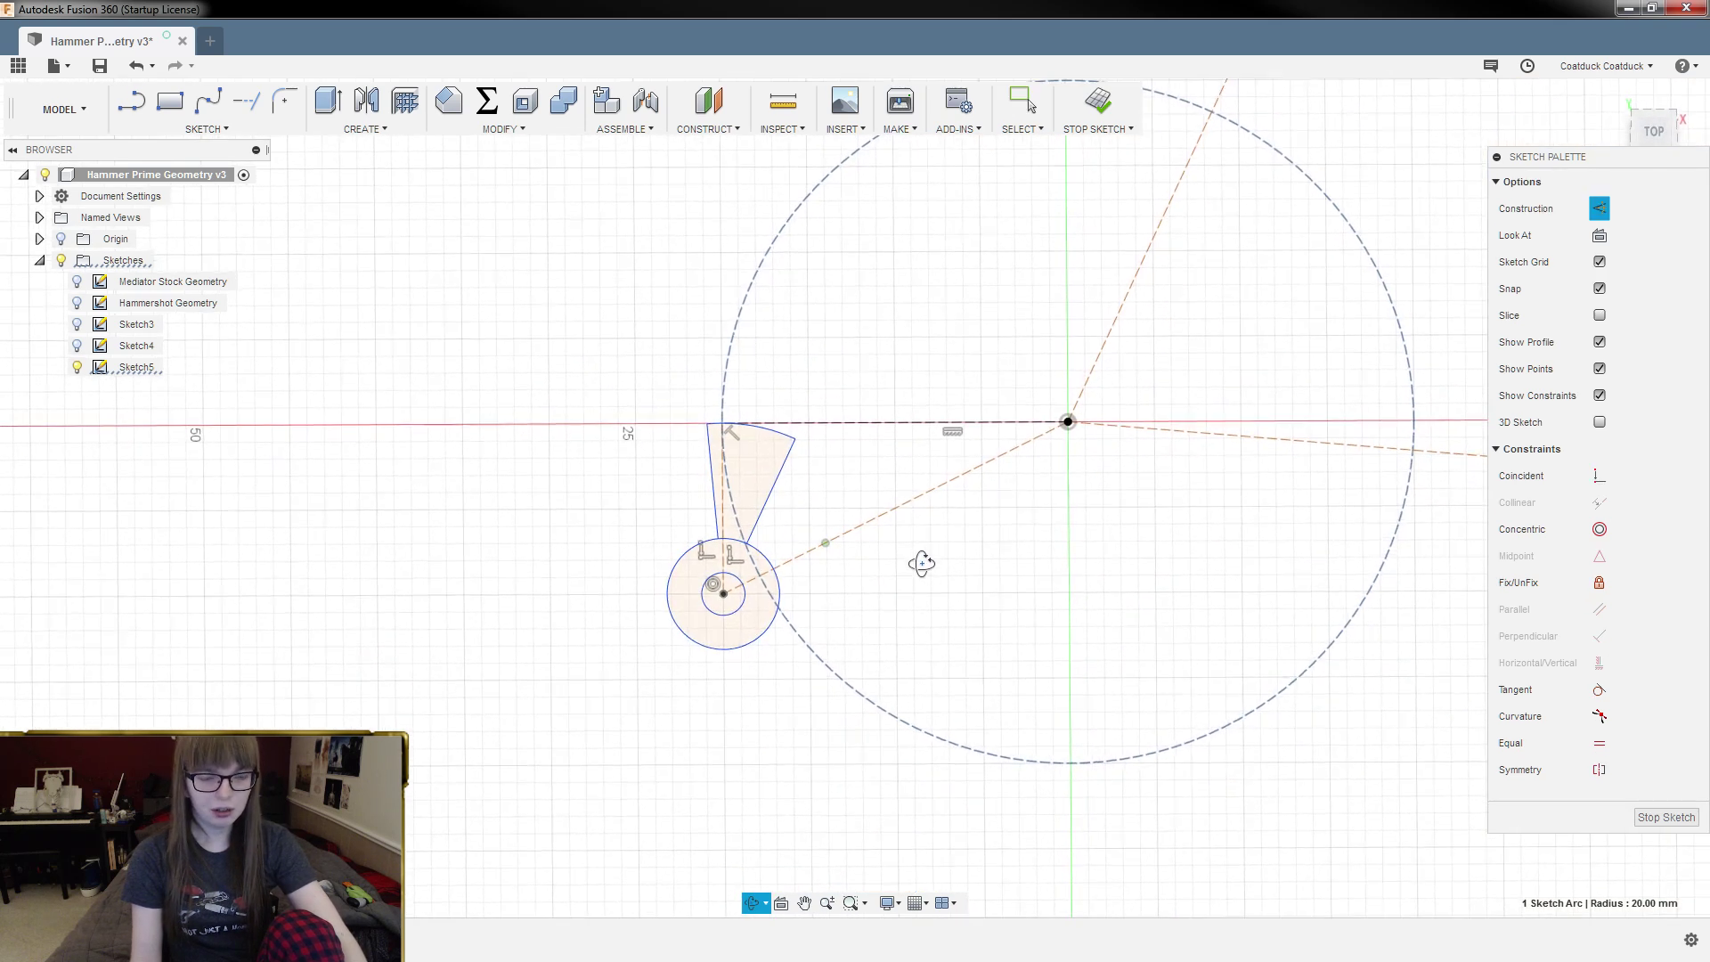
pyautogui.scroll(3, 713, 526)
pyautogui.scroll(2, 762, 534)
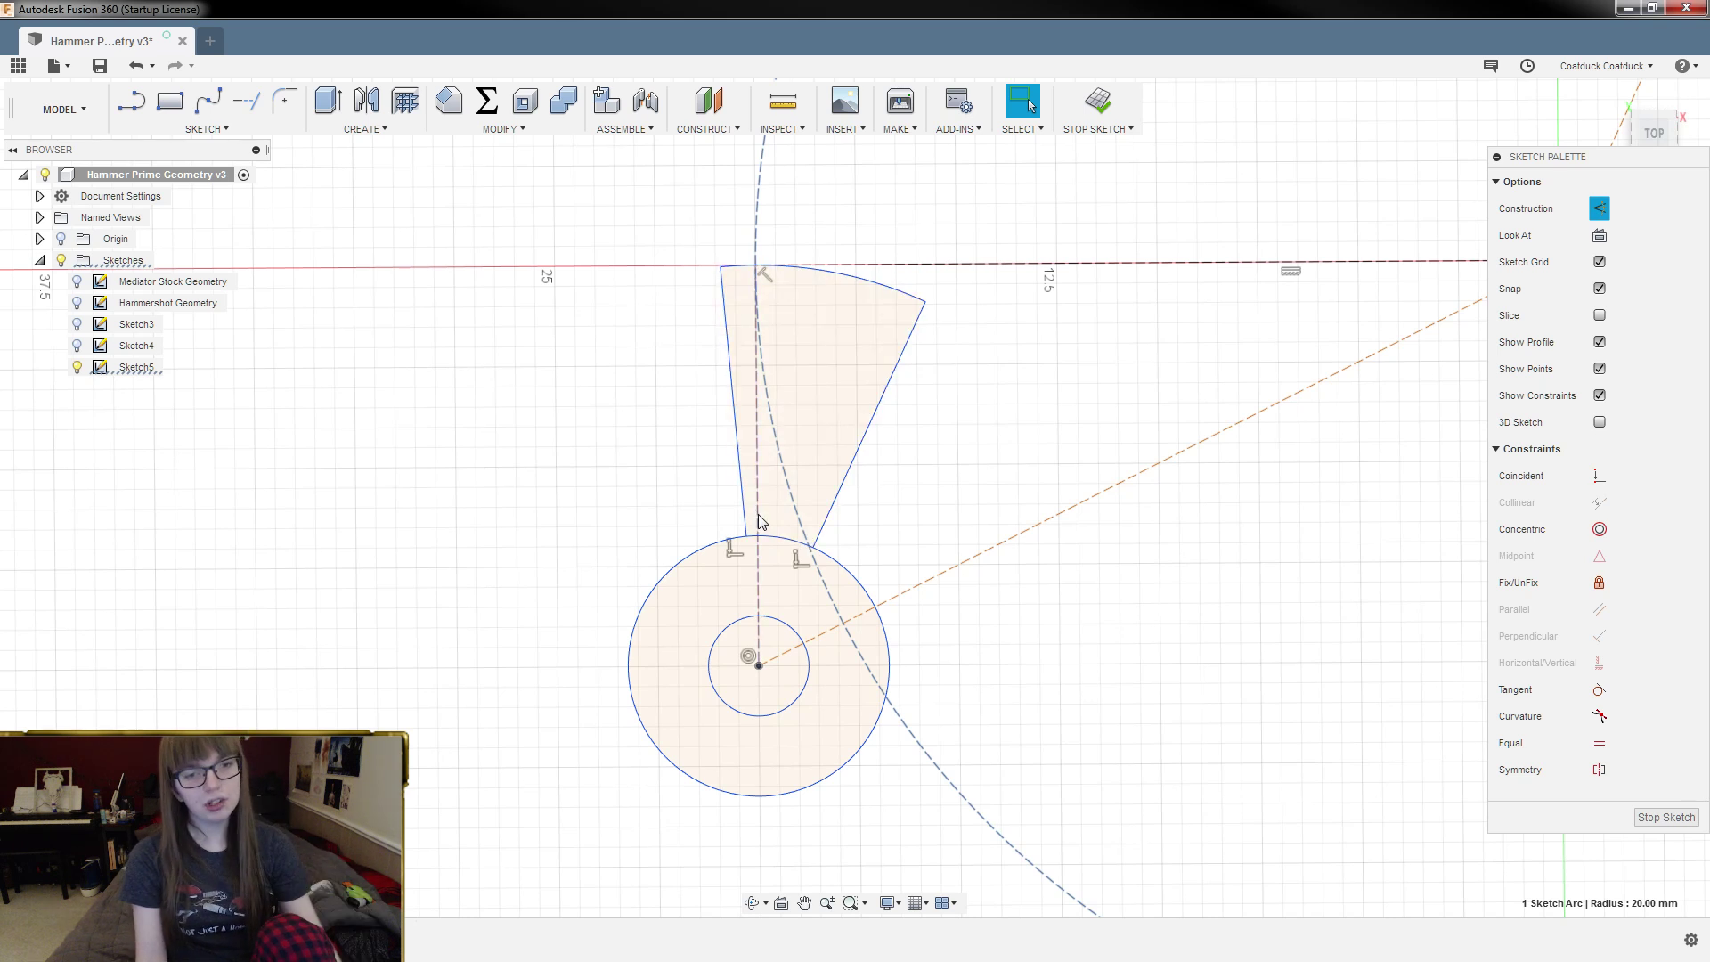
pyautogui.scroll(1, 758, 521)
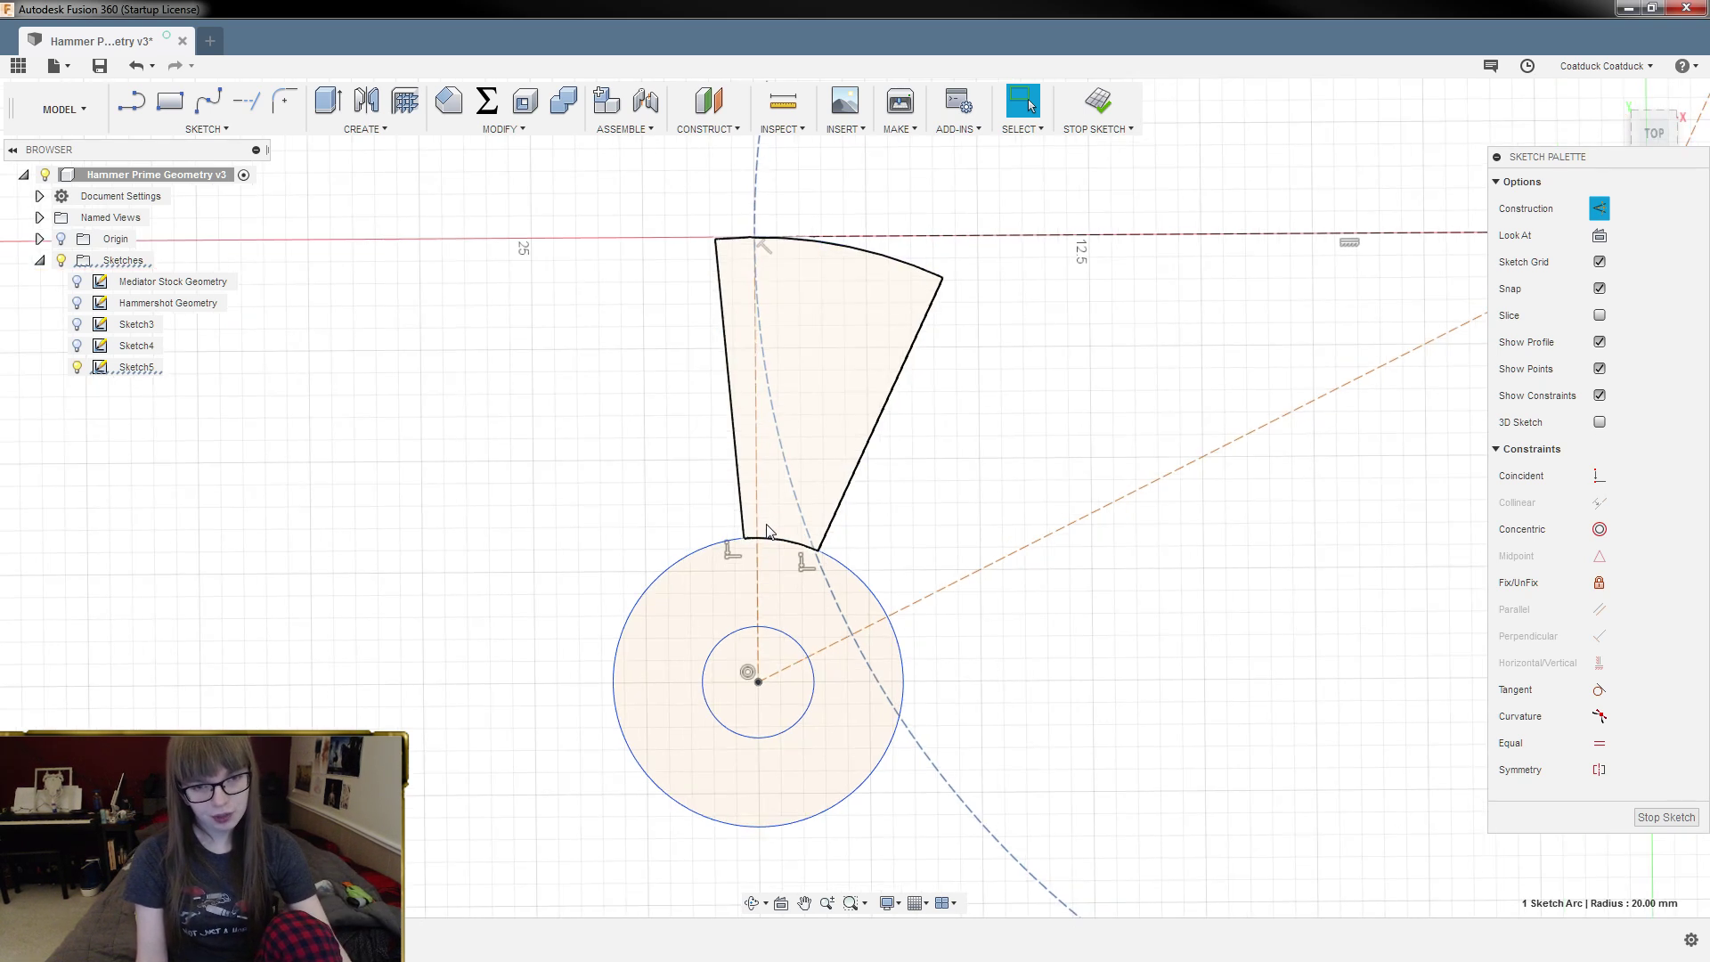
pyautogui.keyDown('shift'); pyautogui.moveTo(680, 332); pyautogui.dragTo(741, 199, button='middle'); pyautogui.keyUp('shift')
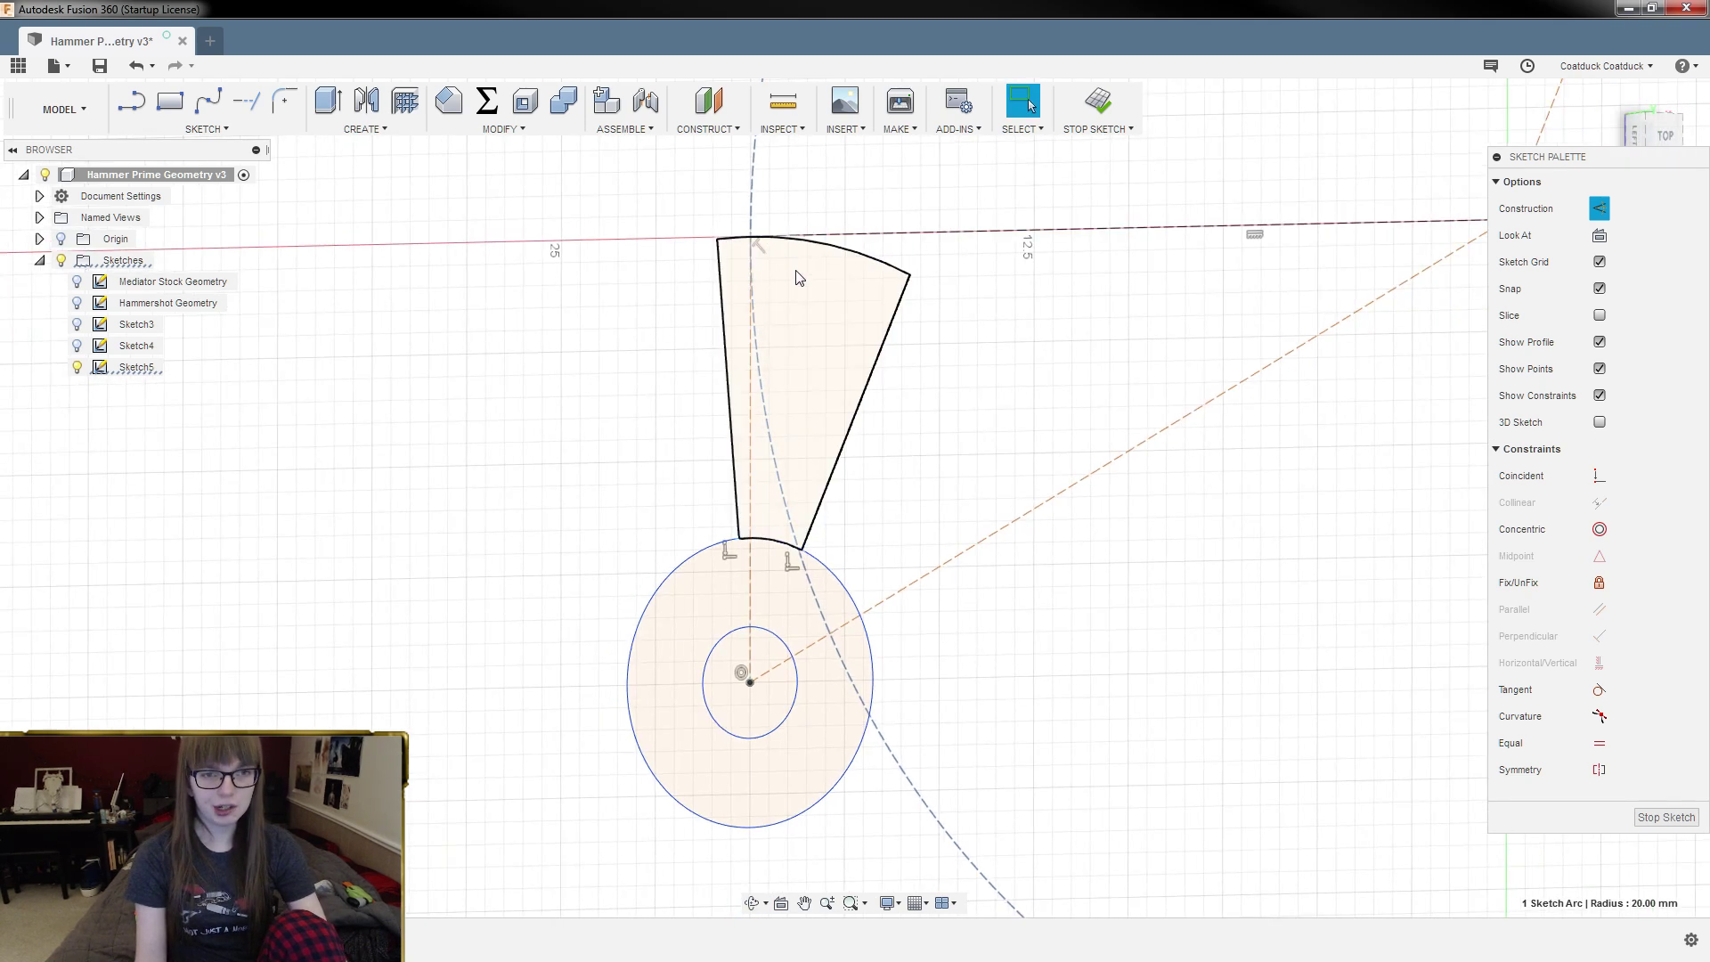
pyautogui.keyDown('shift'); pyautogui.moveTo(832, 362); pyautogui.dragTo(832, 489, button='middle'); pyautogui.keyUp('shift')
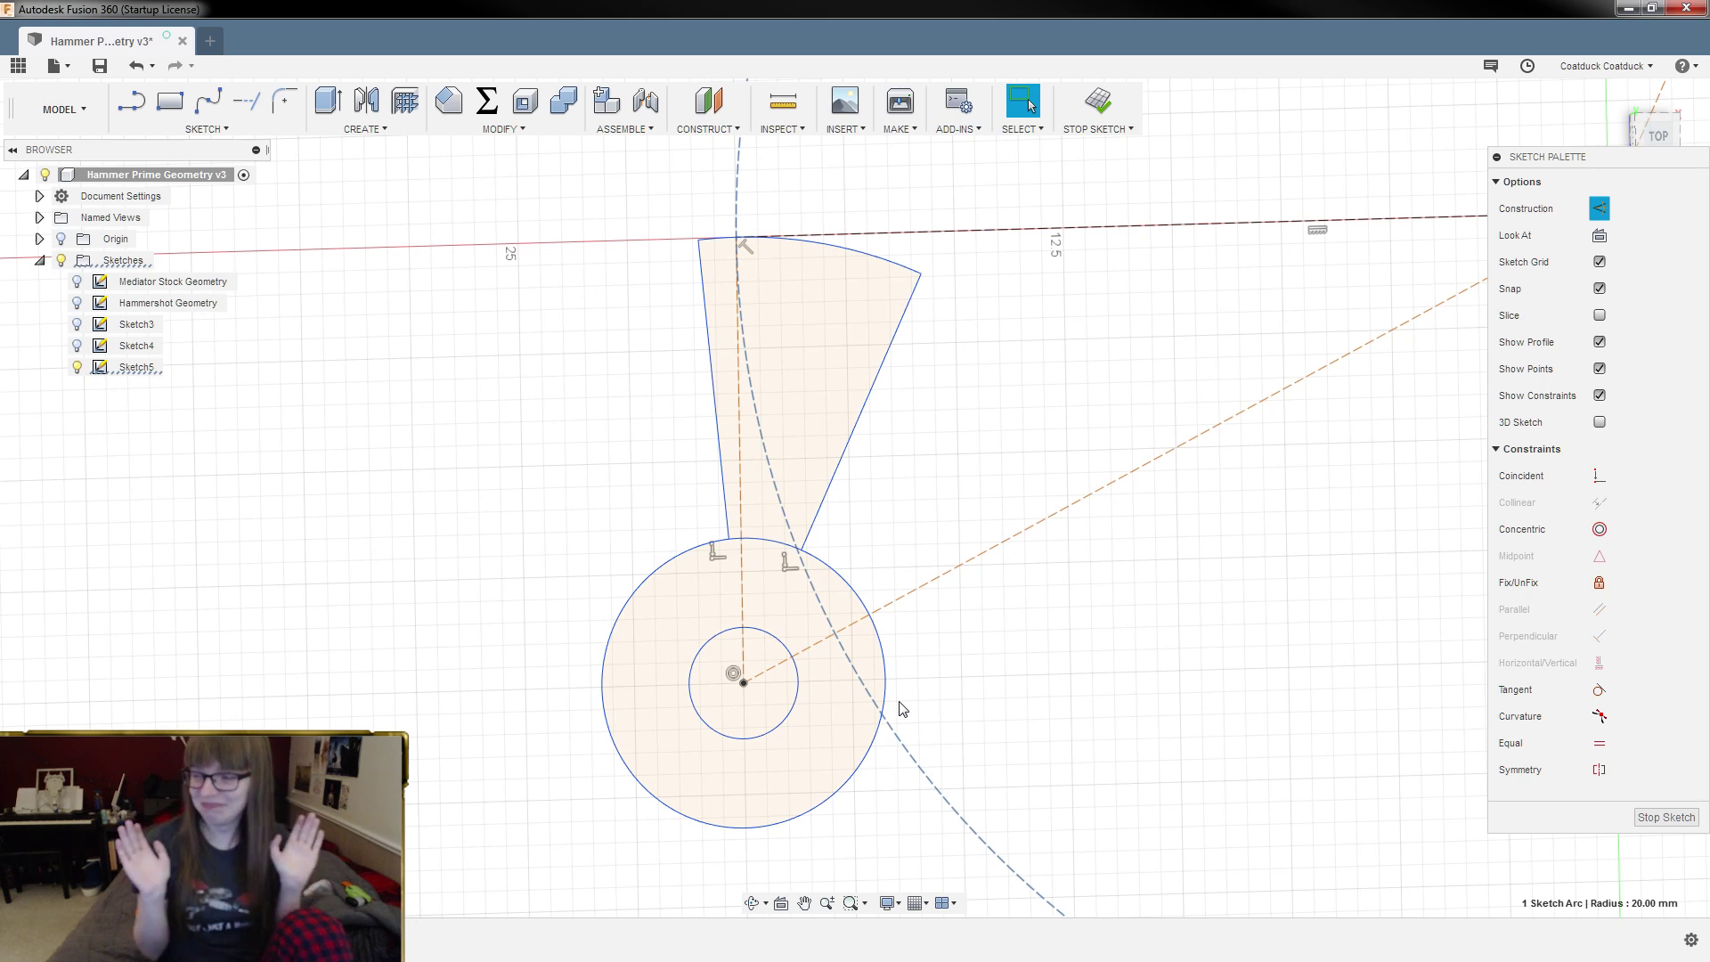
pyautogui.keyDown('shift'); pyautogui.moveTo(950, 547); pyautogui.dragTo(885, 522, button='middle'); pyautogui.keyUp('shift')
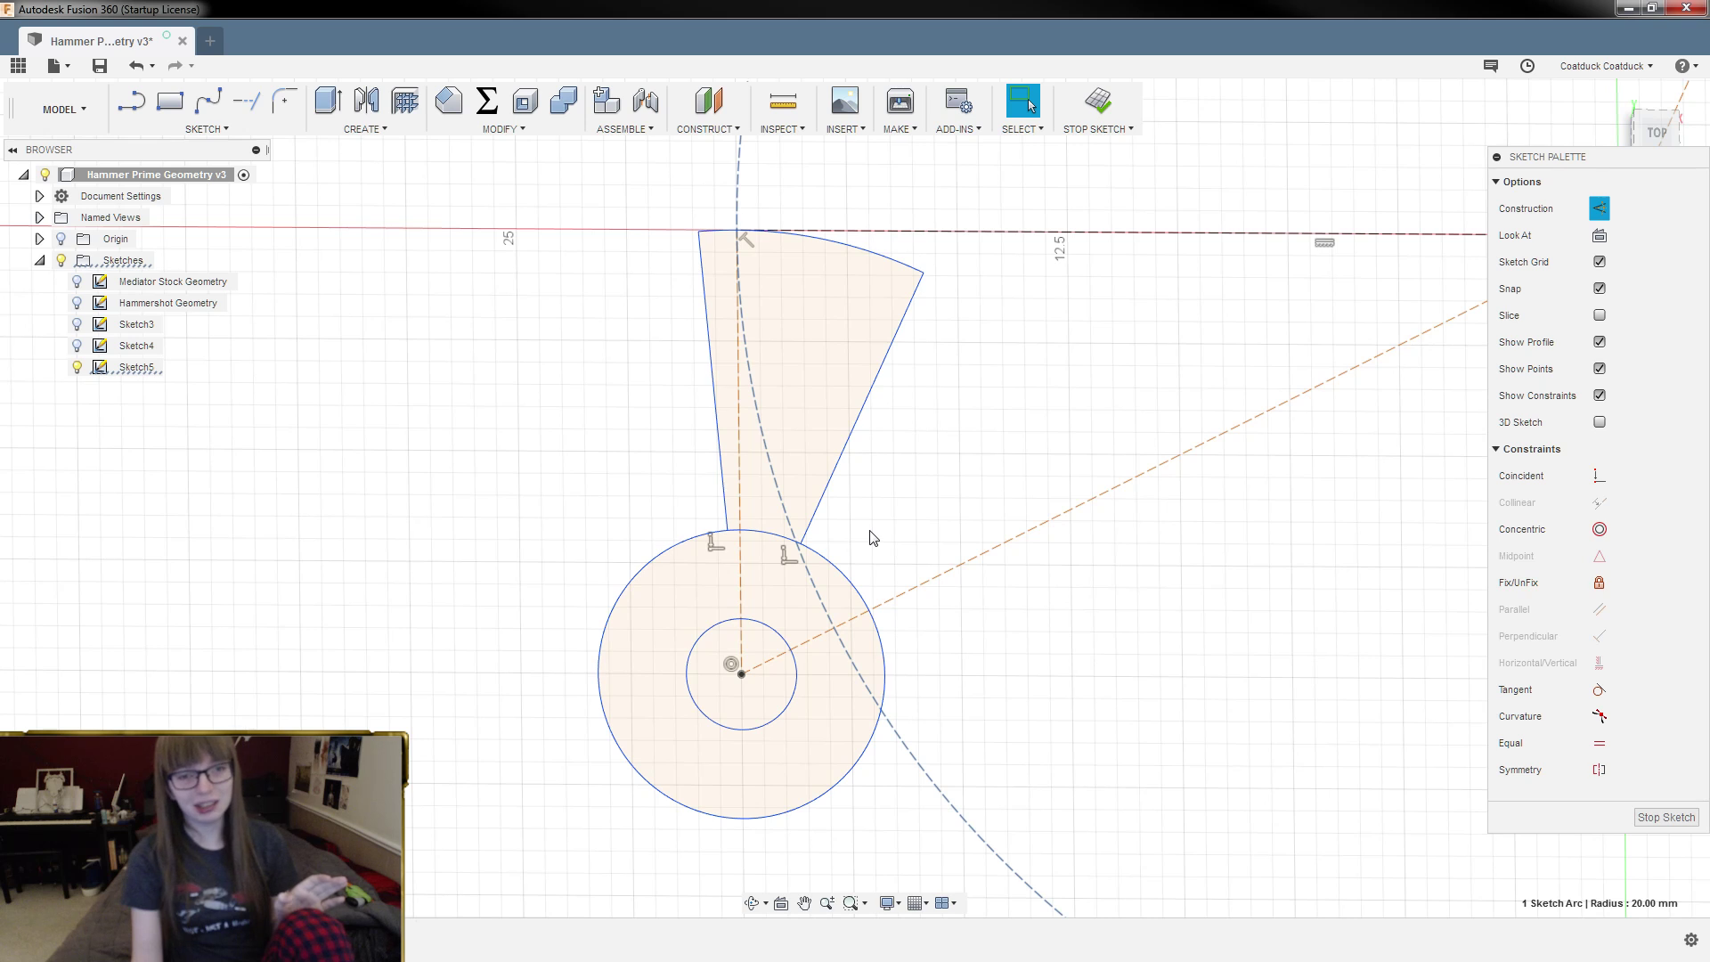
pyautogui.scroll(-5, 819, 670)
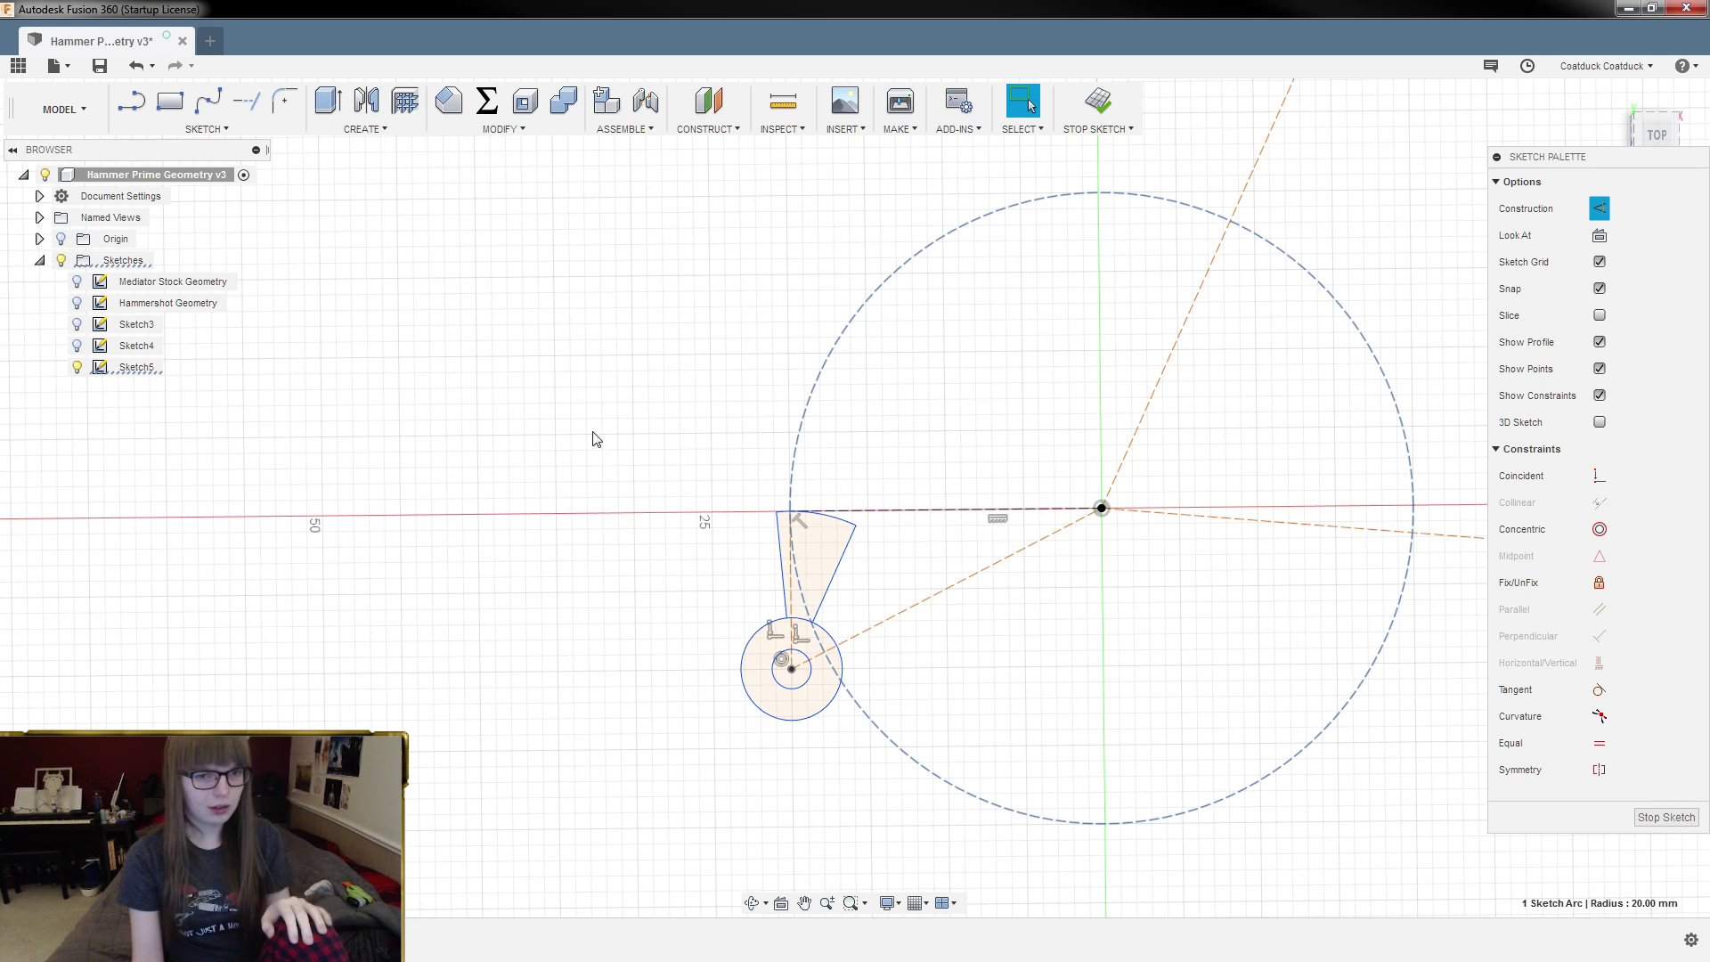
# Step: Show the Hammershot Geometry and Mediator Stock Geometry sketches to compare them with the wedge and check a line's length, then hide both
pyautogui.click(78, 304)
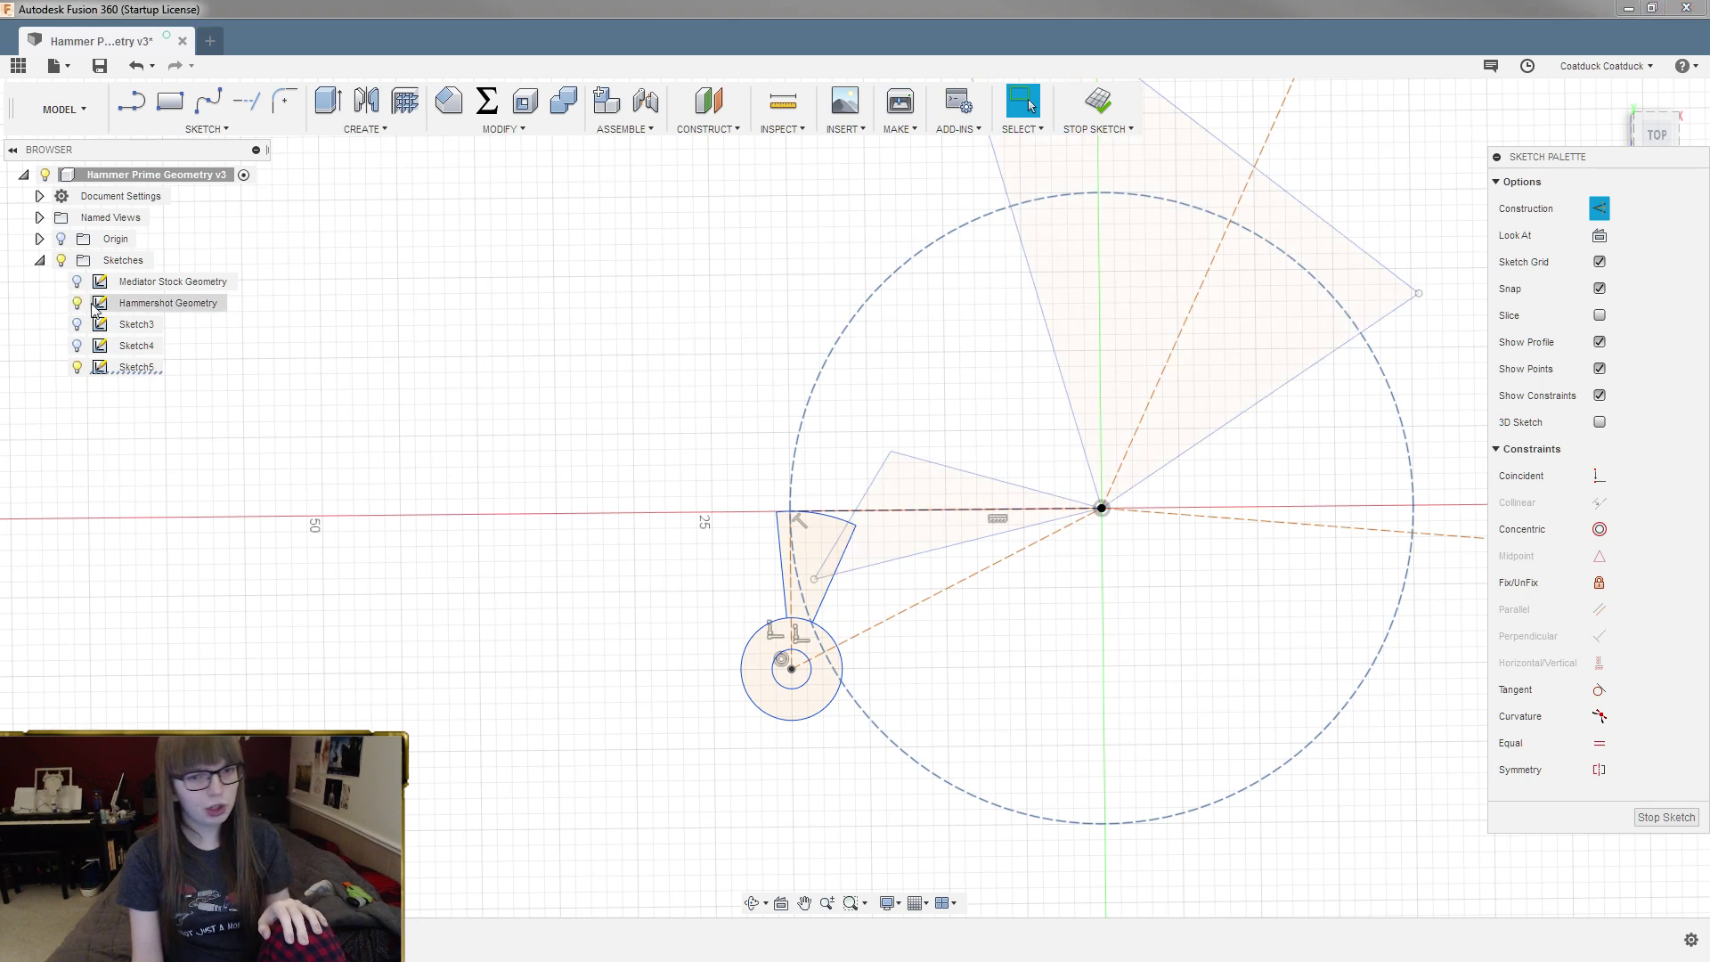
pyautogui.scroll(3, 939, 565)
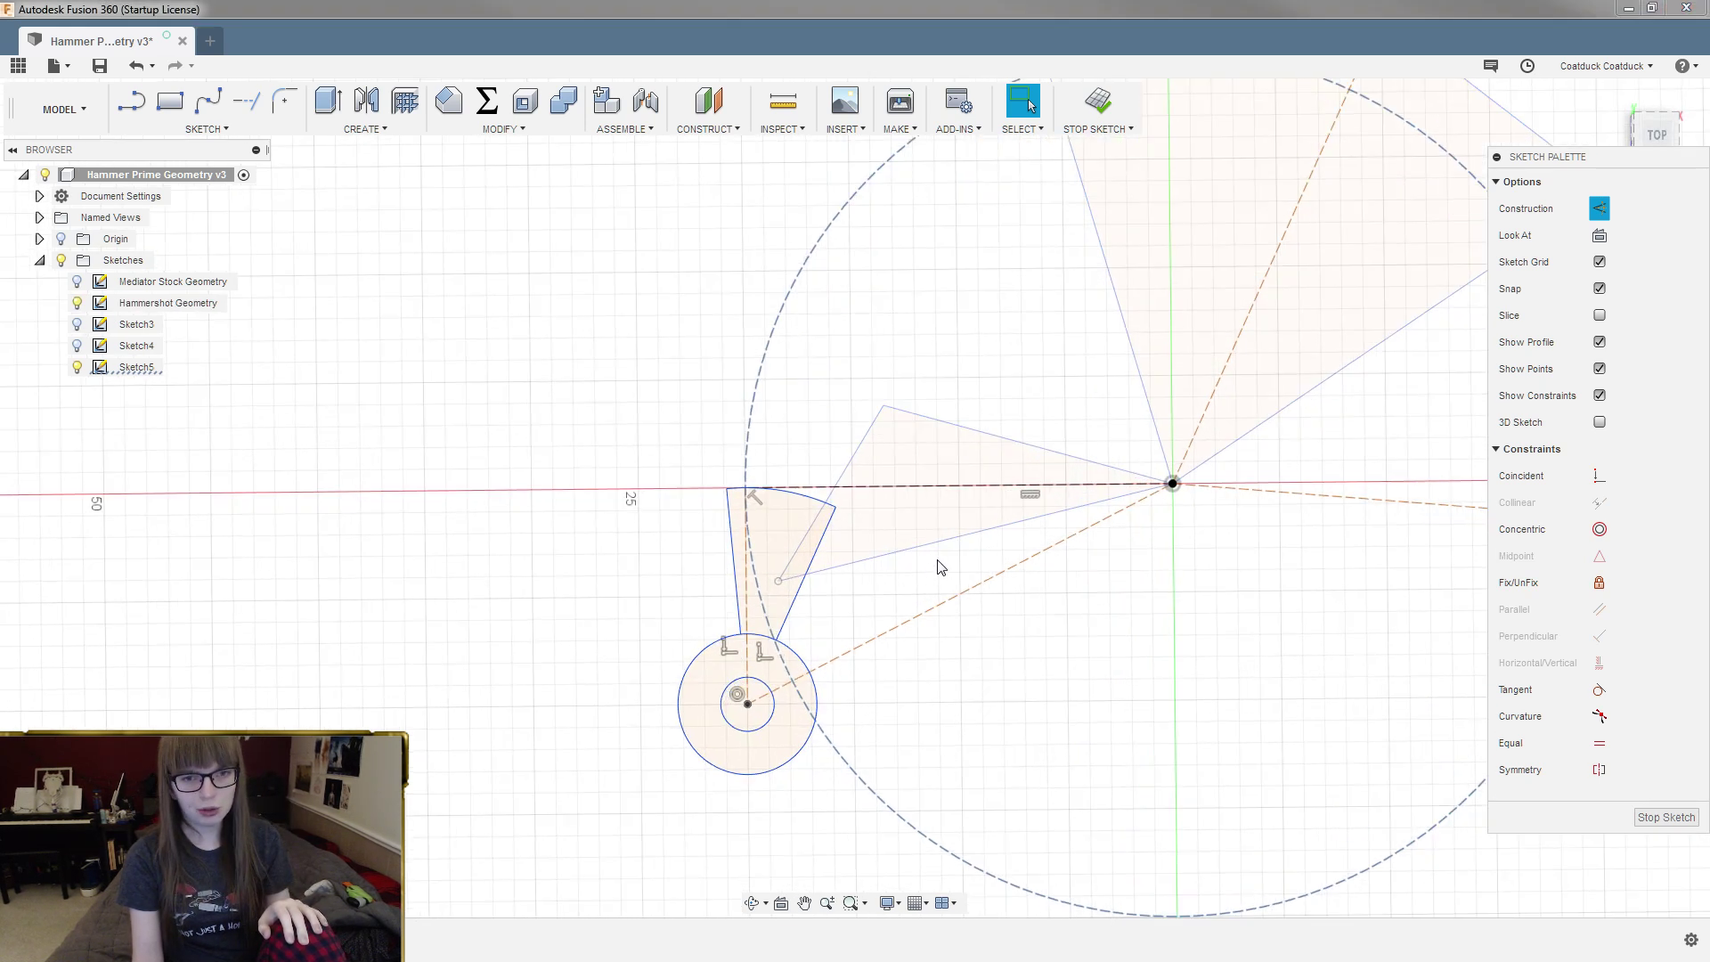
pyautogui.click(980, 423)
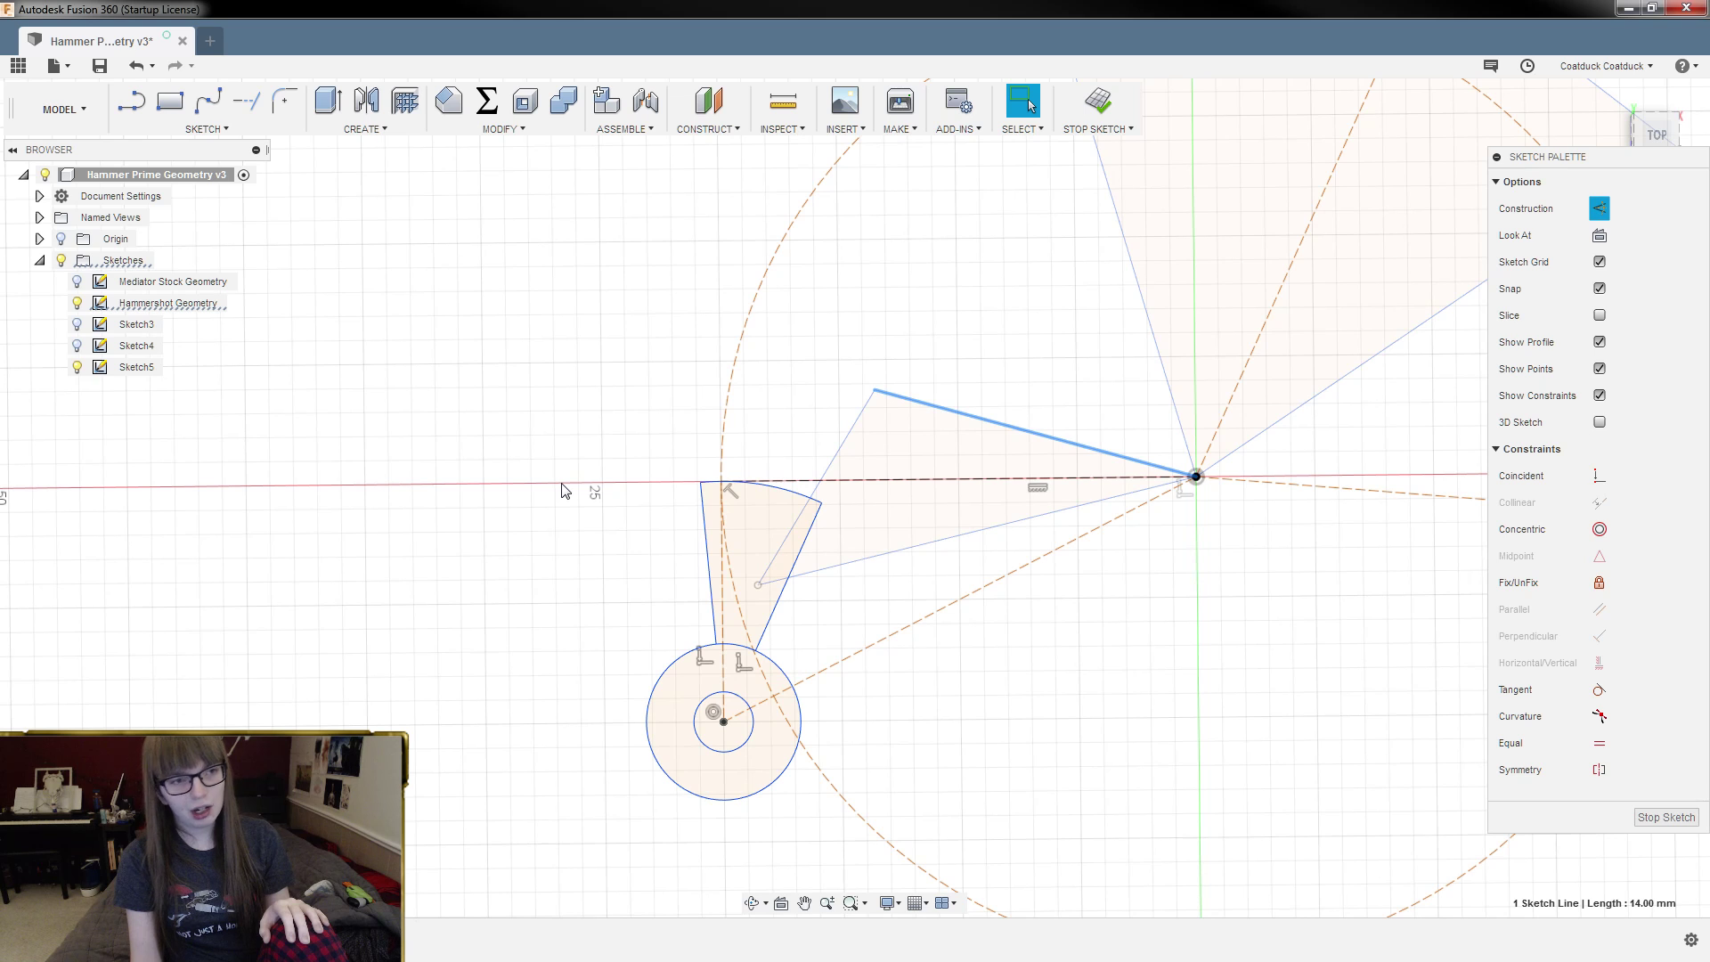
pyautogui.click(78, 283)
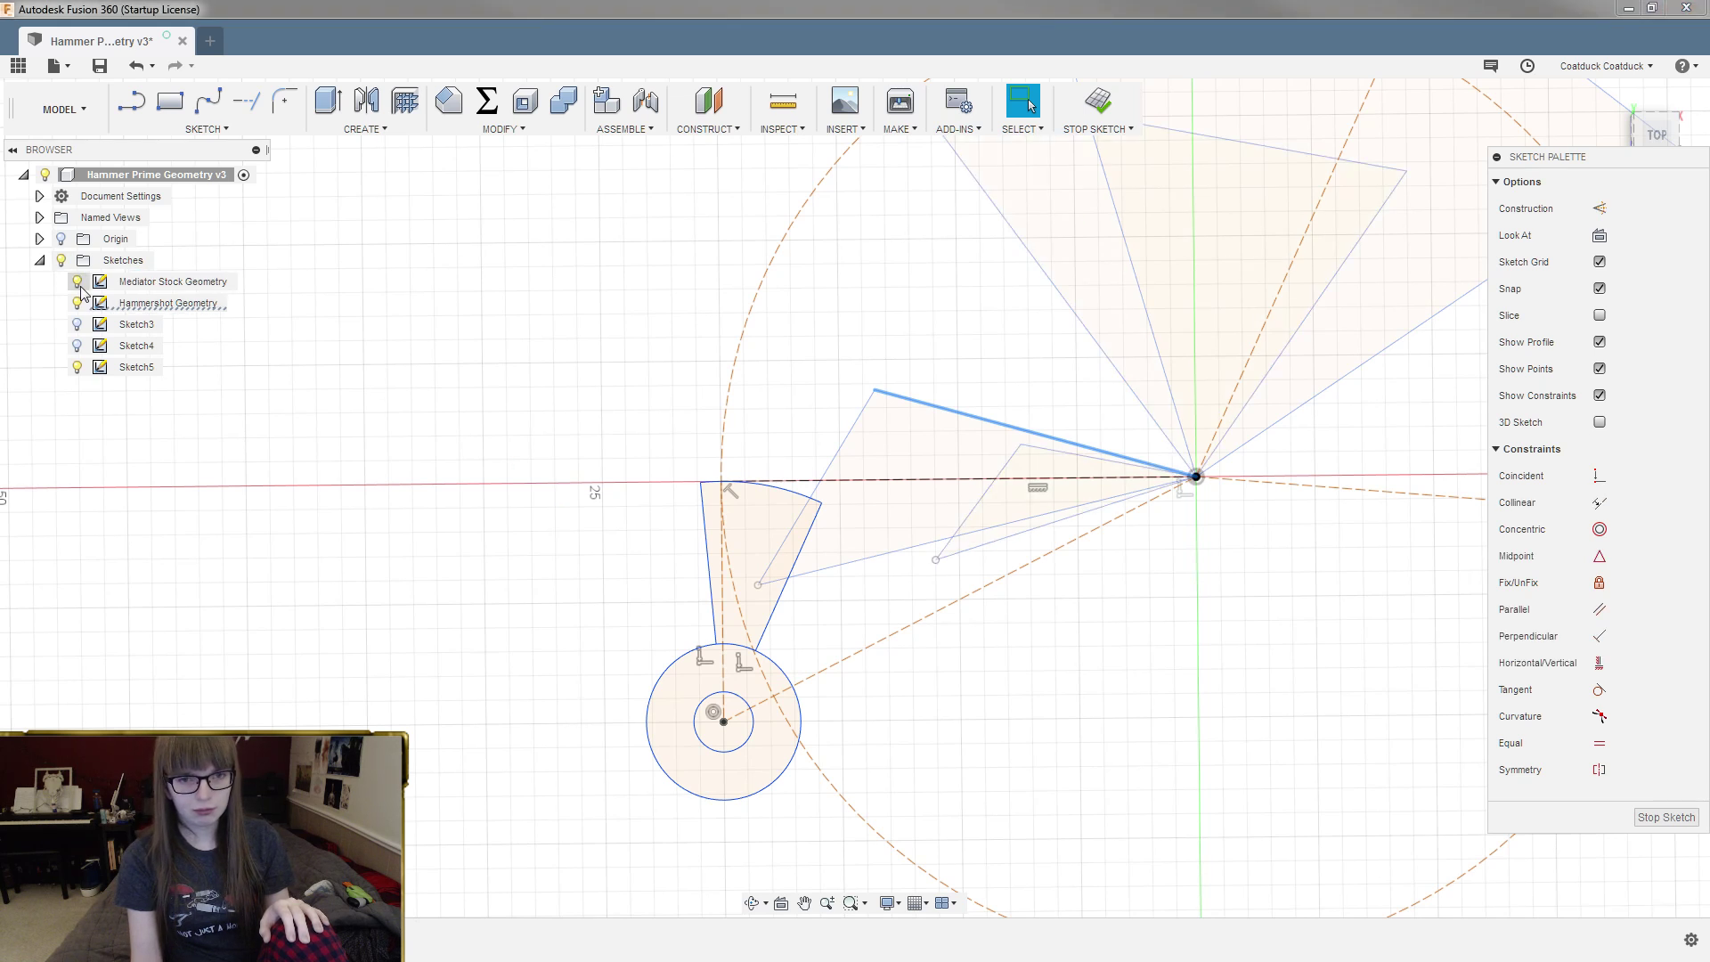
pyautogui.click(78, 282)
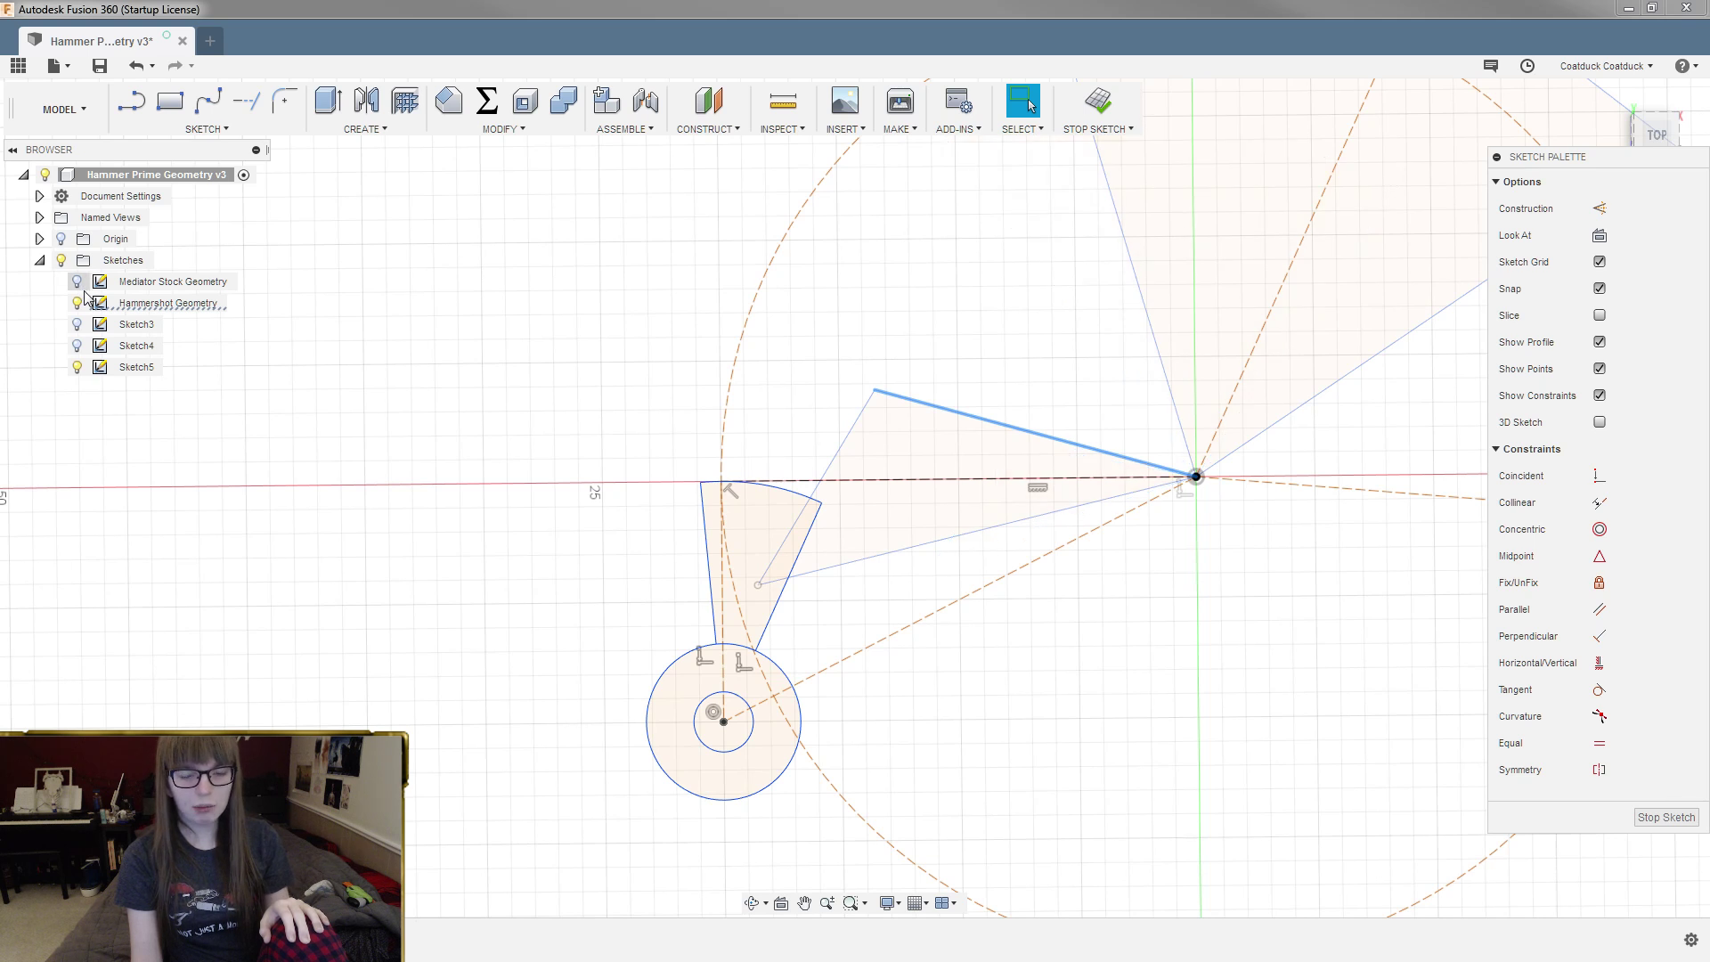
pyautogui.click(78, 303)
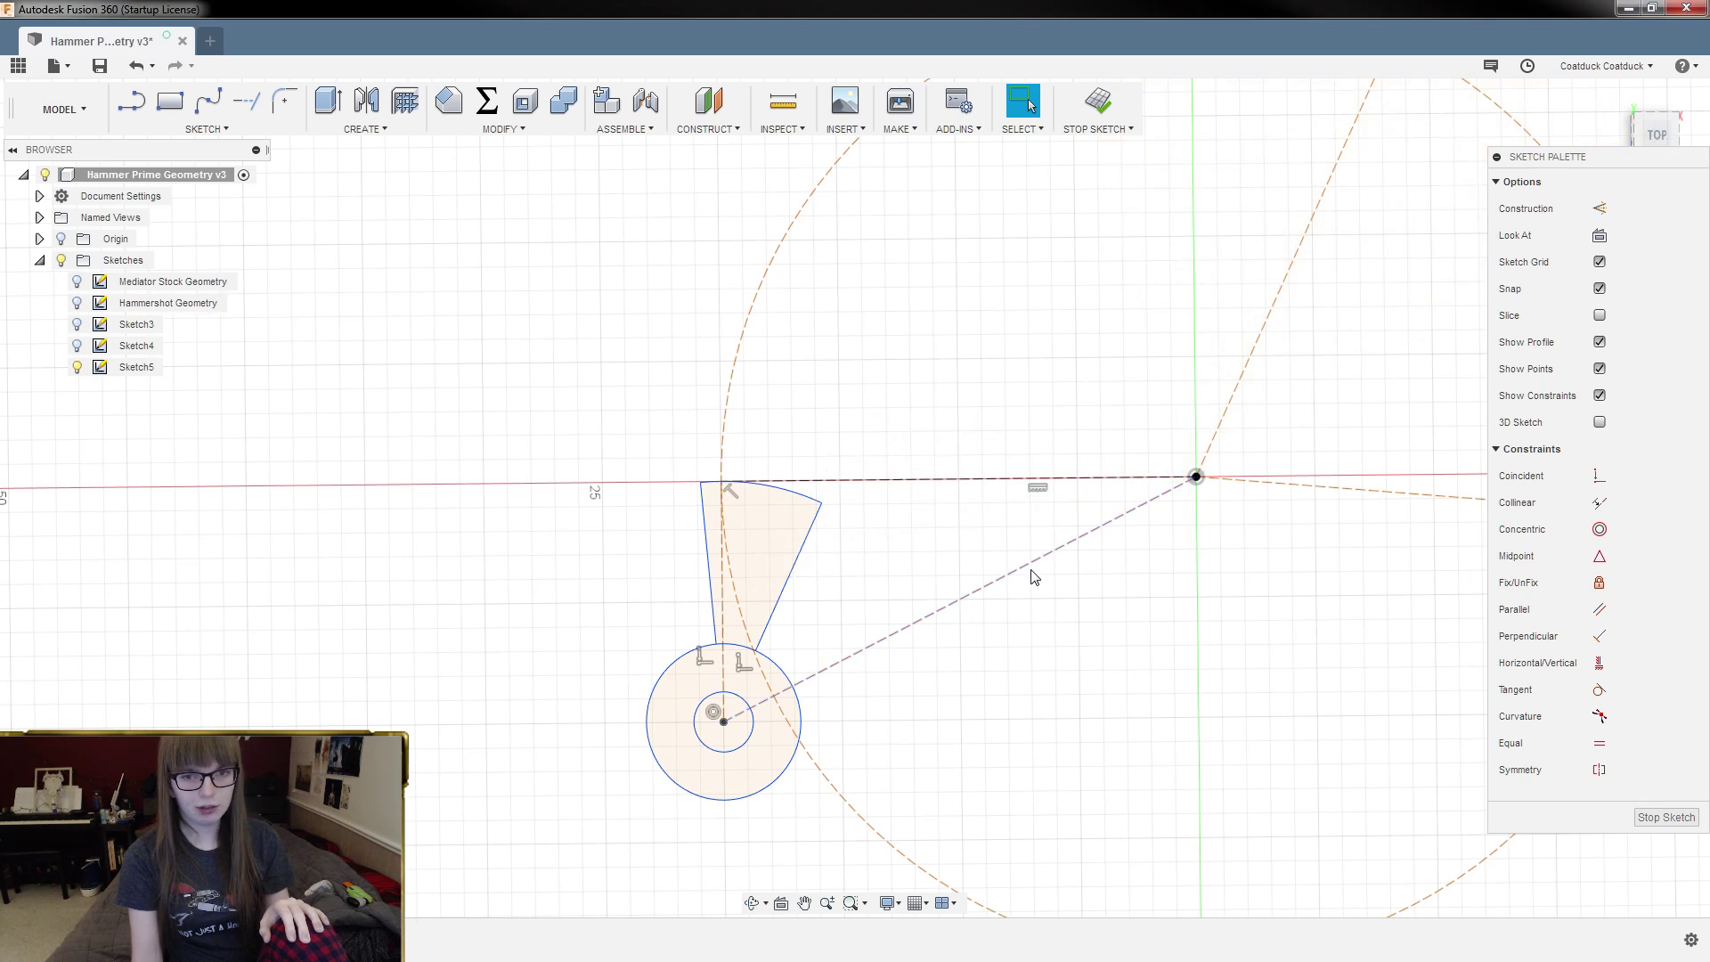
pyautogui.click(881, 483)
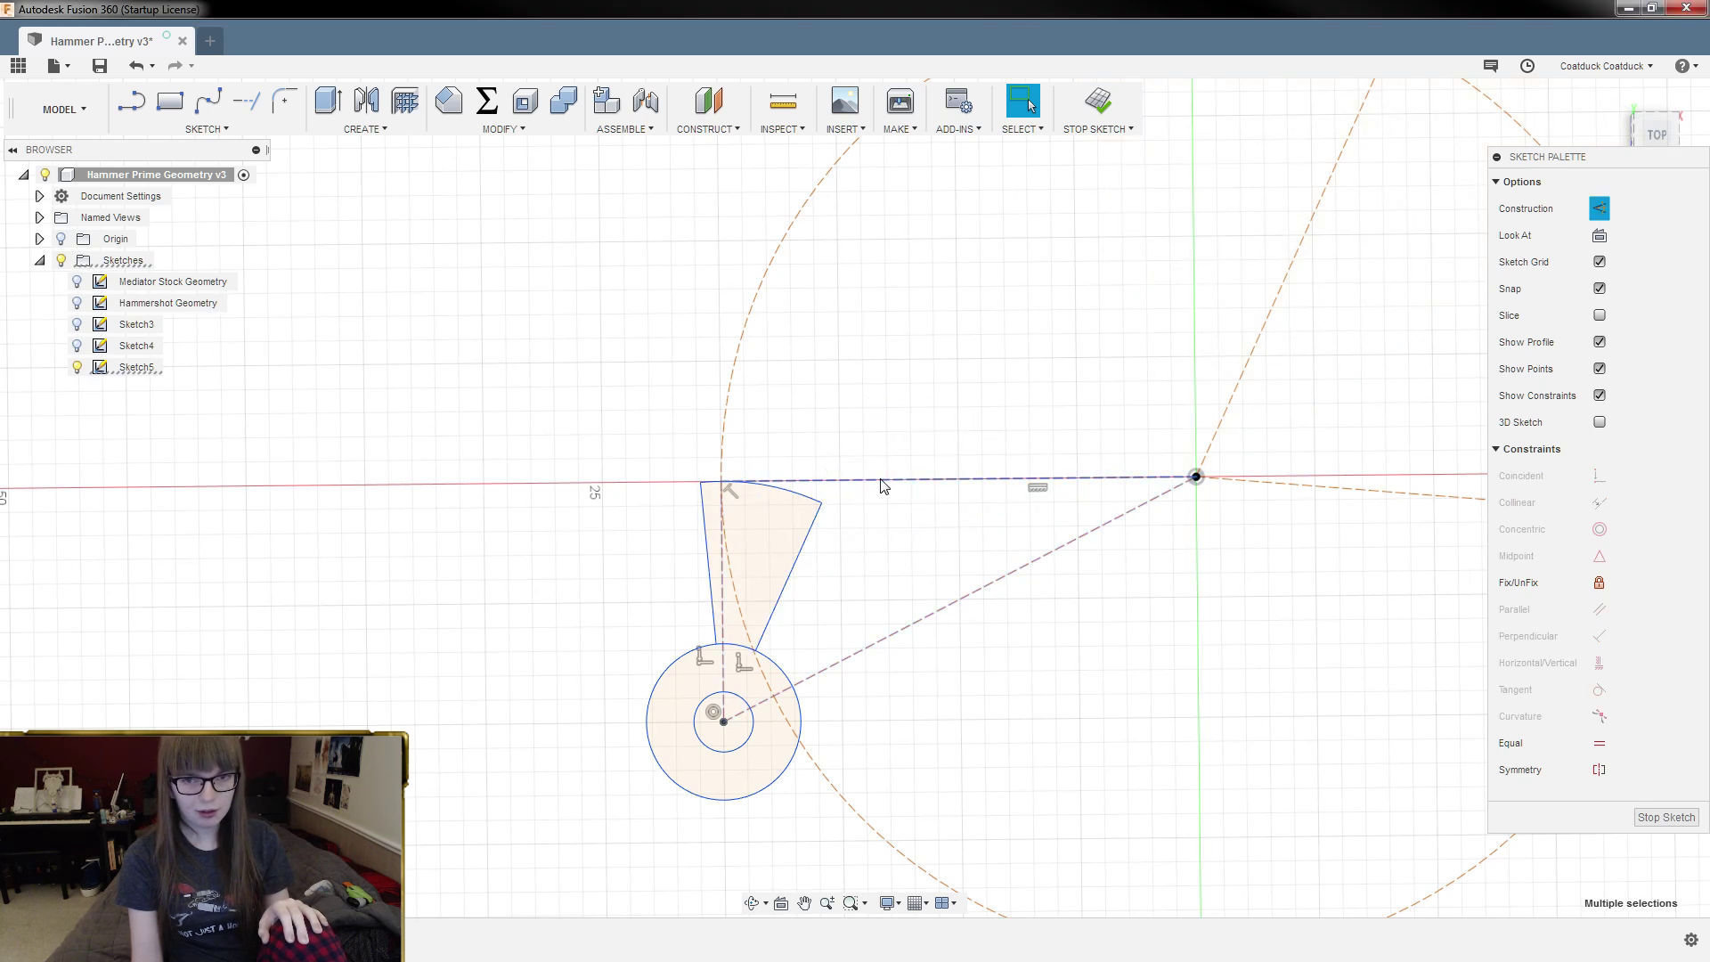
pyautogui.rightClick(881, 482)
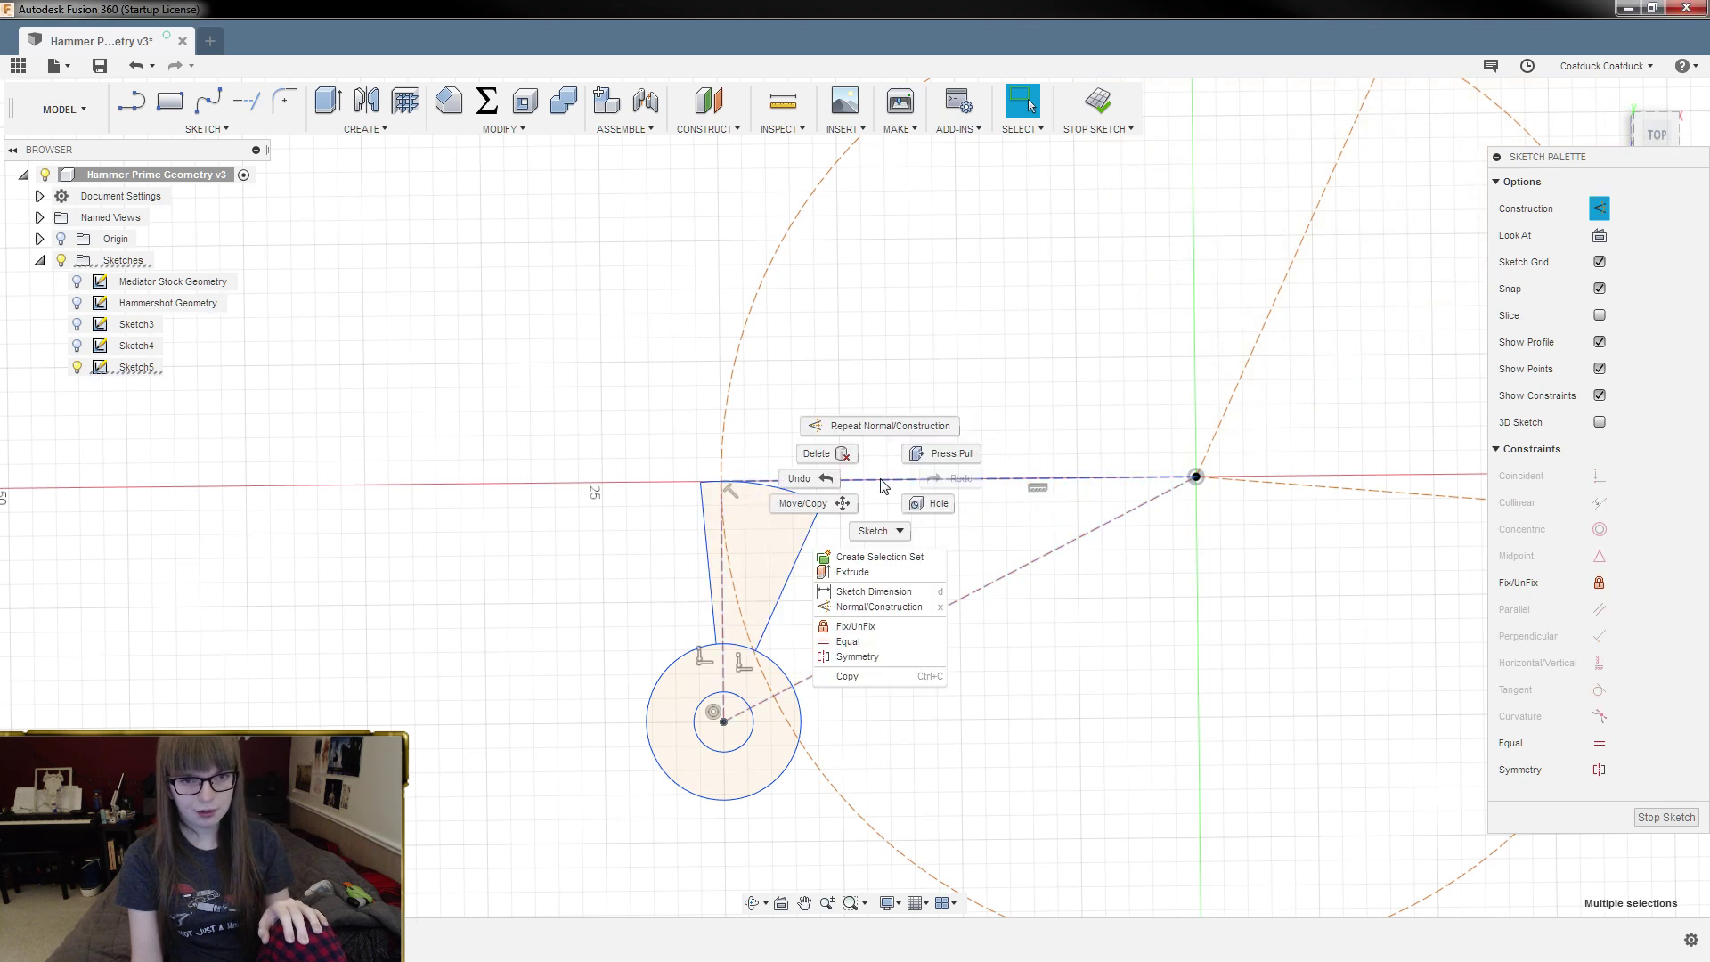
pyautogui.click(875, 592)
pyautogui.press('Escape')
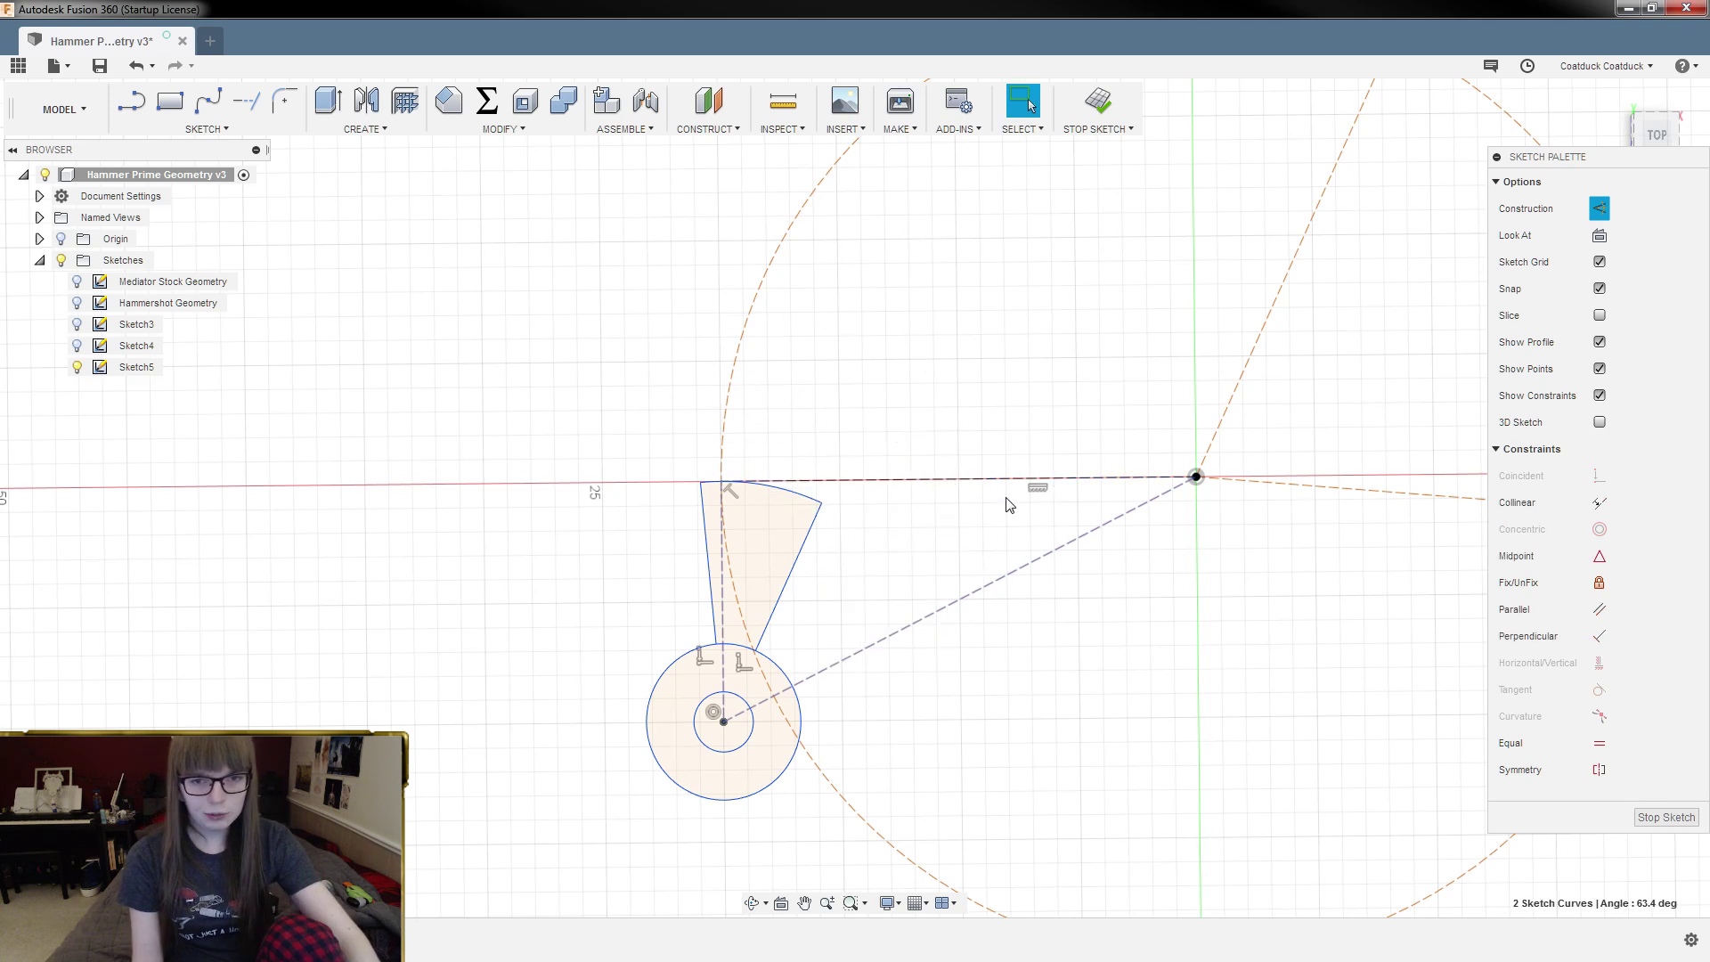
# Step: Try dimensioning the horizontal construction line from the origin to 15 mm, then undo the value change
pyautogui.scroll(3, 989, 498)
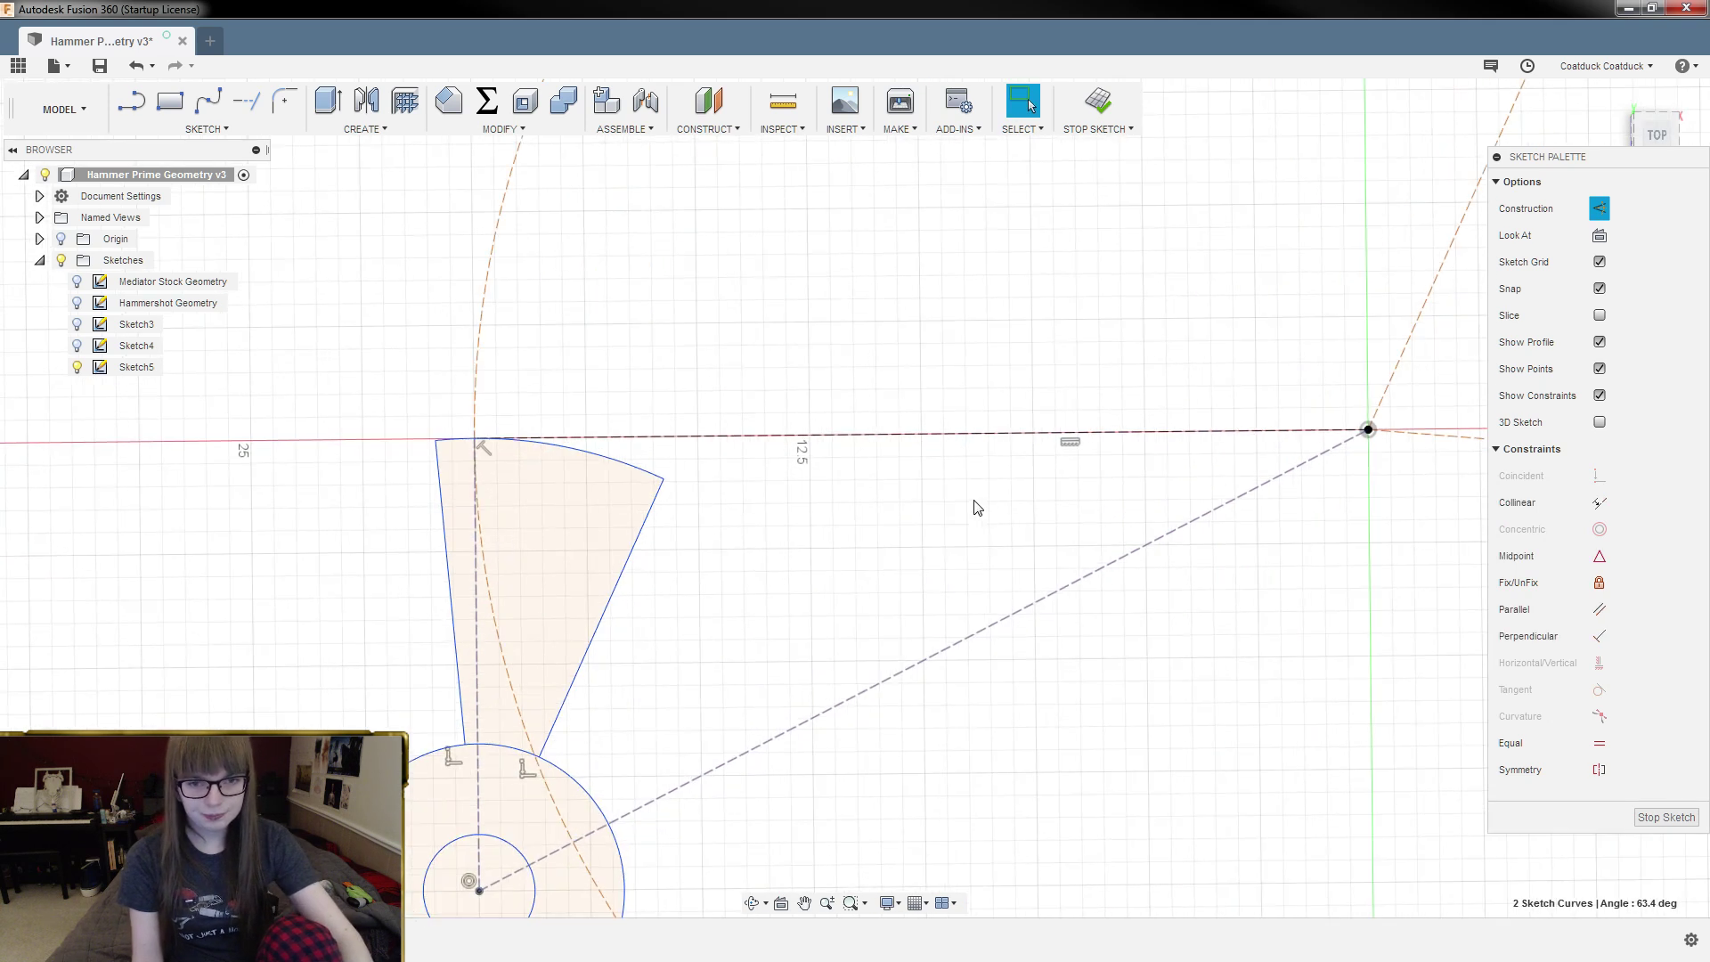
pyautogui.press('d')
pyautogui.click(851, 433)
pyautogui.click(873, 392)
pyautogui.write('15')
pyautogui.press('Return')
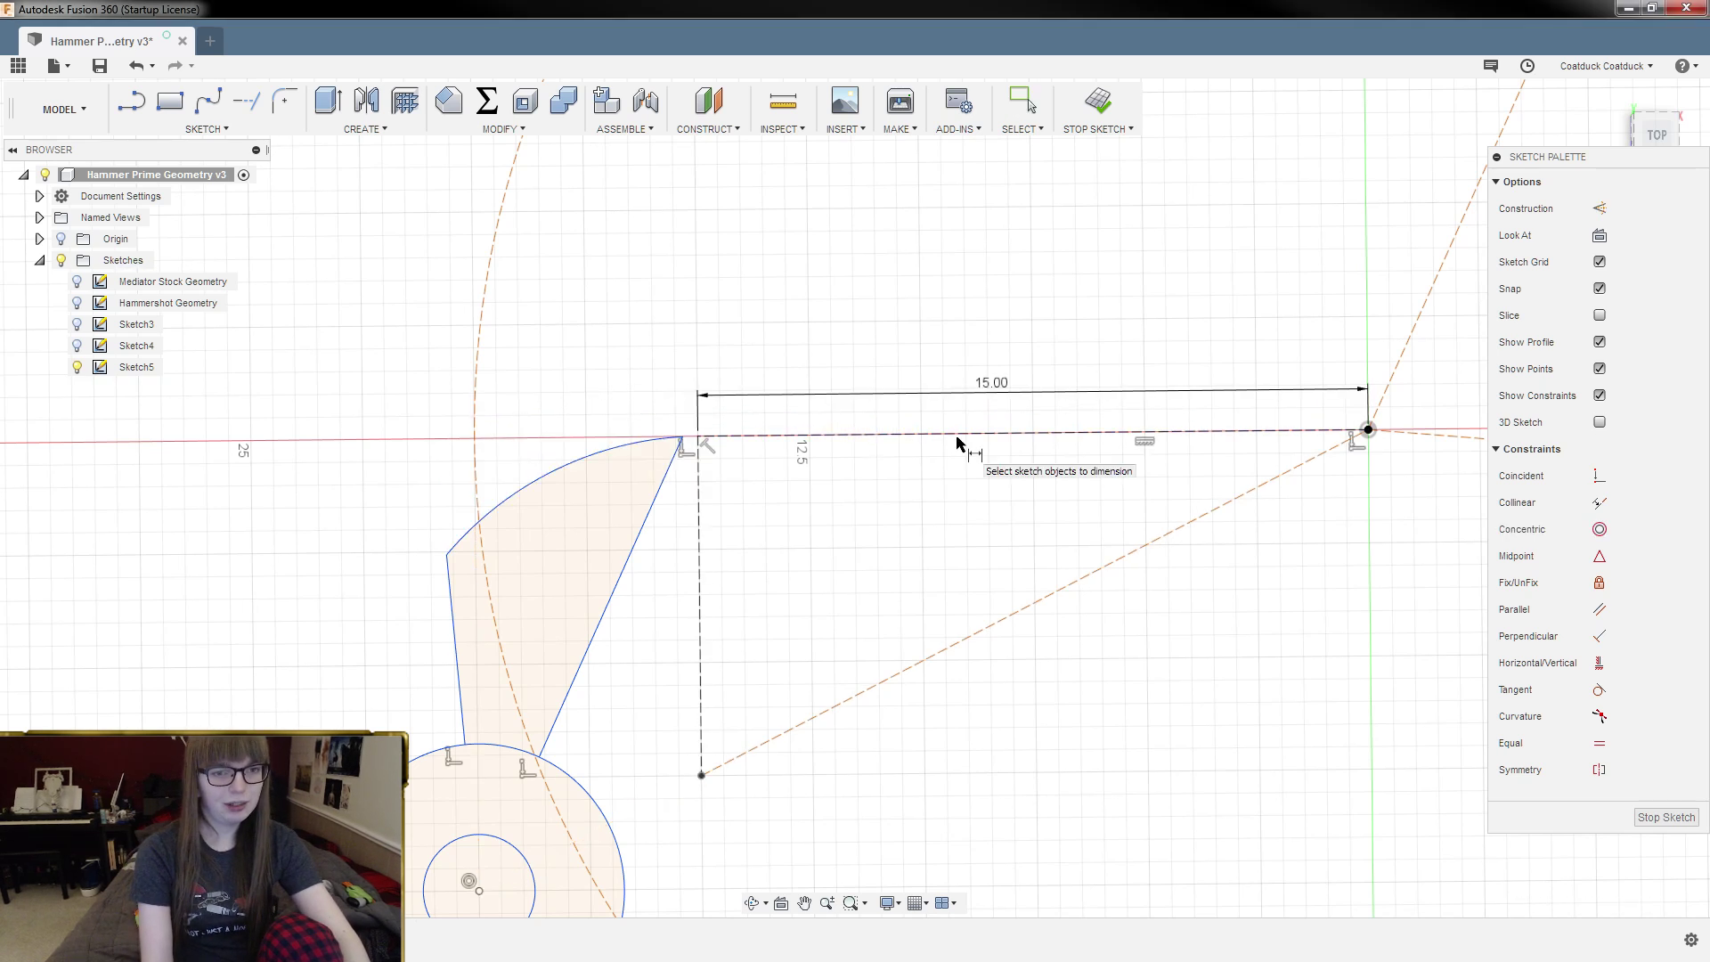
pyautogui.press('Escape')
pyautogui.hotkey('ctrl', 'z')
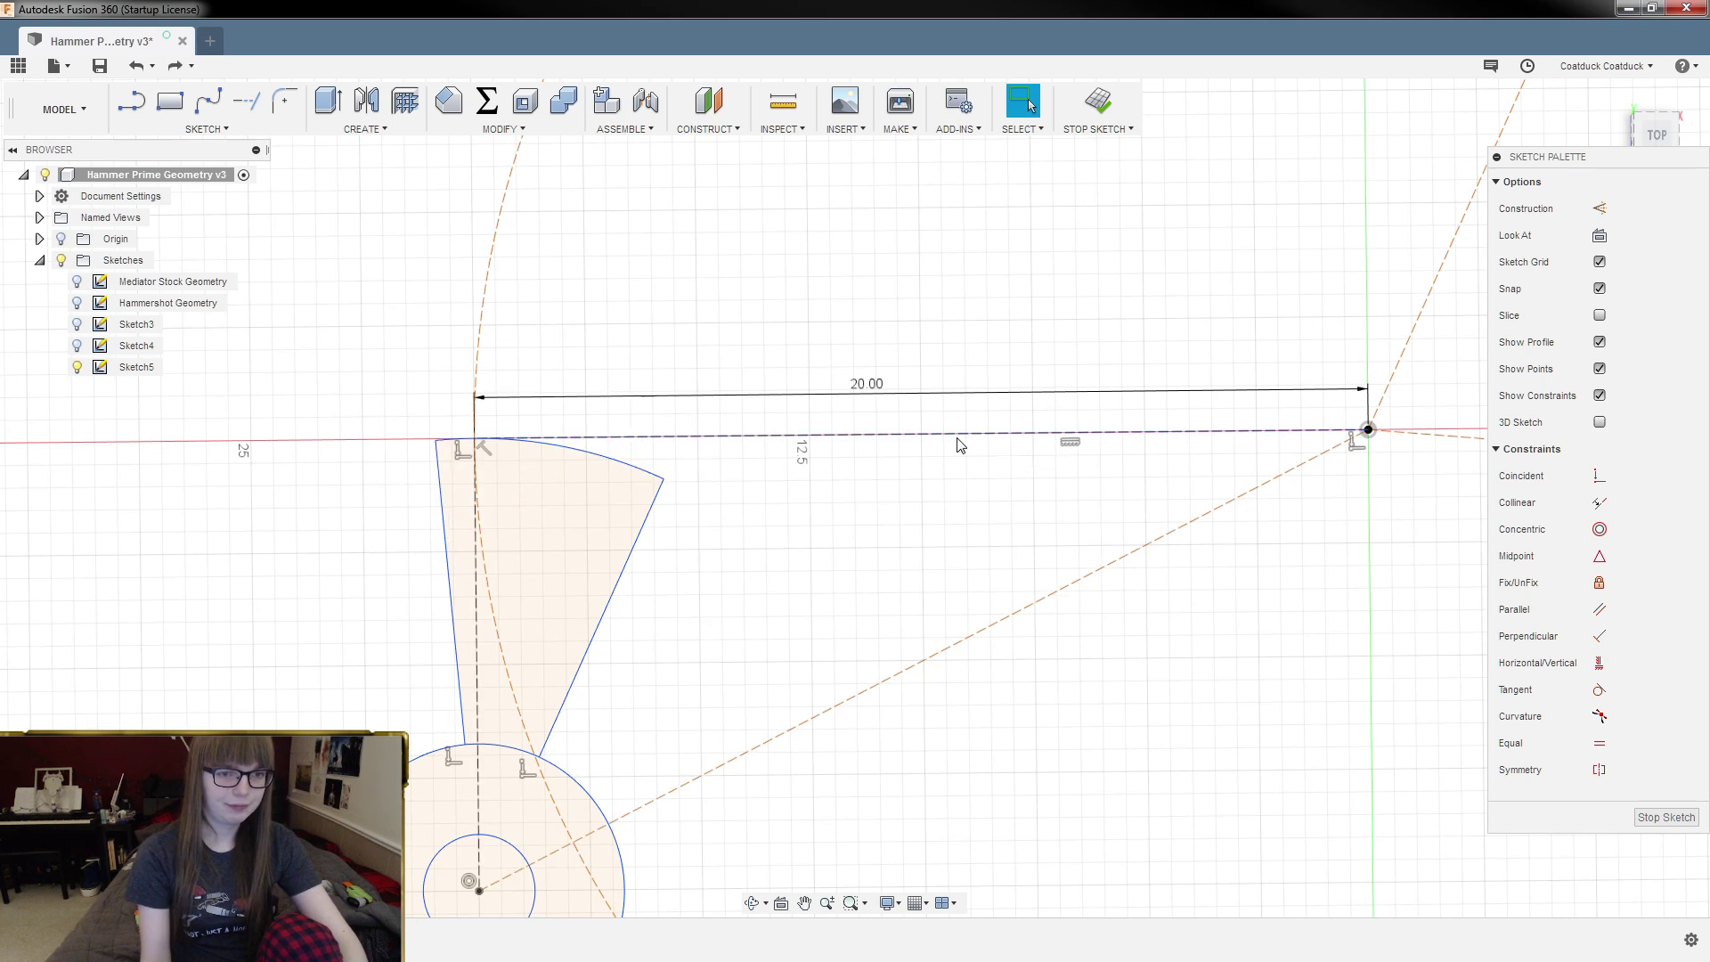
# Step: Delete the diagonal and horizontal construction lines running from the origin, along with the horizontal line's dimension
pyautogui.moveTo(783, 386); pyautogui.dragTo(585, 347, button='middle')
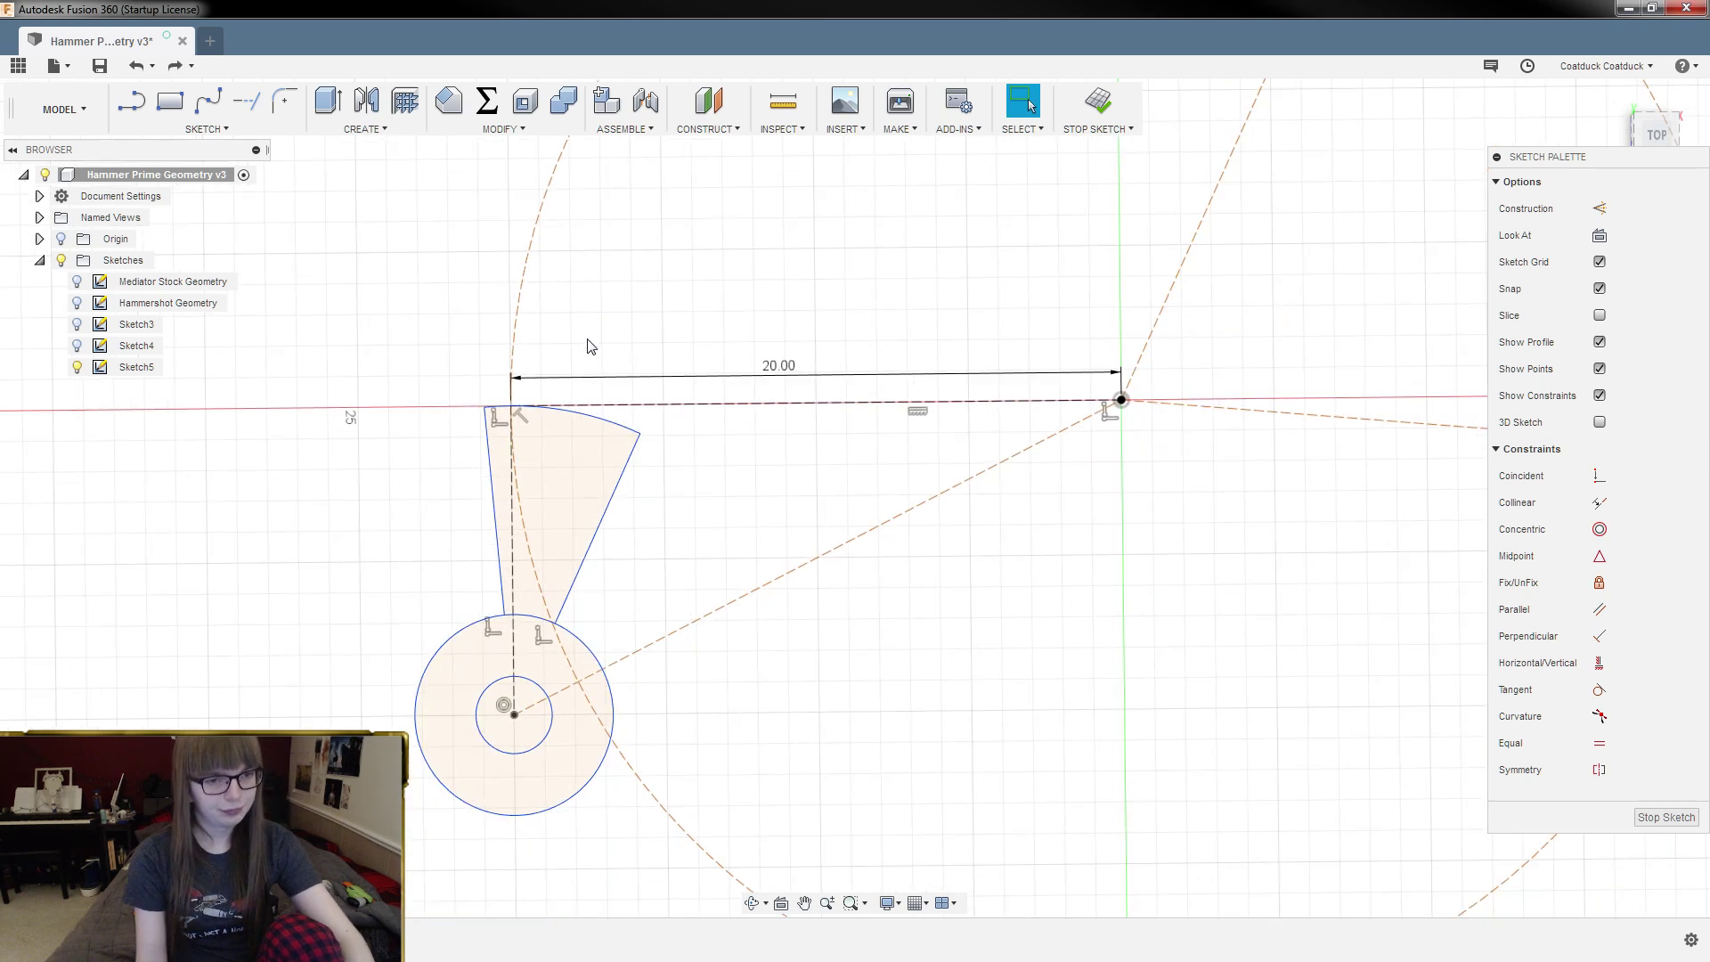
pyautogui.click(463, 805)
pyautogui.click(824, 568)
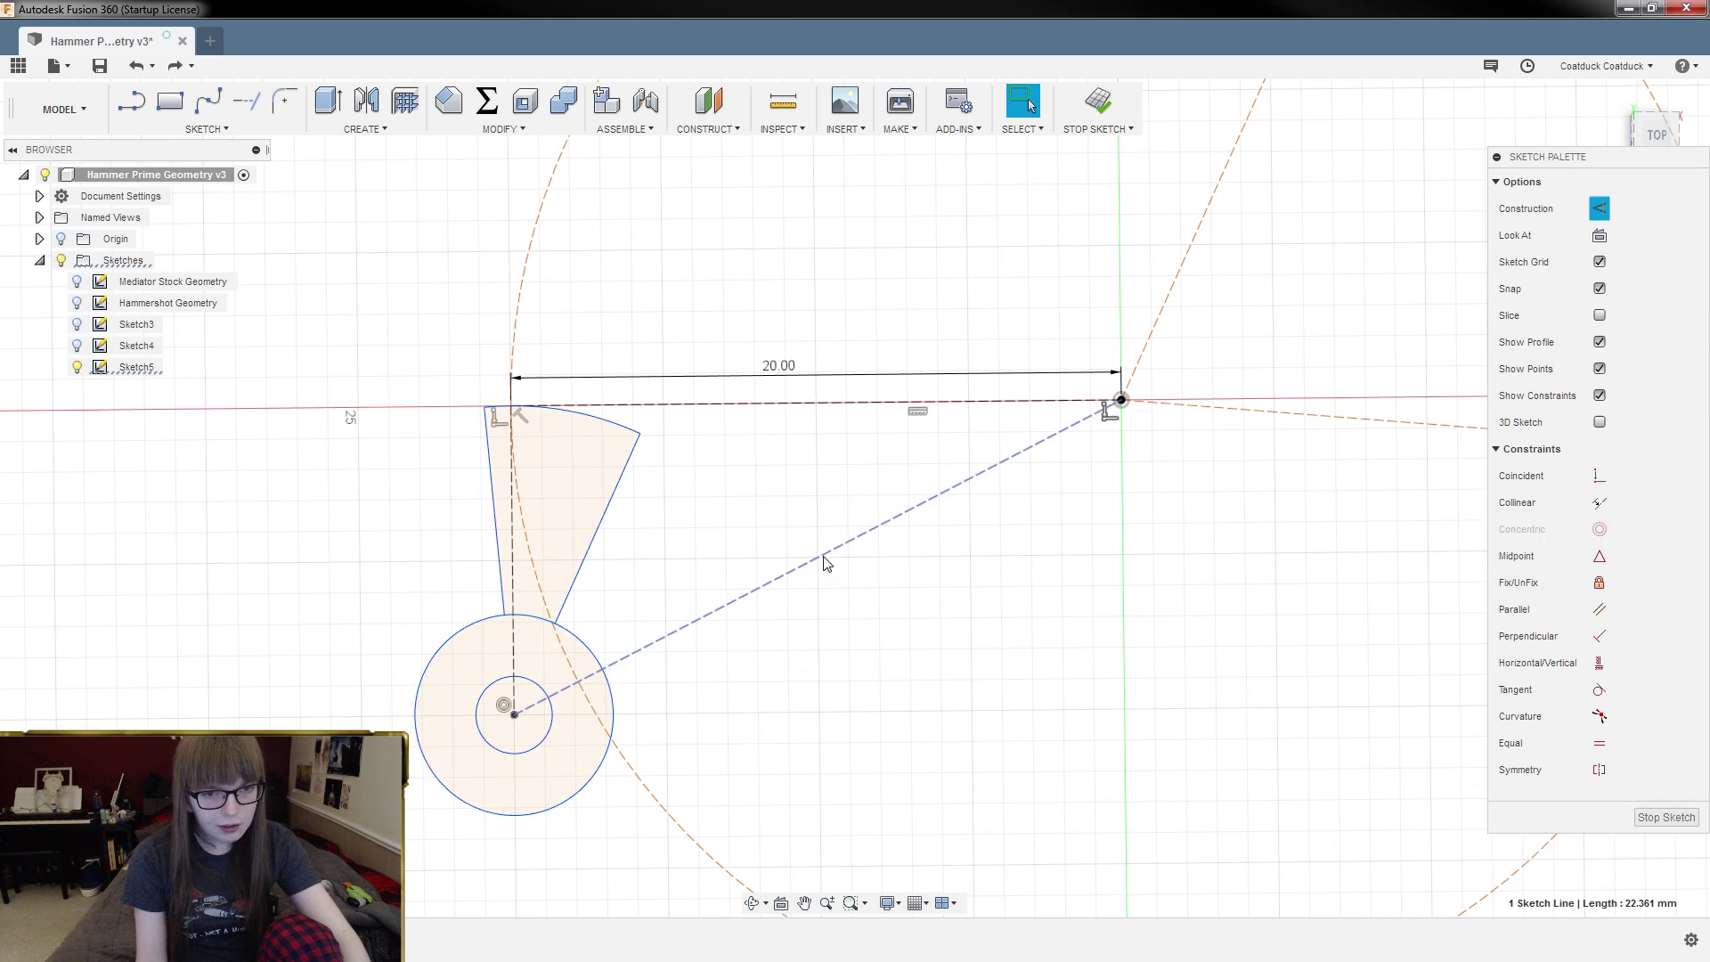
pyautogui.press('Delete')
pyautogui.click(887, 404)
pyautogui.press('Delete')
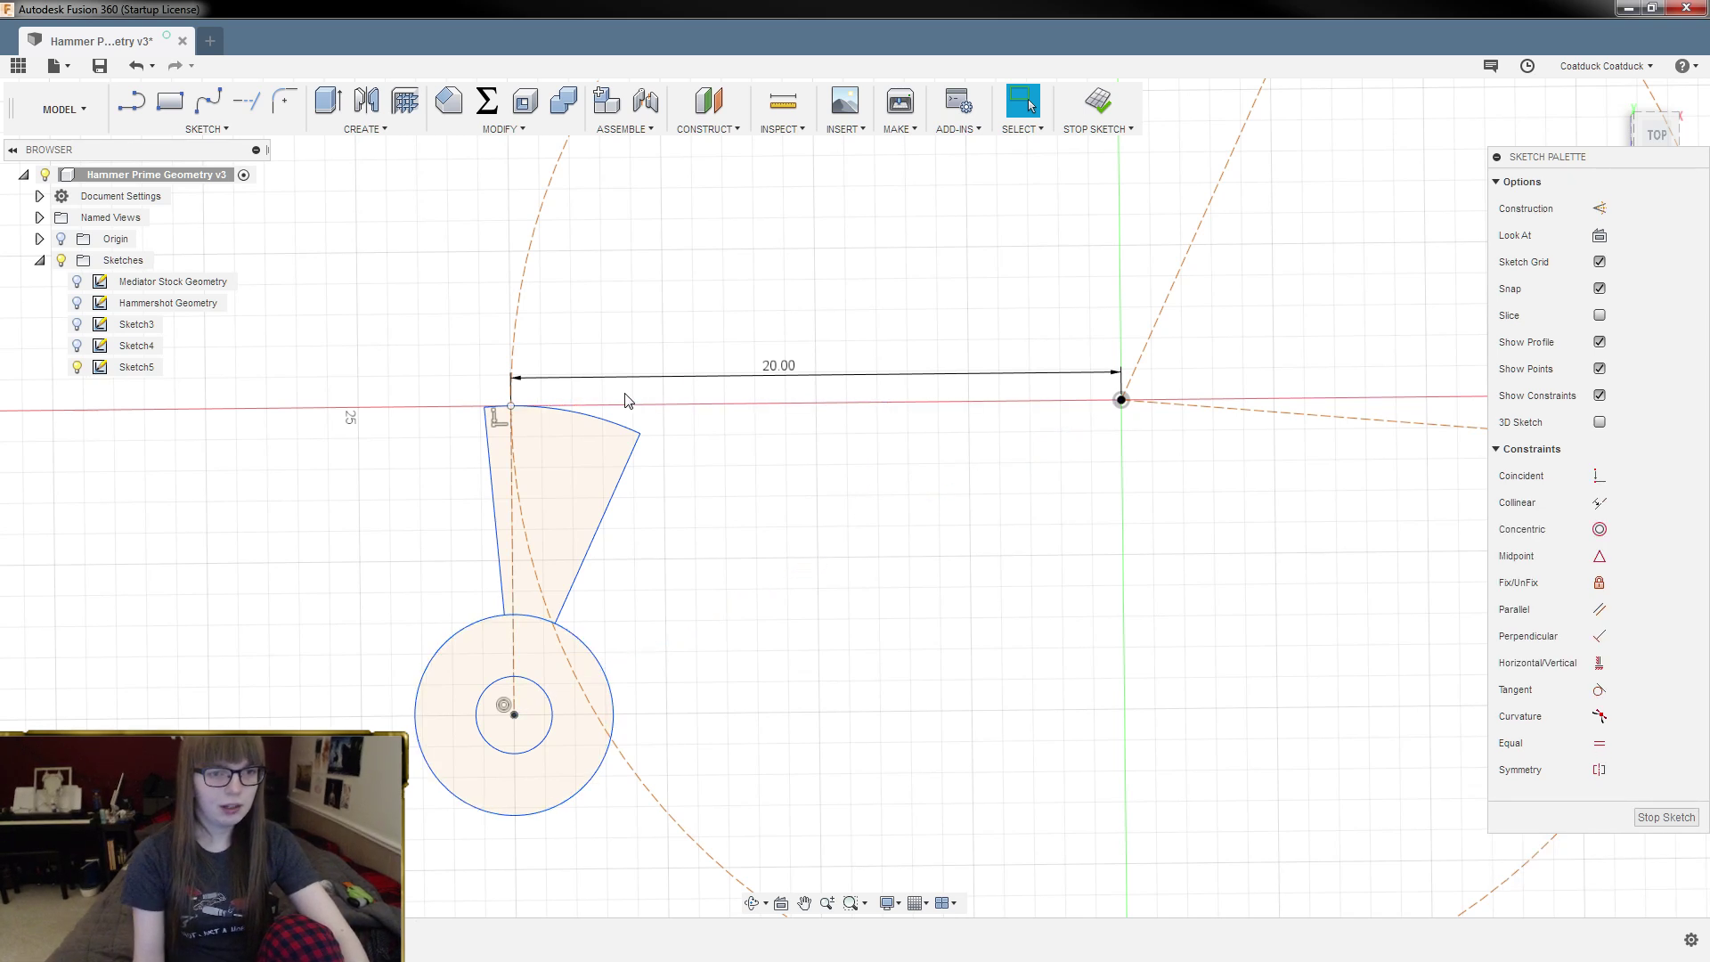
pyautogui.press('Delete')
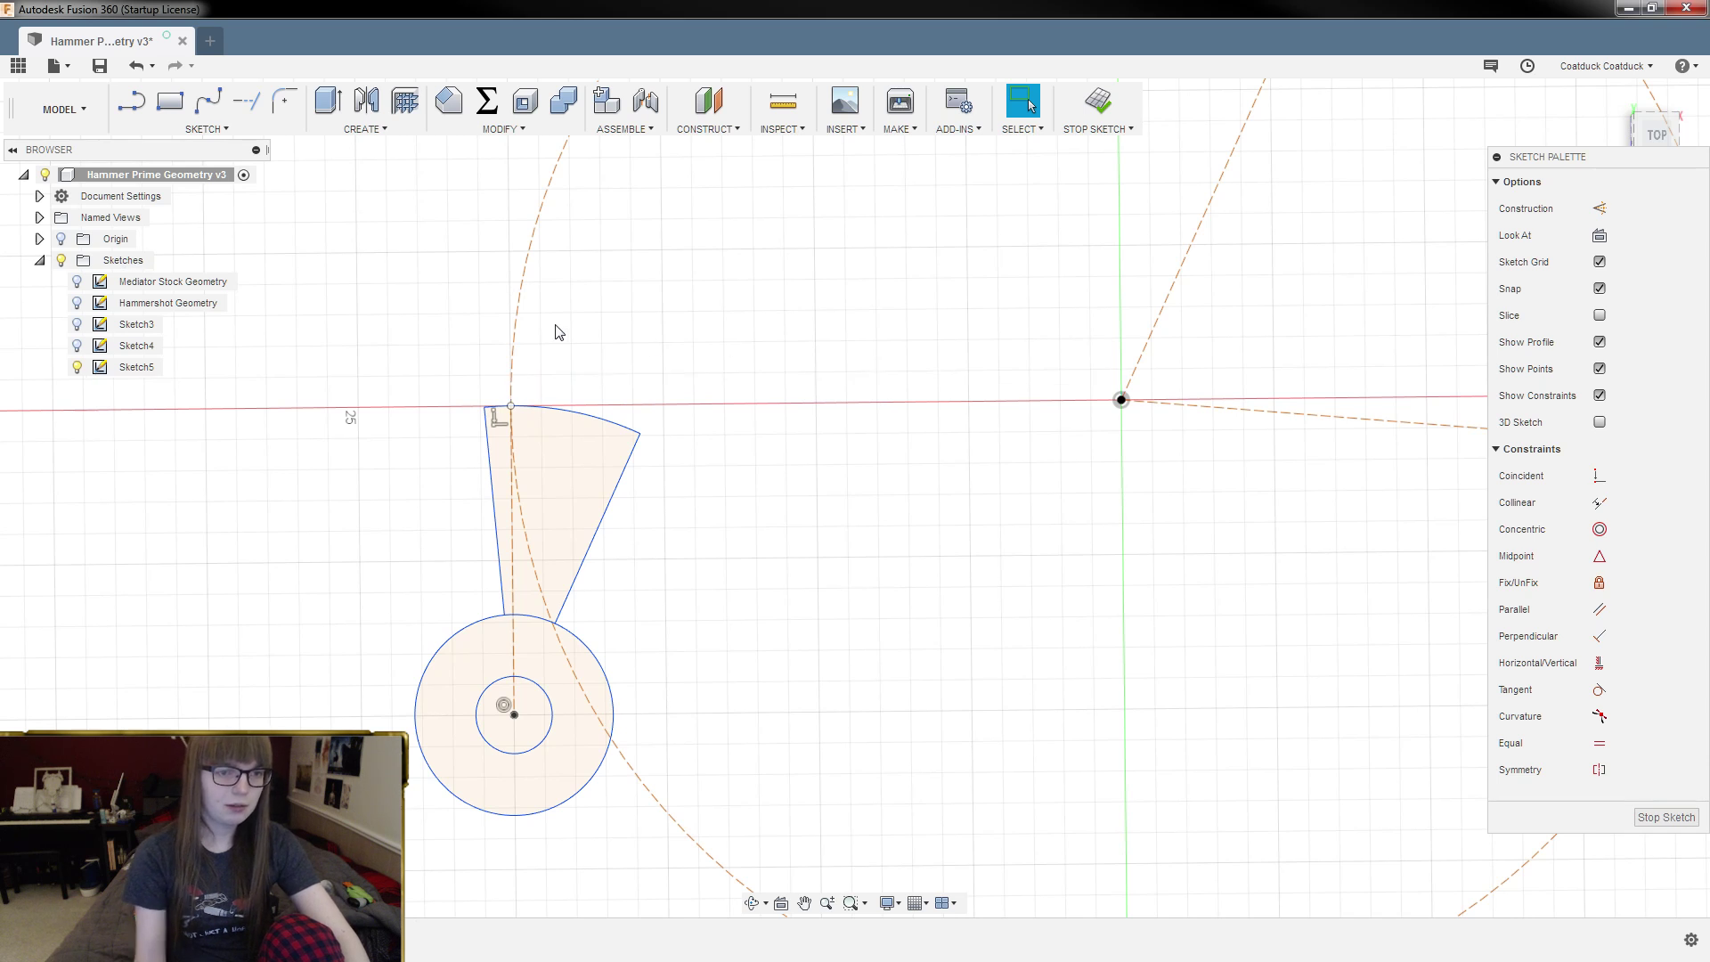
# Step: Delete the large construction circle around the origin and the wedge's vertical construction line
pyautogui.click(519, 294)
pyautogui.press('Delete')
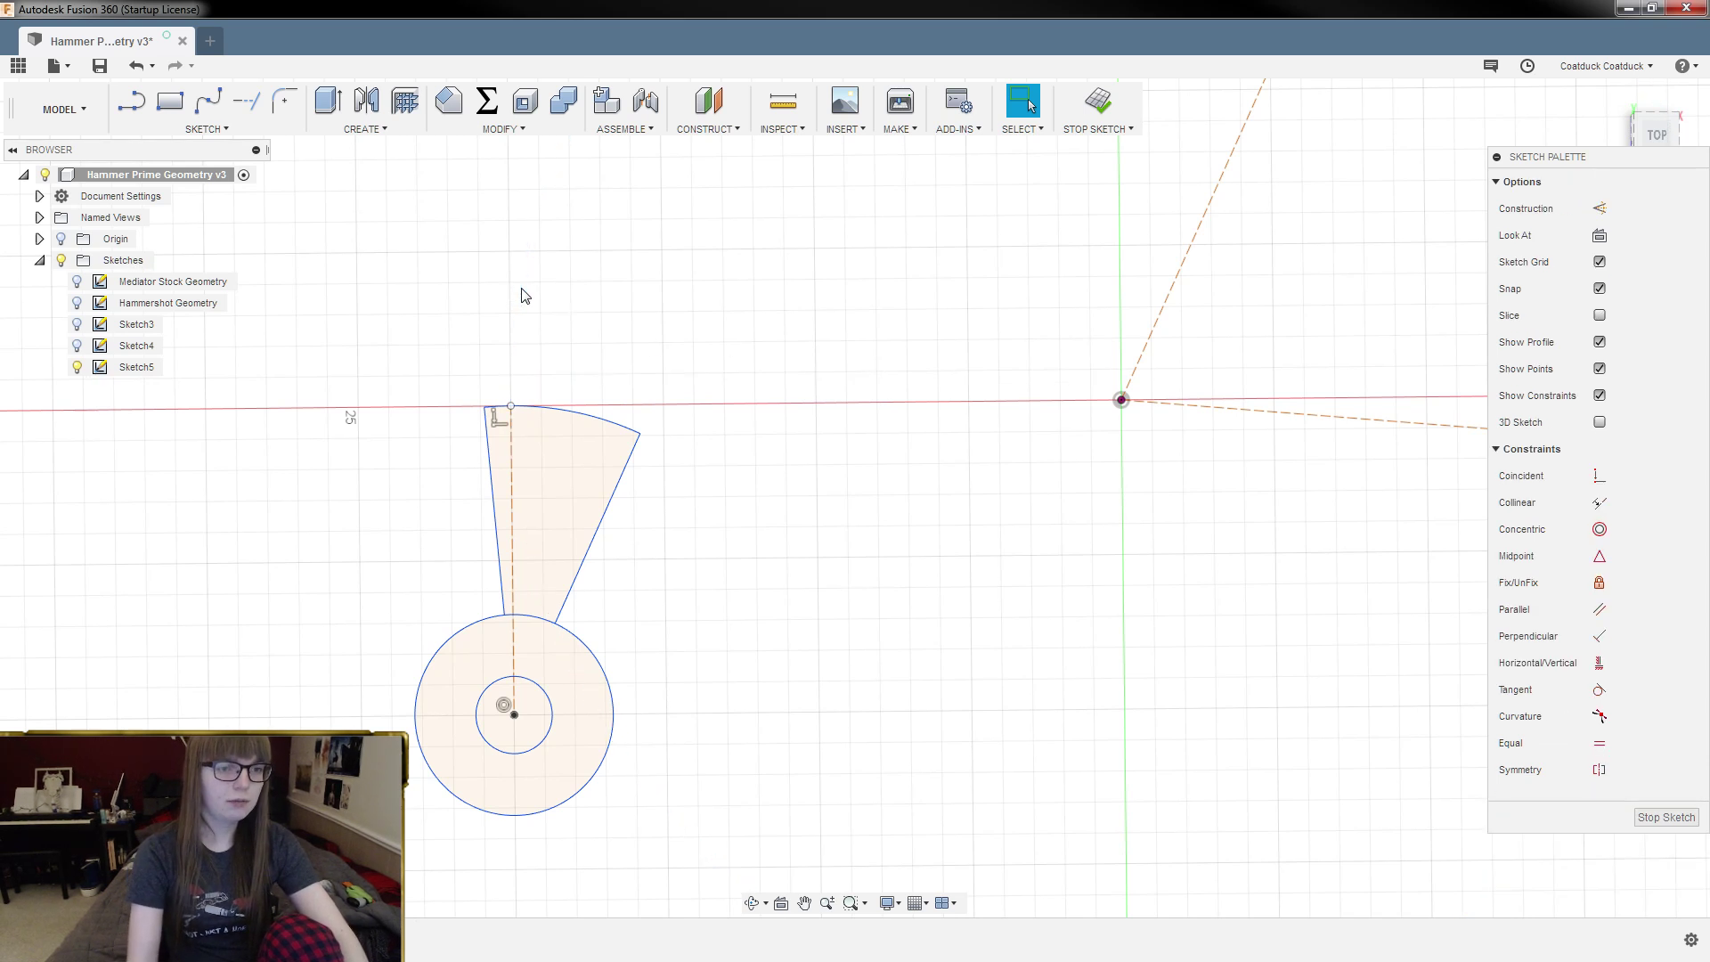
pyautogui.click(513, 529)
pyautogui.press('Delete')
# Step: Move the wedge and both of its pivot circles 5 mm along X towards the origin
pyautogui.moveTo(793, 328); pyautogui.dragTo(328, 824)
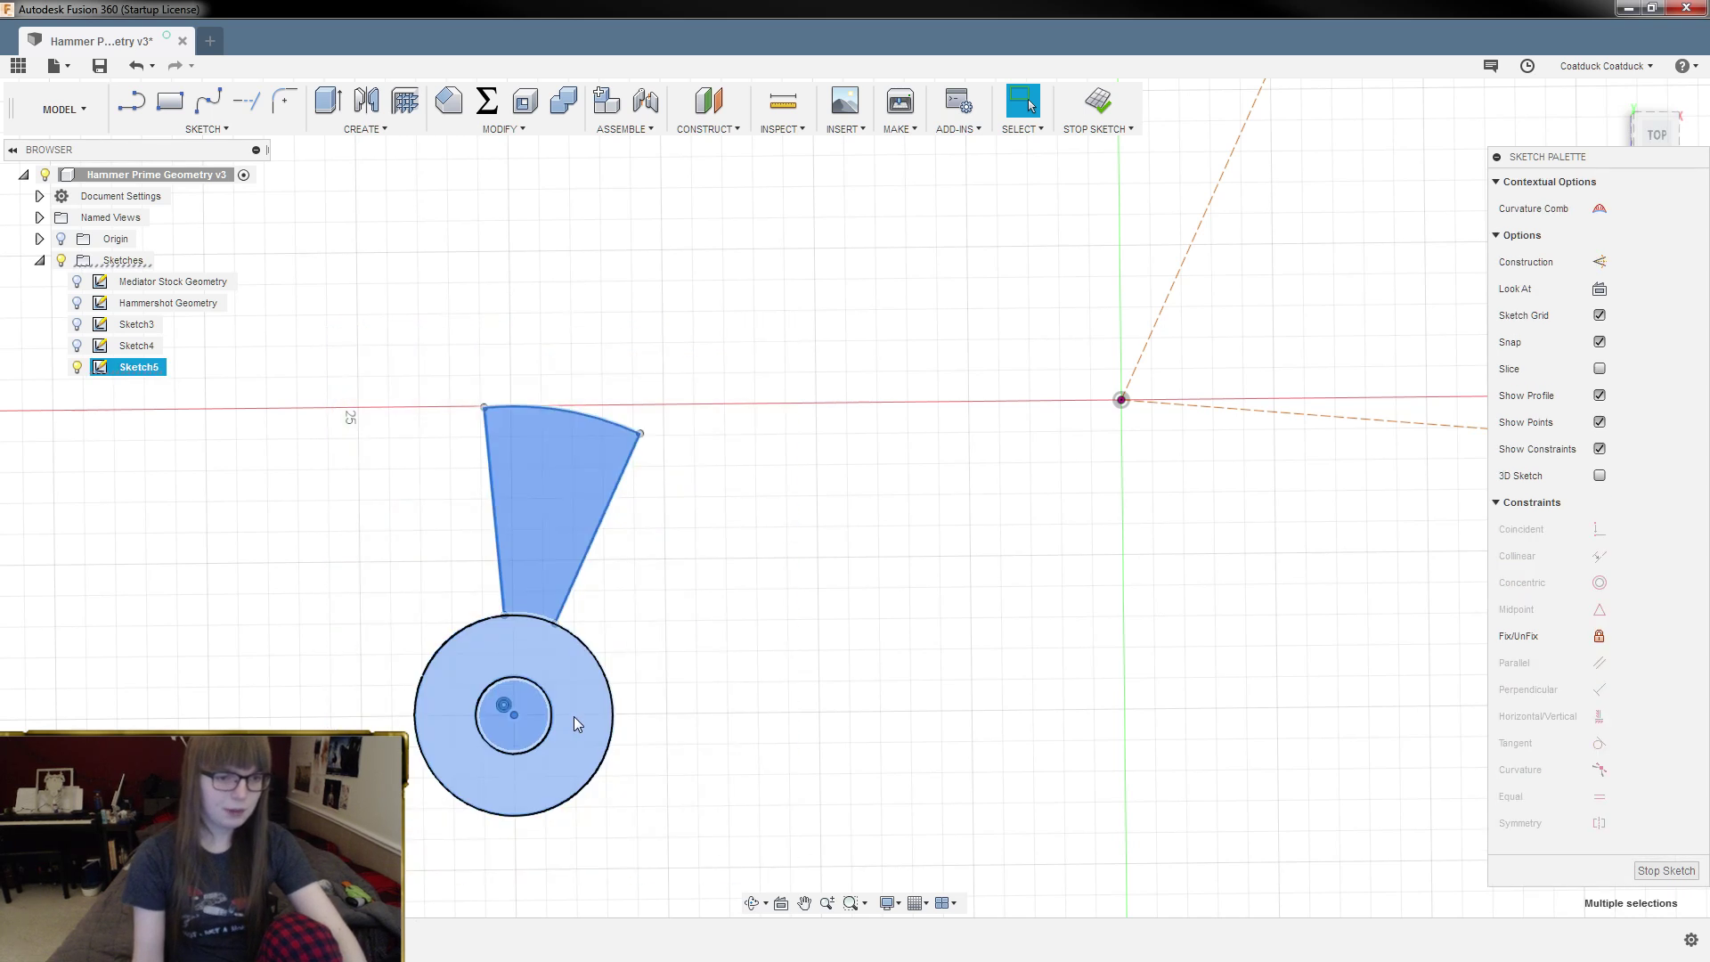
pyautogui.rightClick(575, 476)
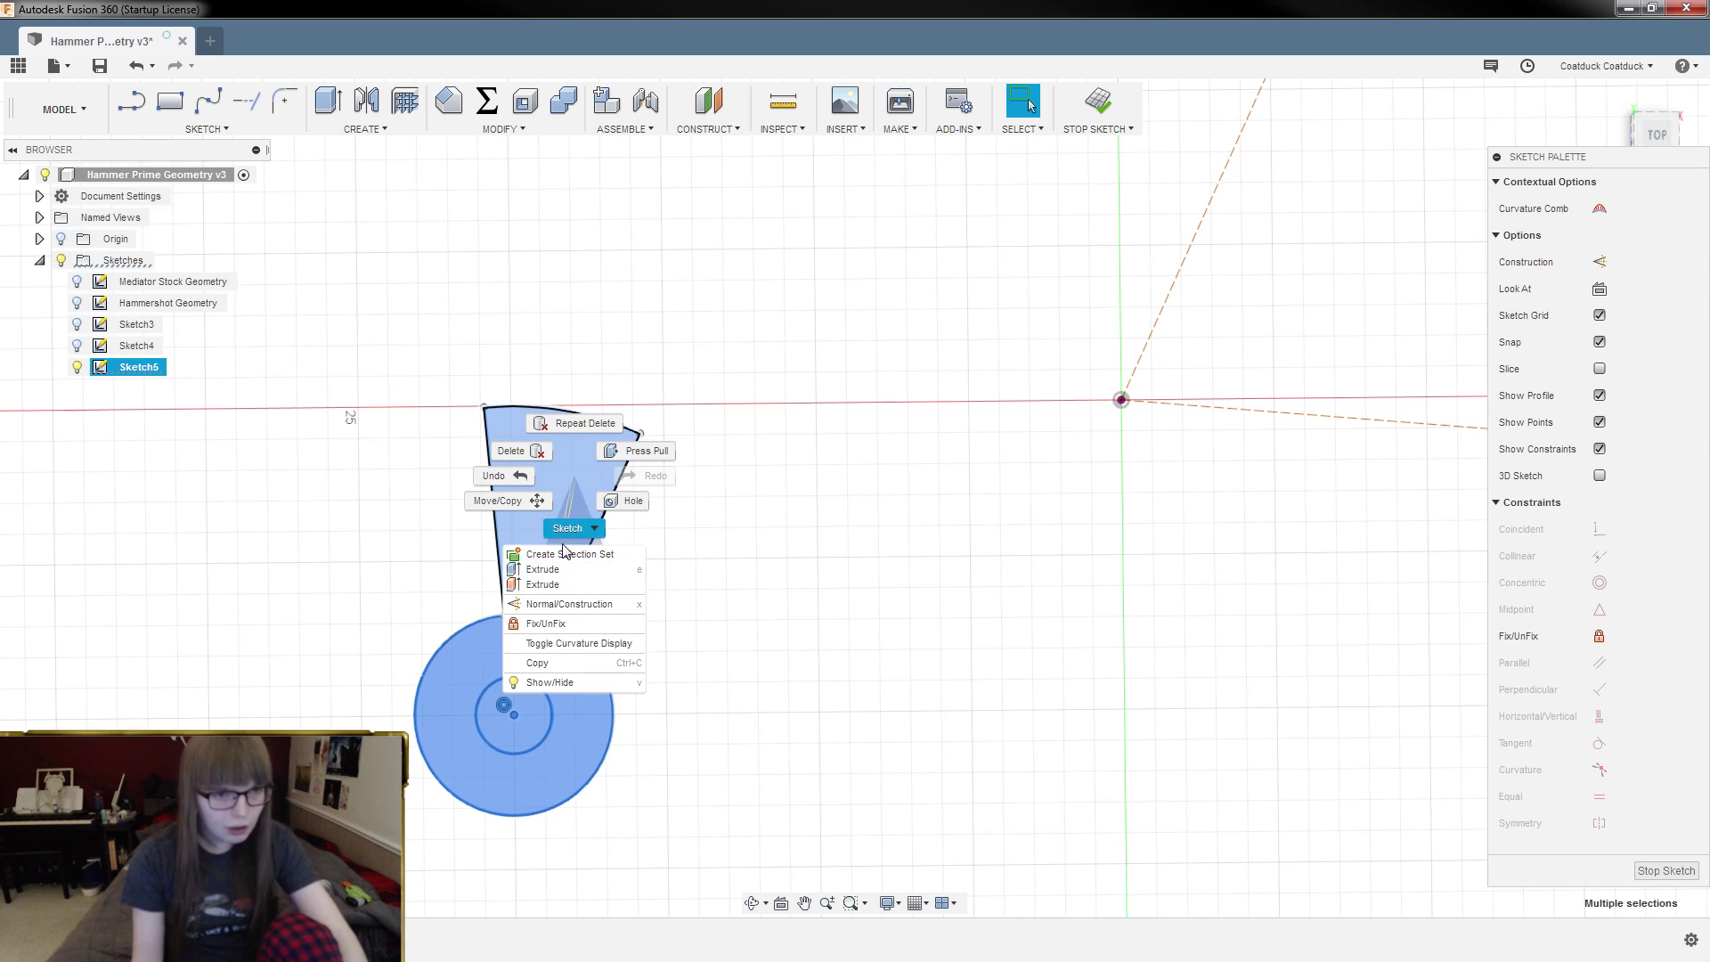
pyautogui.click(499, 501)
pyautogui.moveTo(565, 713); pyautogui.dragTo(708, 718)
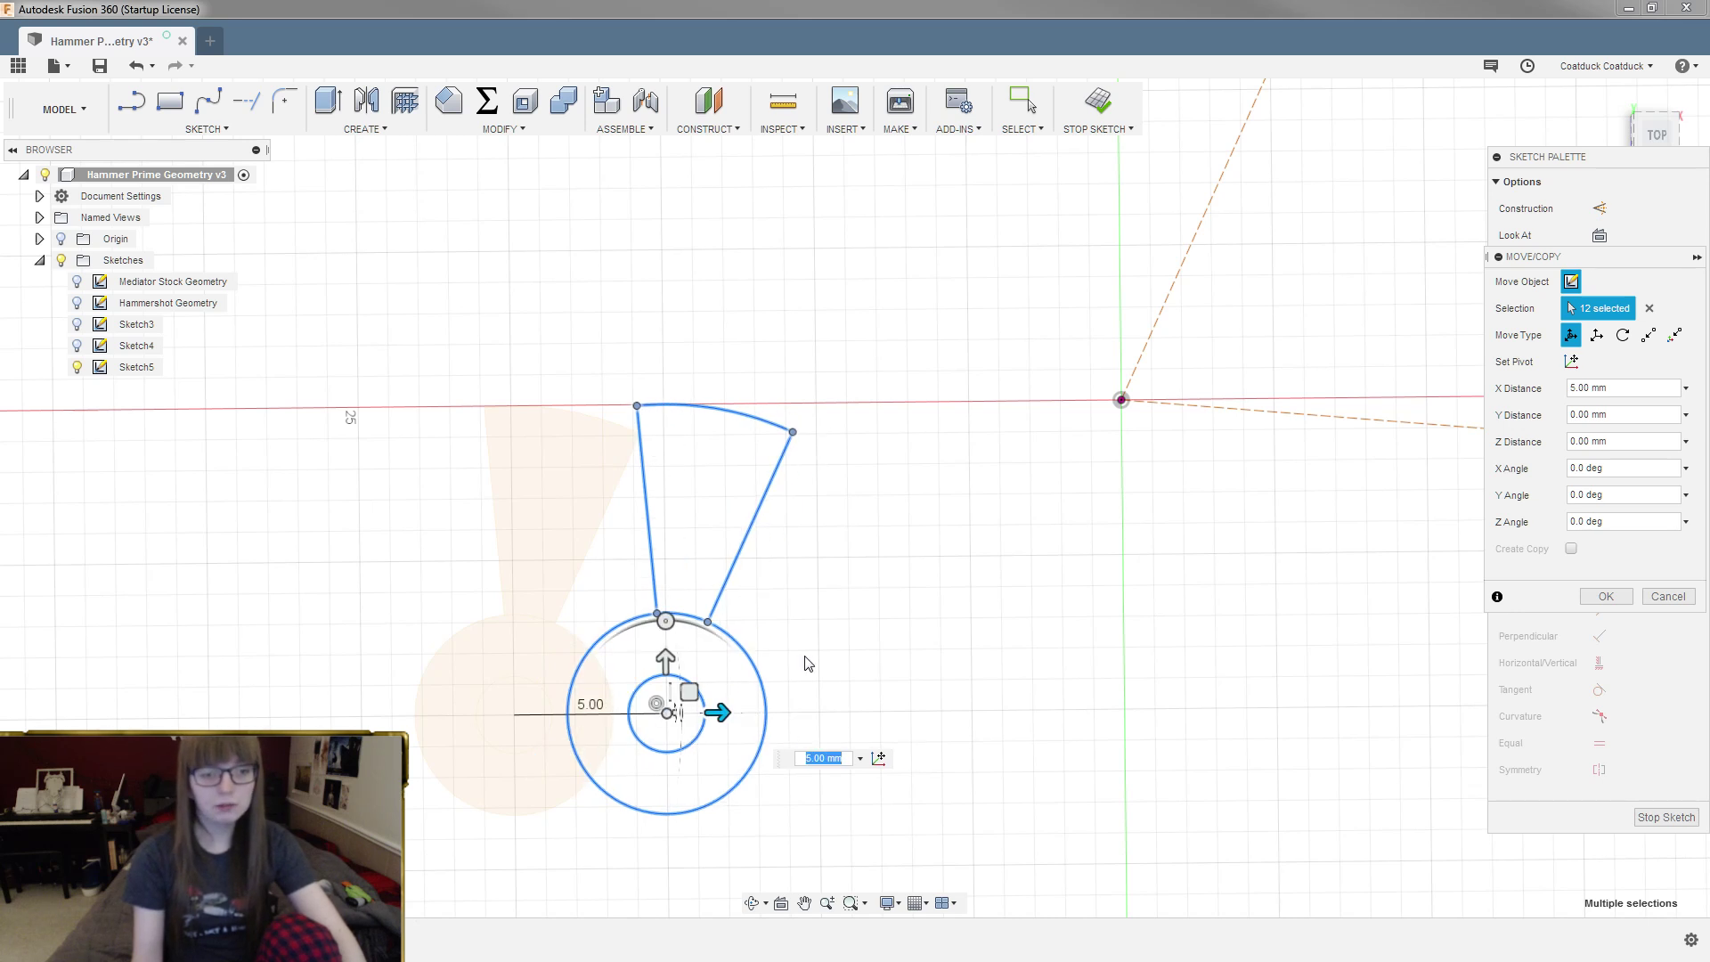
pyautogui.press('Return')
pyautogui.scroll(-2, 828, 627)
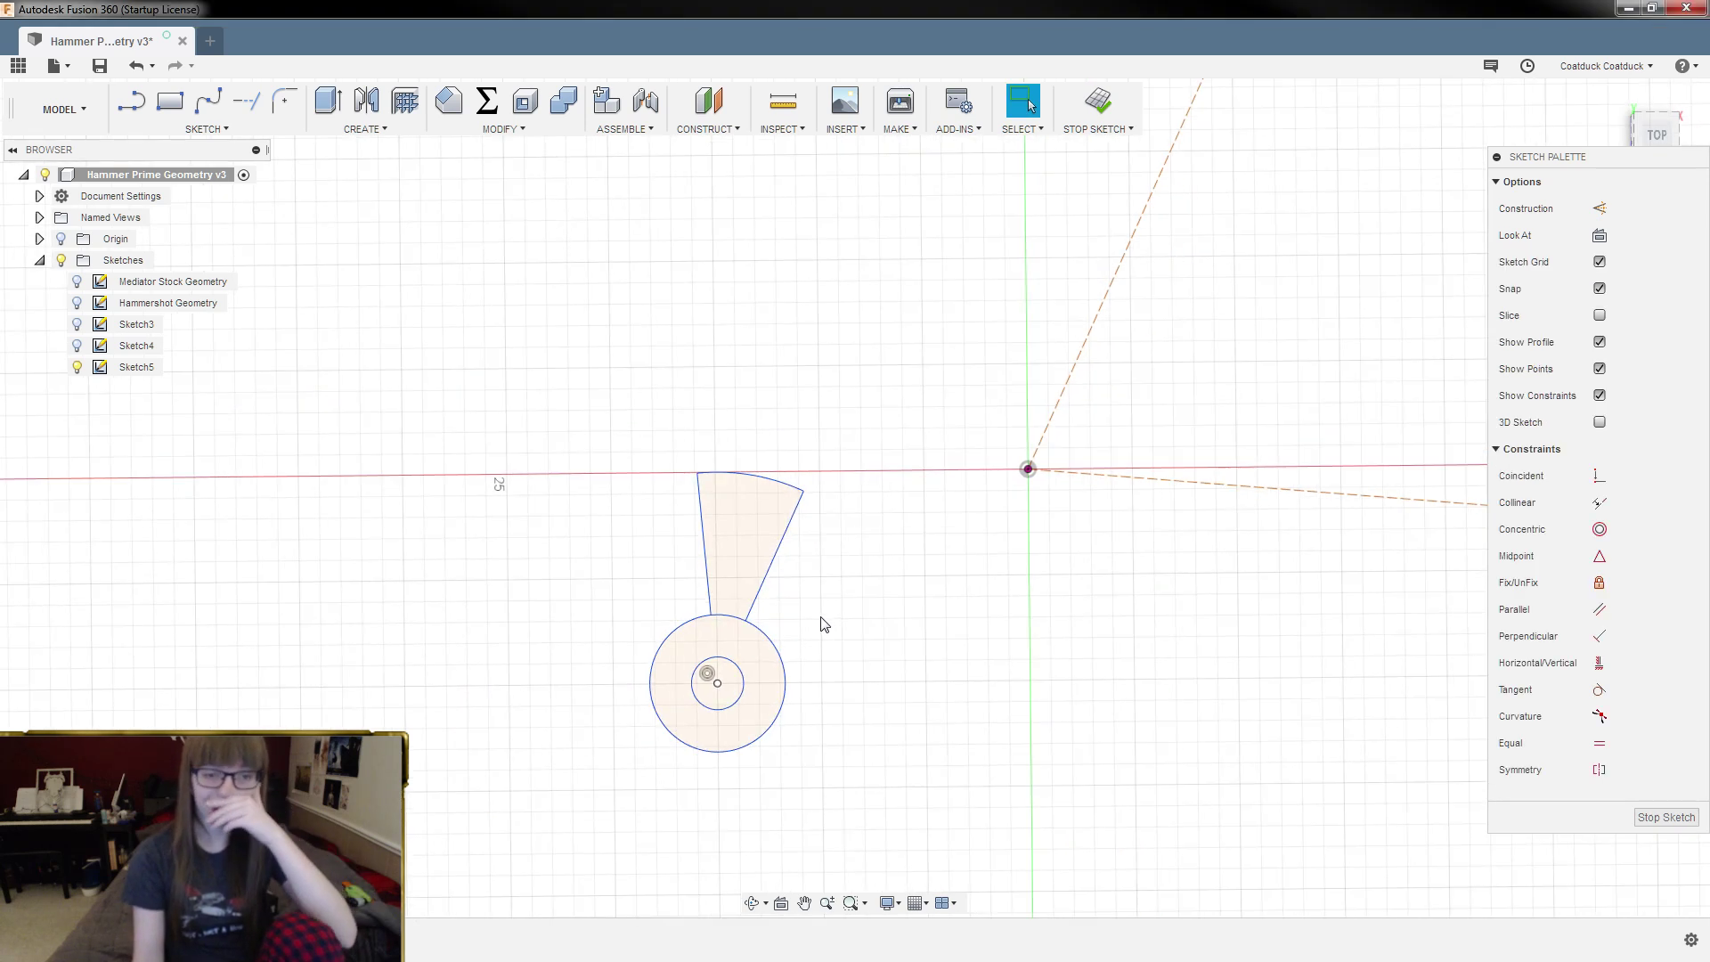
pyautogui.scroll(-2, 829, 626)
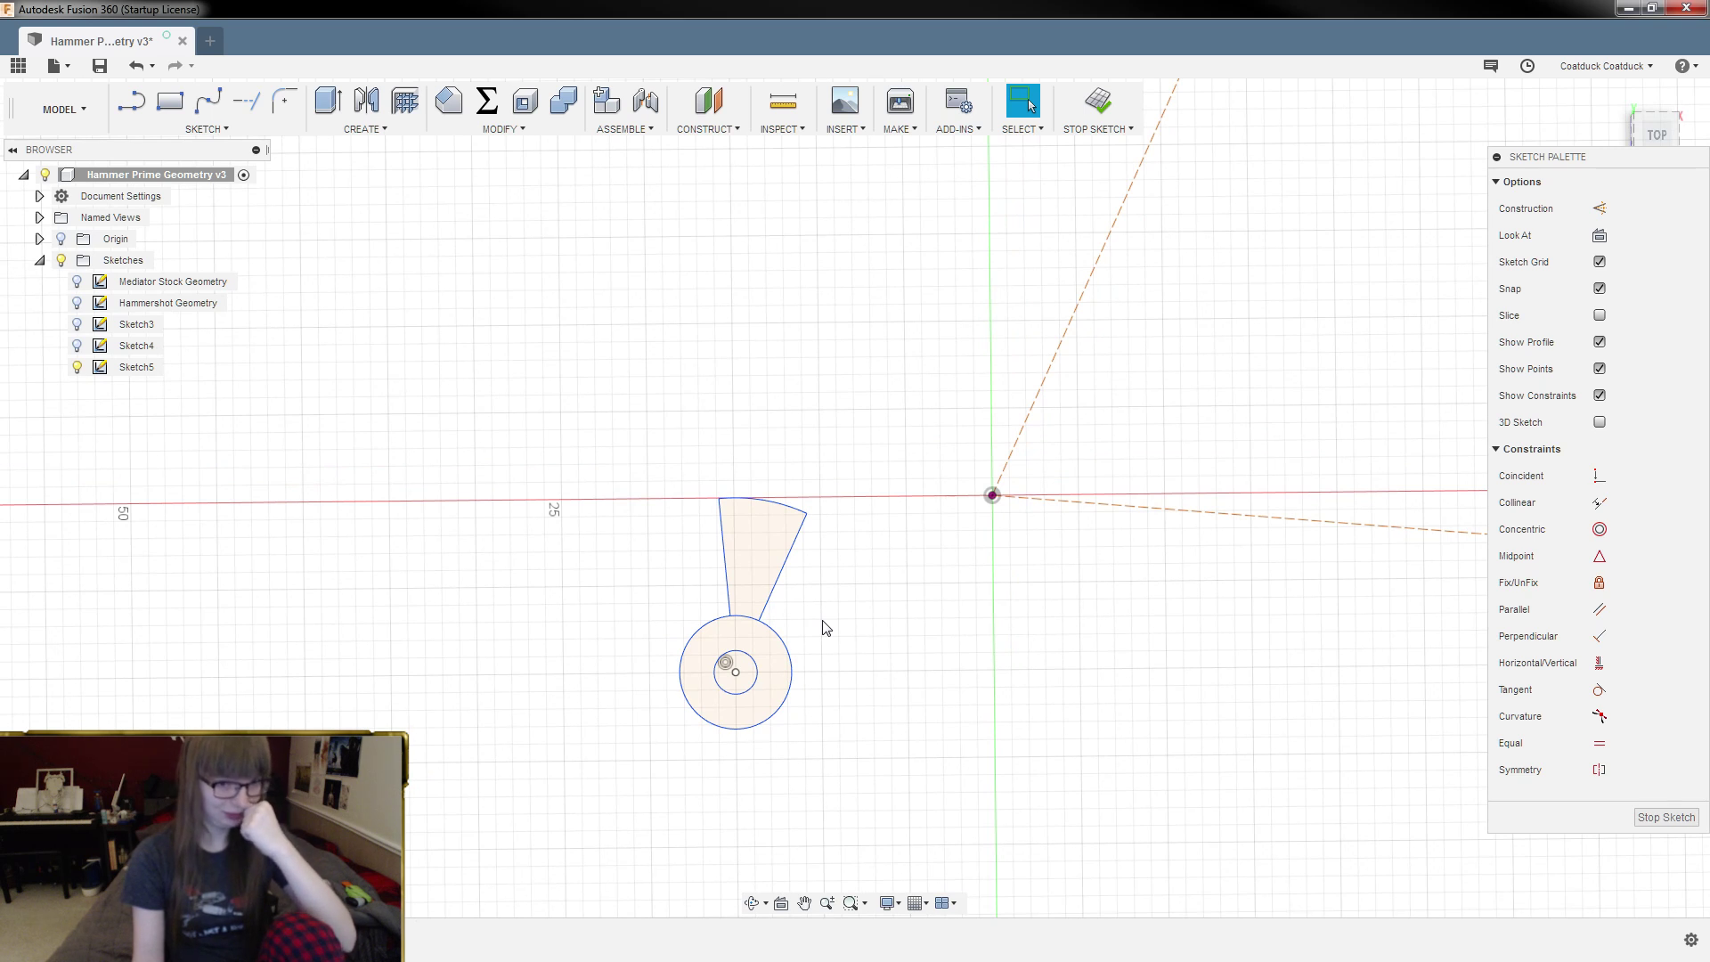
pyautogui.press('c')
pyautogui.click(992, 495)
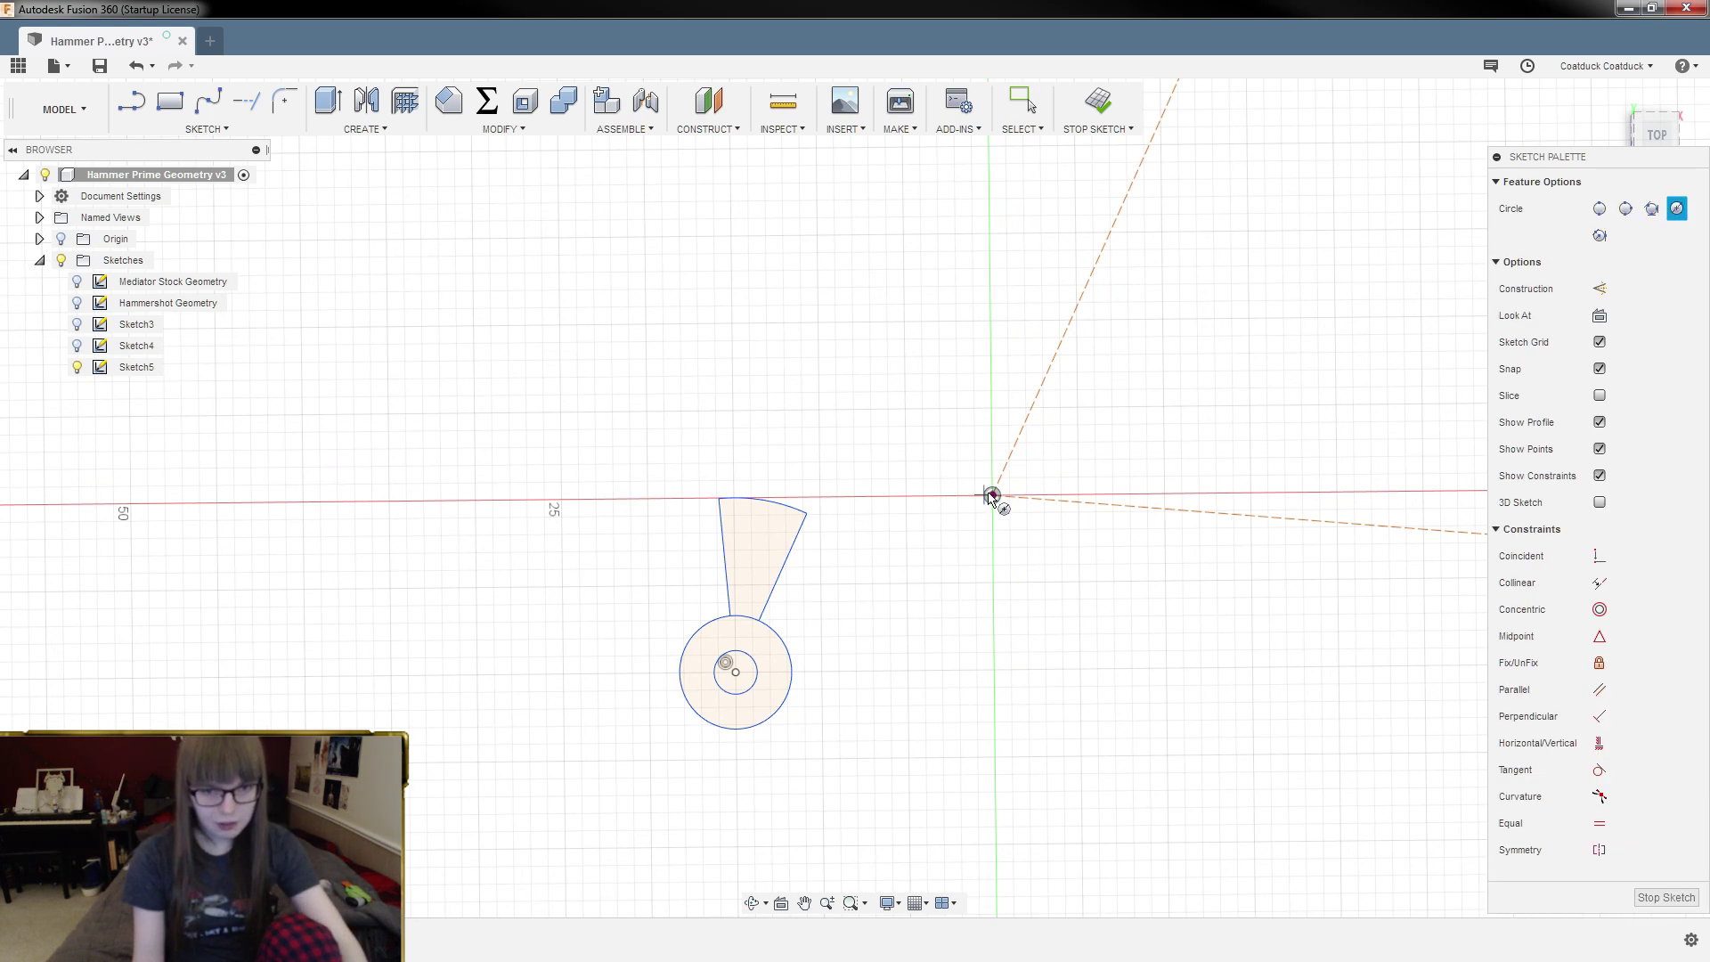
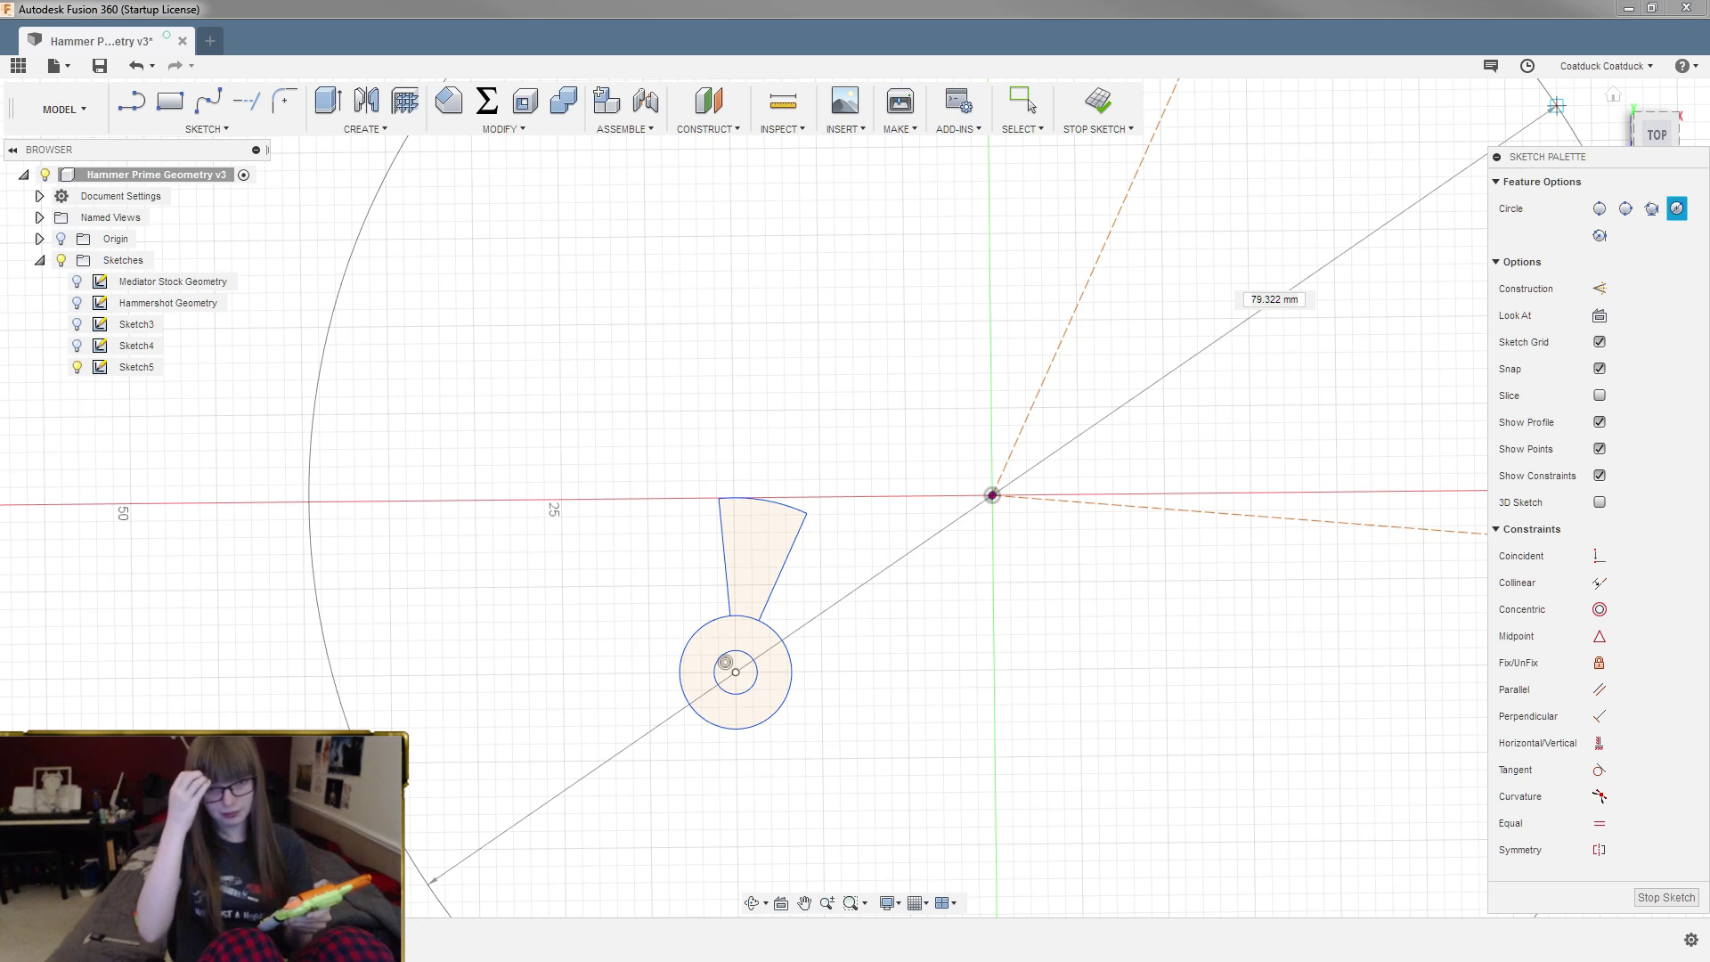
# Step: Finish Sketch5 and start a new line sketch on the horizontal origin plane
pyautogui.click(1101, 105)
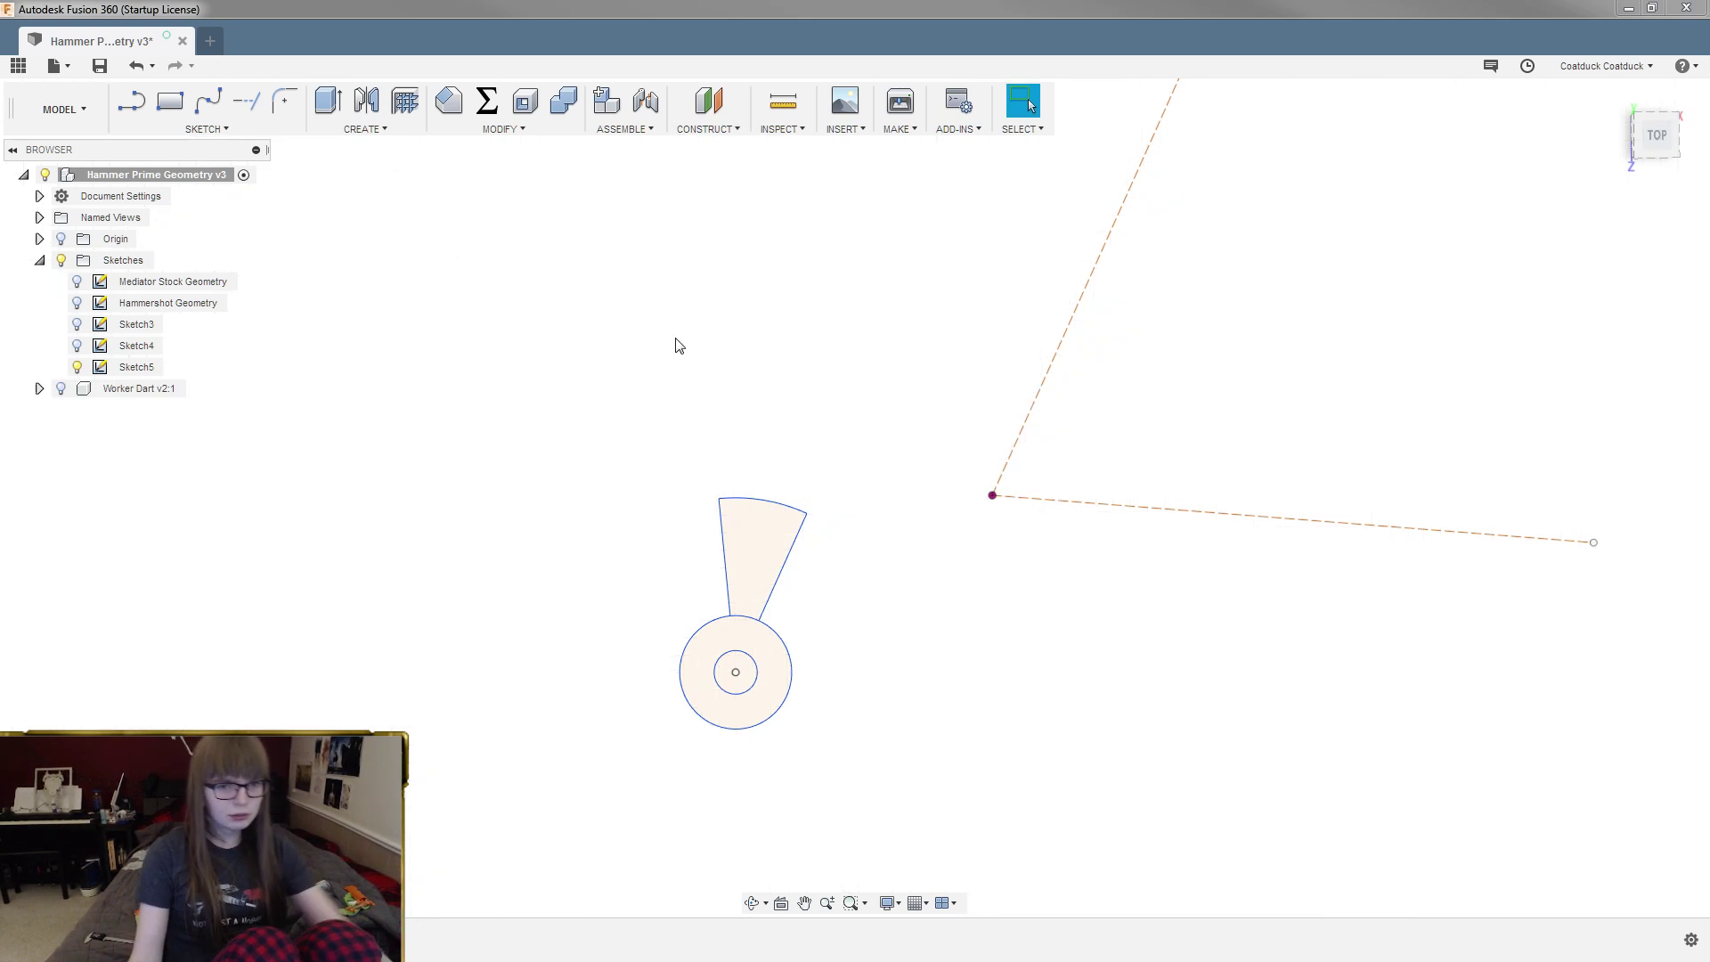
pyautogui.press('l')
pyautogui.click(1036, 541)
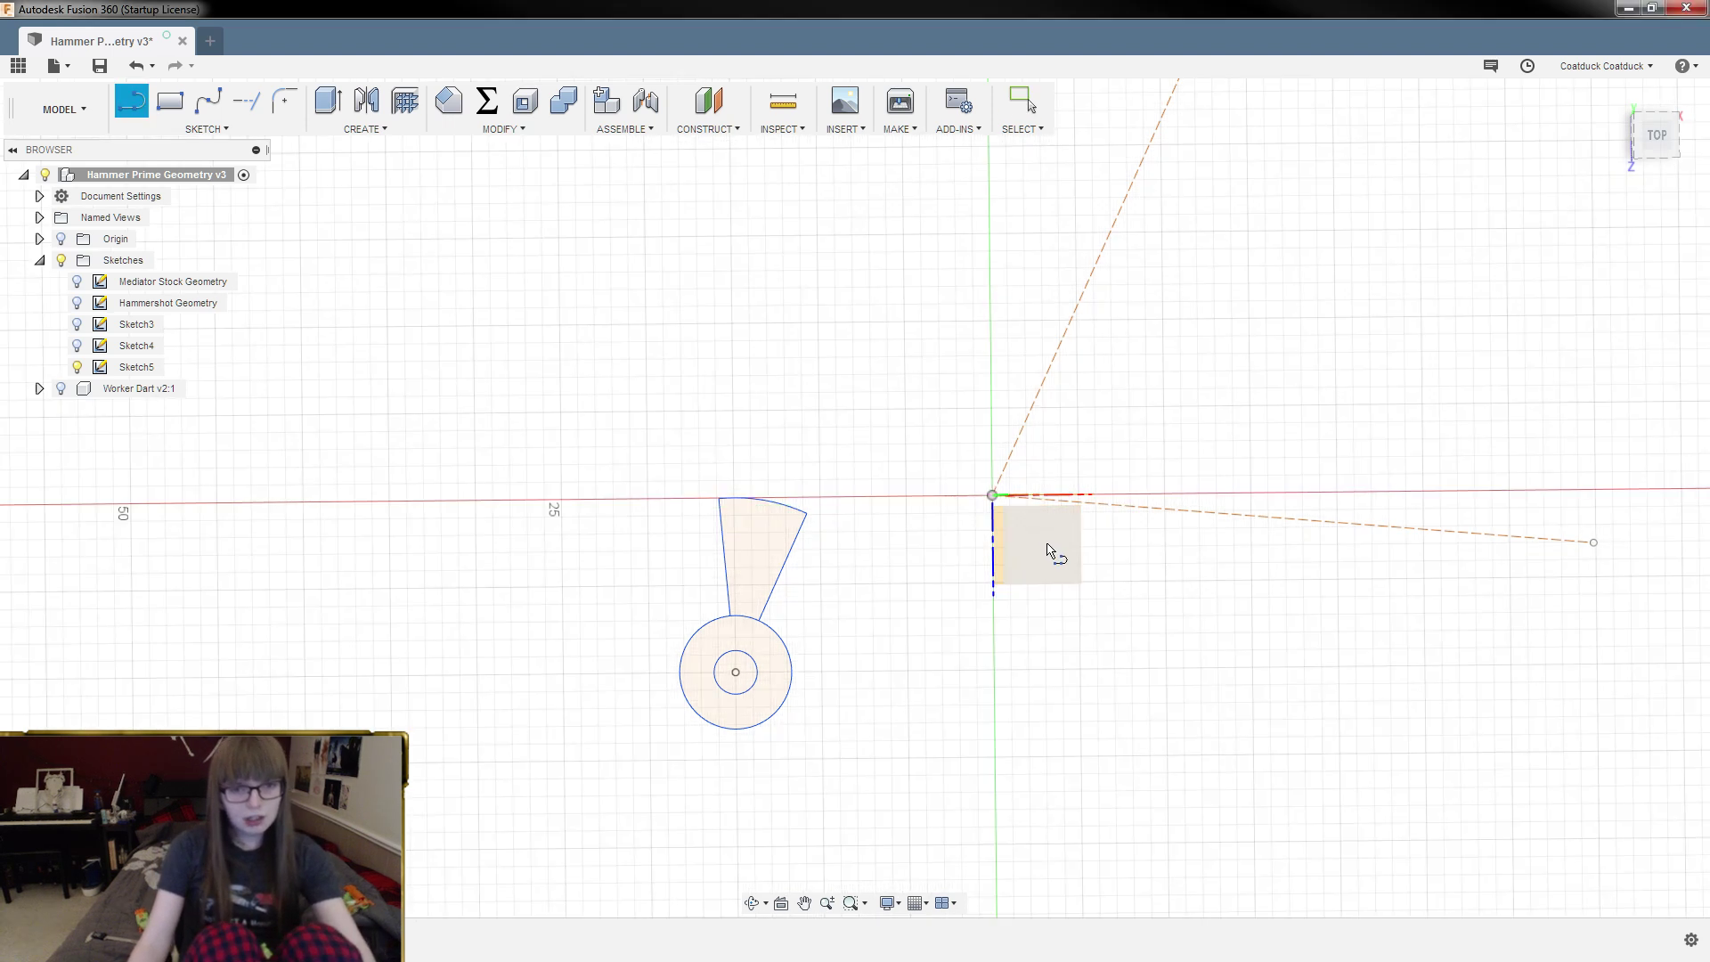
pyautogui.scroll(2, 951, 496)
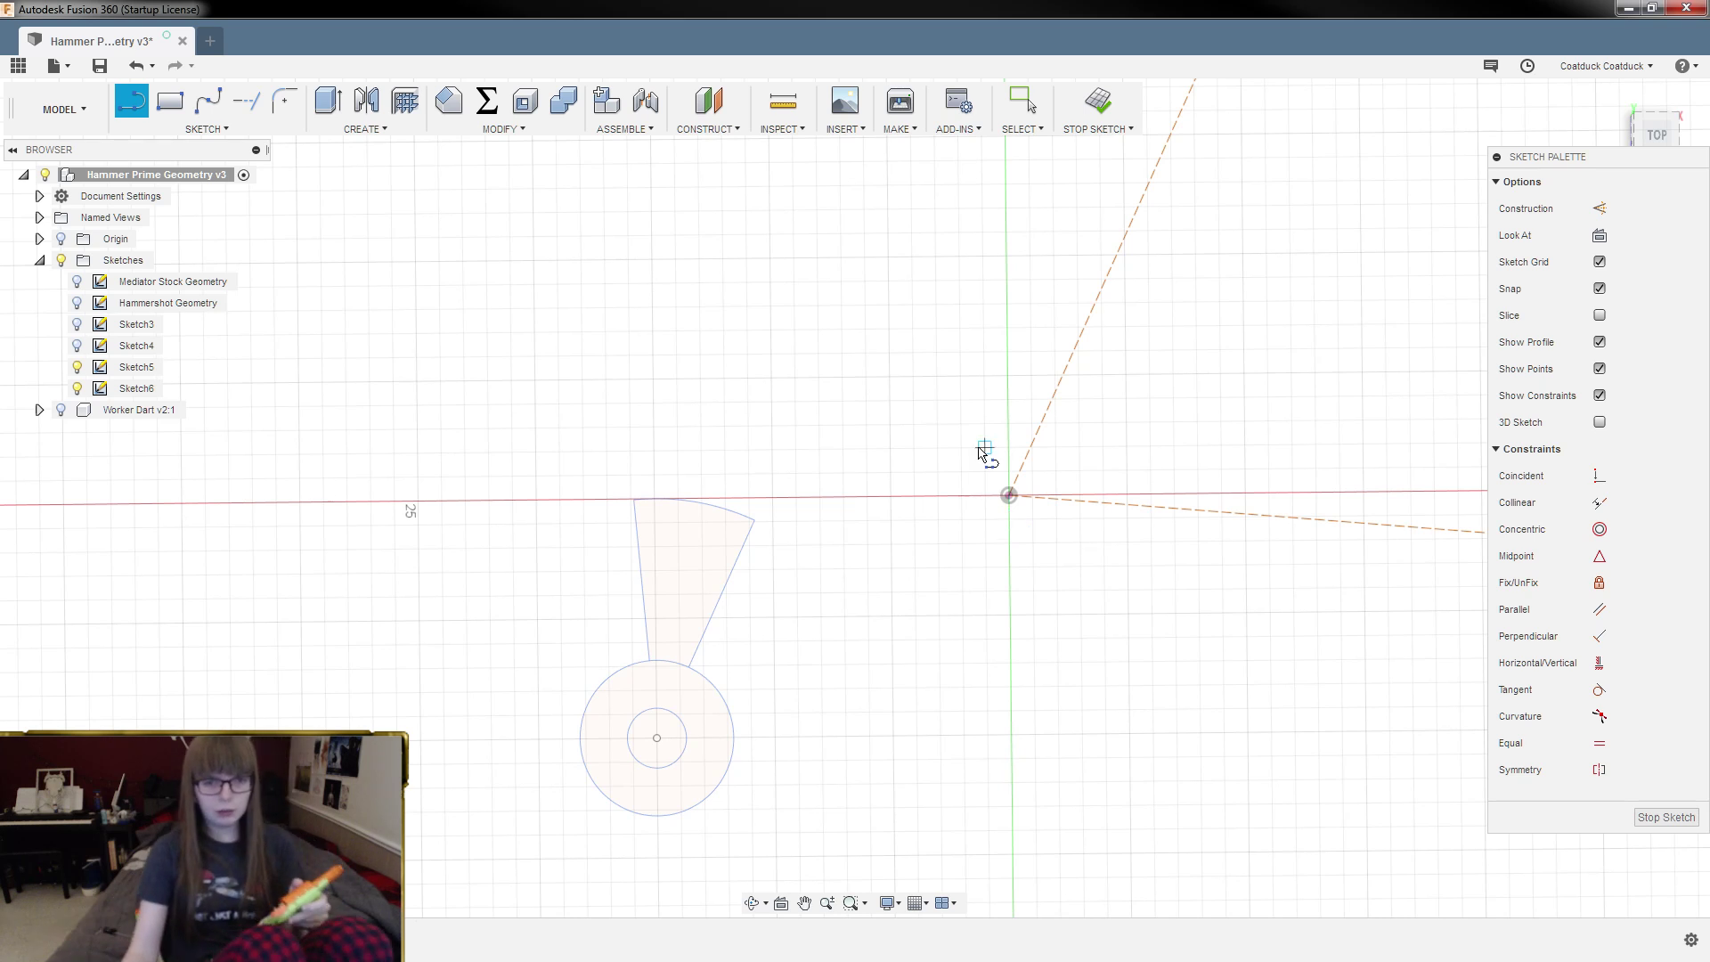
# Step: Draw a vertical helper line about 1.5 mm long straight down from the origin
pyautogui.click(1009, 495)
pyautogui.scroll(2, 1010, 542)
pyautogui.scroll(1, 1012, 545)
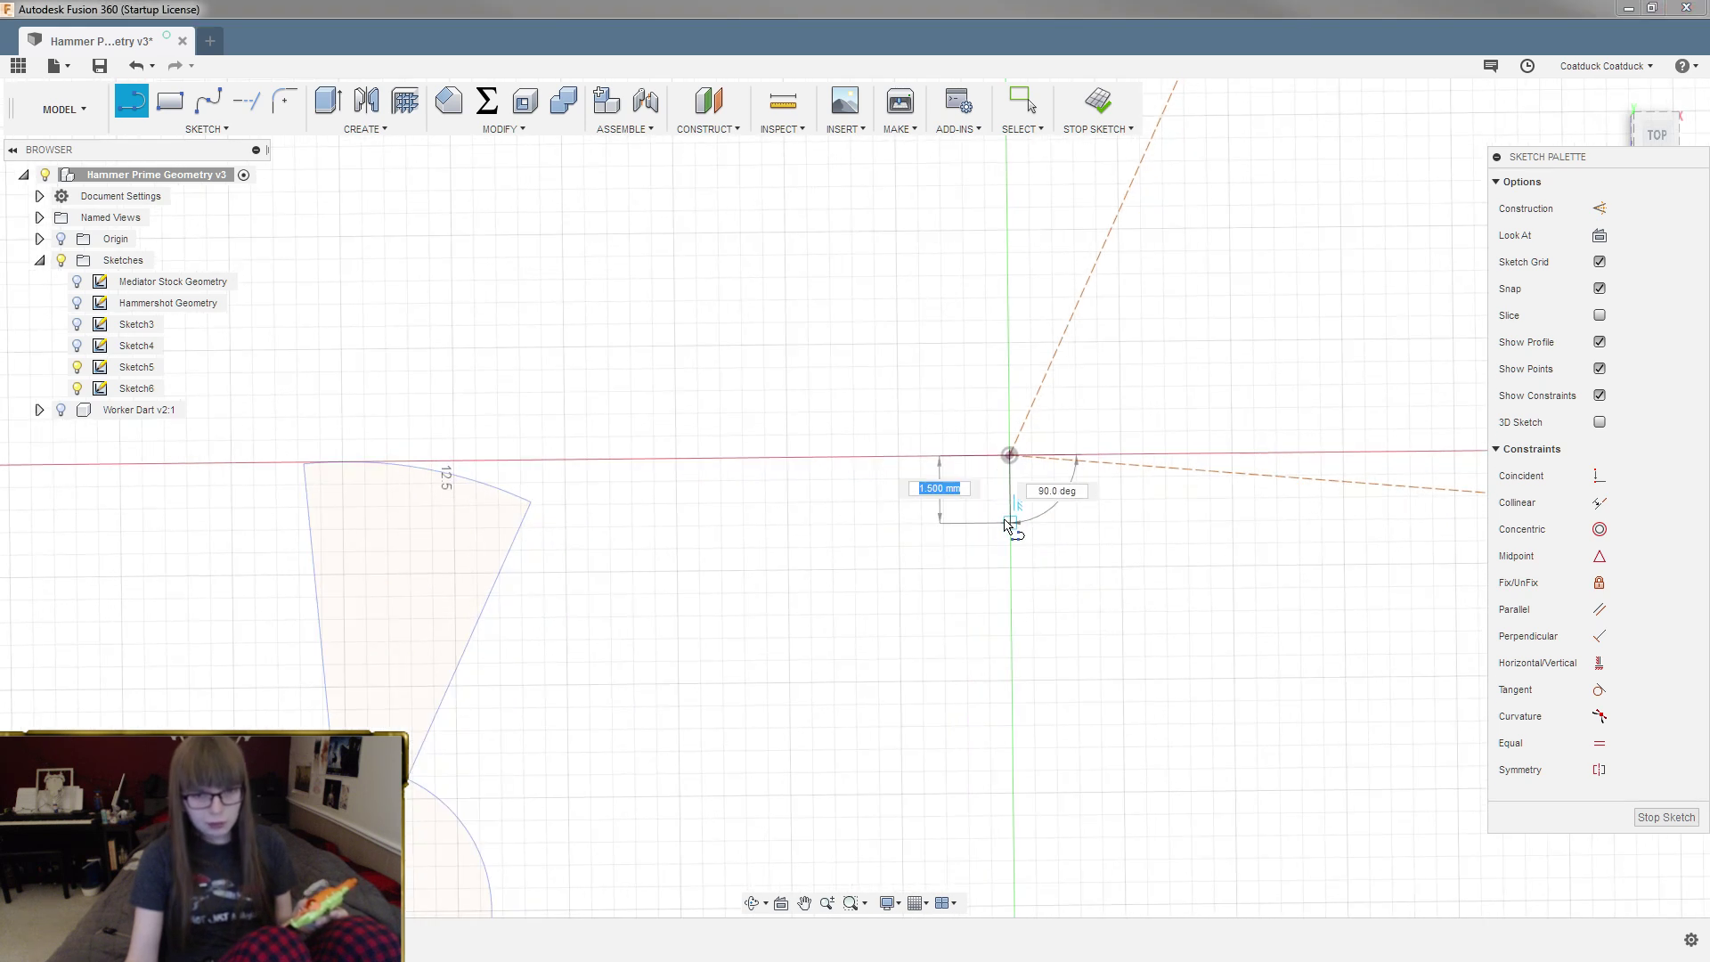
pyautogui.click(1011, 523)
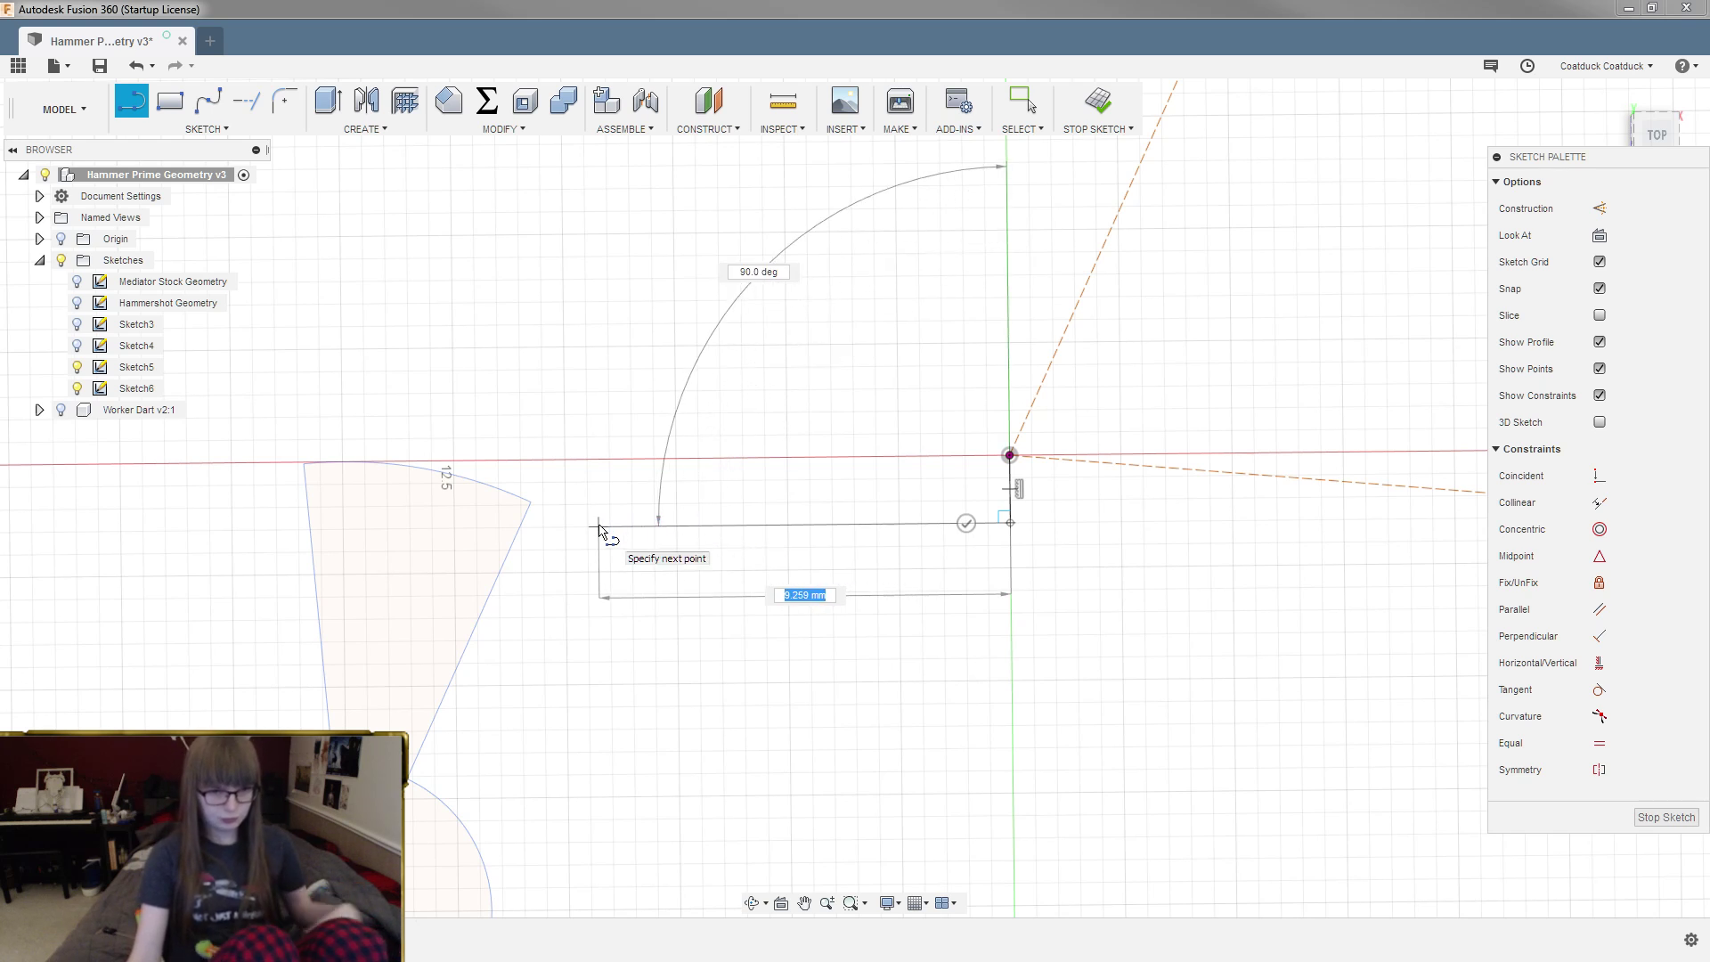
pyautogui.press('Escape')
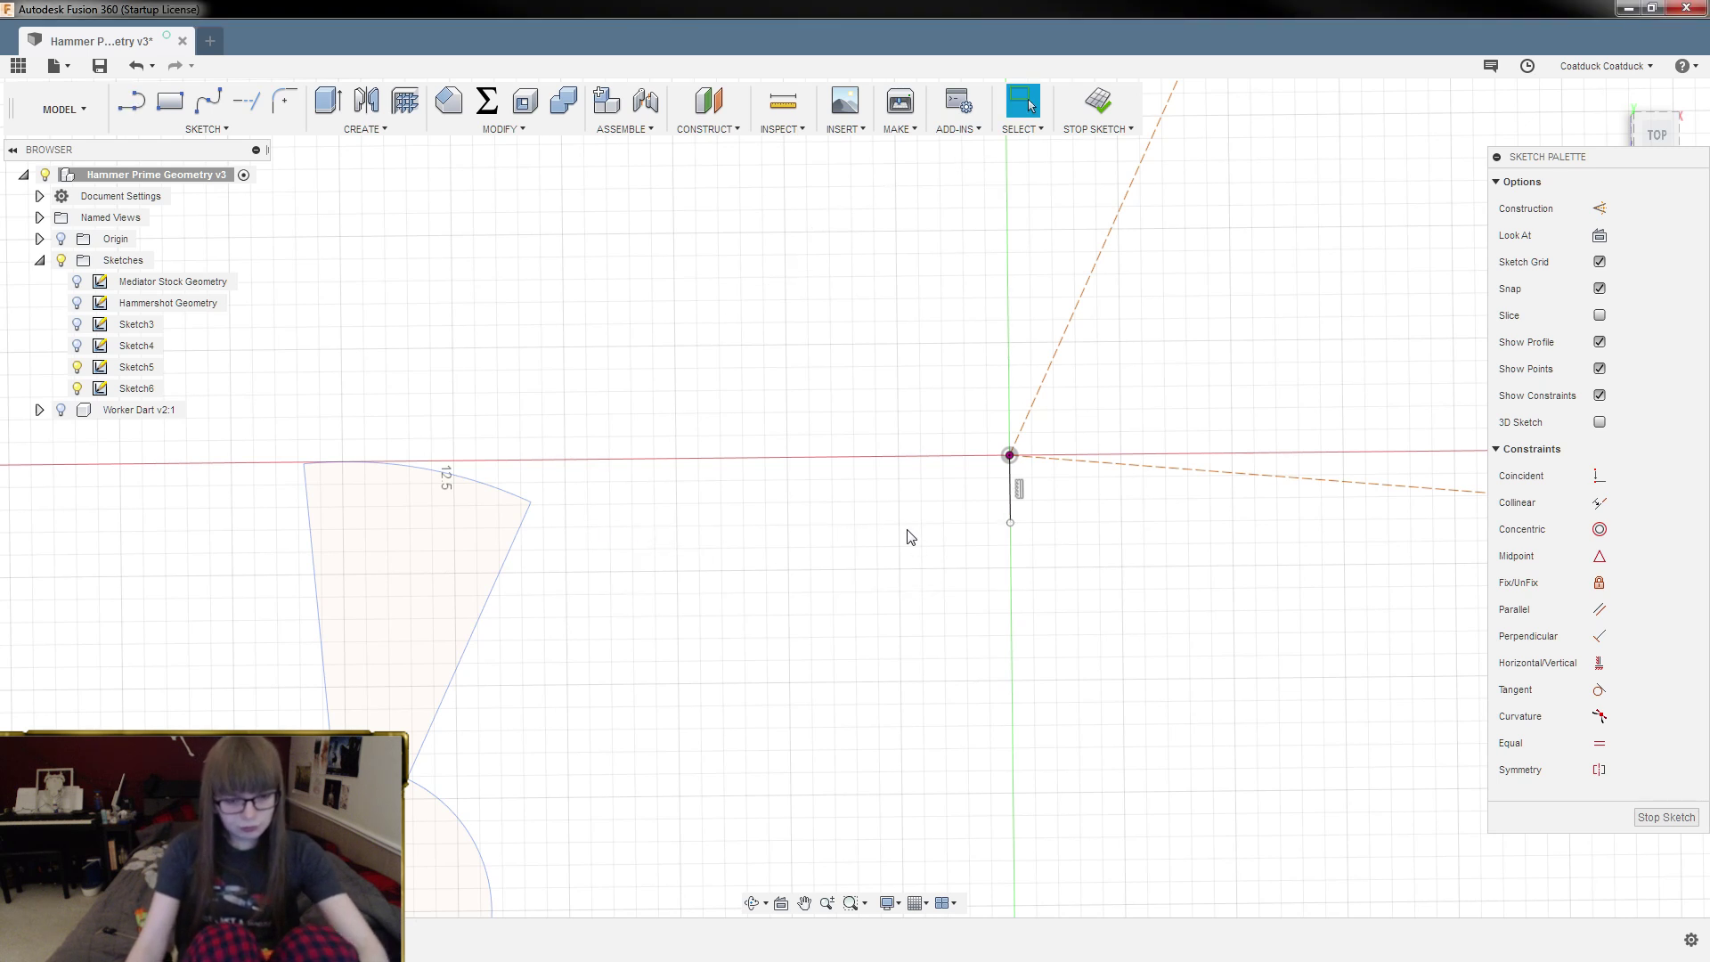
# Step: Draw a 12.5 mm line from the origin towards the wedge, ending level with the lower end of the vertical helper line
pyautogui.click(1014, 457)
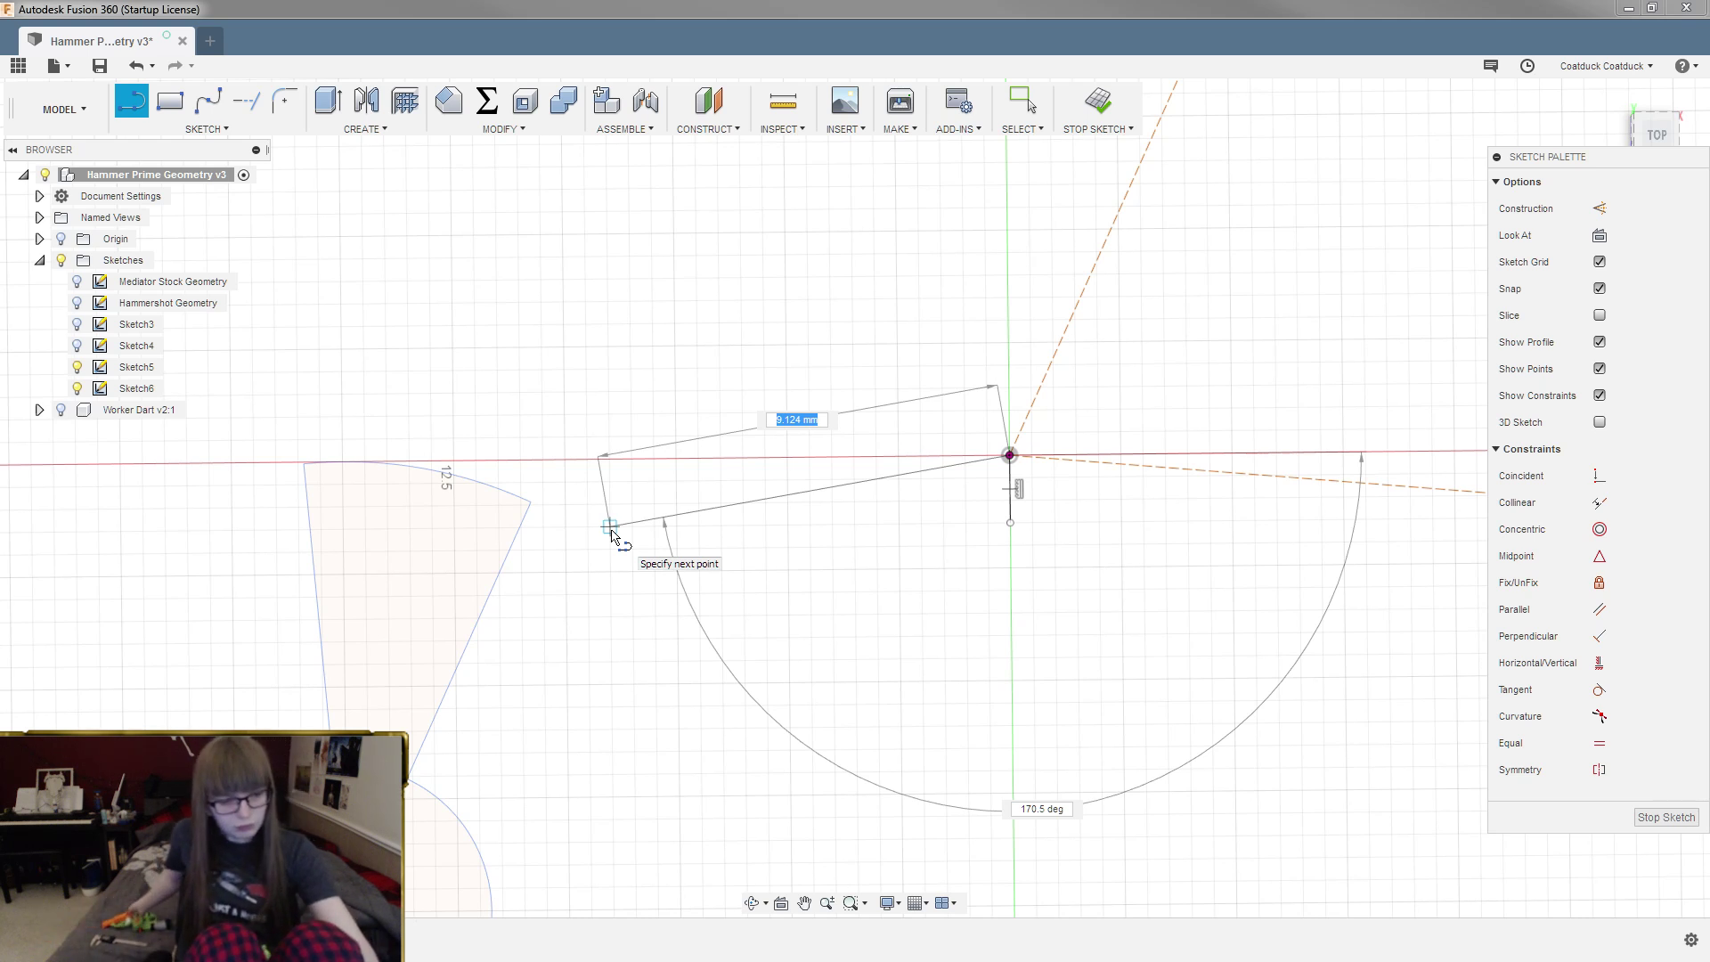
pyautogui.write('12.4')
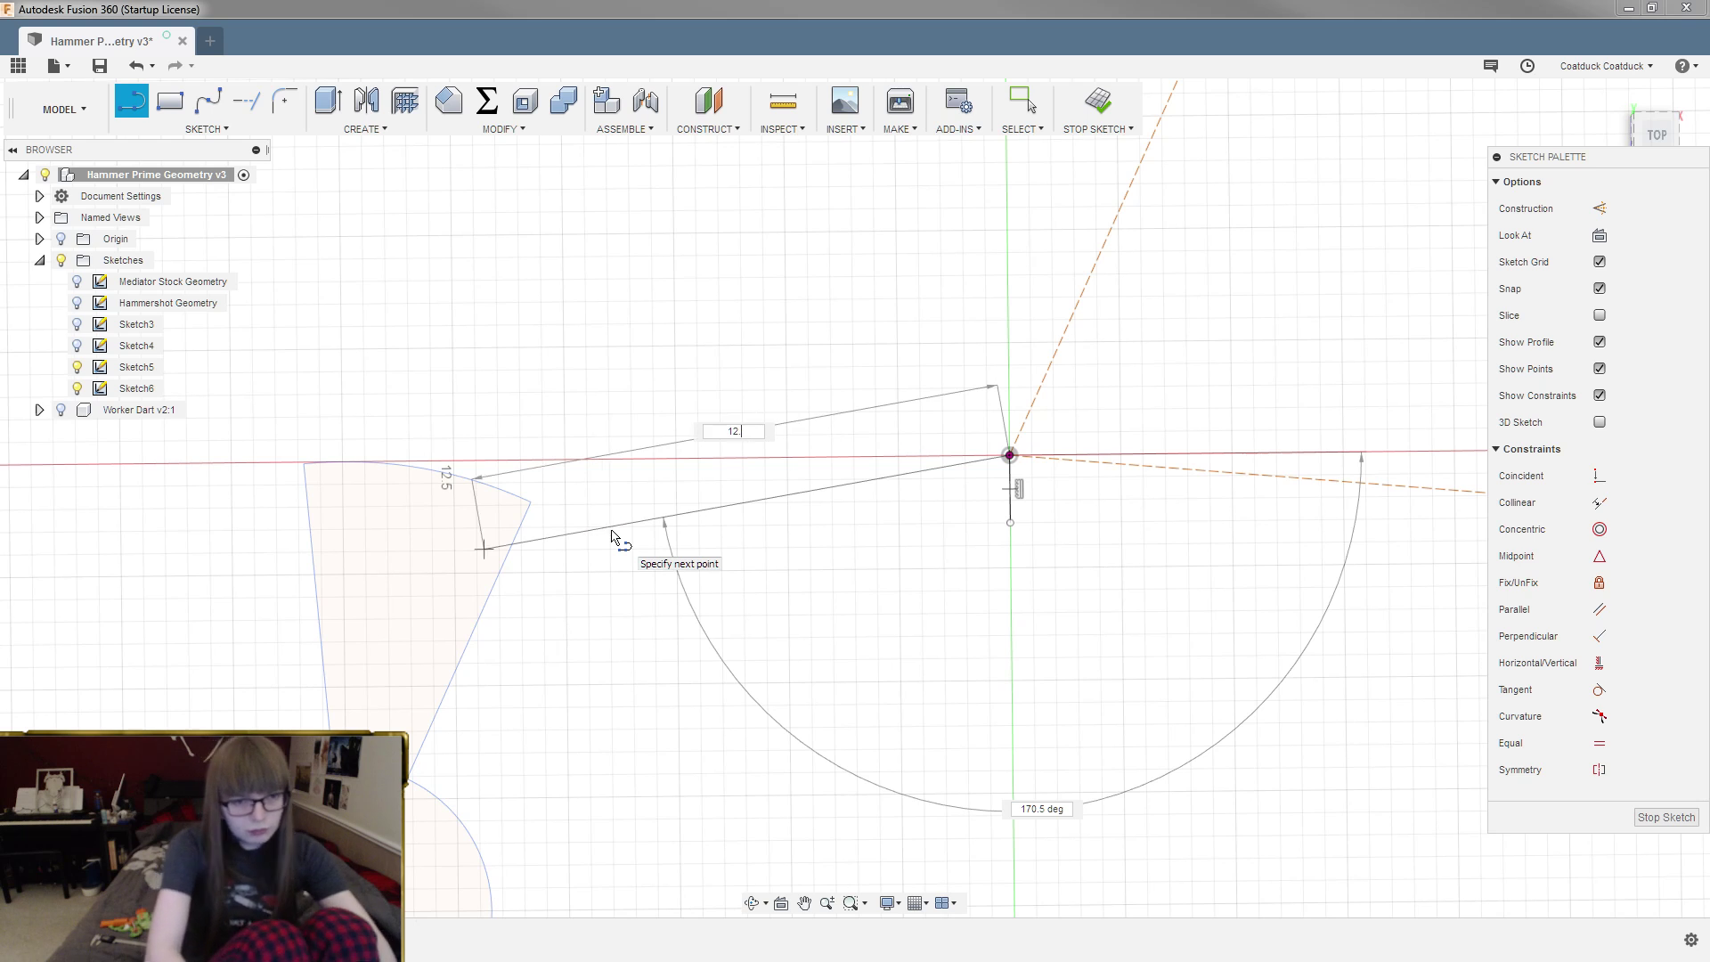
pyautogui.press('BackSpace')
pyautogui.press('BackSpace')
pyautogui.press('BackSpace')
pyautogui.press('BackSpace')
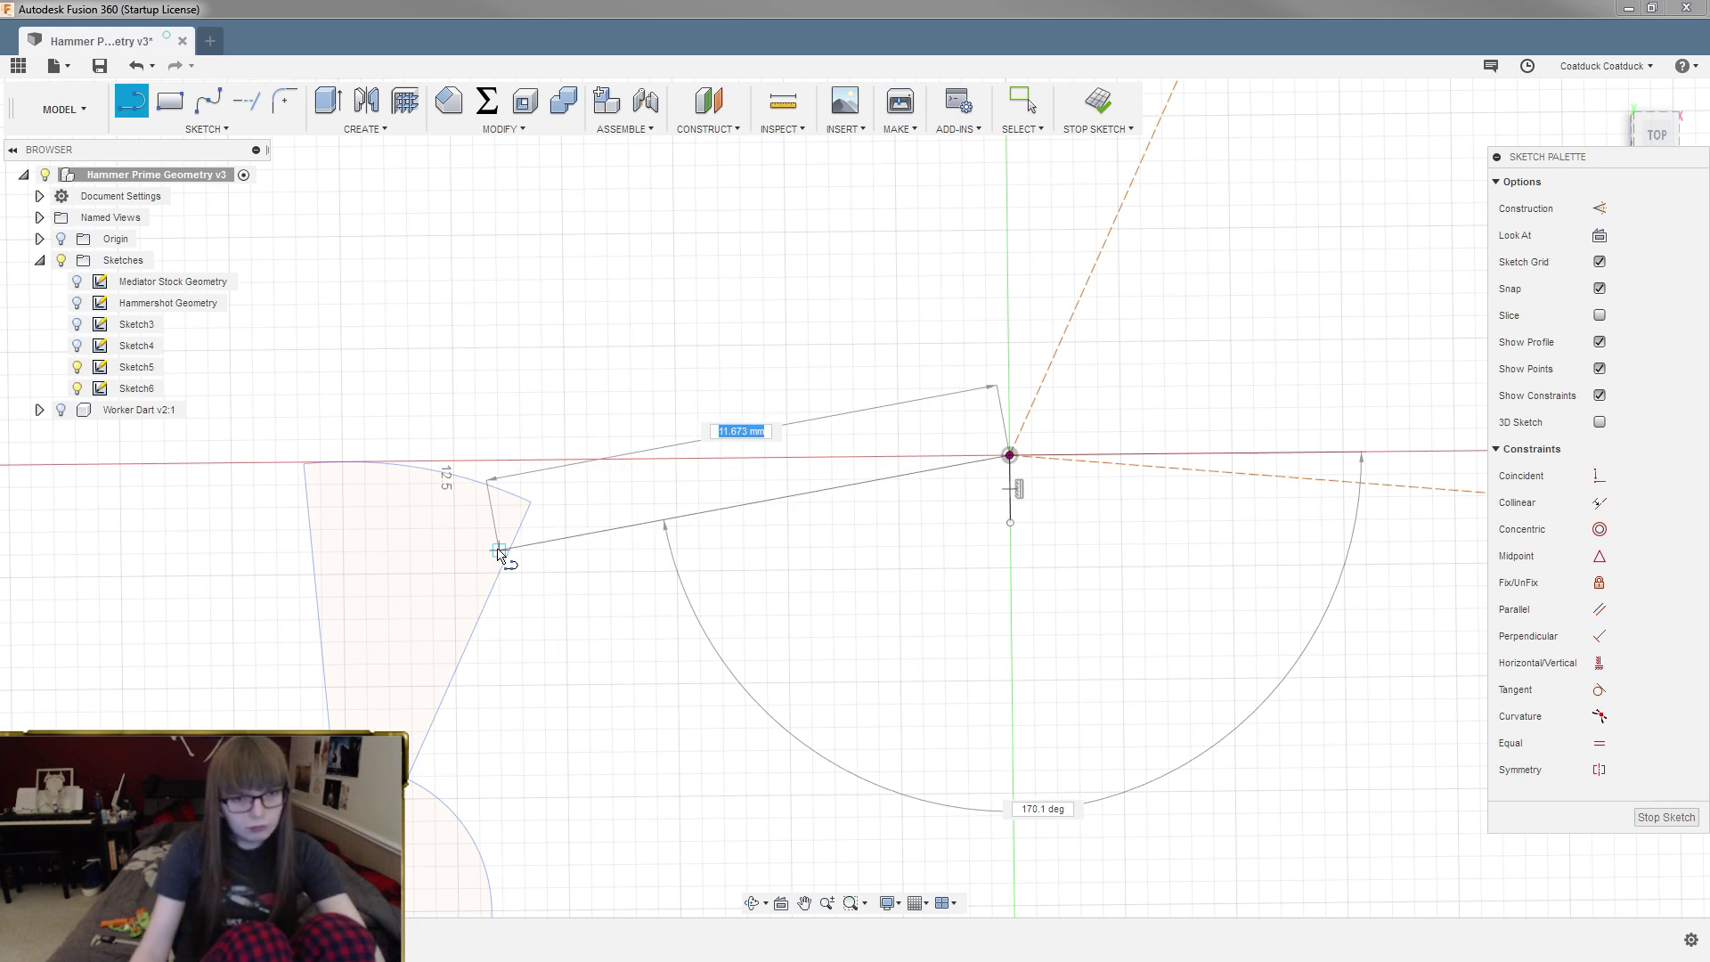
pyautogui.write('23')
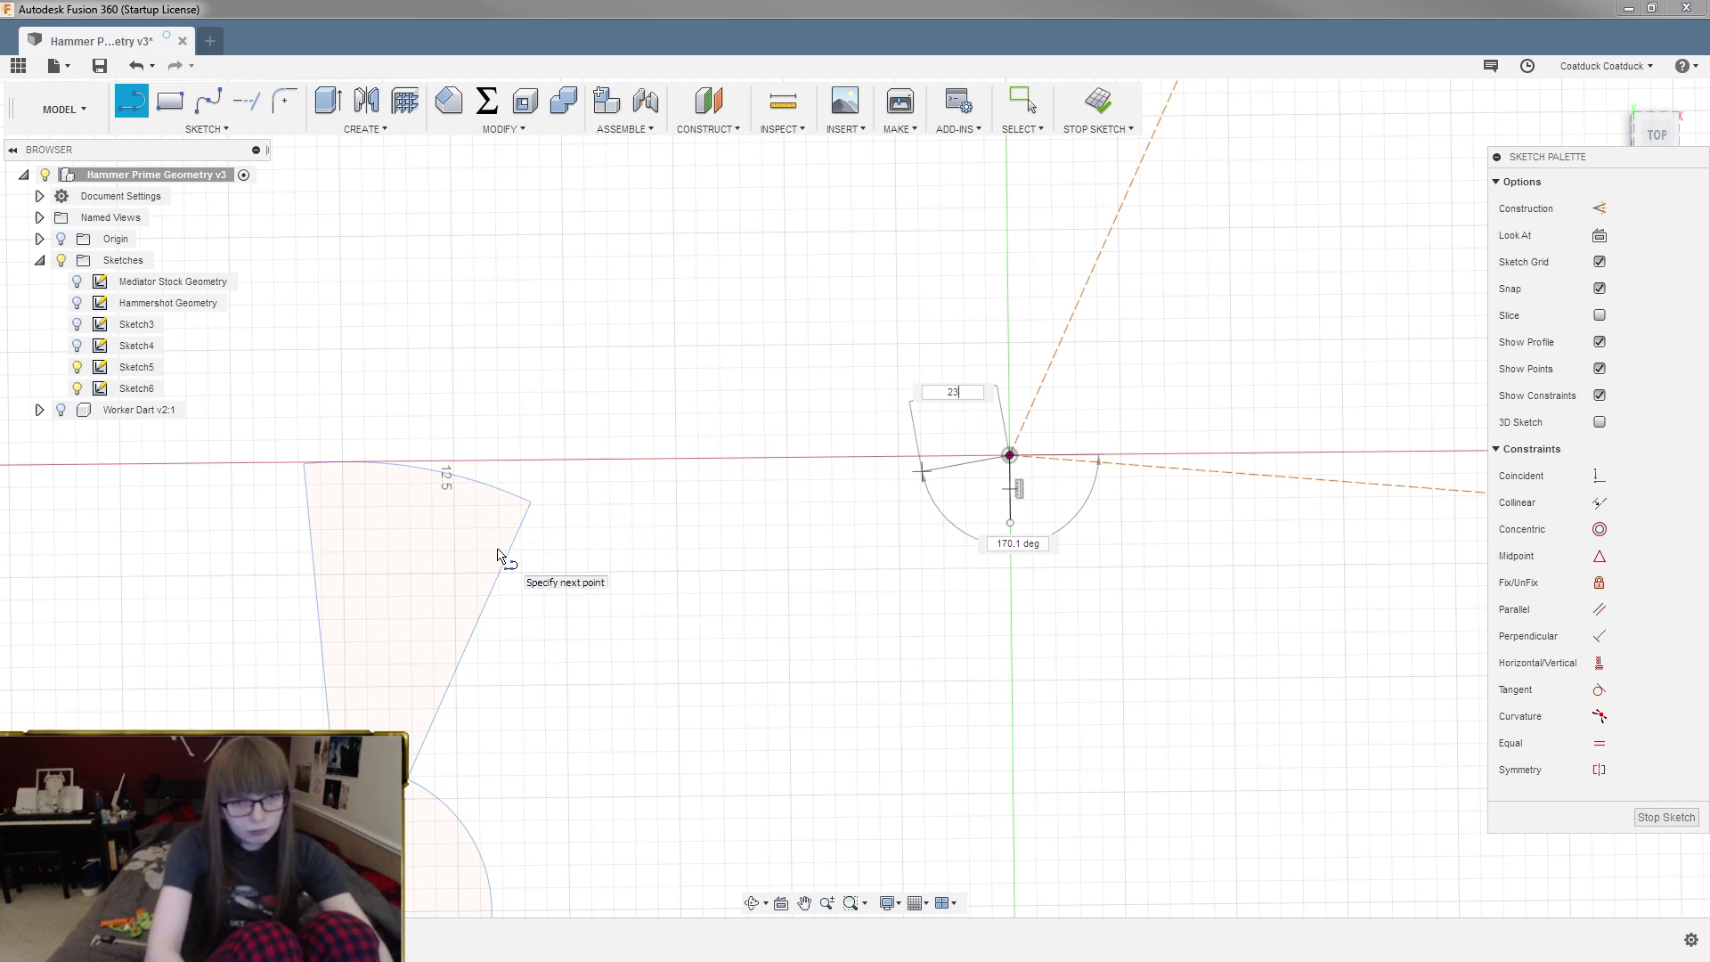
pyautogui.press('BackSpace')
pyautogui.write('12.5')
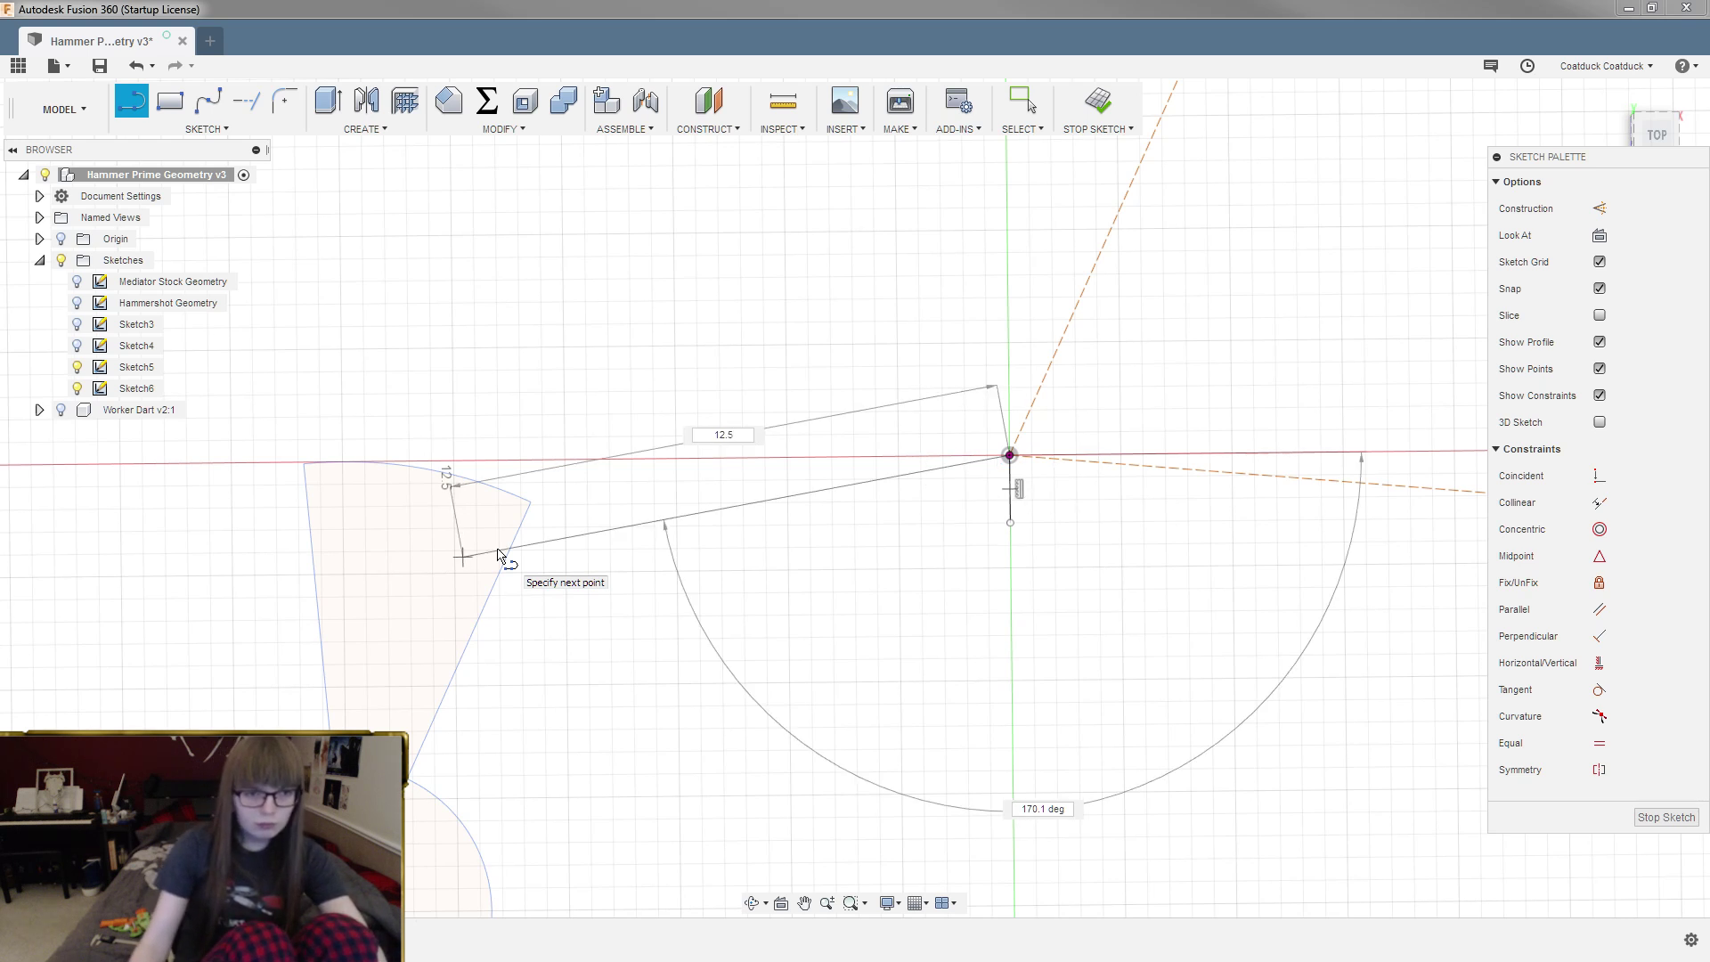
pyautogui.press('Tab')
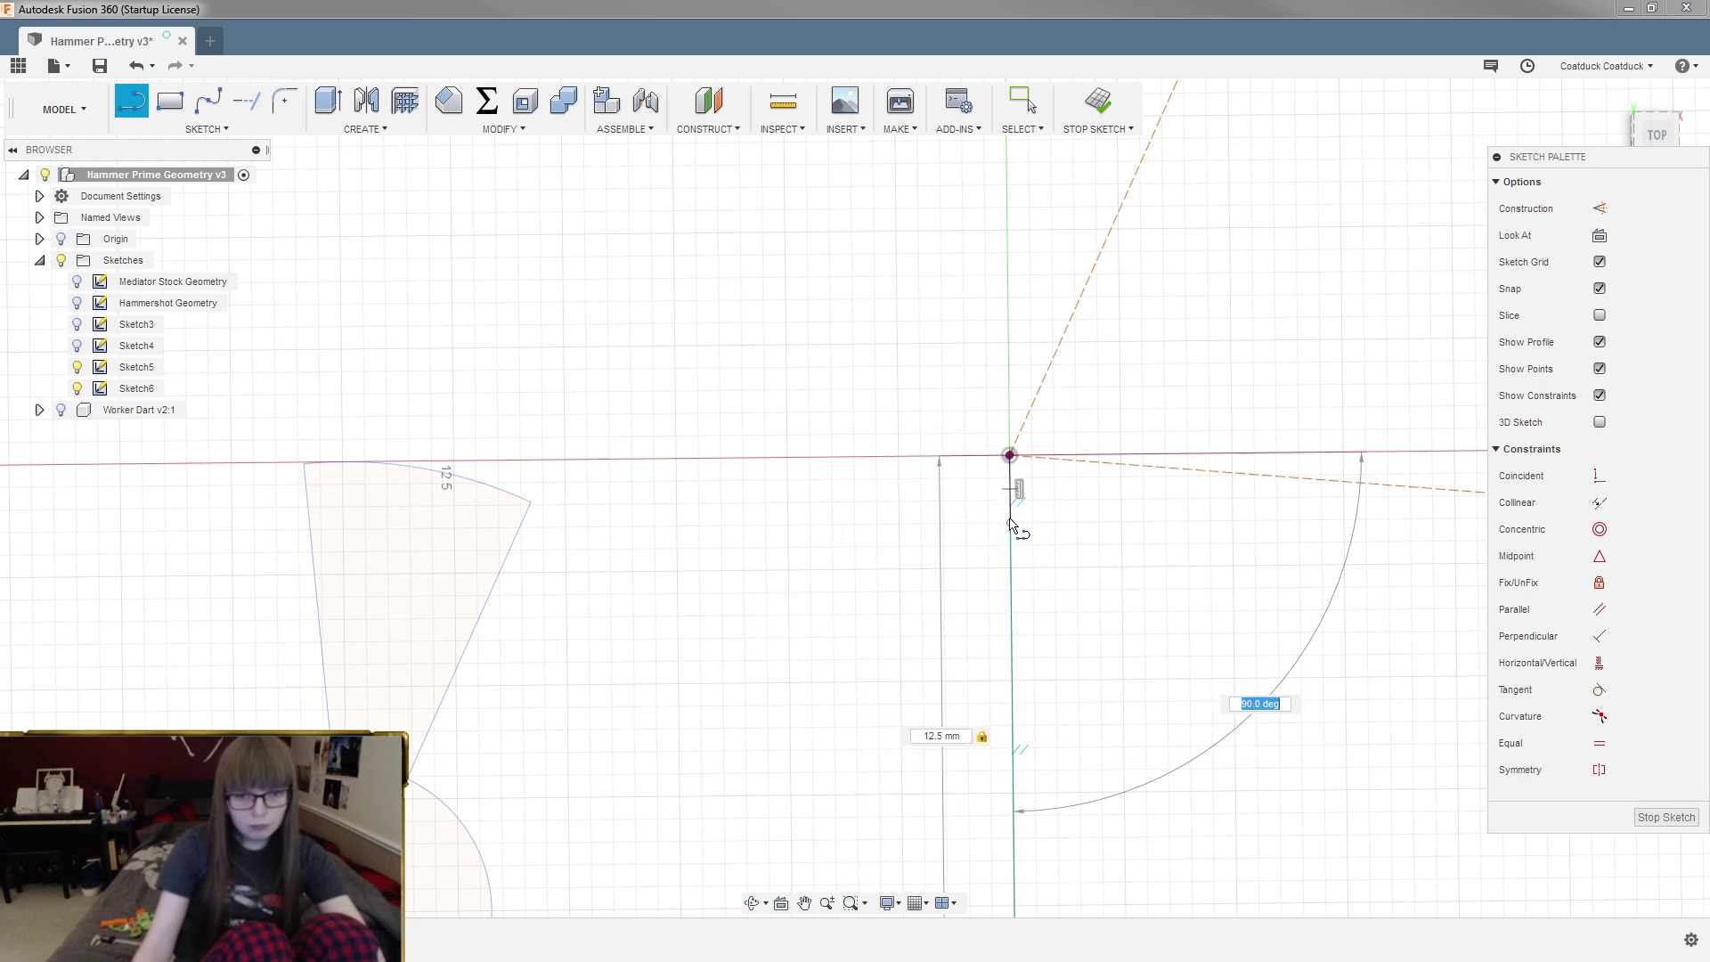
pyautogui.click(460, 530)
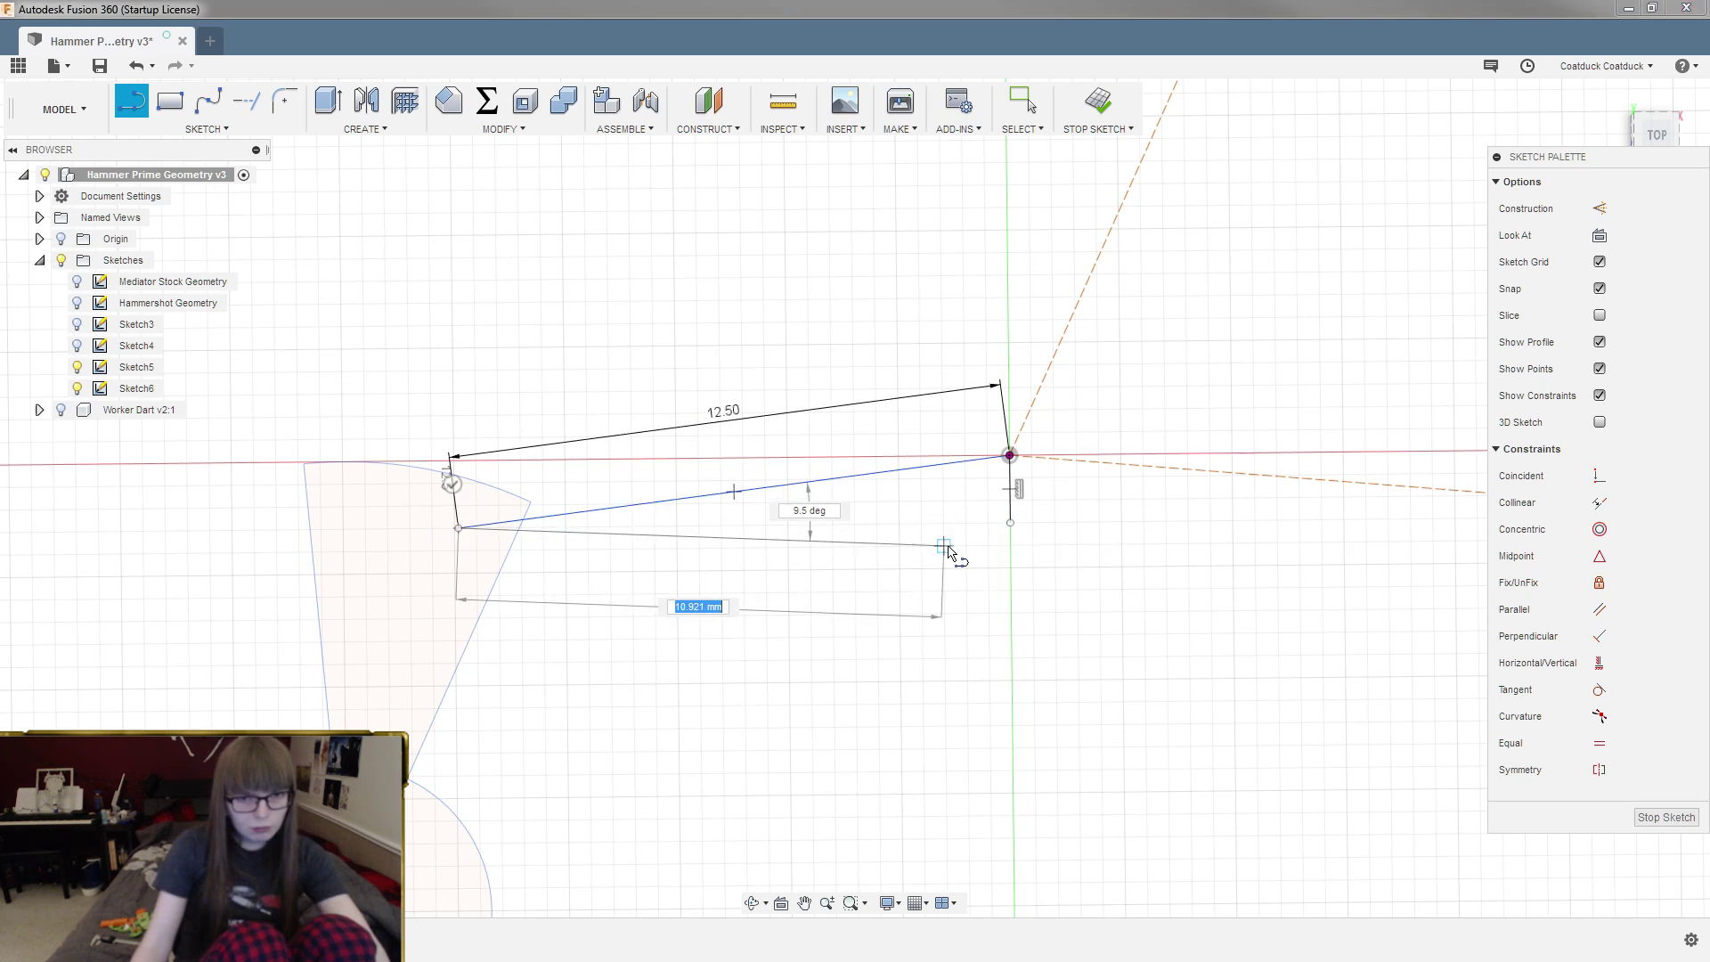
# Step: Delete the short vertical helper line at the origin and the 12.5 mm line's dimension
pyautogui.press('Escape')
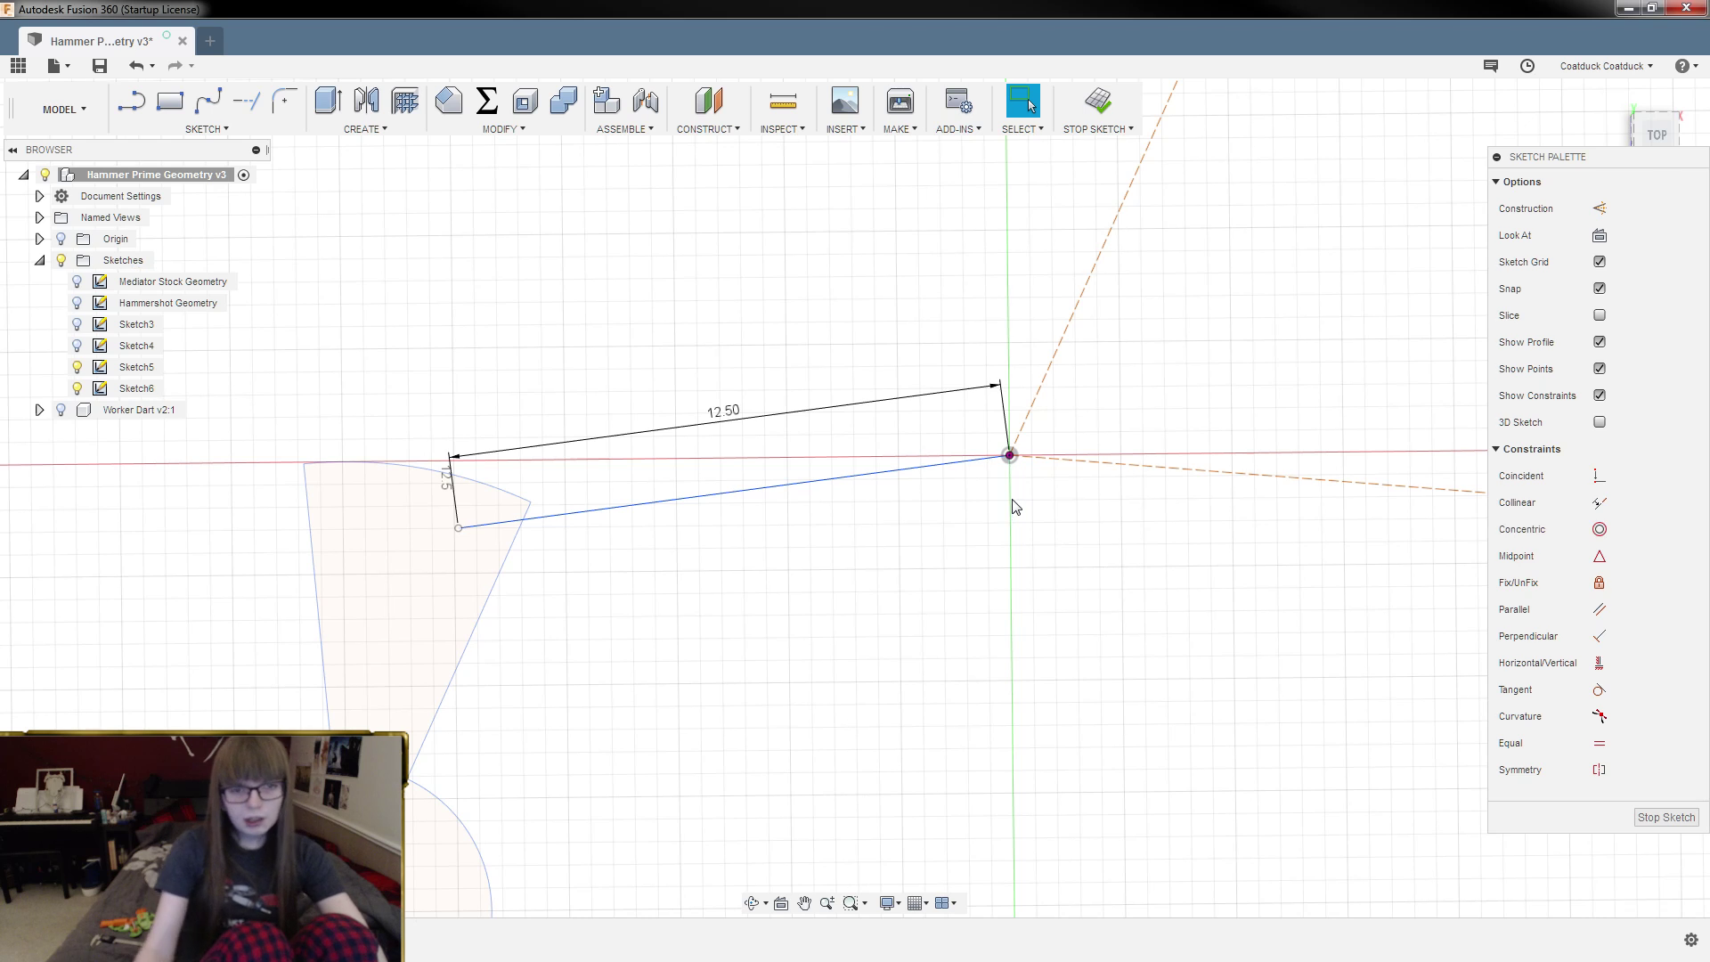
pyautogui.click(725, 408)
pyautogui.press('Delete')
# Step: Try a circle of 8 mm diameter centred on the origin, then undo it
pyautogui.press('c')
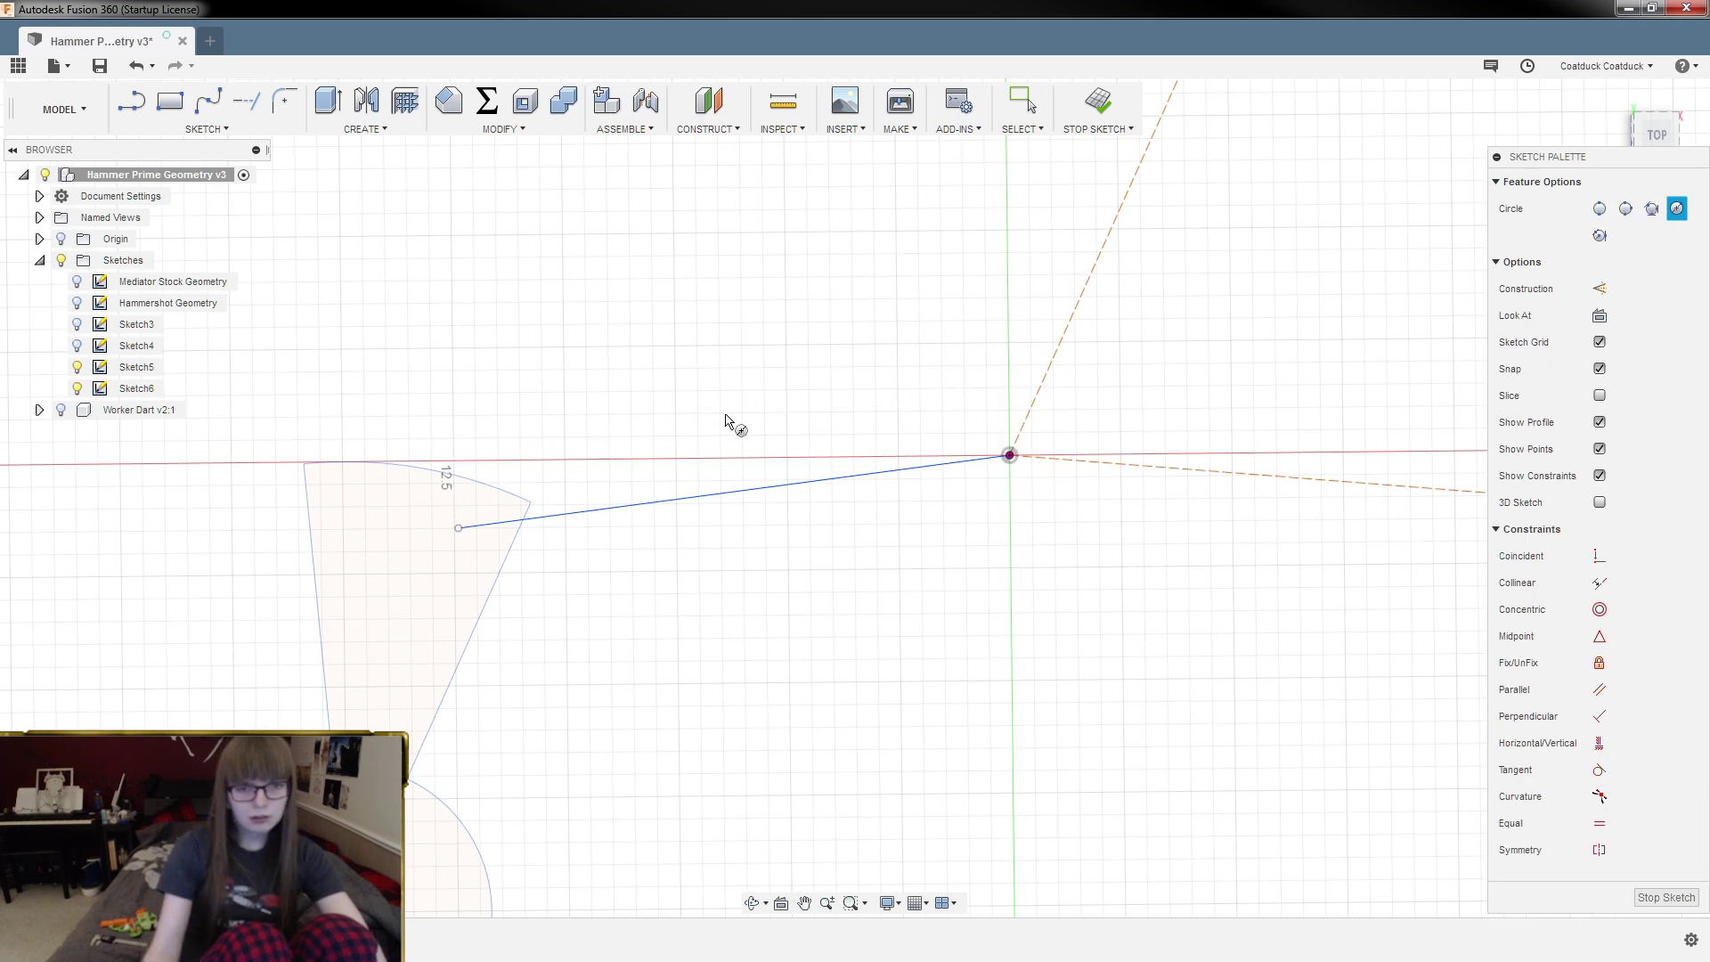
pyautogui.click(1010, 455)
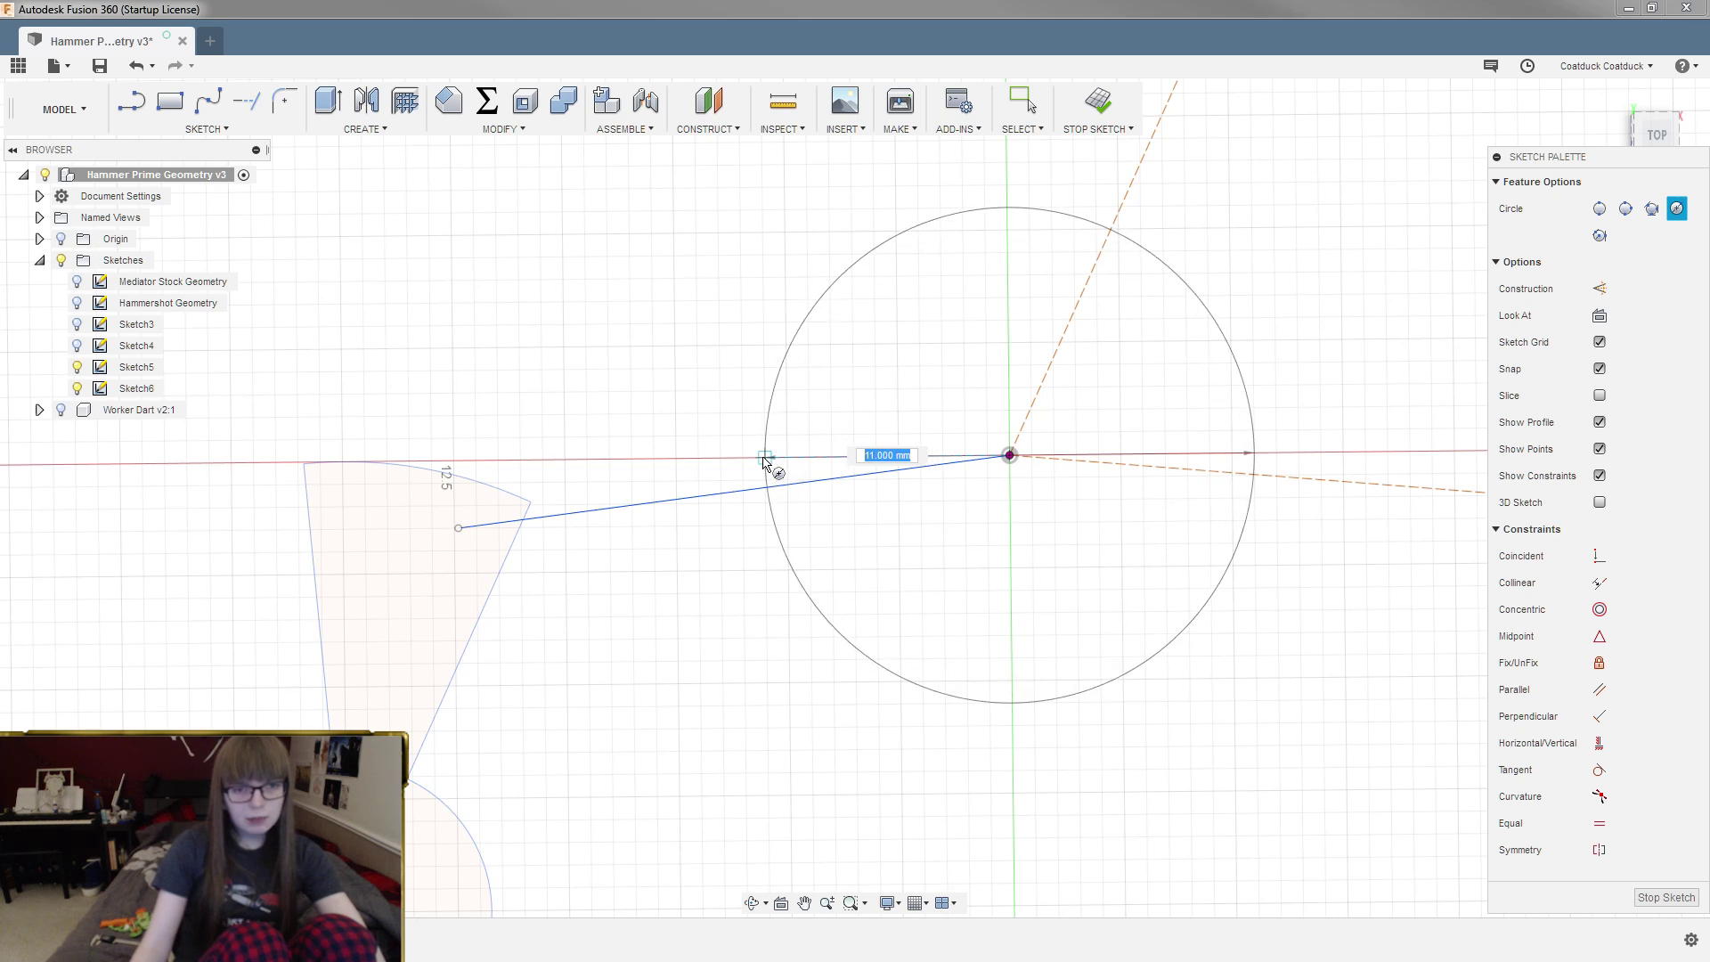
pyautogui.scroll(3, 764, 459)
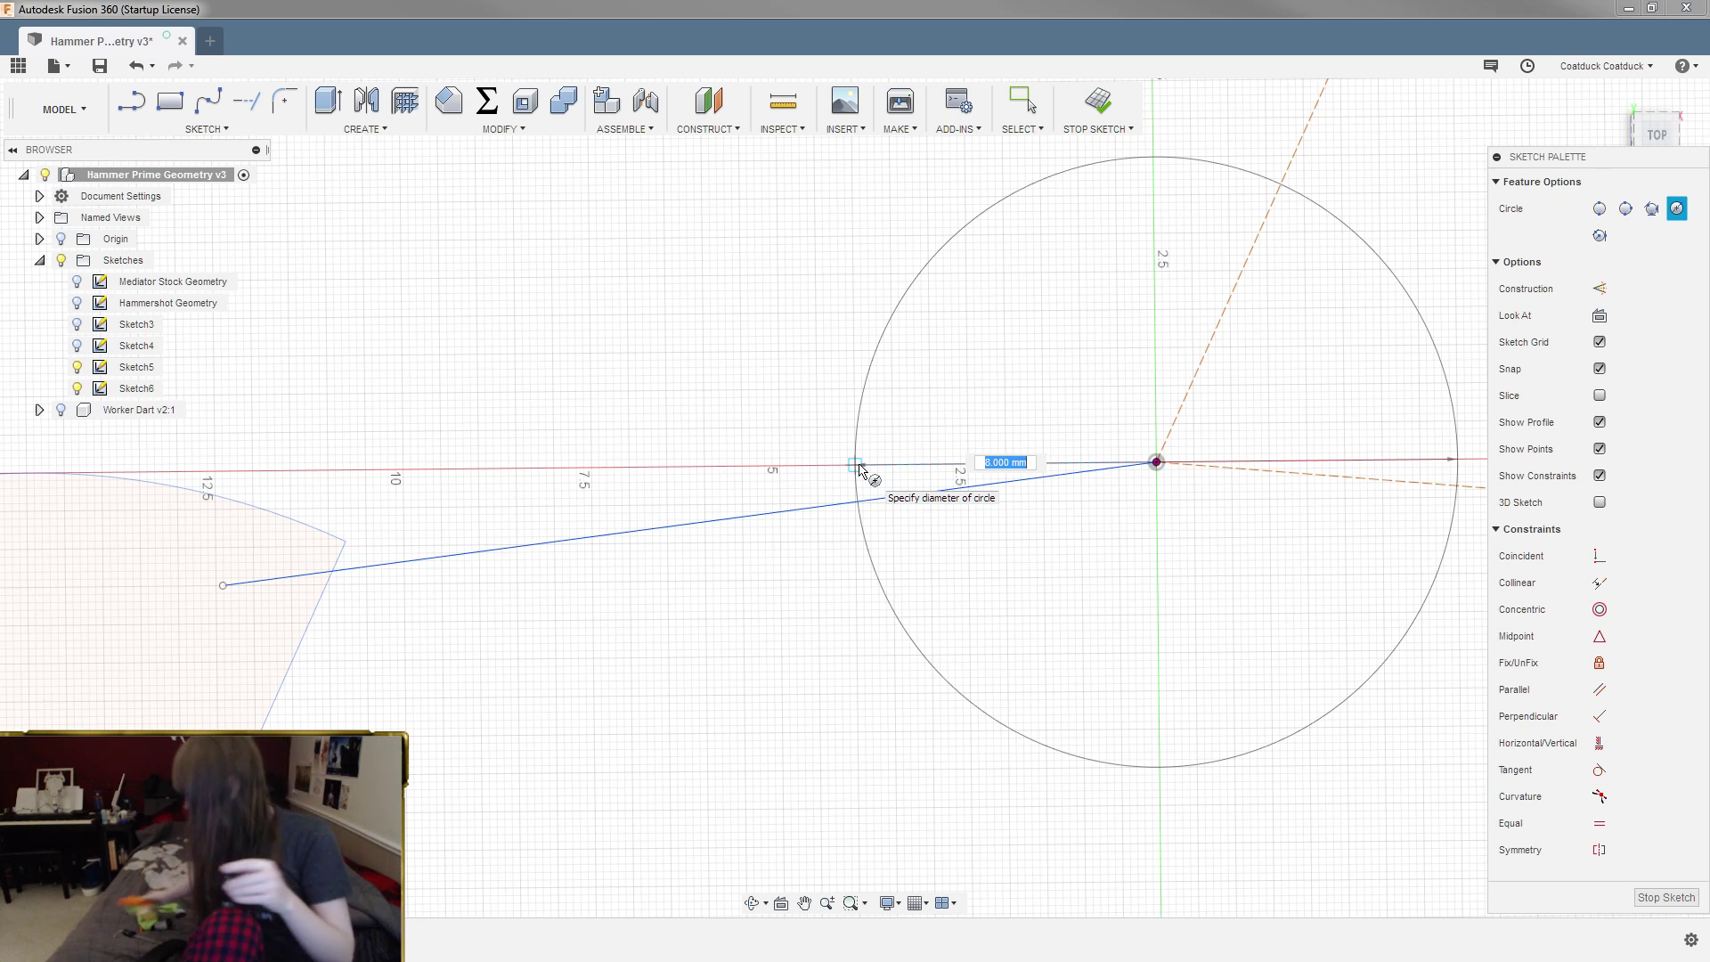
pyautogui.click(860, 469)
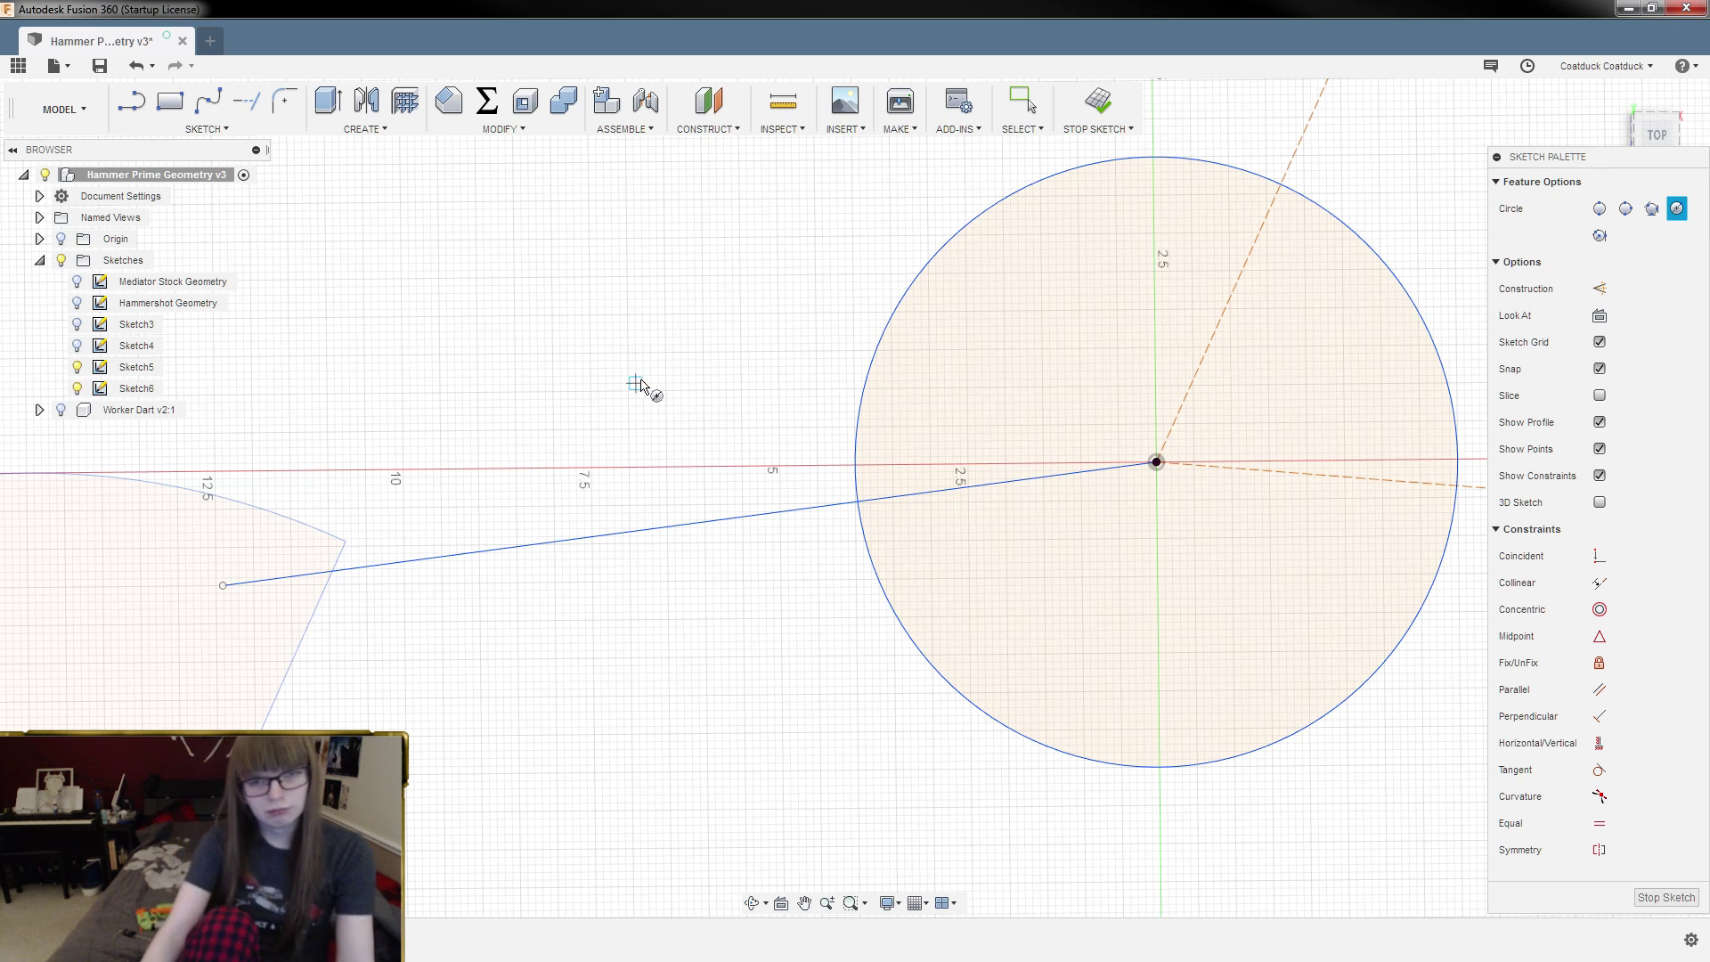
pyautogui.press('Escape')
pyautogui.hotkey('ctrl', 'z')
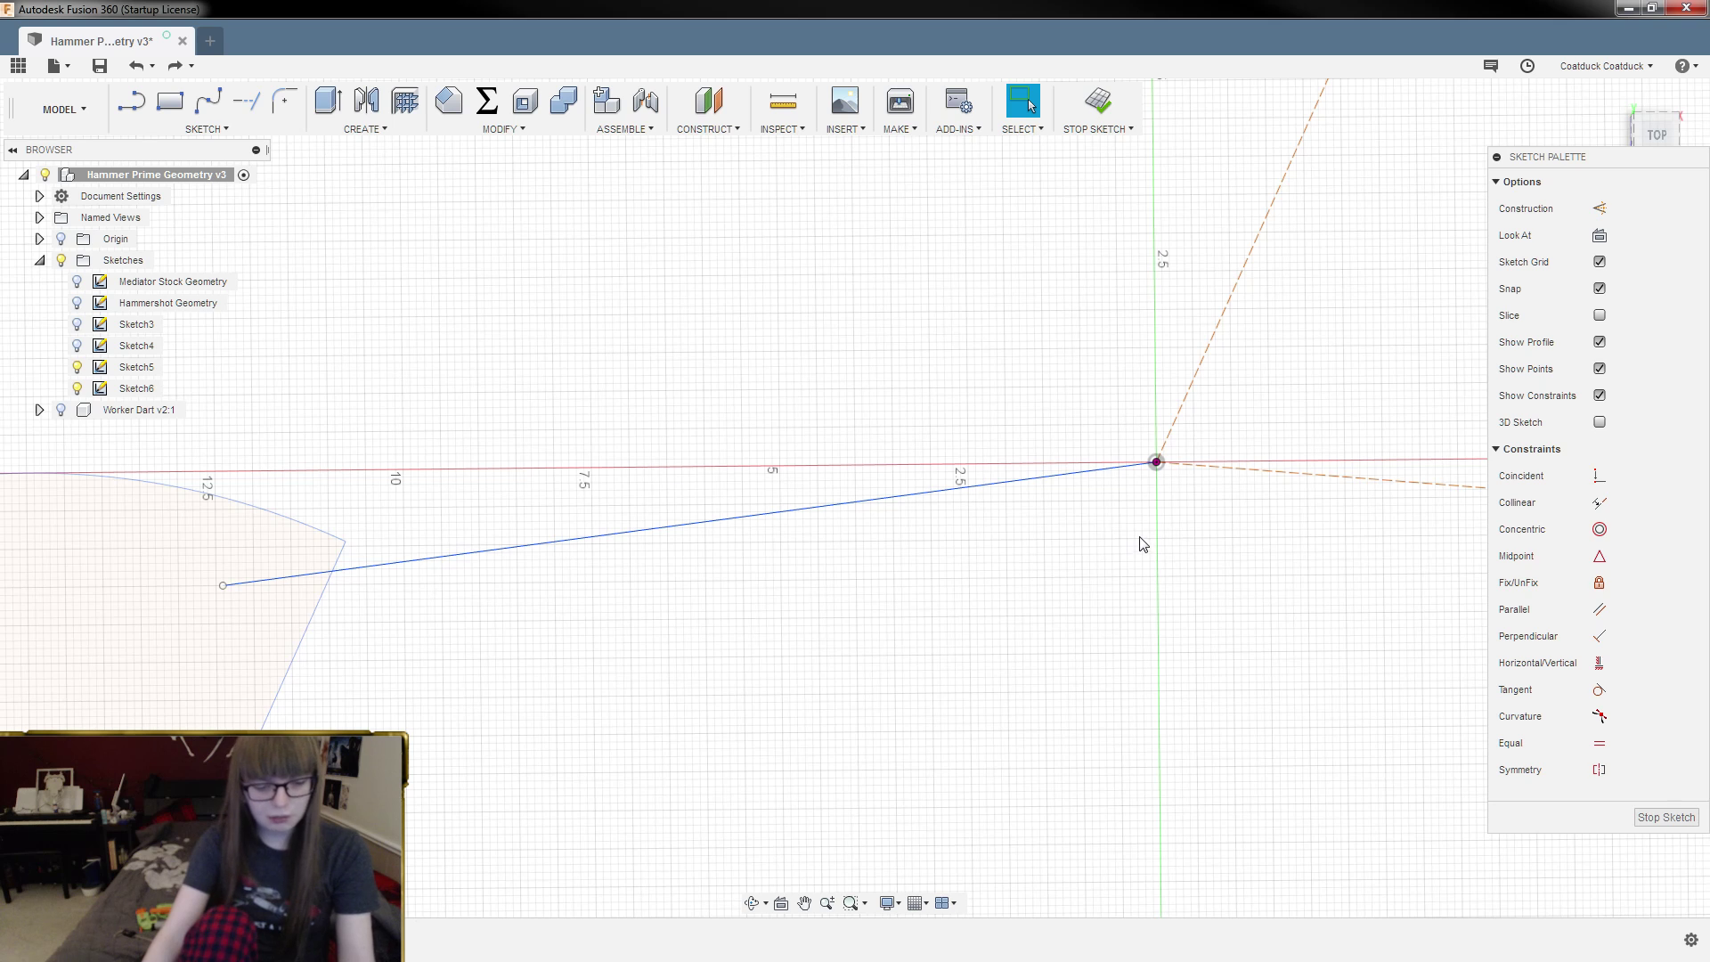
# Step: Draw a circle of 16 mm diameter centred on the origin as a reference
pyautogui.press('c')
pyautogui.click(1157, 461)
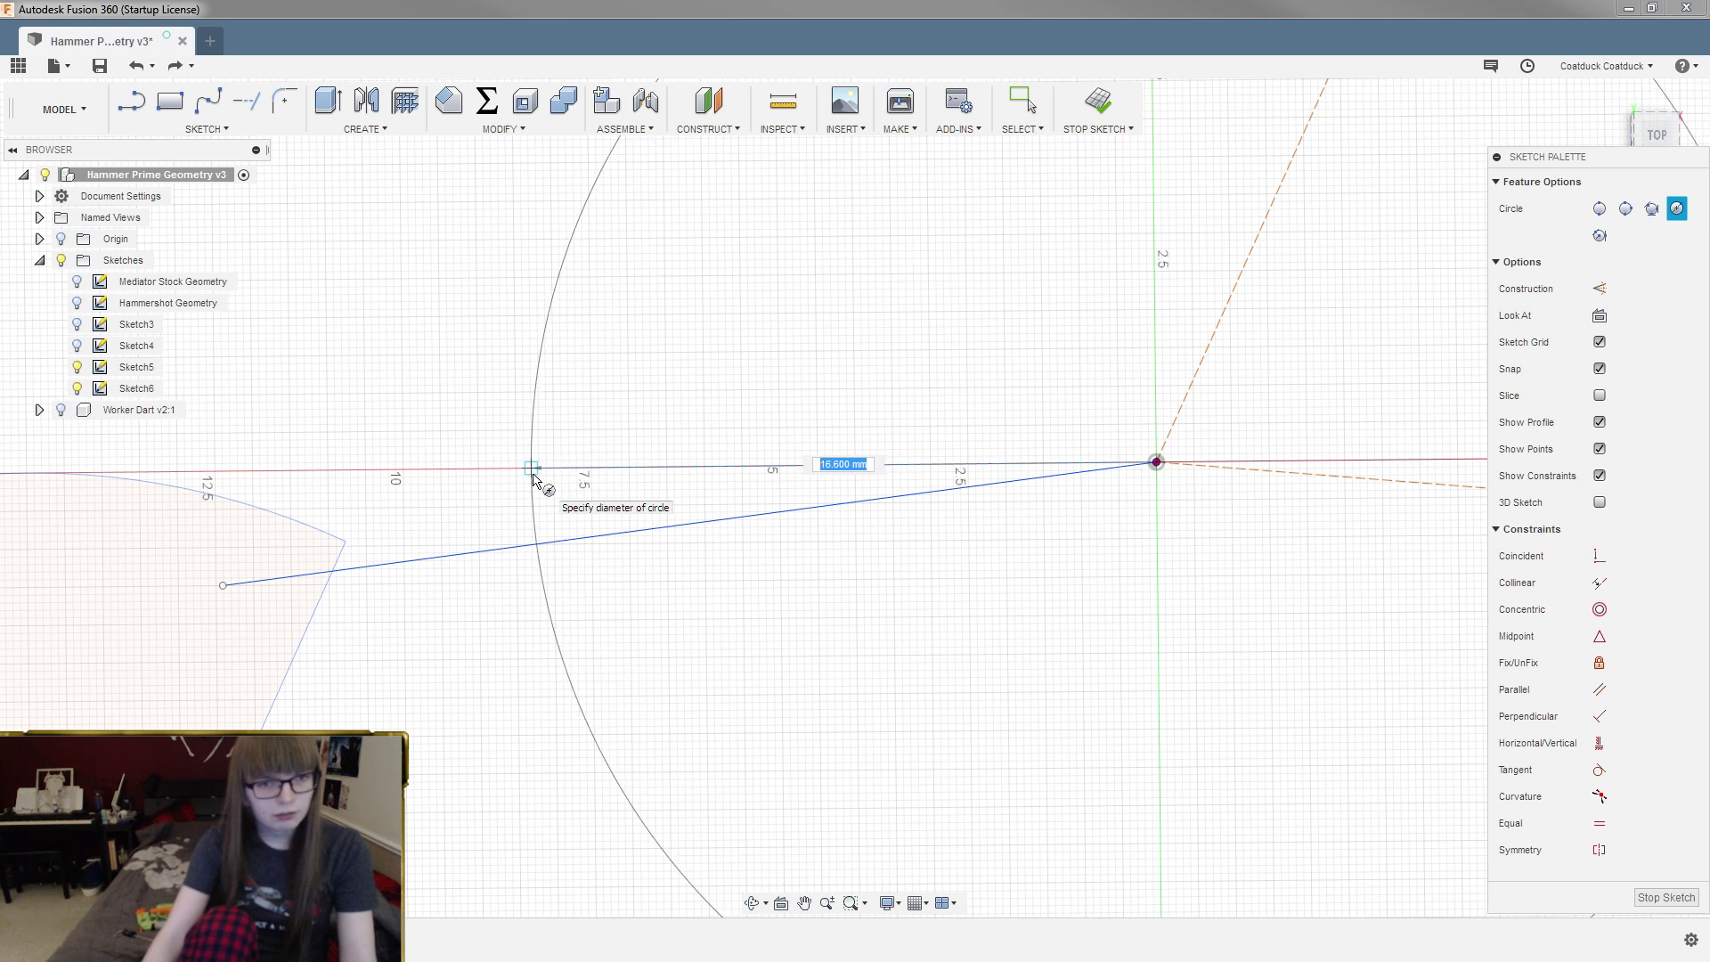
pyautogui.scroll(-1, 535, 475)
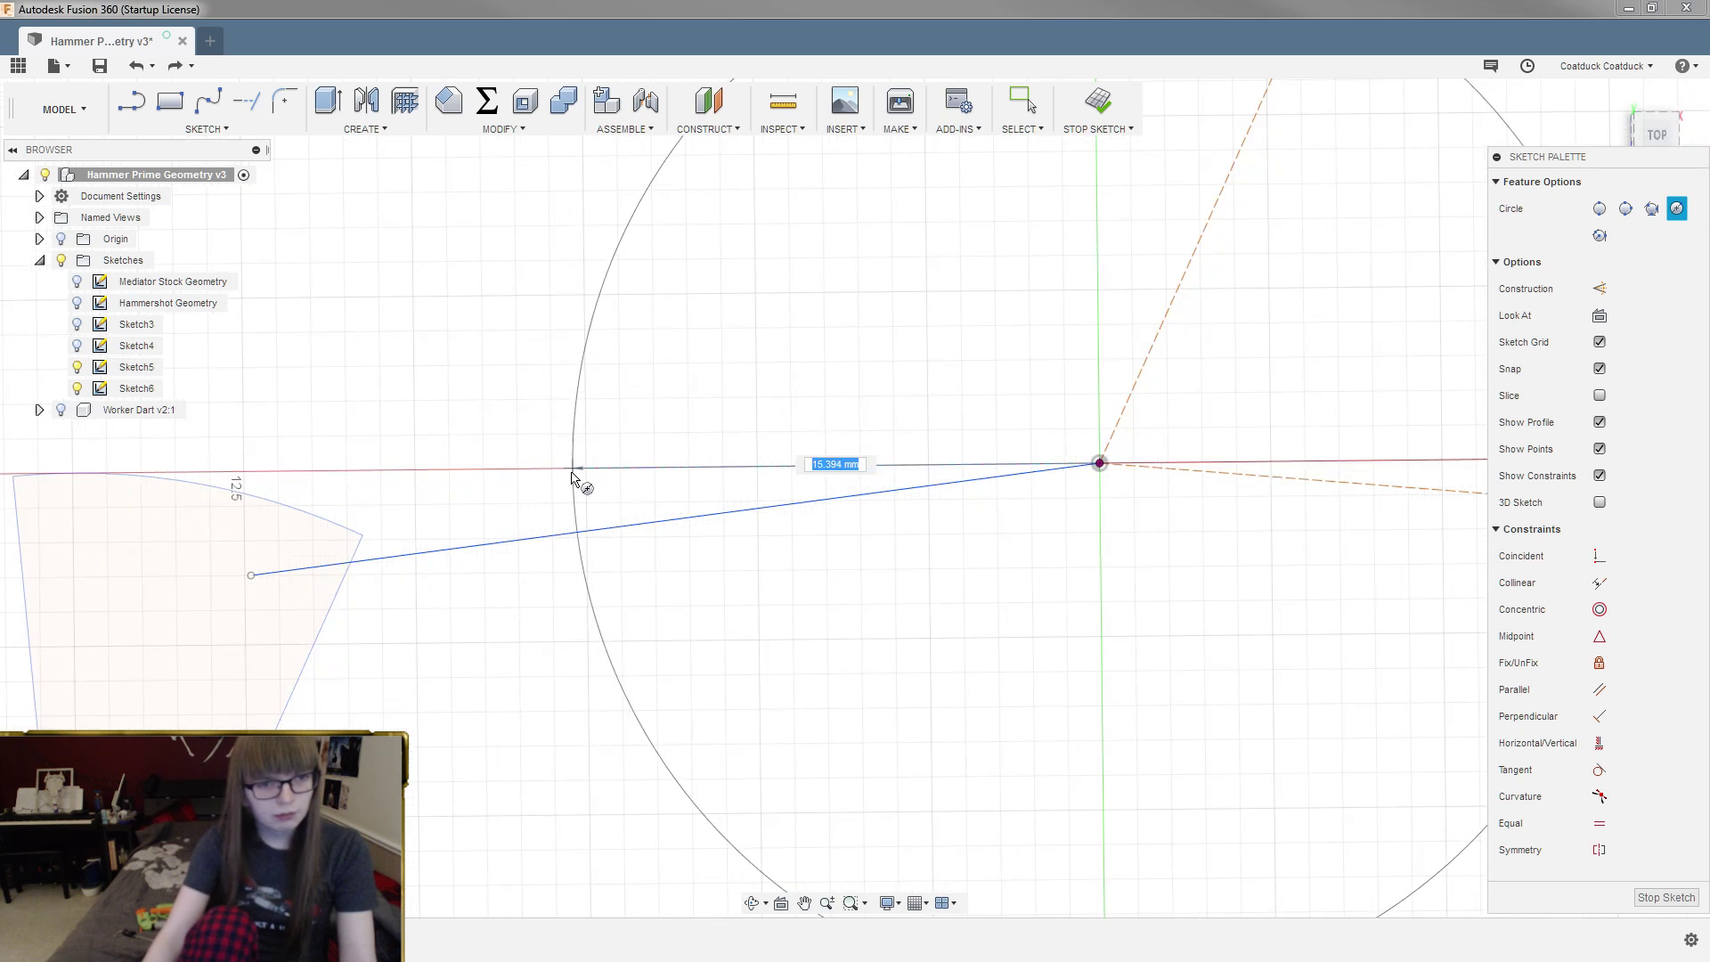
pyautogui.click(556, 481)
# Step: Close a triangle with an 8 mm line from the sloped line's outer end to the circle, plus a line from there to the origin
pyautogui.press('l')
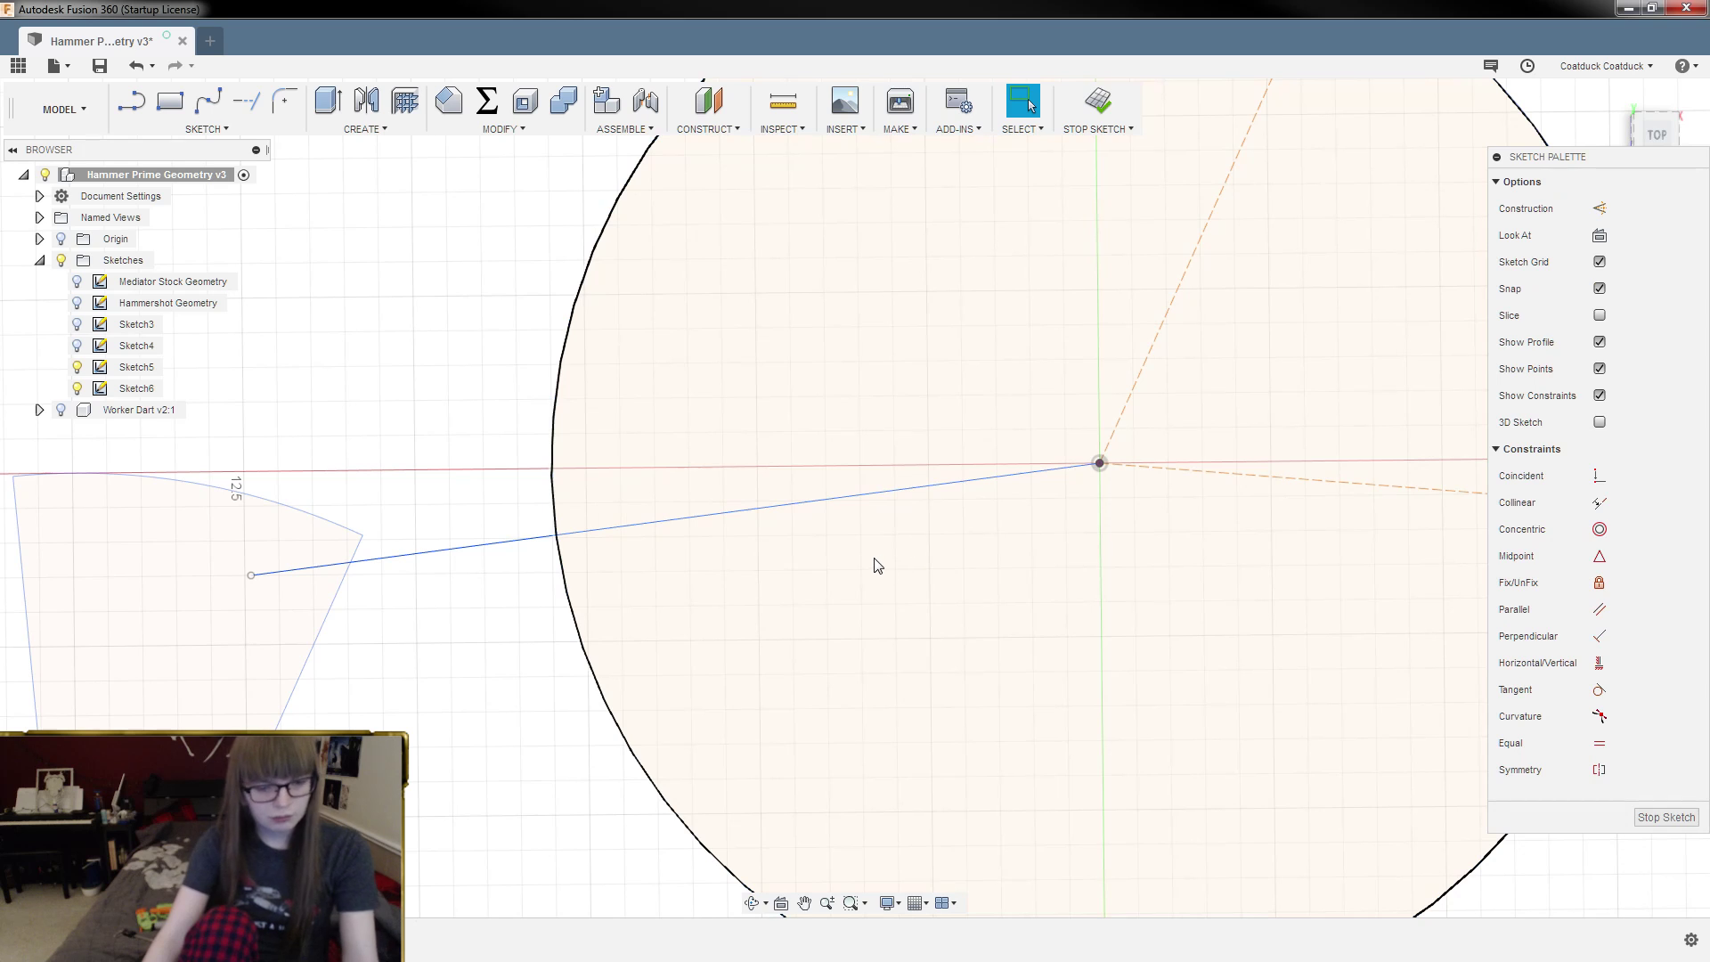
pyautogui.click(252, 577)
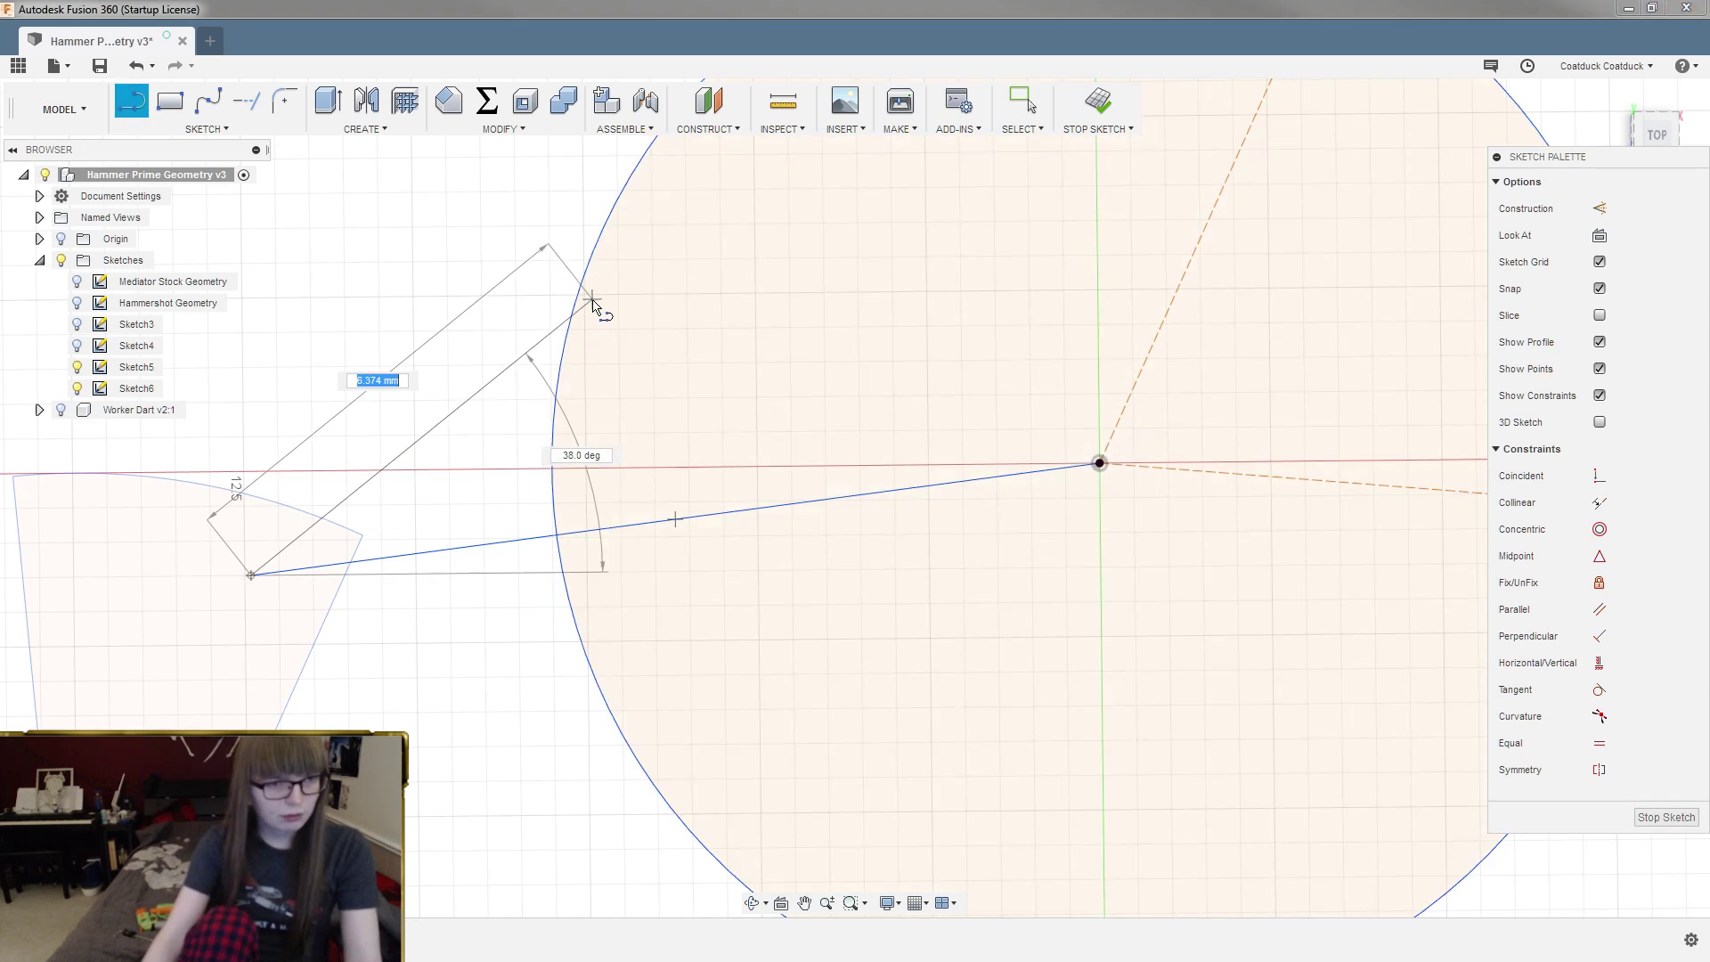
pyautogui.write('8')
pyautogui.press('Tab')
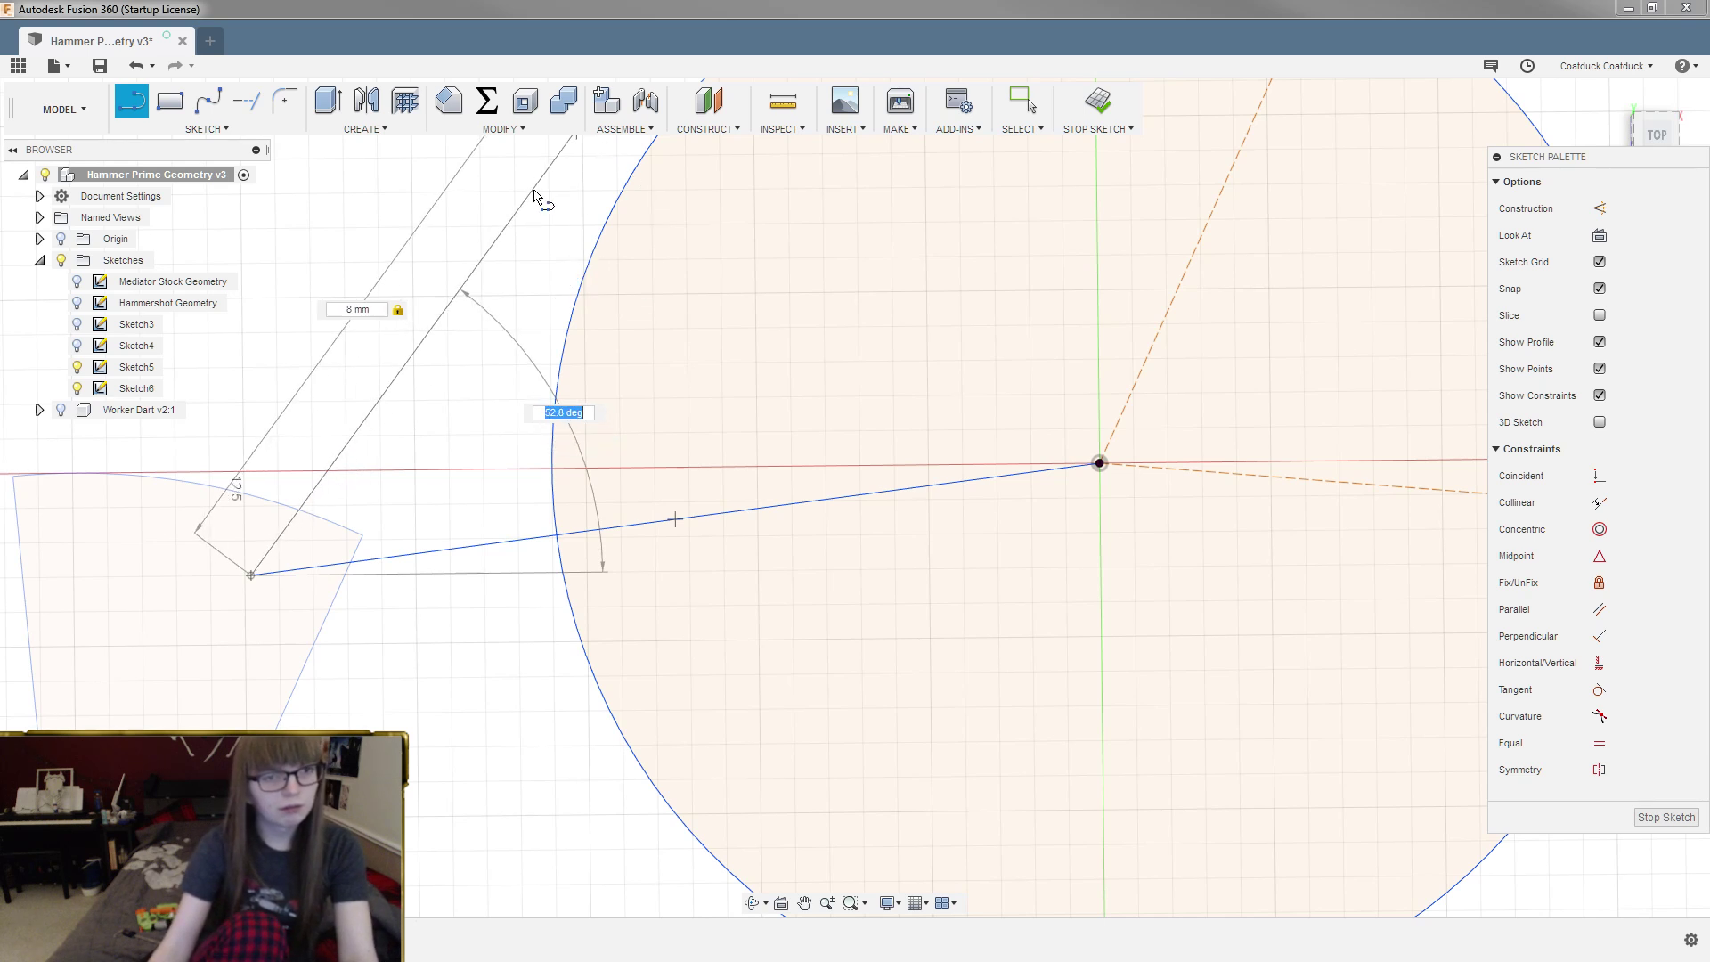
pyautogui.click(628, 178)
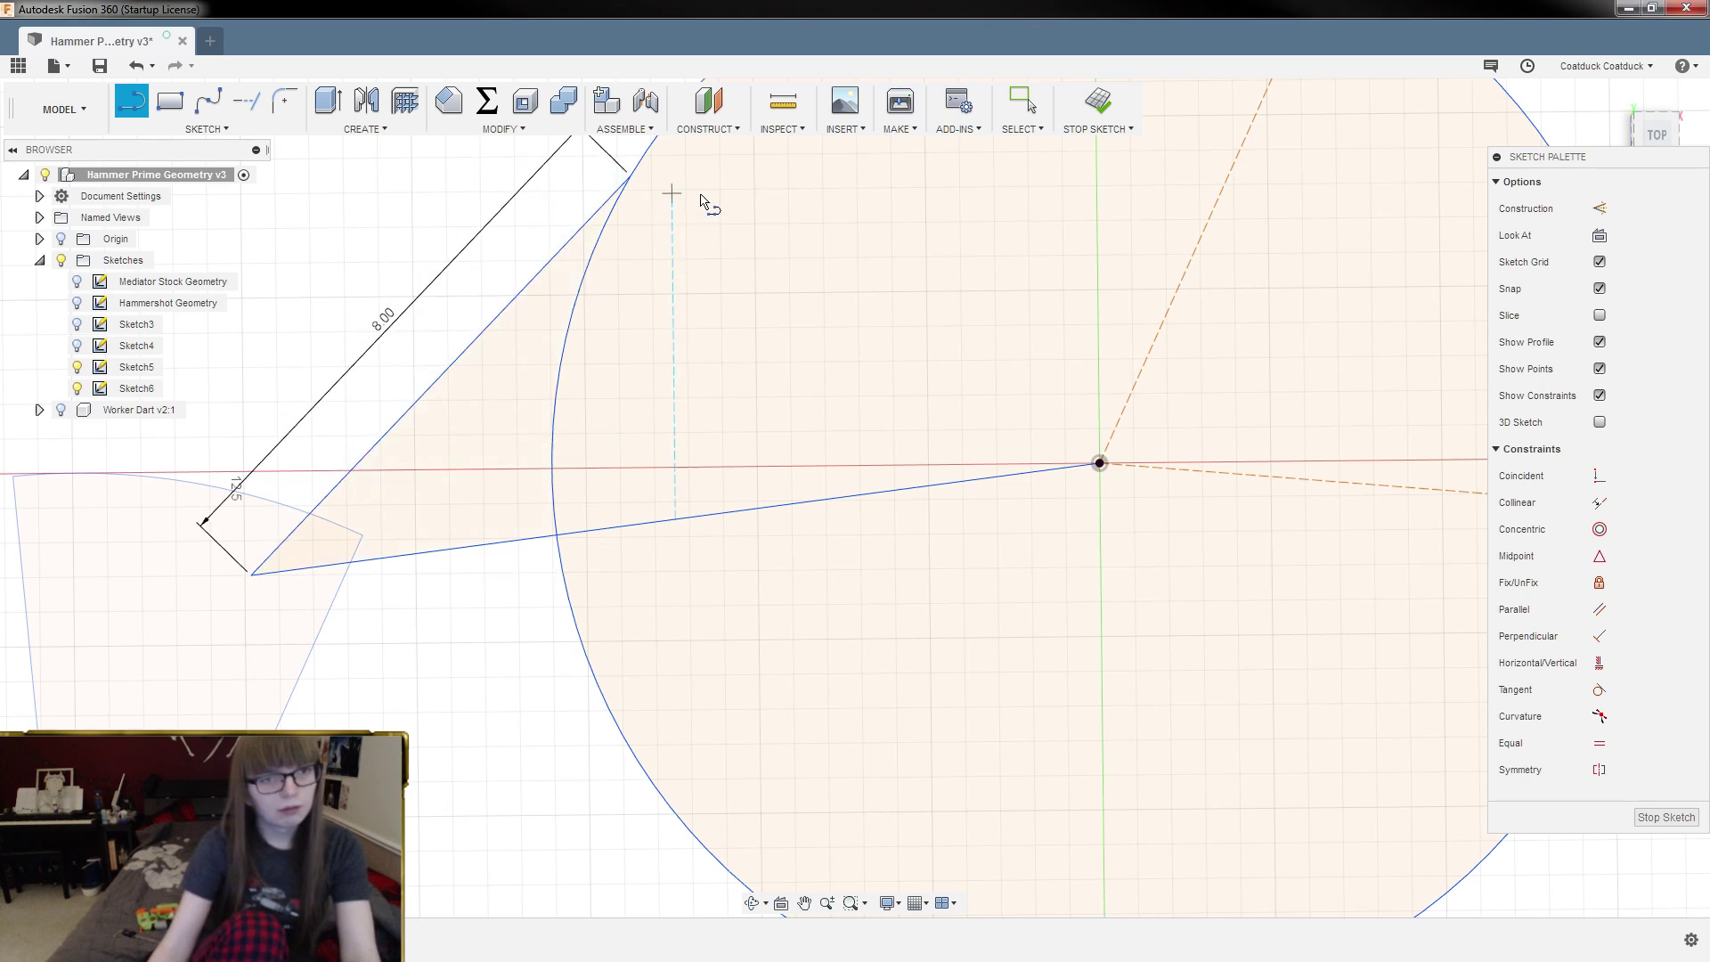
pyautogui.click(630, 177)
pyautogui.click(1099, 463)
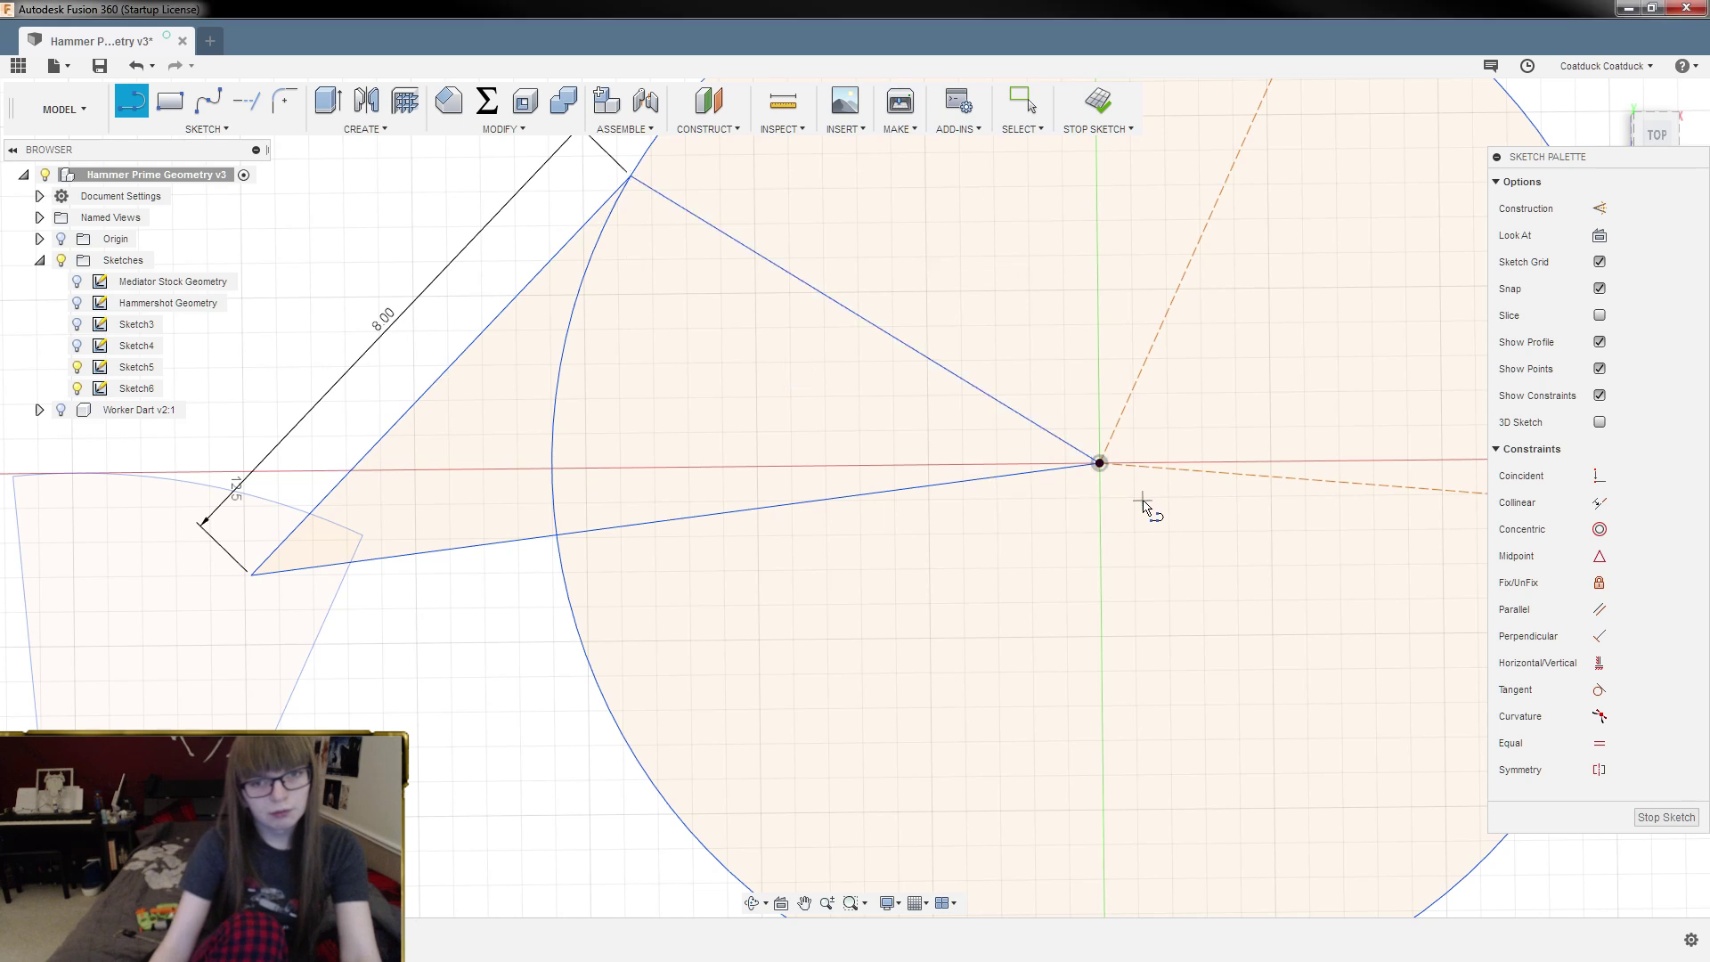
pyautogui.press('Escape')
# Step: Delete the reference circle around the origin and the 8 mm dimension on the triangle's outer side
pyautogui.scroll(-3, 943, 638)
pyautogui.click(851, 309)
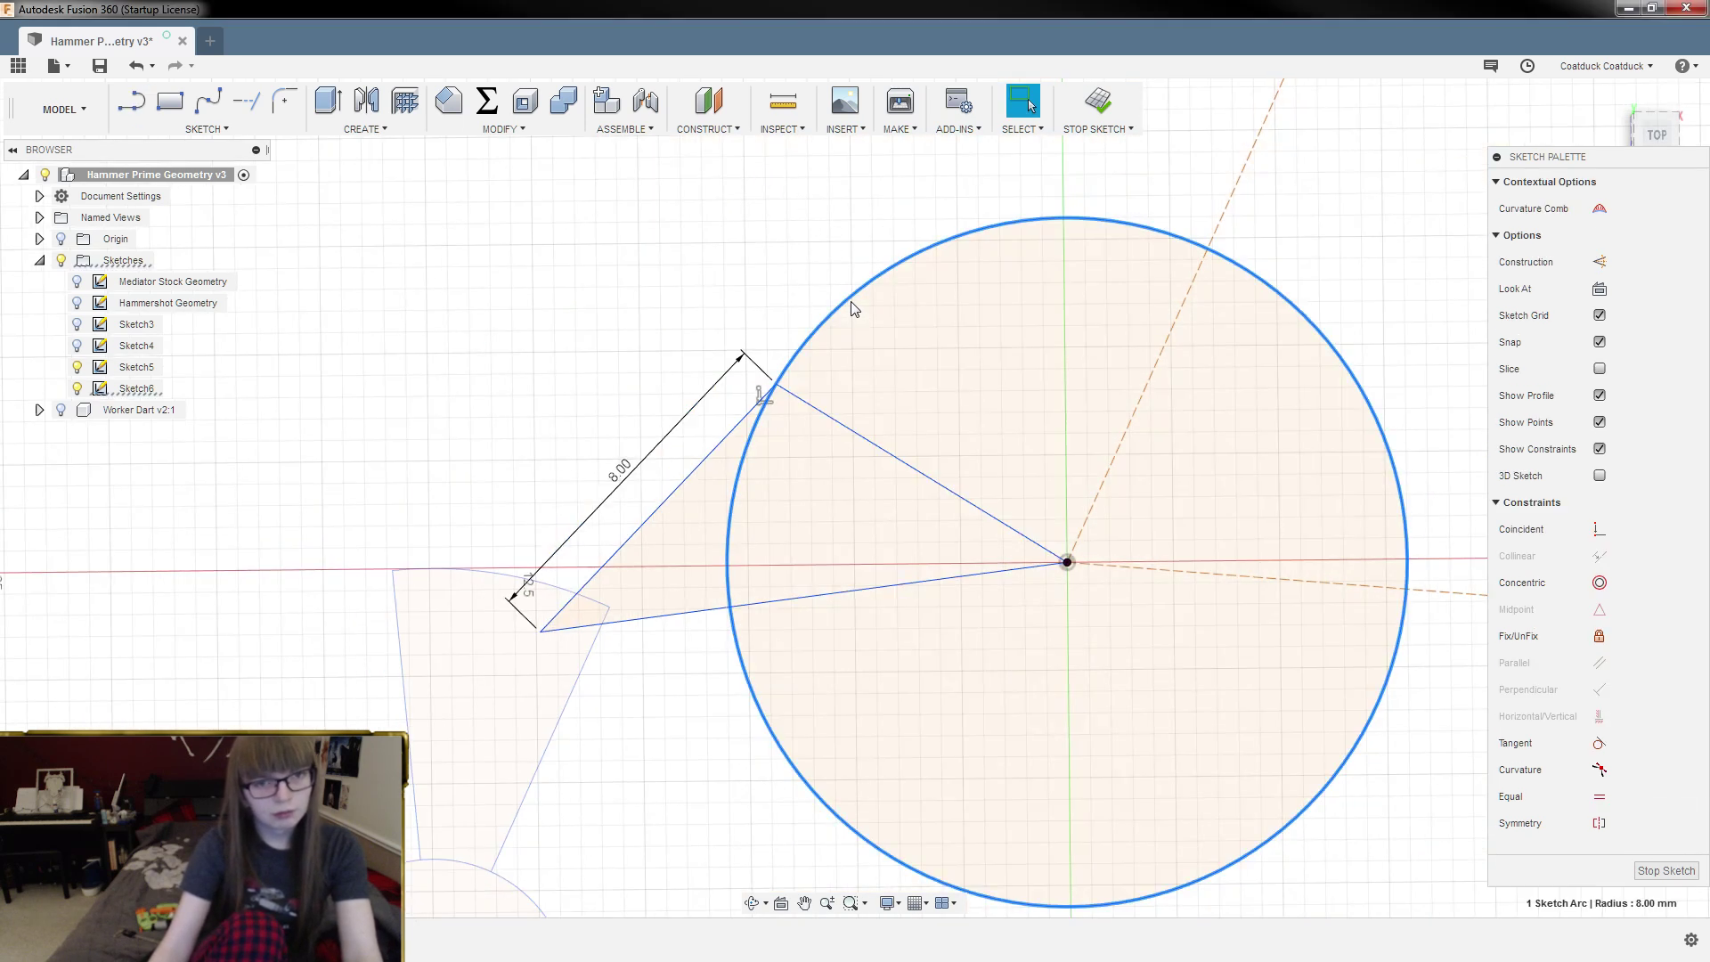
pyautogui.press('Delete')
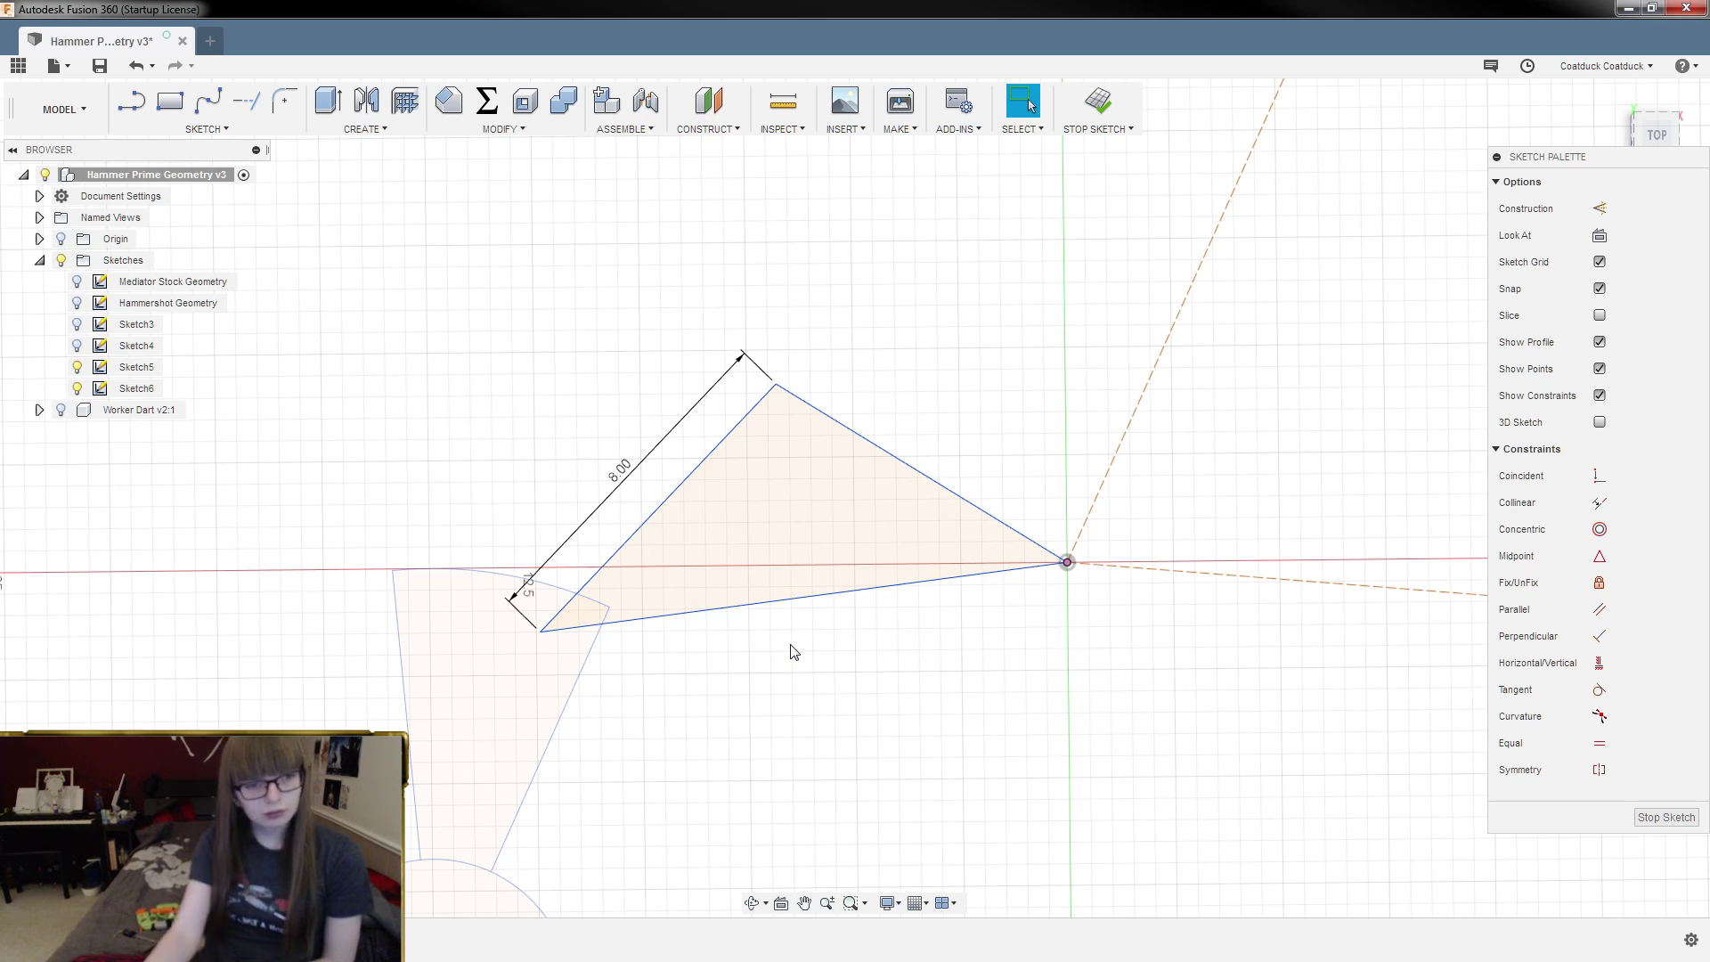
pyautogui.click(611, 484)
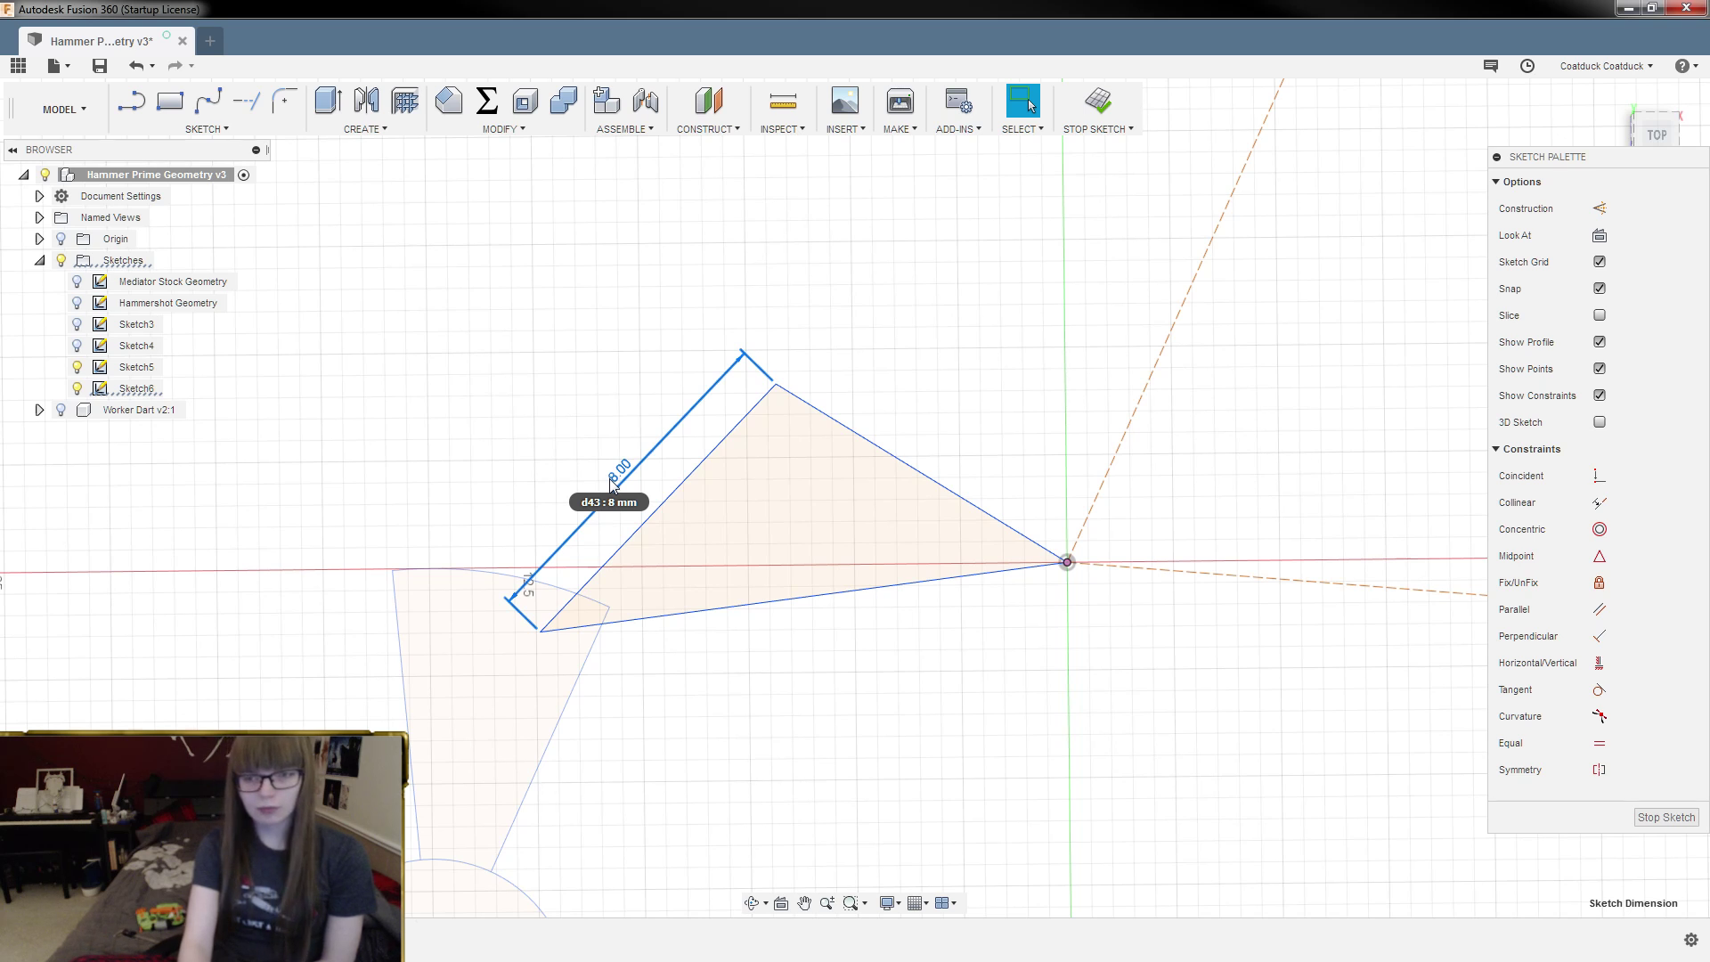
pyautogui.press('Escape')
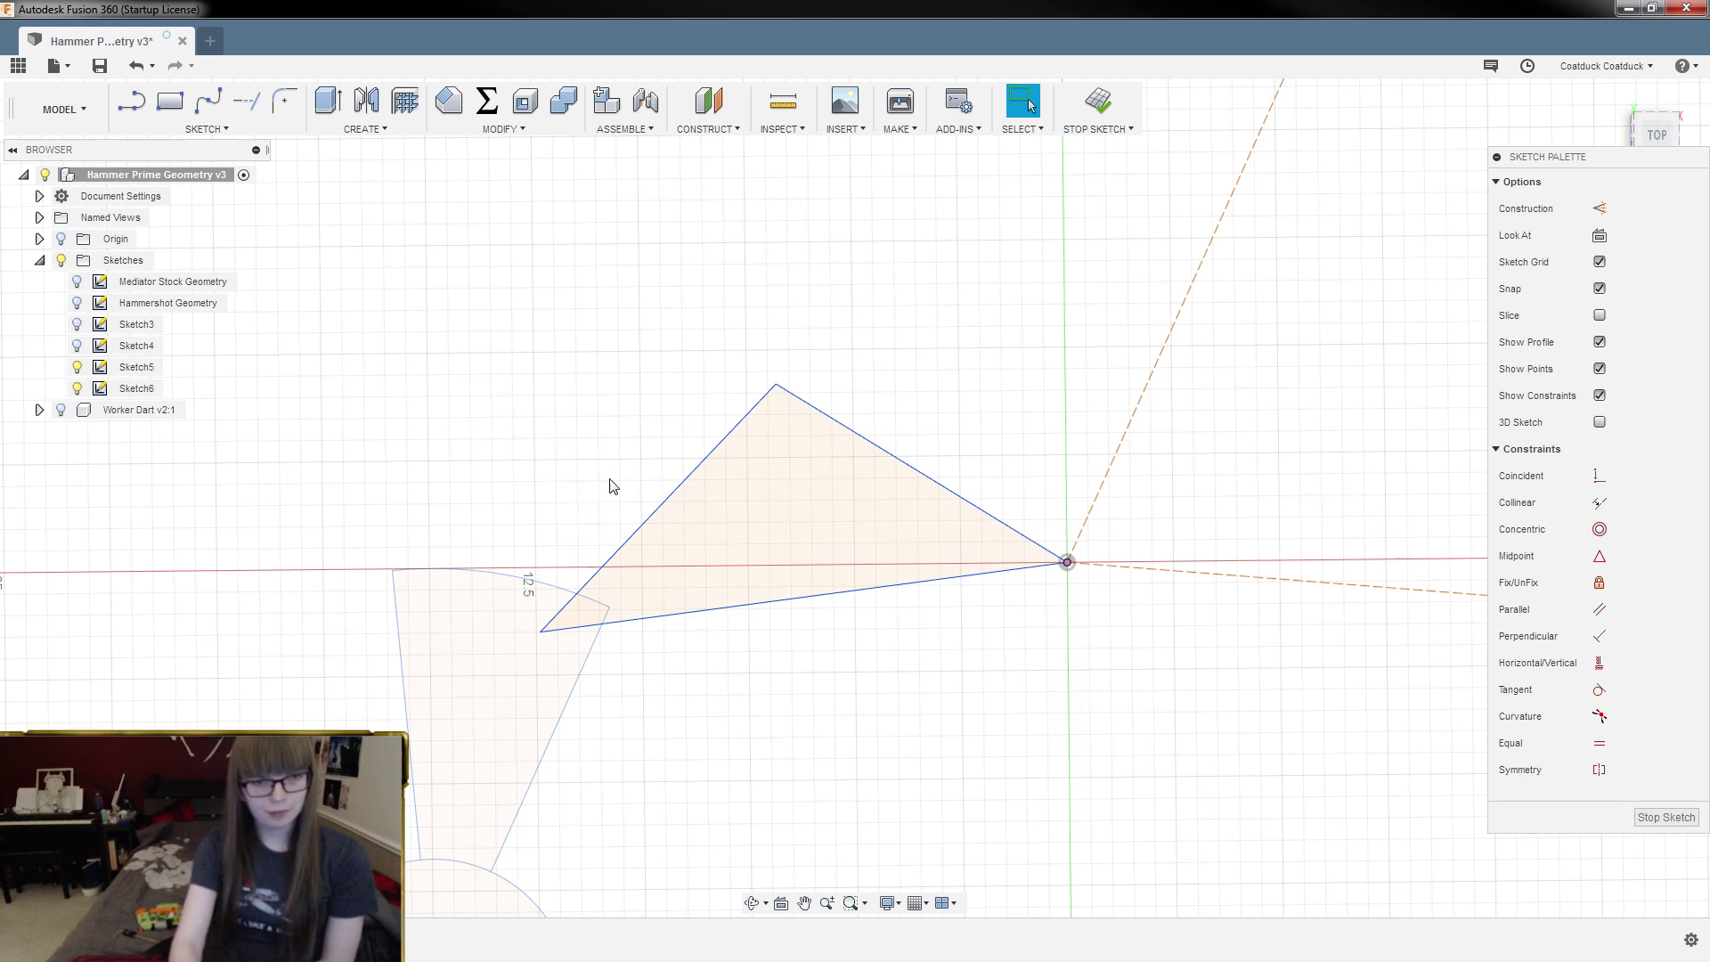
pyautogui.scroll(-3, 1126, 645)
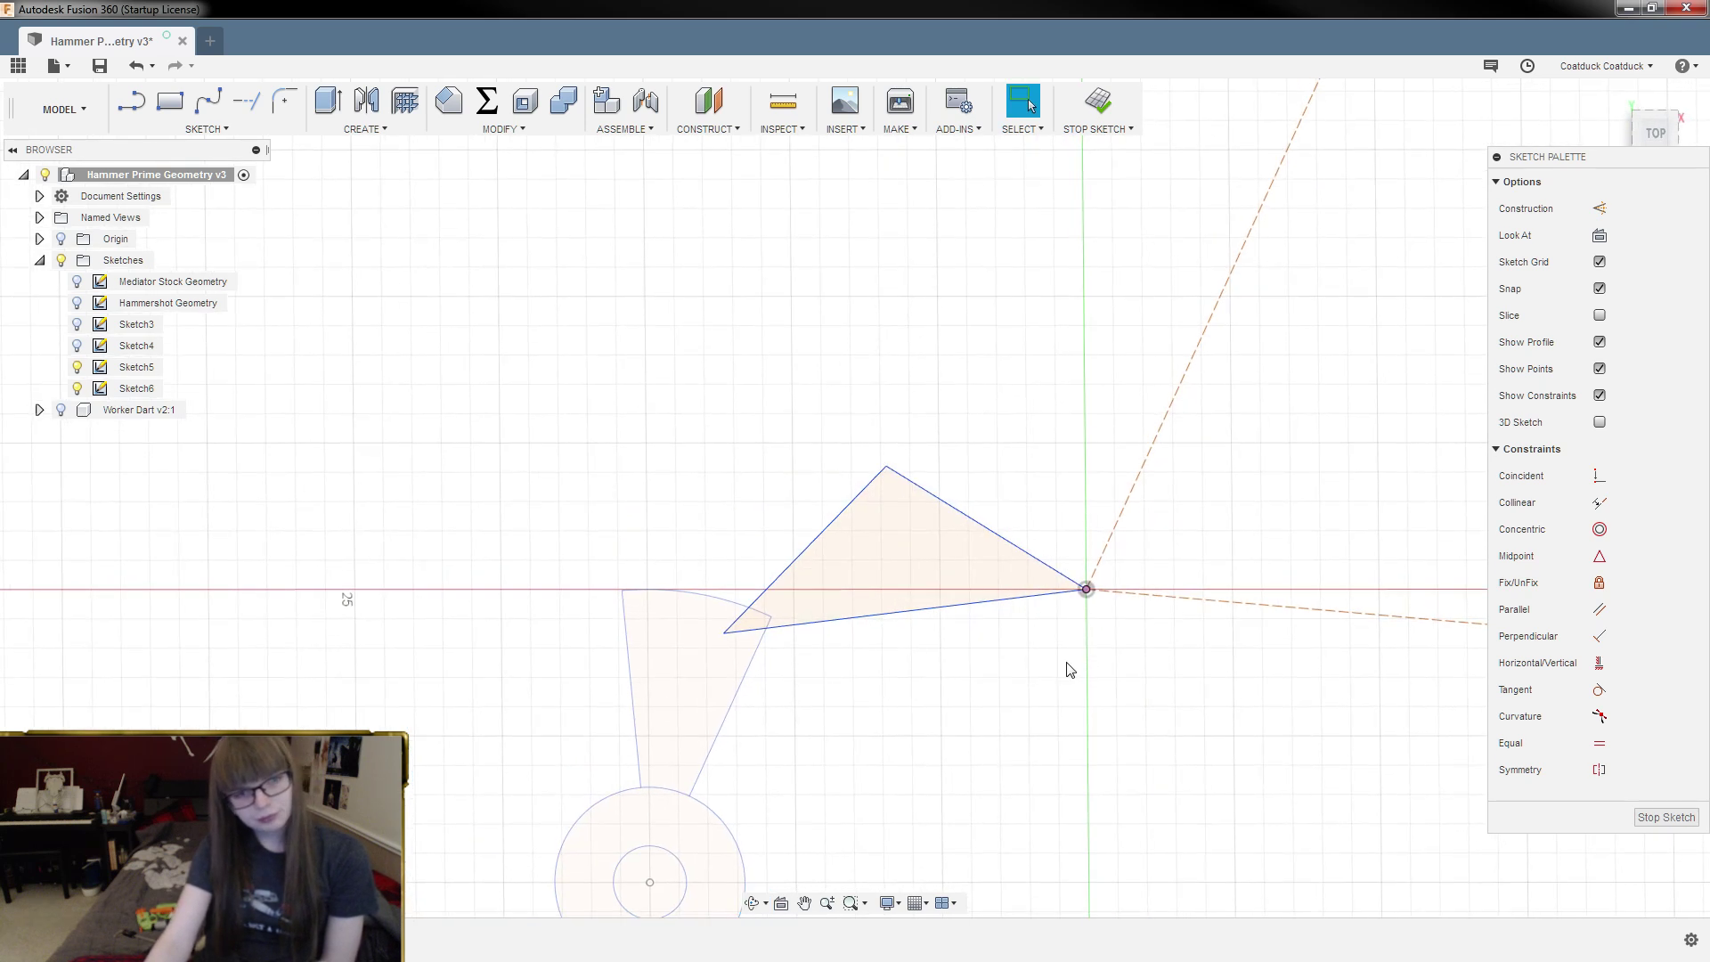
# Step: Rename Sketch6 as Doublestrike Geometry and finish editing the sketch
pyautogui.click(138, 389)
pyautogui.click(138, 388)
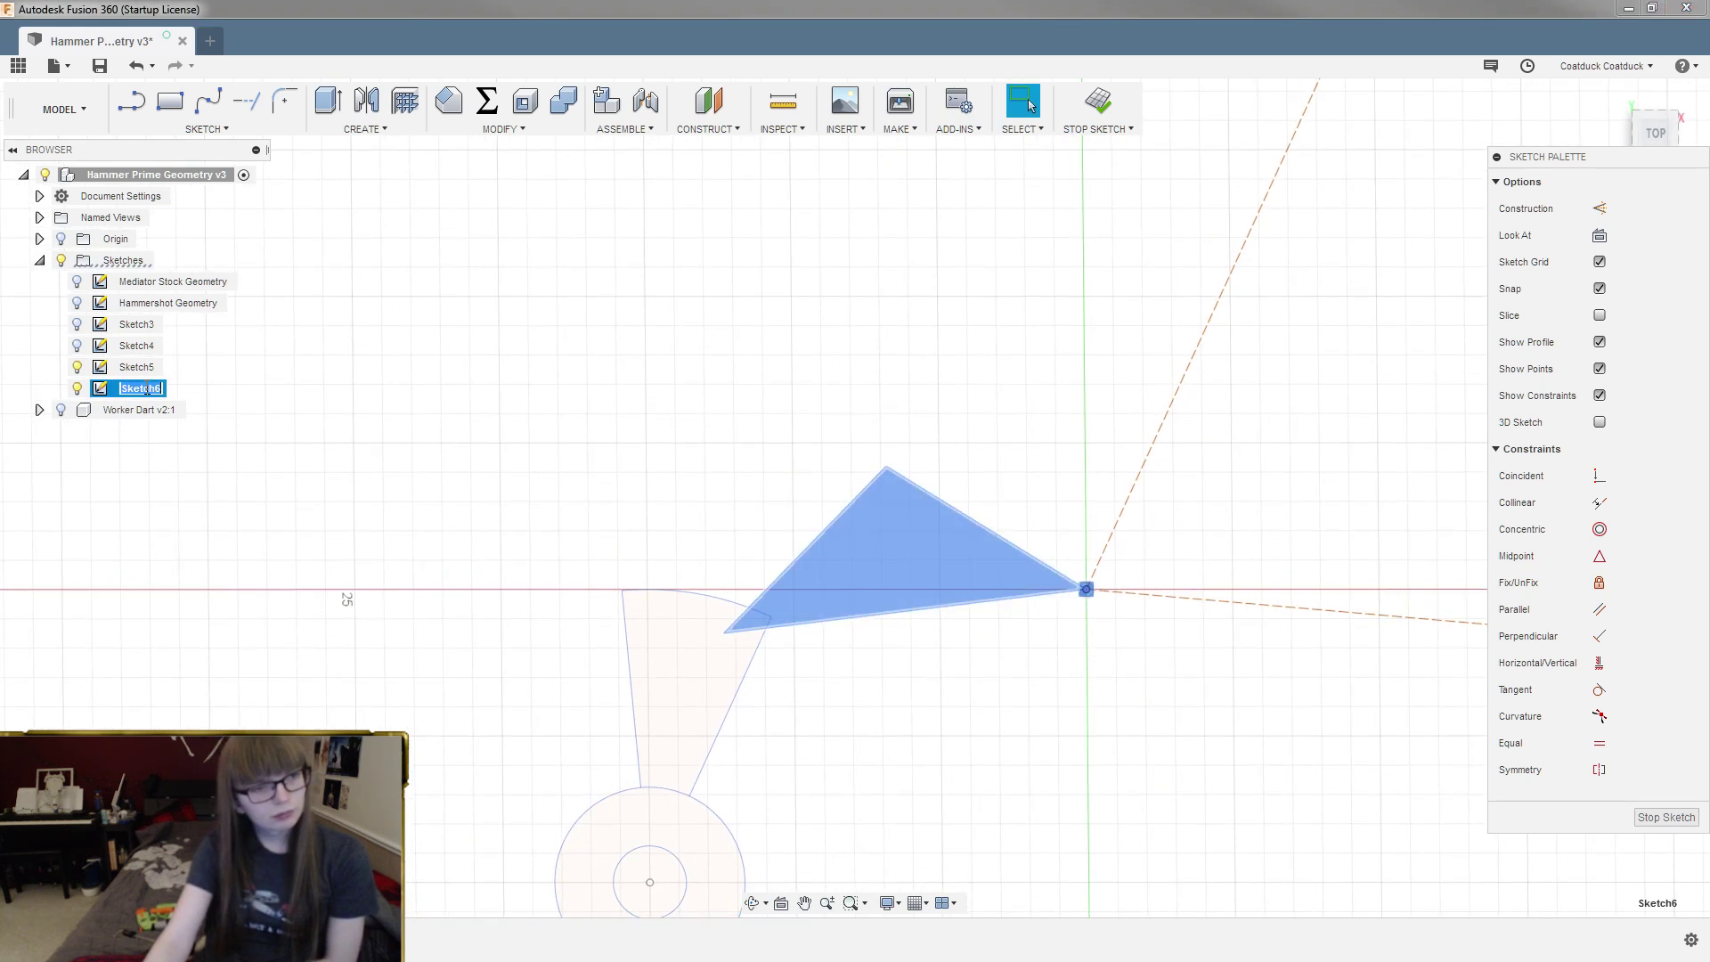
pyautogui.write('Doublestrike Geometry')
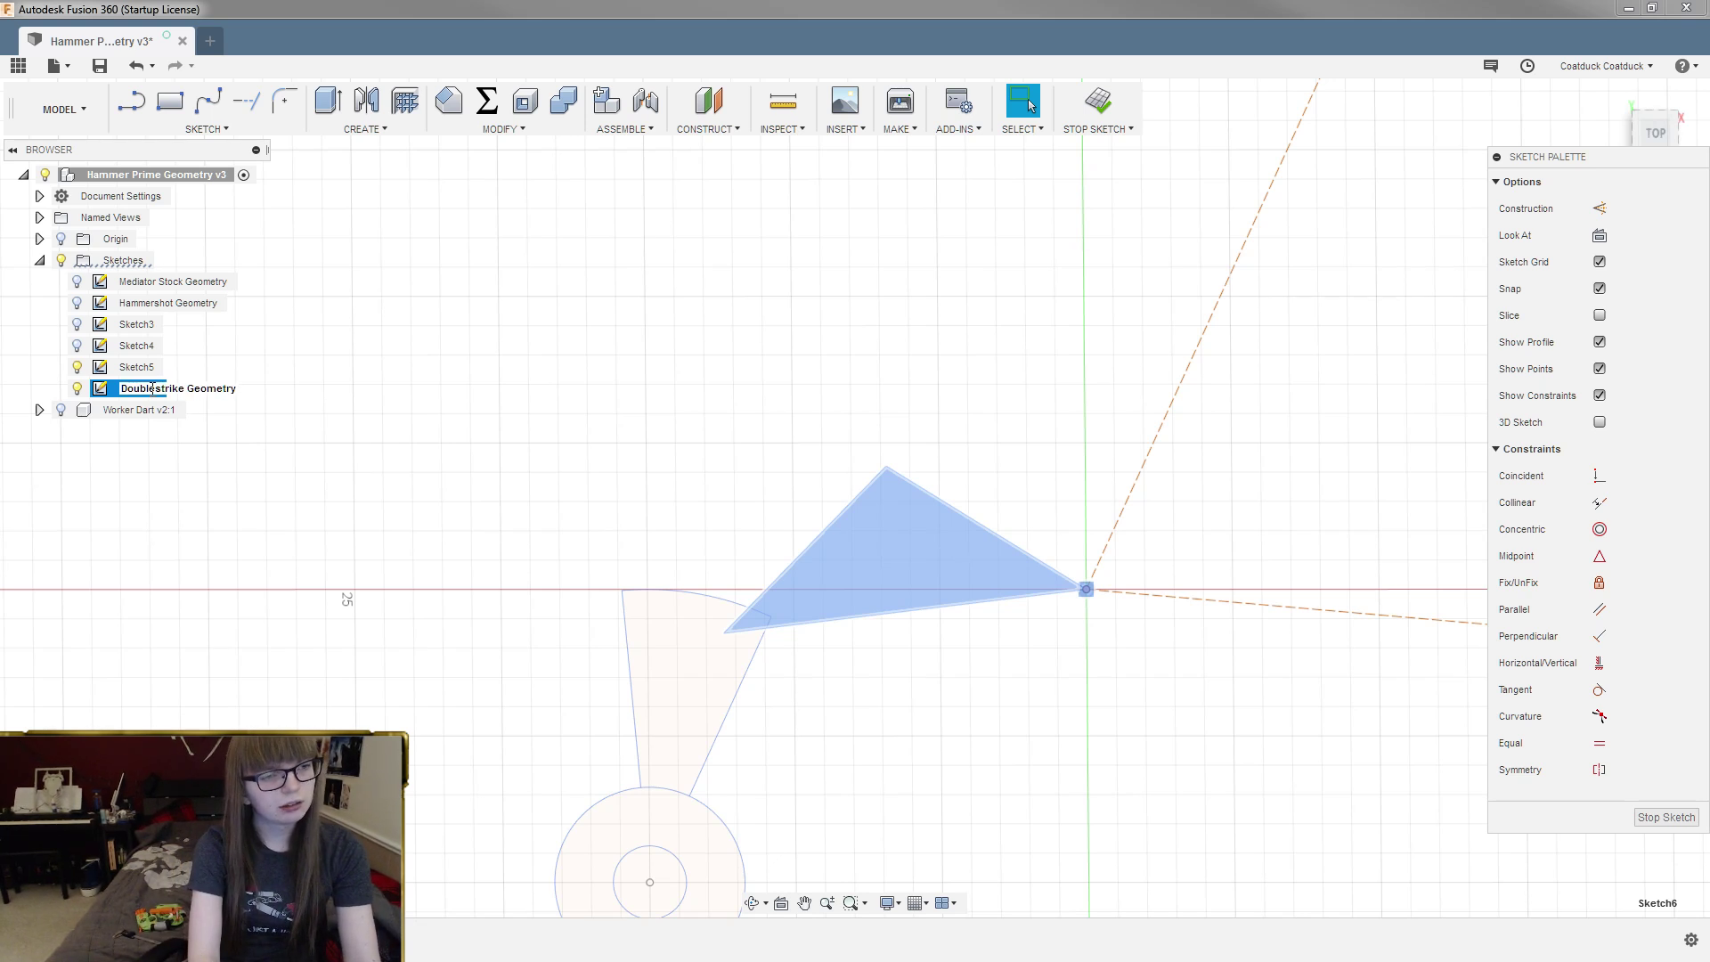
pyautogui.press('Return')
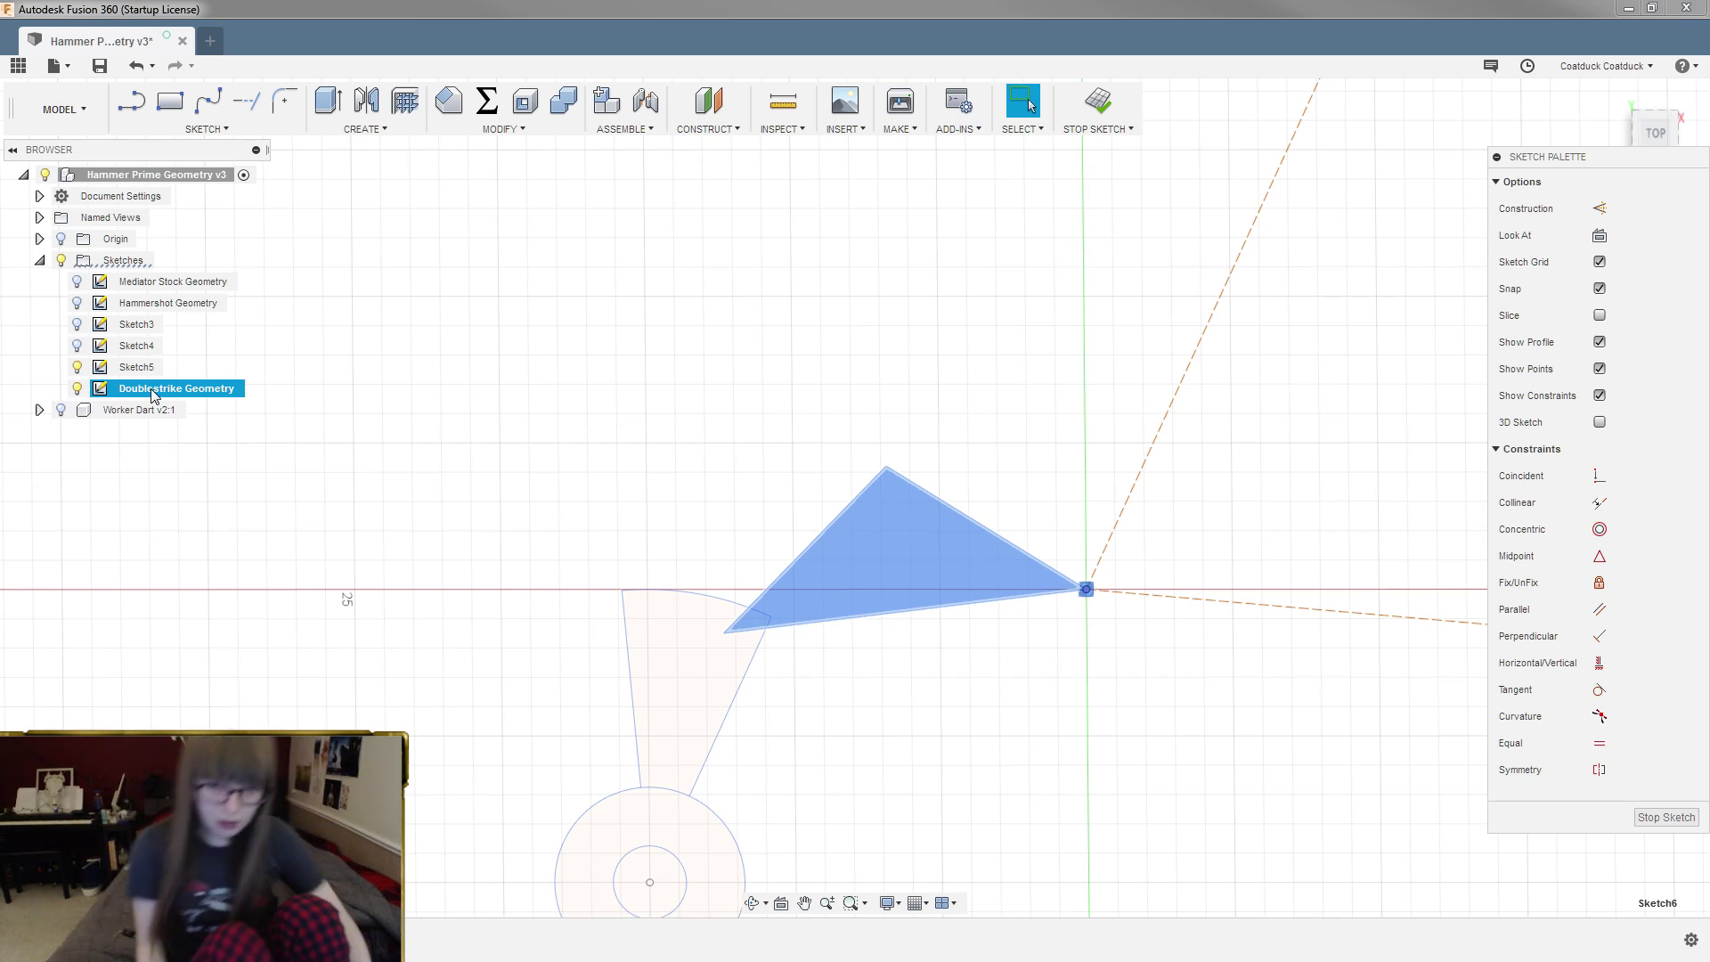
pyautogui.moveTo(153, 395); pyautogui.dragTo(100, 304)
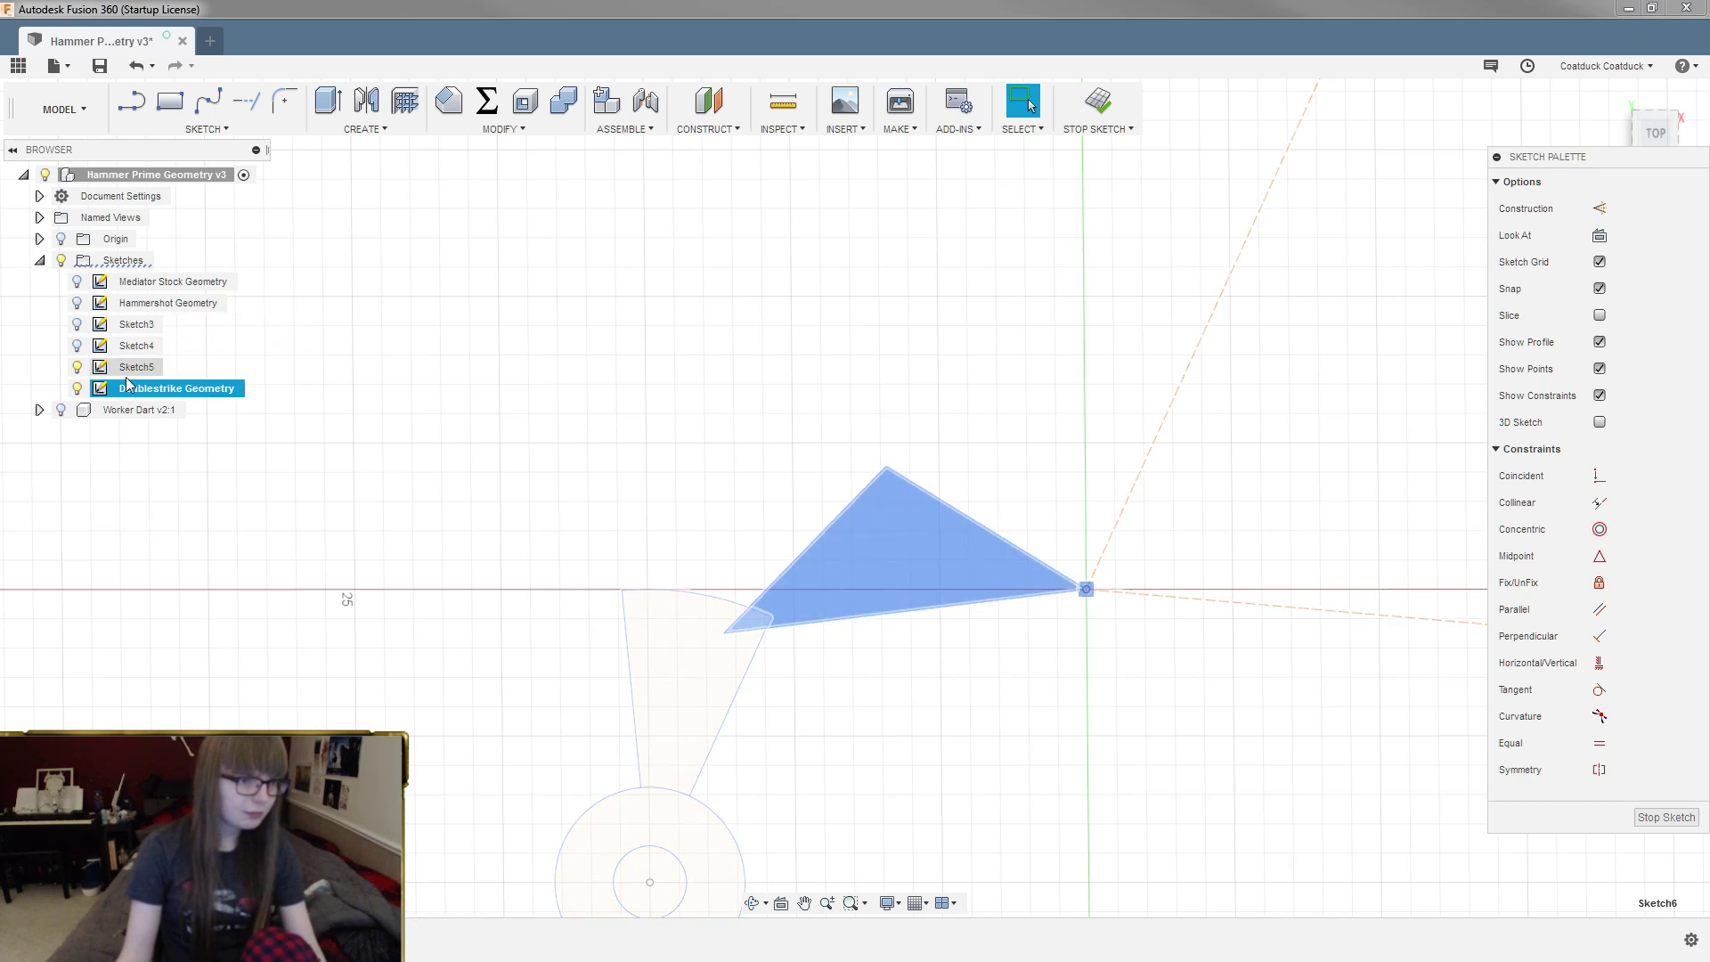
pyautogui.click(1081, 101)
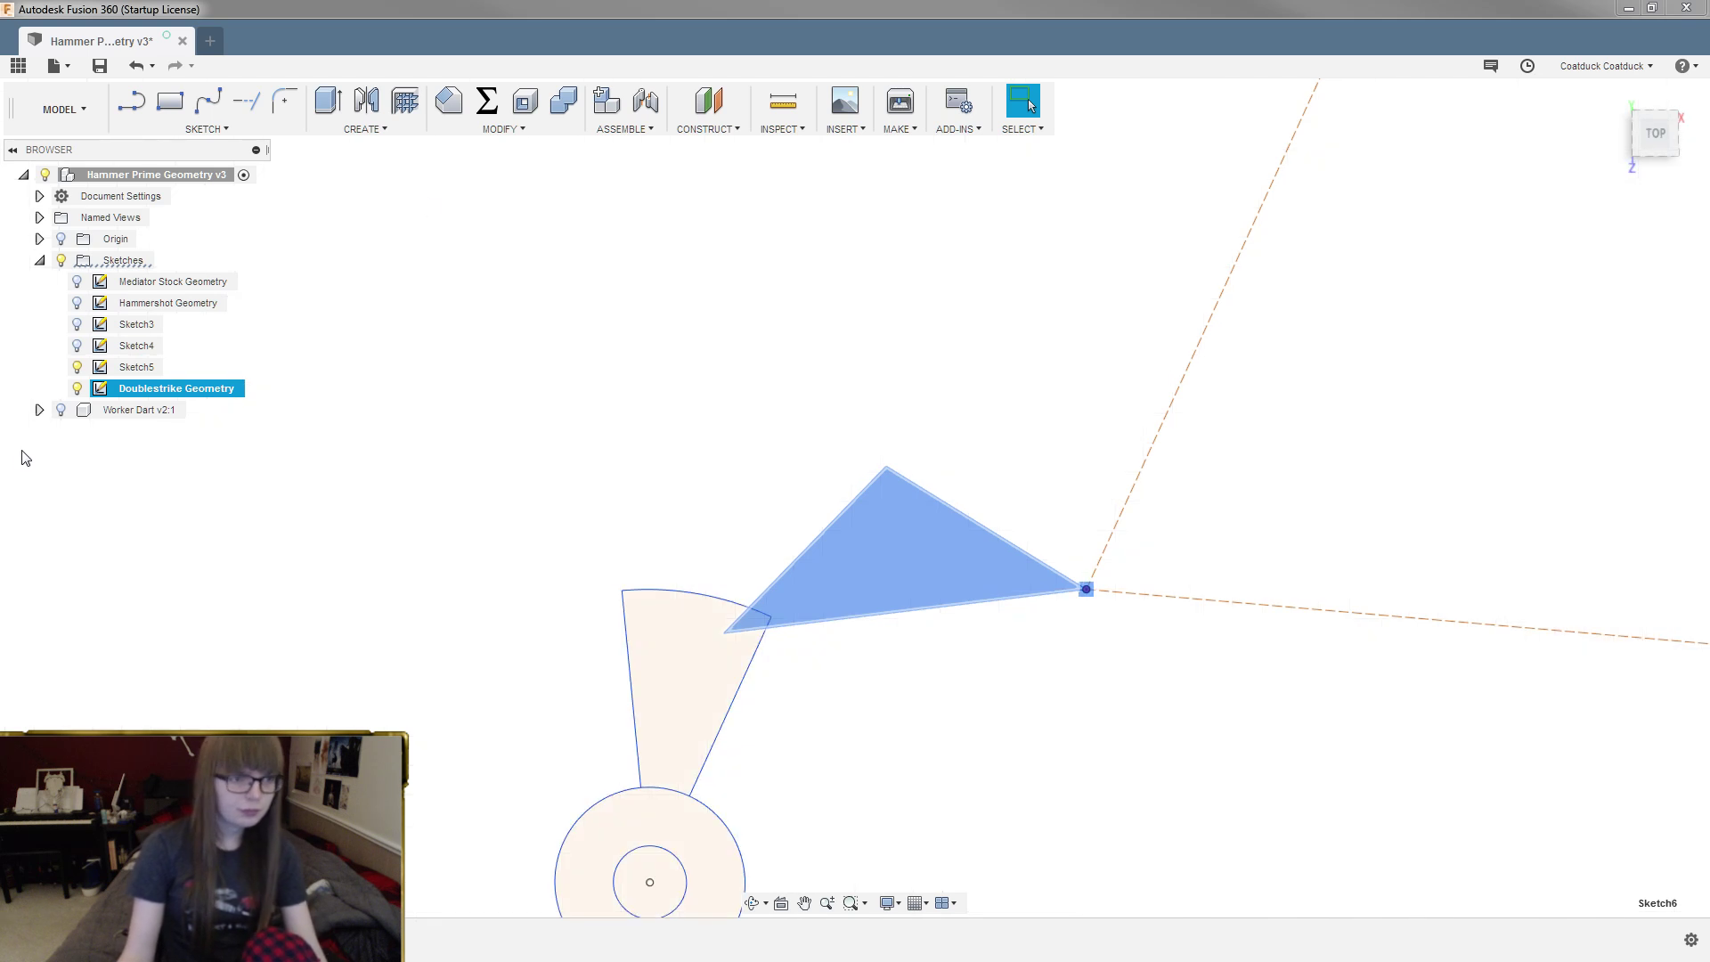
# Step: Try to reorder the Doublestrike Geometry sketch among the earlier sketches, then undo the change
pyautogui.moveTo(234, 389)
pyautogui.mouseDown()
pyautogui.moveTo(132, 317)
pyautogui.moveTo(101, 323)
pyautogui.mouseUp()
pyautogui.moveTo(95, 386); pyautogui.dragTo(94, 315)
pyautogui.moveTo(95, 388); pyautogui.dragTo(127, 272)
pyautogui.moveTo(150, 387); pyautogui.dragTo(144, 277)
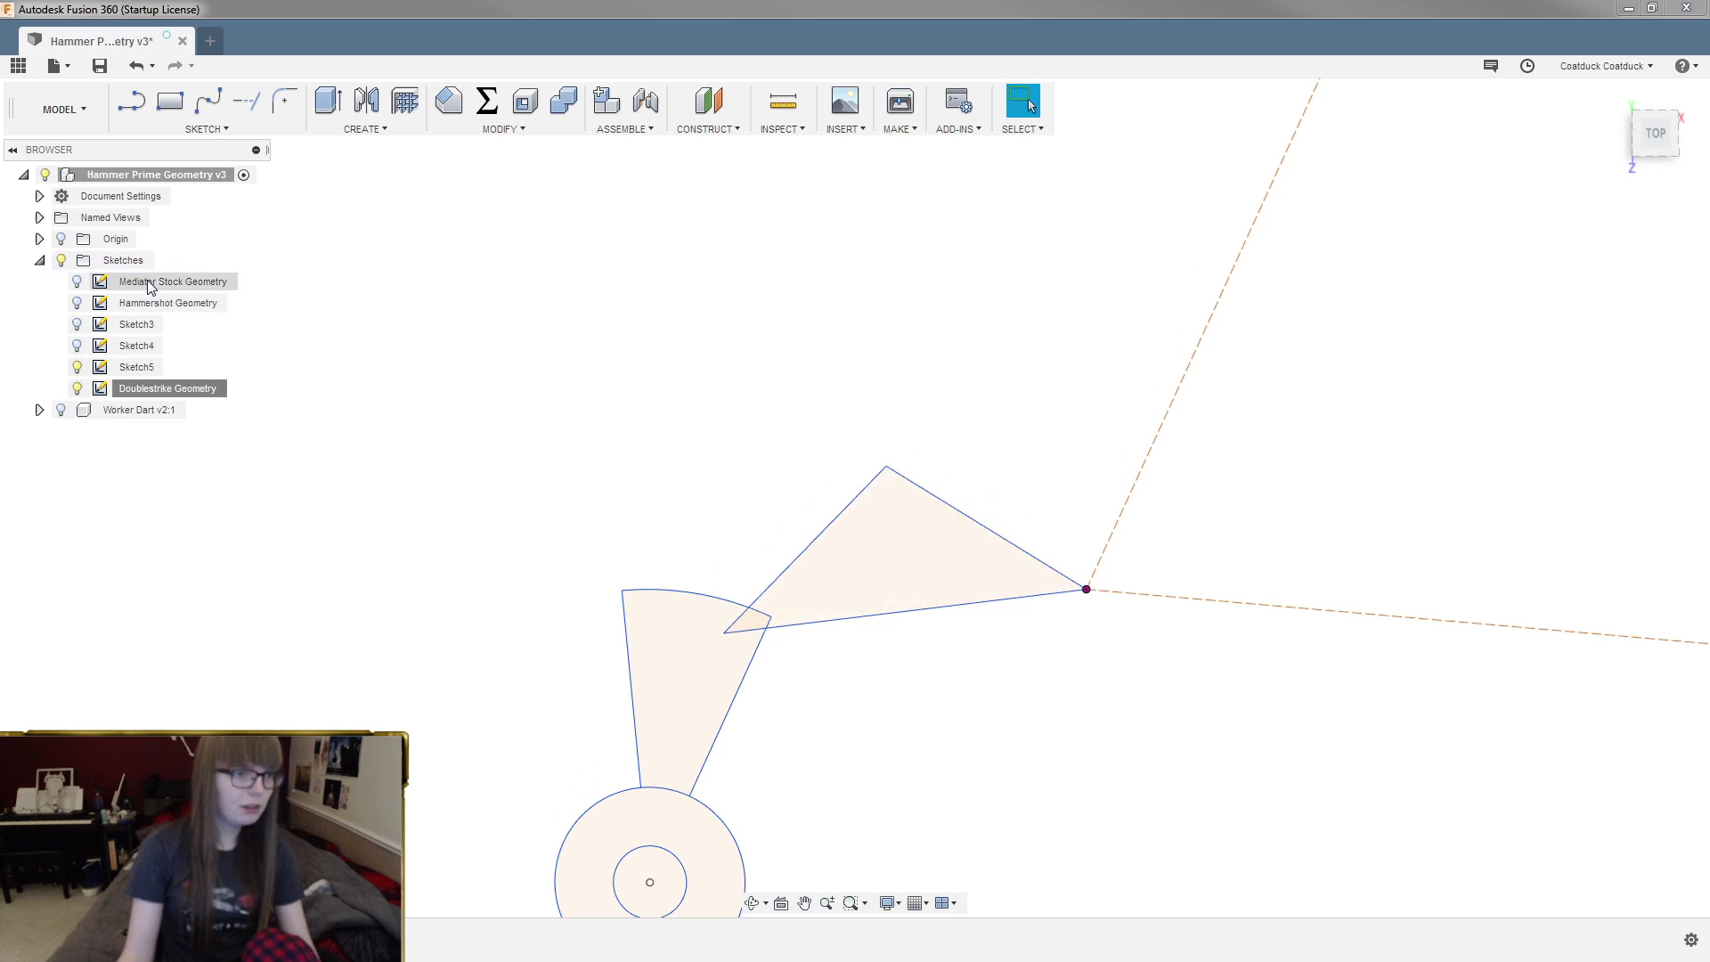
pyautogui.moveTo(161, 389)
pyautogui.mouseDown()
pyautogui.moveTo(168, 342)
pyautogui.moveTo(150, 409)
pyautogui.mouseUp()
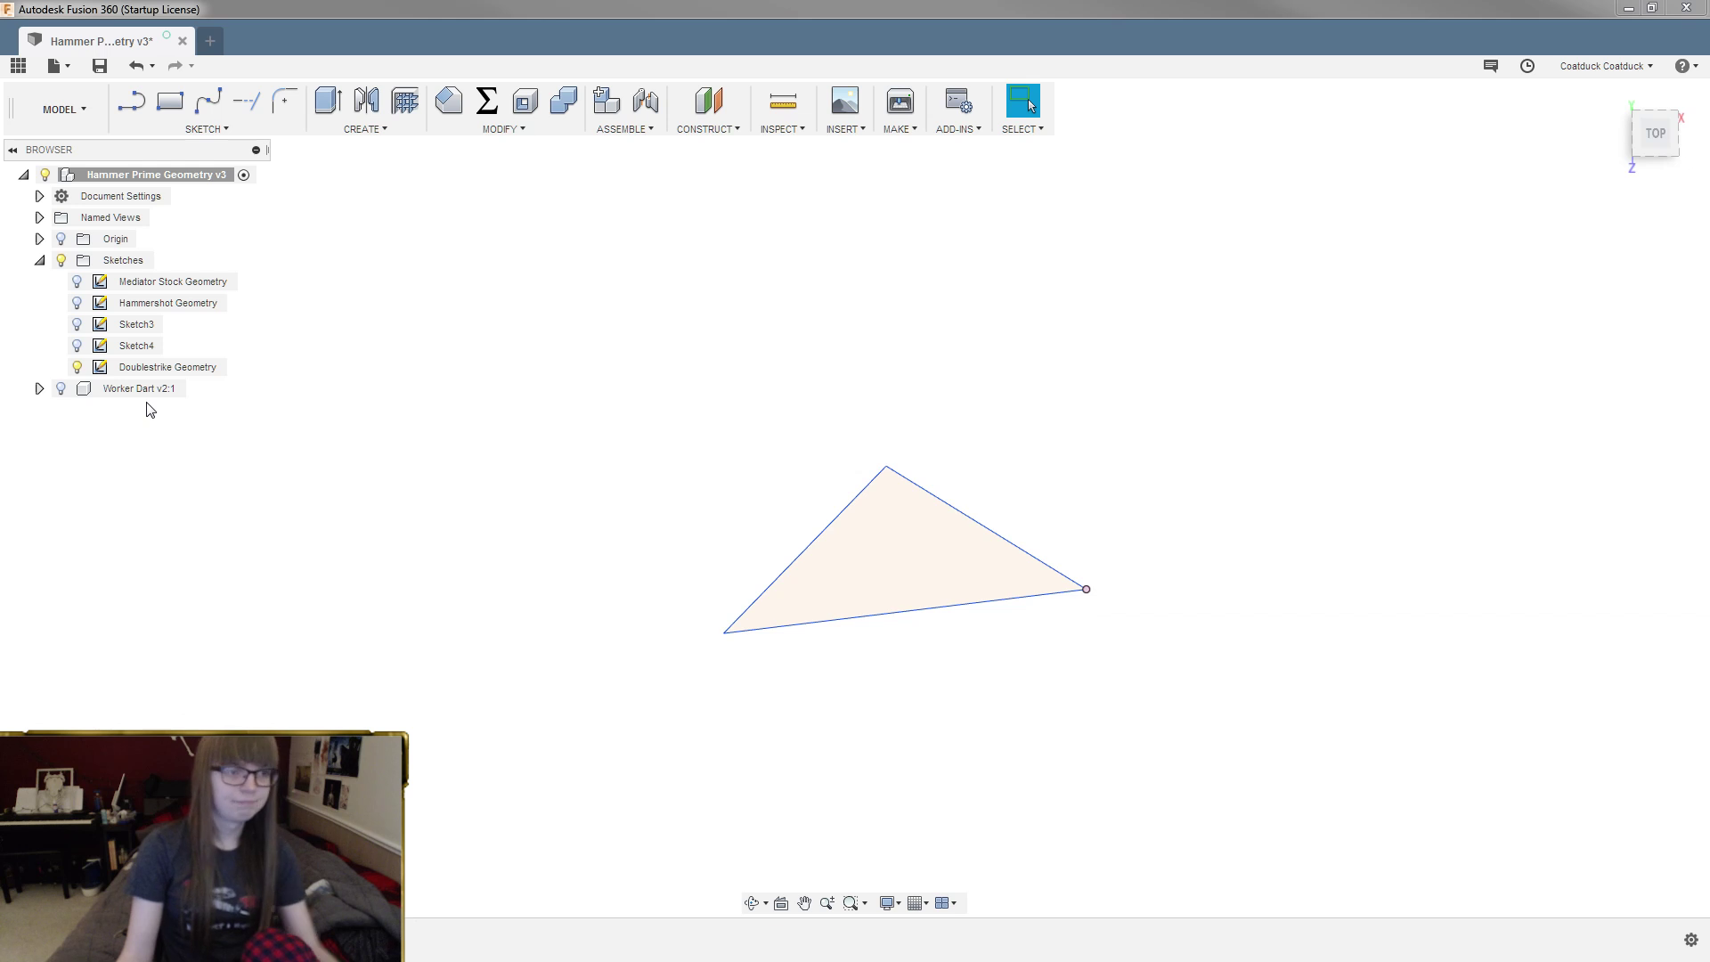
pyautogui.hotkey('ctrl', 'z')
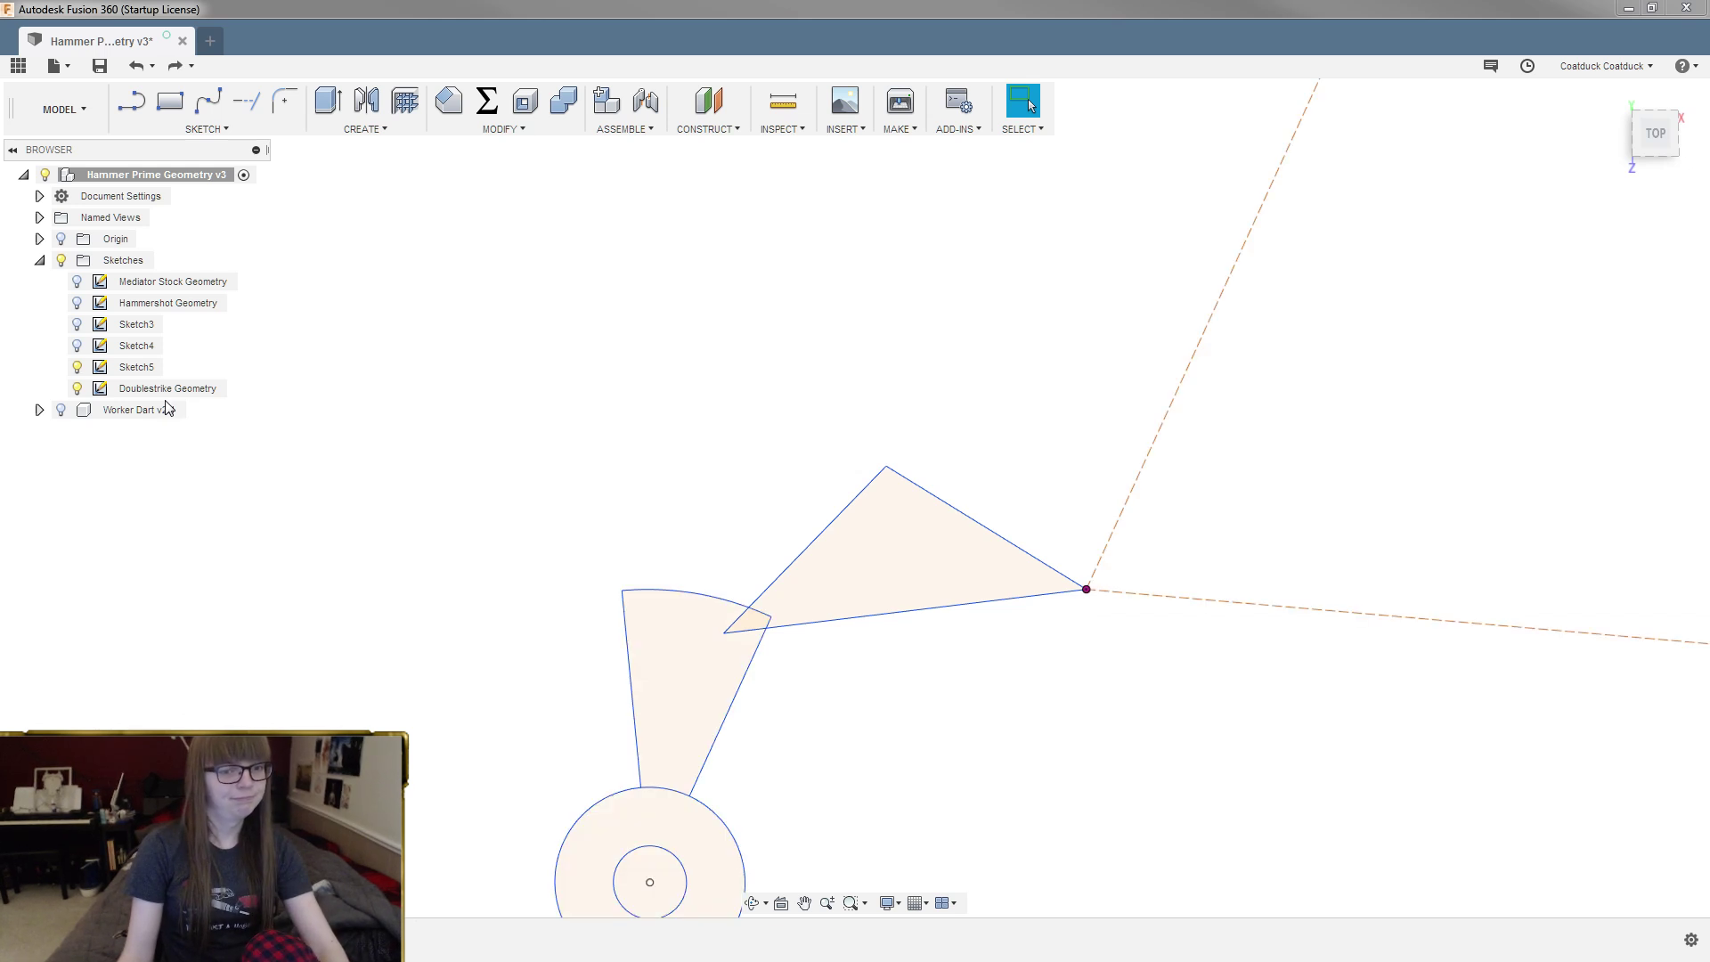
# Step: Hide the Doublestrike Geometry sketch and open Sketch5 for editing in the top view
pyautogui.scroll(-3, 454, 393)
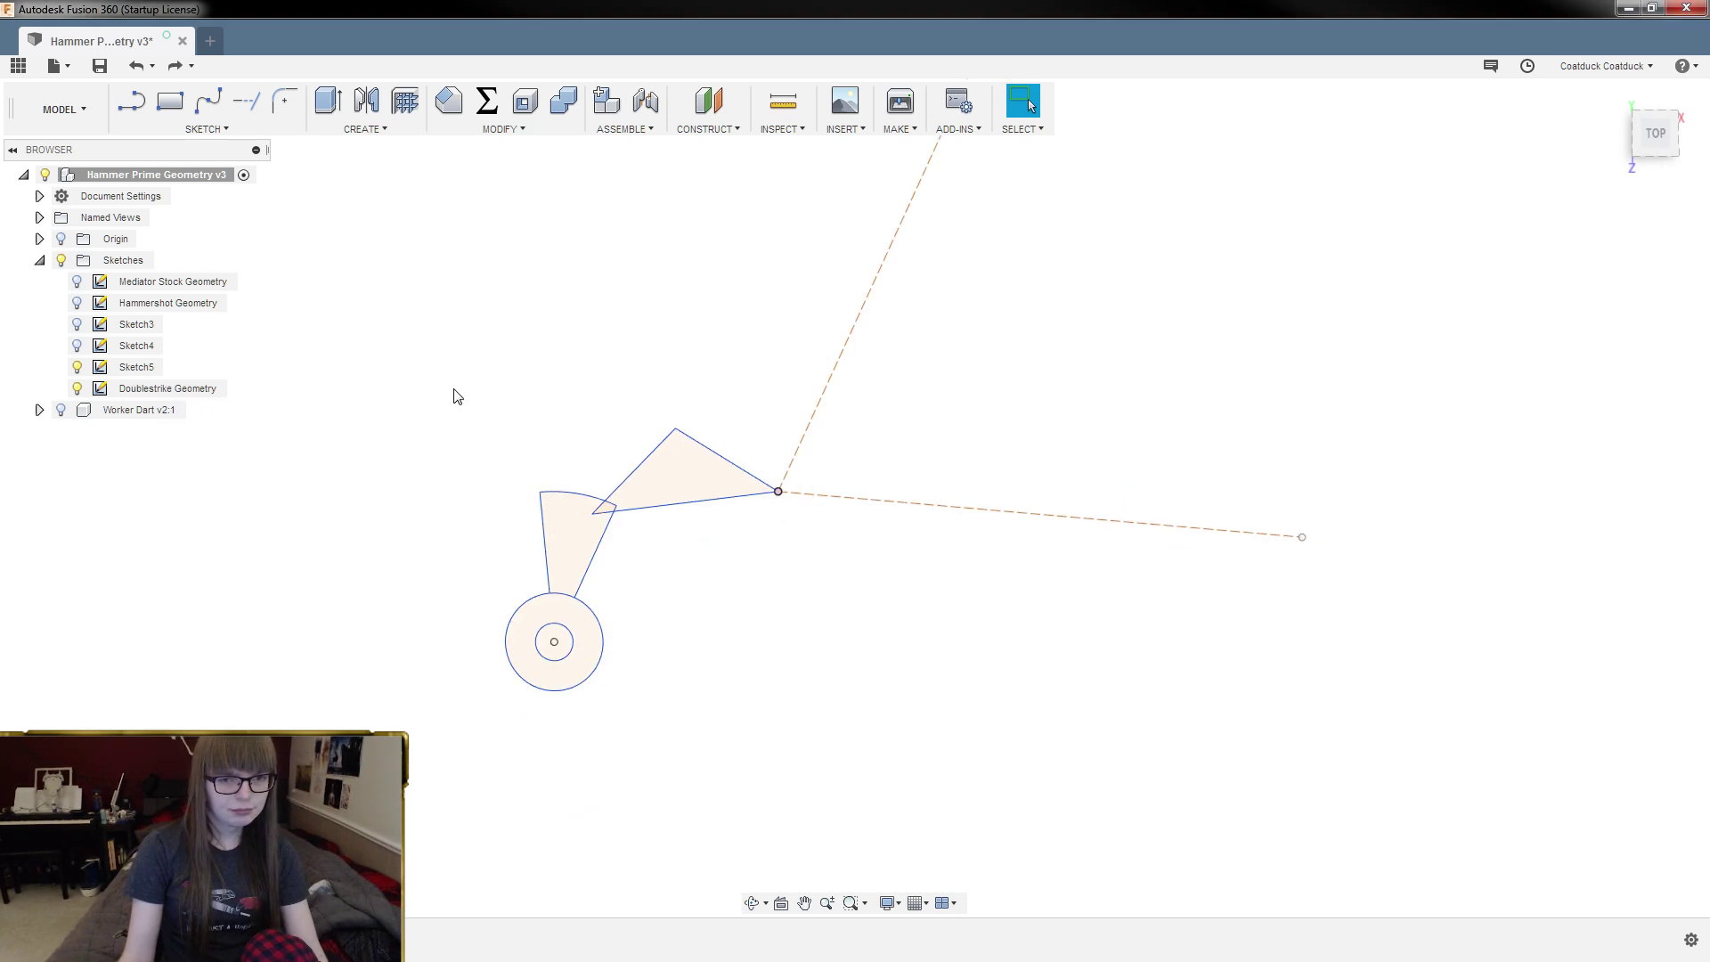
pyautogui.click(77, 390)
pyautogui.keyDown('shift'); pyautogui.moveTo(383, 405); pyautogui.dragTo(384, 410, button='middle'); pyautogui.keyUp('shift')
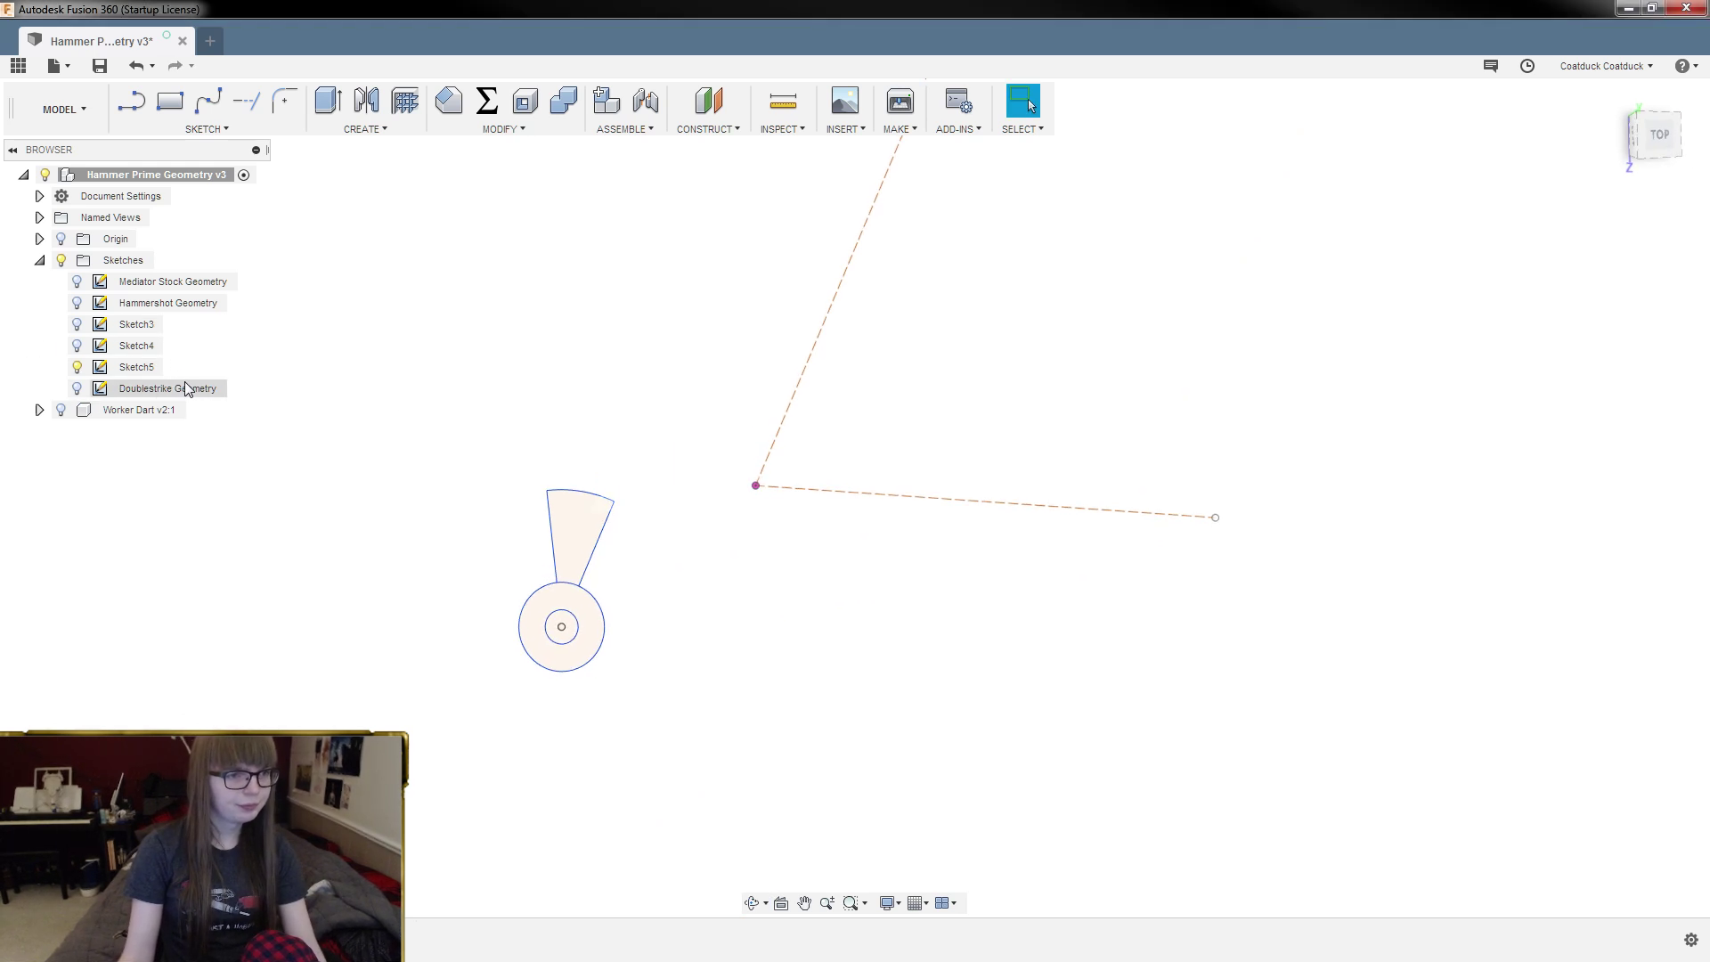
pyautogui.doubleClick(143, 367)
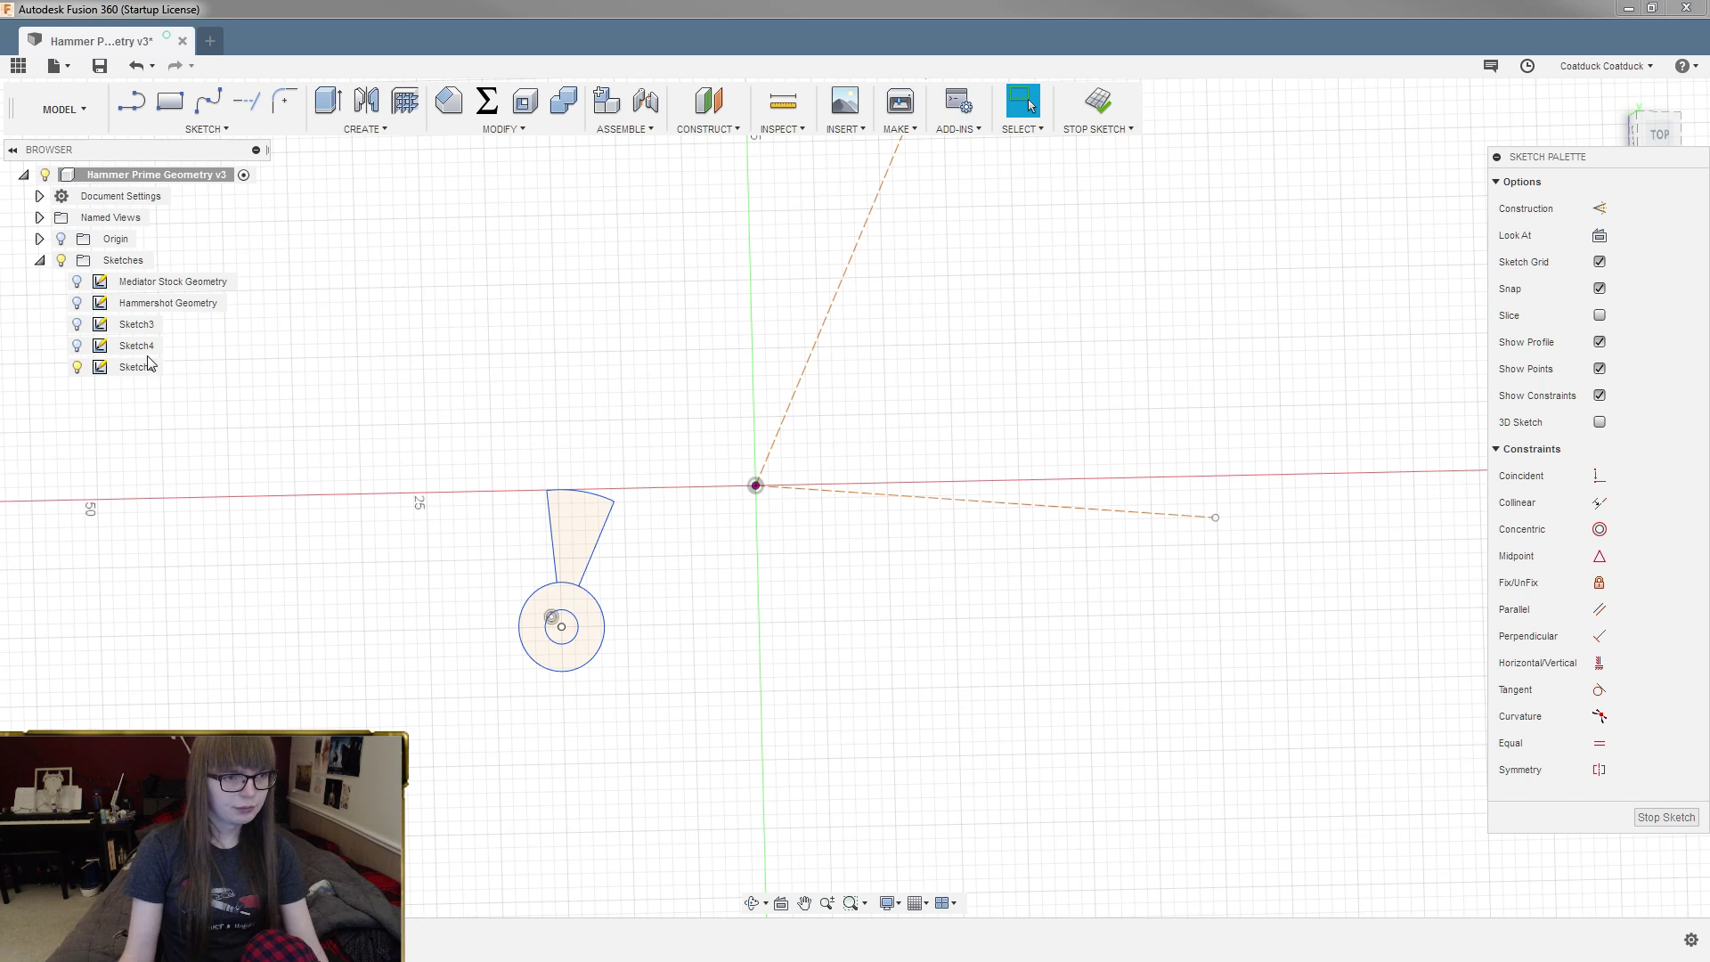
pyautogui.keyDown('shift'); pyautogui.moveTo(620, 460); pyautogui.dragTo(586, 464, button='middle'); pyautogui.keyUp('shift')
pyautogui.click(1659, 136)
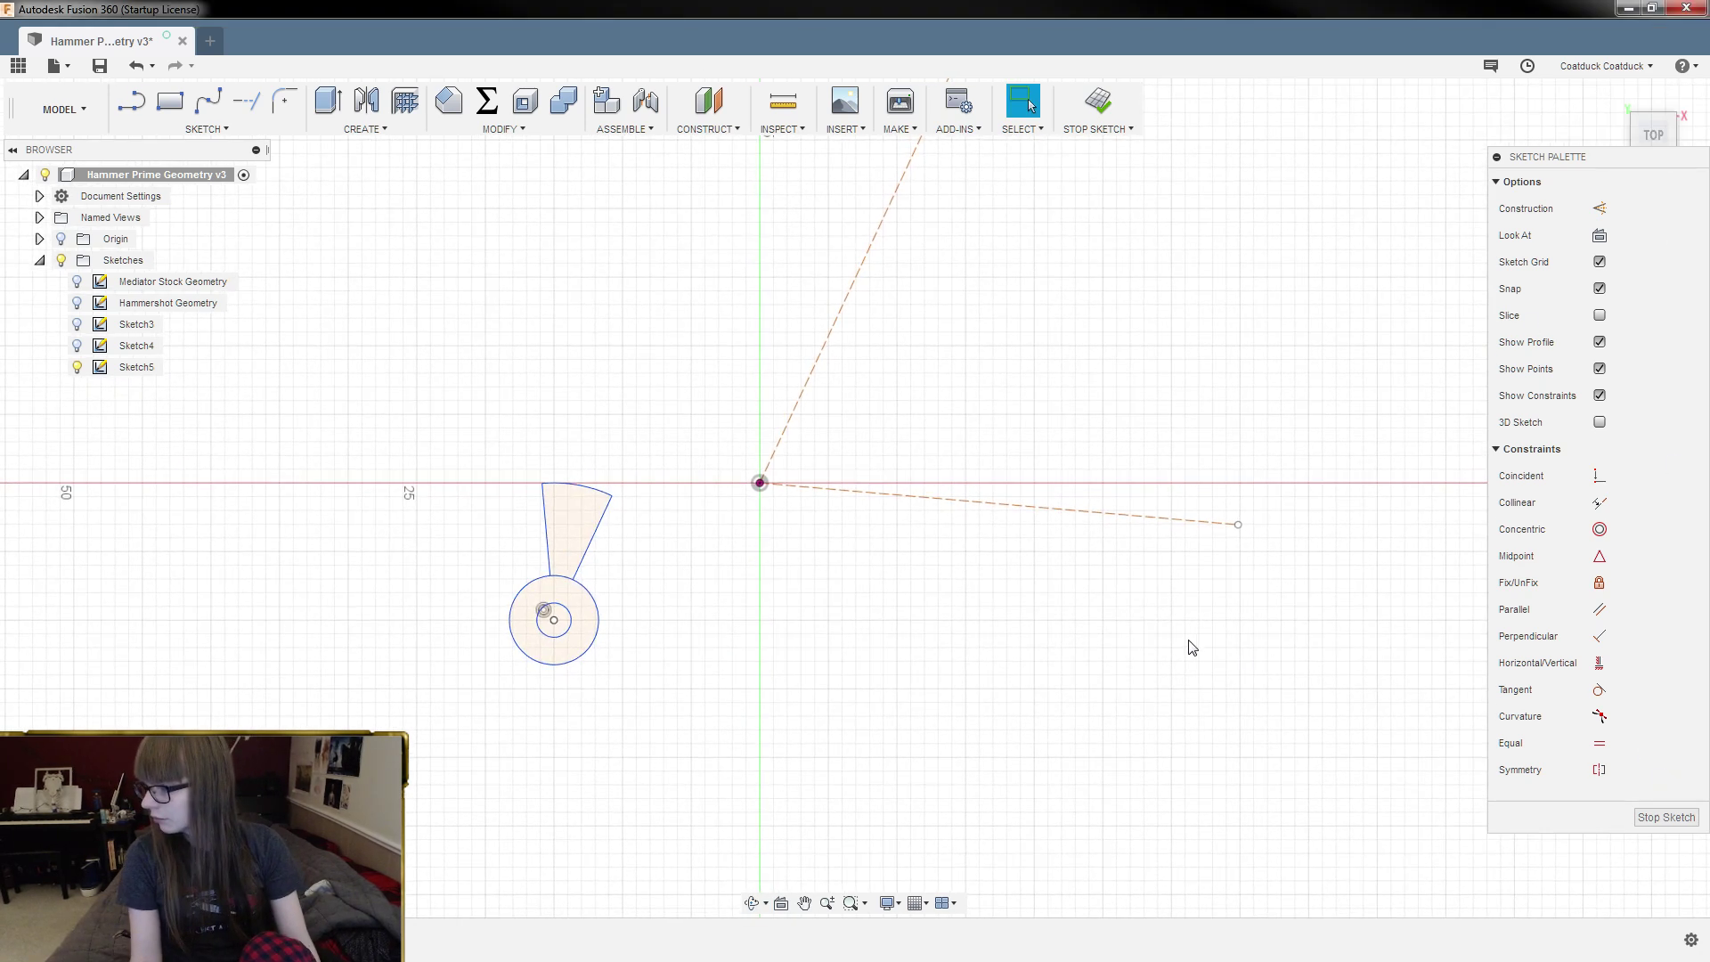
pyautogui.scroll(3, 620, 520)
pyautogui.scroll(2, 620, 520)
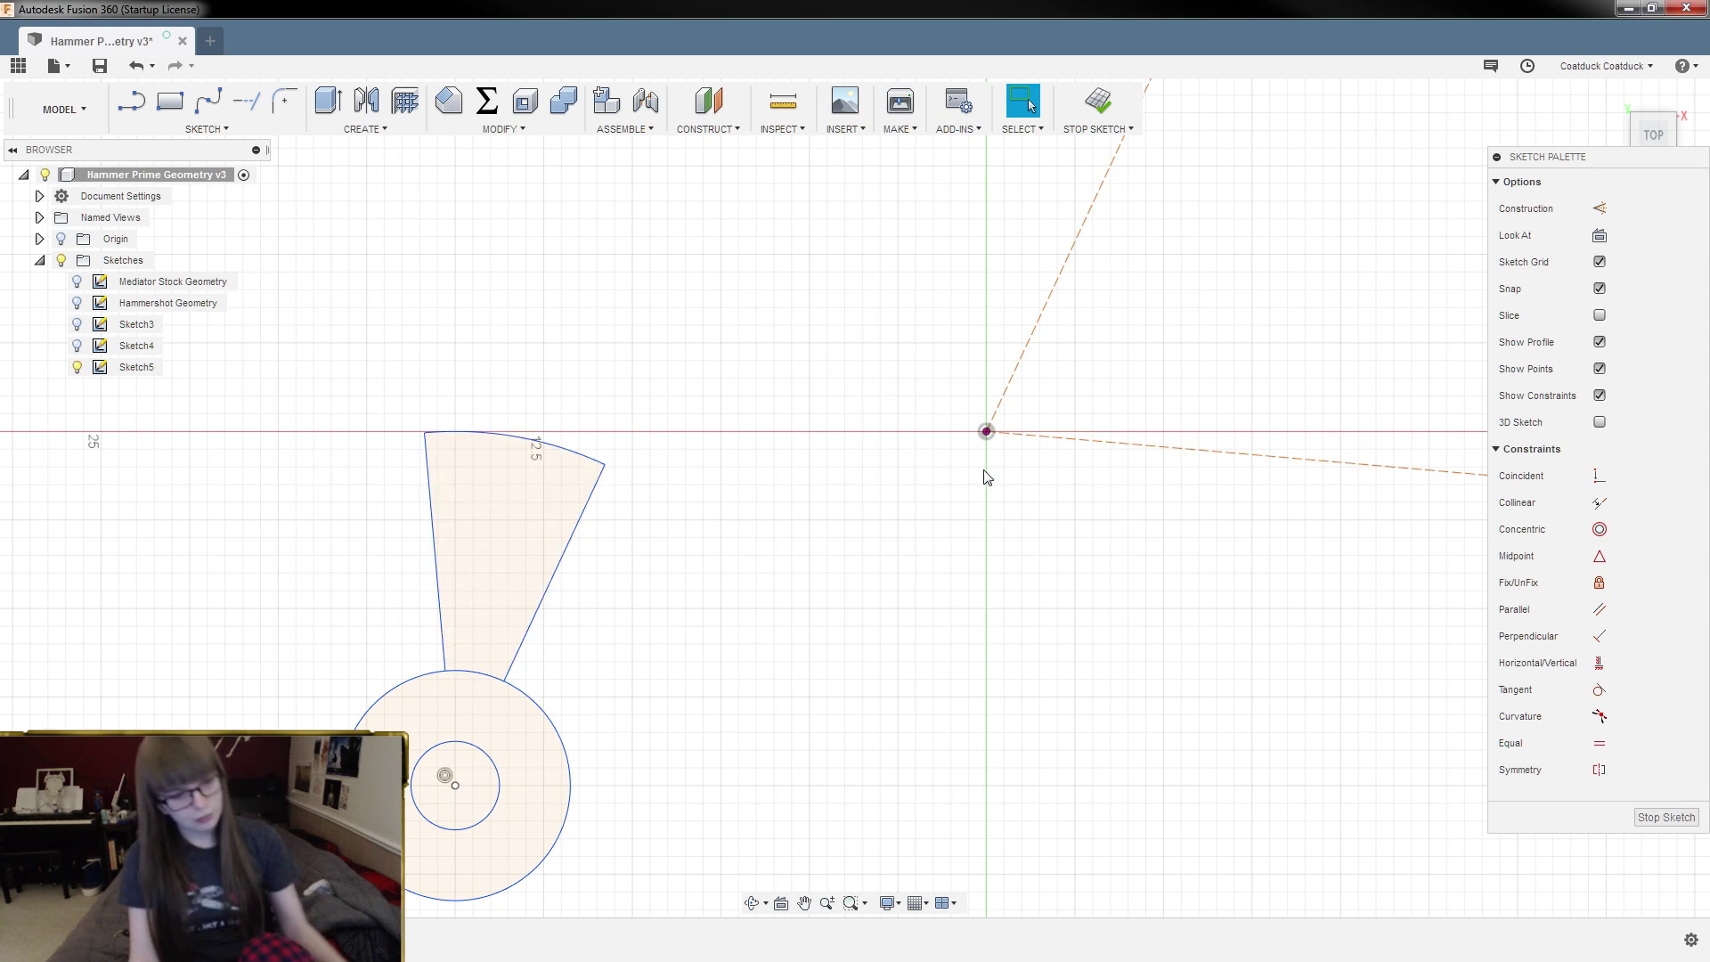
pyautogui.press('c')
pyautogui.click(986, 431)
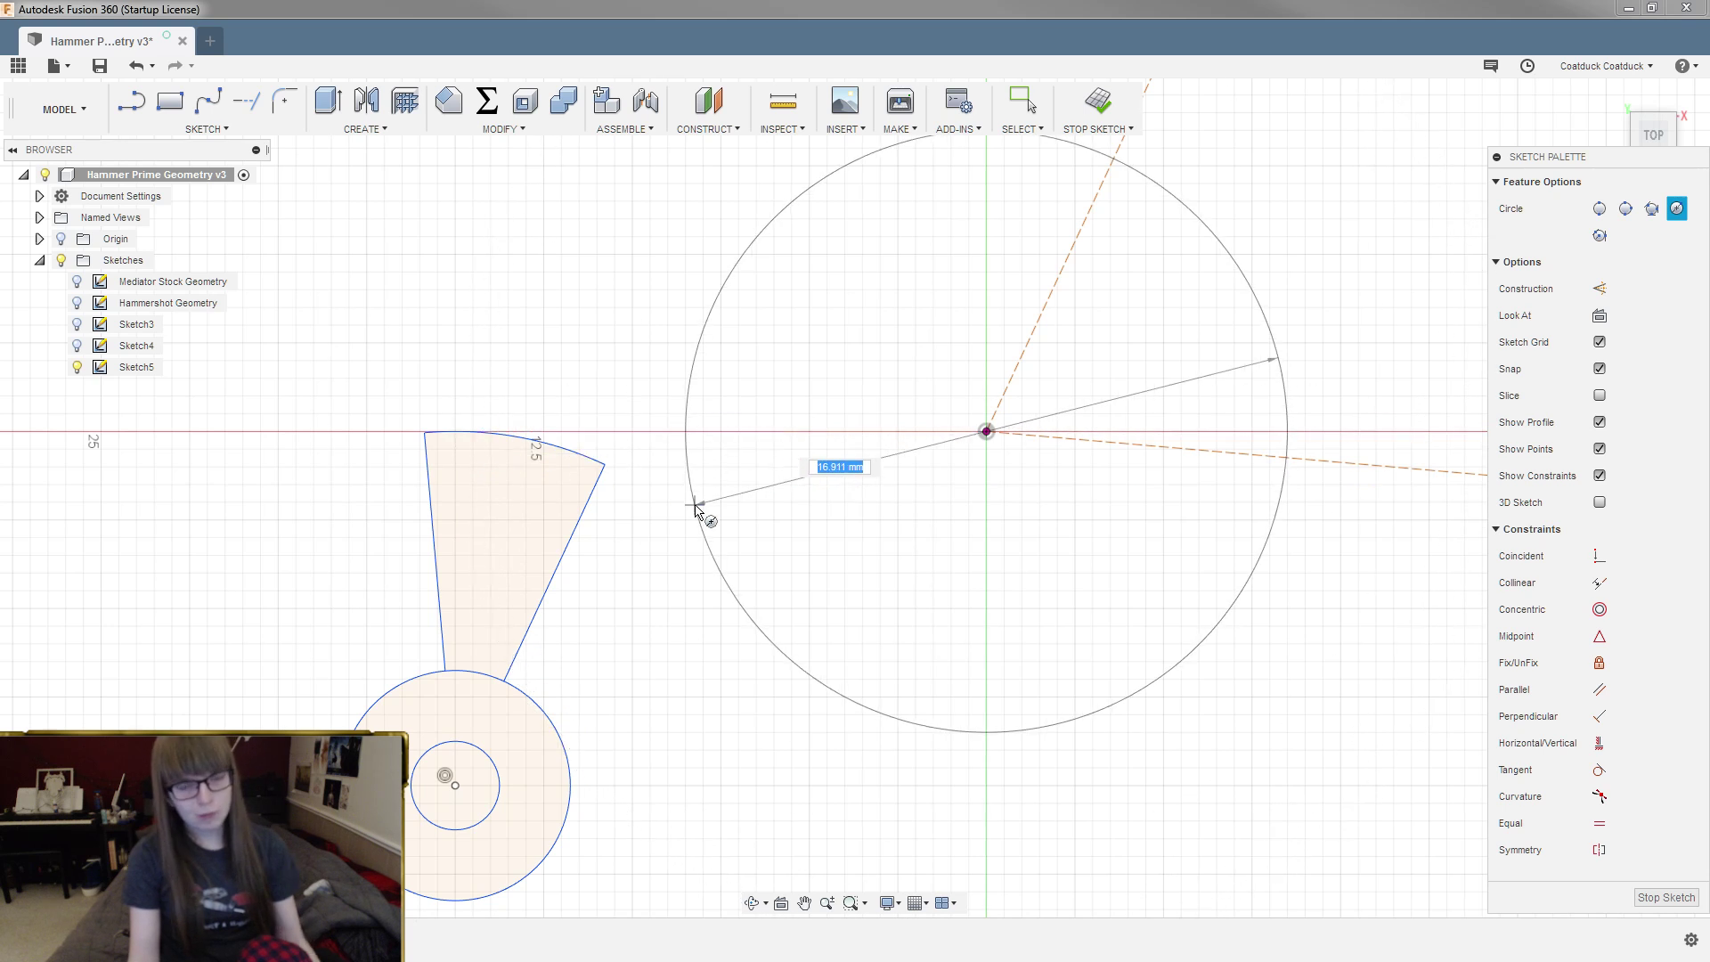
pyautogui.press('Escape')
pyautogui.moveTo(704, 533)
pyautogui.keyDown('shift'); pyautogui.mouseDown(button='middle')
pyautogui.moveTo(710, 512)
pyautogui.moveTo(680, 540)
pyautogui.mouseUp(button='middle'); pyautogui.keyUp('shift')
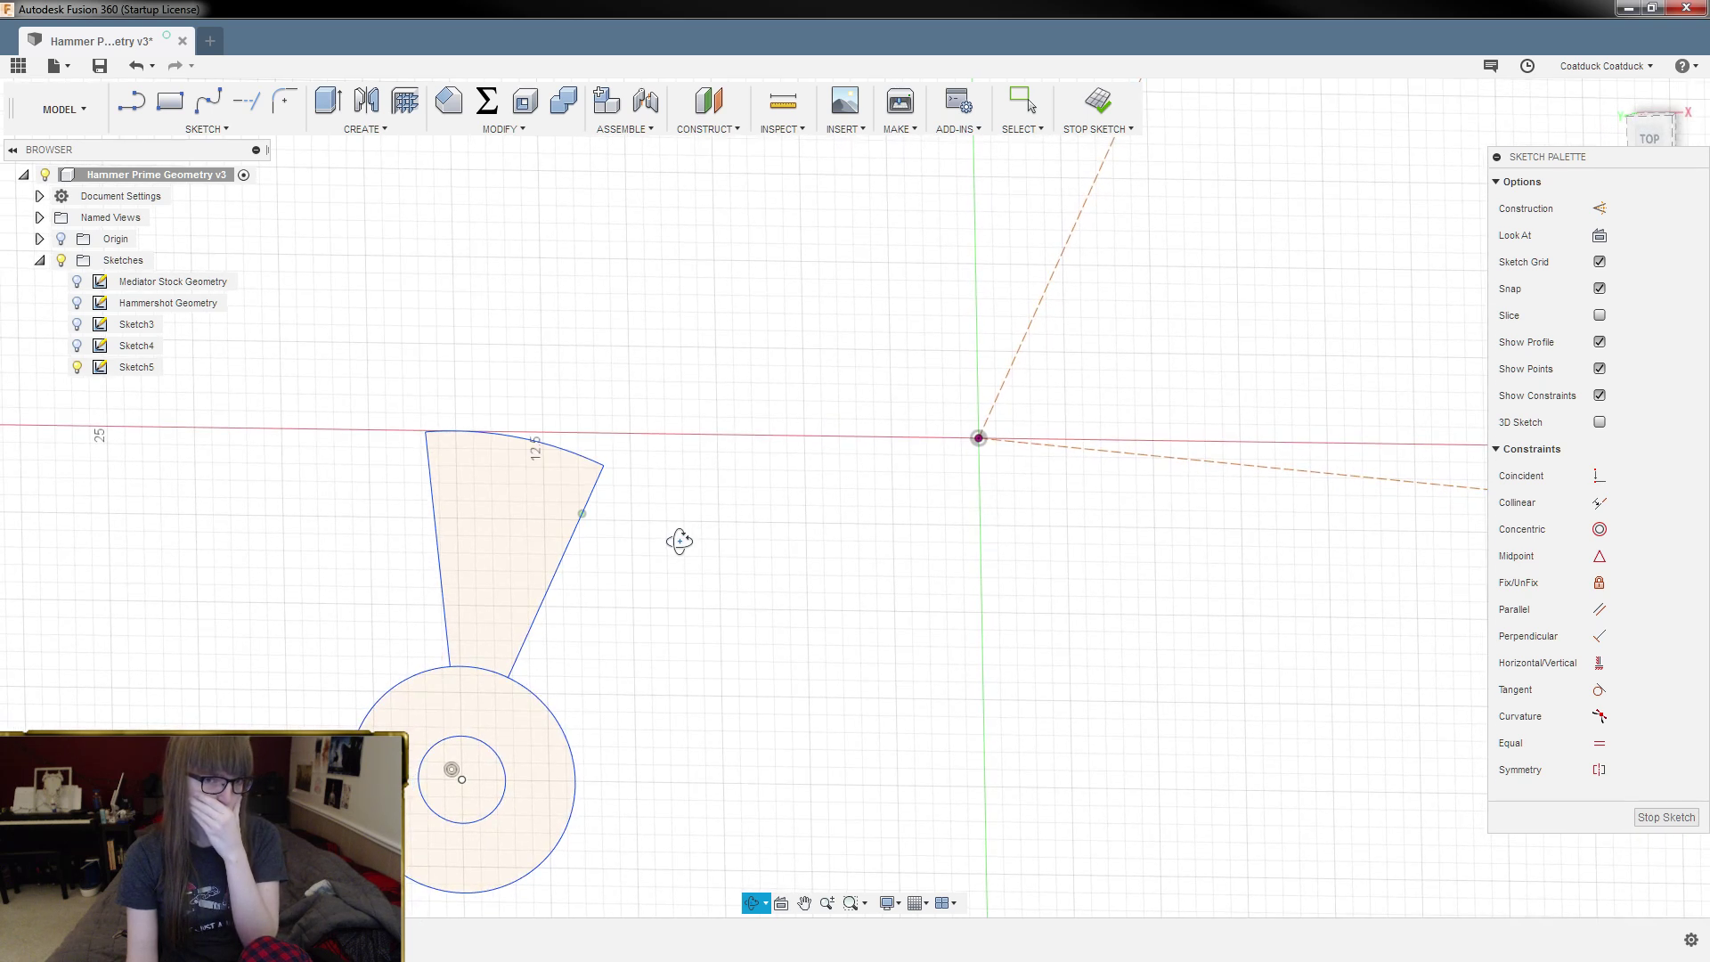
pyautogui.press('Escape')
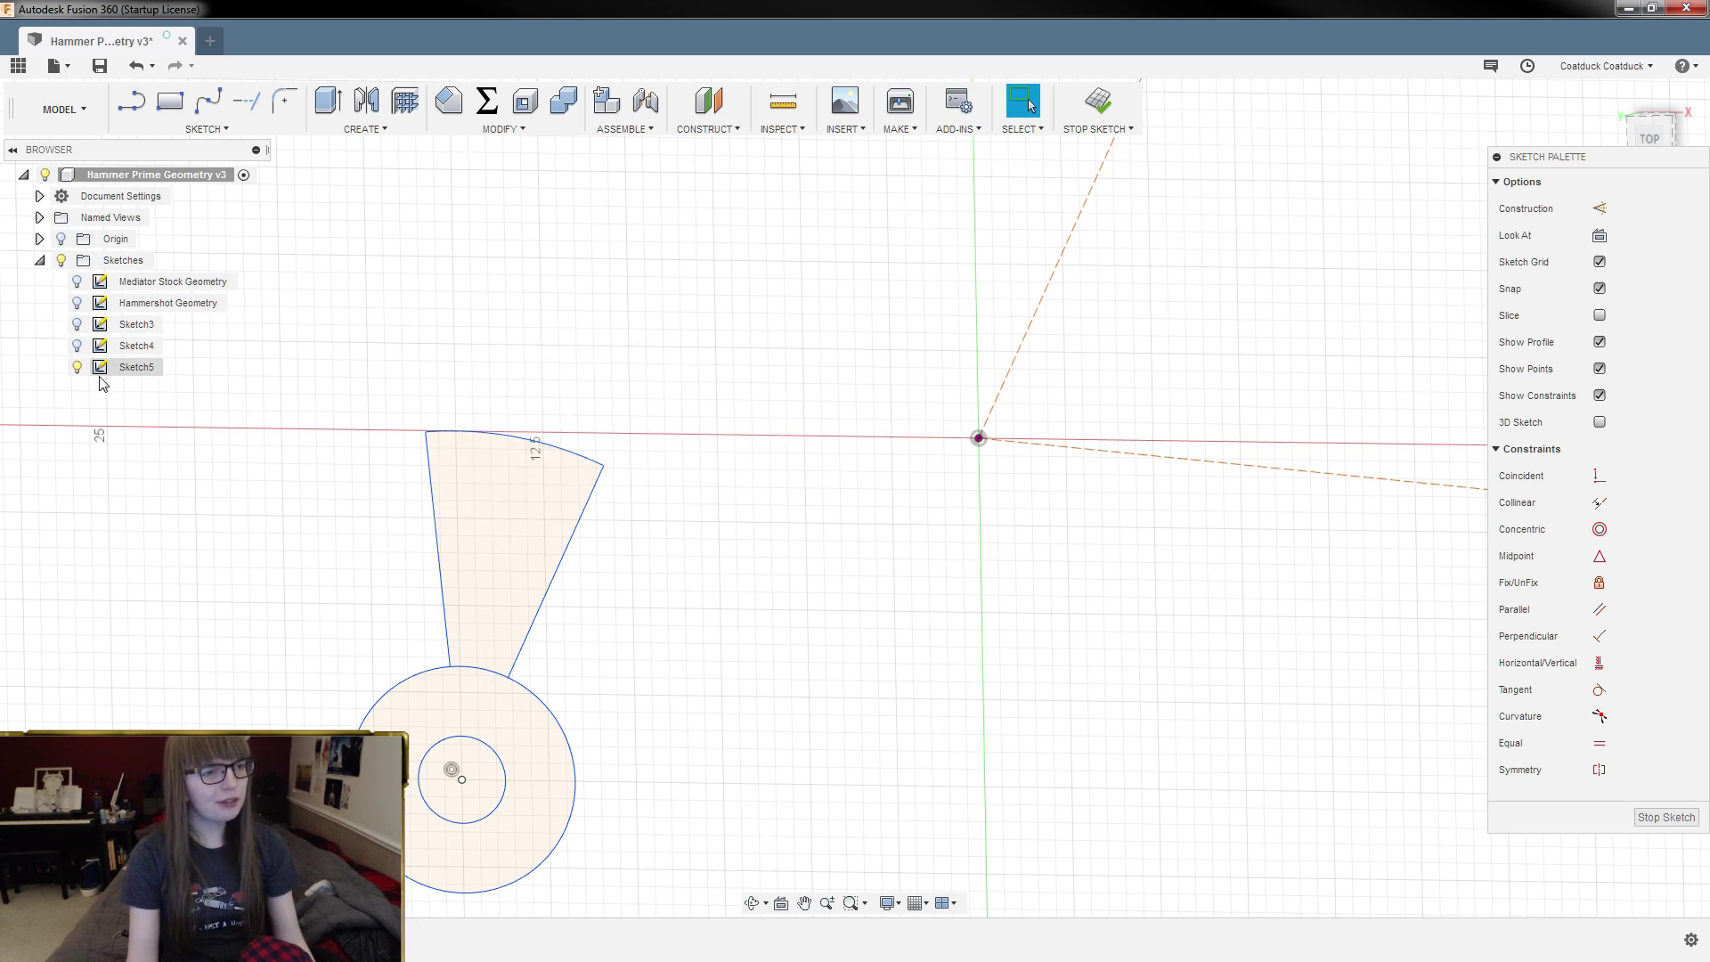
# Step: Finish editing Sketch5 and show the Doublestrike Geometry sketch again
pyautogui.click(1097, 101)
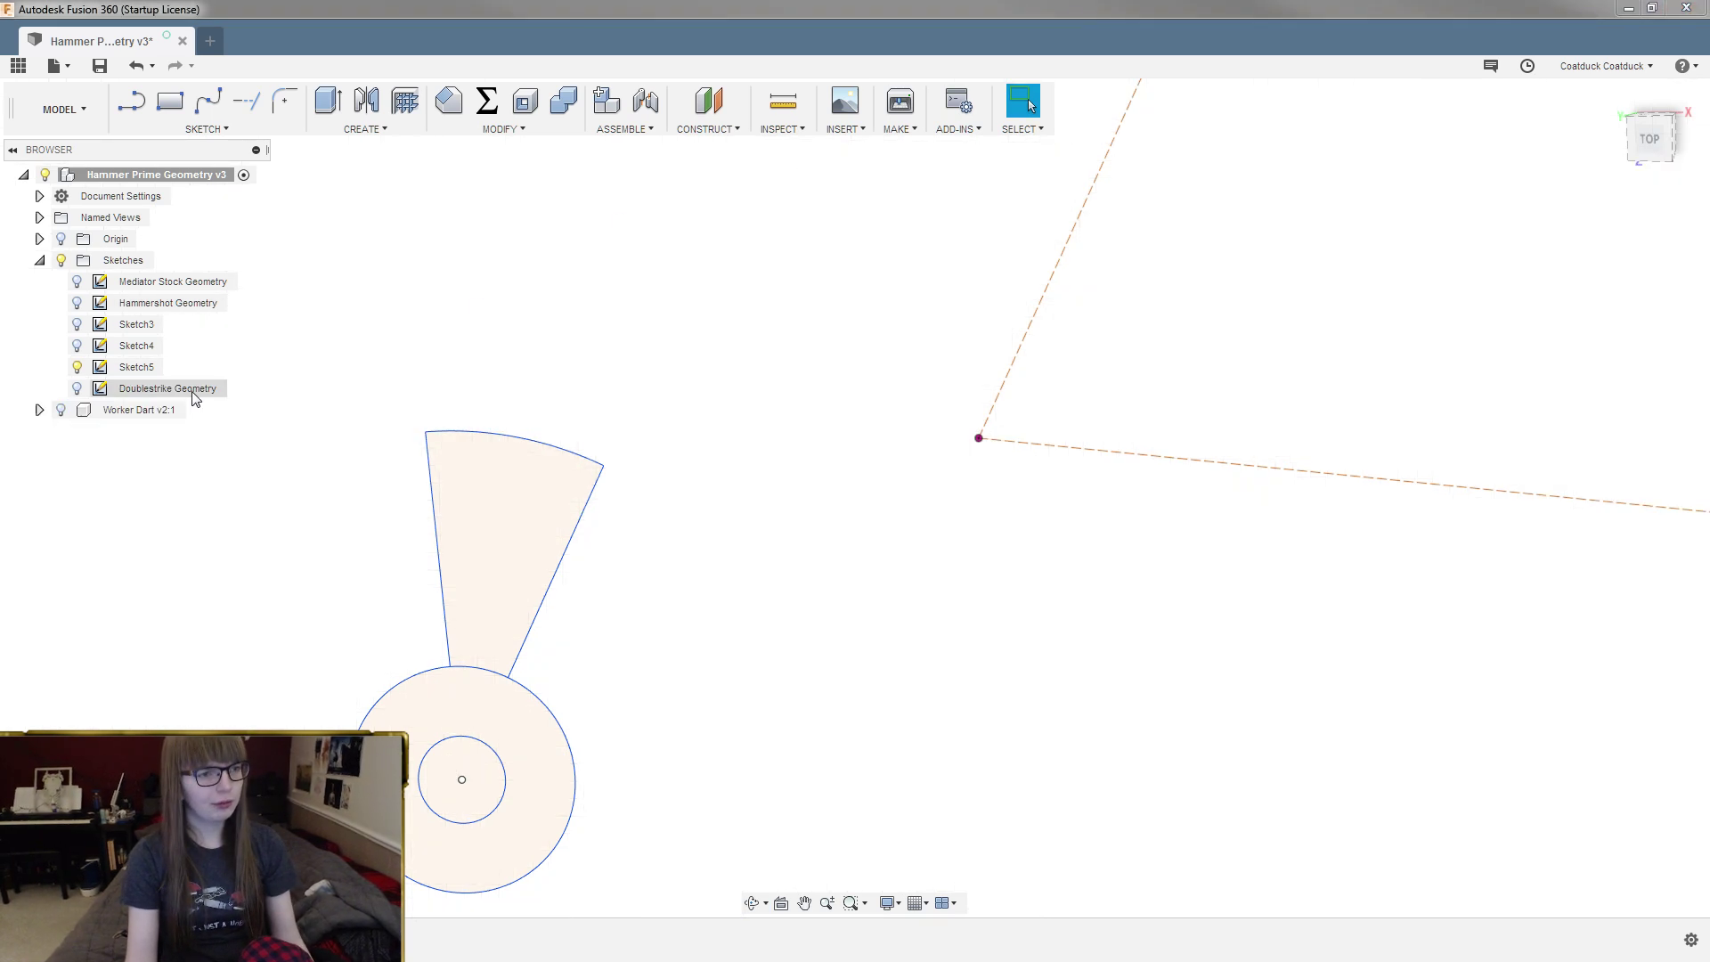
pyautogui.click(109, 392)
pyautogui.click(76, 388)
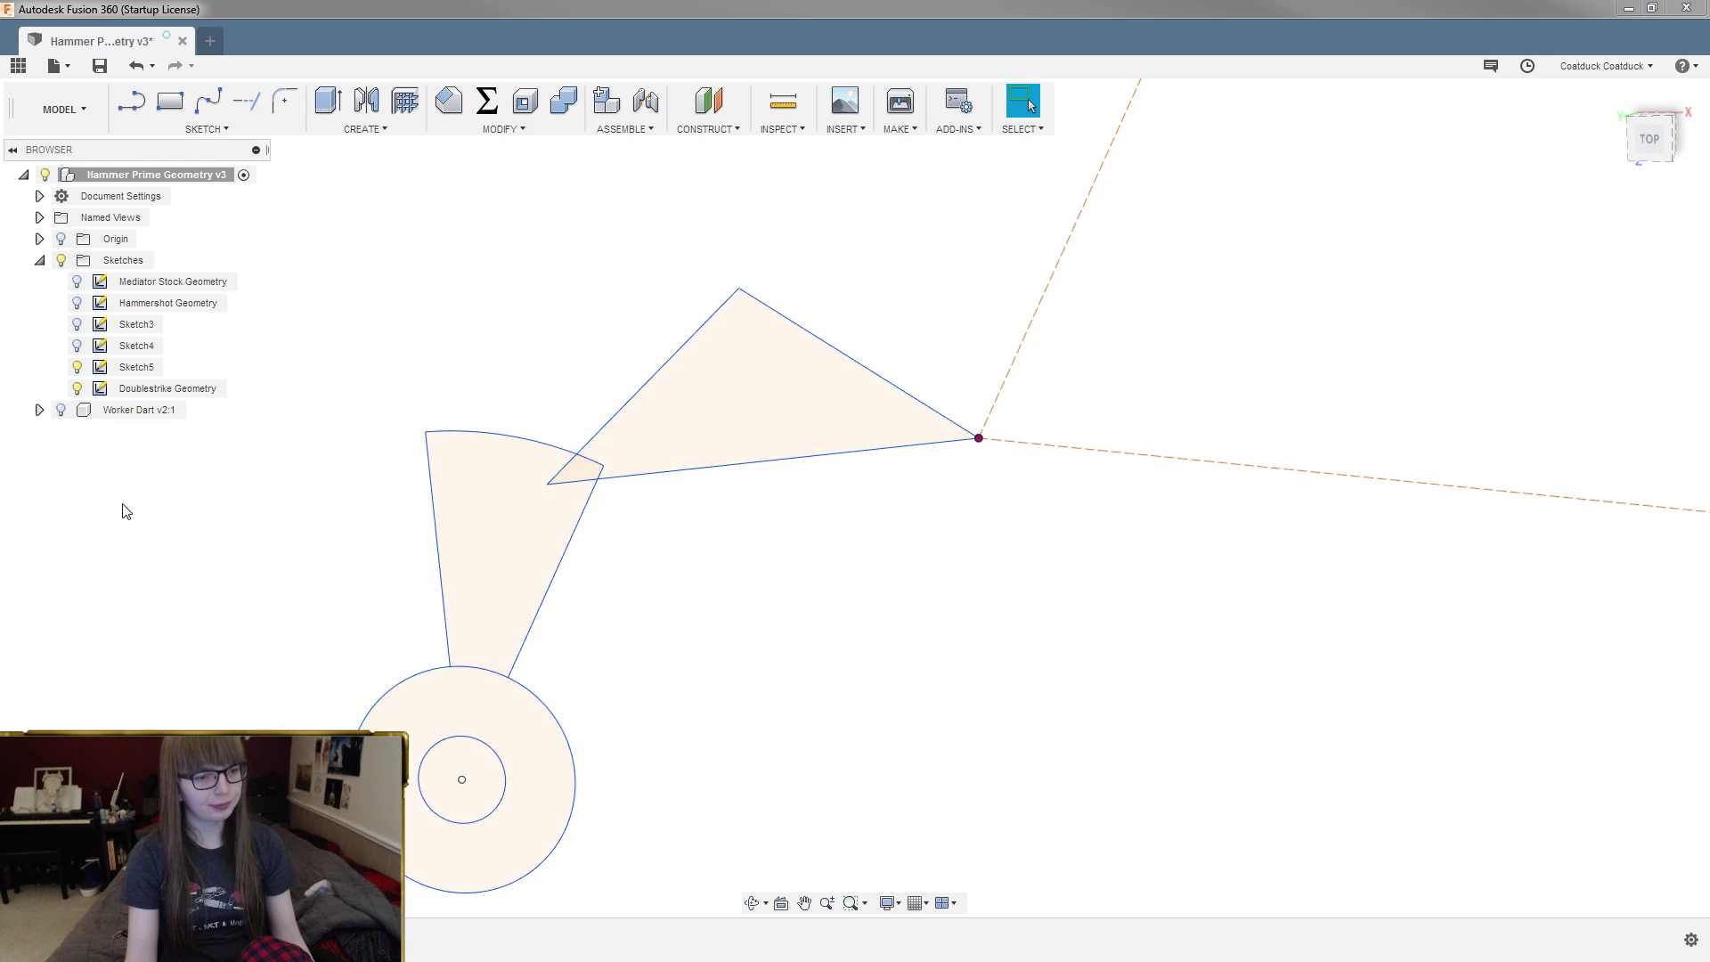
pyautogui.click(167, 388)
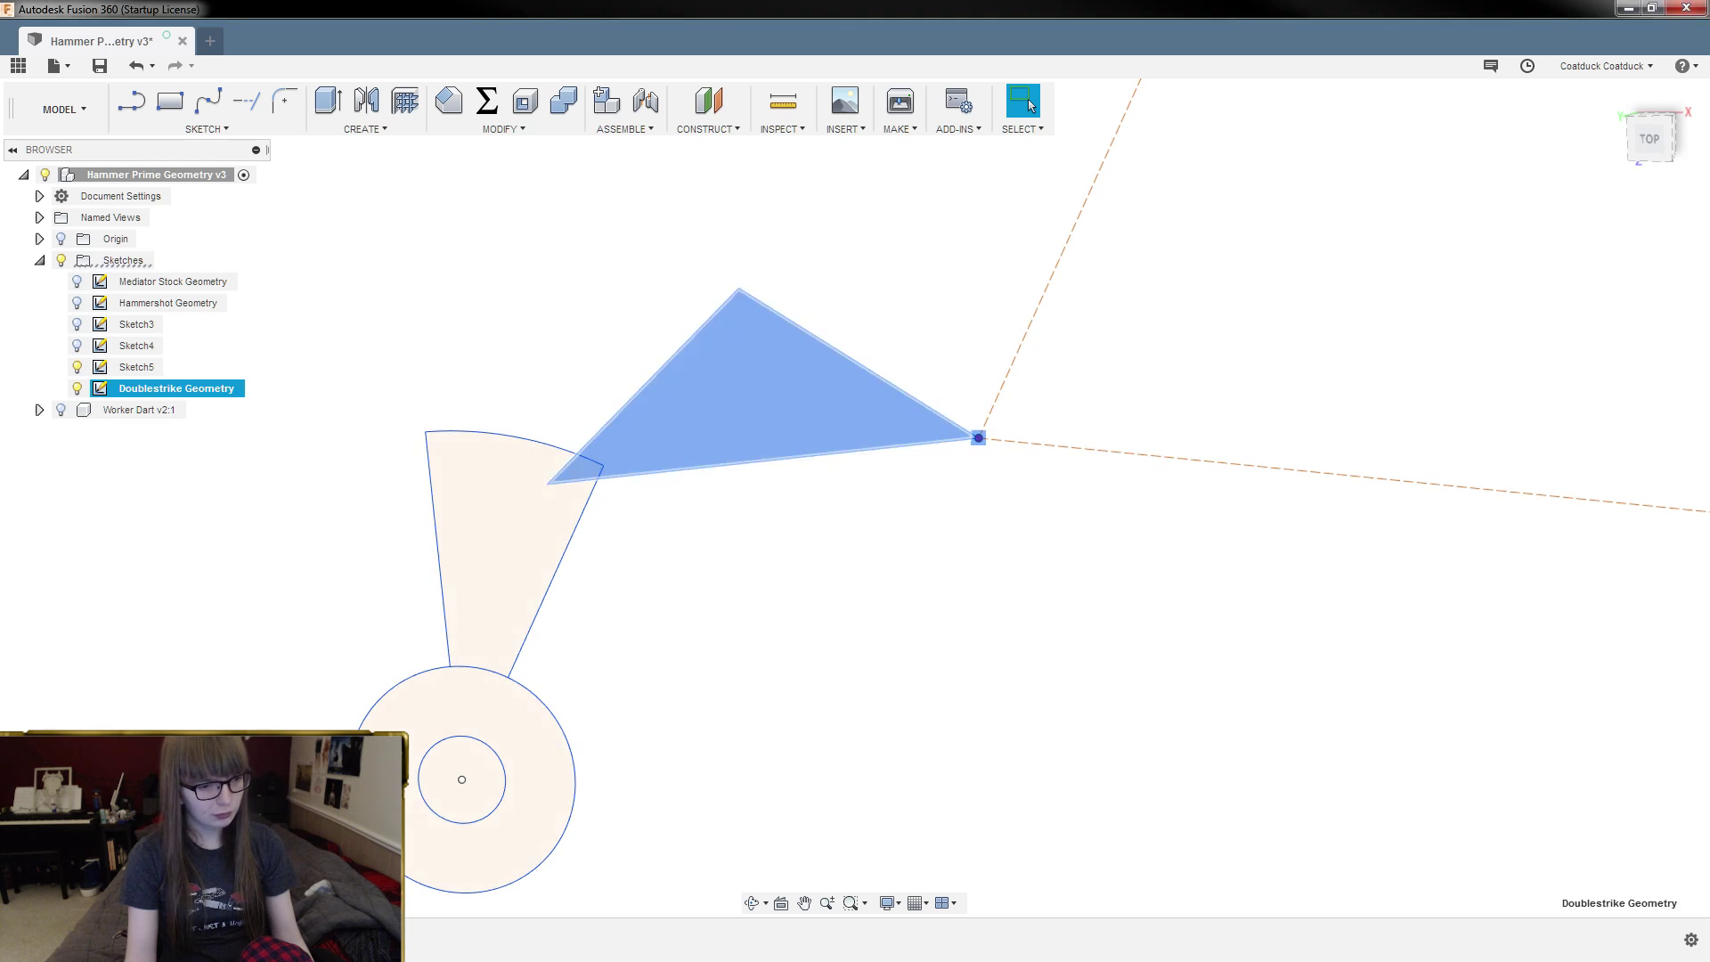
pyautogui.press('Escape')
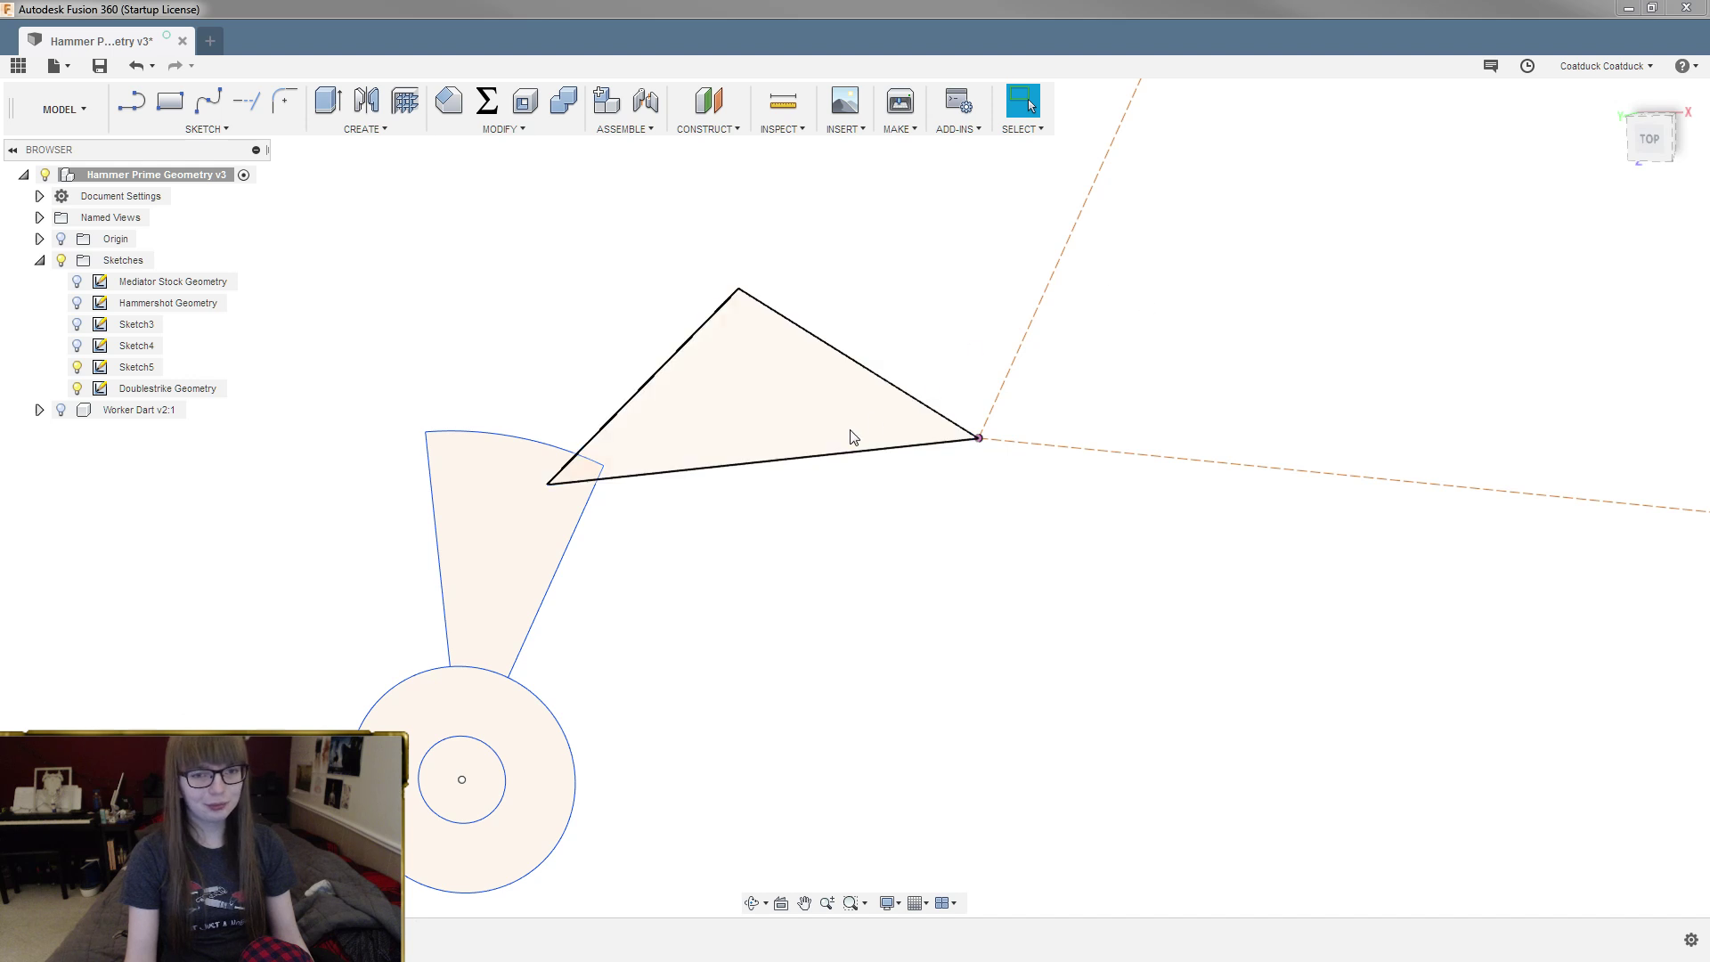
pyautogui.rightClick(481, 516)
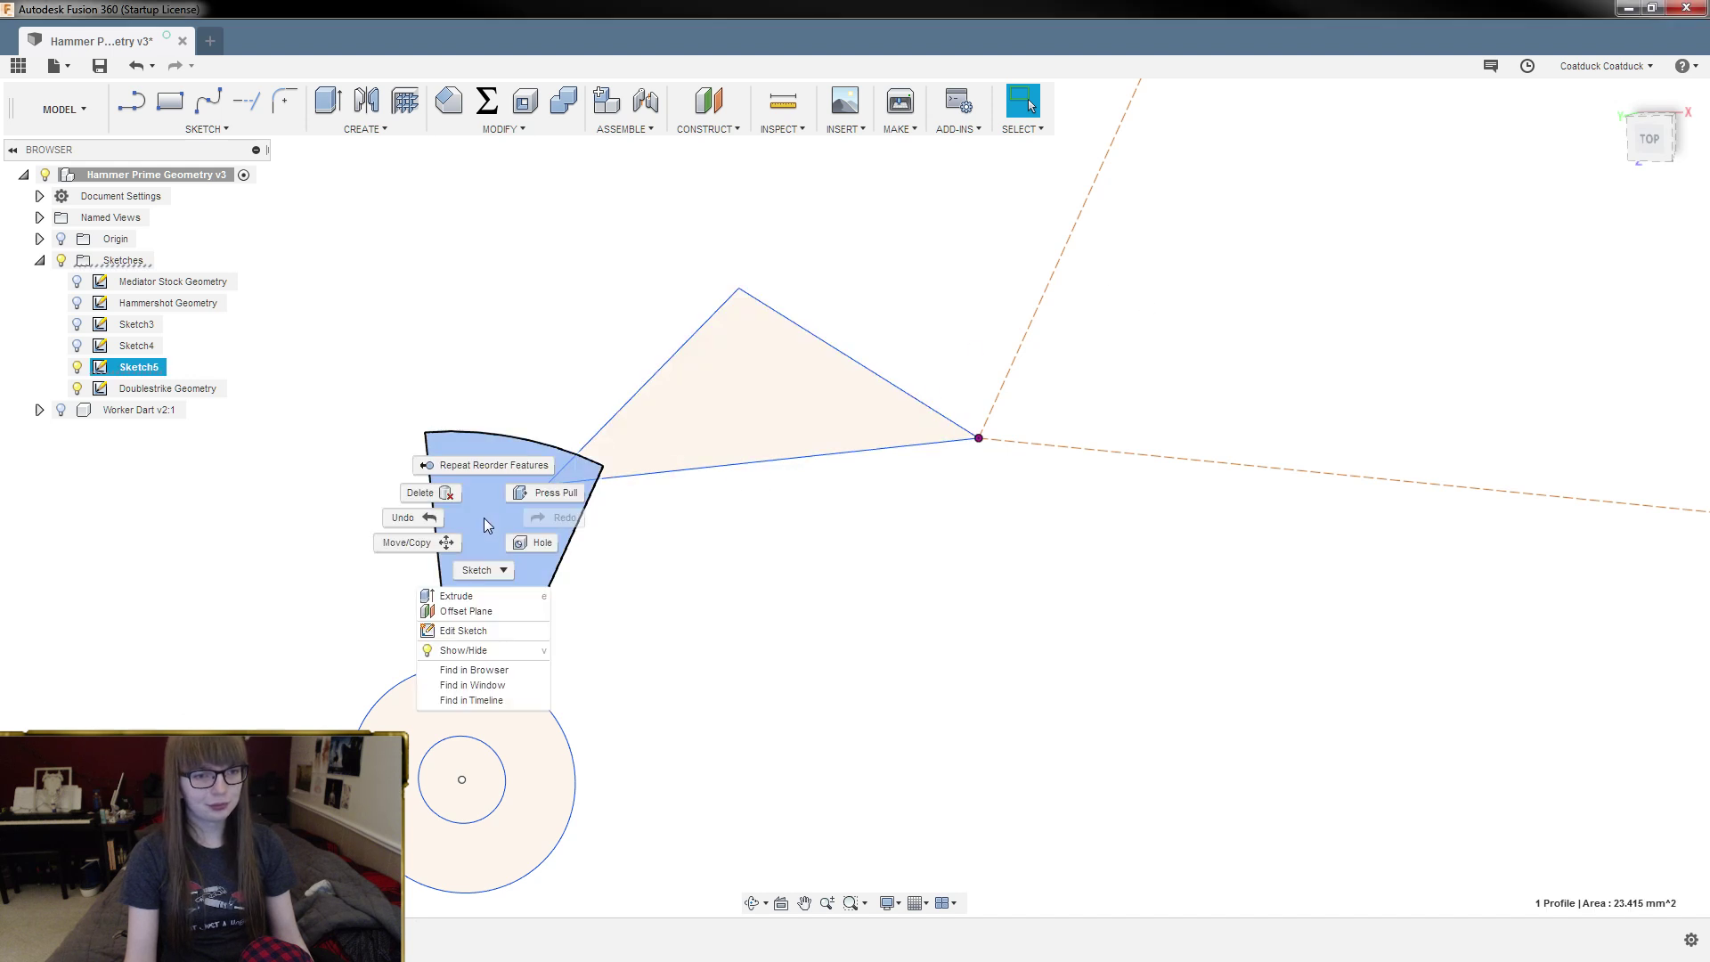
pyautogui.click(492, 632)
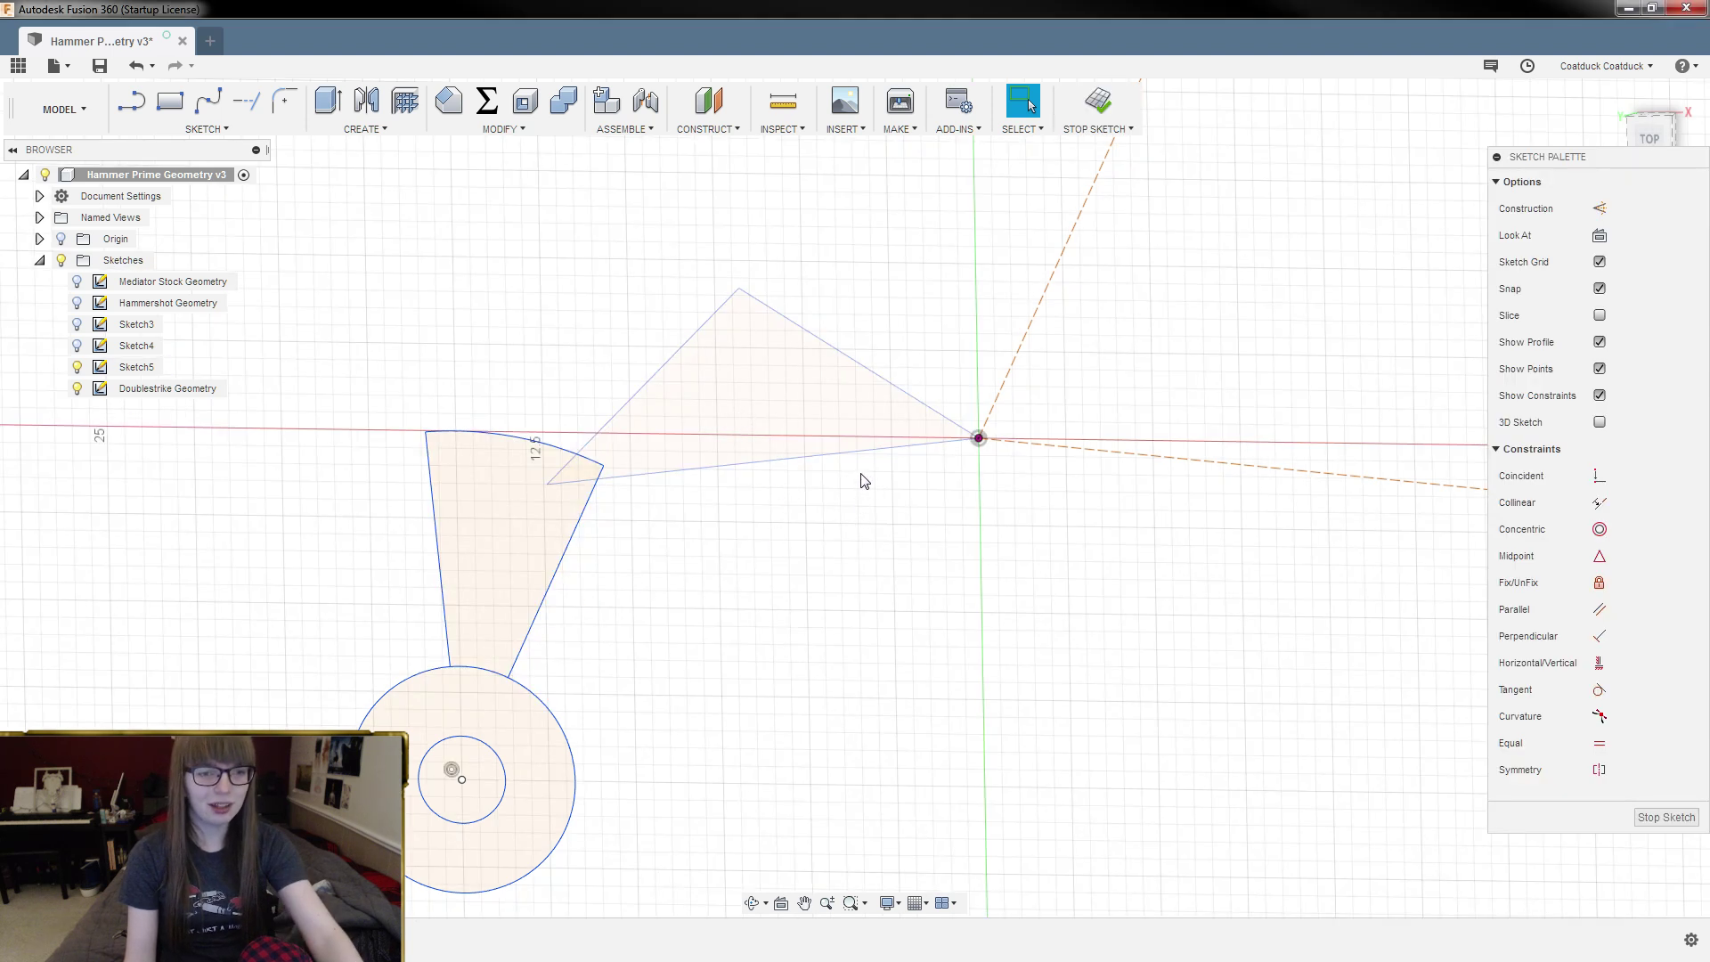
pyautogui.click(1666, 817)
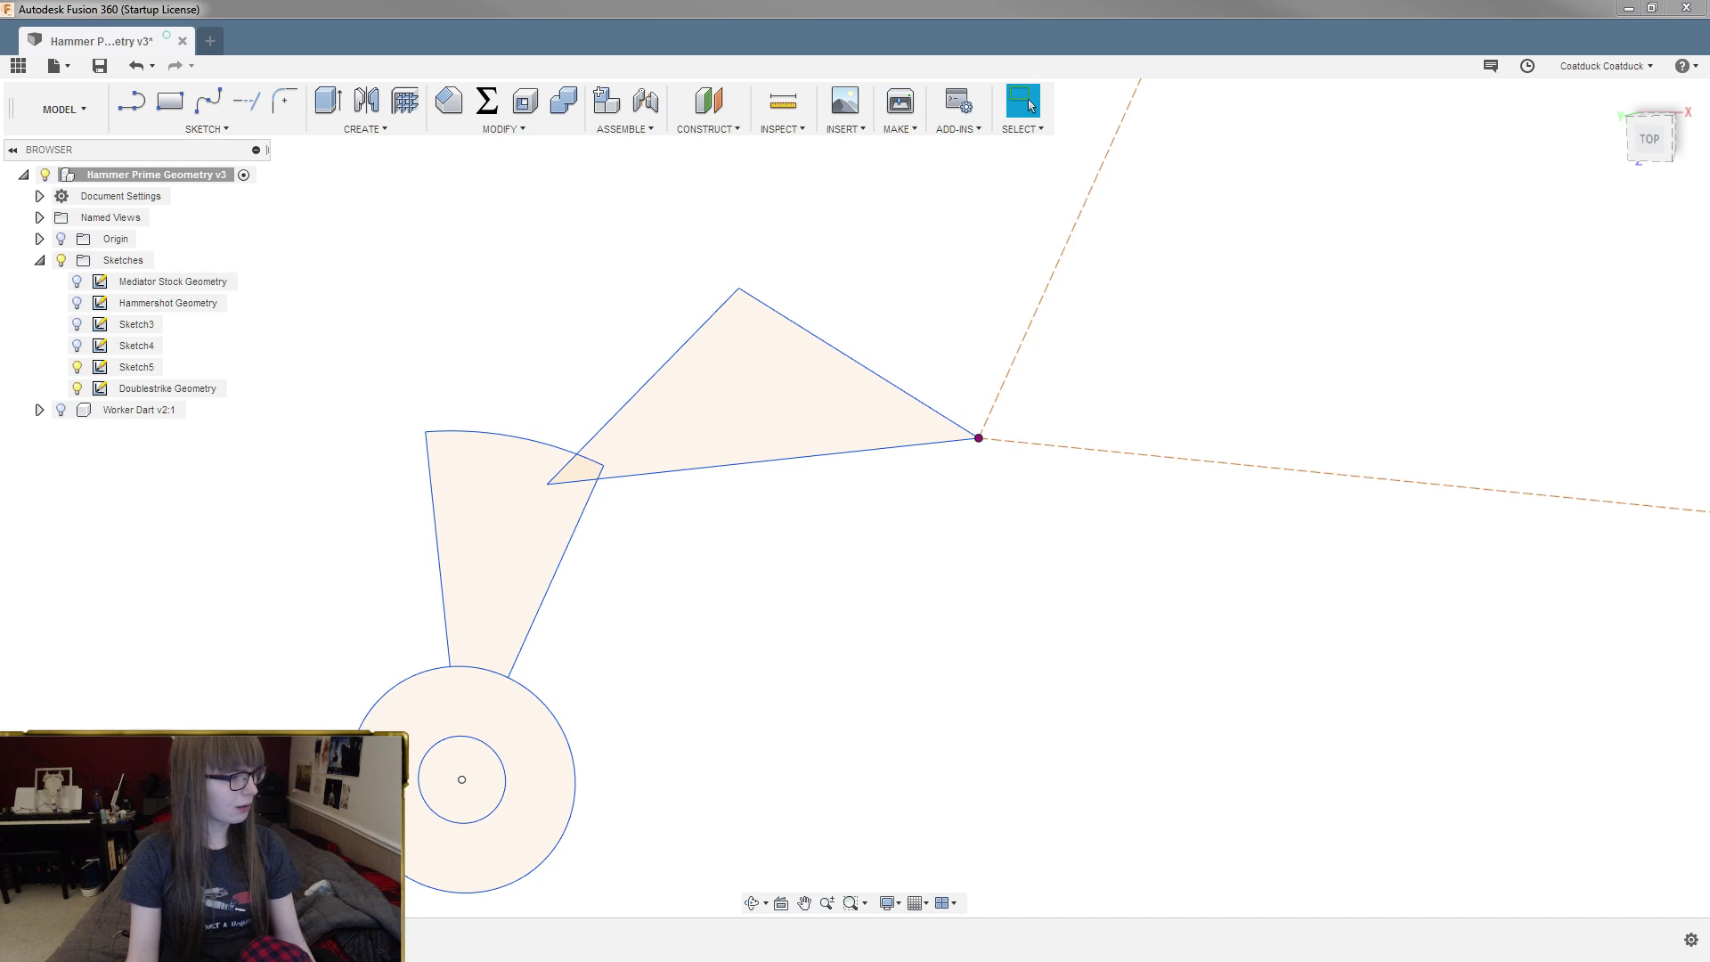
pyautogui.click(831, 8)
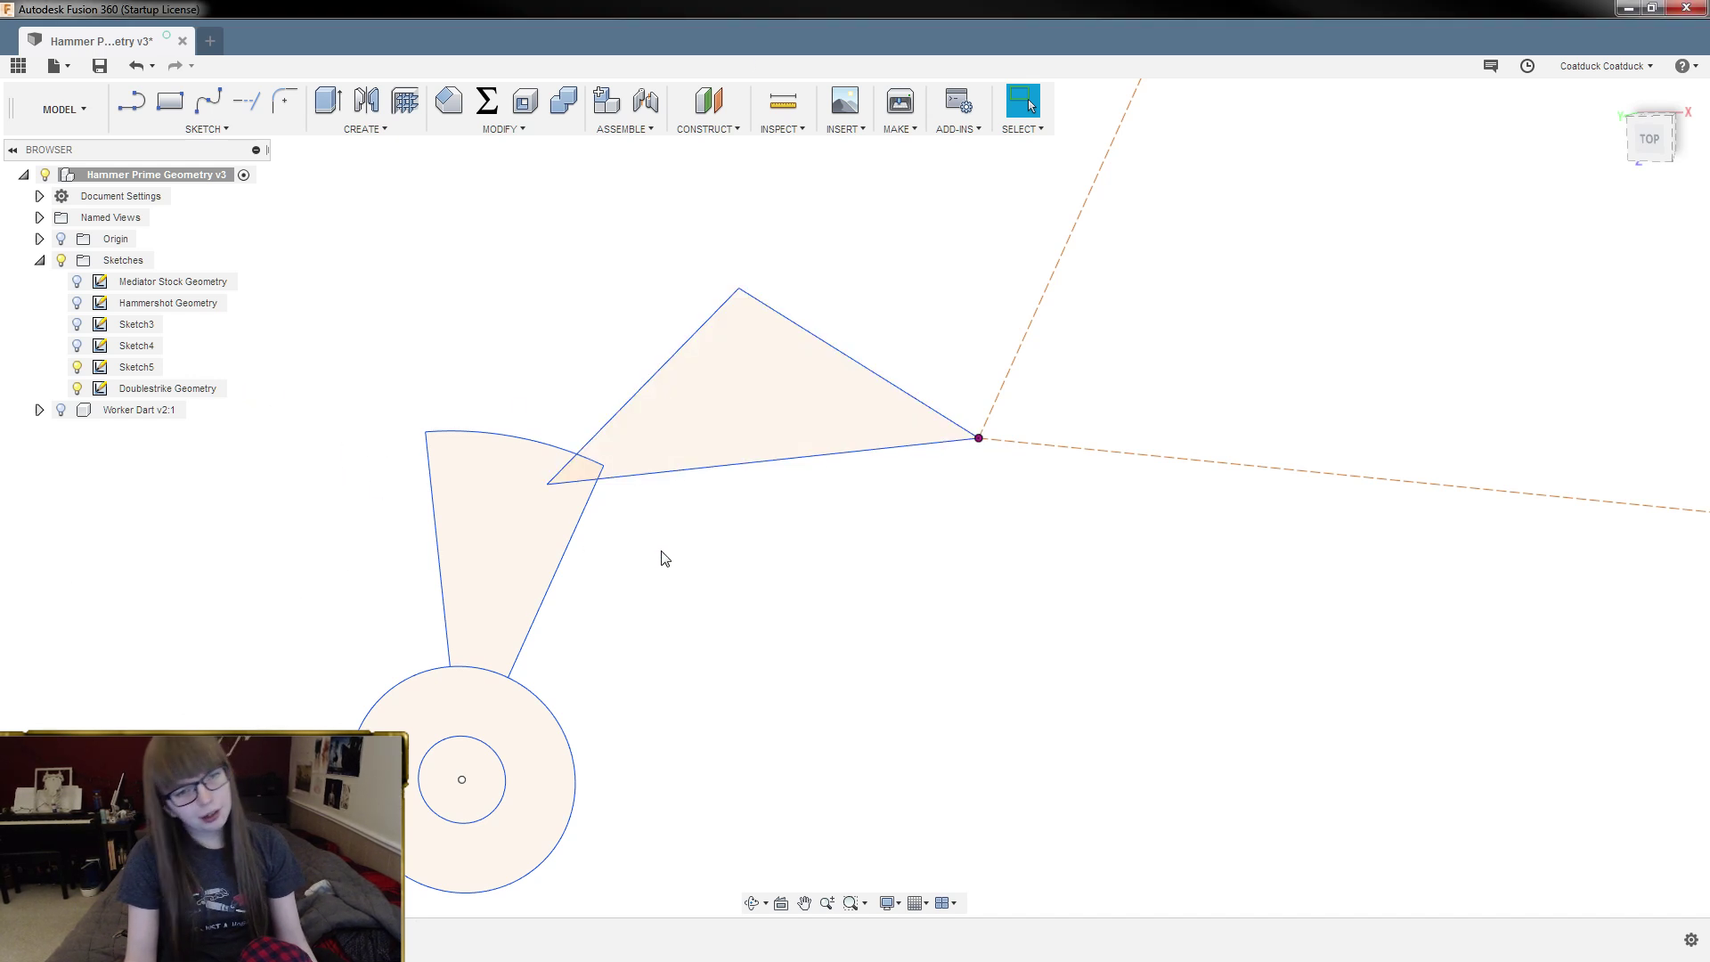
# Step: Show the Hammershot Geometry sketch together with Sketch5 and Doublestrike Geometry
pyautogui.keyDown('shift'); pyautogui.moveTo(664, 550); pyautogui.dragTo(665, 560, button='middle'); pyautogui.keyUp('shift')
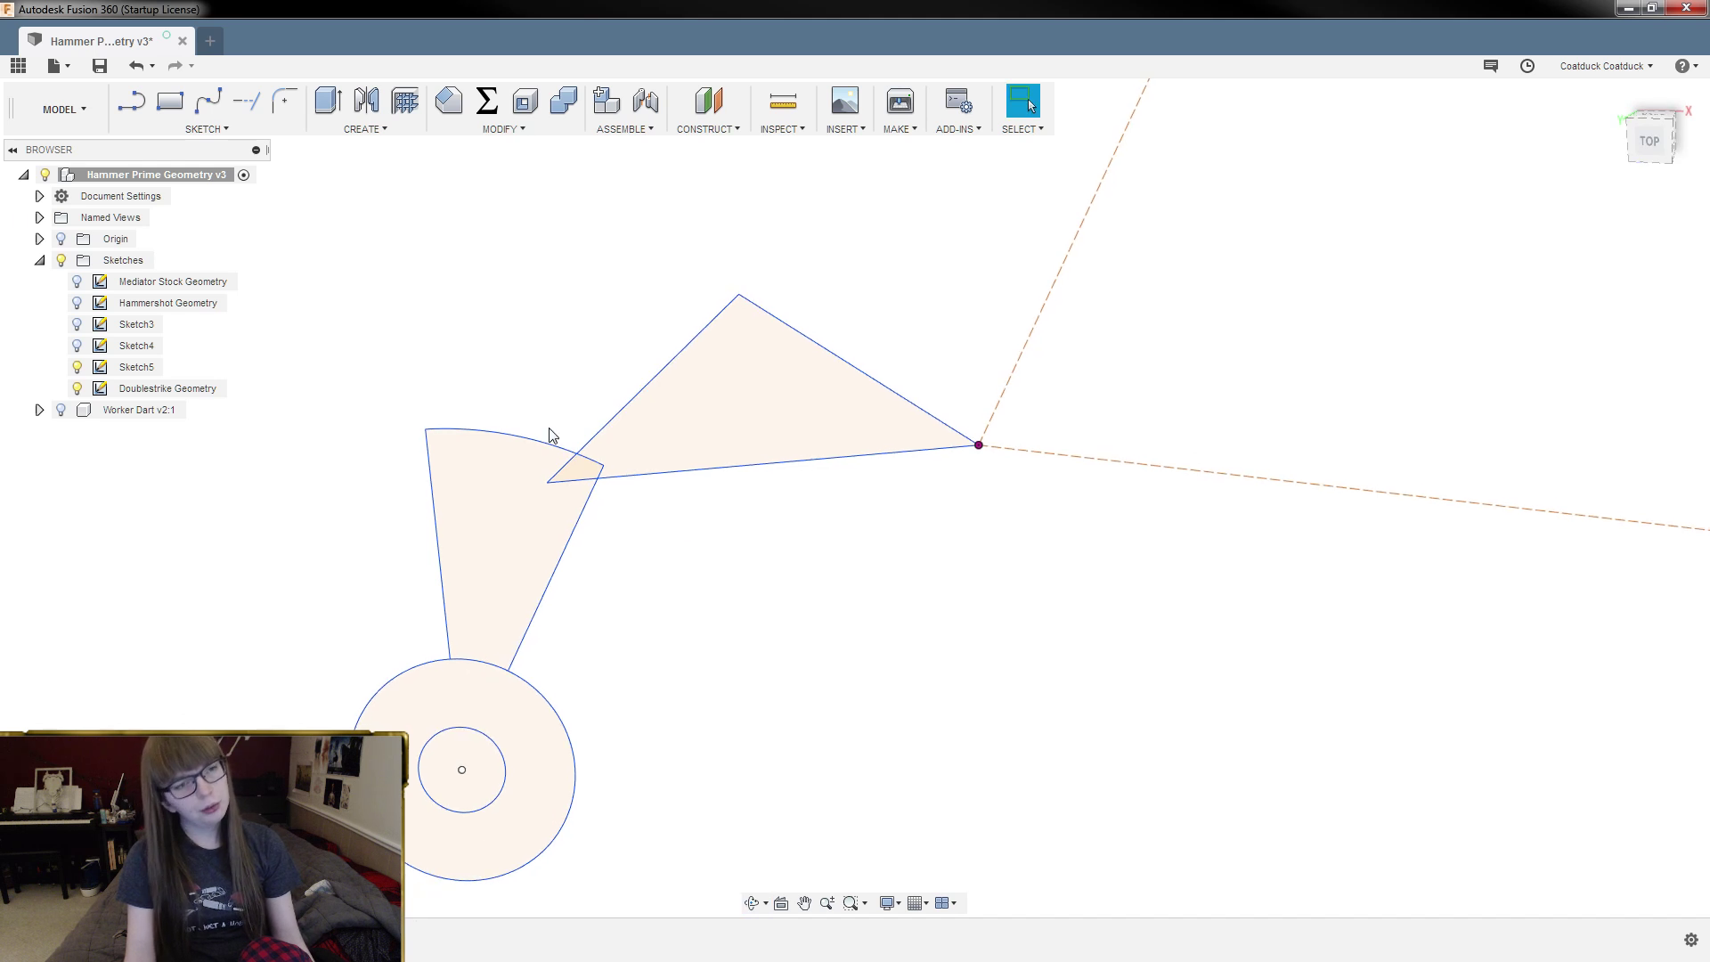
pyautogui.click(76, 303)
pyautogui.keyDown('shift'); pyautogui.moveTo(923, 603); pyautogui.dragTo(939, 600, button='middle'); pyautogui.keyUp('shift')
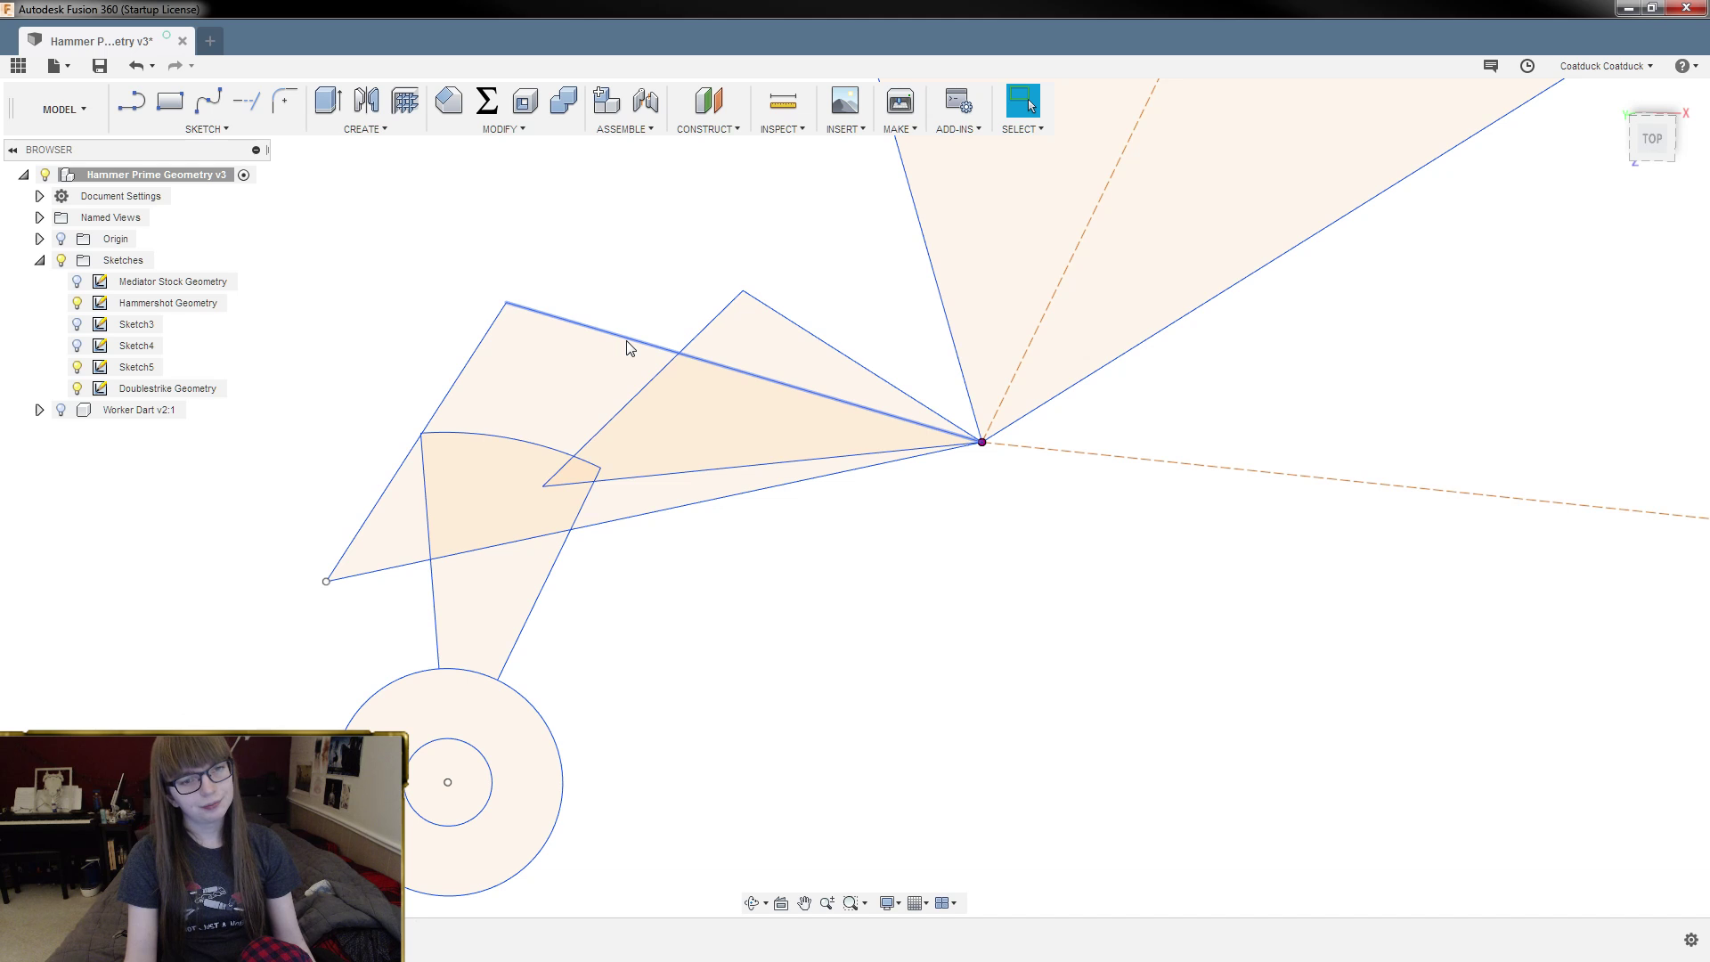
# Step: Compare the lengths of the outer sides of the Hammershot and Doublestrike triangles
pyautogui.click(477, 350)
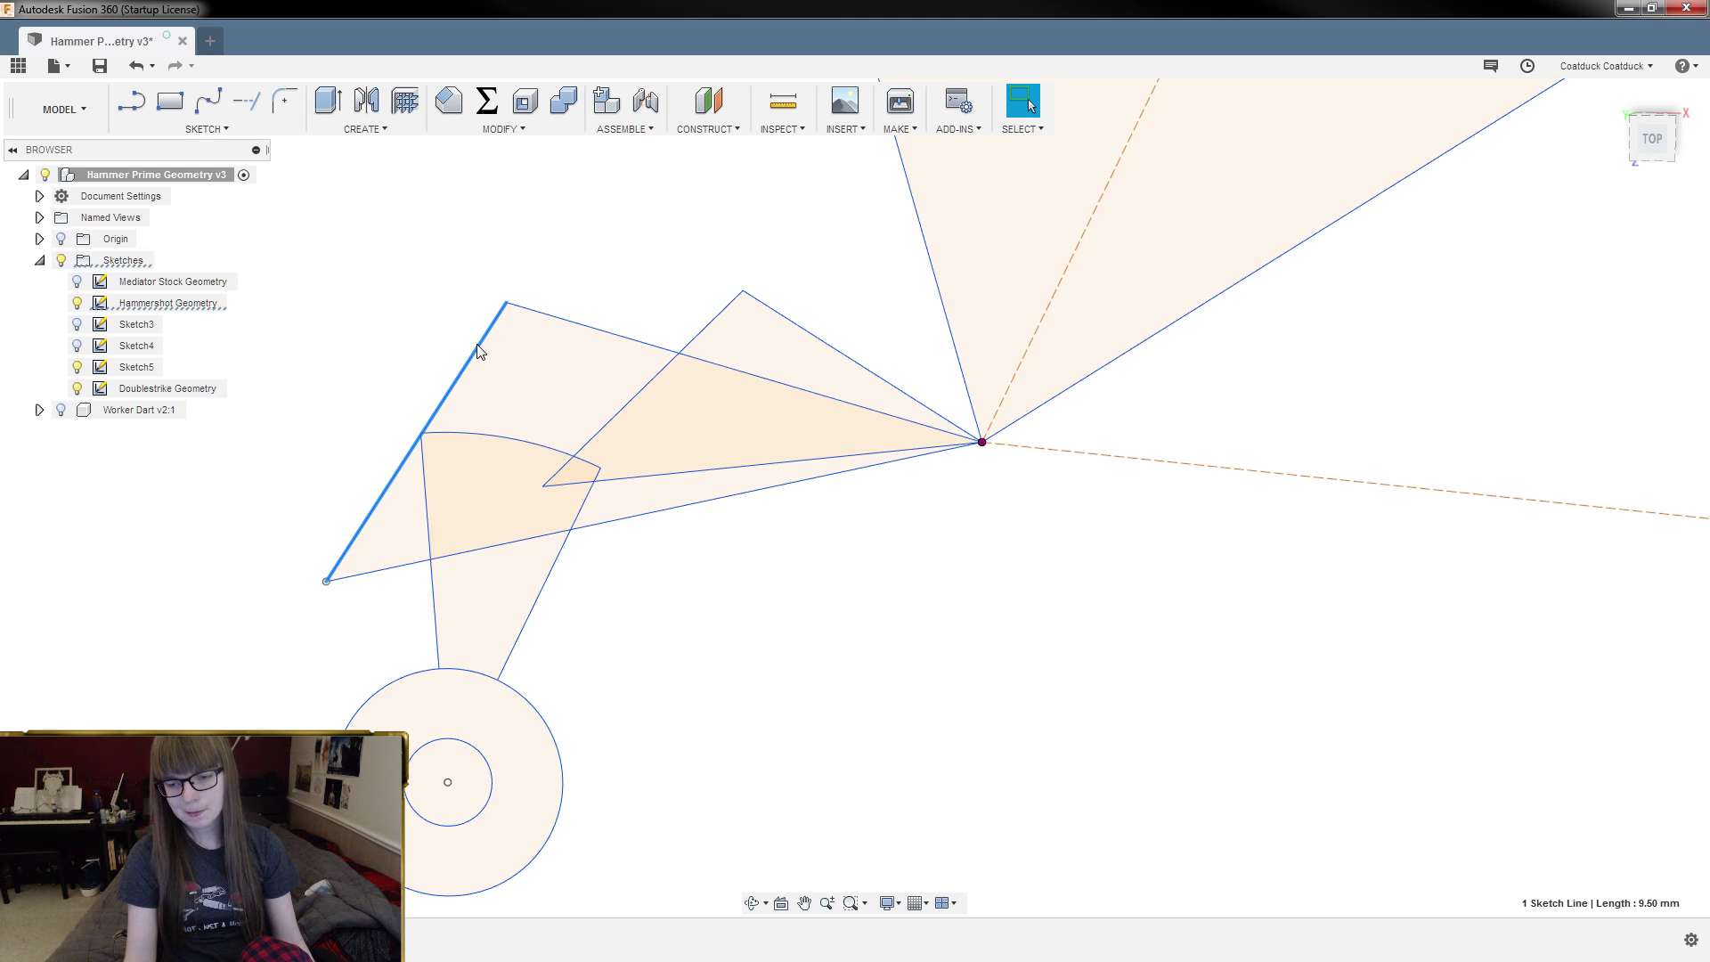
pyautogui.scroll(2, 544, 397)
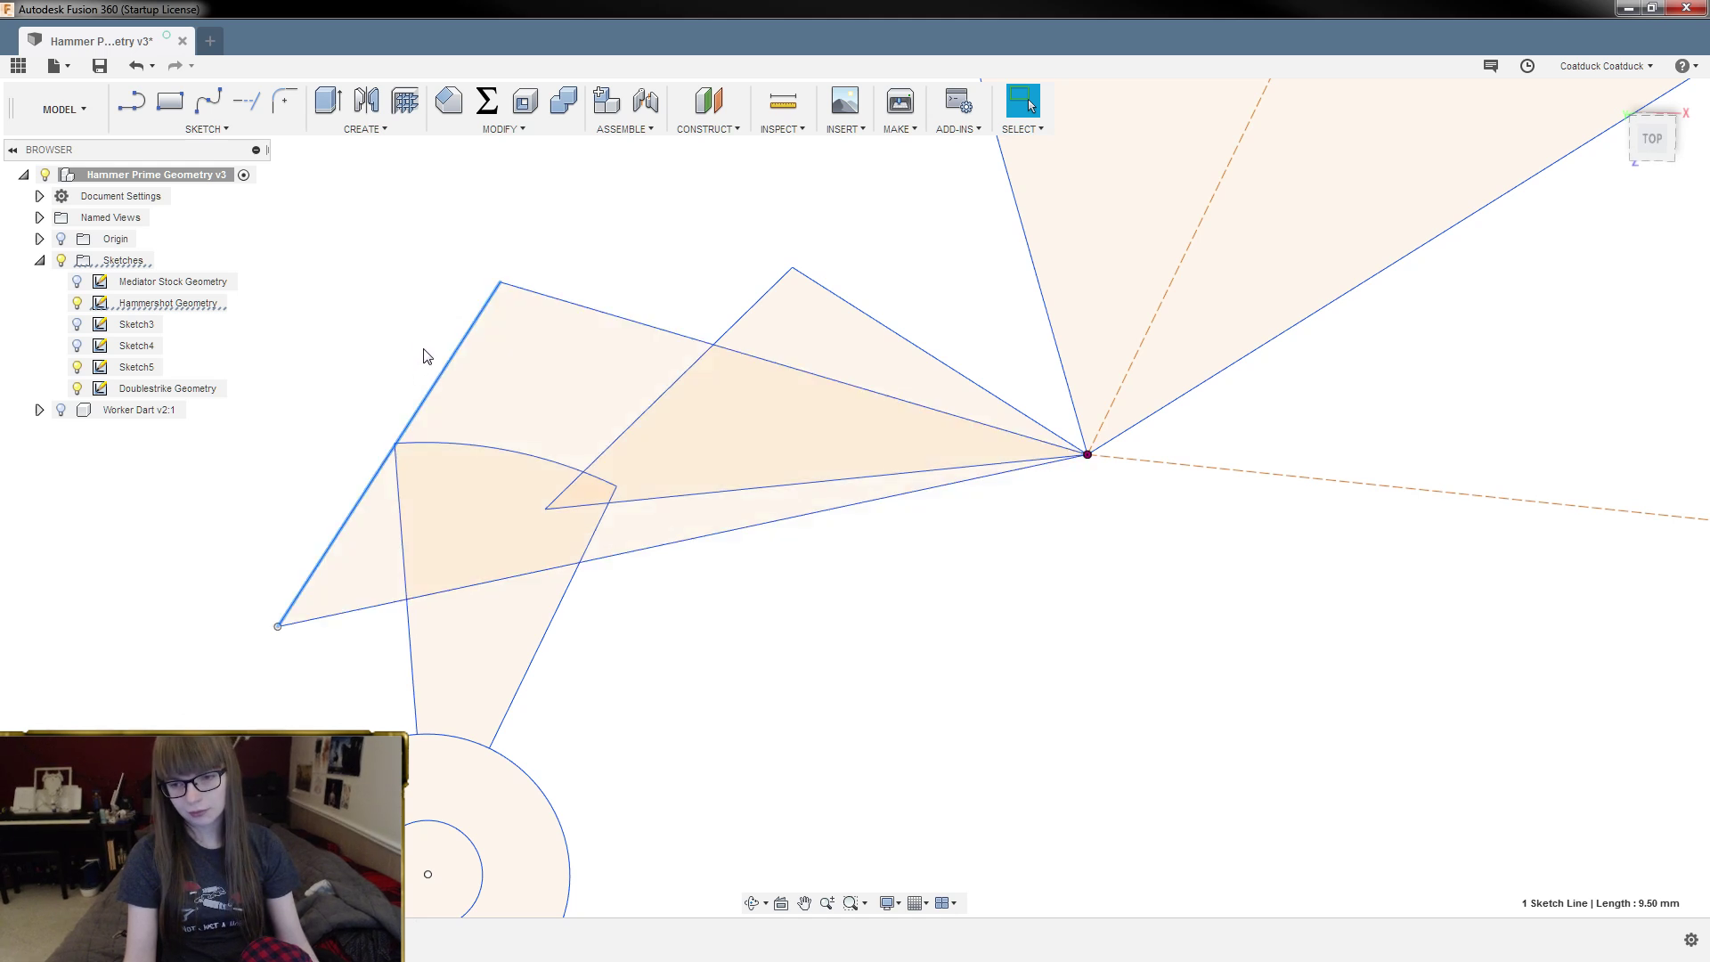
pyautogui.click(772, 297)
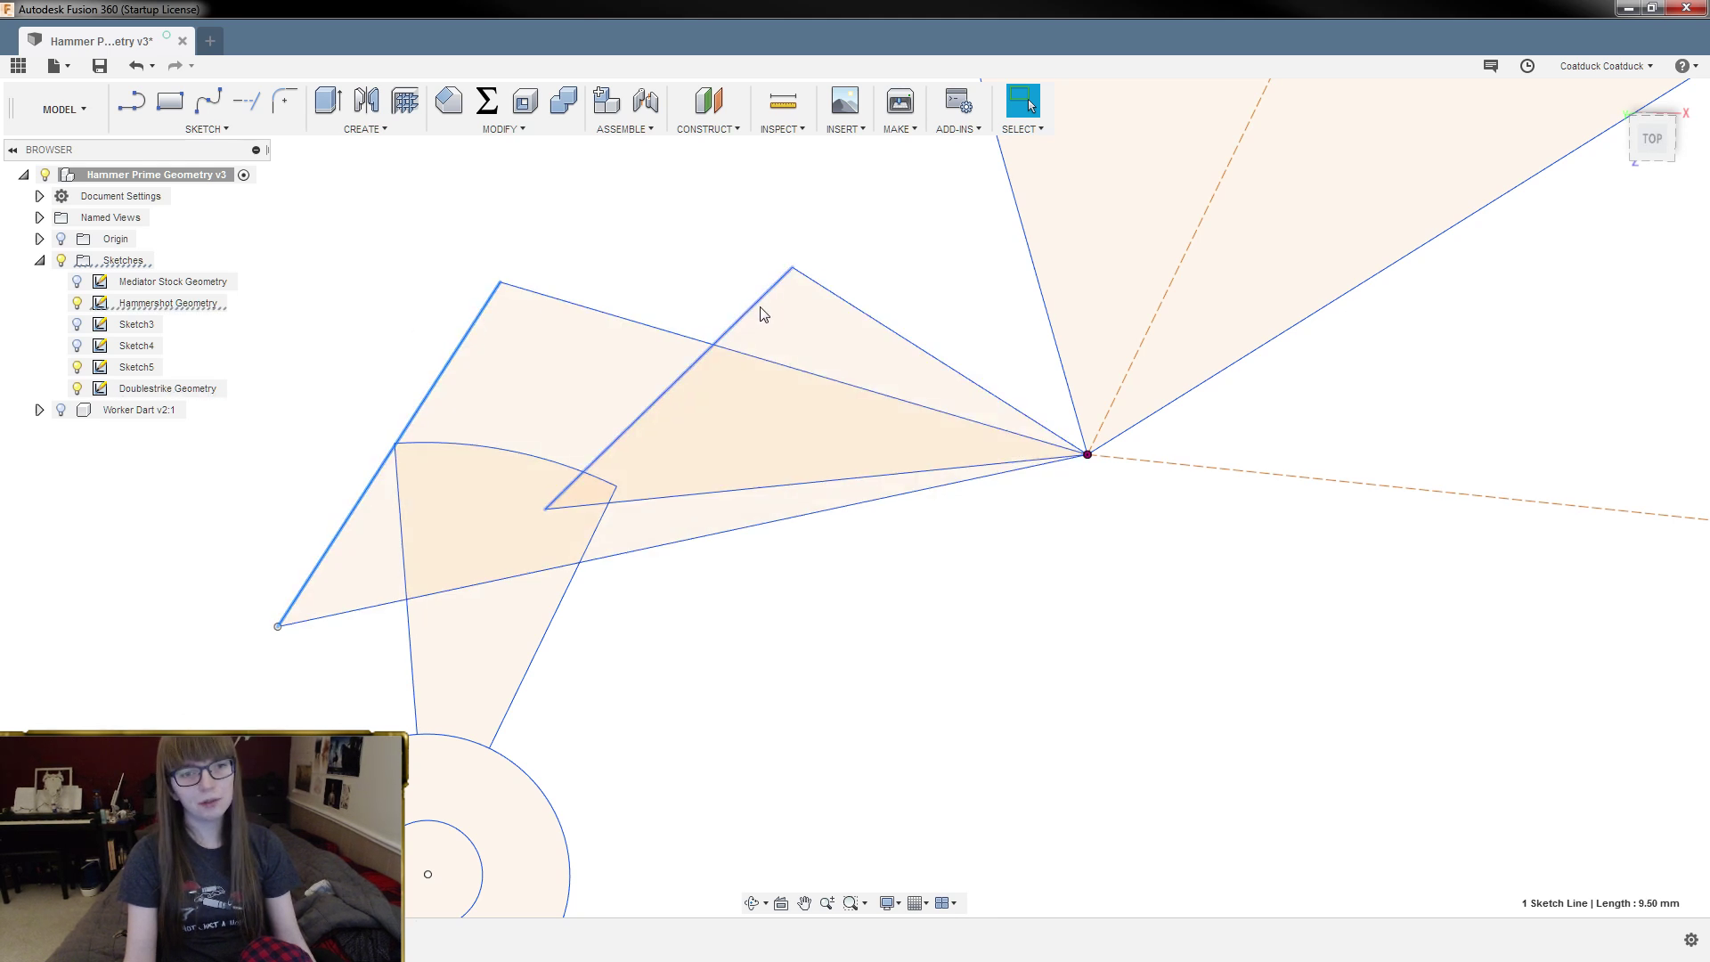
pyautogui.scroll(-2, 982, 592)
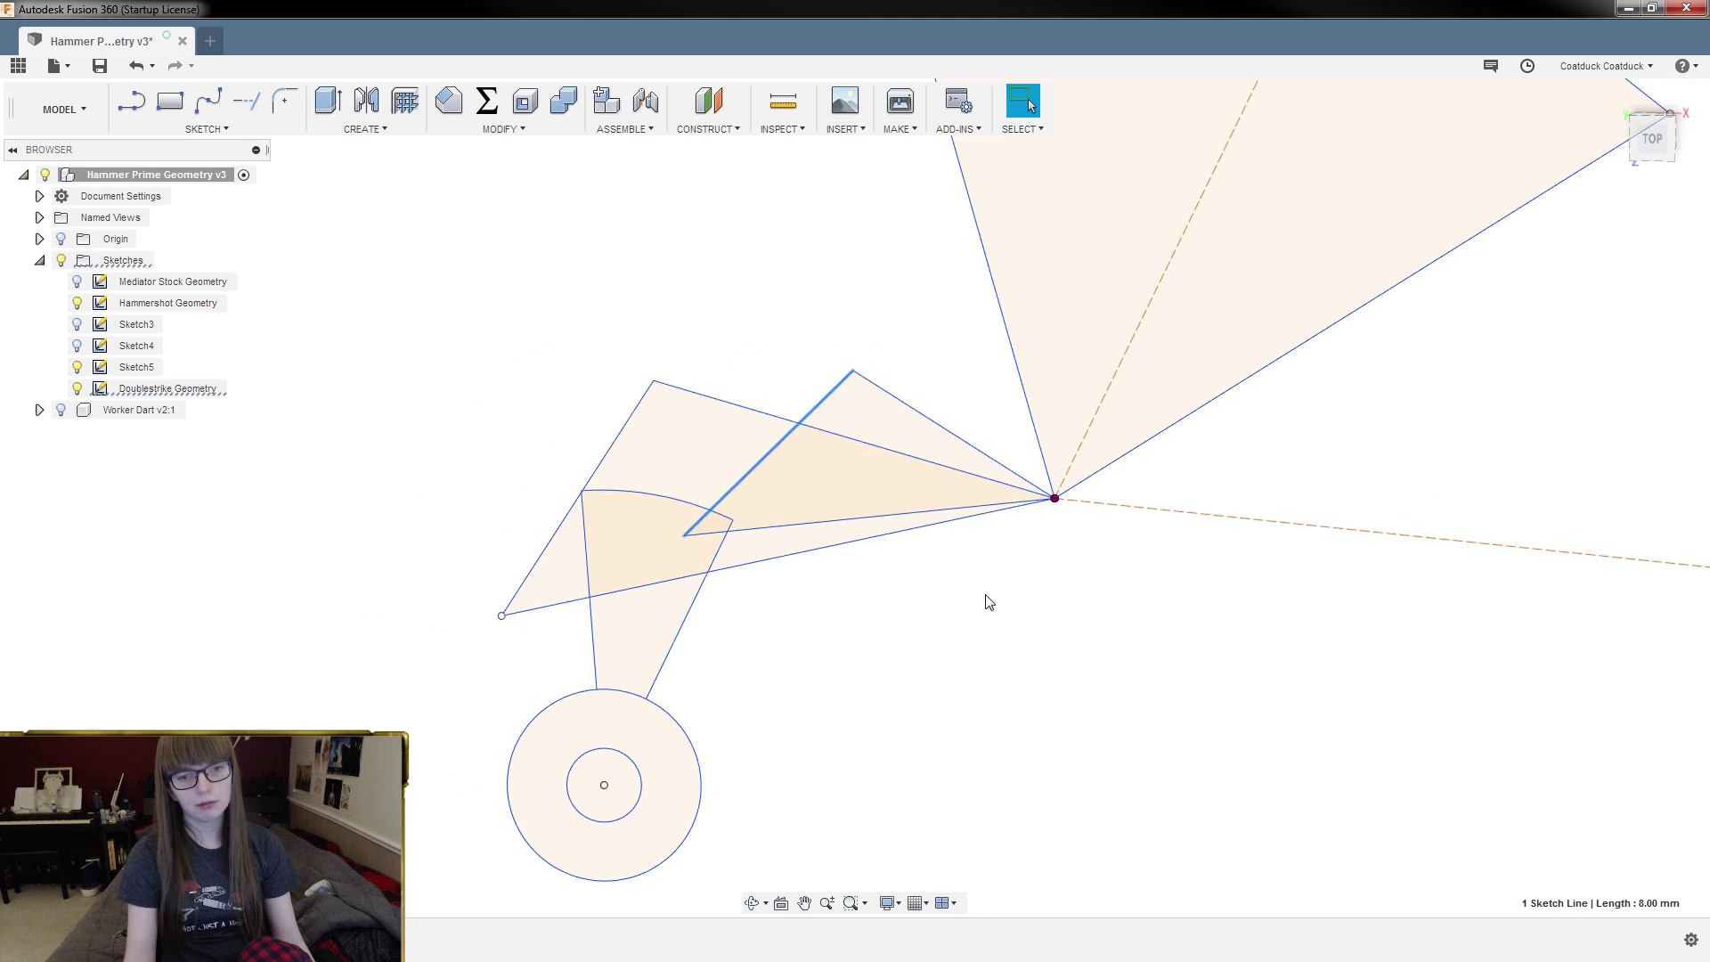
pyautogui.scroll(2, 619, 463)
pyautogui.click(609, 409)
pyautogui.click(928, 355)
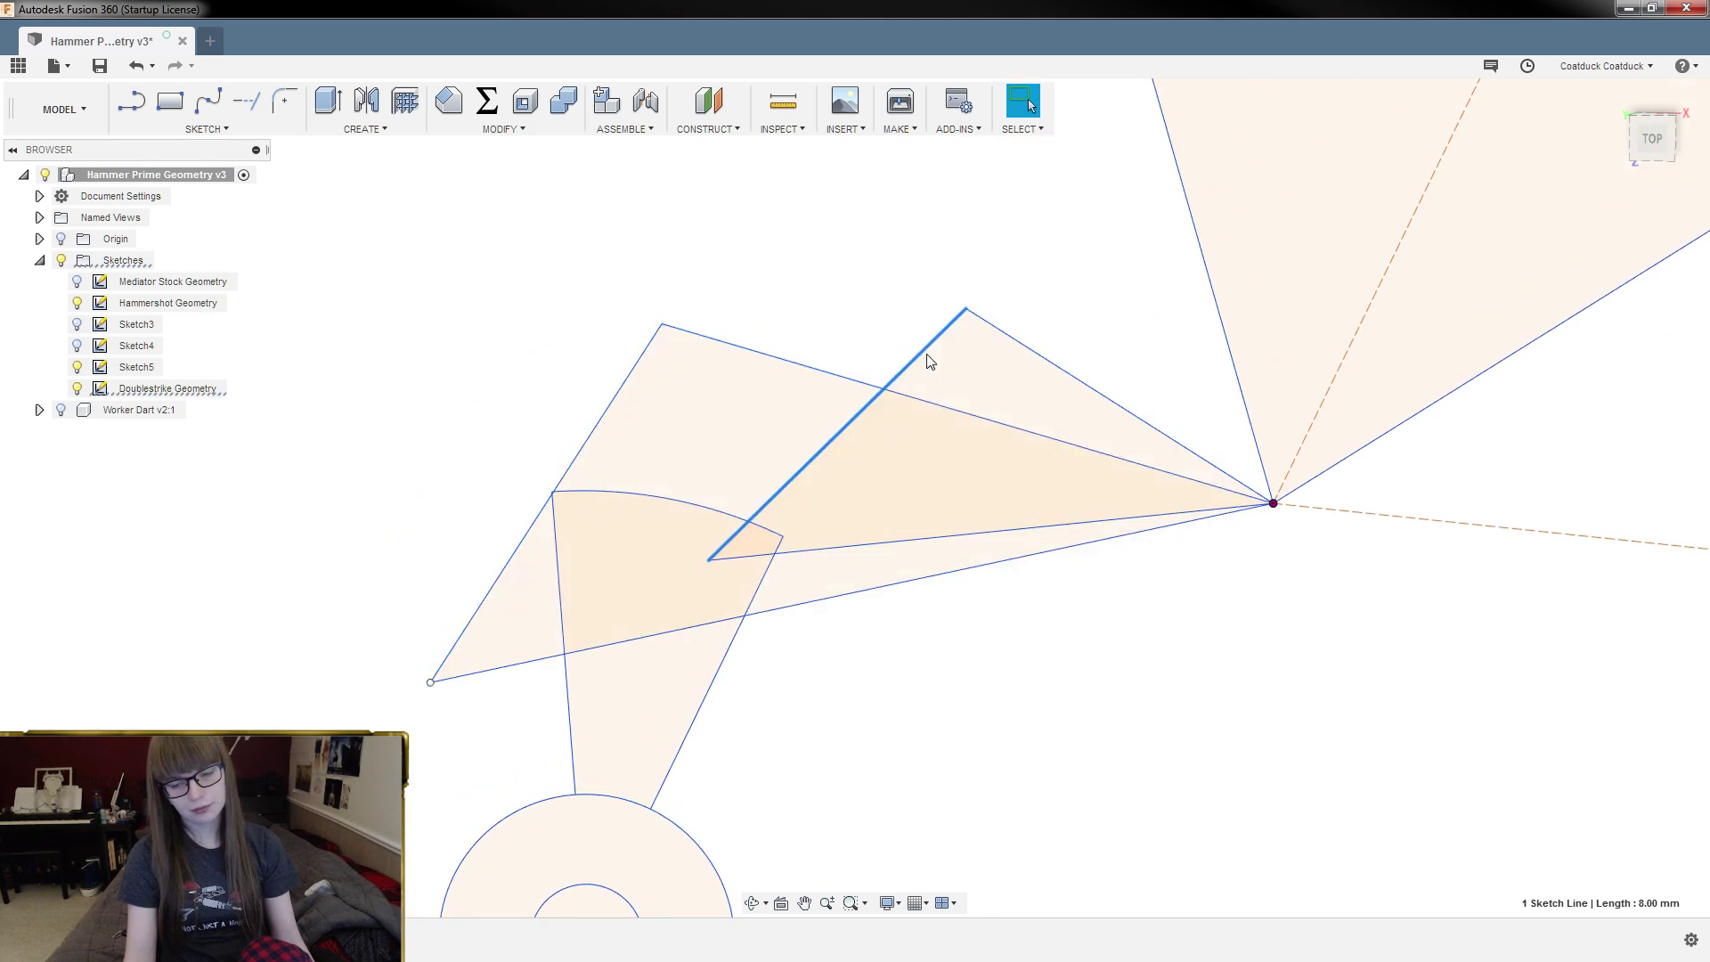
# Step: Measure the angle between the outer side and the upper side of the Hammershot triangle
pyautogui.click(633, 376)
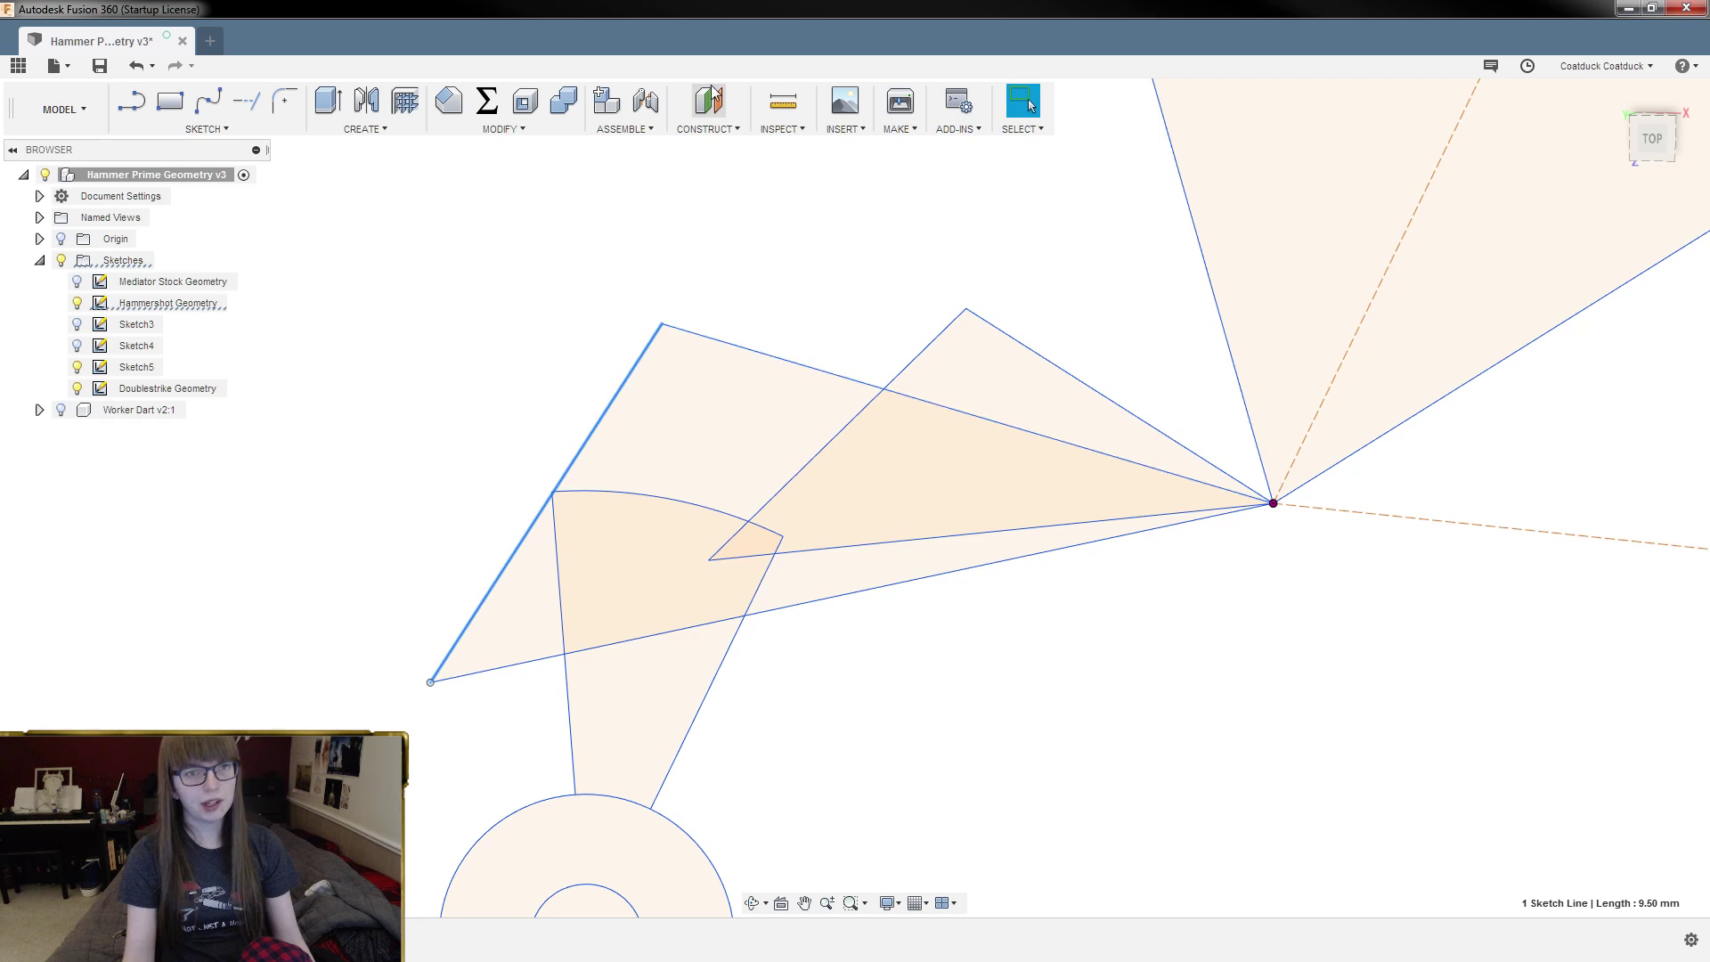
pyautogui.click(783, 102)
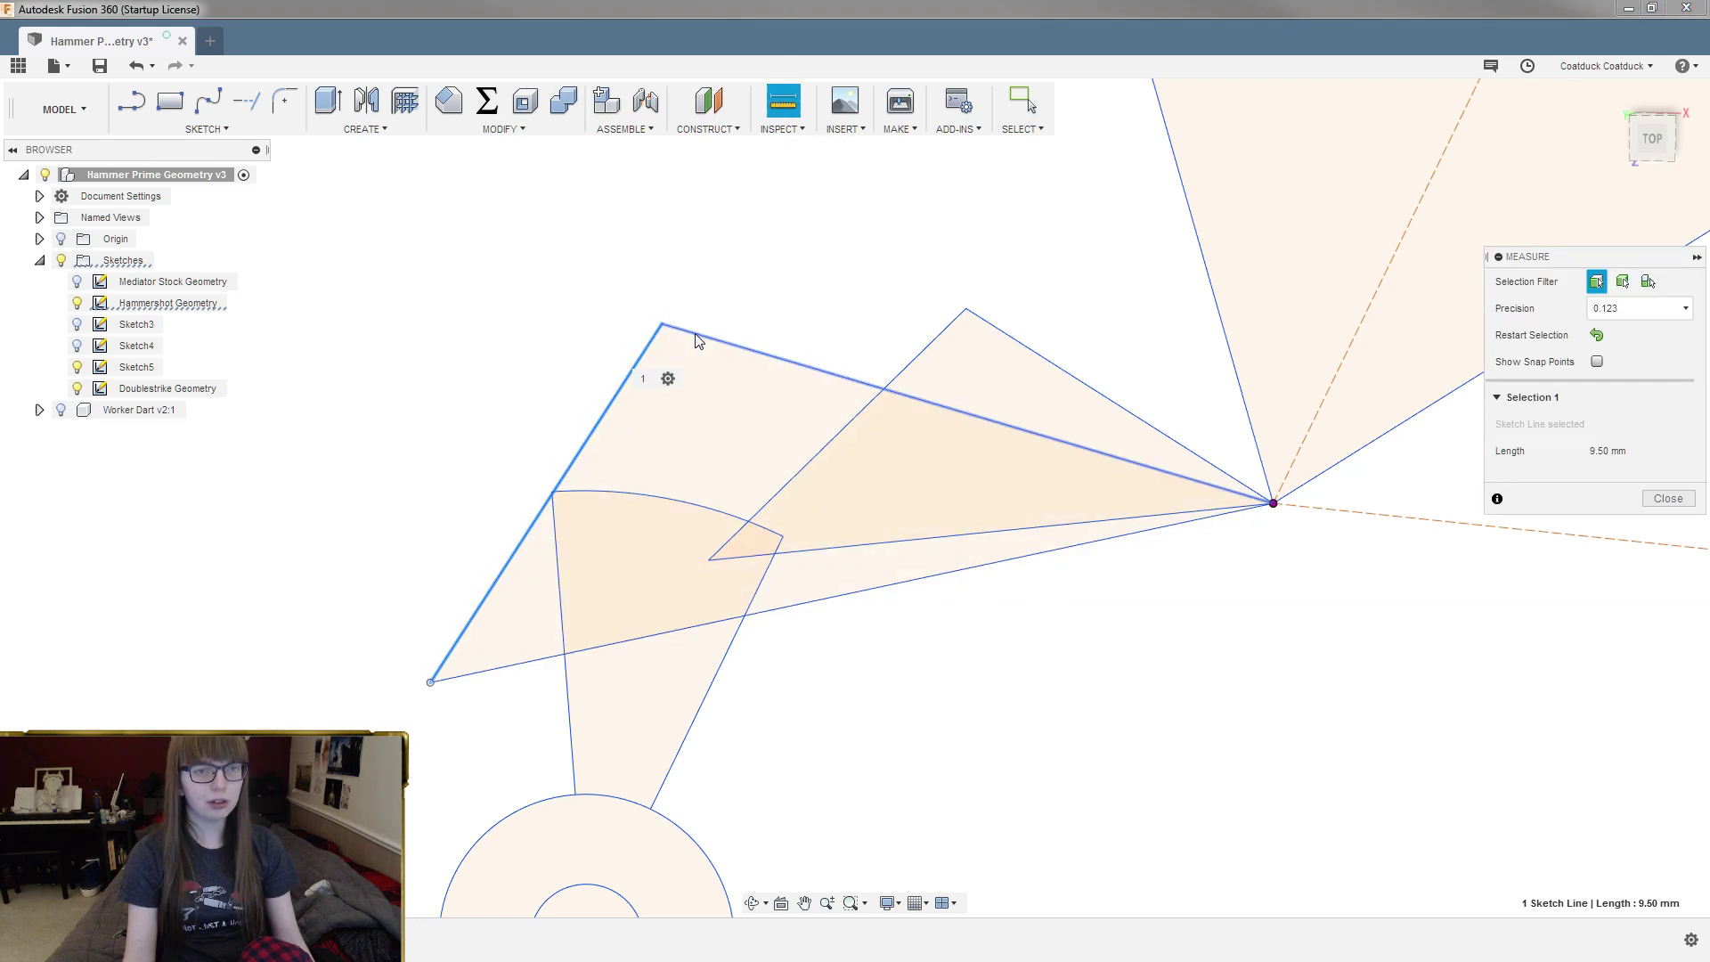
pyautogui.click(704, 336)
pyautogui.click(637, 363)
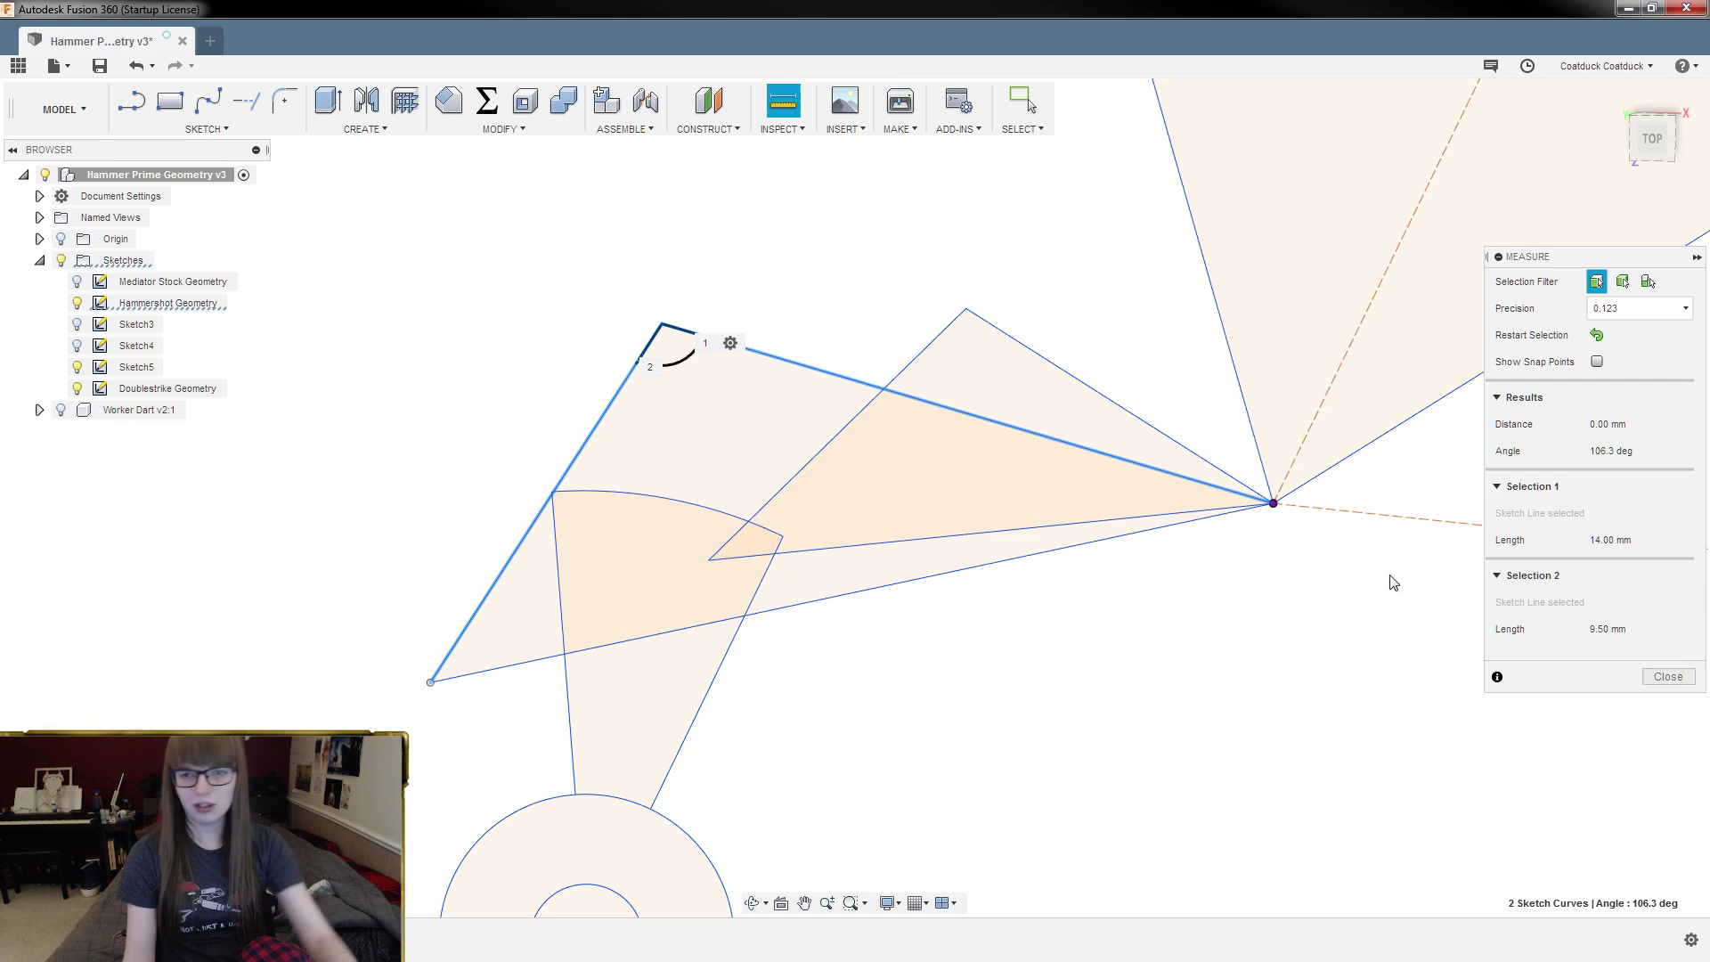
pyautogui.press('Escape')
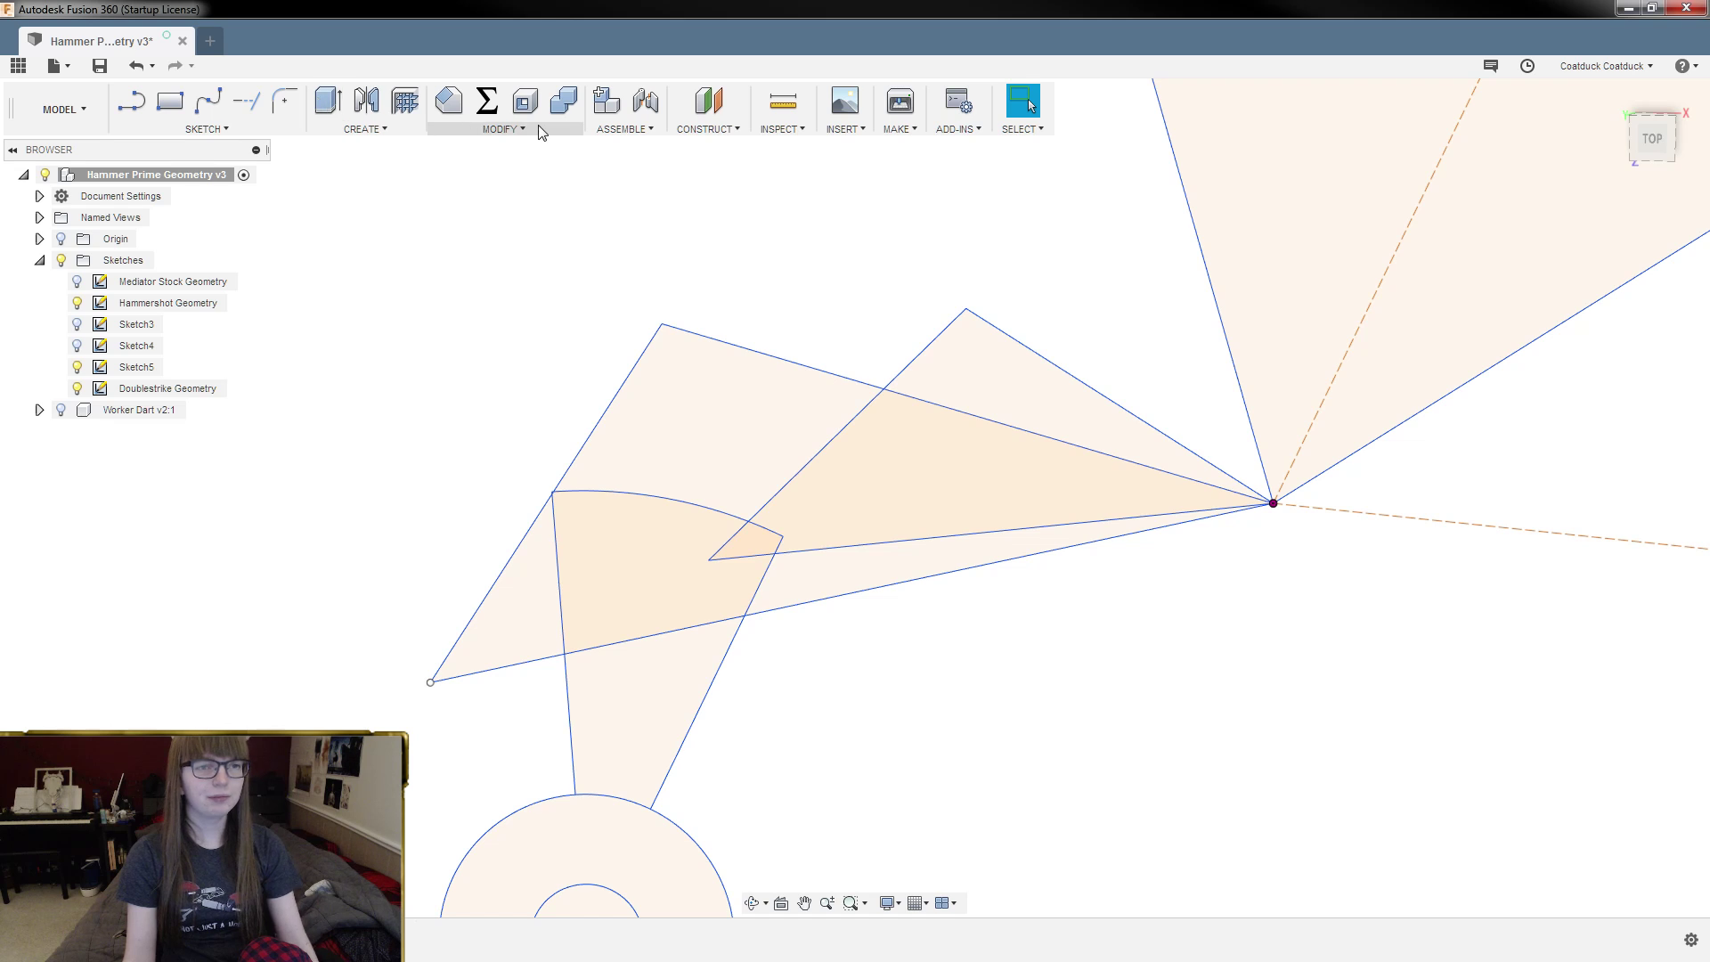
# Step: Measure the angle between the outer side and the upper side of the Doublestrike triangle
pyautogui.click(783, 101)
pyautogui.click(944, 343)
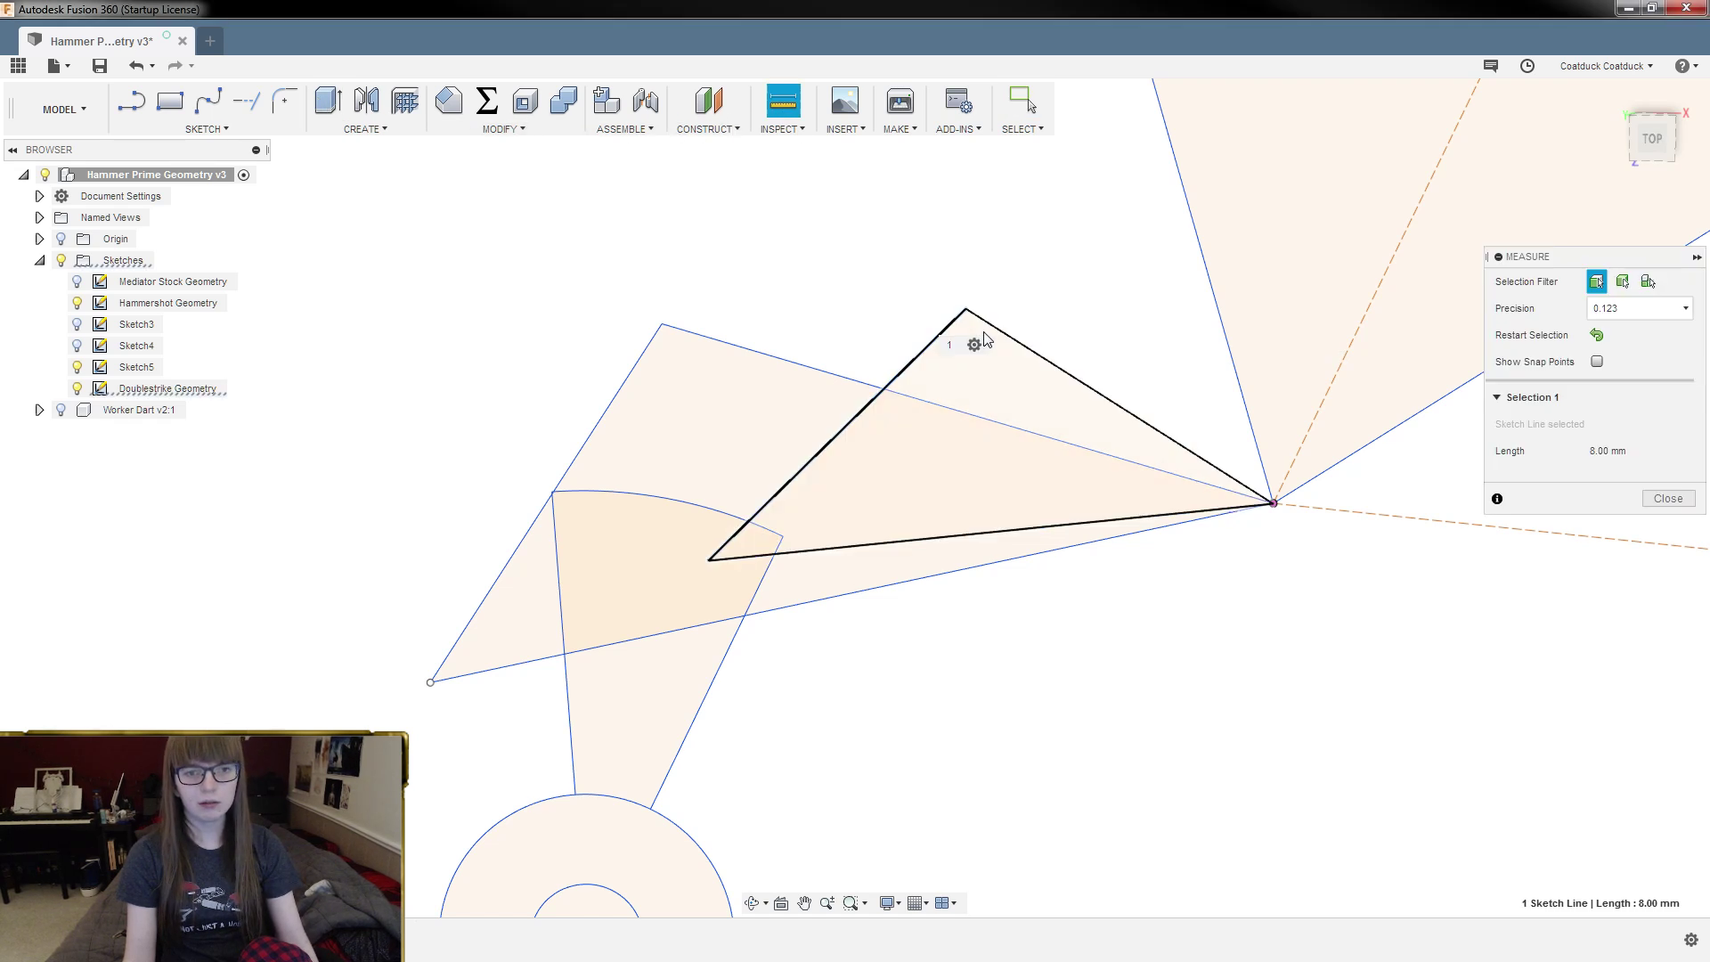
pyautogui.click(1001, 331)
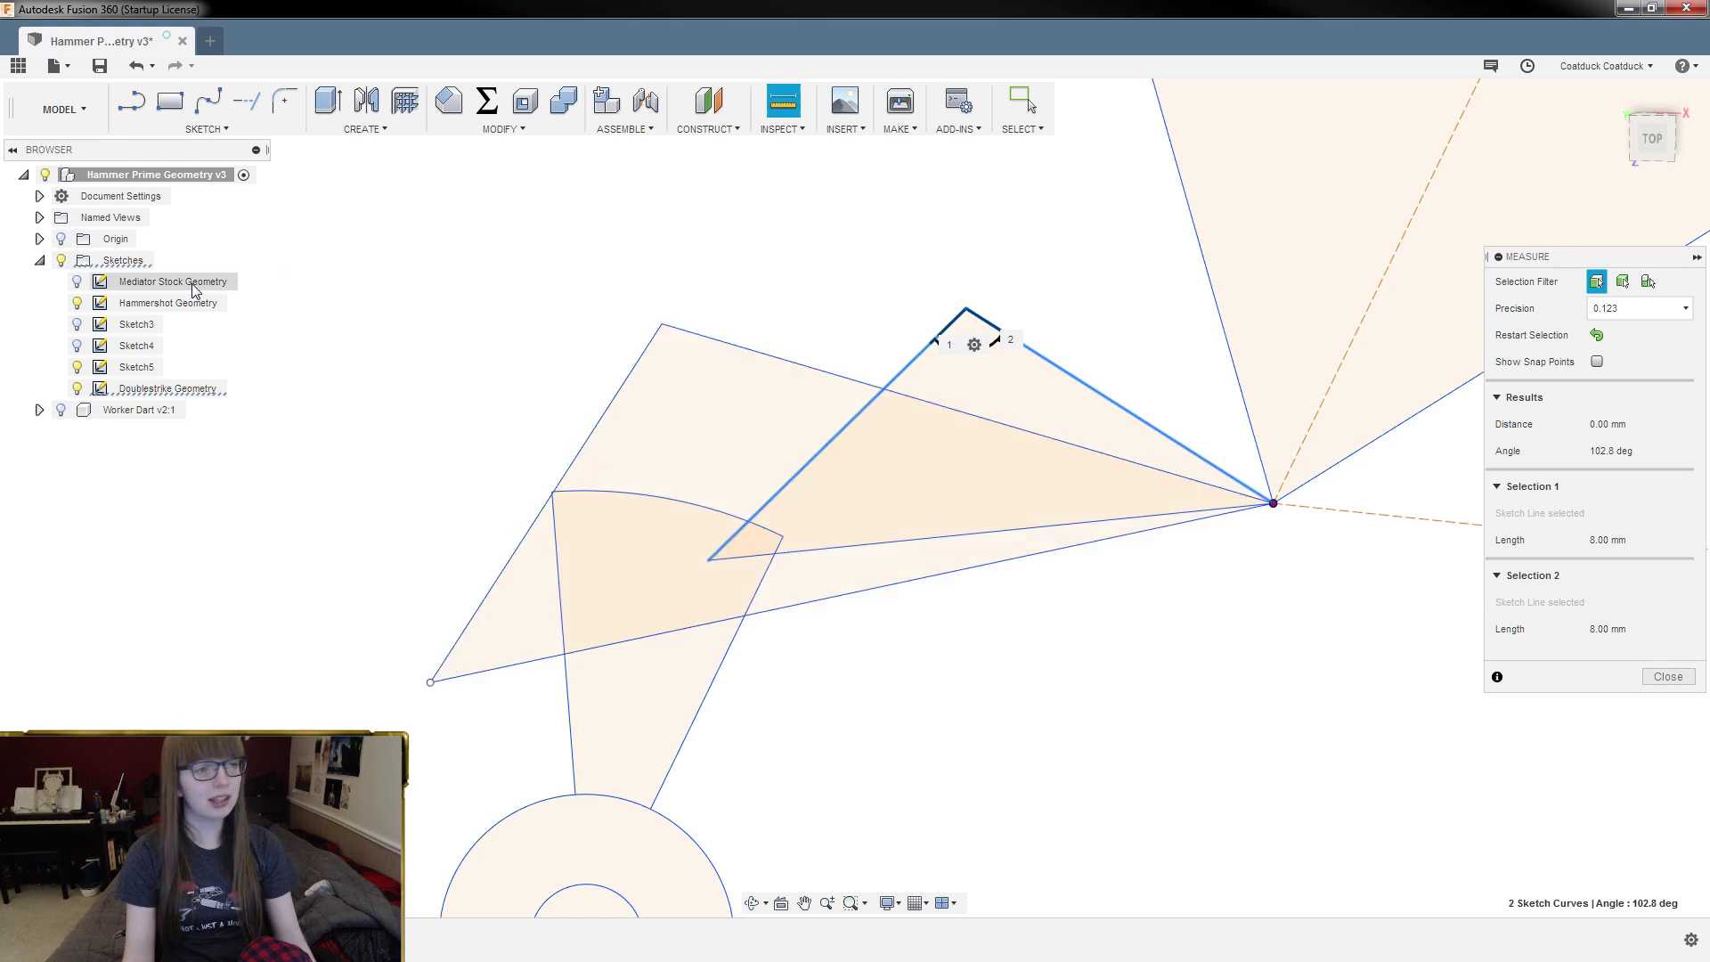
# Step: Show the Mediator Stock Geometry sketch and measure between the outer sides of the Doublestrike and Mediator Stock triangles
pyautogui.click(76, 282)
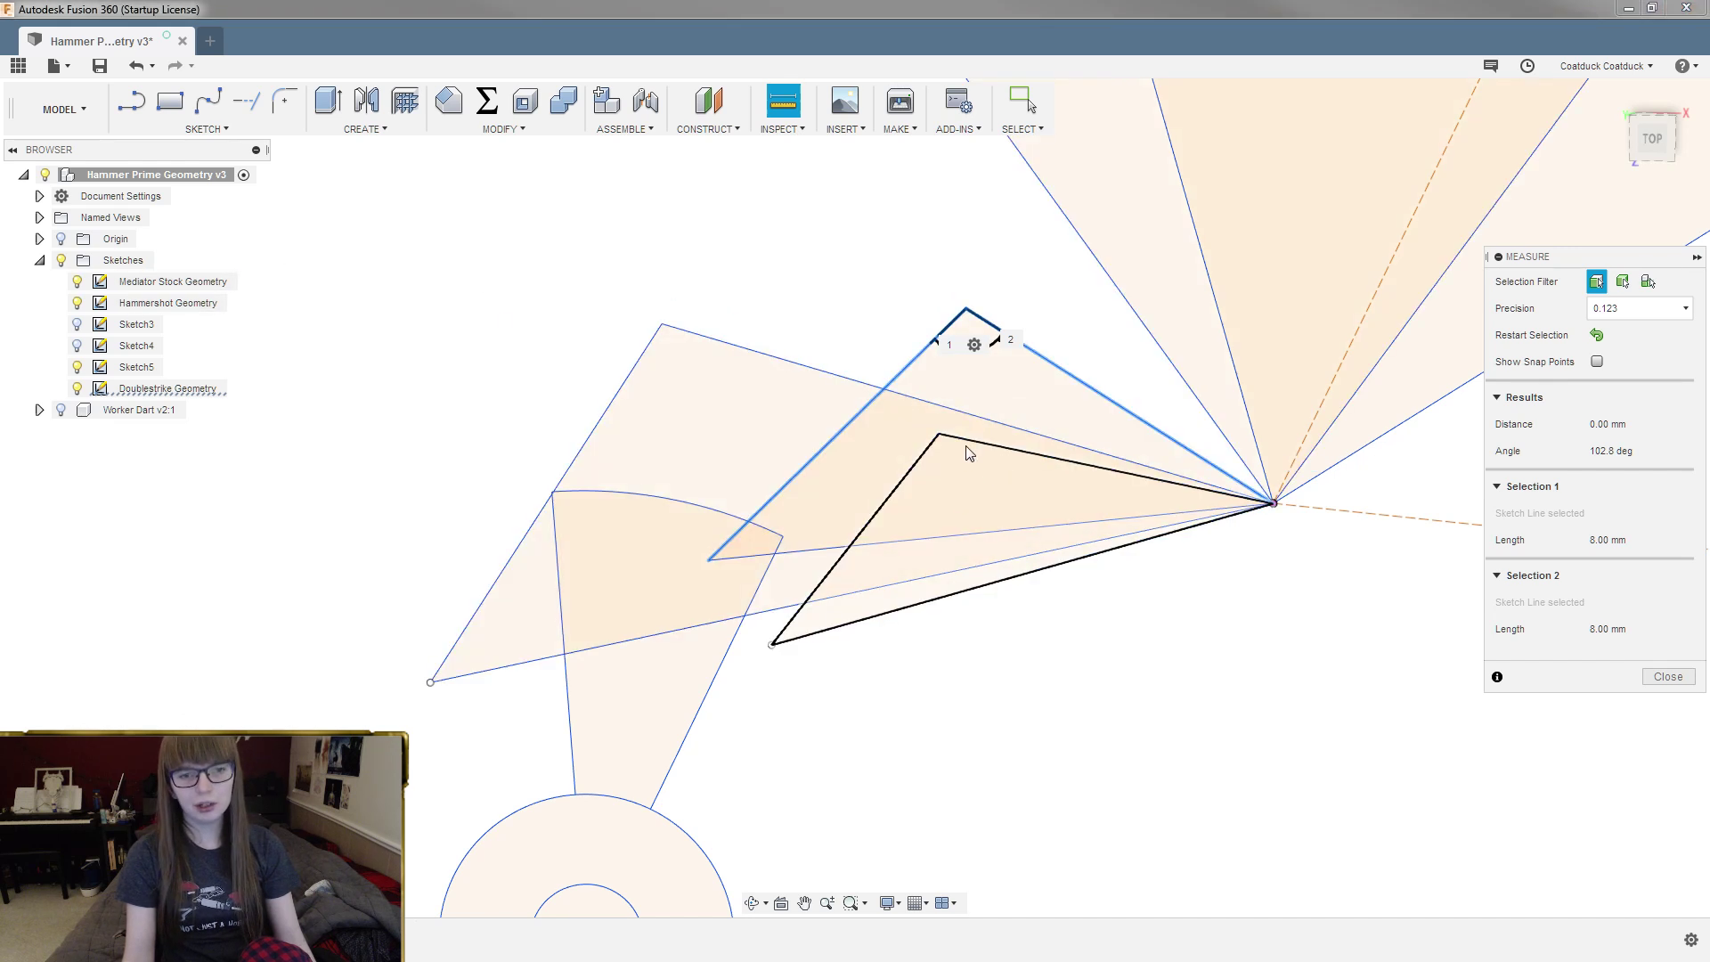
pyautogui.click(925, 455)
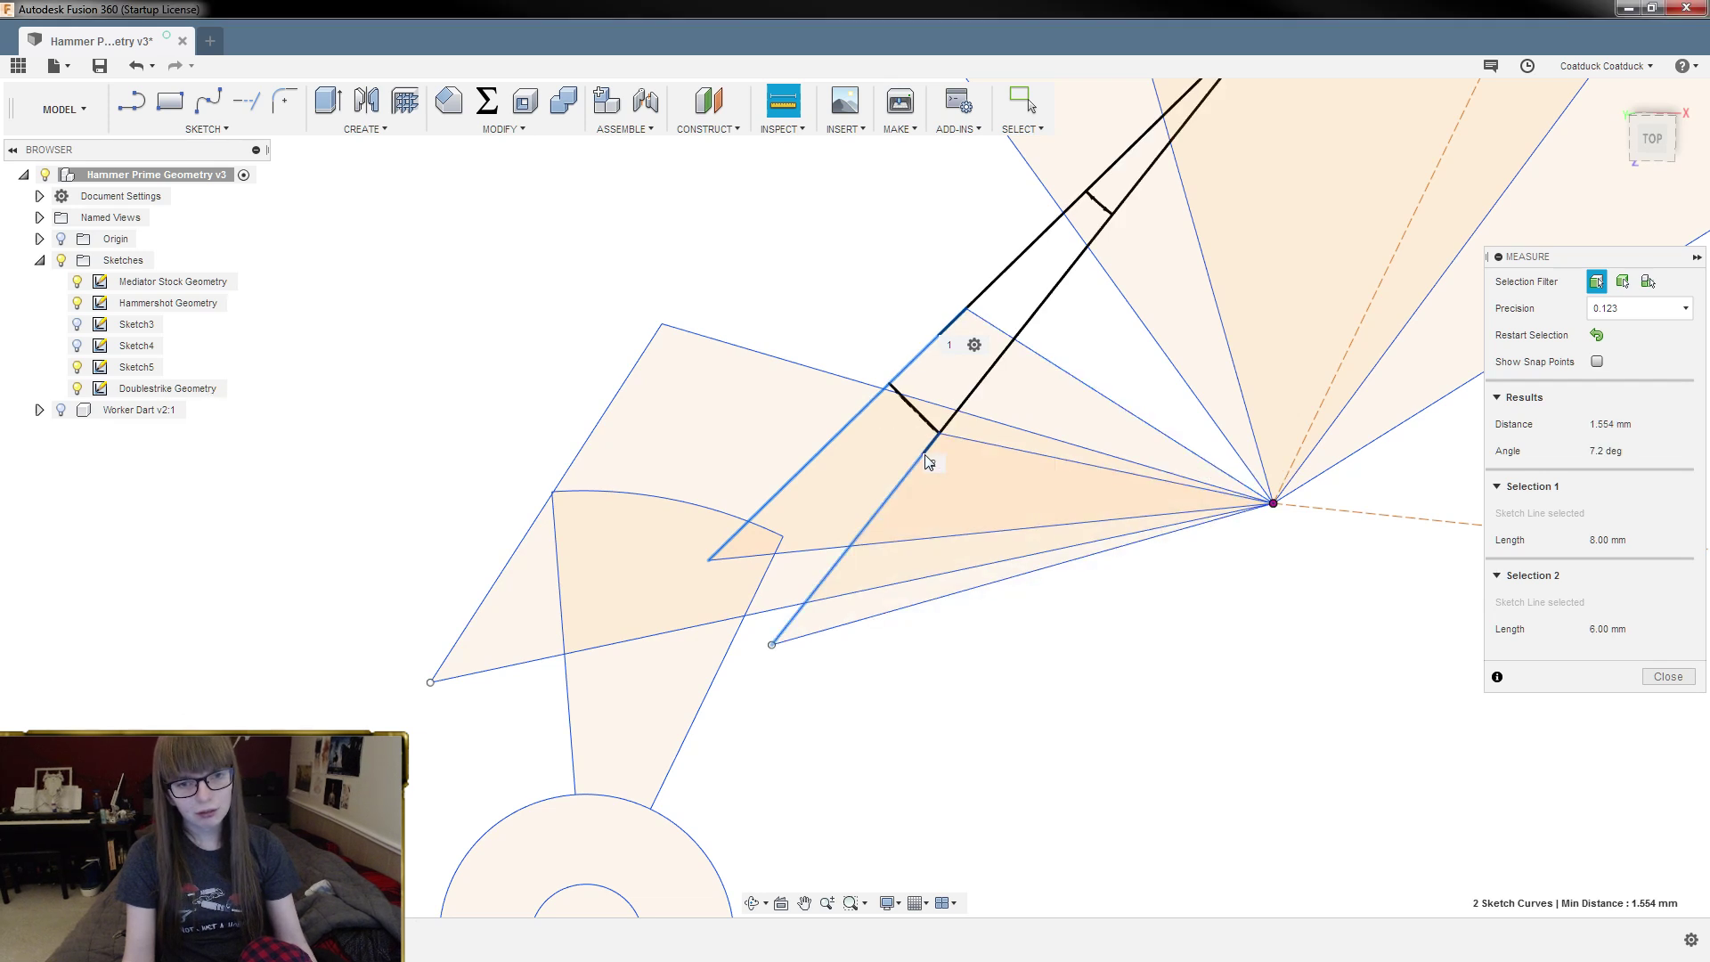
pyautogui.press('Escape')
pyautogui.press('Escape')
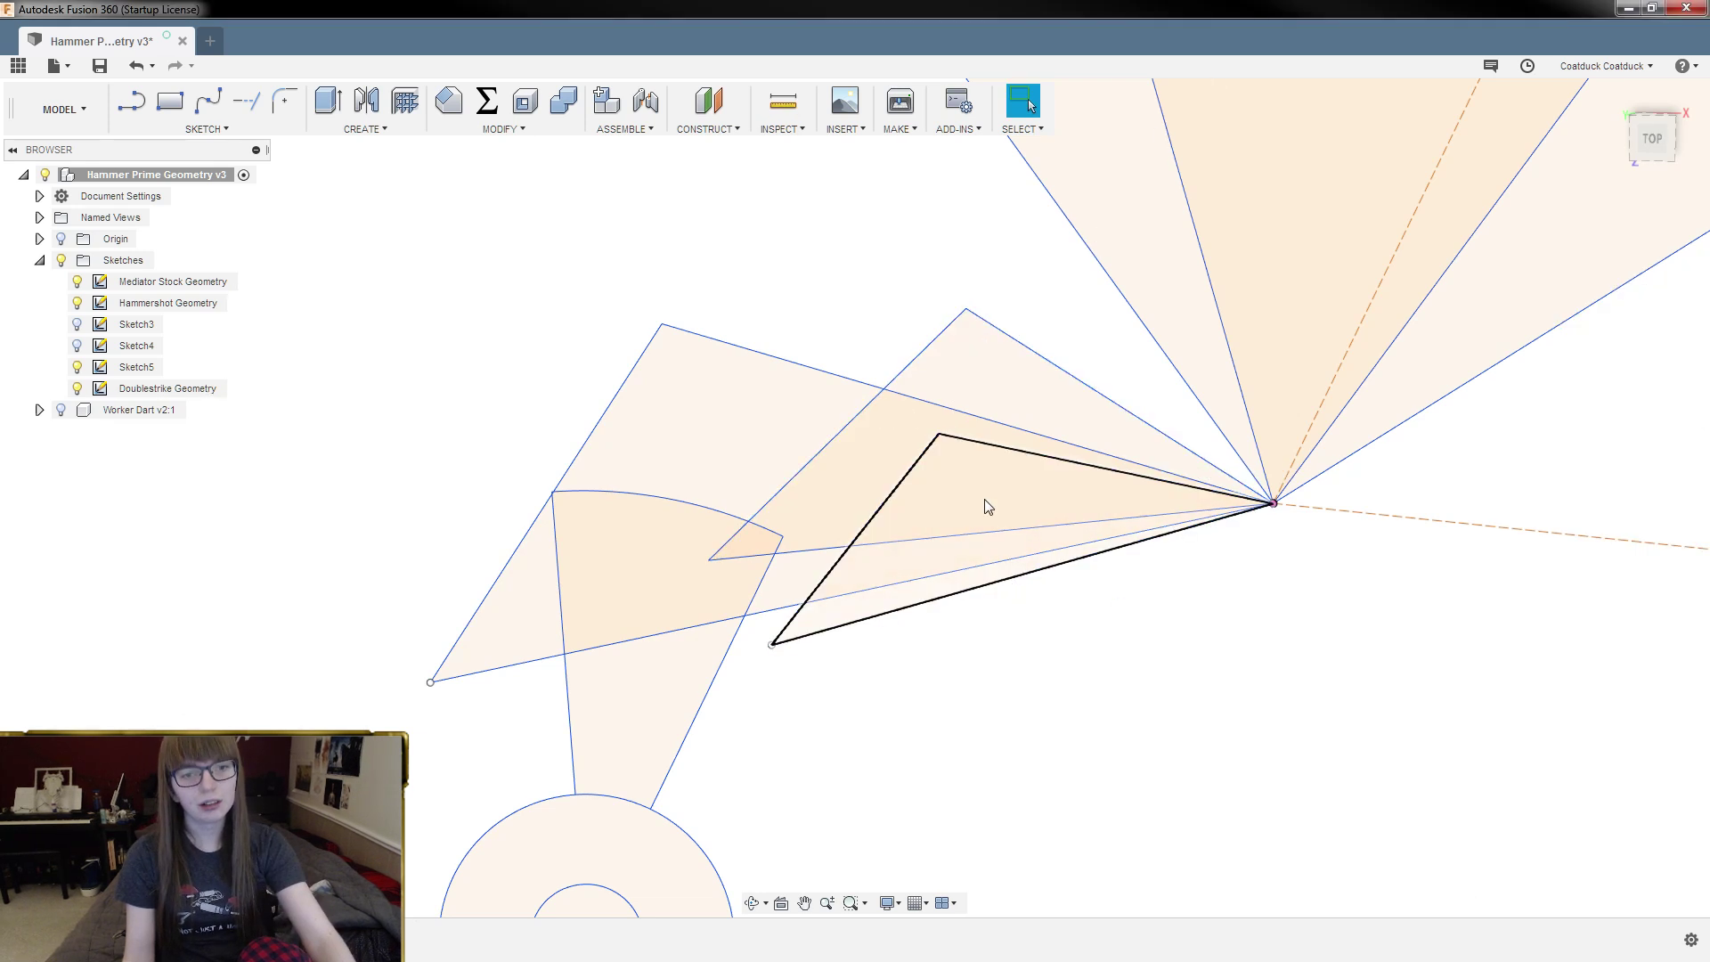
# Step: Measure the angle between the upper side and the outer side of the Mediator Stock triangle
pyautogui.scroll(3, 962, 446)
pyautogui.click(783, 102)
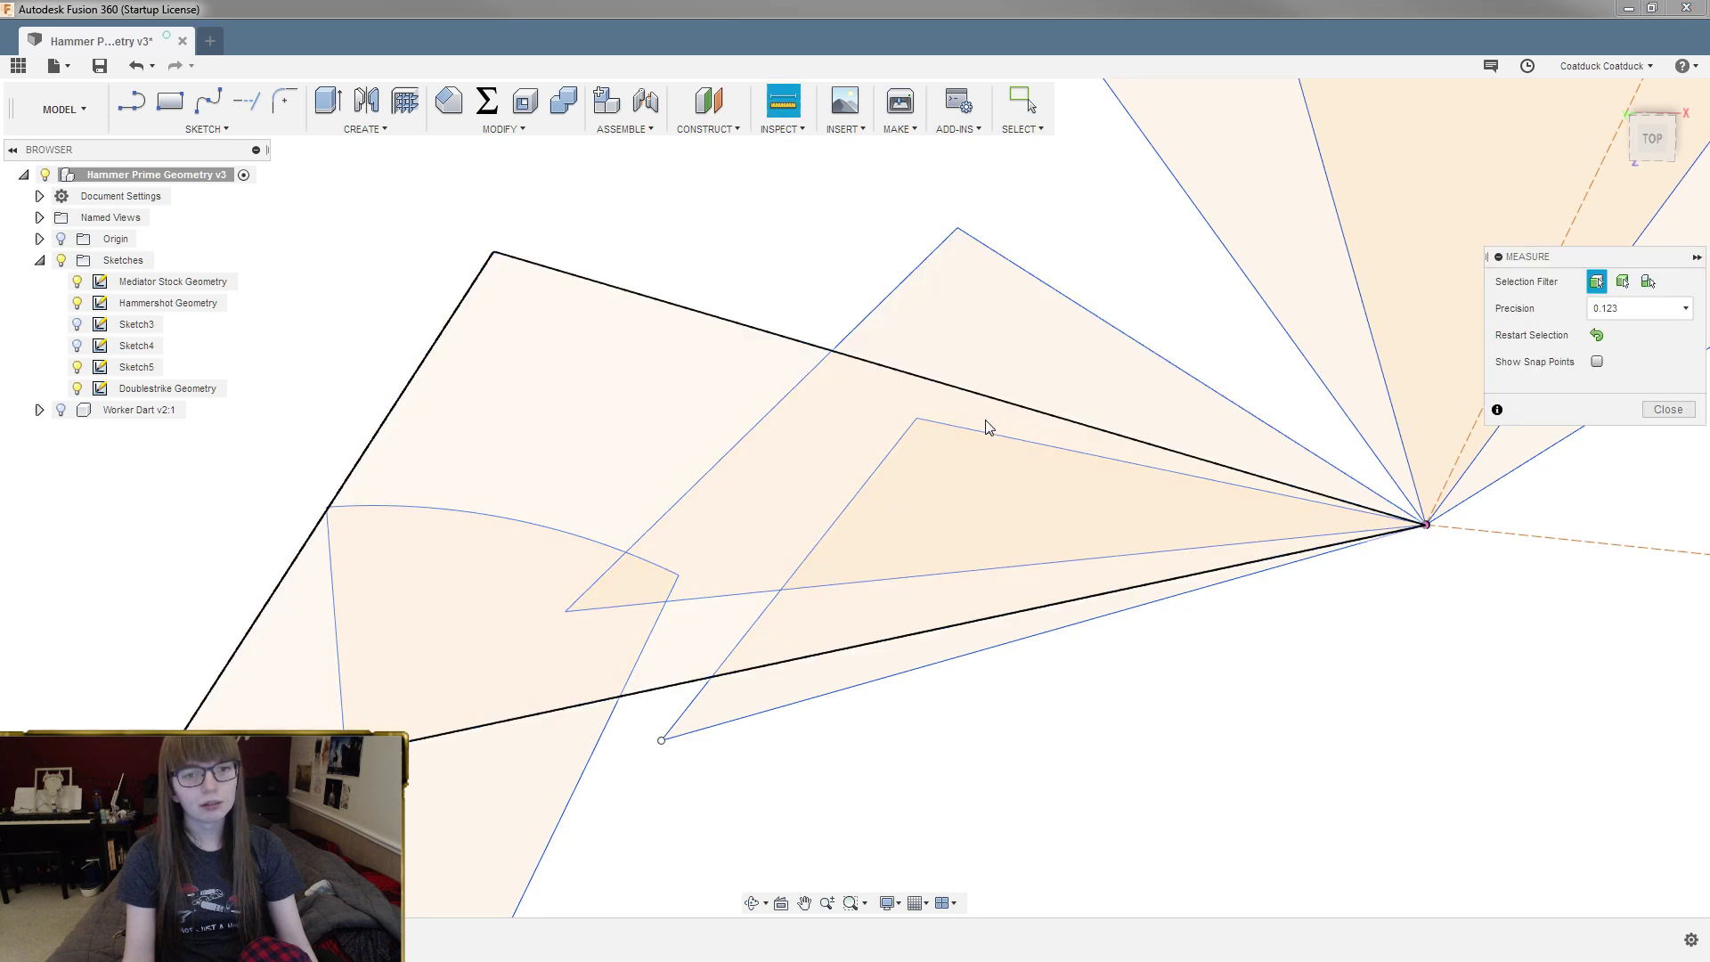
pyautogui.click(976, 430)
pyautogui.click(907, 436)
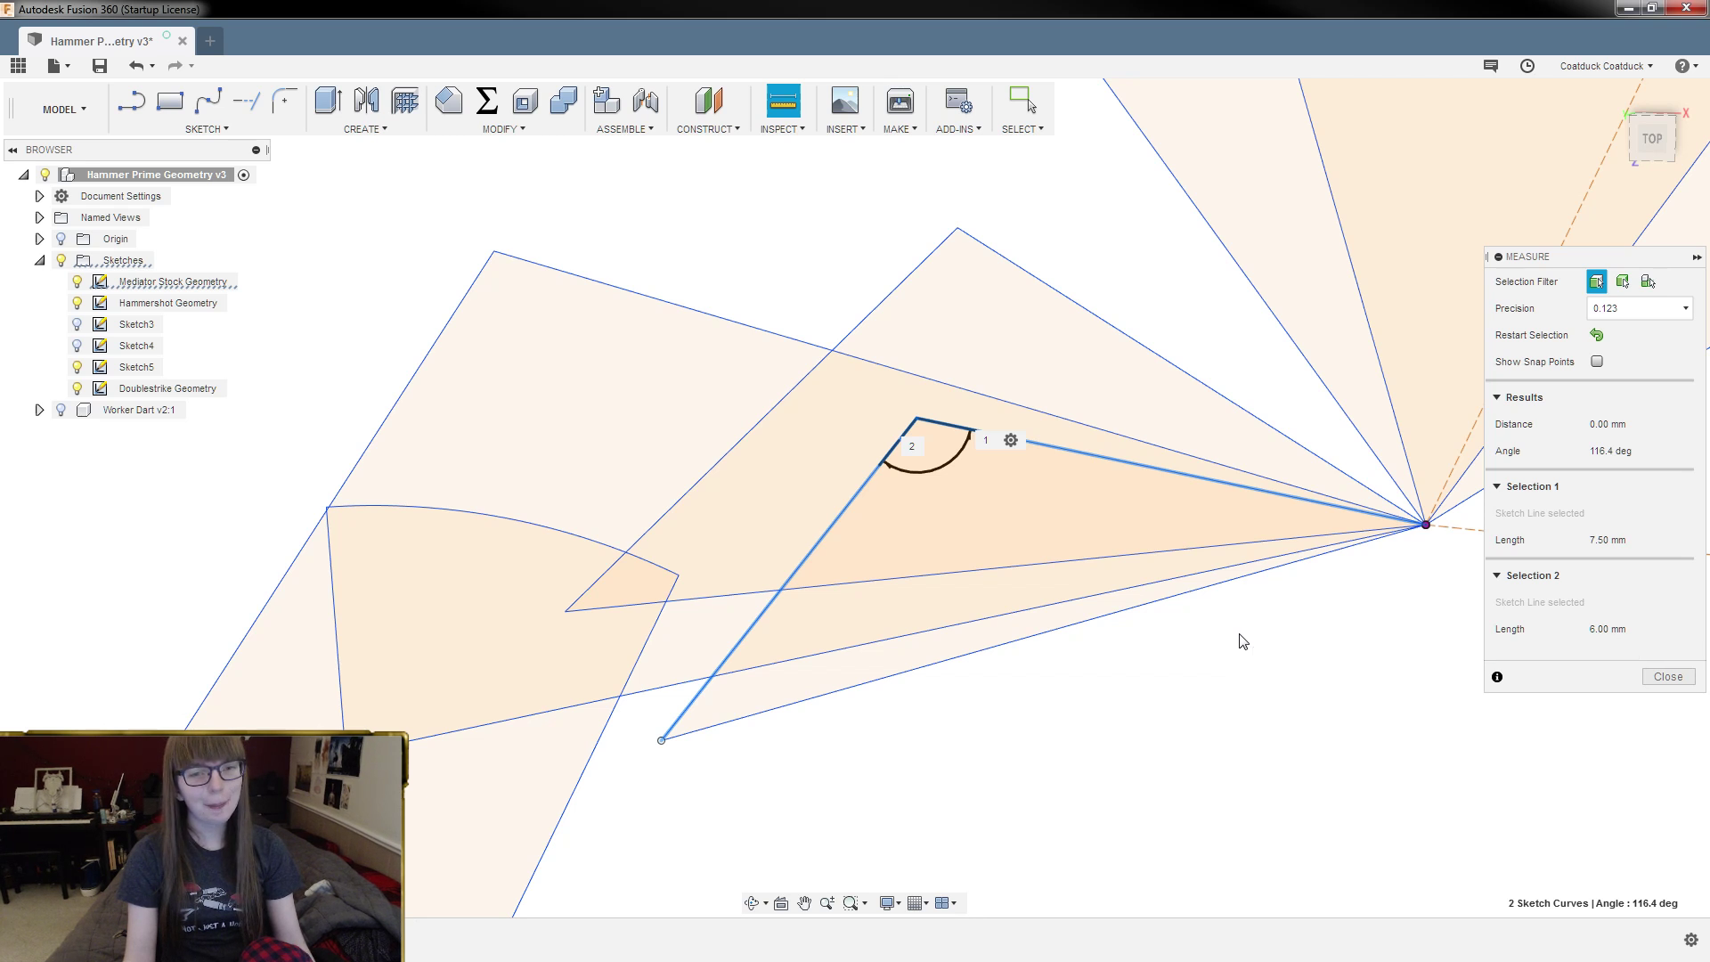
pyautogui.scroll(-5, 1244, 642)
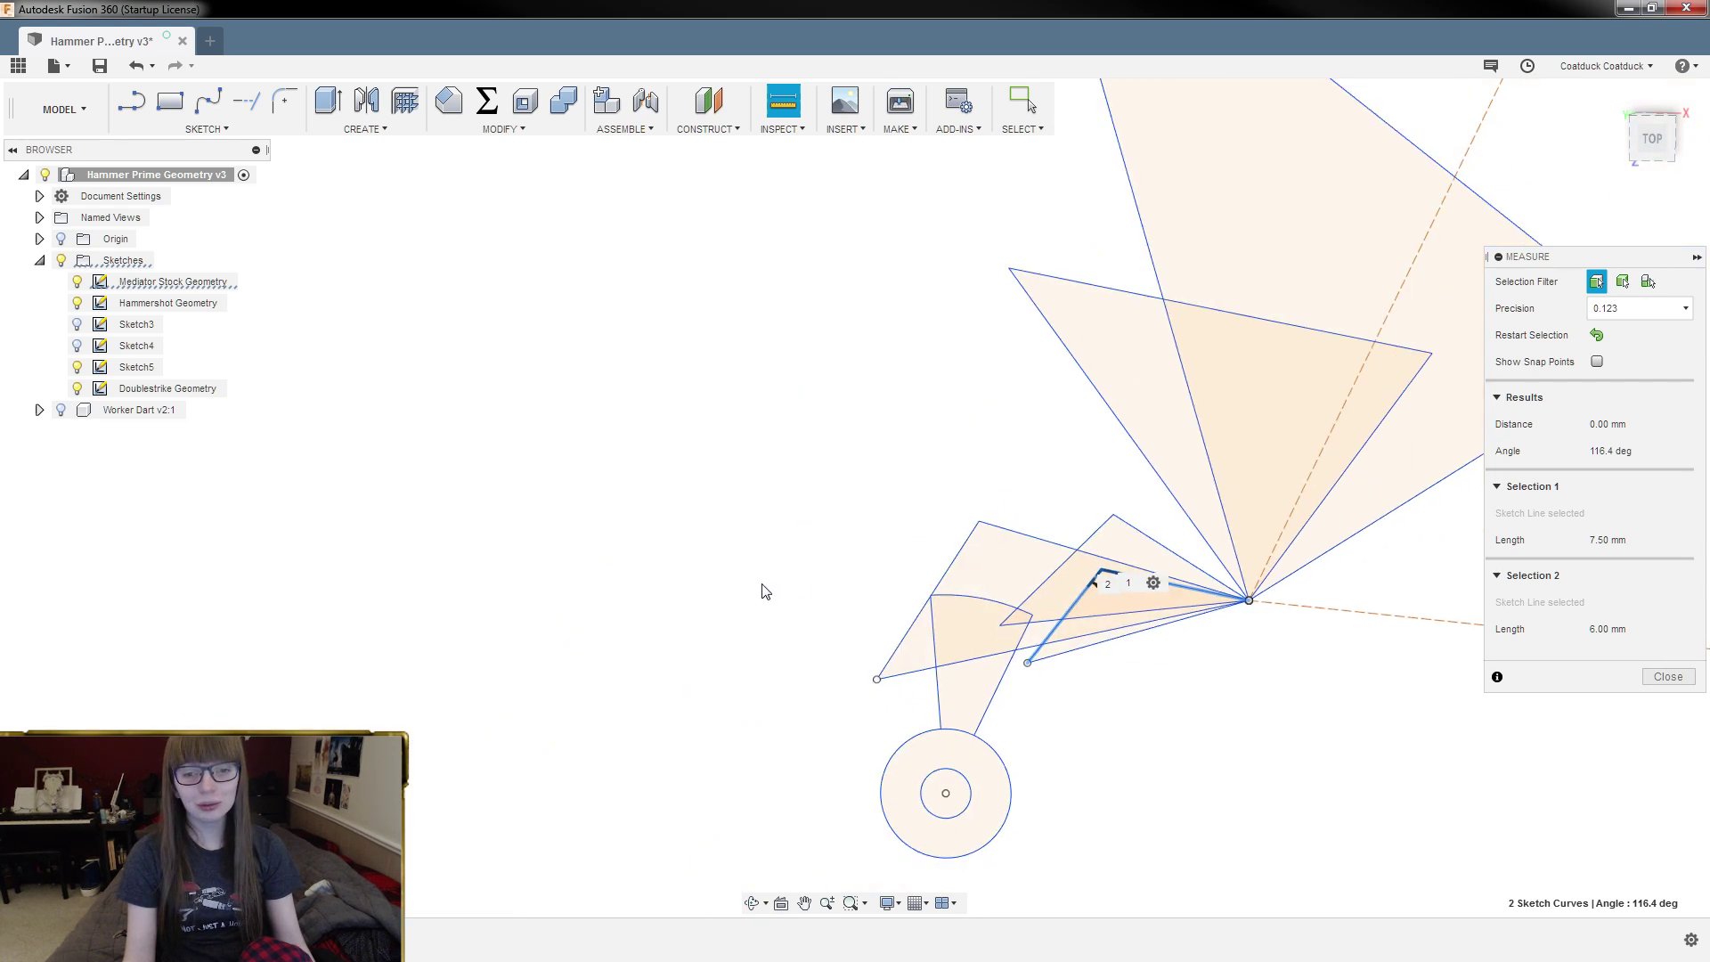
pyautogui.scroll(-2, 764, 591)
pyautogui.scroll(-1, 1138, 754)
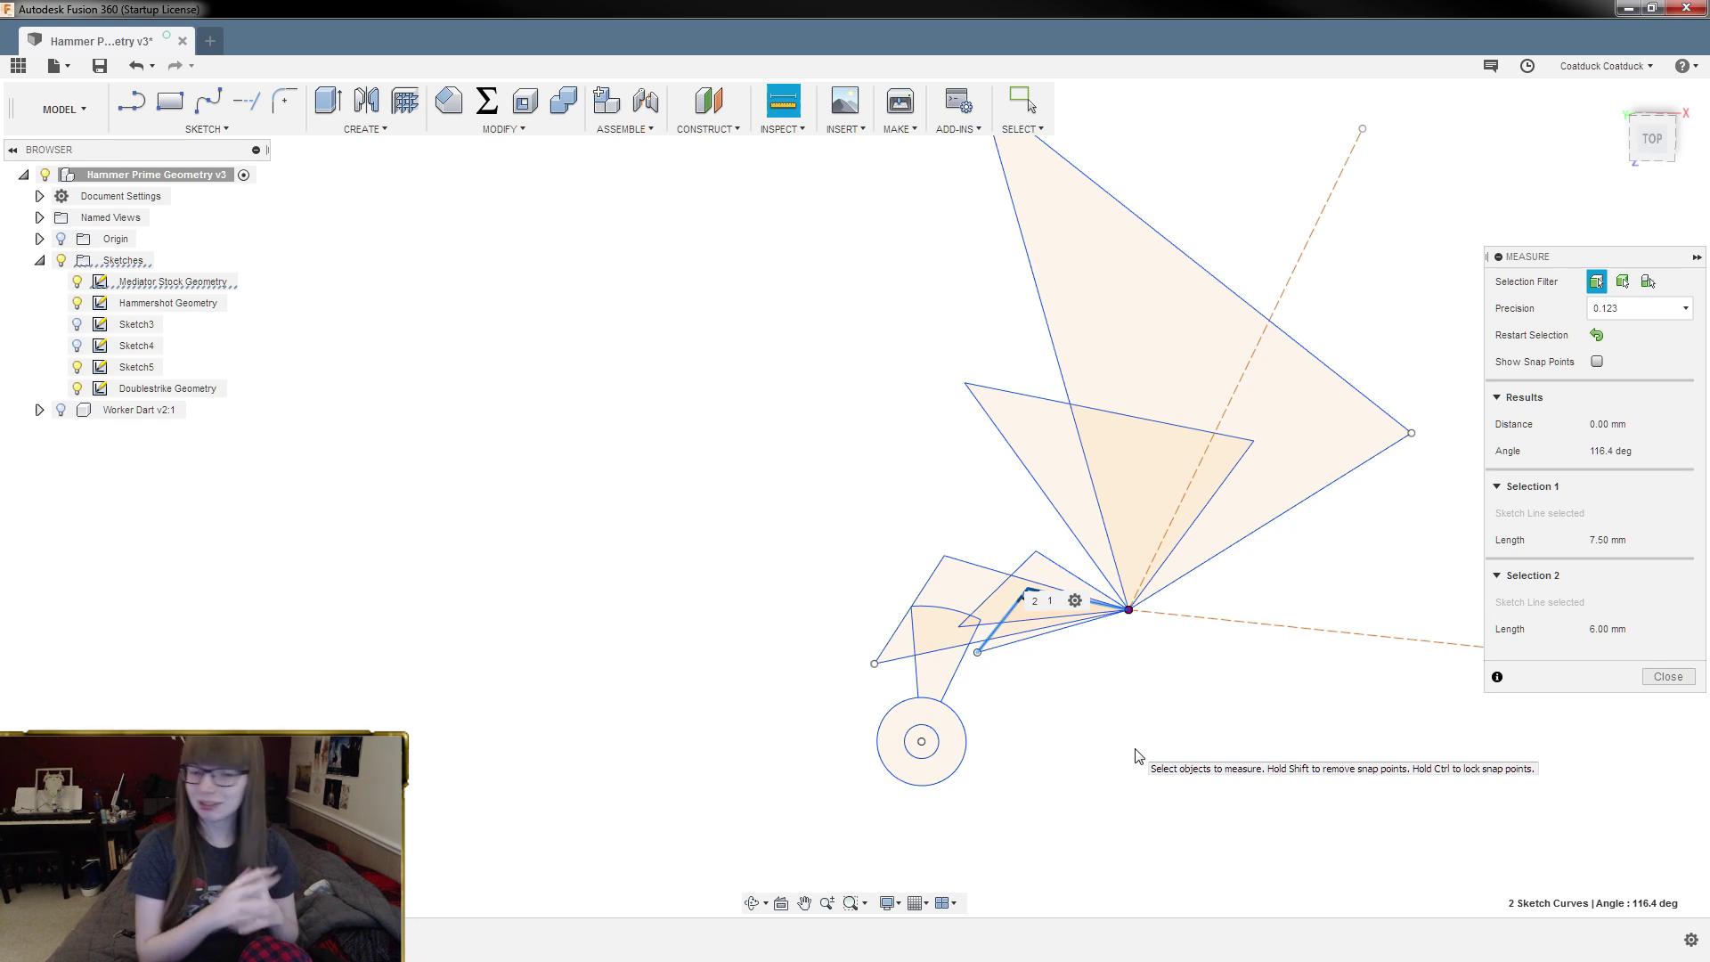
pyautogui.scroll(3, 1038, 623)
pyautogui.scroll(2, 1027, 593)
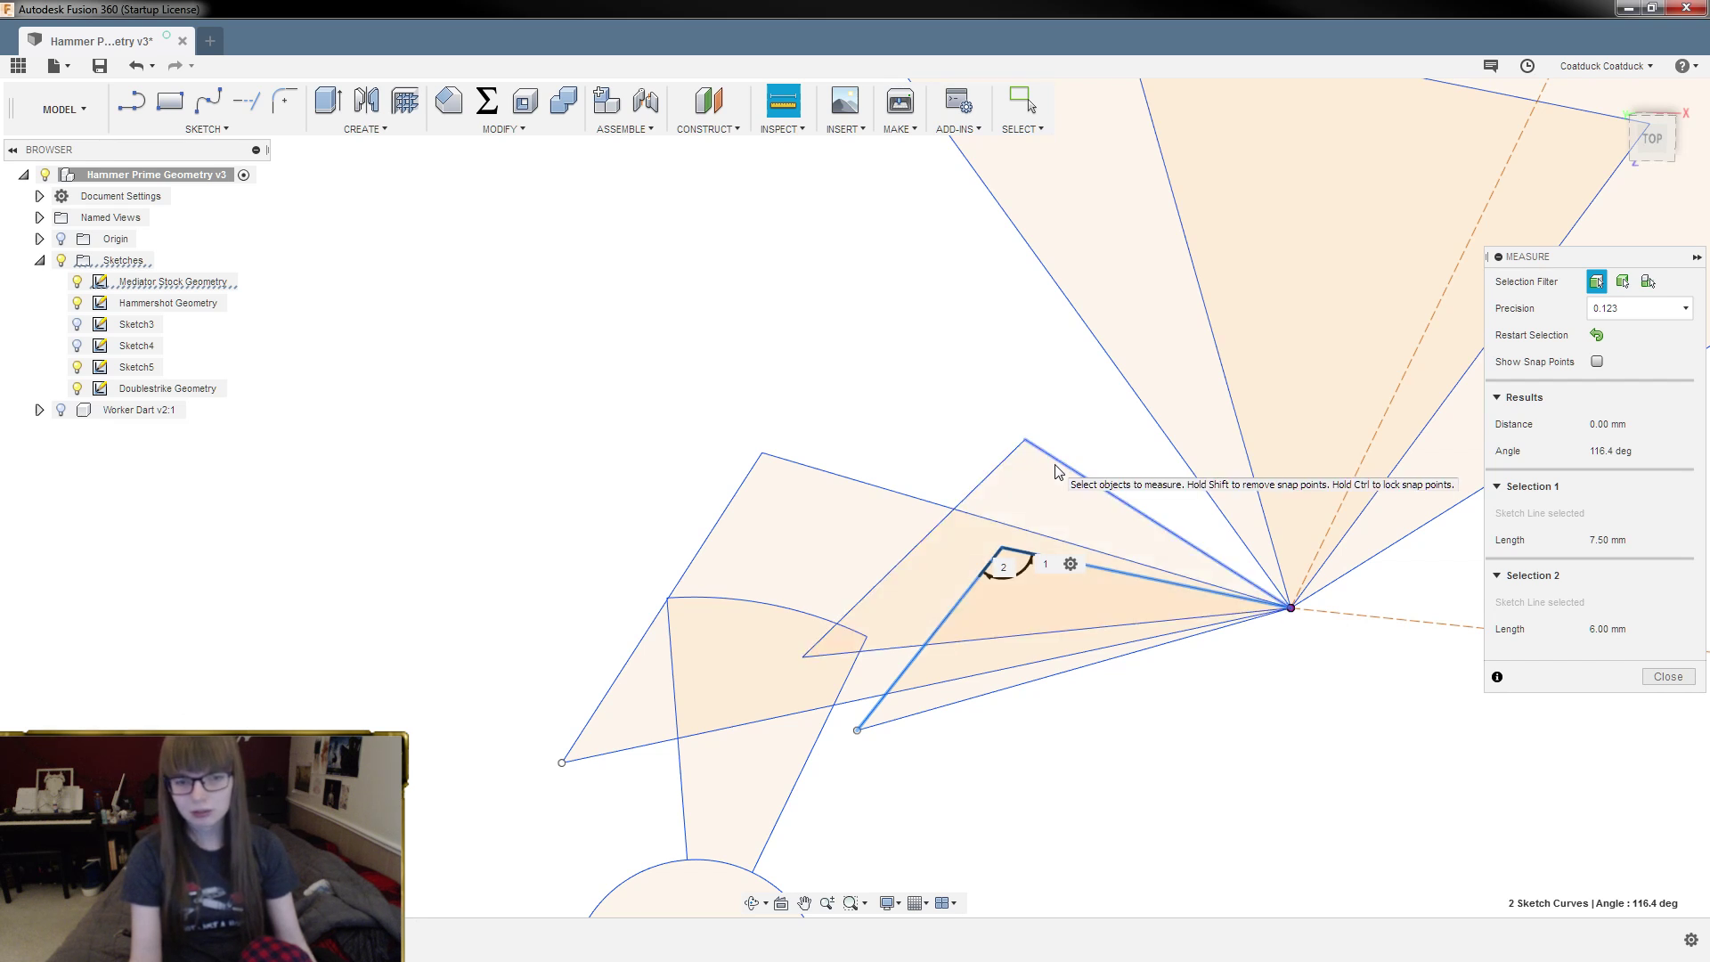
pyautogui.press('Escape')
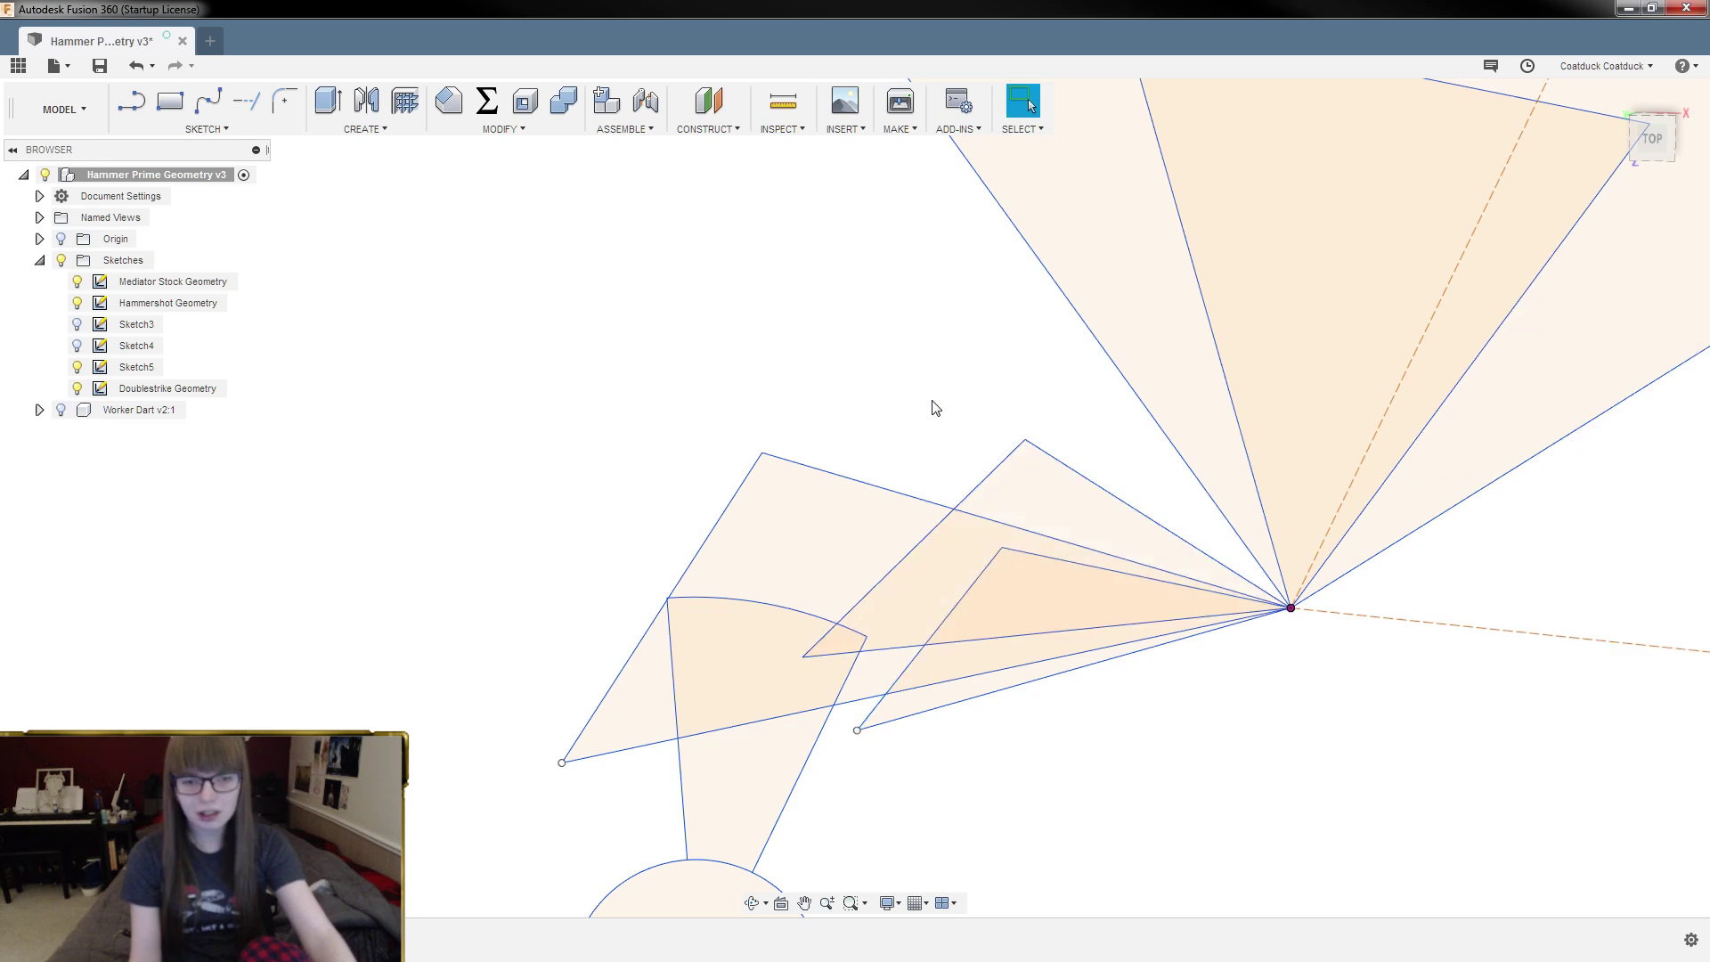
# Step: Measure the Doublestrike triangle's upper corner angle again for comparison with the Mediator Stock triangle
pyautogui.click(800, 107)
pyautogui.click(1075, 471)
pyautogui.click(1005, 463)
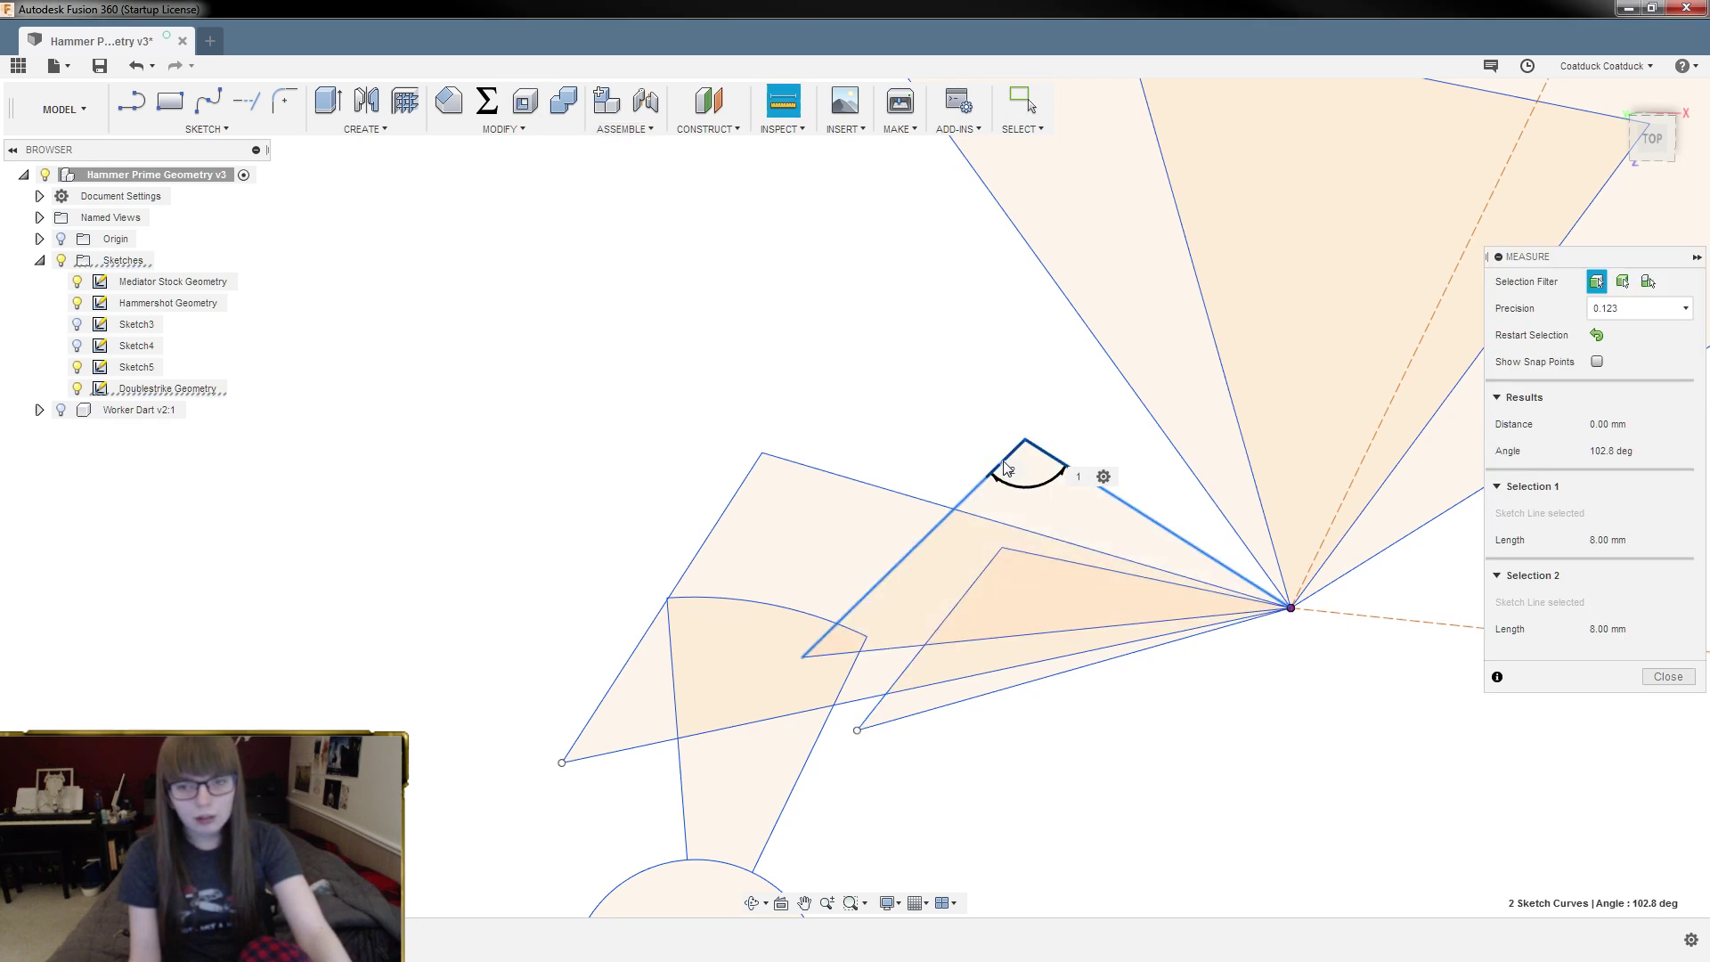
pyautogui.press('Escape')
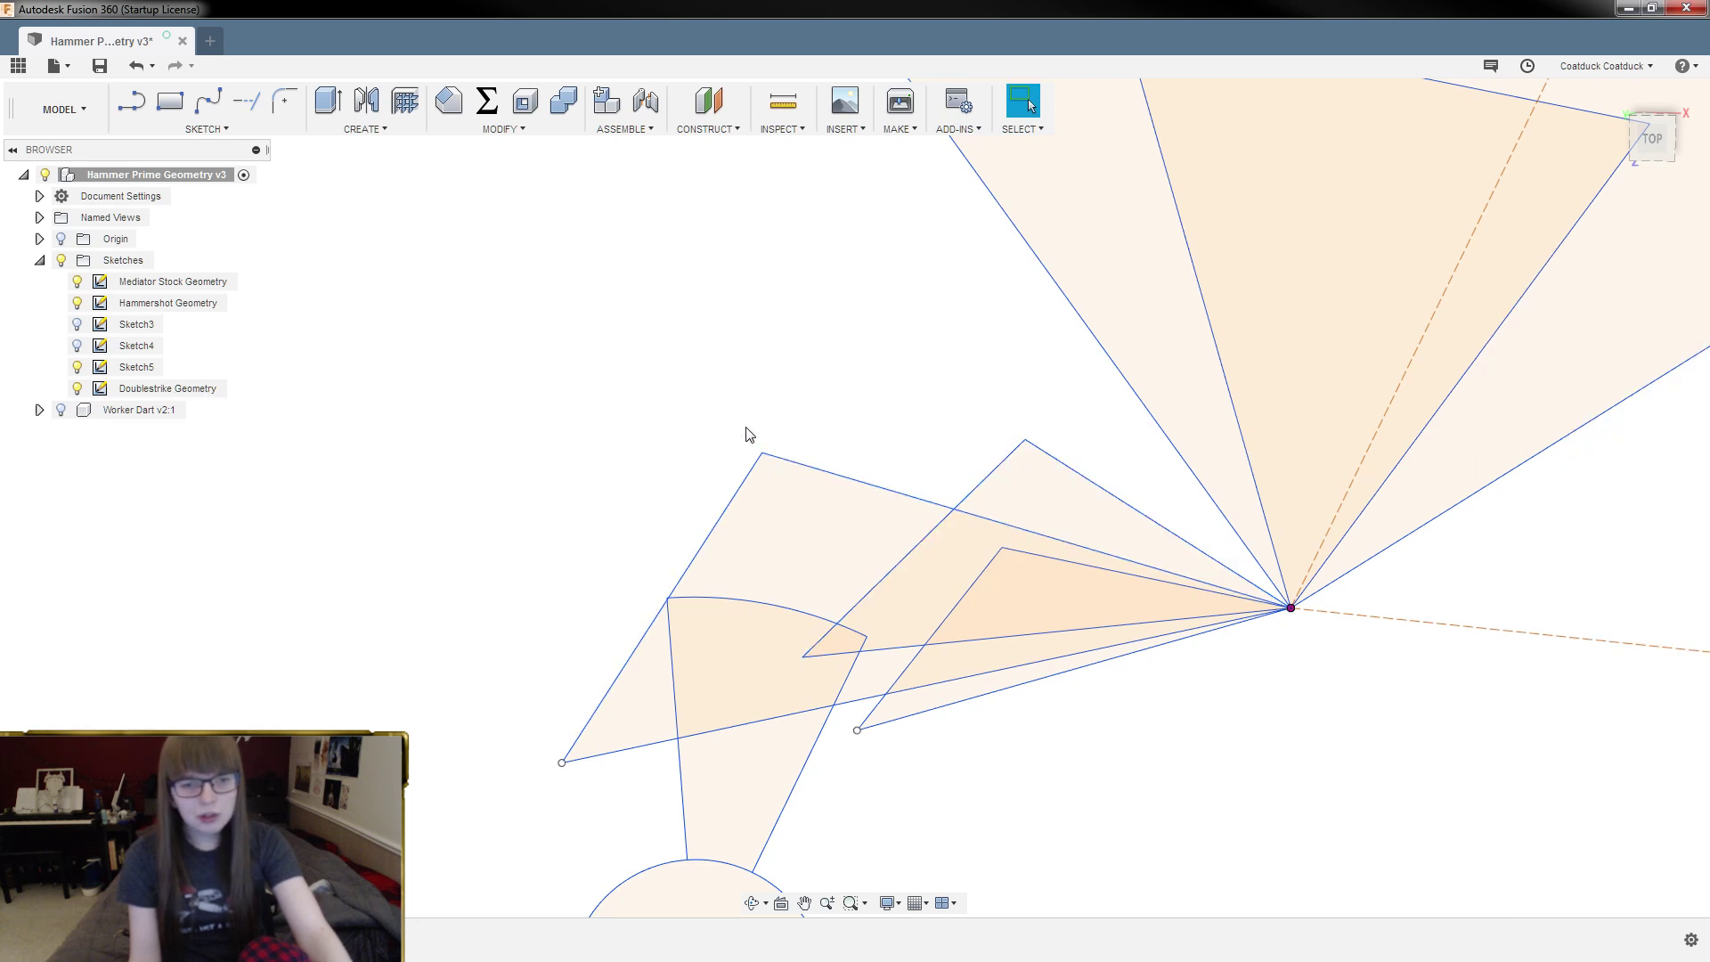
# Step: Measure the Hammershot triangle's upper corner angle again, between its outer side and its upper side
pyautogui.click(782, 103)
pyautogui.click(749, 472)
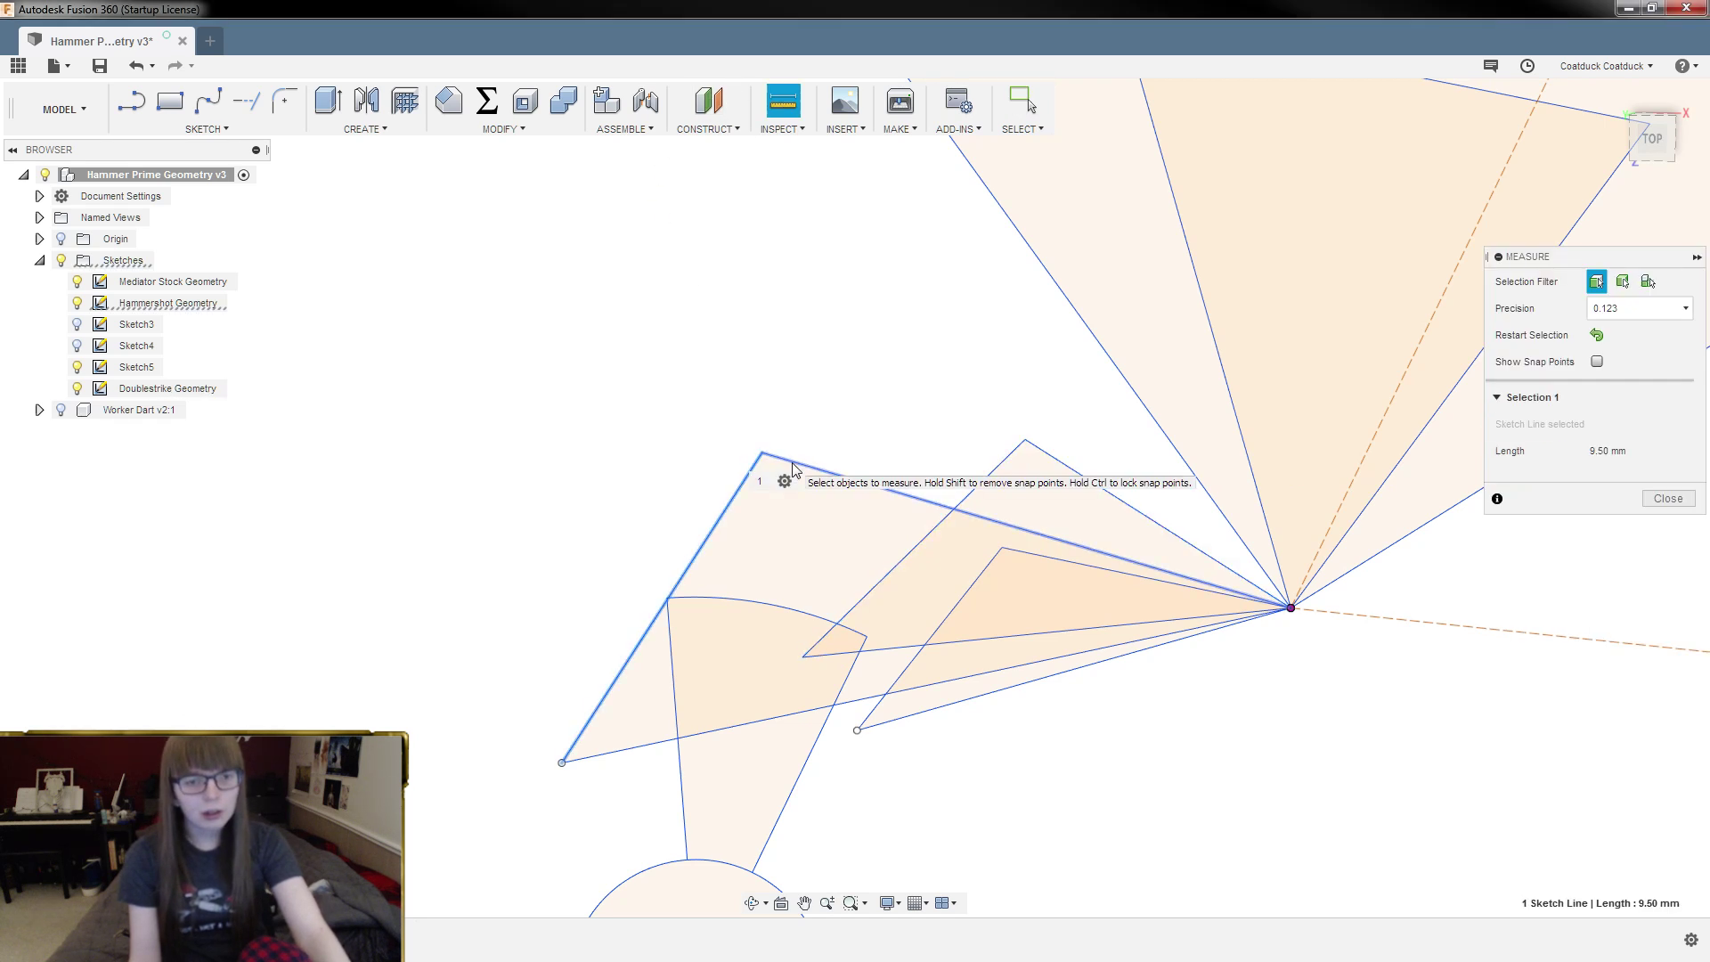
pyautogui.click(797, 464)
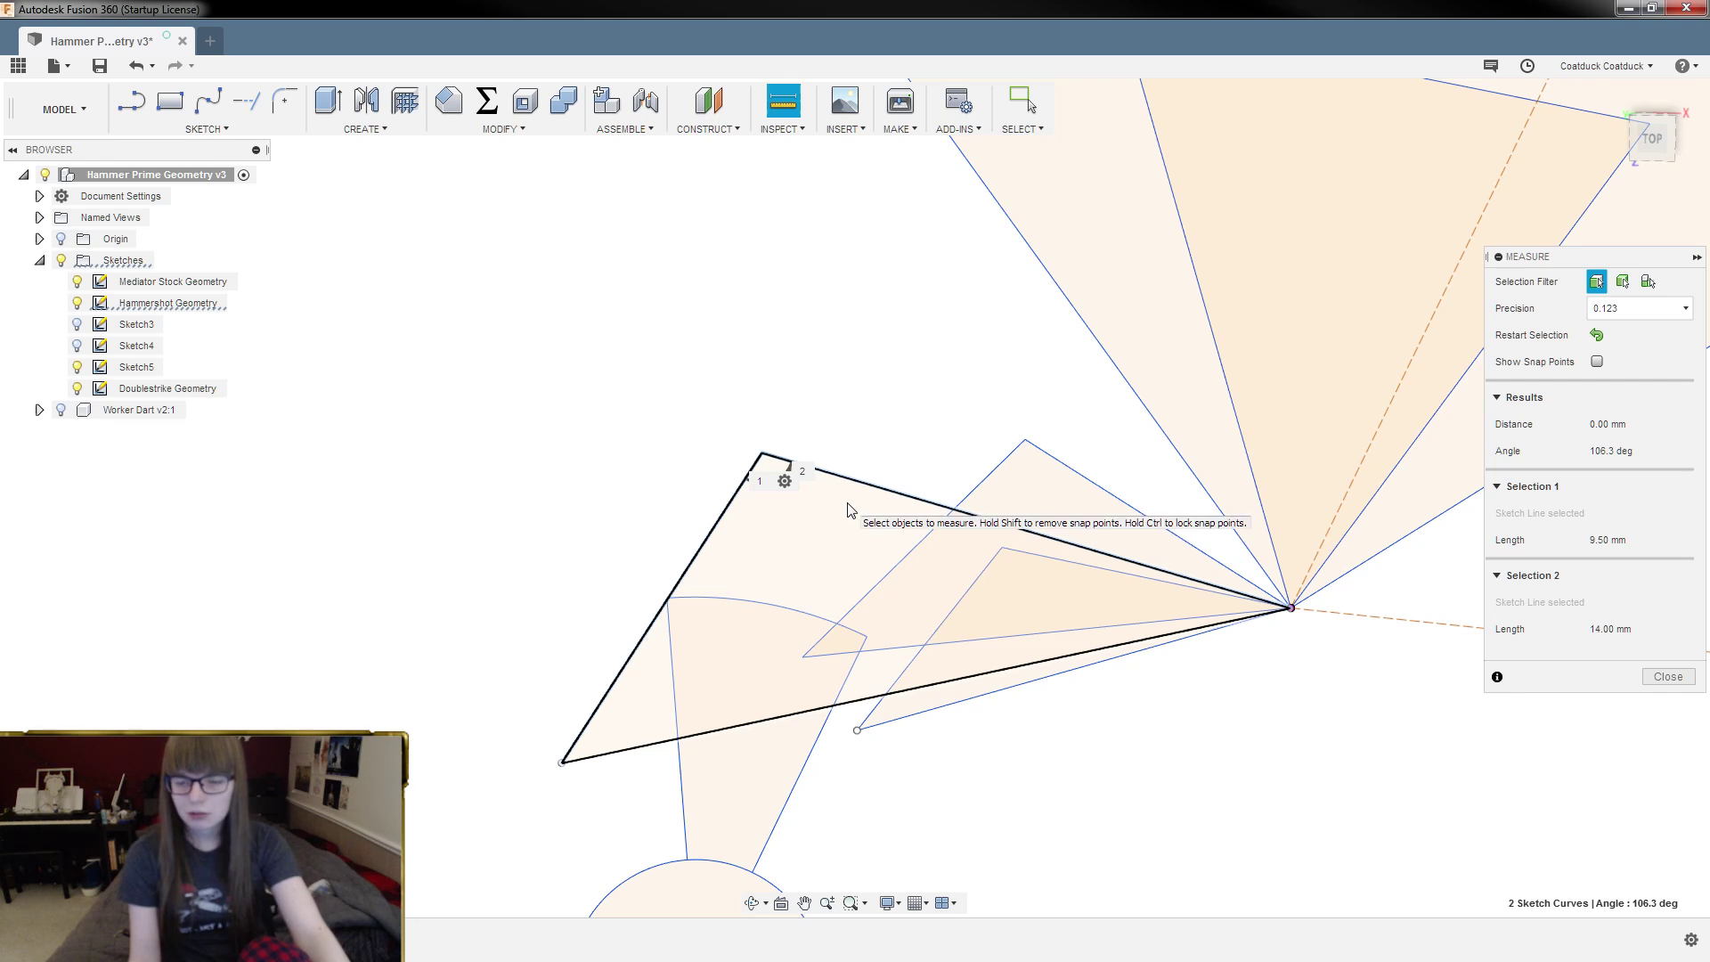
pyautogui.press('Escape')
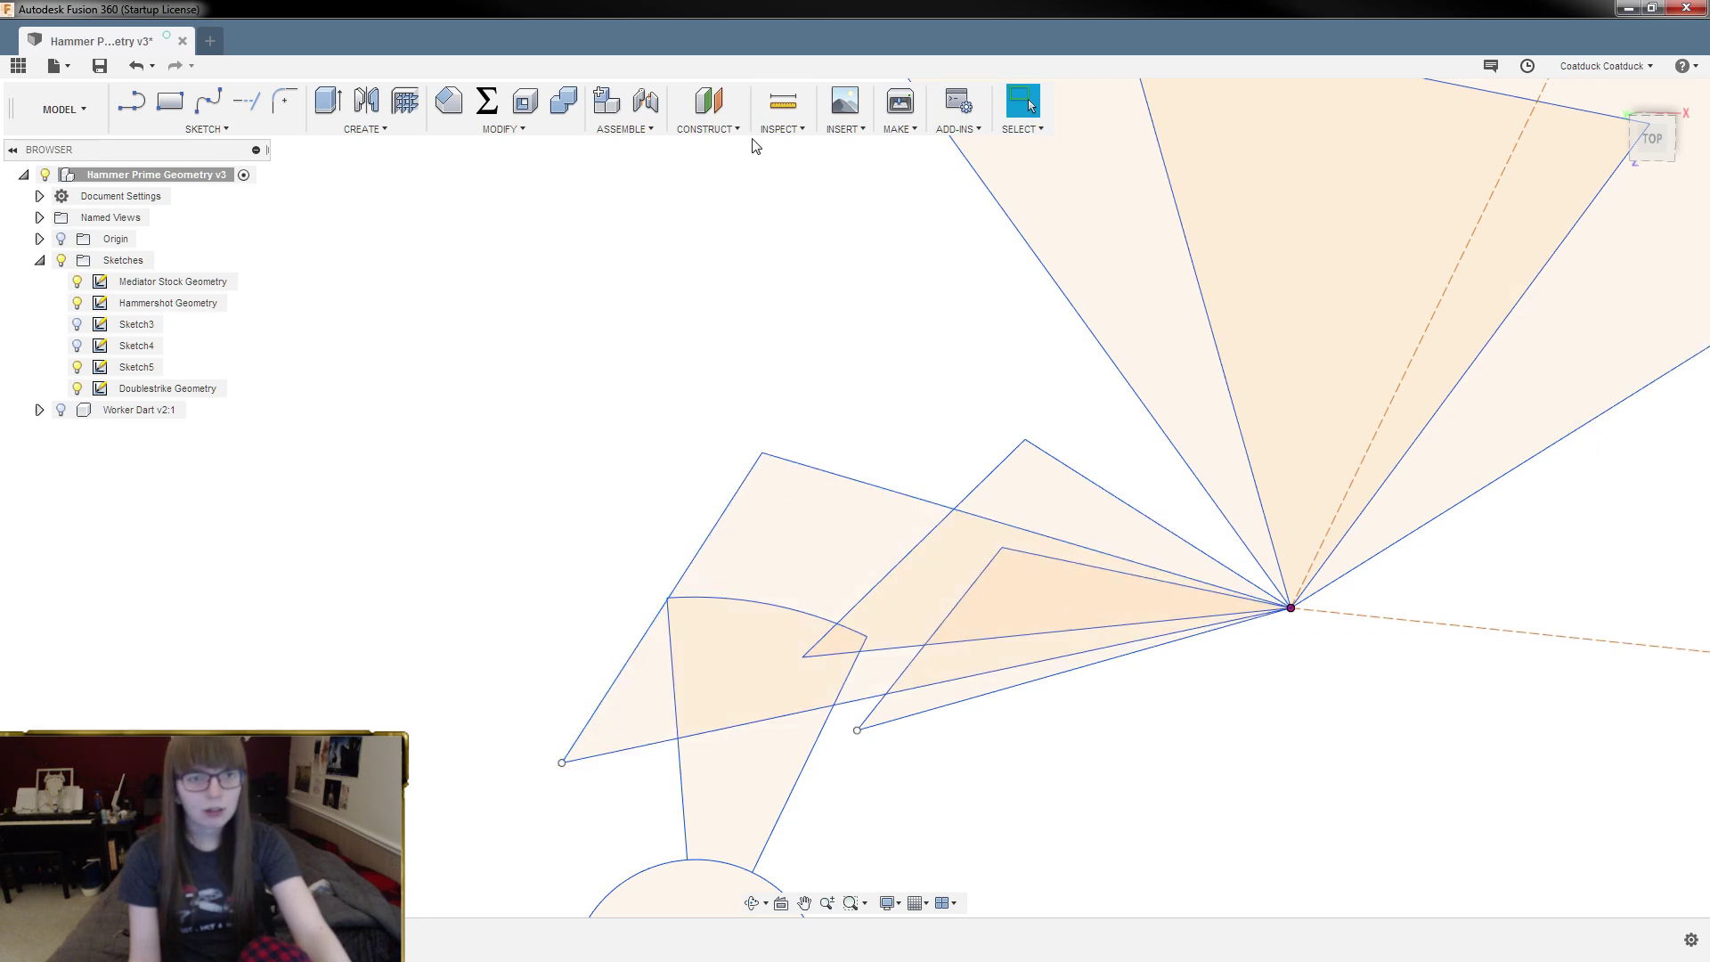
# Step: Remeasure the Mediator Stock triangle's upper corner angle and measure its upper side against the Doublestrike triangle's outer side
pyautogui.press('i')
pyautogui.click(1013, 559)
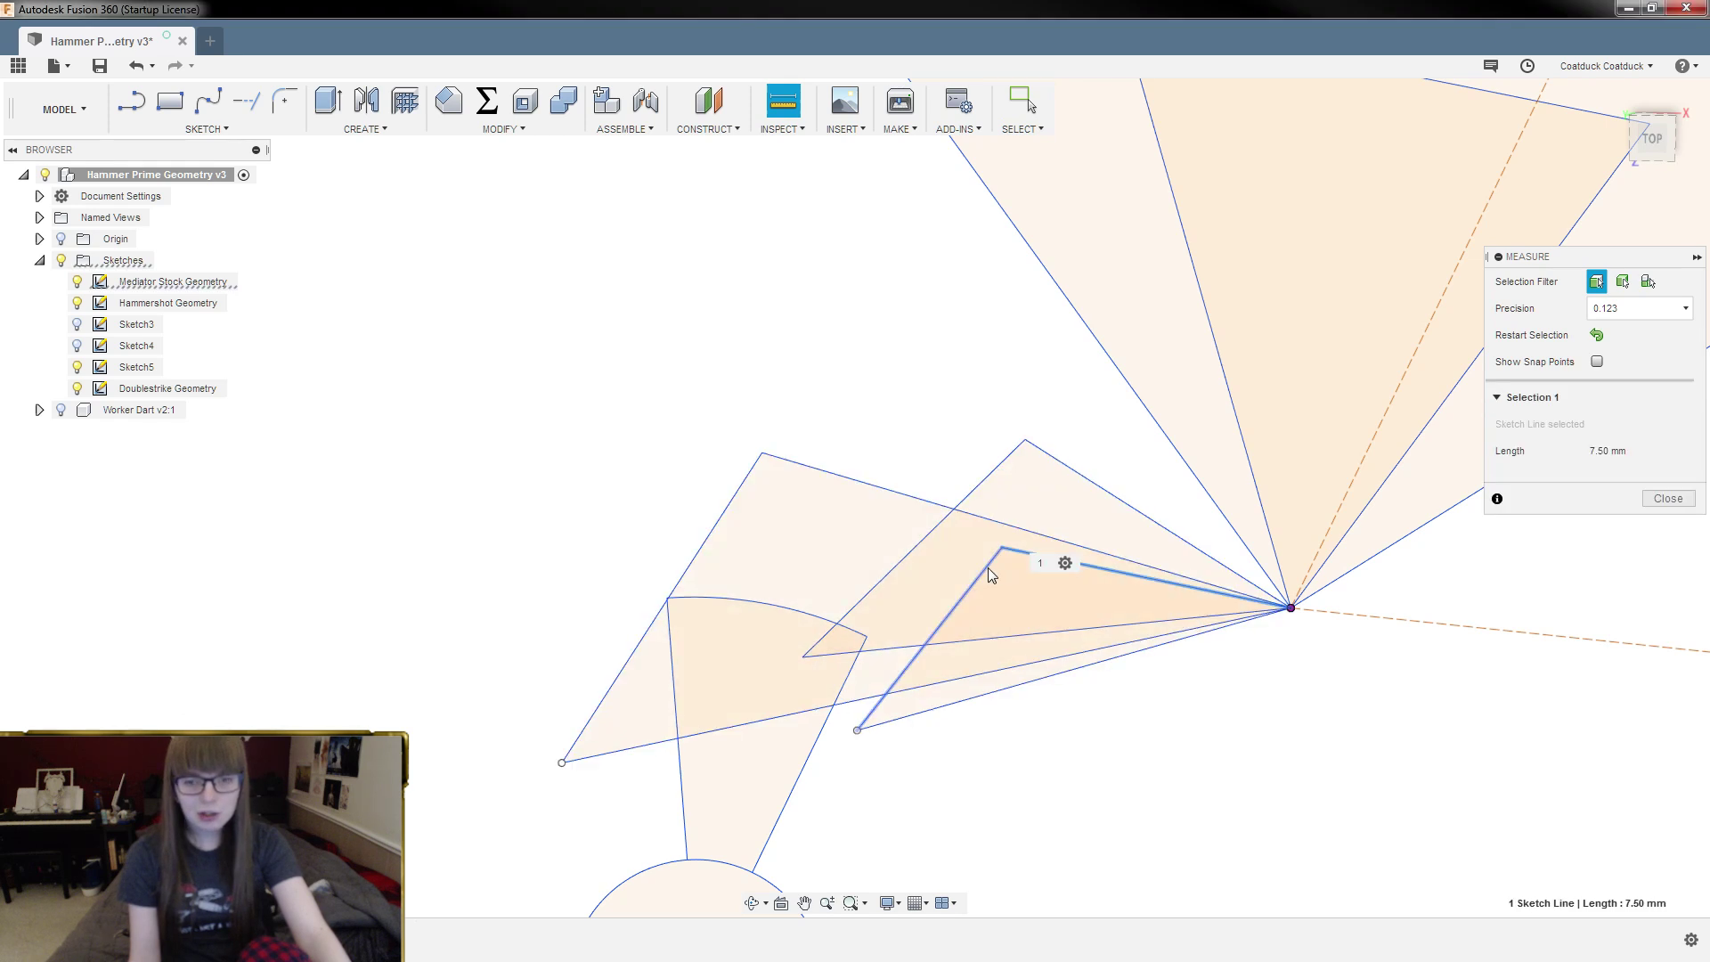
pyautogui.click(987, 568)
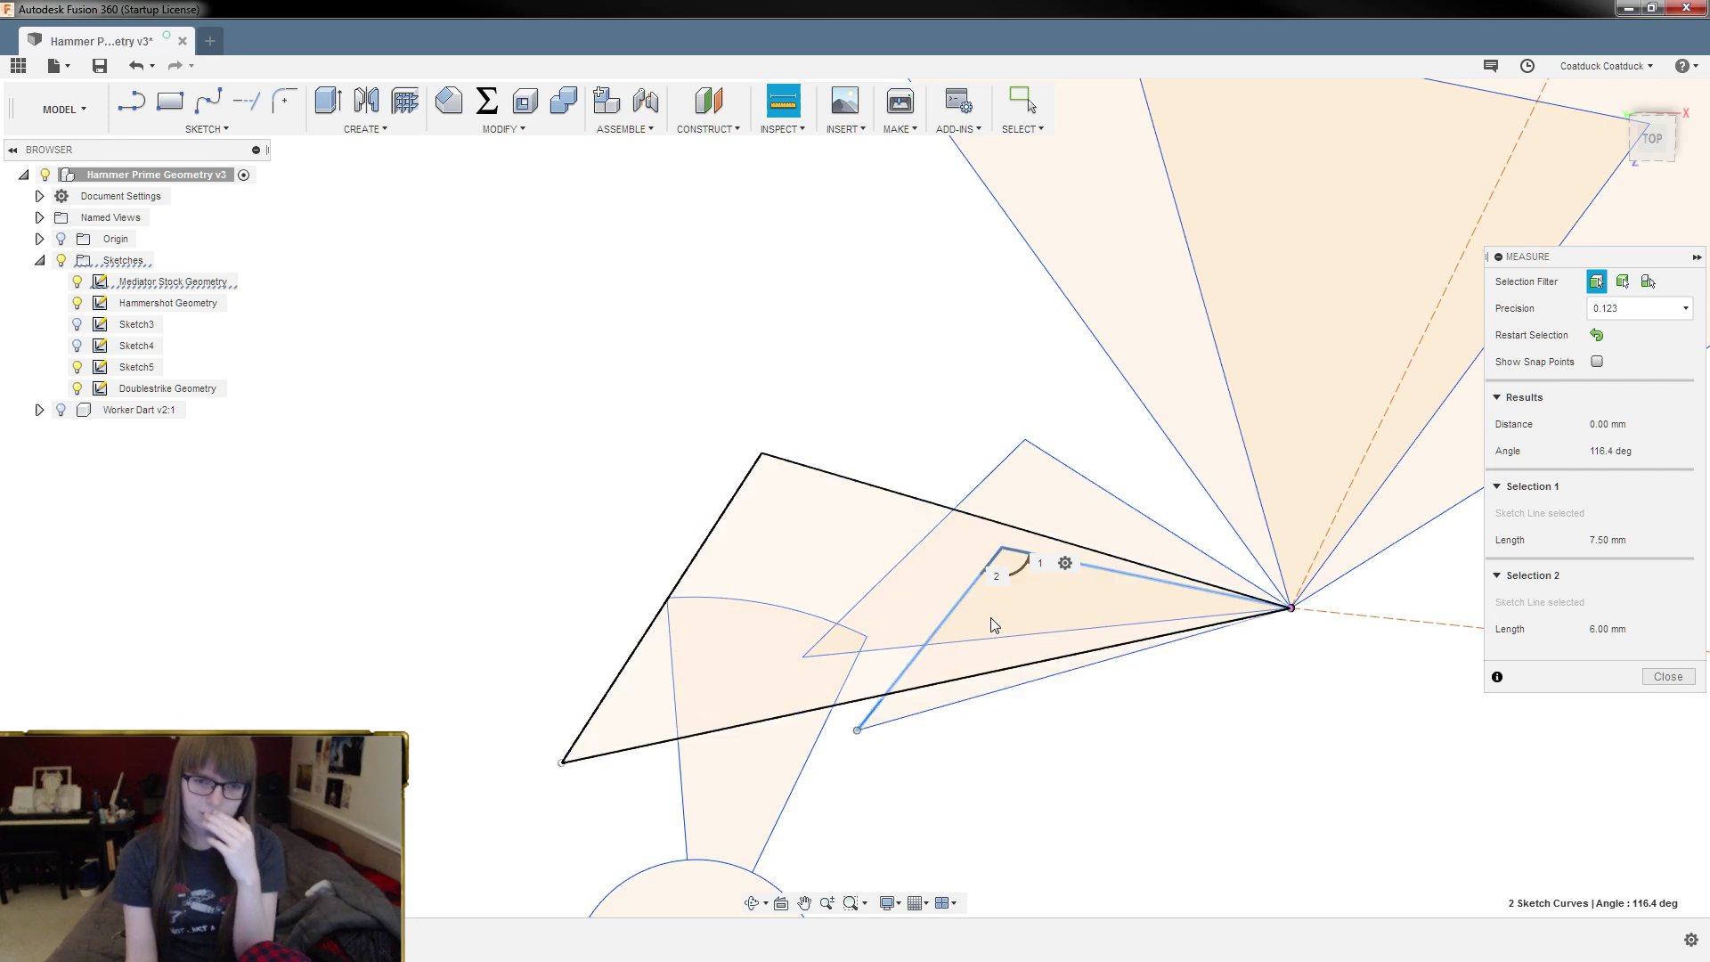
pyautogui.scroll(2, 971, 613)
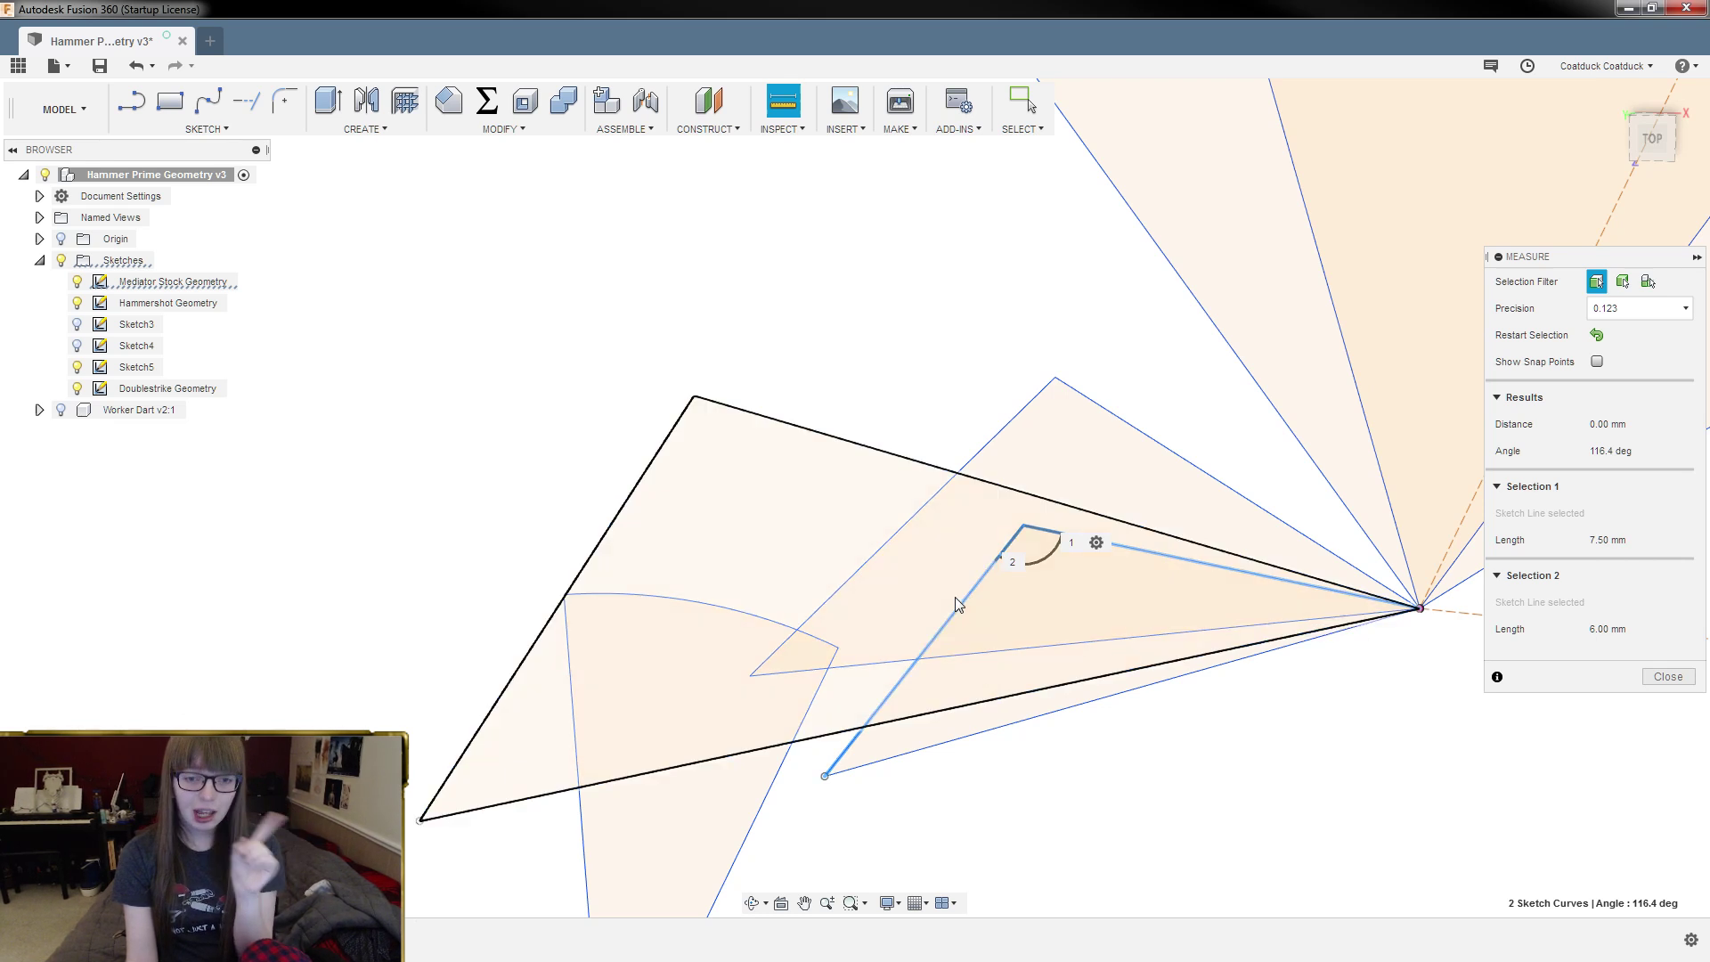
pyautogui.click(1010, 426)
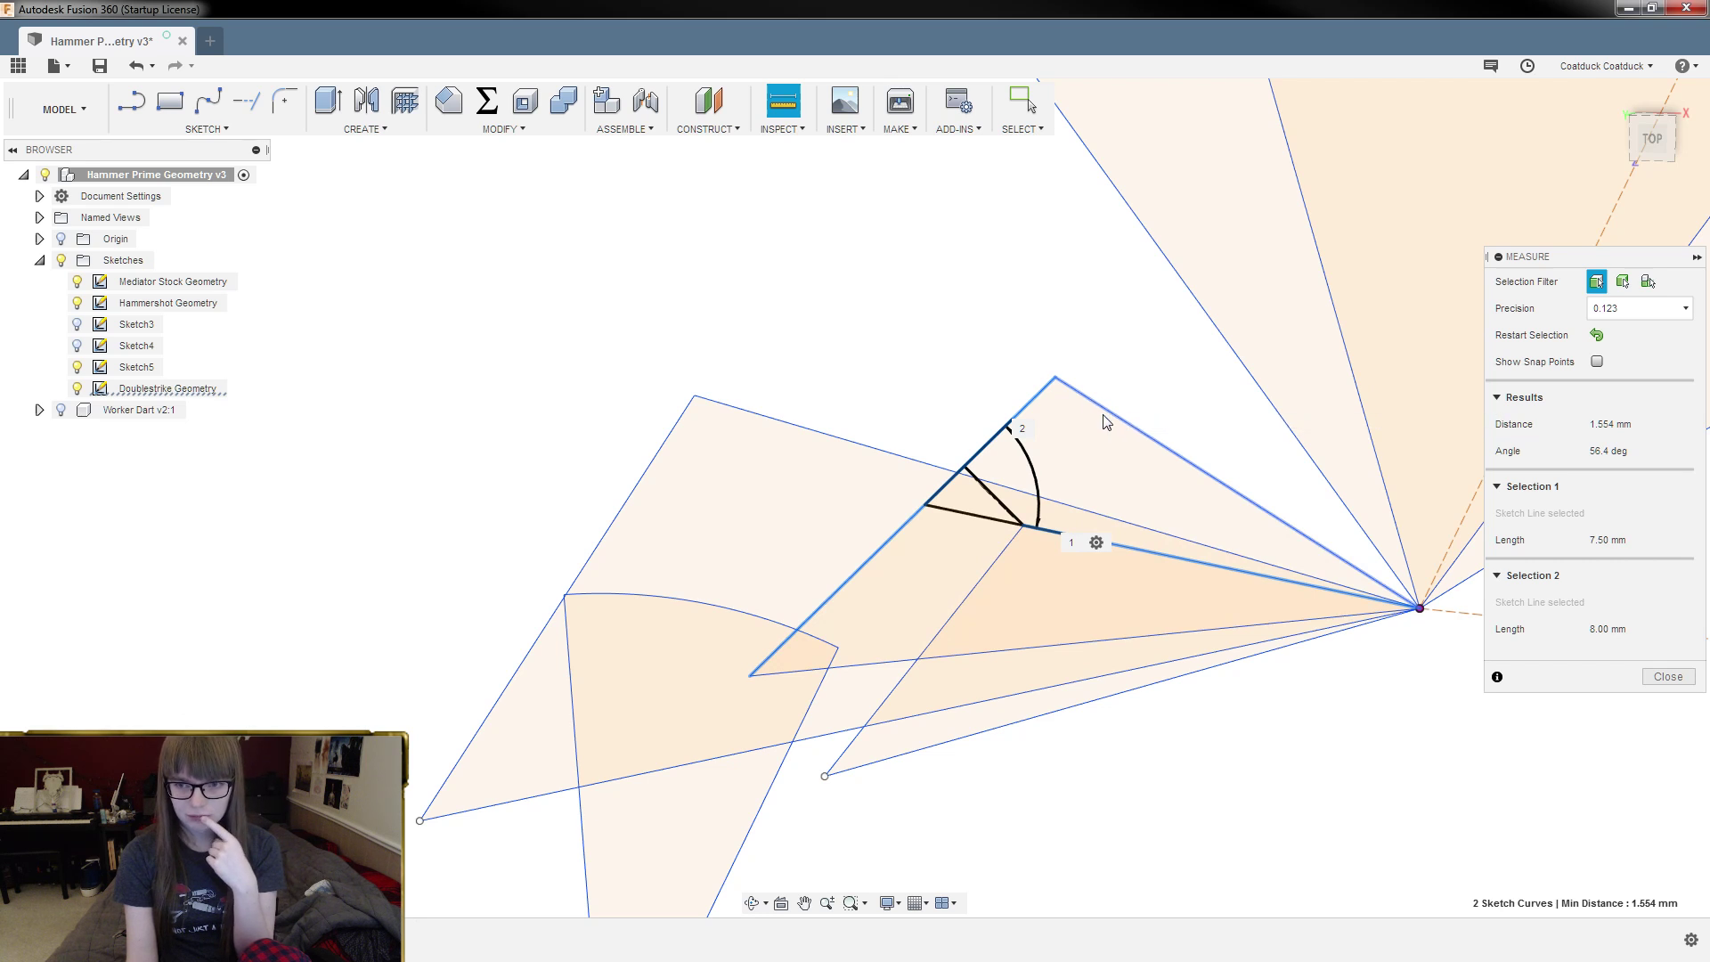
pyautogui.click(1668, 677)
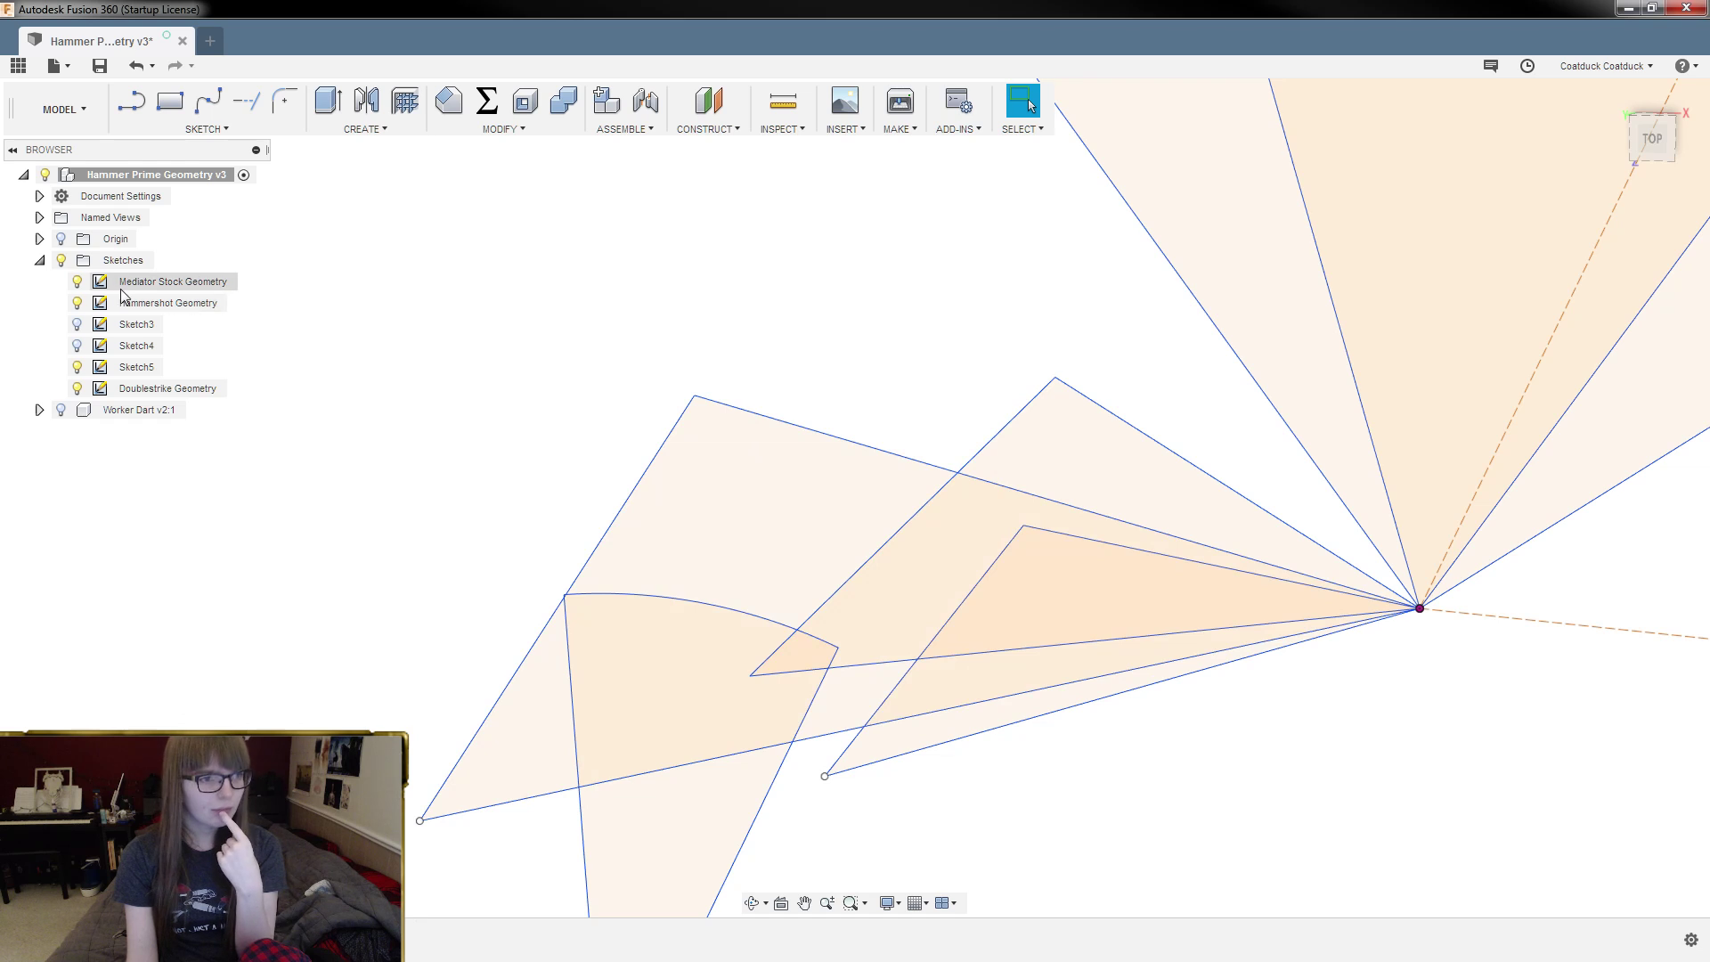
# Step: Hide the Mediator Stock Geometry sketch, leaving the Hammershot and Doublestrike triangles to compare
pyautogui.click(77, 281)
pyautogui.scroll(-2, 740, 439)
pyautogui.moveTo(1233, 695)
pyautogui.keyDown('shift'); pyautogui.mouseDown(button='middle')
pyautogui.moveTo(1271, 657)
pyautogui.moveTo(1214, 668)
pyautogui.moveTo(1234, 652)
pyautogui.mouseUp(button='middle'); pyautogui.keyUp('shift')
pyautogui.scroll(-3, 889, 513)
pyautogui.moveTo(920, 585)
pyautogui.keyDown('shift'); pyautogui.mouseDown(button='middle')
pyautogui.moveTo(954, 596)
pyautogui.moveTo(935, 598)
pyautogui.mouseUp(button='middle'); pyautogui.keyUp('shift')
pyautogui.scroll(4, 825, 428)
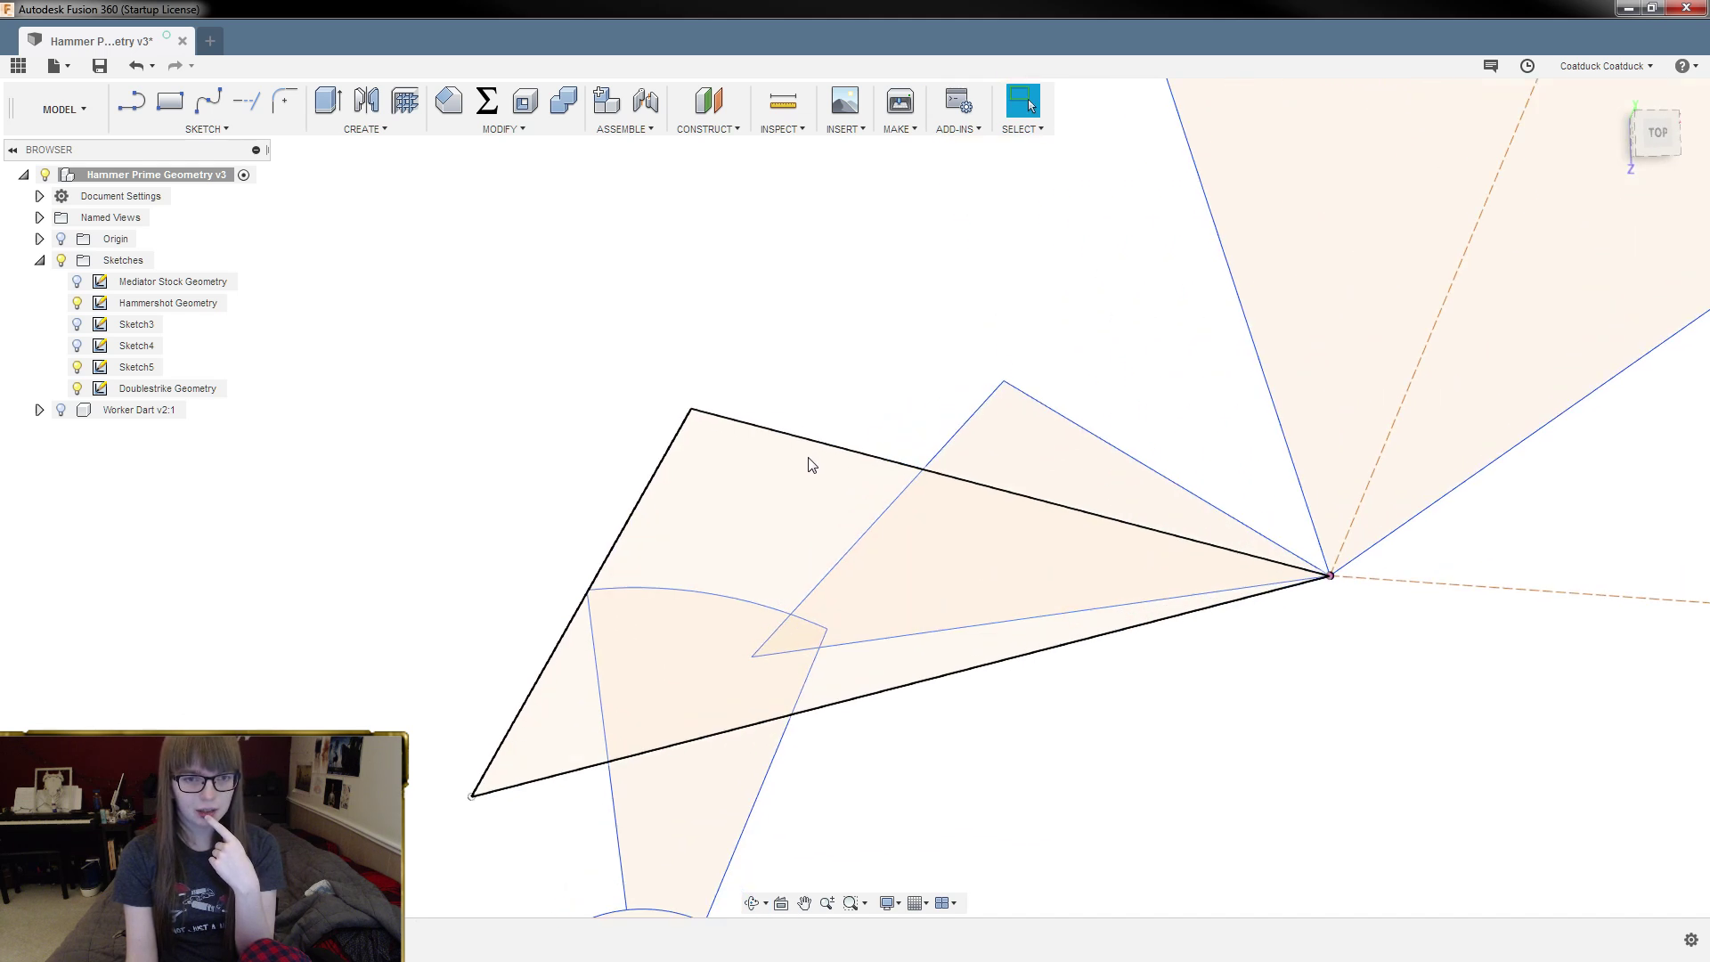
# Step: Check the lengths of the outer sides of the Hammershot and Doublestrike triangles
pyautogui.click(669, 465)
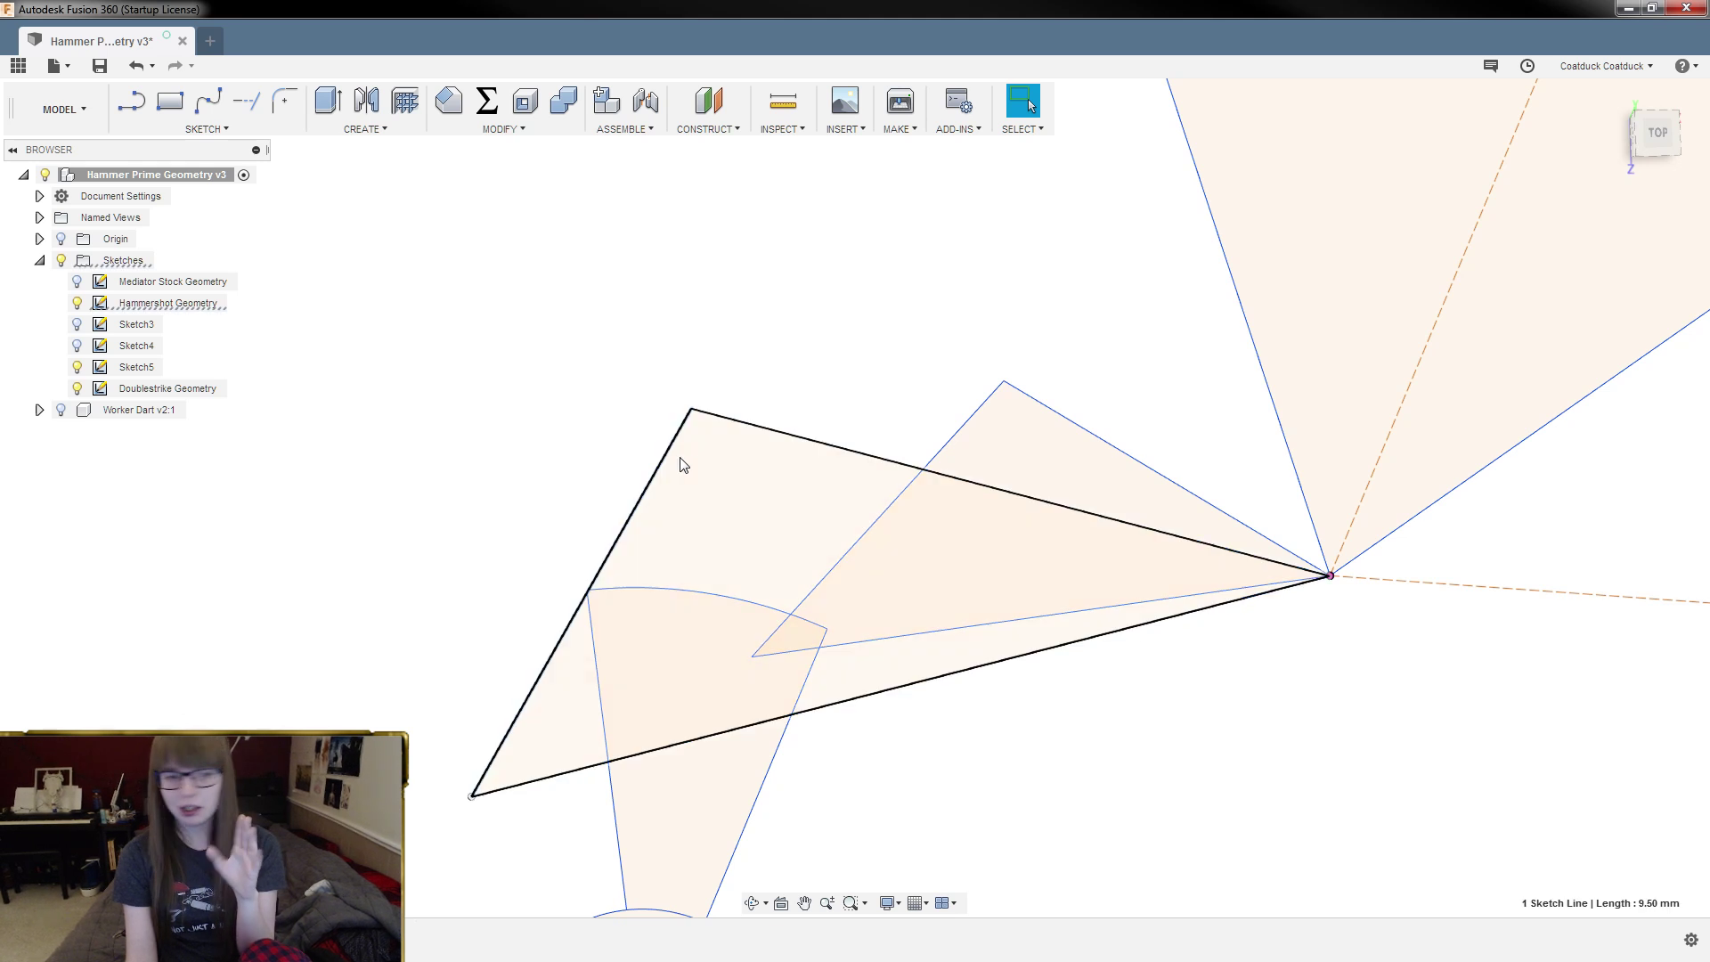
pyautogui.click(982, 415)
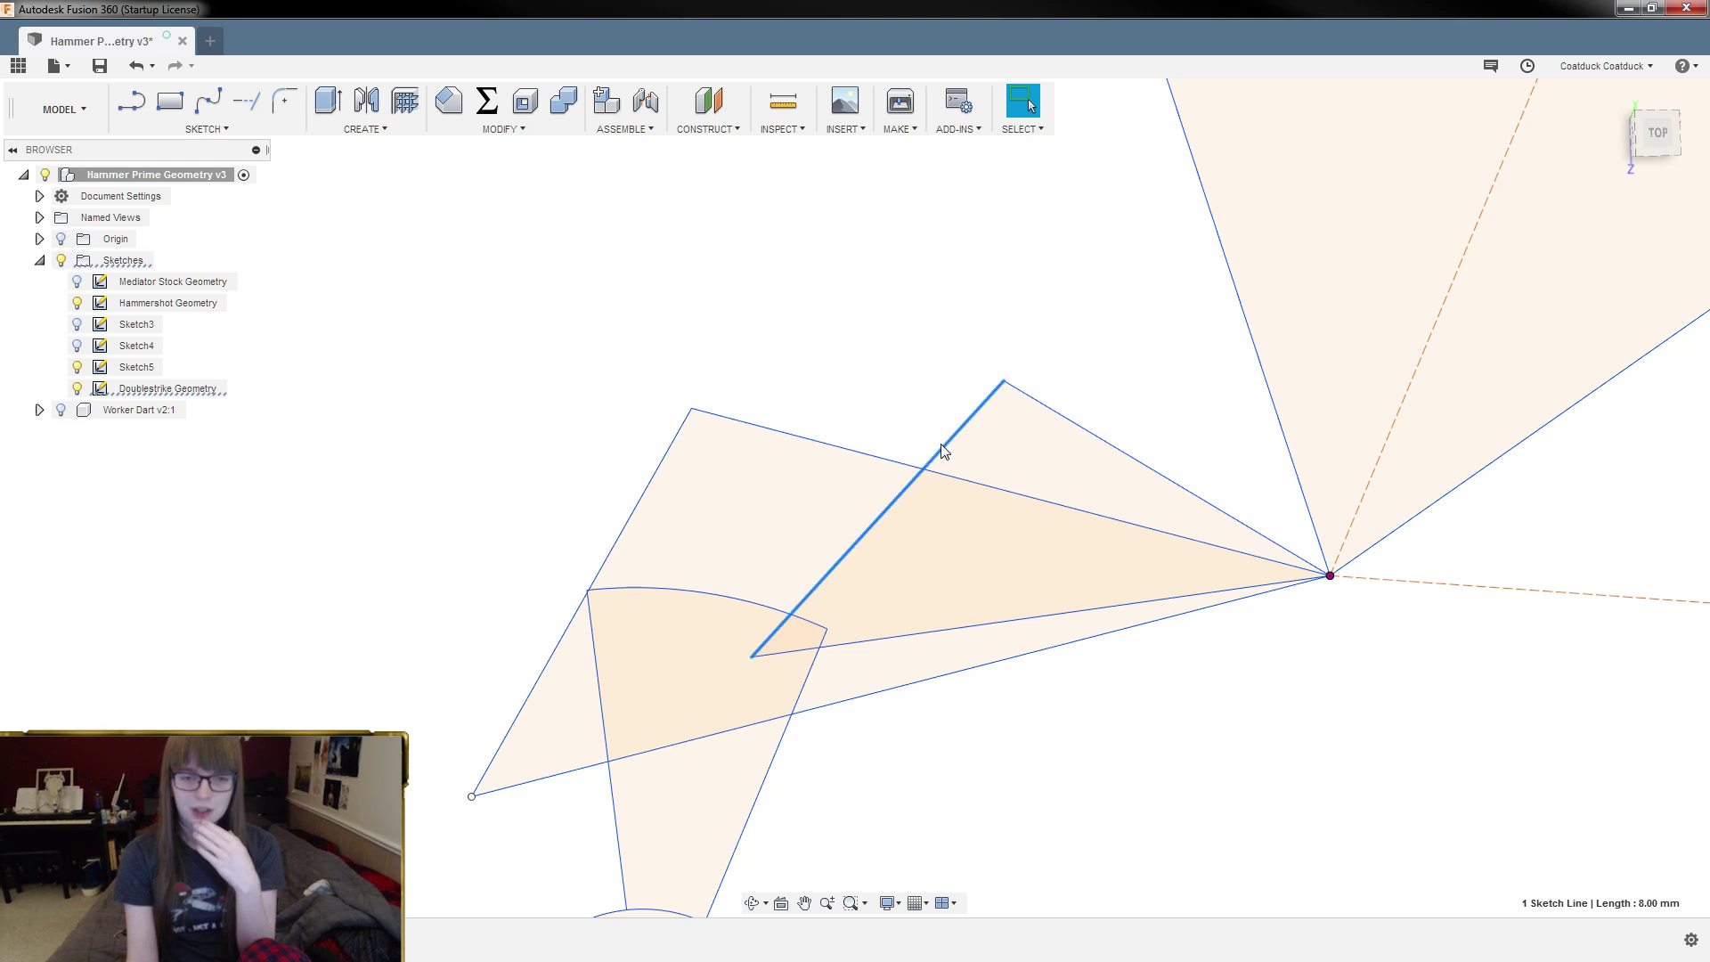
pyautogui.click(1034, 399)
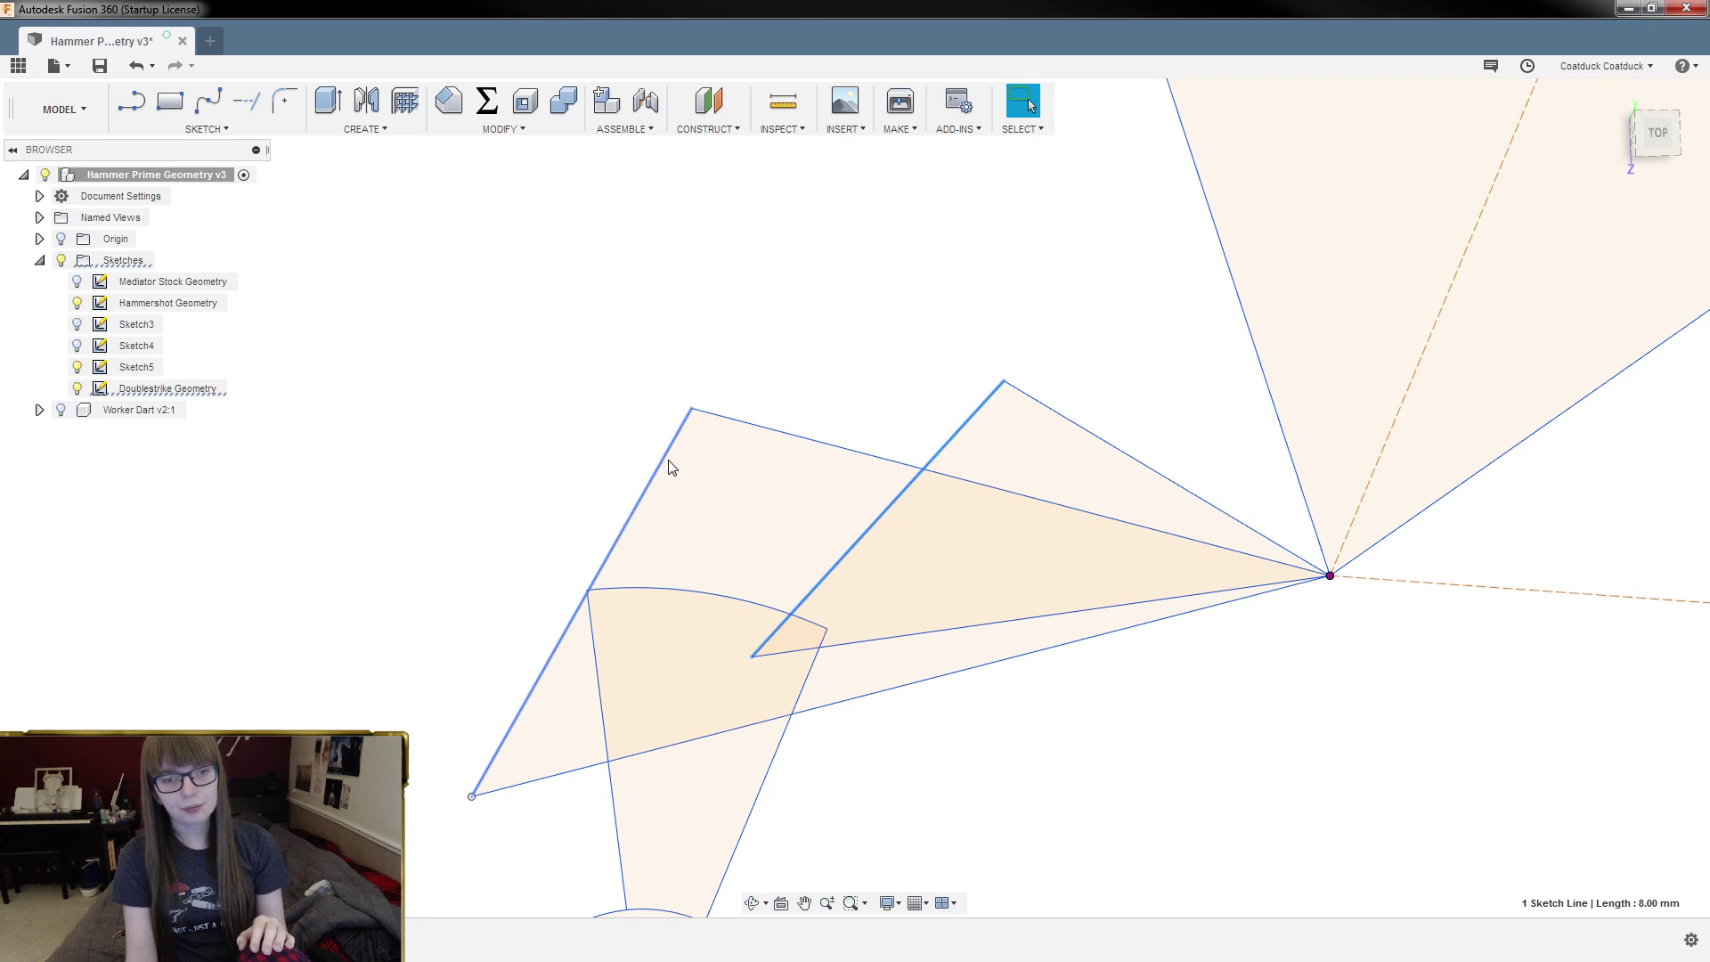
pyautogui.click(798, 412)
# Step: Check the position of the Hammershot triangle's lower outer point and the upper side lengths of the Hammershot and Doublestrike triangles
pyautogui.scroll(-1, 672, 424)
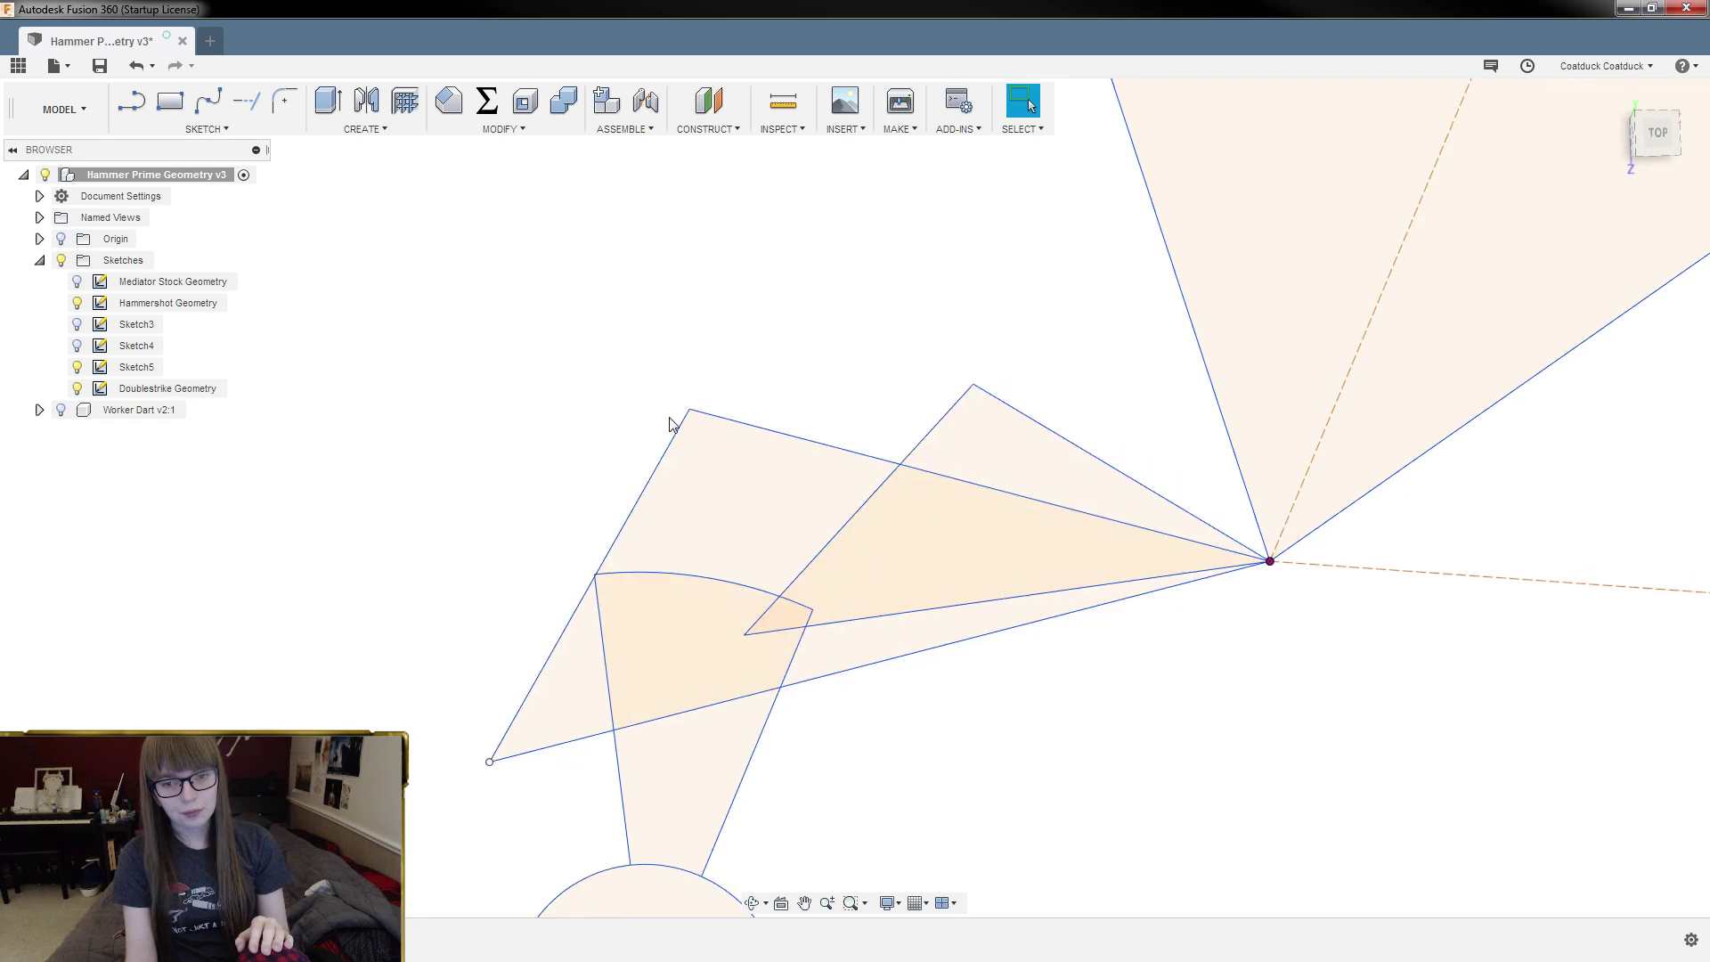
pyautogui.scroll(-1, 671, 424)
pyautogui.scroll(-3, 820, 775)
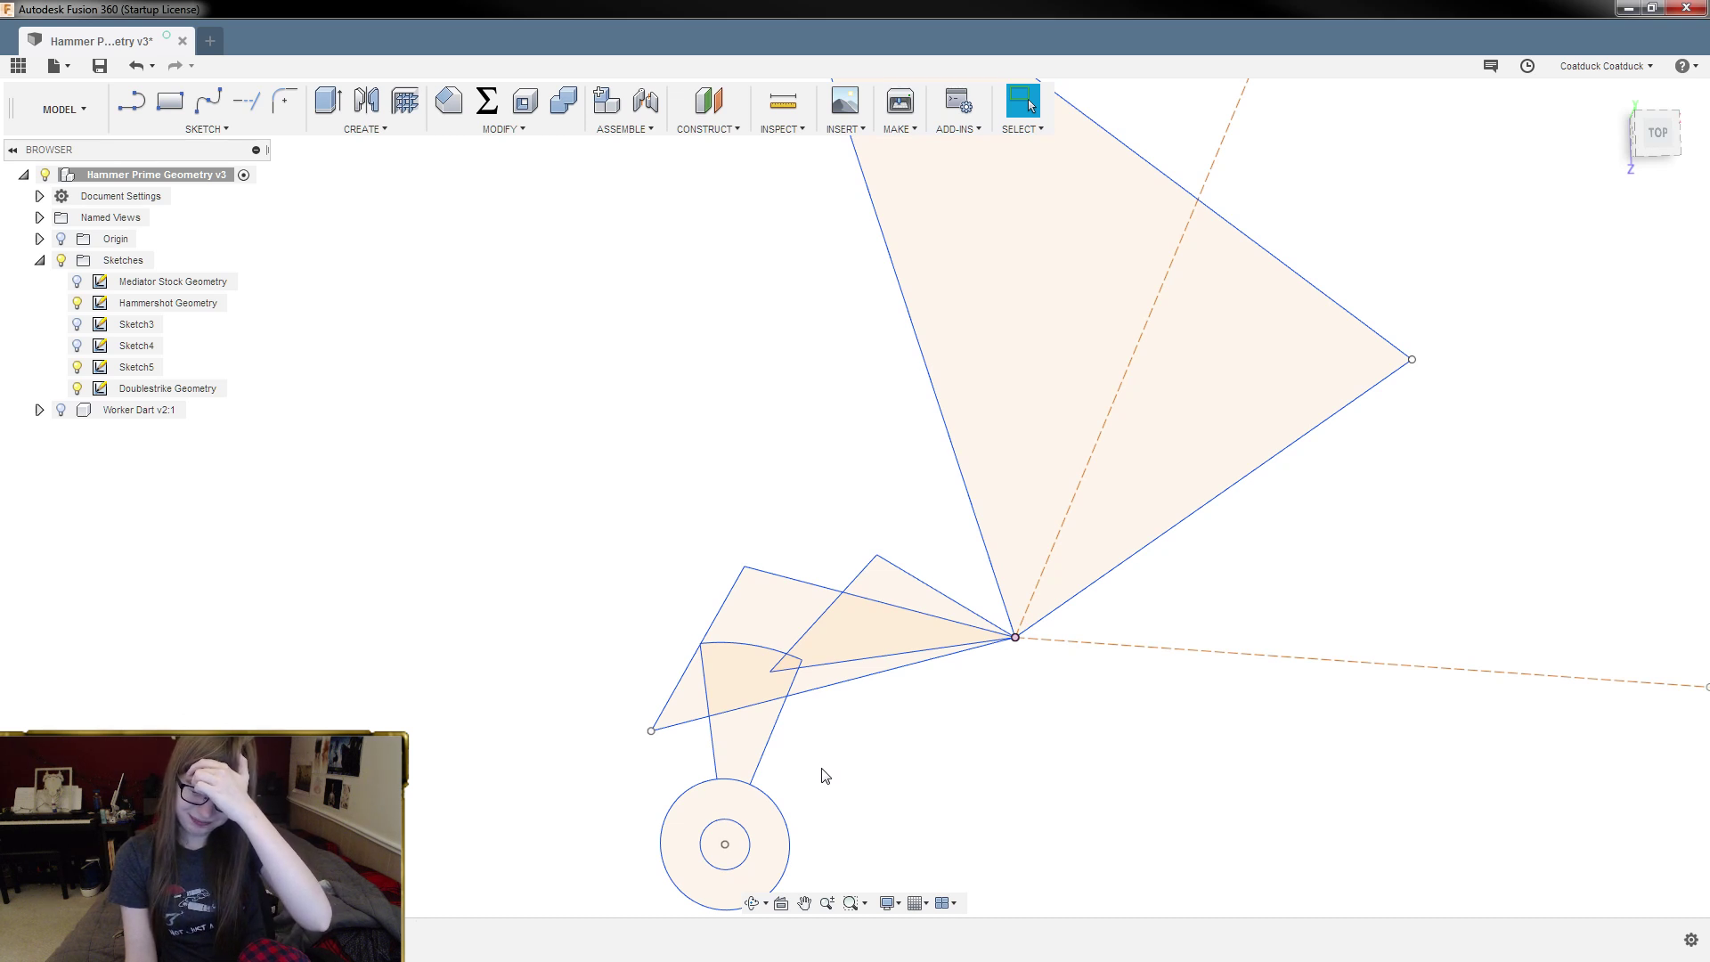
pyautogui.scroll(2, 843, 735)
pyautogui.scroll(2, 886, 589)
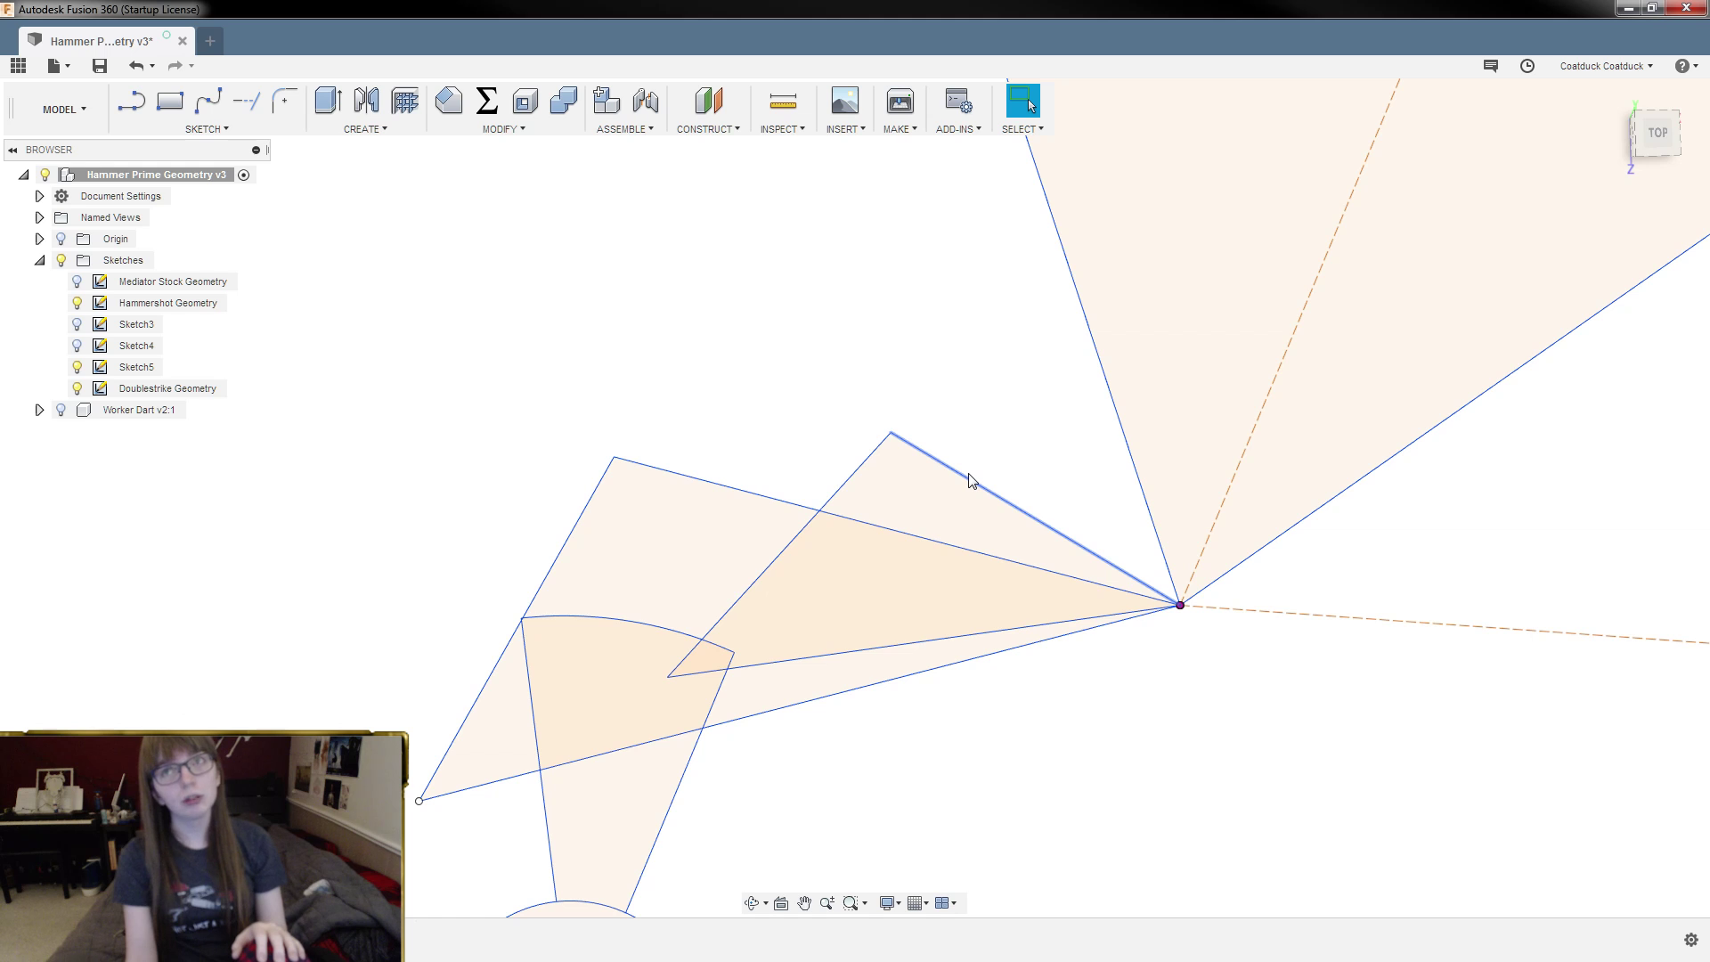
pyautogui.click(420, 801)
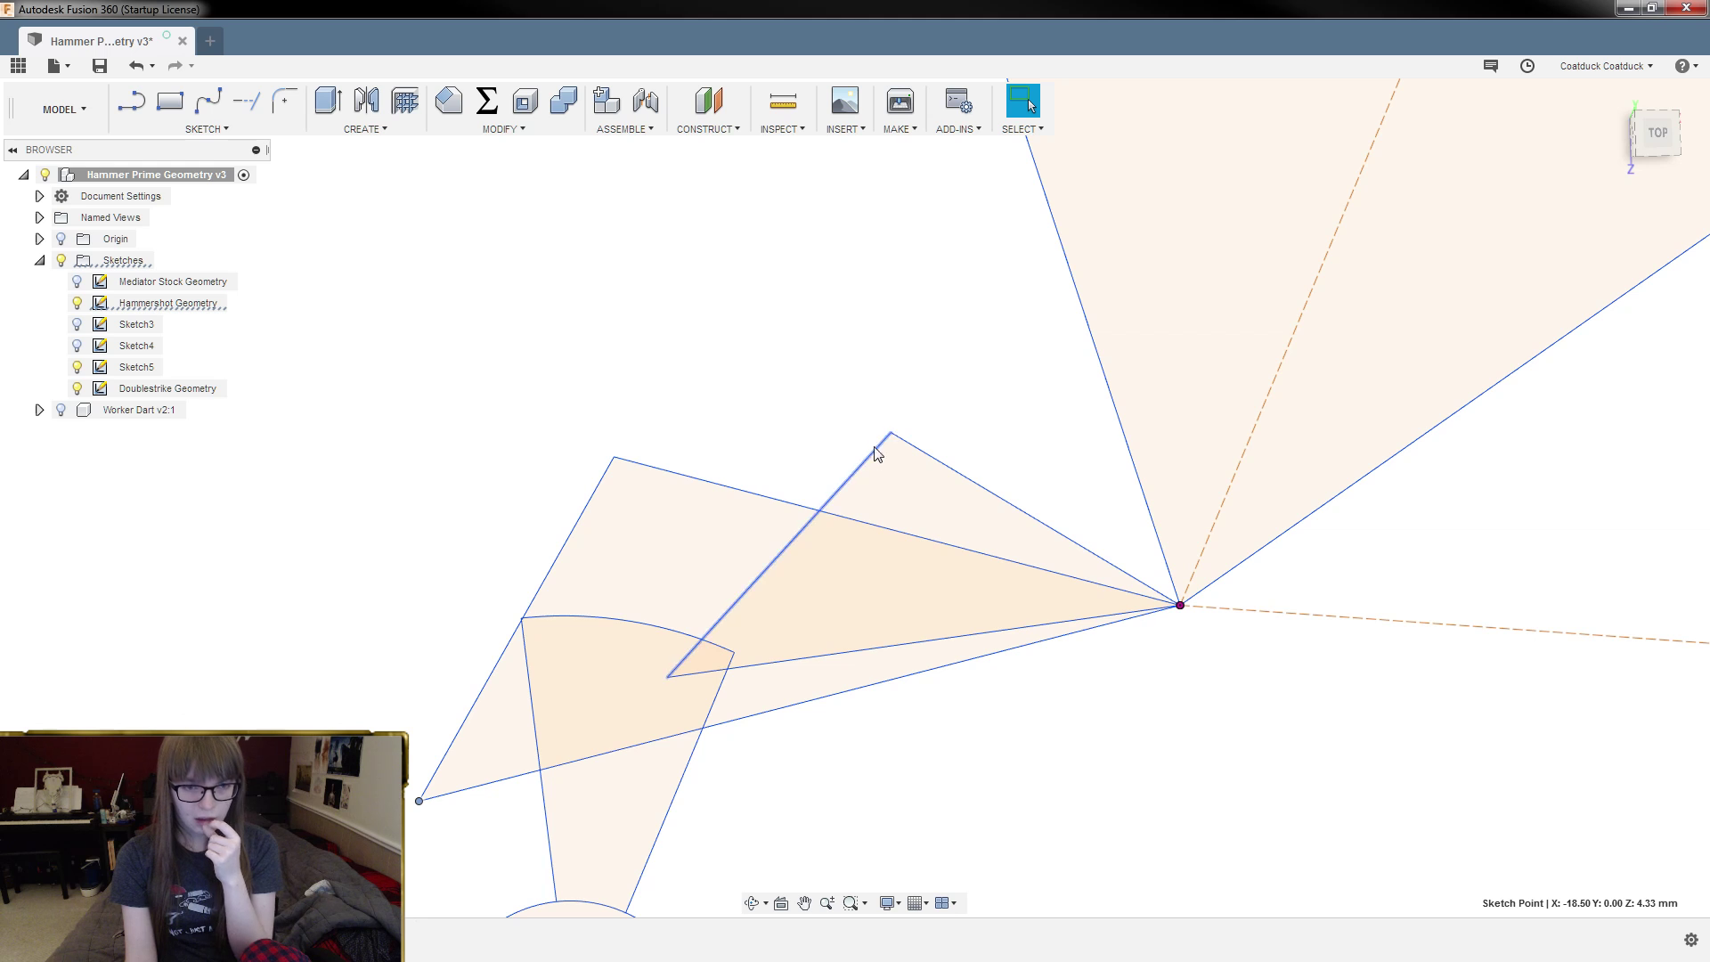
pyautogui.click(937, 460)
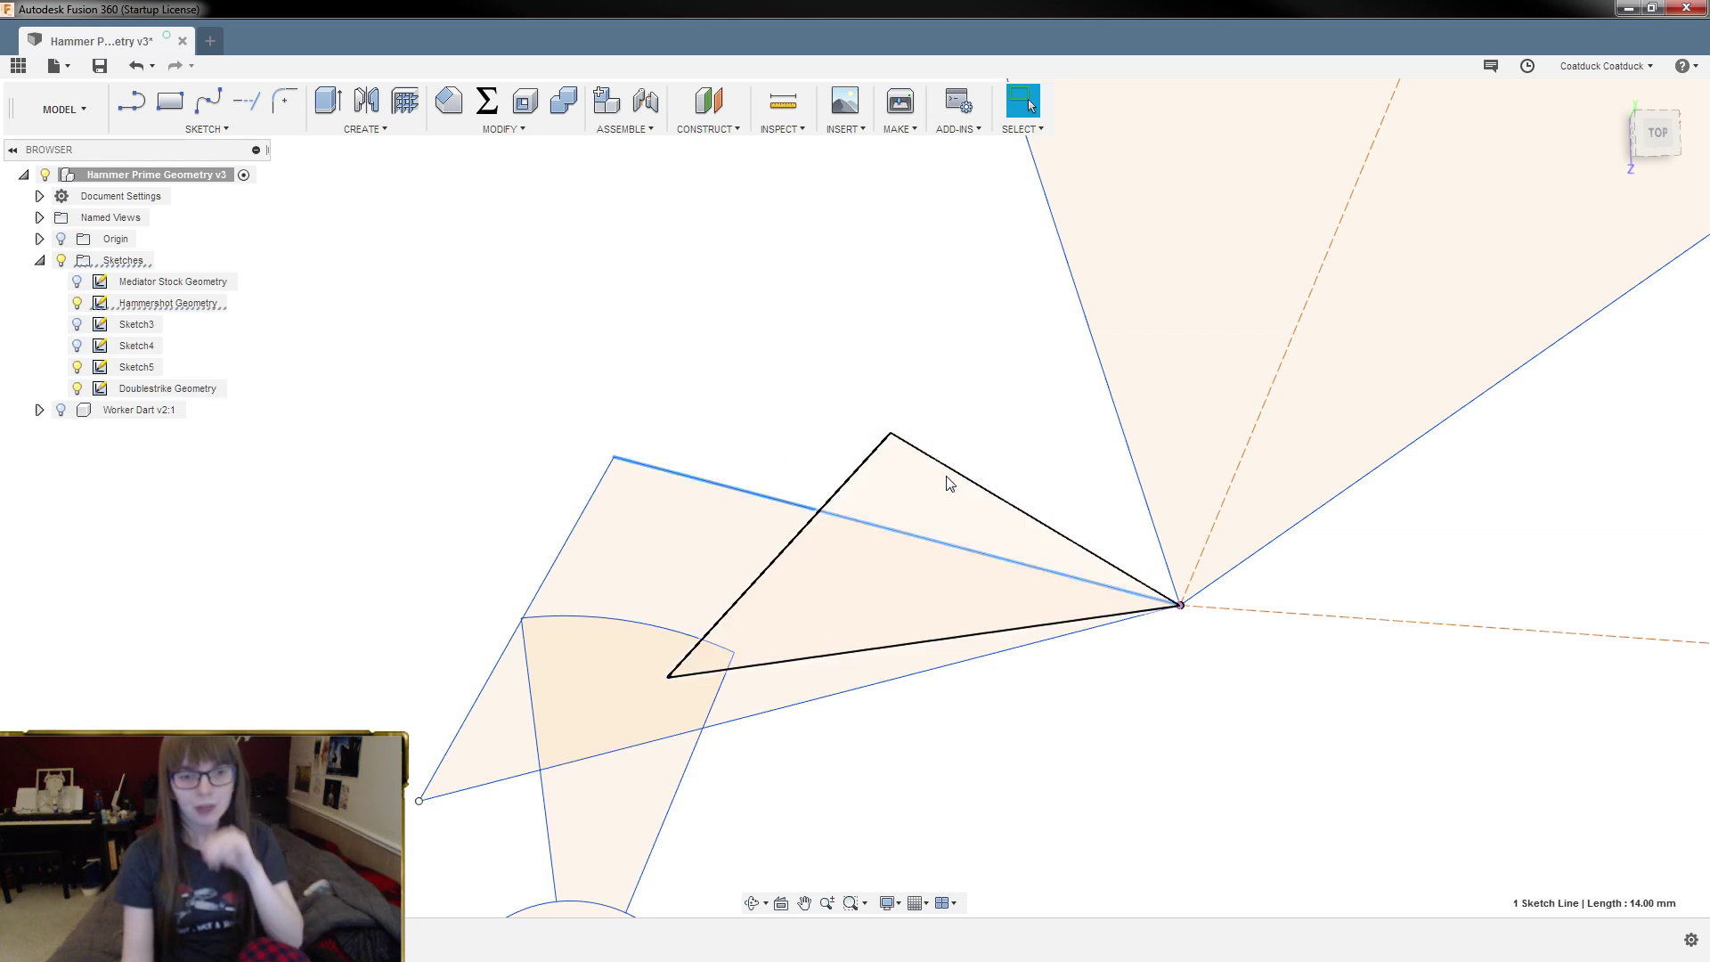
pyautogui.scroll(2, 914, 534)
pyautogui.scroll(1, 907, 525)
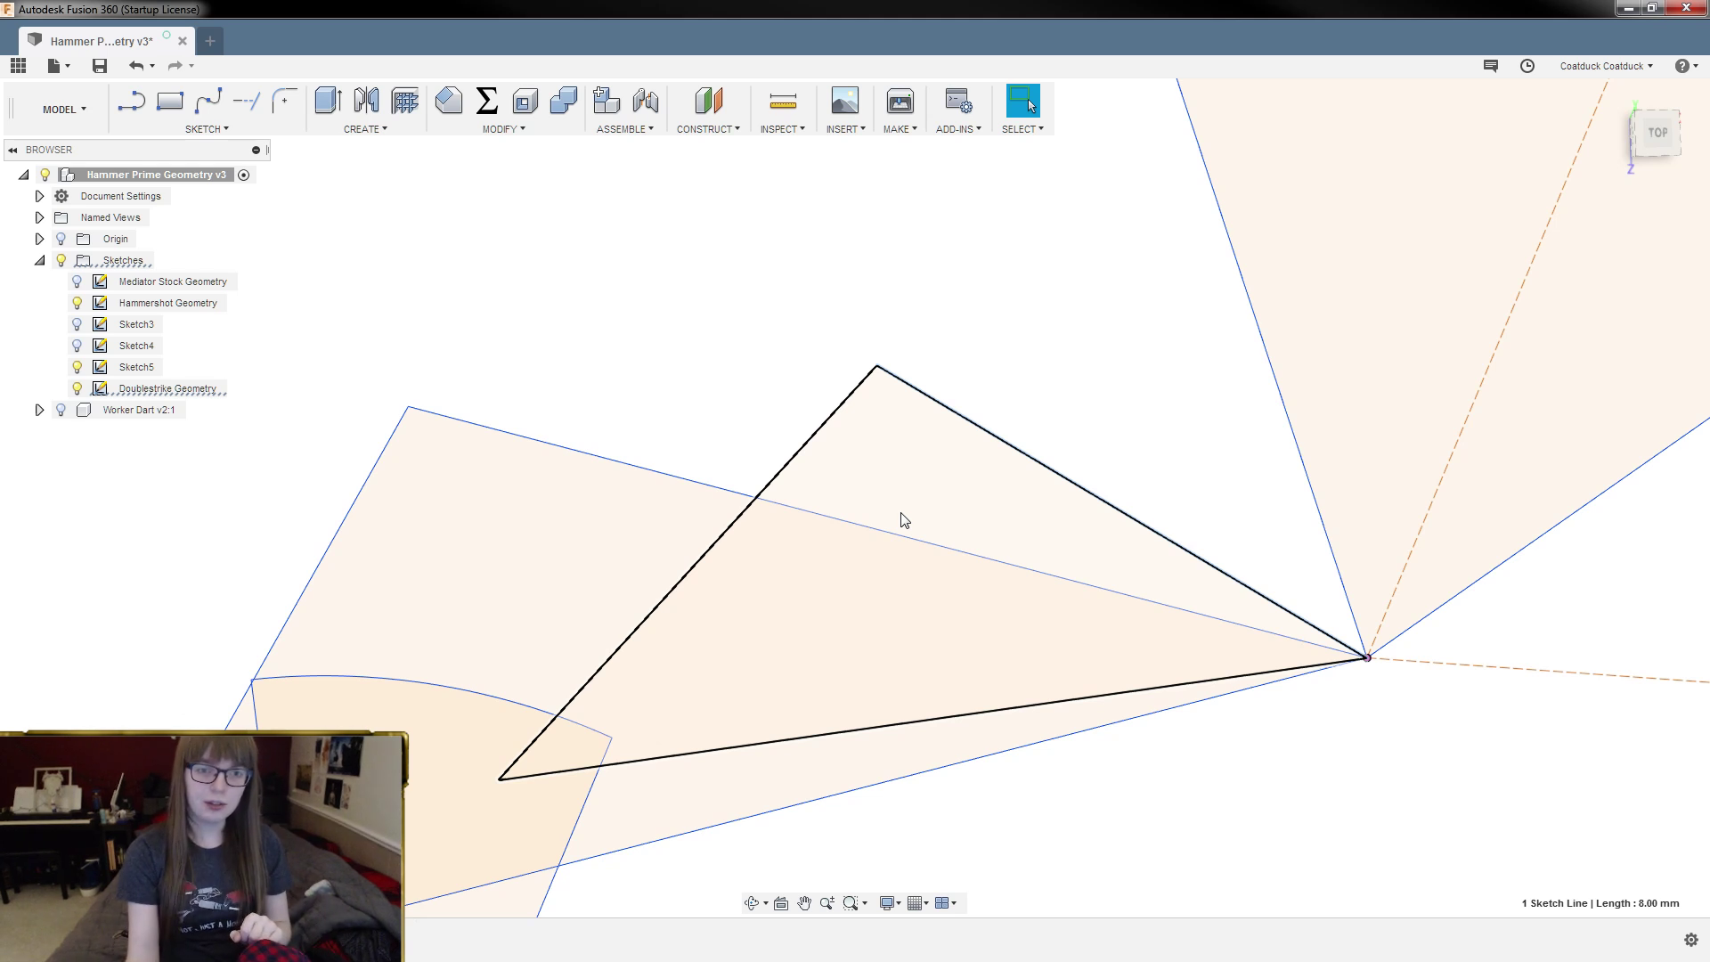
pyautogui.scroll(-4, 725, 351)
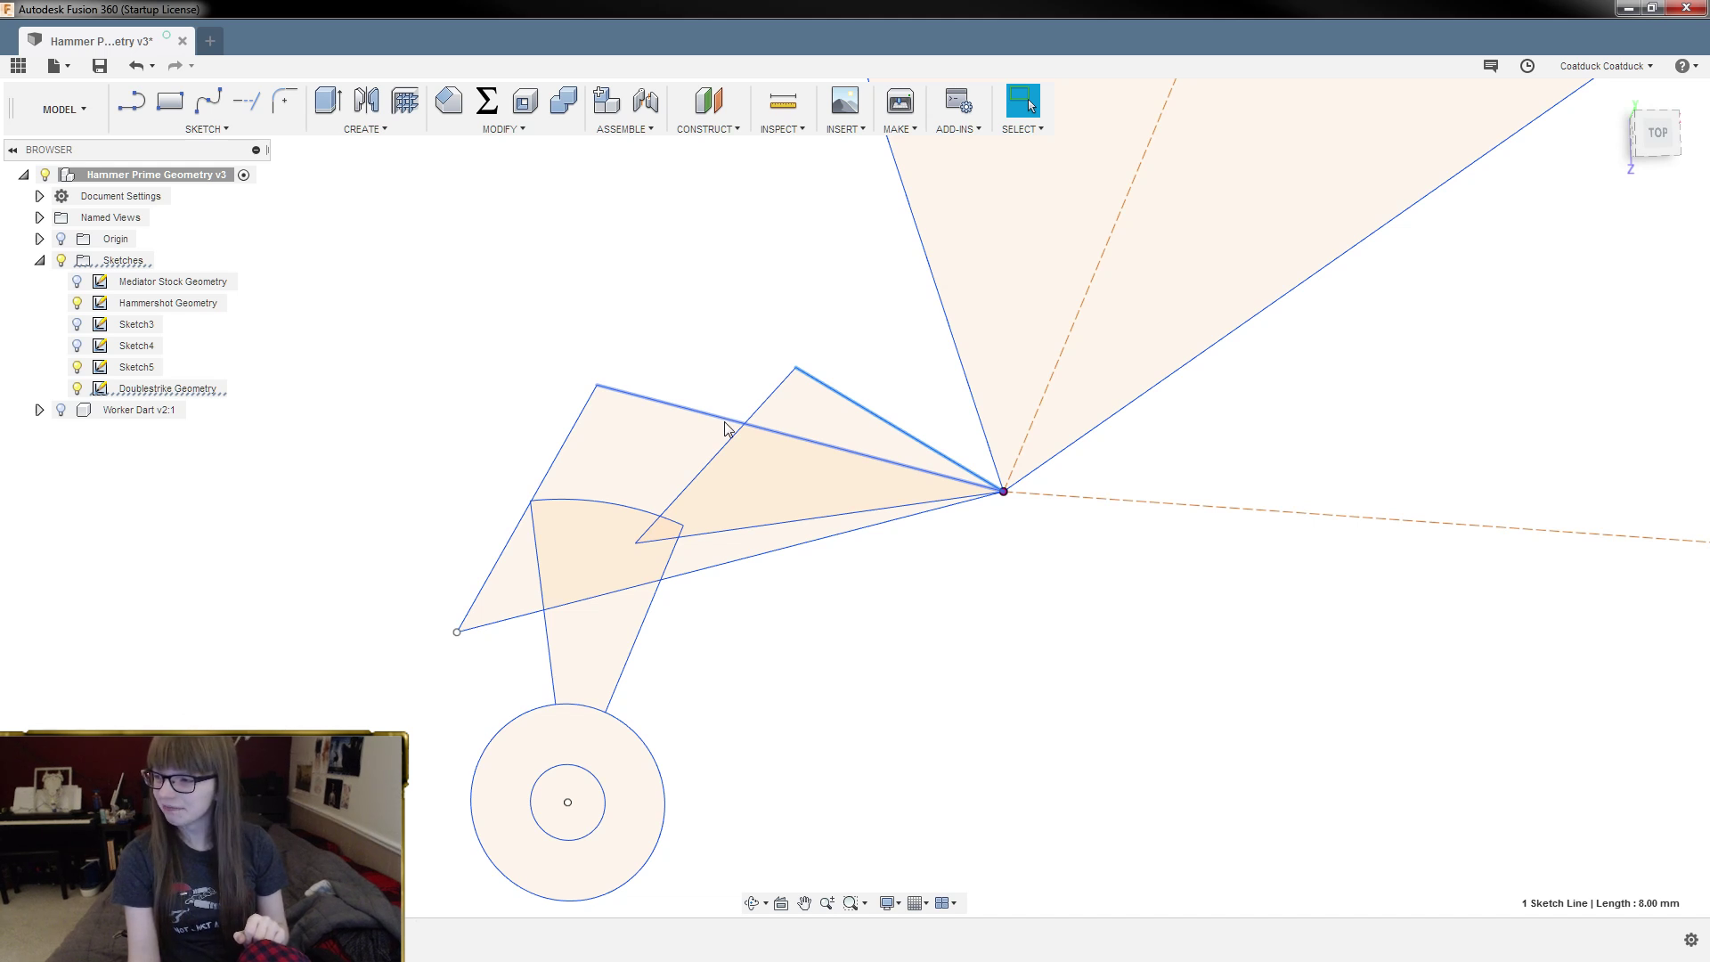
pyautogui.scroll(-5, 756, 565)
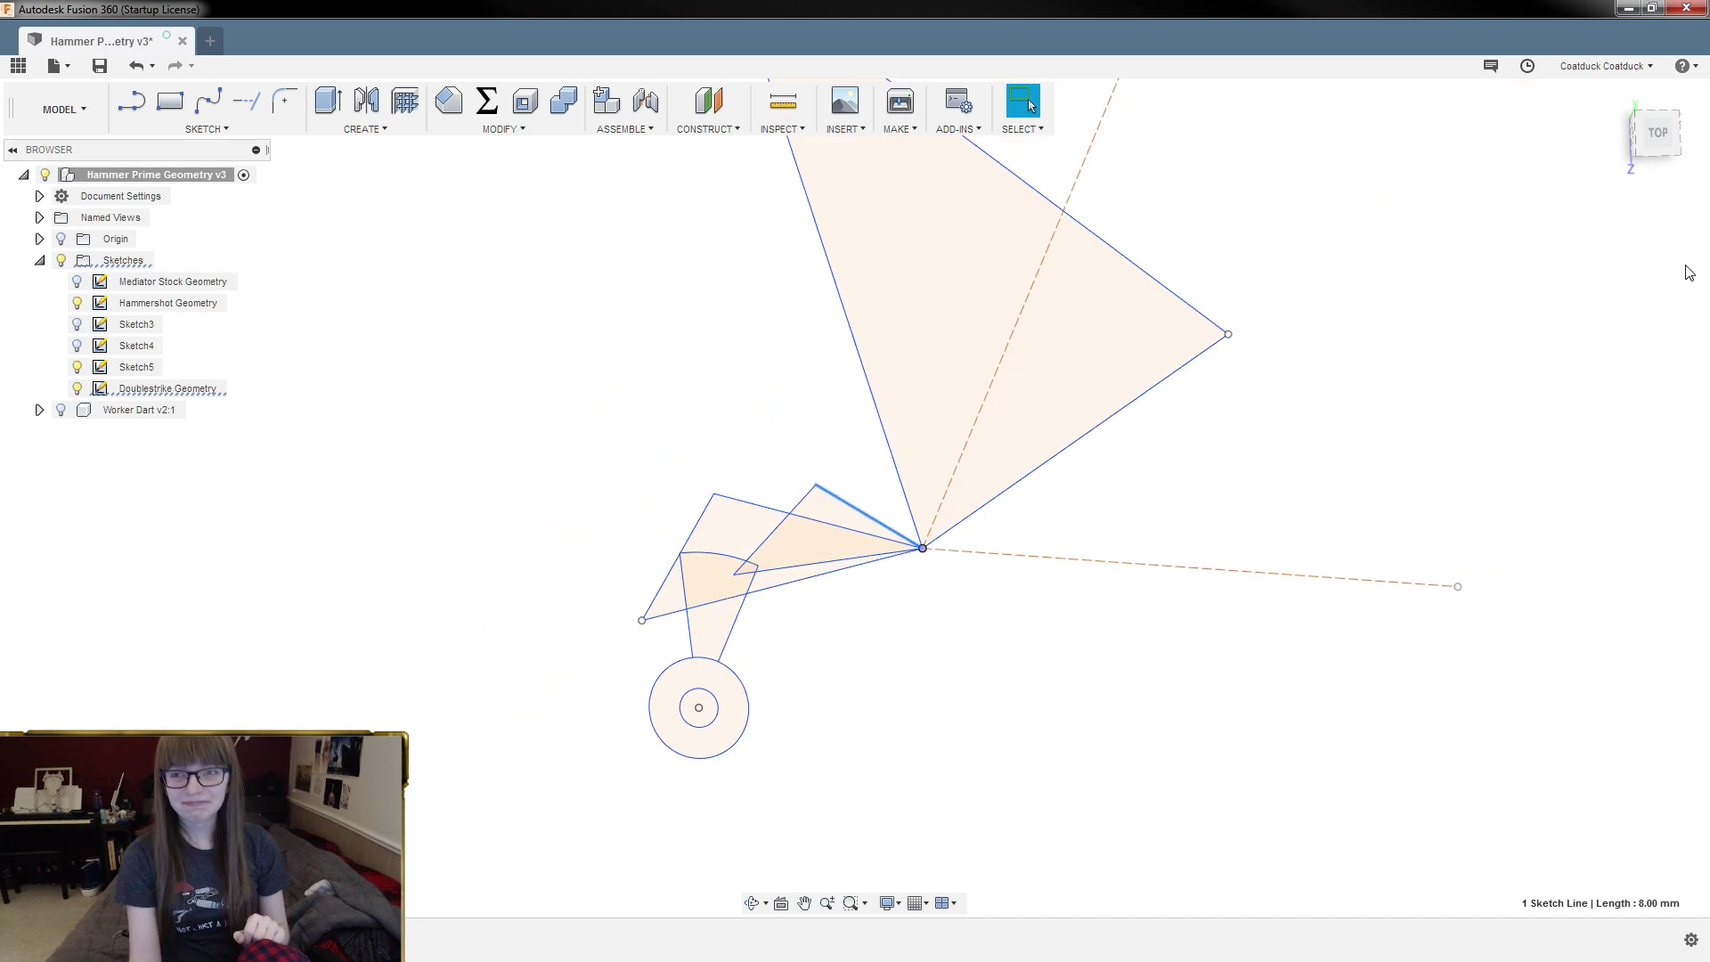
# Step: Return to the Top view and examine the Hammershot and Doublestrike triangles against the wedge
pyautogui.click(1660, 142)
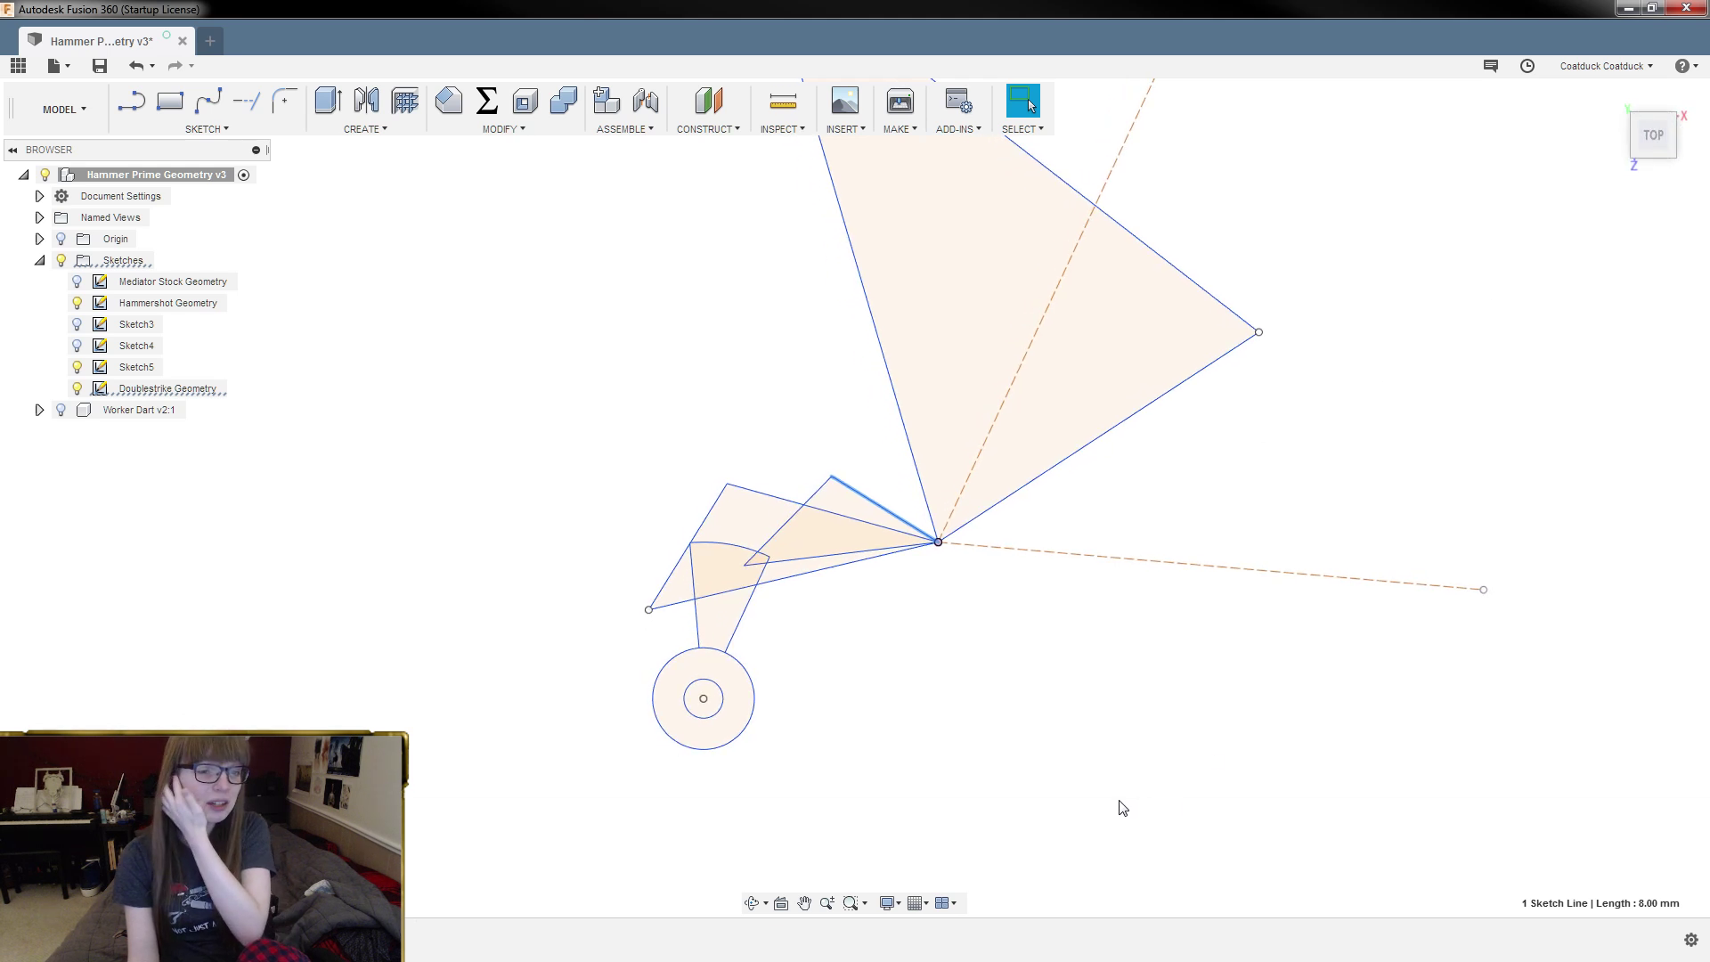
pyautogui.scroll(-1, 1118, 802)
pyautogui.scroll(2, 825, 489)
pyautogui.scroll(2, 926, 598)
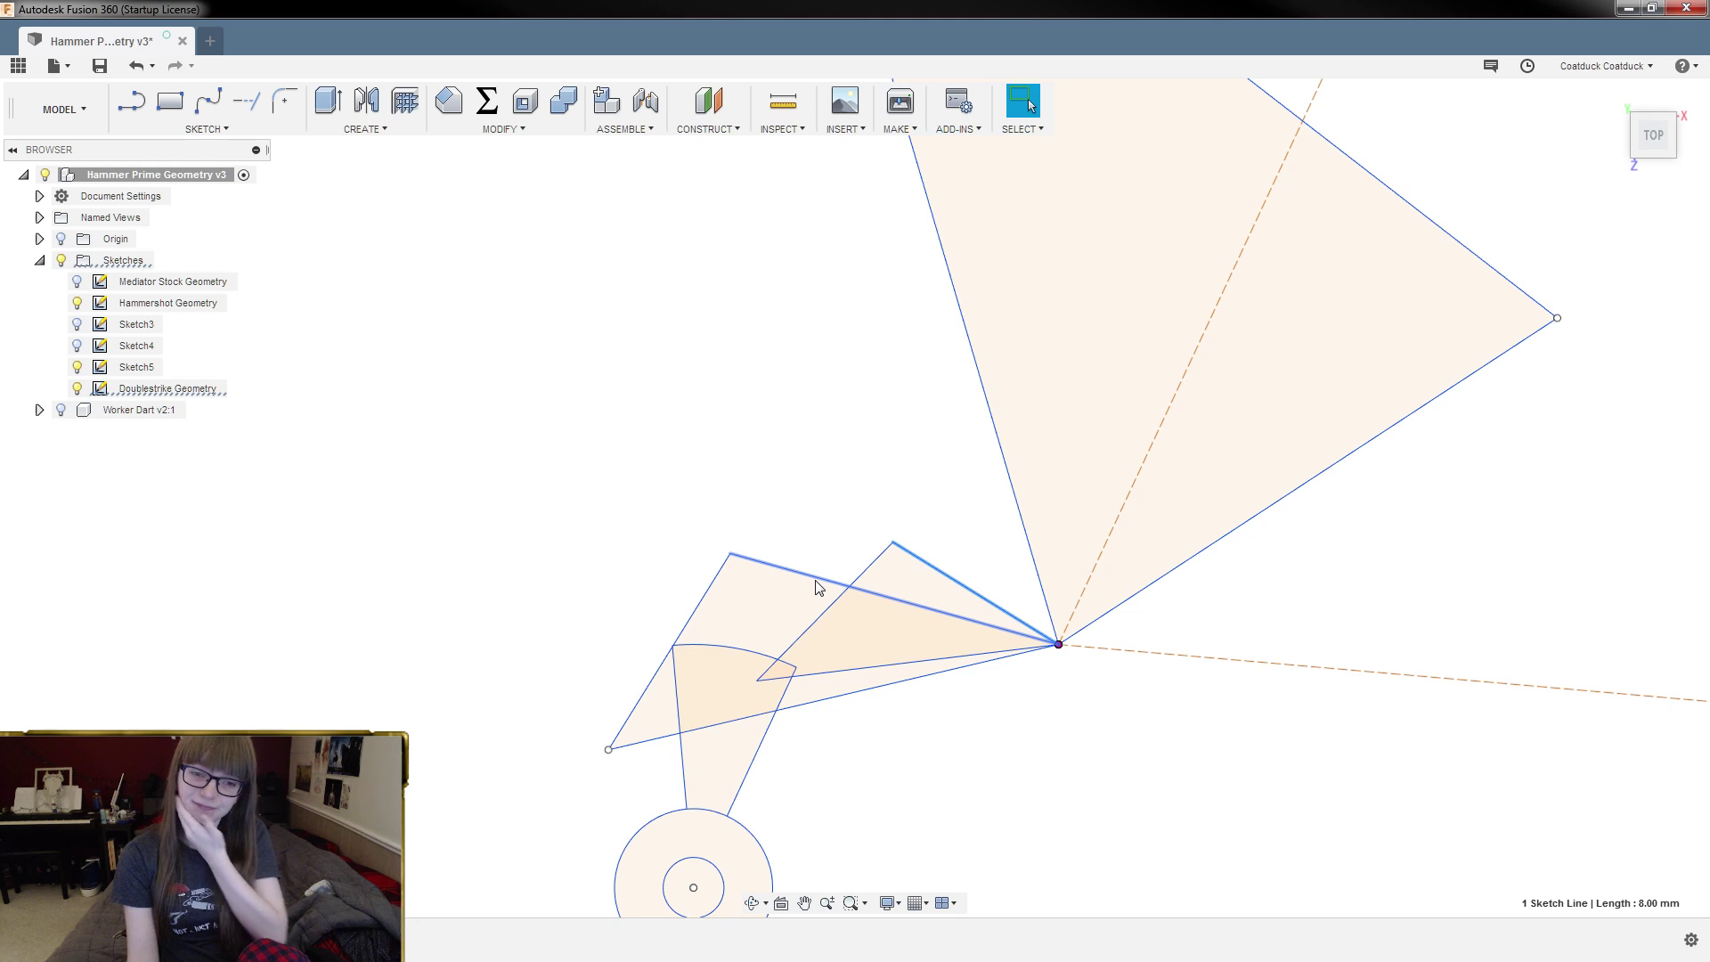
# Step: Check the length of the Hammershot triangle's upper side and examine both small triangles against the wedge
pyautogui.scroll(2, 819, 587)
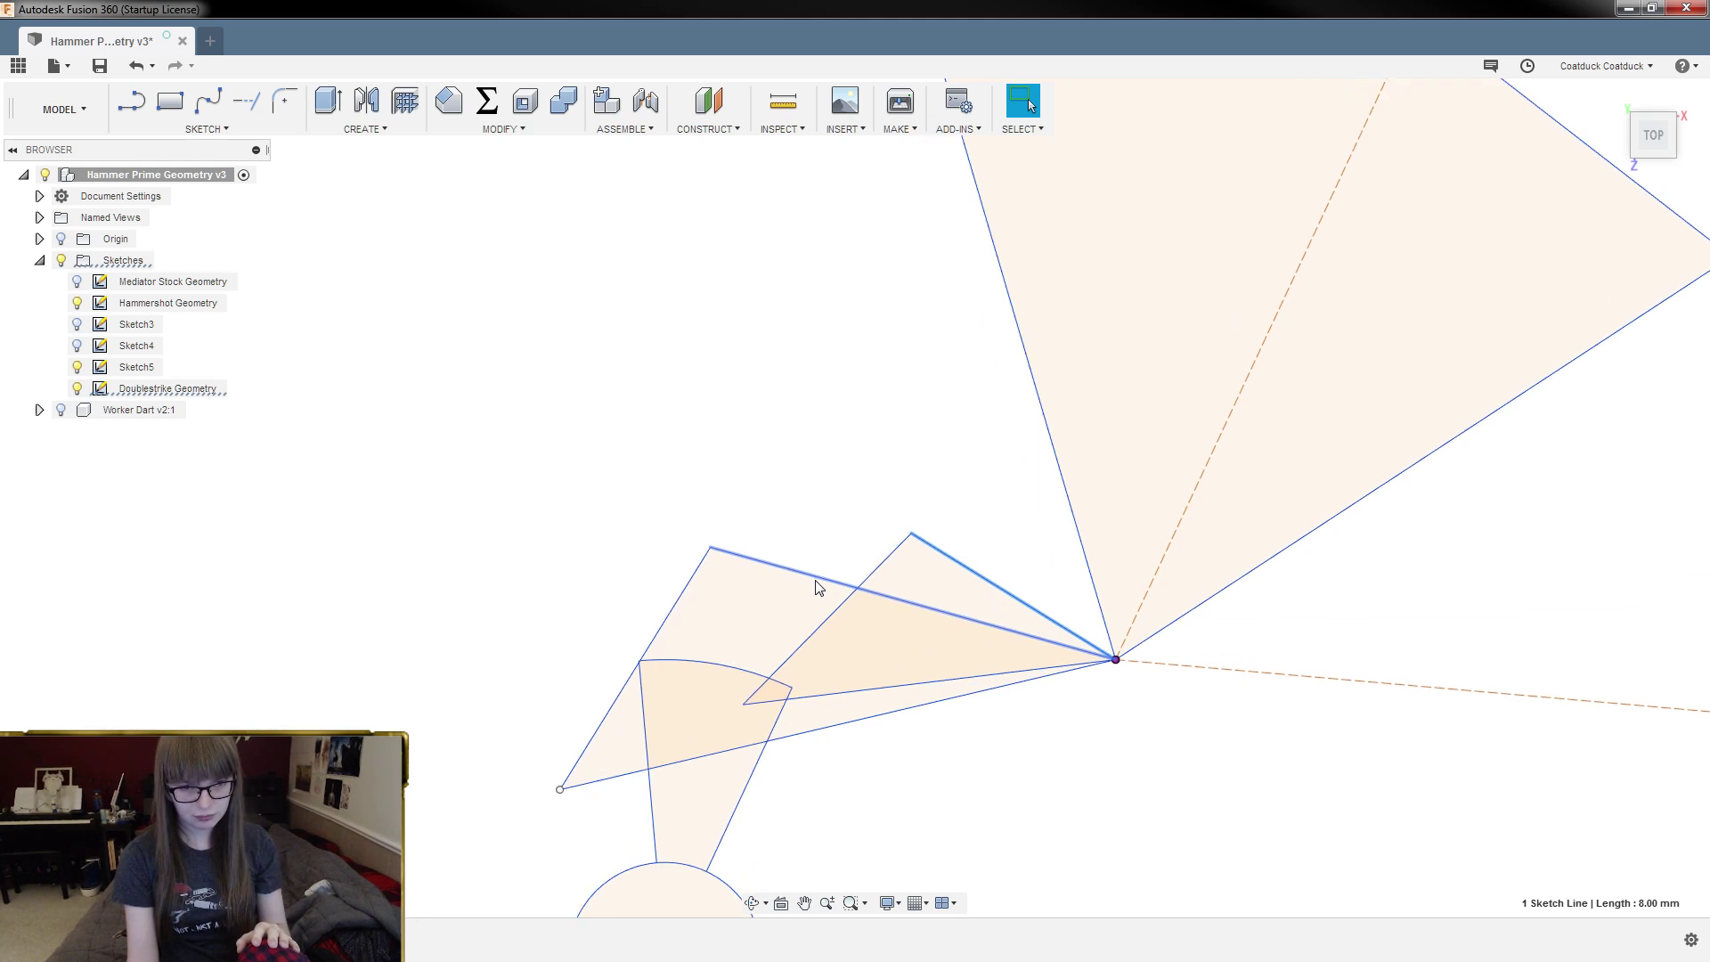
pyautogui.click(819, 587)
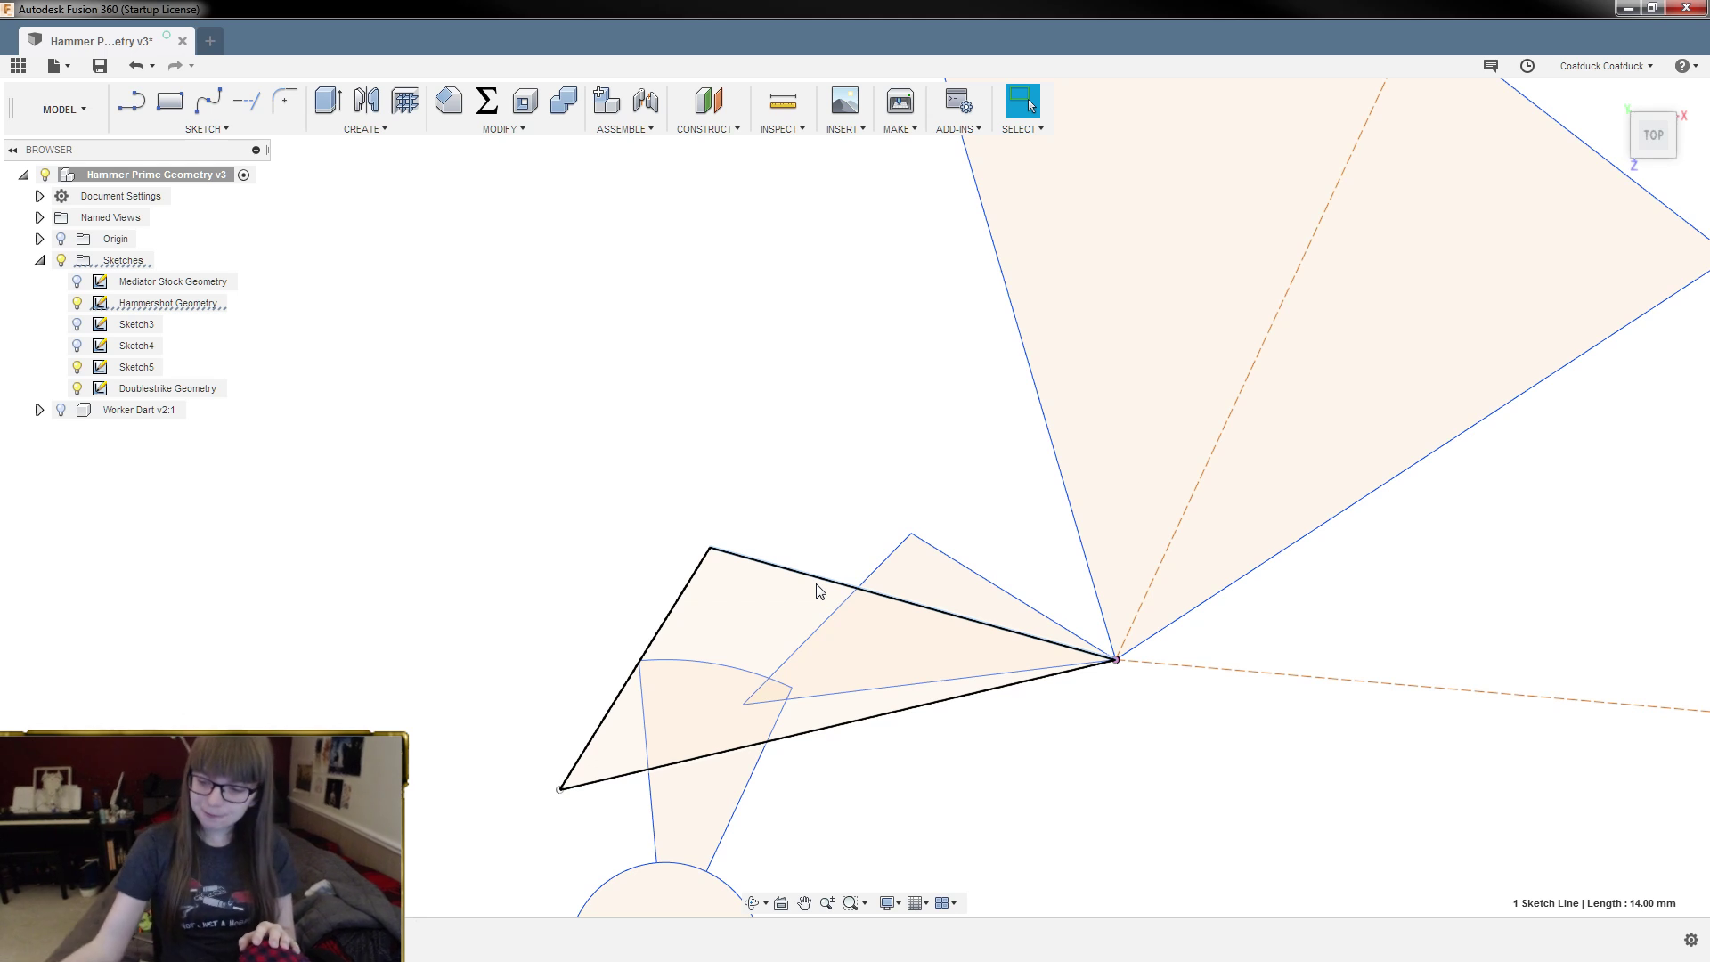
pyautogui.scroll(-2, 672, 723)
pyautogui.scroll(-2, 628, 724)
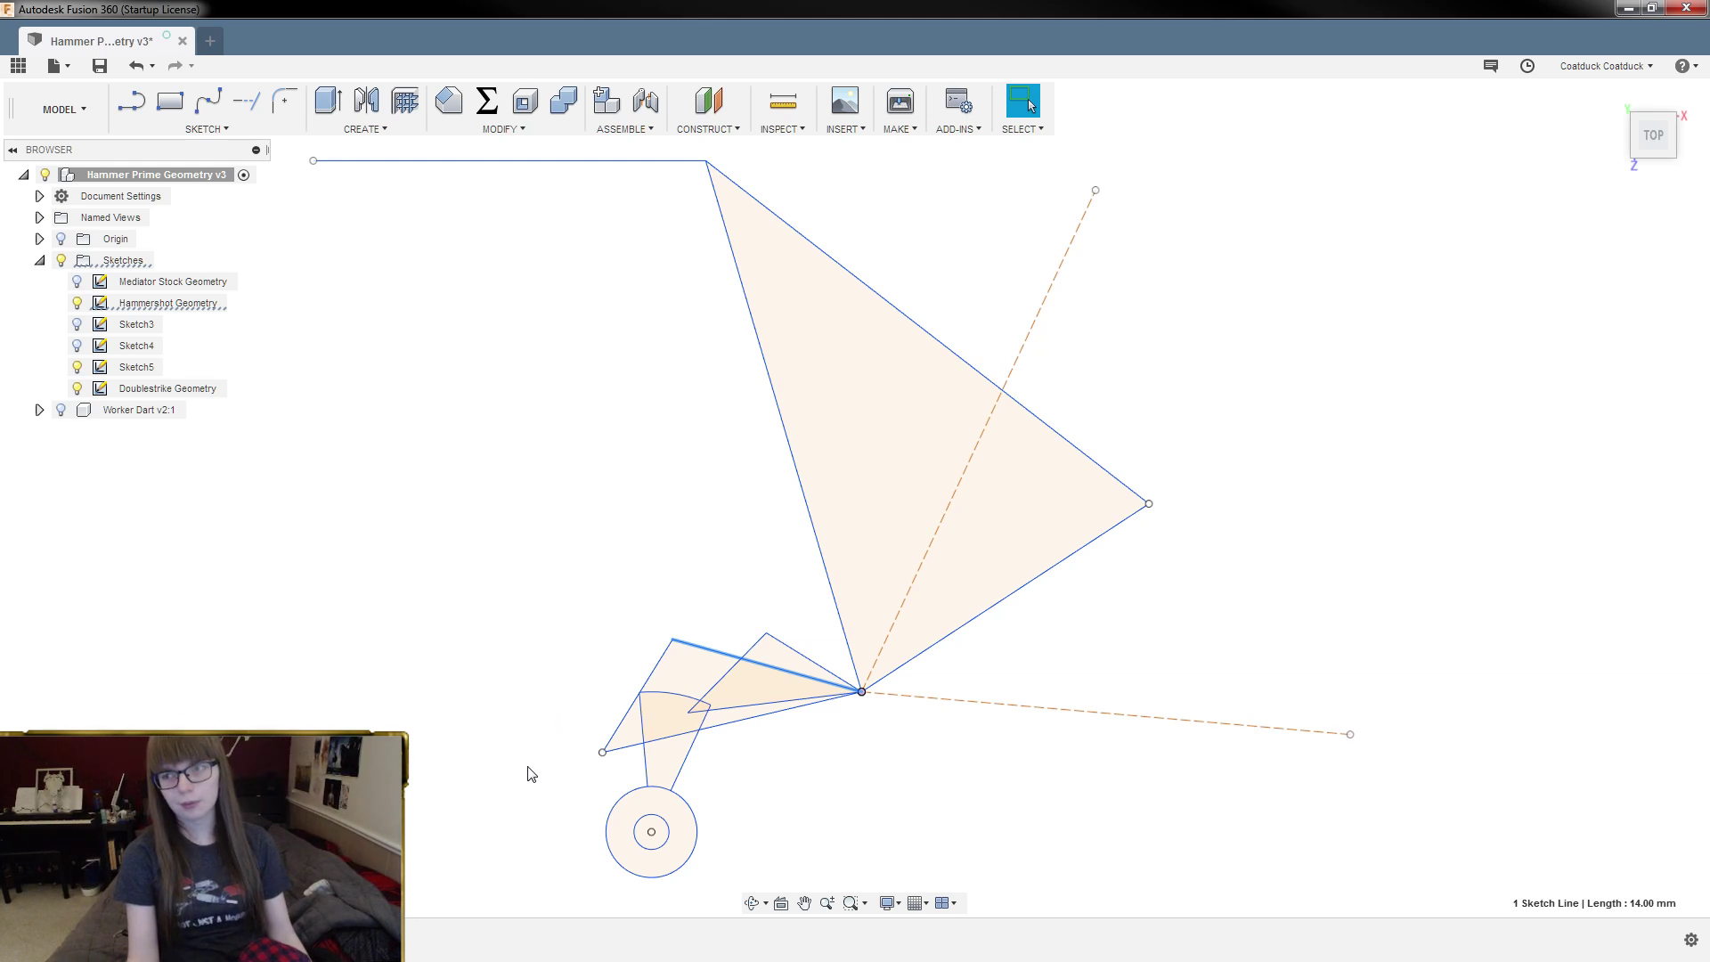
pyautogui.scroll(5, 542, 842)
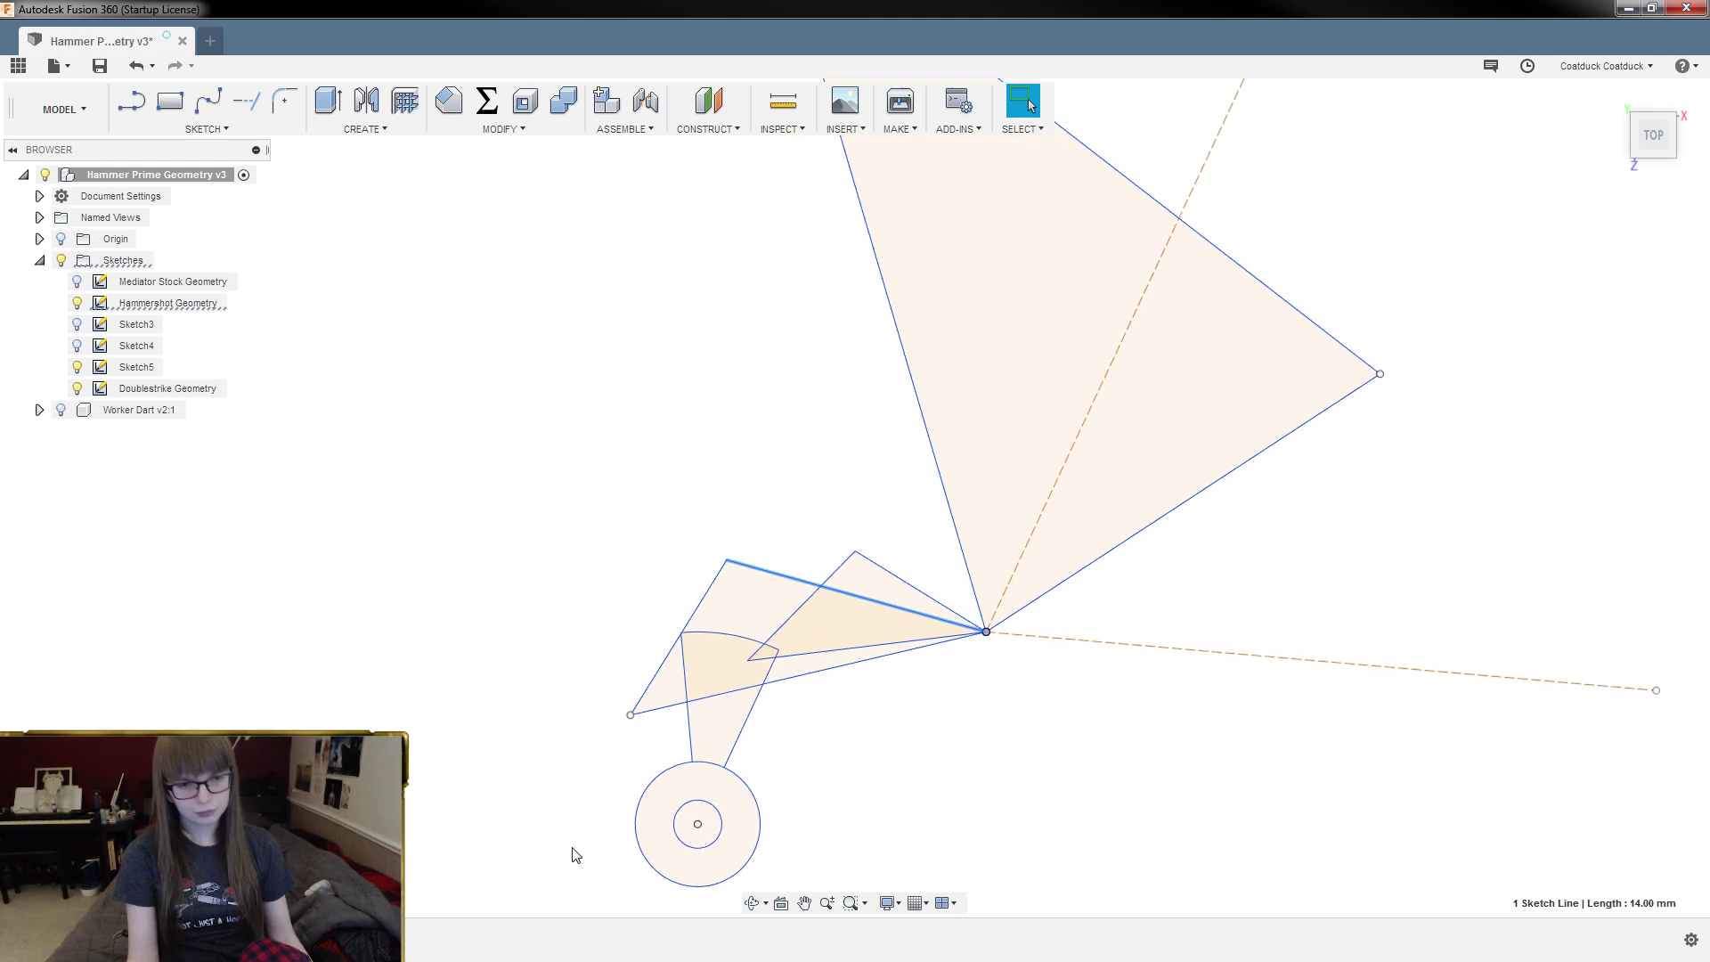
pyautogui.moveTo(817, 746)
pyautogui.keyDown('shift'); pyautogui.mouseDown(button='middle')
pyautogui.moveTo(870, 619)
pyautogui.moveTo(886, 631)
pyautogui.mouseUp(button='middle'); pyautogui.keyUp('shift')
pyautogui.scroll(5, 1091, 533)
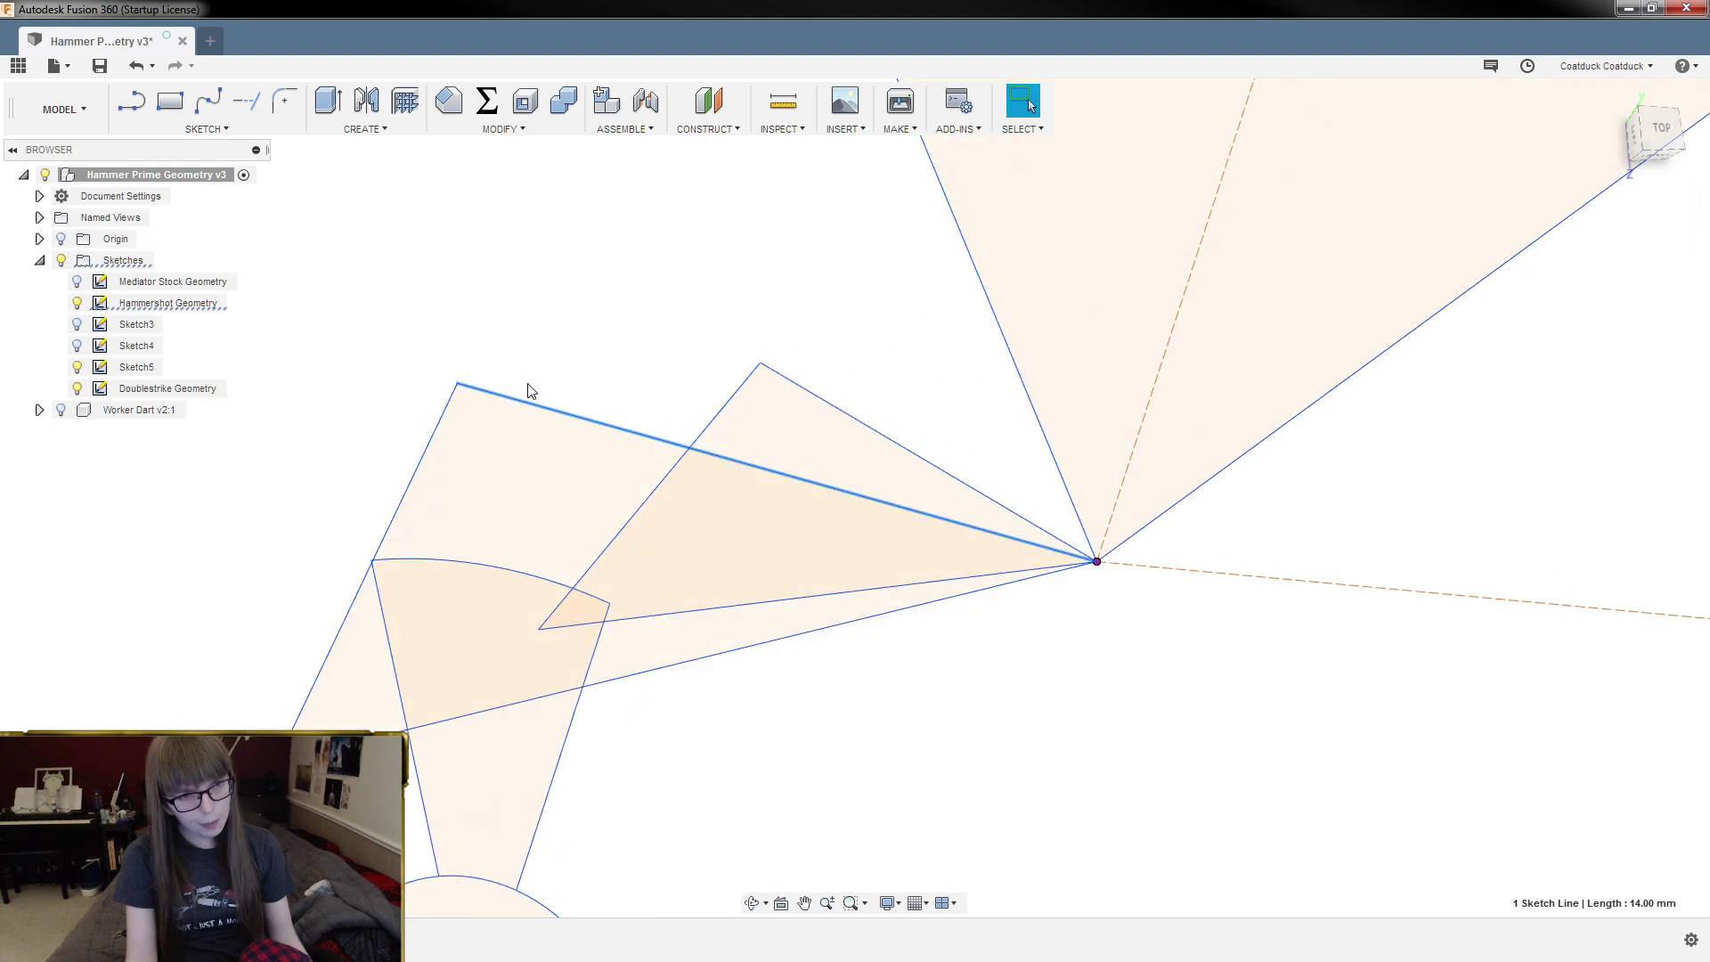
# Step: Hide the Hammershot Geometry and Doublestrike Geometry sketches, leaving only Sketch5 displayed
pyautogui.scroll(-3, 535, 392)
pyautogui.click(76, 303)
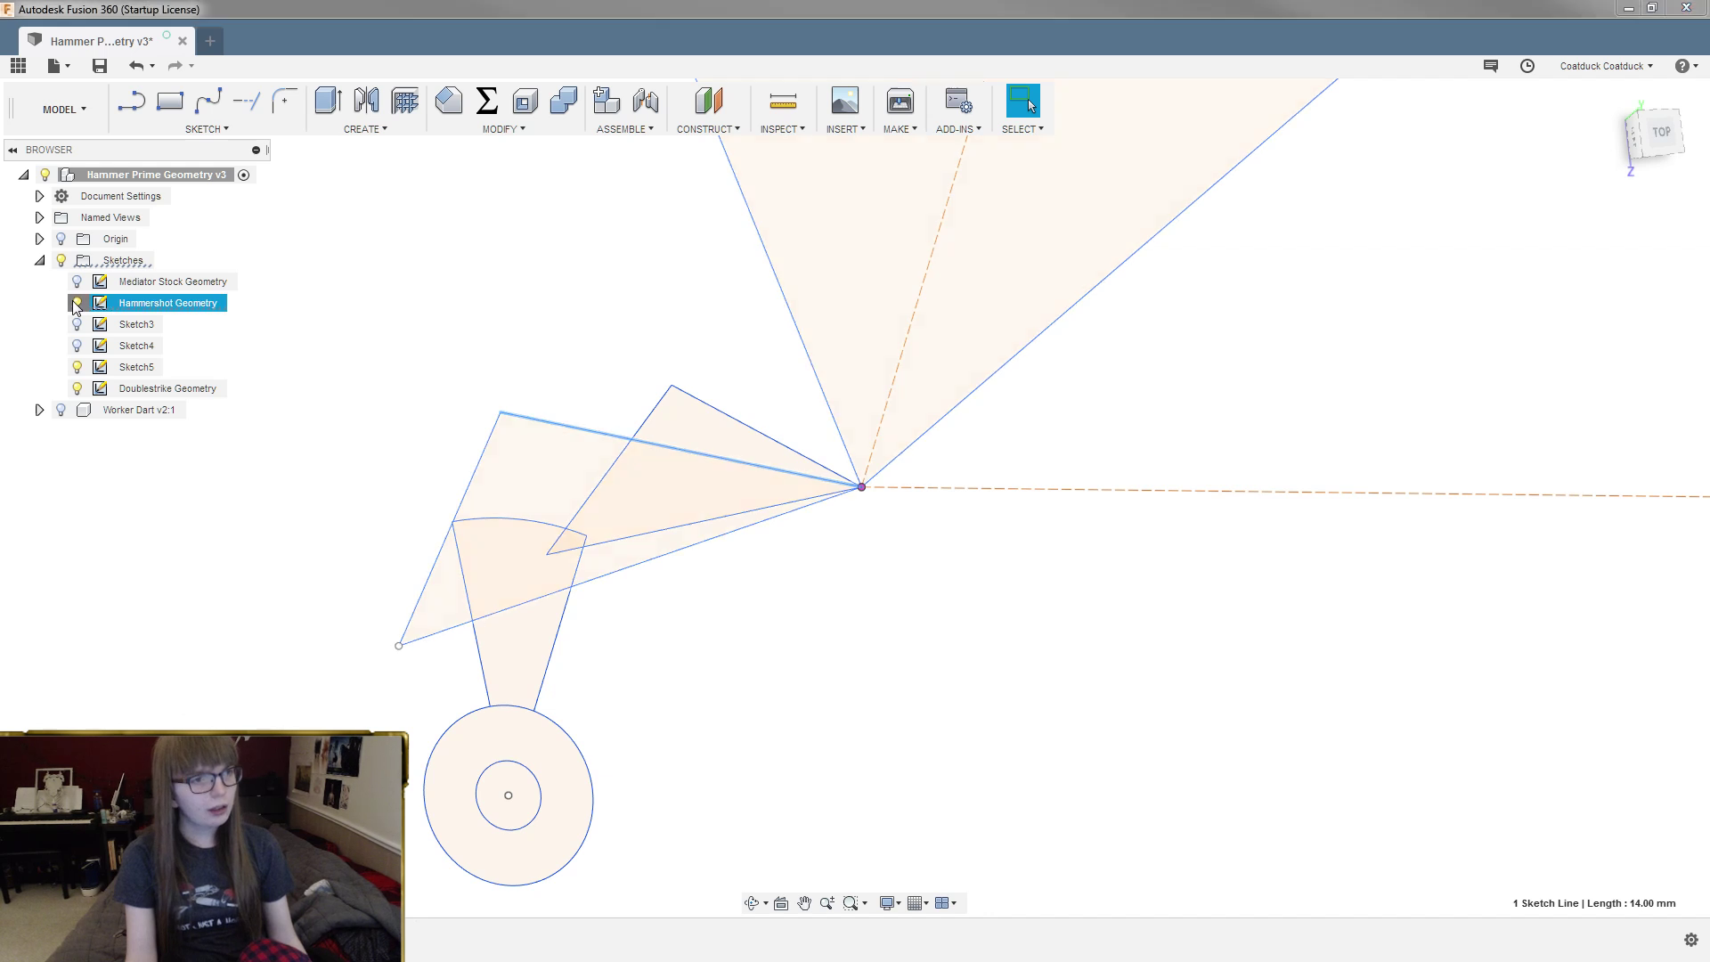
pyautogui.click(76, 388)
pyautogui.moveTo(950, 587)
pyautogui.keyDown('shift'); pyautogui.mouseDown(button='middle')
pyautogui.moveTo(954, 617)
pyautogui.moveTo(903, 621)
pyautogui.mouseUp(button='middle'); pyautogui.keyUp('shift')
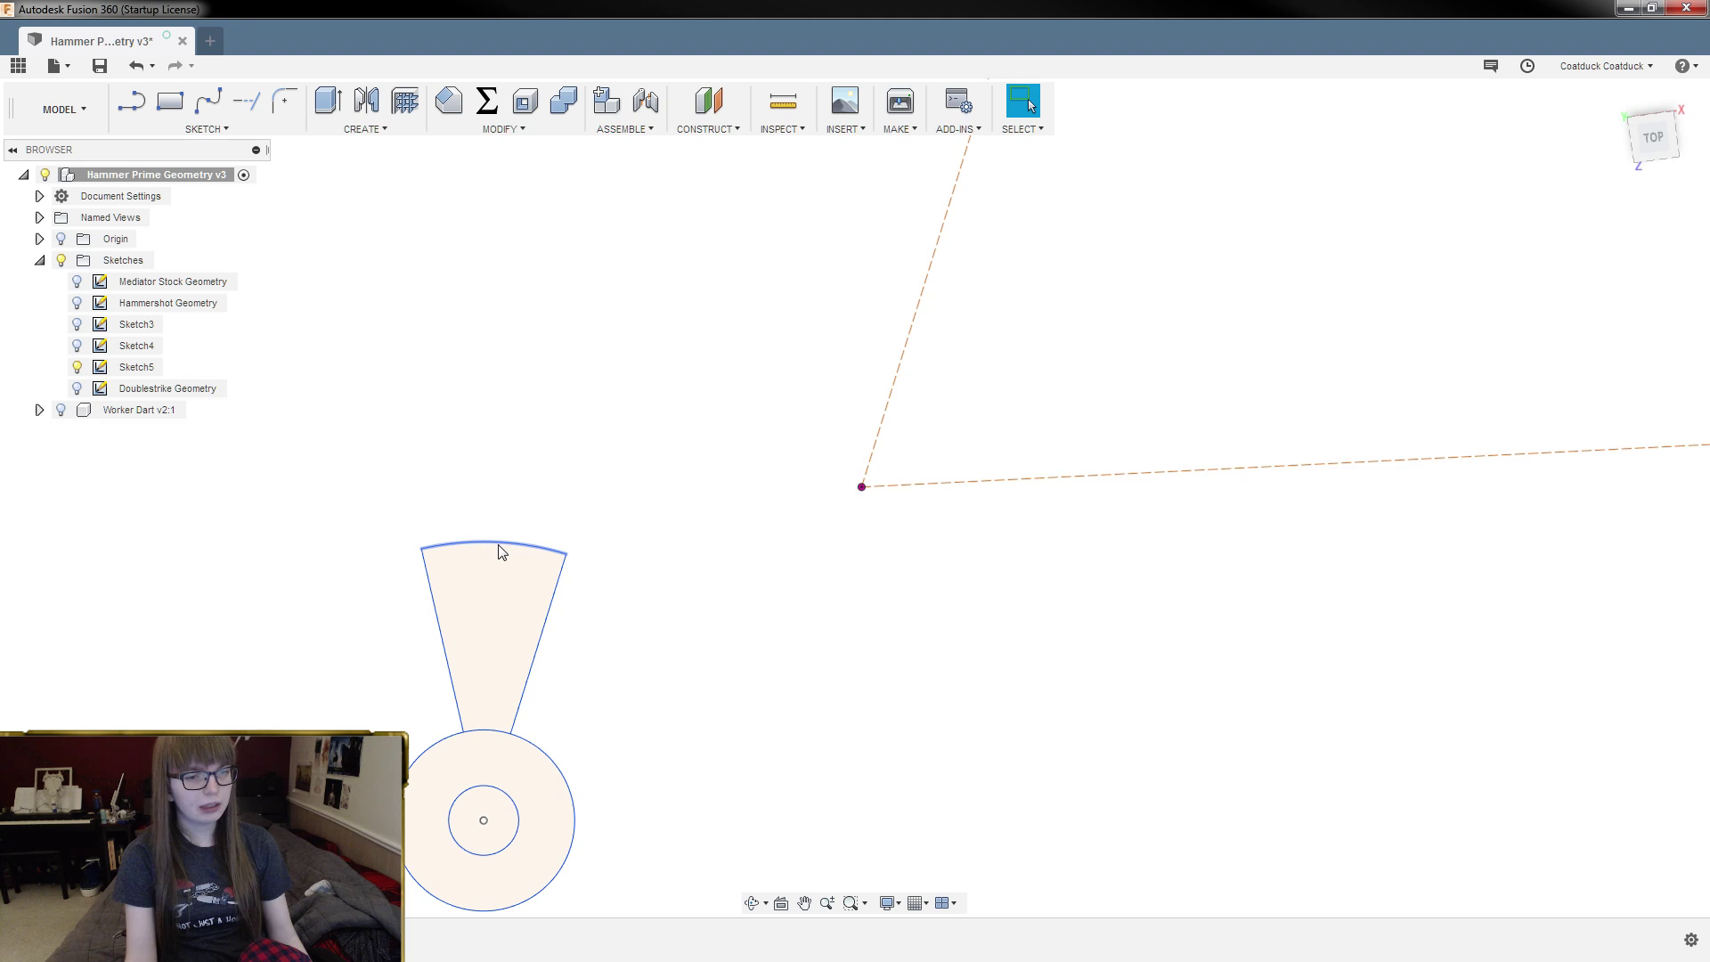
# Step: Open Sketch5, containing the wedge and circles, for editing
pyautogui.click(897, 392)
pyautogui.rightClick(871, 417)
pyautogui.click(893, 481)
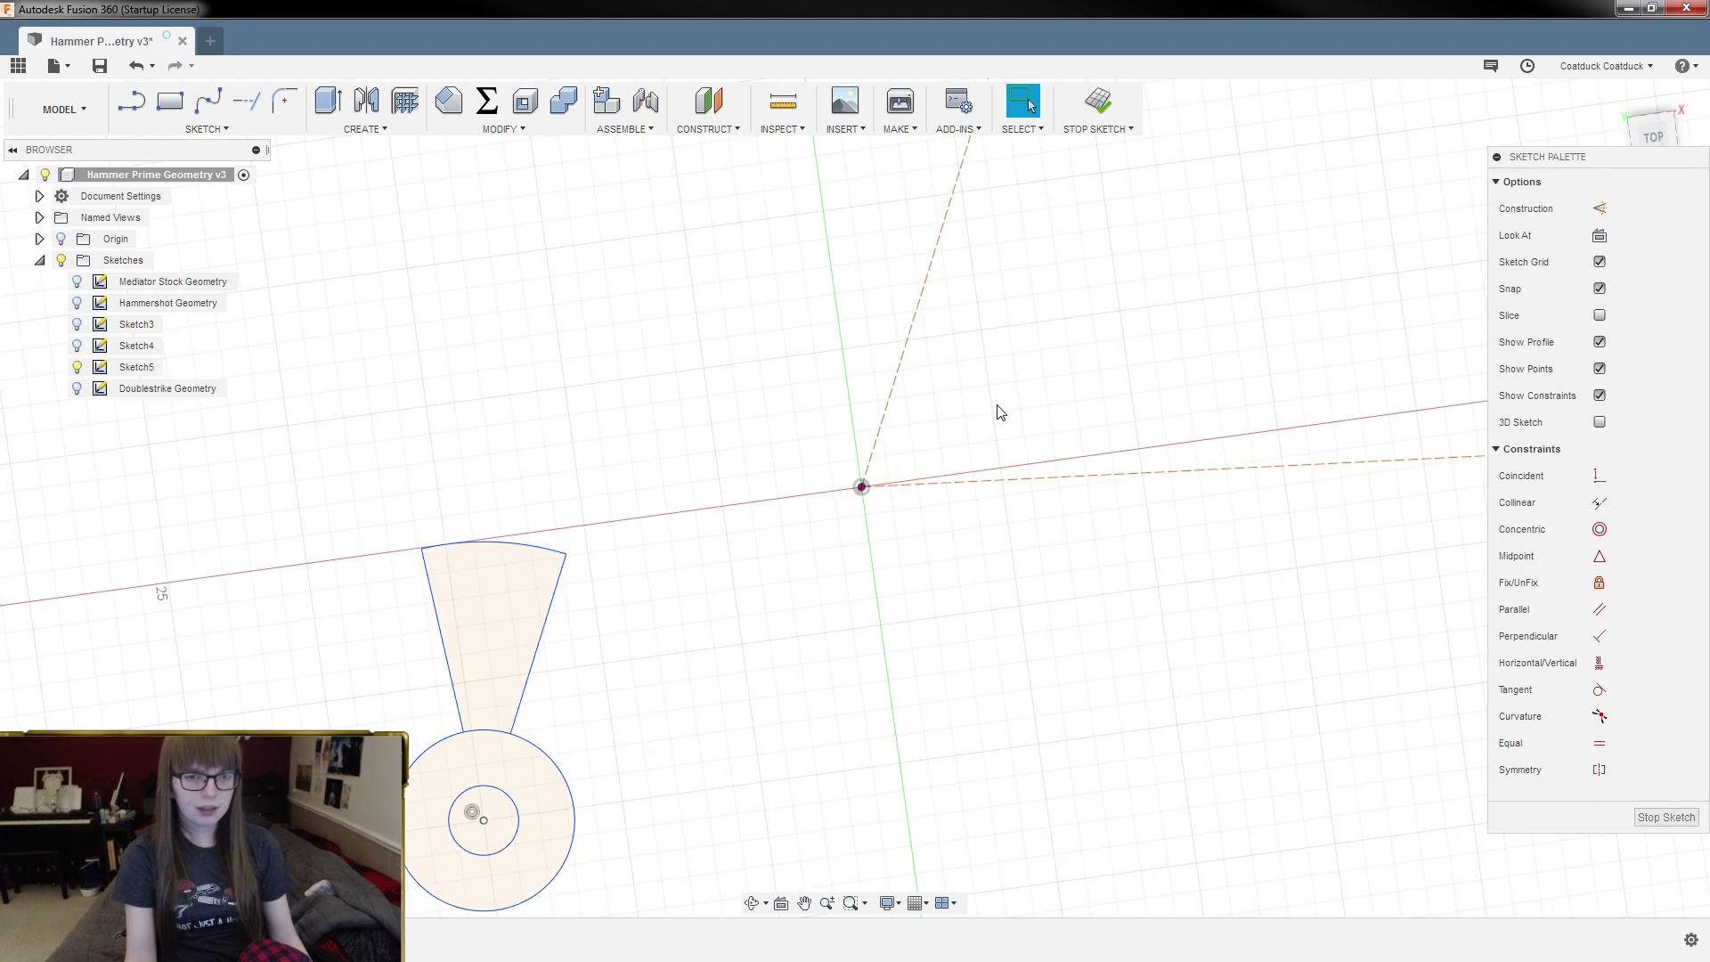
pyautogui.moveTo(972, 524)
pyautogui.keyDown('shift'); pyautogui.mouseDown(button='middle')
pyautogui.moveTo(963, 534)
pyautogui.moveTo(978, 501)
pyautogui.mouseUp(button='middle'); pyautogui.keyUp('shift')
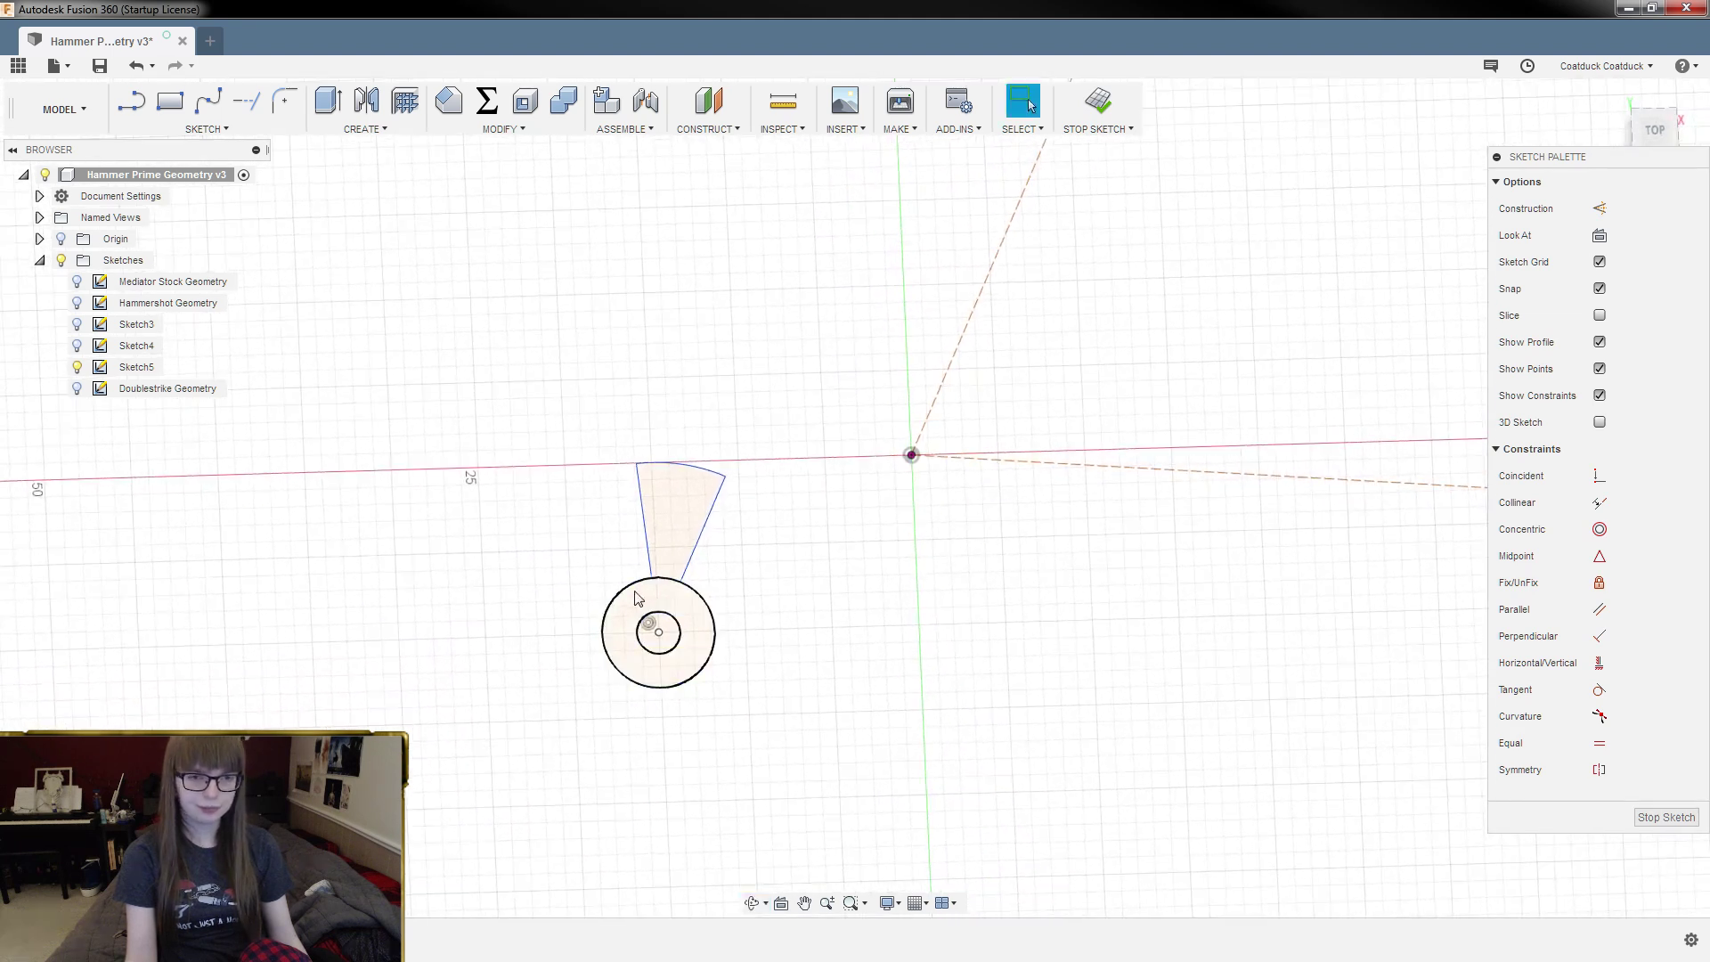
pyautogui.scroll(3, 670, 588)
# Step: Check the radius of the arc at the wide end of the wedge
pyautogui.moveTo(571, 199)
pyautogui.mouseDown()
pyautogui.moveTo(852, 725)
pyautogui.moveTo(918, 793)
pyautogui.mouseUp()
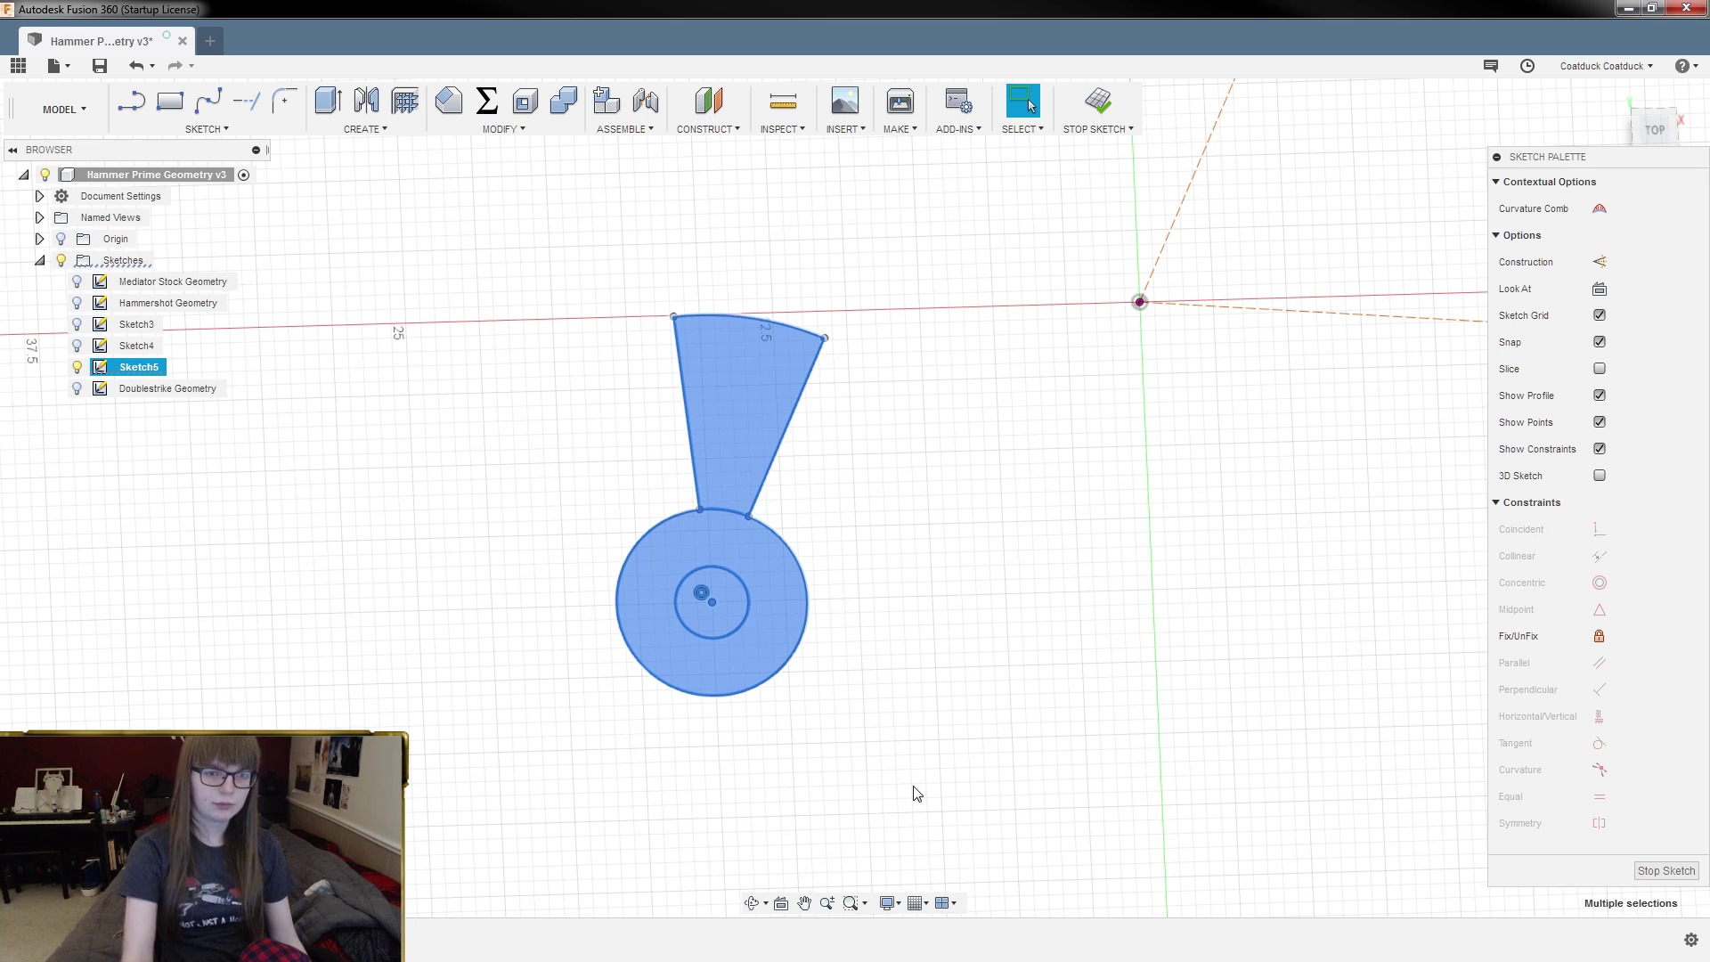
pyautogui.click(914, 787)
pyautogui.click(771, 319)
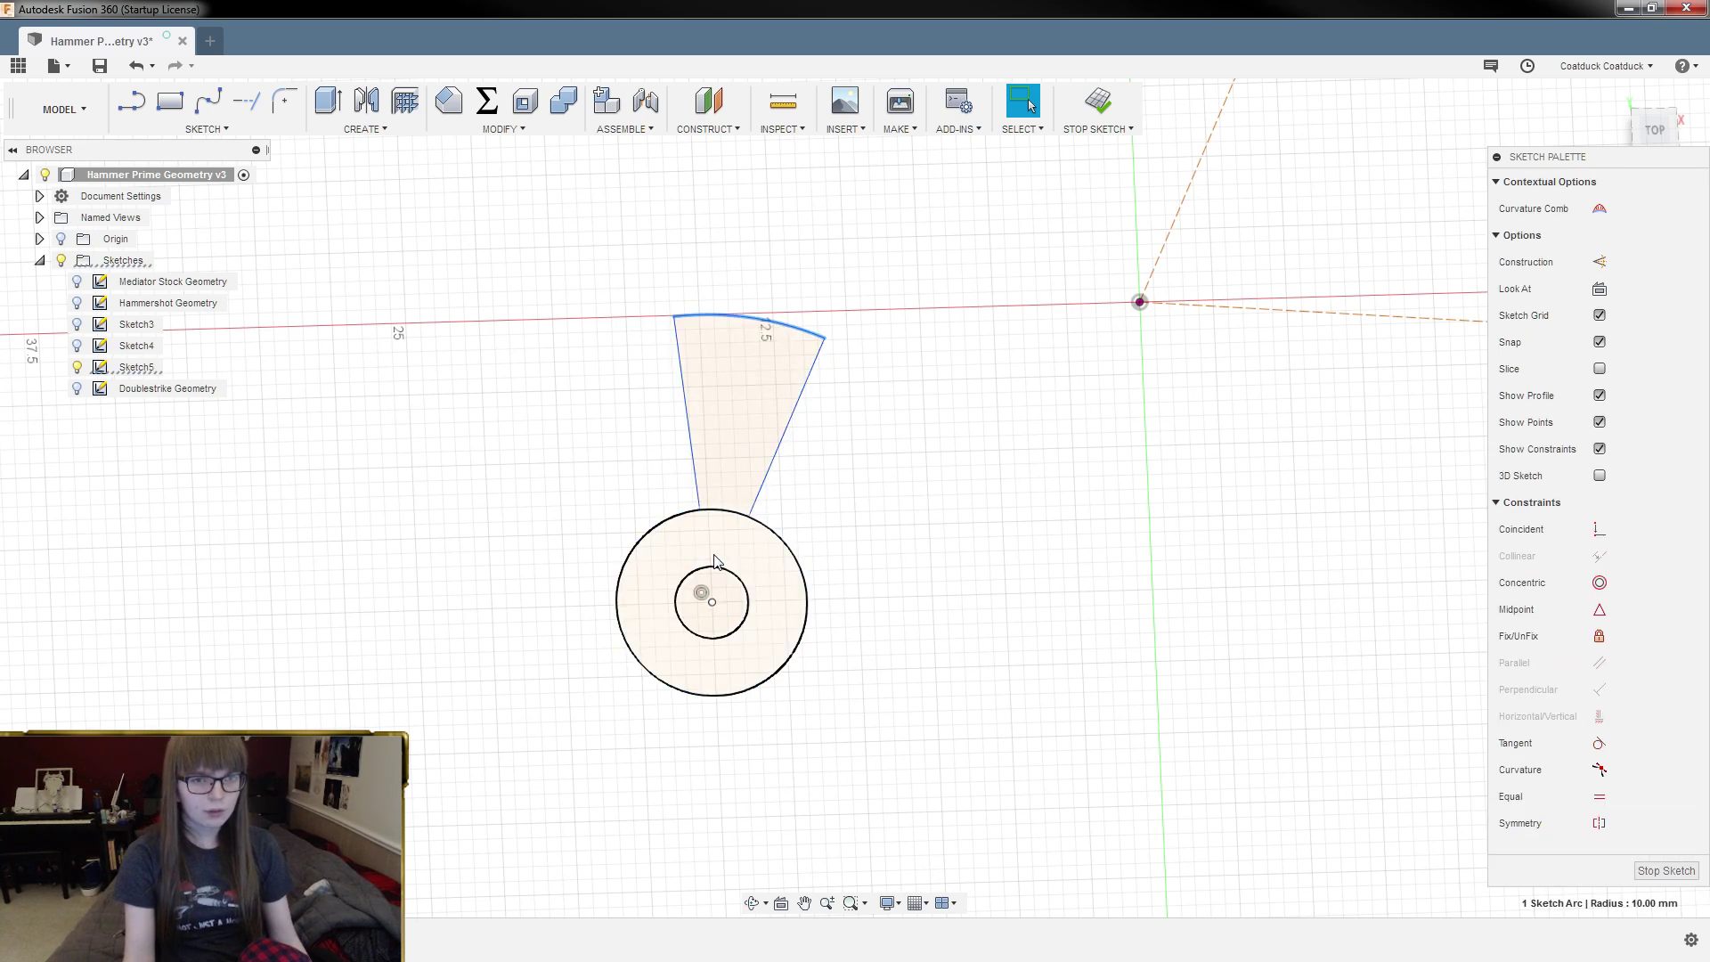
# Step: Delete the wedge and both concentric circles from Sketch5
pyautogui.click(1165, 629)
pyautogui.moveTo(475, 242); pyautogui.dragTo(991, 735)
pyautogui.press('Delete')
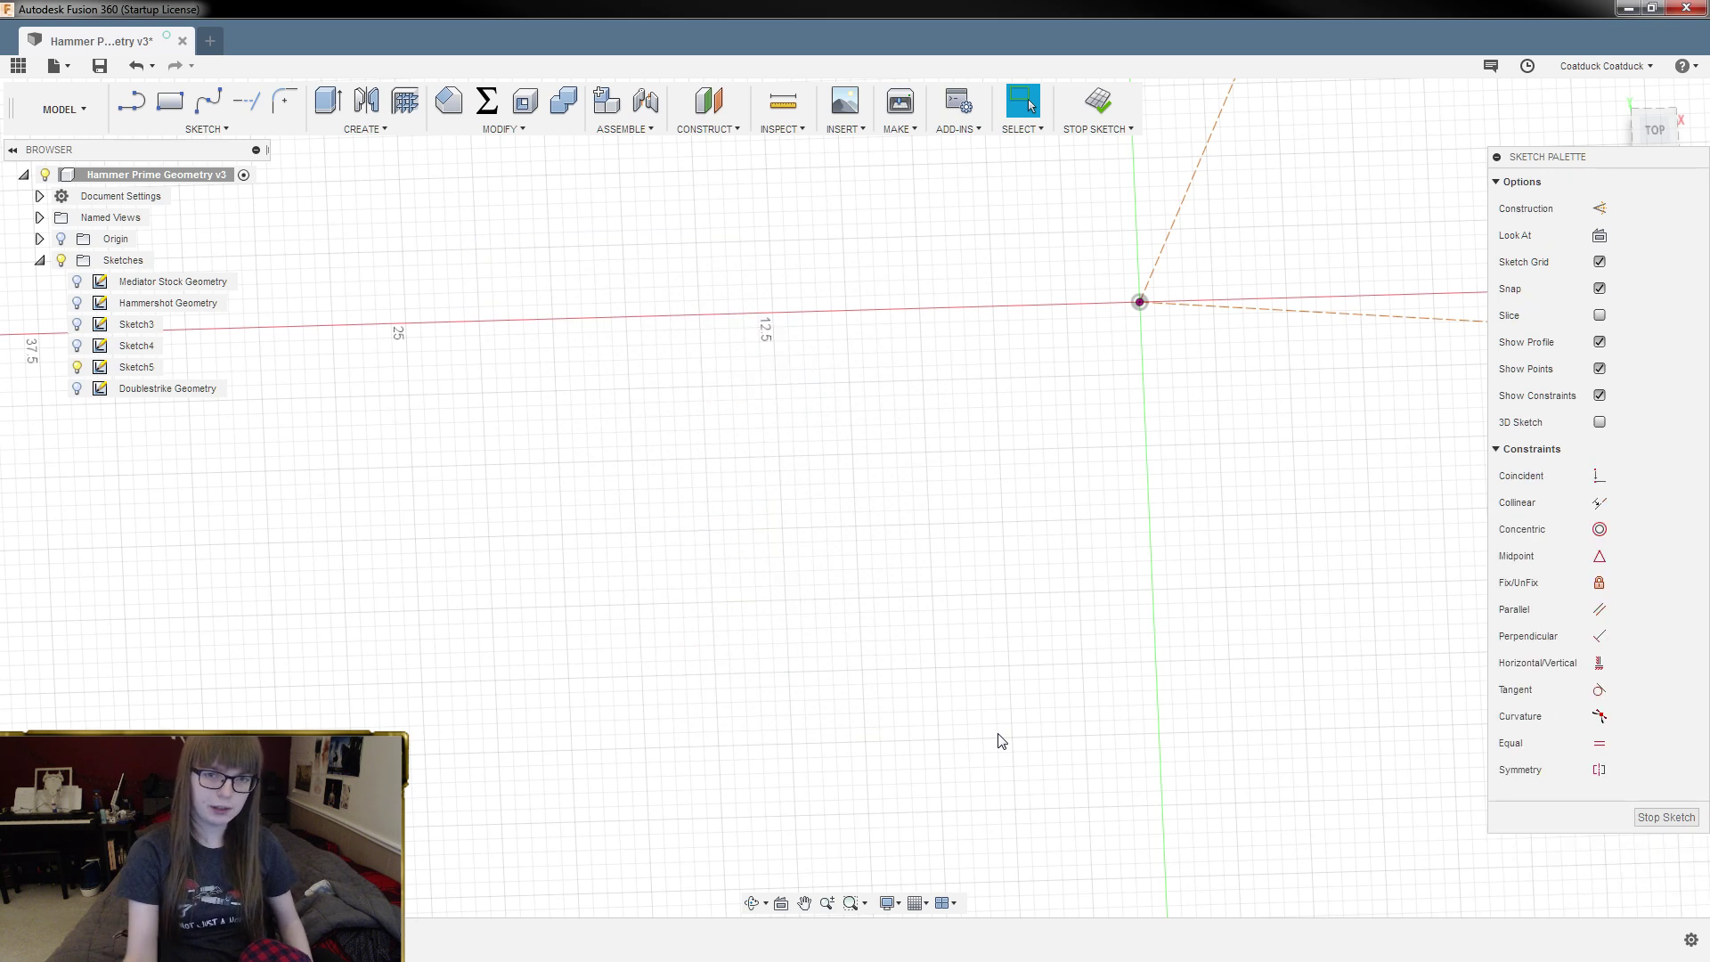
pyautogui.press('l')
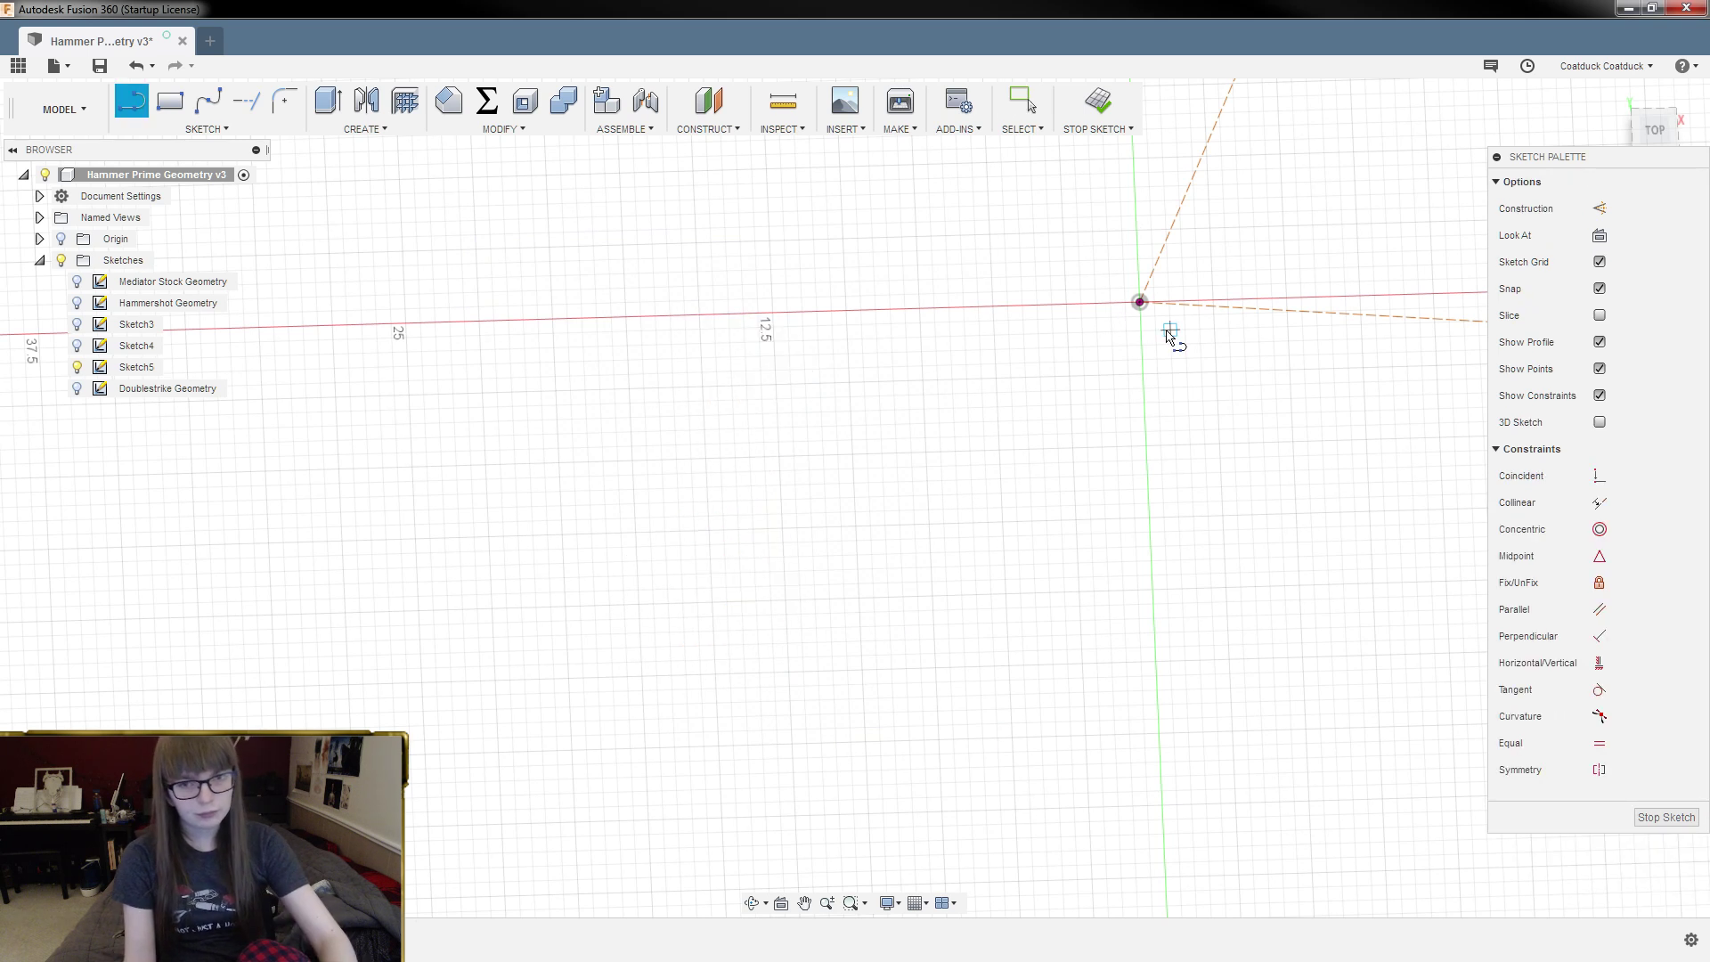
pyautogui.moveTo(1140, 302); pyautogui.dragTo(727, 323)
pyautogui.scroll(-5, 588, 428)
pyautogui.scroll(3, 641, 338)
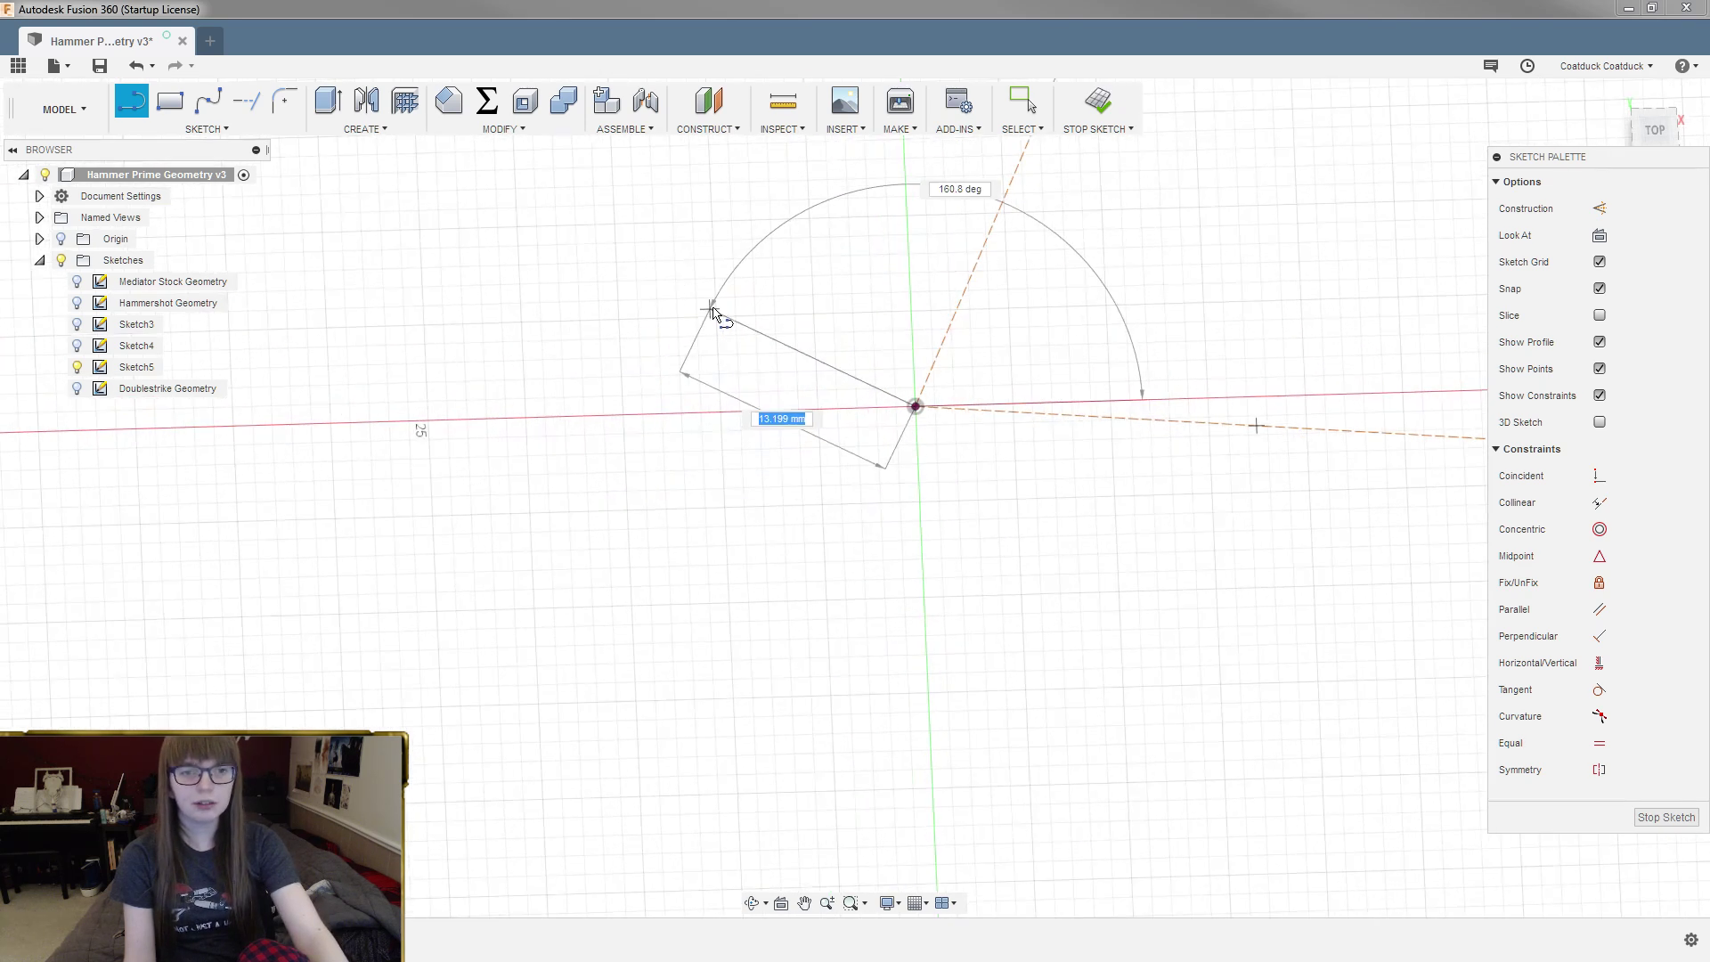
pyautogui.moveTo(1234, 354); pyautogui.dragTo(662, 424)
pyautogui.press('Escape')
# Step: Draw a 15 mm line from the origin leftward along the horizontal axis
pyautogui.scroll(3, 962, 357)
pyautogui.scroll(2, 849, 359)
pyautogui.press('l')
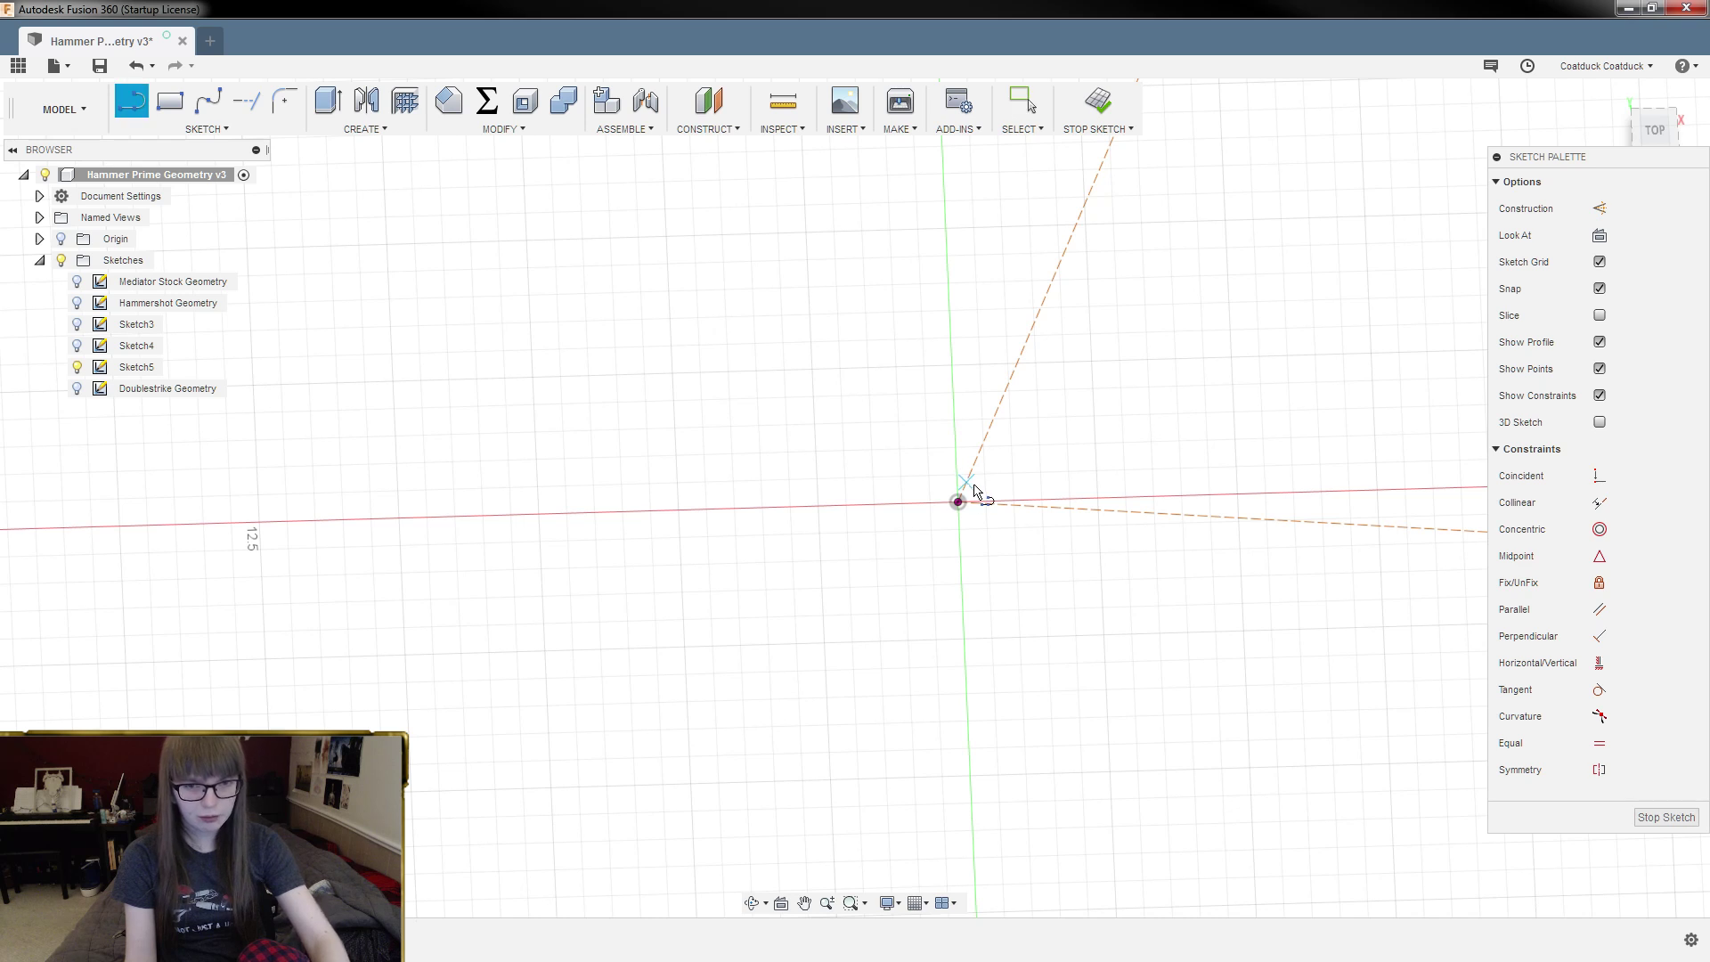
pyautogui.moveTo(957, 502); pyautogui.dragTo(230, 537)
pyautogui.scroll(-2, 643, 519)
pyautogui.scroll(-2, 656, 523)
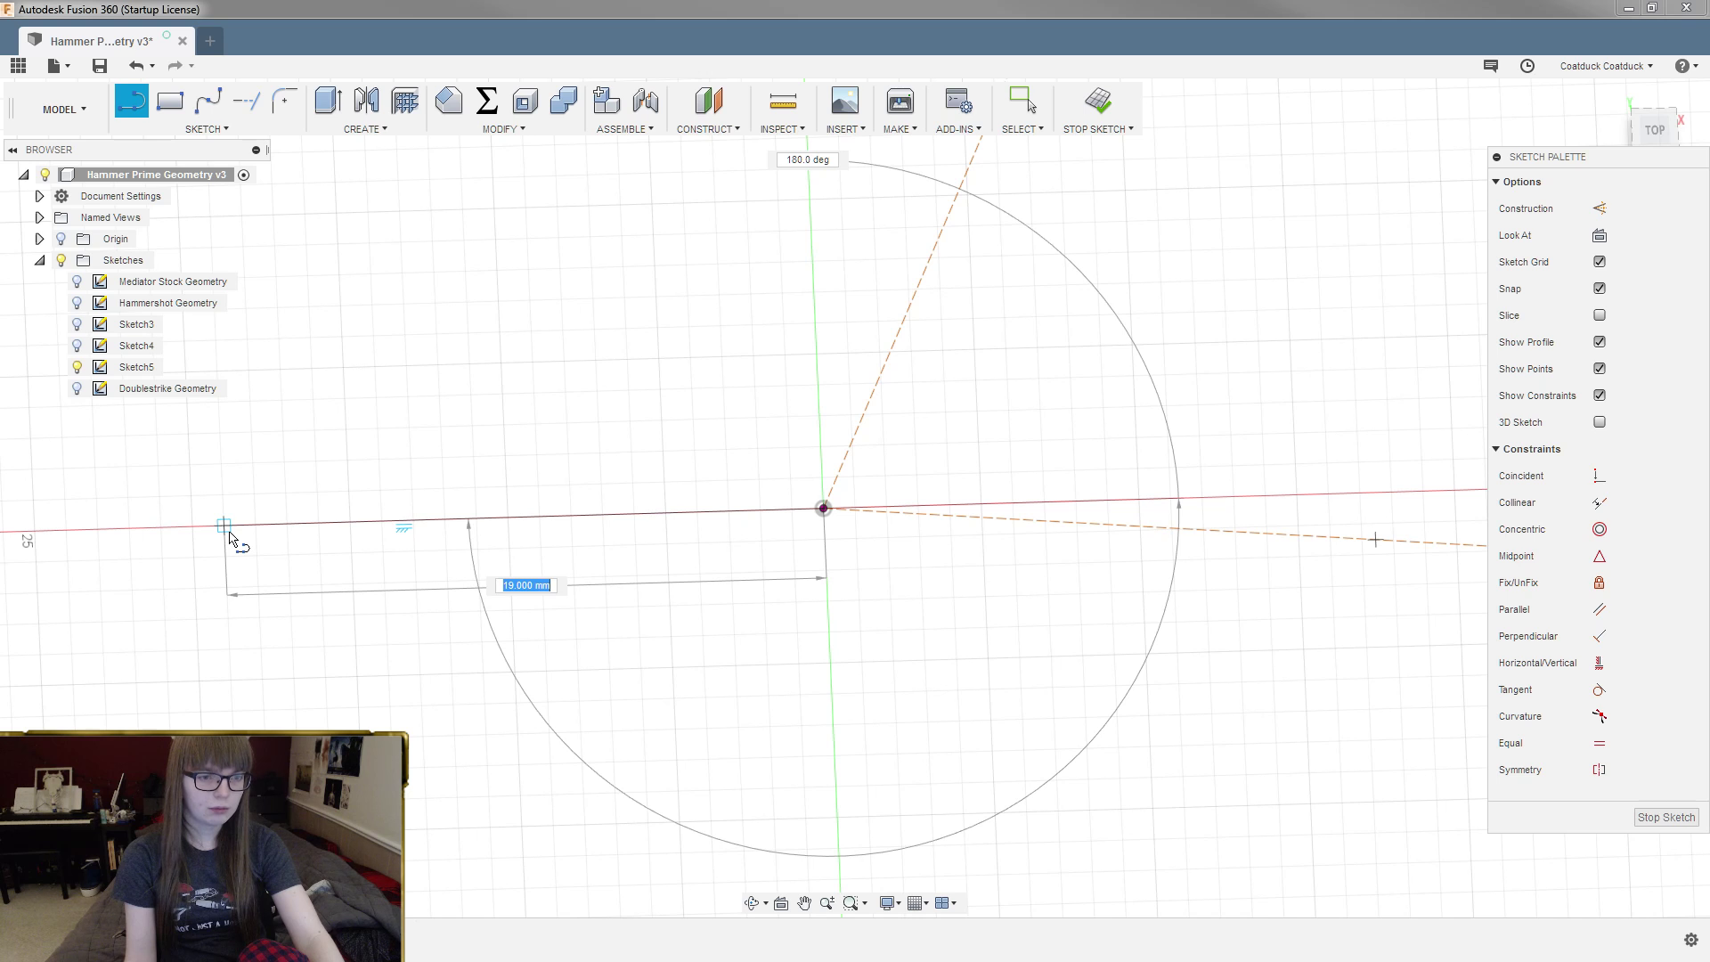
pyautogui.write('15')
pyautogui.press('Return')
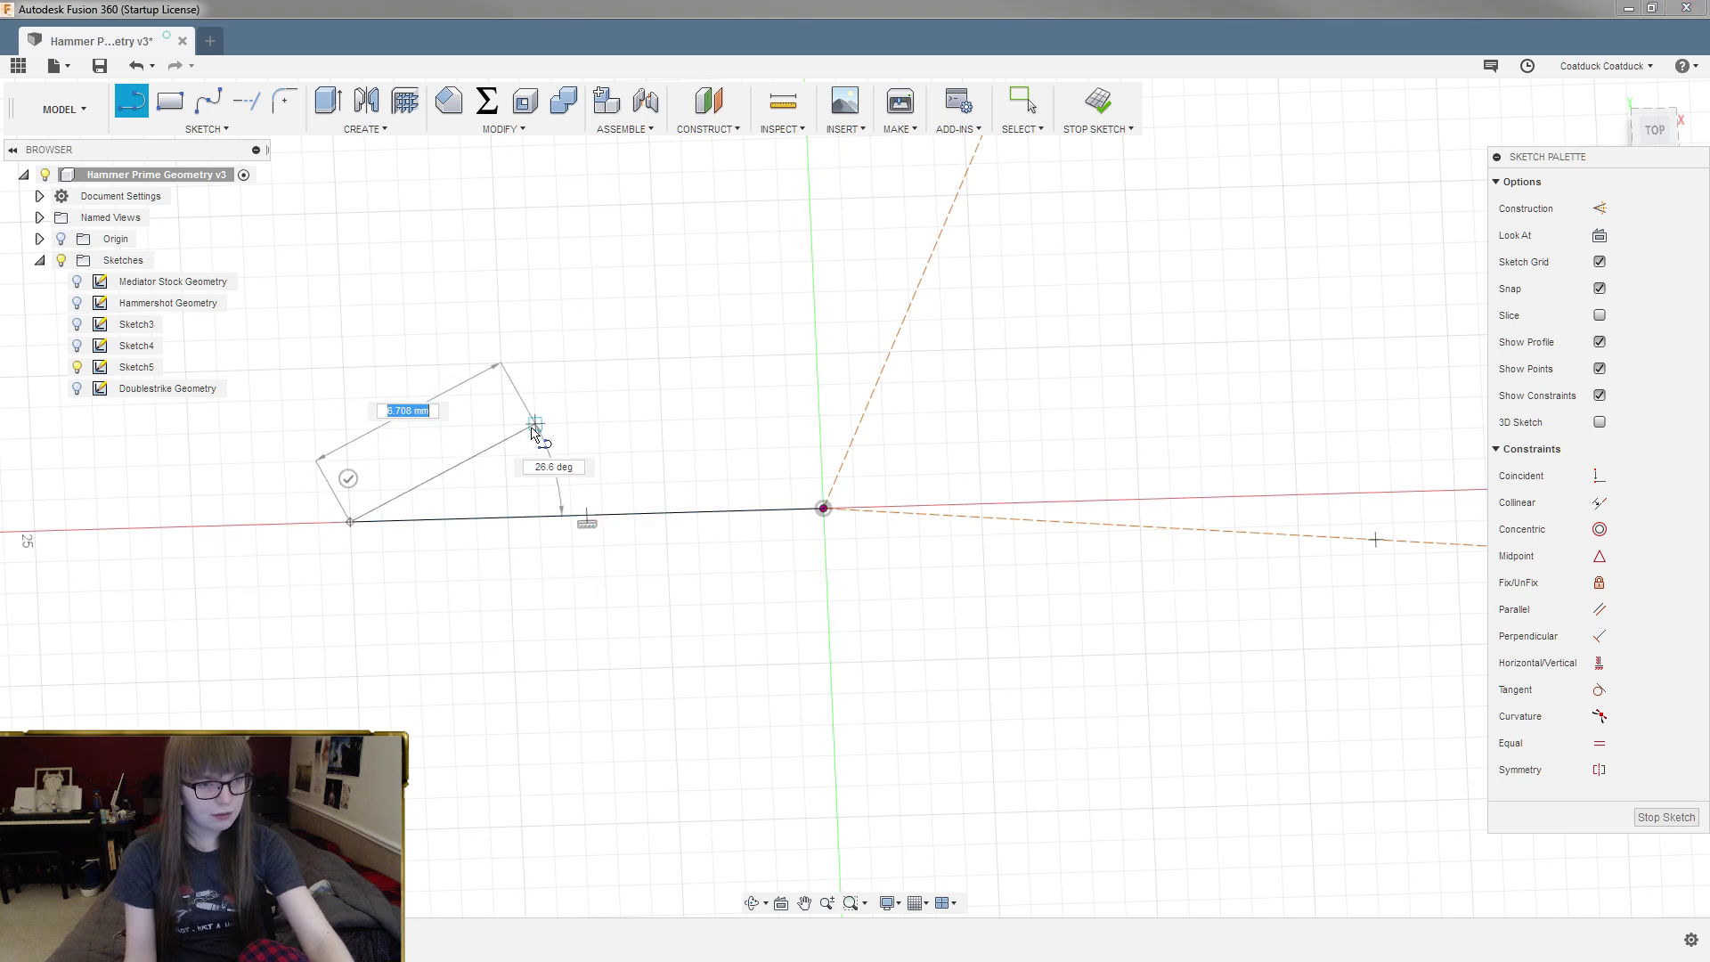
# Step: Draw a 10 mm line downward from the horizontal line's outer end, at 105° to that line
pyautogui.scroll(-3, 534, 512)
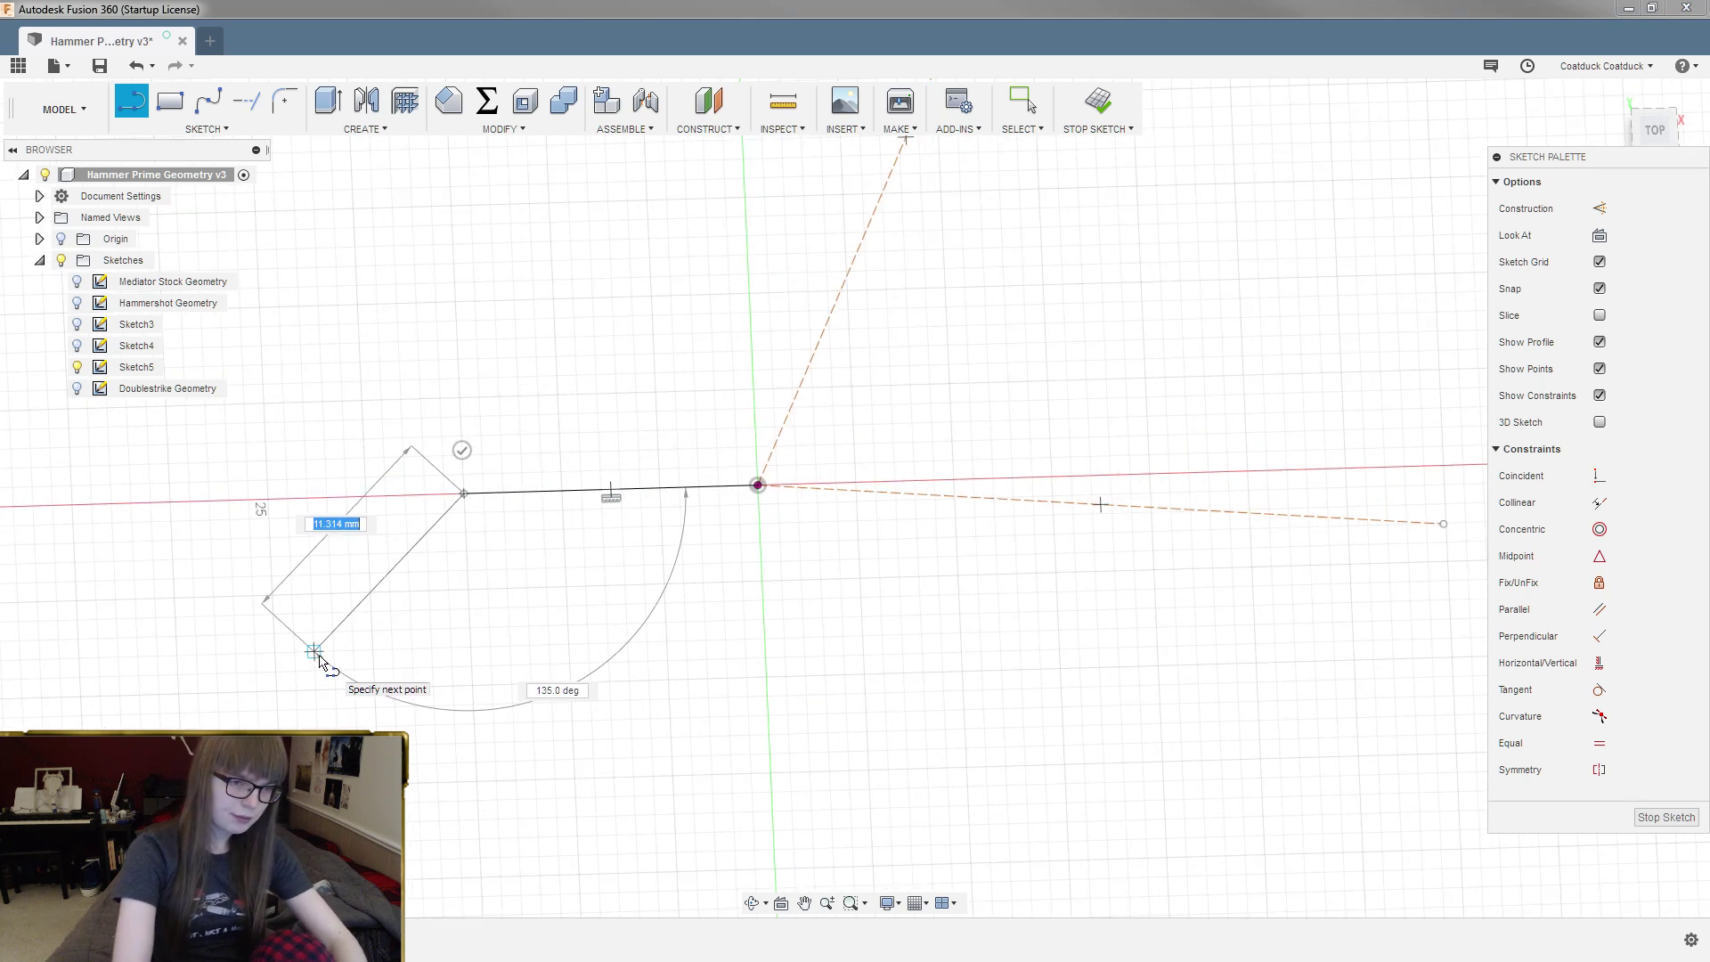
pyautogui.write('10')
pyautogui.press('Tab')
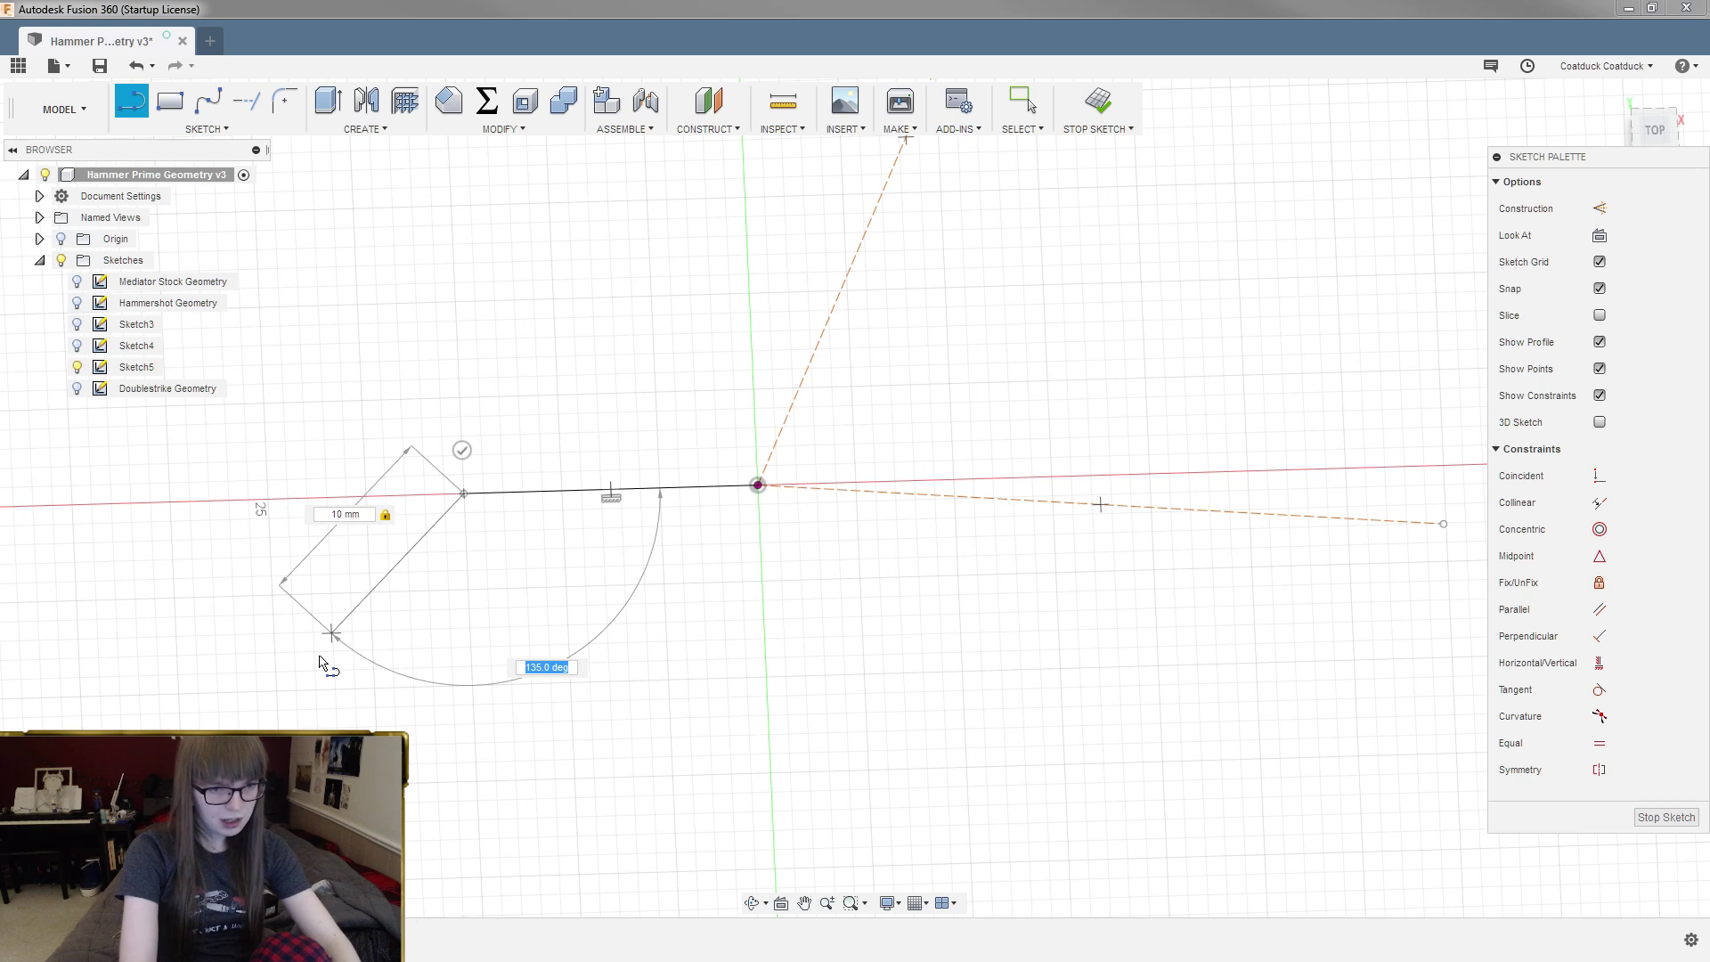
pyautogui.write('105')
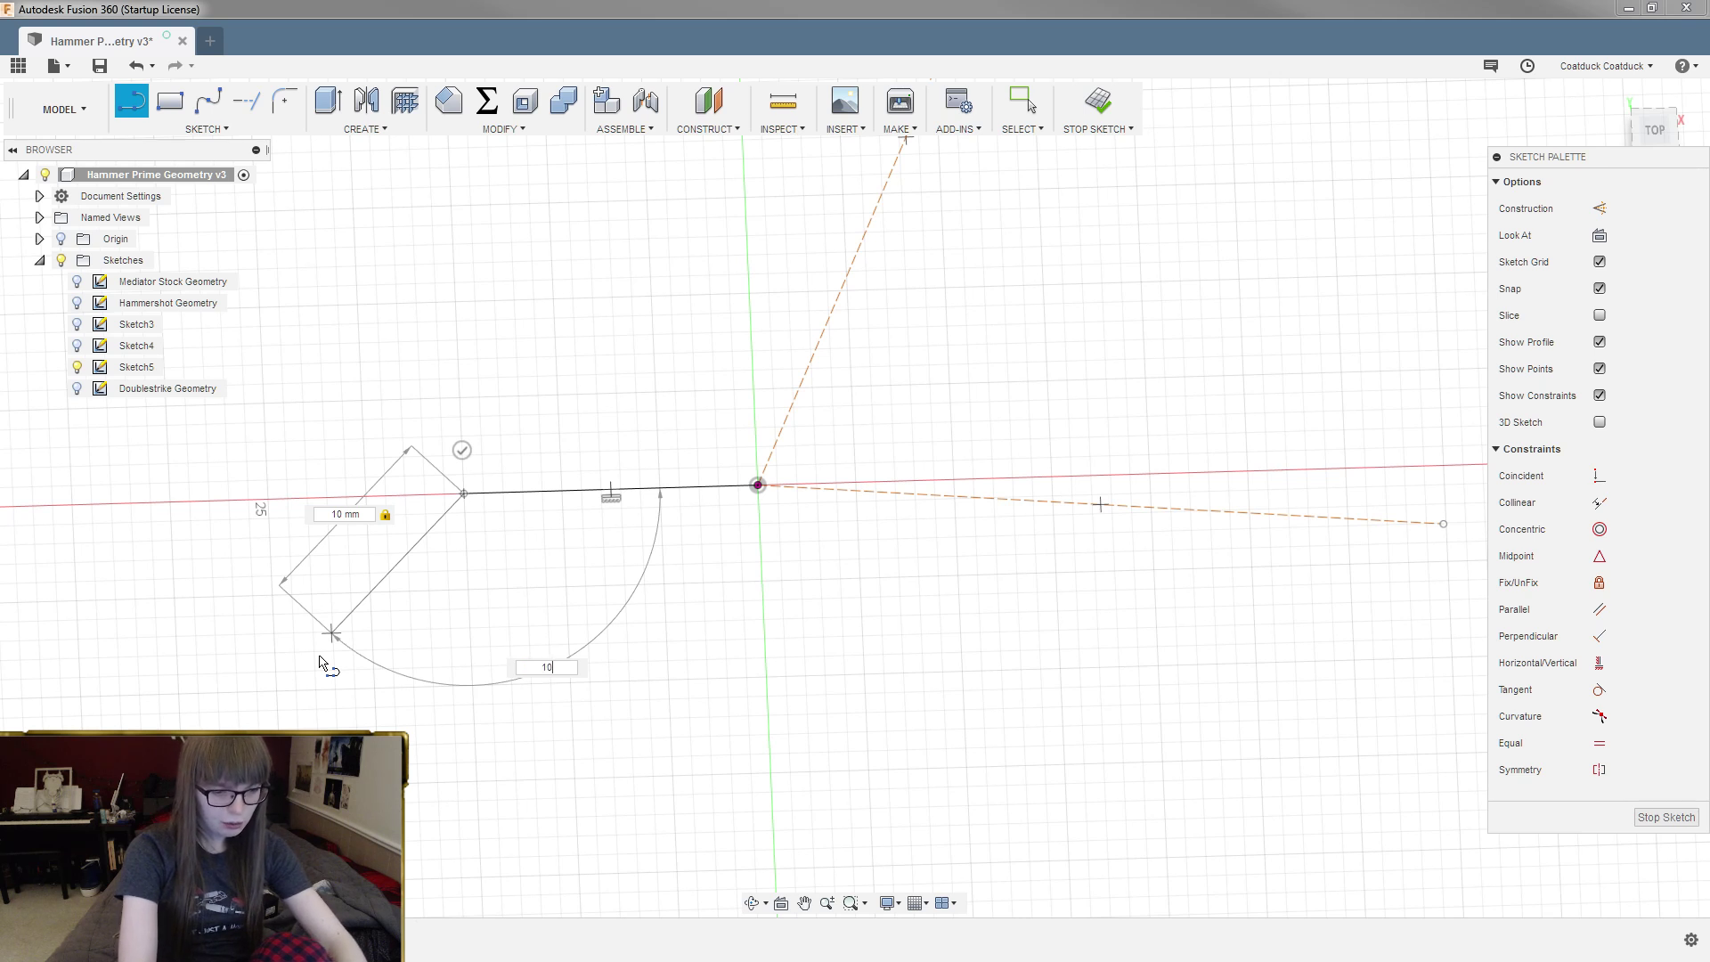
pyautogui.press('Return')
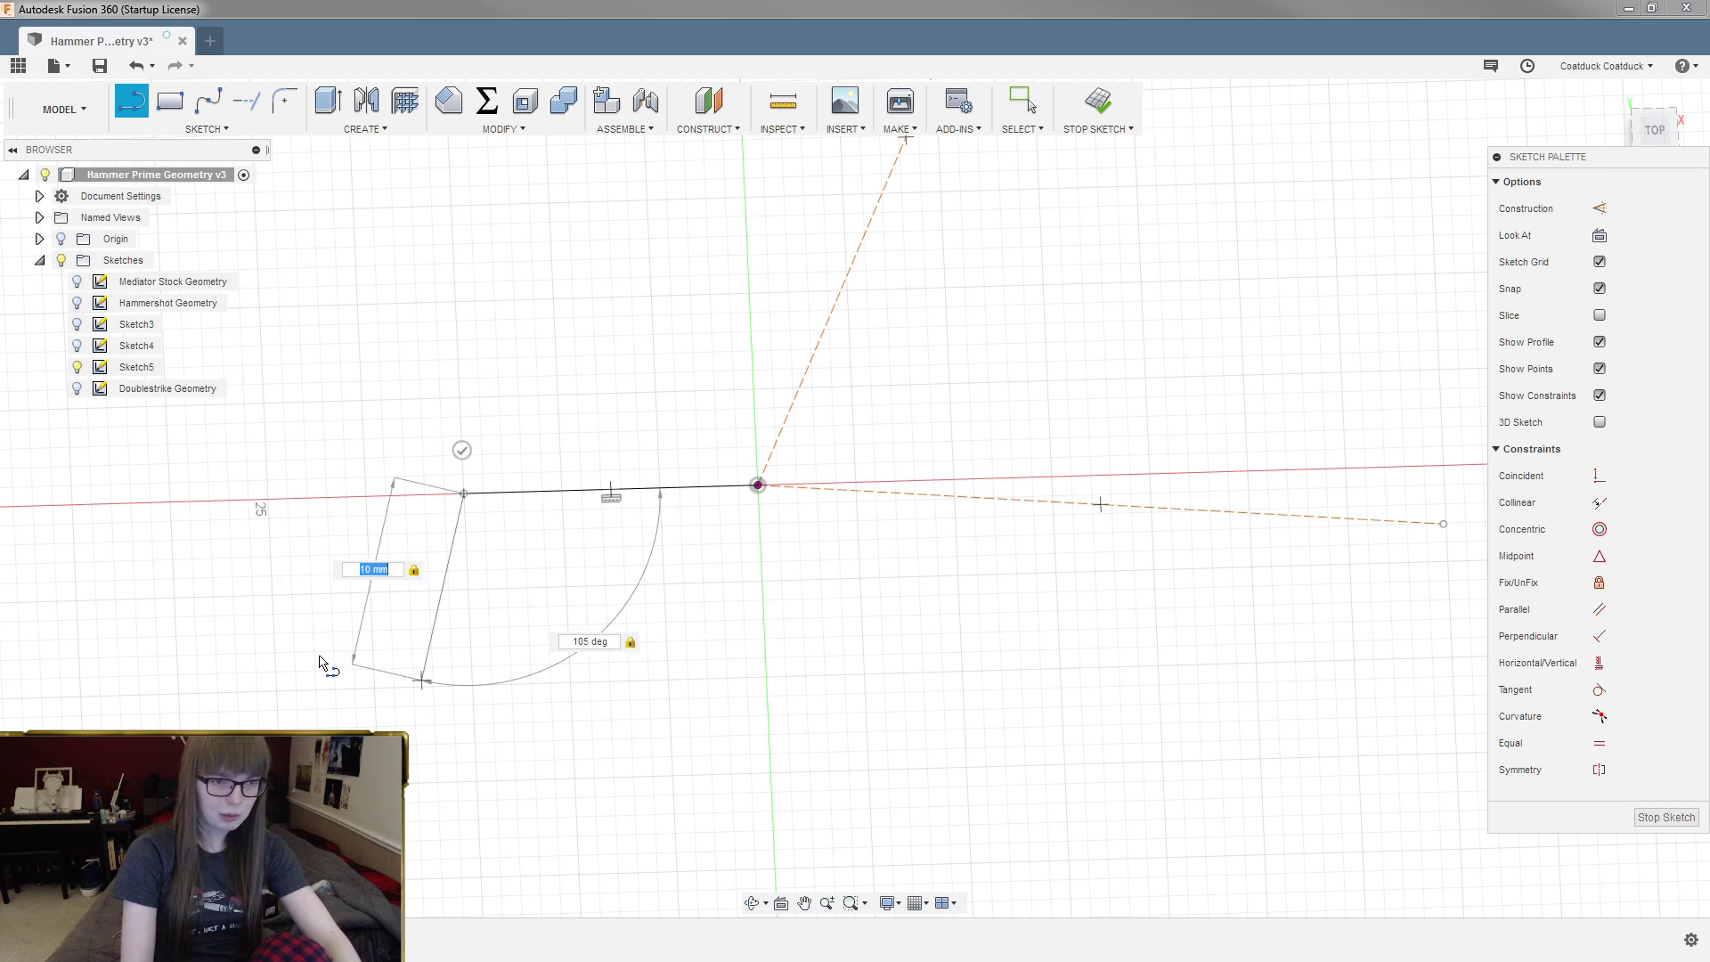
pyautogui.press('Escape')
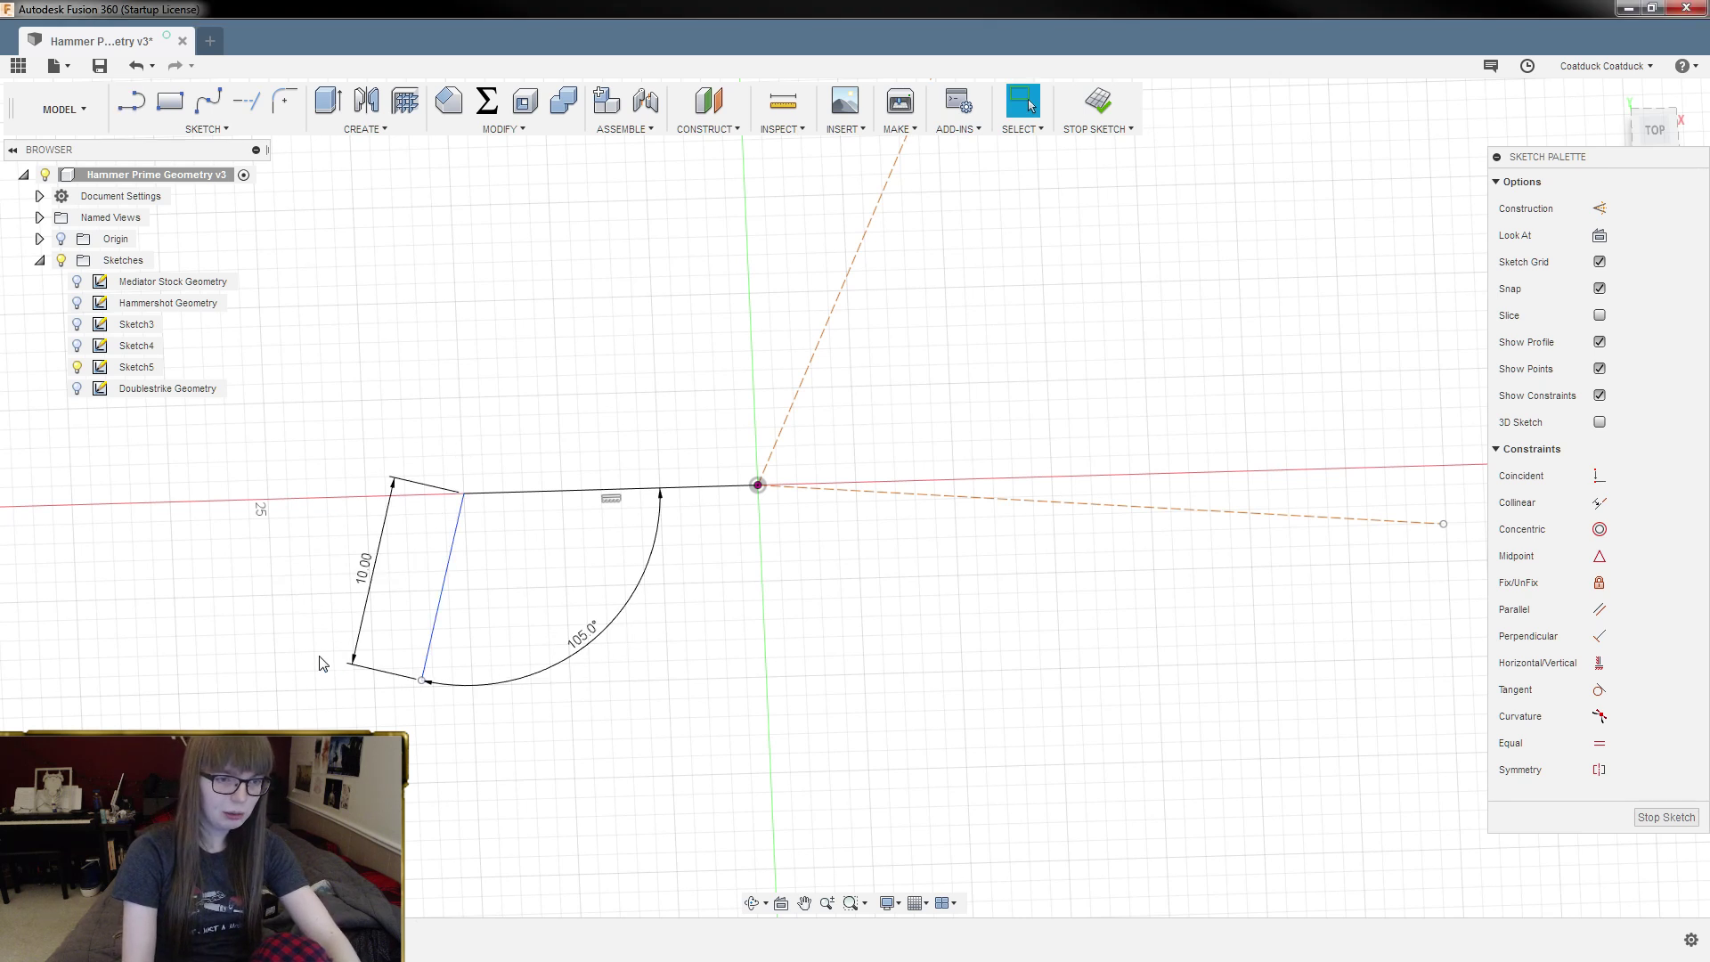
# Step: Delete the 105° angle dimension and the 10 mm length dimension from the slanted line
pyautogui.click(596, 648)
pyautogui.press('Delete')
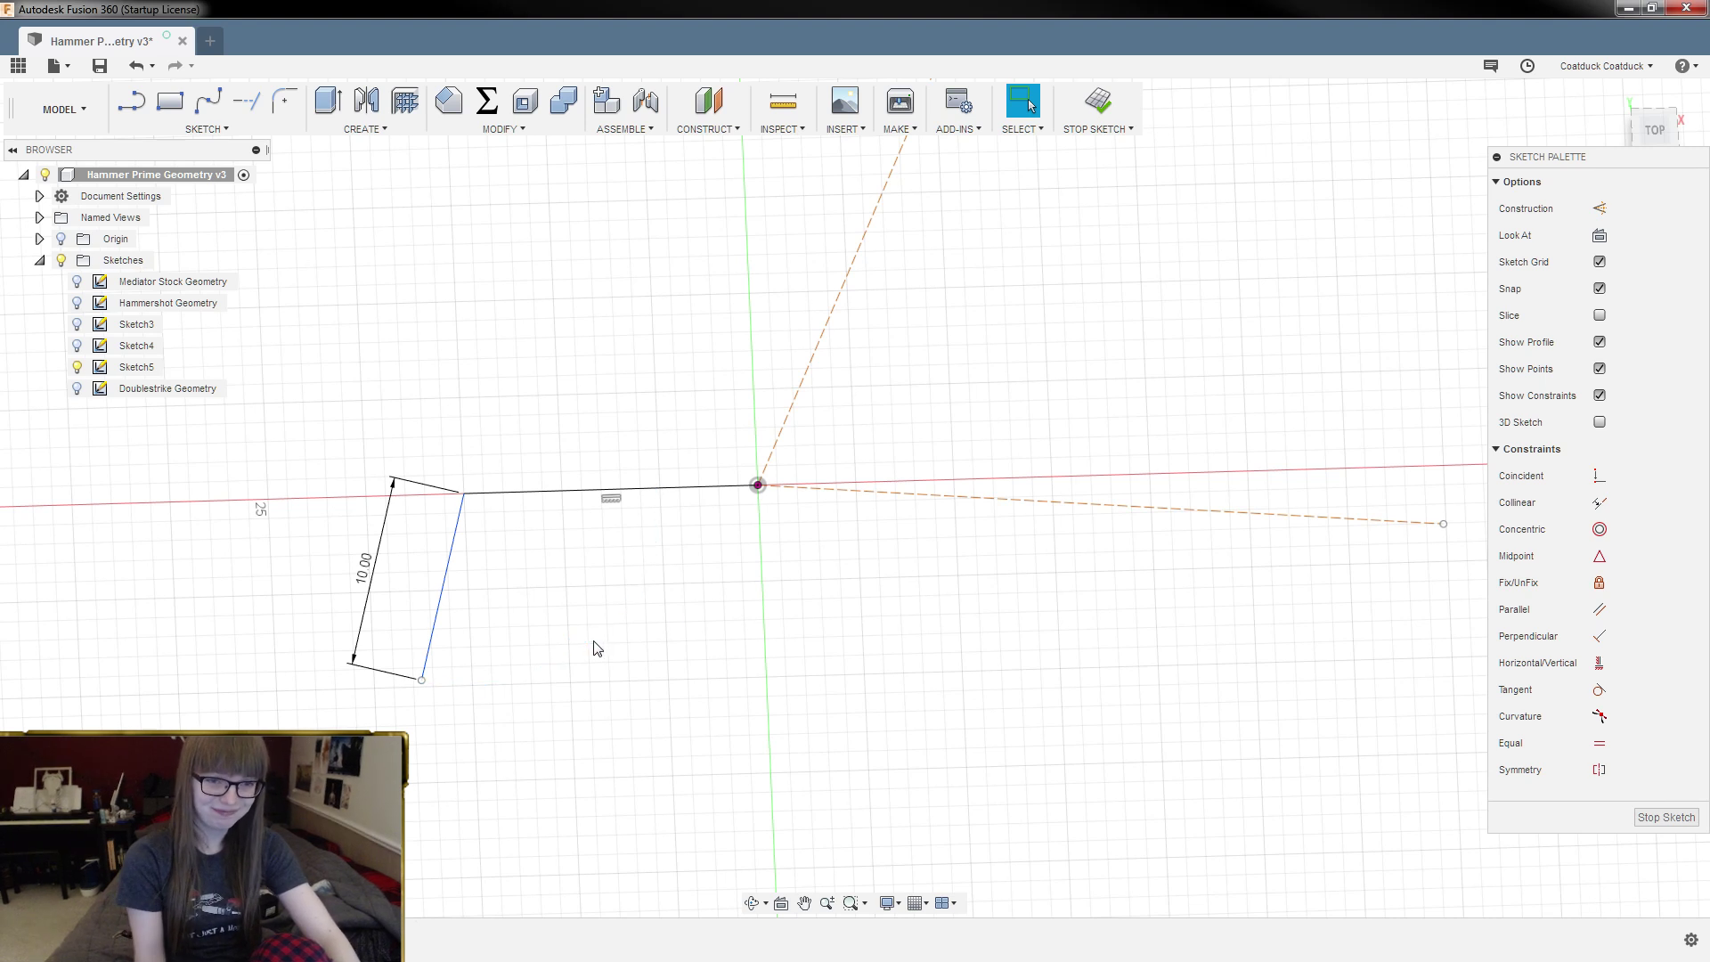
pyautogui.click(372, 595)
pyautogui.press('Delete')
pyautogui.scroll(2, 398, 642)
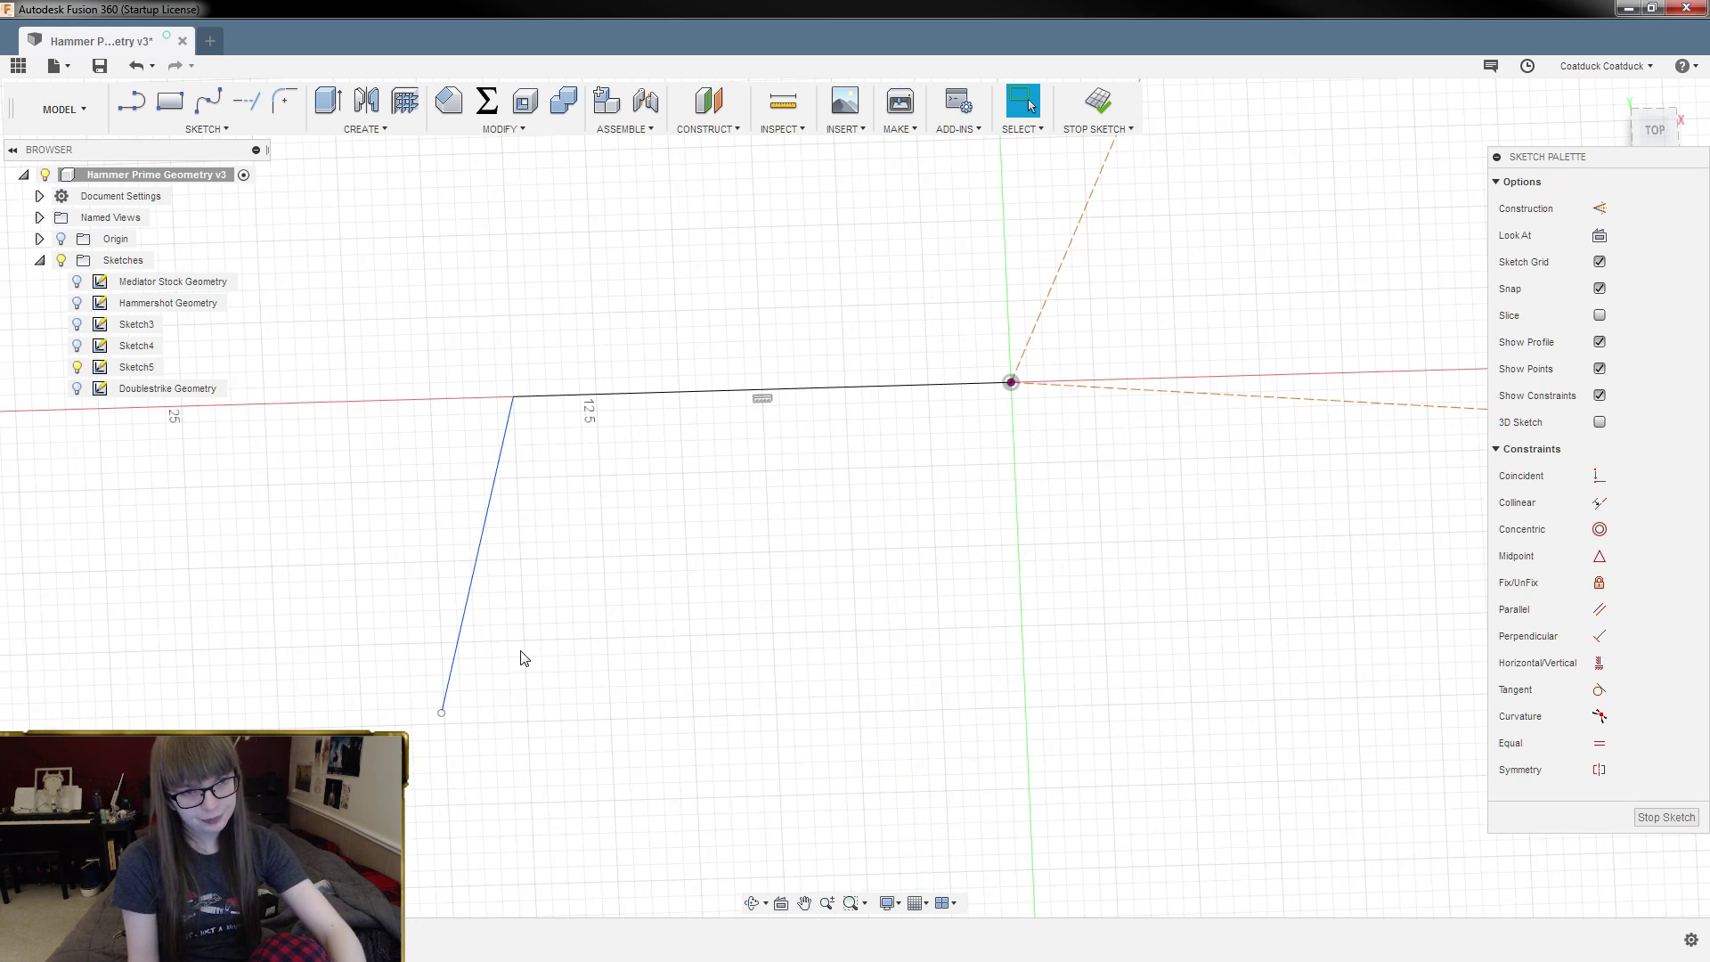
# Step: Draw a 20 mm diameter circle centred on the slanted line's lower end, passing through its upper end
pyautogui.press('c')
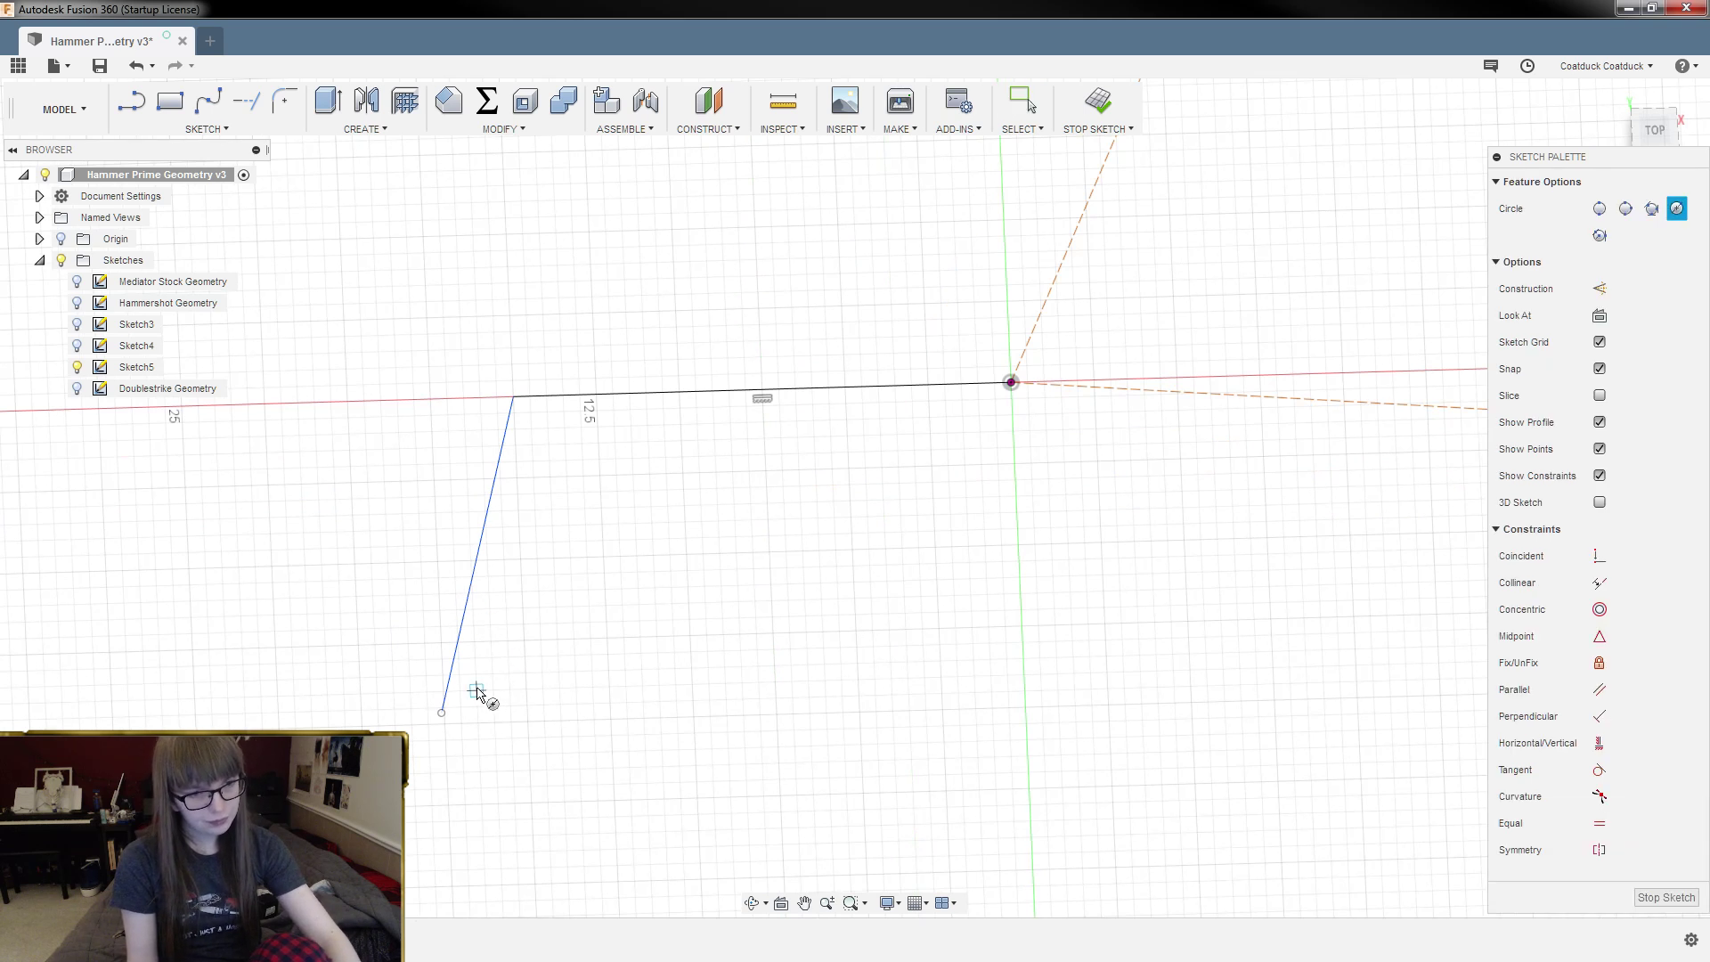
pyautogui.click(441, 712)
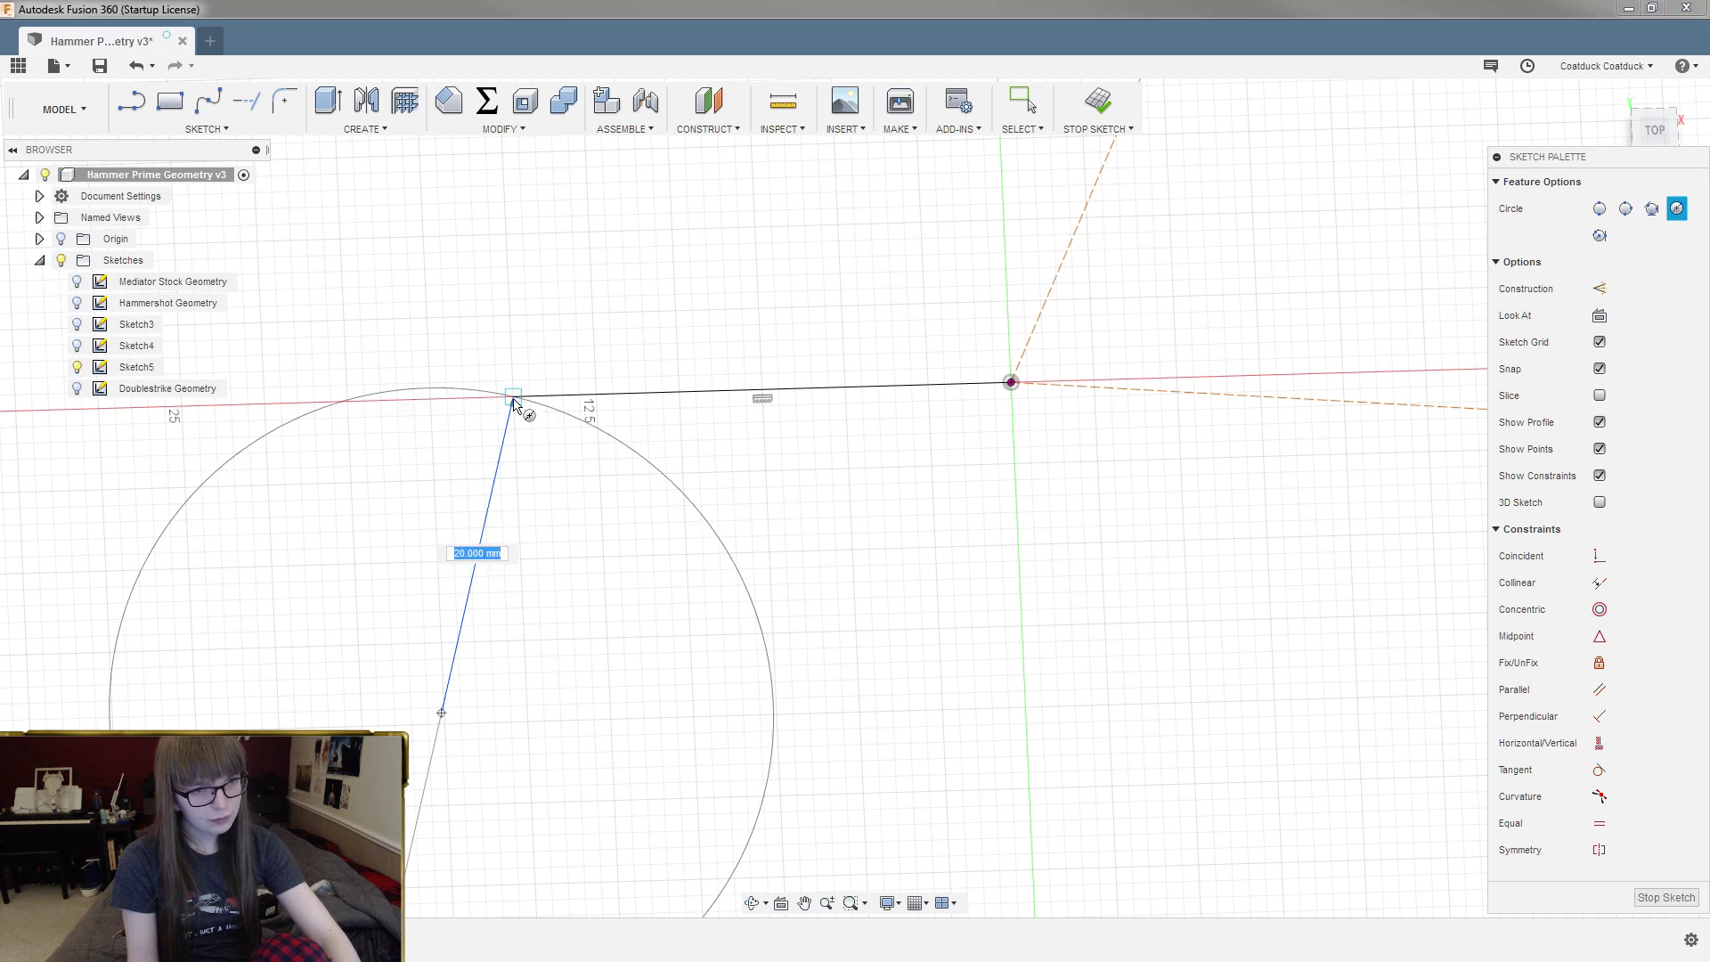
pyautogui.click(514, 400)
pyautogui.press('Escape')
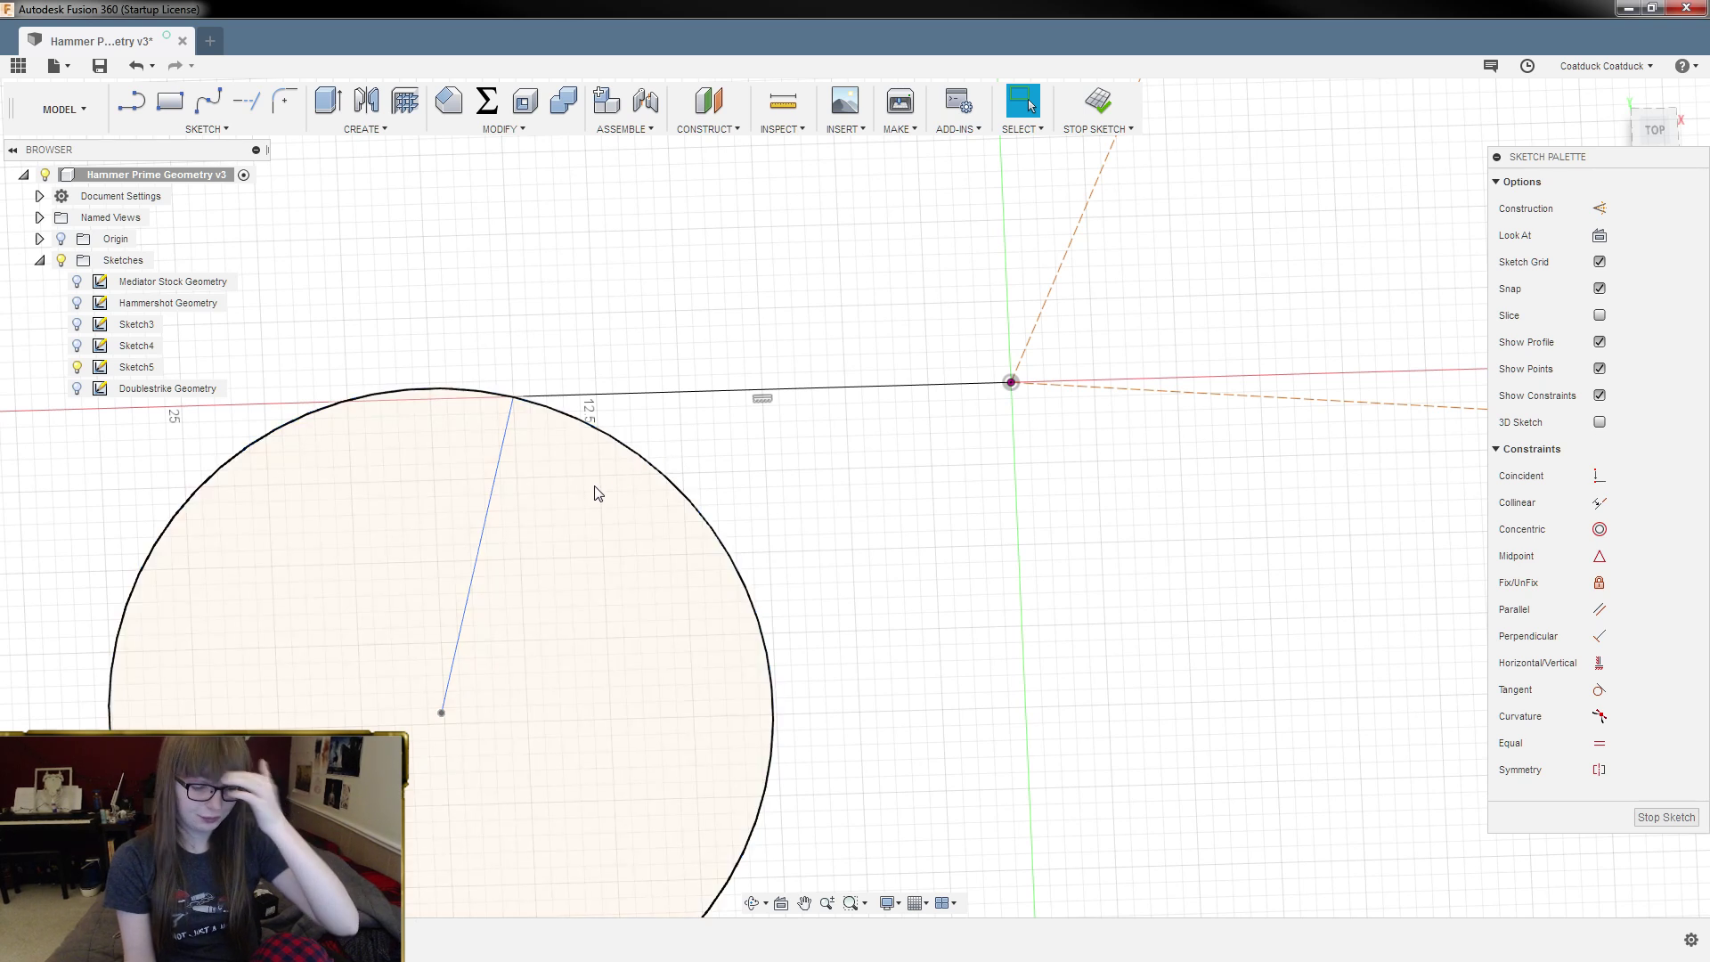
# Step: Draw a 10 mm line from the circle's centre to its circumference at 80° from horizontal
pyautogui.press('l')
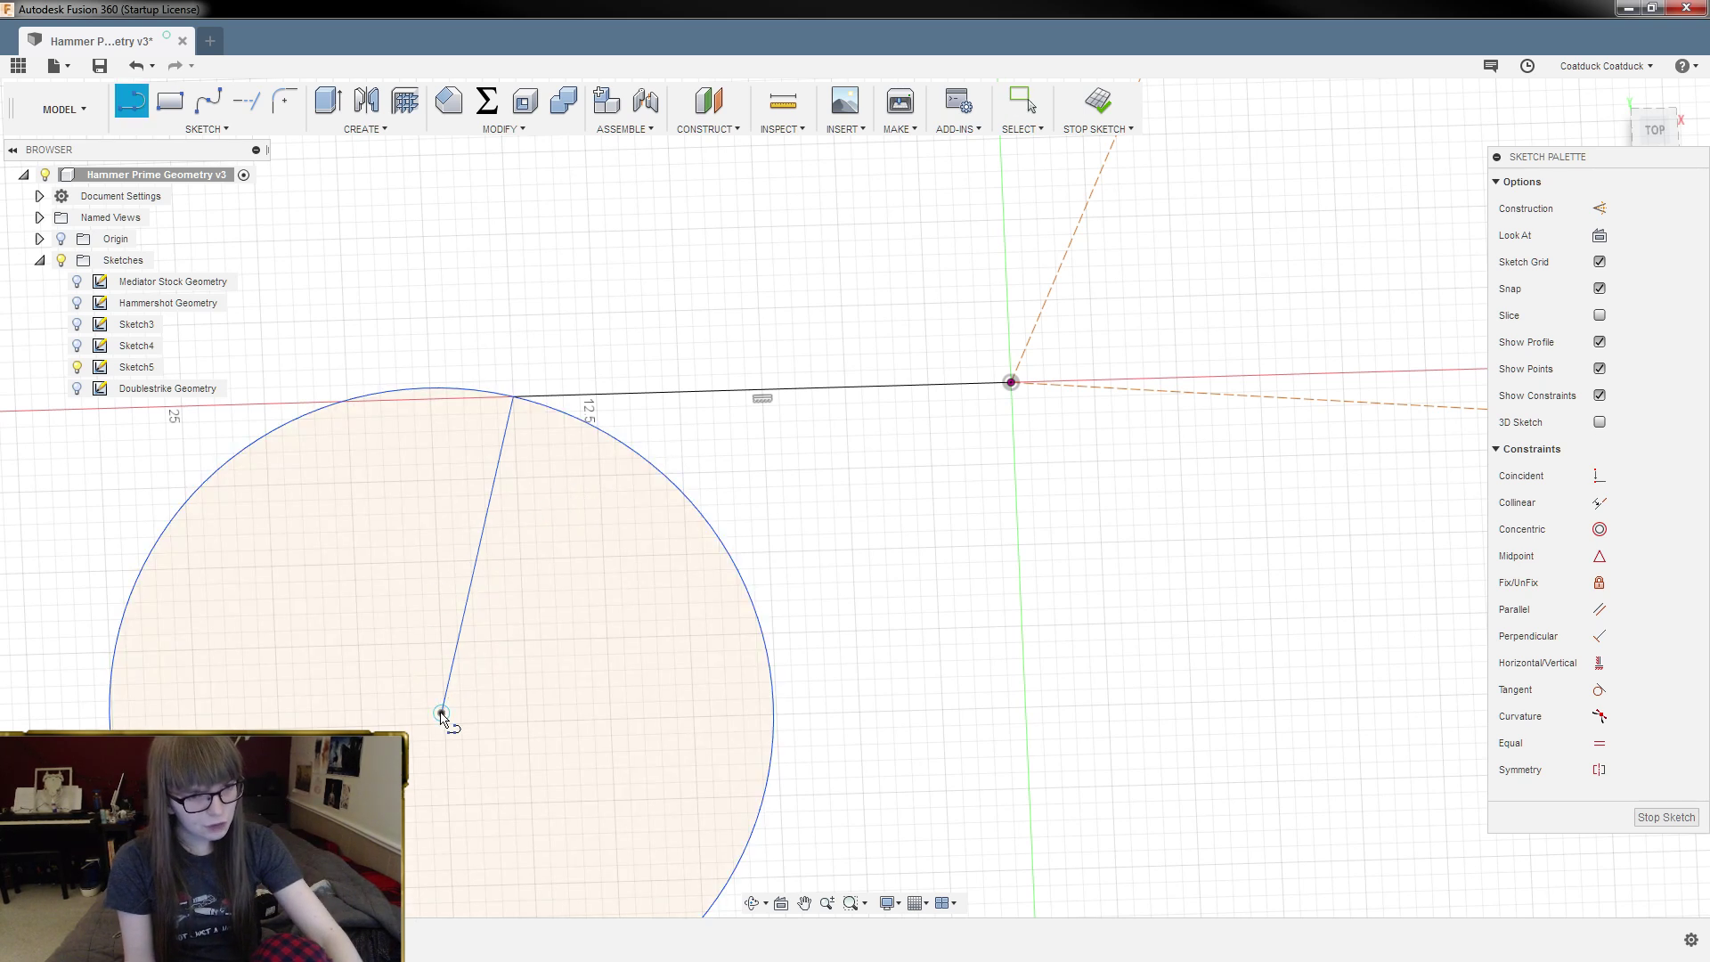
pyautogui.click(442, 710)
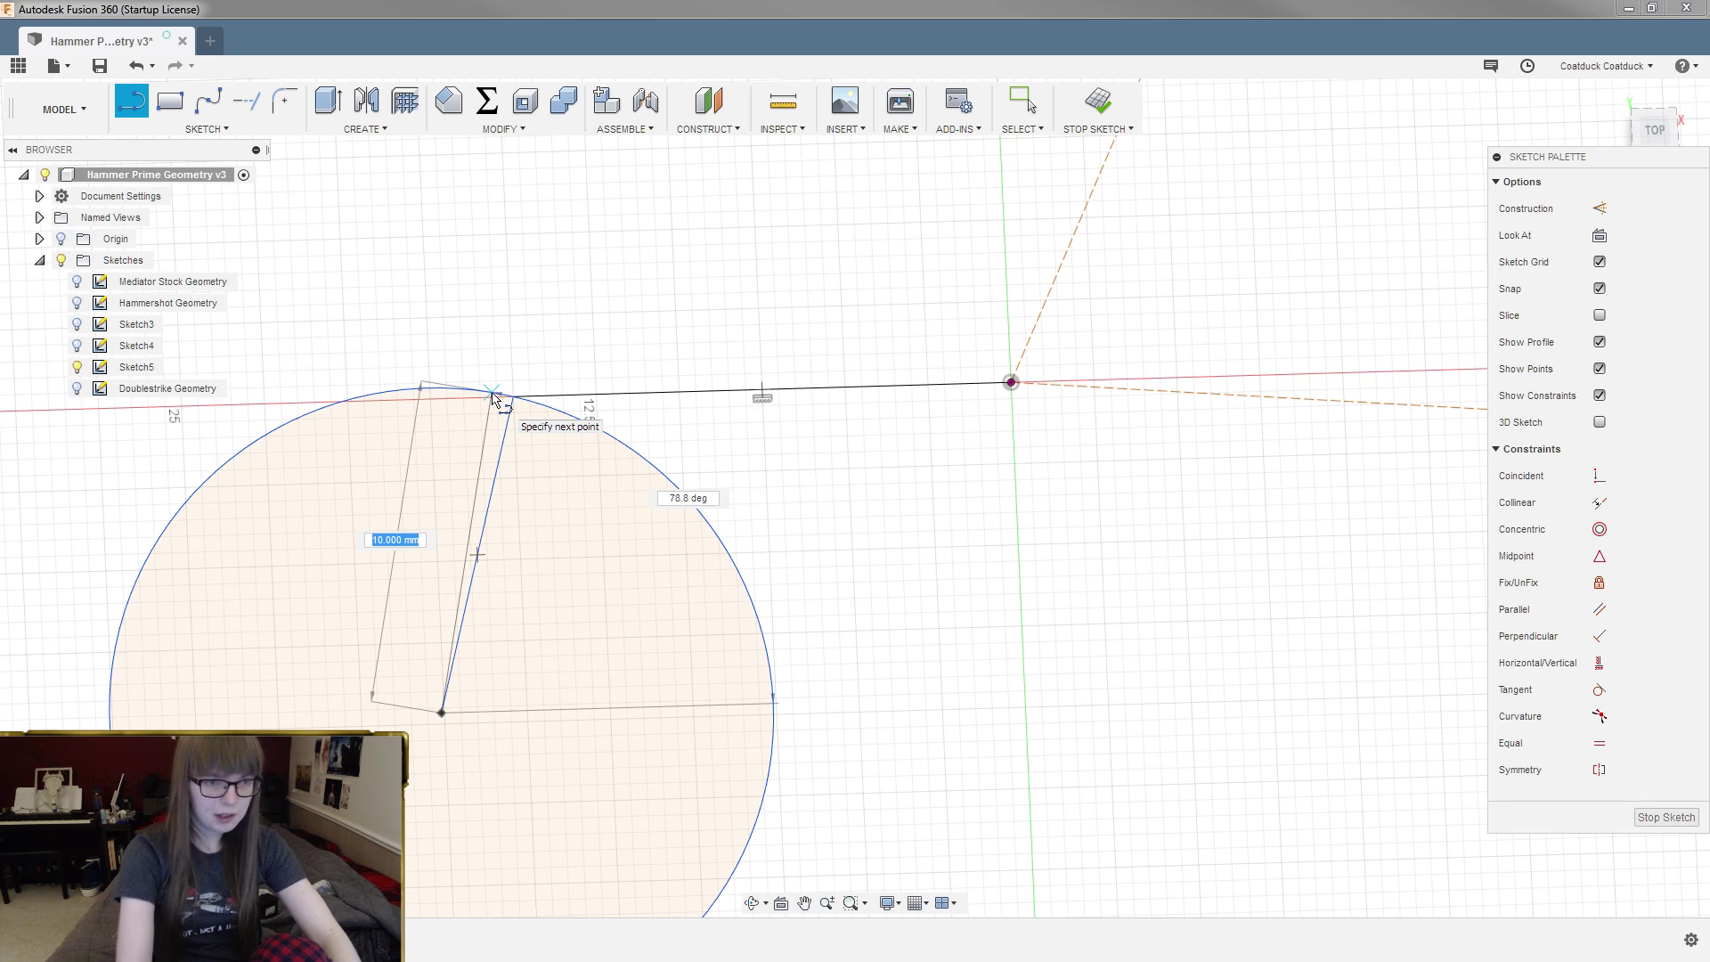
pyautogui.press('Tab')
pyautogui.write('80')
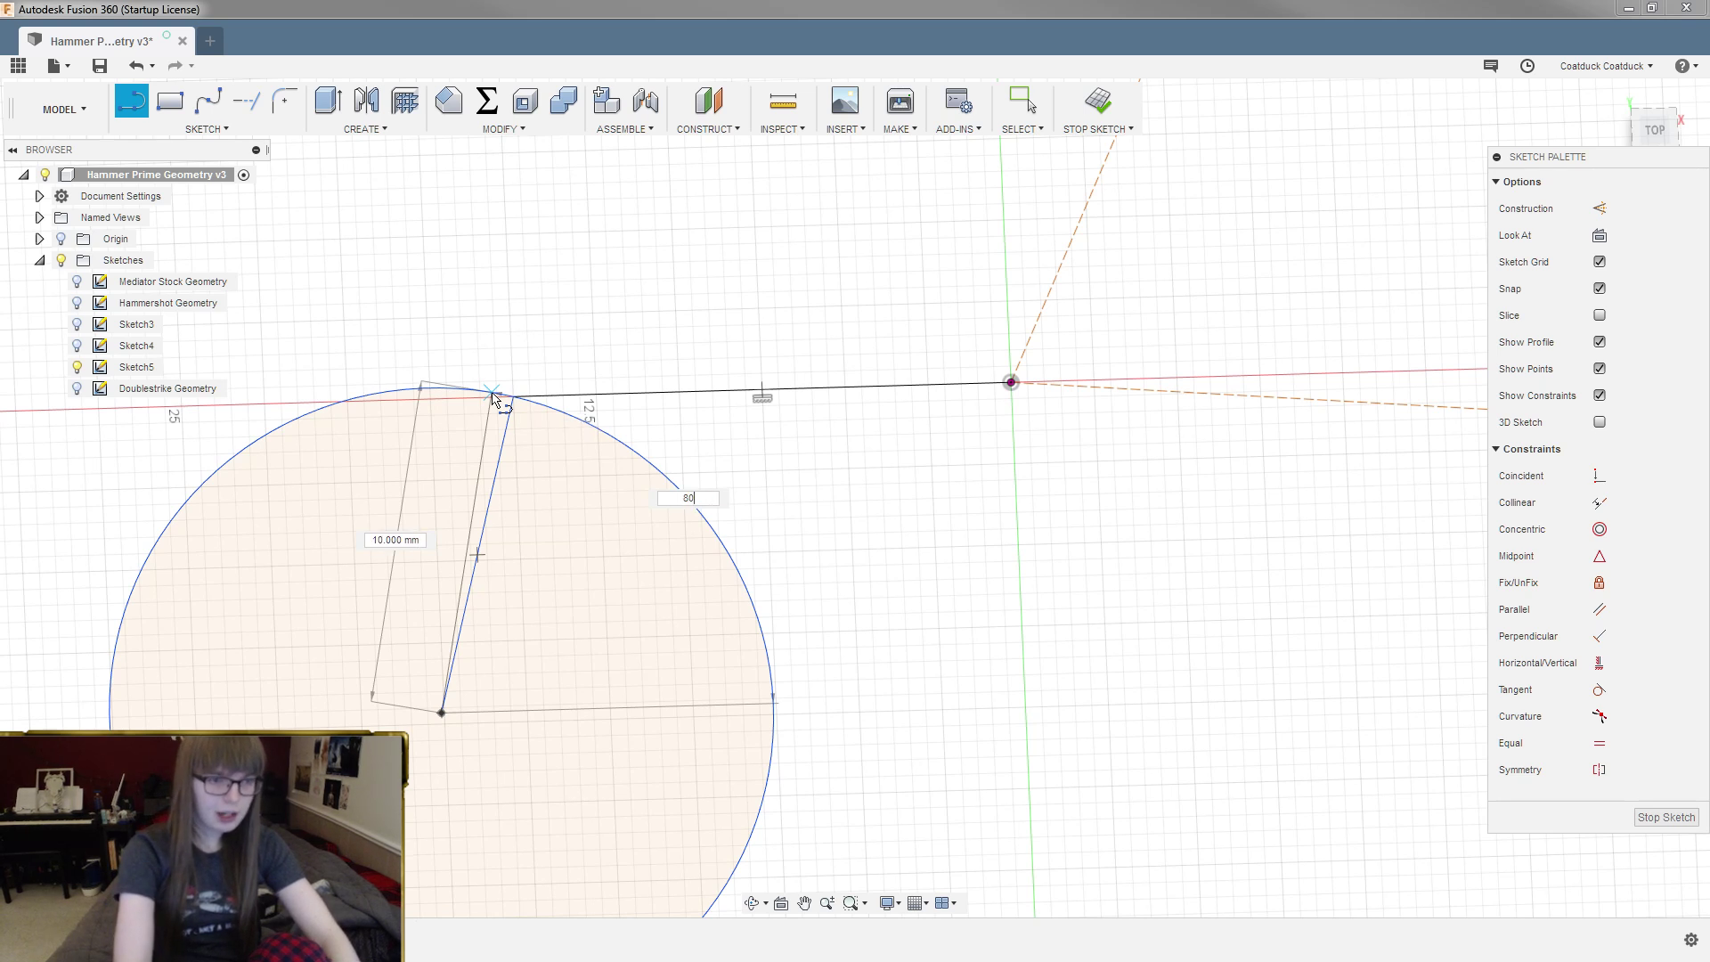
pyautogui.press('Tab')
pyautogui.press('Tab')
pyautogui.press('Return')
pyautogui.press('Escape')
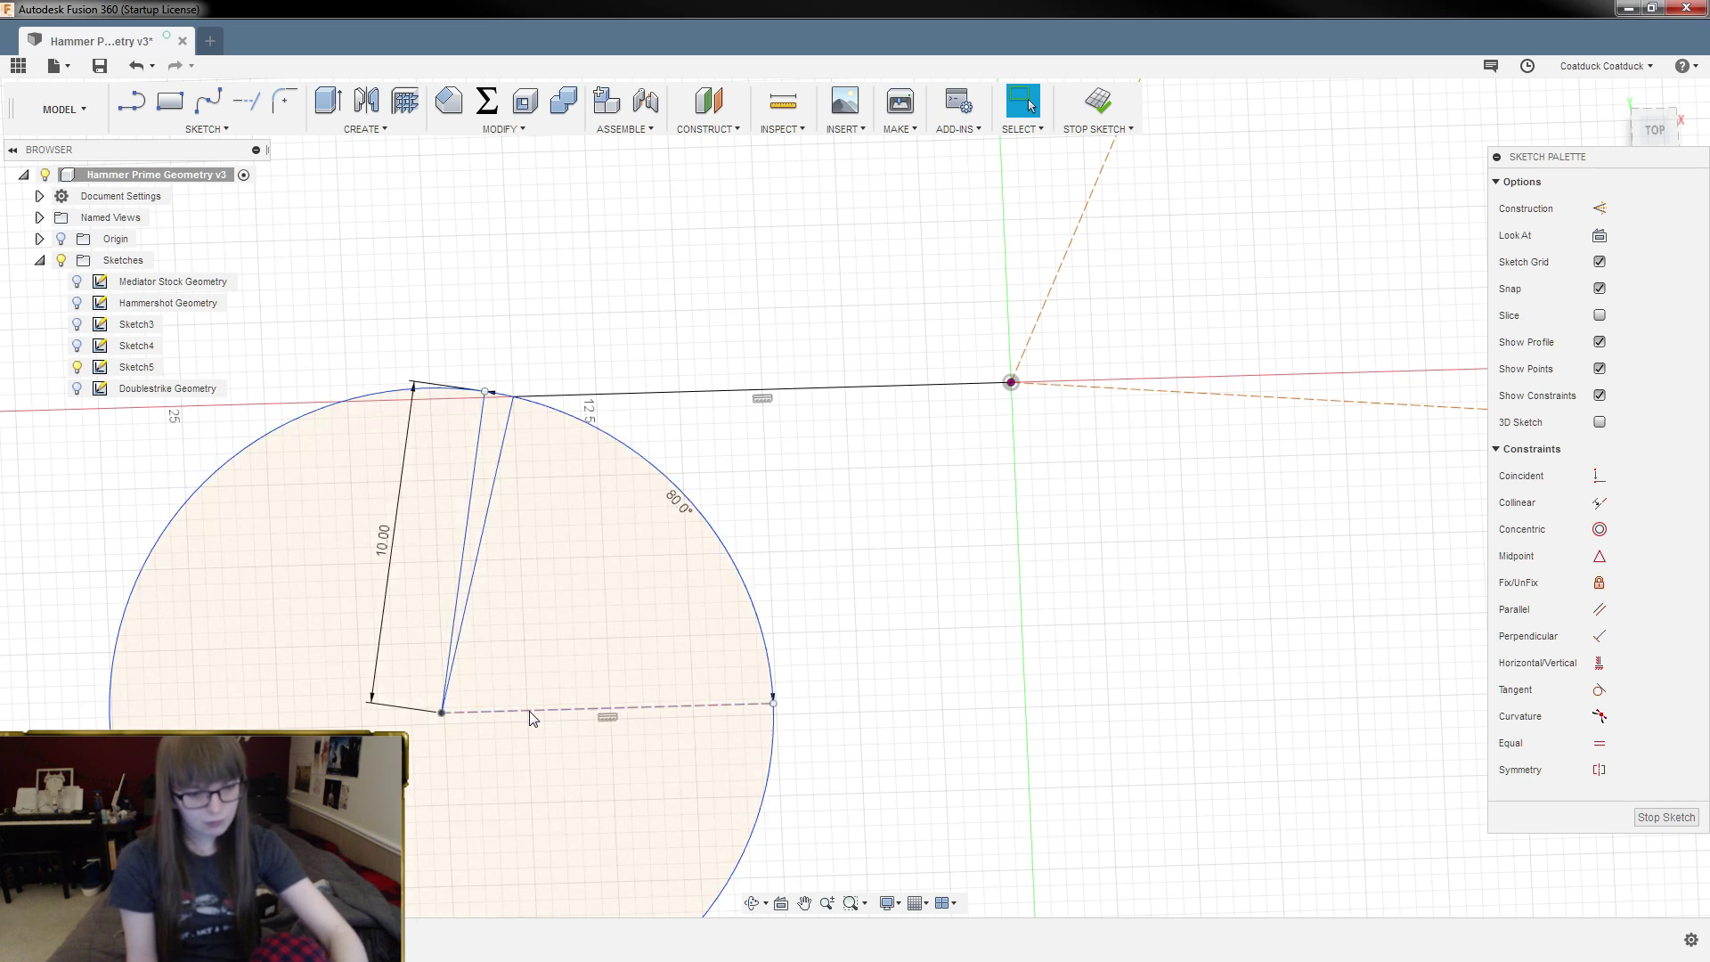
# Step: Draw a second 10 mm line from the circle's centre to its circumference at 50° from horizontal
pyautogui.press('l')
pyautogui.click(441, 713)
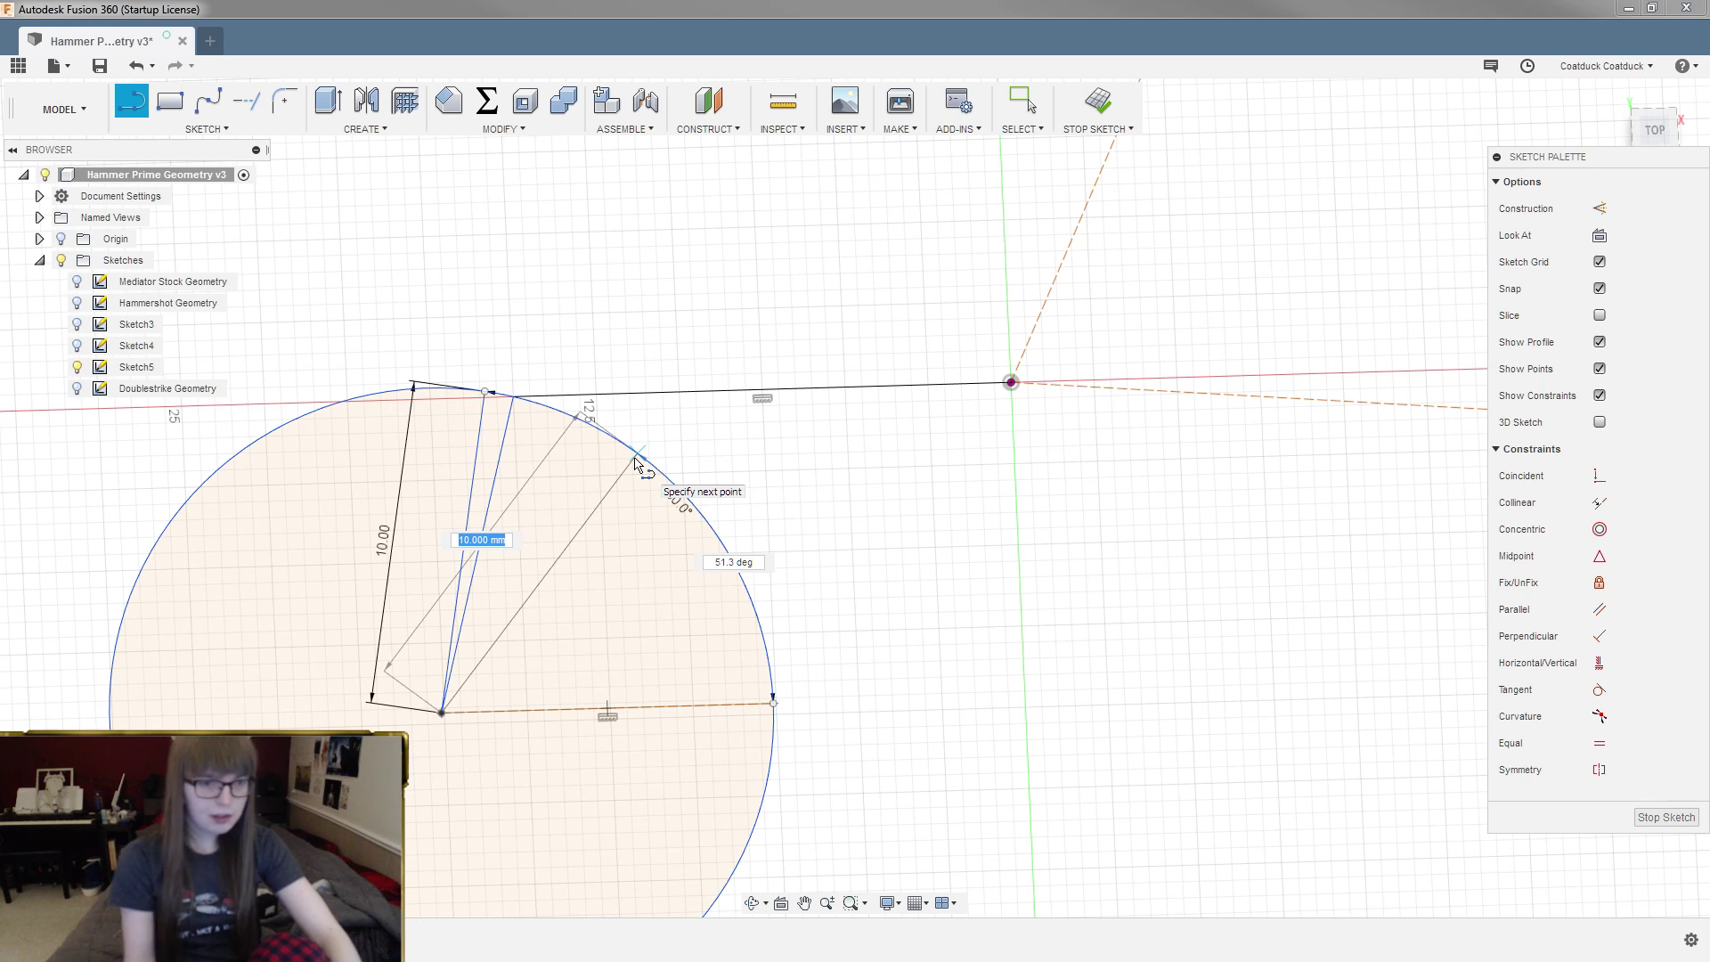
pyautogui.press('Tab')
pyautogui.write('1')
pyautogui.write('0')
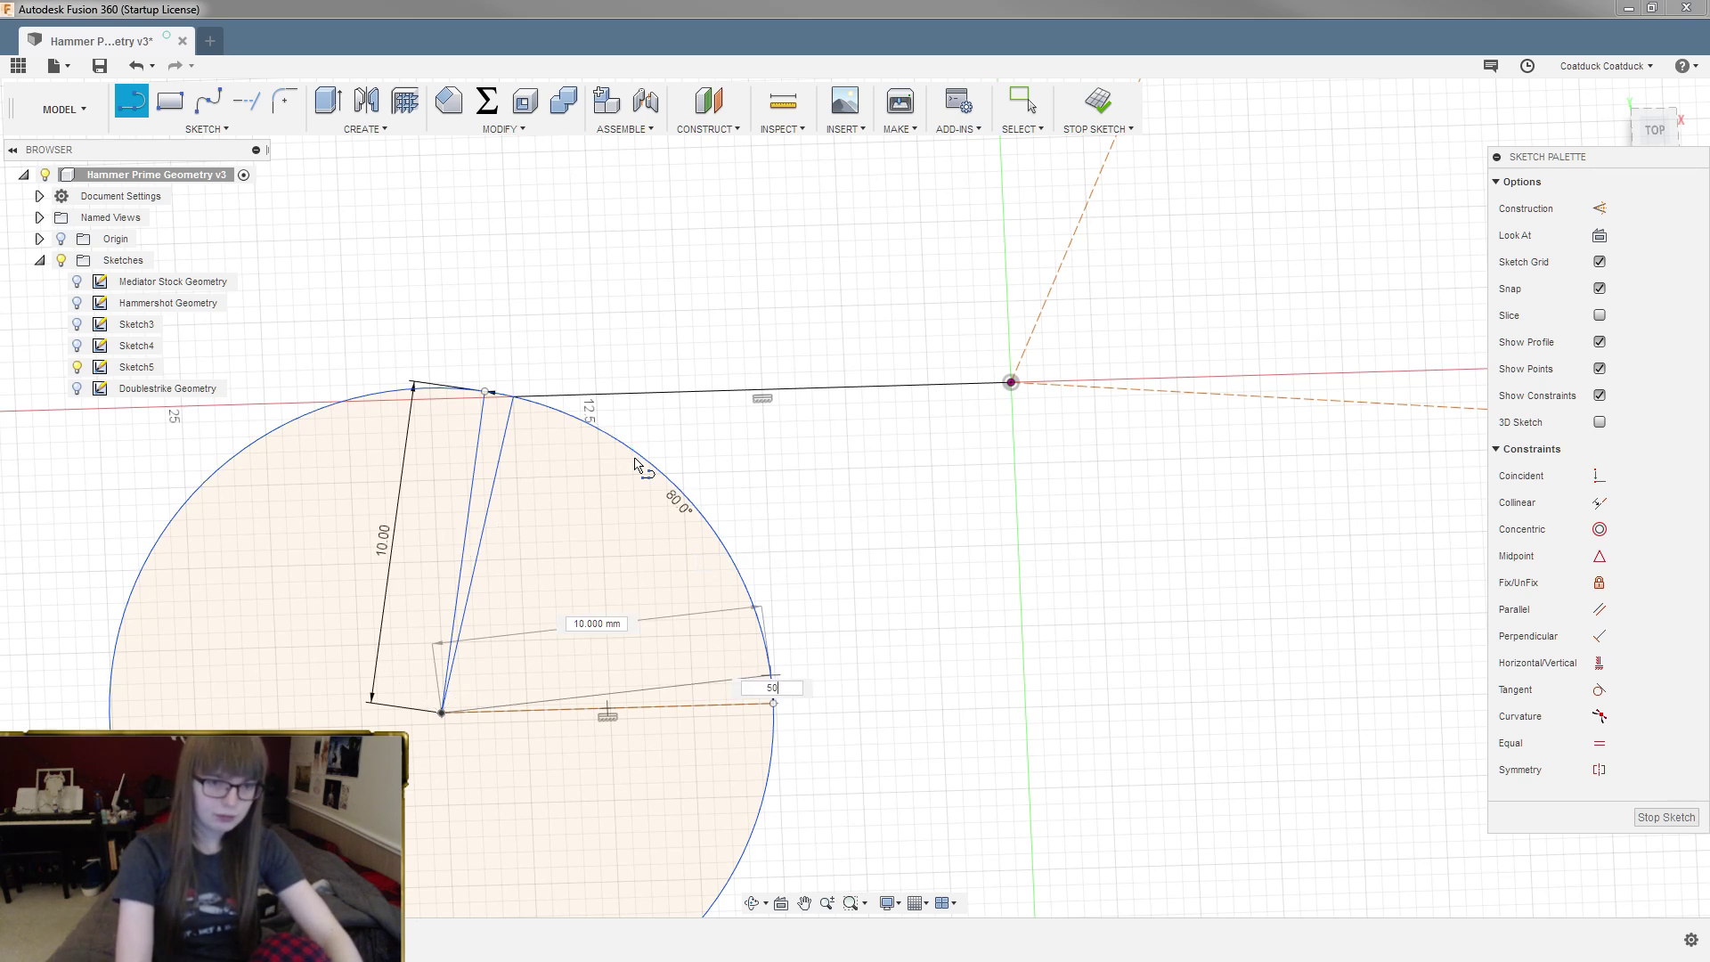
pyautogui.press('Tab')
pyautogui.press('Return')
pyautogui.press('Escape')
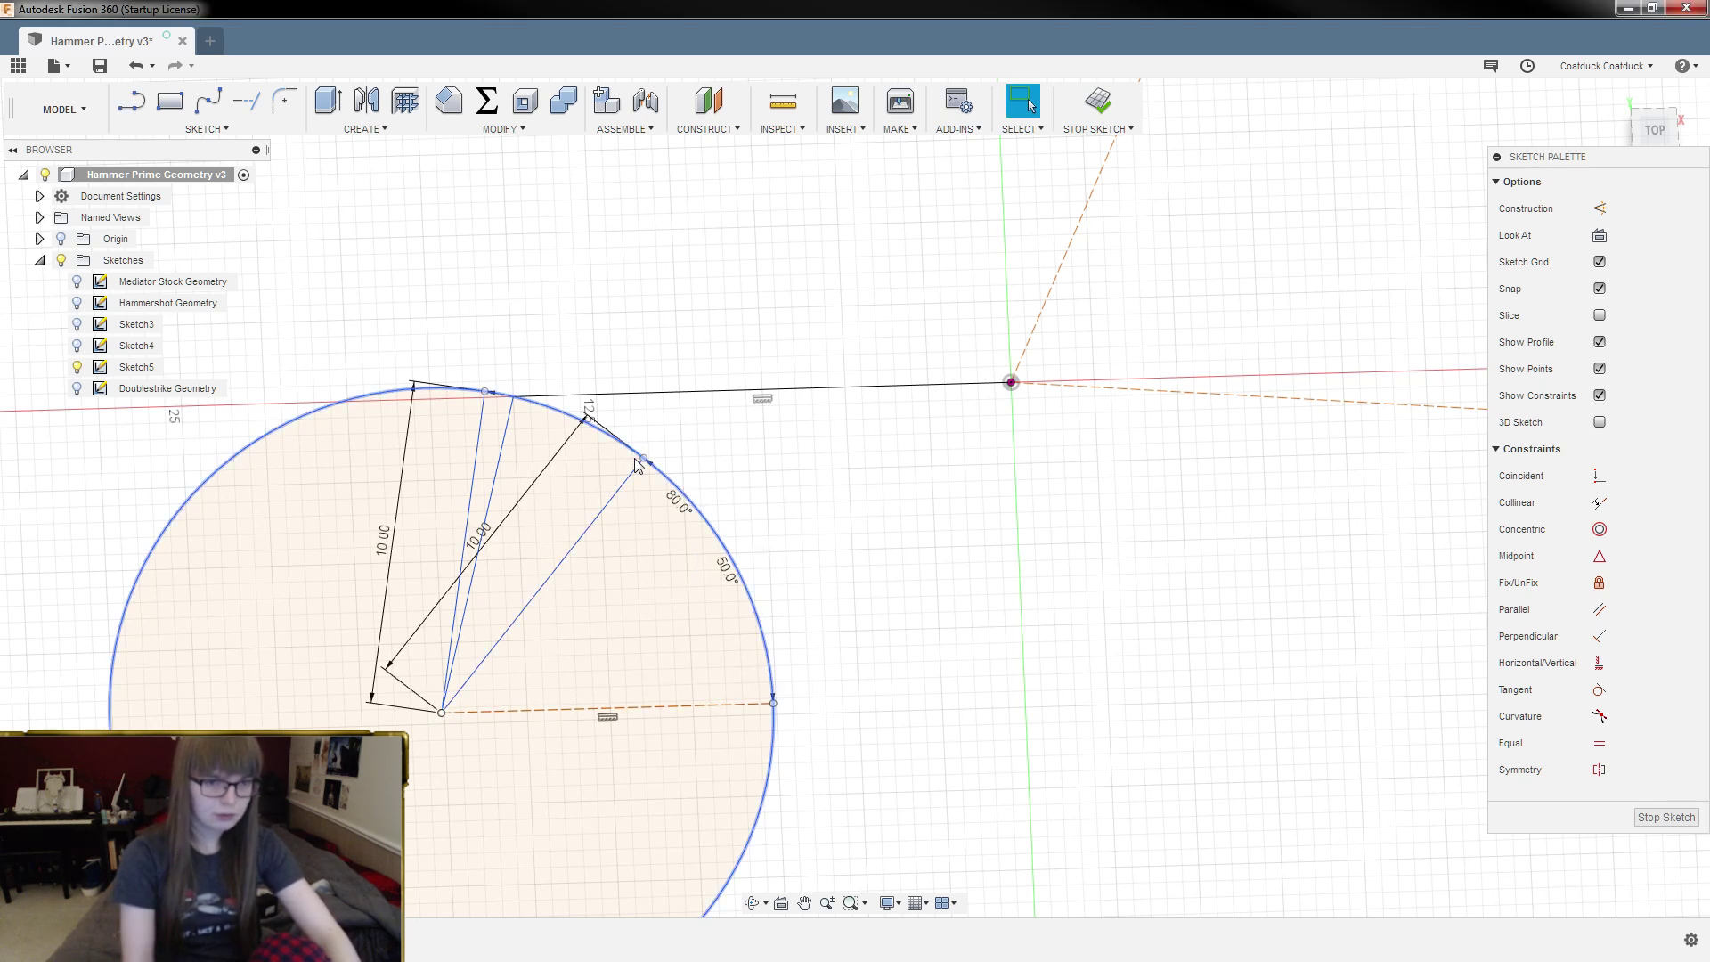
# Step: Delete both 10 mm length dimensions and the original slanted line that meets the horizontal line, keeping the 80° and 50° lines
pyautogui.click(534, 478)
pyautogui.click(536, 478)
pyautogui.press('Delete')
pyautogui.click(404, 456)
pyautogui.press('Delete')
pyautogui.click(505, 431)
pyautogui.press('Delete')
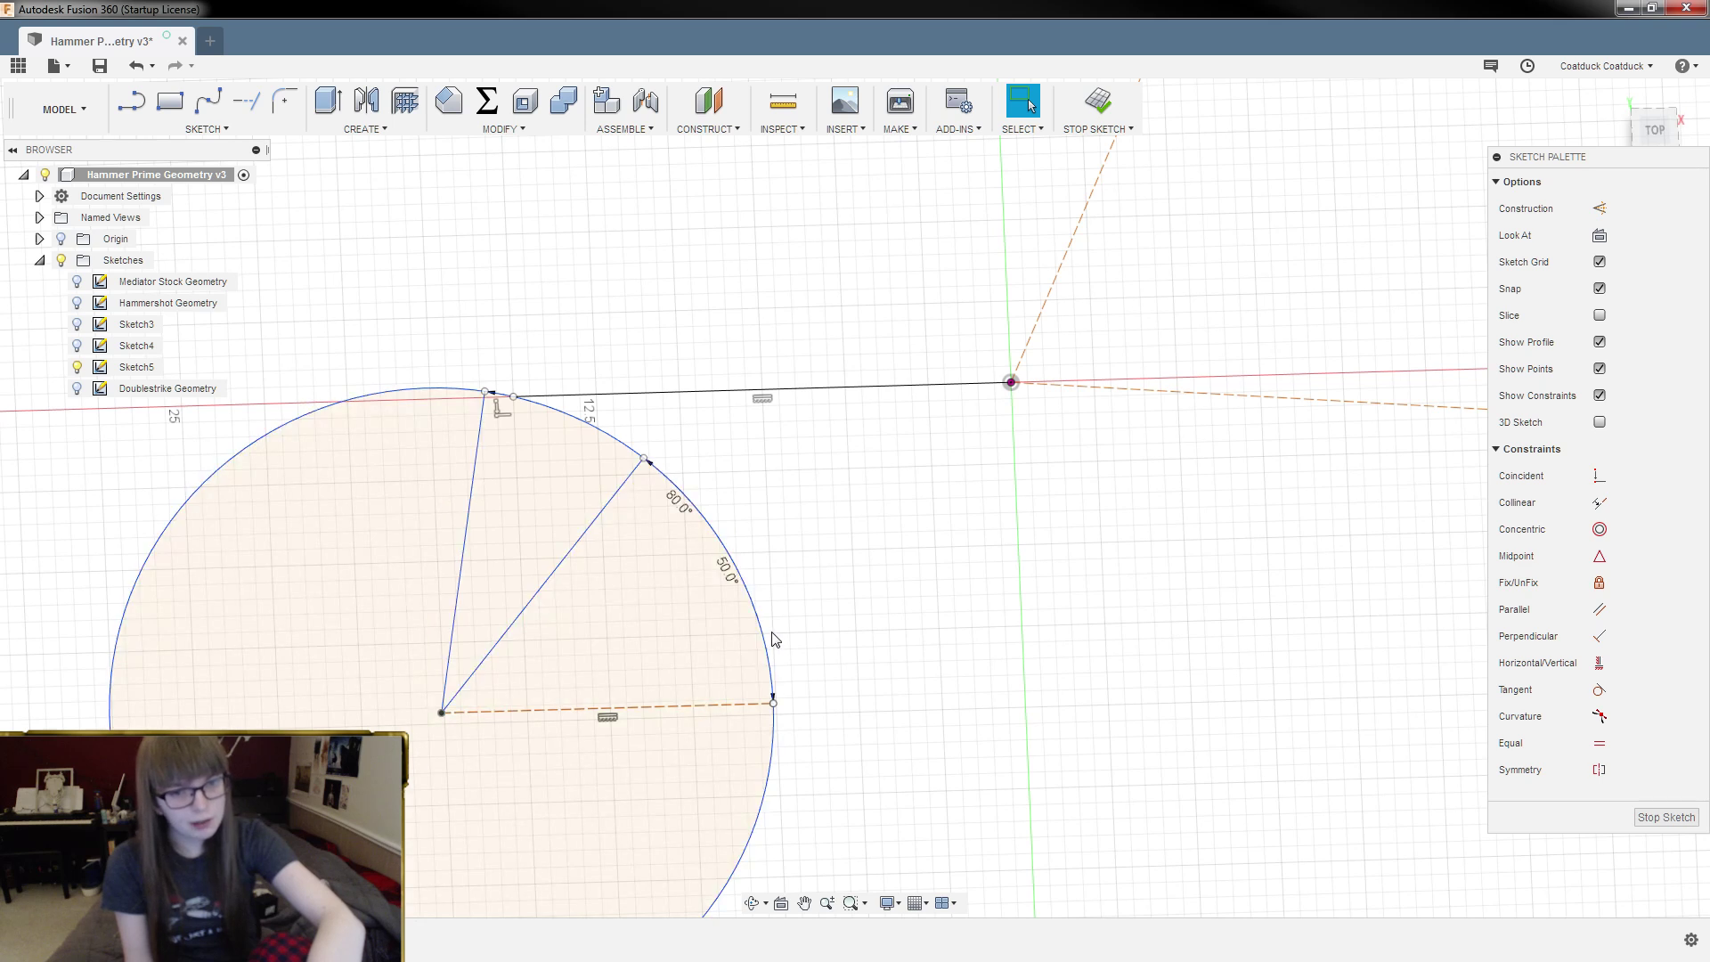
# Step: Delete the dashed horizontal reference line and trim the circle to leave only the wedge's arc between the two angled lines
pyautogui.click(741, 707)
pyautogui.press('Delete')
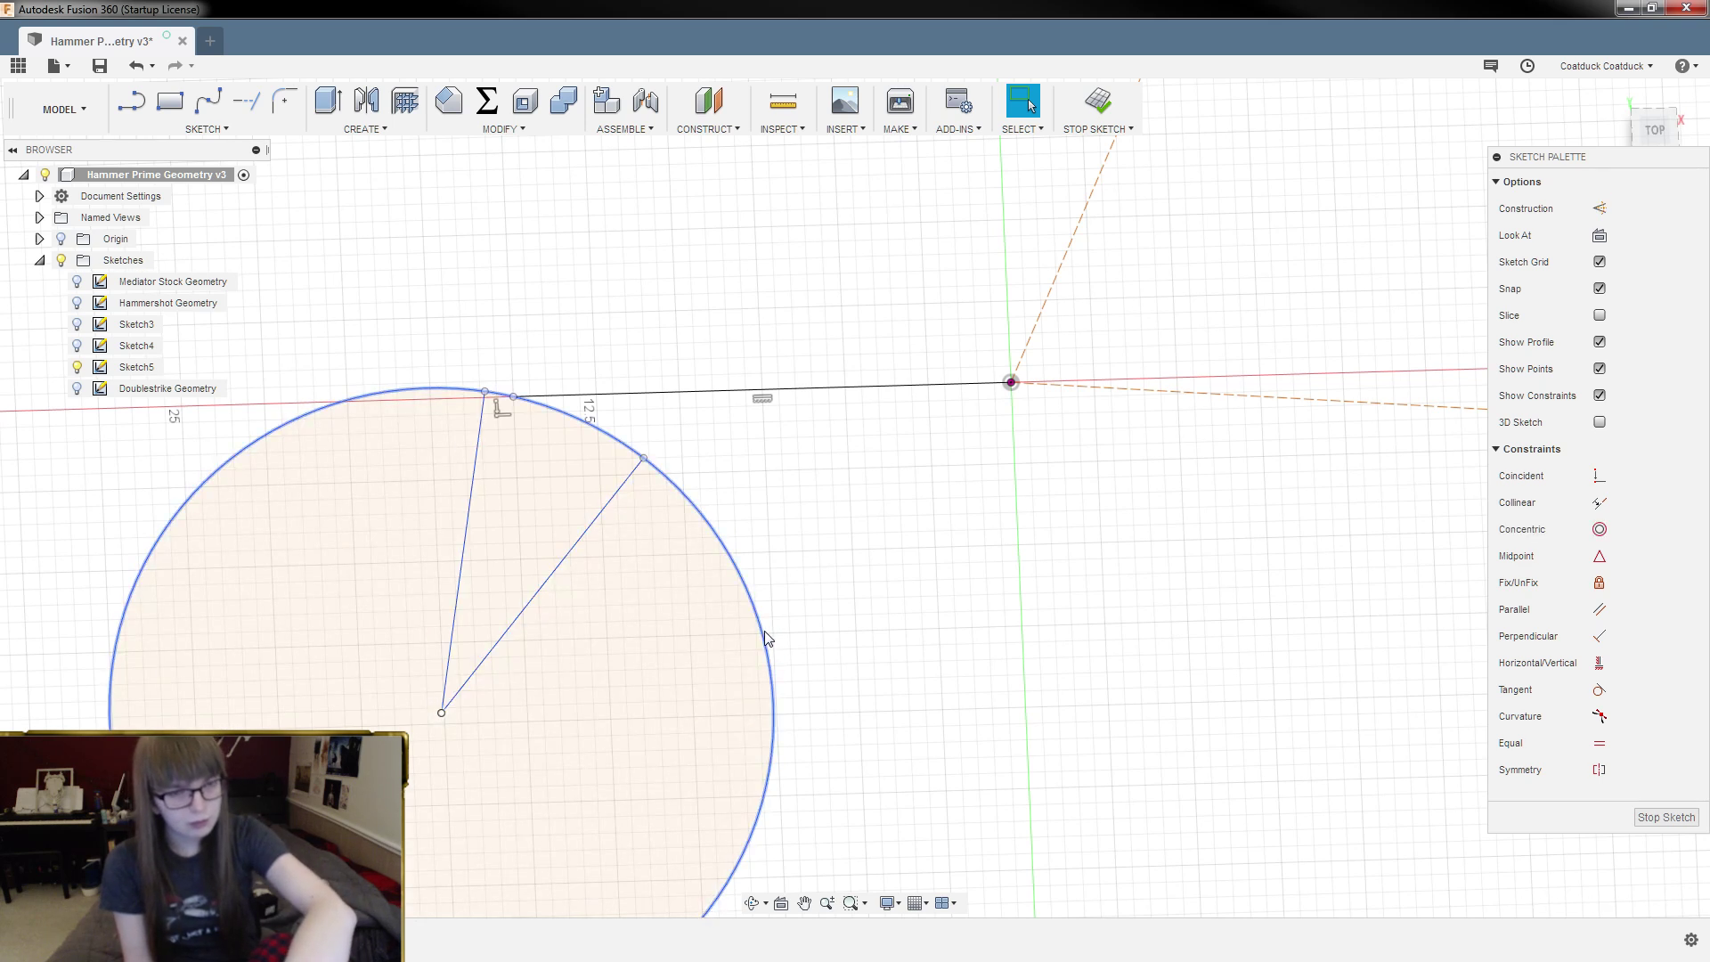
pyautogui.press('t')
pyautogui.click(760, 600)
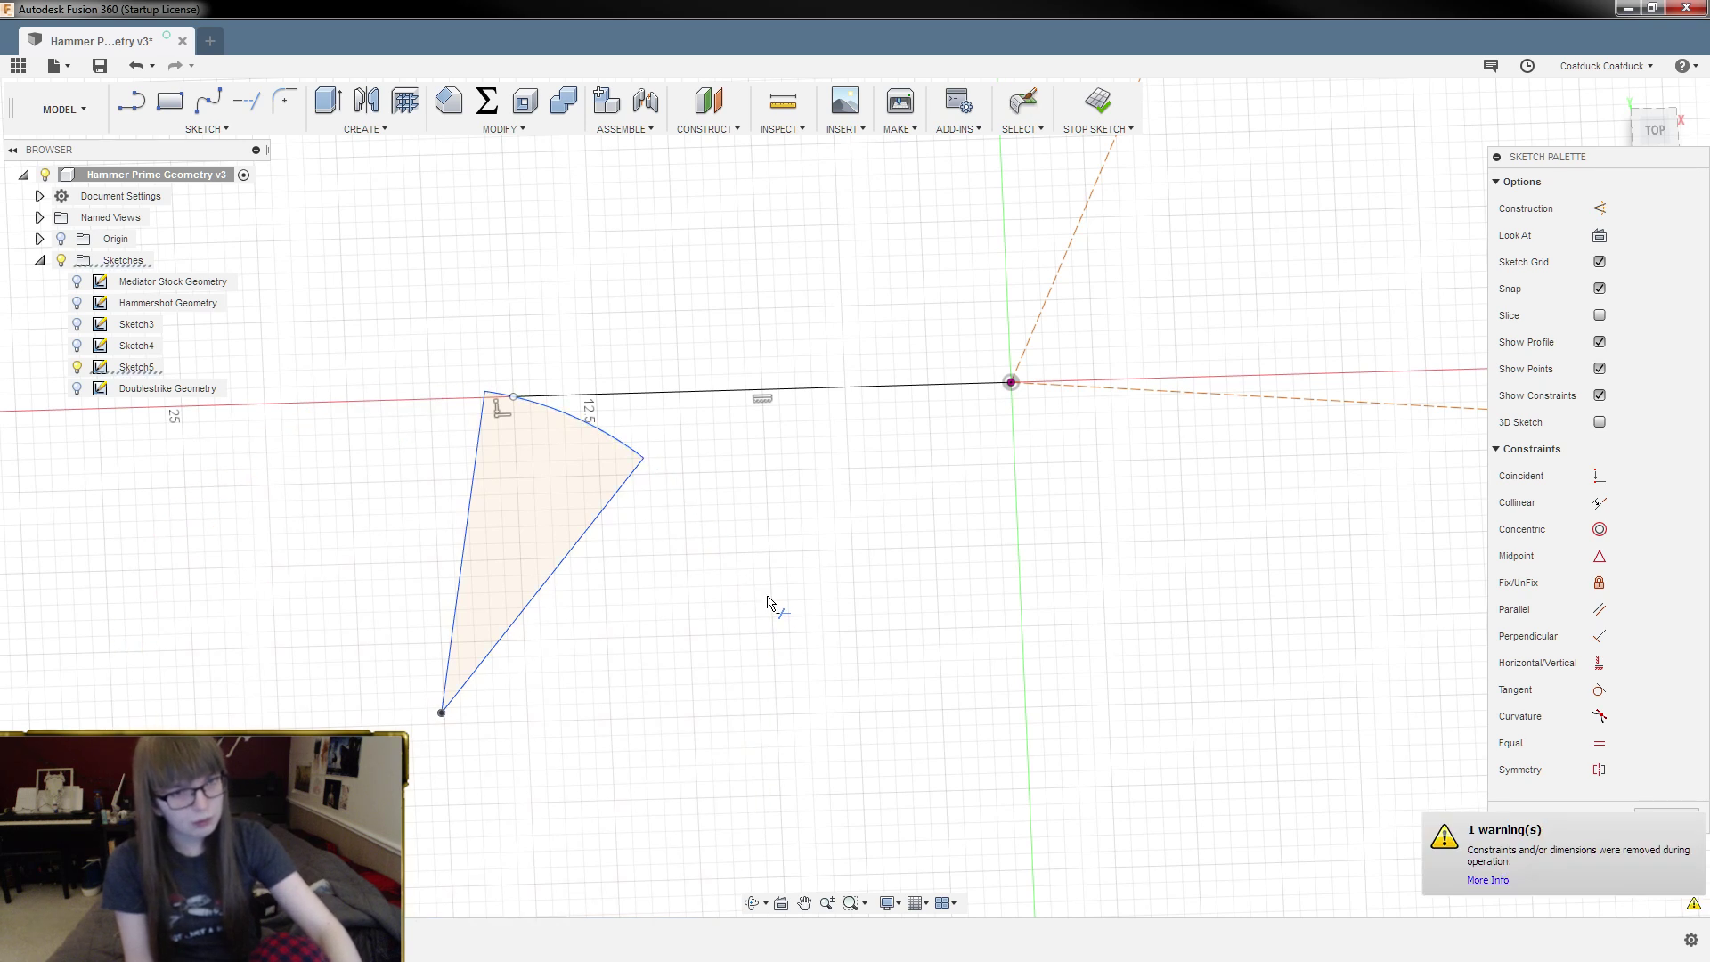
pyautogui.press('Escape')
# Step: Draw a 2.5 mm diameter circle centred on the wedge's lower apex
pyautogui.scroll(-2, 679, 546)
pyautogui.scroll(3, 858, 551)
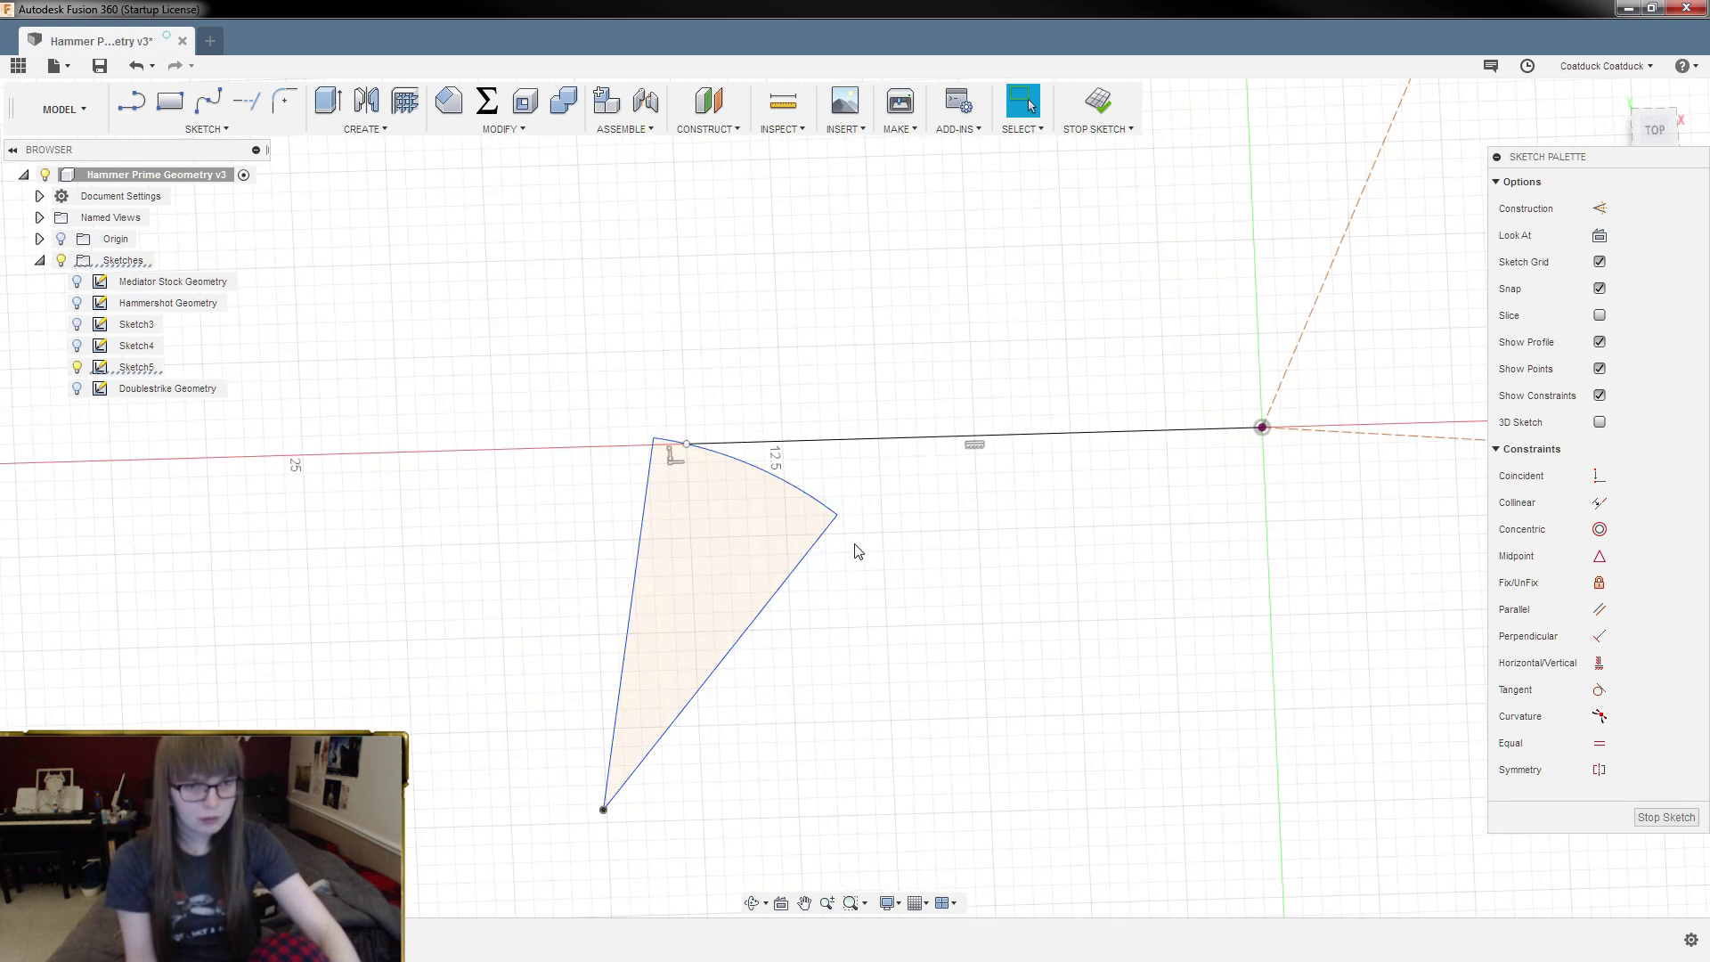
pyautogui.scroll(-1, 827, 551)
pyautogui.press('c')
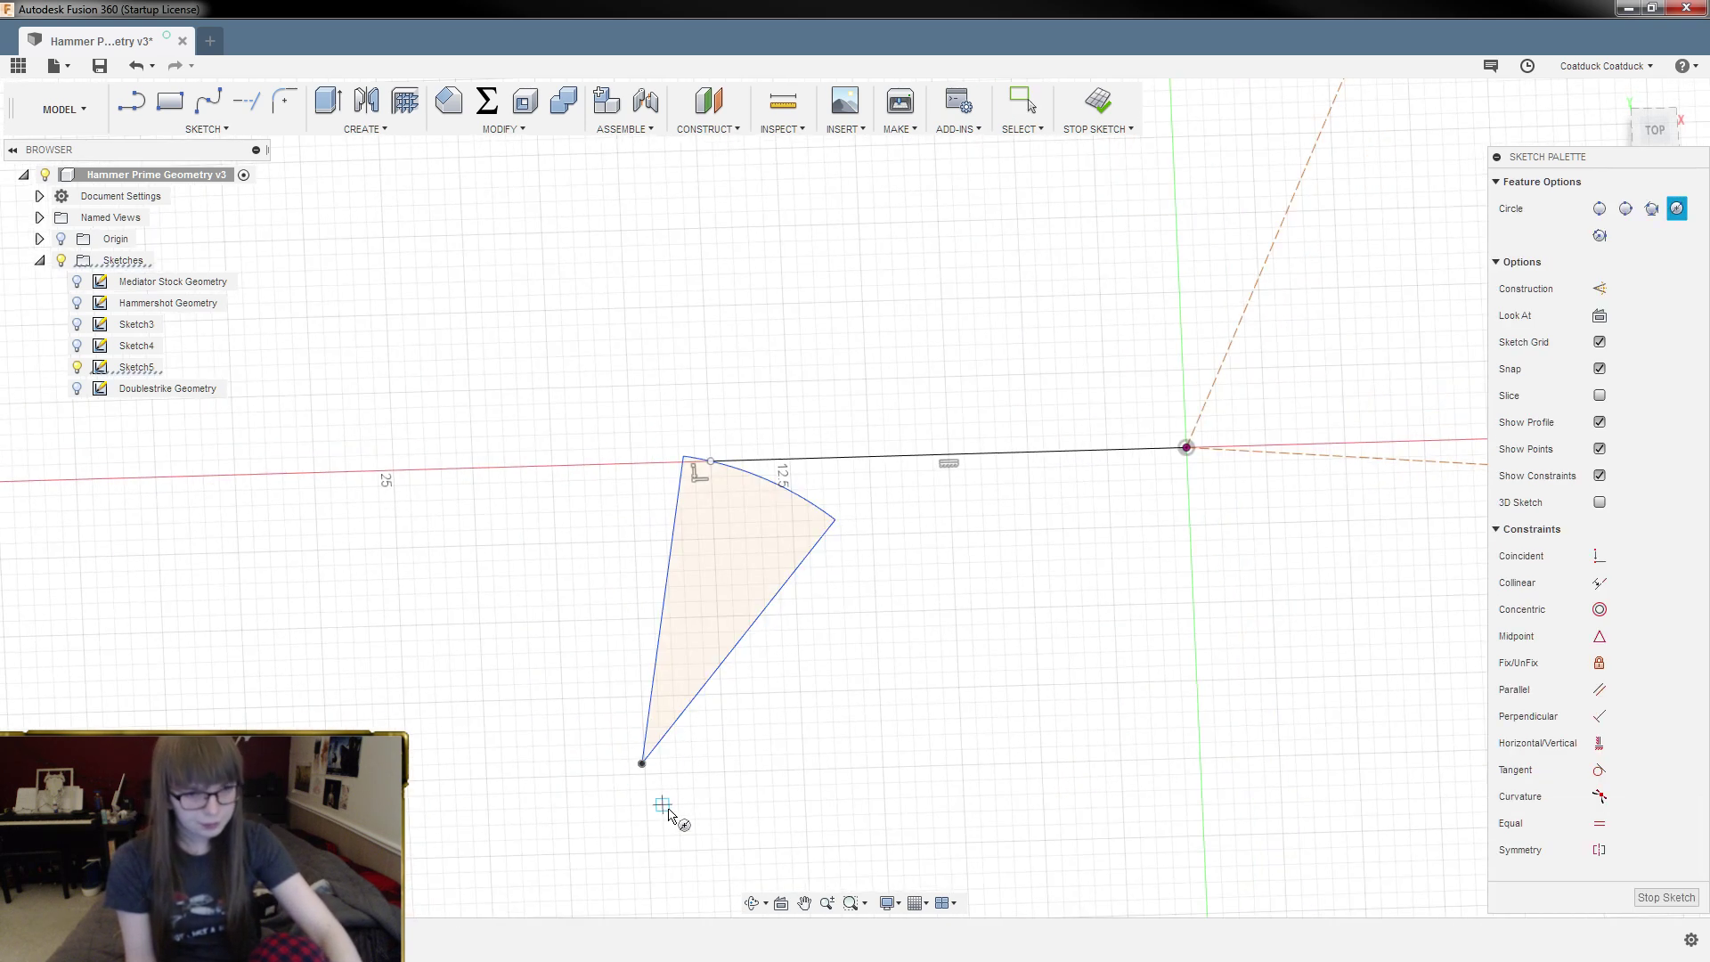
pyautogui.click(643, 765)
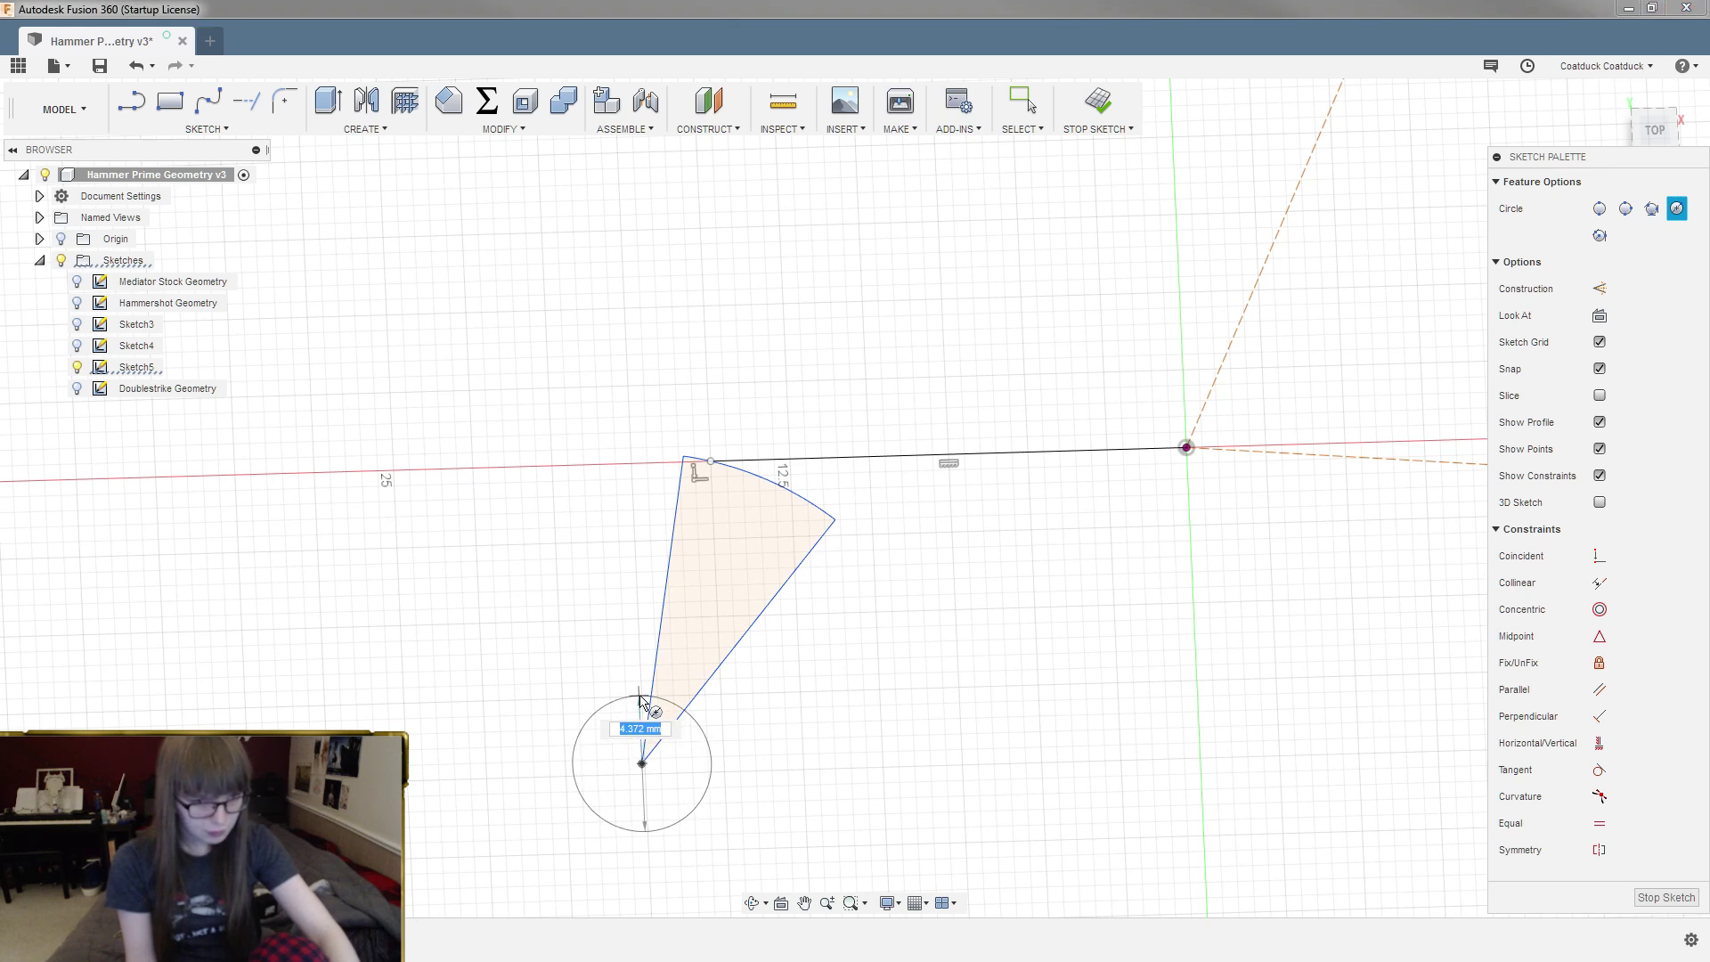
pyautogui.scroll(4, 639, 701)
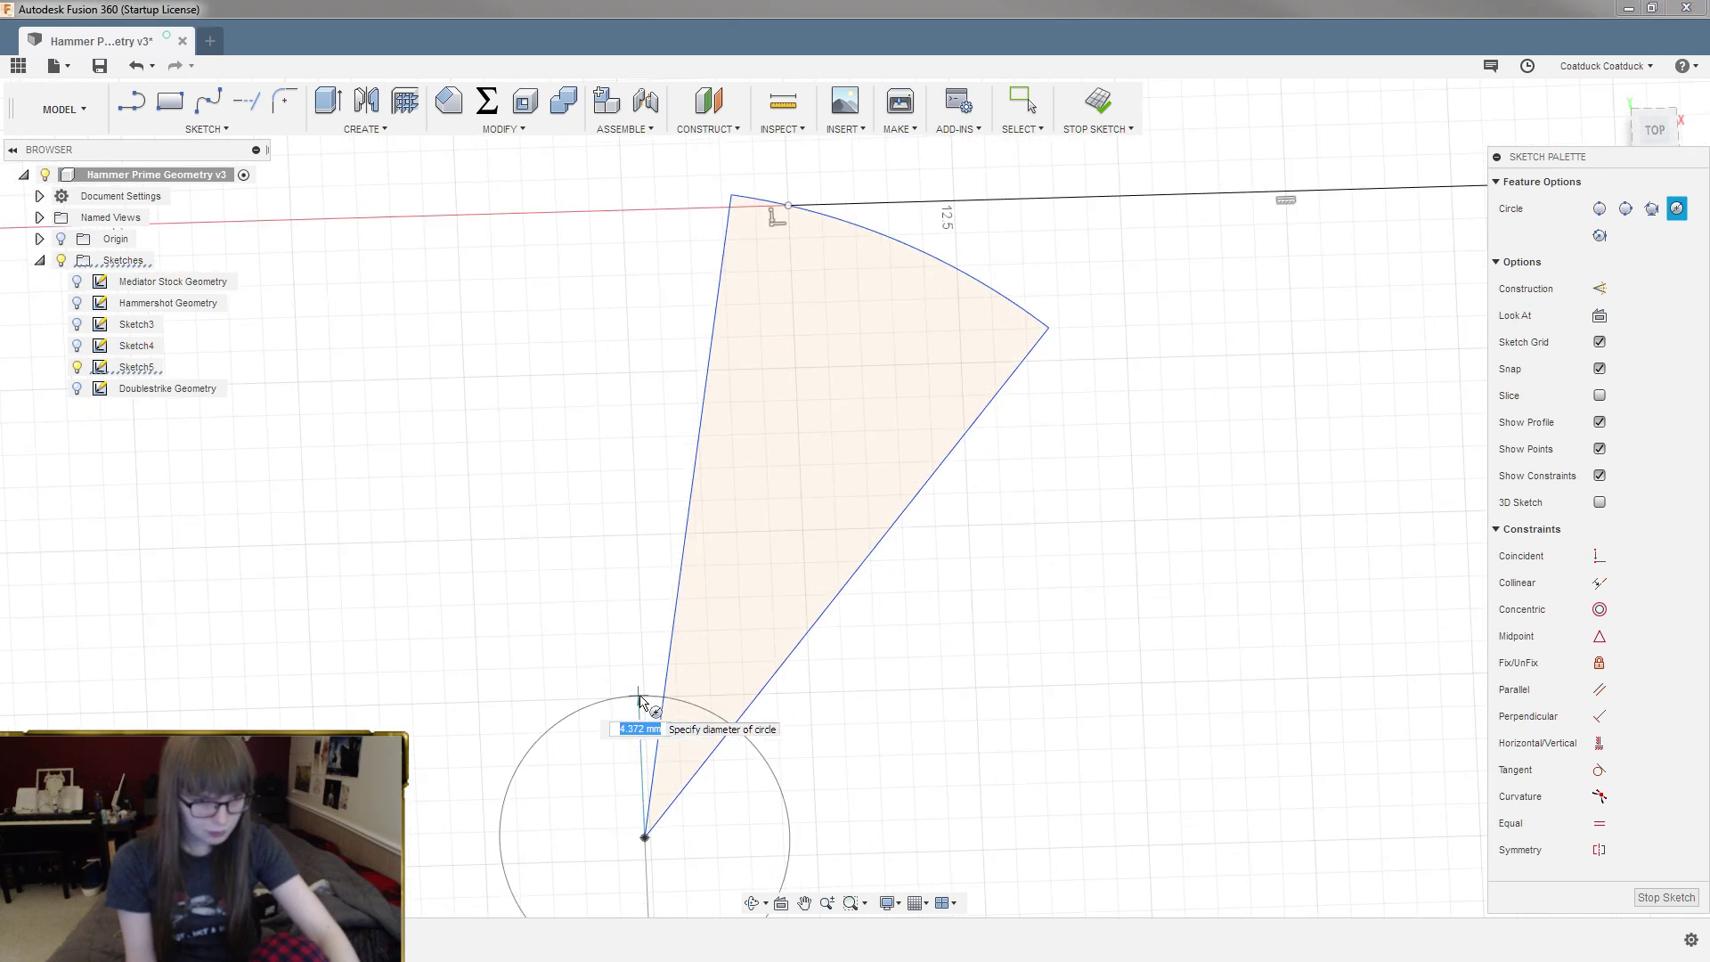
pyautogui.write('2.5')
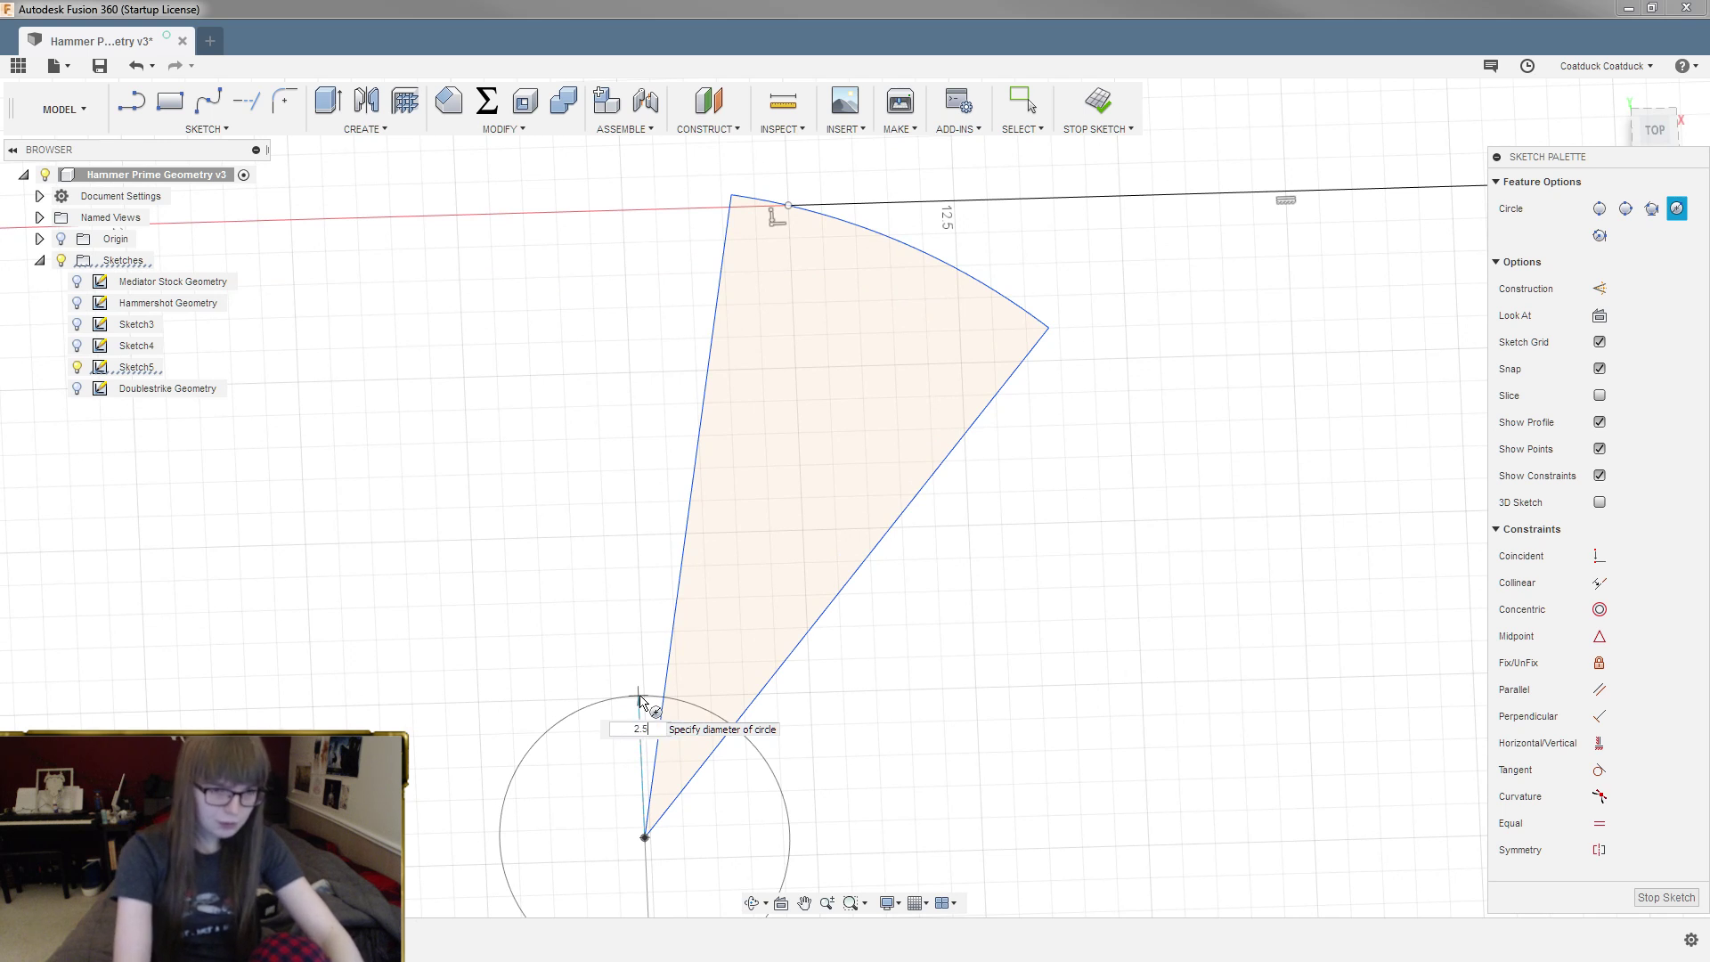
pyautogui.press('Return')
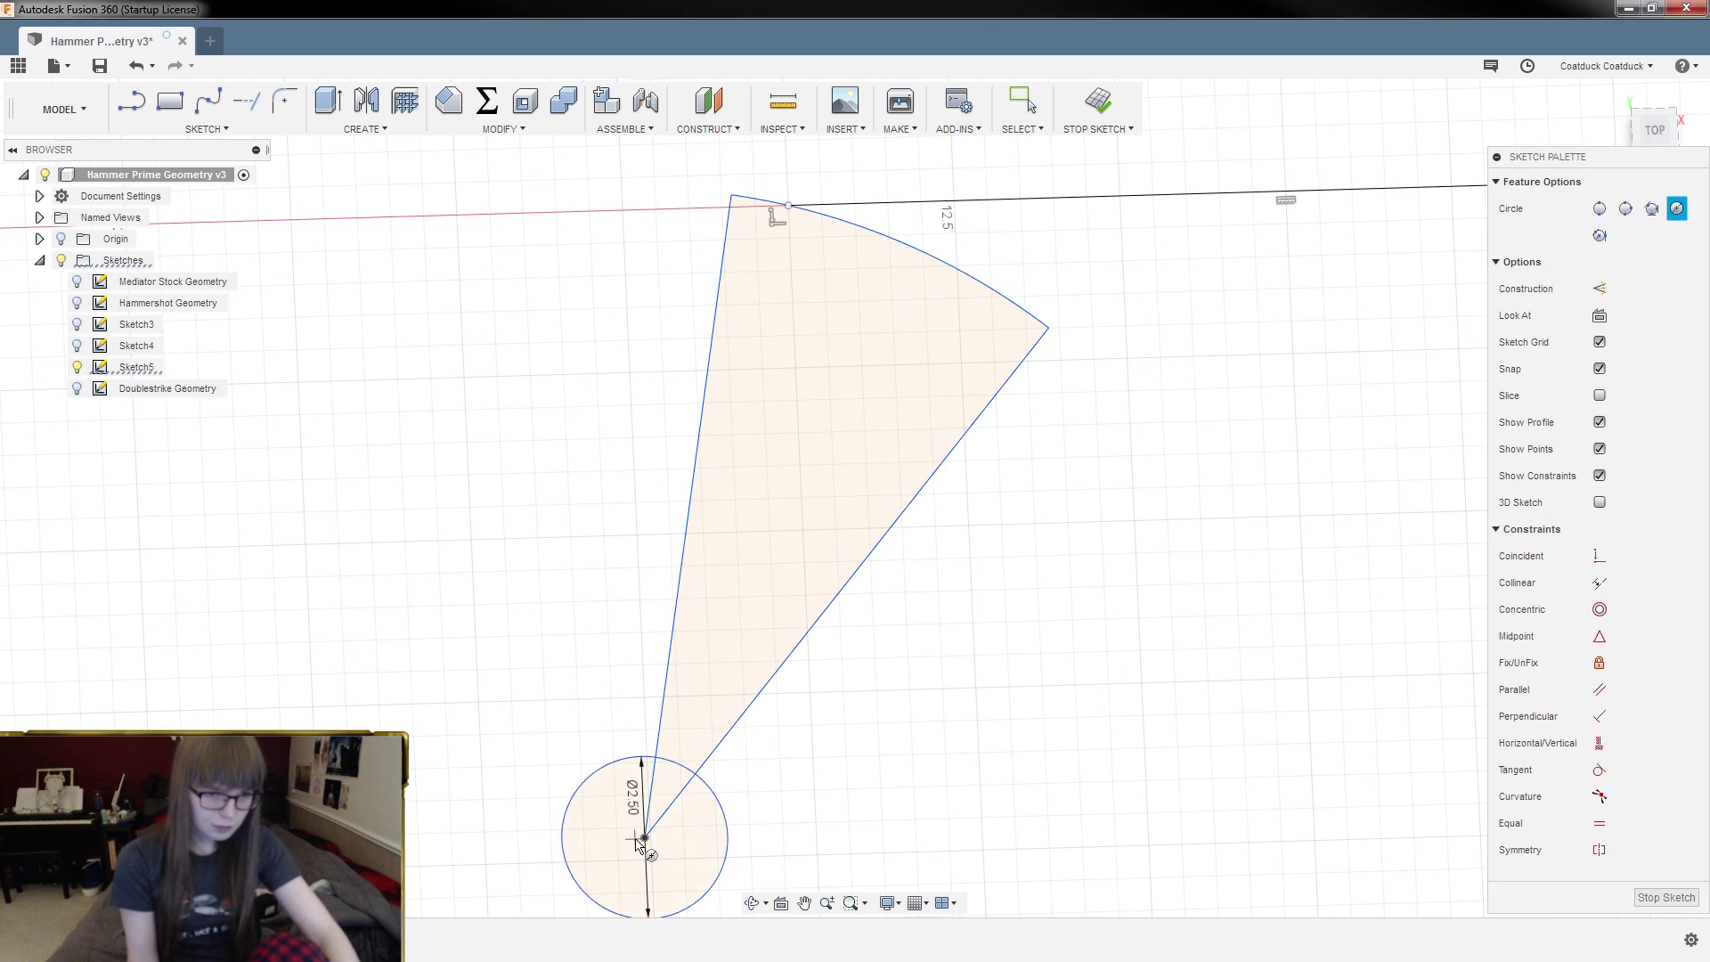
# Step: Draw a 6.5 mm diameter circle concentric with the small circle at the wedge's apex
pyautogui.click(643, 838)
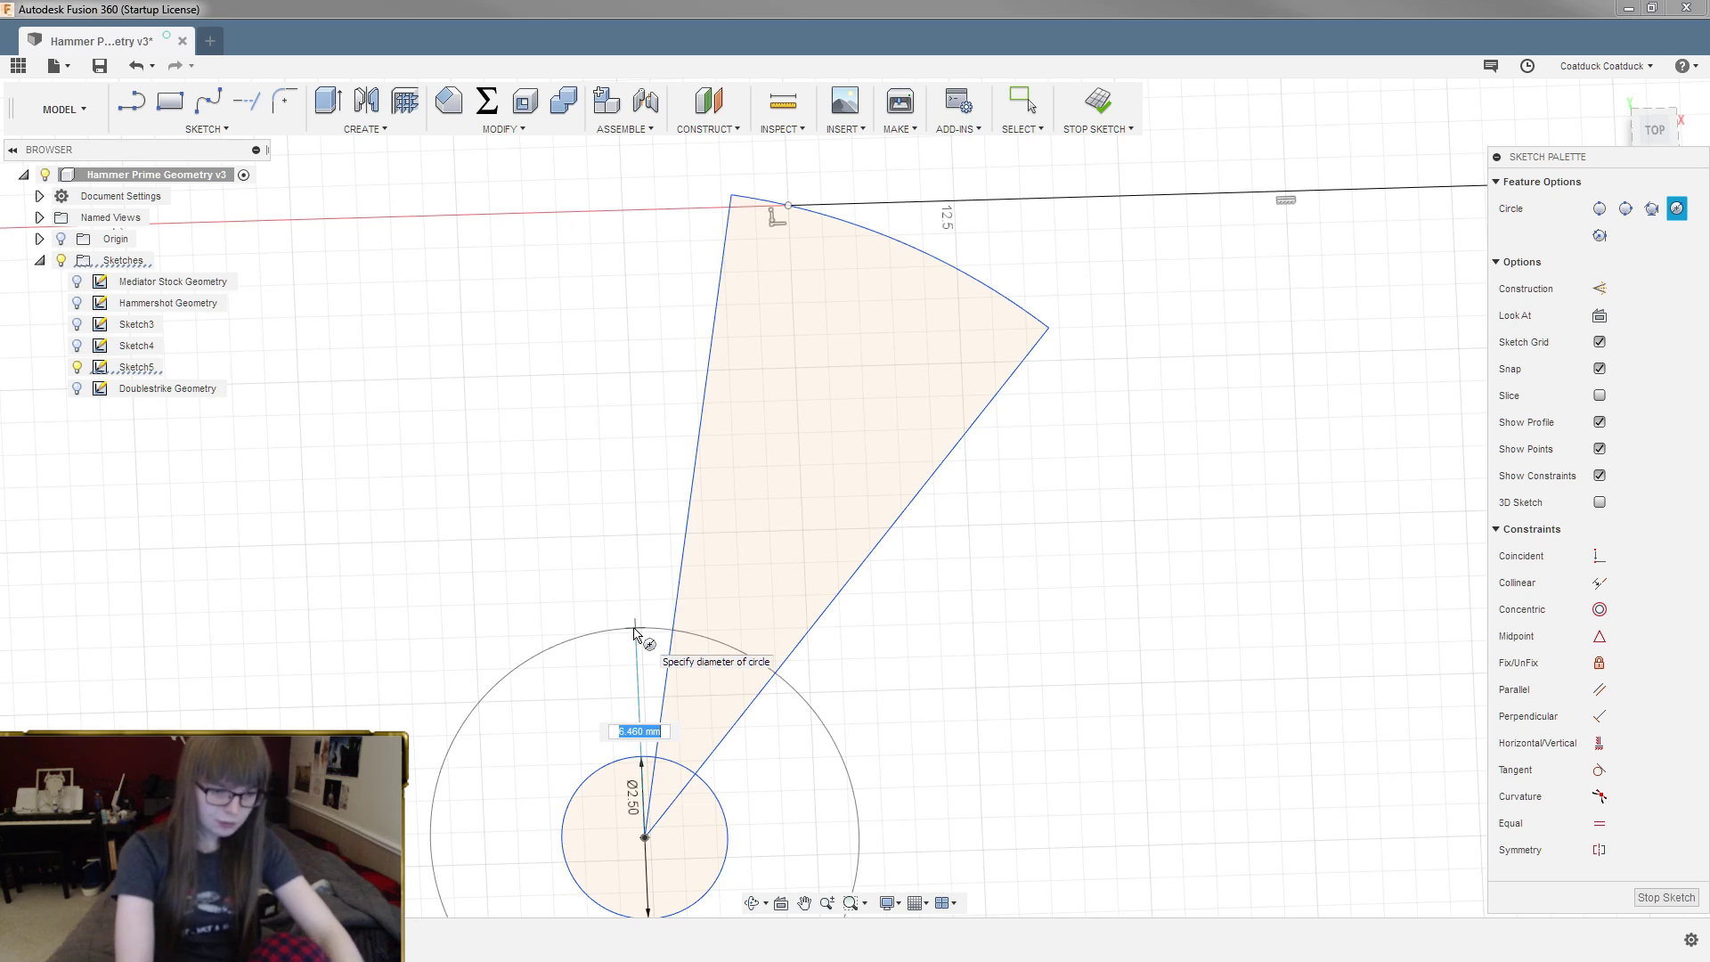
pyautogui.write('6.5')
pyautogui.press('Return')
pyautogui.press('Escape')
pyautogui.scroll(-4, 519, 460)
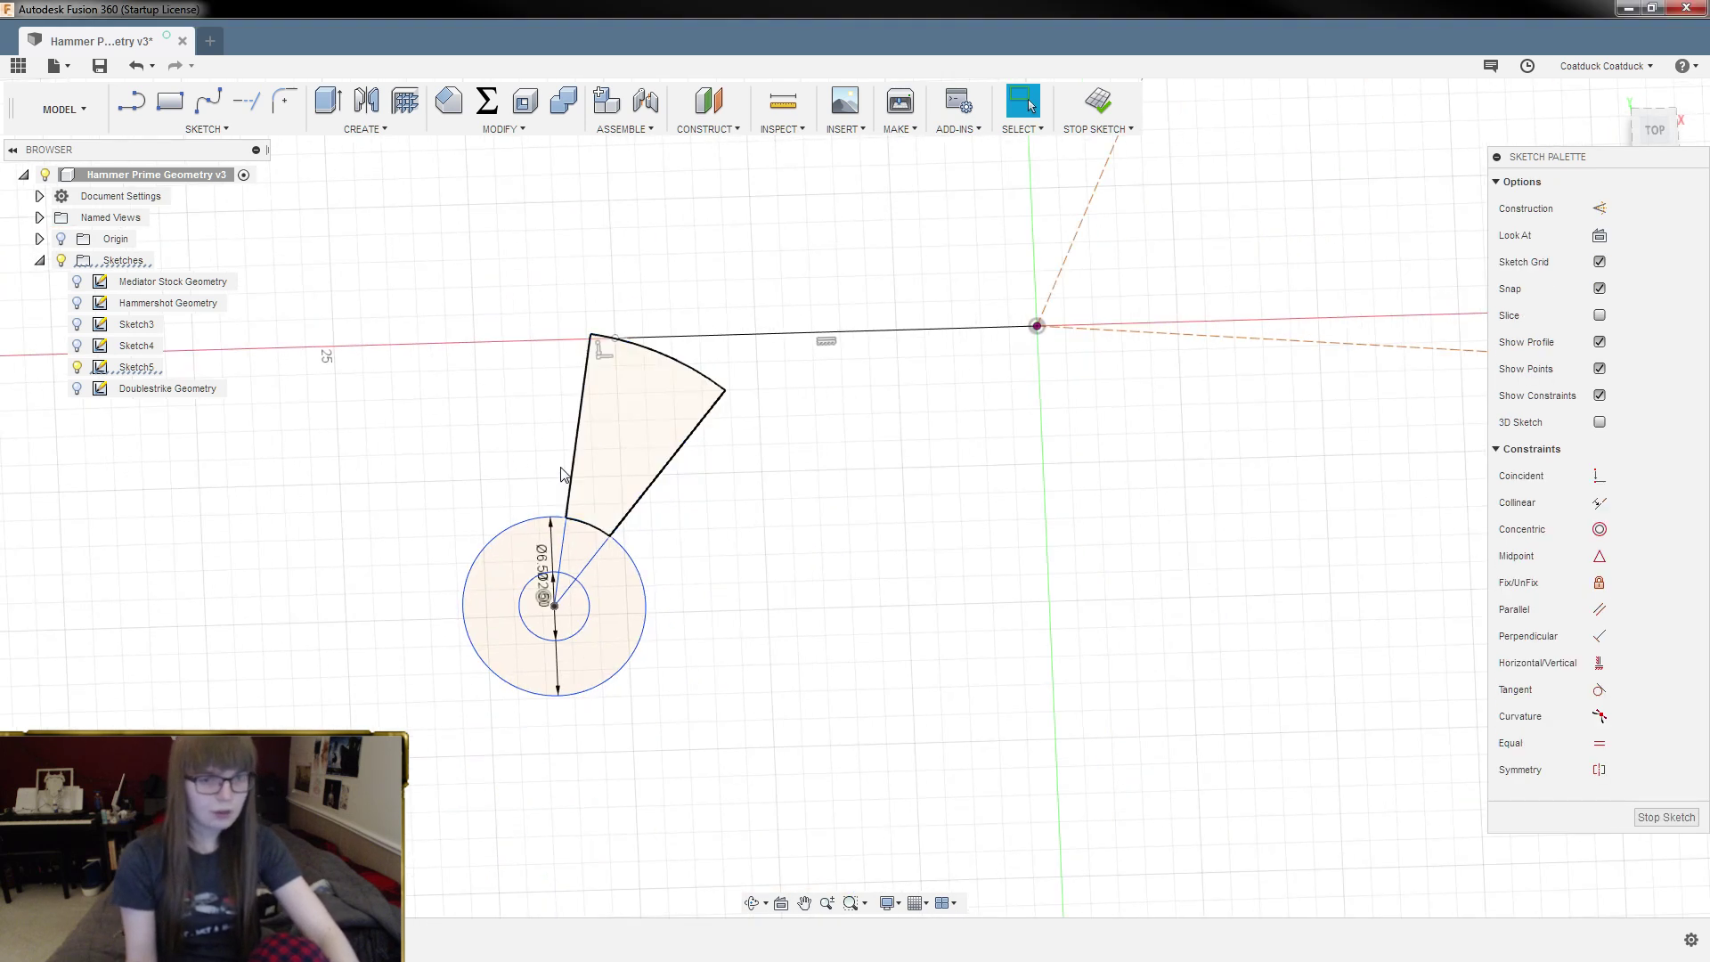
pyautogui.scroll(-4, 859, 600)
pyautogui.scroll(3, 729, 583)
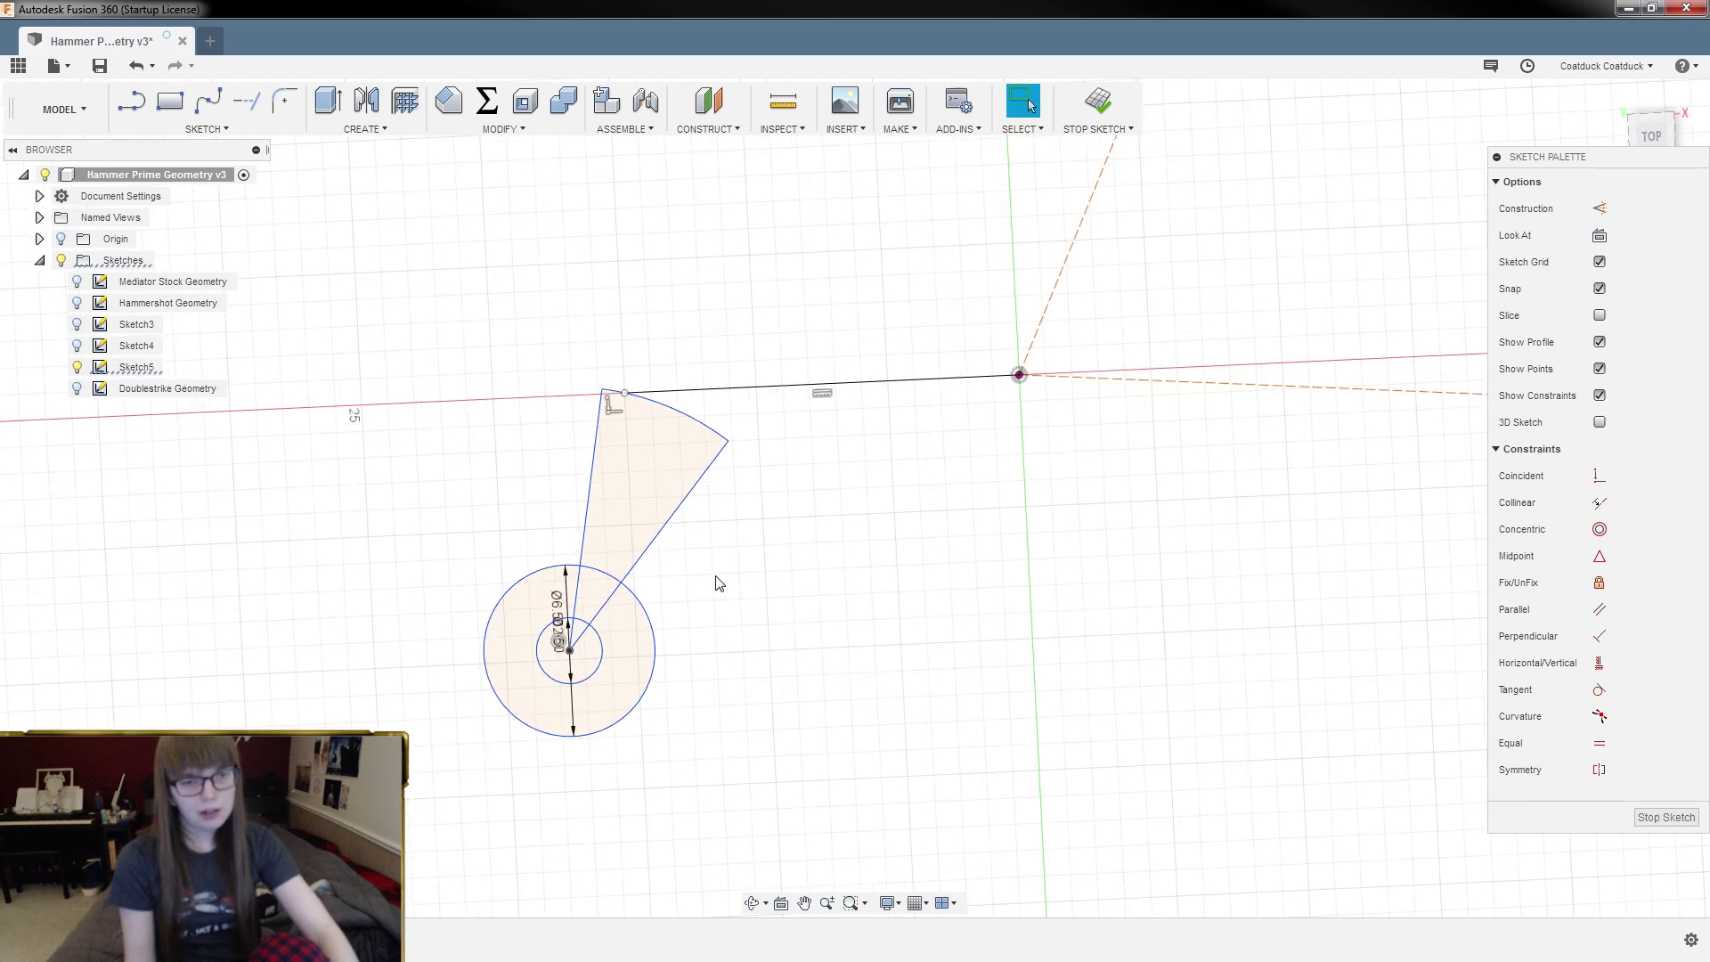
pyautogui.scroll(1, 728, 584)
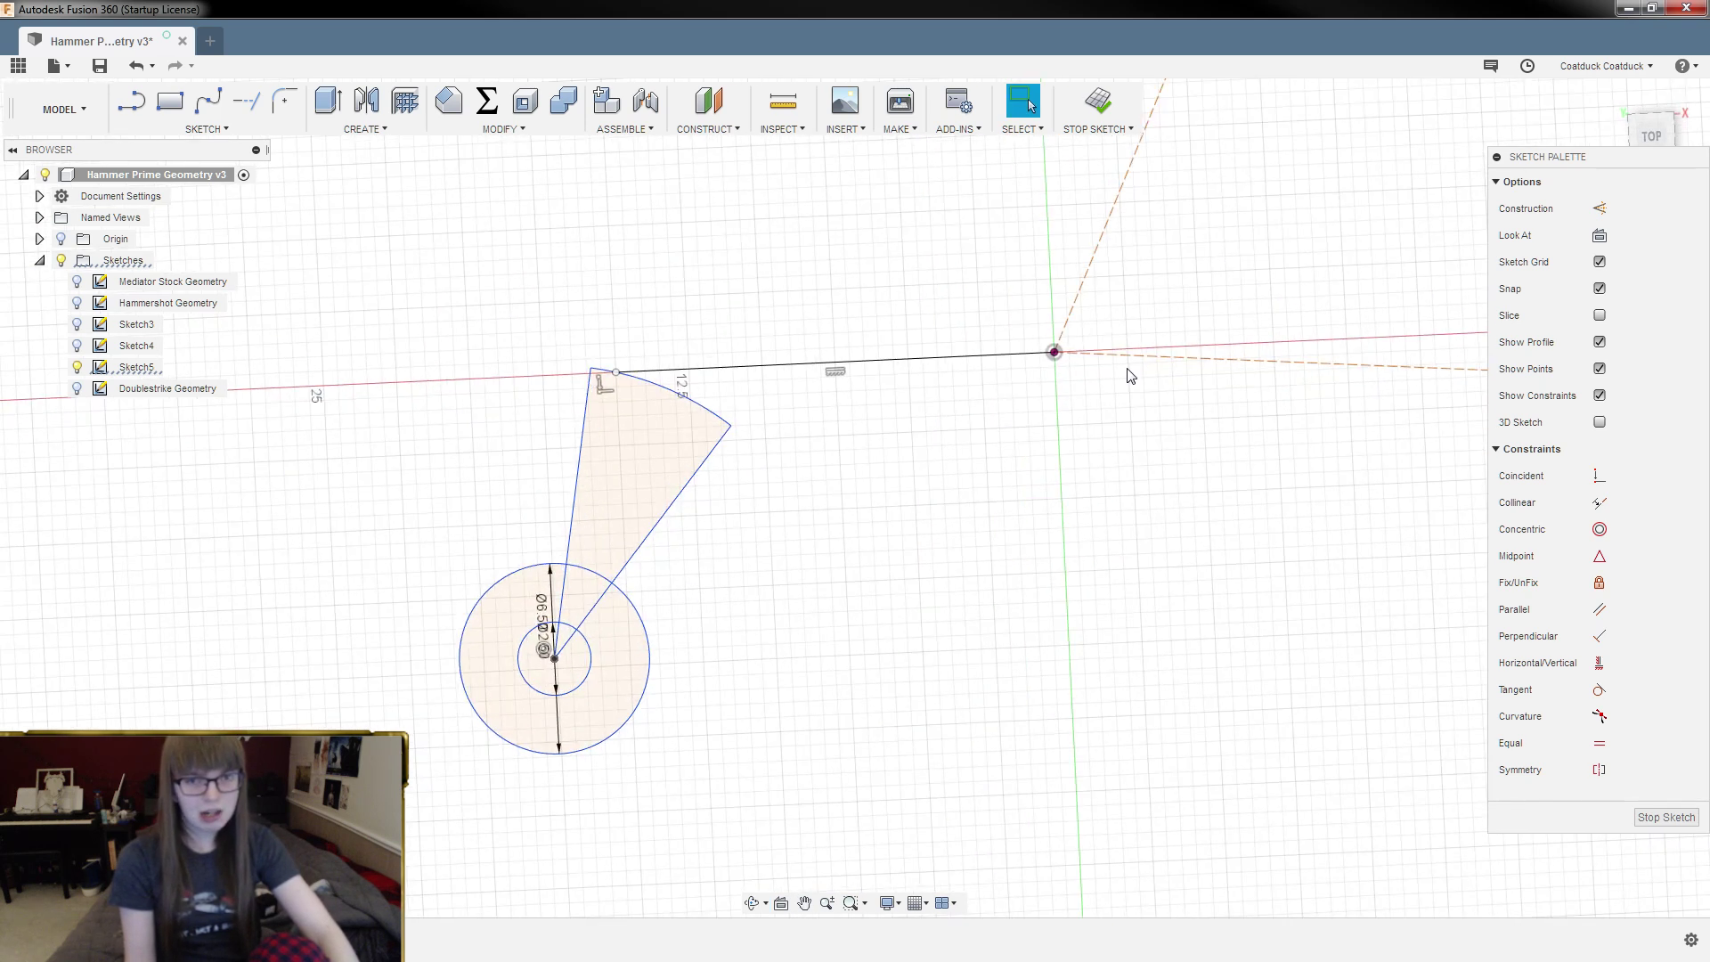
pyautogui.press('c')
pyautogui.click(1054, 352)
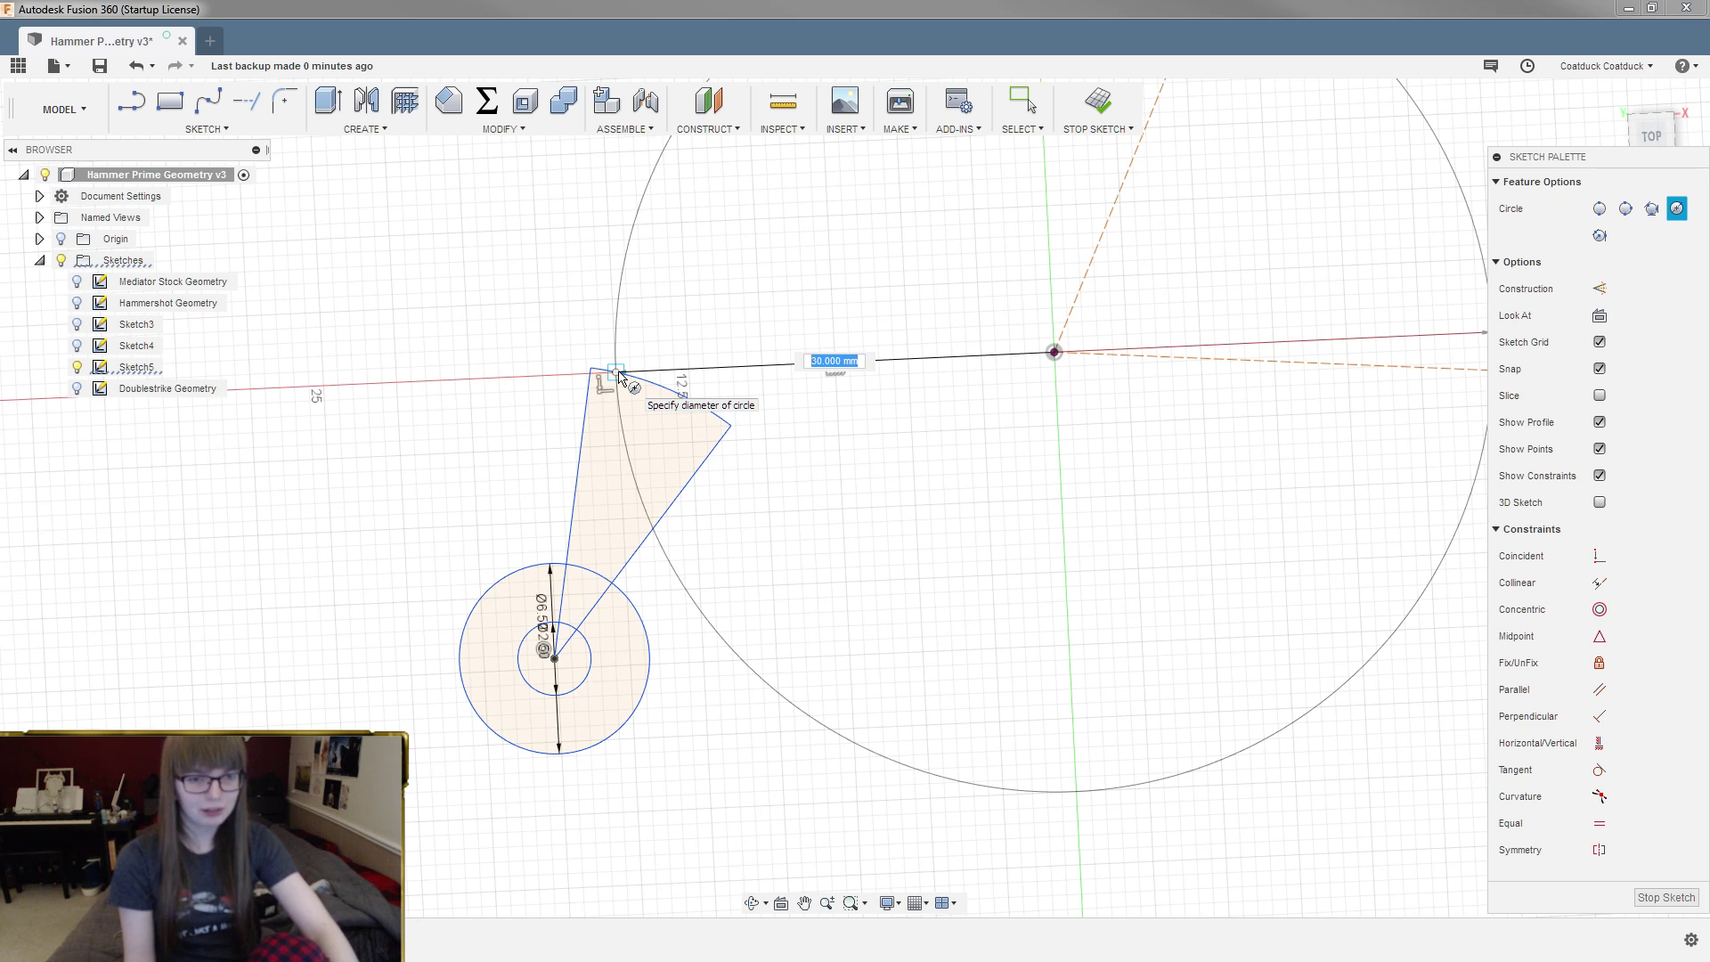
pyautogui.press('Escape')
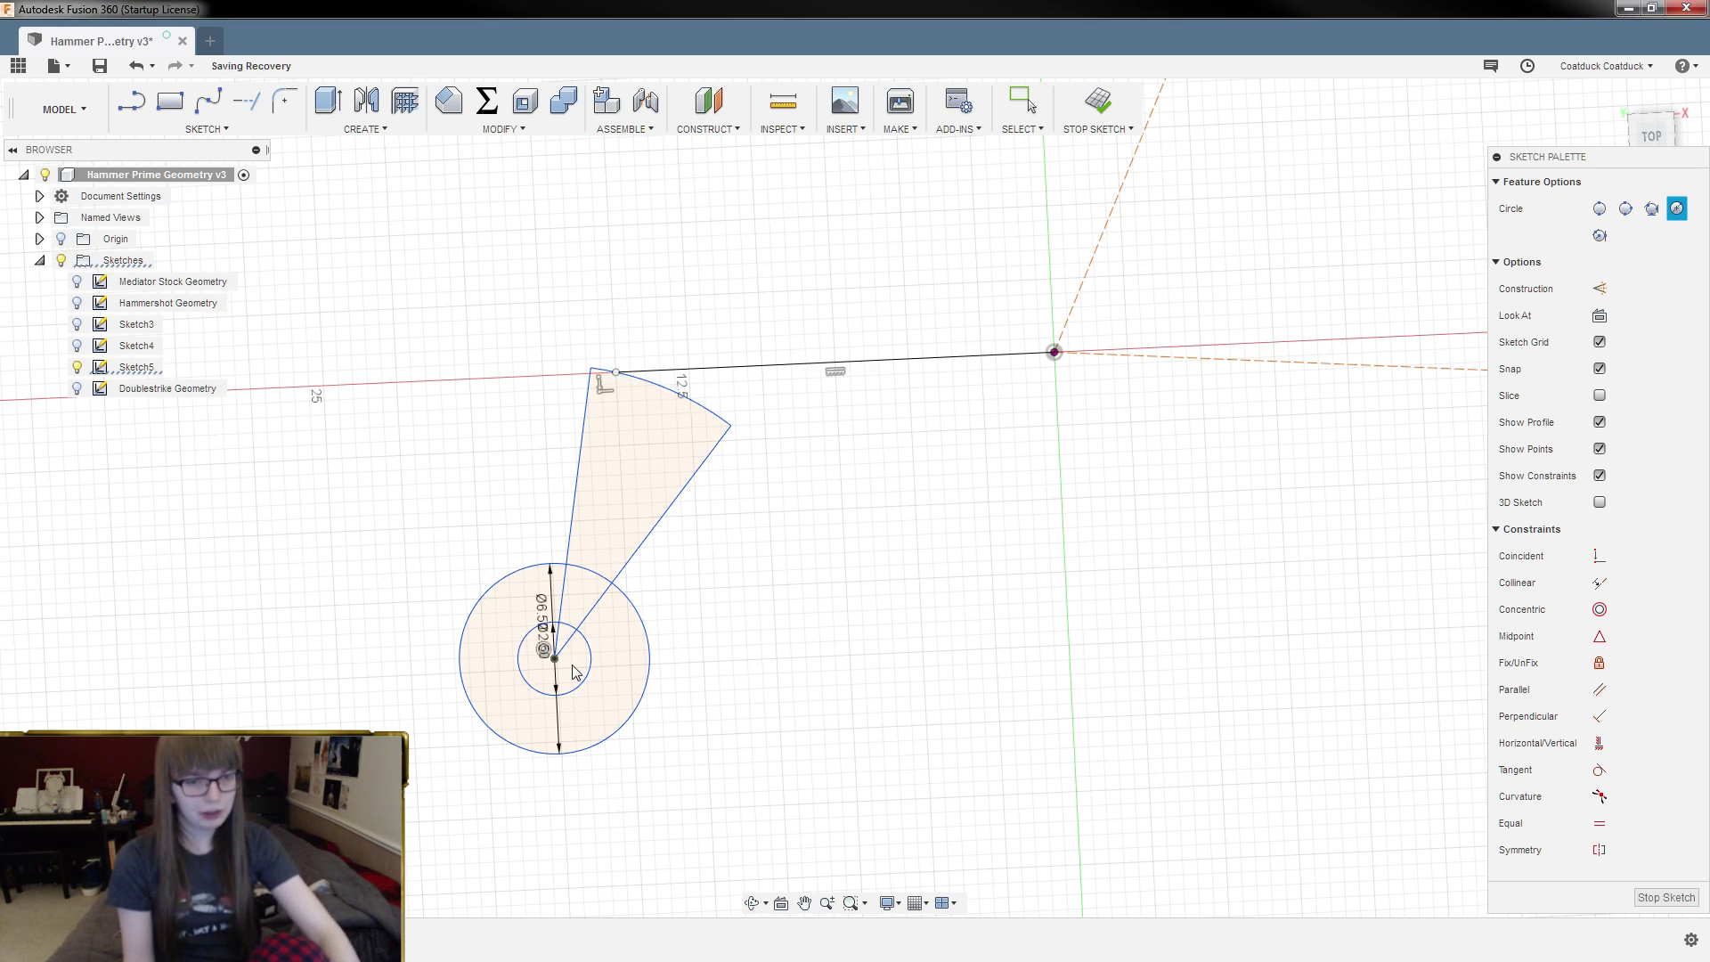
pyautogui.click(949, 692)
pyautogui.scroll(3, 563, 663)
pyautogui.scroll(1, 802, 636)
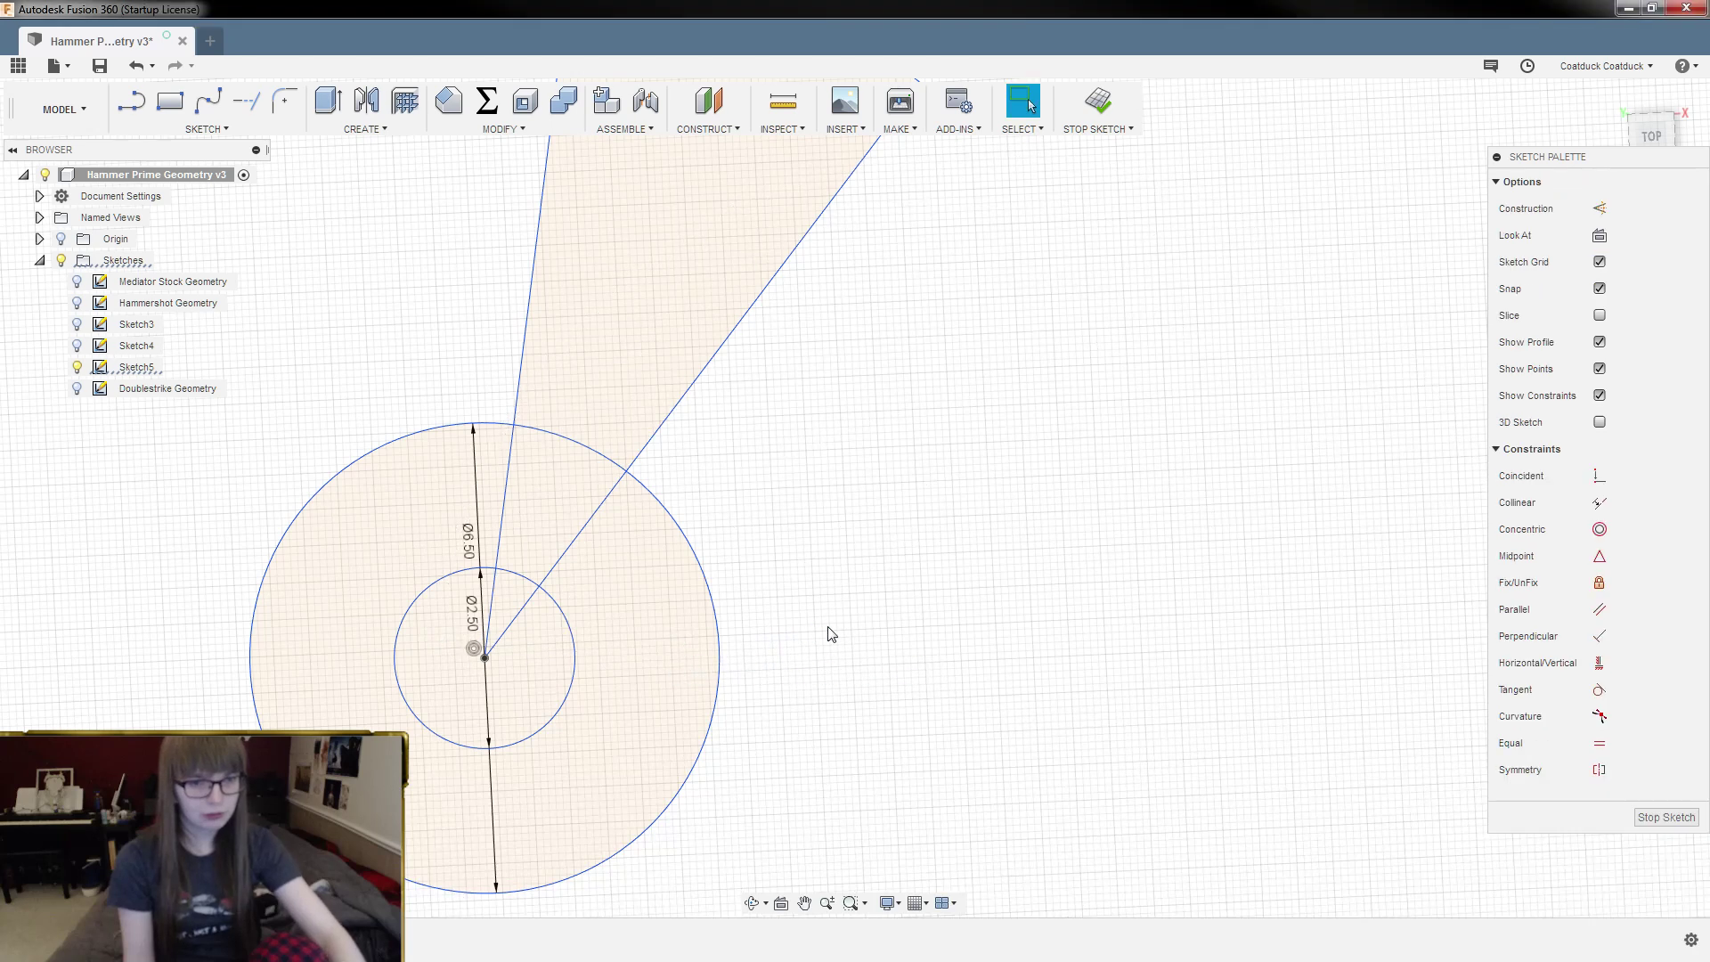
pyautogui.press('Escape')
# Step: Draw a third circle centred on the wedge's apex, entering a diameter of 10 mm
pyautogui.scroll(-3, 806, 634)
pyautogui.press('c')
pyautogui.click(652, 642)
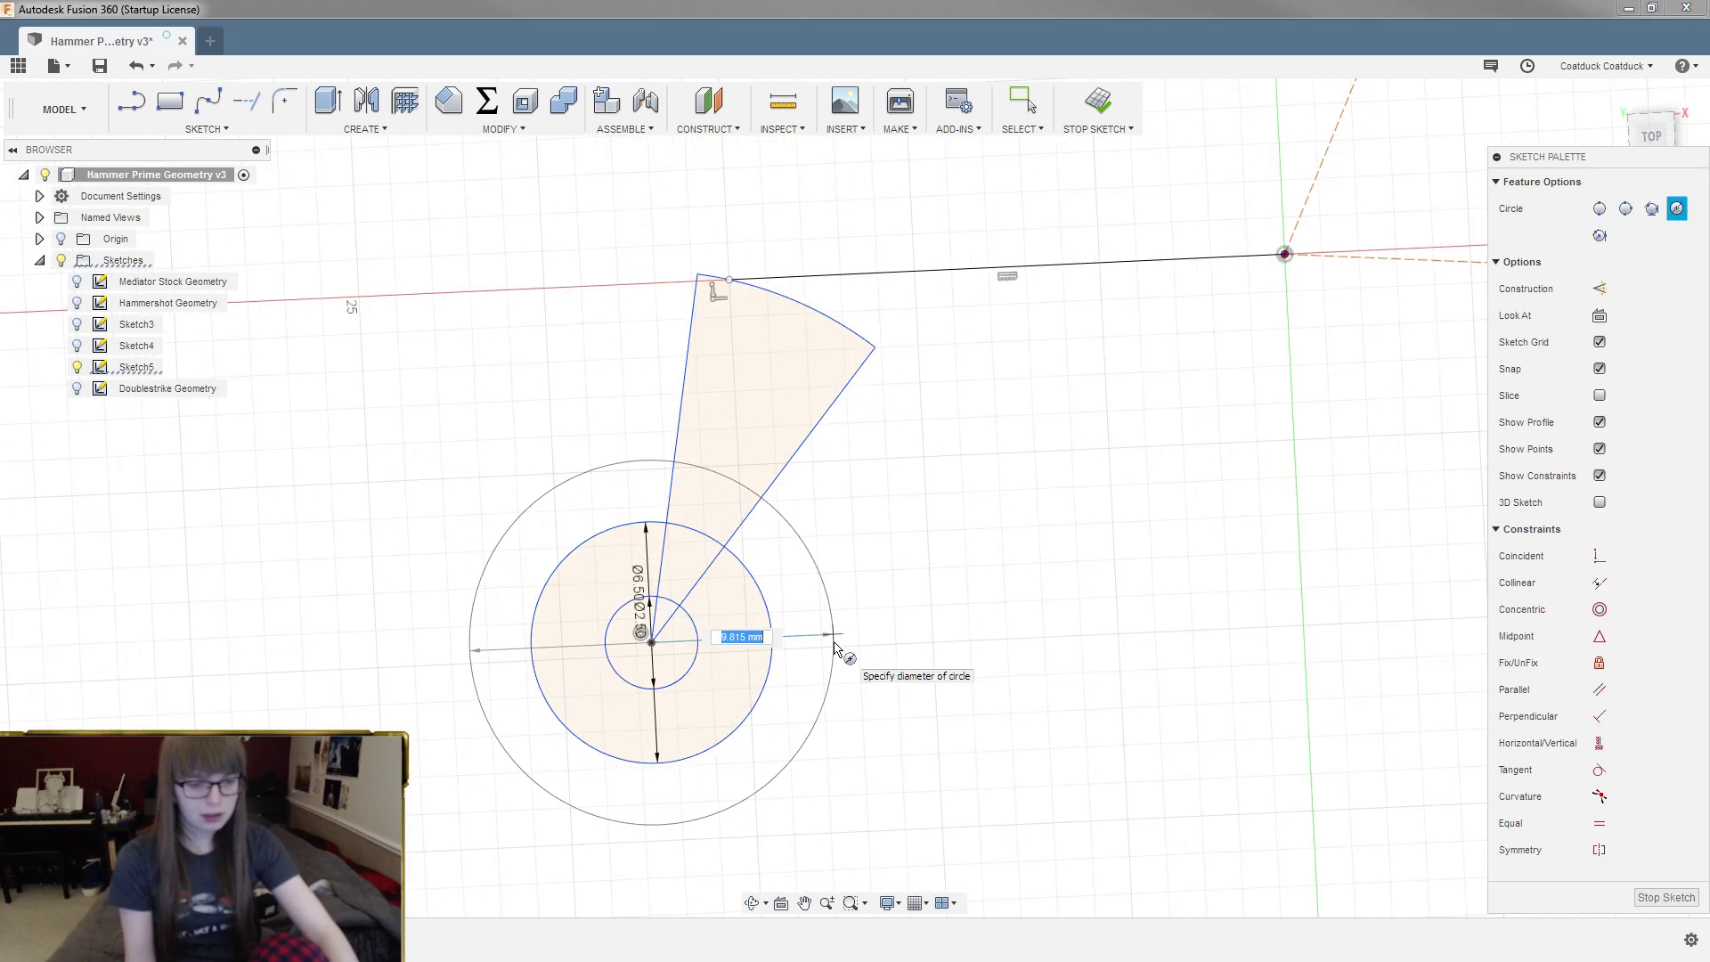
pyautogui.write('8')
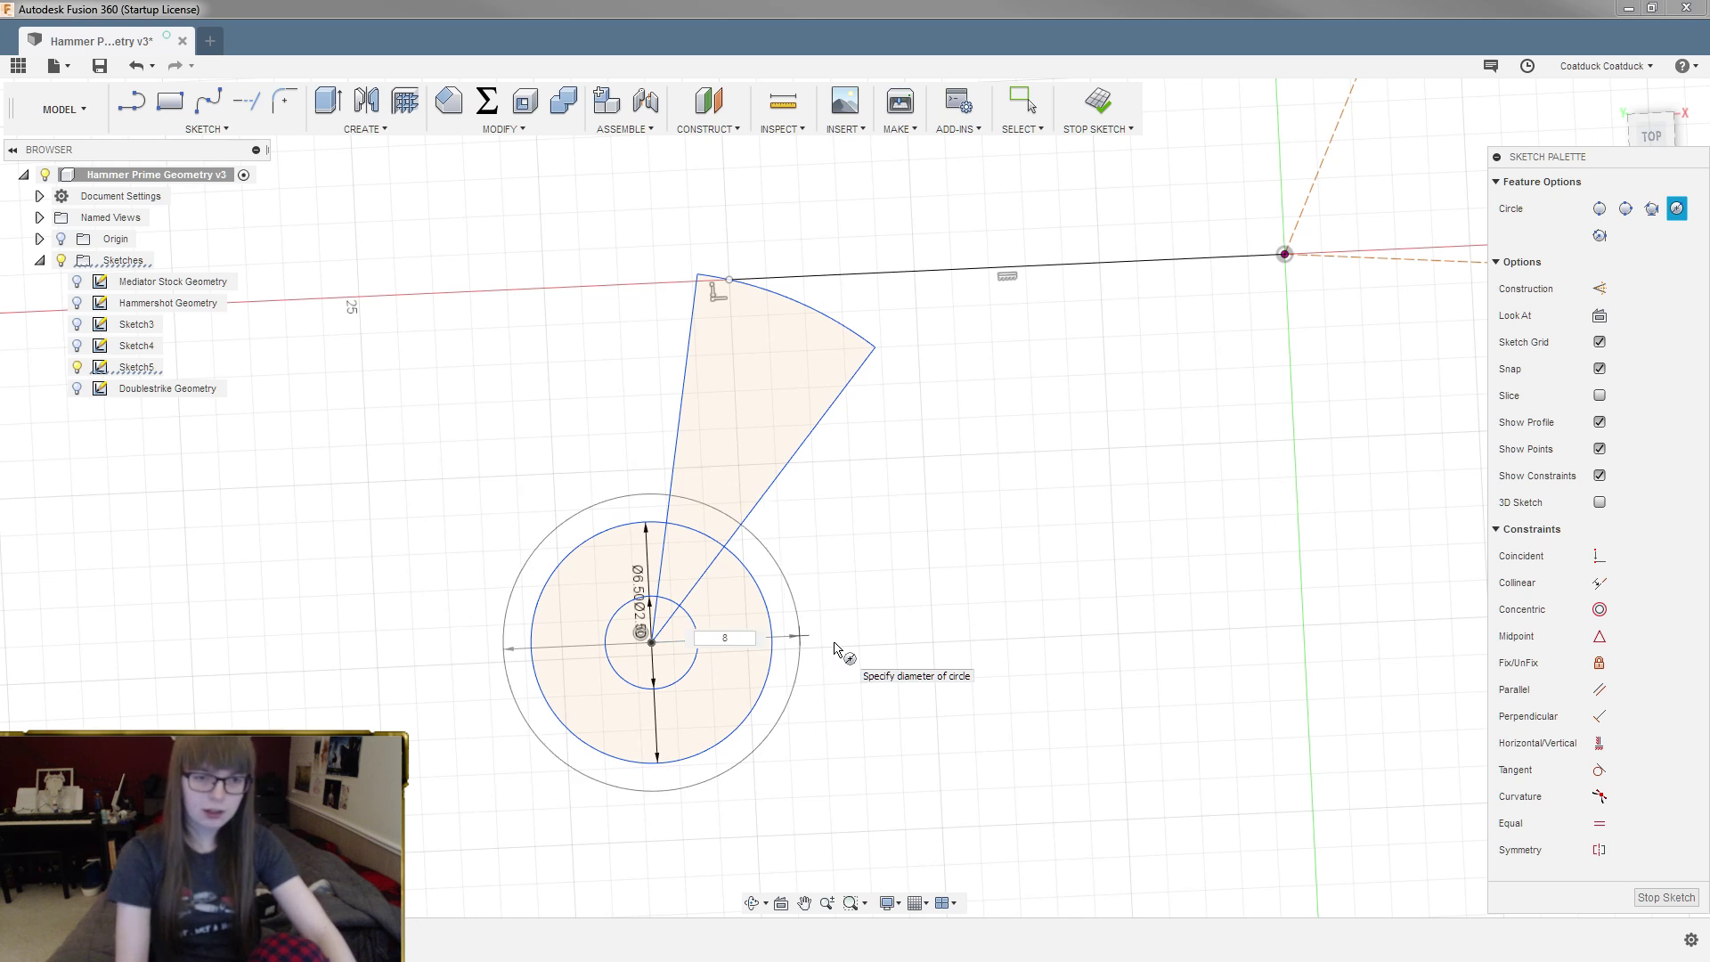
pyautogui.press('BackSpace')
pyautogui.write('9')
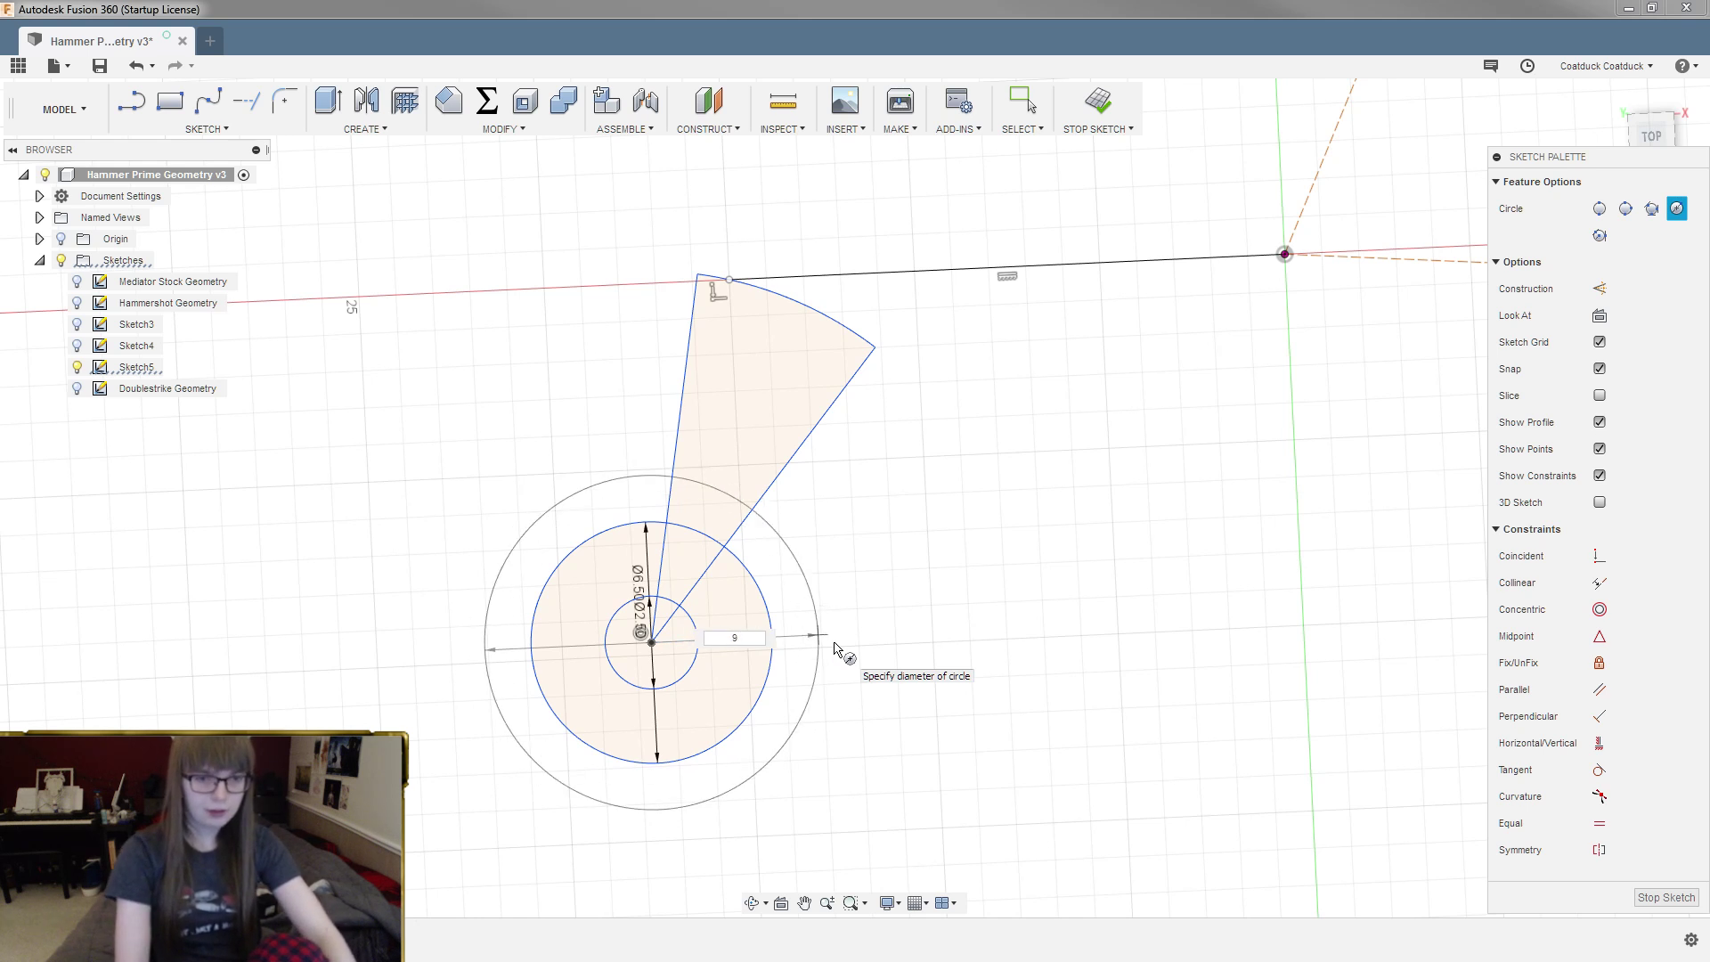
pyautogui.press('Return')
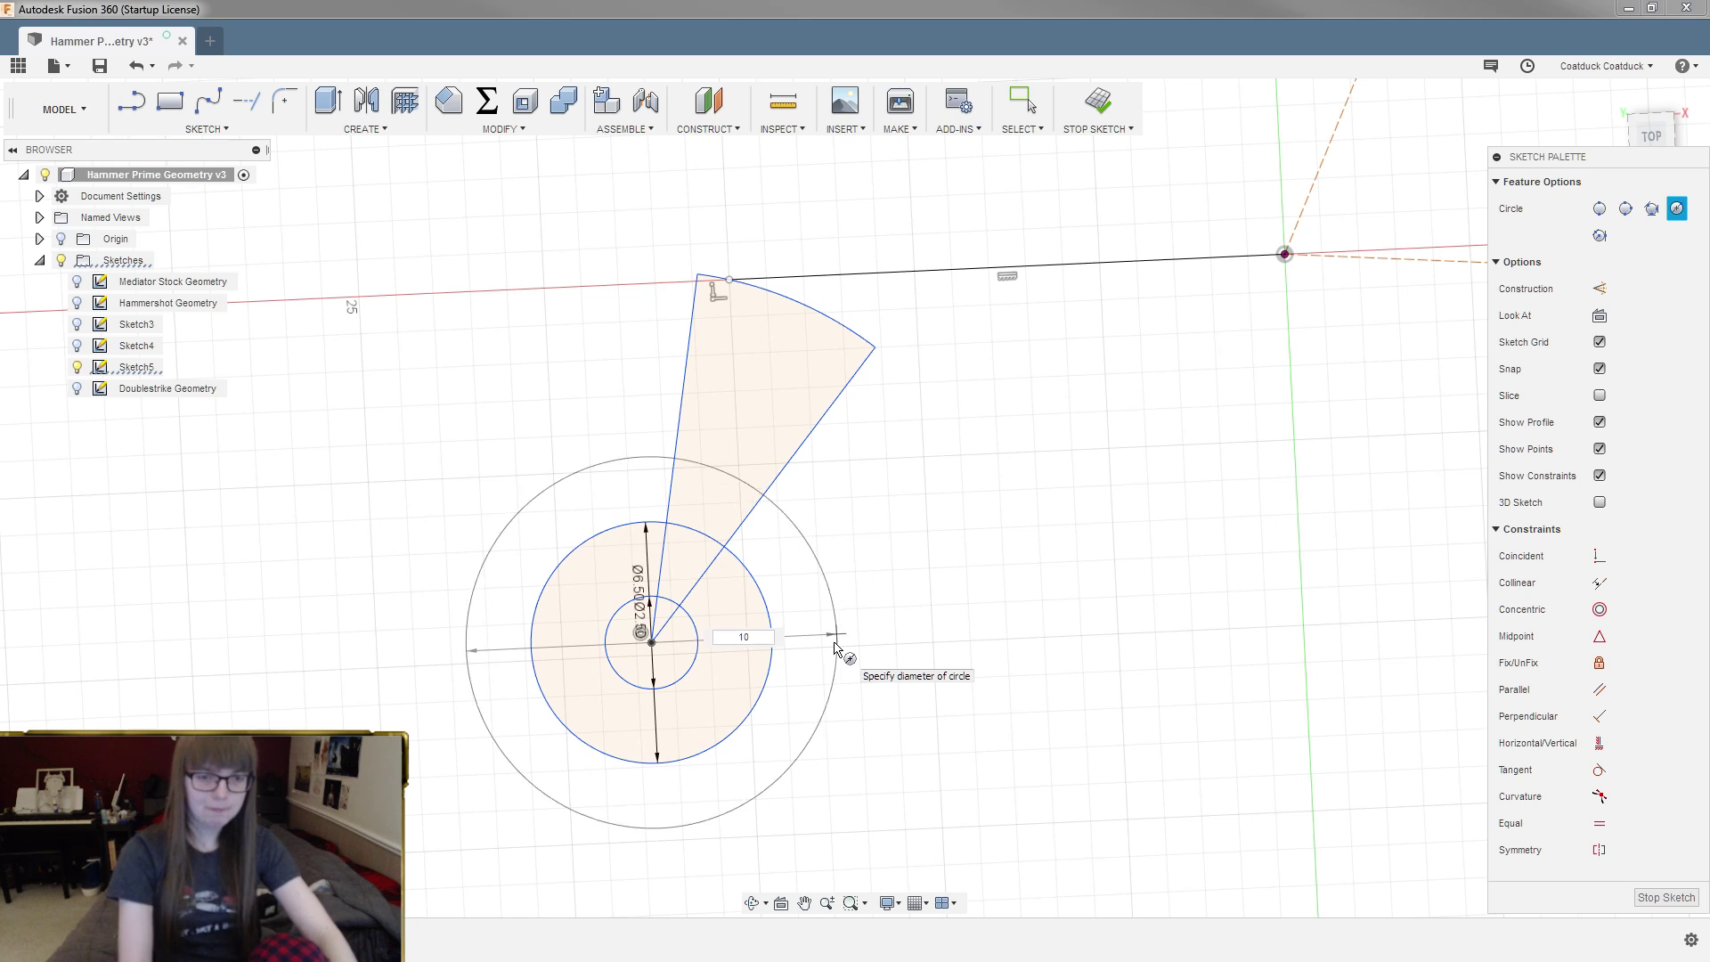
pyautogui.click(1284, 255)
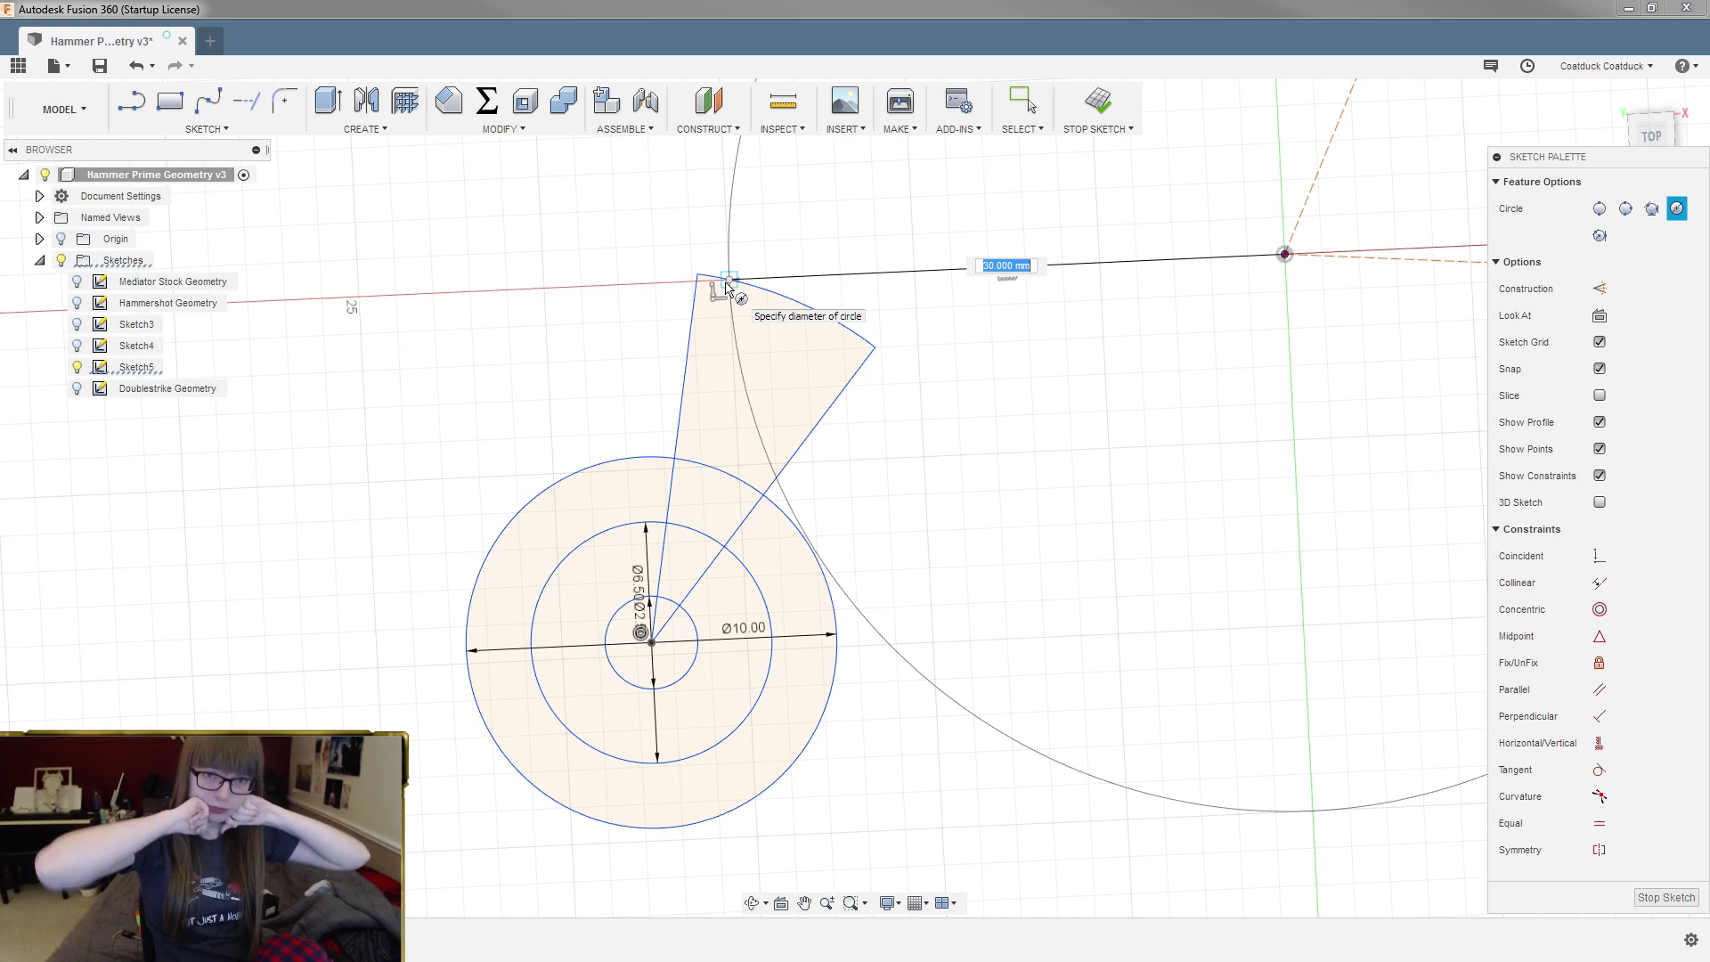
pyautogui.press('Escape')
pyautogui.scroll(-3, 1029, 664)
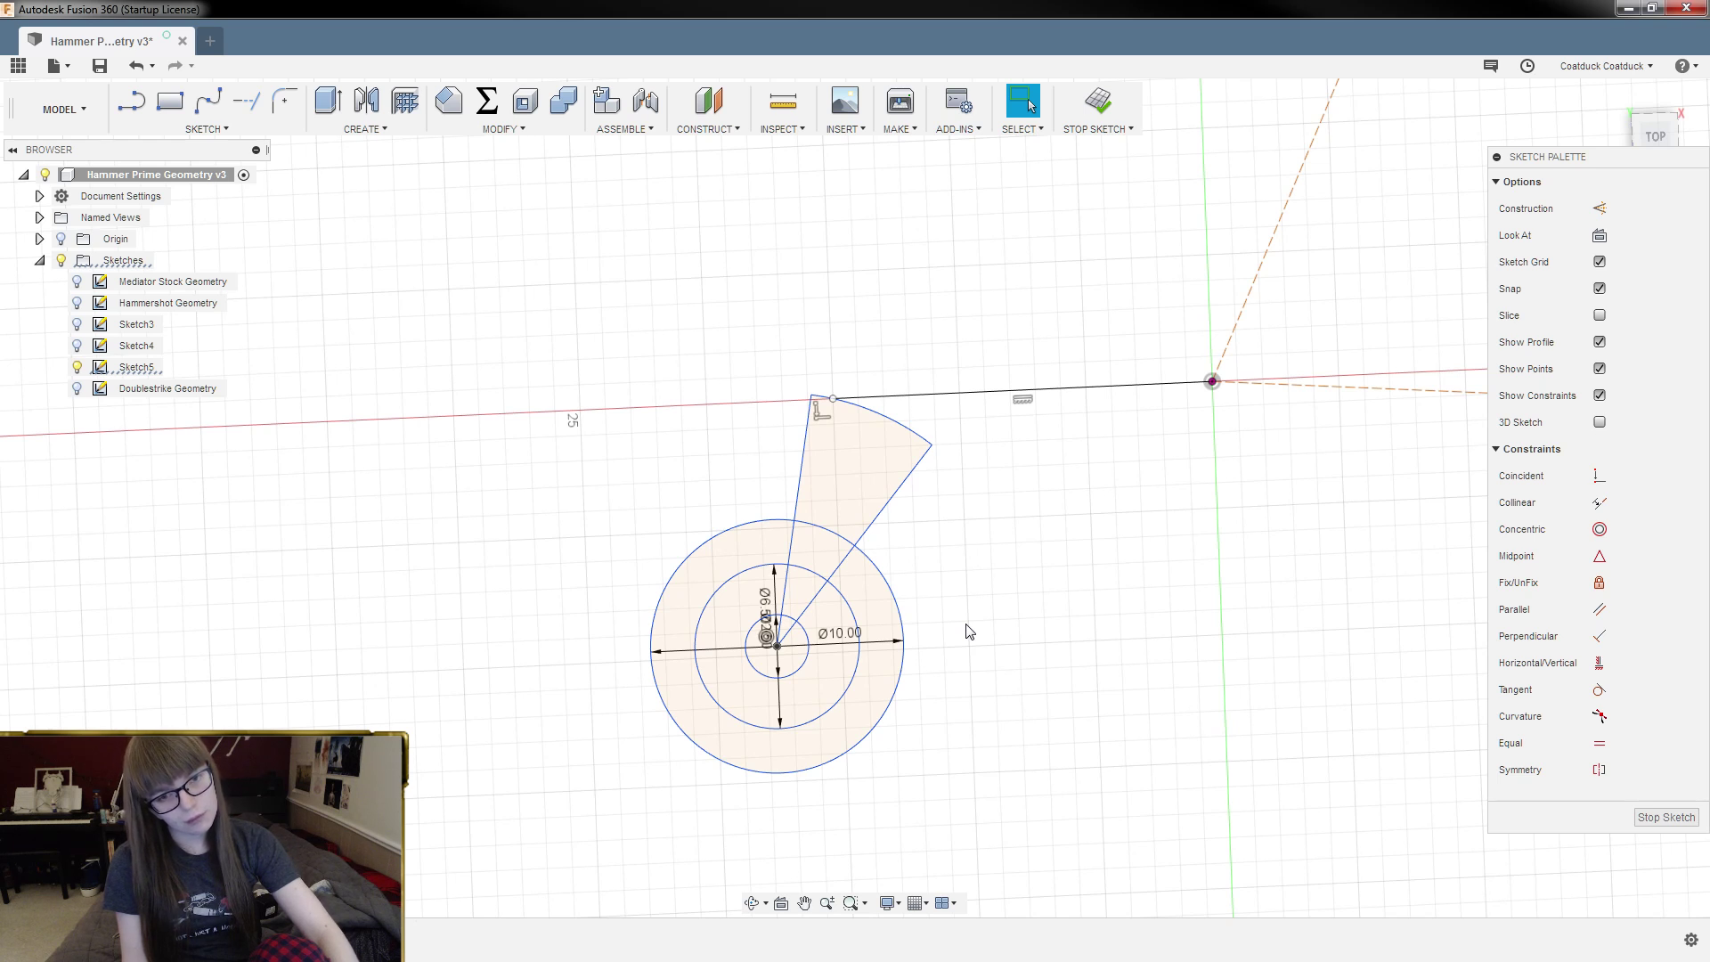
# Step: Delete the diameter dimensions of the three concentric circles and remove the middle circle
pyautogui.click(837, 646)
pyautogui.press('Delete')
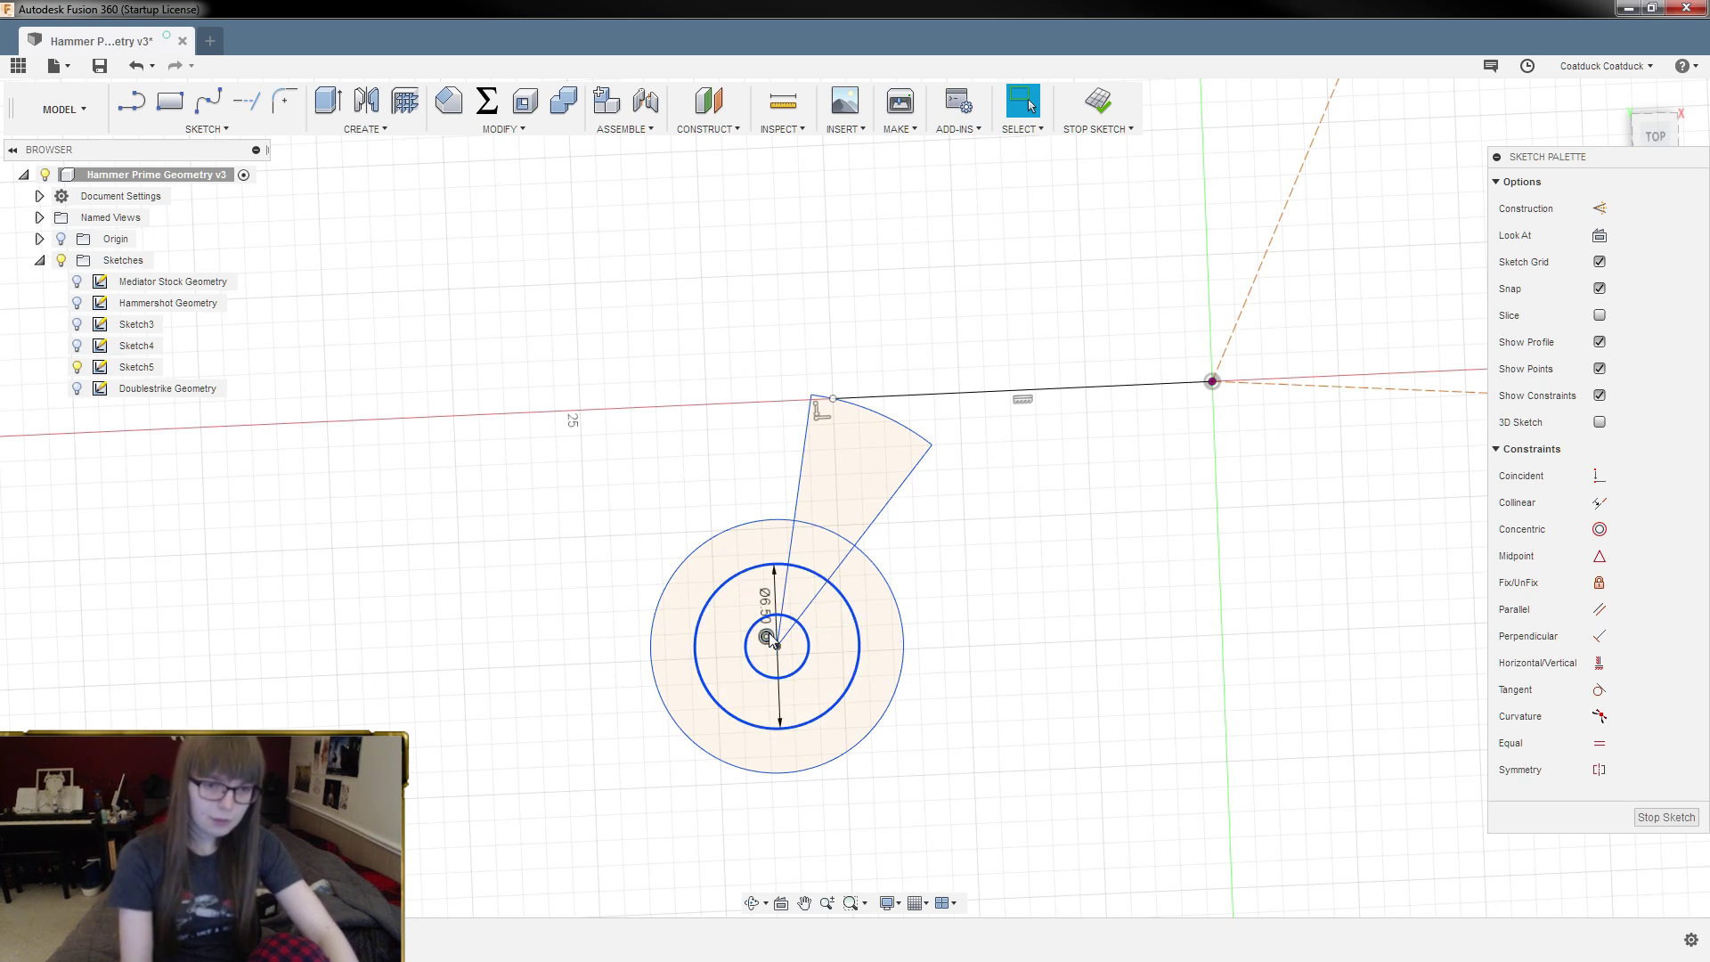
pyautogui.click(763, 605)
pyautogui.press('Delete')
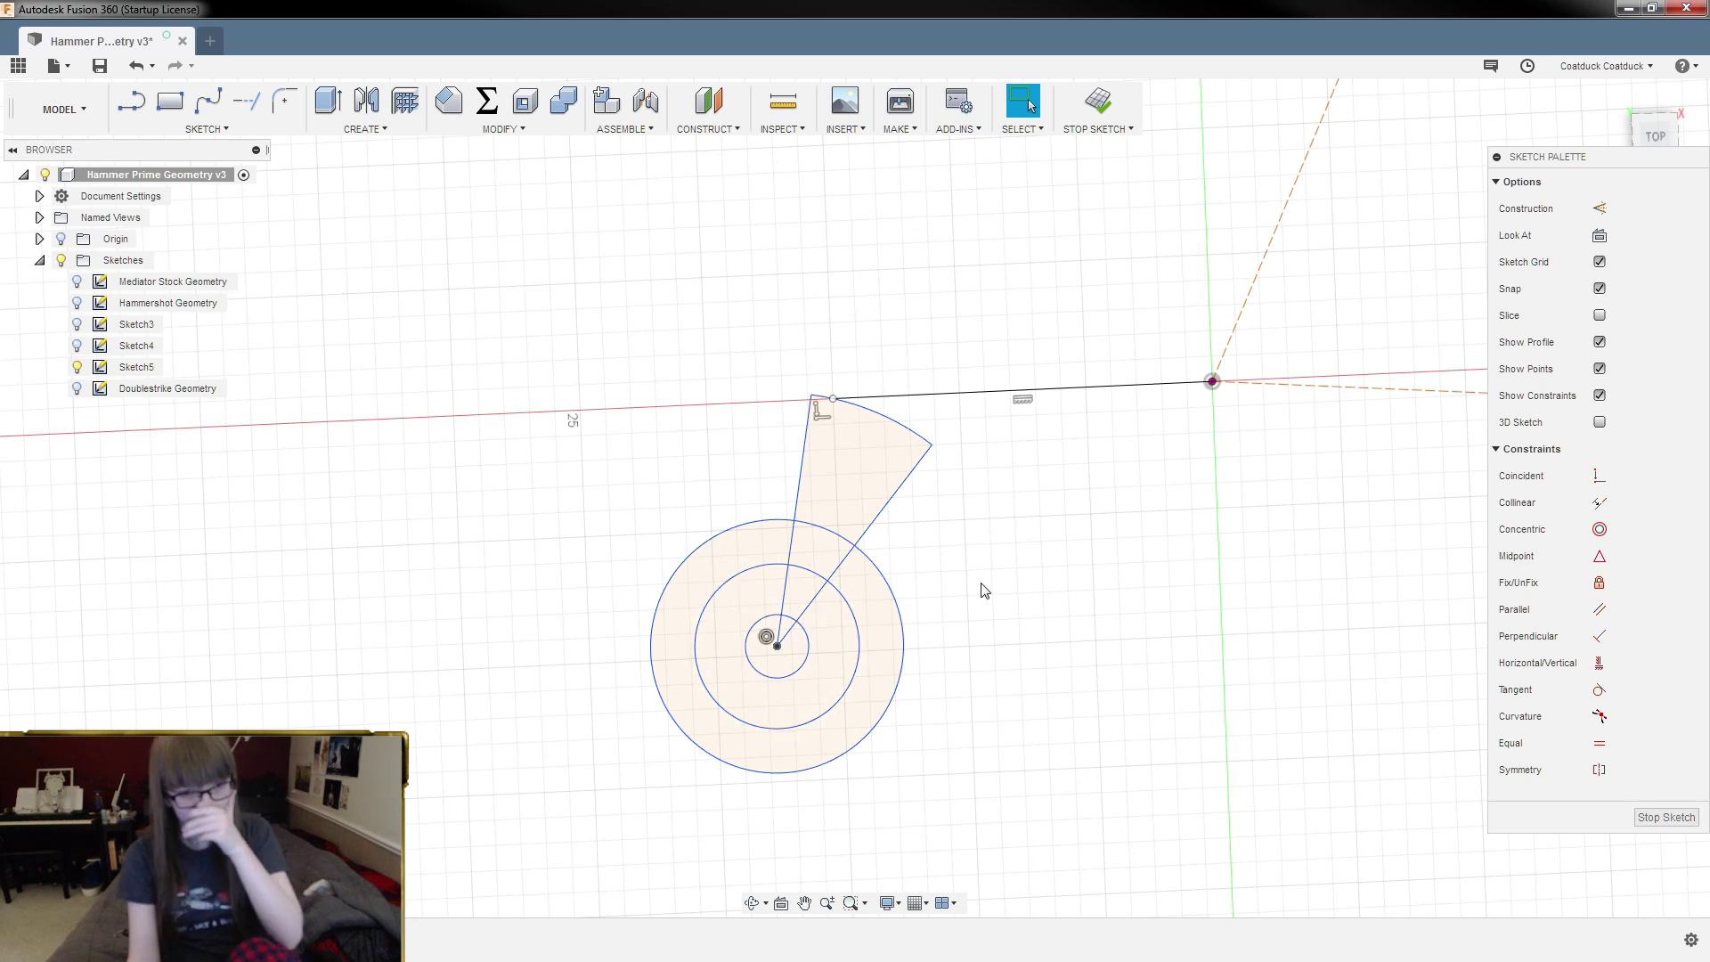
pyautogui.scroll(2, 926, 550)
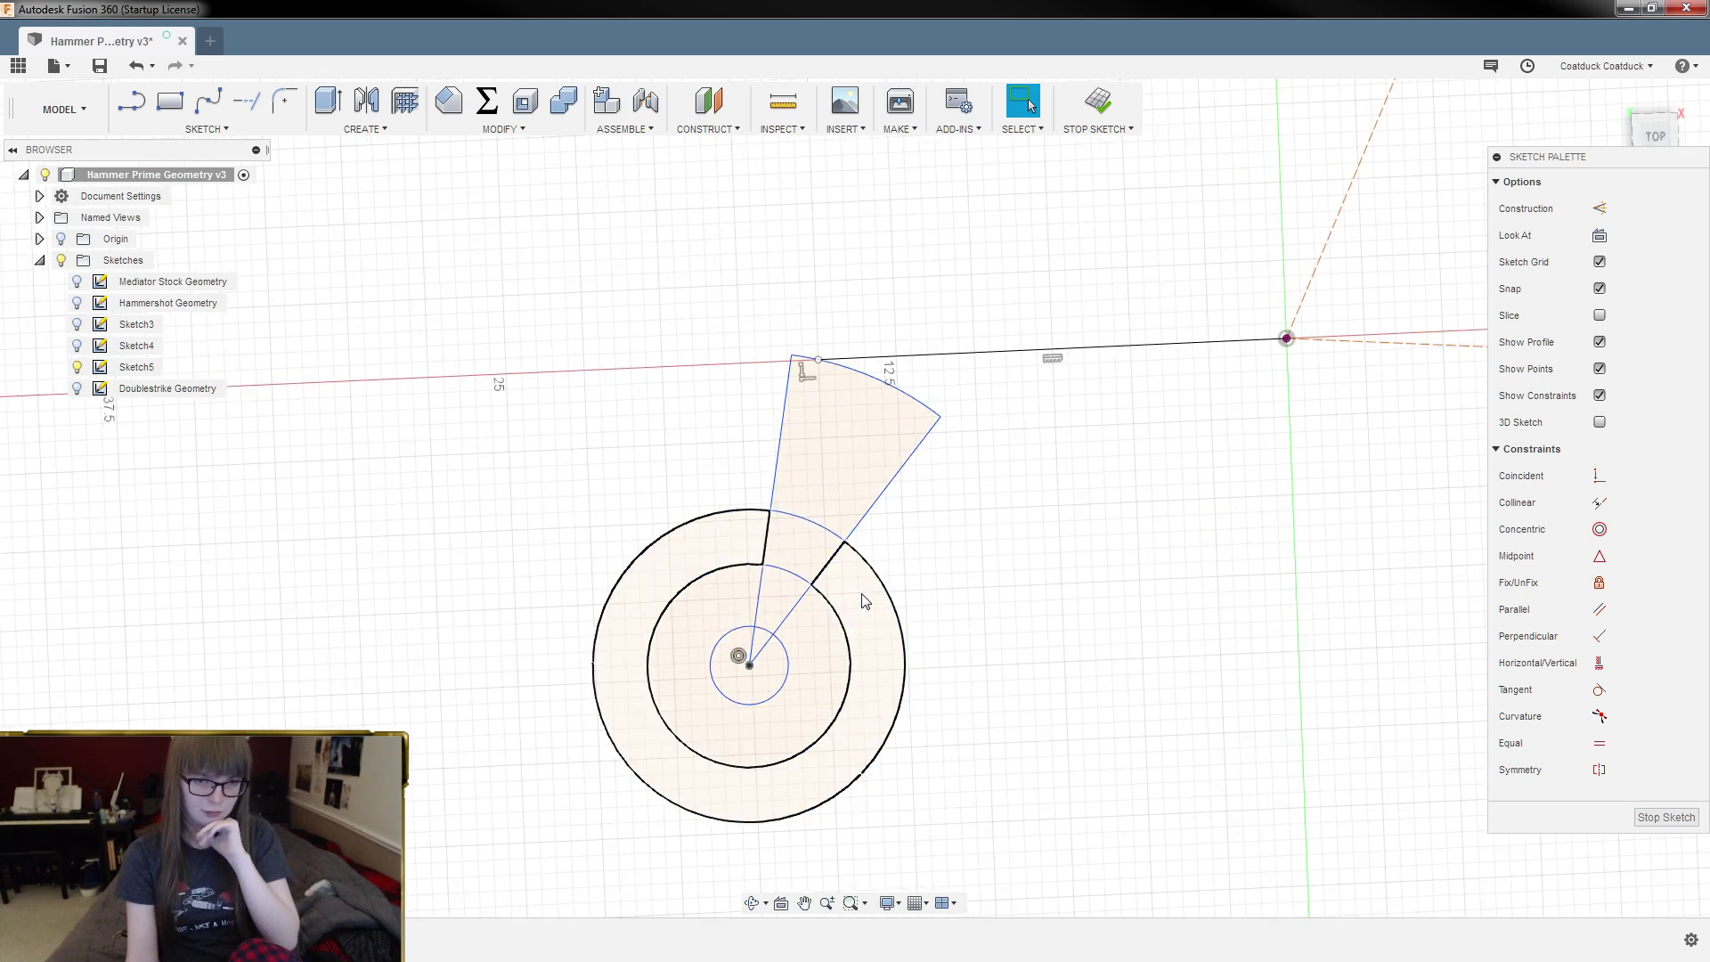
pyautogui.click(842, 615)
pyautogui.press('Delete')
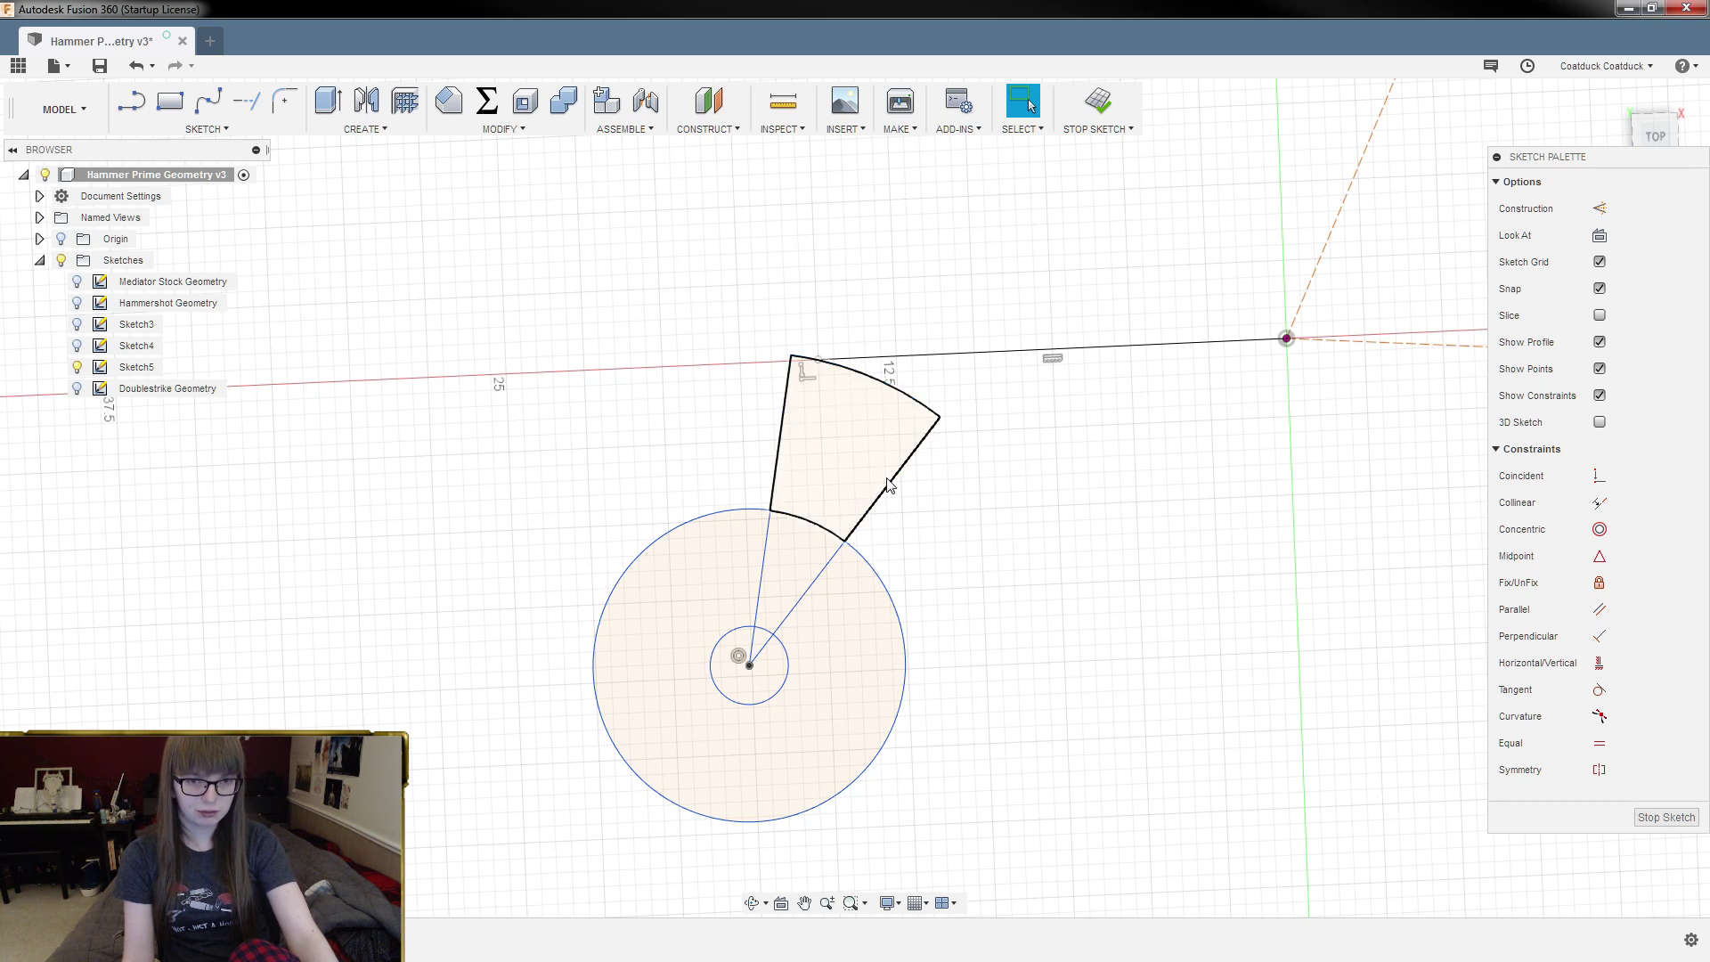
# Step: Draw two lines from the ends of the sector's outer arc, each tangent to its own side of the large circle
pyautogui.press('l')
pyautogui.click(844, 539)
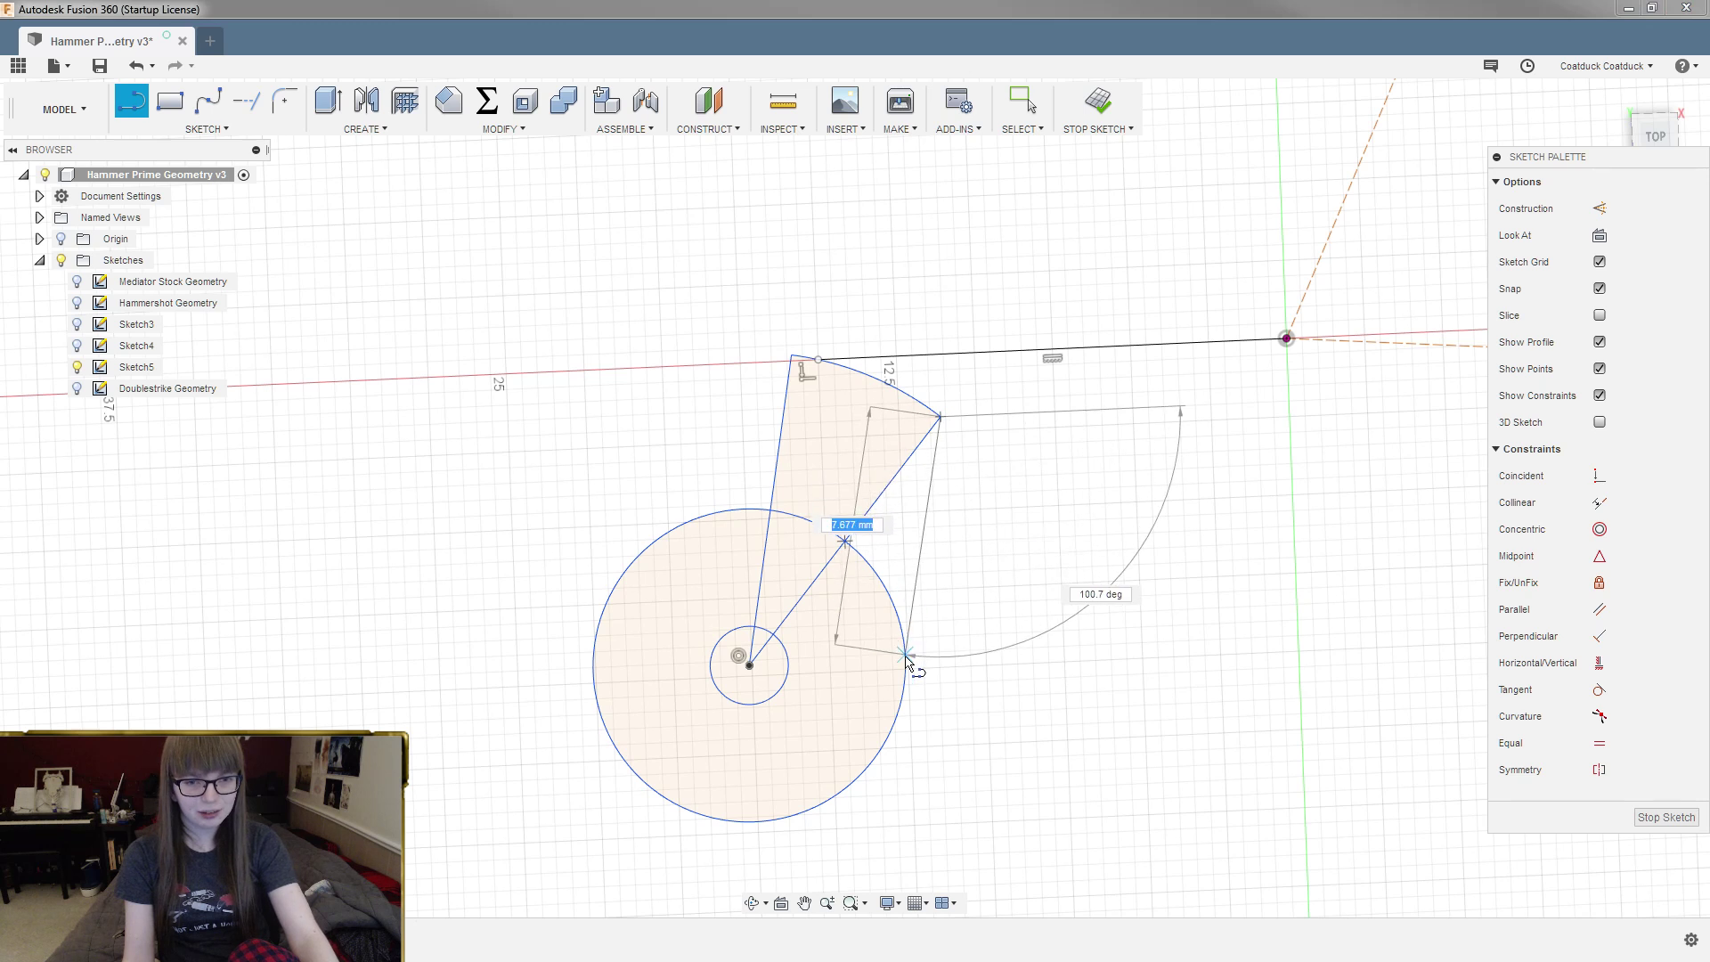
pyautogui.press('Escape')
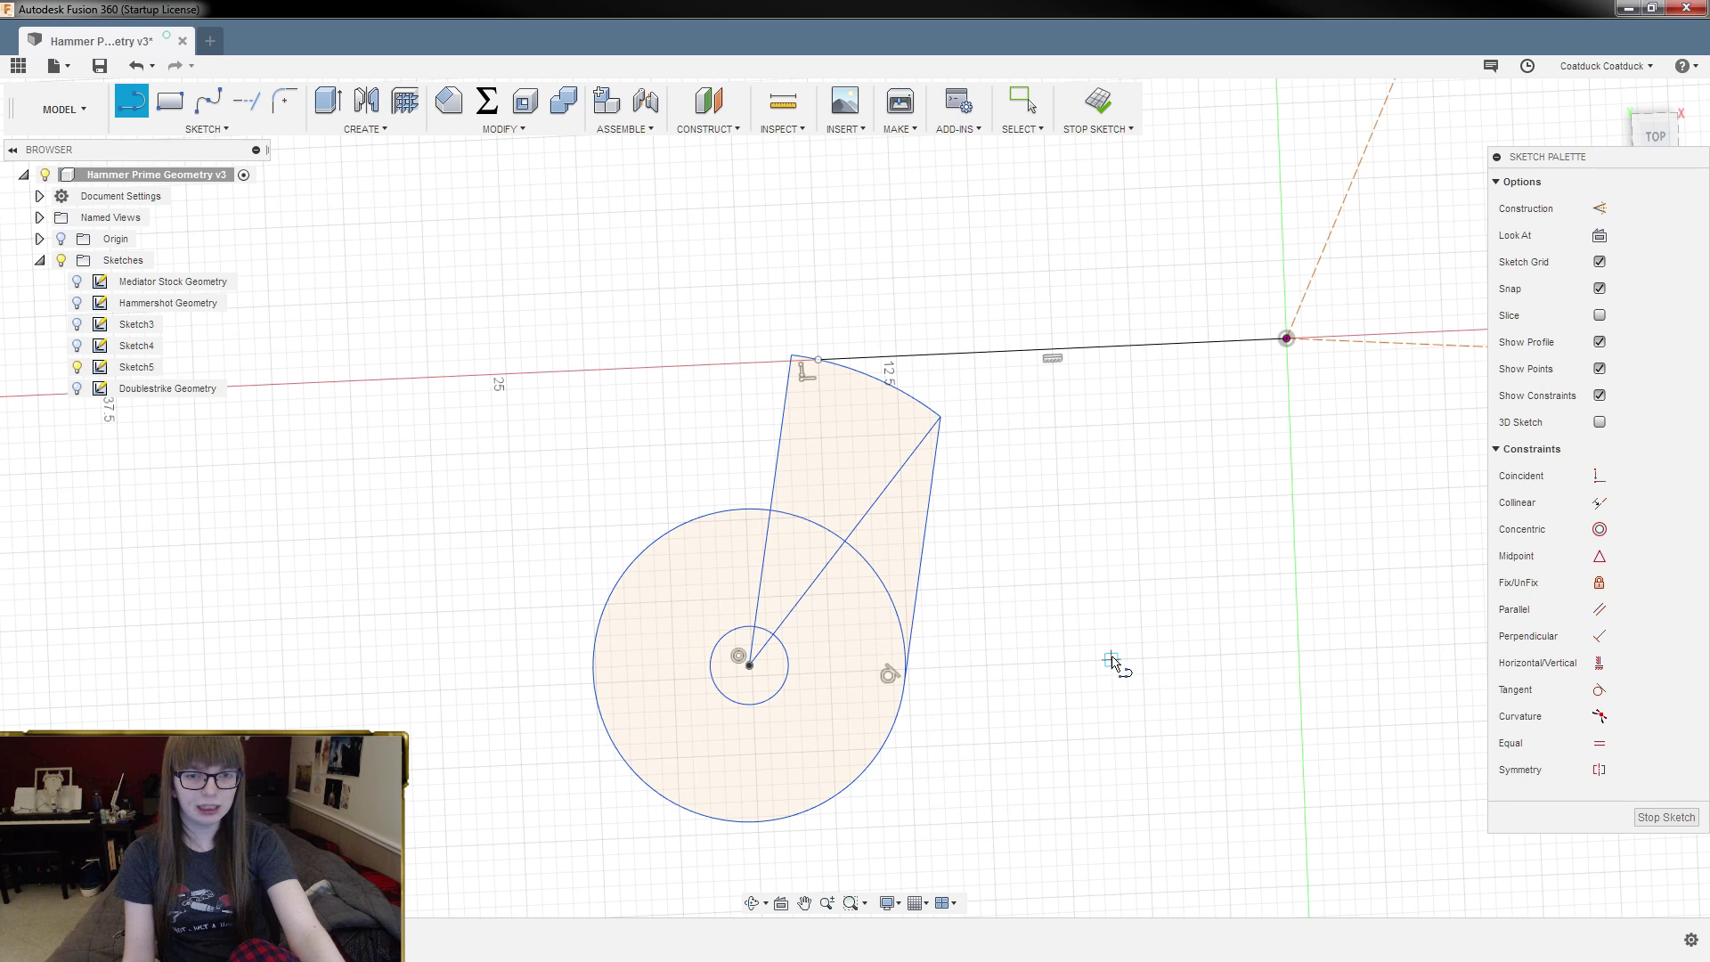
pyautogui.click(790, 357)
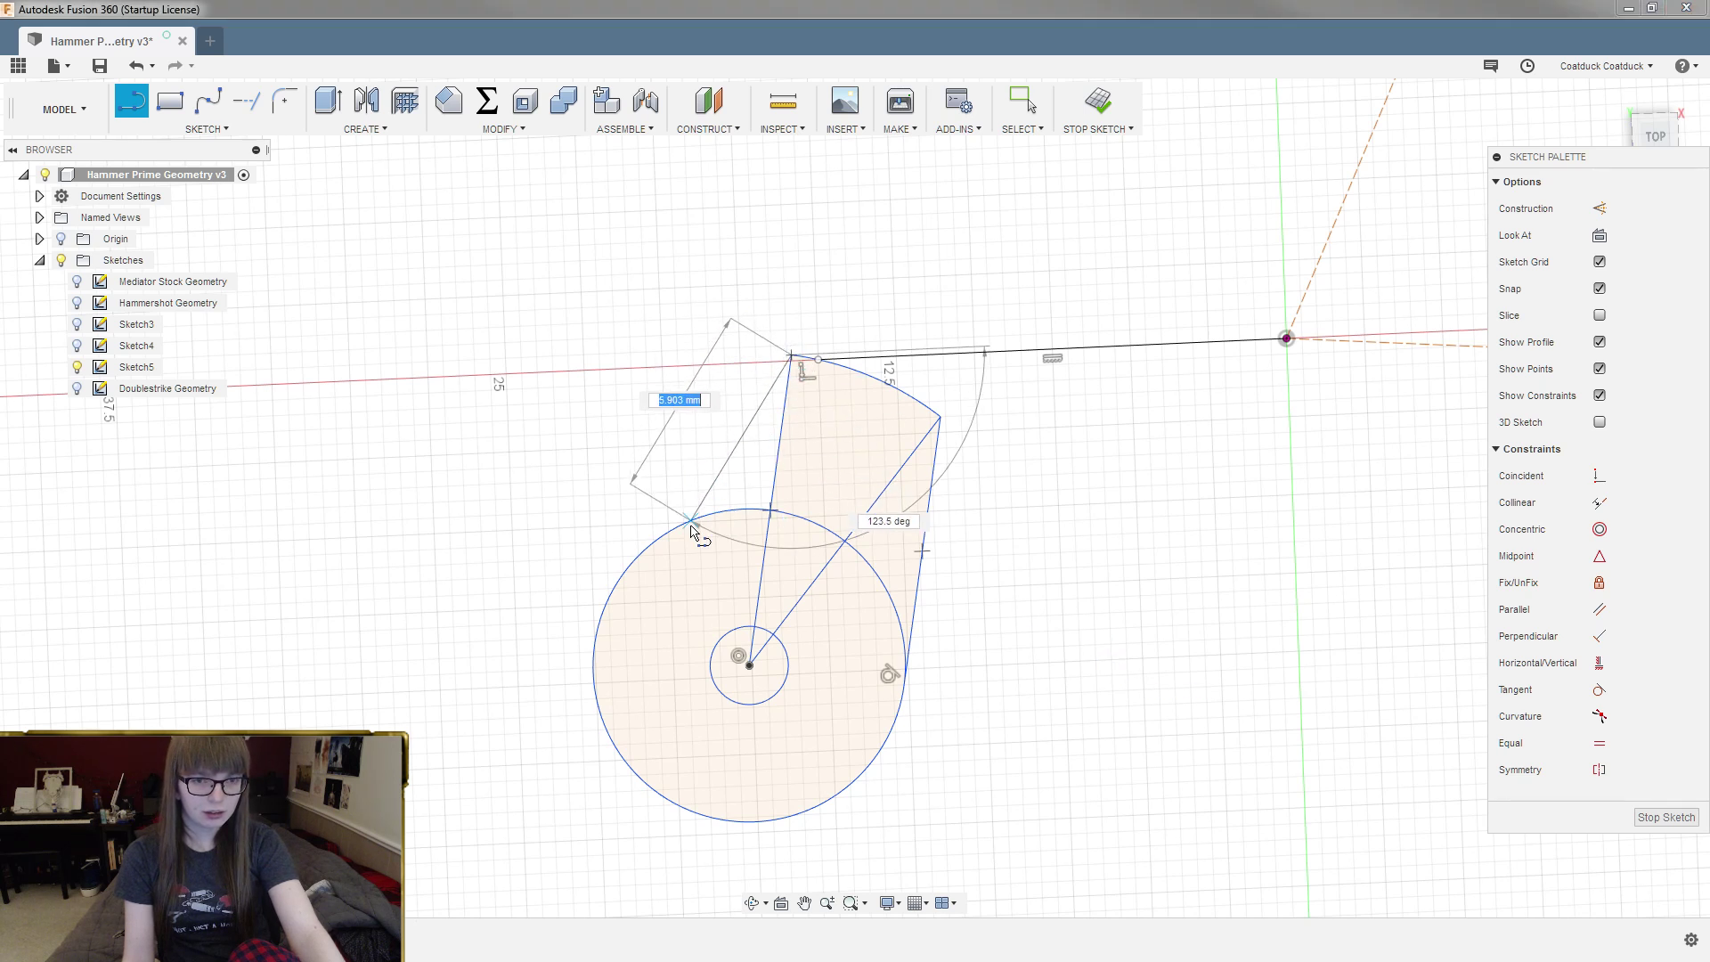
pyautogui.doubleClick(627, 575)
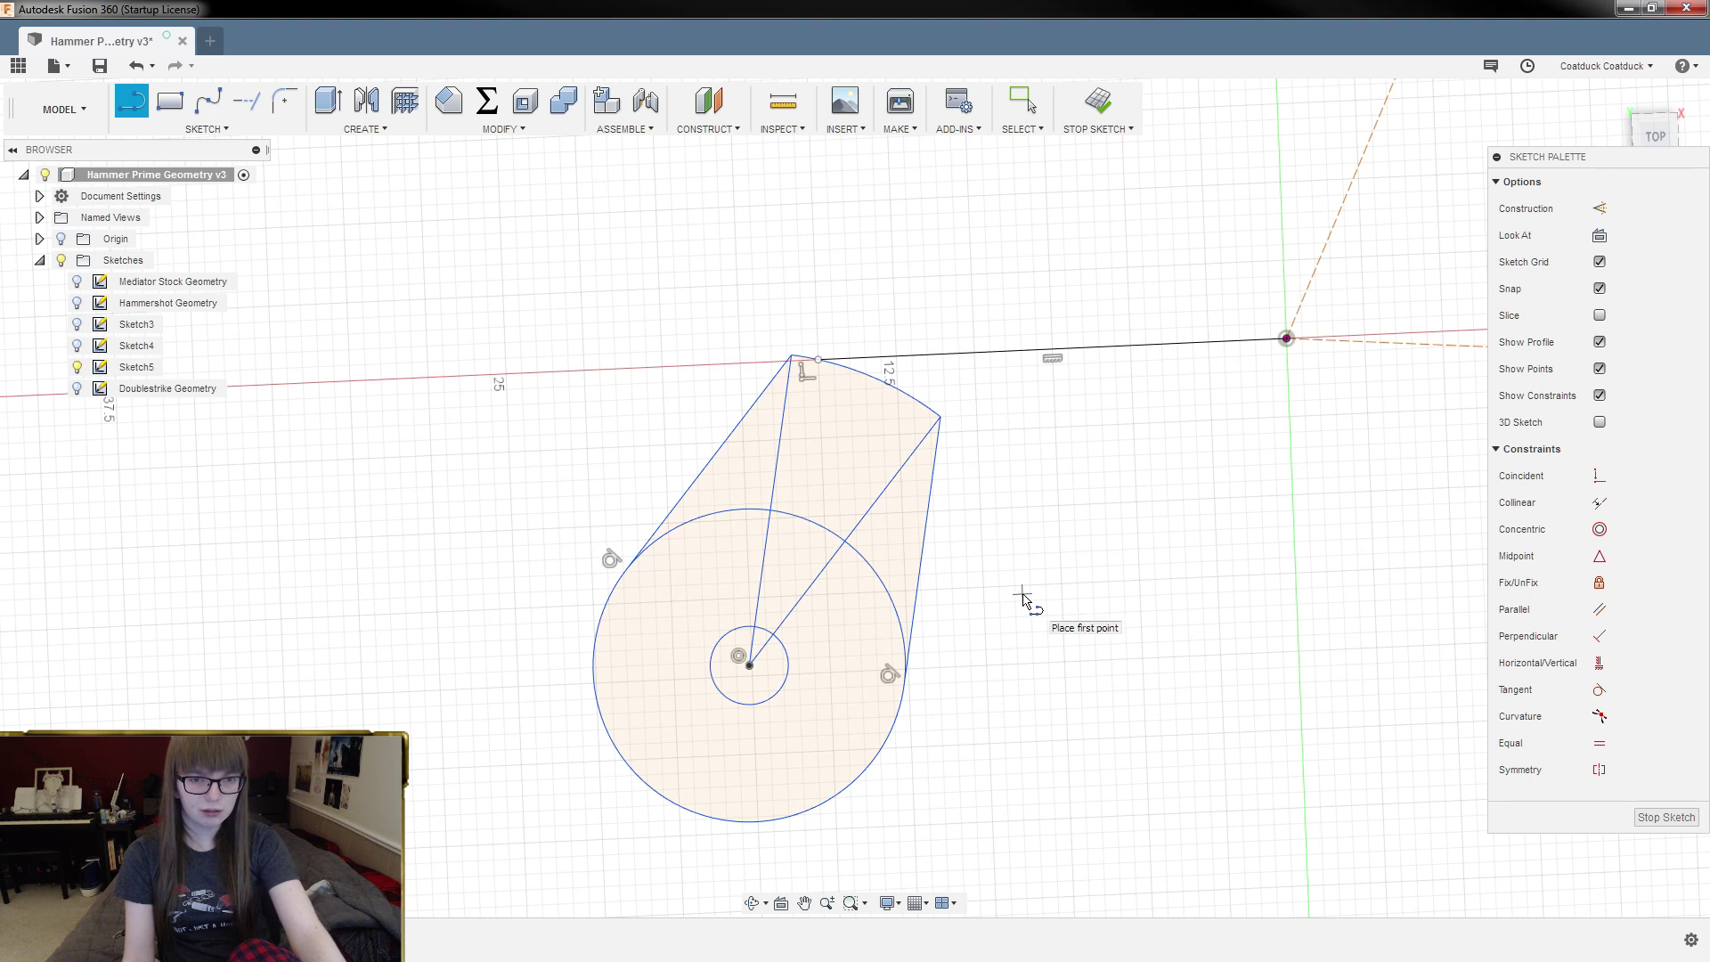
pyautogui.press('Escape')
# Step: Delete the two radial lines running from the circles' centre to the ends of the arc
pyautogui.moveTo(1019, 581)
pyautogui.keyDown('shift'); pyautogui.mouseDown(button='middle')
pyautogui.moveTo(985, 554)
pyautogui.moveTo(974, 564)
pyautogui.mouseUp(button='middle'); pyautogui.keyUp('shift')
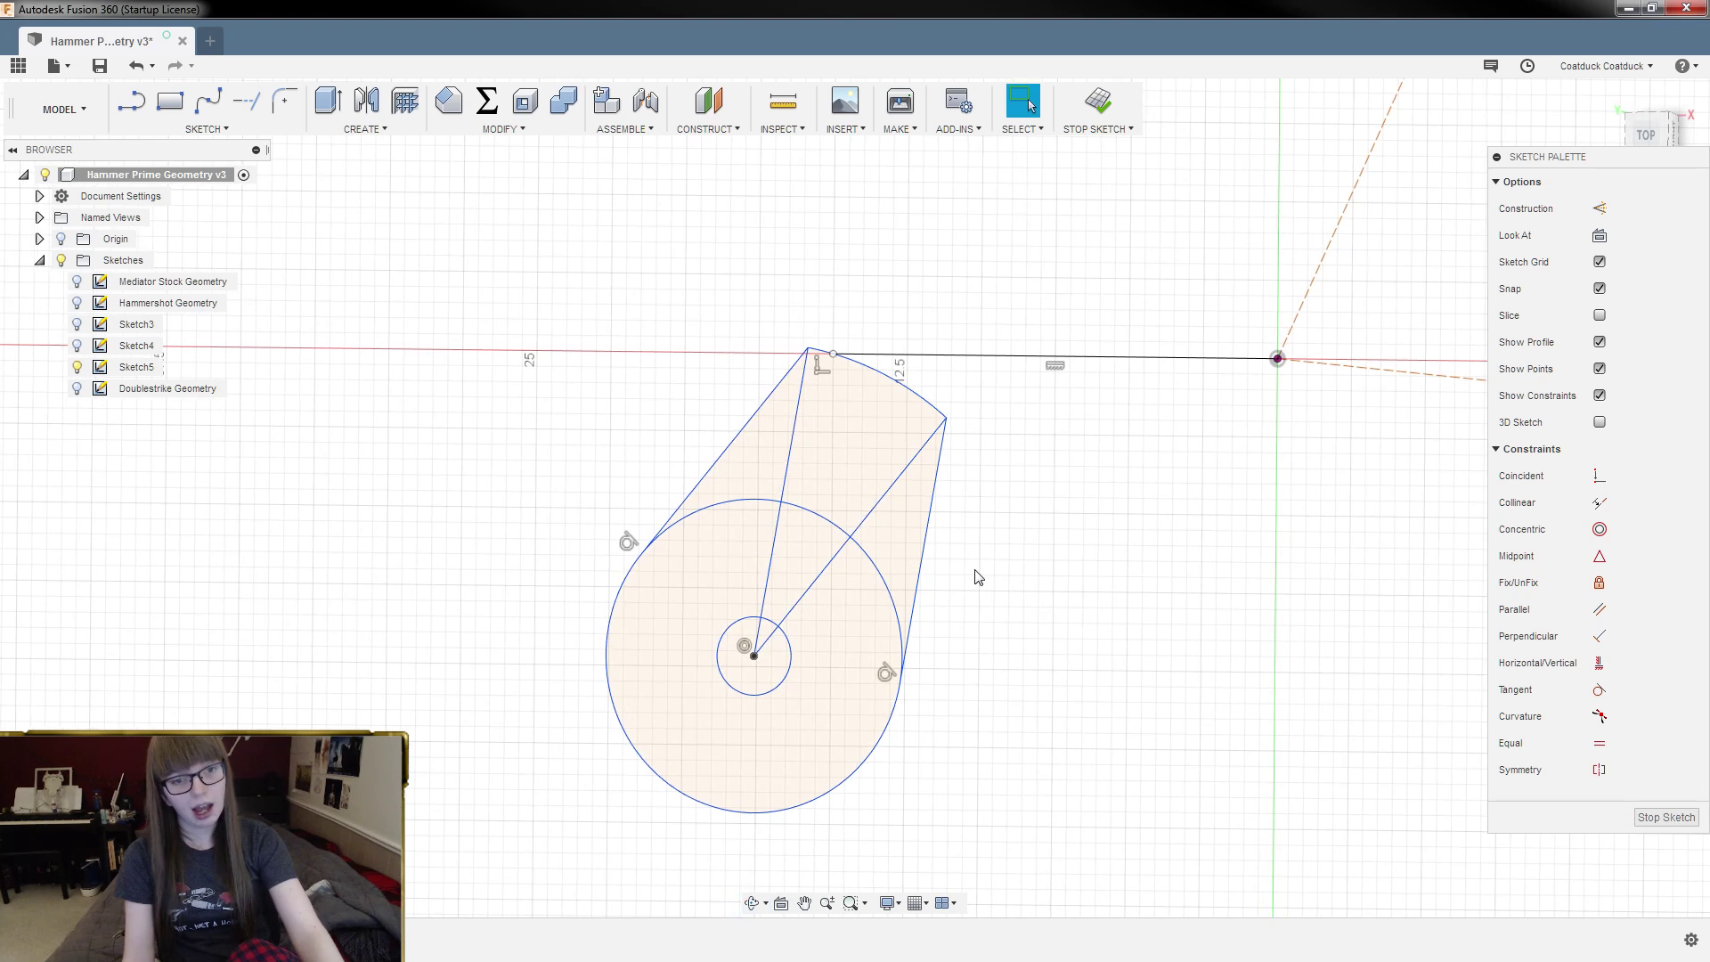
pyautogui.click(882, 496)
pyautogui.press('Delete')
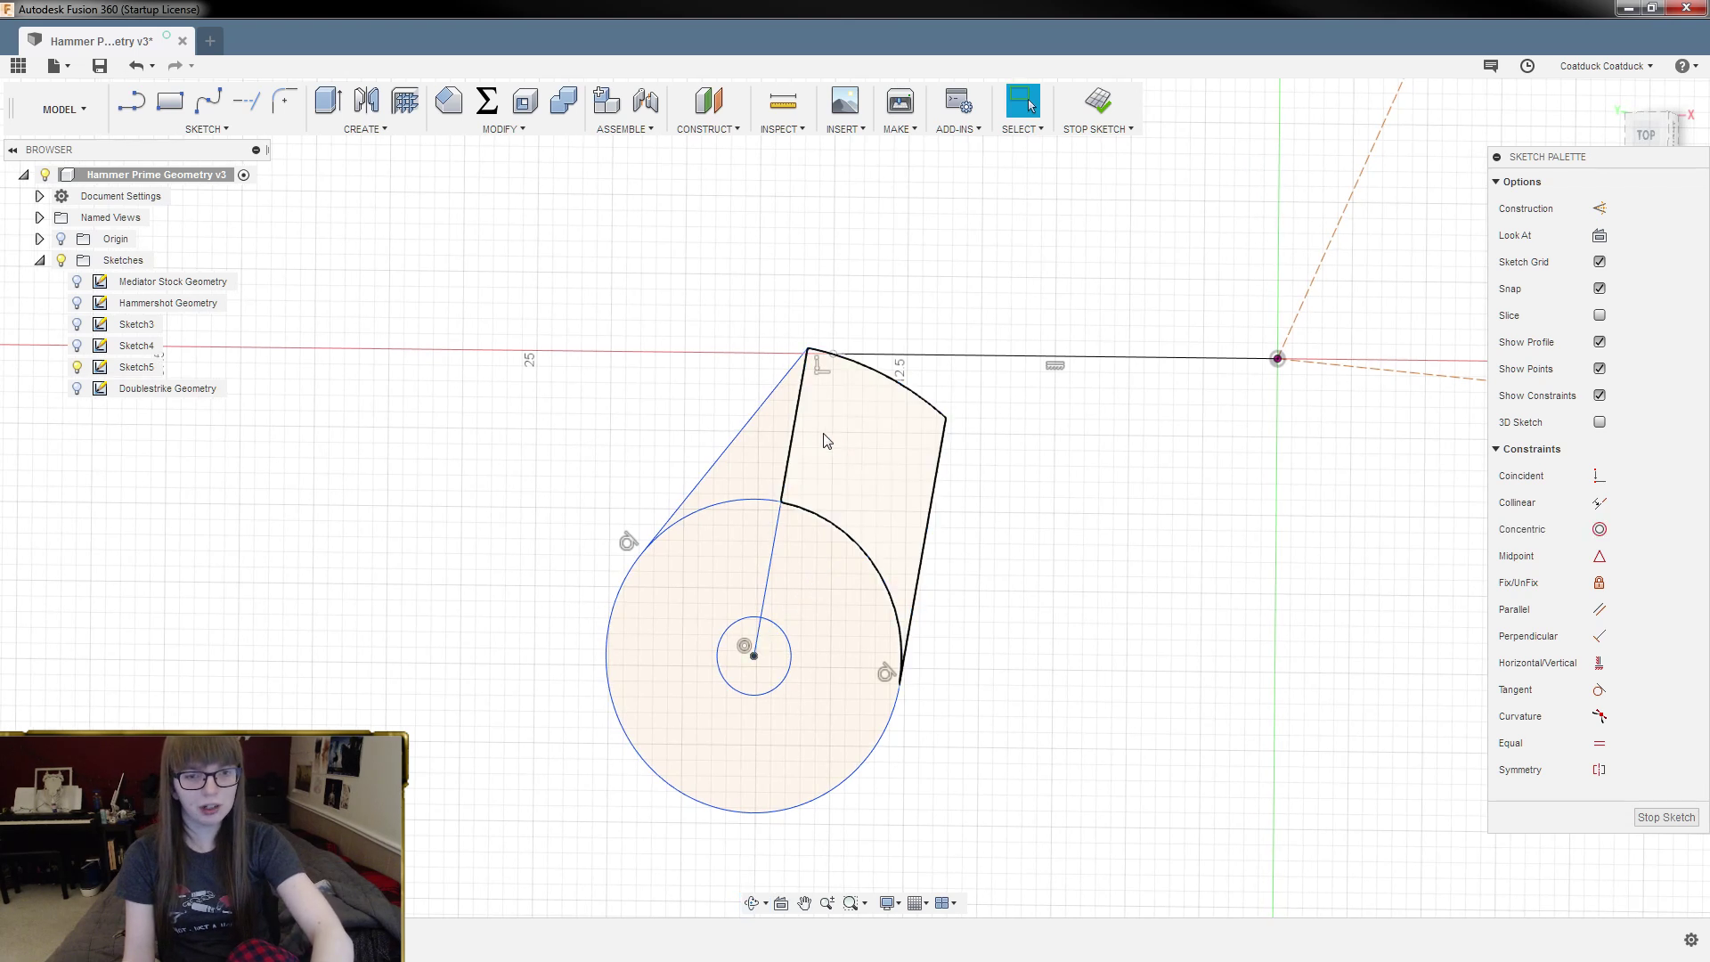
pyautogui.keyDown('shift'); pyautogui.moveTo(1120, 592); pyautogui.dragTo(1138, 585, button='middle'); pyautogui.keyUp('shift')
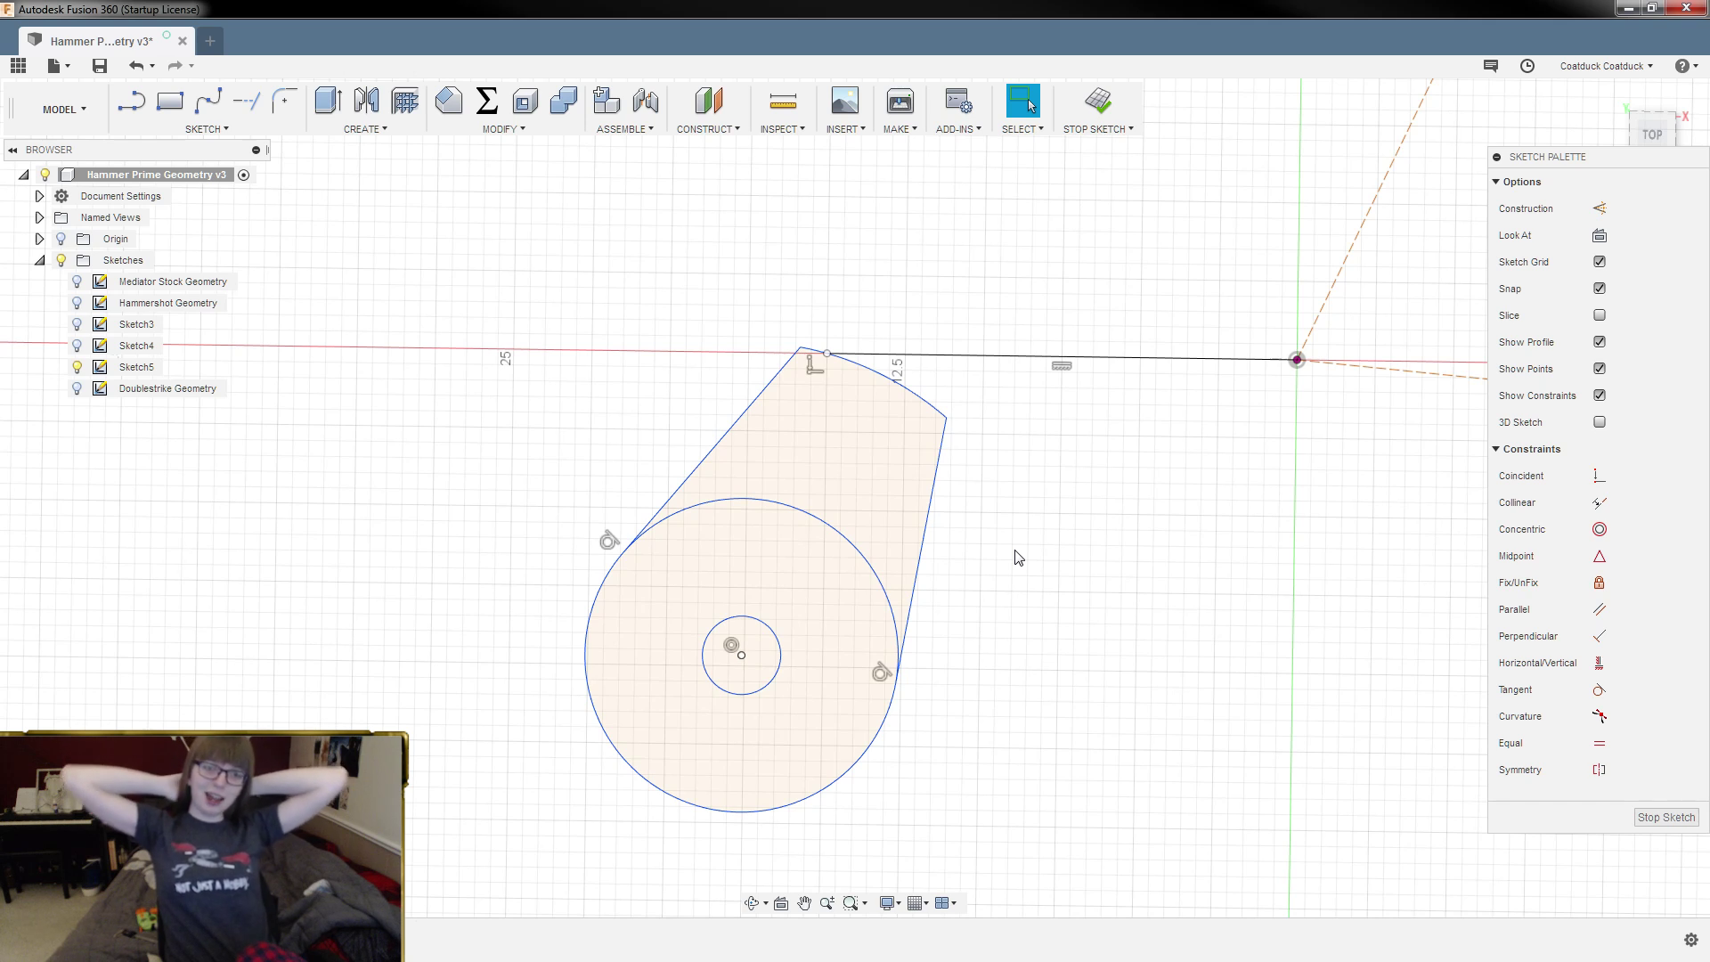
pyautogui.press('l')
pyautogui.scroll(3, 744, 313)
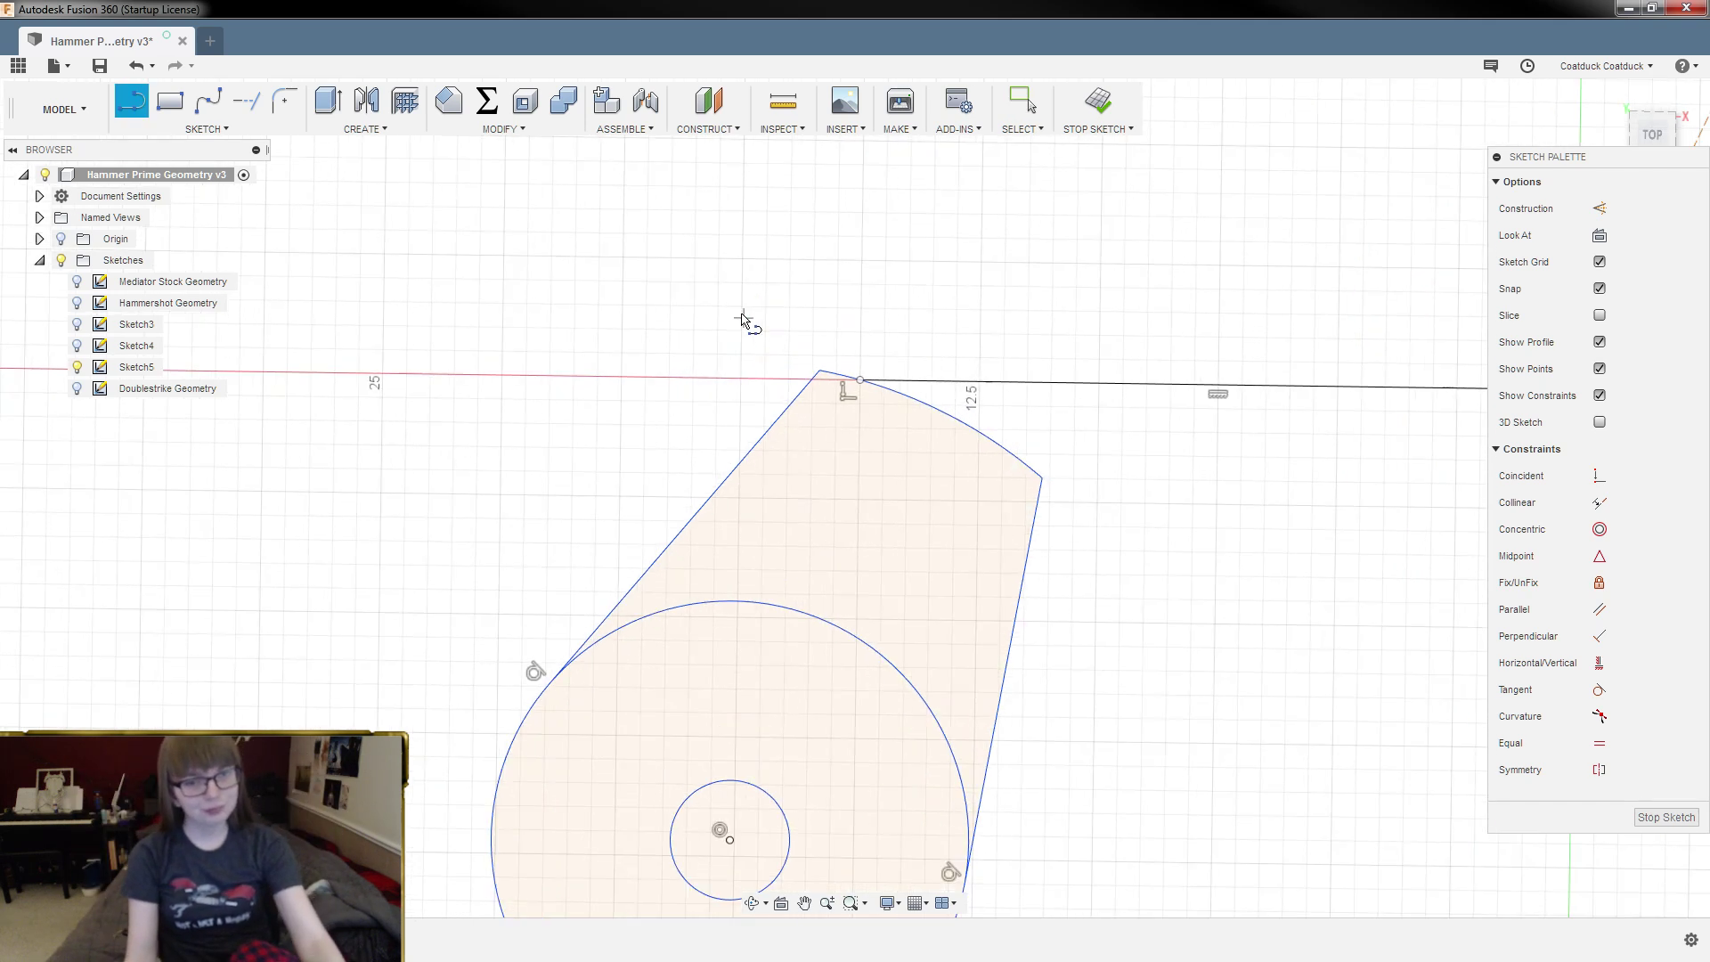
pyautogui.click(859, 380)
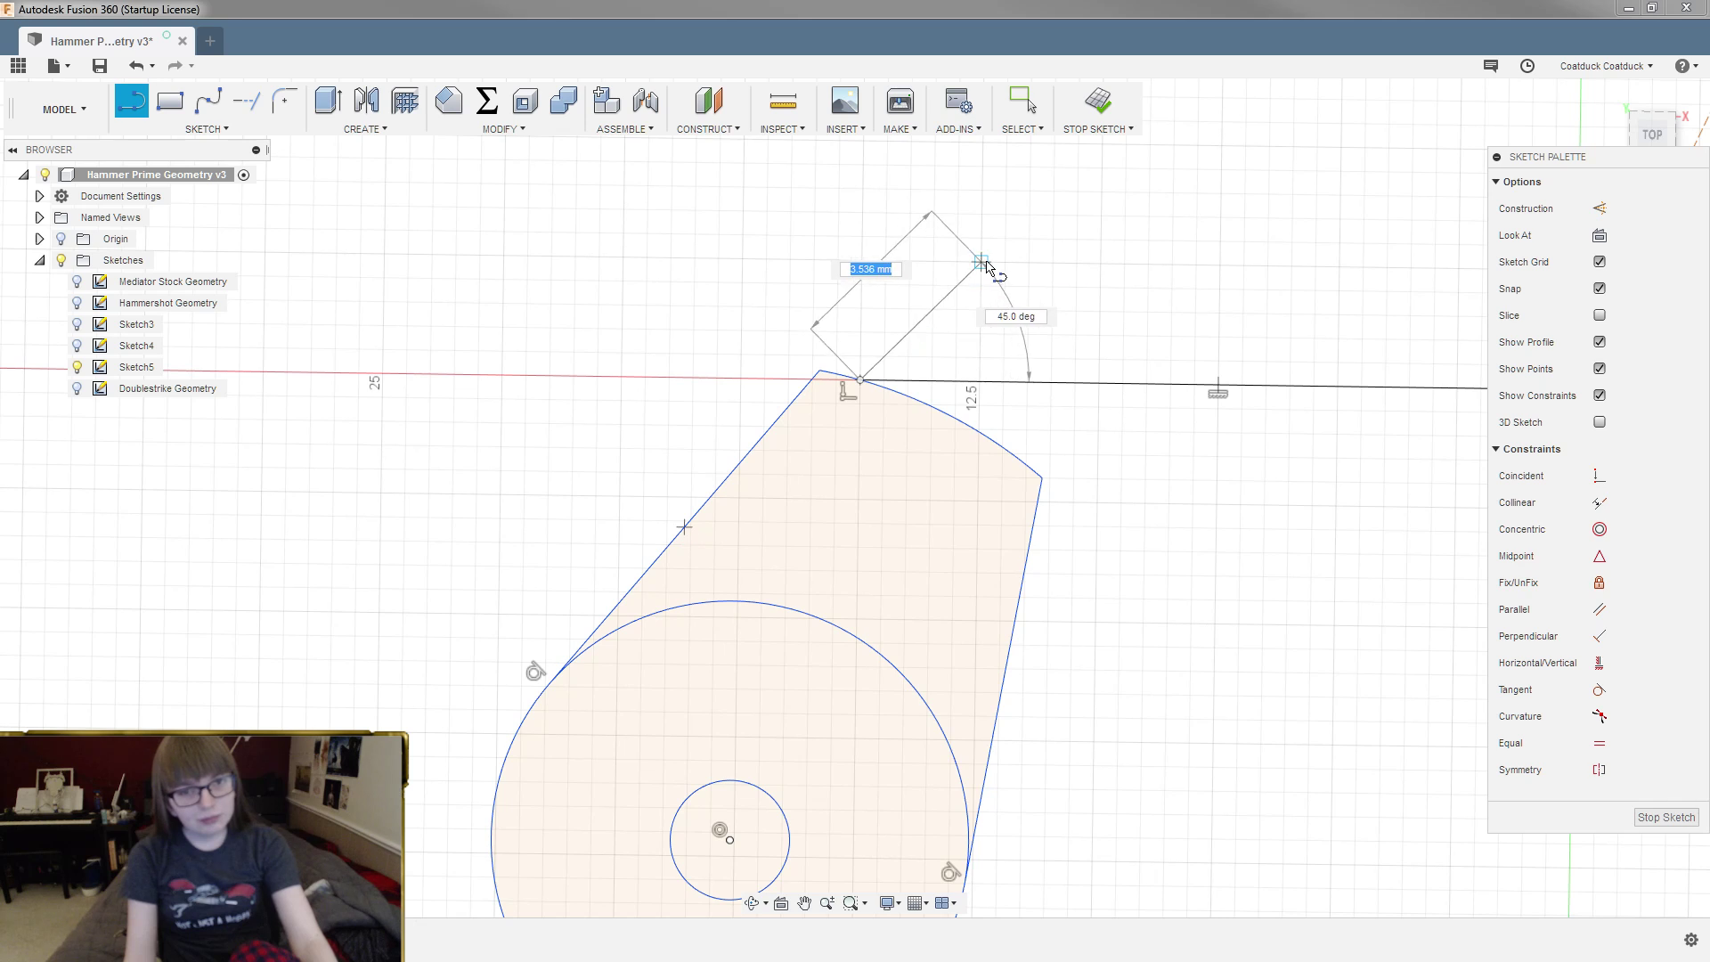
pyautogui.scroll(-4, 986, 266)
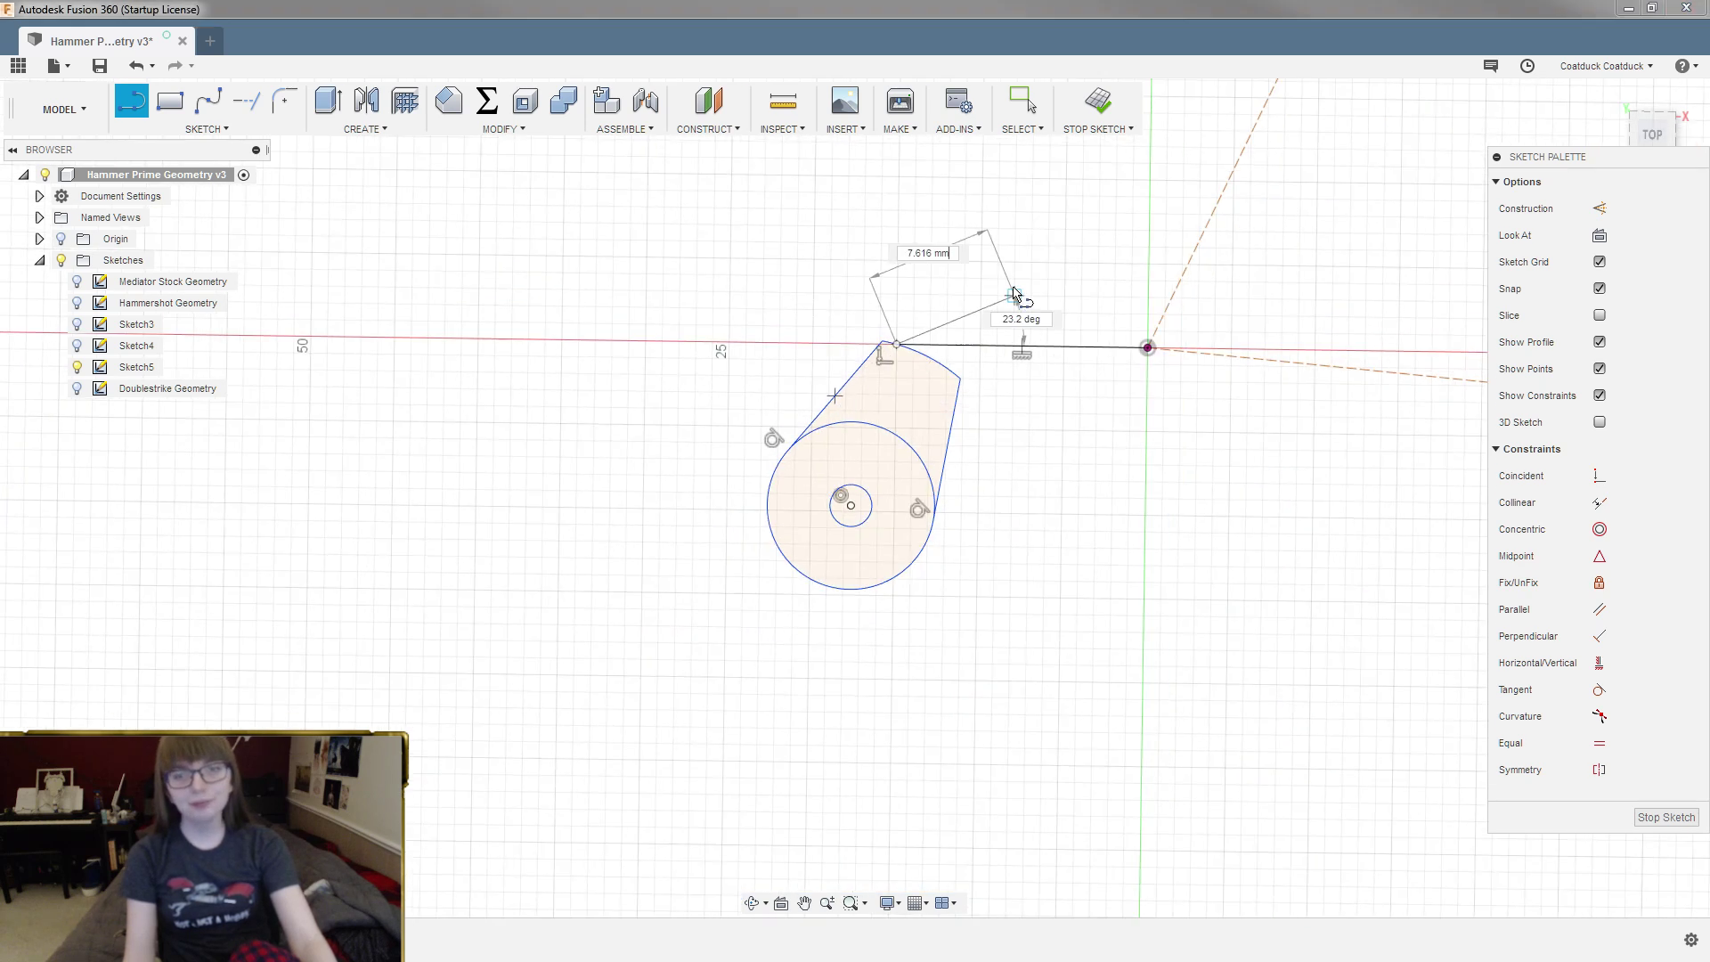
pyautogui.scroll(2, 1016, 281)
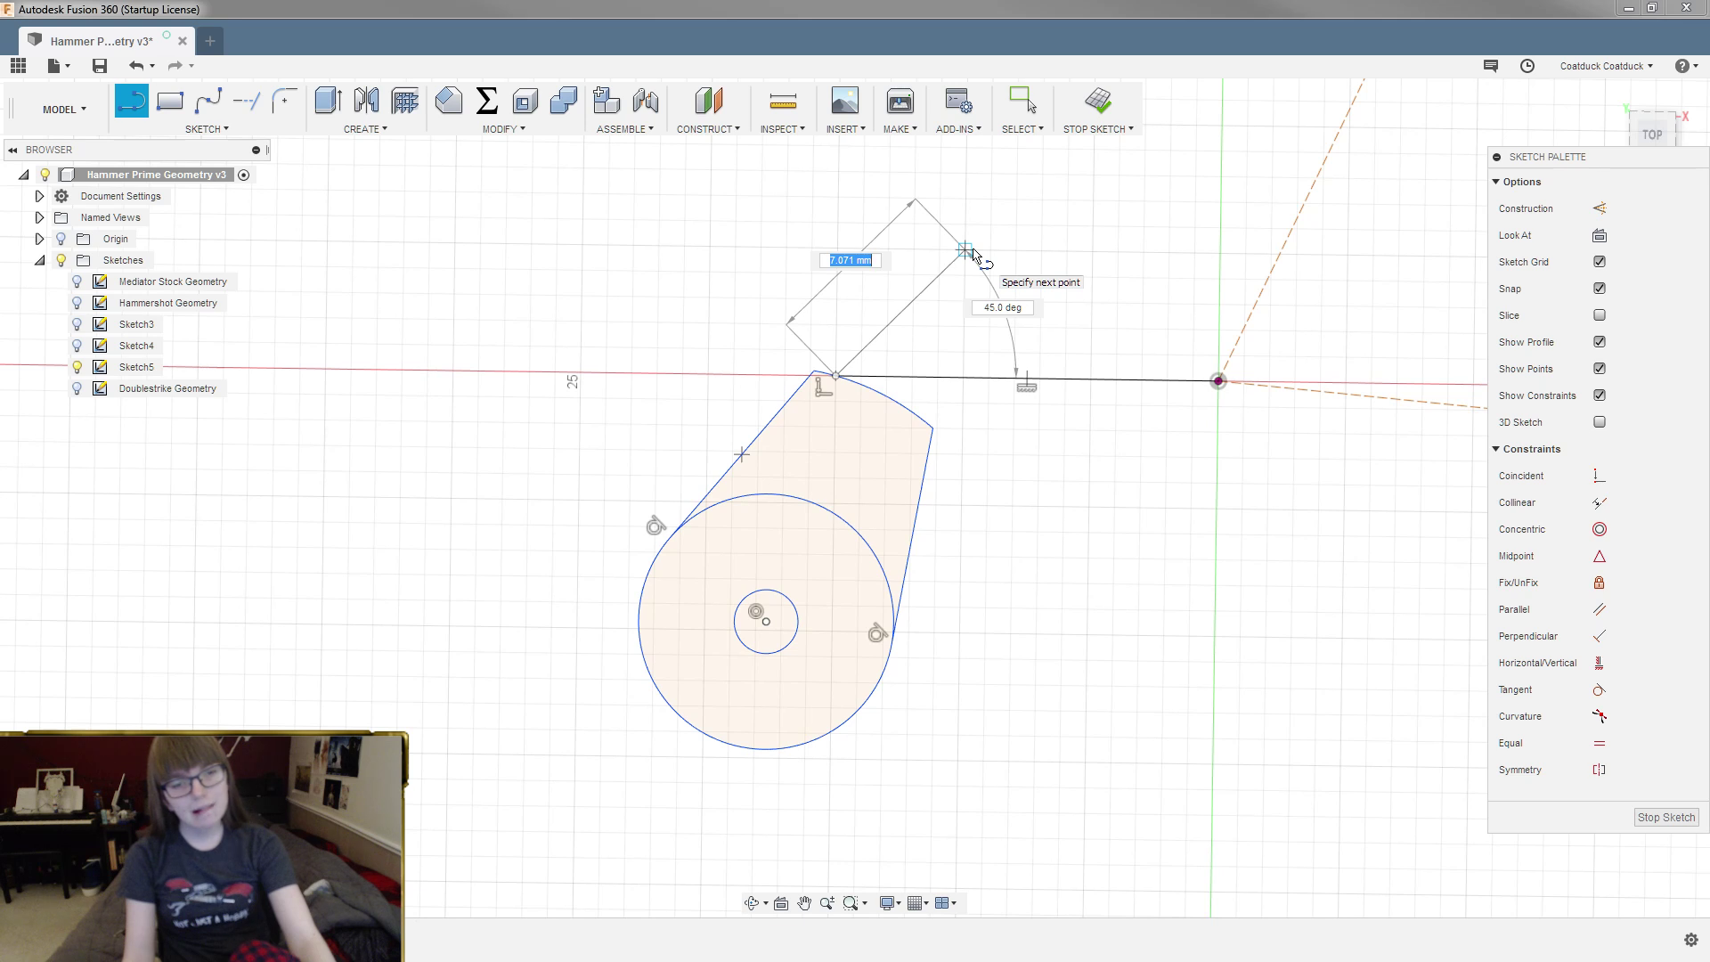
pyautogui.press('Escape')
# Step: Draw a line rising at 45° from just above the arc's intersection with the horizontal line, continuing with an 11 mm horizontal line to the vertical axis
pyautogui.scroll(4, 863, 354)
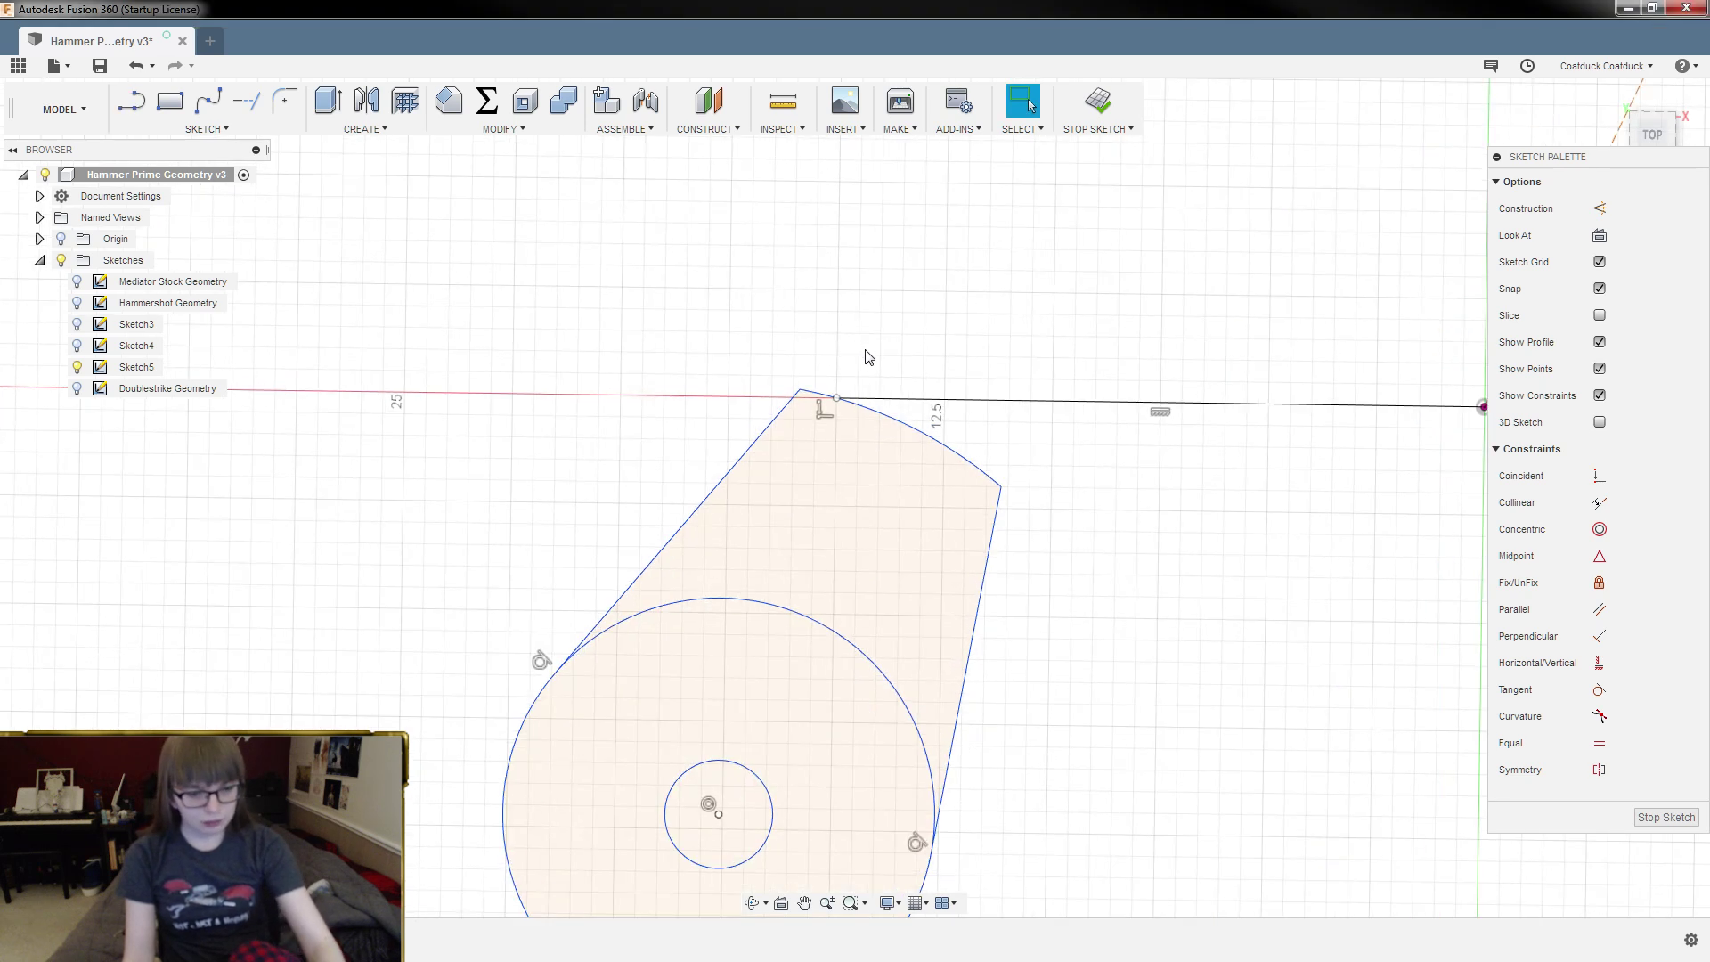
pyautogui.press('l')
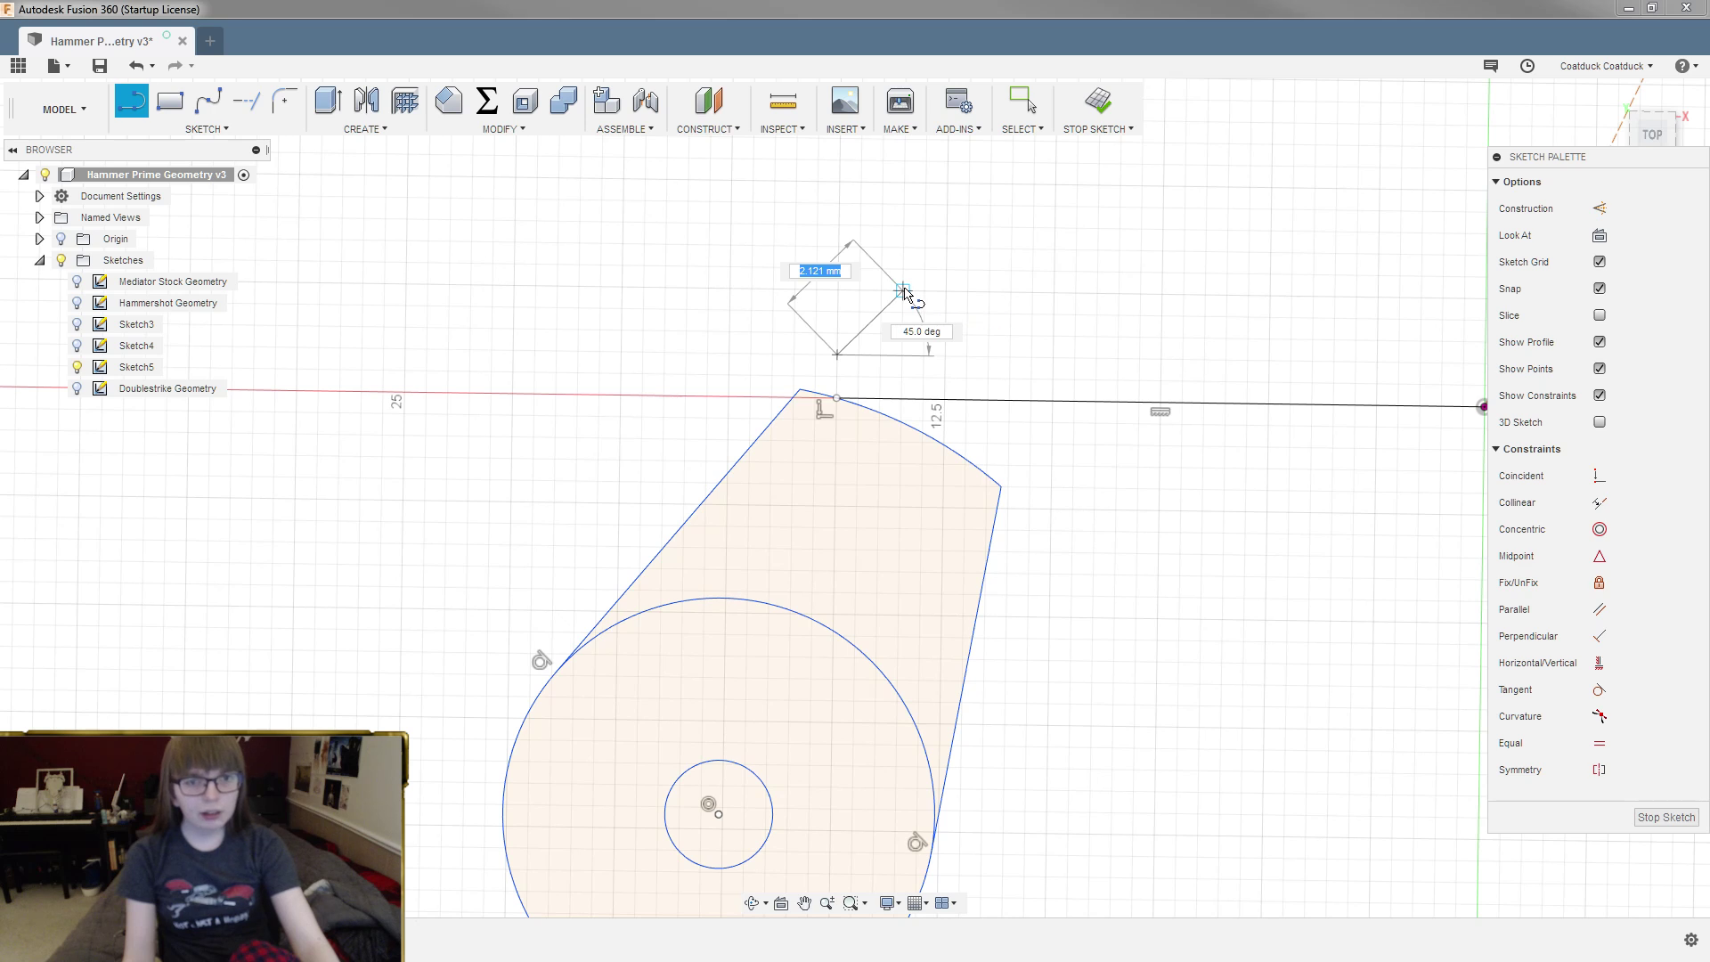
pyautogui.scroll(-1, 903, 290)
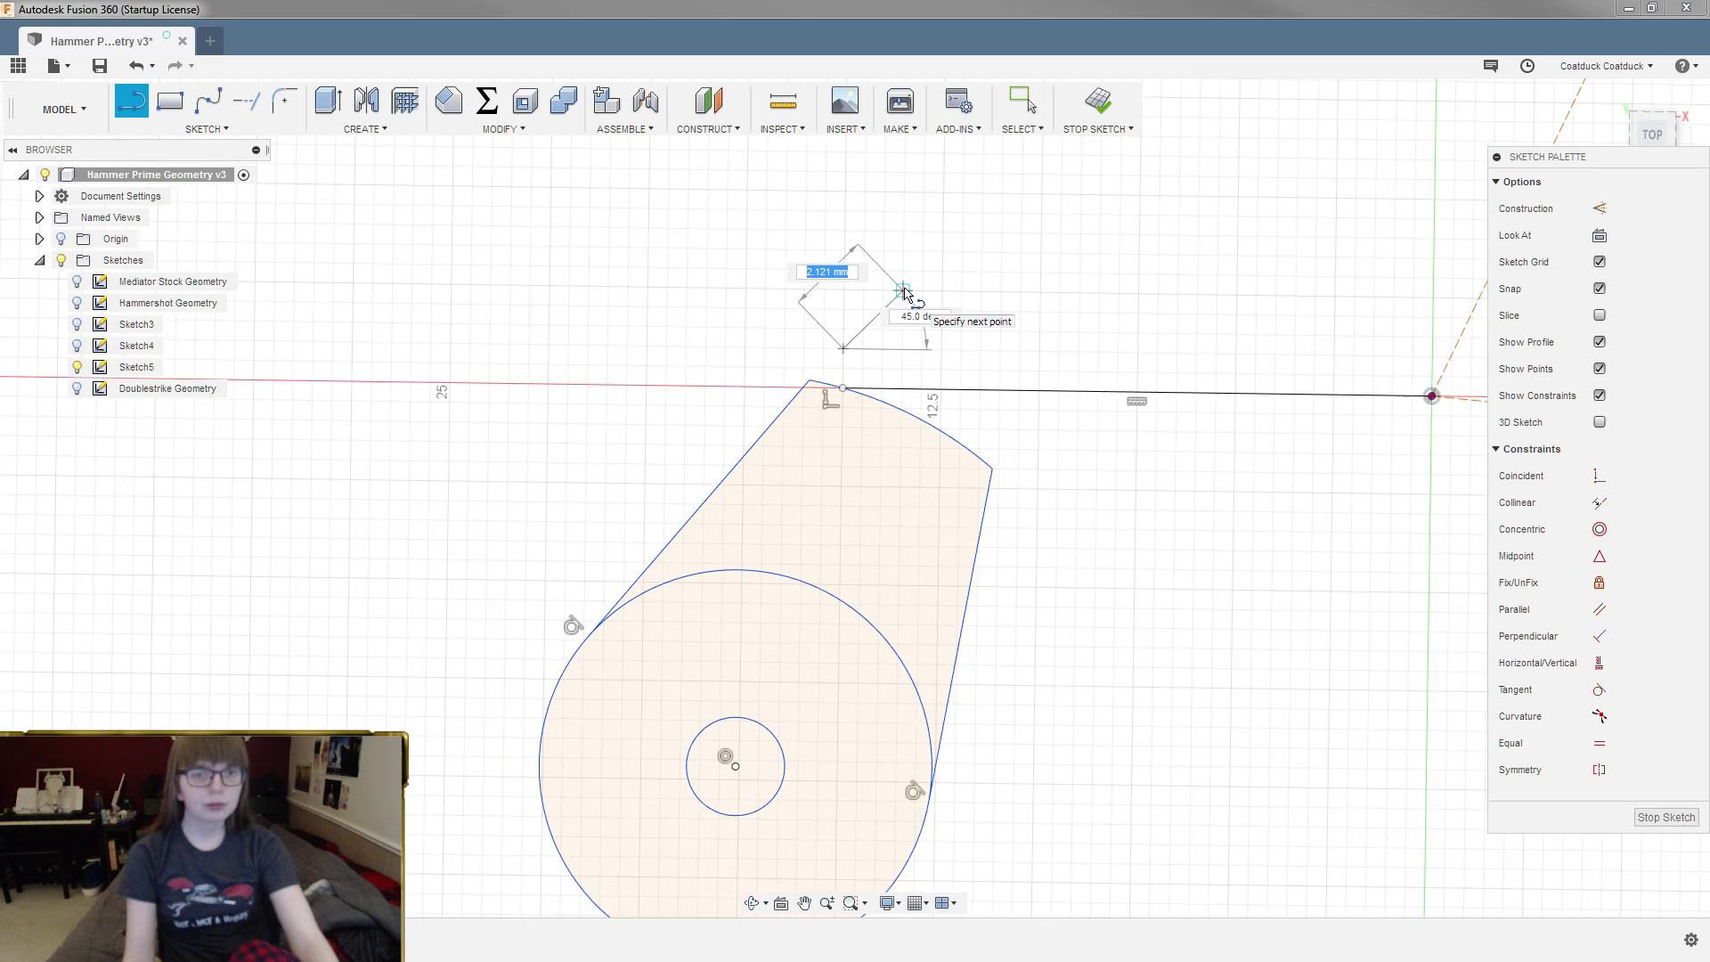
pyautogui.scroll(-1, 903, 291)
pyautogui.scroll(-1, 903, 290)
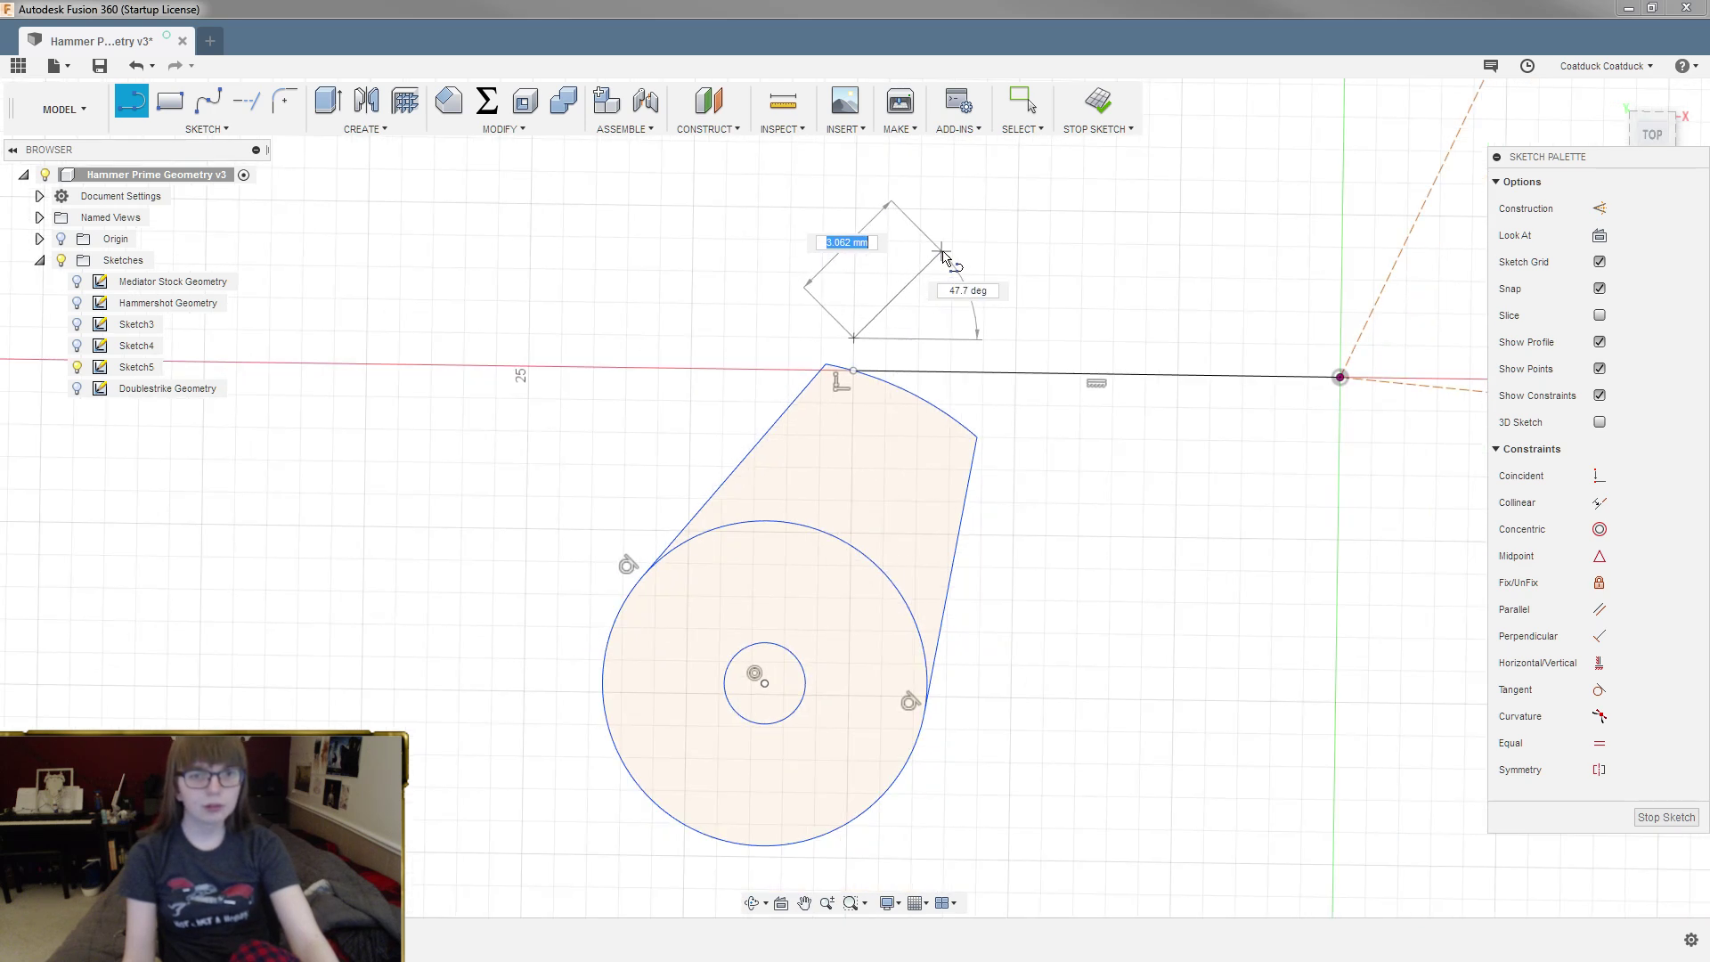
pyautogui.click(986, 210)
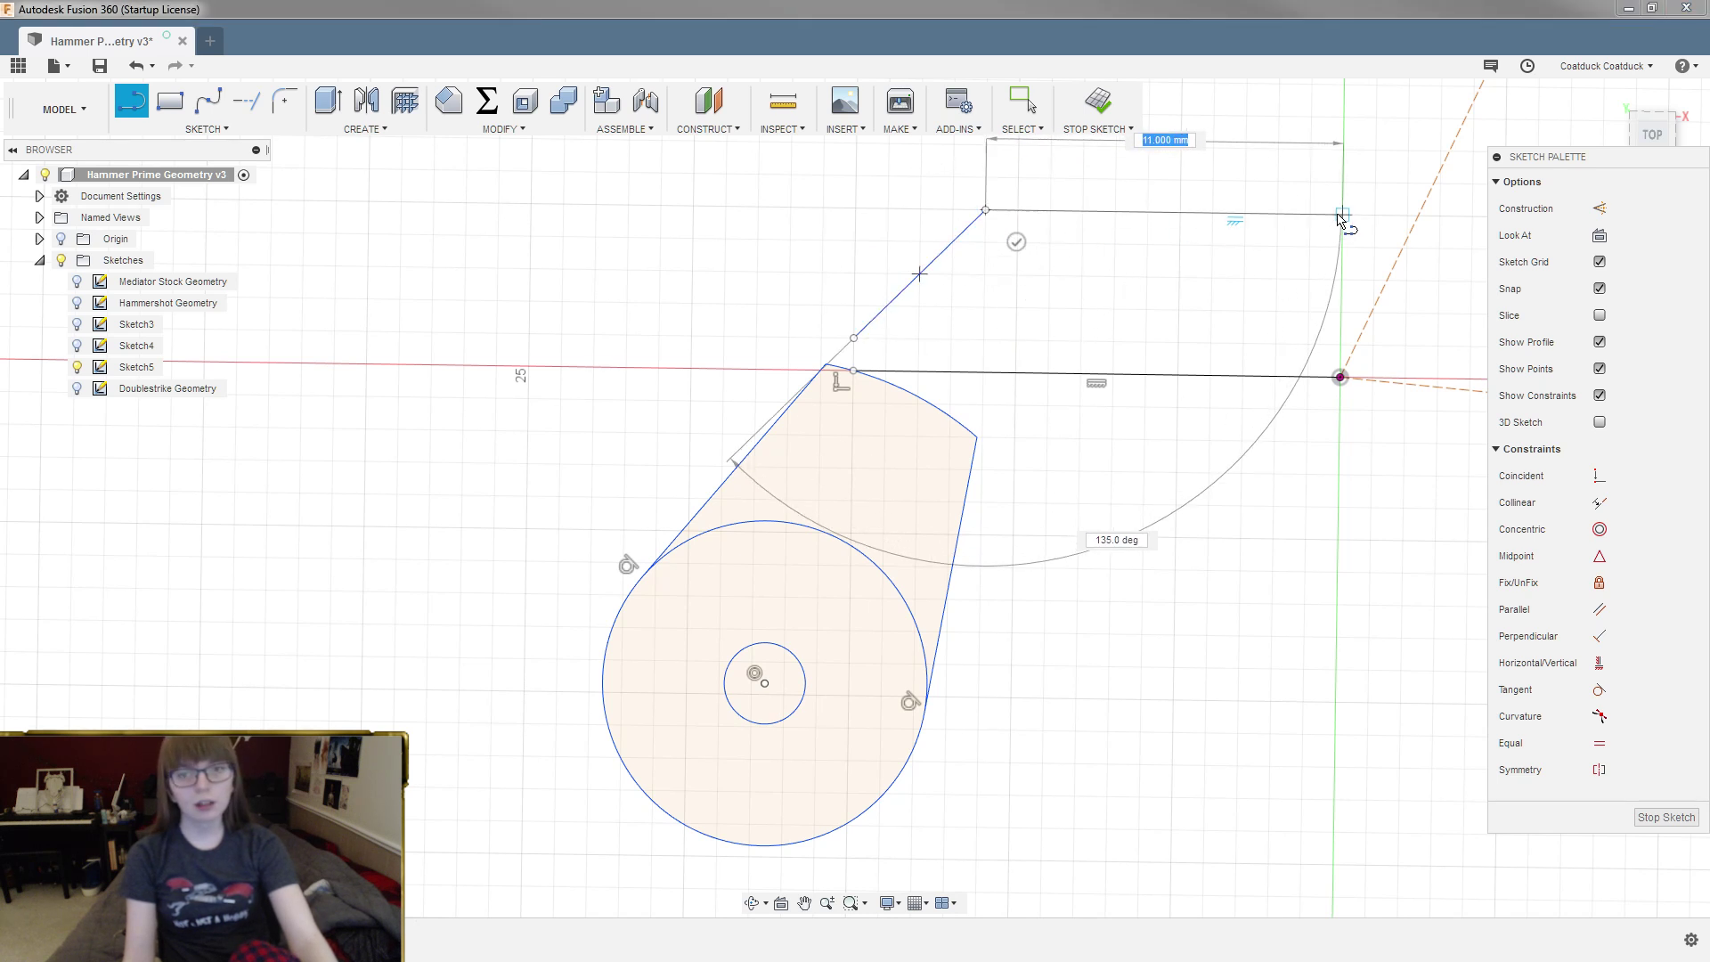
pyautogui.click(1343, 214)
pyautogui.press('Escape')
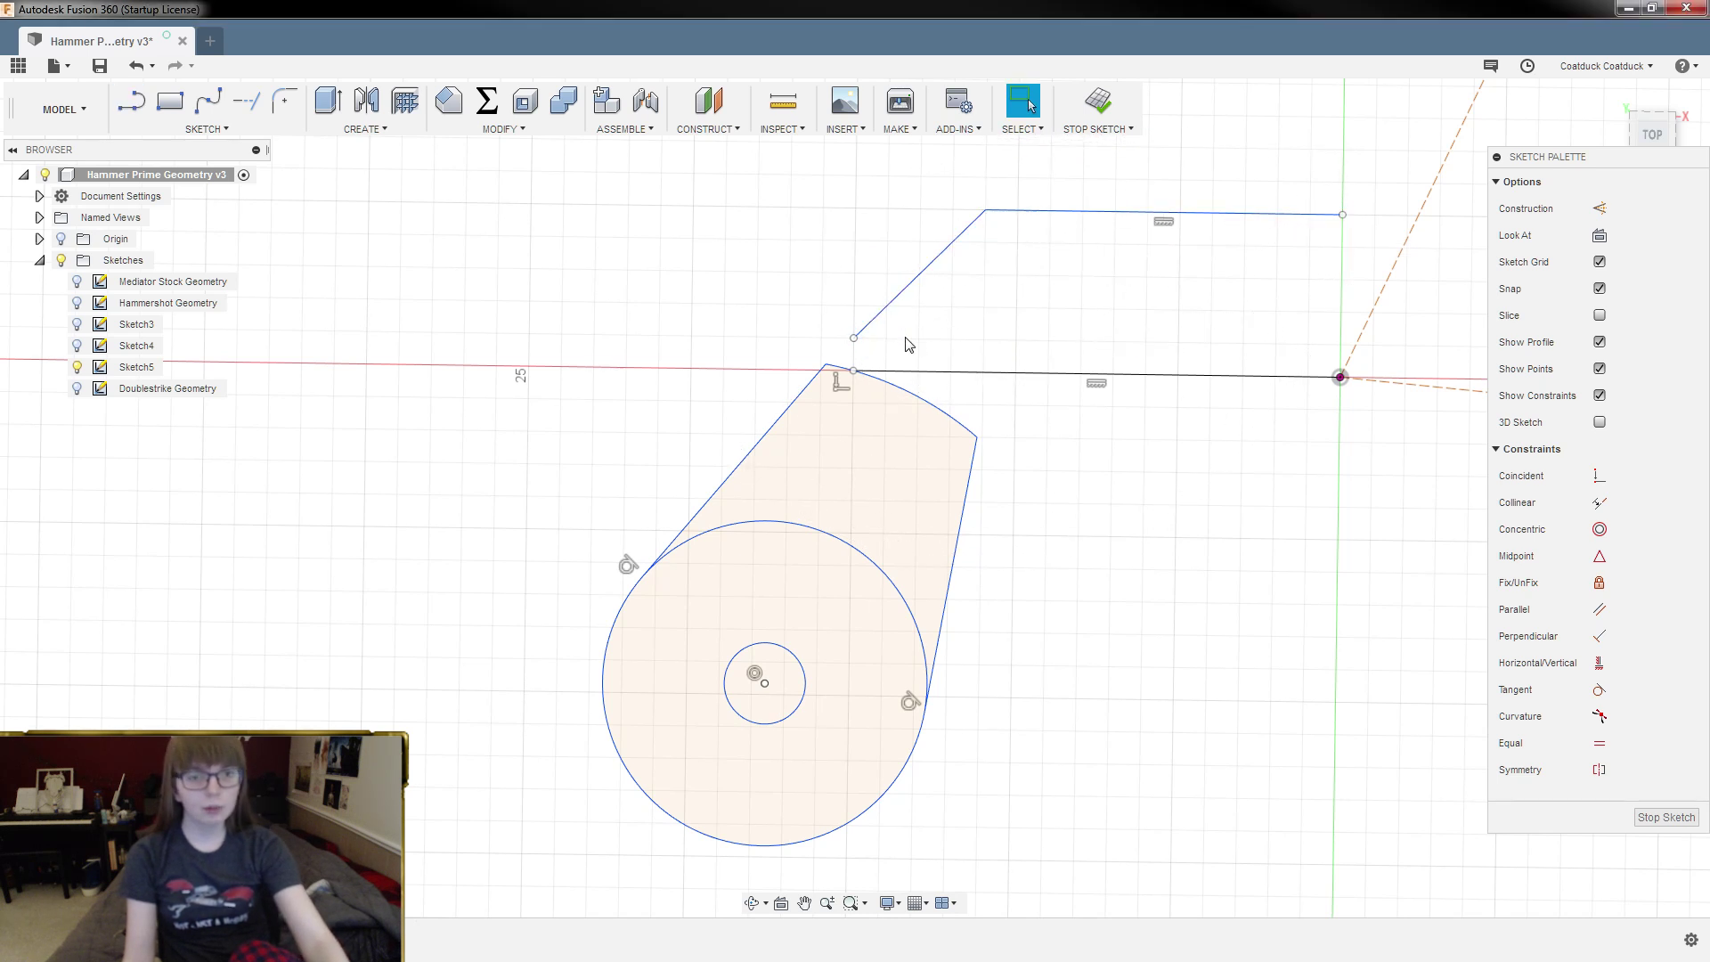
# Step: Connect the lower end of the 45° line to the arc's intersection with the horizontal line using a short vertical line
pyautogui.press('l')
pyautogui.click(854, 338)
pyautogui.click(854, 370)
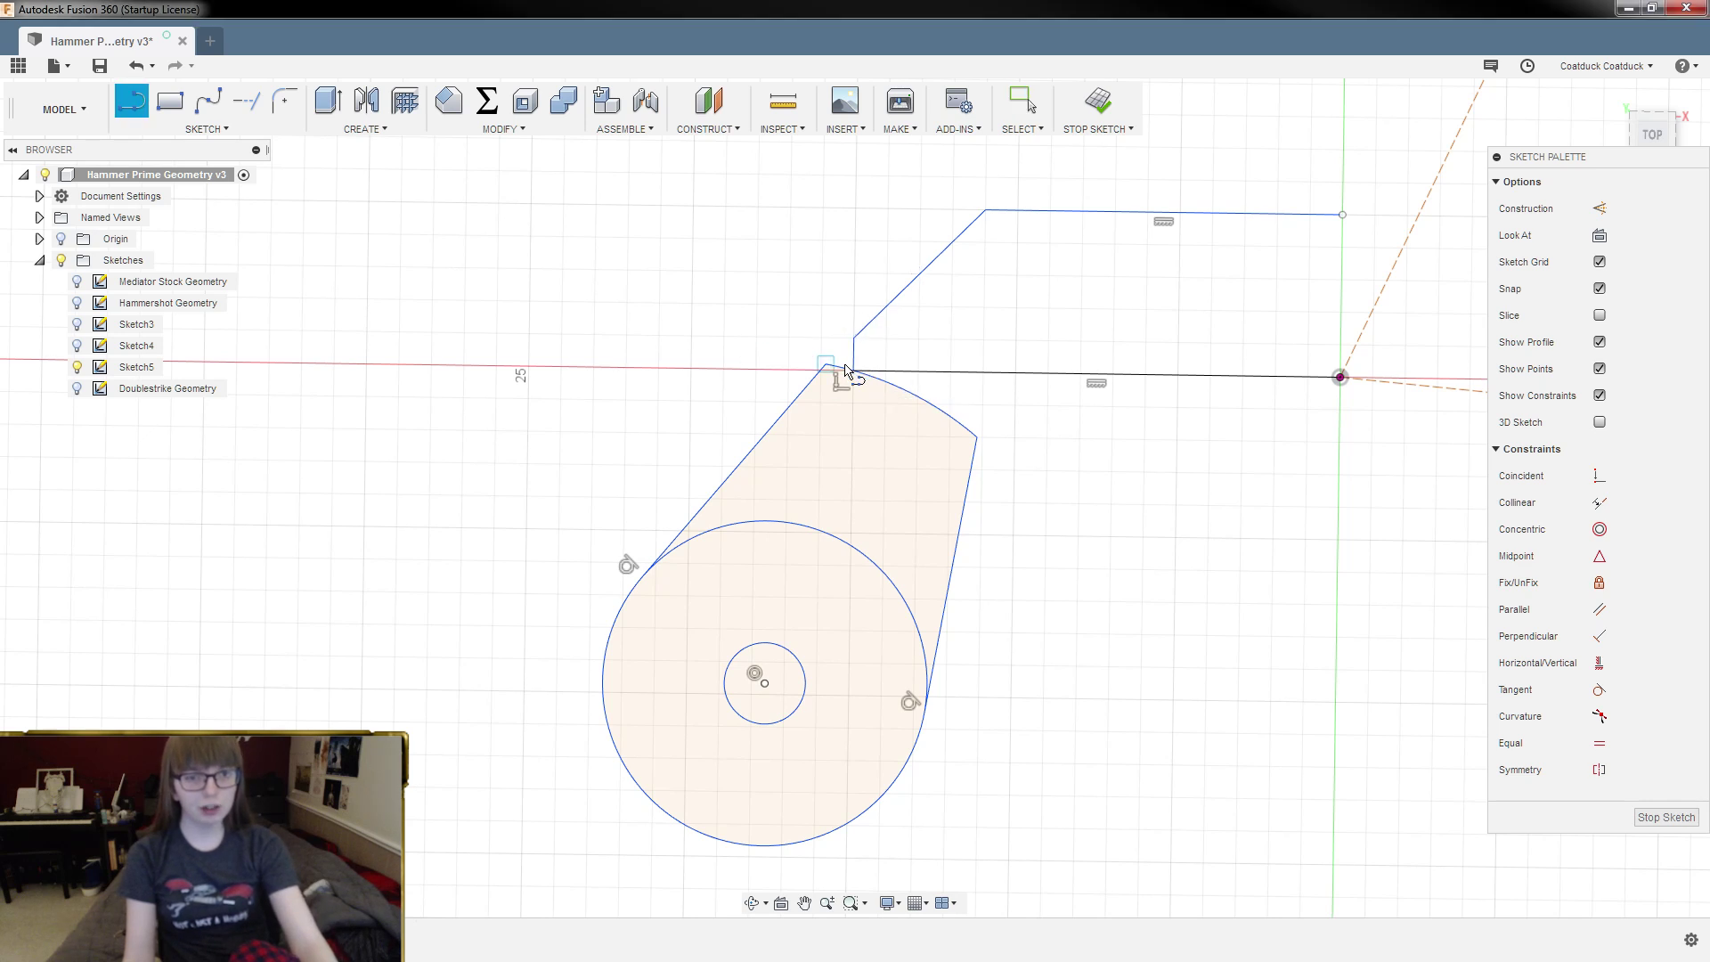
pyautogui.scroll(-2, 1051, 509)
pyautogui.press('Escape')
# Step: Examine where the lever's curved tip meets the corner of the new upper outline
pyautogui.scroll(5, 898, 370)
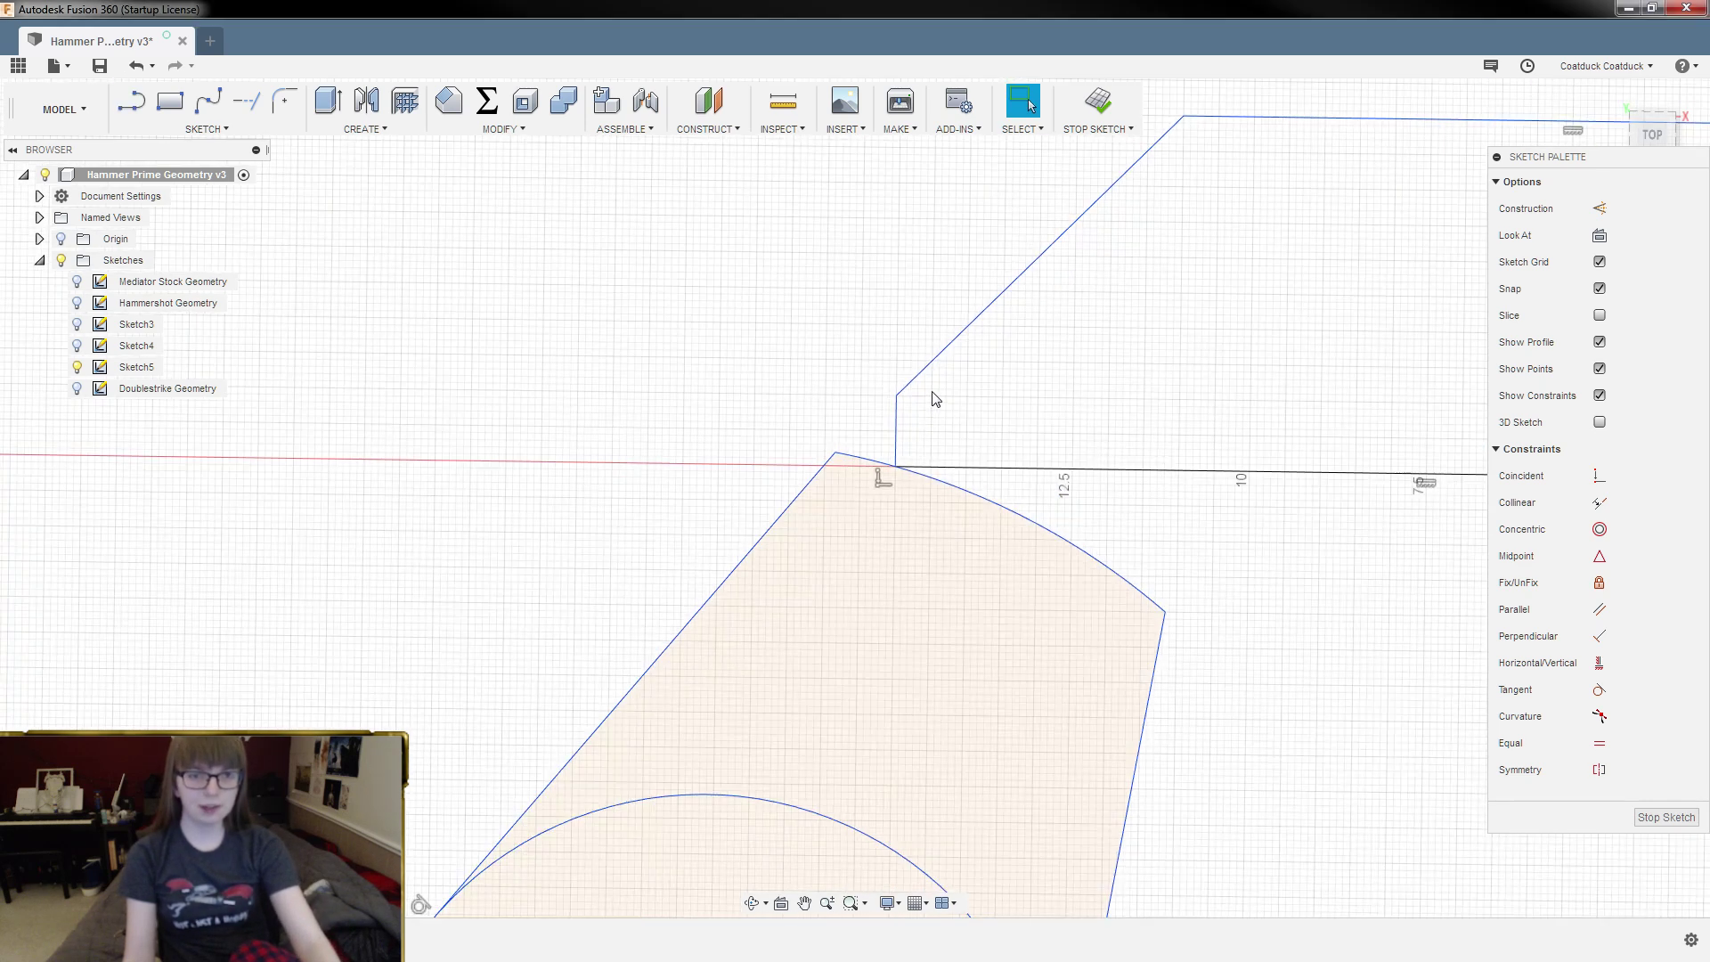
pyautogui.scroll(-5, 1001, 477)
pyautogui.scroll(-2, 786, 465)
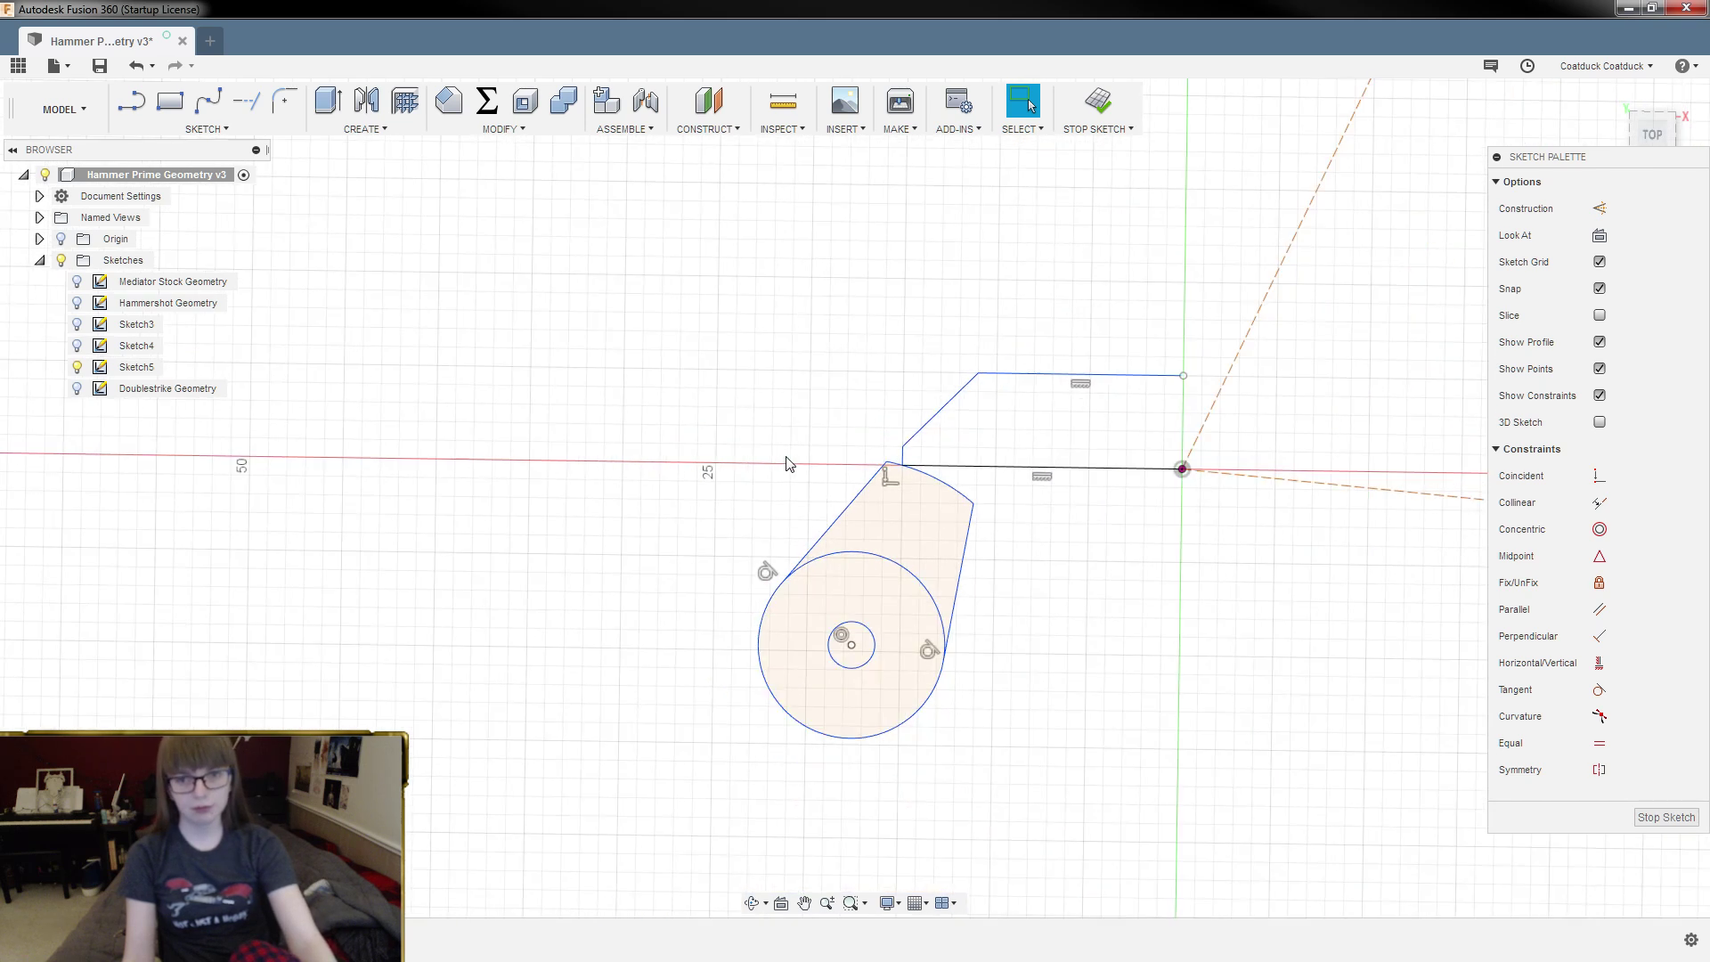
pyautogui.scroll(-1, 826, 462)
pyautogui.moveTo(1057, 576)
pyautogui.keyDown('shift'); pyautogui.mouseDown(button='middle')
pyautogui.moveTo(1080, 573)
pyautogui.moveTo(1062, 587)
pyautogui.mouseUp(button='middle'); pyautogui.keyUp('shift')
pyautogui.press('Escape')
pyautogui.scroll(5, 893, 449)
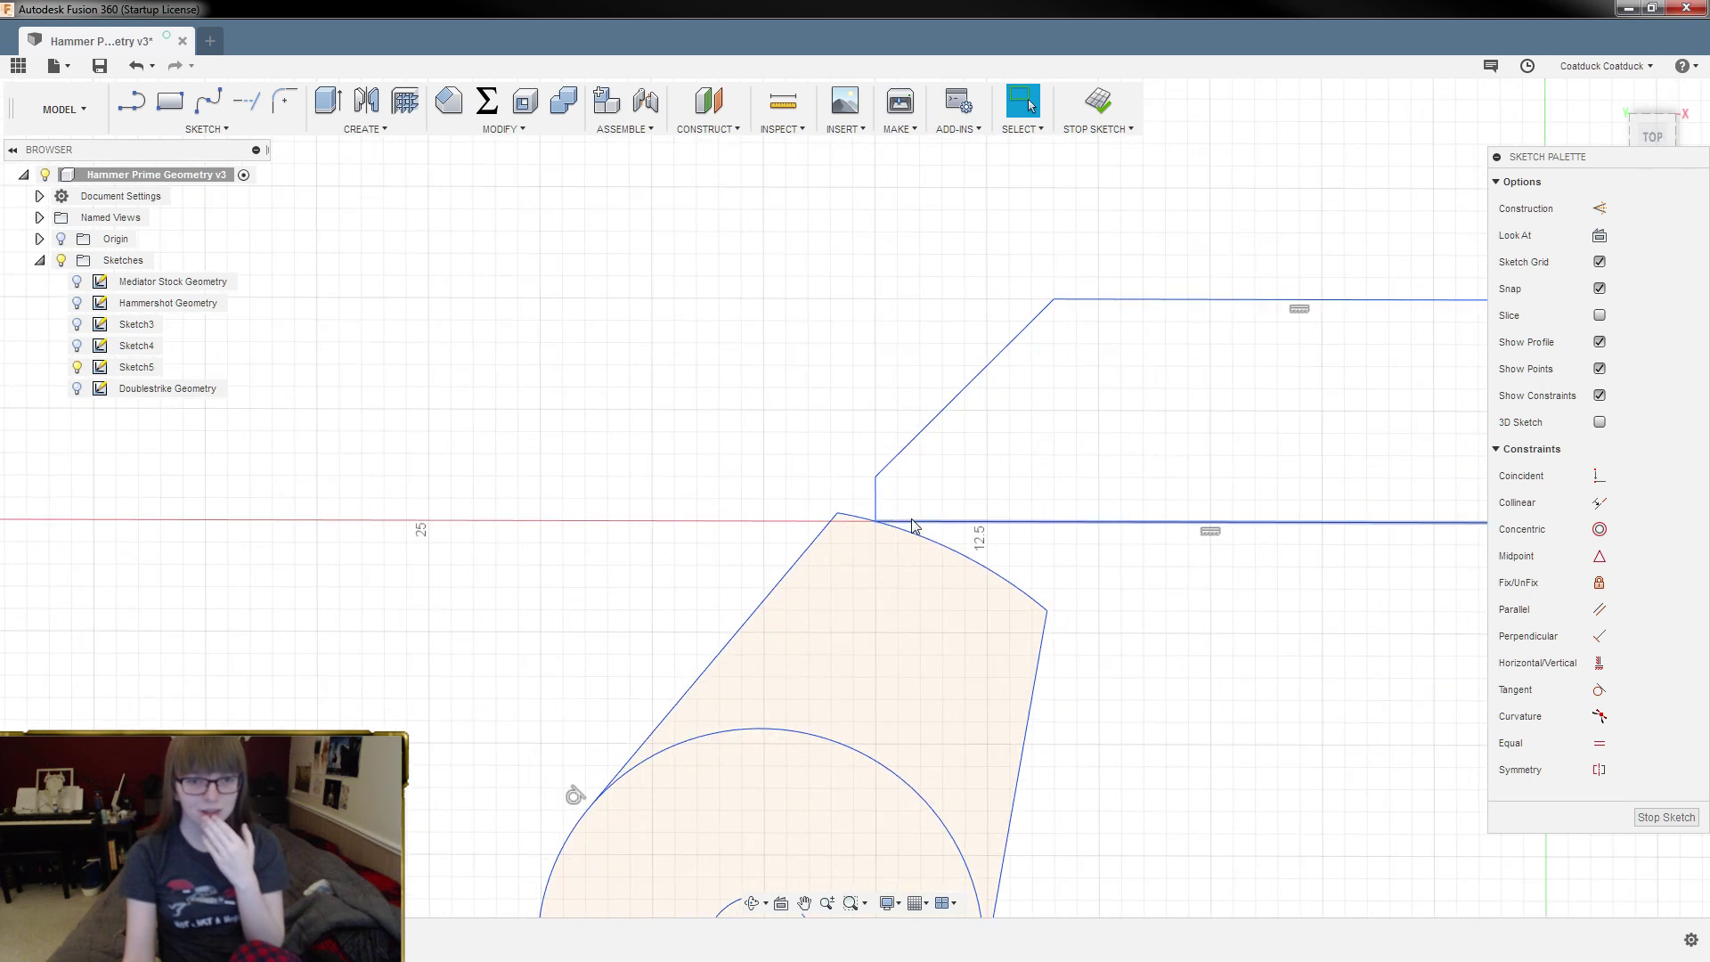
pyautogui.scroll(-2, 745, 475)
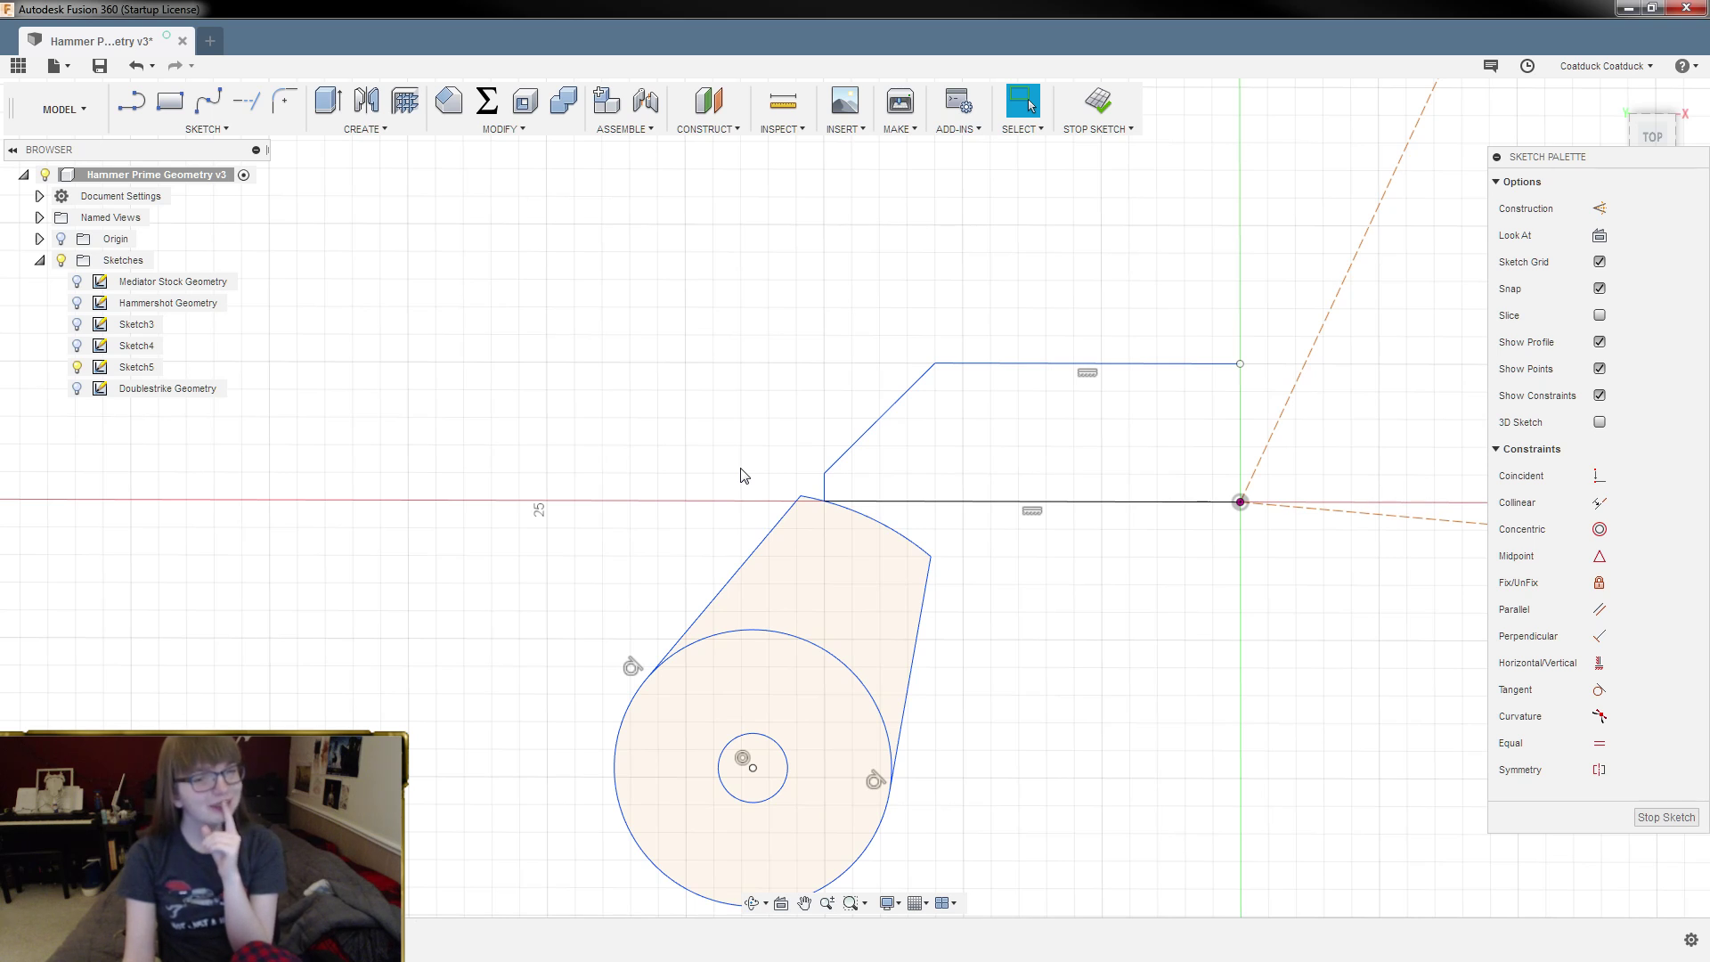
pyautogui.scroll(4, 885, 519)
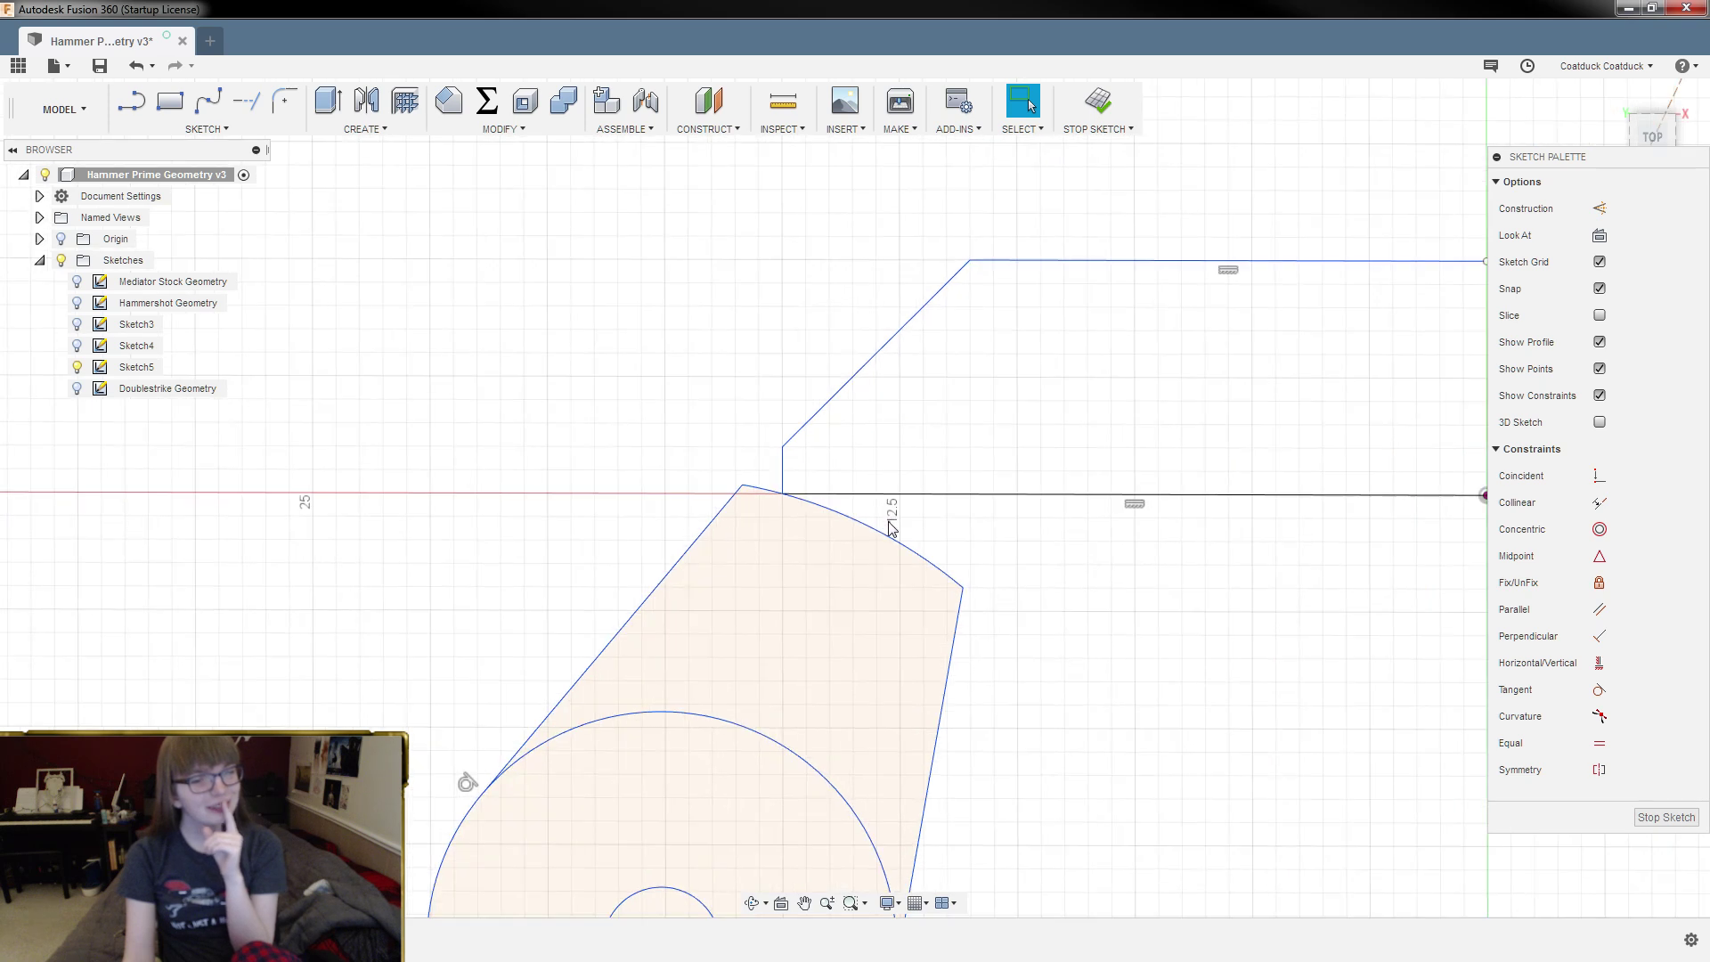
pyautogui.scroll(1, 840, 508)
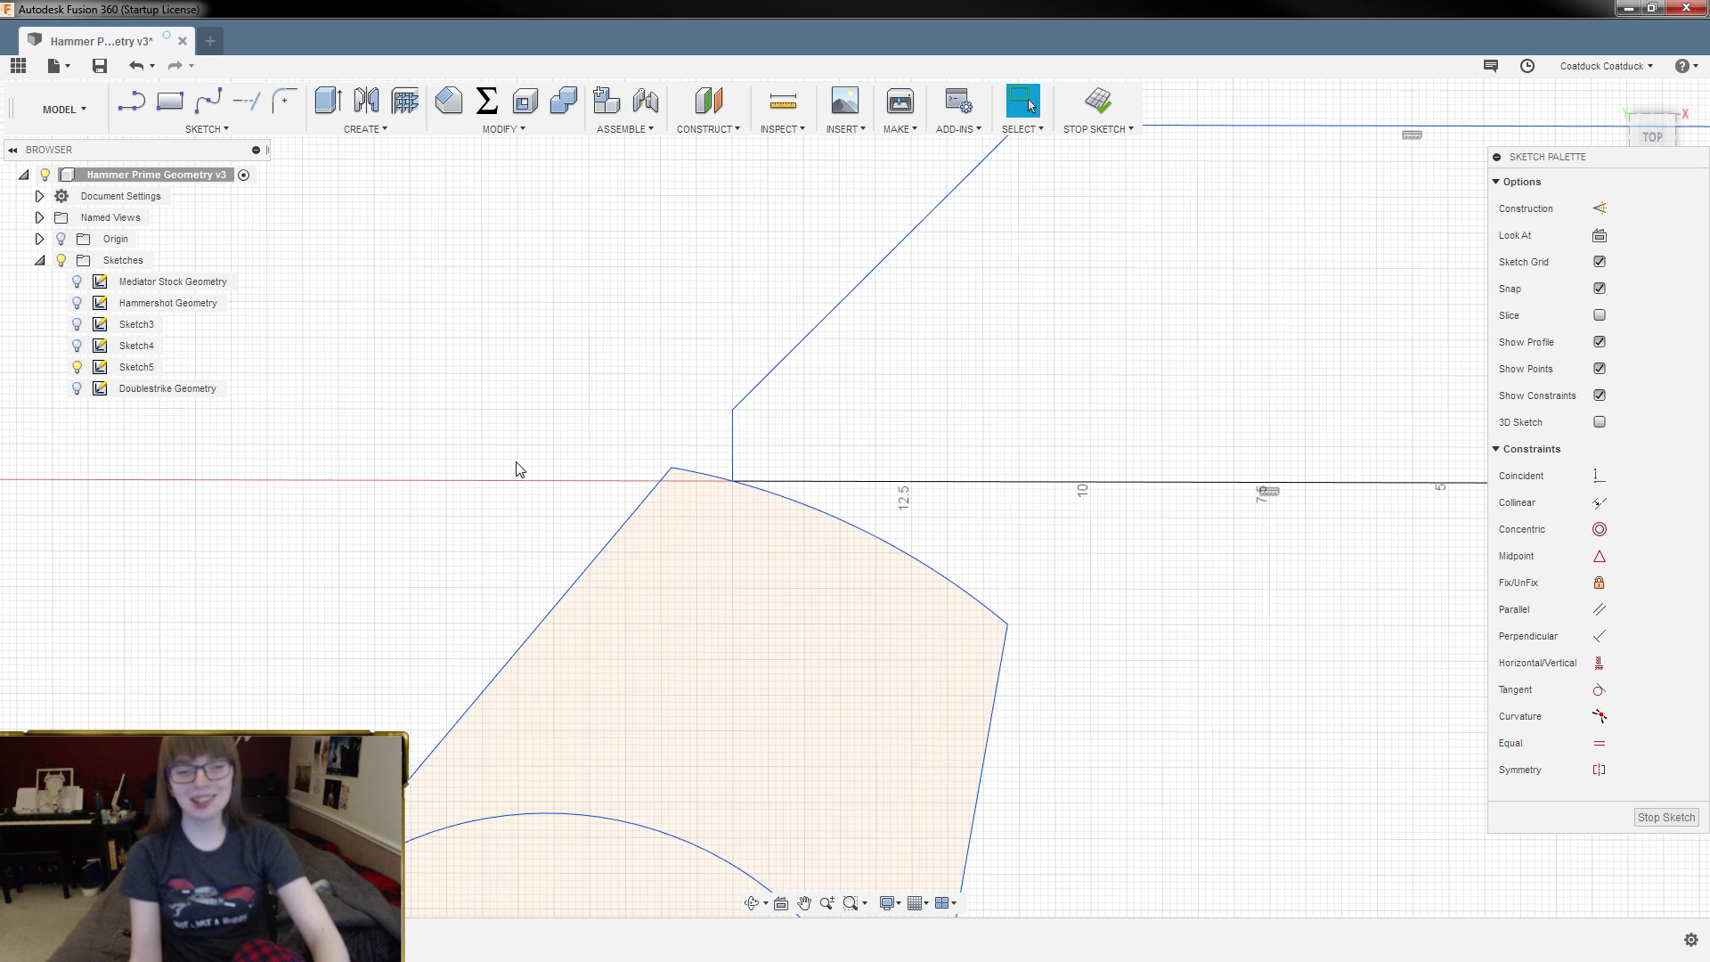
pyautogui.scroll(-5, 524, 487)
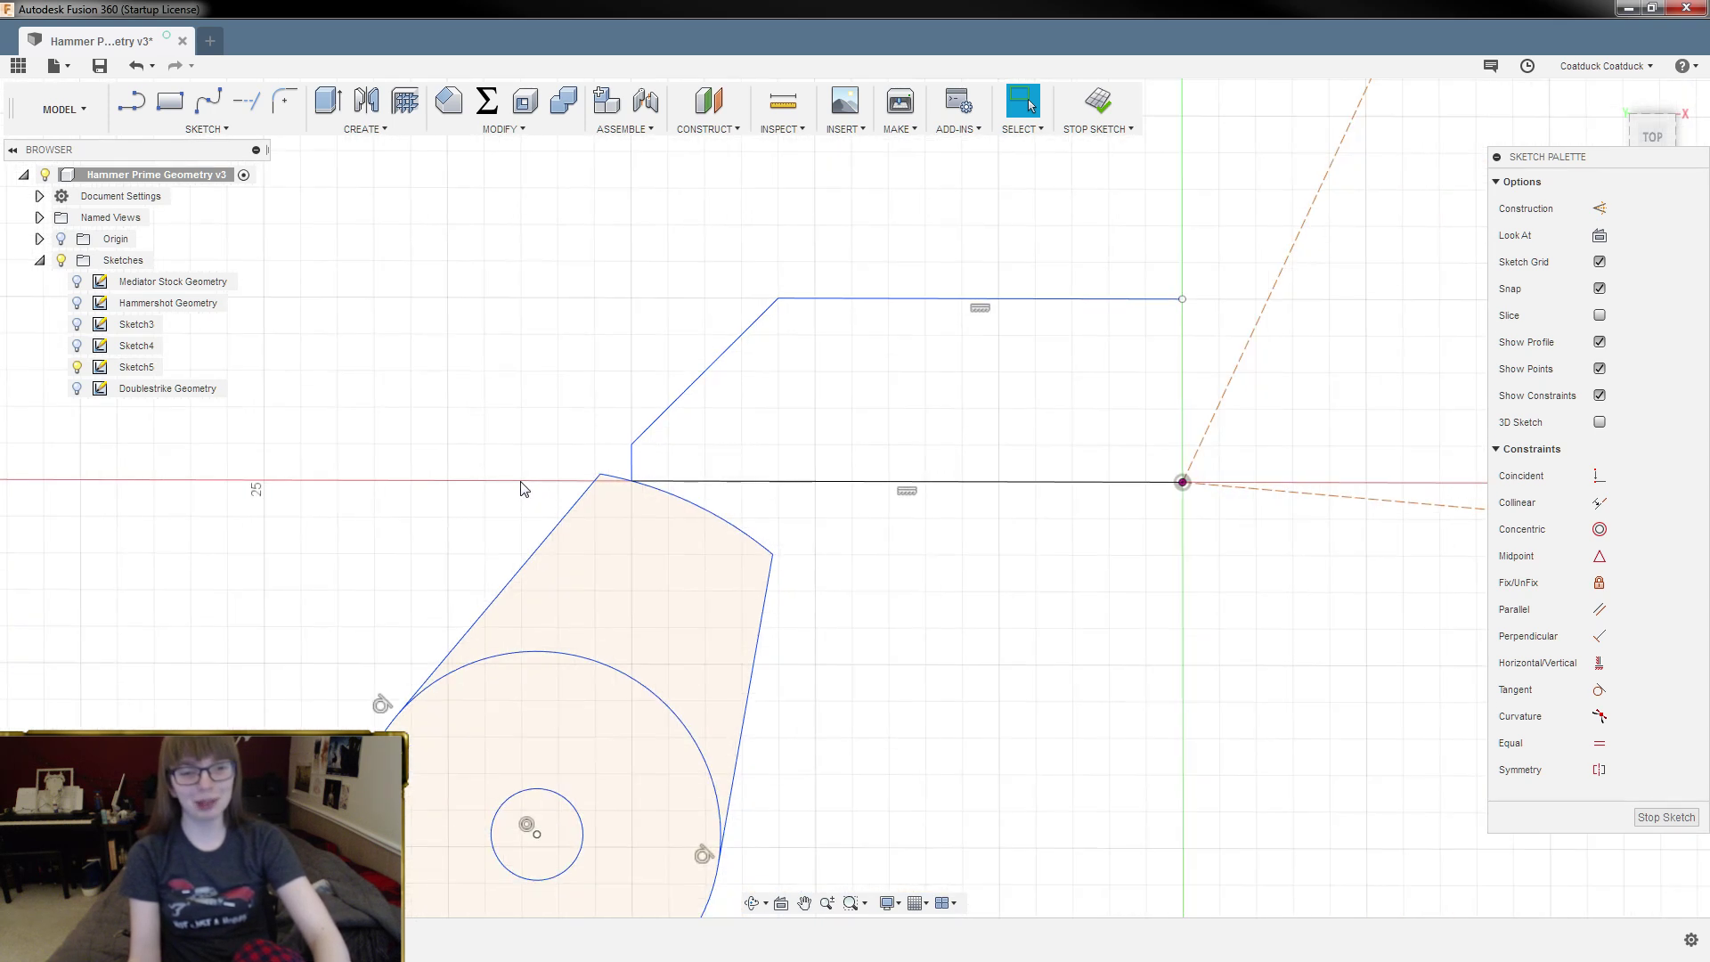
# Step: Draw a line from the origin to the midpoint of the tip arc, and close the upper outline with a vertical line to the origin
pyautogui.press('l')
pyautogui.click(1182, 482)
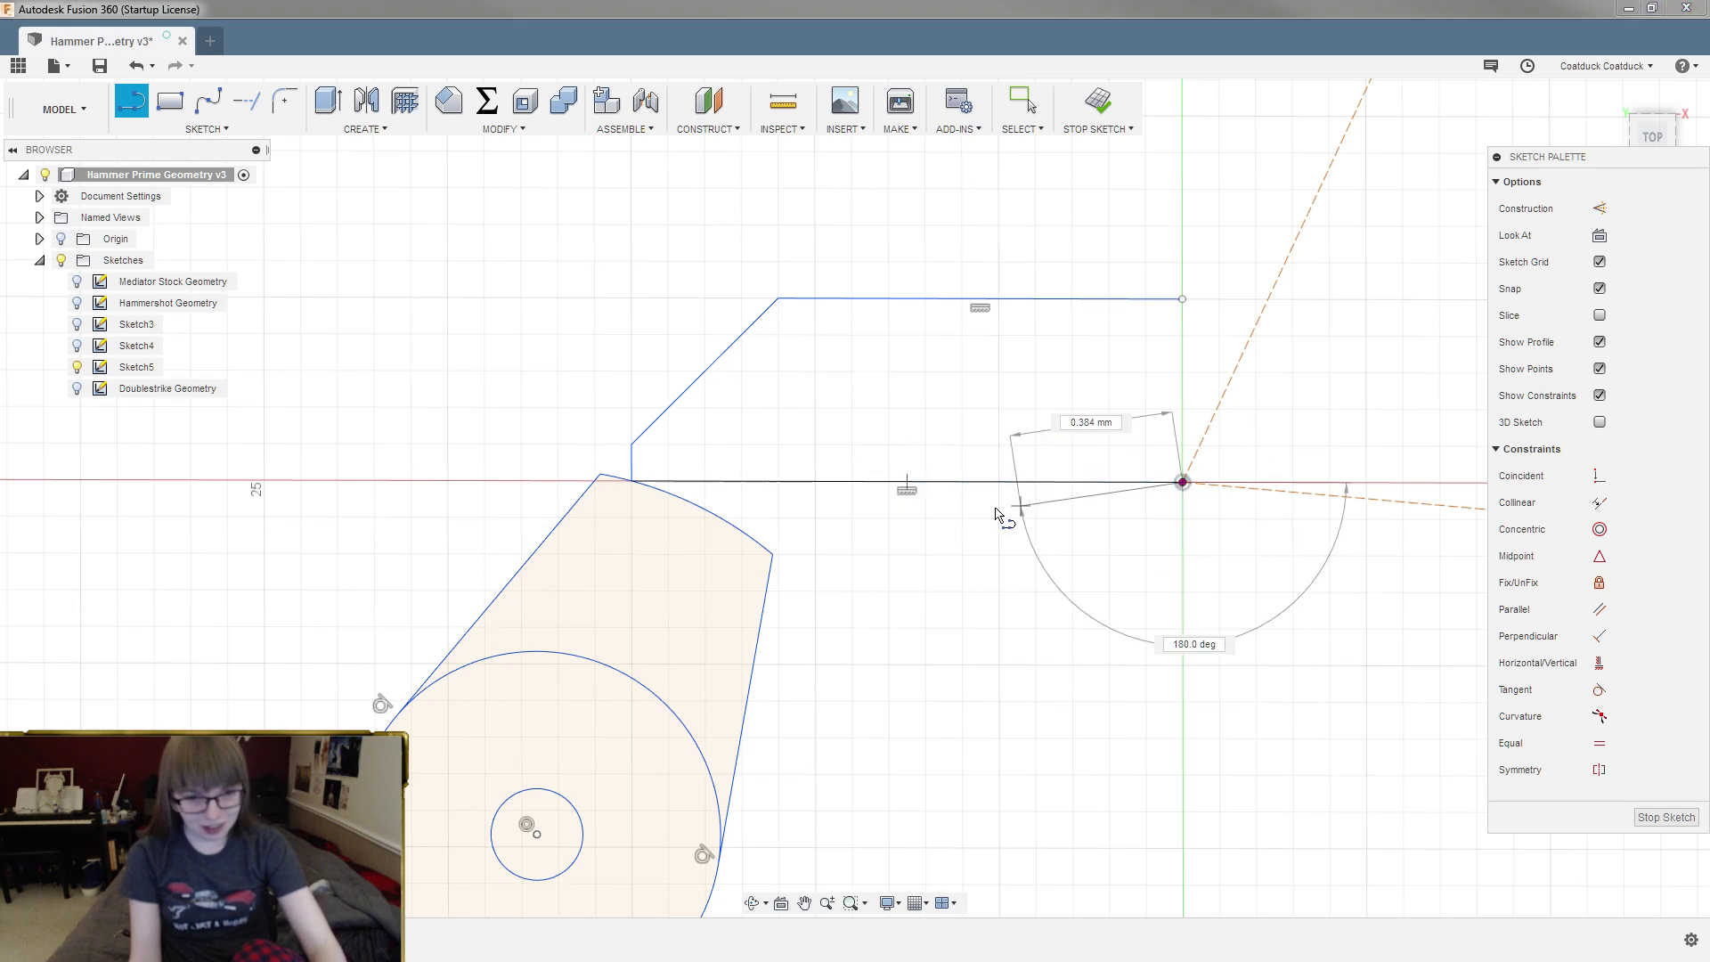
pyautogui.doubleClick(689, 505)
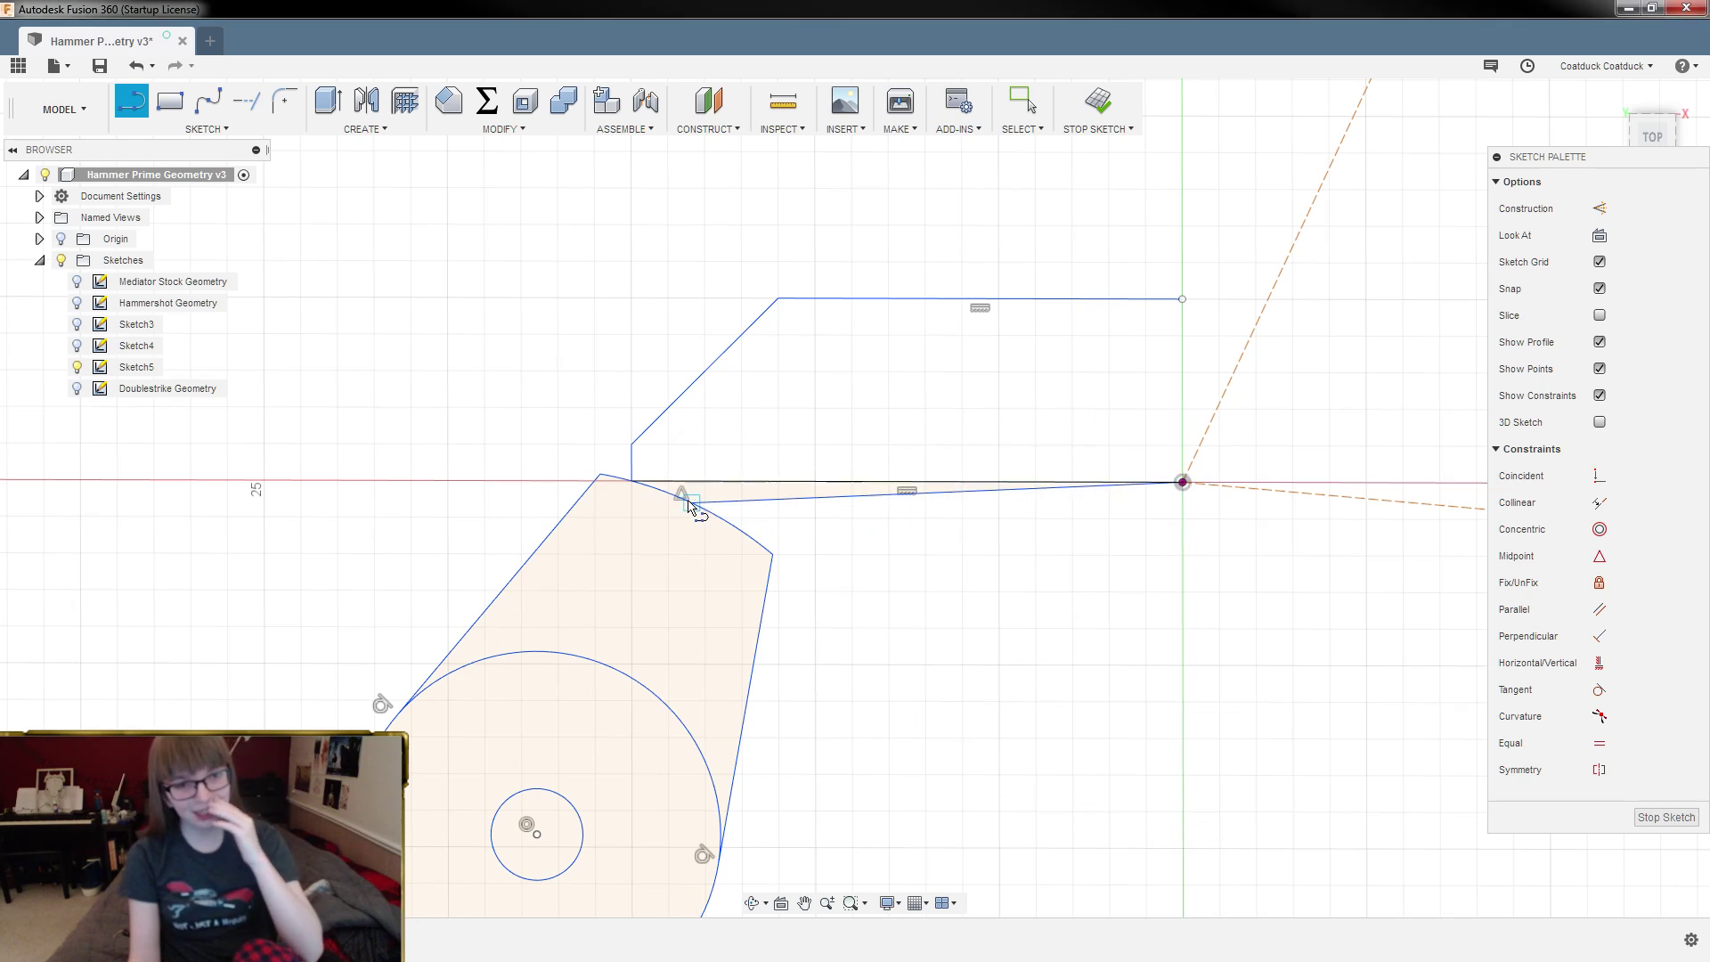
pyautogui.click(1182, 300)
pyautogui.click(1182, 482)
pyautogui.press('Escape')
pyautogui.scroll(5, 659, 503)
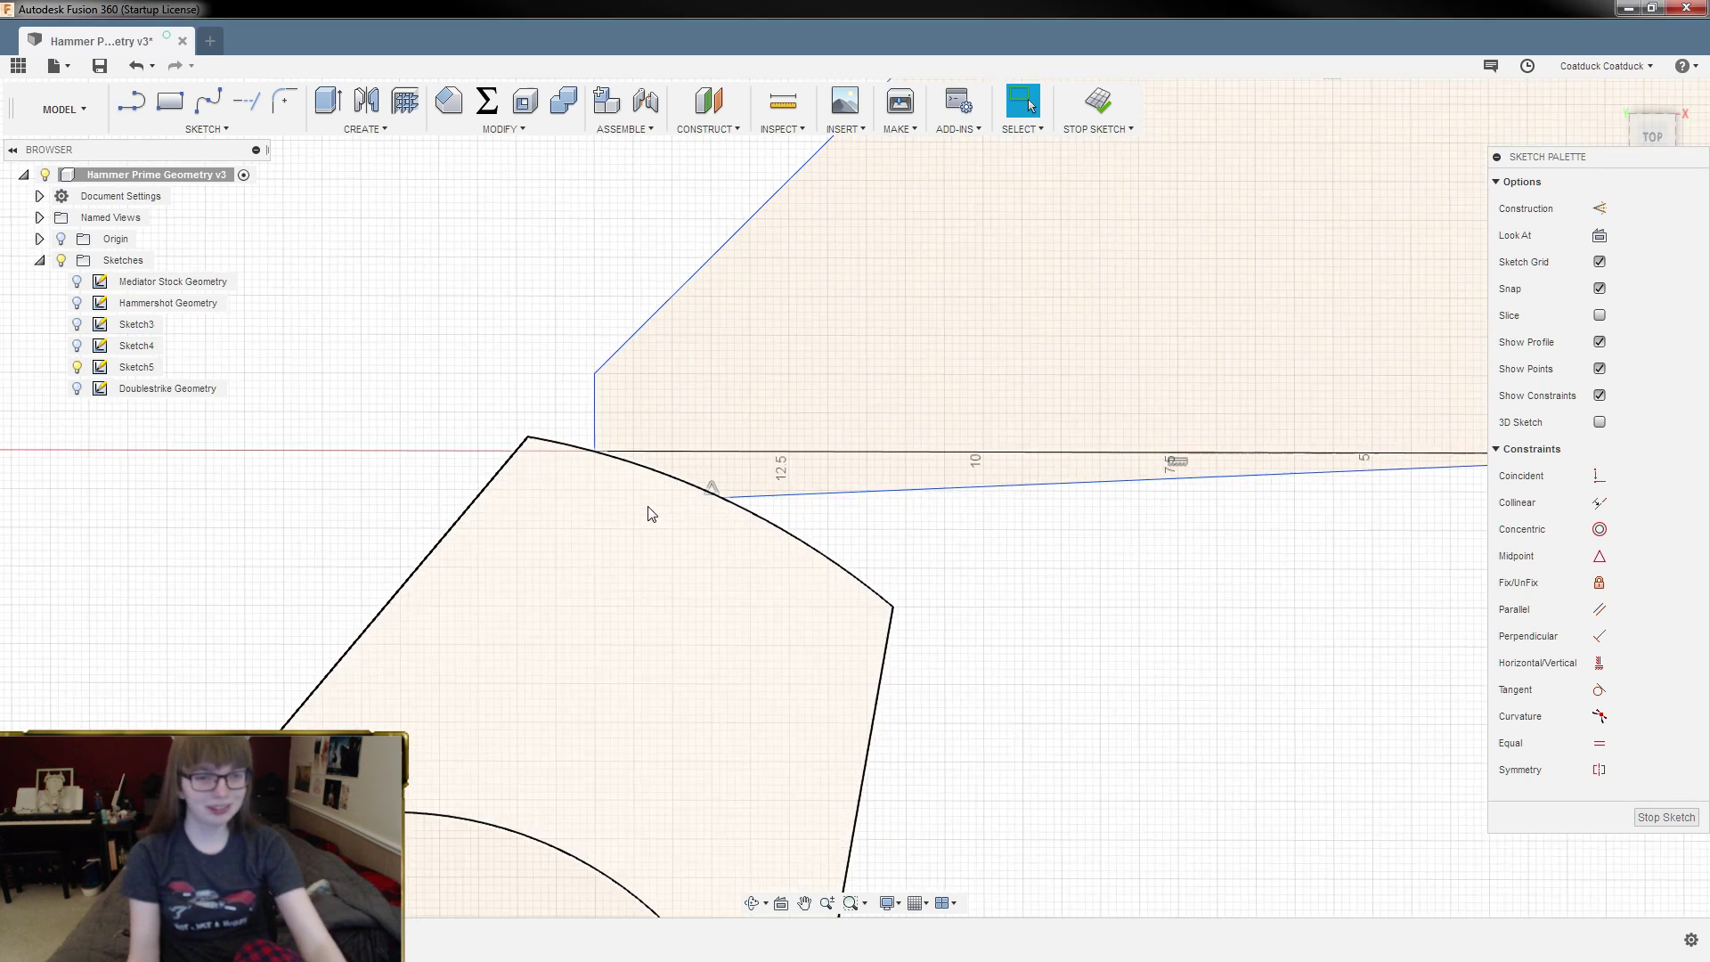
pyautogui.scroll(-4, 685, 497)
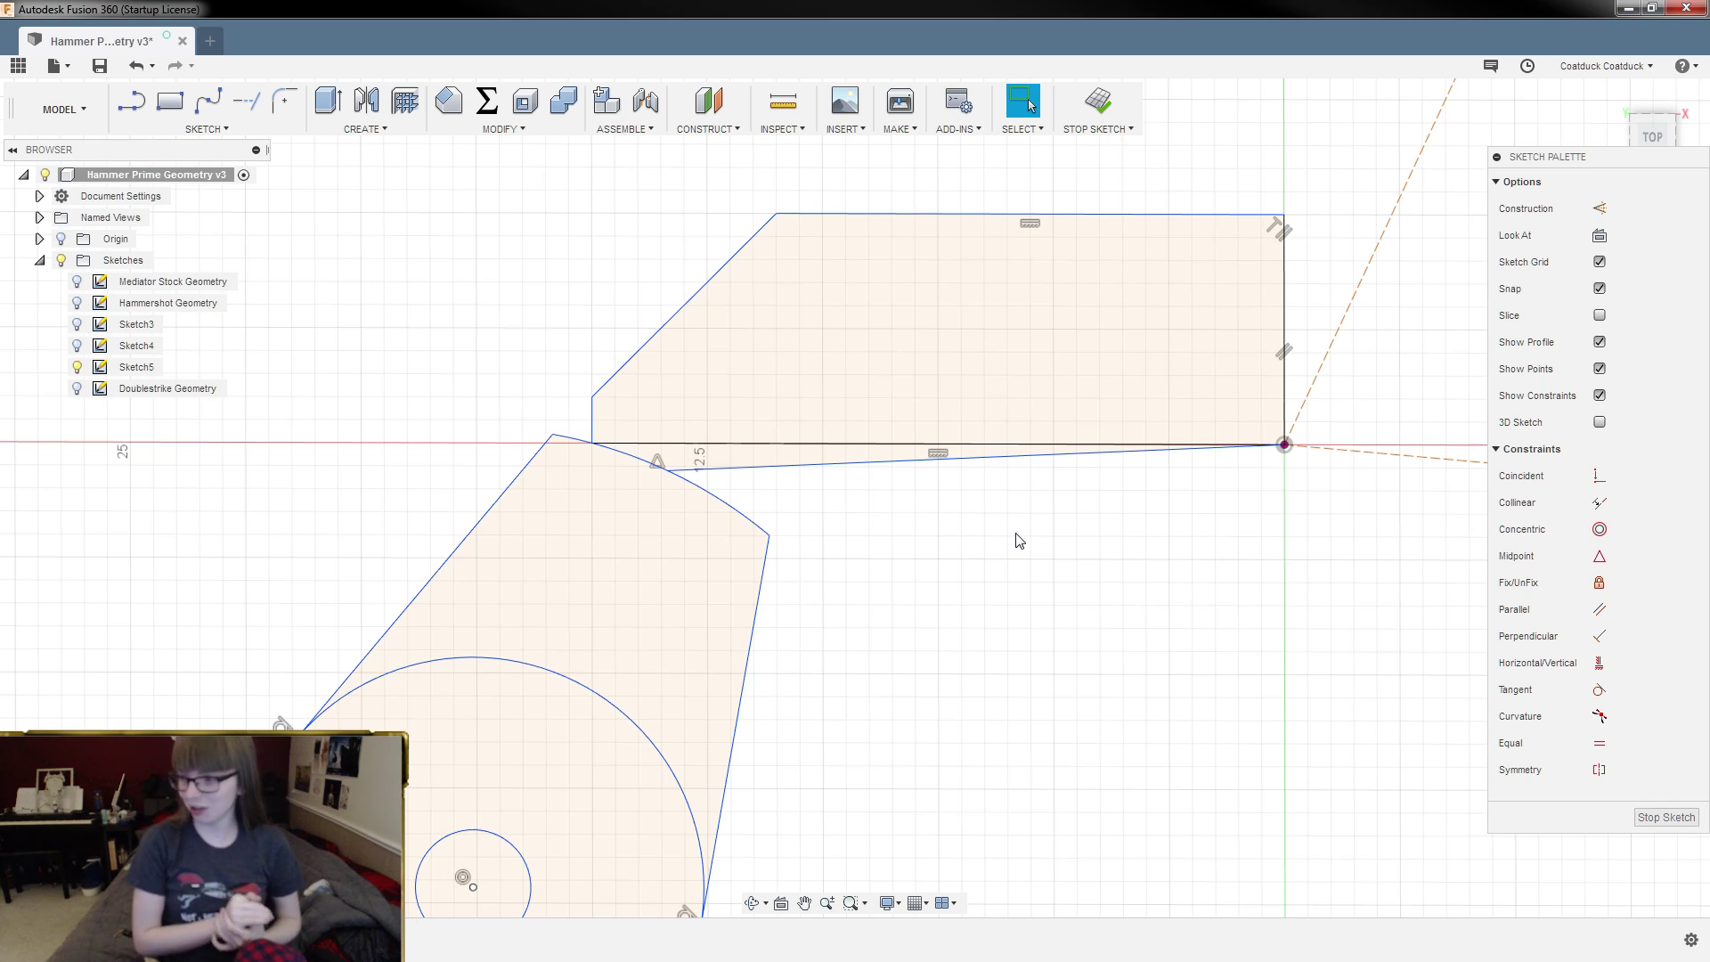
# Step: Delete the horizontal line from the tip arc to the origin, and remove the 45° line of the upper outline
pyautogui.scroll(3, 688, 478)
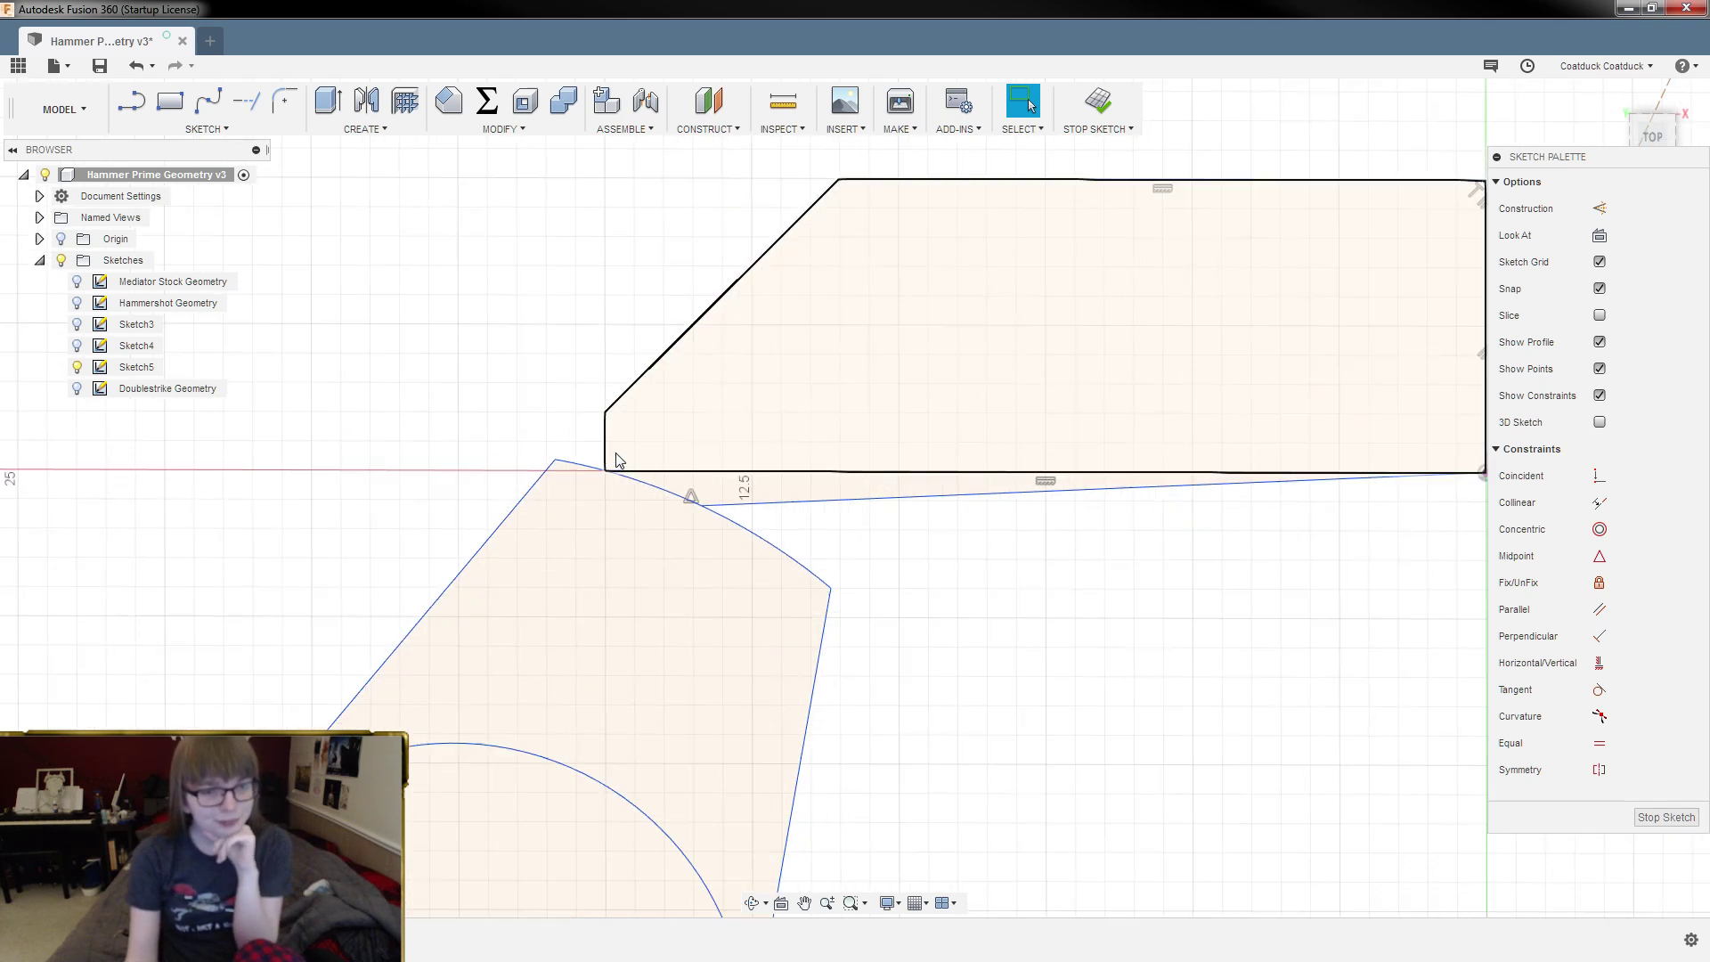
pyautogui.click(694, 479)
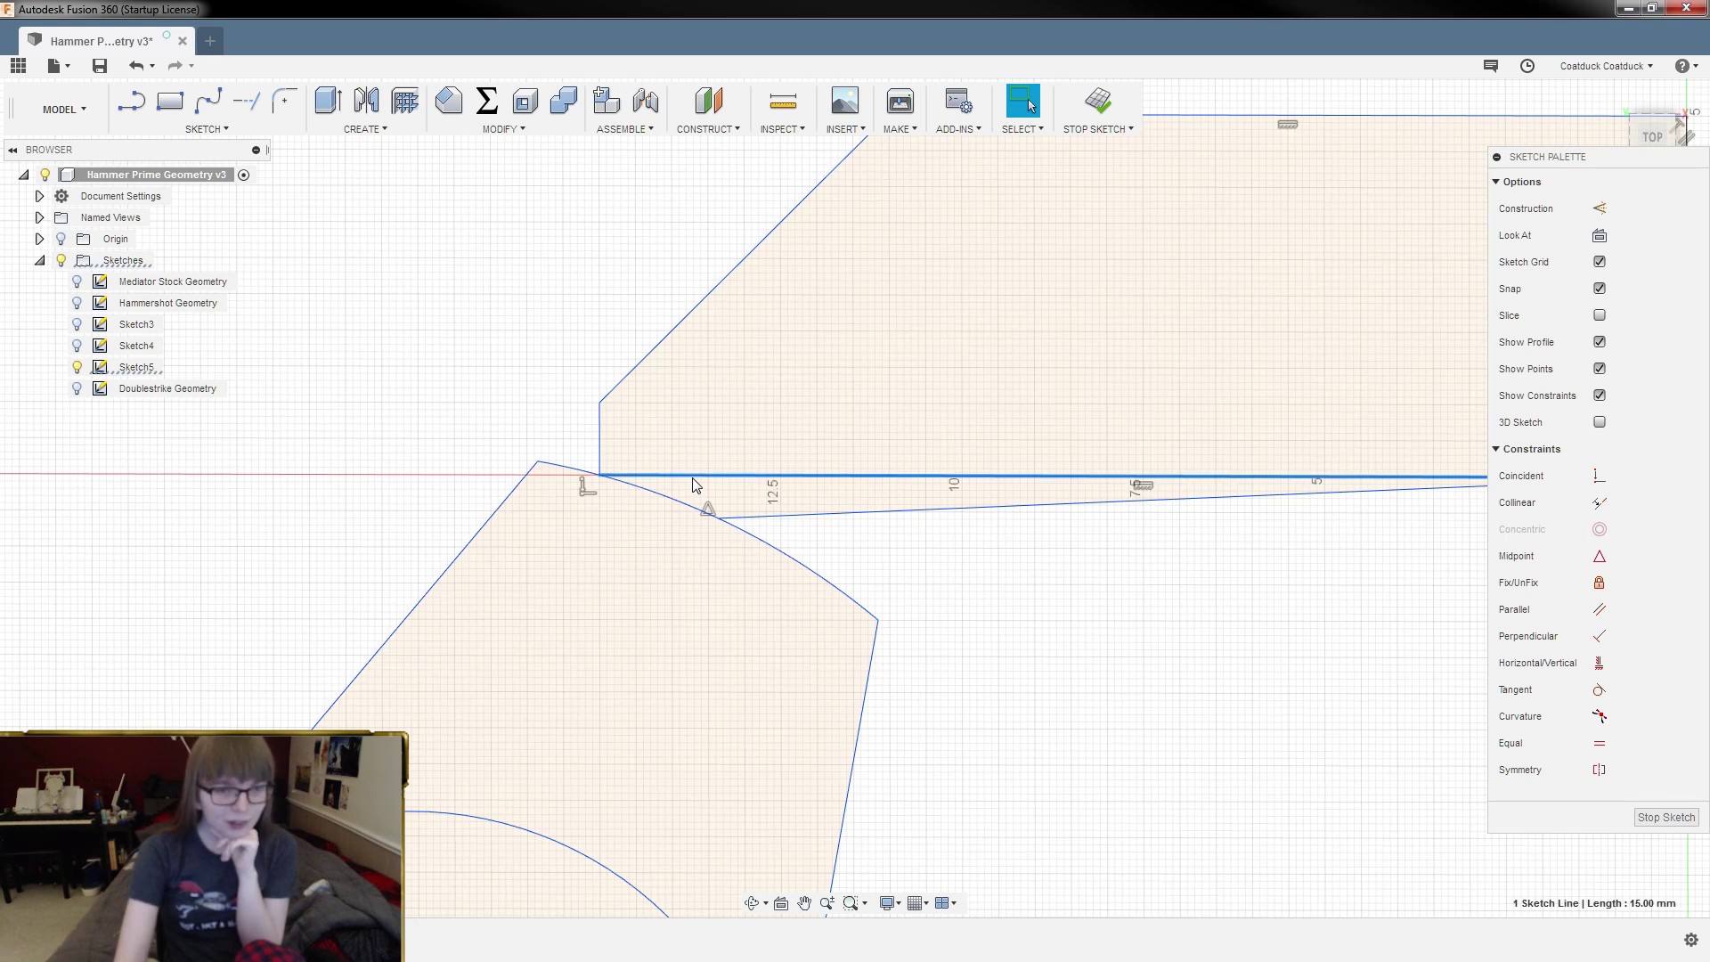
pyautogui.press('Delete')
pyautogui.scroll(-3, 472, 443)
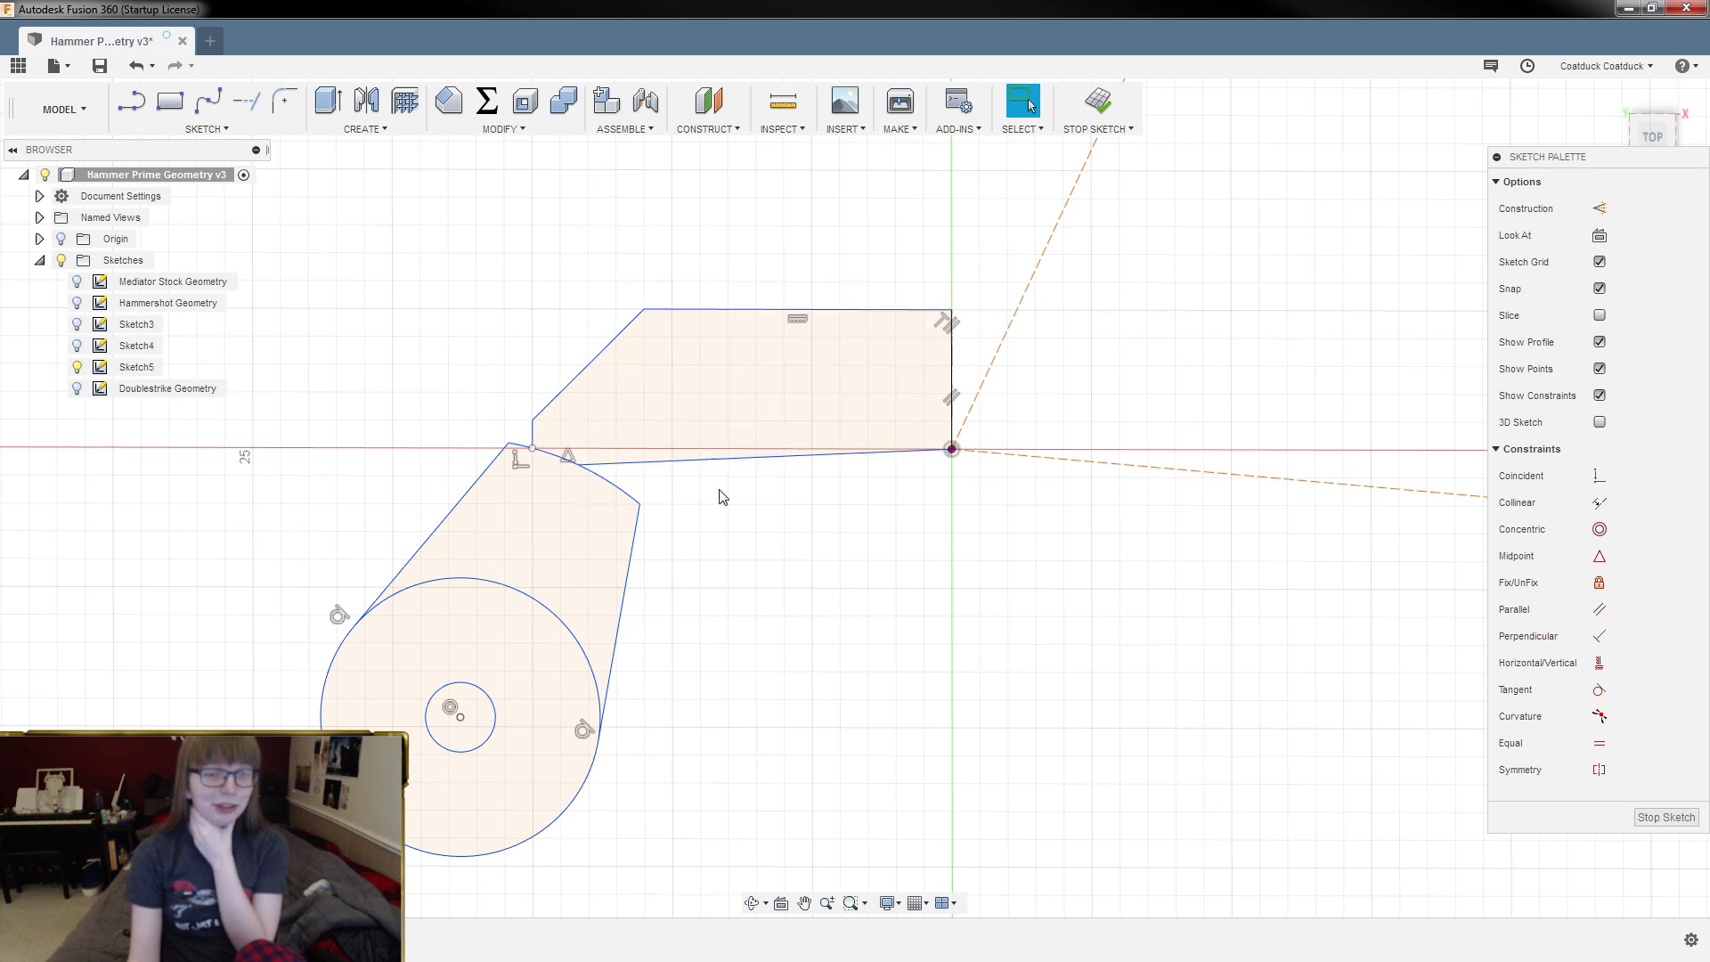
pyautogui.scroll(3, 455, 500)
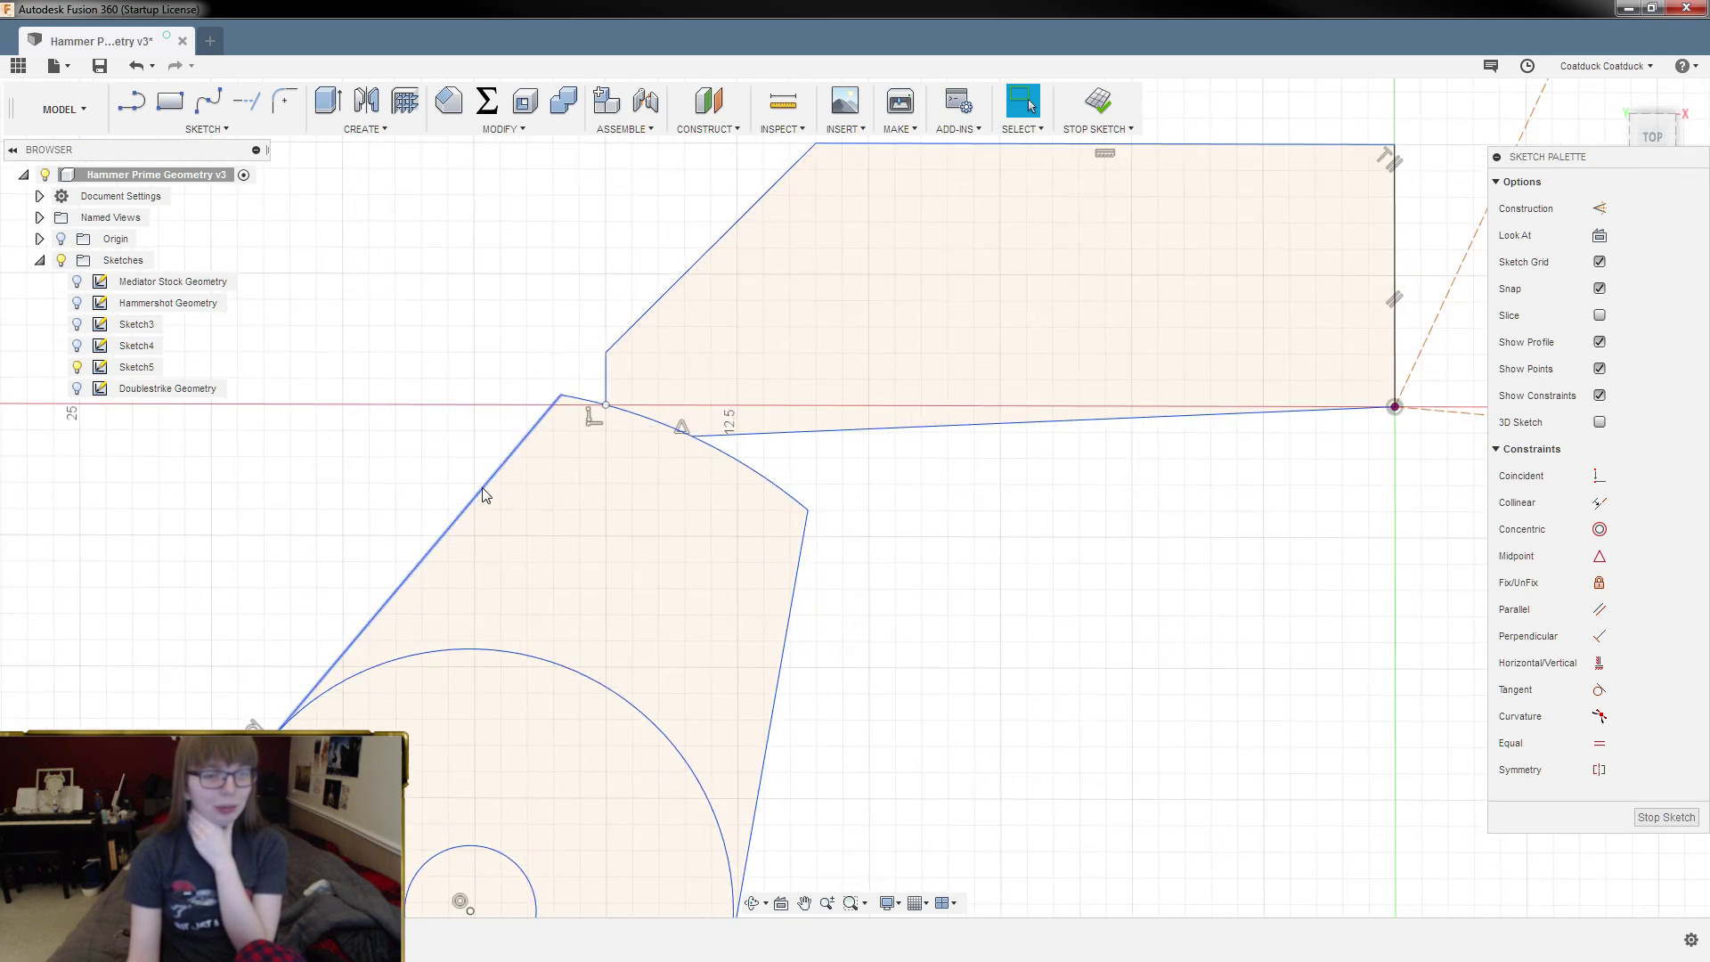
pyautogui.scroll(-1, 1047, 655)
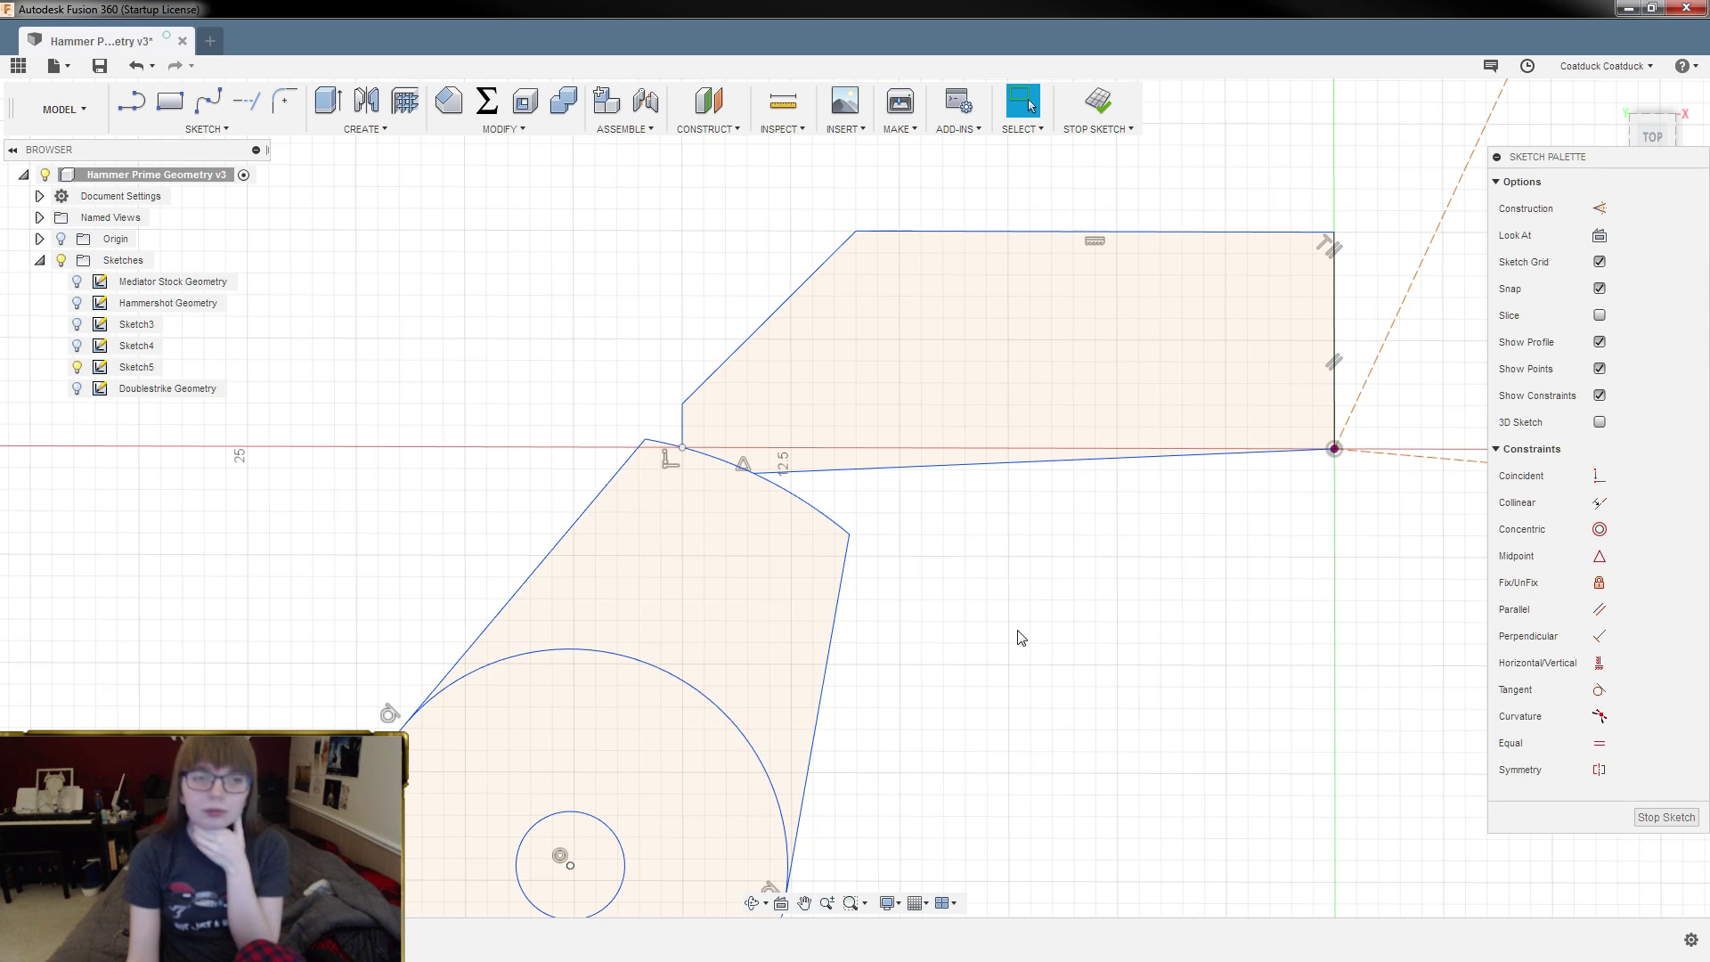
pyautogui.click(781, 313)
pyautogui.press('Delete')
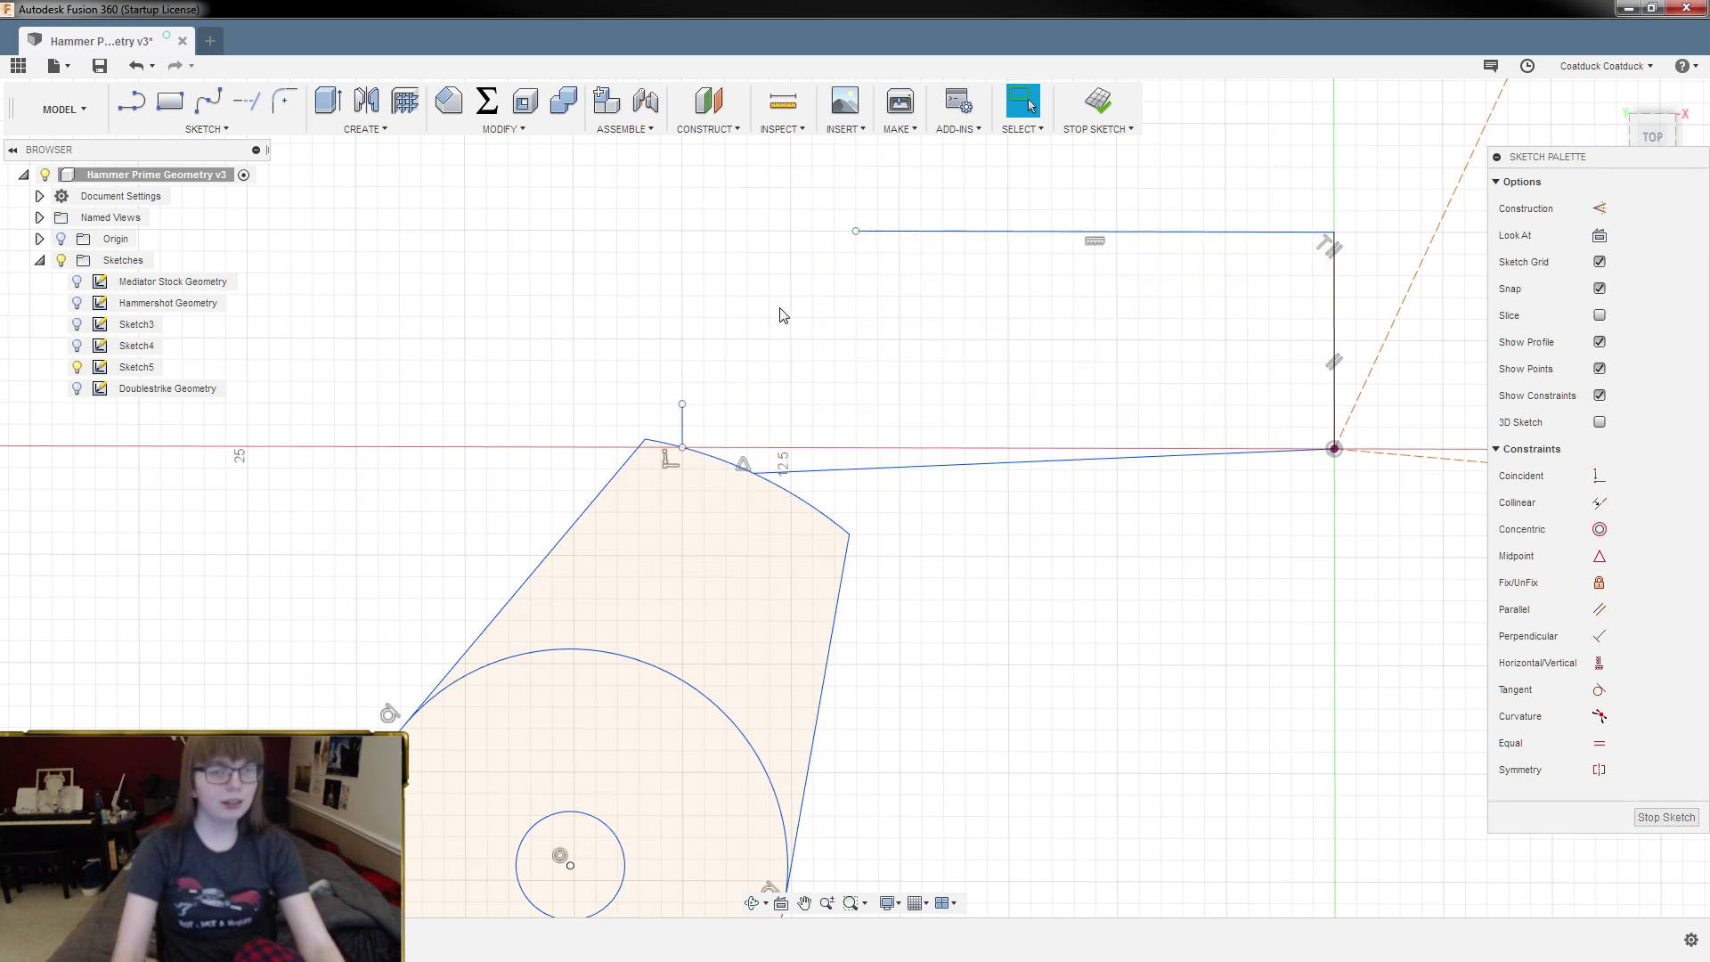
# Step: Extend the upper horizontal line and the short vertical line above the arc until they meet in a square corner
pyautogui.click(260, 89)
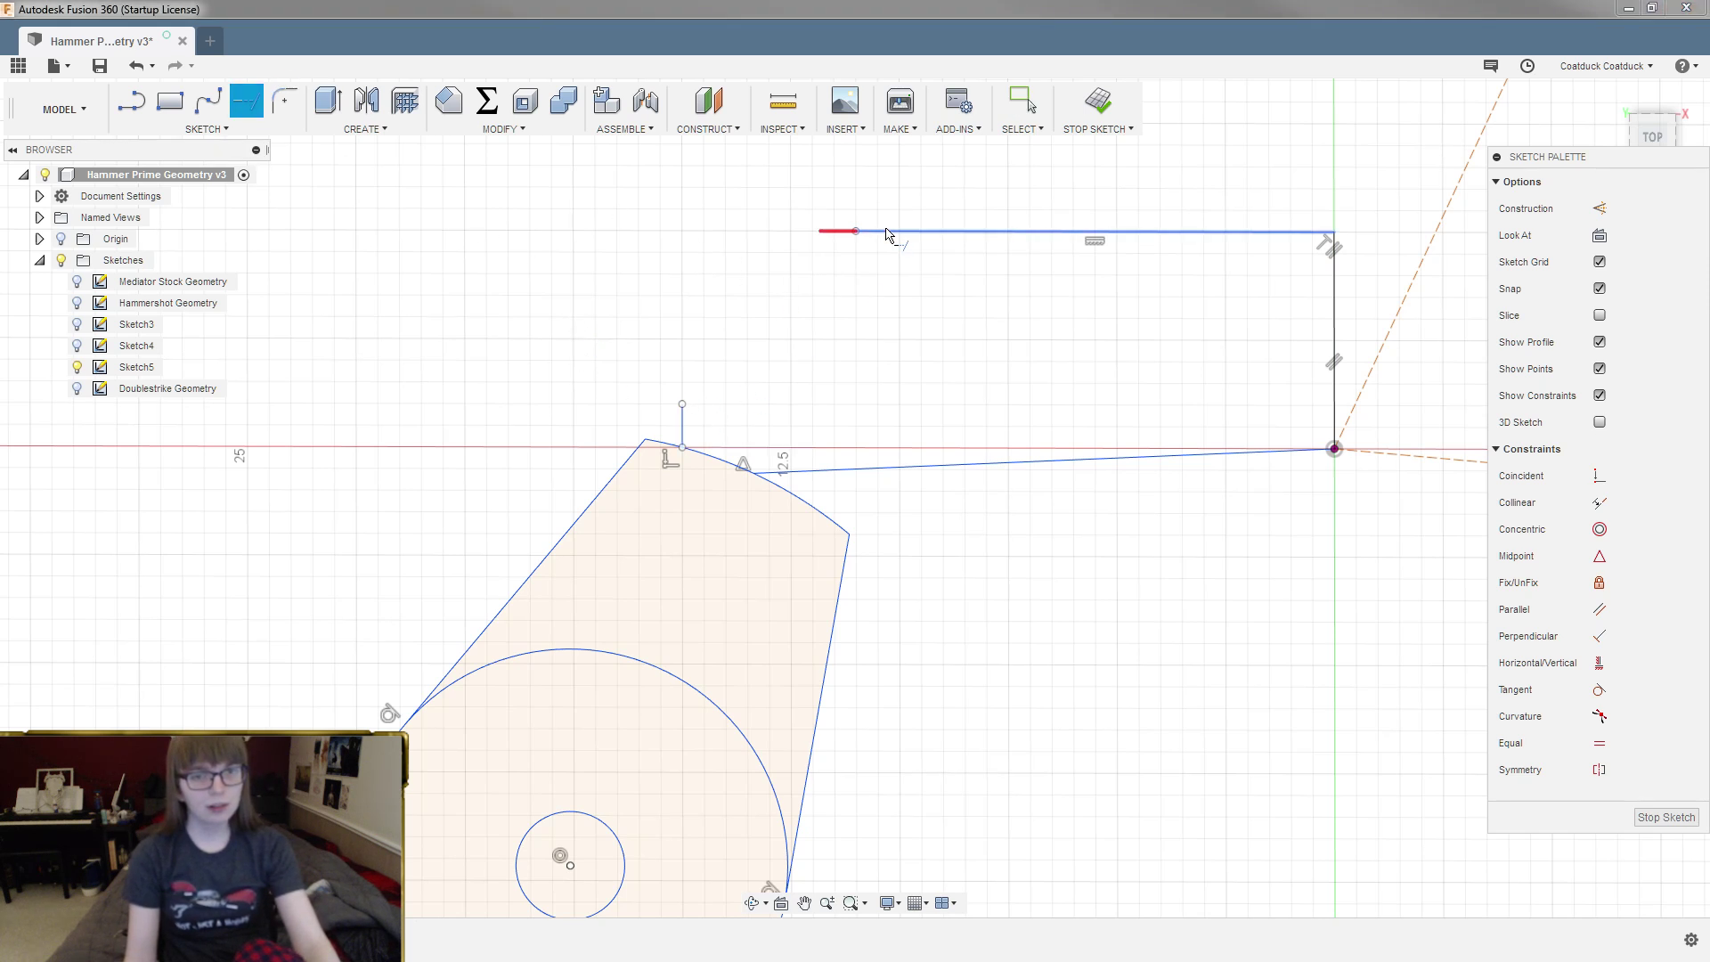
pyautogui.click(842, 232)
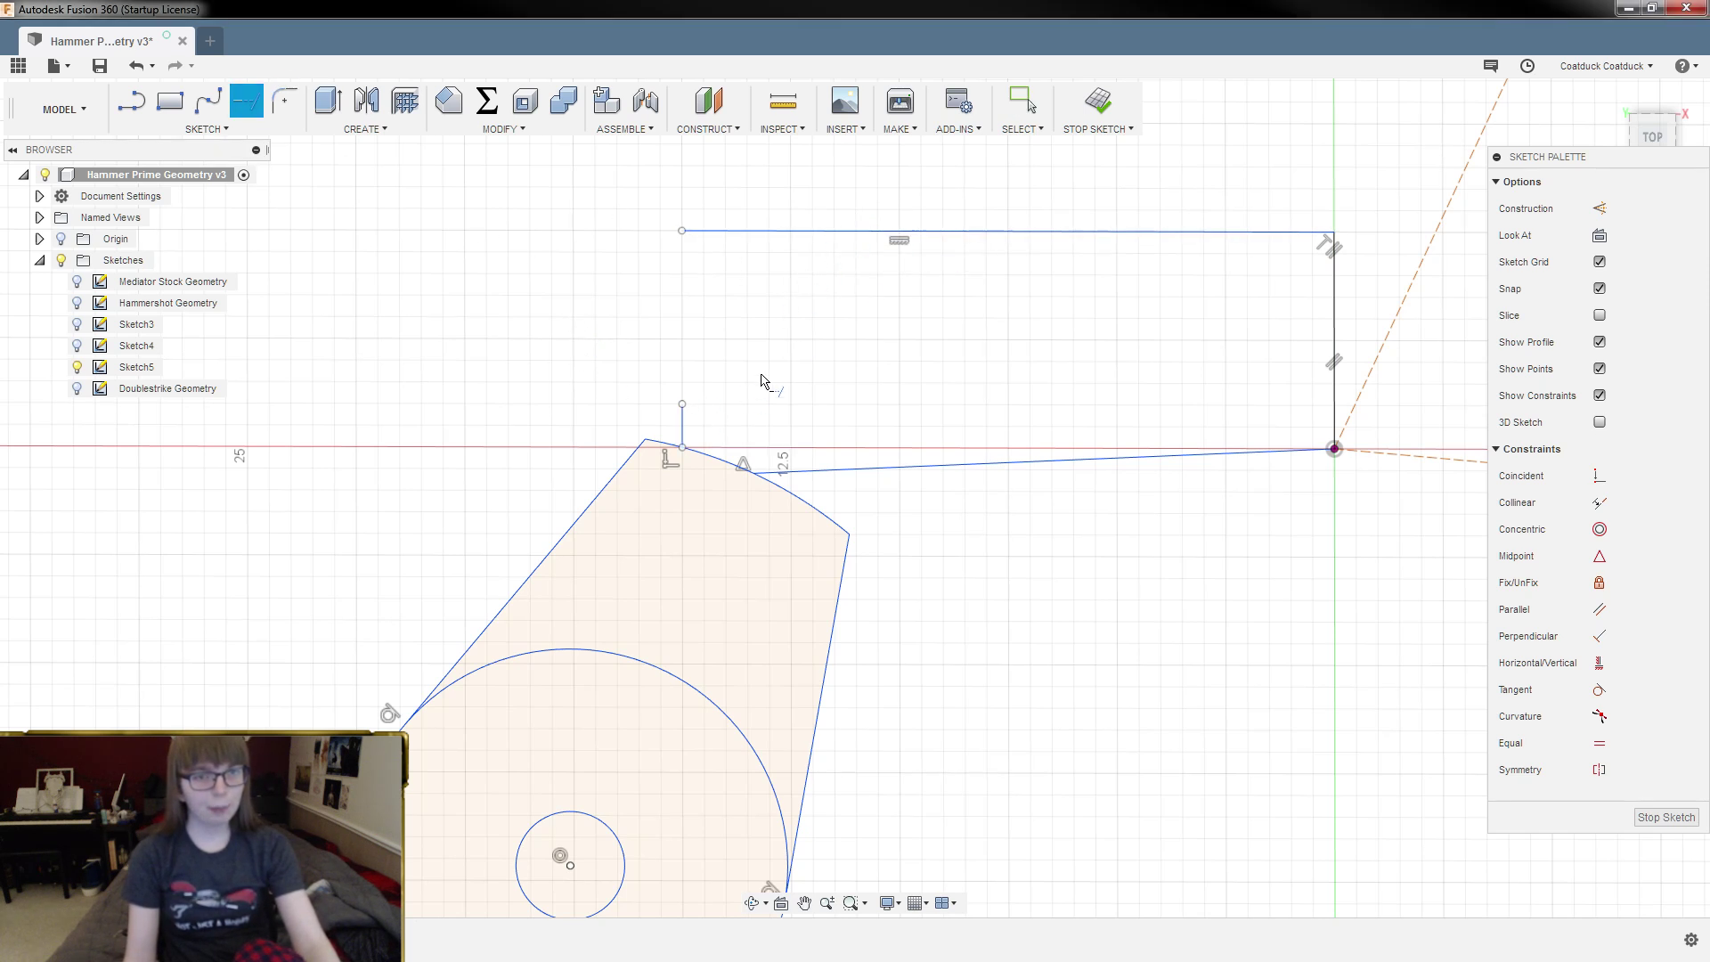
pyautogui.click(692, 413)
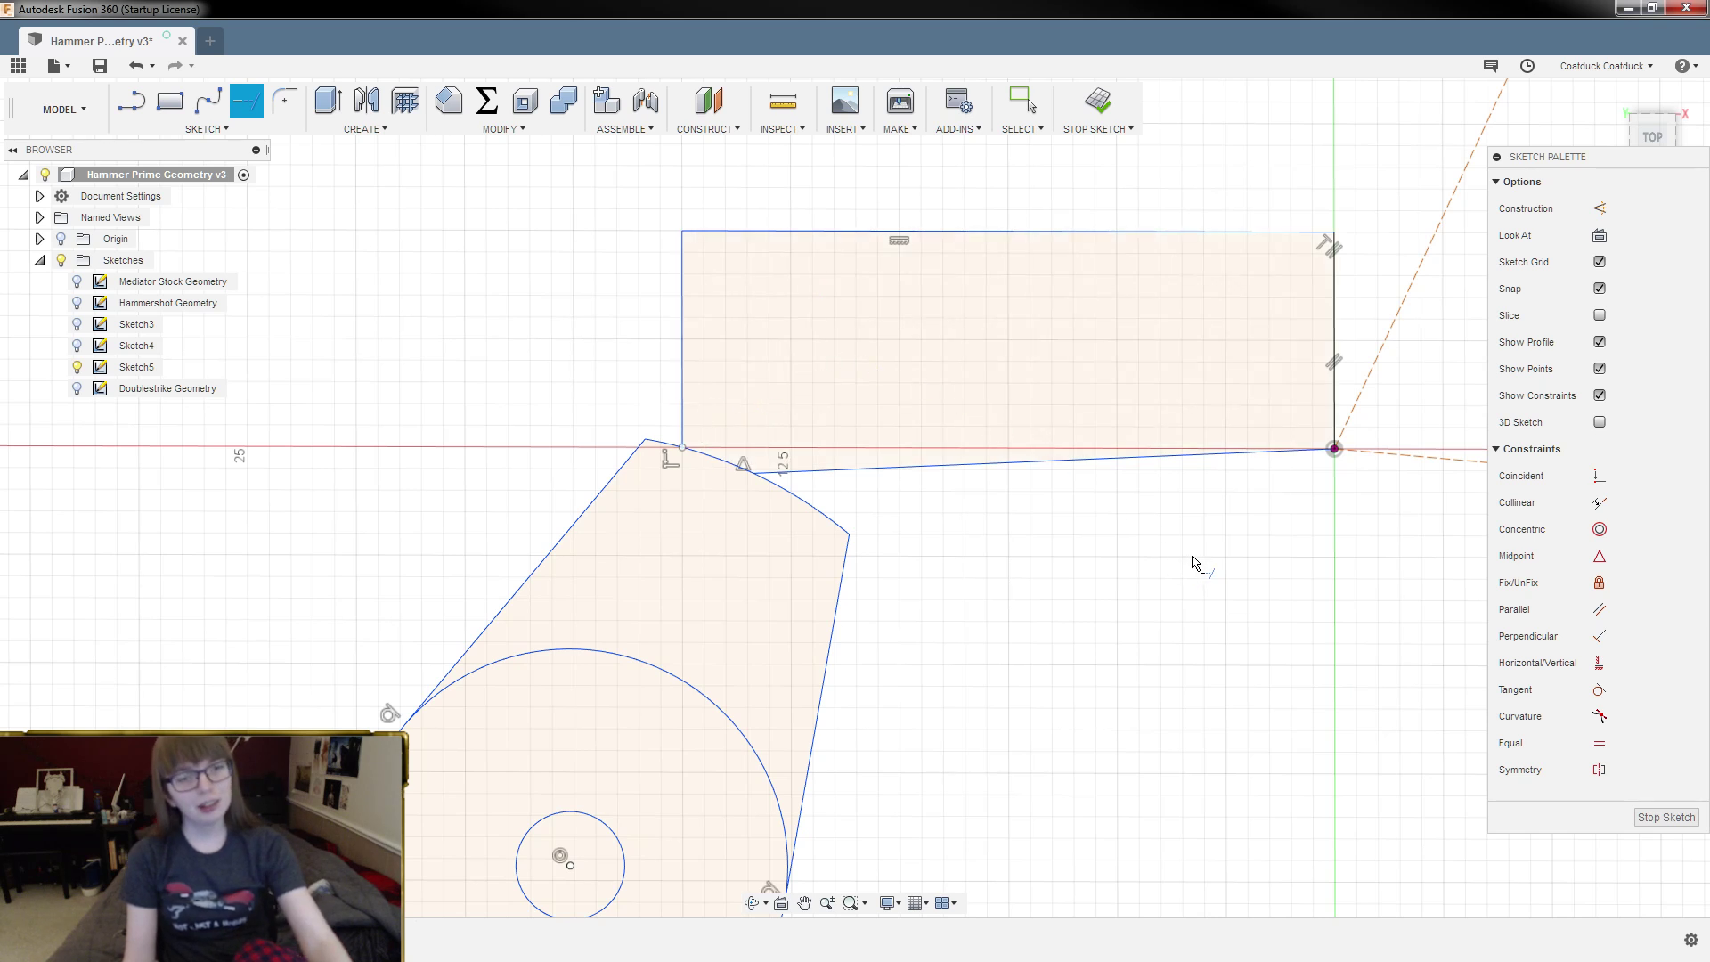
pyautogui.press('Escape')
# Step: Try to fillet the upper outline's square corner above the tip arc with a 5 mm radius
pyautogui.click(285, 100)
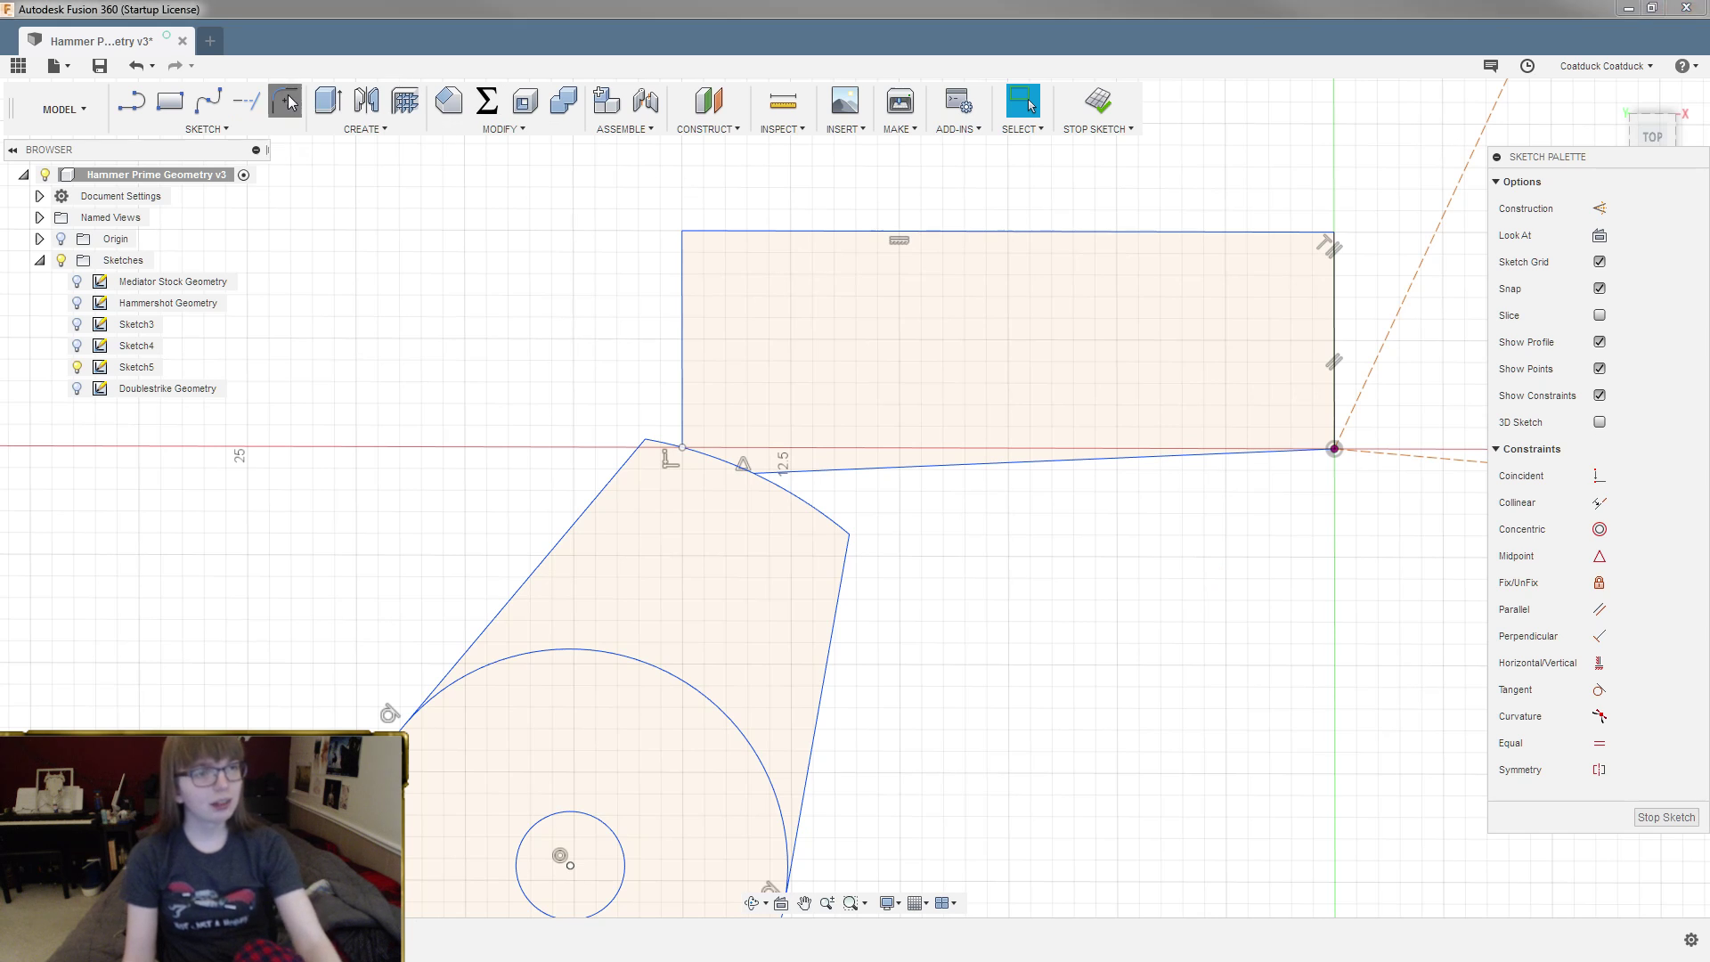
pyautogui.click(708, 233)
pyautogui.click(683, 272)
pyautogui.moveTo(690, 242); pyautogui.dragTo(736, 283)
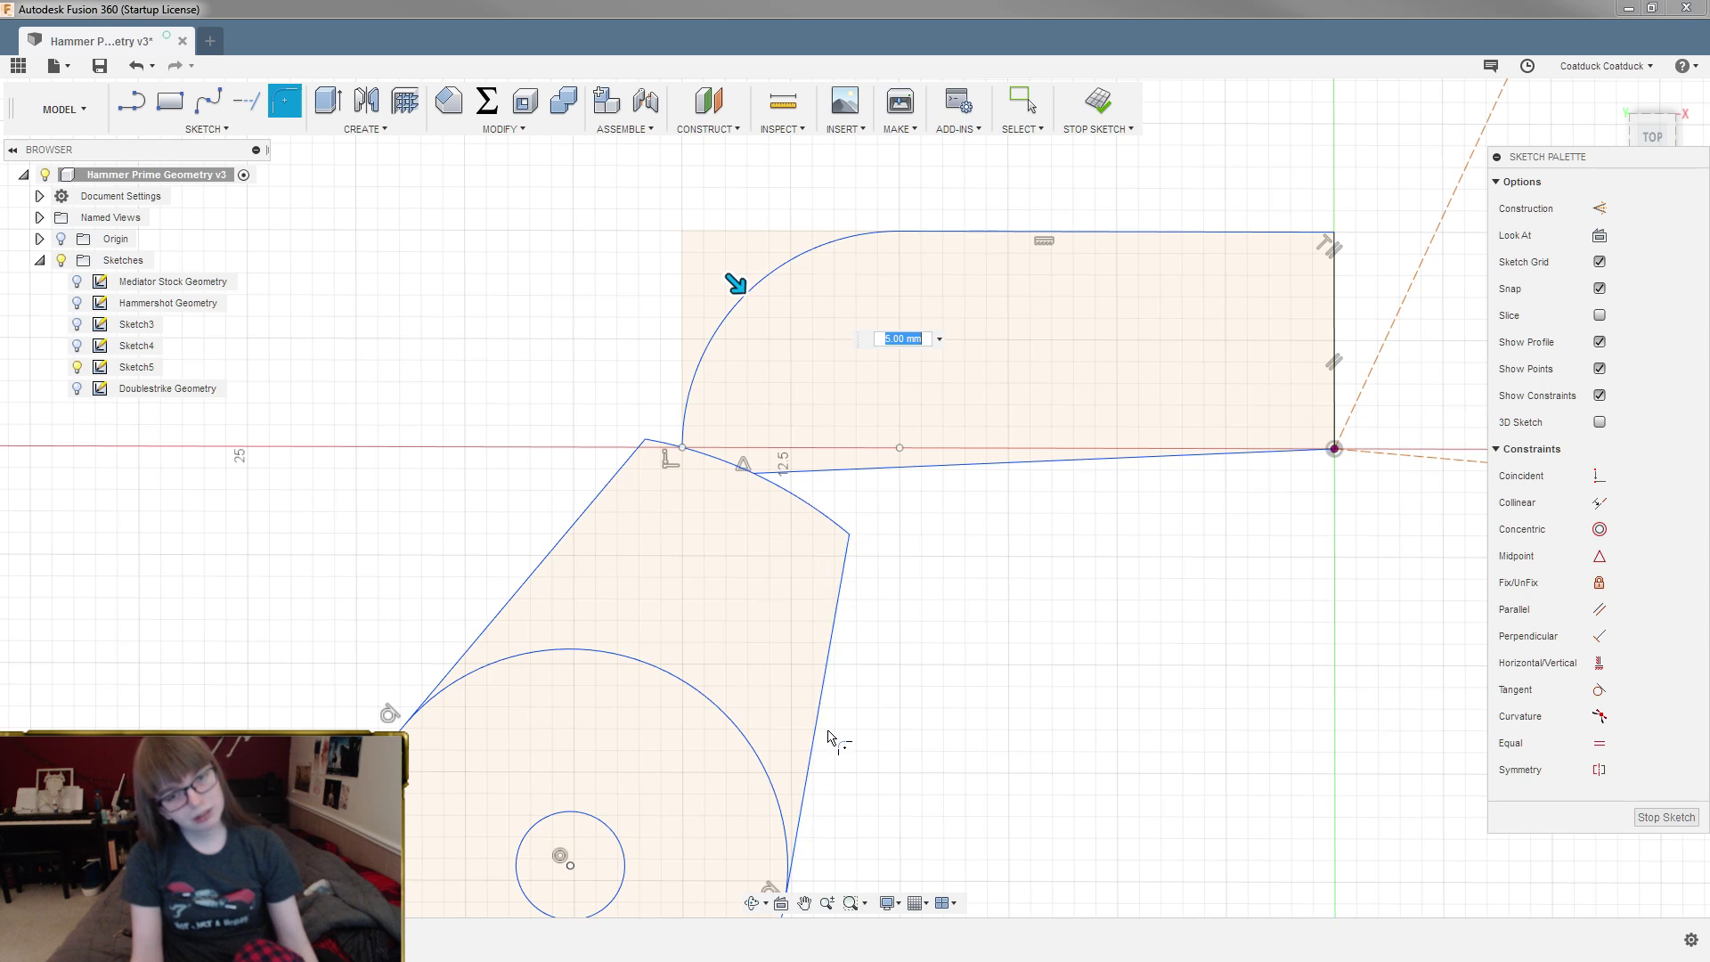
pyautogui.scroll(-1, 842, 686)
pyautogui.scroll(-1, 841, 686)
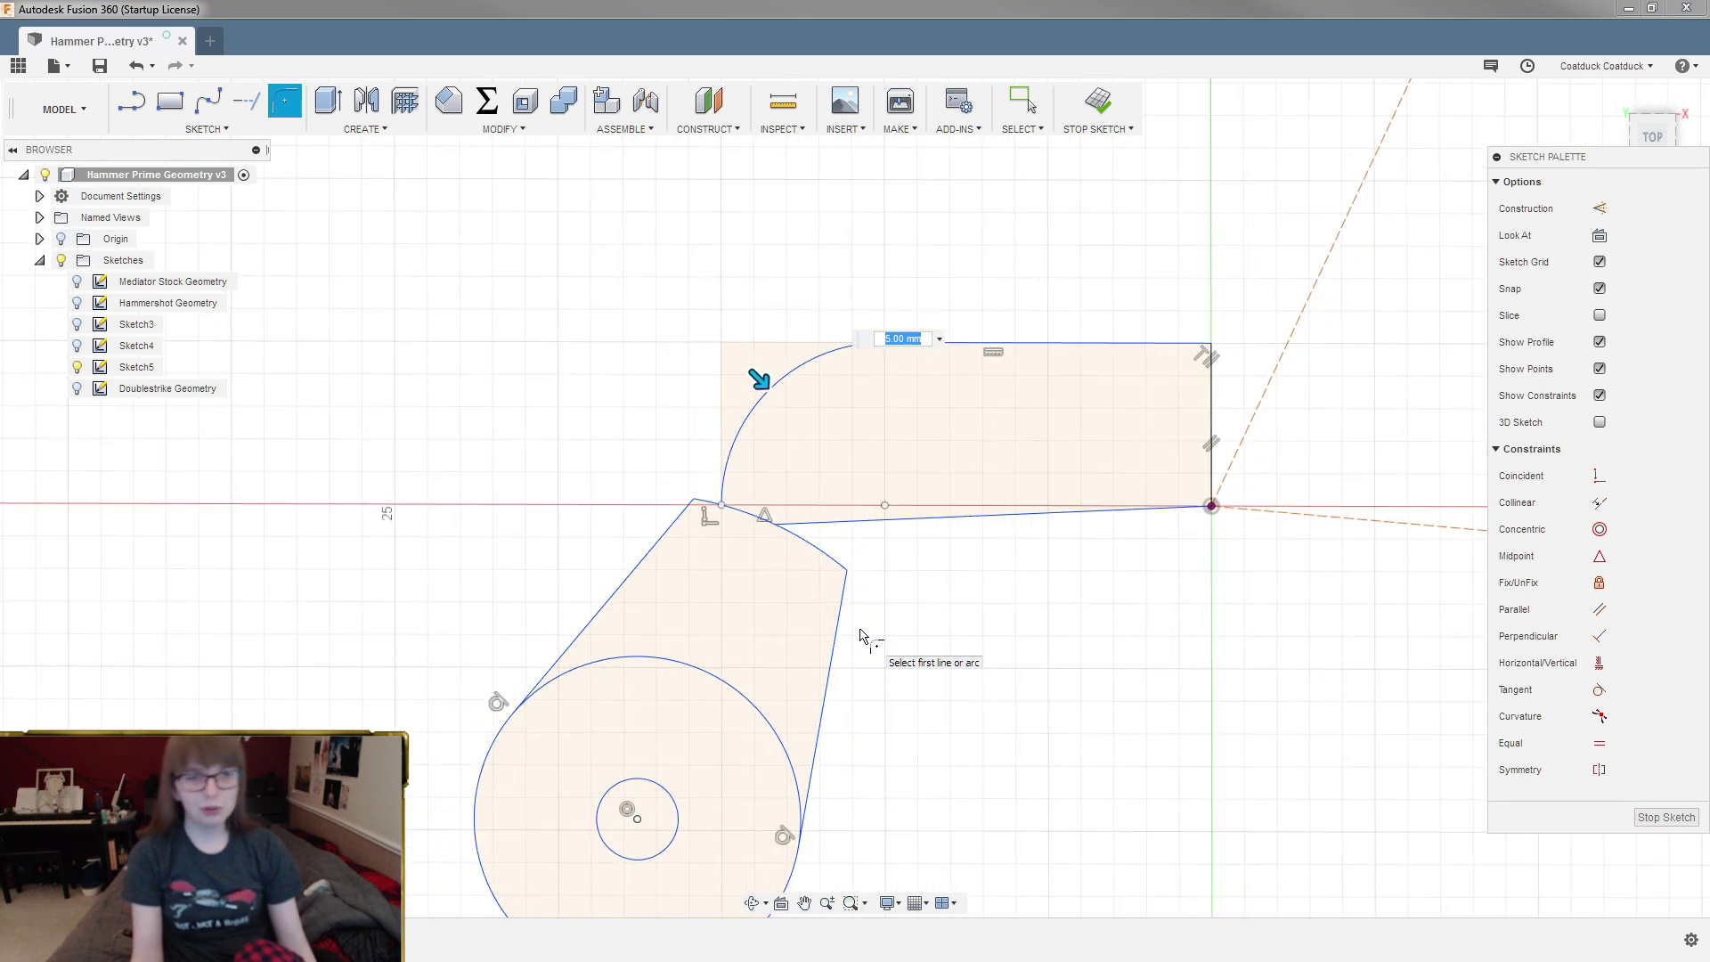
pyautogui.press('Return')
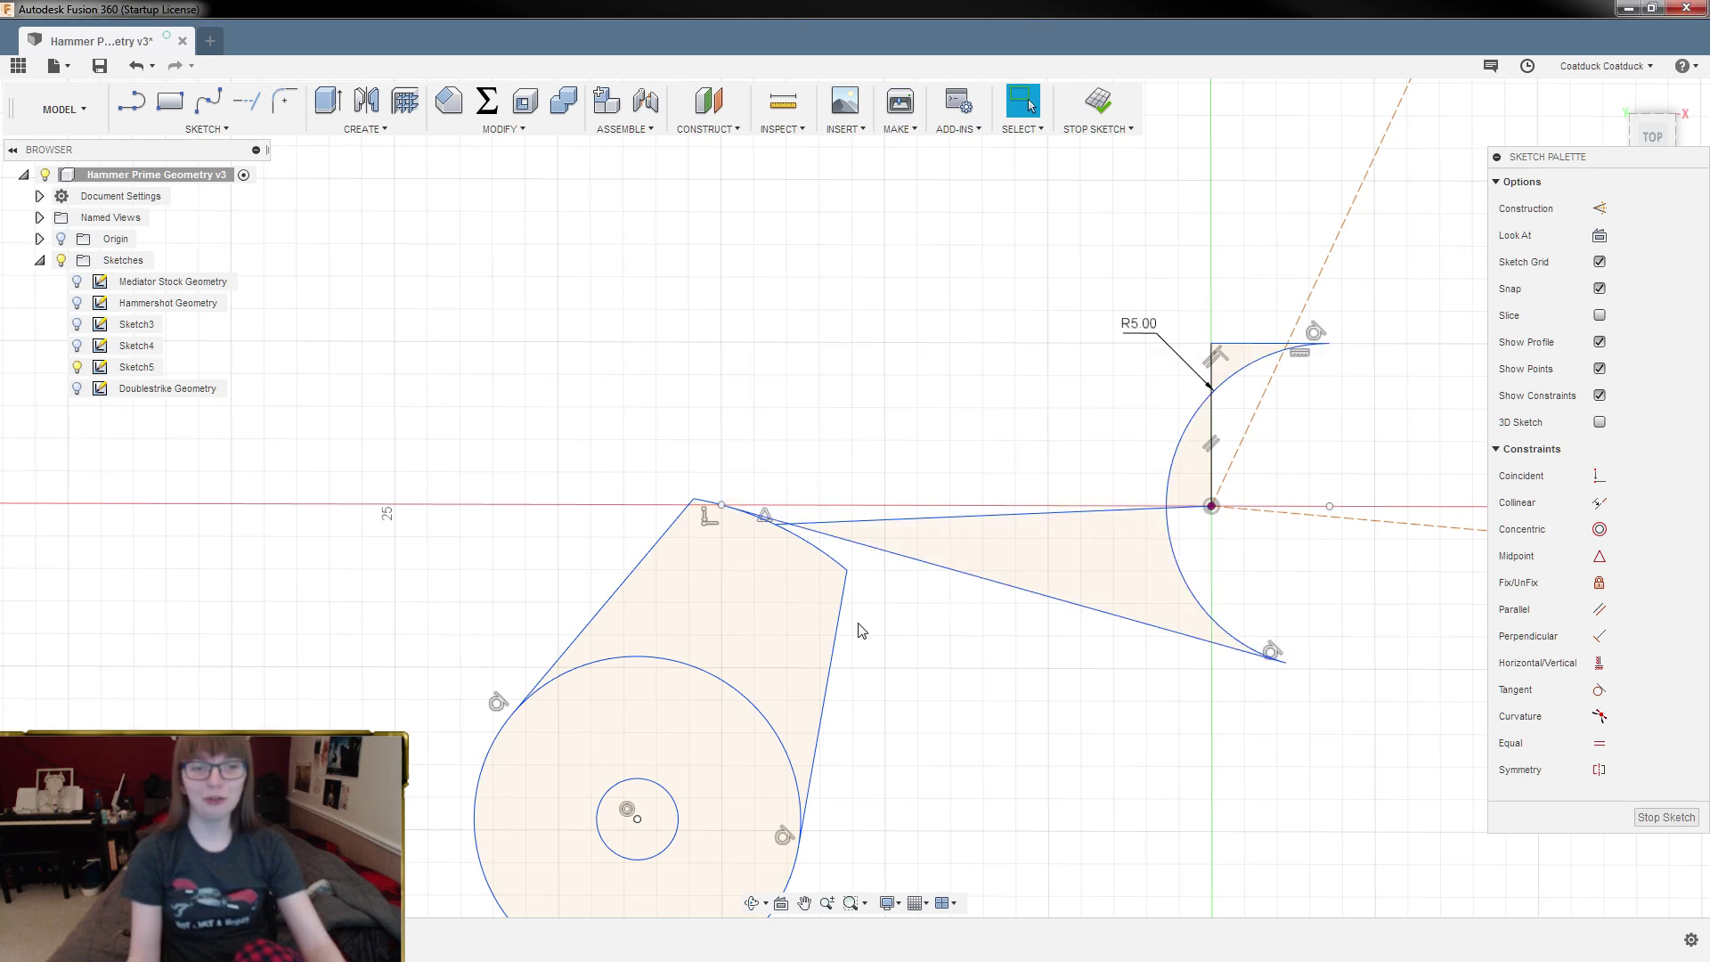
# Step: Undo the fillet, retry it with a 5 mm radius on the same corner, and undo that attempt as well
pyautogui.hotkey('ctrl', 'z')
pyautogui.click(285, 100)
pyautogui.click(723, 347)
pyautogui.moveTo(726, 344); pyautogui.dragTo(760, 377)
pyautogui.press('Return')
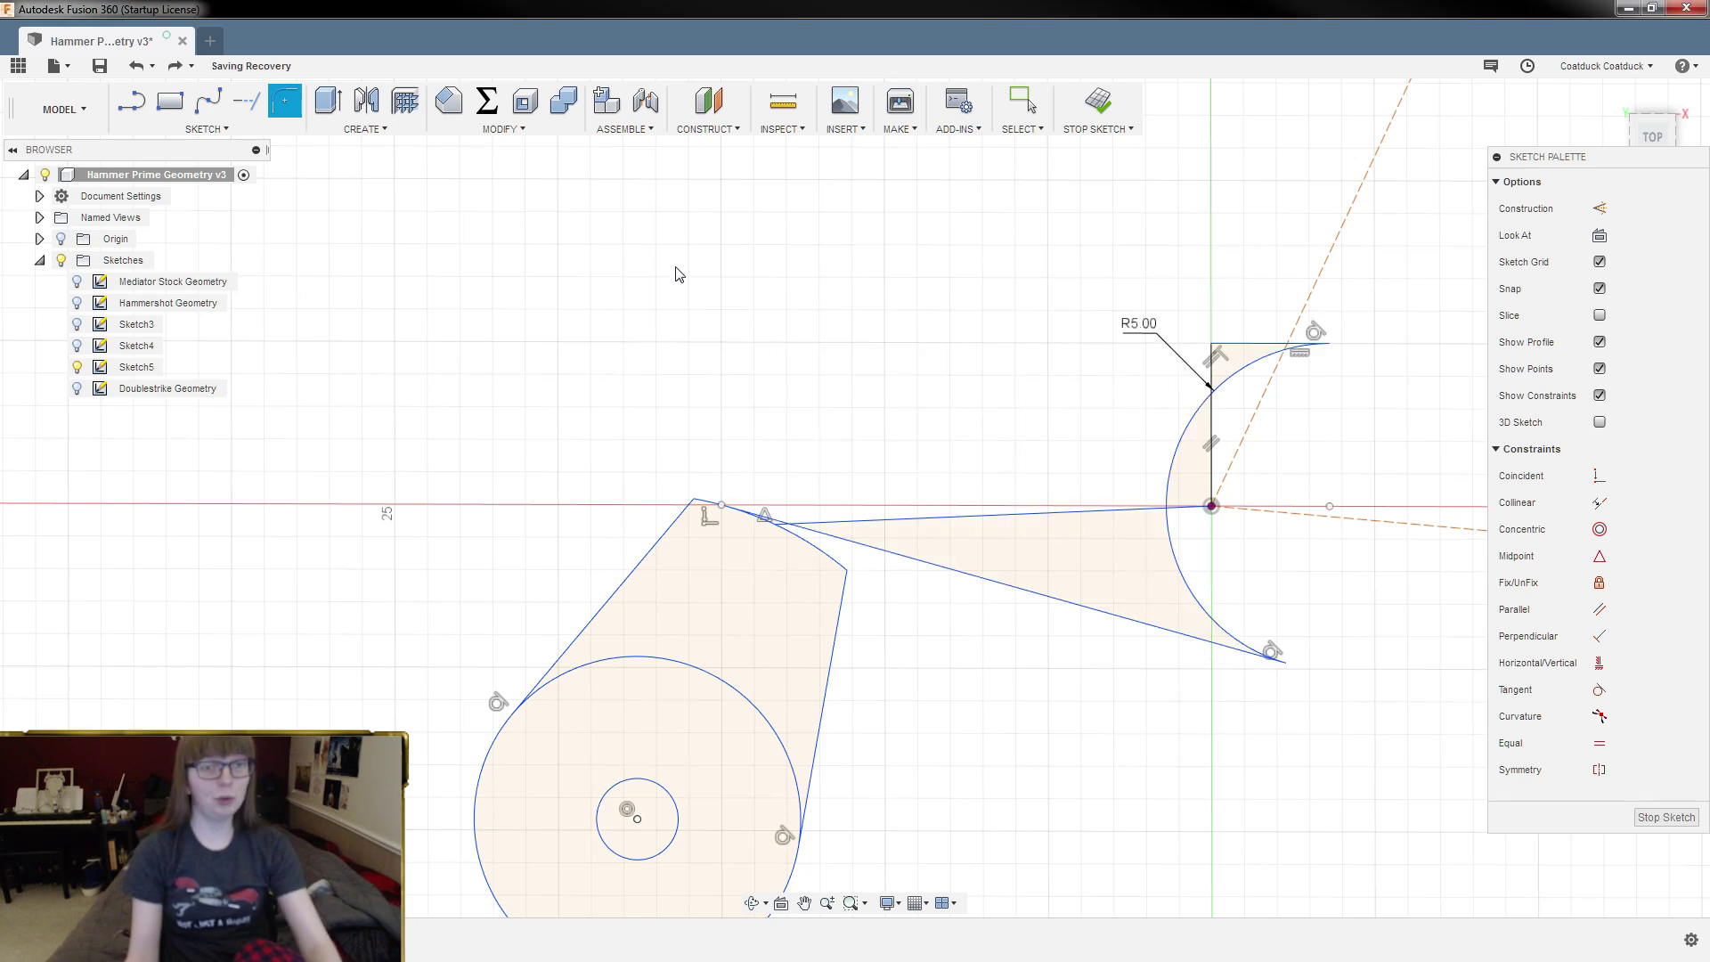
pyautogui.hotkey('ctrl', 'z')
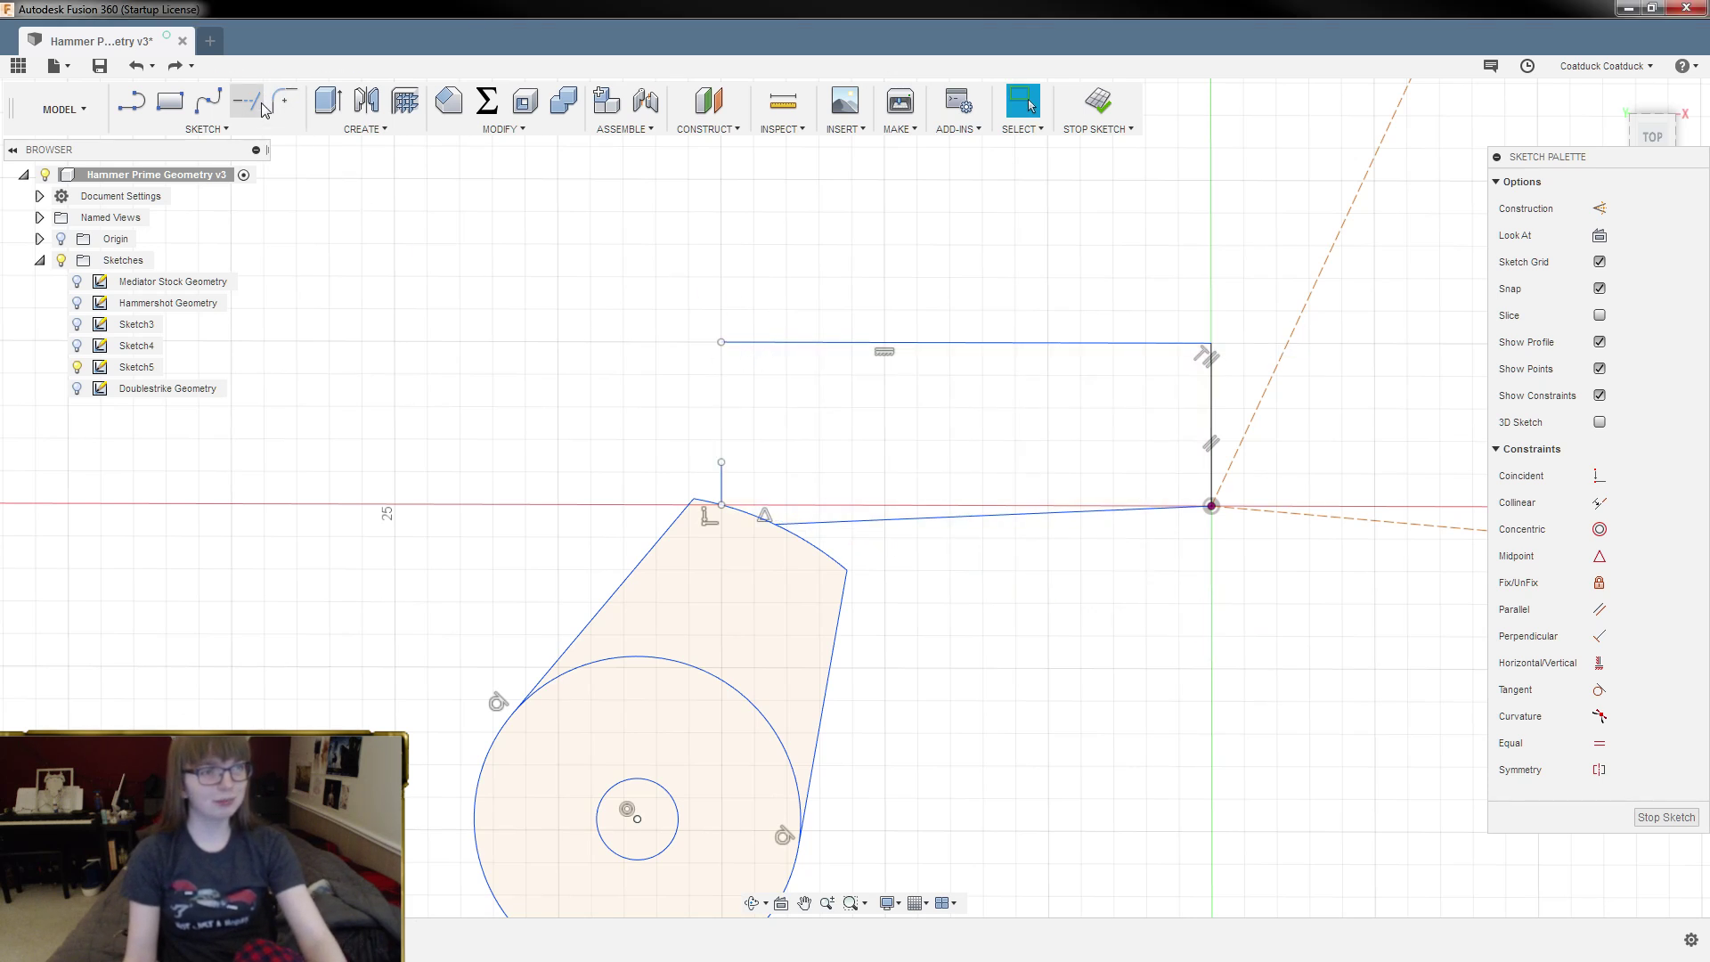
pyautogui.click(176, 65)
pyautogui.click(285, 102)
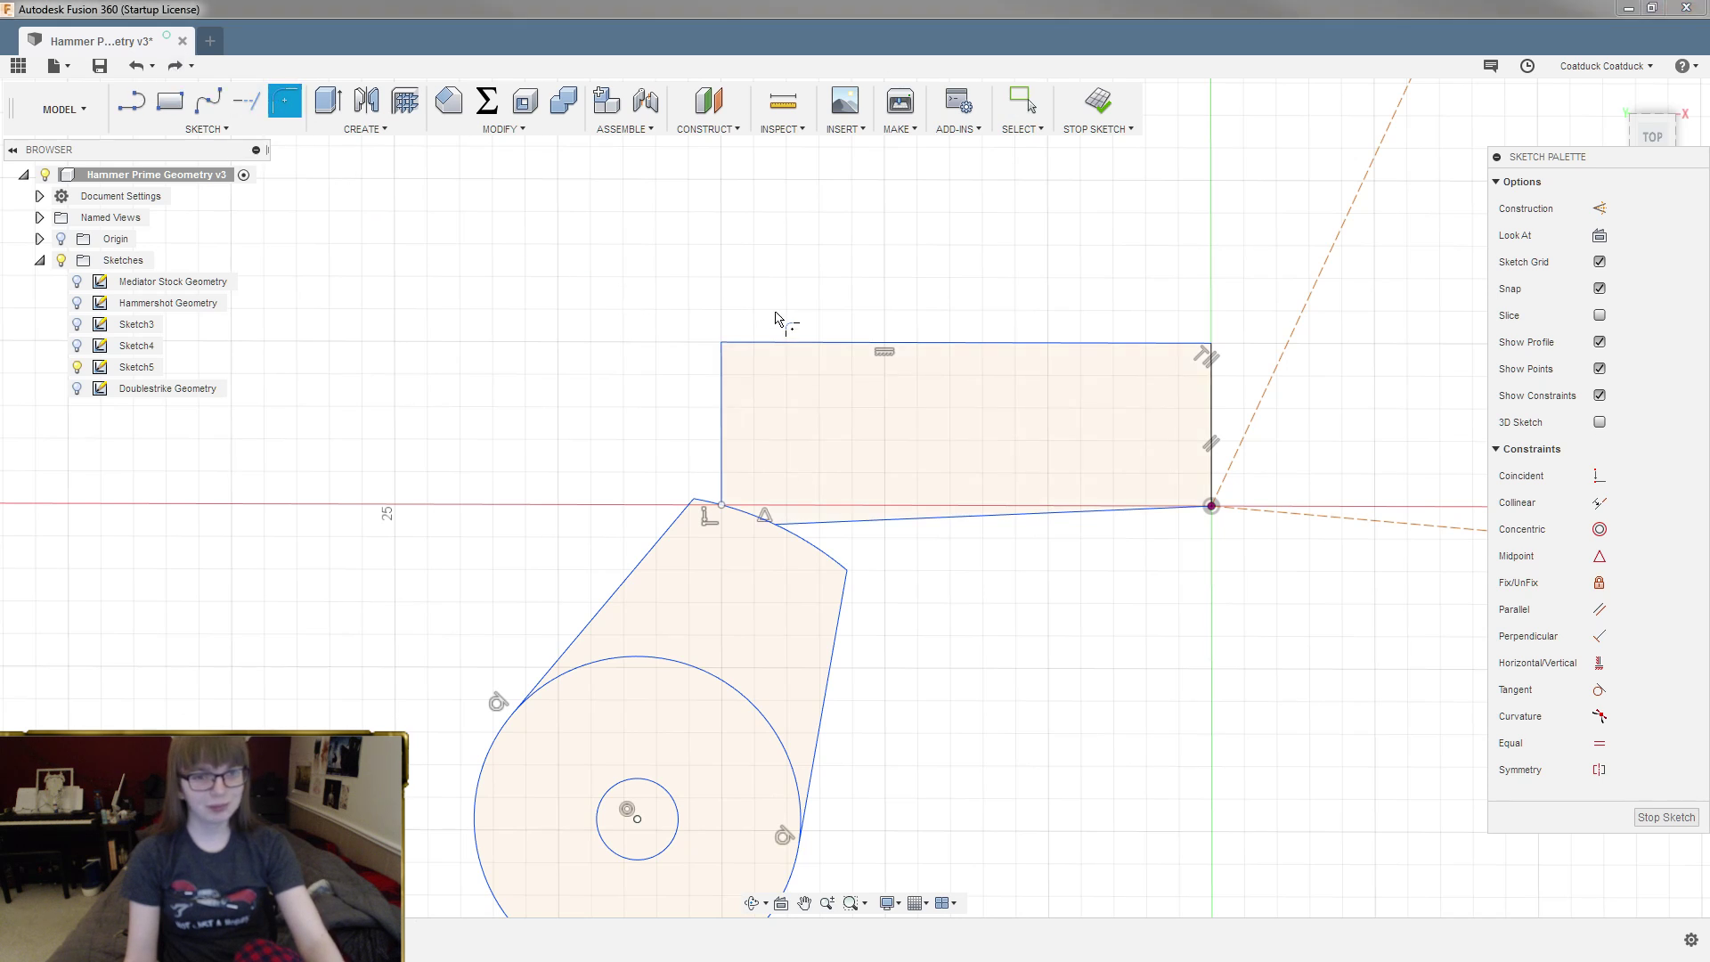
pyautogui.click(811, 343)
pyautogui.click(722, 382)
pyautogui.scroll(5, 759, 465)
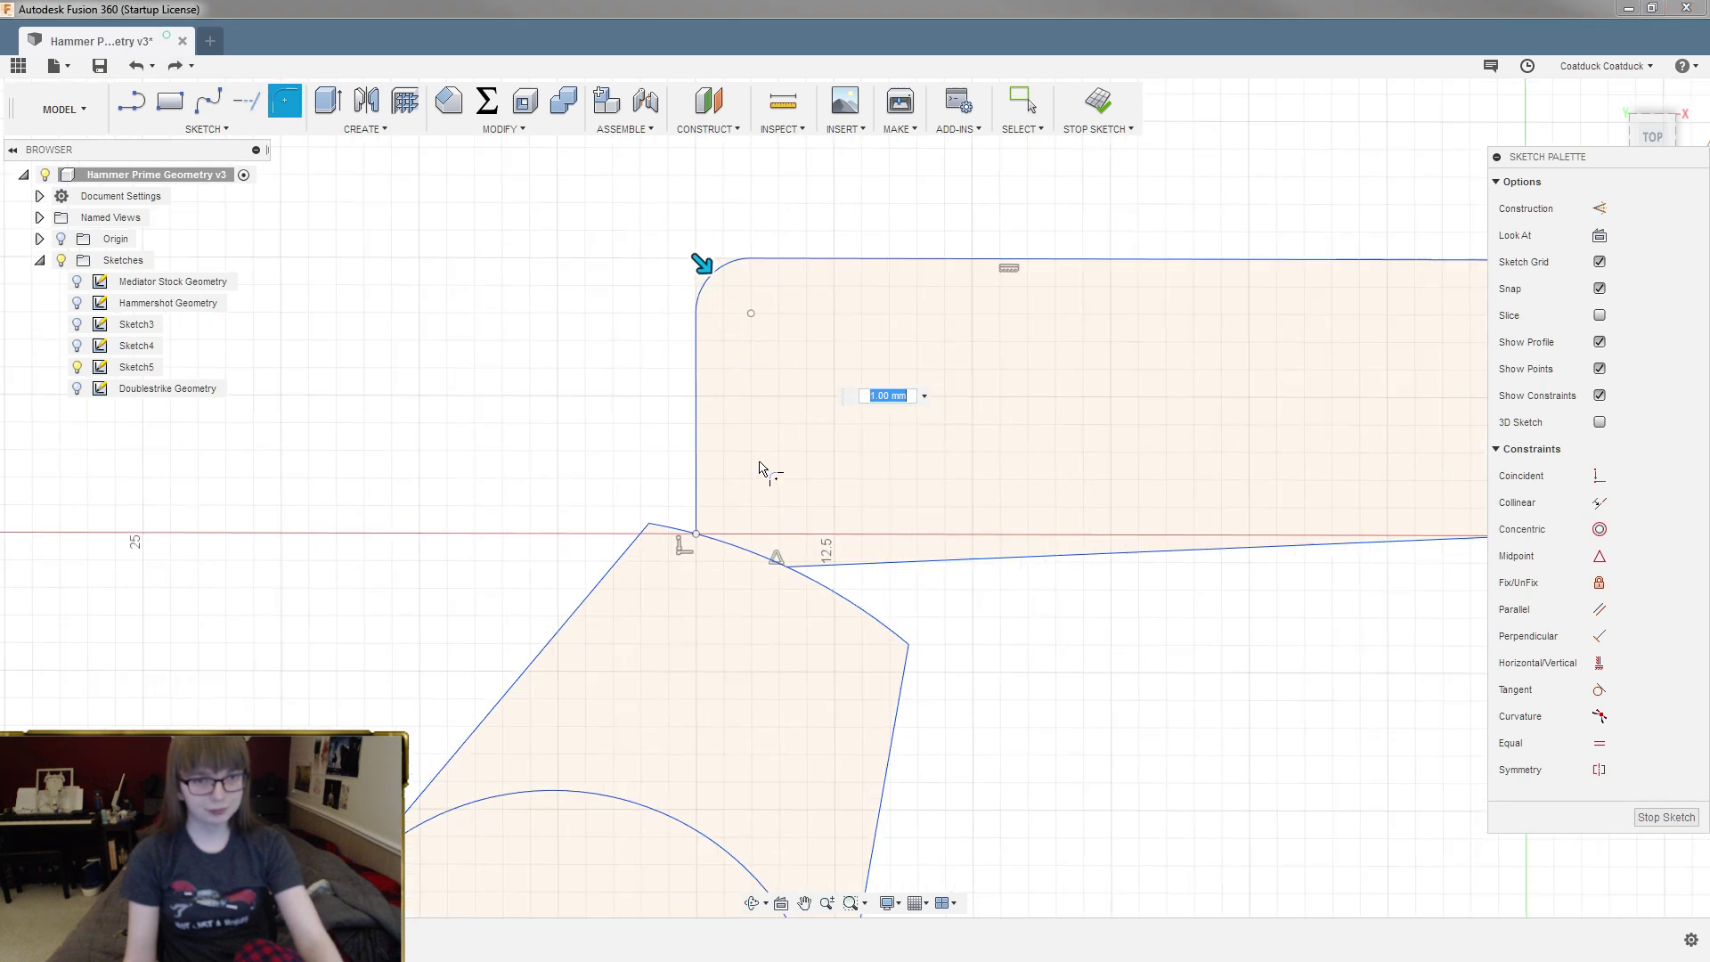
pyautogui.moveTo(704, 265); pyautogui.dragTo(763, 324)
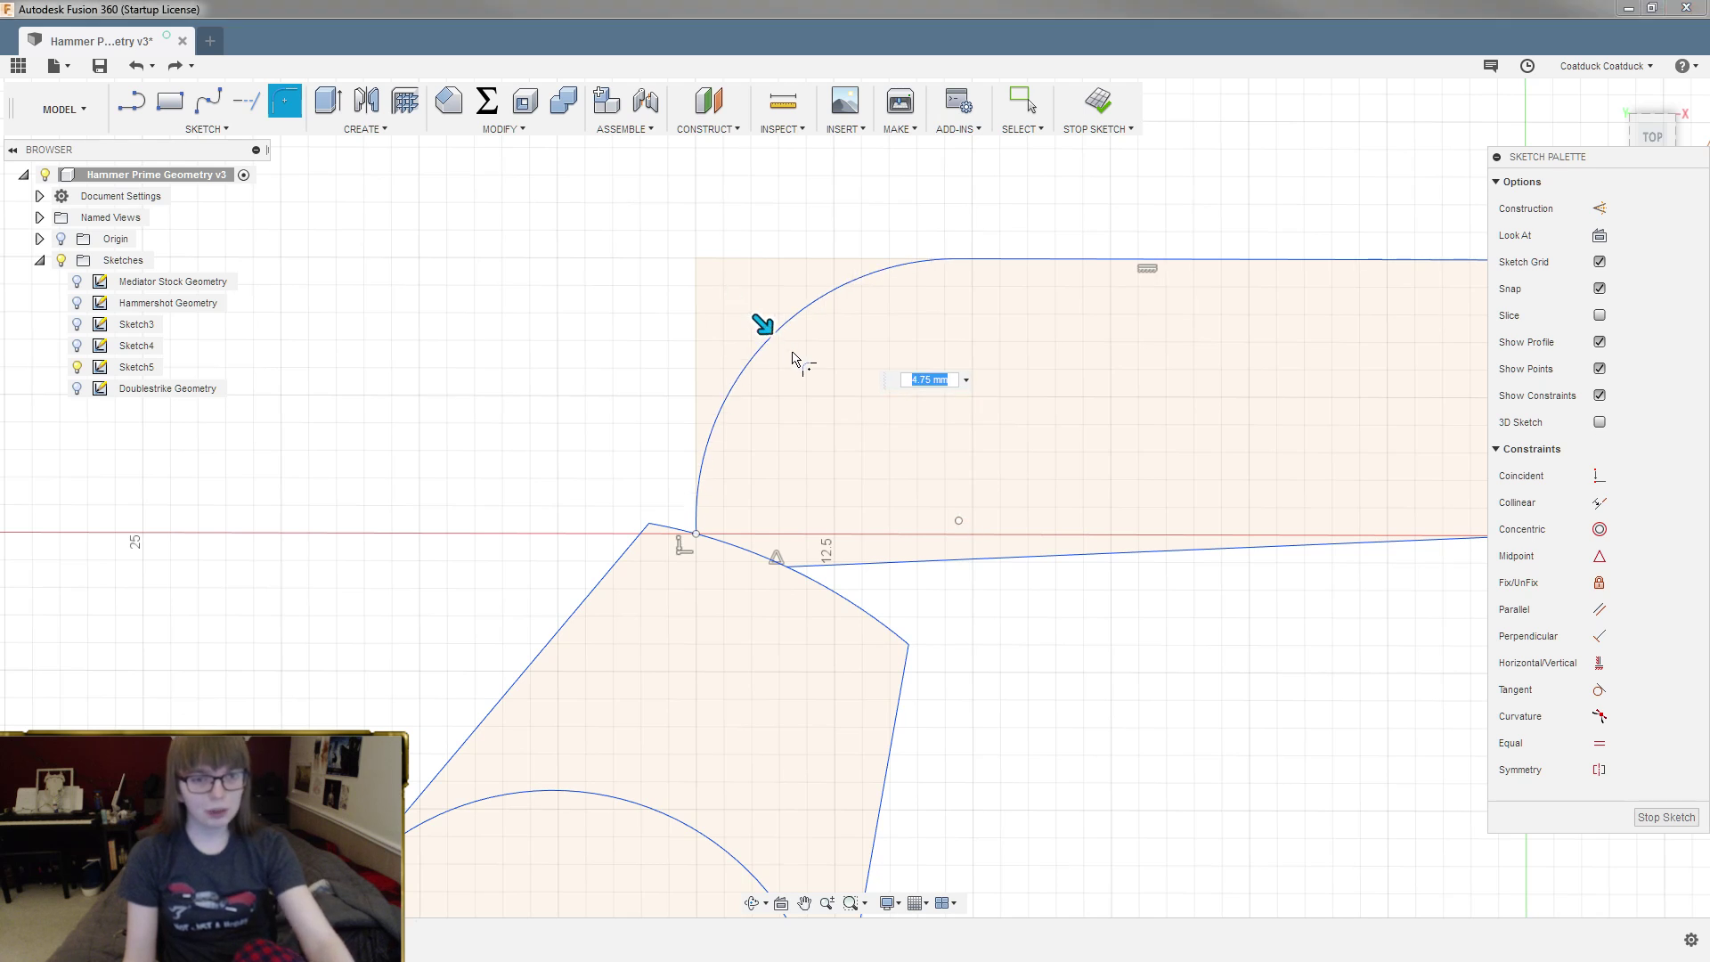
pyautogui.press('Escape')
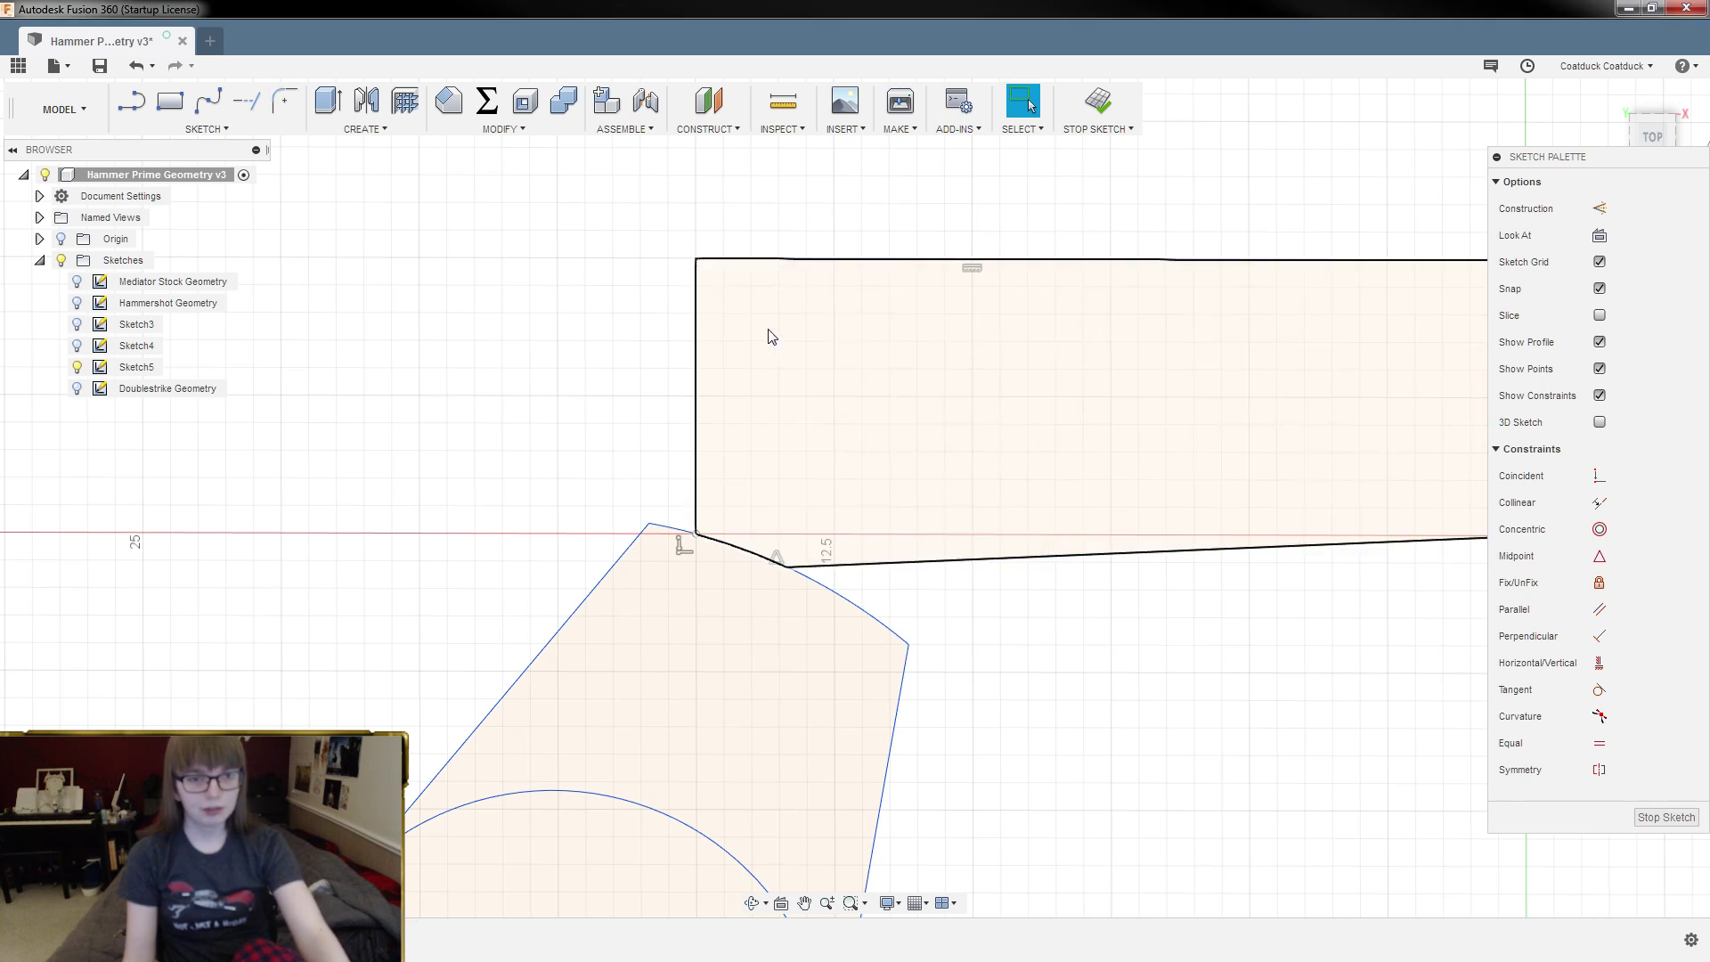
# Step: Undo the extensions of the short vertical line and the upper horizontal line
pyautogui.hotkey('ctrl', 'z')
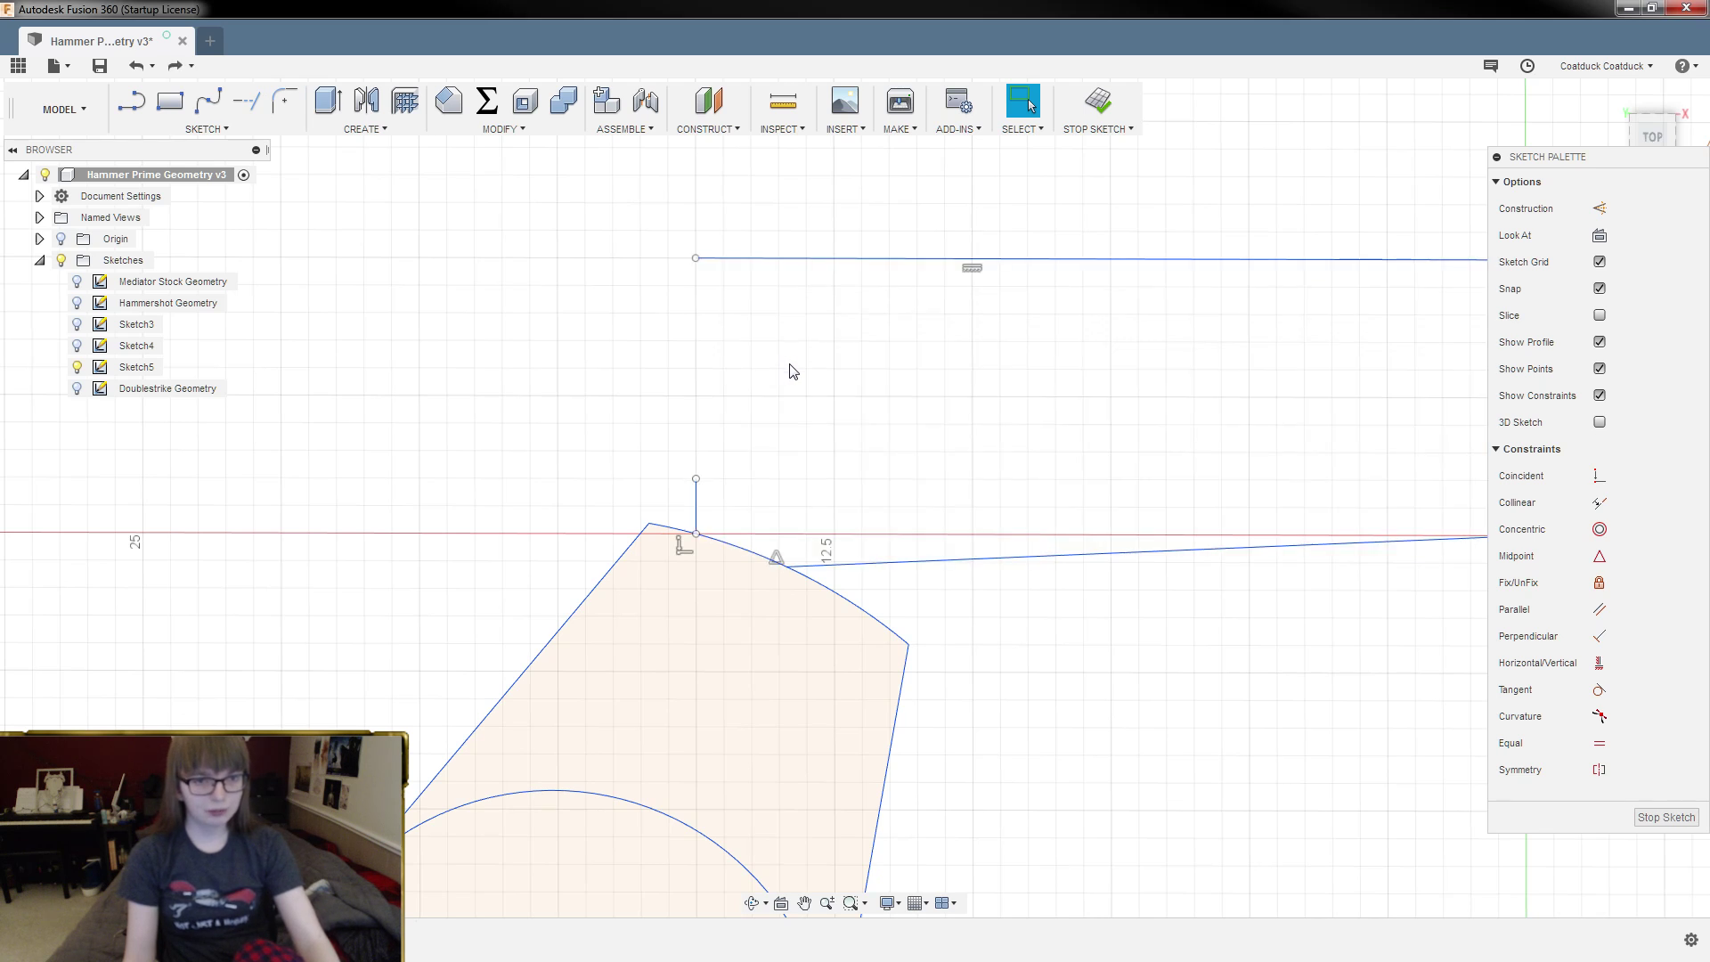
pyautogui.click(809, 260)
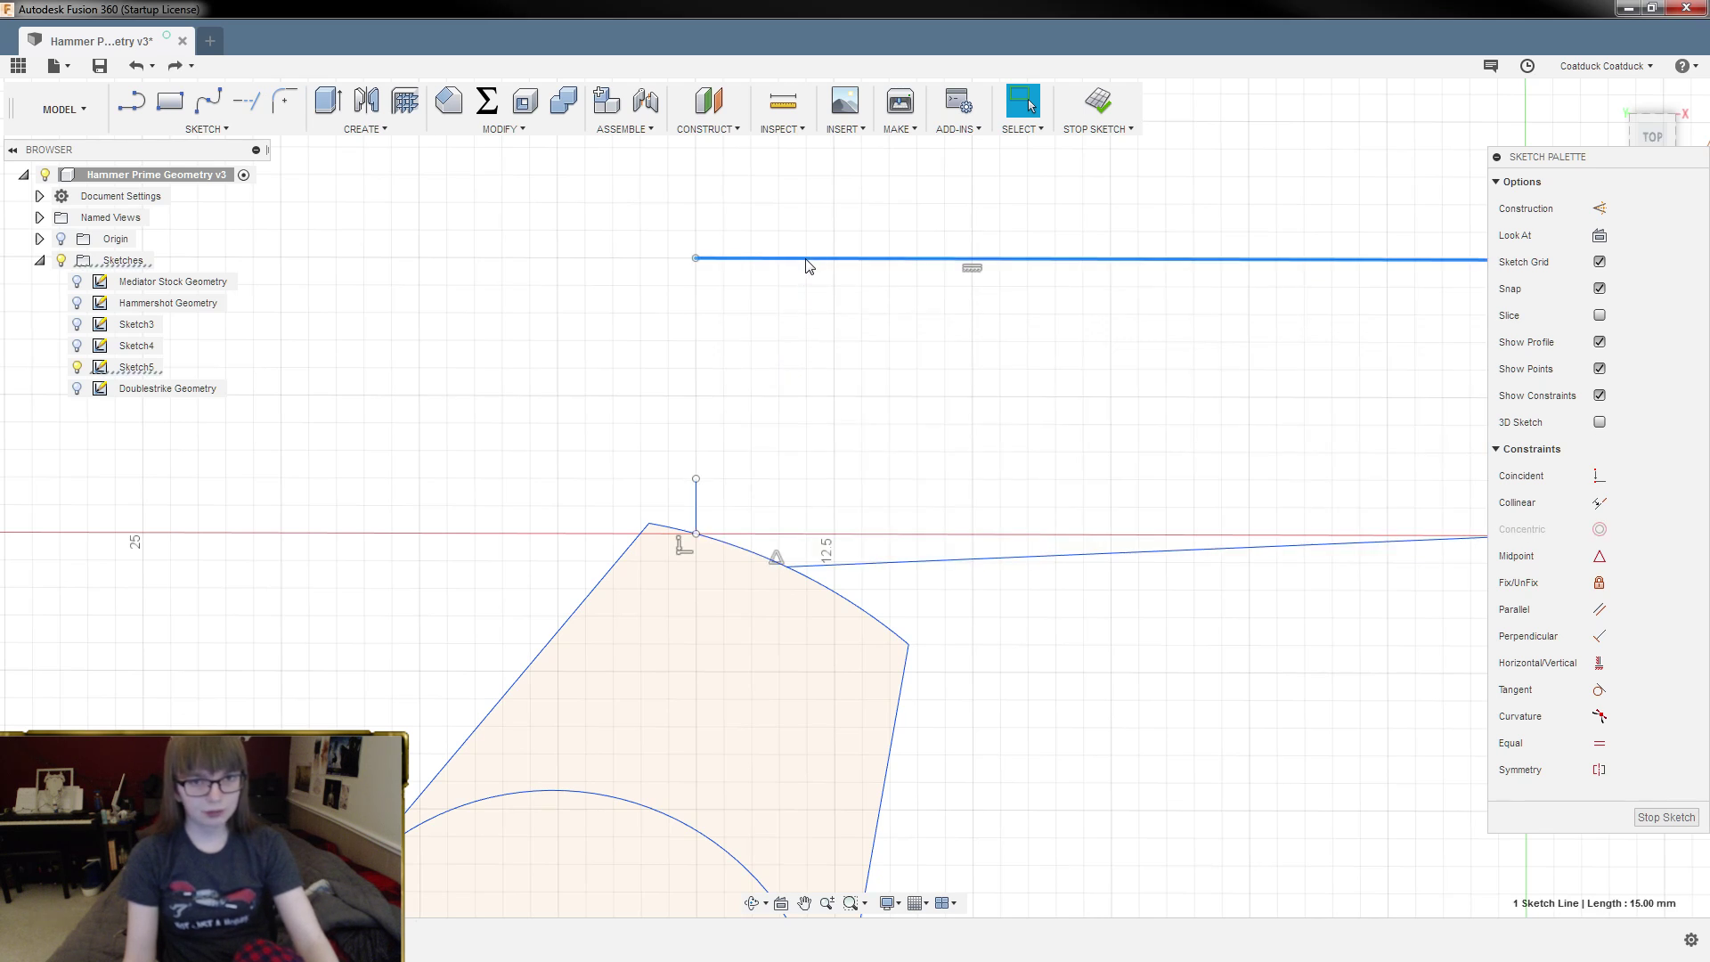
pyautogui.scroll(-3, 809, 473)
pyautogui.click(809, 473)
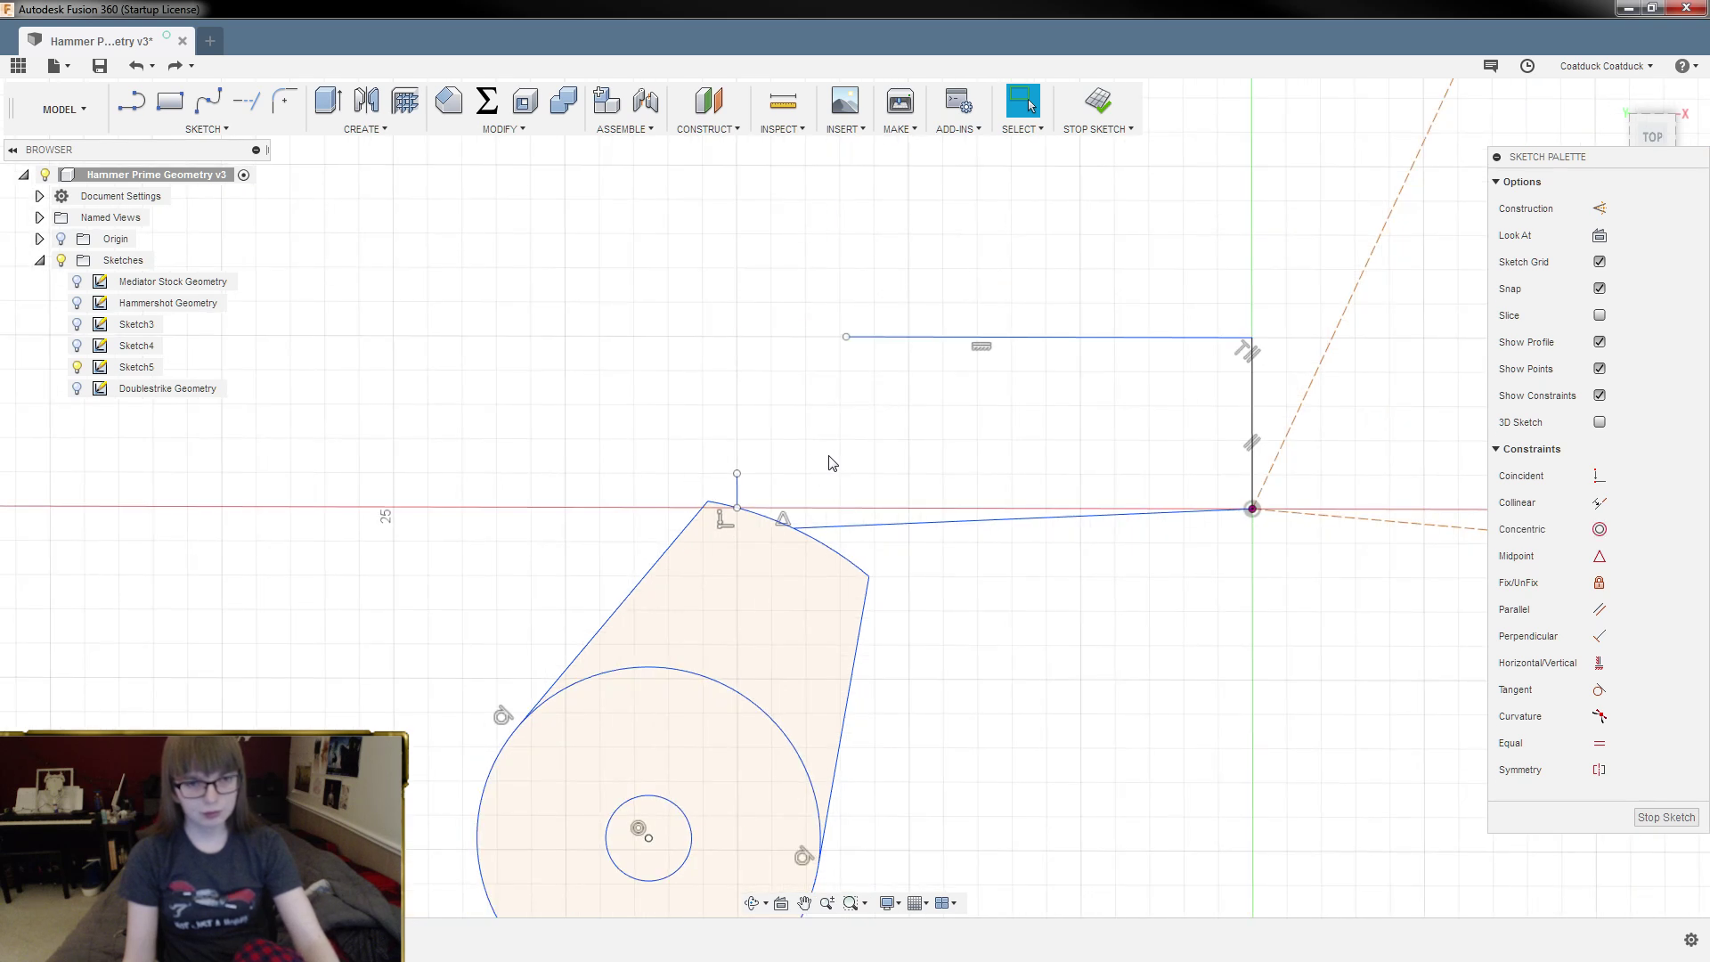
# Step: Delete the short vertical line standing on the tip arc
pyautogui.scroll(2, 806, 481)
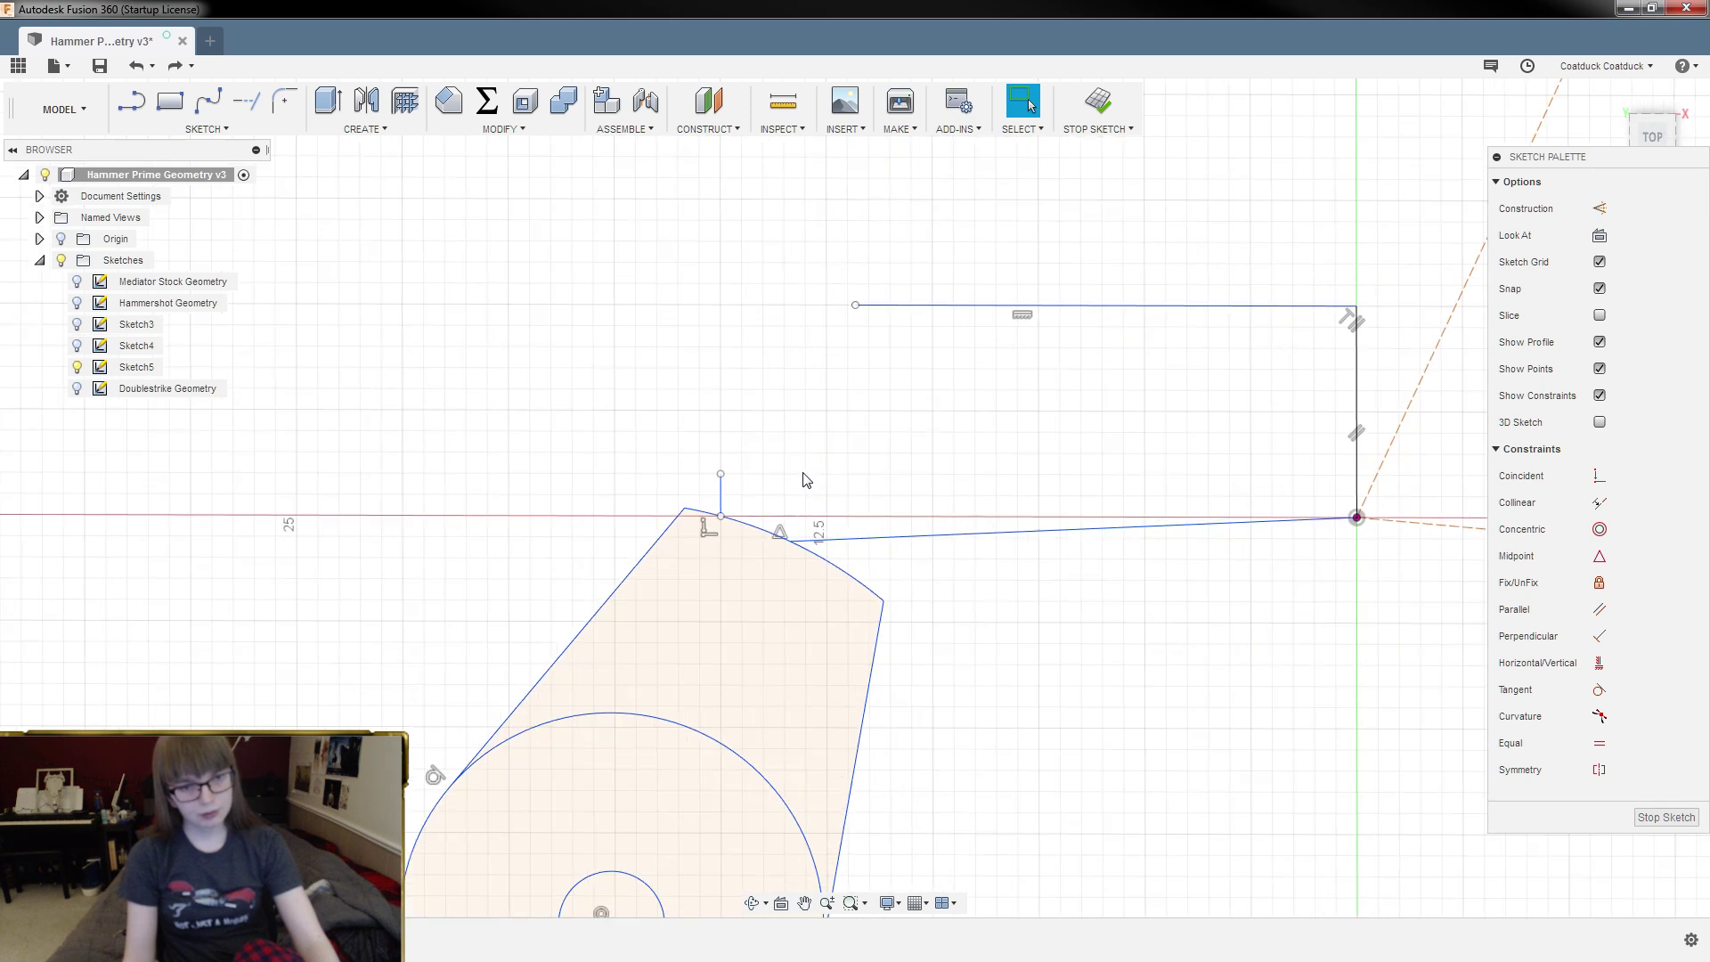
pyautogui.scroll(1, 781, 483)
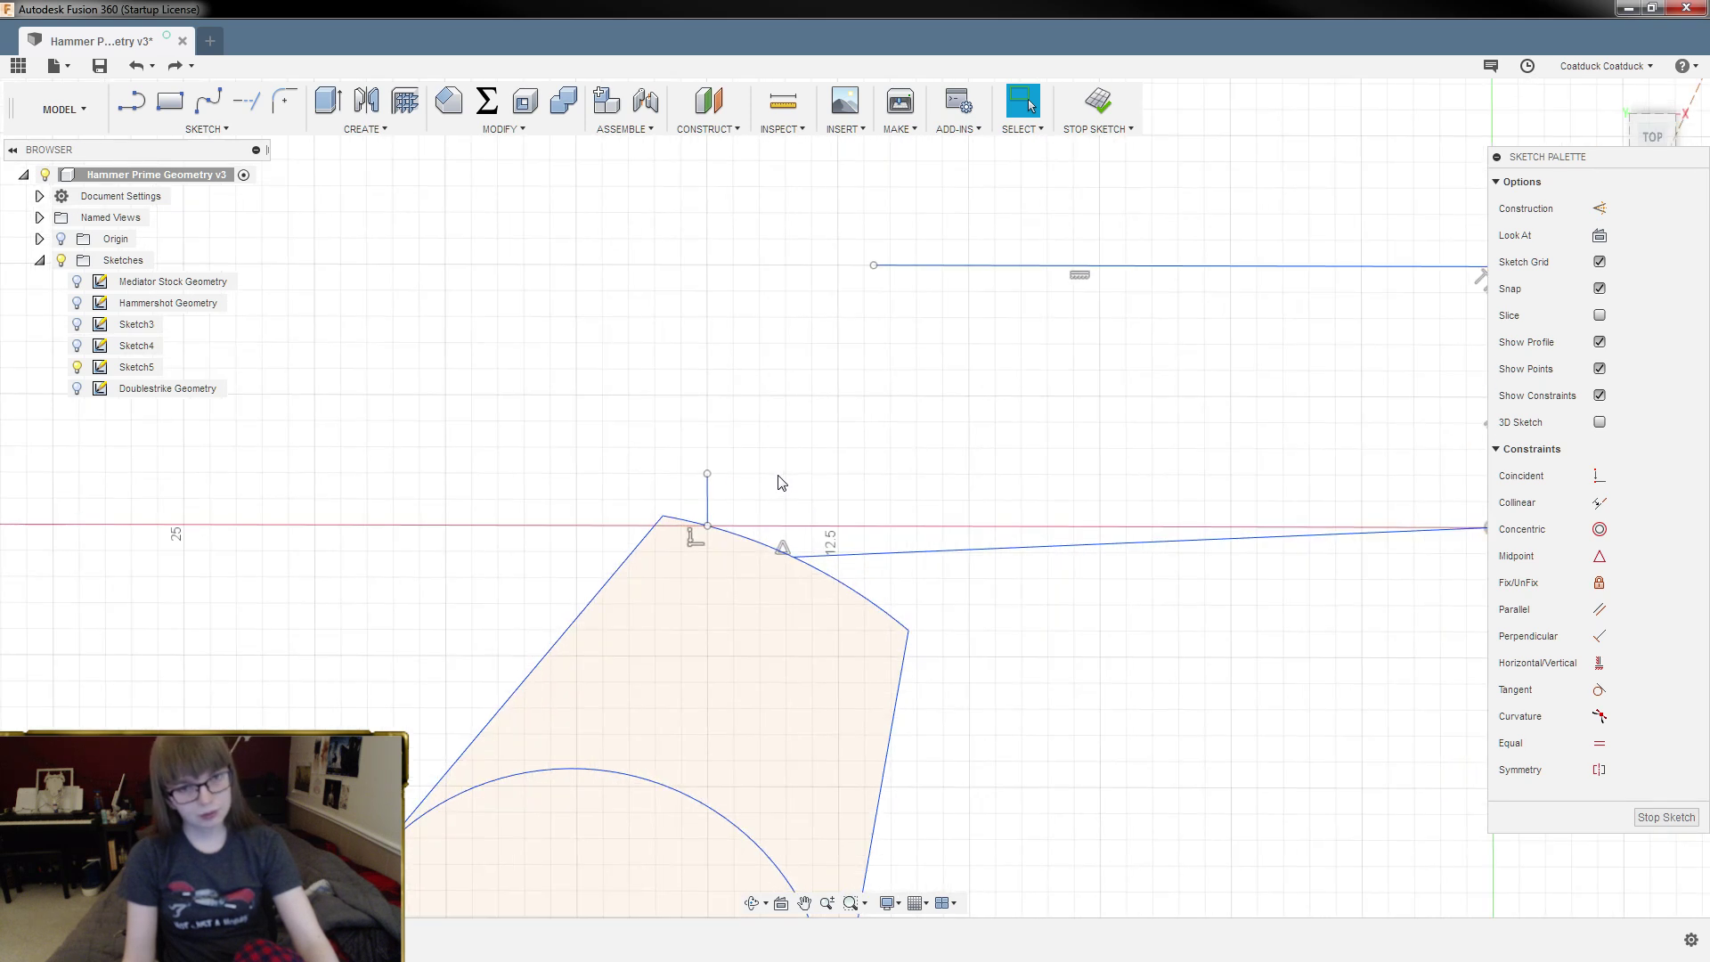
pyautogui.click(707, 490)
pyautogui.press('Delete')
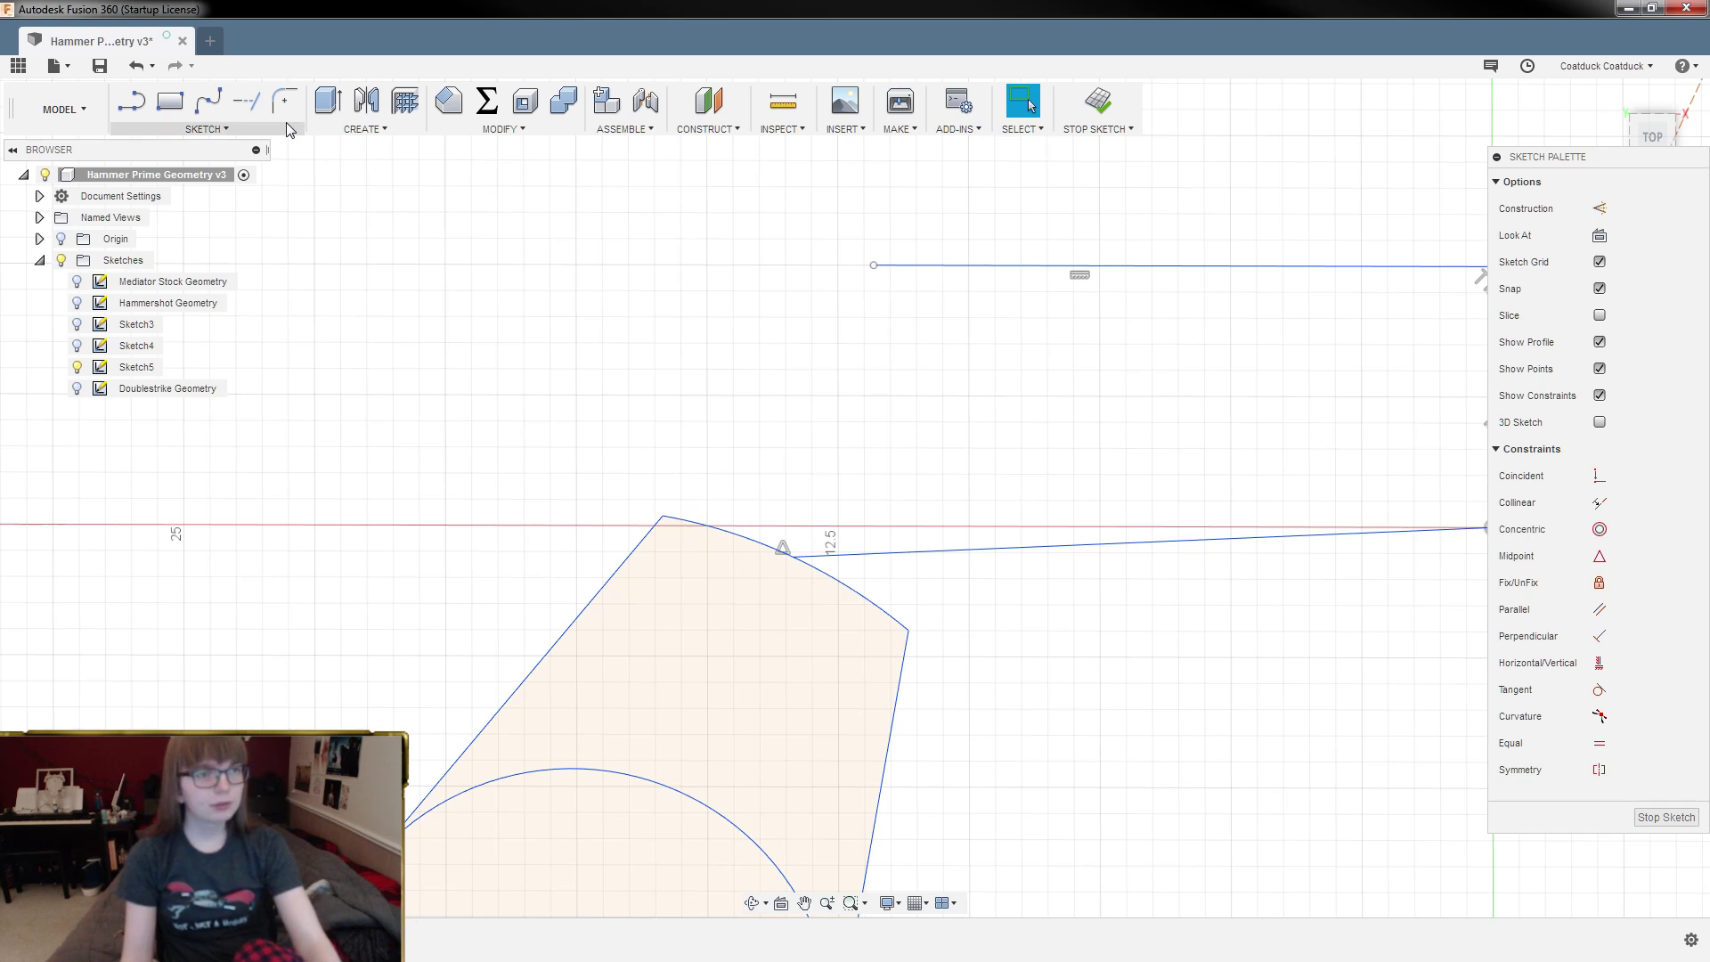
pyautogui.click(209, 100)
pyautogui.scroll(1, 739, 559)
pyautogui.scroll(3, 708, 534)
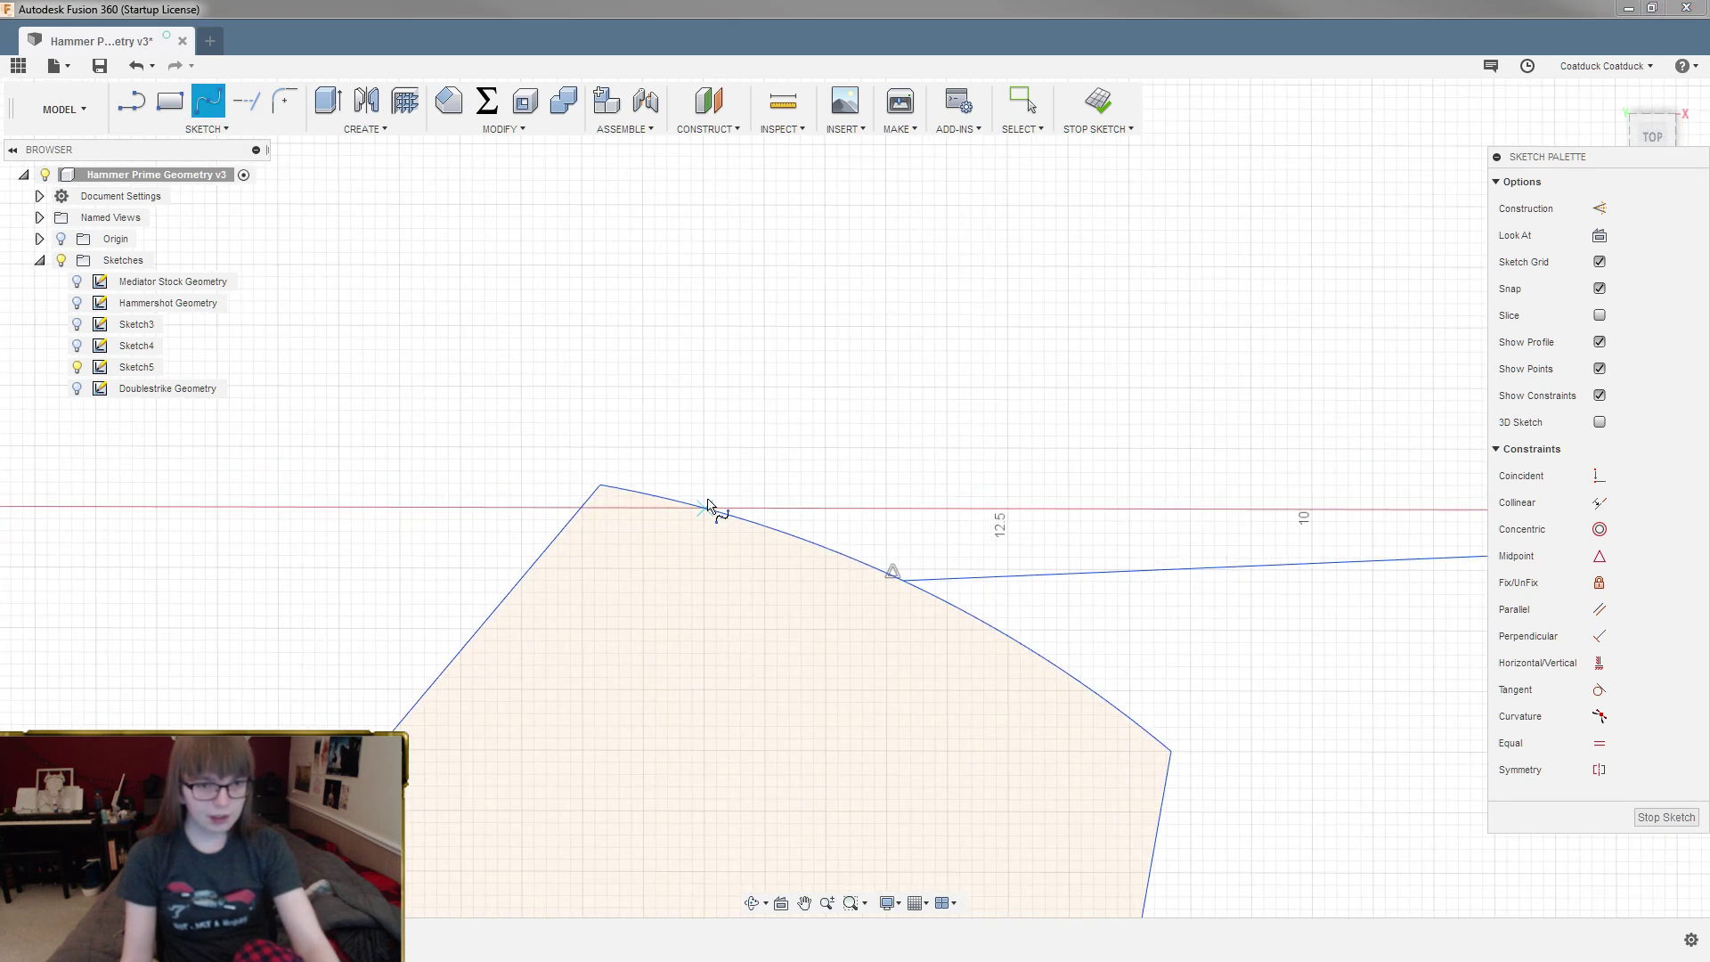
pyautogui.press('Escape')
# Step: Draw a 15 mm horizontal line from the origin to the tip arc's intersection with the horizontal axis
pyautogui.click(136, 100)
pyautogui.scroll(-3, 436, 530)
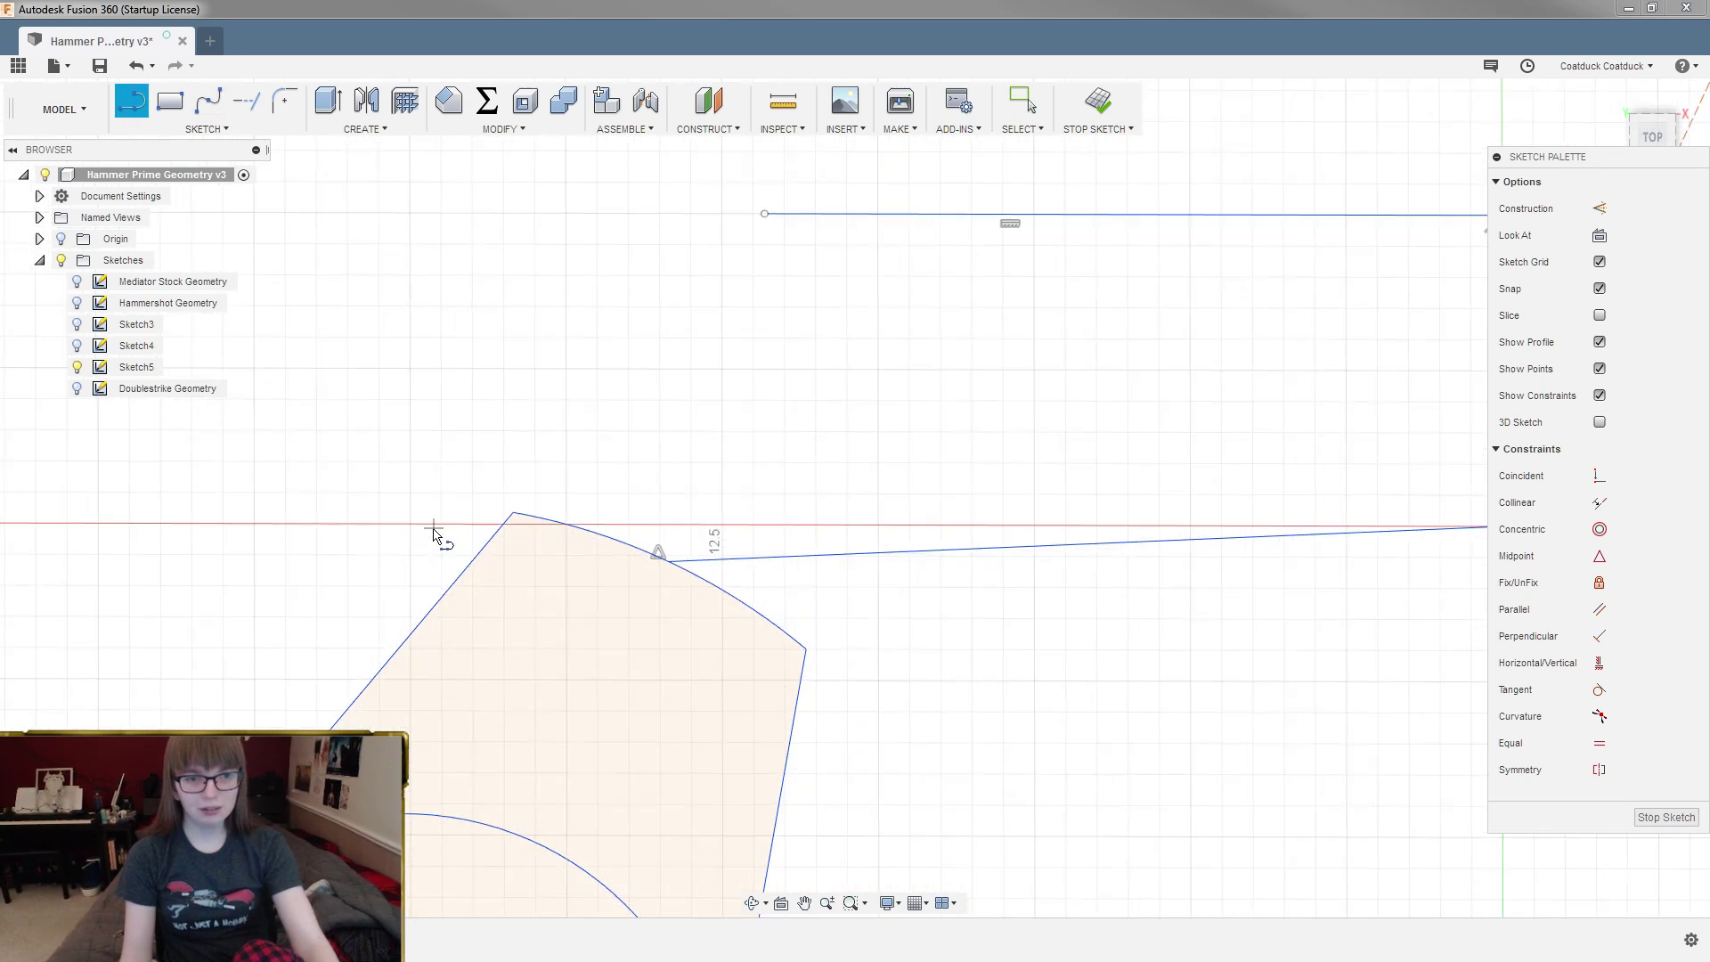
pyautogui.click(1124, 526)
pyautogui.scroll(5, 548, 525)
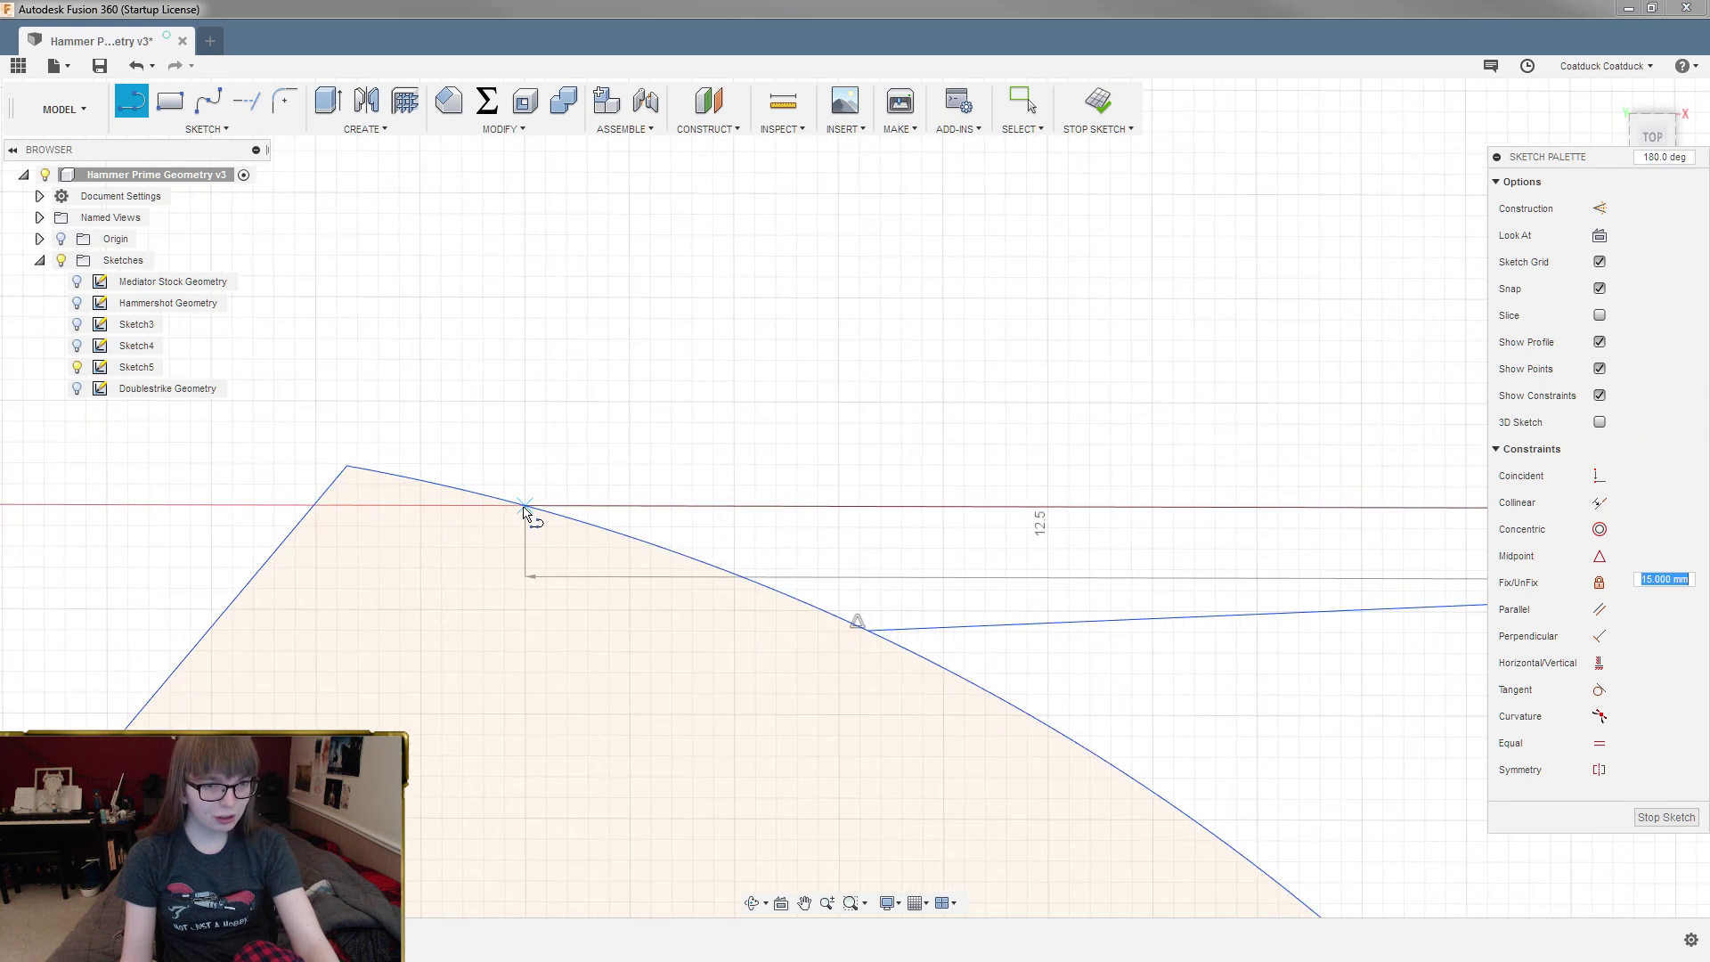
pyautogui.click(524, 507)
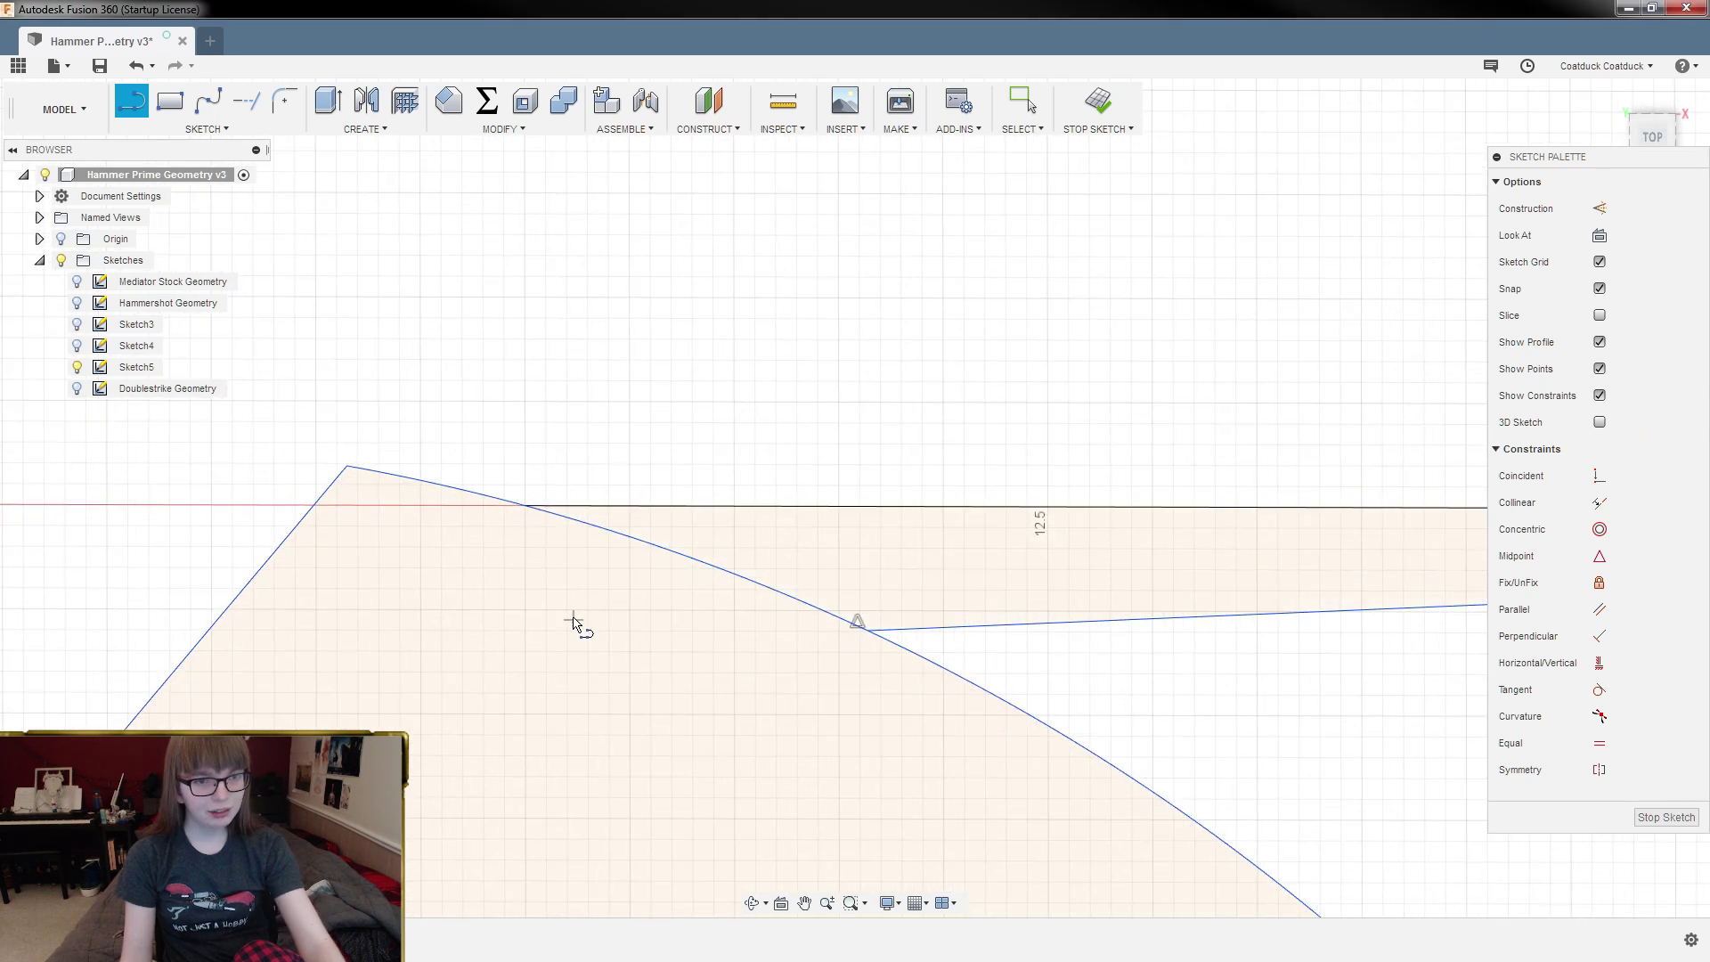
pyautogui.press('Escape')
pyautogui.scroll(-5, 784, 741)
pyautogui.click(207, 100)
pyautogui.click(688, 652)
pyautogui.scroll(4, 693, 656)
pyautogui.scroll(-2, 509, 648)
pyautogui.scroll(-3, 508, 647)
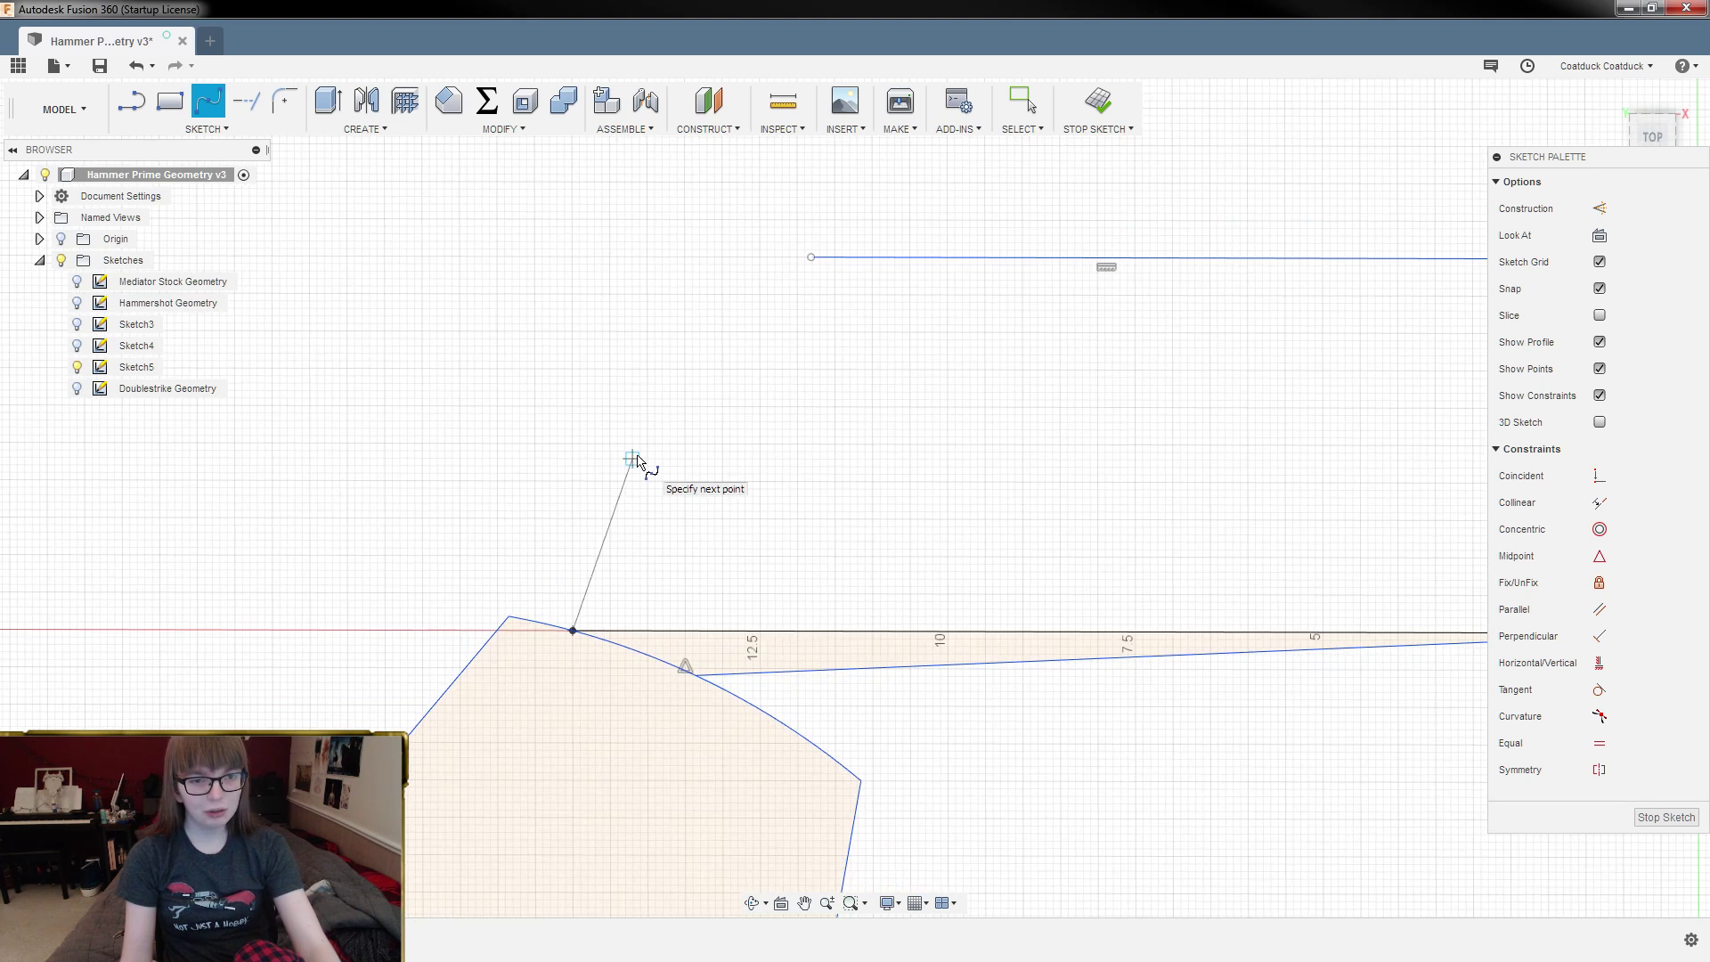
pyautogui.click(696, 472)
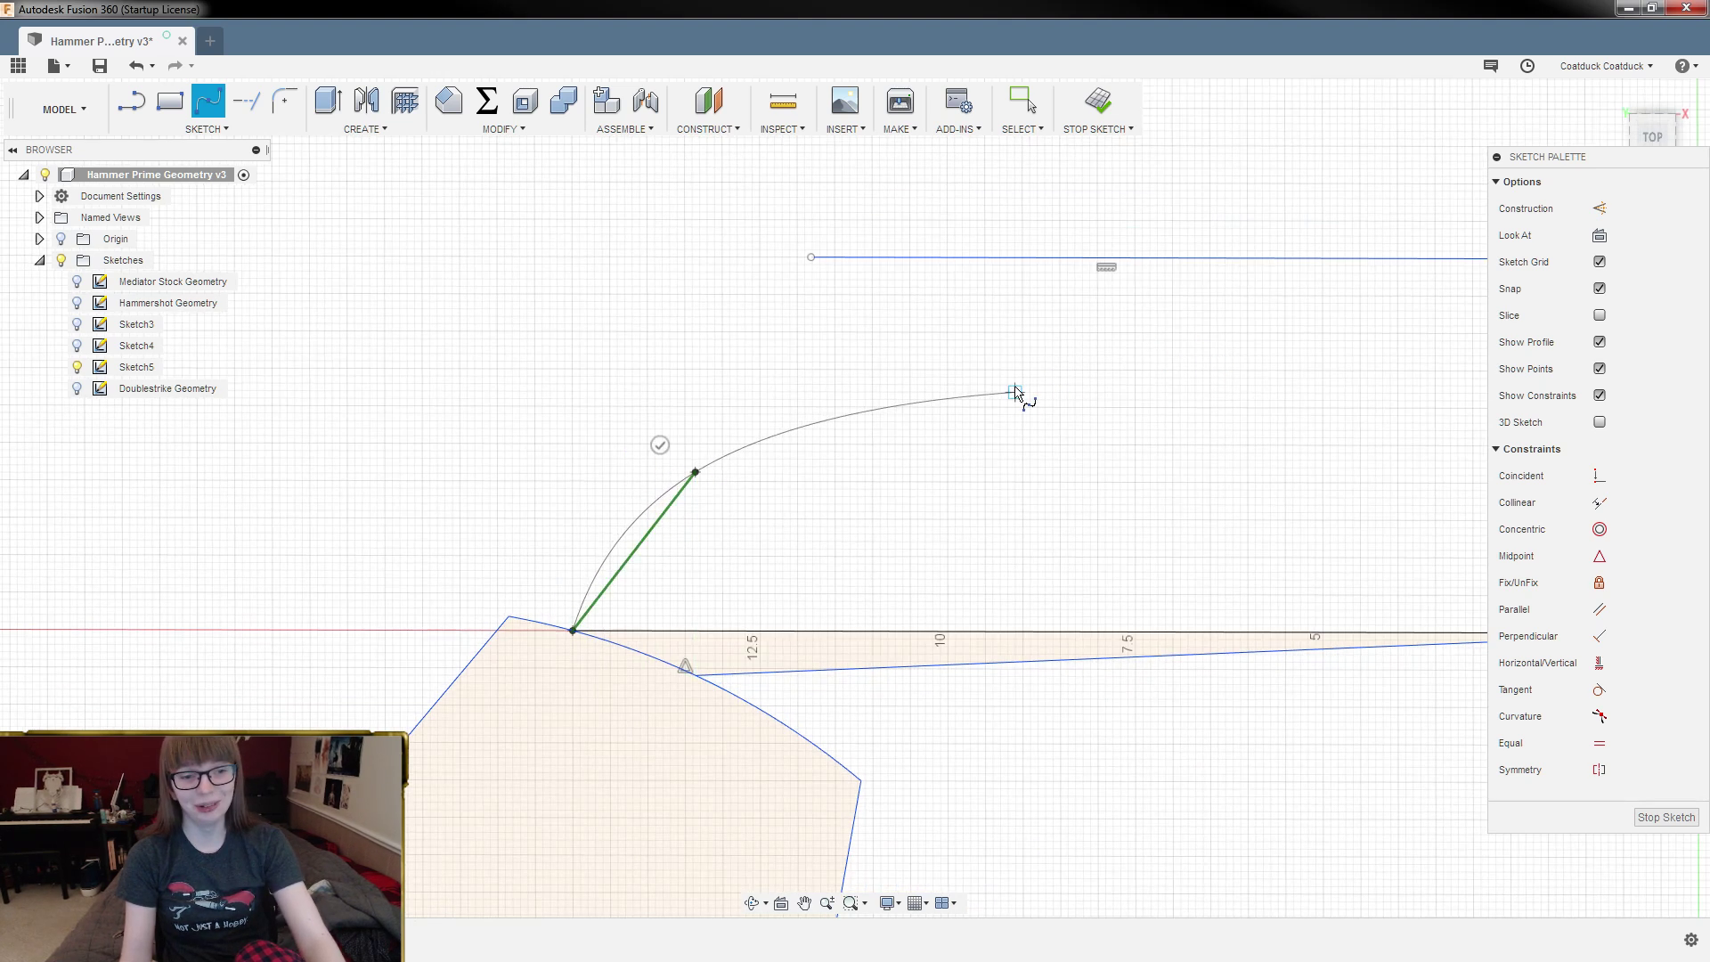
pyautogui.scroll(-2, 1069, 401)
pyautogui.scroll(-2, 988, 369)
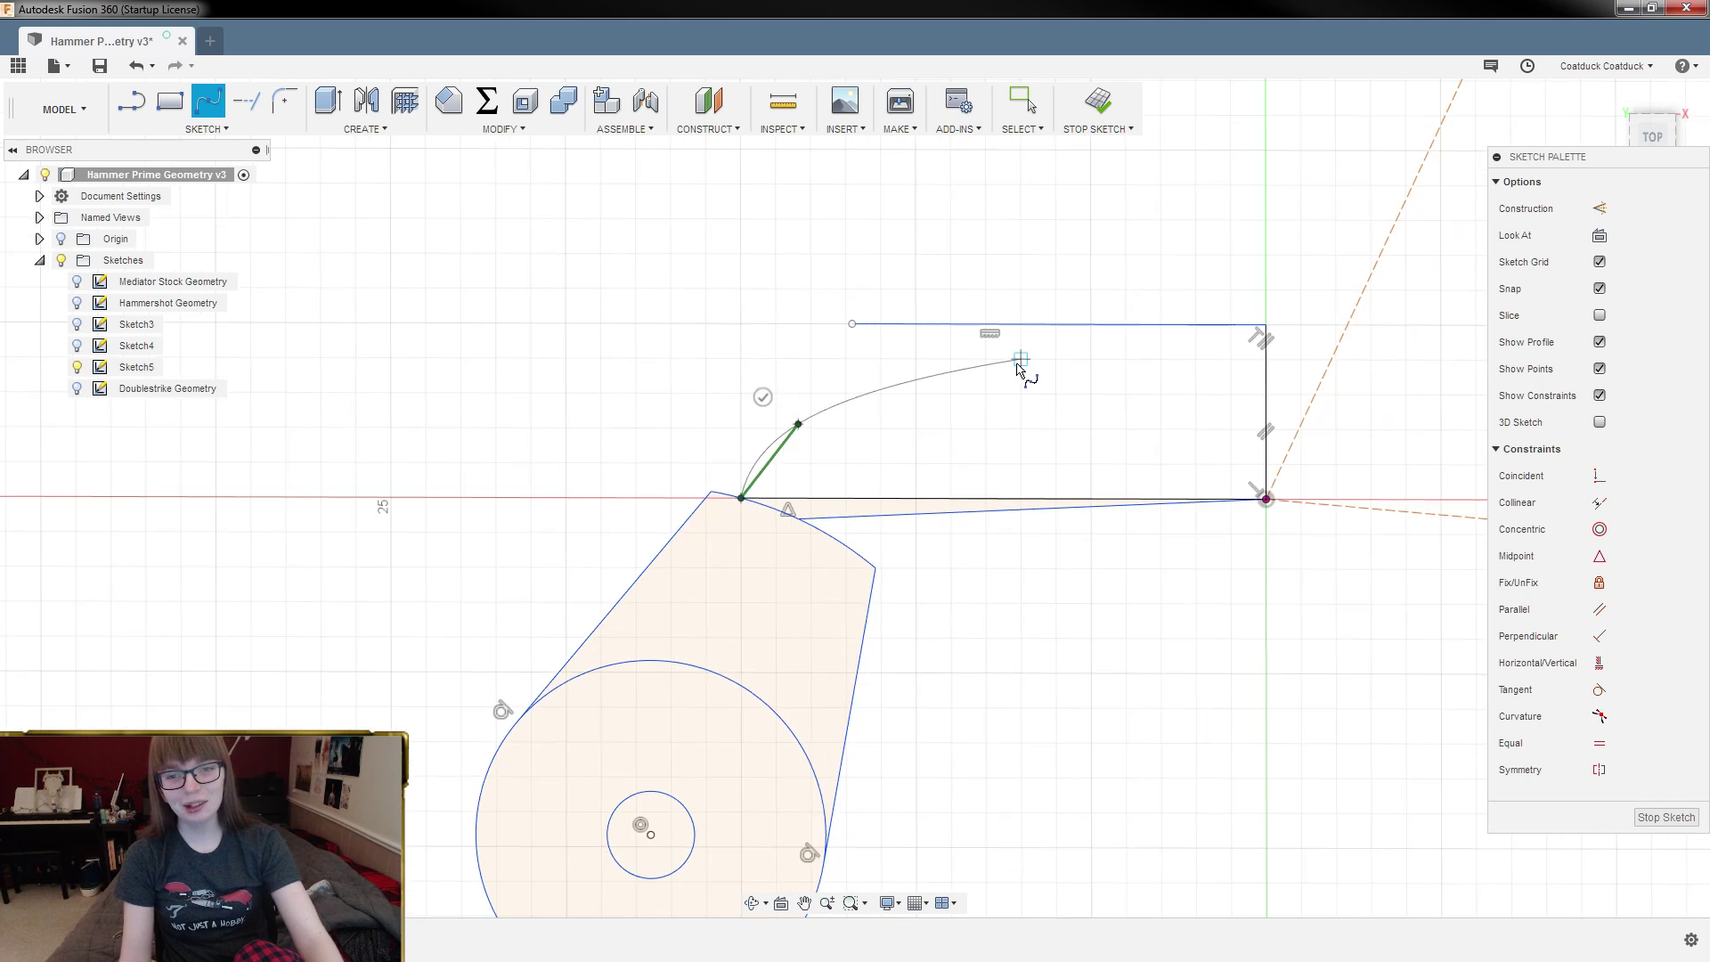
pyautogui.click(1060, 325)
pyautogui.press('Escape')
# Step: Draw a three-point spline from the tip arc's intersection with the horizontal axis to the midpoint of the upper horizontal line
pyautogui.scroll(2, 715, 398)
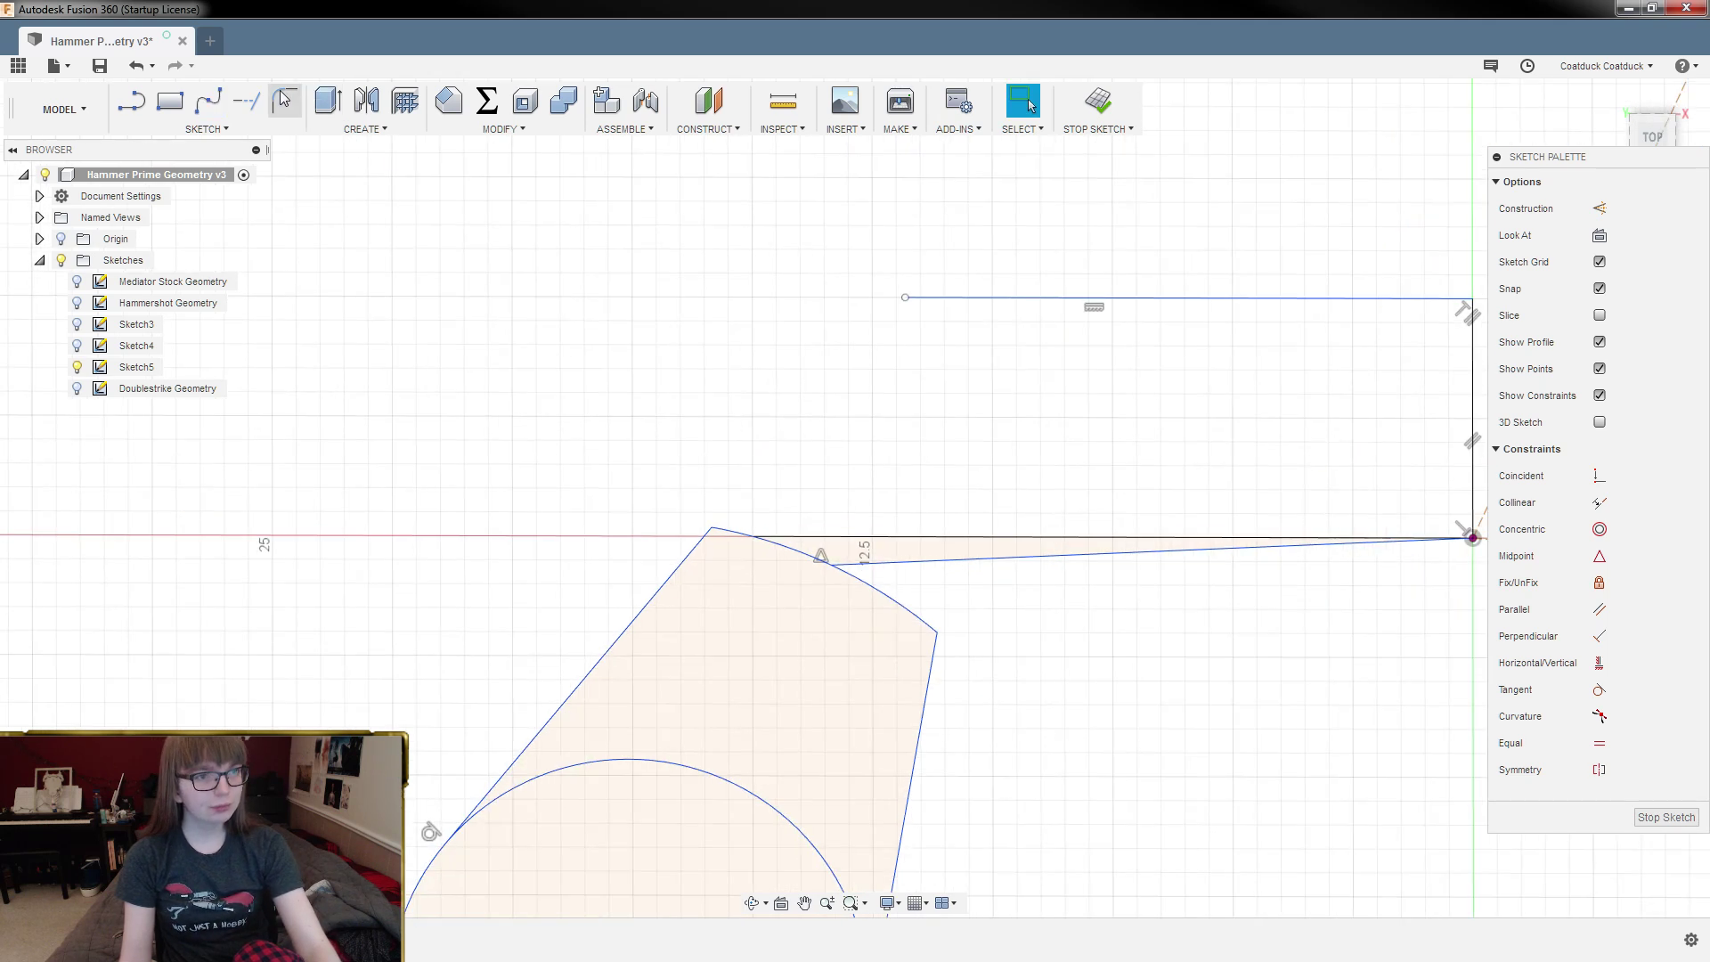
pyautogui.click(208, 100)
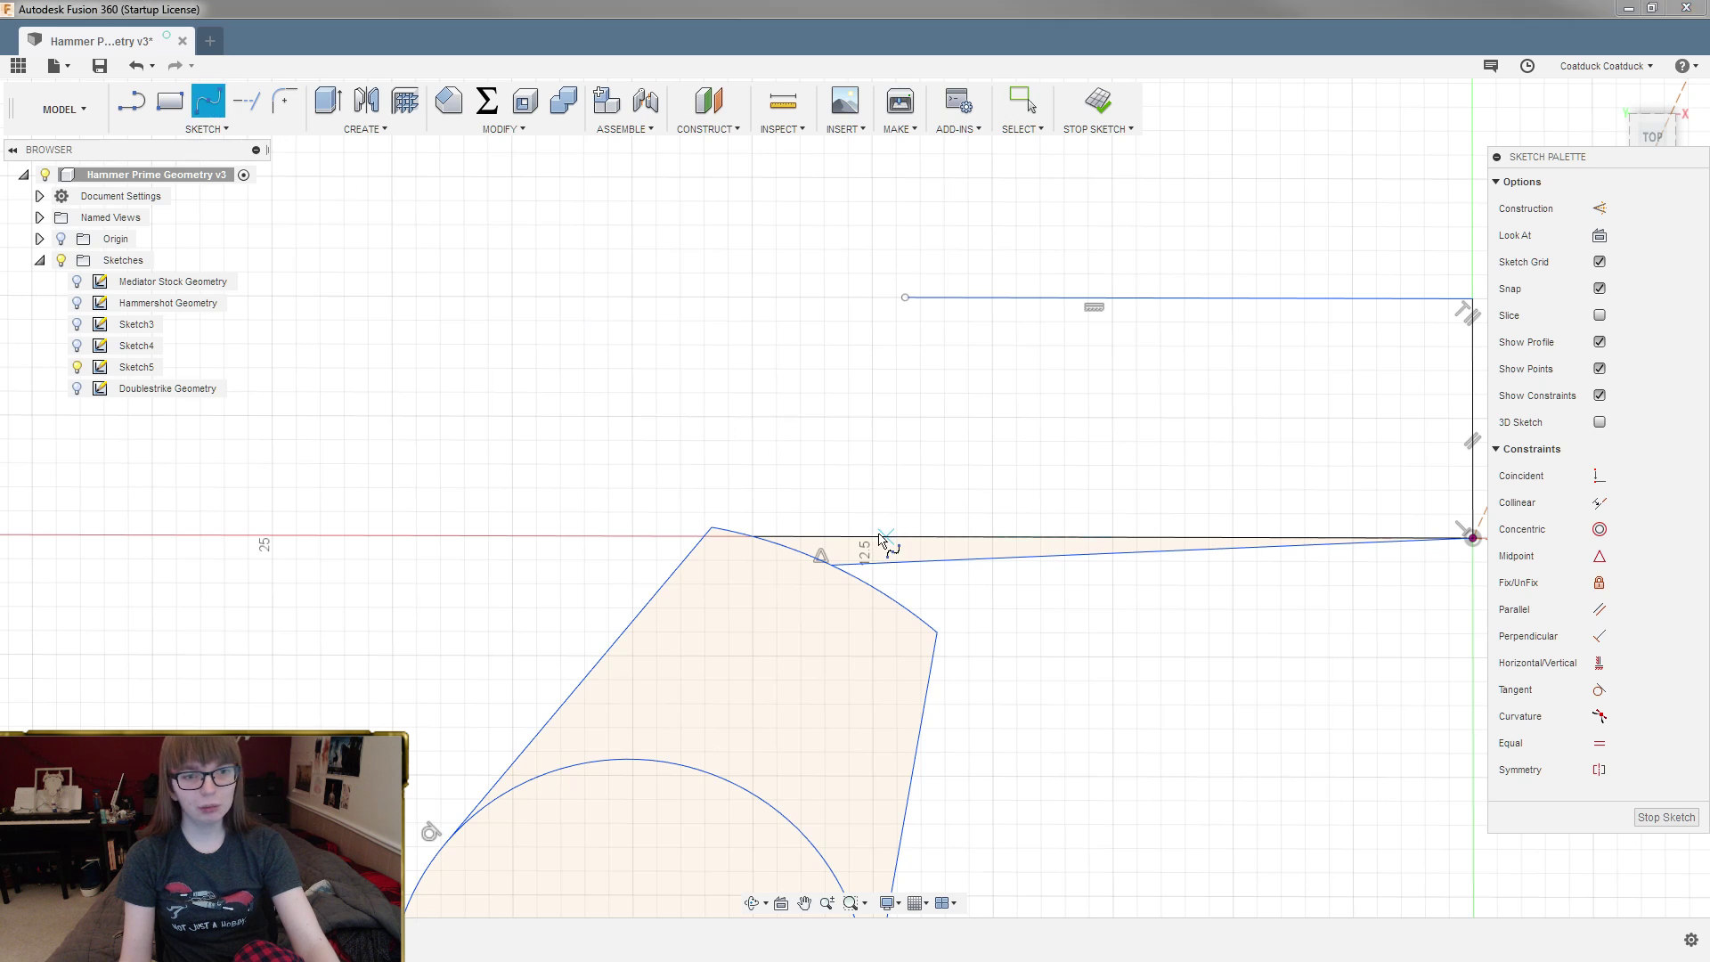
pyautogui.click(753, 536)
pyautogui.click(824, 441)
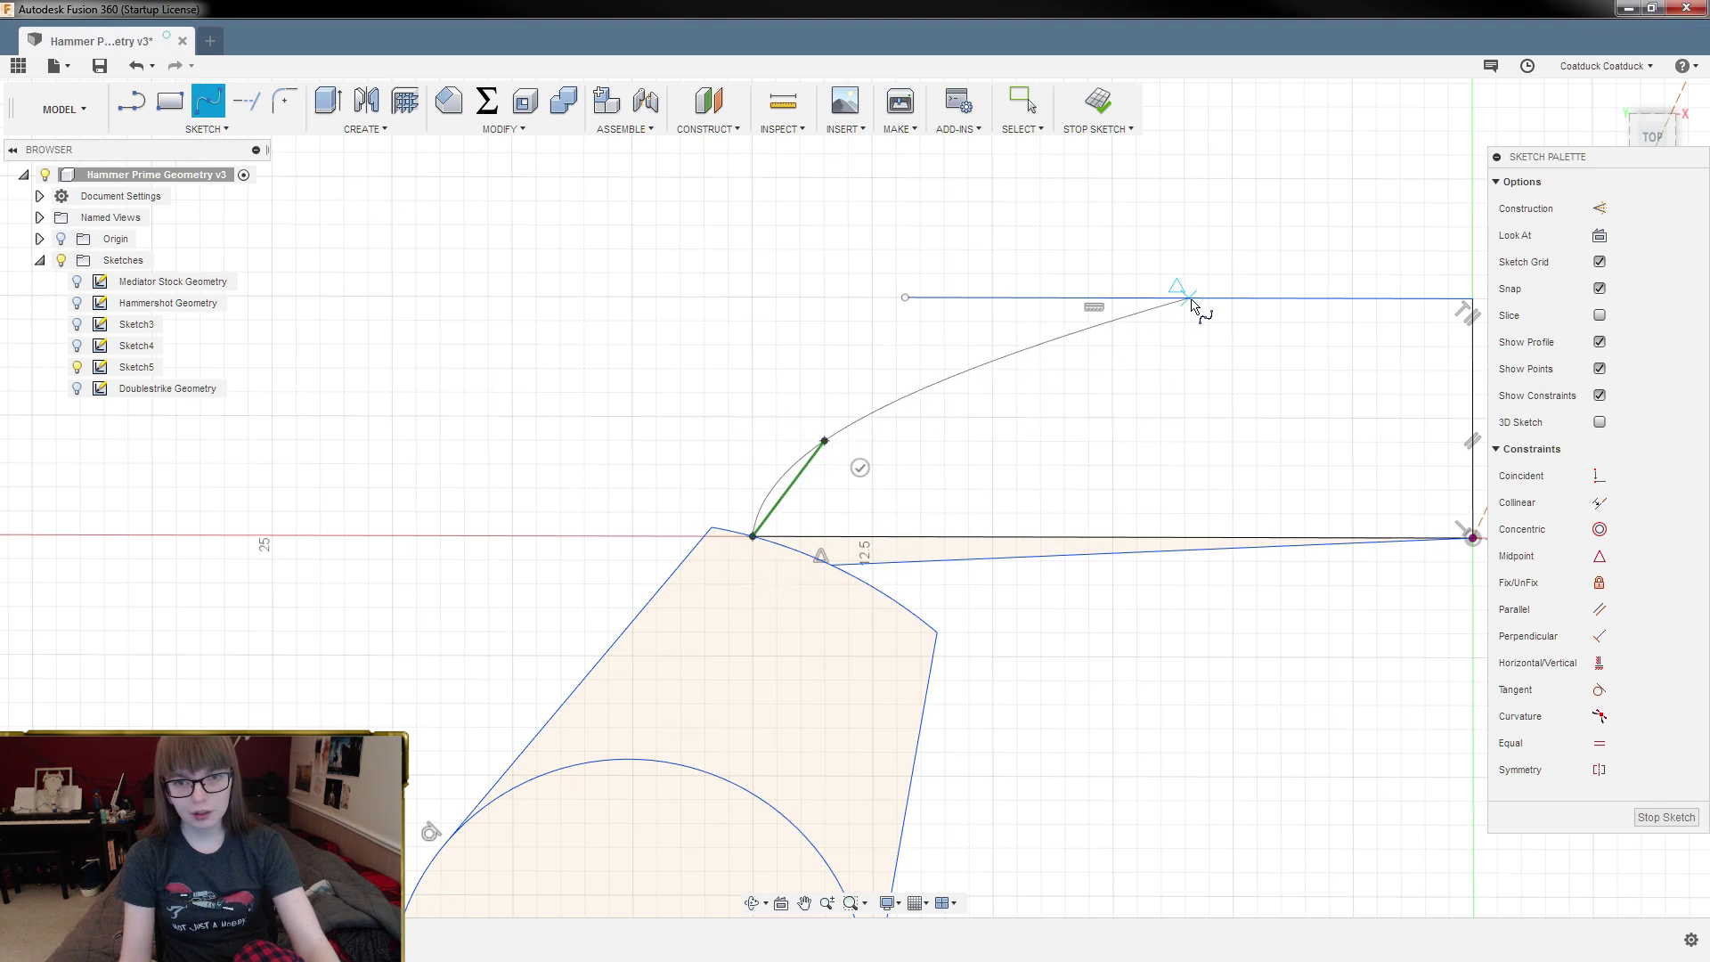
pyautogui.click(1189, 298)
pyautogui.press('Return')
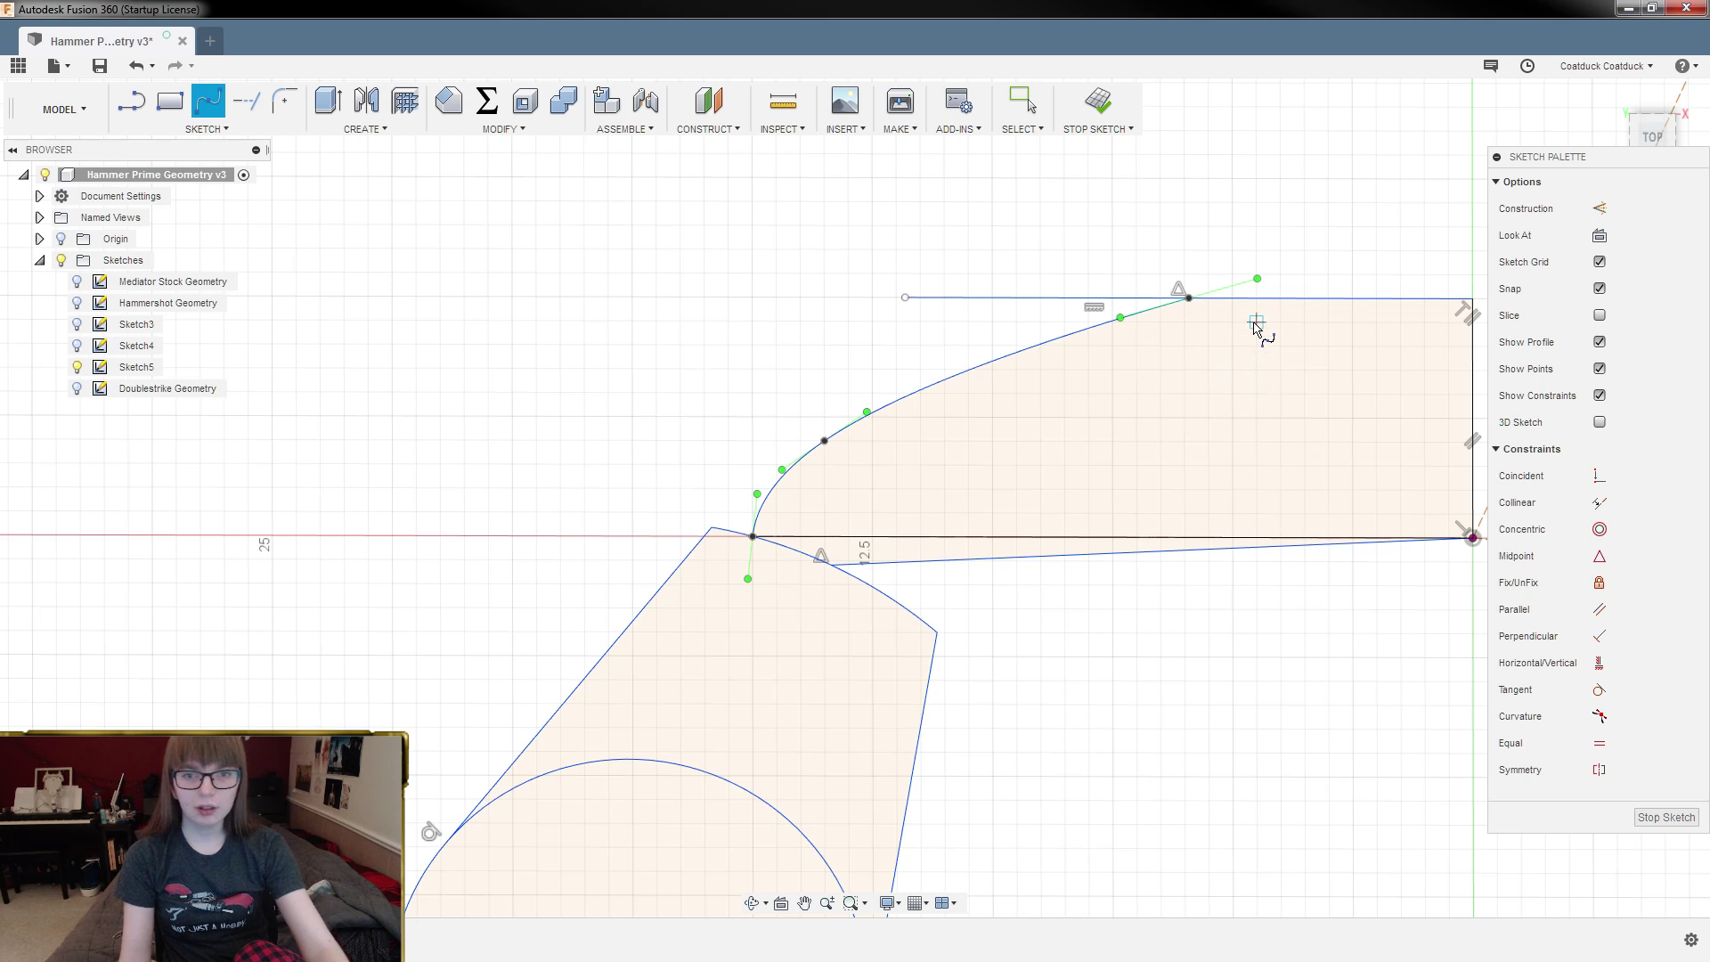
# Step: Align the spline's upper tangent handle with the upper horizontal line and its lower handle vertically, about 0.9 mm above the end point
pyautogui.scroll(3, 1257, 343)
pyautogui.press('Escape')
pyautogui.moveTo(1265, 247); pyautogui.dragTo(1291, 278)
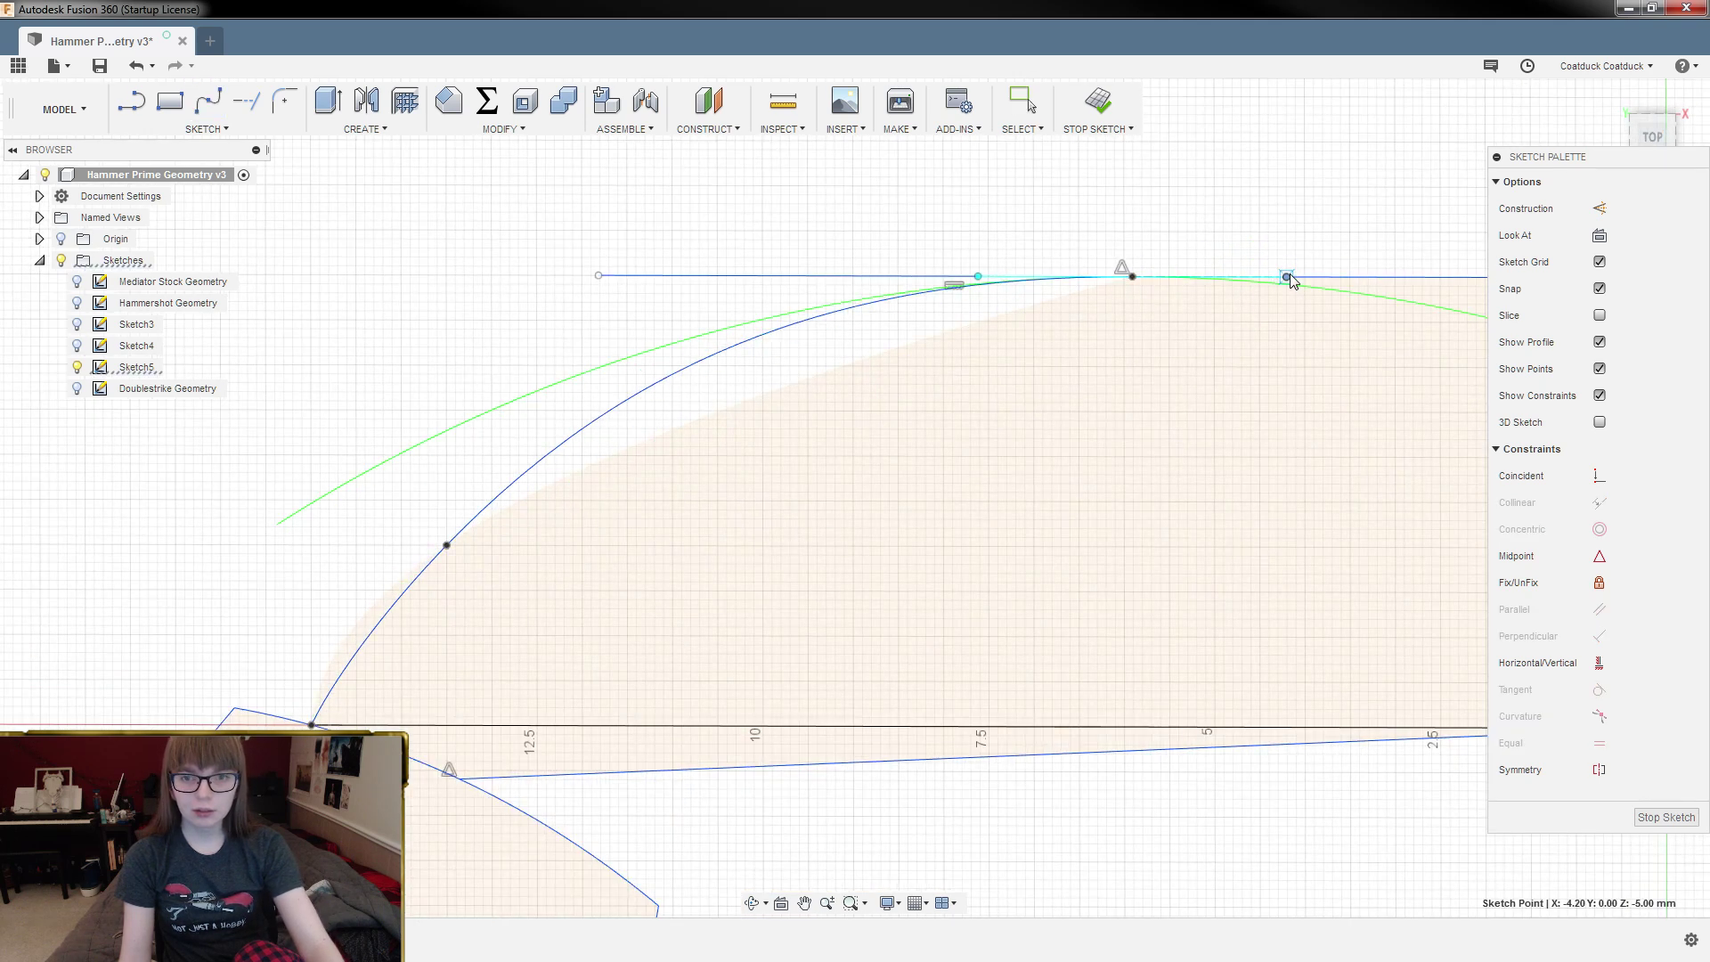
pyautogui.scroll(-1, 1237, 319)
pyautogui.scroll(-1, 1236, 319)
pyautogui.scroll(5, 454, 650)
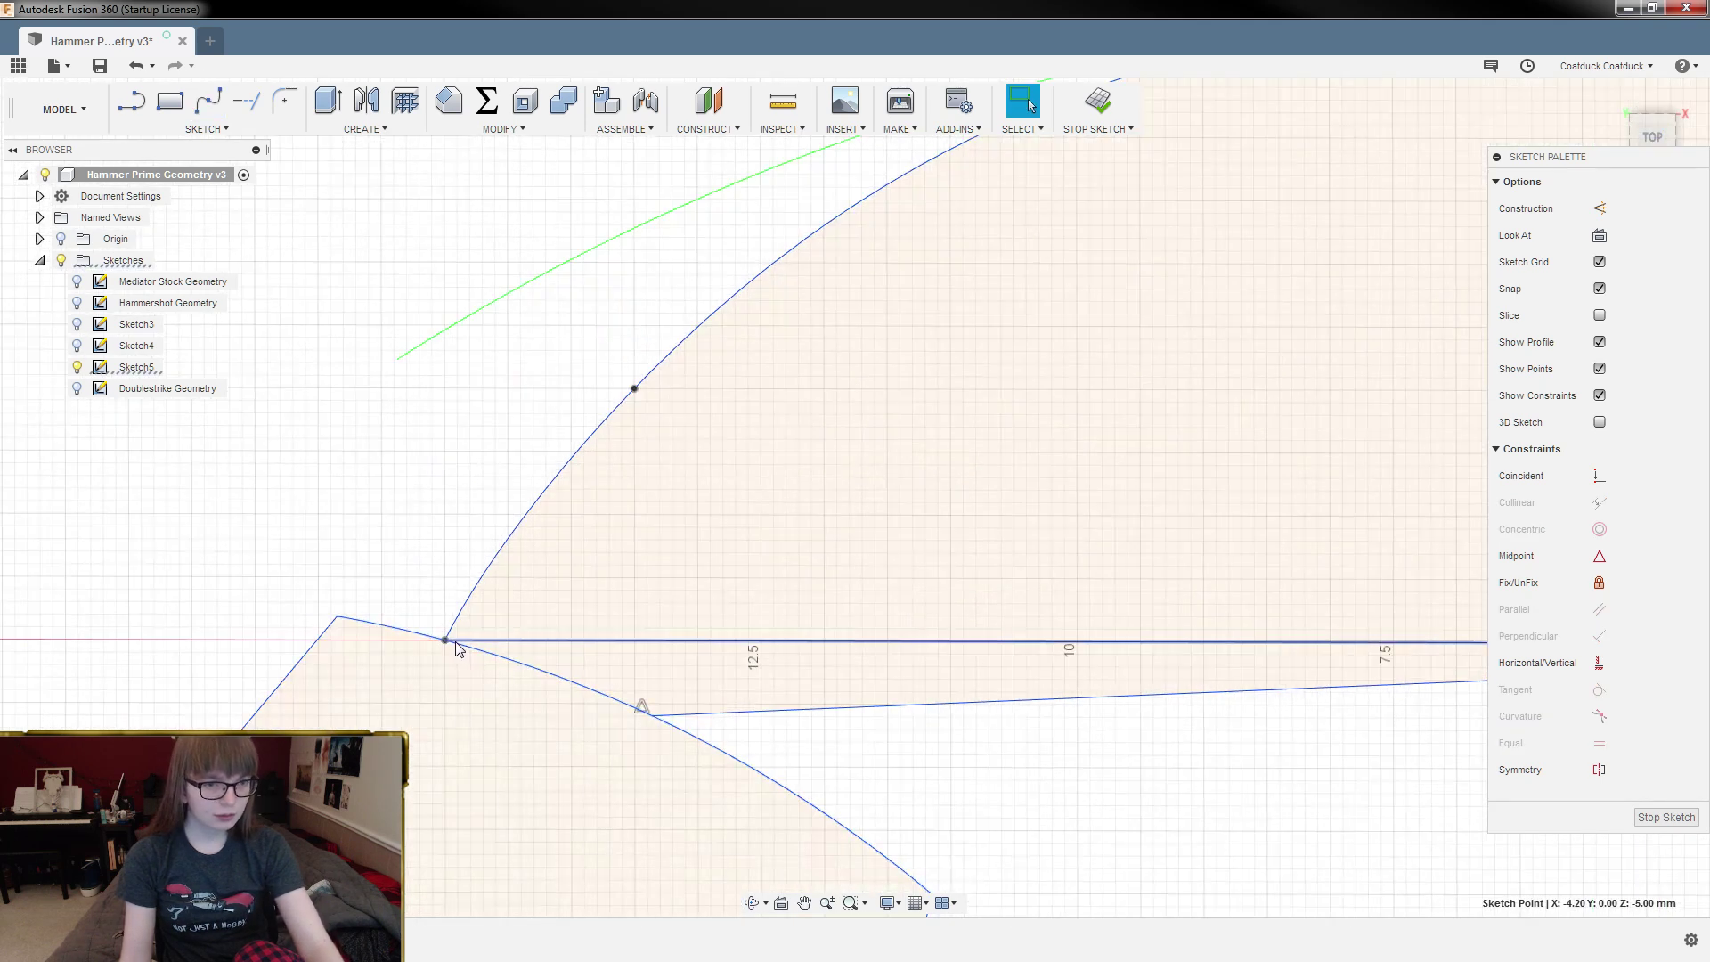
pyautogui.click(489, 581)
pyautogui.moveTo(487, 557); pyautogui.dragTo(446, 531)
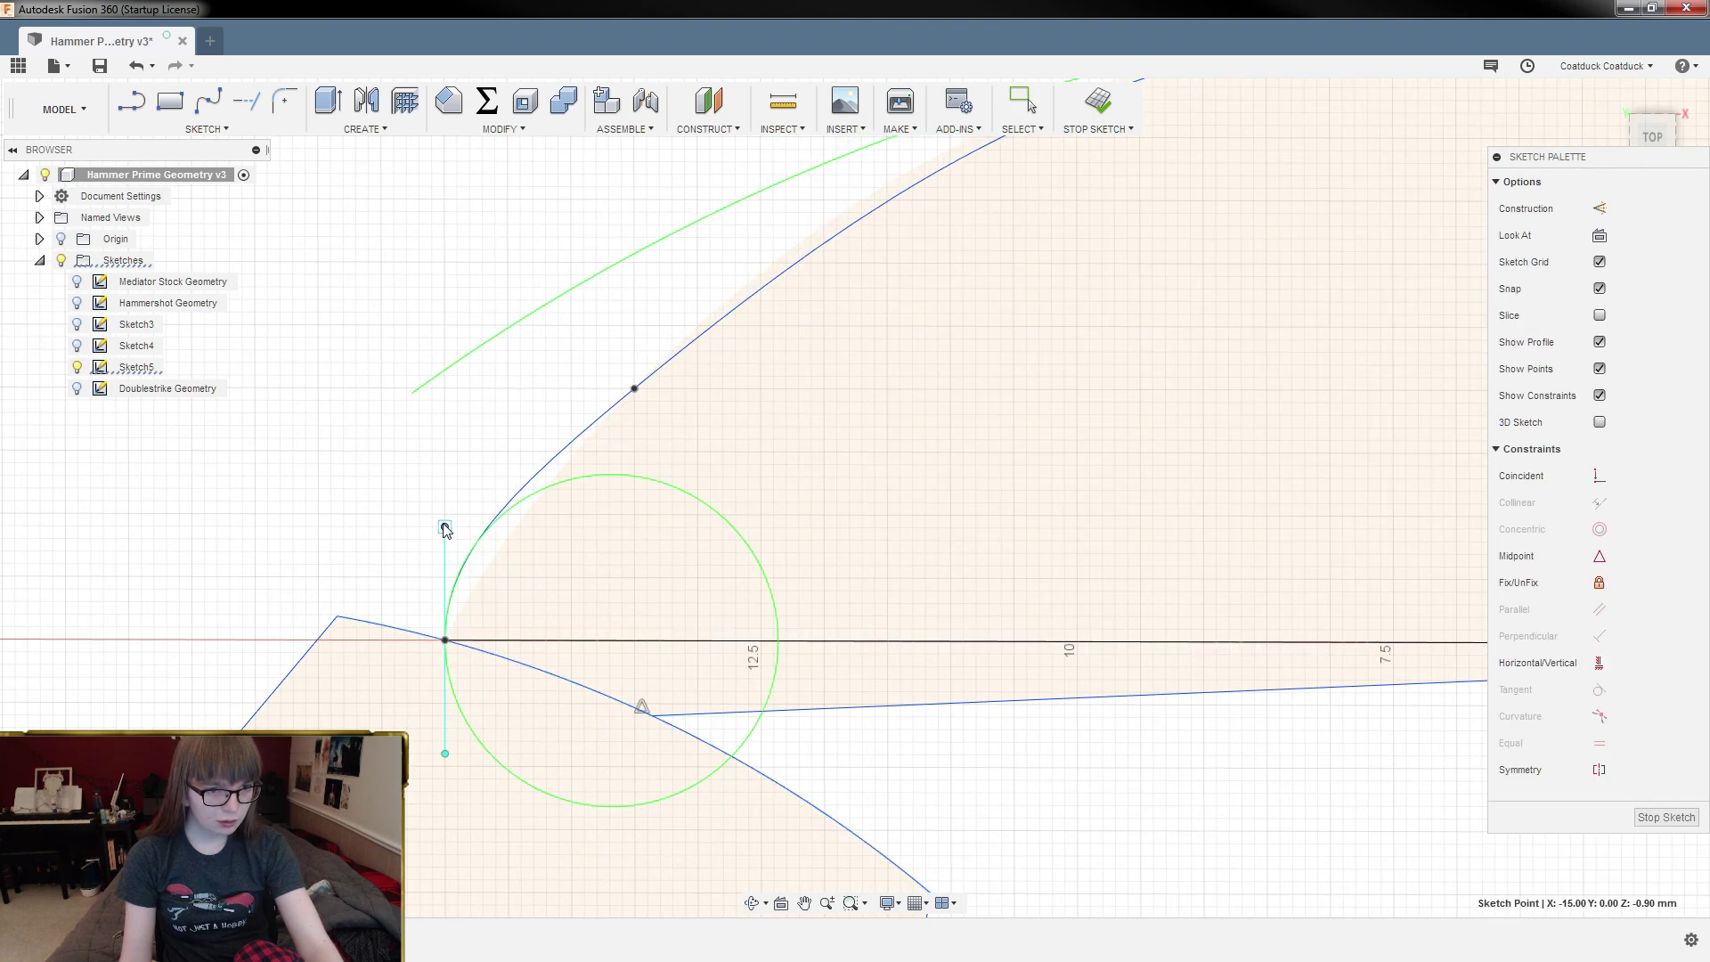
# Step: Delete the spline's middle fit point and try to move its upper end point along the upper horizontal line
pyautogui.scroll(-4, 814, 677)
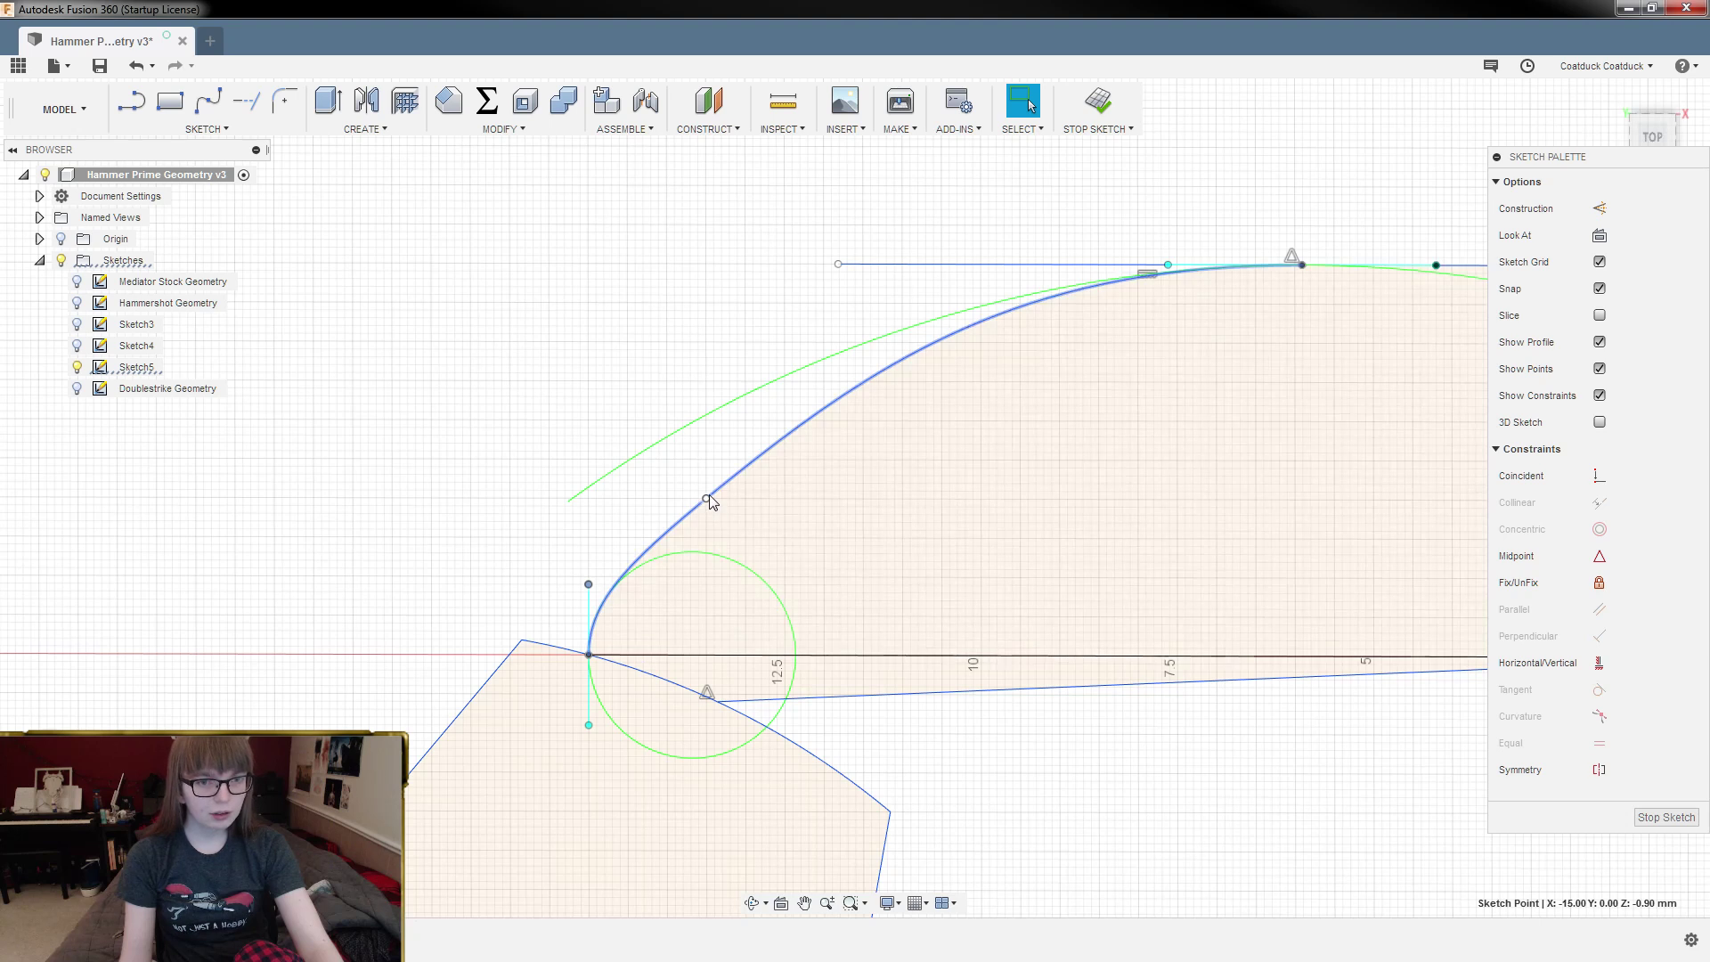
pyautogui.click(707, 500)
pyautogui.press('Delete')
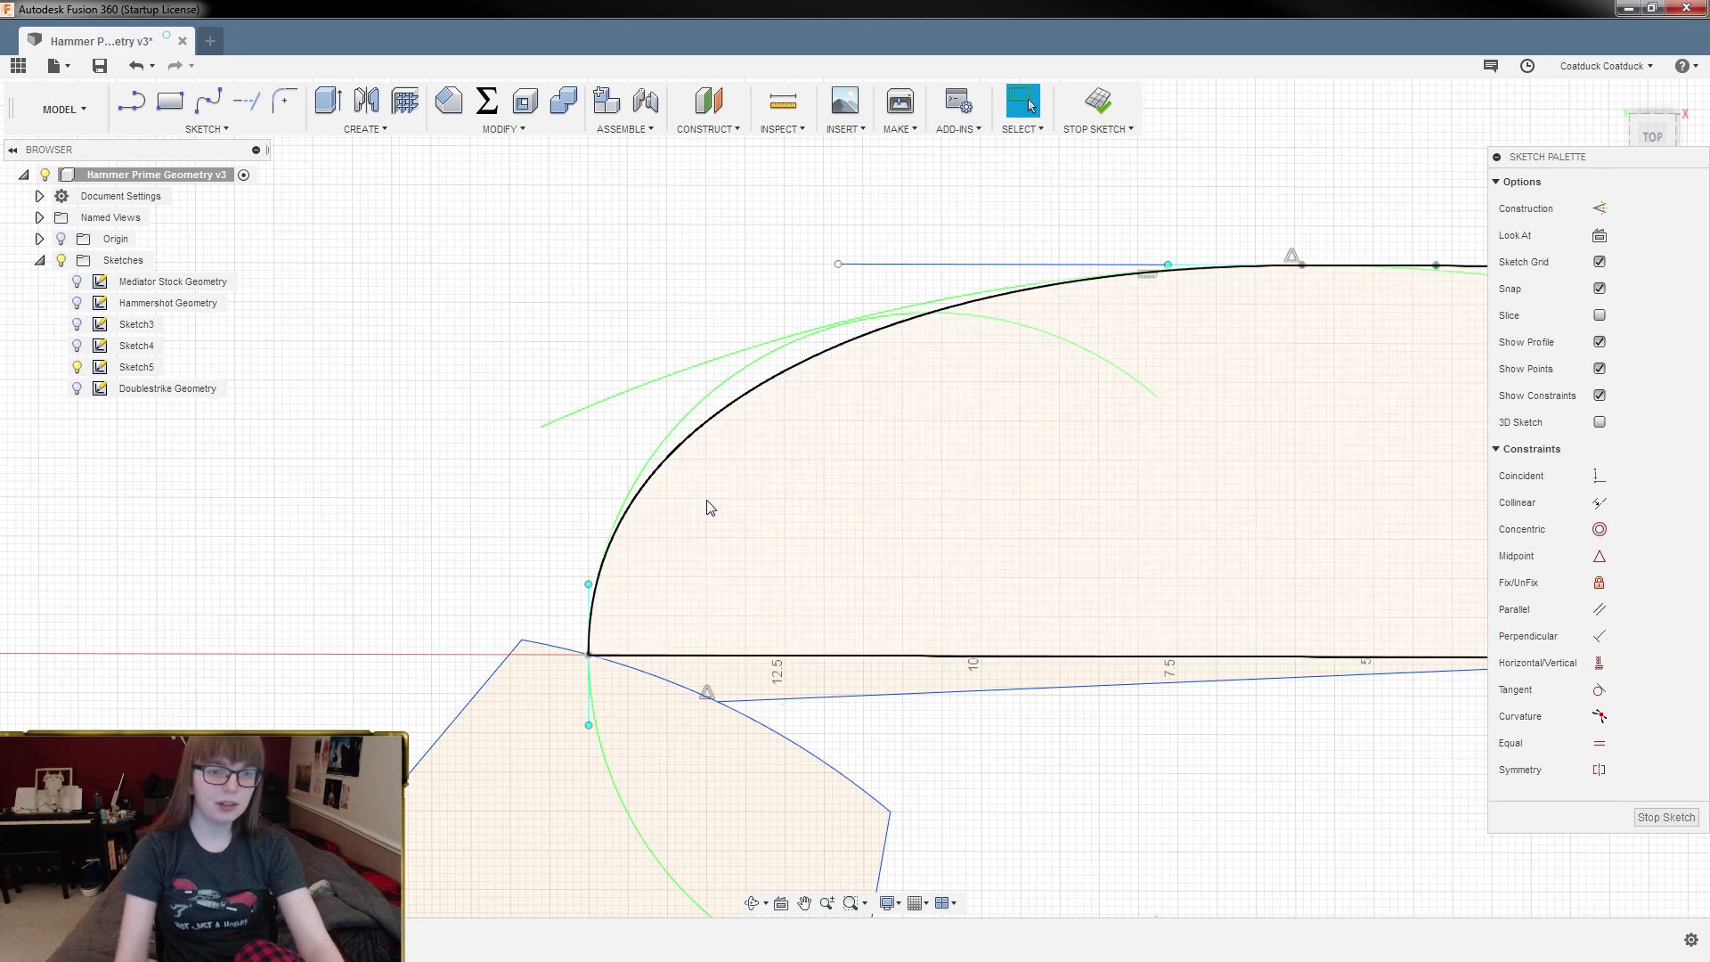
pyautogui.scroll(-3, 565, 456)
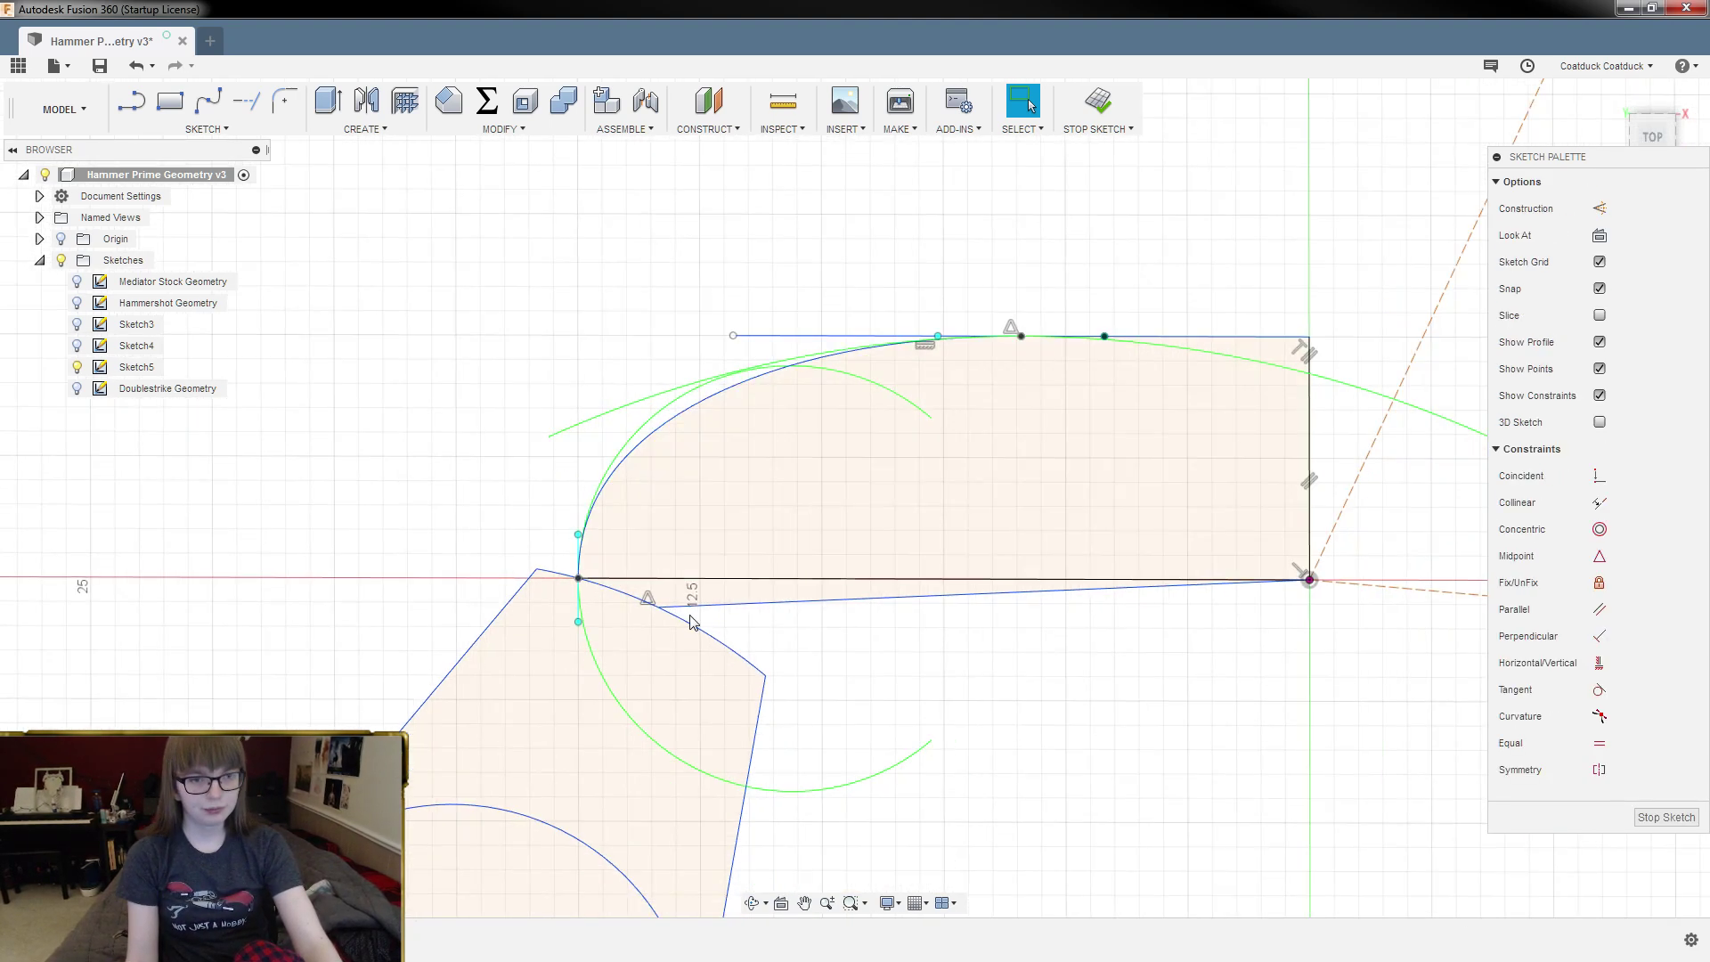
pyautogui.moveTo(1021, 336); pyautogui.dragTo(1088, 344)
pyautogui.press('Escape')
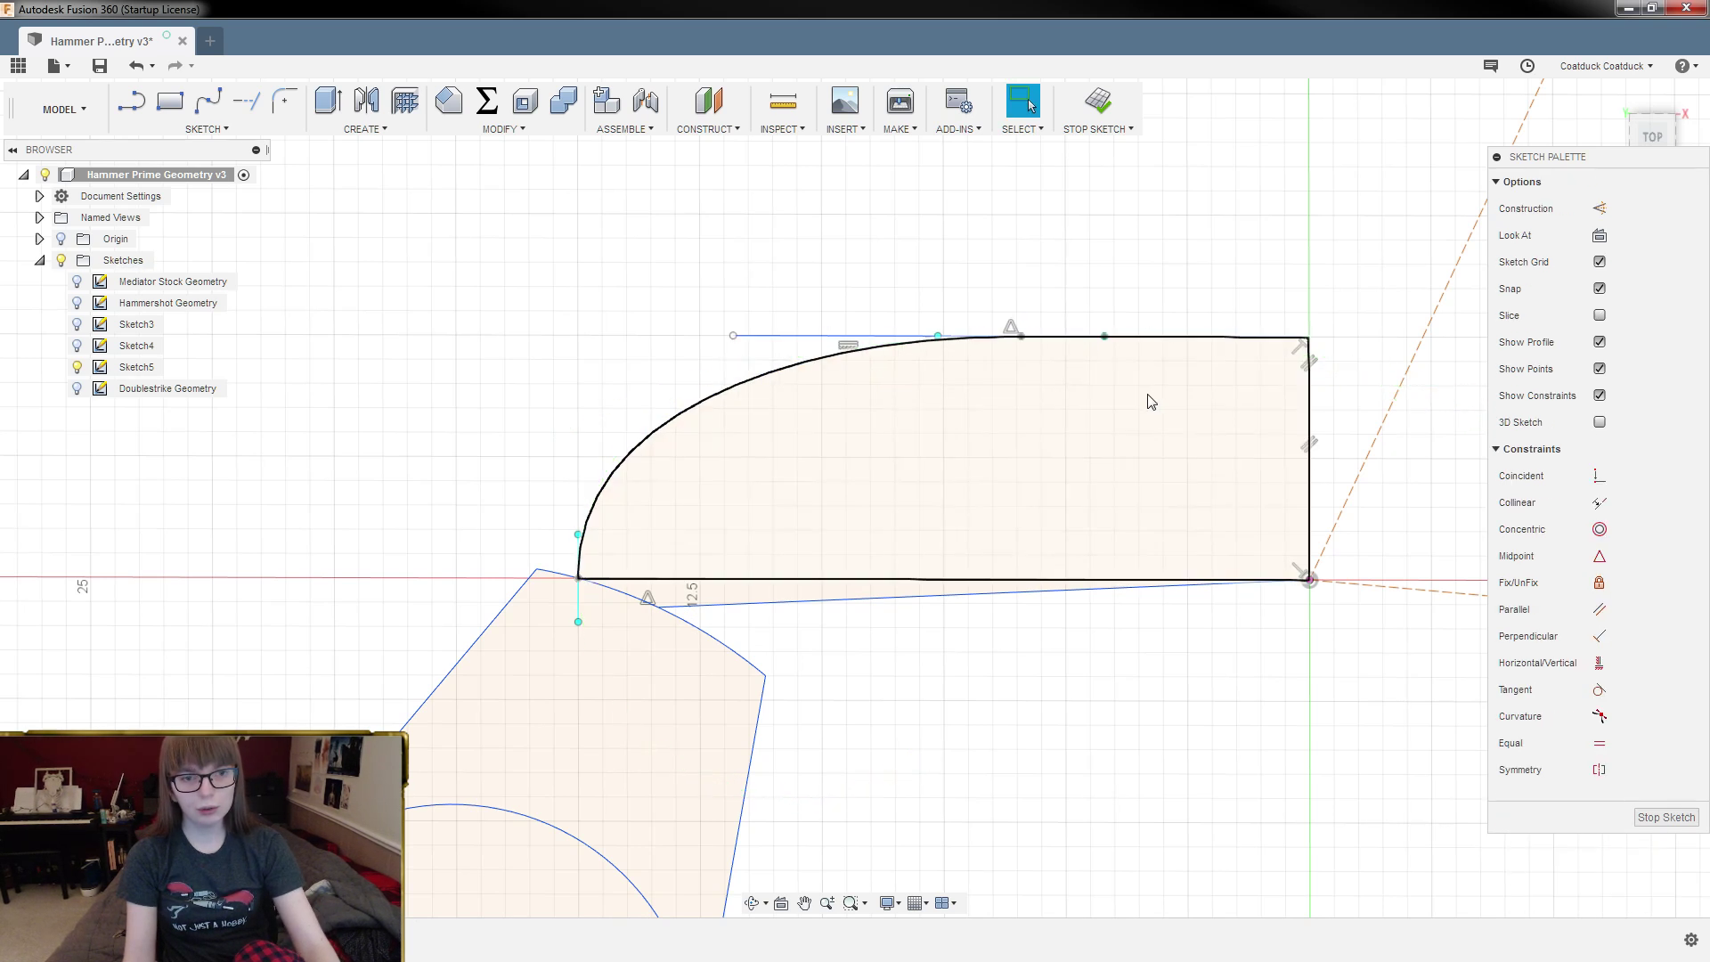
# Step: Undo the spline's reshaping and the three-point spline itself
pyautogui.hotkey('ctrl', 'z')
pyautogui.hotkey('ctrl', 'z')
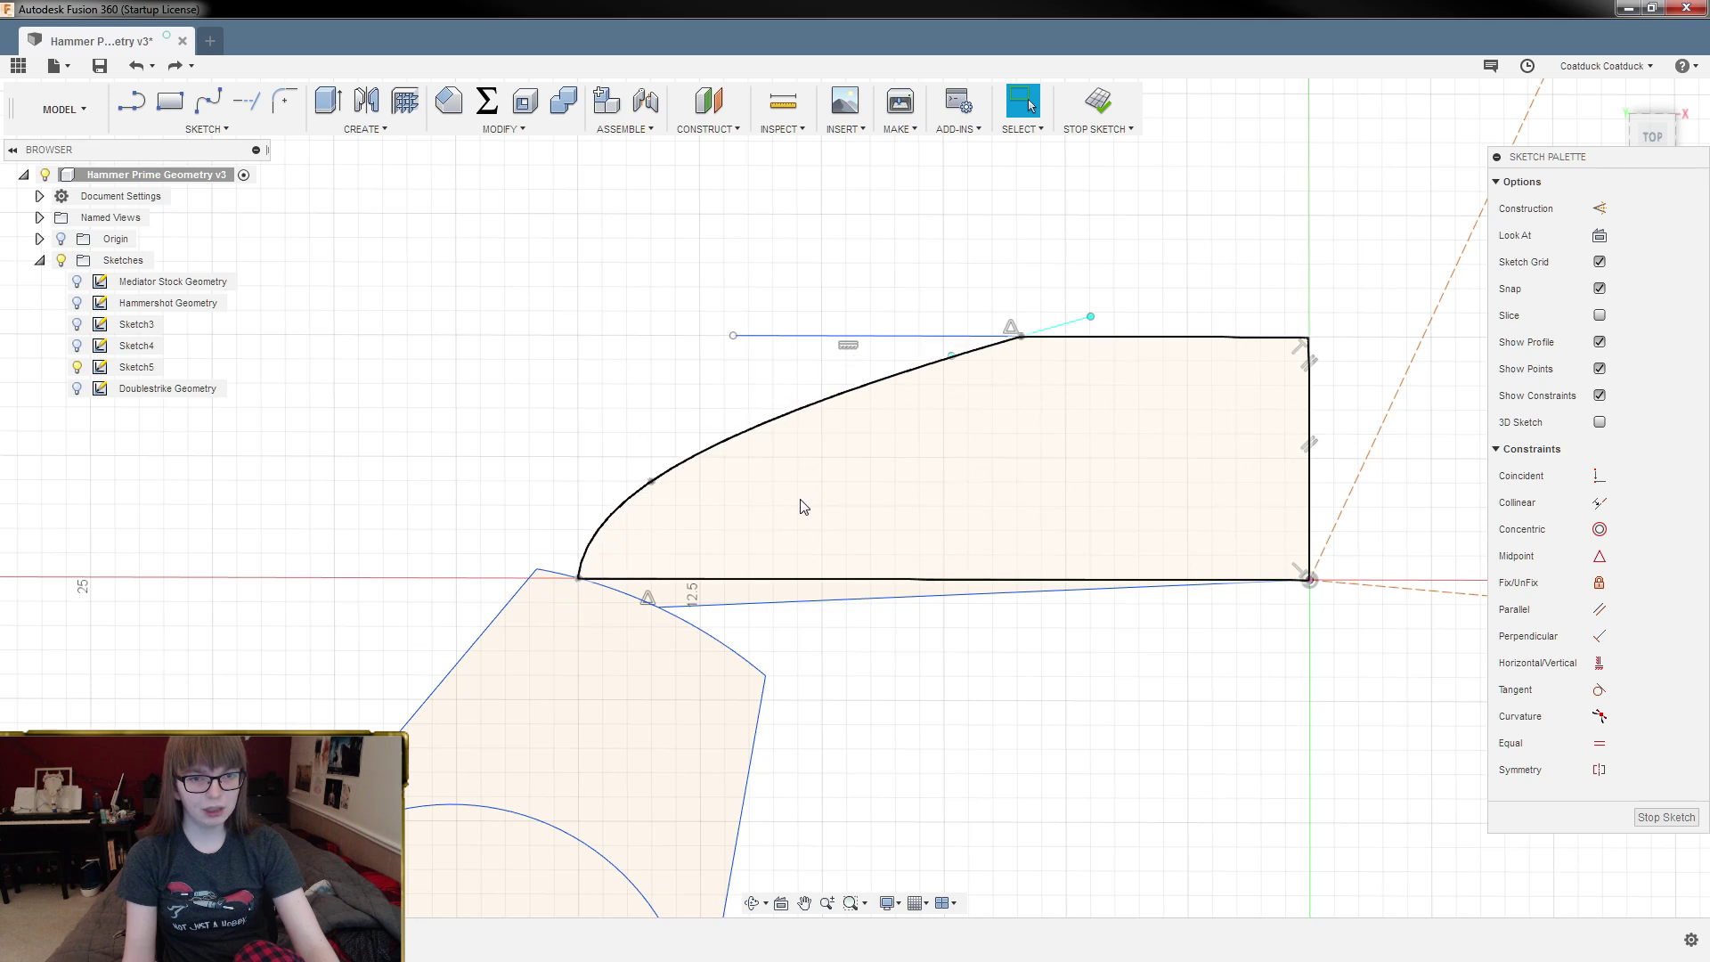
pyautogui.hotkey('ctrl', 'z')
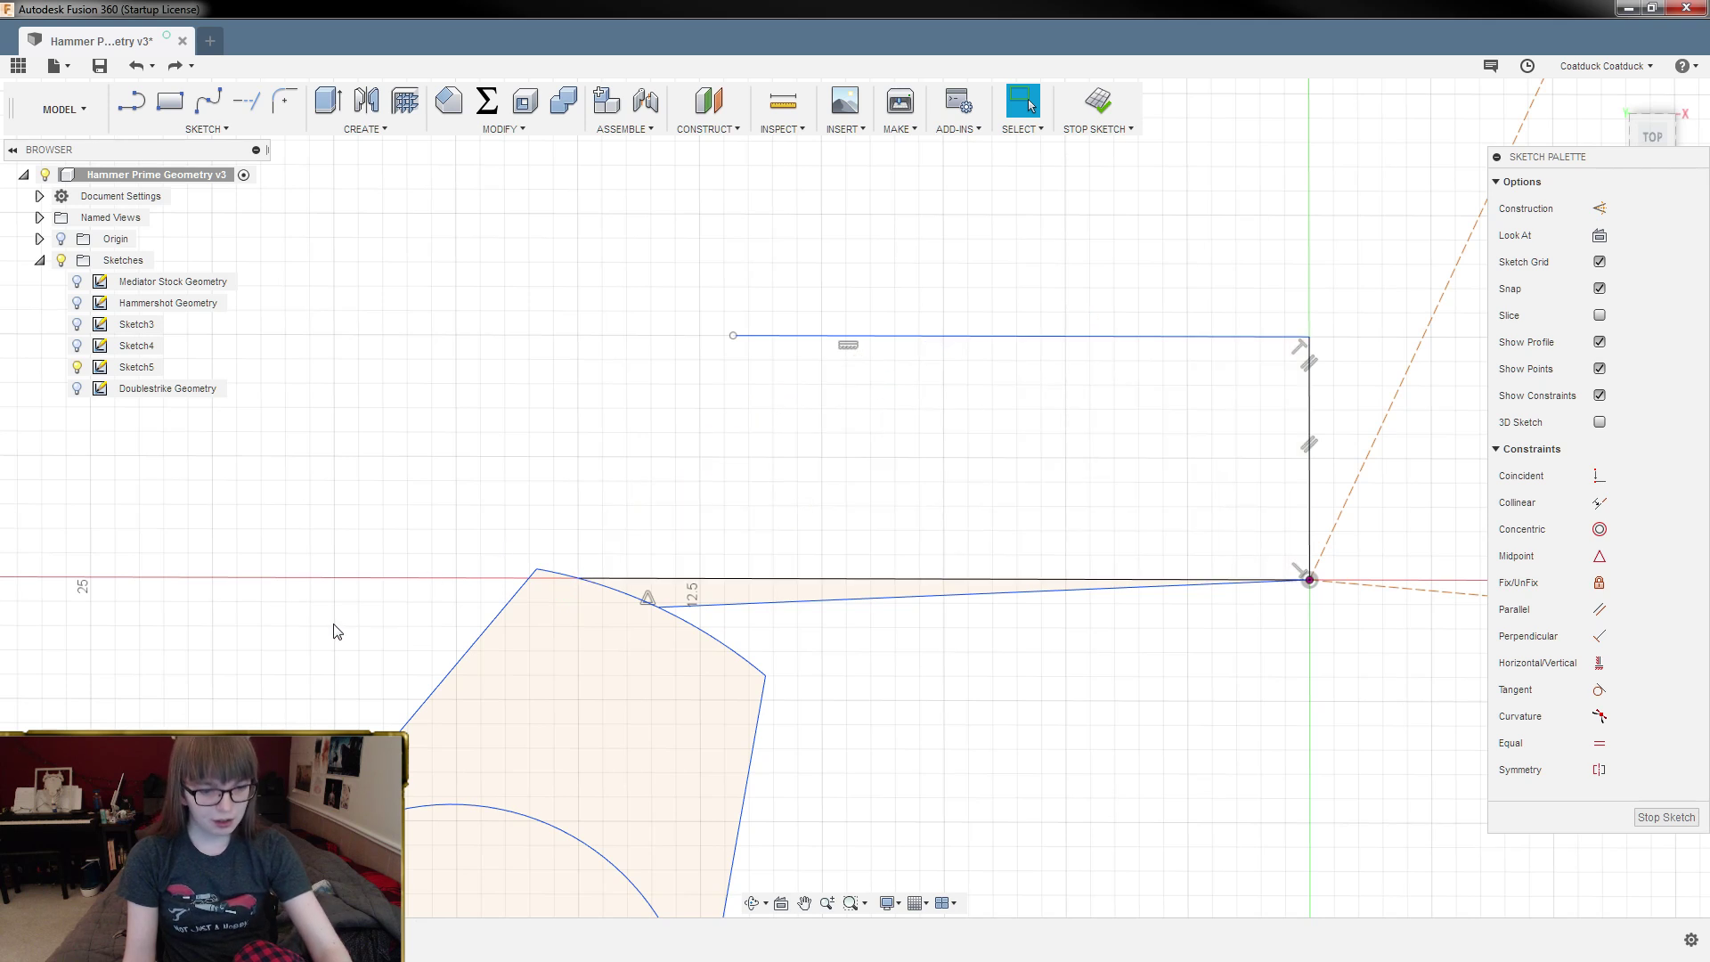
# Step: Draw a two-point spline from the tip arc's intersection with the horizontal axis to a point on the upper horizontal line
pyautogui.scroll(3, 339, 626)
pyautogui.press('l')
pyautogui.click(209, 101)
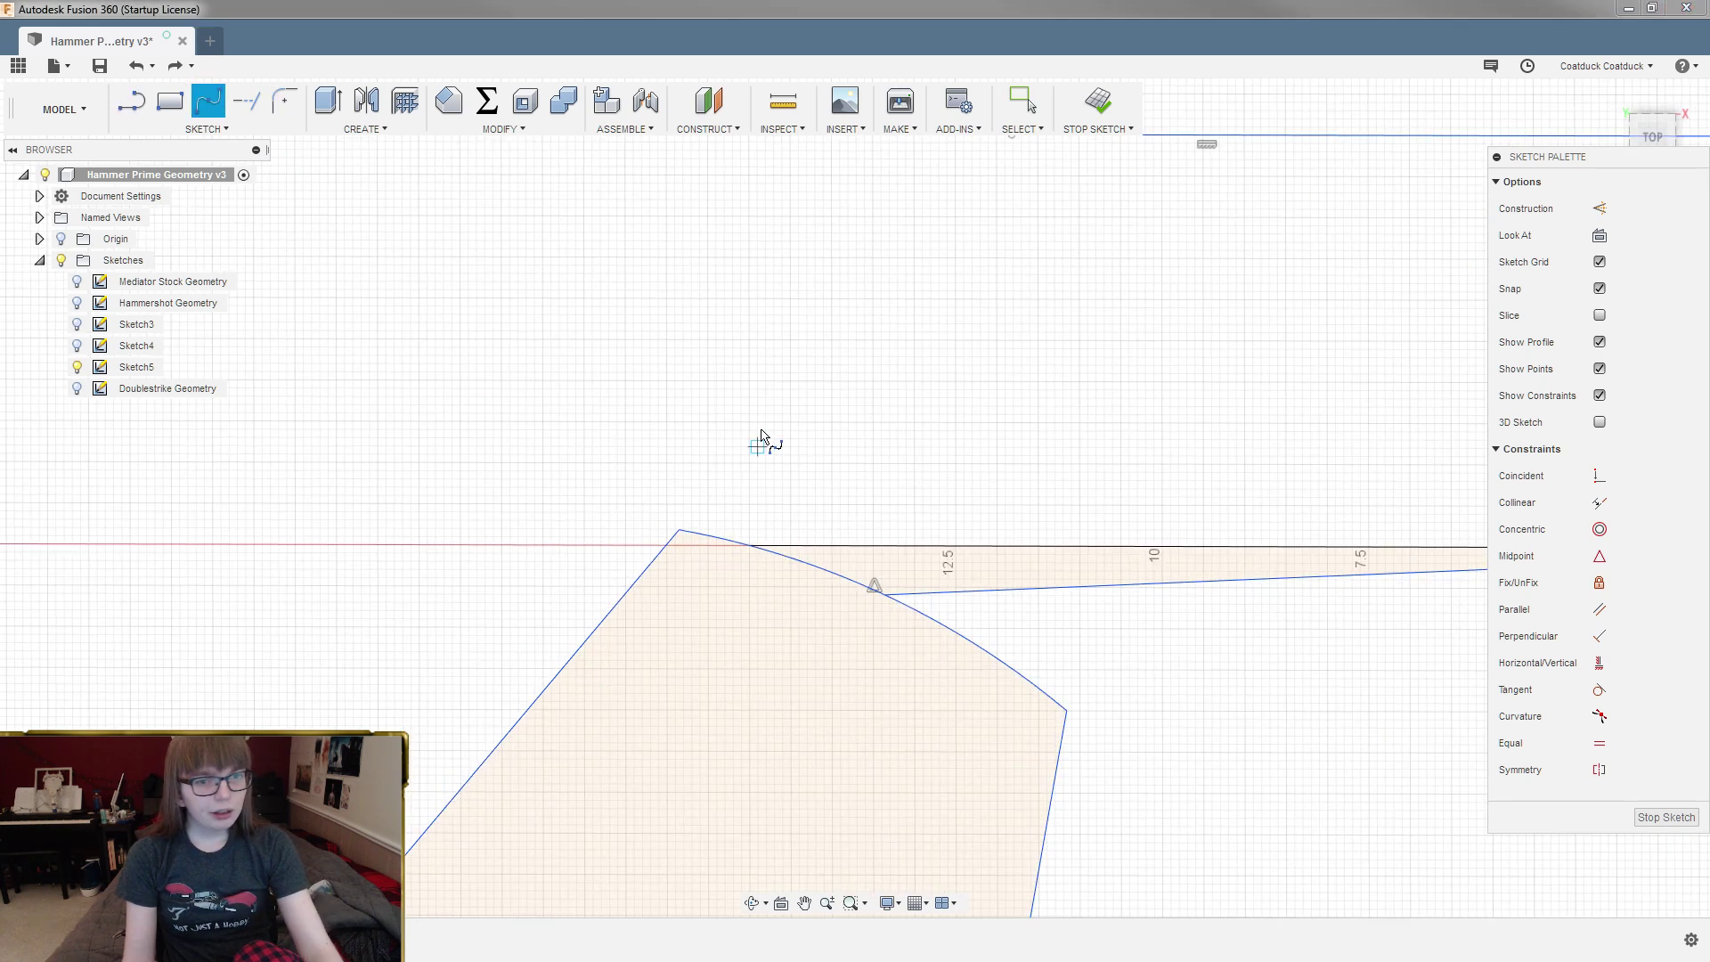
pyautogui.click(750, 546)
pyautogui.scroll(-4, 753, 552)
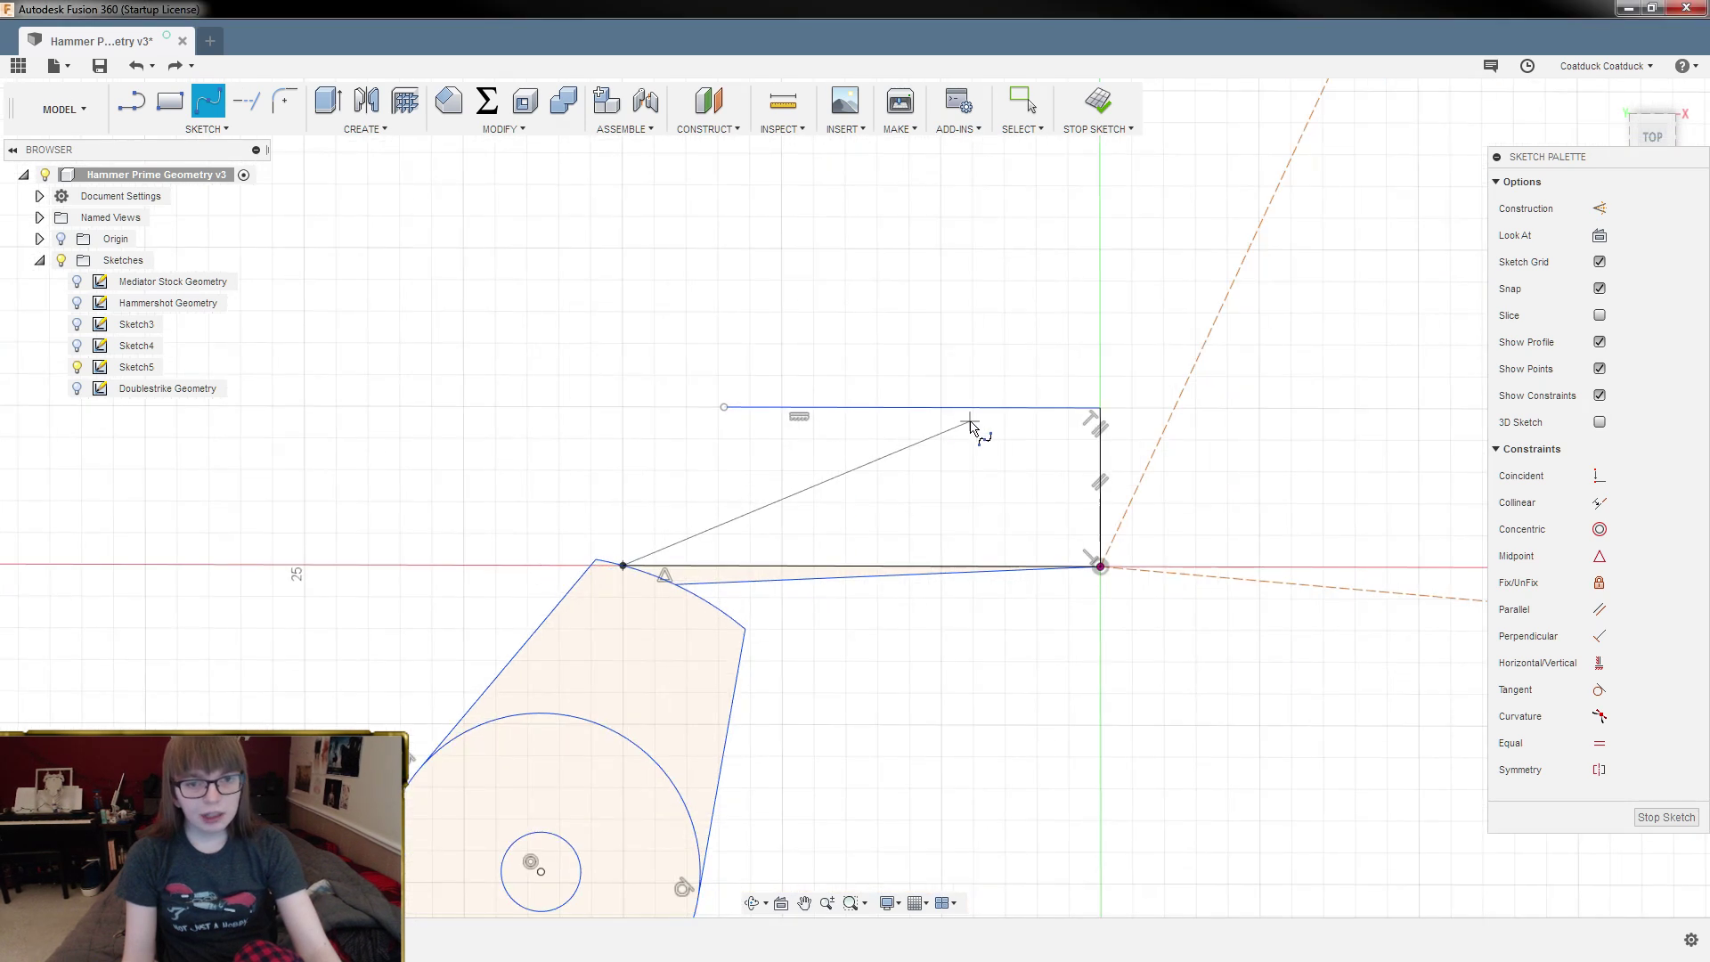
pyautogui.click(1007, 408)
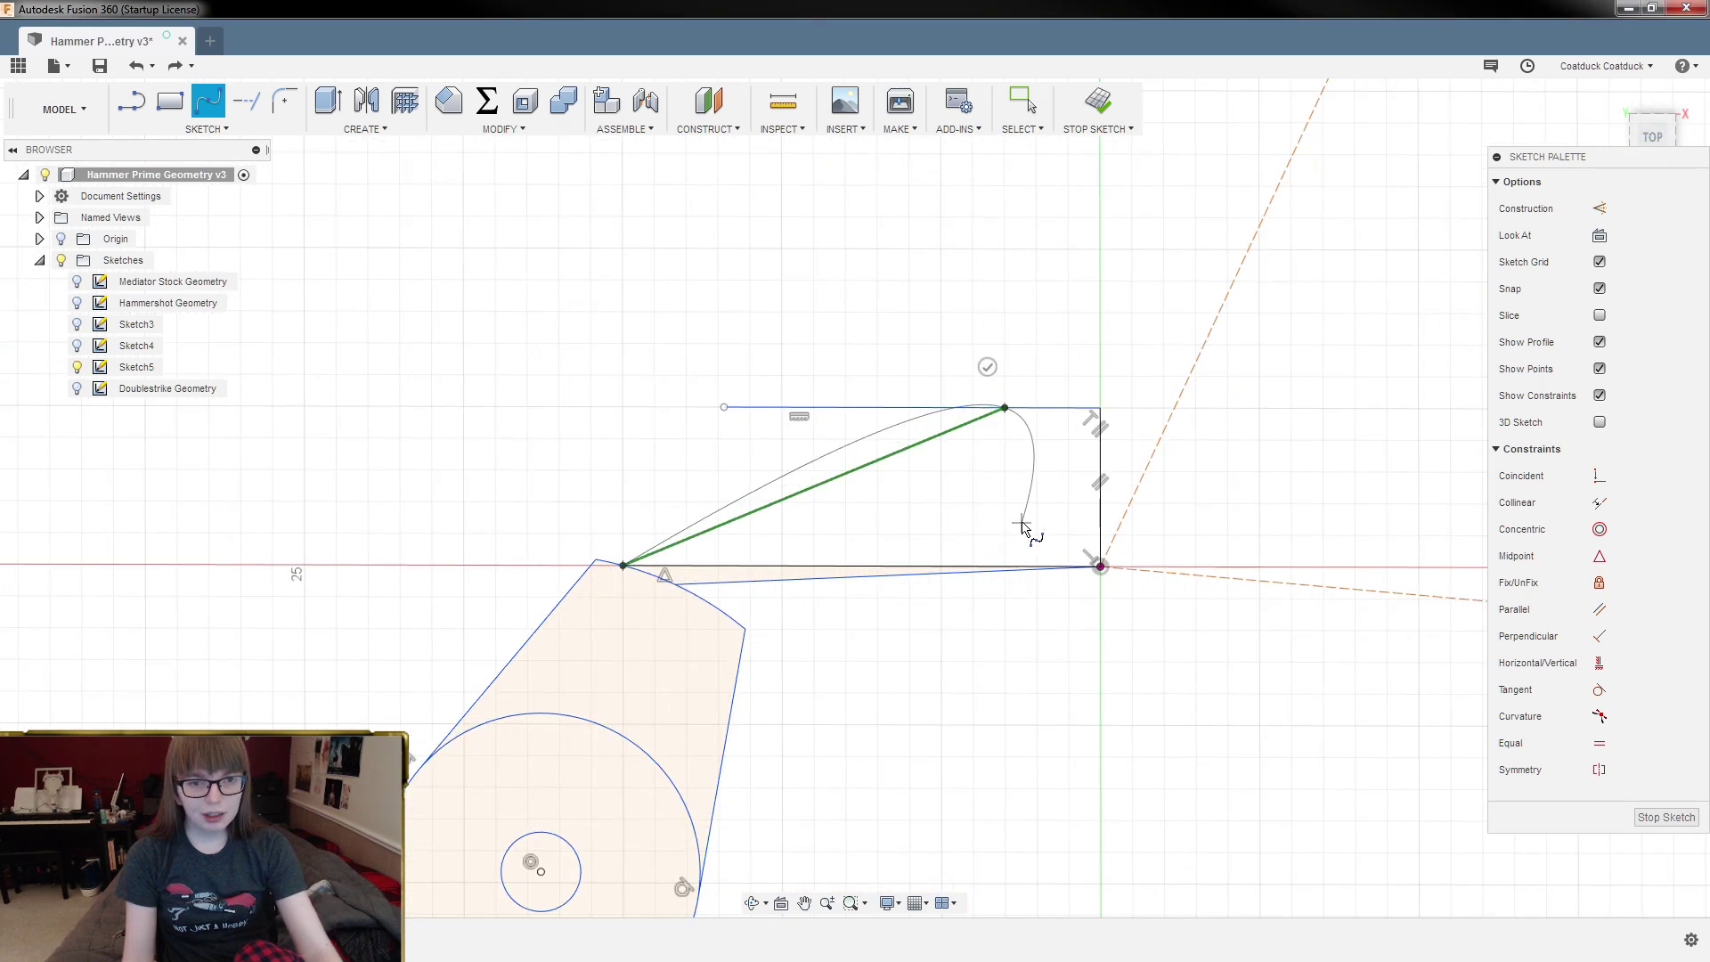
pyautogui.click(988, 371)
pyautogui.scroll(3, 966, 677)
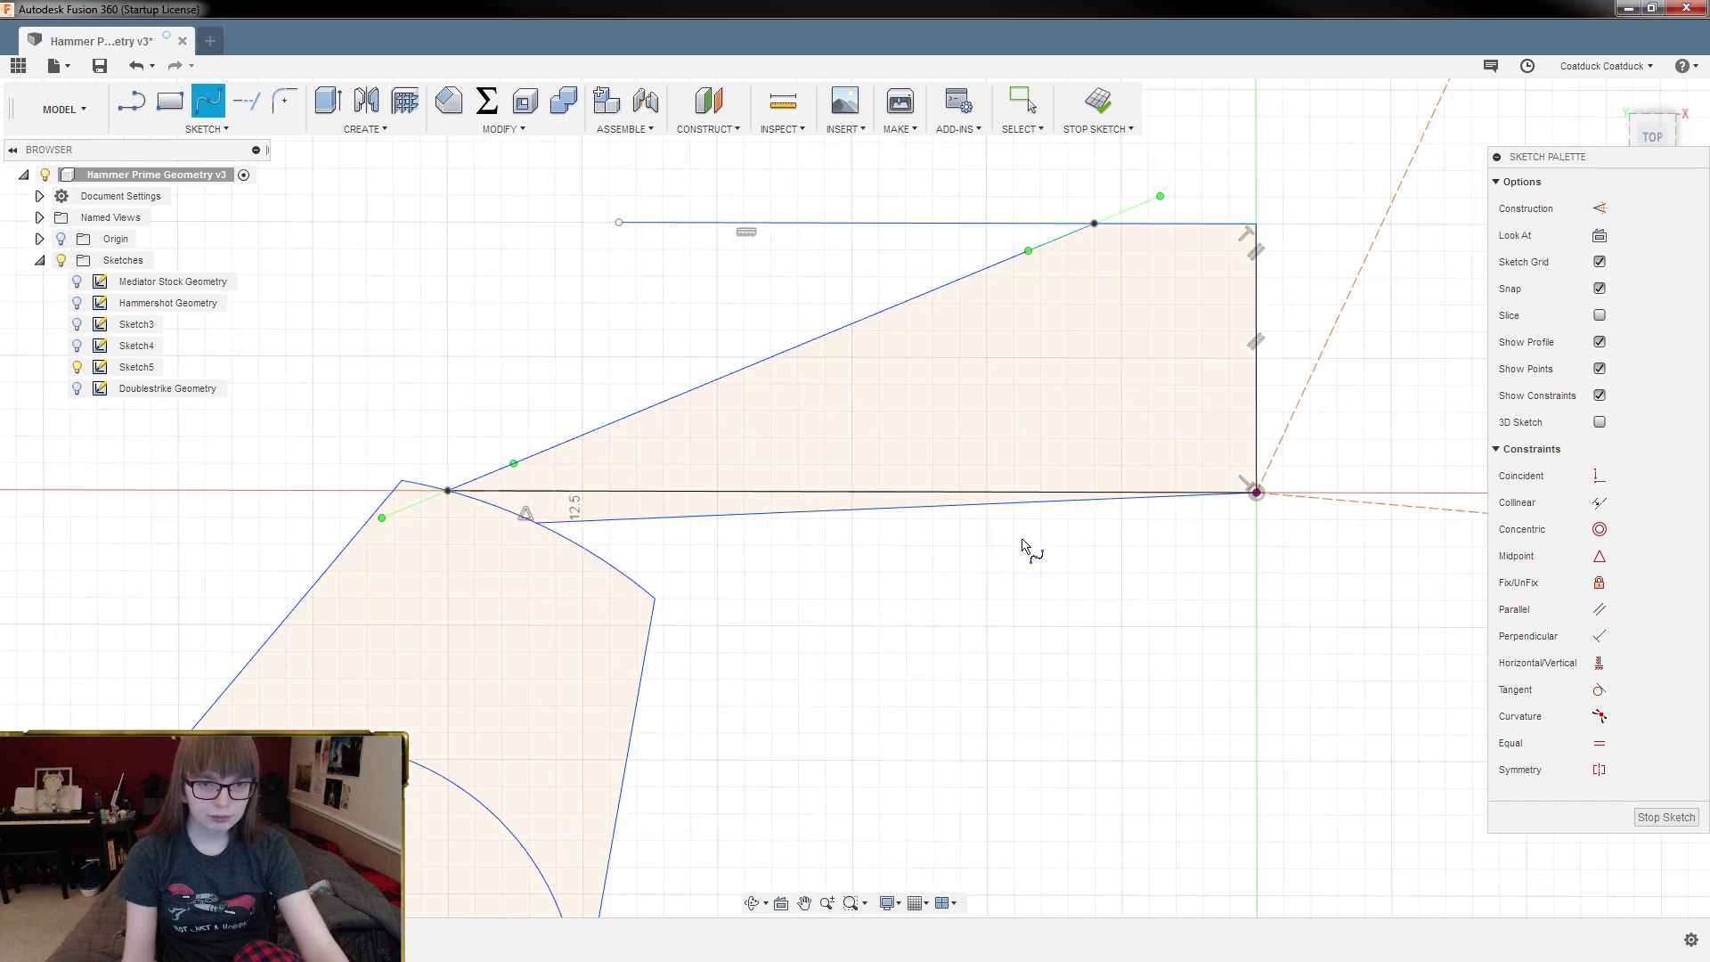
# Step: Make the two-point spline horizontal at its upper end and vertical at its lower end, with the lower handle 1 mm above the end point
pyautogui.press('Escape')
pyautogui.moveTo(1161, 197); pyautogui.dragTo(1177, 224)
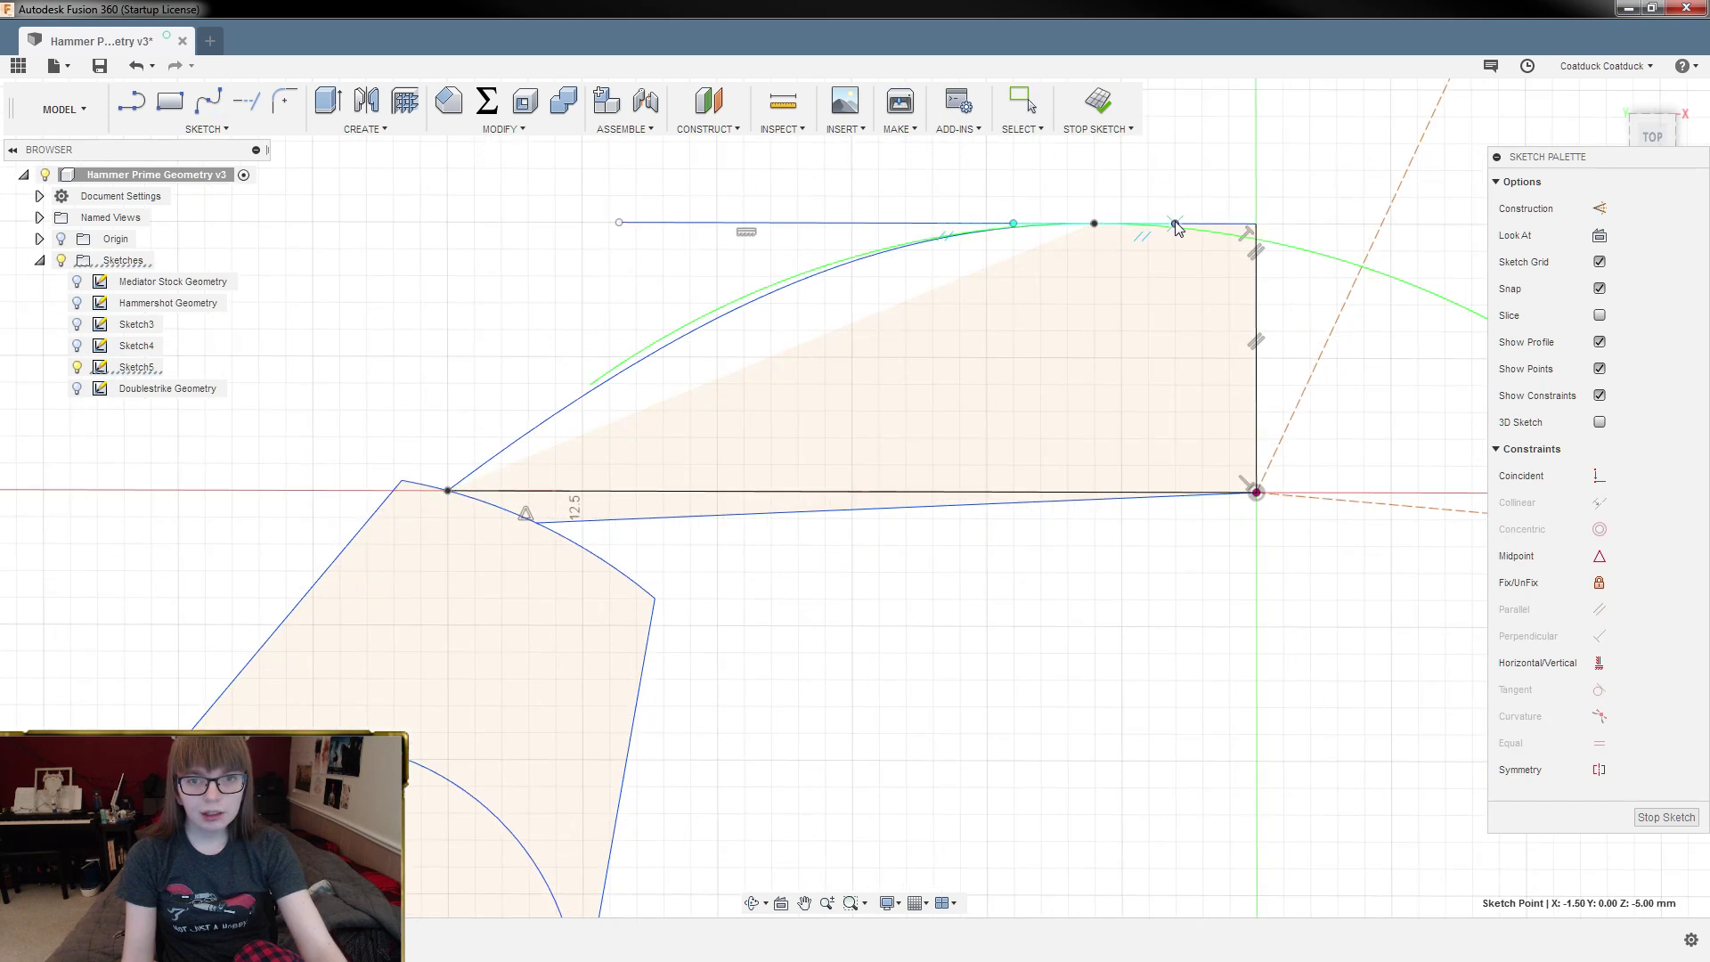
pyautogui.click(447, 491)
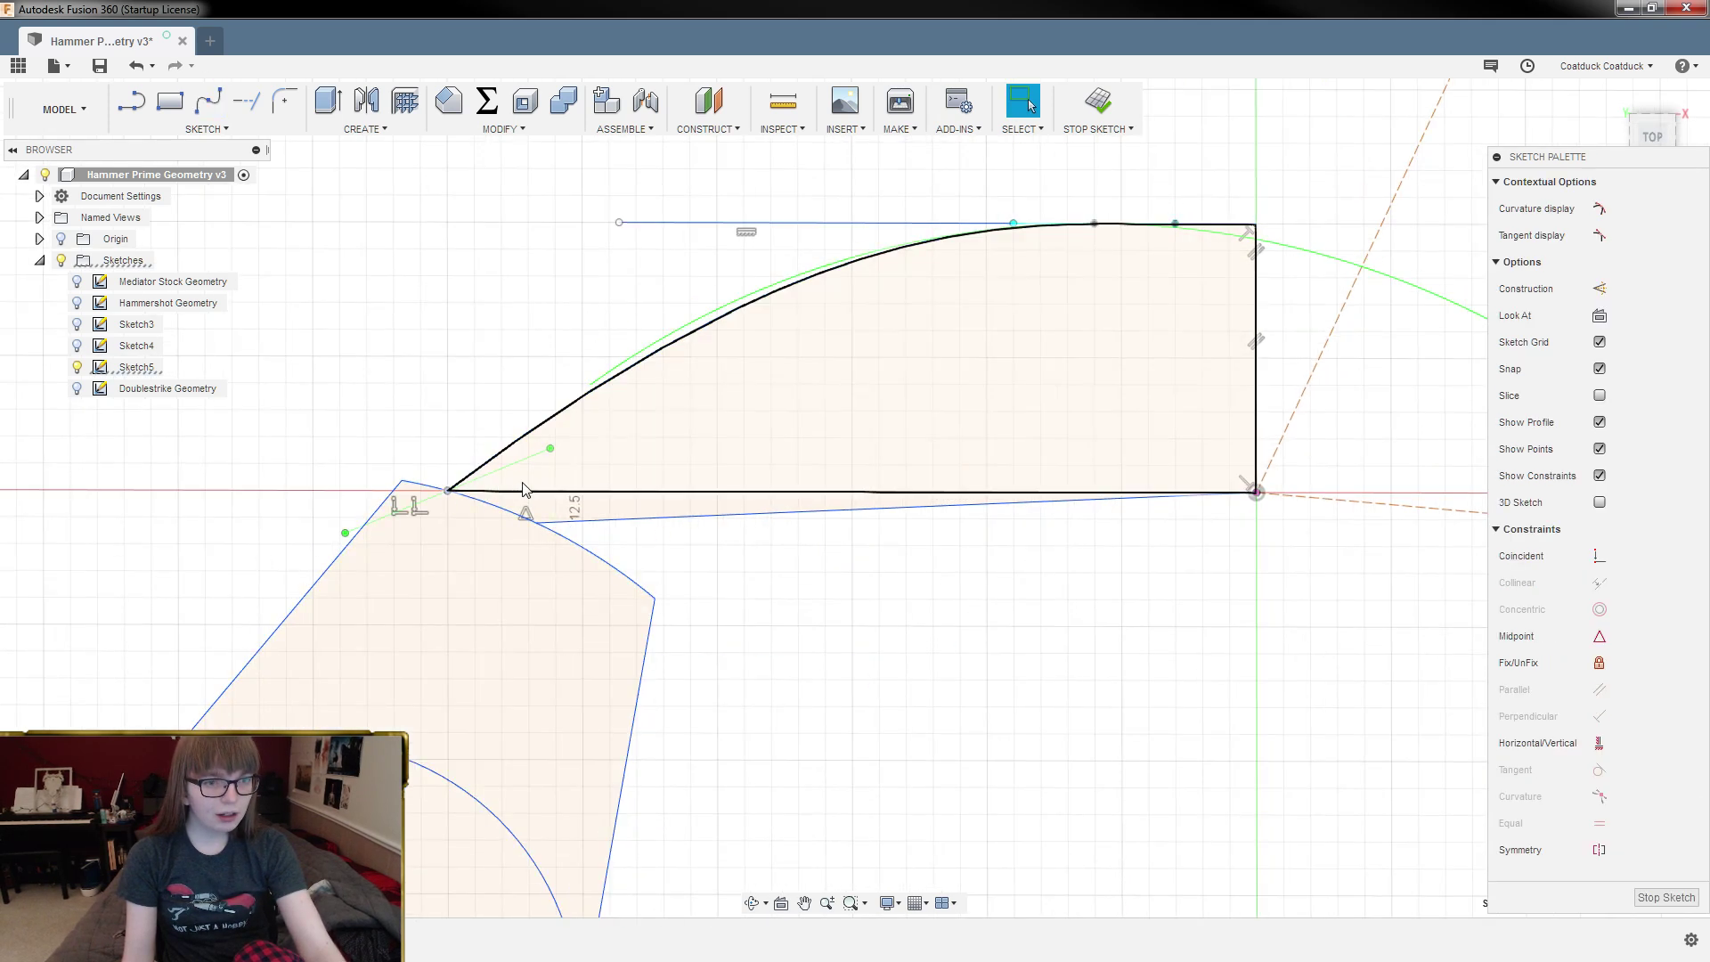
pyautogui.moveTo(549, 447); pyautogui.dragTo(451, 443)
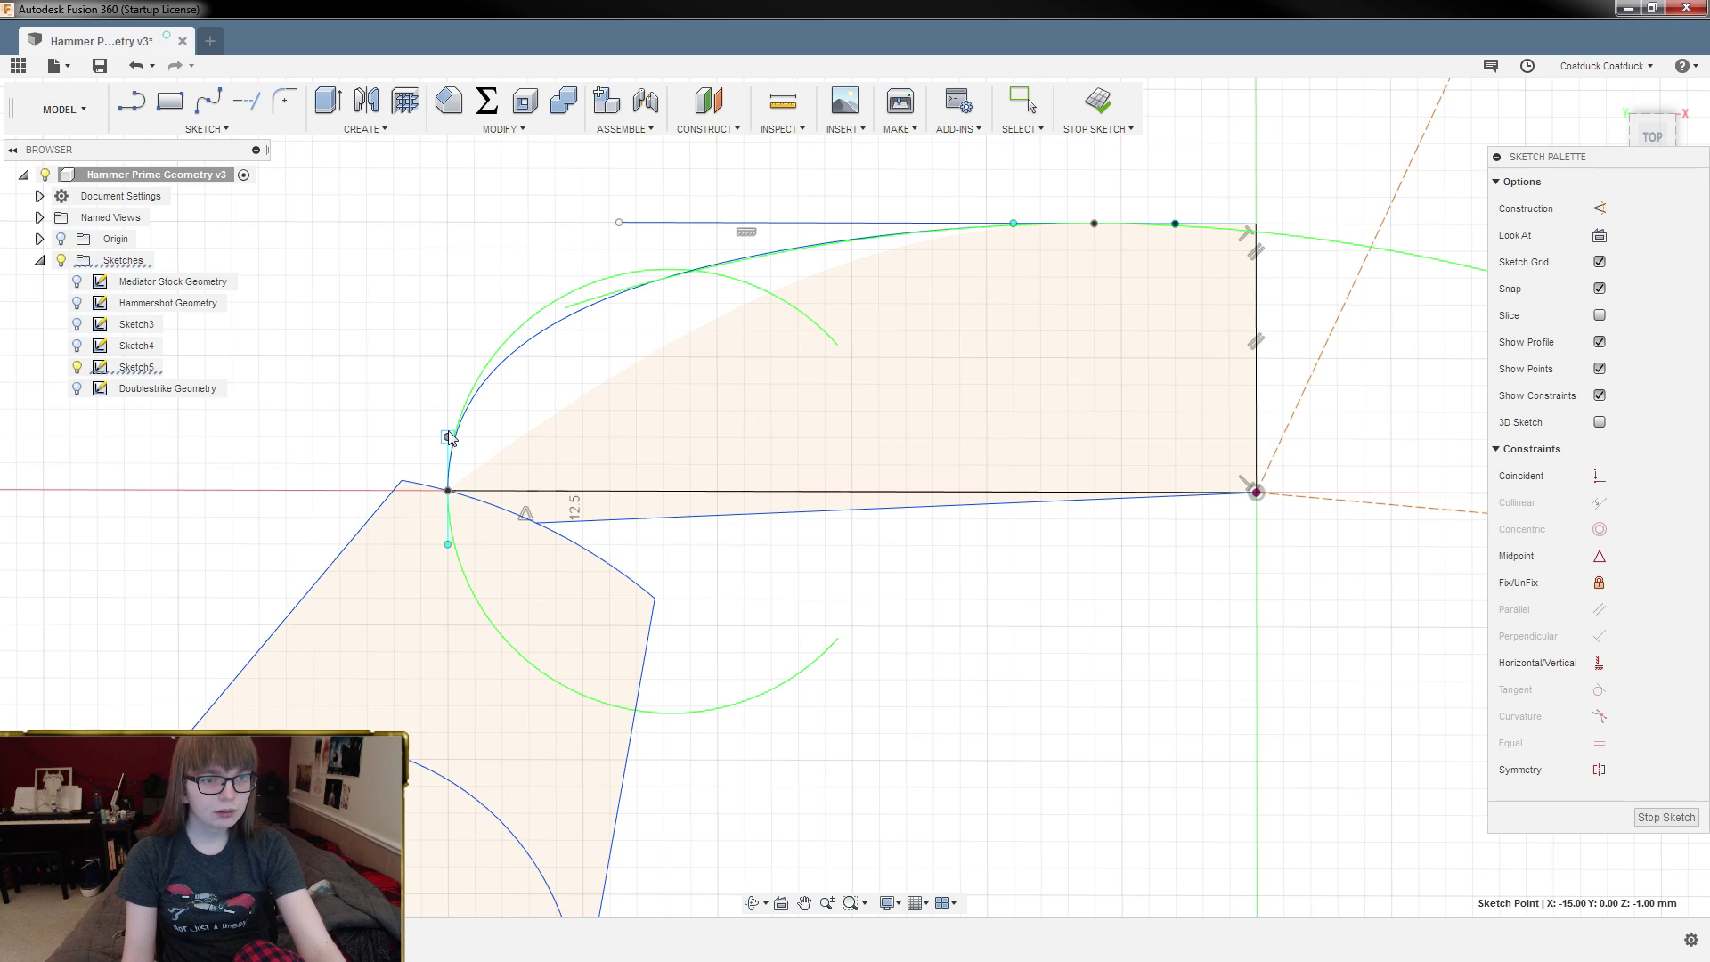
pyautogui.click(1195, 609)
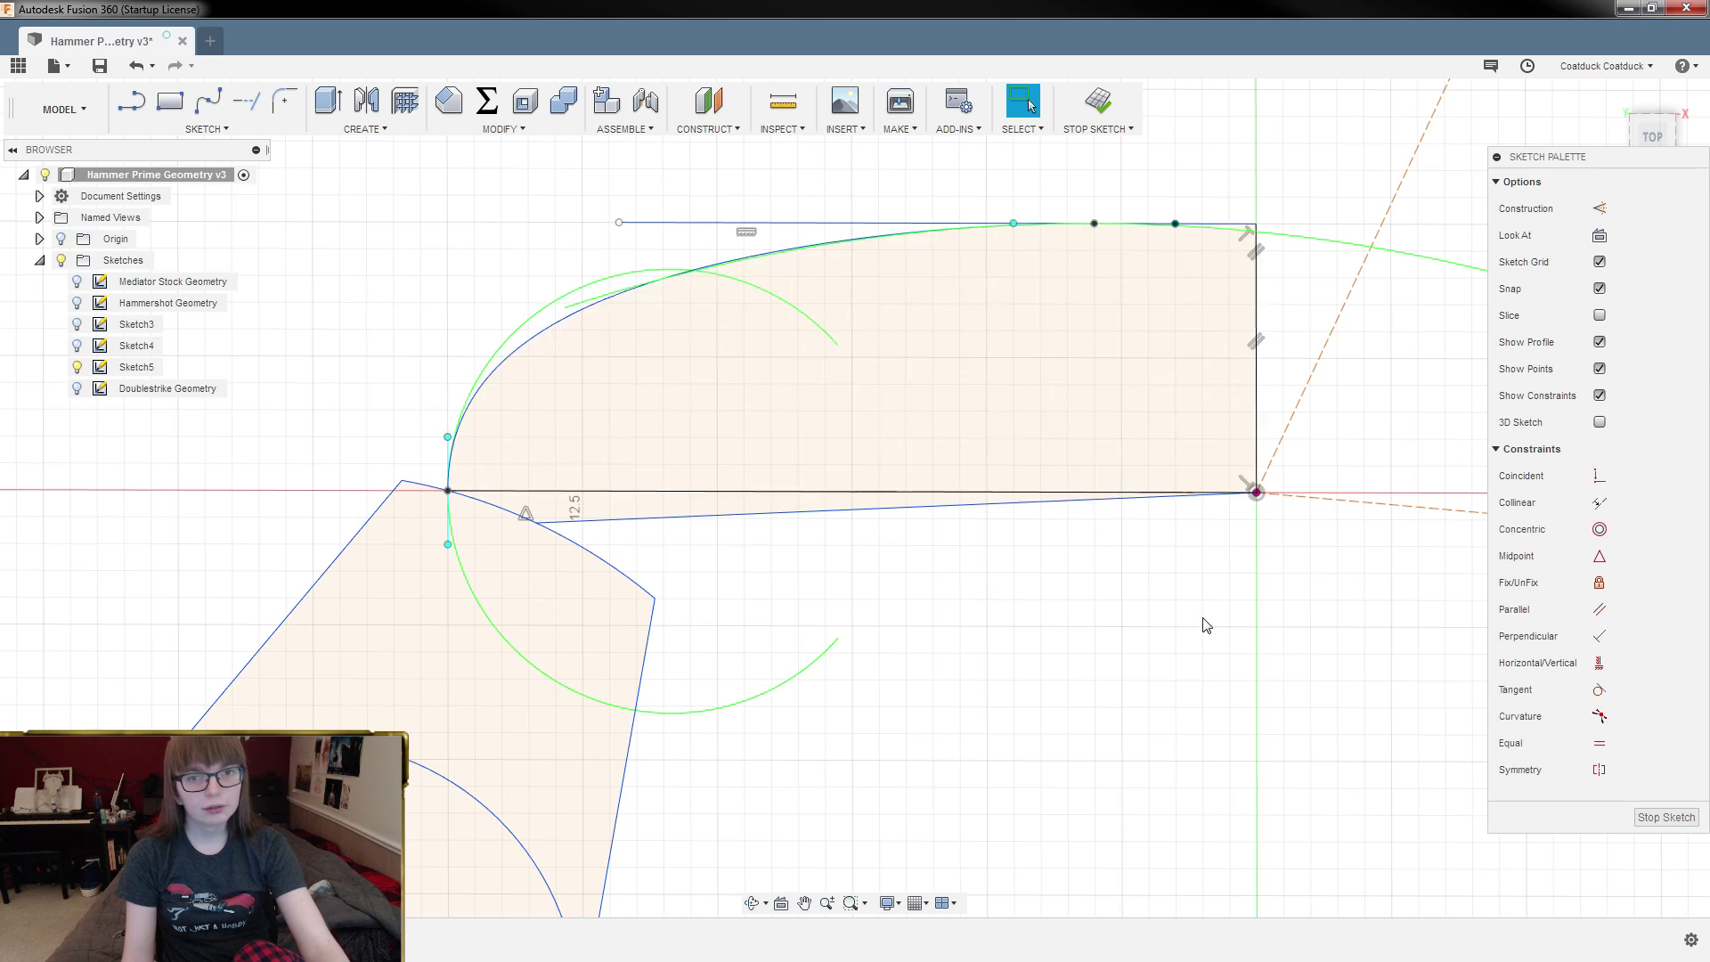
pyautogui.click(896, 612)
pyautogui.scroll(-2, 1190, 703)
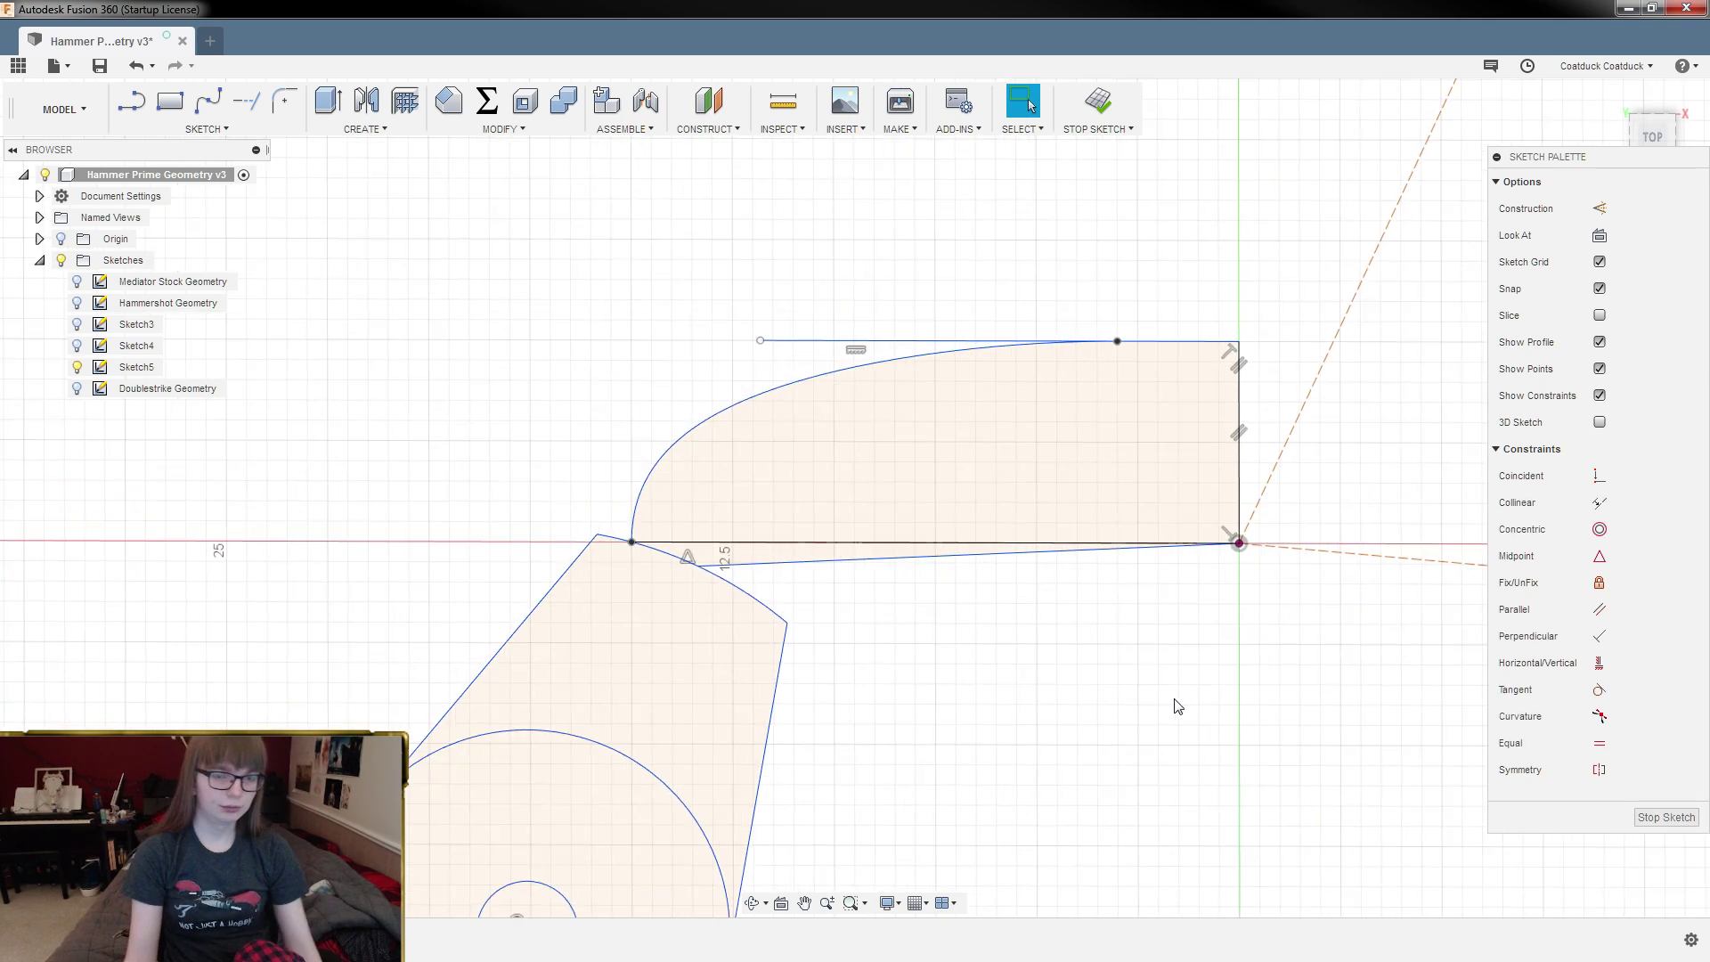
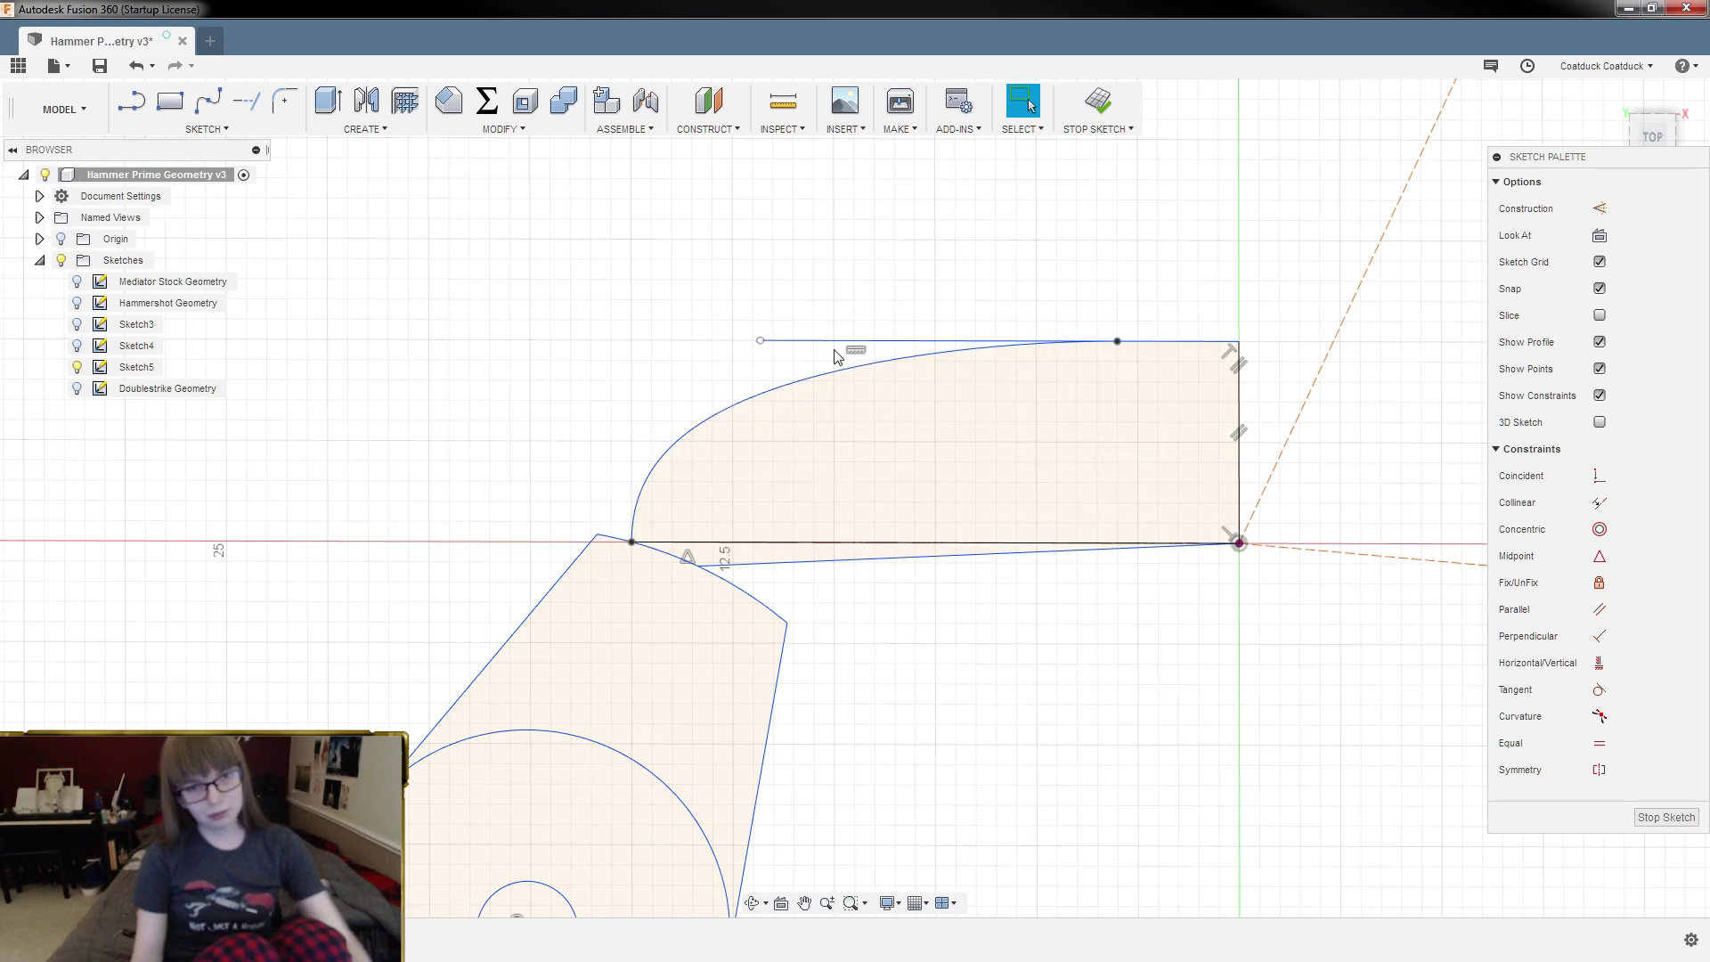
# Step: Undo the spline, the line along the horizontal axis and the earlier deletions back to the closed outline with the sloped front line
pyautogui.moveTo(866, 352); pyautogui.dragTo(784, 592)
pyautogui.hotkey('ctrl', 'z')
pyautogui.hotkey('ctrl', 'z')
pyautogui.hotkey('ctrl', 'z')
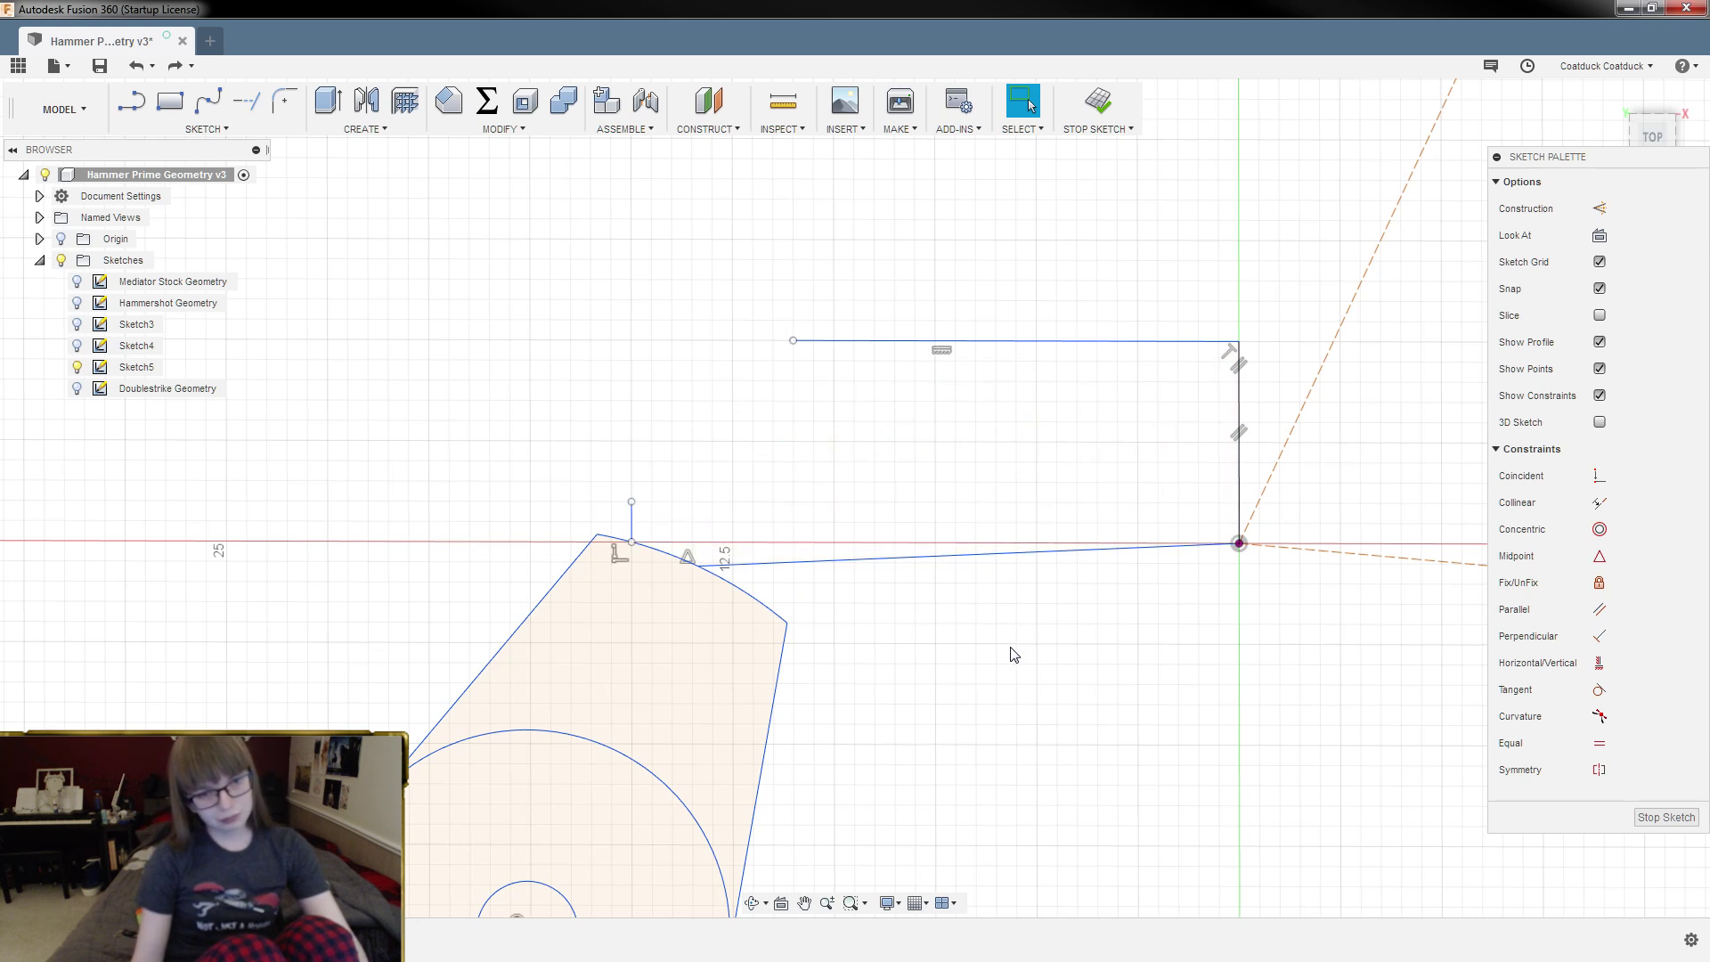
pyautogui.hotkey('ctrl', 'z')
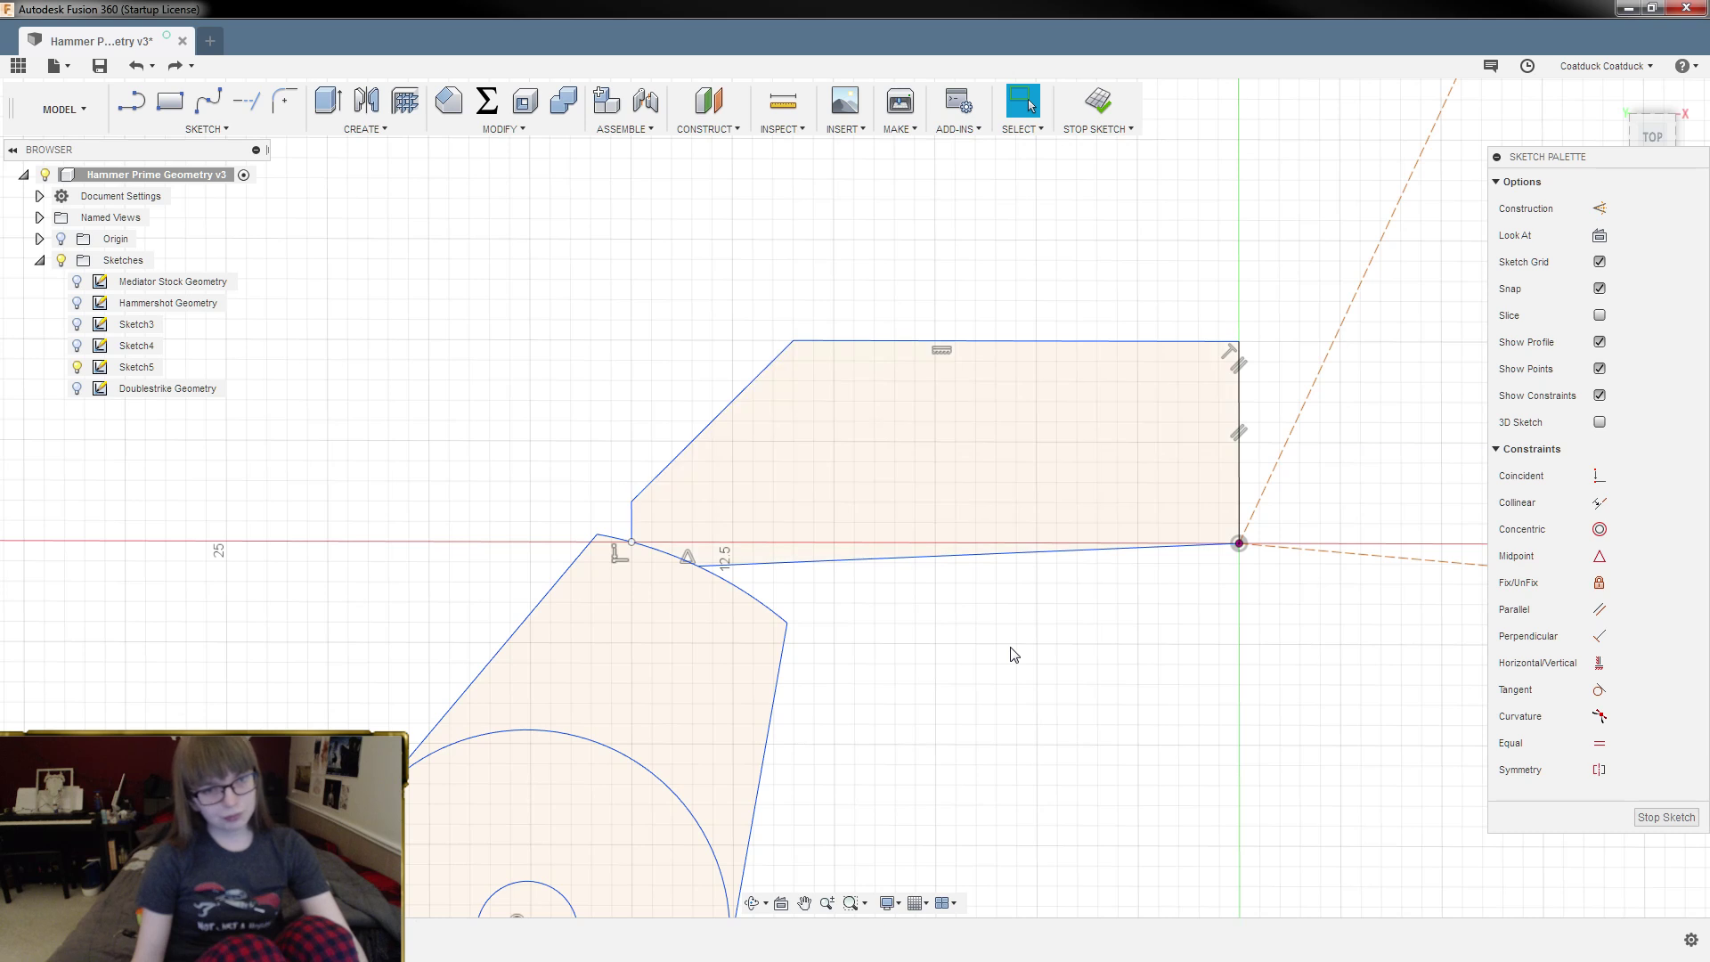
# Step: Fillet the corner between the sloped front line and the short vertical line with a 1.5 mm radius
pyautogui.scroll(2, 615, 427)
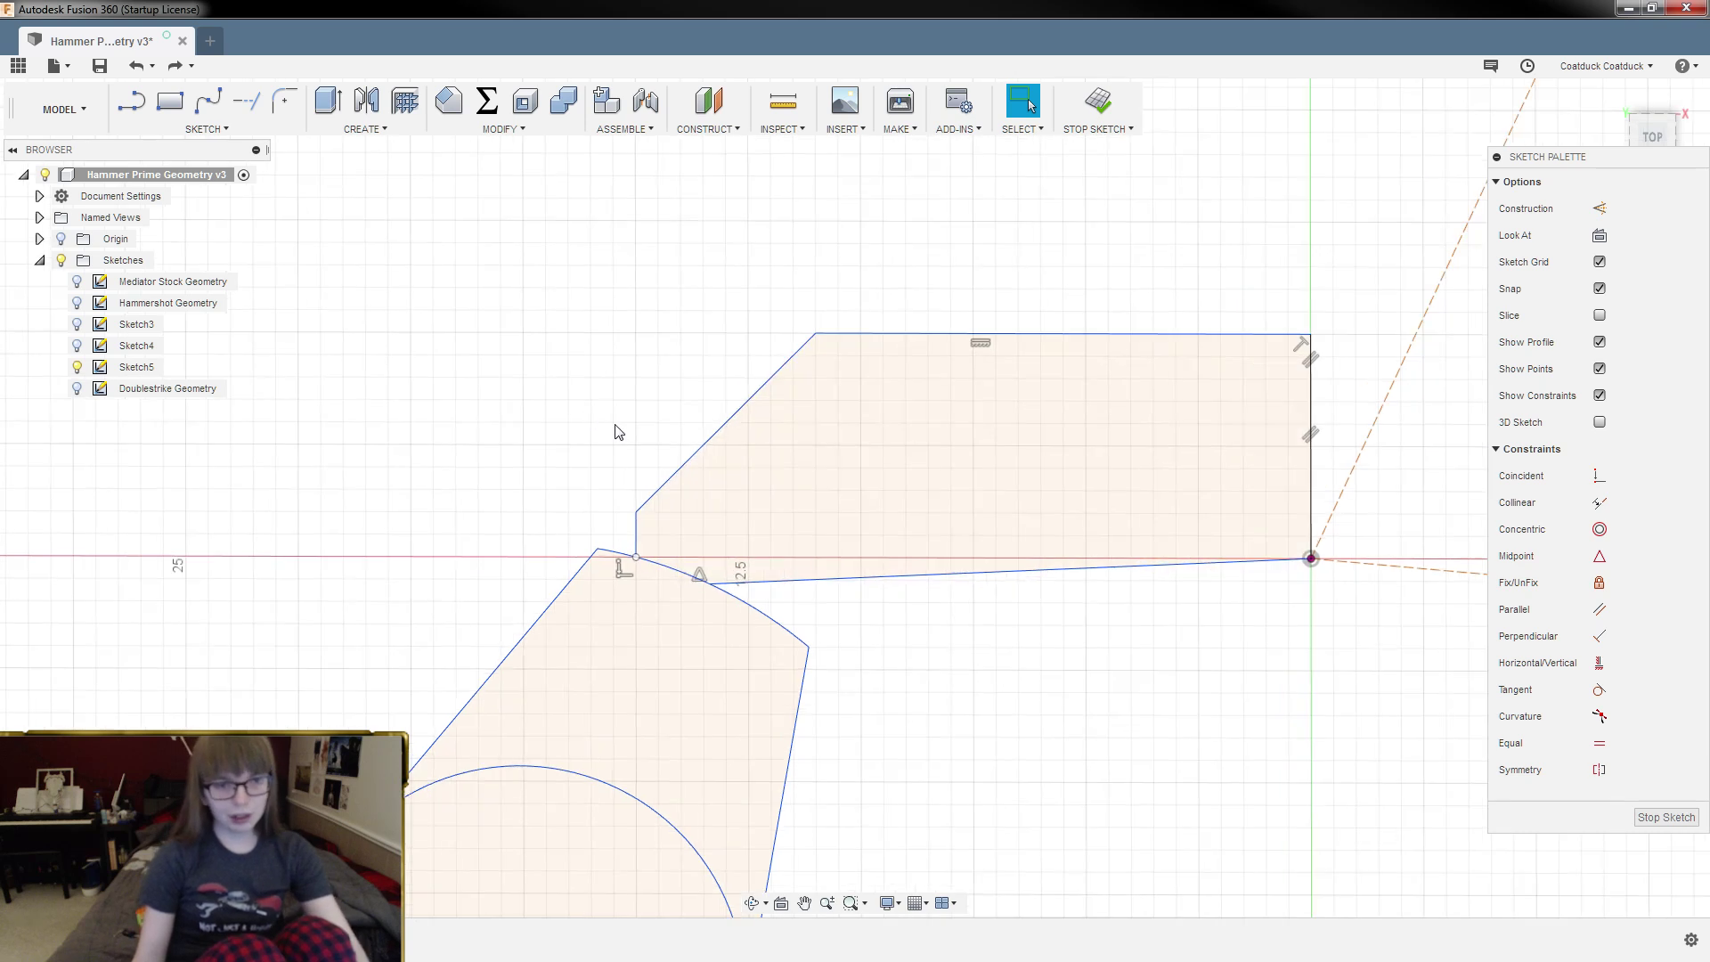
pyautogui.click(285, 101)
pyautogui.scroll(2, 653, 496)
pyautogui.click(693, 510)
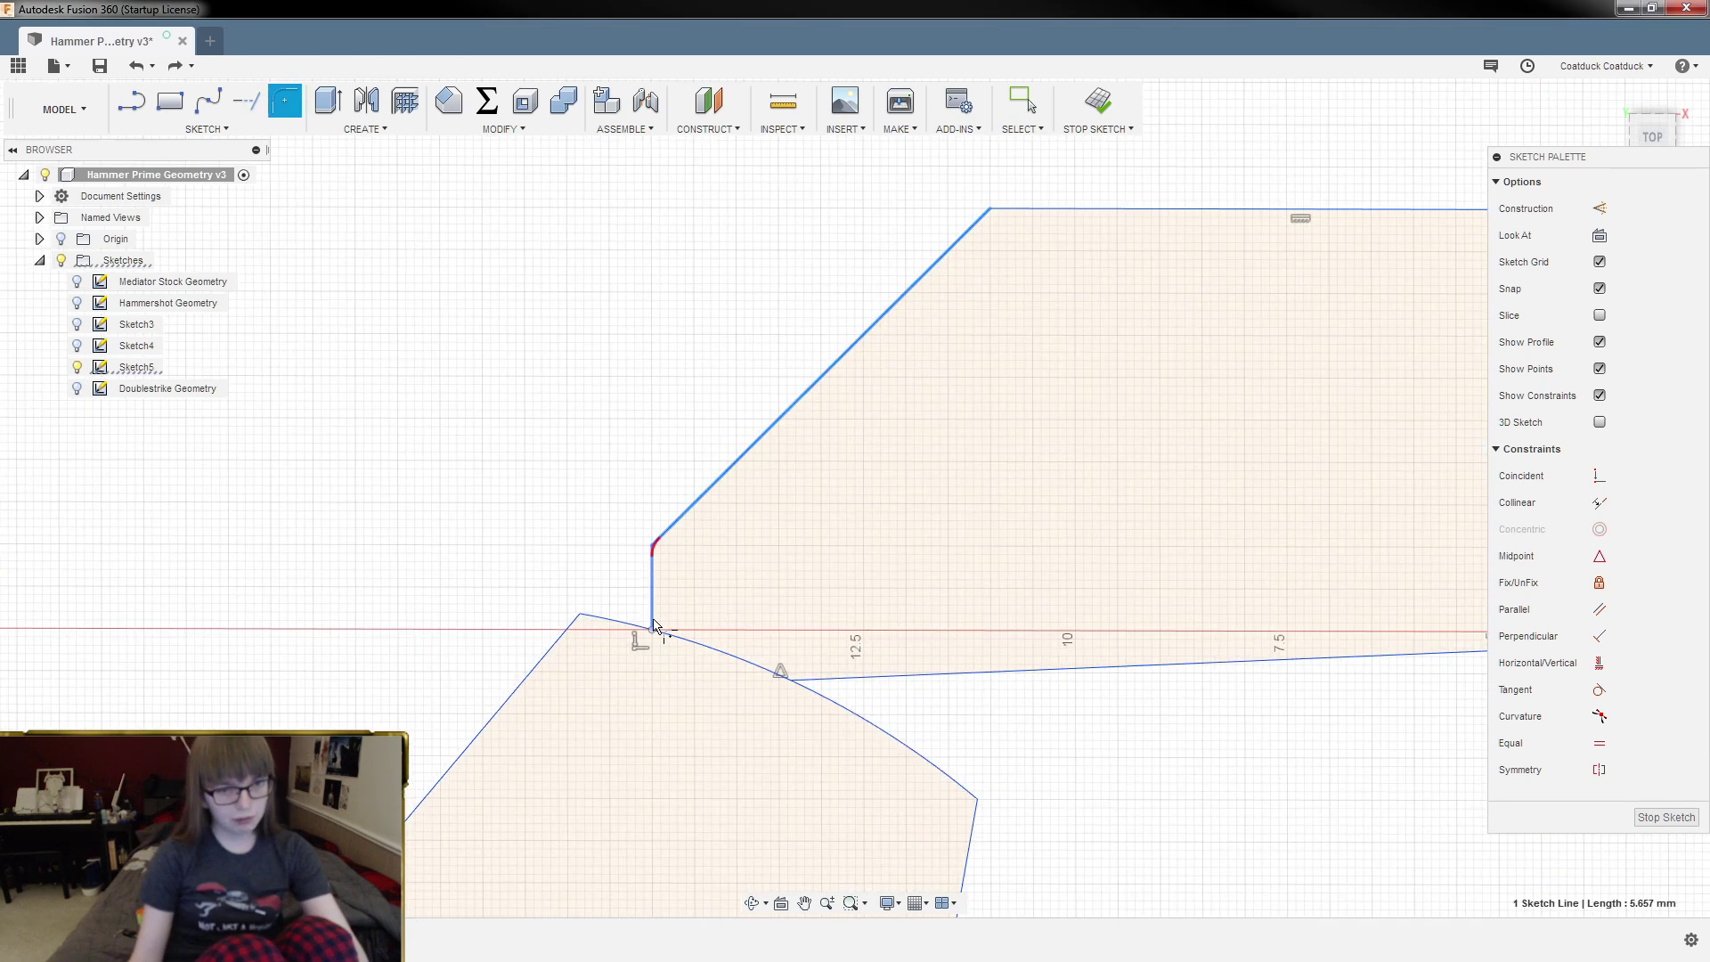
pyautogui.click(653, 615)
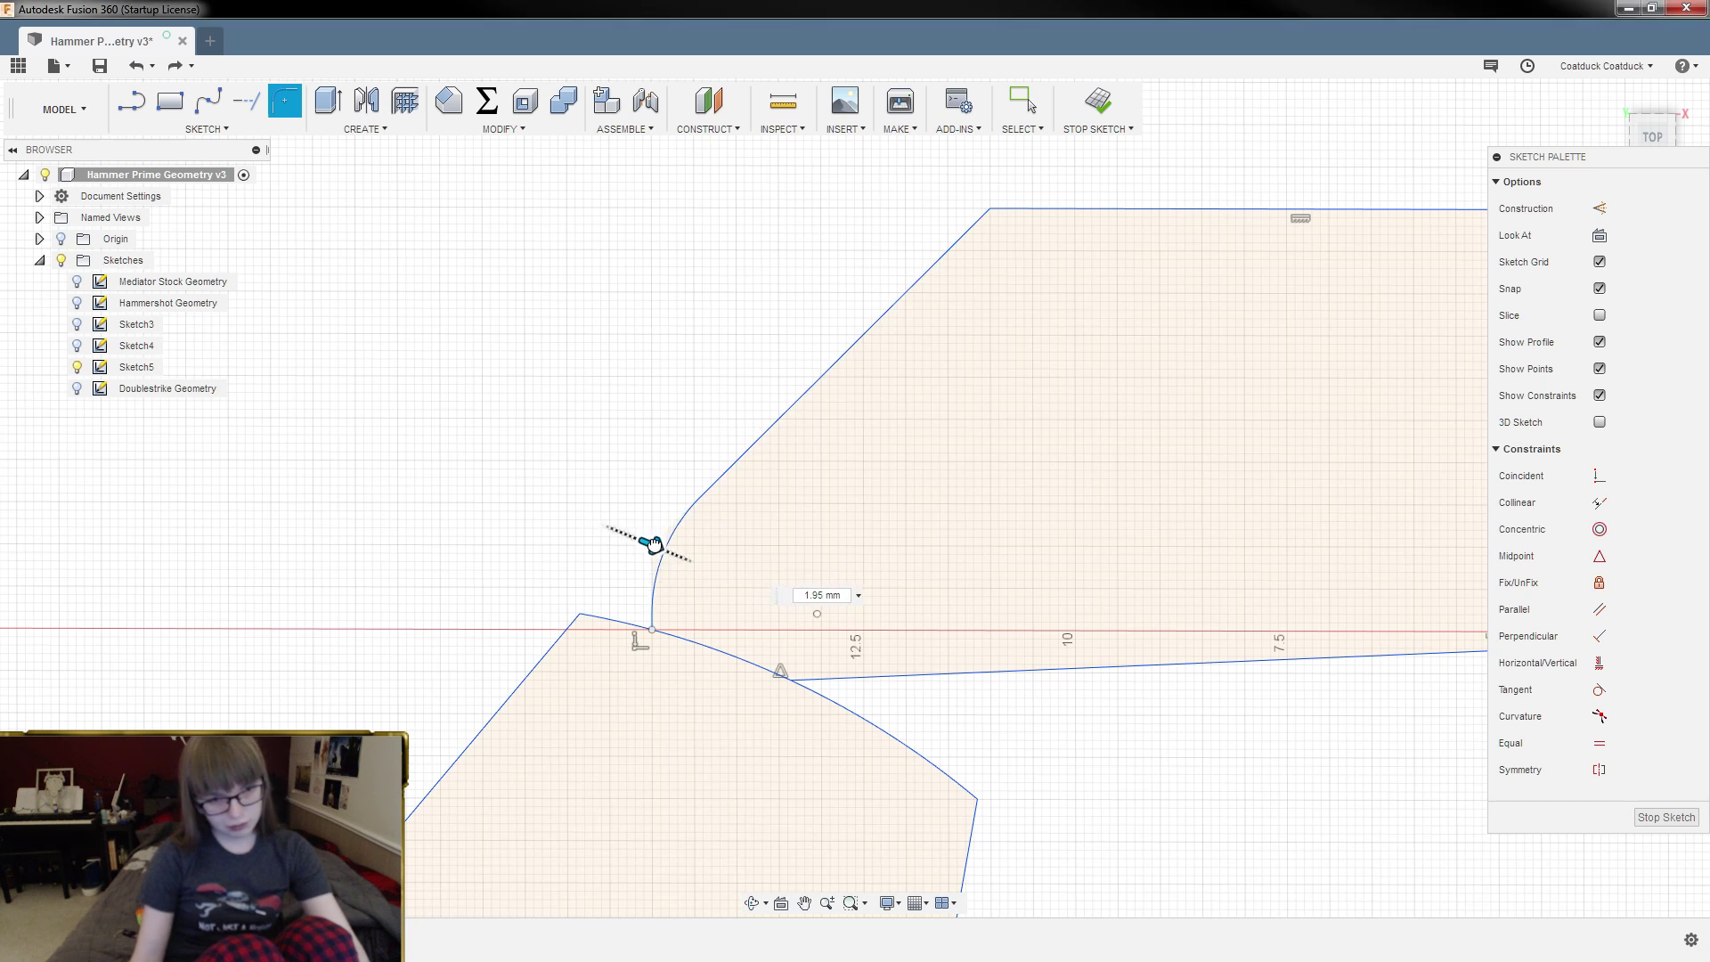
pyautogui.press('Return')
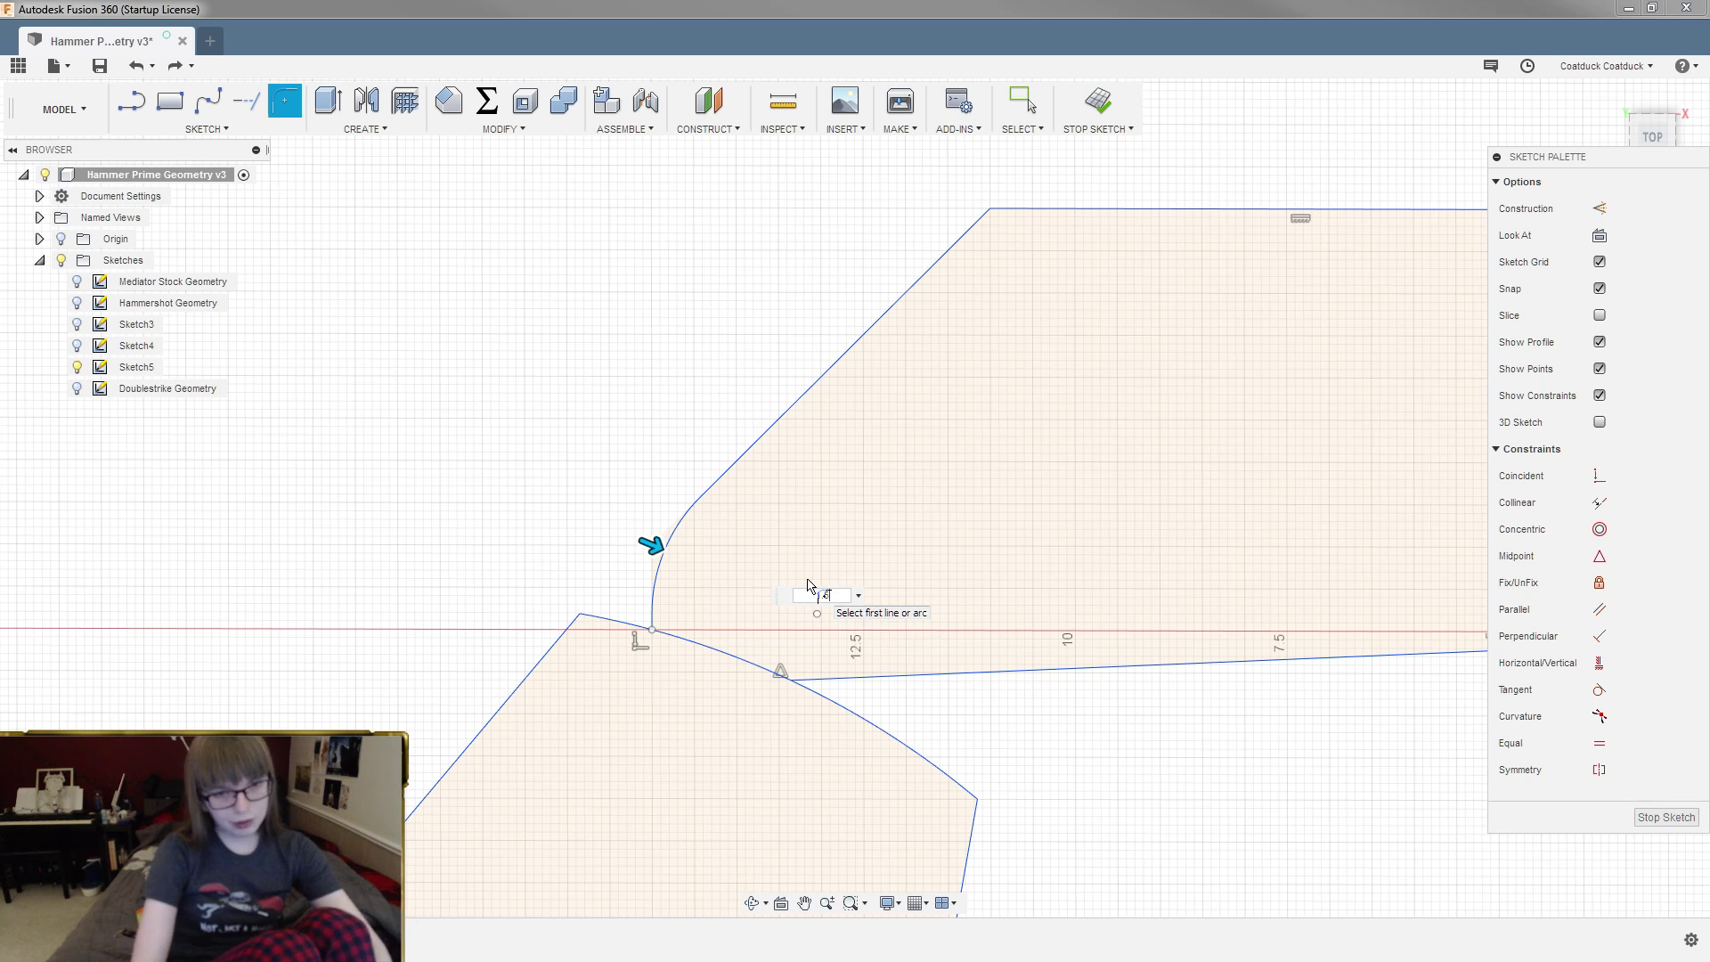
pyautogui.press('Escape')
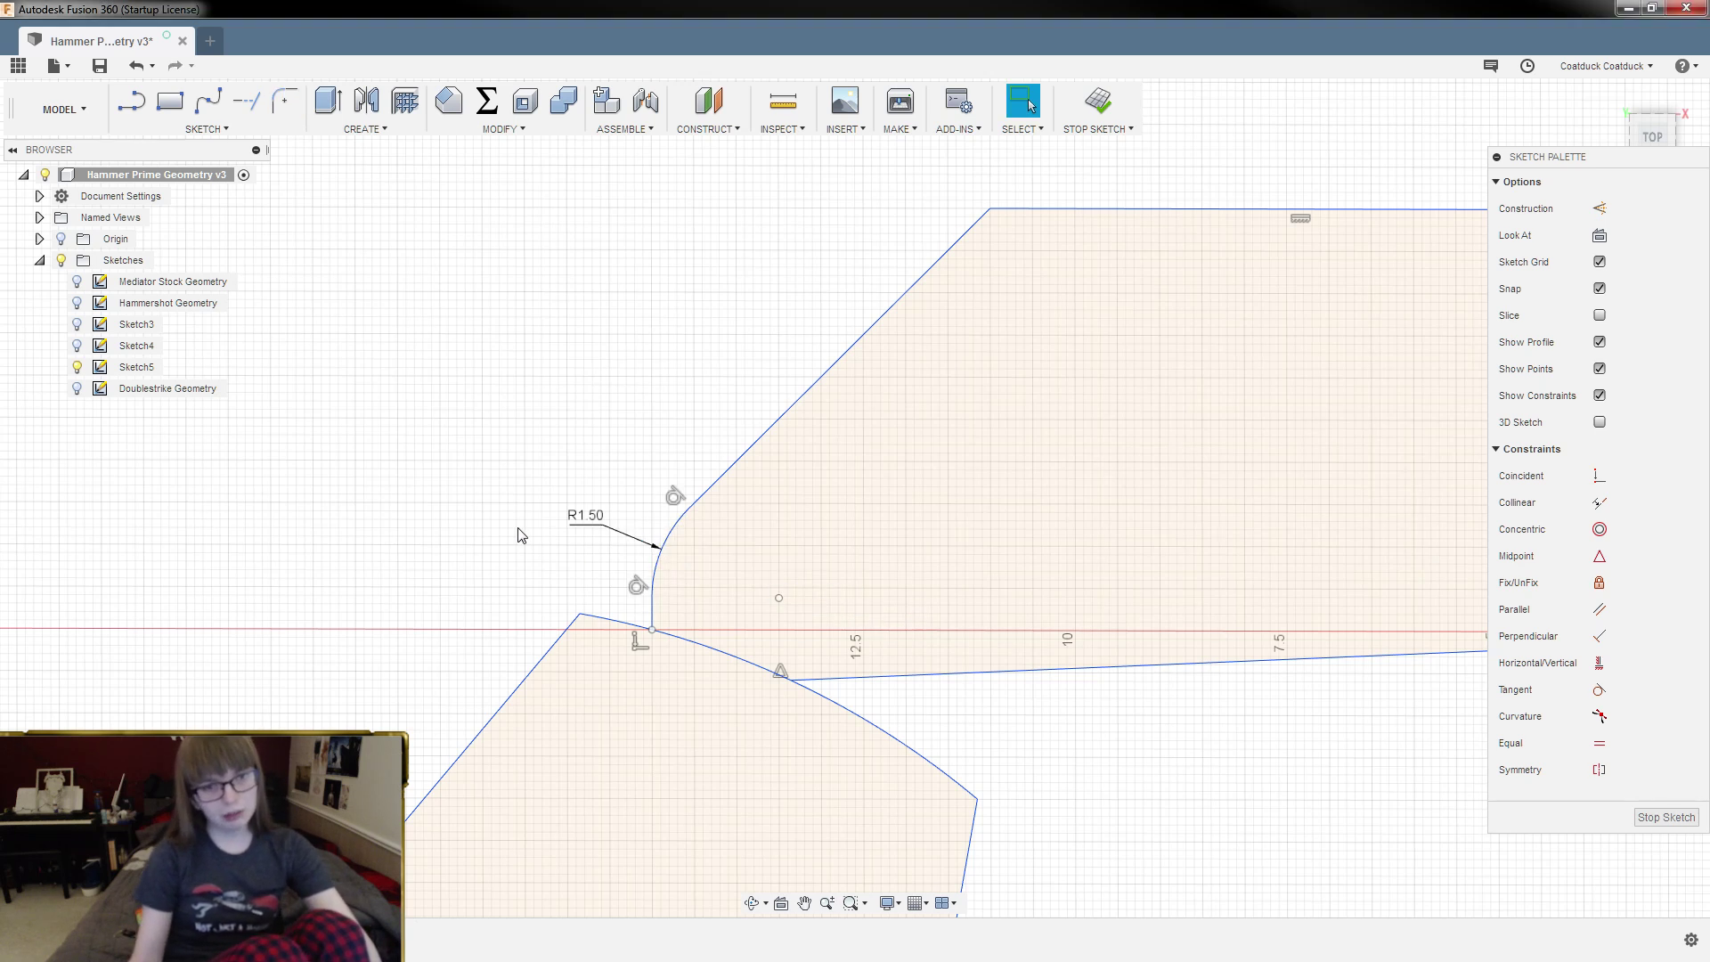
pyautogui.scroll(-2, 537, 543)
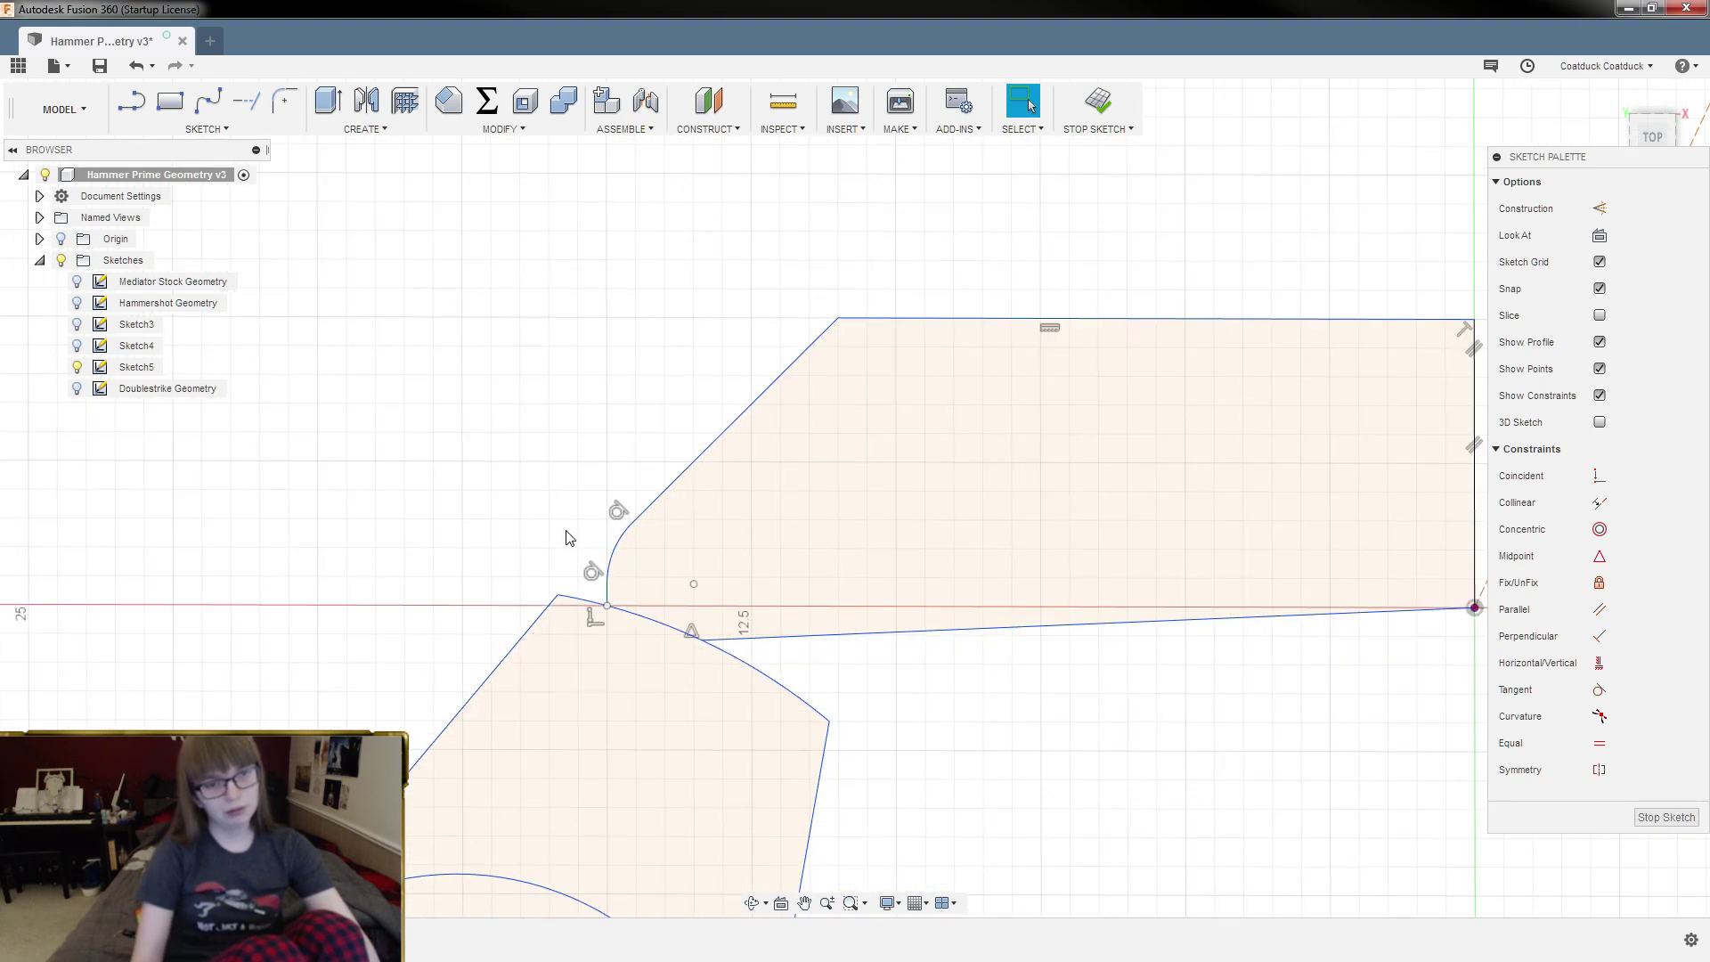
pyautogui.click(283, 114)
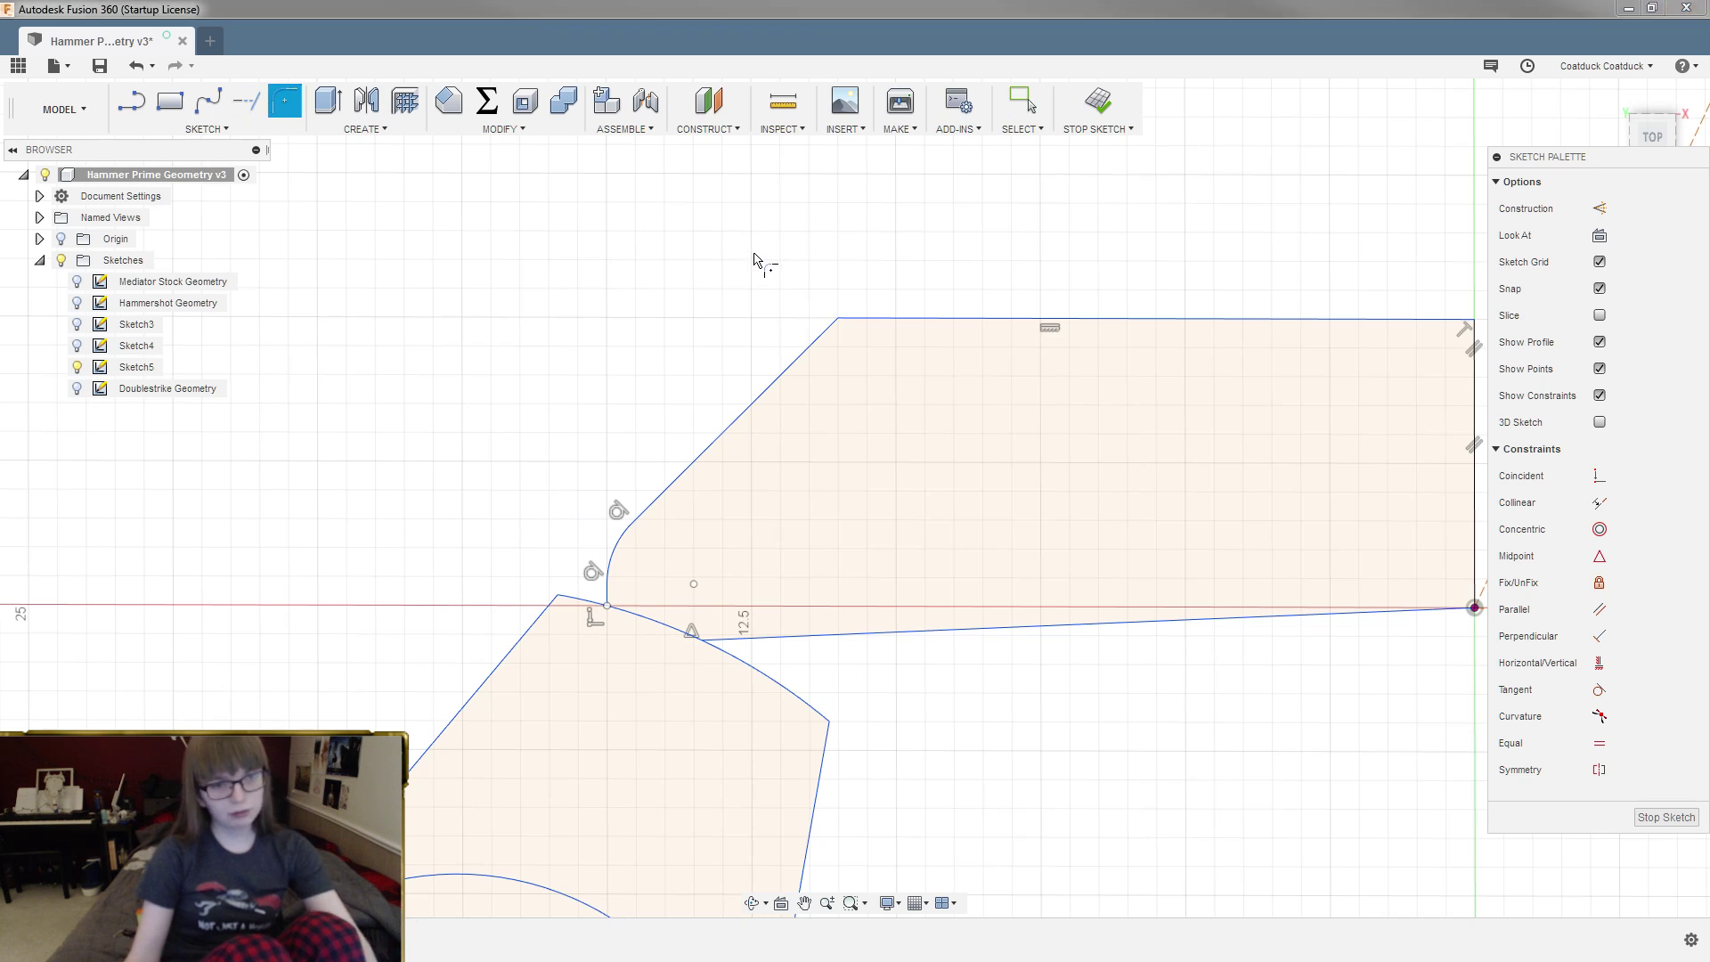
pyautogui.click(810, 344)
pyautogui.click(853, 319)
pyautogui.moveTo(836, 309); pyautogui.dragTo(845, 328)
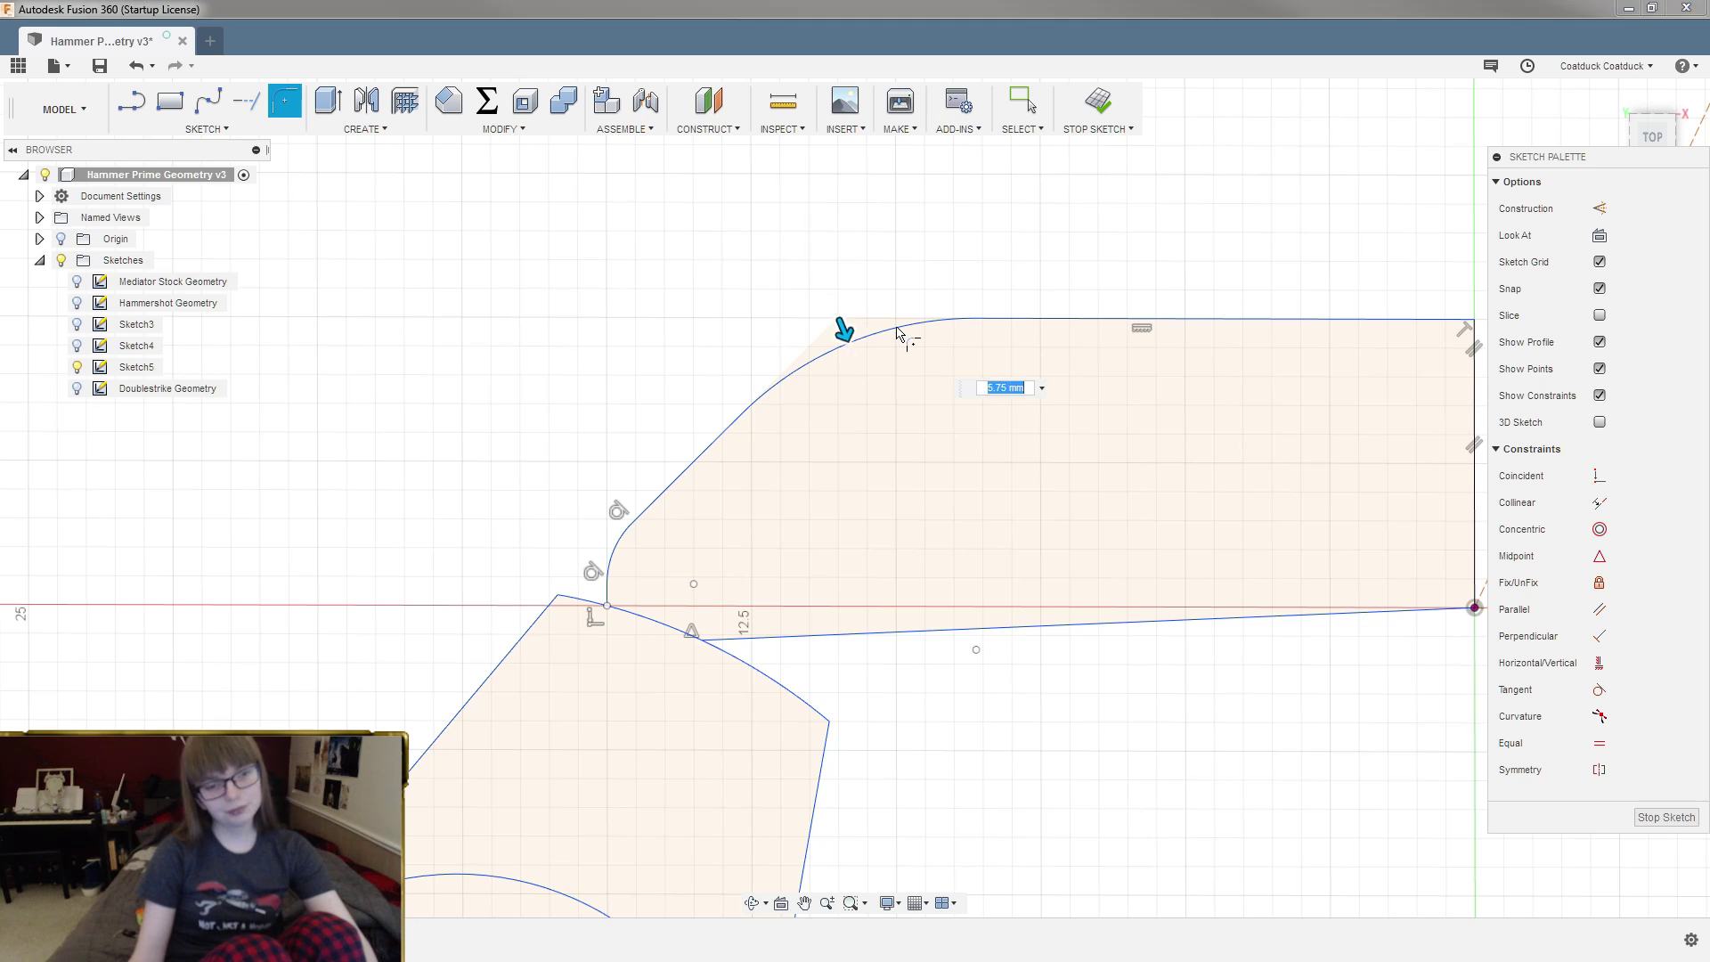
pyautogui.write('4')
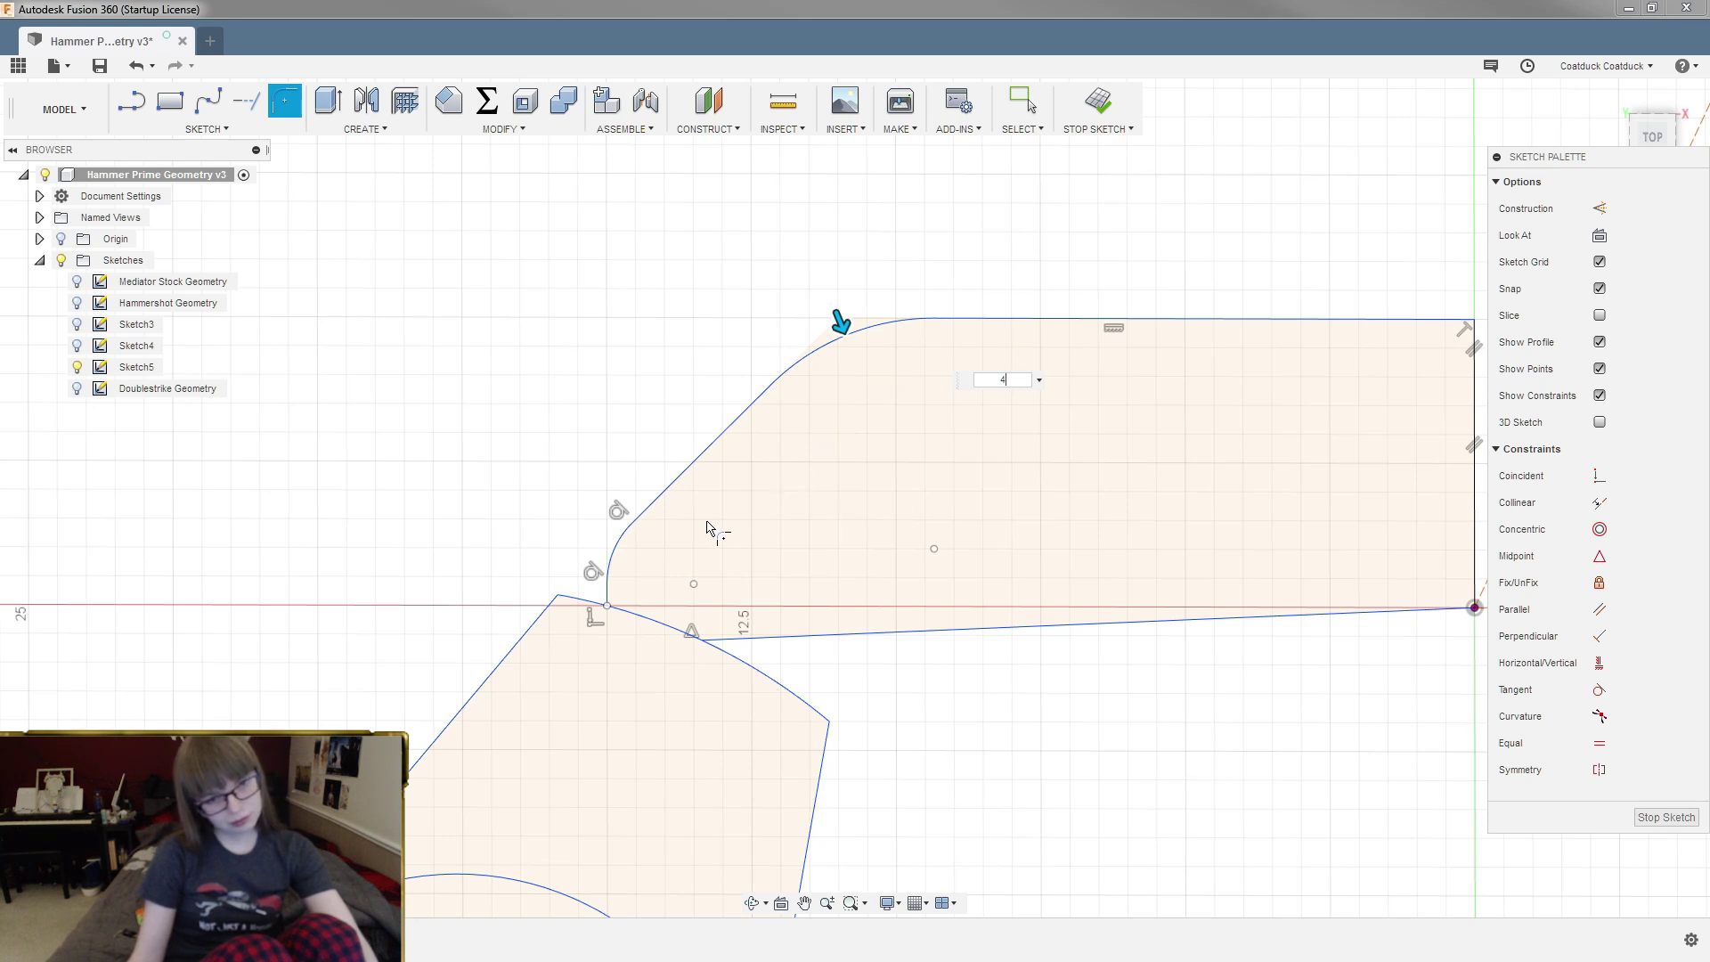
pyautogui.scroll(-5, 671, 433)
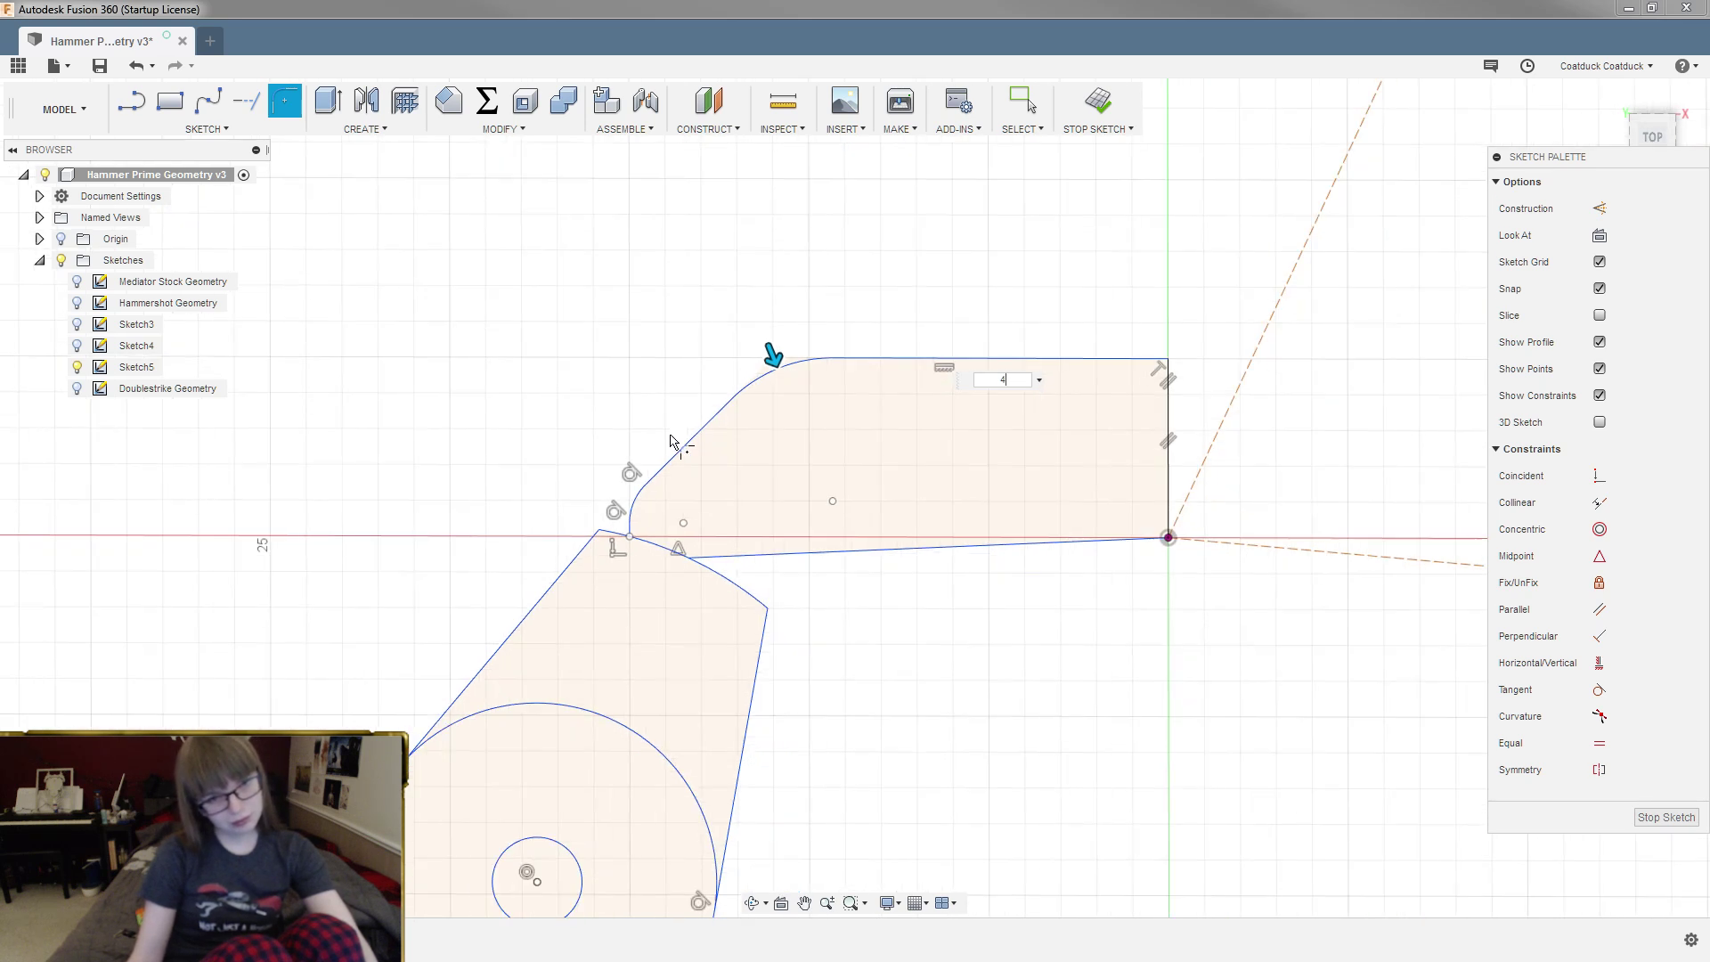
pyautogui.moveTo(941, 626)
pyautogui.keyDown('shift'); pyautogui.mouseDown(button='middle')
pyautogui.moveTo(962, 600)
pyautogui.moveTo(942, 616)
pyautogui.mouseUp(button='middle'); pyautogui.keyUp('shift')
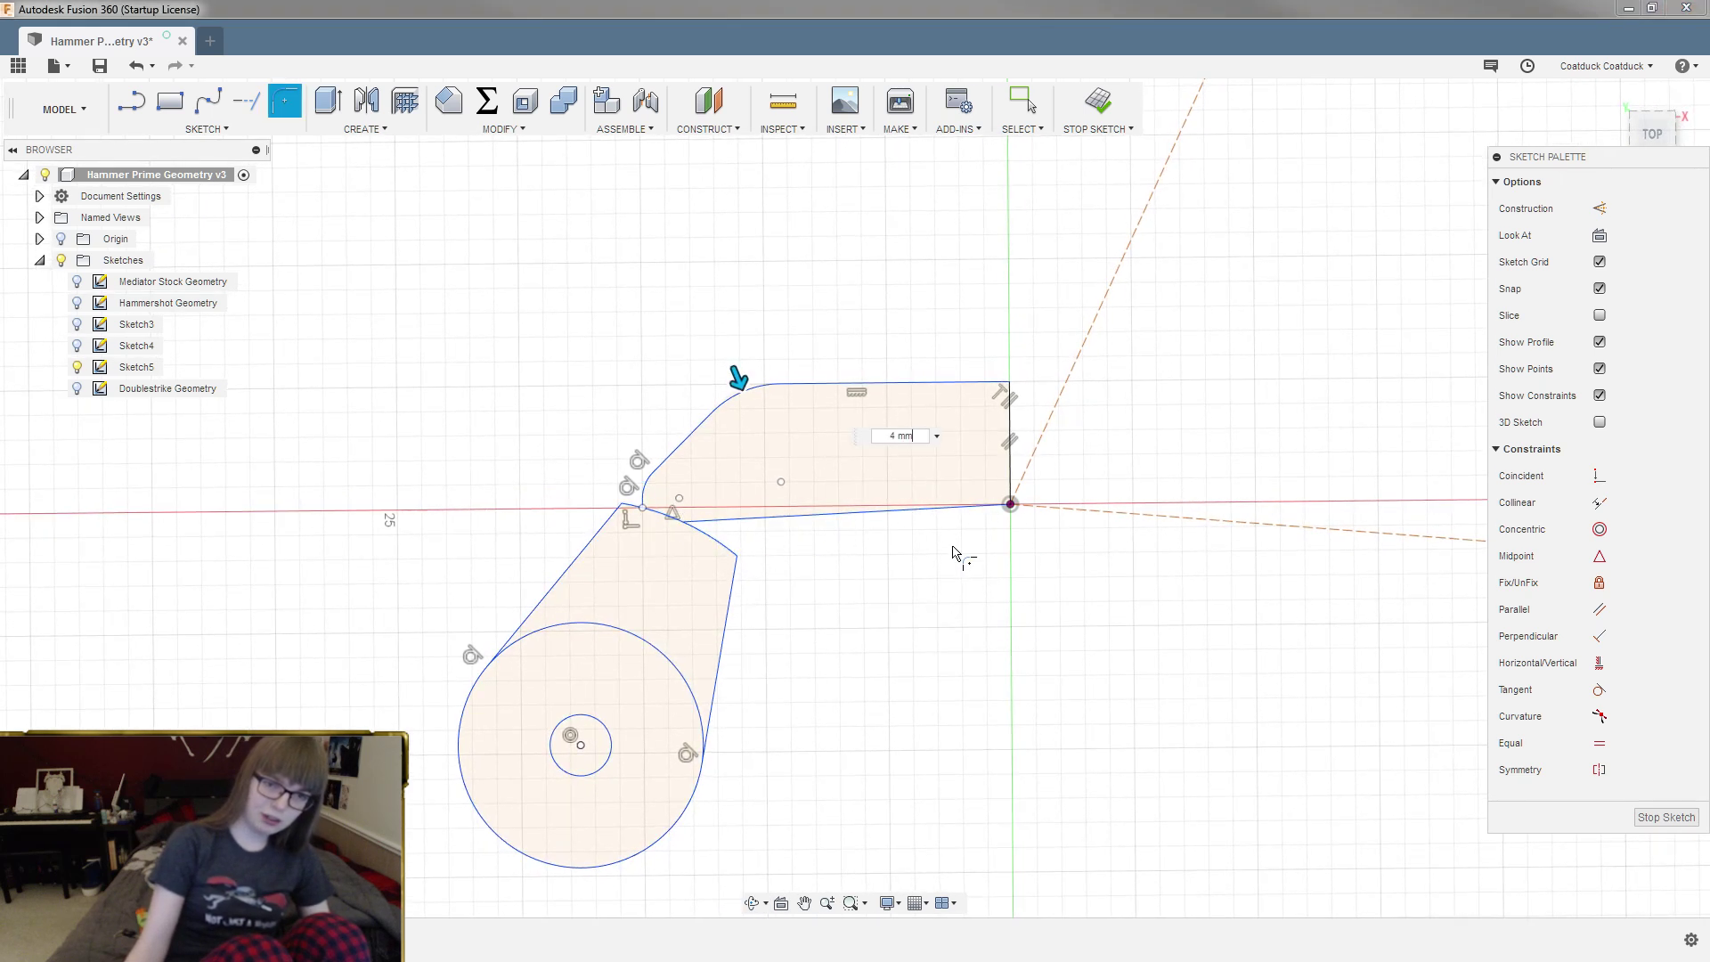
pyautogui.scroll(3, 659, 548)
pyautogui.press('Escape')
# Step: Replace the slanted bottom line with a horizontal line from the tip arc's midpoint to the vertical axis, plus a short vertical line to the origin
pyautogui.click(798, 504)
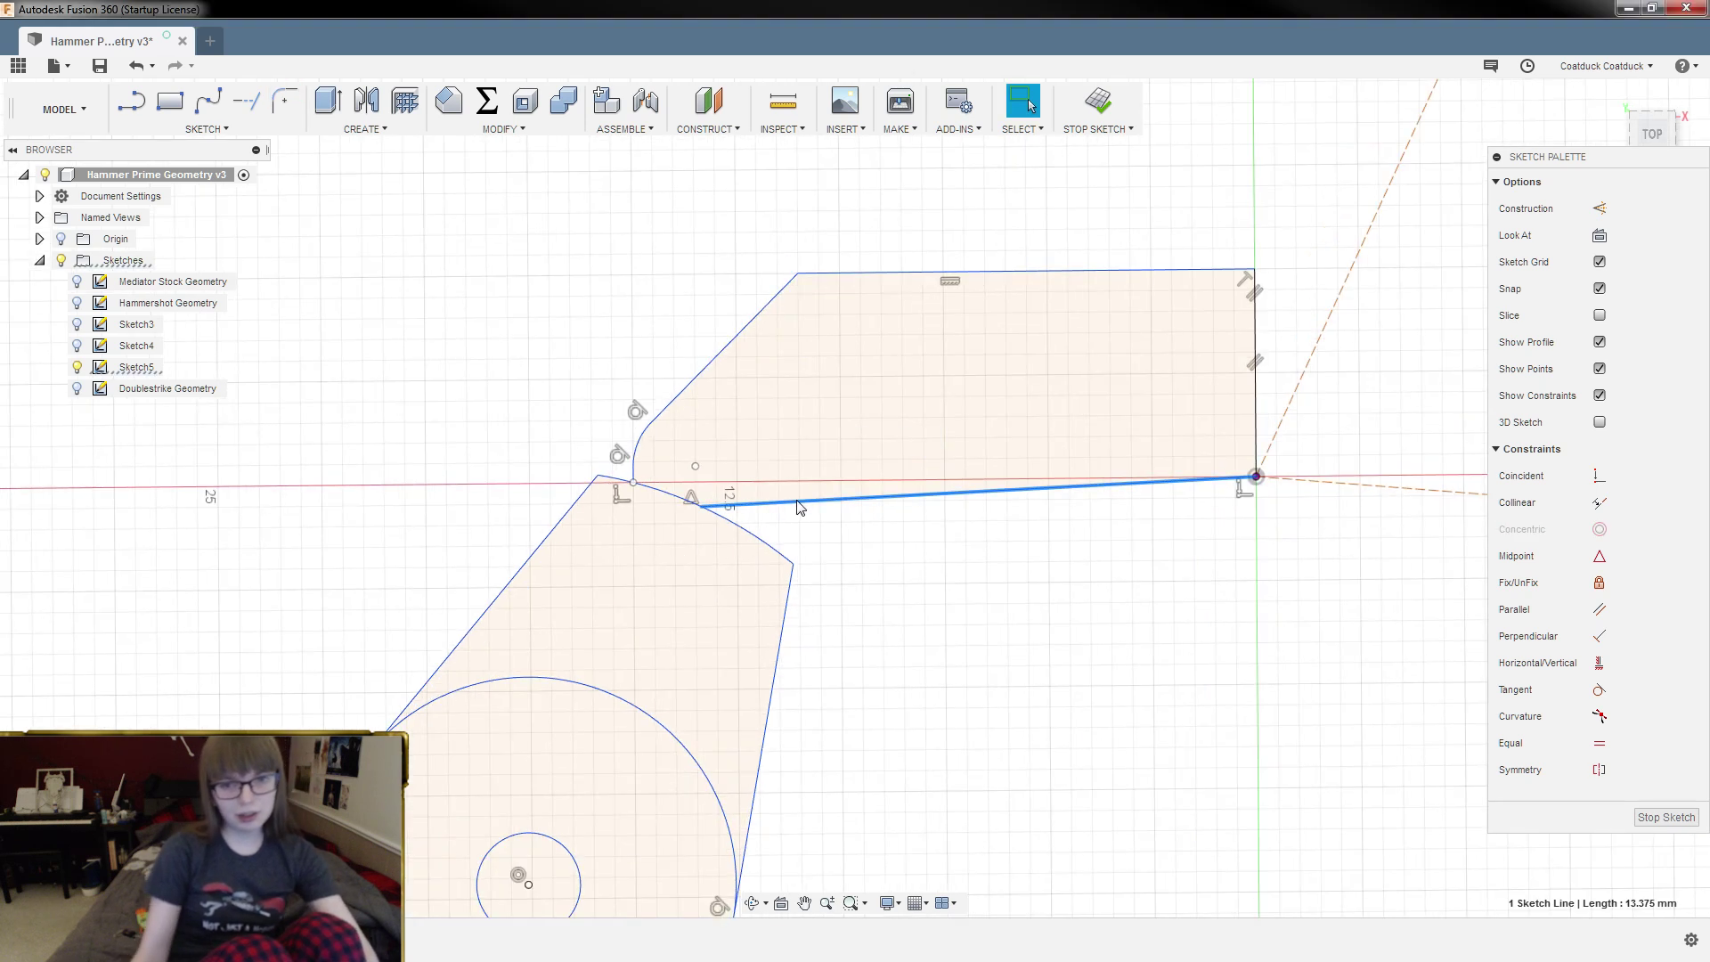
pyautogui.press('Delete')
pyautogui.press('l')
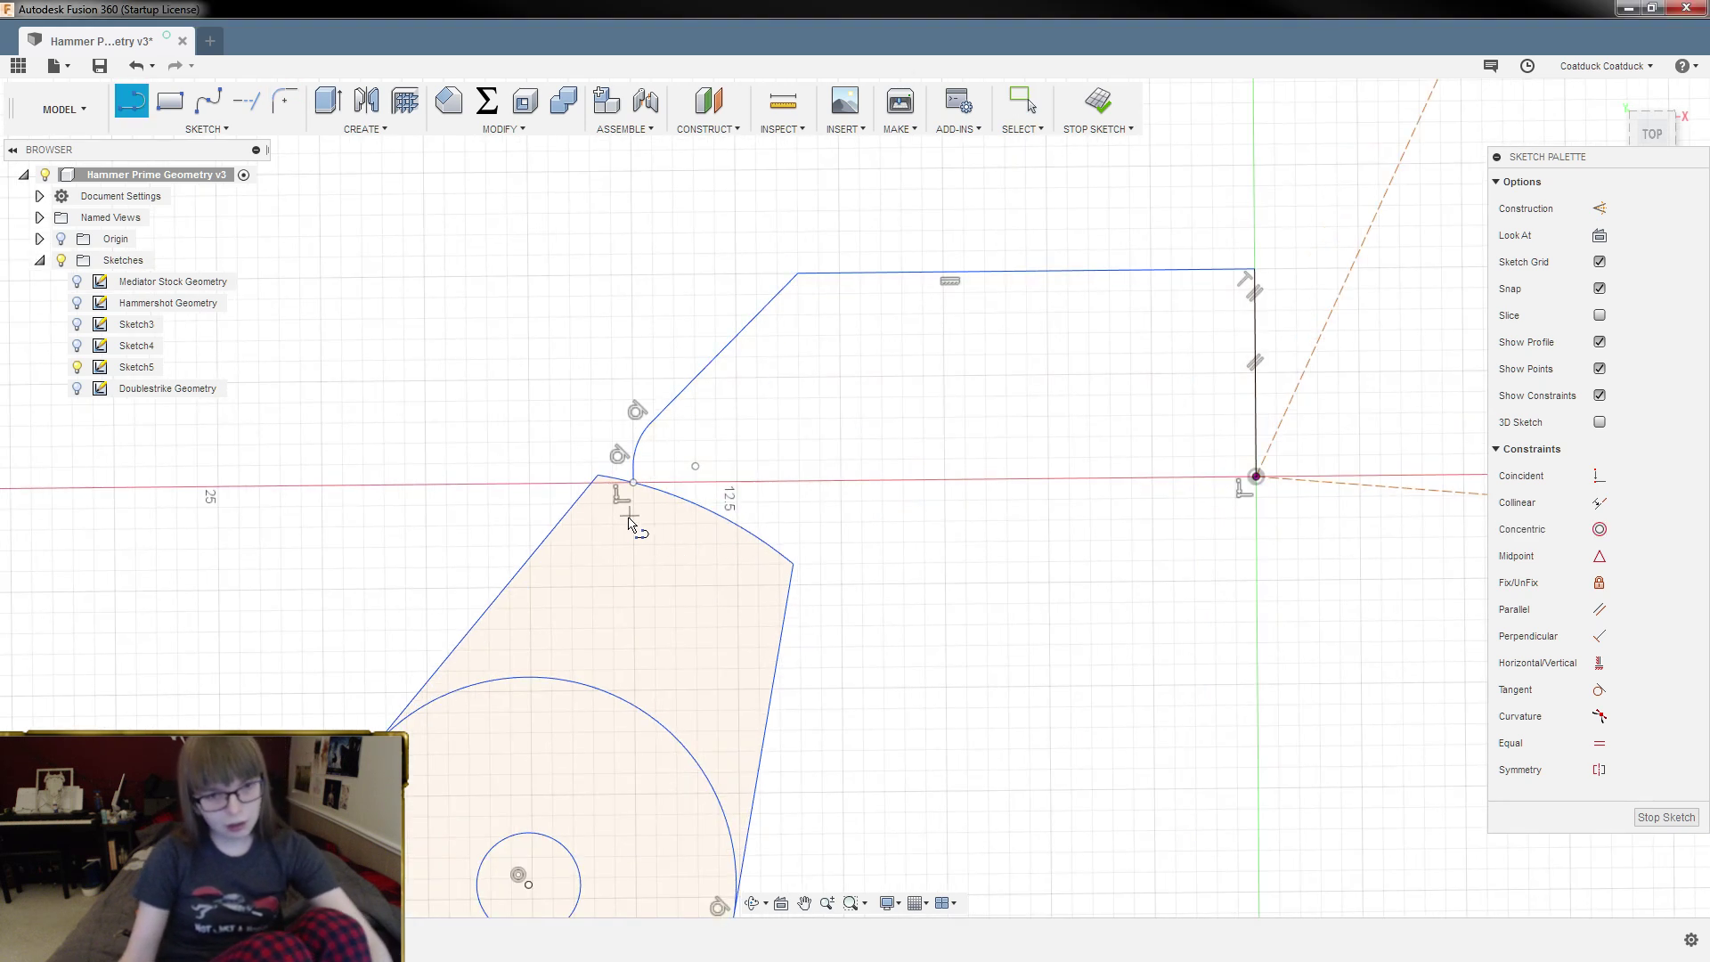
pyautogui.click(703, 510)
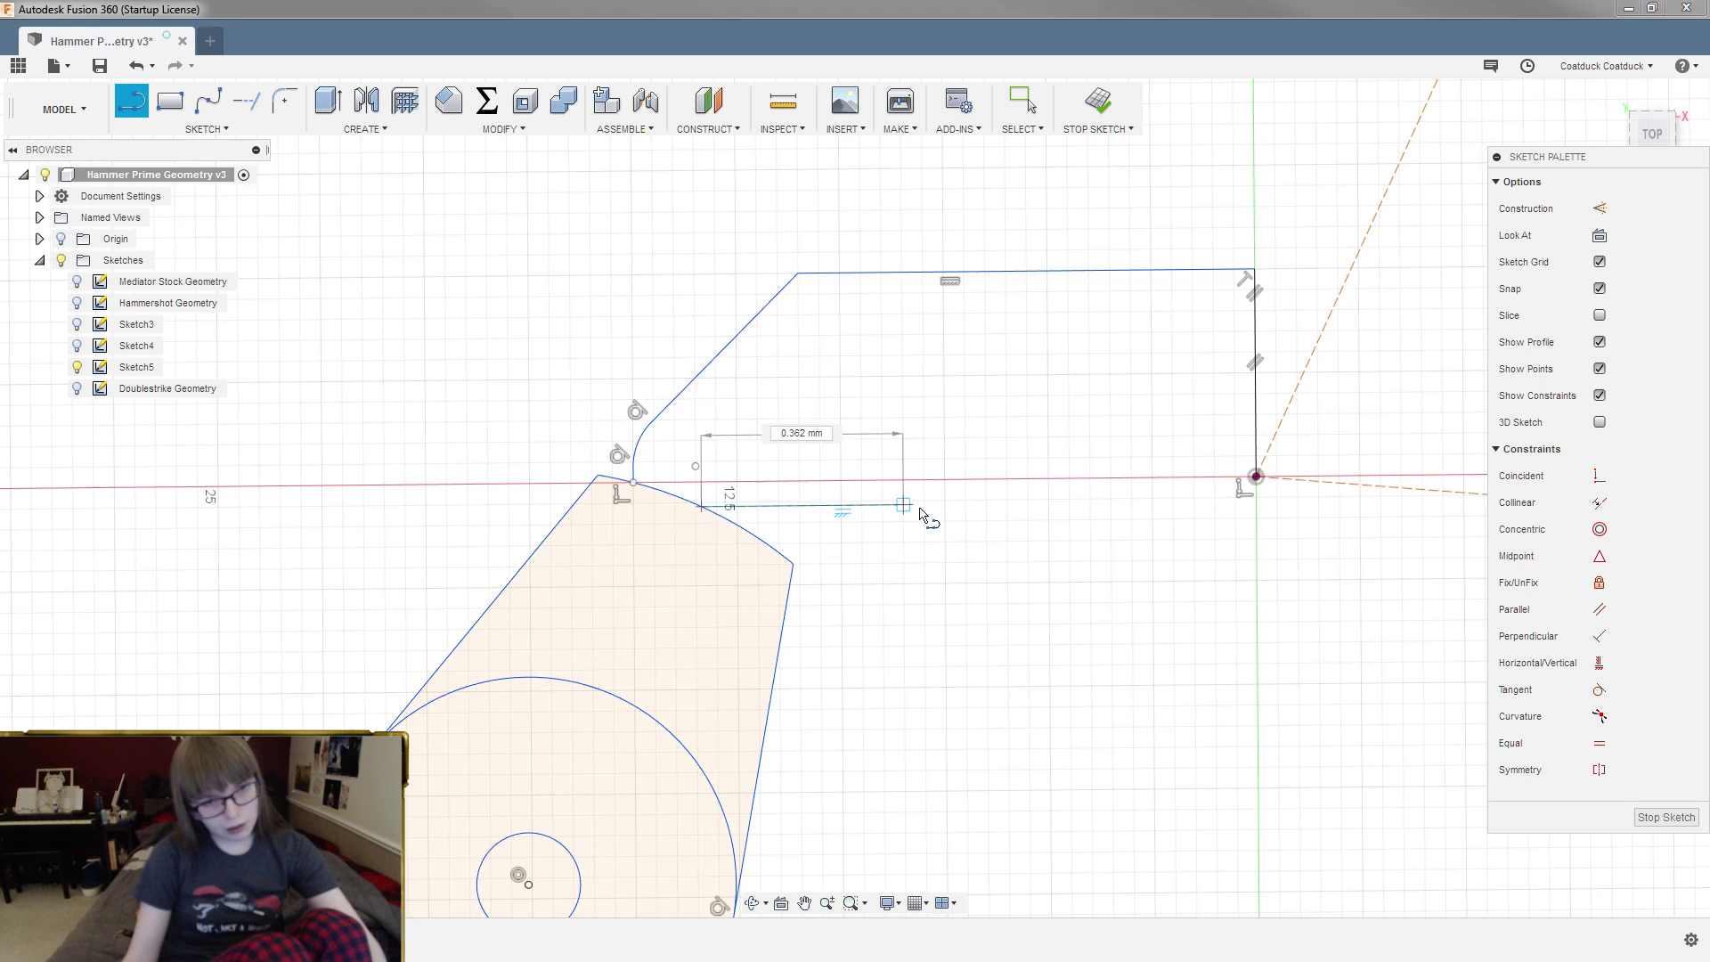
pyautogui.click(1256, 501)
pyautogui.click(1258, 478)
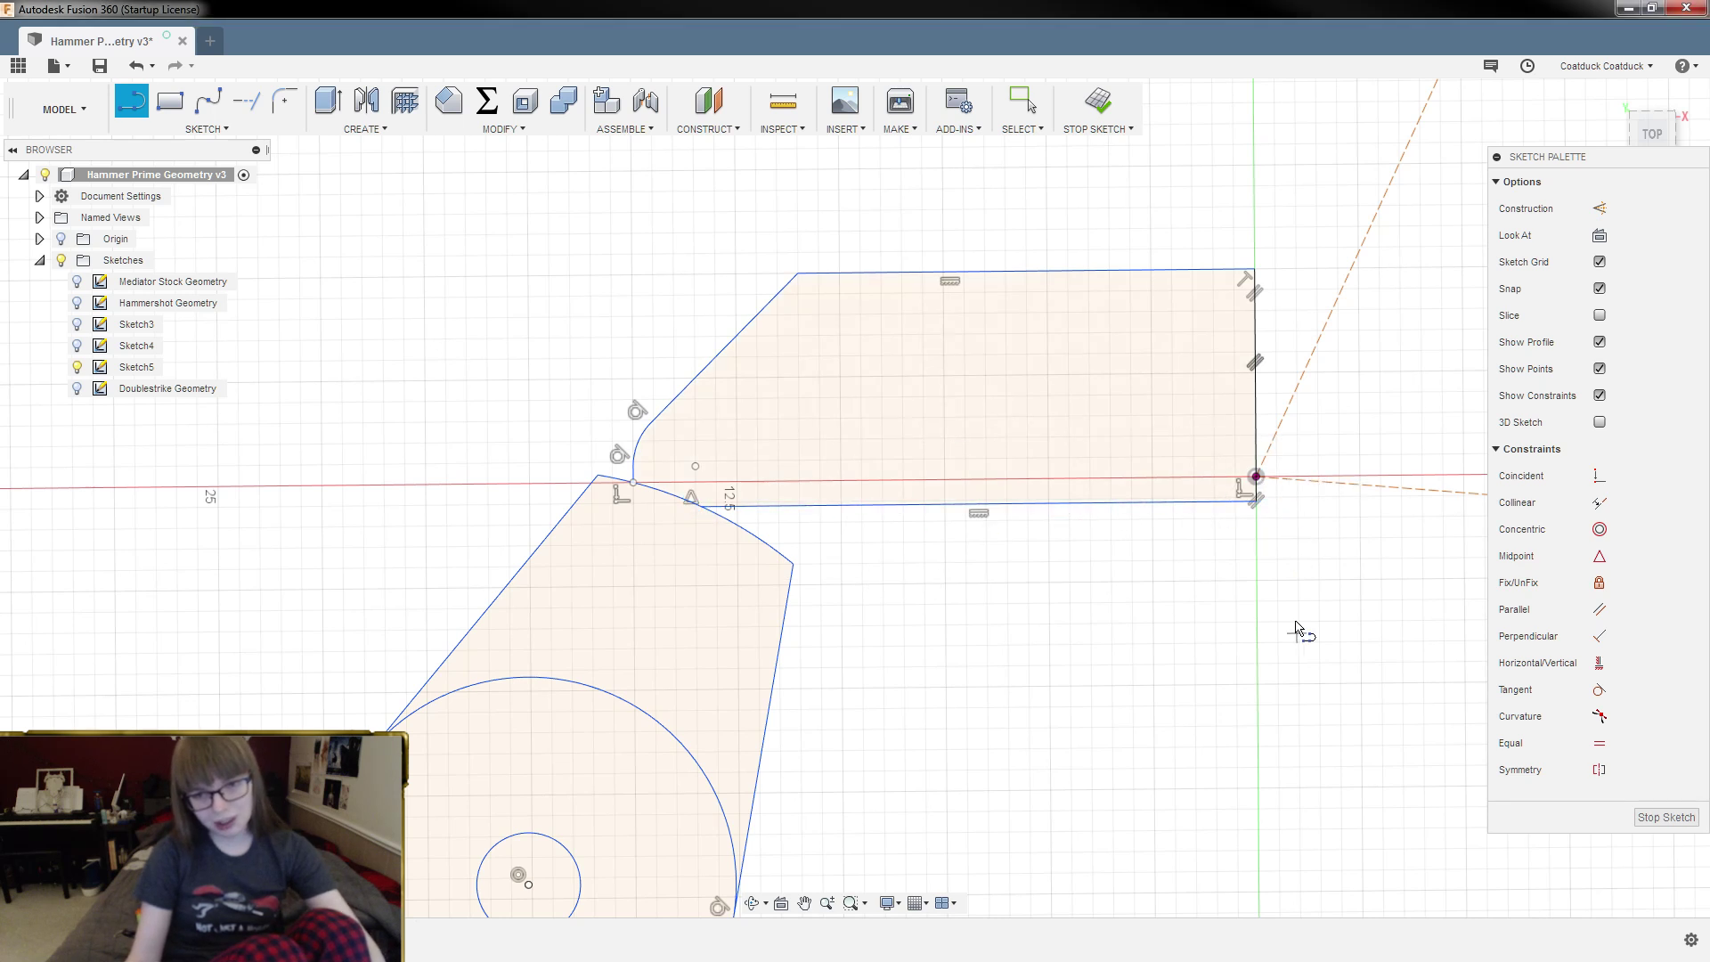
pyautogui.press('Escape')
pyautogui.scroll(-3, 1007, 642)
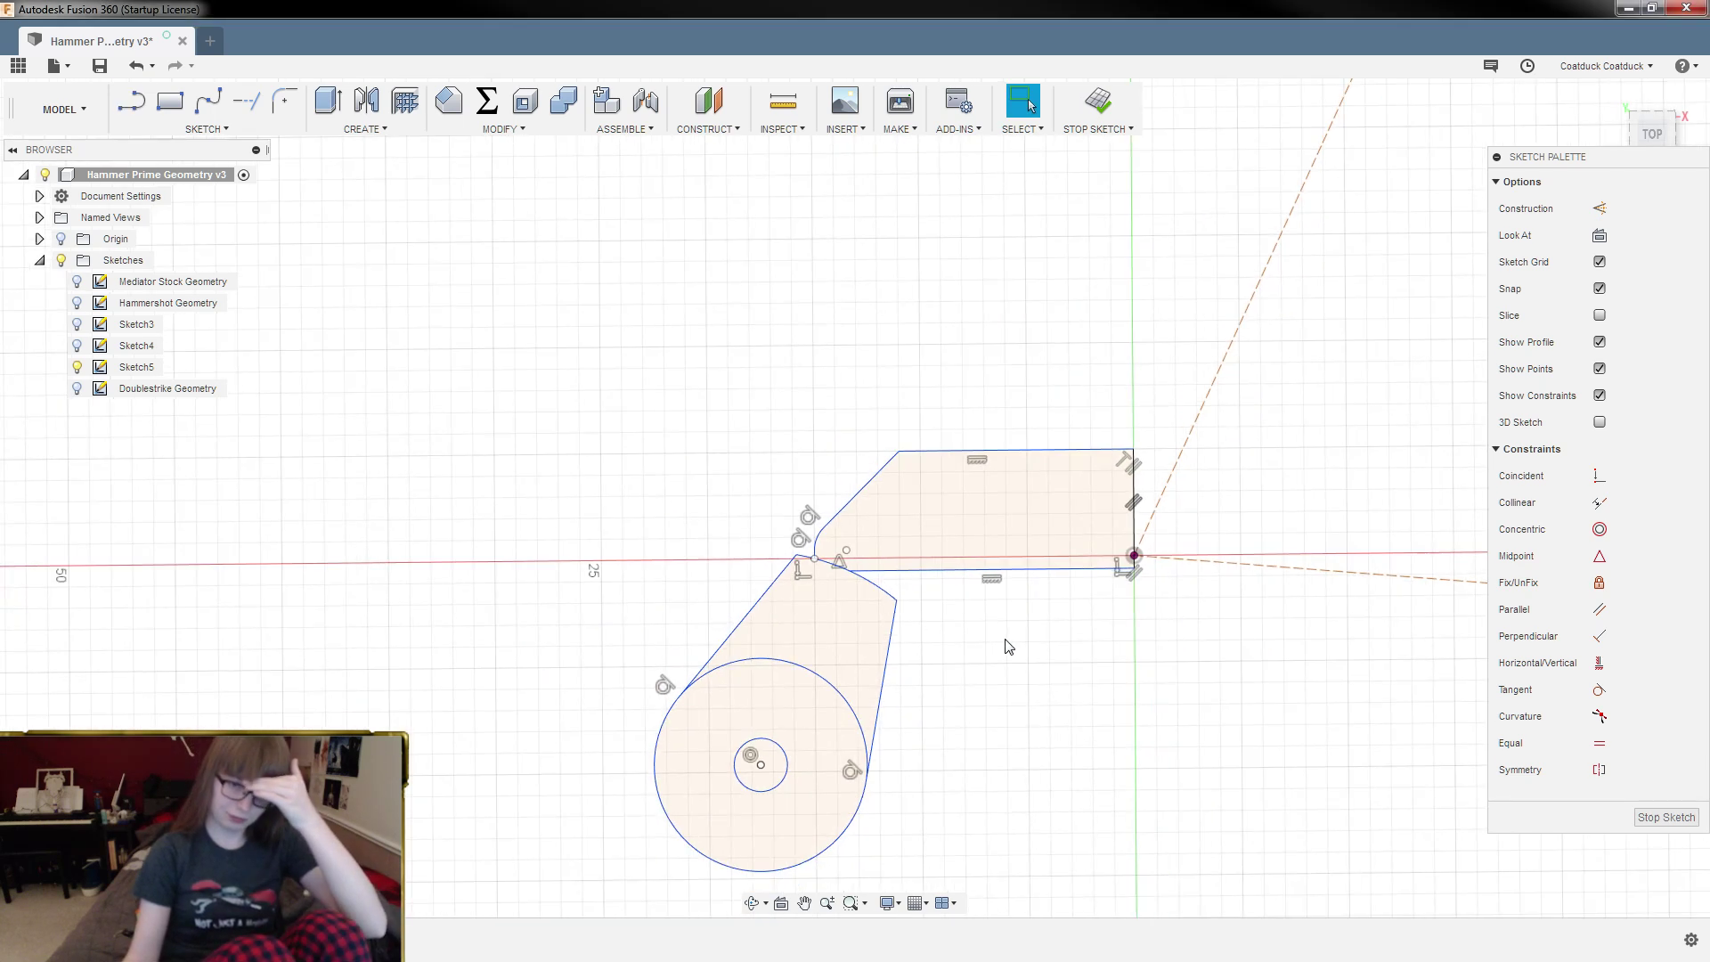
# Step: Delete the outline's top line, the short vertical line below the origin and the vertical line above the origin
pyautogui.click(1103, 452)
pyautogui.press('Delete')
pyautogui.scroll(5, 1156, 622)
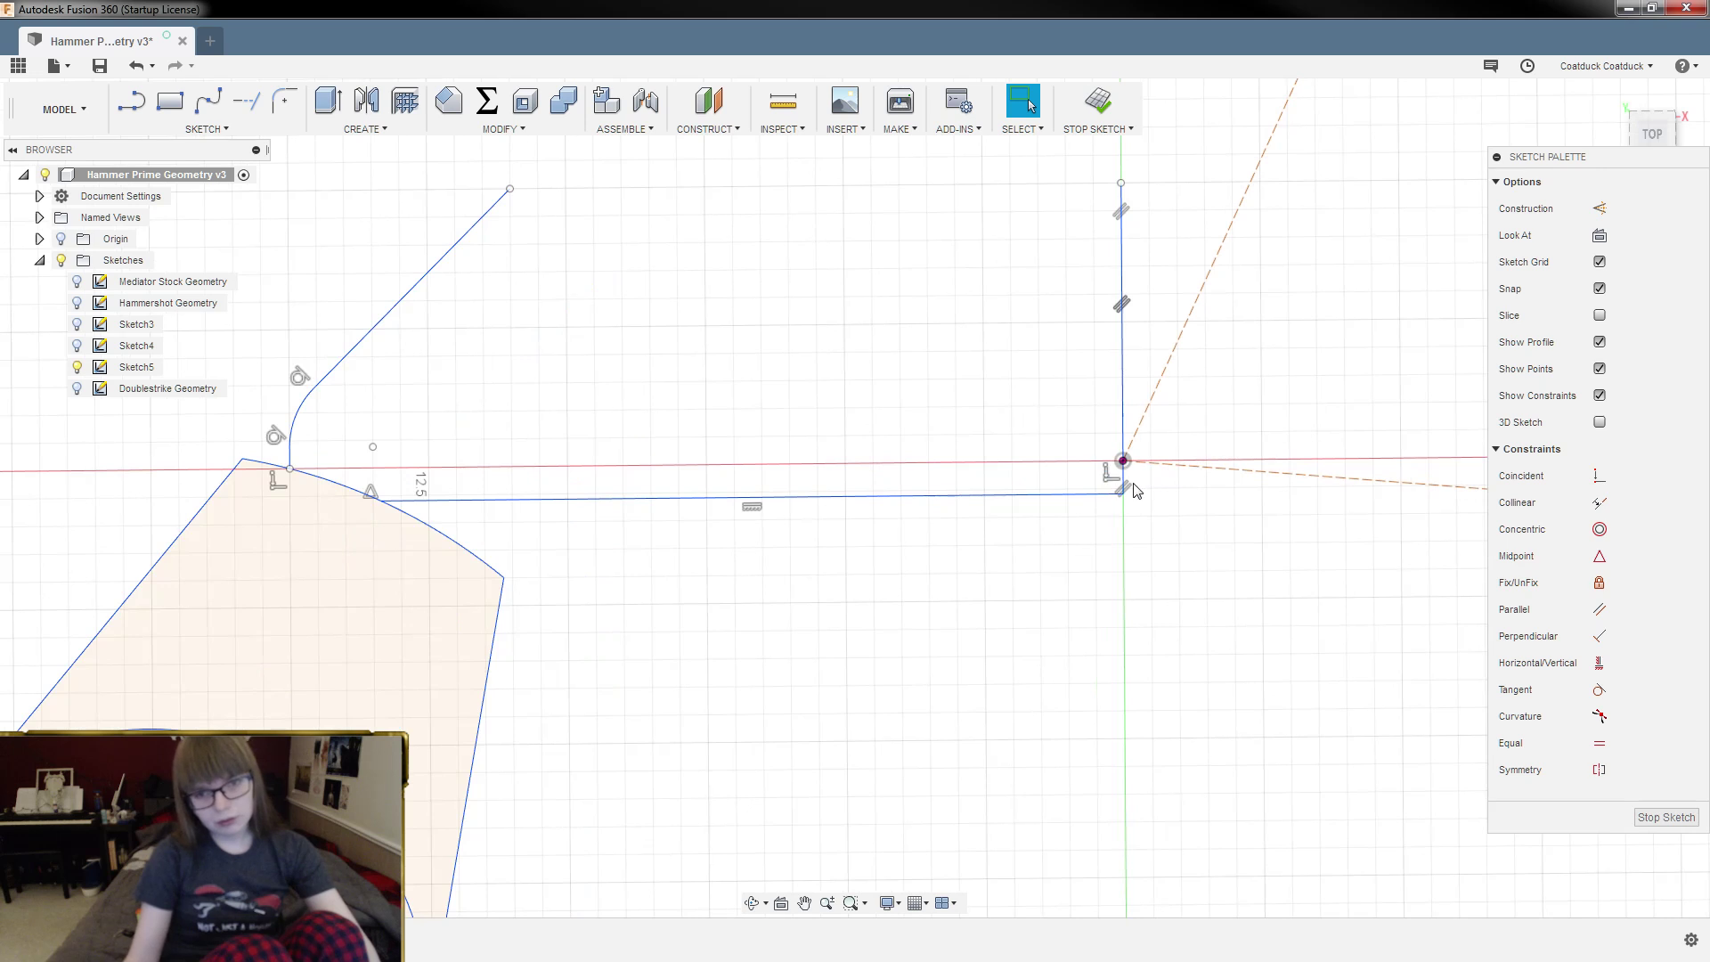
pyautogui.scroll(5, 1125, 482)
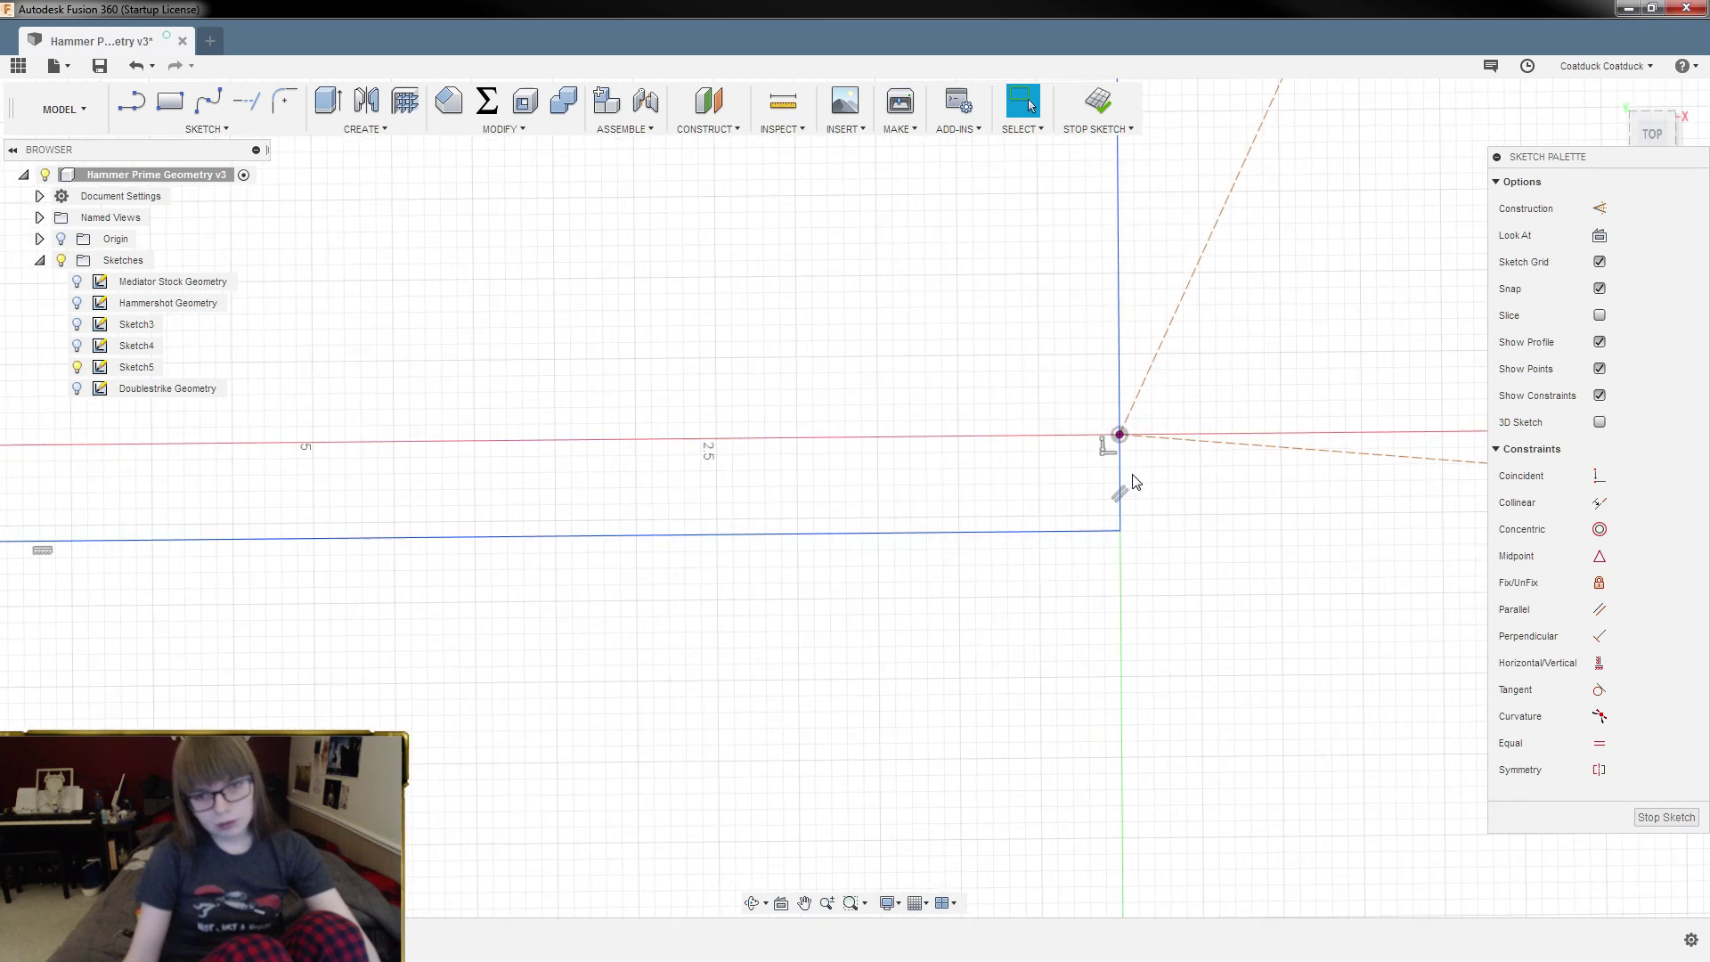
pyautogui.click(1120, 481)
pyautogui.press('Delete')
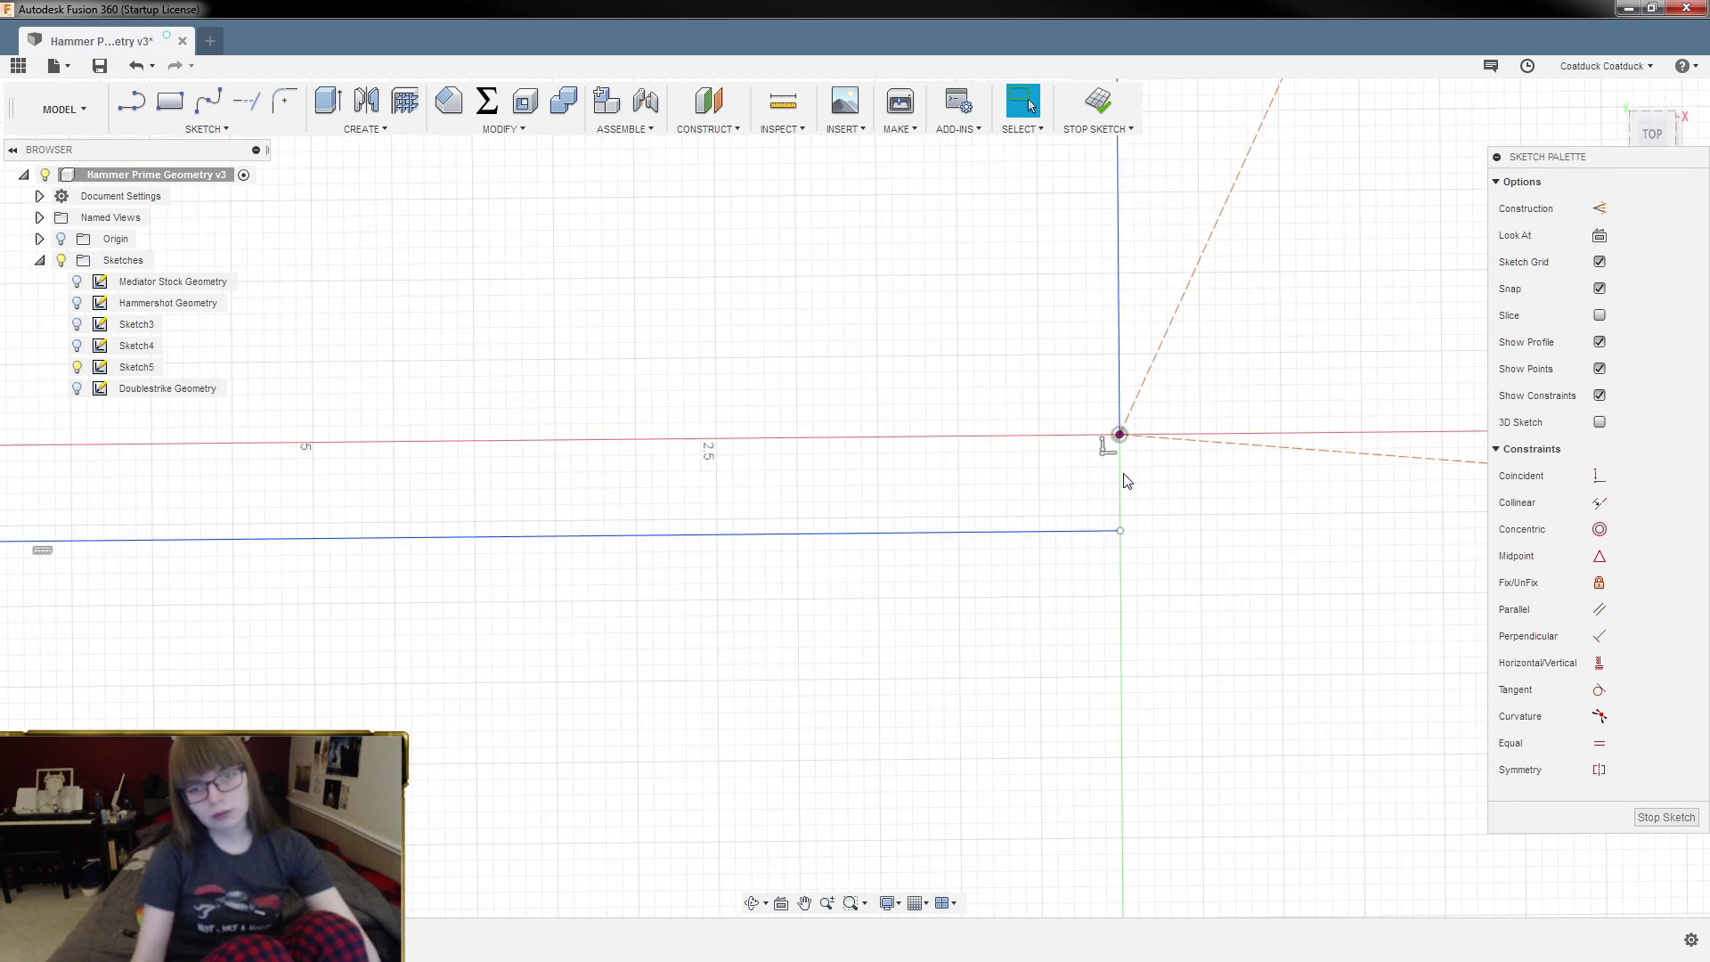
pyautogui.click(1120, 255)
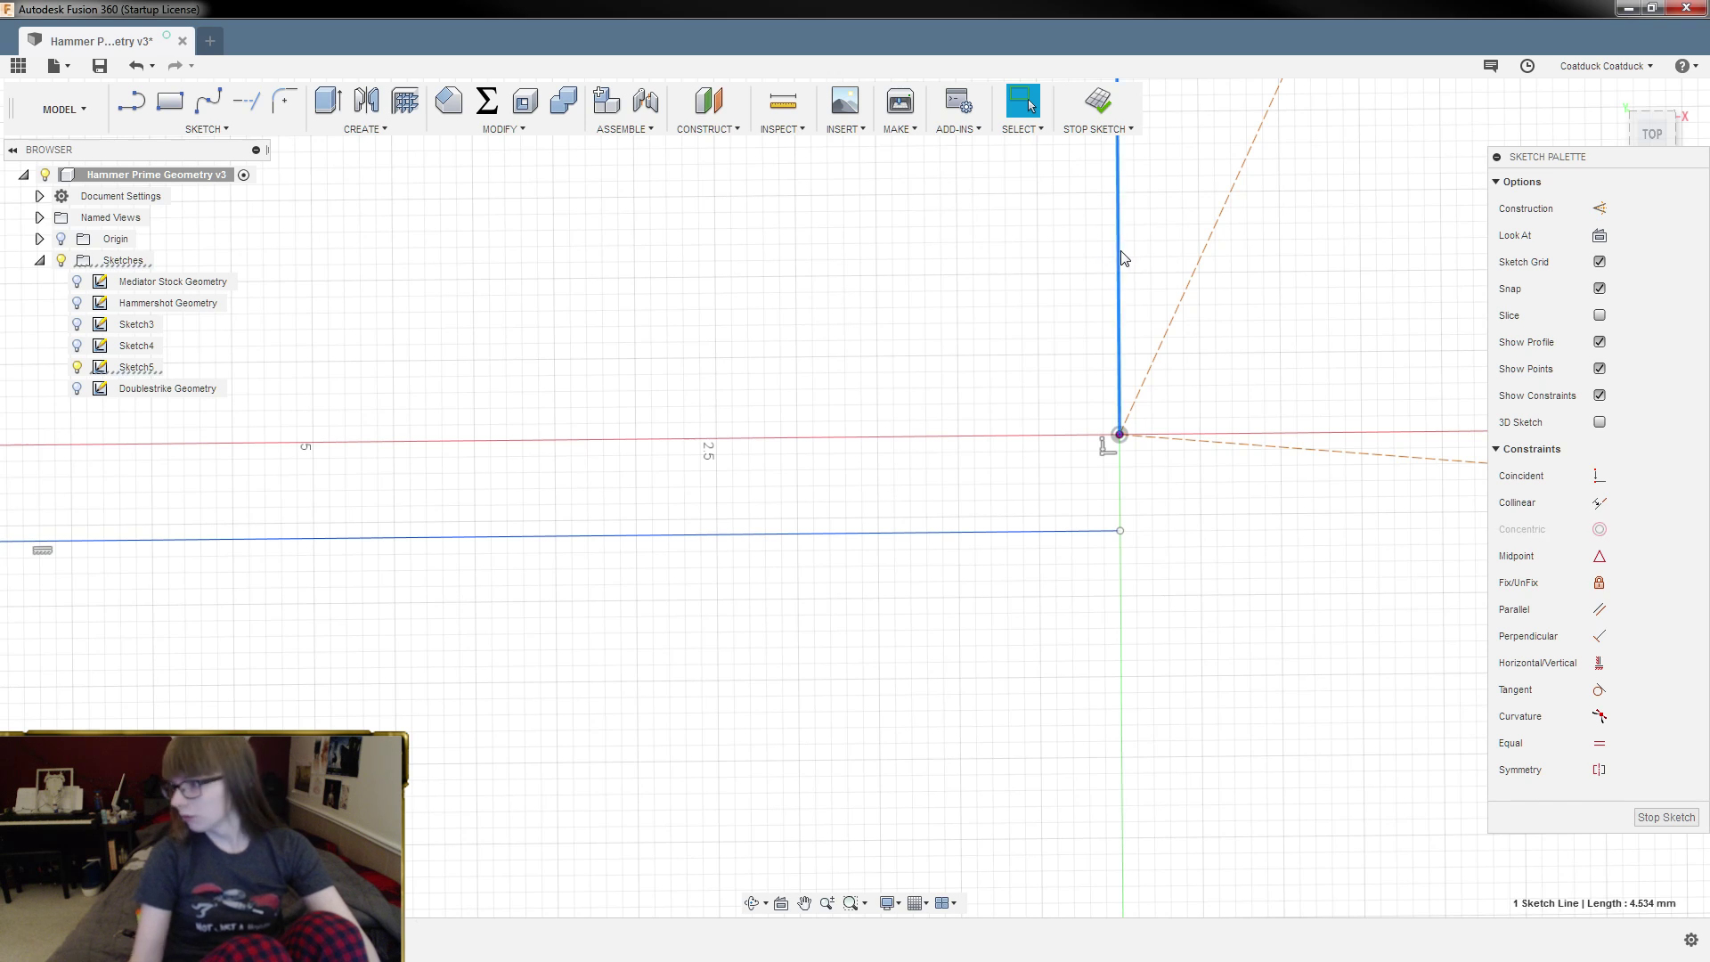
pyautogui.press('Delete')
pyautogui.scroll(-5, 1289, 645)
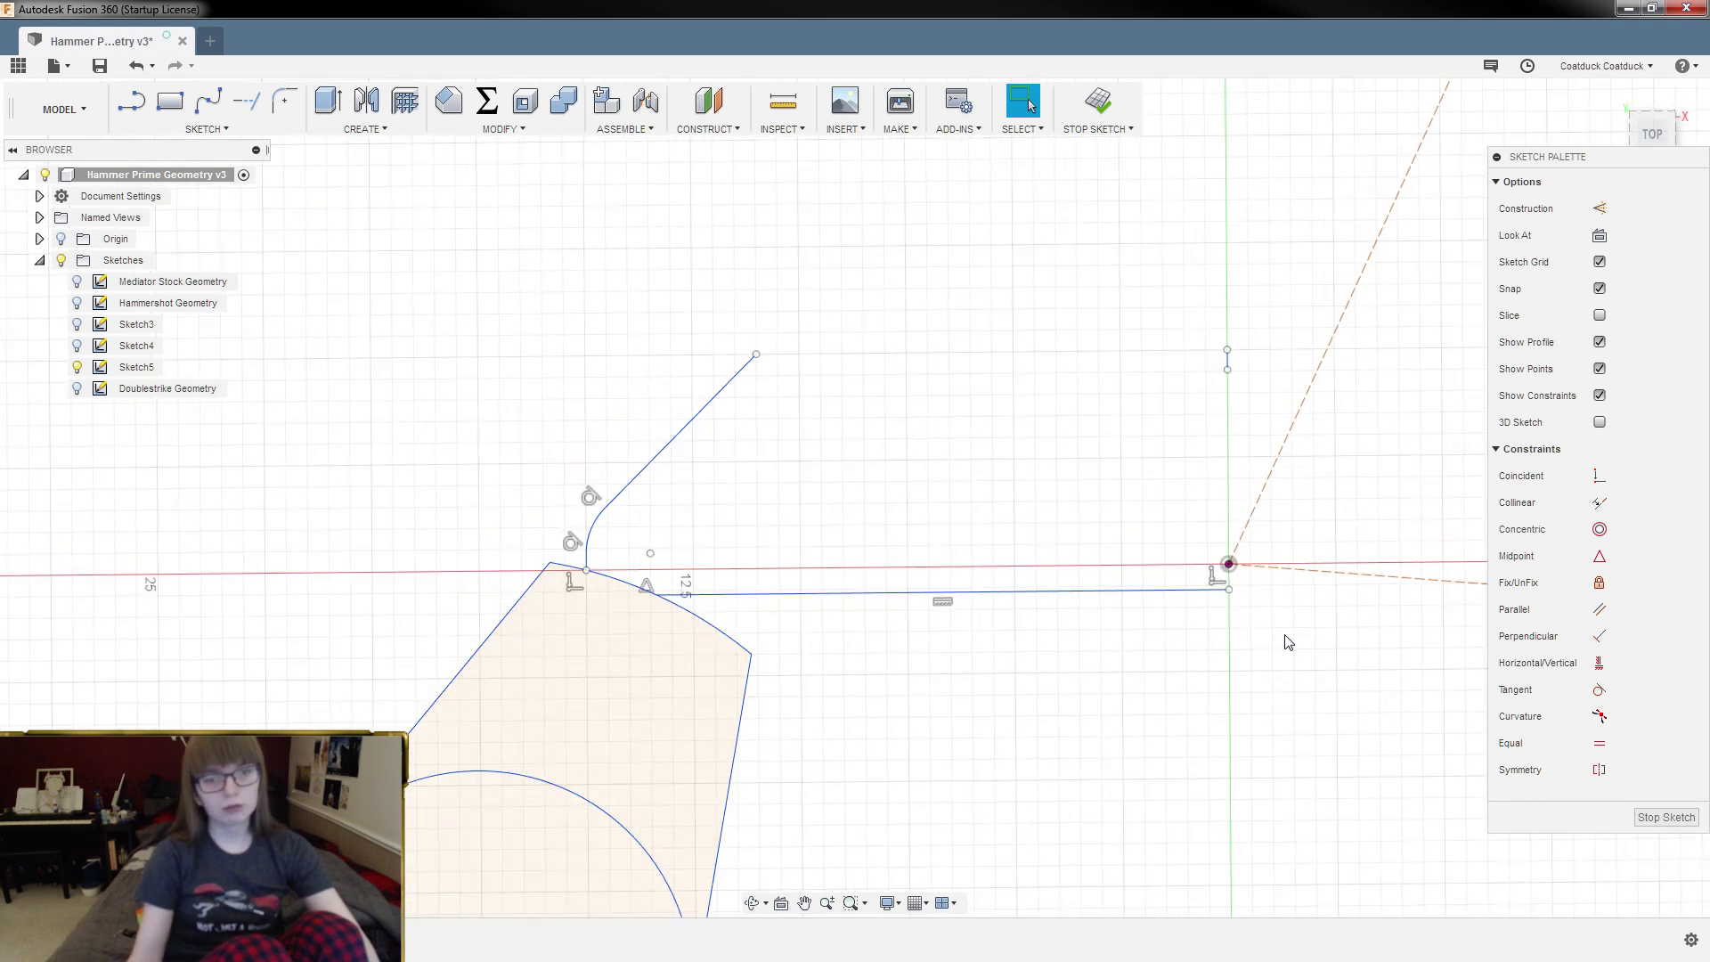
# Step: Delete the sloped front line together with its connected fillet and short vertical line
pyautogui.doubleClick(682, 450)
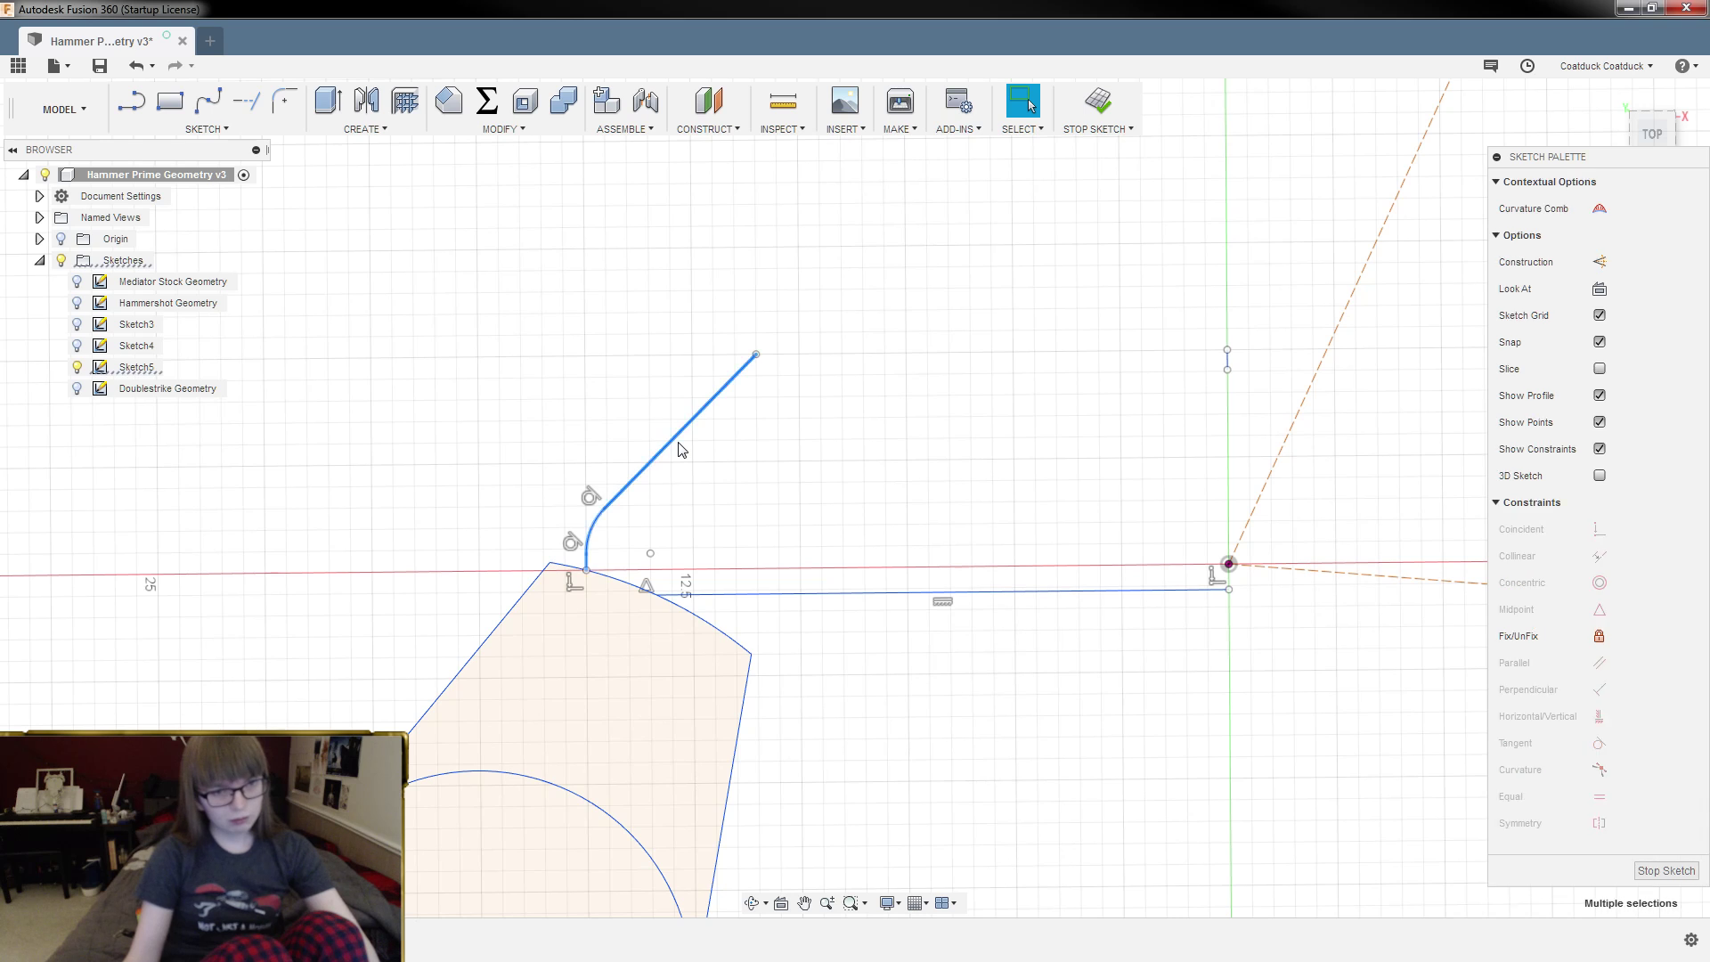
pyautogui.press('Delete')
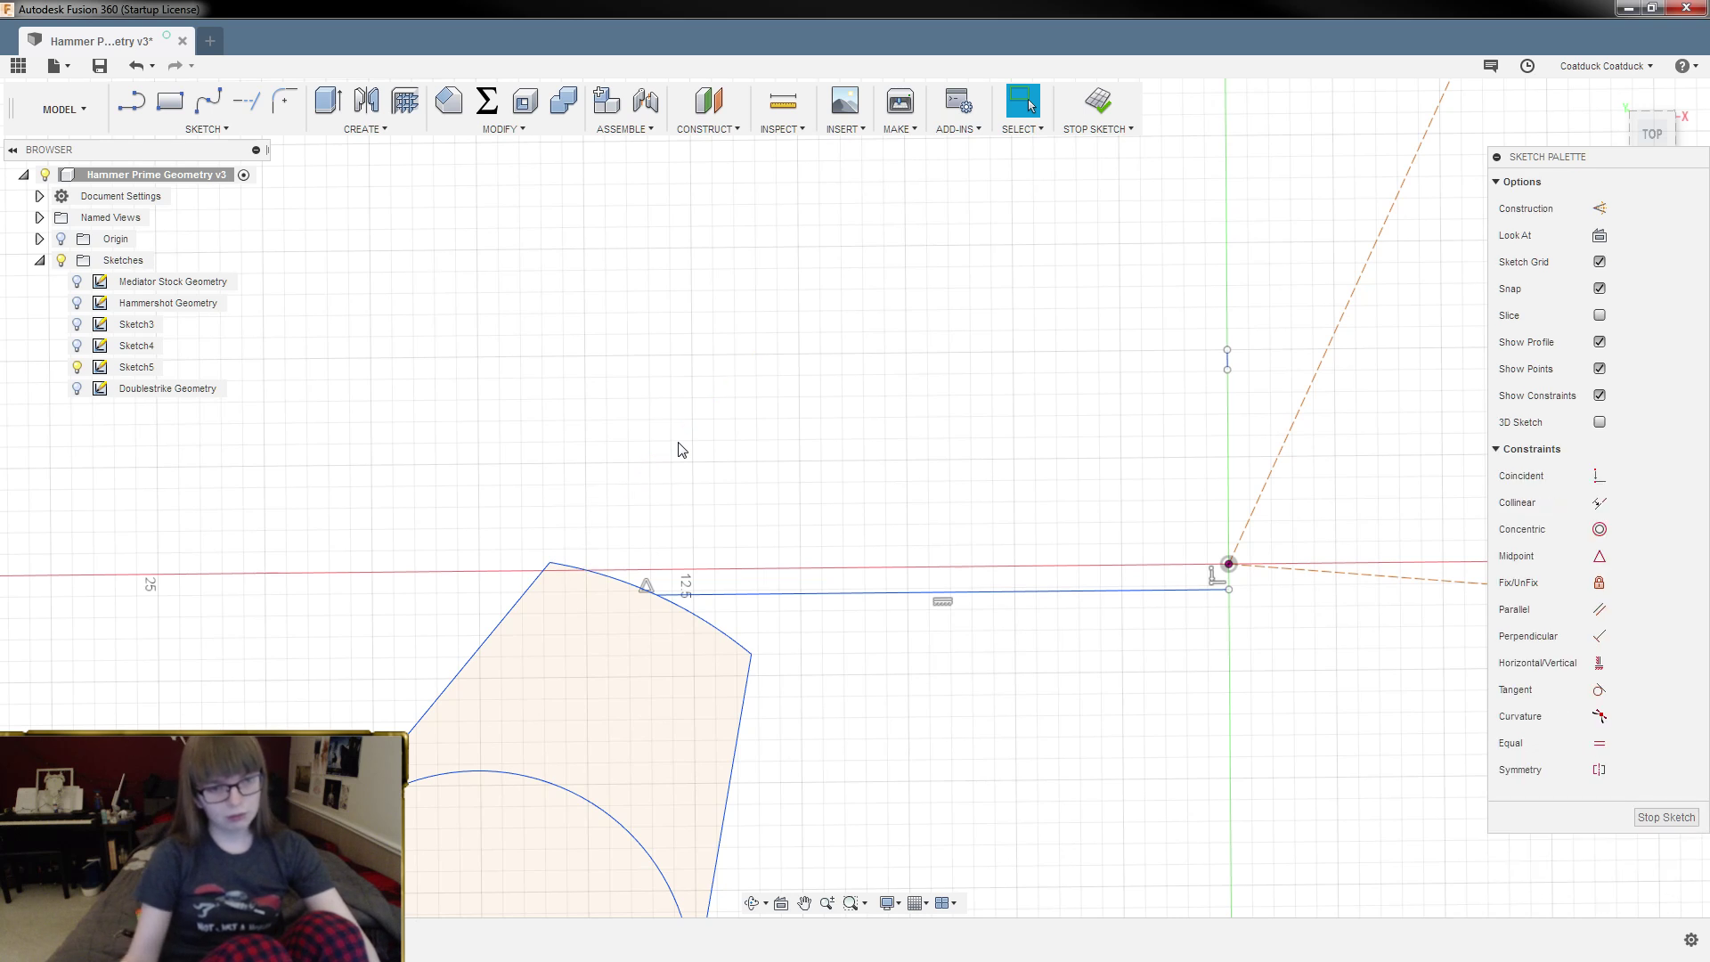
pyautogui.hotkey('ctrl', 'z')
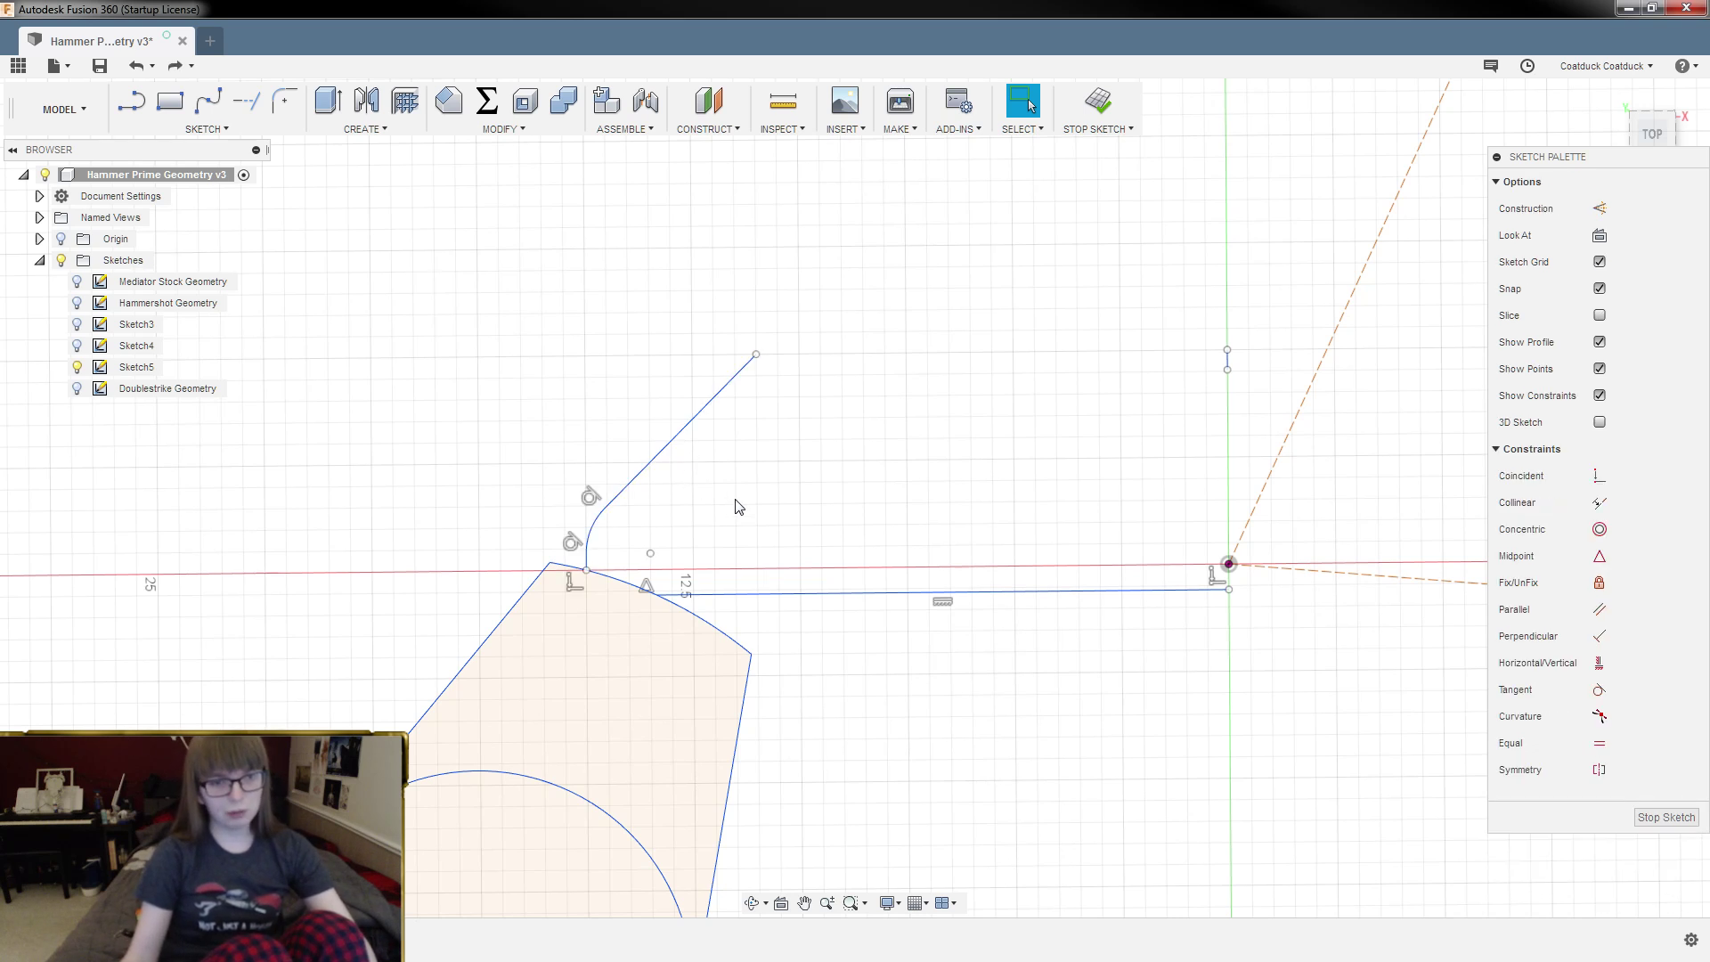
pyautogui.click(173, 65)
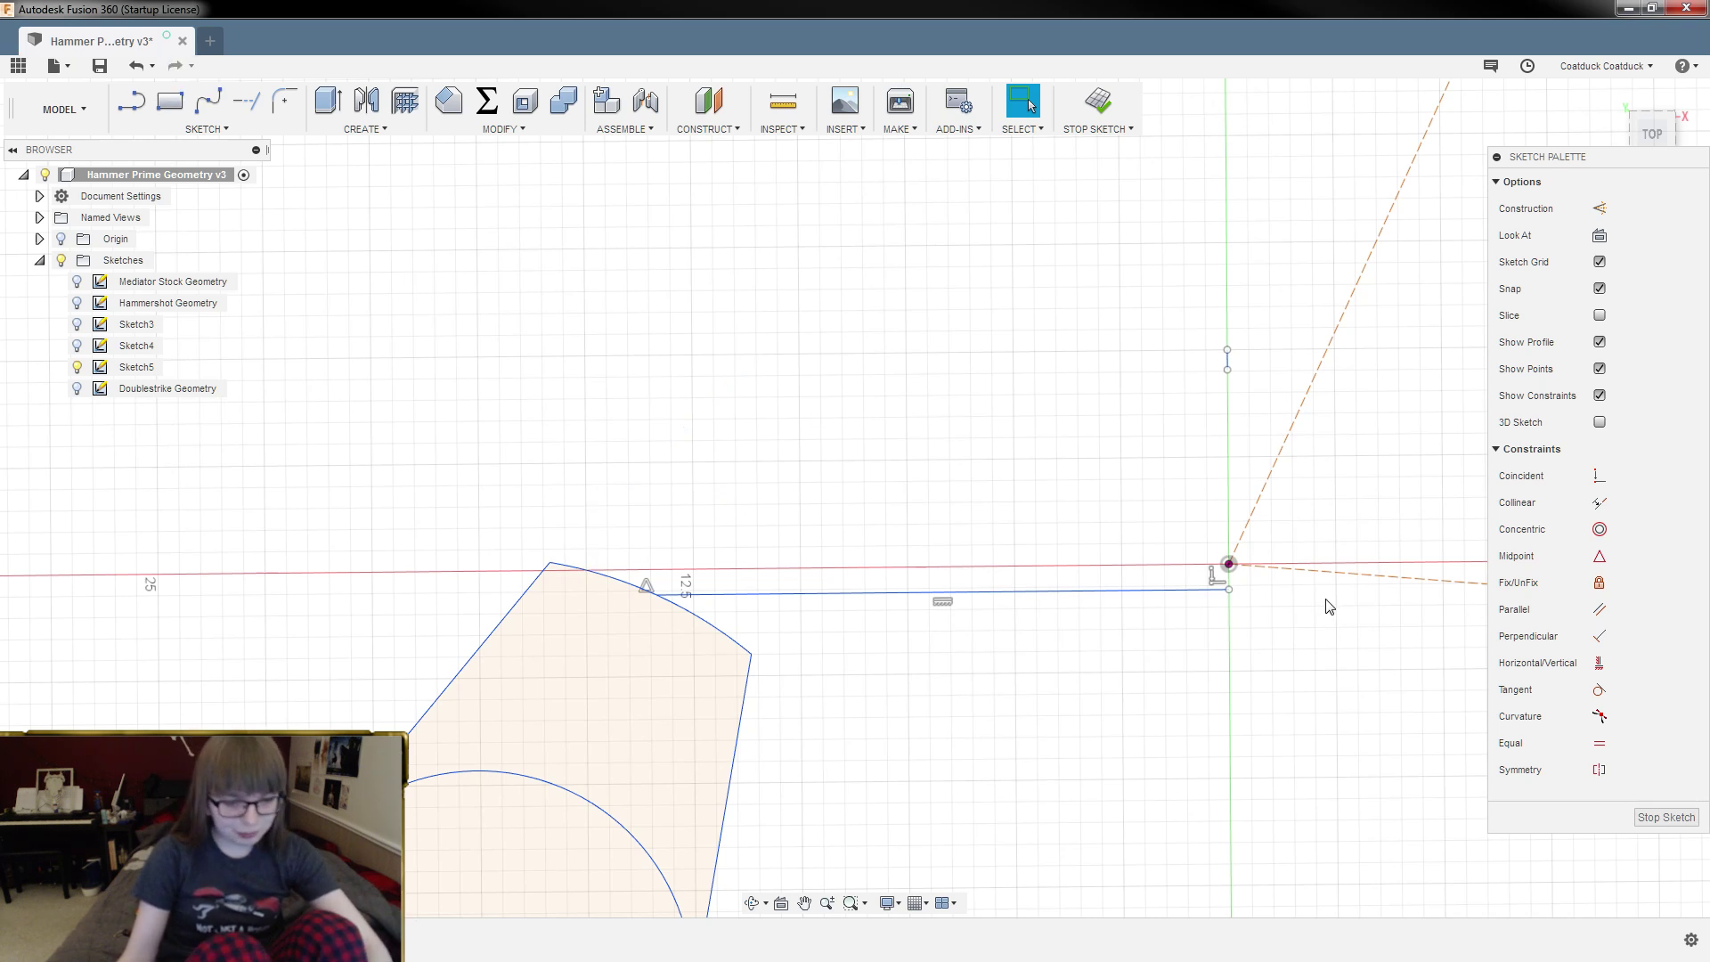
# Step: Draw a vertical line up from the bottom line's end, a perpendicular top line, and a front line about 3.5 mm down to the tip arc
pyautogui.press('l')
pyautogui.scroll(4, 1181, 595)
pyautogui.moveTo(1272, 590)
pyautogui.mouseDown()
pyautogui.moveTo(1290, 398)
pyautogui.moveTo(1292, 490)
pyautogui.moveTo(1280, 381)
pyautogui.mouseUp()
pyautogui.scroll(-3, 1290, 399)
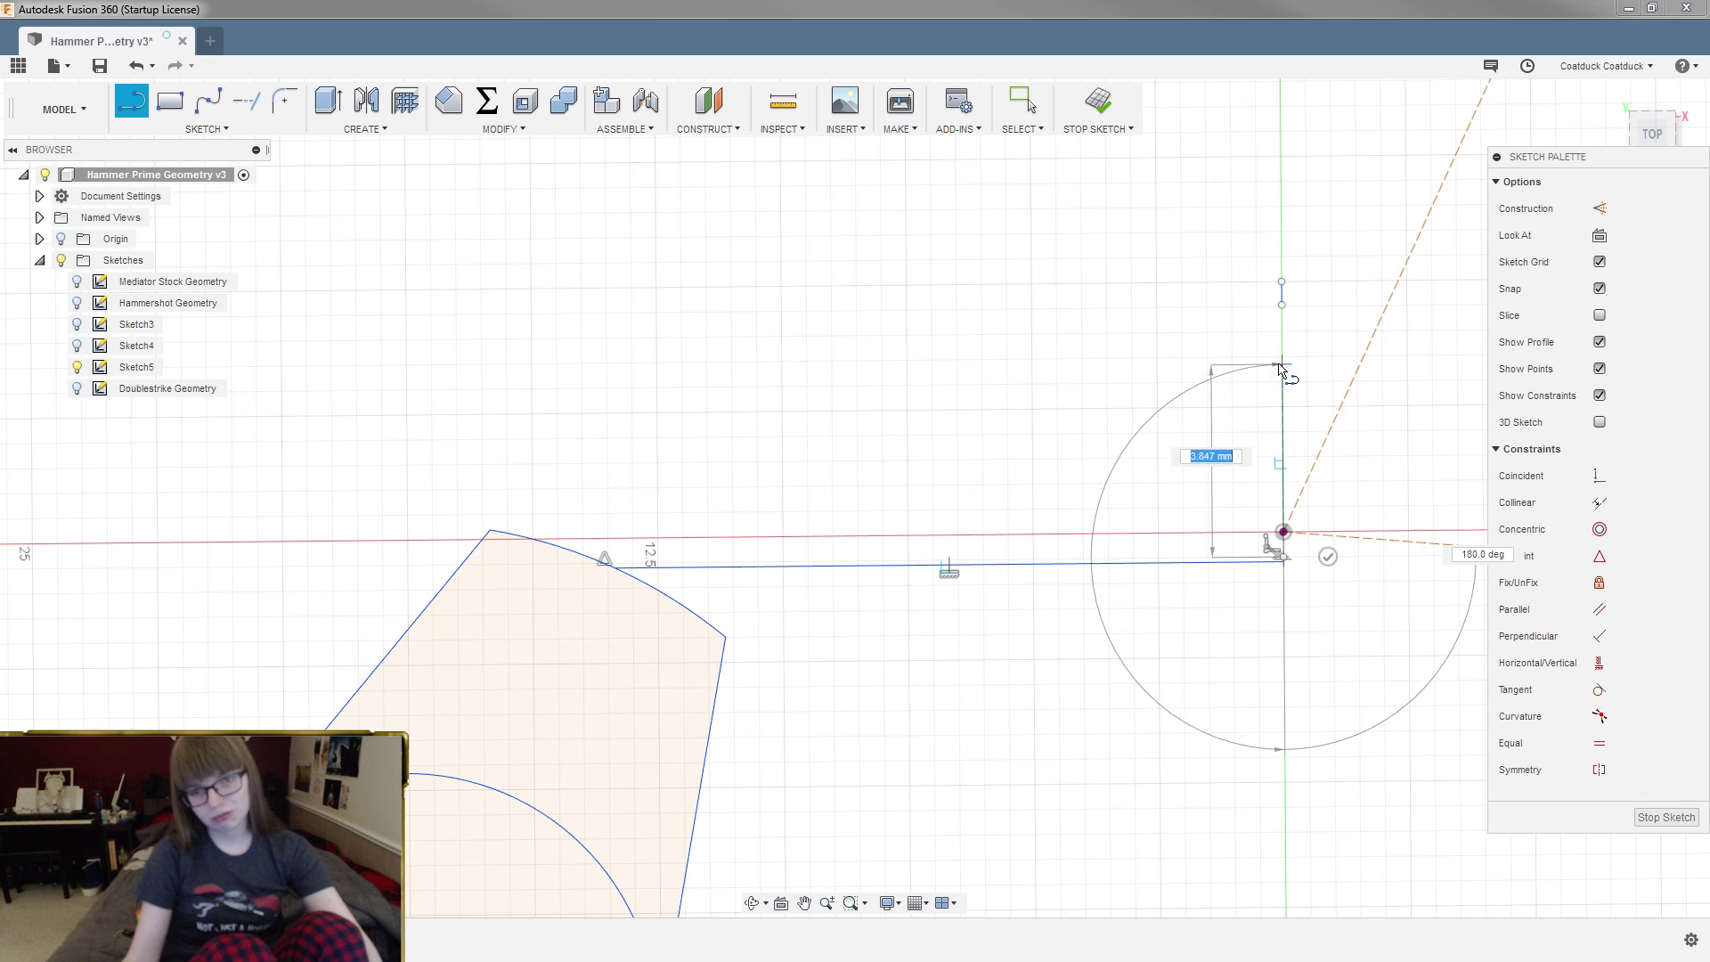
pyautogui.click(1282, 356)
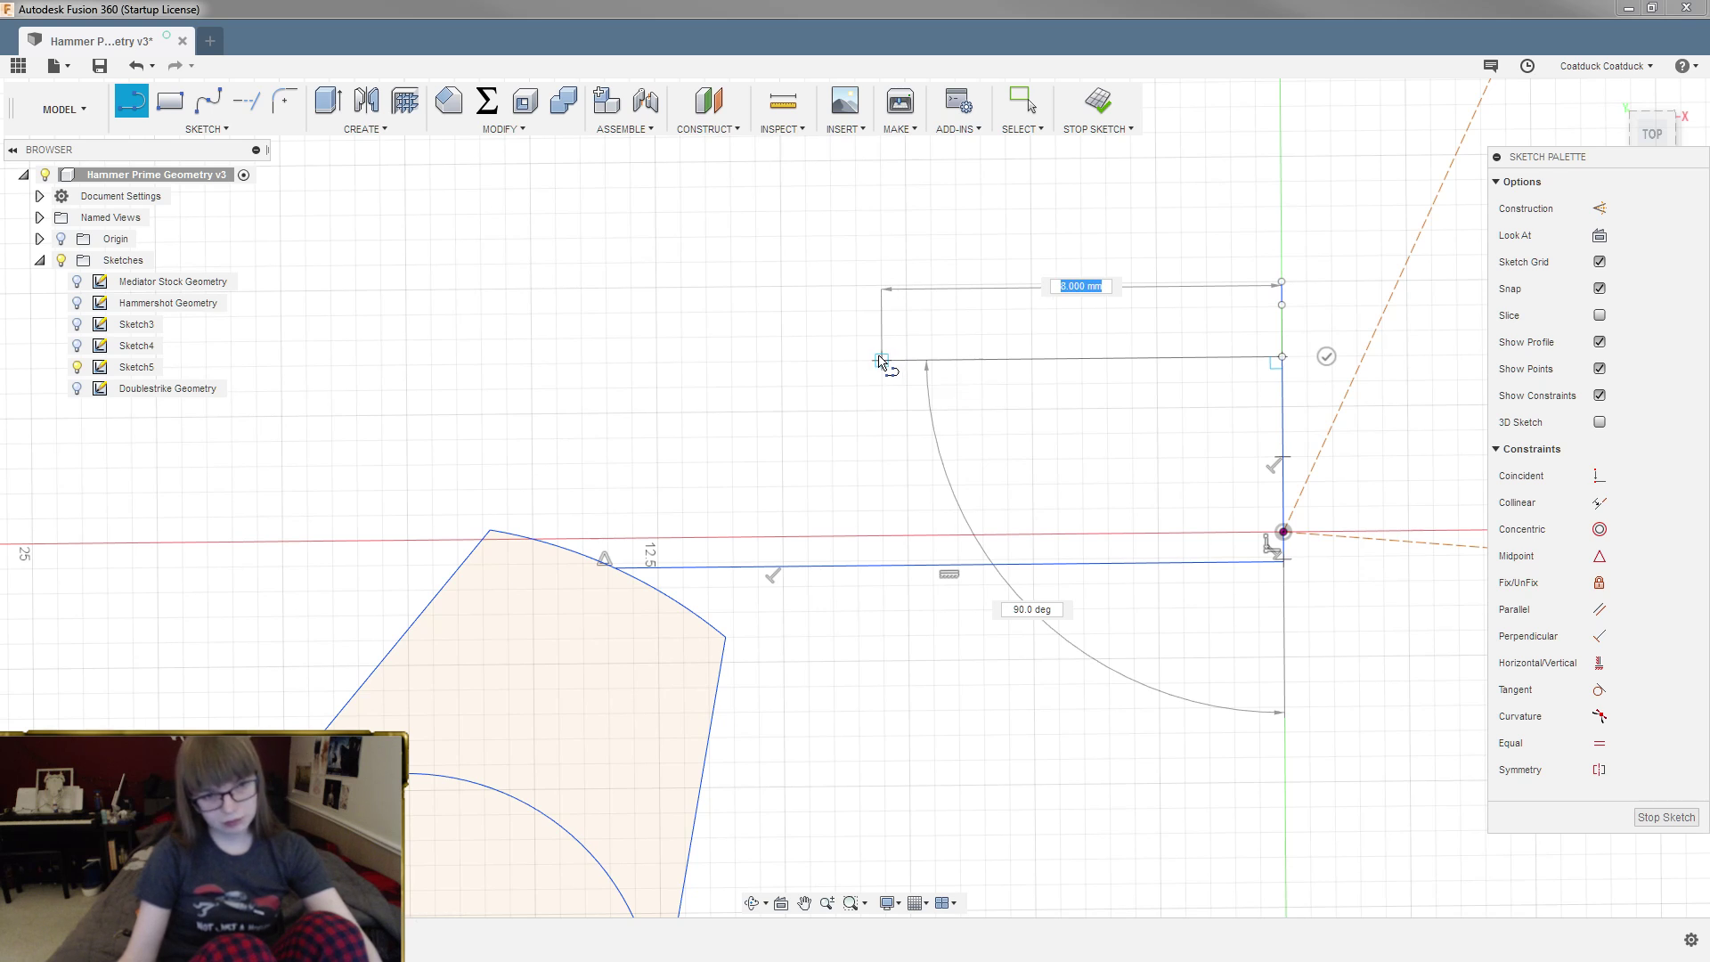
pyautogui.click(533, 366)
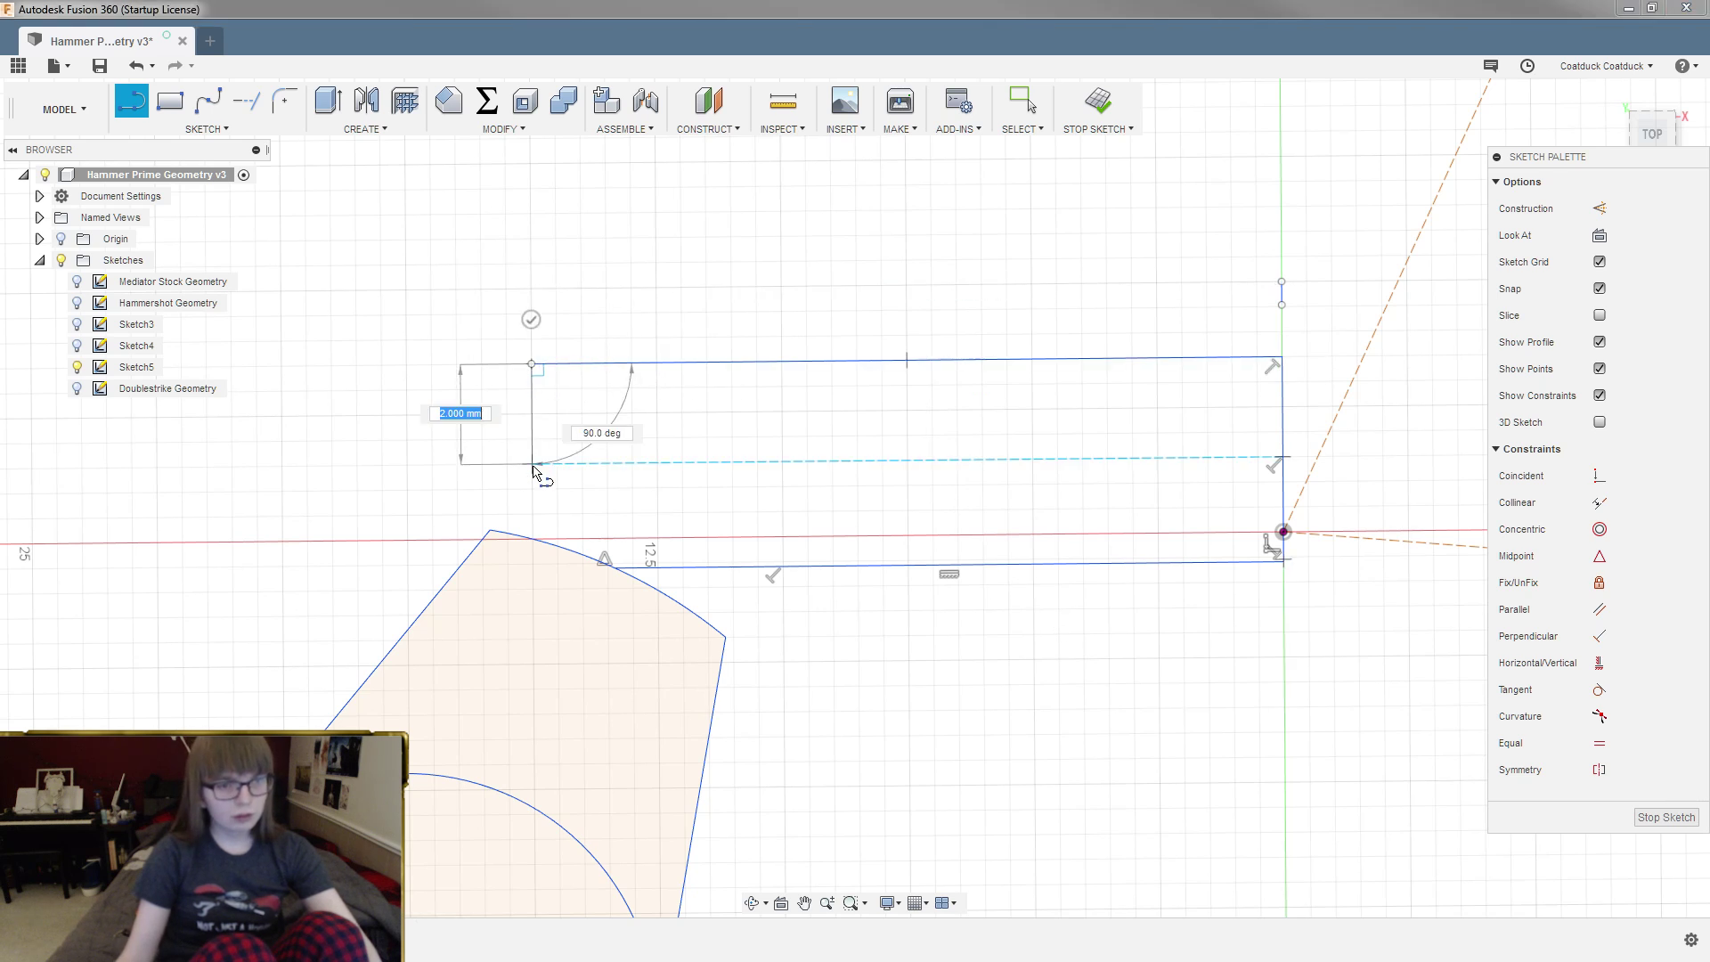
pyautogui.click(532, 540)
pyautogui.press('Escape')
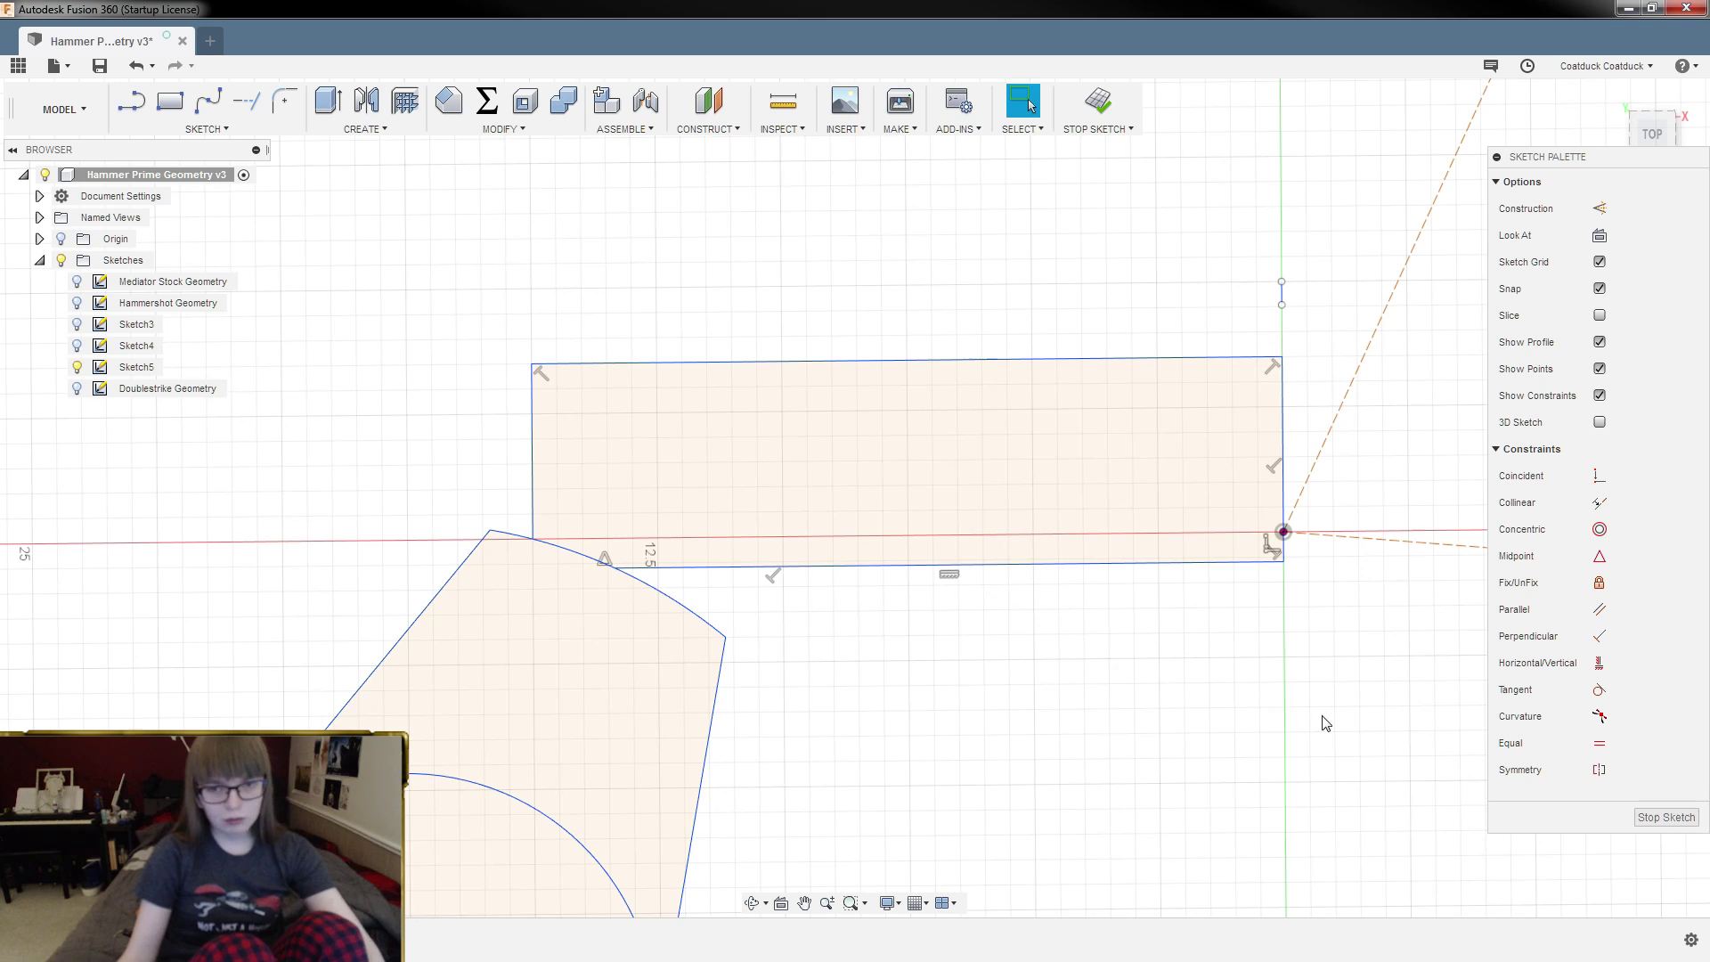
# Step: Draw a 30 mm diameter circle centred on the origin, passing through the front line's lower end
pyautogui.scroll(-2, 1327, 721)
pyautogui.scroll(3, 1327, 677)
pyautogui.scroll(-1, 1345, 669)
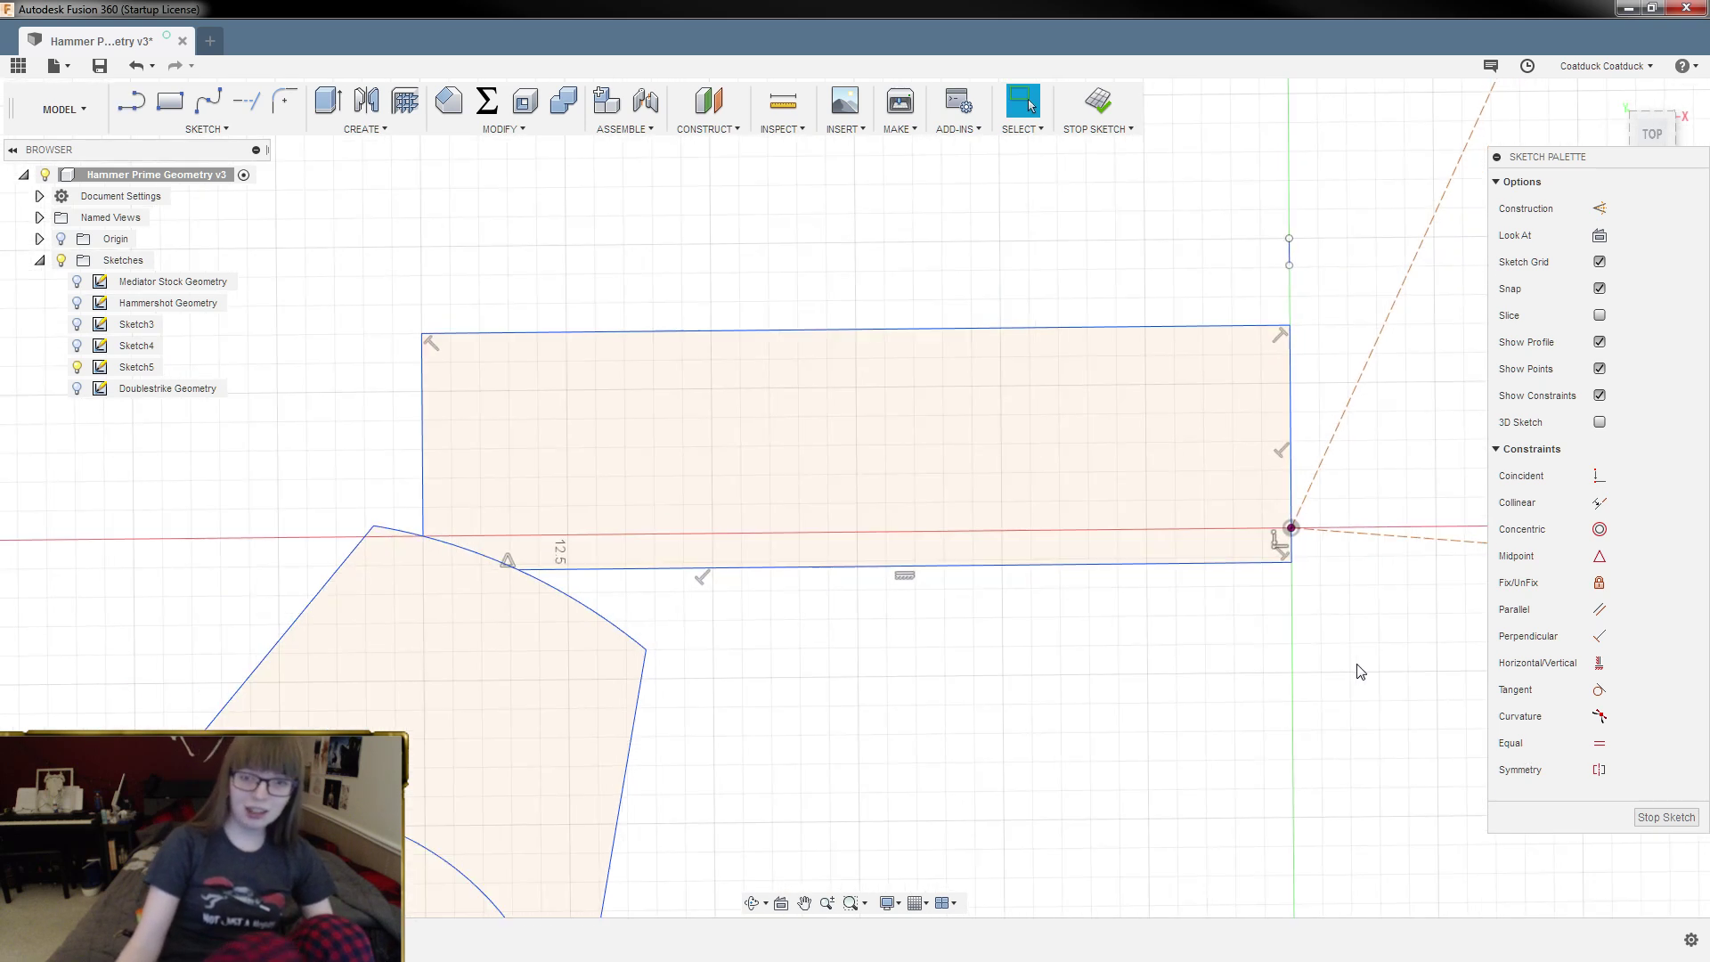
pyautogui.scroll(2, 441, 474)
pyautogui.scroll(-3, 1390, 686)
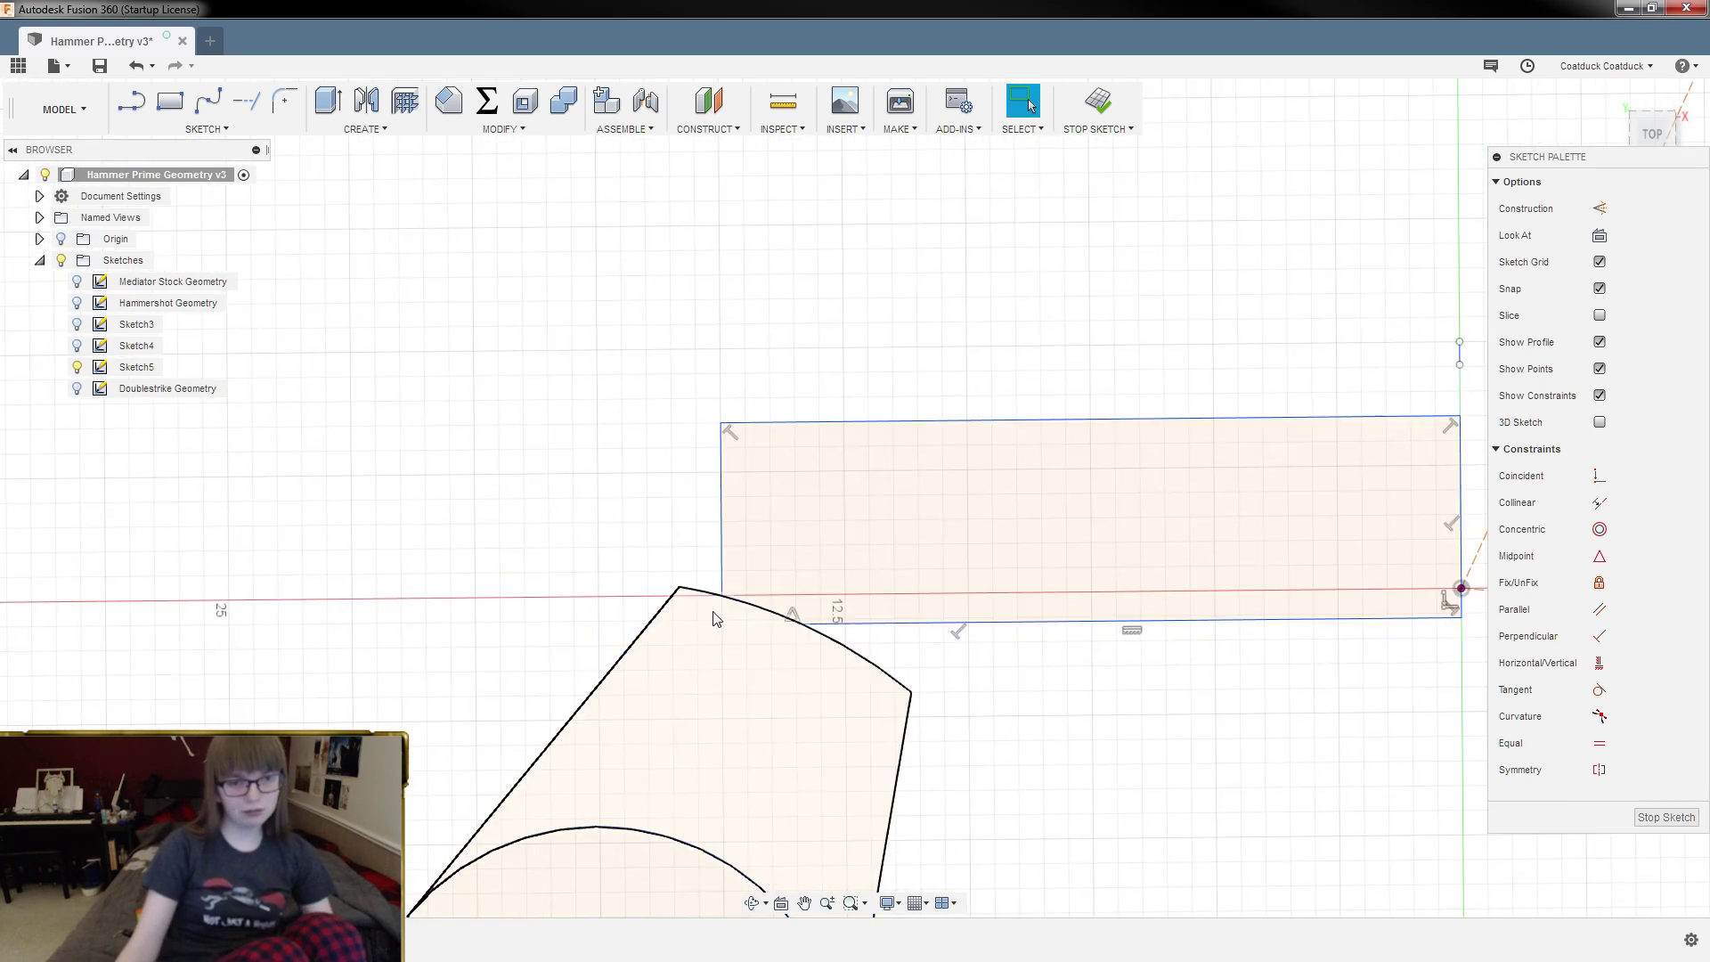
pyautogui.scroll(-2, 716, 619)
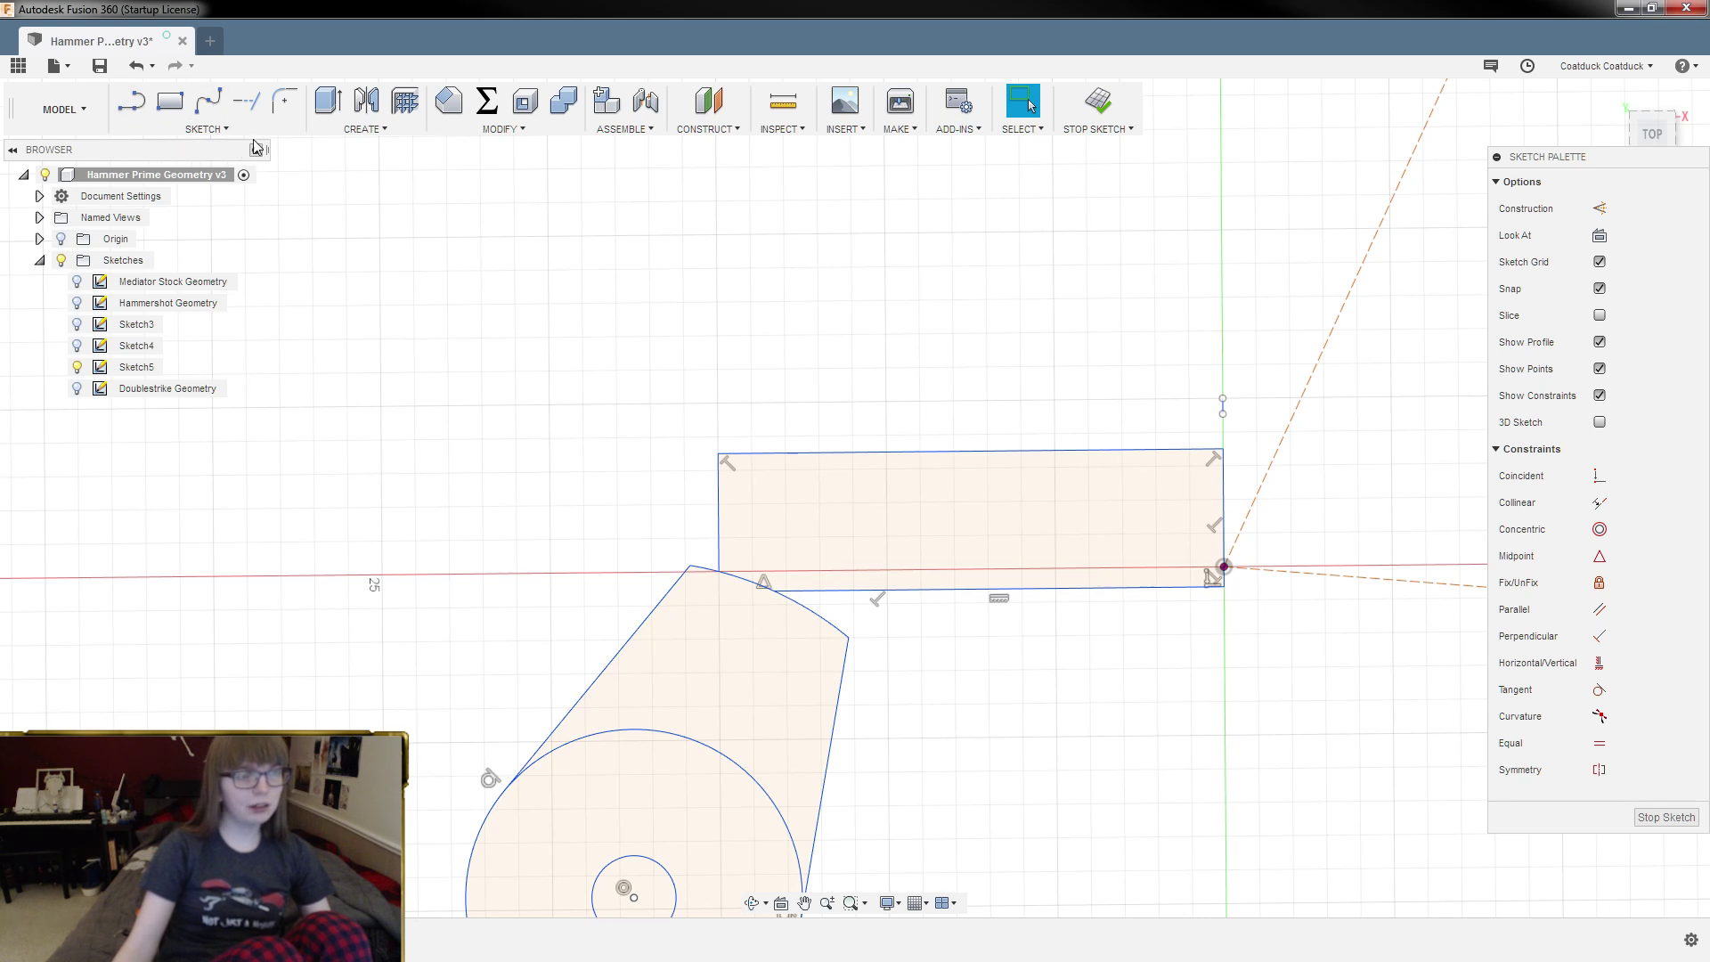
pyautogui.press('c')
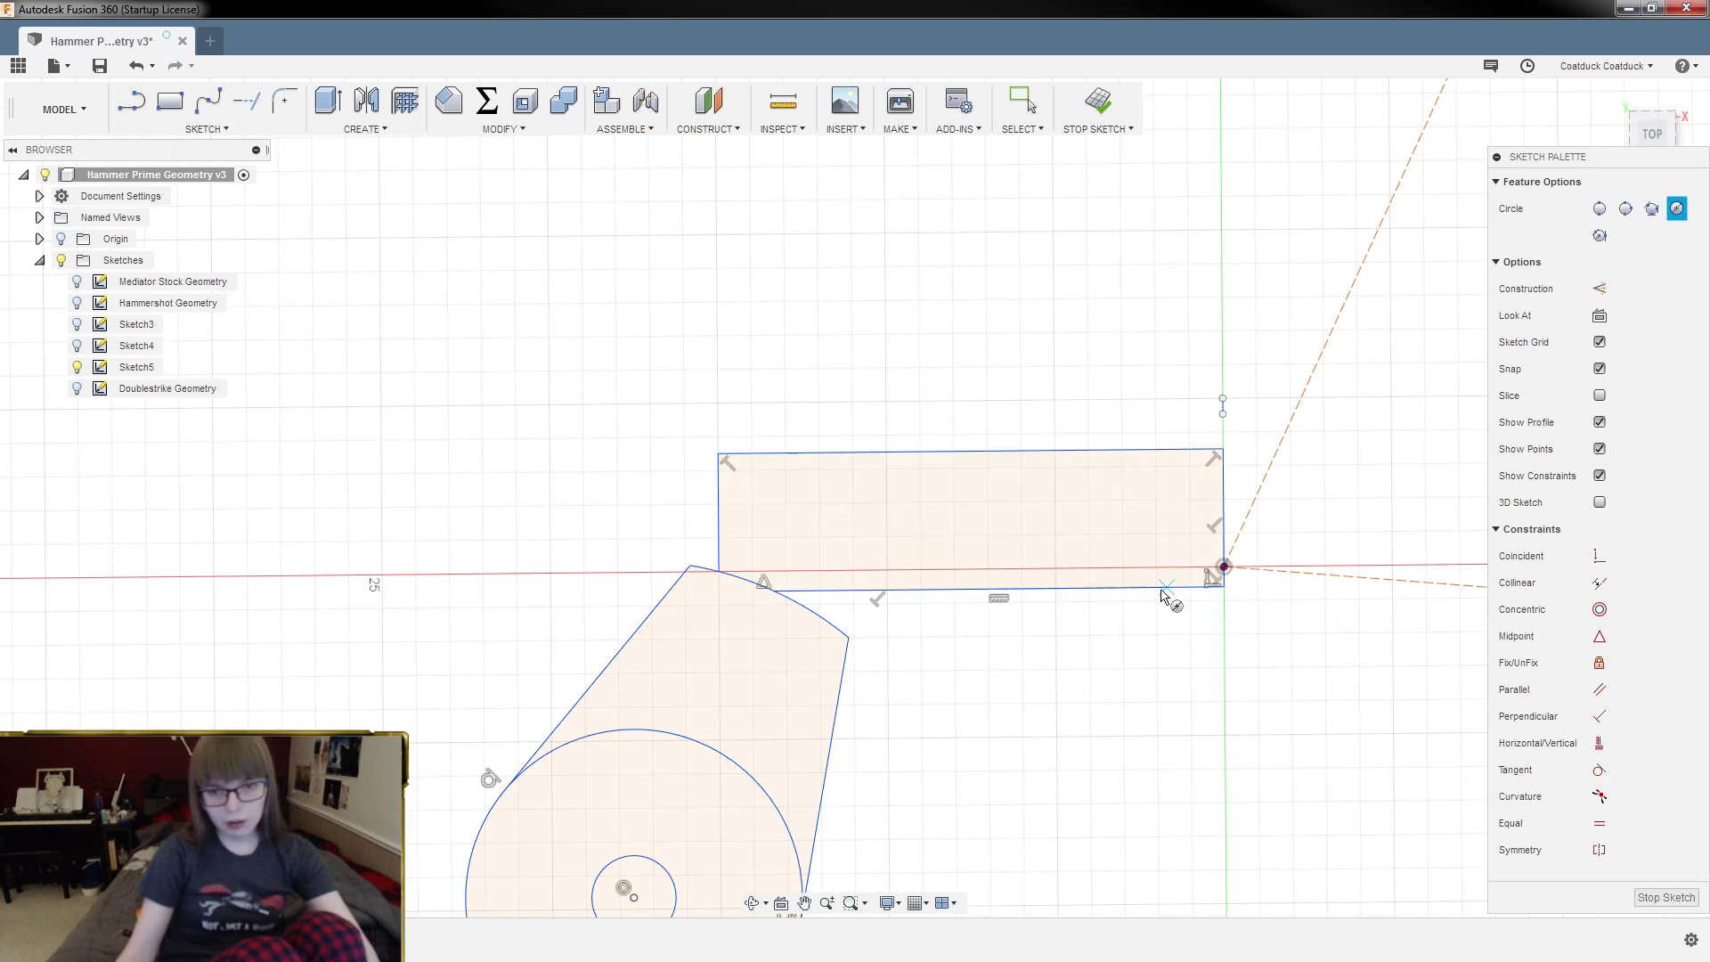
pyautogui.click(1224, 566)
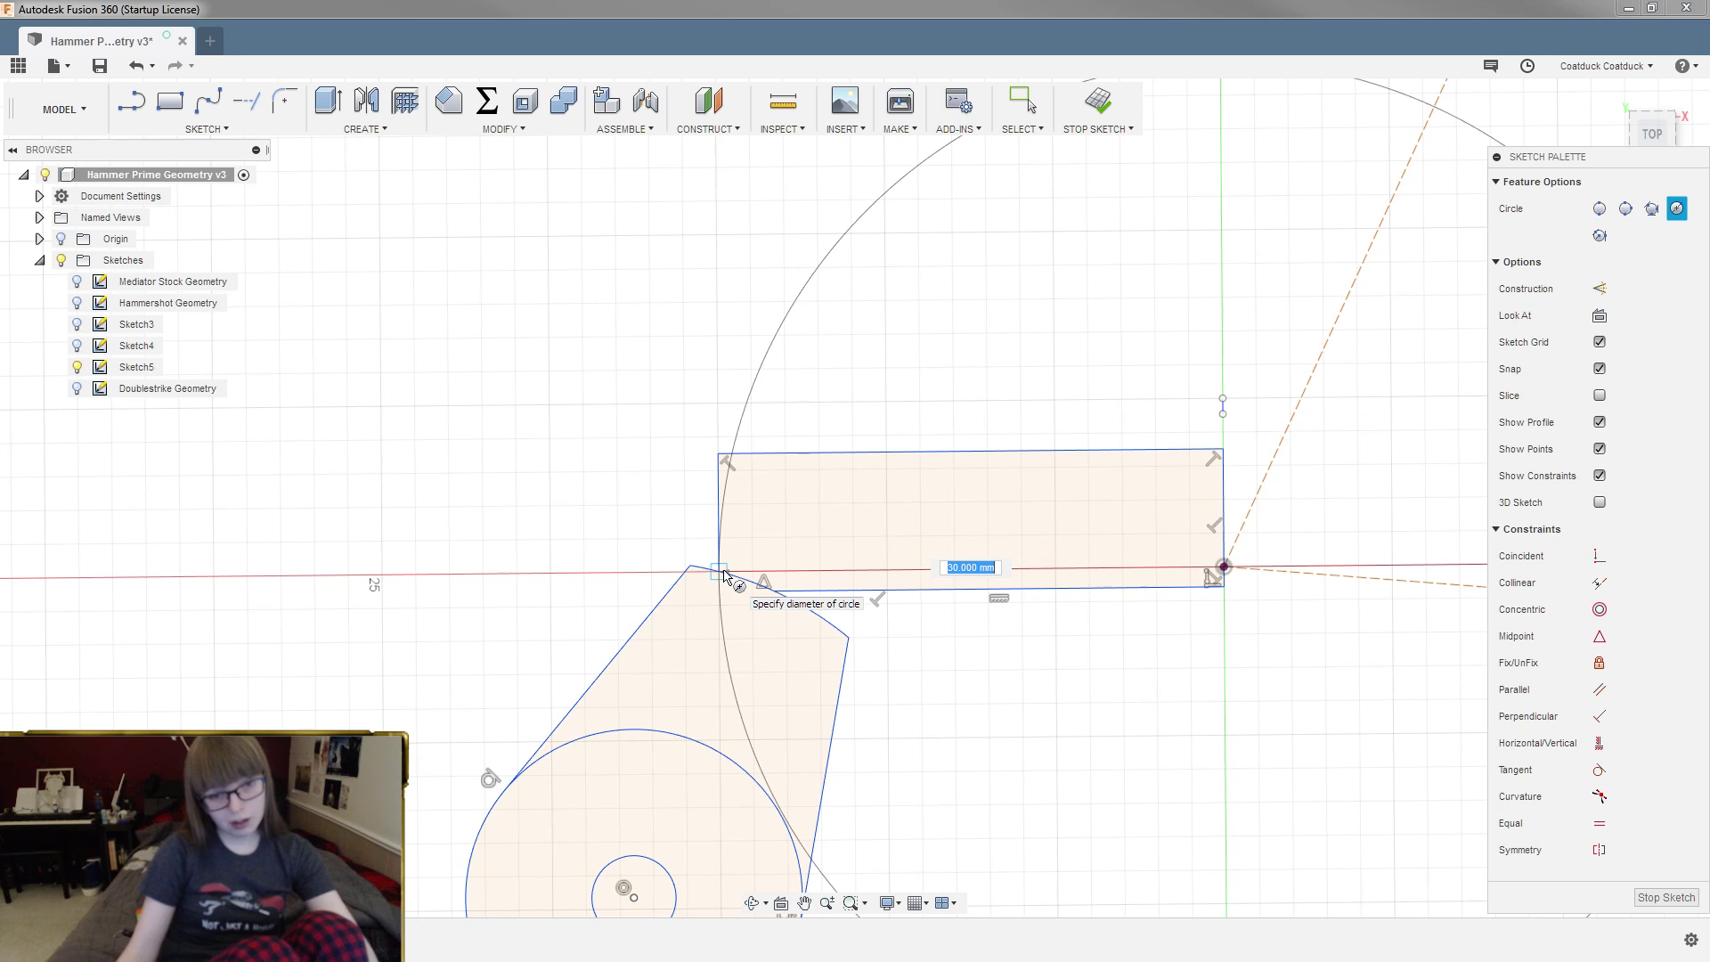
pyautogui.press('Return')
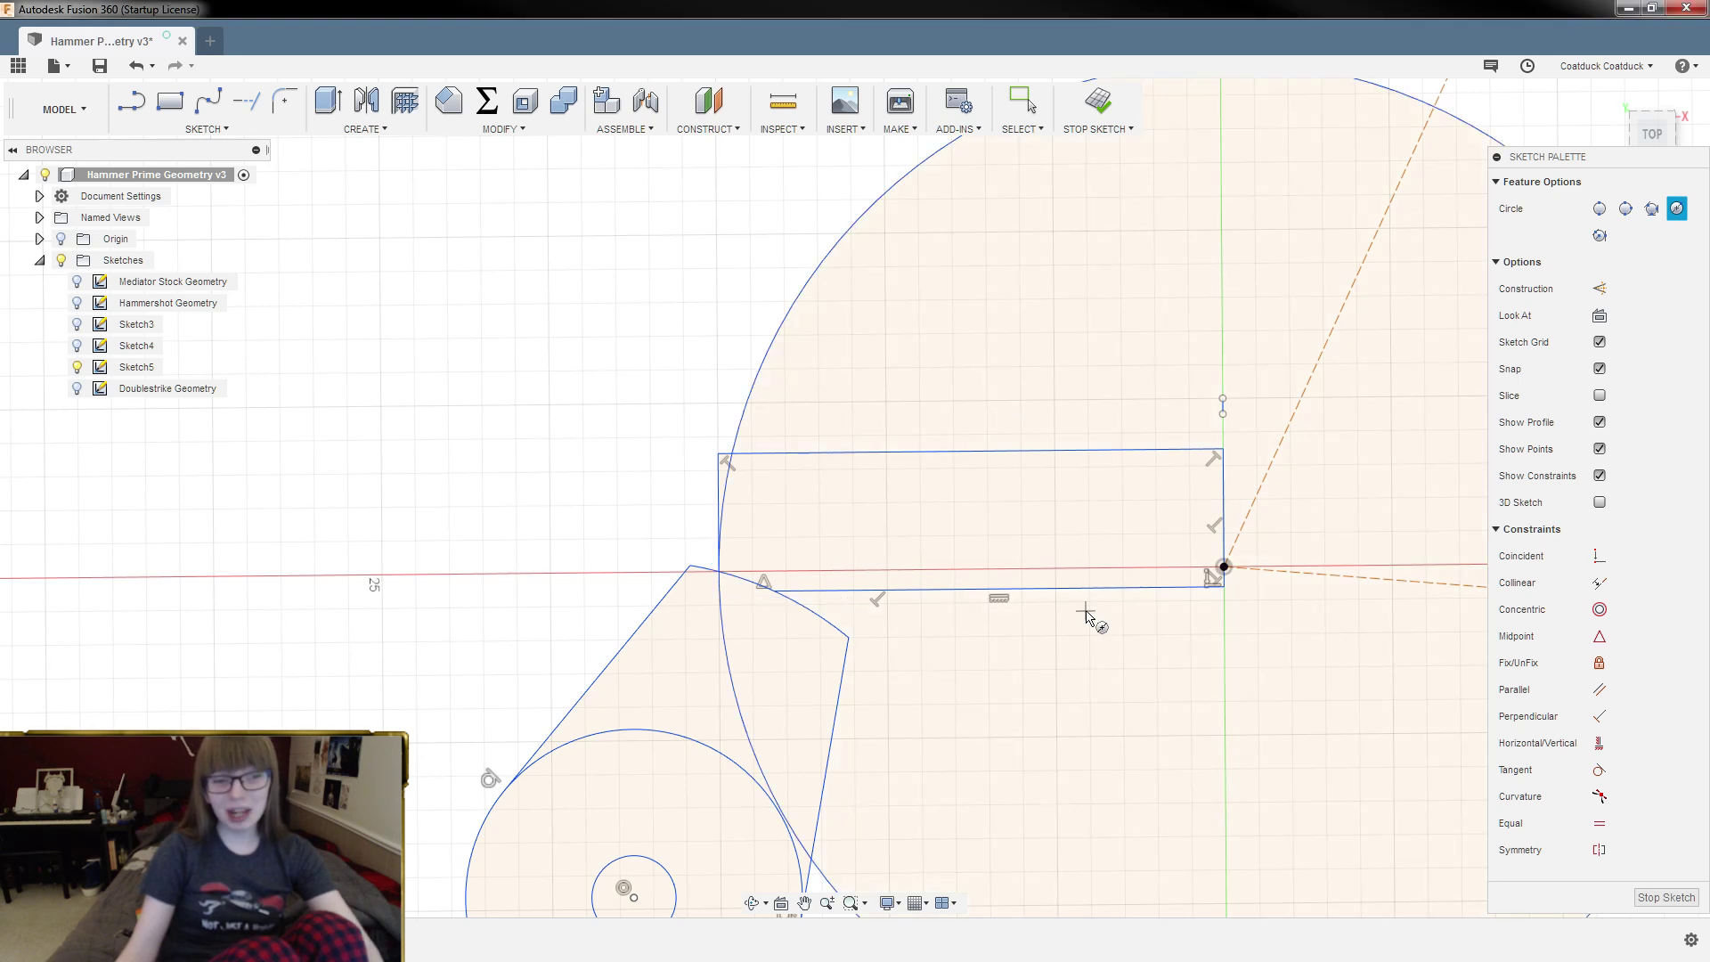
pyautogui.press('Escape')
# Step: Trim the 30 mm circle to the short arc inside the outline's front end and delete its leftover outer arc
pyautogui.press('t')
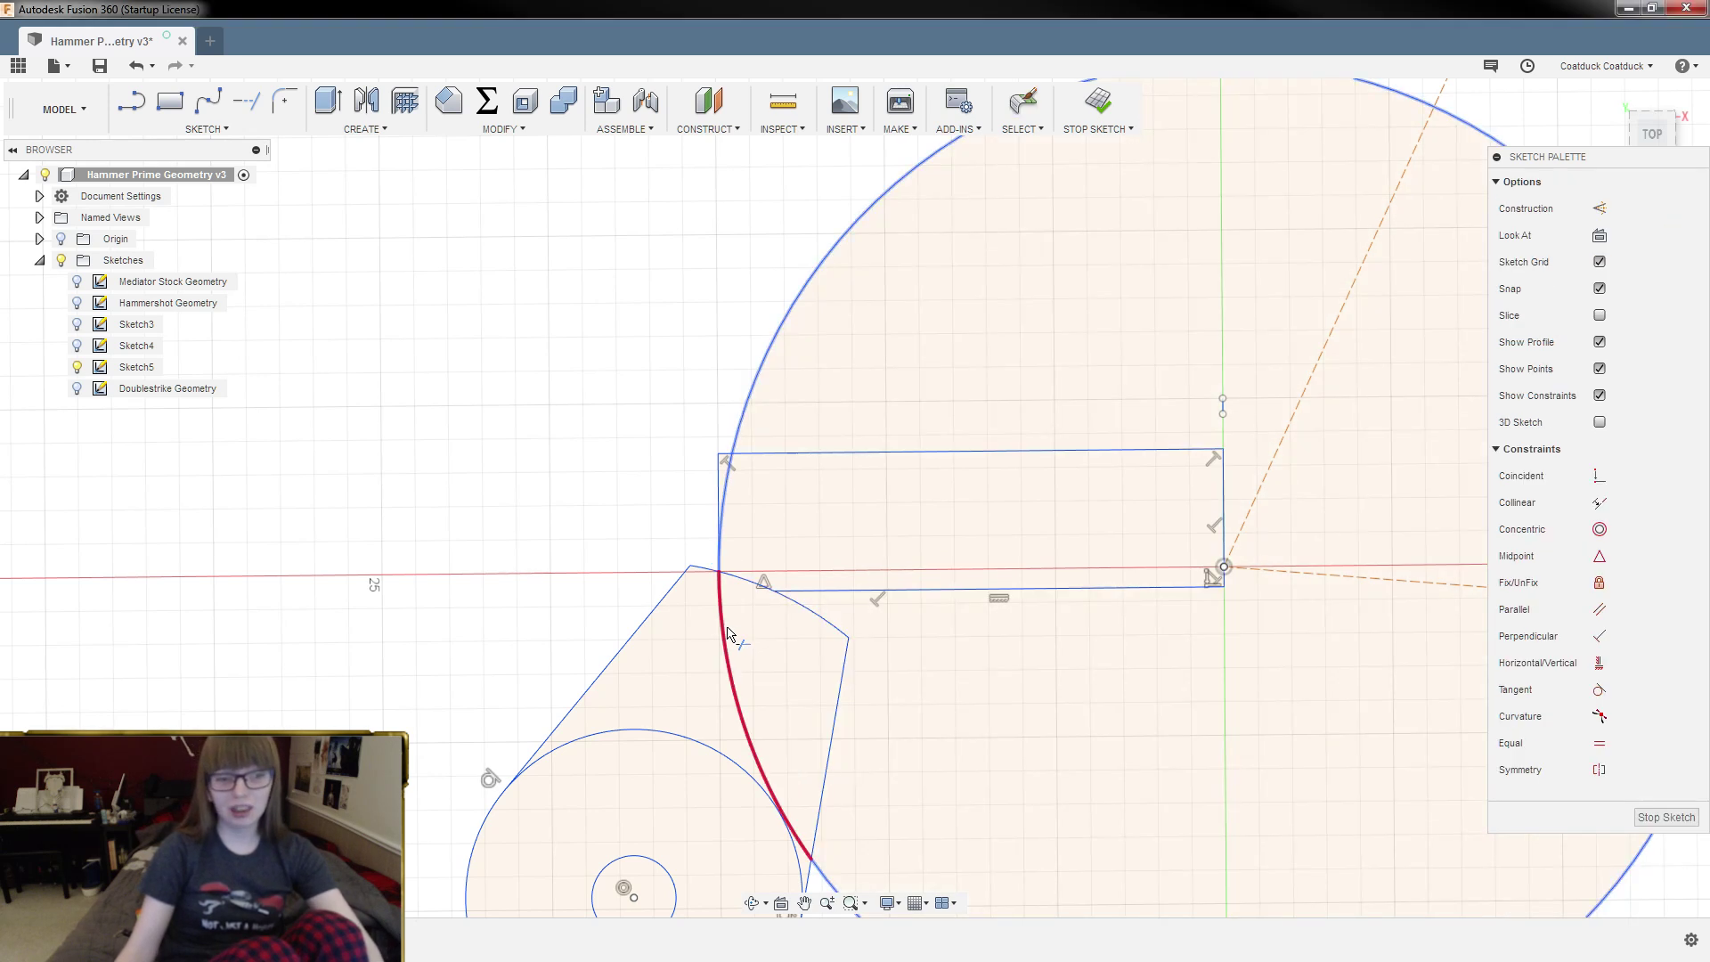
pyautogui.click(744, 656)
pyautogui.click(784, 390)
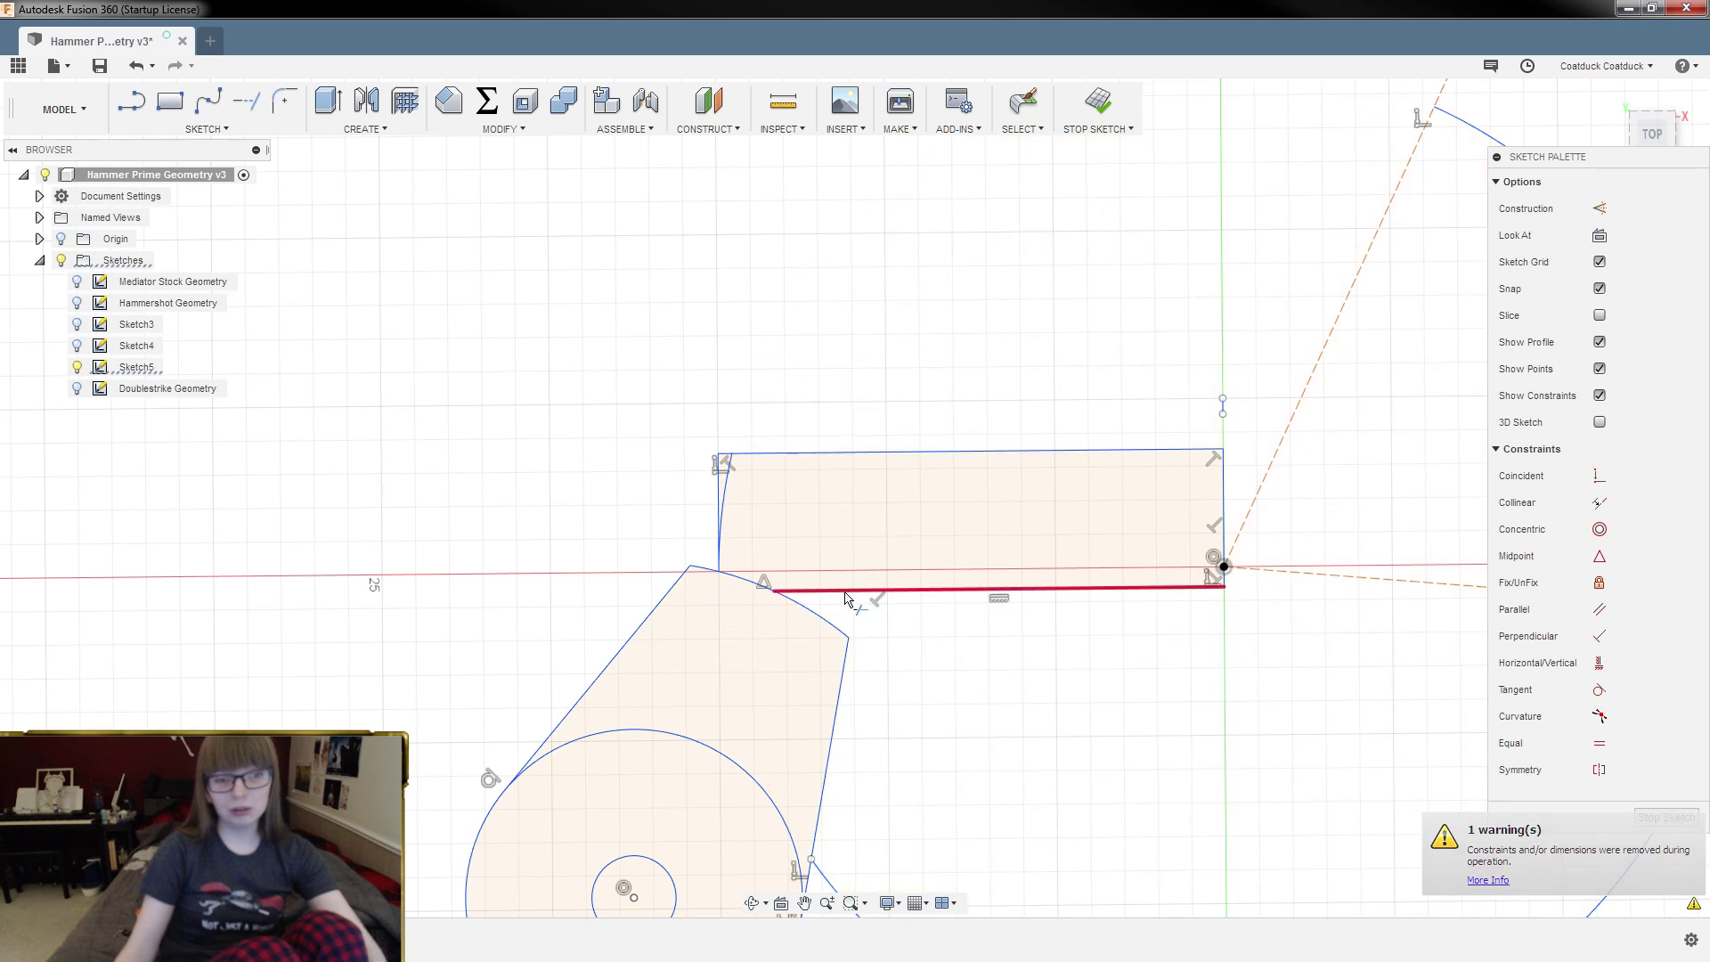
pyautogui.scroll(-4, 623, 405)
pyautogui.press('Escape')
pyautogui.click(1231, 595)
pyautogui.press('Delete')
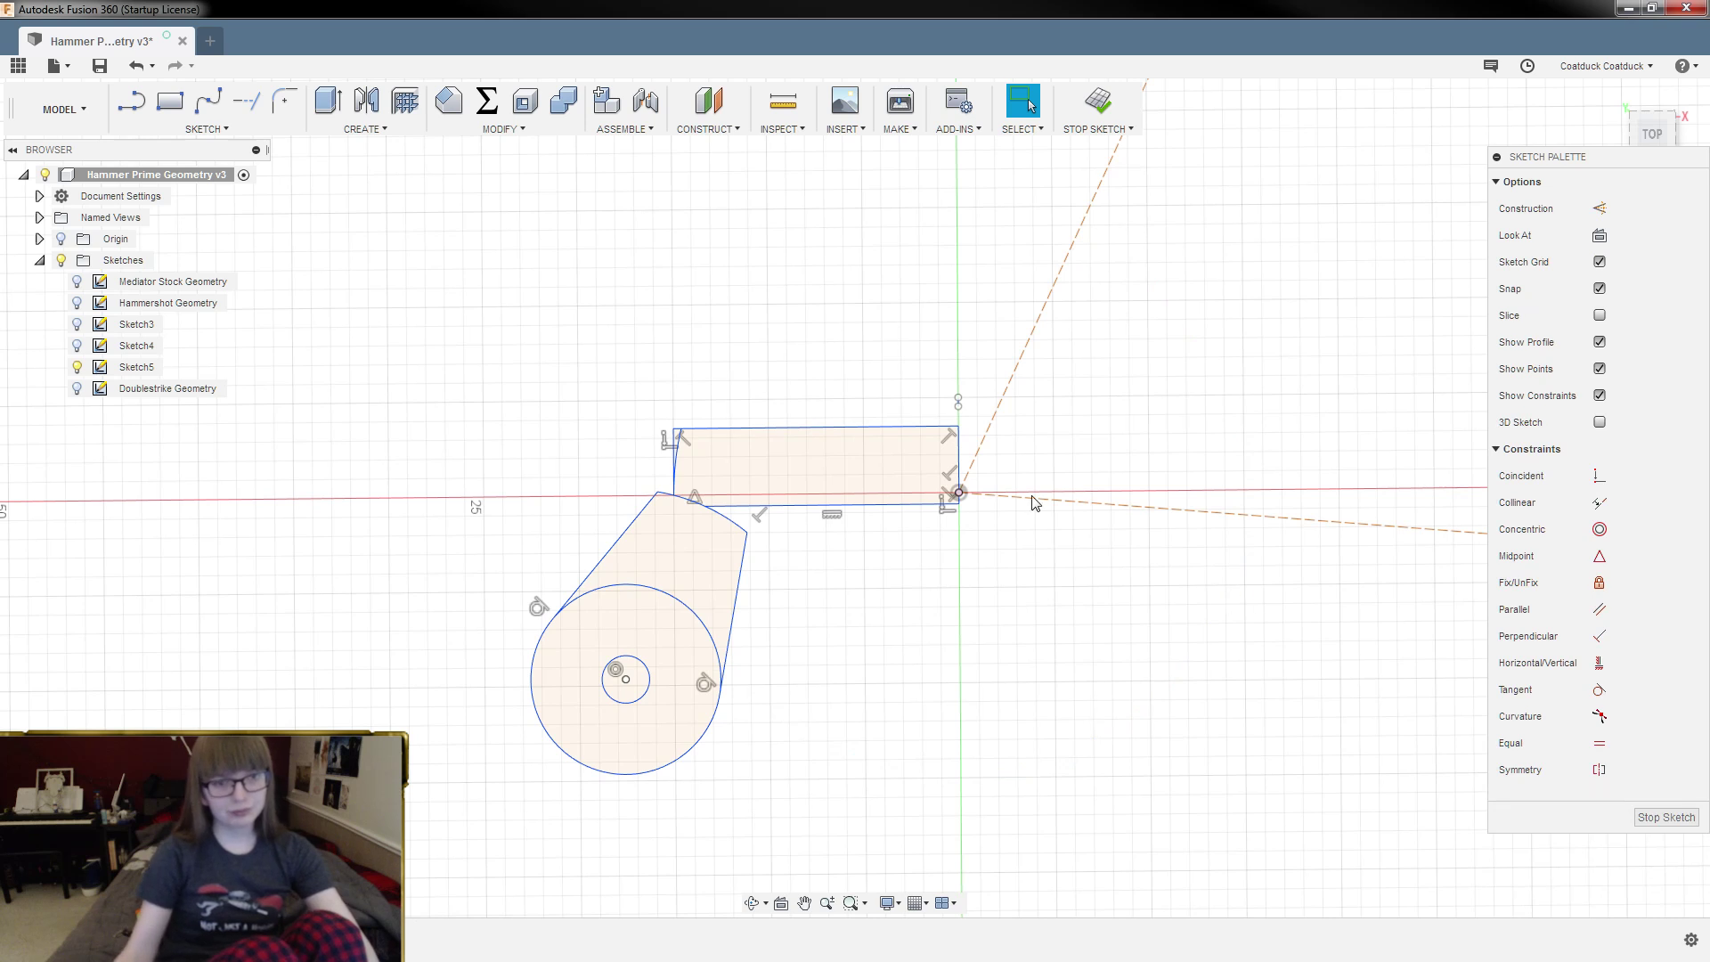
# Step: Delete the straight vertical front line beside the arc
pyautogui.scroll(5, 737, 446)
pyautogui.click(697, 361)
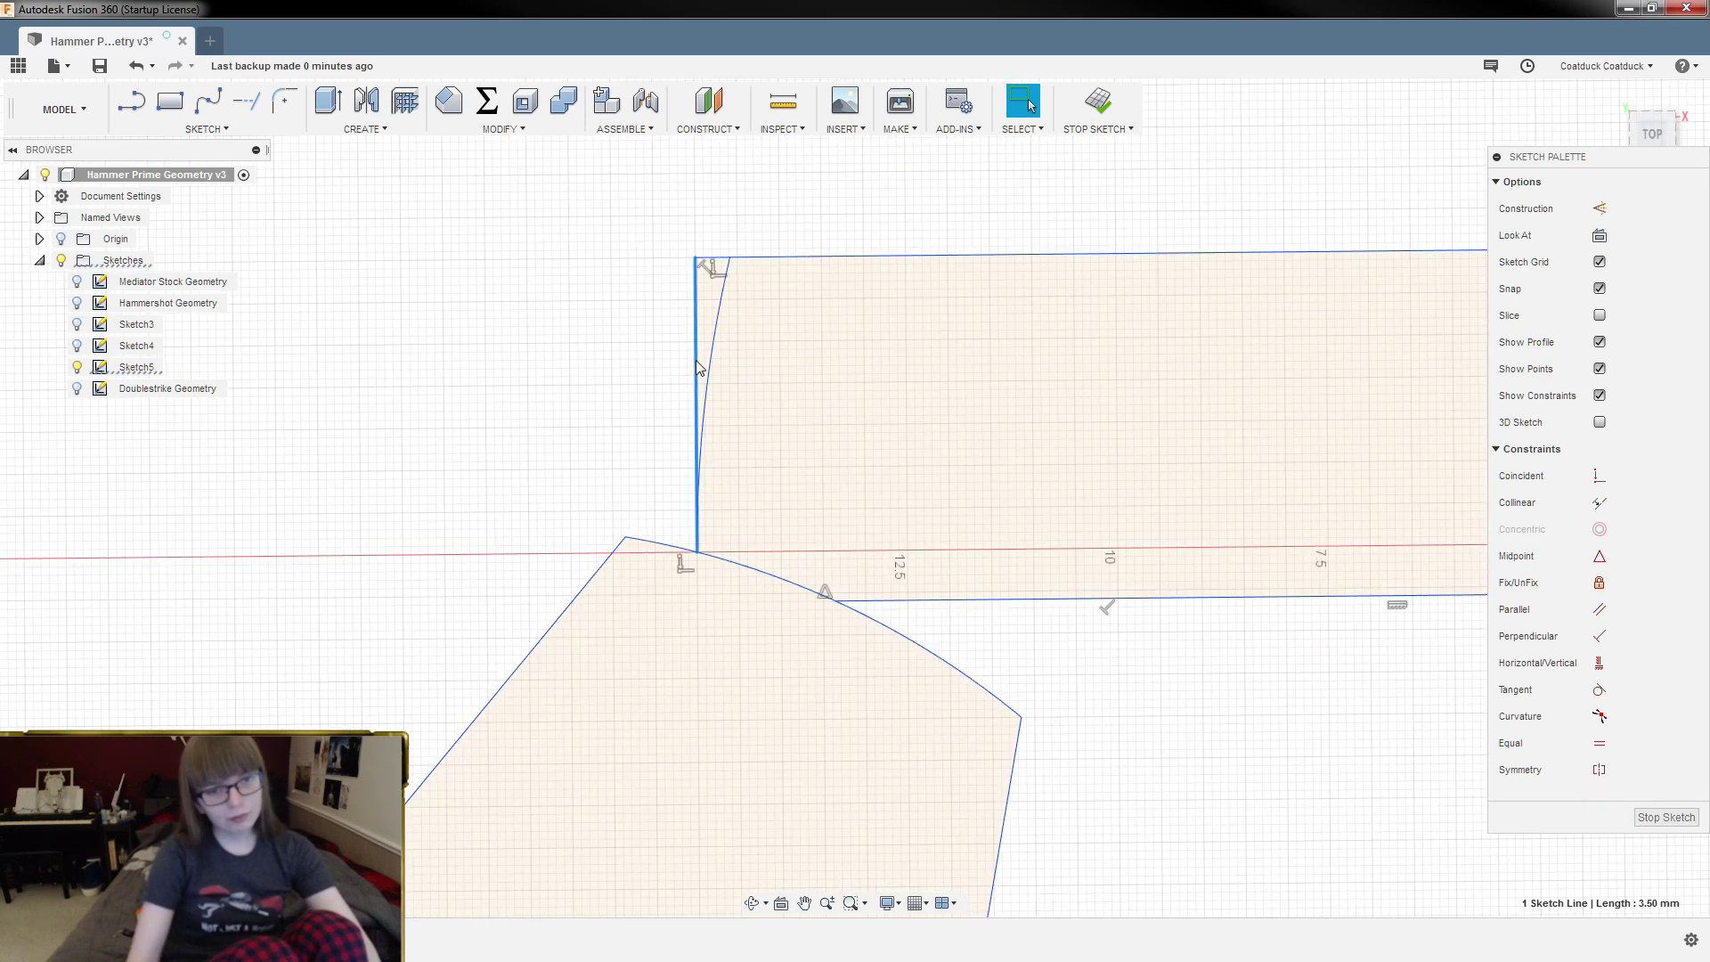
pyautogui.press('Escape')
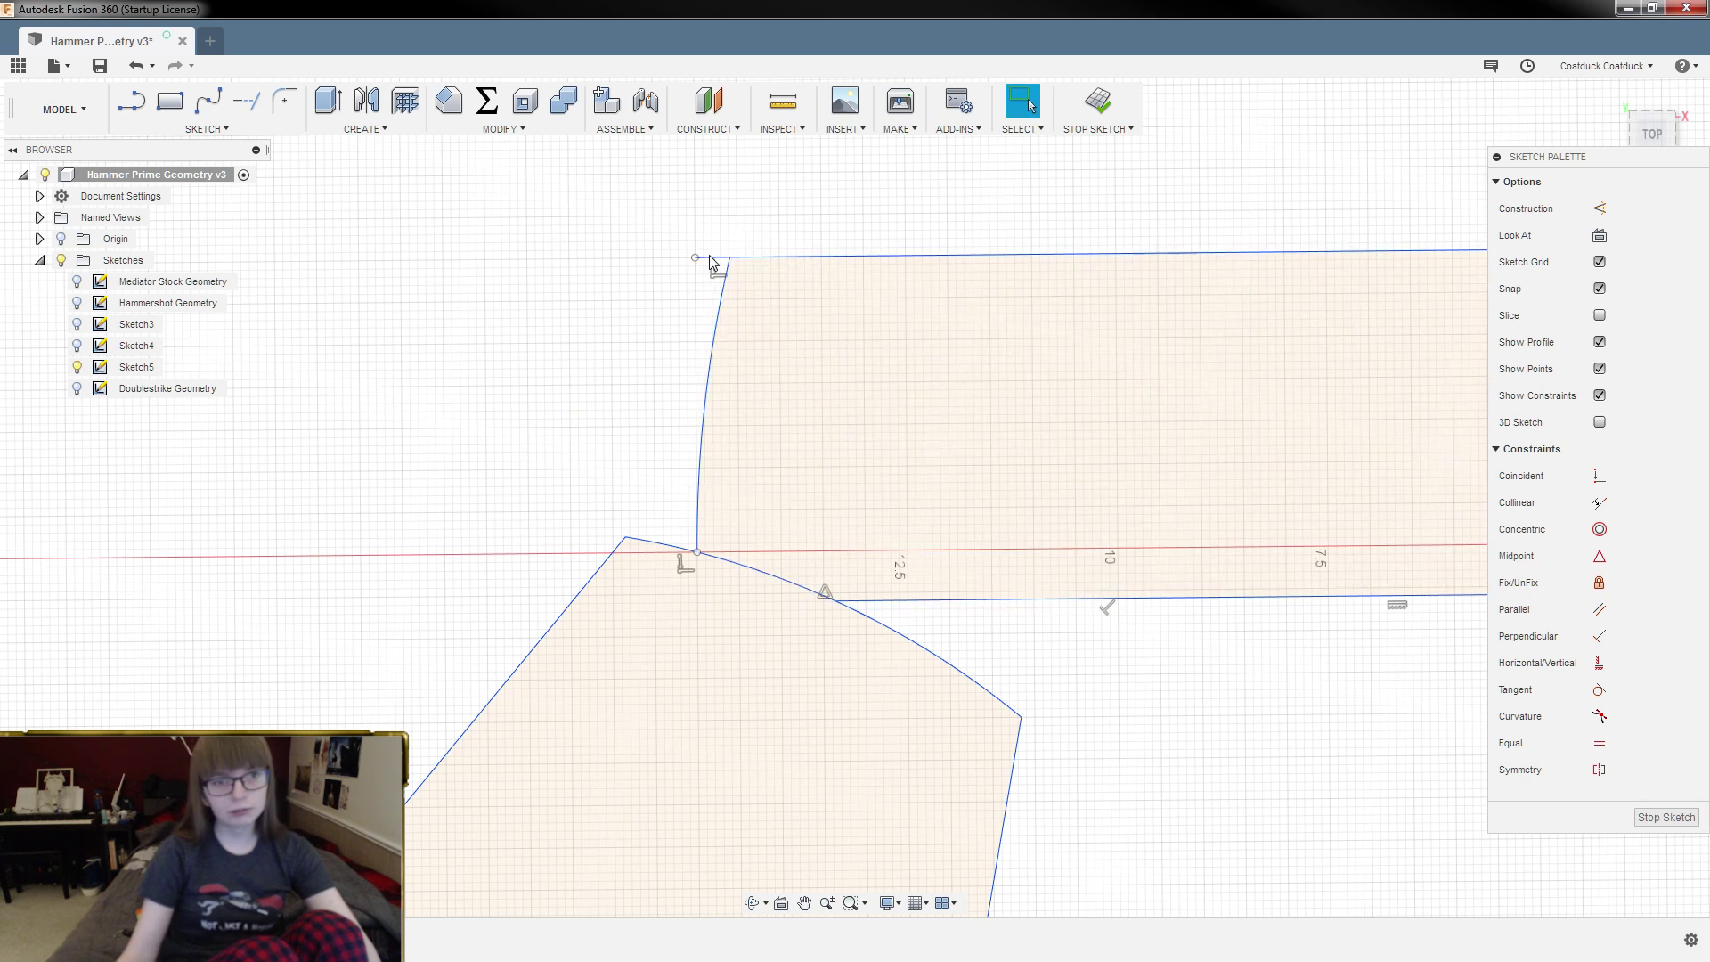
# Step: Trim the stub of the outline's top line that sticks out past the front arc
pyautogui.scroll(3, 710, 256)
pyautogui.scroll(-3, 856, 643)
pyautogui.scroll(3, 746, 346)
pyautogui.press('t')
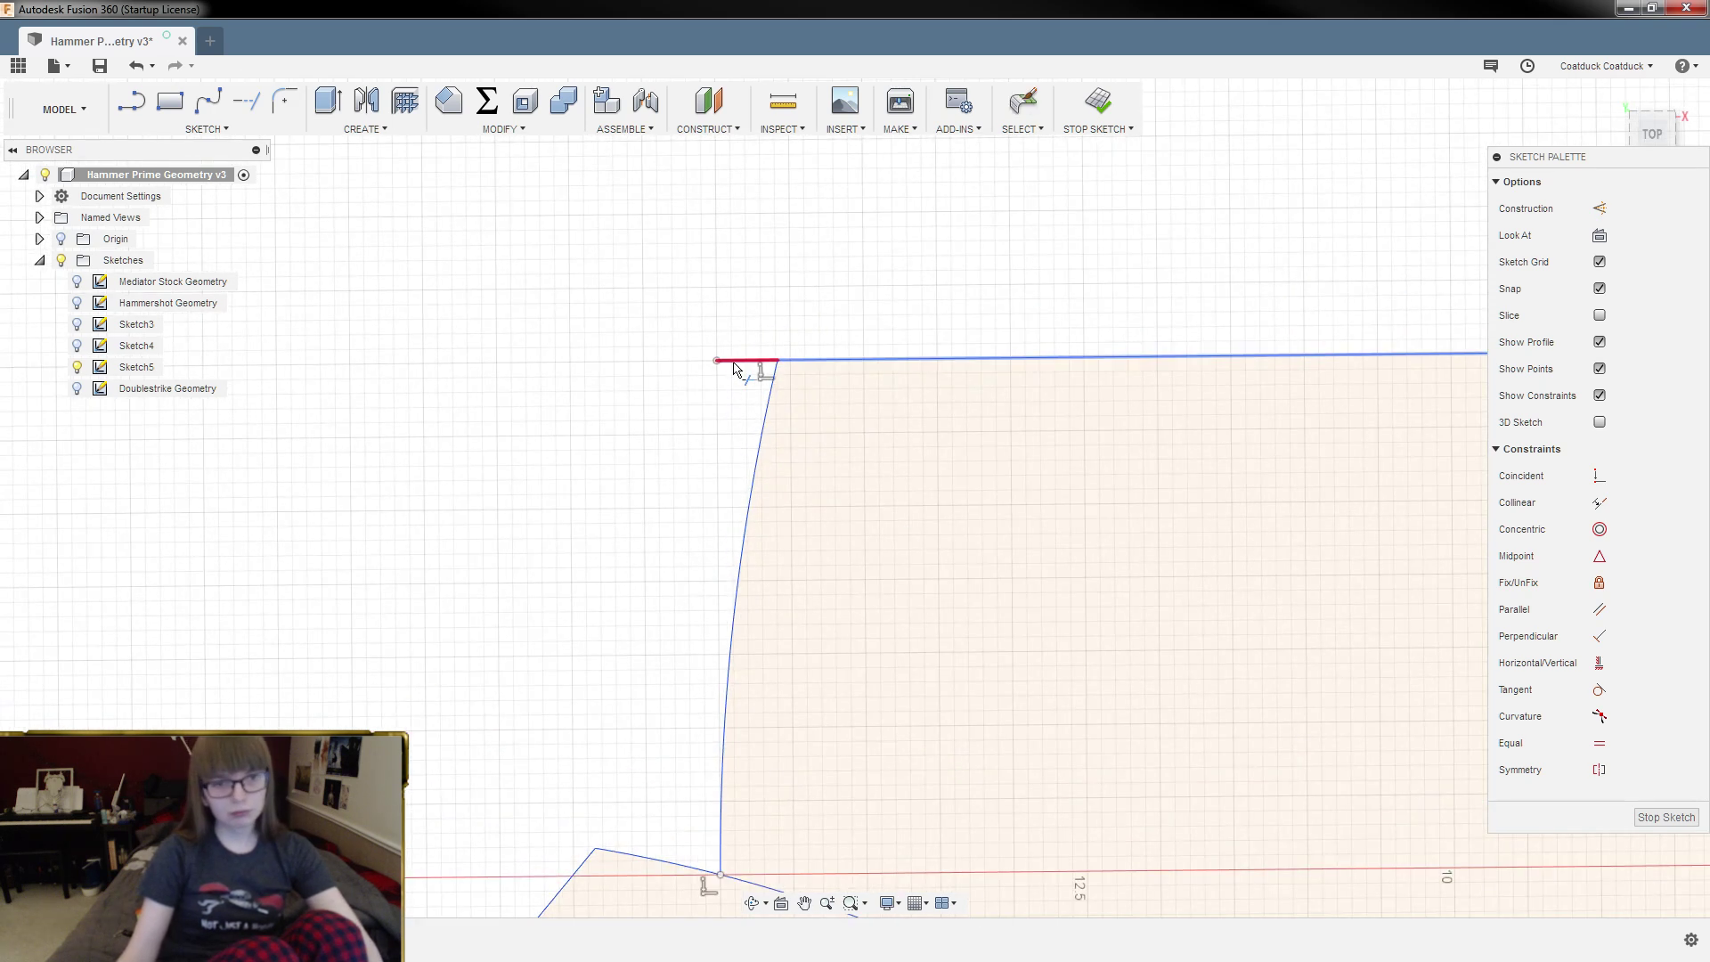
pyautogui.click(739, 365)
pyautogui.scroll(-4, 655, 349)
pyautogui.press('Escape')
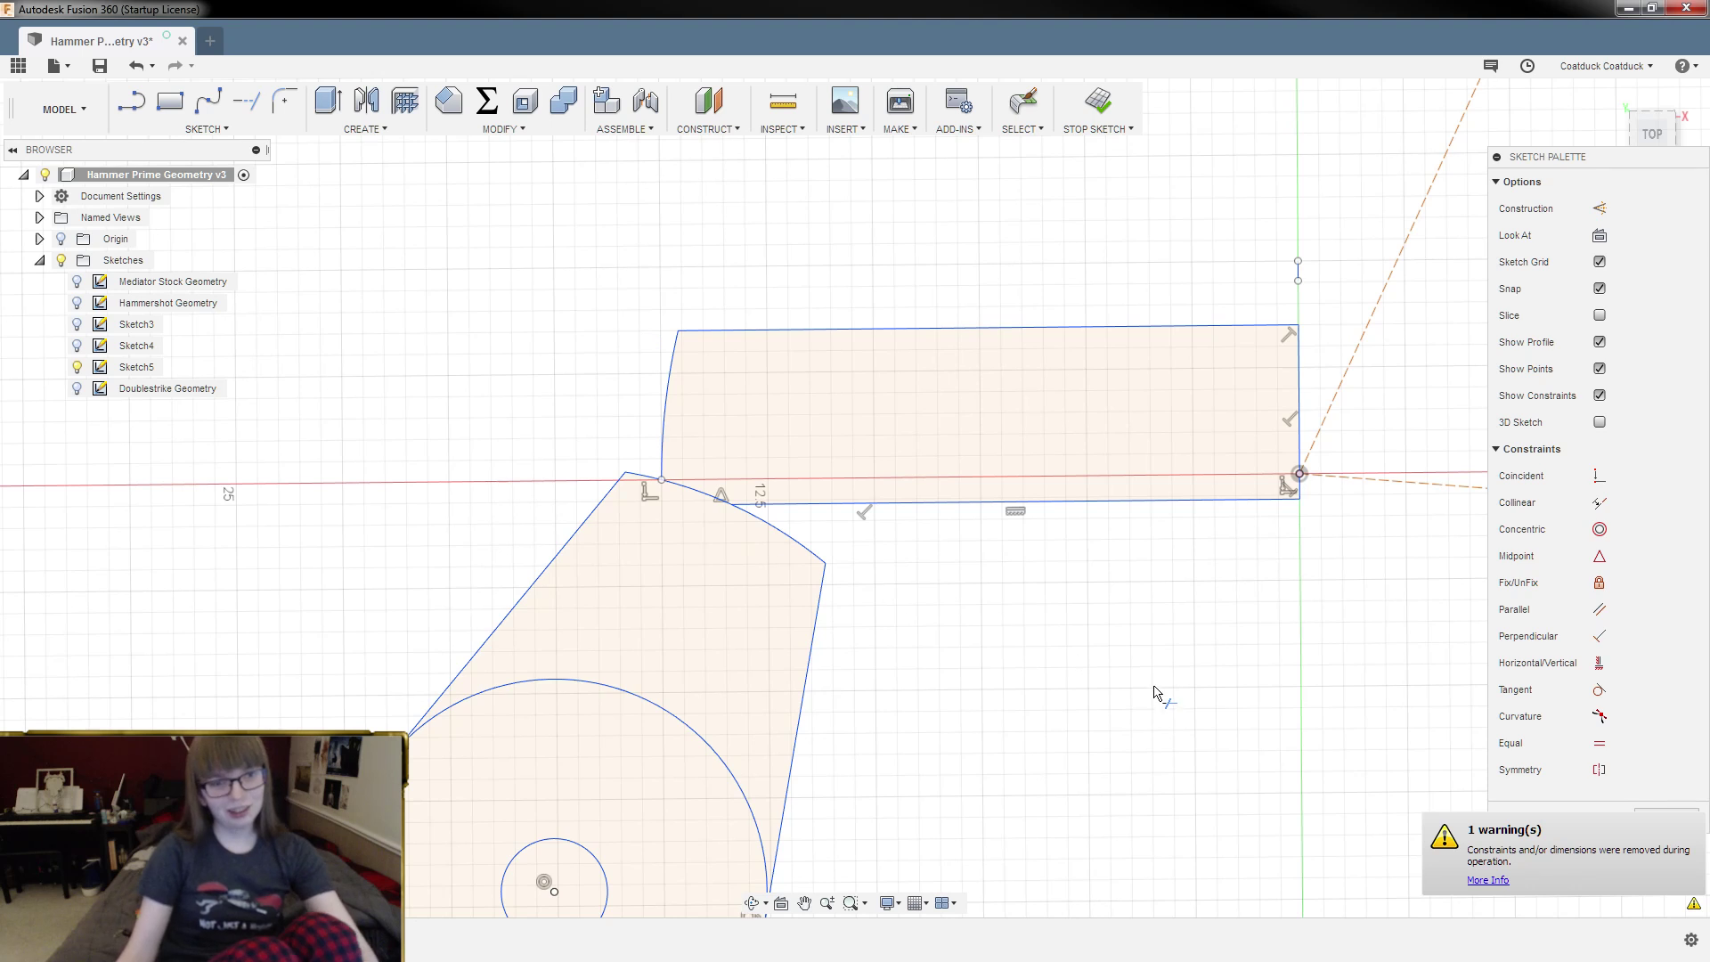
# Step: Fillet the corner between the outline's top line and its front arc with a 1 mm radius
pyautogui.scroll(3, 677, 383)
pyautogui.click(285, 101)
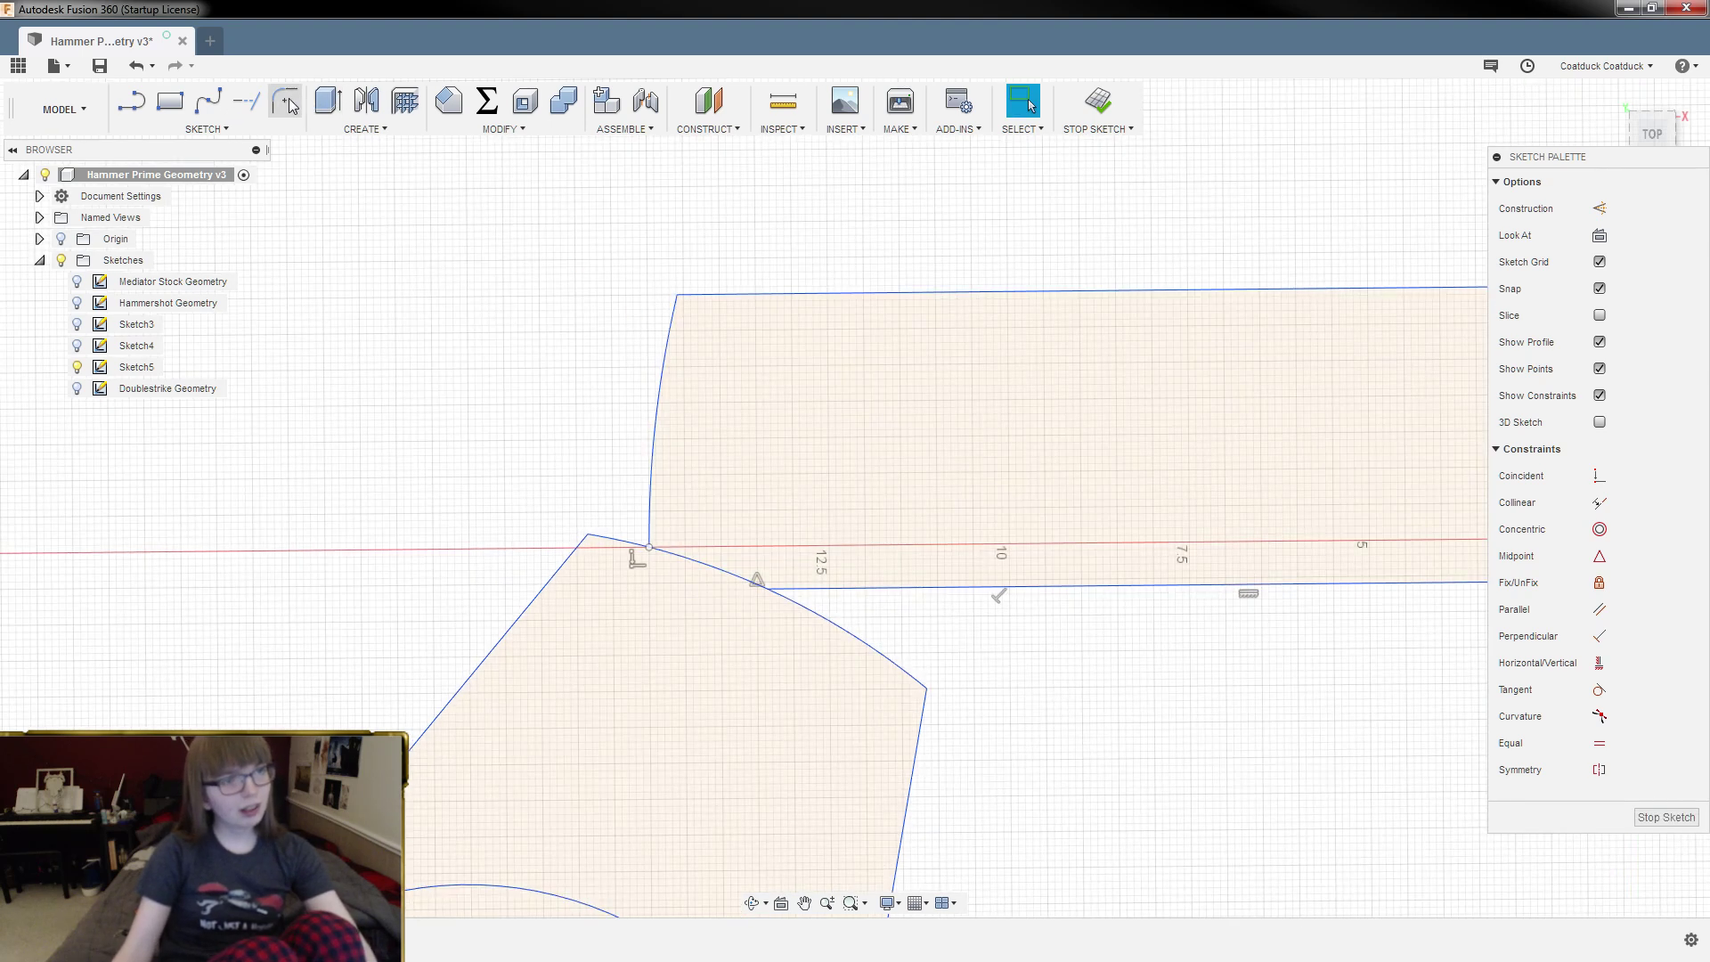
pyautogui.click(750, 295)
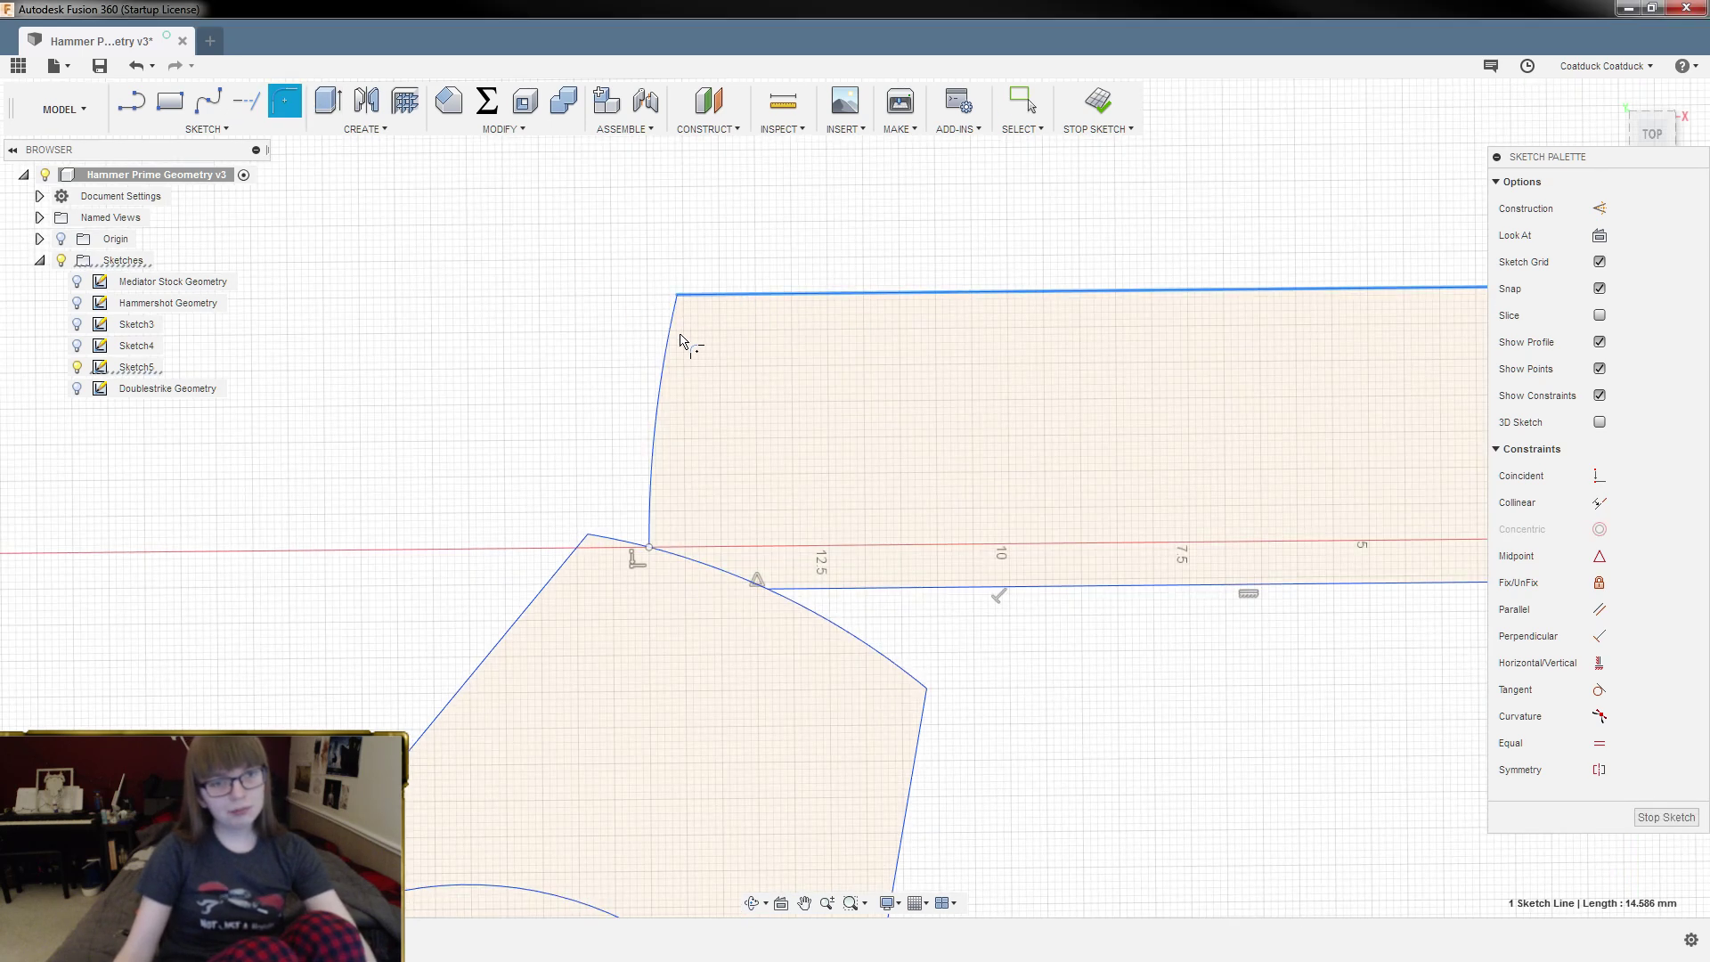
pyautogui.click(672, 346)
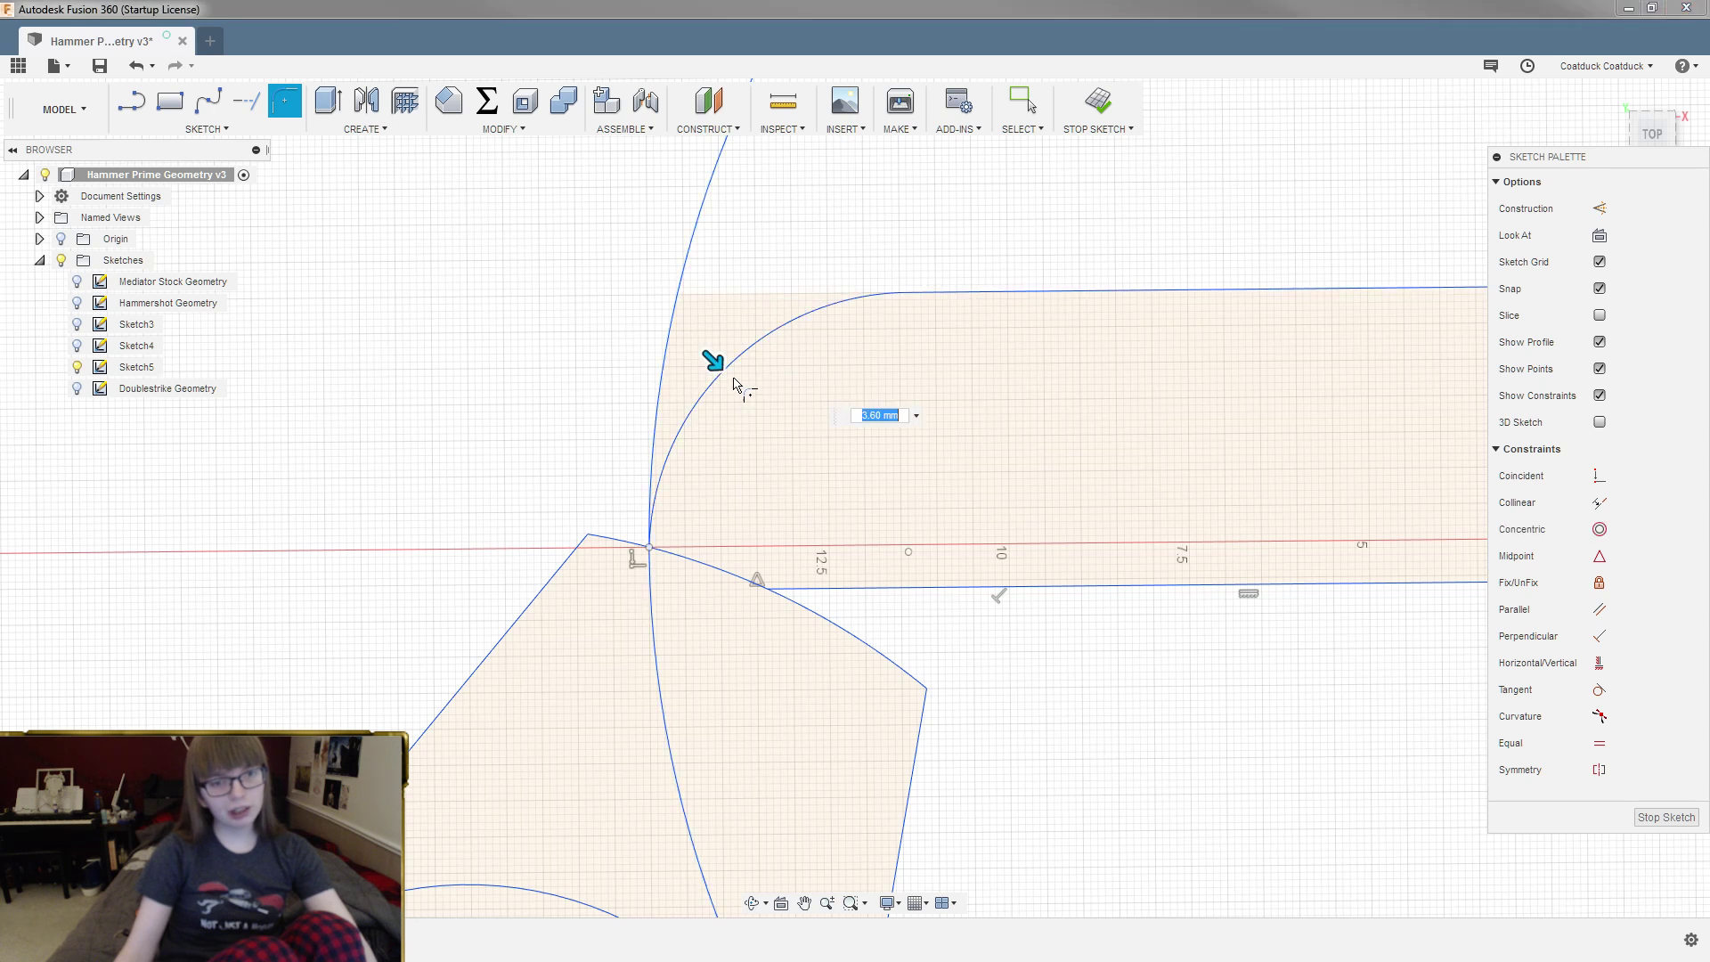
pyautogui.moveTo(703, 345); pyautogui.dragTo(674, 282)
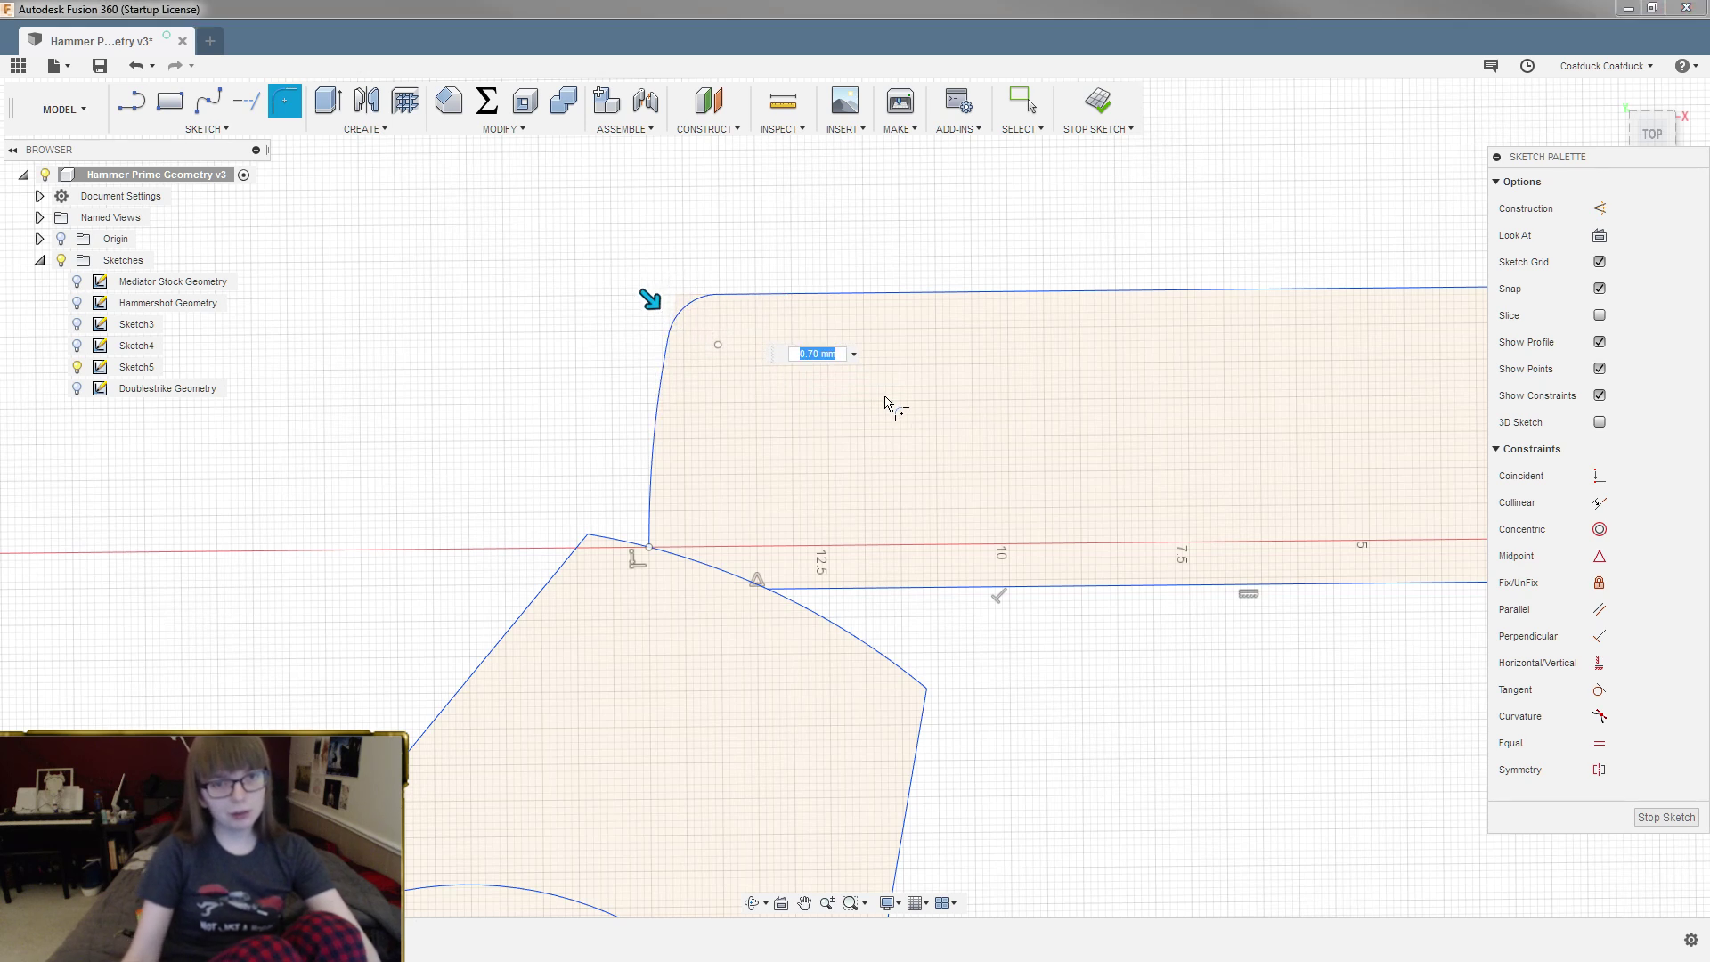
pyautogui.write('1')
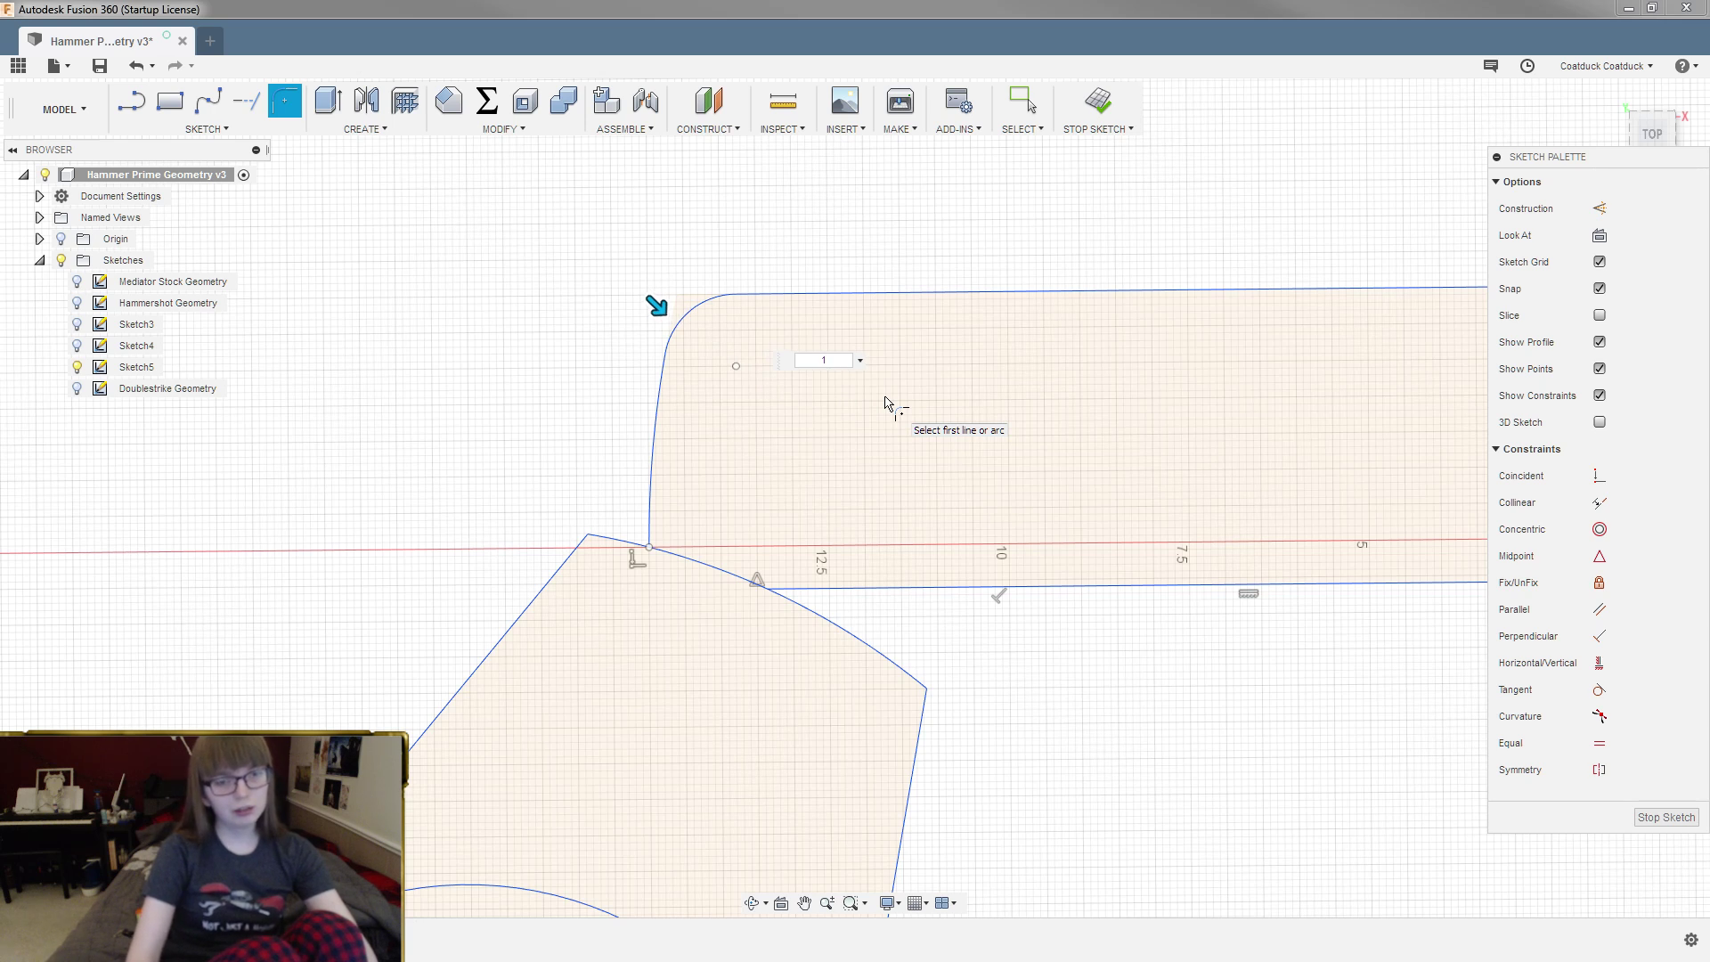
pyautogui.press('Return')
pyautogui.scroll(-5, 570, 392)
pyautogui.moveTo(990, 556); pyautogui.dragTo(985, 565)
pyautogui.press('Escape')
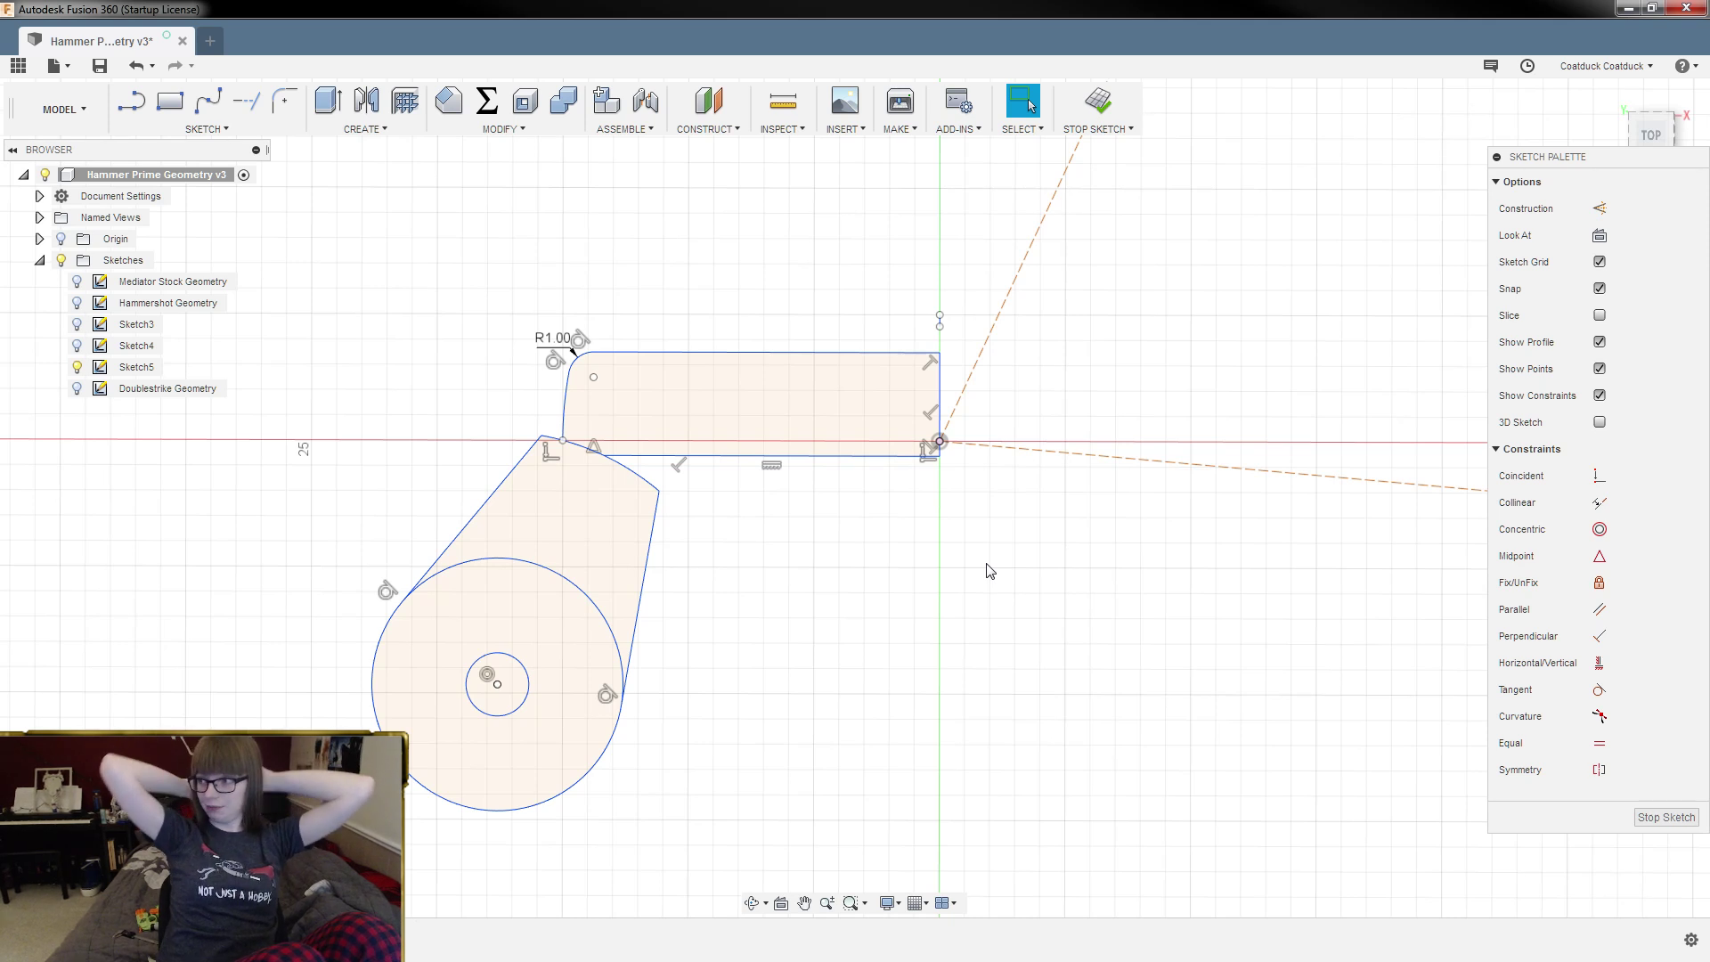
# Step: Draw a 2.5 mm diameter circle centred on the origin for the pivot hole
pyautogui.scroll(-5, 441, 632)
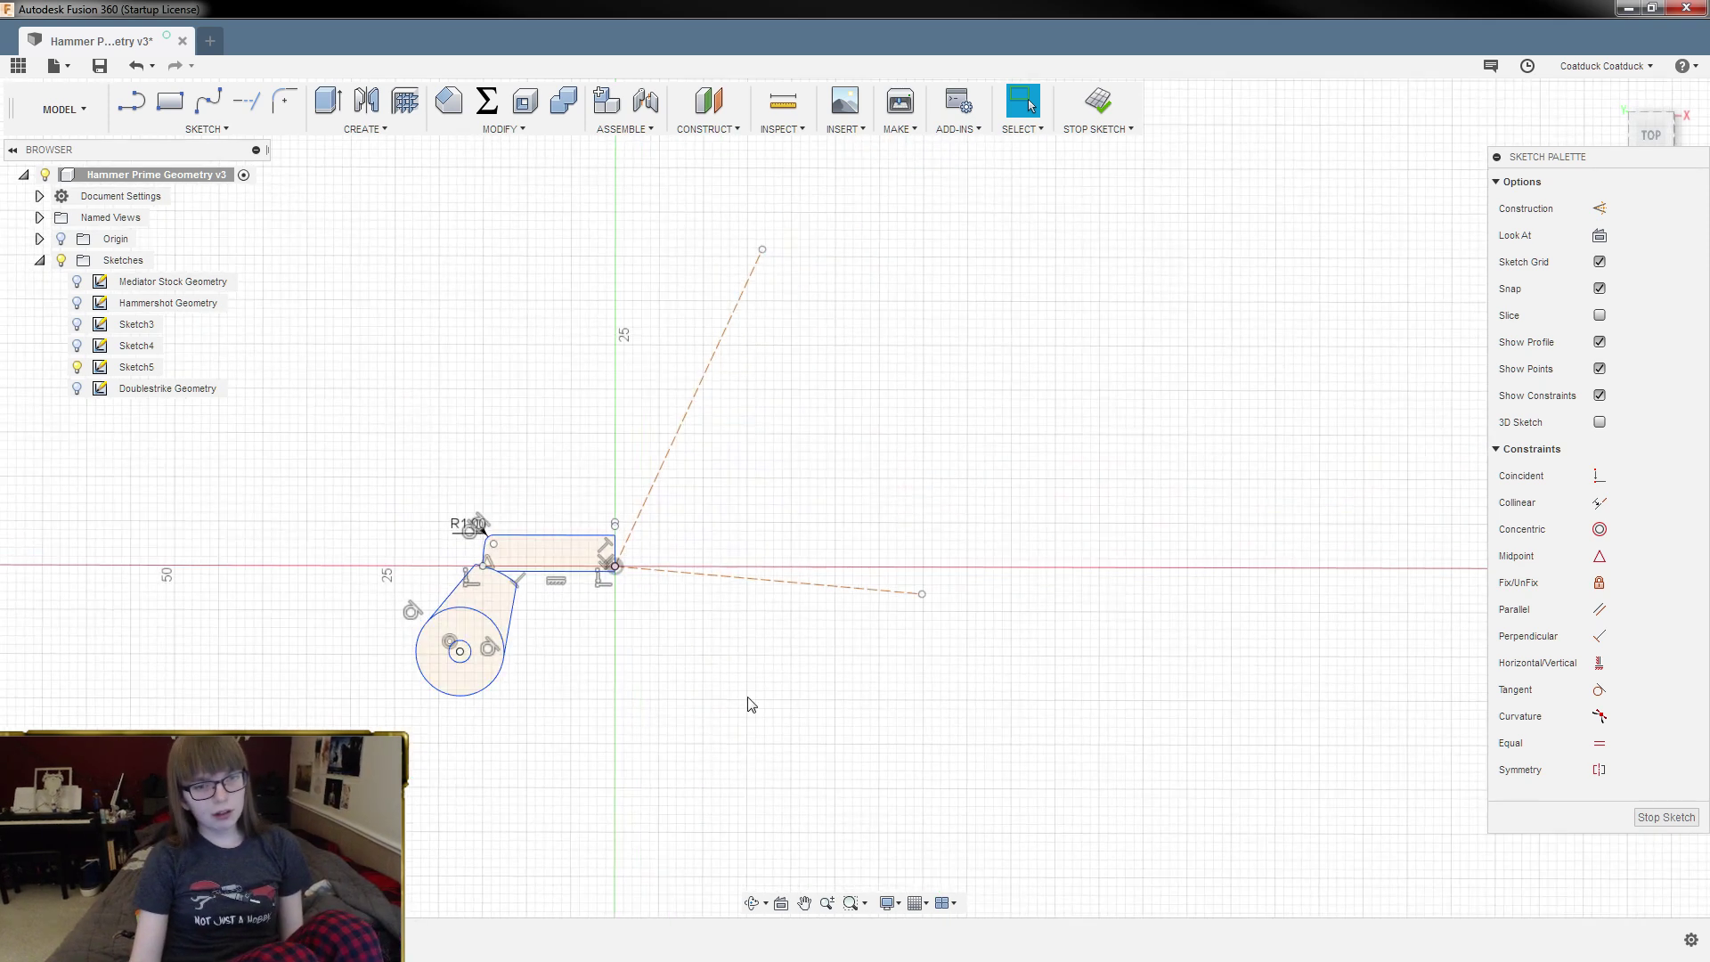
pyautogui.scroll(1, 708, 659)
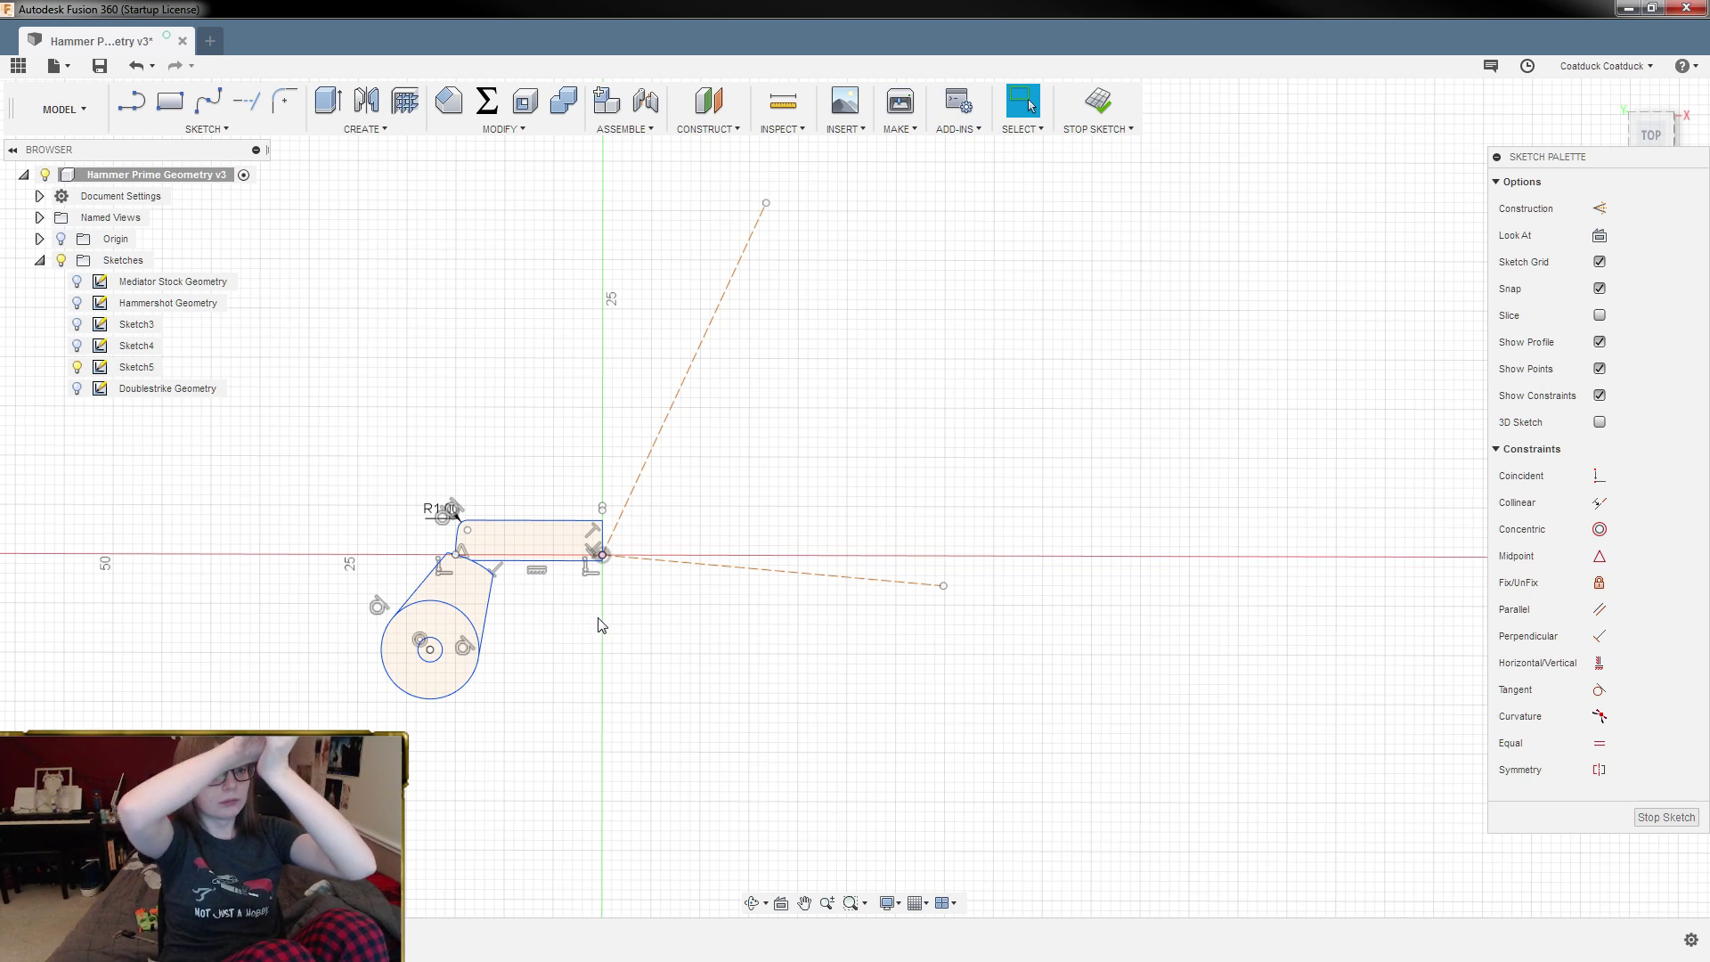
pyautogui.scroll(5, 602, 606)
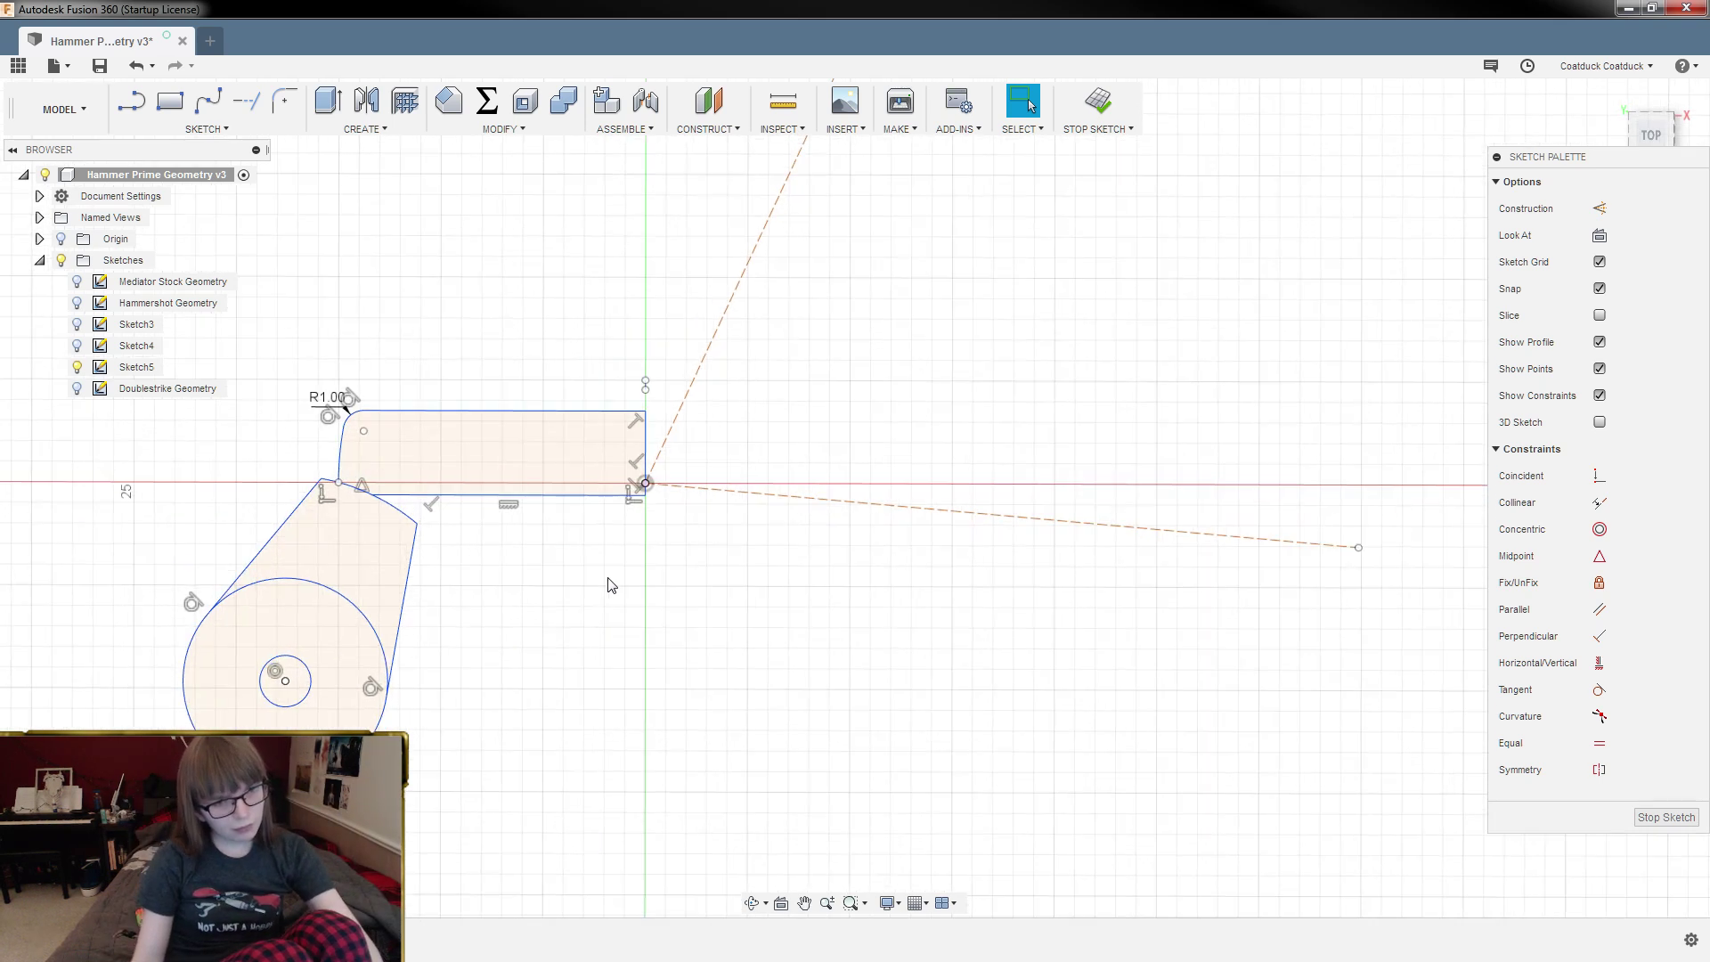
pyautogui.press('c')
pyautogui.click(650, 447)
pyautogui.scroll(3, 673, 450)
pyautogui.scroll(1, 681, 450)
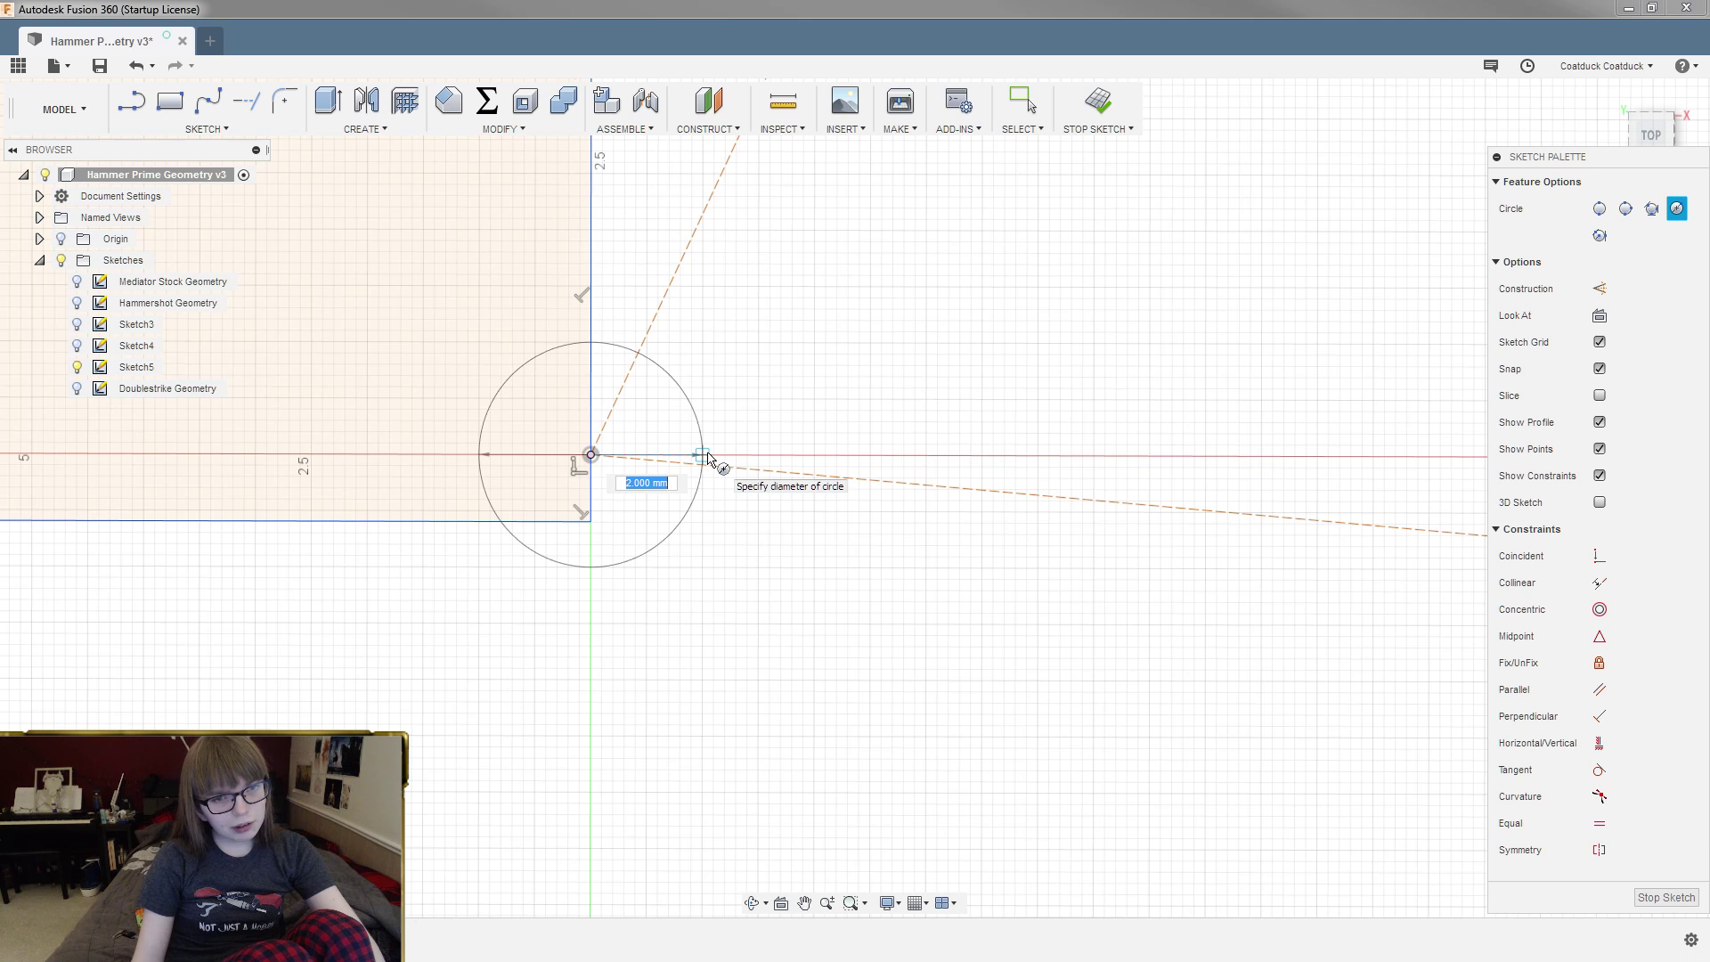
pyautogui.write('2.5')
pyautogui.press('Tab')
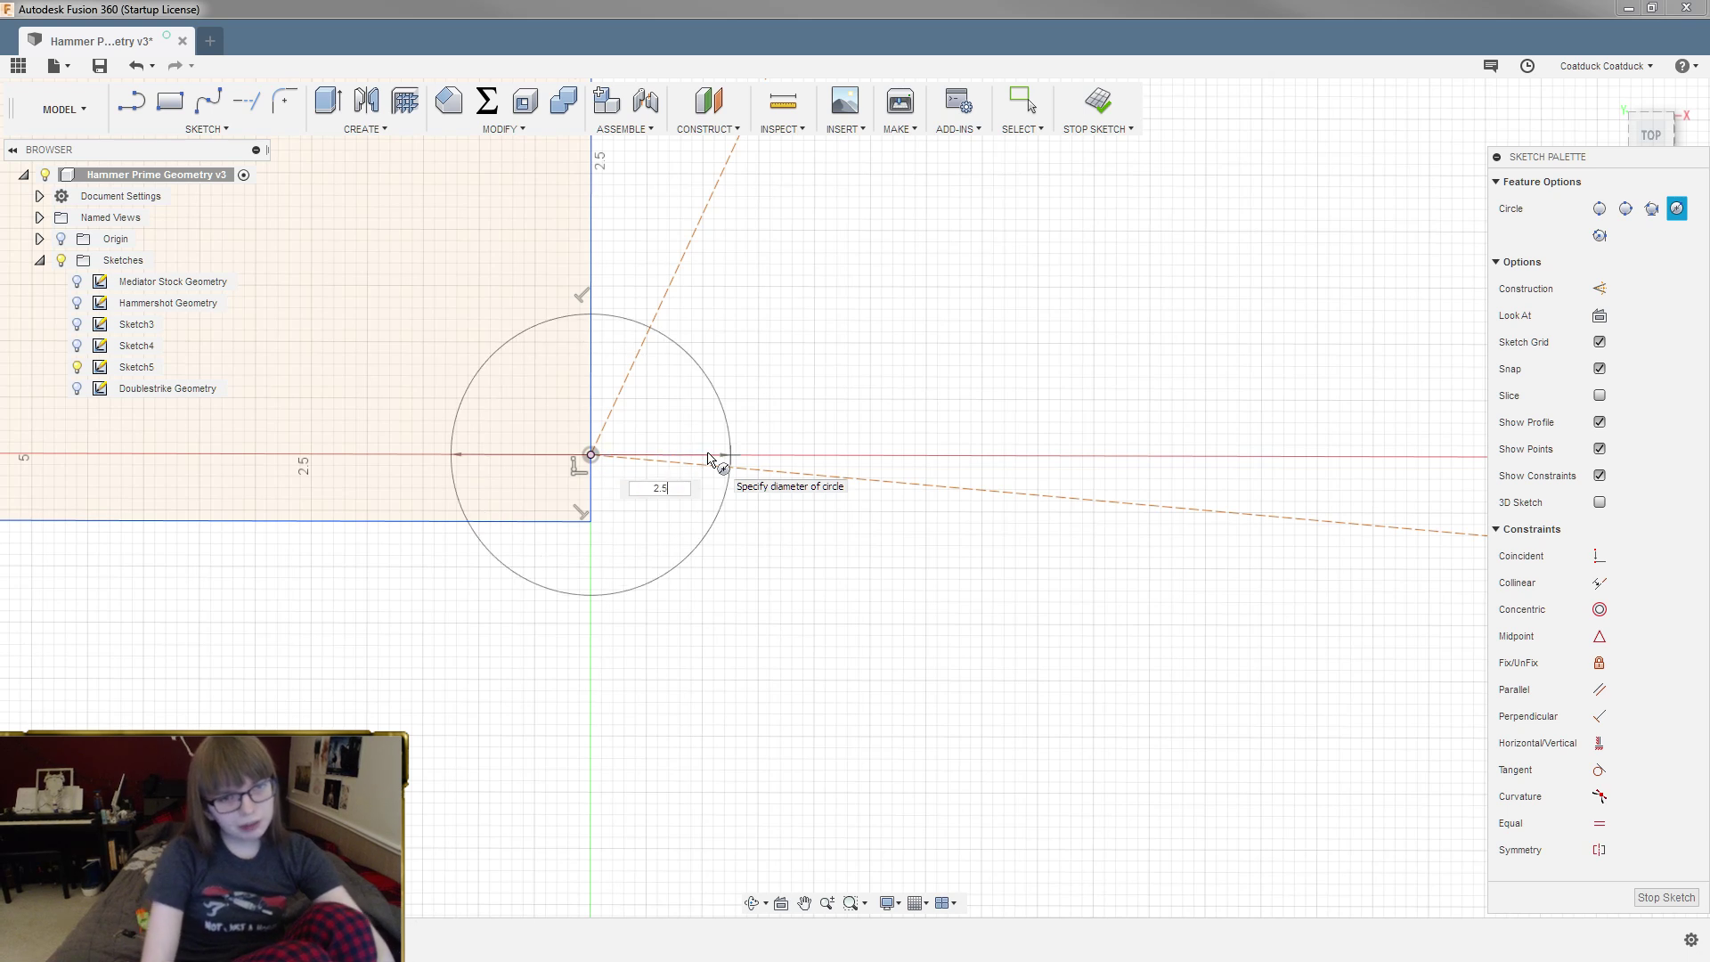
pyautogui.press('Return')
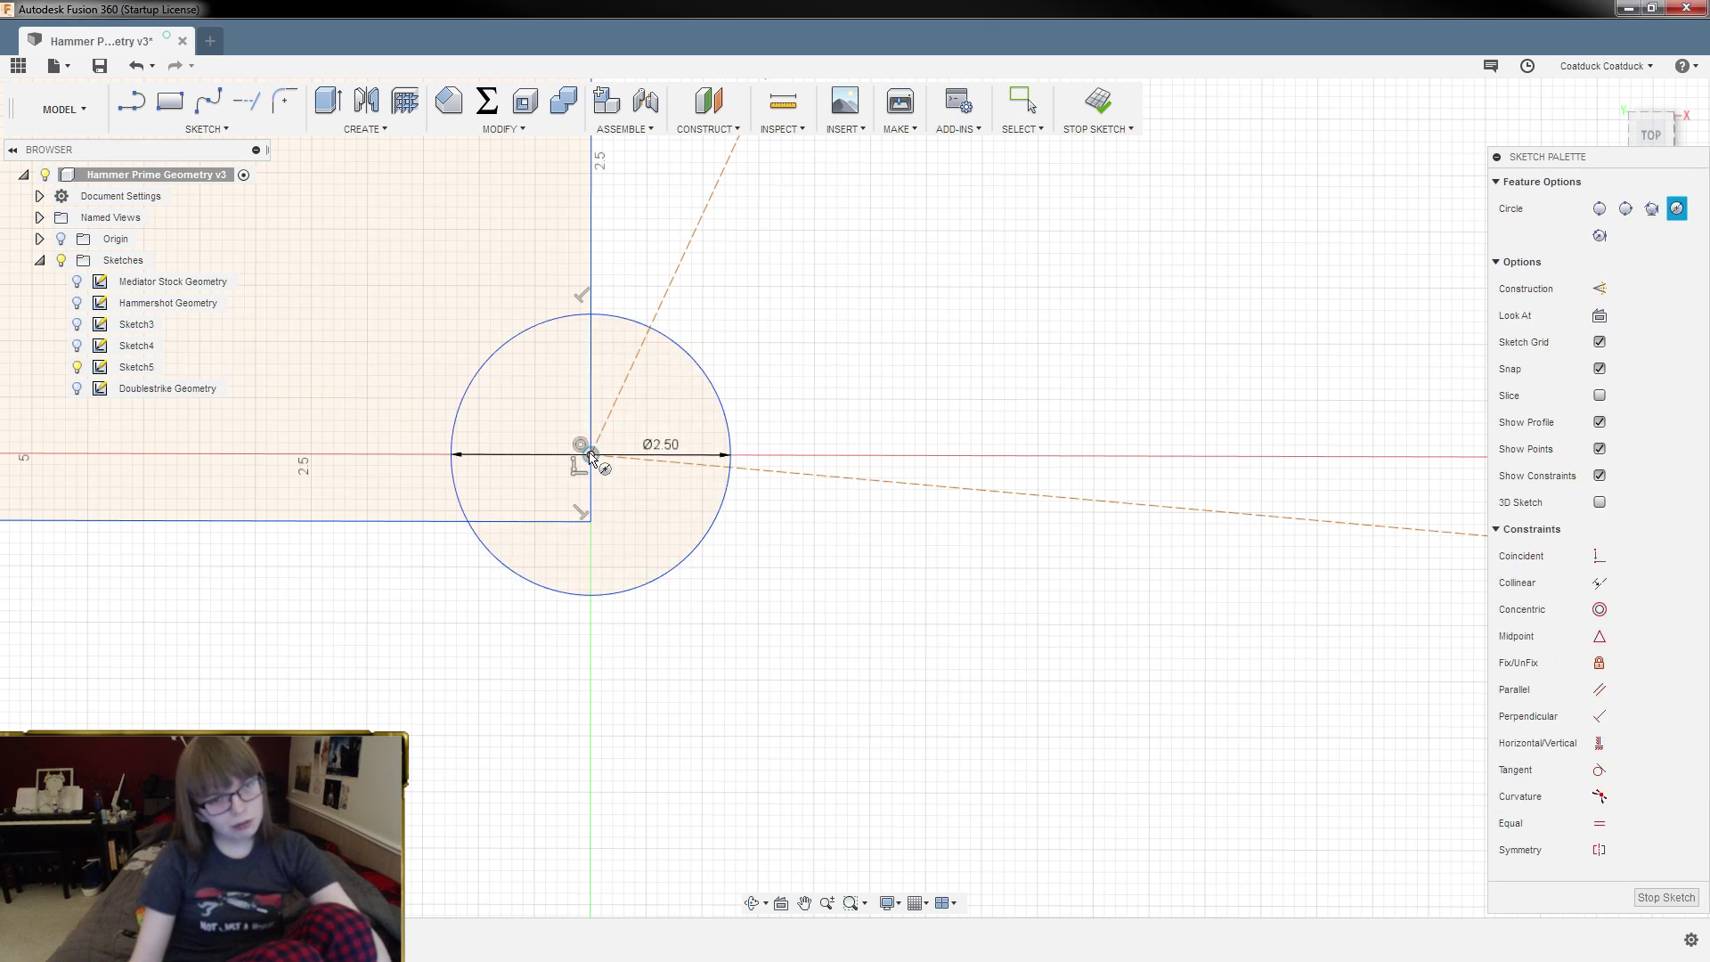
# Step: Draw an 8 mm diameter circle centred on the origin, concentric with the pivot hole
pyautogui.click(591, 454)
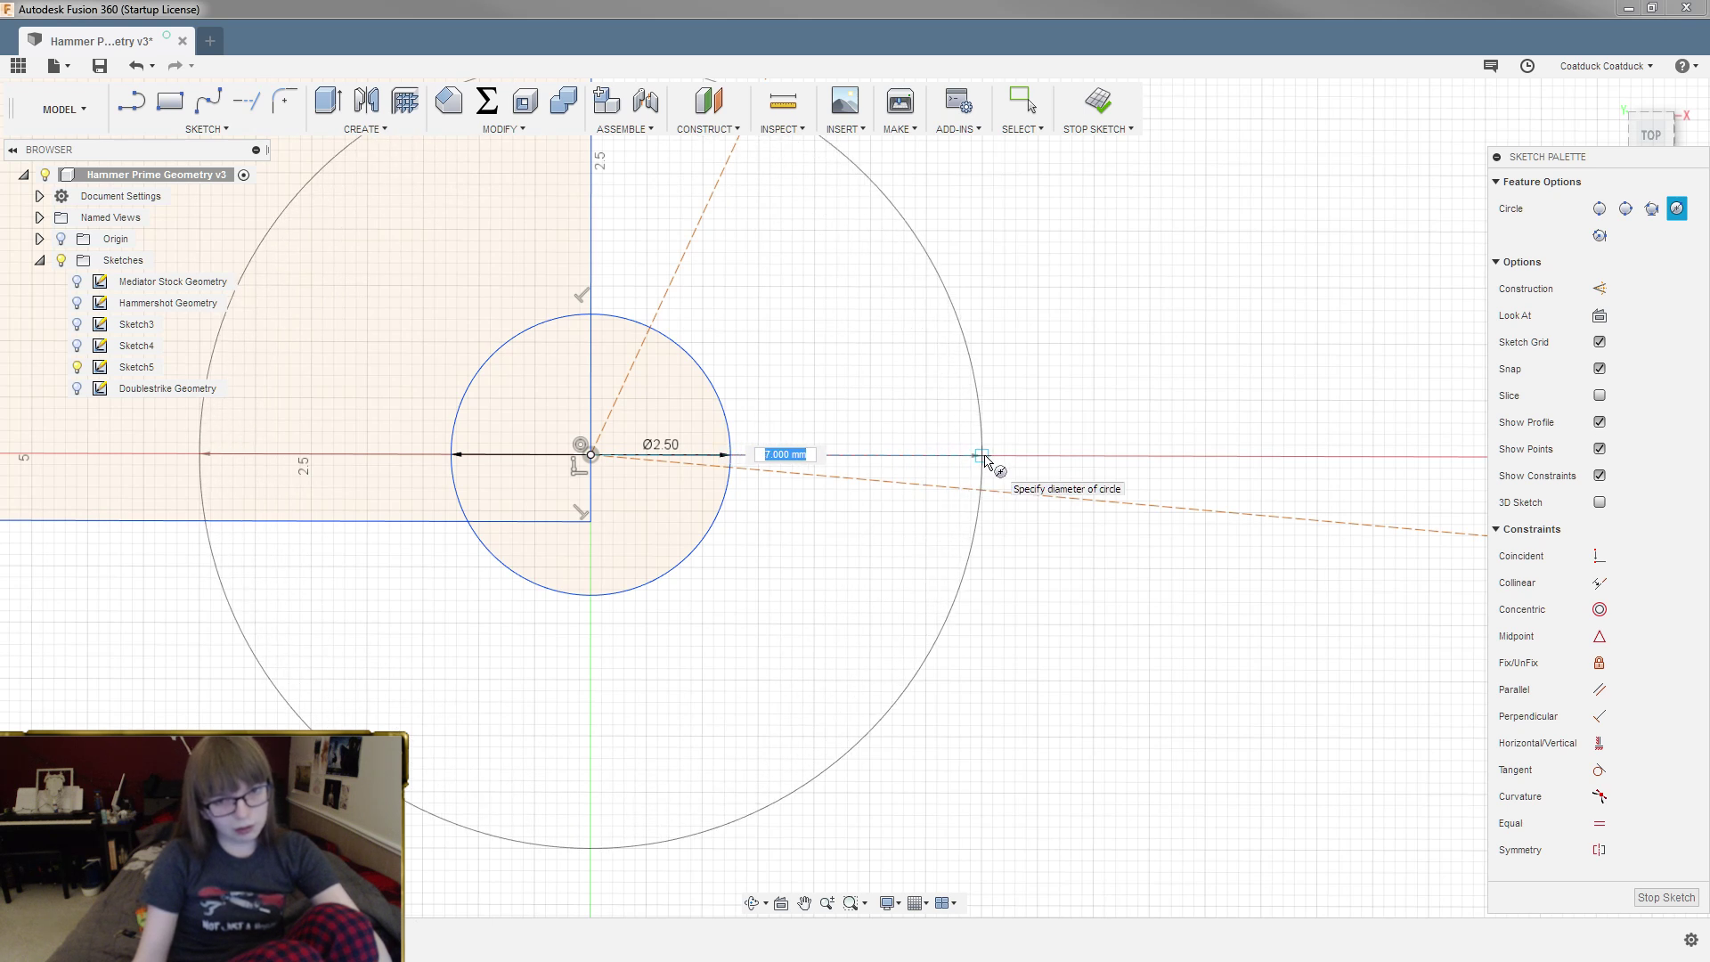
pyautogui.write('8')
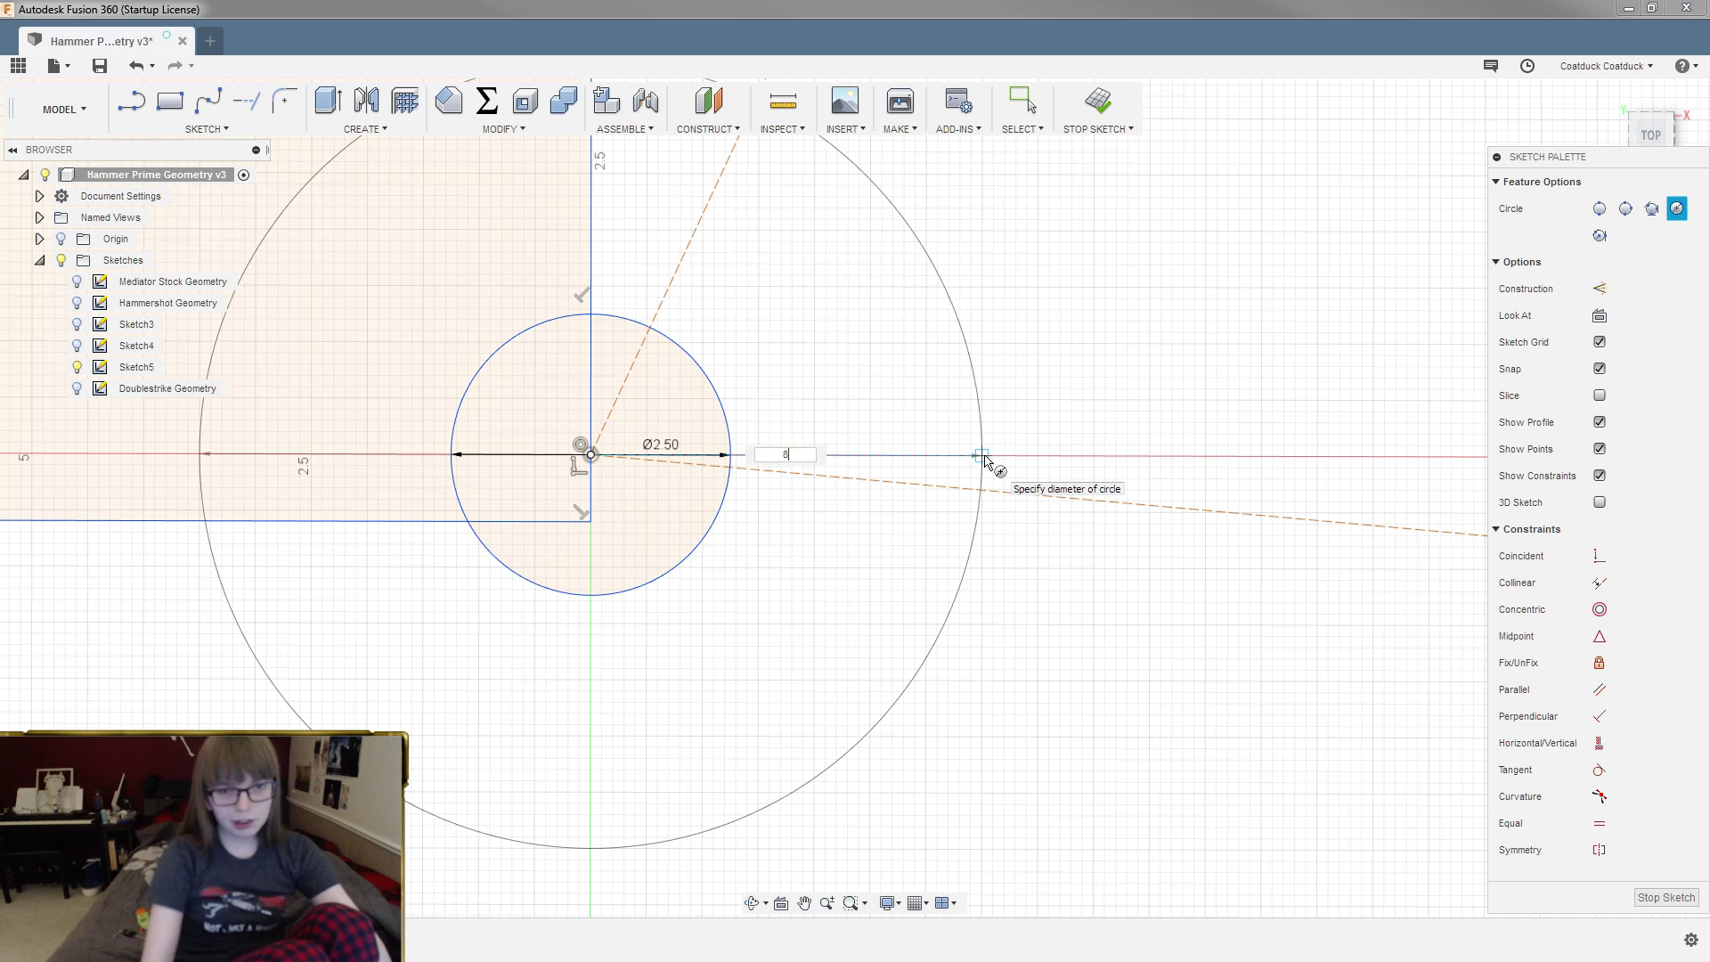
pyautogui.press('Return')
pyautogui.scroll(-5, 1238, 526)
pyautogui.scroll(-5, 1121, 604)
pyautogui.press('Escape')
pyautogui.keyDown('shift'); pyautogui.moveTo(1072, 546); pyautogui.dragTo(1044, 520, button='middle'); pyautogui.keyUp('shift')
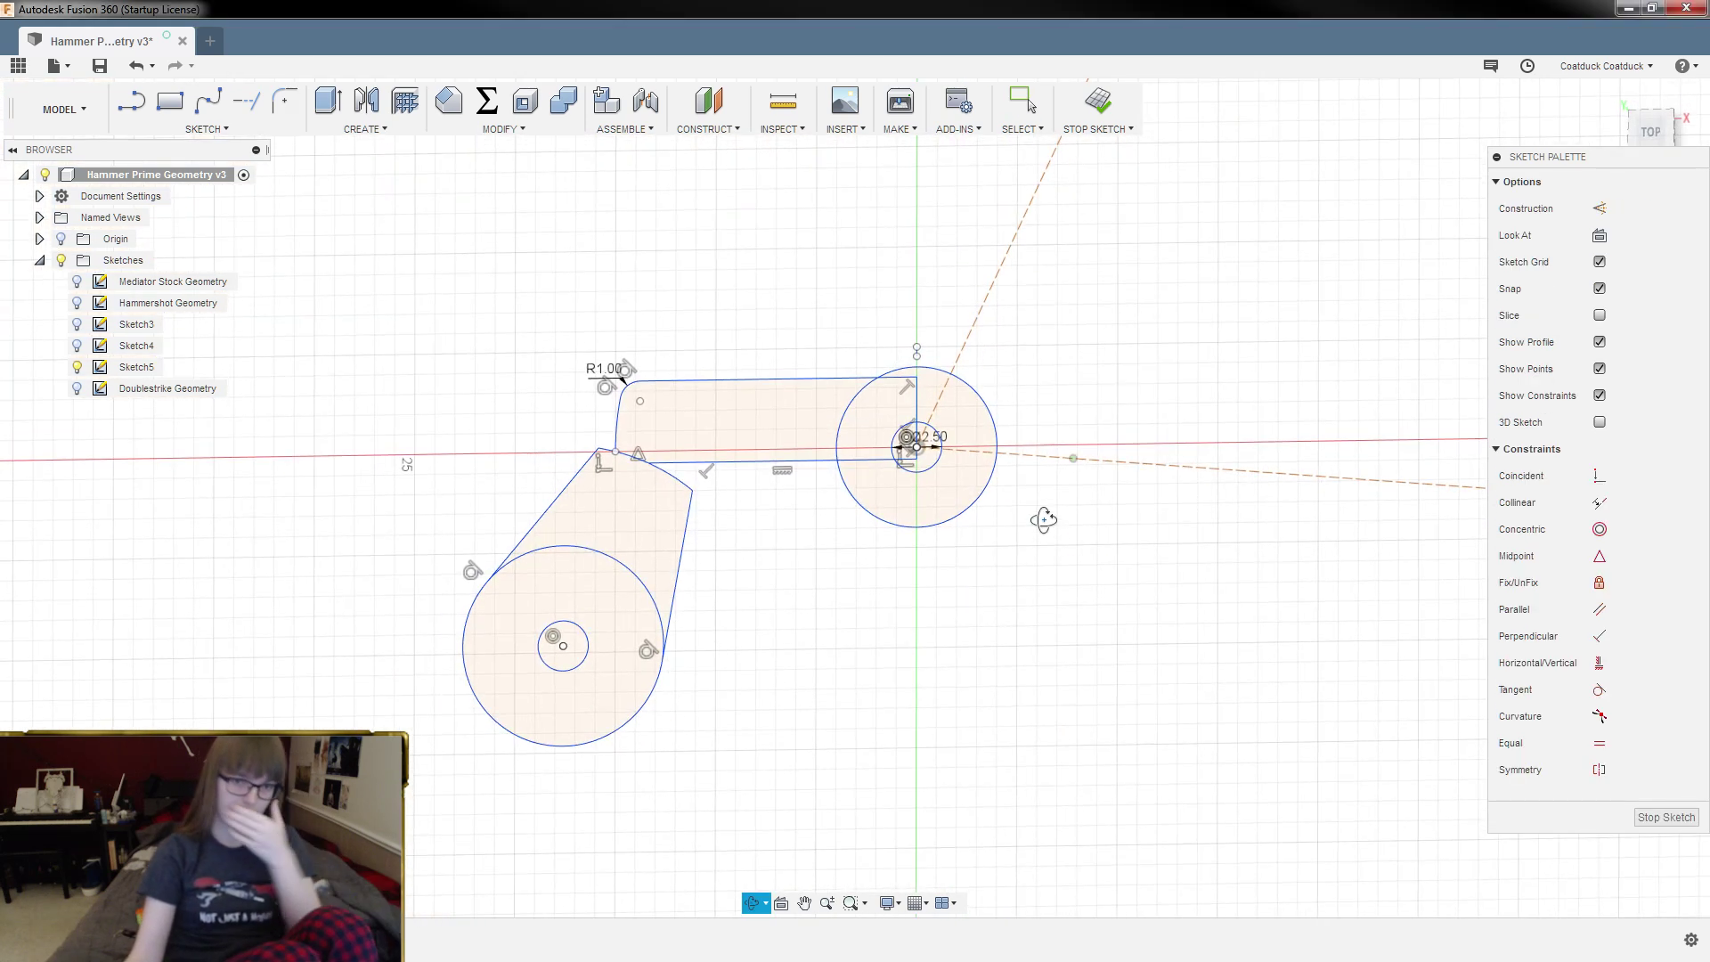
# Step: Trim the outline's lines inside the 8 mm circle and delete the leftover segments inside the pivot hole
pyautogui.scroll(-4, 860, 527)
pyautogui.scroll(4, 924, 554)
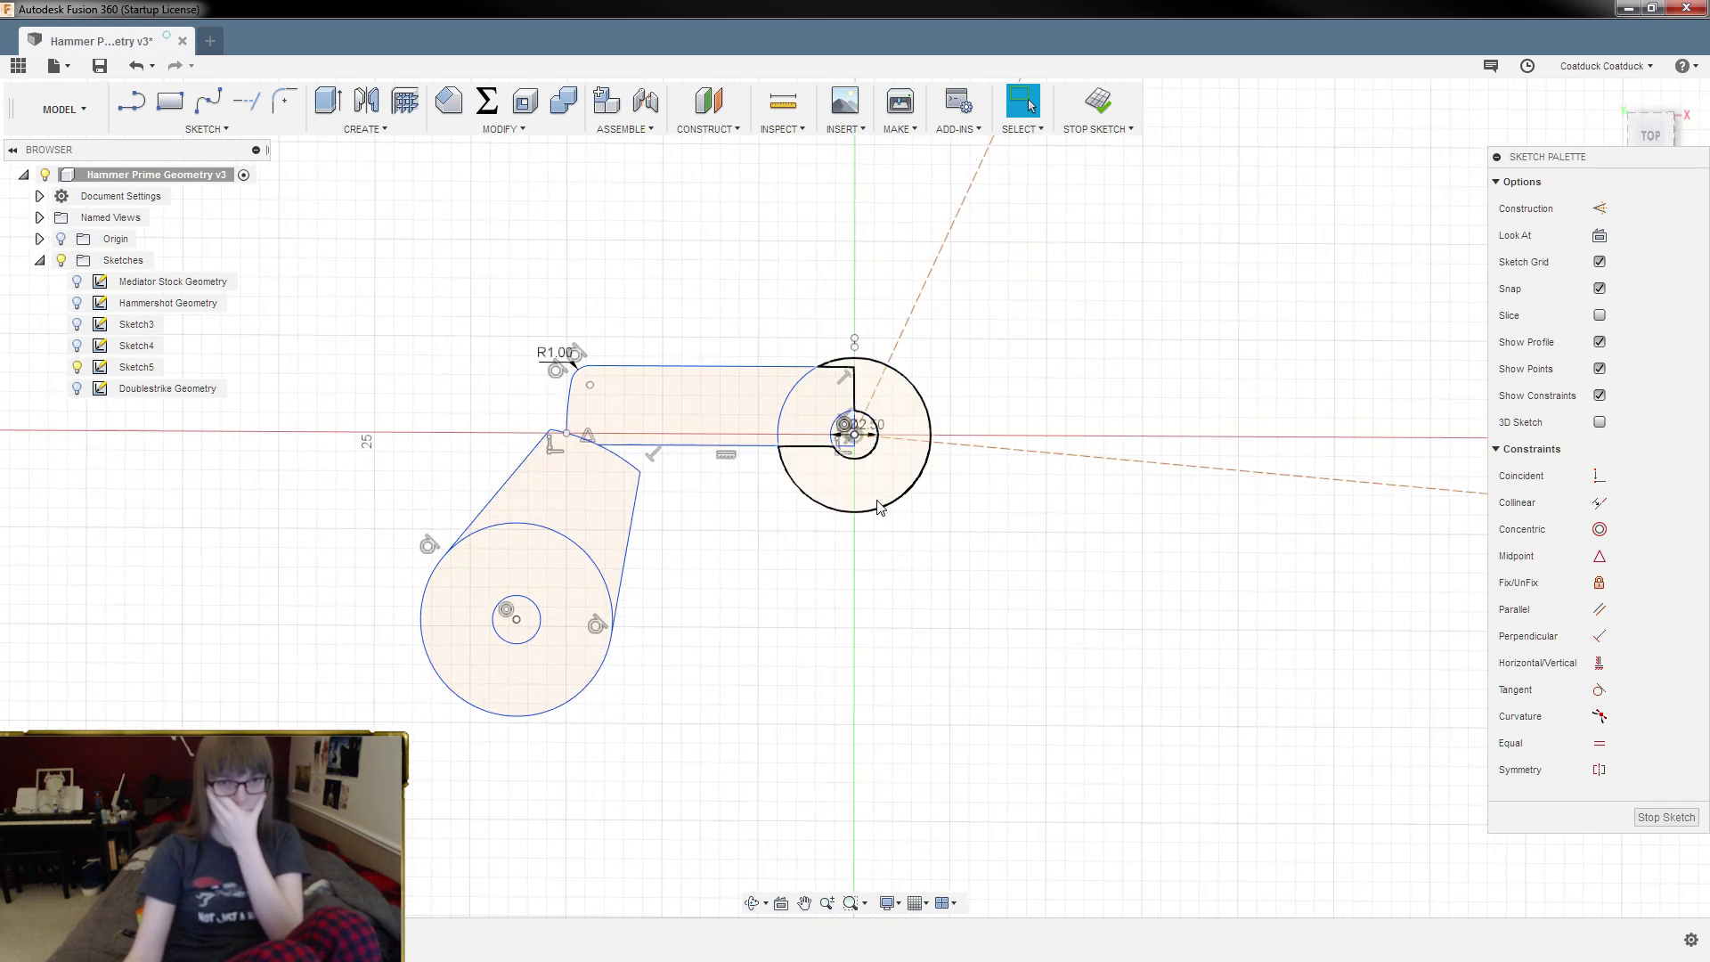
pyautogui.scroll(4, 847, 413)
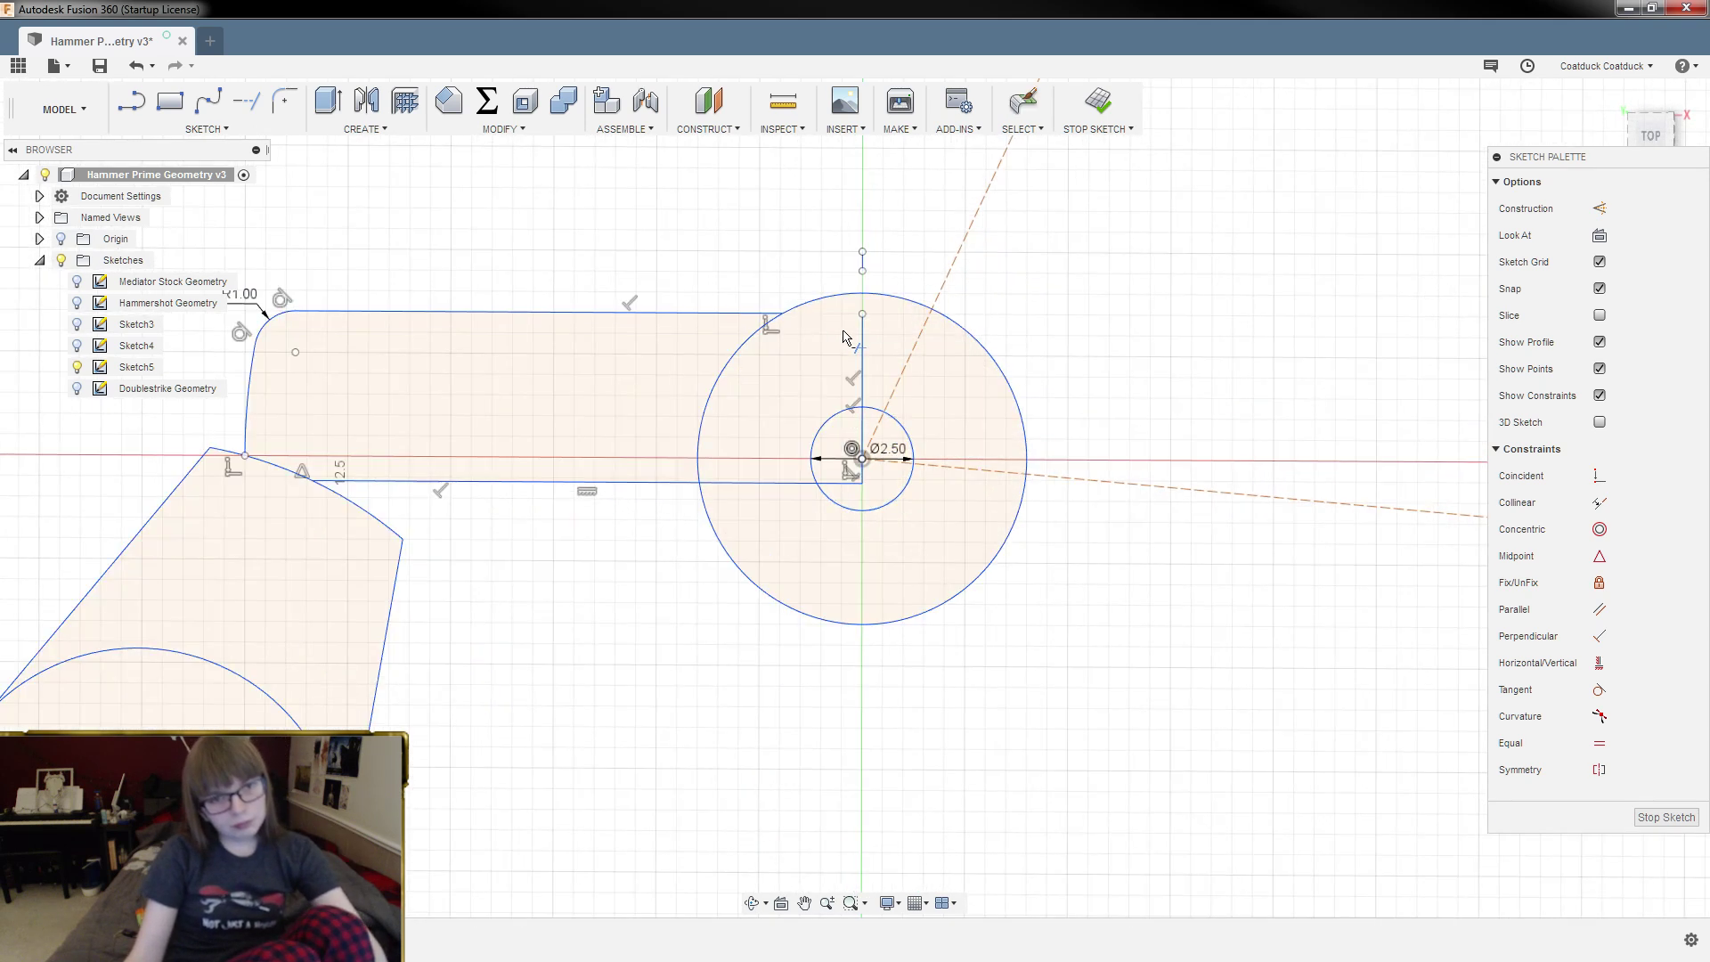
pyautogui.click(769, 480)
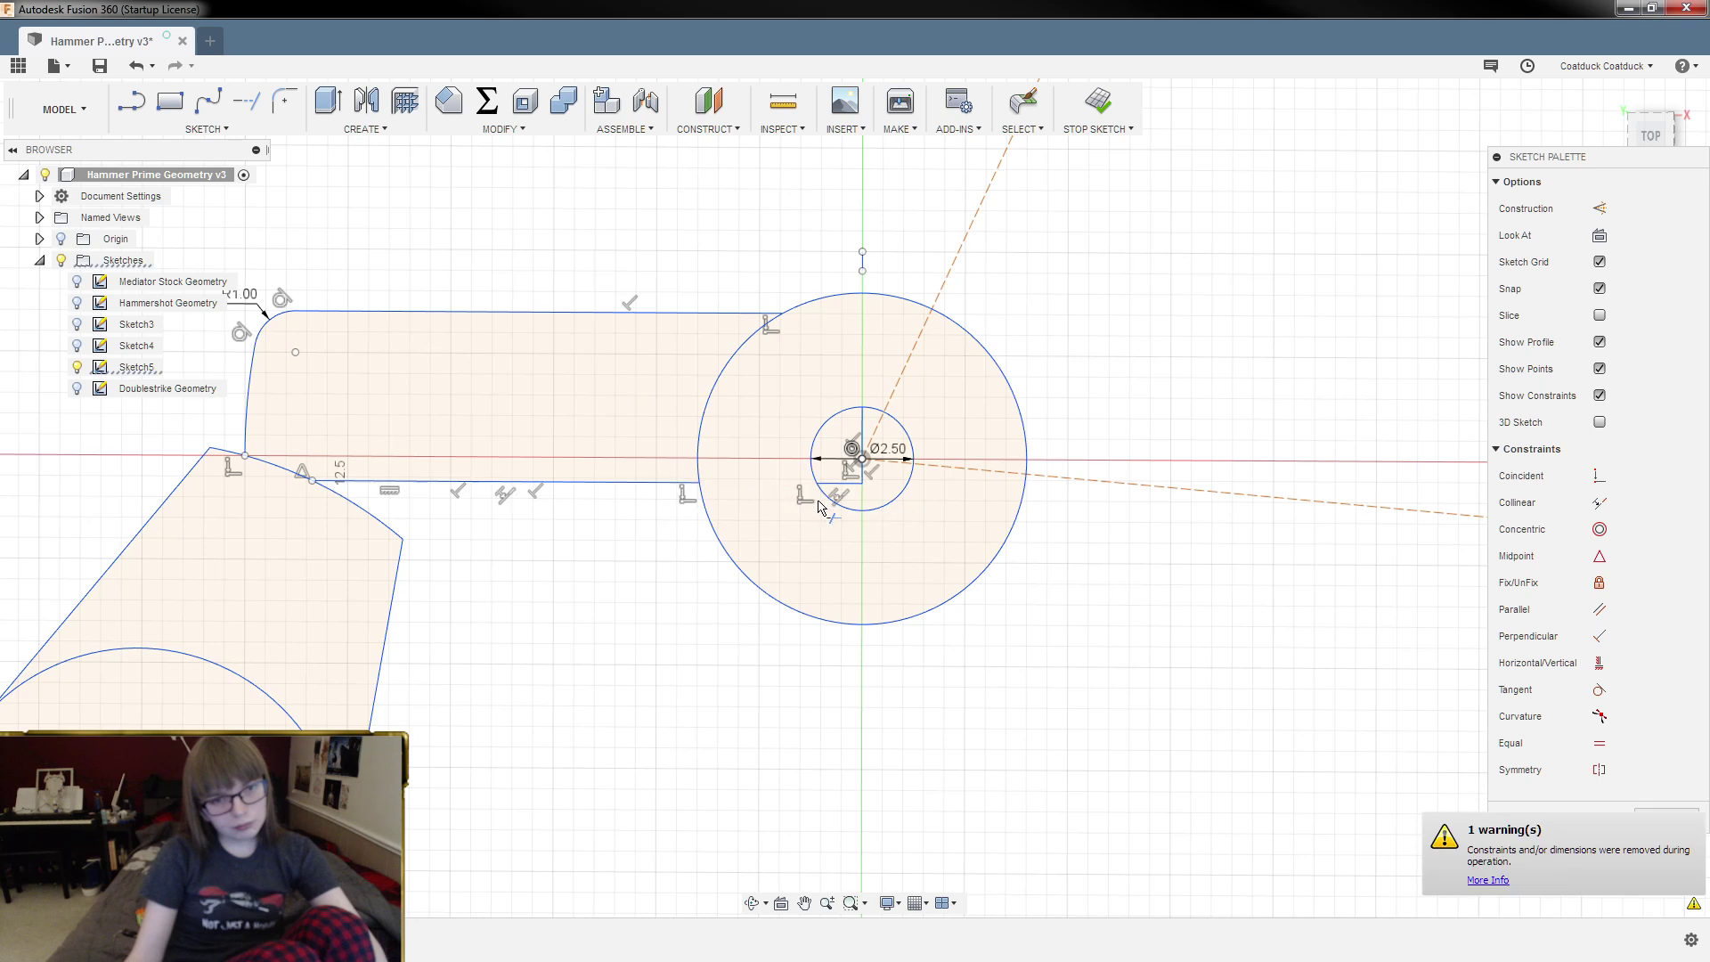
pyautogui.press('Escape')
pyautogui.scroll(4, 861, 483)
pyautogui.click(860, 461)
pyautogui.press('Delete')
pyautogui.click(842, 484)
pyautogui.press('Delete')
pyautogui.scroll(5, 845, 486)
pyautogui.click(863, 481)
pyautogui.press('Delete')
pyautogui.scroll(-8, 1137, 481)
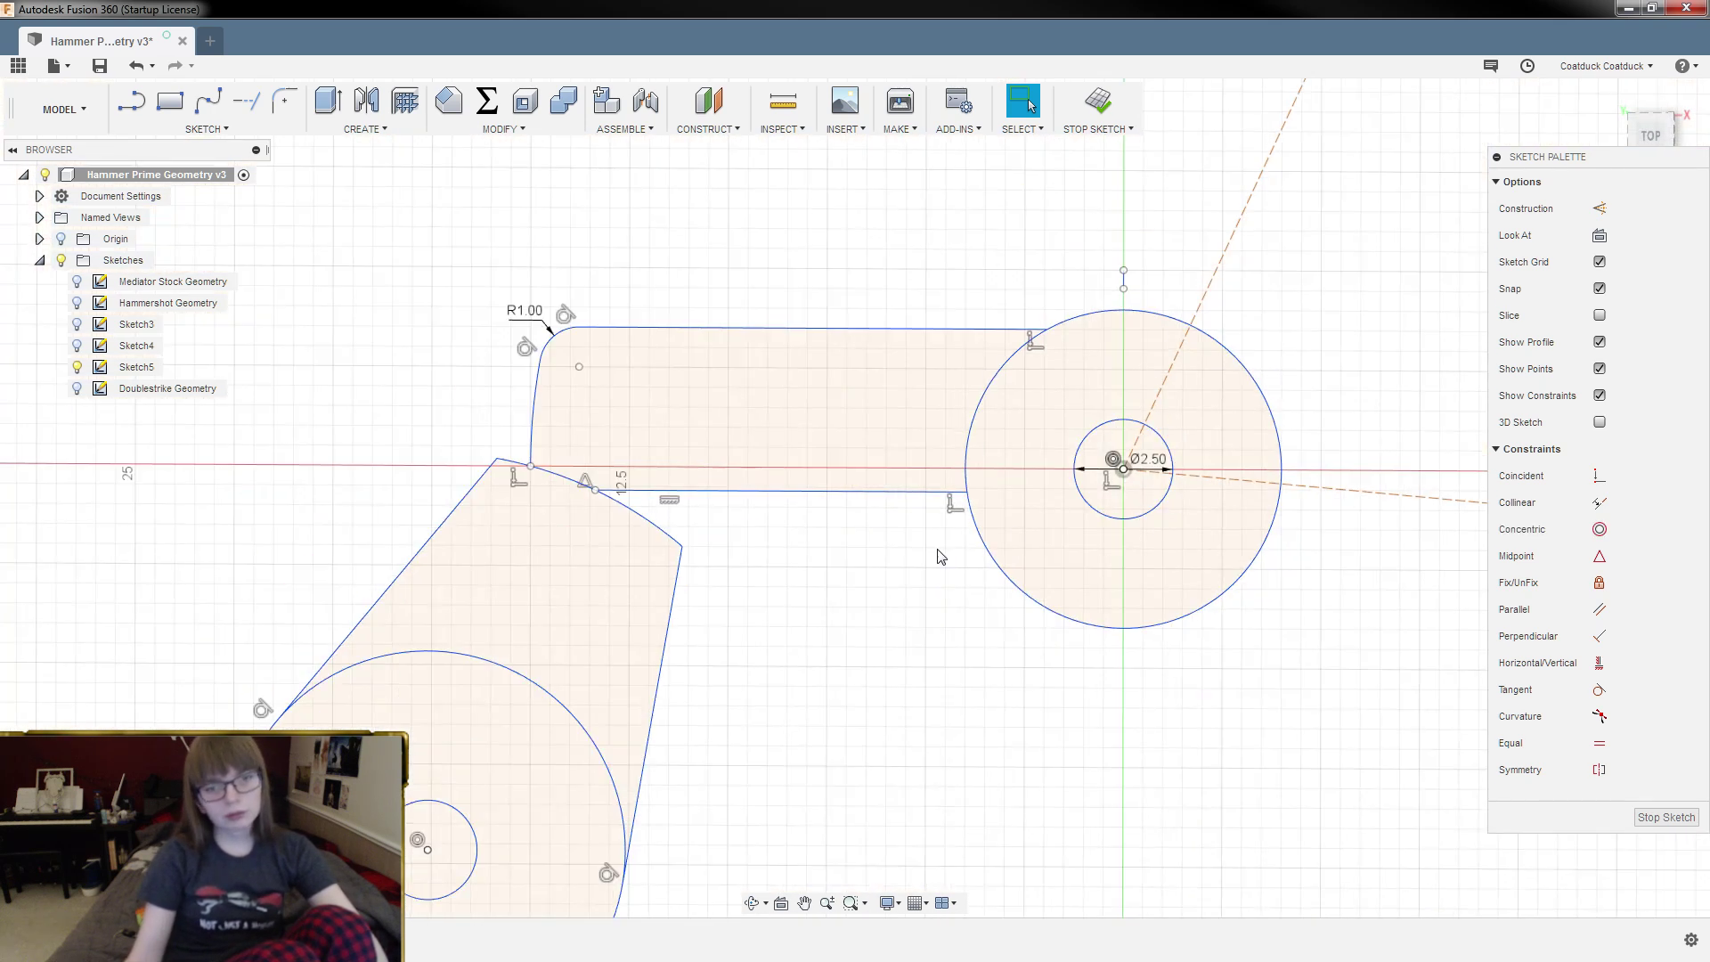
# Step: Extrude the arm profile and the ring around the pivot hole 2.5 mm as a new body
pyautogui.scroll(2, 775, 615)
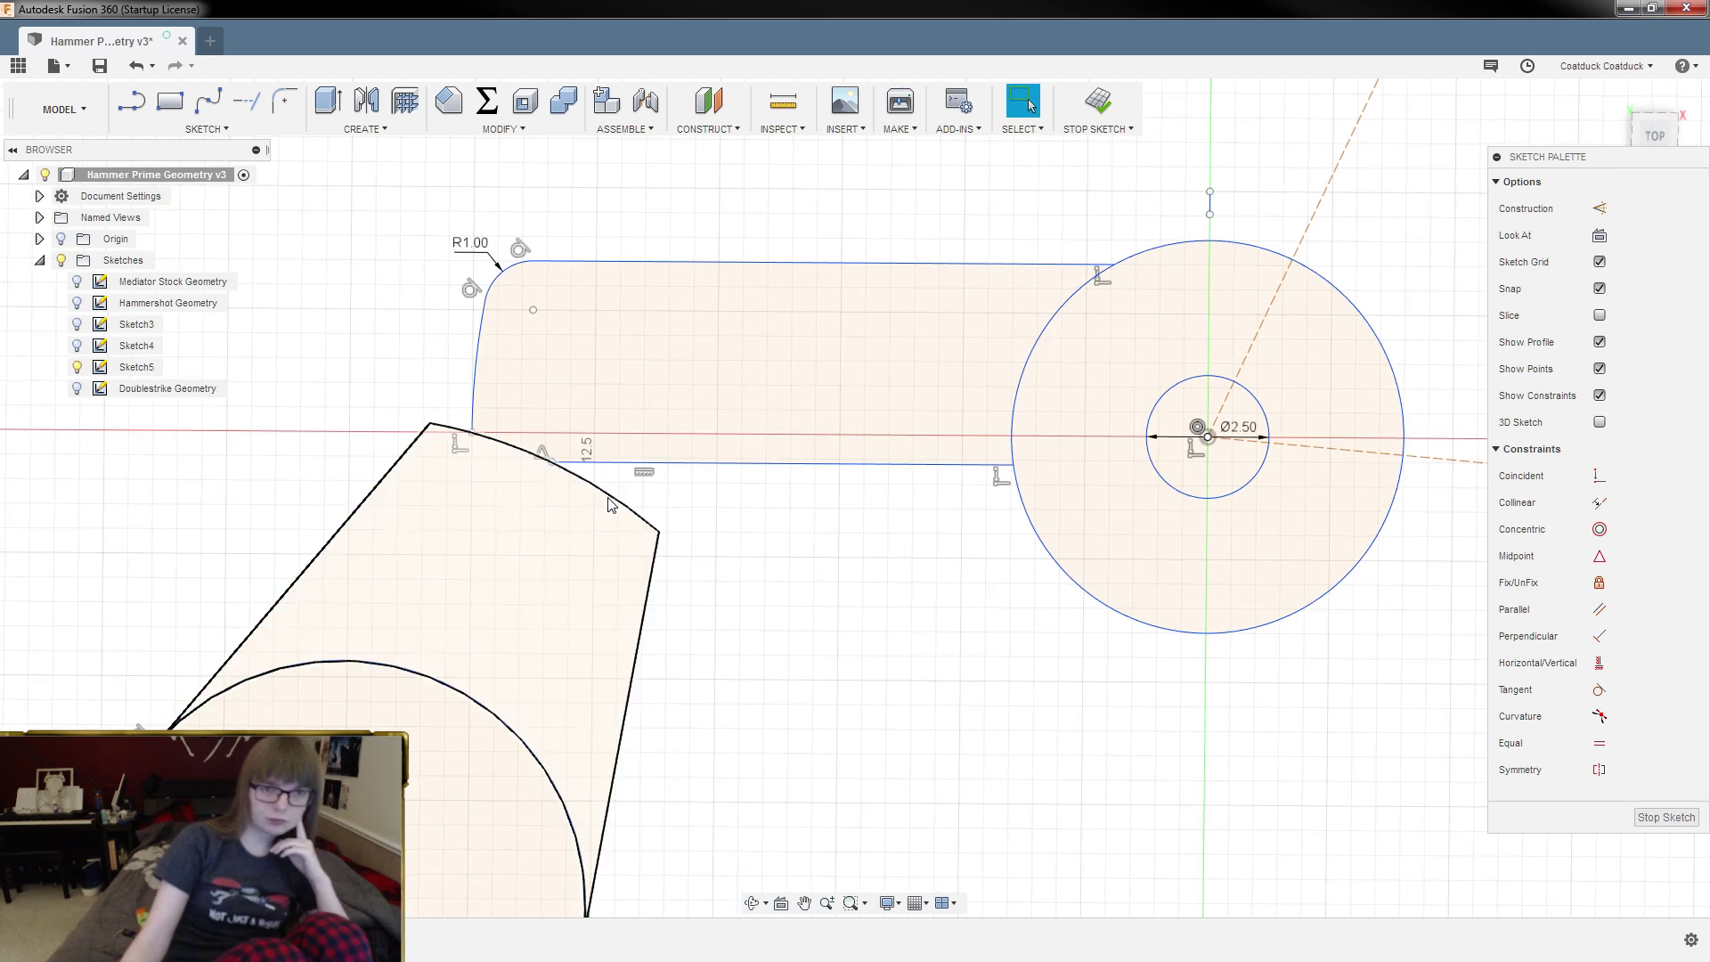
pyautogui.scroll(-3, 585, 532)
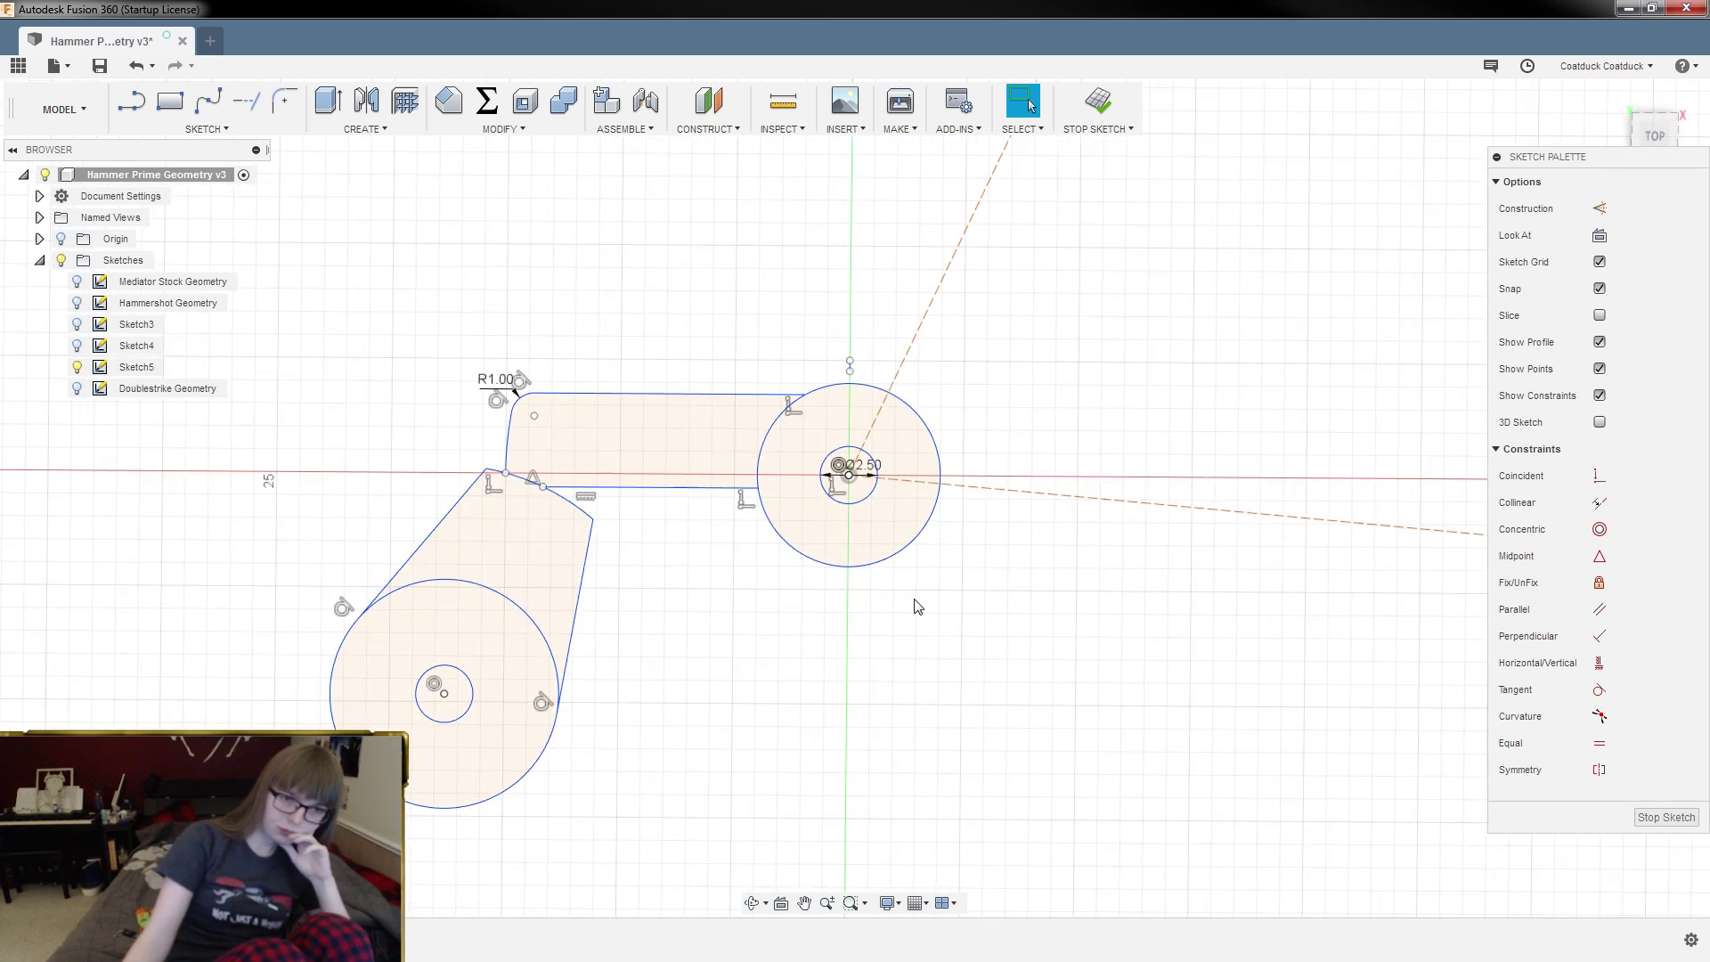
pyautogui.moveTo(910, 611)
pyautogui.keyDown('shift'); pyautogui.mouseDown(button='middle')
pyautogui.moveTo(806, 599)
pyautogui.moveTo(813, 573)
pyautogui.mouseUp(button='middle'); pyautogui.keyUp('shift')
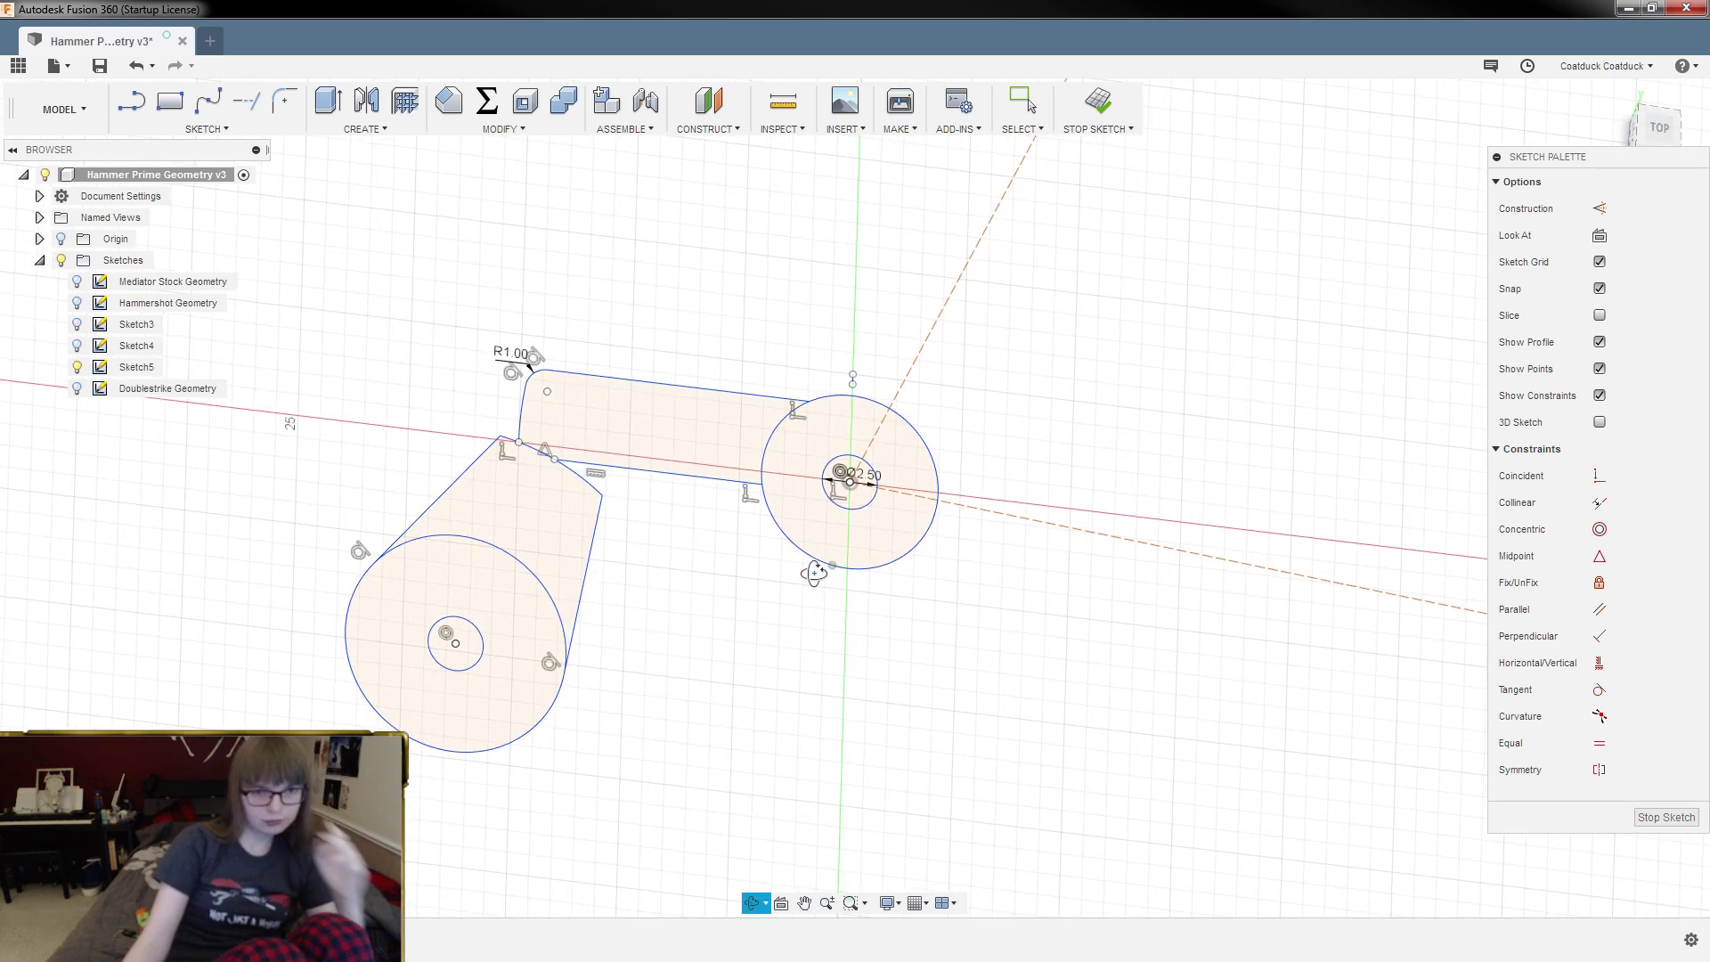
pyautogui.click(806, 471)
pyautogui.keyDown('shift'); pyautogui.click(668, 445); pyautogui.keyUp('shift')
pyautogui.press('e')
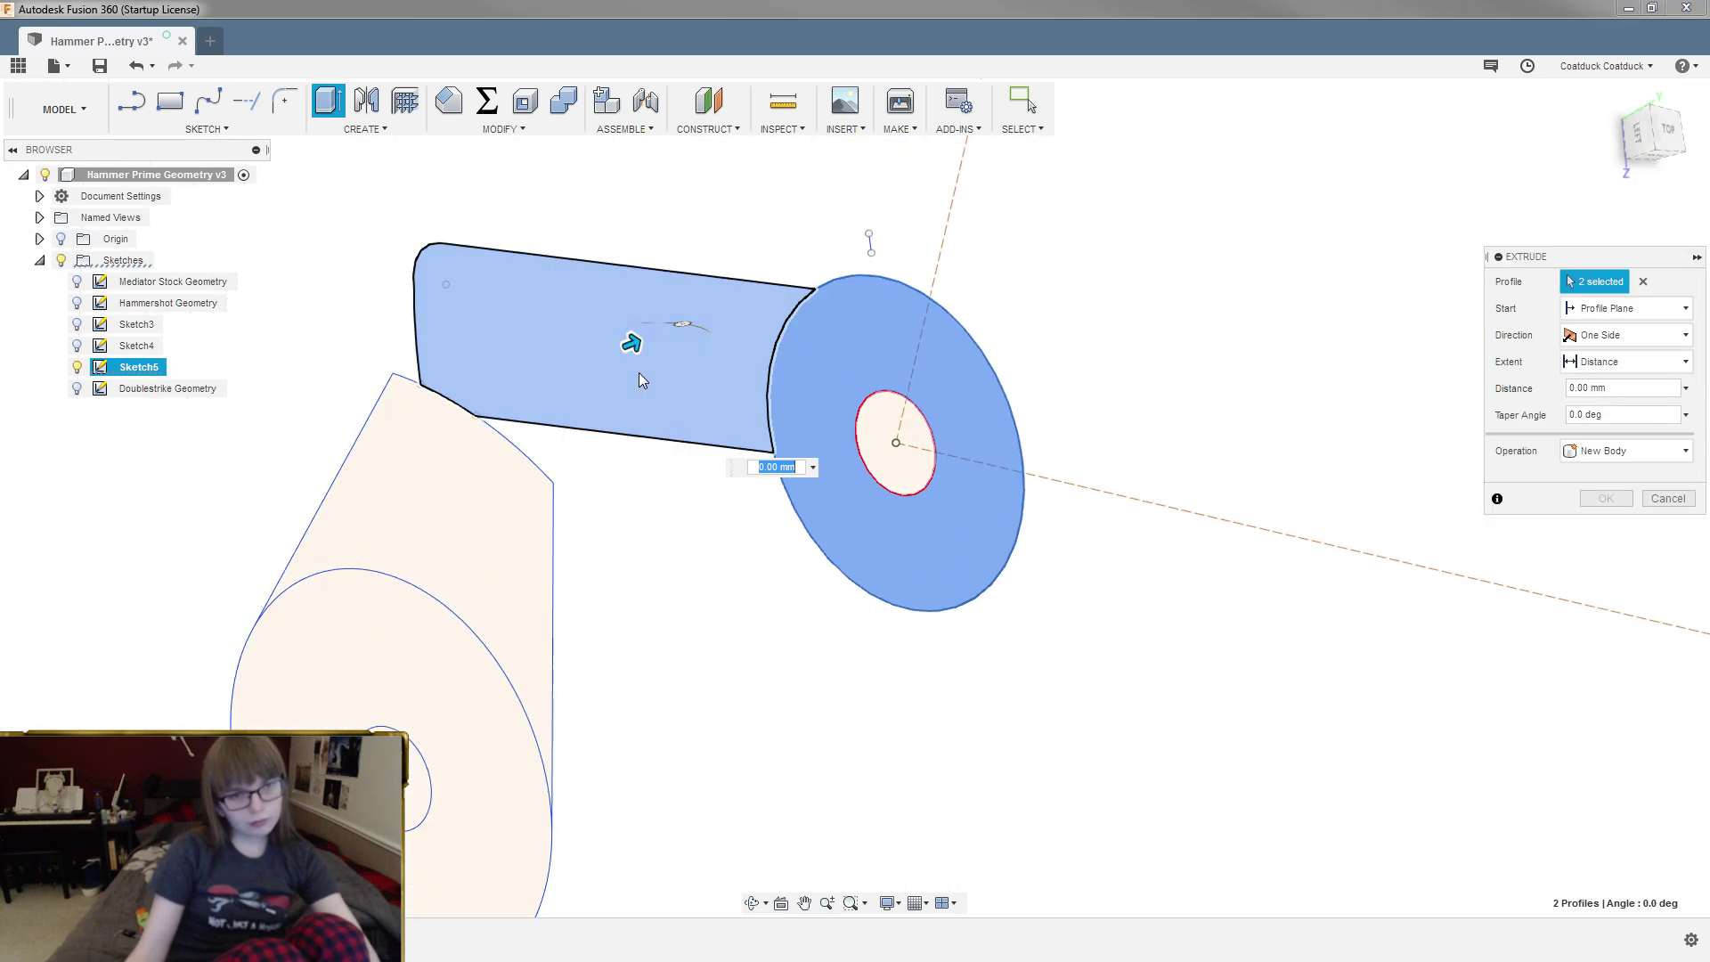
pyautogui.moveTo(632, 343); pyautogui.dragTo(699, 321)
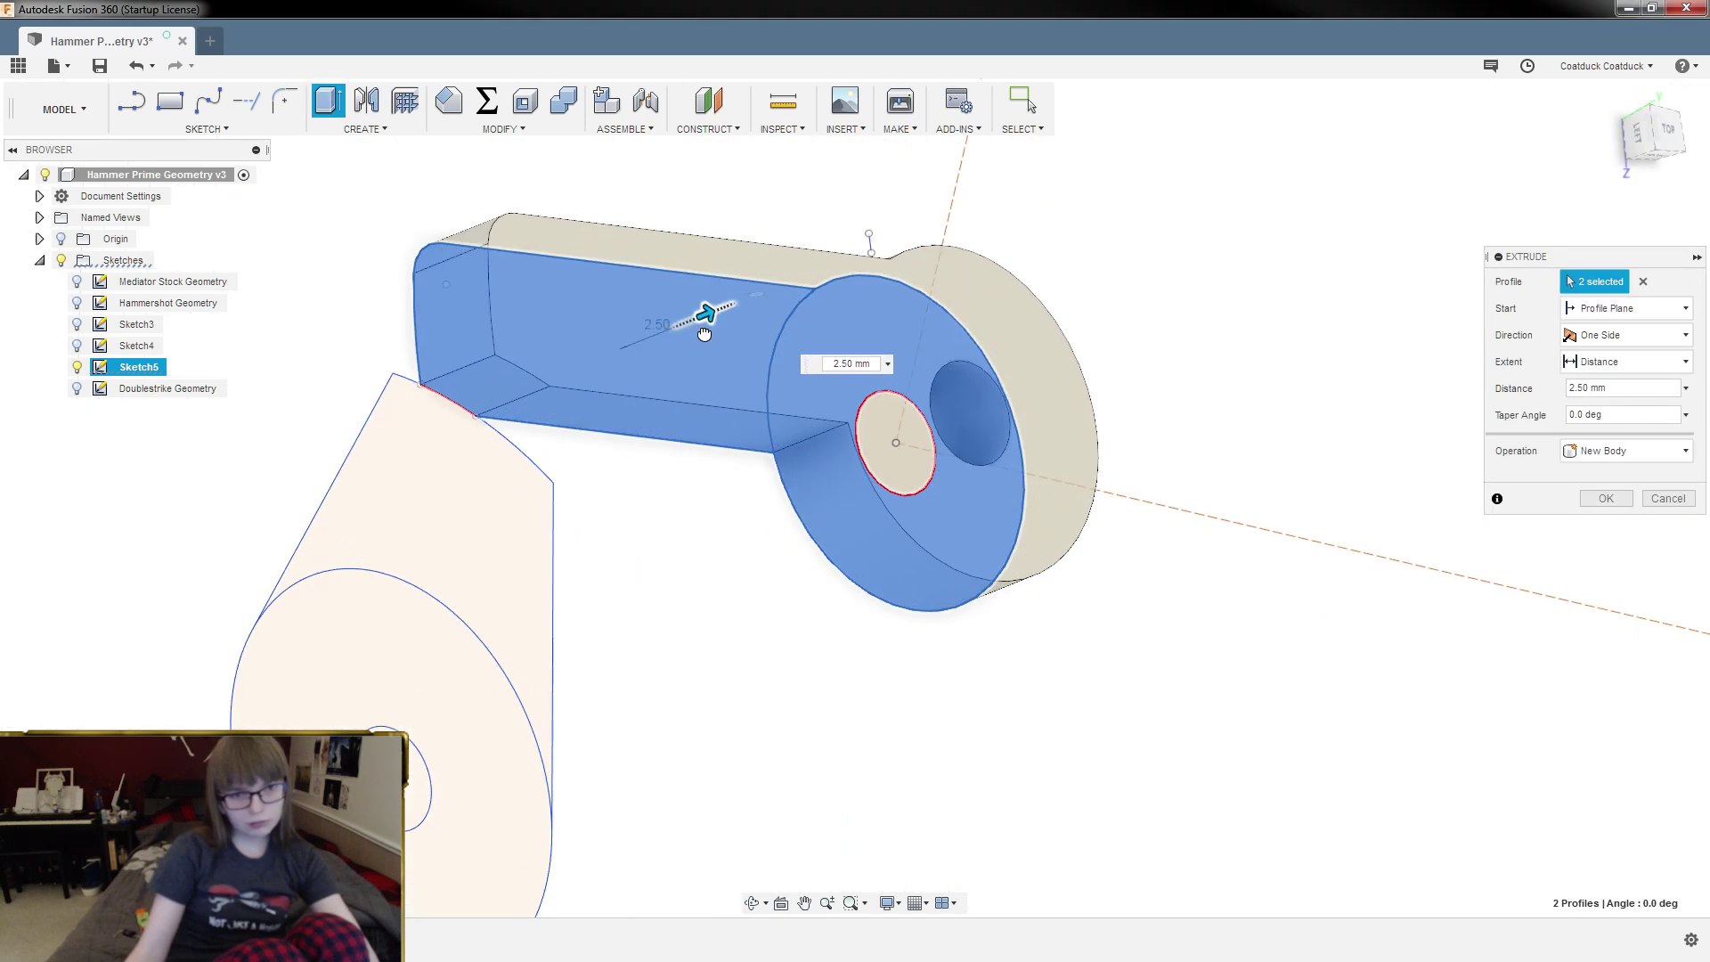
# Step: Open the Doublestrike Trigger design from the doublestrike folder of the Hammershot project
pyautogui.click(18, 65)
pyautogui.click(23, 41)
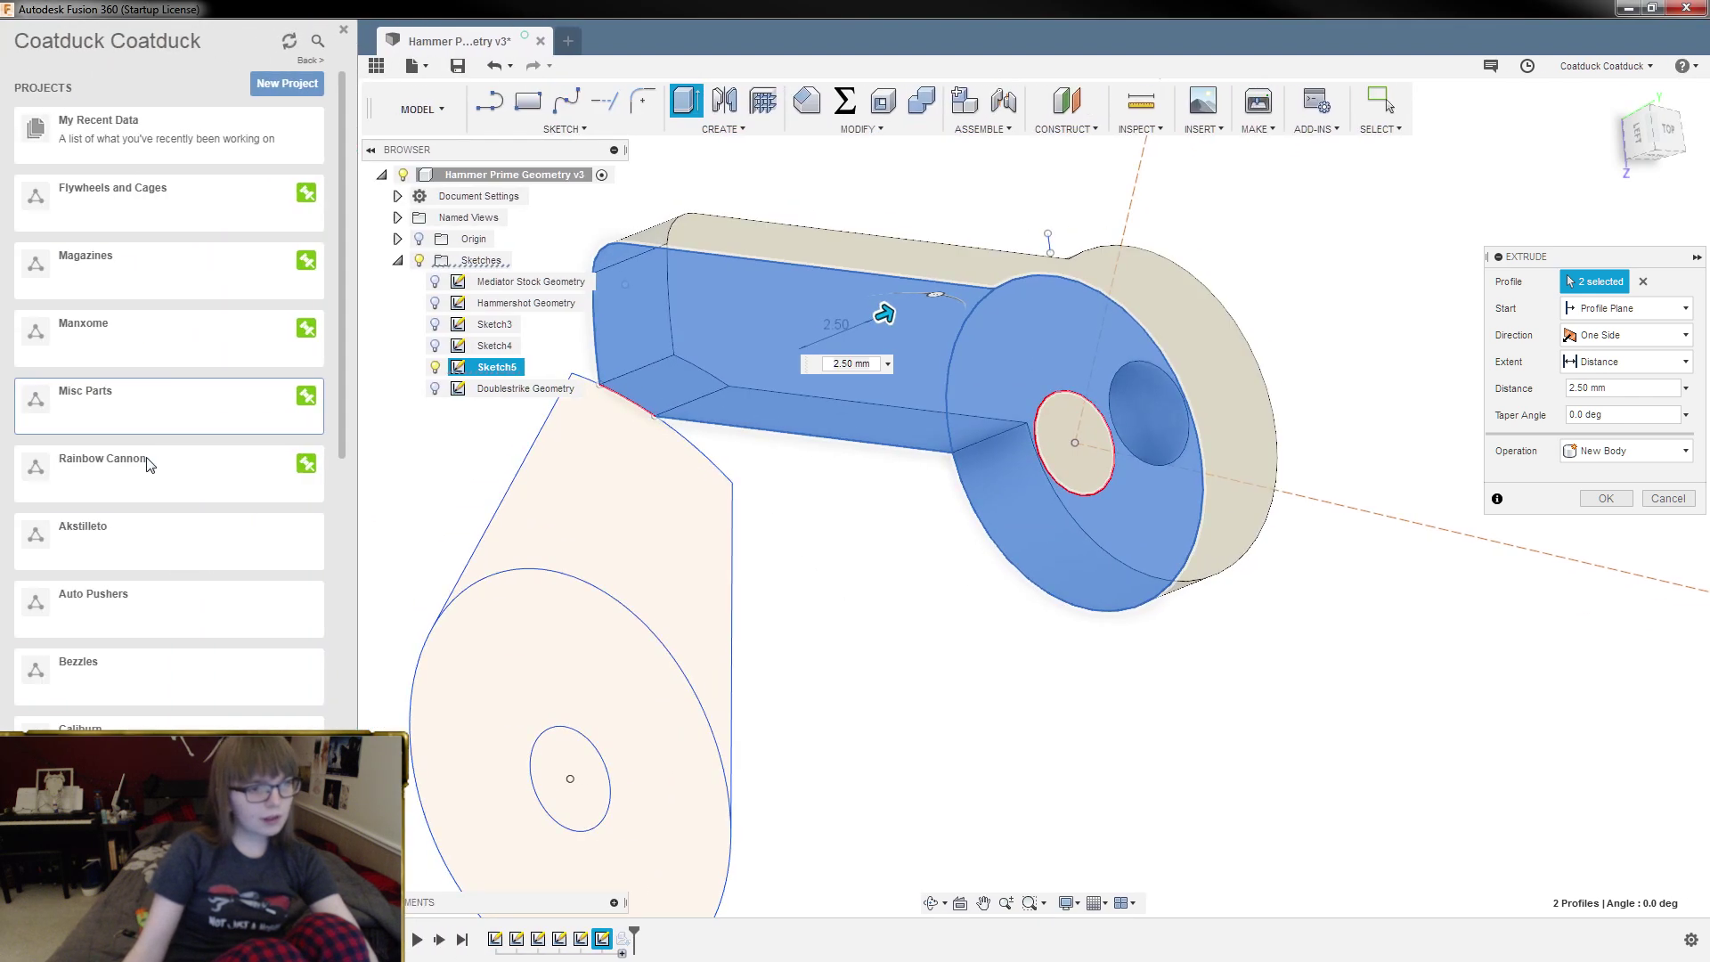
pyautogui.scroll(-3, 163, 628)
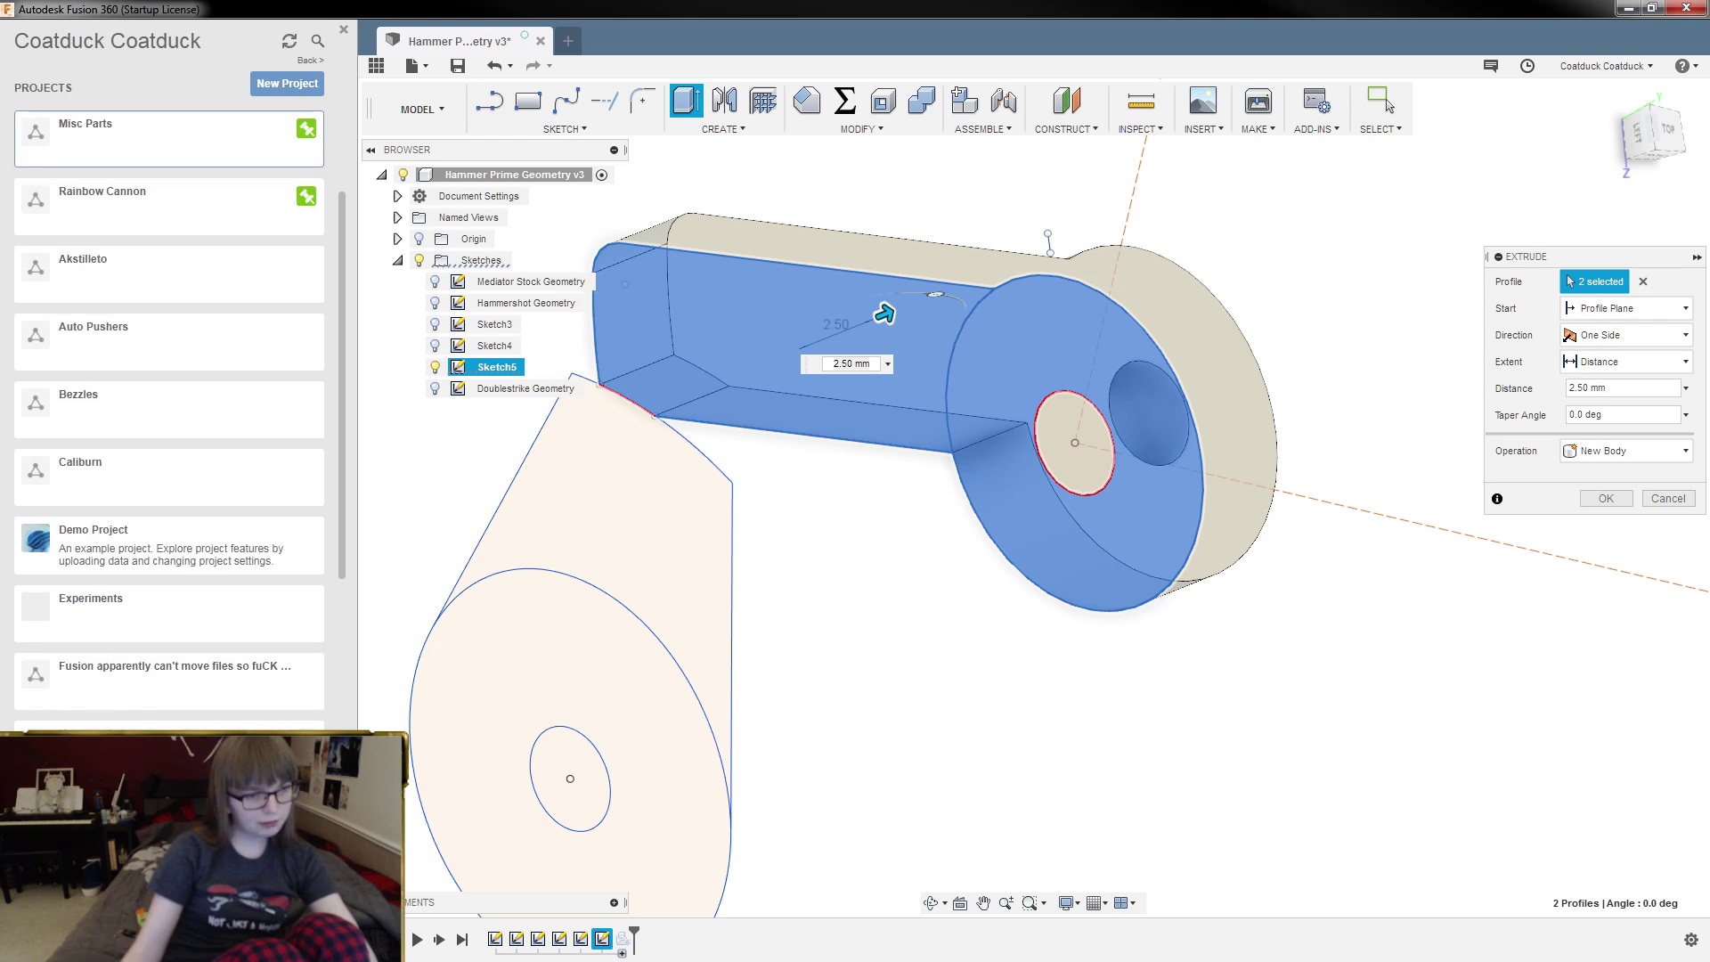
pyautogui.scroll(-3, 175, 693)
pyautogui.scroll(-3, 188, 708)
pyautogui.scroll(3, 268, 699)
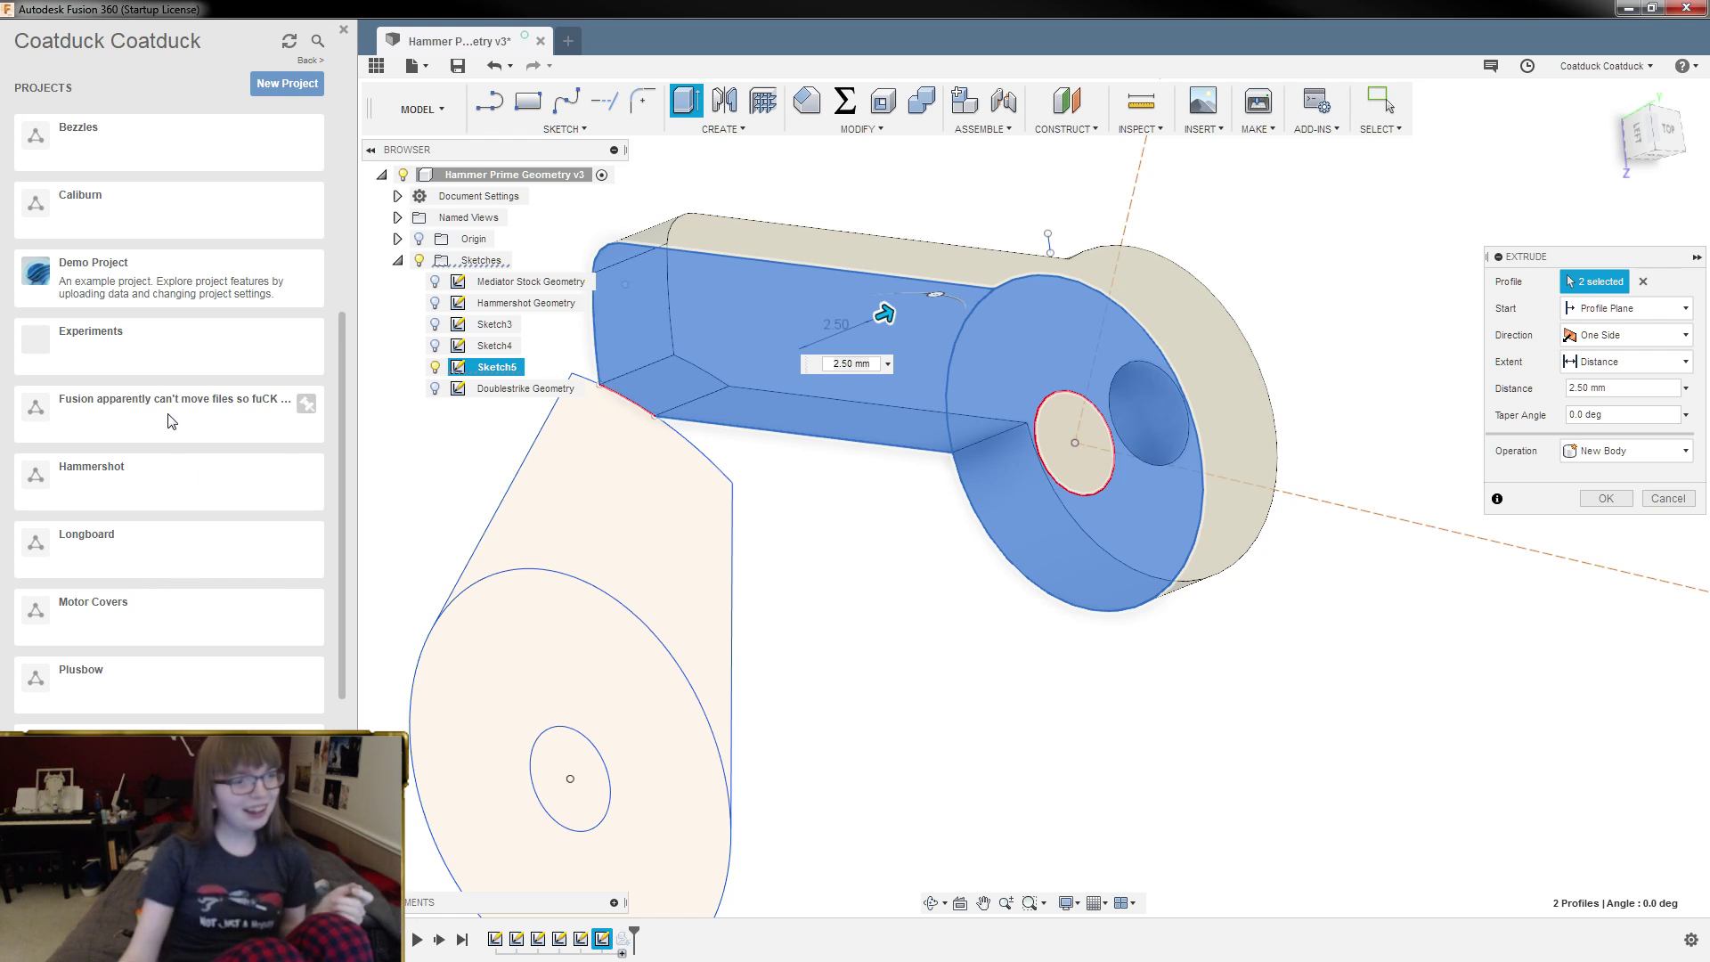
pyautogui.click(163, 512)
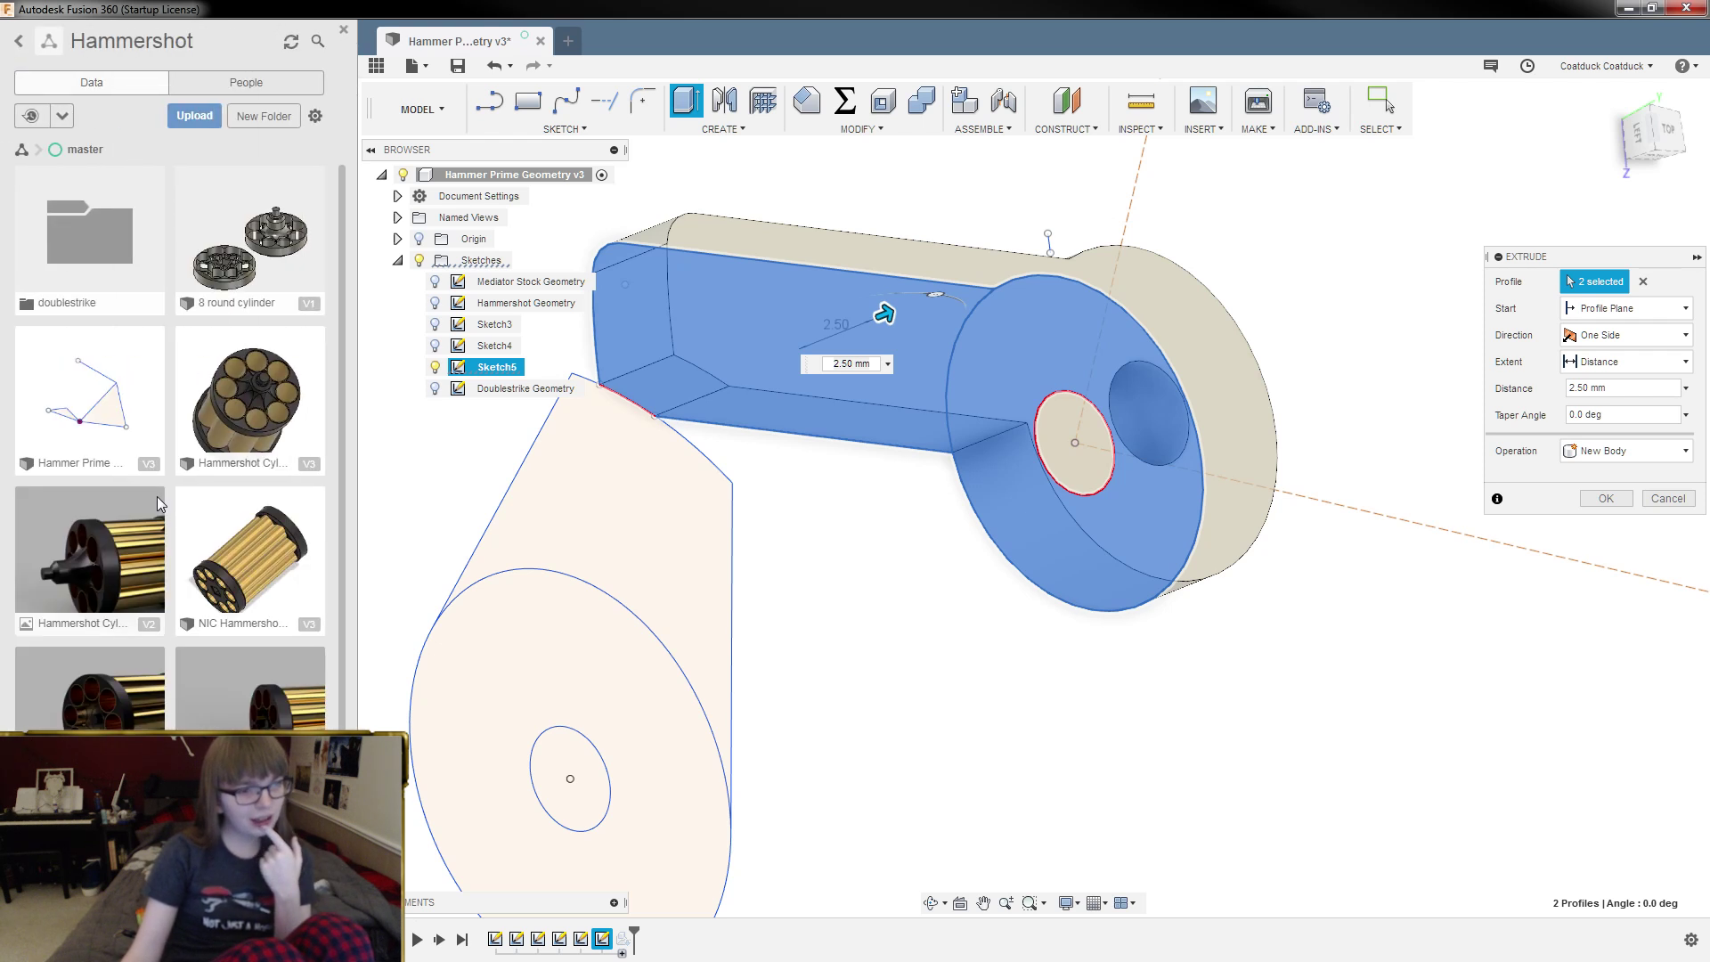
pyautogui.doubleClick(105, 221)
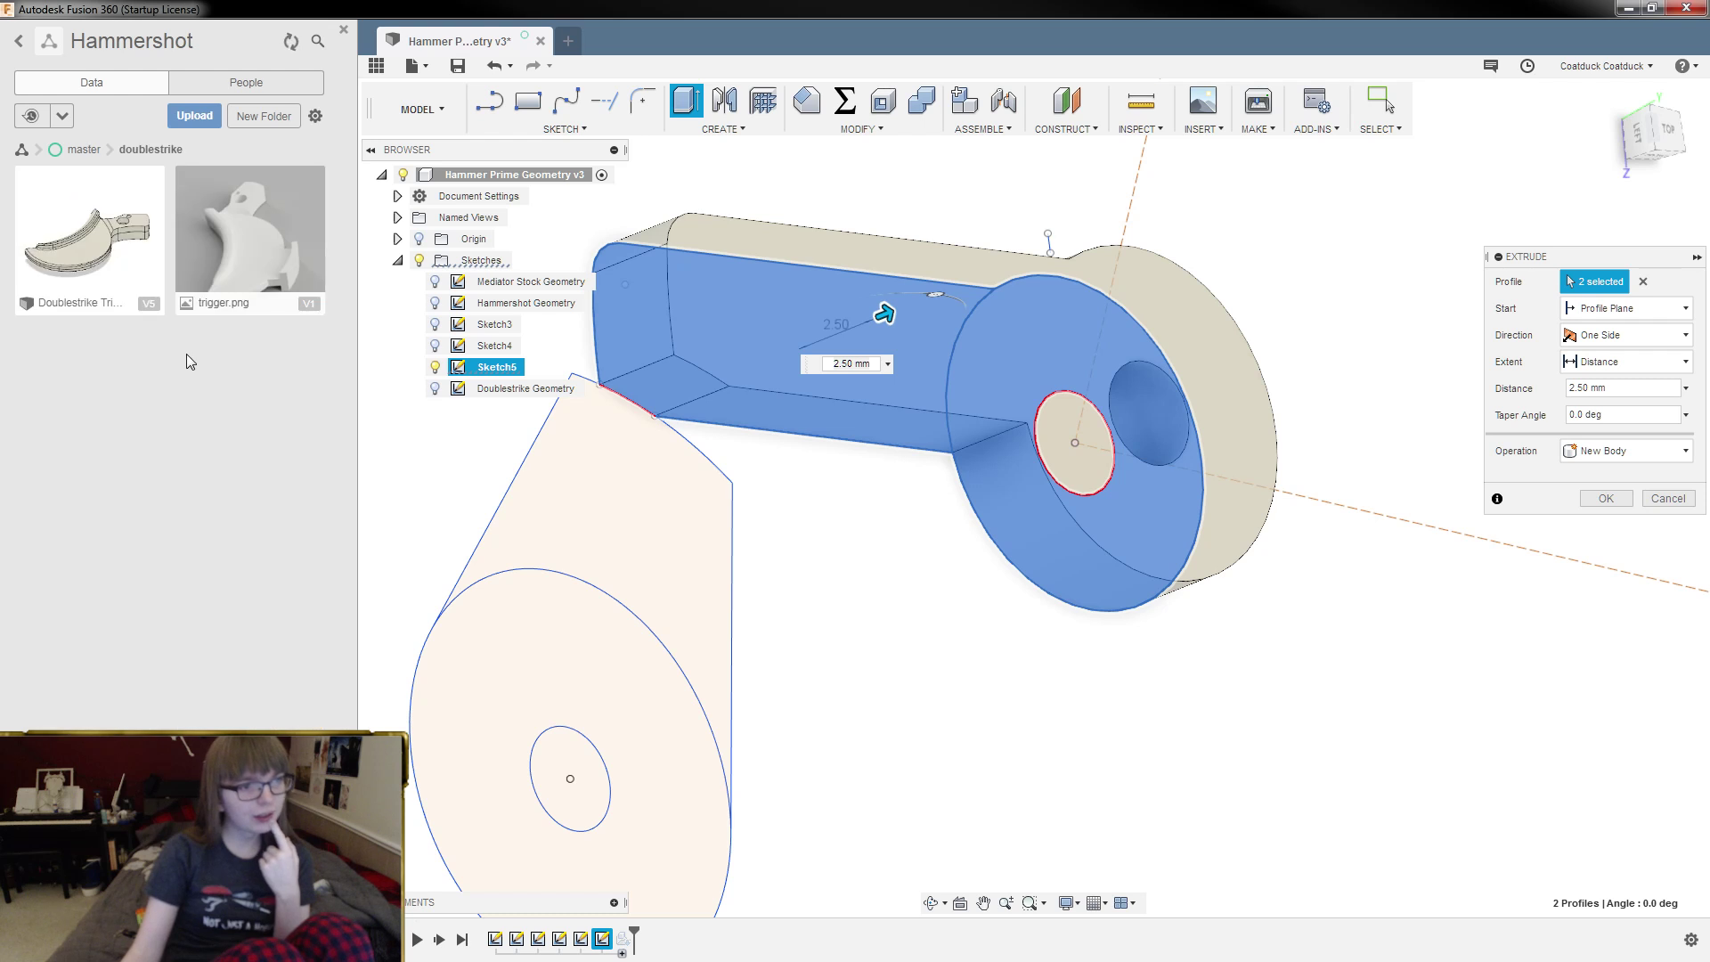
pyautogui.moveTo(89, 239); pyautogui.dragTo(651, 475)
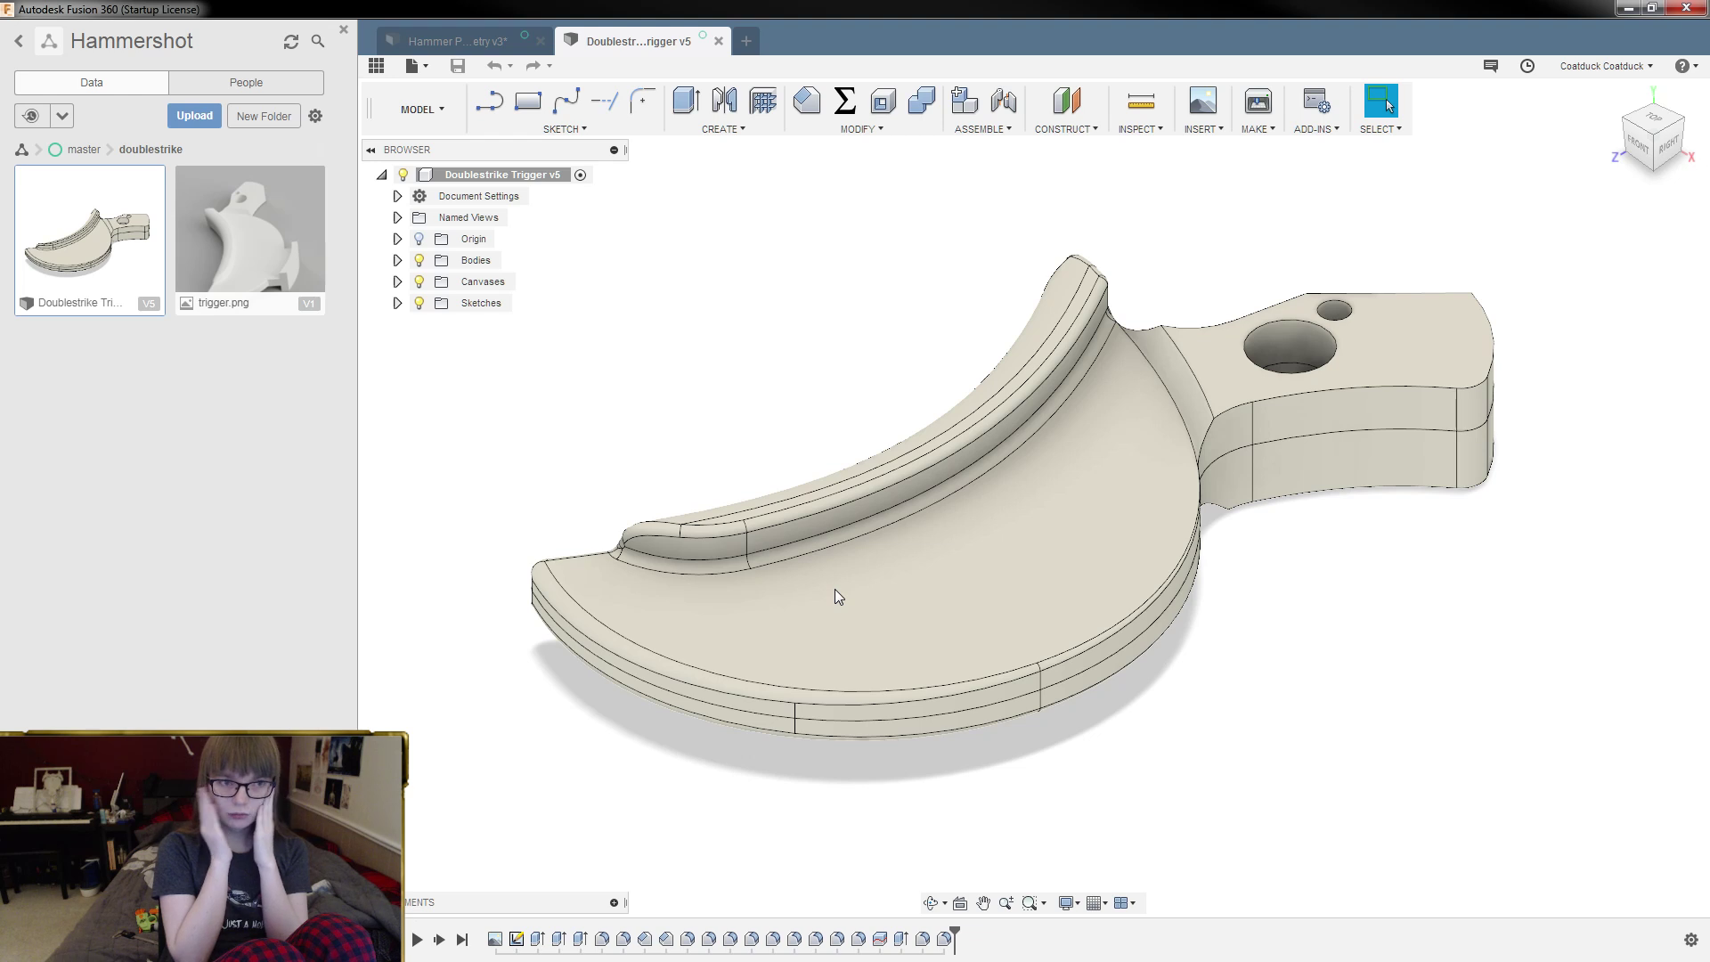
# Step: Measure the trigger's thickness between the flat faces of its pivot end and return to the Hammer Prime Geometry document
pyautogui.keyDown('shift'); pyautogui.moveTo(985, 351); pyautogui.dragTo(1474, 514, button='middle'); pyautogui.keyUp('shift')
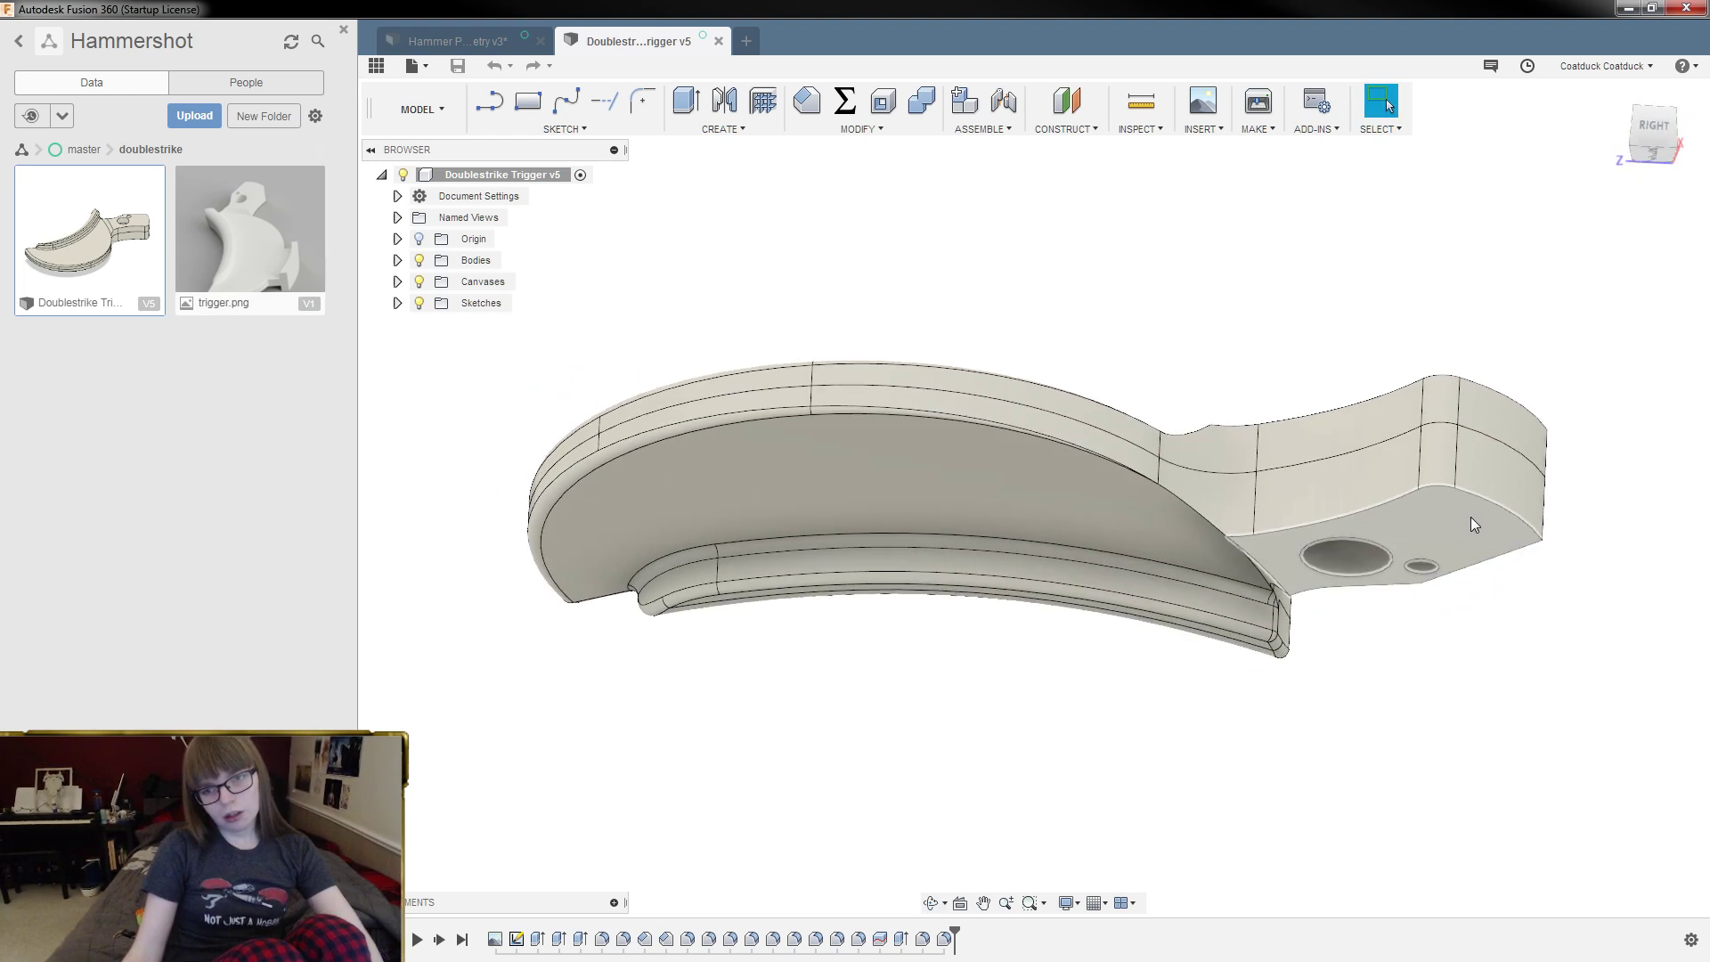
pyautogui.click(1141, 101)
pyautogui.click(1390, 530)
pyautogui.keyDown('shift'); pyautogui.moveTo(1387, 403); pyautogui.dragTo(1170, 609, button='middle'); pyautogui.keyUp('shift')
pyautogui.click(1383, 392)
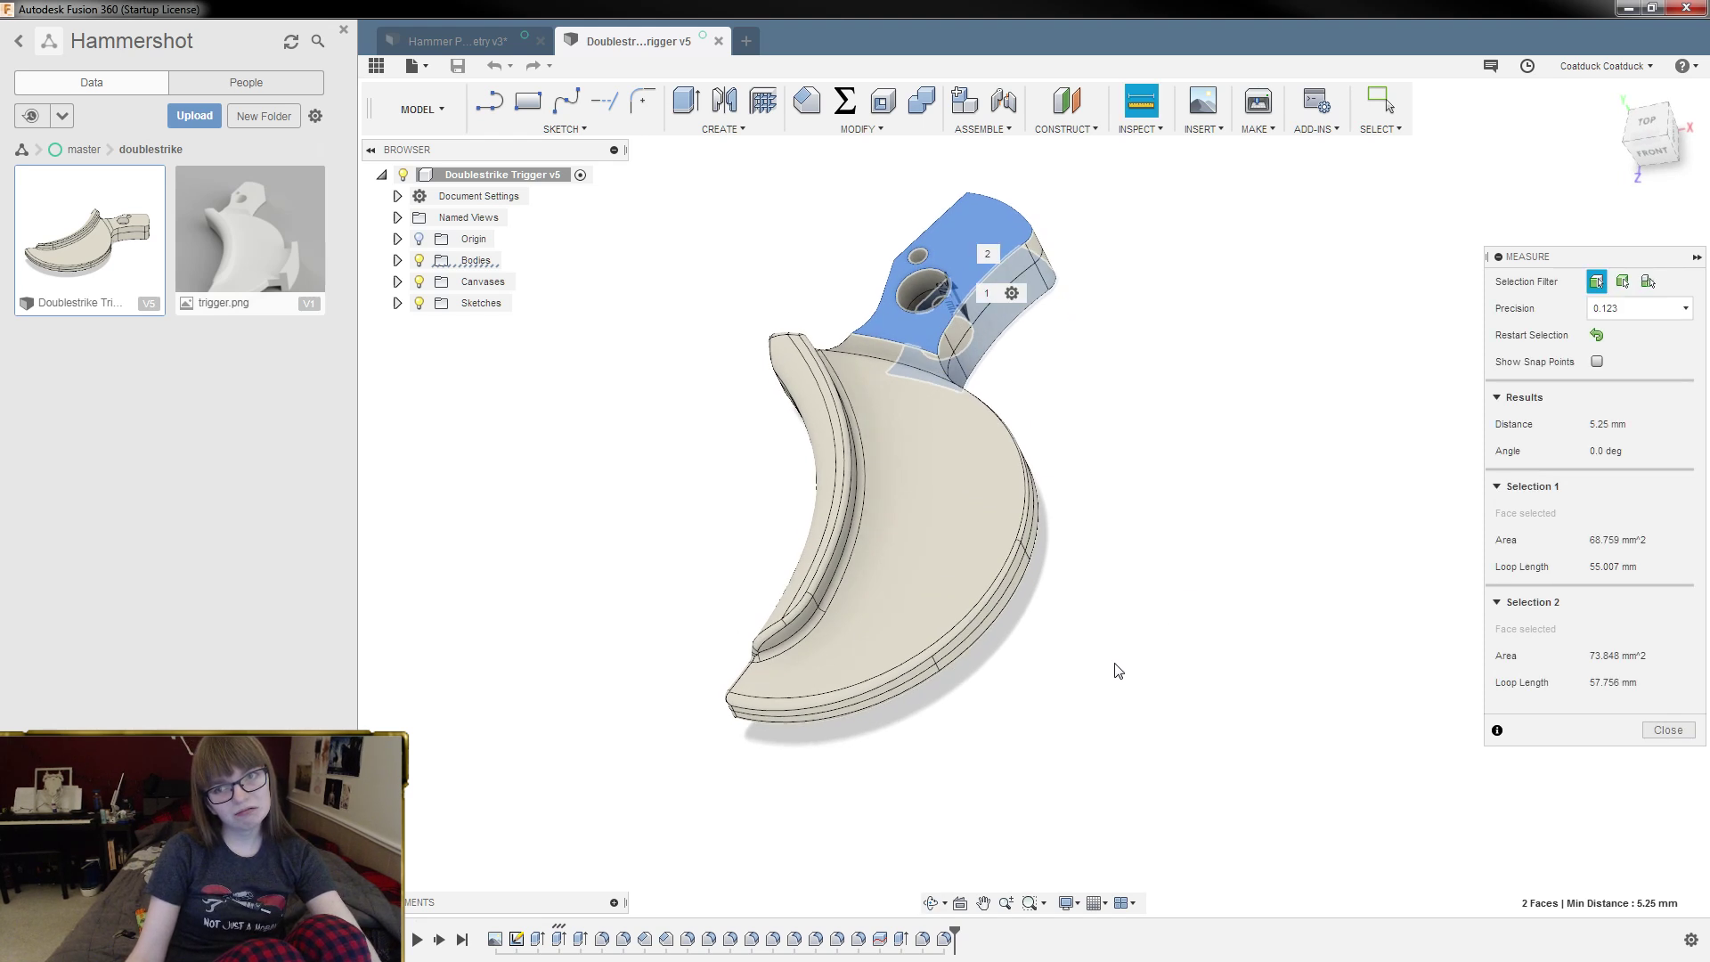
pyautogui.click(453, 41)
pyautogui.keyDown('shift'); pyautogui.moveTo(959, 619); pyautogui.dragTo(1067, 656, button='middle'); pyautogui.keyUp('shift')
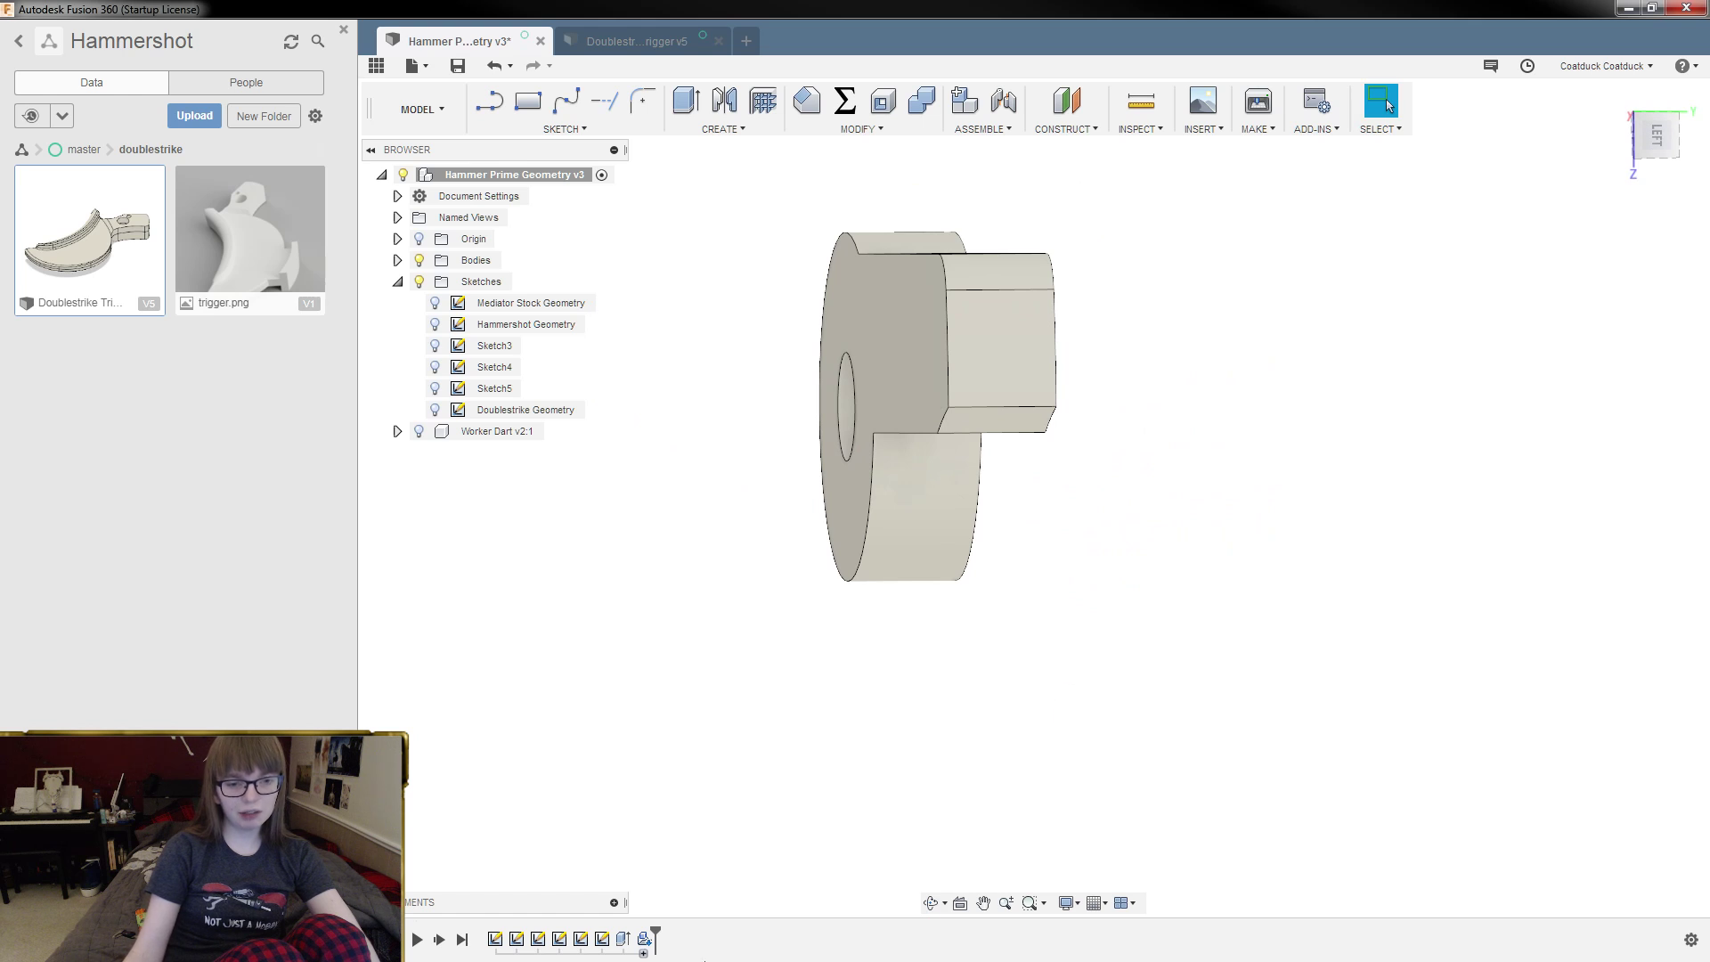
# Step: Edit the extrusion of the arm and its round hub to increase the body's thickness
pyautogui.doubleClick(624, 939)
pyautogui.keyDown('shift'); pyautogui.moveTo(1200, 736); pyautogui.dragTo(1080, 586, button='middle'); pyautogui.keyUp('shift')
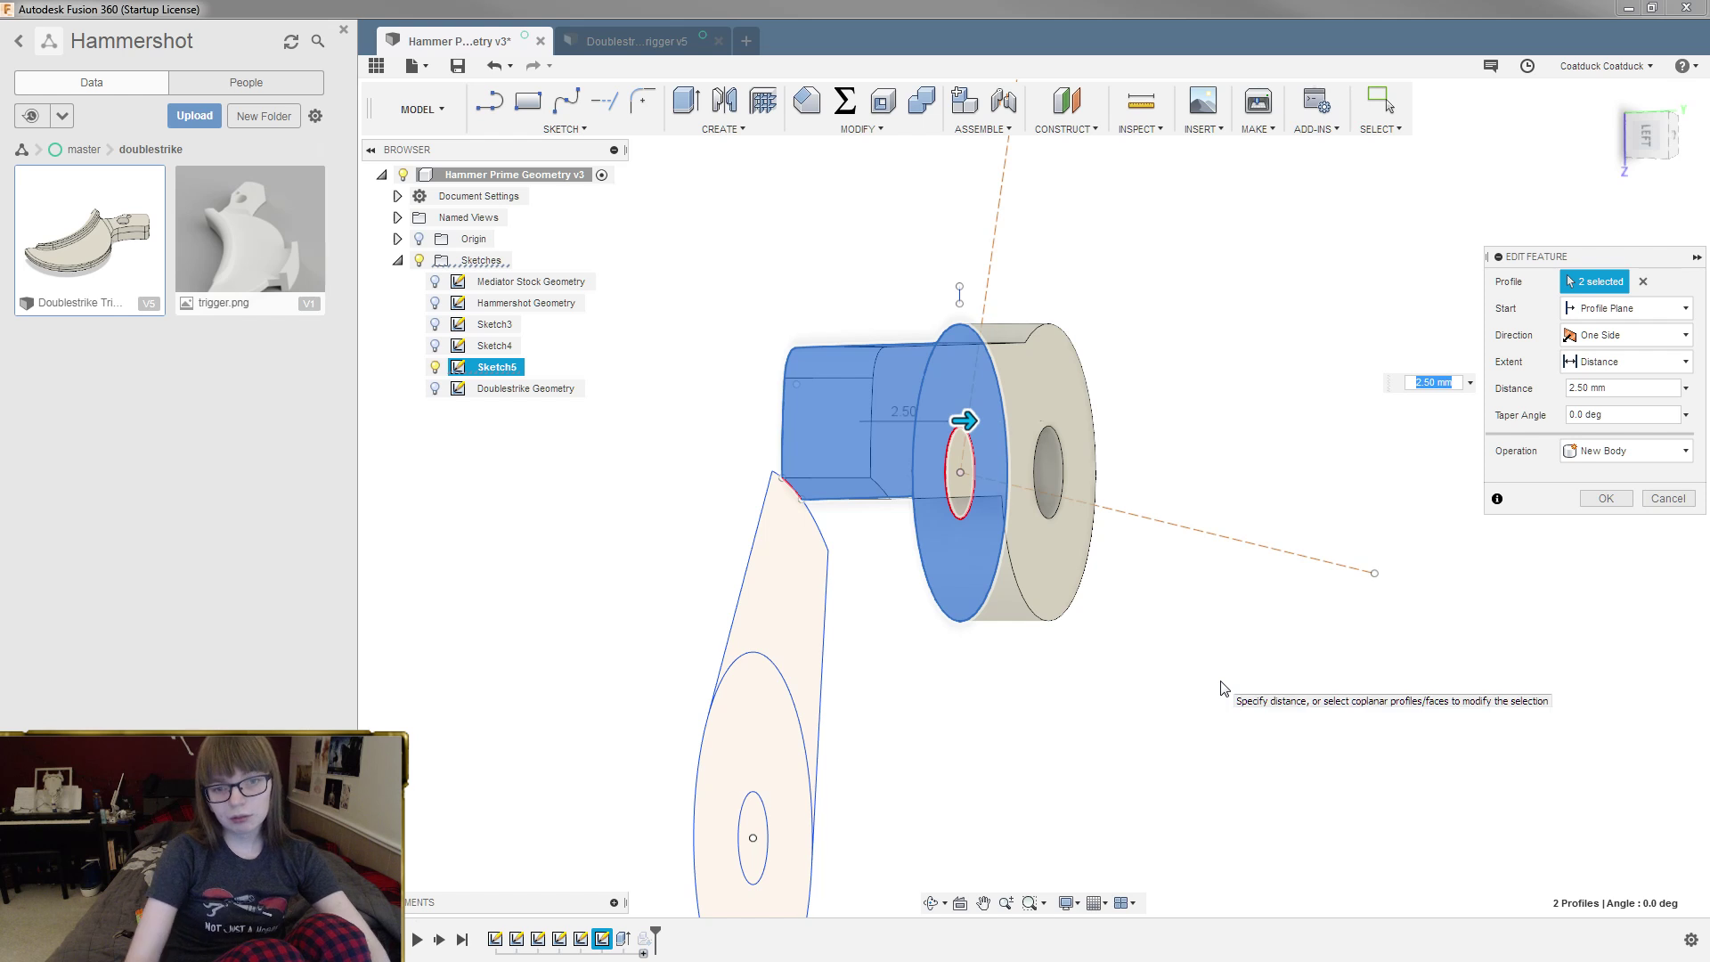
pyautogui.press('Return')
# Step: Fillet the inside corner edge where the arm's underside meets the round hub
pyautogui.keyDown('shift'); pyautogui.moveTo(1268, 655); pyautogui.dragTo(1047, 546, button='middle'); pyautogui.keyUp('shift')
pyautogui.scroll(5, 1076, 510)
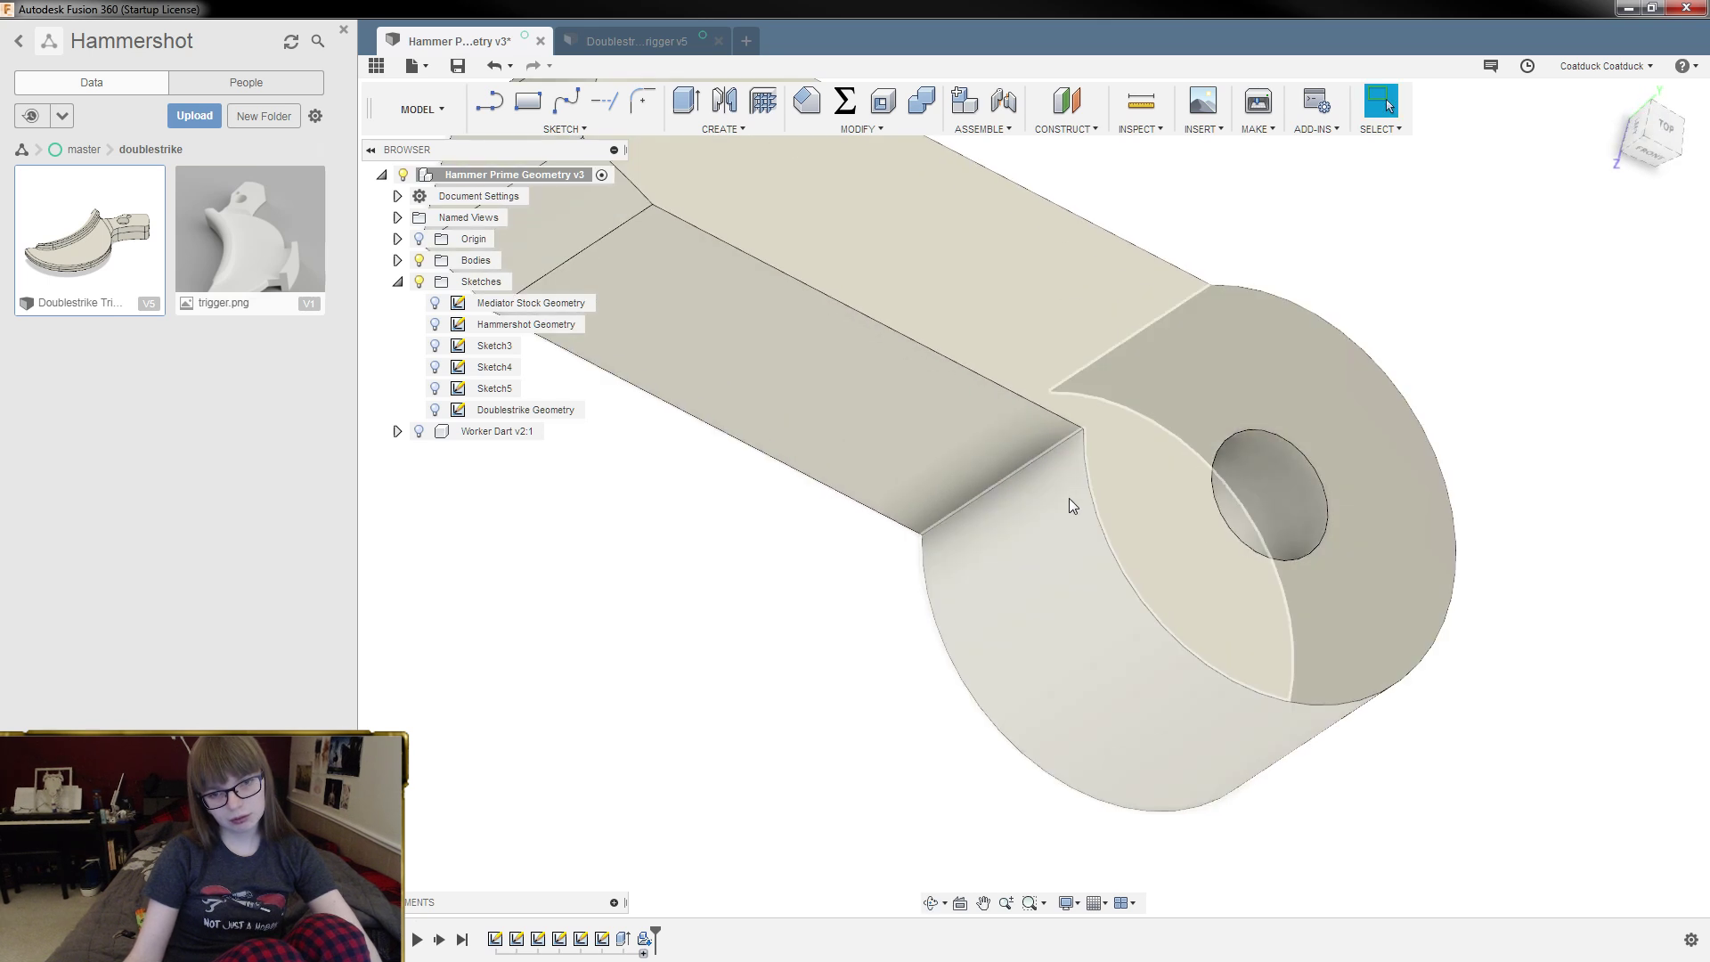
pyautogui.click(1050, 452)
pyautogui.press('f')
pyautogui.moveTo(1025, 466); pyautogui.dragTo(974, 490)
pyautogui.press('Return')
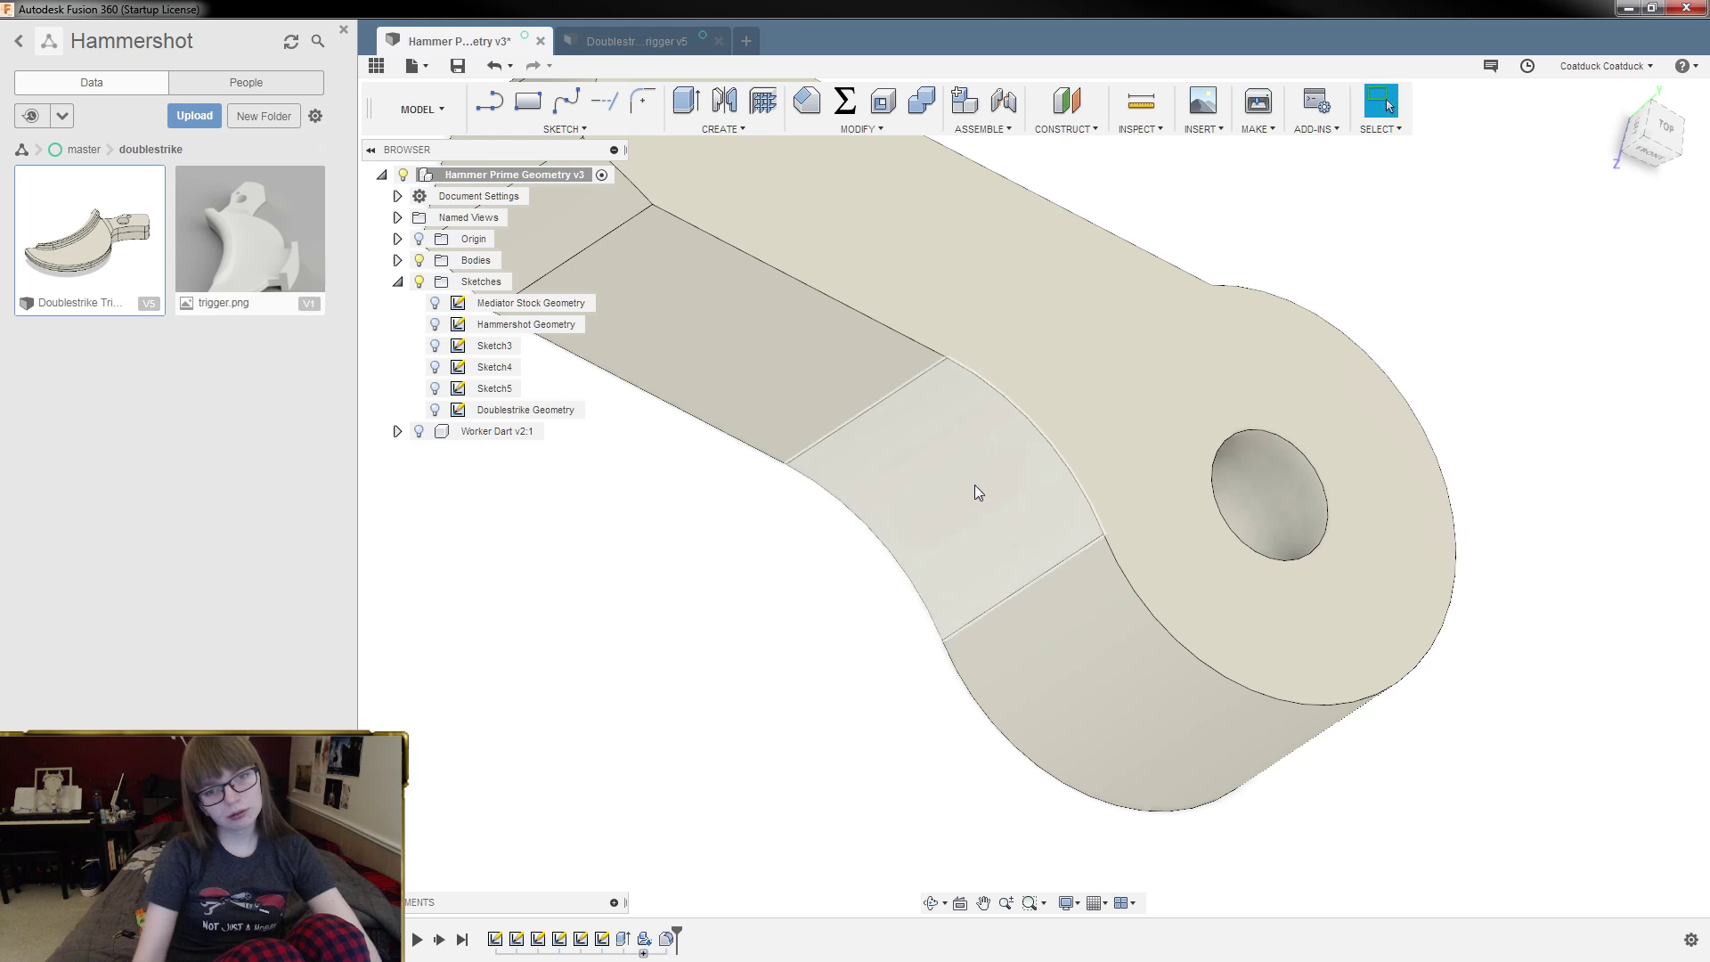
pyautogui.scroll(-5, 984, 485)
pyautogui.keyDown('shift'); pyautogui.moveTo(993, 486); pyautogui.dragTo(951, 542, button='middle'); pyautogui.keyUp('shift')
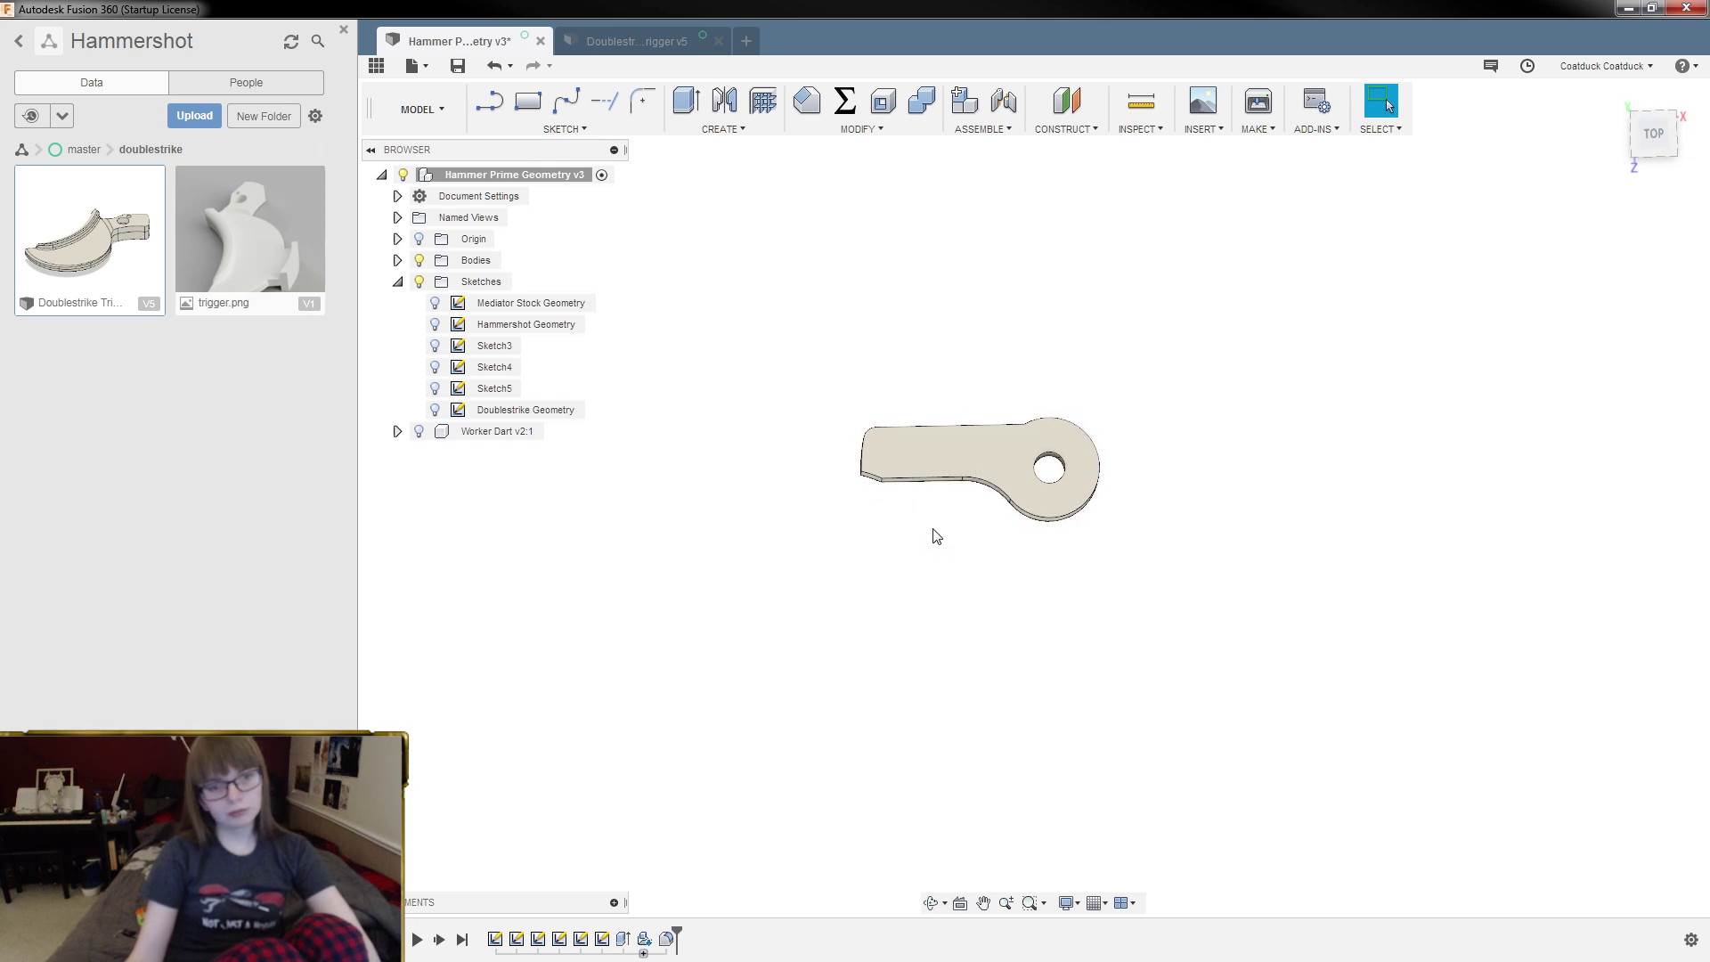
# Step: Open Sketch5 for editing and rename it HAM
pyautogui.click(442, 411)
pyautogui.click(436, 392)
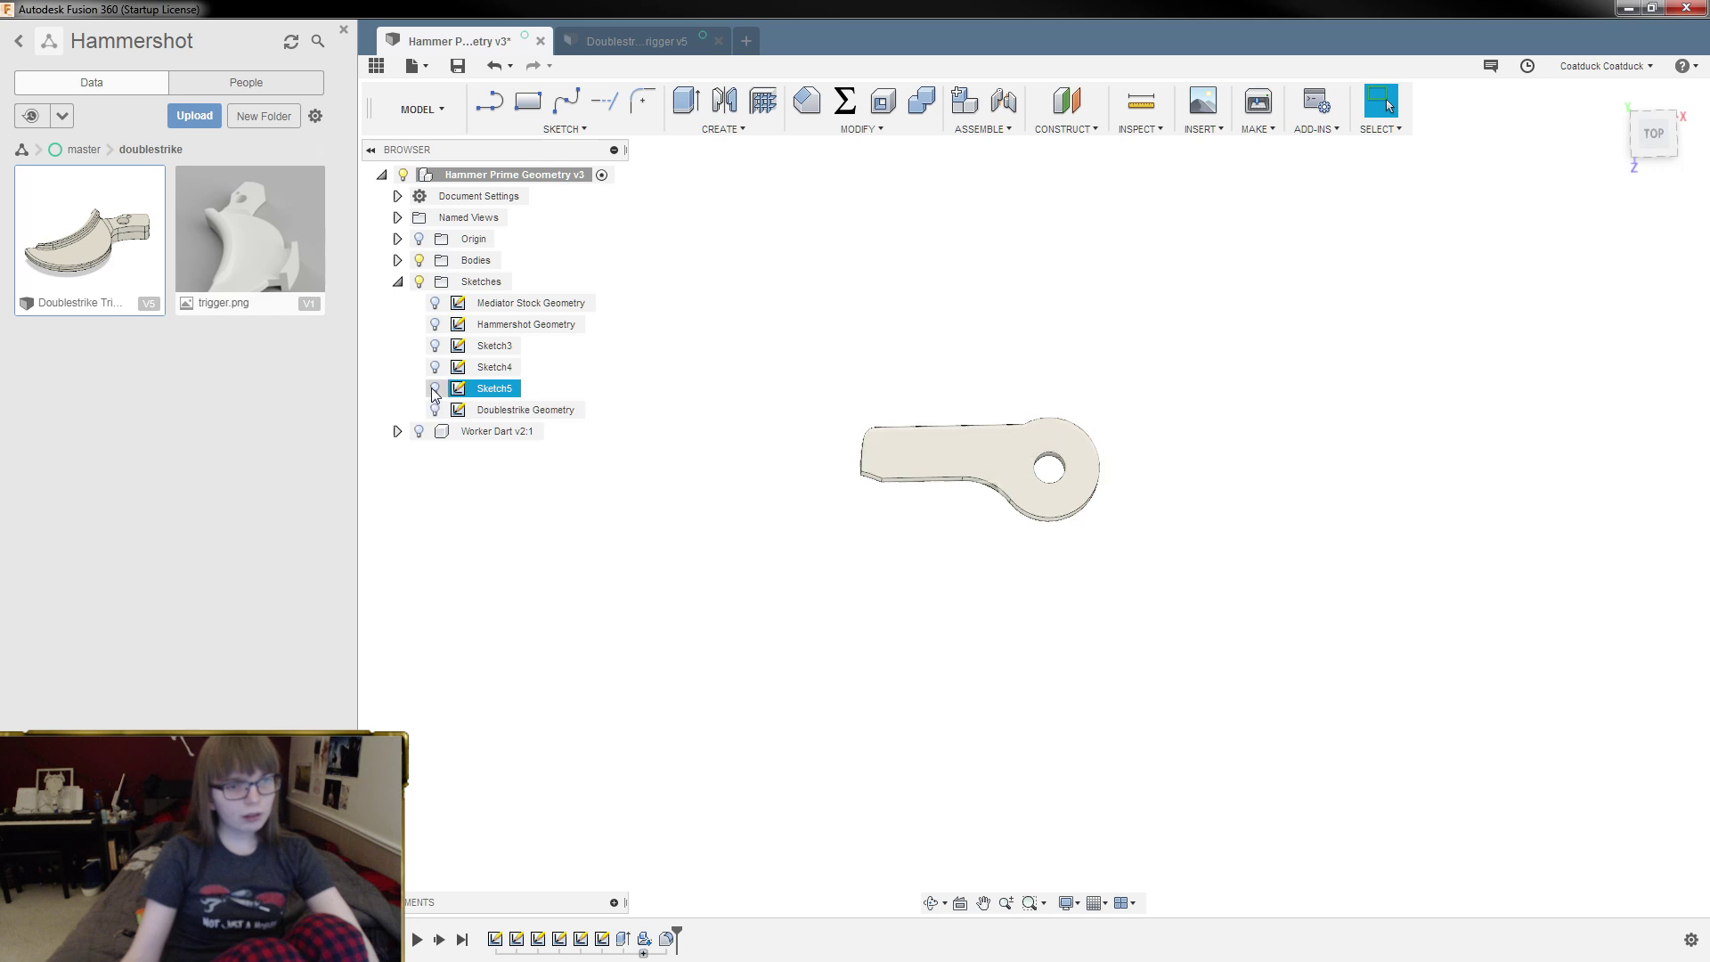
pyautogui.click(436, 392)
pyautogui.doubleClick(496, 389)
pyautogui.click(495, 374)
pyautogui.click(500, 372)
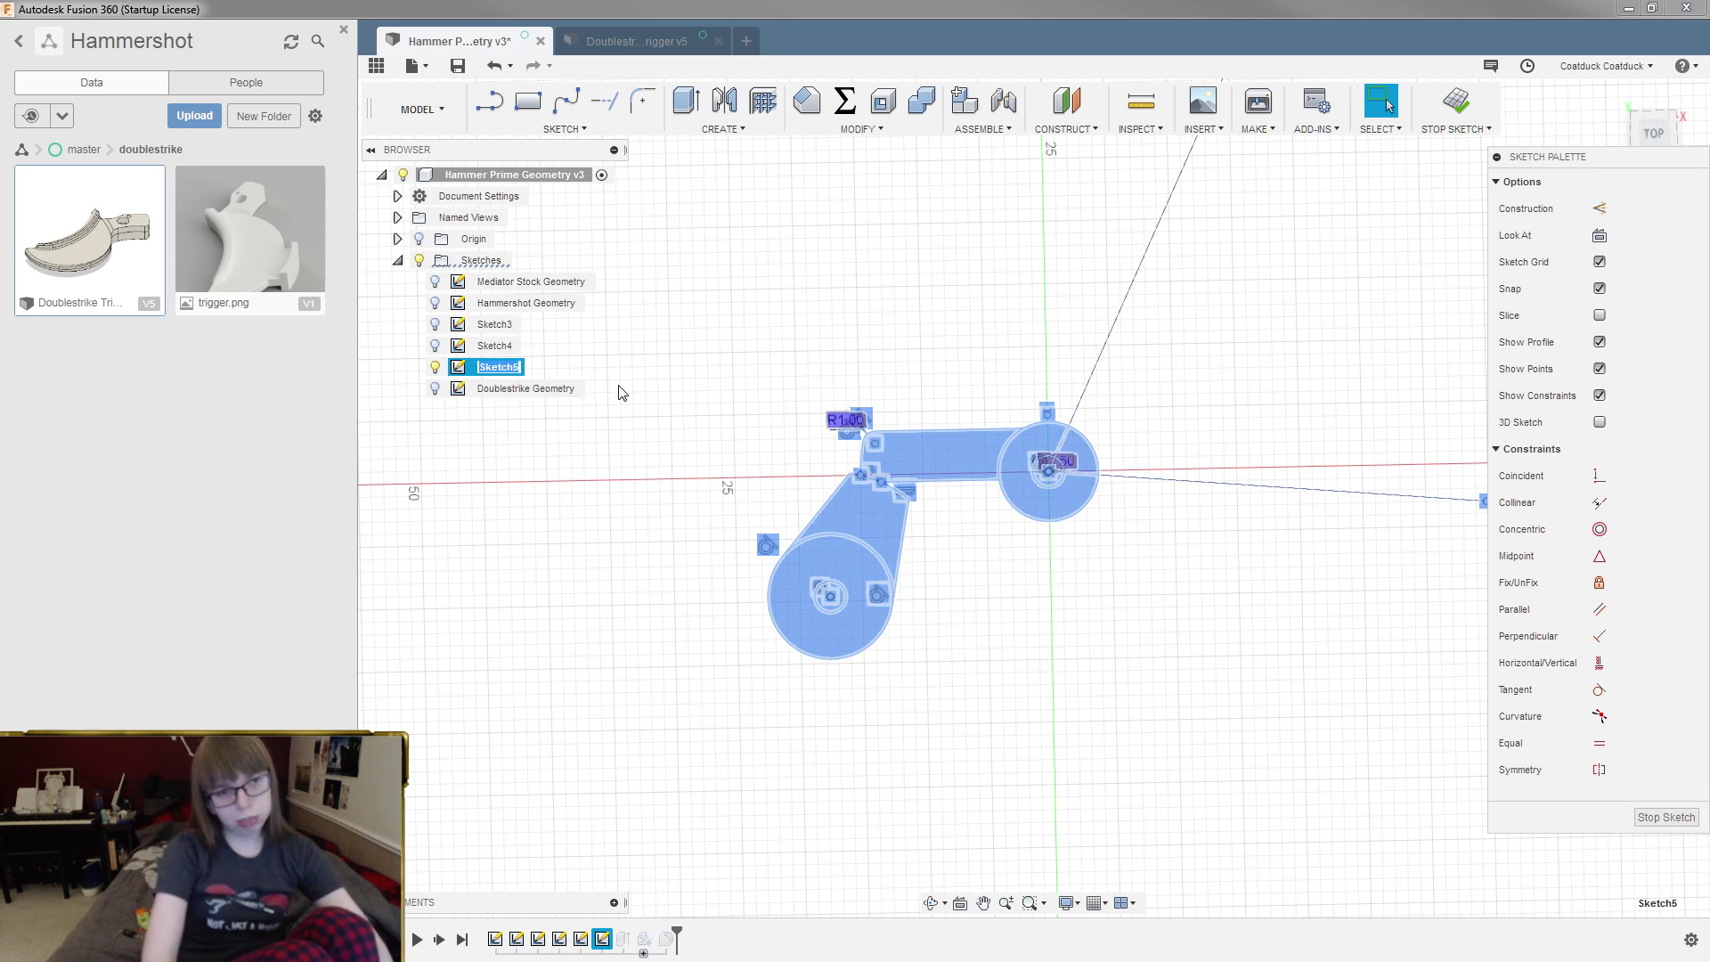
pyautogui.write('HAM')
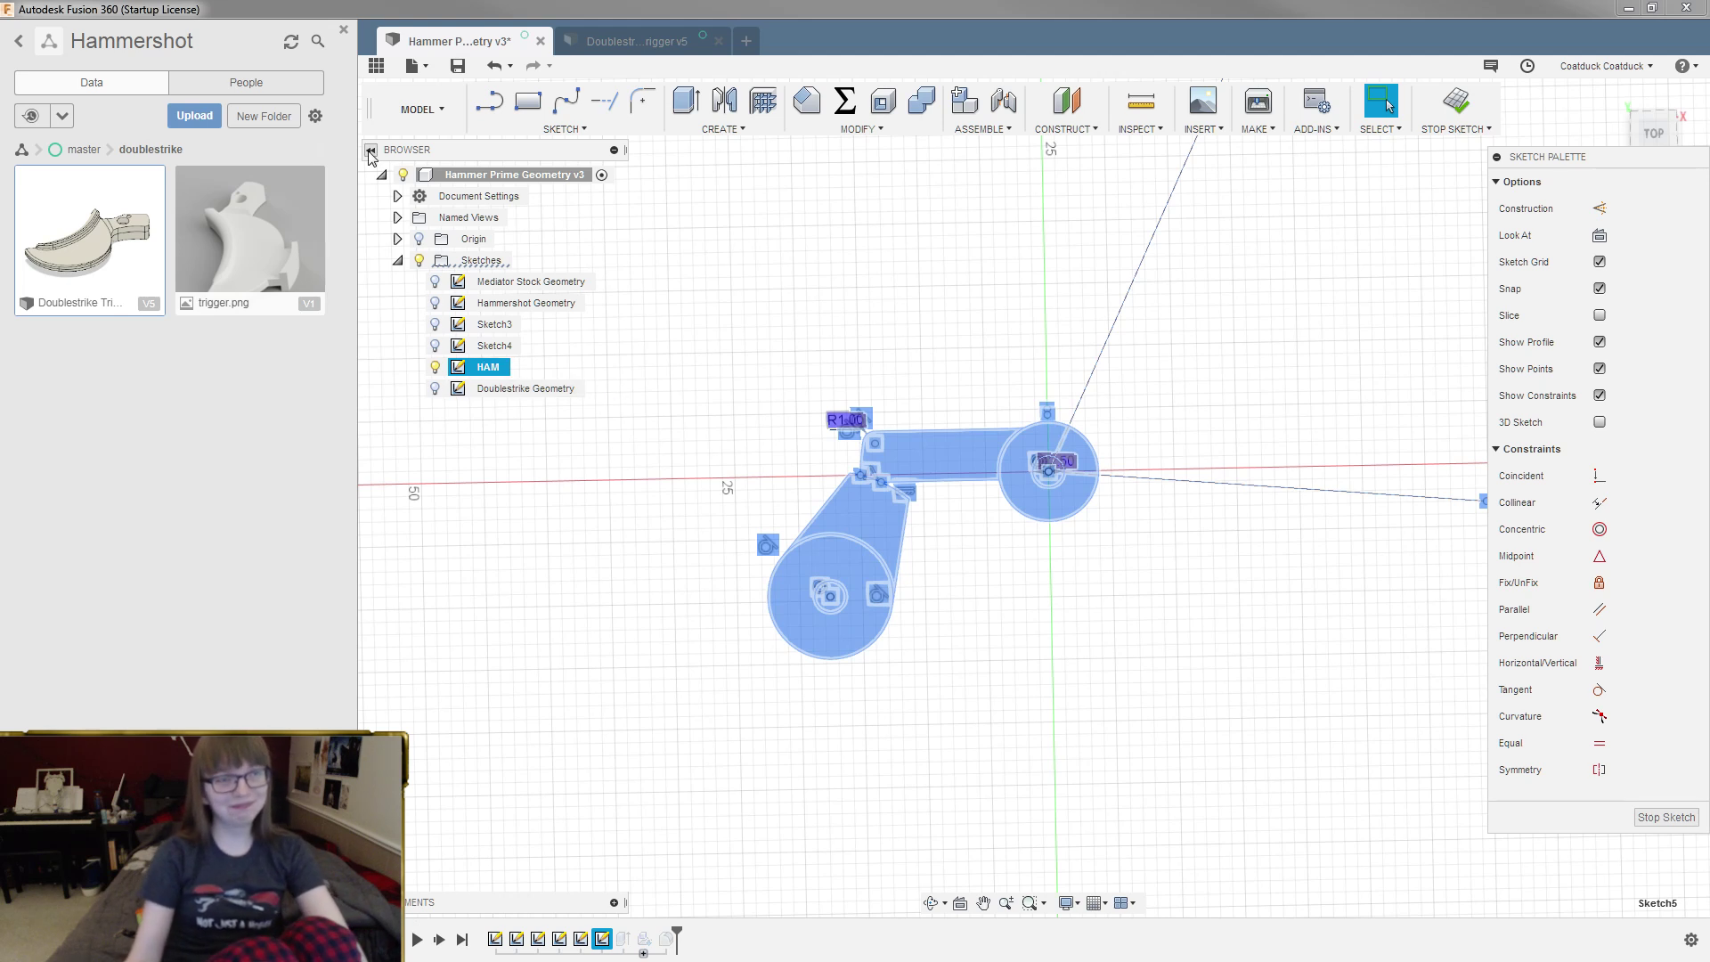
# Step: Finish editing the HAM sketch and extrude the lower tapered arm and the ring around its hole 5 mm as a new body
pyautogui.click(345, 32)
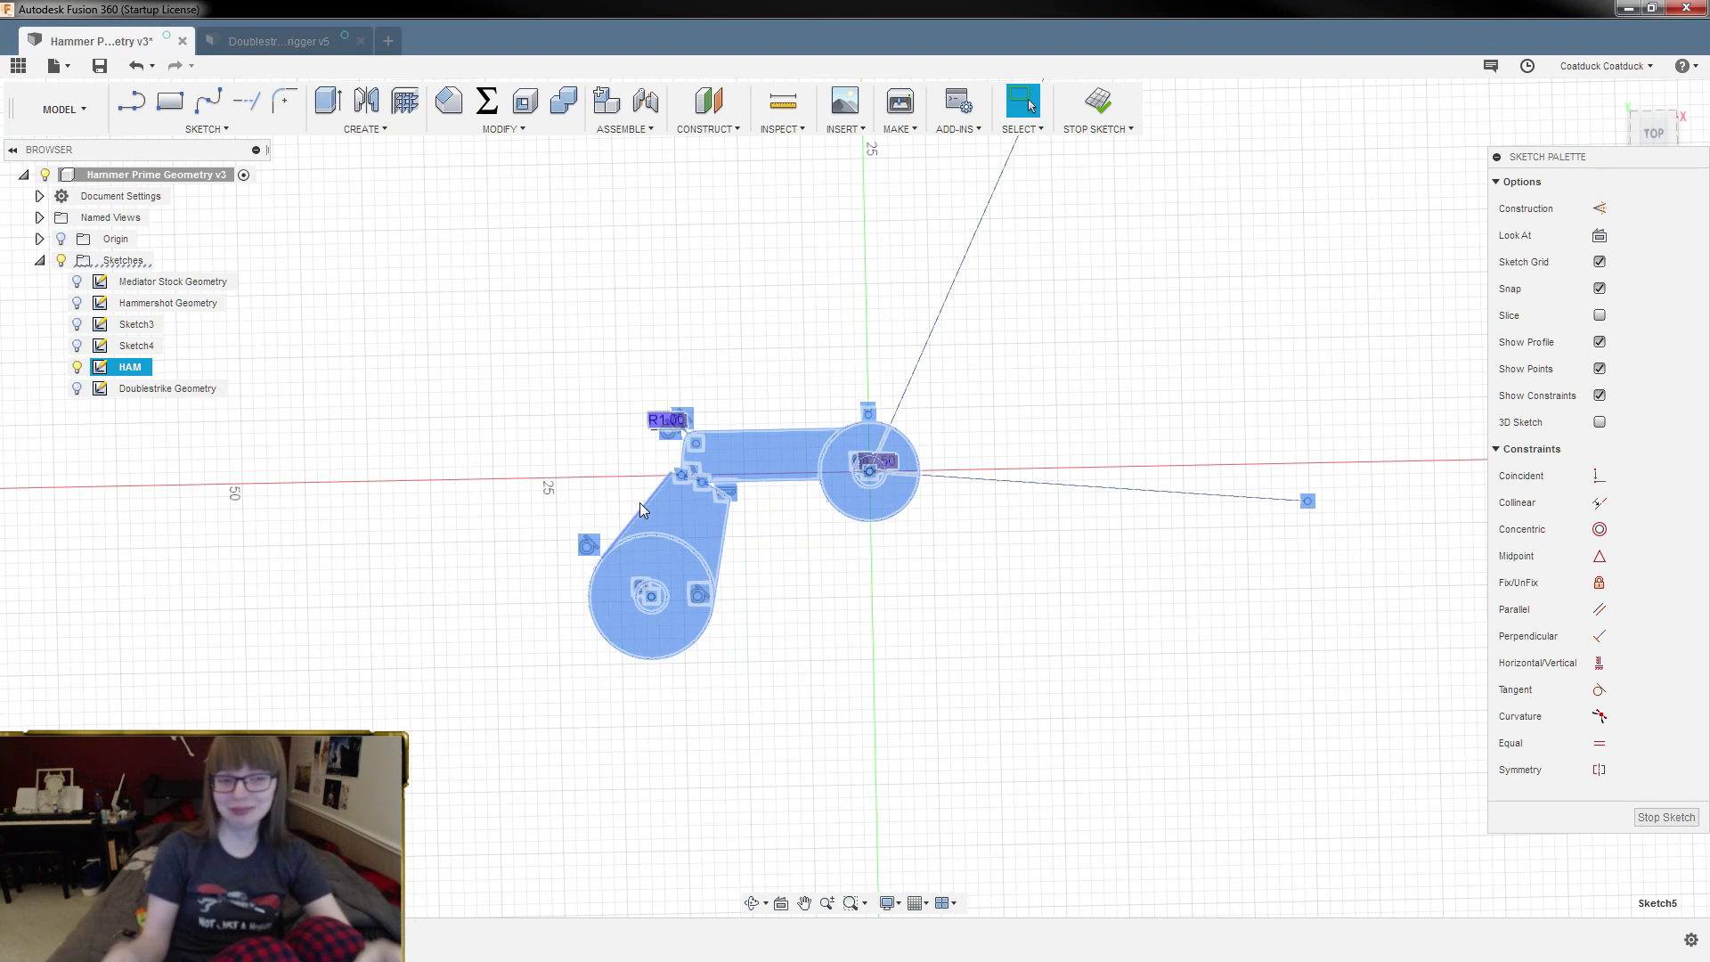
pyautogui.click(600, 506)
pyautogui.scroll(5, 659, 471)
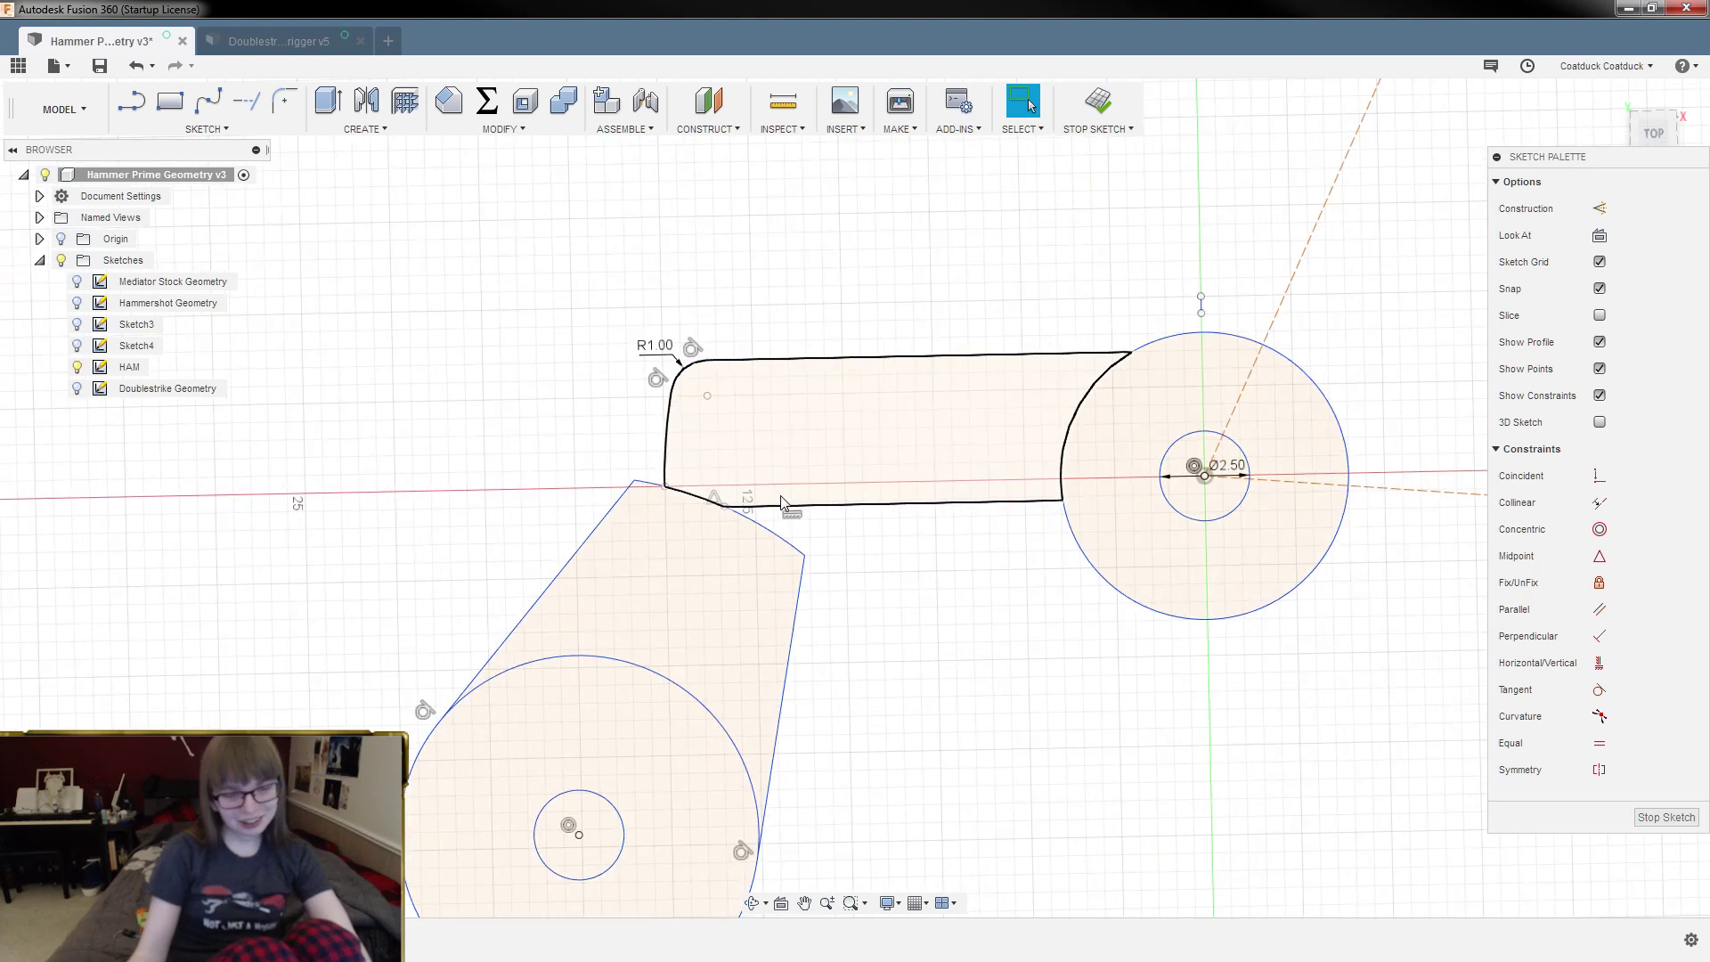
pyautogui.scroll(-4, 523, 371)
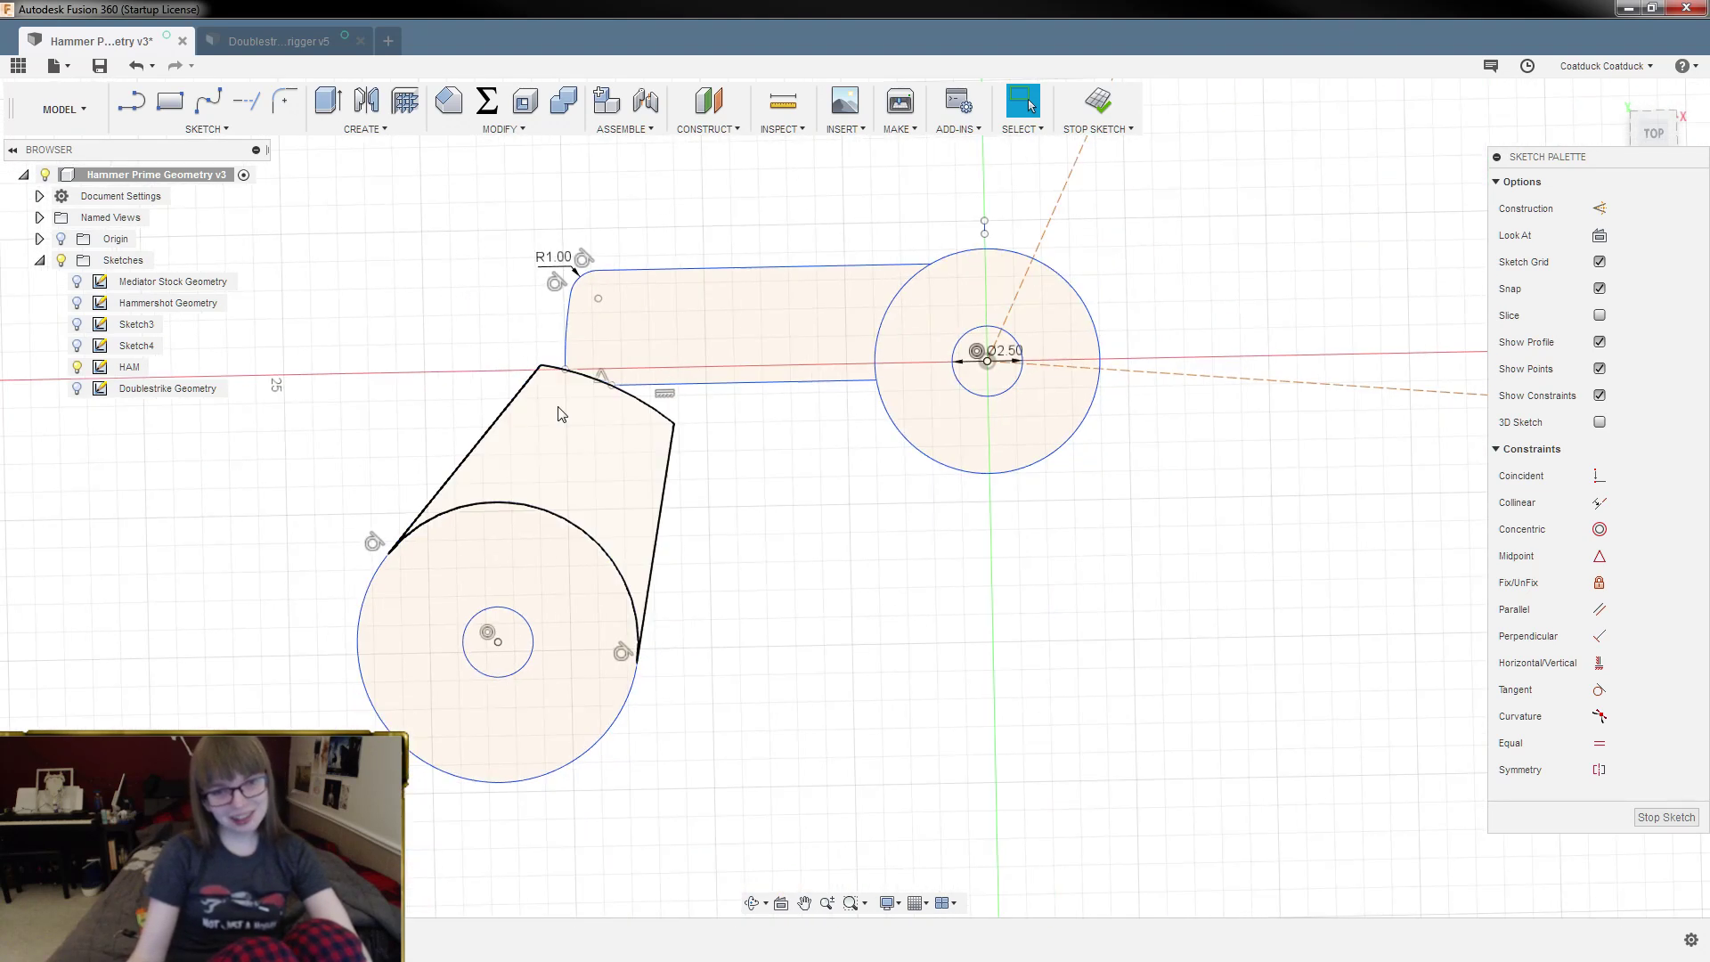
pyautogui.click(1097, 102)
pyautogui.click(588, 512)
pyautogui.click(575, 613)
pyautogui.press('e')
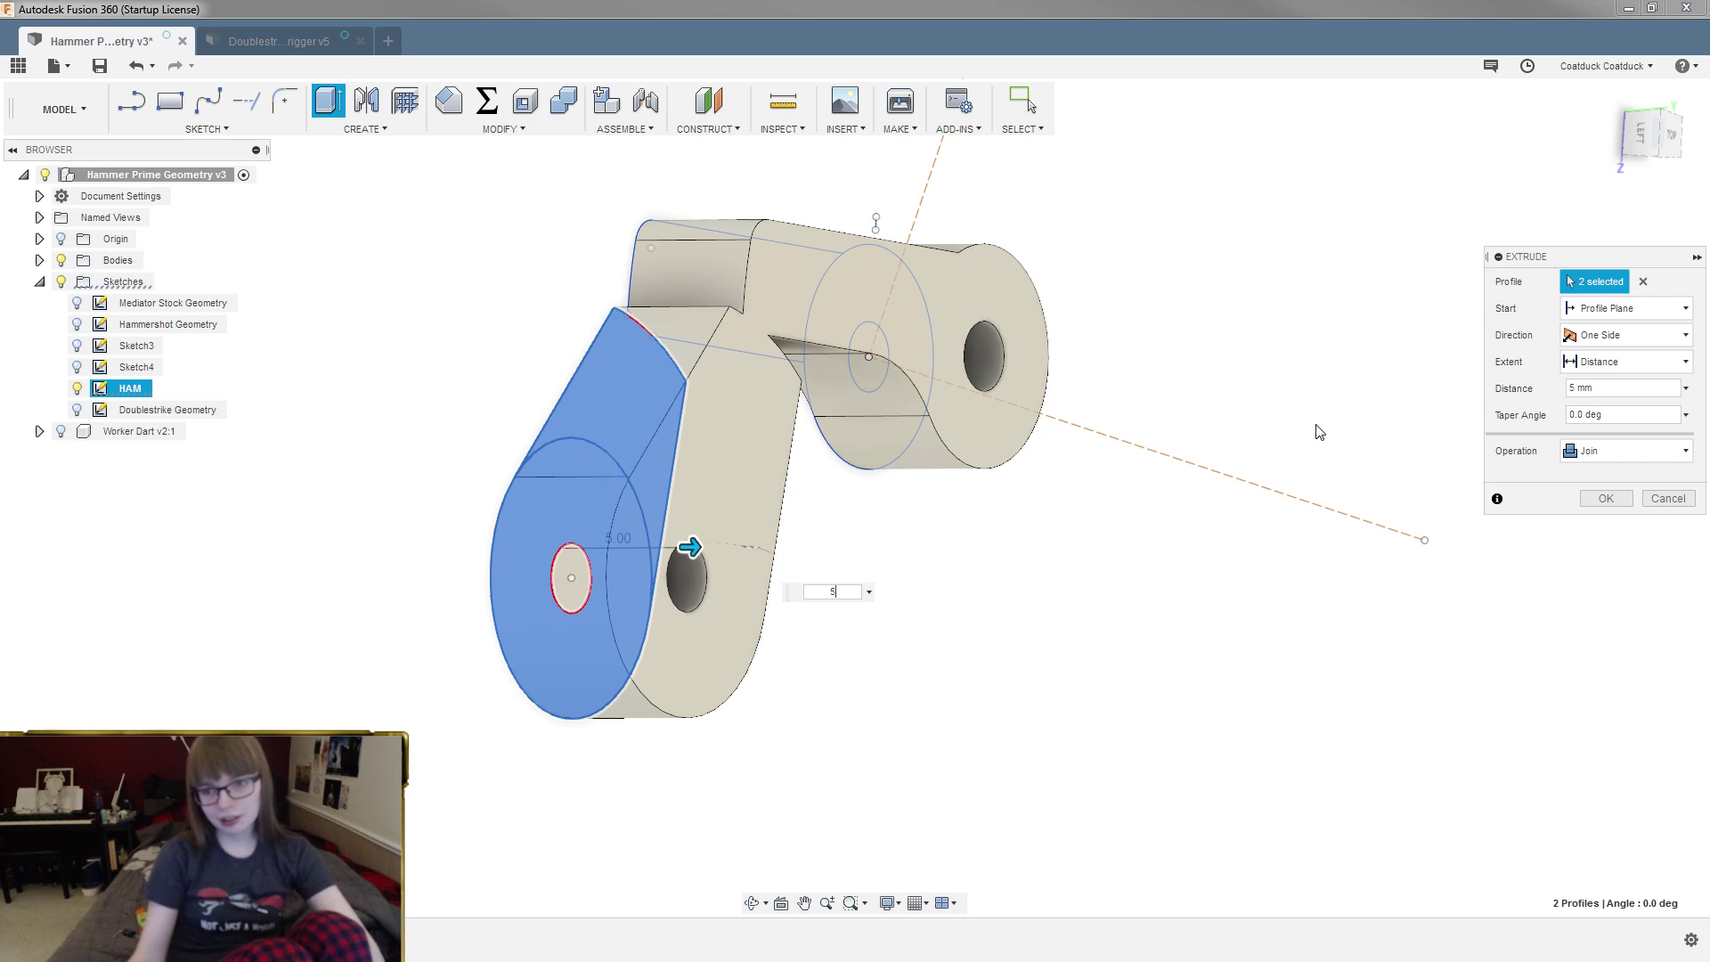
pyautogui.click(1657, 450)
pyautogui.click(1621, 540)
pyautogui.keyDown('shift'); pyautogui.moveTo(1004, 577); pyautogui.dragTo(916, 542, button='middle'); pyautogui.keyUp('shift')
pyautogui.press('Return')
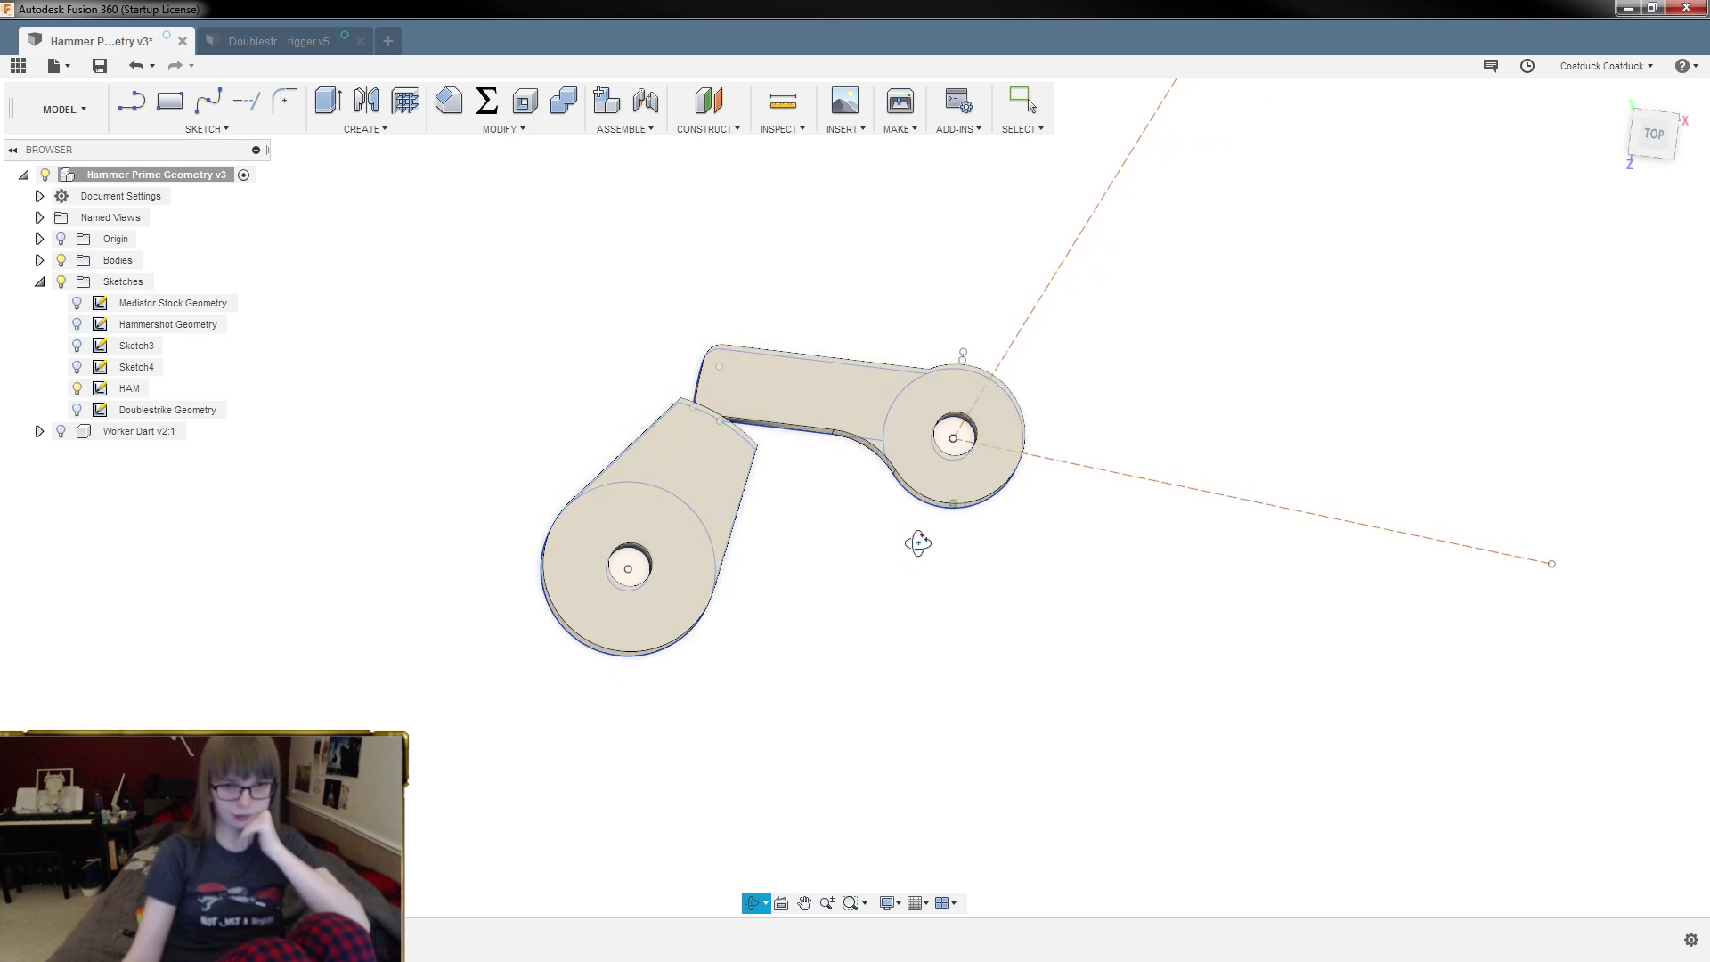
# Step: Examine how the two extruded arms meet and the construction lines running from the upper arm's pivot
pyautogui.scroll(-3, 817, 550)
pyautogui.scroll(-2, 914, 586)
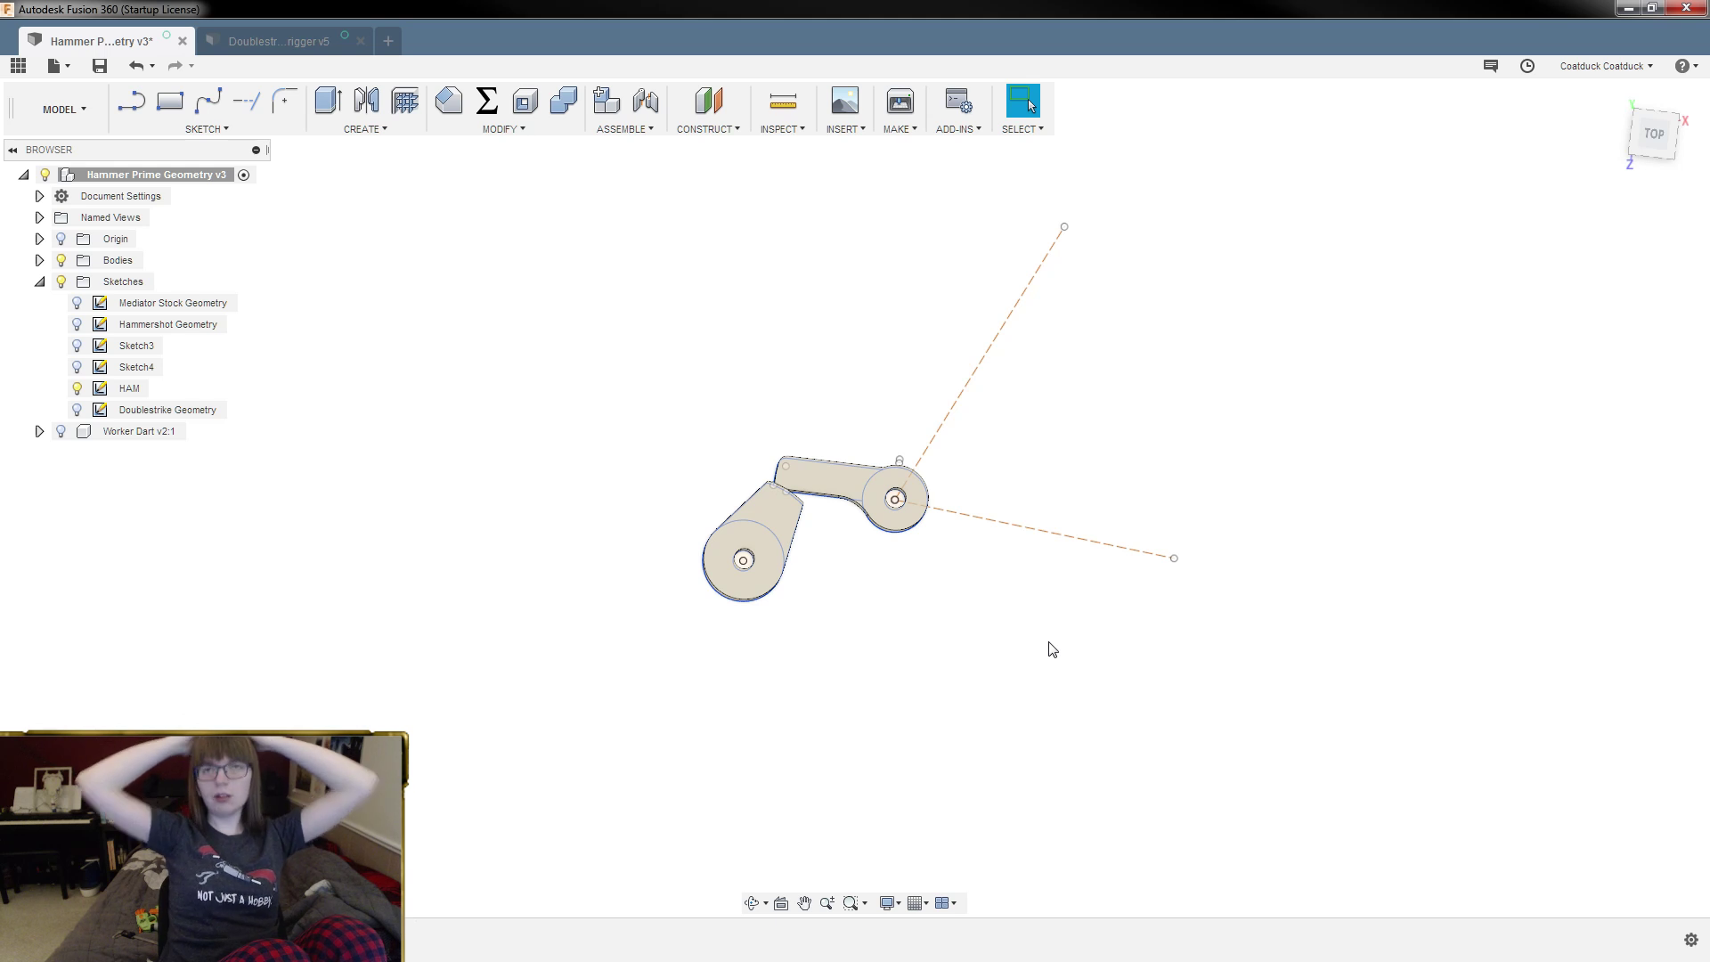
pyautogui.moveTo(1271, 683)
pyautogui.keyDown('shift'); pyautogui.mouseDown(button='middle')
pyautogui.moveTo(1259, 725)
pyautogui.moveTo(1252, 677)
pyautogui.mouseUp(button='middle'); pyautogui.keyUp('shift')
pyautogui.scroll(5, 1188, 569)
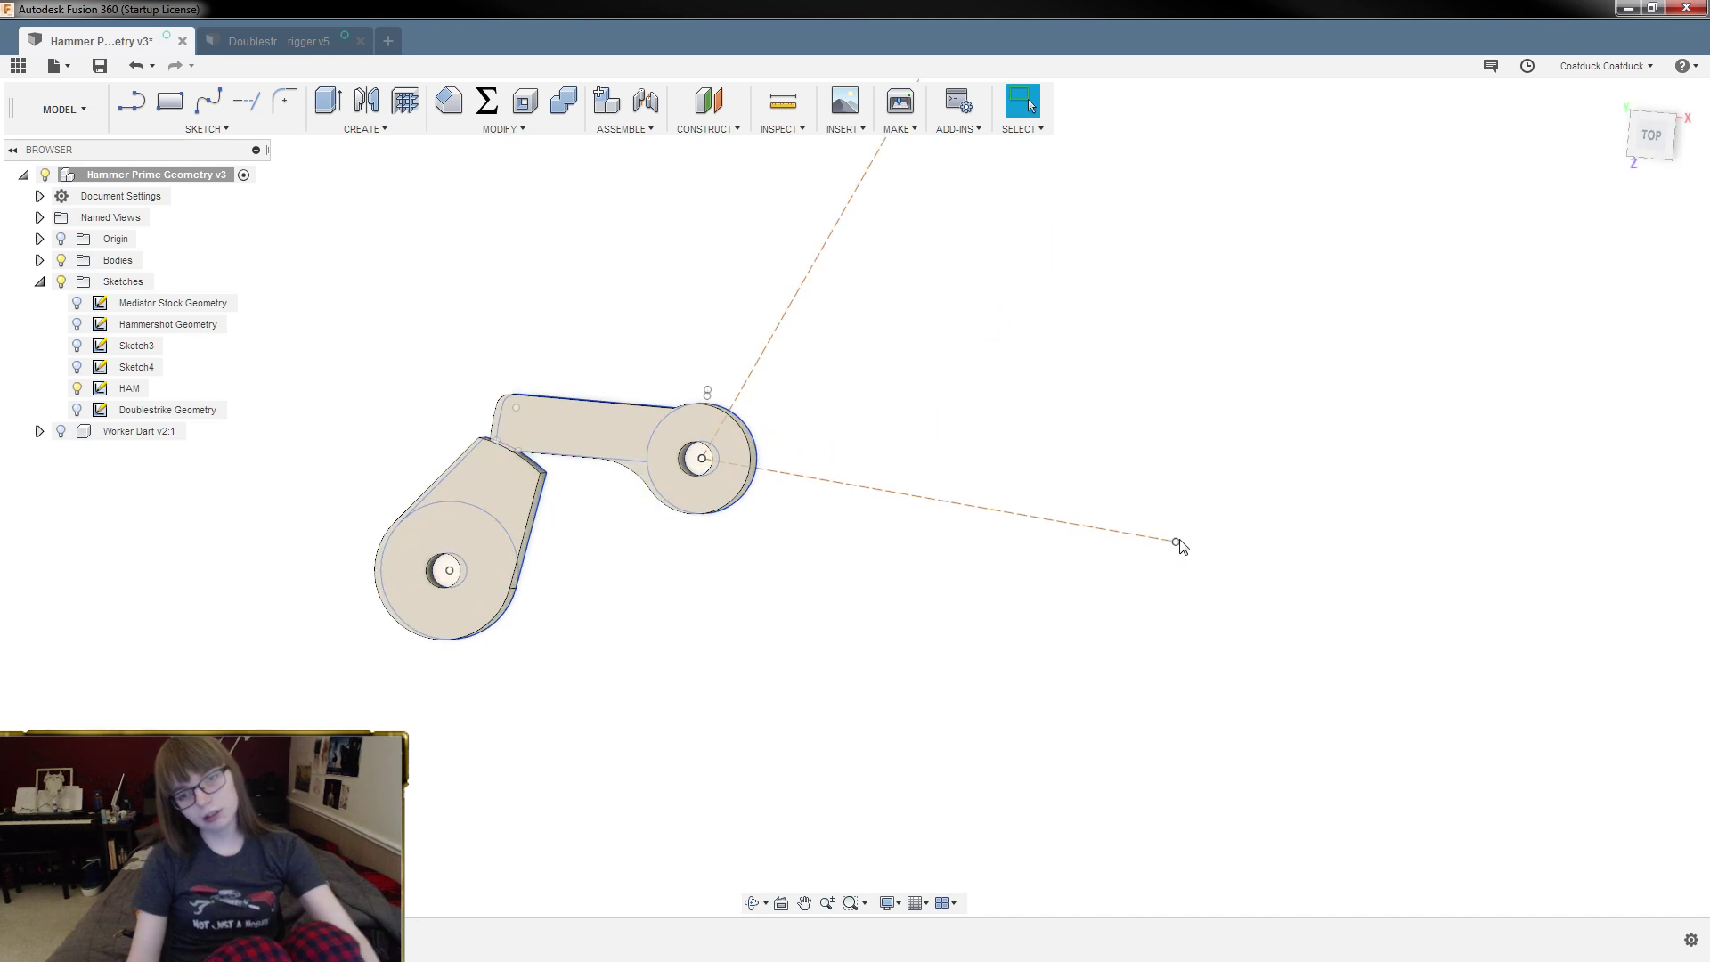
pyautogui.scroll(-3, 1181, 545)
pyautogui.scroll(2, 1181, 545)
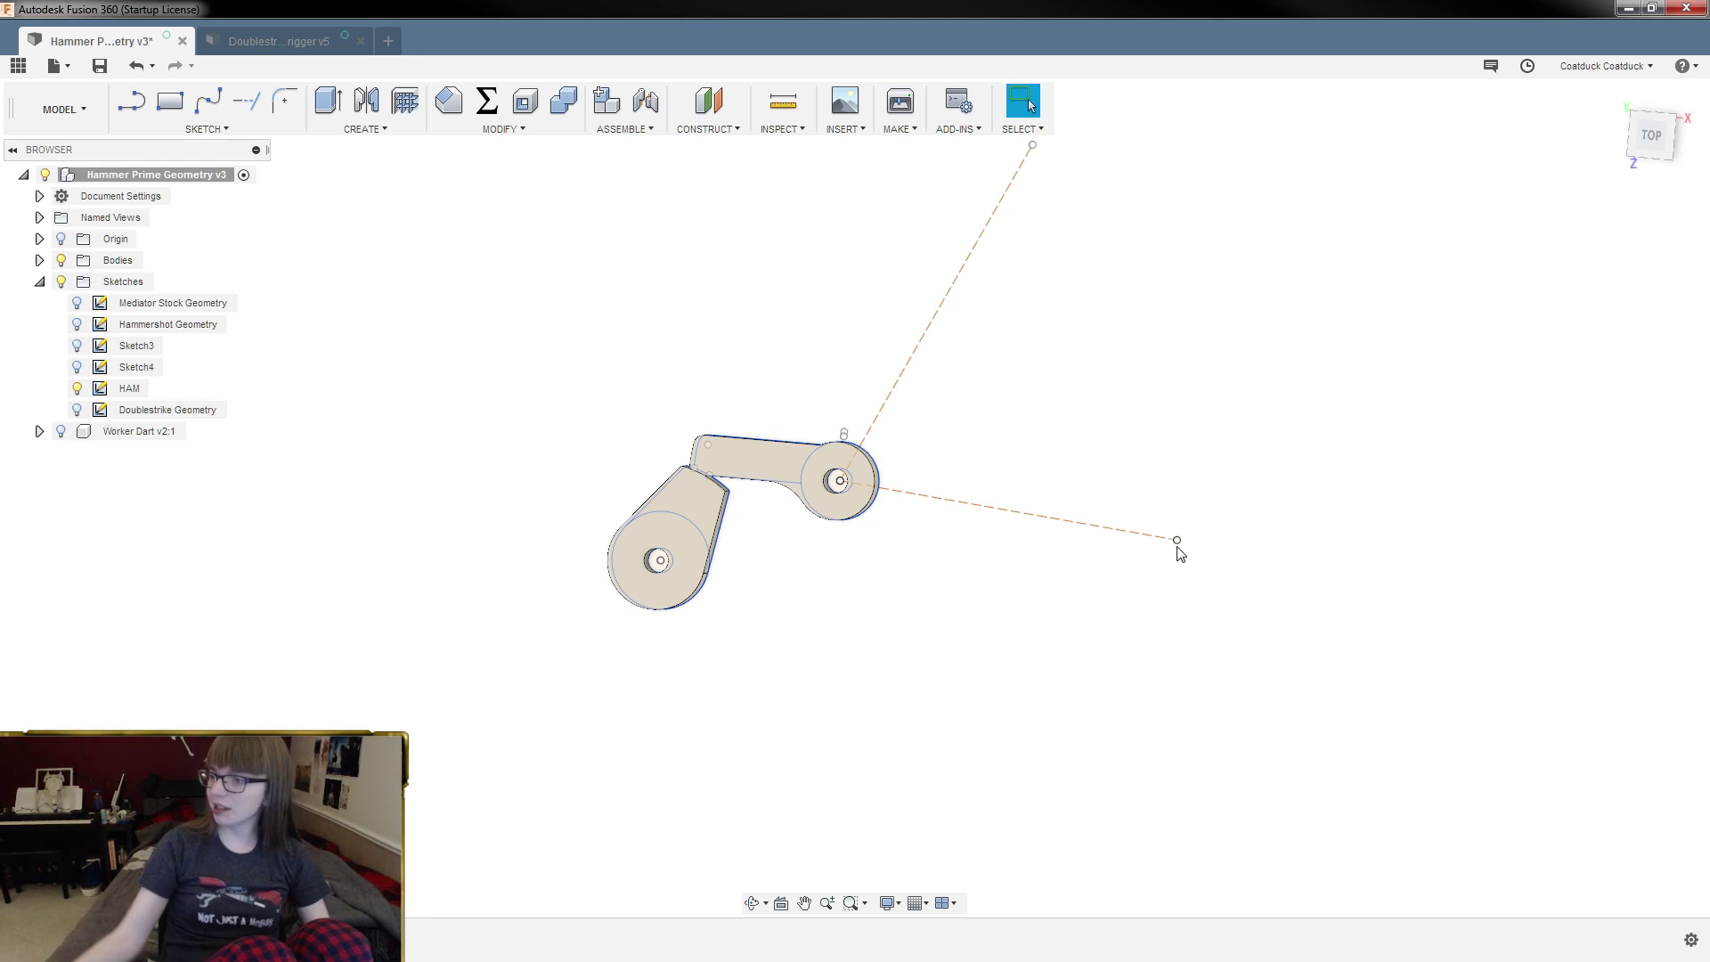
pyautogui.moveTo(788, 395)
pyautogui.keyDown('shift'); pyautogui.mouseDown(button='middle')
pyautogui.moveTo(775, 358)
pyautogui.moveTo(761, 393)
pyautogui.mouseUp(button='middle'); pyautogui.keyUp('shift')
pyautogui.keyDown('shift'); pyautogui.moveTo(794, 504); pyautogui.dragTo(773, 517, button='middle'); pyautogui.keyUp('shift')
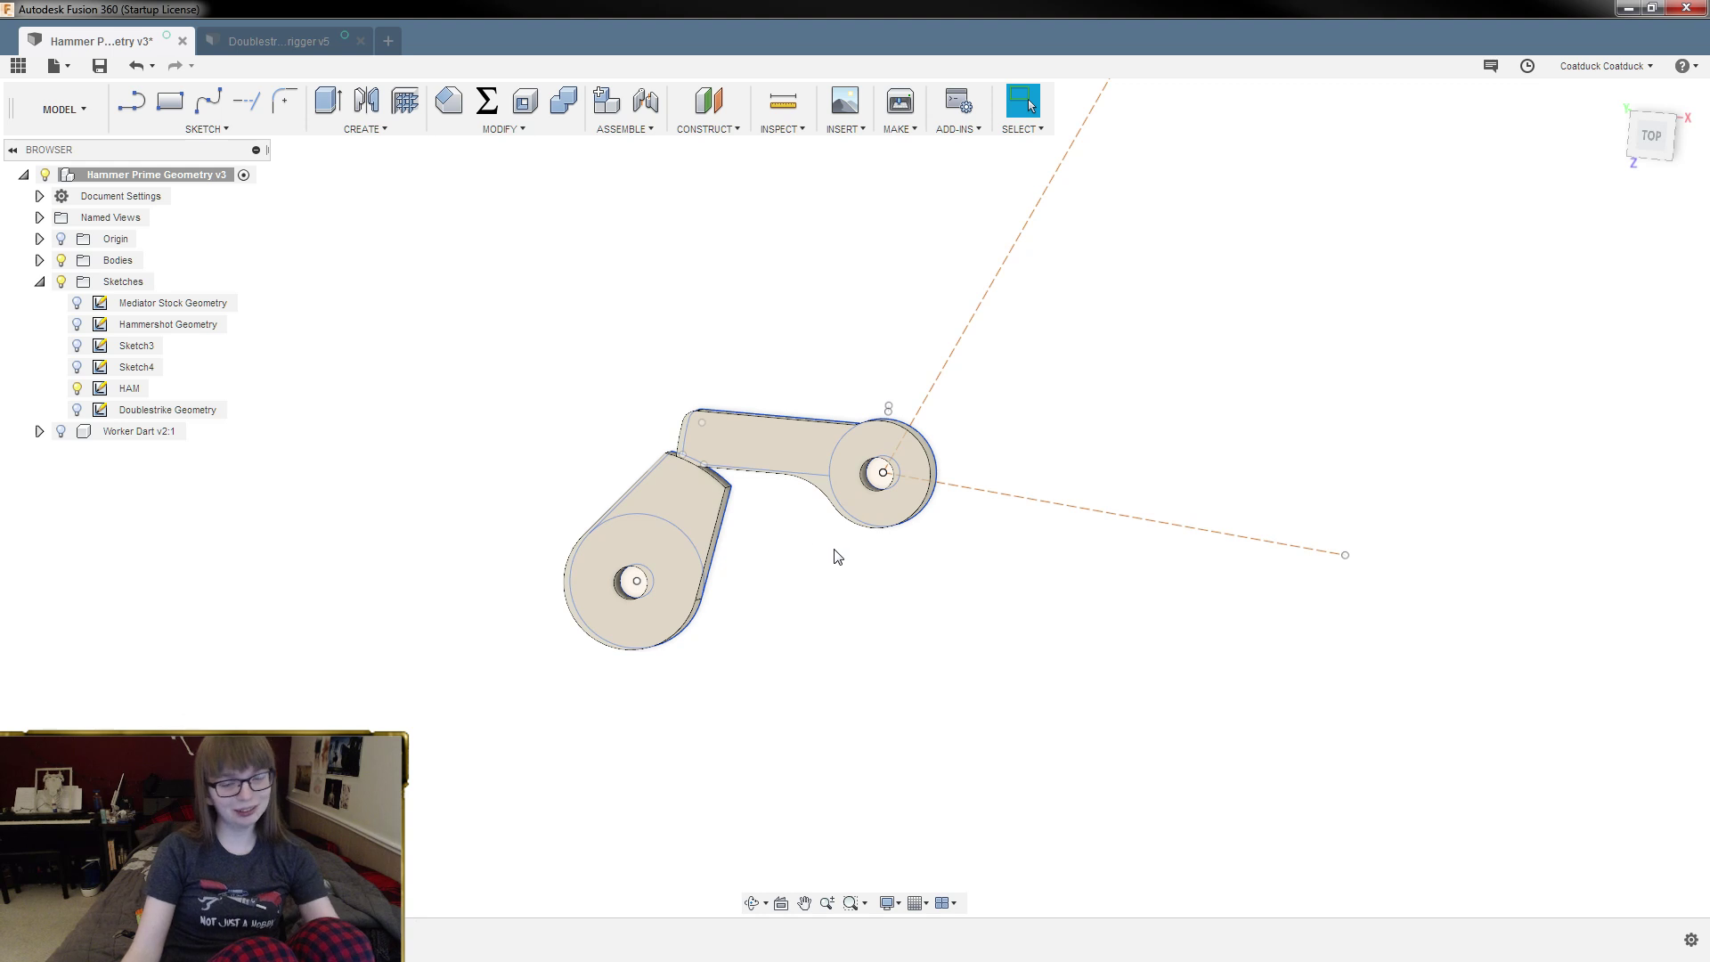
pyautogui.scroll(6, 838, 557)
pyautogui.keyDown('shift'); pyautogui.moveTo(838, 557); pyautogui.dragTo(835, 548, button='middle'); pyautogui.keyUp('shift')
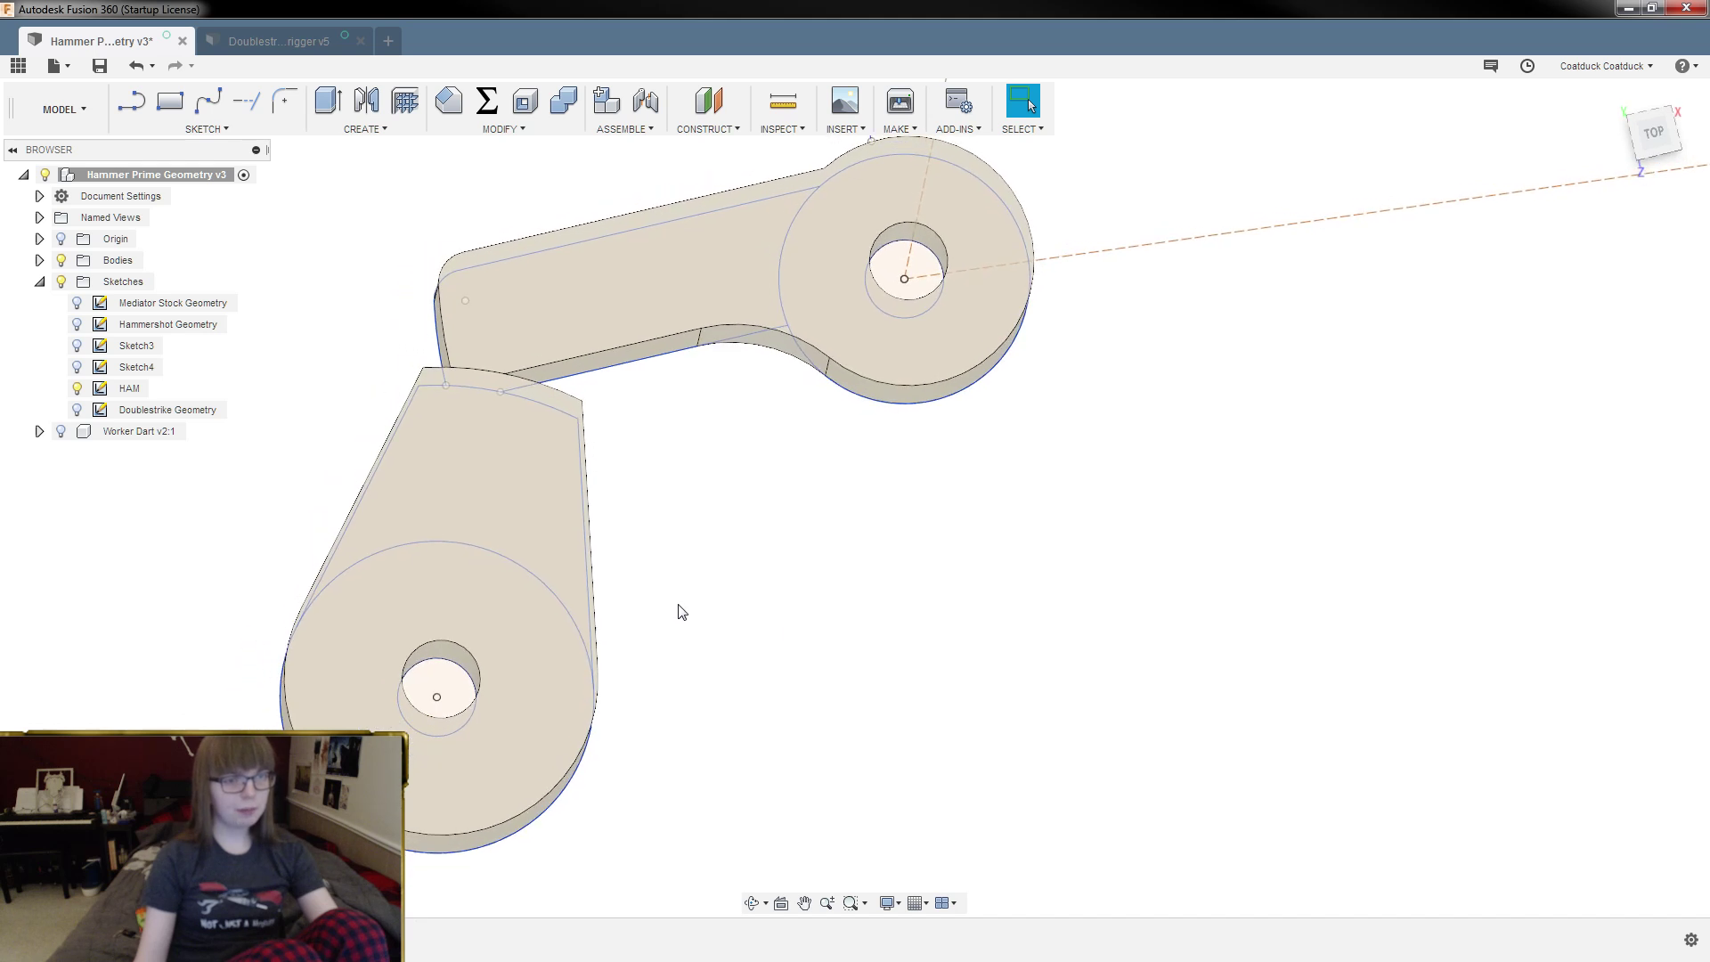
# Step: Rename the upper arm's body Hammer and the lower tapered body Trigger
pyautogui.click(39, 261)
pyautogui.click(40, 326)
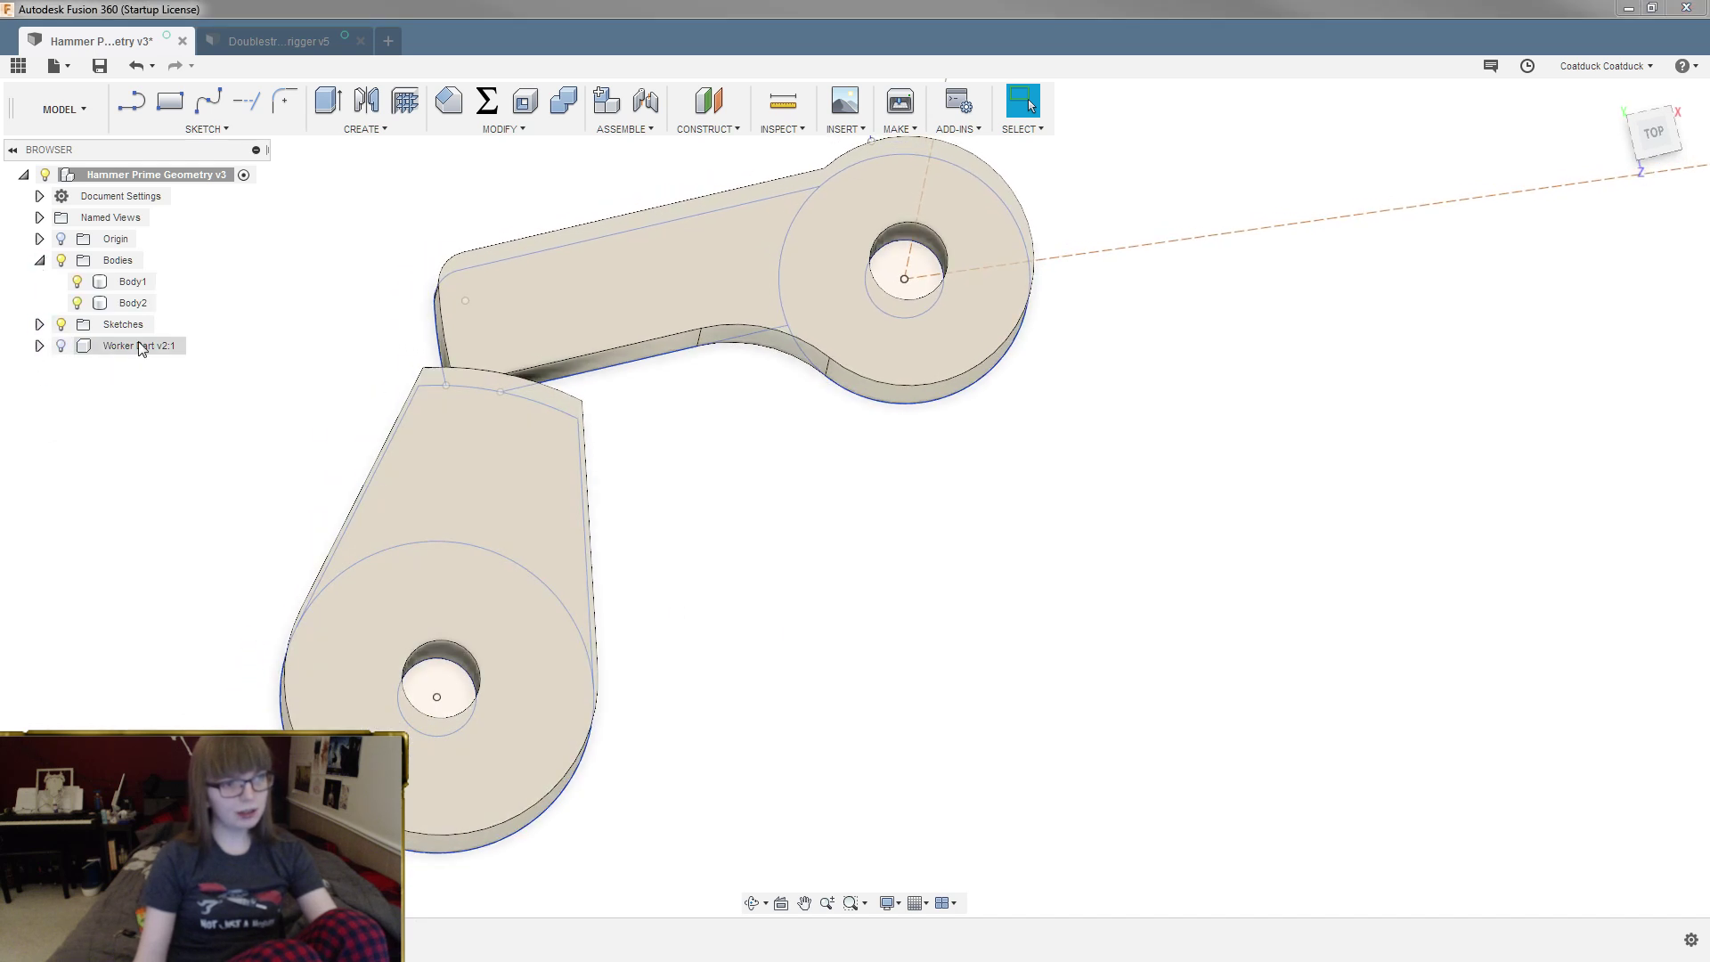
pyautogui.doubleClick(132, 282)
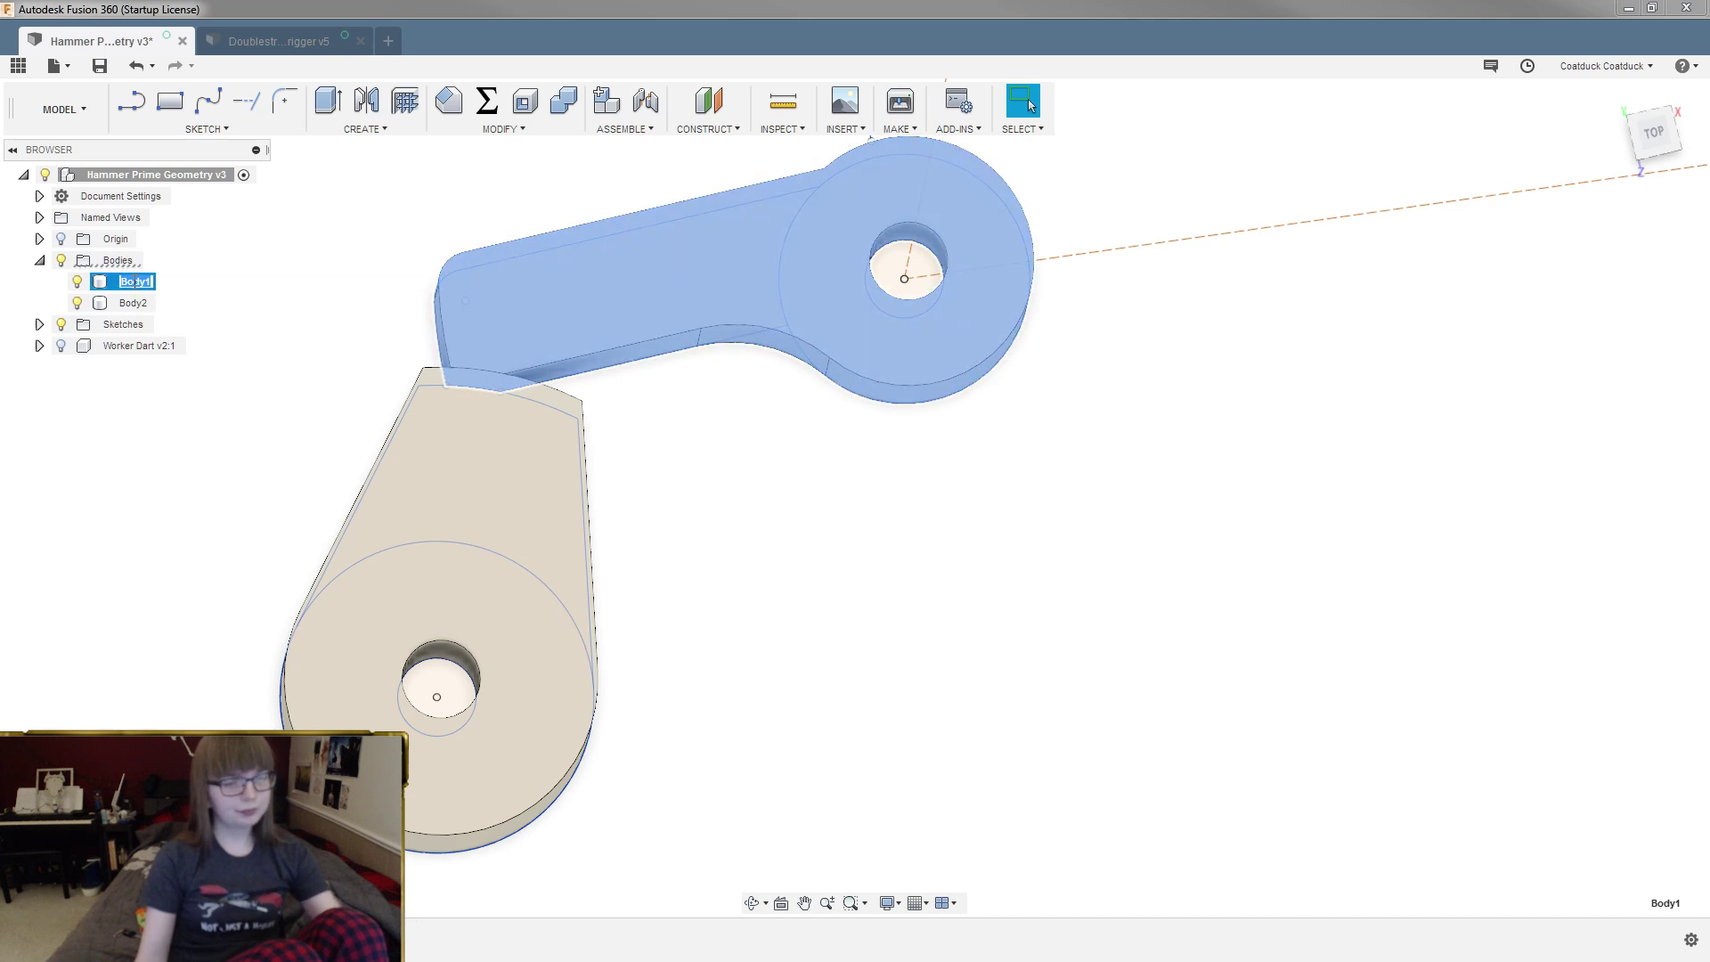
pyautogui.write('Hammer')
pyautogui.press('Return')
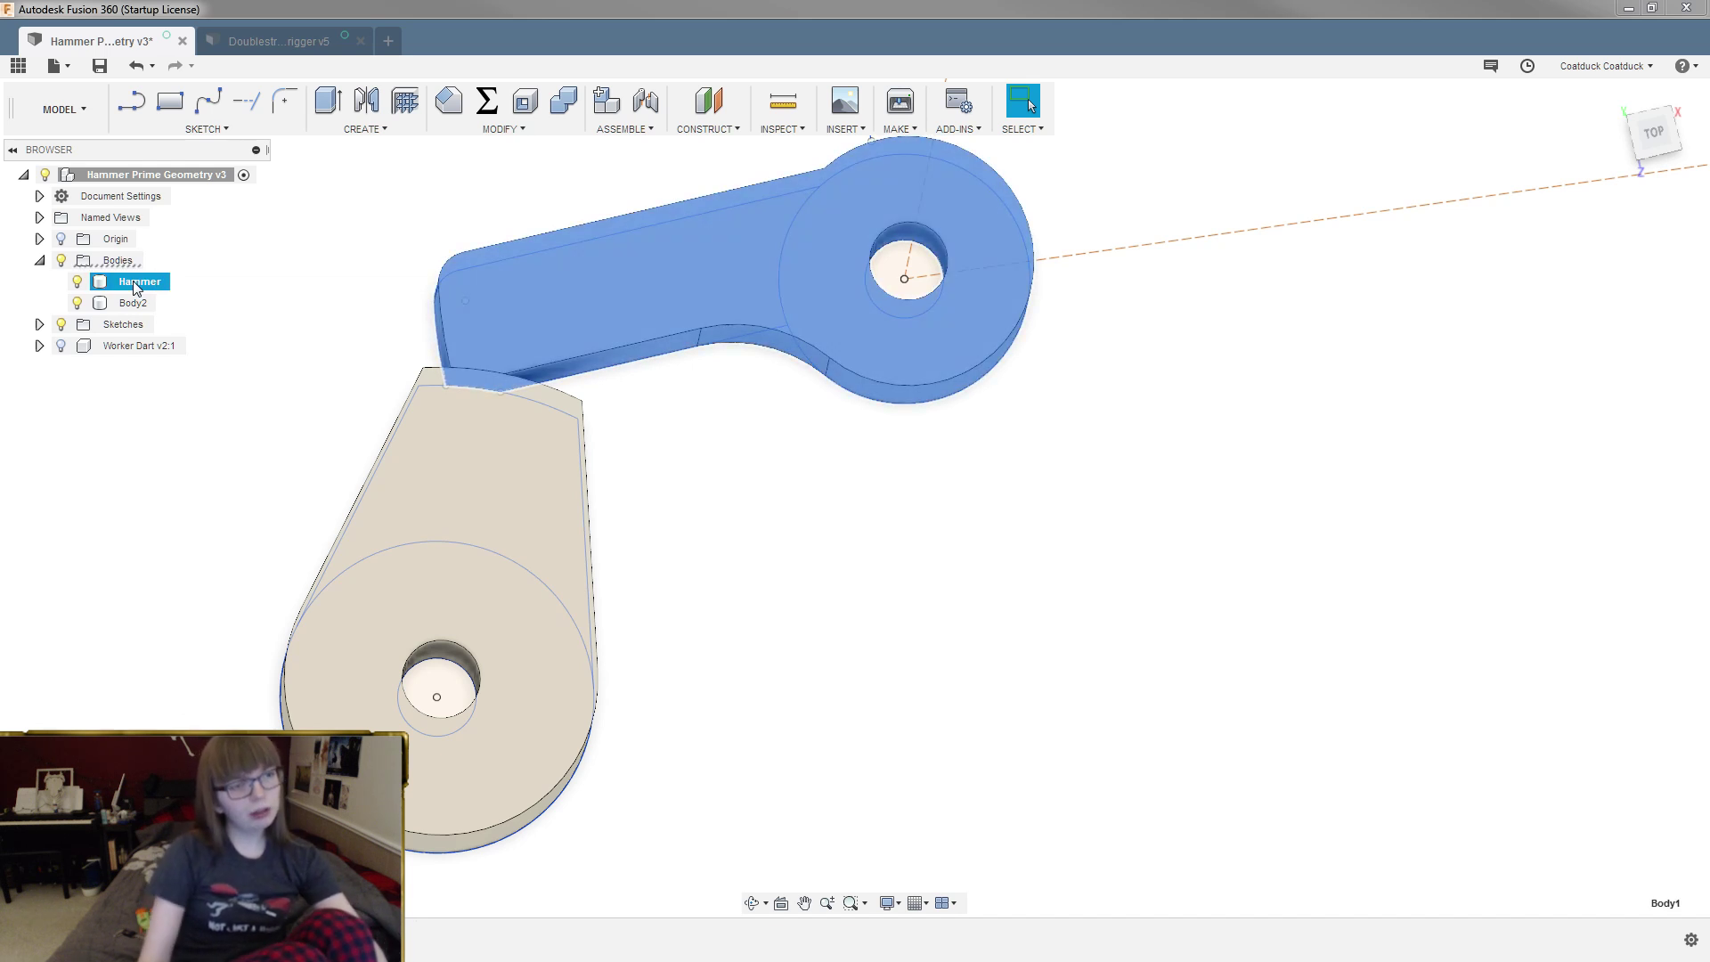
pyautogui.doubleClick(143, 304)
pyautogui.write('Trigger')
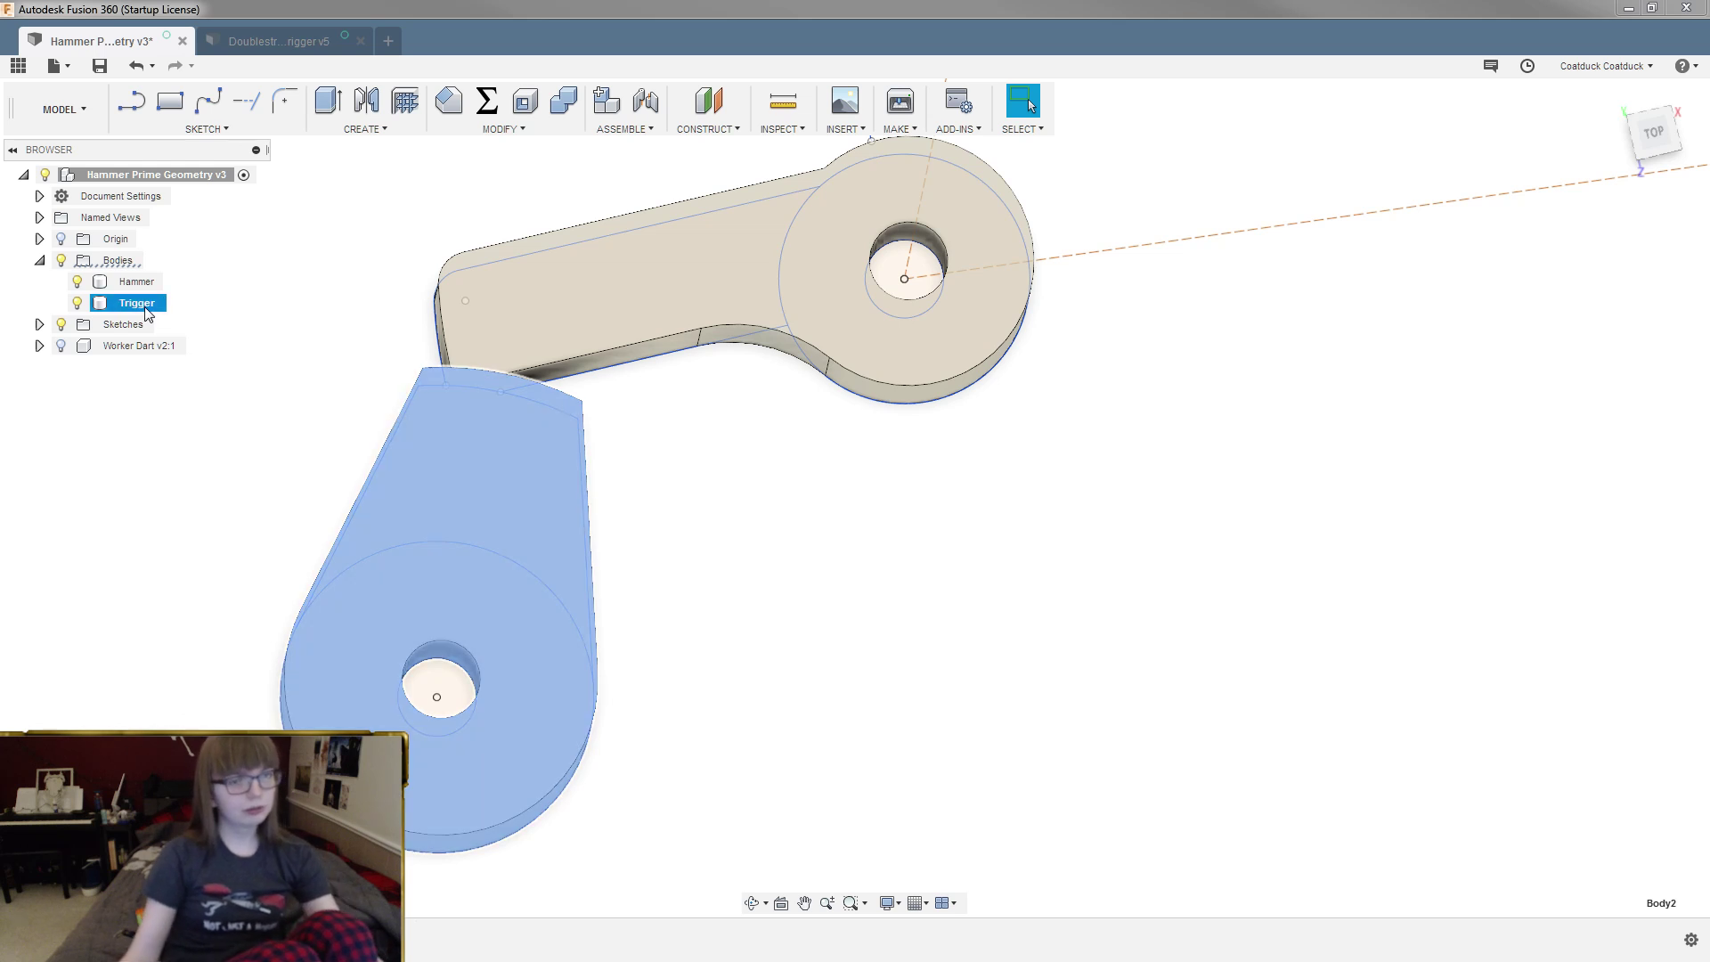
# Step: Set the Trigger body's move pivot at the centre of its hole and rotate the body 25 degrees about Z, away from the hammer
pyautogui.rightClick(145, 307)
pyautogui.click(184, 312)
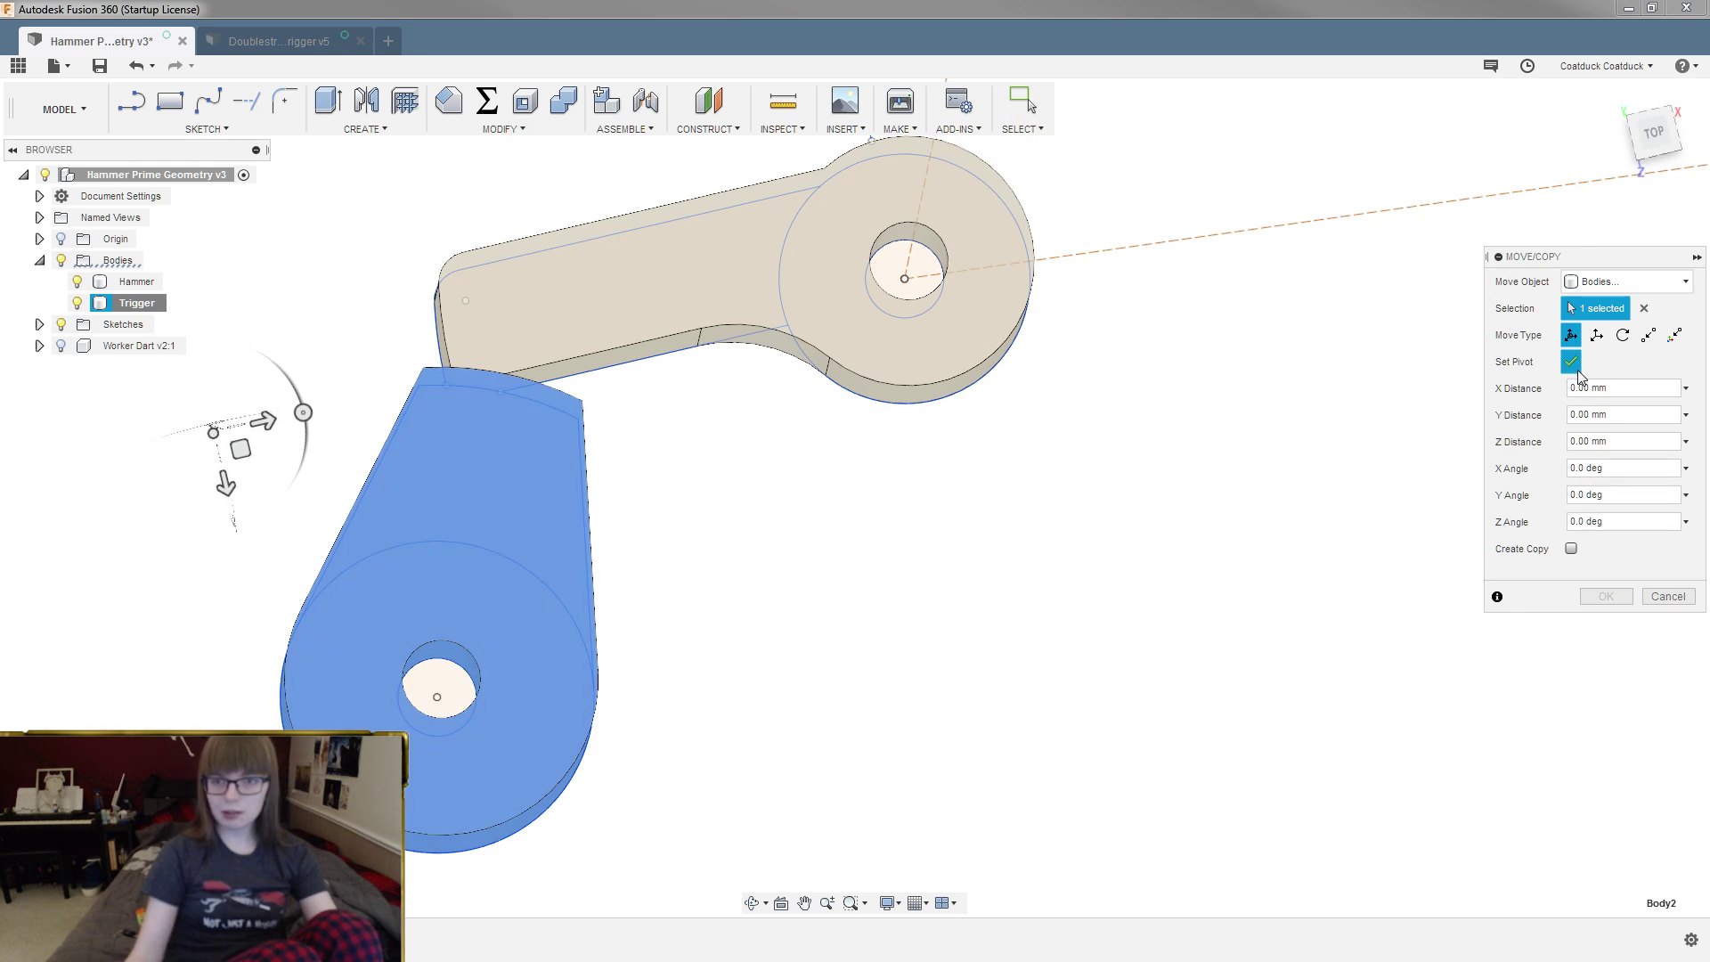
pyautogui.click(1573, 361)
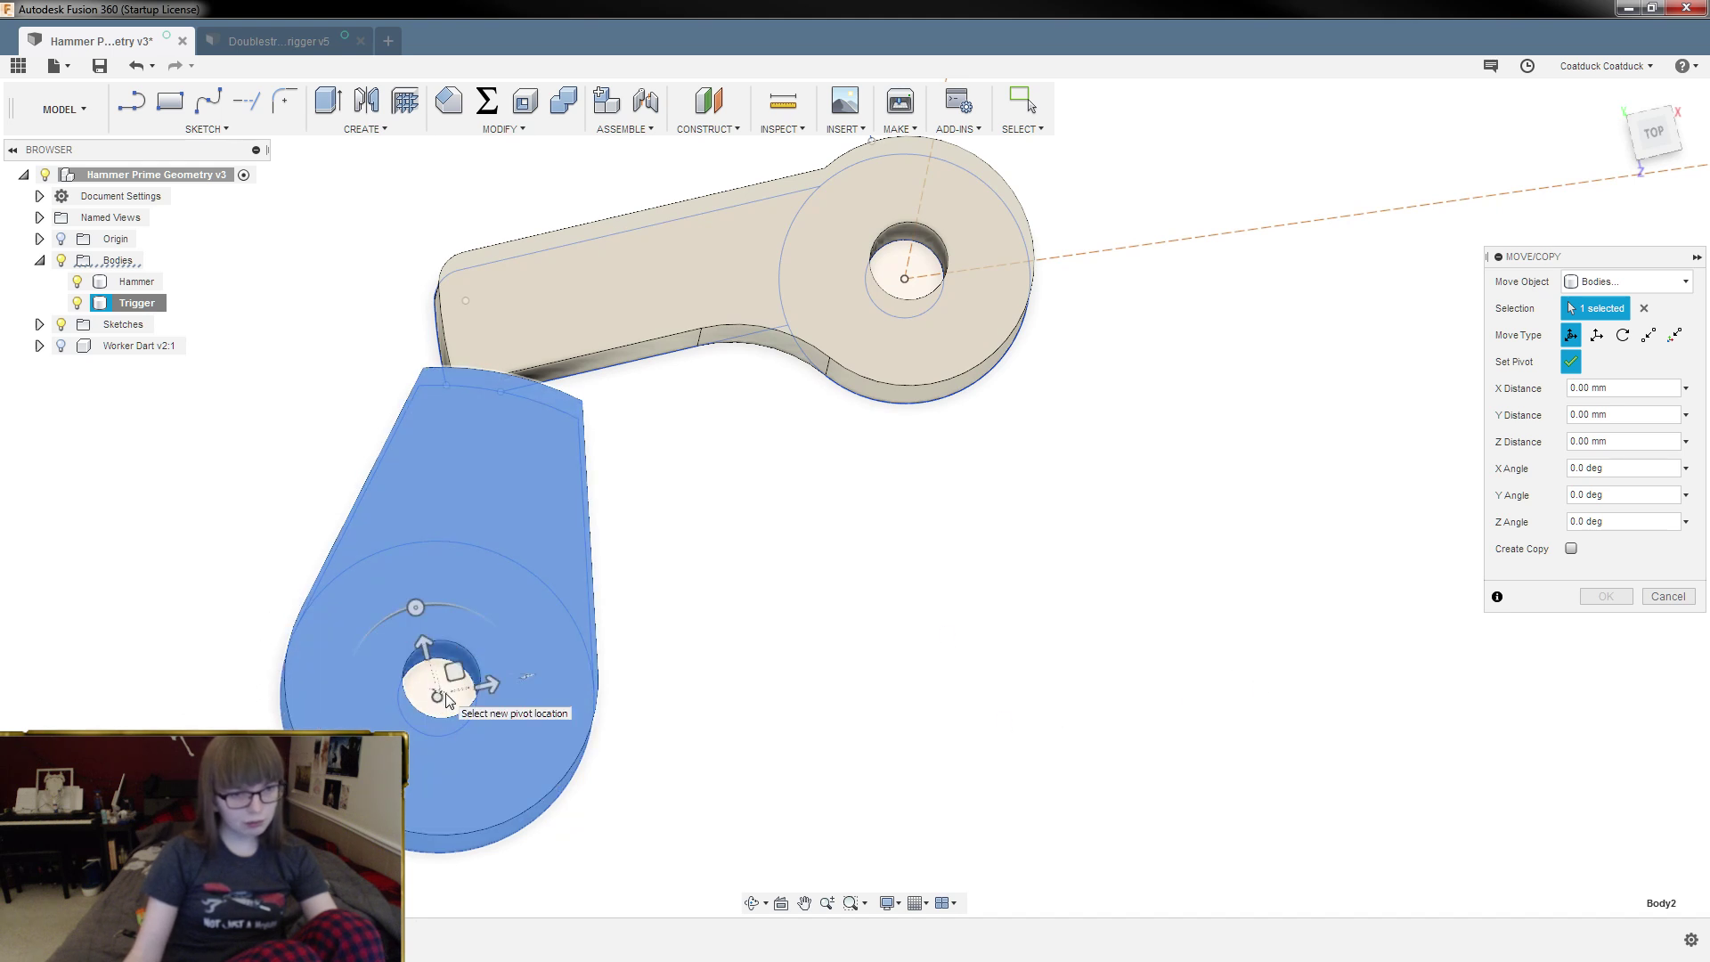
pyautogui.click(435, 700)
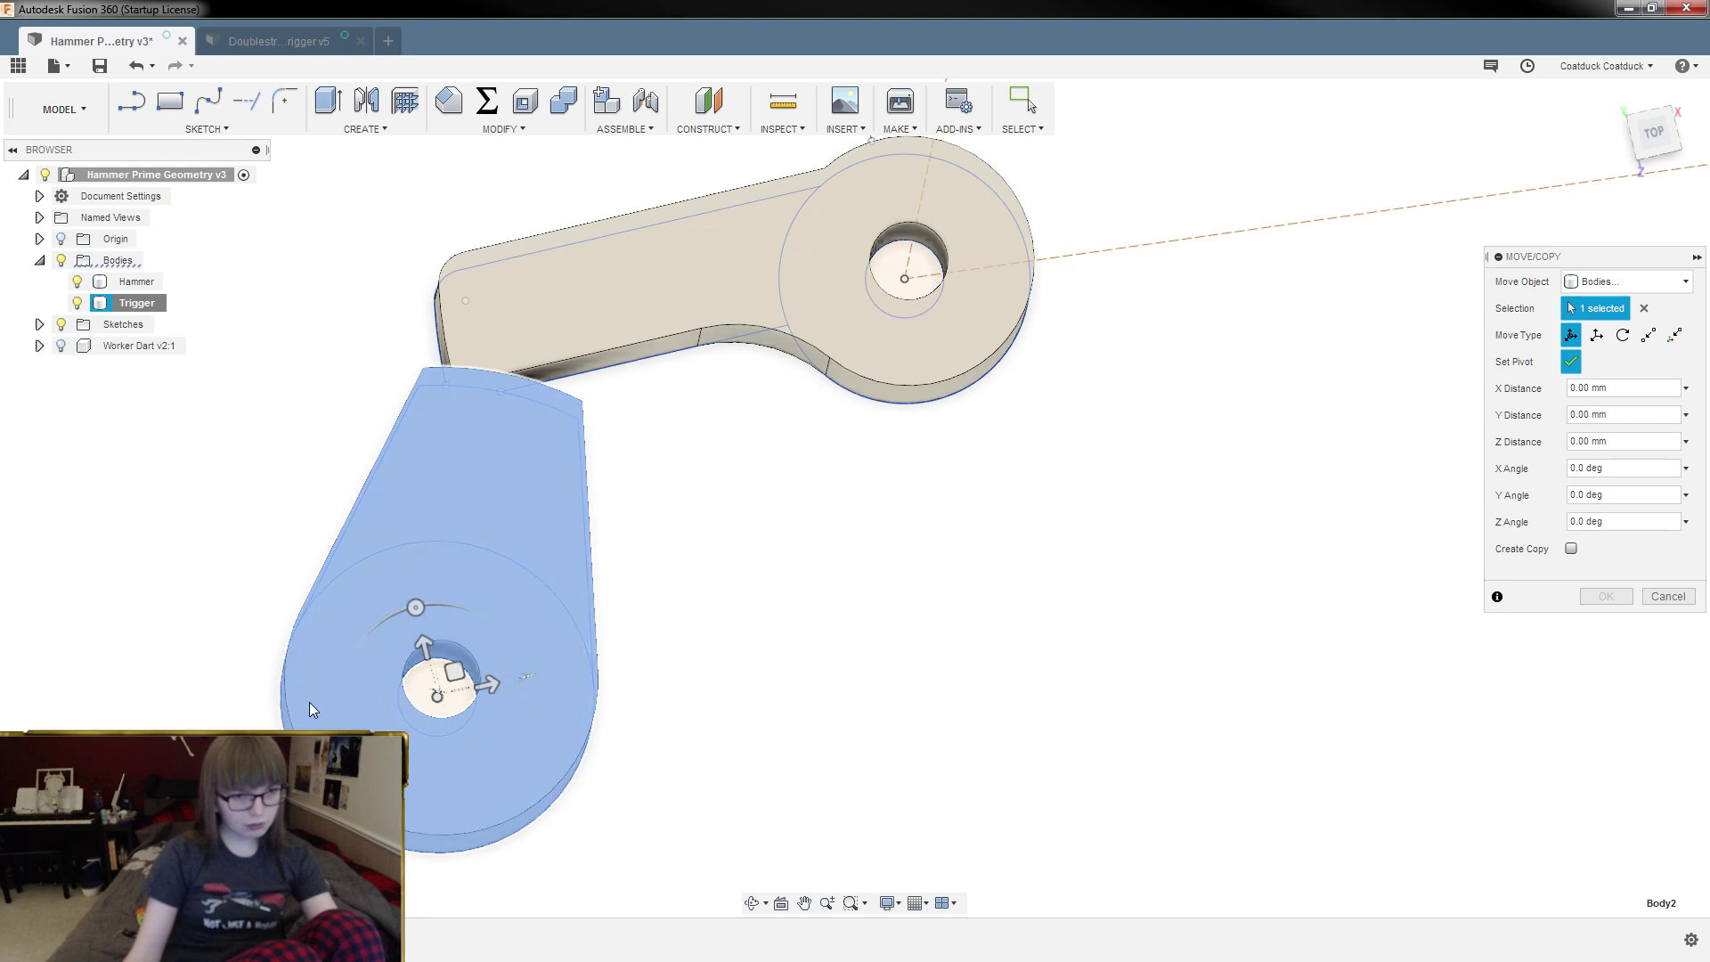
pyautogui.click(1572, 367)
pyautogui.keyDown('shift'); pyautogui.moveTo(1164, 383); pyautogui.dragTo(1114, 388, button='middle'); pyautogui.keyUp('shift')
pyautogui.moveTo(395, 517); pyautogui.dragTo(353, 521)
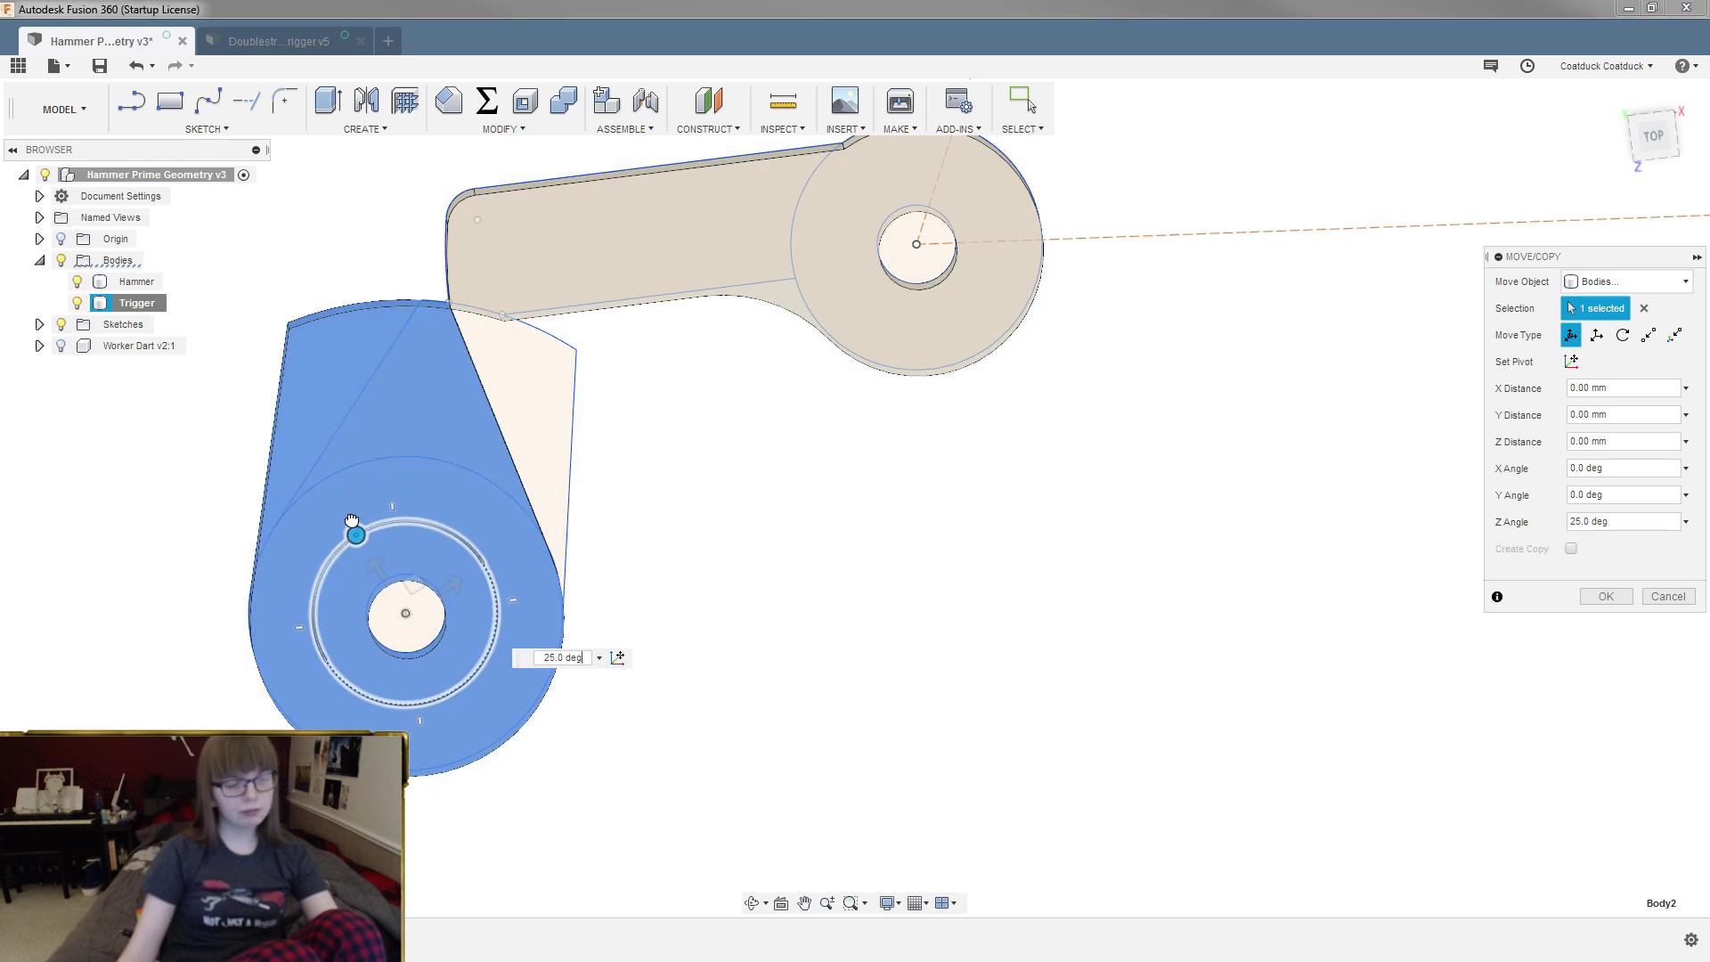
pyautogui.scroll(3, 363, 279)
pyautogui.moveTo(363, 279)
pyautogui.keyDown('shift'); pyautogui.mouseDown(button='middle')
pyautogui.moveTo(358, 256)
pyautogui.moveTo(364, 274)
pyautogui.mouseUp(button='middle'); pyautogui.keyUp('shift')
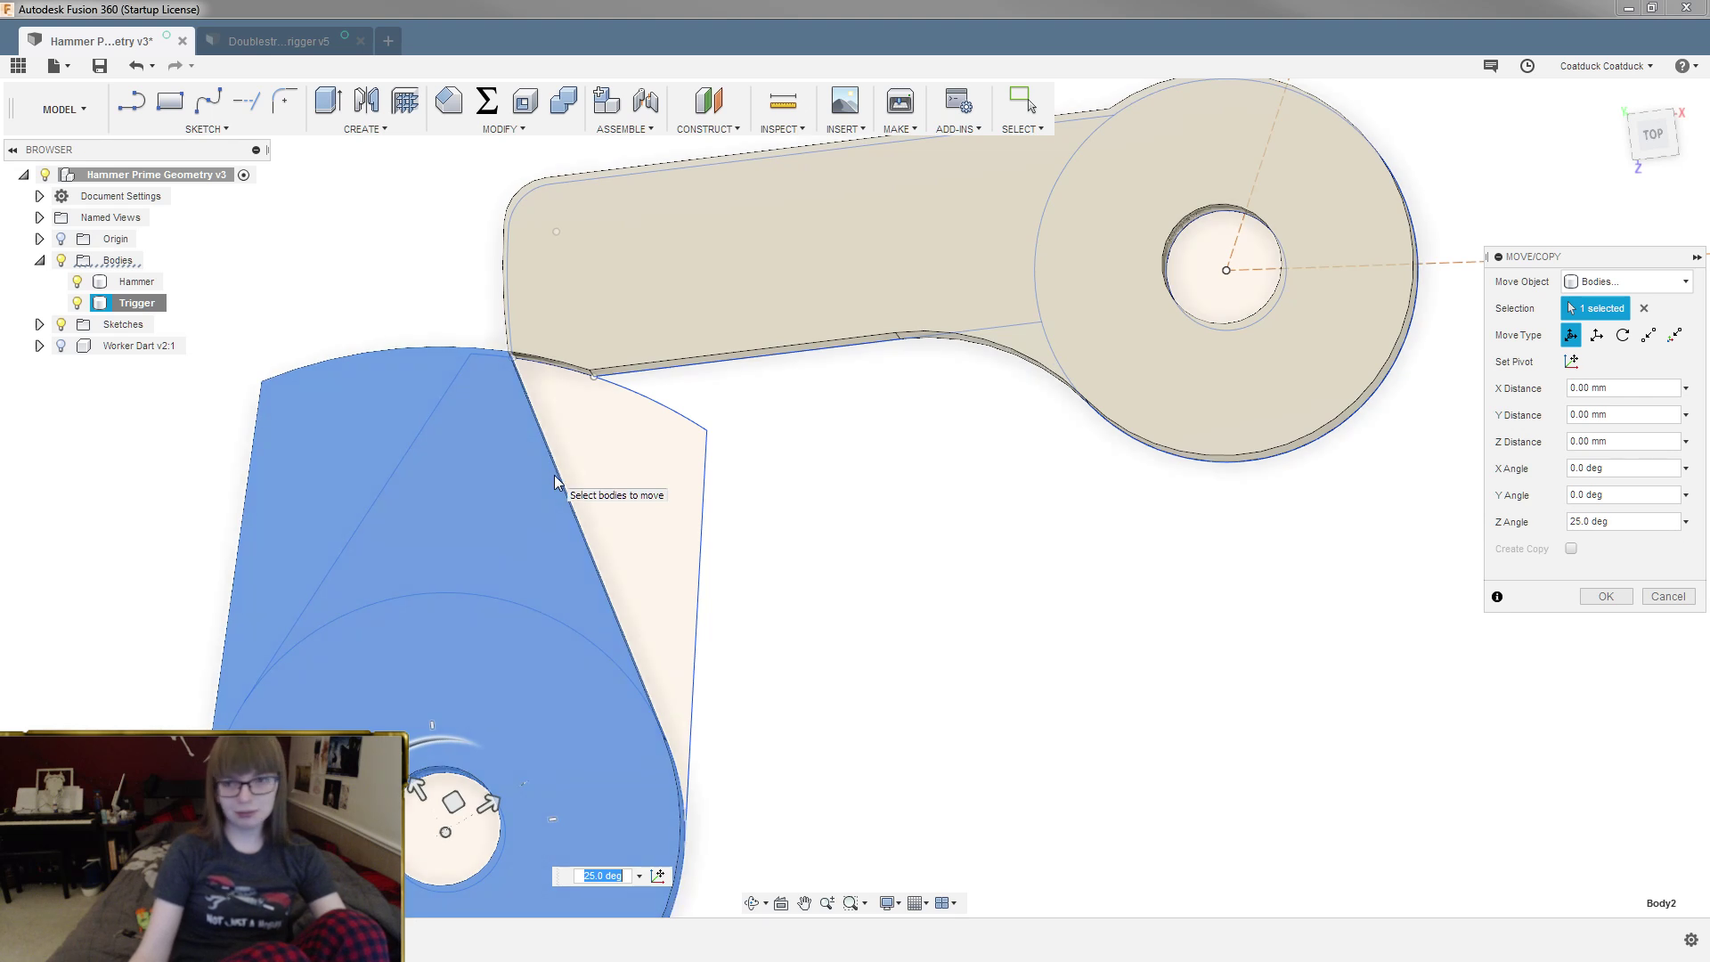
pyautogui.scroll(-3, 580, 485)
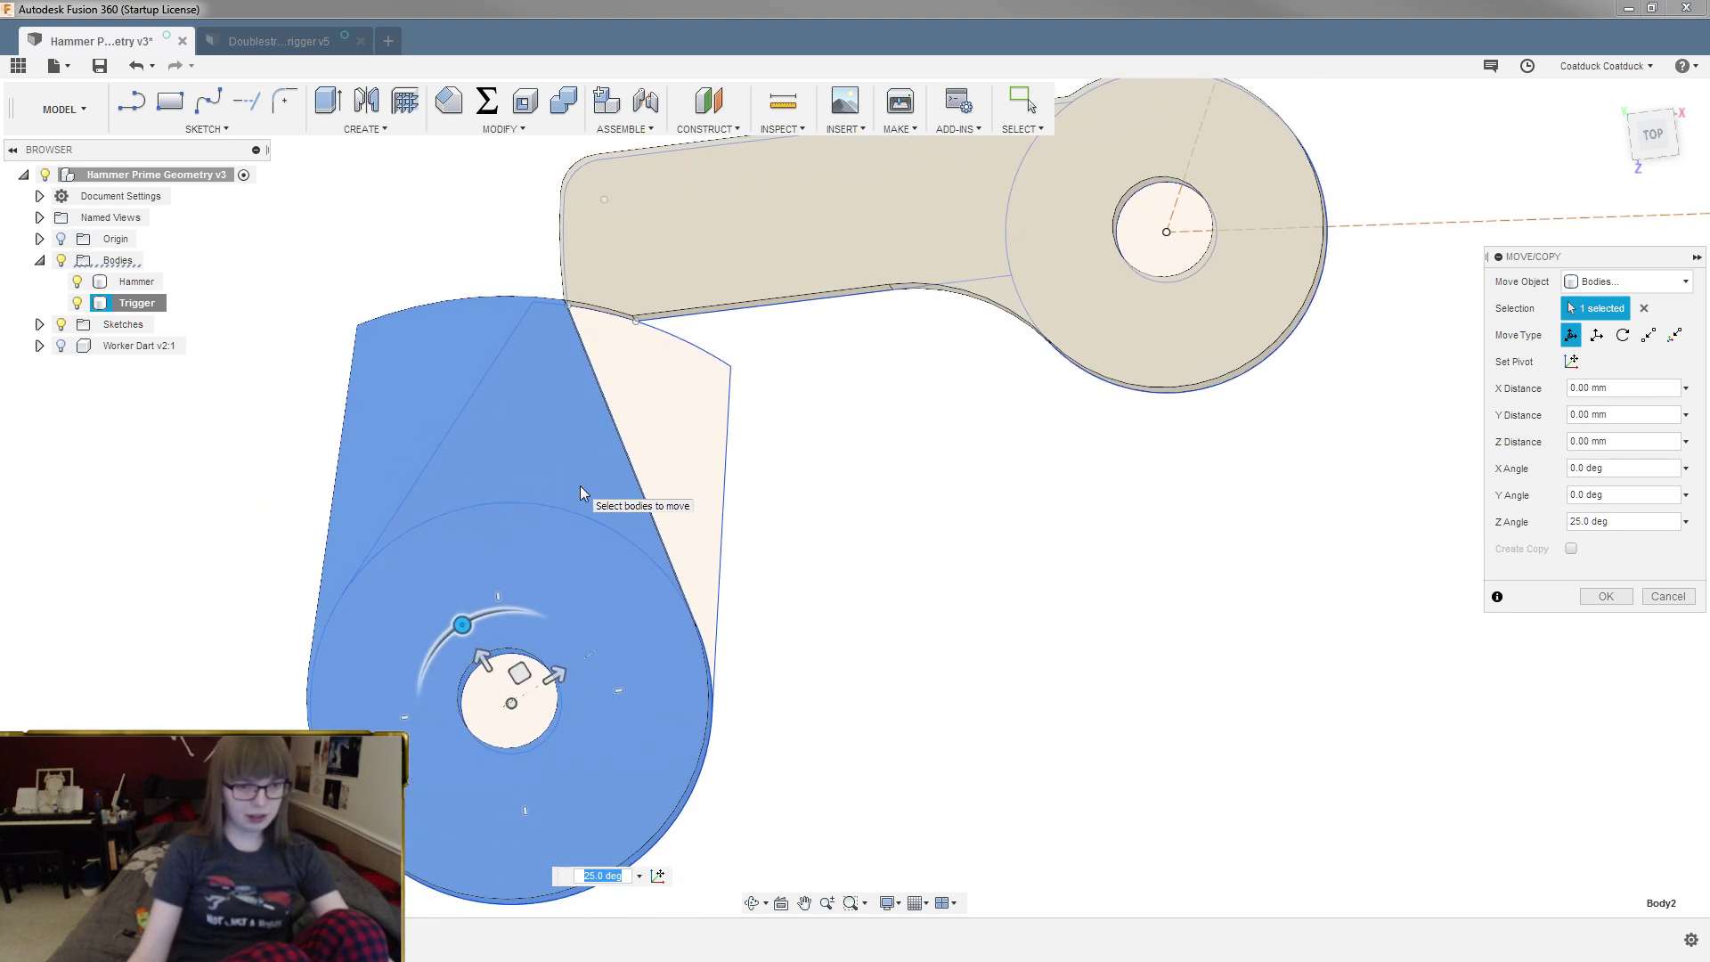
pyautogui.press('Return')
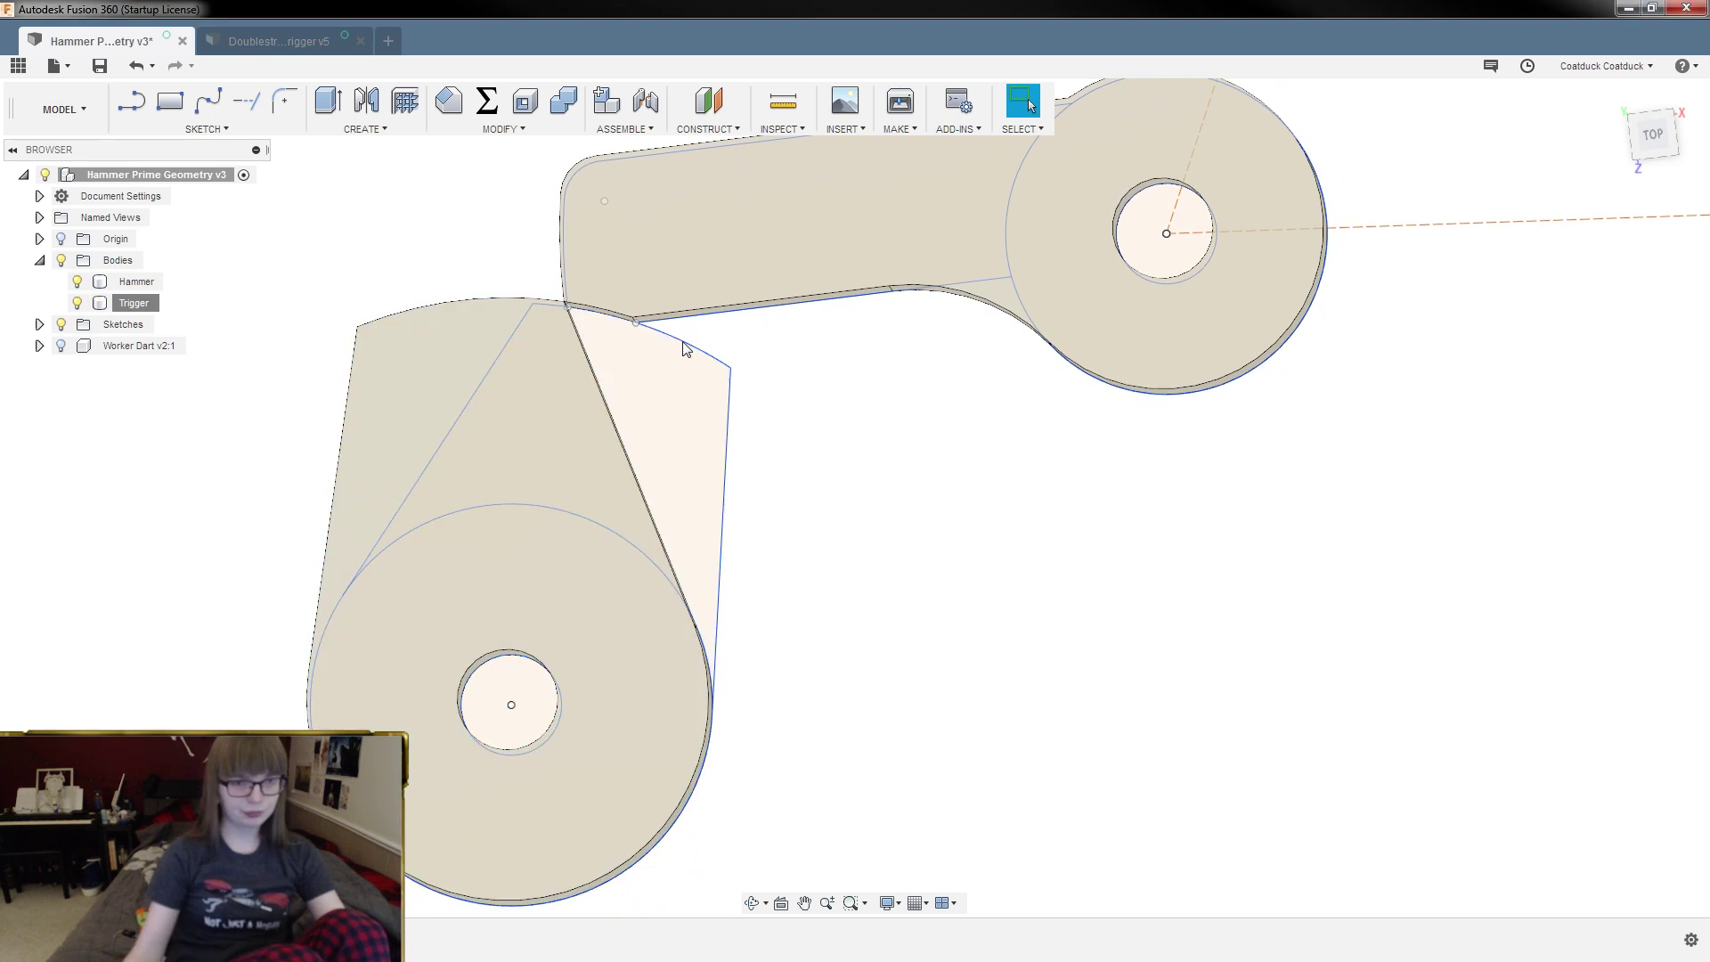
pyautogui.scroll(-2, 949, 554)
pyautogui.scroll(-2, 949, 554)
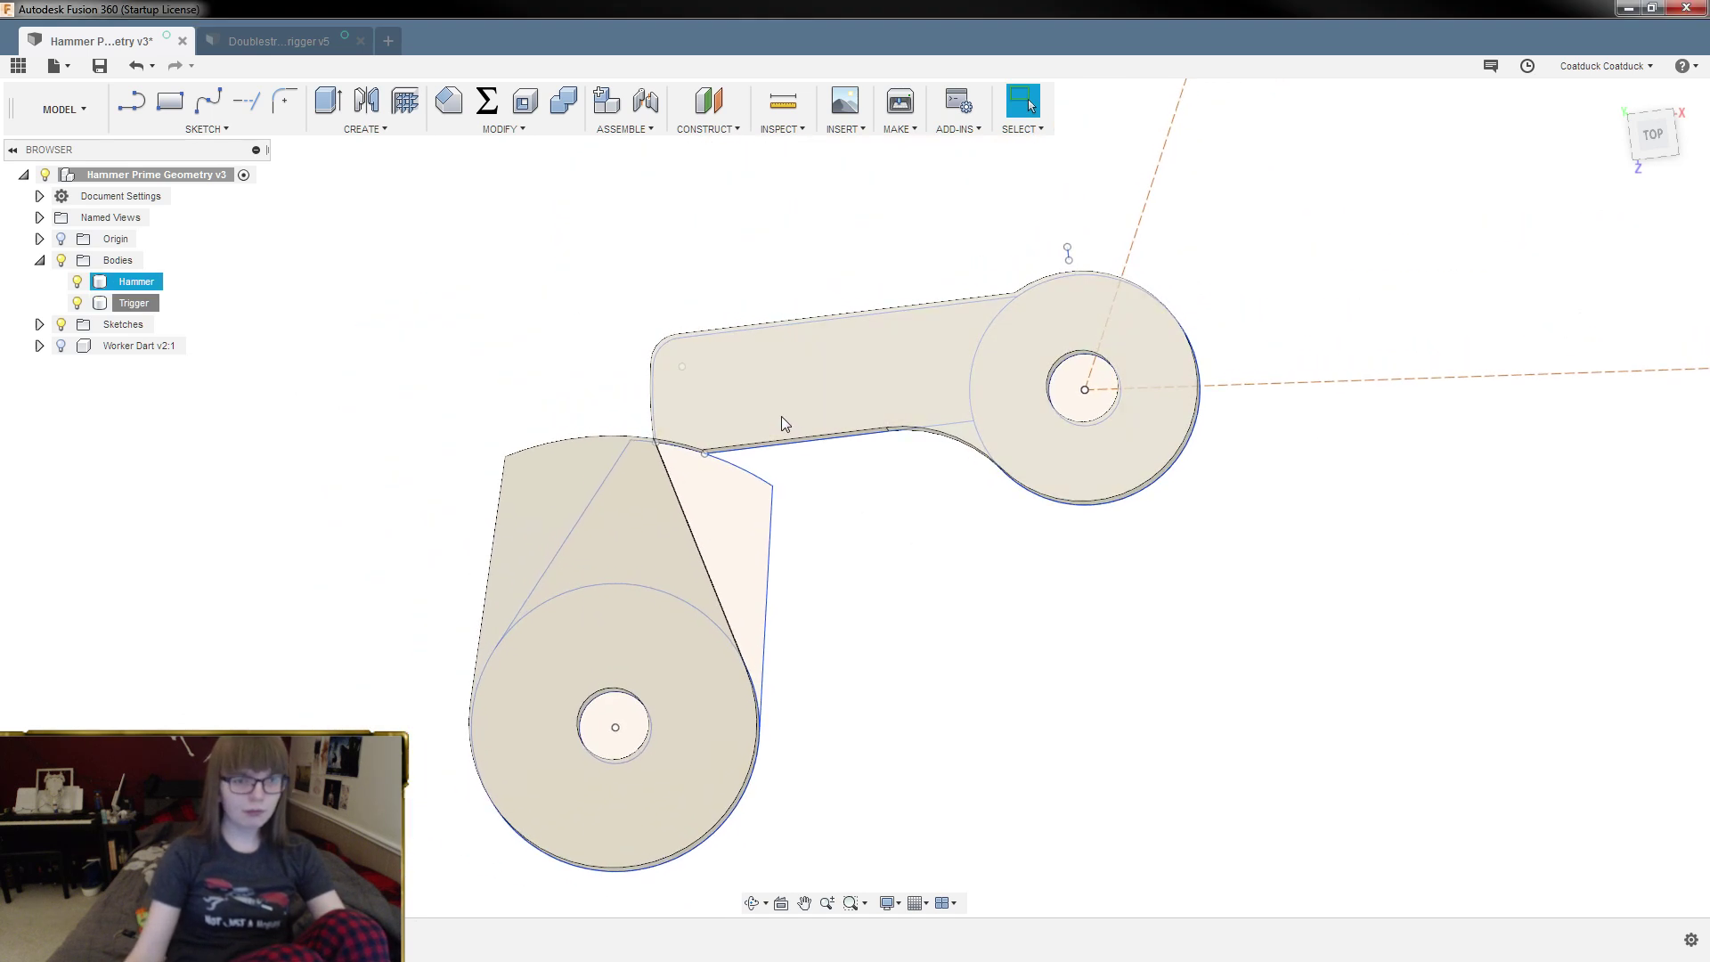
pyautogui.rightClick(140, 281)
pyautogui.click(165, 294)
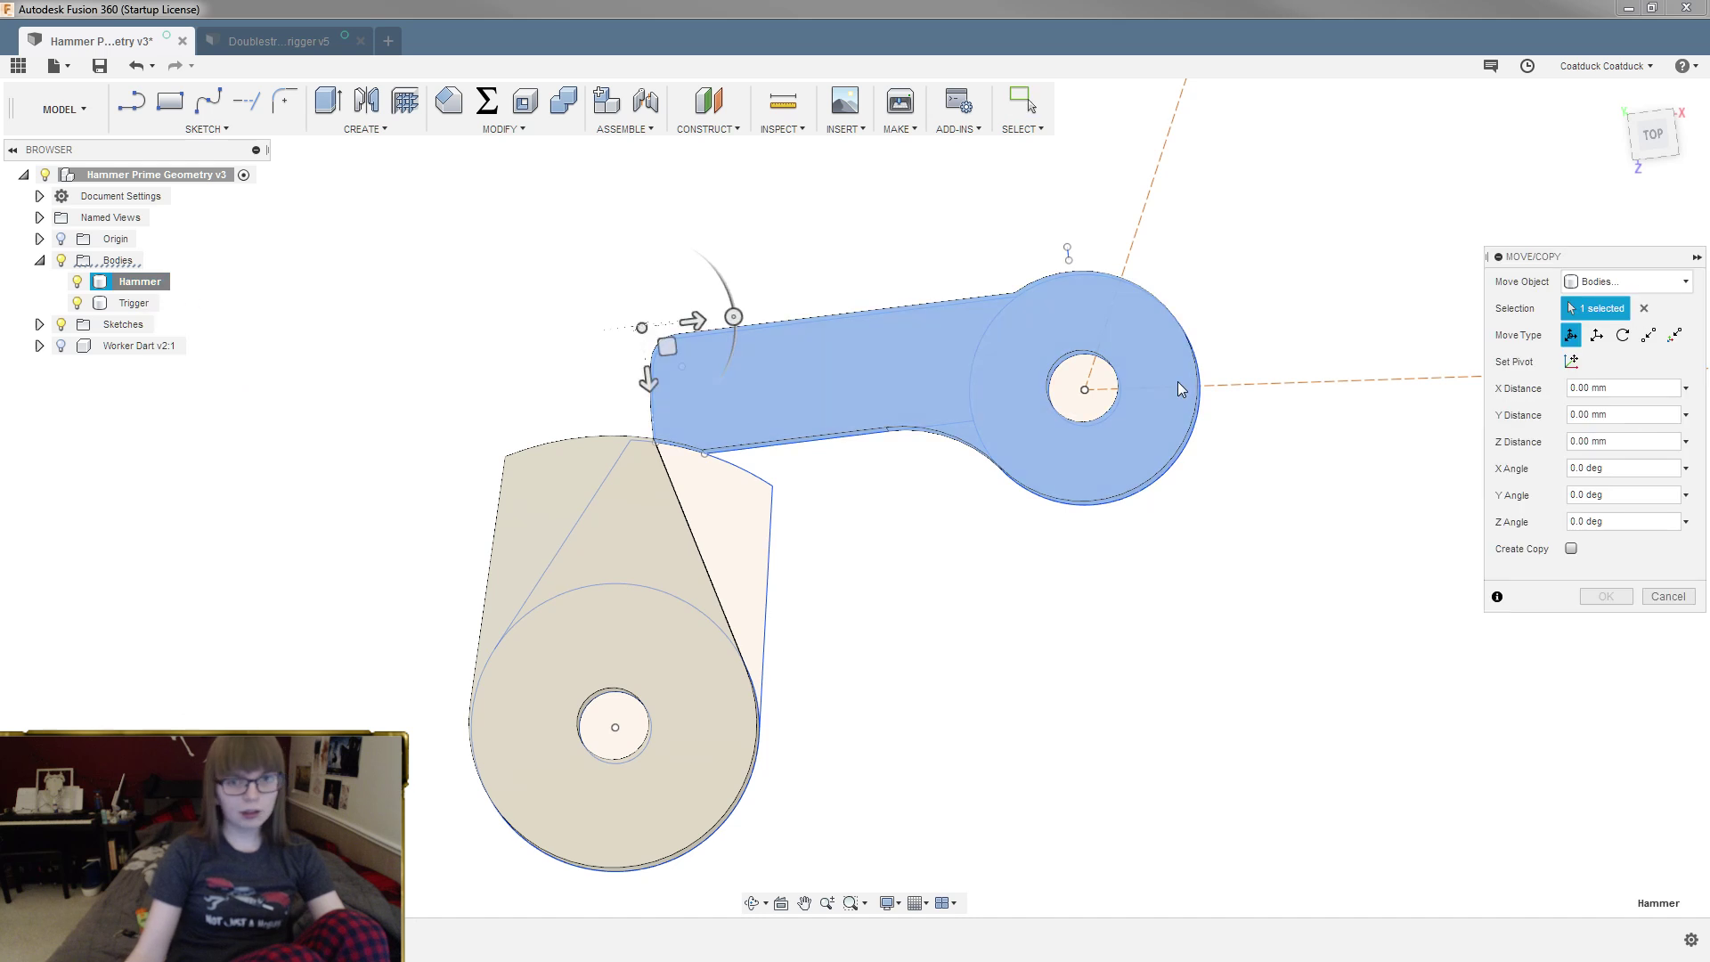
pyautogui.click(1572, 362)
pyautogui.click(1085, 389)
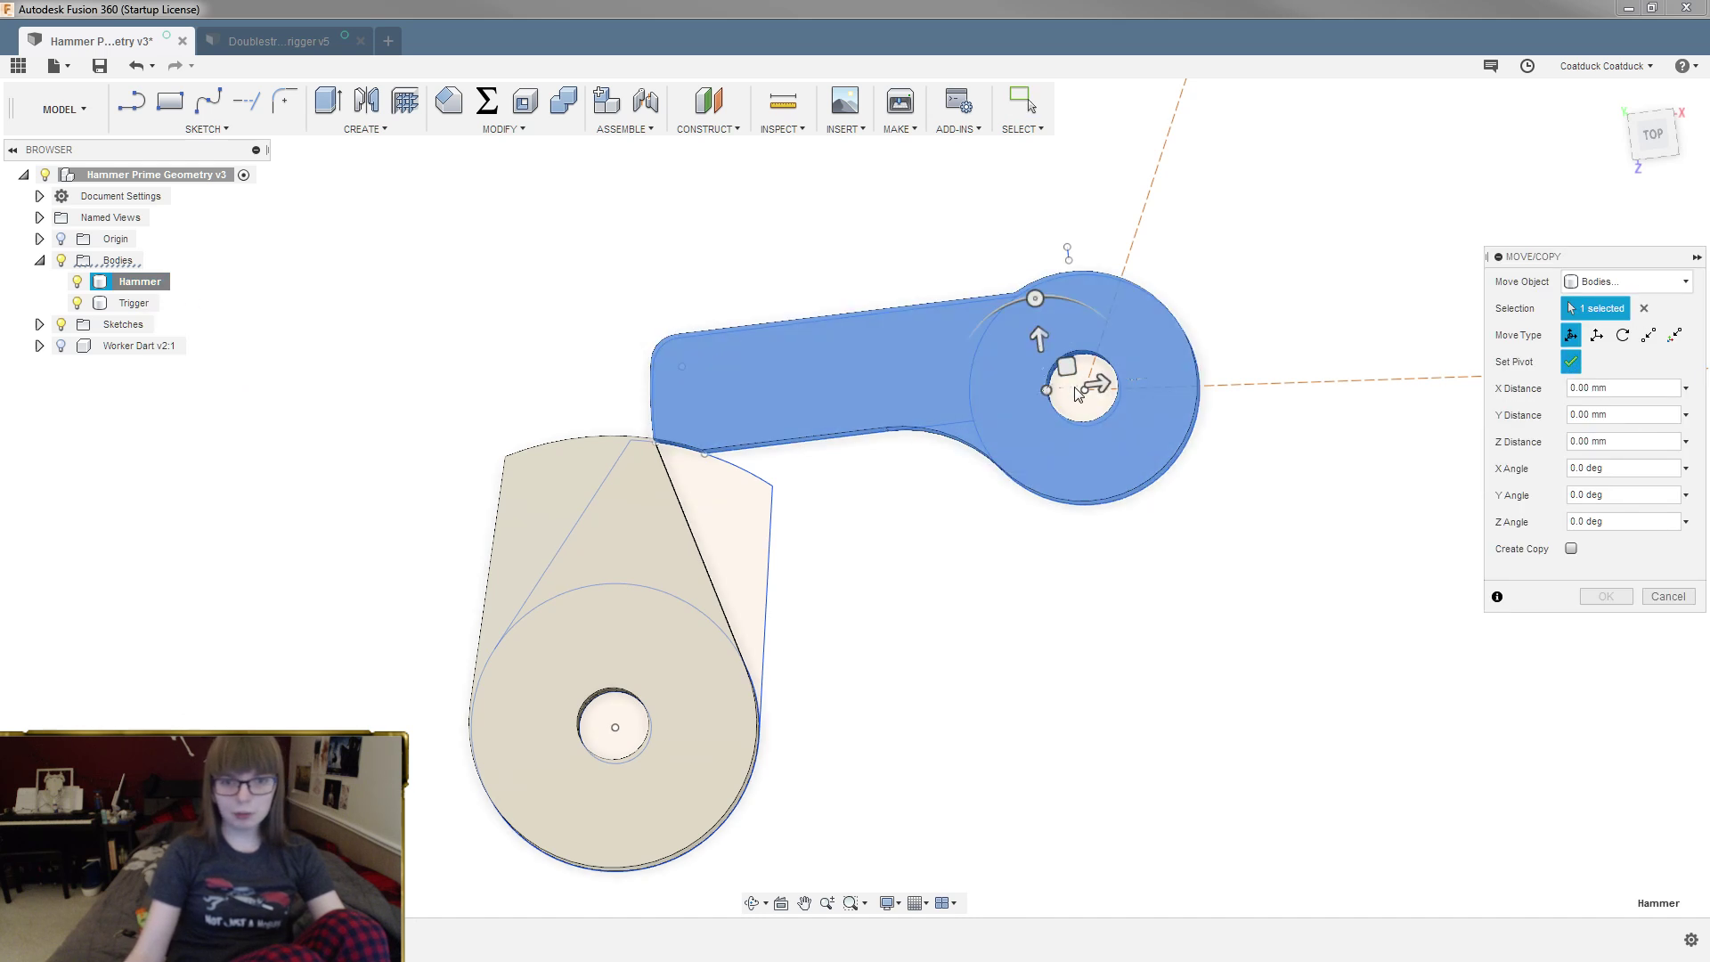
pyautogui.click(1582, 362)
# Step: Reveal the sector layout of Sketch3 around the hammer pivot, leaving Sketch4 hidden
pyautogui.scroll(-3, 1119, 679)
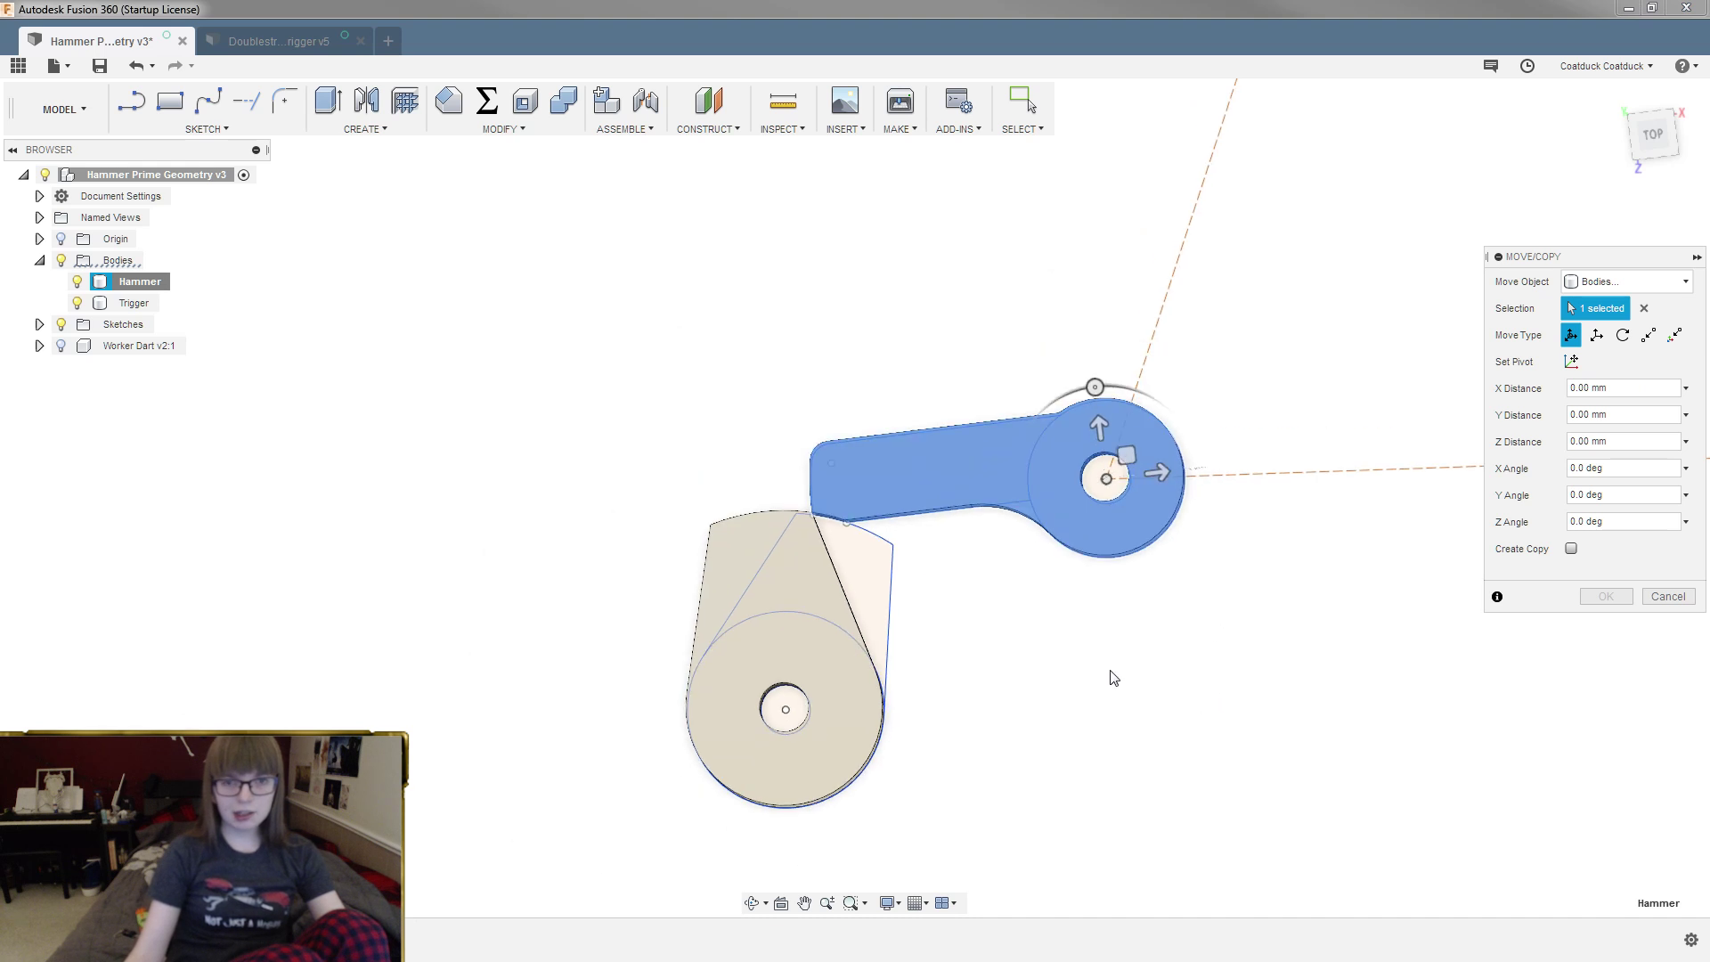
pyautogui.scroll(-3, 780, 643)
pyautogui.scroll(-2, 1051, 717)
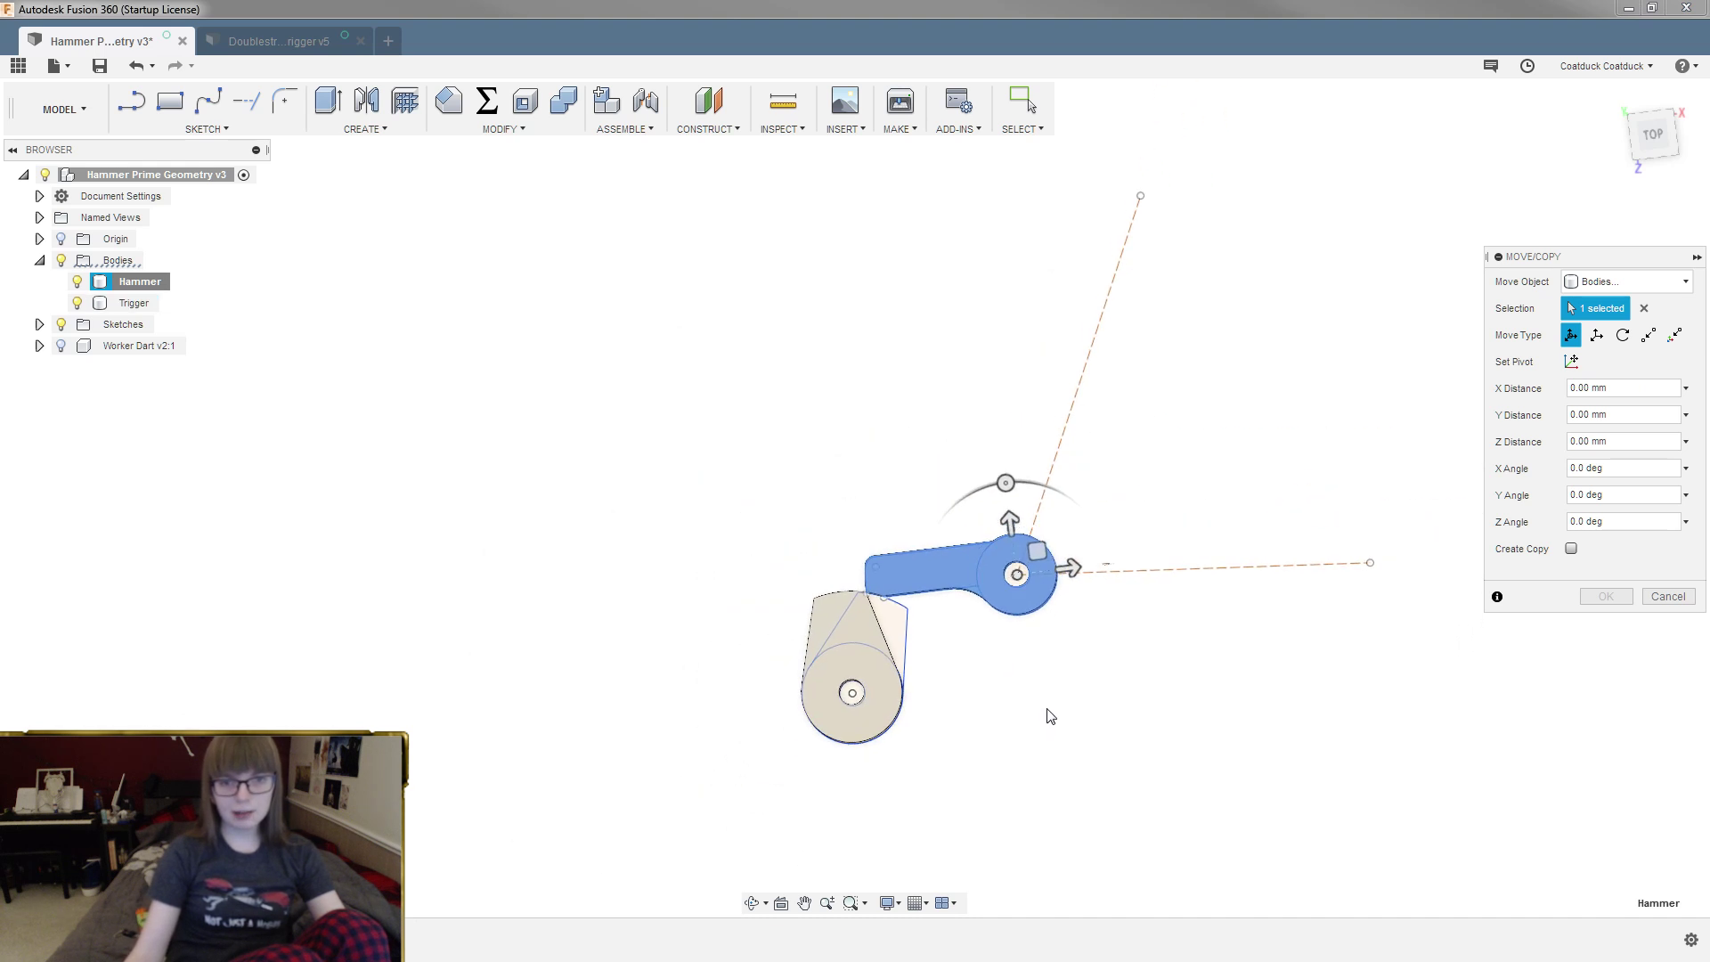
pyautogui.scroll(-2, 1050, 717)
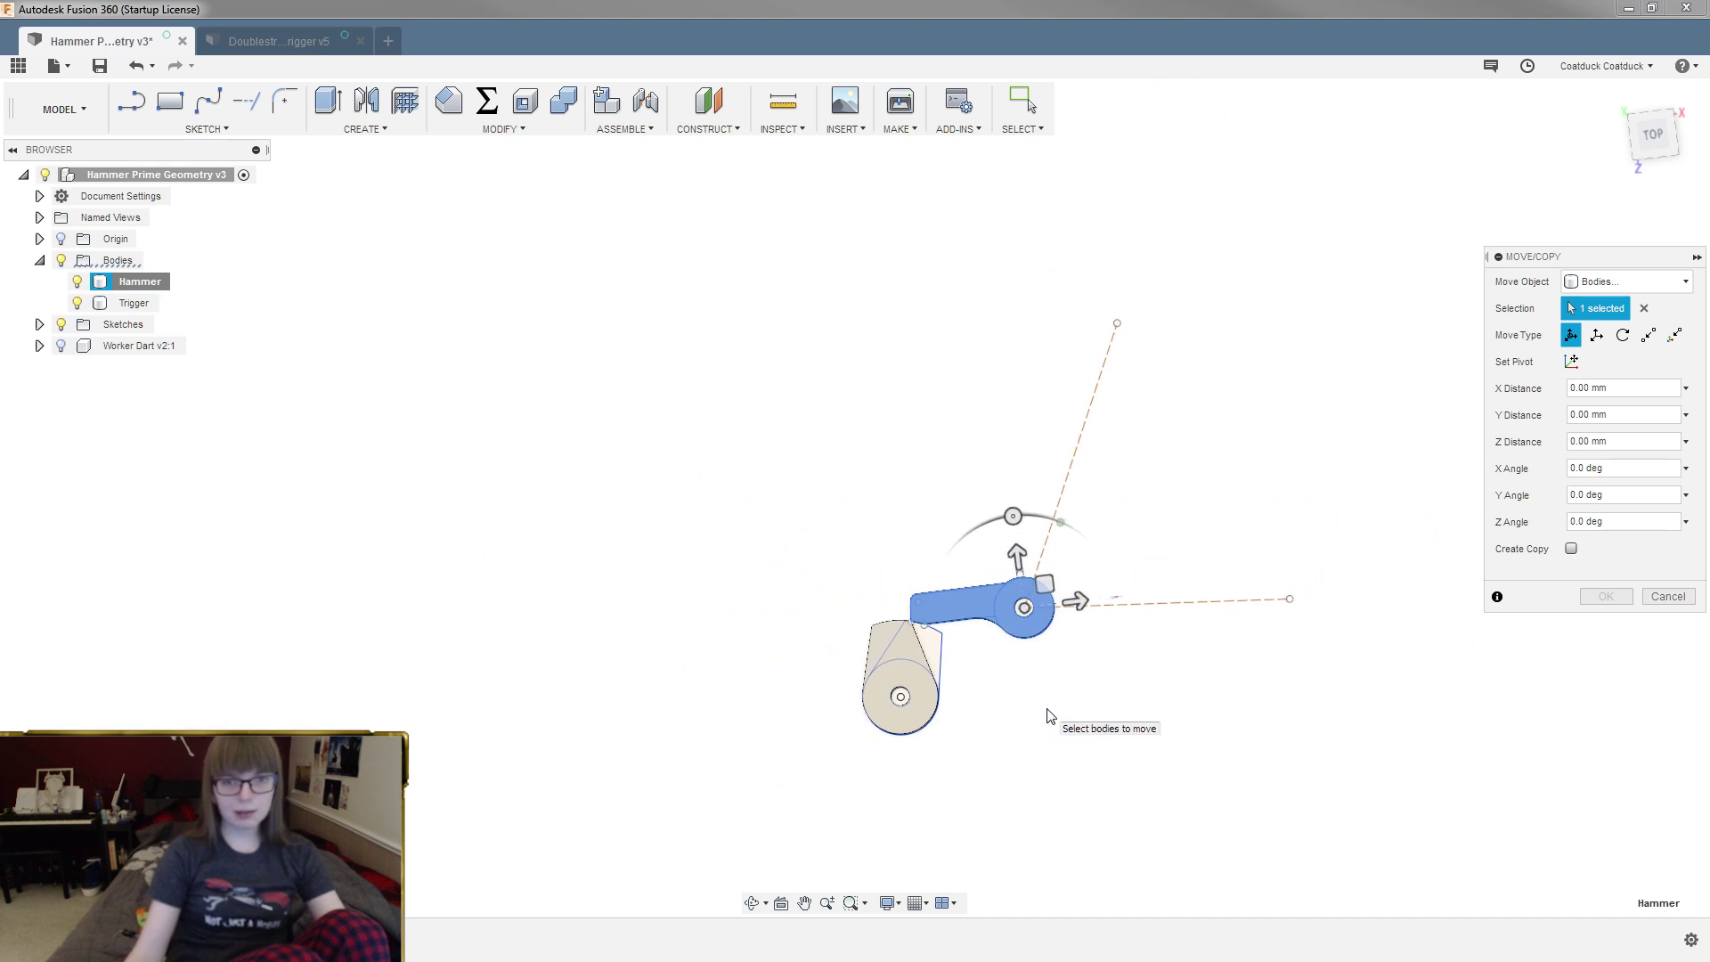
pyautogui.click(39, 325)
pyautogui.click(77, 409)
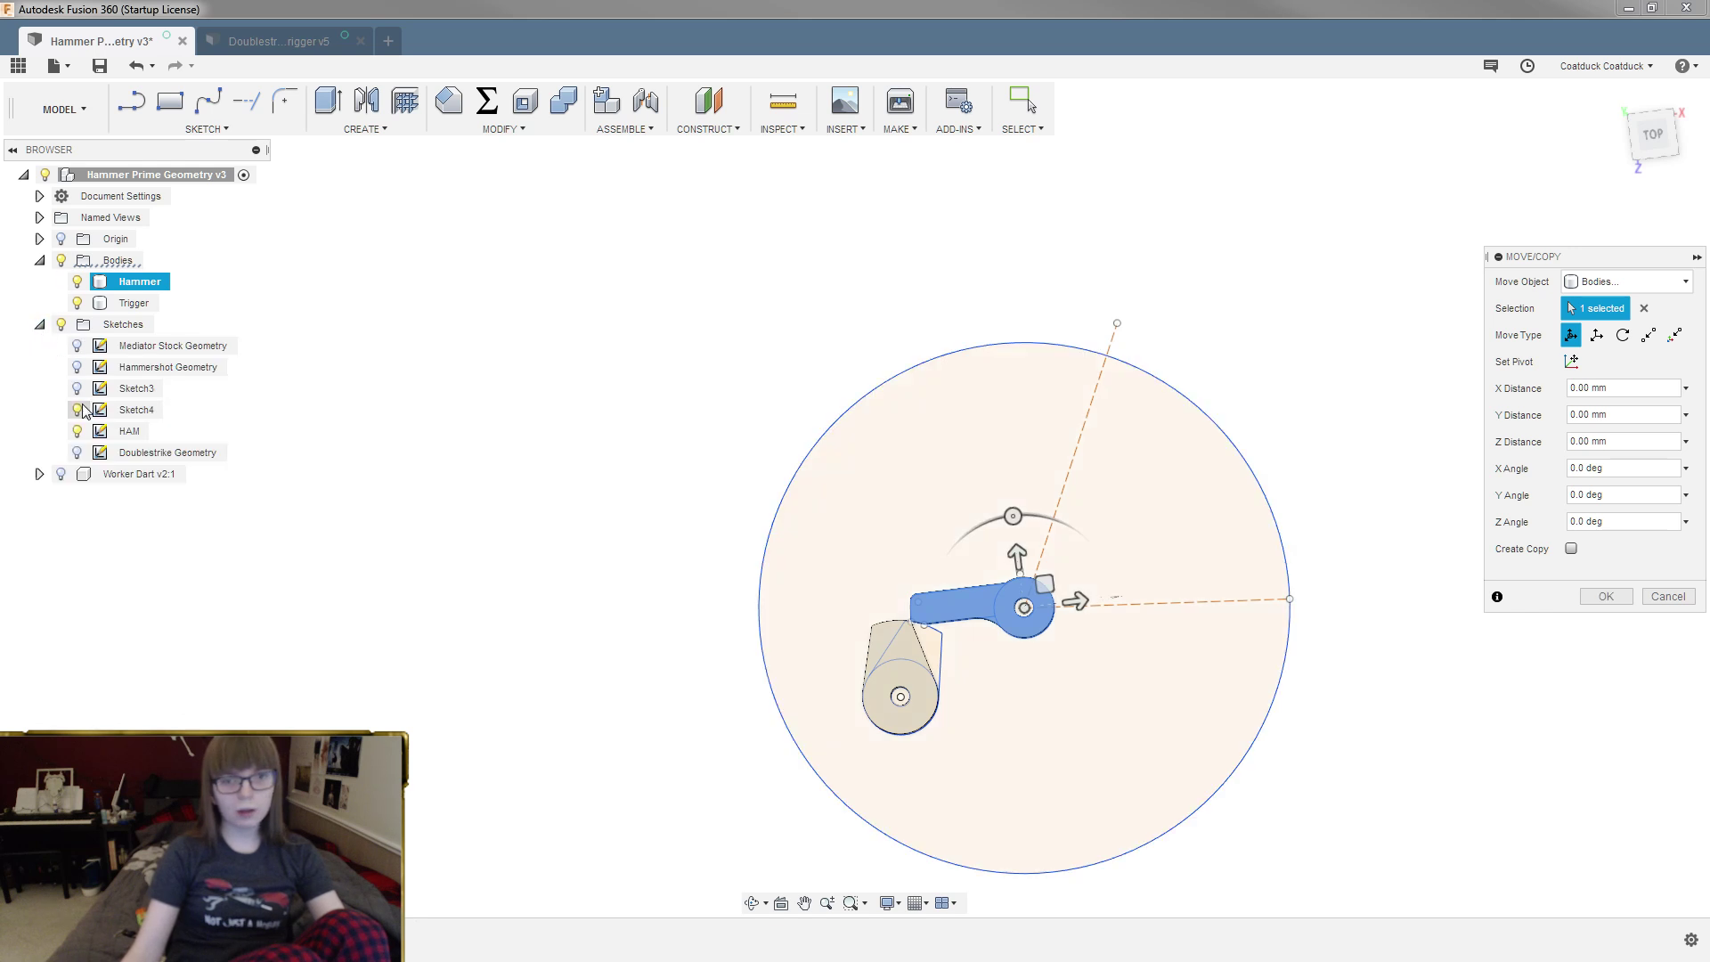
pyautogui.click(77, 409)
pyautogui.click(76, 388)
pyautogui.scroll(2, 1229, 389)
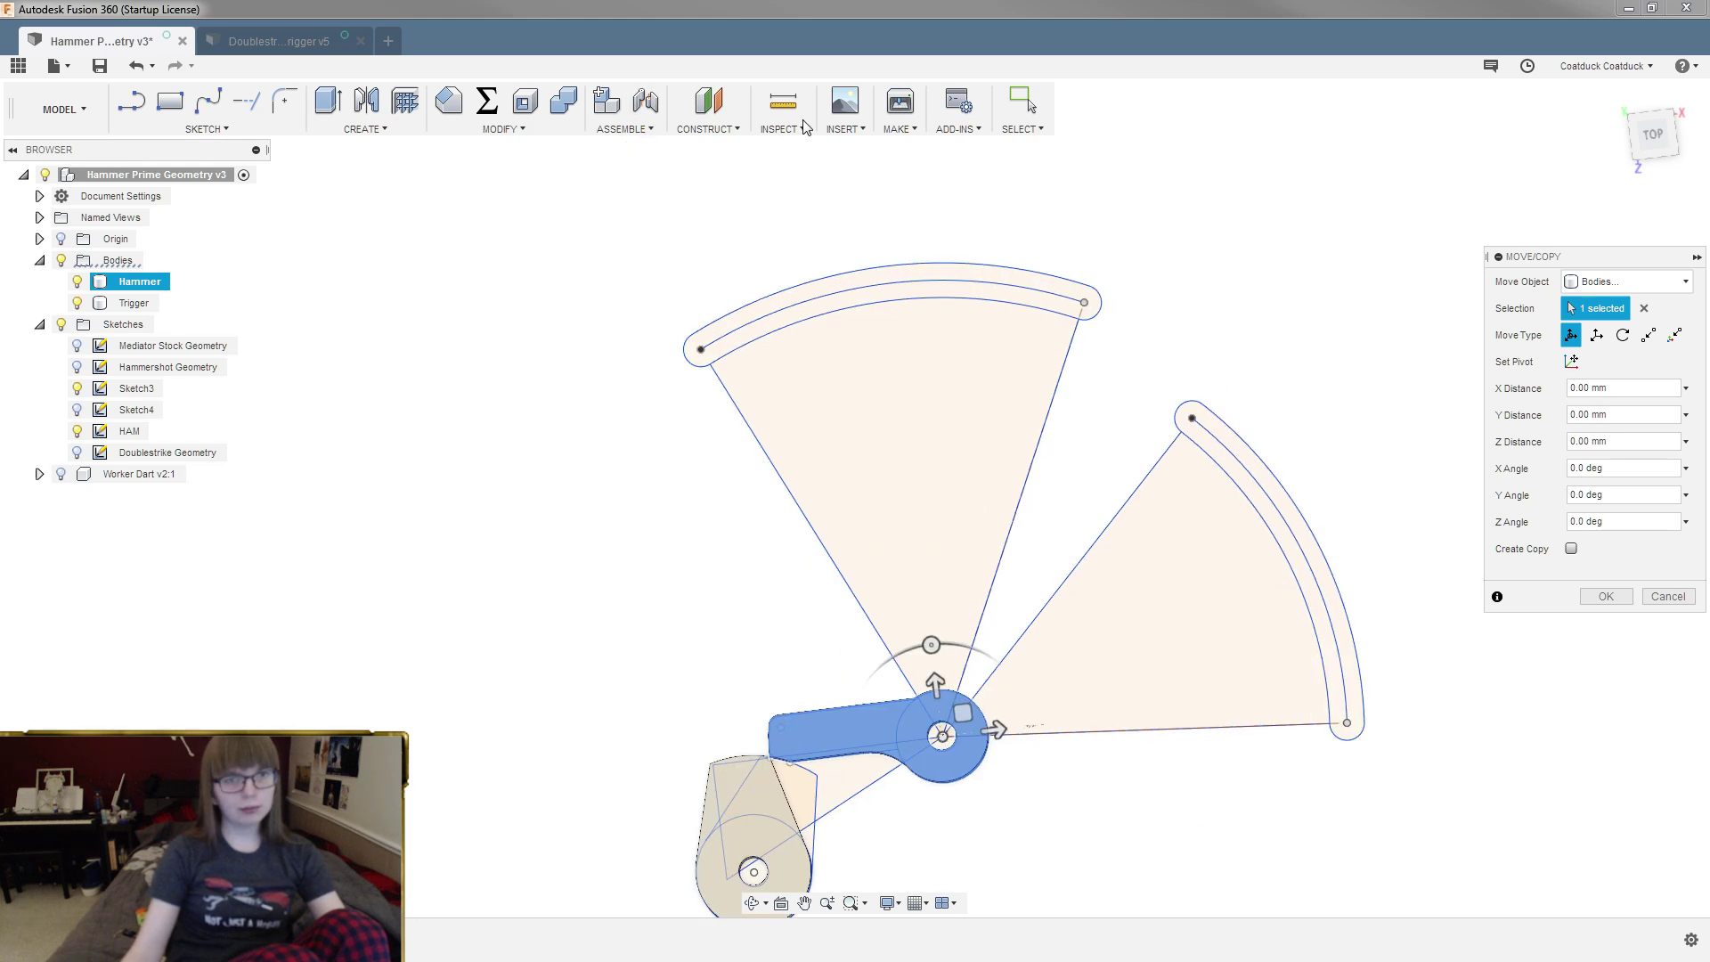
# Step: Measure the angle between the two straight edges of the upper sector, and hide Sketch3 again
pyautogui.click(783, 101)
pyautogui.click(1038, 436)
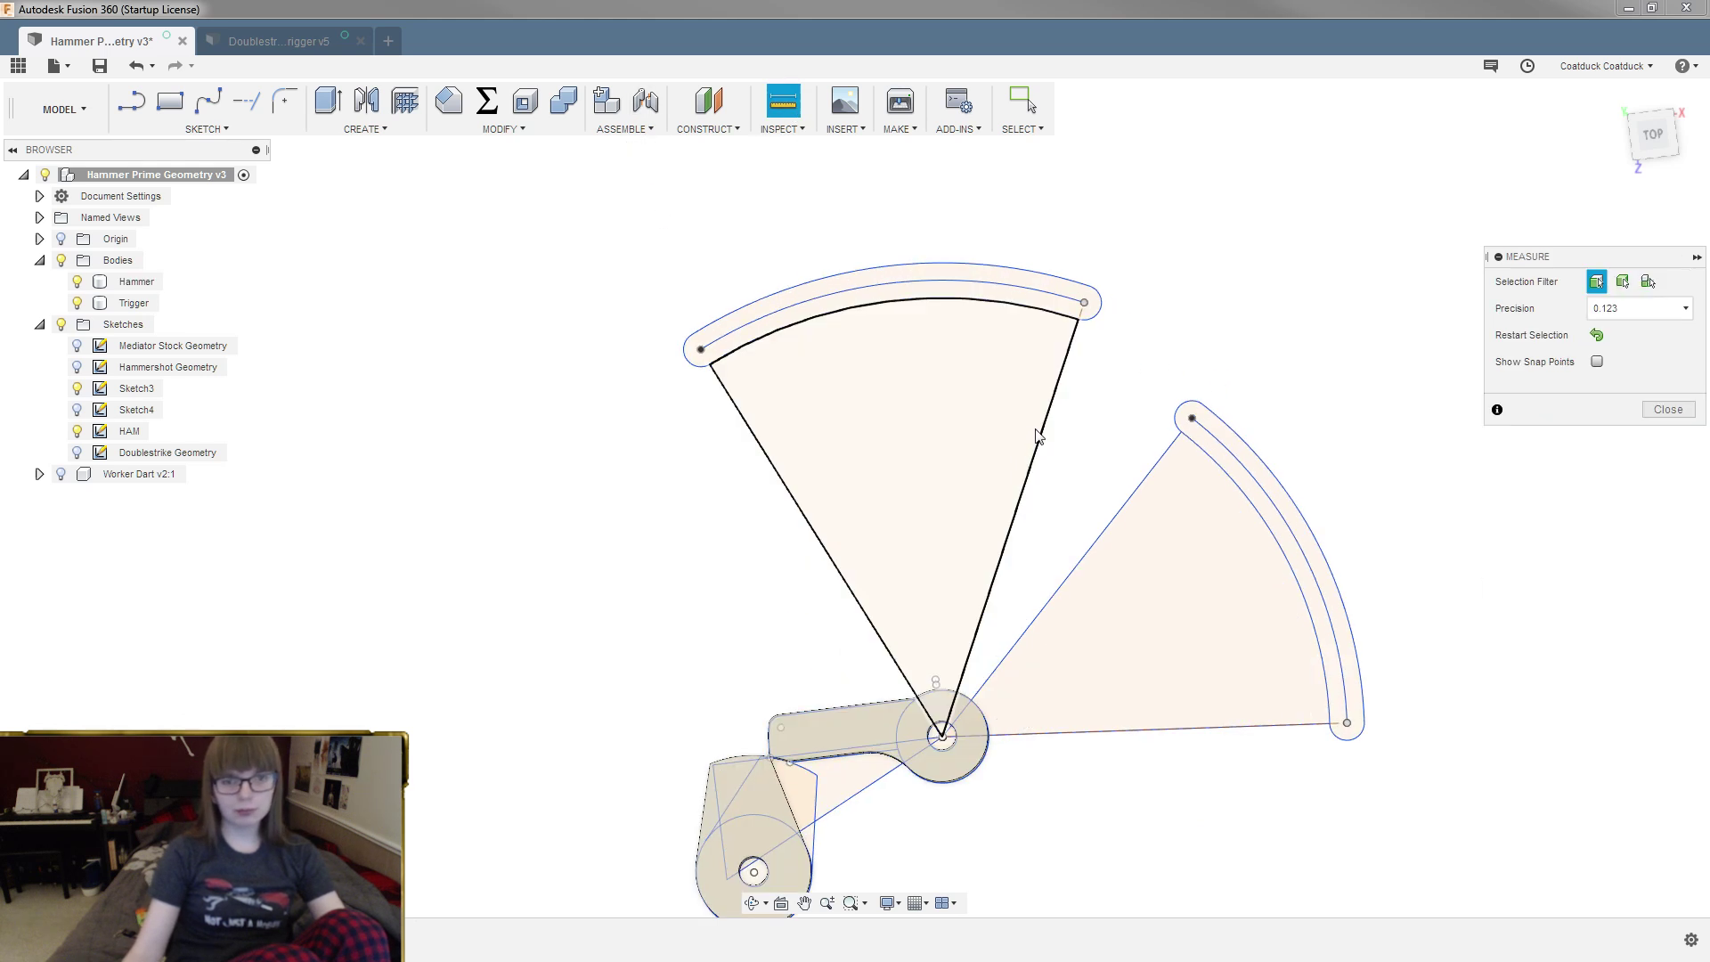
pyautogui.click(748, 437)
pyautogui.click(1668, 677)
pyautogui.scroll(-3, 950, 462)
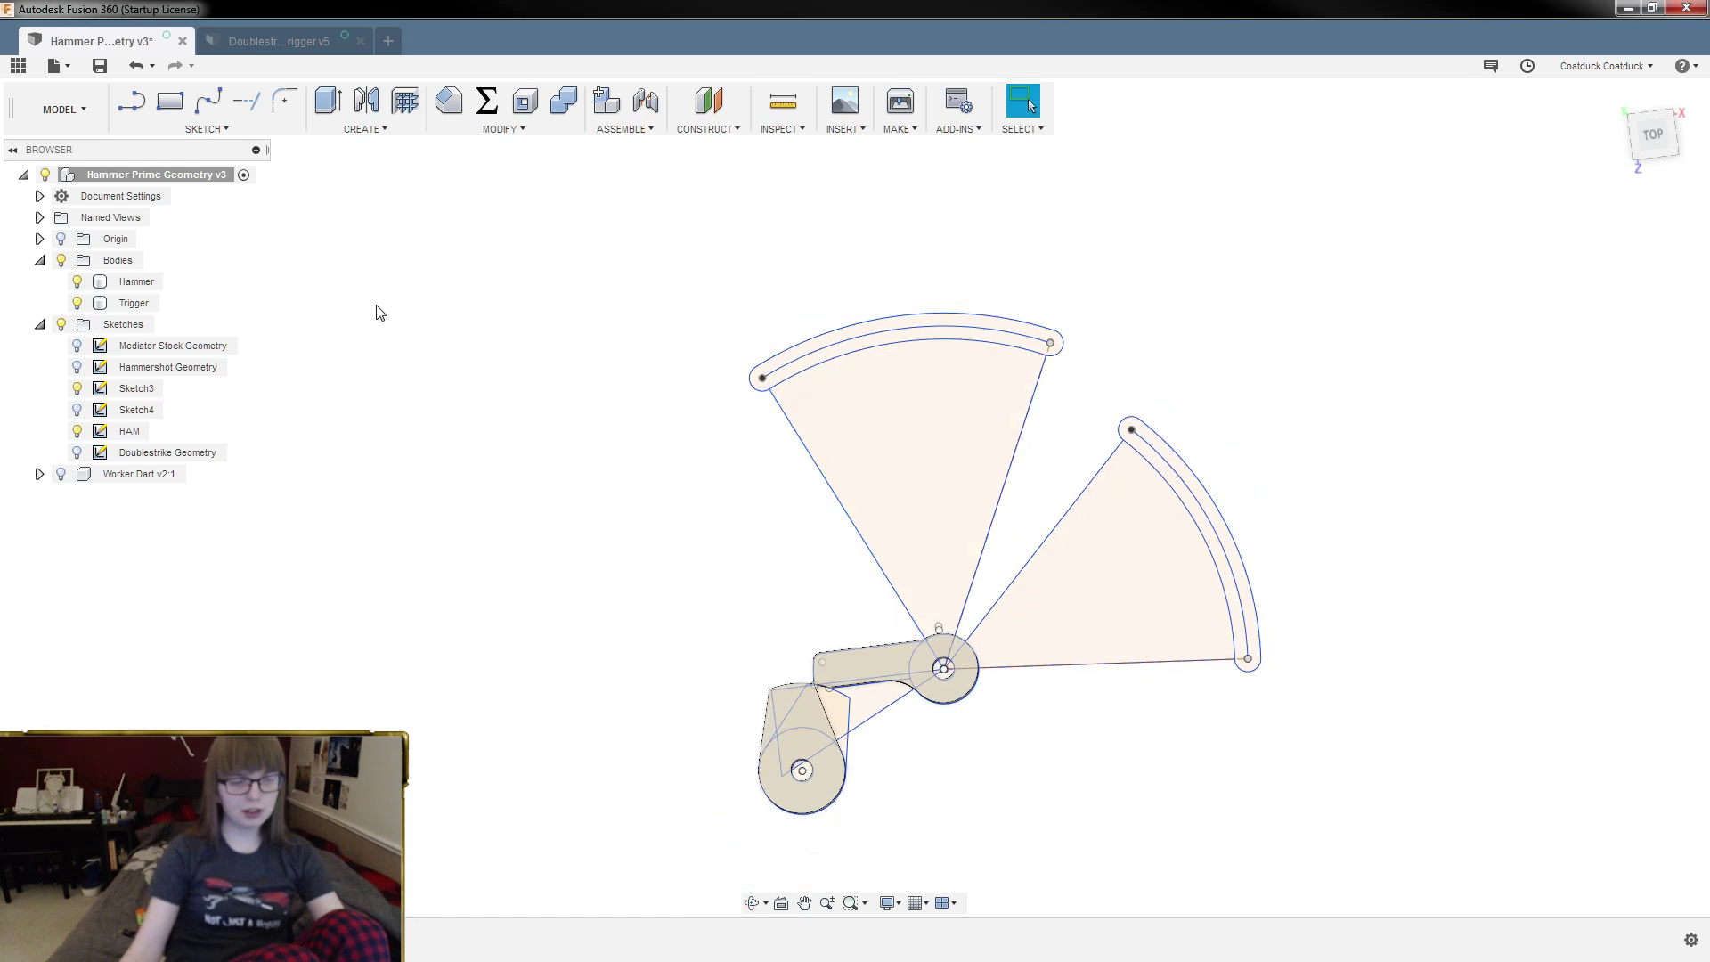
pyautogui.click(77, 388)
# Step: Start a move of the Hammer body and set its pivot at the centre of its hole
pyautogui.rightClick(155, 285)
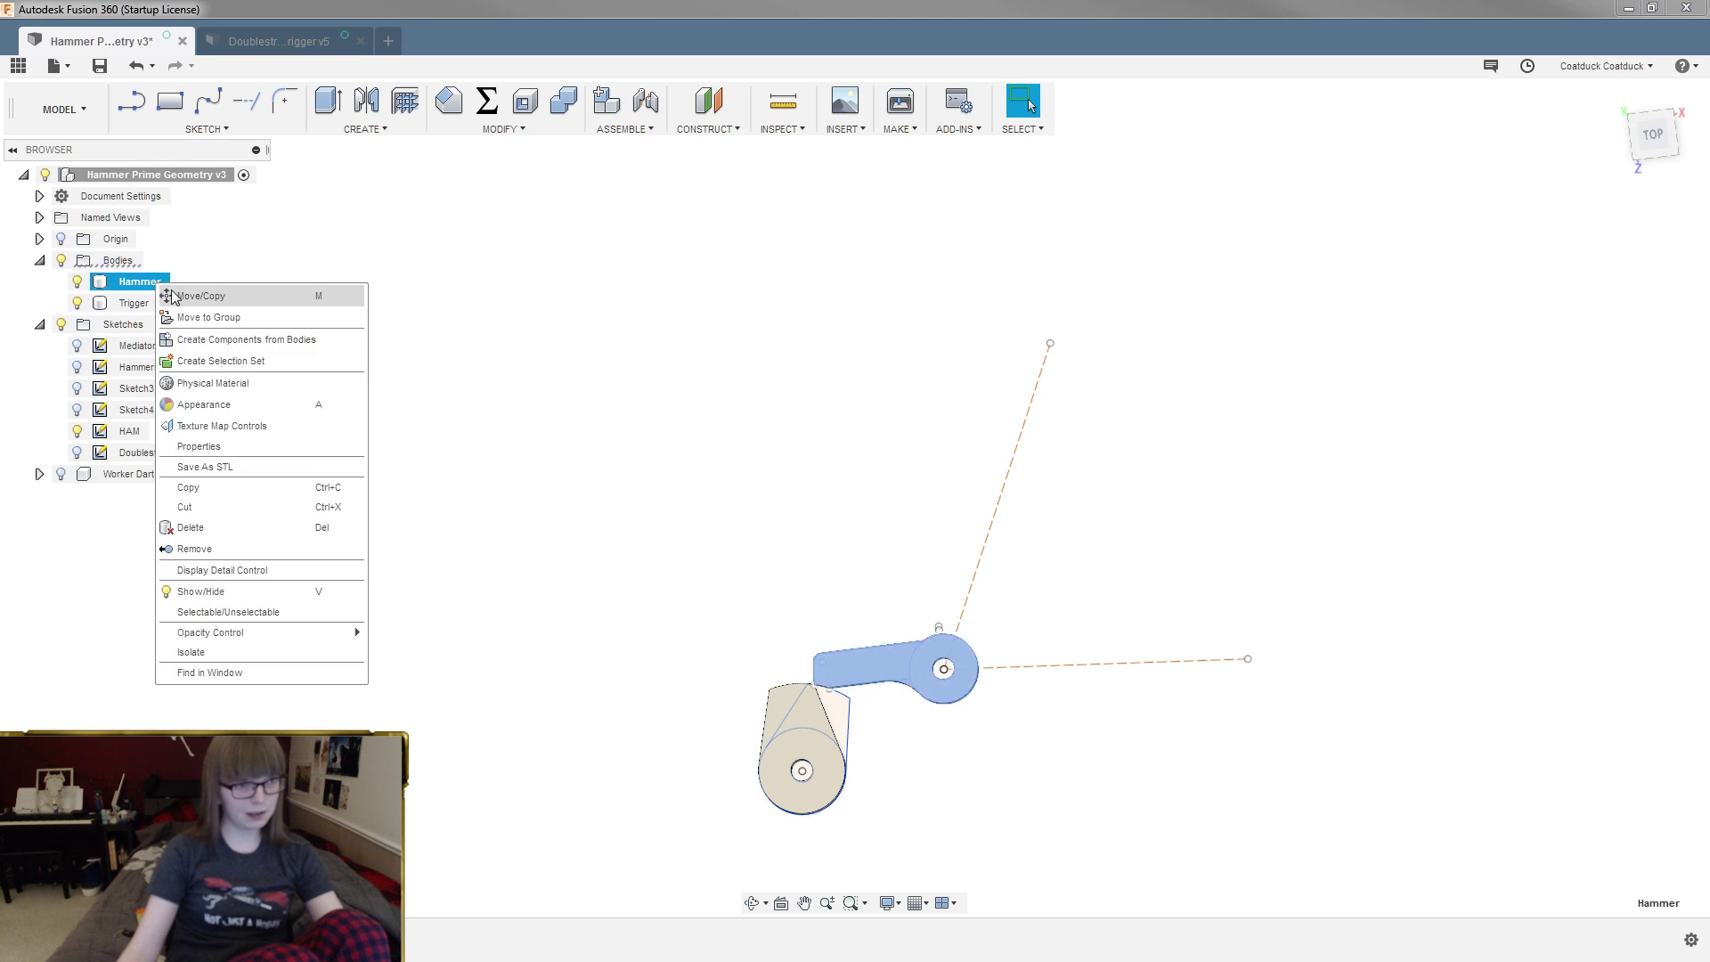
pyautogui.click(183, 295)
pyautogui.scroll(3, 944, 801)
pyautogui.click(1569, 363)
pyautogui.click(959, 600)
pyautogui.scroll(3, 958, 600)
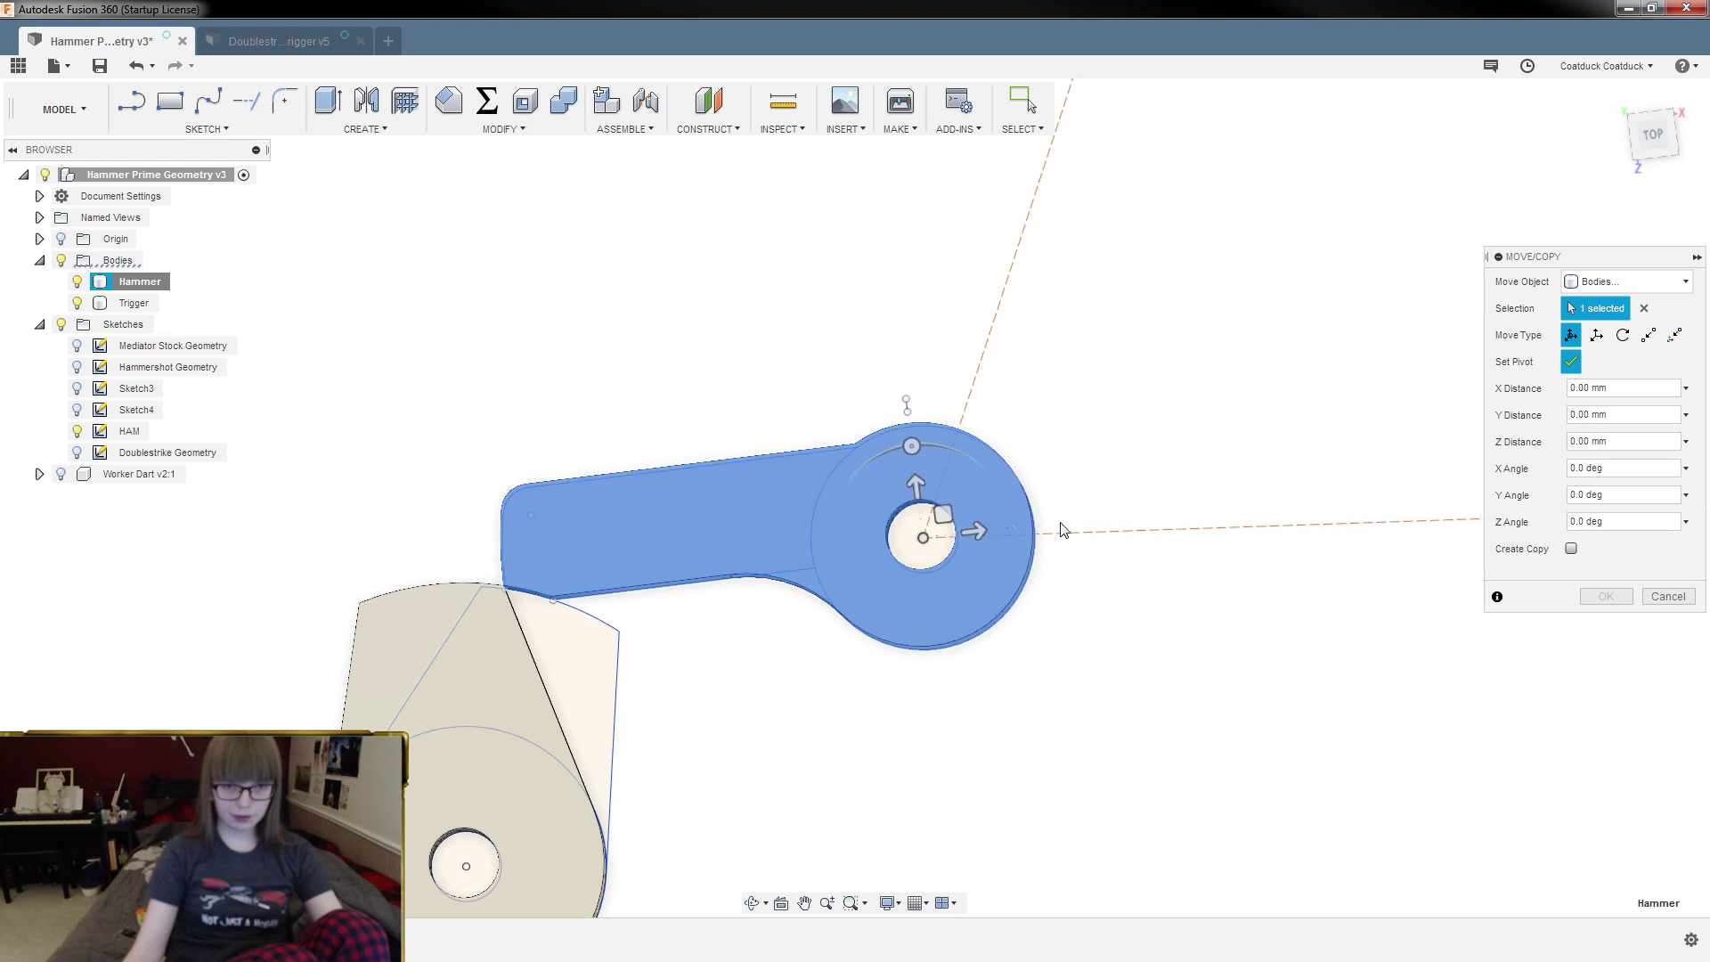
pyautogui.click(1572, 363)
pyautogui.scroll(2, 1019, 366)
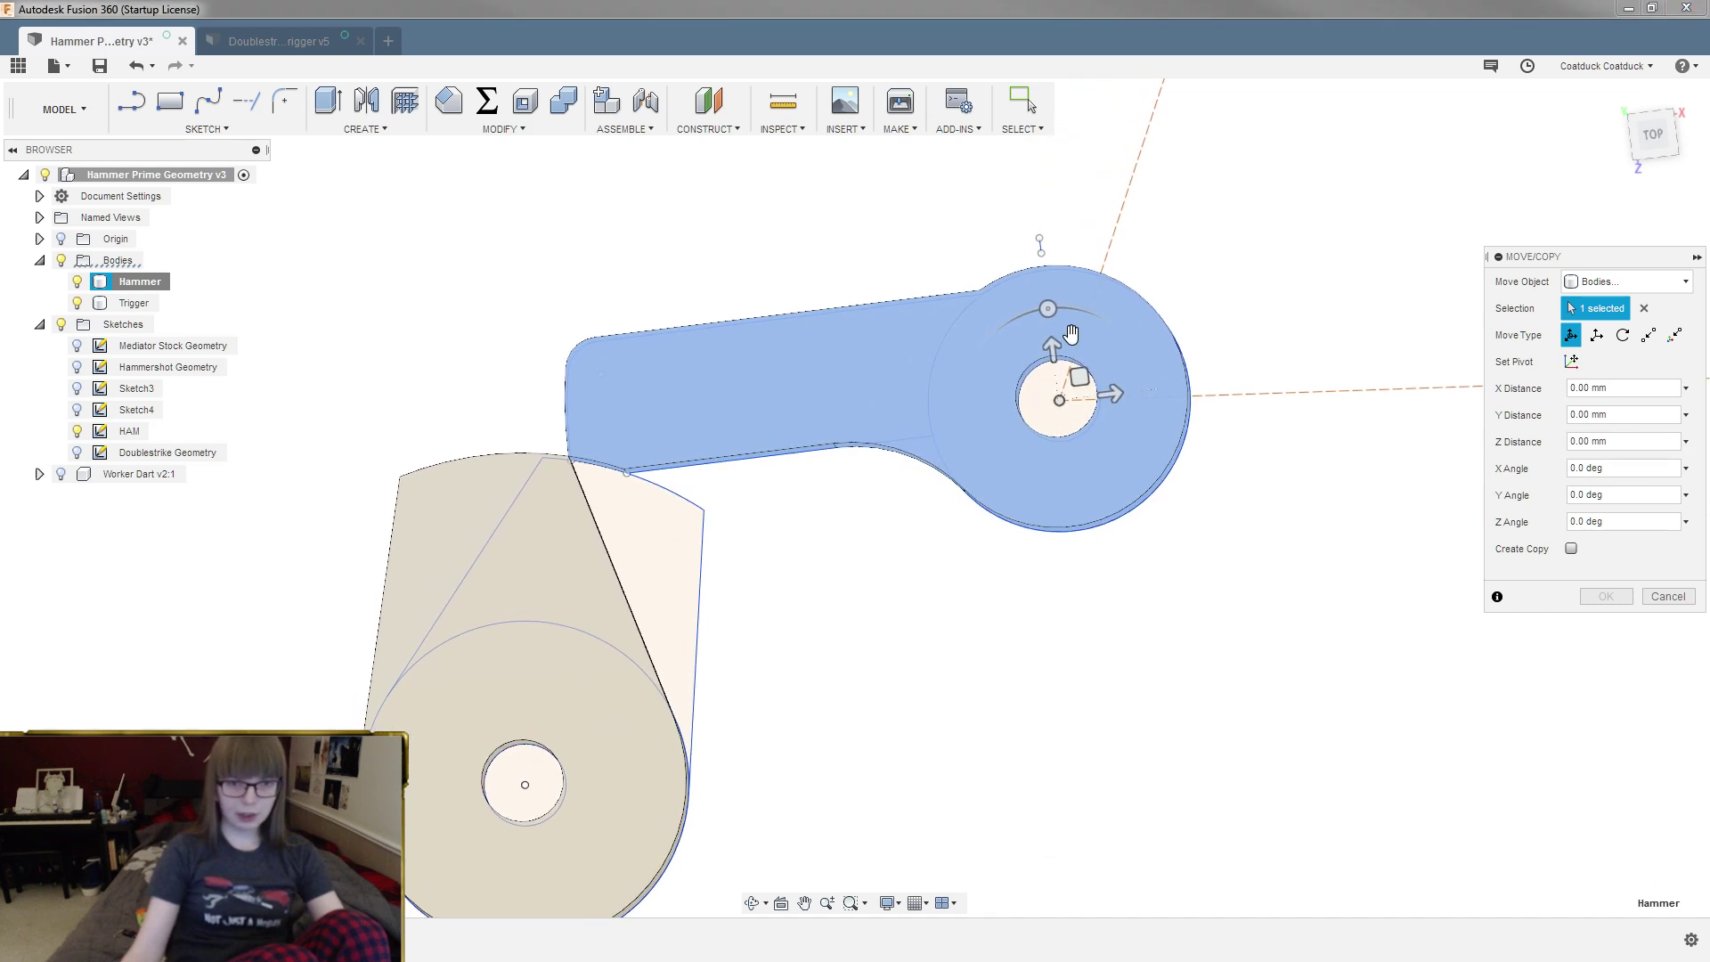
# Step: Rotate the Hammer body 50 degrees about Z so its arm swings down beside the trigger
pyautogui.moveTo(1051, 309); pyautogui.dragTo(983, 356)
pyautogui.keyDown('shift'); pyautogui.moveTo(982, 359); pyautogui.dragTo(834, 272, button='middle'); pyautogui.keyUp('shift')
pyautogui.scroll(2, 834, 275)
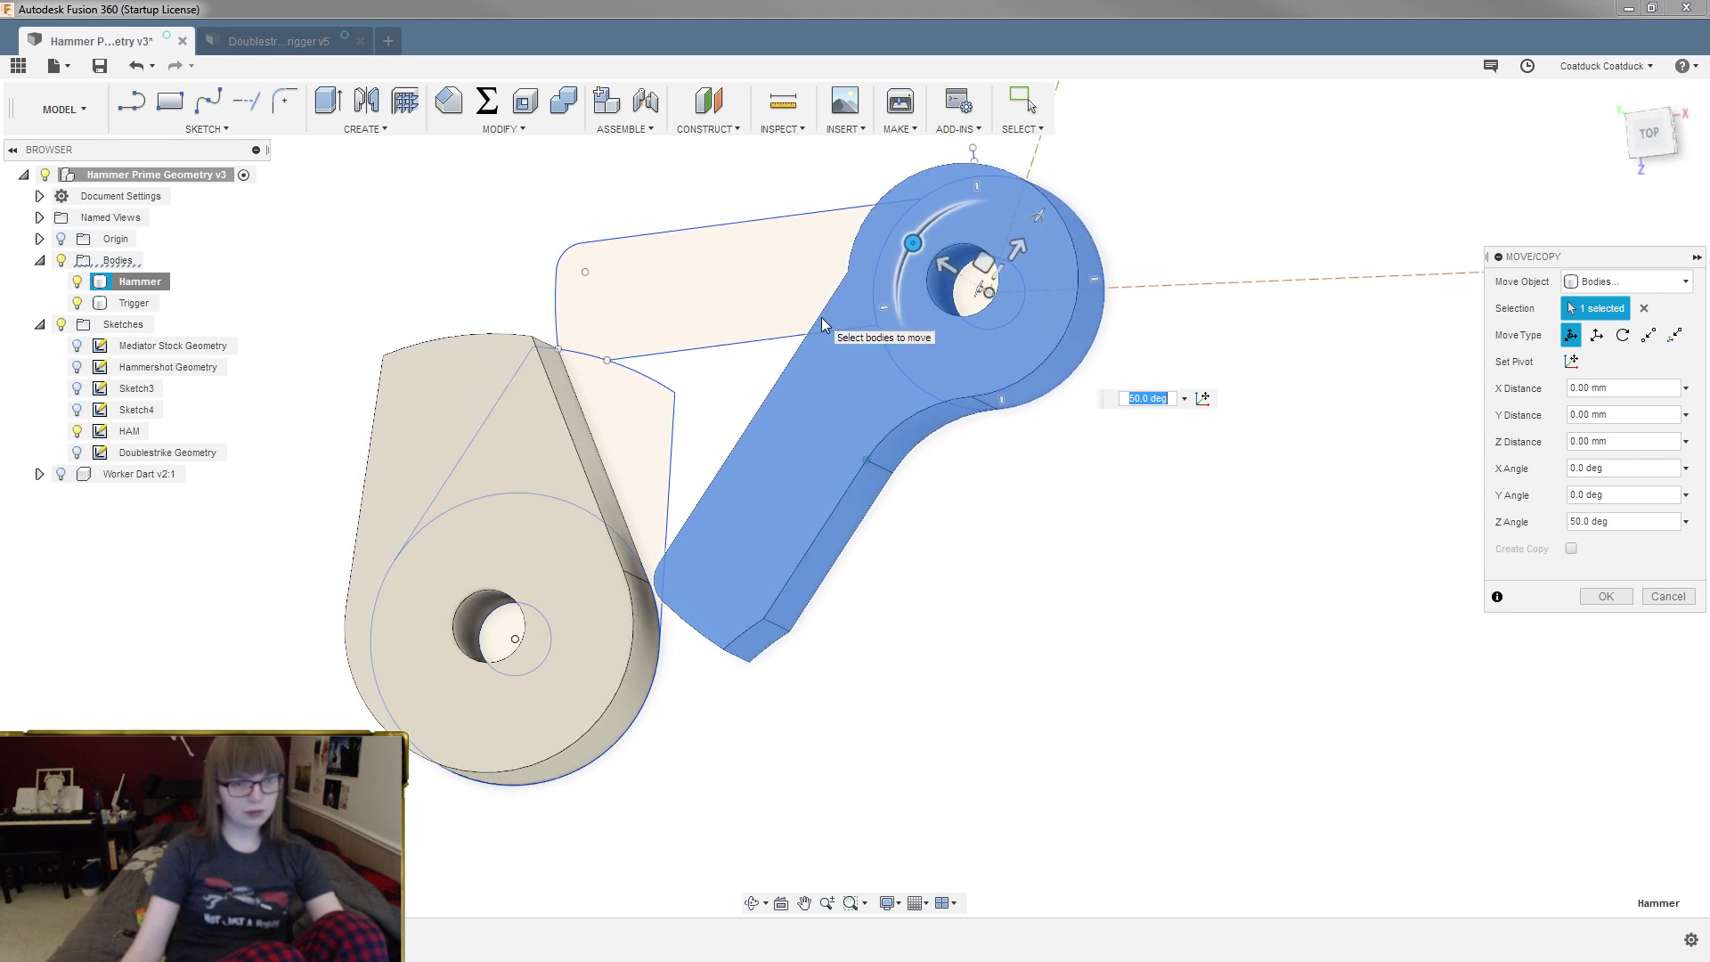
pyautogui.scroll(3, 821, 317)
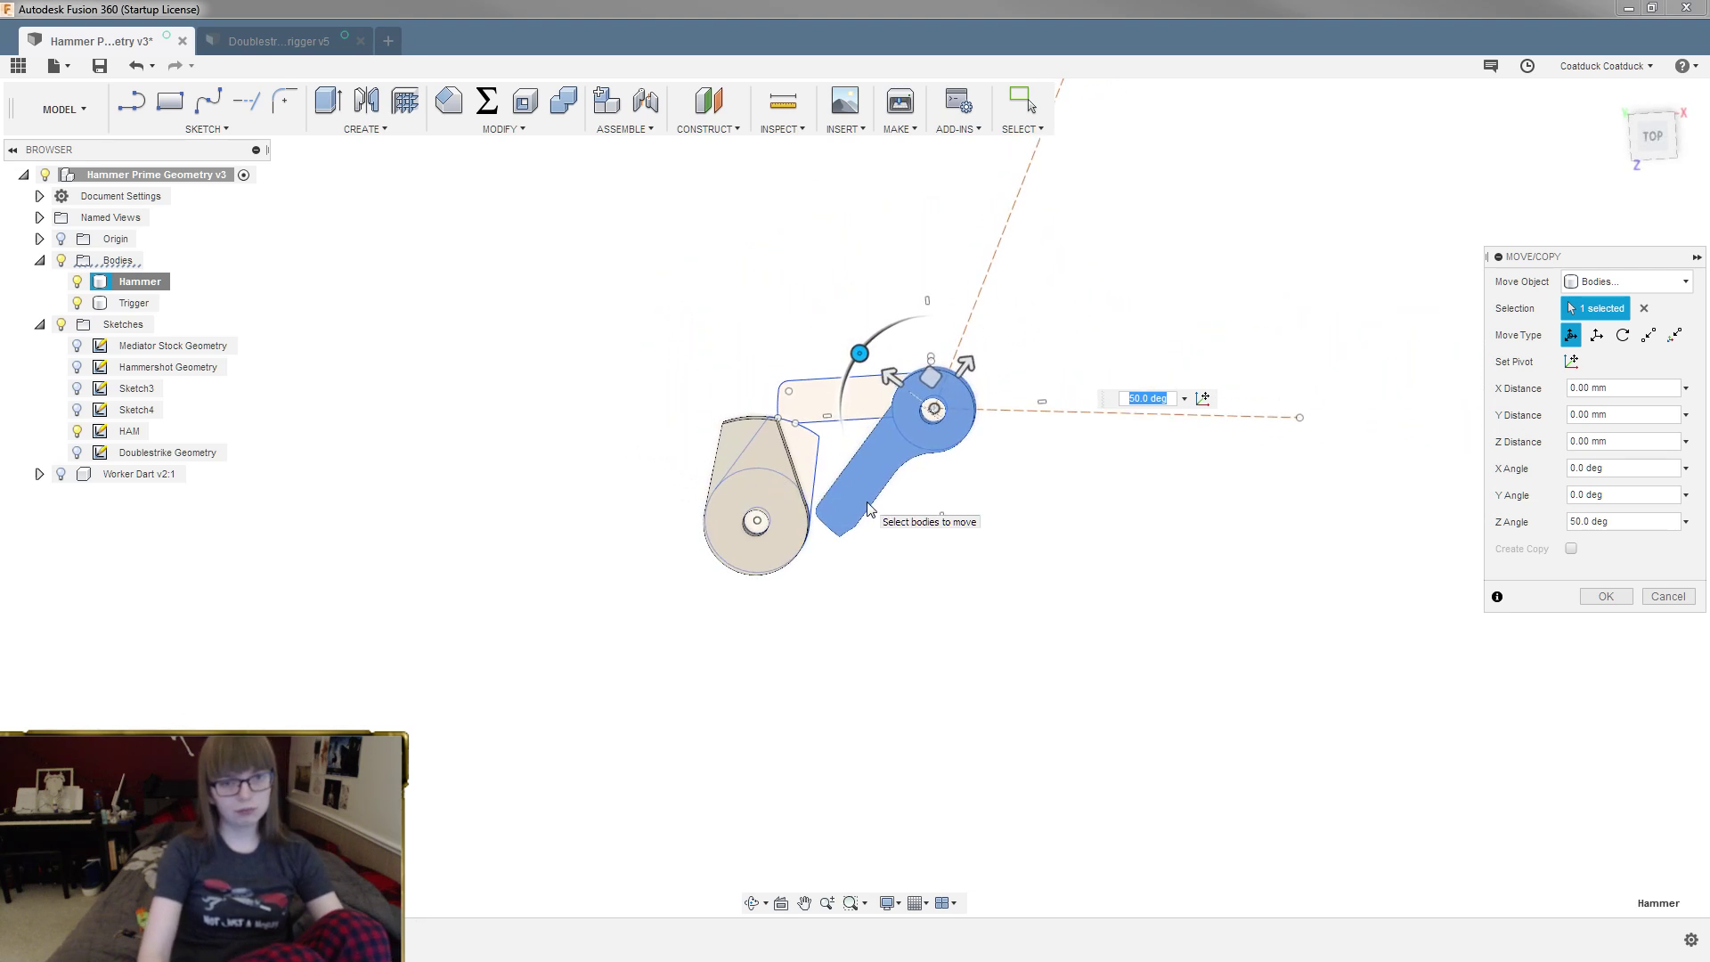
pyautogui.press('Return')
pyautogui.scroll(3, 850, 473)
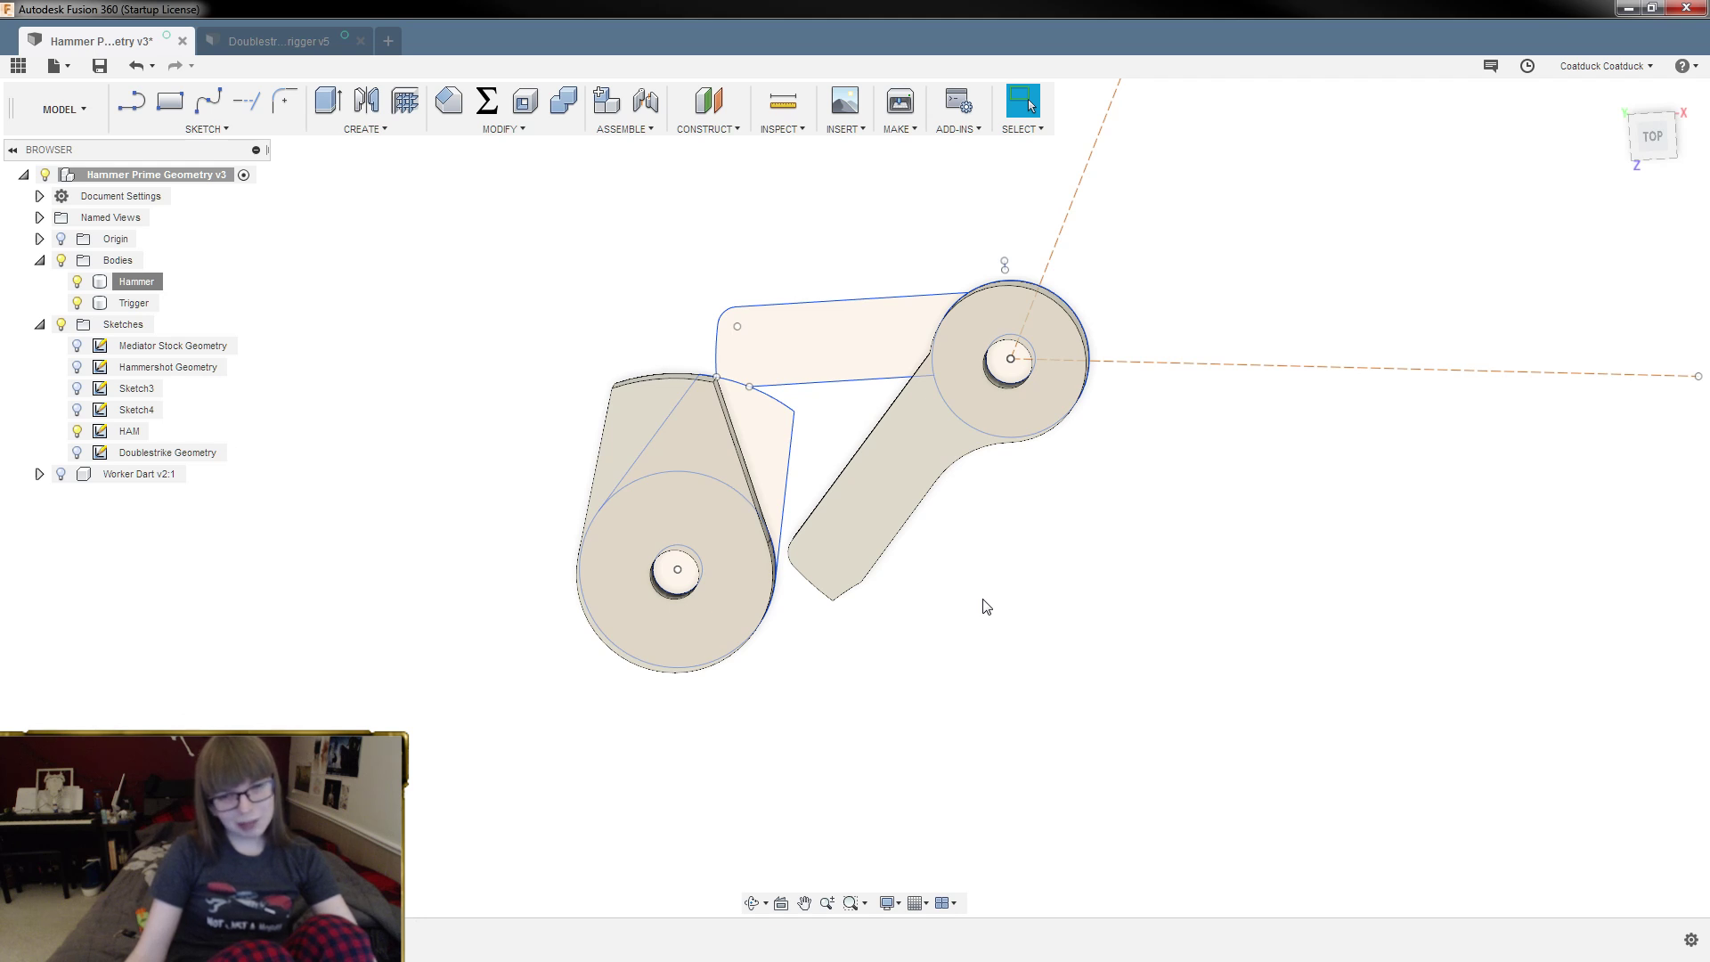
# Step: Undo the rotations of the Hammer and Trigger bodies
pyautogui.hotkey('ctrl', 'z')
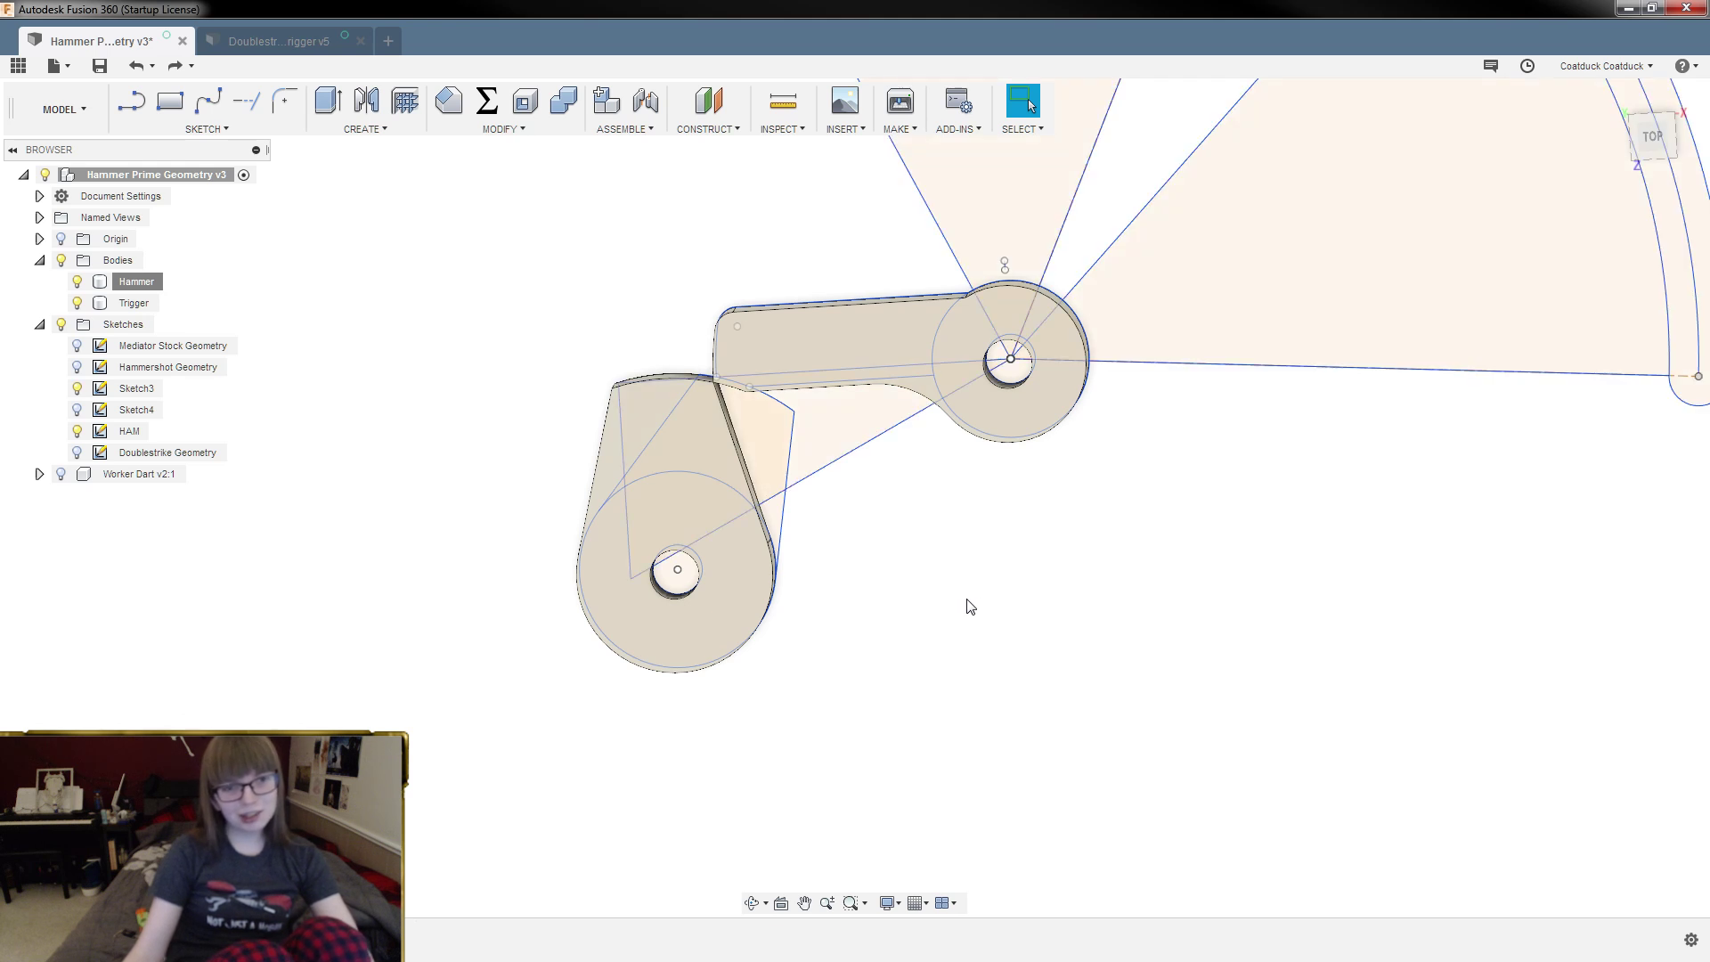
pyautogui.hotkey('ctrl', 'y')
pyautogui.scroll(3, 825, 493)
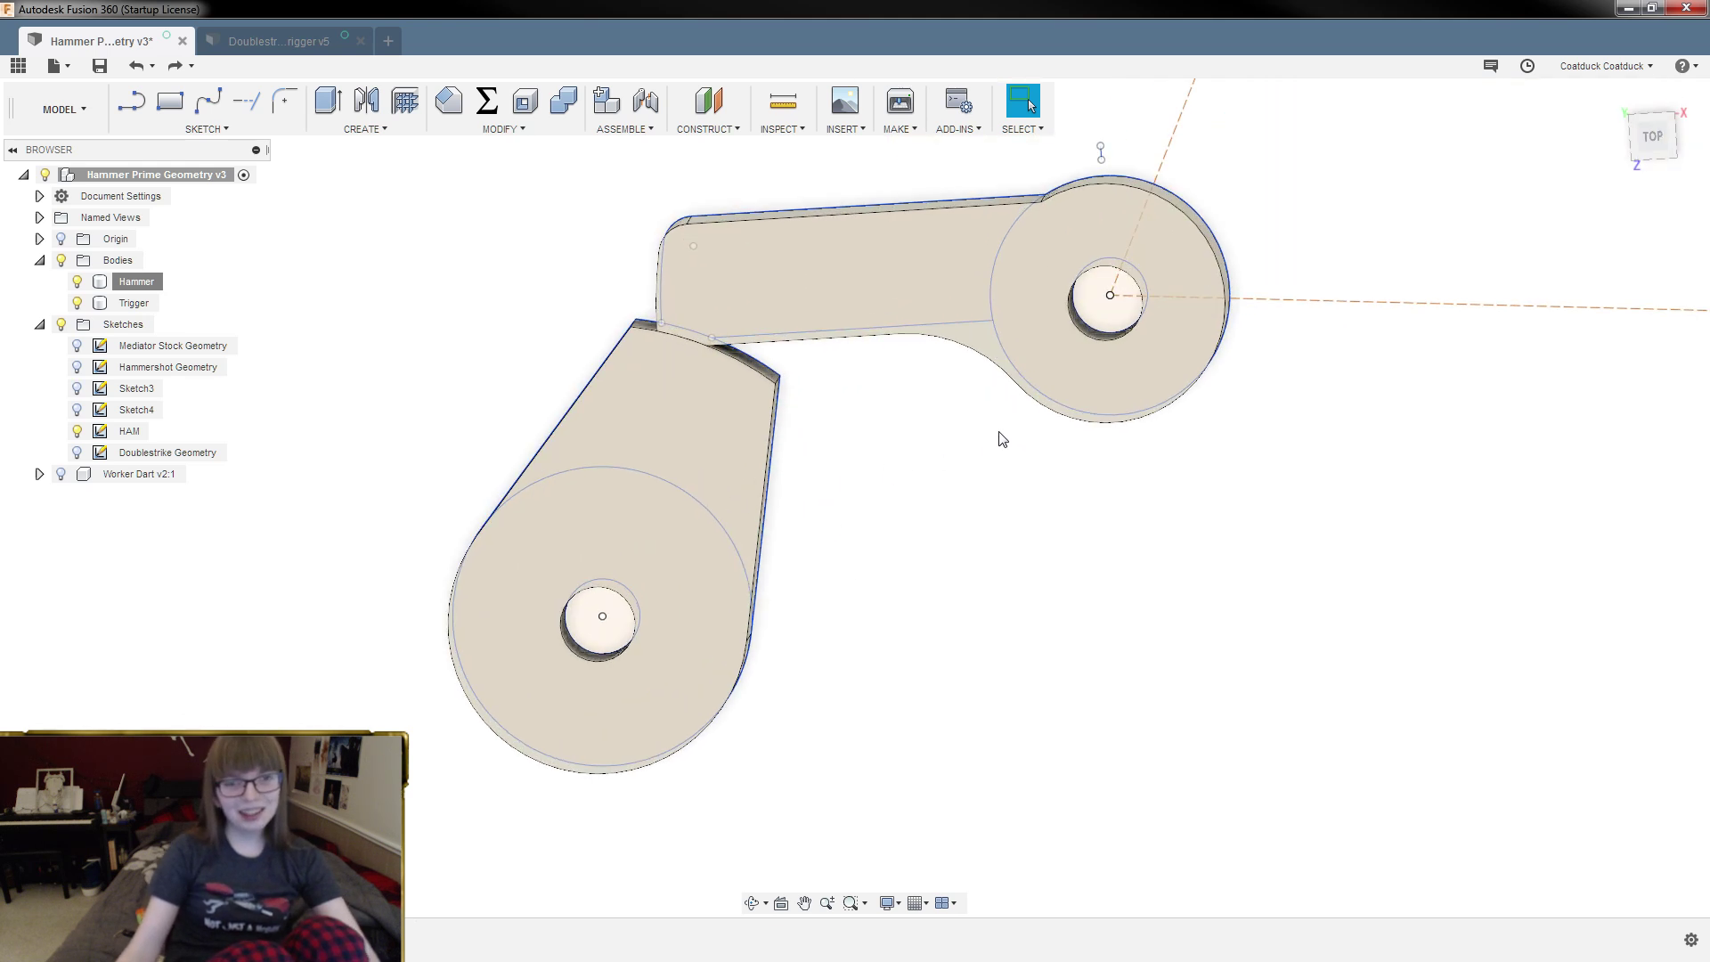
pyautogui.click(727, 517)
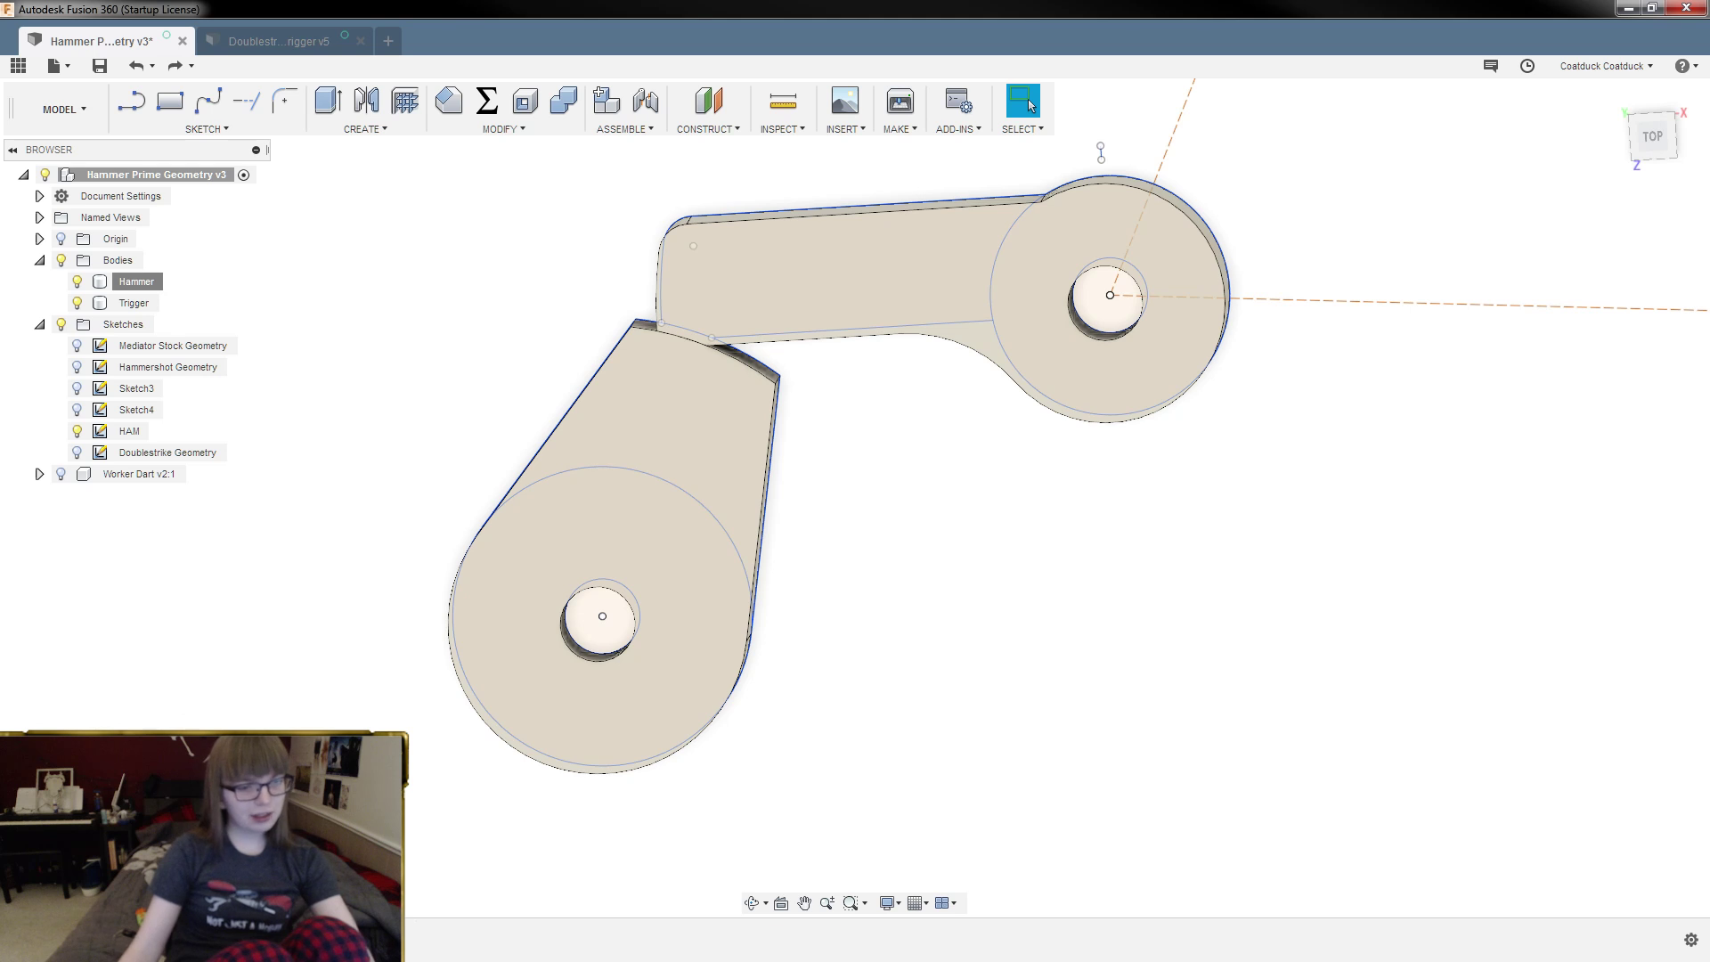
# Step: Open the HAM sketch for editing
pyautogui.click(140, 303)
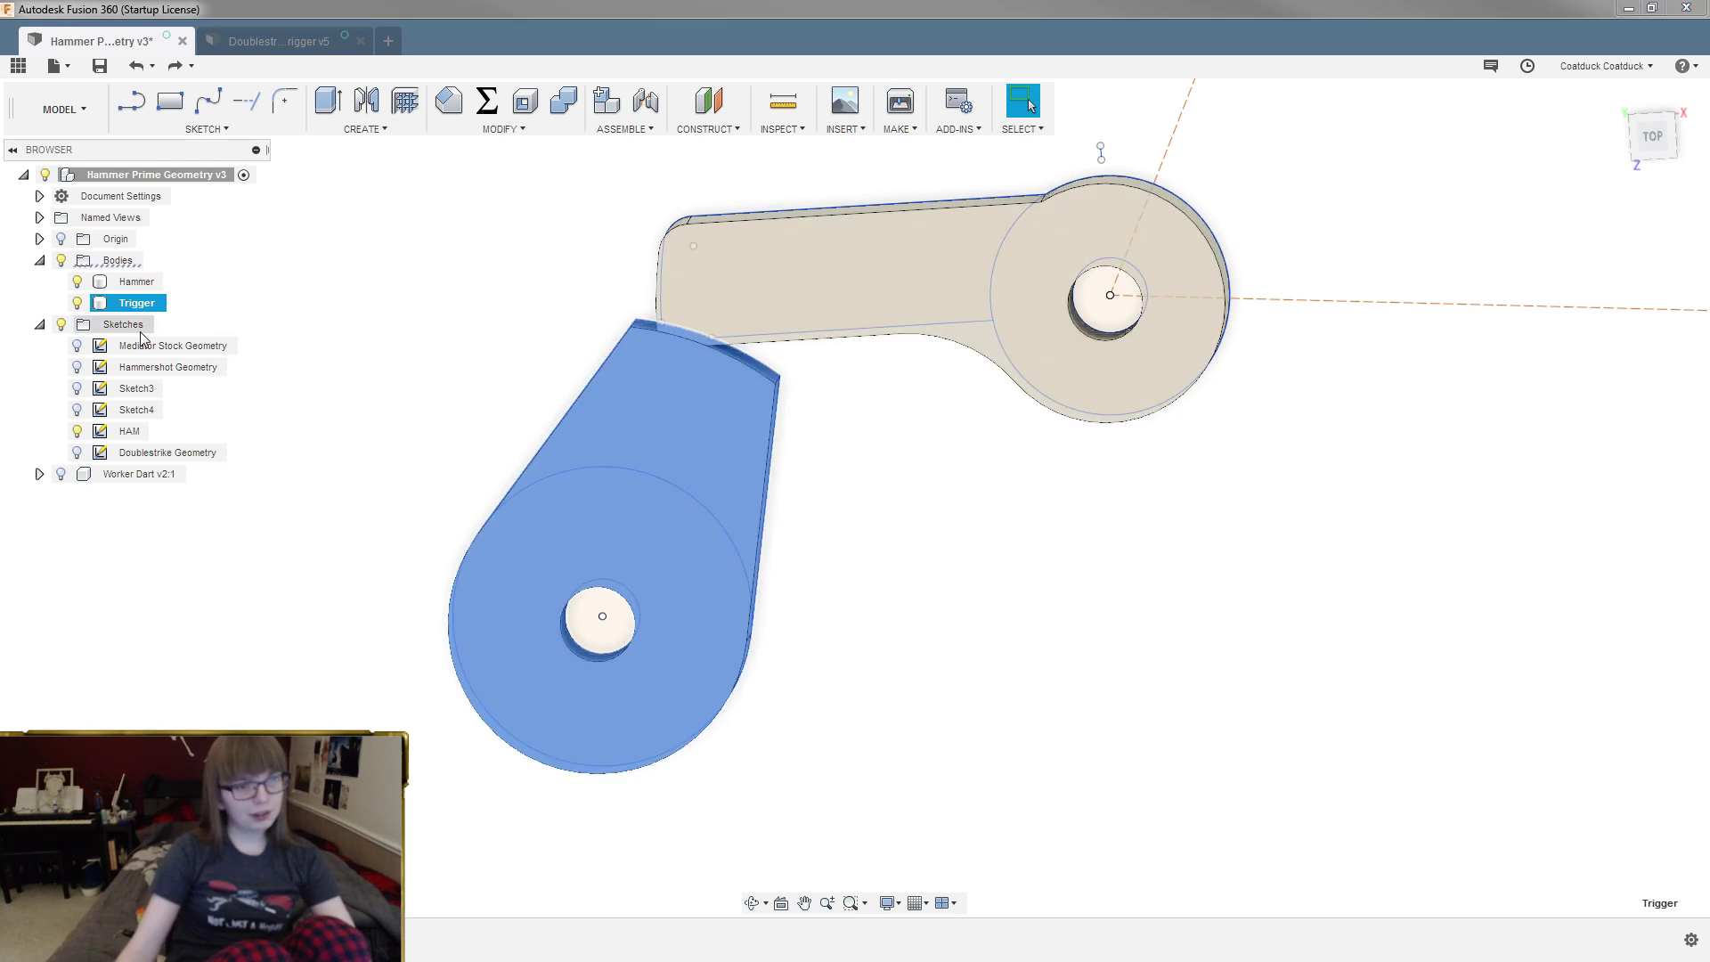
pyautogui.rightClick(130, 433)
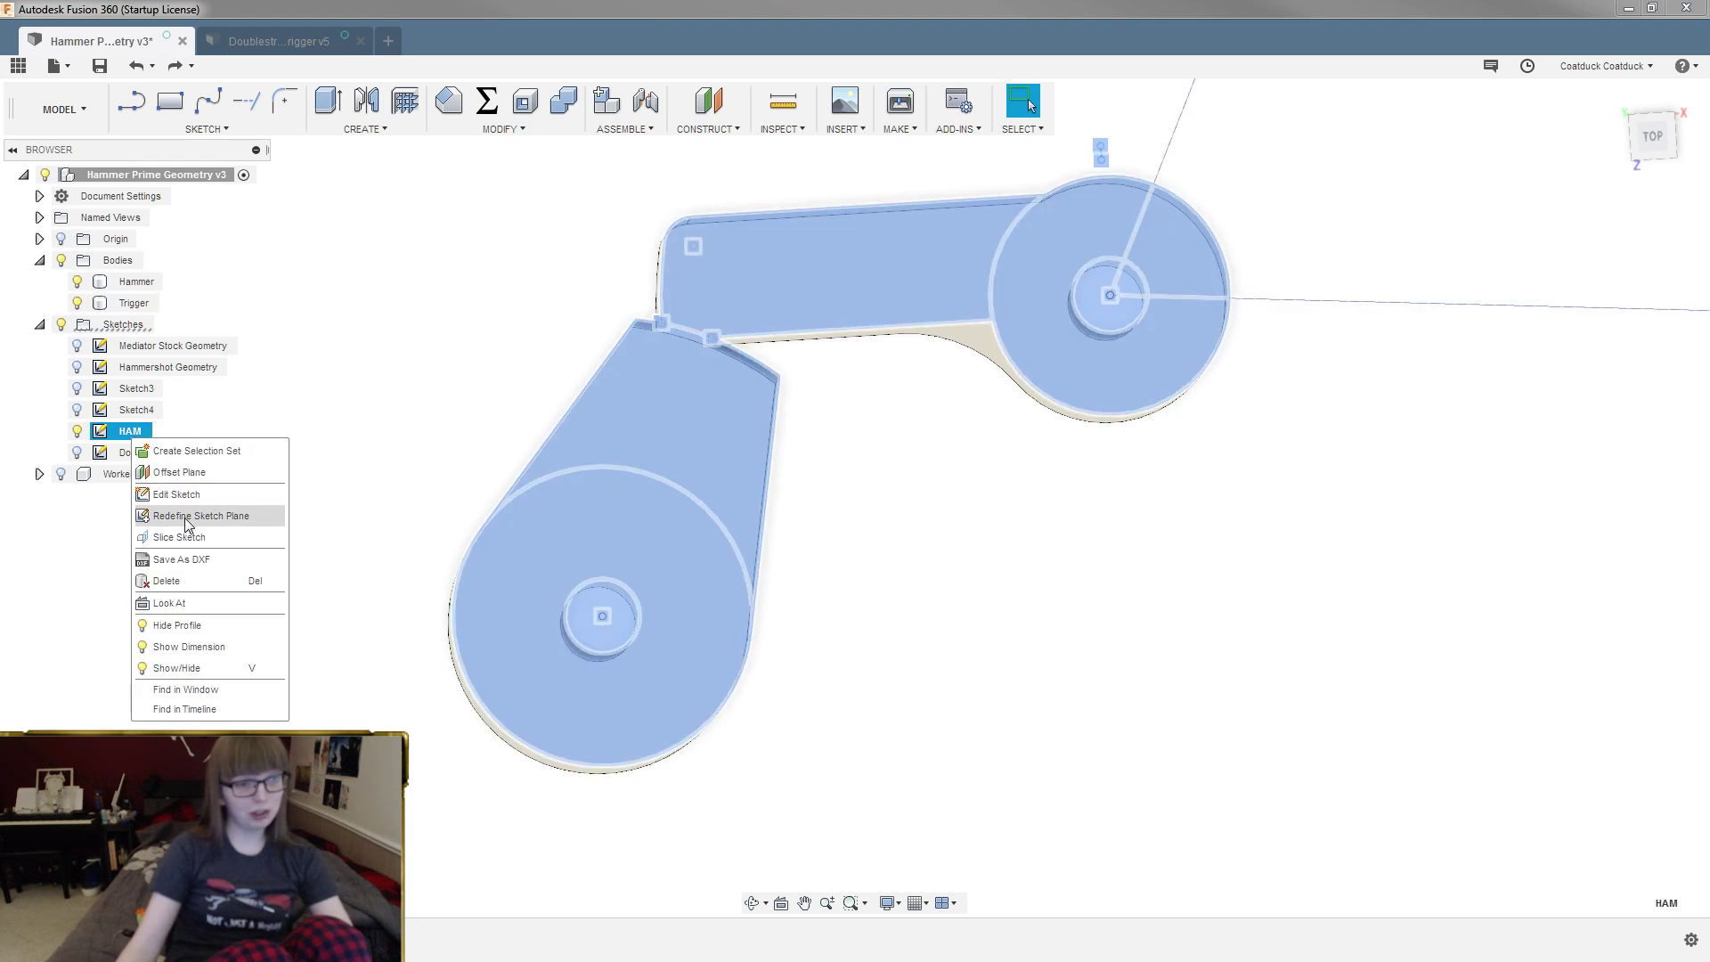
pyautogui.click(189, 494)
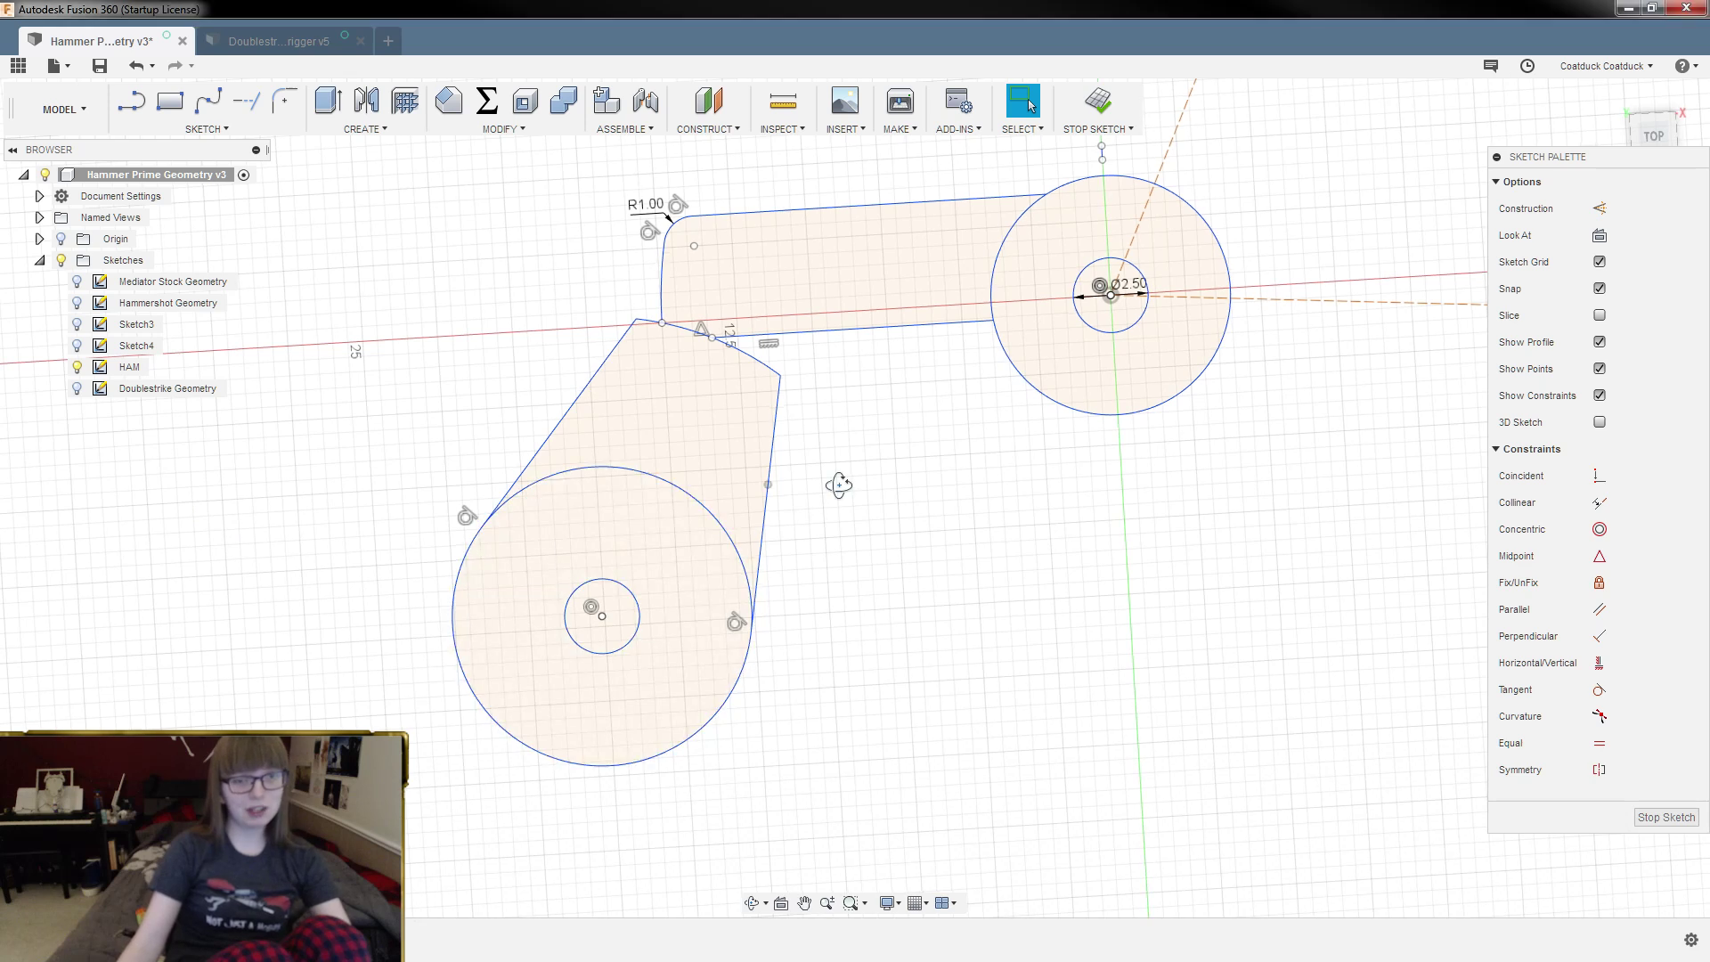
pyautogui.scroll(3, 661, 451)
pyautogui.moveTo(986, 521)
pyautogui.keyDown('shift'); pyautogui.mouseDown(button='middle')
pyautogui.moveTo(935, 501)
pyautogui.moveTo(944, 524)
pyautogui.mouseUp(button='middle'); pyautogui.keyUp('shift')
pyautogui.scroll(-6, 956, 576)
pyautogui.scroll(1, 1287, 484)
pyautogui.scroll(1, 1299, 451)
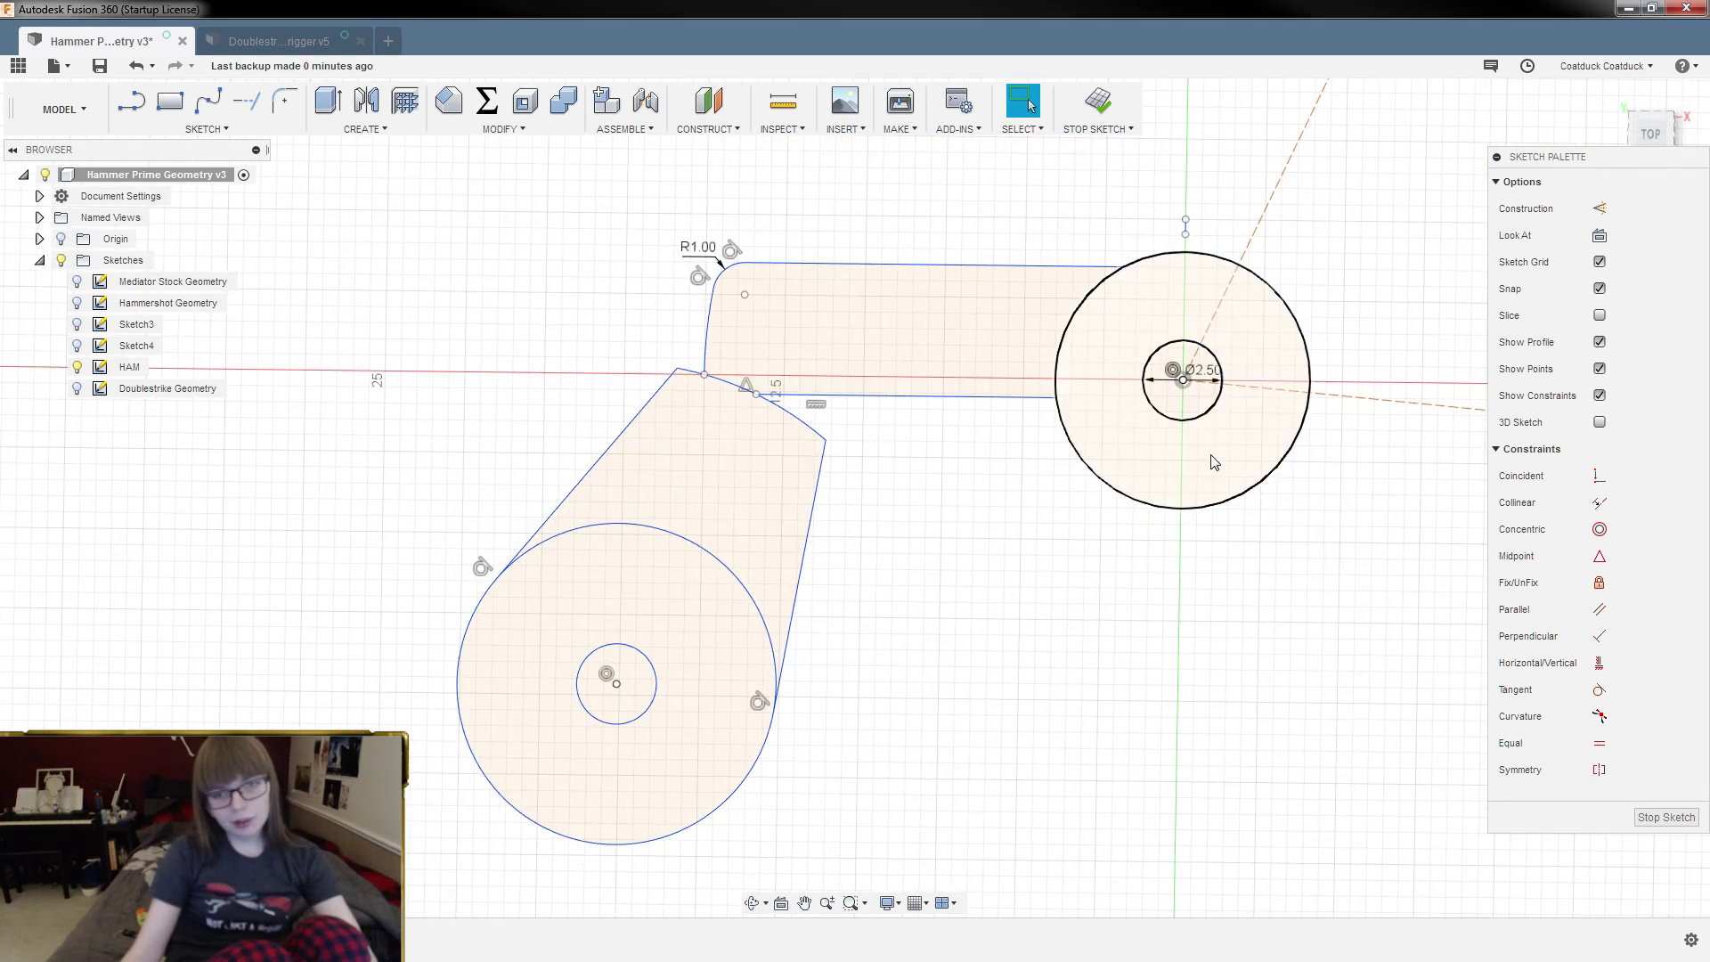
# Step: Sketch a circle of 15 mm radius centred on the hammer pivot, passing through the hammer tip's lower corner at the trigger
pyautogui.scroll(1, 1299, 455)
pyautogui.press('c')
pyautogui.click(1188, 371)
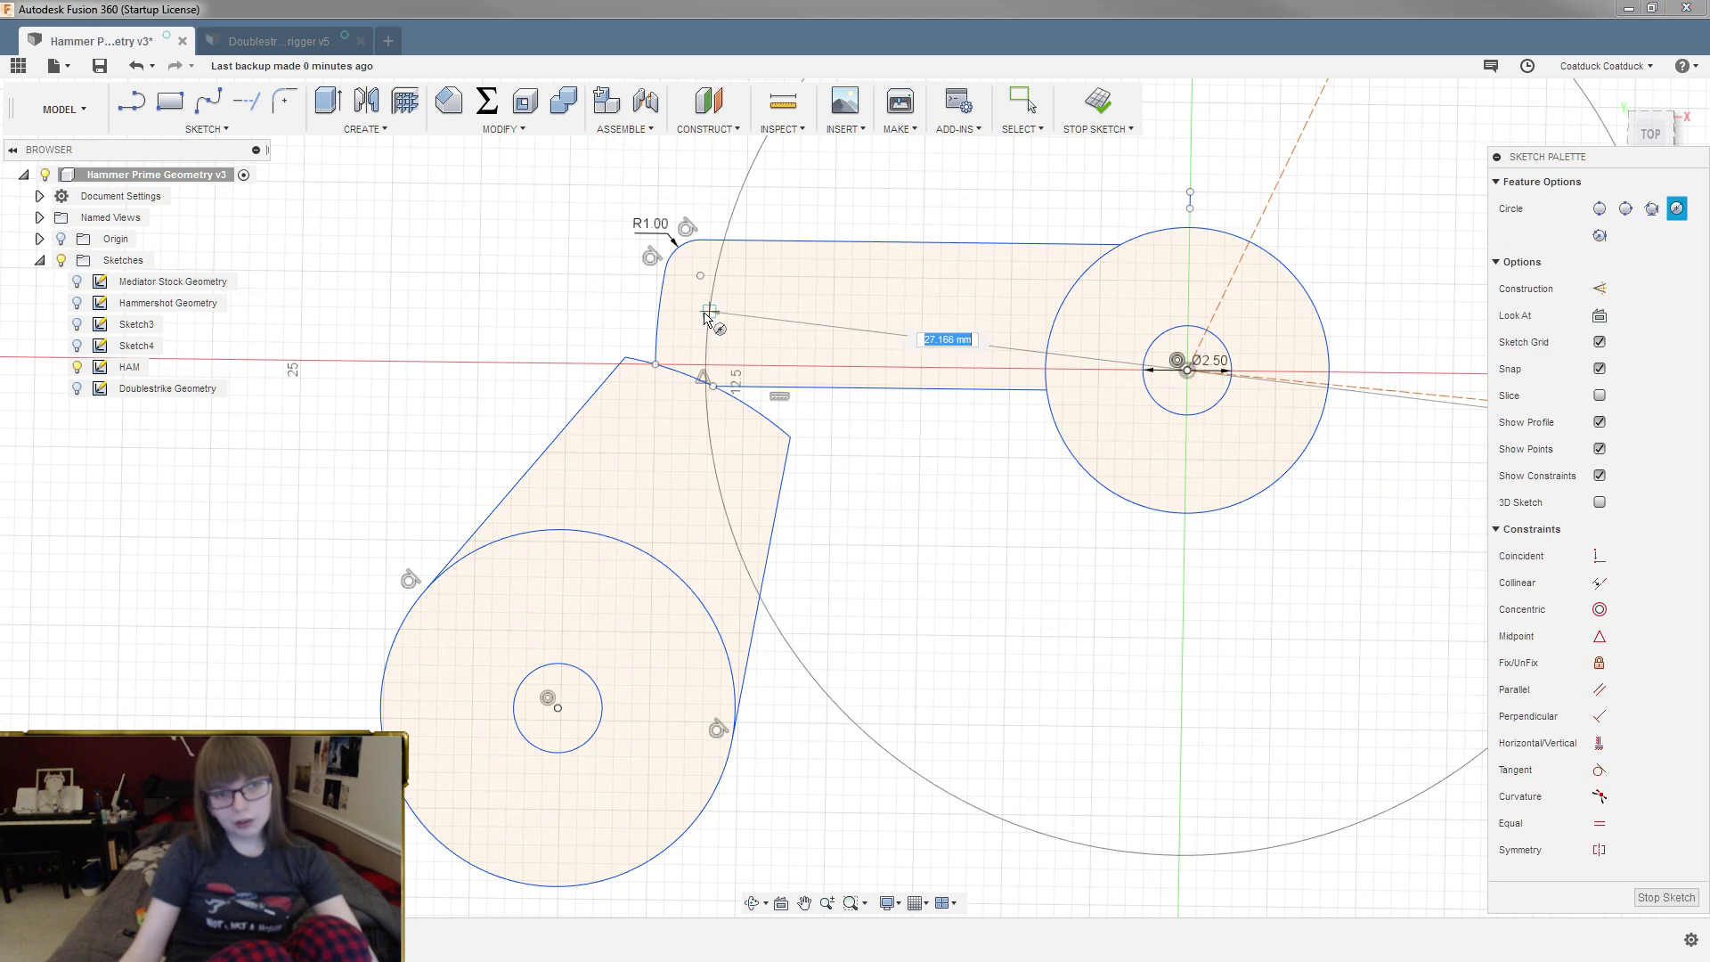
pyautogui.click(655, 367)
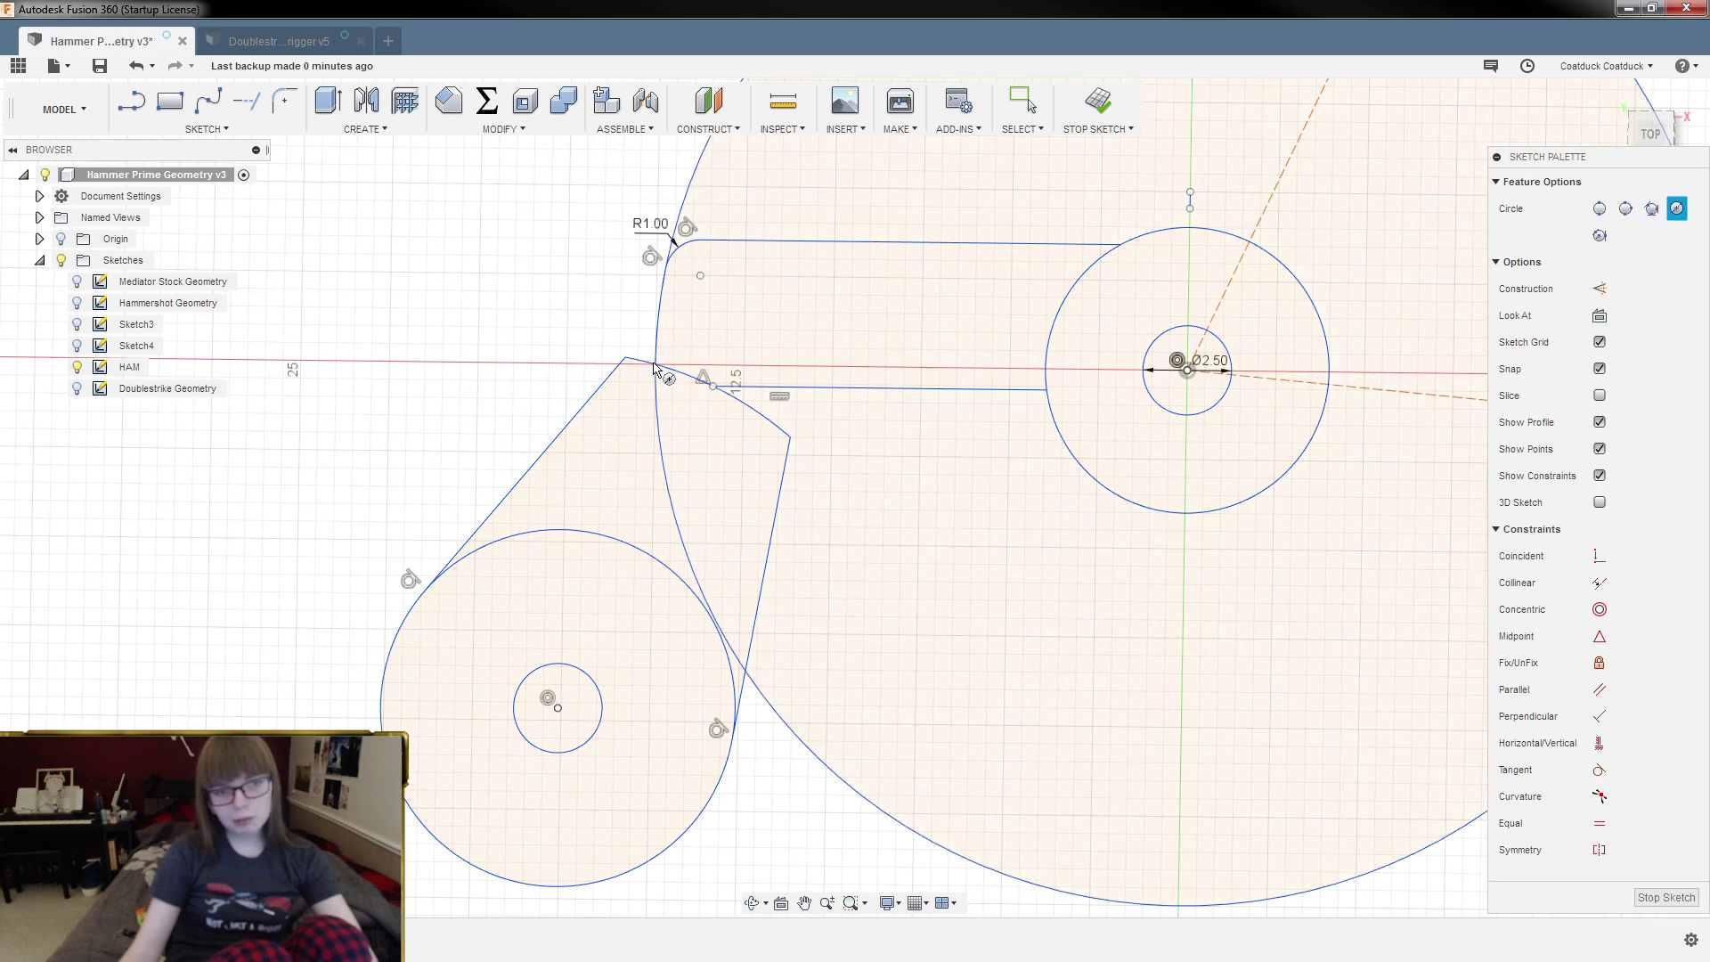
pyautogui.scroll(-2, 546, 431)
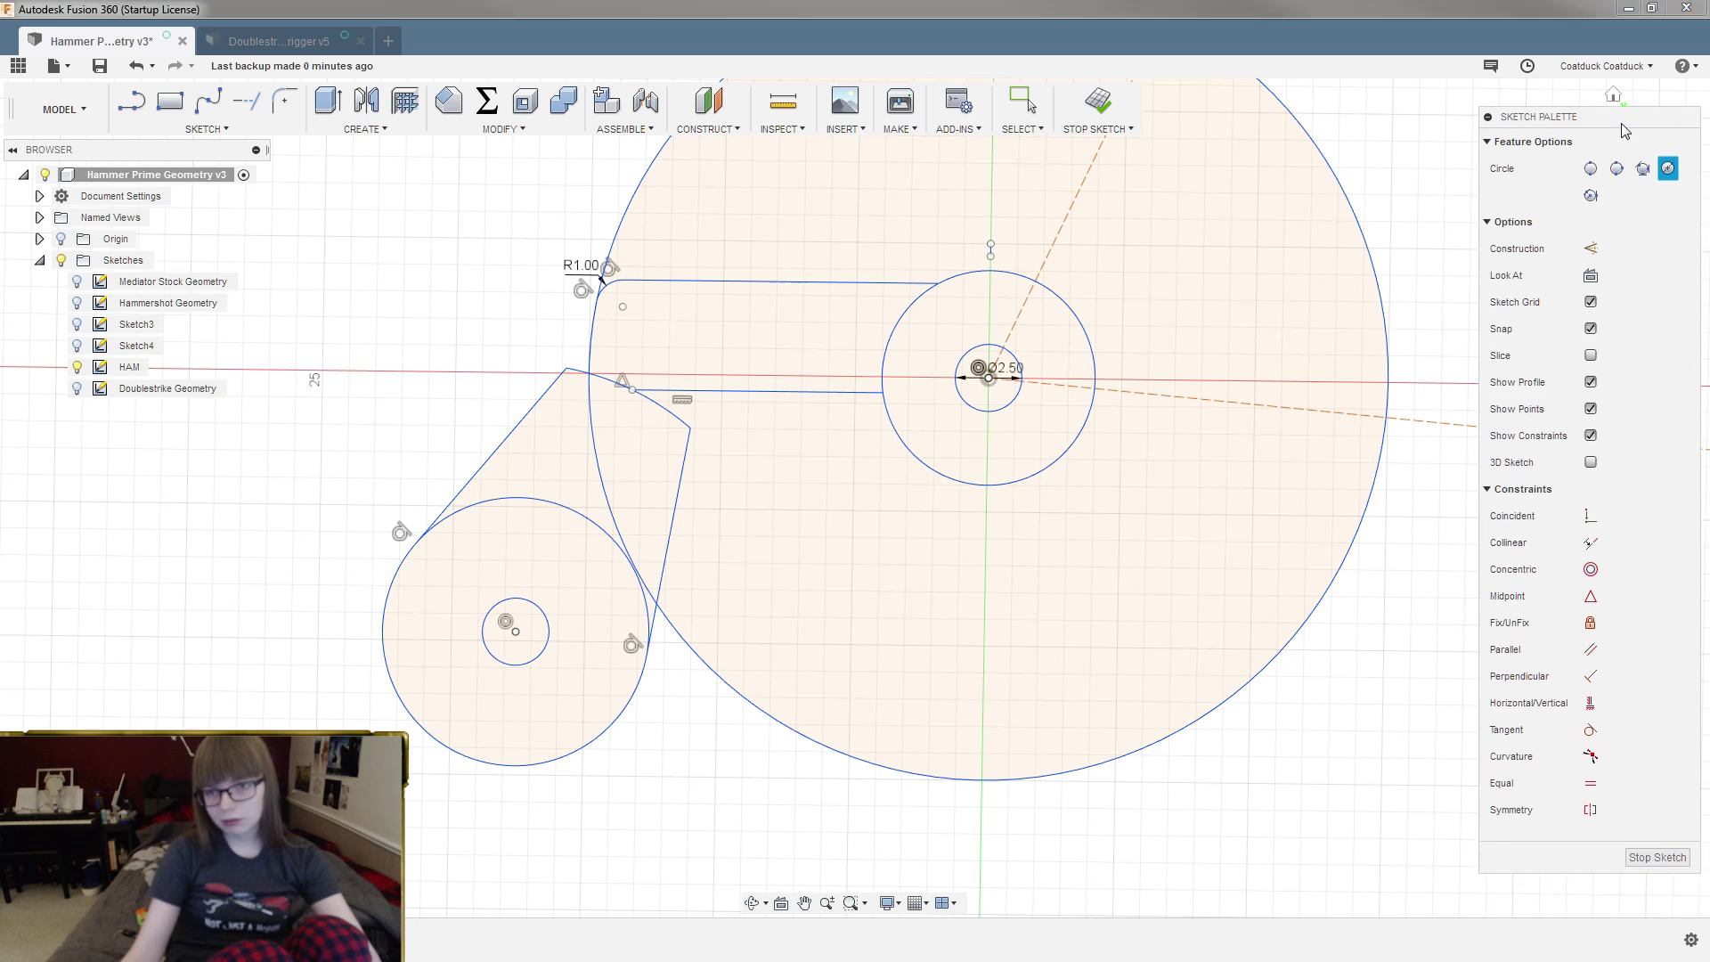
pyautogui.press('Escape')
pyautogui.click(1383, 486)
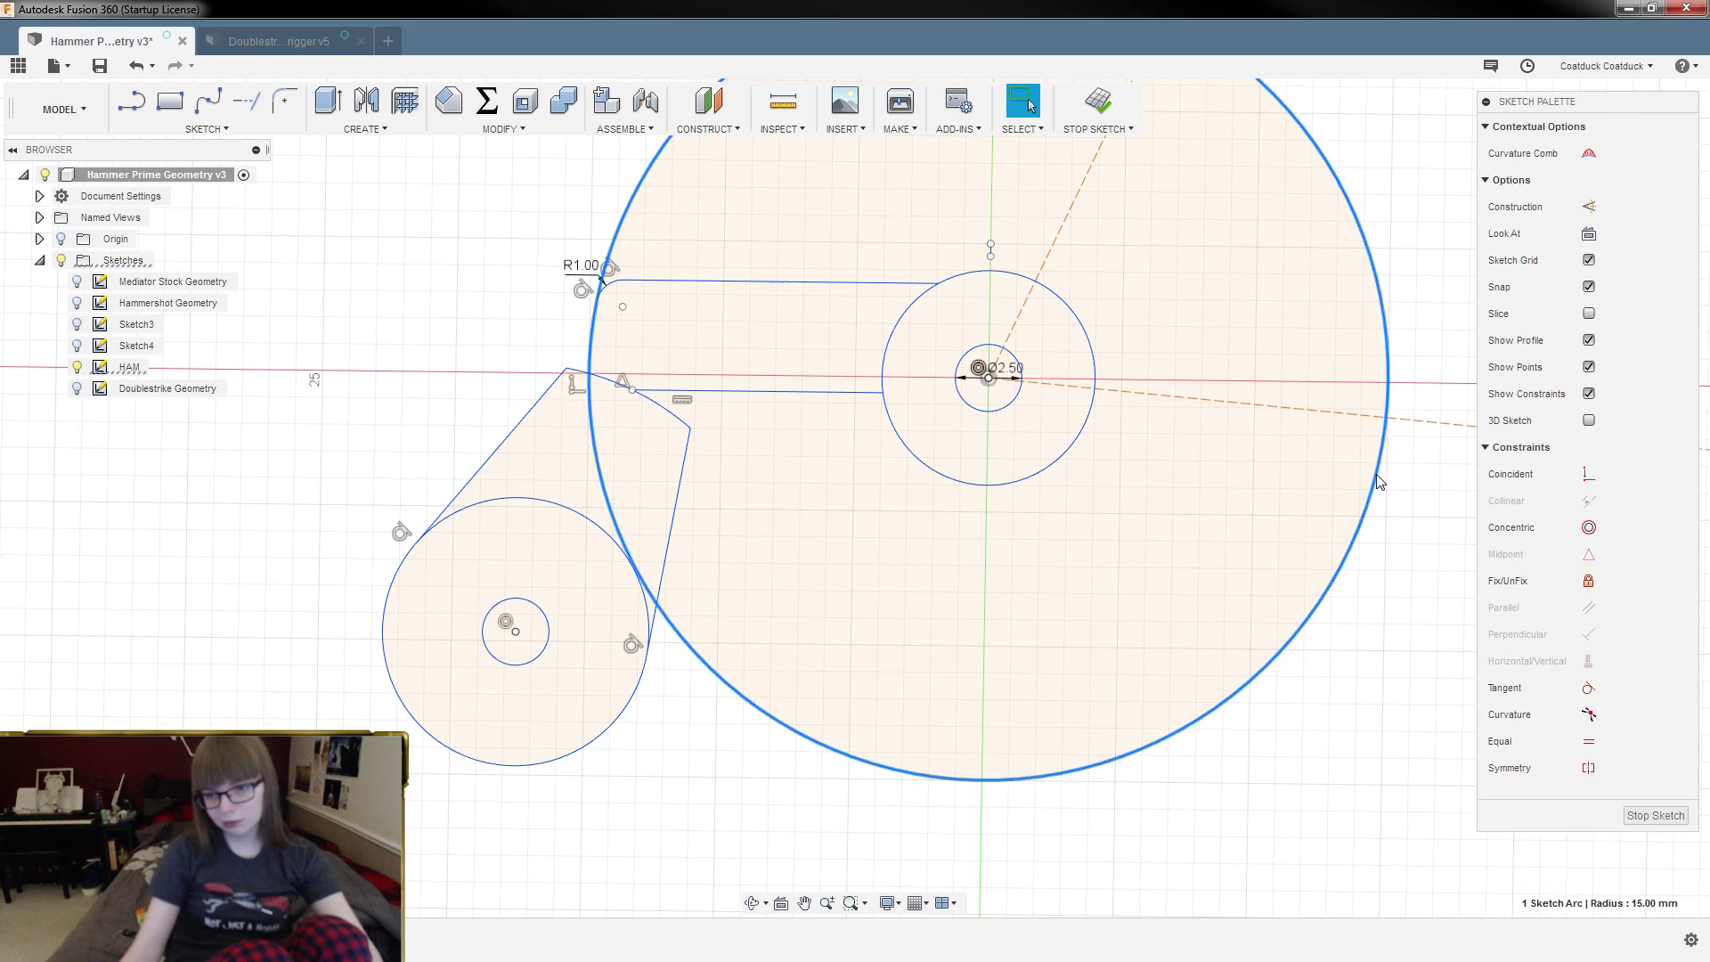
# Step: Trim the large circle's upper arc between the hammer tip and the upper dashed construction line, and check the curves at the tip
pyautogui.scroll(-2, 1426, 634)
pyautogui.scroll(4, 699, 539)
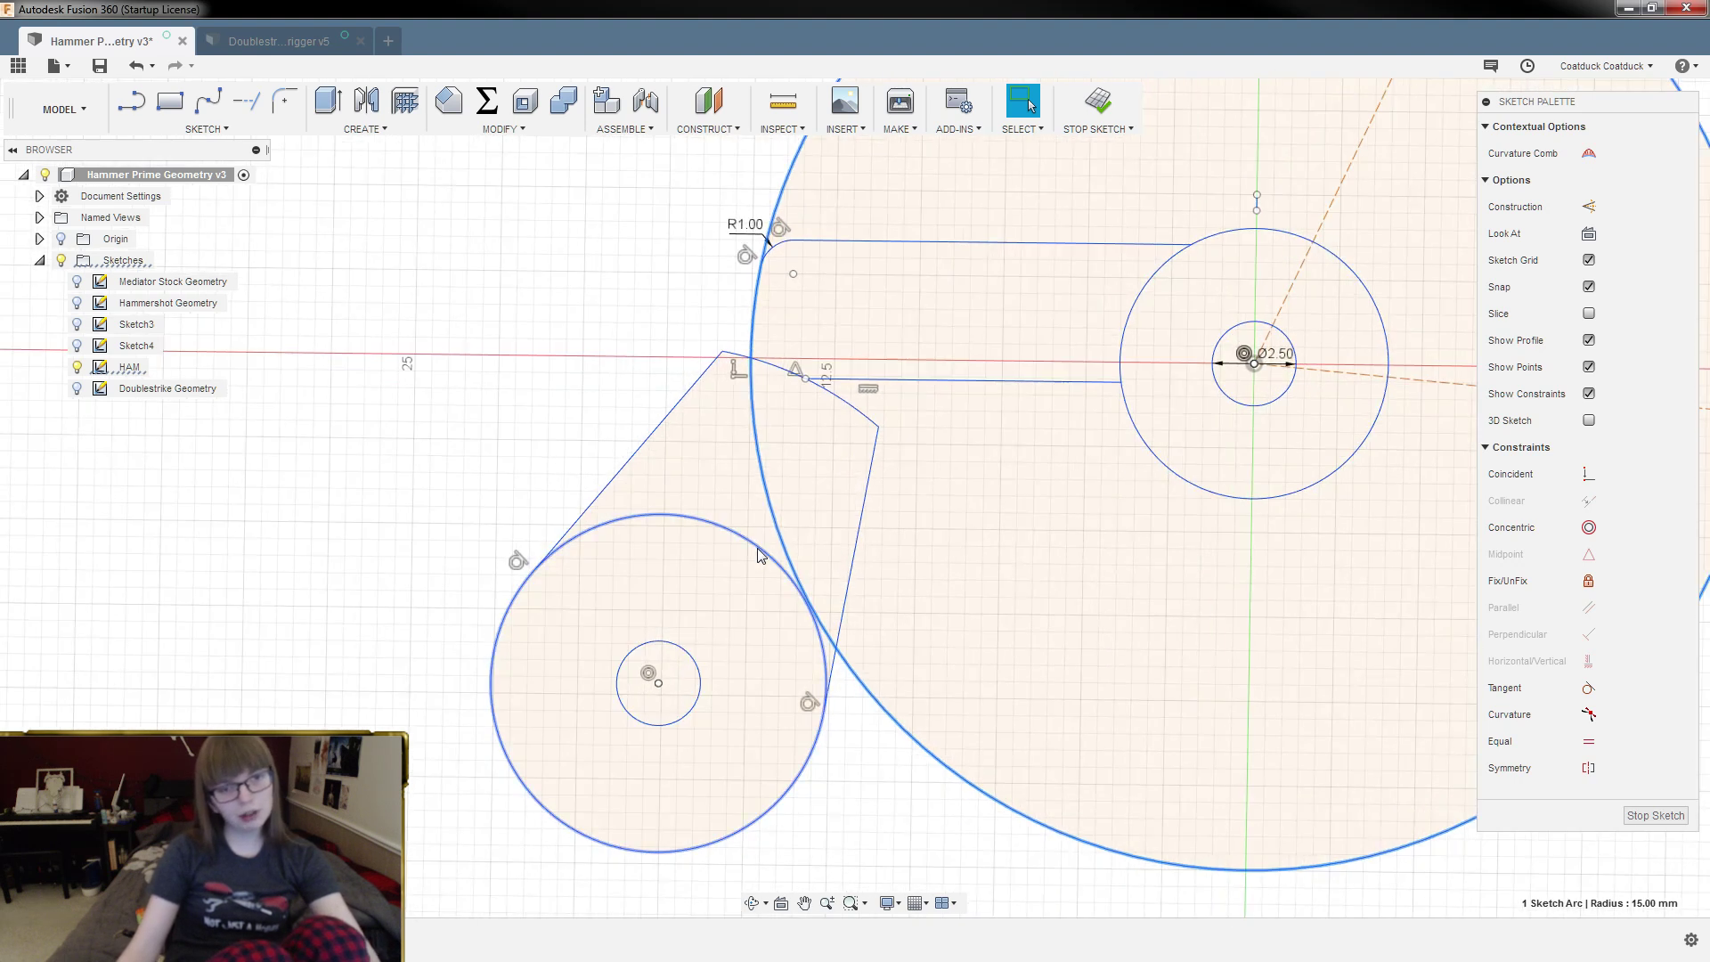
pyautogui.scroll(-2, 953, 677)
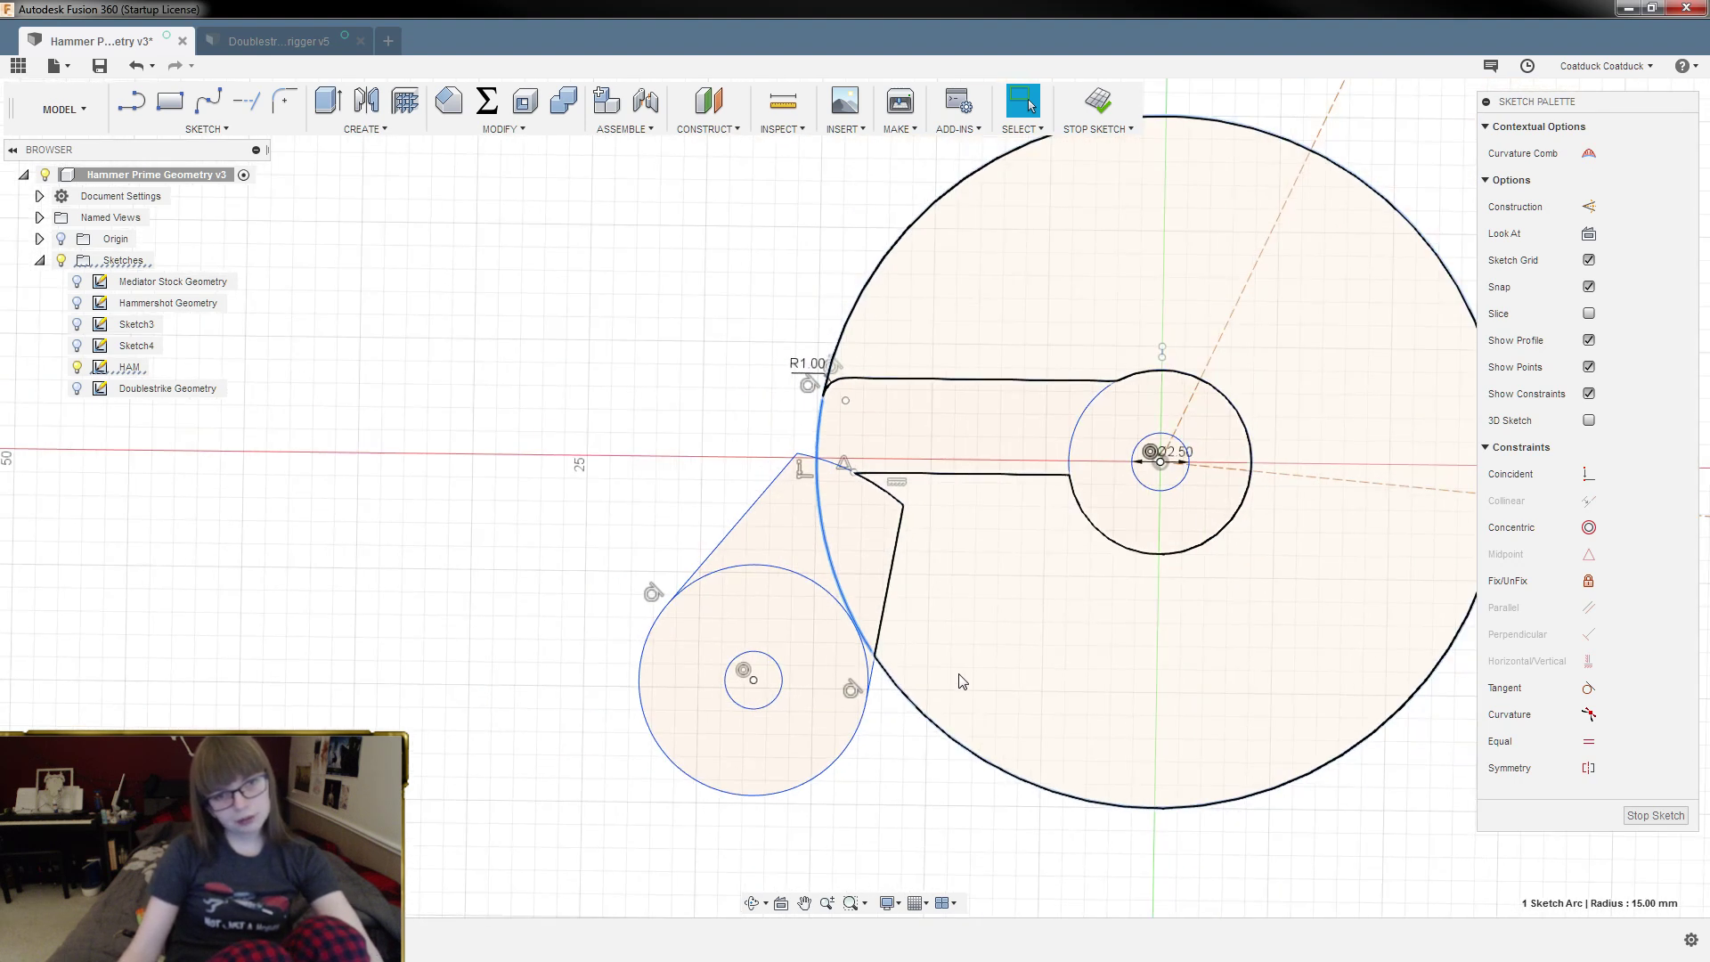
pyautogui.click(968, 638)
pyautogui.press('t')
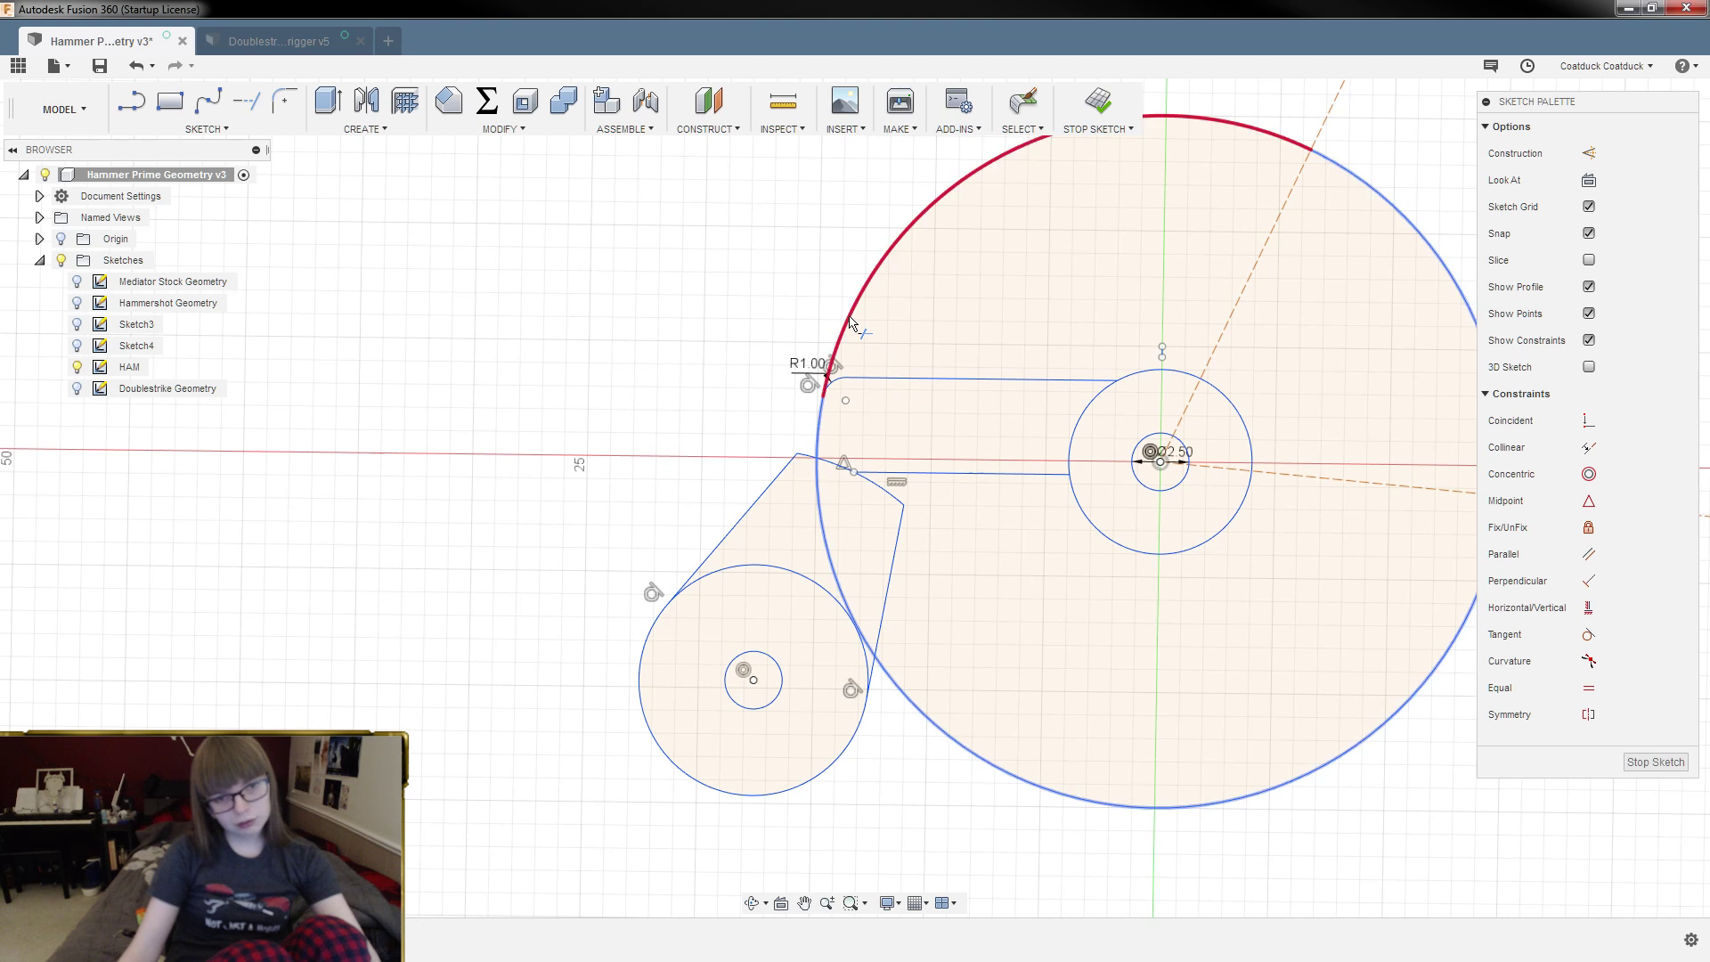
pyautogui.click(821, 426)
pyautogui.click(863, 292)
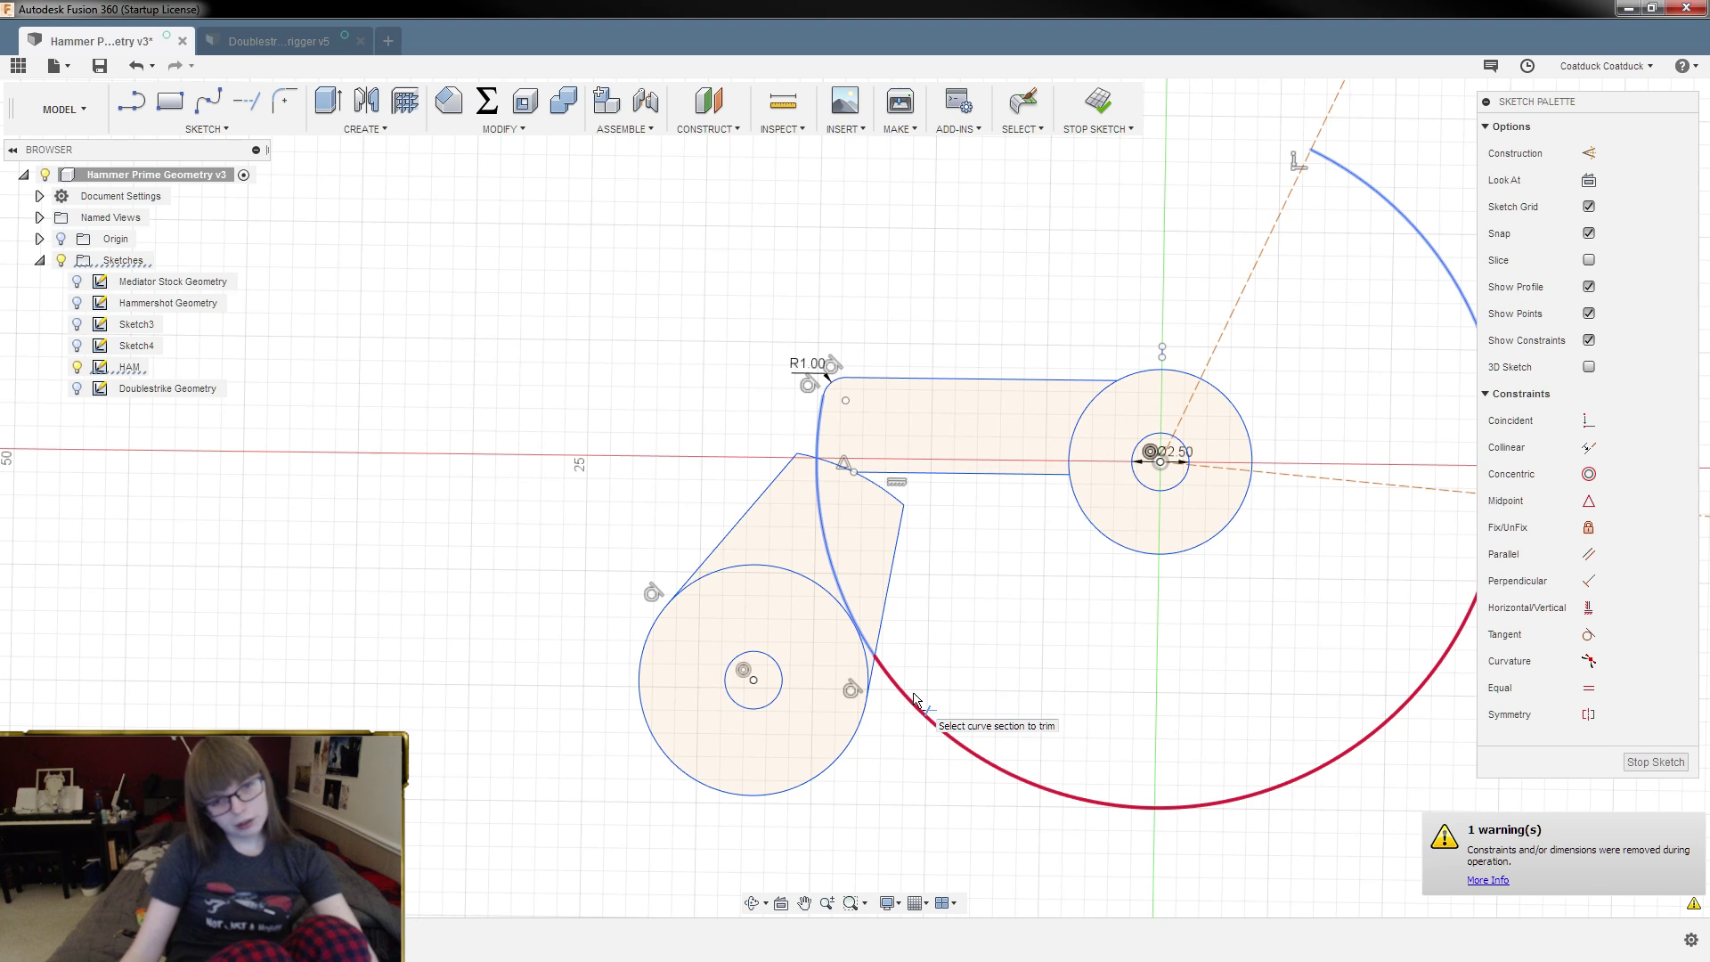
pyautogui.press('Escape')
pyautogui.scroll(3, 817, 432)
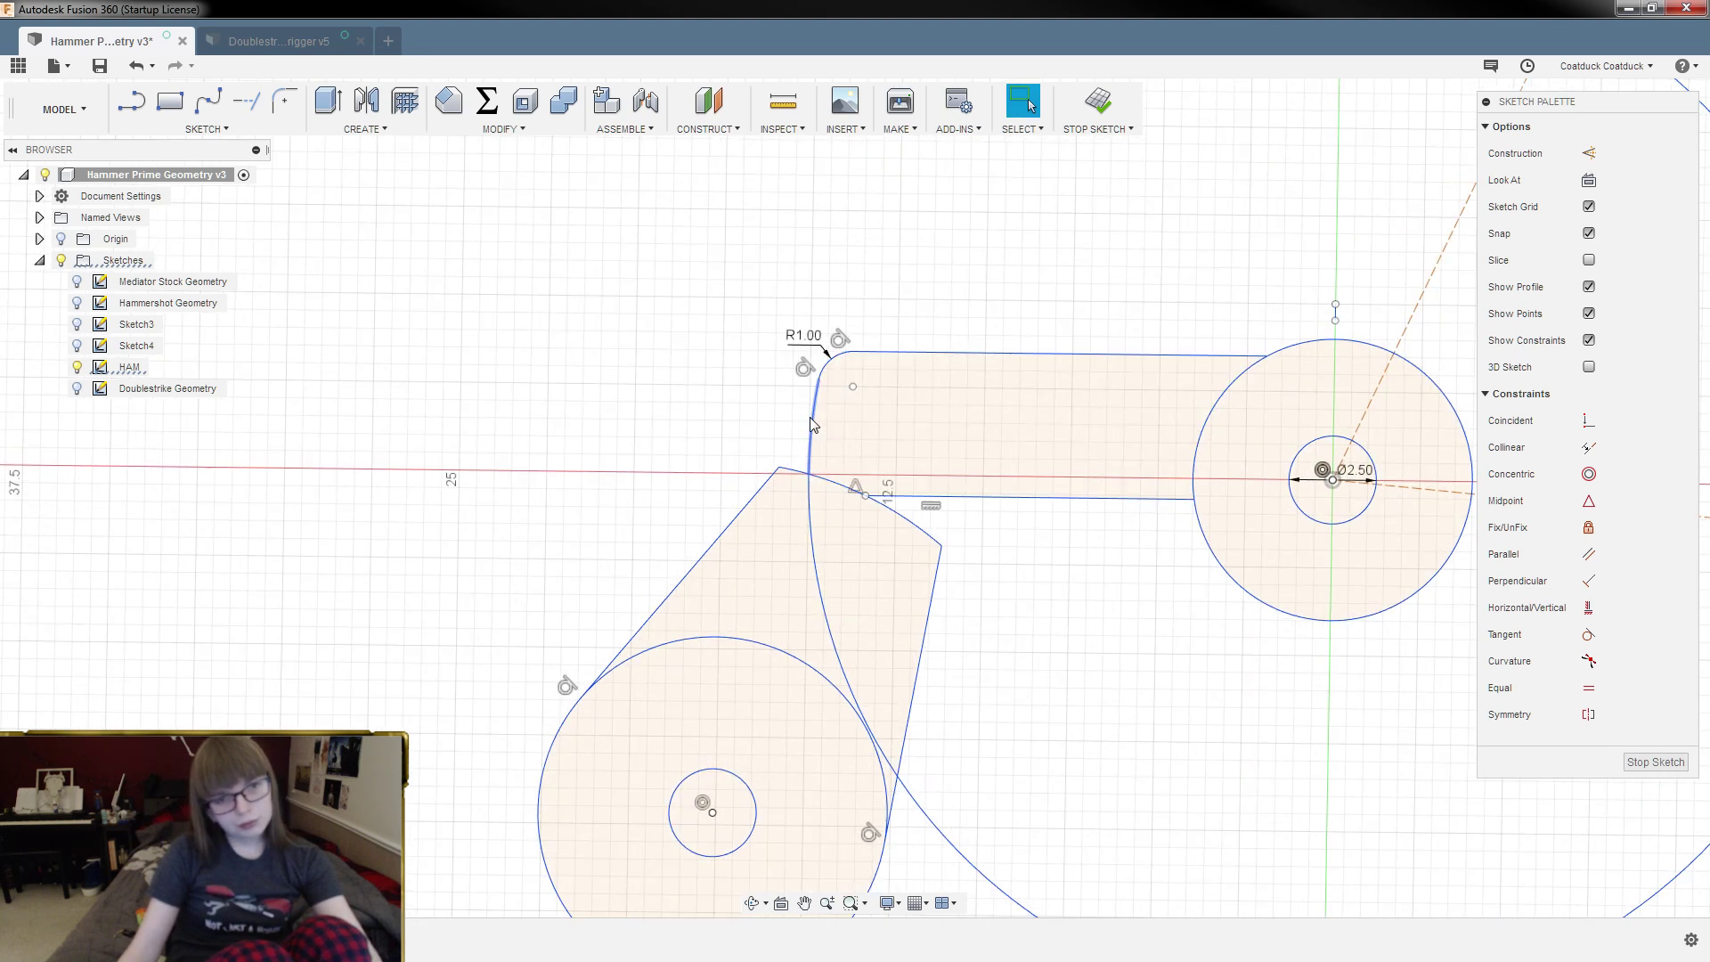
pyautogui.click(813, 419)
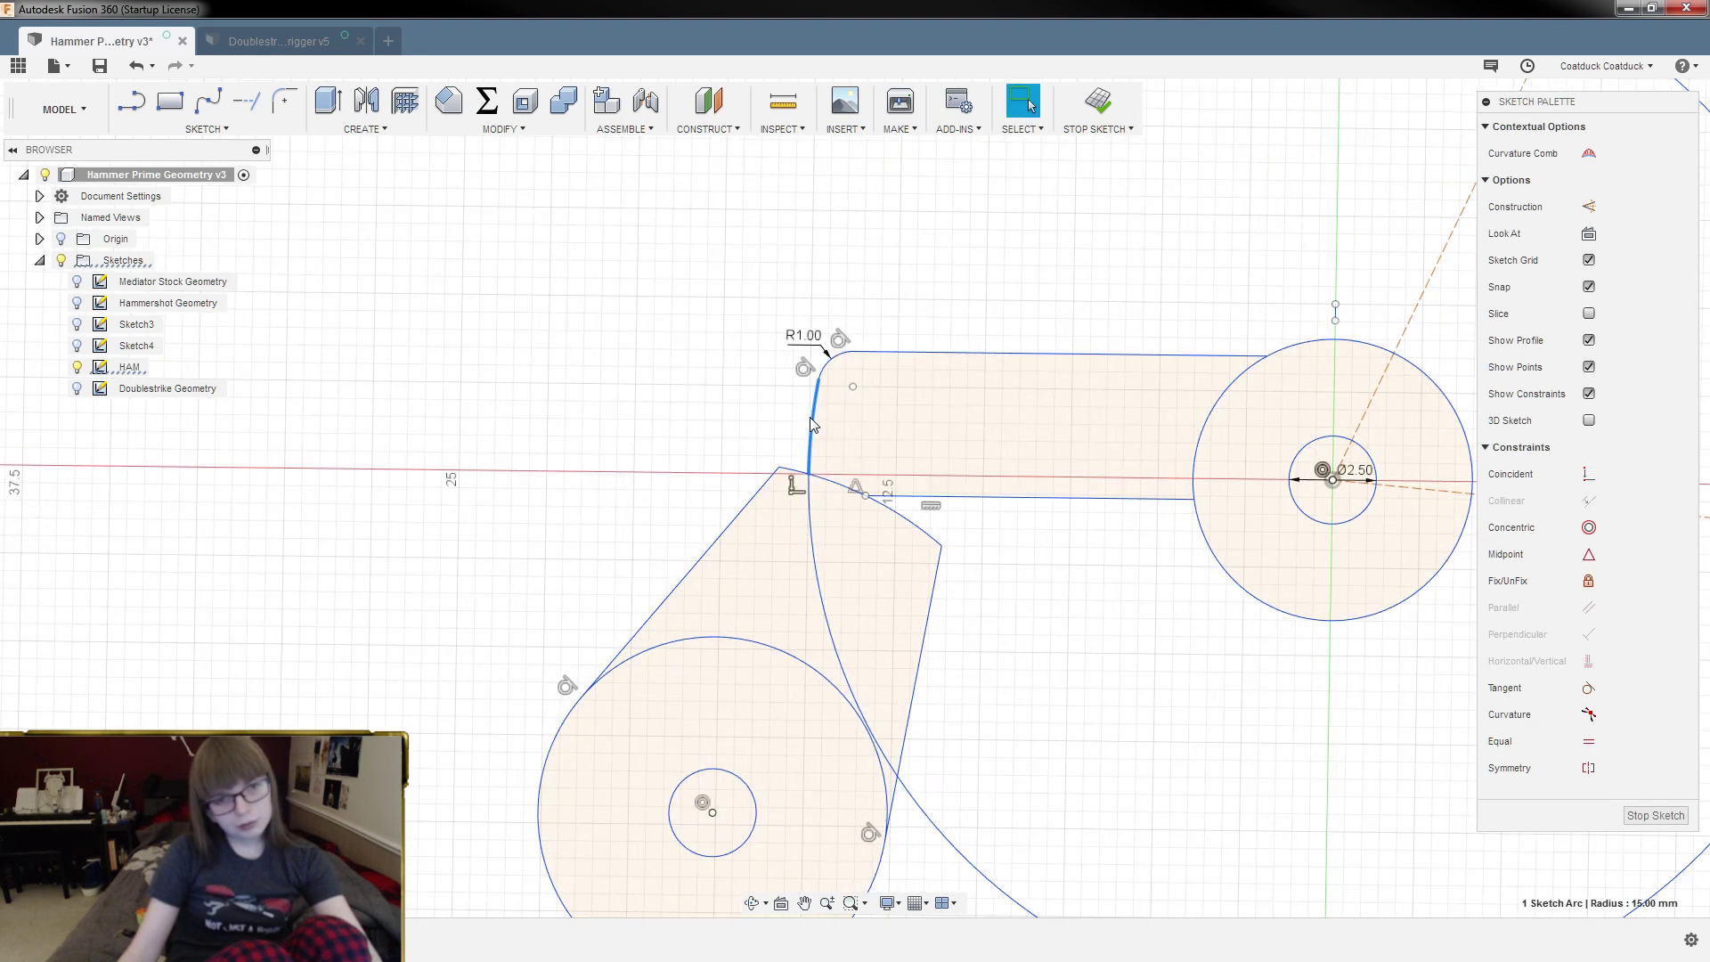
pyautogui.click(812, 528)
pyautogui.click(1104, 615)
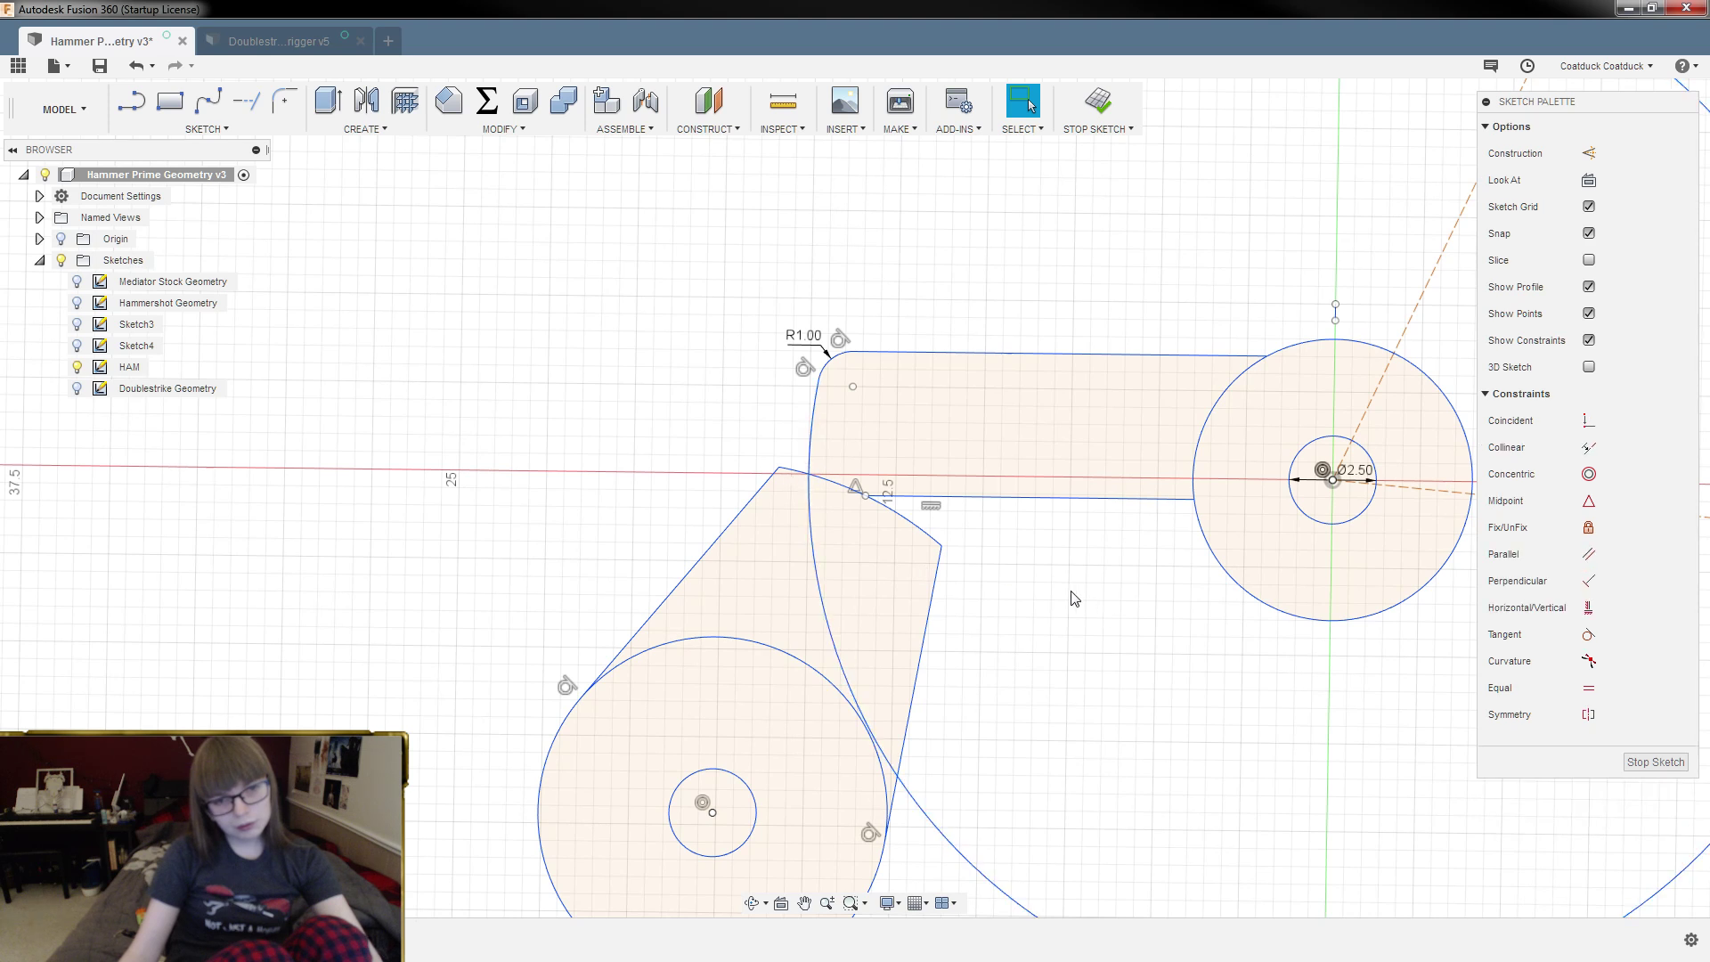
pyautogui.scroll(-3, 943, 599)
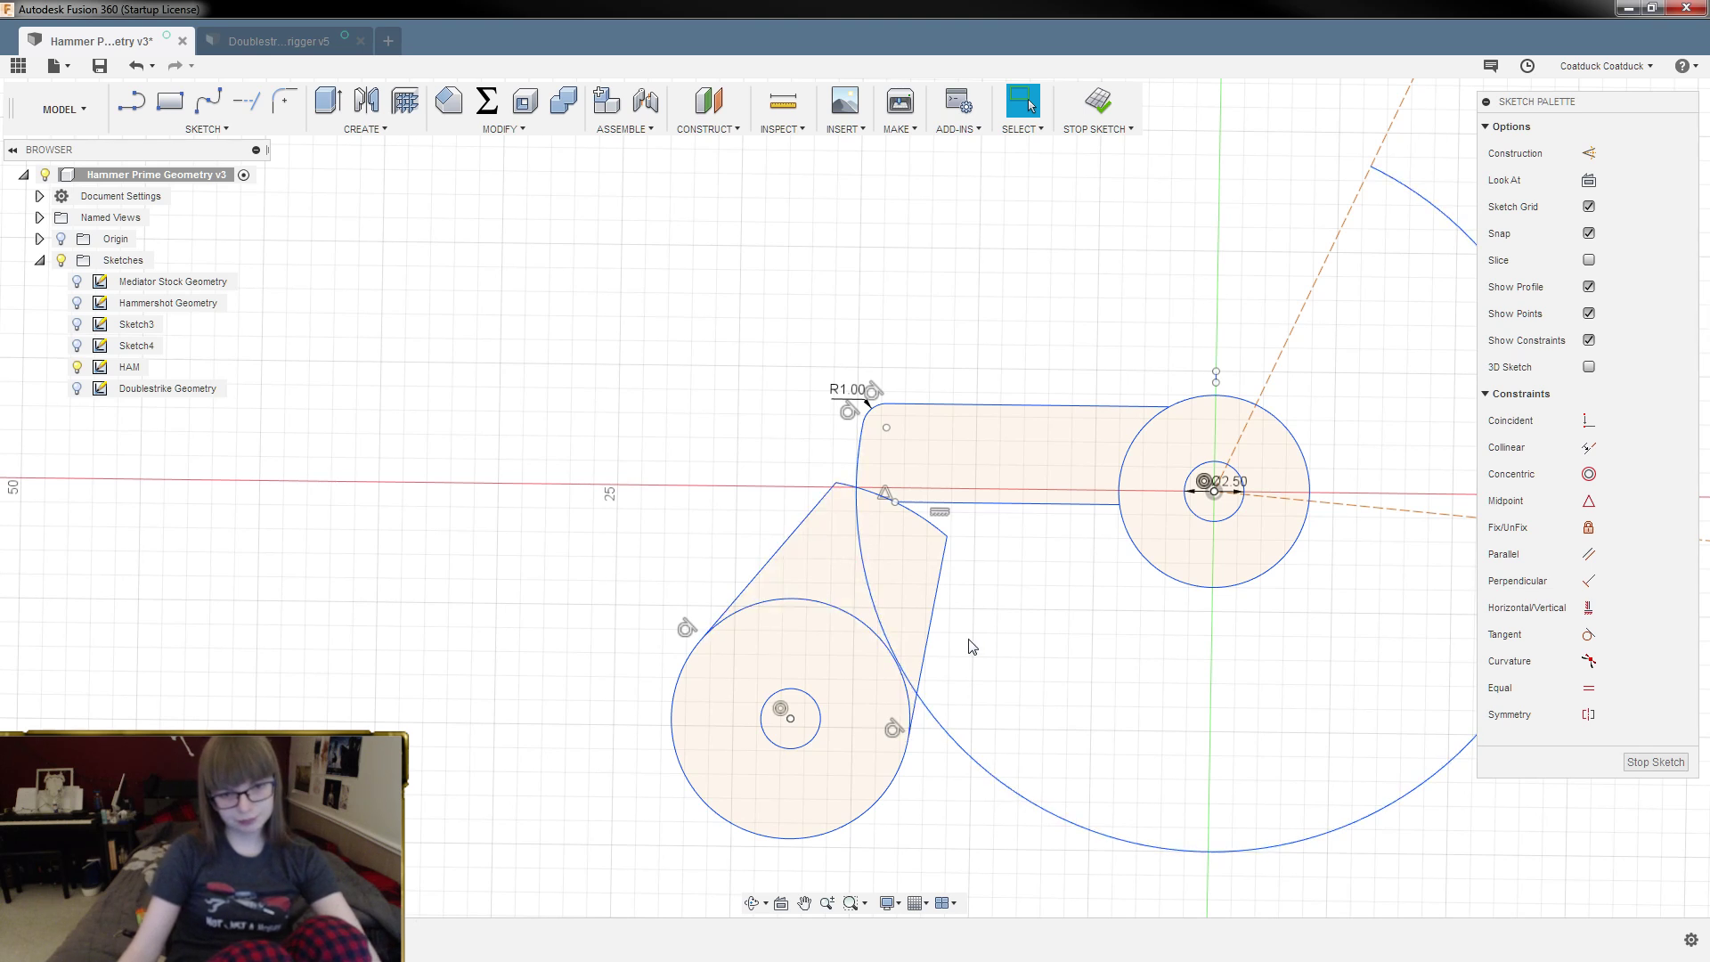
# Step: Trim the large circle's lower arc beyond the trigger and delete the leftover arc between the dashed construction lines
pyautogui.press('l')
pyautogui.click(1011, 788)
pyautogui.scroll(-3, 793, 726)
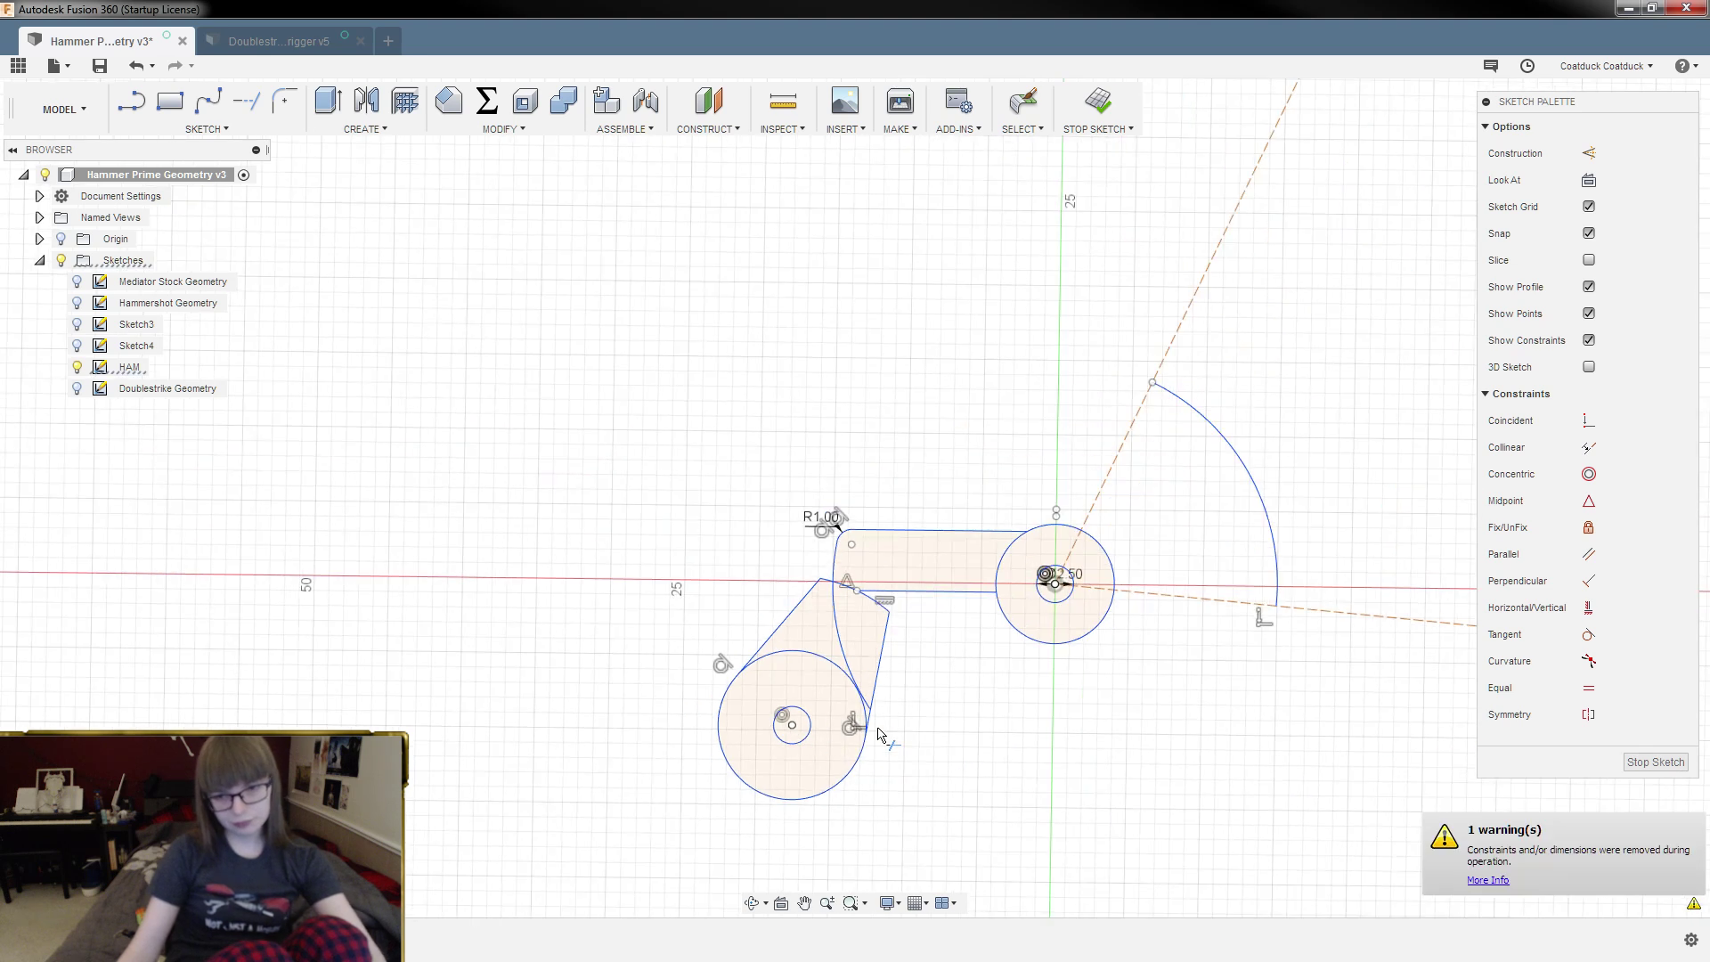
pyautogui.press('Escape')
pyautogui.click(1248, 474)
pyautogui.press('Delete')
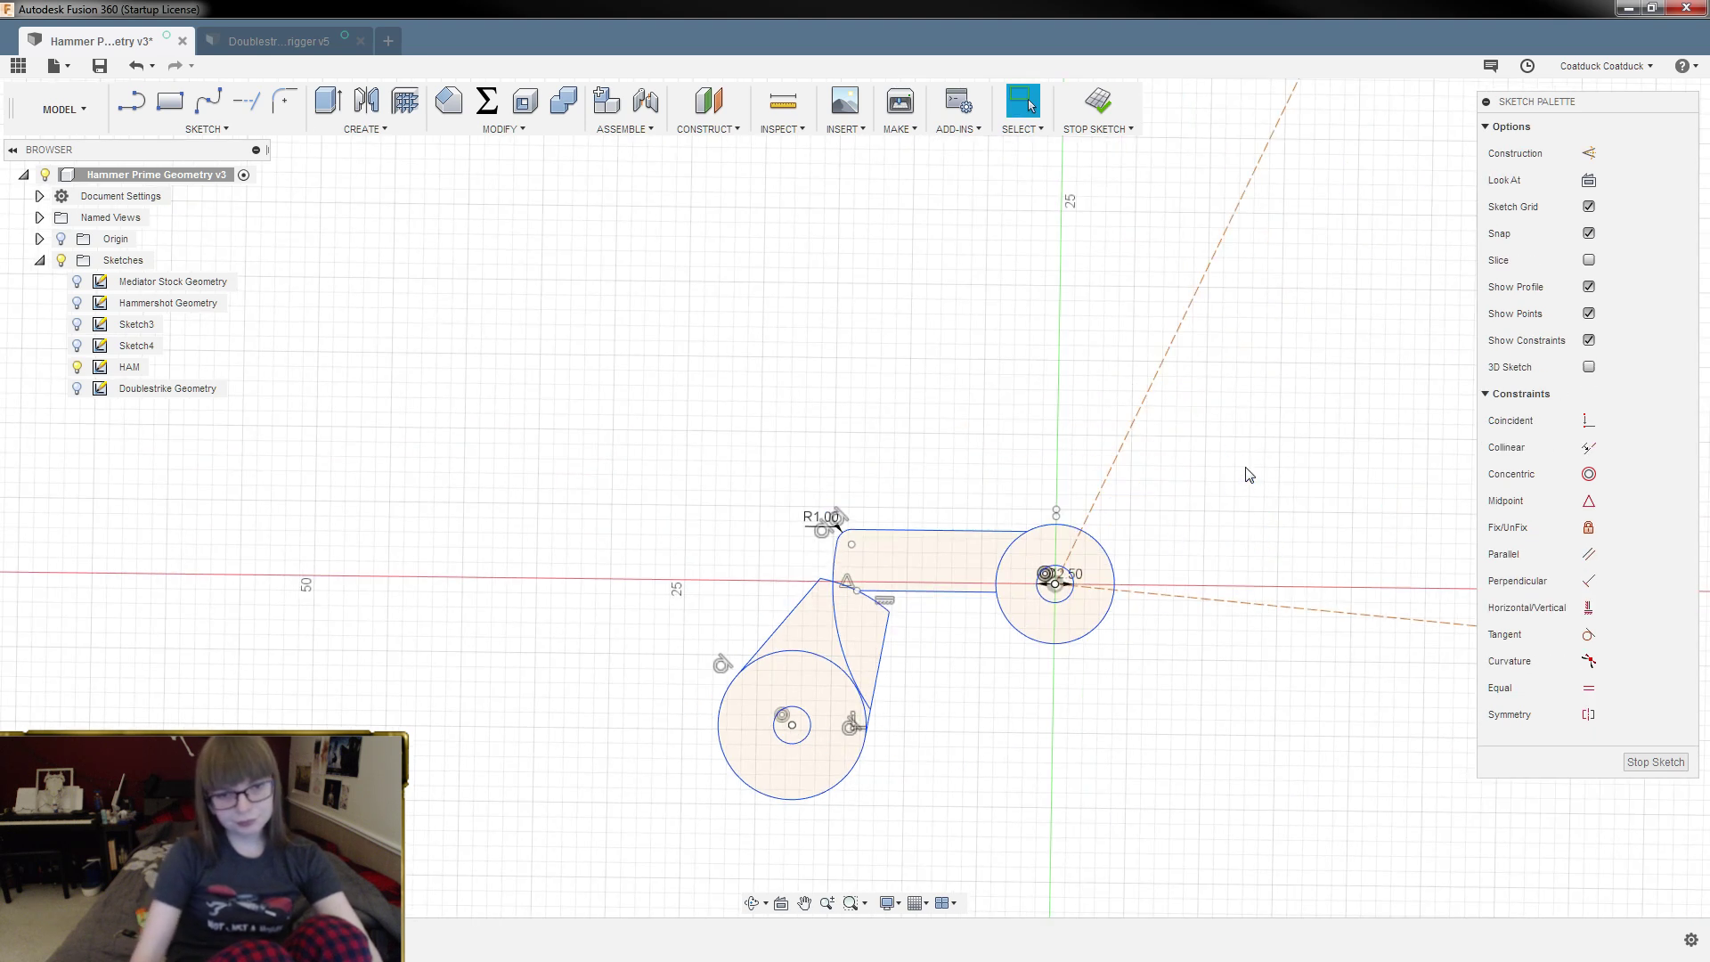
# Step: Try to rotate the remaining 15 mm radius arc by -10 degrees about the trigger pivot
pyautogui.scroll(3, 922, 639)
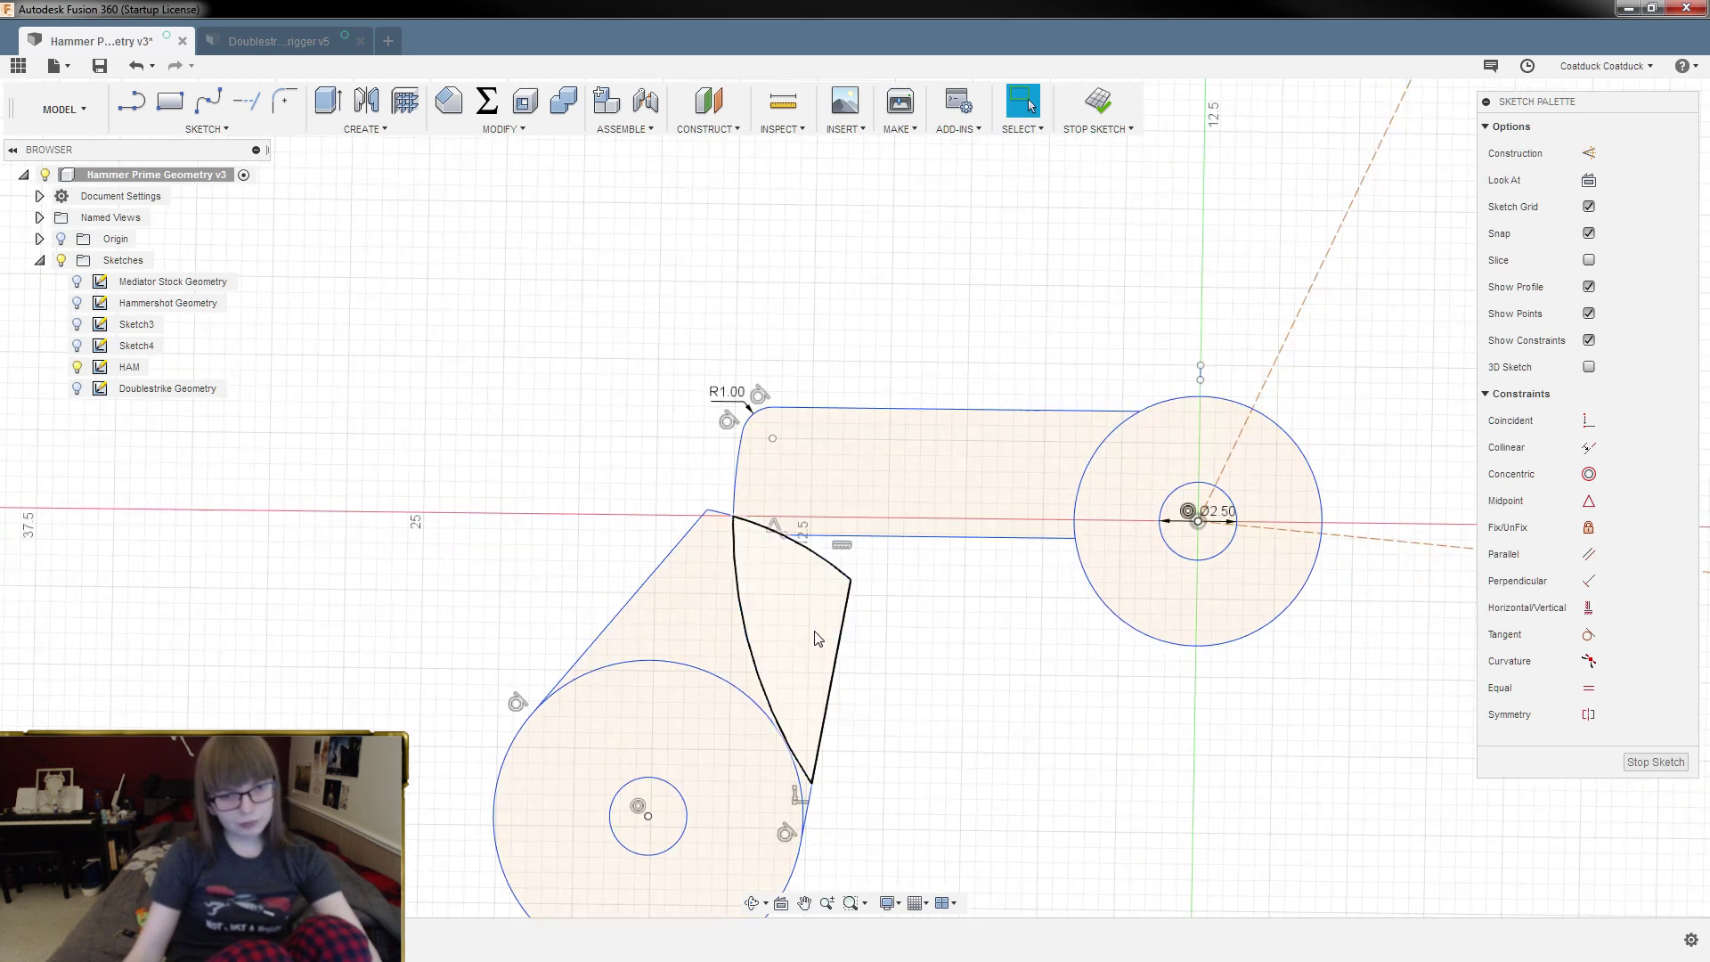
pyautogui.rightClick(735, 585)
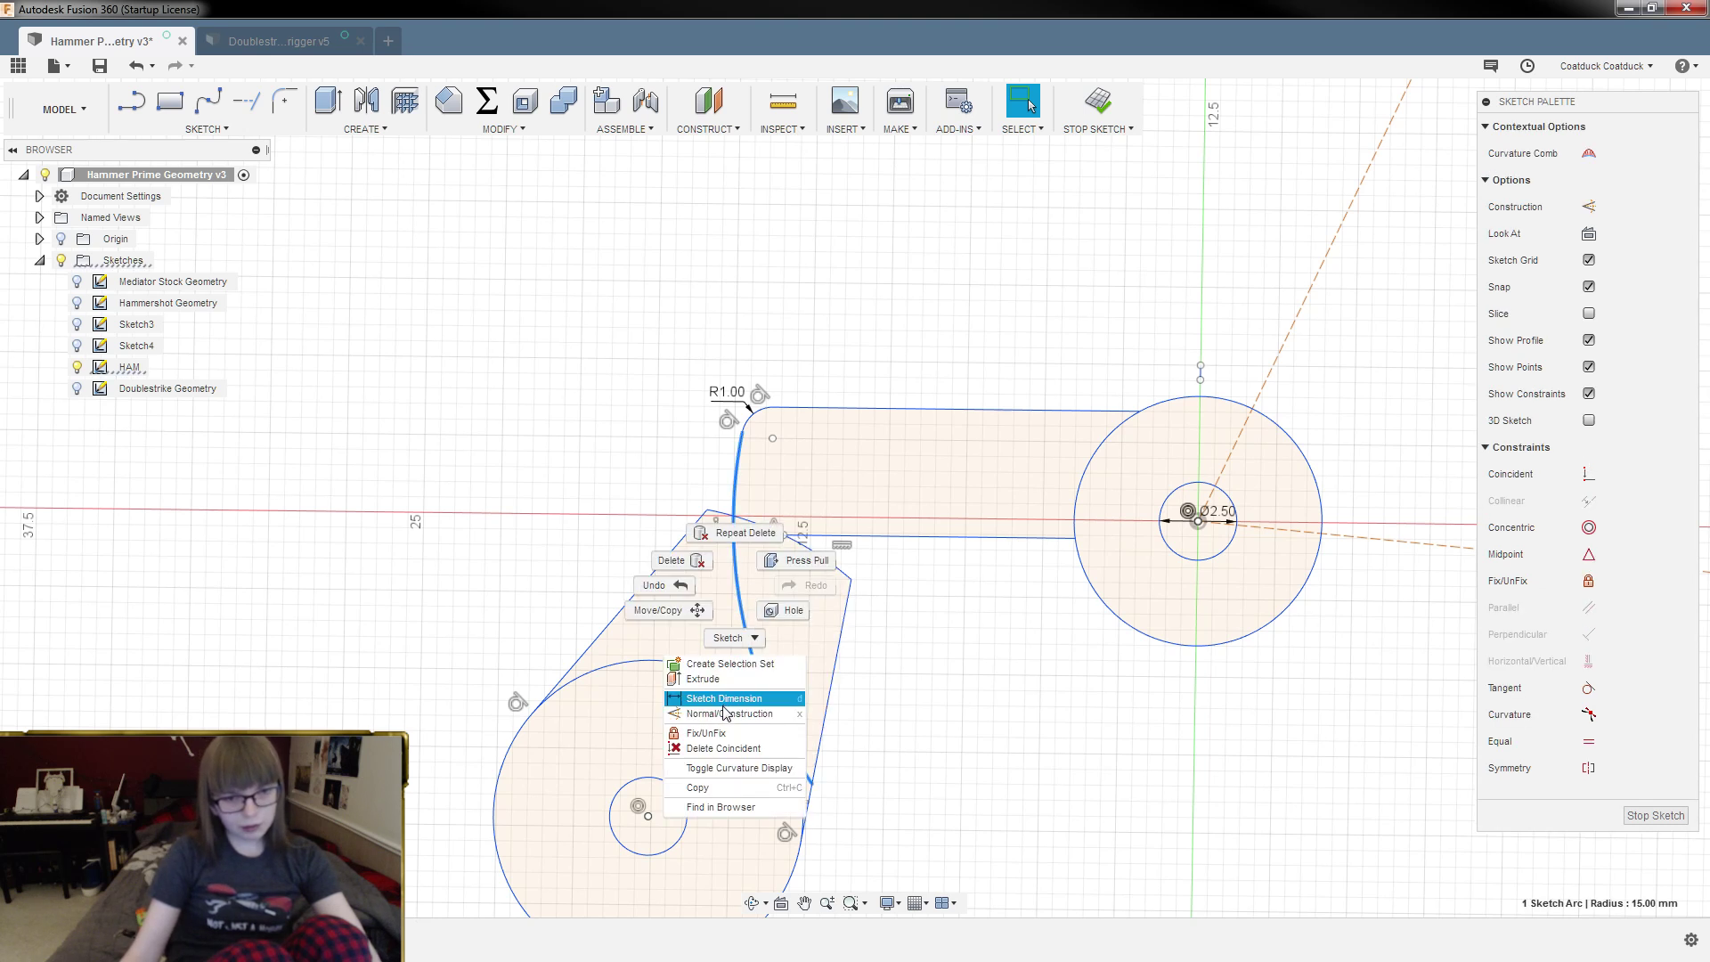
pyautogui.click(701, 607)
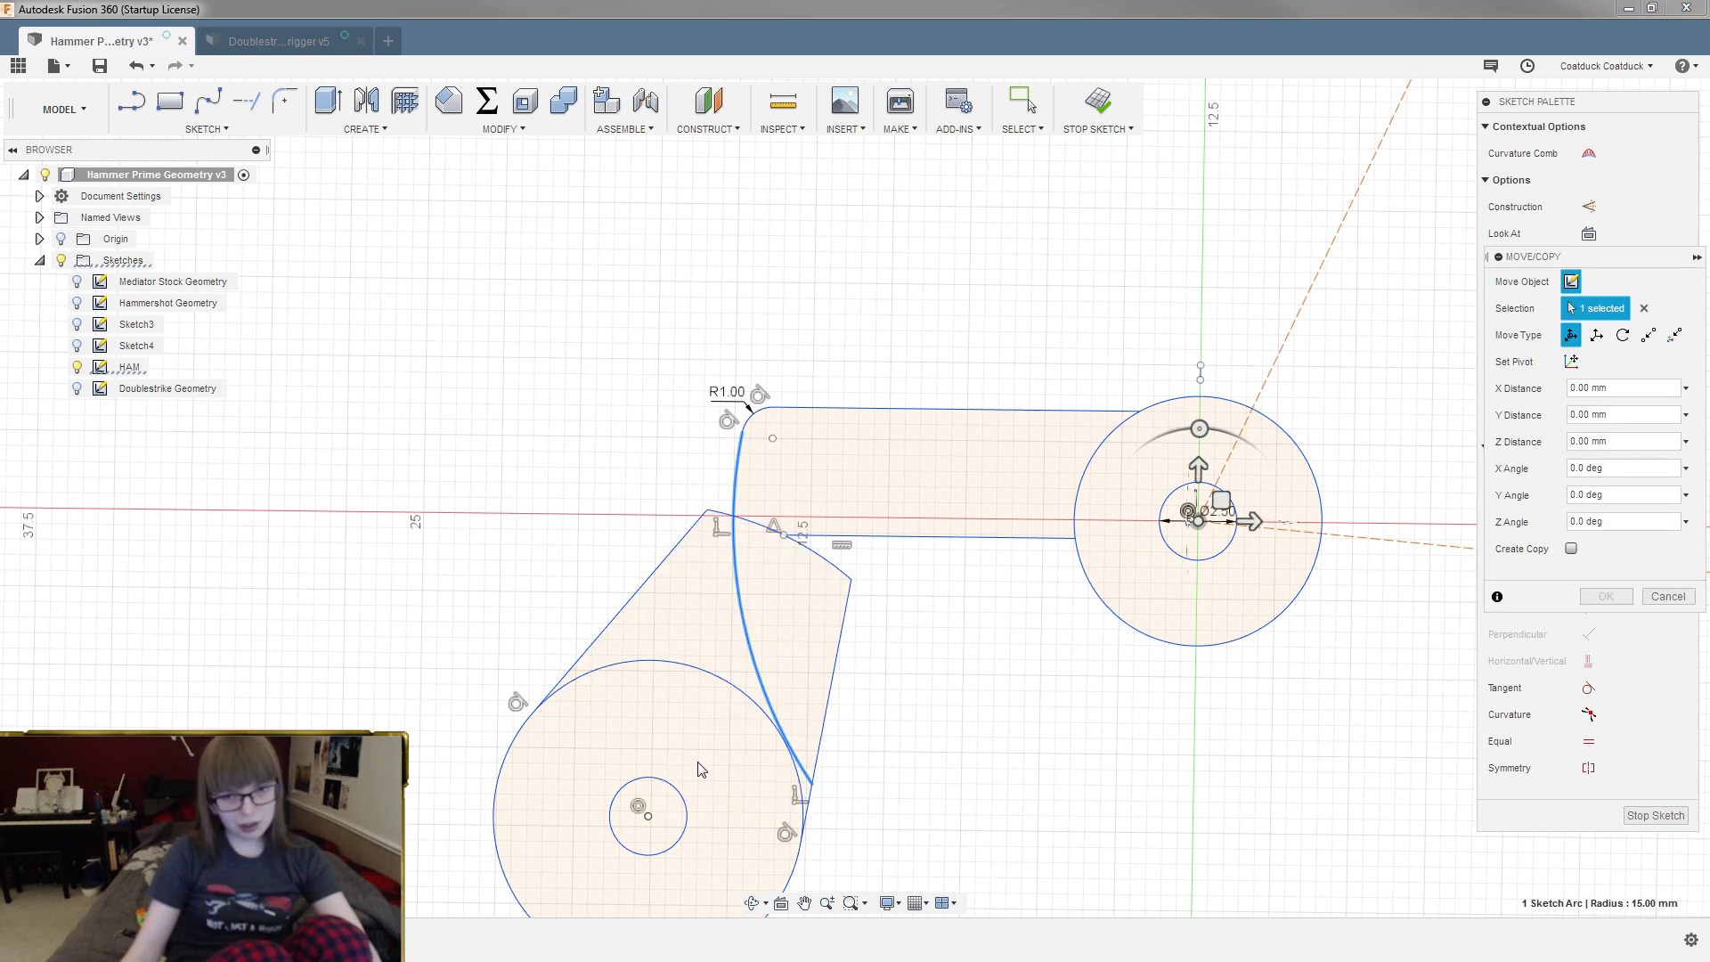
pyautogui.click(1571, 361)
pyautogui.click(851, 579)
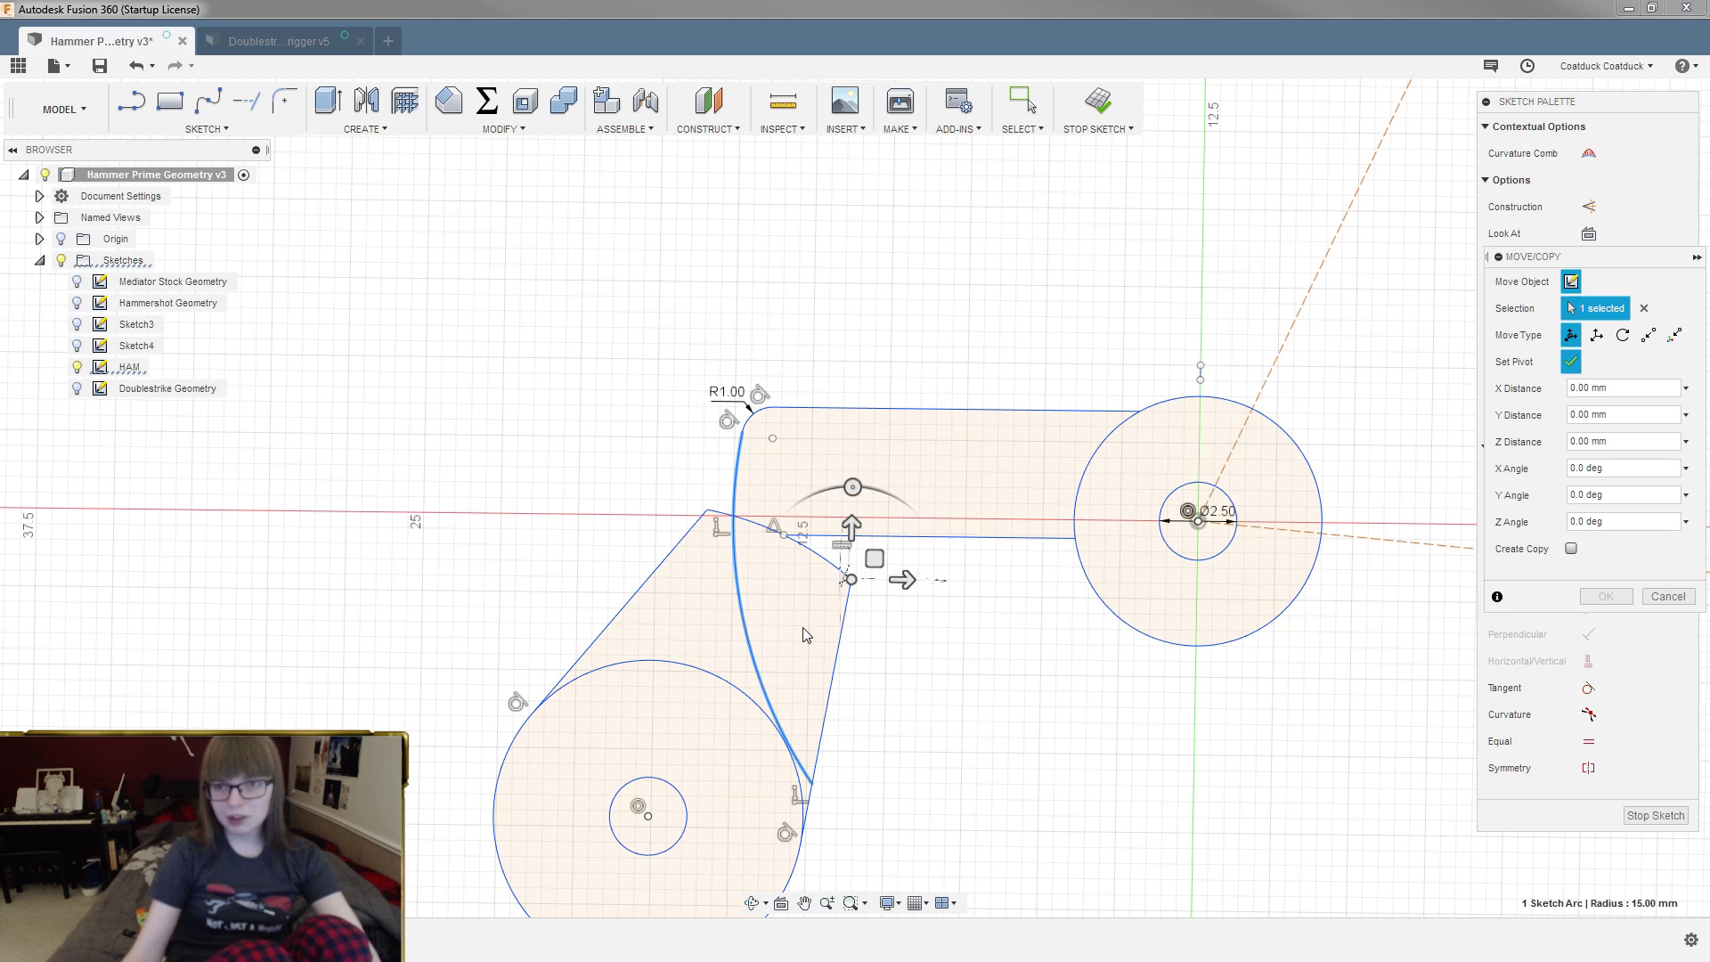
pyautogui.click(650, 815)
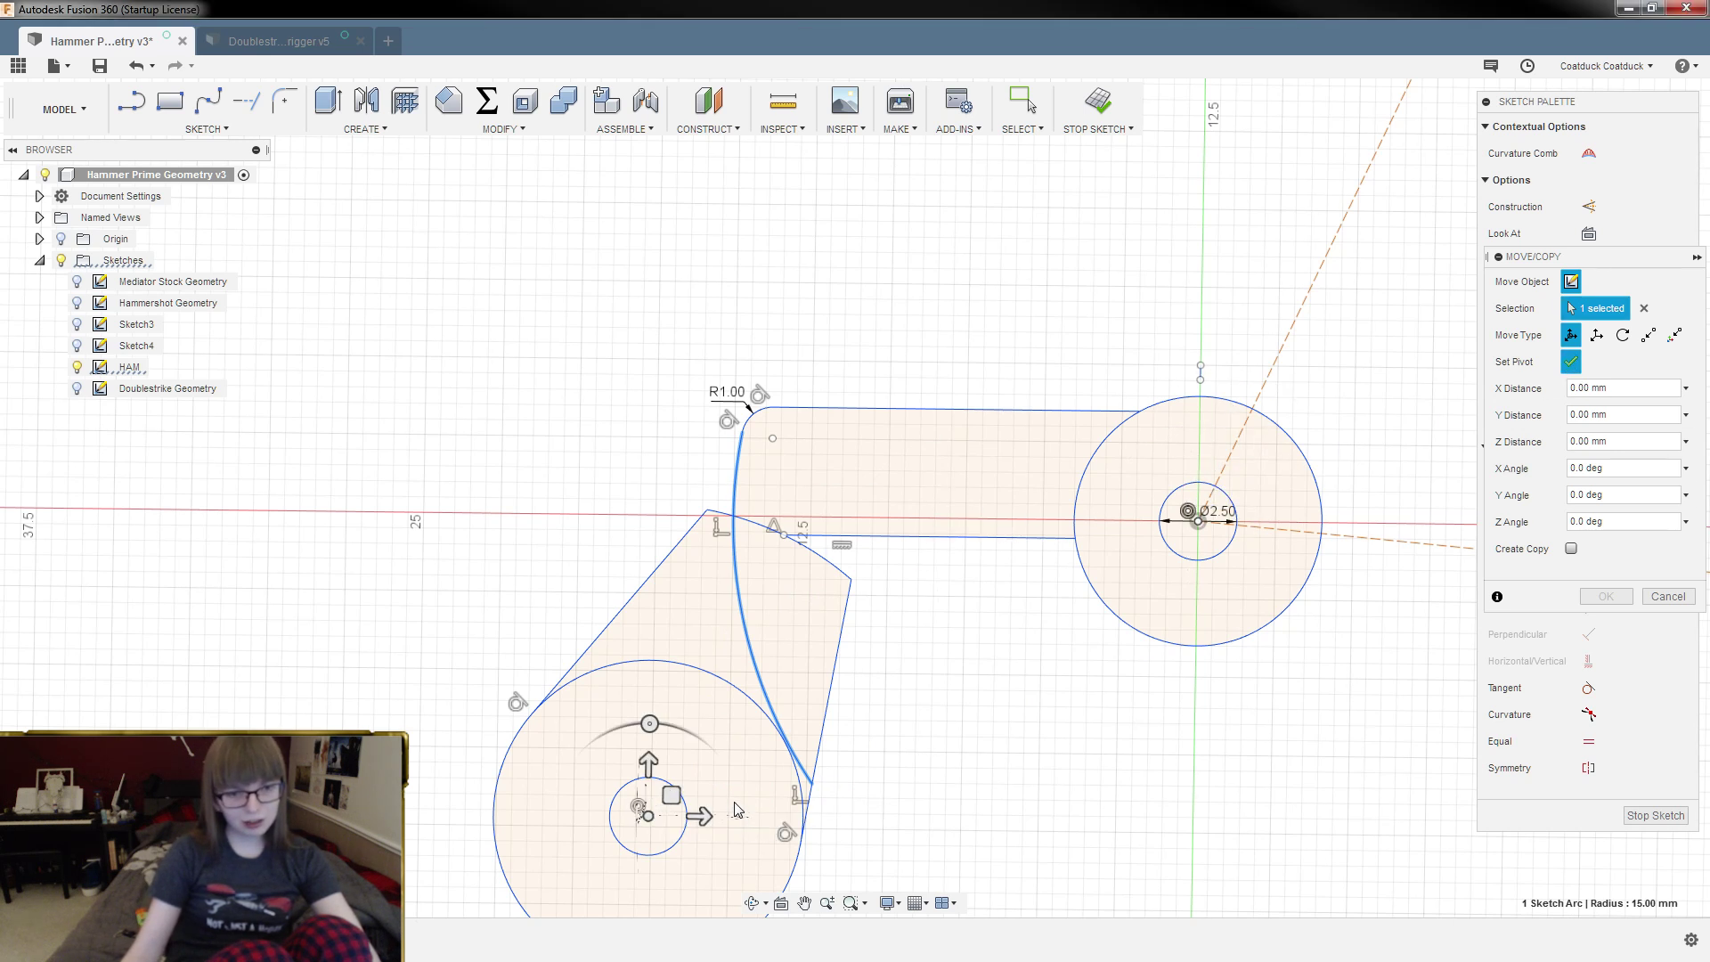
pyautogui.moveTo(649, 723); pyautogui.dragTo(650, 724)
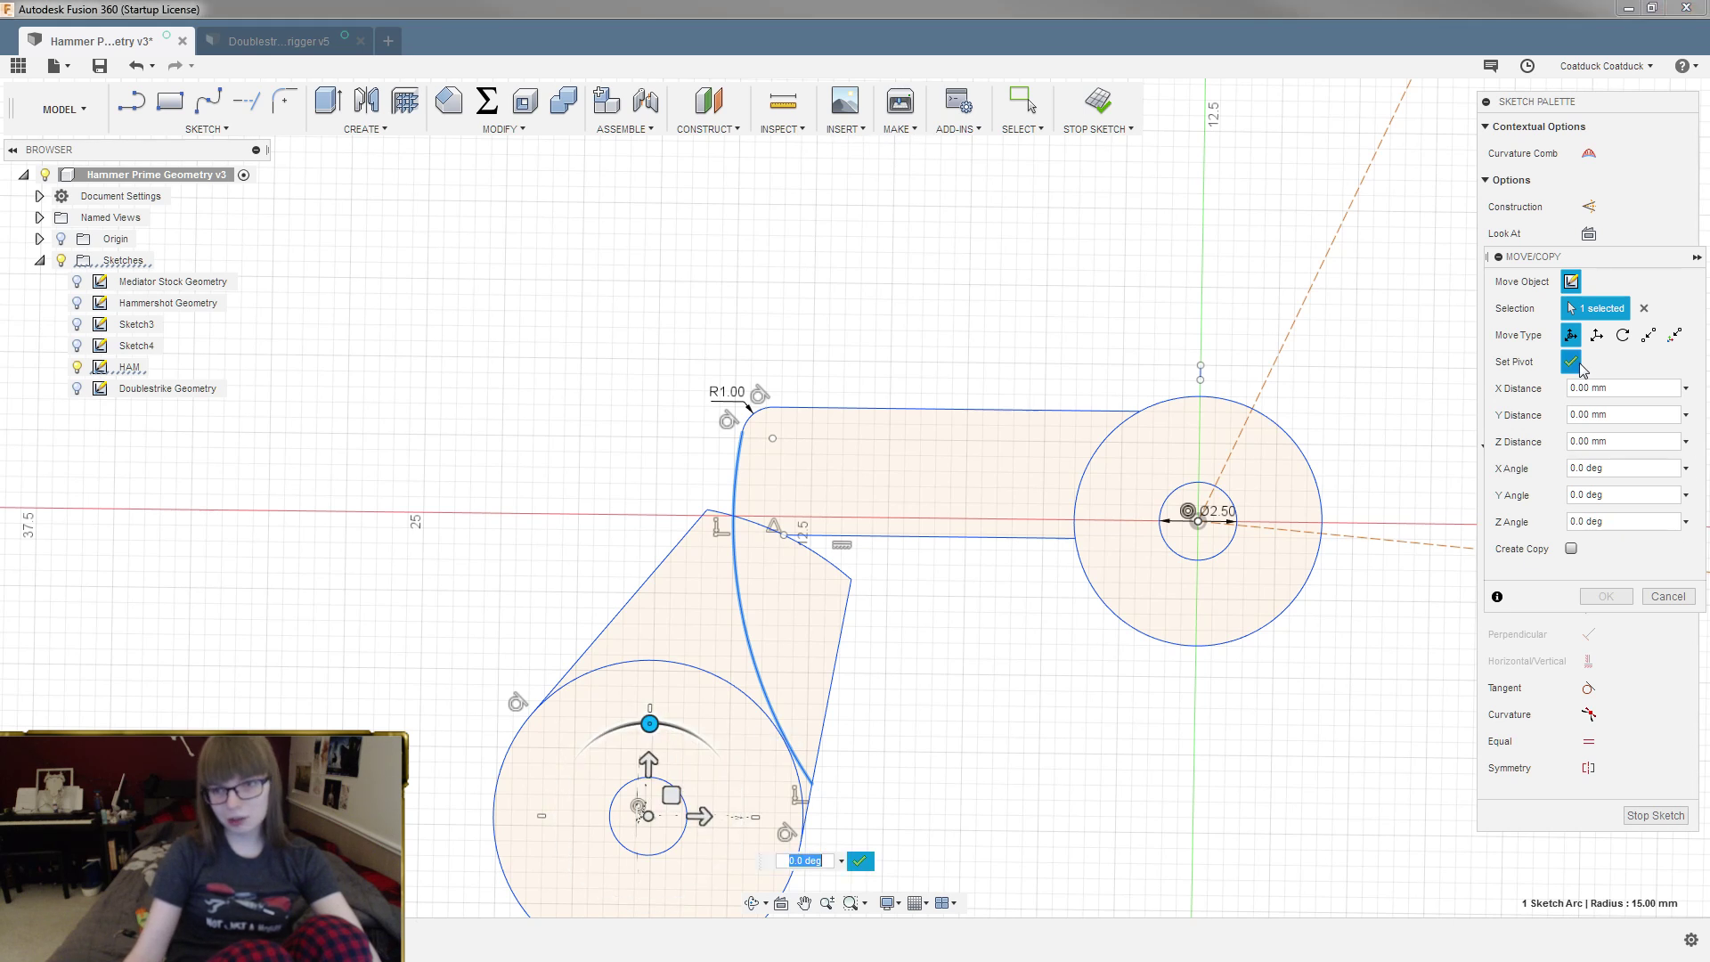
pyautogui.click(860, 862)
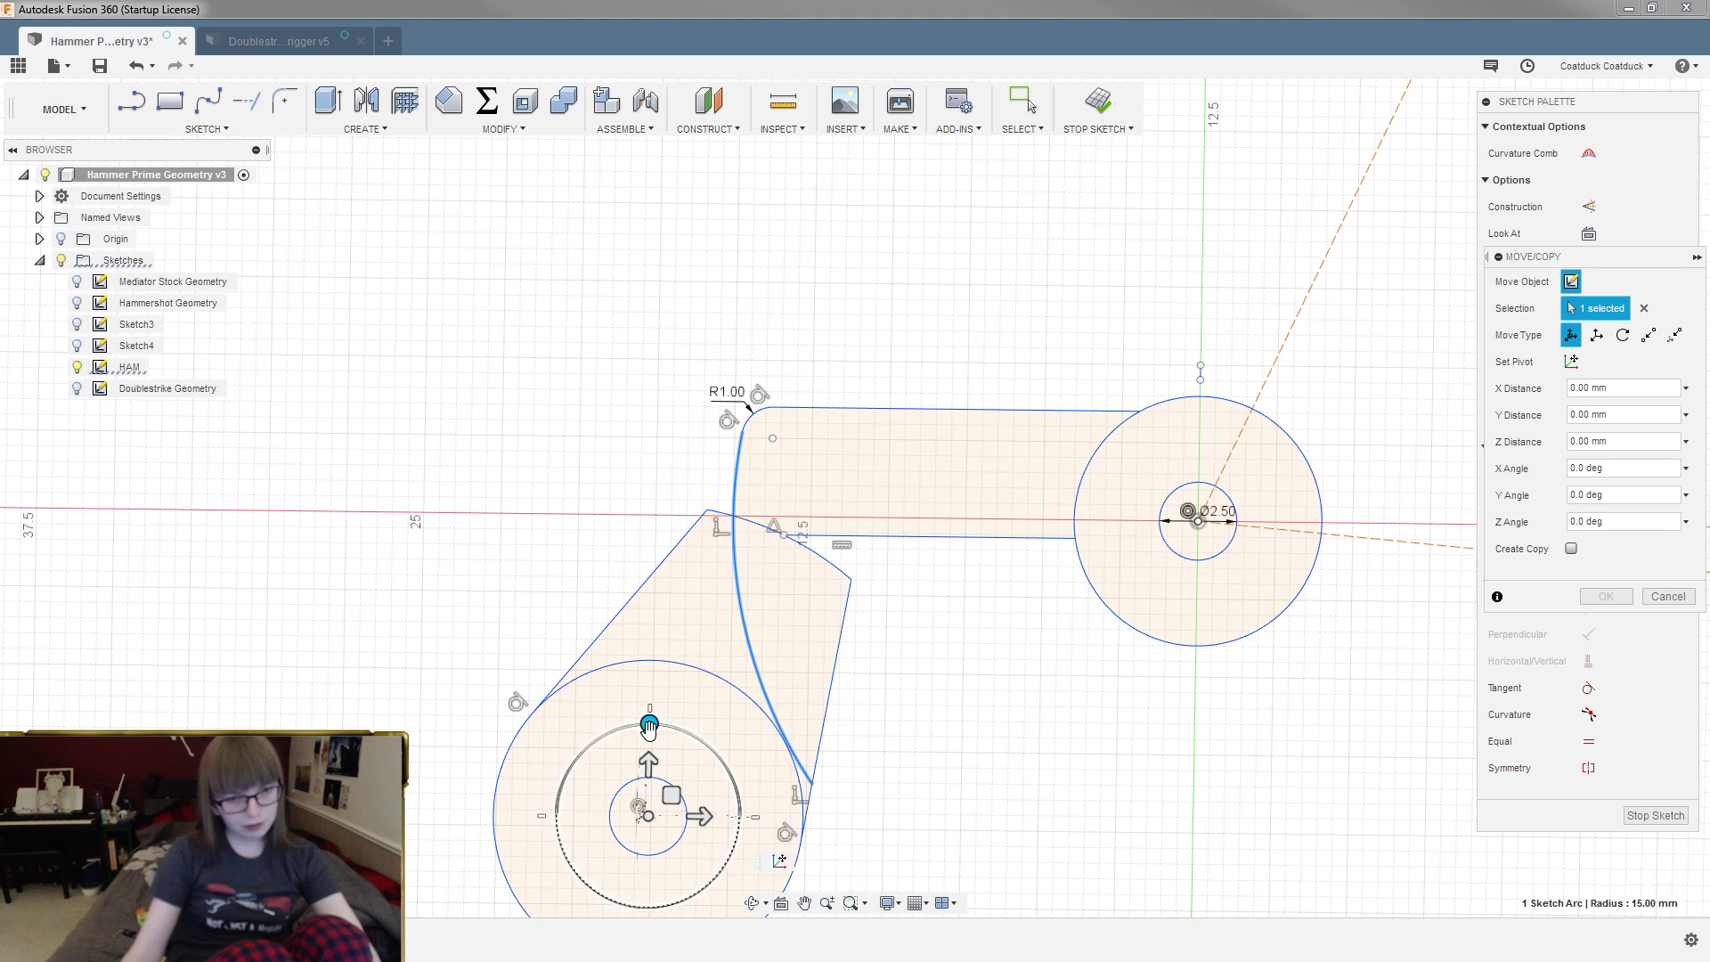
pyautogui.moveTo(649, 723); pyautogui.dragTo(665, 724)
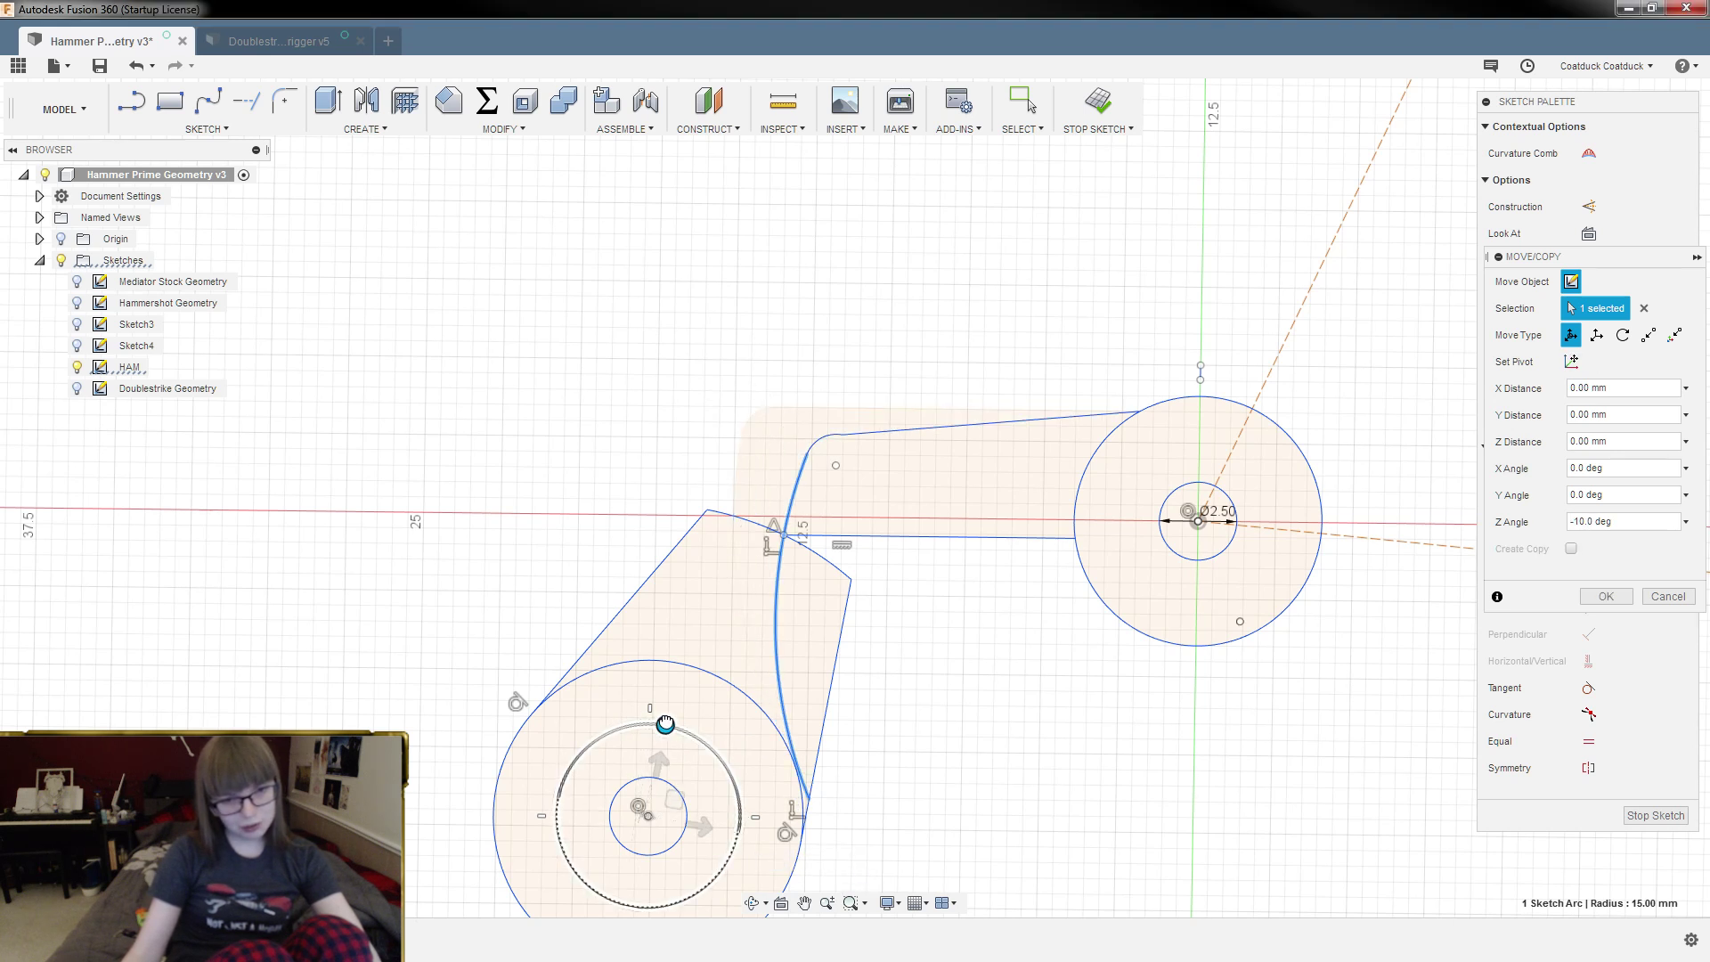
pyautogui.press('Escape')
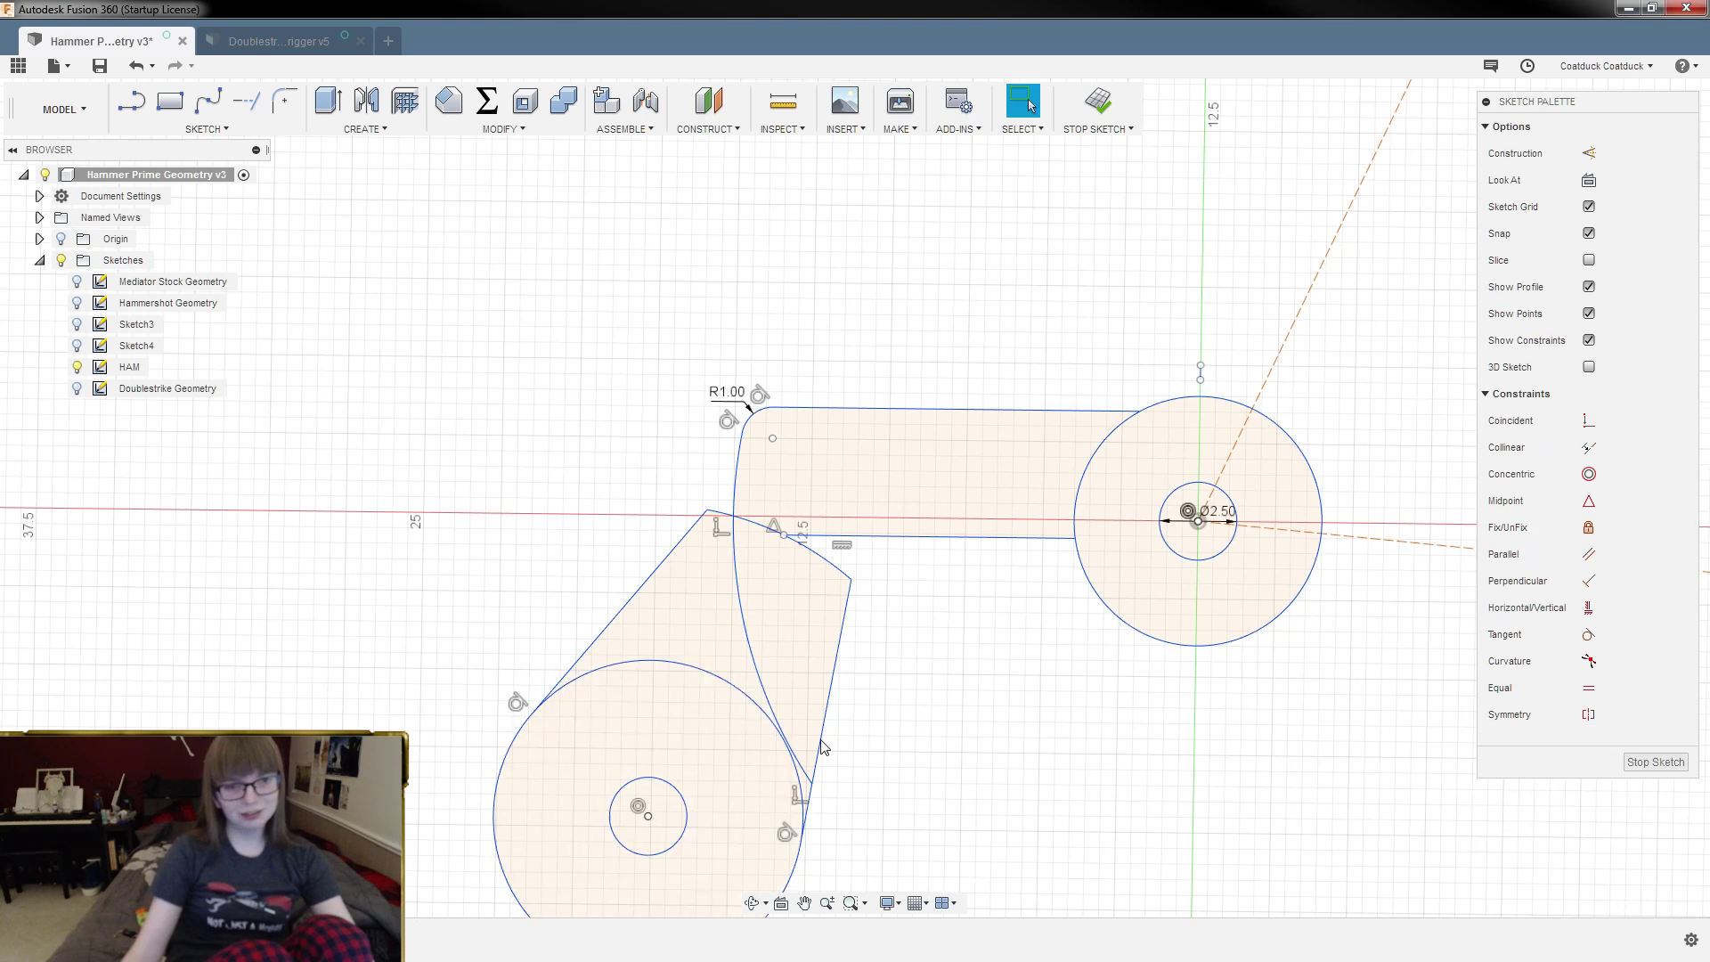
# Step: Undo the arc deletion, the trims and the 15 mm radius circle, and leave the HAM sketch
pyautogui.click(743, 598)
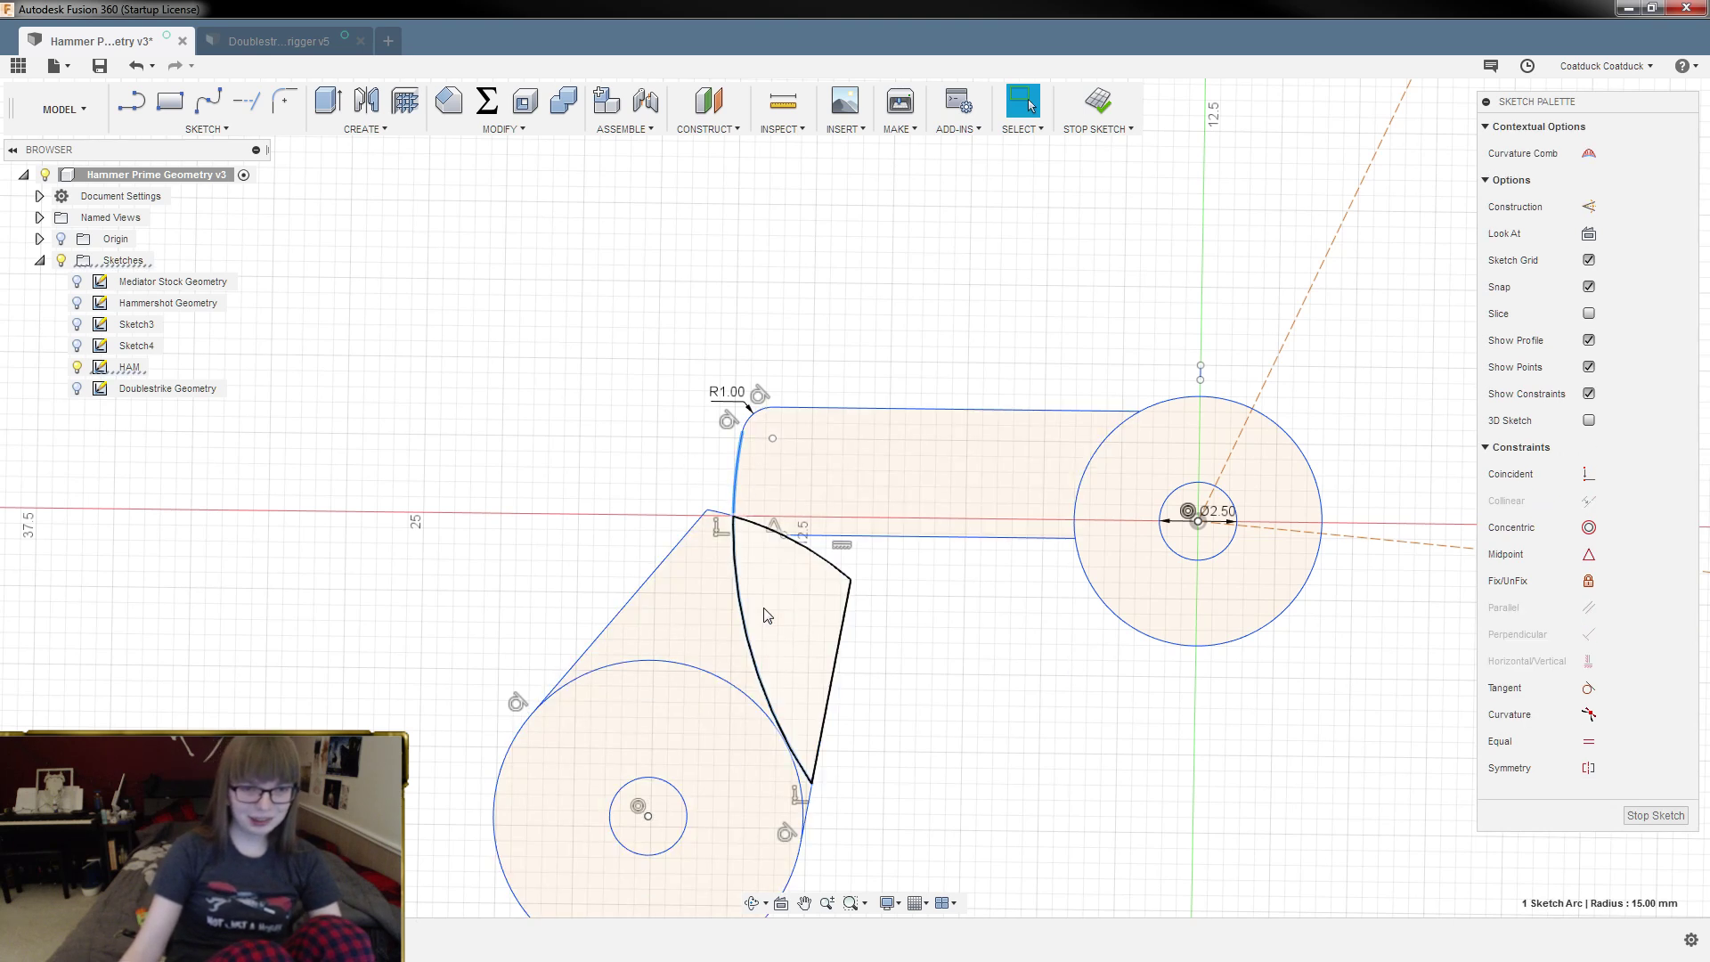
pyautogui.click(999, 757)
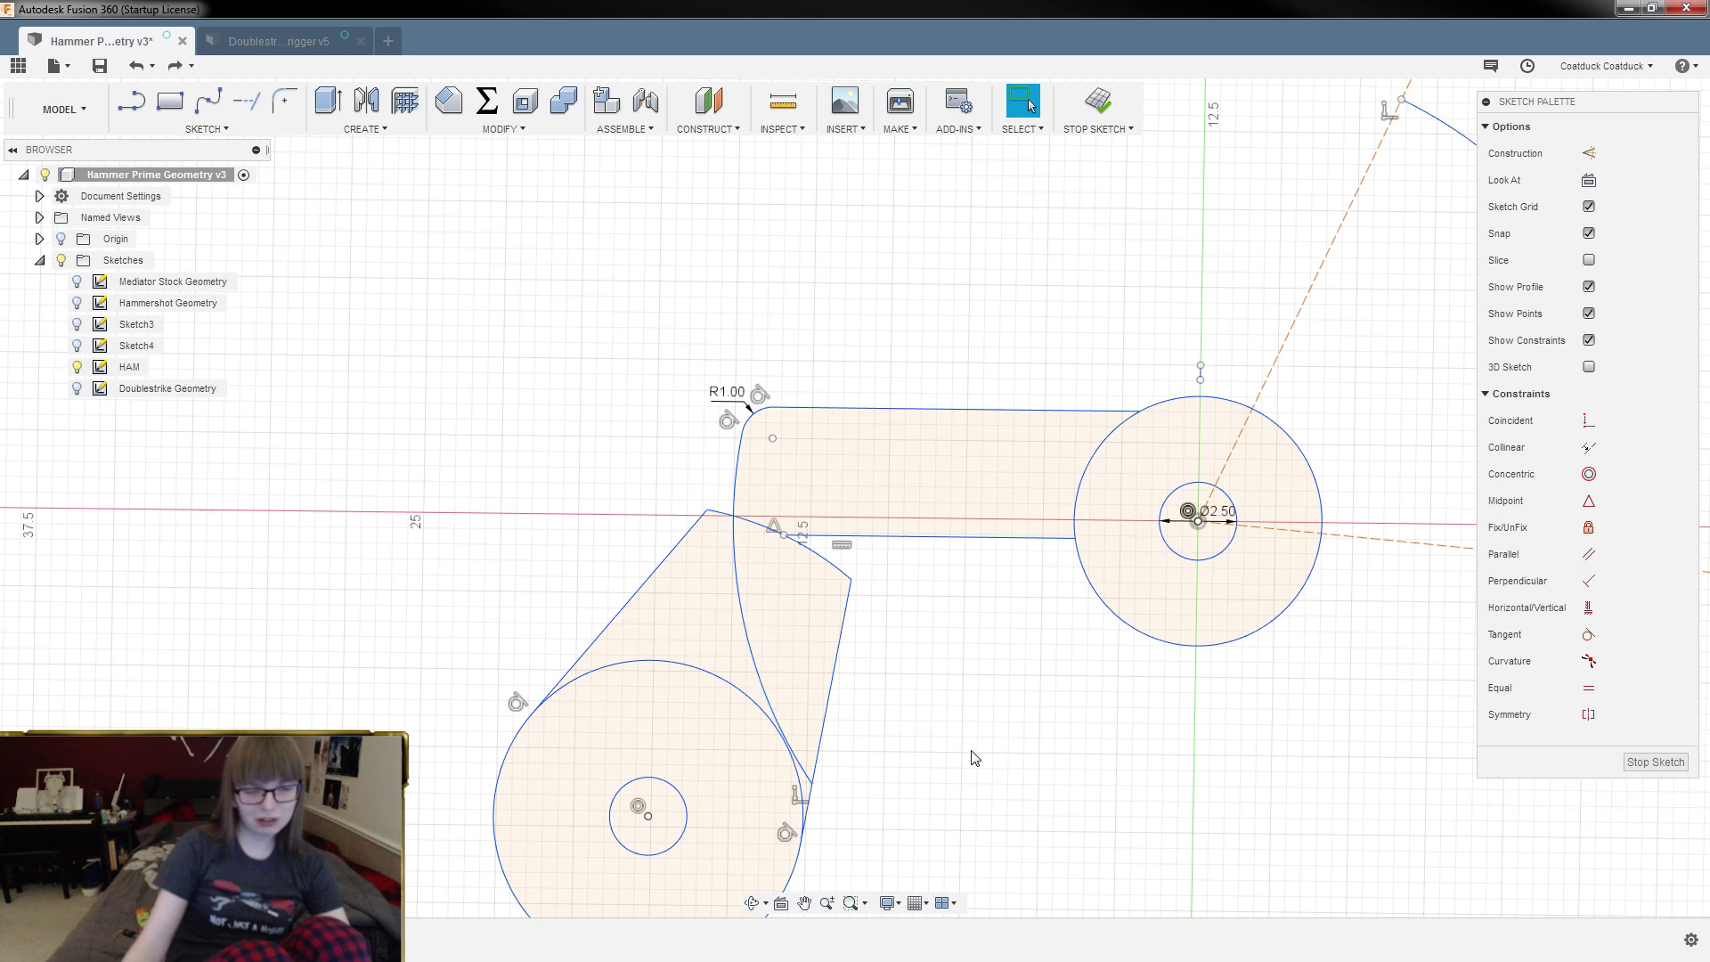
pyautogui.hotkey('ctrl', 'z')
pyautogui.hotkey('ctrl', 'z')
pyautogui.hotkey('ctrl', 'z')
pyautogui.hotkey('ctrl', 'z')
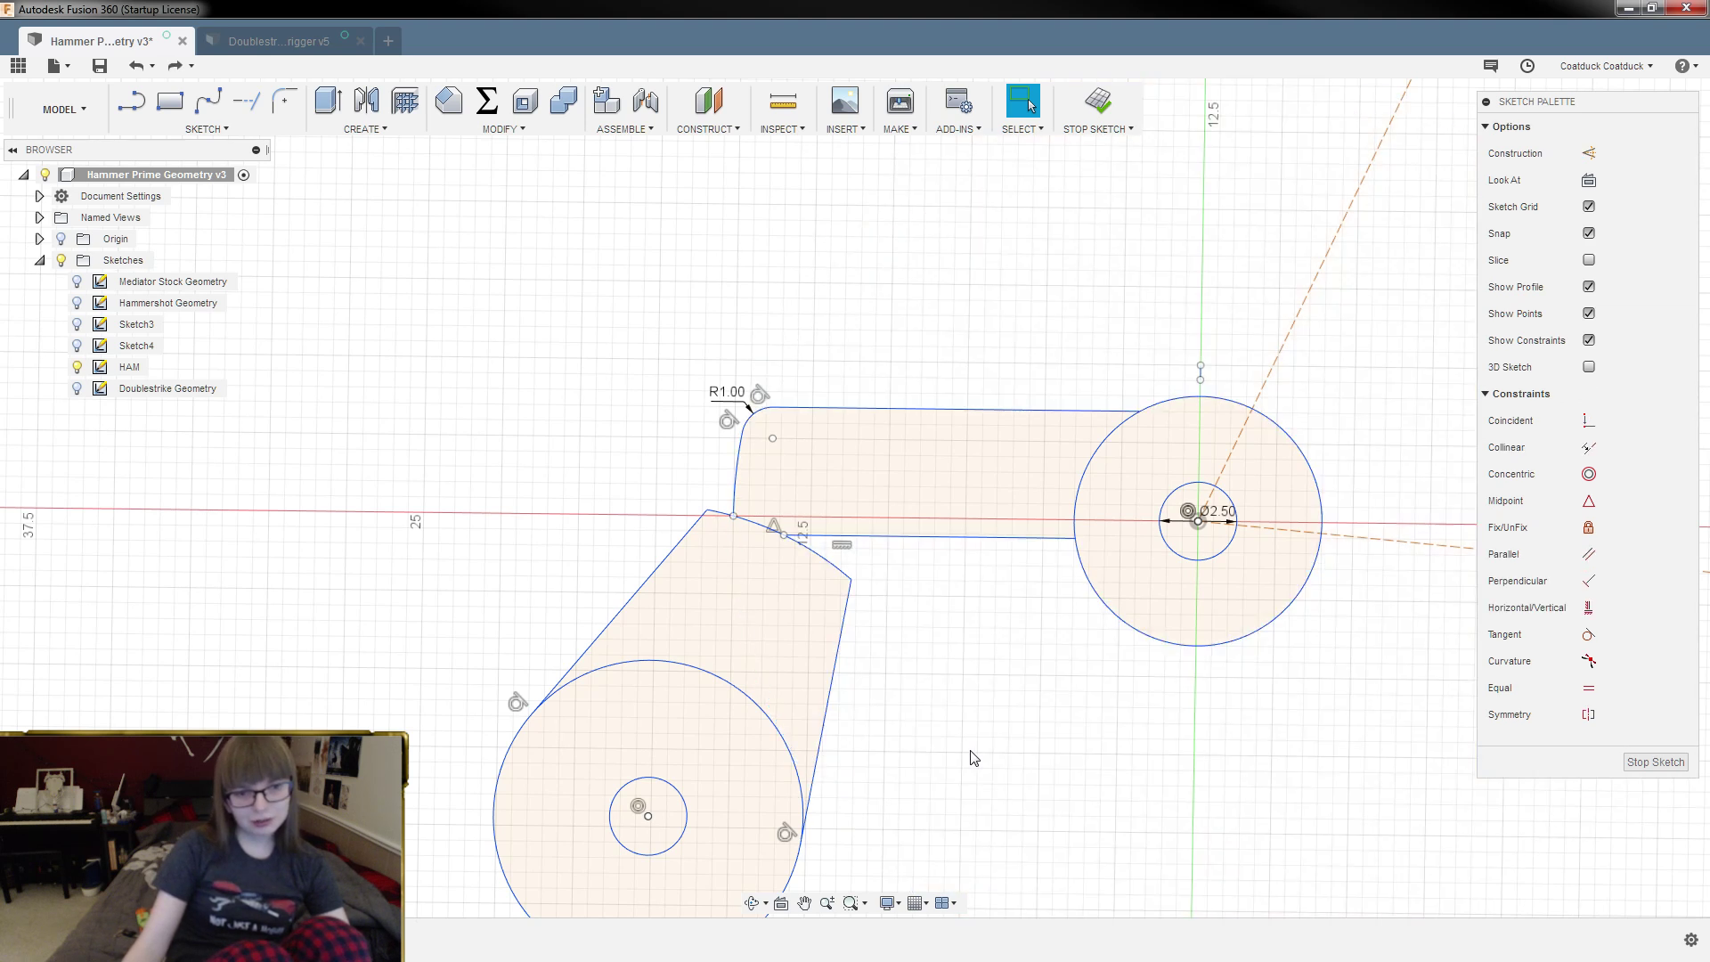
pyautogui.keyDown('shift'); pyautogui.moveTo(962, 738); pyautogui.dragTo(967, 738, button='middle'); pyautogui.keyUp('shift')
pyautogui.scroll(-3, 990, 713)
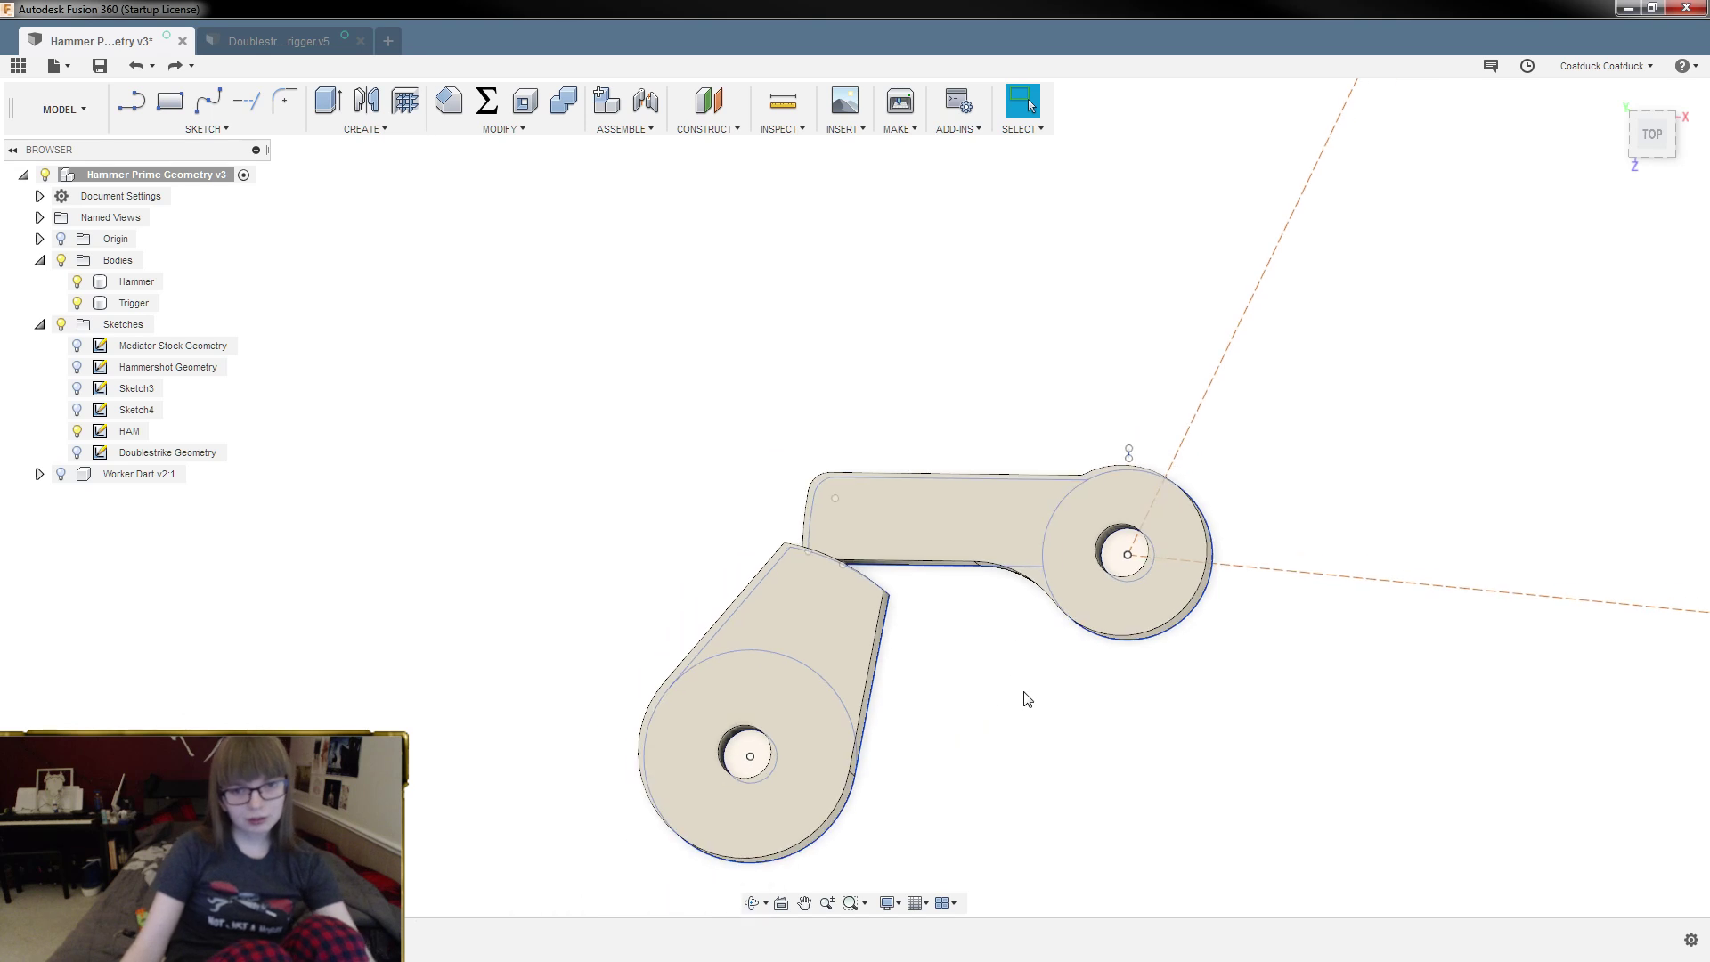
# Step: Draw a circle of 15 mm radius centred on the hammer pivot in a new sketch
pyautogui.press('c')
pyautogui.click(1210, 639)
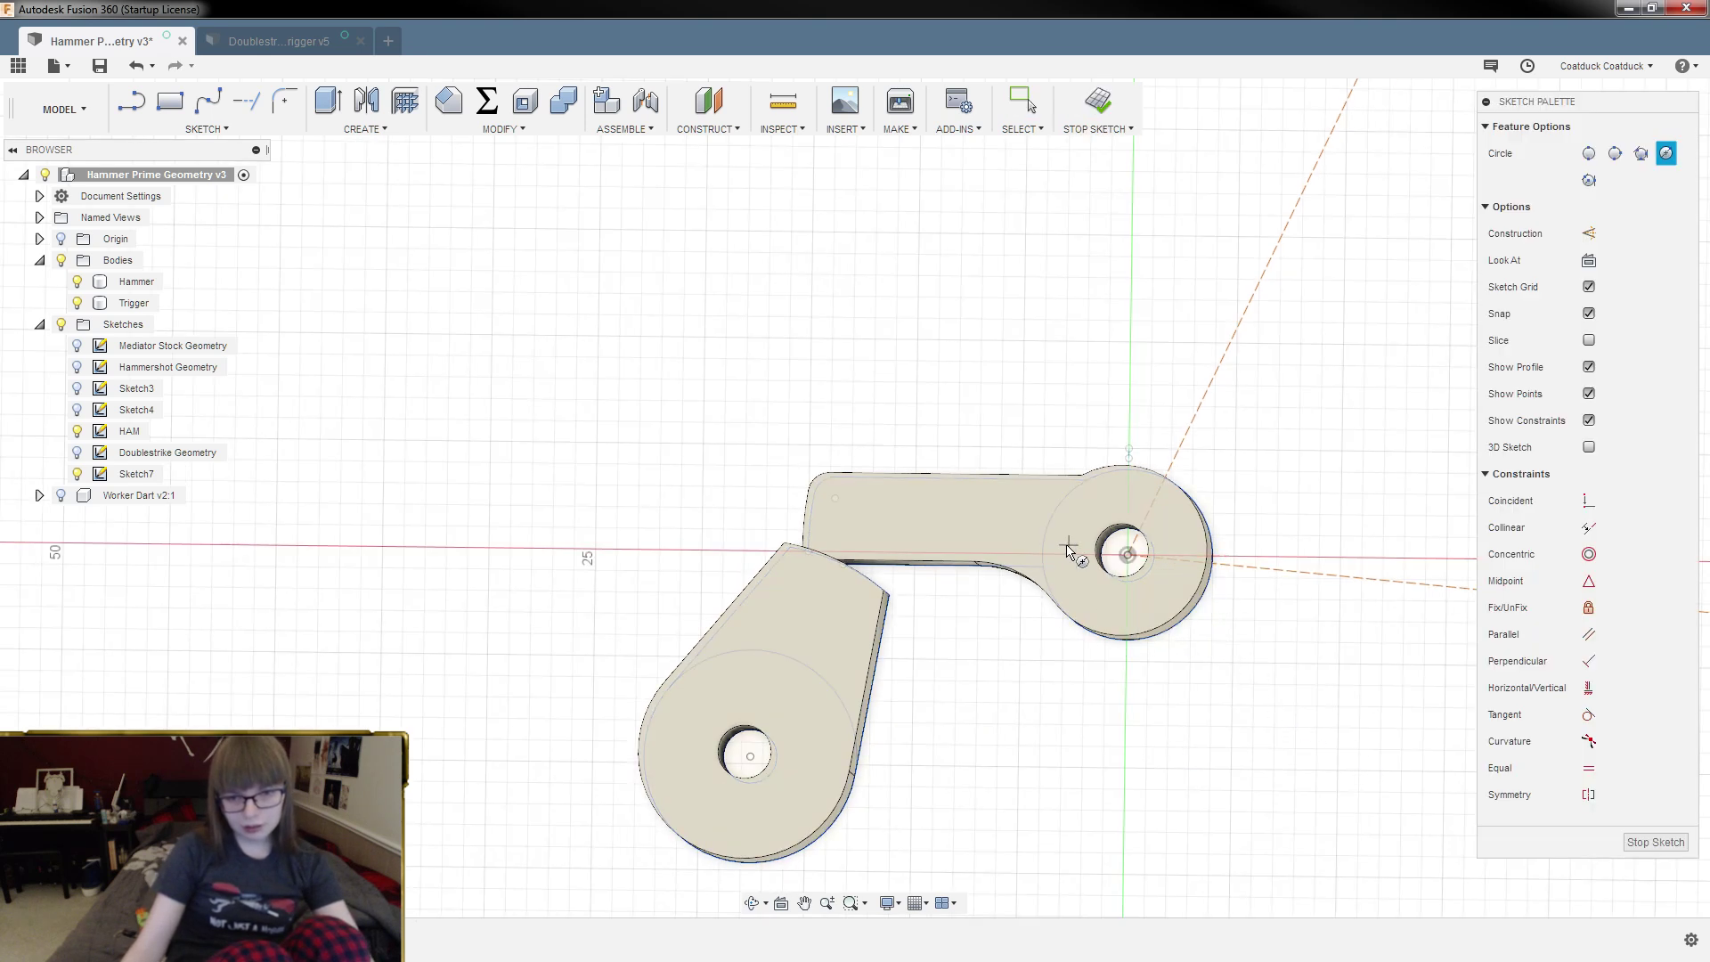
pyautogui.click(1127, 555)
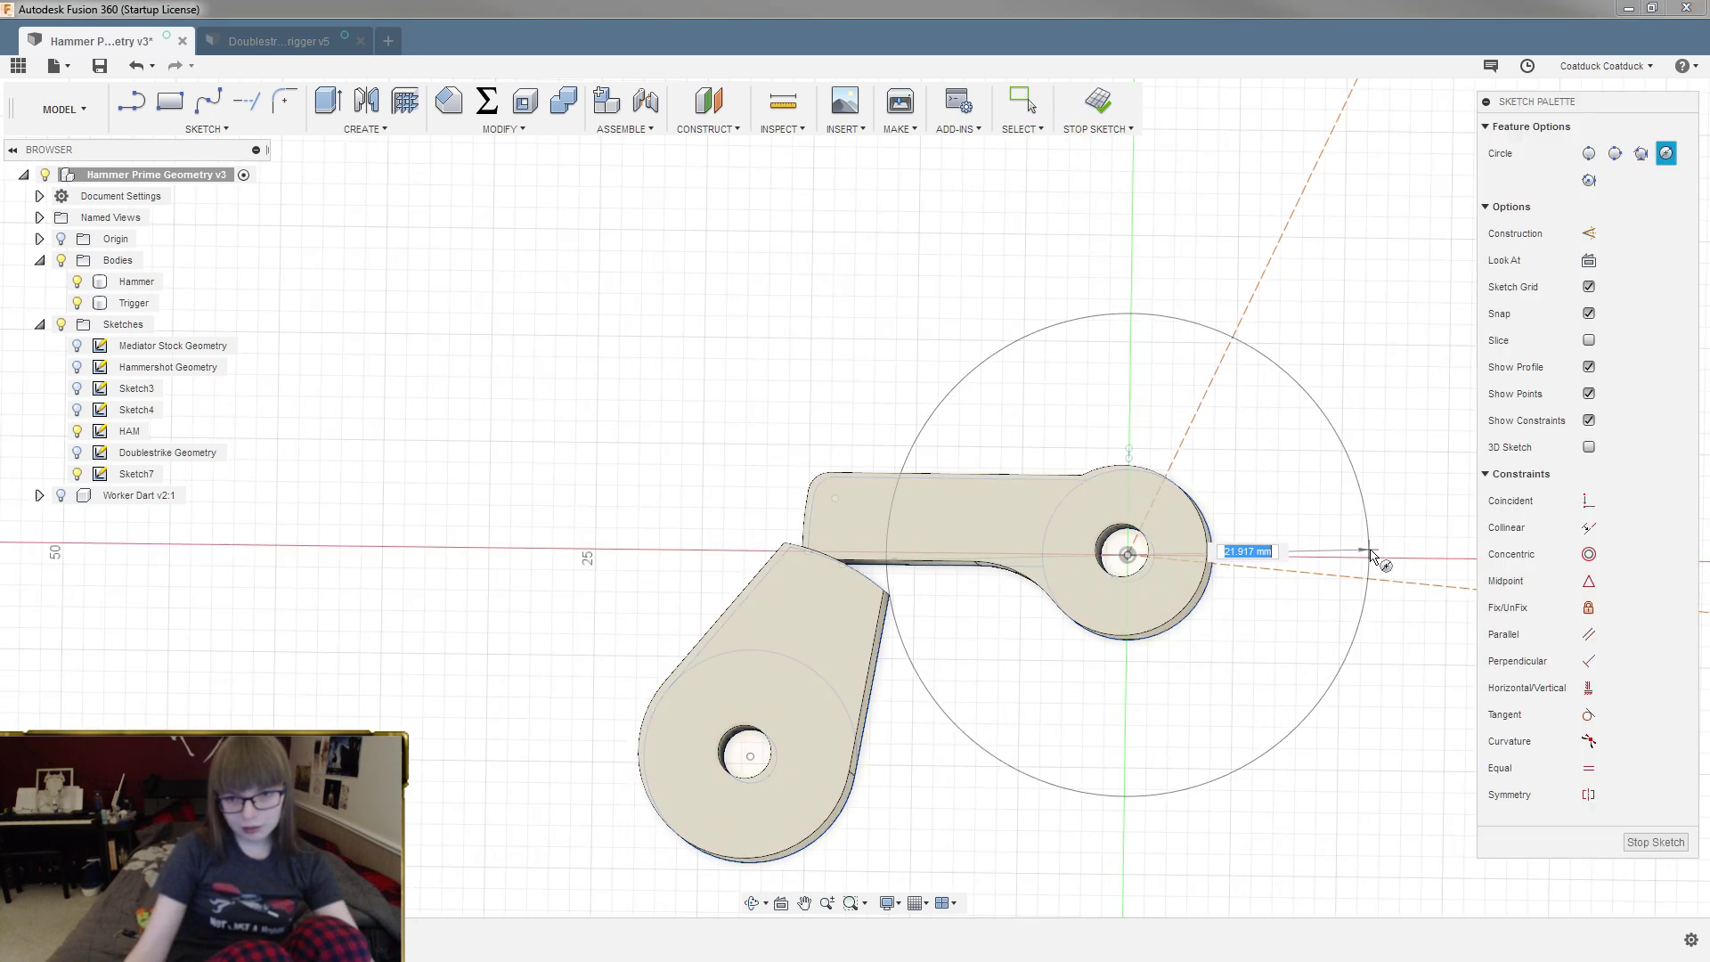
pyautogui.click(1430, 561)
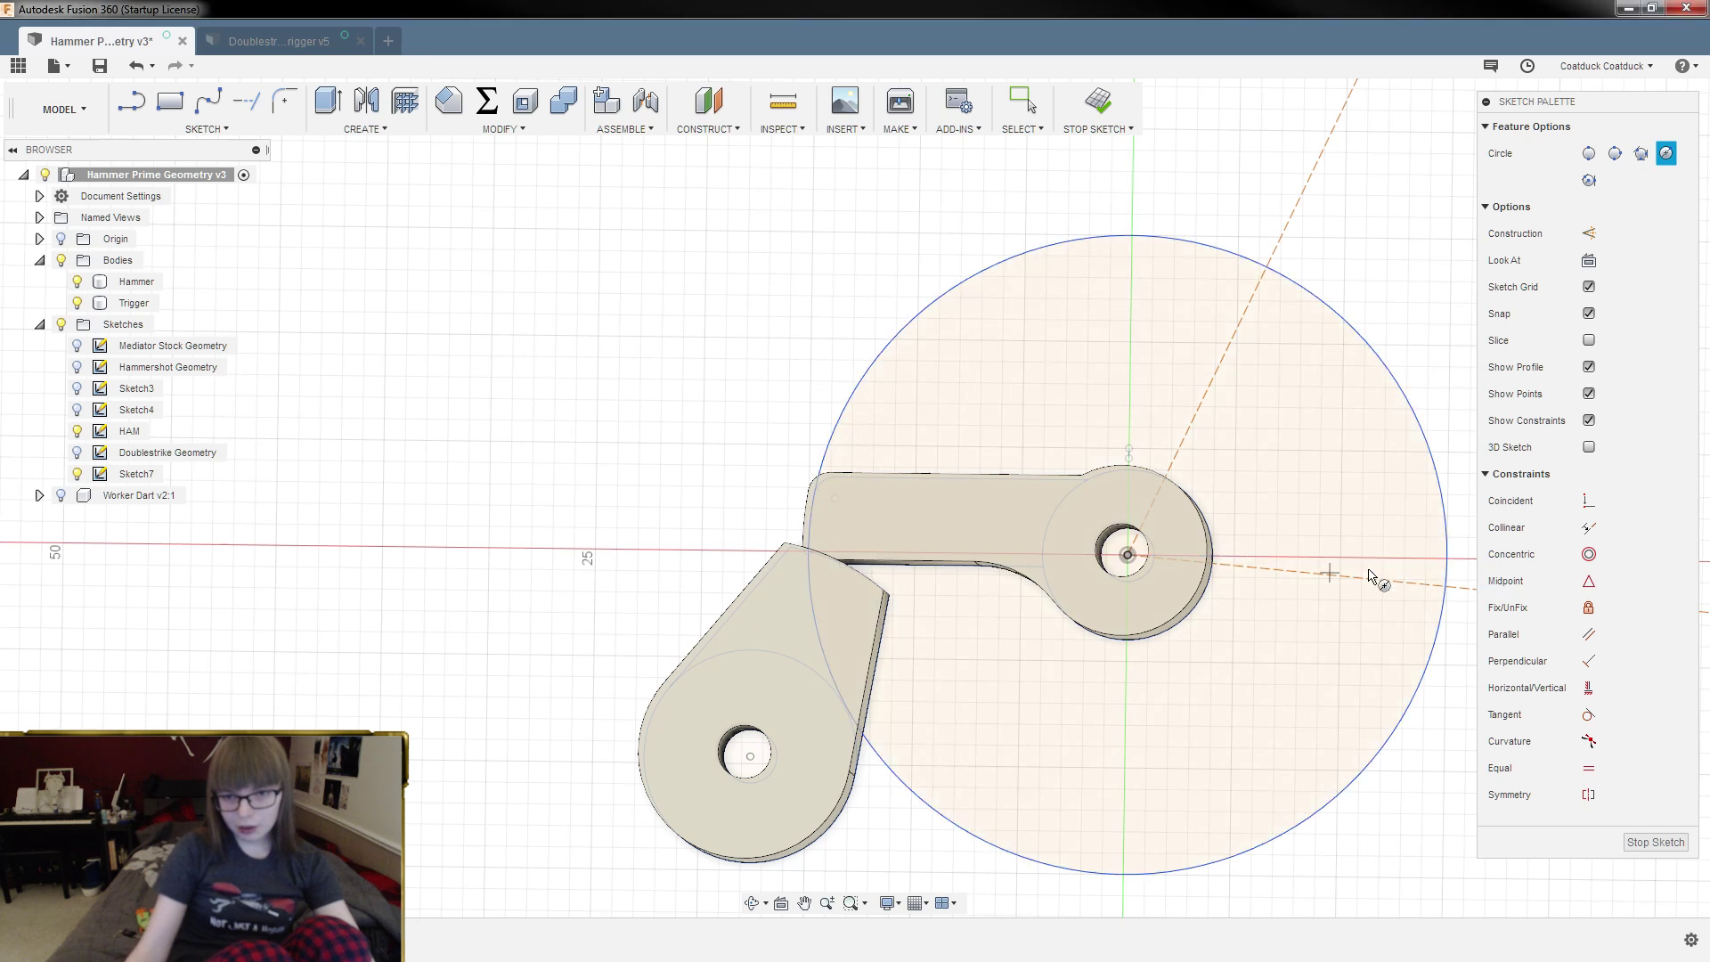
pyautogui.scroll(-1, 1236, 550)
pyautogui.press('Escape')
pyautogui.scroll(3, 969, 752)
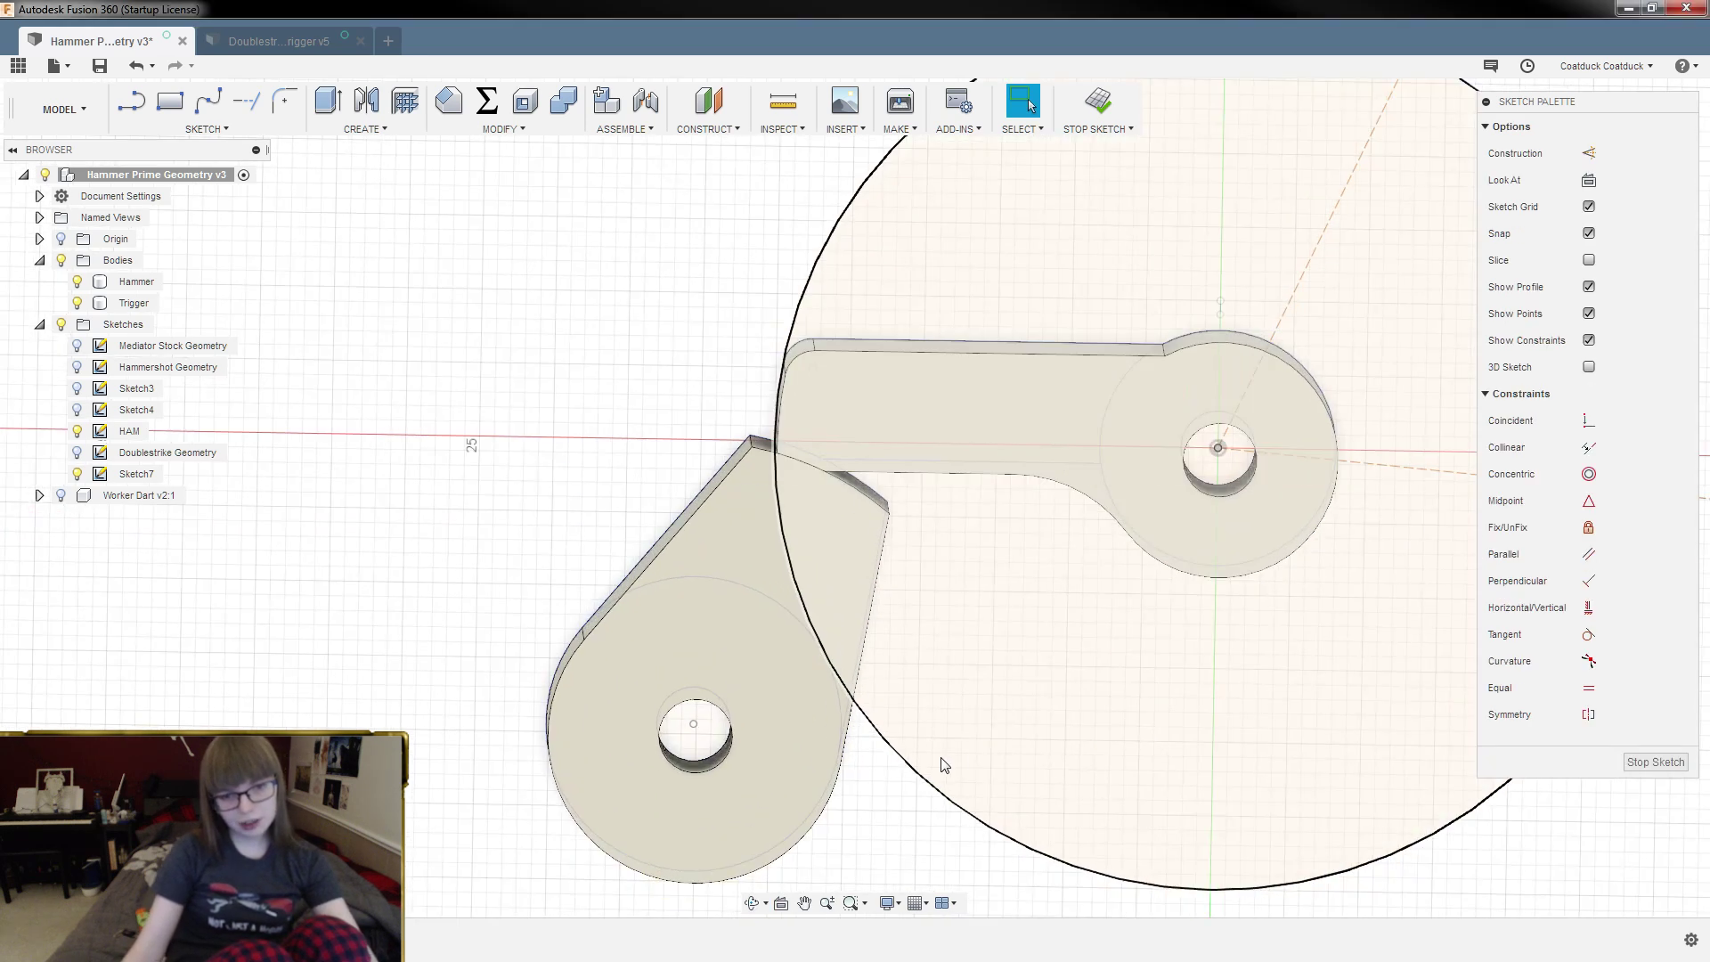
pyautogui.press('Escape')
pyautogui.keyDown('shift'); pyautogui.moveTo(1113, 730); pyautogui.dragTo(1075, 723, button='middle'); pyautogui.keyUp('shift')
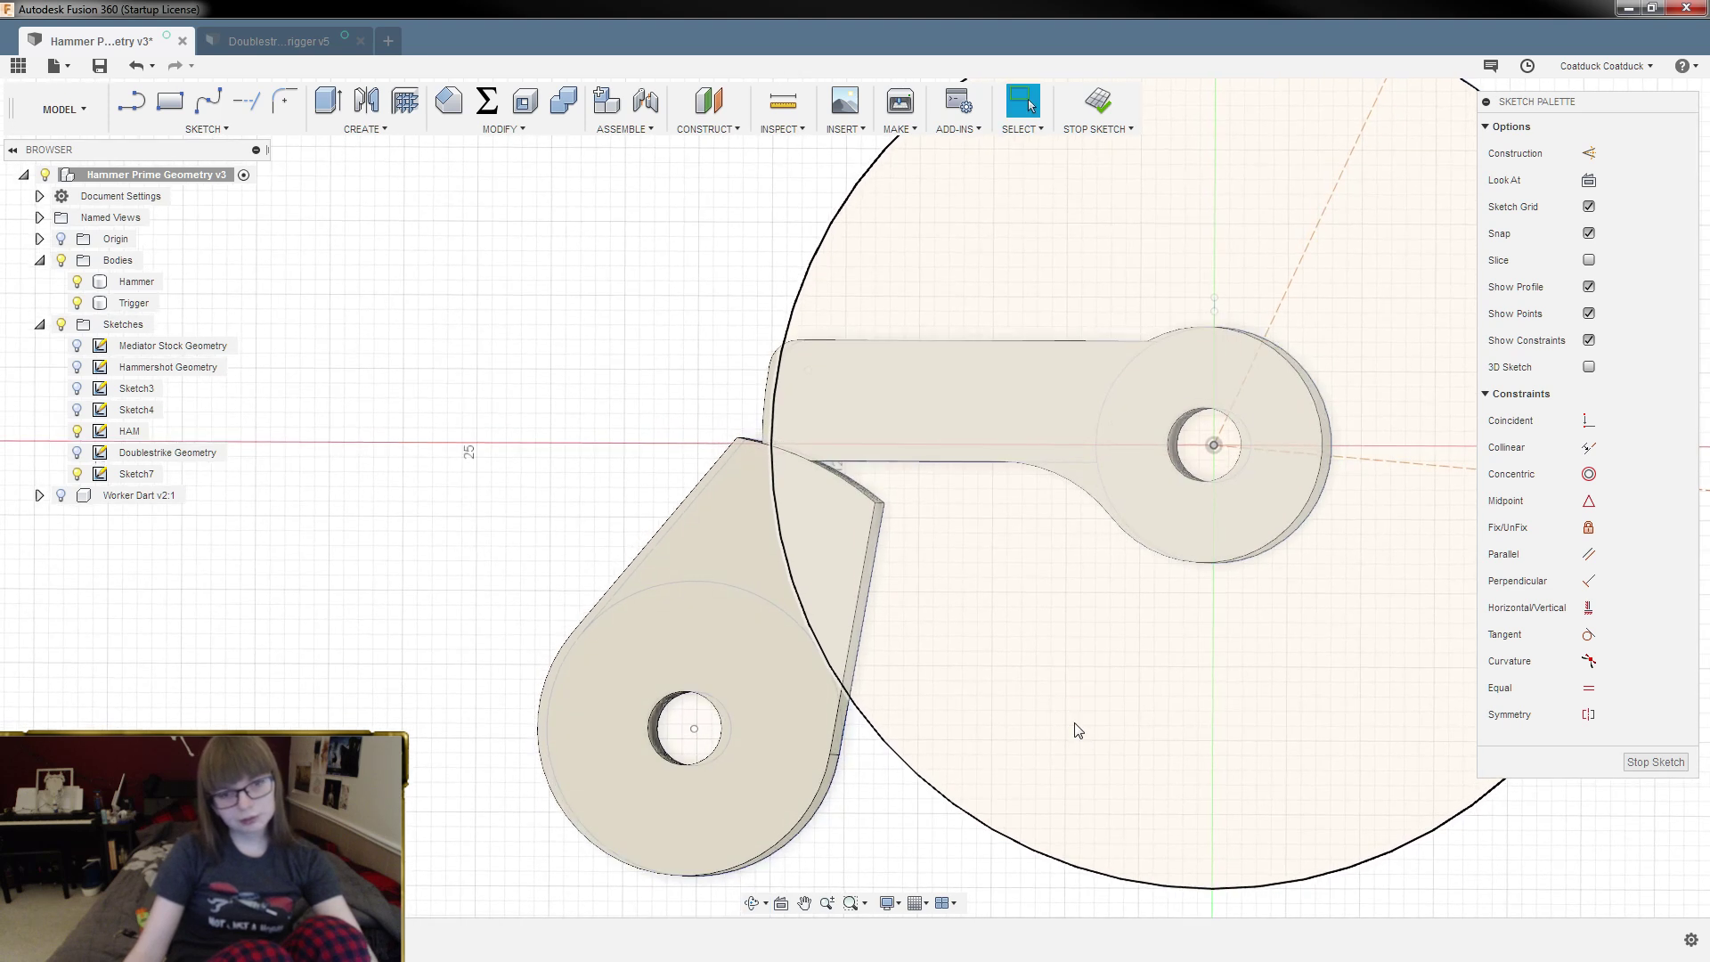
# Step: Start moving the 15 mm radius circle and set the move pivot to the centre of the trigger's hole
pyautogui.click(910, 766)
pyautogui.rightClick(911, 768)
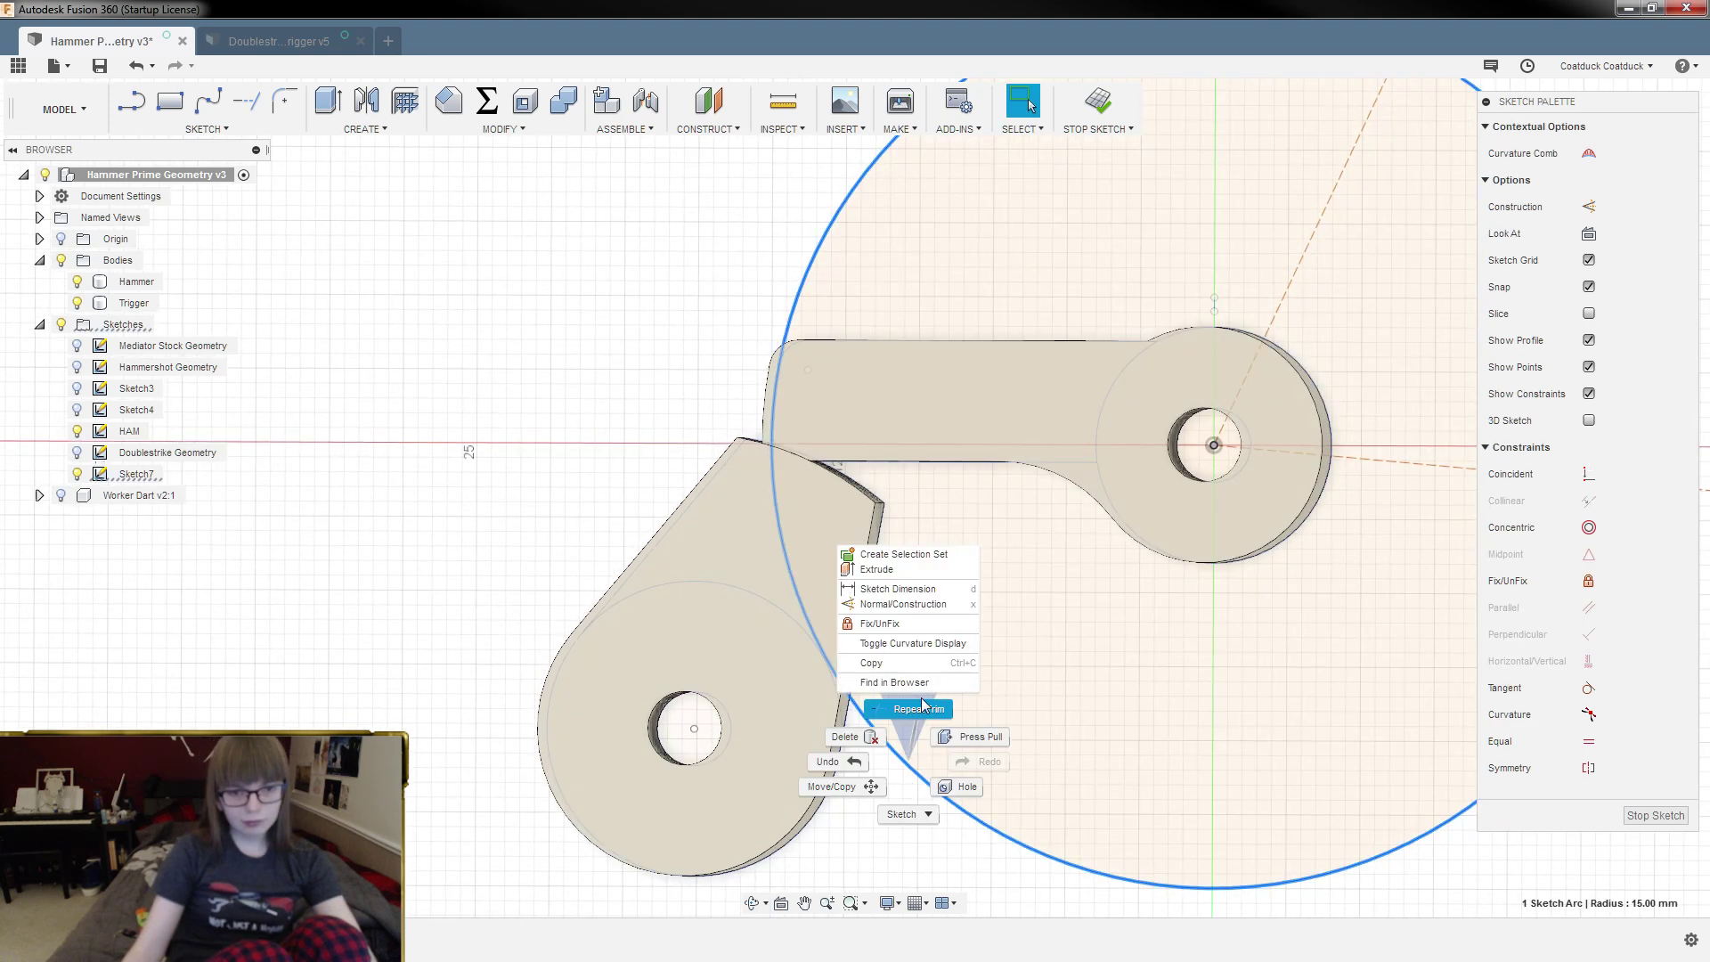
pyautogui.click(844, 784)
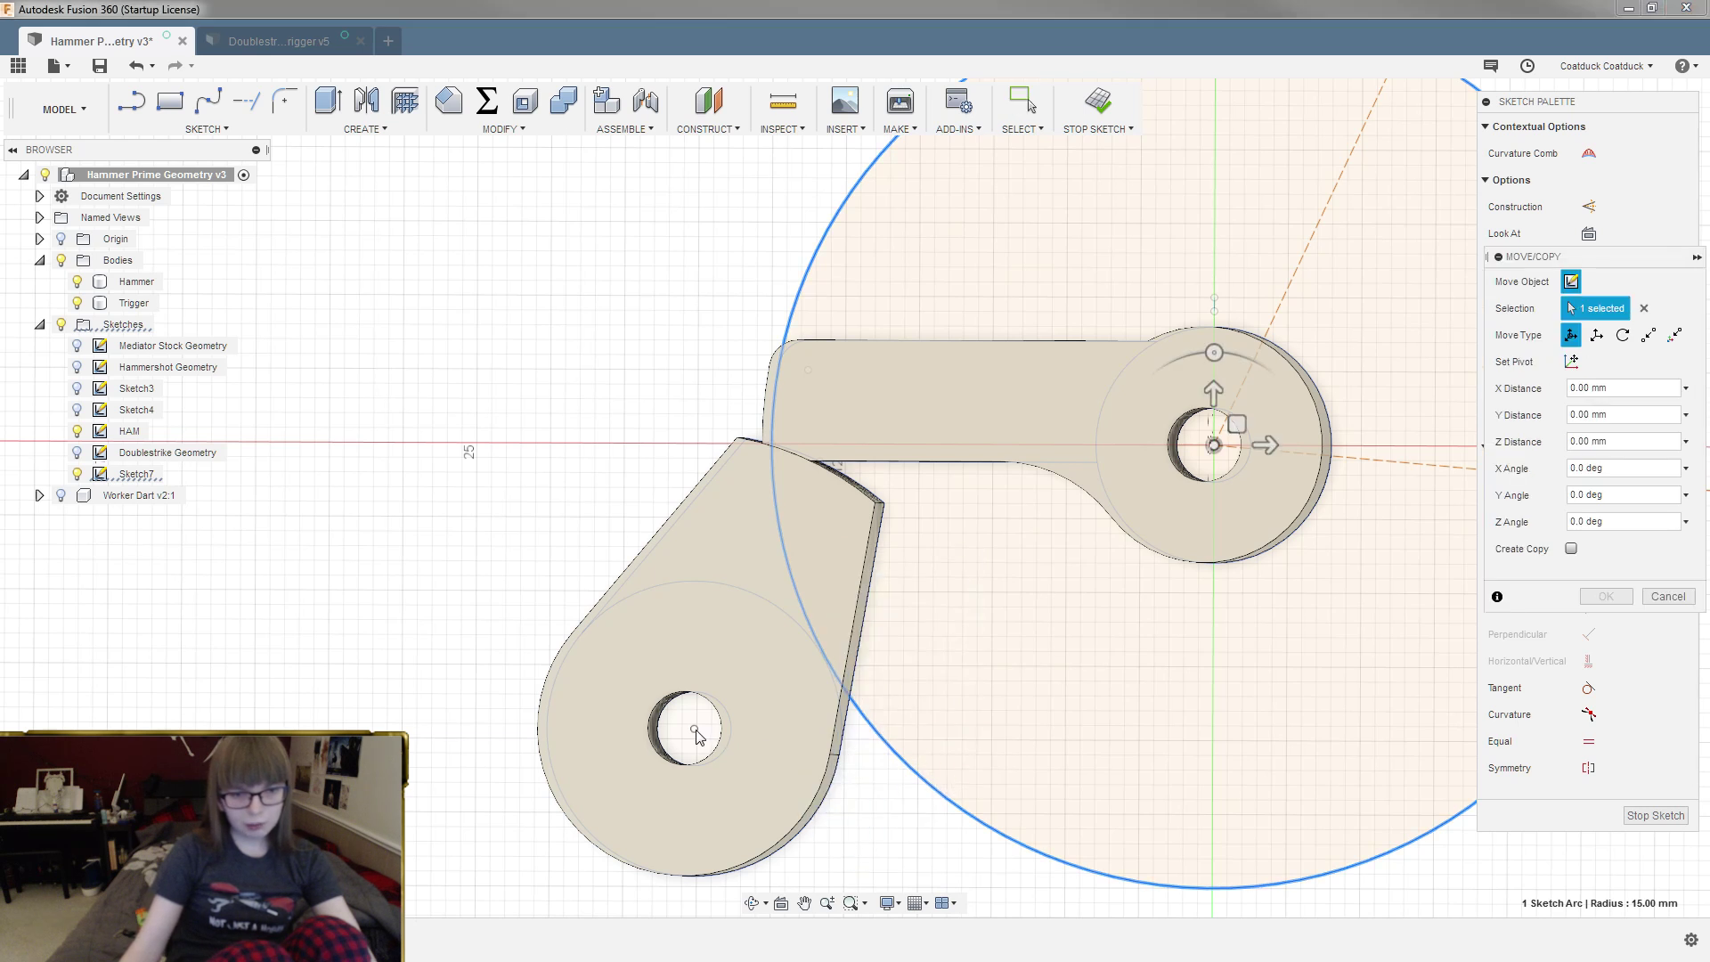
pyautogui.click(1572, 361)
pyautogui.click(696, 728)
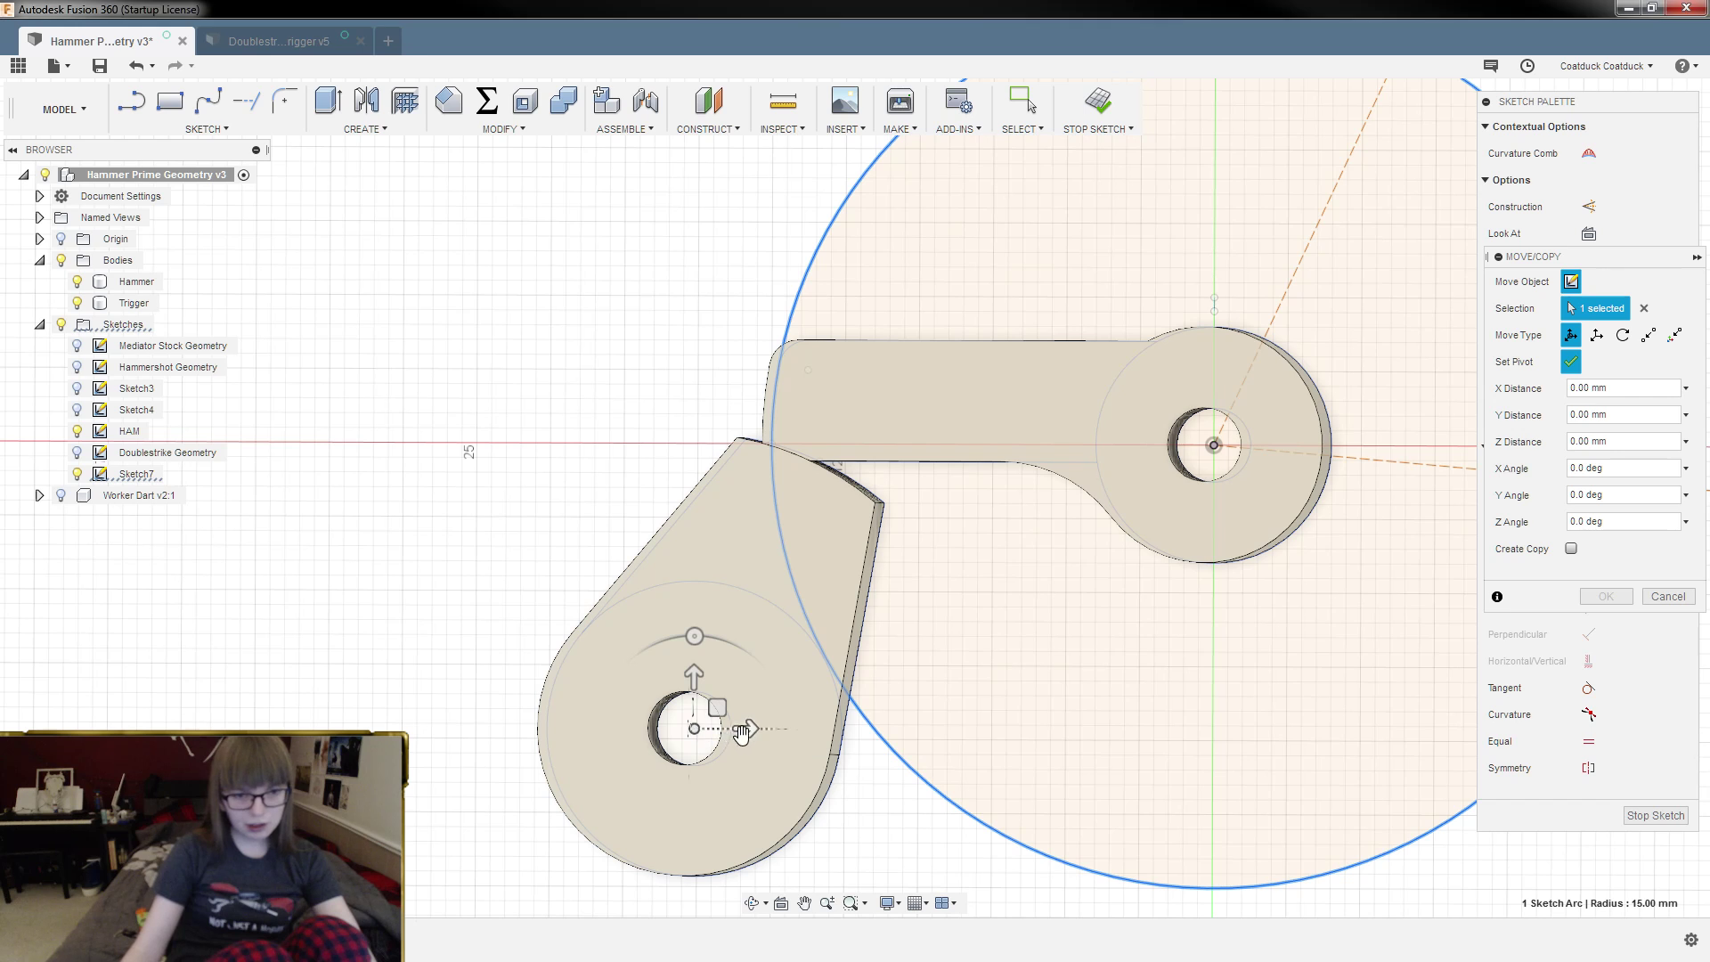
pyautogui.click(695, 634)
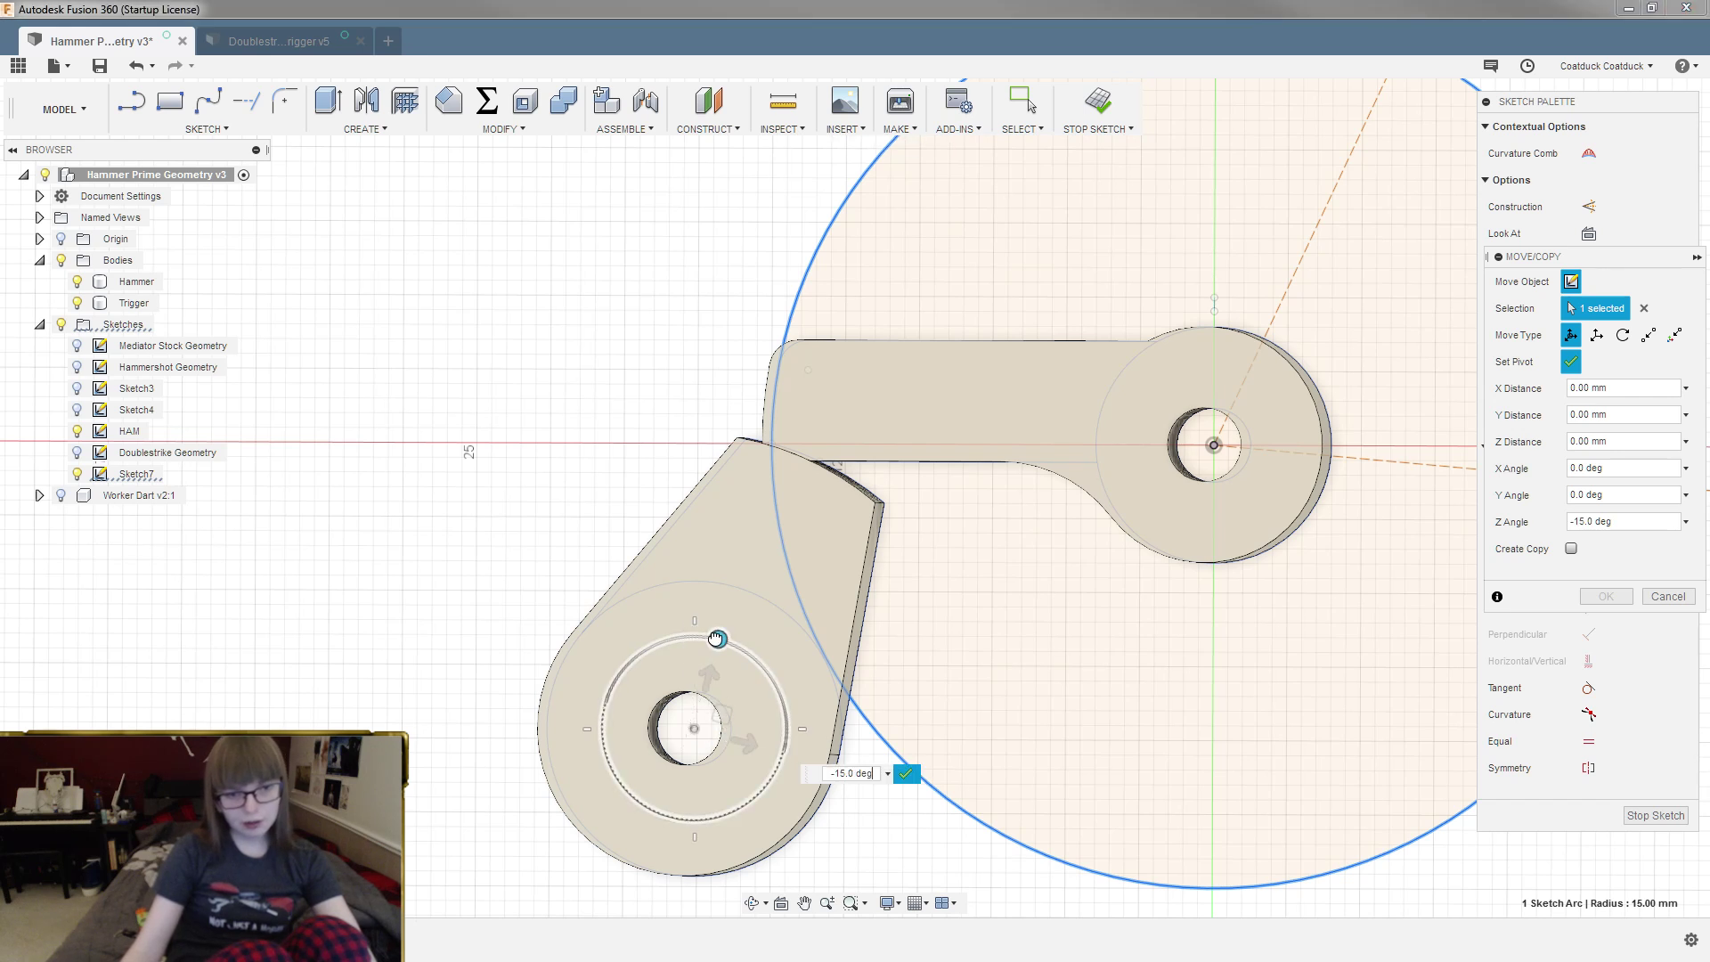
pyautogui.click(906, 774)
# Step: Try to rotate the circle by -30 degrees about the trigger pivot, cancel the move and undo the circle
pyautogui.moveTo(693, 650)
pyautogui.mouseDown()
pyautogui.moveTo(732, 654)
pyautogui.moveTo(701, 624)
pyautogui.mouseUp()
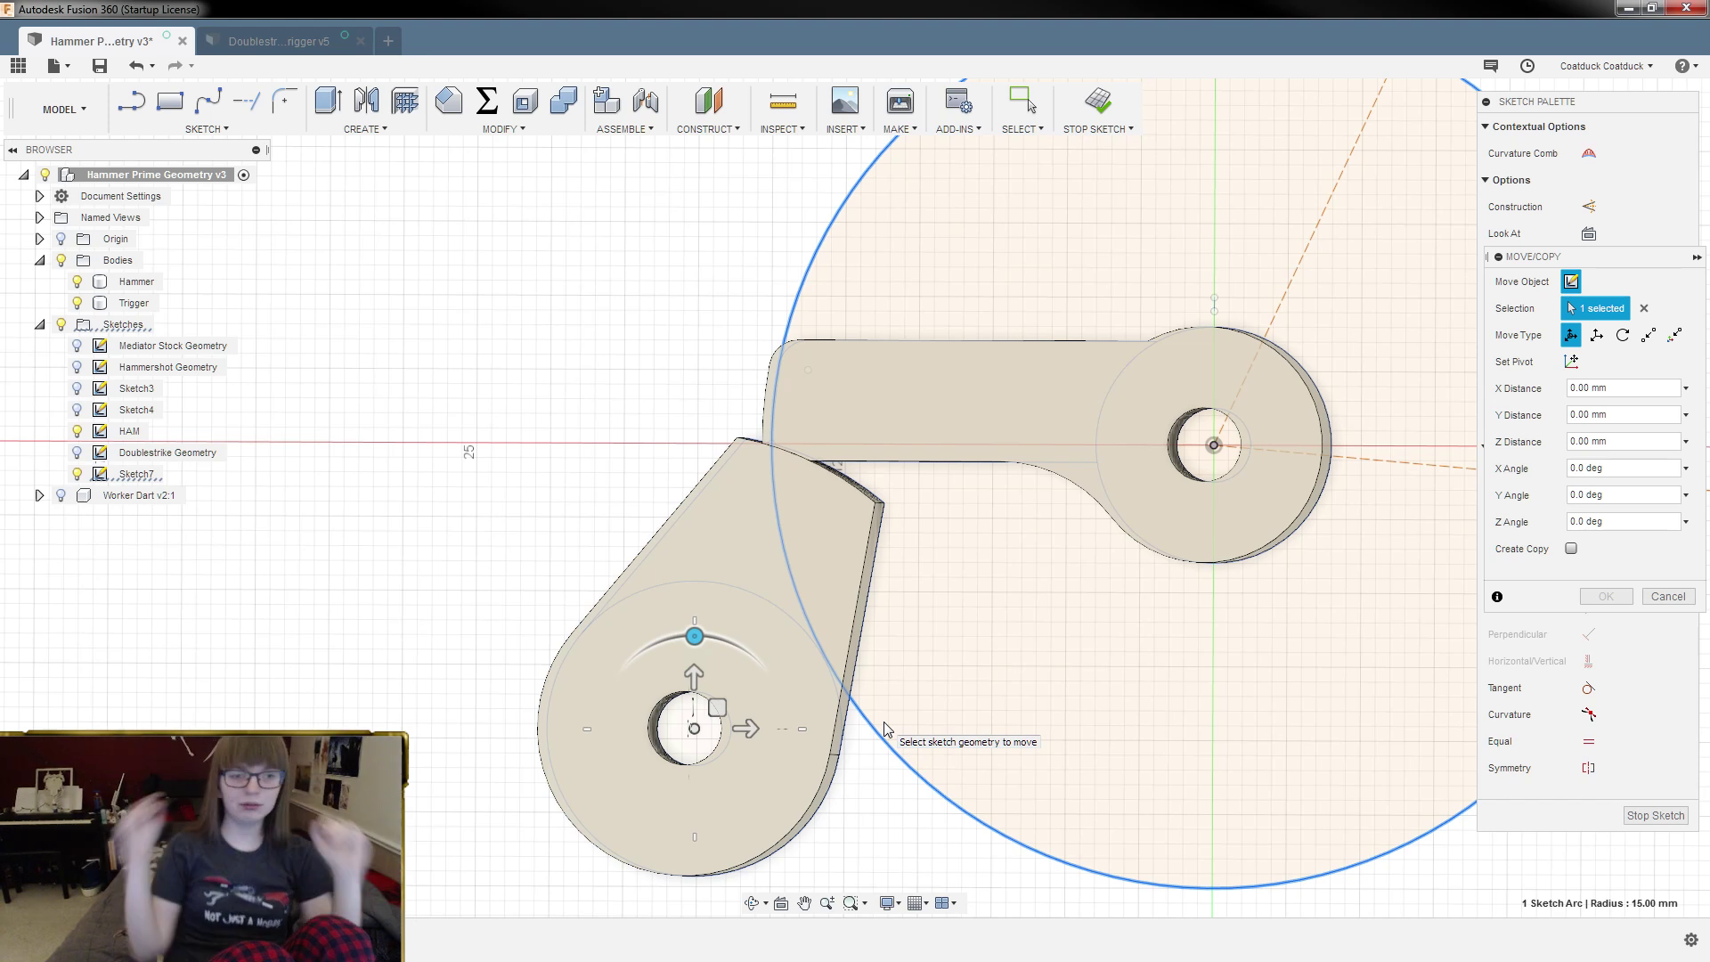
pyautogui.scroll(-2, 353, 649)
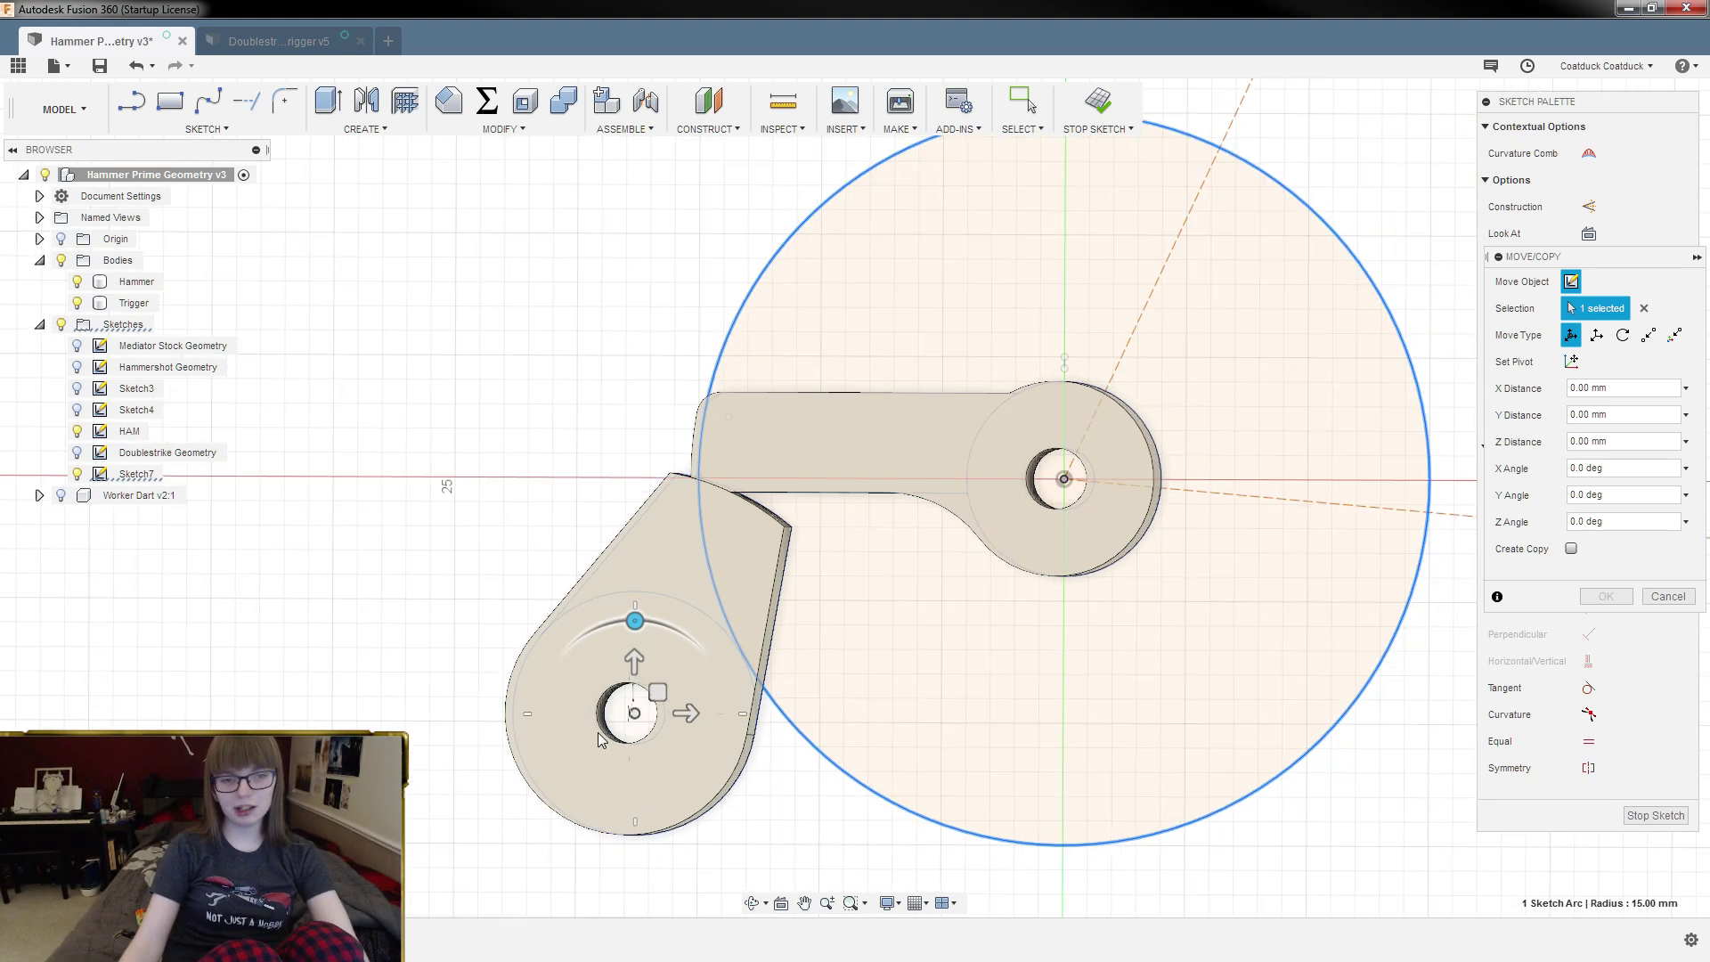
pyautogui.scroll(2, 584, 806)
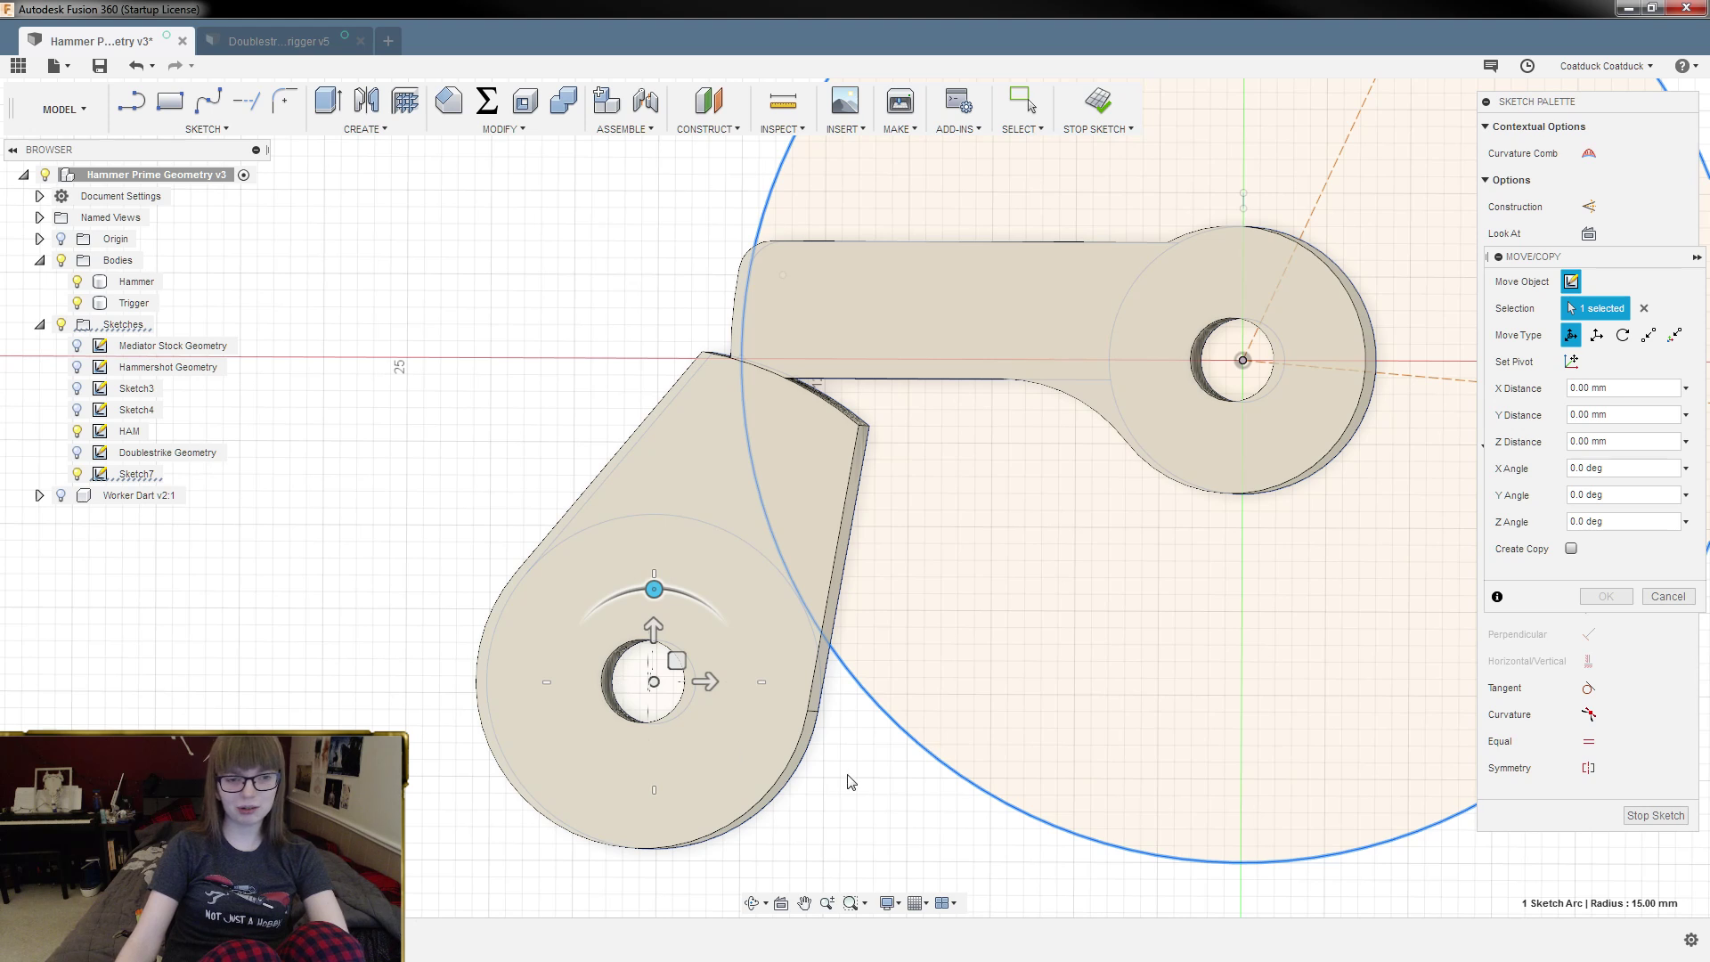
pyautogui.scroll(1, 855, 766)
pyautogui.scroll(1, 704, 670)
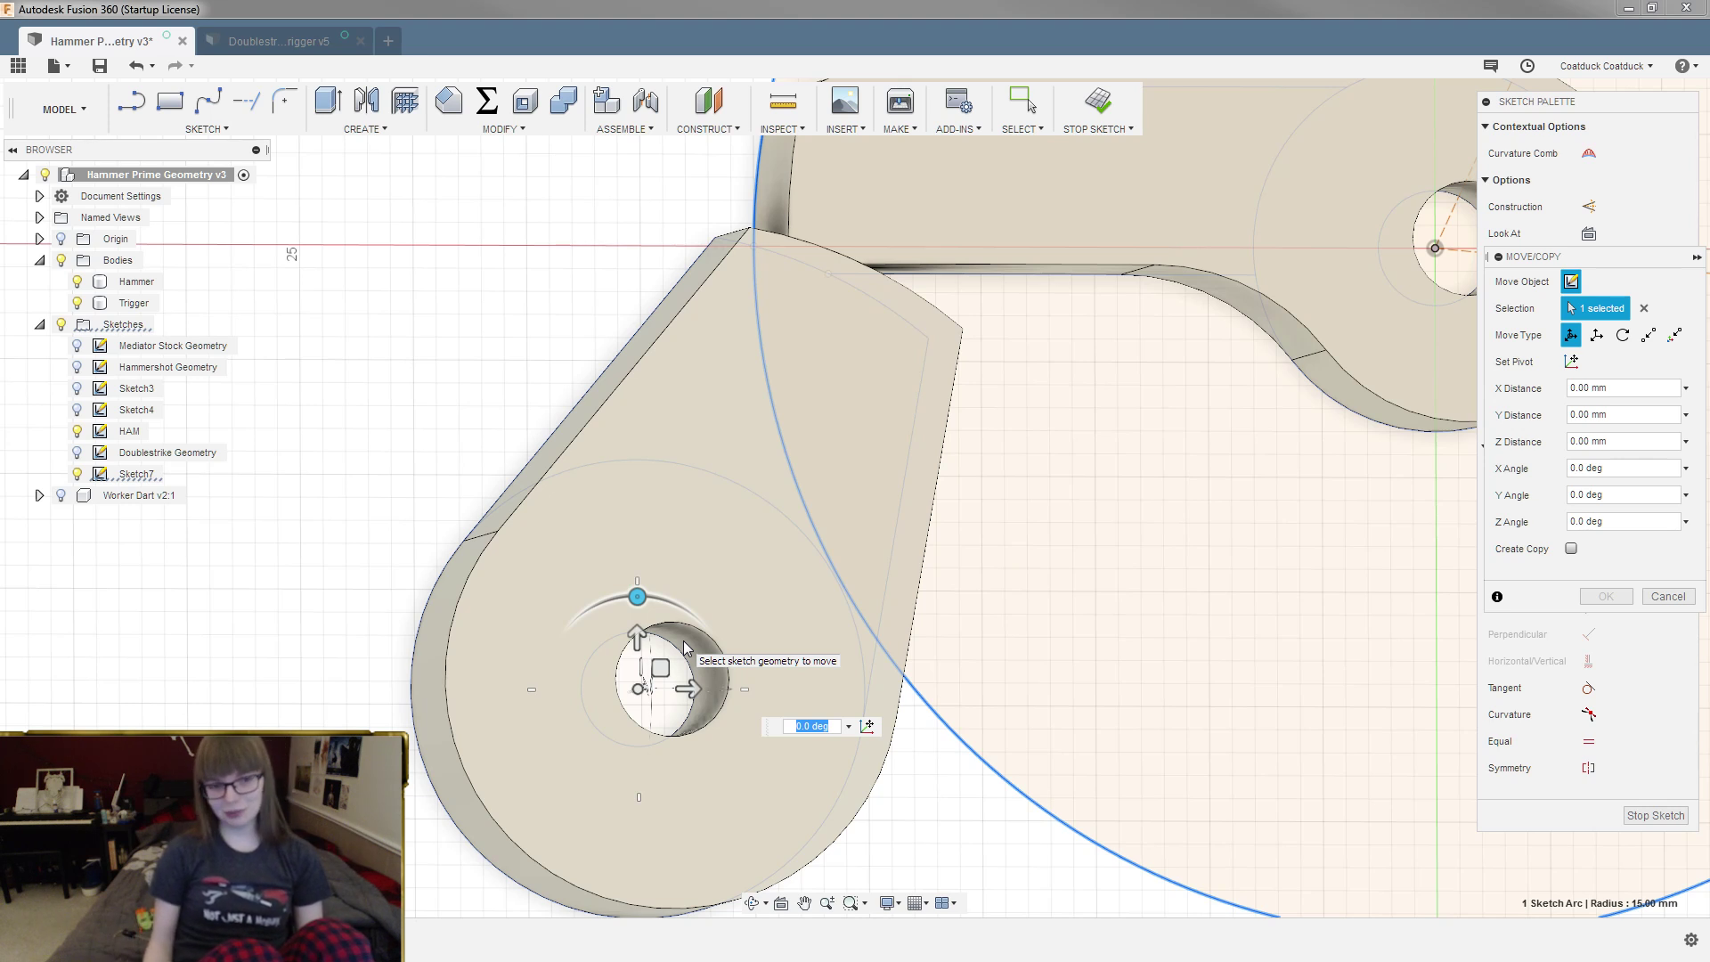
pyautogui.scroll(-4, 682, 640)
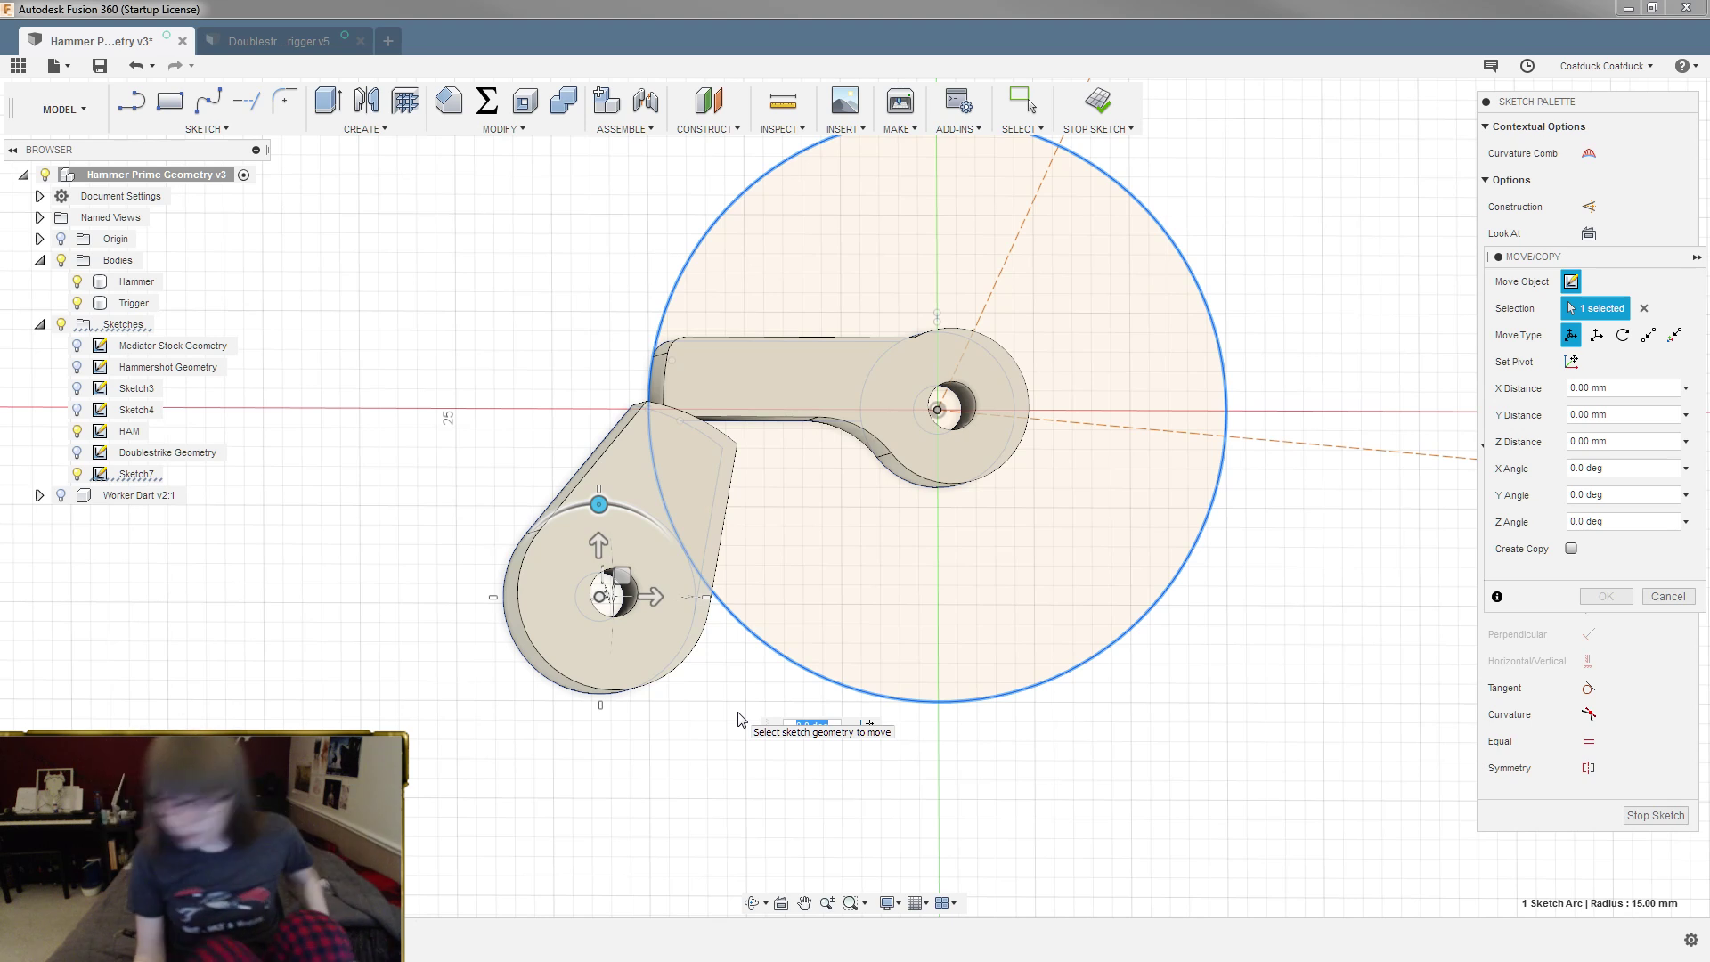
pyautogui.scroll(5, 712, 677)
pyautogui.keyDown('shift'); pyautogui.moveTo(718, 687); pyautogui.dragTo(584, 535, button='middle'); pyautogui.keyUp('shift')
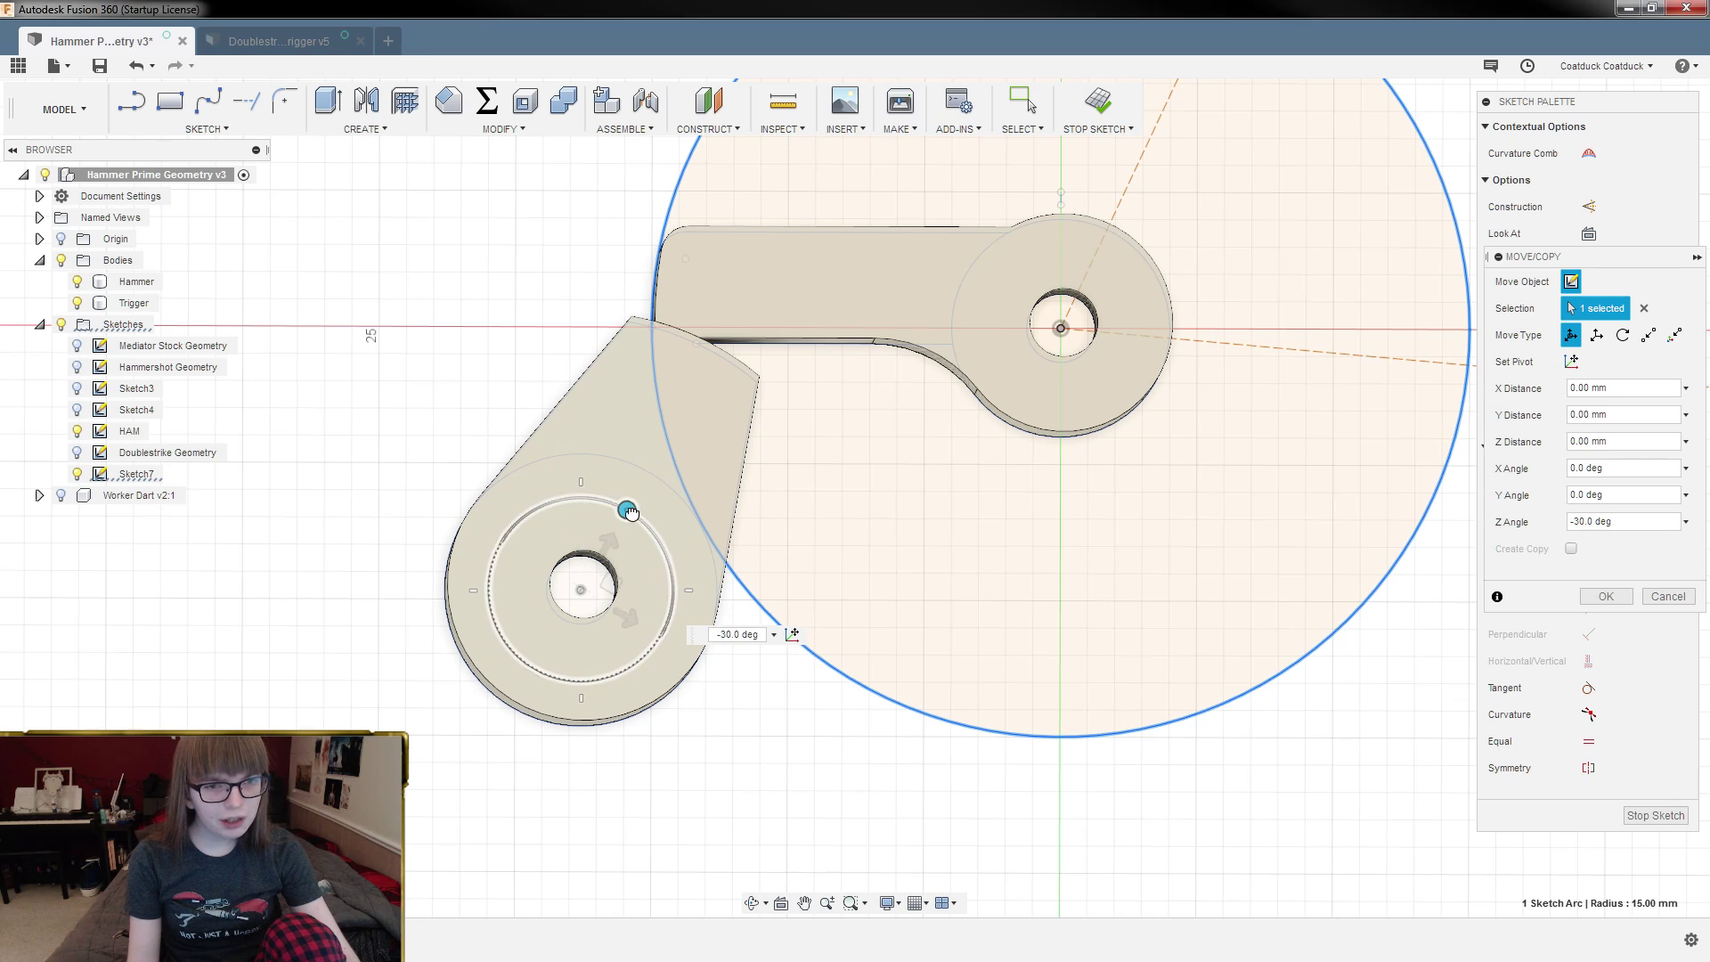
pyautogui.press('Escape')
pyautogui.hotkey('ctrl', 'z')
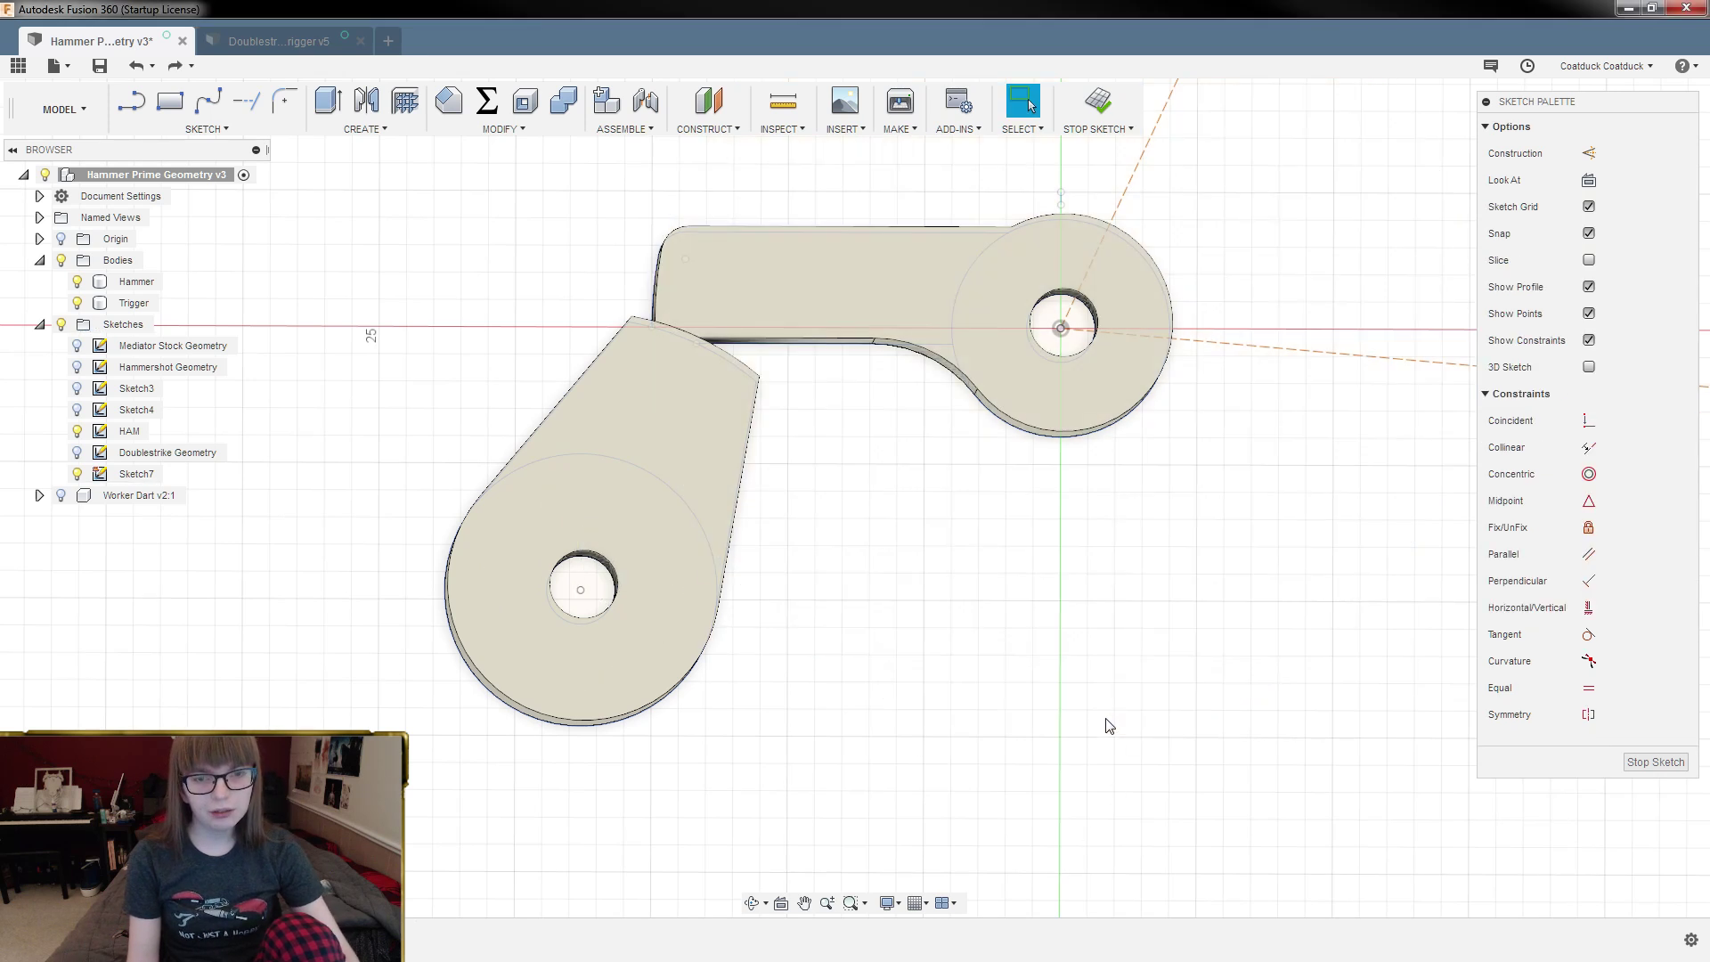
# Step: Measure the distance from the hammer pivot's centre point to the centre of the trigger's hole
pyautogui.scroll(-2, 1125, 736)
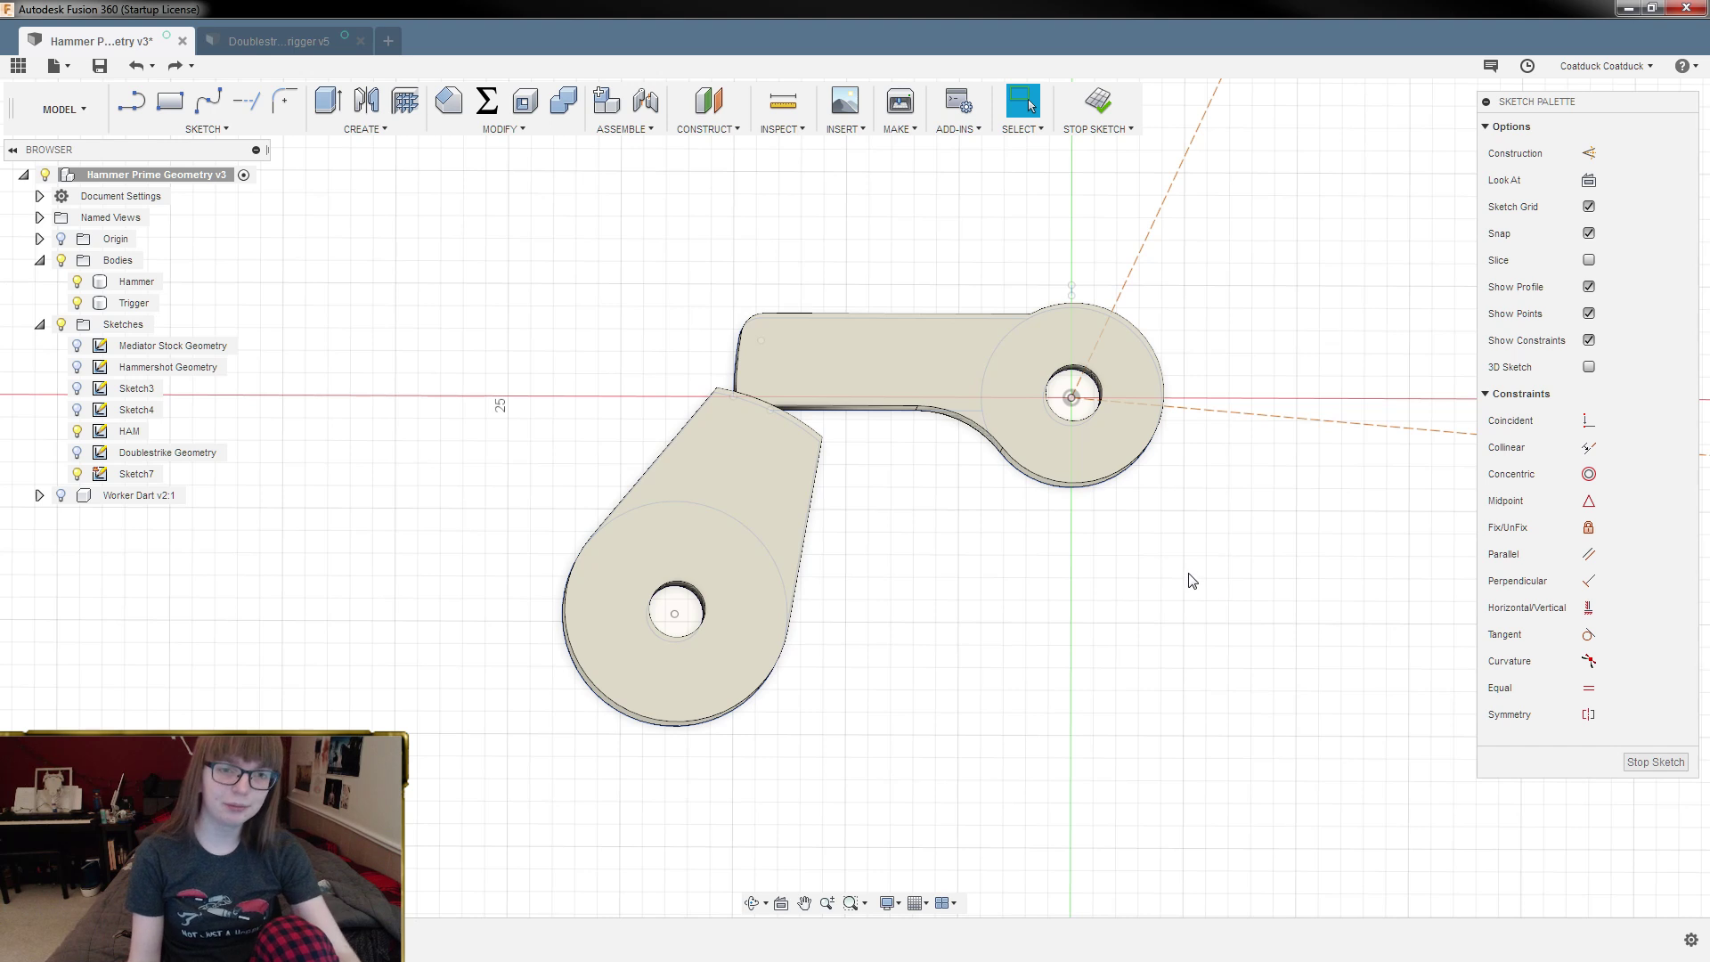
pyautogui.scroll(3, 1192, 581)
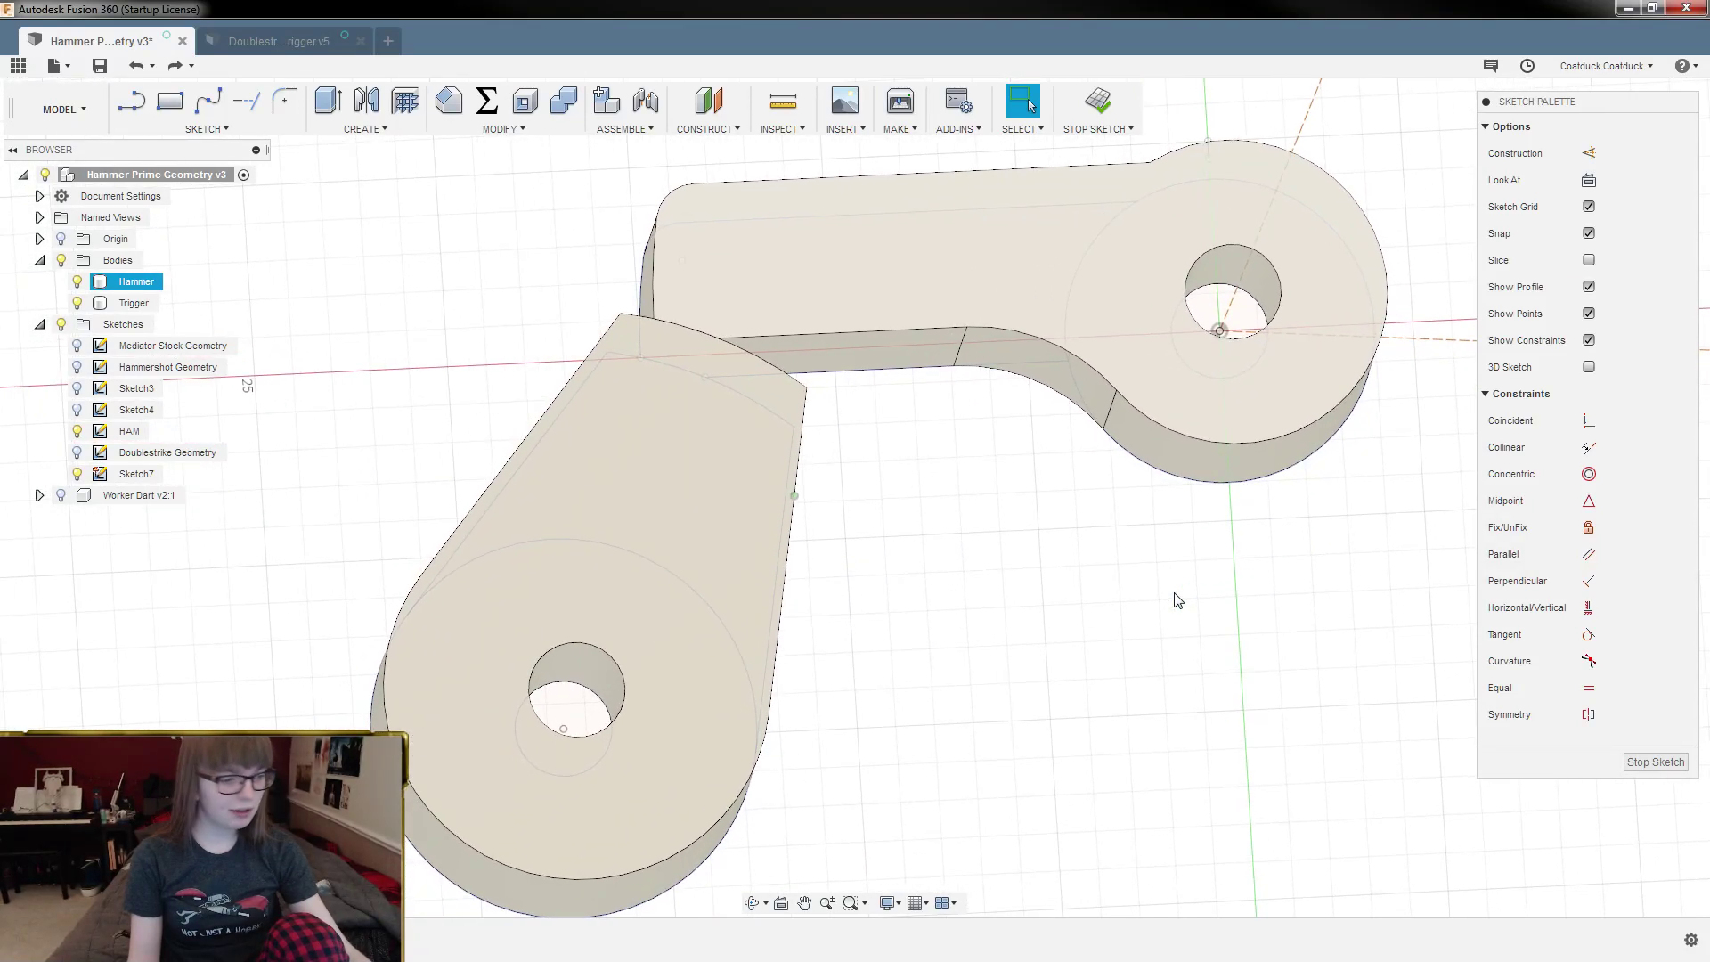
pyautogui.click(1175, 600)
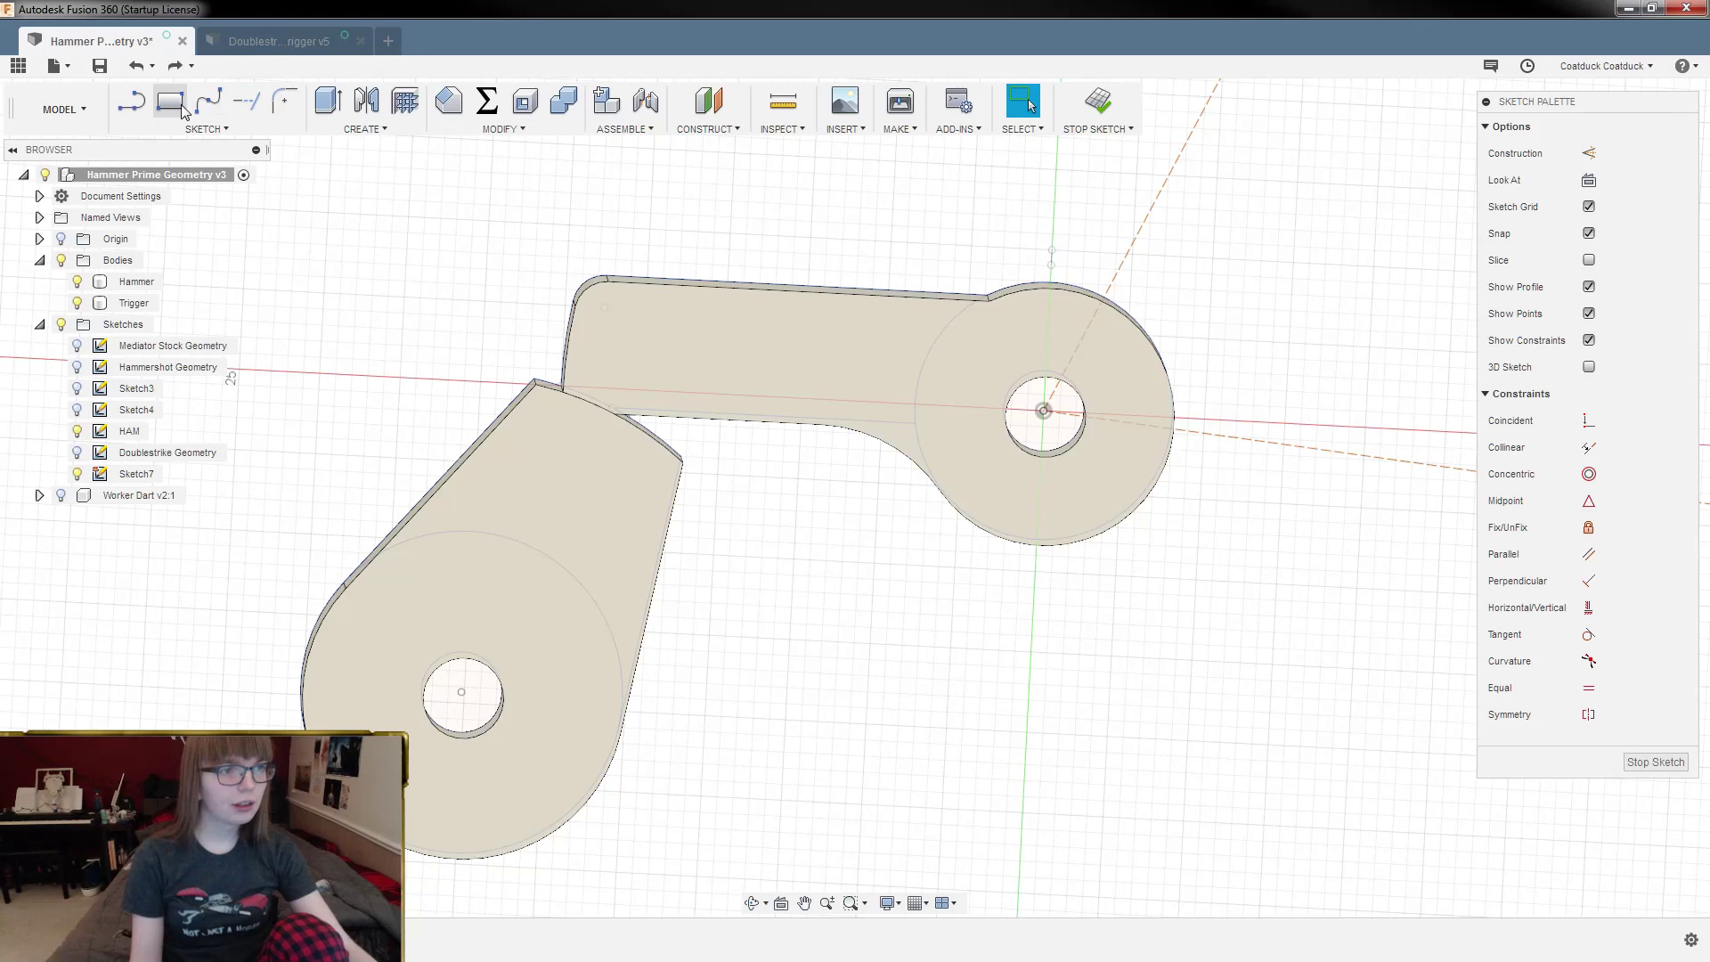
pyautogui.click(782, 102)
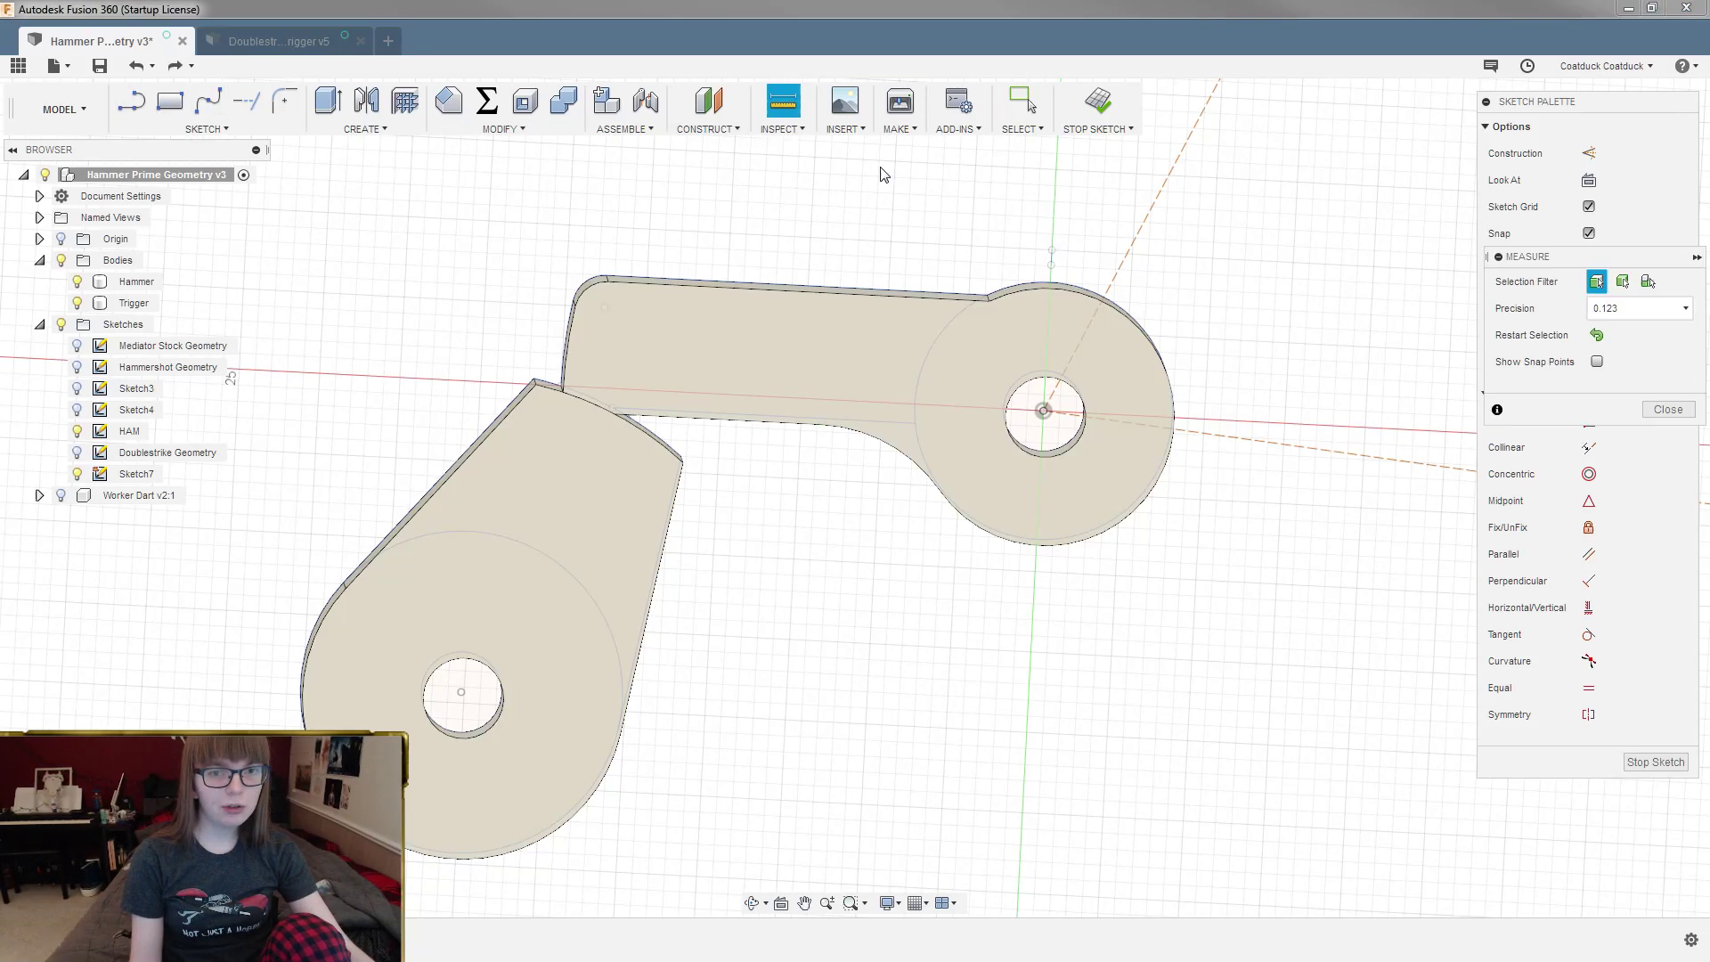
pyautogui.click(1043, 413)
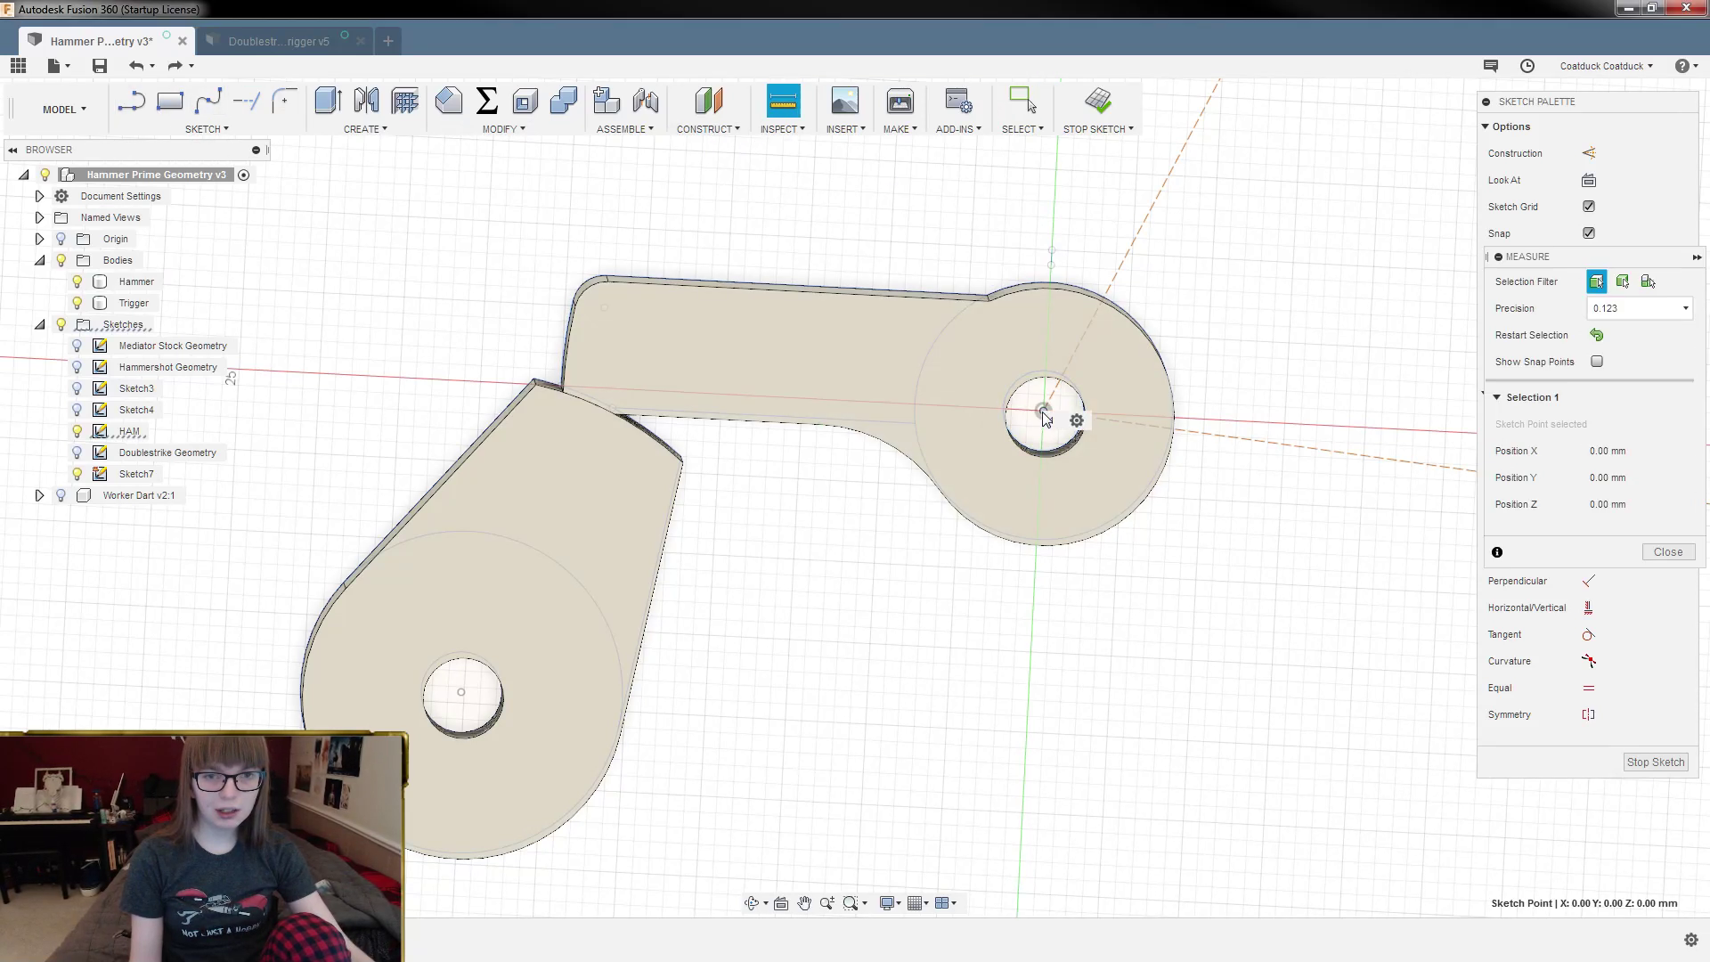
pyautogui.click(463, 695)
pyautogui.keyDown('shift'); pyautogui.moveTo(813, 736); pyautogui.dragTo(855, 657, button='middle'); pyautogui.keyUp('shift')
pyautogui.scroll(5, 855, 657)
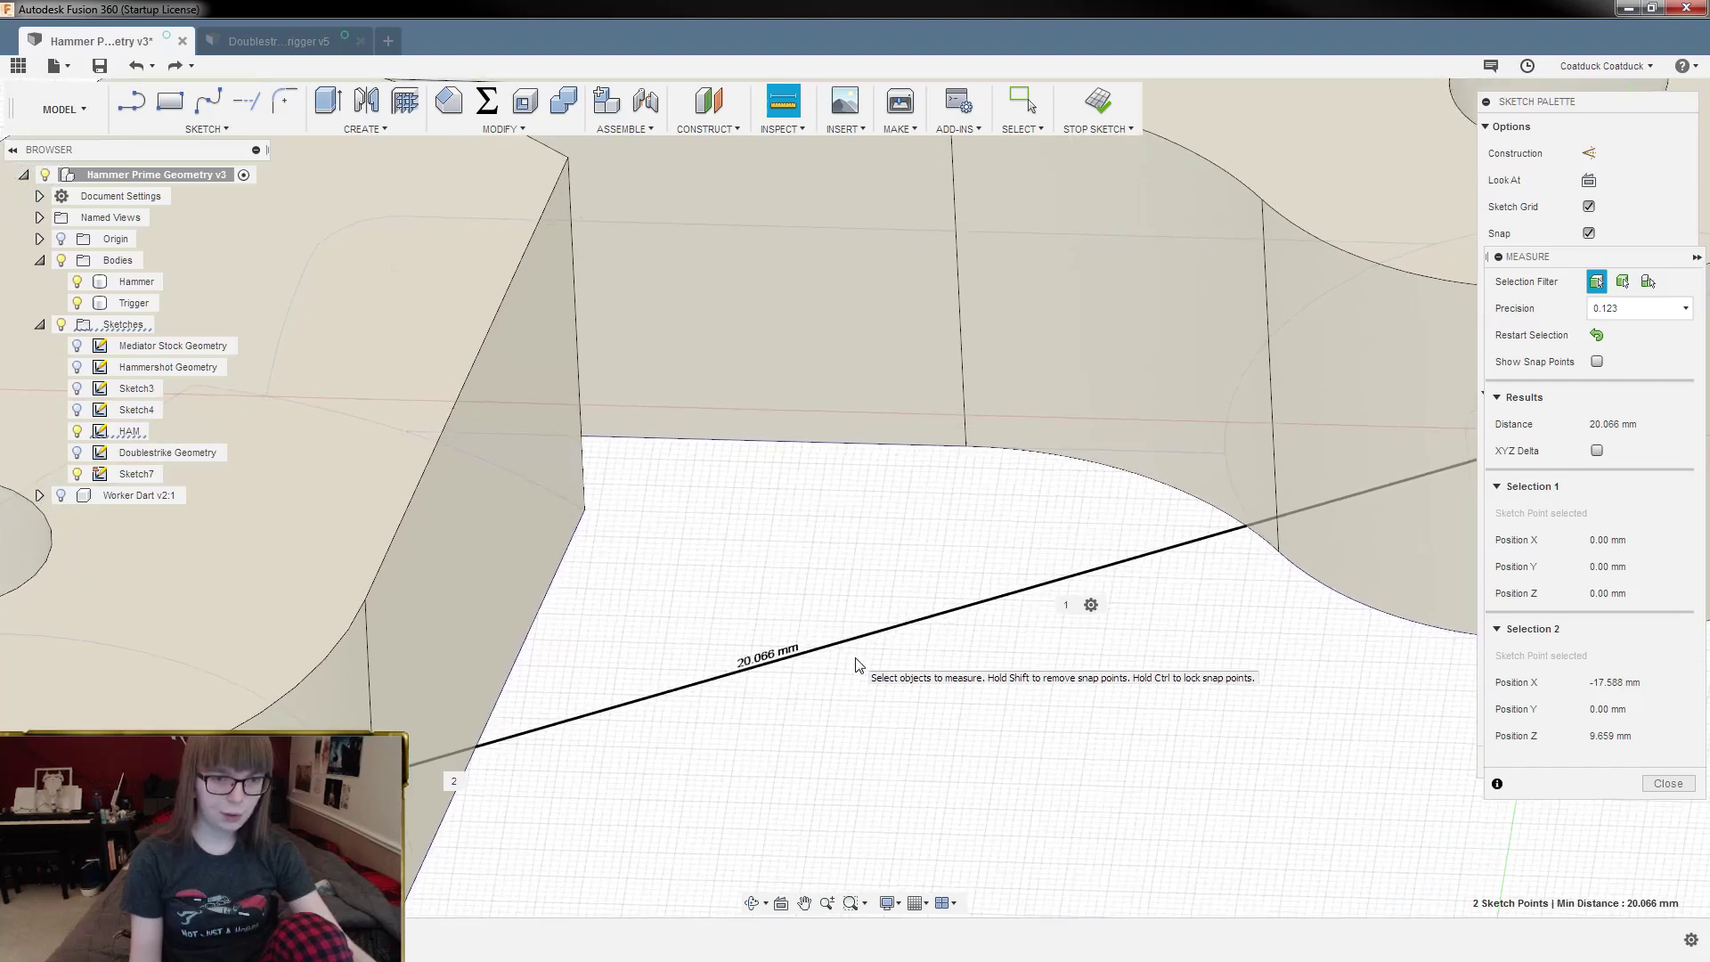
pyautogui.scroll(-5, 855, 665)
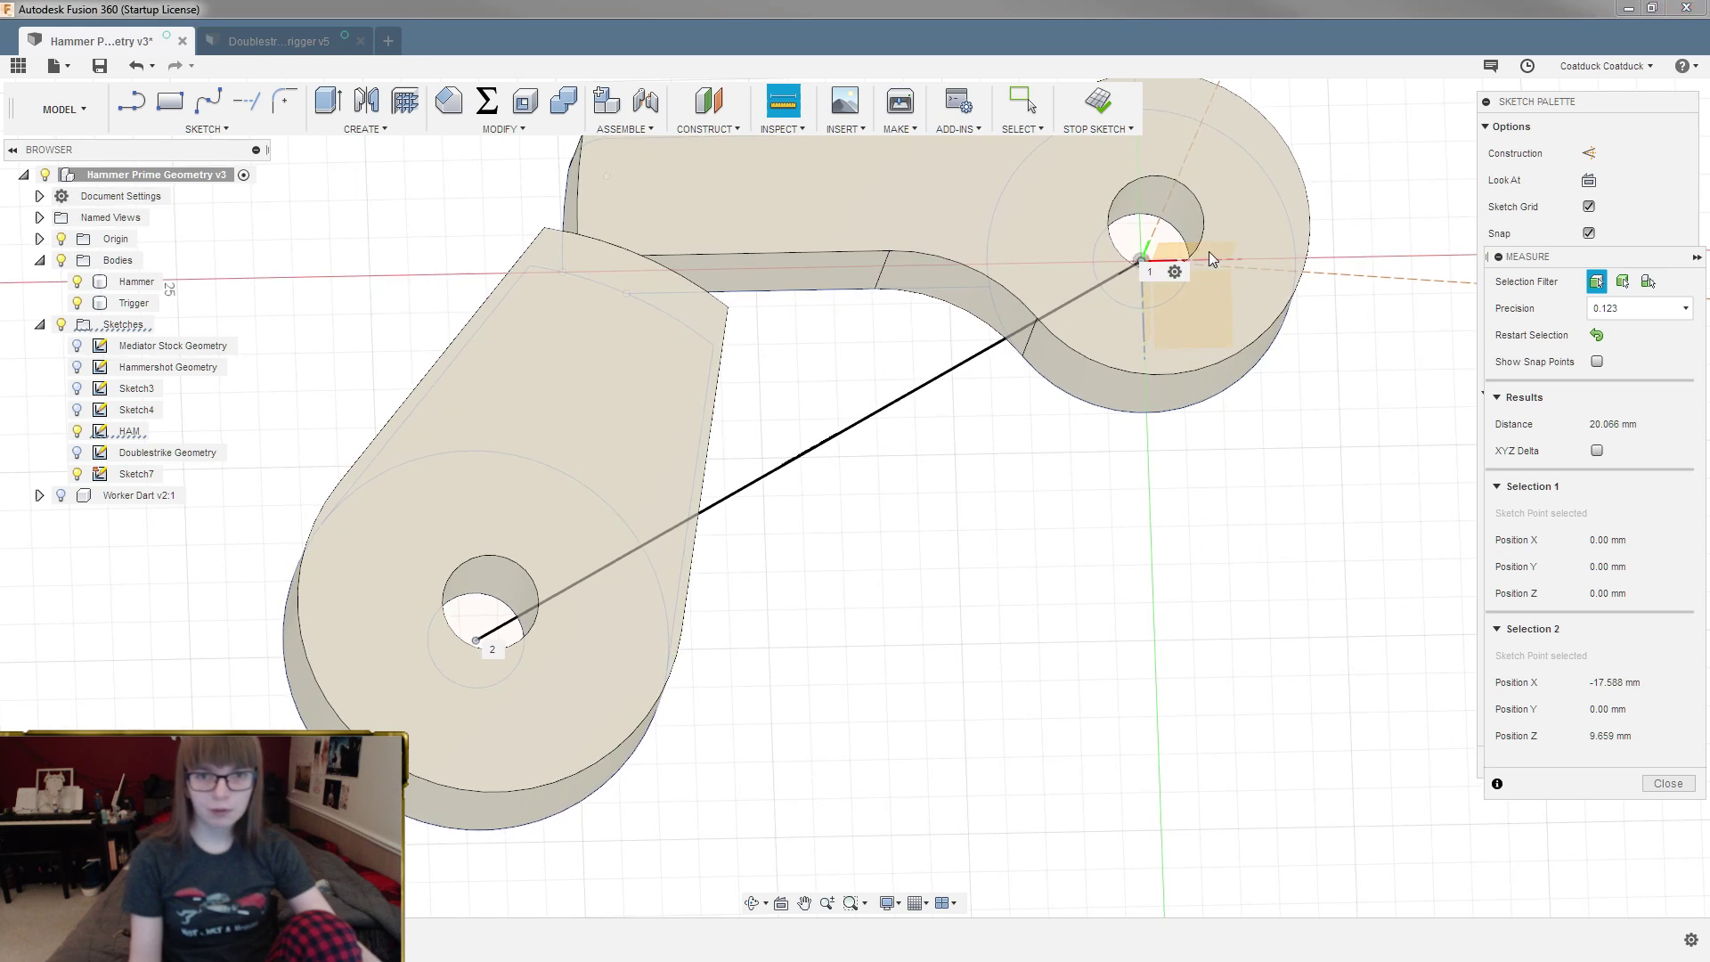
# Step: Try picking the XY origin plane at the hammer pivot as the measuring reference, and clear the selection
pyautogui.scroll(5, 1202, 258)
pyautogui.scroll(-5, 1092, 275)
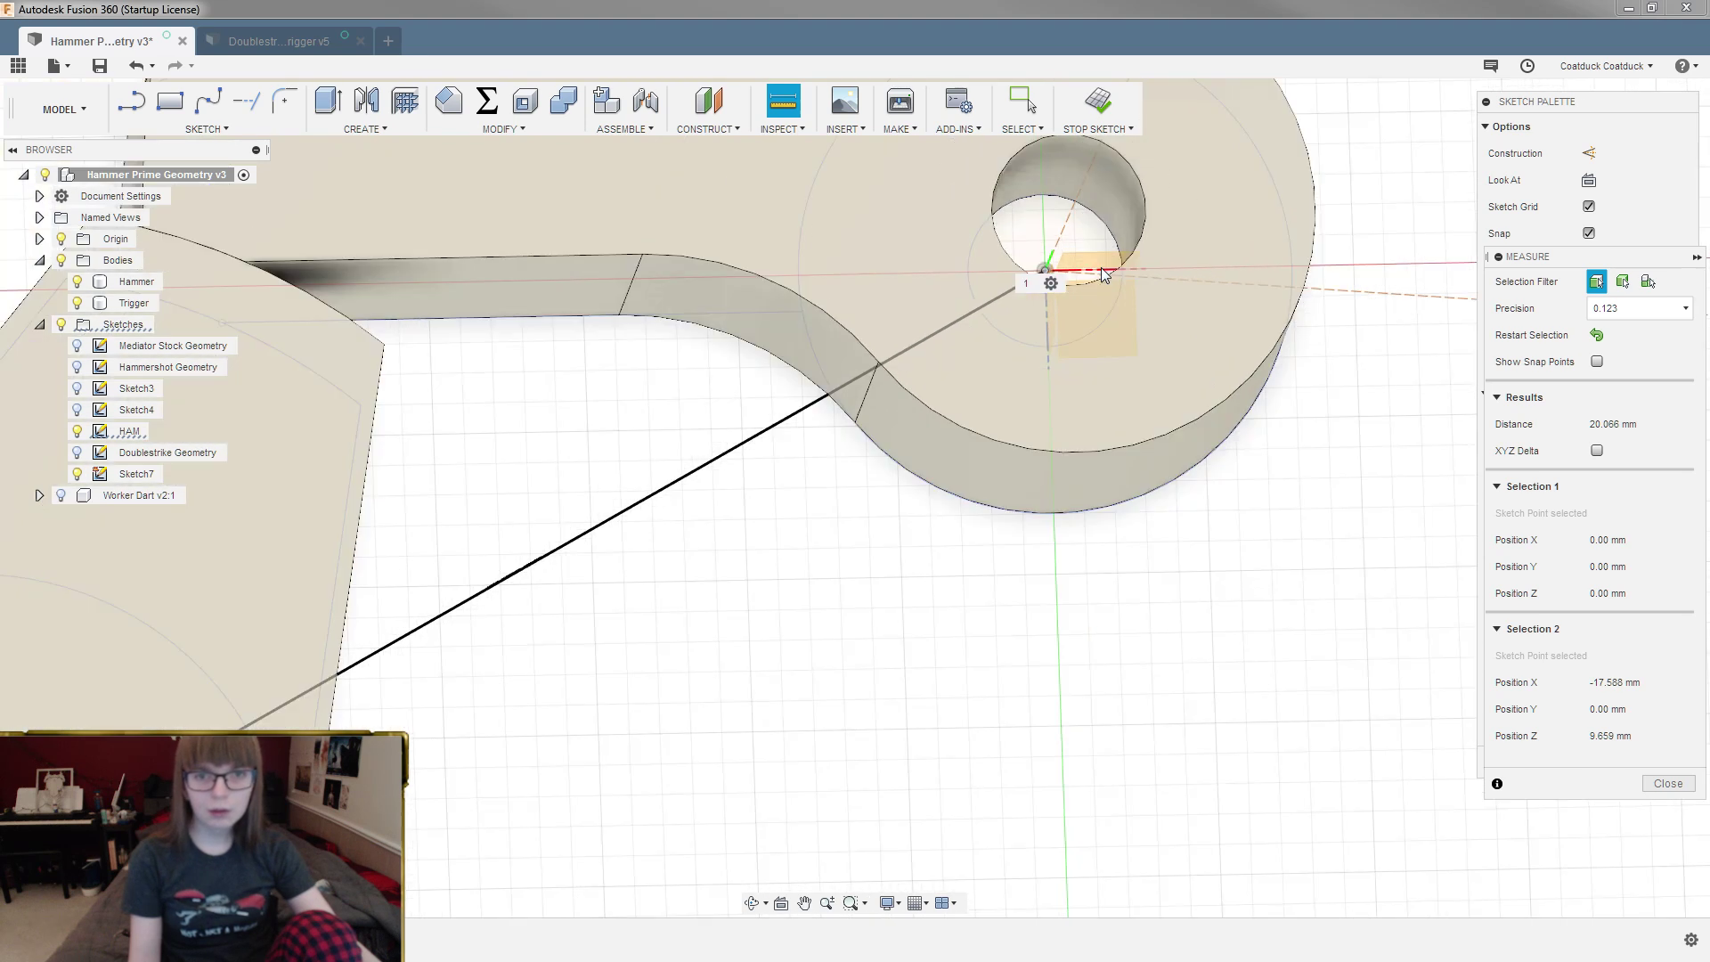
pyautogui.click(1181, 276)
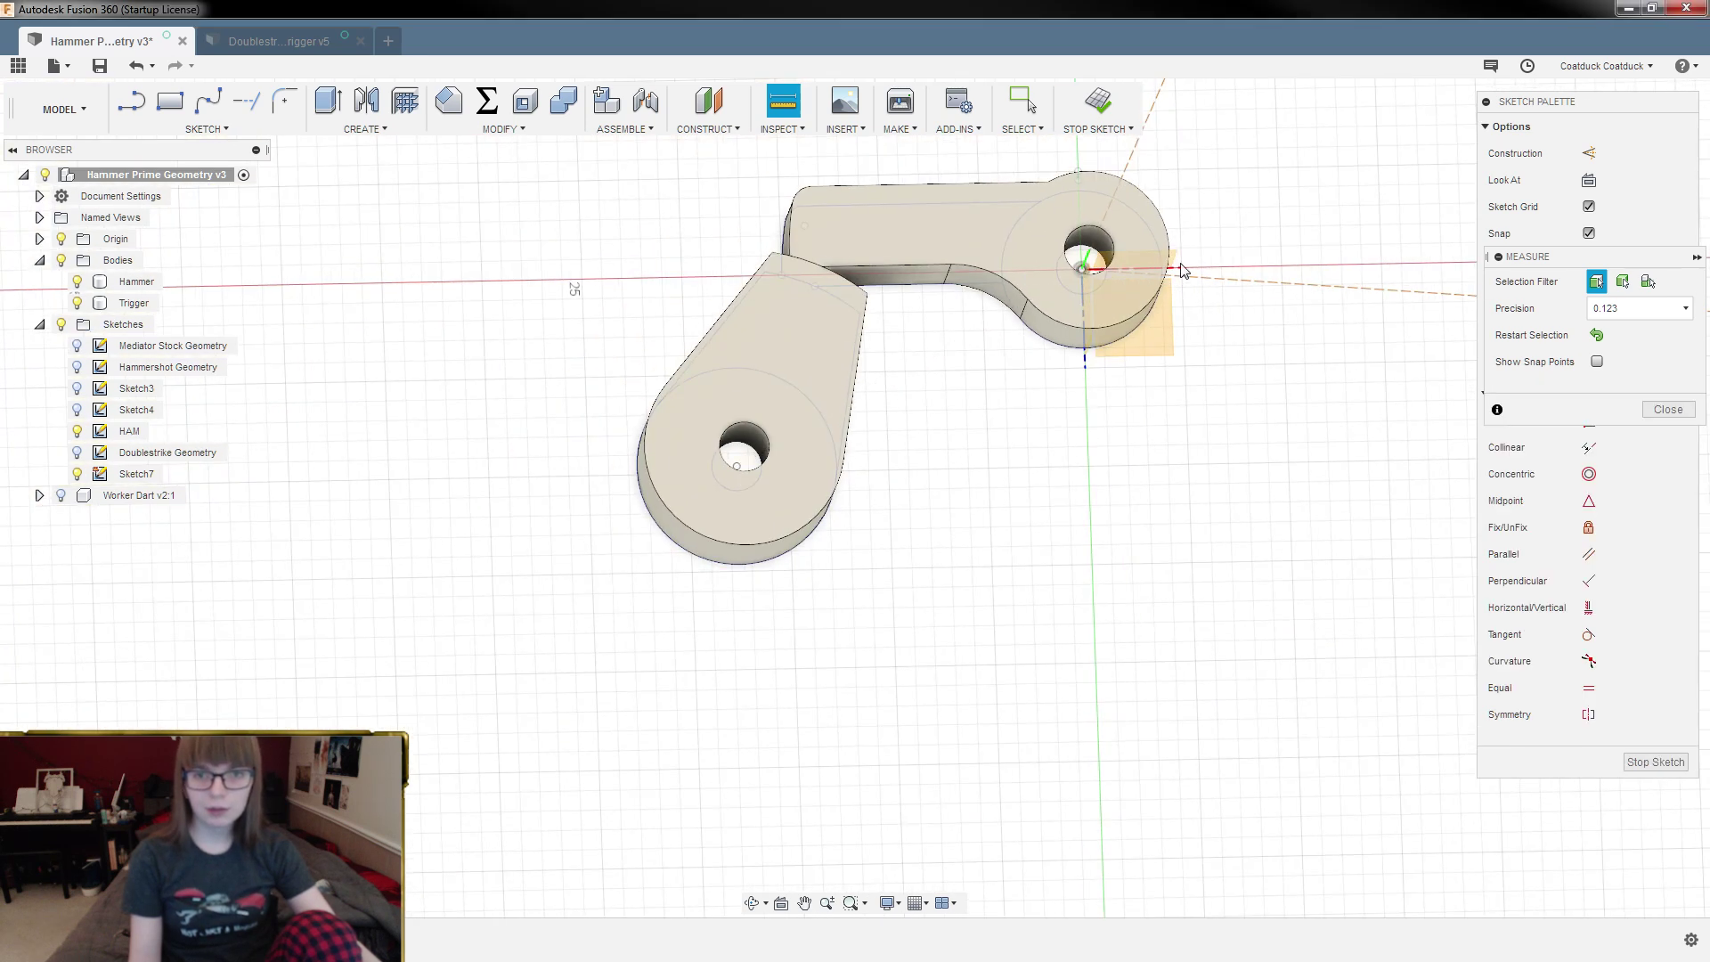
pyautogui.scroll(2, 1166, 275)
pyautogui.scroll(-4, 1163, 283)
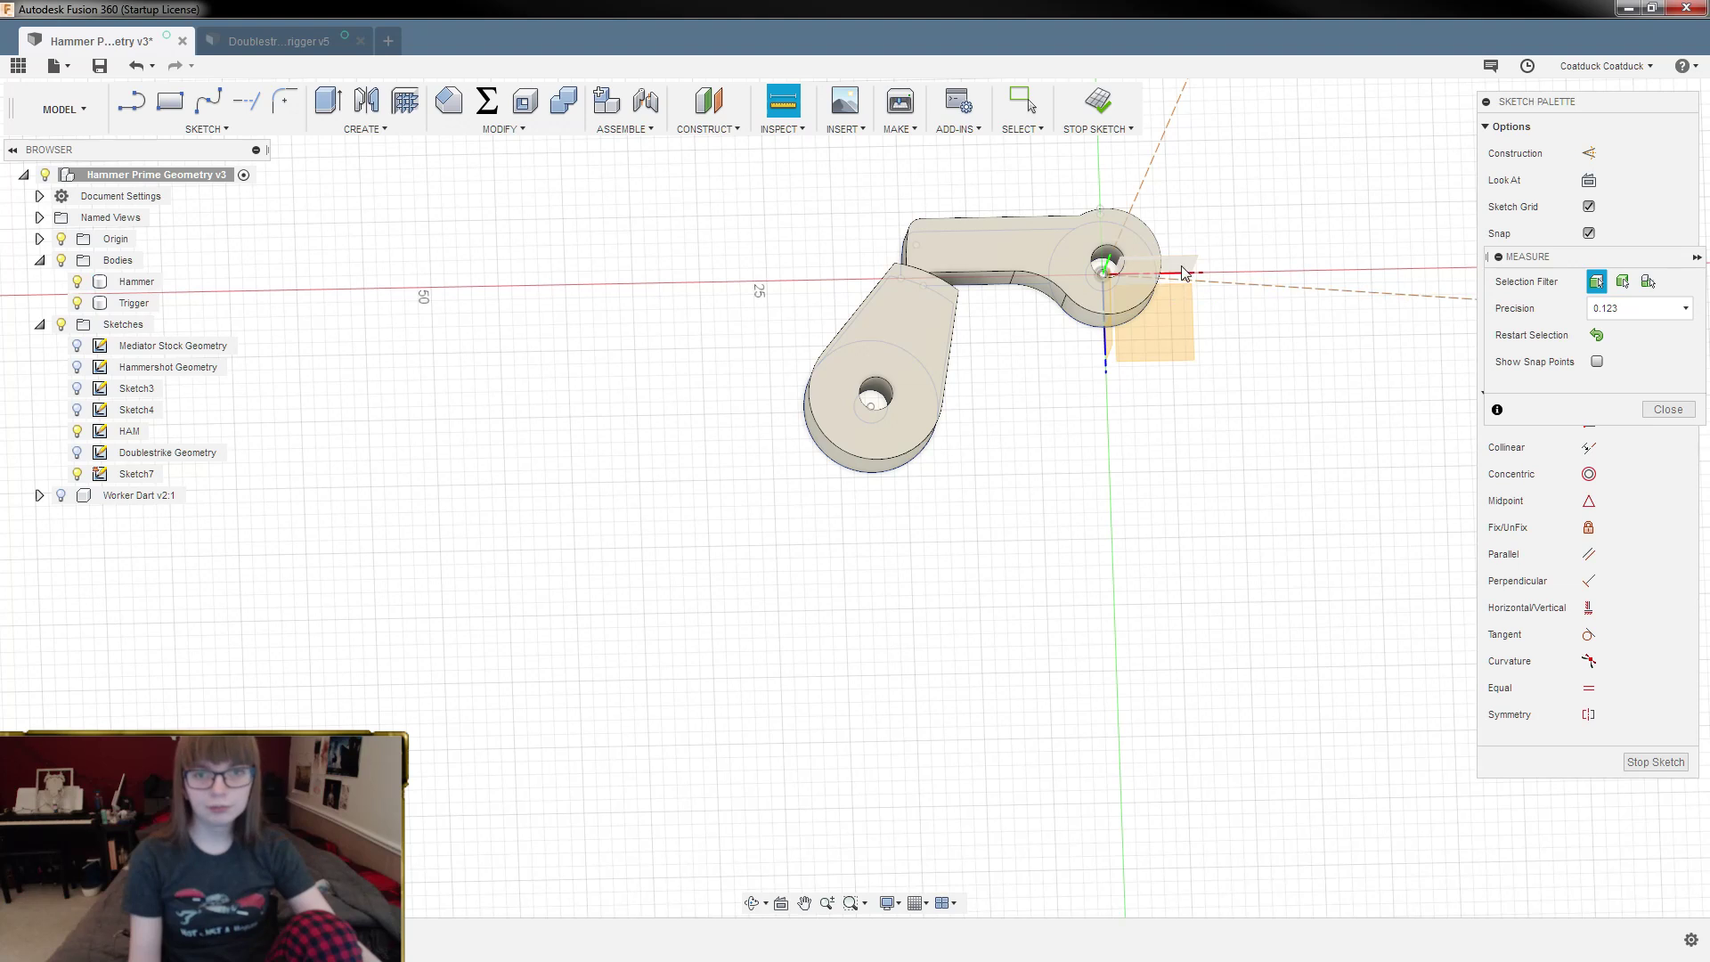
pyautogui.click(1186, 280)
pyautogui.scroll(3, 1212, 256)
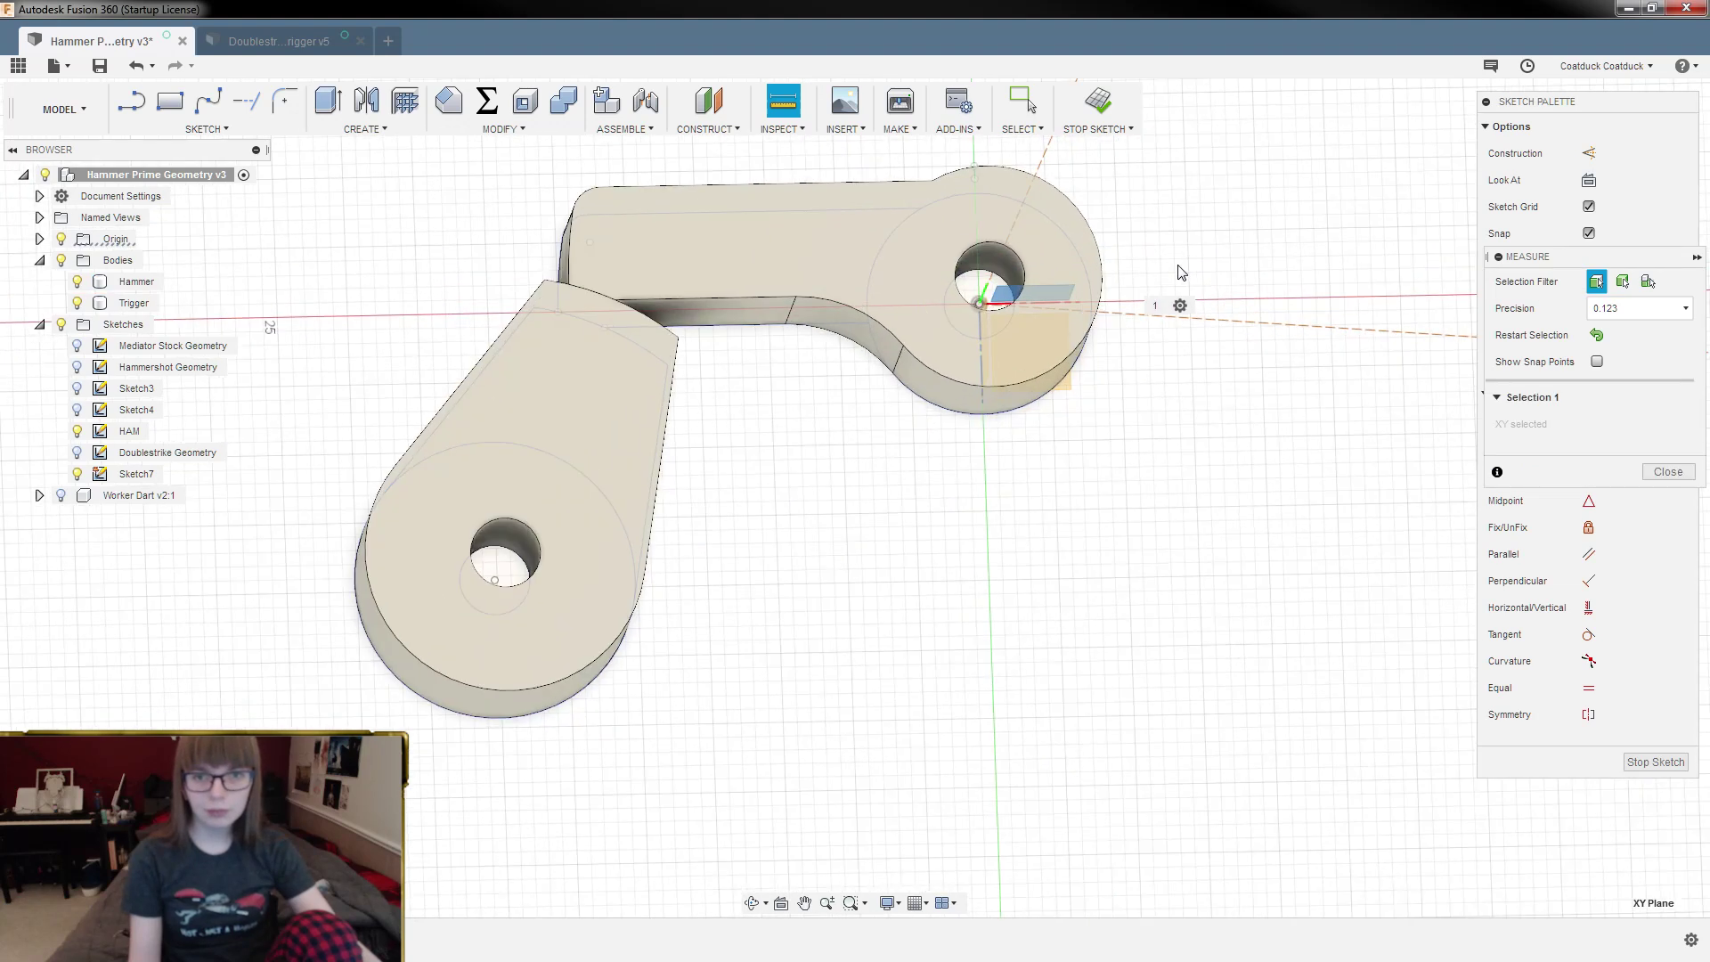
pyautogui.scroll(-3, 1115, 295)
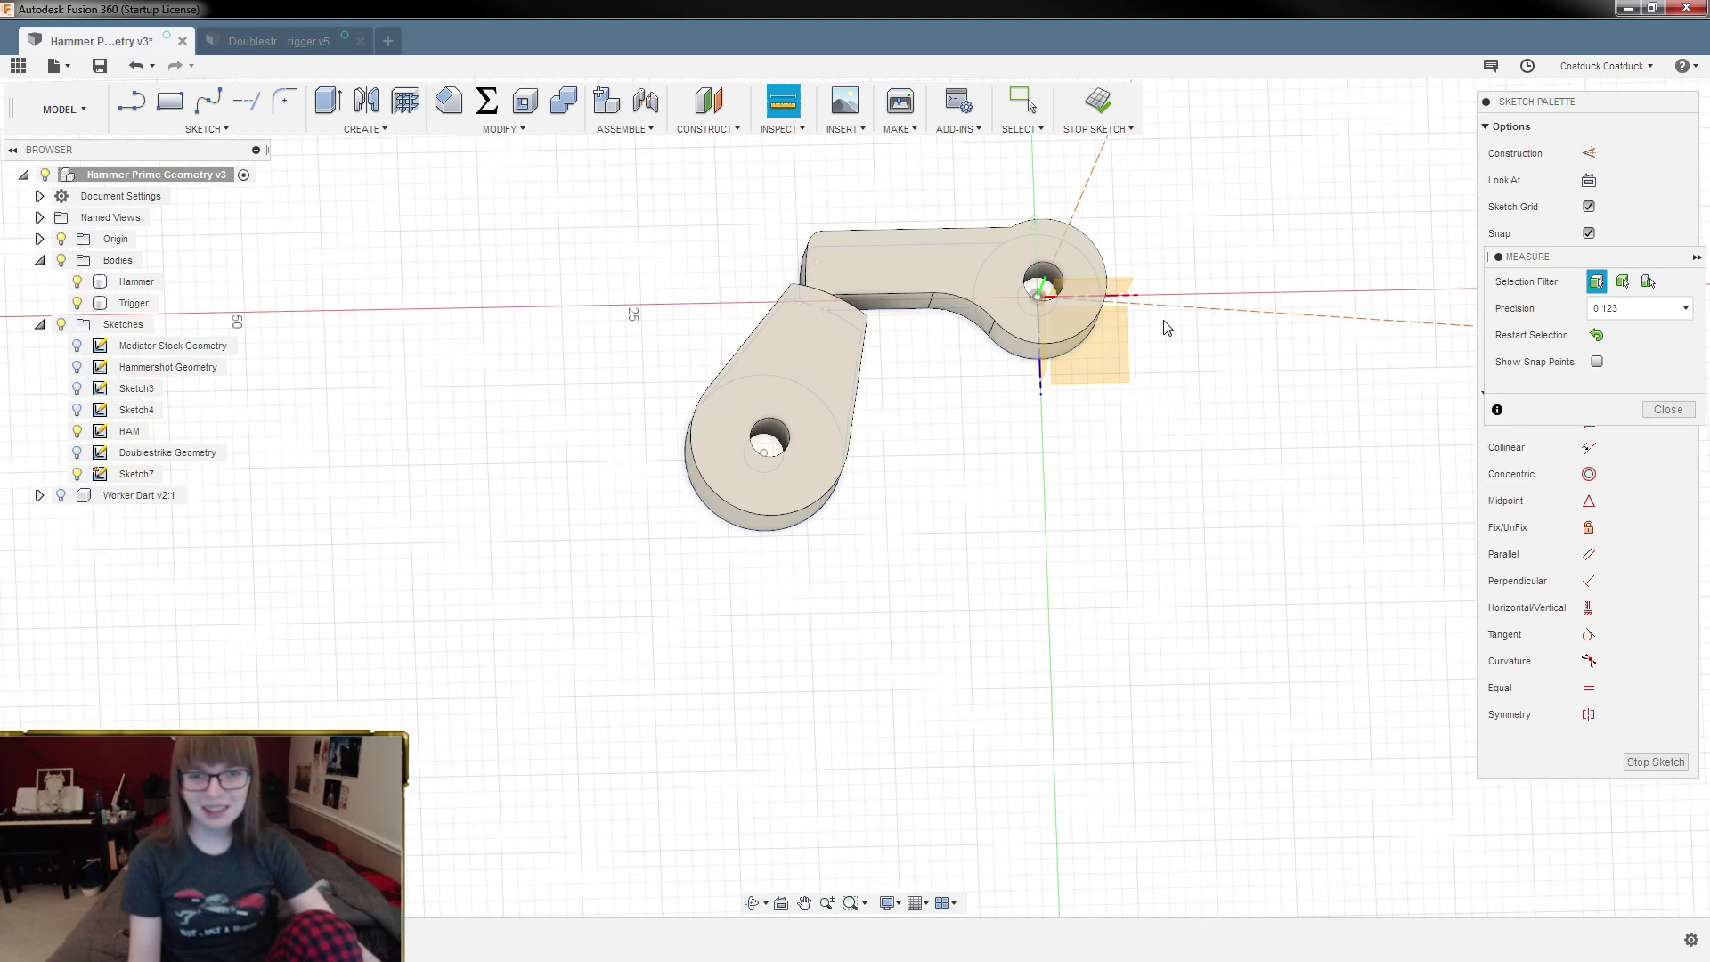
pyautogui.scroll(2, 798, 449)
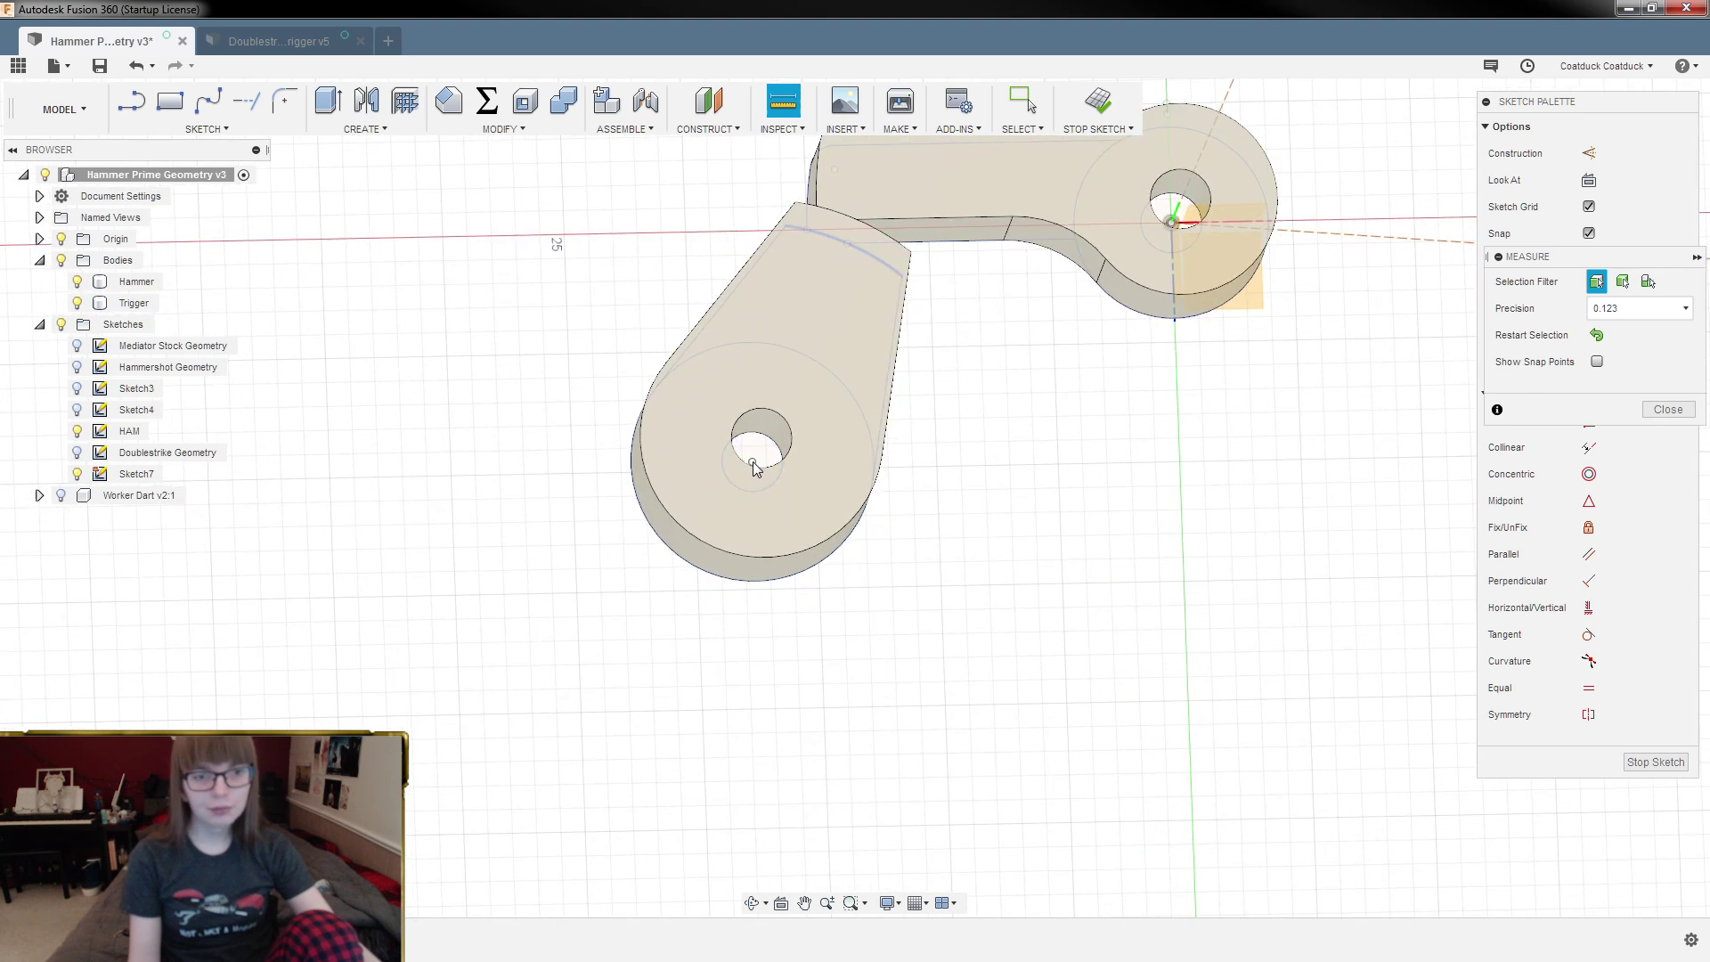
# Step: Remeasure the distance from the trigger pivot to the hammer pivot and inspect the measured line against both bodies
pyautogui.click(753, 464)
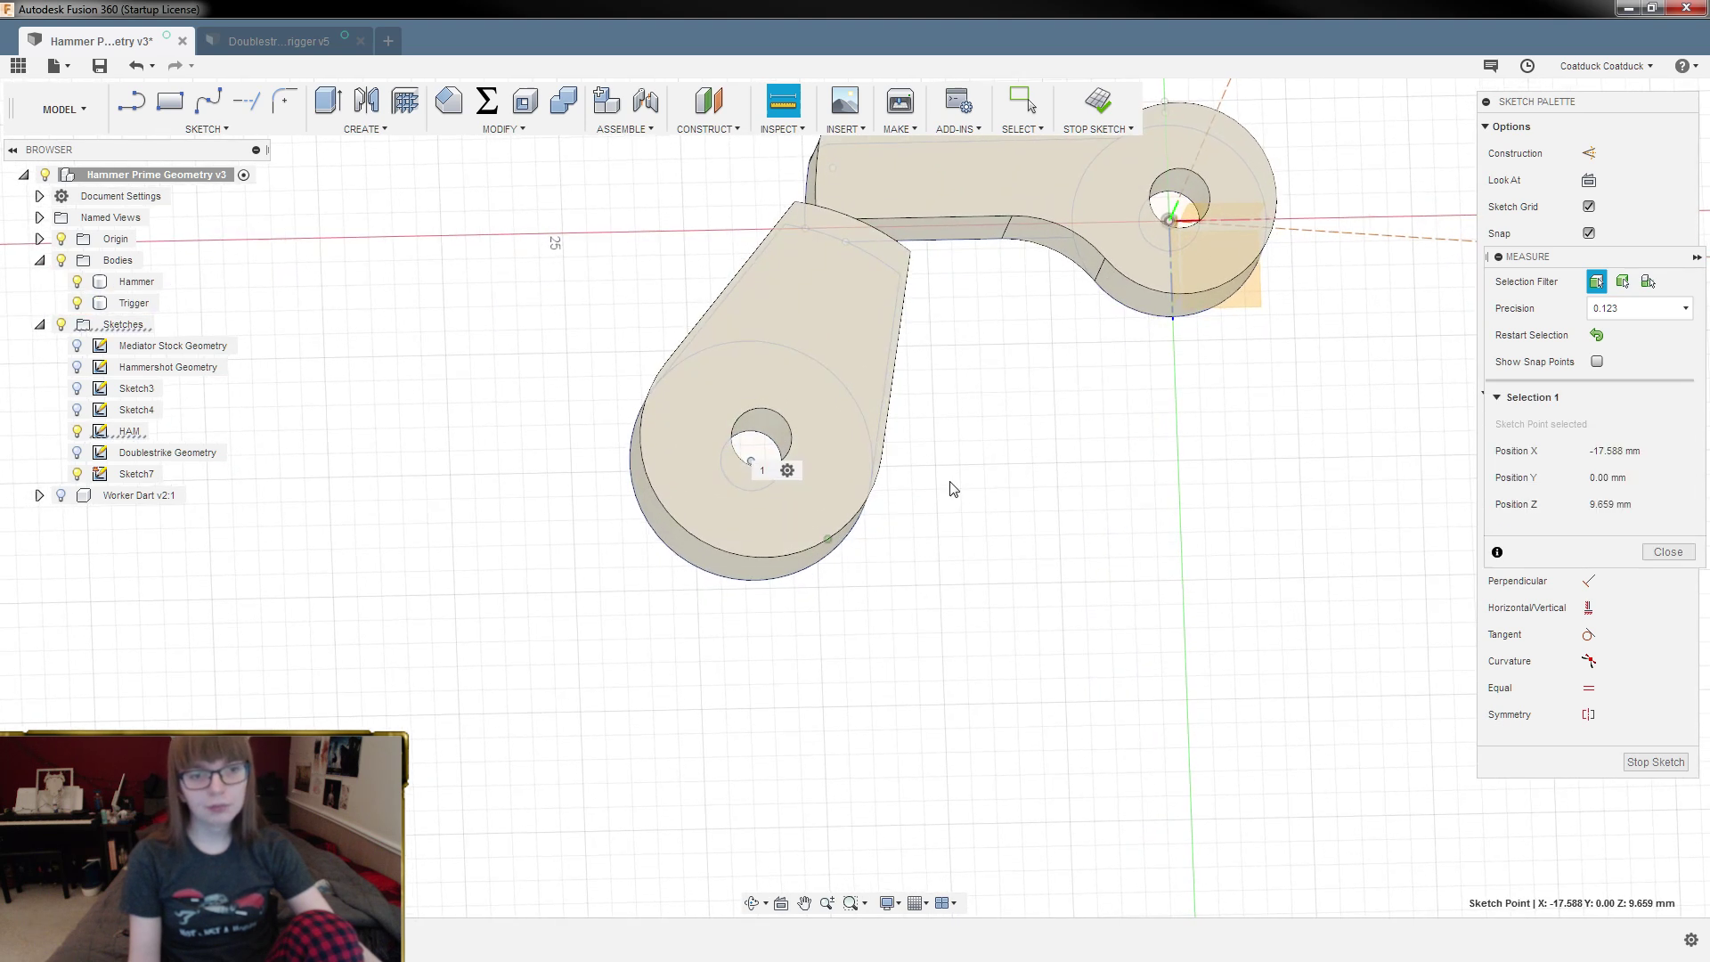
pyautogui.click(1170, 223)
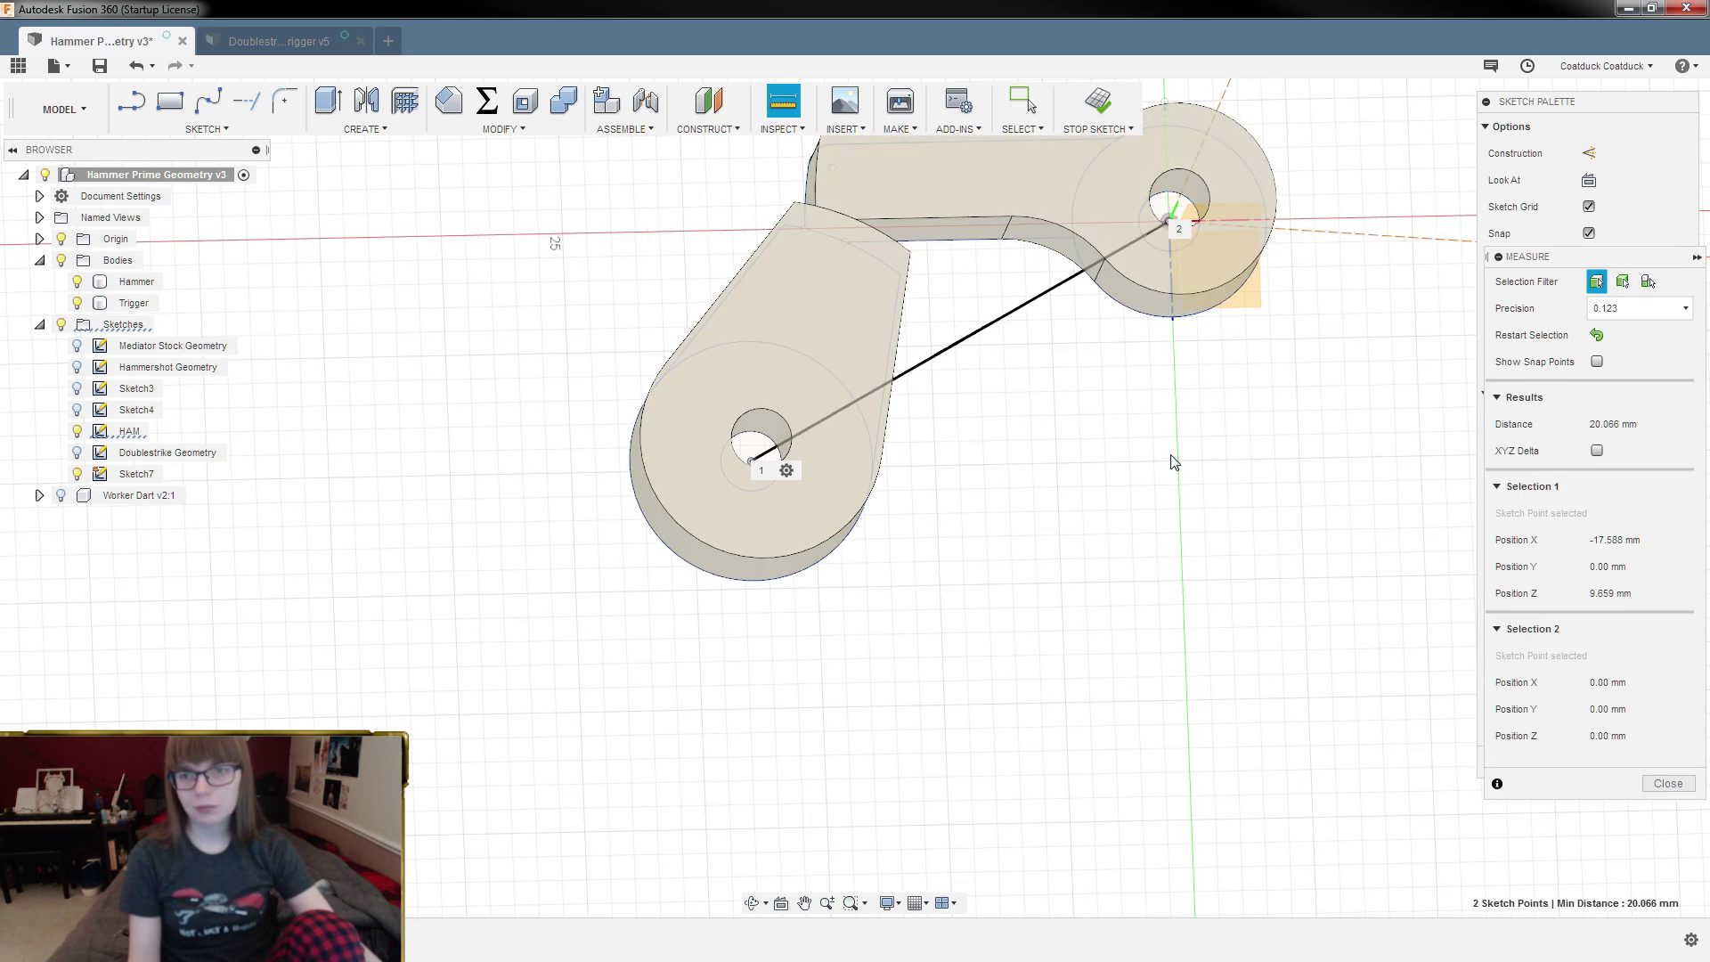
pyautogui.scroll(5, 1170, 454)
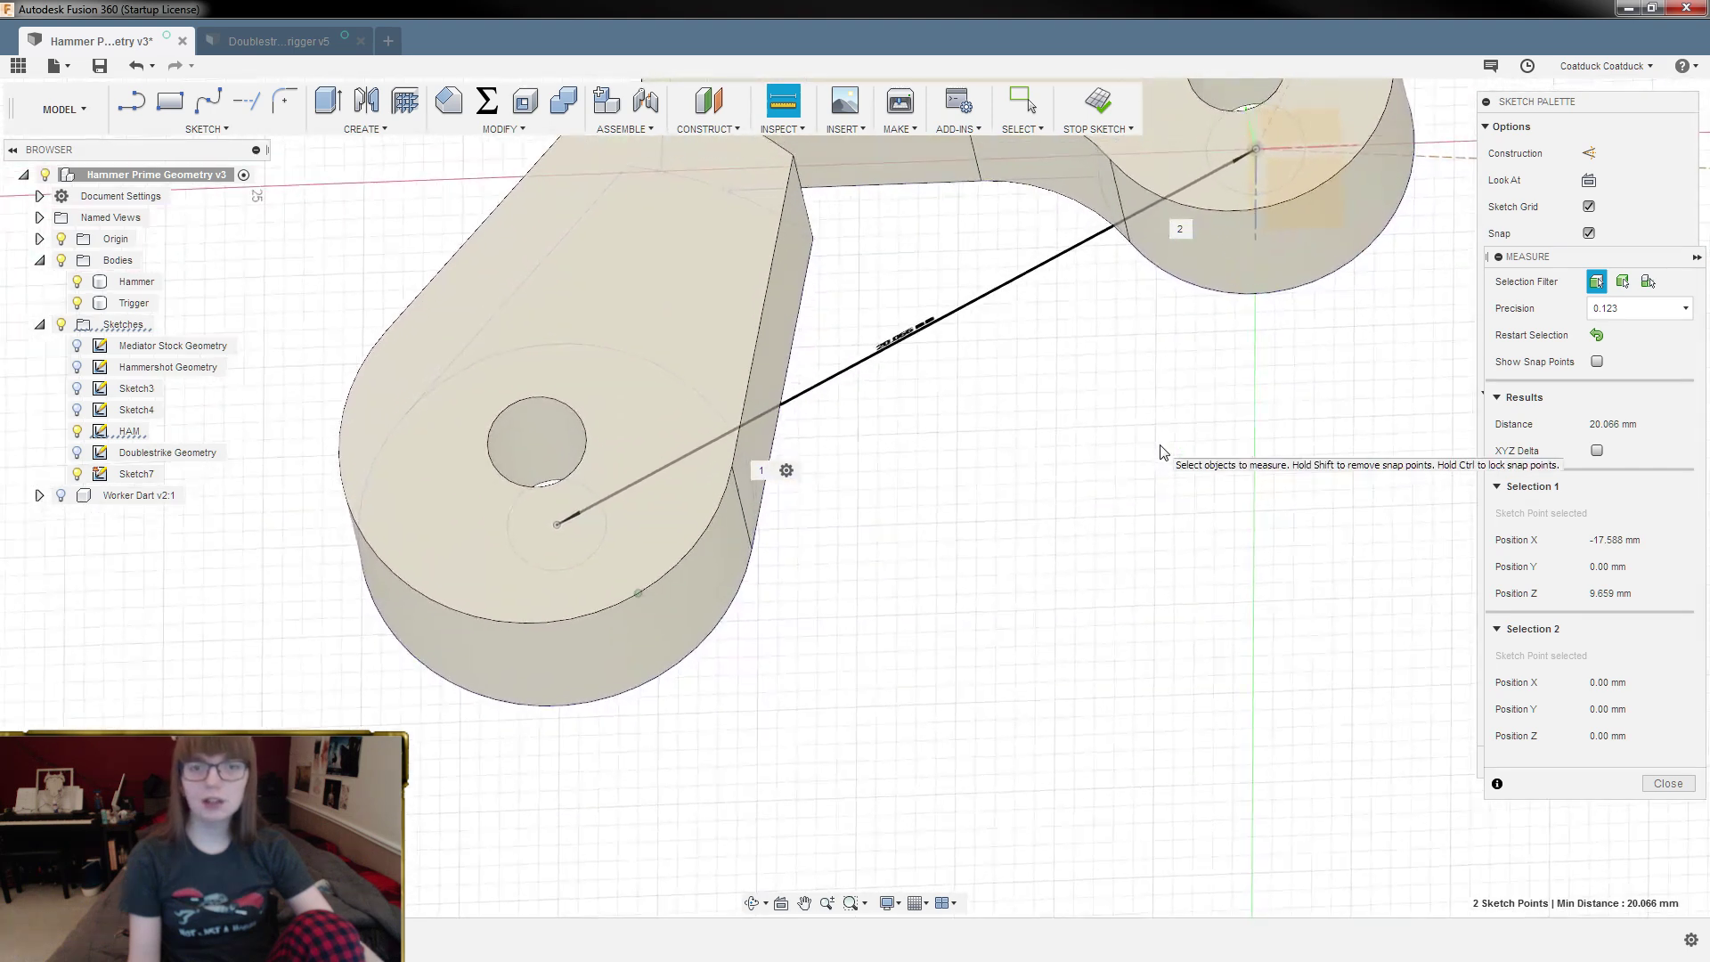
pyautogui.scroll(5, 1163, 451)
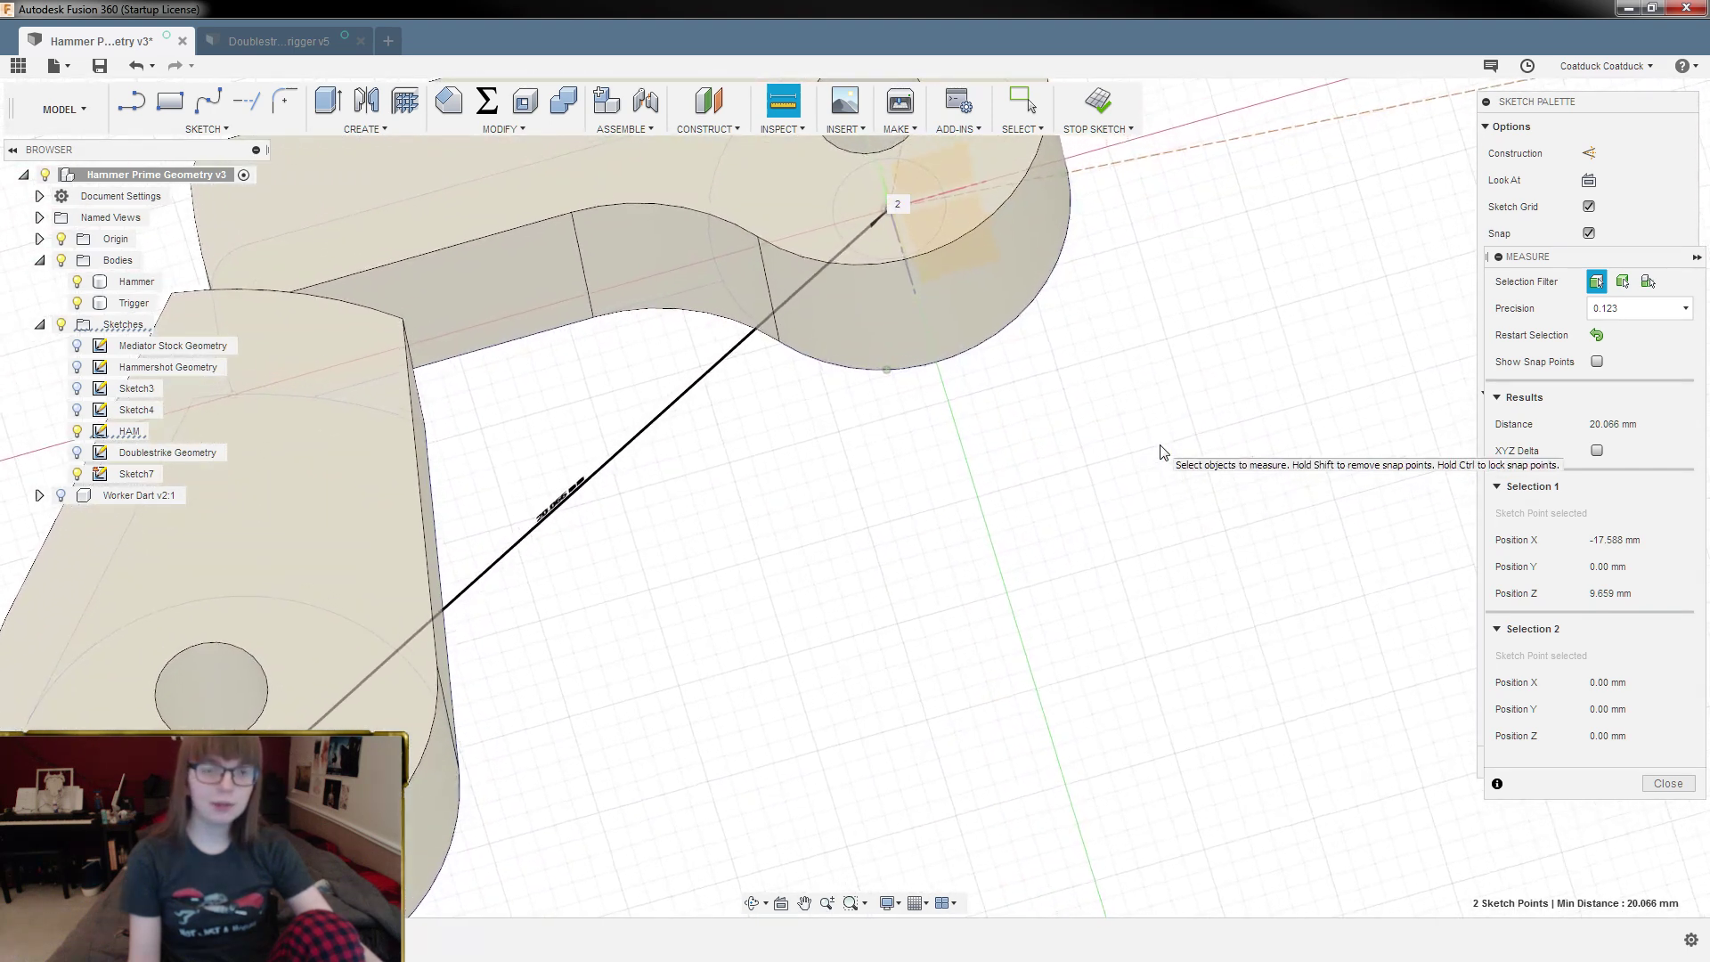
pyautogui.scroll(-3, 1162, 452)
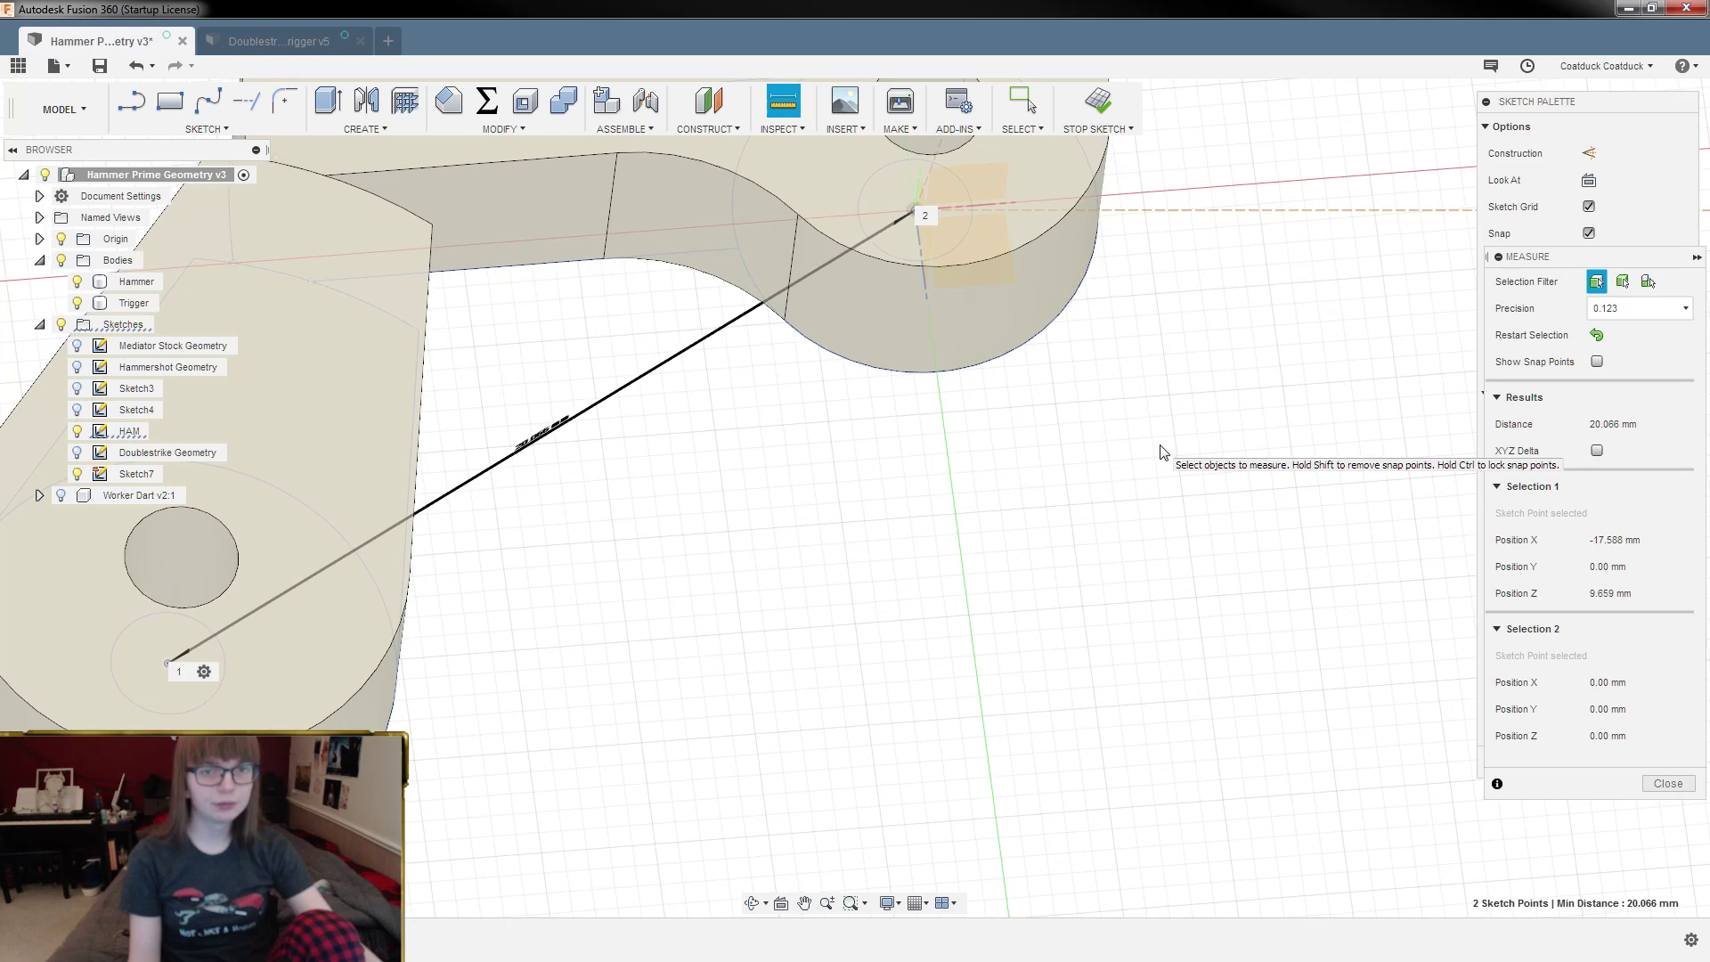
pyautogui.scroll(-3, 1163, 452)
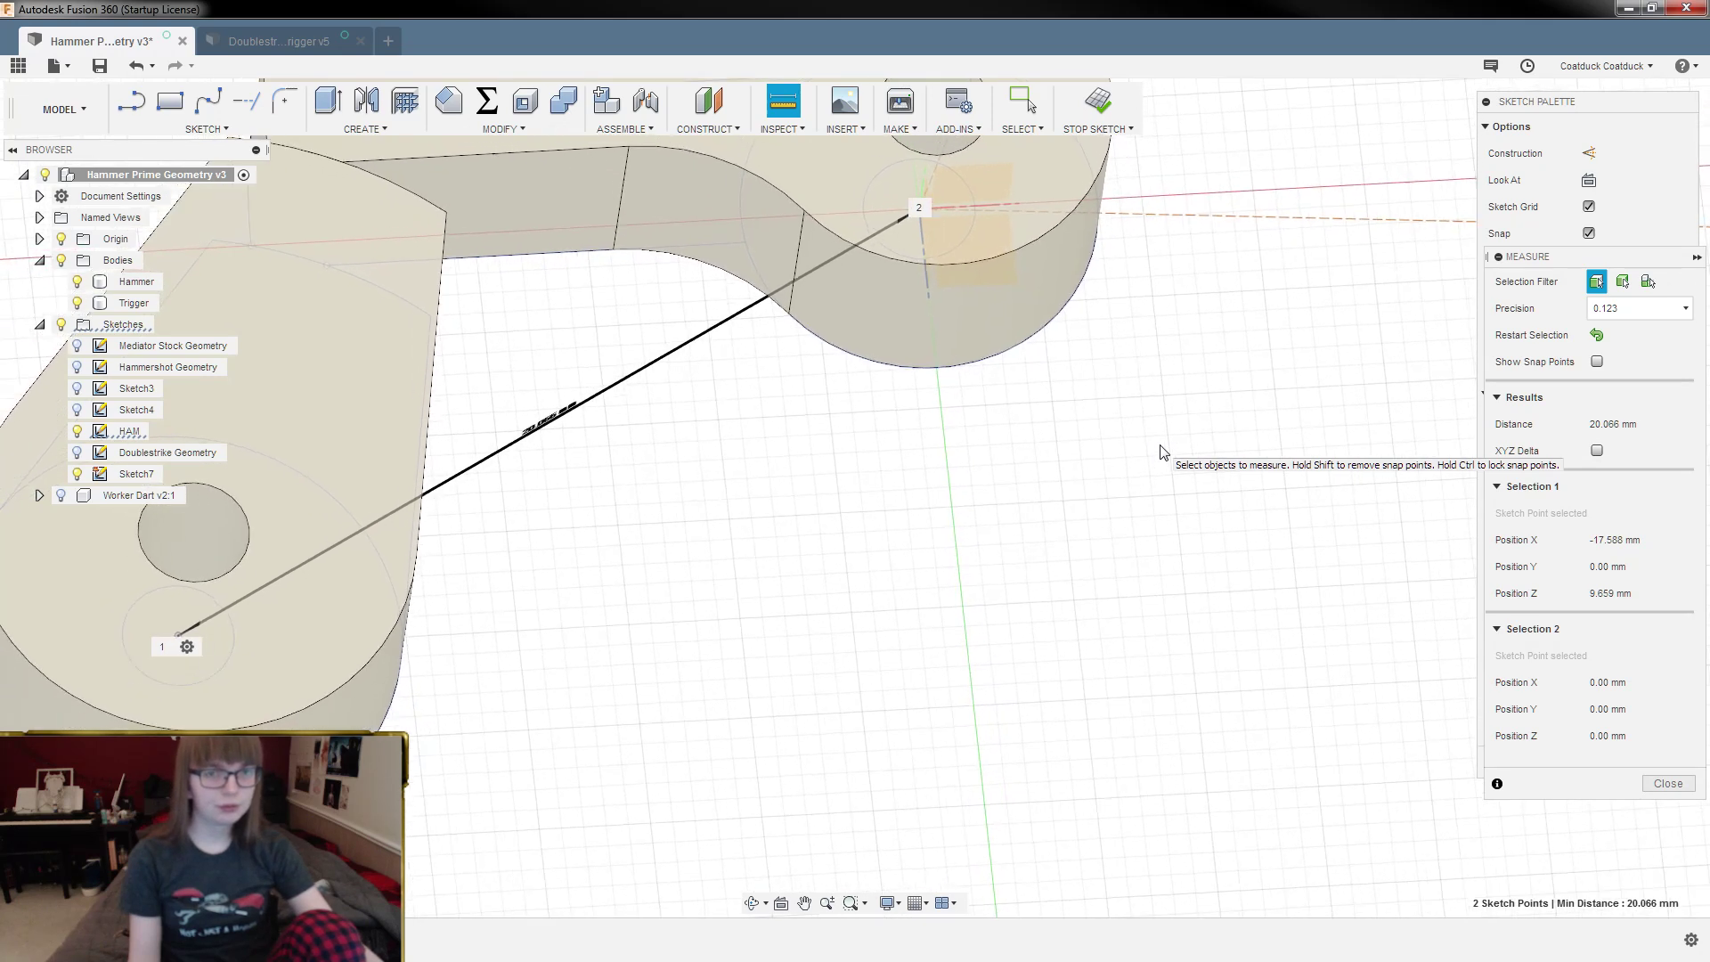
pyautogui.scroll(5, 1160, 452)
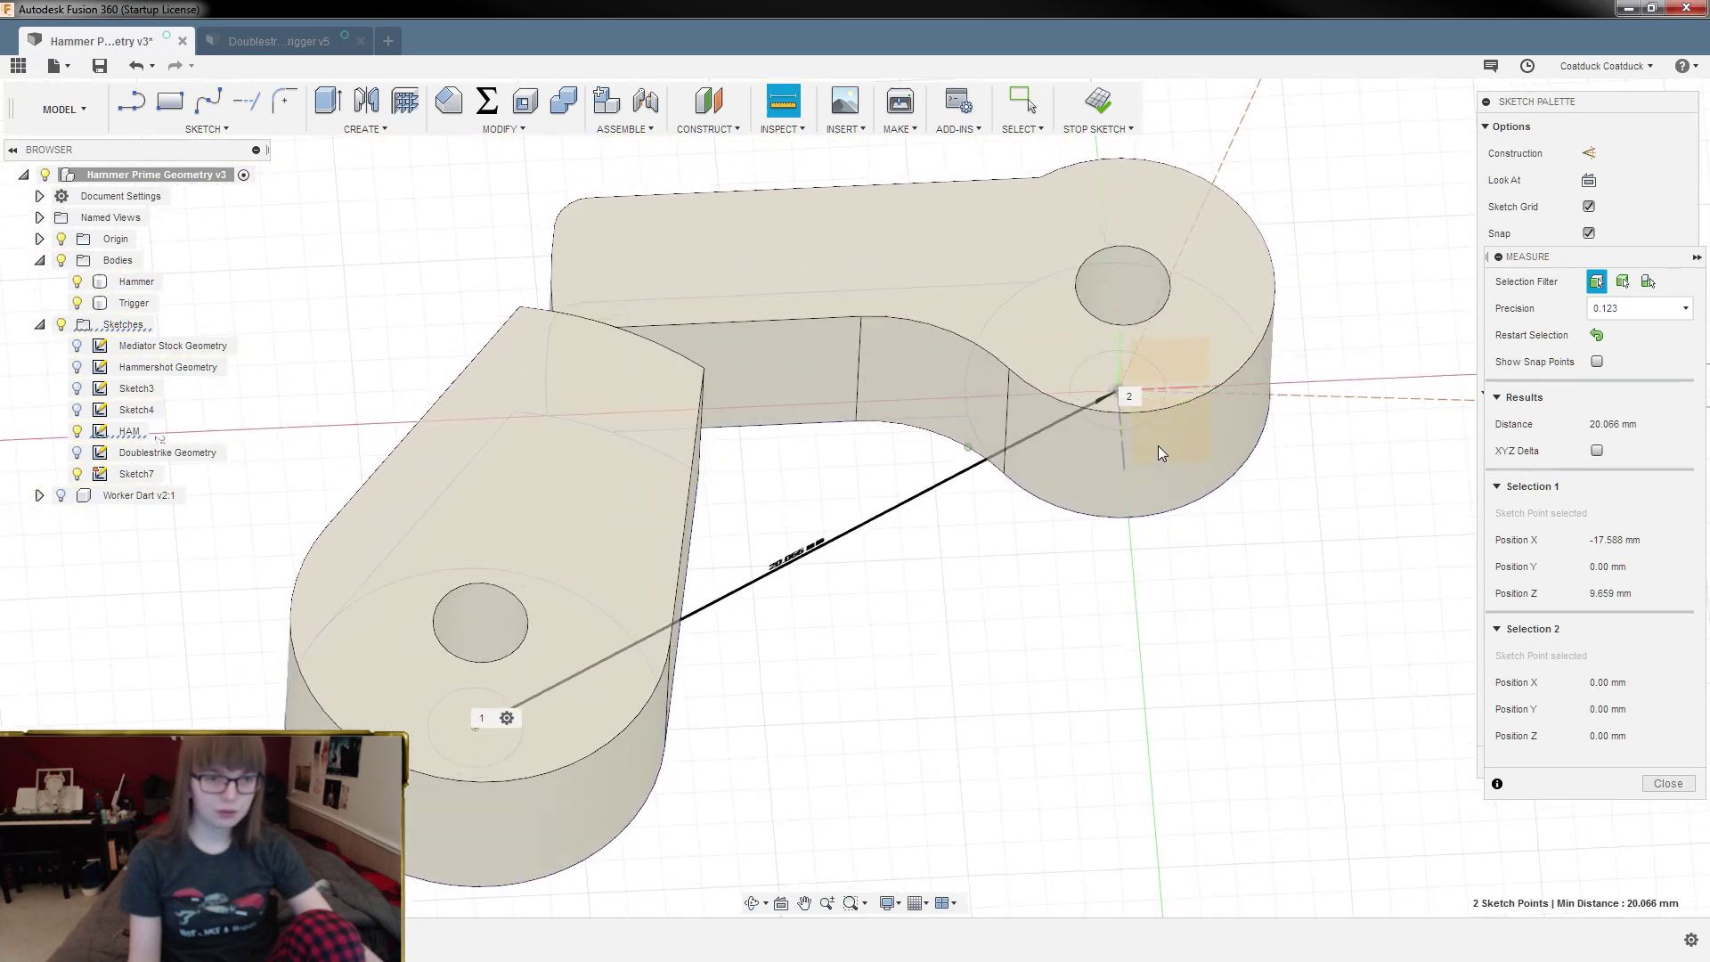
pyautogui.scroll(3, 1158, 445)
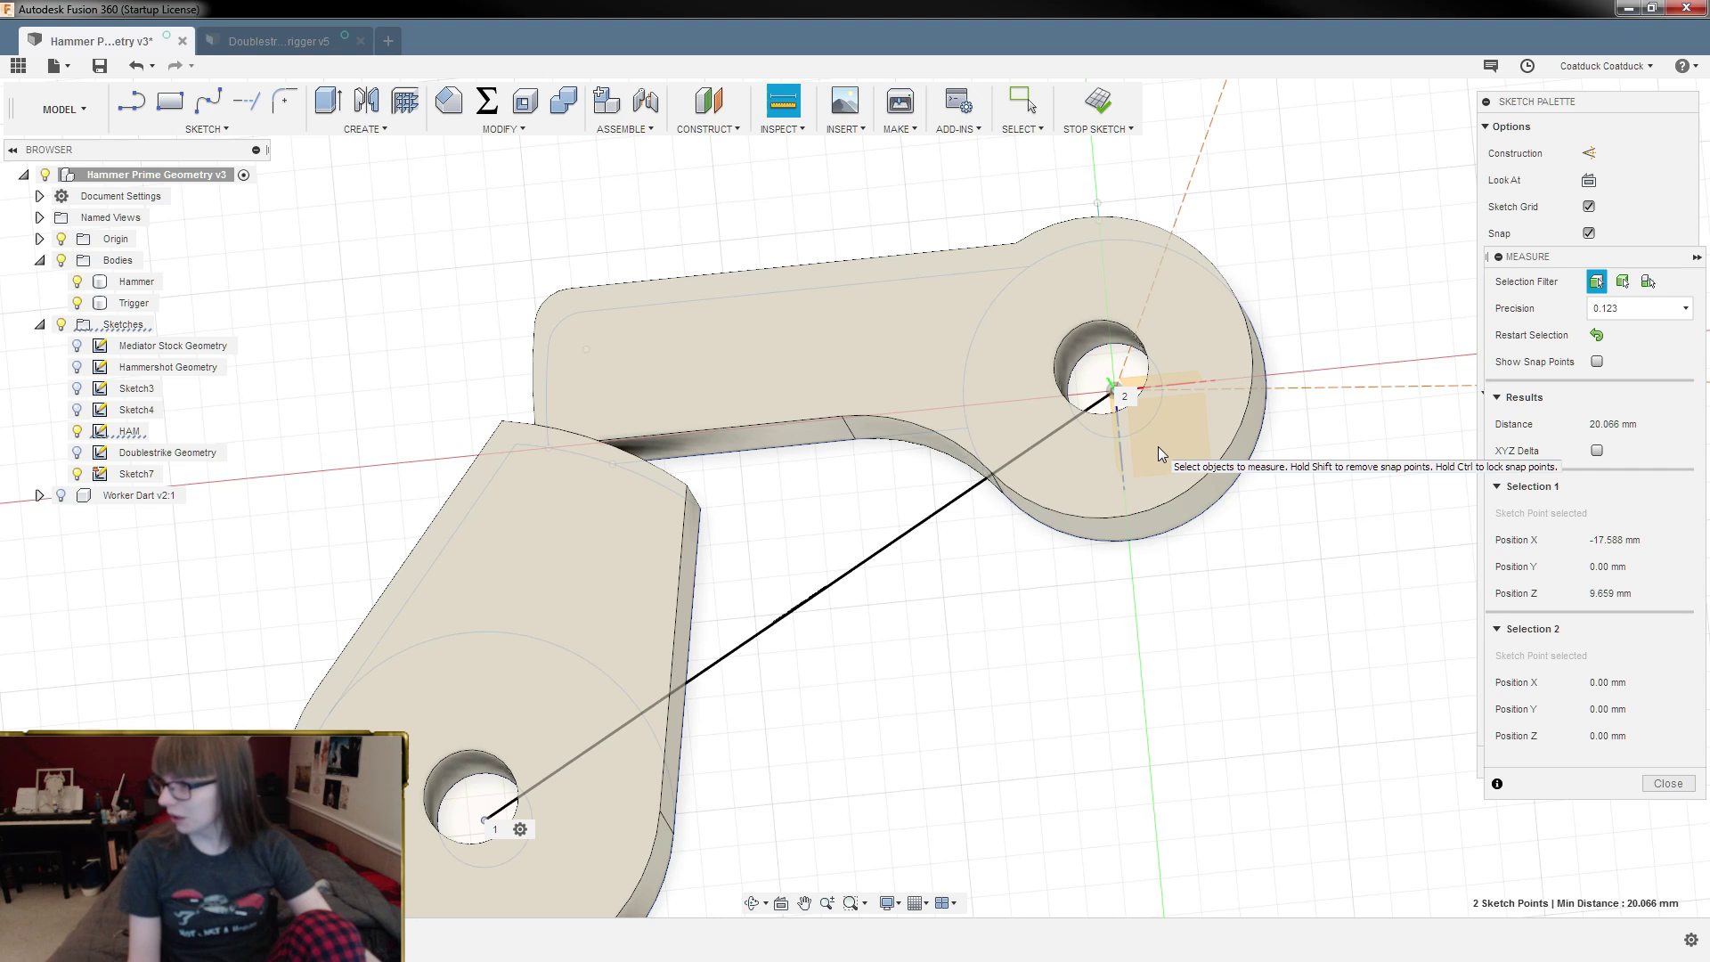
pyautogui.scroll(3, 1158, 446)
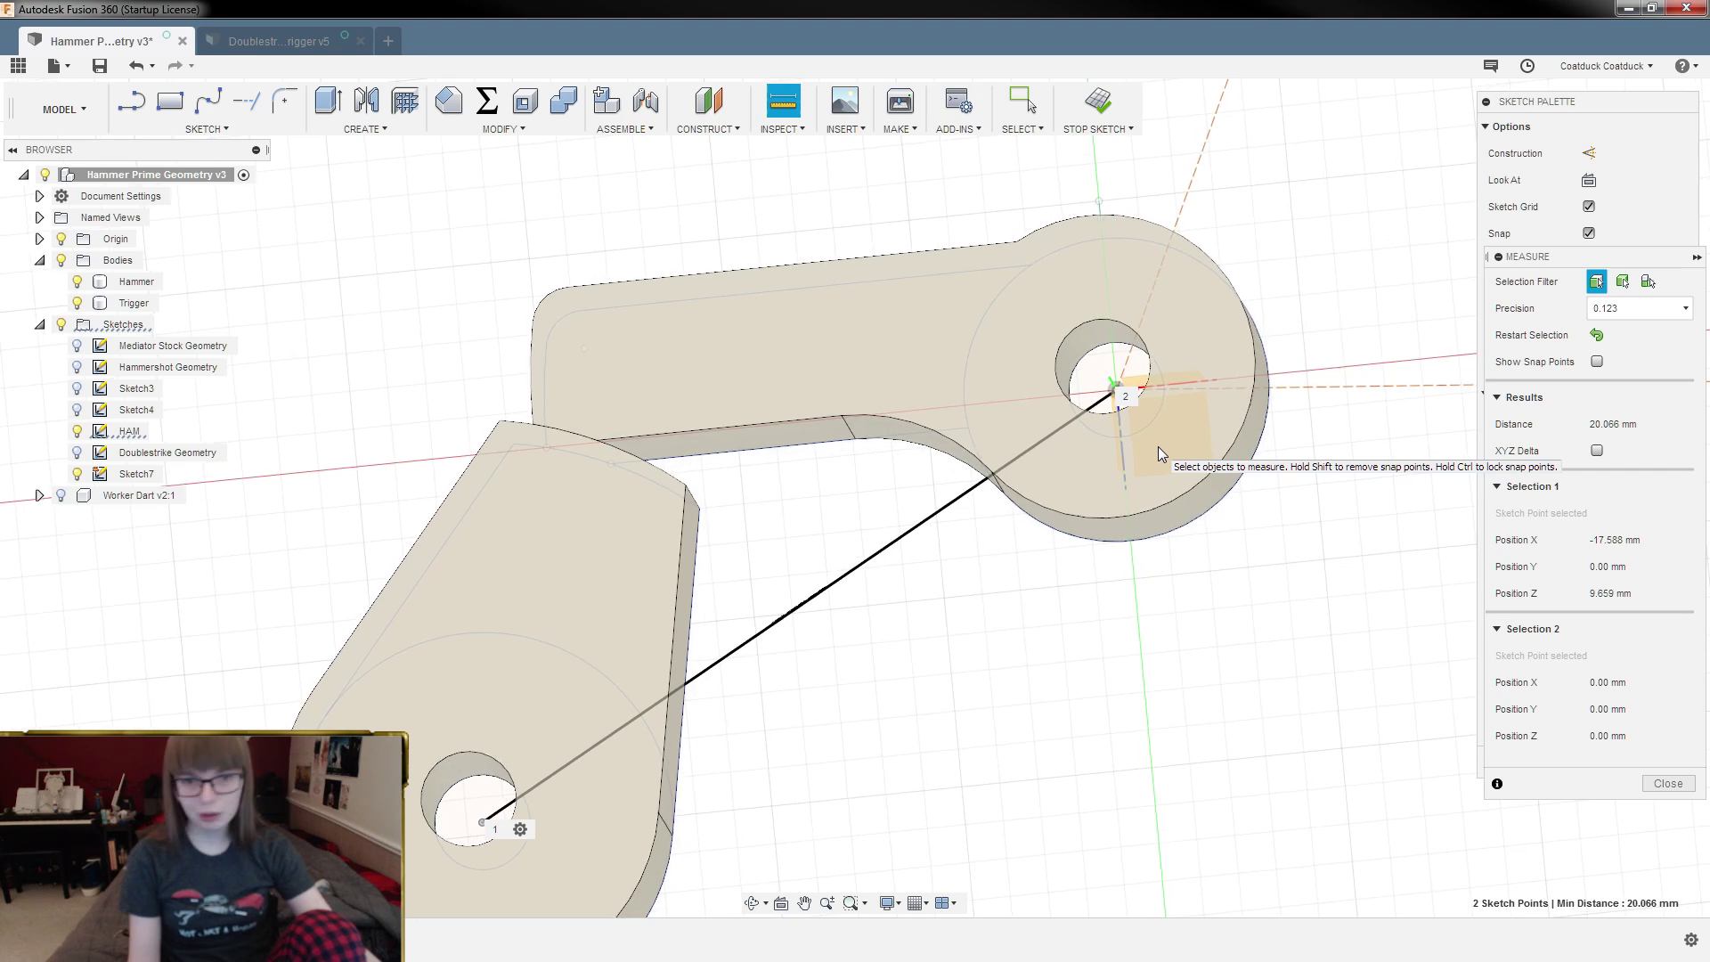
pyautogui.scroll(5, 1158, 446)
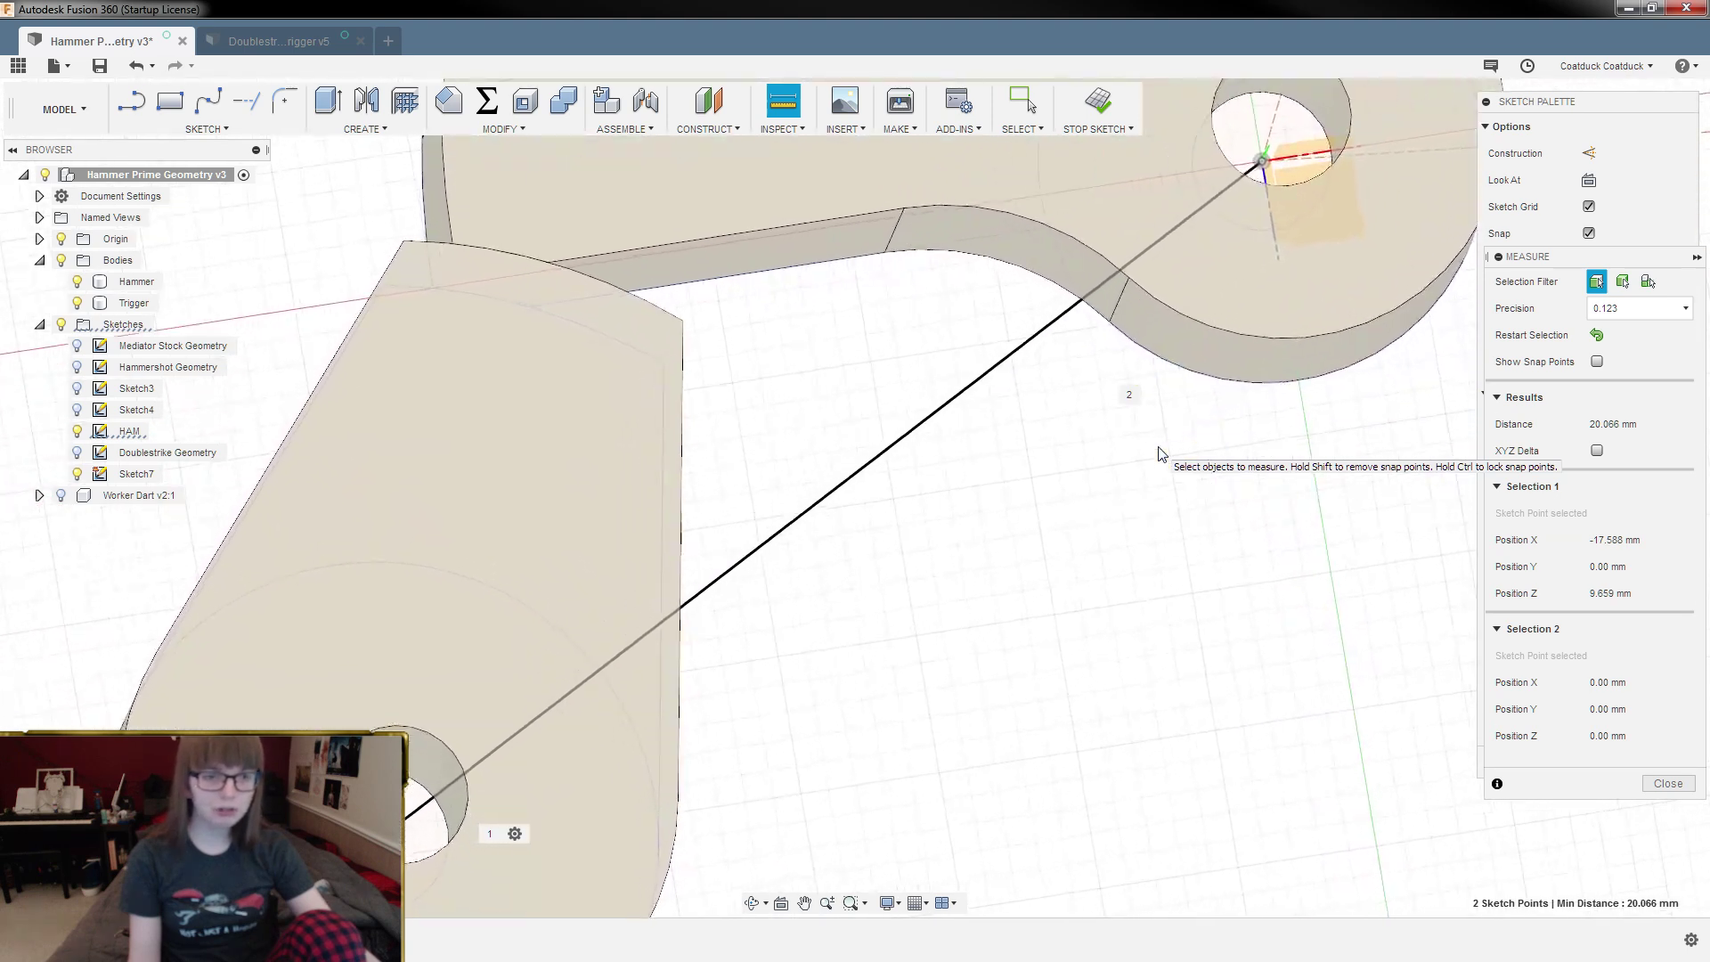
pyautogui.scroll(-5, 1158, 453)
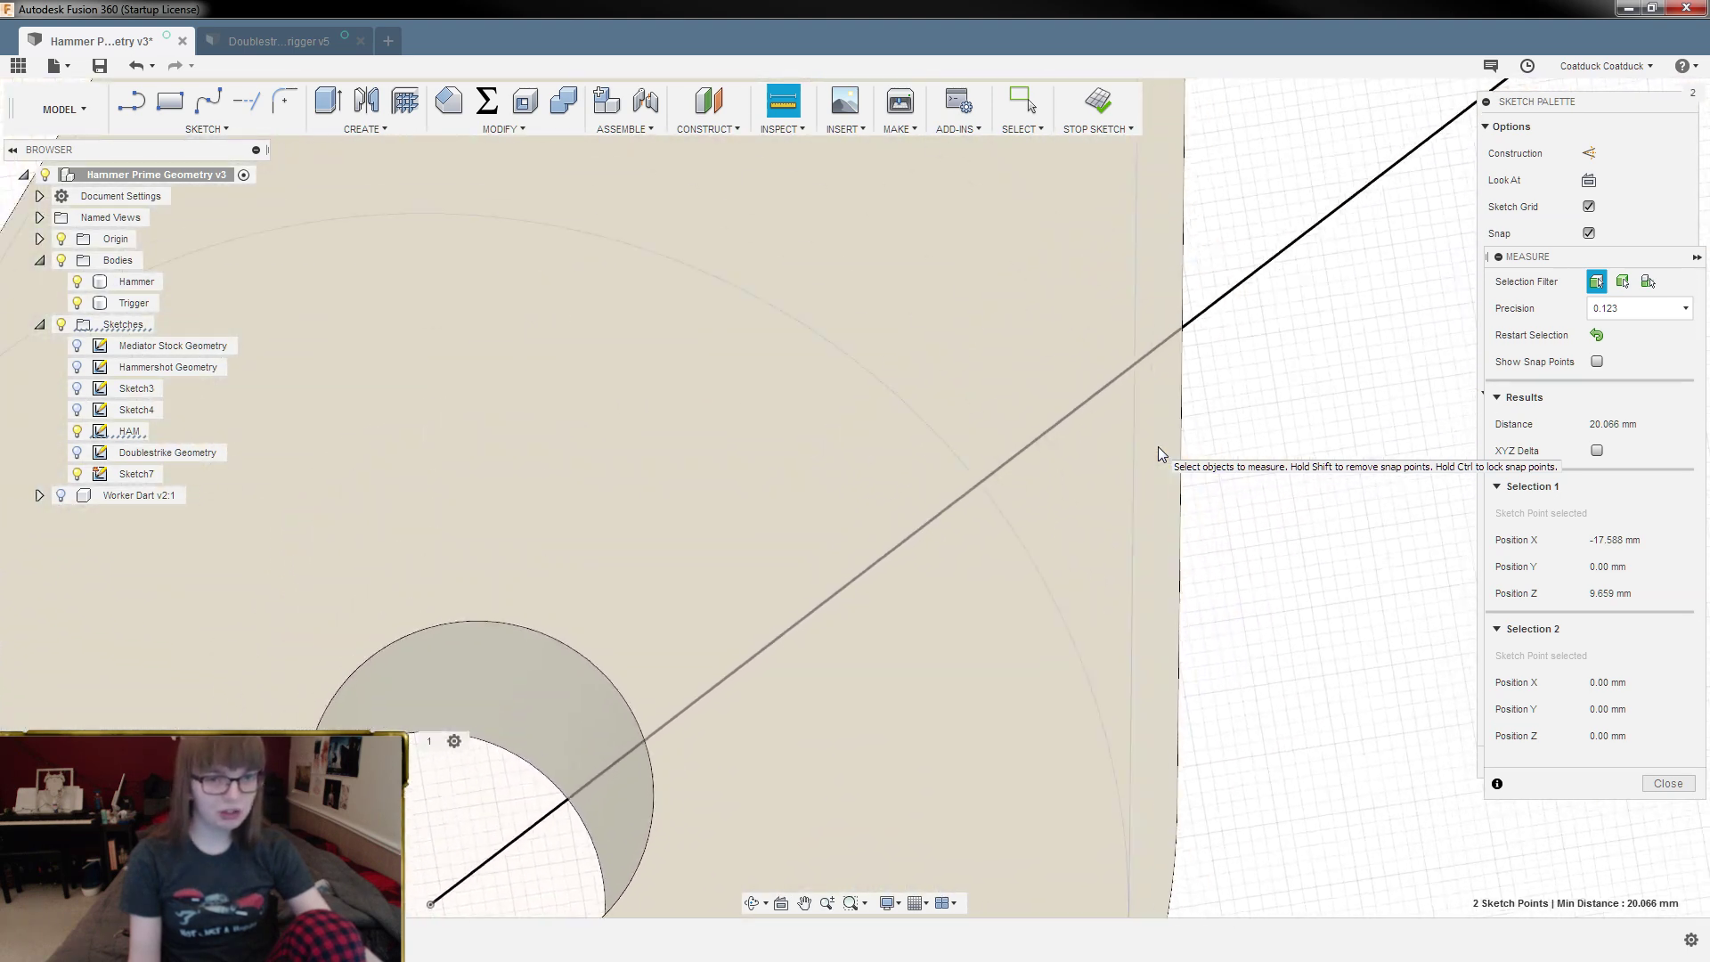
pyautogui.scroll(3, 1161, 454)
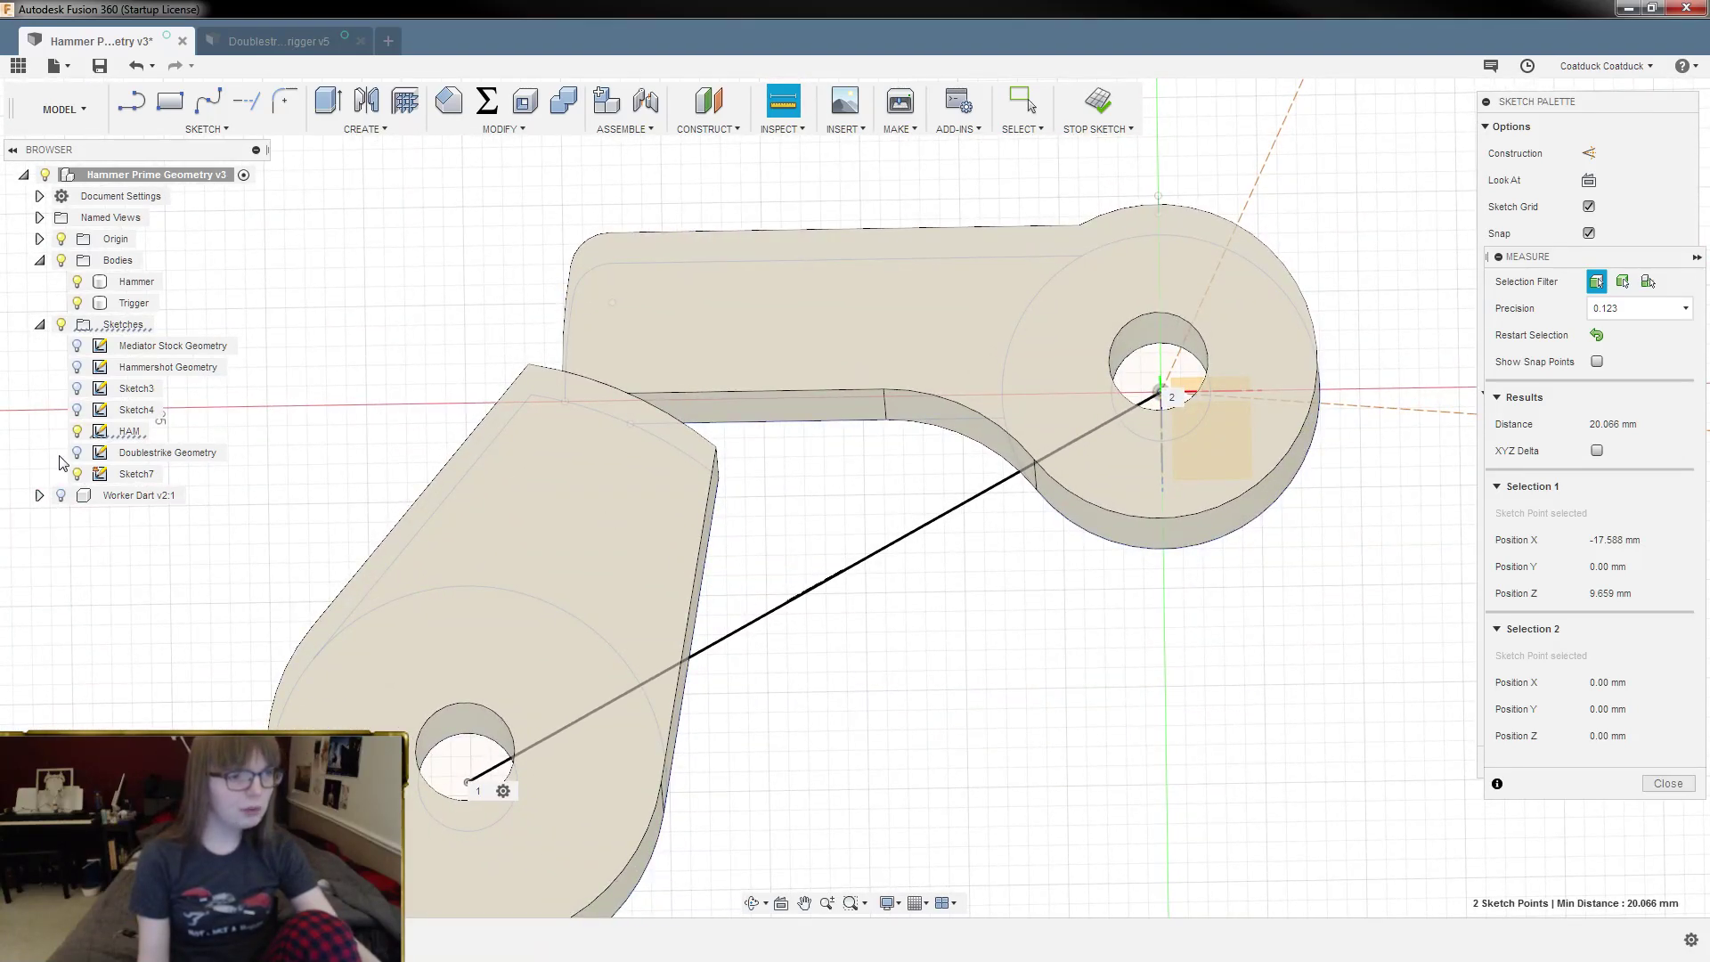
# Step: Show the Hammershot Geometry sketch and finish the open sketch
pyautogui.click(76, 389)
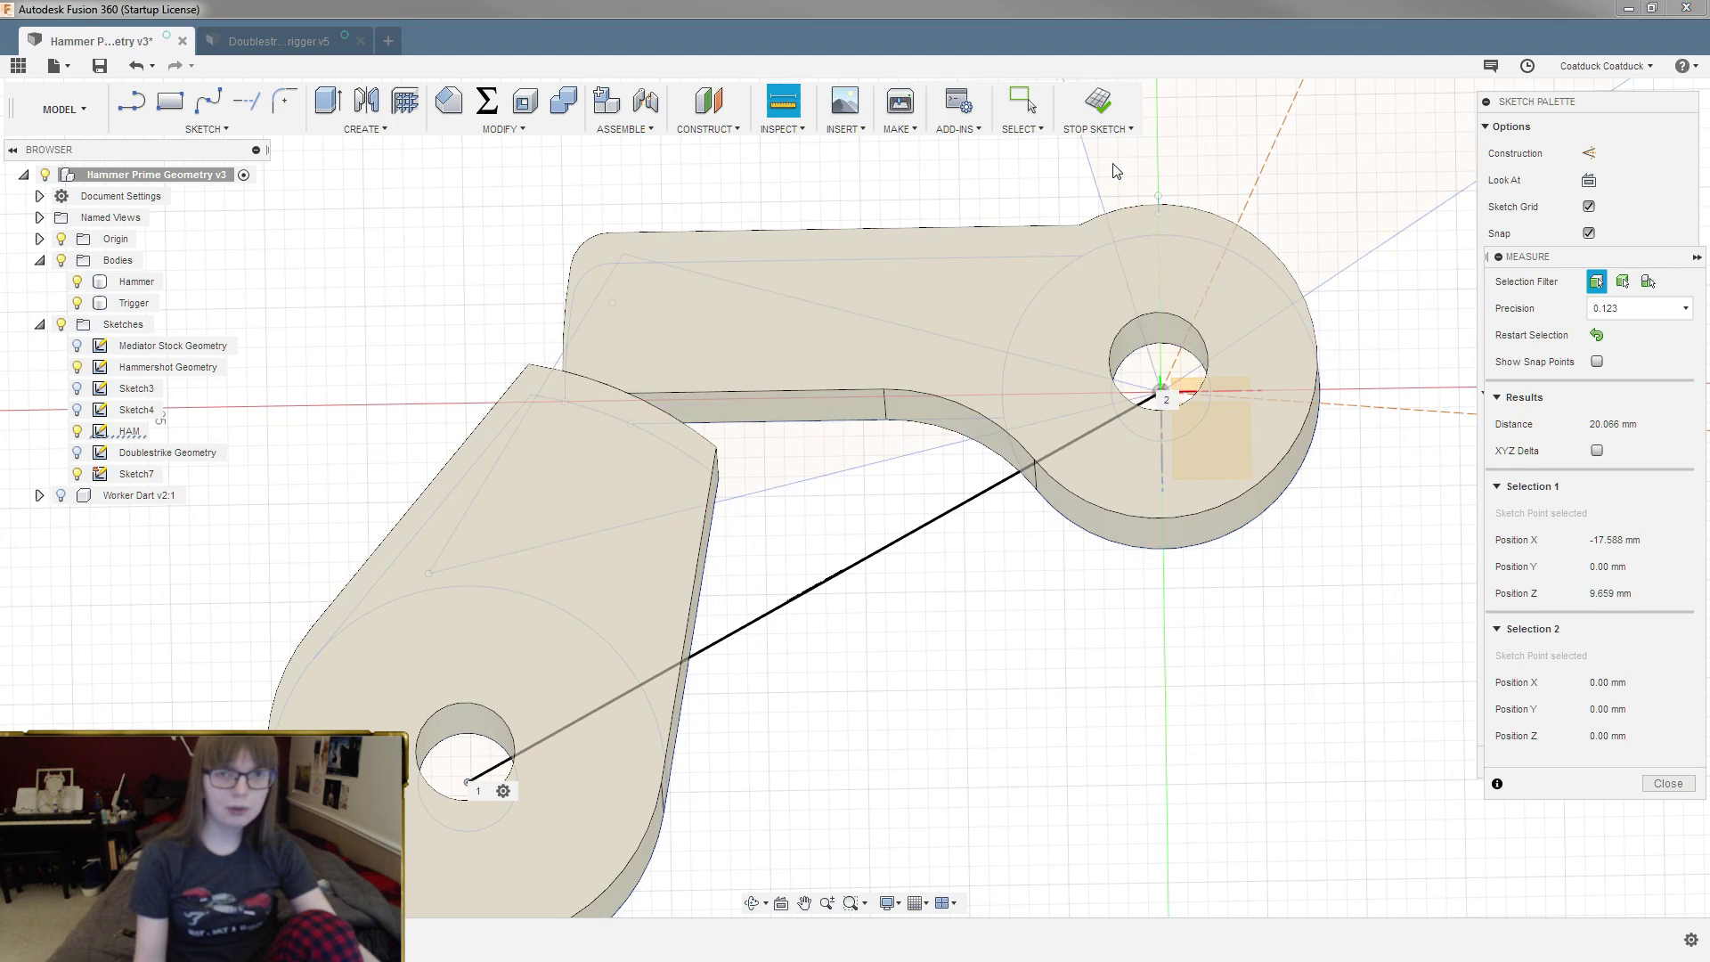
pyautogui.click(1097, 109)
# Step: Select the slanted Hammershot Geometry line near the hammer's tip to check its length and its position against the trigger
pyautogui.click(590, 379)
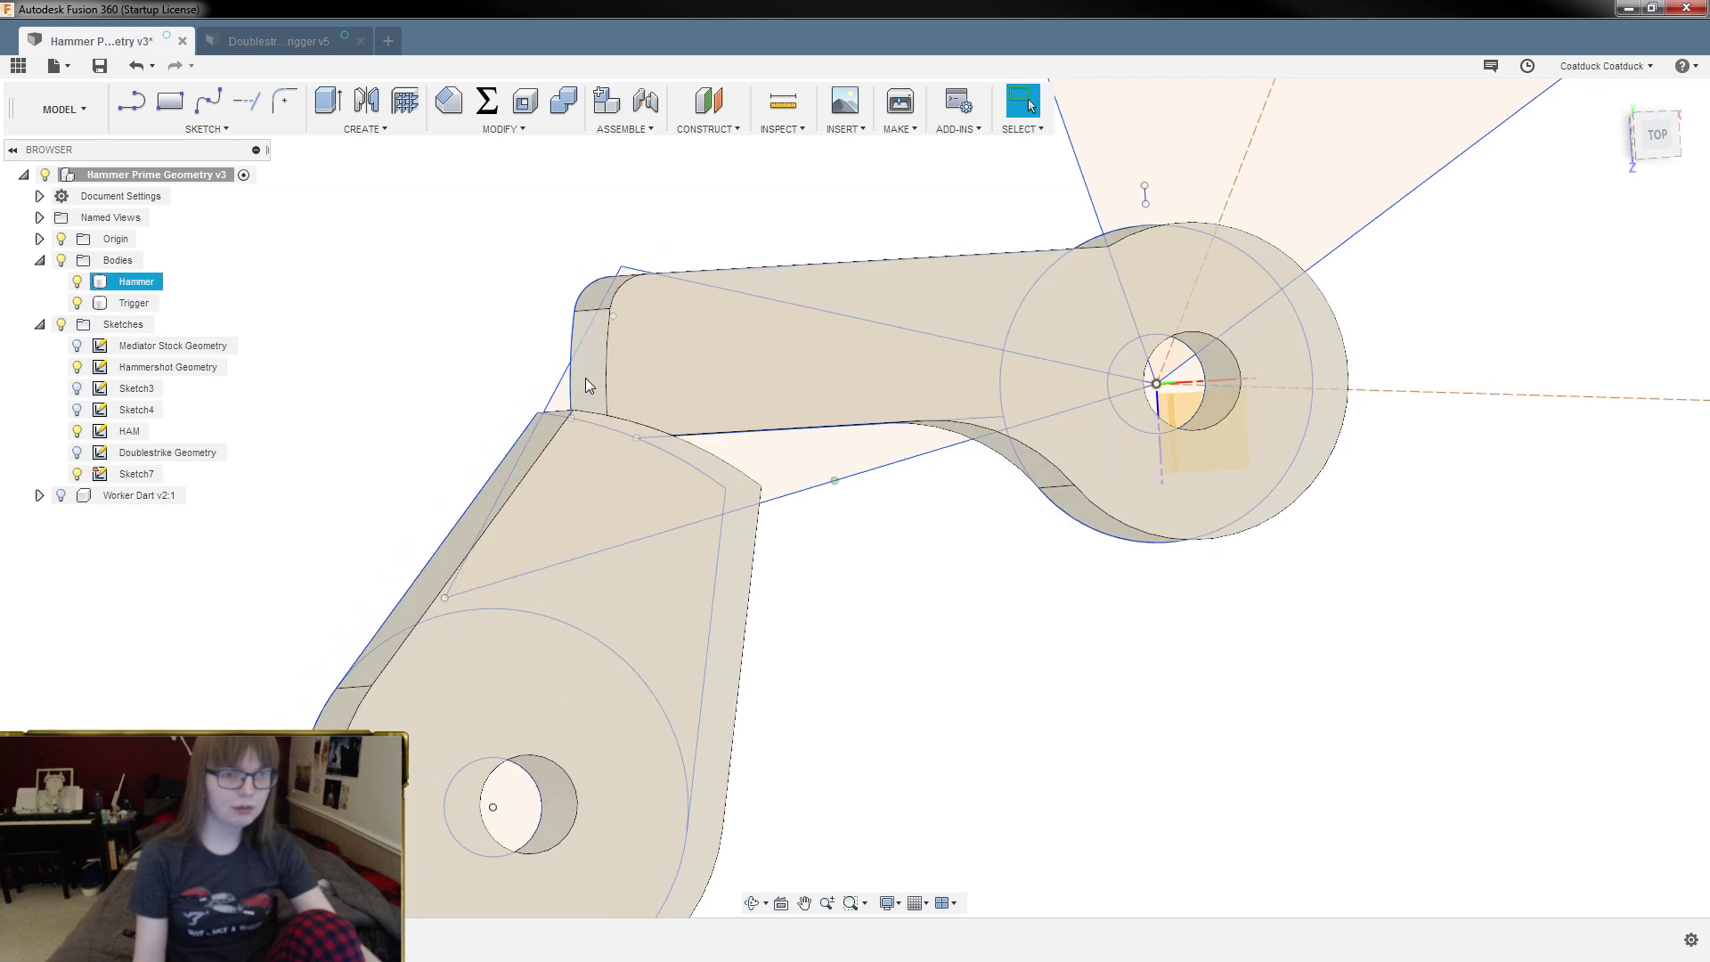
pyautogui.scroll(3, 547, 383)
pyautogui.keyDown('shift'); pyautogui.moveTo(547, 383); pyautogui.dragTo(697, 387, button='middle'); pyautogui.keyUp('shift')
pyautogui.click(612, 376)
pyautogui.click(598, 383)
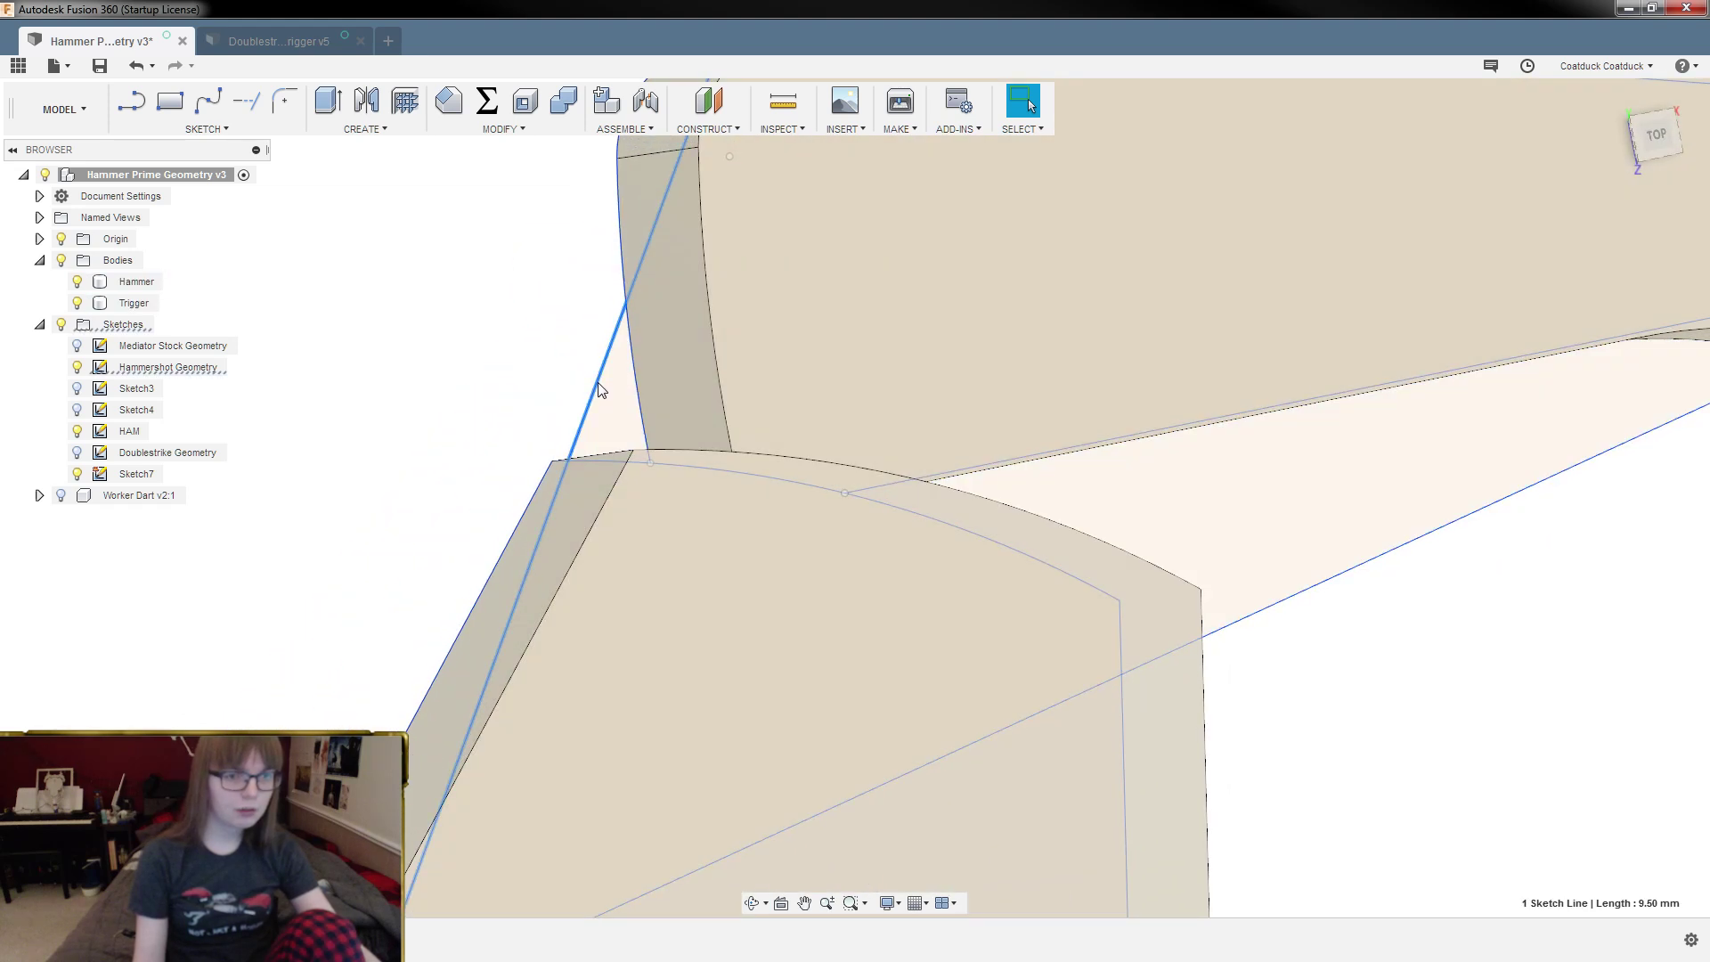
pyautogui.scroll(-3, 612, 372)
pyautogui.scroll(-4, 611, 370)
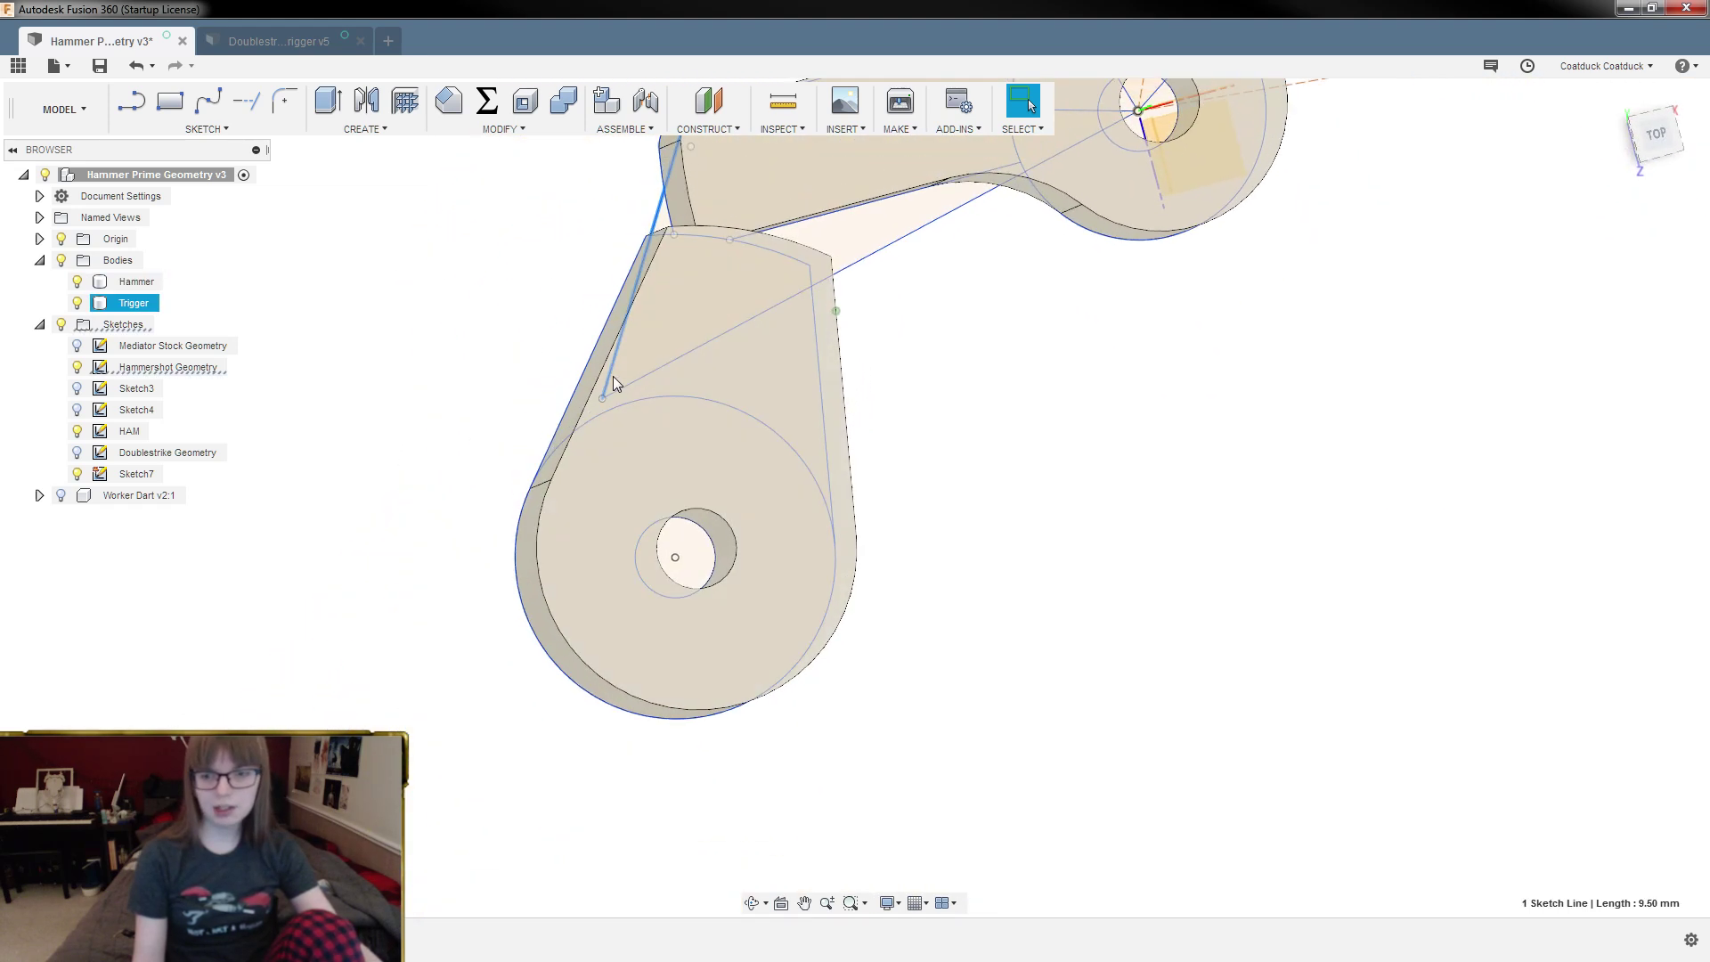
# Step: Examine the trigger and hammer bodies against the Hammershot Geometry outline, from the contact tip to both pivots
pyautogui.keyDown('shift'); pyautogui.moveTo(802, 477); pyautogui.dragTo(930, 497, button='middle'); pyautogui.keyUp('shift')
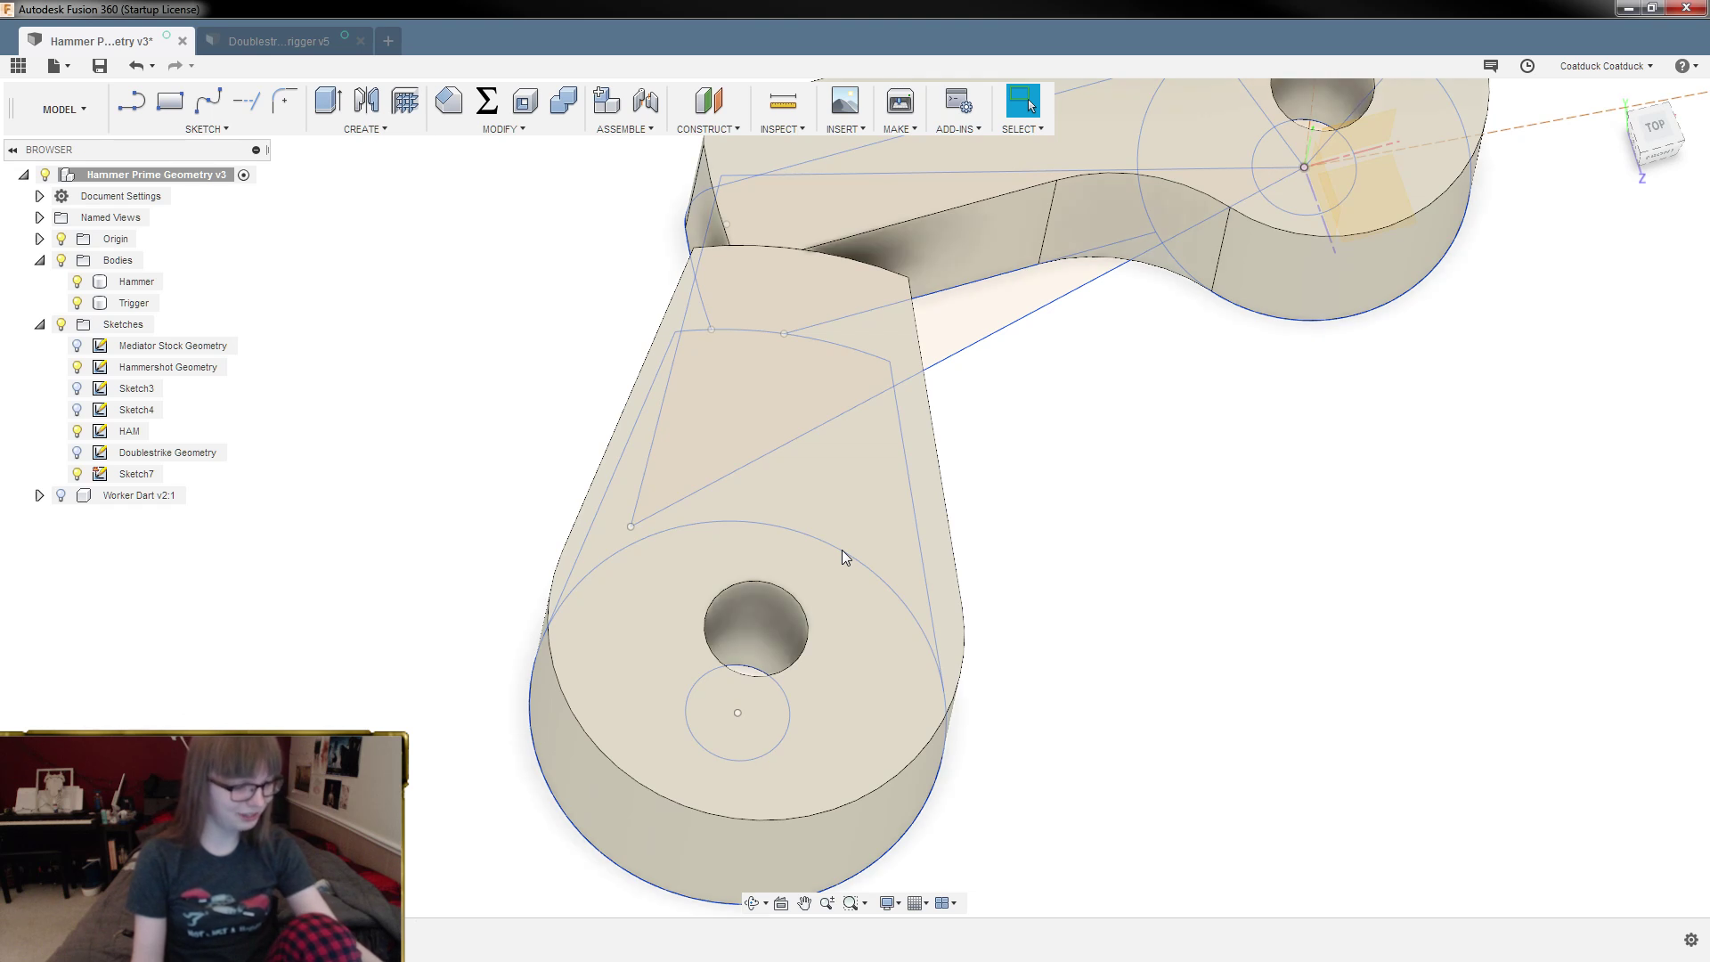
pyautogui.click(855, 547)
pyautogui.scroll(-5, 856, 547)
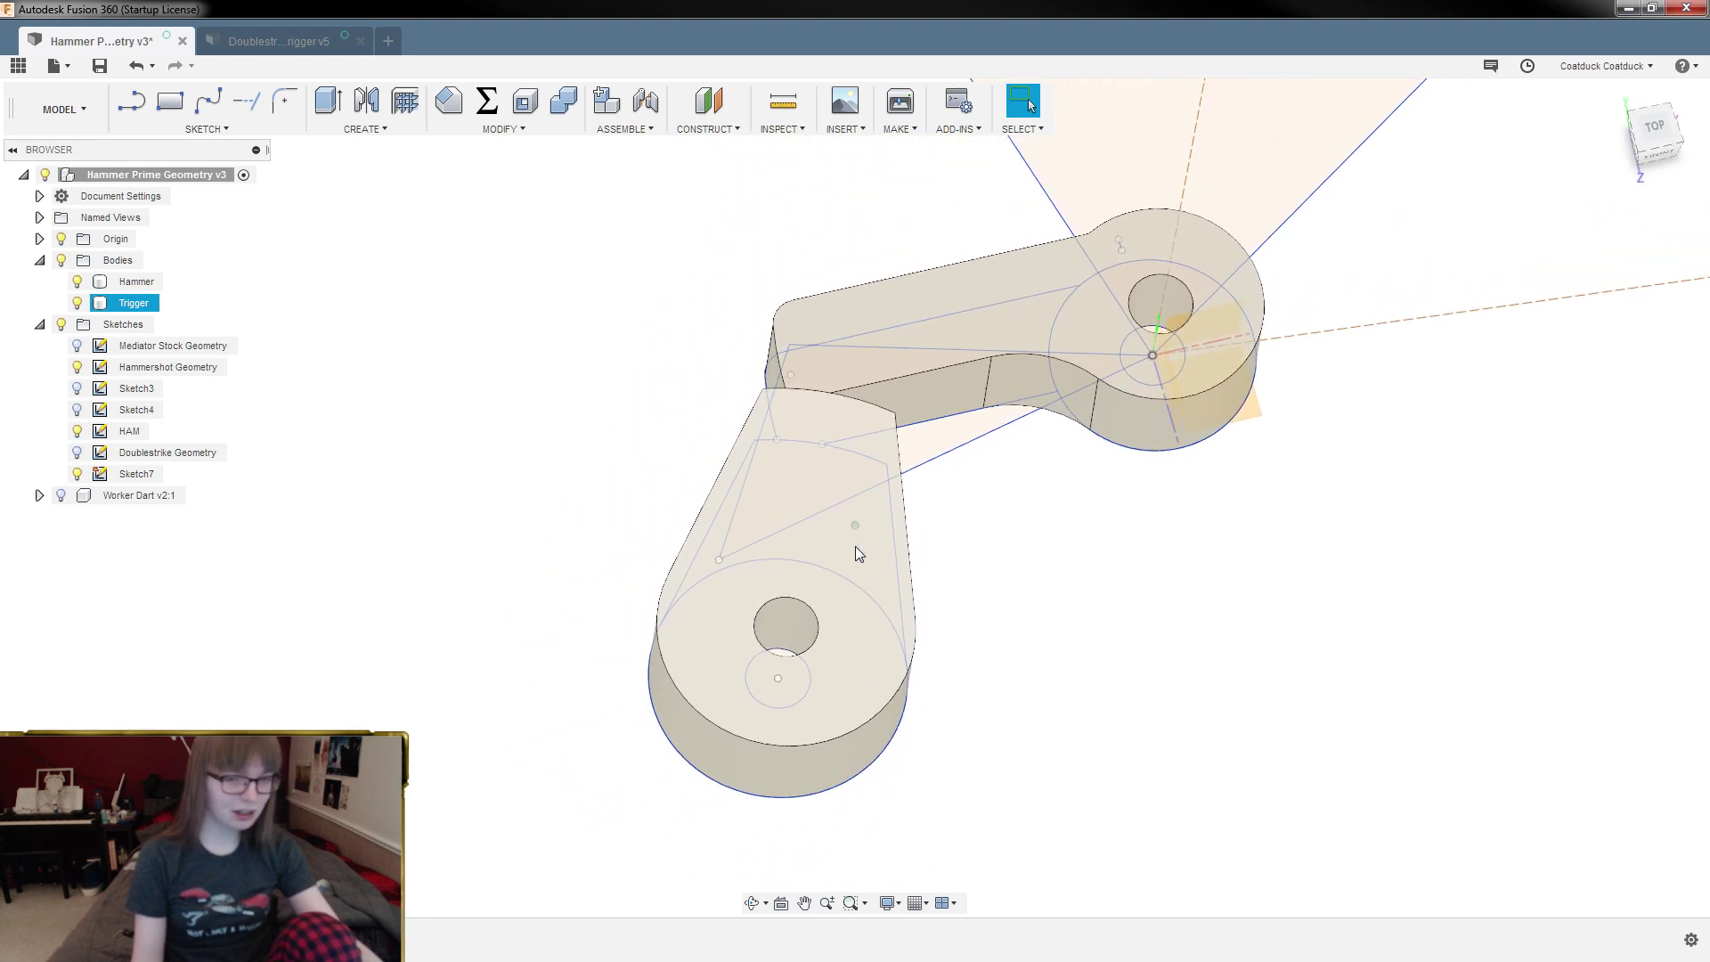
pyautogui.scroll(3, 855, 547)
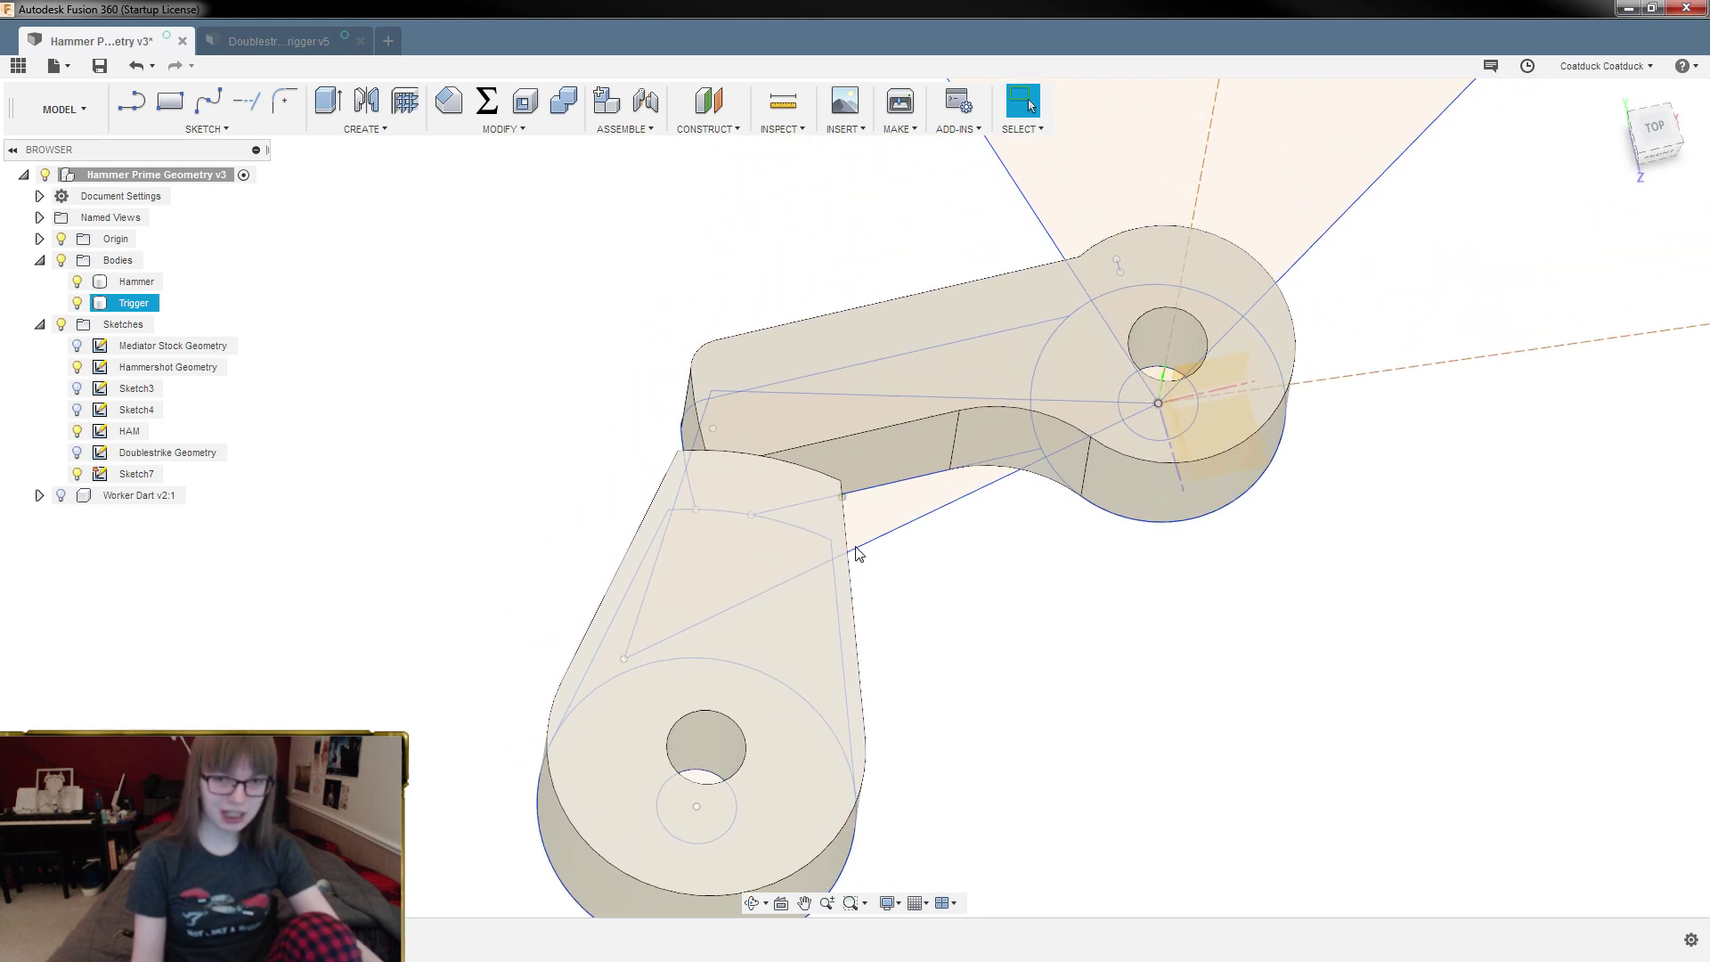
pyautogui.scroll(5, 855, 547)
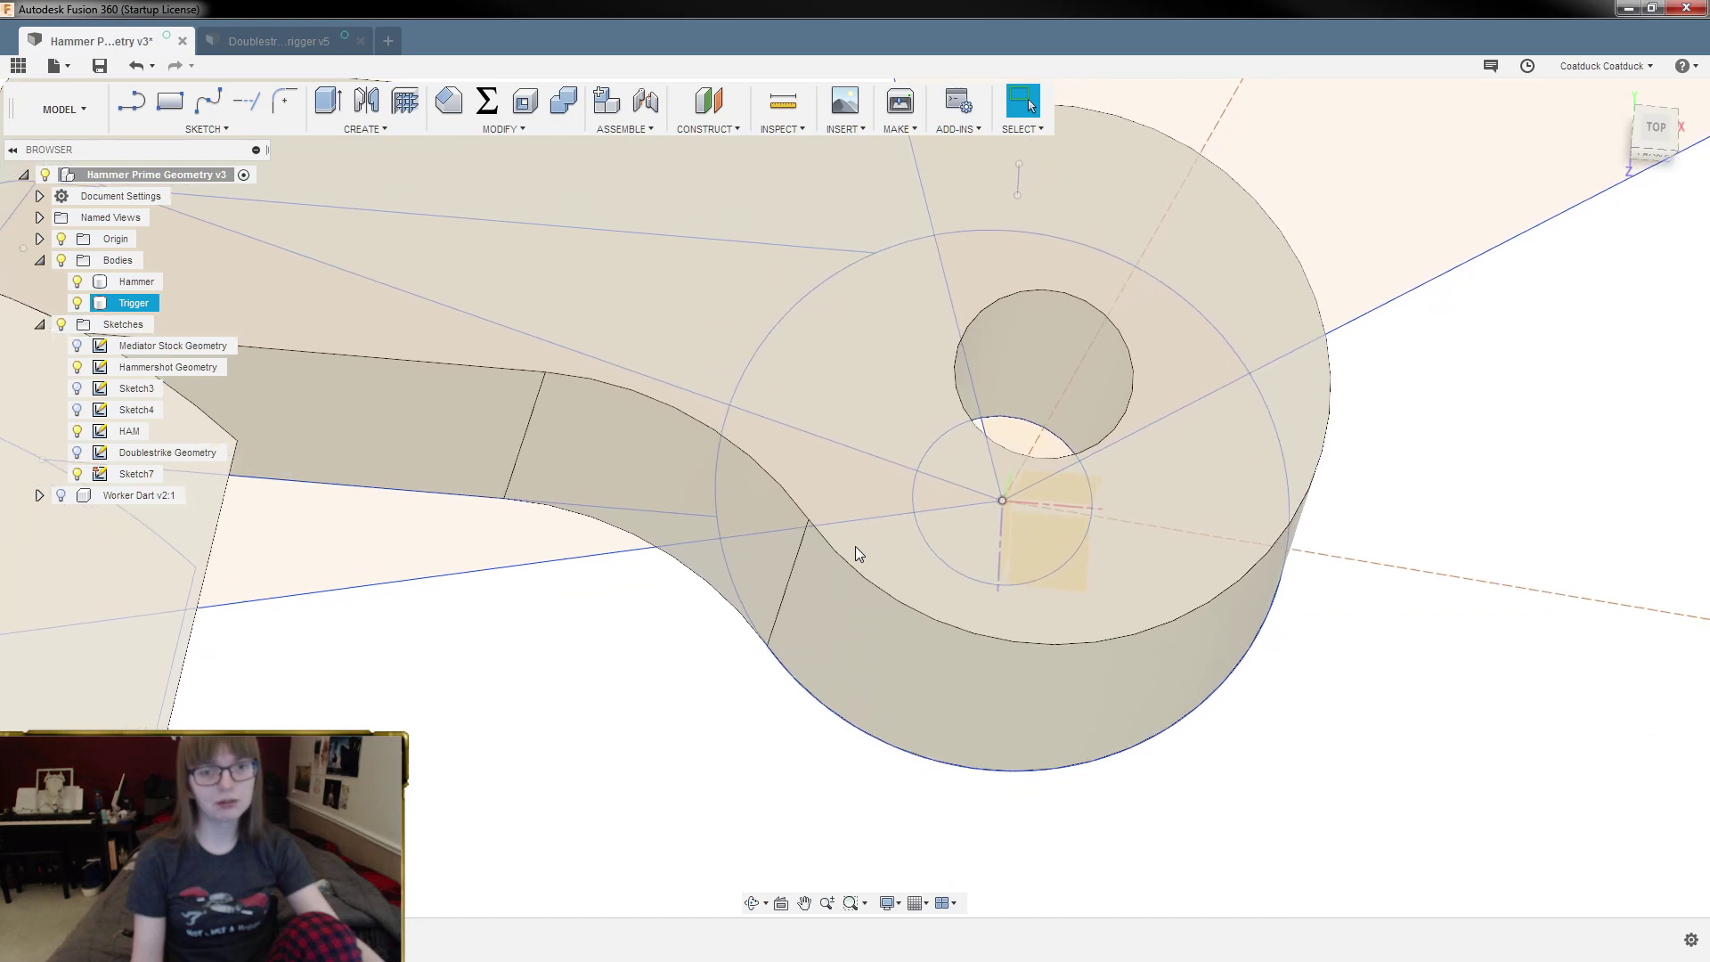
pyautogui.scroll(-5, 855, 547)
pyautogui.keyDown('shift'); pyautogui.moveTo(855, 547); pyautogui.dragTo(855, 547, button='middle'); pyautogui.keyUp('shift')
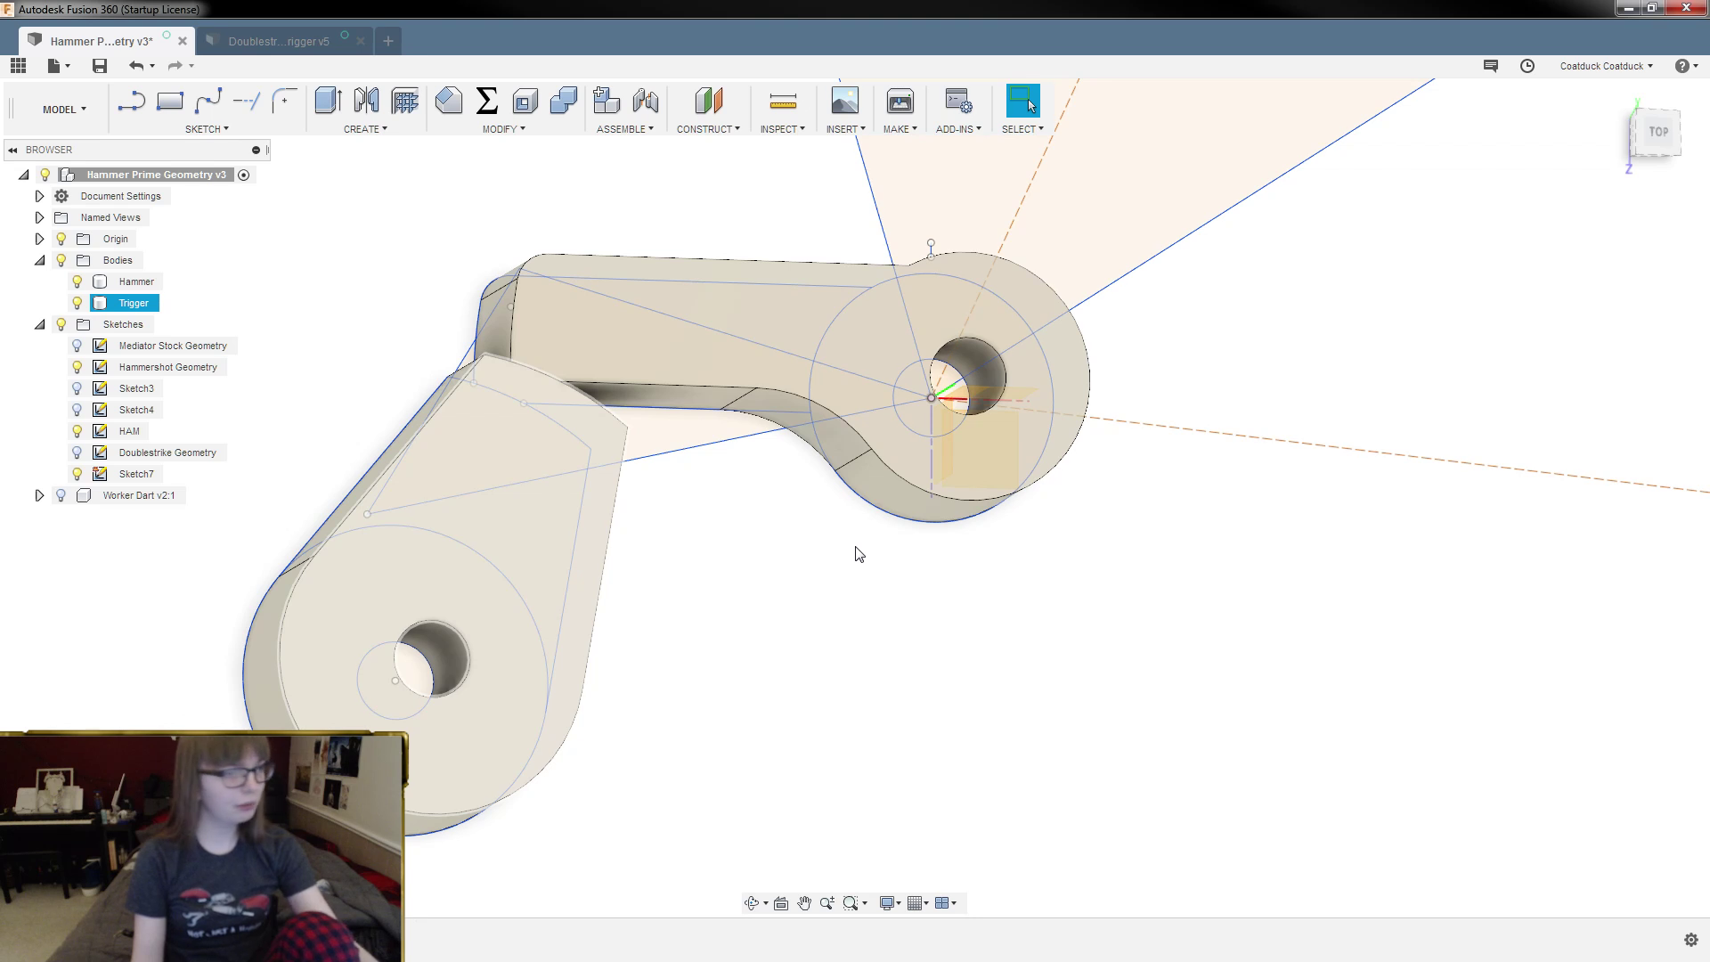
pyautogui.scroll(1, 855, 547)
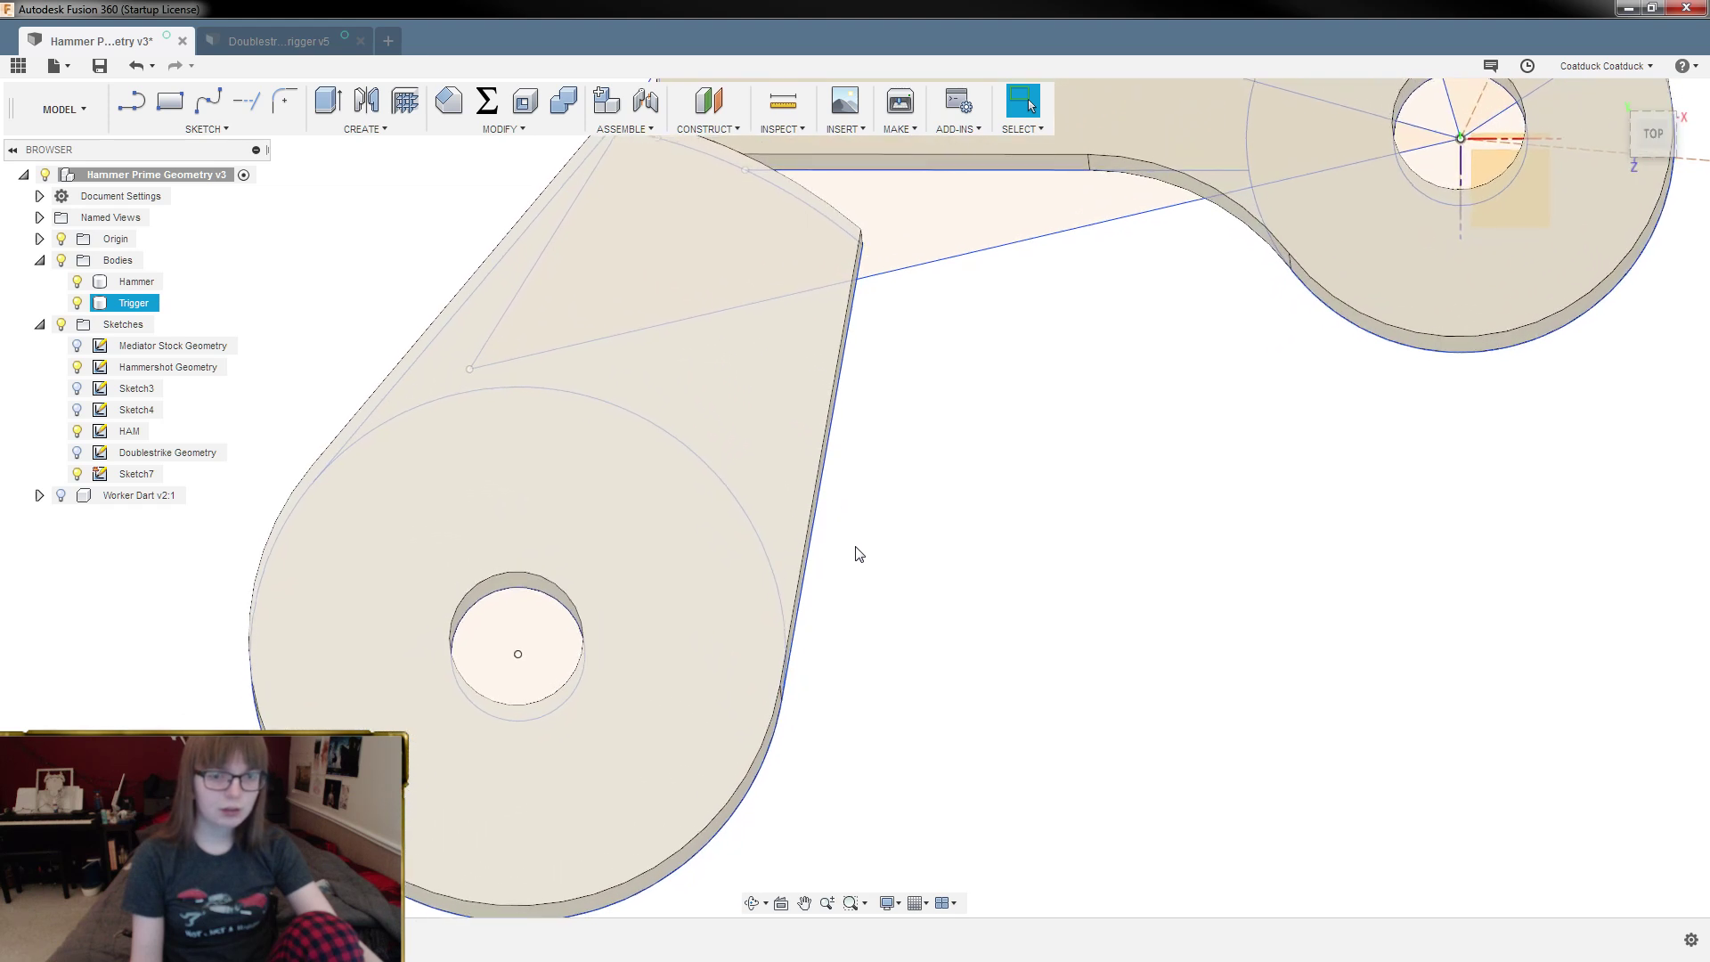
# Step: Measure the profile of the trigger's pivot hole
pyautogui.click(856, 548)
pyautogui.scroll(-3, 858, 555)
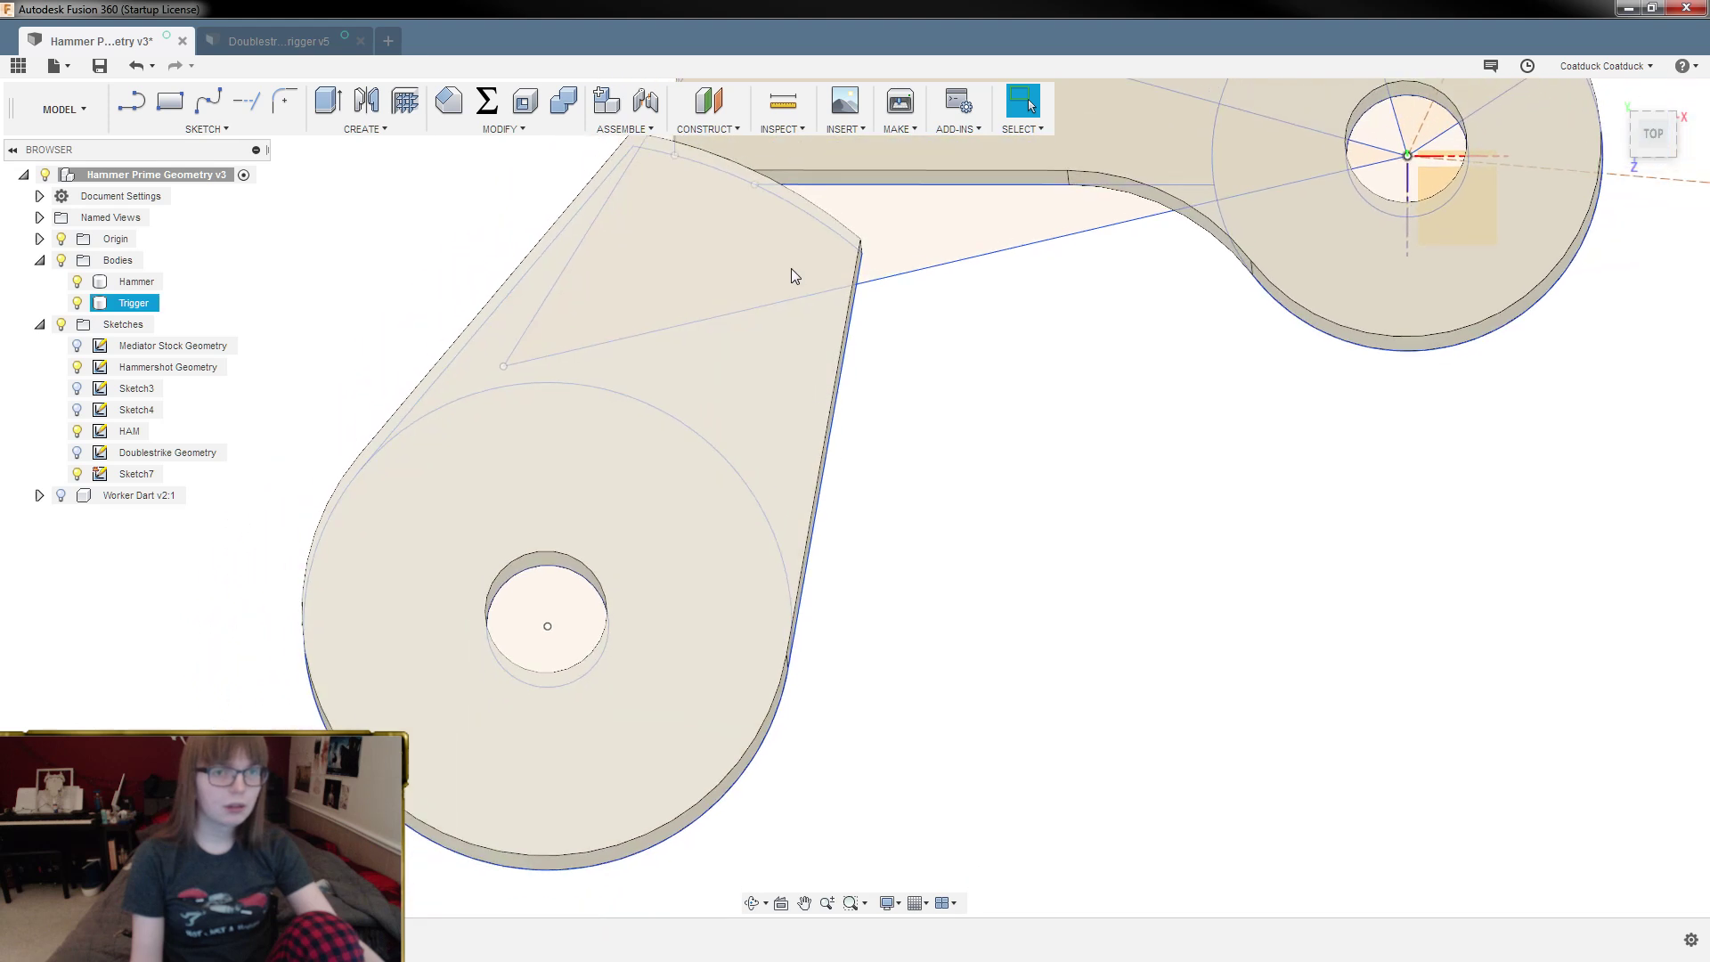
pyautogui.click(783, 105)
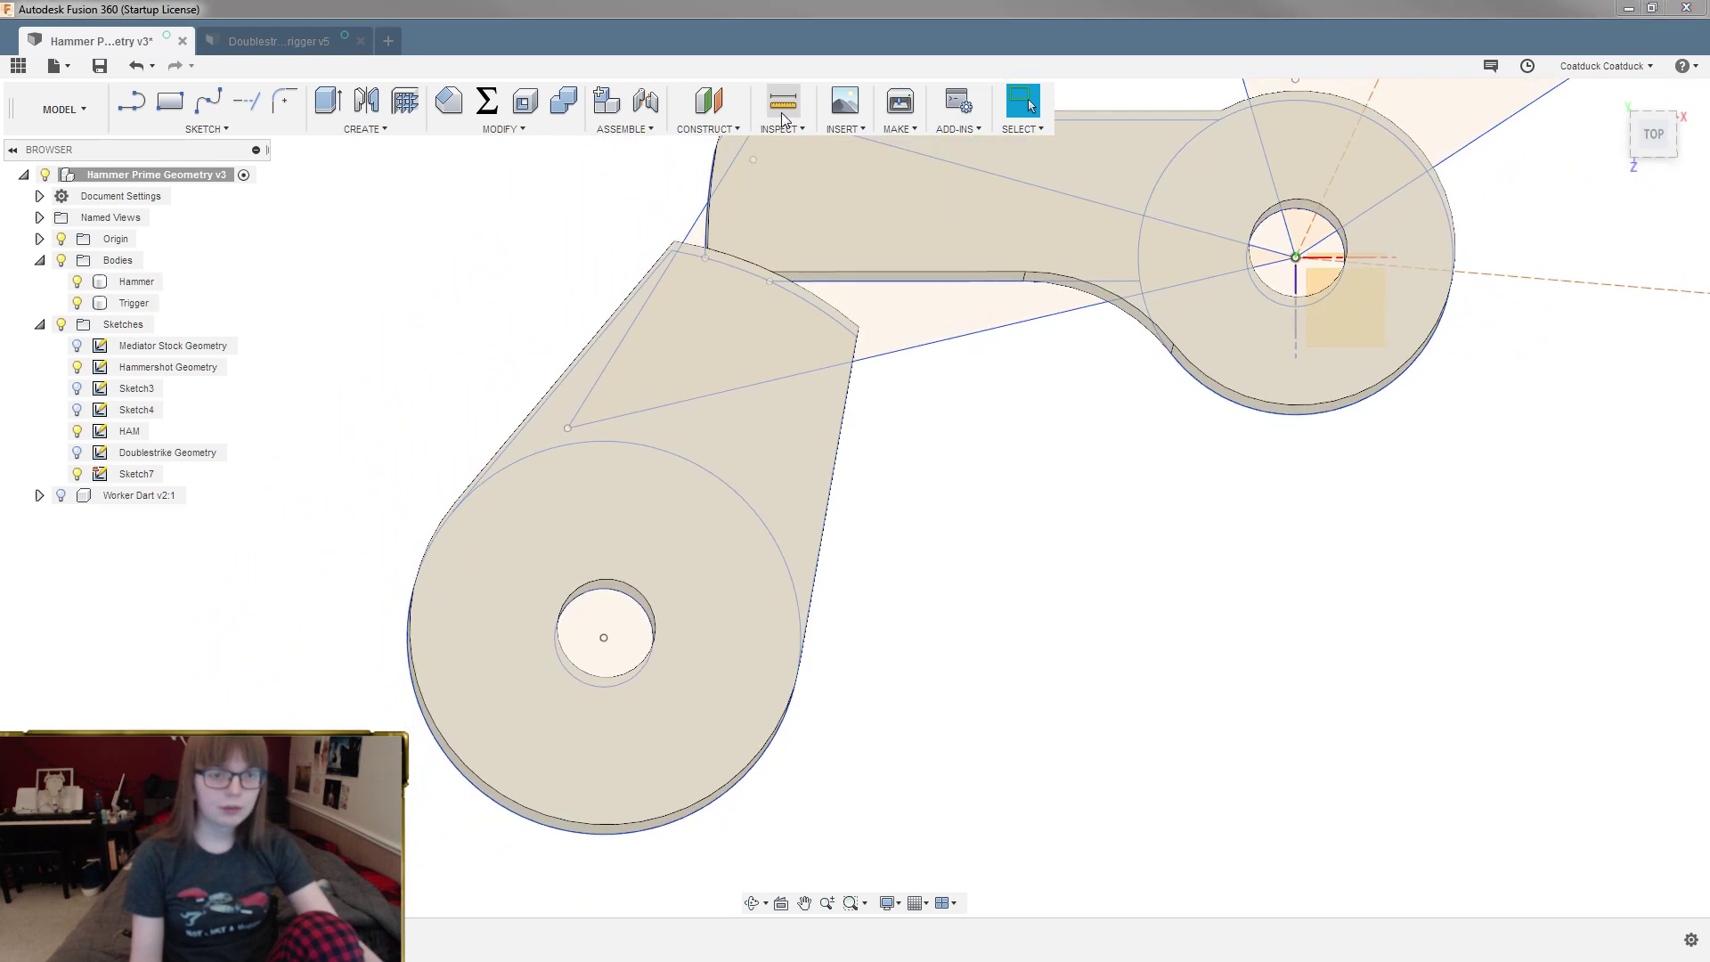
pyautogui.click(608, 637)
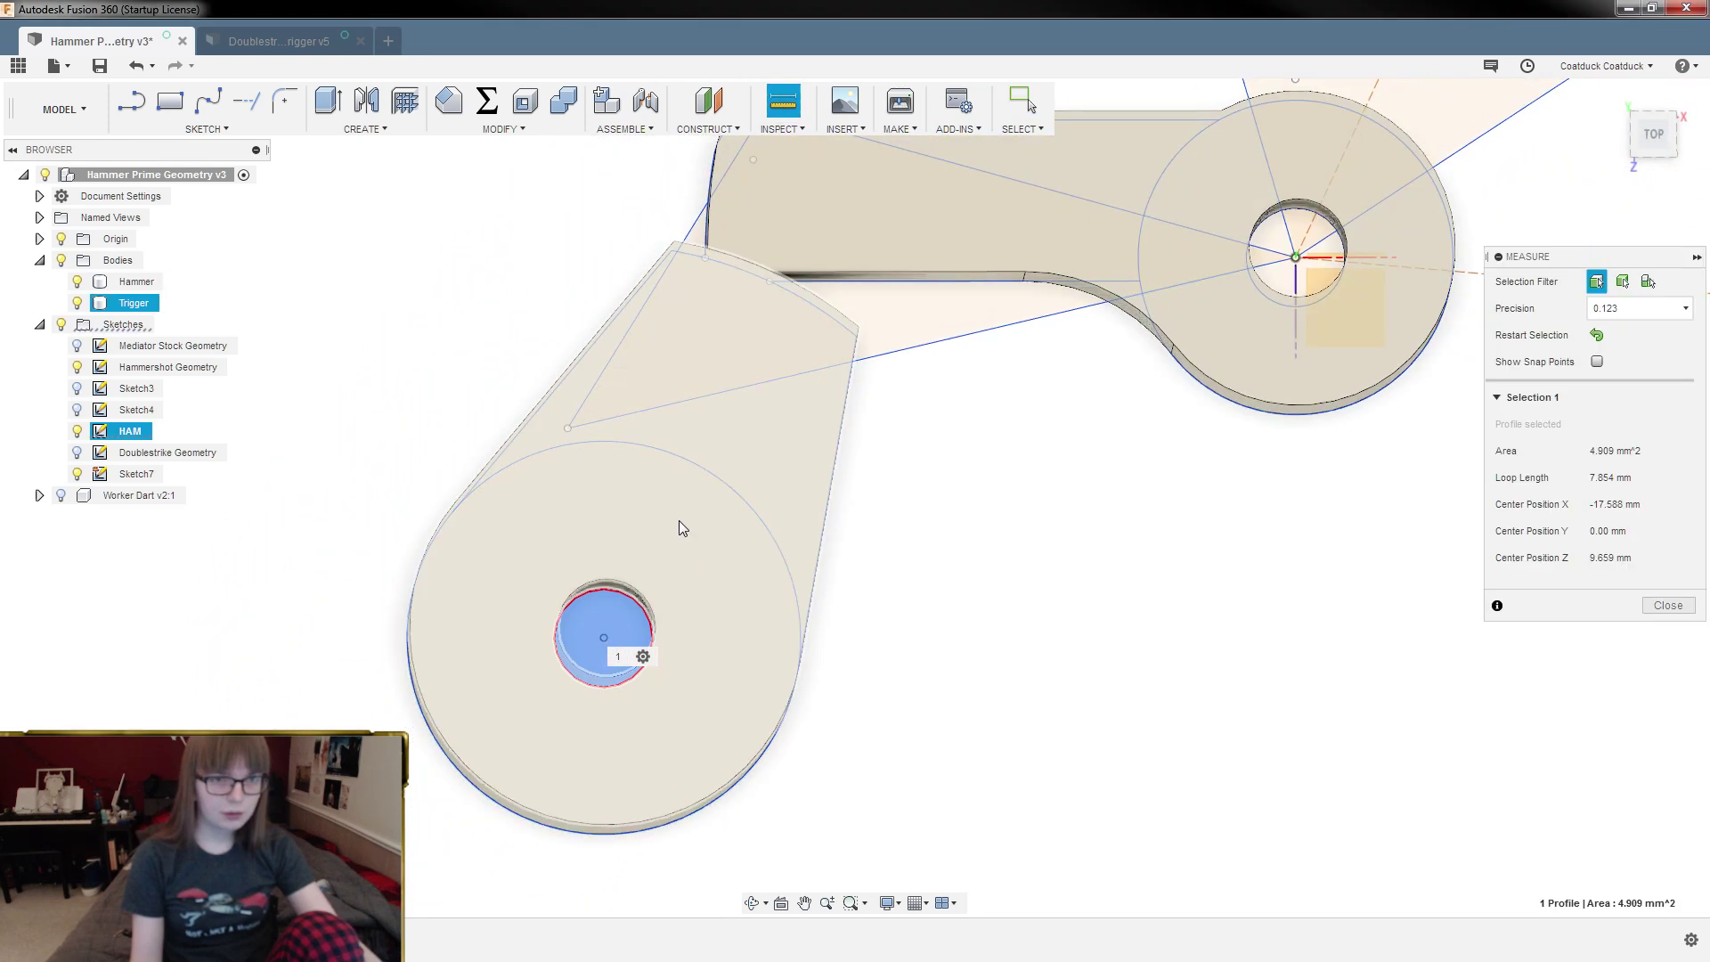
# Step: Open the HAM sketch for editing and check the span from the trigger pivot to the hammer pivot with a trial line
pyautogui.click(132, 103)
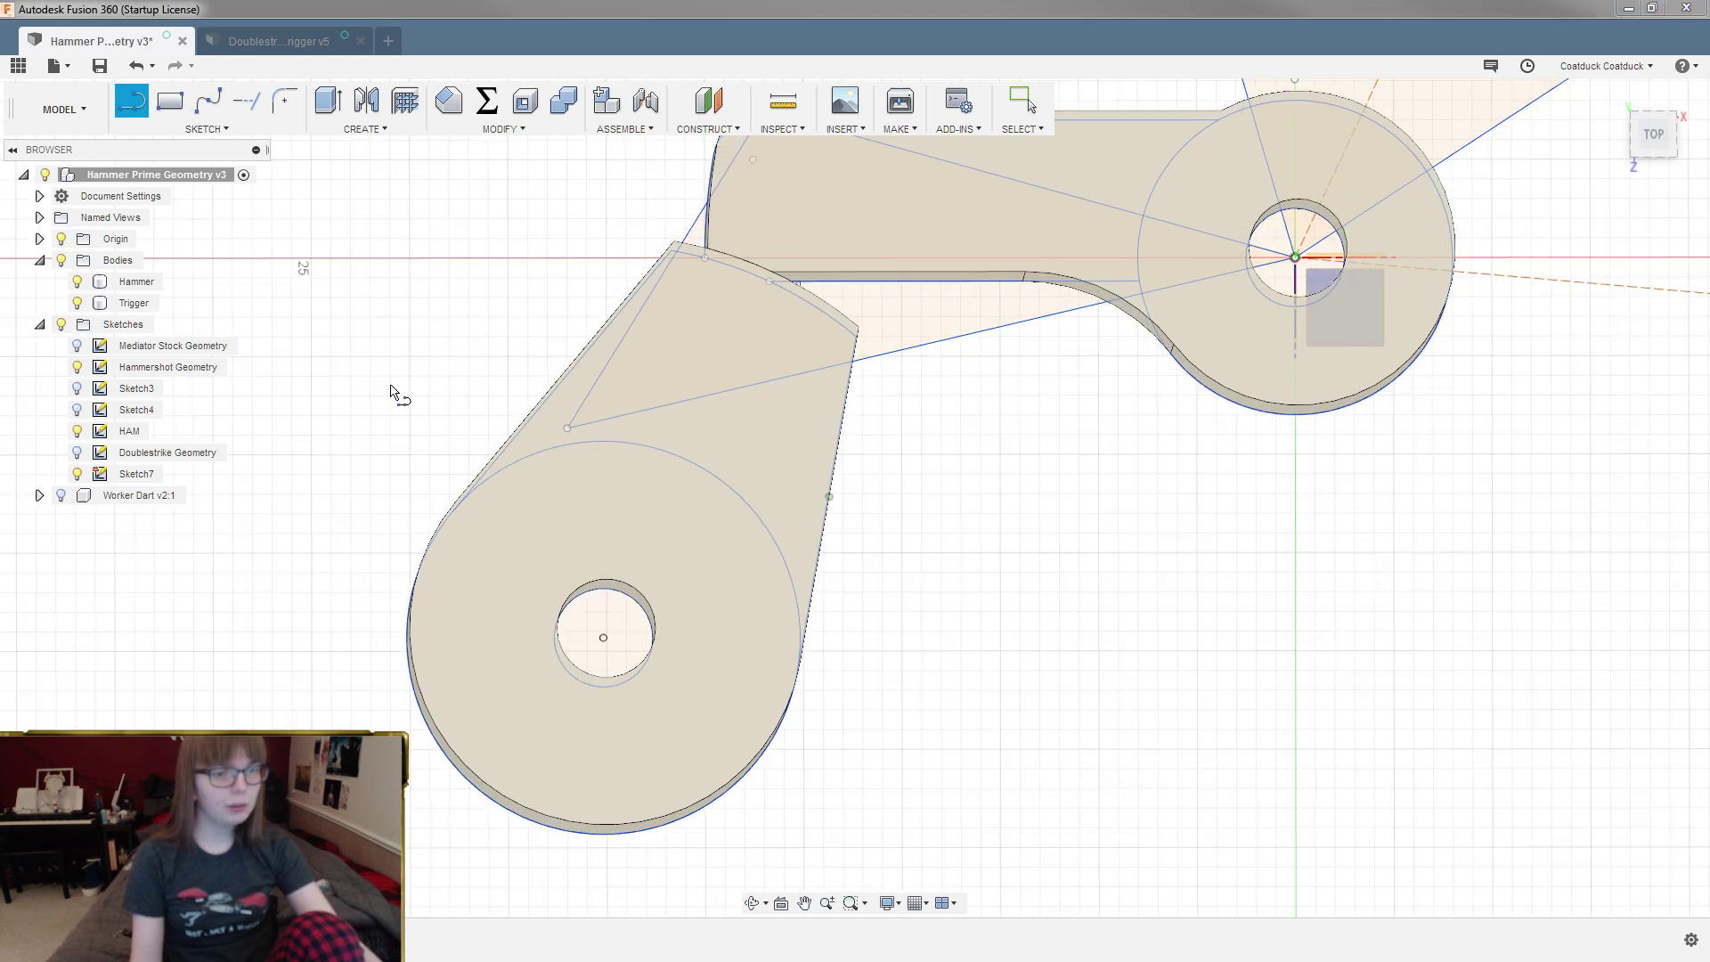
pyautogui.click(605, 638)
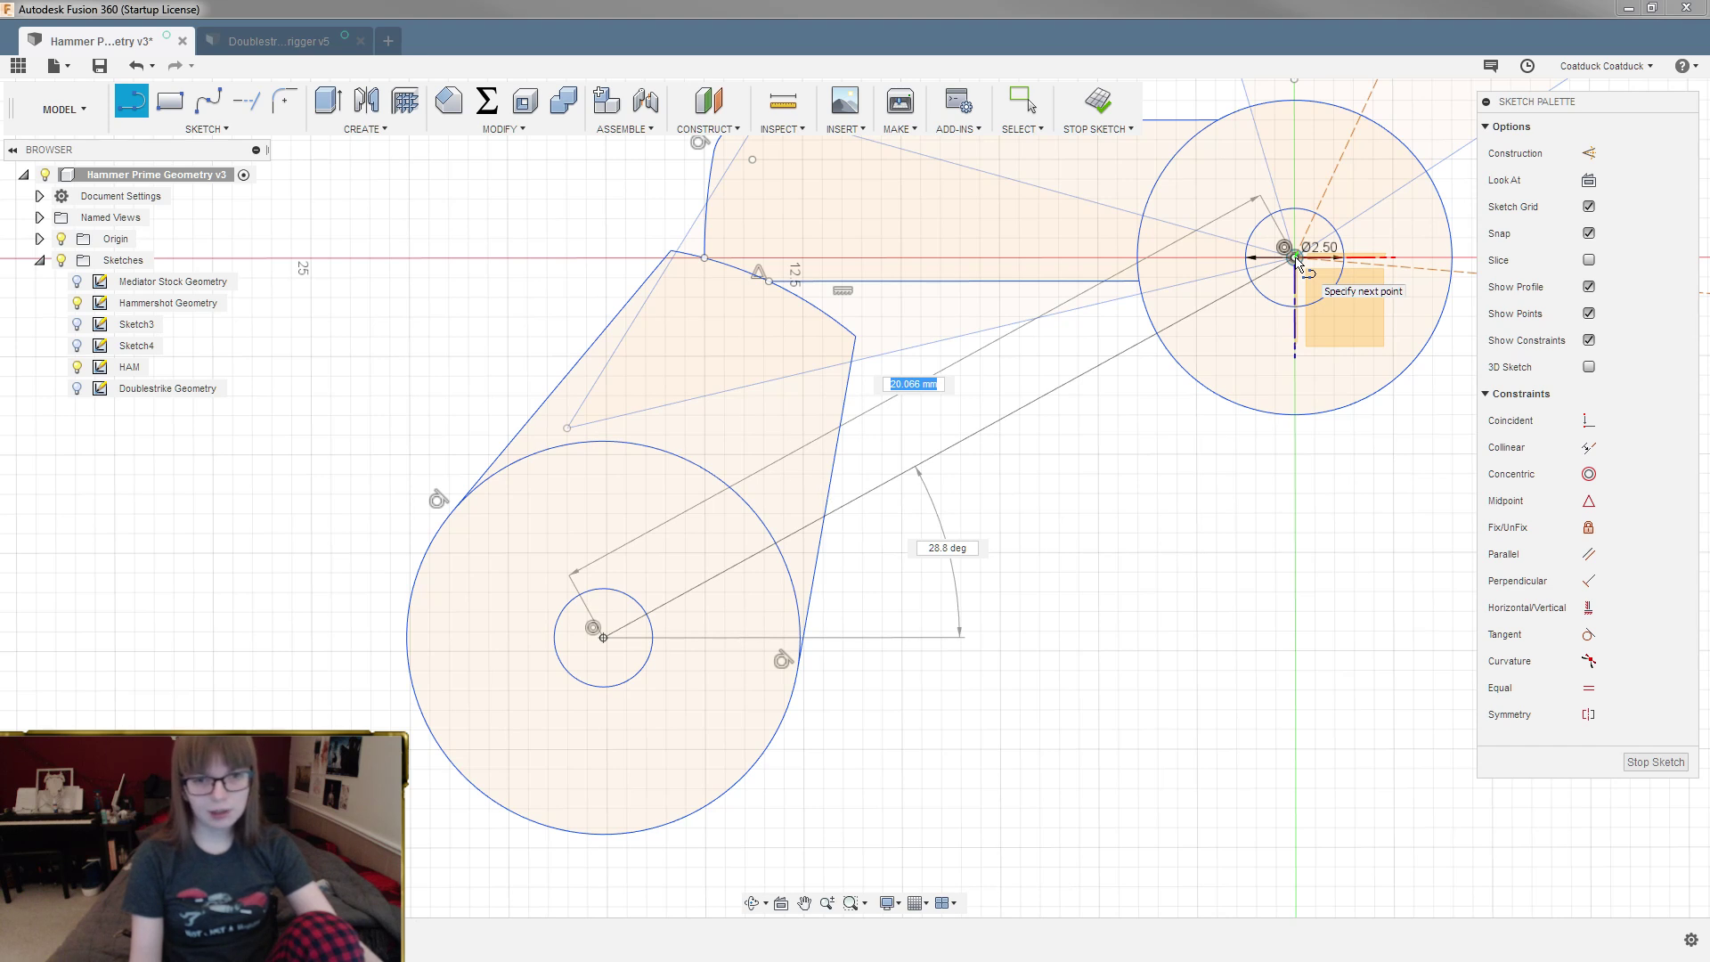
pyautogui.scroll(3, 1297, 259)
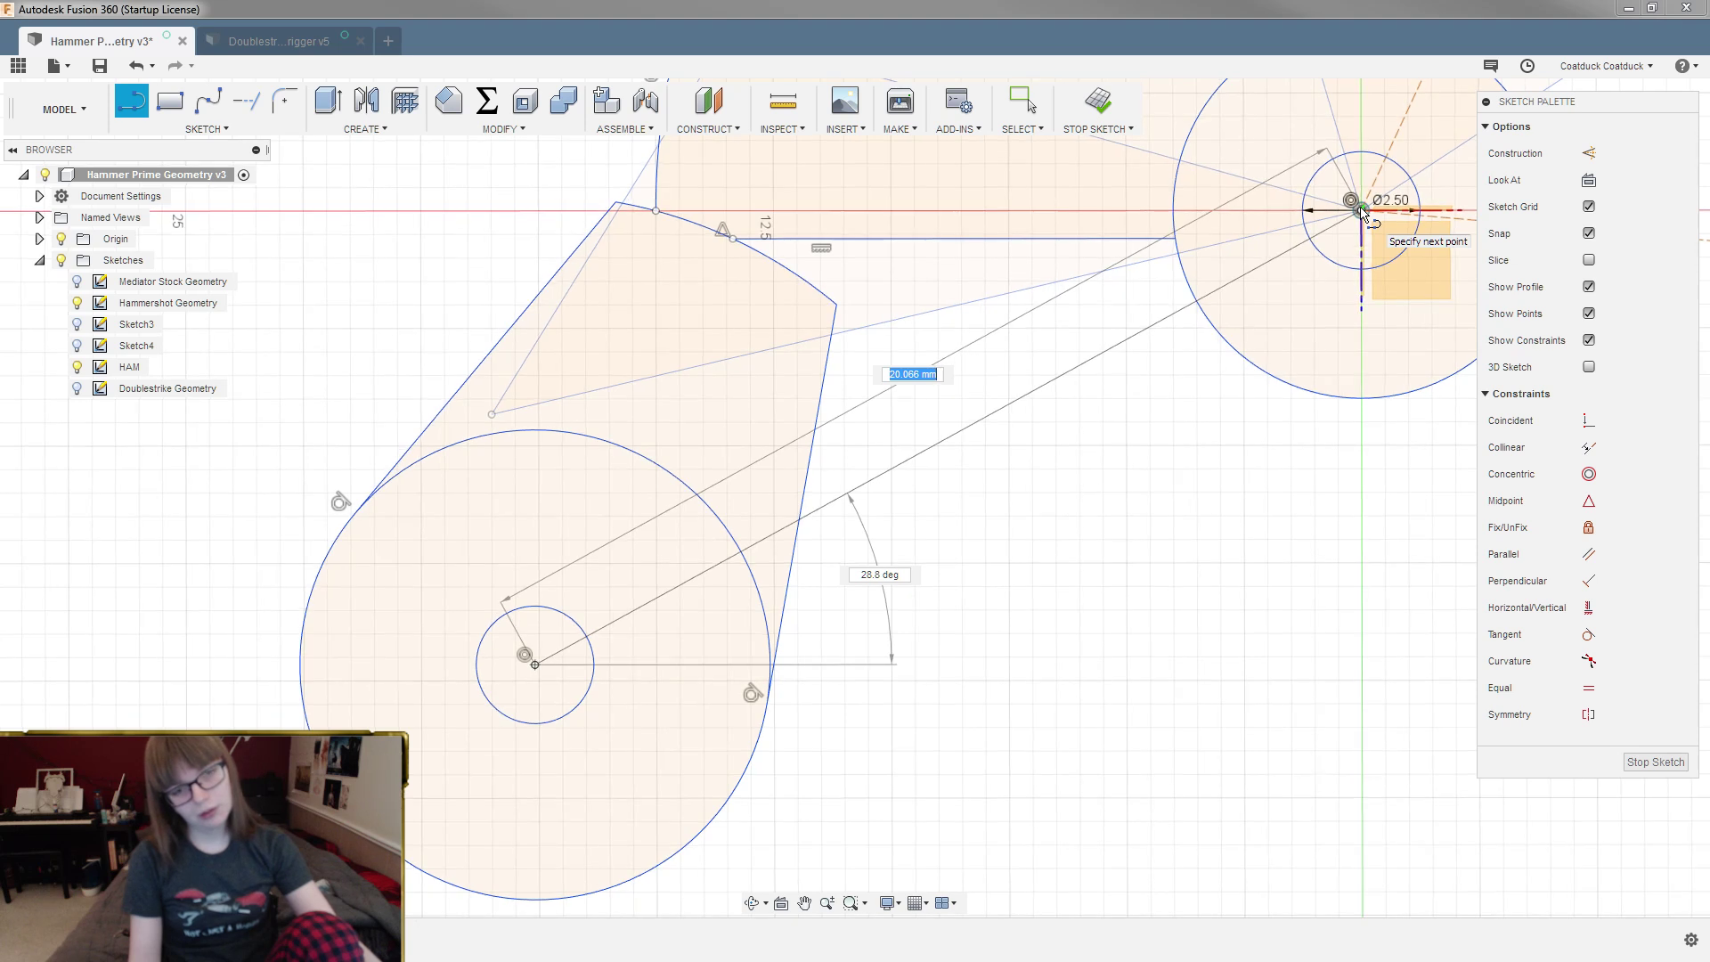
pyautogui.scroll(1, 1363, 214)
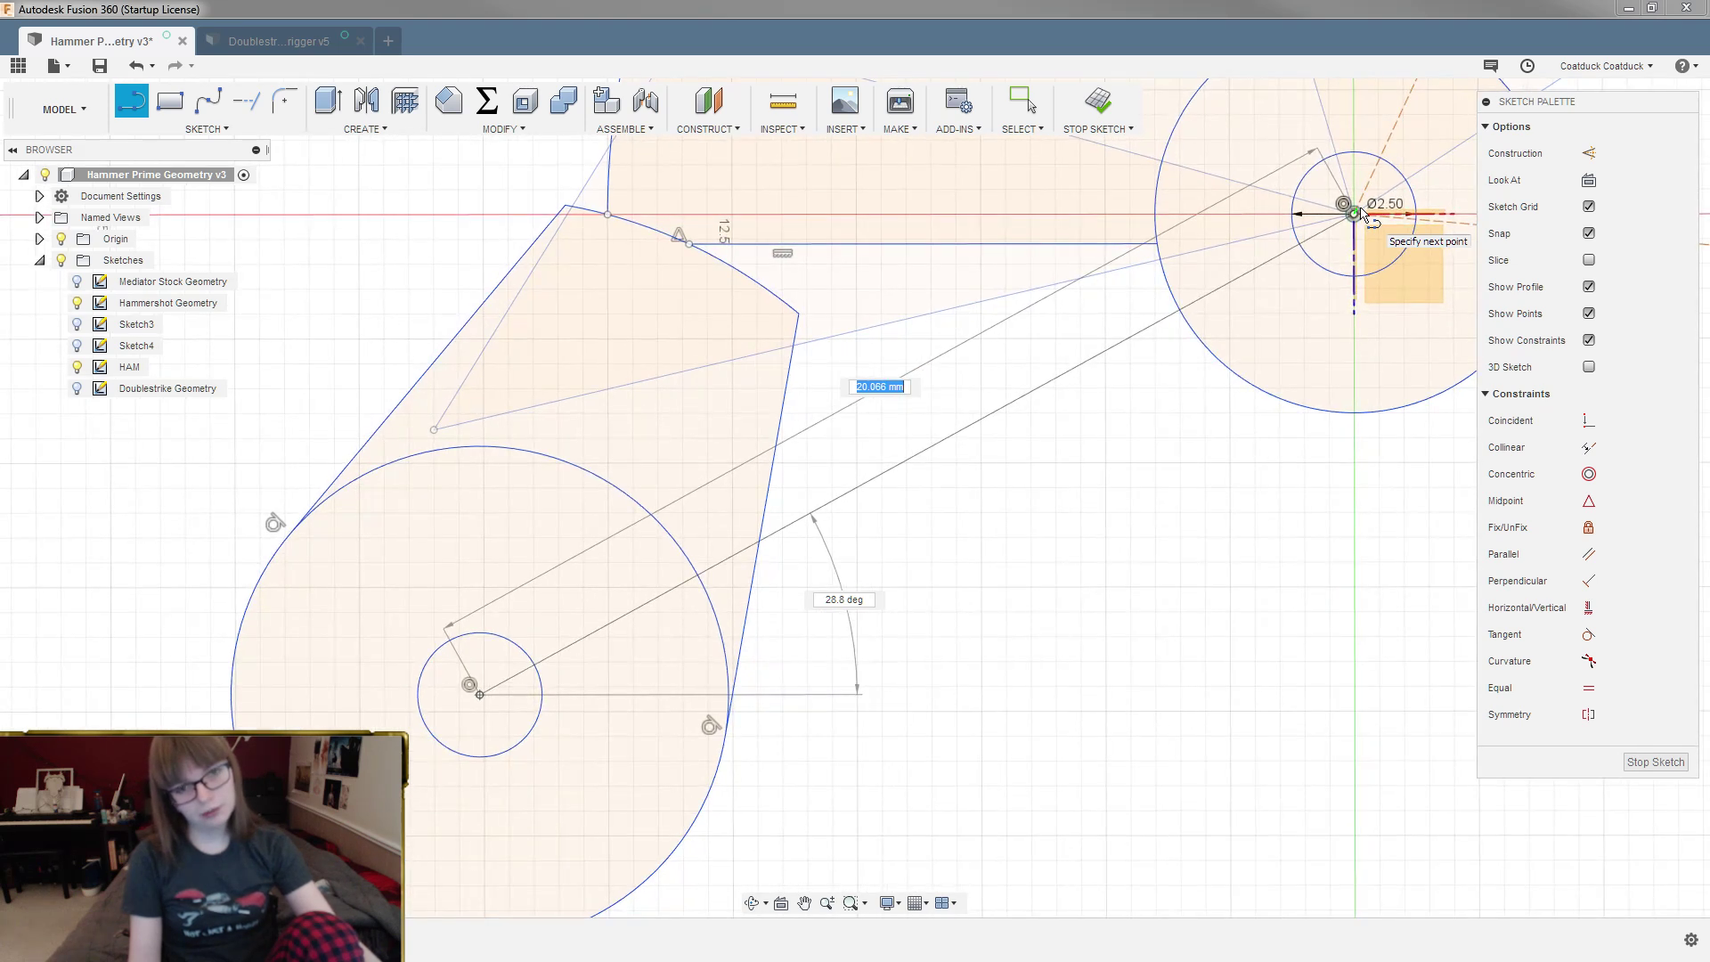
pyautogui.scroll(-3, 1363, 213)
pyautogui.press('Escape')
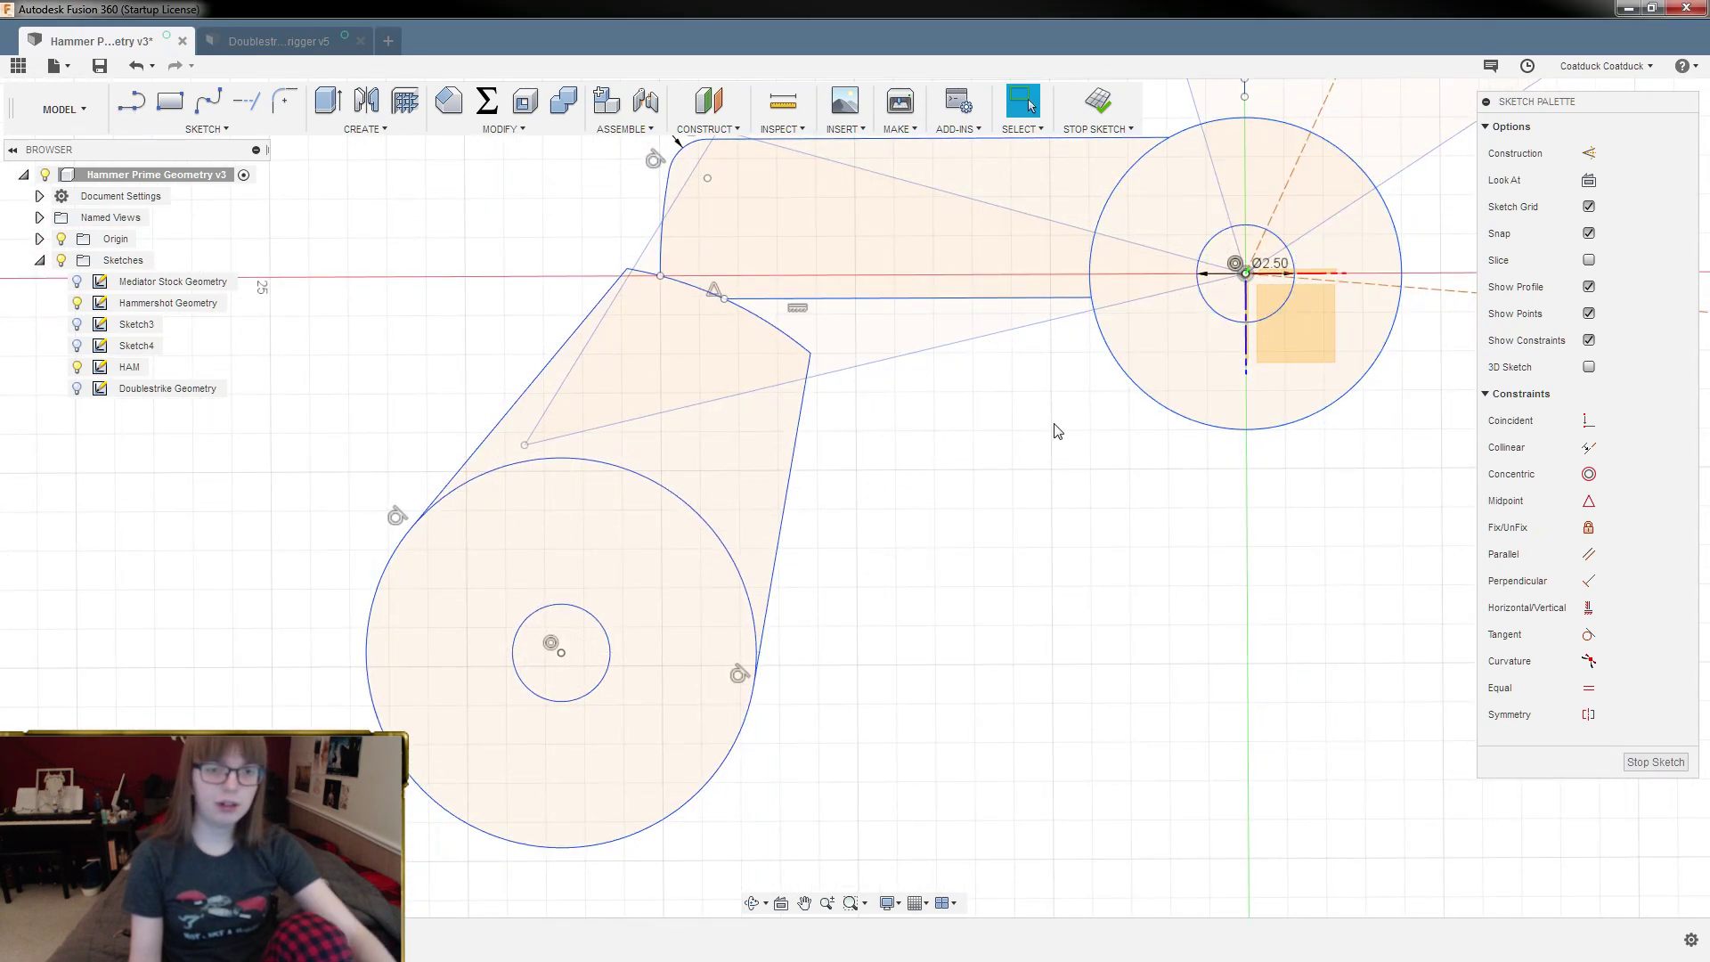
# Step: Hide the Hammershot Geometry sketch so only the HAM sketch's hammer and trigger outlines are shown
pyautogui.scroll(-1, 971, 601)
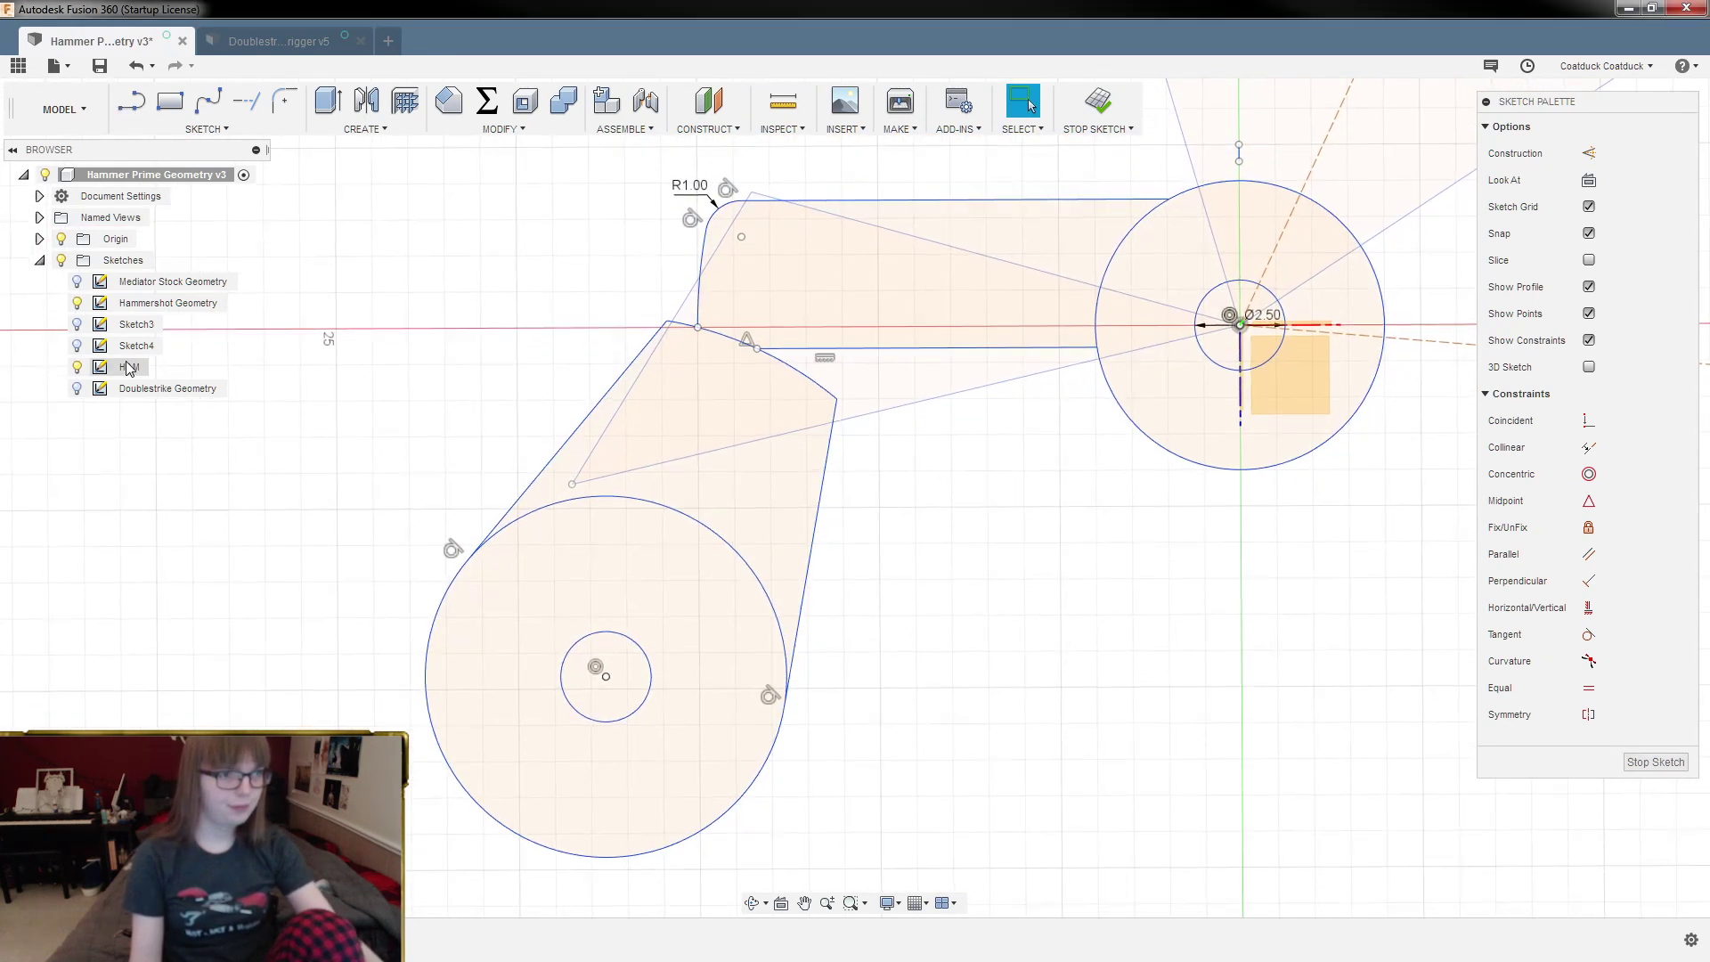
pyautogui.scroll(-2, 985, 618)
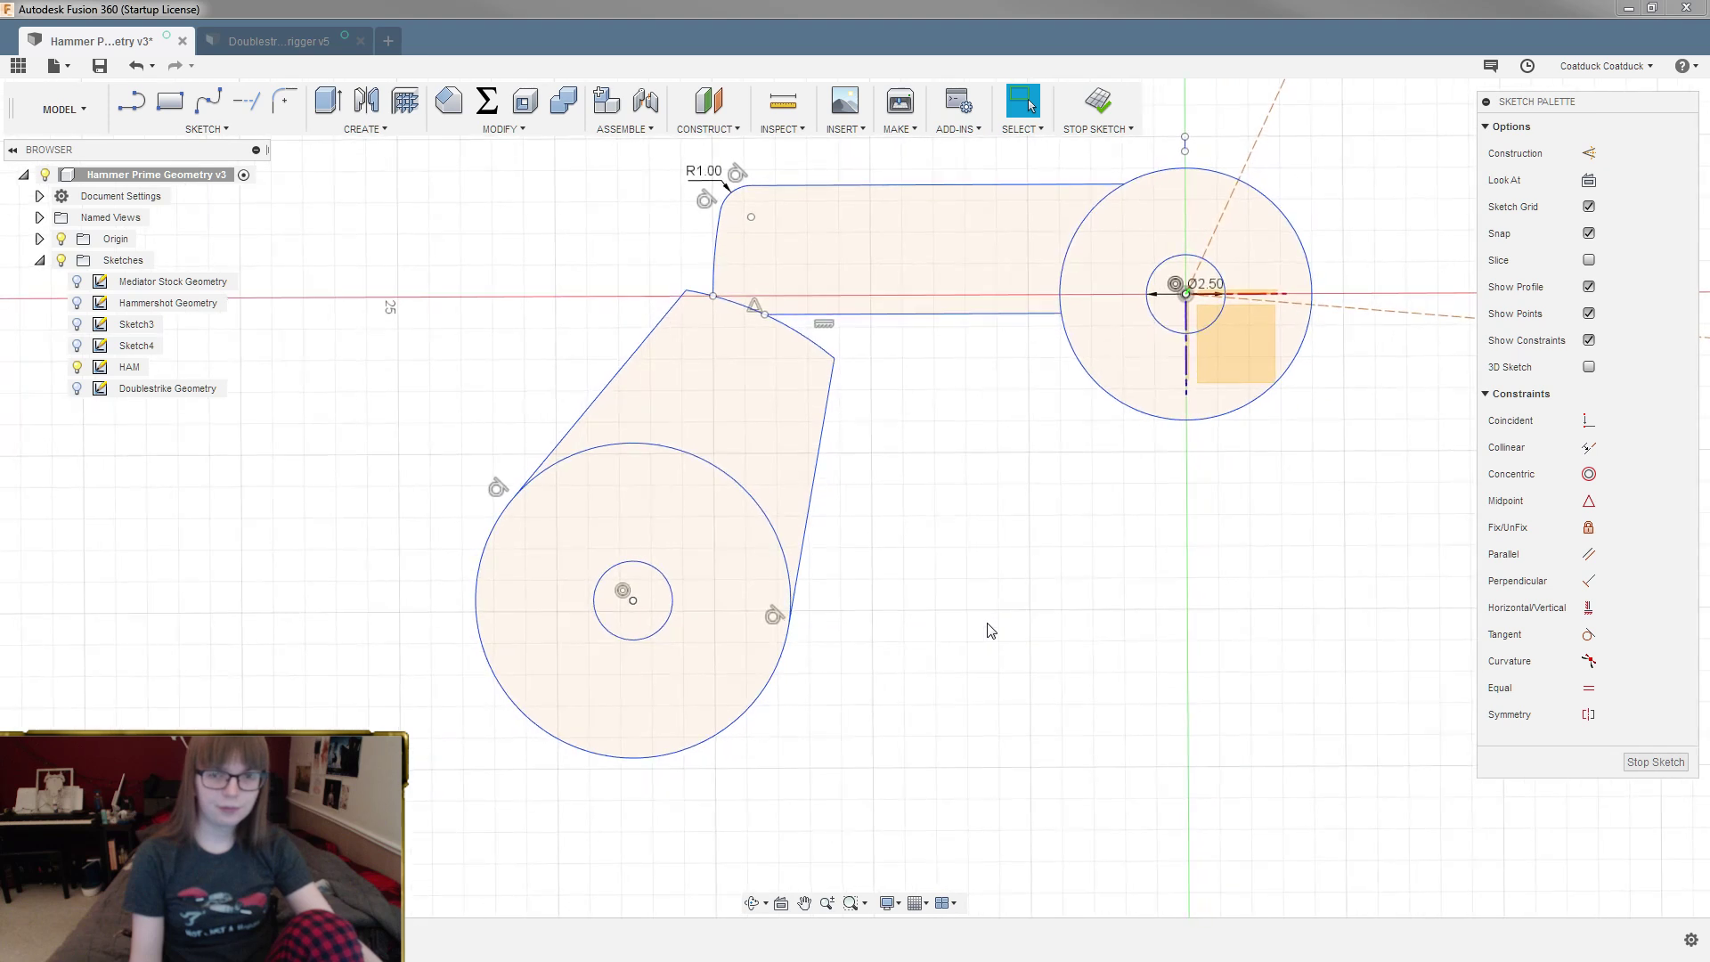
pyautogui.scroll(-1, 991, 630)
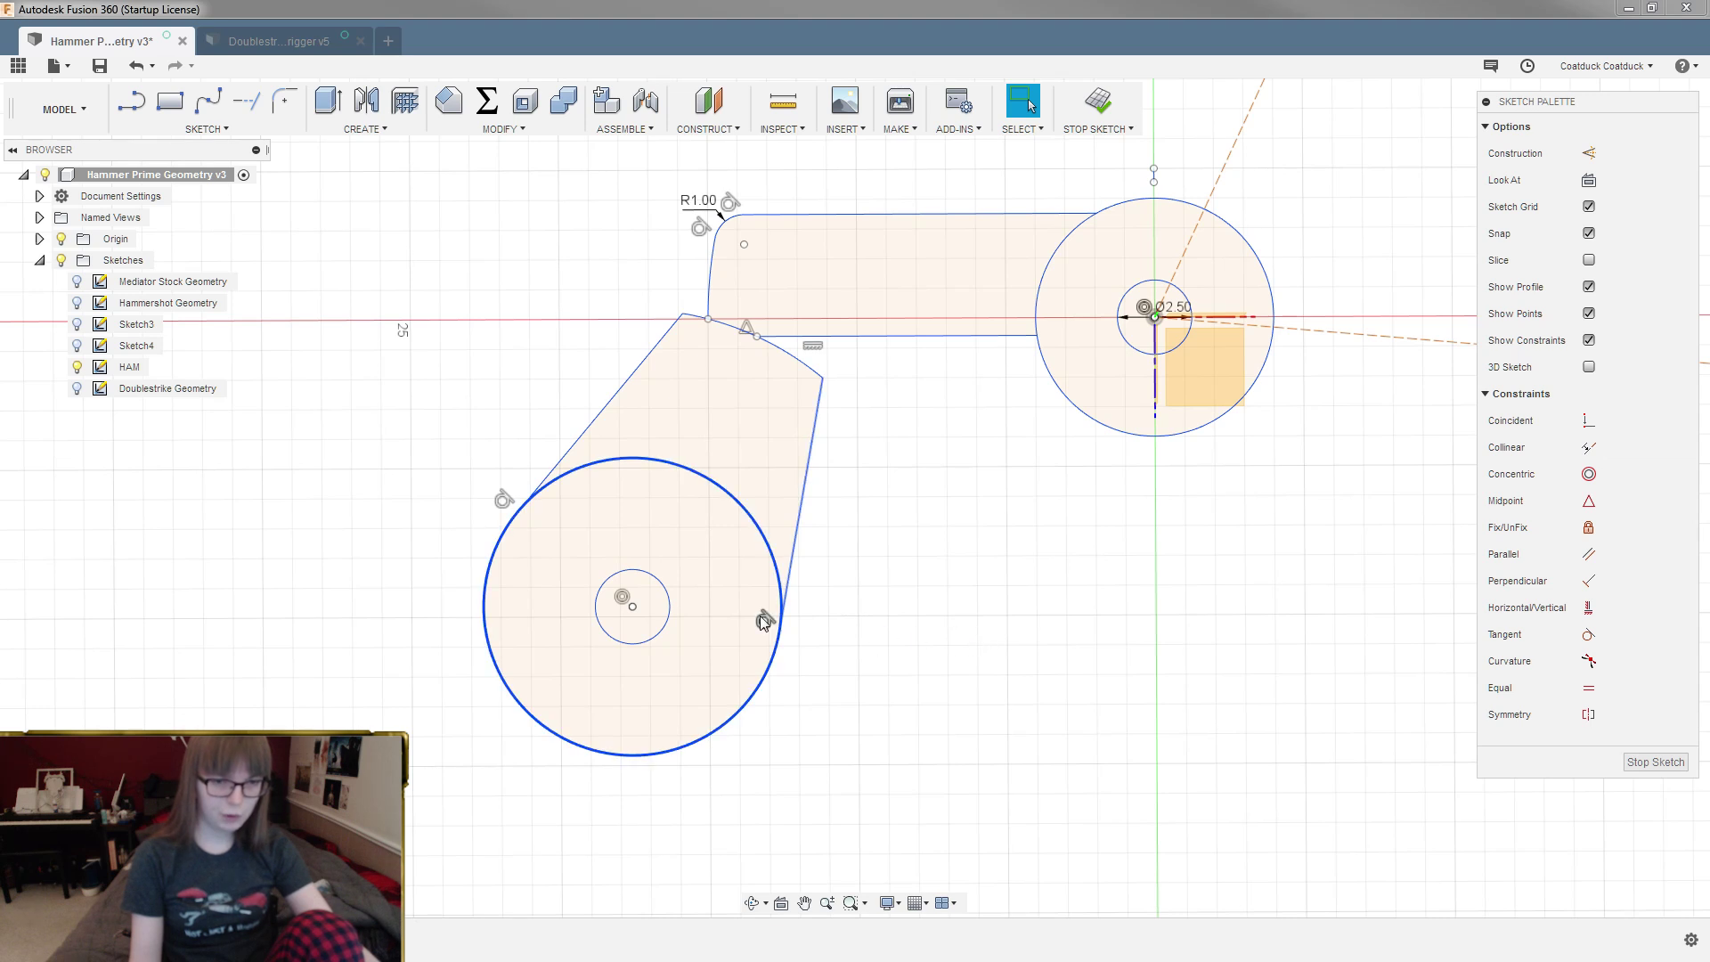
# Step: Draw a 20 mm line from the trigger's pivot centre towards the hammer side, angled 3.8° above horizontal
pyautogui.scroll(3, 764, 621)
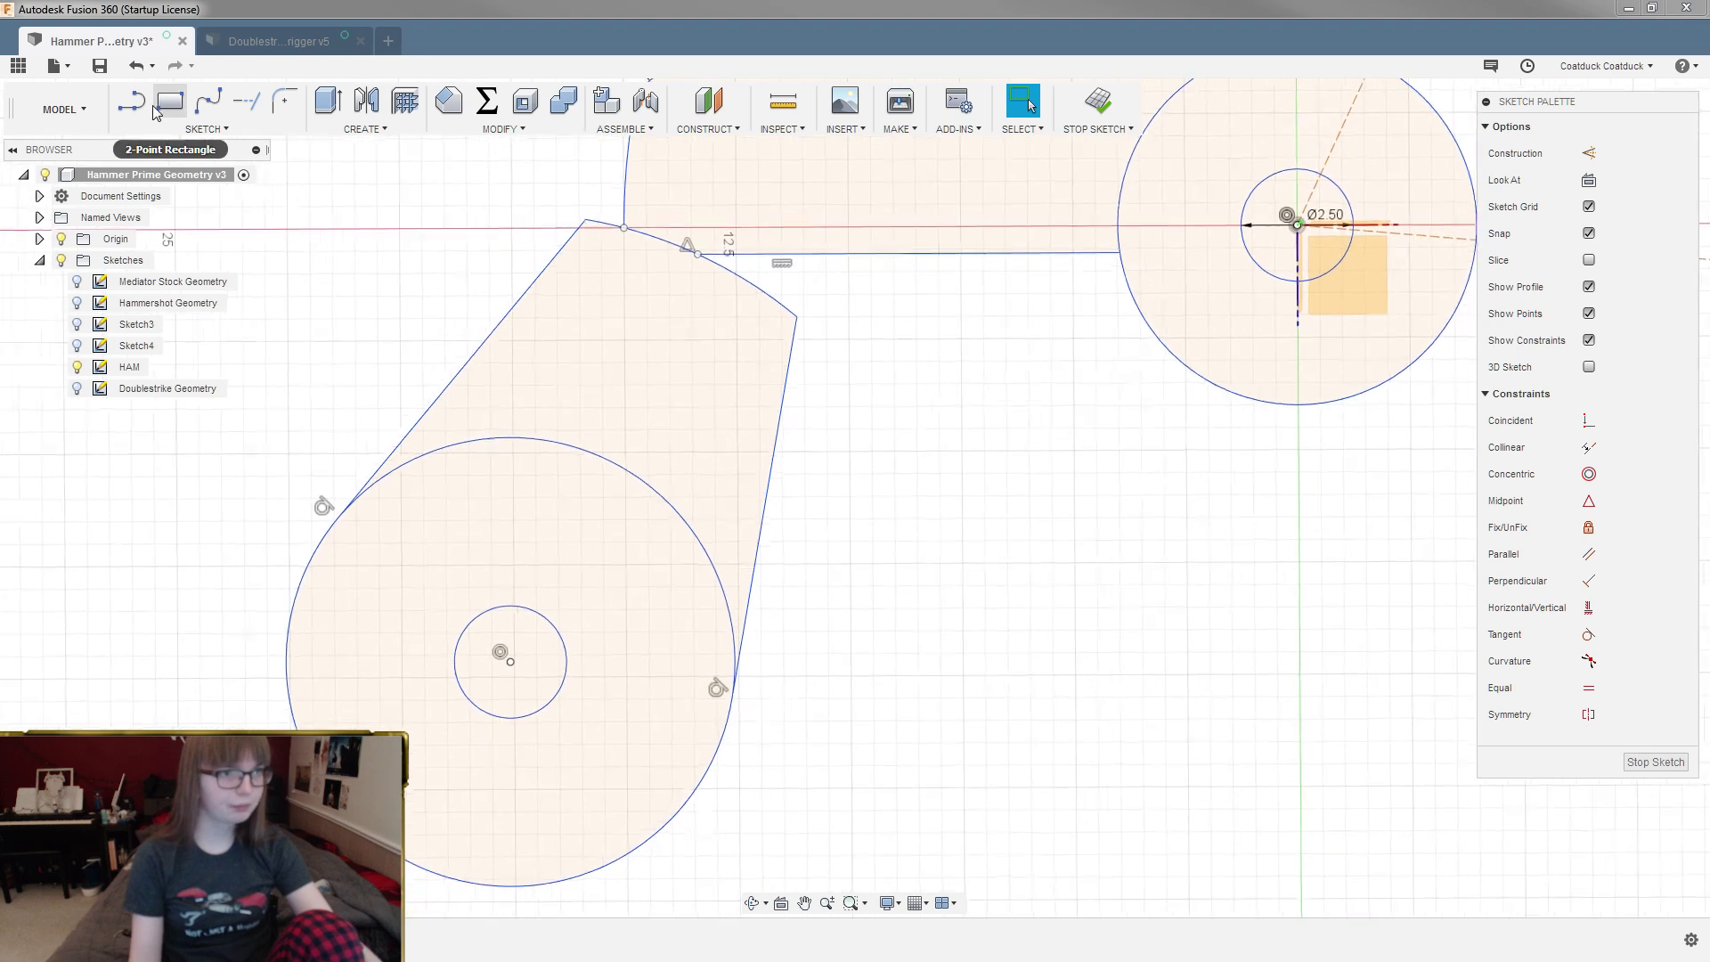
pyautogui.click(132, 101)
pyautogui.click(552, 631)
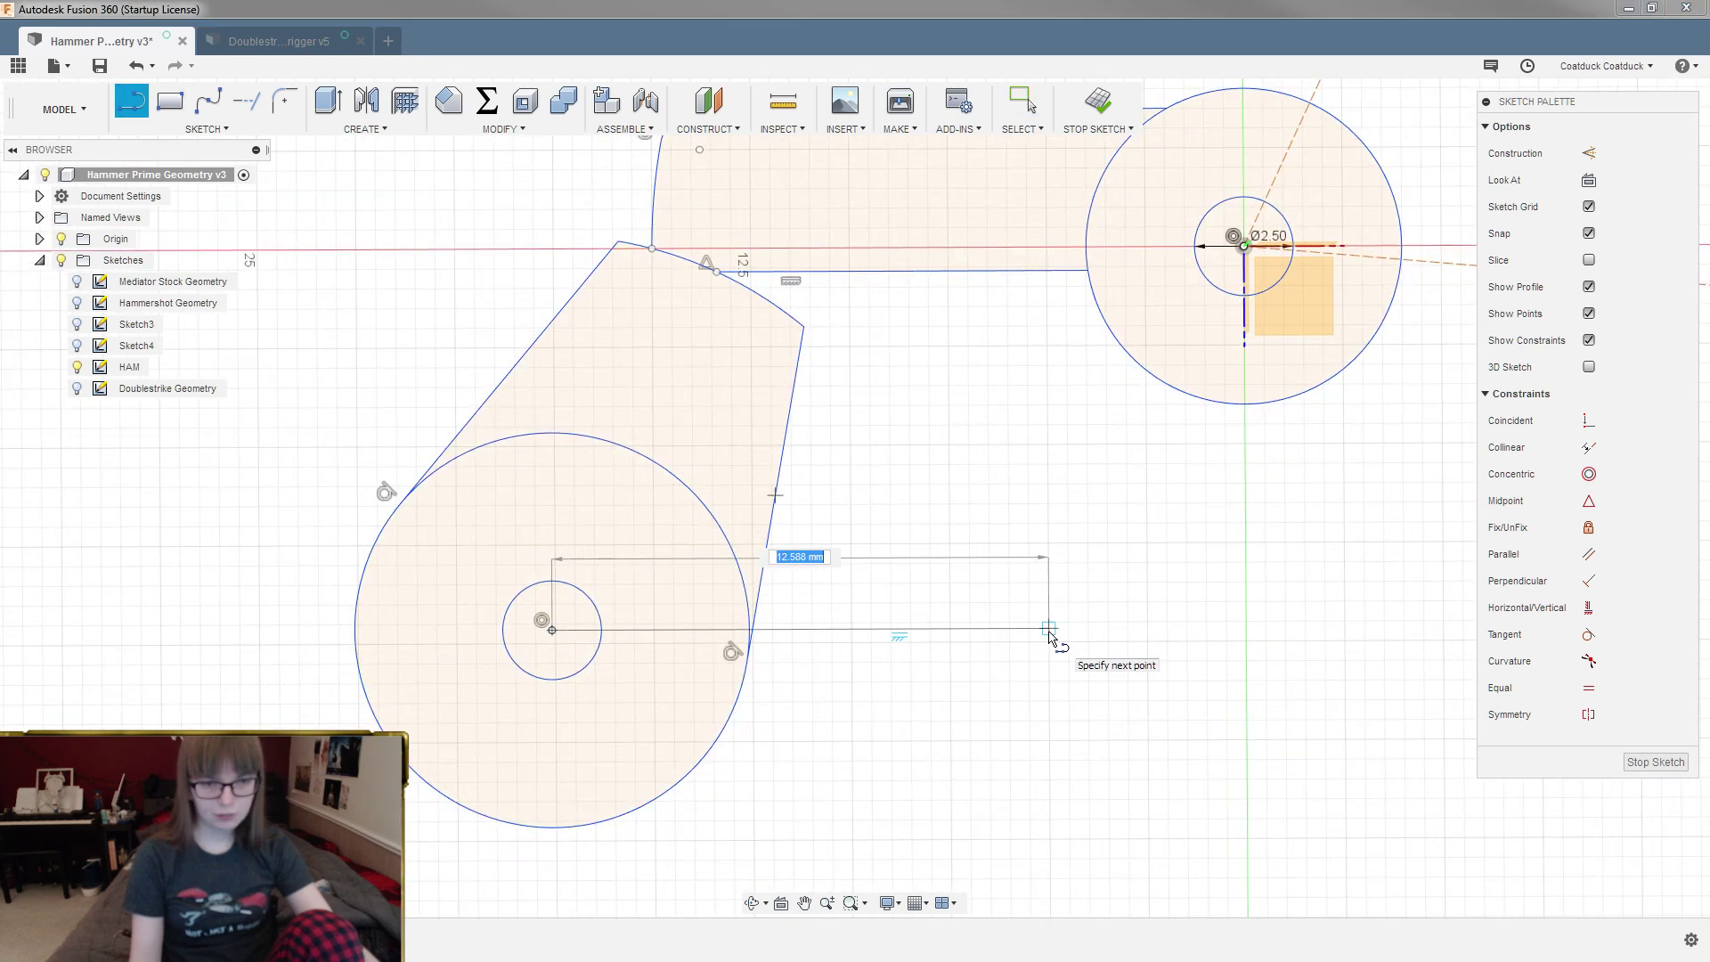
pyautogui.scroll(1, 1154, 481)
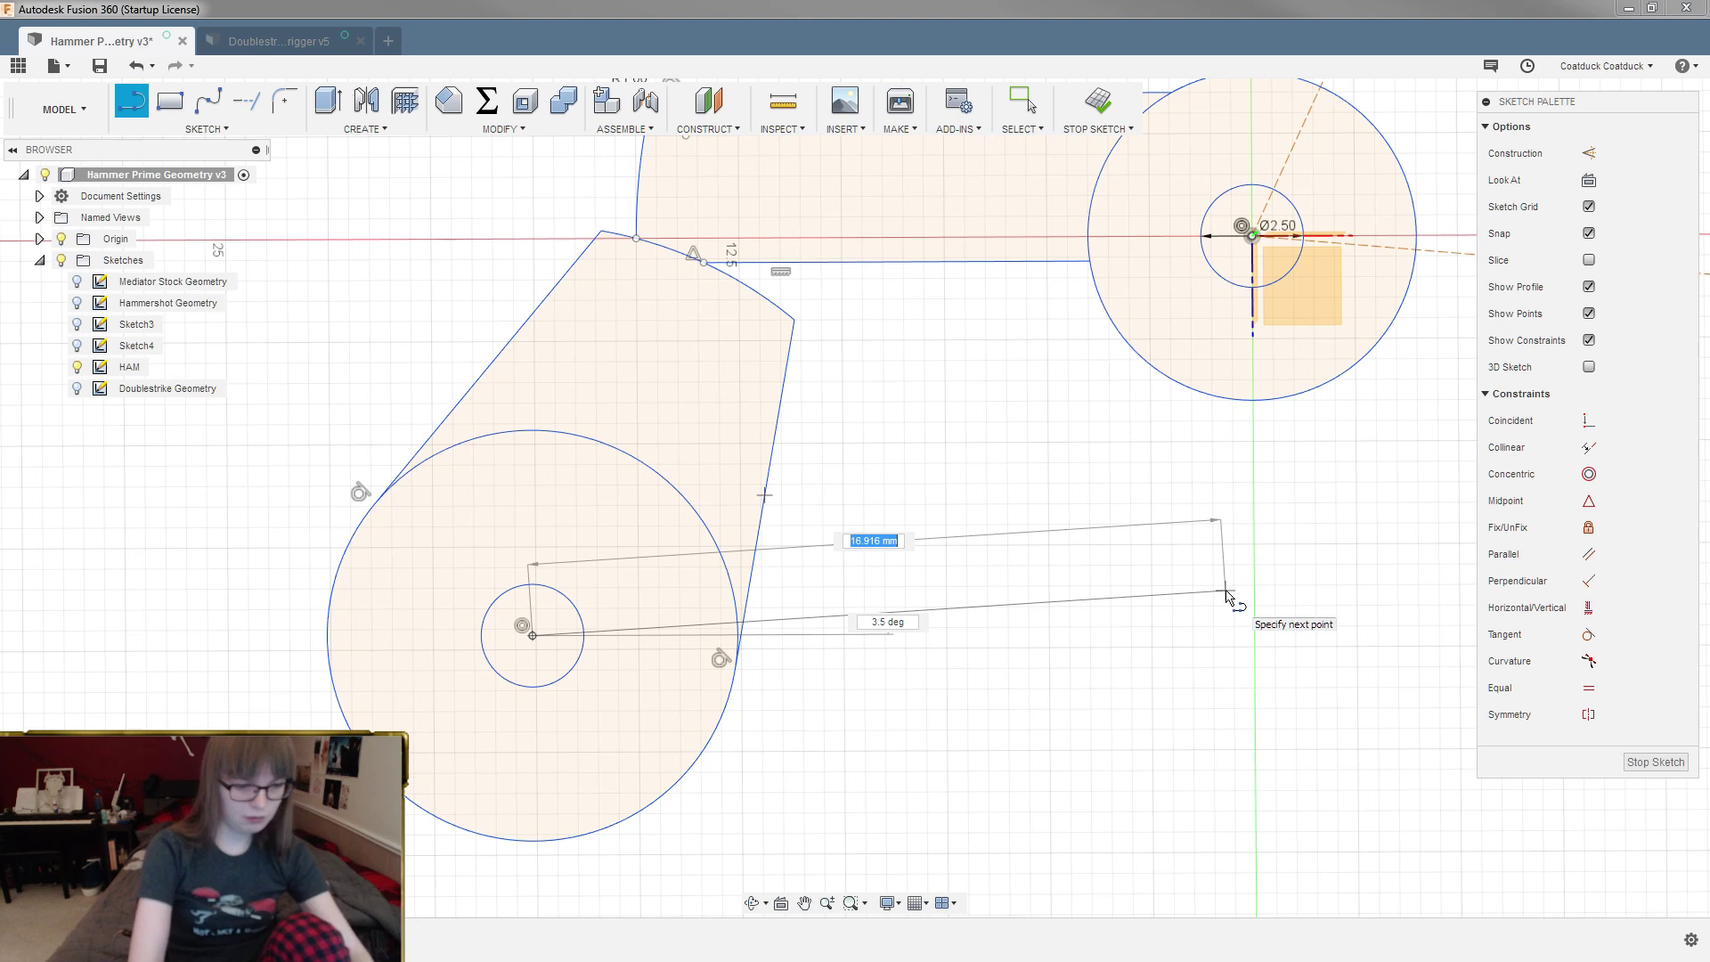
pyautogui.press('Tab')
pyautogui.press('Tab')
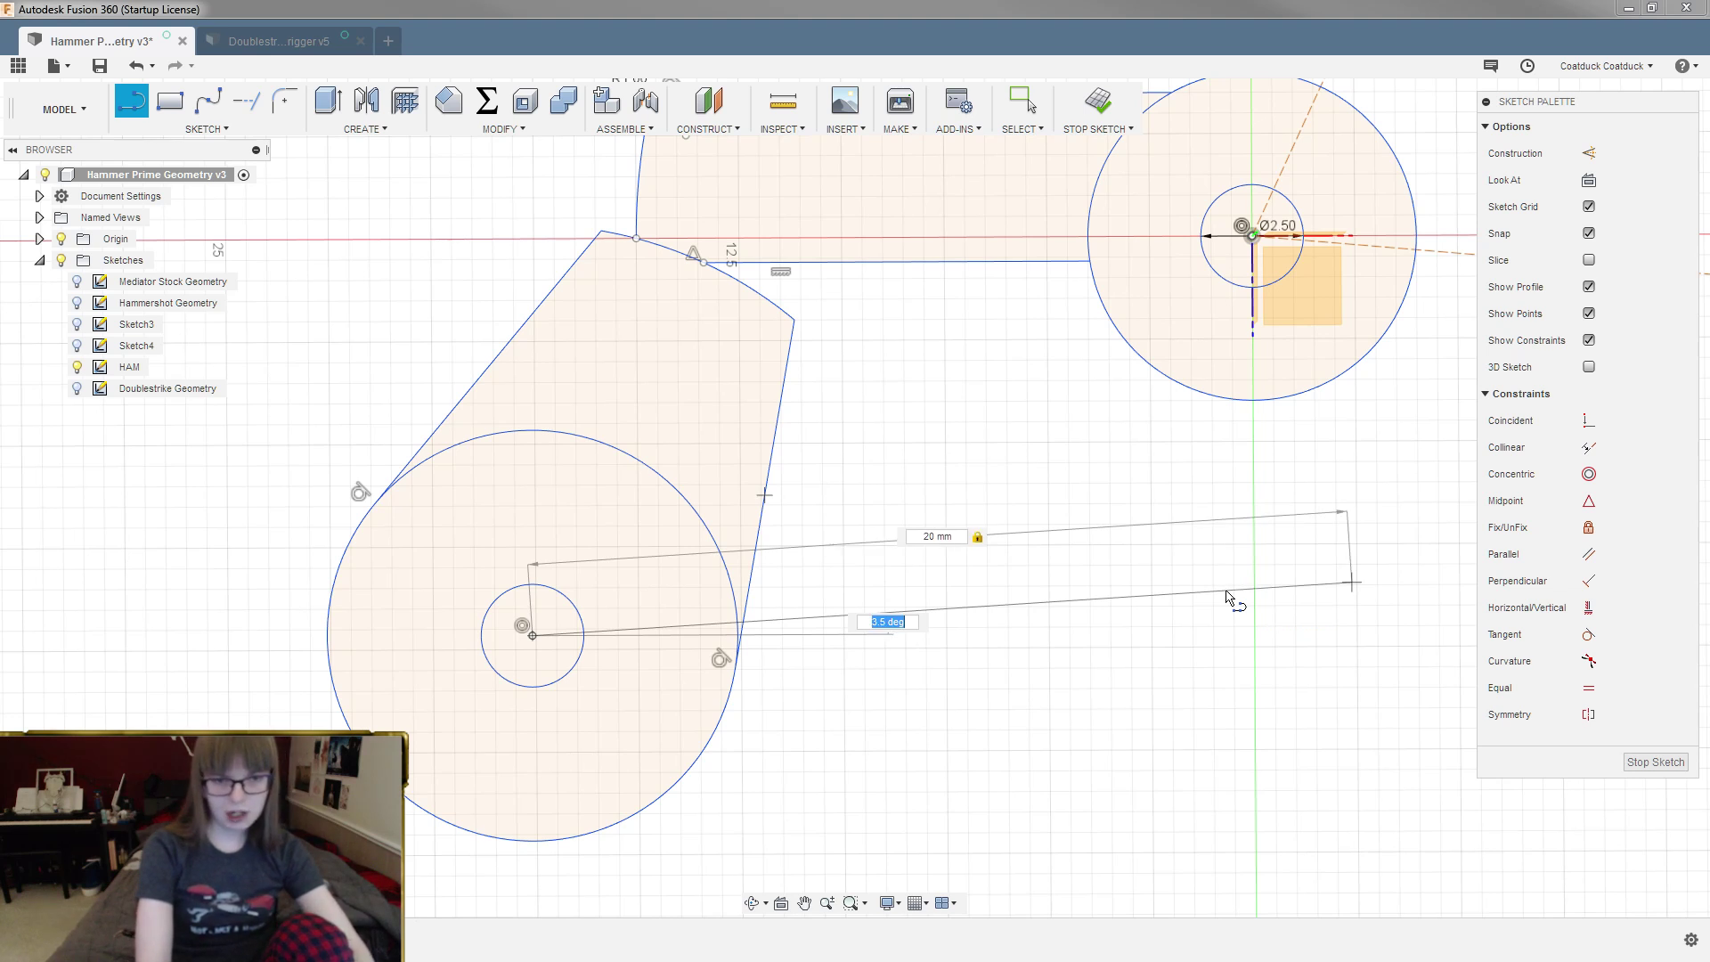
pyautogui.write('3.8')
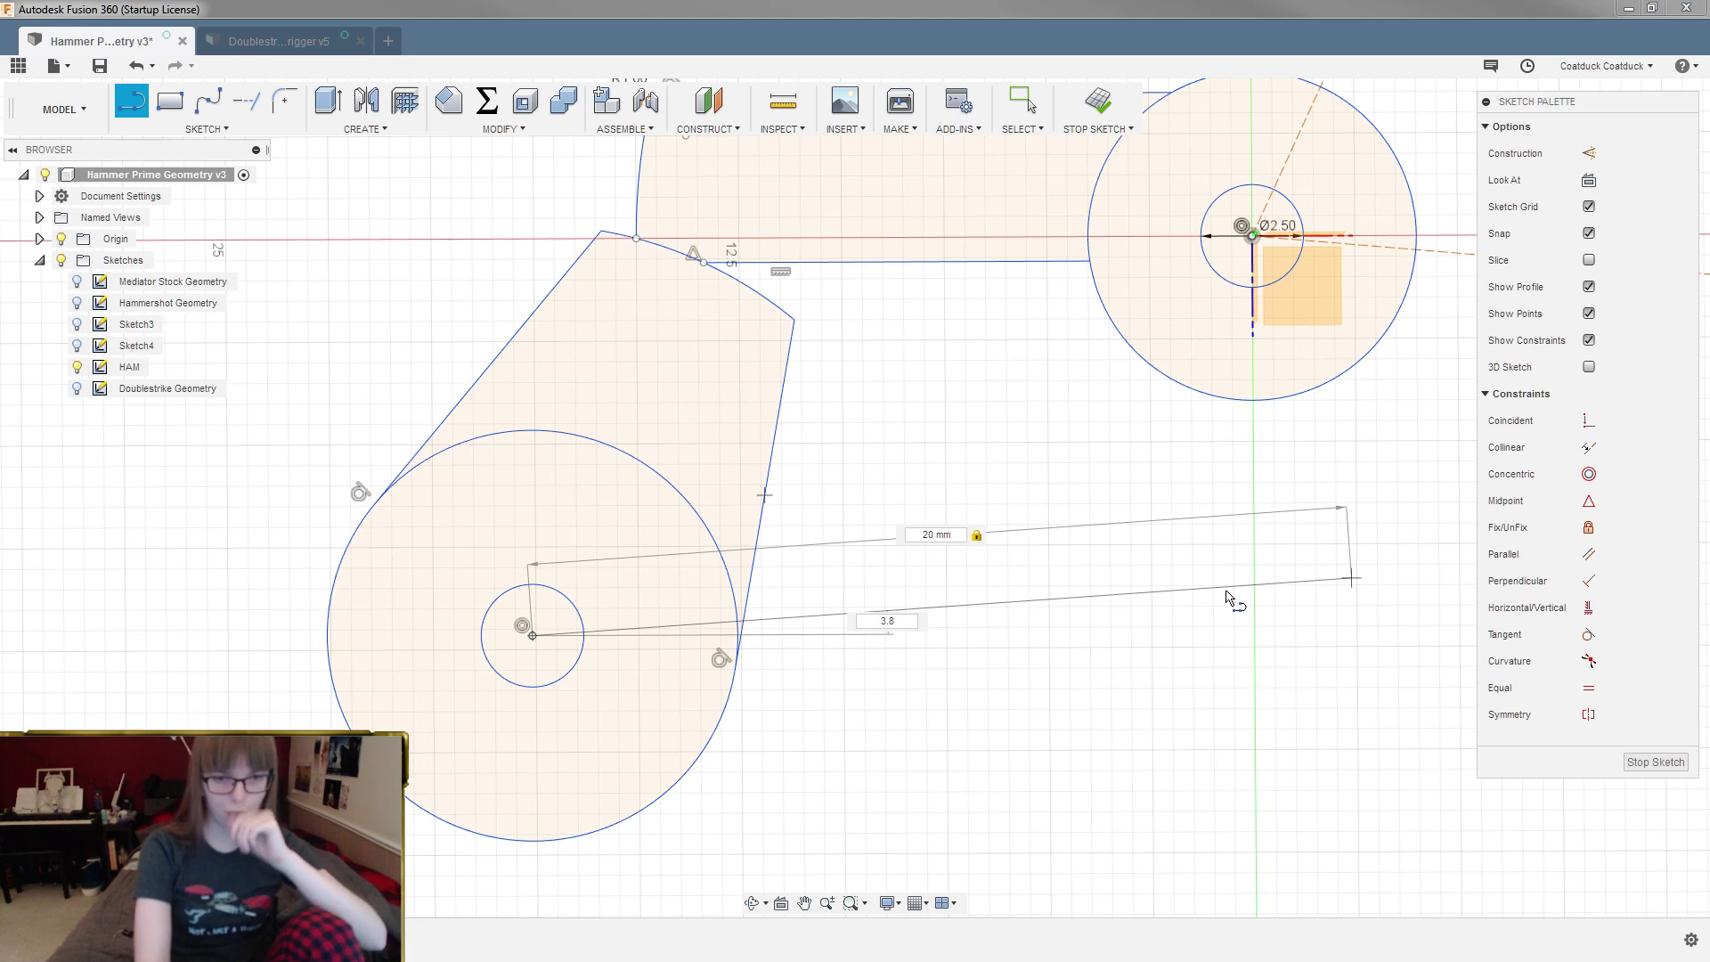
pyautogui.press('Tab')
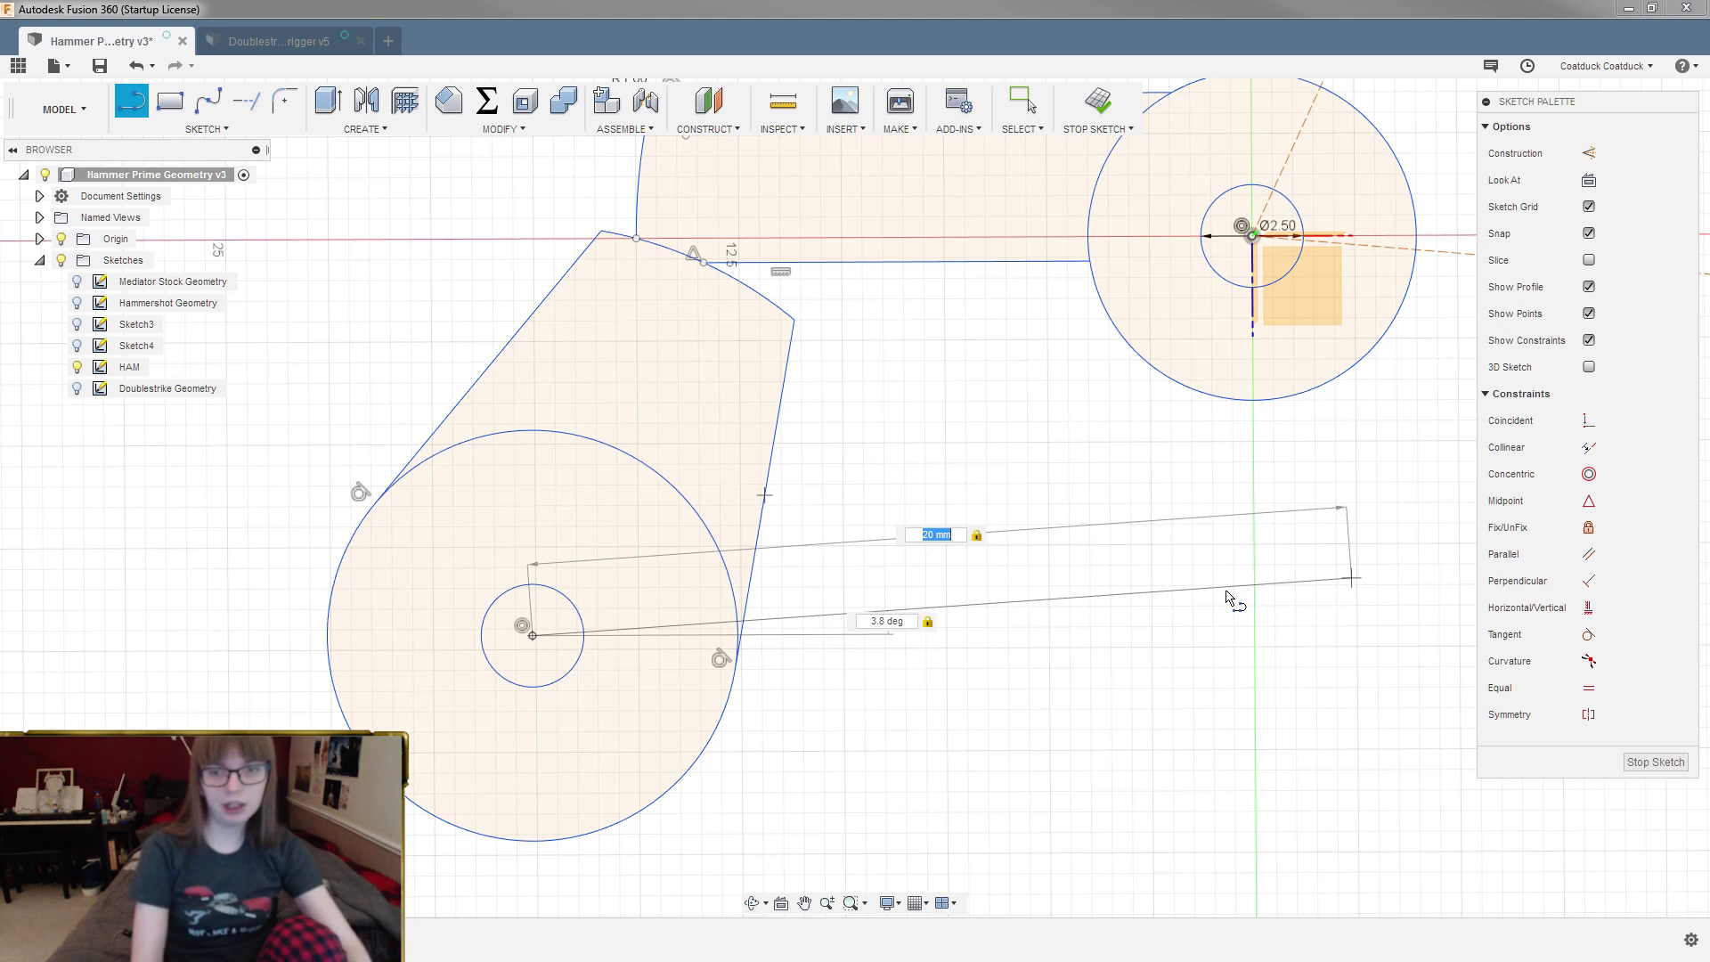
pyautogui.press('Return')
pyautogui.scroll(-3, 1226, 597)
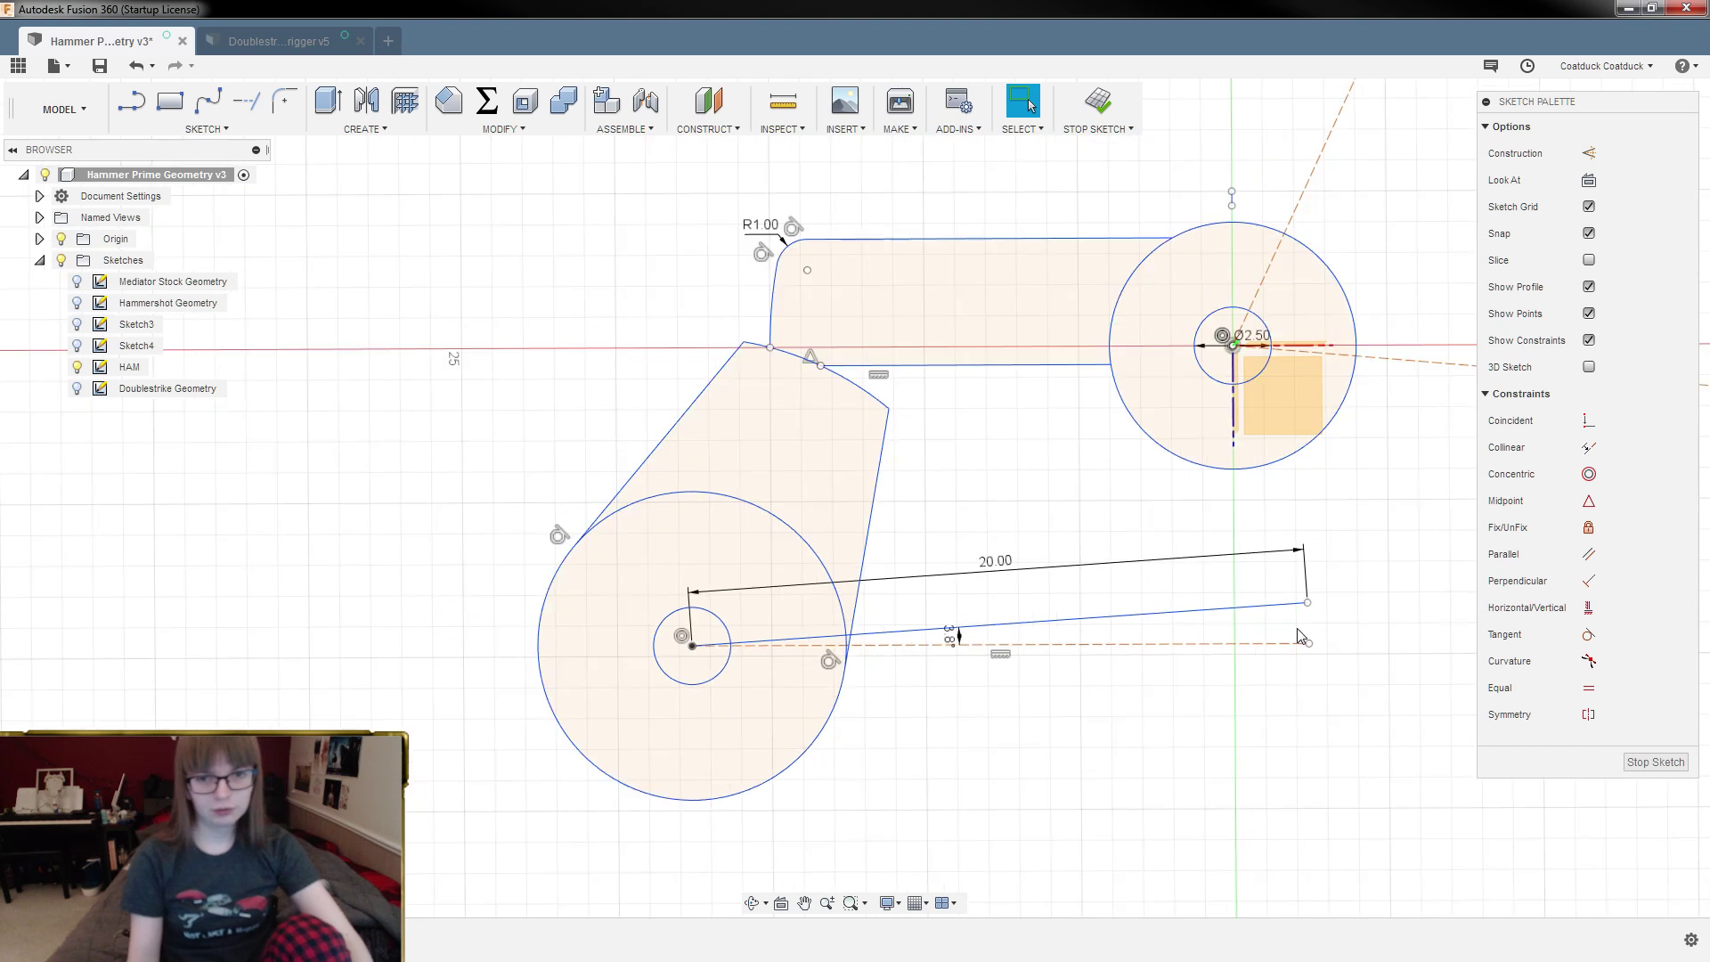
# Step: Draw a 30 mm diameter circle centred on the free end of the 20 mm line, touching the trigger's large circle
pyautogui.press('c')
pyautogui.click(1306, 603)
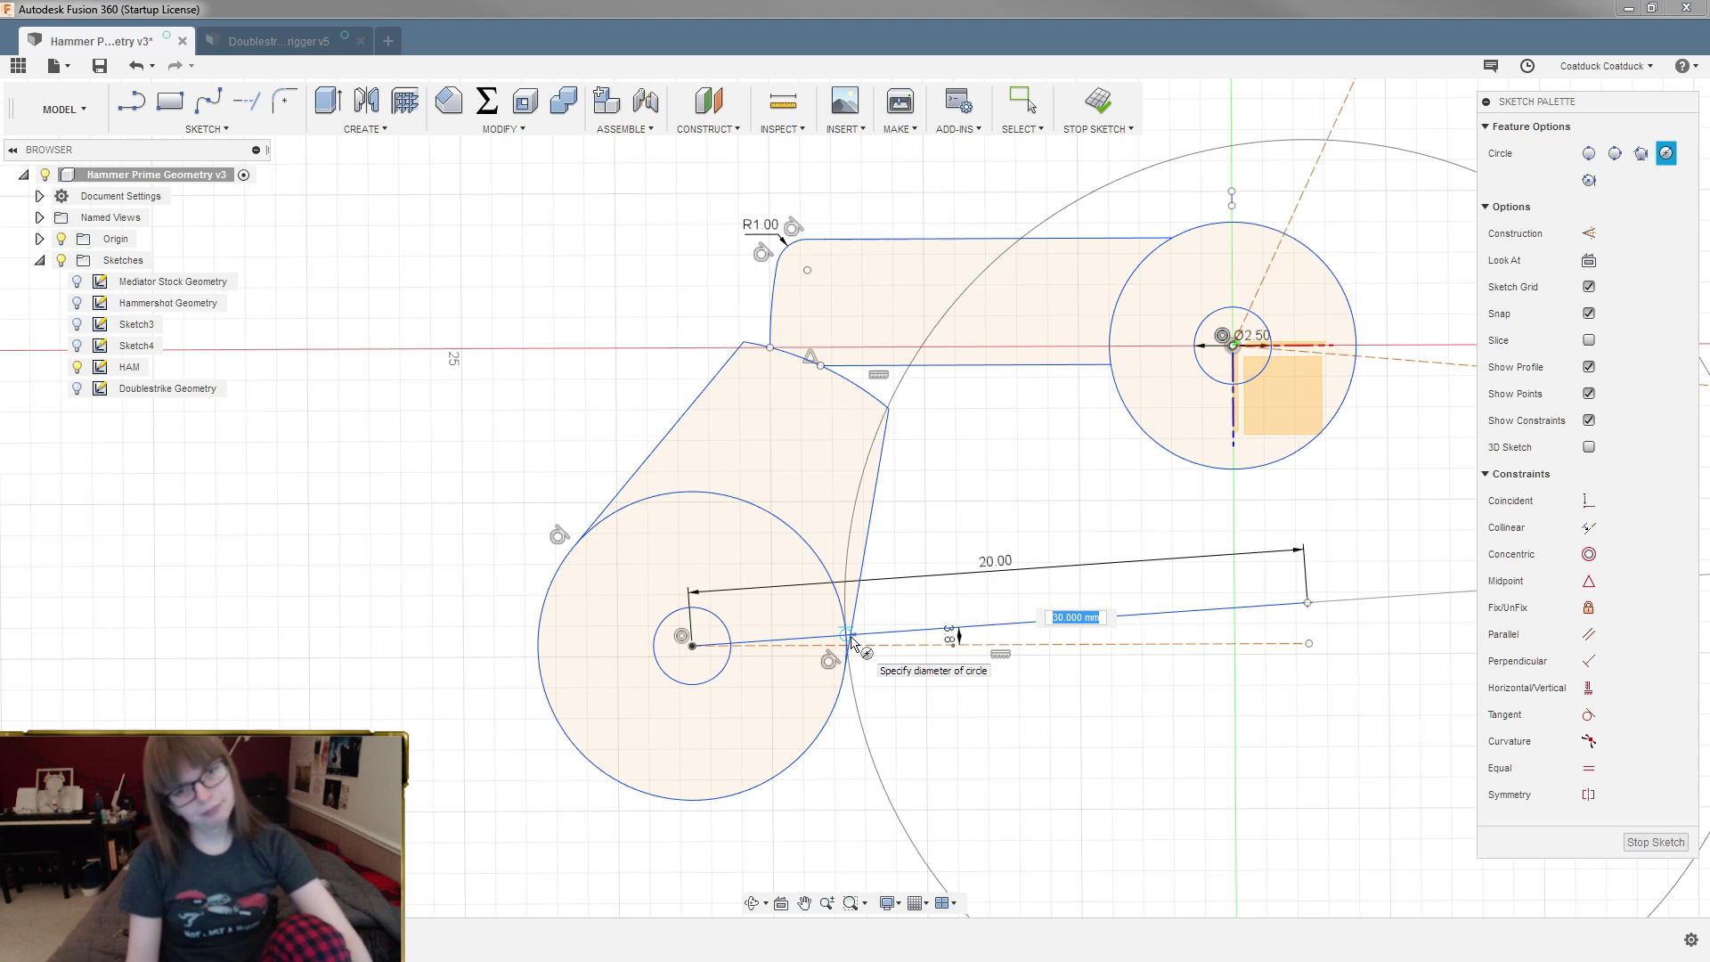
pyautogui.press('Return')
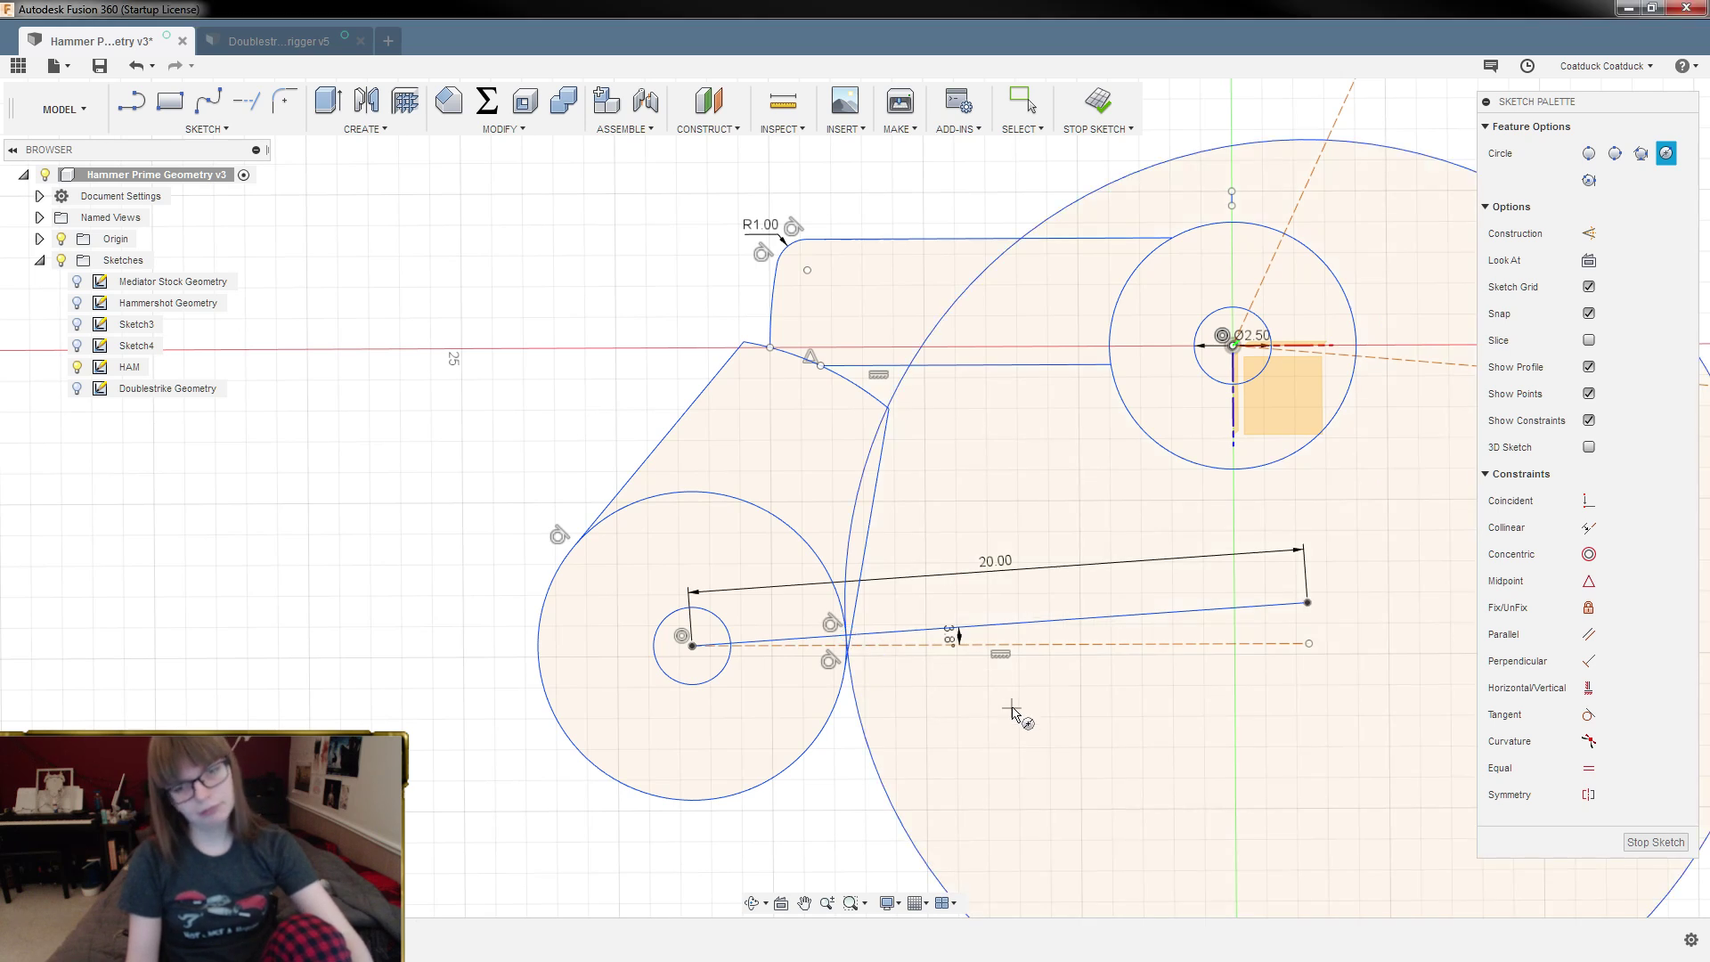
pyautogui.press('Escape')
pyautogui.scroll(1, 998, 573)
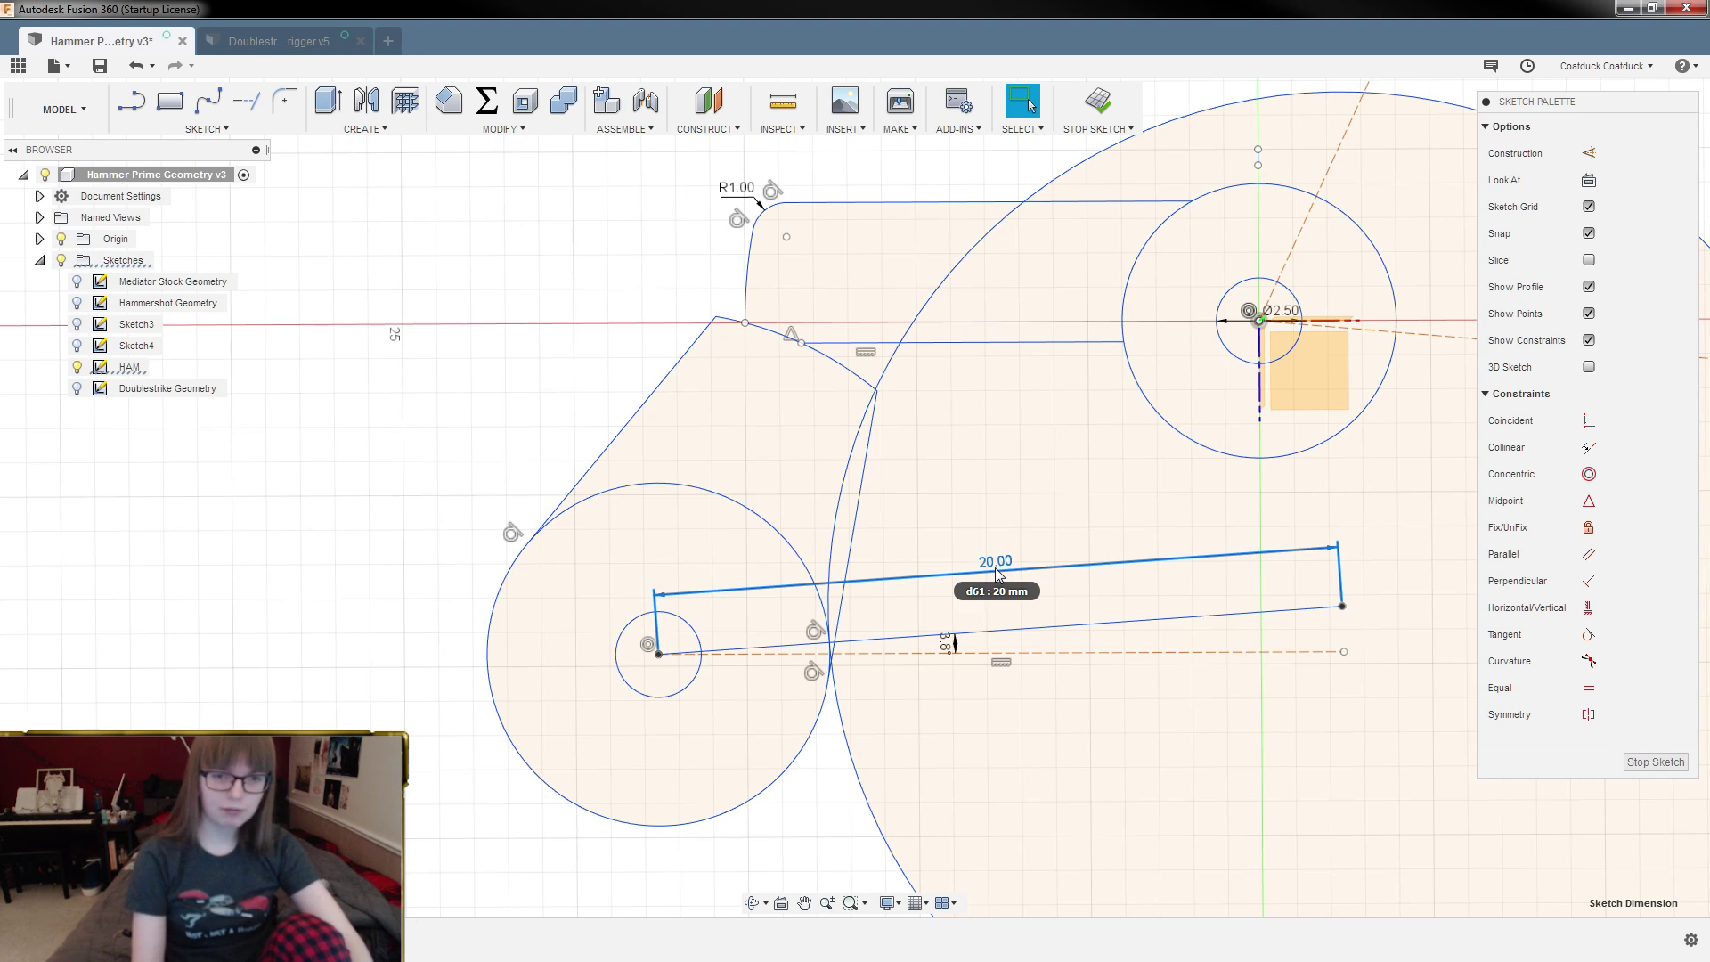
# Step: Delete the line's 20 mm length dimension and the trigger's straight edge facing the hammer pivot
pyautogui.press('Delete')
pyautogui.scroll(2, 853, 590)
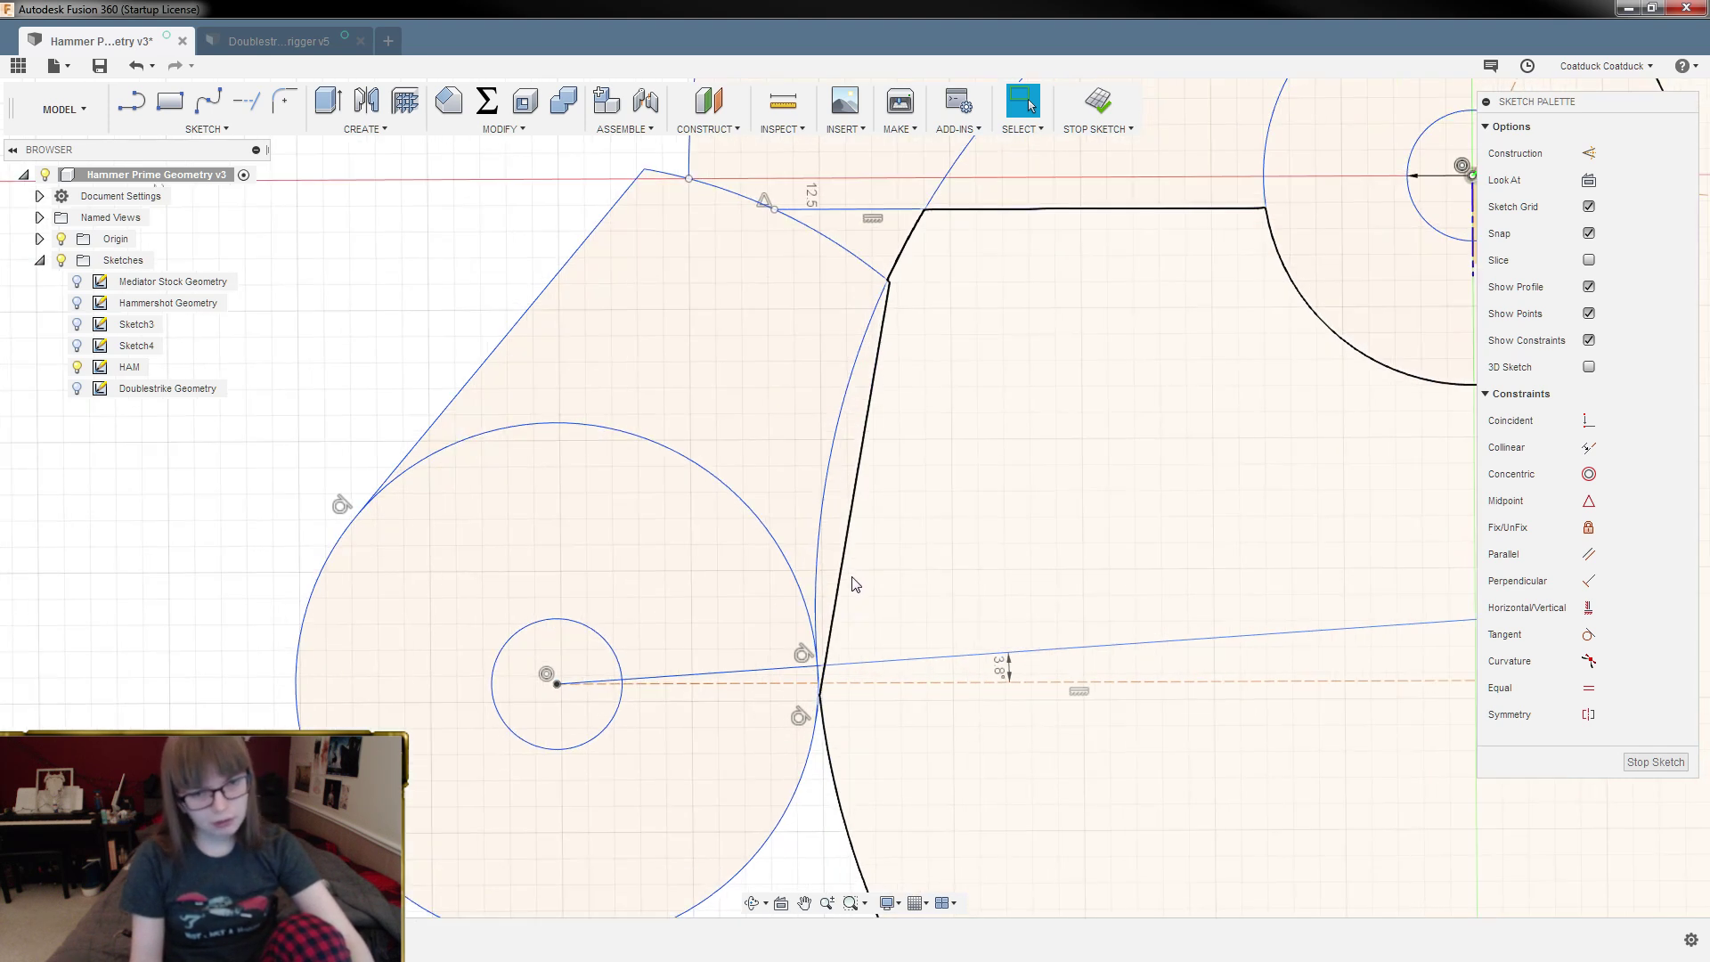
pyautogui.click(848, 567)
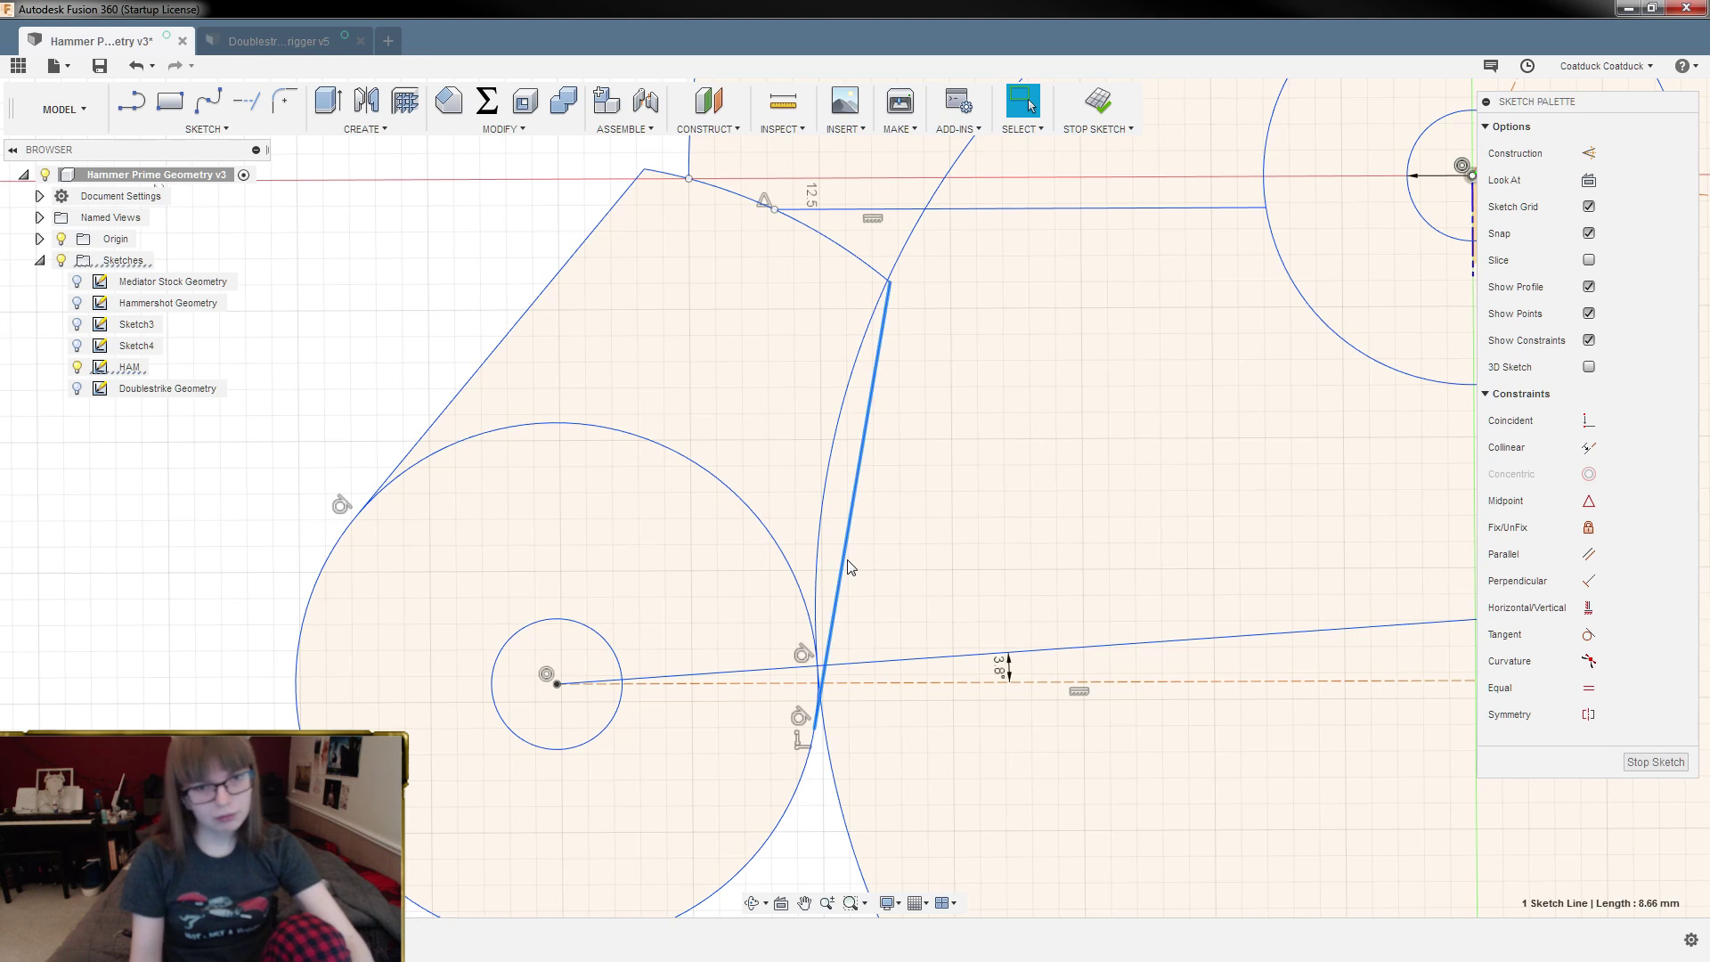
pyautogui.press('Delete')
pyautogui.scroll(-3, 901, 718)
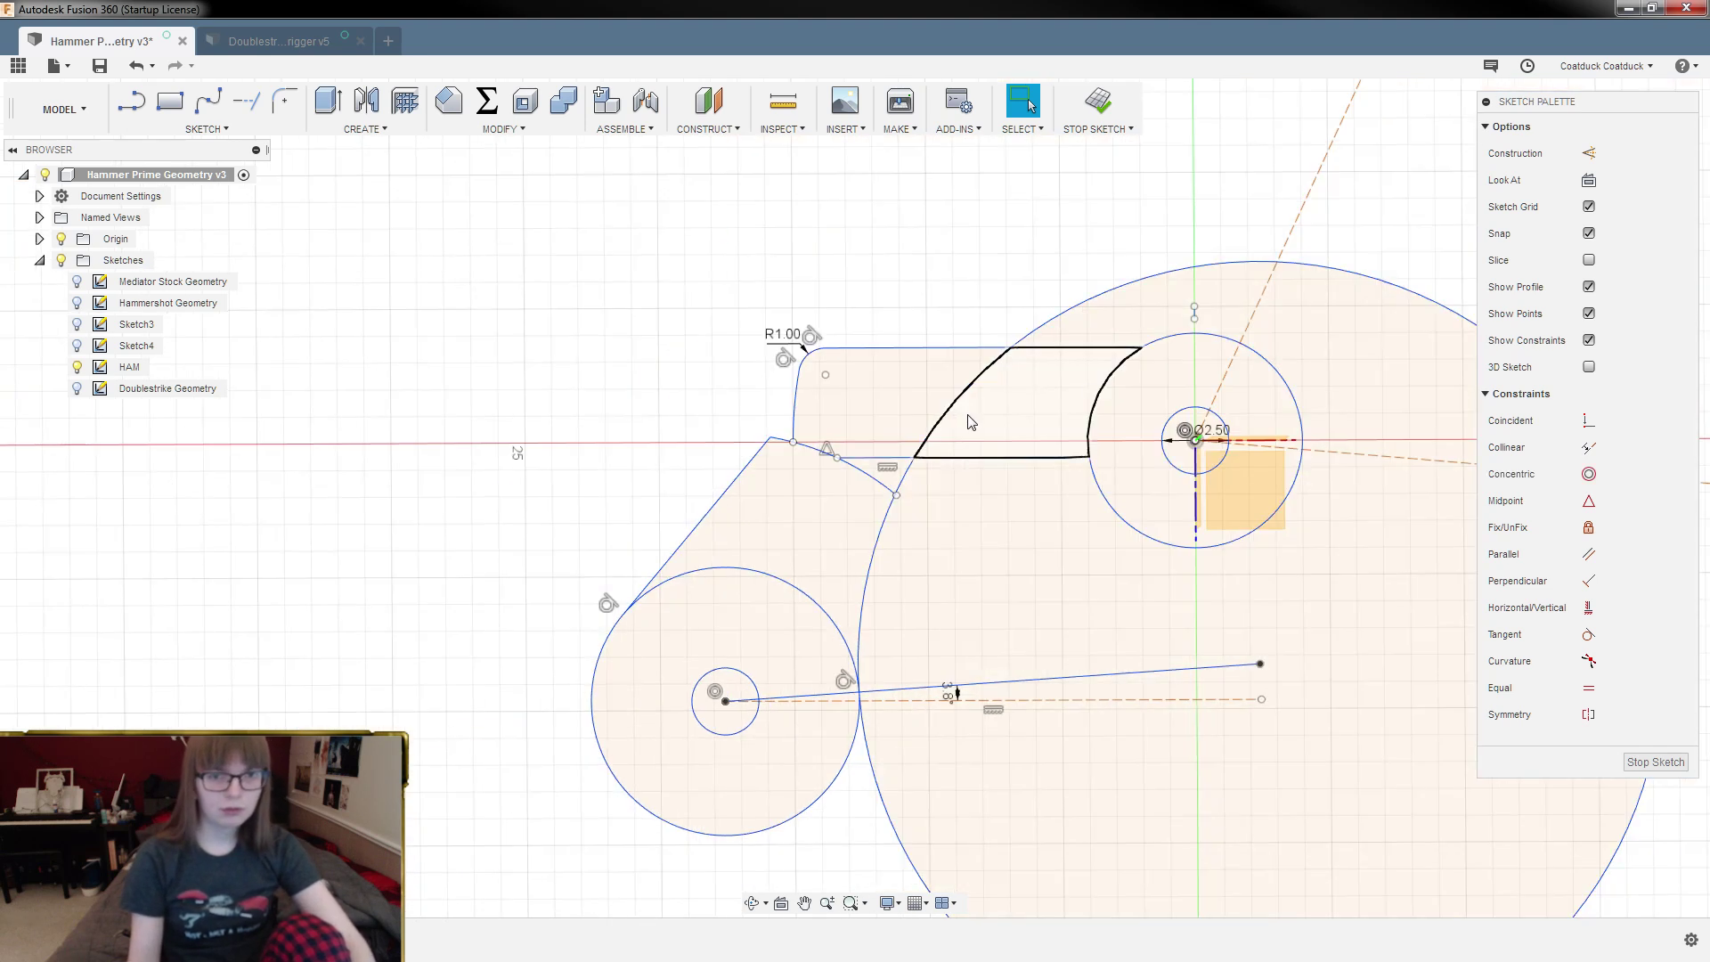
# Step: Trim the large circle between the trigger's tip and the hammer's lower edge, and below its contact with the trigger's round base
pyautogui.press('t')
pyautogui.click(907, 473)
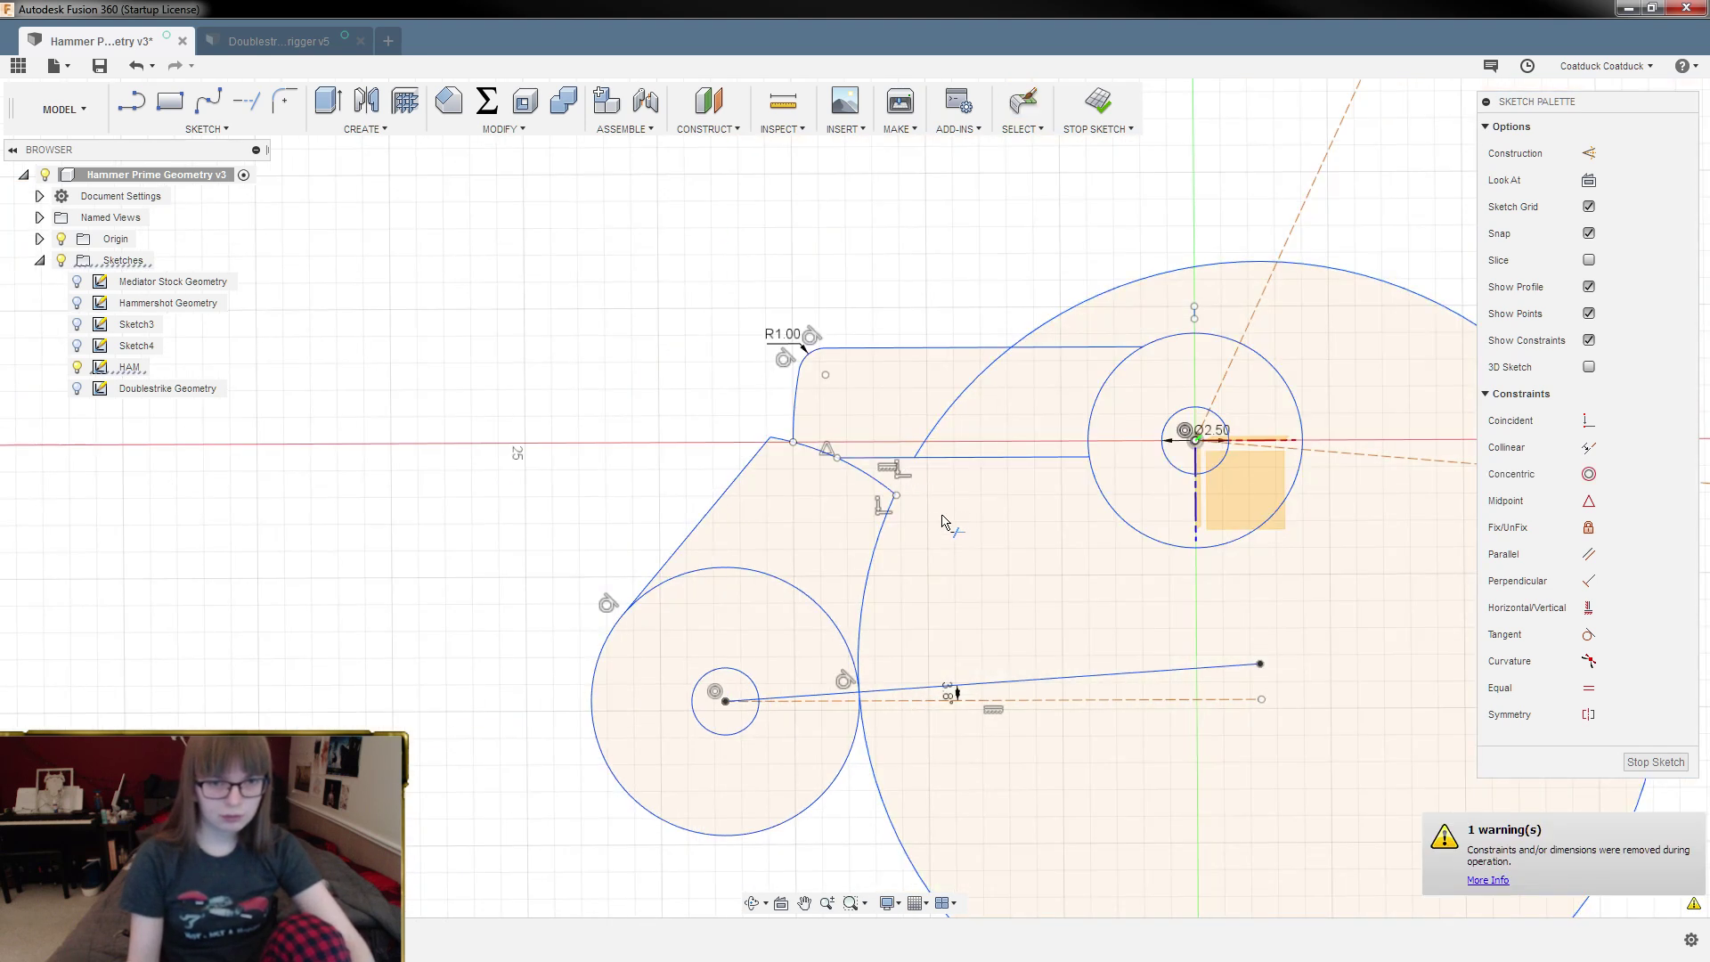
pyautogui.click(879, 764)
pyautogui.scroll(-5, 878, 763)
pyautogui.press('Escape')
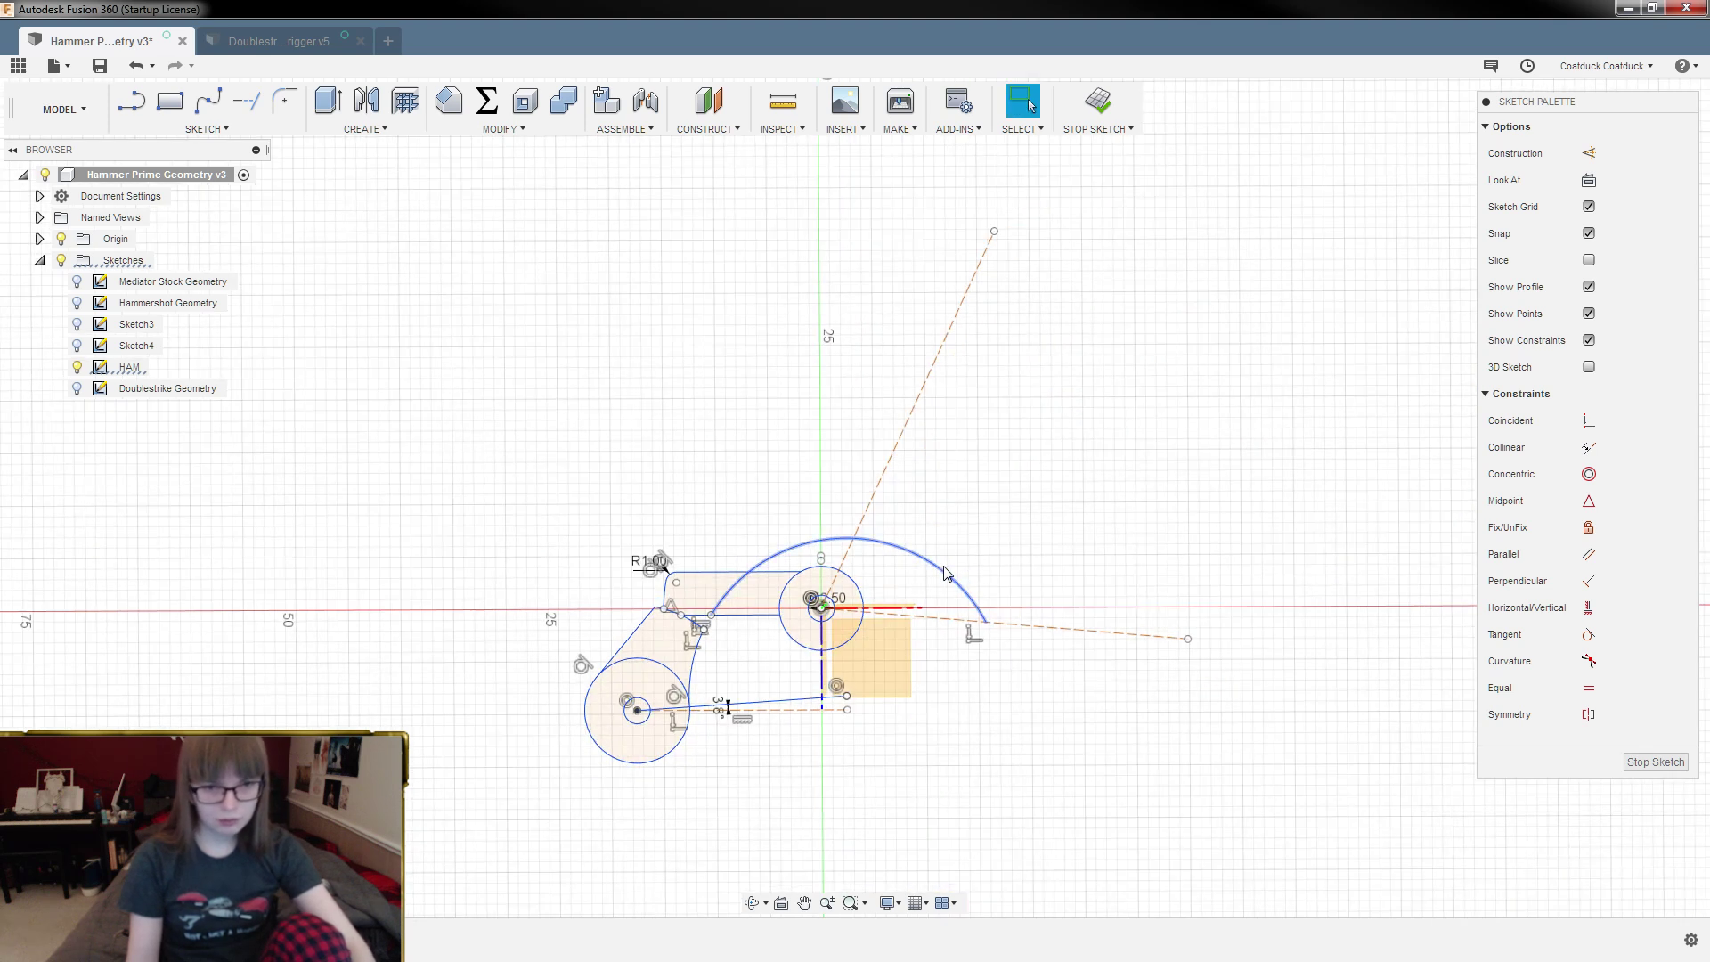
# Step: Delete the large arc spanning the hammer pivot and the 20 mm angled line from the trigger circle's centre
pyautogui.click(947, 570)
pyautogui.press('Delete')
pyautogui.scroll(5, 546, 738)
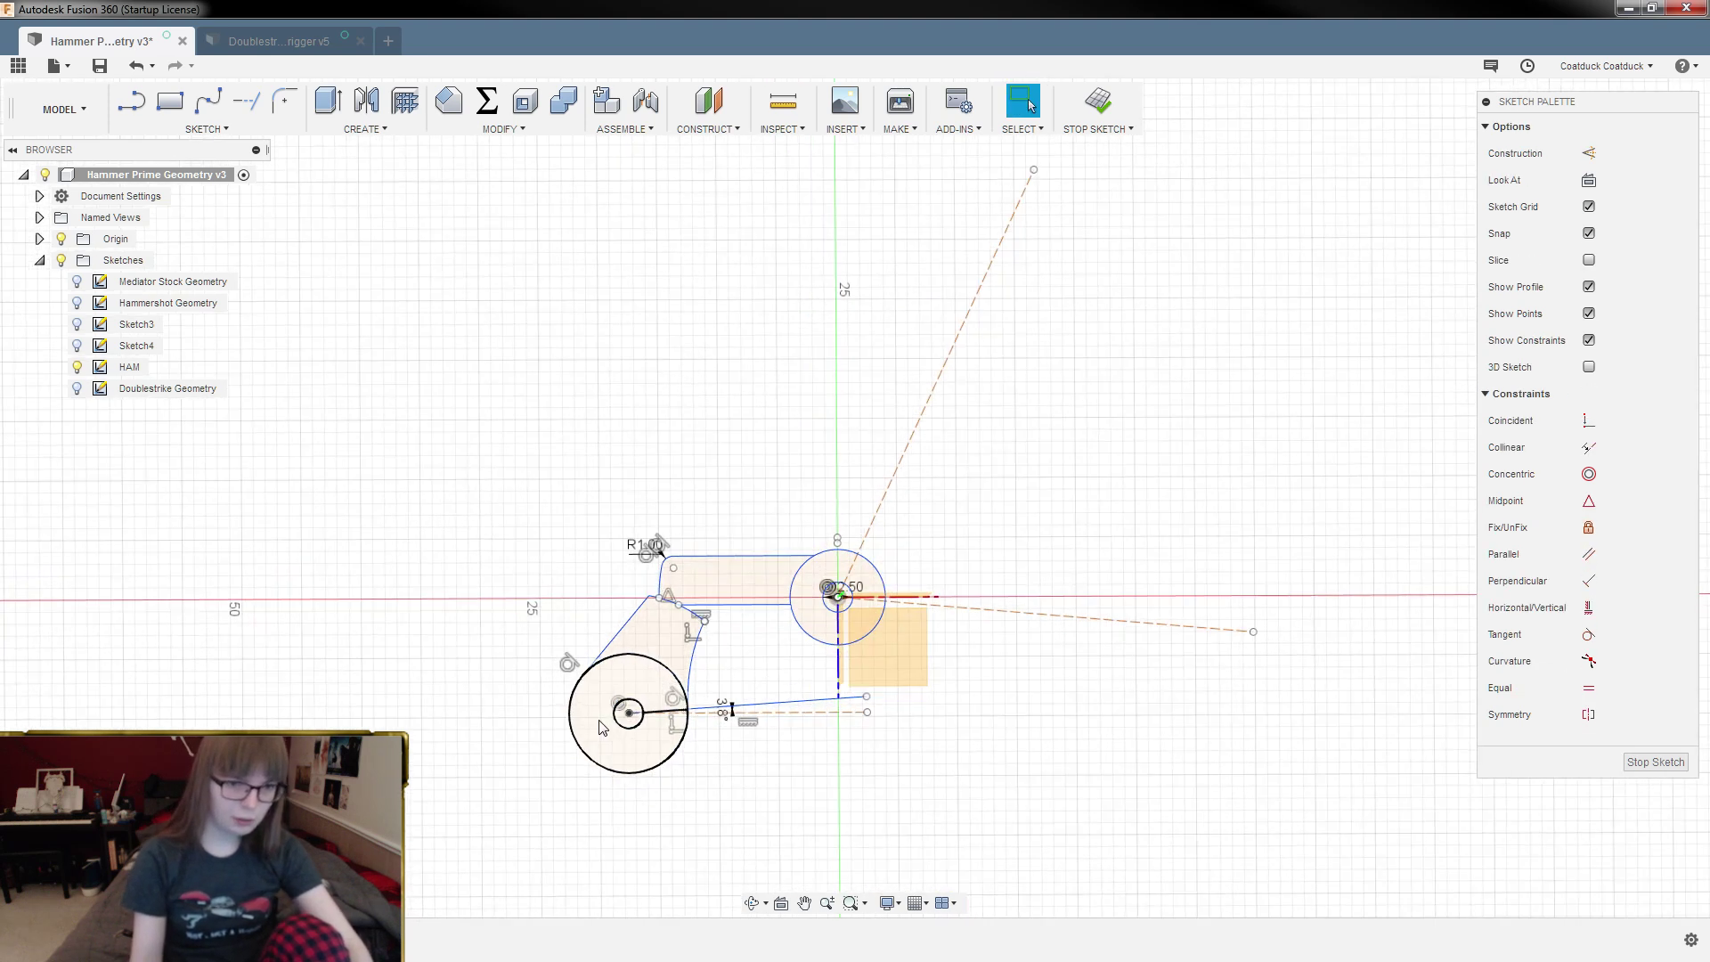
pyautogui.scroll(2, 864, 688)
pyautogui.click(864, 686)
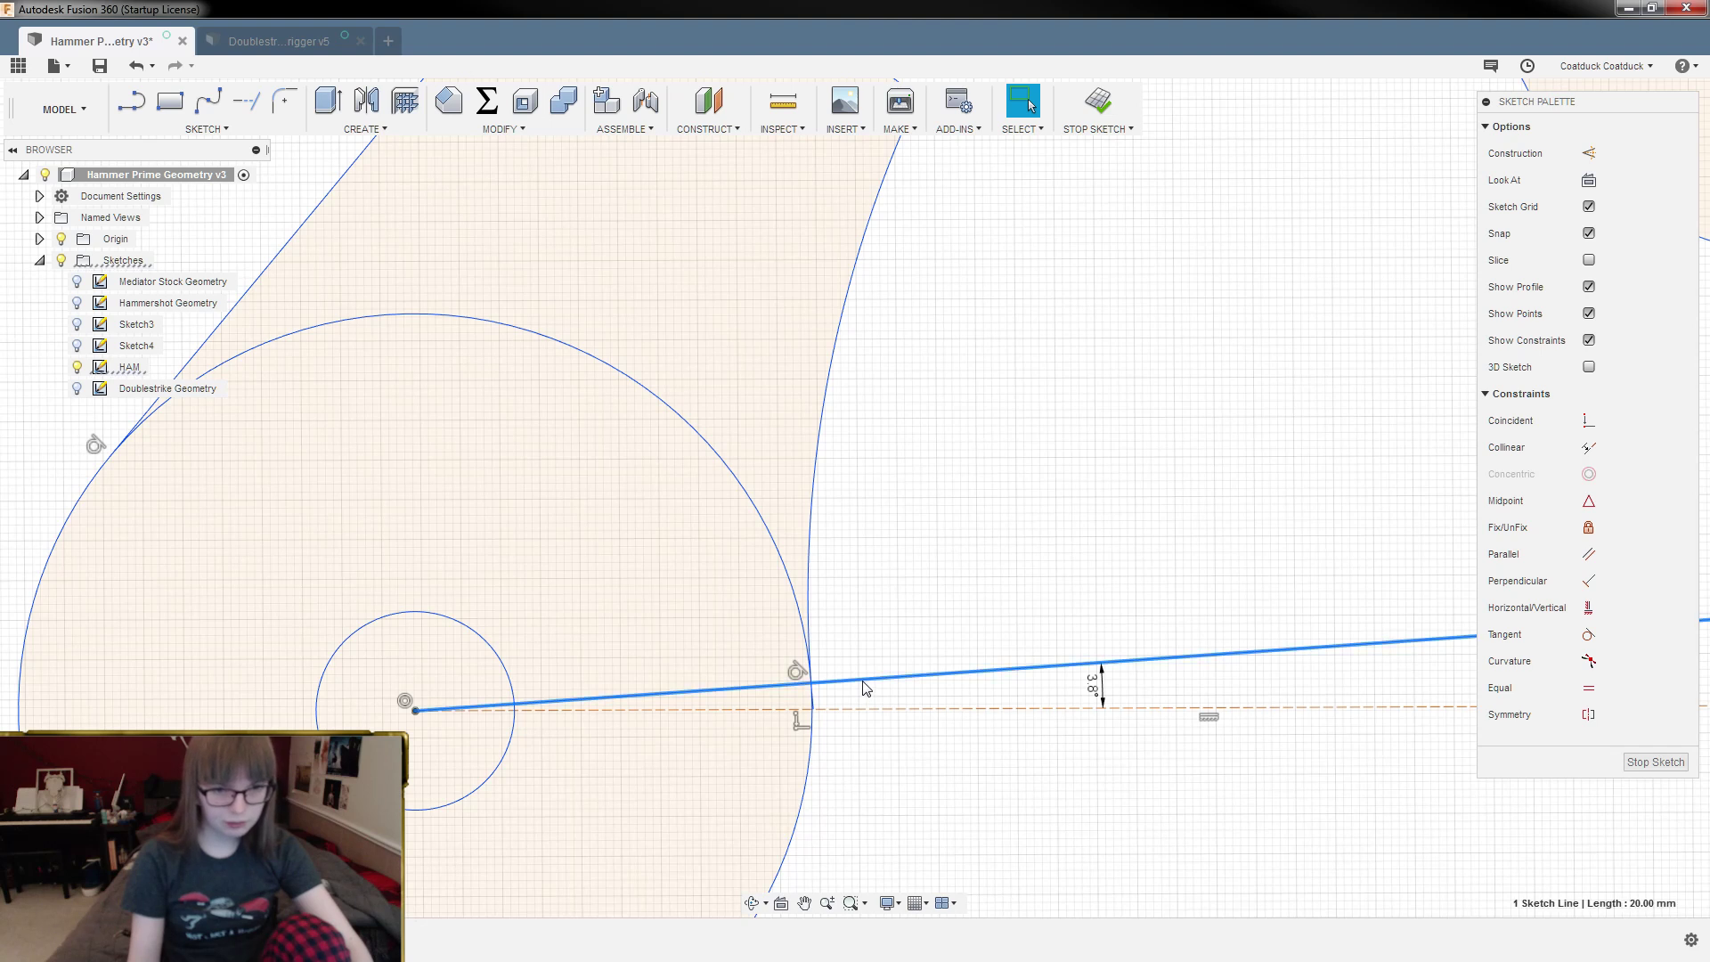
pyautogui.press('Delete')
# Step: Trim the excess end of the trigger's curved edge where it runs past the pivot circle
pyautogui.scroll(4, 855, 688)
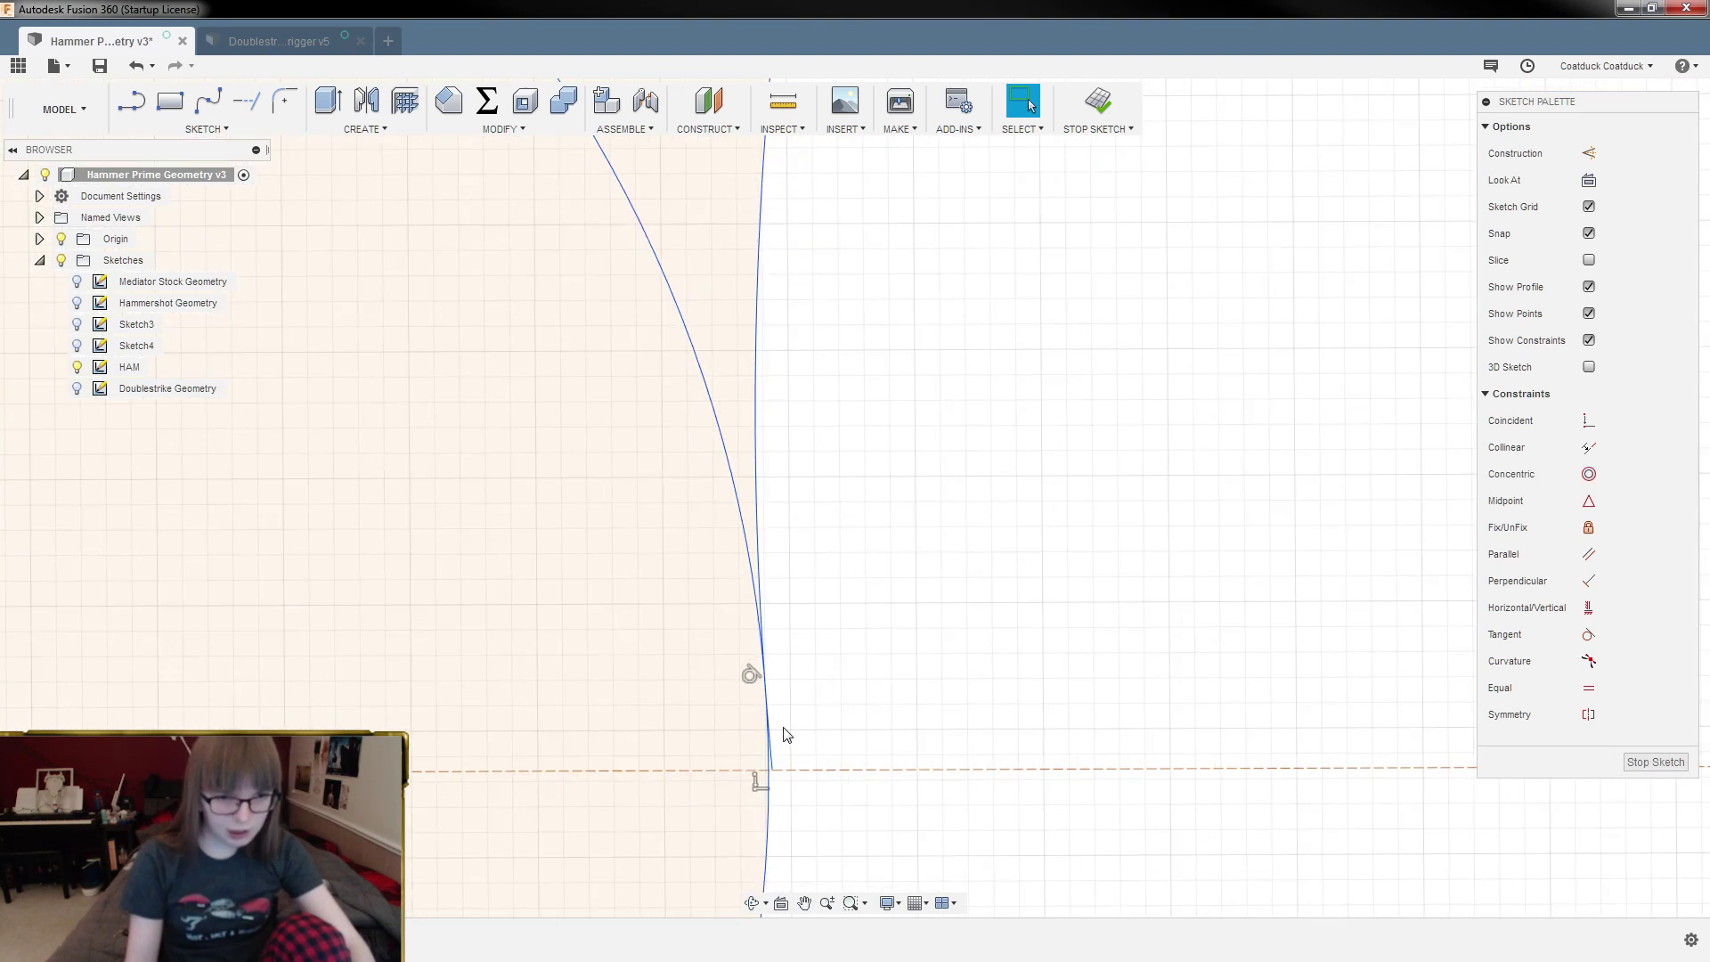
pyautogui.press('t')
pyautogui.click(775, 758)
pyautogui.scroll(-5, 794, 813)
pyautogui.scroll(2, 903, 375)
pyautogui.scroll(3, 828, 481)
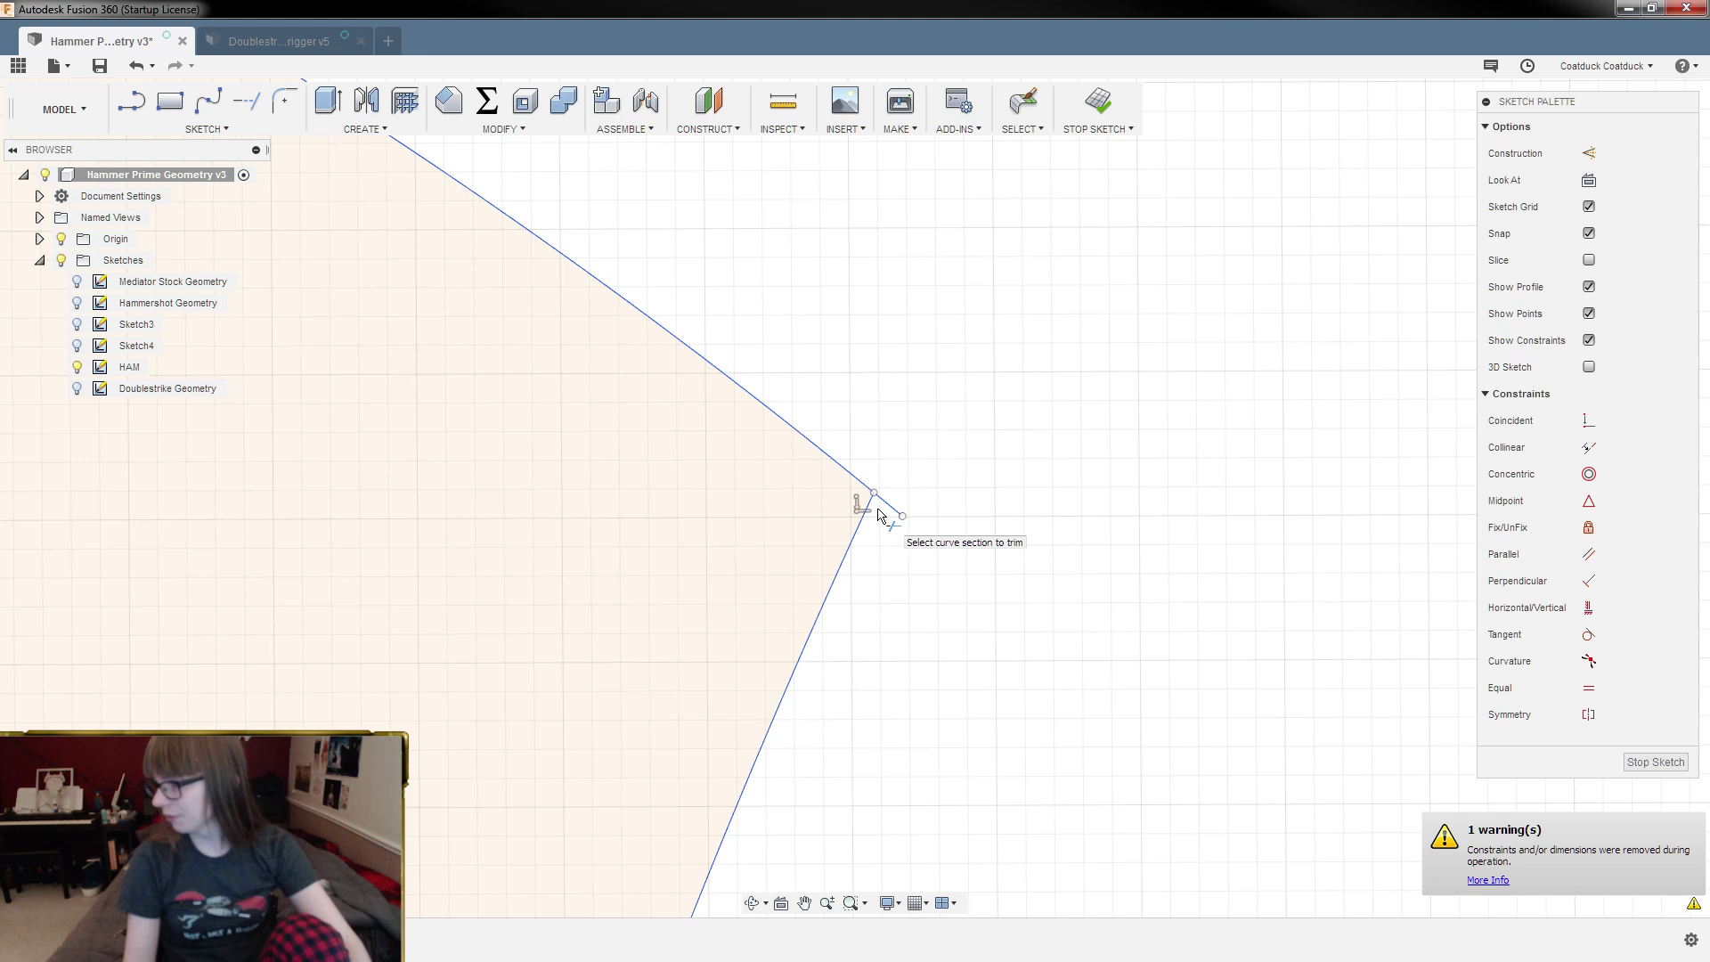
pyautogui.scroll(-3, 1007, 508)
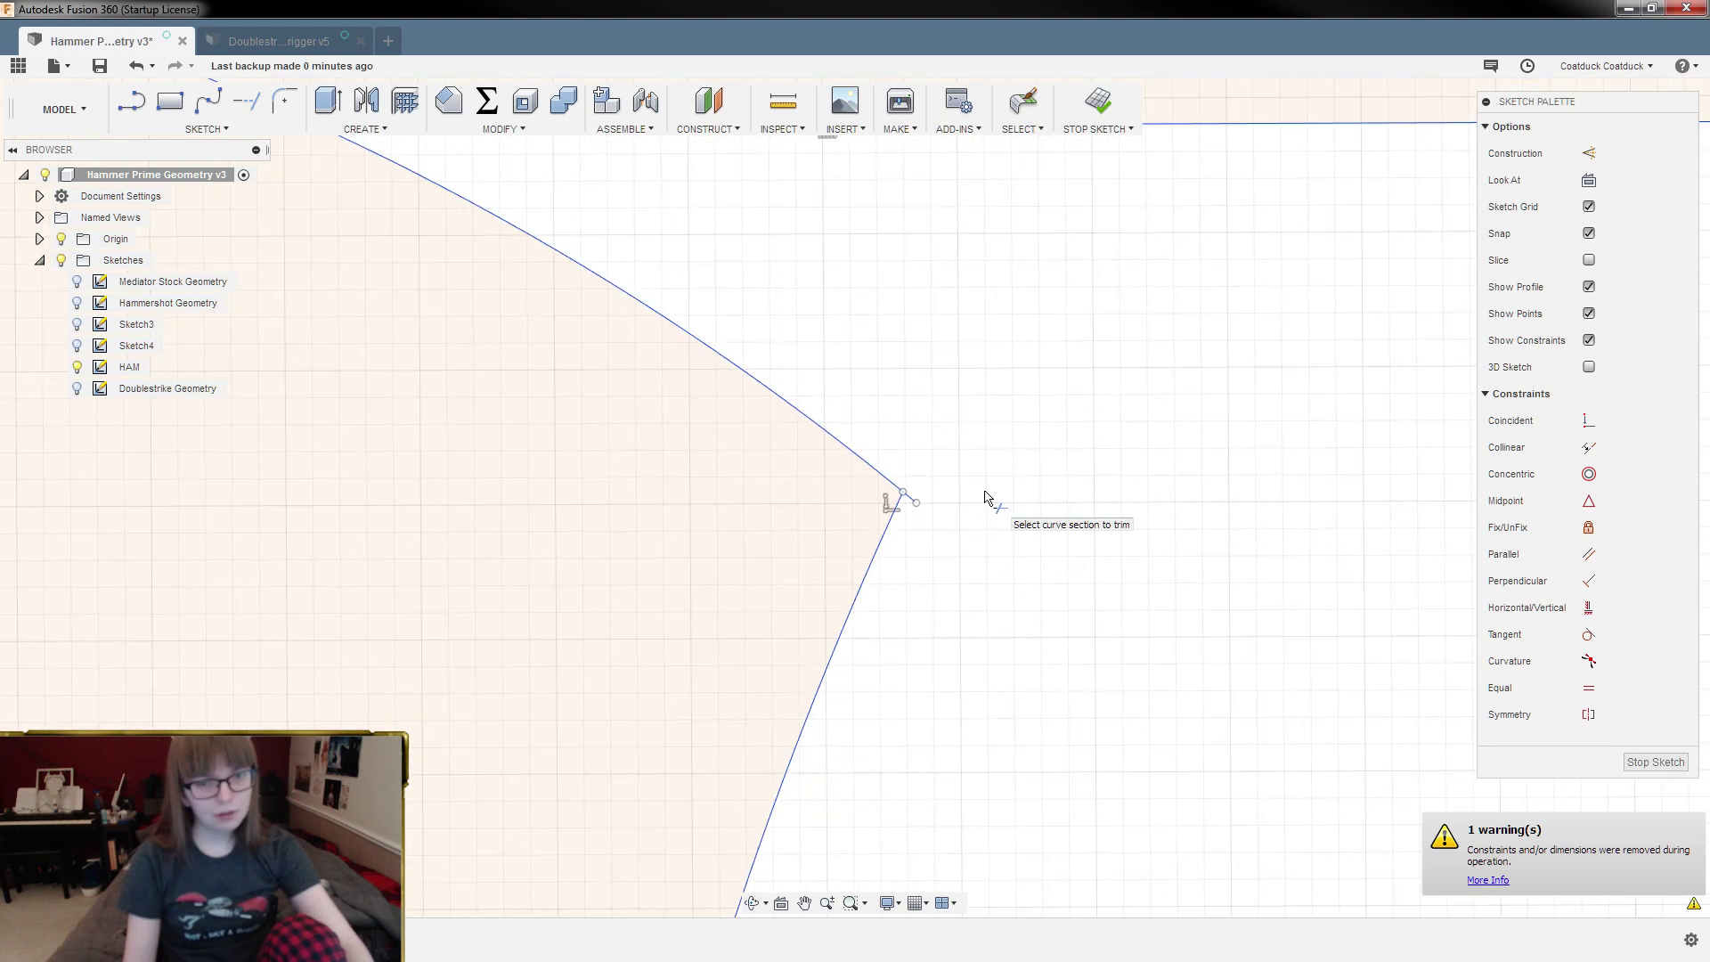
# Step: Draw a line from the protruding arc endpoint at the trigger's tip to the centre of the trigger's pivot circle
pyautogui.click(132, 102)
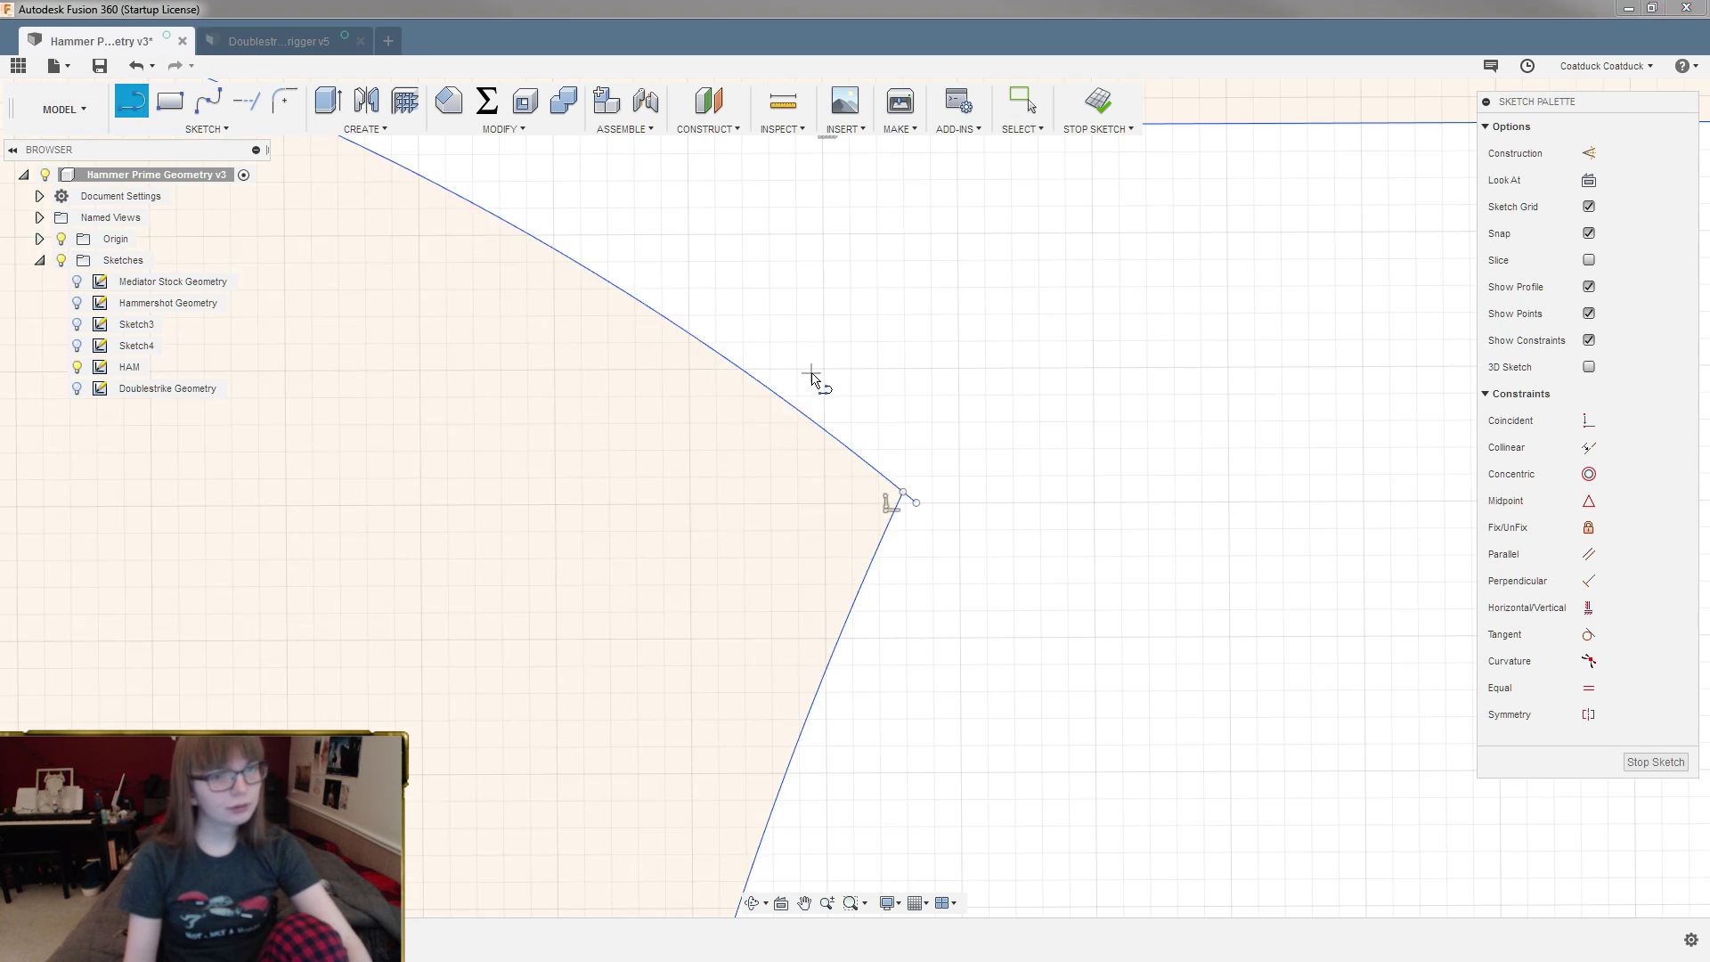
pyautogui.click(914, 502)
pyautogui.scroll(-5, 913, 499)
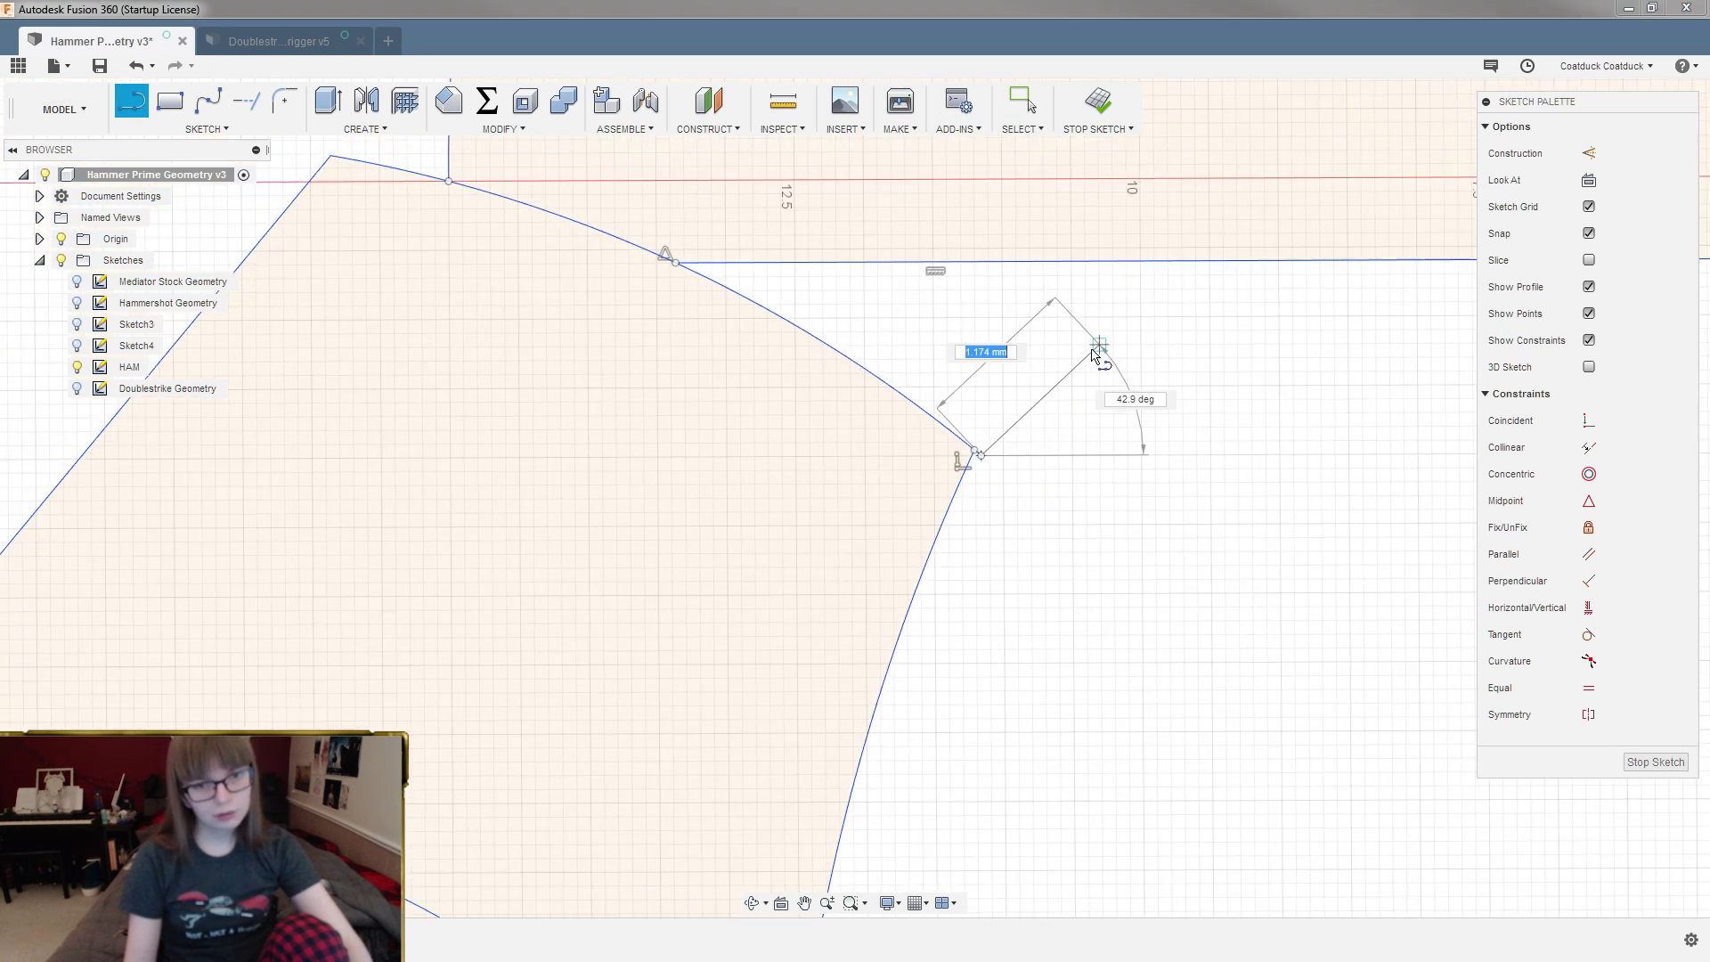
pyautogui.scroll(-4, 762, 663)
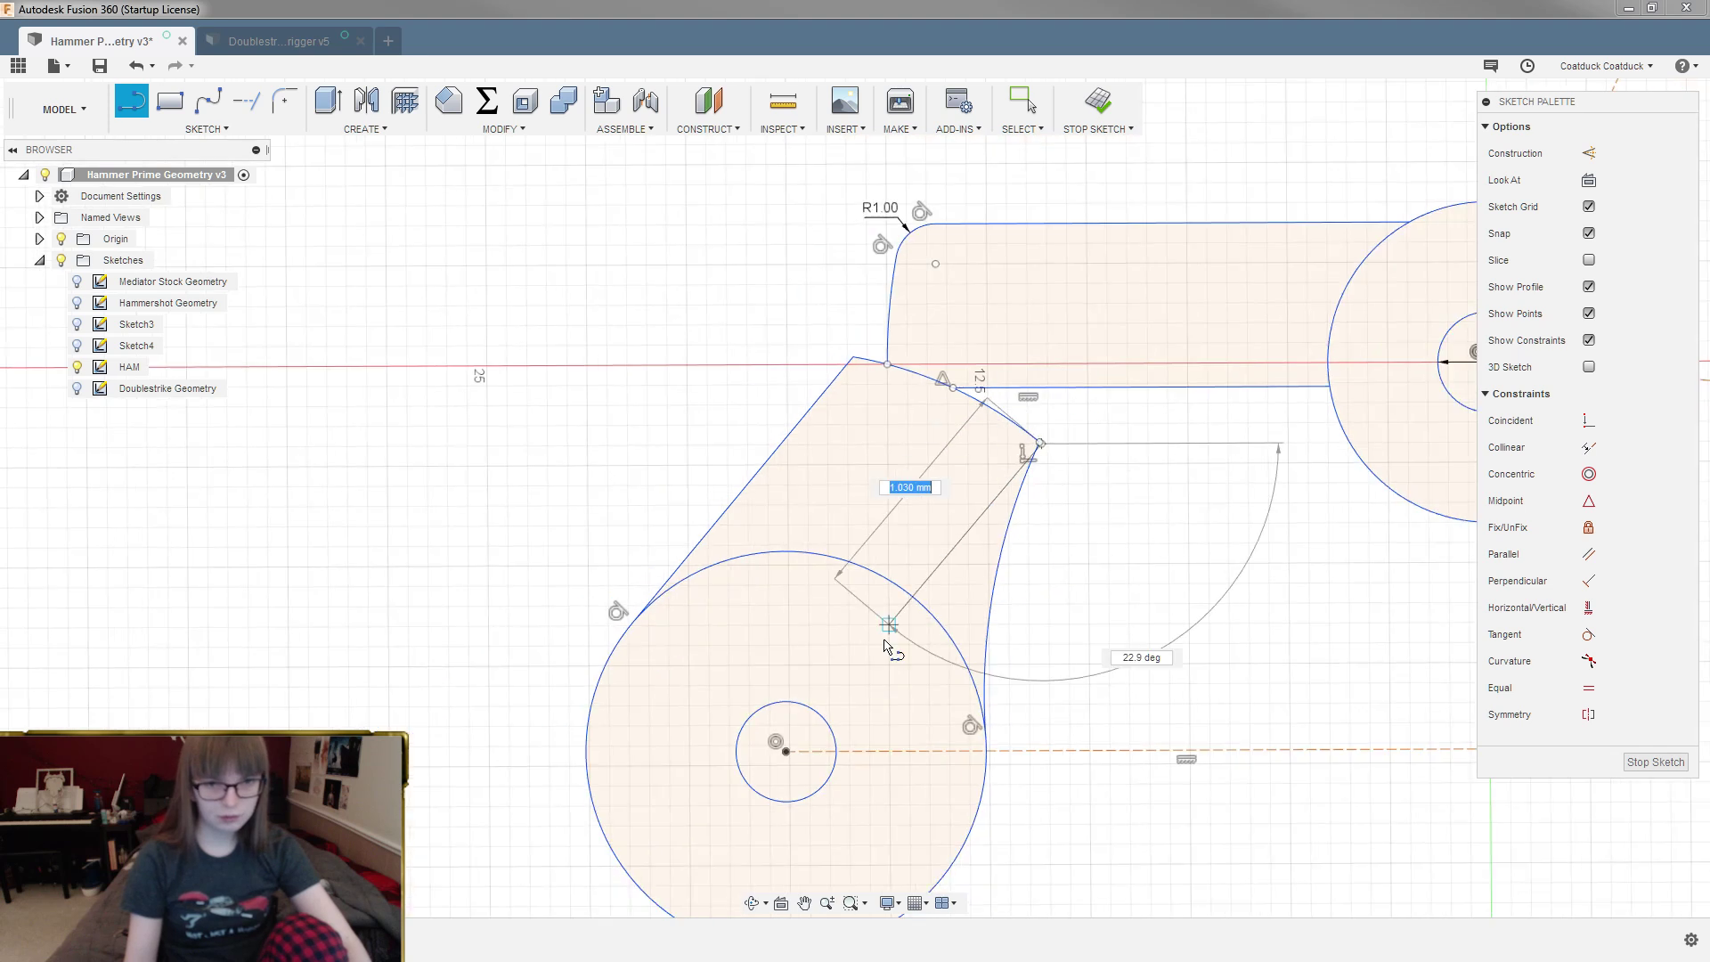
pyautogui.click(786, 751)
pyautogui.scroll(6, 1033, 454)
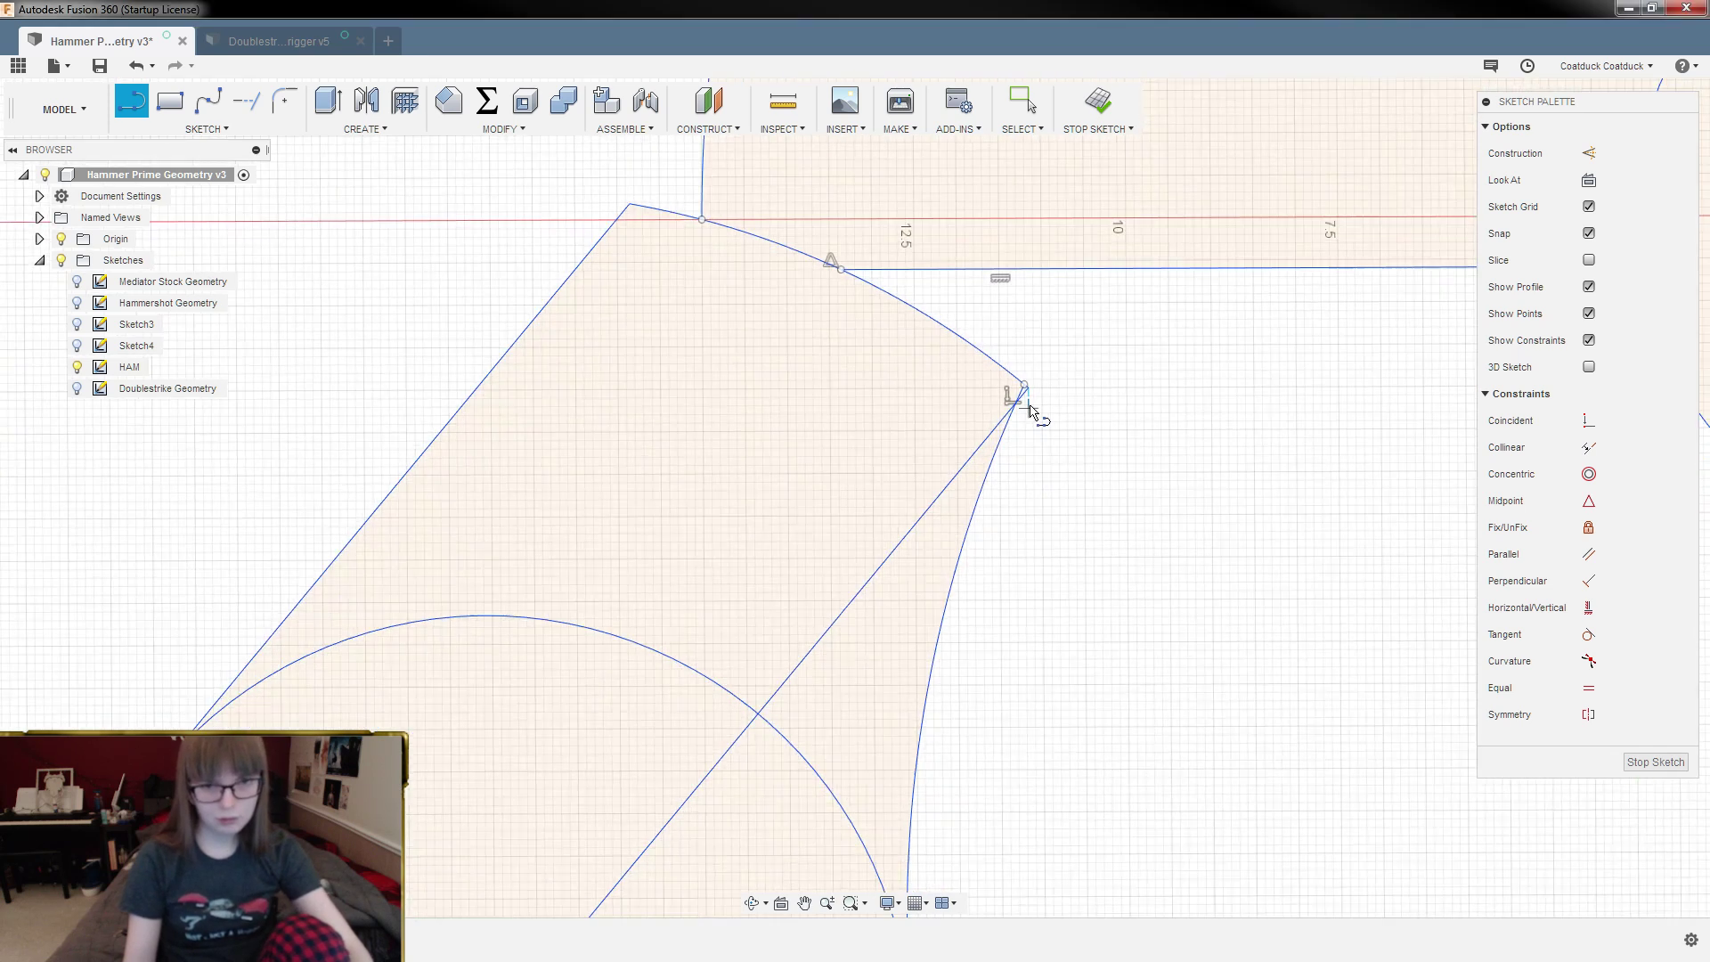
pyautogui.press('Escape')
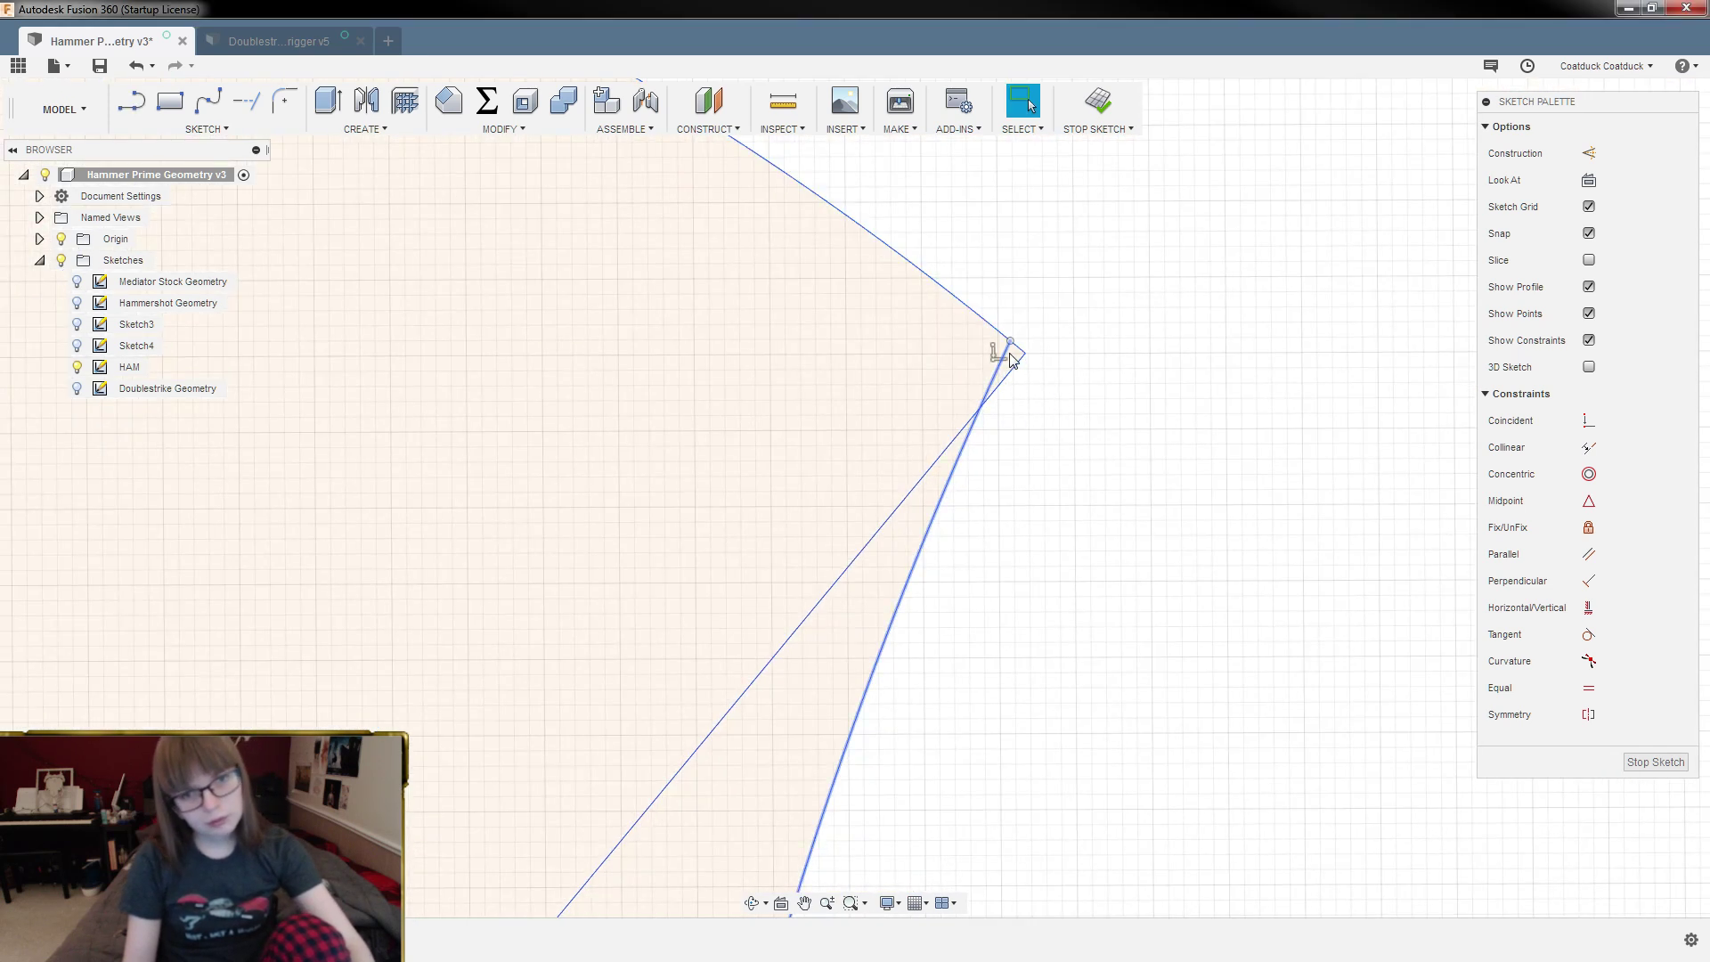
# Step: Trim the curved edge beyond its crossing with the new line, and trim the line's section through the trigger profile
pyautogui.press('t')
pyautogui.click(1009, 355)
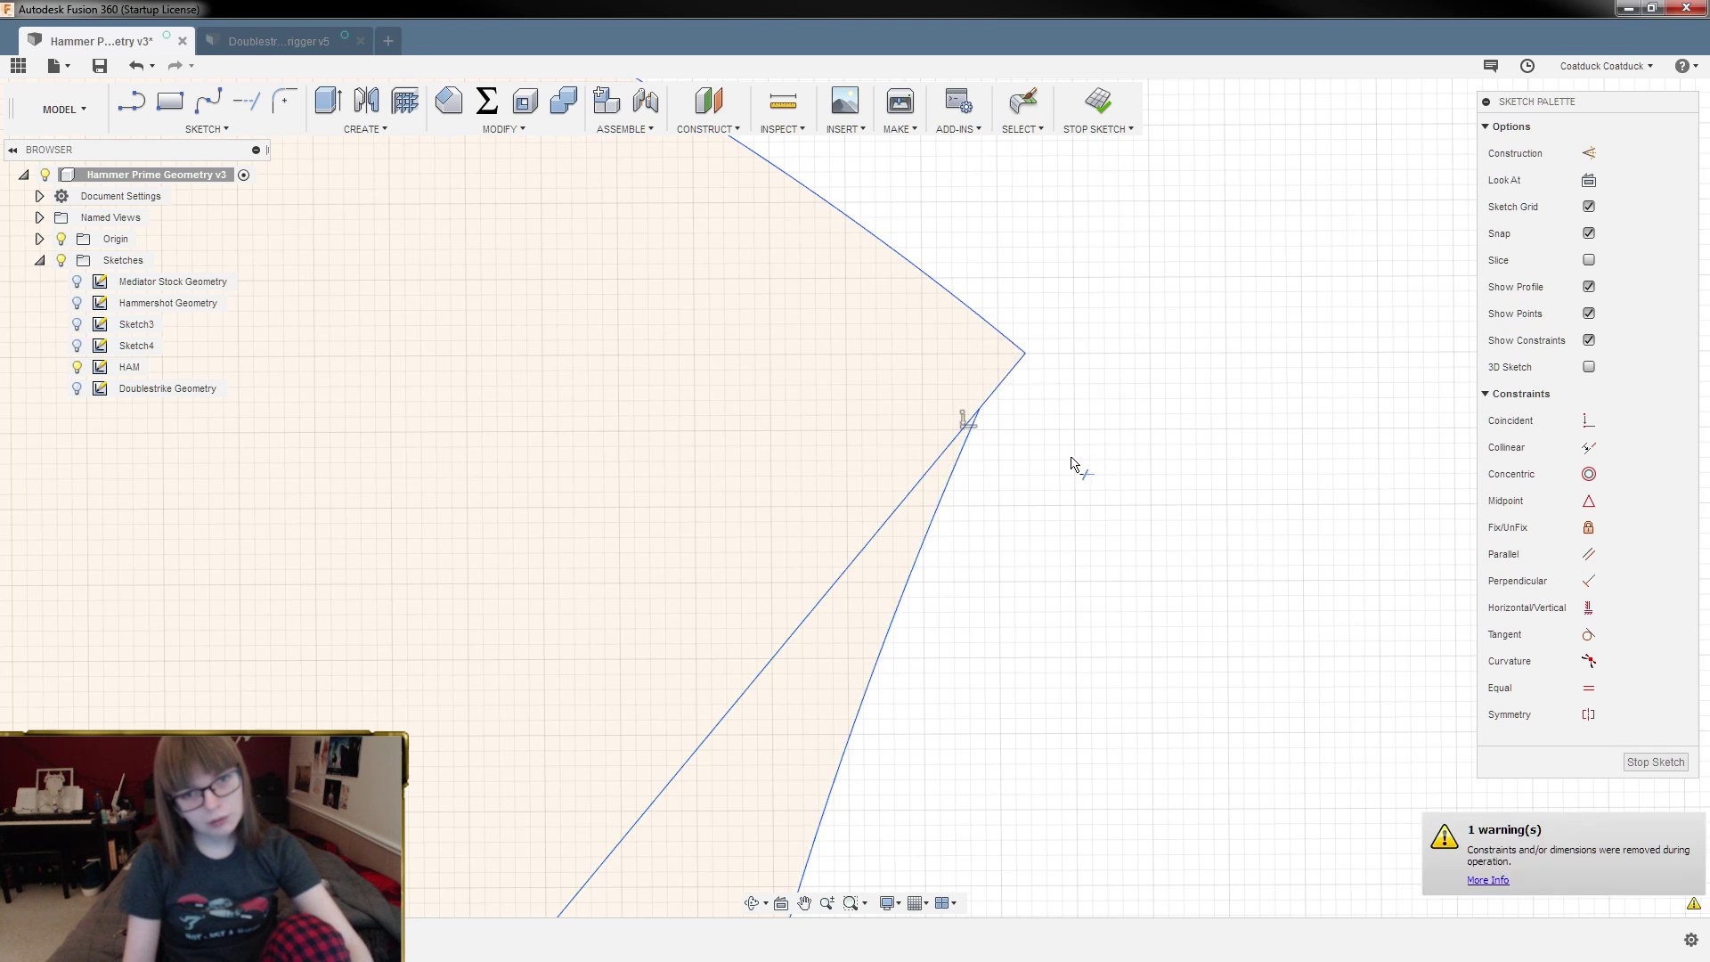
pyautogui.click(933, 468)
pyautogui.press('Escape')
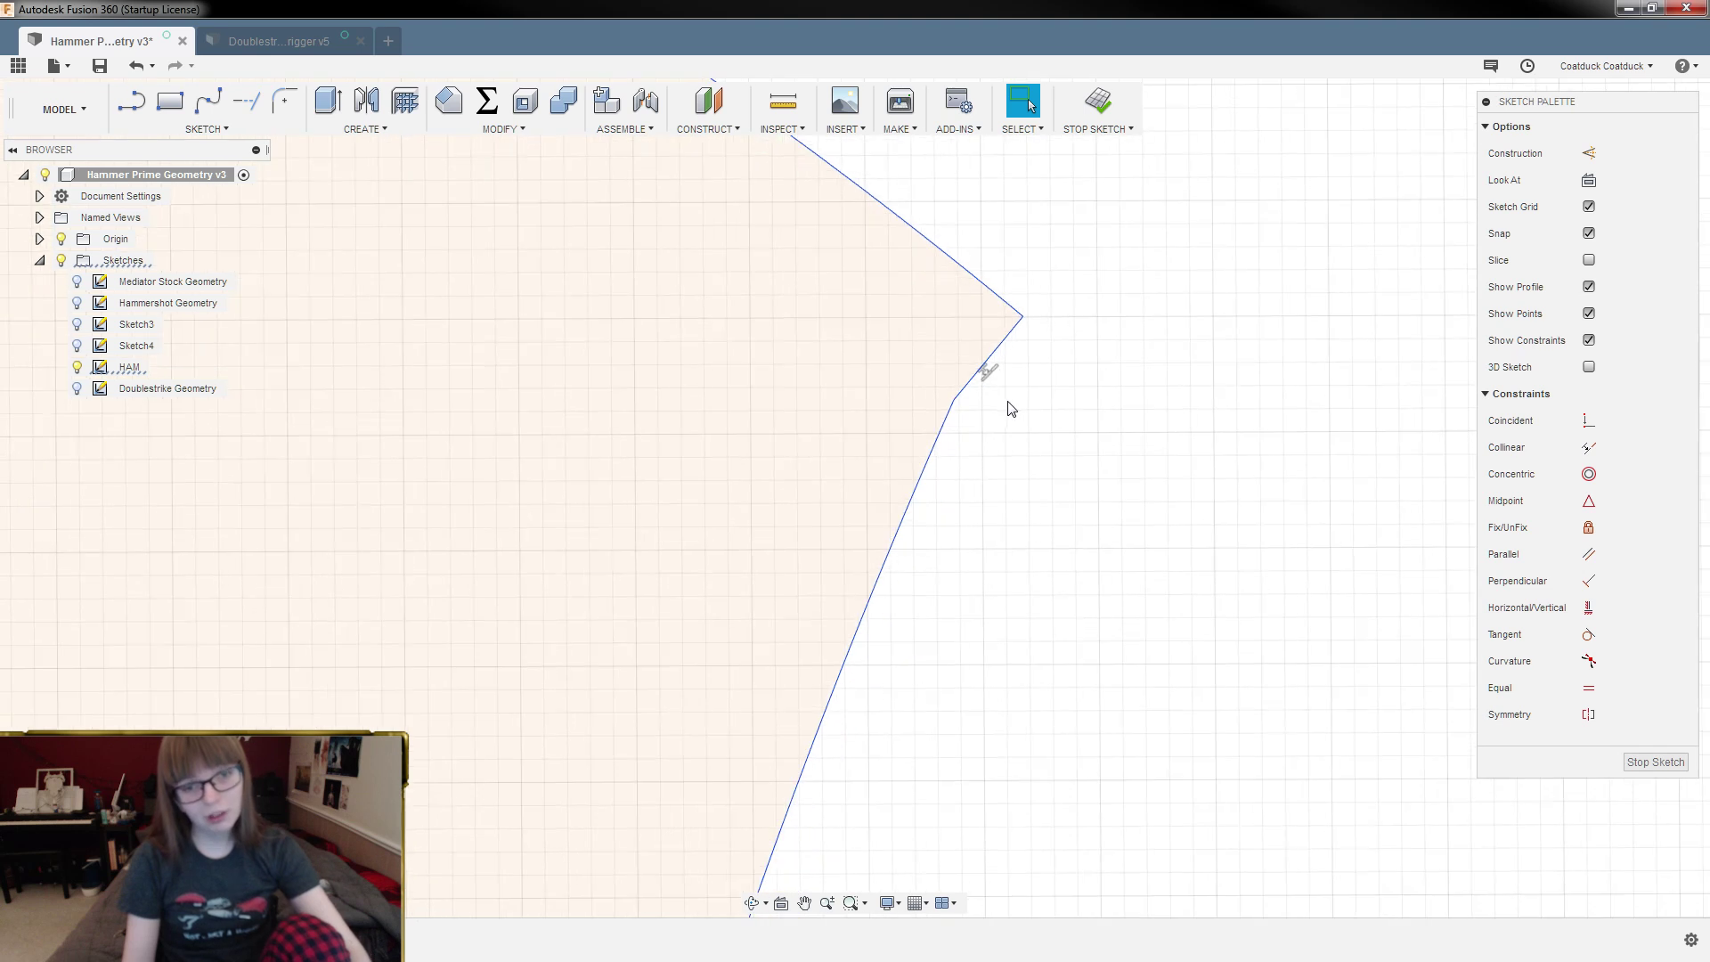
# Step: Fillet the corner between the short tip line and the trigger's curved edge with a 1.10 mm radius
pyautogui.press('c')
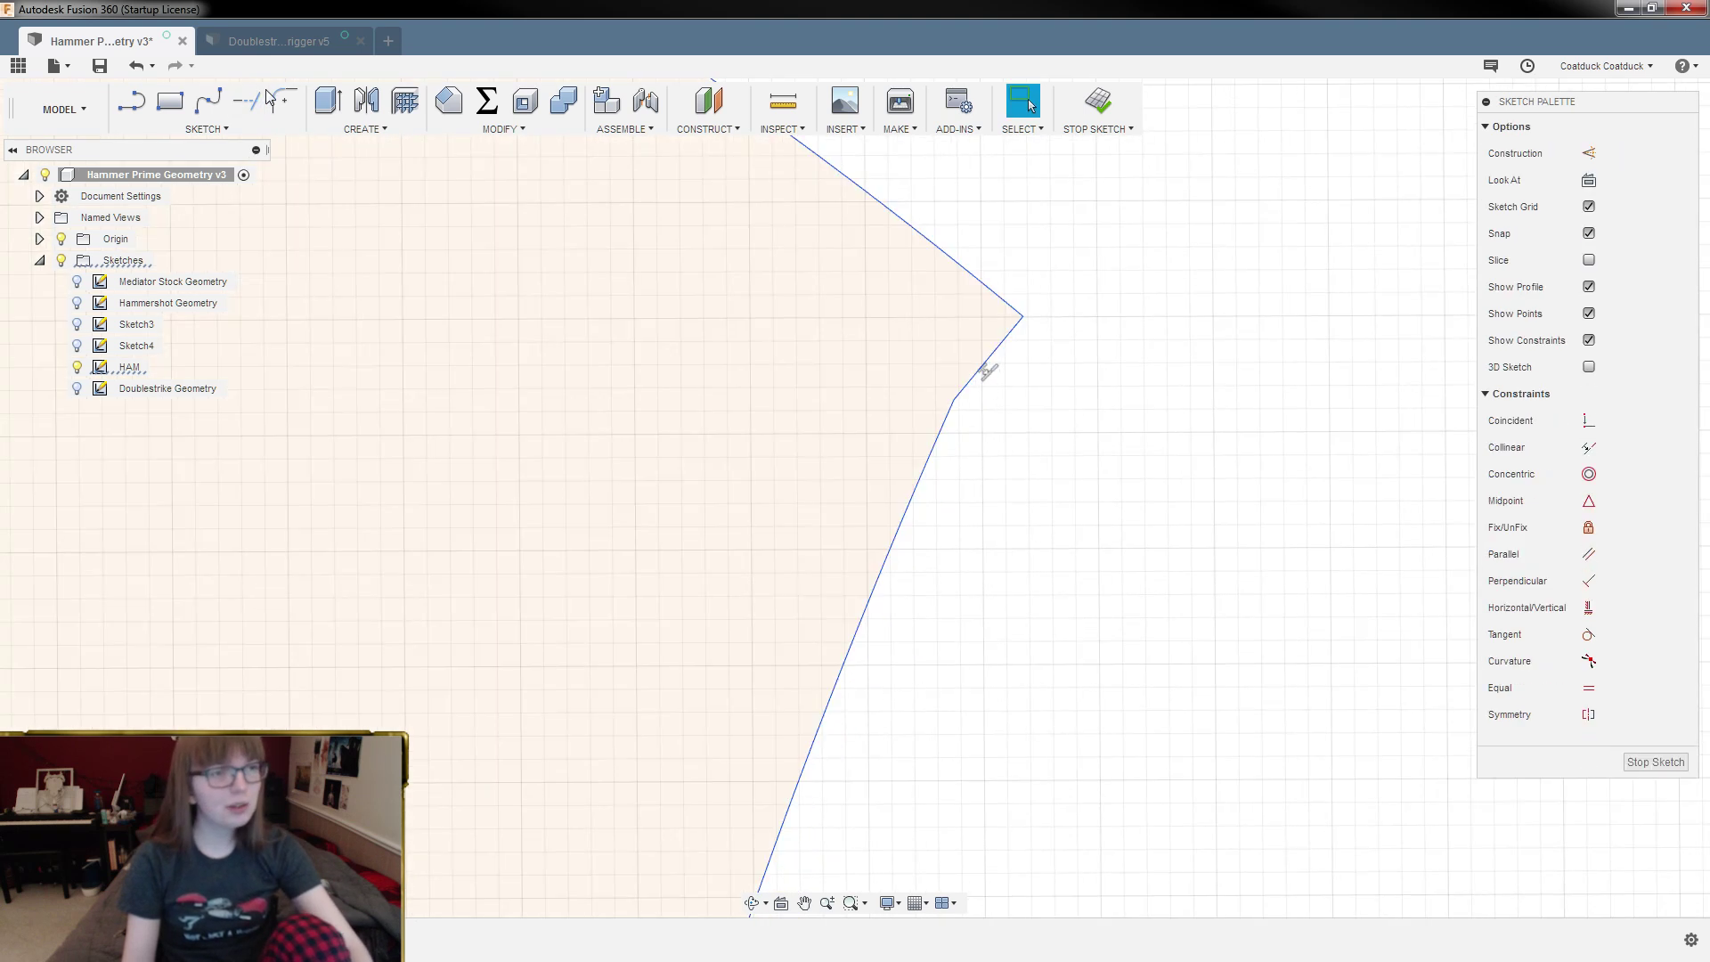
pyautogui.click(285, 100)
pyautogui.click(975, 380)
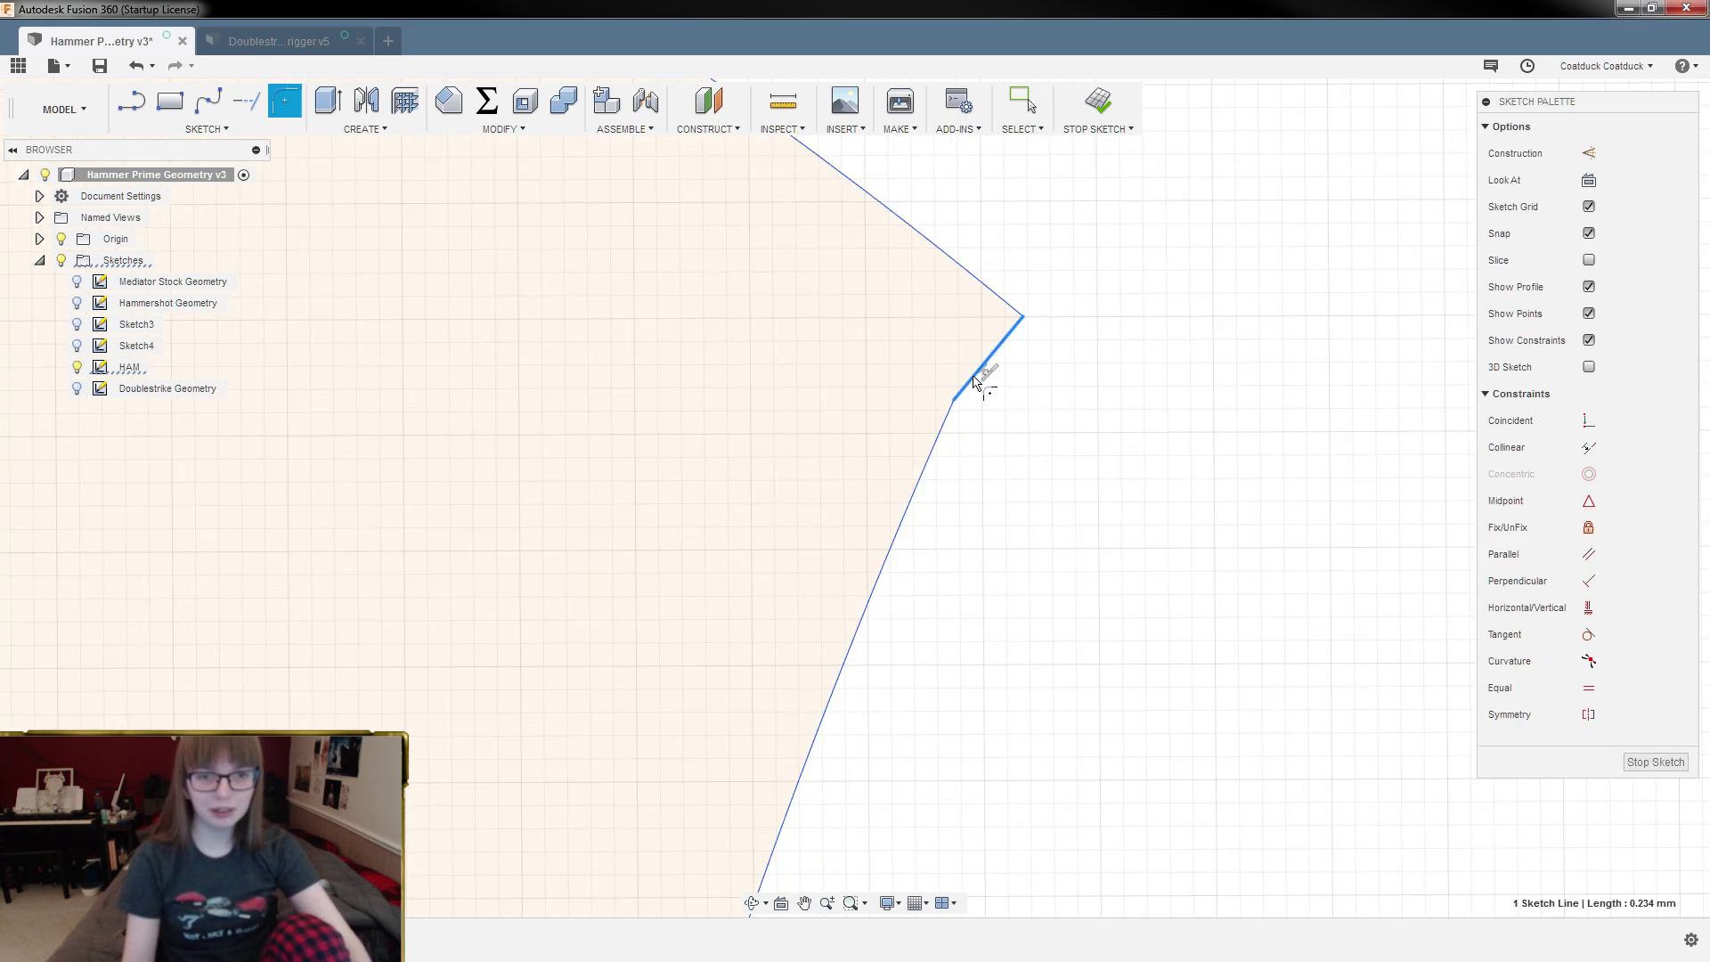
pyautogui.click(947, 441)
pyautogui.moveTo(941, 392); pyautogui.dragTo(951, 401)
pyautogui.press('Return')
pyautogui.press('Escape')
# Step: Remove the 1.10 mm fillet near the trigger's tip
pyautogui.scroll(-5, 891, 370)
pyautogui.scroll(-3, 911, 375)
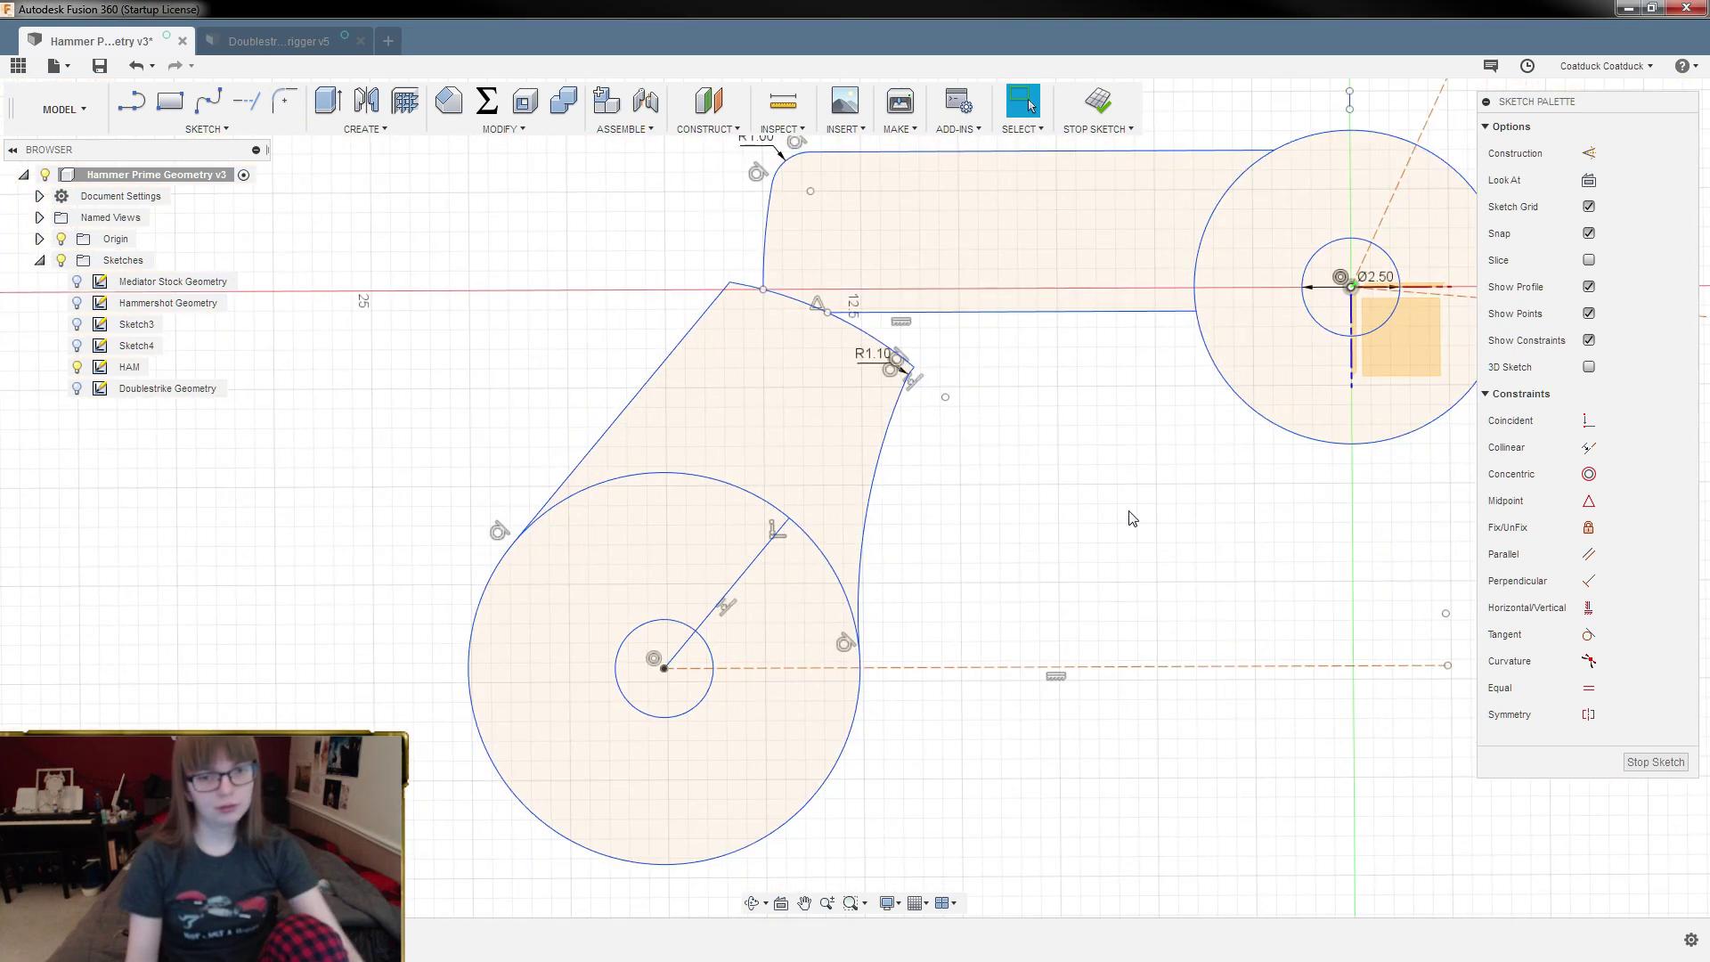
pyautogui.scroll(5, 887, 381)
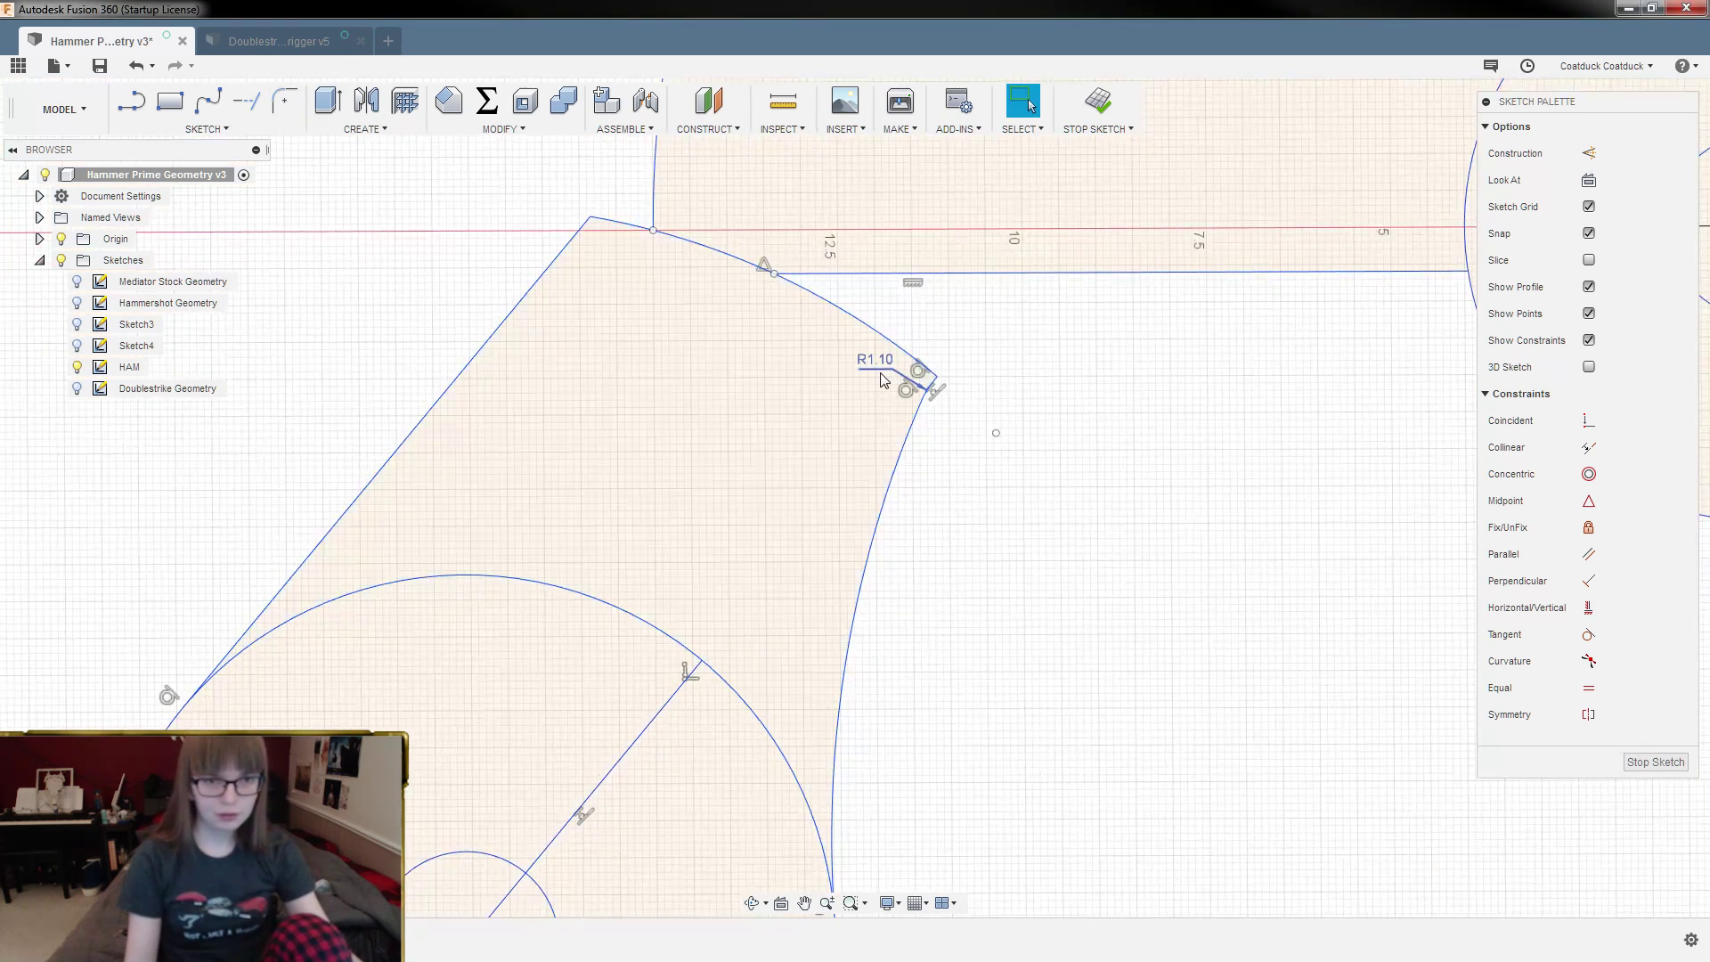
pyautogui.press('Delete')
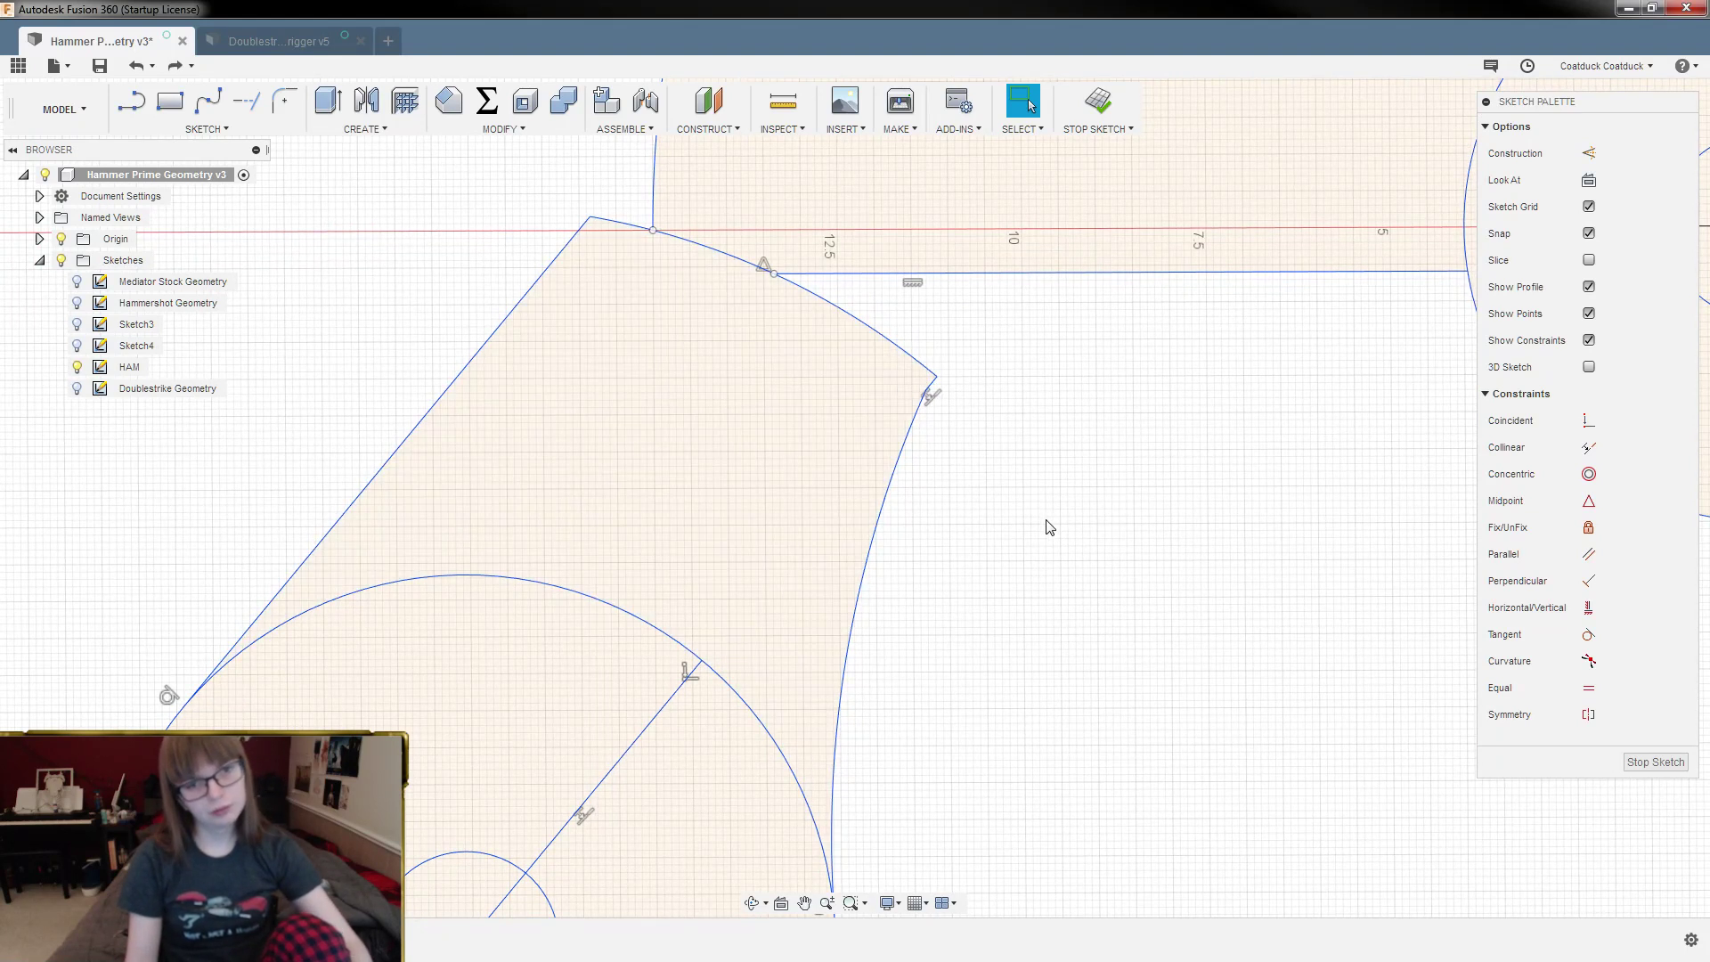
# Step: Delete the horizontal construction line running from the trigger circle's centre
pyautogui.scroll(4, 935, 401)
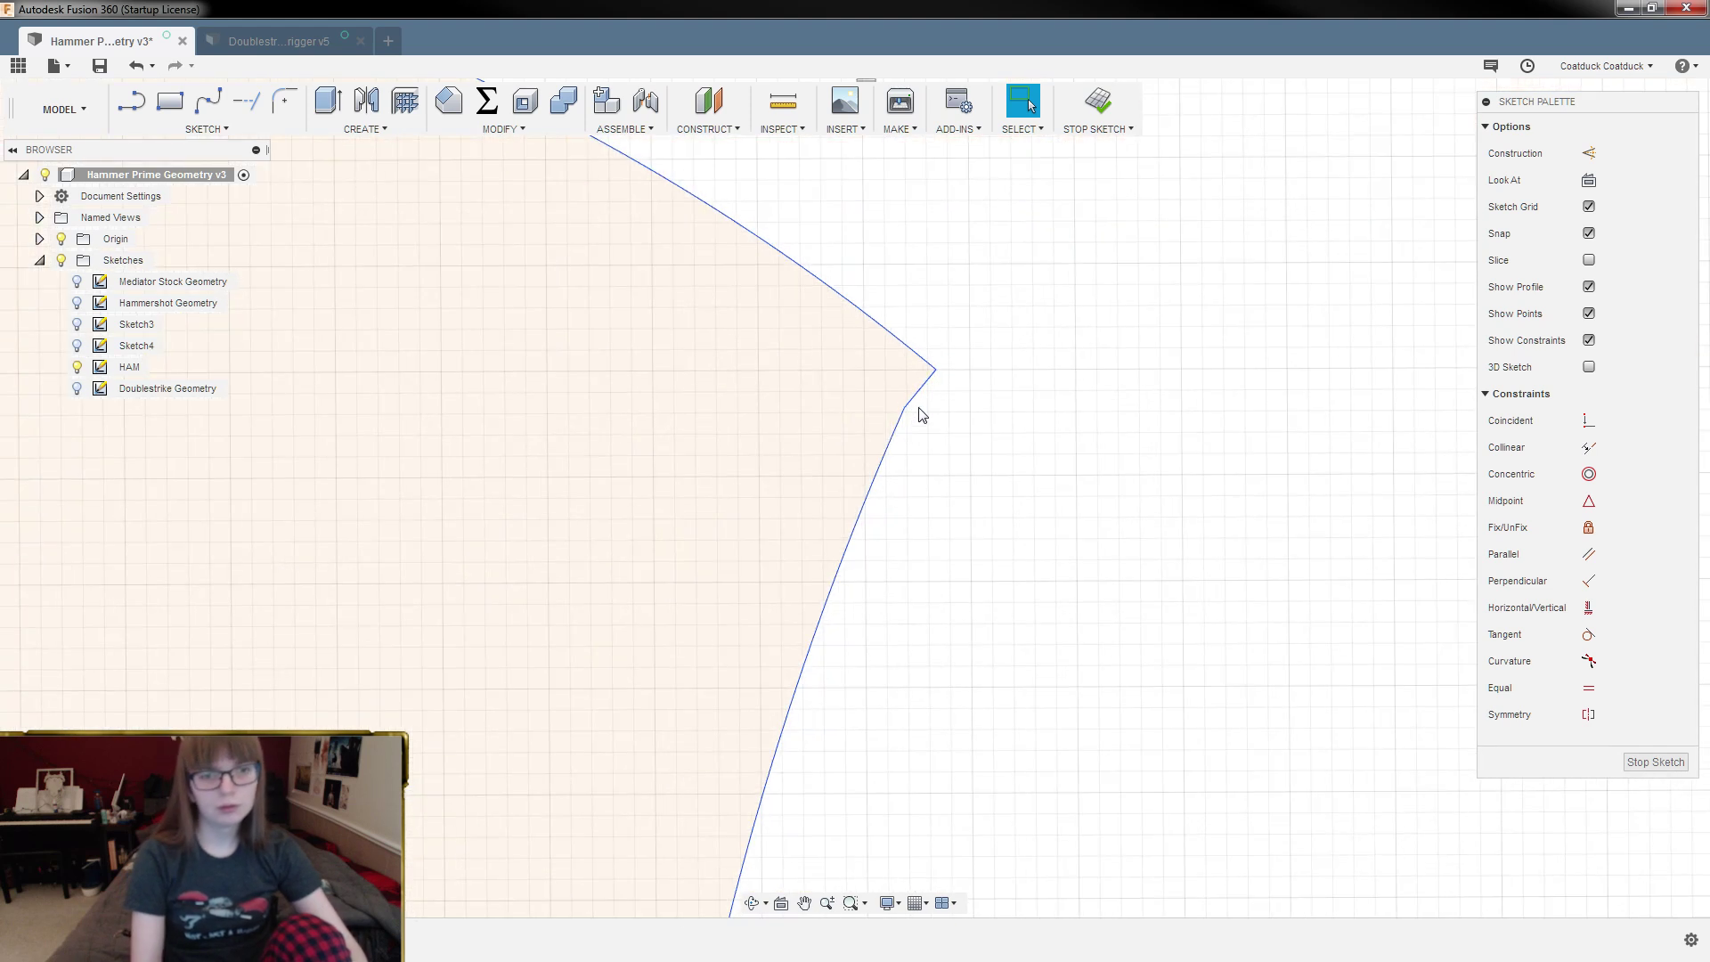
pyautogui.scroll(-4, 877, 392)
pyautogui.scroll(-5, 859, 386)
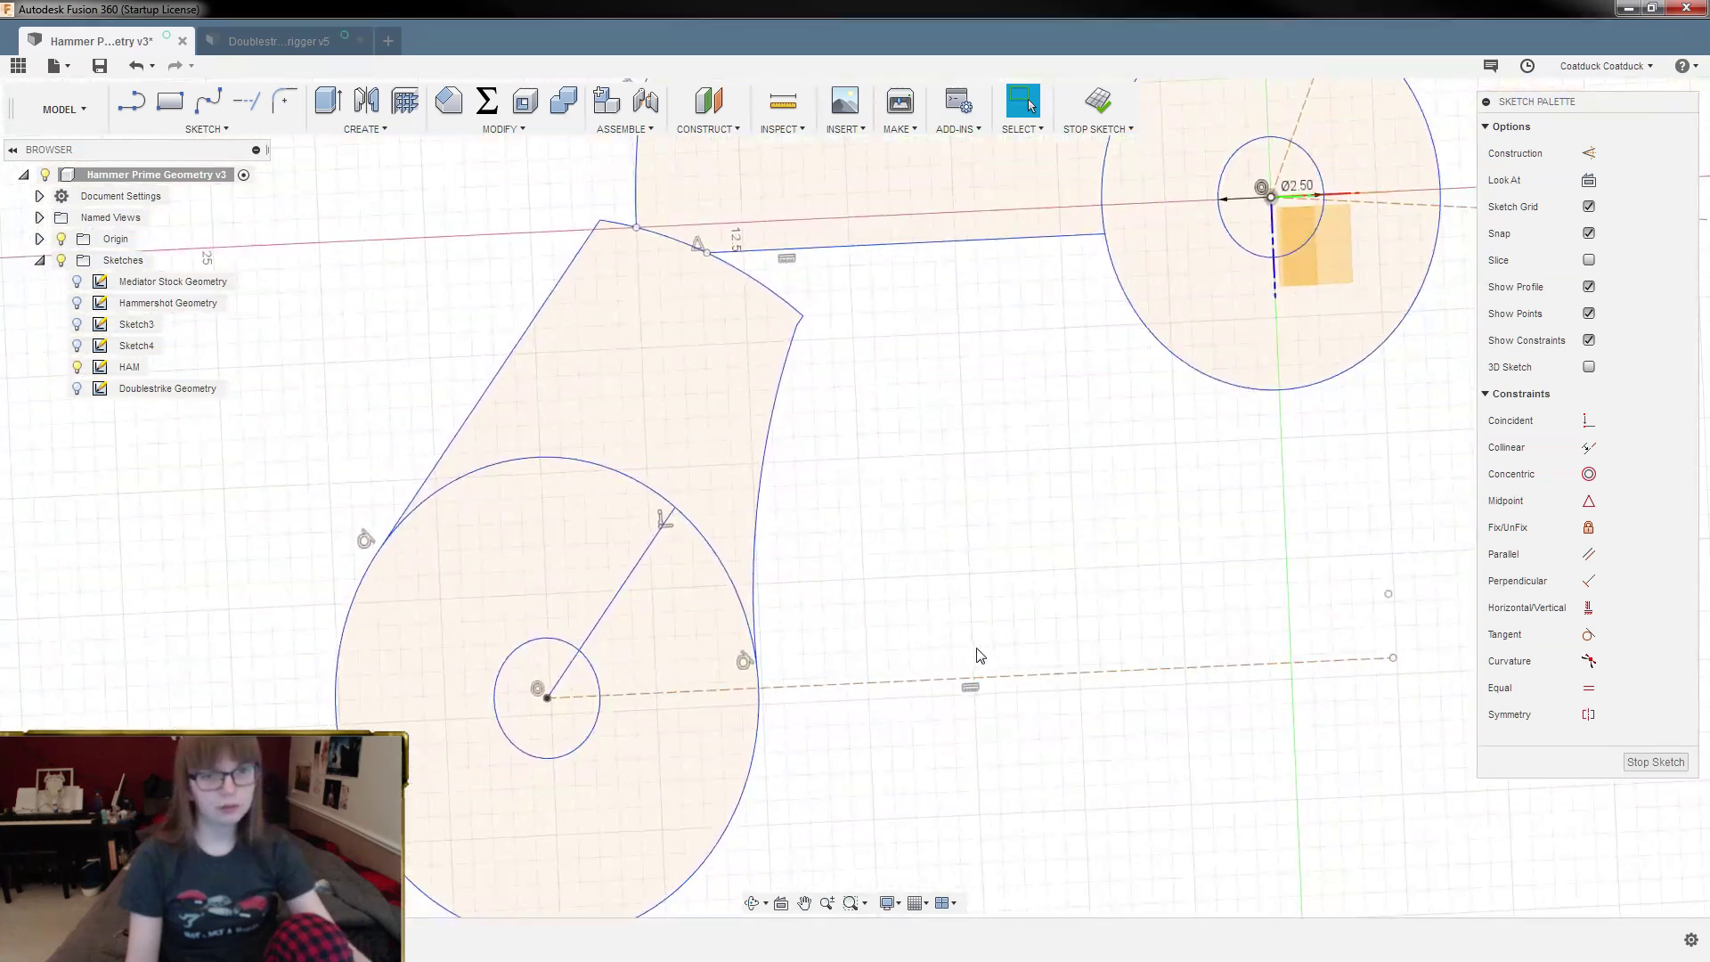
pyautogui.click(1012, 681)
pyautogui.press('Delete')
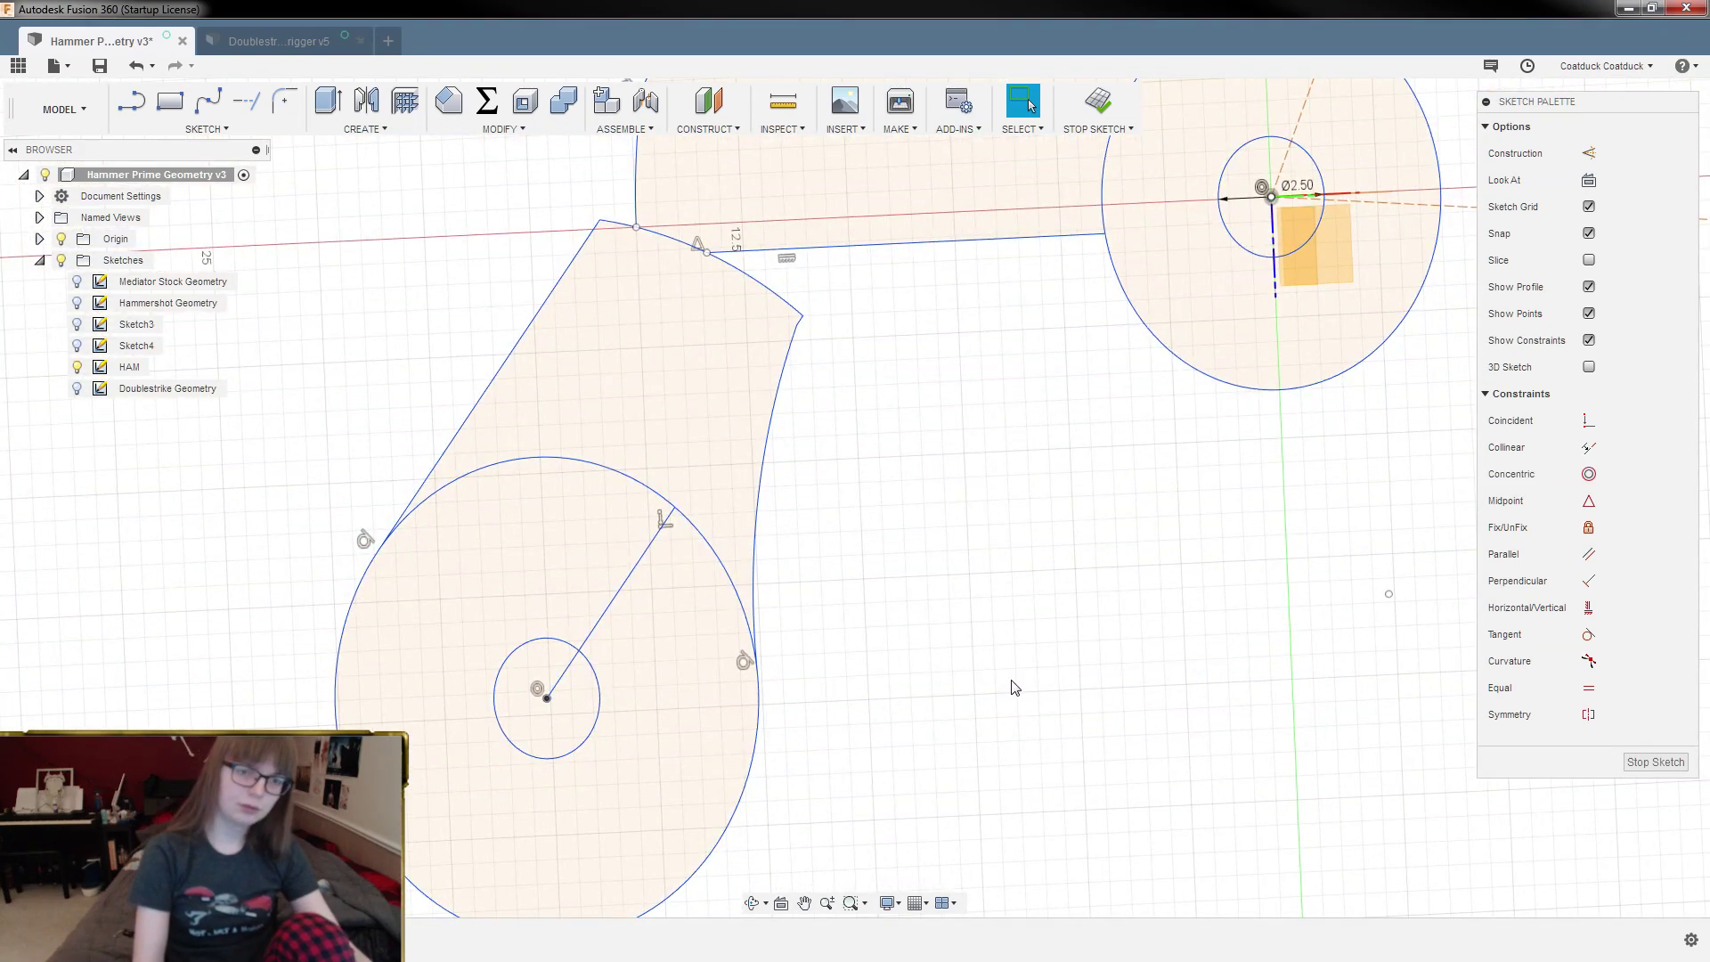
# Step: Undo the construction line deletion, the tip trims and the line drawn to the trigger circle's centre
pyautogui.moveTo(877, 582)
pyautogui.keyDown('shift'); pyautogui.mouseDown(button='middle')
pyautogui.moveTo(871, 611)
pyautogui.moveTo(757, 596)
pyautogui.mouseUp(button='middle'); pyautogui.keyUp('shift')
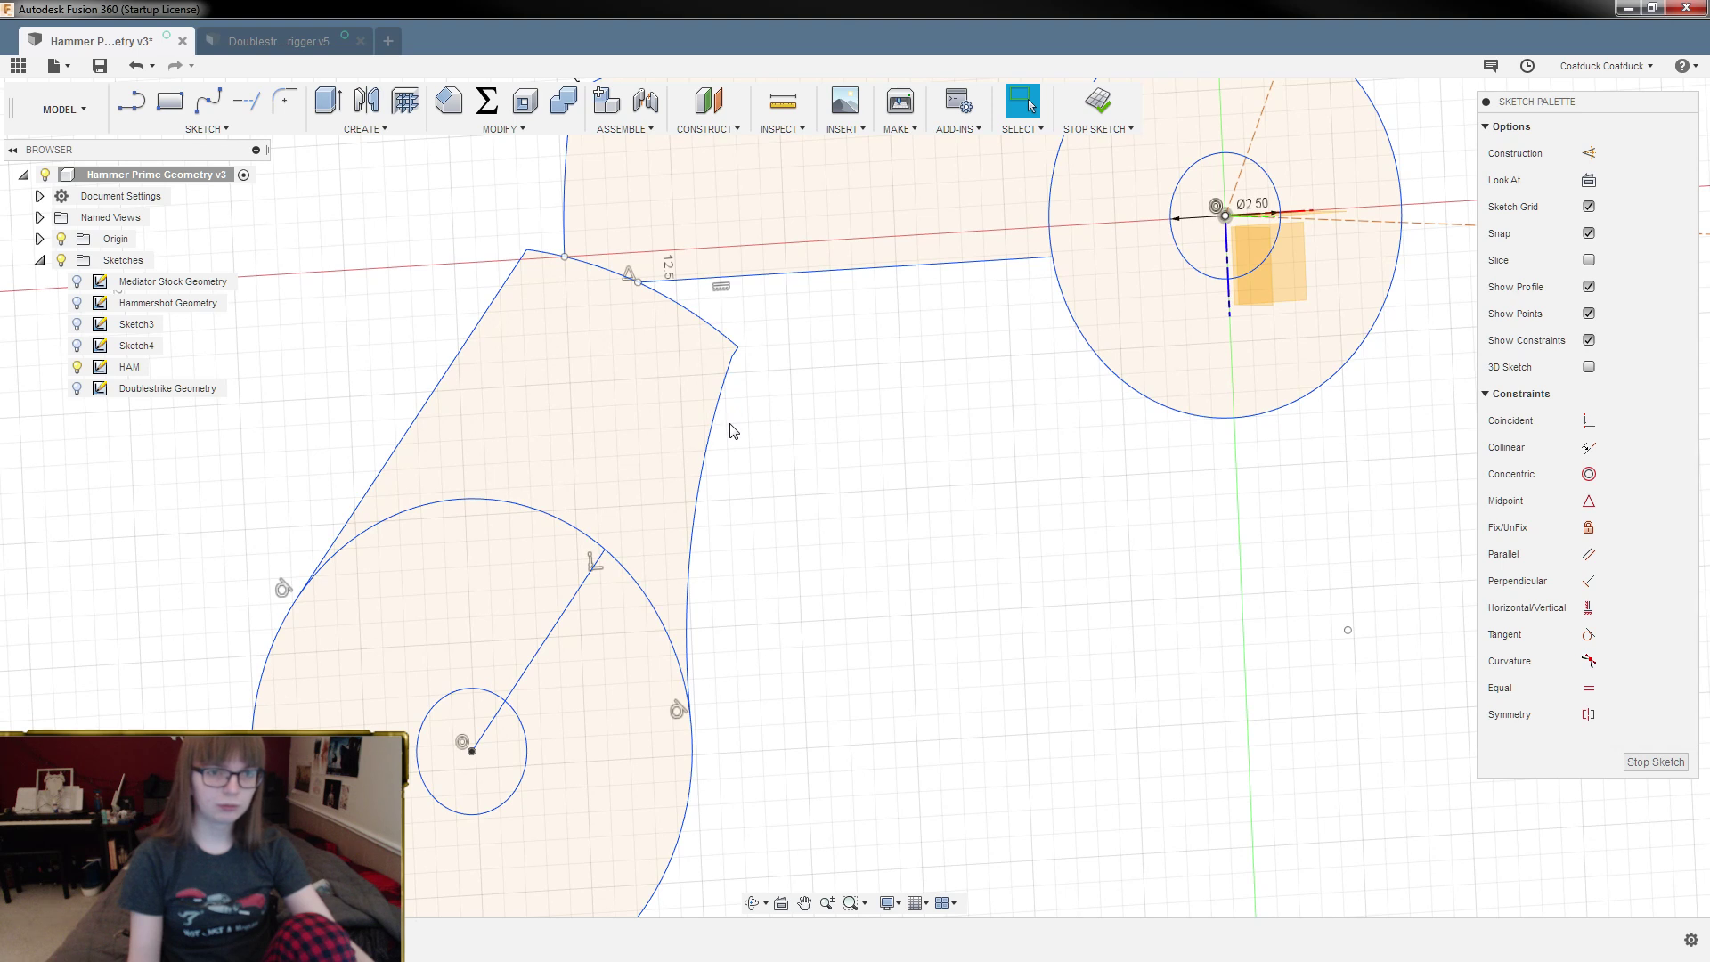
pyautogui.scroll(3, 726, 366)
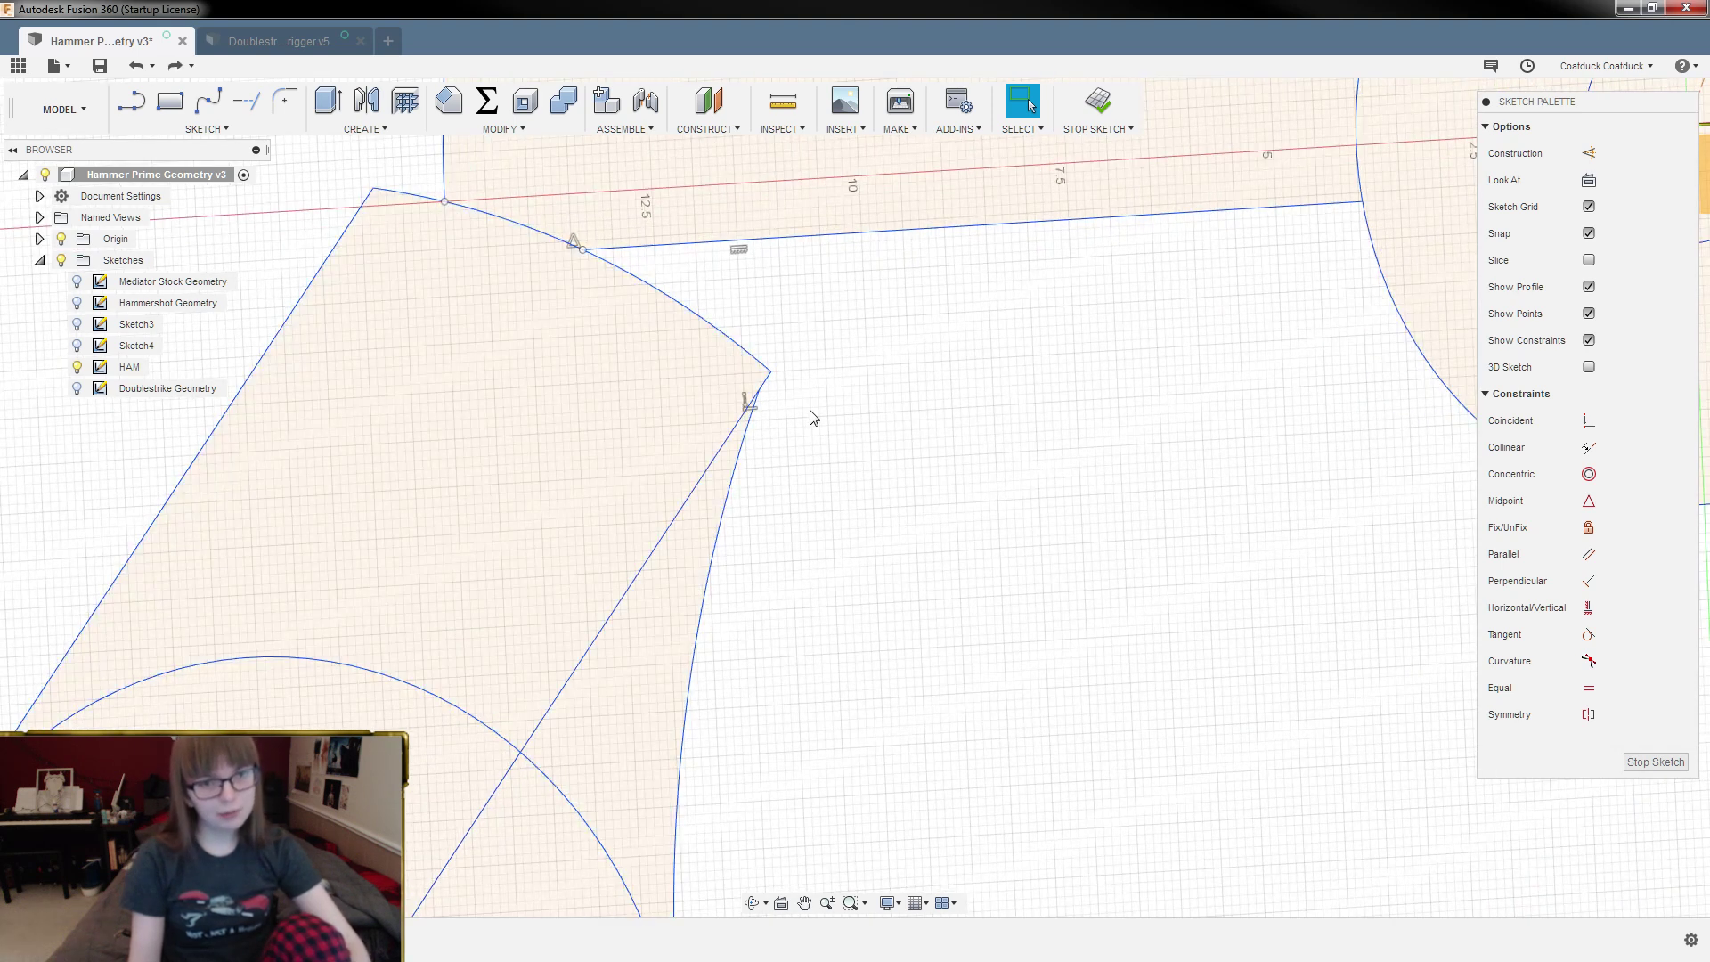
pyautogui.scroll(3, 789, 374)
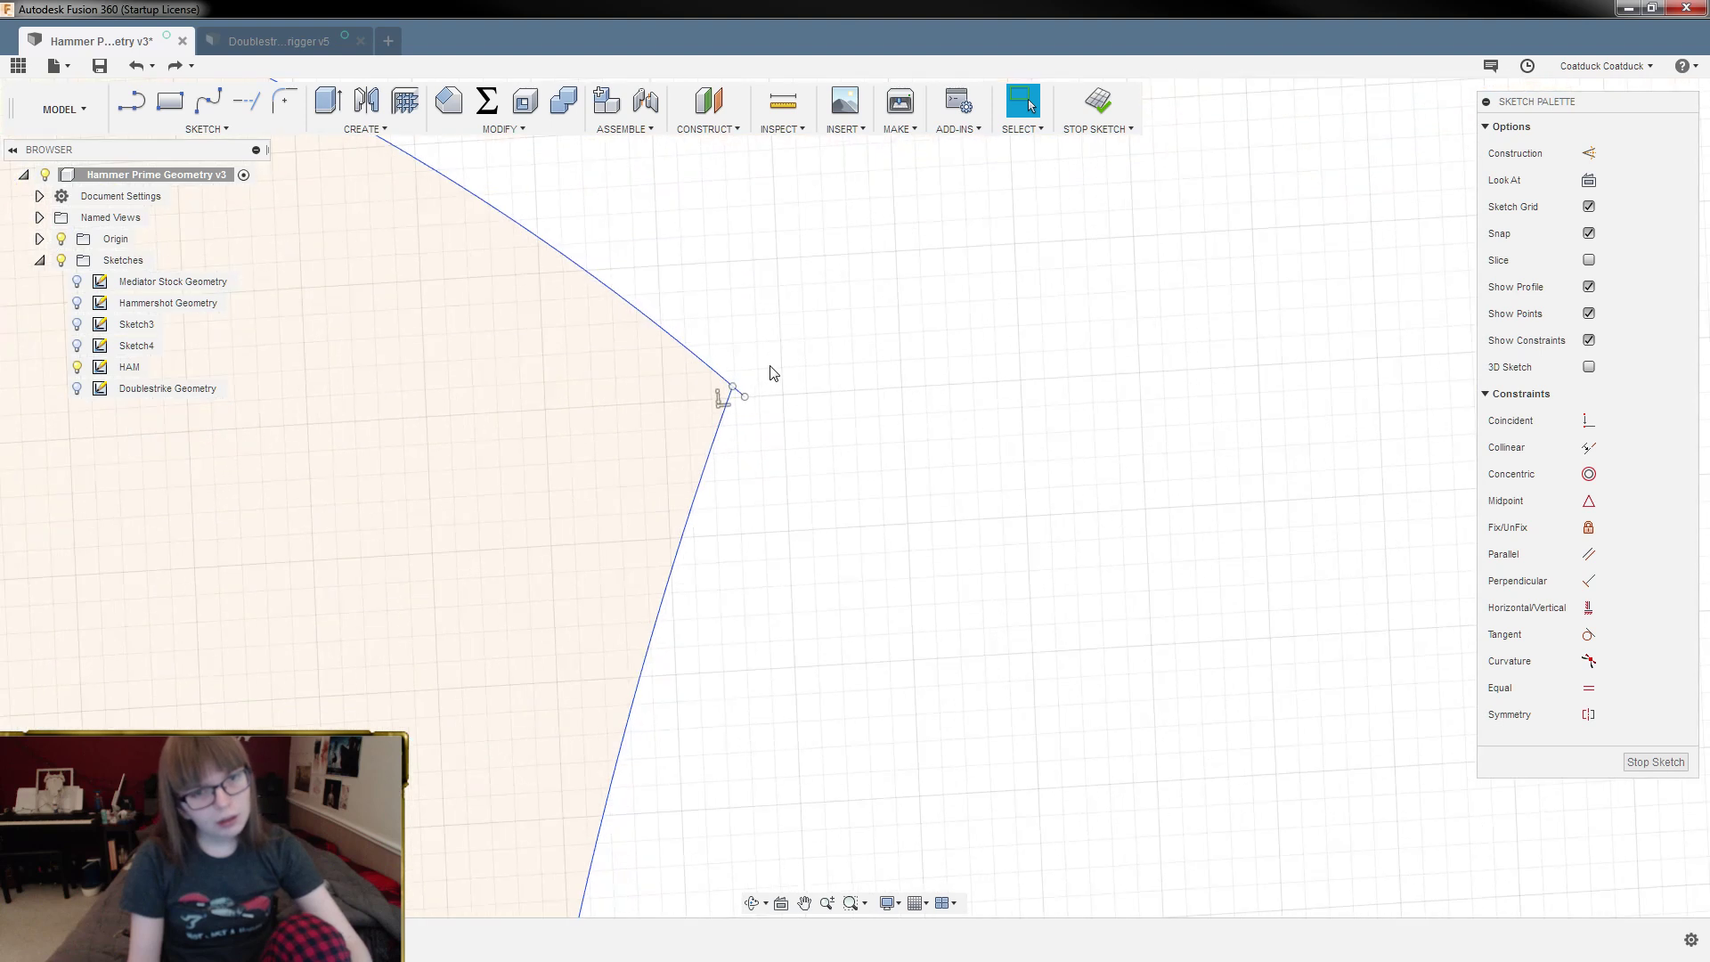
pyautogui.press('Escape')
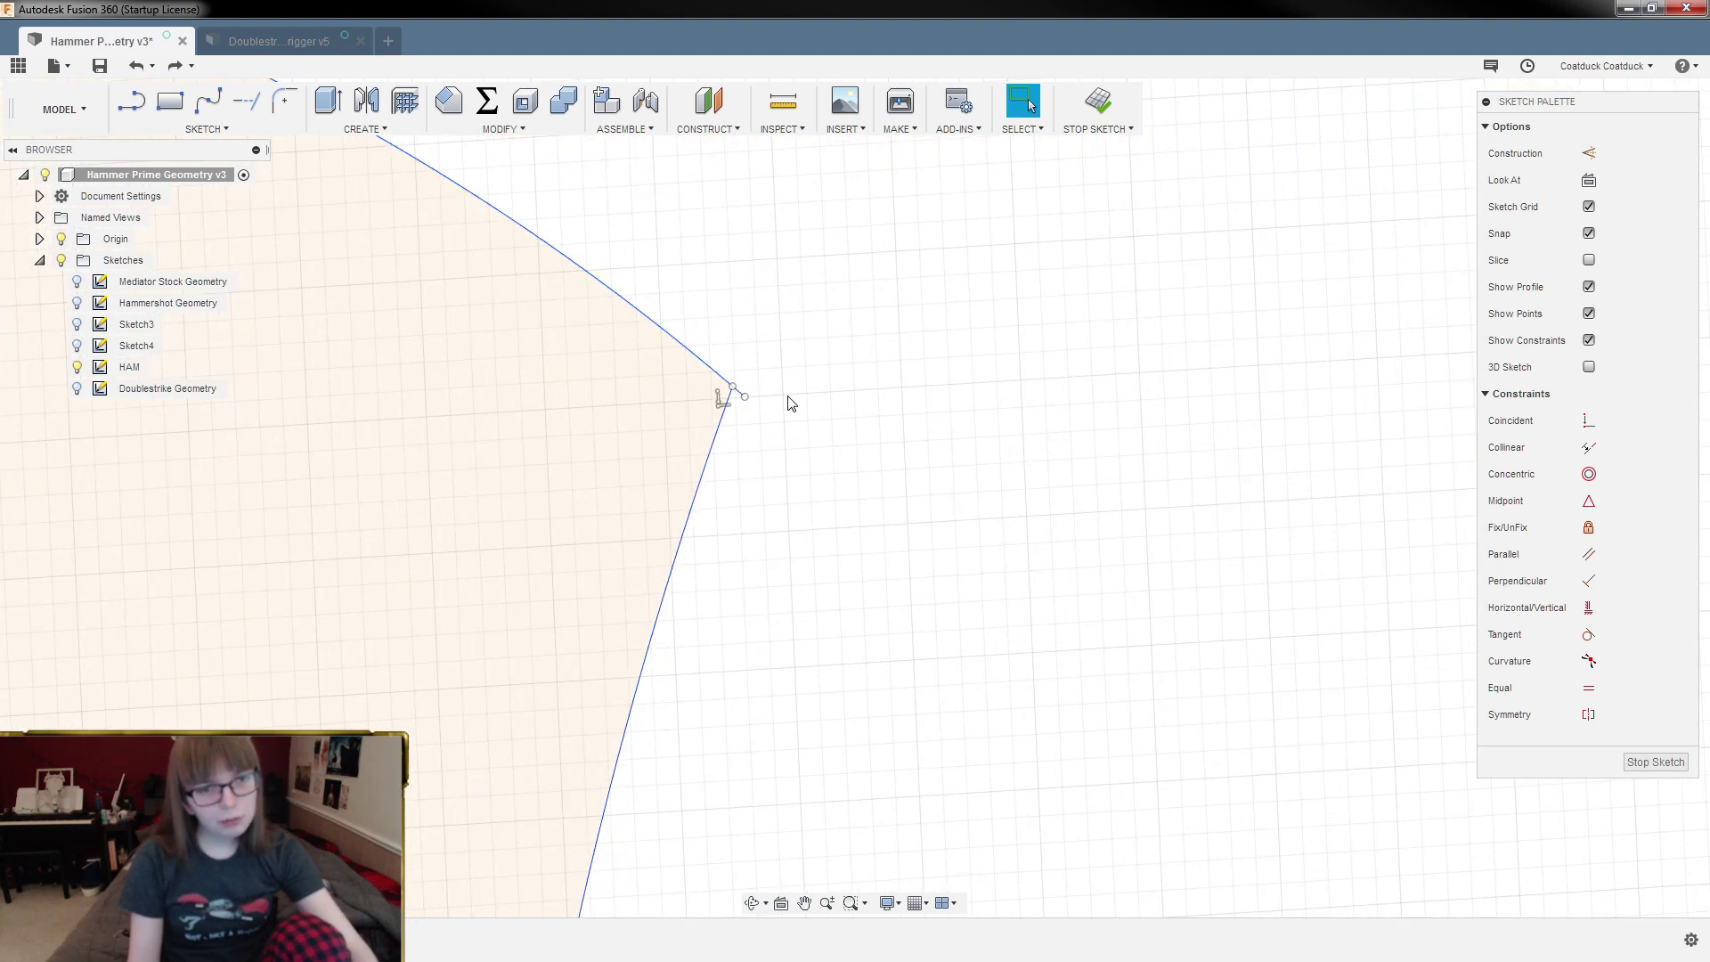
# Step: Measure the distance between the two endpoints of the short arc stub at the trigger's tip
pyautogui.press('i')
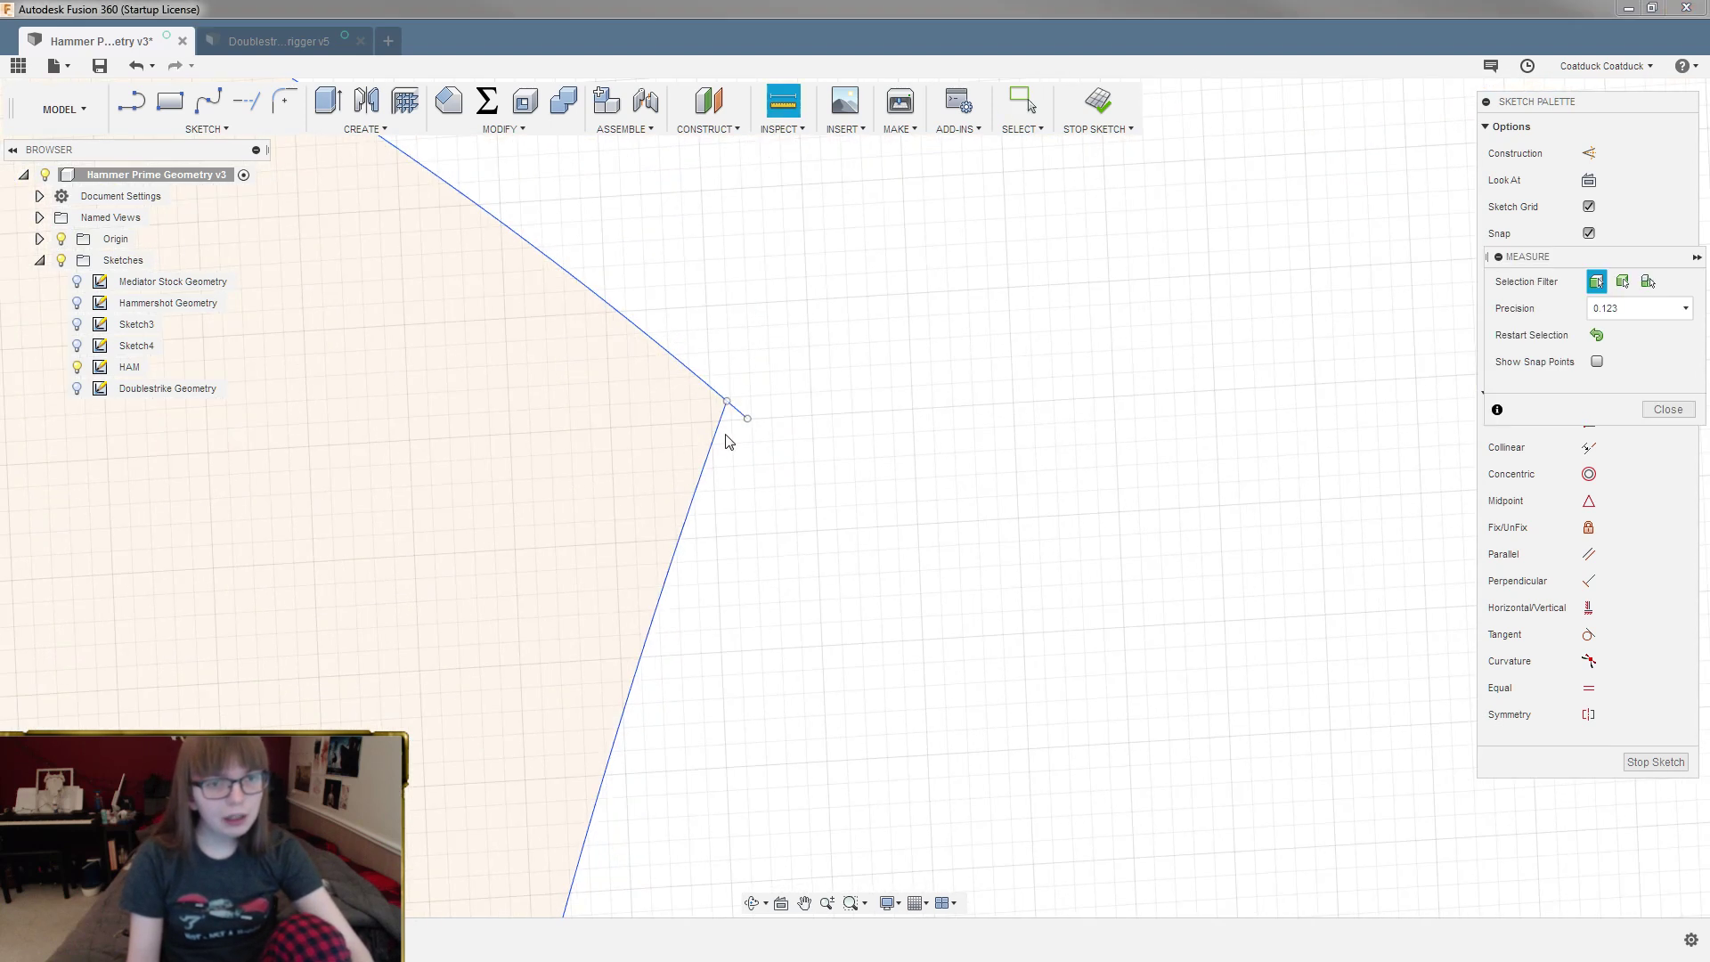
pyautogui.click(725, 403)
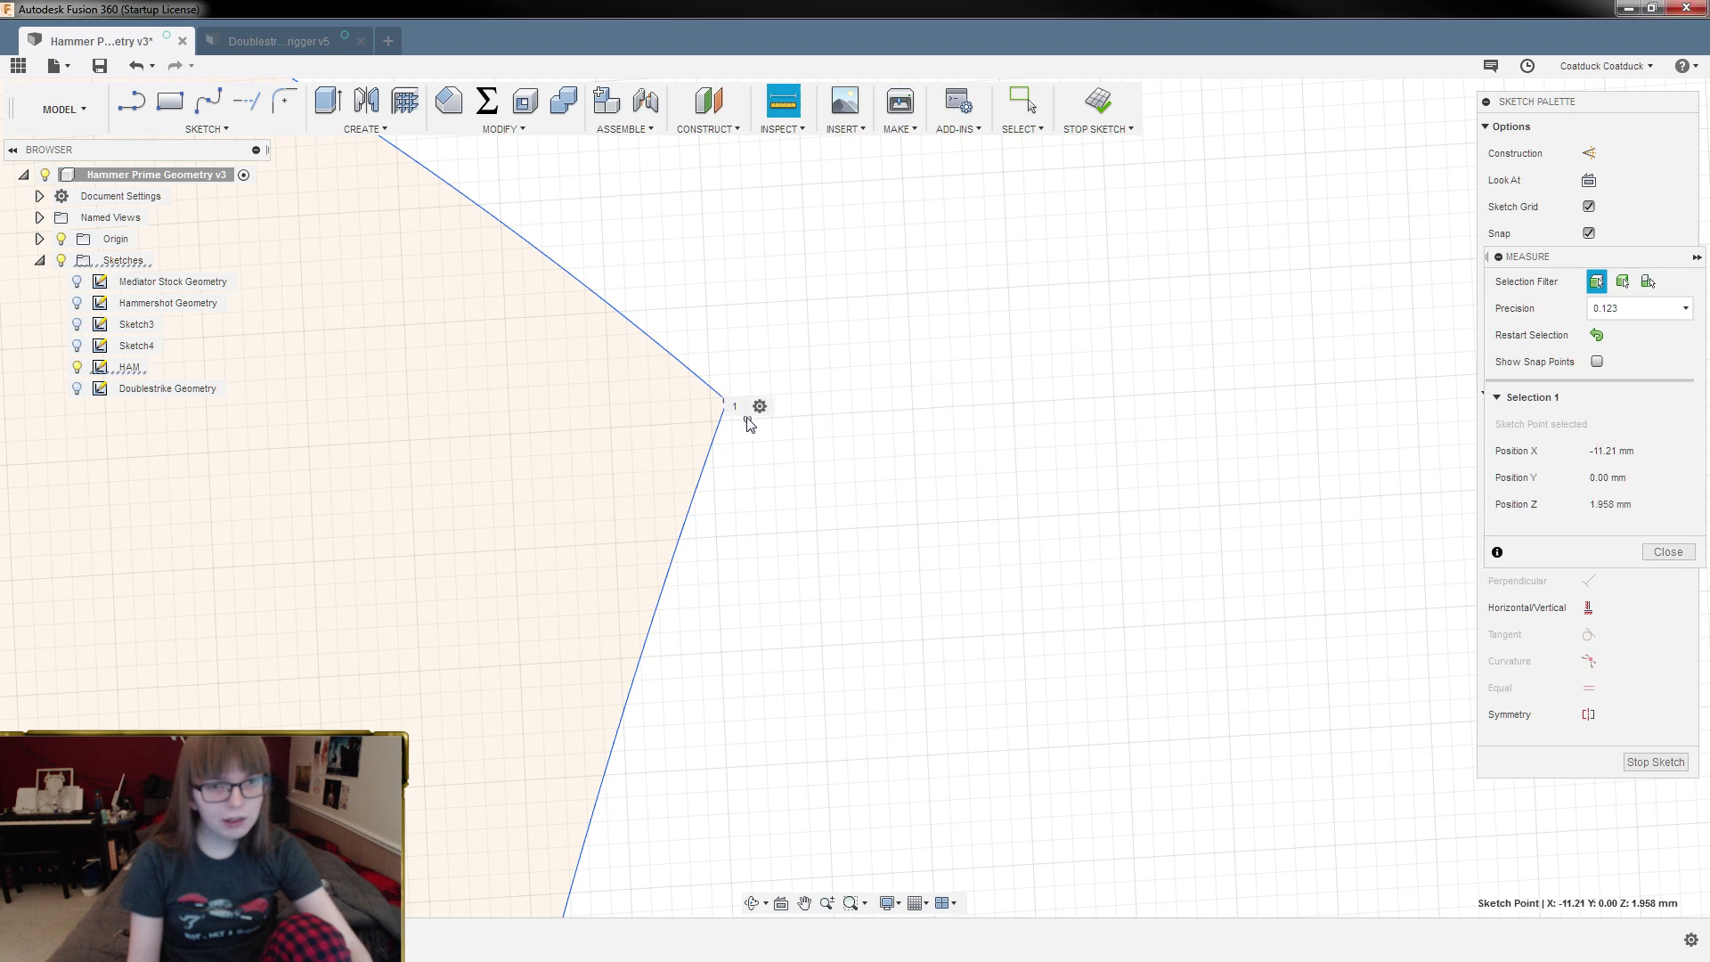
pyautogui.click(748, 419)
pyautogui.moveTo(653, 372); pyautogui.dragTo(700, 392, button='middle')
pyautogui.scroll(2, 829, 383)
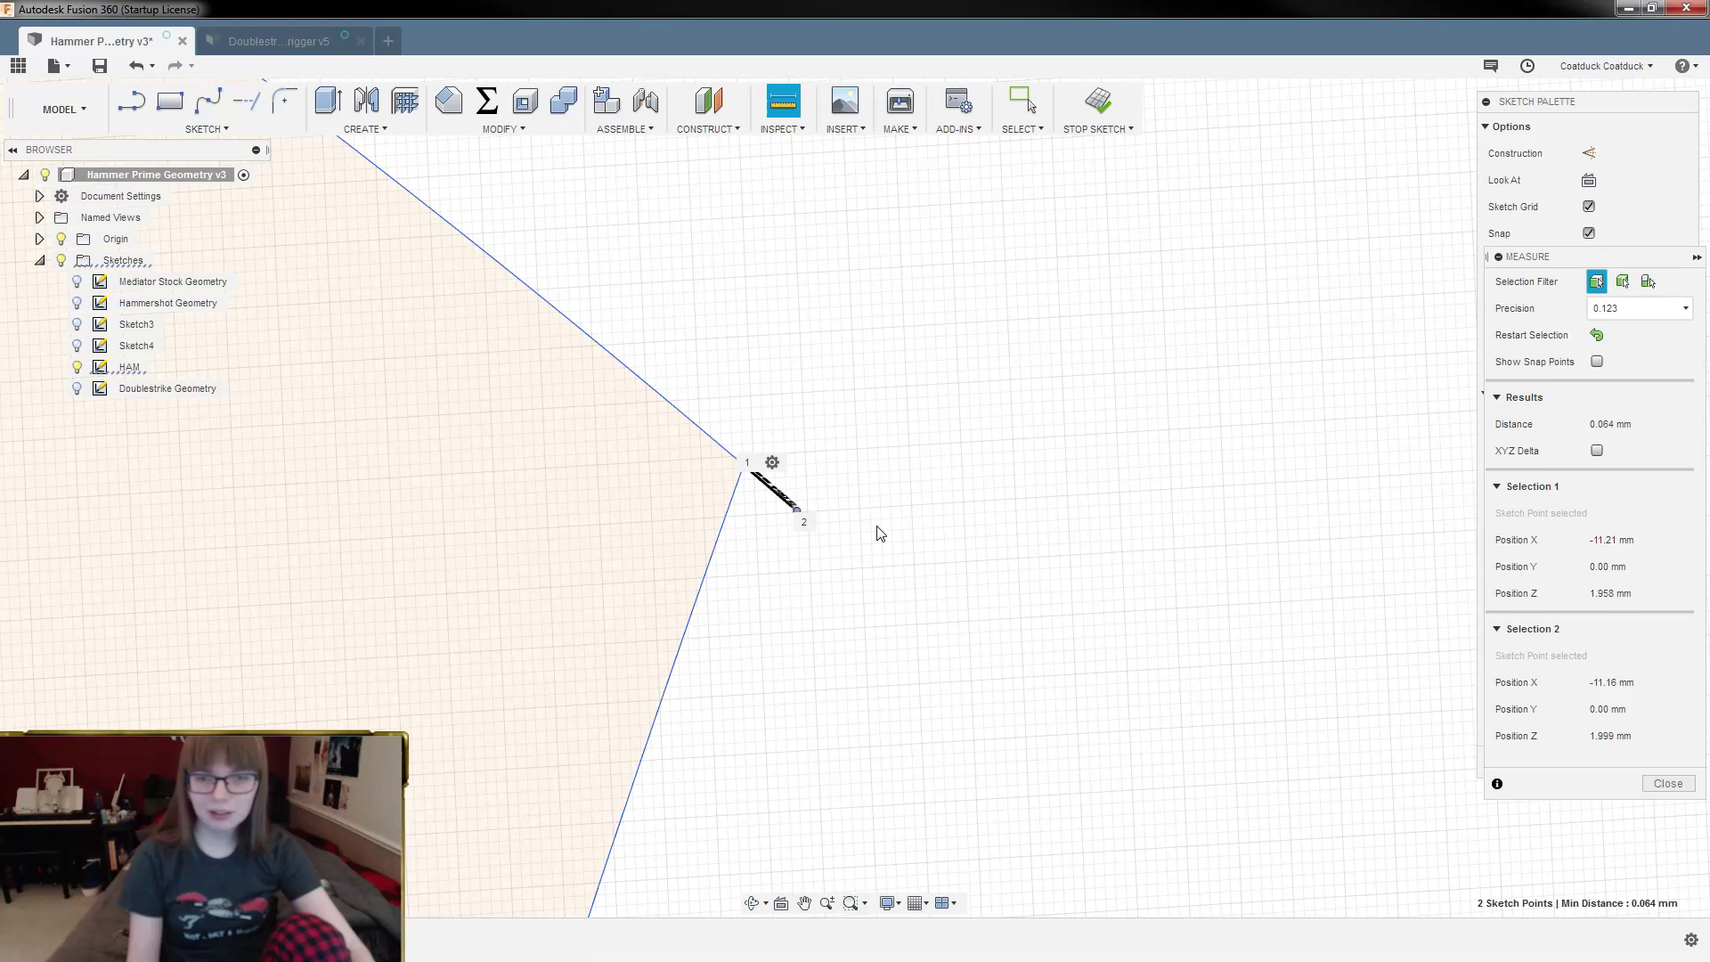
# Step: Trim the short arc stub that sticks out past the corner of the trigger's tip
pyautogui.press('Escape')
pyautogui.click(730, 472)
pyautogui.press('Delete')
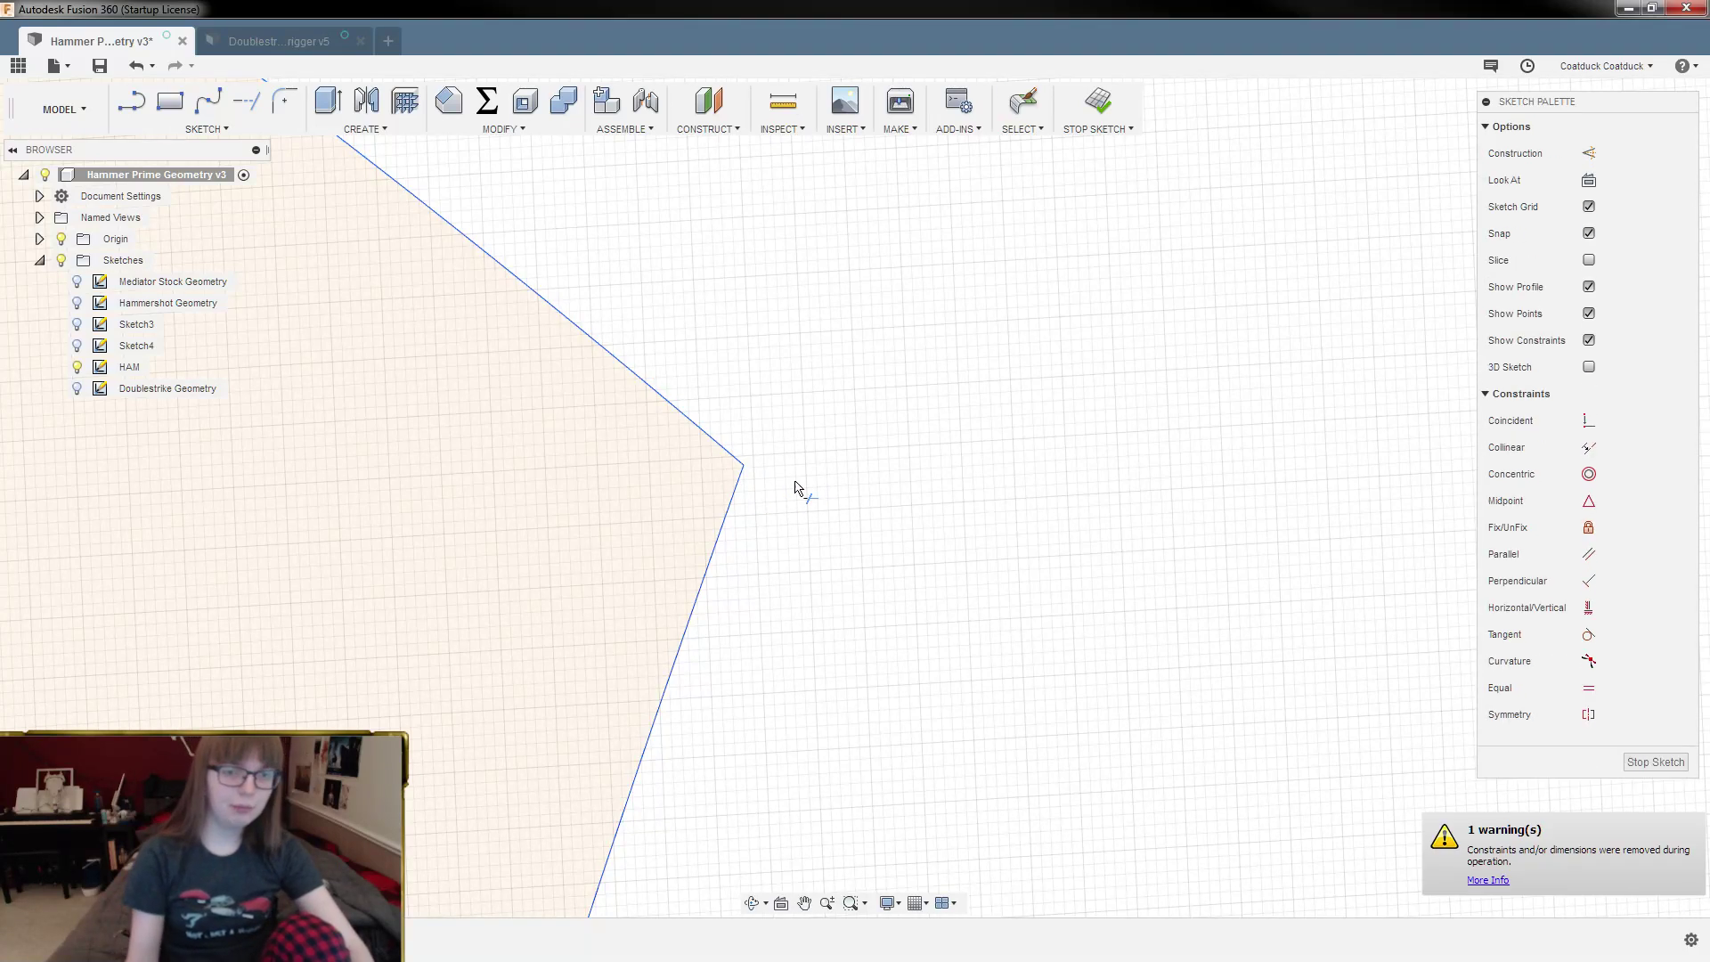
pyautogui.scroll(-3, 855, 508)
pyautogui.scroll(-5, 841, 482)
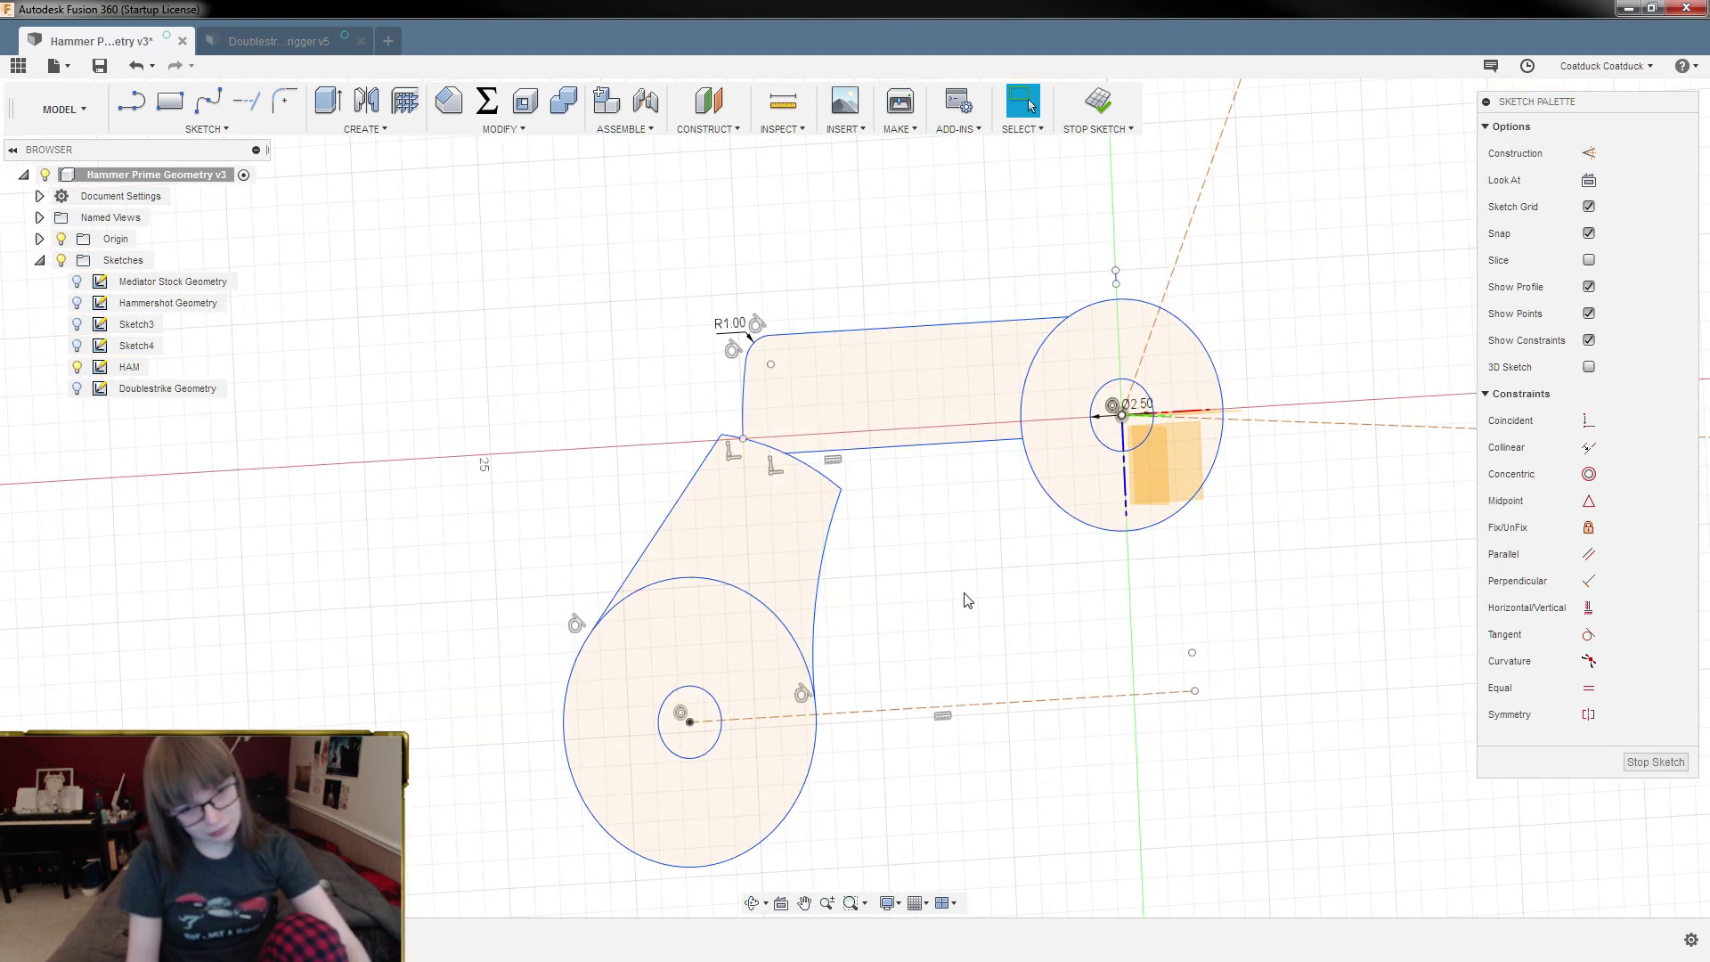
# Step: Finish the sketch and add the trigger's upper arm profile to its existing 5 mm new-body extrusion
pyautogui.keyDown('shift'); pyautogui.moveTo(1011, 597); pyautogui.dragTo(1011, 588, button='middle'); pyautogui.keyUp('shift')
pyautogui.click(1103, 105)
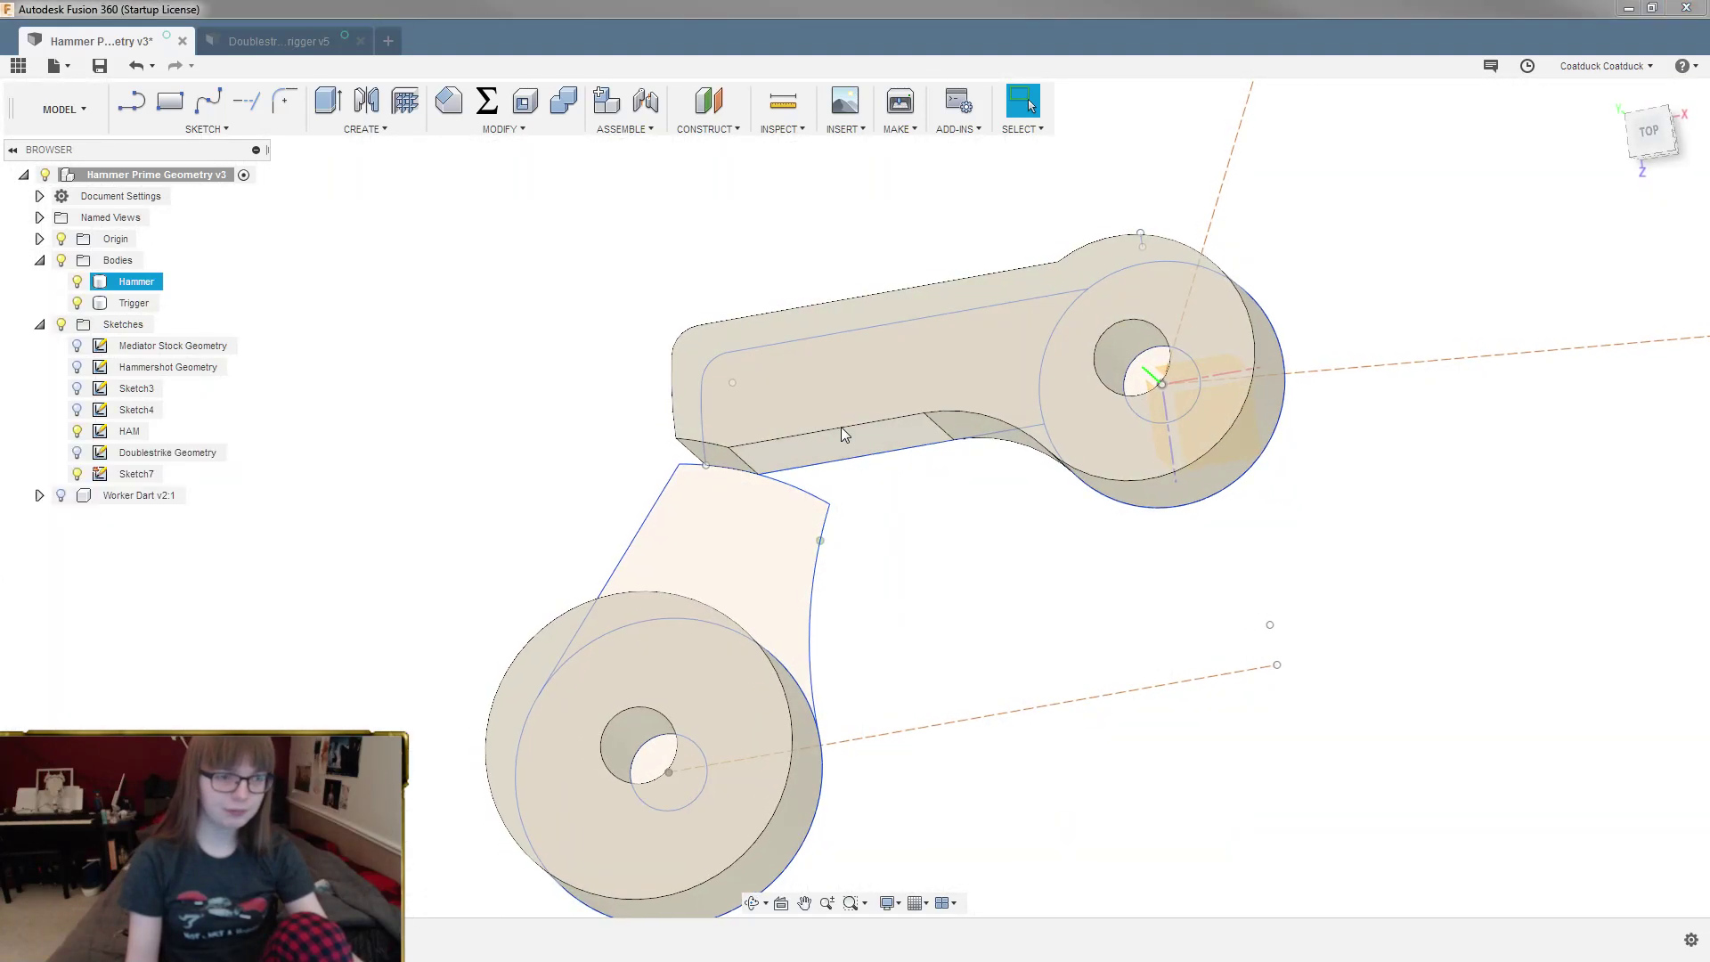
pyautogui.doubleClick(343, 940)
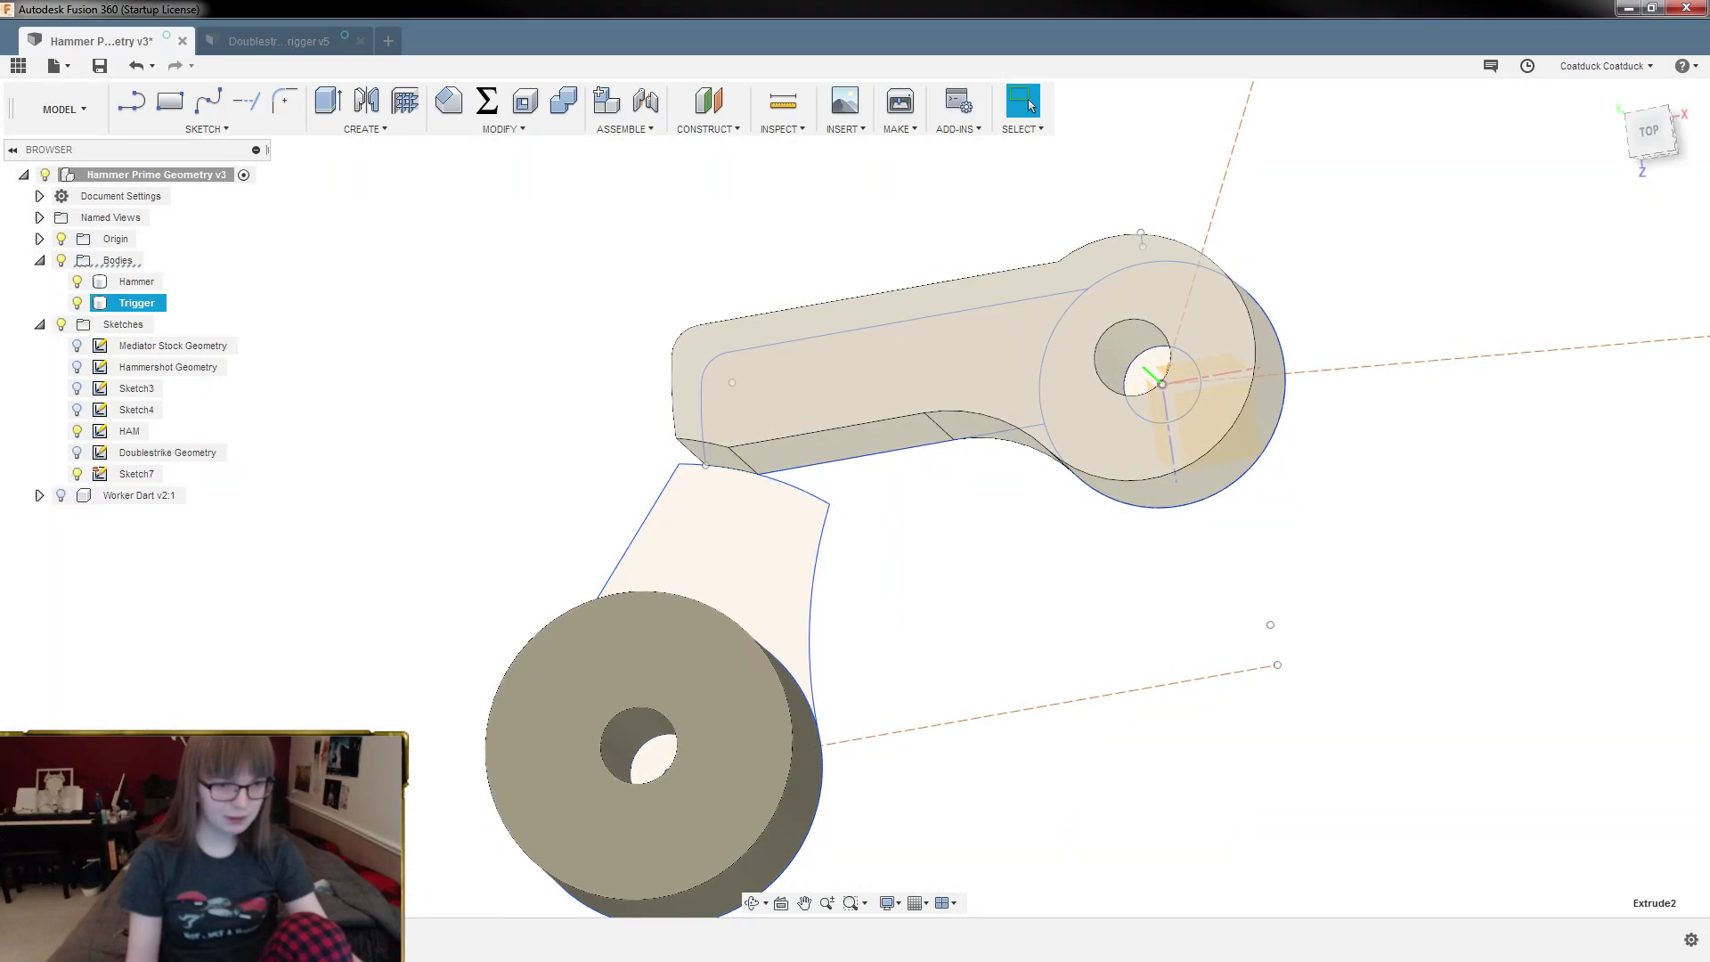
pyautogui.click(783, 579)
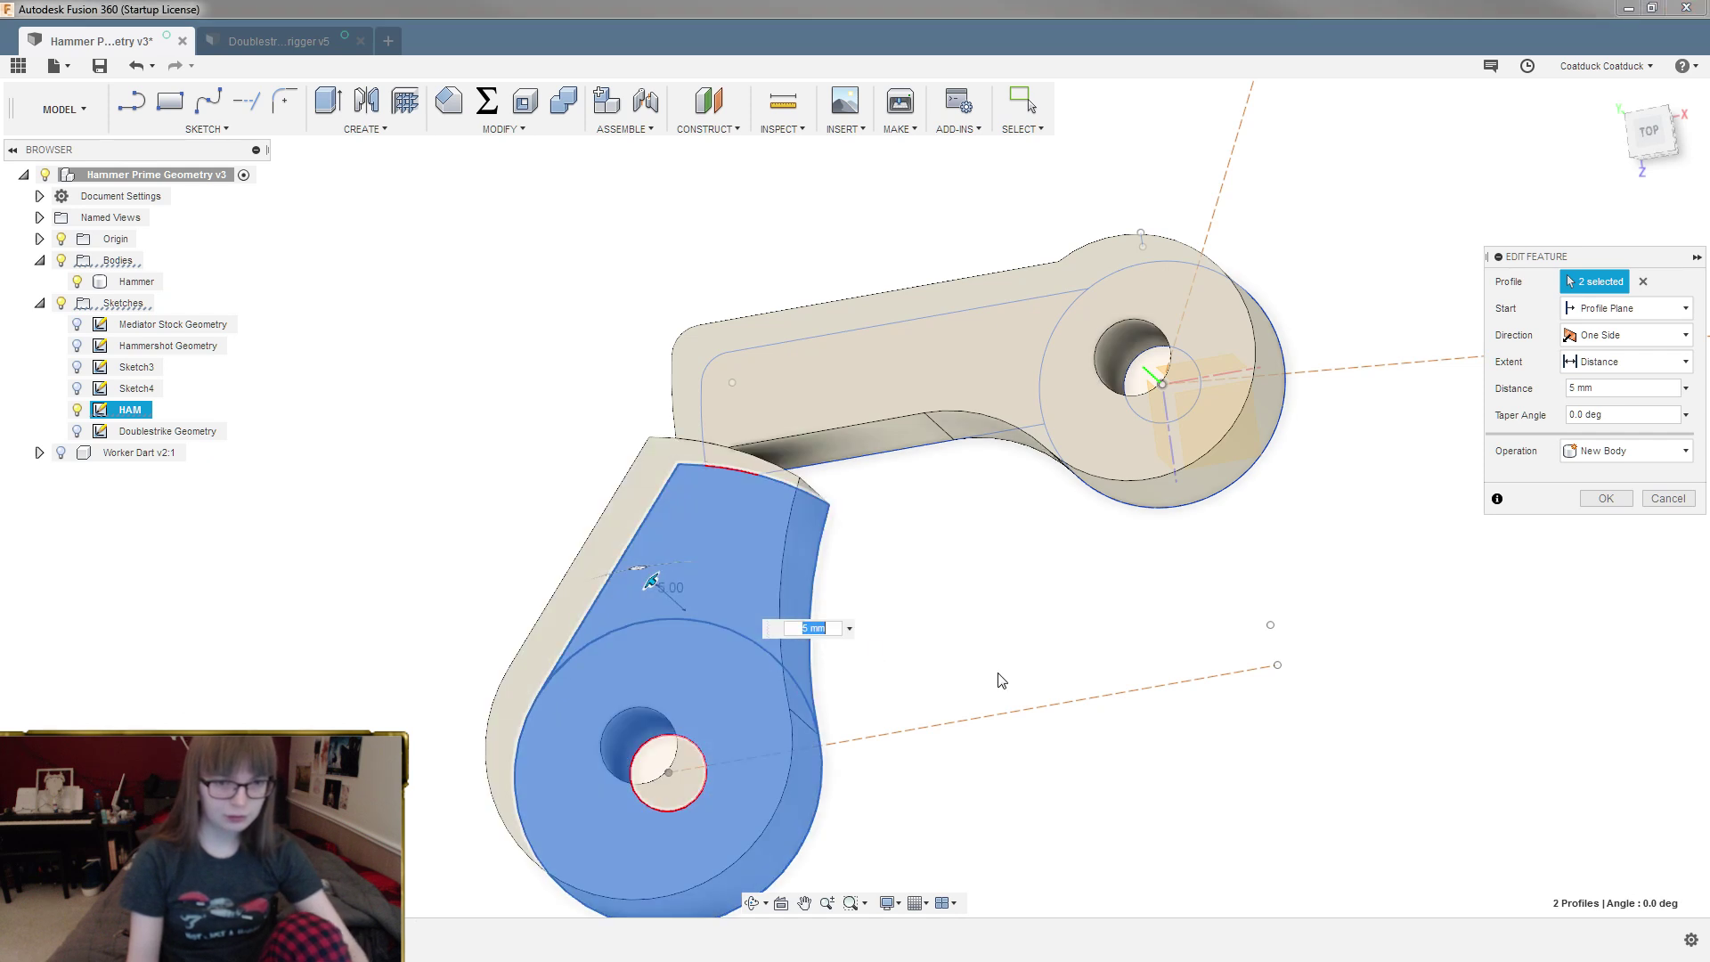
pyautogui.press('Return')
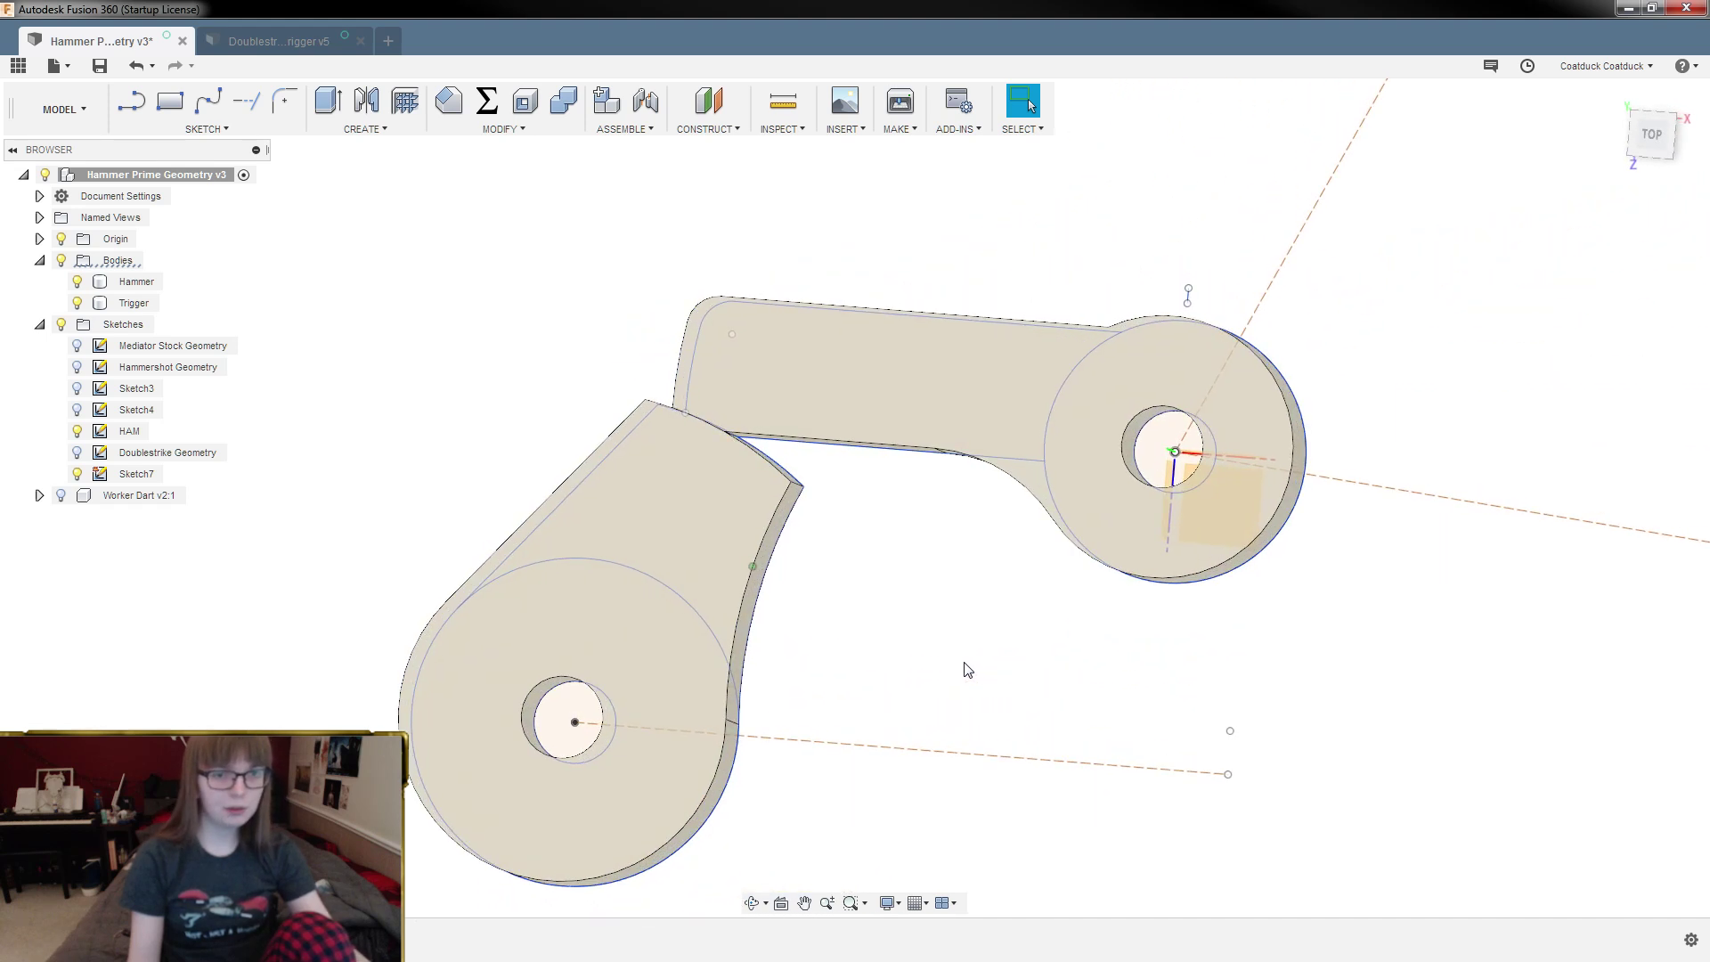
# Step: Rotate the Trigger body 25 degrees about Z around the centre of its pivot hole, away from the hammer
pyautogui.click(134, 304)
pyautogui.rightClick(133, 312)
pyautogui.click(165, 325)
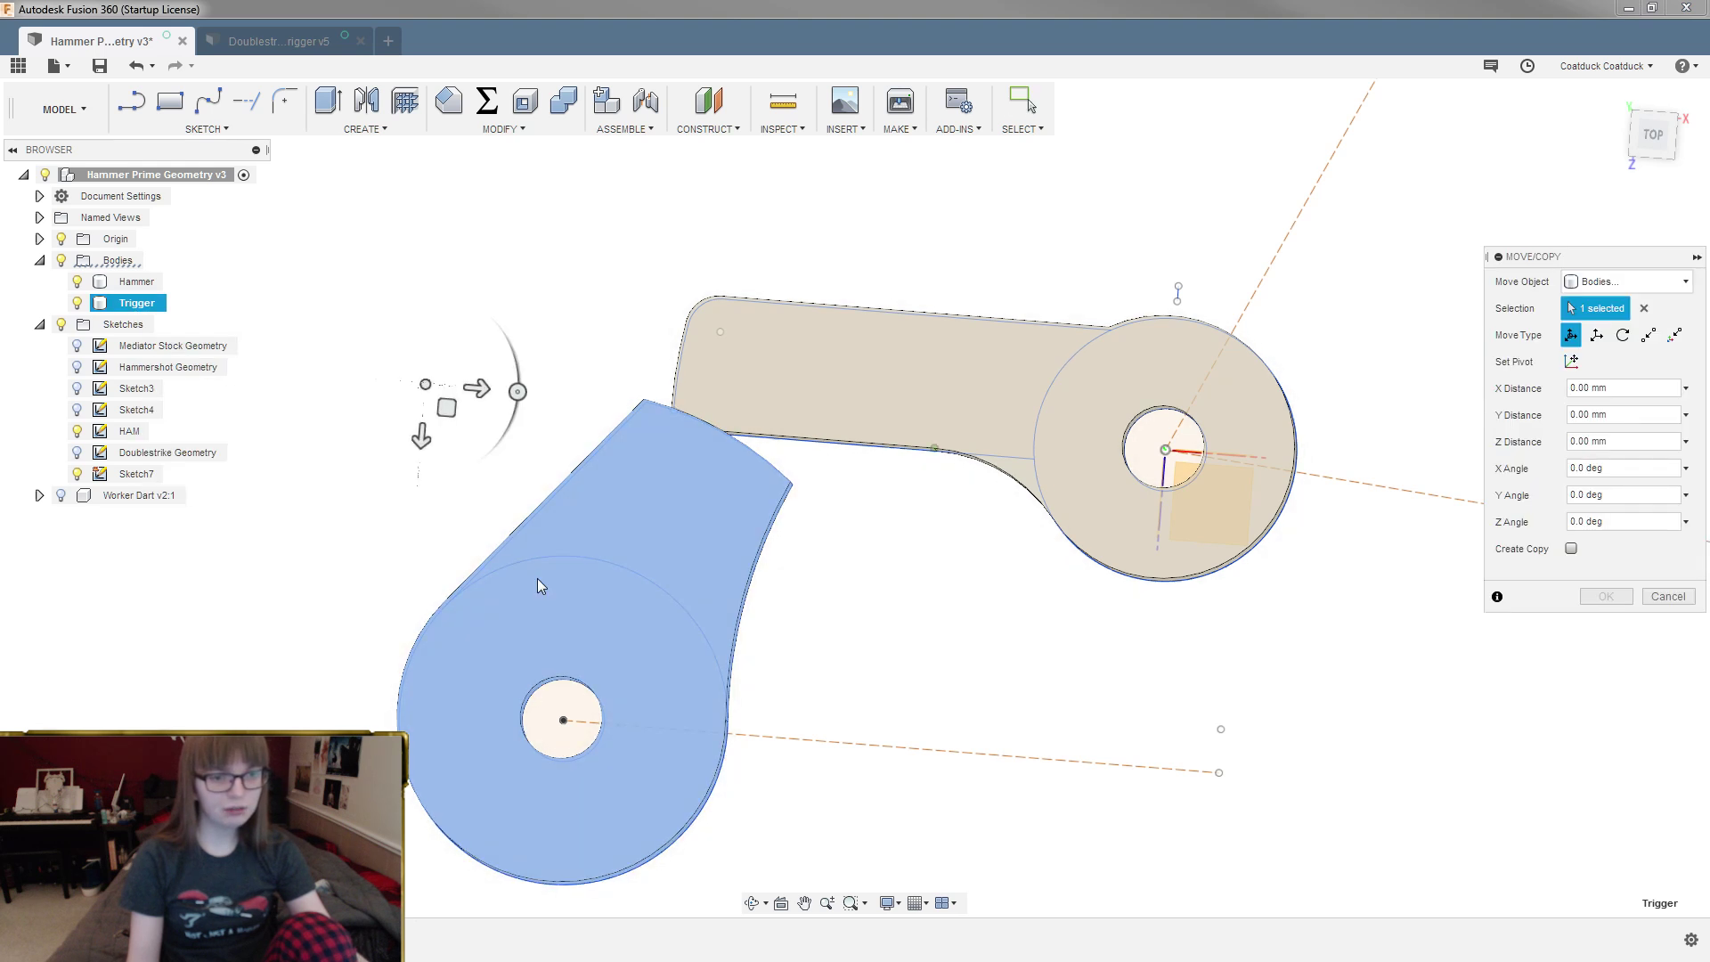
pyautogui.click(574, 717)
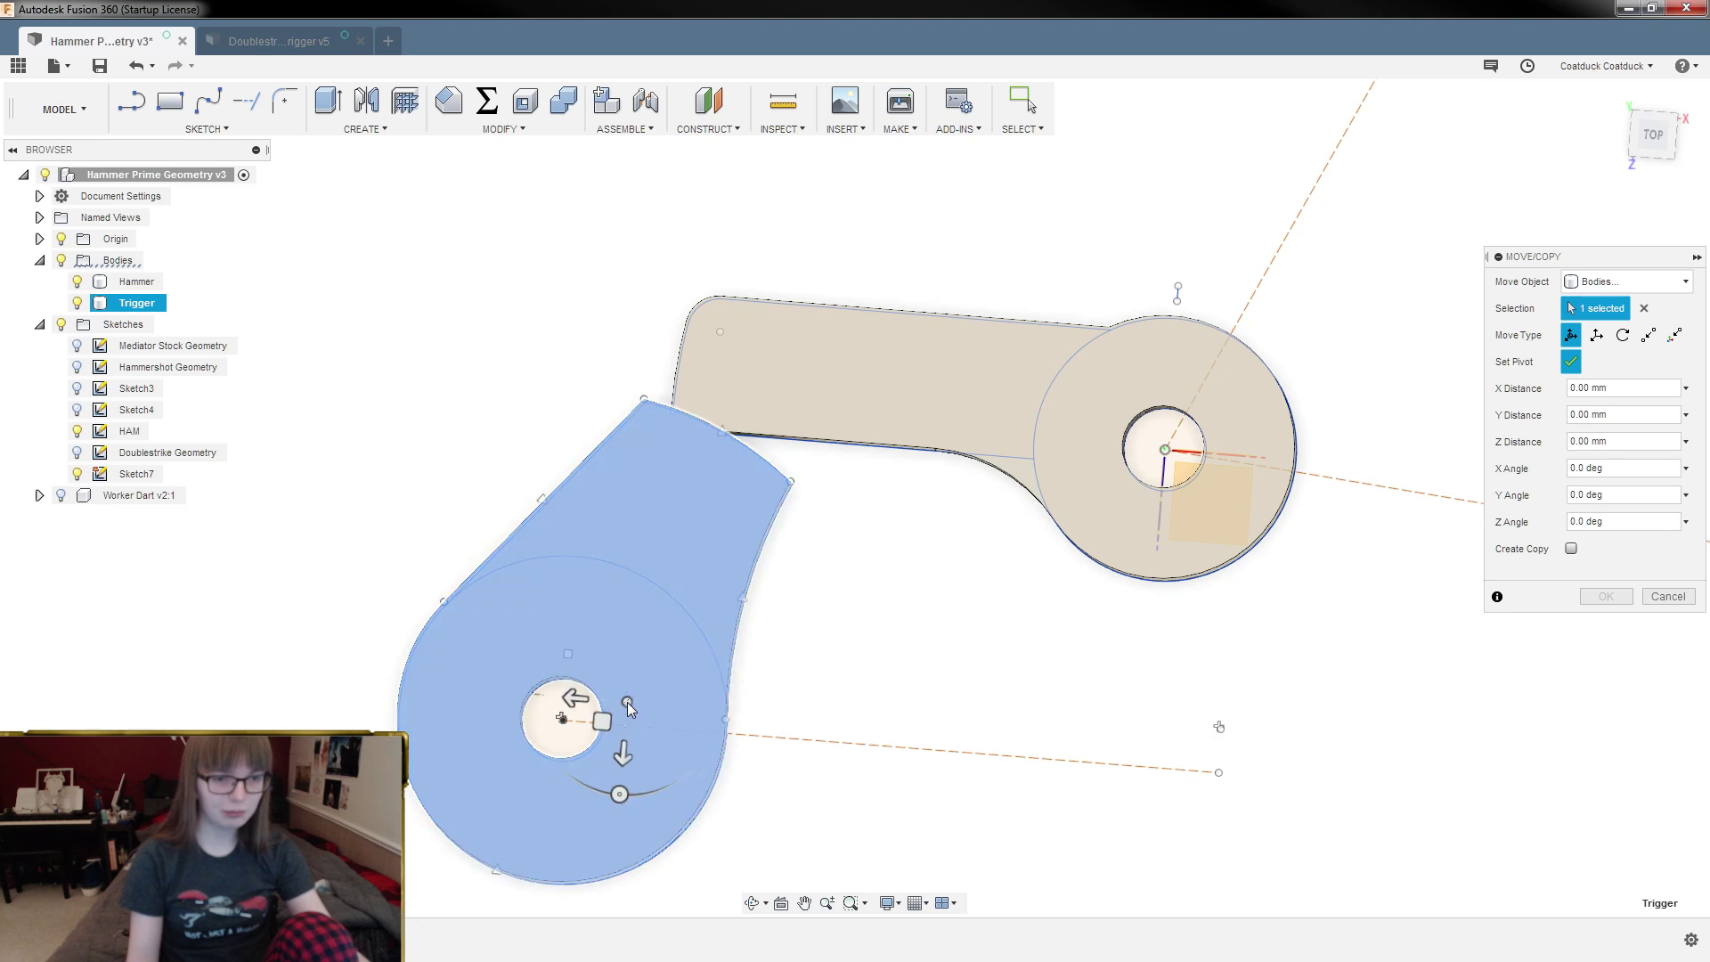
pyautogui.click(563, 721)
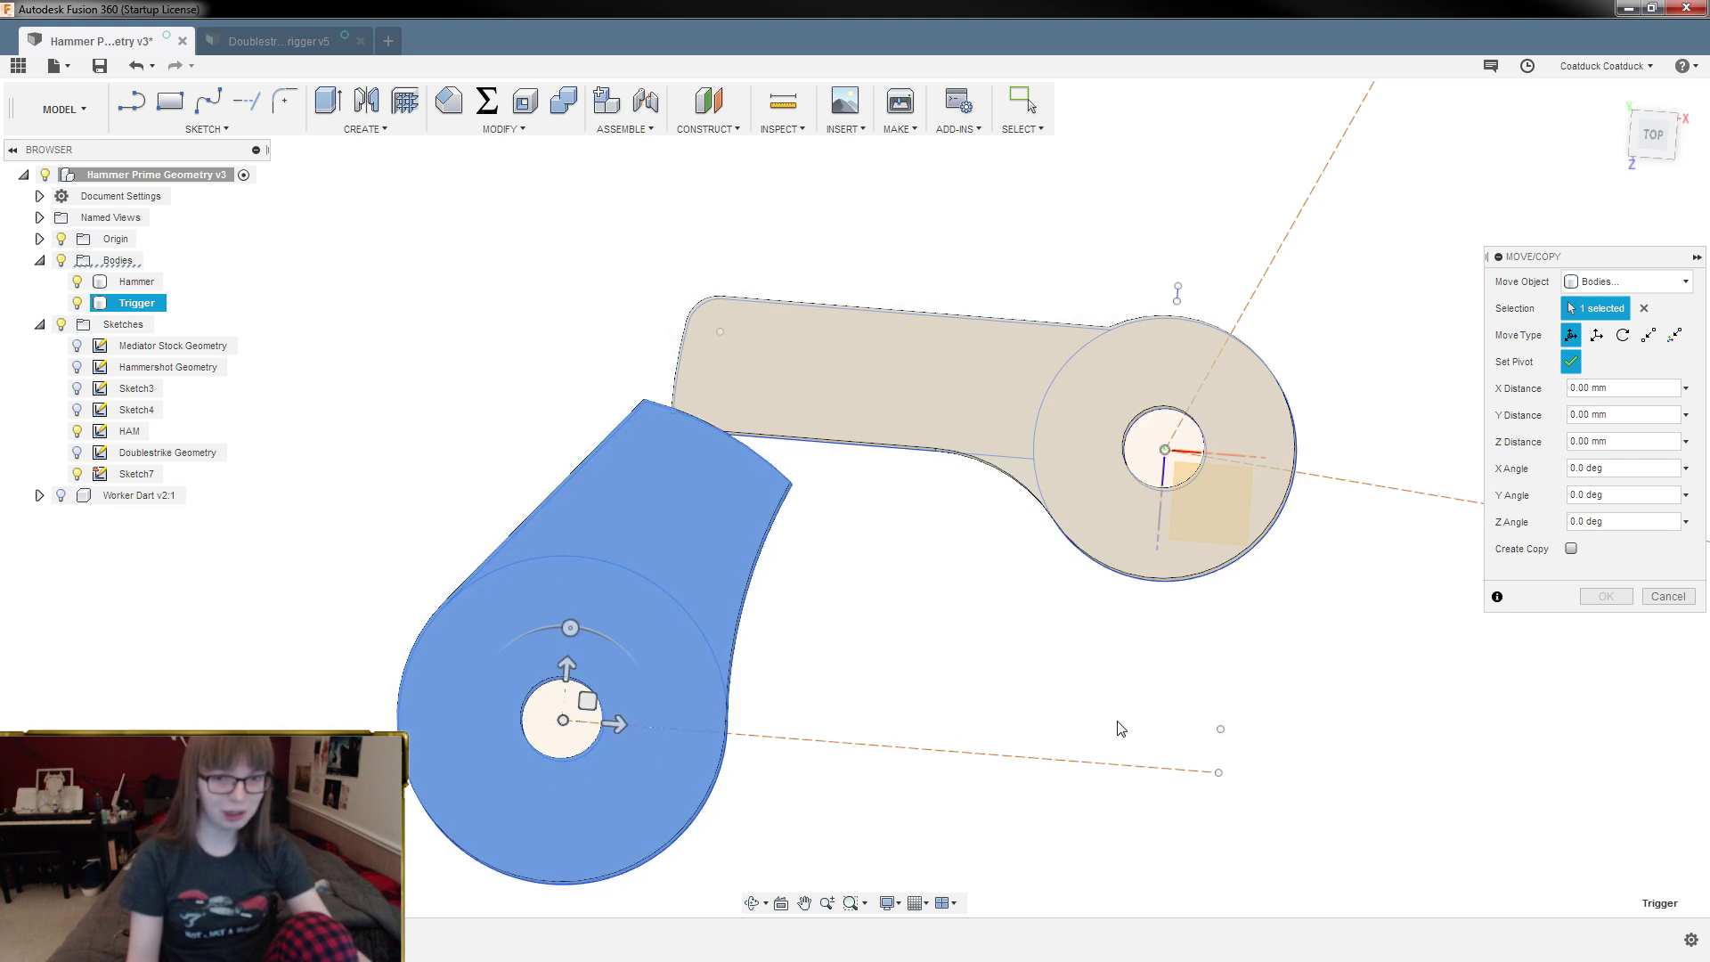
pyautogui.scroll(2, 1167, 703)
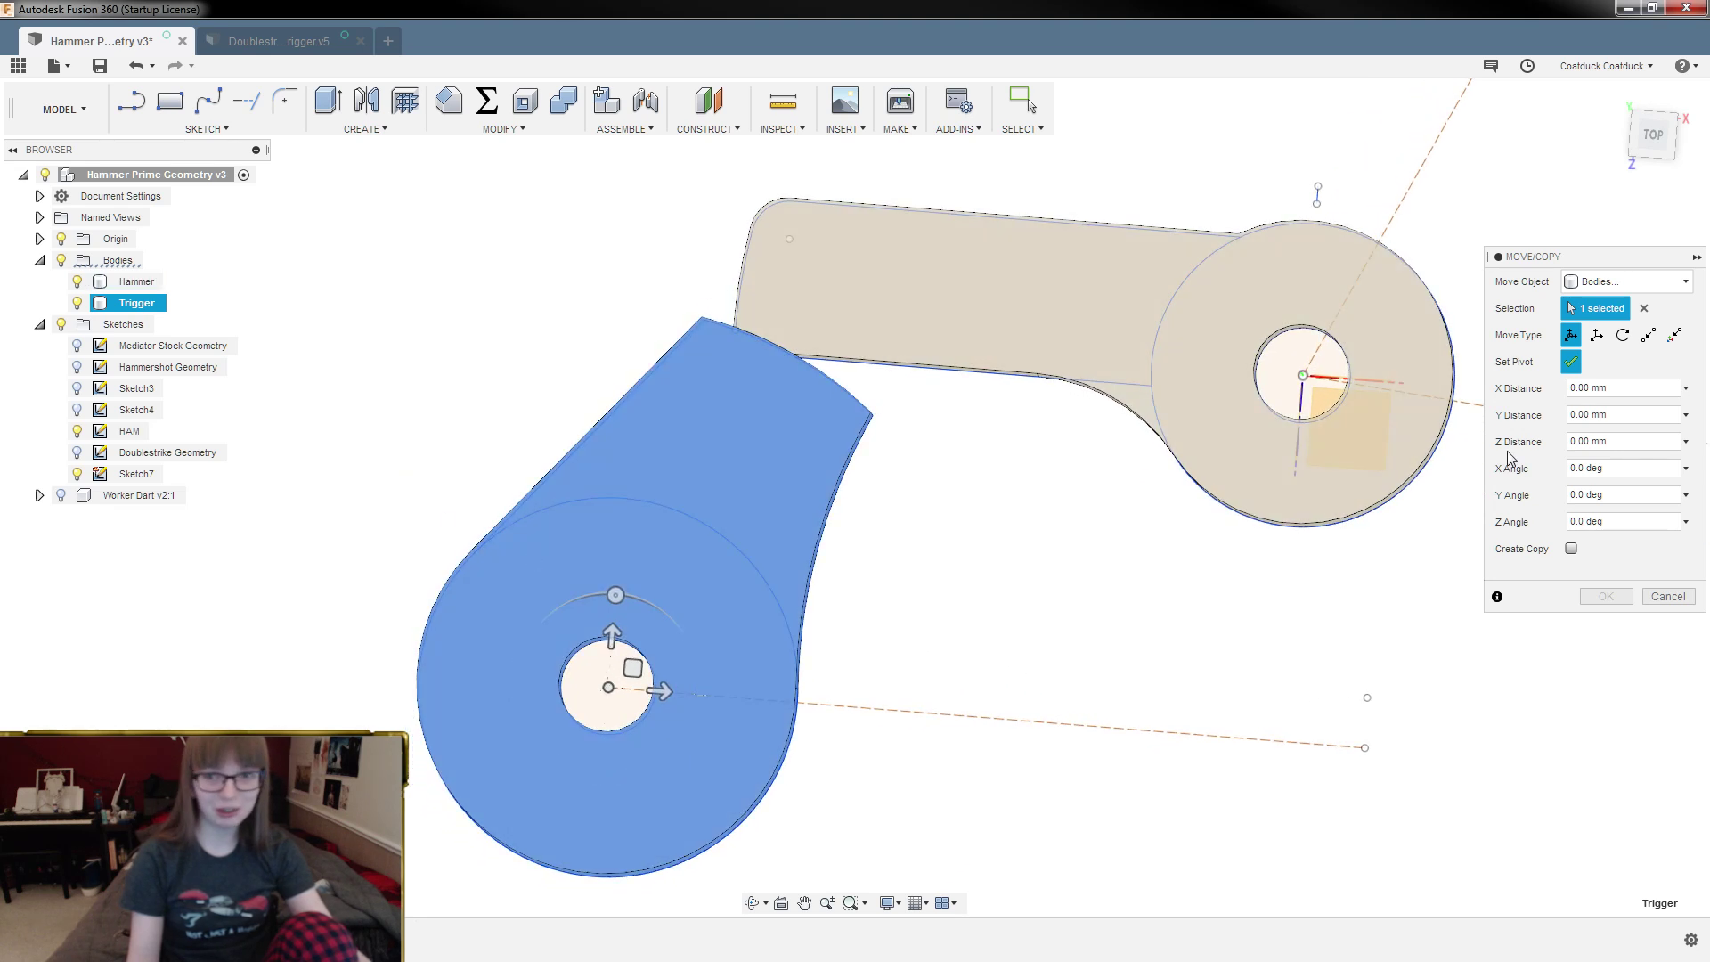
pyautogui.click(1574, 366)
pyautogui.moveTo(615, 595); pyautogui.dragTo(579, 588)
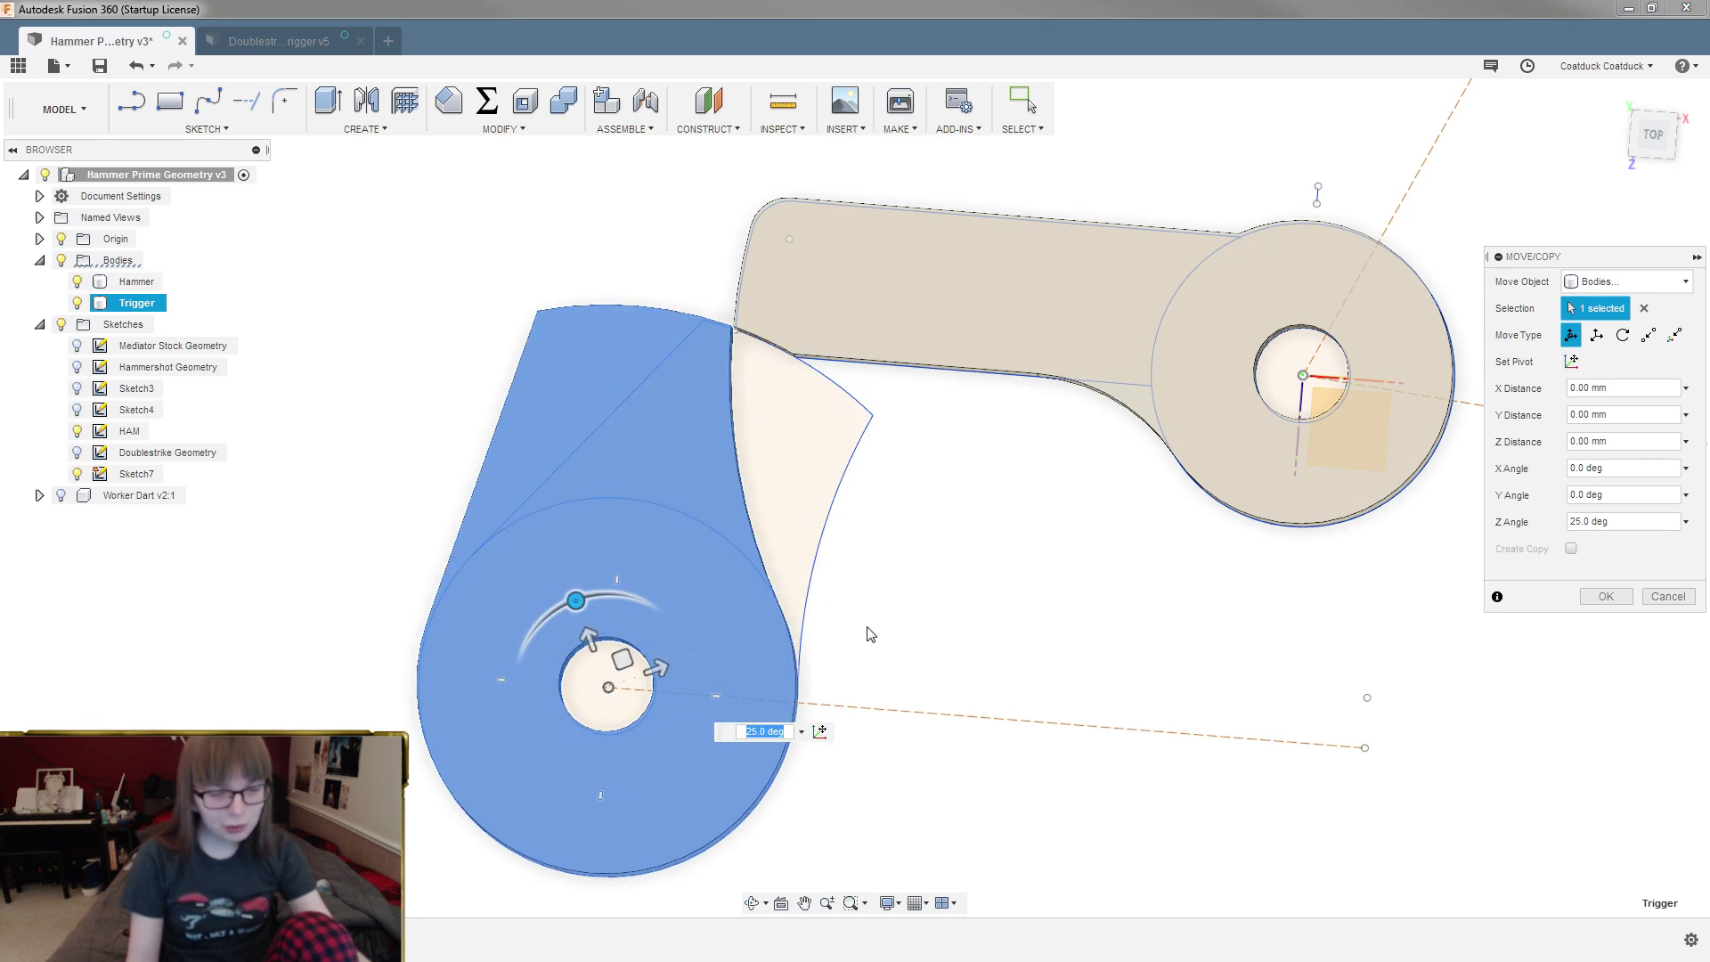
pyautogui.press('Return')
pyautogui.scroll(-2, 820, 490)
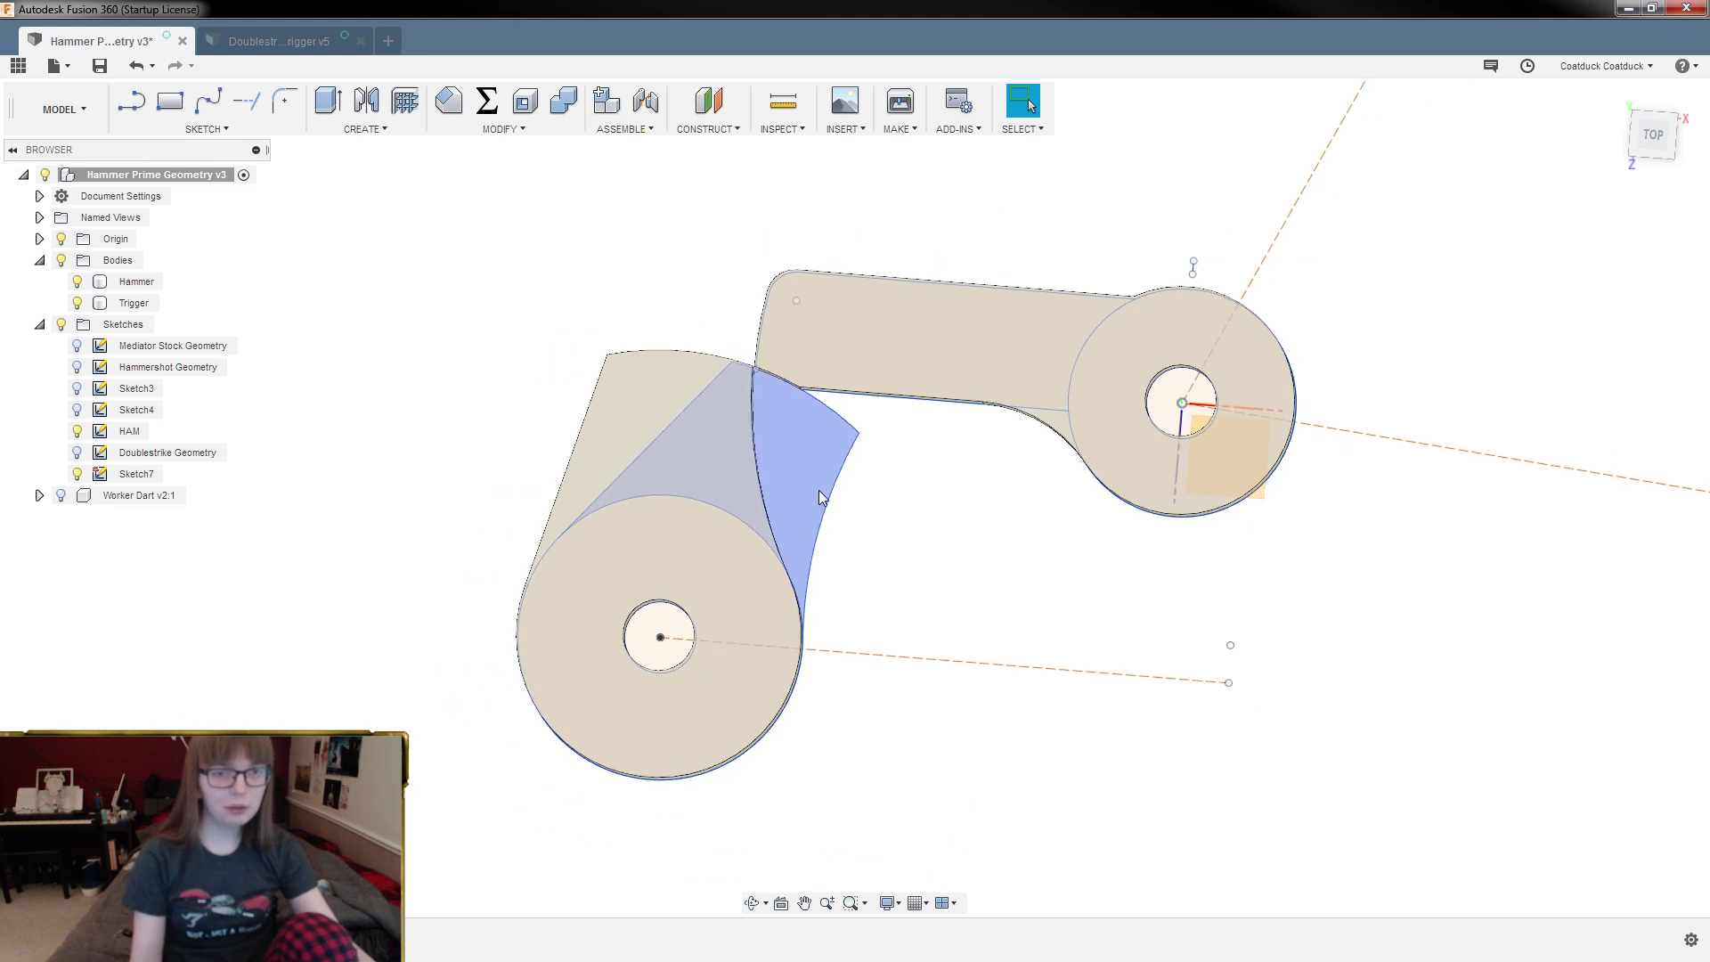
pyautogui.scroll(2, 1098, 499)
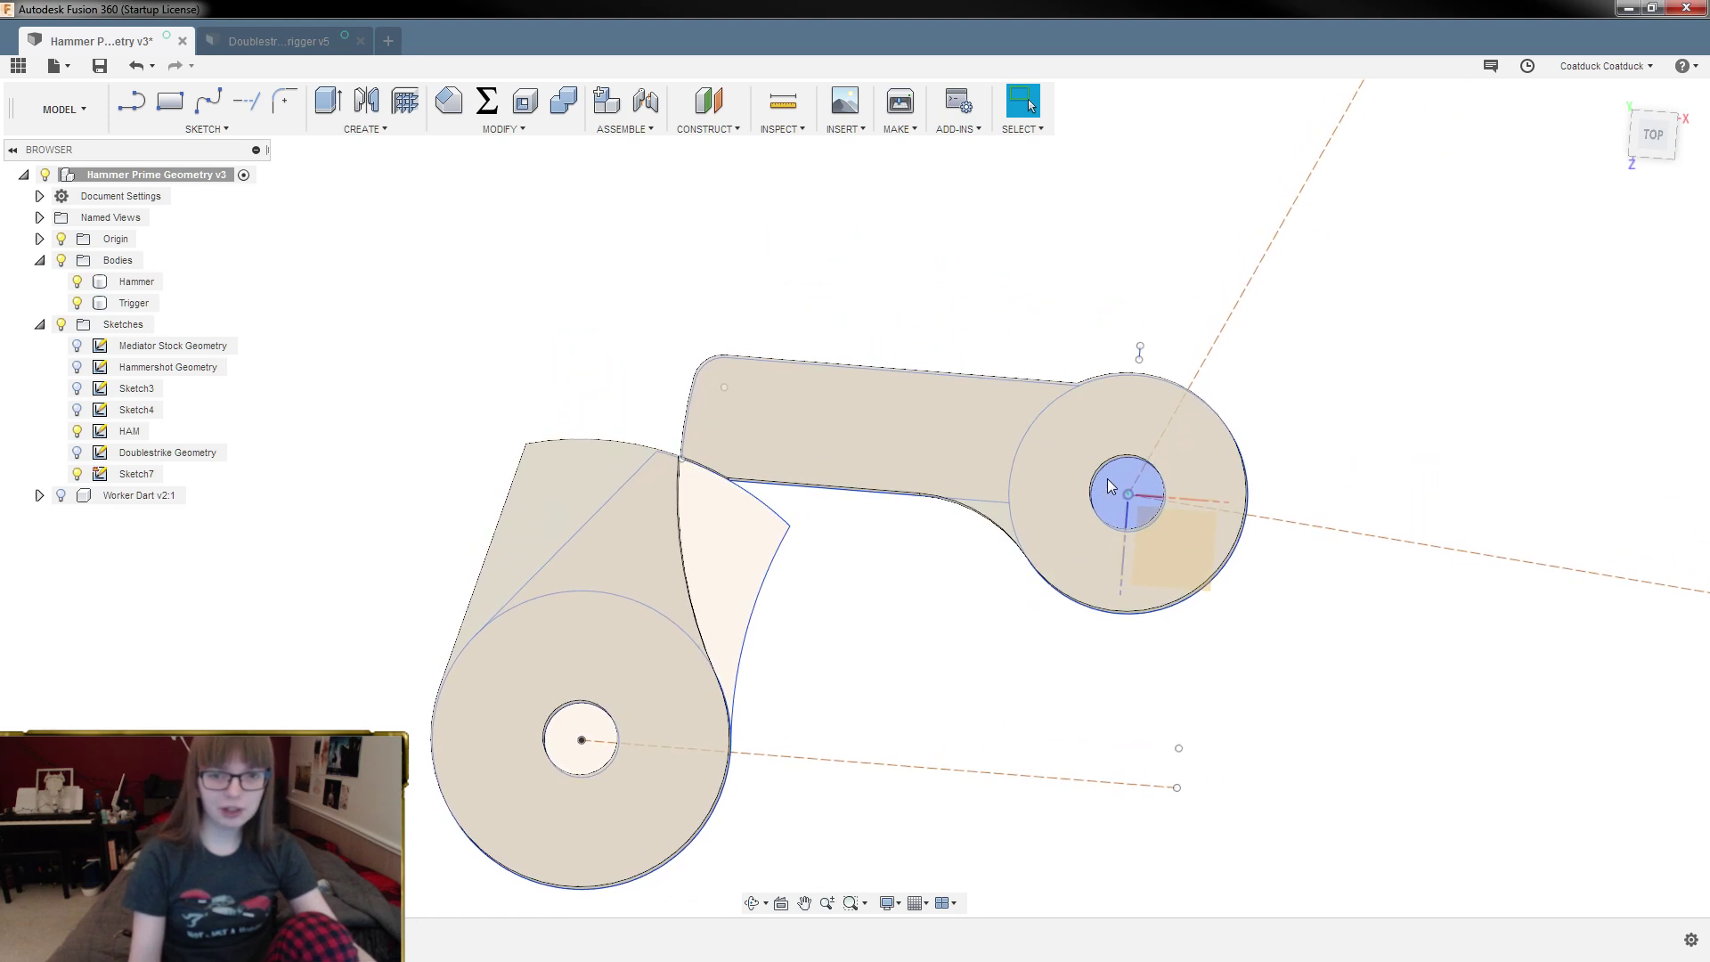
# Step: Start moving the Hammer body and set the move pivot at the centre of the hammer's pivot hole
pyautogui.rightClick(145, 285)
pyautogui.click(182, 301)
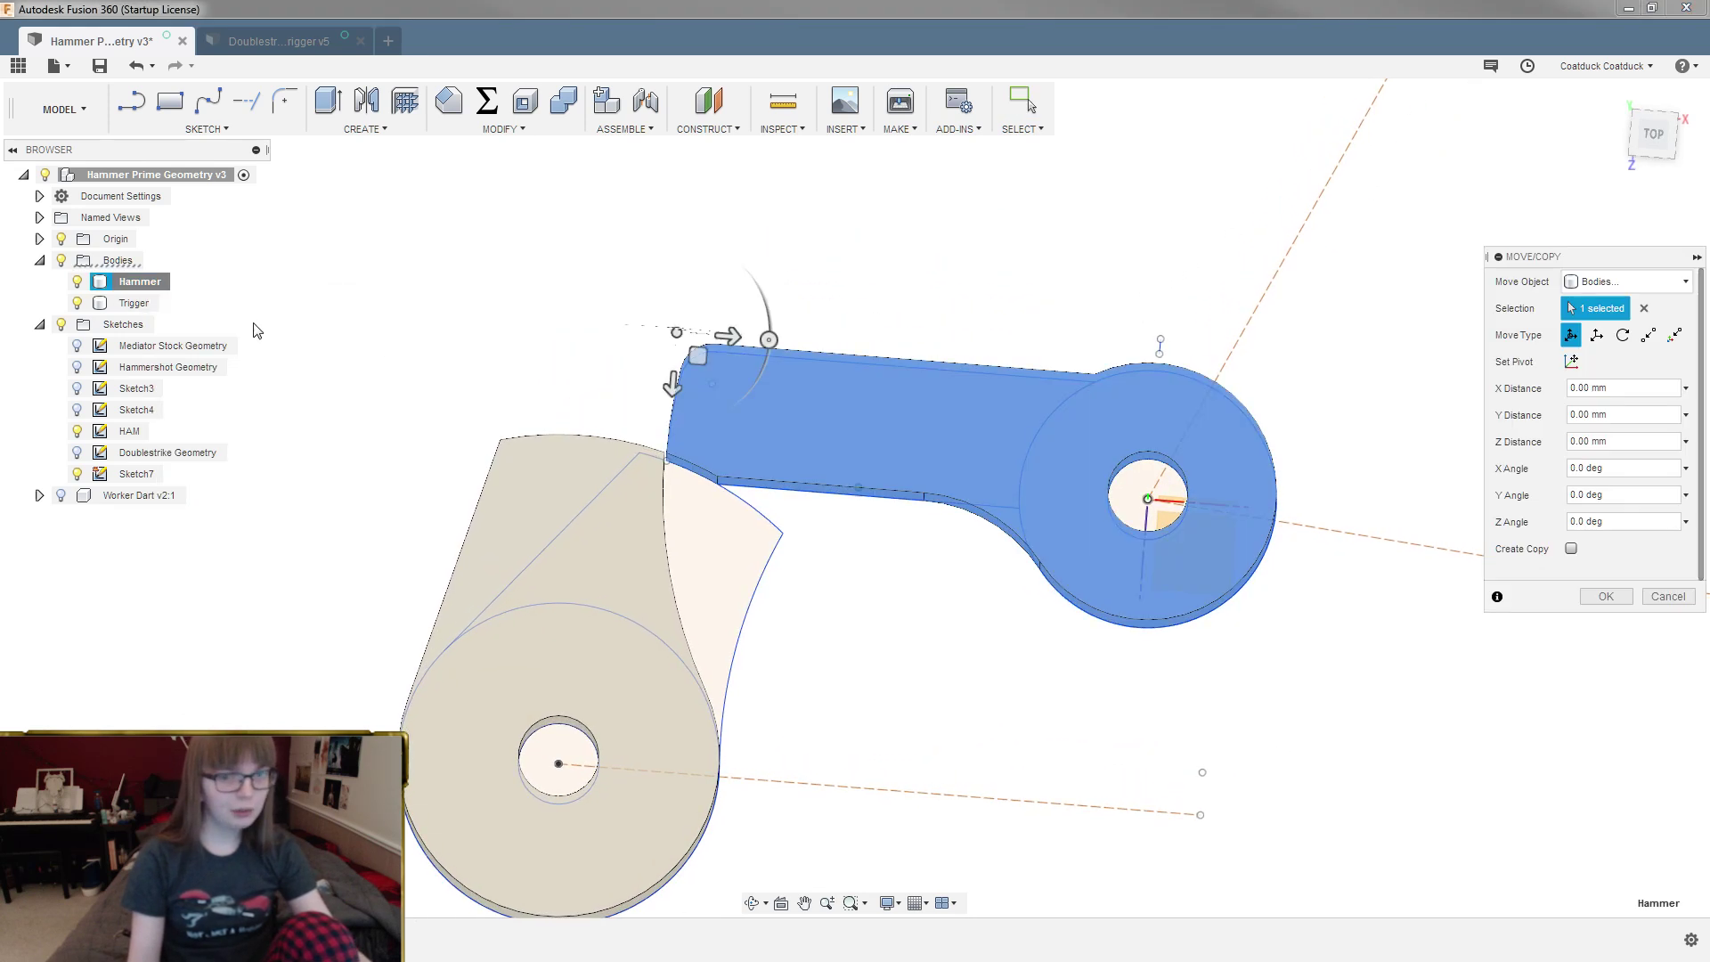
pyautogui.click(1574, 362)
pyautogui.click(1148, 499)
pyautogui.scroll(3, 1149, 503)
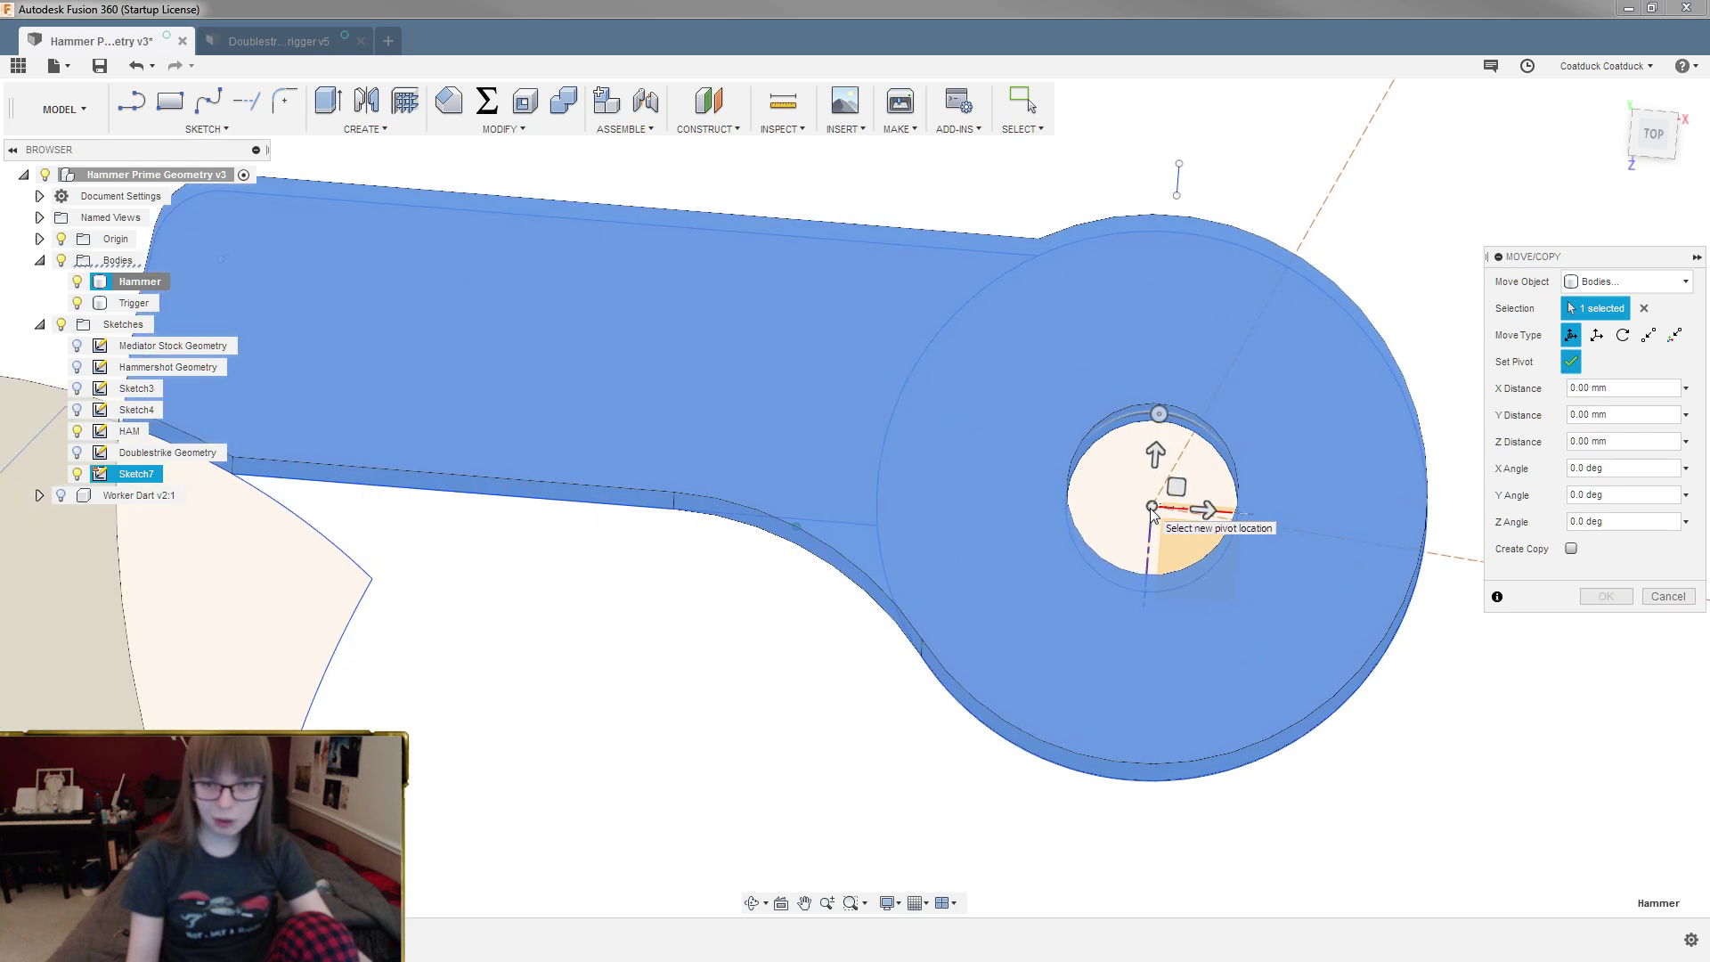
pyautogui.scroll(3, 1152, 515)
pyautogui.scroll(-3, 1129, 501)
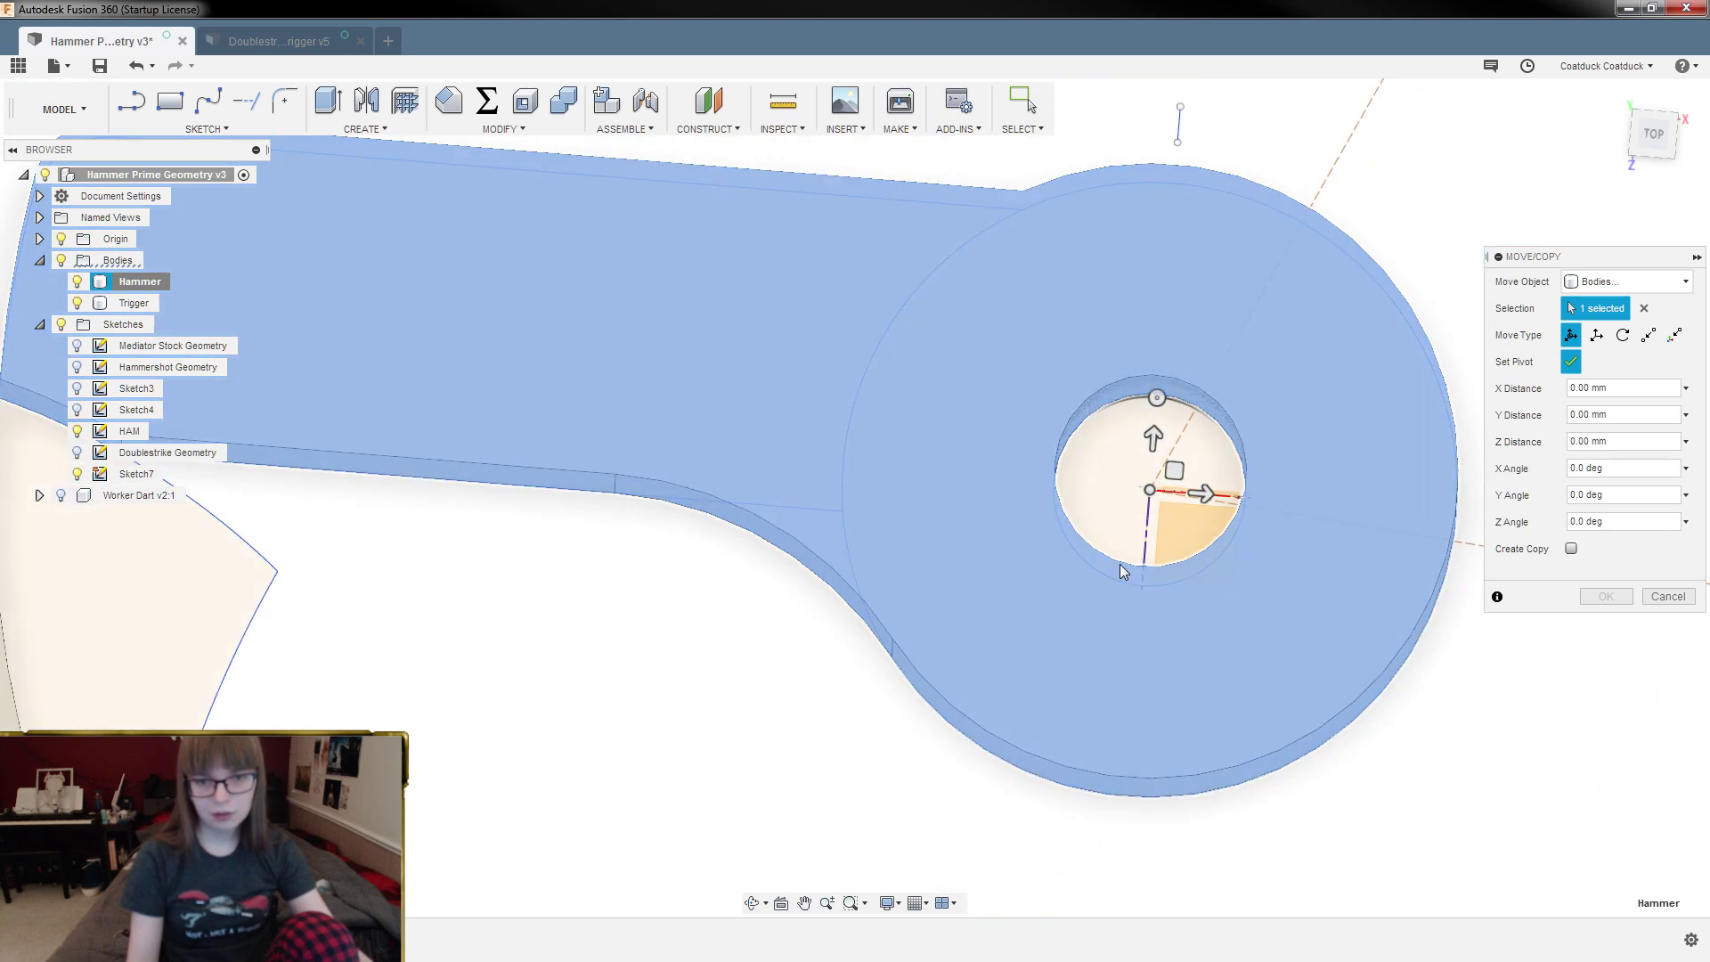
pyautogui.scroll(-1, 947, 526)
pyautogui.scroll(-2, 948, 526)
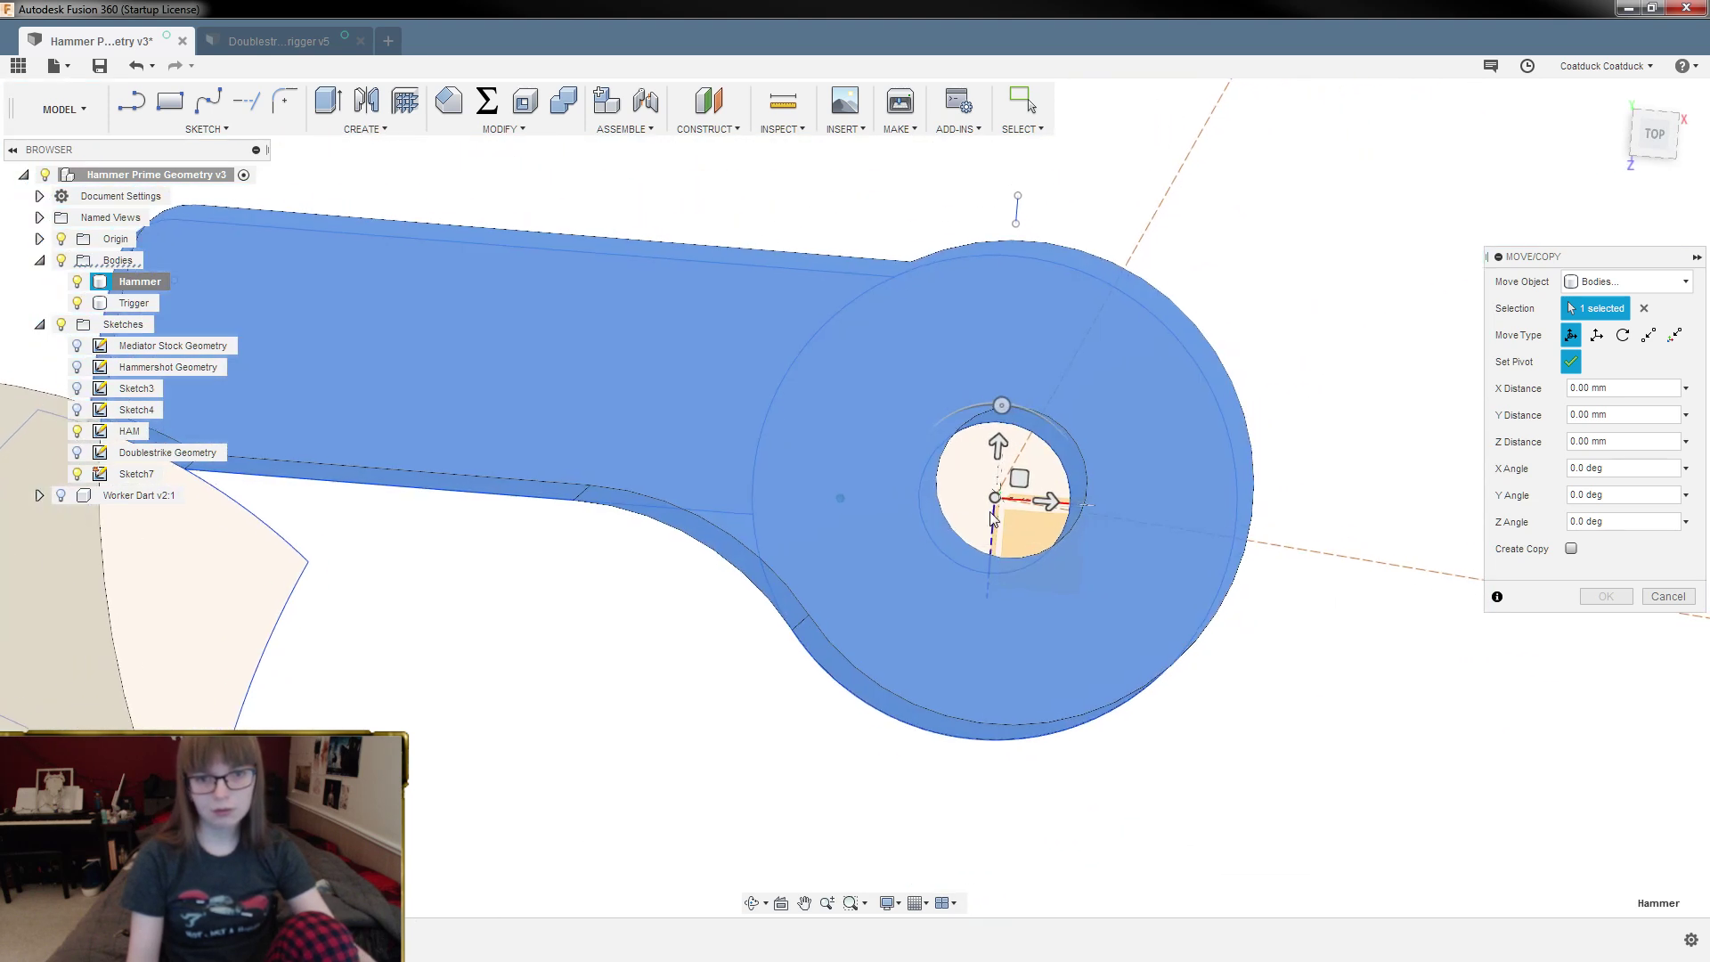
pyautogui.click(1571, 361)
pyautogui.scroll(-3, 945, 481)
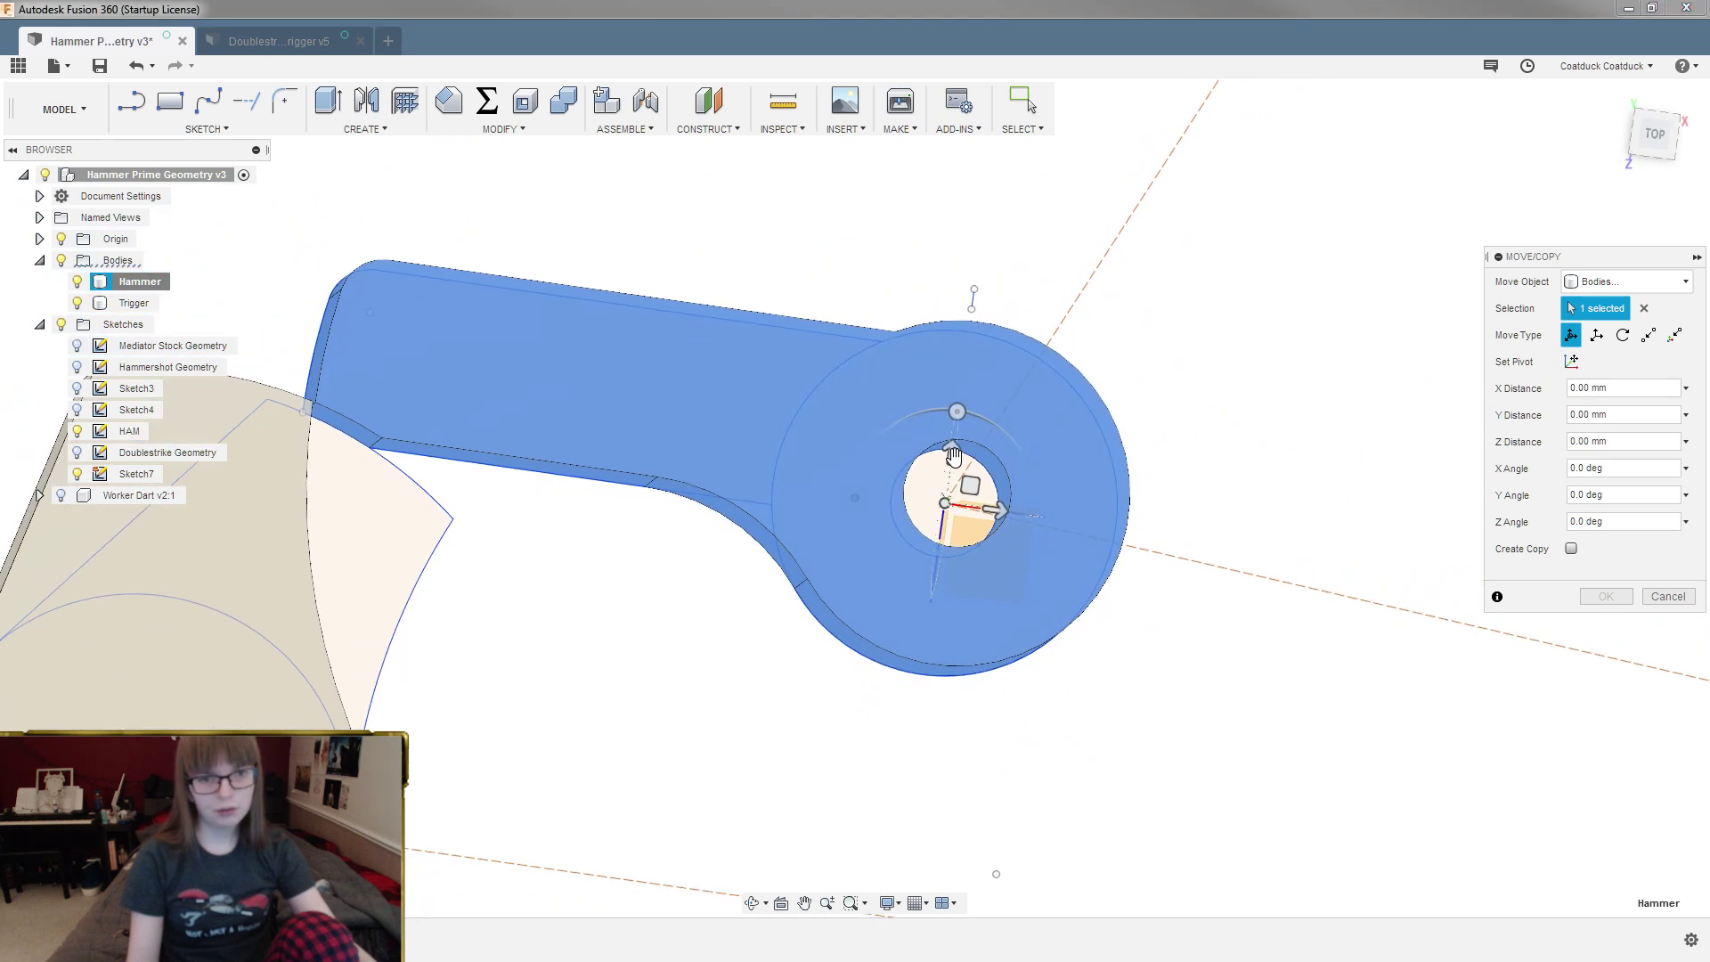
# Step: Rotate the hammer about its pivot to a Z angle of 25 and then 50 degrees, past the rotated trigger
pyautogui.keyDown('shift'); pyautogui.moveTo(963, 401); pyautogui.dragTo(927, 371, button='middle'); pyautogui.keyUp('shift')
pyautogui.moveTo(930, 385); pyautogui.dragTo(889, 386)
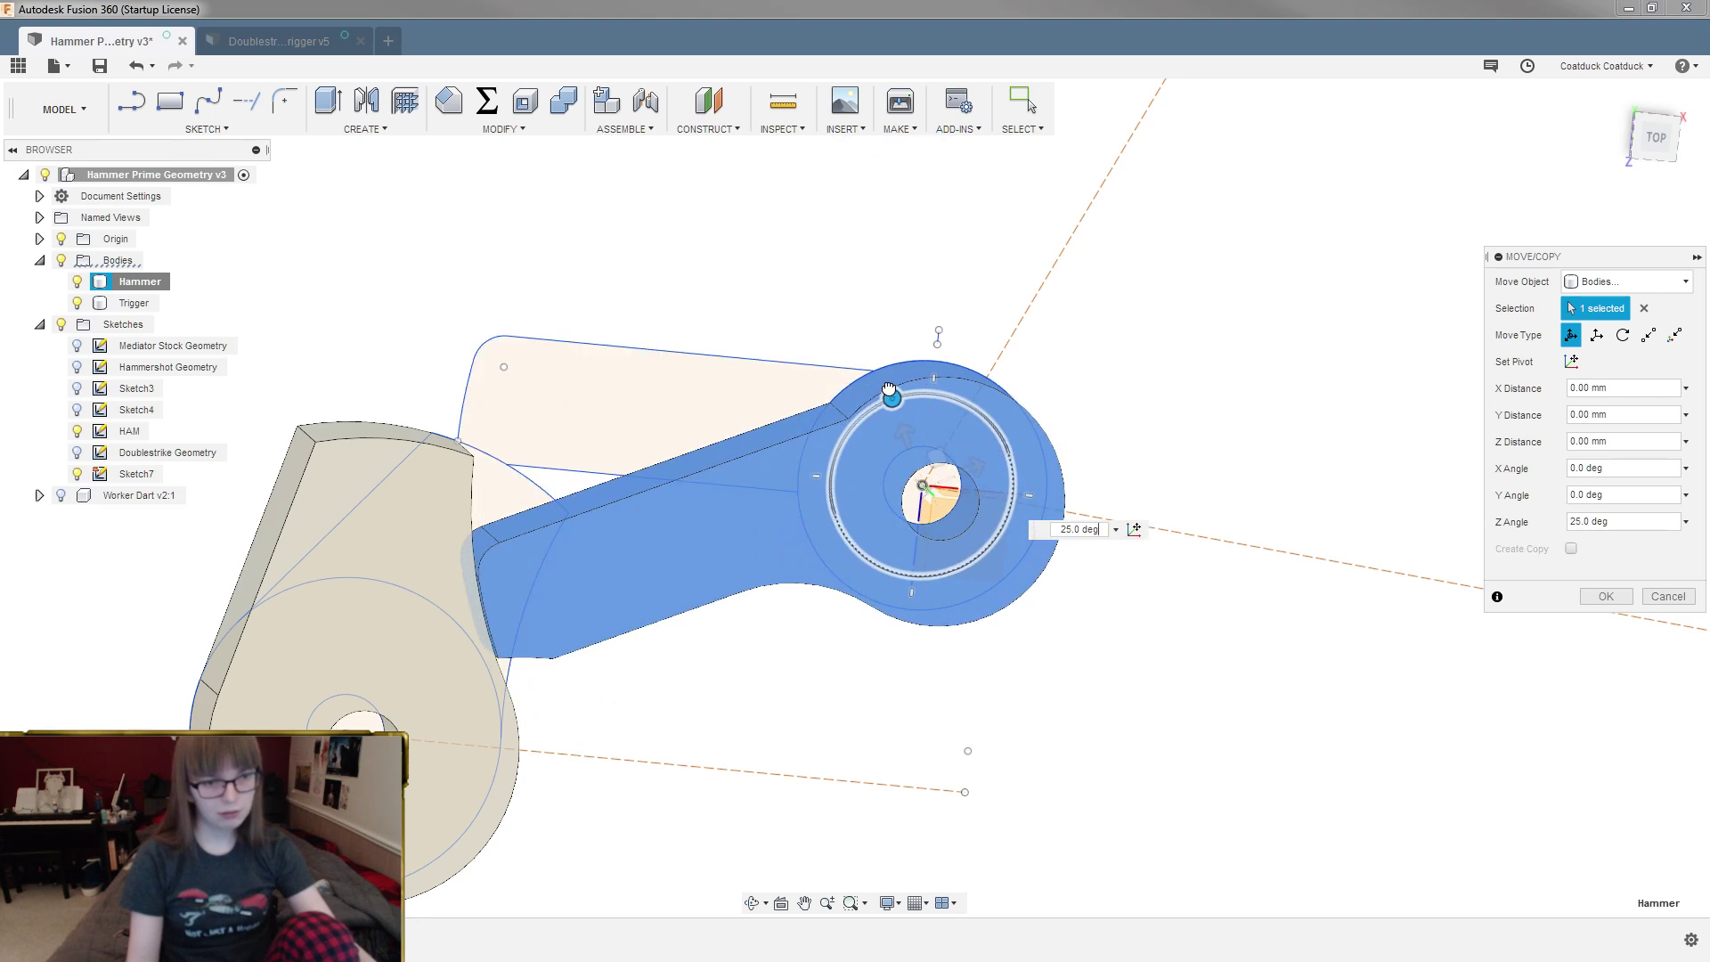
pyautogui.click(1659, 140)
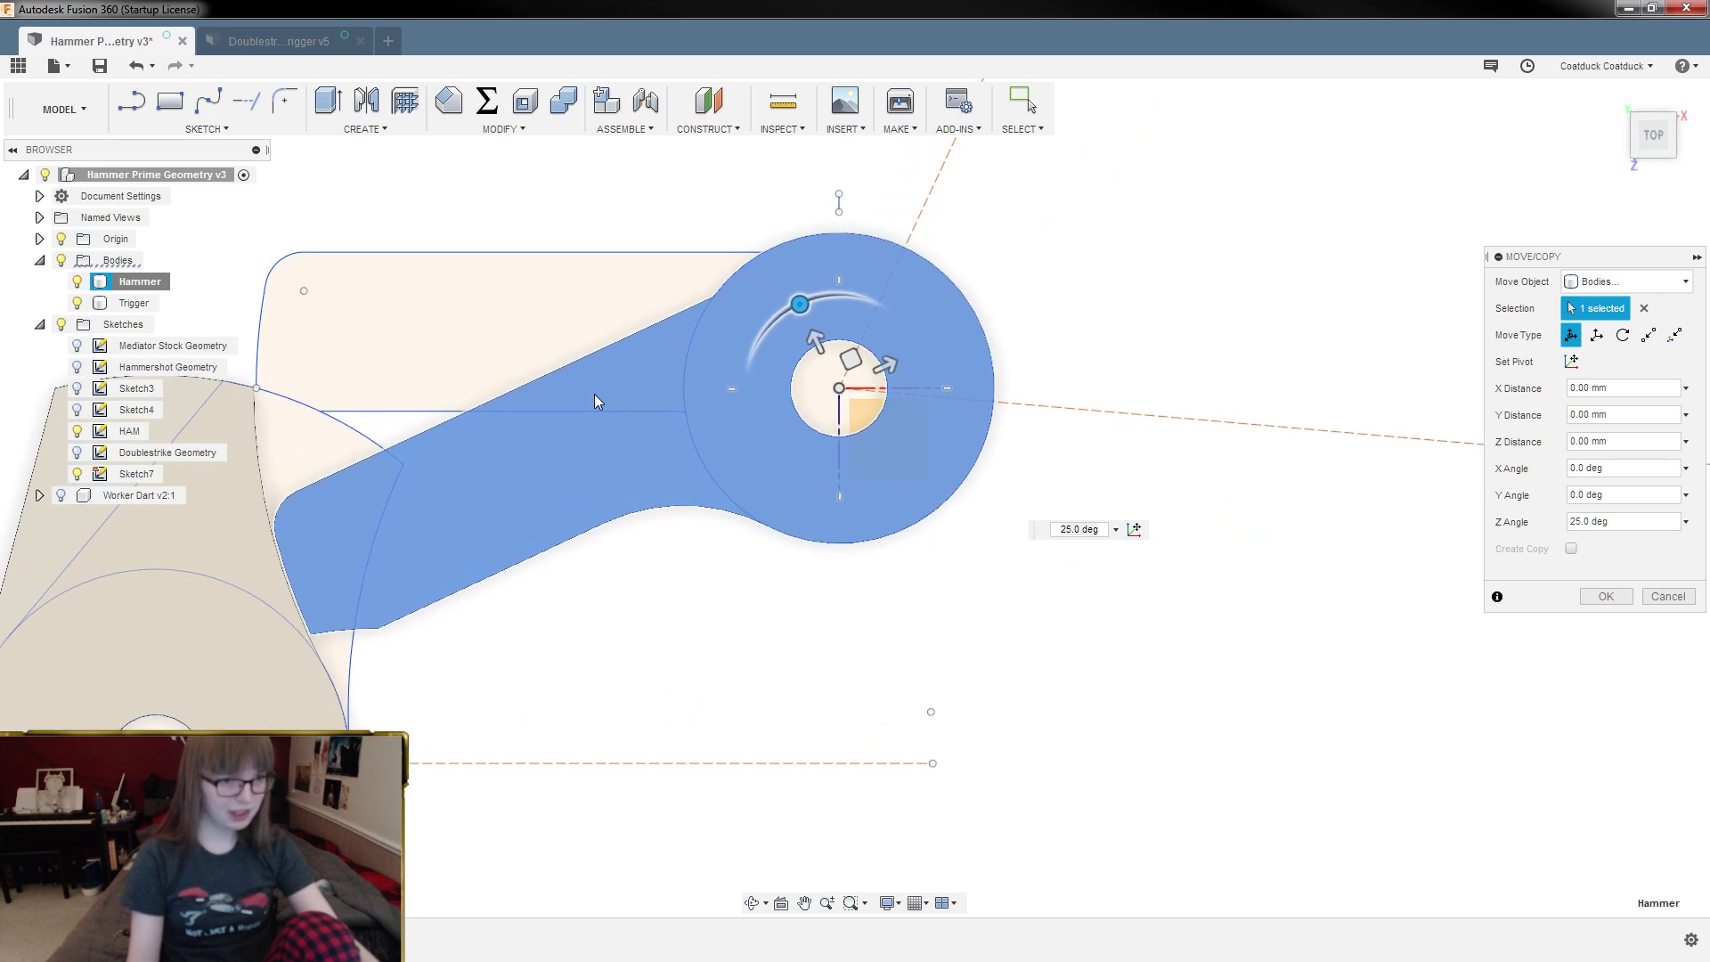
pyautogui.moveTo(806, 294); pyautogui.dragTo(753, 329)
pyautogui.scroll(-2, 804, 360)
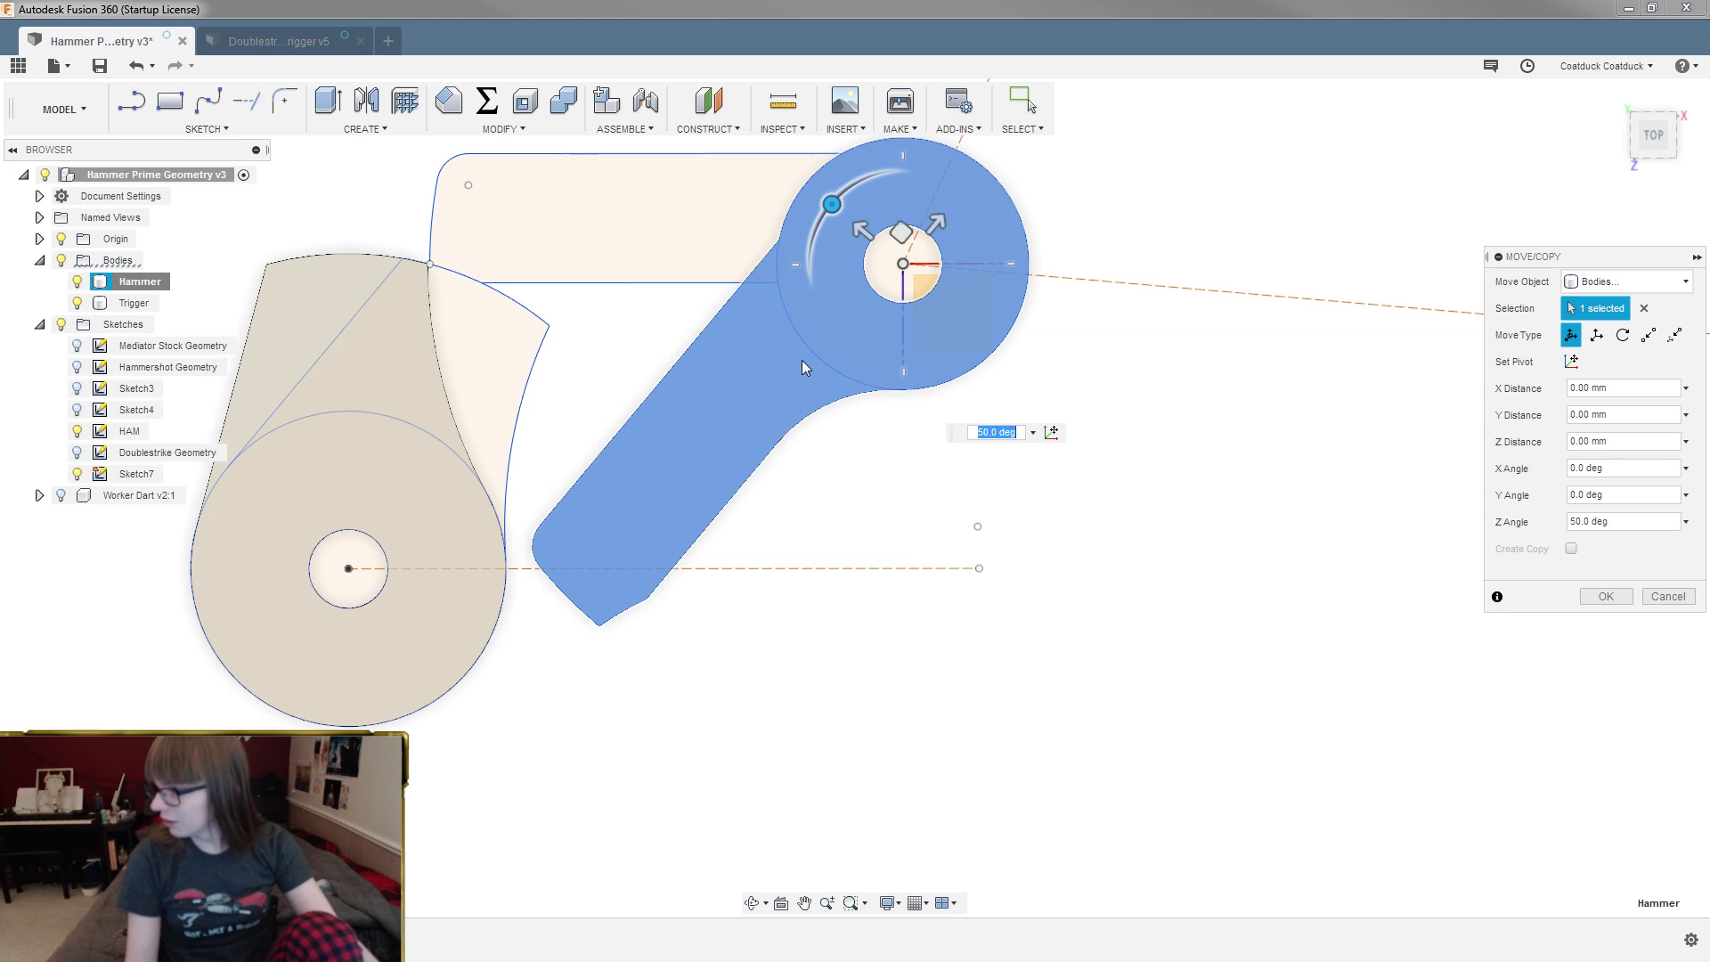
pyautogui.moveTo(800, 360); pyautogui.dragTo(839, 435, button='middle')
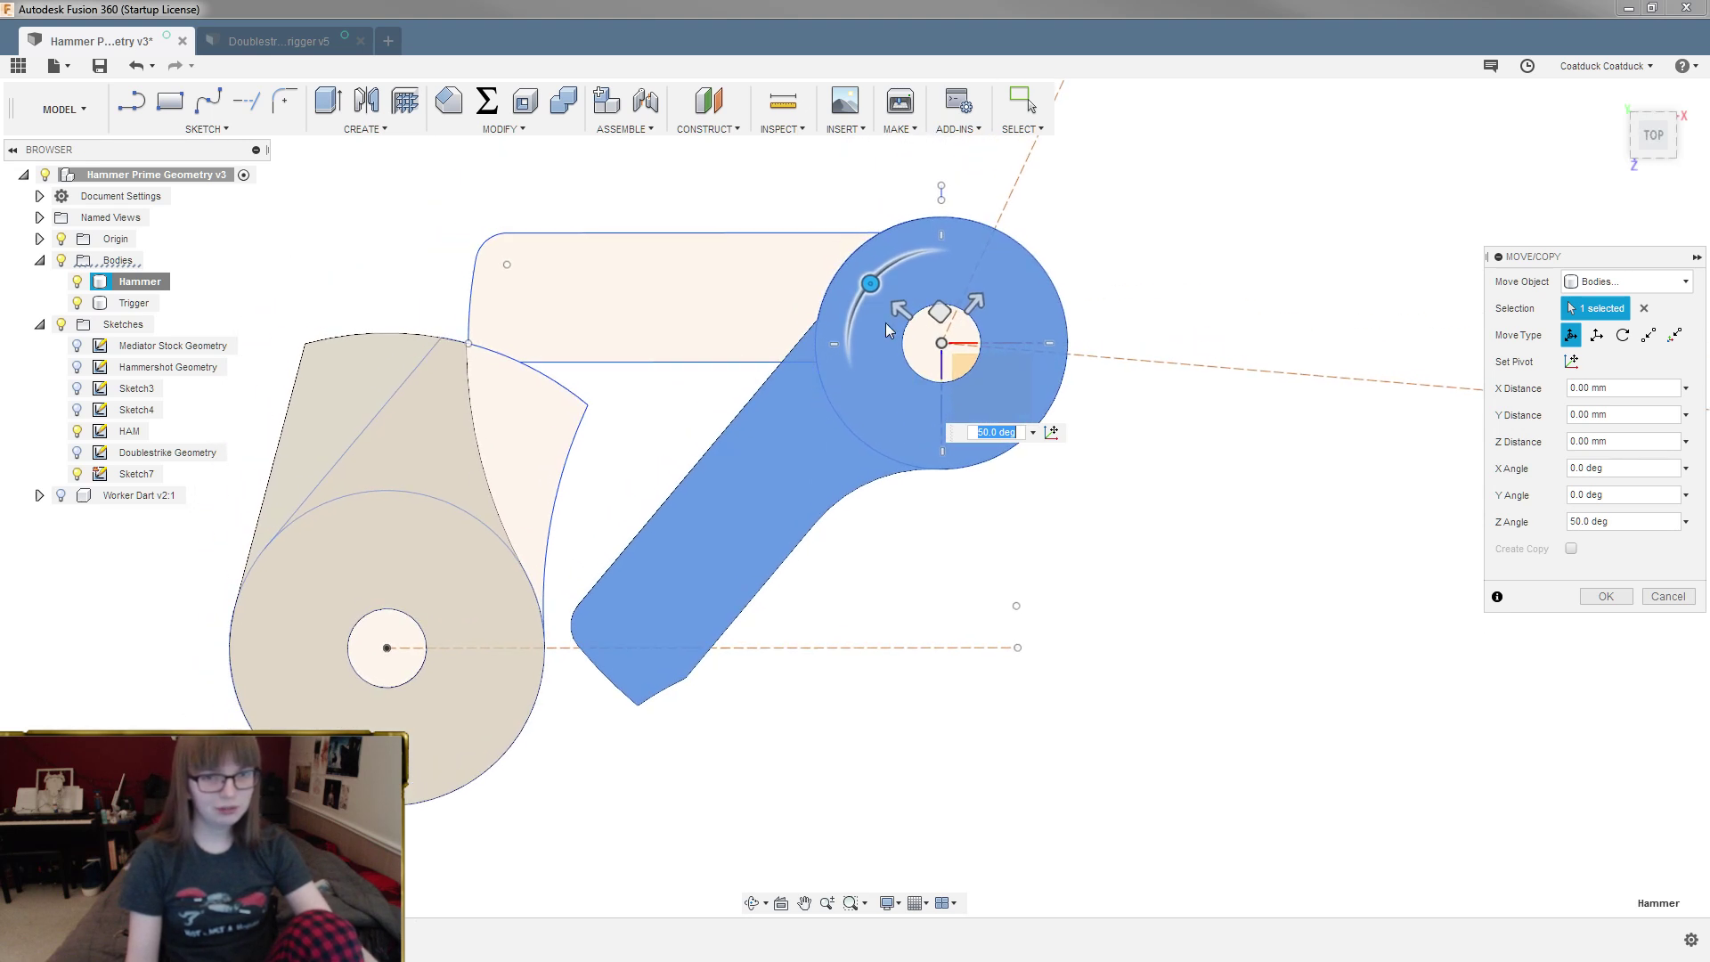
# Step: Swing the hammer back to 0 degrees, out to 50 degrees and back to 0 again to check its travel
pyautogui.moveTo(870, 283)
pyautogui.mouseDown()
pyautogui.moveTo(941, 252)
pyautogui.moveTo(865, 283)
pyautogui.mouseUp()
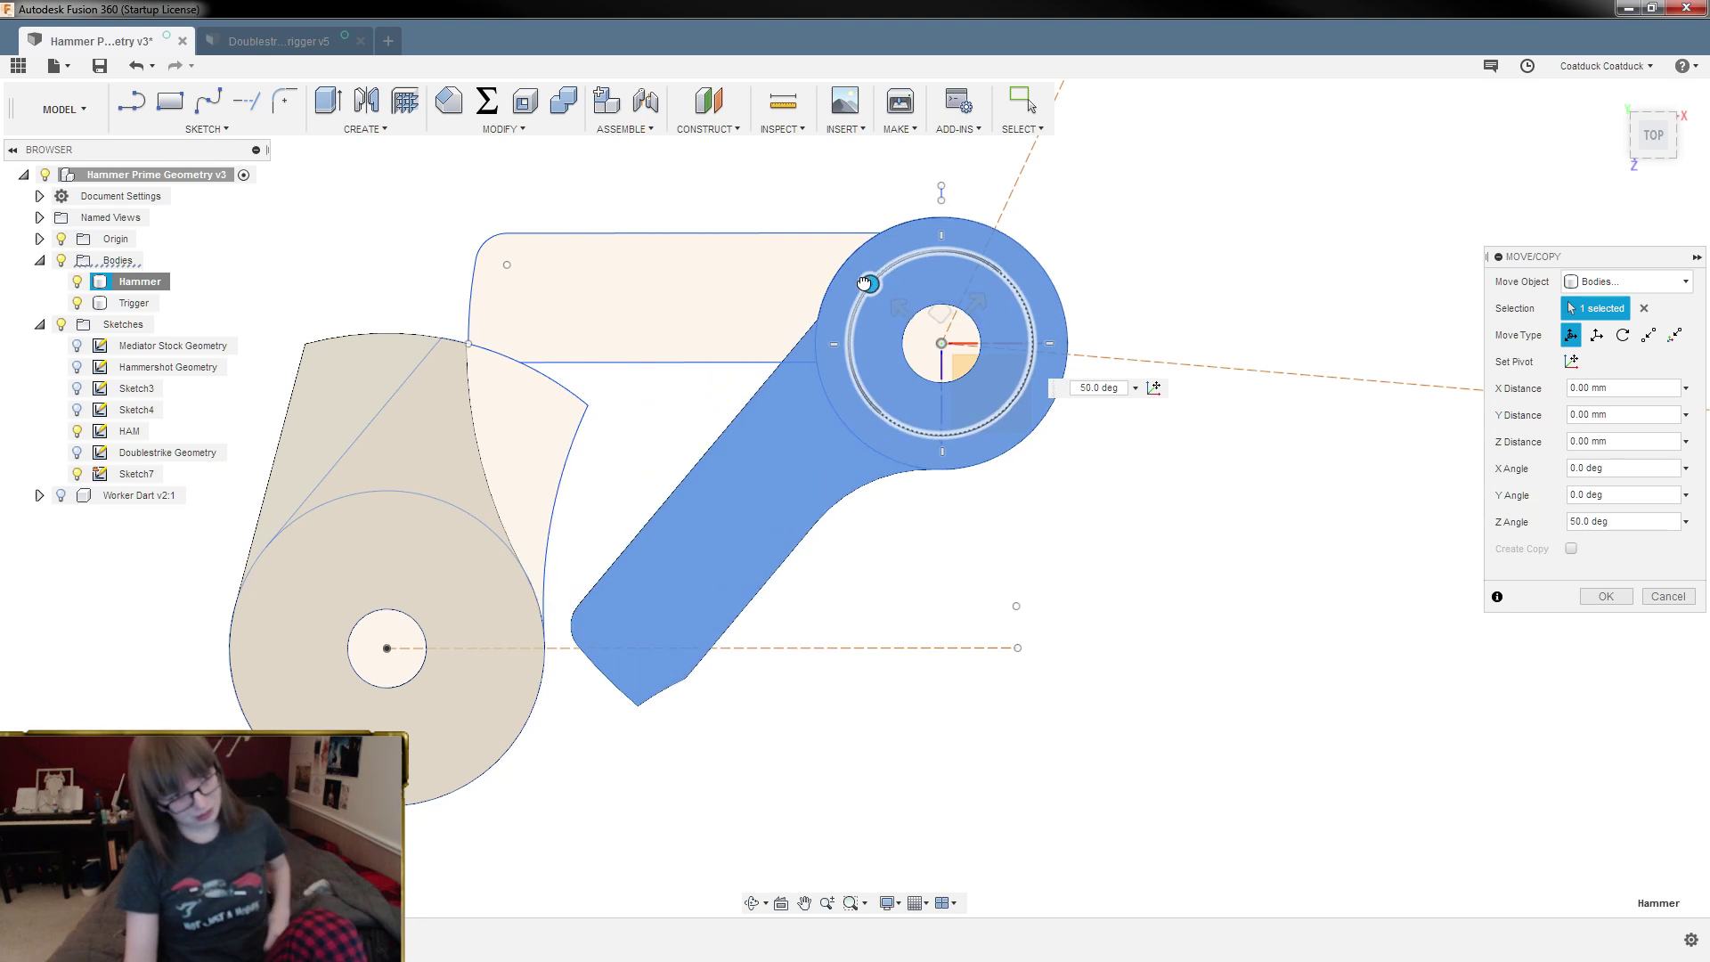
pyautogui.moveTo(865, 283); pyautogui.dragTo(940, 255)
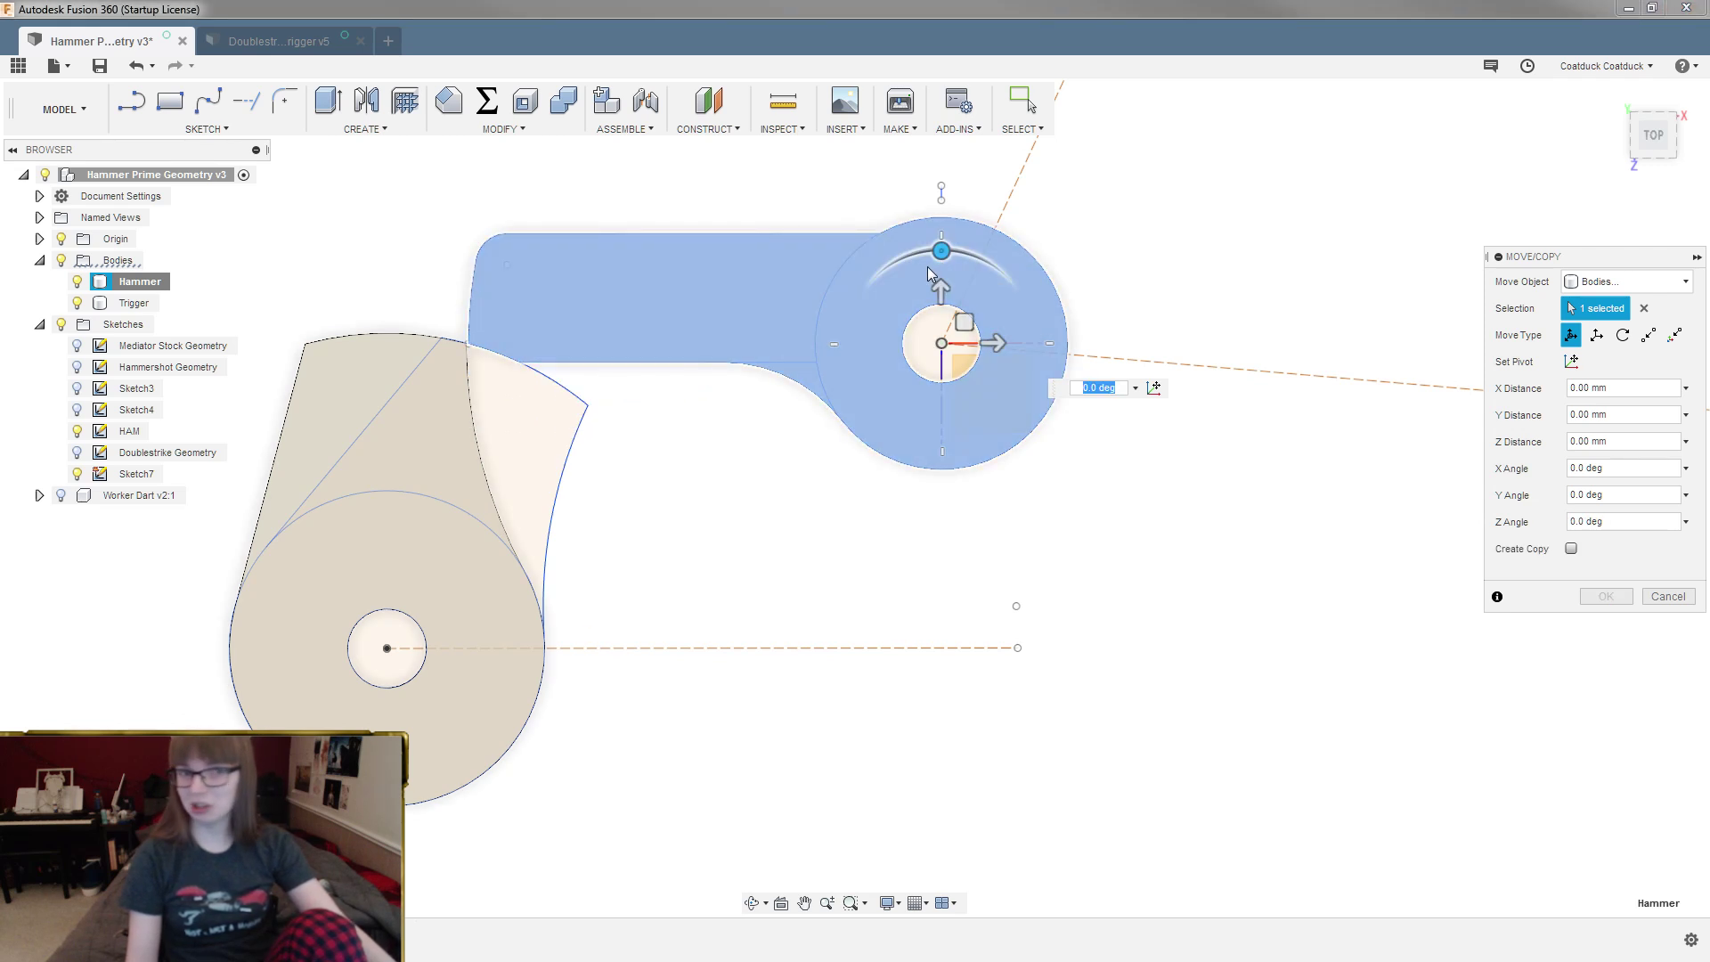
pyautogui.moveTo(934, 251); pyautogui.dragTo(935, 251)
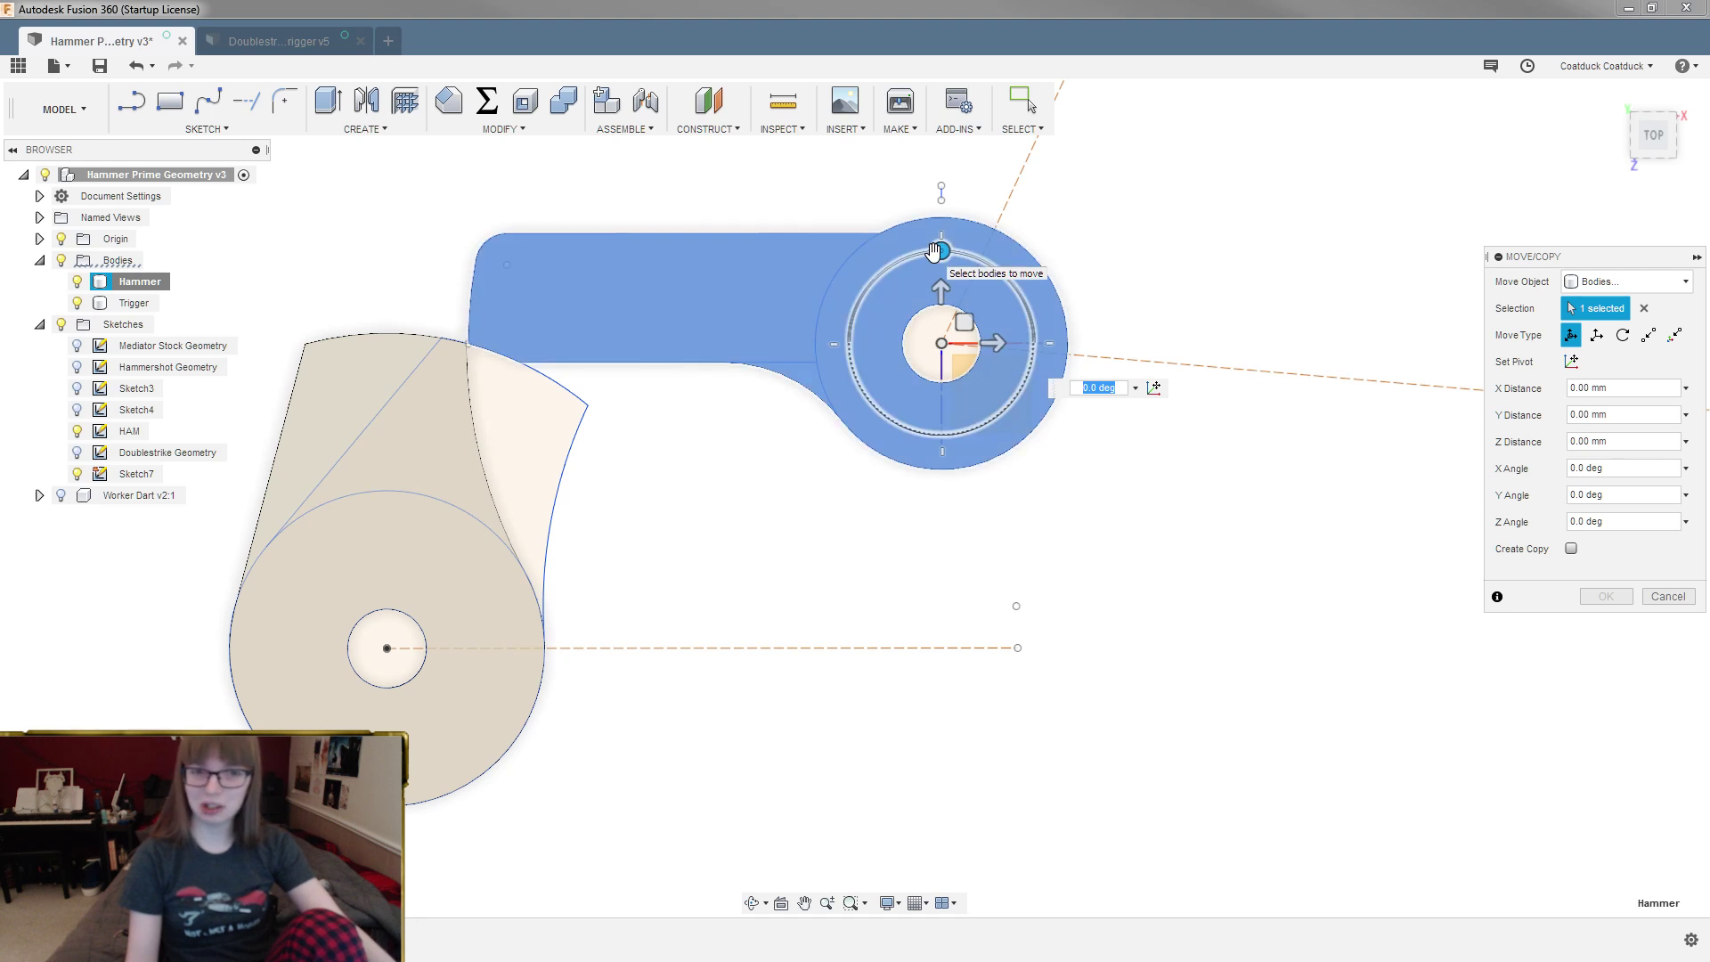
pyautogui.moveTo(942, 251)
pyautogui.mouseDown()
pyautogui.moveTo(872, 285)
pyautogui.moveTo(946, 262)
pyautogui.mouseUp()
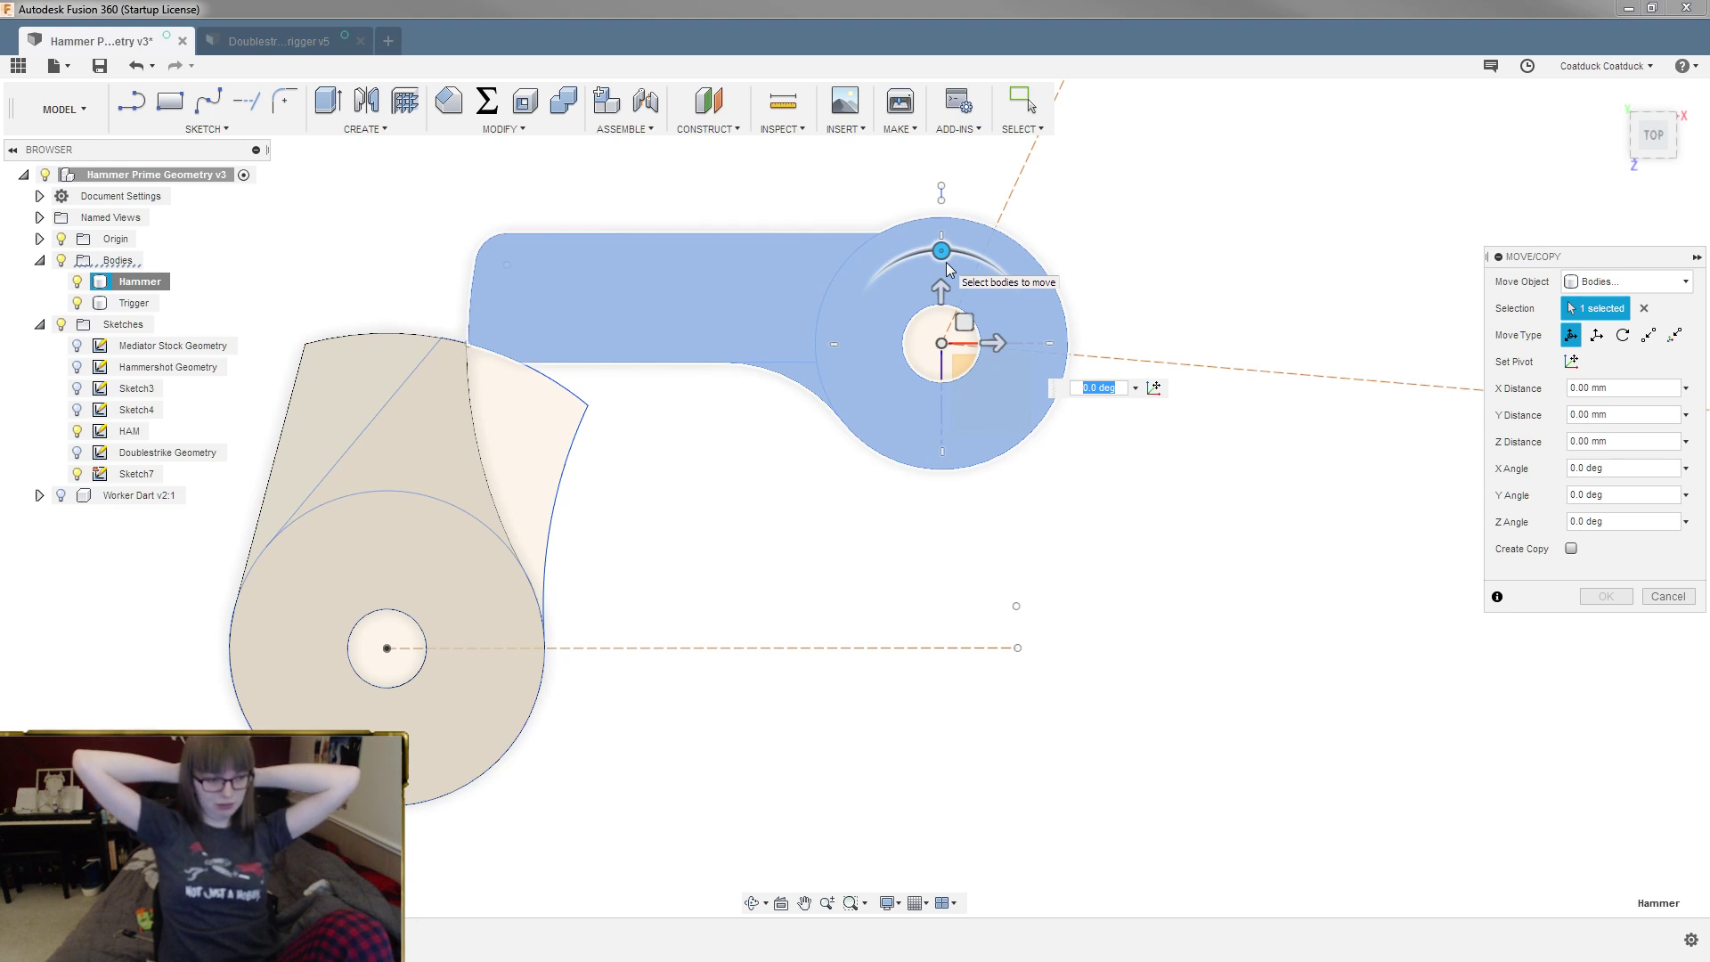
pyautogui.moveTo(941, 248); pyautogui.dragTo(893, 305)
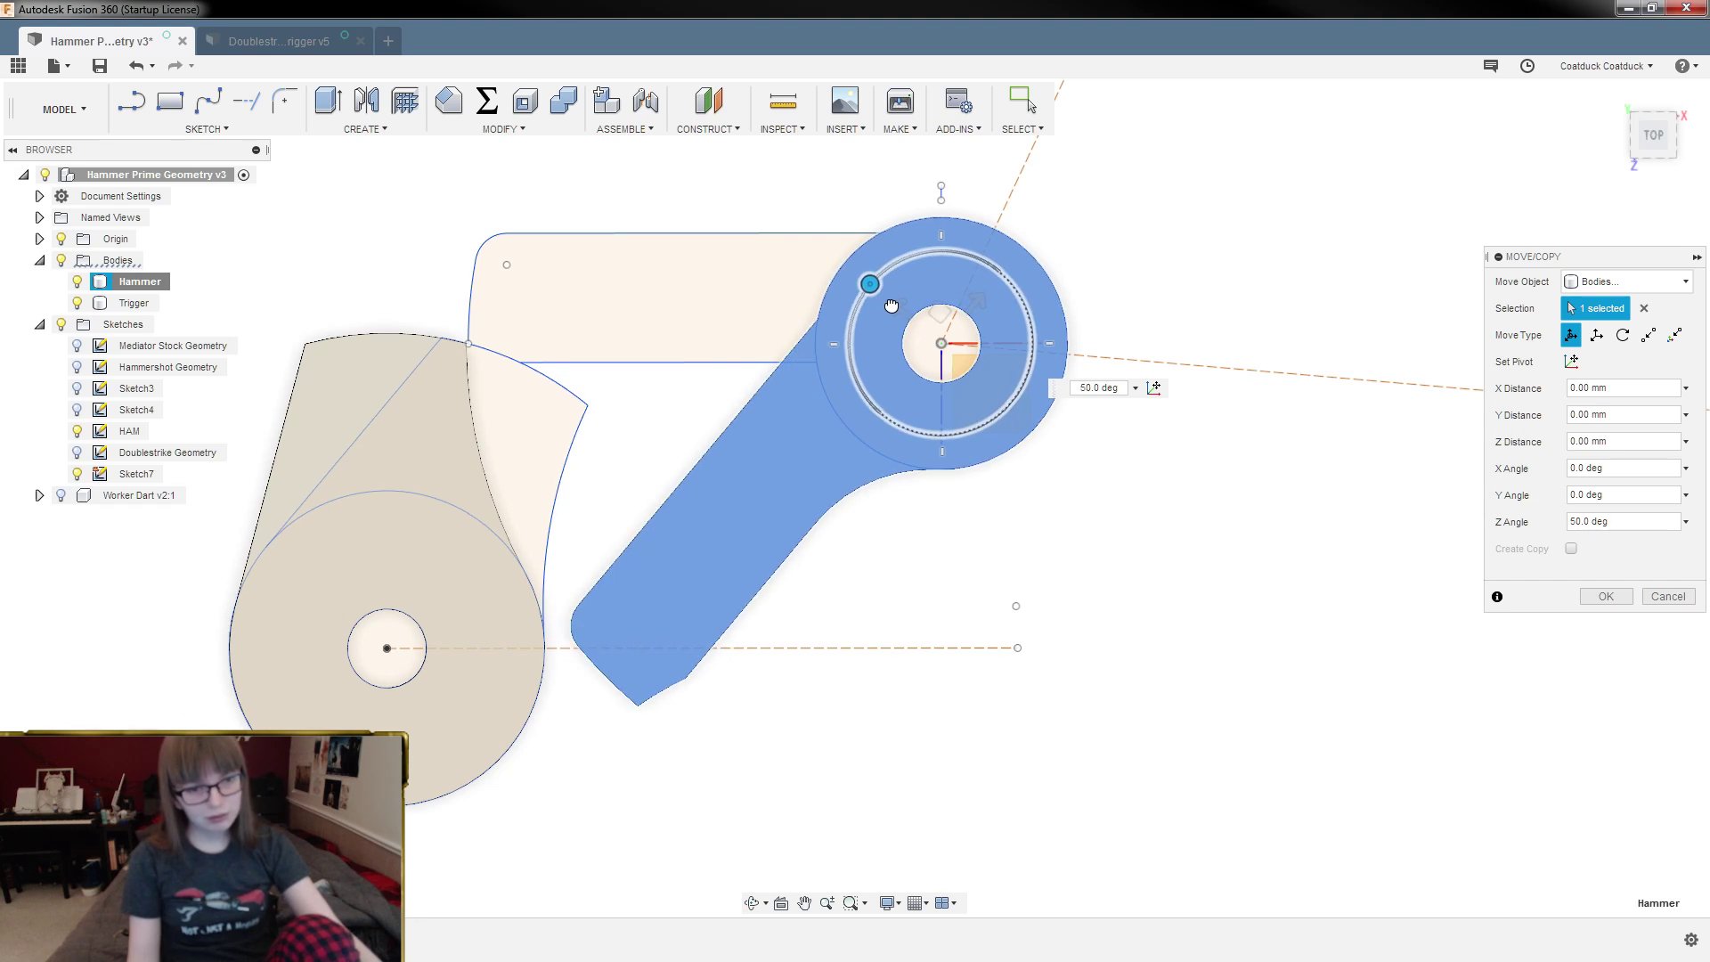
pyautogui.moveTo(892, 306); pyautogui.dragTo(941, 251)
# Step: Check the hammer's corner against the rotated trigger, then rotate the hammer about its pivot once more and apply the move
pyautogui.keyDown('shift'); pyautogui.moveTo(994, 351); pyautogui.dragTo(941, 294, button='middle'); pyautogui.keyUp('shift')
pyautogui.scroll(-3, 966, 325)
pyautogui.scroll(-1, 964, 318)
pyautogui.moveTo(950, 281)
pyautogui.mouseDown()
pyautogui.moveTo(865, 292)
pyautogui.moveTo(956, 281)
pyautogui.moveTo(931, 279)
pyautogui.mouseUp()
pyautogui.scroll(5, 922, 285)
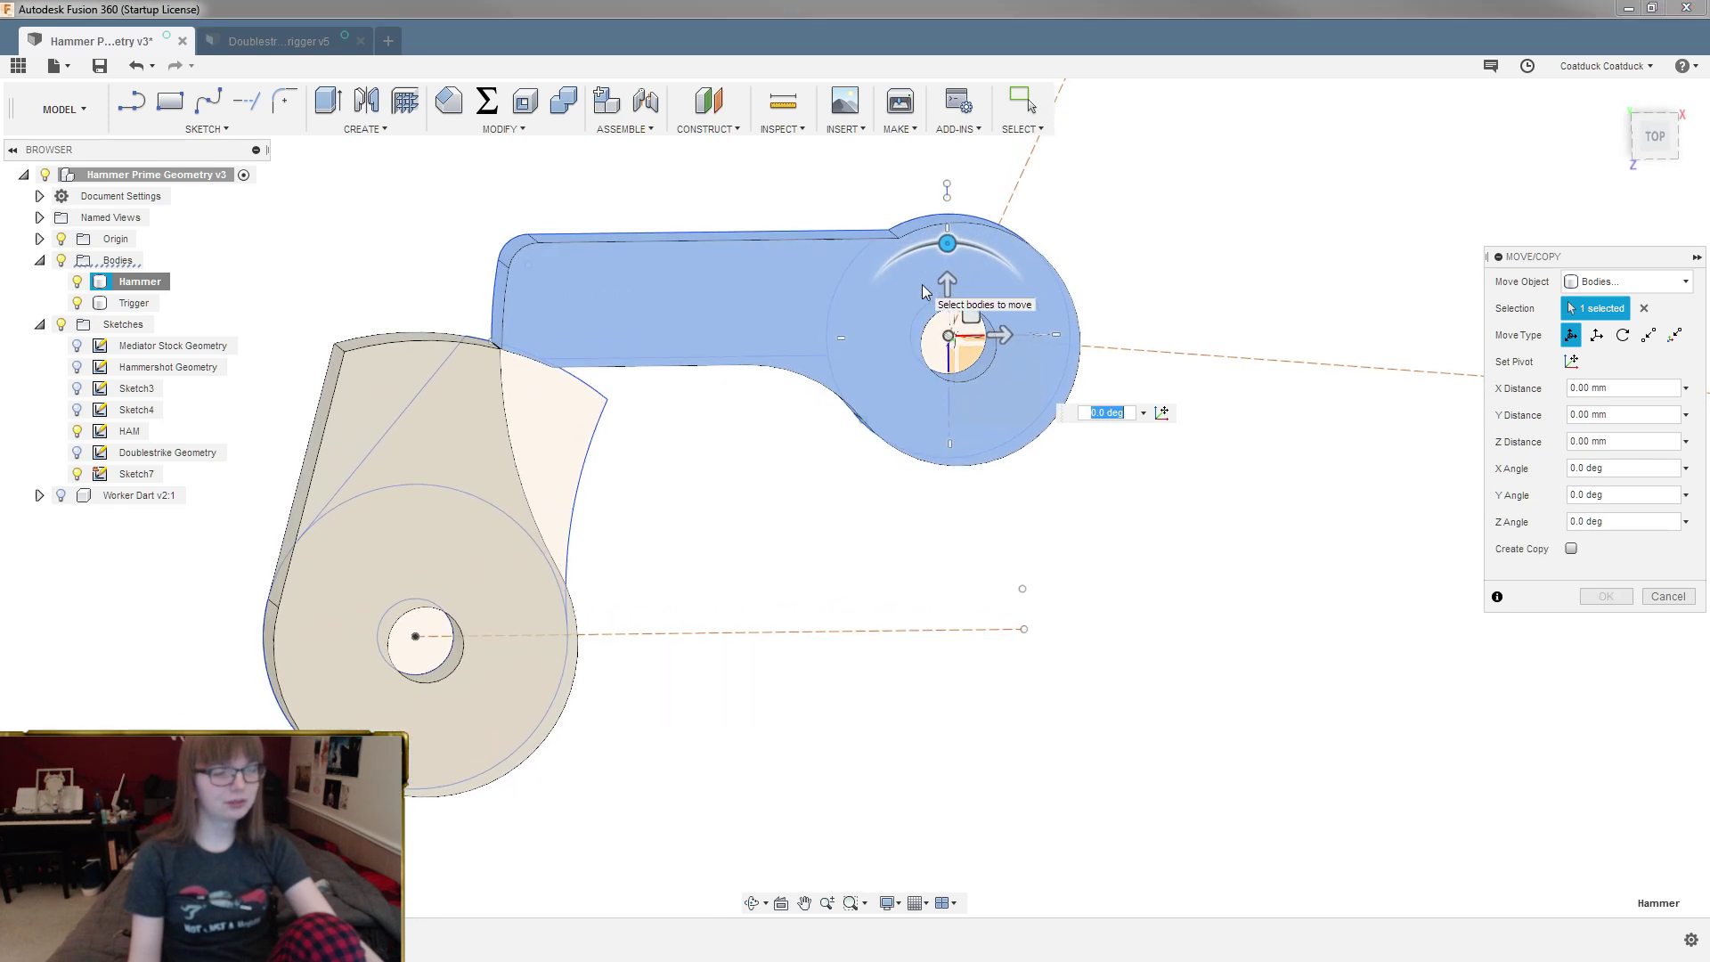
pyautogui.scroll(3, 922, 285)
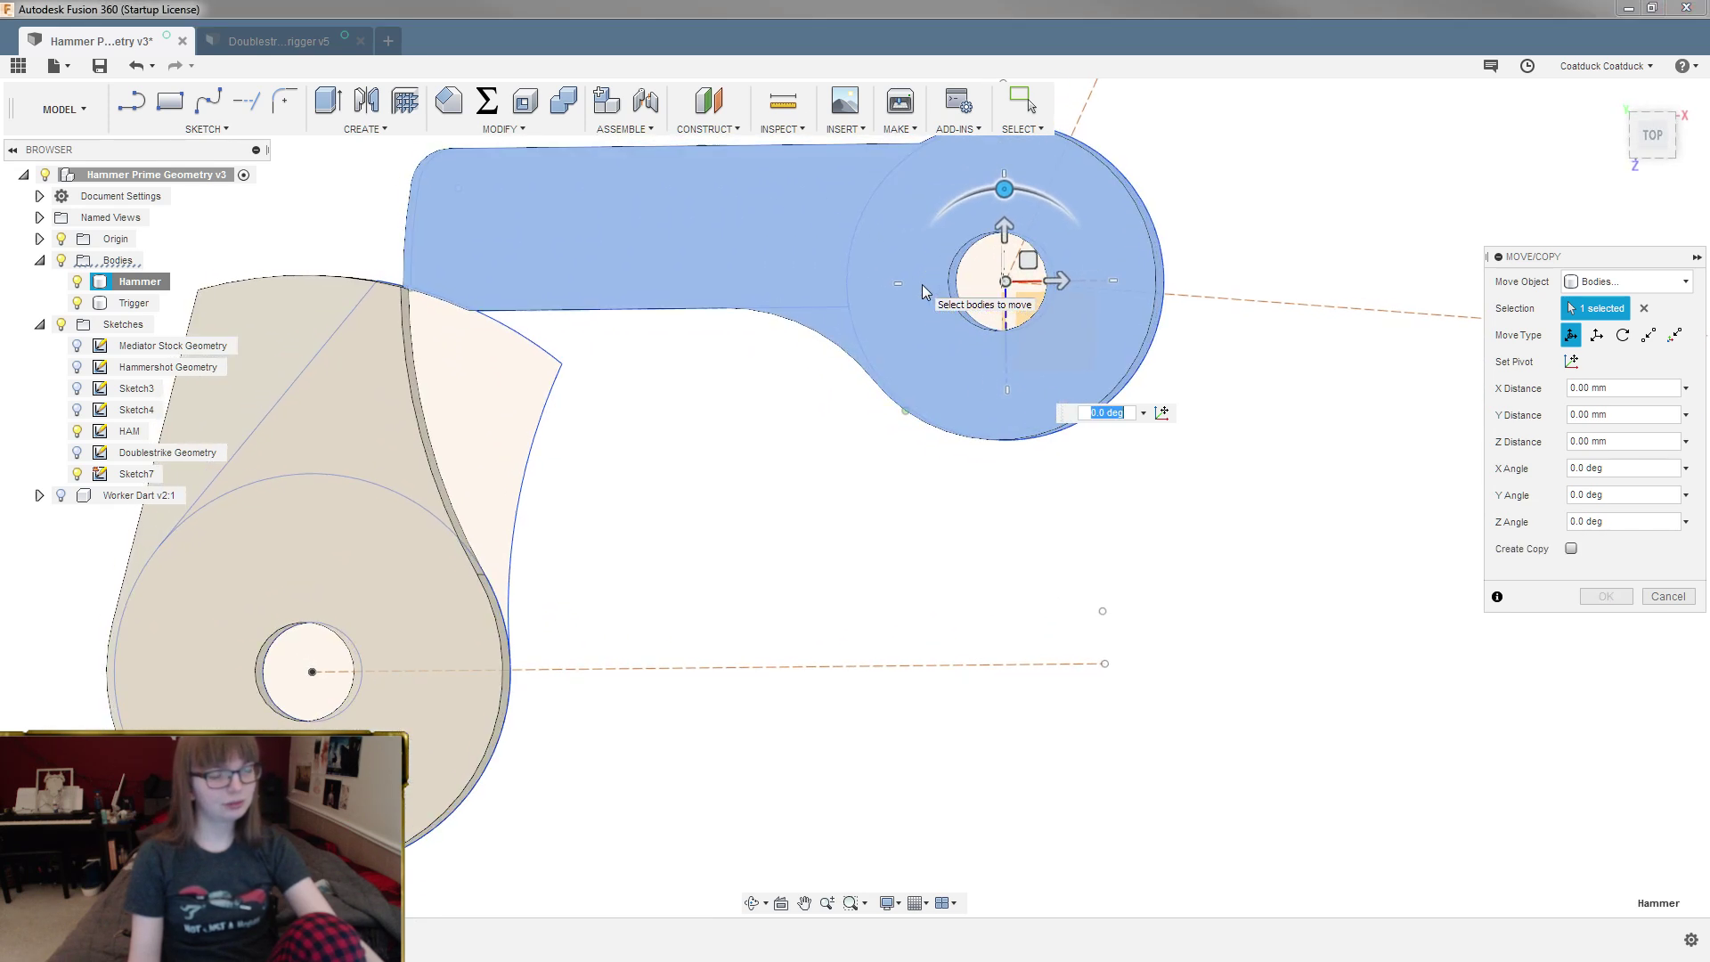
pyautogui.scroll(2, 922, 285)
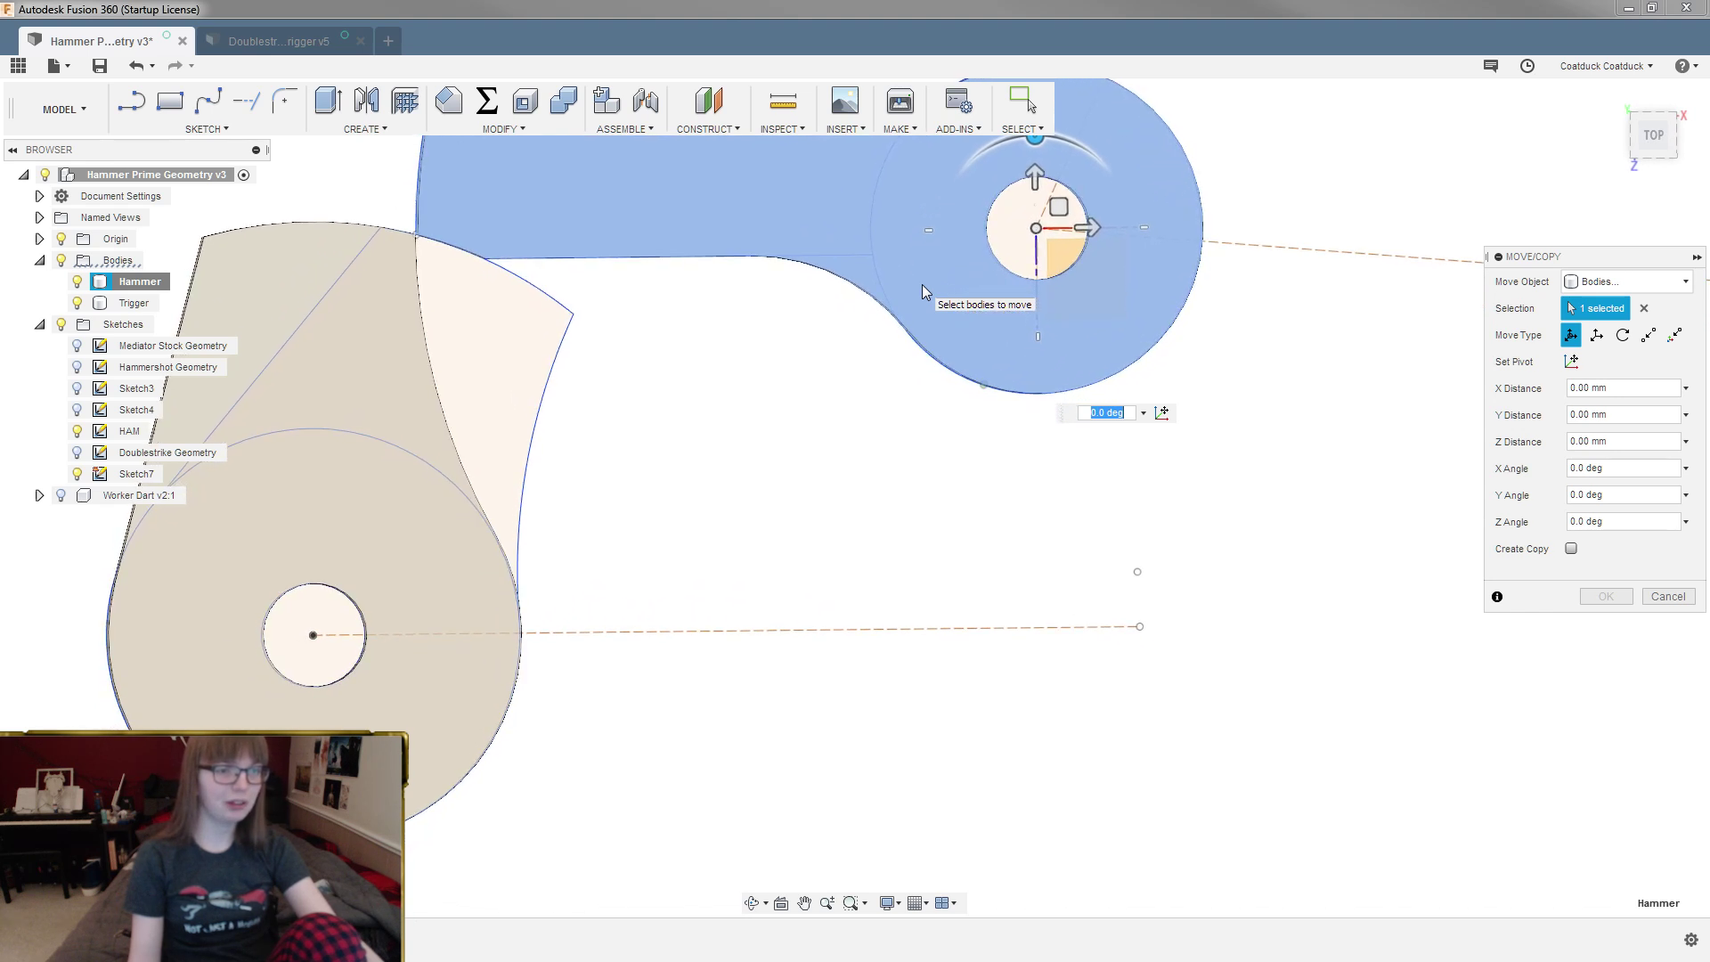
pyautogui.scroll(-2, 922, 285)
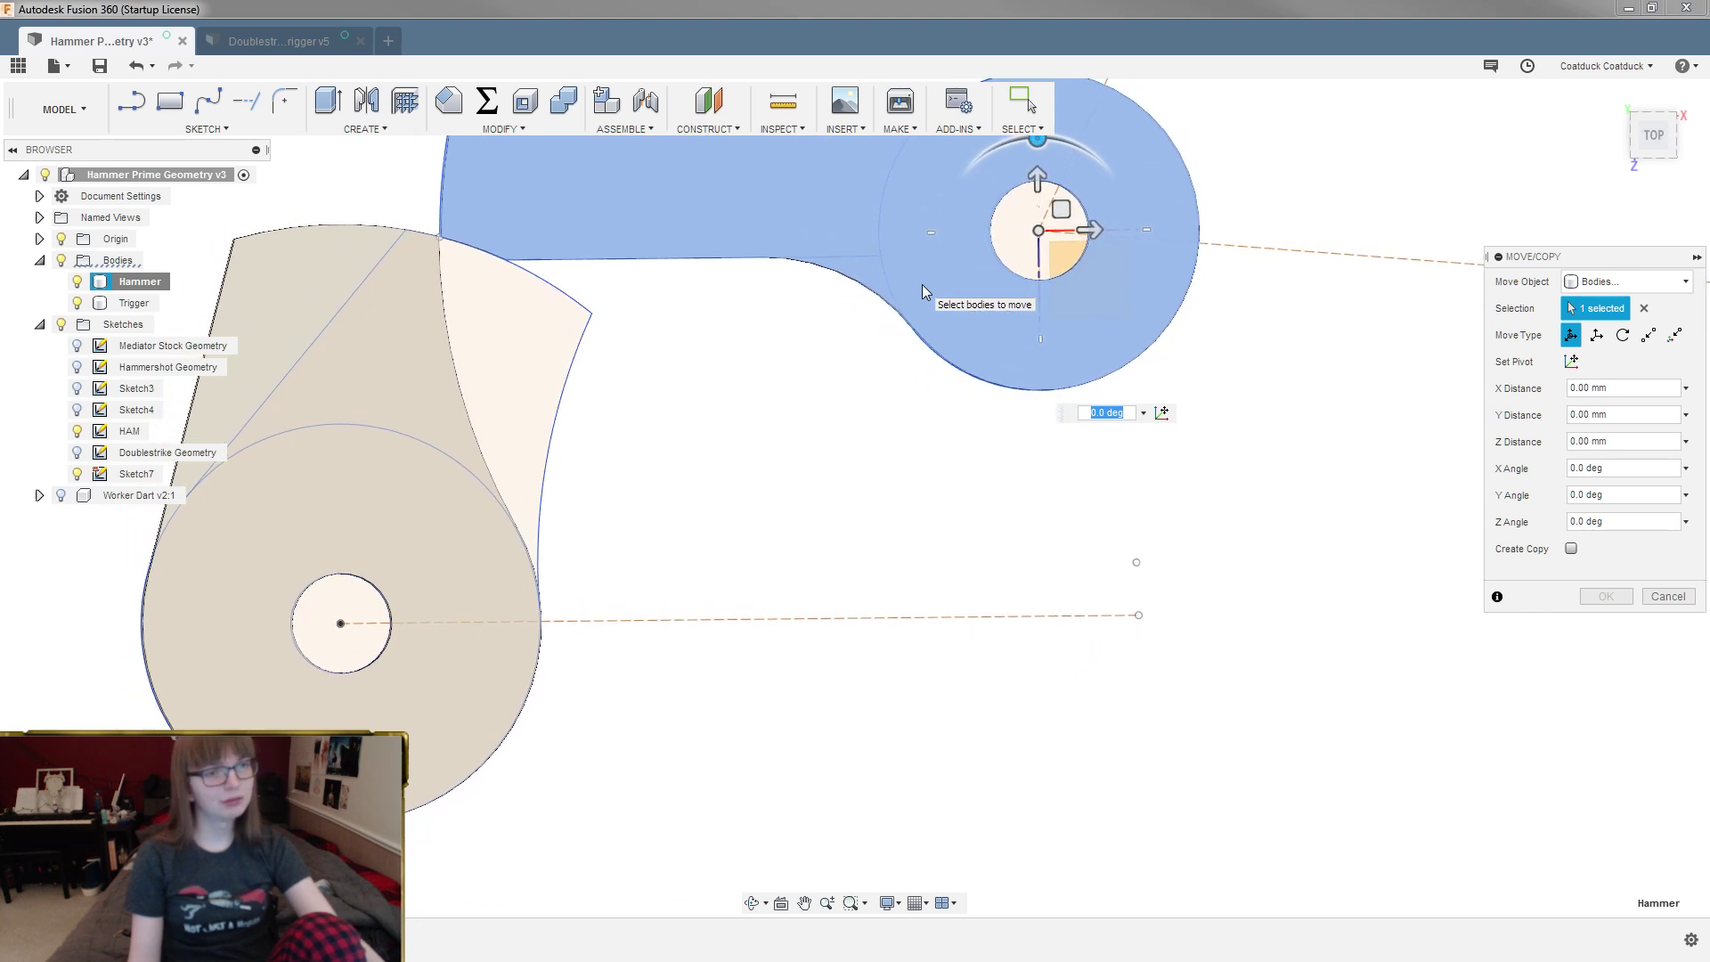
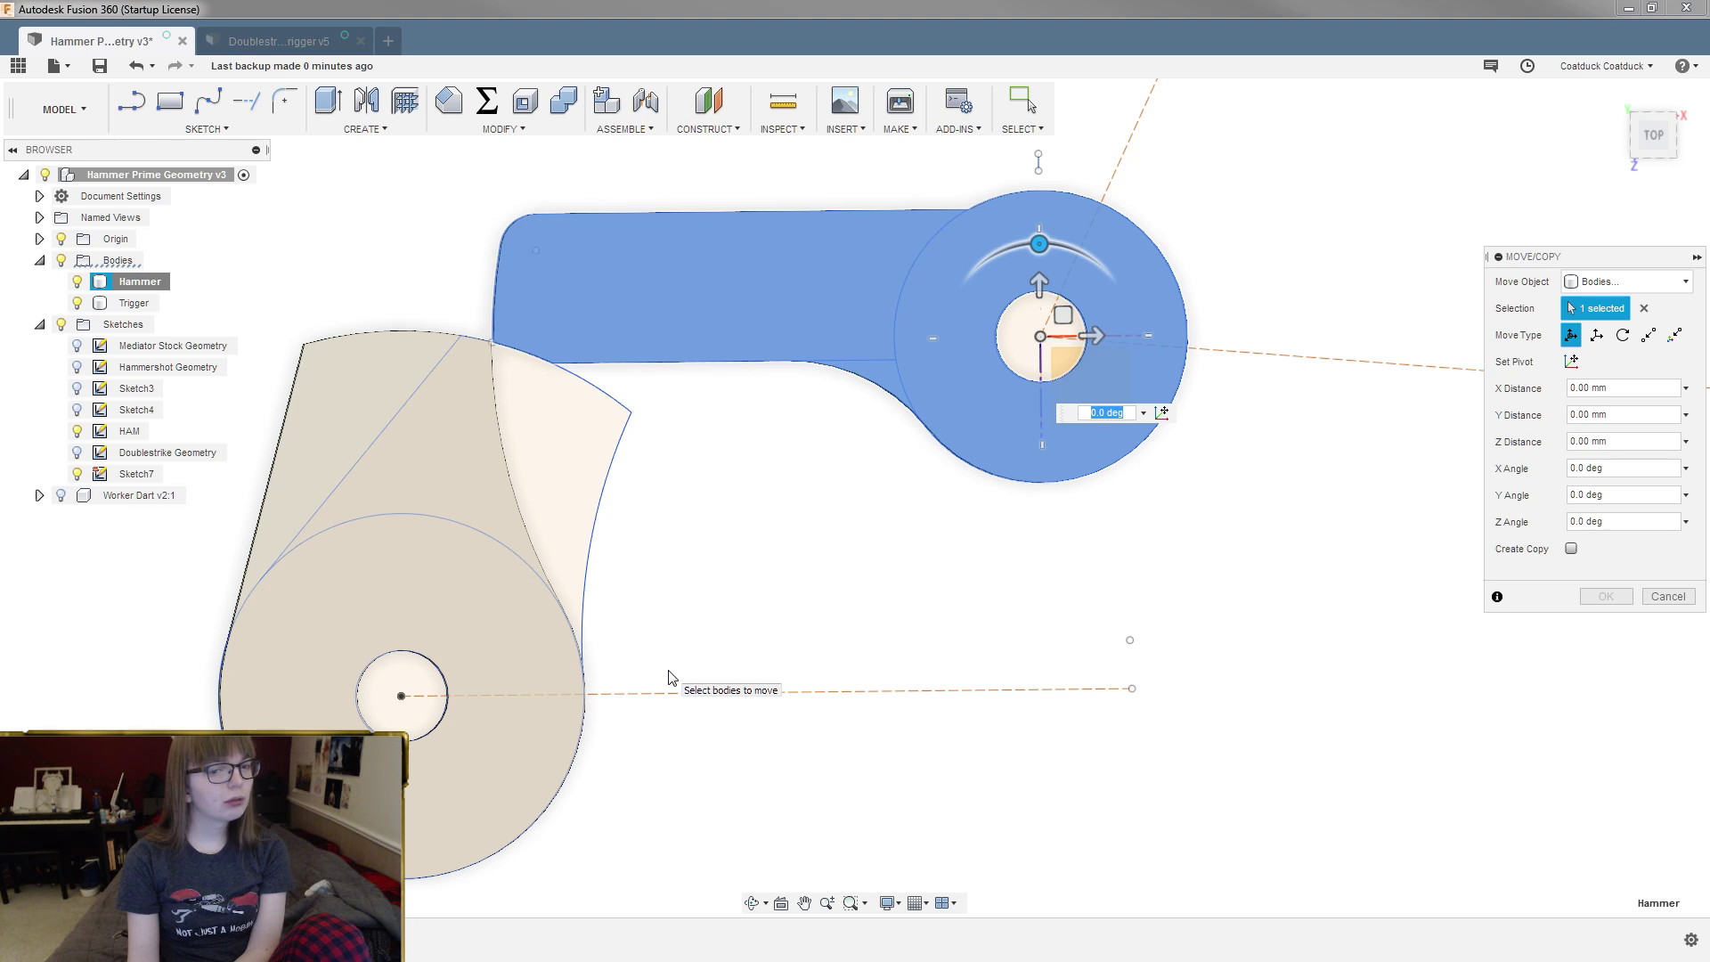
pyautogui.scroll(-2, 698, 687)
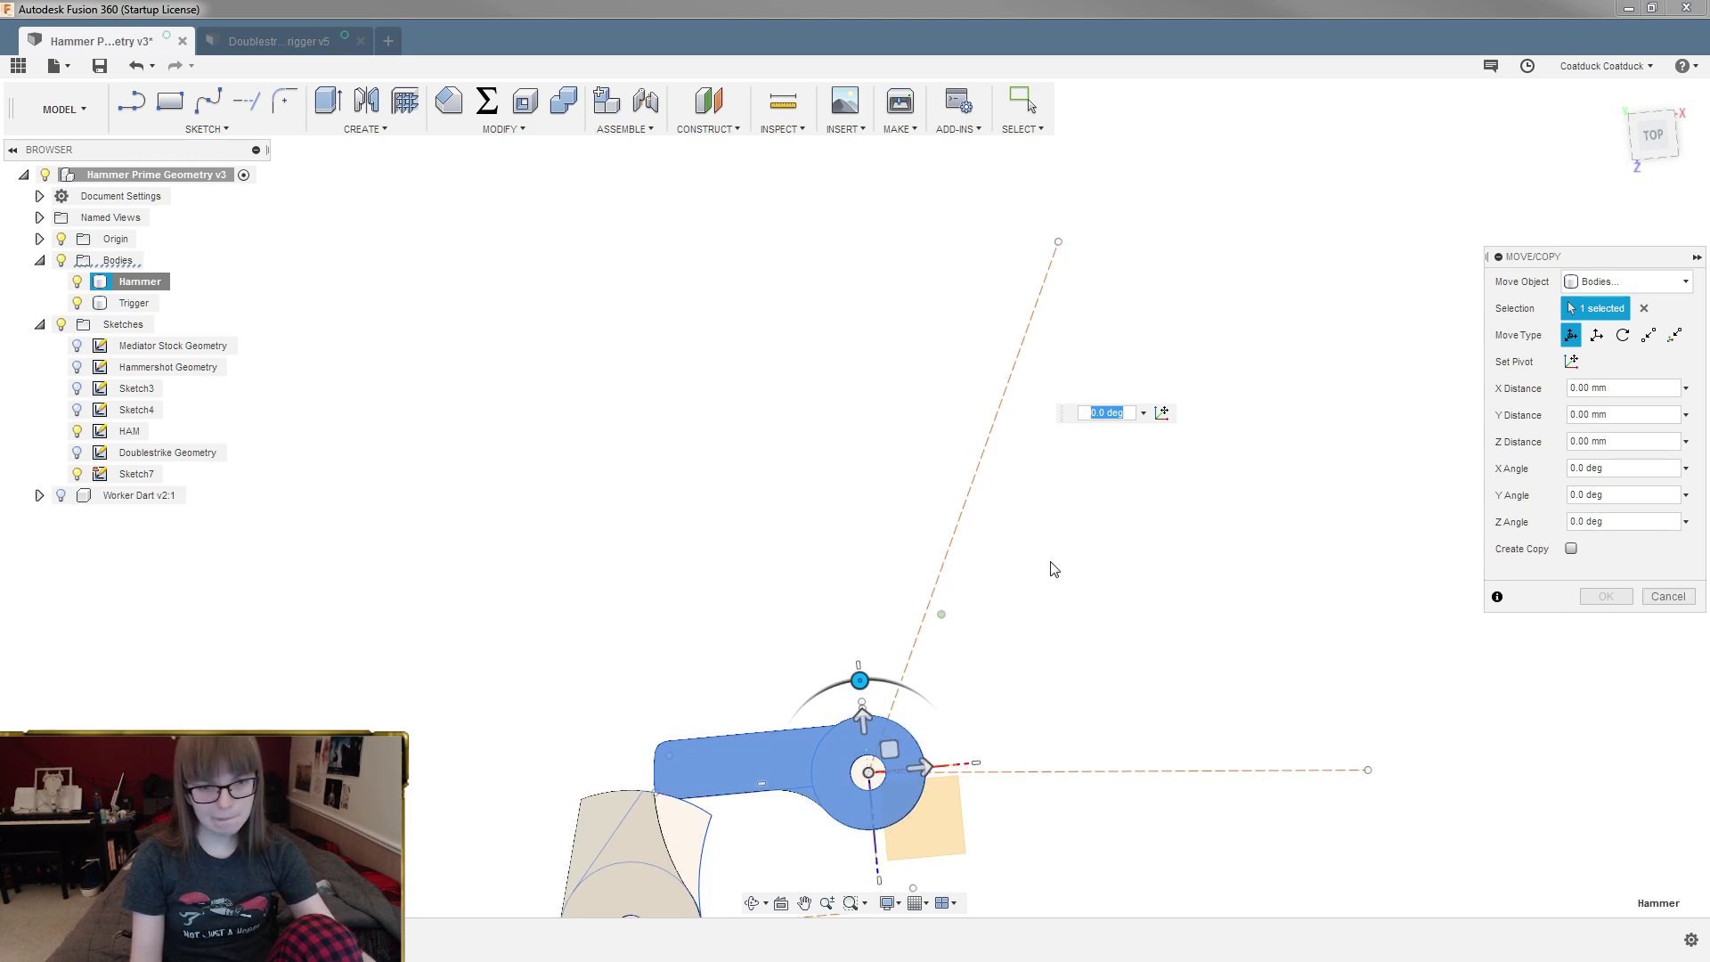
pyautogui.scroll(5, 1053, 569)
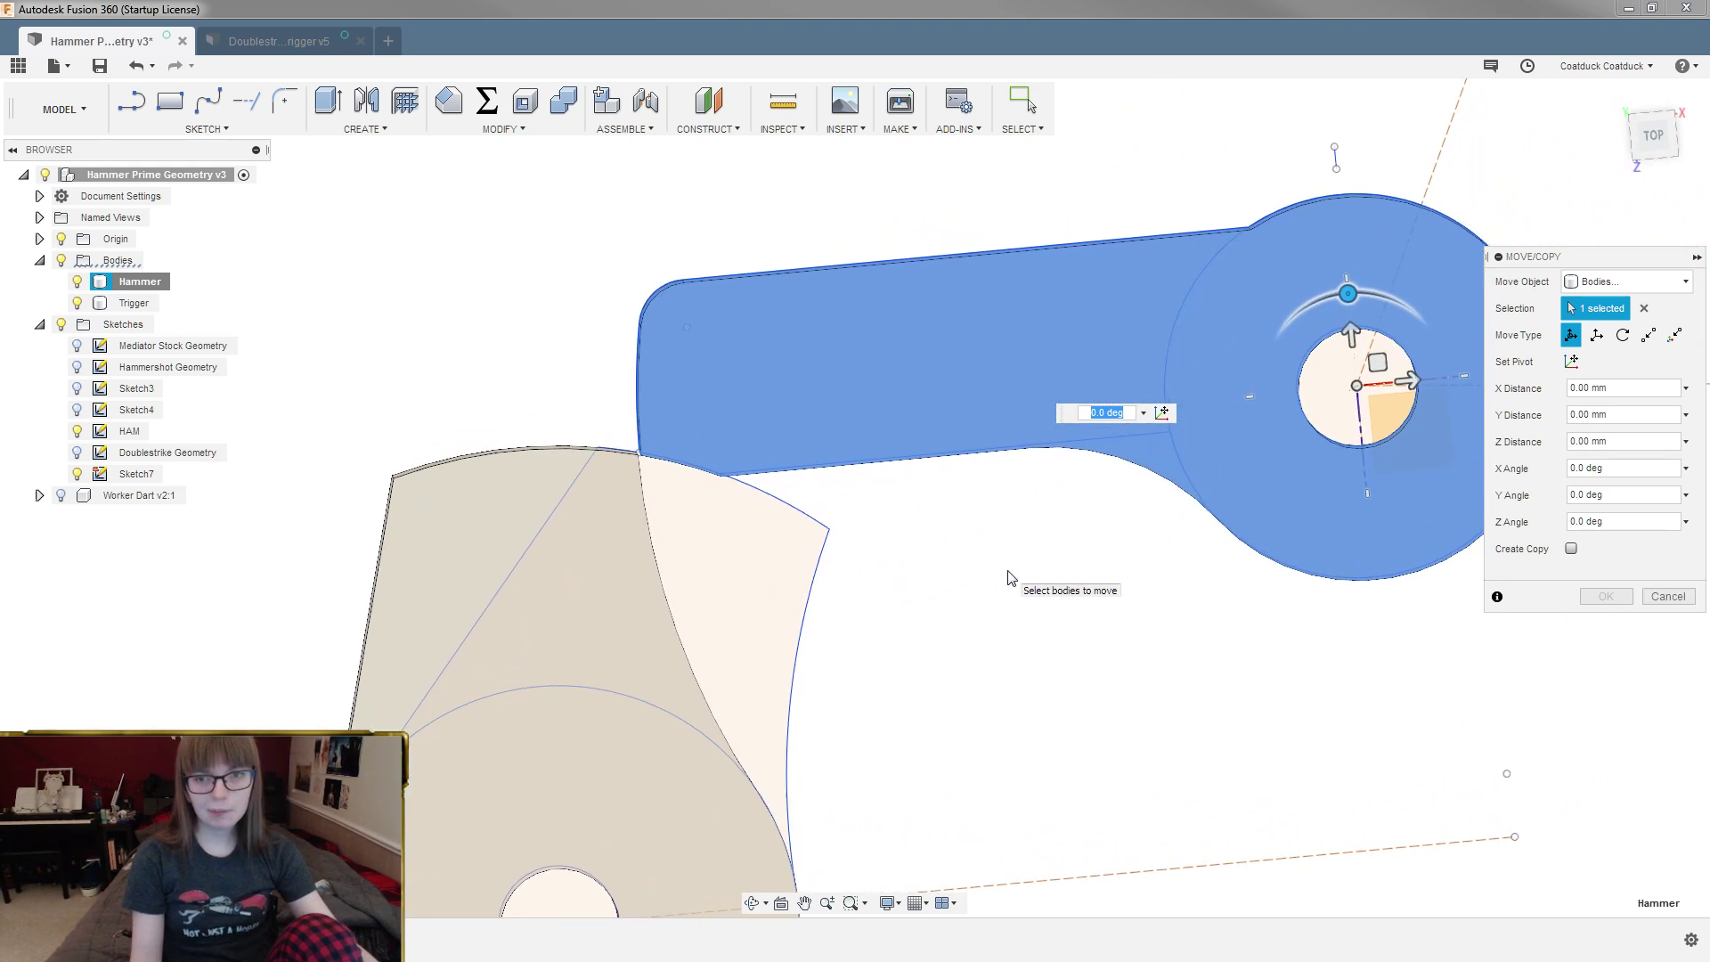
pyautogui.moveTo(1310, 345); pyautogui.dragTo(1206, 371)
pyautogui.click(1606, 597)
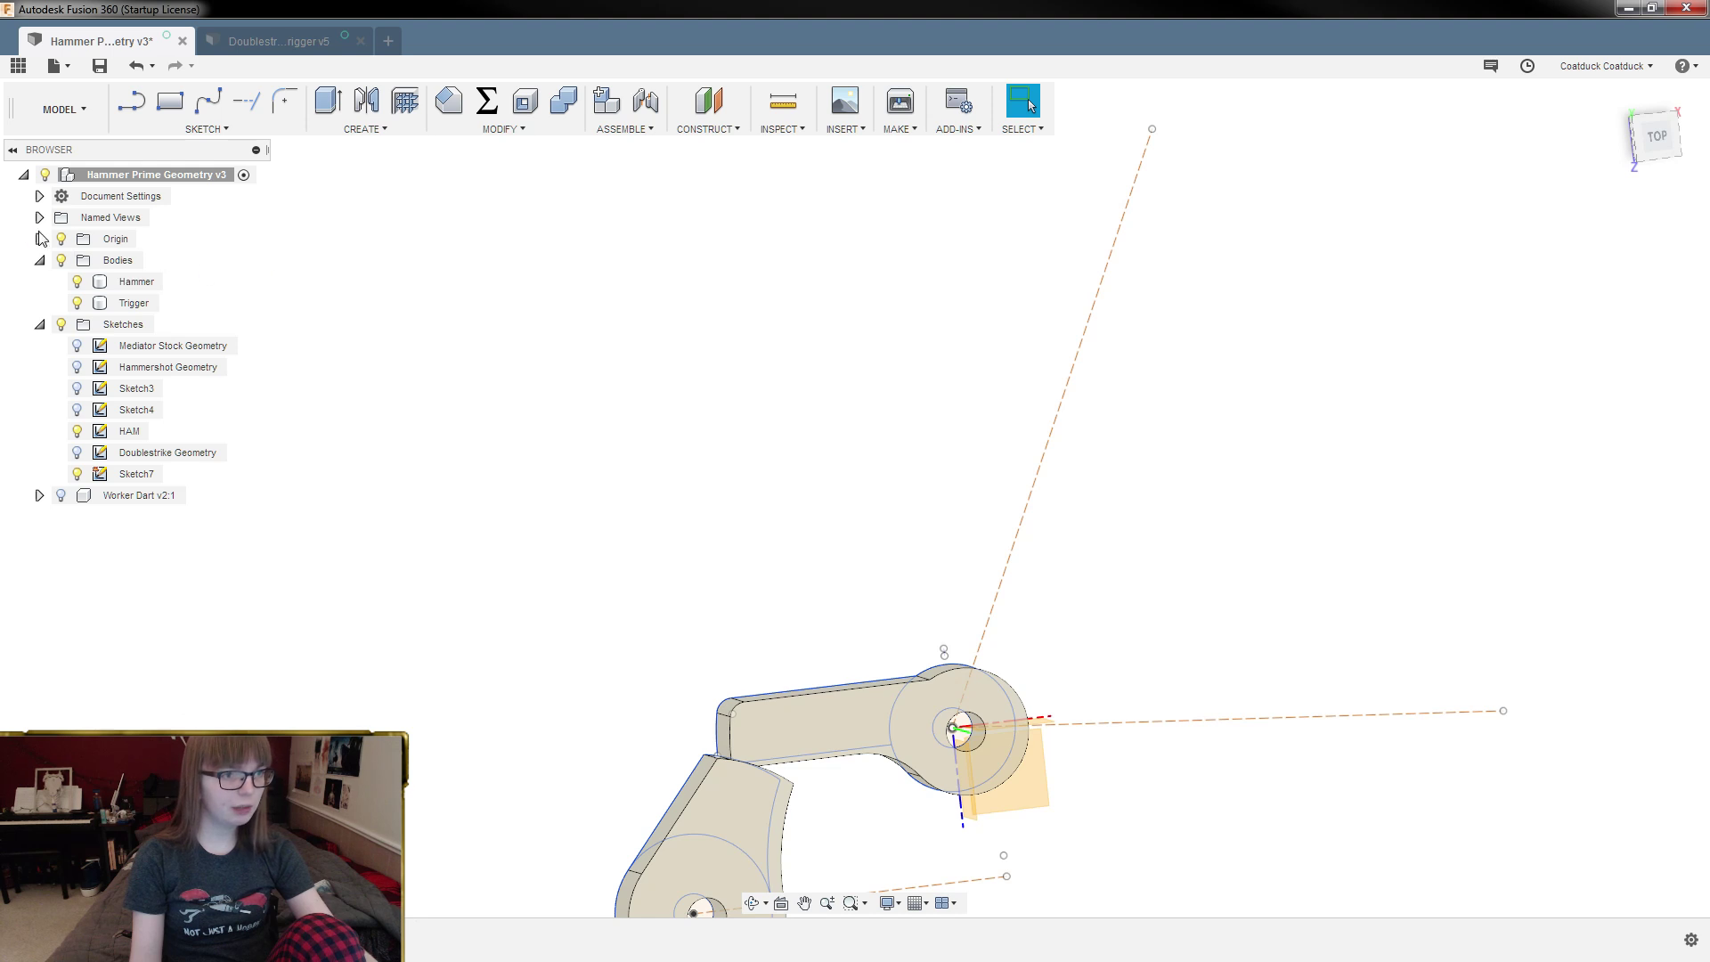
# Step: Draw a line in the HAM sketch from the free end of the slanted construction line to the hammer's lower corner at the trigger's tip
pyautogui.click(131, 103)
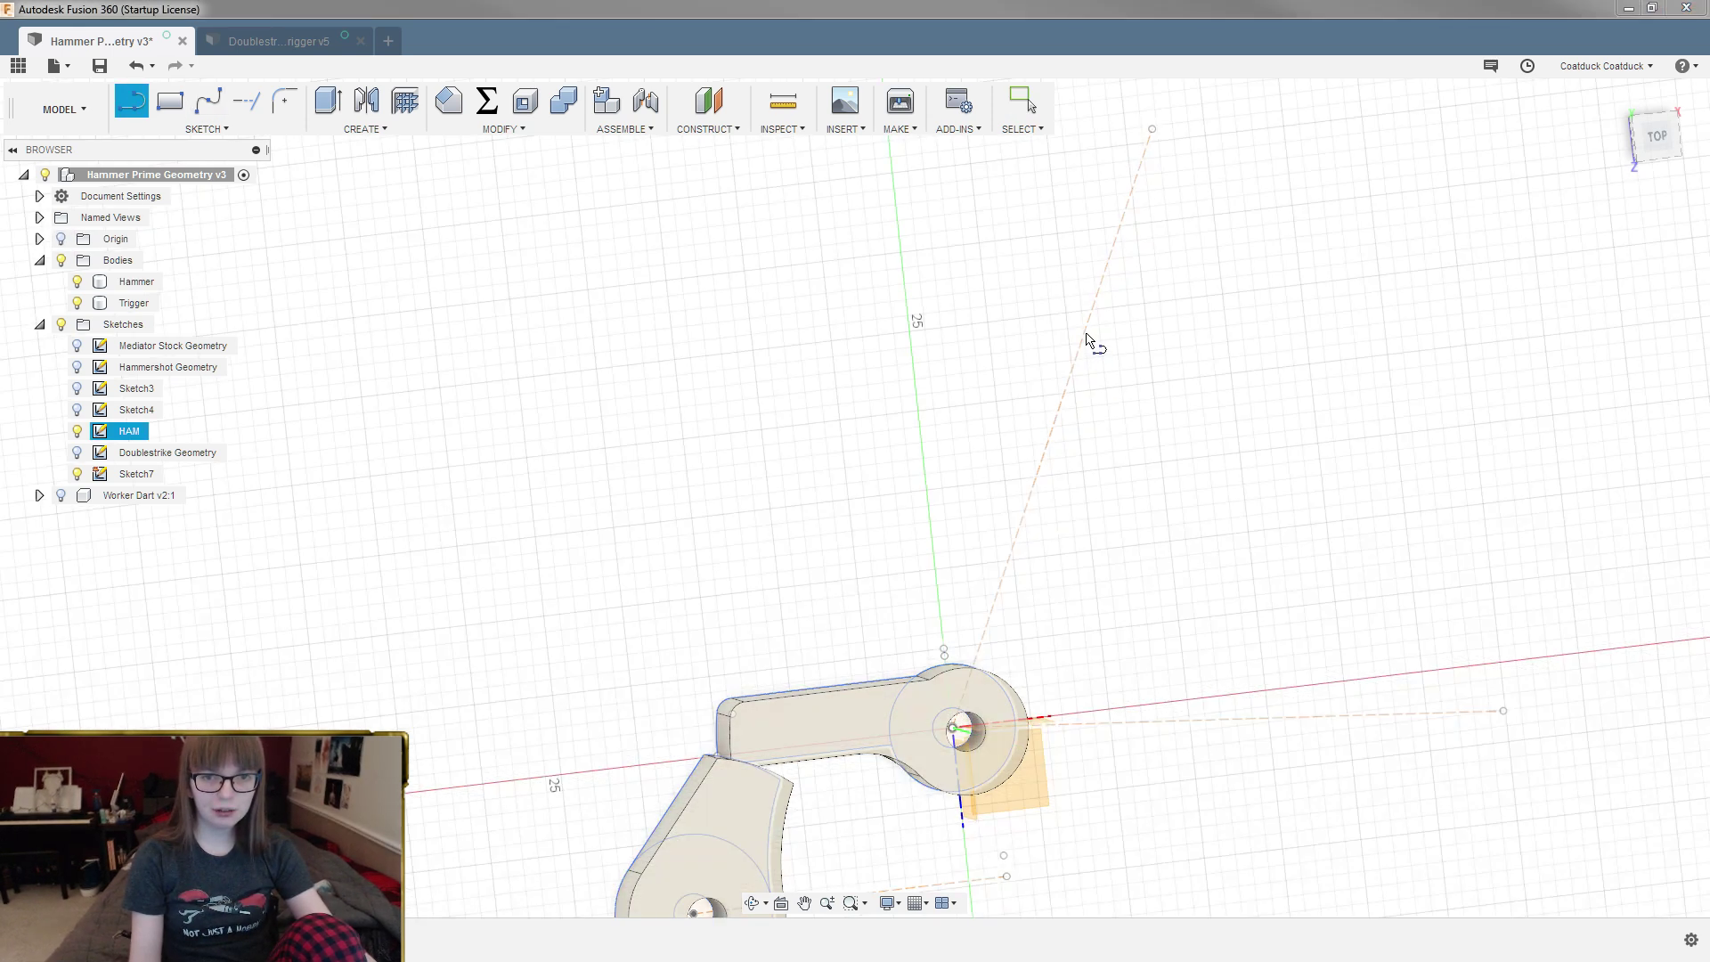
pyautogui.click(1105, 326)
pyautogui.click(1152, 129)
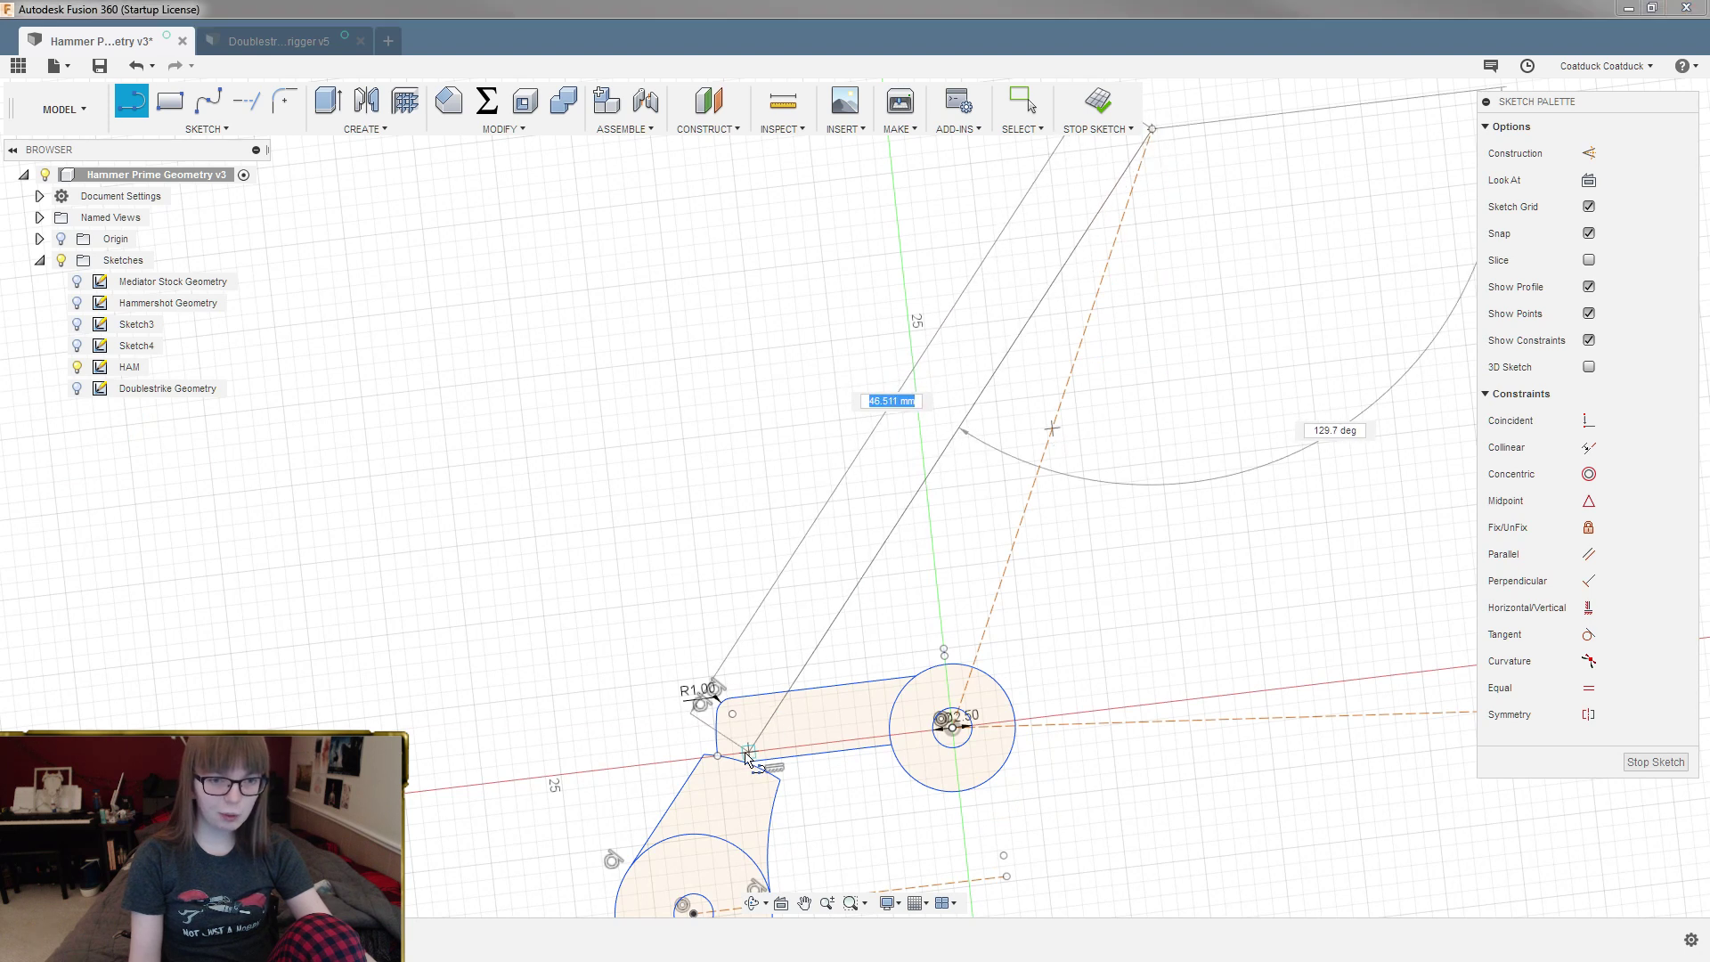
pyautogui.click(719, 757)
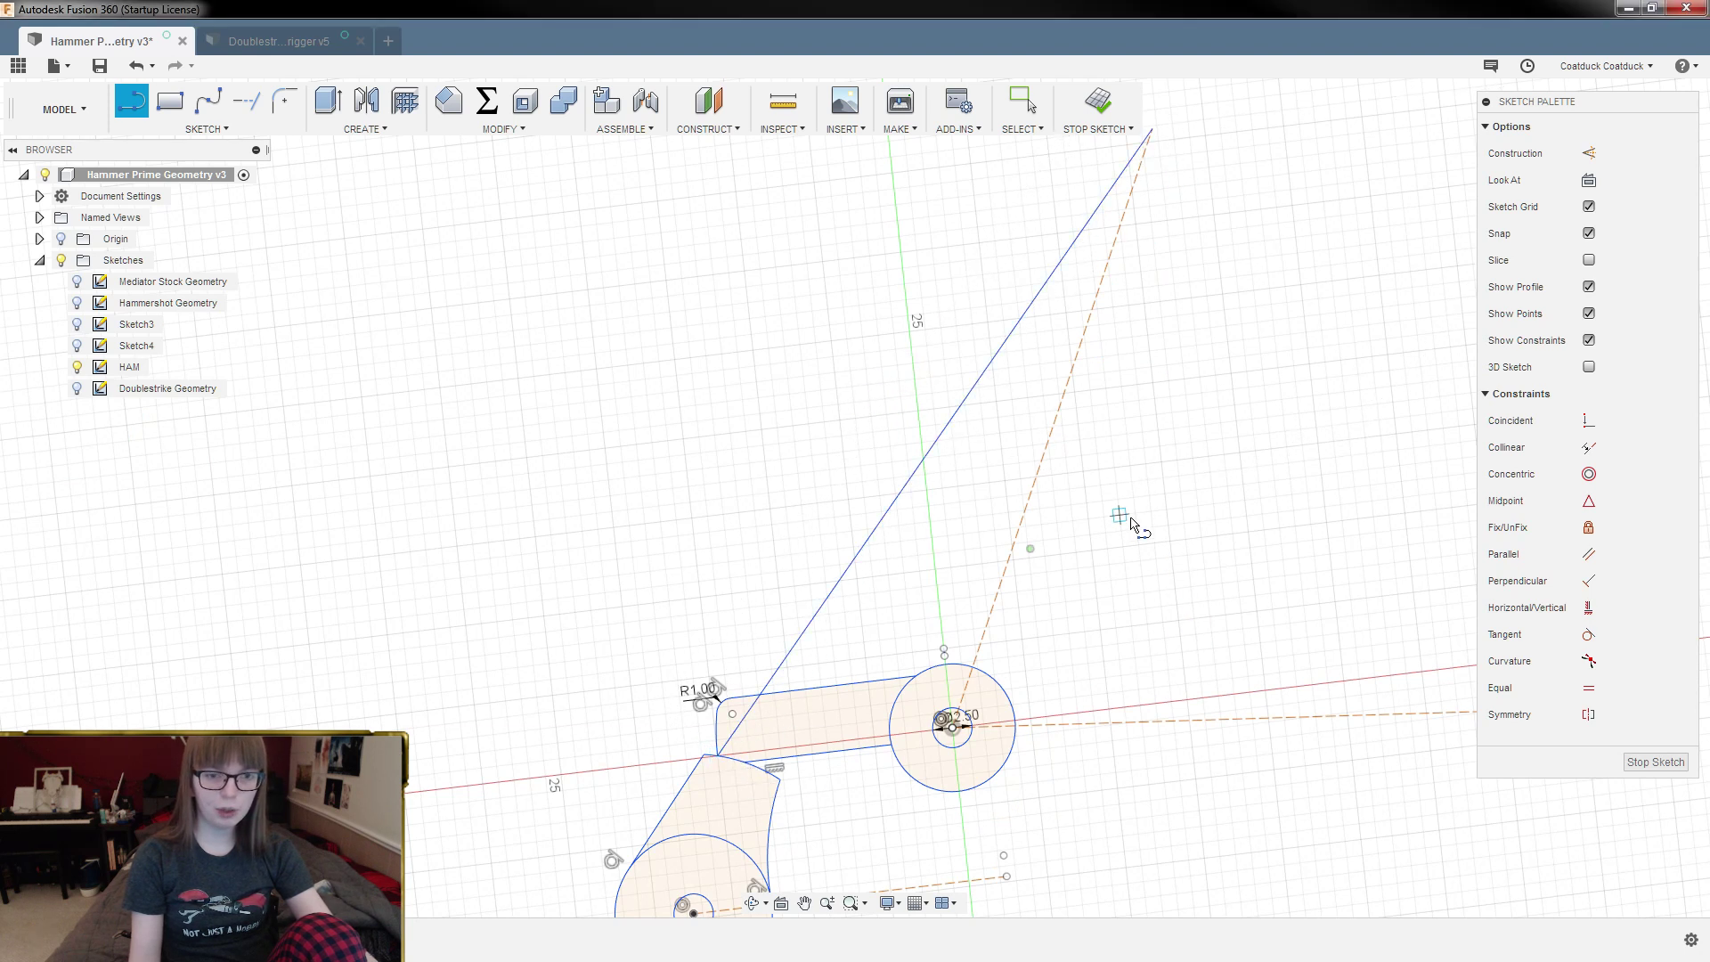
pyautogui.scroll(3, 946, 561)
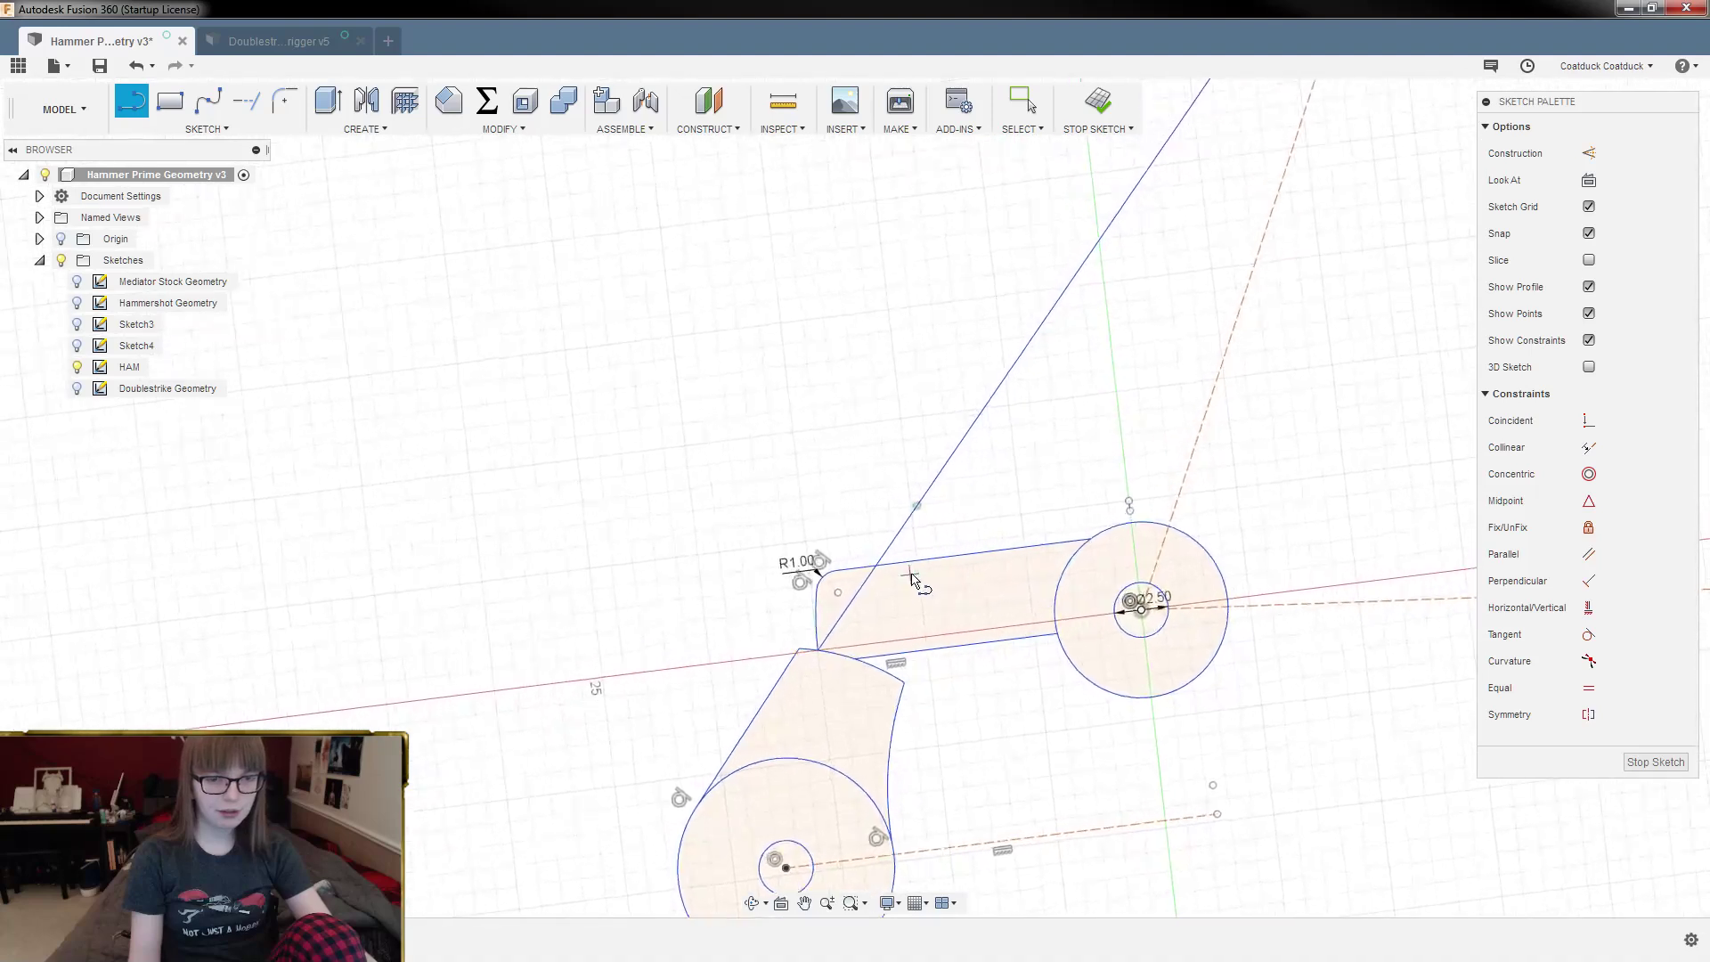
pyautogui.scroll(-2, 873, 635)
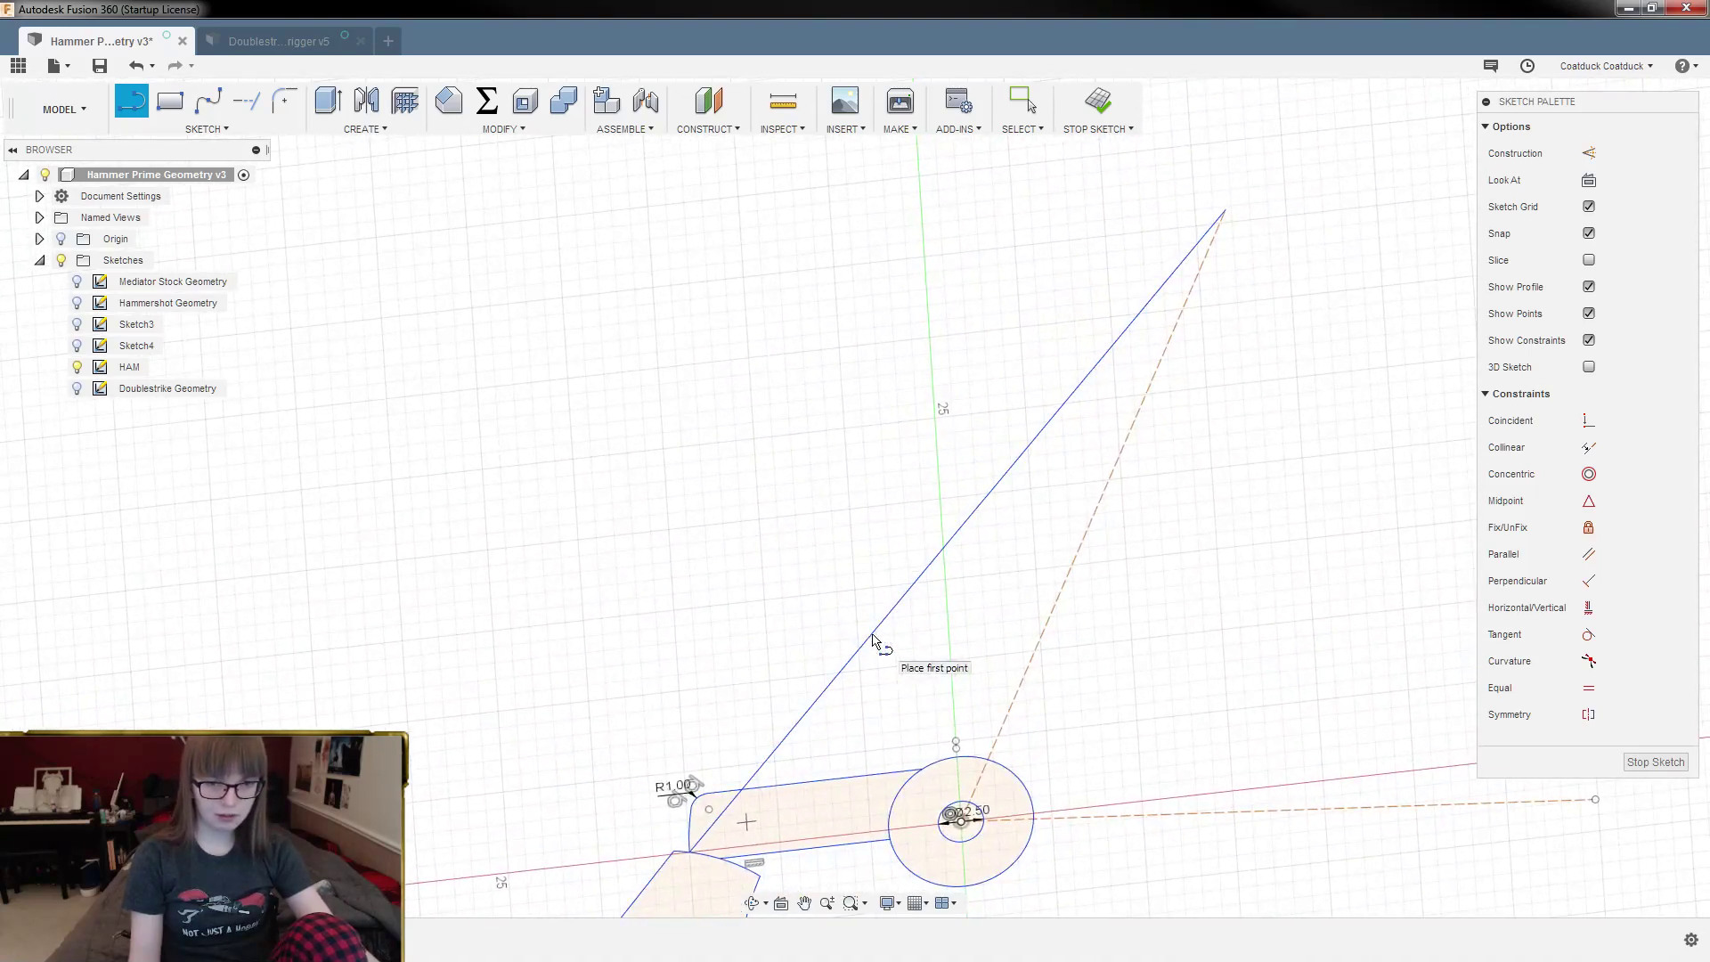
pyautogui.scroll(-2, 873, 639)
pyautogui.scroll(2, 873, 640)
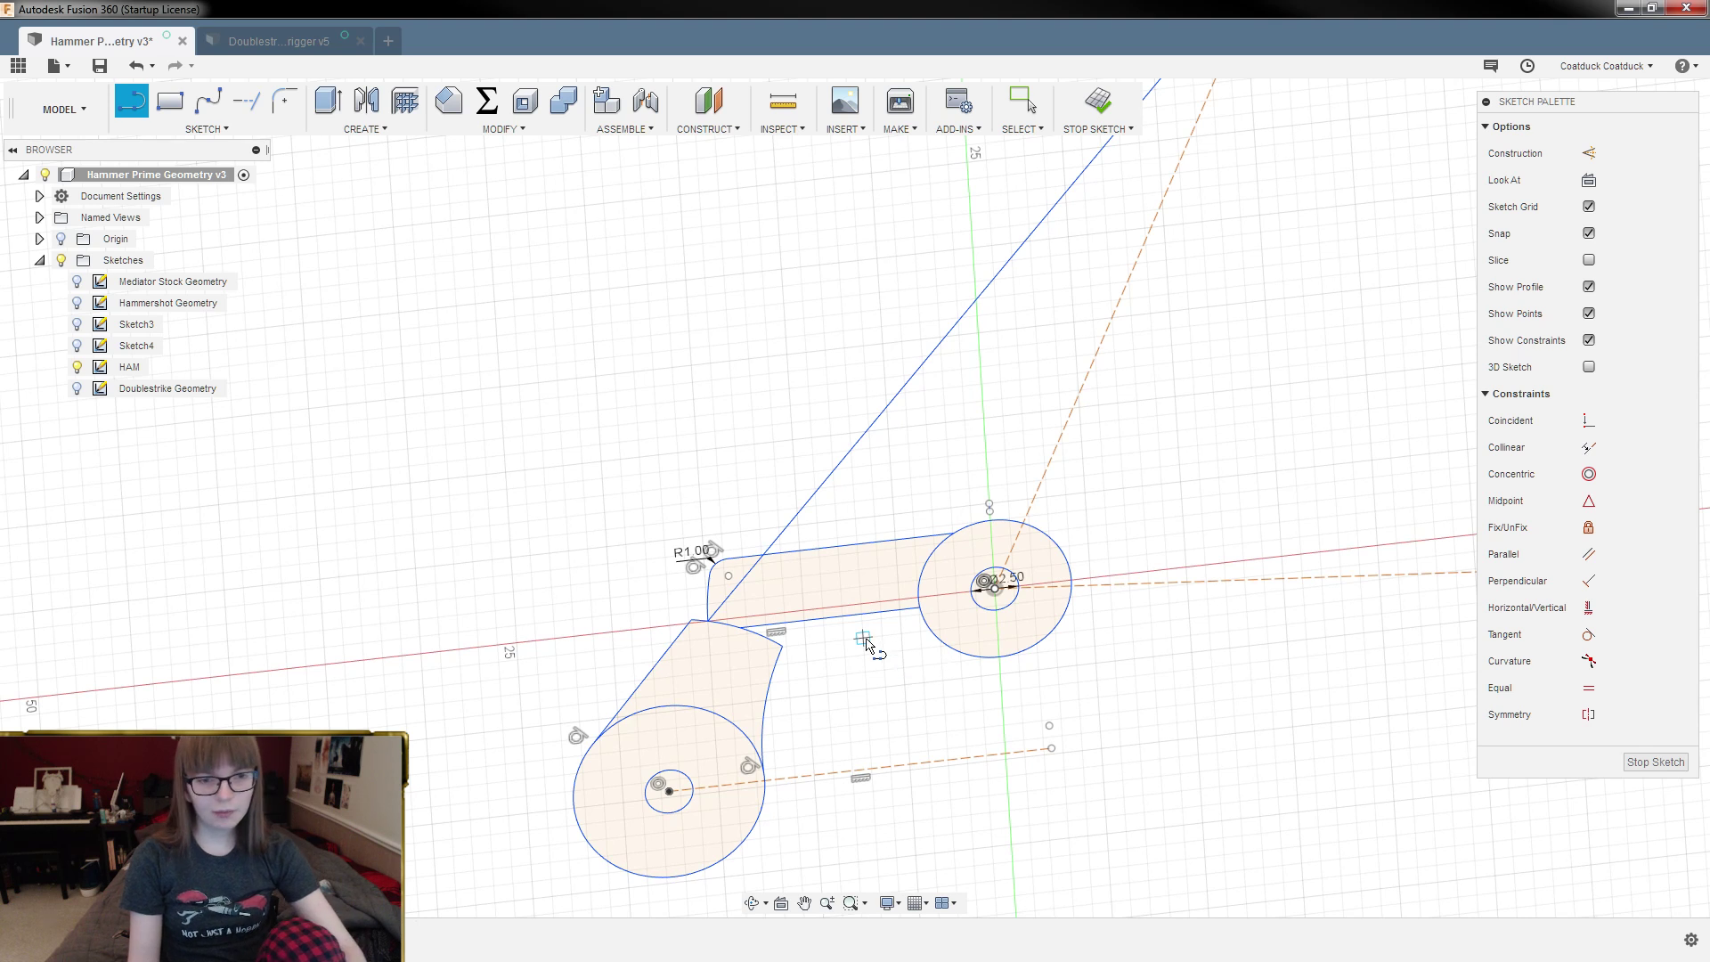
# Step: Undo the last long line and delete the short stray line on the vertical axis just above the hammer's pivot circle
pyautogui.press('Escape')
pyautogui.hotkey('ctrl', 'z')
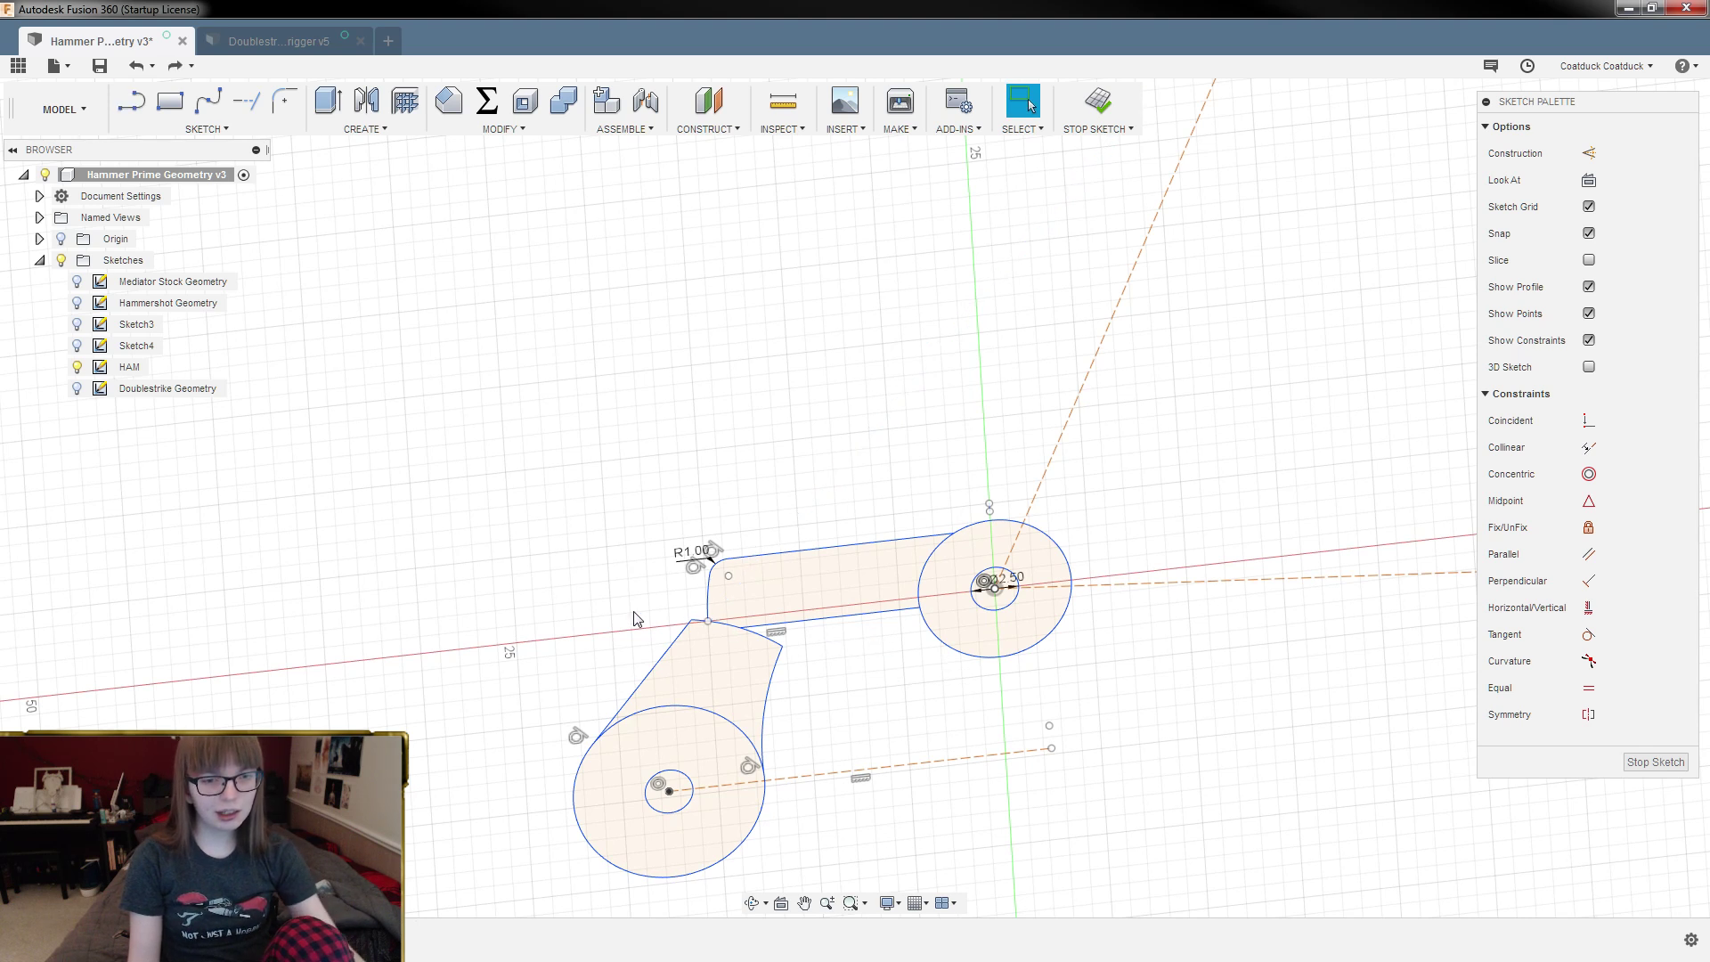
pyautogui.scroll(2, 557, 605)
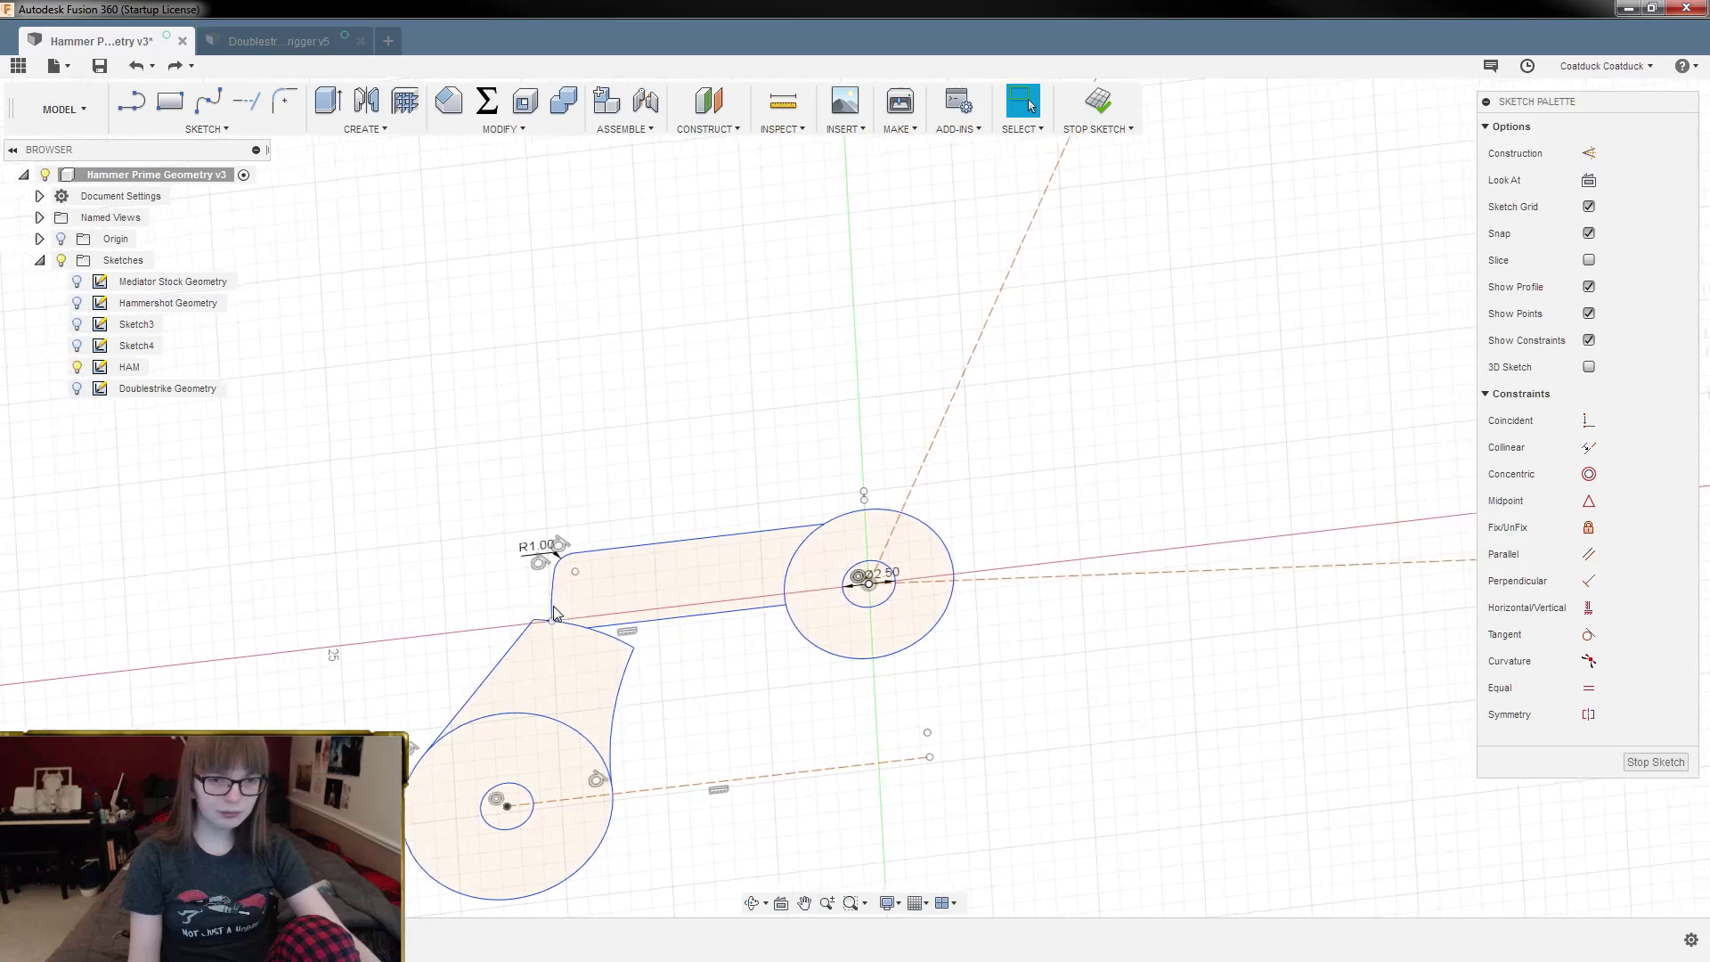
pyautogui.scroll(3, 864, 495)
pyautogui.scroll(4, 864, 495)
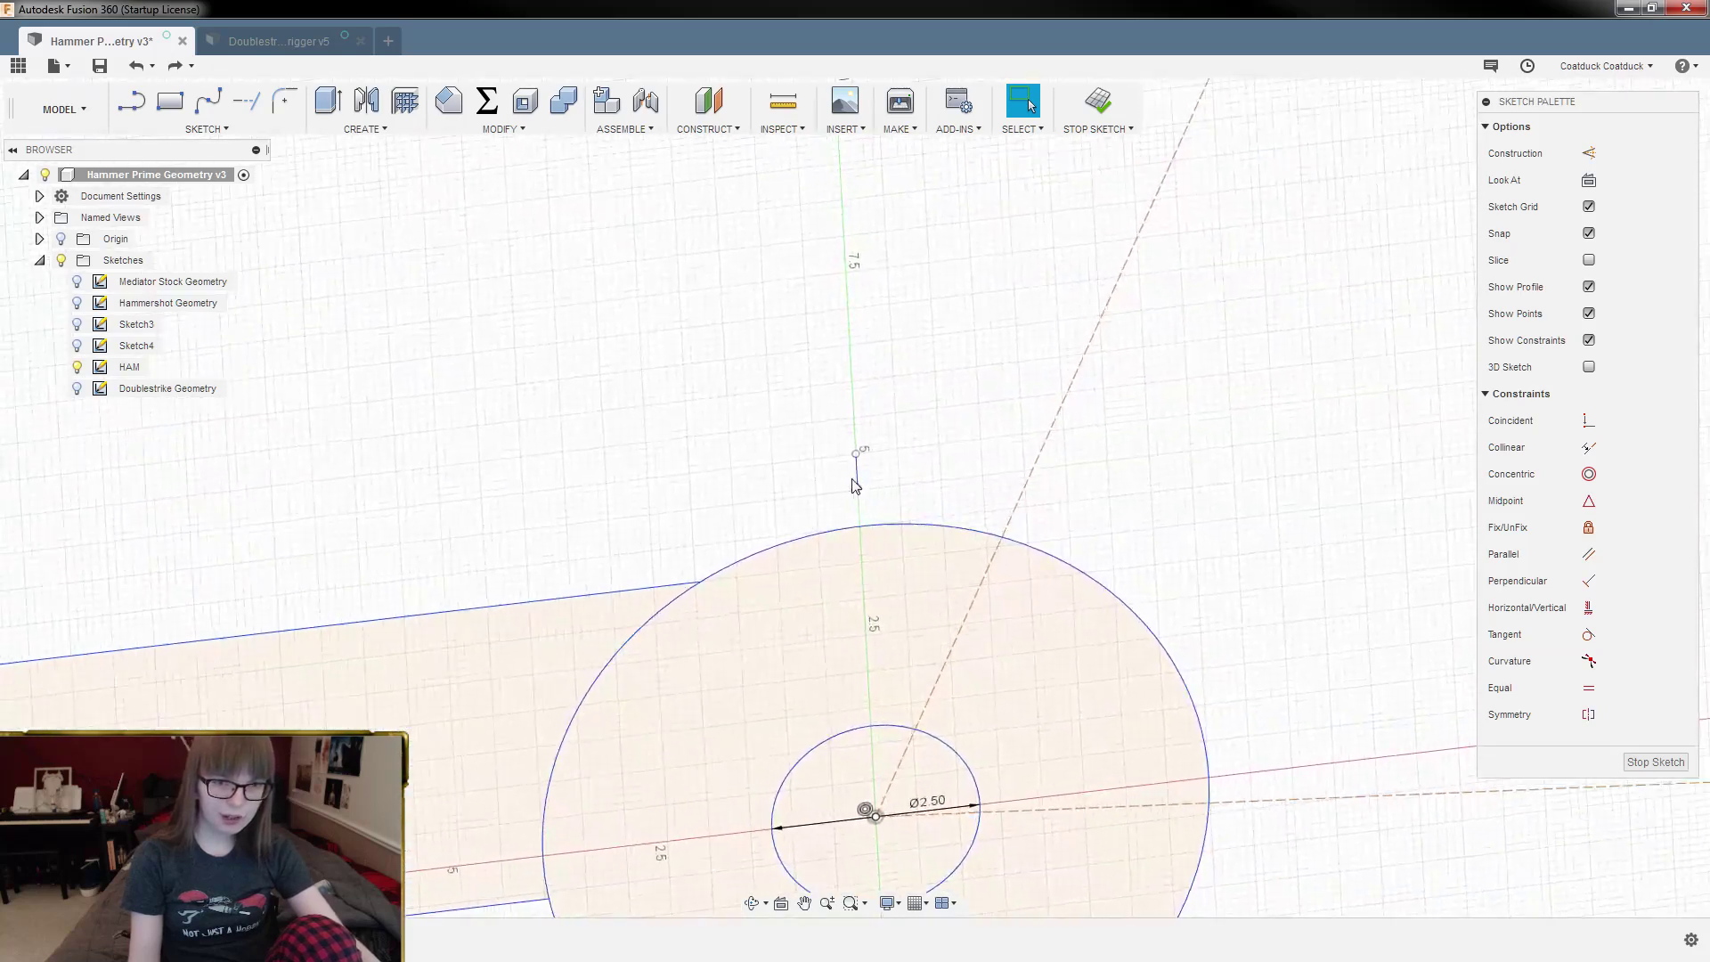
pyautogui.click(845, 462)
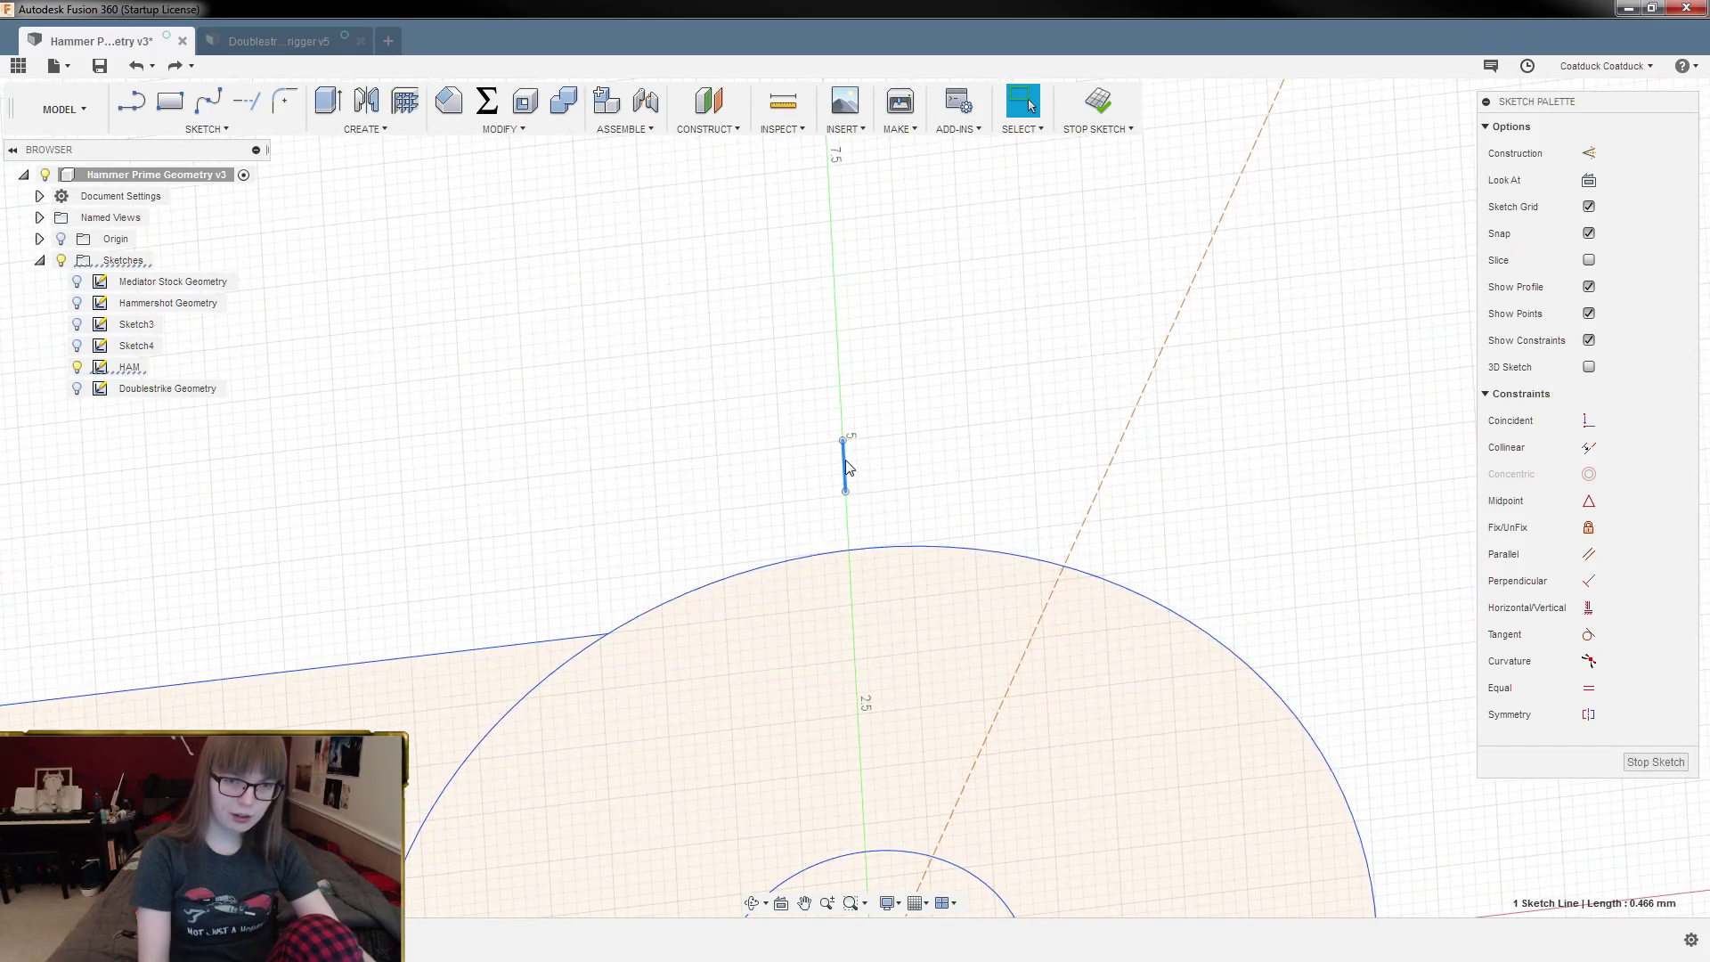
pyautogui.press('Delete')
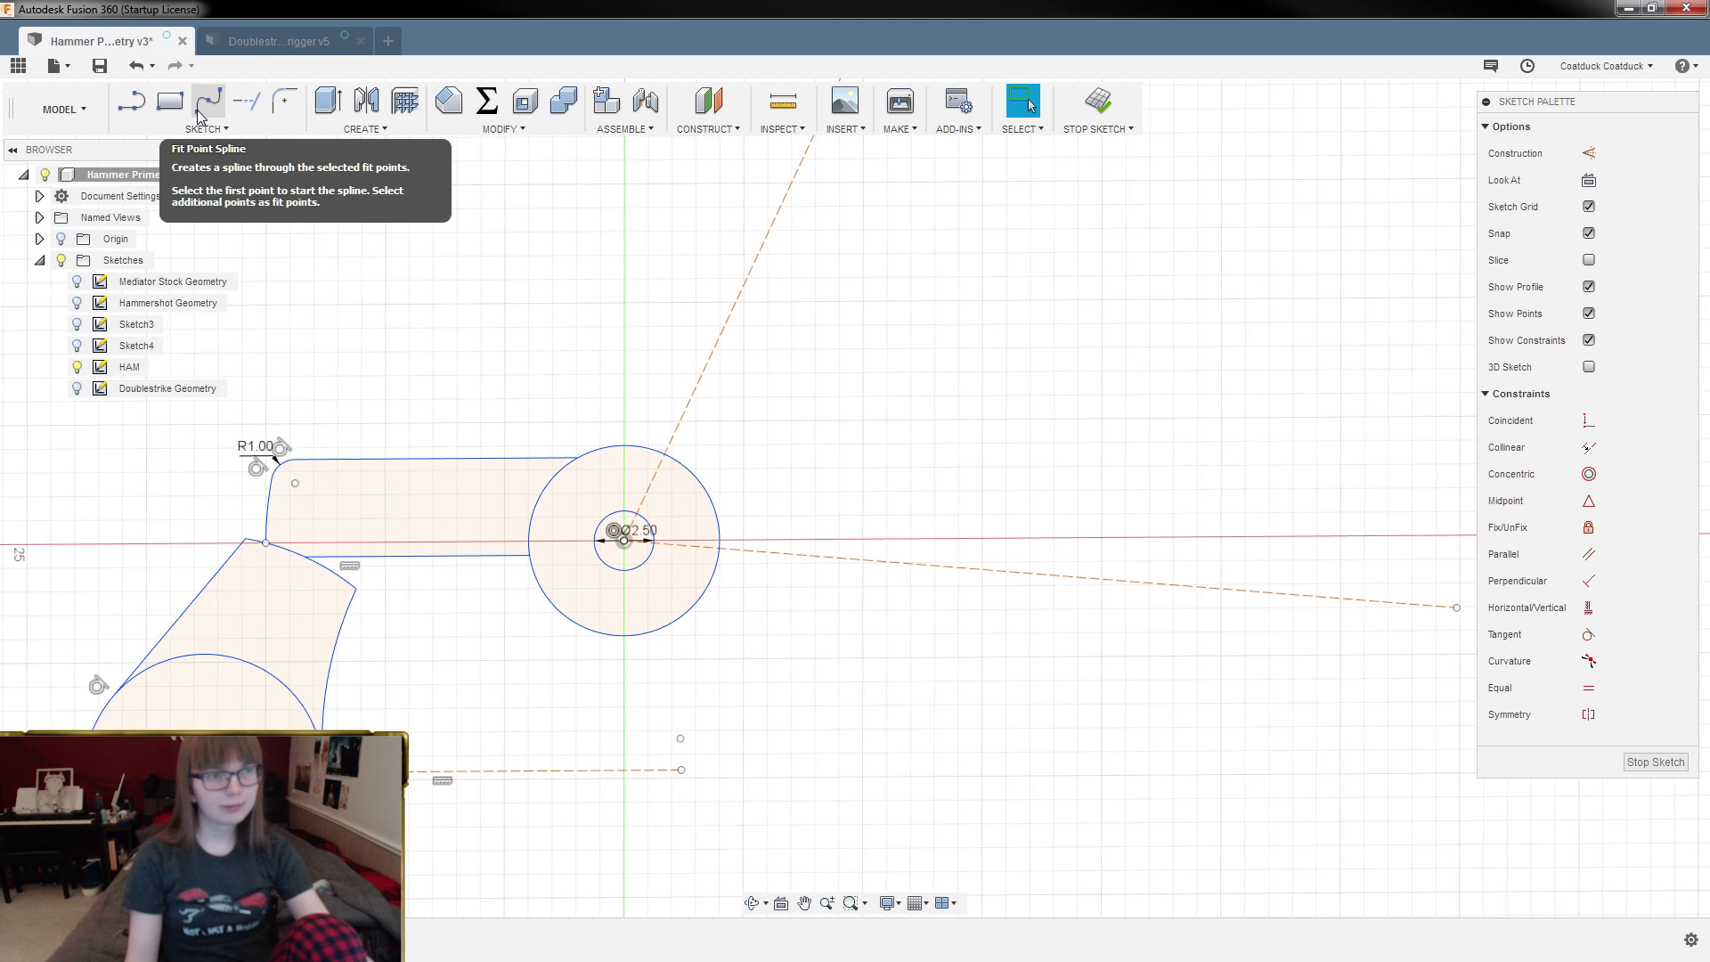
pyautogui.click(201, 116)
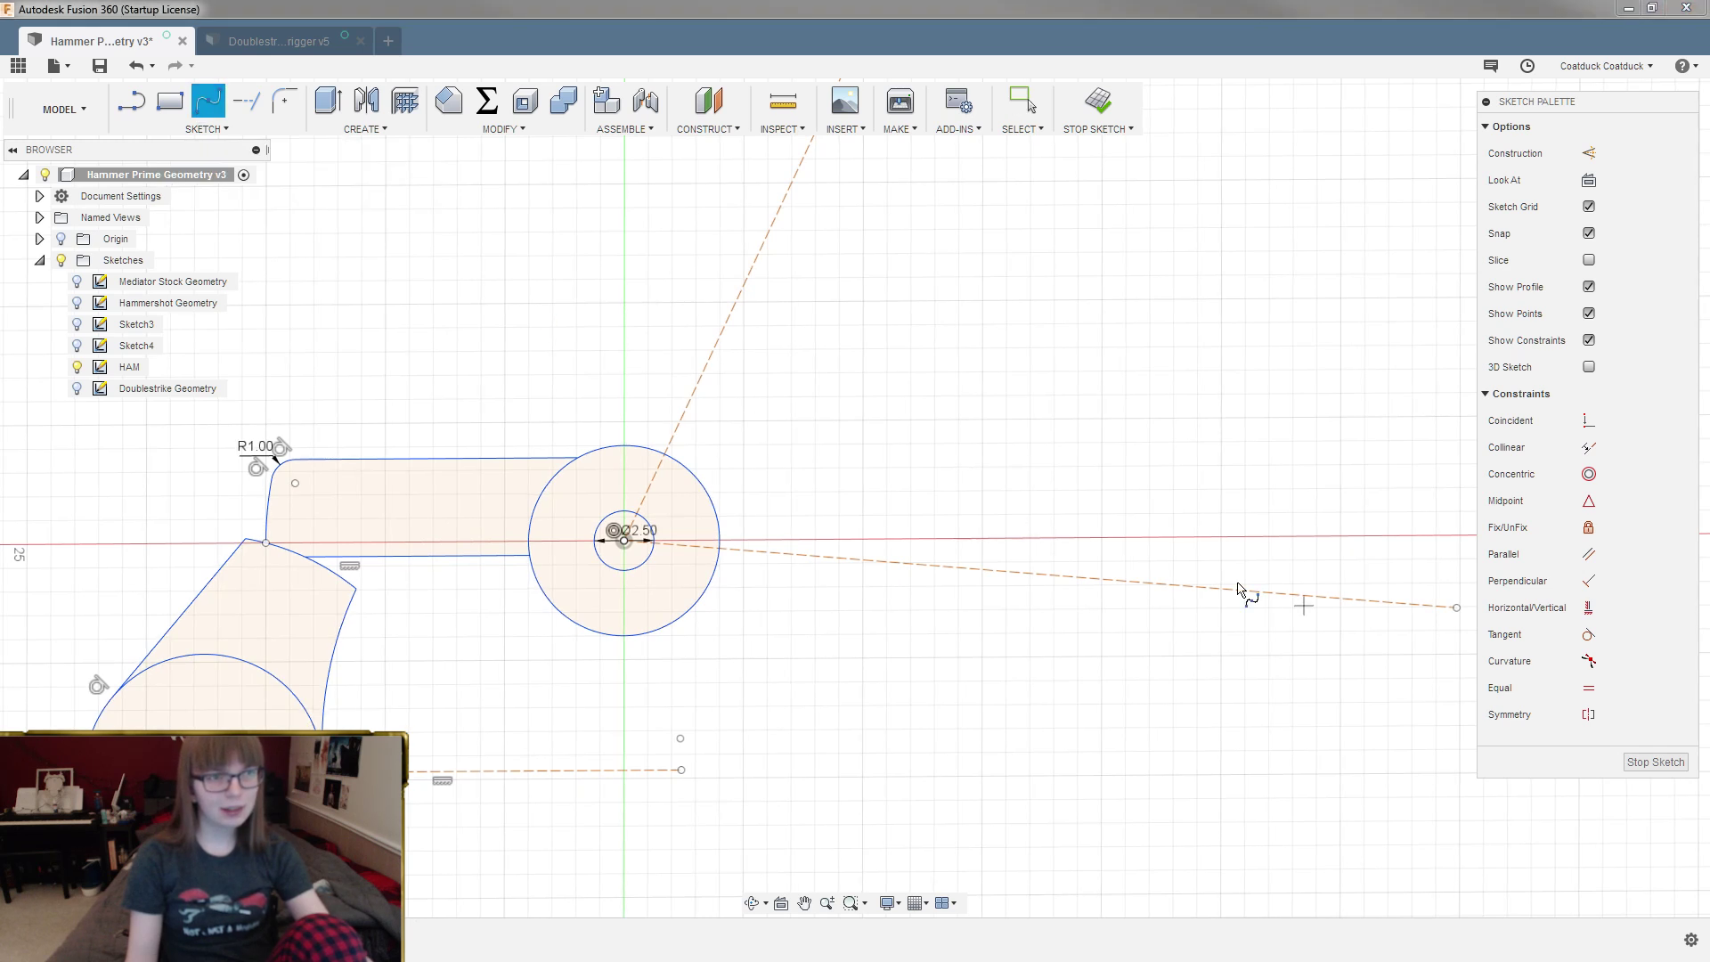
pyautogui.click(1457, 610)
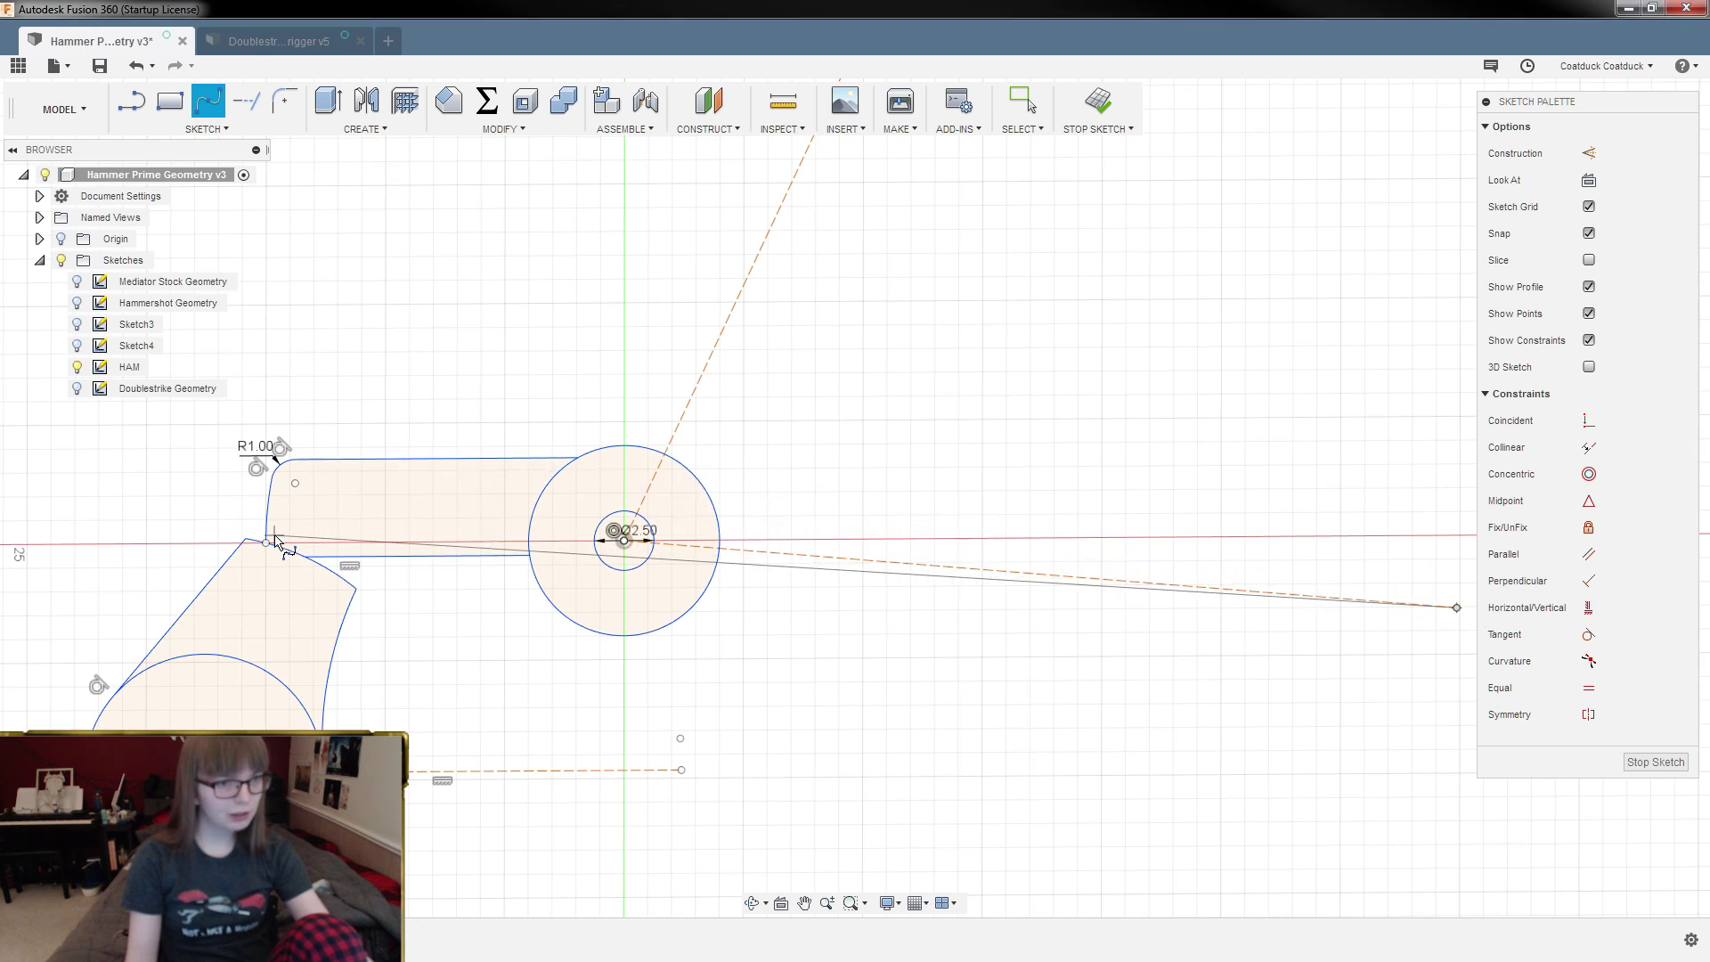
pyautogui.press('Escape')
# Step: Draw a two-point fit point spline from the free end of the near-horizontal construction line to the hammer's lower corner at the trigger's tip
pyautogui.scroll(-2, 375, 520)
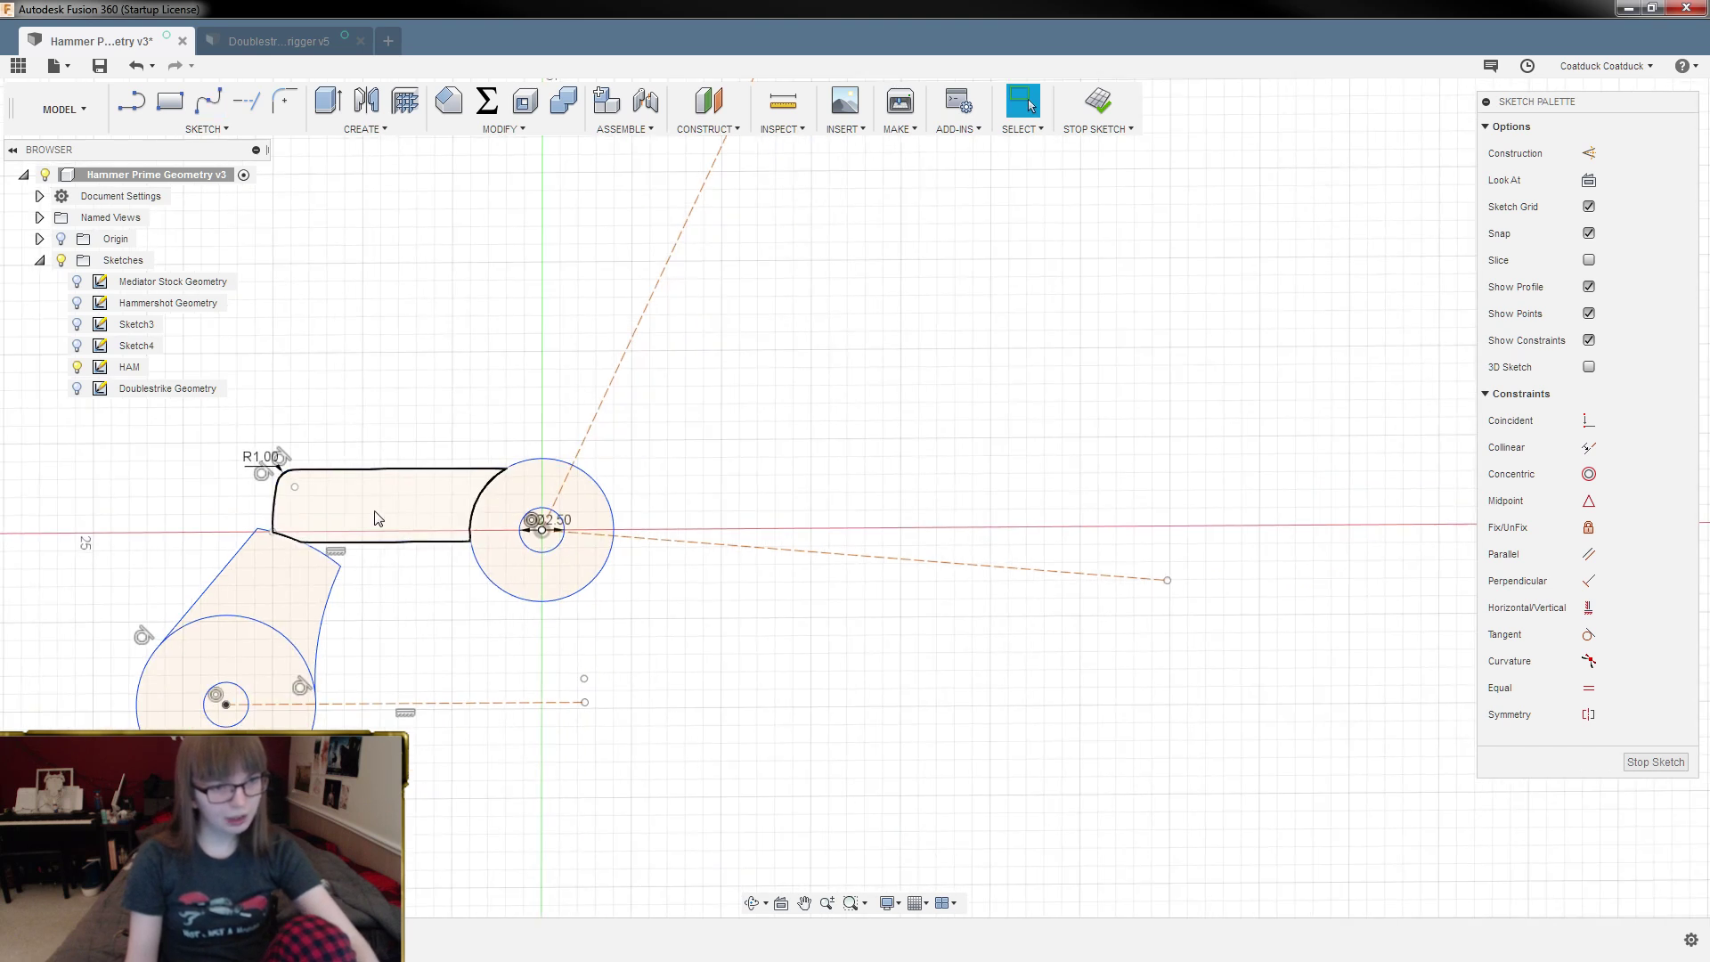
pyautogui.click(207, 101)
pyautogui.click(1167, 580)
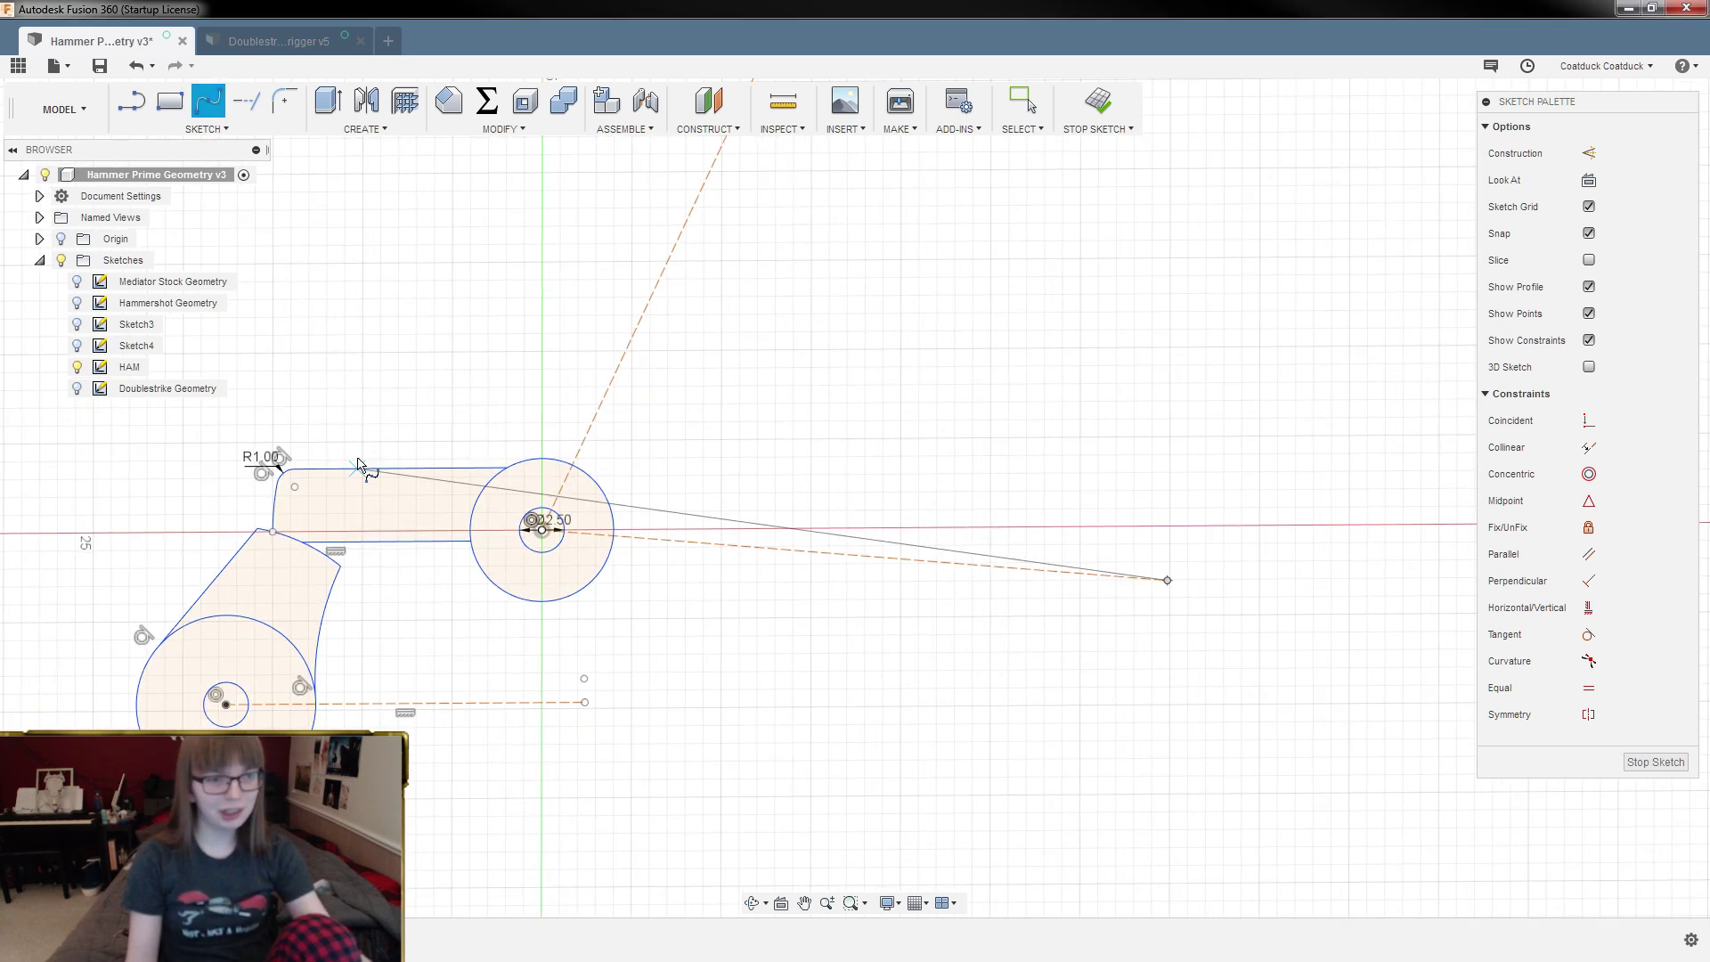
pyautogui.click(273, 532)
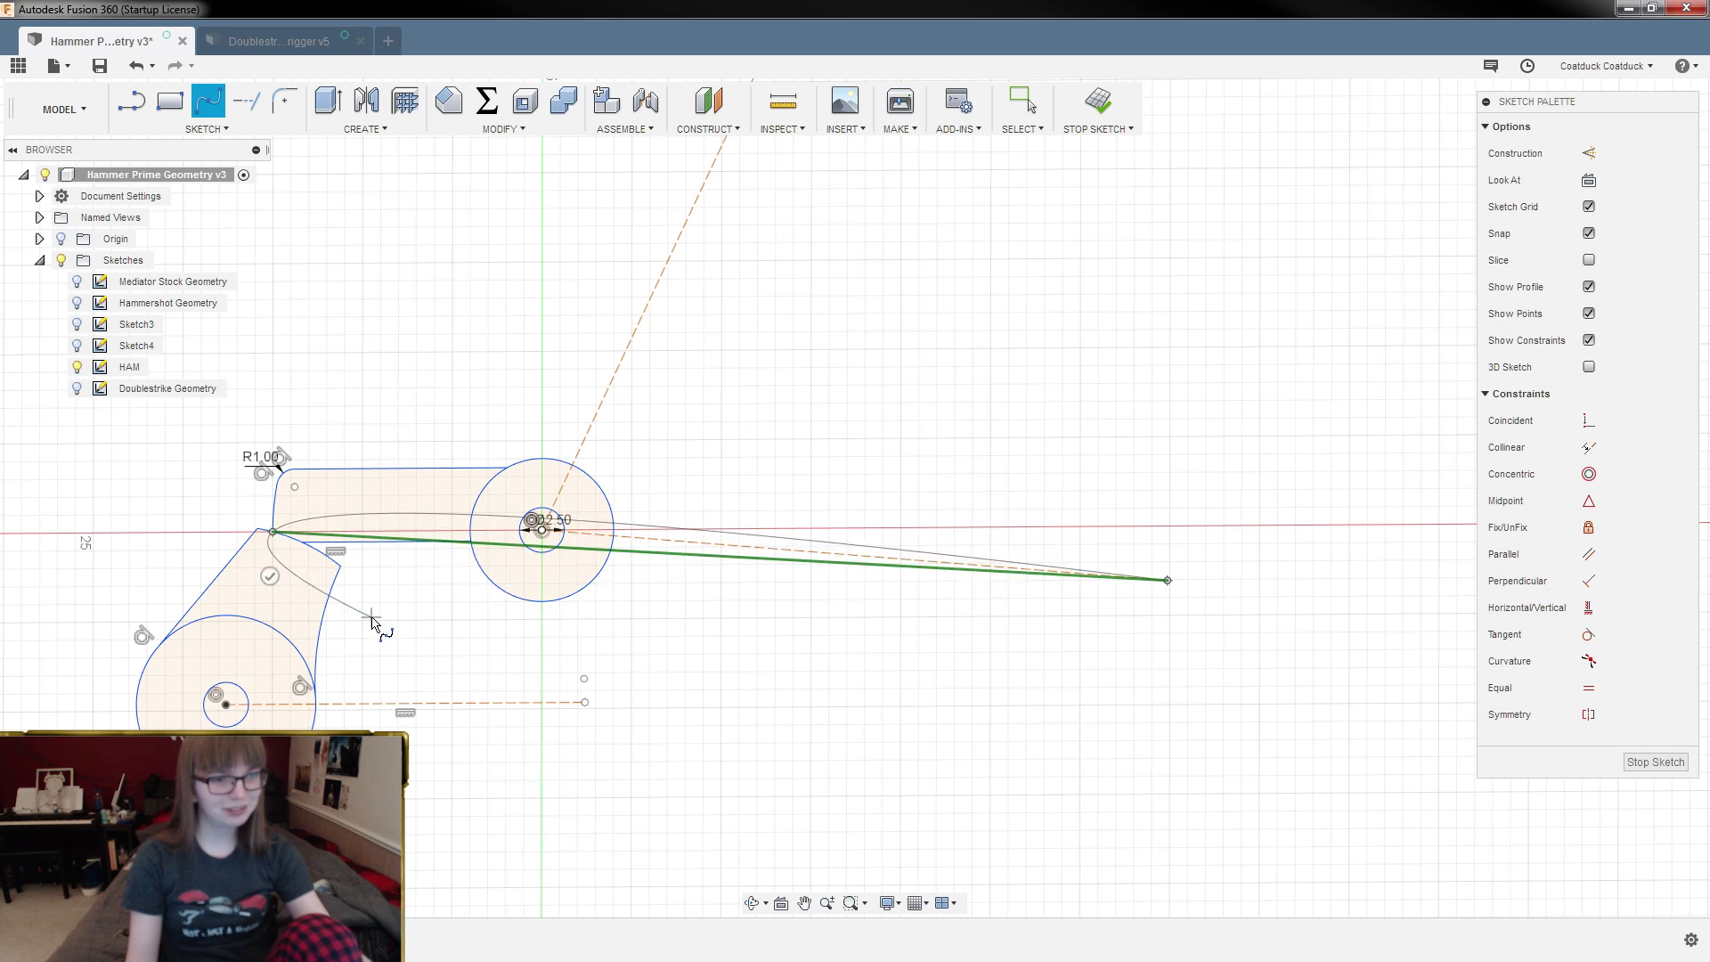
pyautogui.click(270, 577)
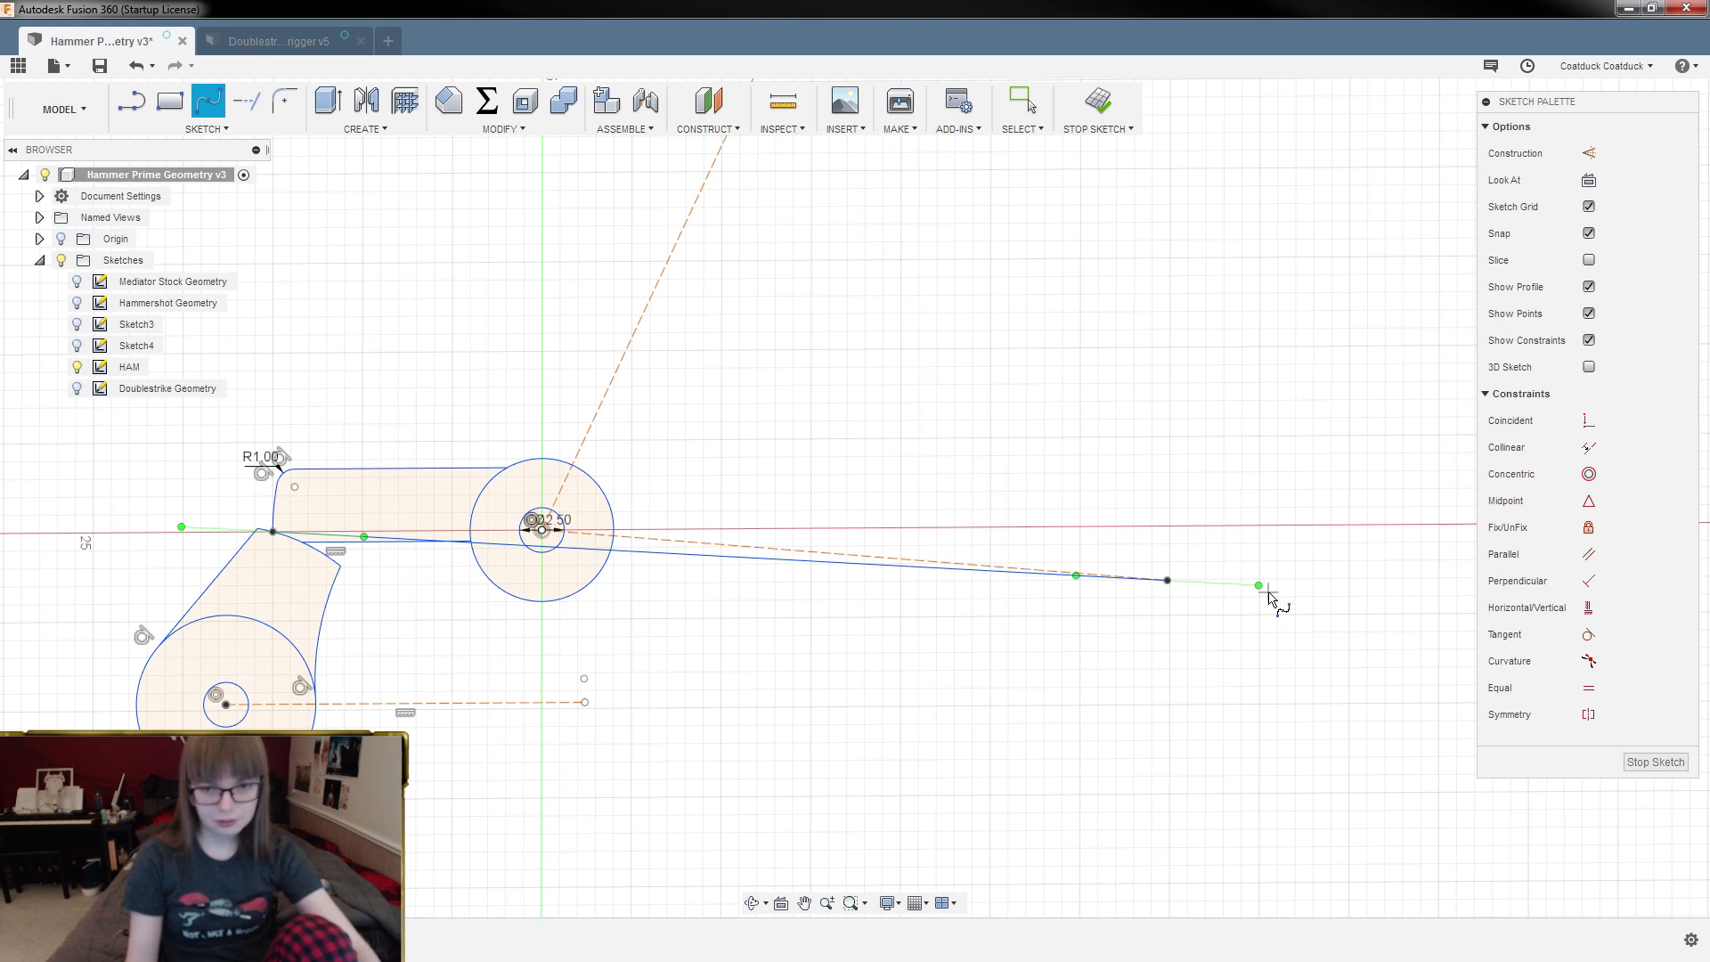
pyautogui.press('Escape')
# Step: Bend the spline into an arch over the hammer by turning the tangent handles at both ends nearly vertical
pyautogui.moveTo(1265, 592); pyautogui.dragTo(1163, 656)
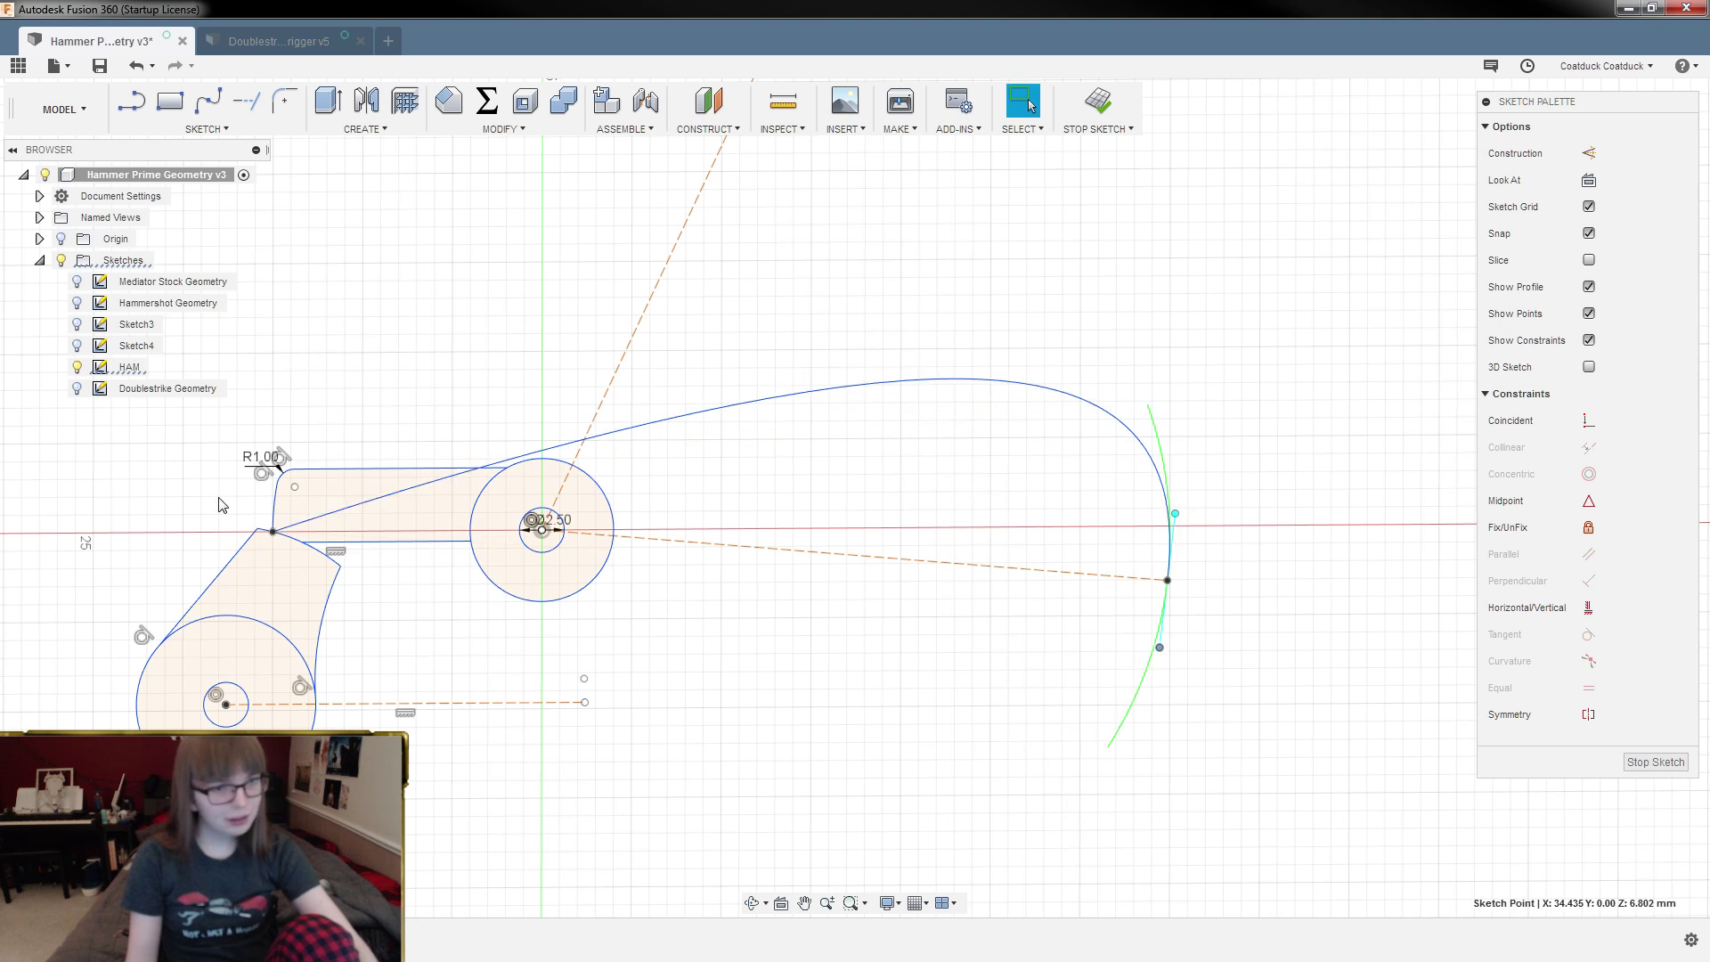
pyautogui.click(276, 535)
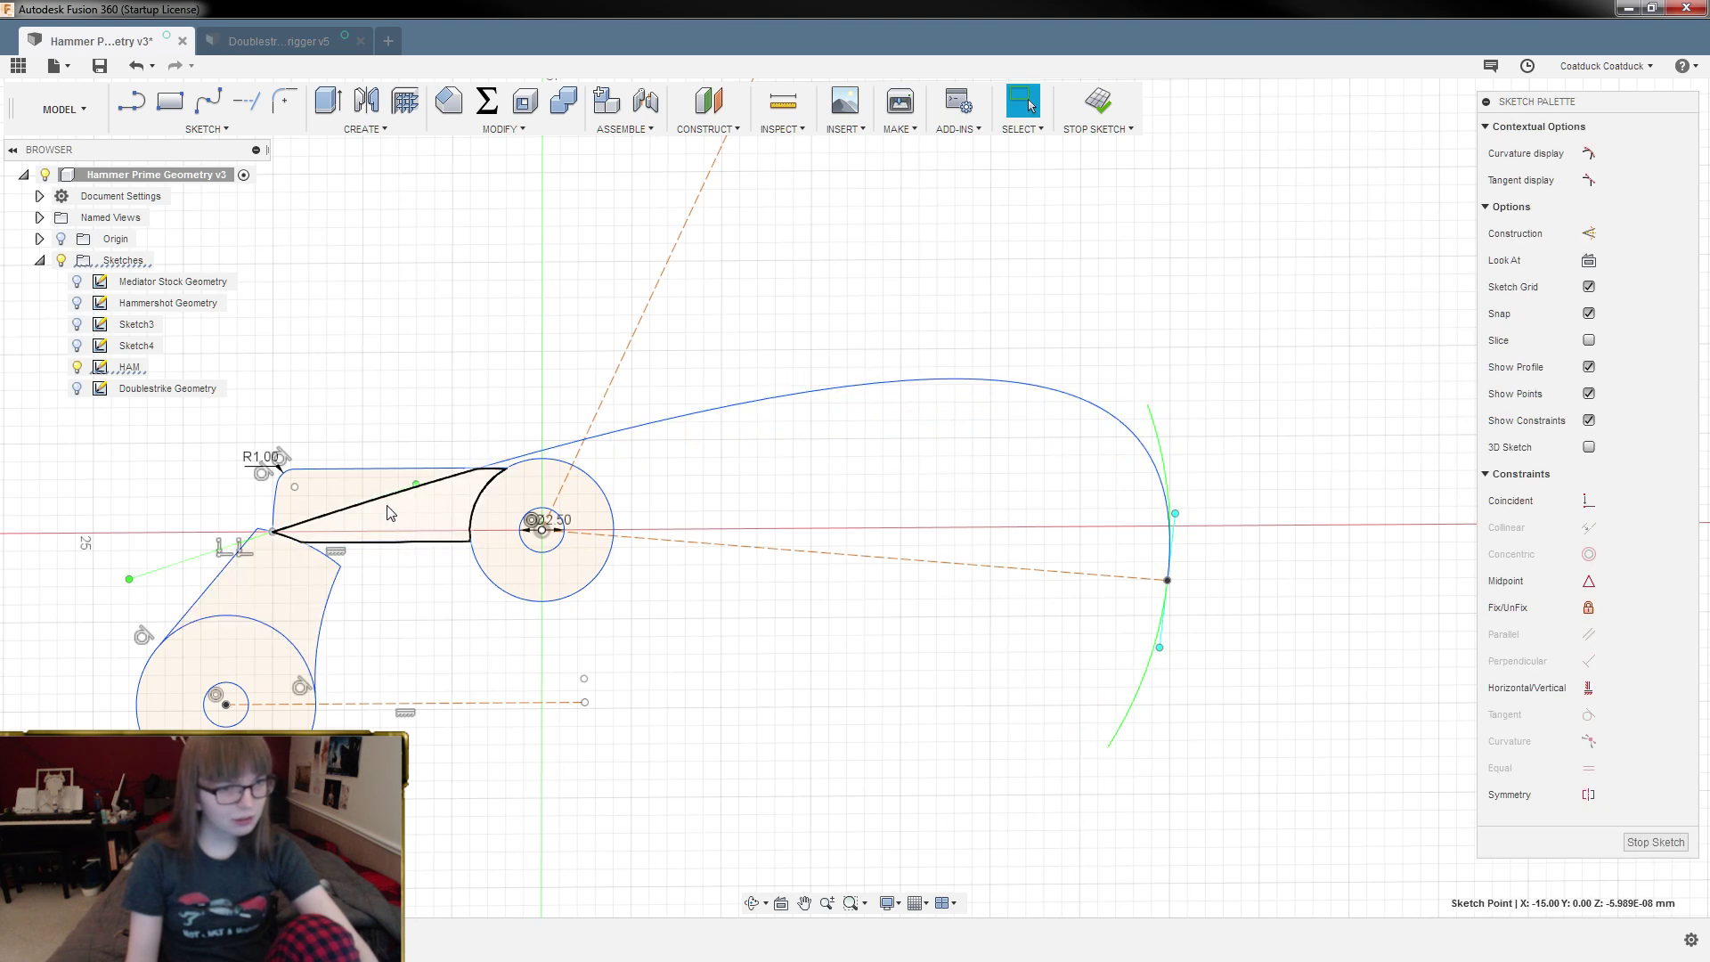
pyautogui.moveTo(416, 484); pyautogui.dragTo(296, 435)
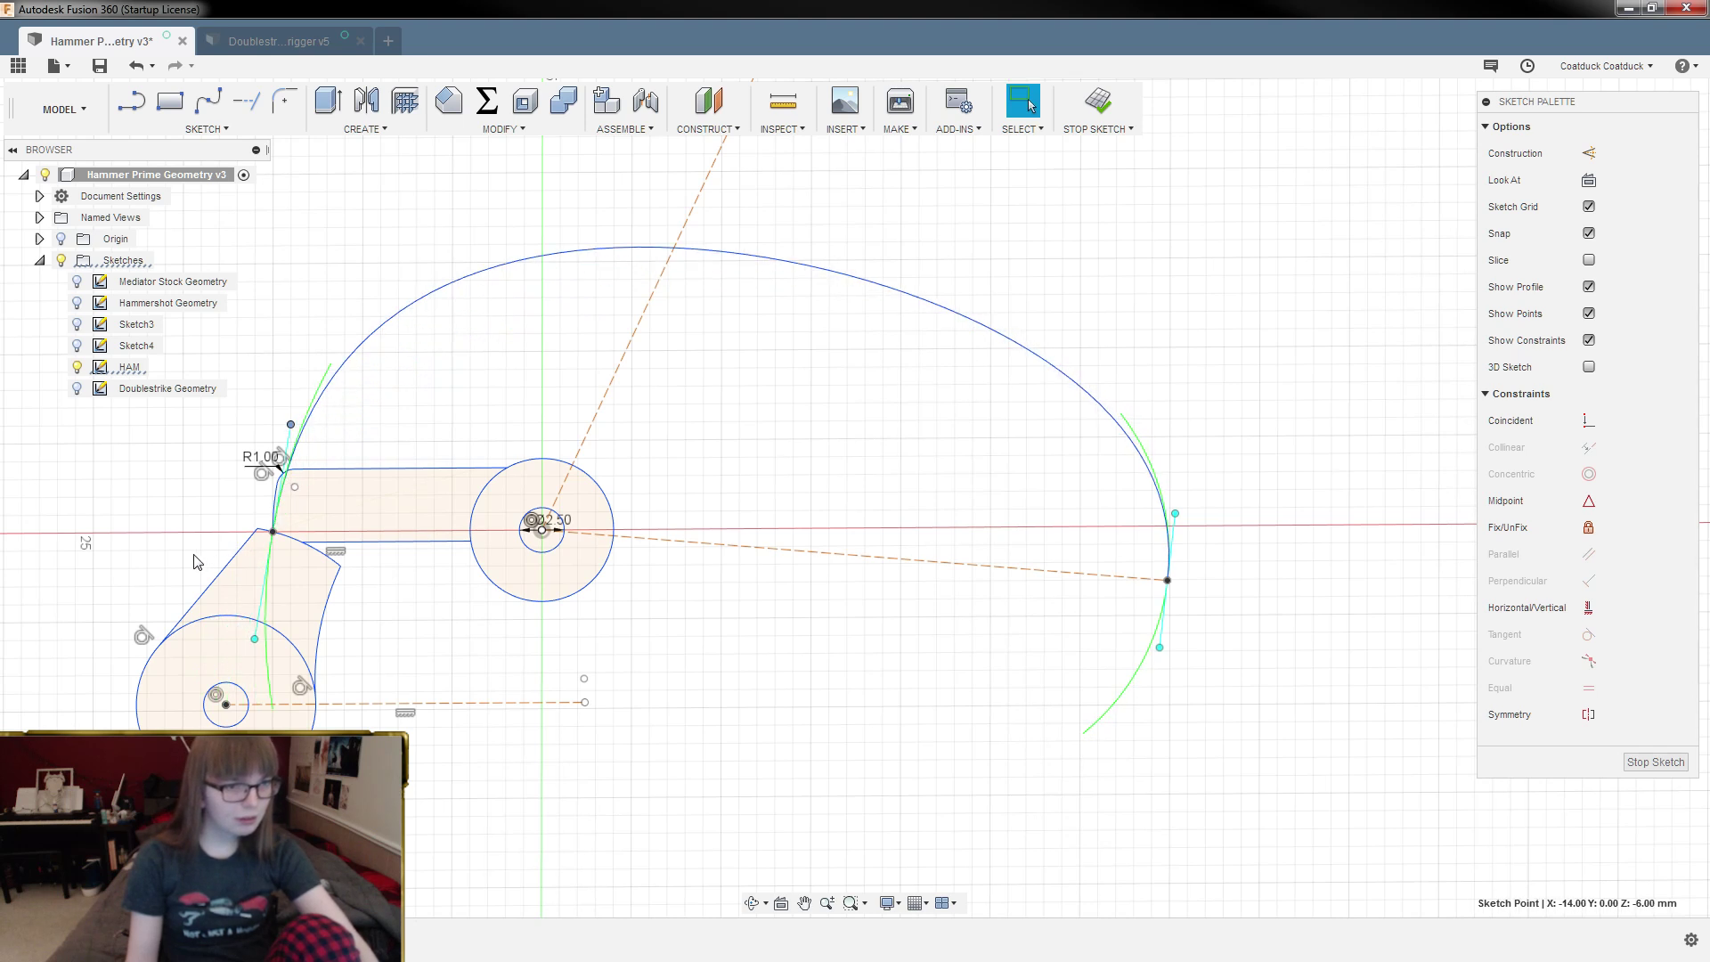
pyautogui.scroll(3, 202, 557)
pyautogui.moveTo(360, 337); pyautogui.dragTo(348, 338)
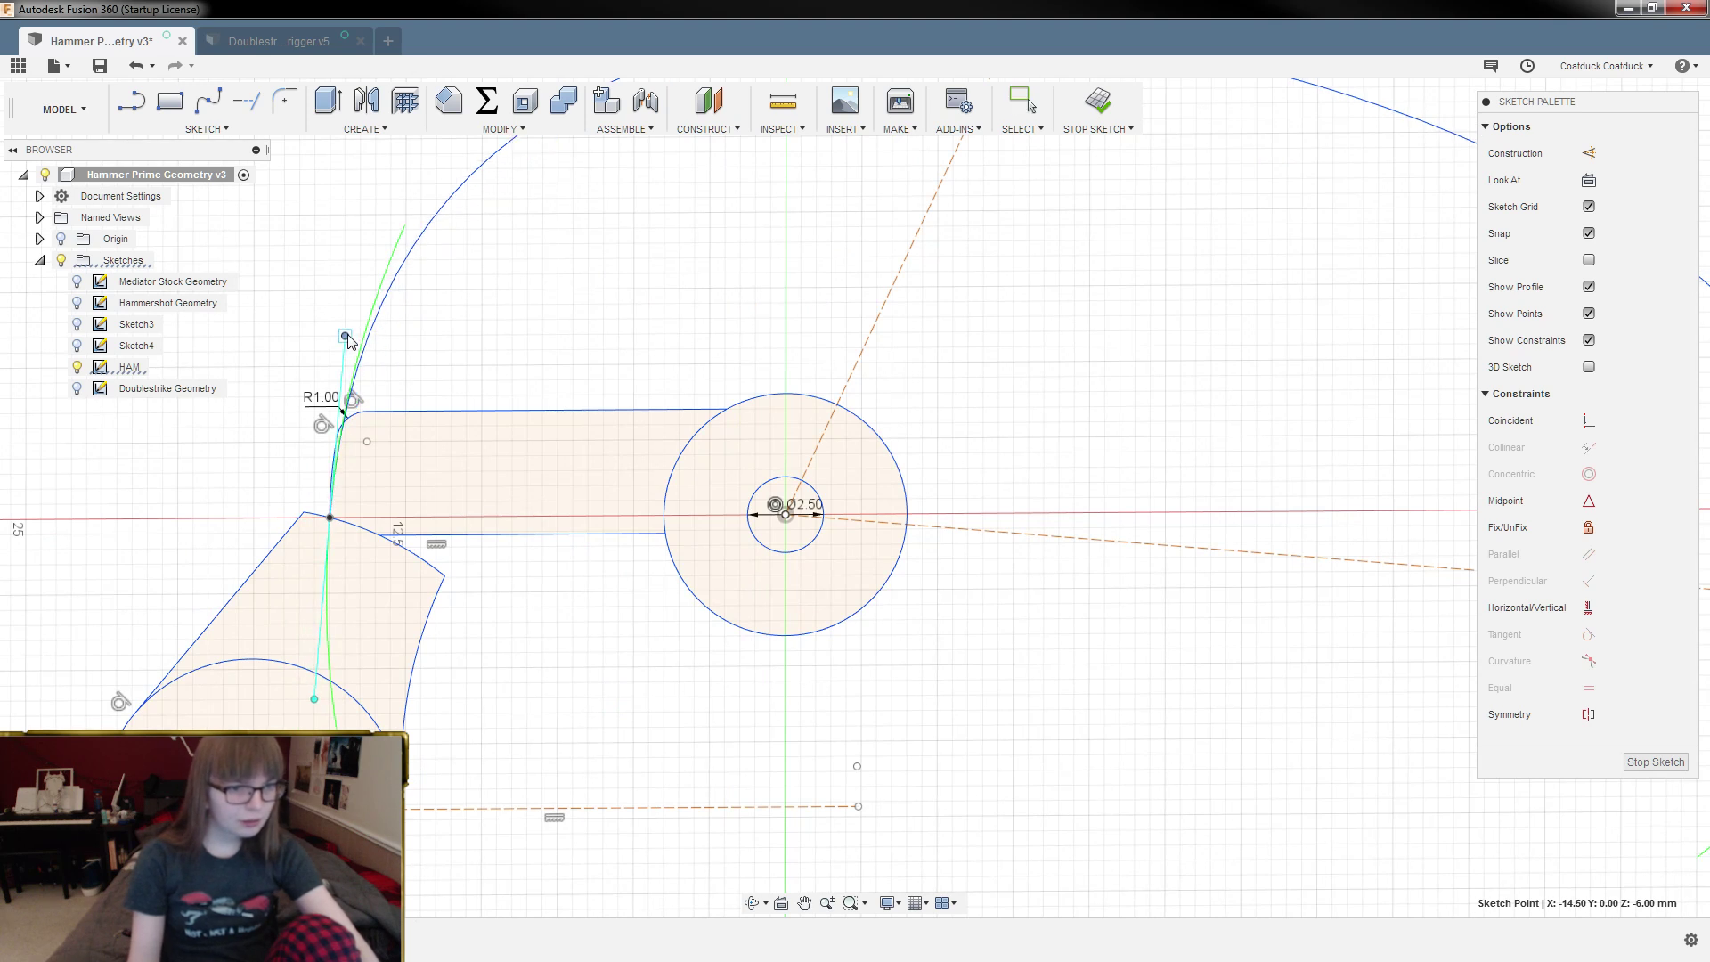
pyautogui.scroll(-3, 451, 638)
pyautogui.scroll(-2, 435, 516)
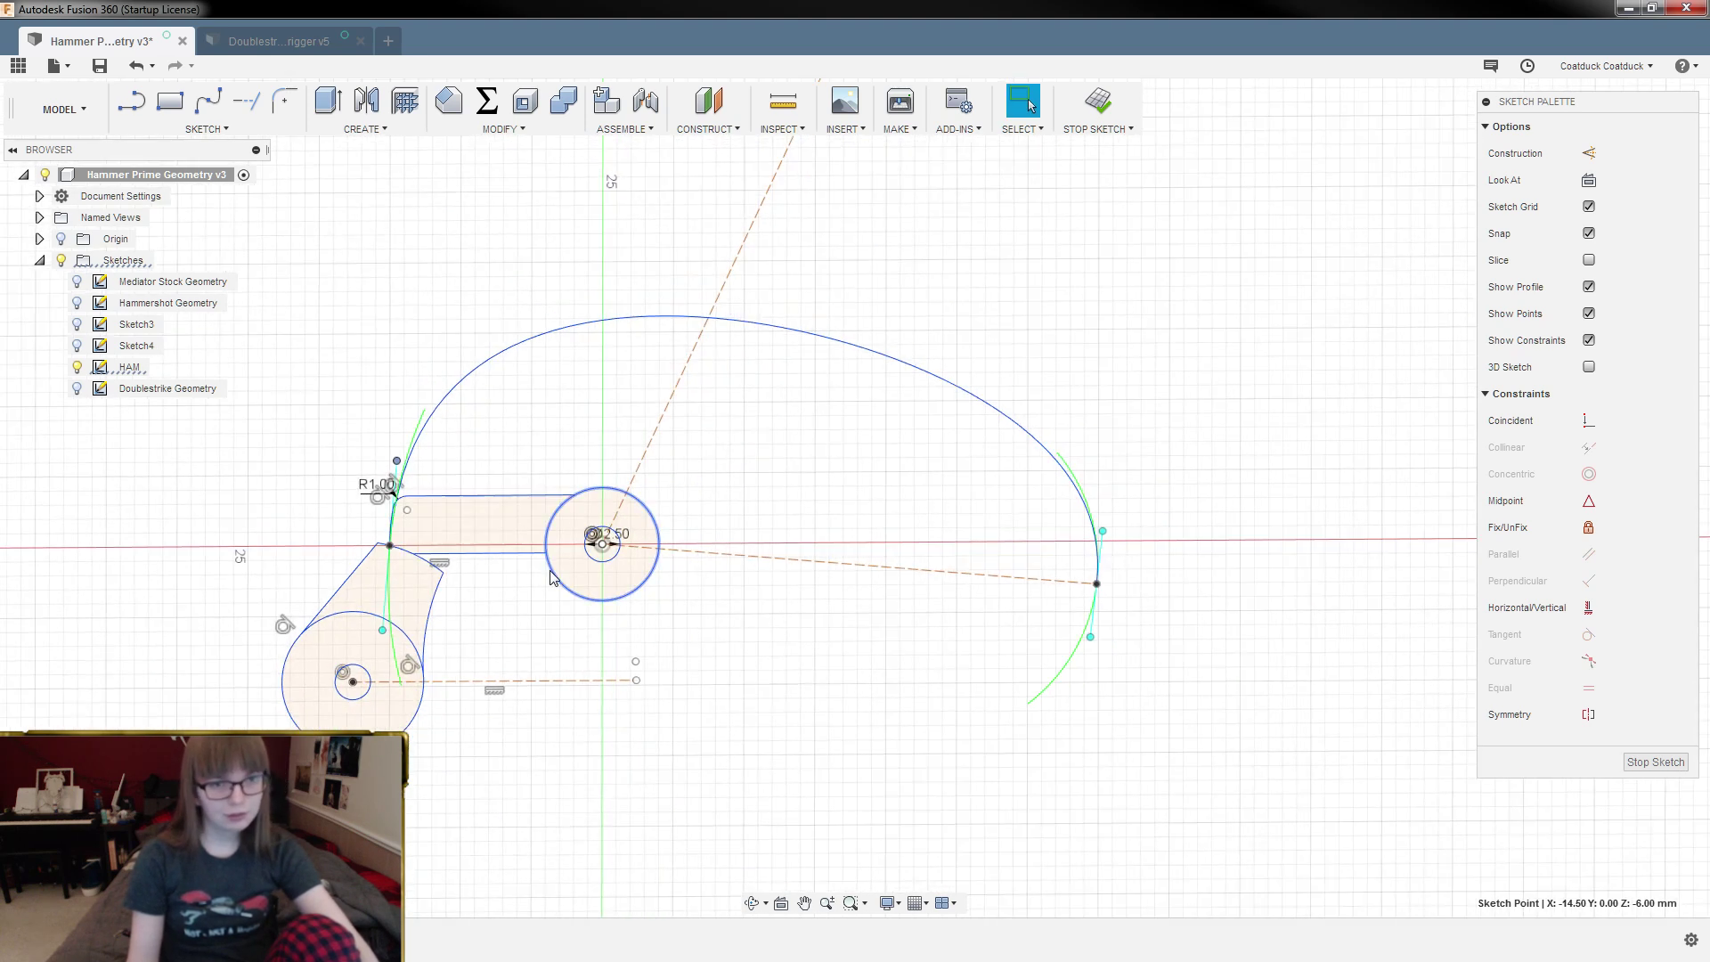
# Step: Refine the arch by moving the upper tangent handles to X -14, Z -6 at the hammer end and X 34, Z -3 at the far end
pyautogui.moveTo(1104, 531); pyautogui.dragTo(1105, 503)
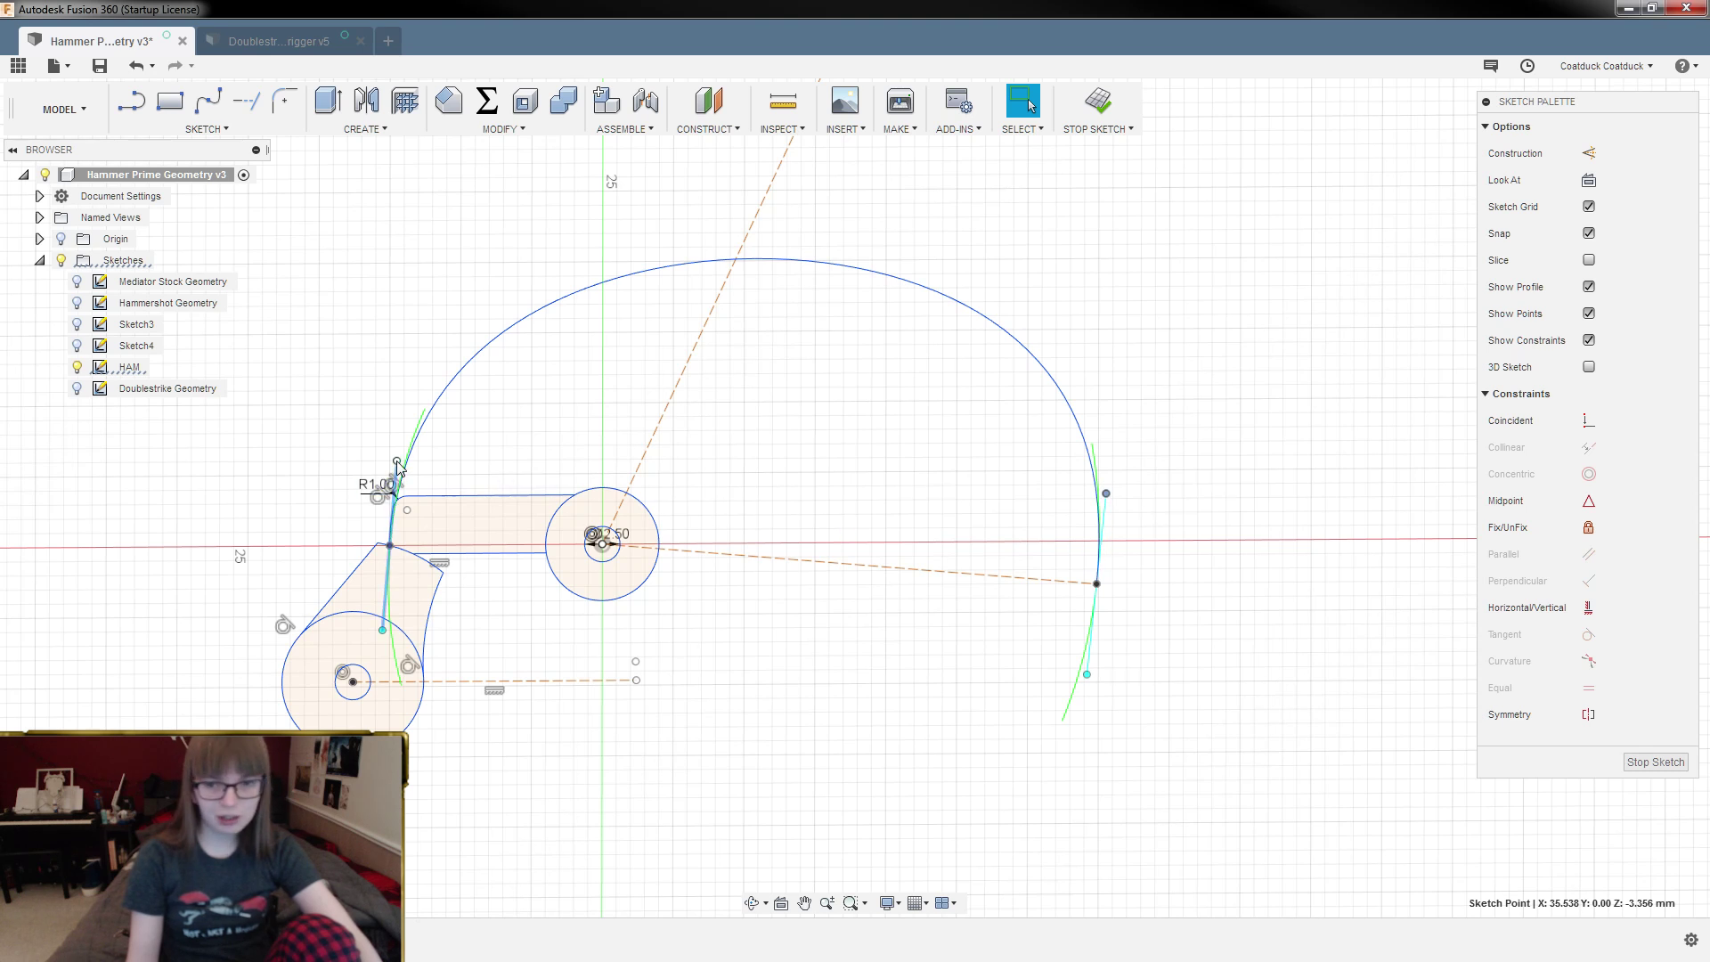
pyautogui.moveTo(398, 465); pyautogui.dragTo(405, 474)
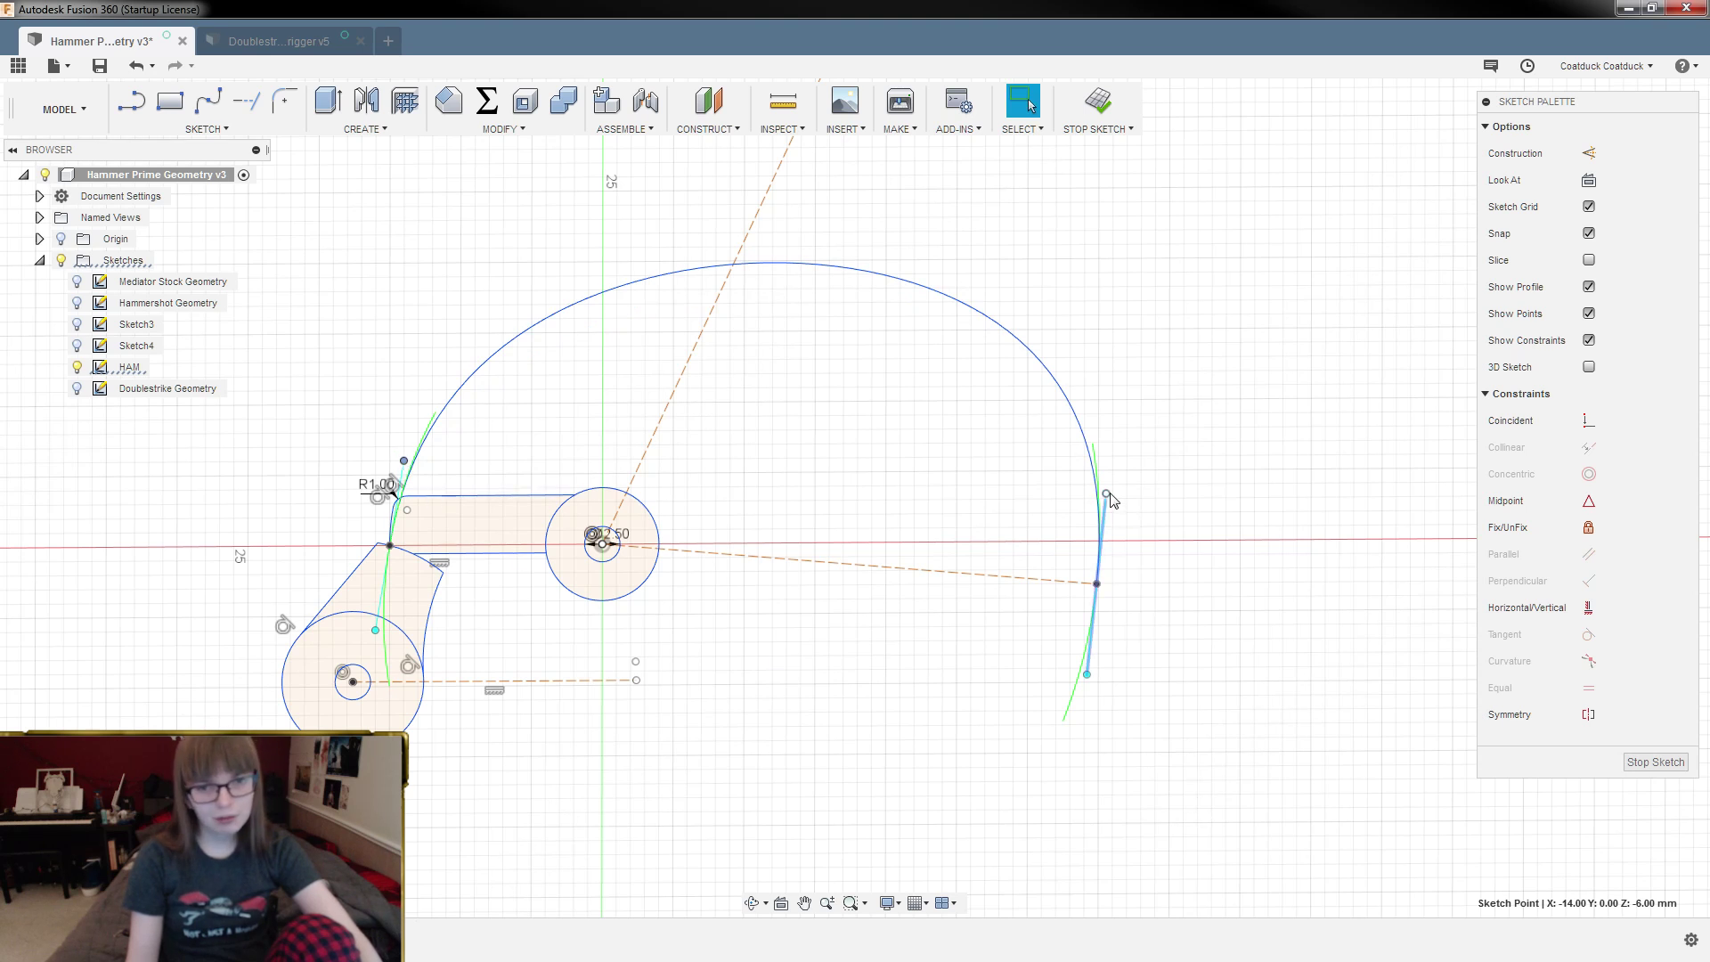
pyautogui.moveTo(1109, 492); pyautogui.dragTo(1091, 501)
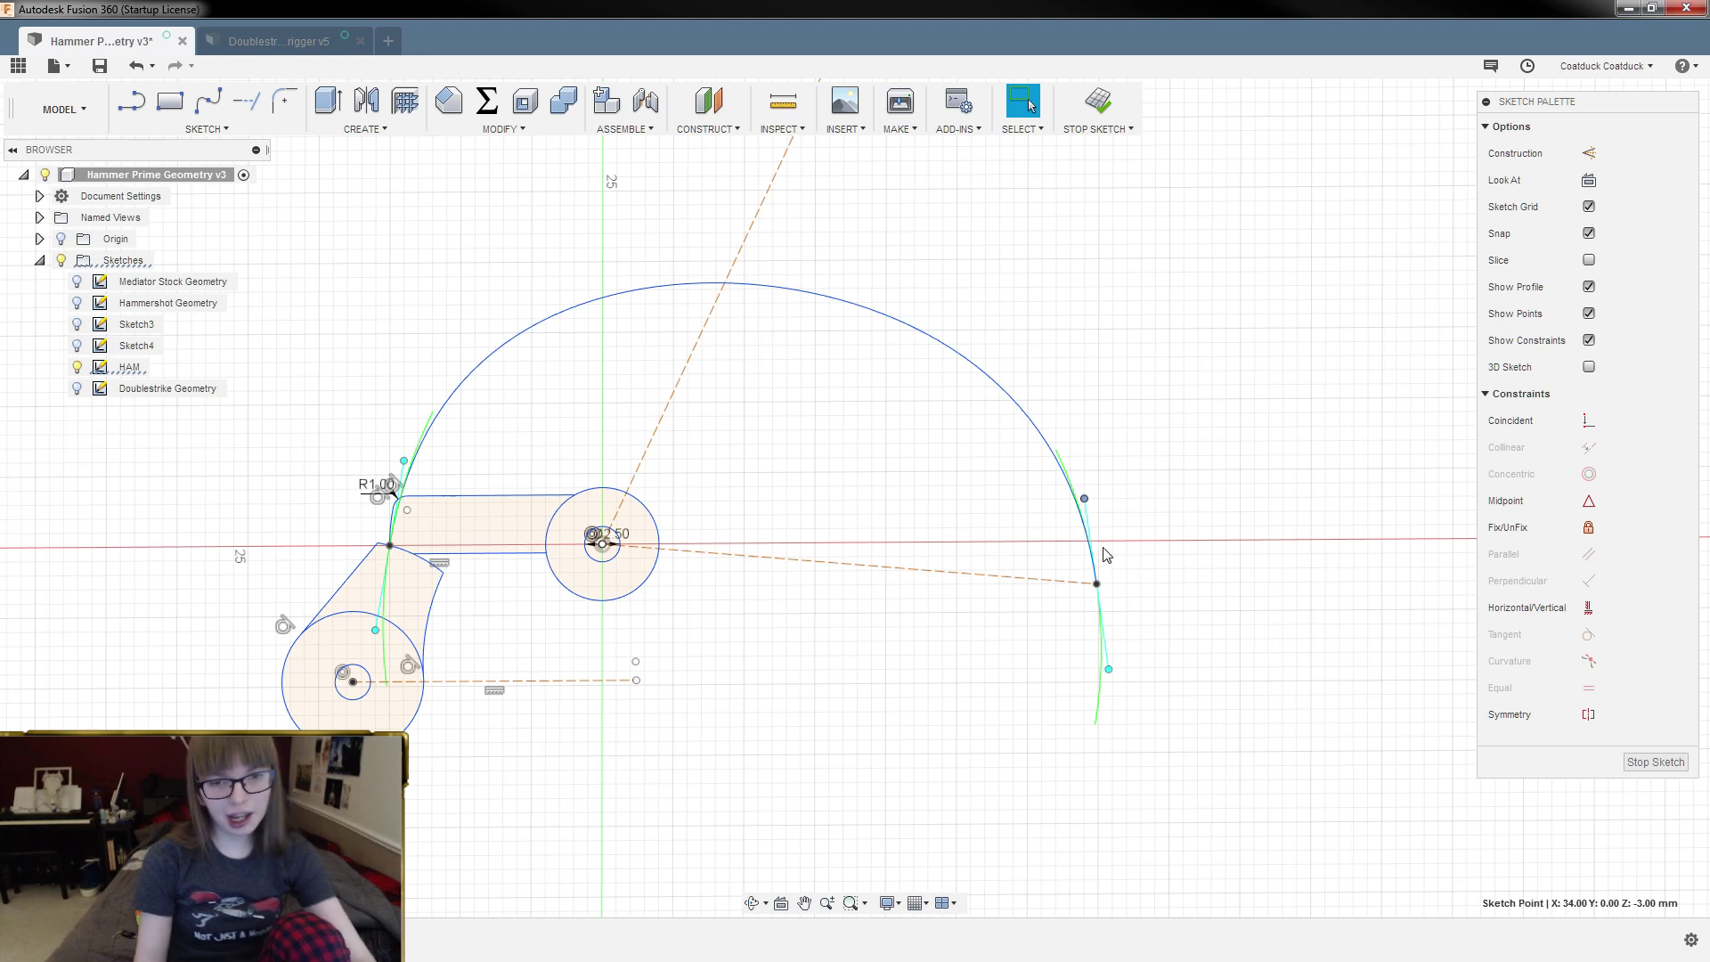
# Step: Steepen the spline's tangent at the construction line's end by moving its lower handle to about X 34.6, Z 9.4 mm
pyautogui.scroll(5, 1103, 584)
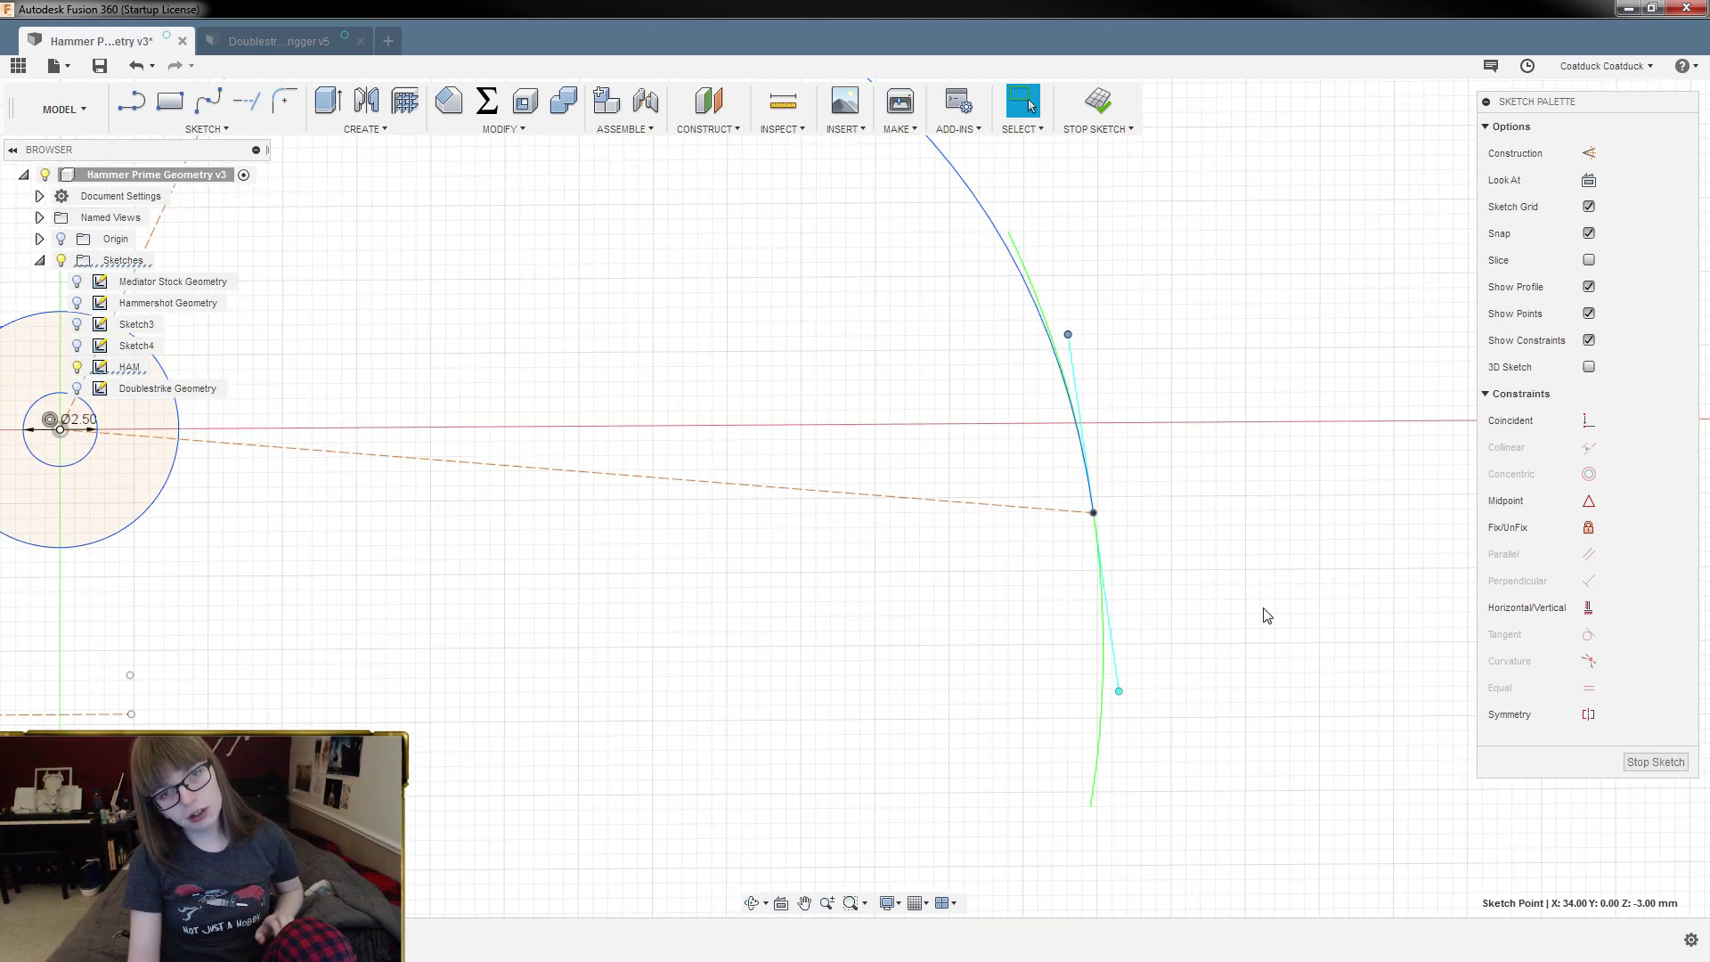
pyautogui.scroll(-5, 1347, 676)
pyautogui.scroll(2, 808, 613)
pyautogui.scroll(-4, 630, 554)
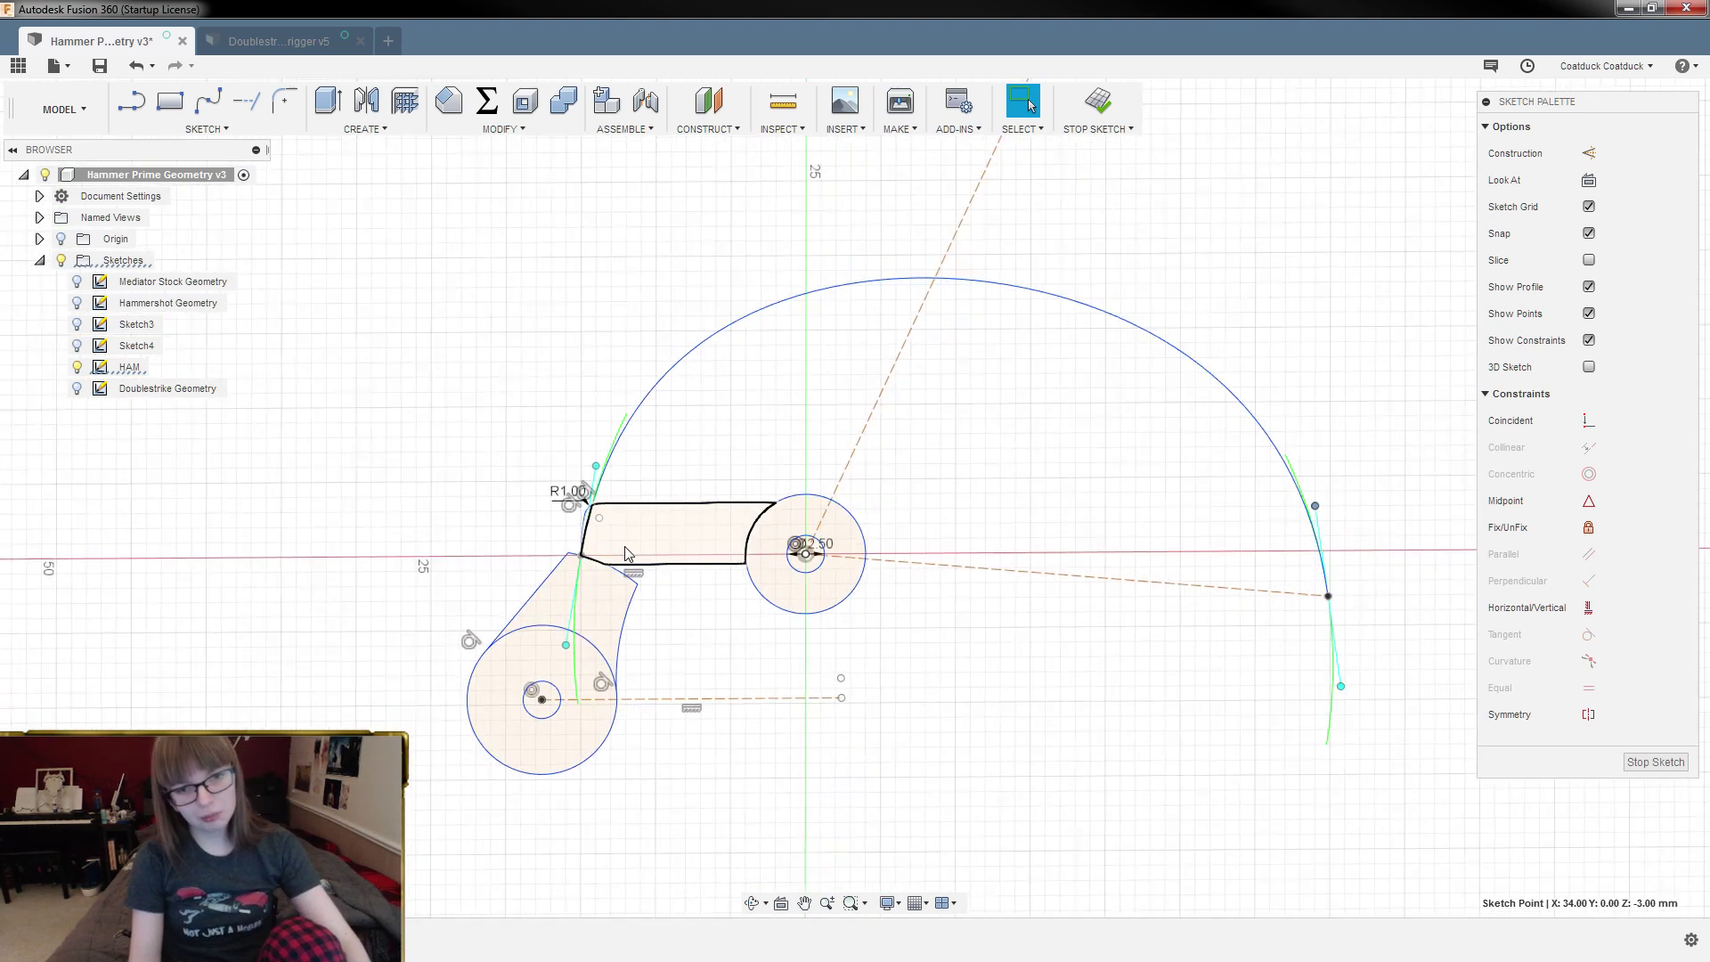
pyautogui.scroll(3, 1117, 589)
pyautogui.scroll(1, 857, 542)
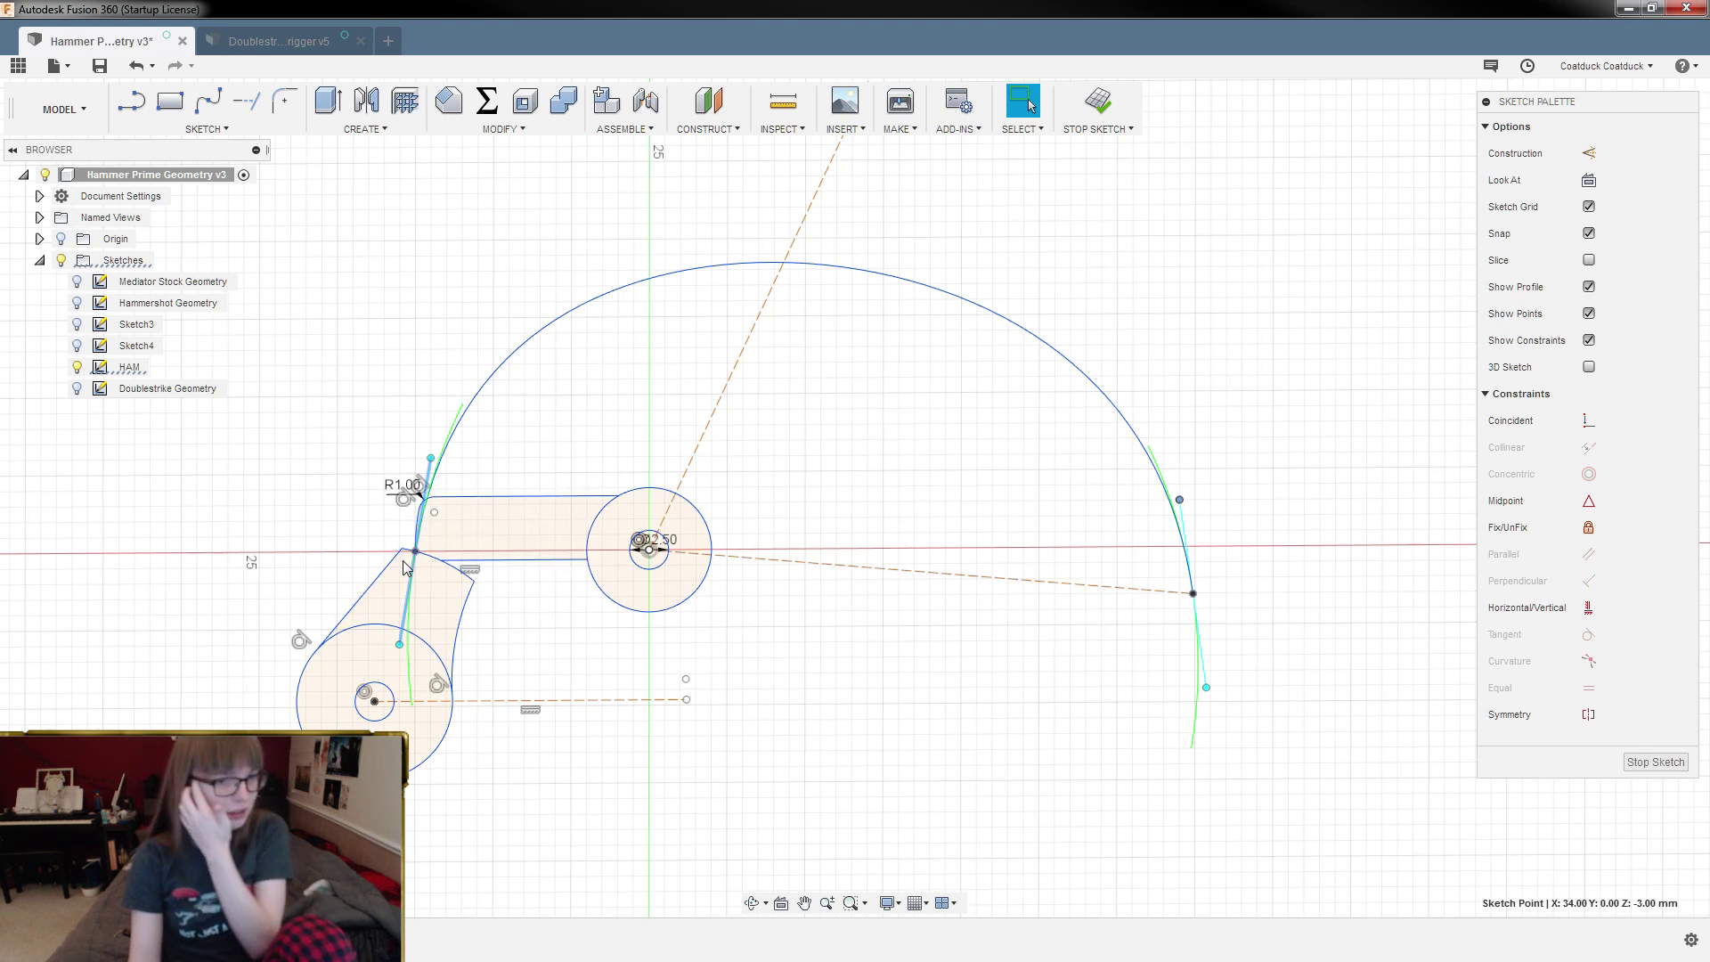
pyautogui.click(661, 566)
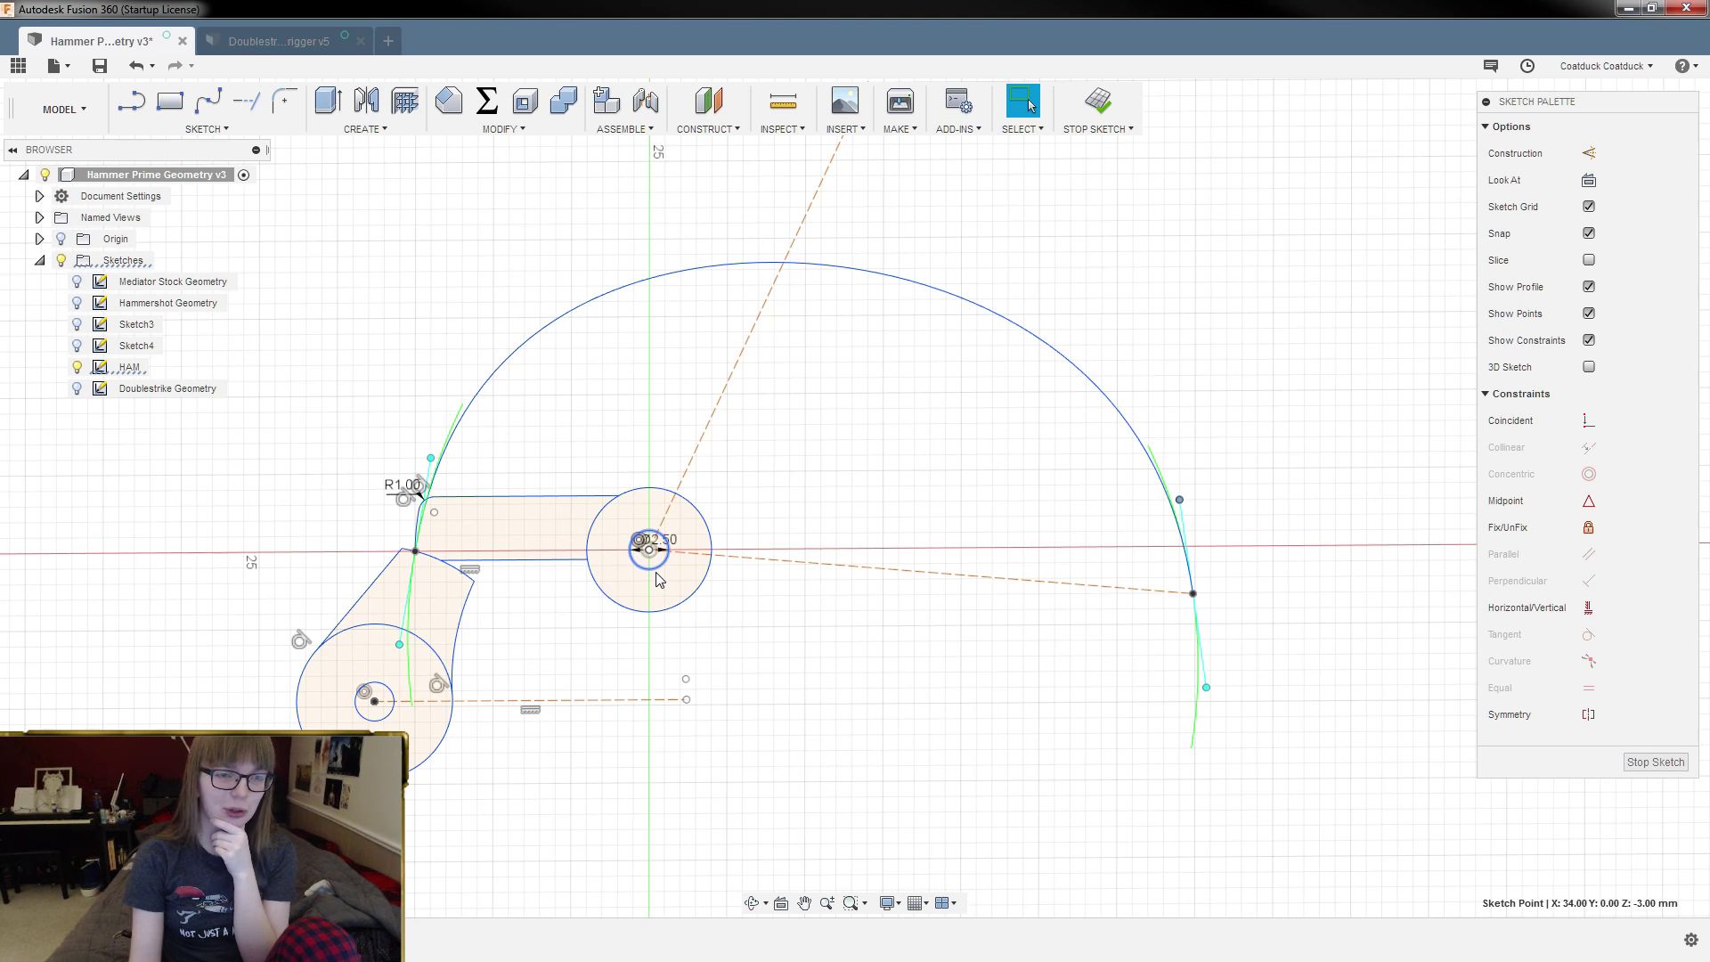
pyautogui.click(1186, 572)
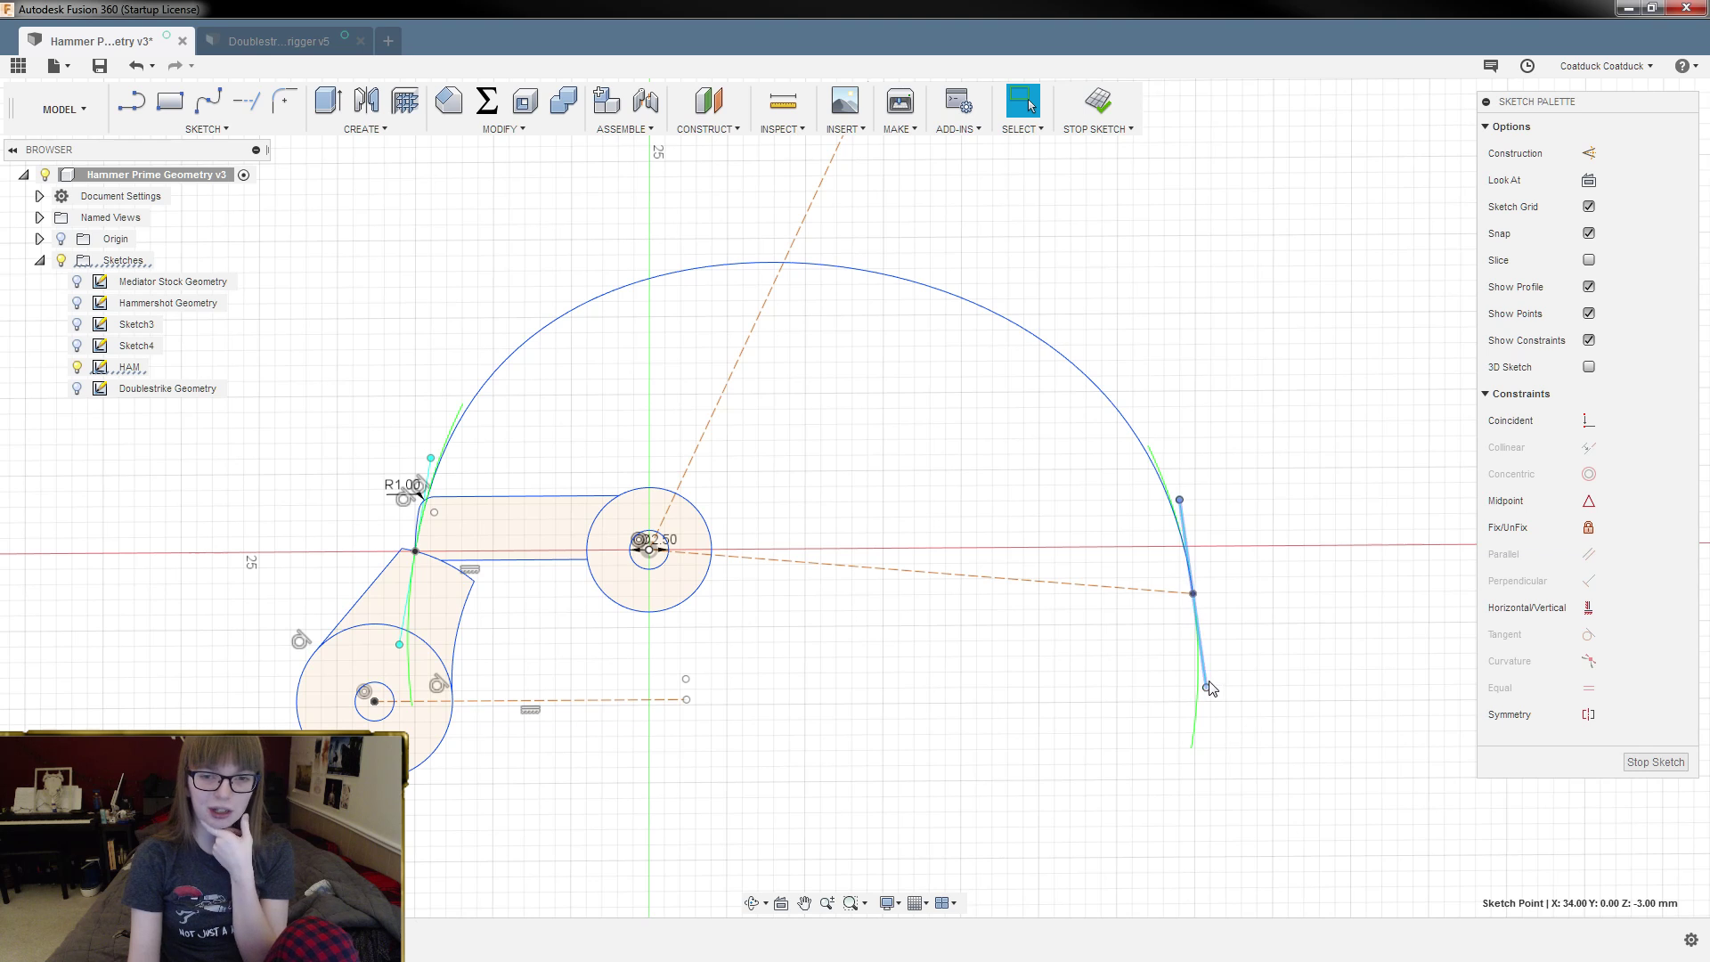
pyautogui.moveTo(1212, 695); pyautogui.dragTo(1194, 701)
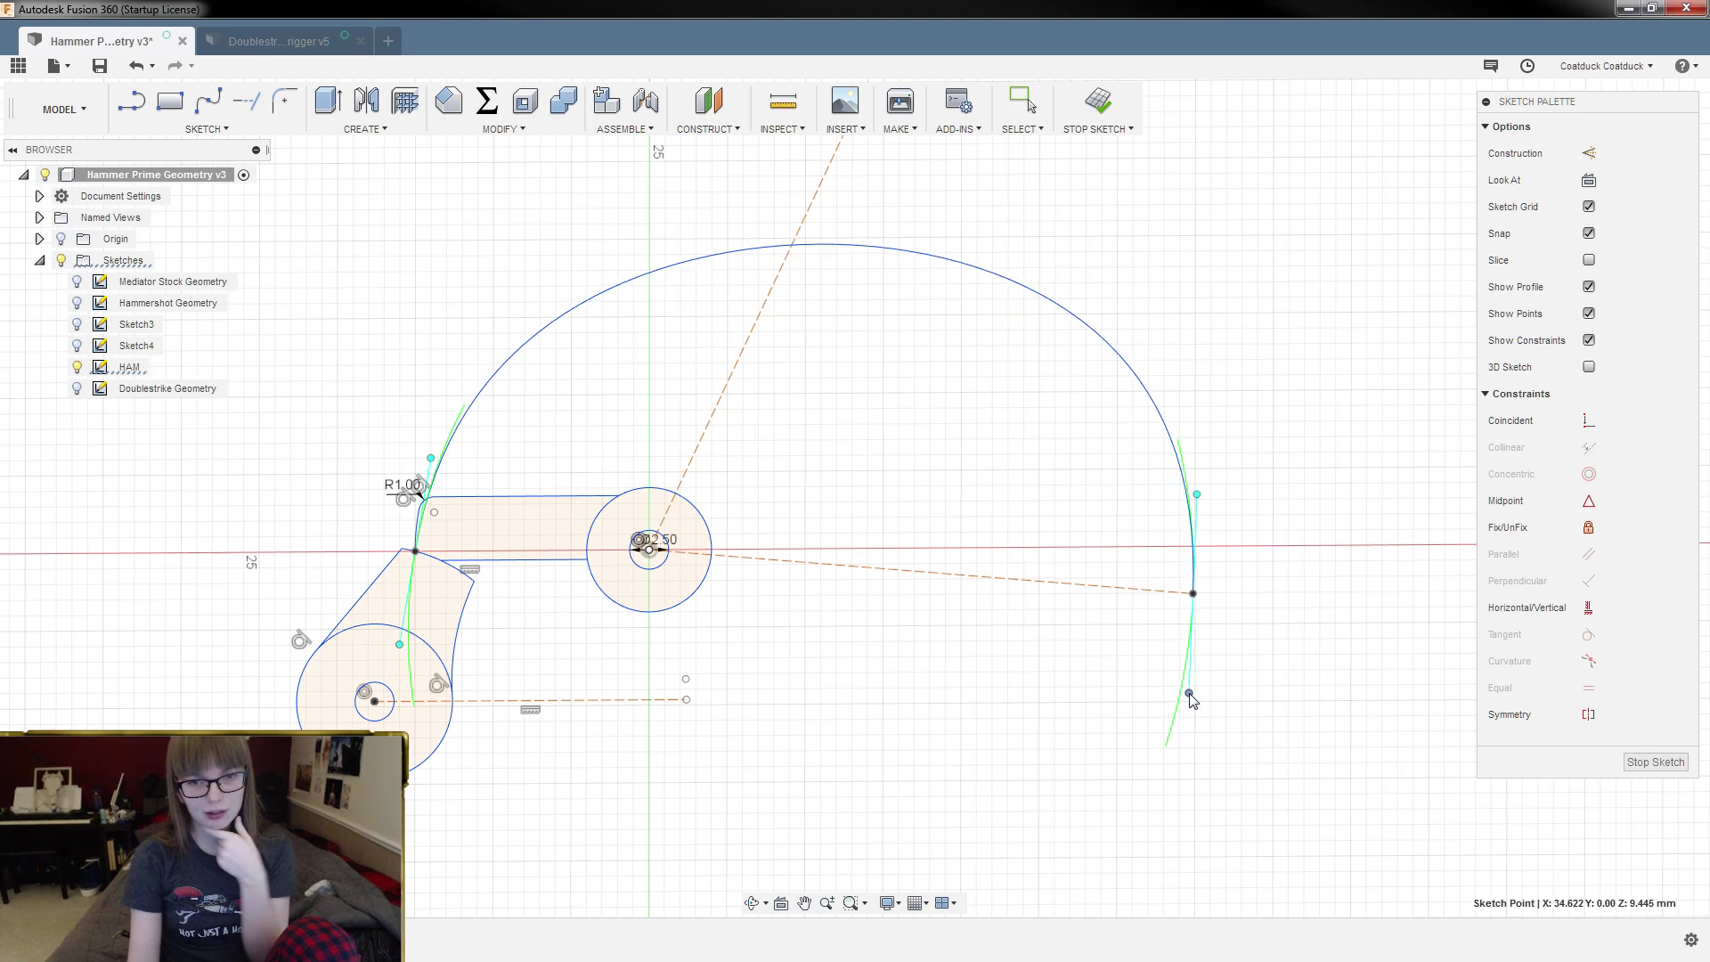
pyautogui.click(1248, 734)
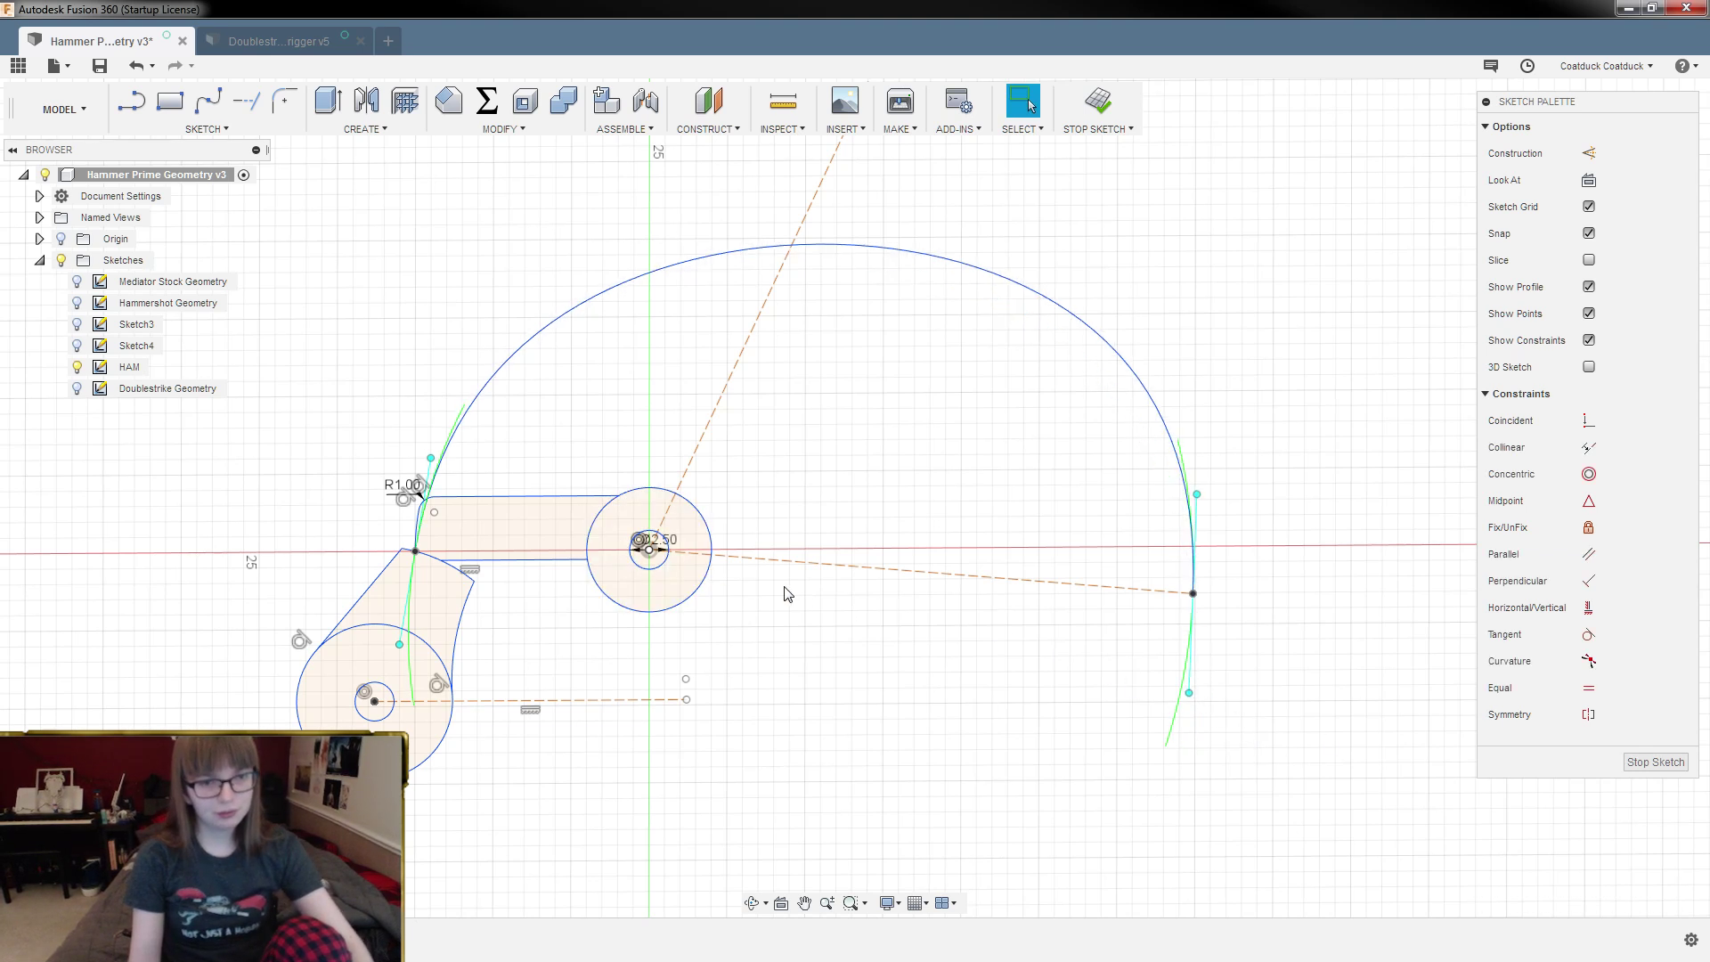
# Step: Draw a circle centred on the hammer's pivot passing through the spline's endpoint on the near-horizontal construction line
pyautogui.press('c')
pyautogui.click(650, 549)
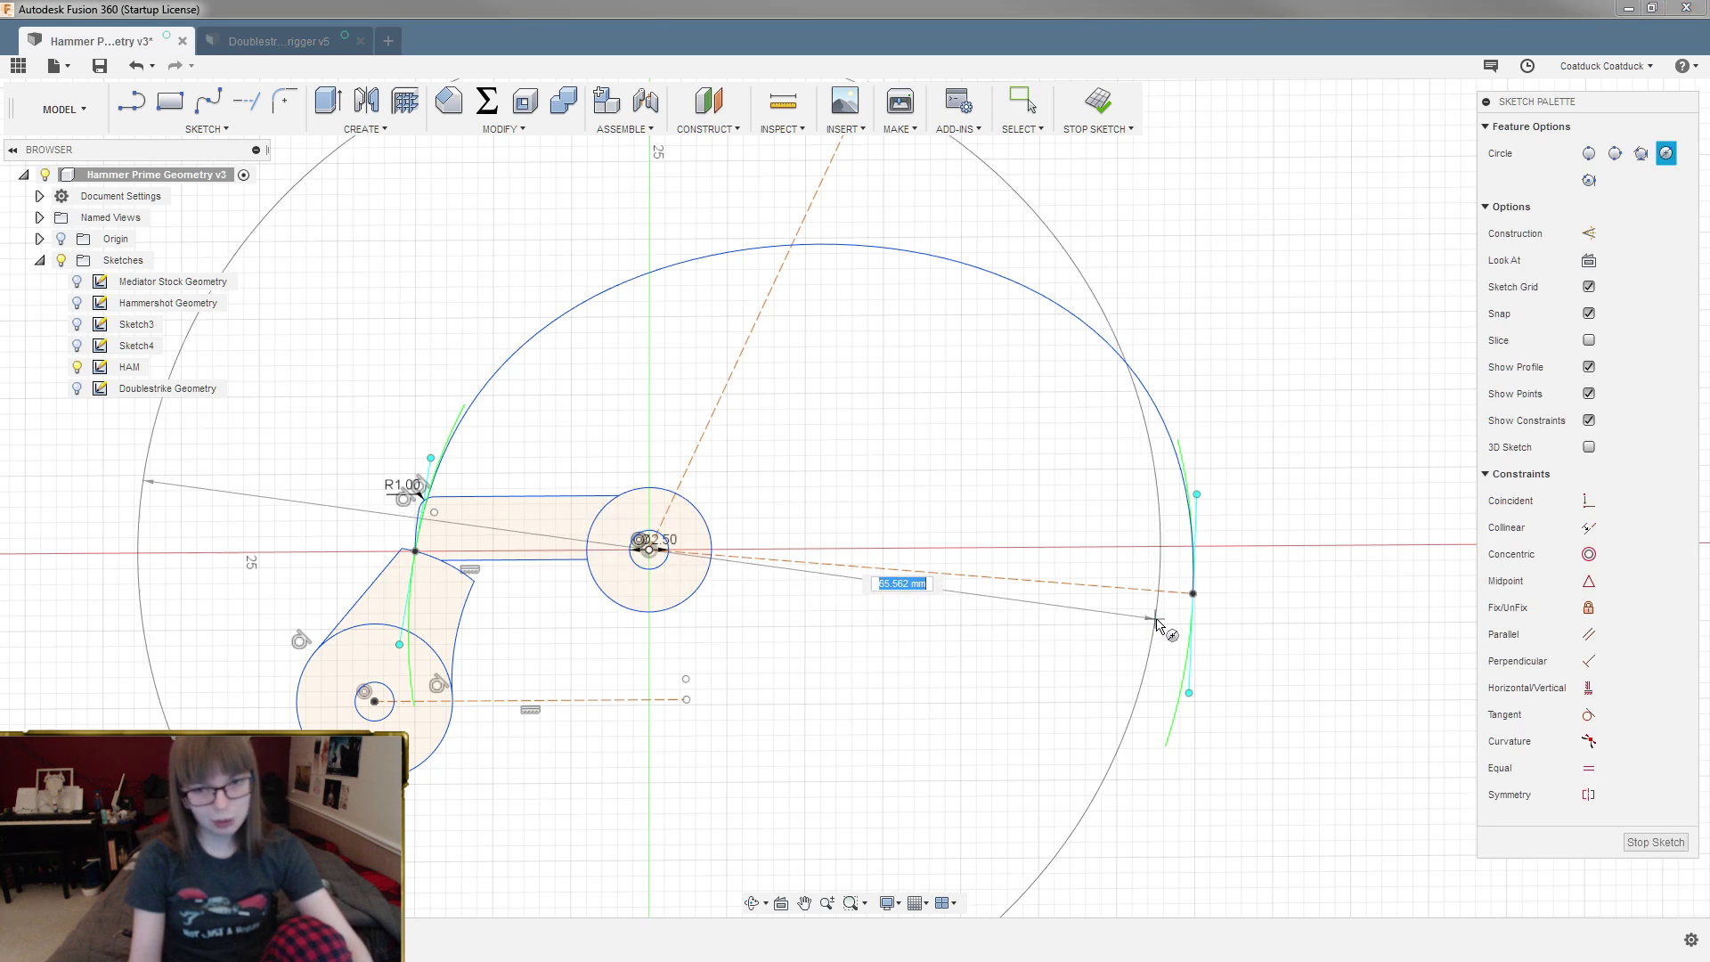
pyautogui.click(1193, 594)
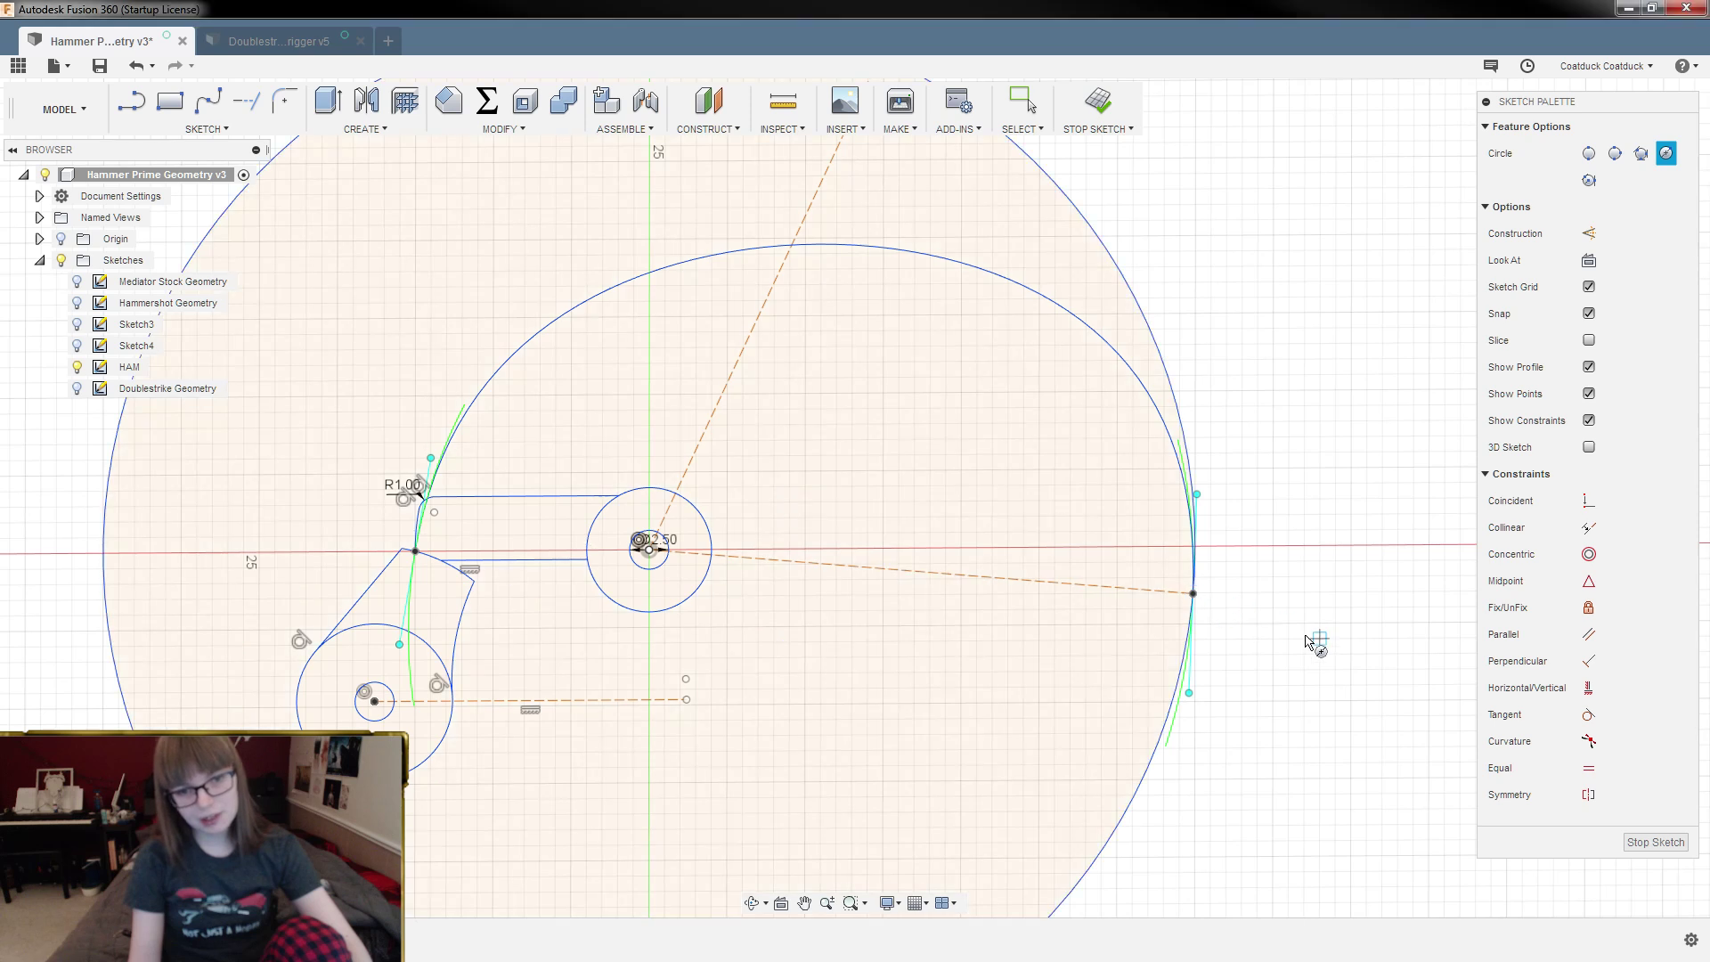
# Step: Preview a pivot-centred circle through the hammer's corner, then move the spline's lower tangent handle there to about X -15.3, Z 6.5 mm
pyautogui.scroll(3, 437, 556)
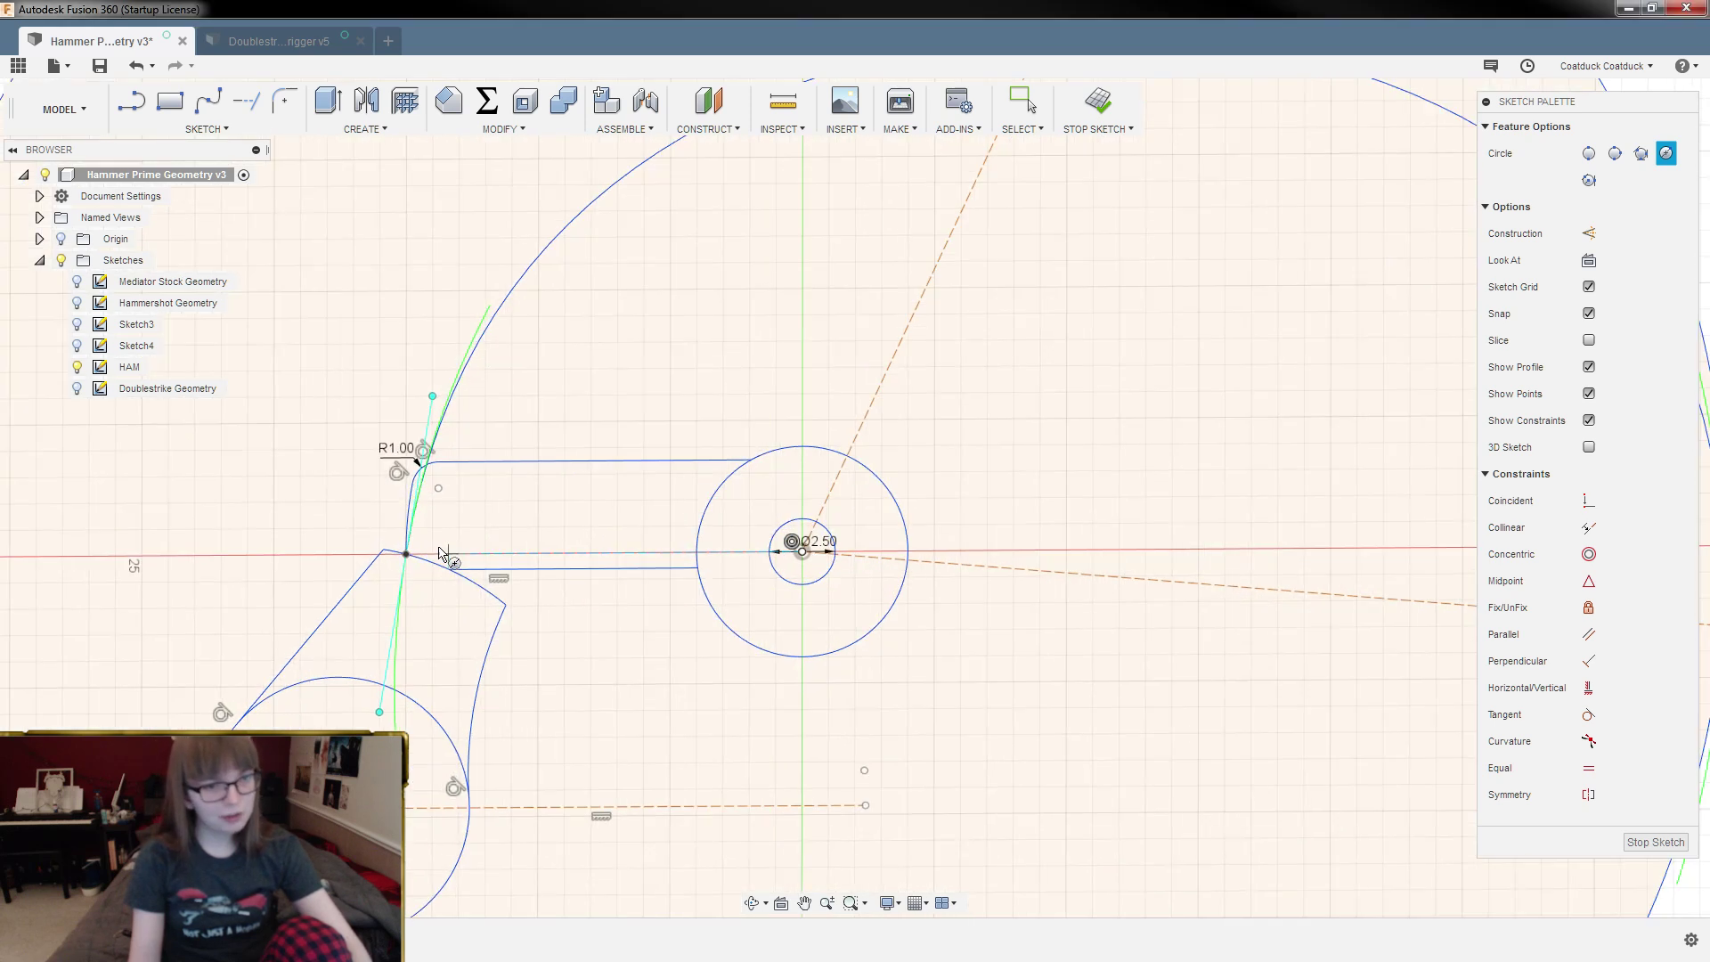
pyautogui.click(803, 553)
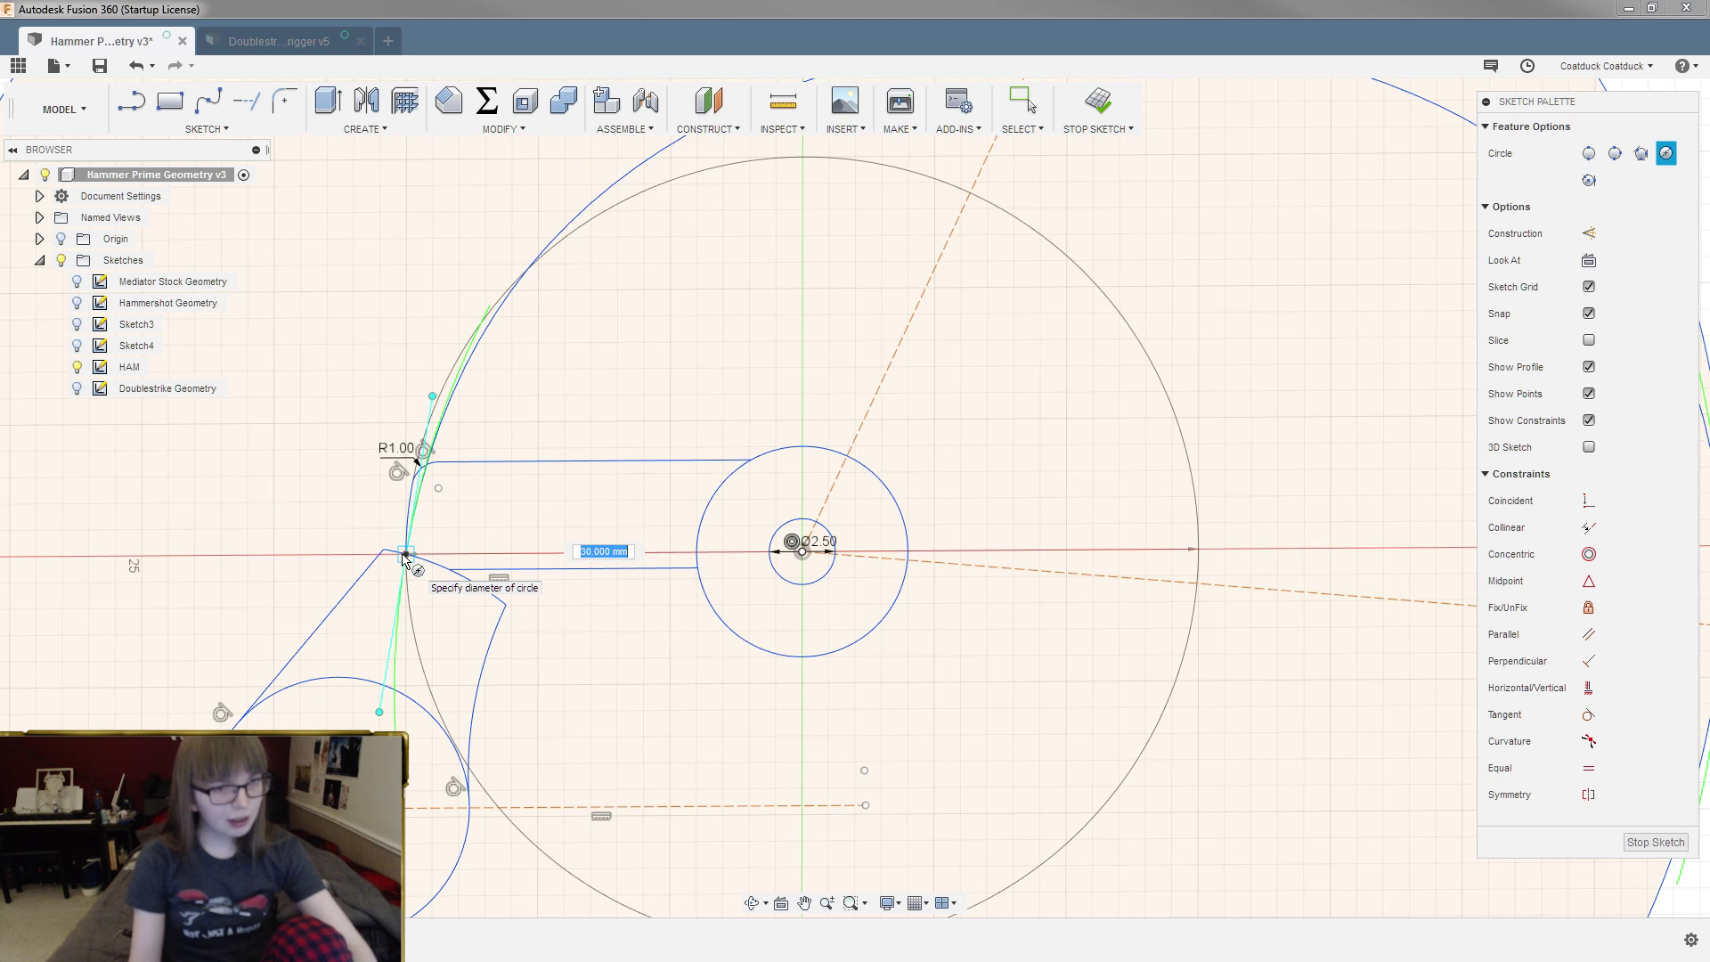
pyautogui.press('Escape')
pyautogui.moveTo(379, 717); pyautogui.dragTo(396, 726)
pyautogui.scroll(3, 330, 599)
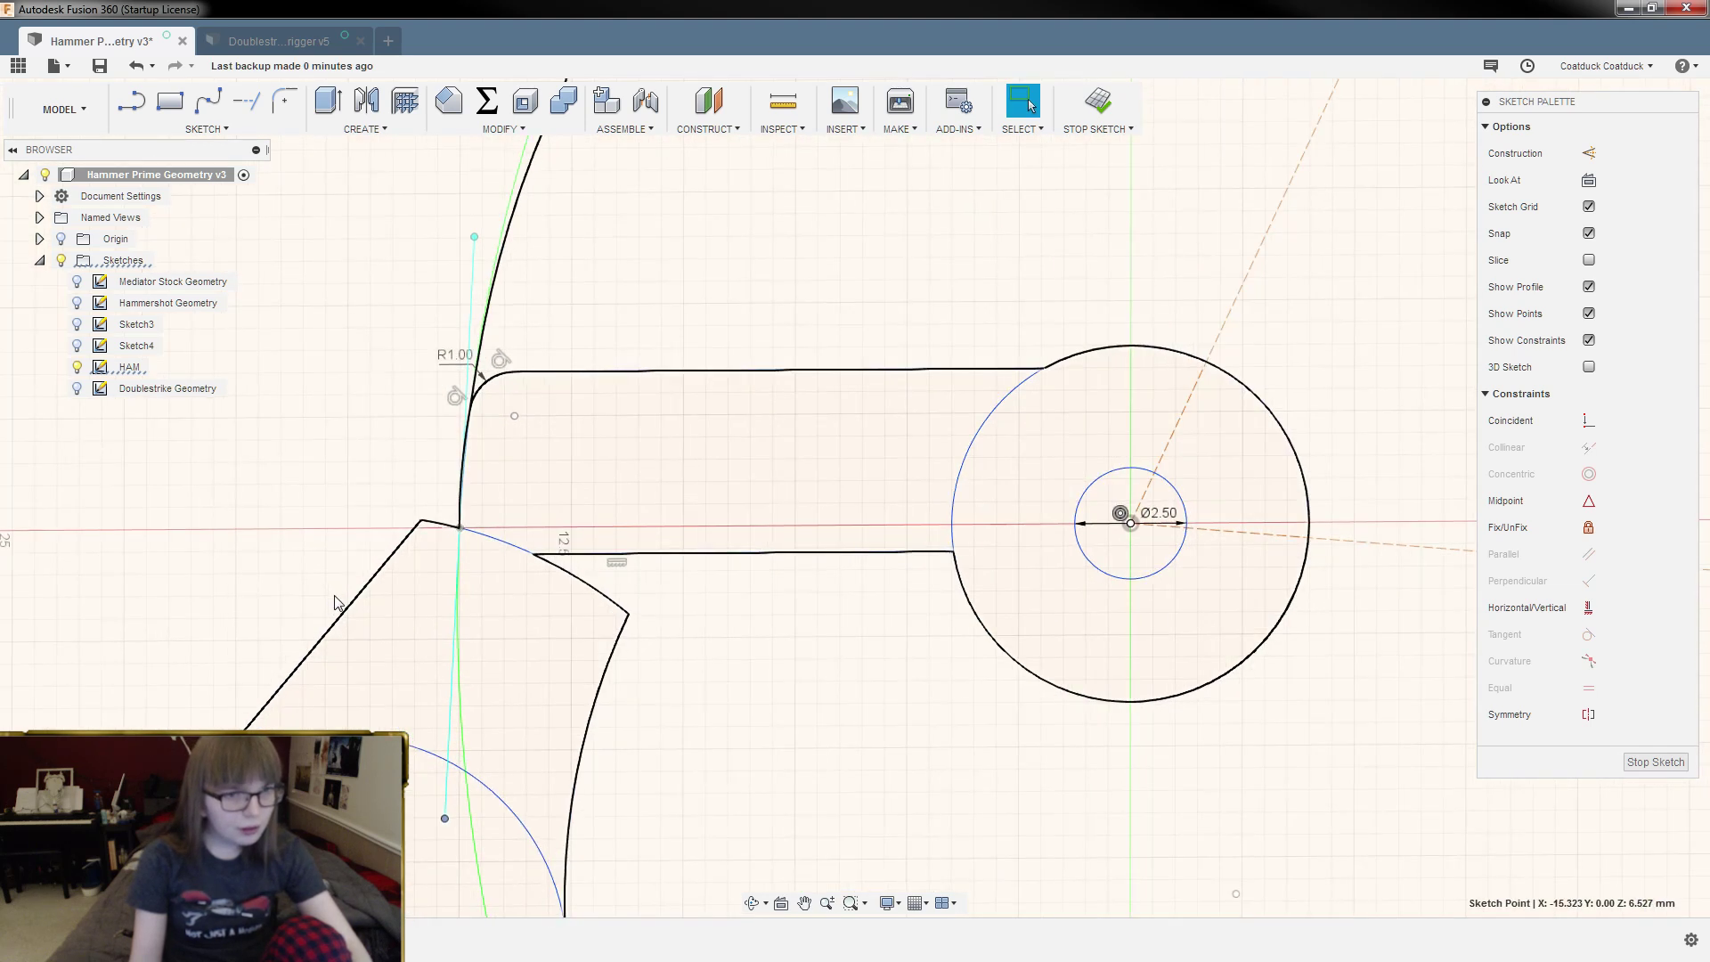
# Step: Align the spline's far end with the large circle by moving its lower tangent handle to about X 34.3, Z 9.5 mm
pyautogui.scroll(-4, 351, 575)
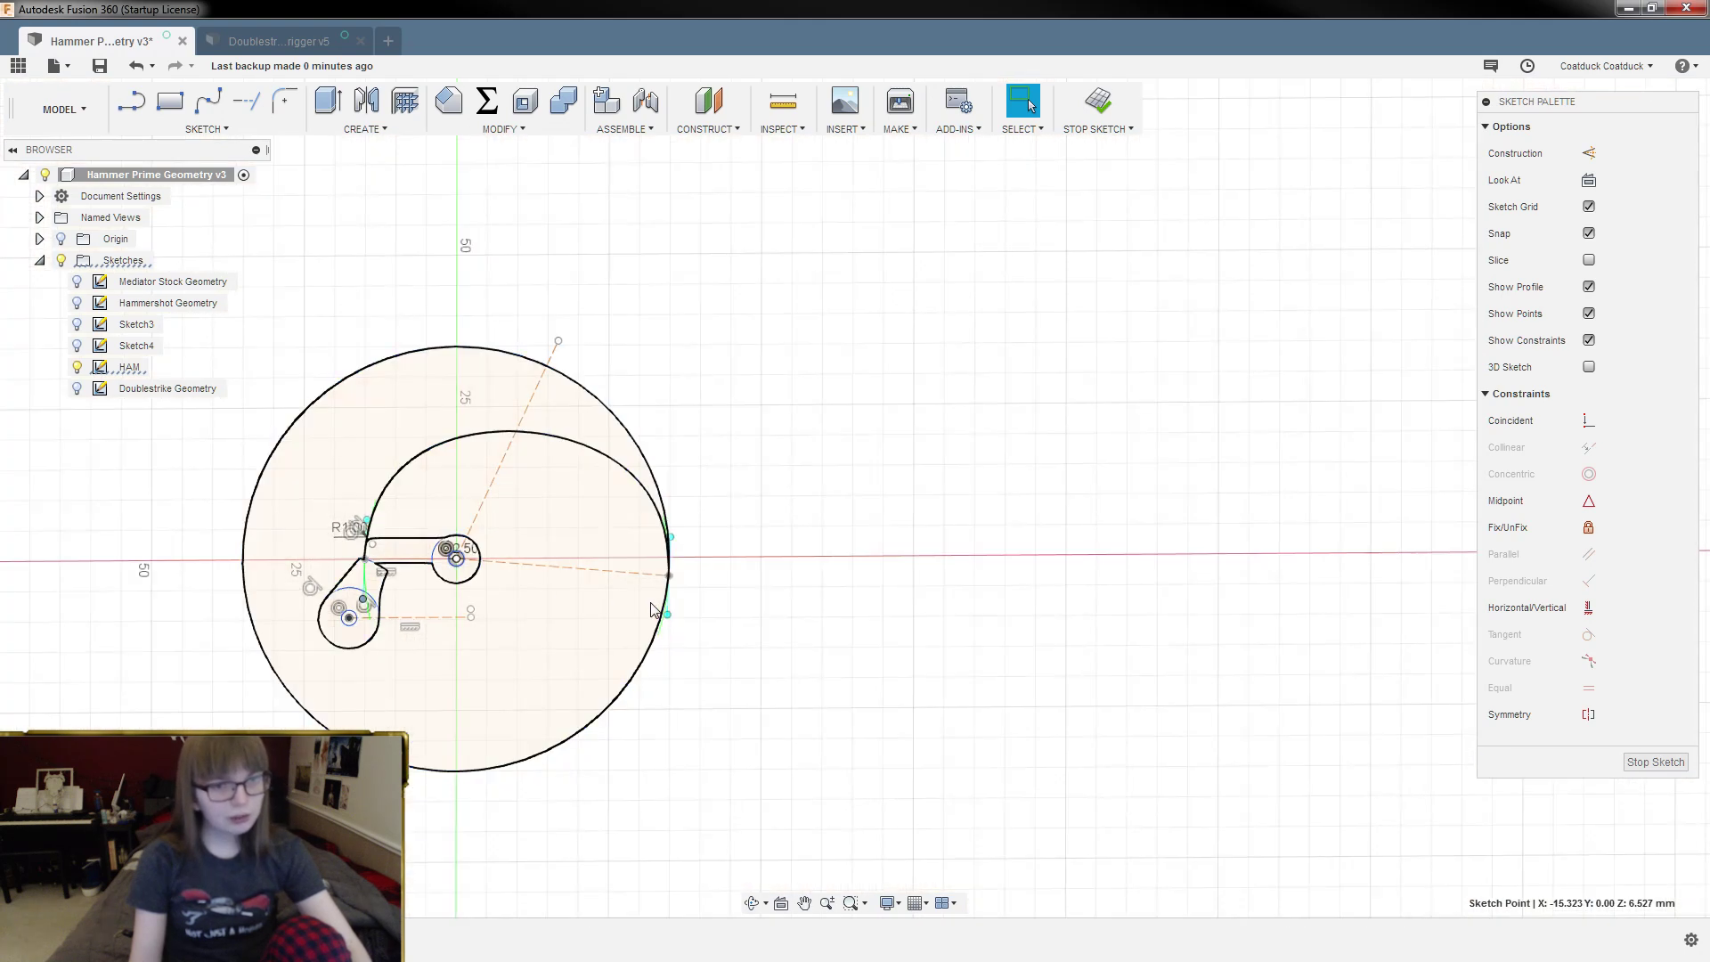
pyautogui.scroll(2, 660, 583)
pyautogui.scroll(3, 670, 560)
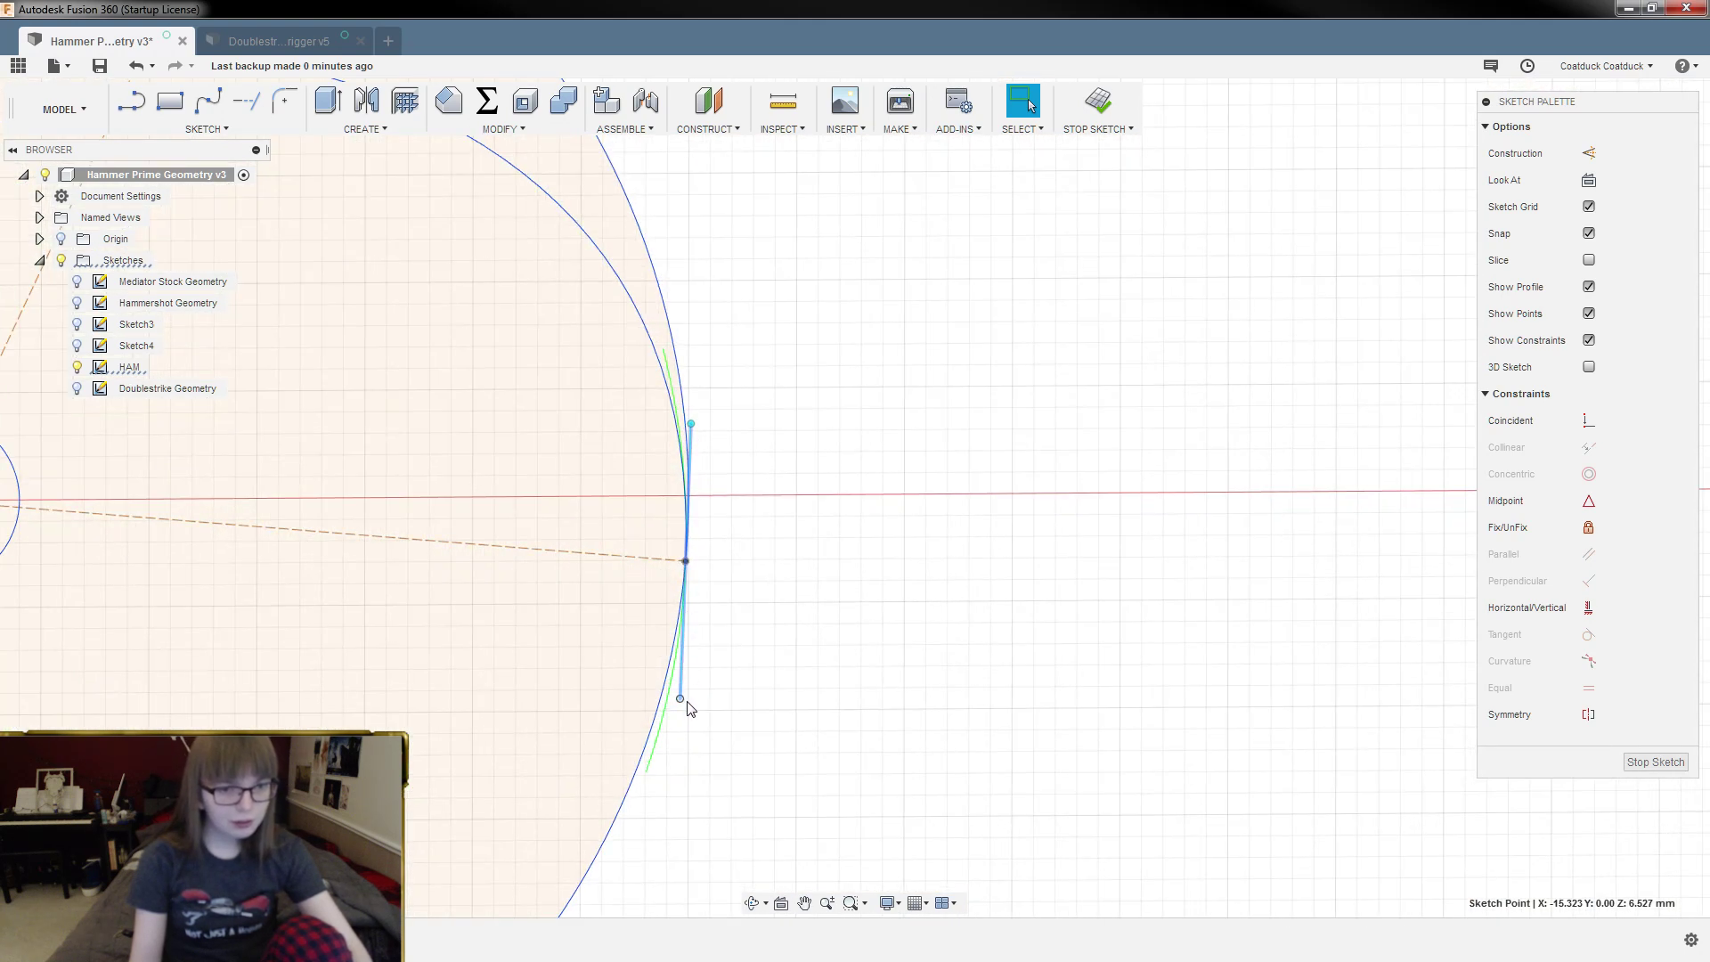
pyautogui.moveTo(684, 704)
pyautogui.mouseDown()
pyautogui.moveTo(669, 720)
pyautogui.moveTo(675, 703)
pyautogui.mouseUp()
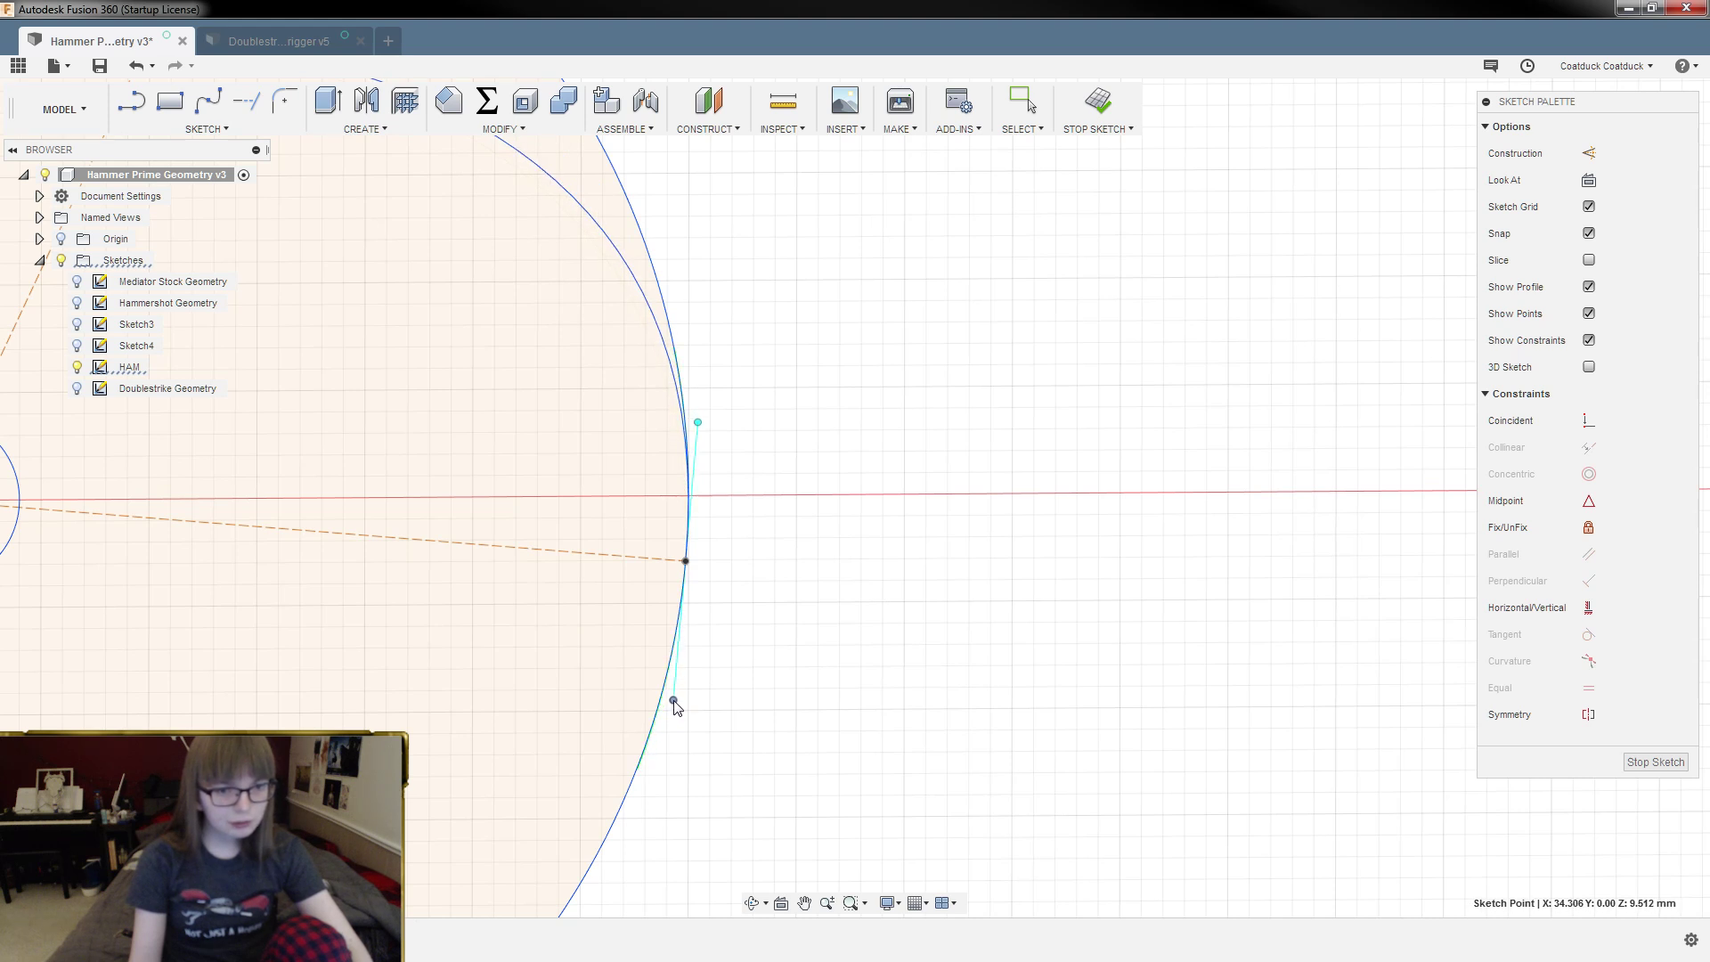
pyautogui.scroll(-5, 1174, 702)
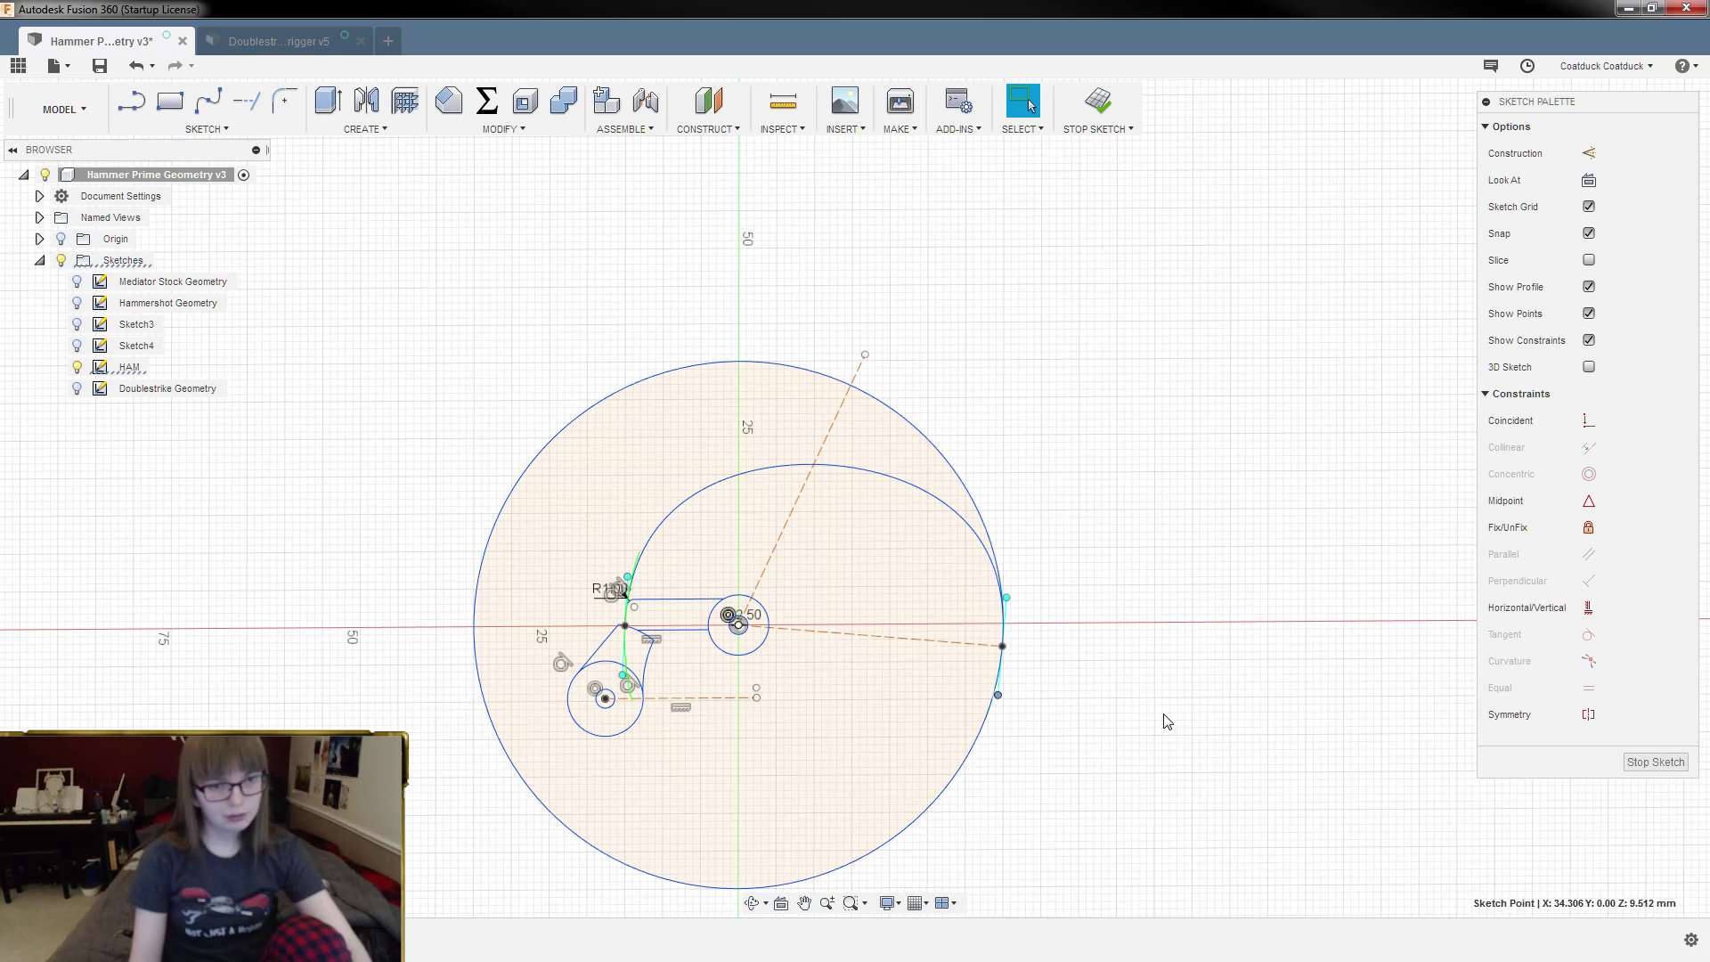
# Step: Delete the large pivot-centred circle through the spline's end and inspect the arched spline around the hammer
pyautogui.click(917, 427)
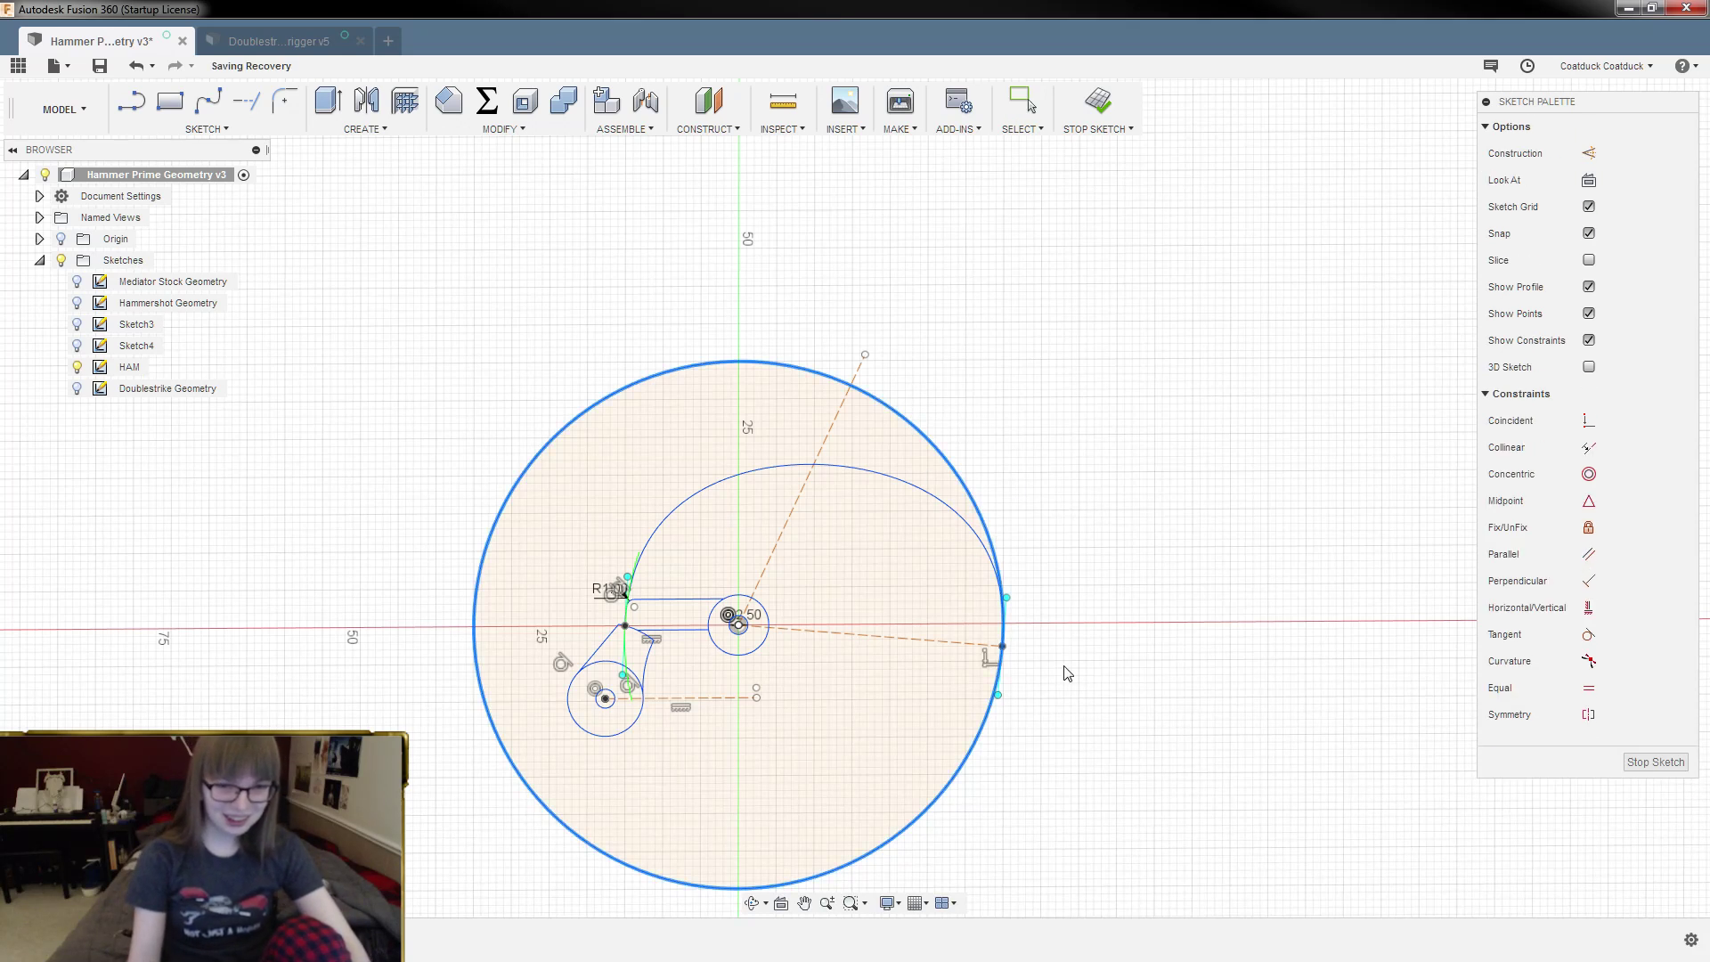
pyautogui.press('Delete')
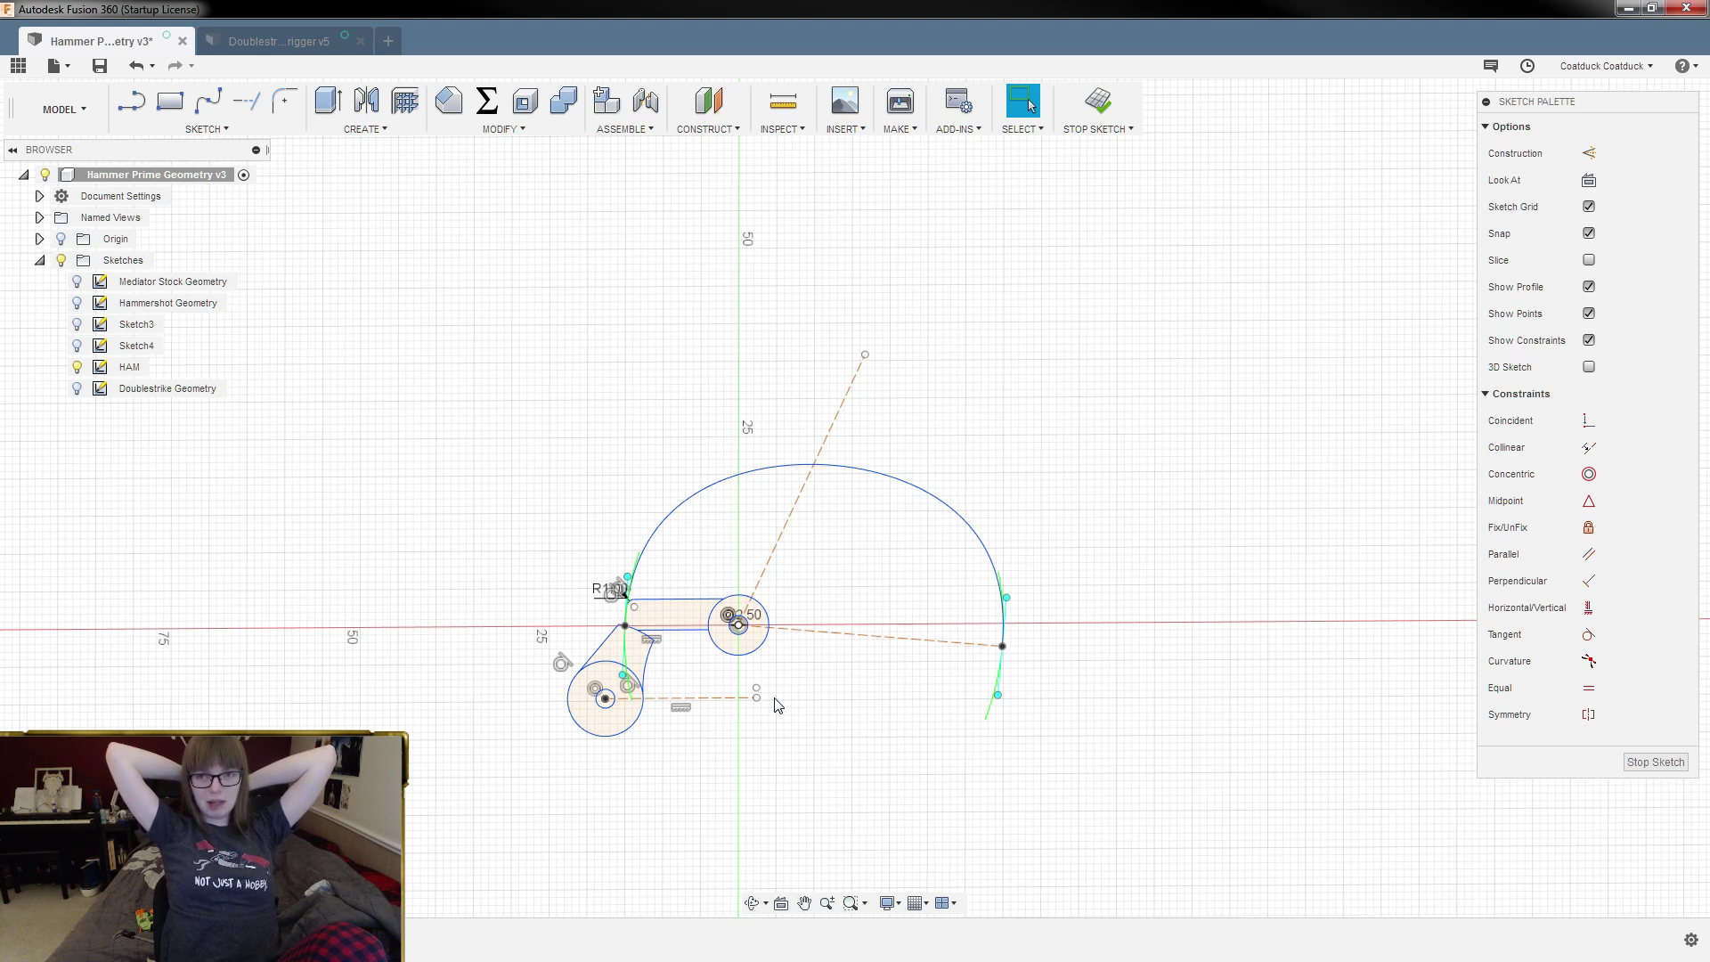
pyautogui.scroll(5, 775, 706)
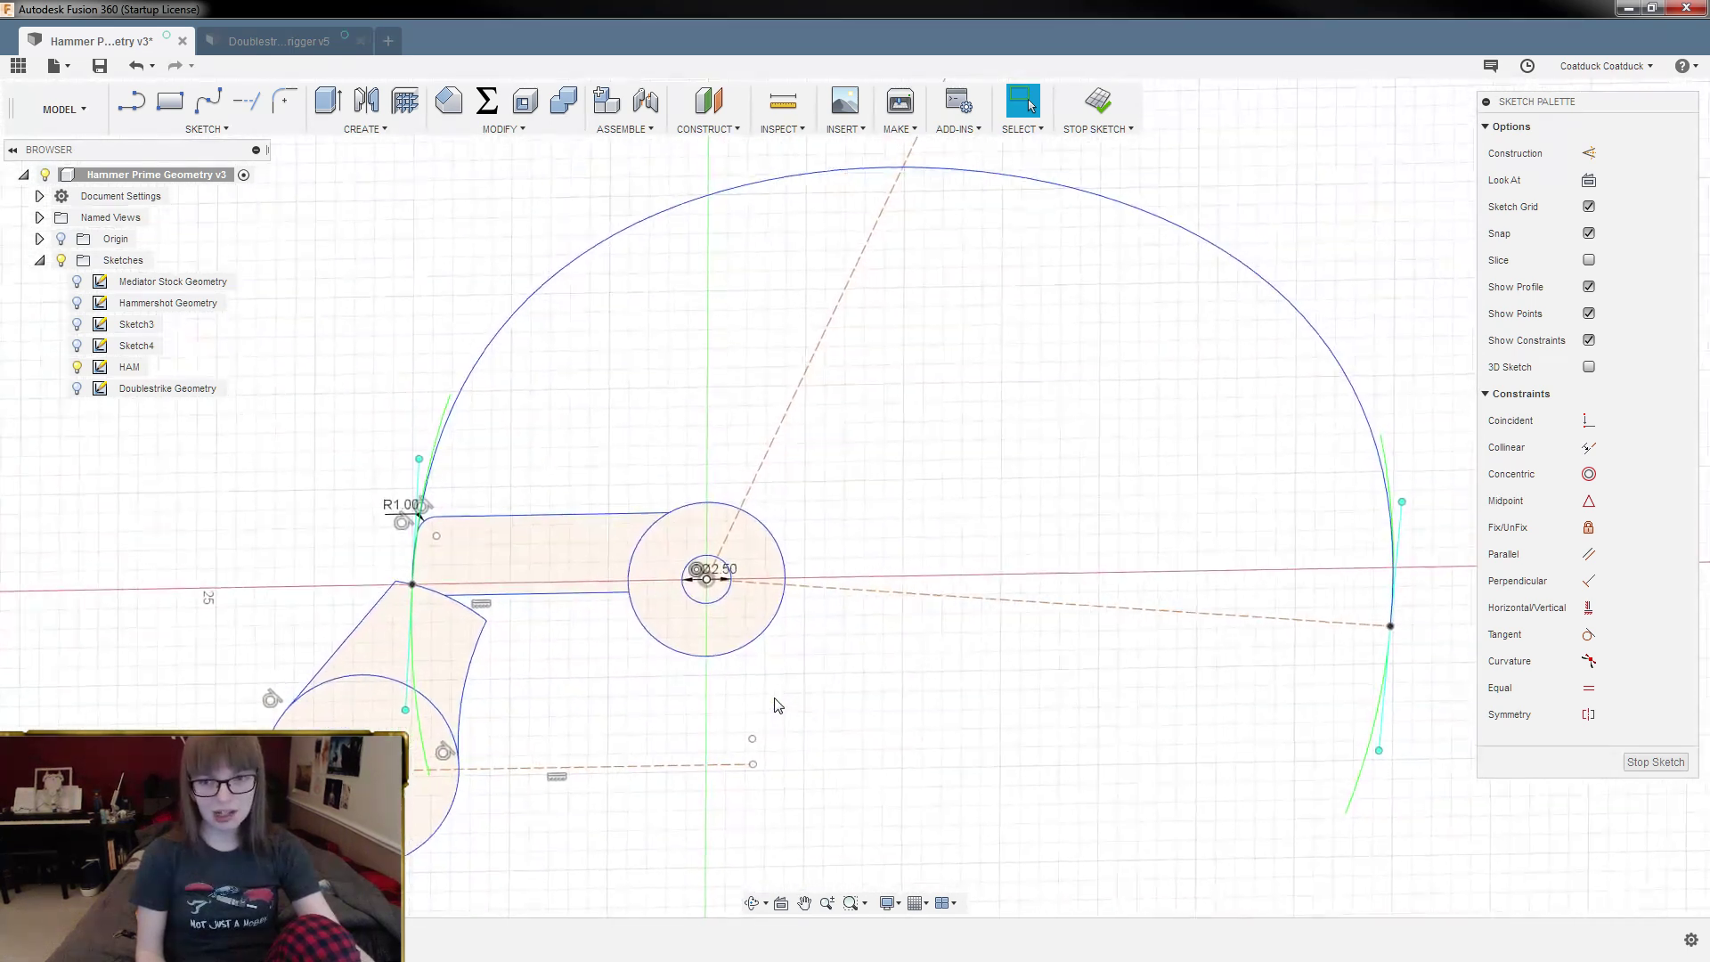
pyautogui.moveTo(778, 706); pyautogui.dragTo(762, 774, button='middle')
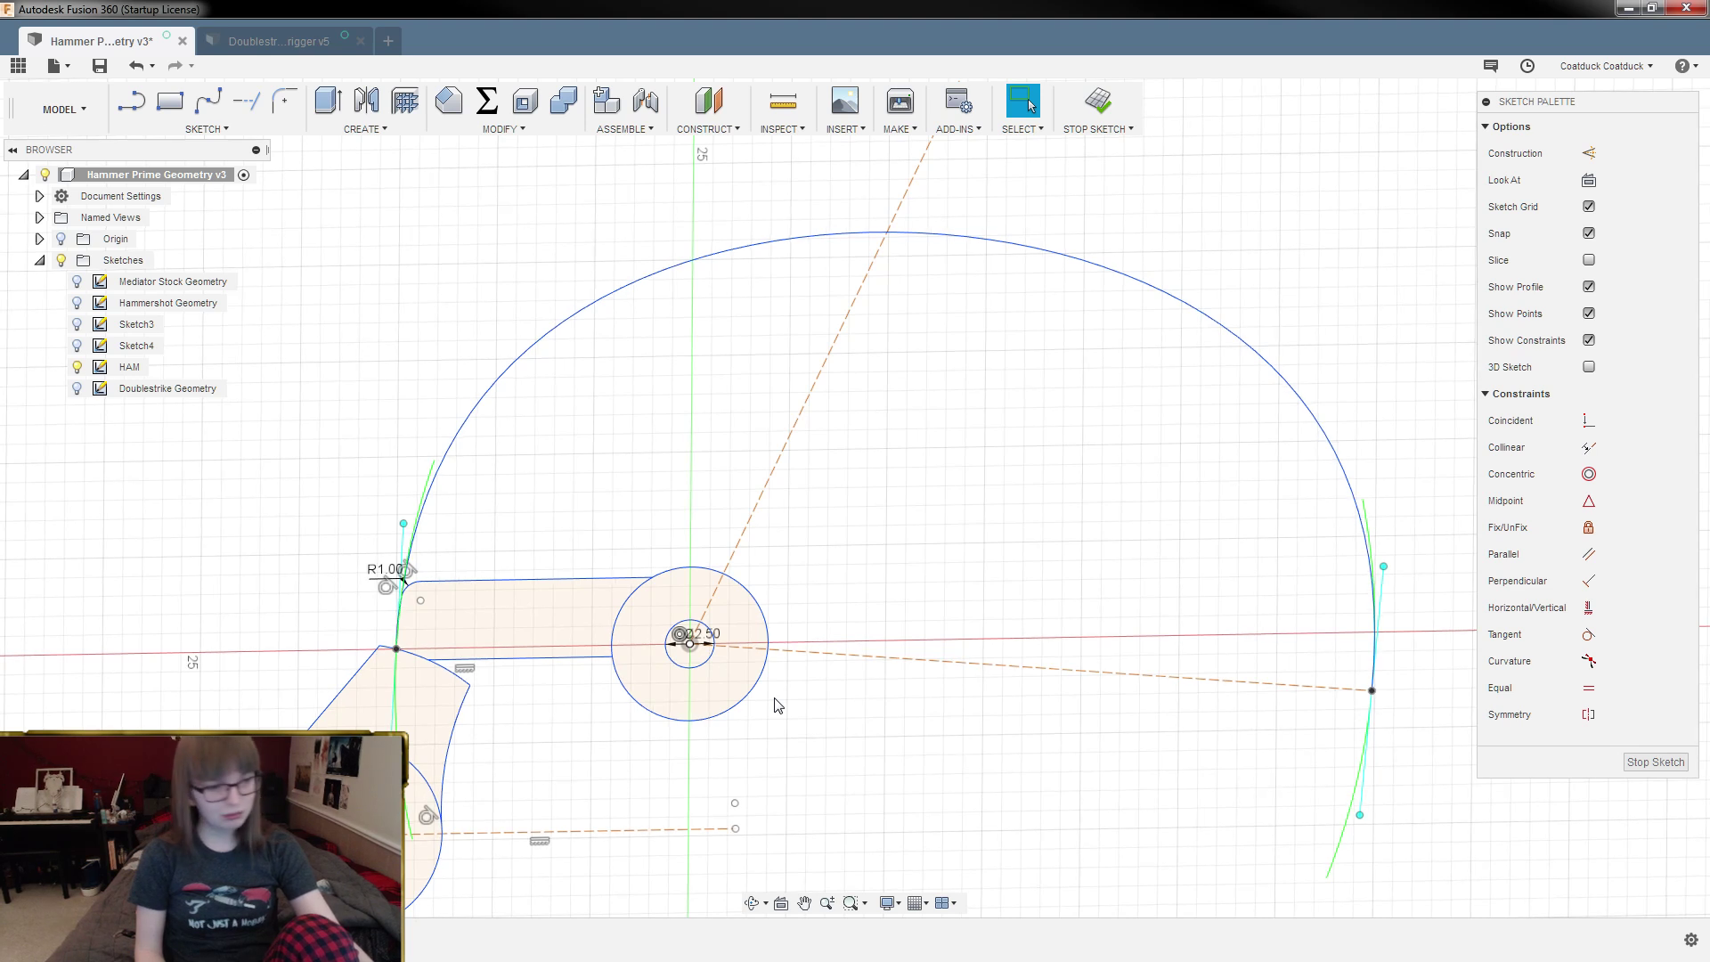
pyautogui.scroll(1, 775, 706)
pyautogui.scroll(3, 775, 706)
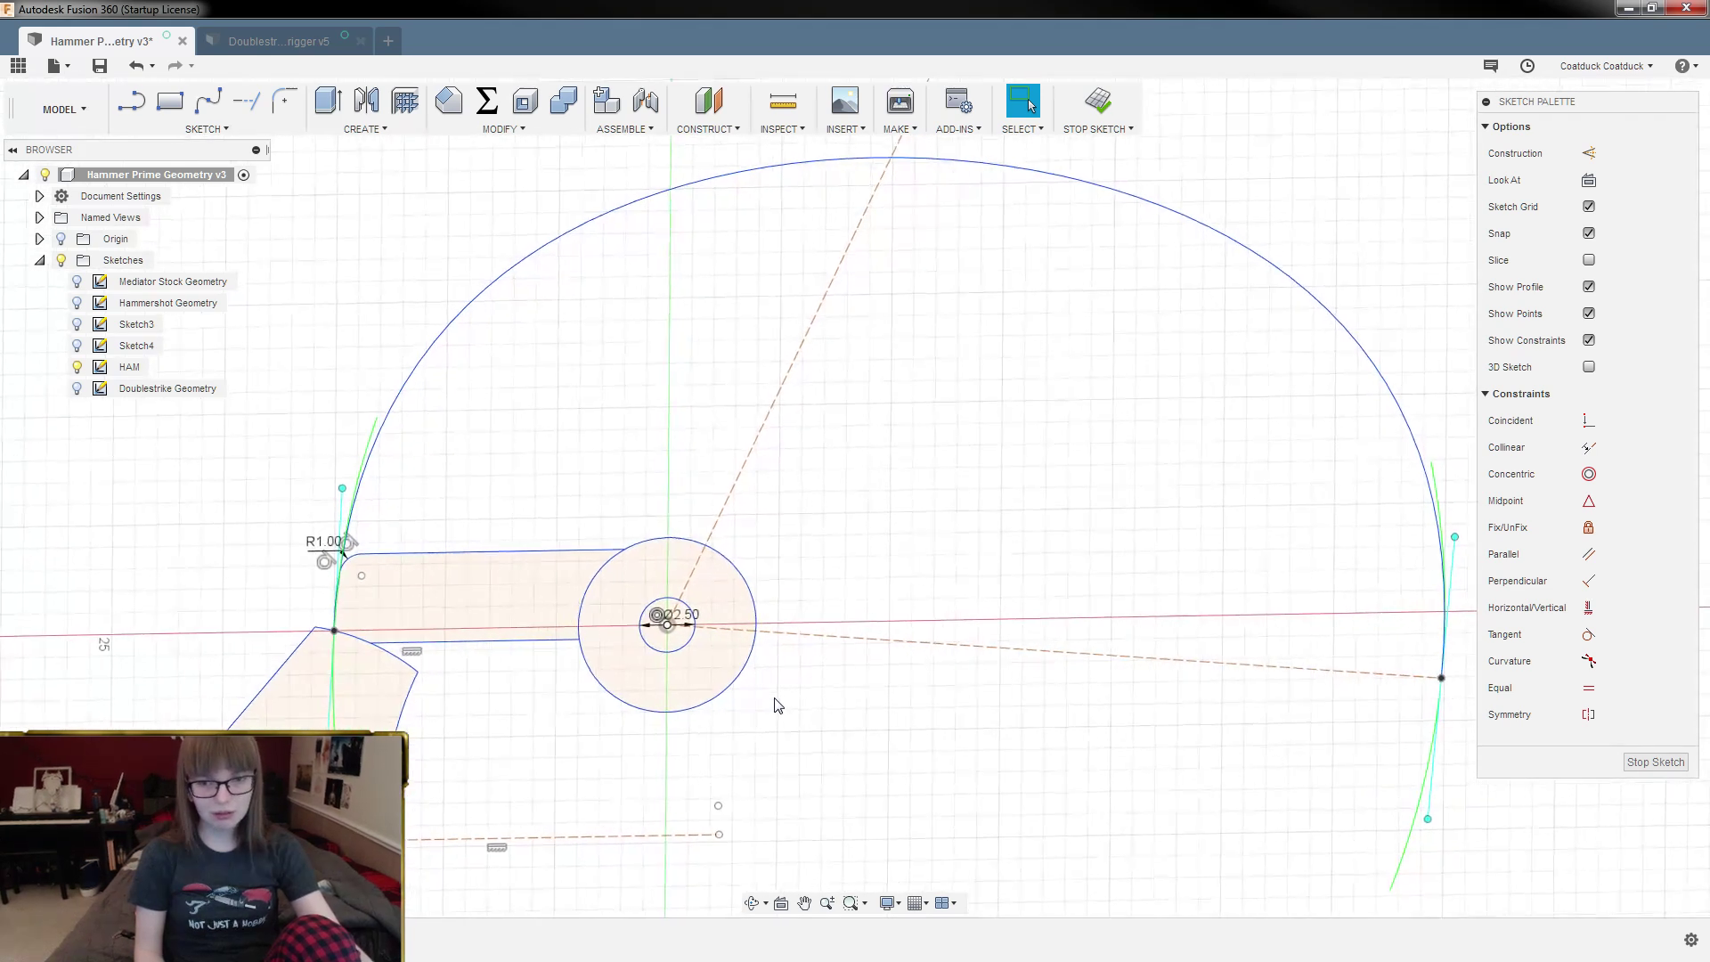
pyautogui.scroll(-3, 775, 706)
pyautogui.scroll(-2, 775, 705)
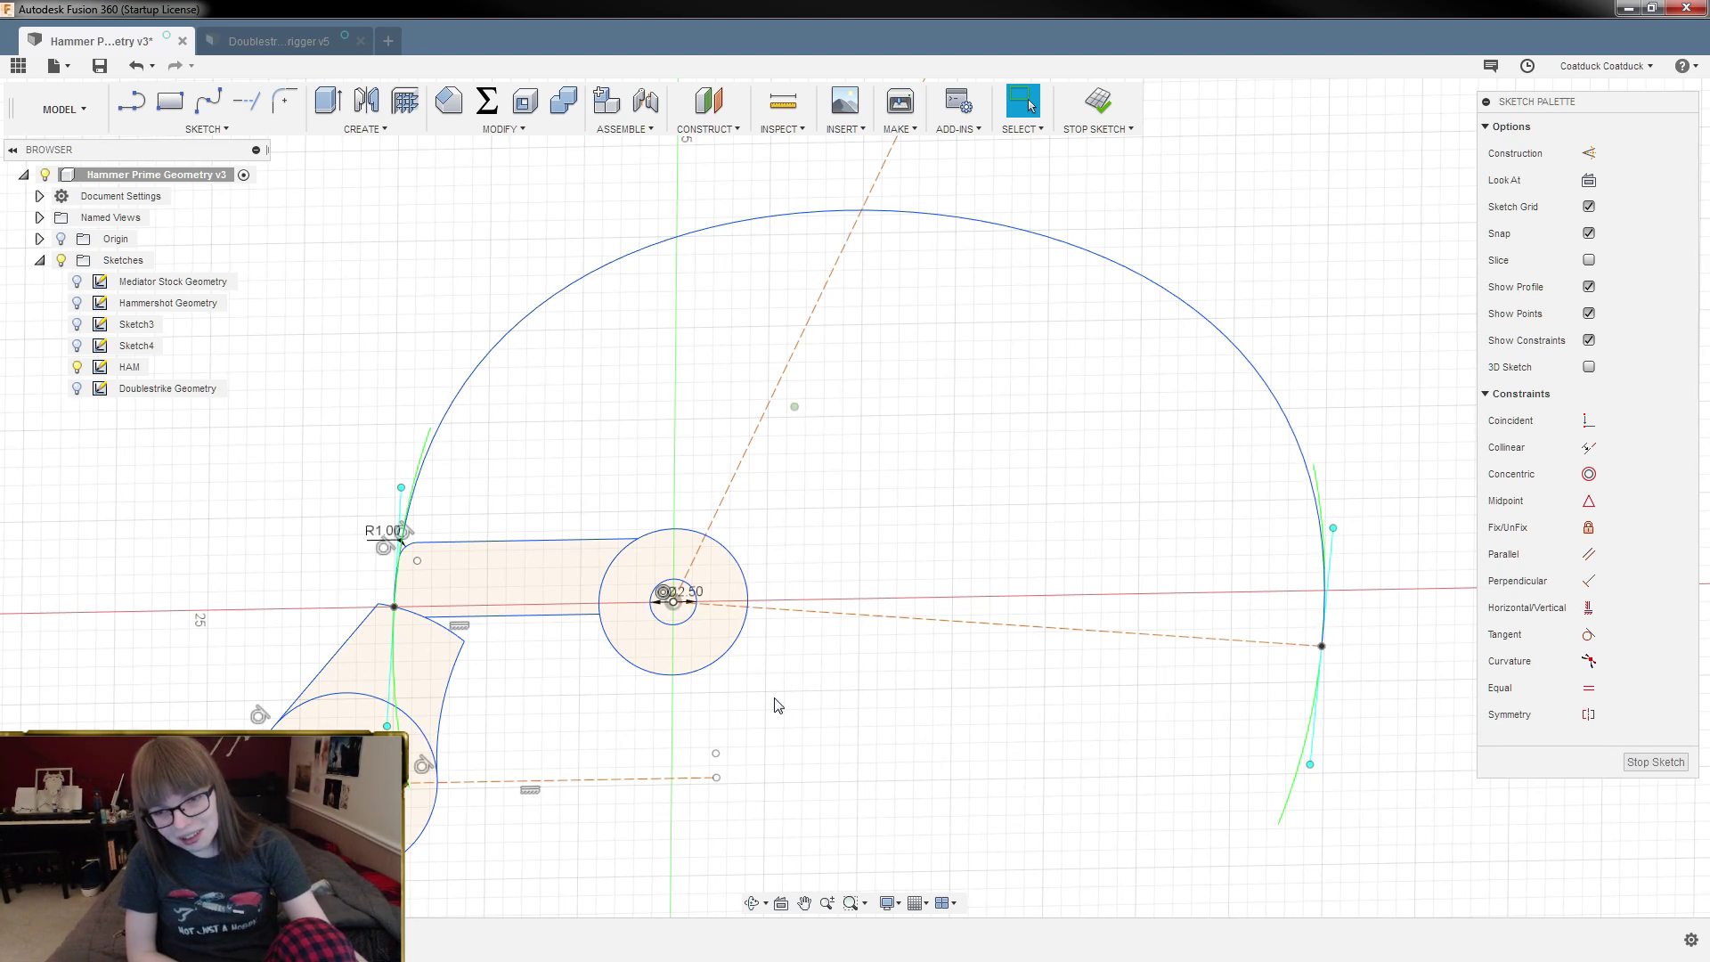
pyautogui.scroll(1, 775, 705)
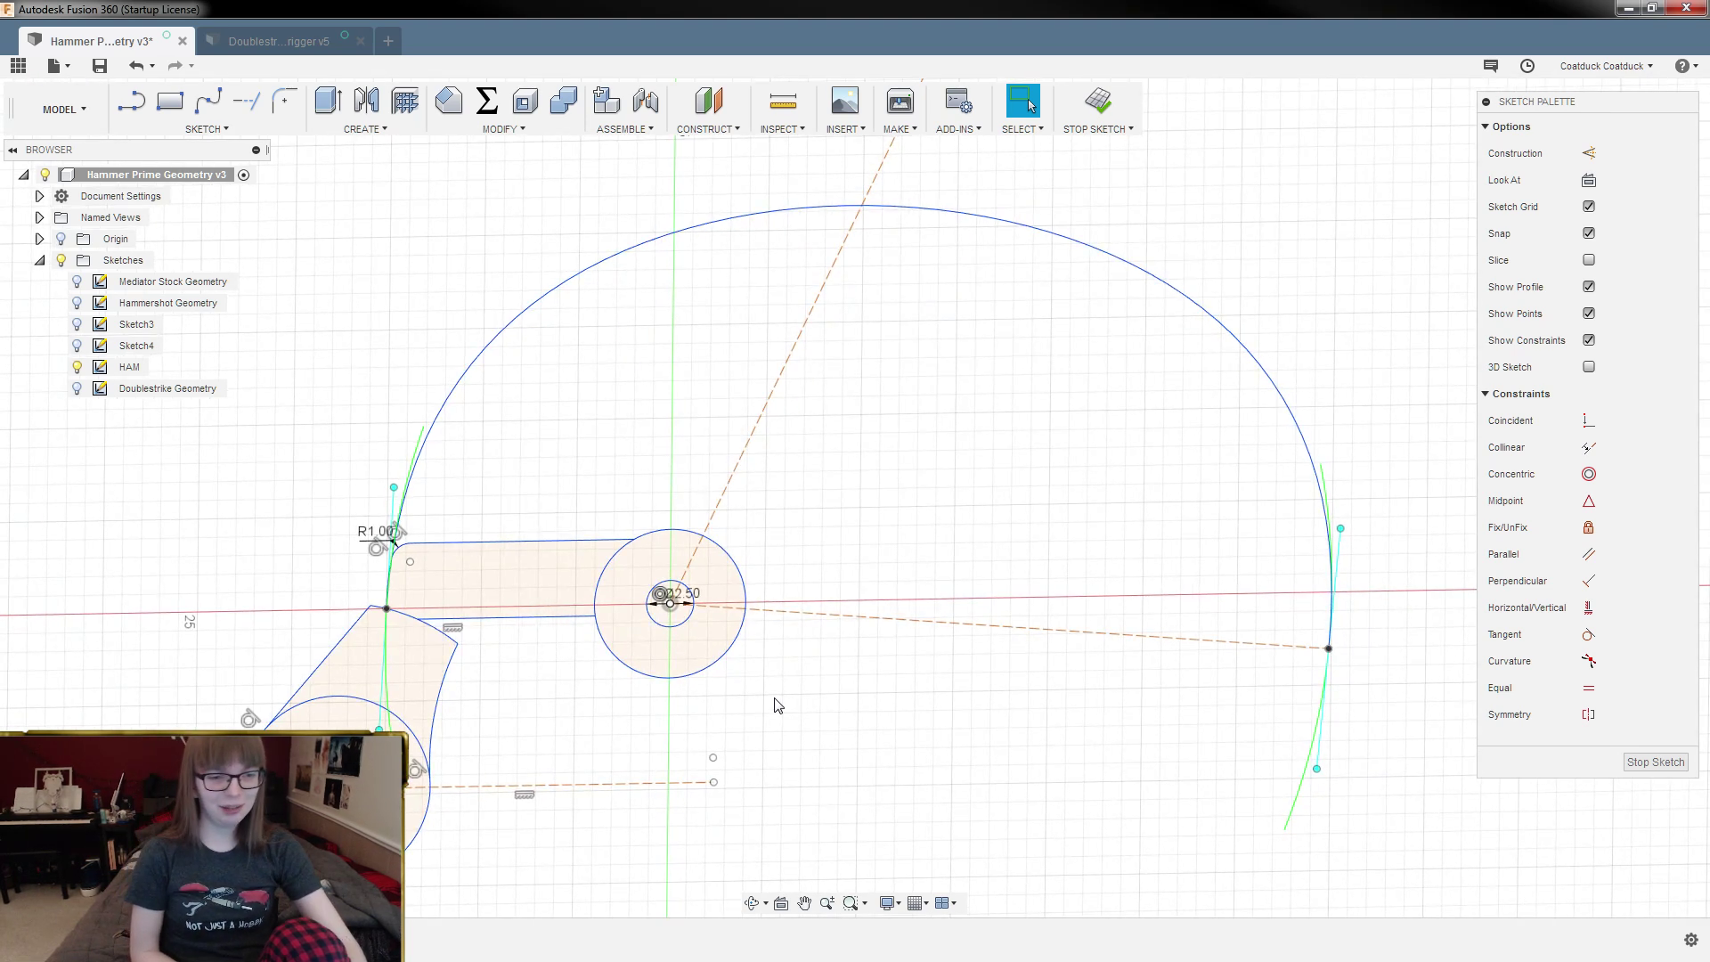
# Step: Undo the spline work step by step until the arched spline between the hammer's corner and the construction line's end is gone
pyautogui.hotkey('ctrl', 'z')
pyautogui.hotkey('ctrl', 'z')
pyautogui.hotkey('ctrl', 'z')
pyautogui.hotkey('ctrl', 'z')
pyautogui.hotkey('ctrl', 'z')
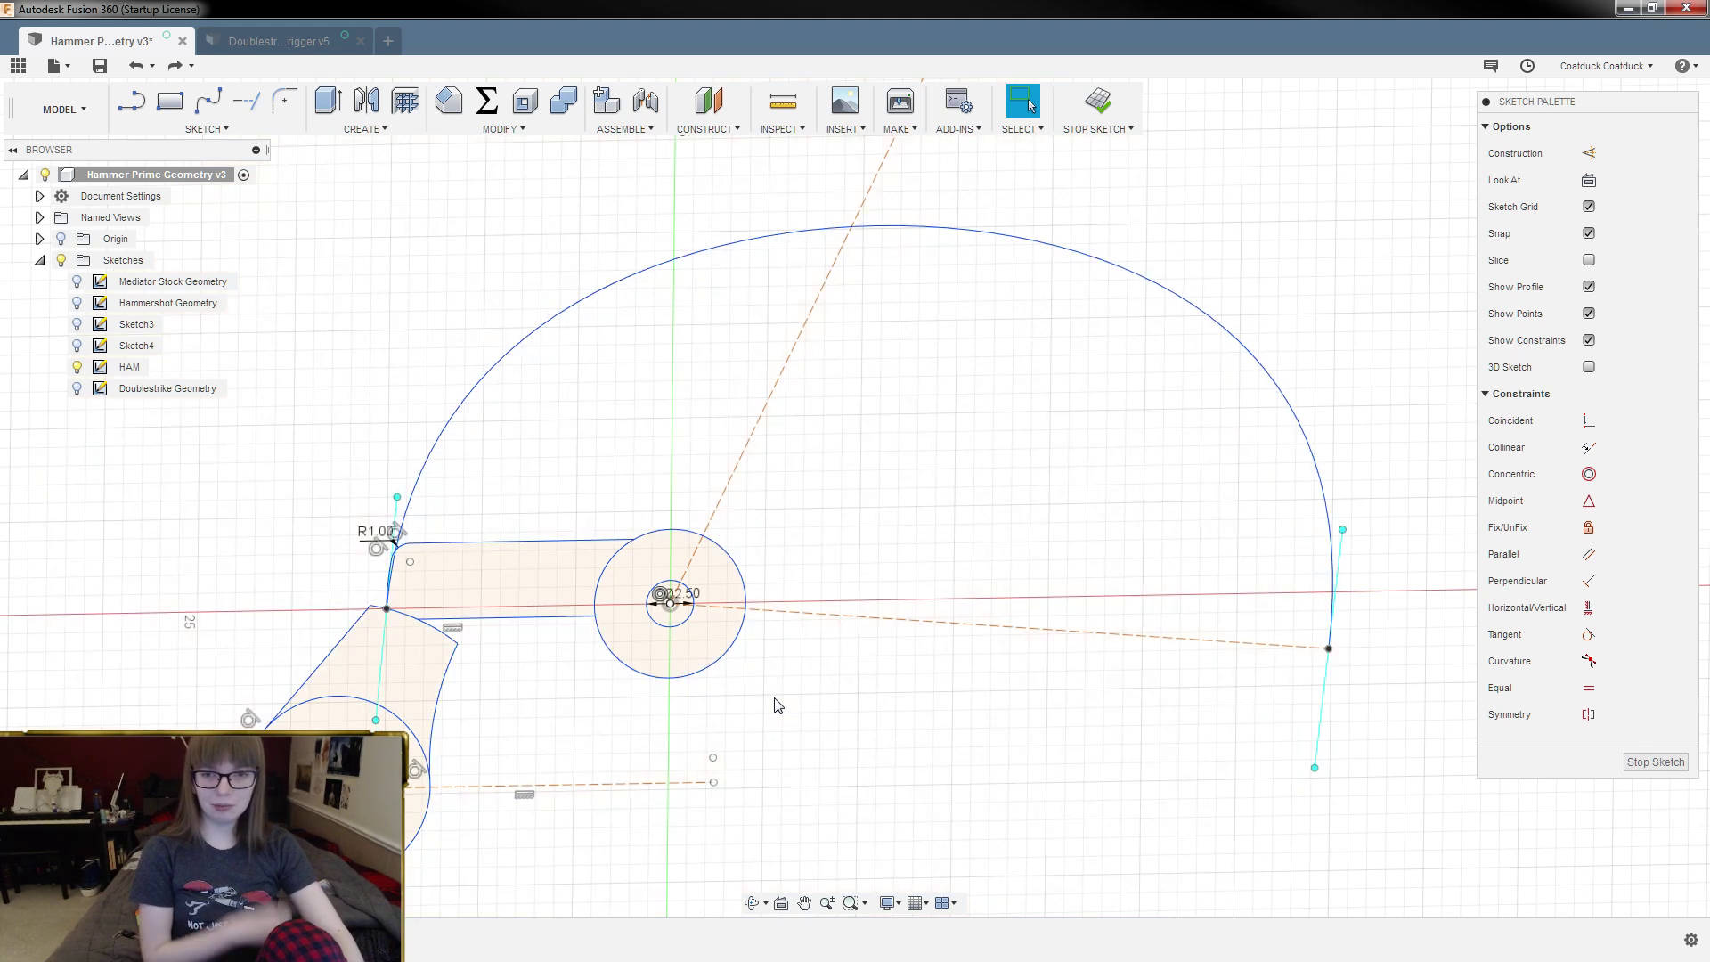
pyautogui.hotkey('ctrl', 'z')
pyautogui.hotkey('ctrl', 'z')
pyautogui.hotkey('ctrl', 'z')
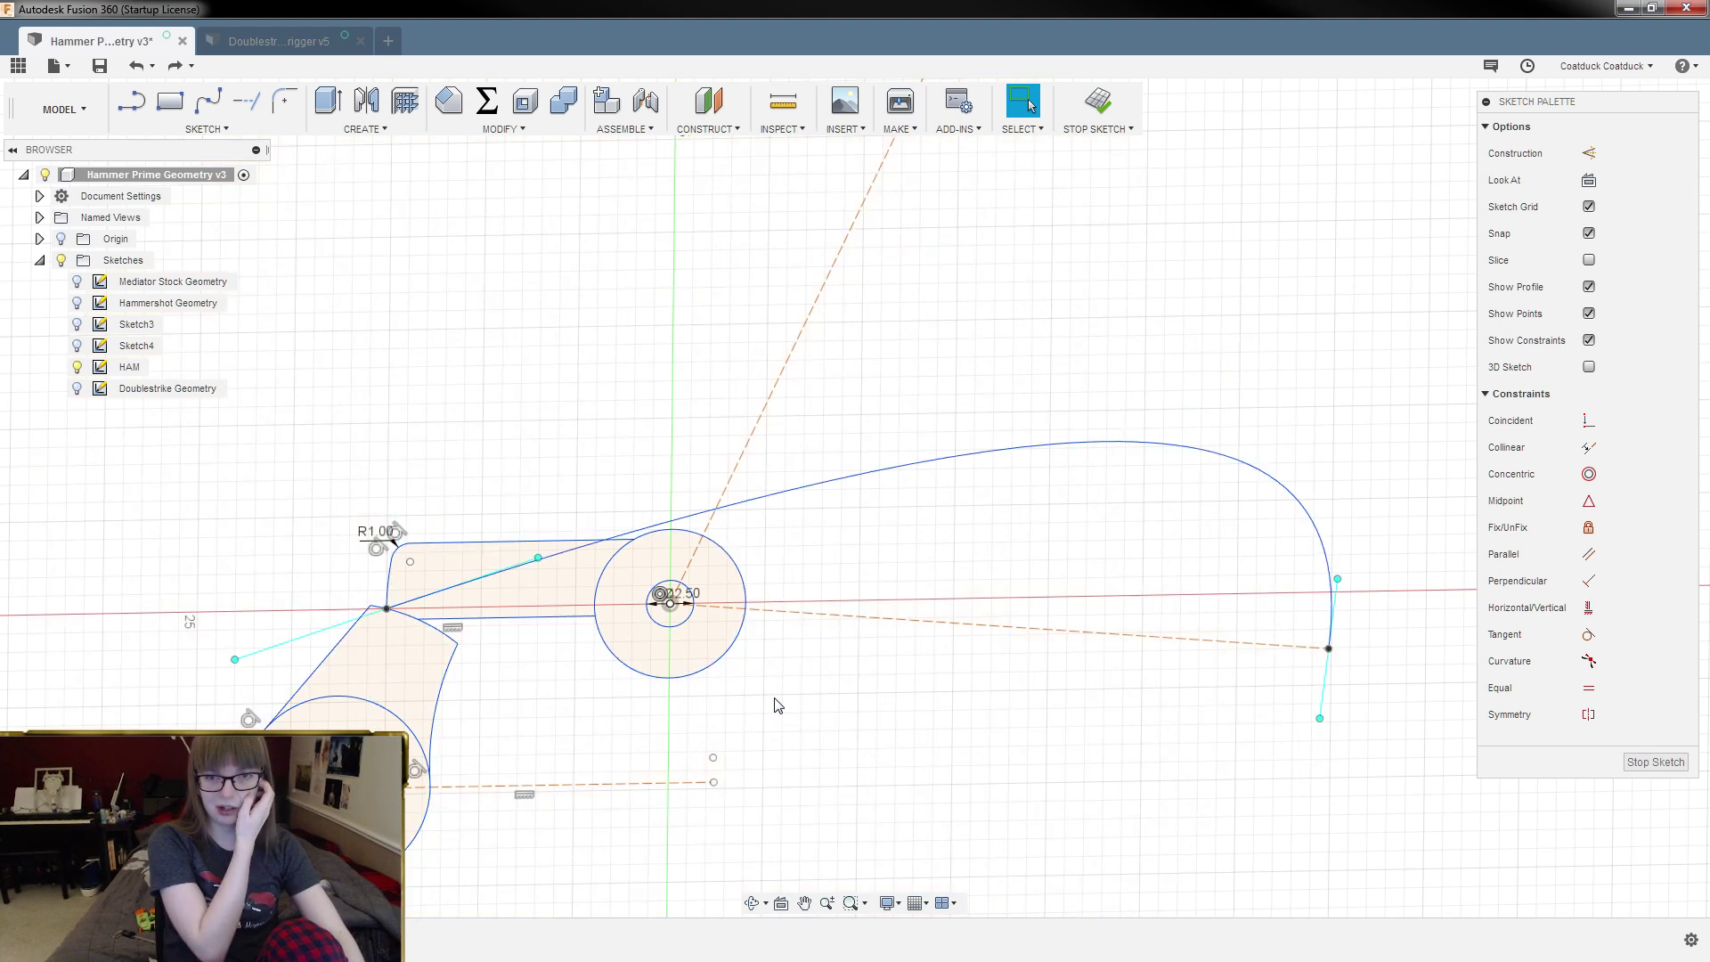
pyautogui.hotkey('ctrl', 'z')
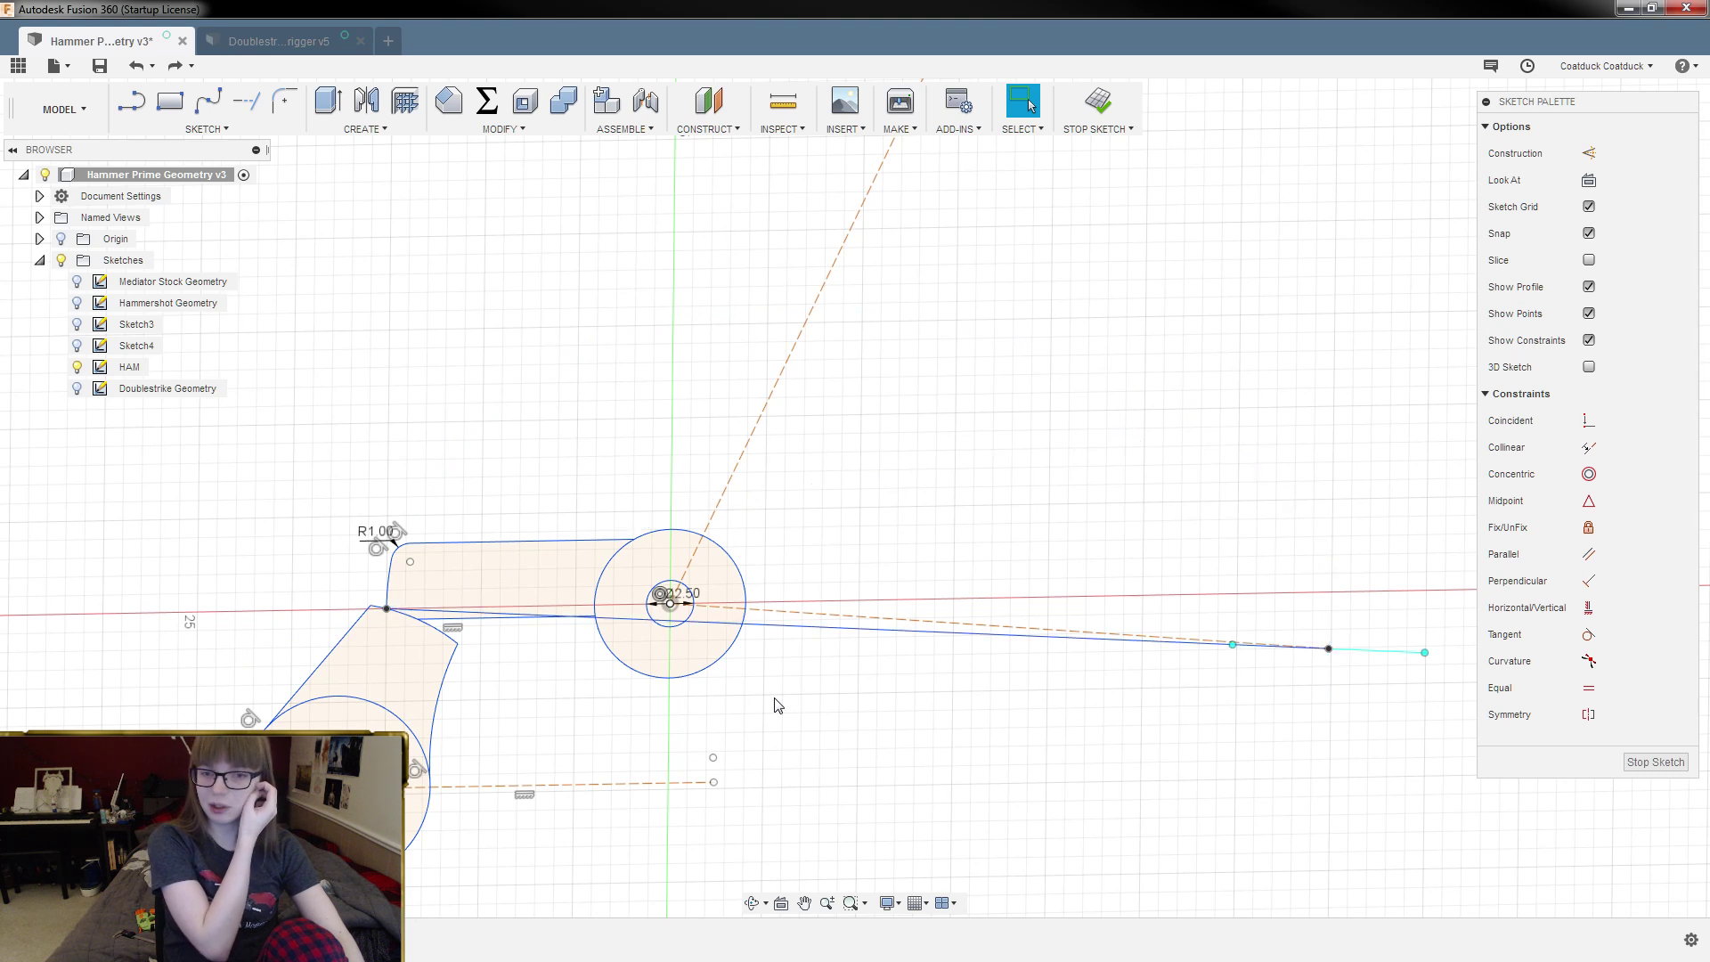
pyautogui.hotkey('ctrl', 'z')
pyautogui.hotkey('ctrl', 'z')
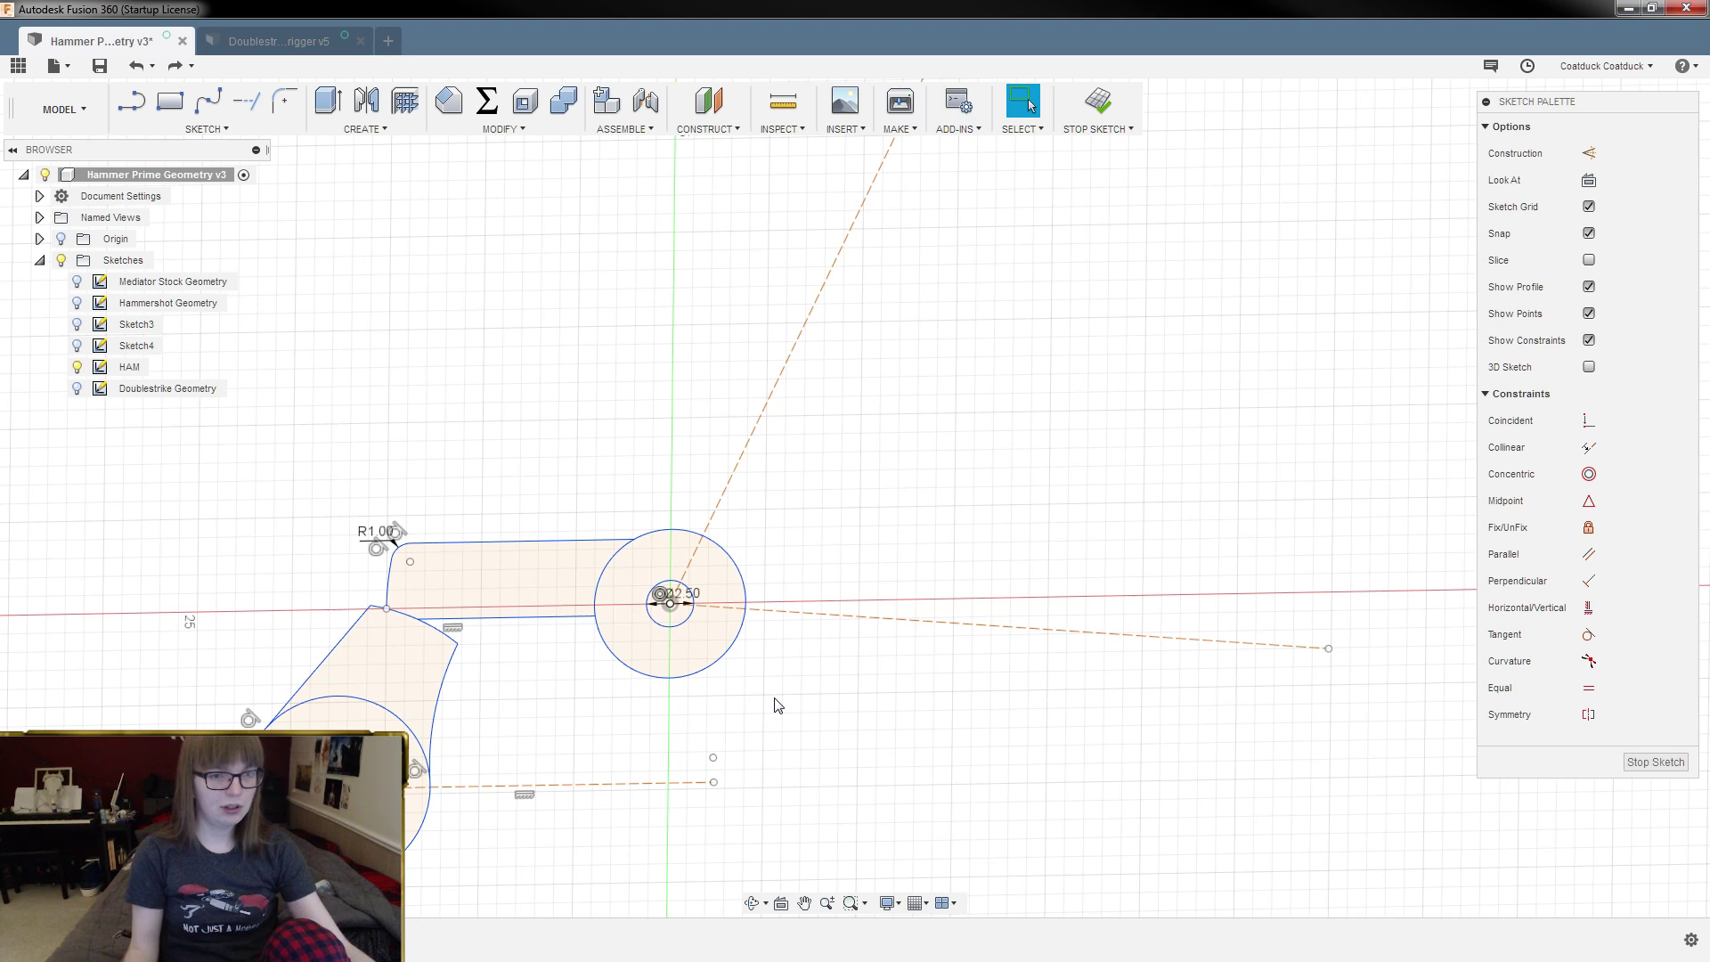
pyautogui.hotkey('ctrl', 'z')
pyautogui.hotkey('ctrl', 'z')
pyautogui.hotkey('ctrl', 'z')
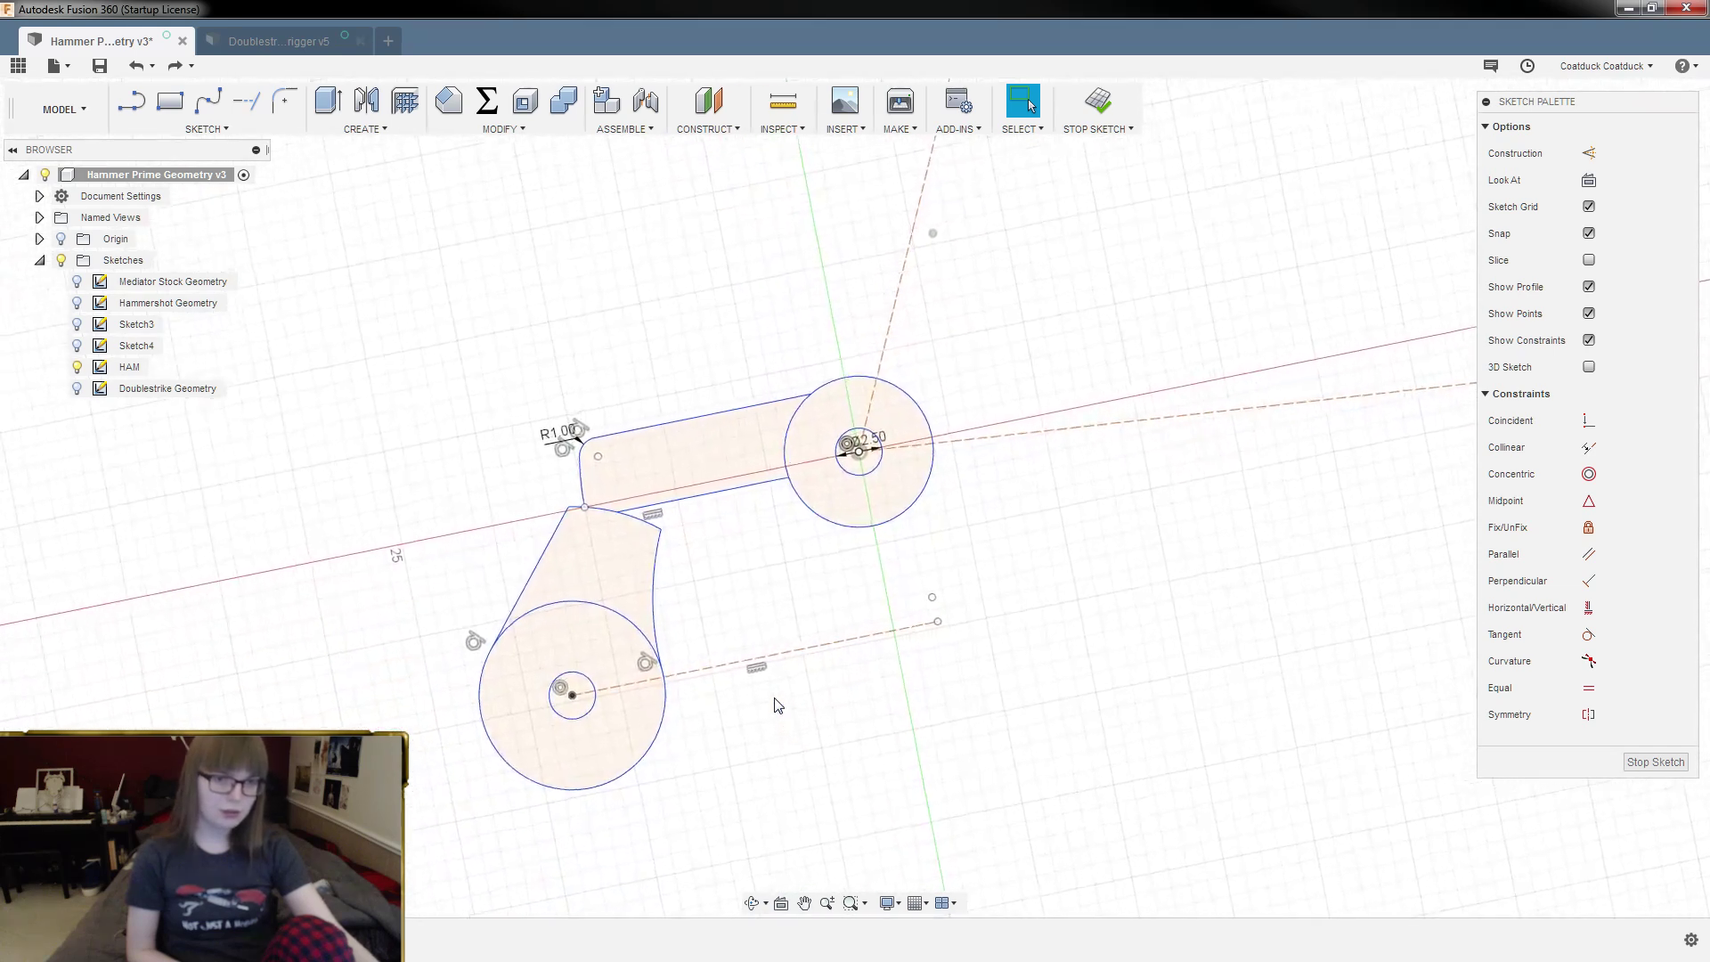
# Step: Finish the HAM sketch and delete the construction line running from the trigger's pivot
pyautogui.click(1104, 111)
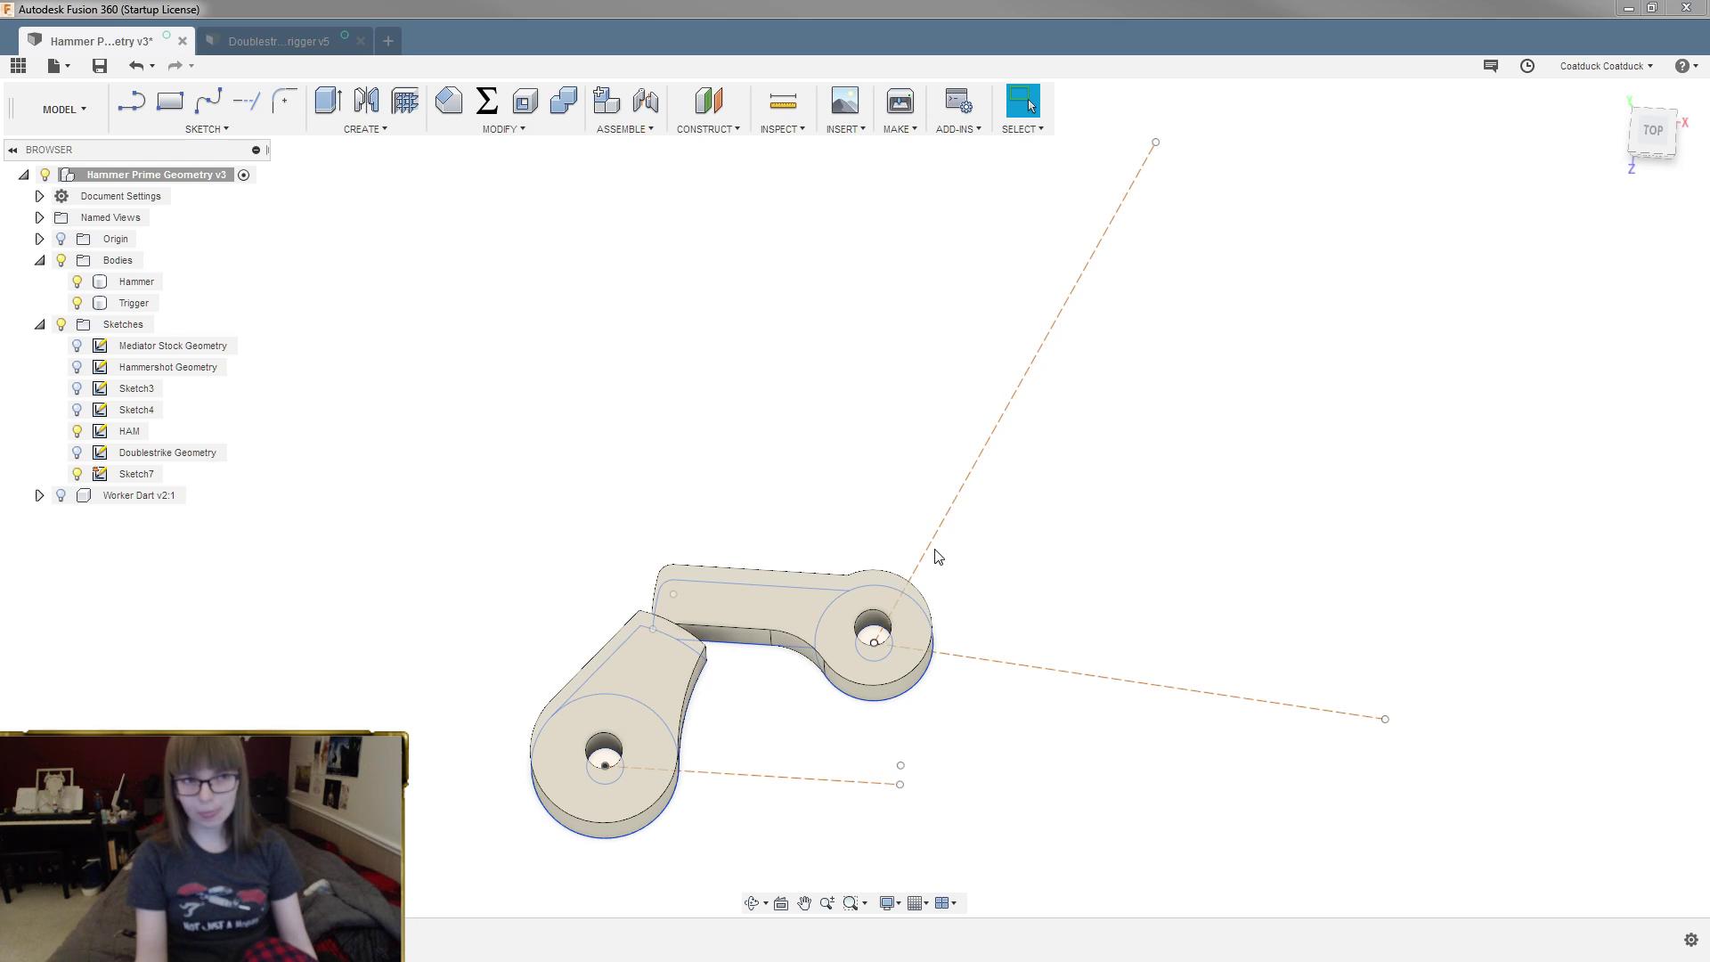
pyautogui.scroll(5, 937, 555)
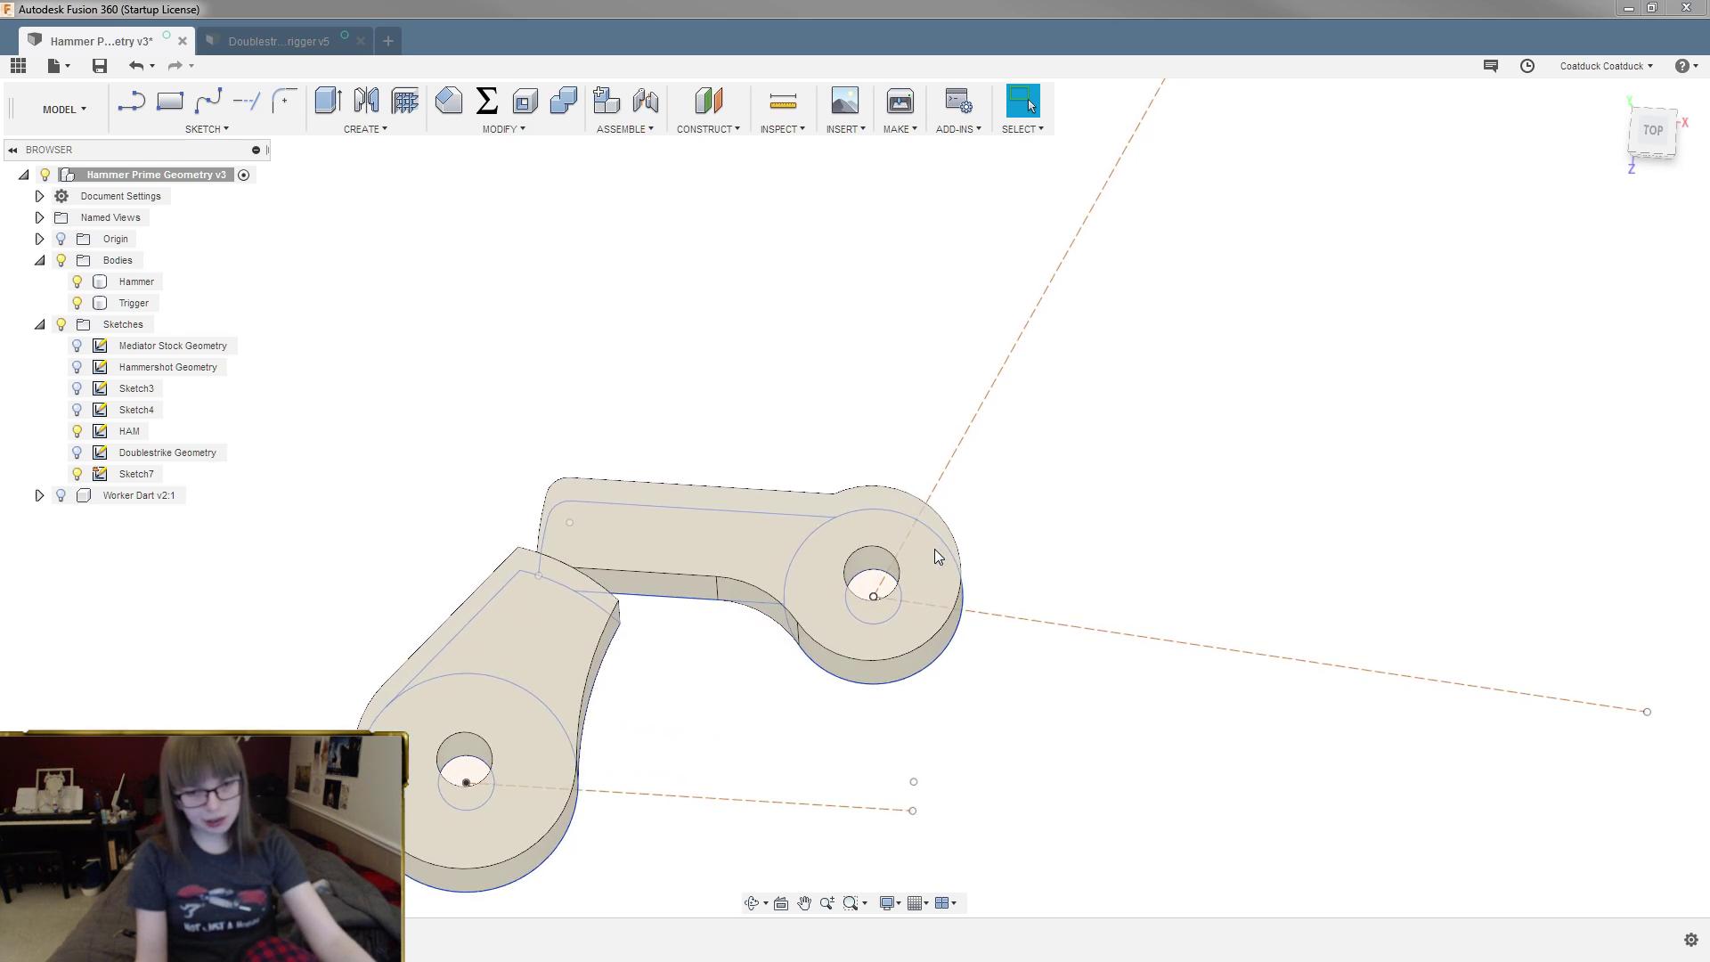
pyautogui.scroll(3, 937, 556)
pyautogui.scroll(2, 933, 614)
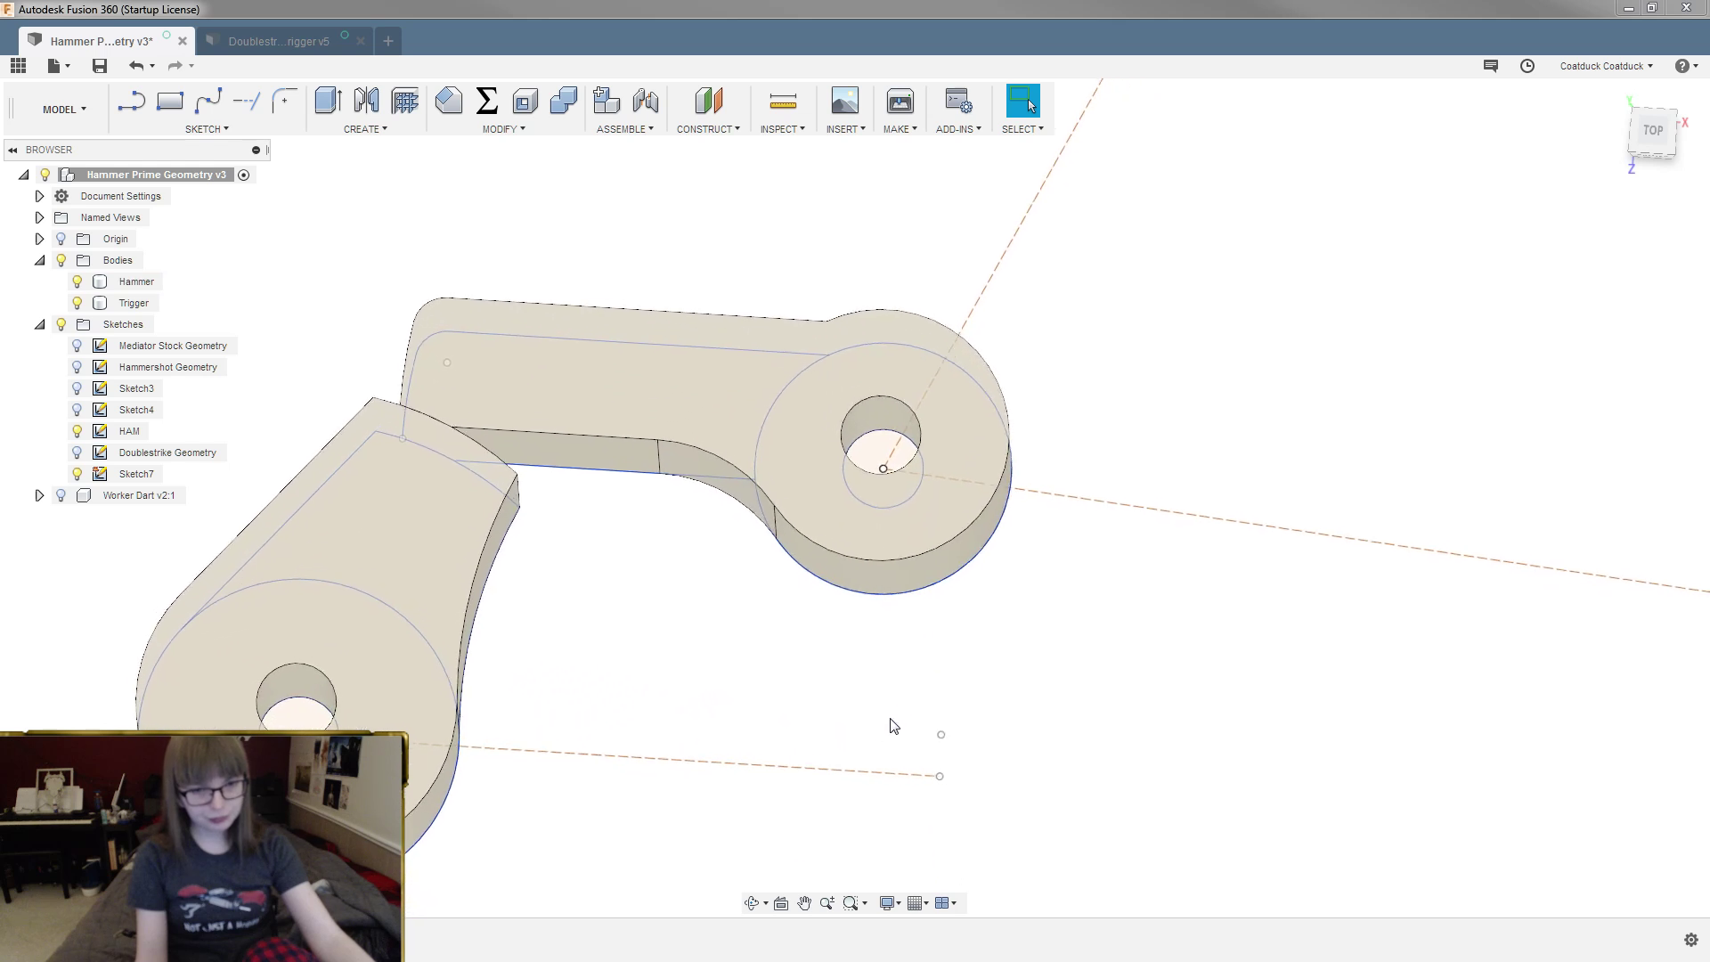
pyautogui.click(852, 773)
pyautogui.press('Delete')
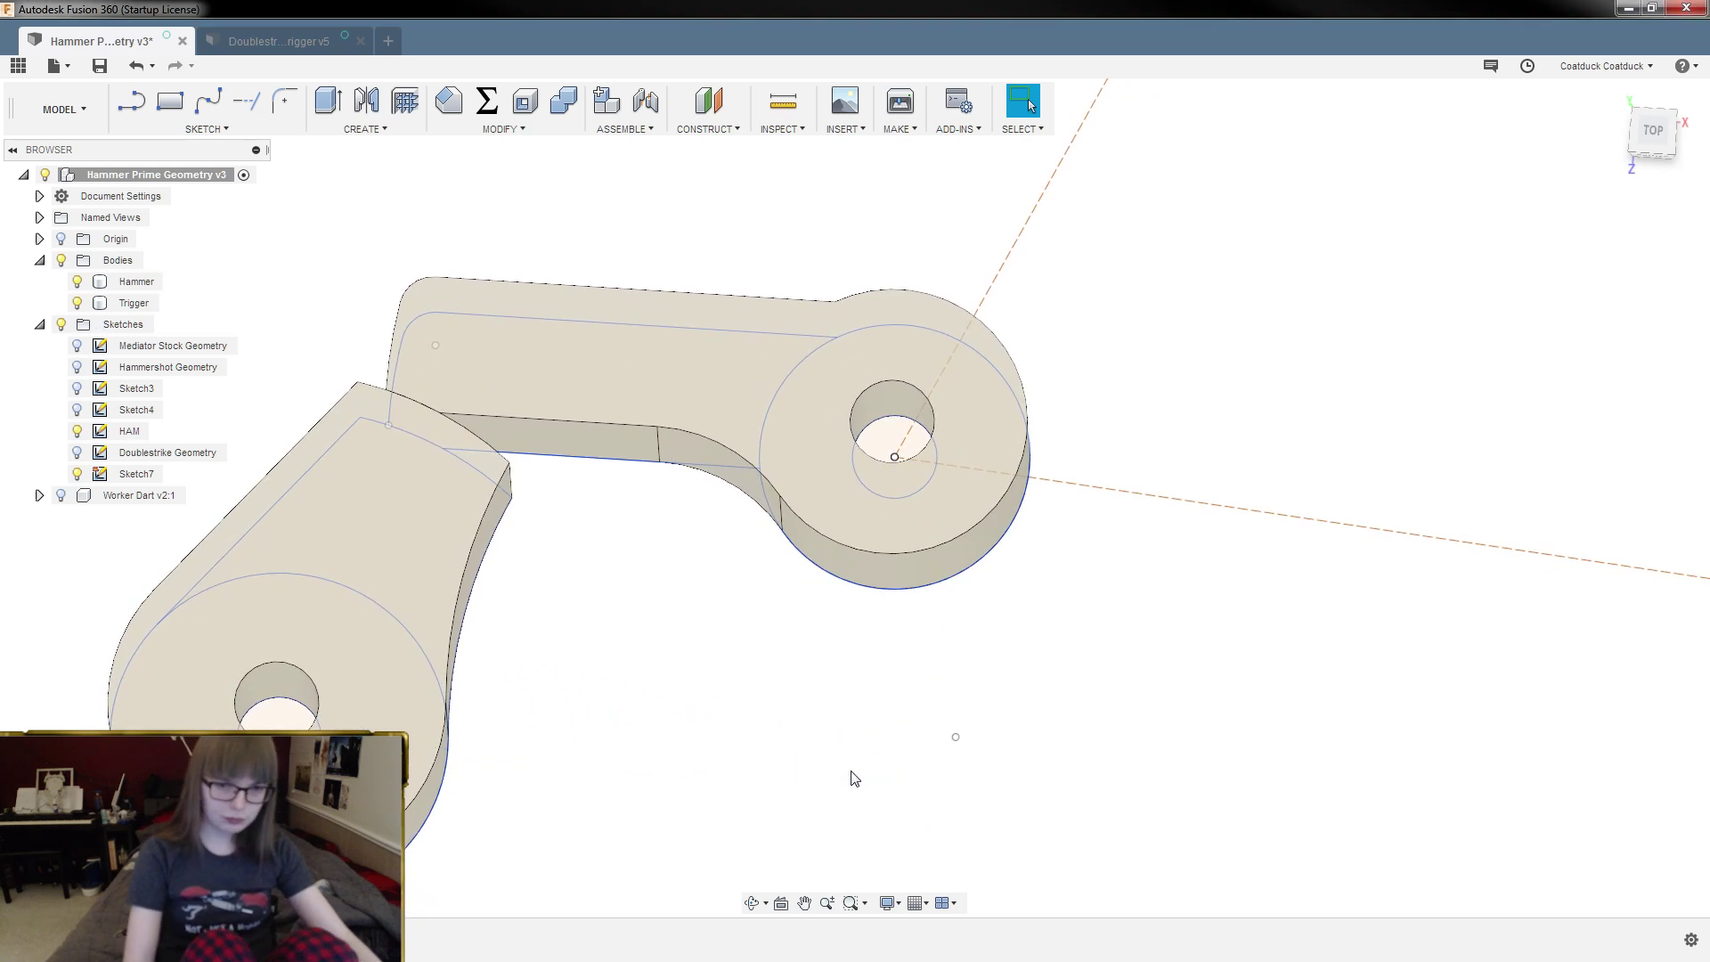
# Step: Delete the timeline moves that rotate the Hammer and Trigger bodies, returning both to their HAM sketch profiles
pyautogui.scroll(-3, 965, 749)
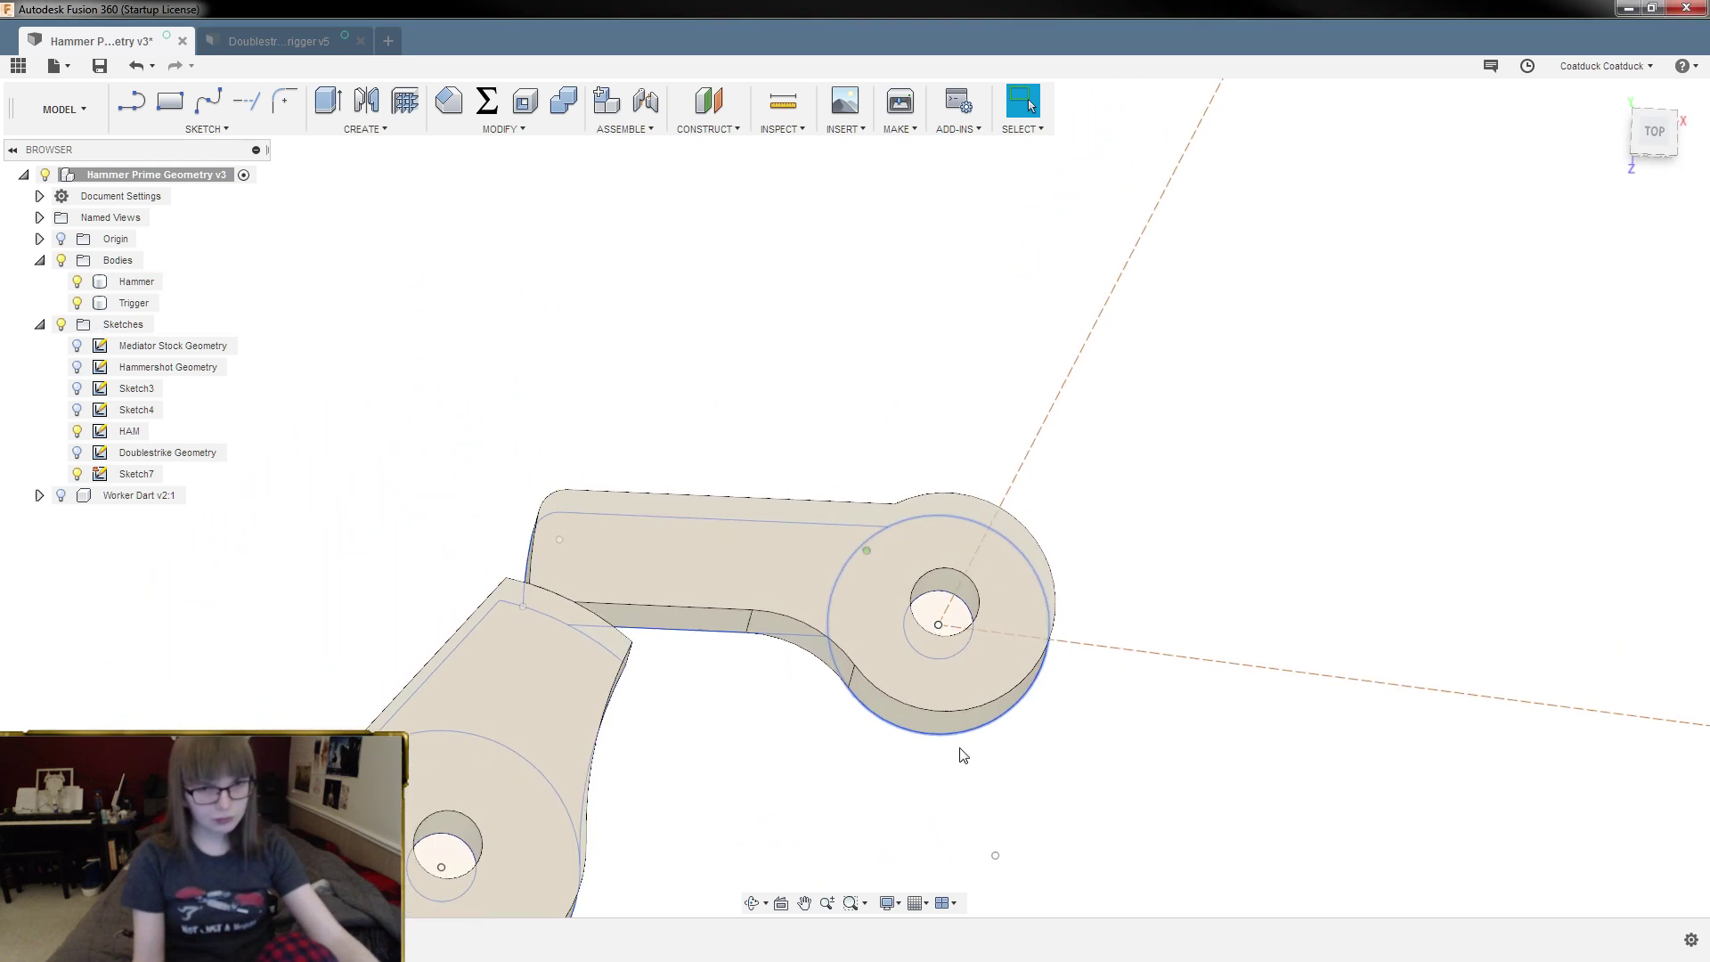
pyautogui.keyDown('shift'); pyautogui.moveTo(961, 751); pyautogui.dragTo(520, 852, button='middle'); pyautogui.keyUp('shift')
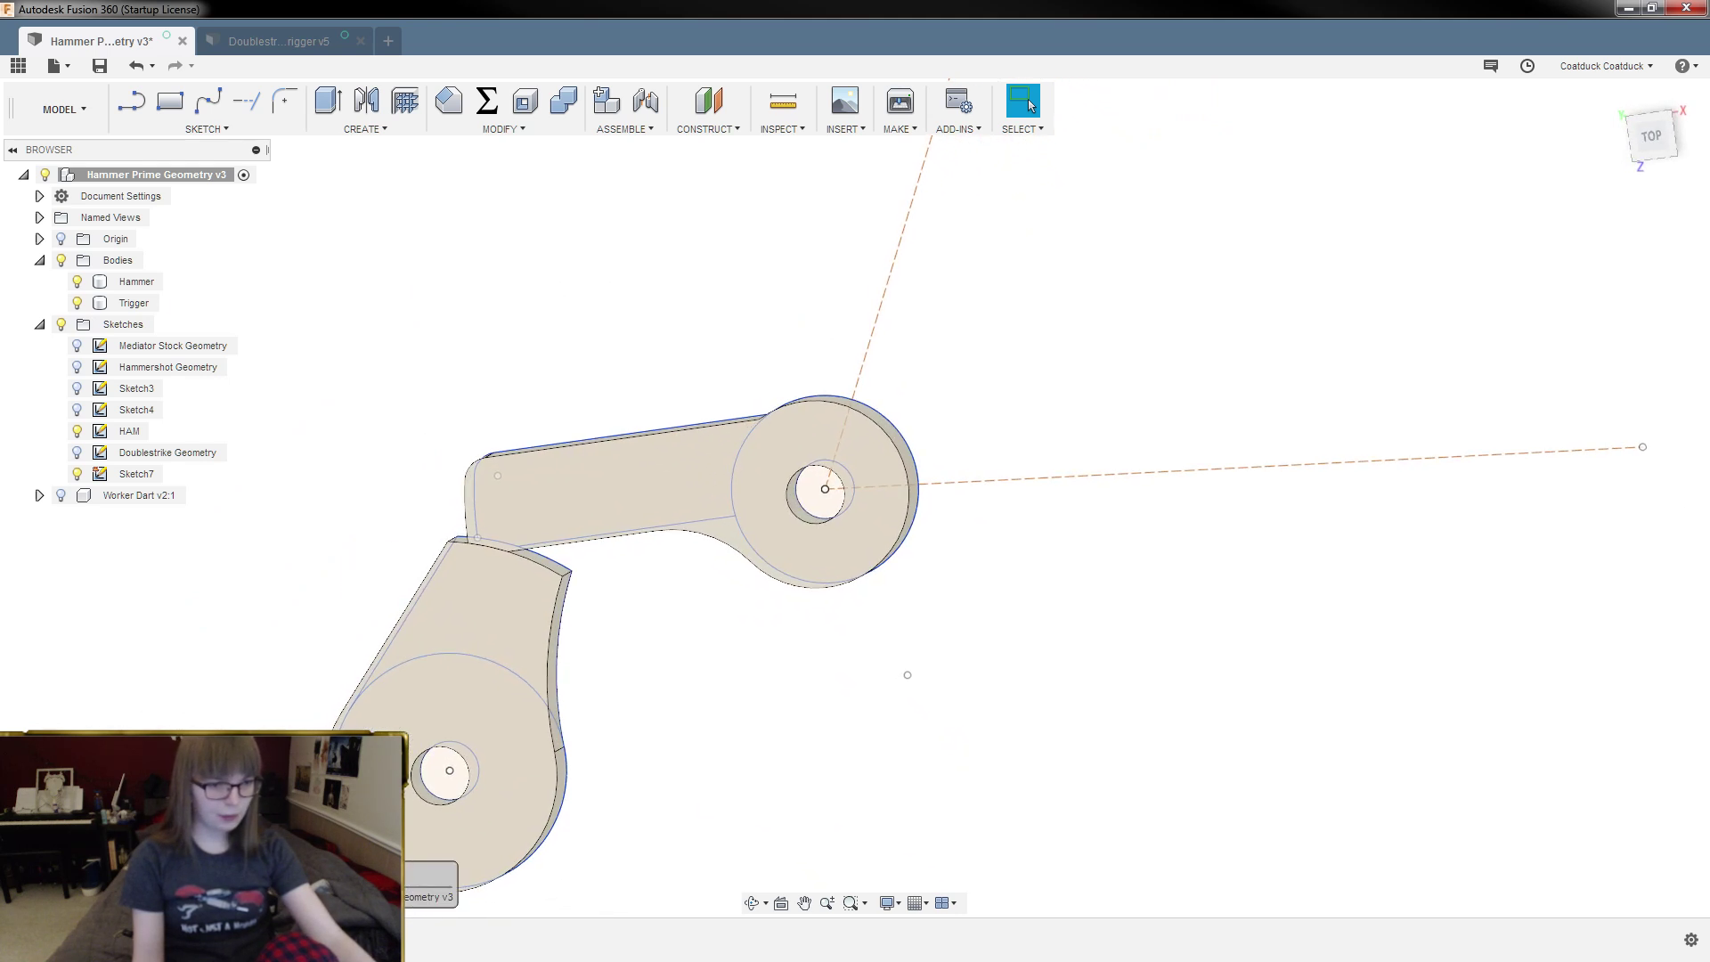
pyautogui.press('Delete')
pyautogui.press('Delete')
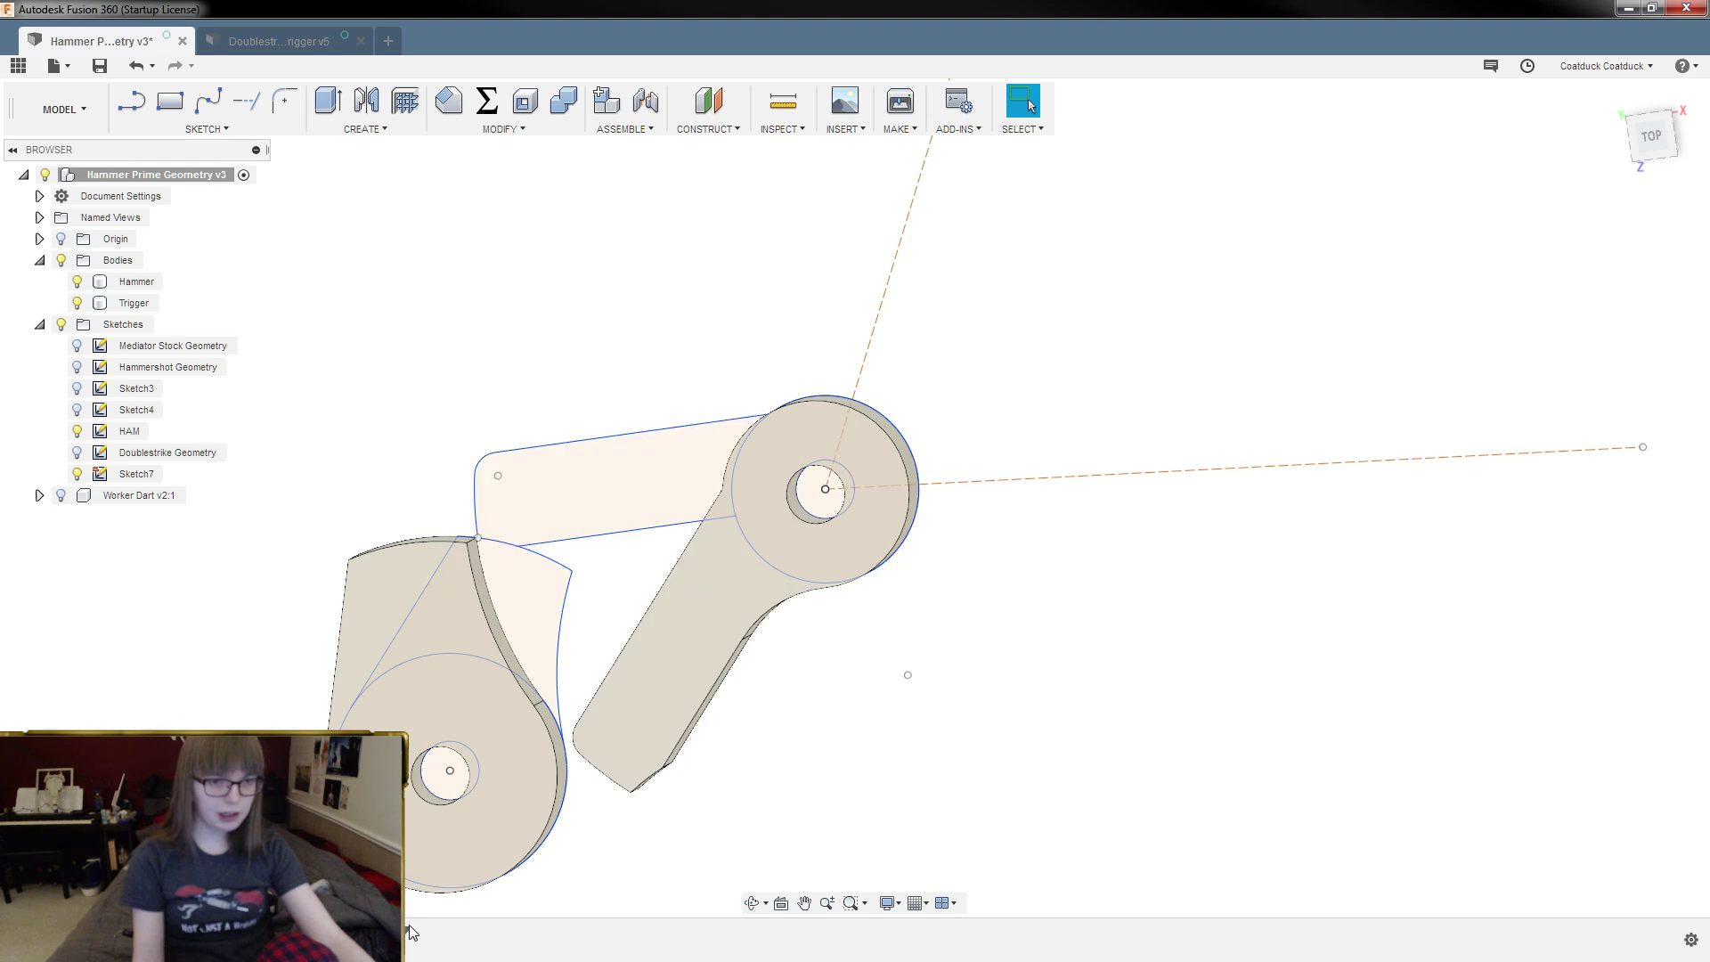
pyautogui.scroll(5, 422, 929)
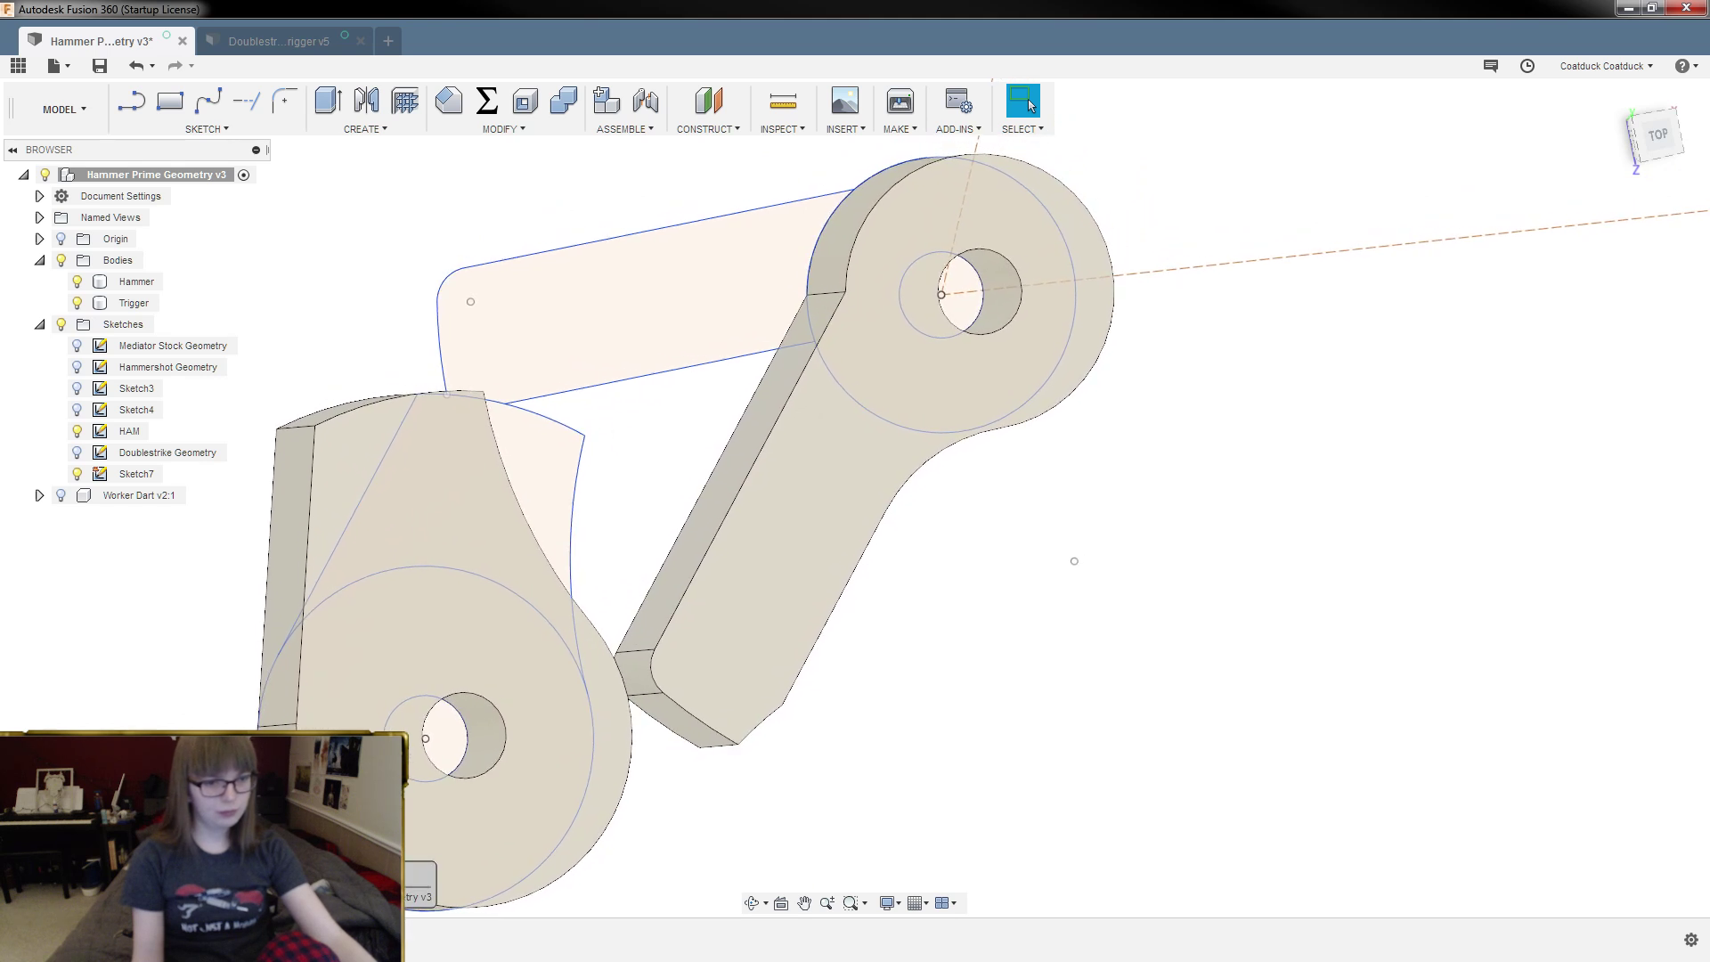
pyautogui.press('Delete')
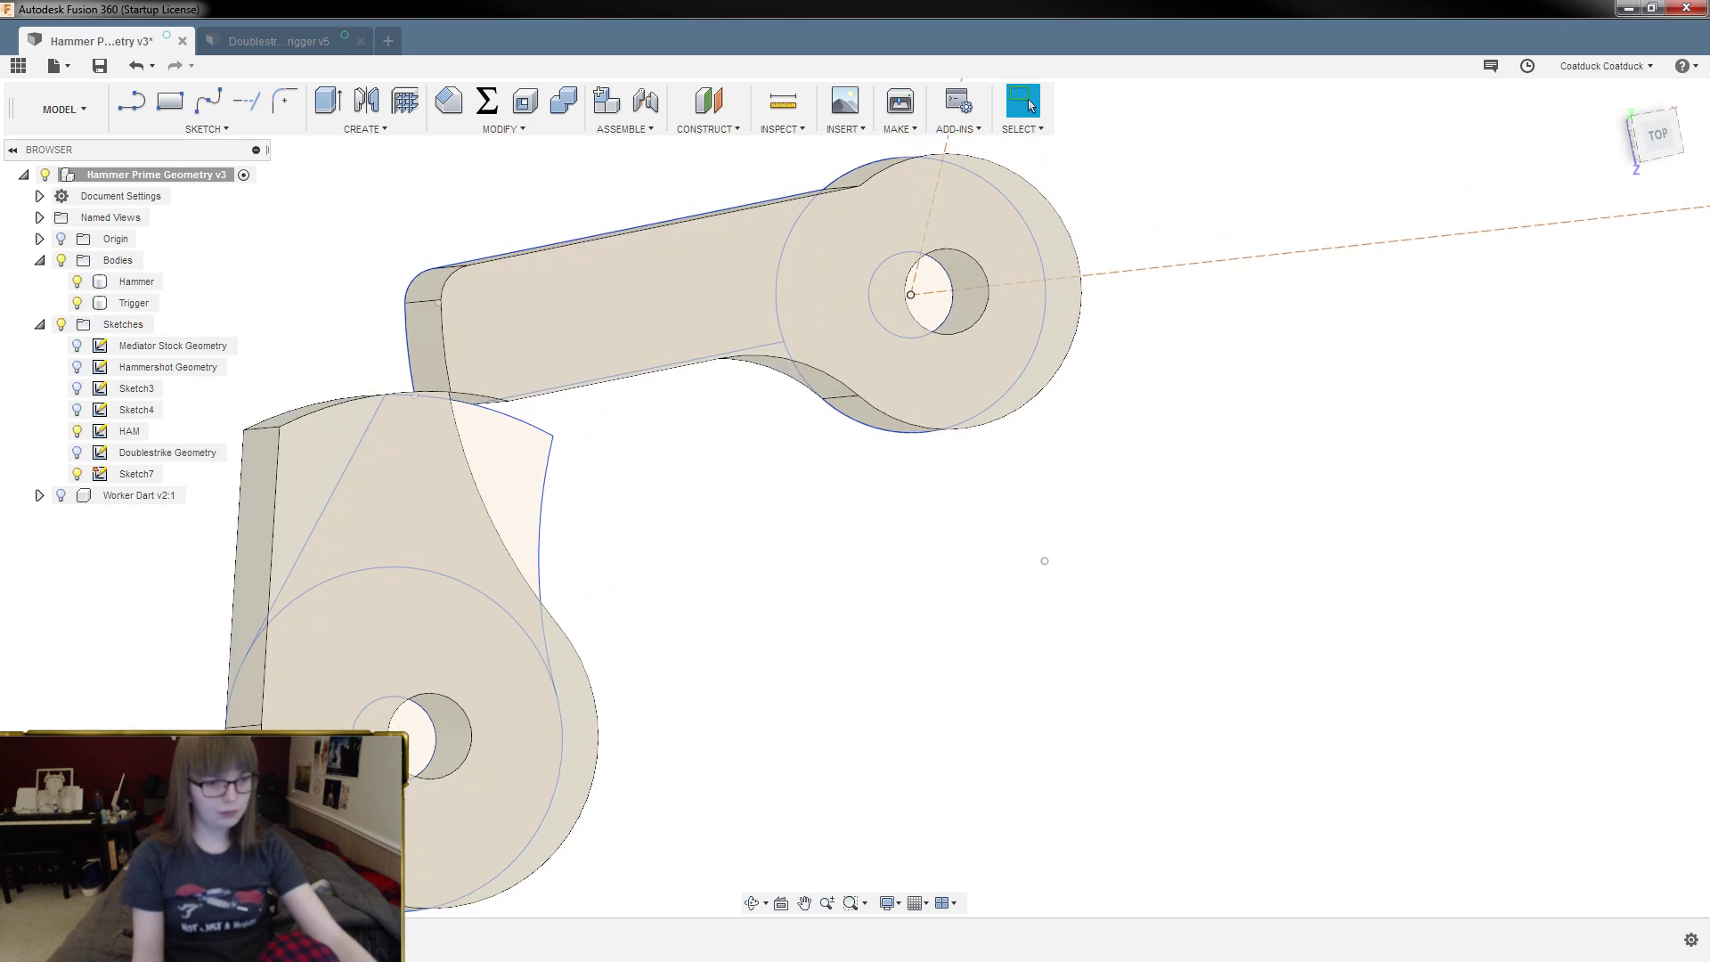
pyautogui.press('Delete')
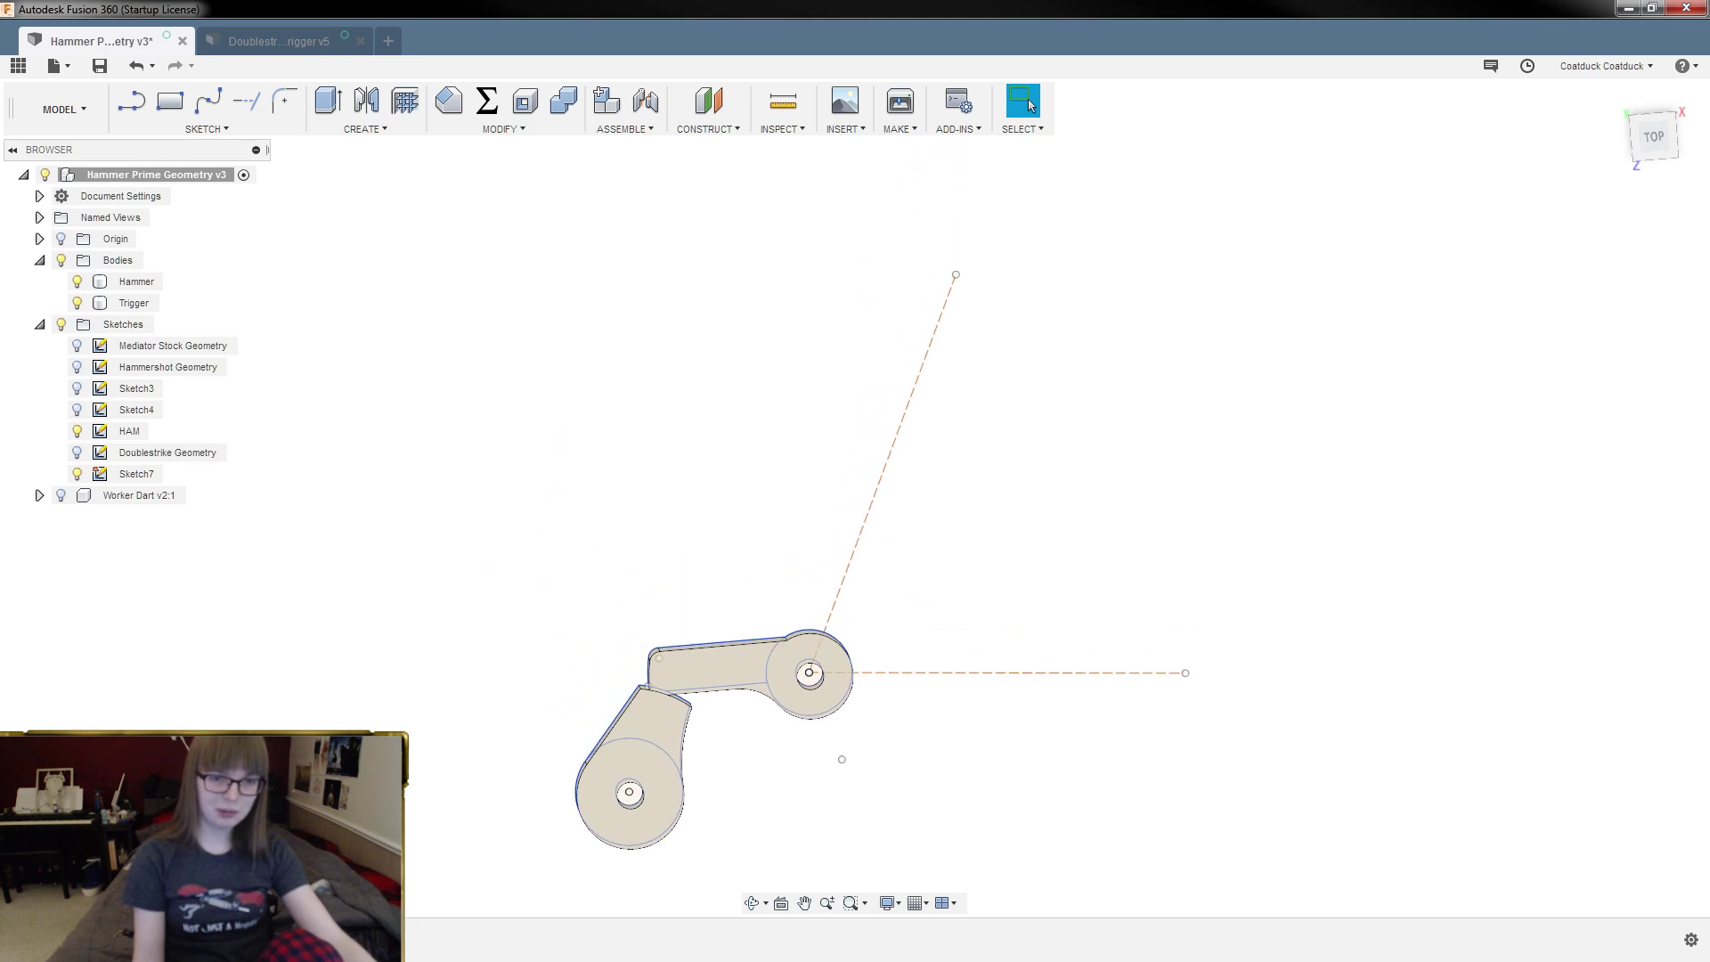
pyautogui.rightClick(849, 496)
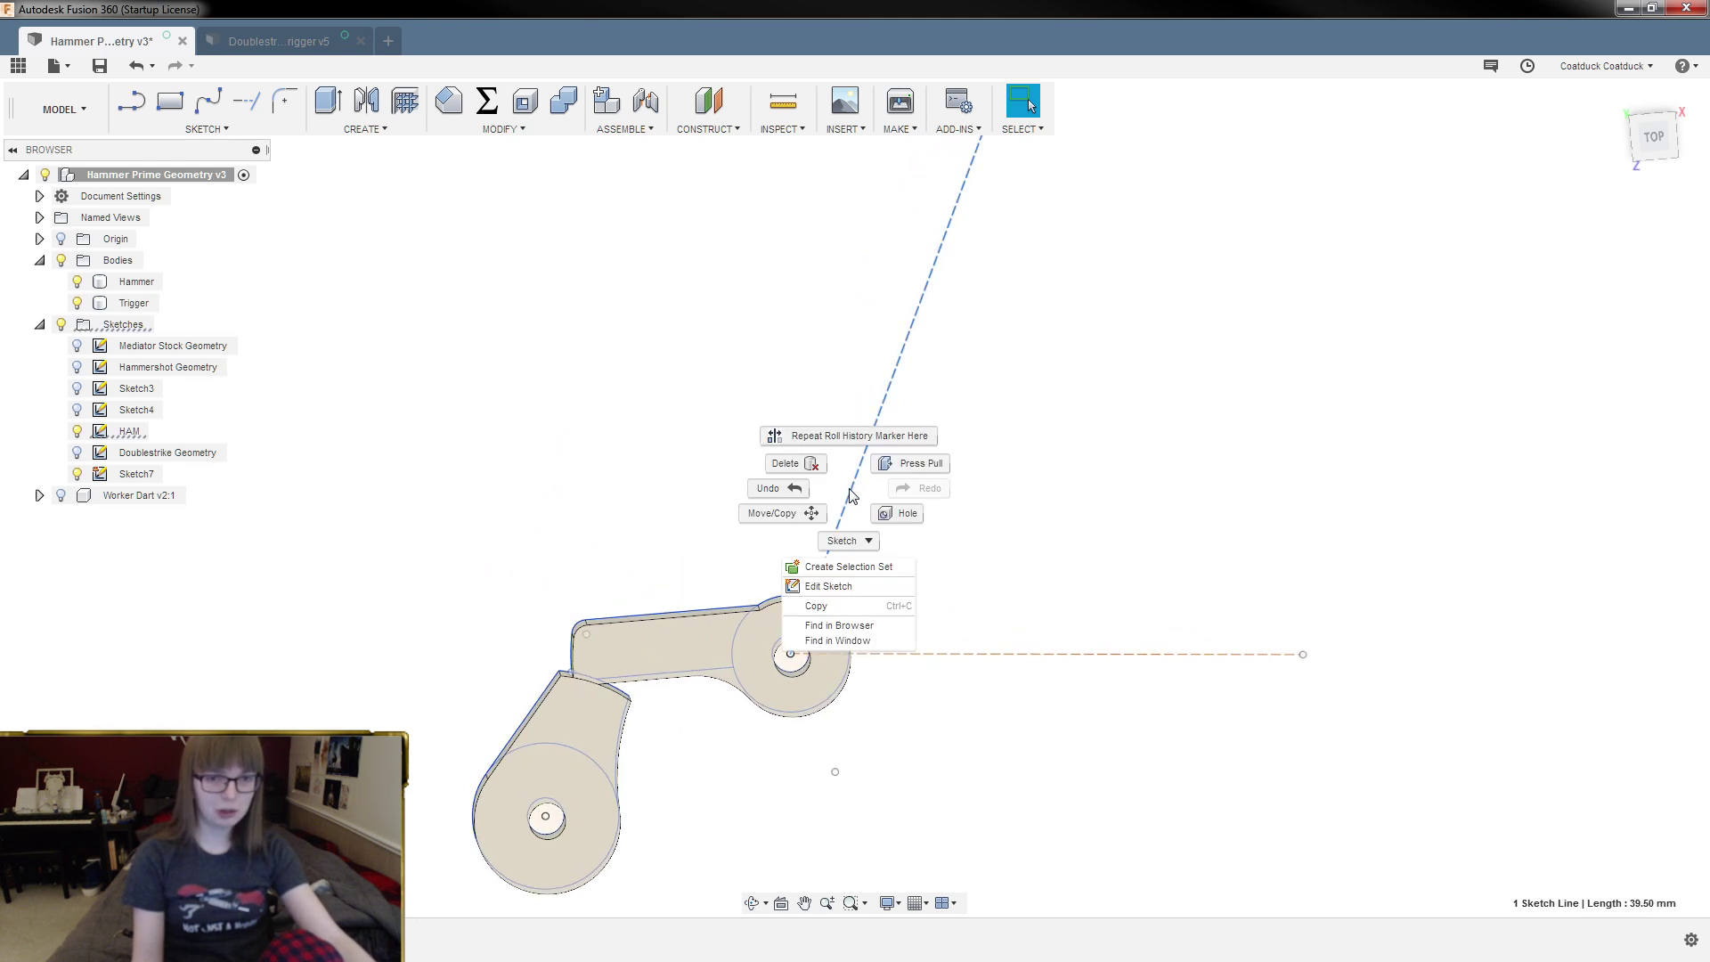
pyautogui.click(797, 525)
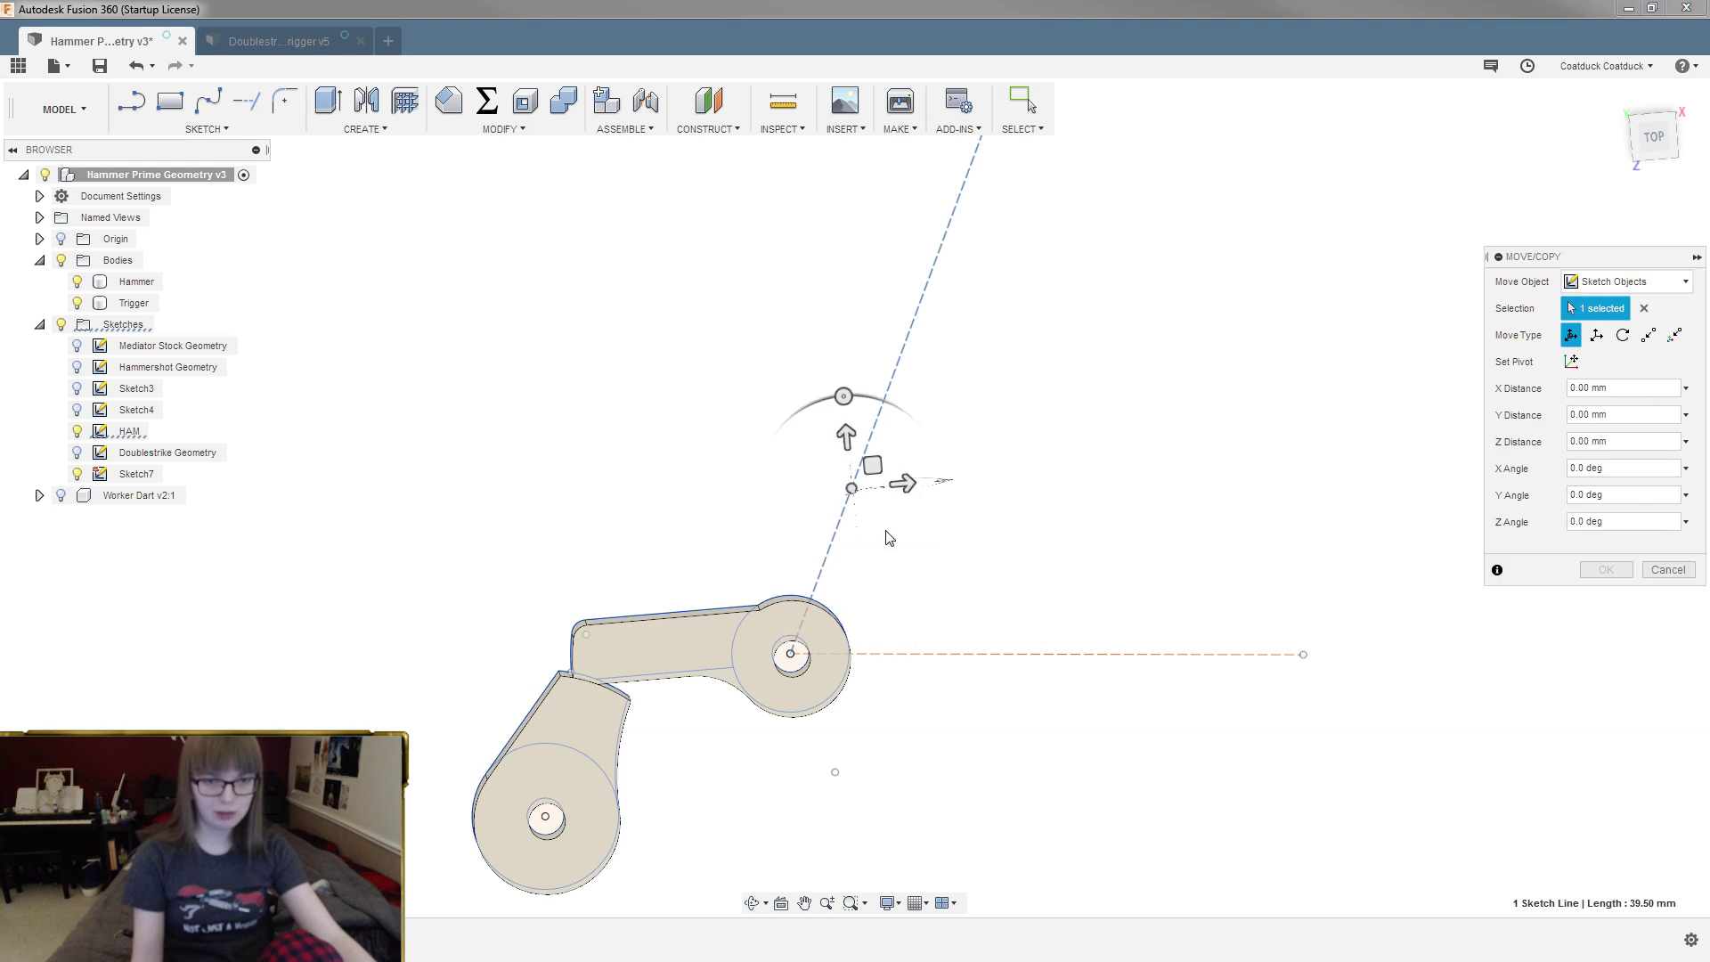
pyautogui.click(1668, 573)
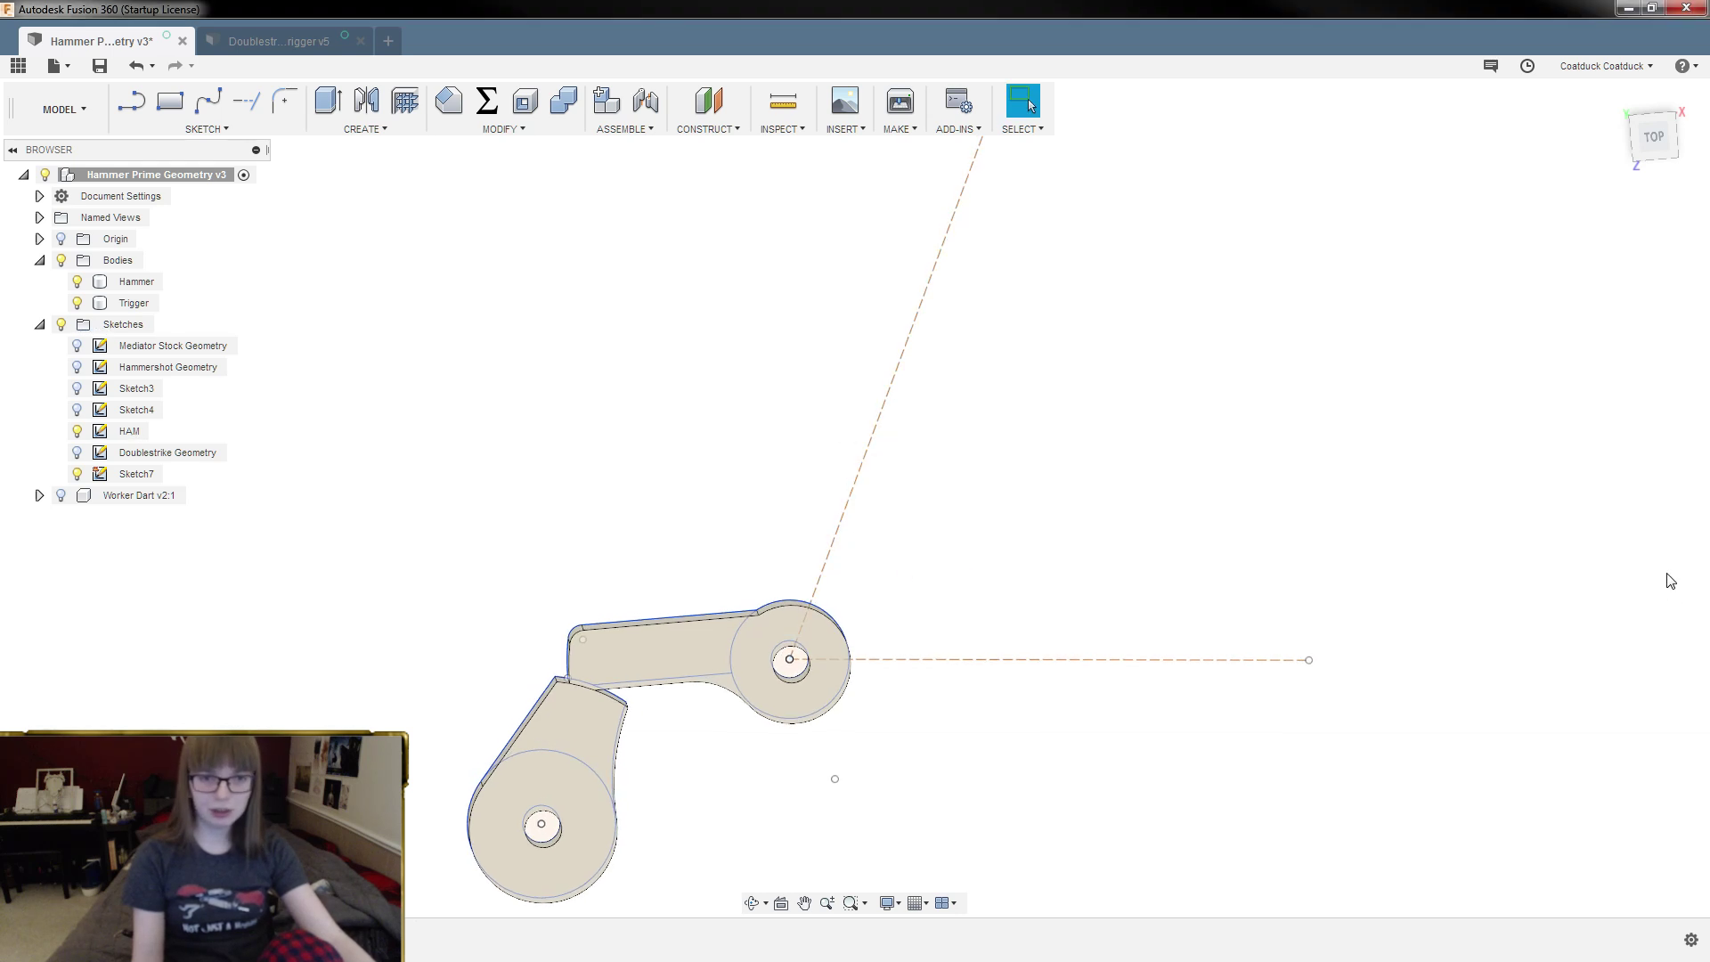
# Step: Open the HAM sketch from its steep construction line, inspect the geometry around the hammer's pivot, and finish the sketch
pyautogui.rightClick(877, 439)
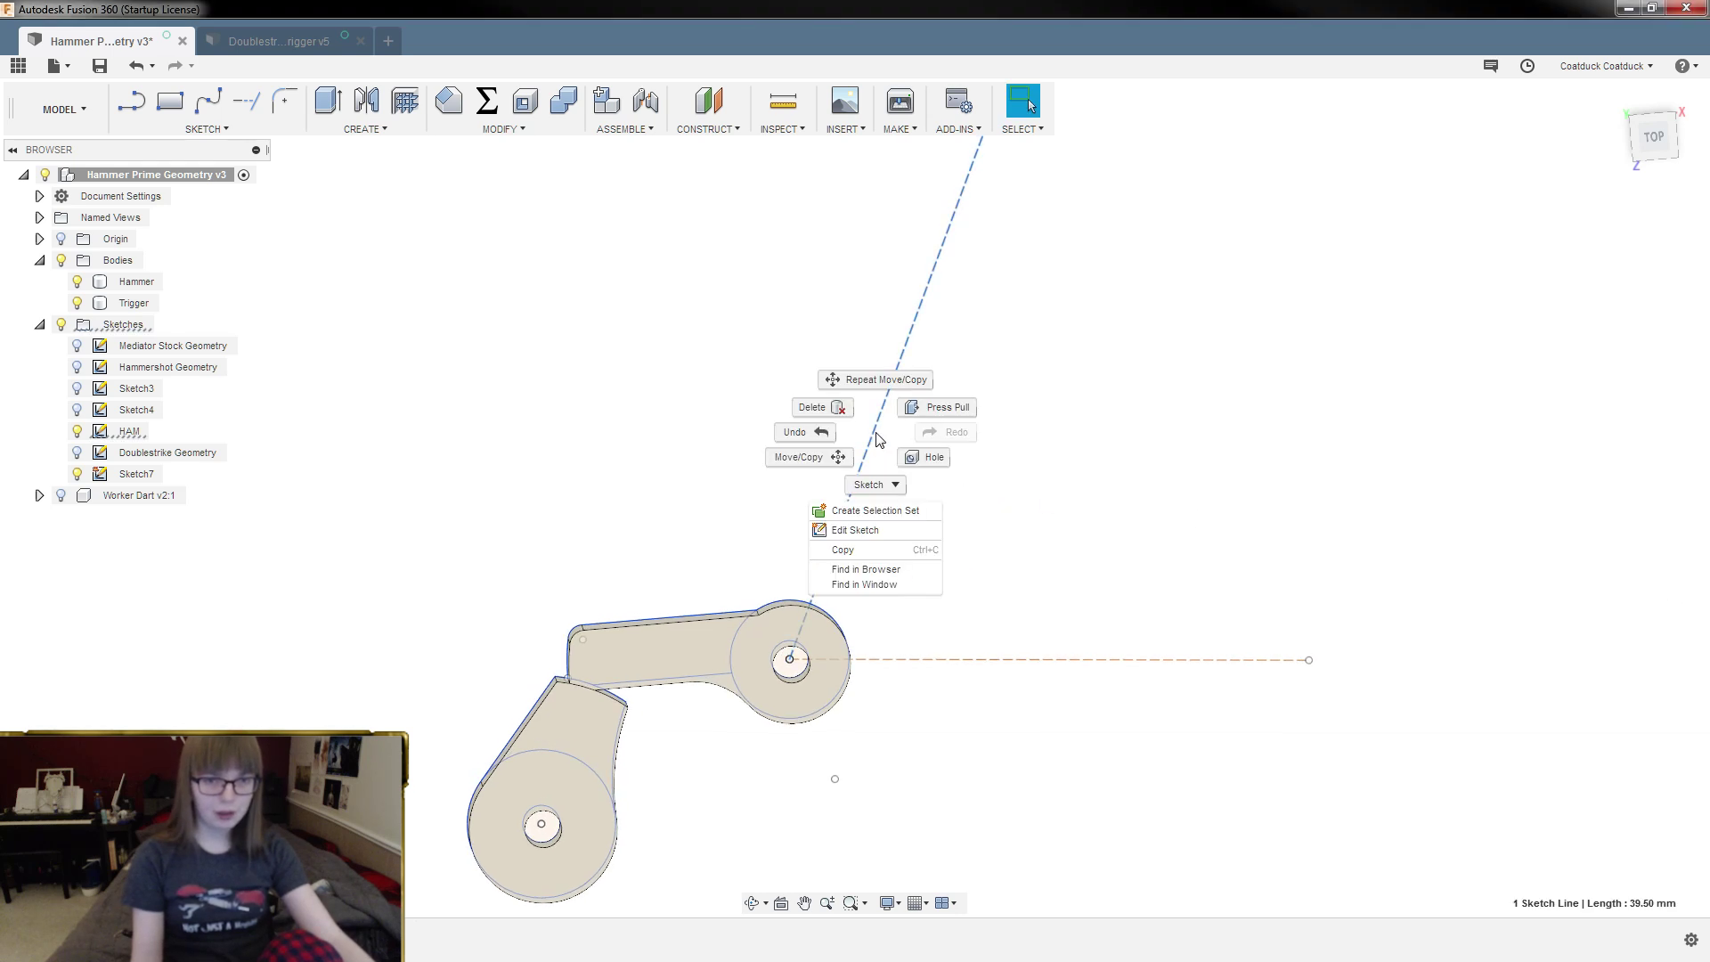
pyautogui.click(882, 530)
pyautogui.scroll(5, 784, 698)
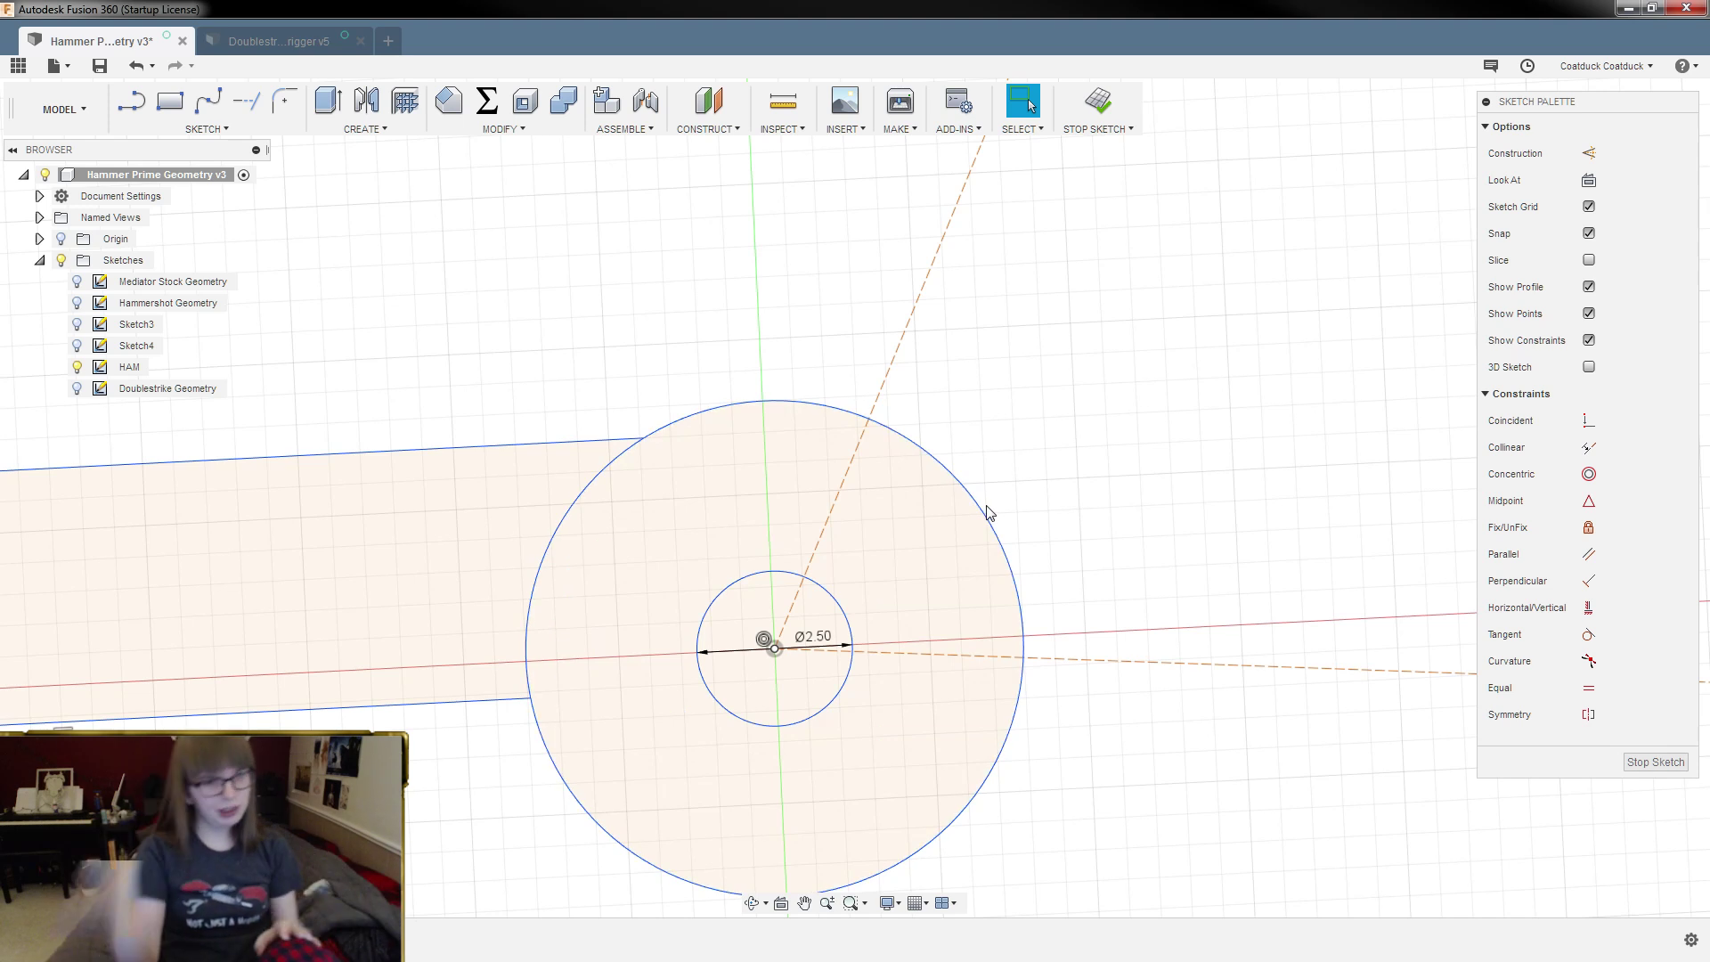
pyautogui.scroll(-5, 784, 455)
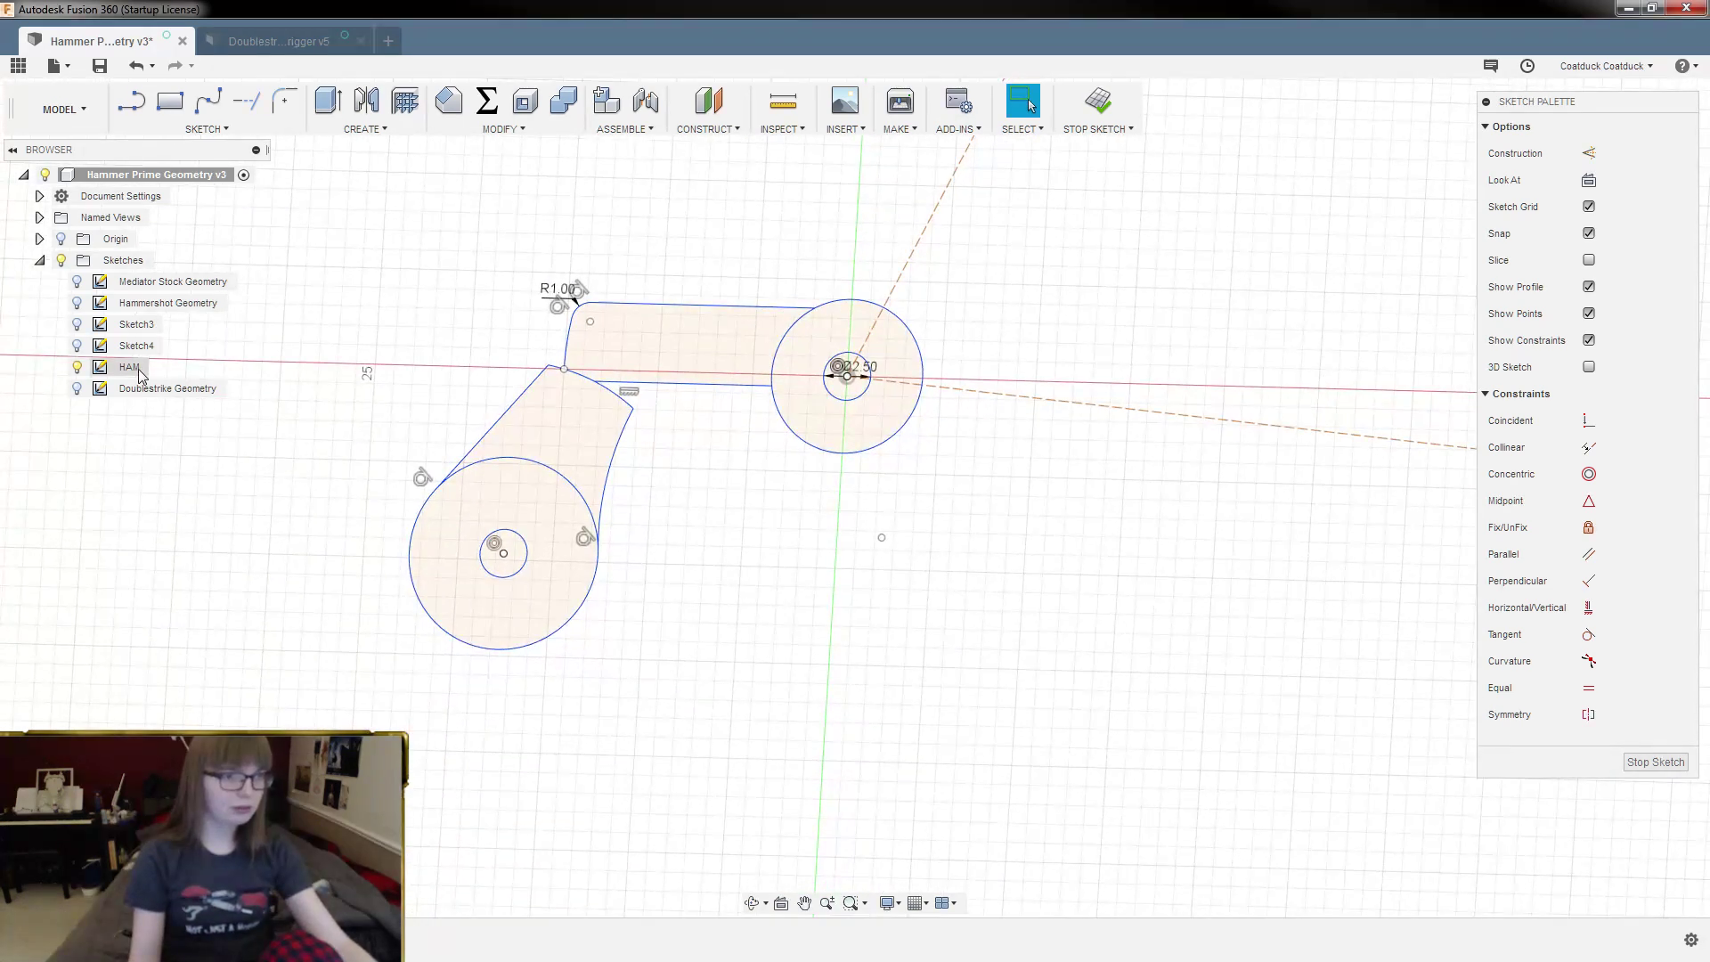
pyautogui.click(1104, 102)
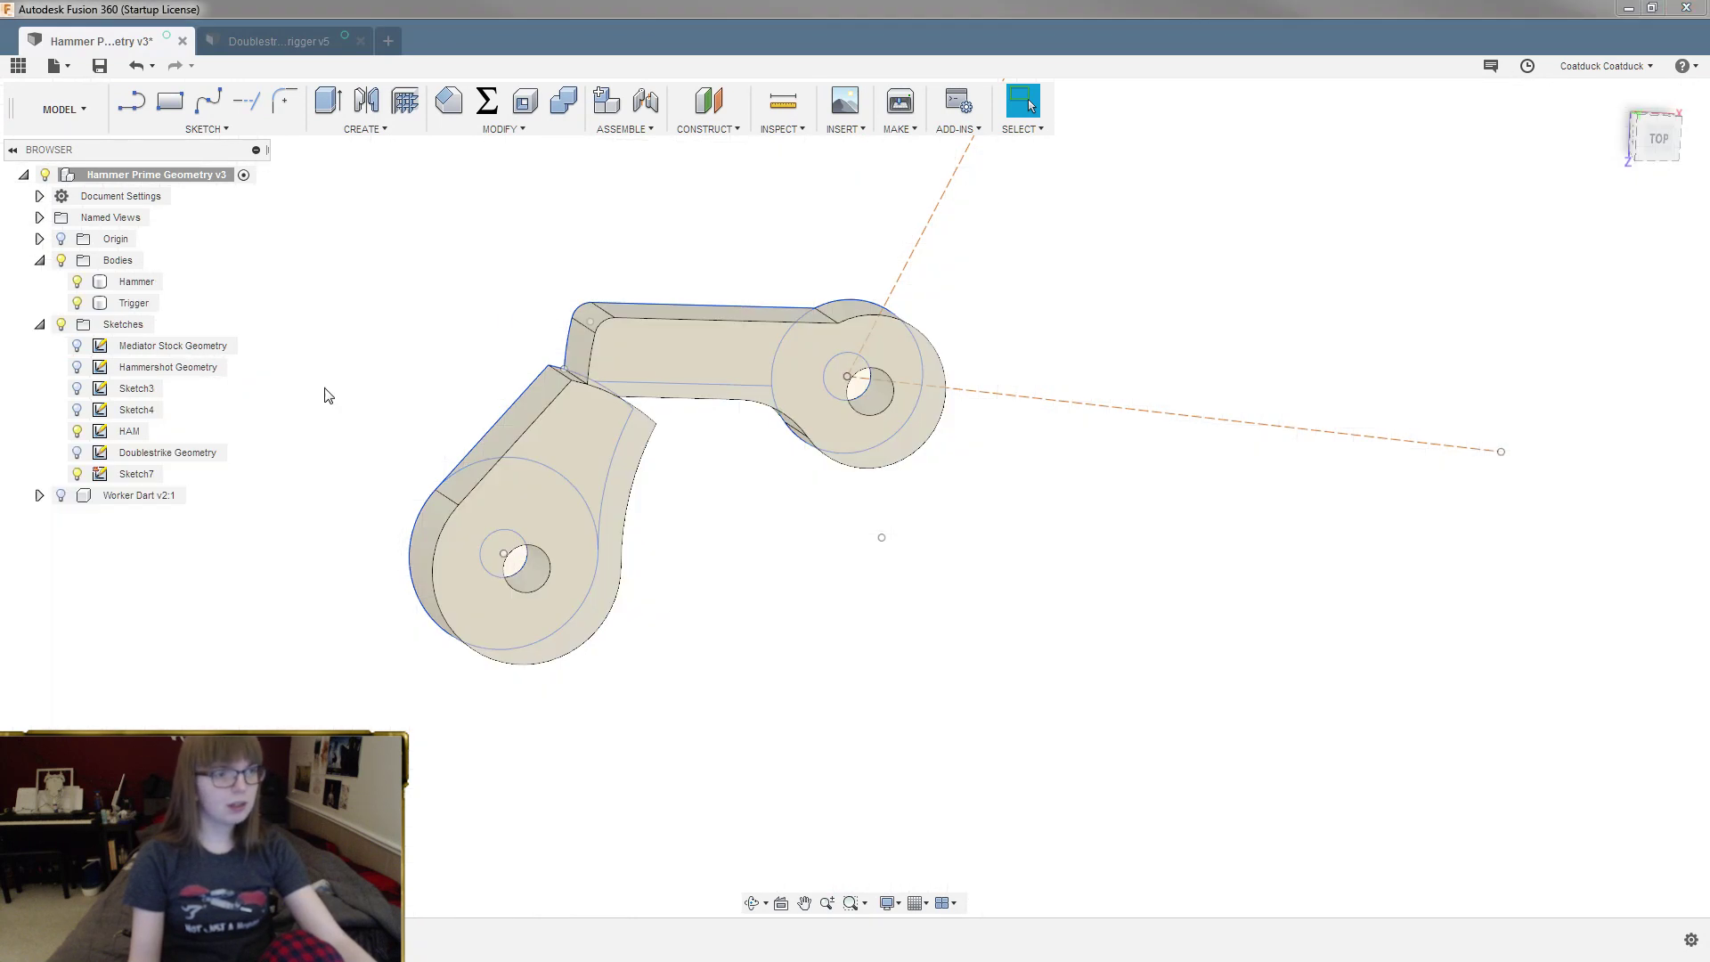
# Step: Show the Worker Dart component to compare it with the hammer and trigger, and hide it again
pyautogui.click(62, 497)
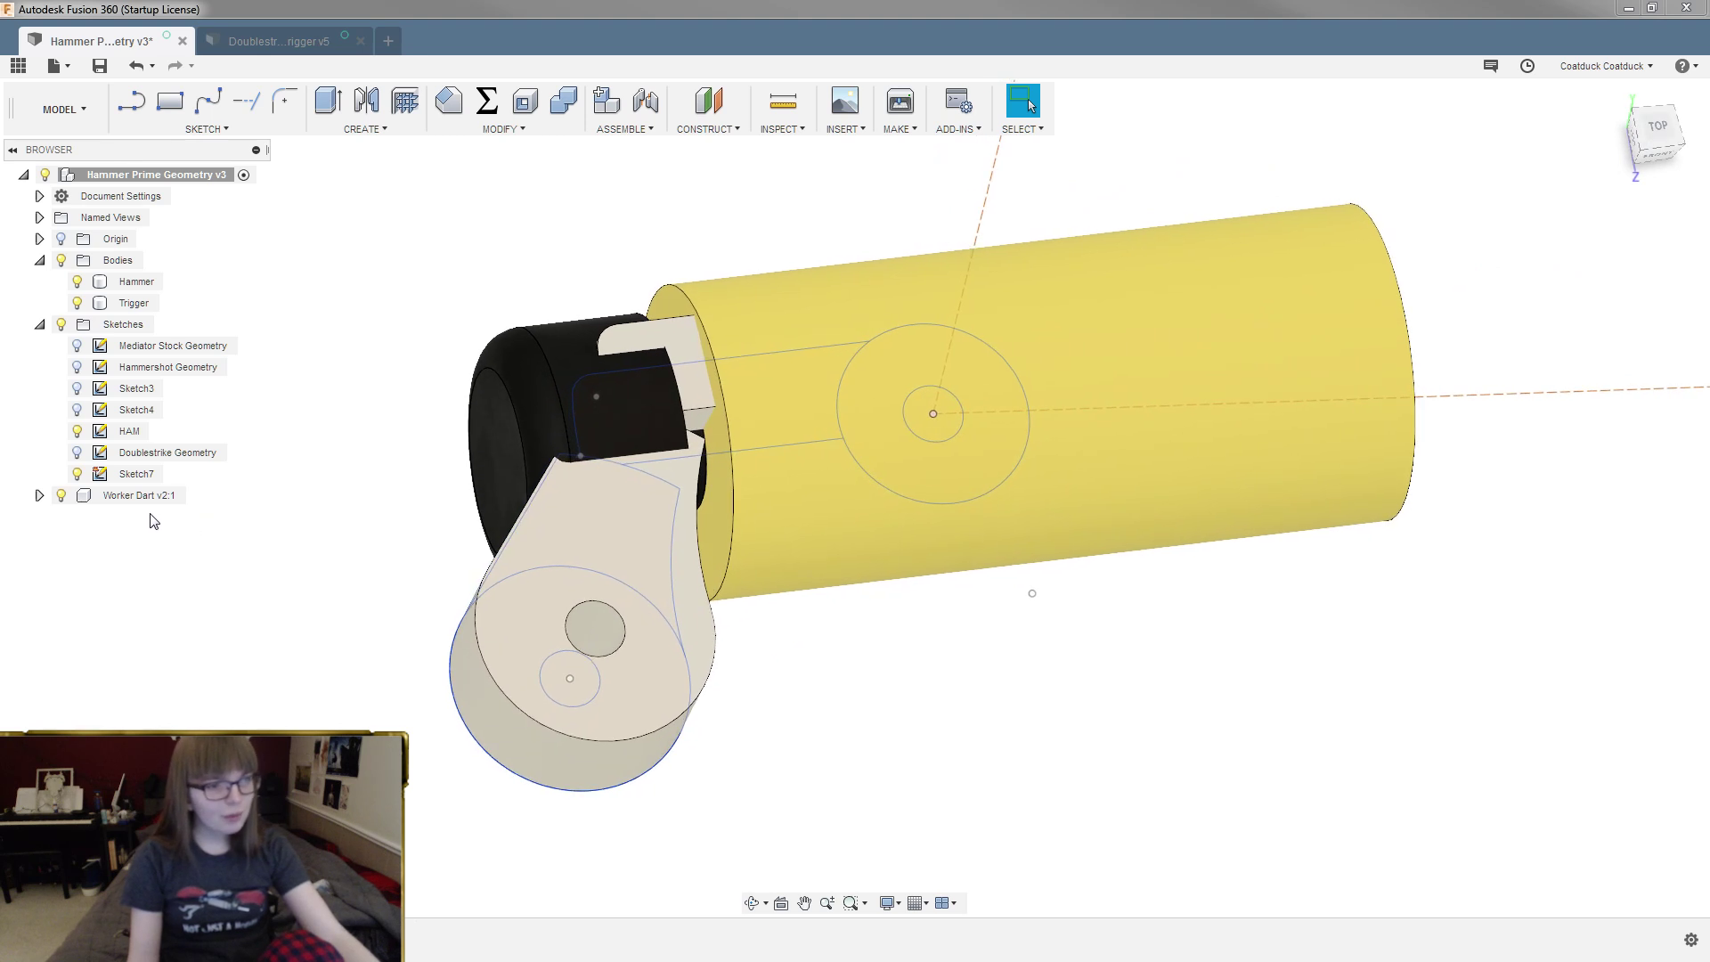
pyautogui.click(60, 495)
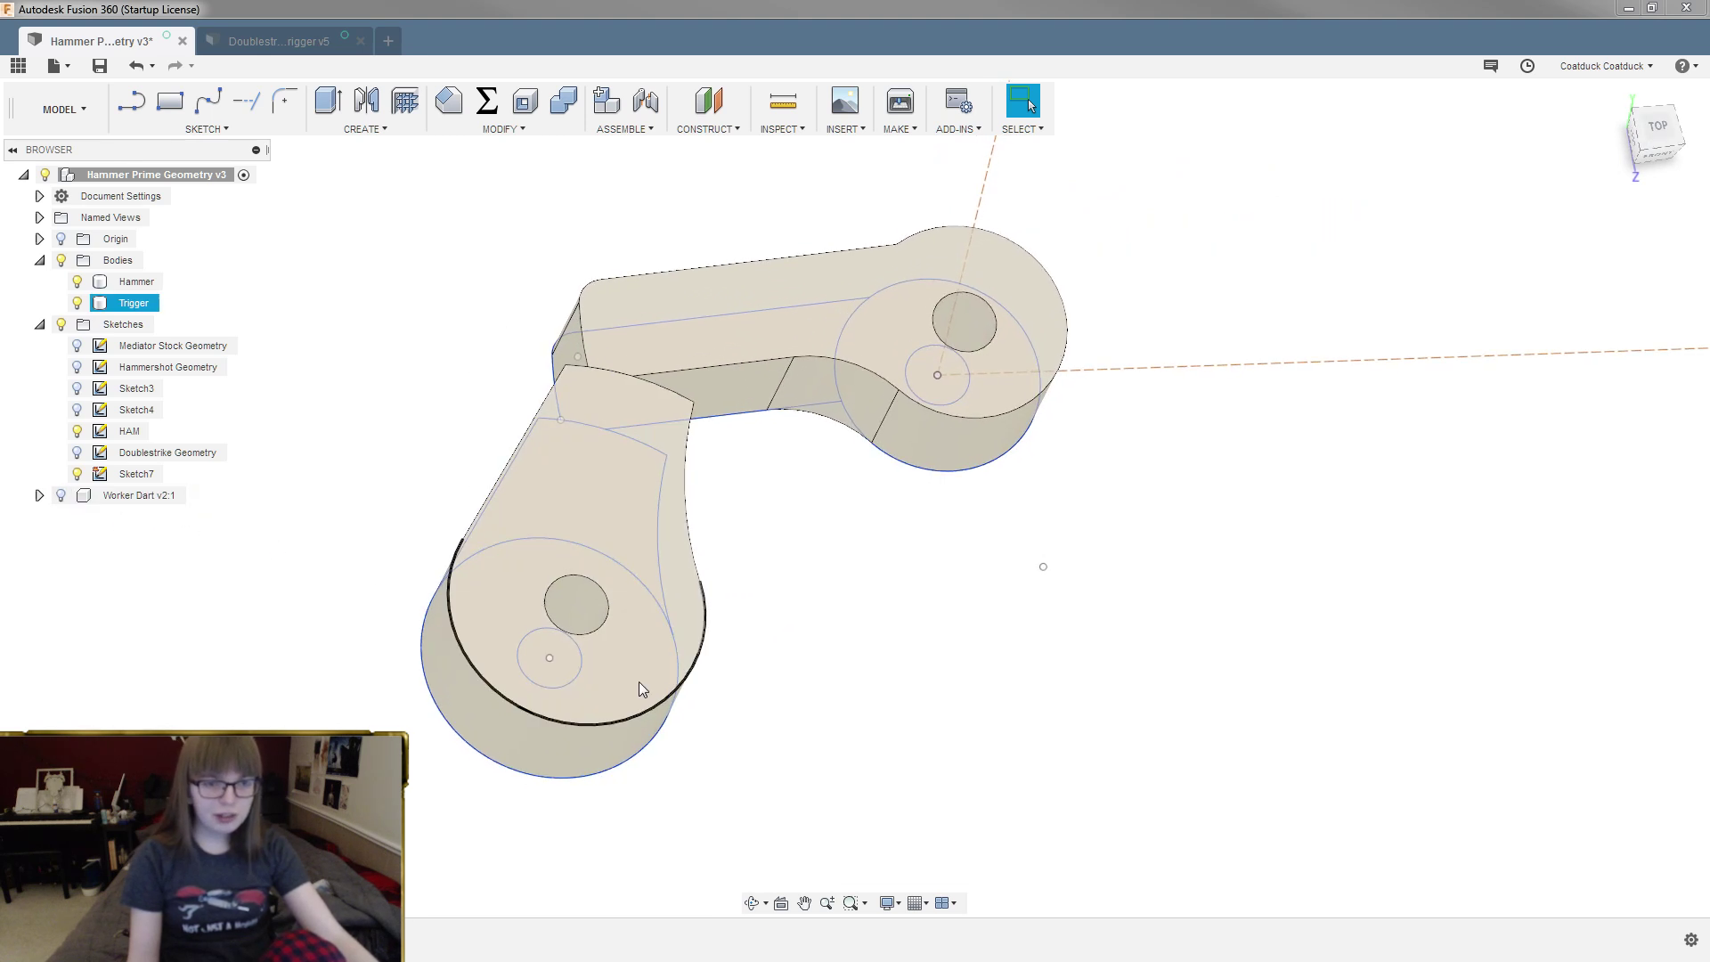
# Step: Edit the Trigger body's extrusion to extend symmetrically with a half-length distance of 2.5 mm
pyautogui.doubleClick(513, 589)
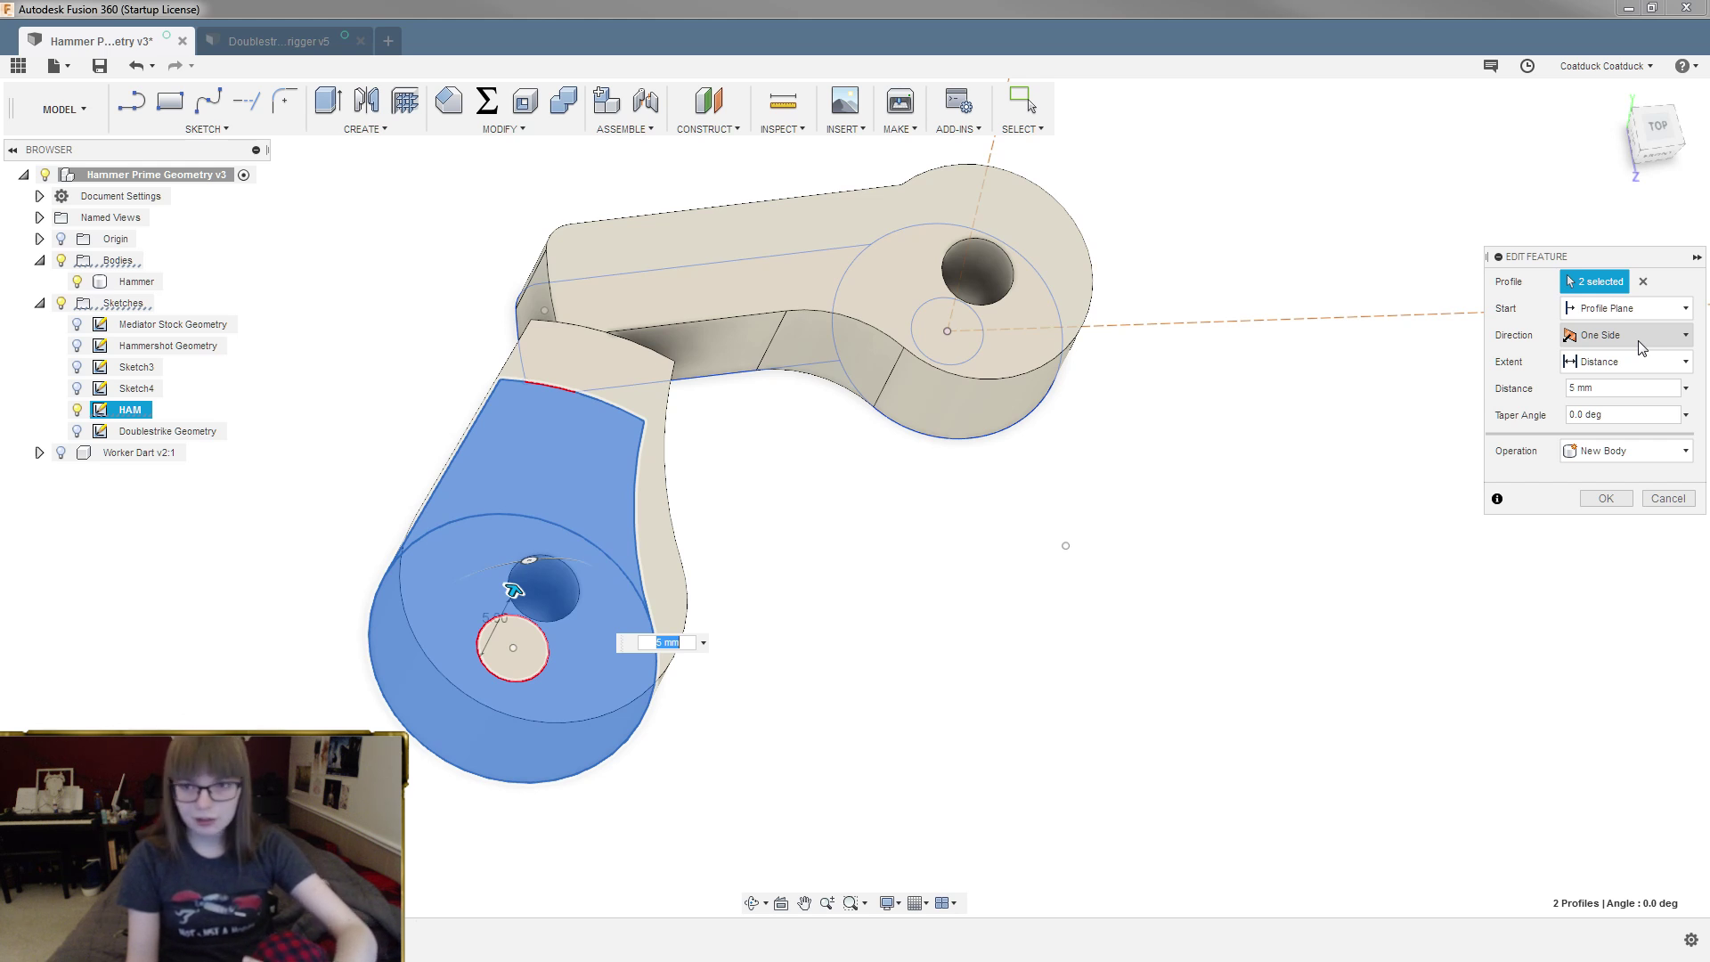
pyautogui.click(1616, 403)
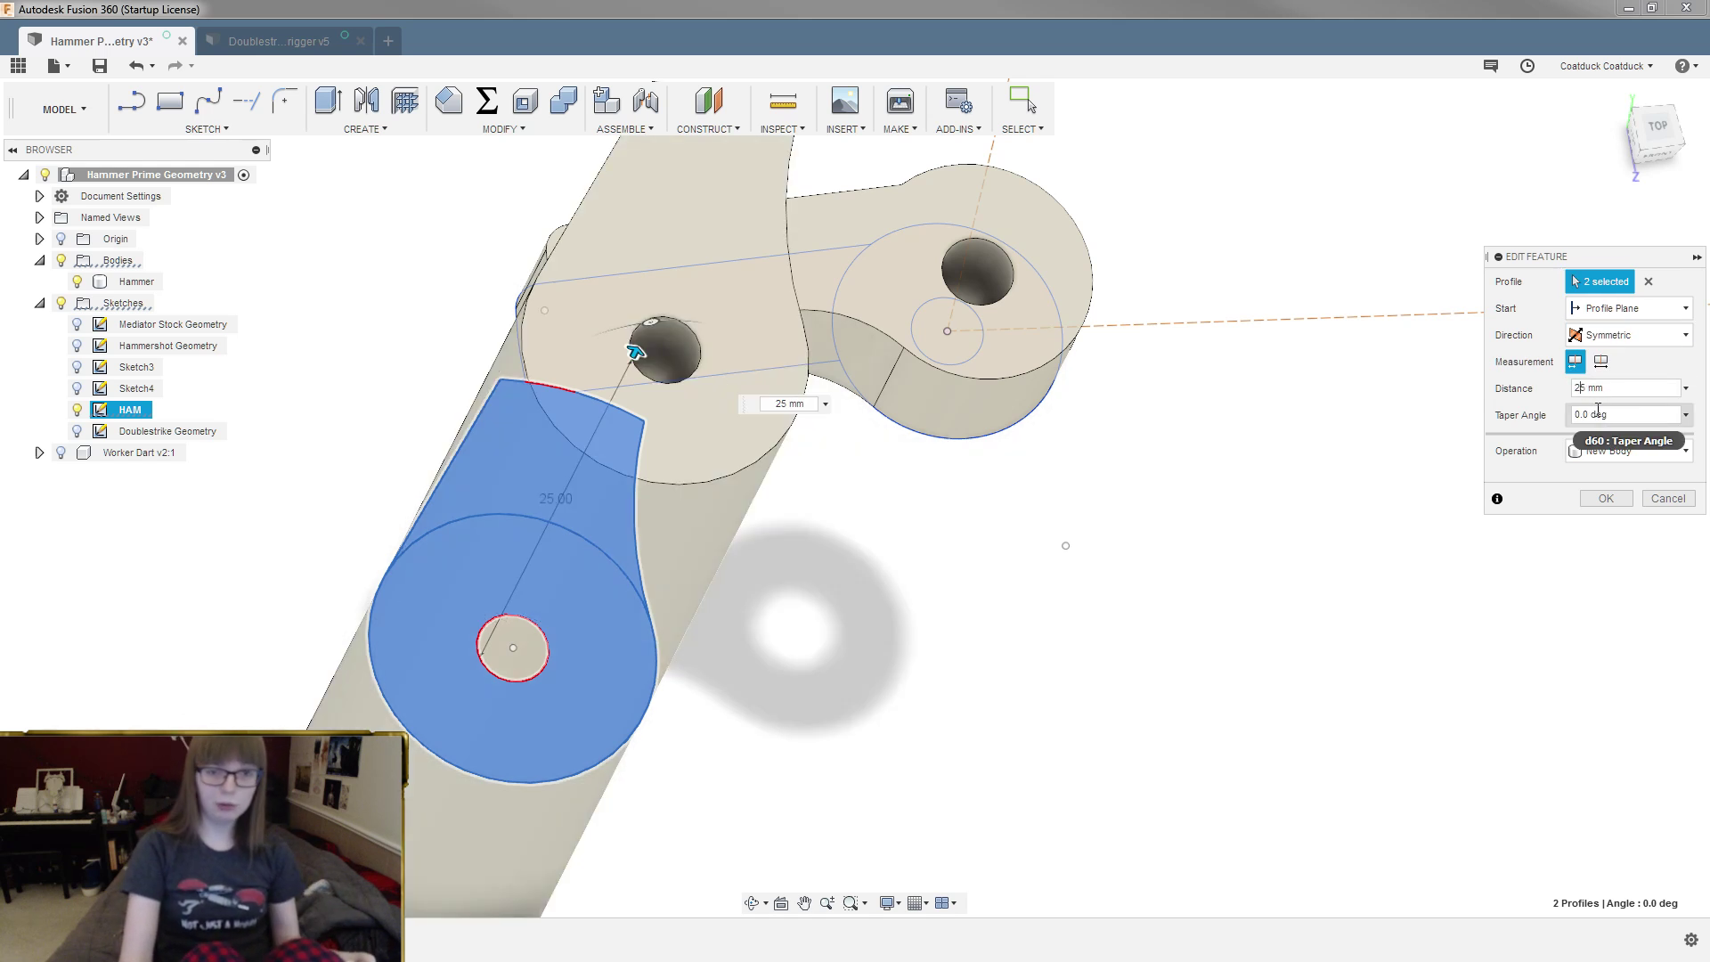
pyautogui.write('.')
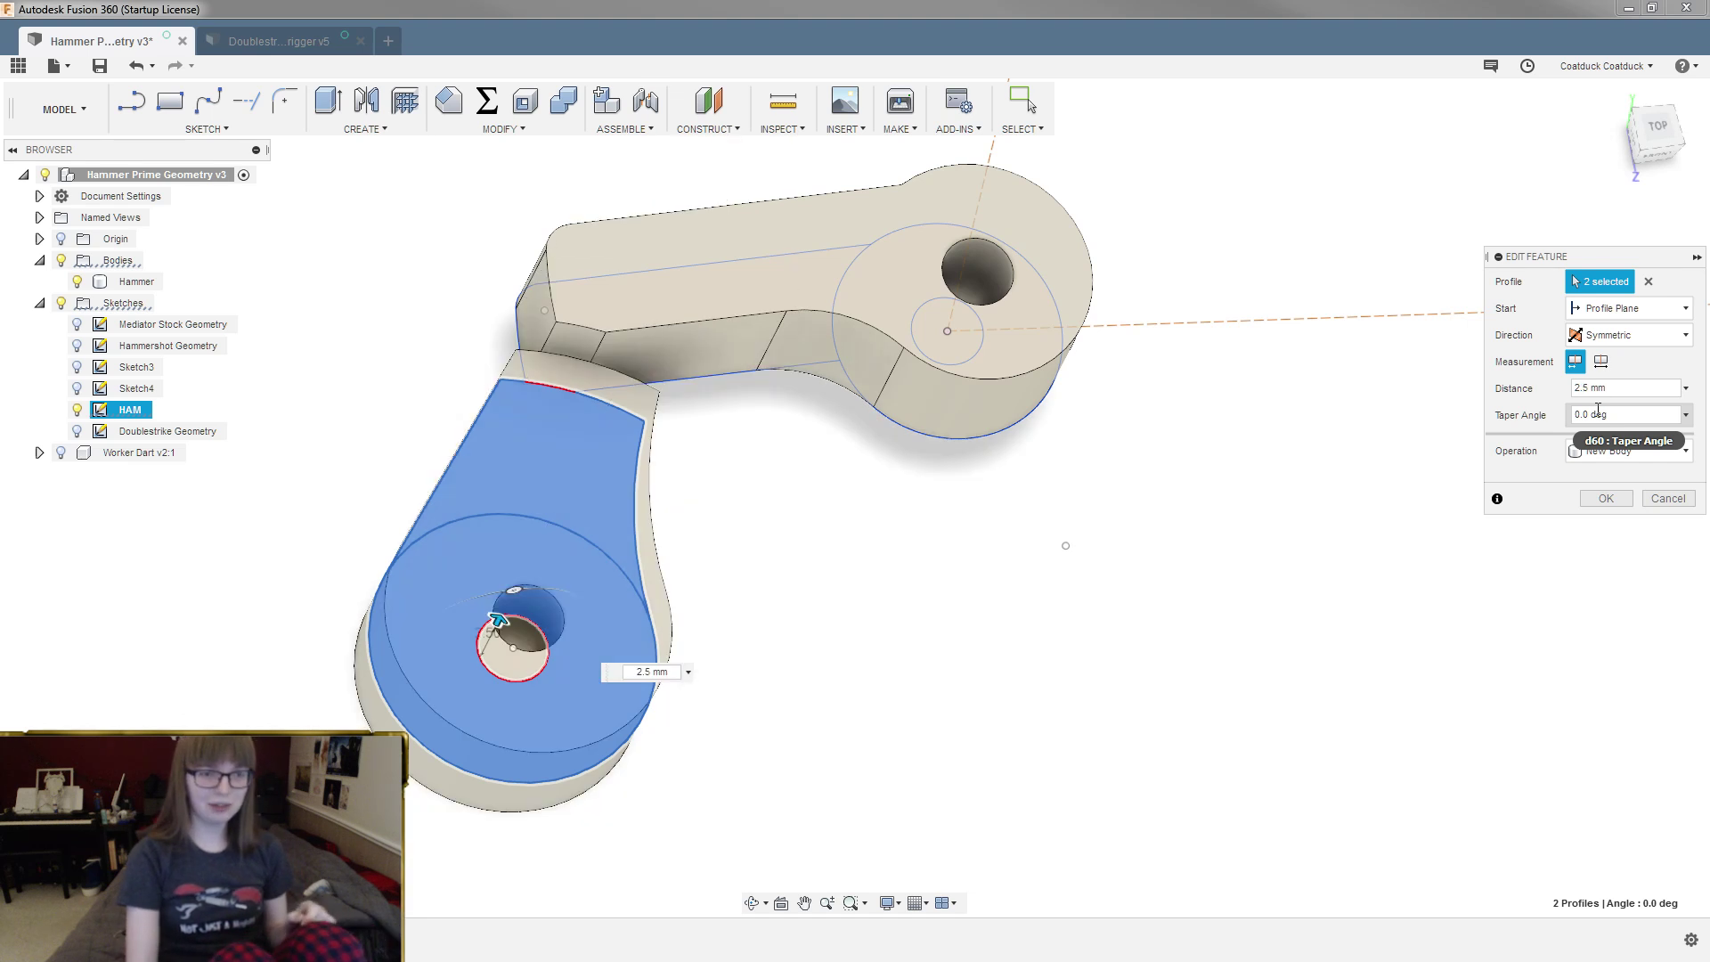
pyautogui.press('Return')
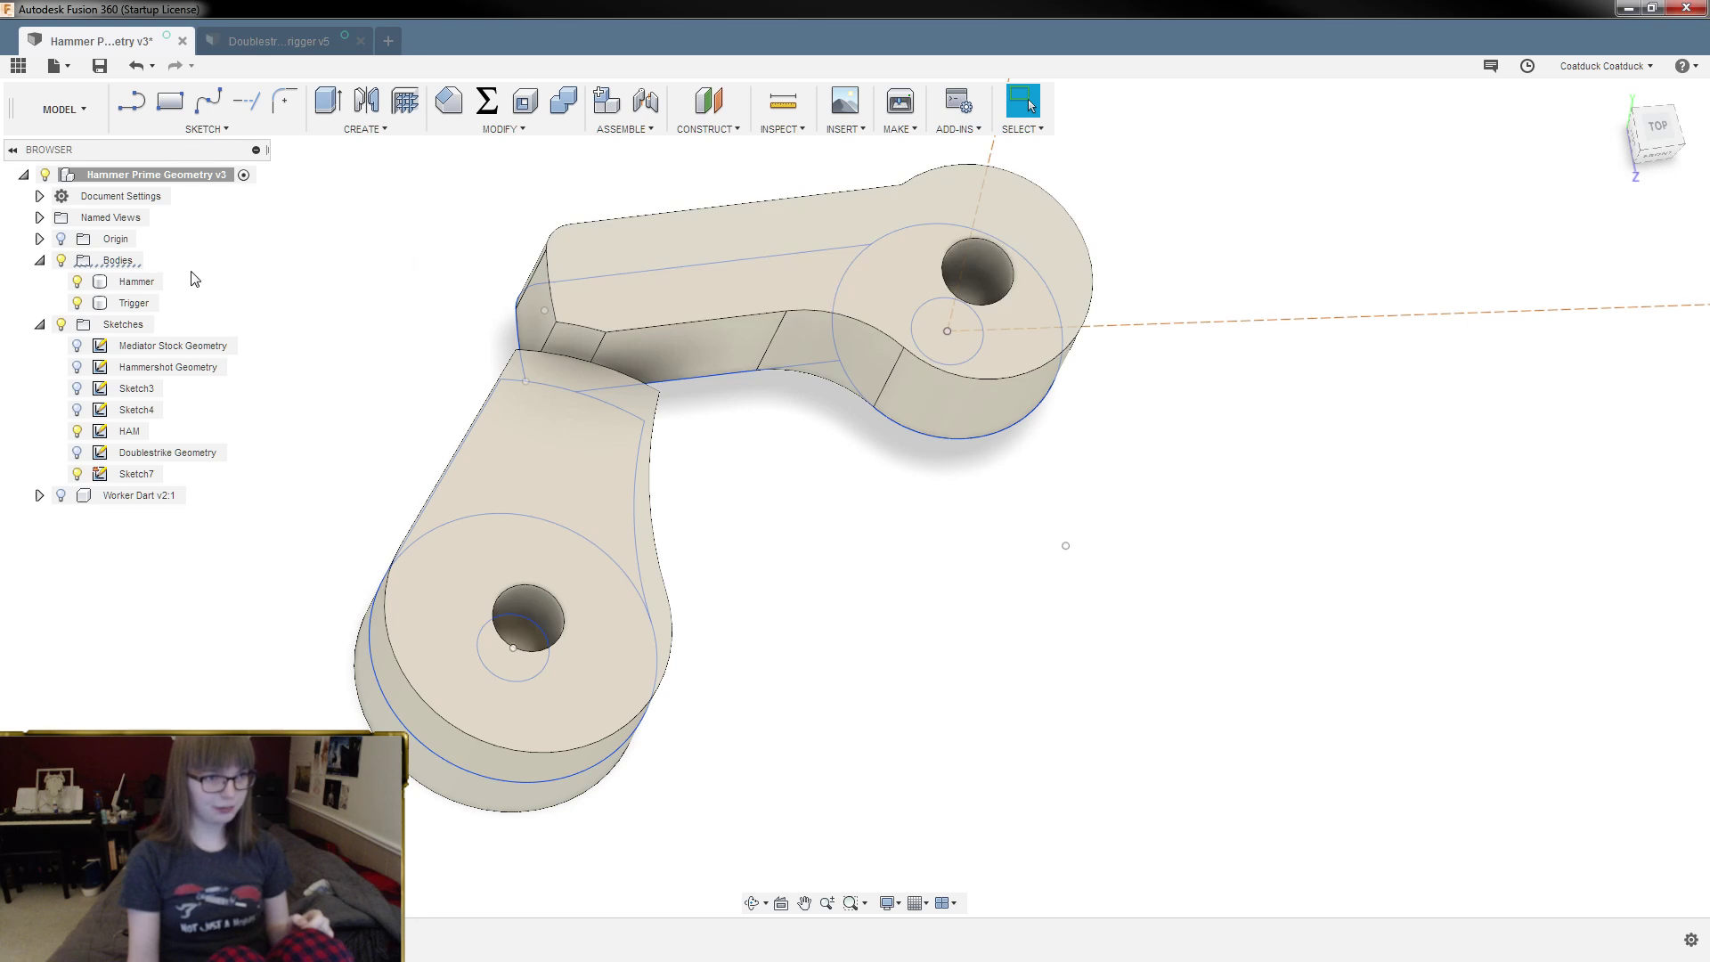
# Step: Edit the Hammer body's extrusion so that it extends symmetrically on both sides of the HAM sketch plane
pyautogui.click(152, 284)
pyautogui.doubleClick(247, 939)
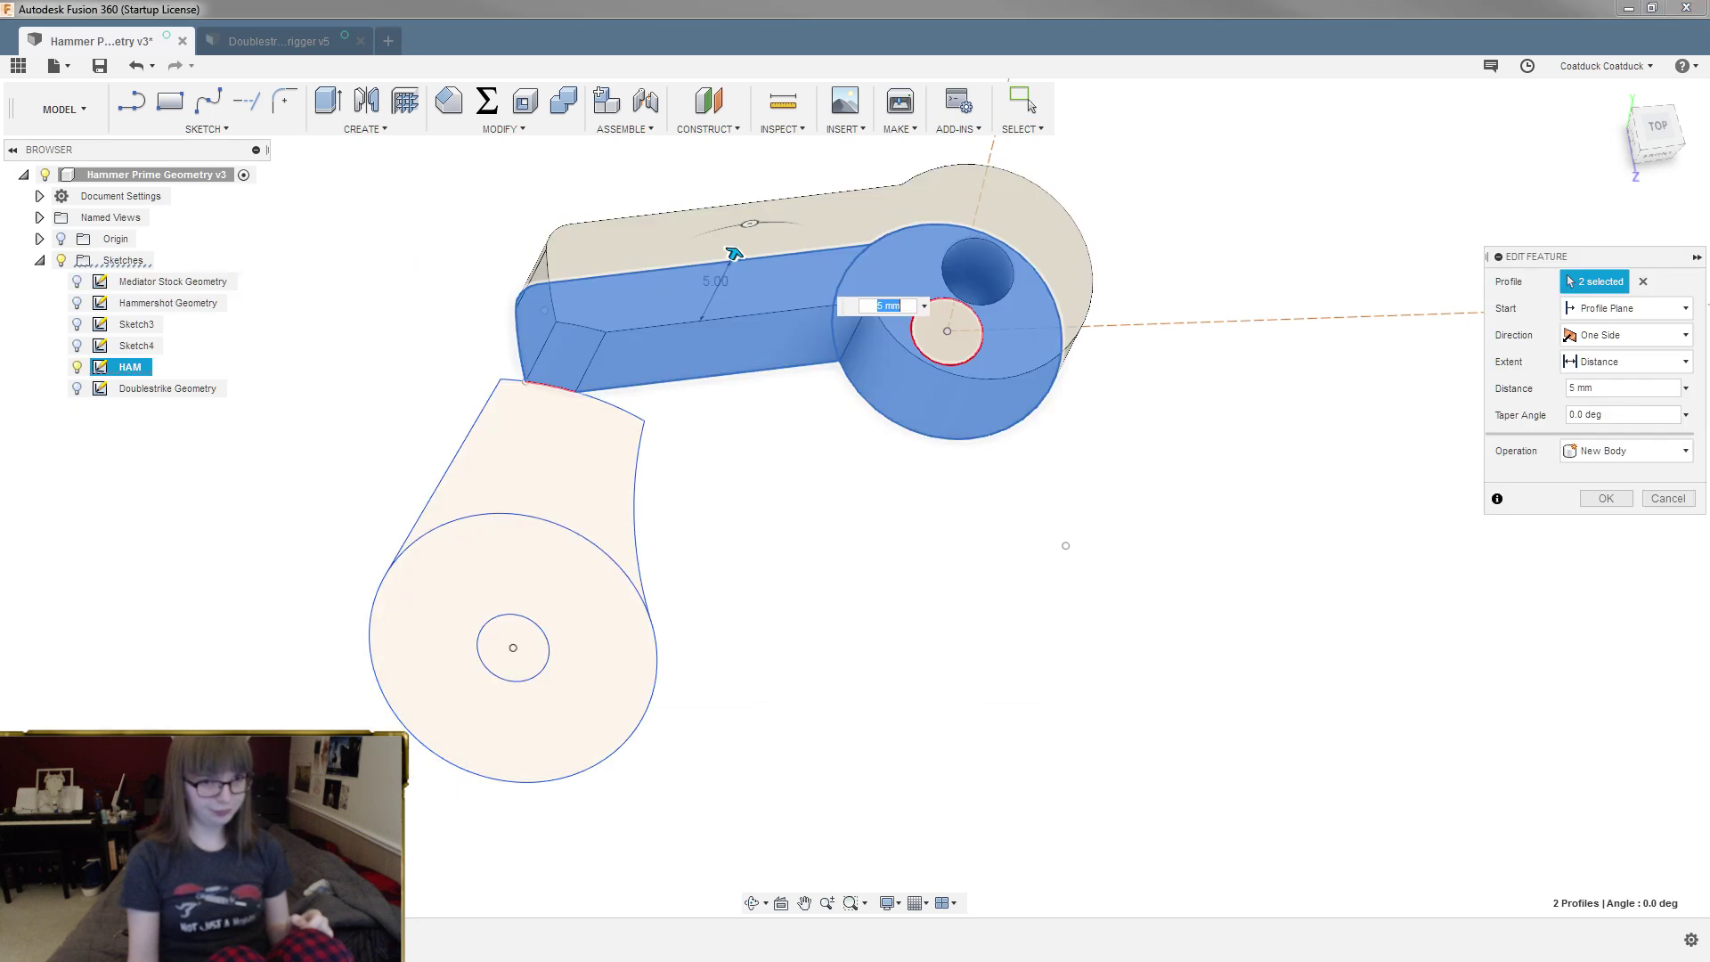
pyautogui.click(1675, 338)
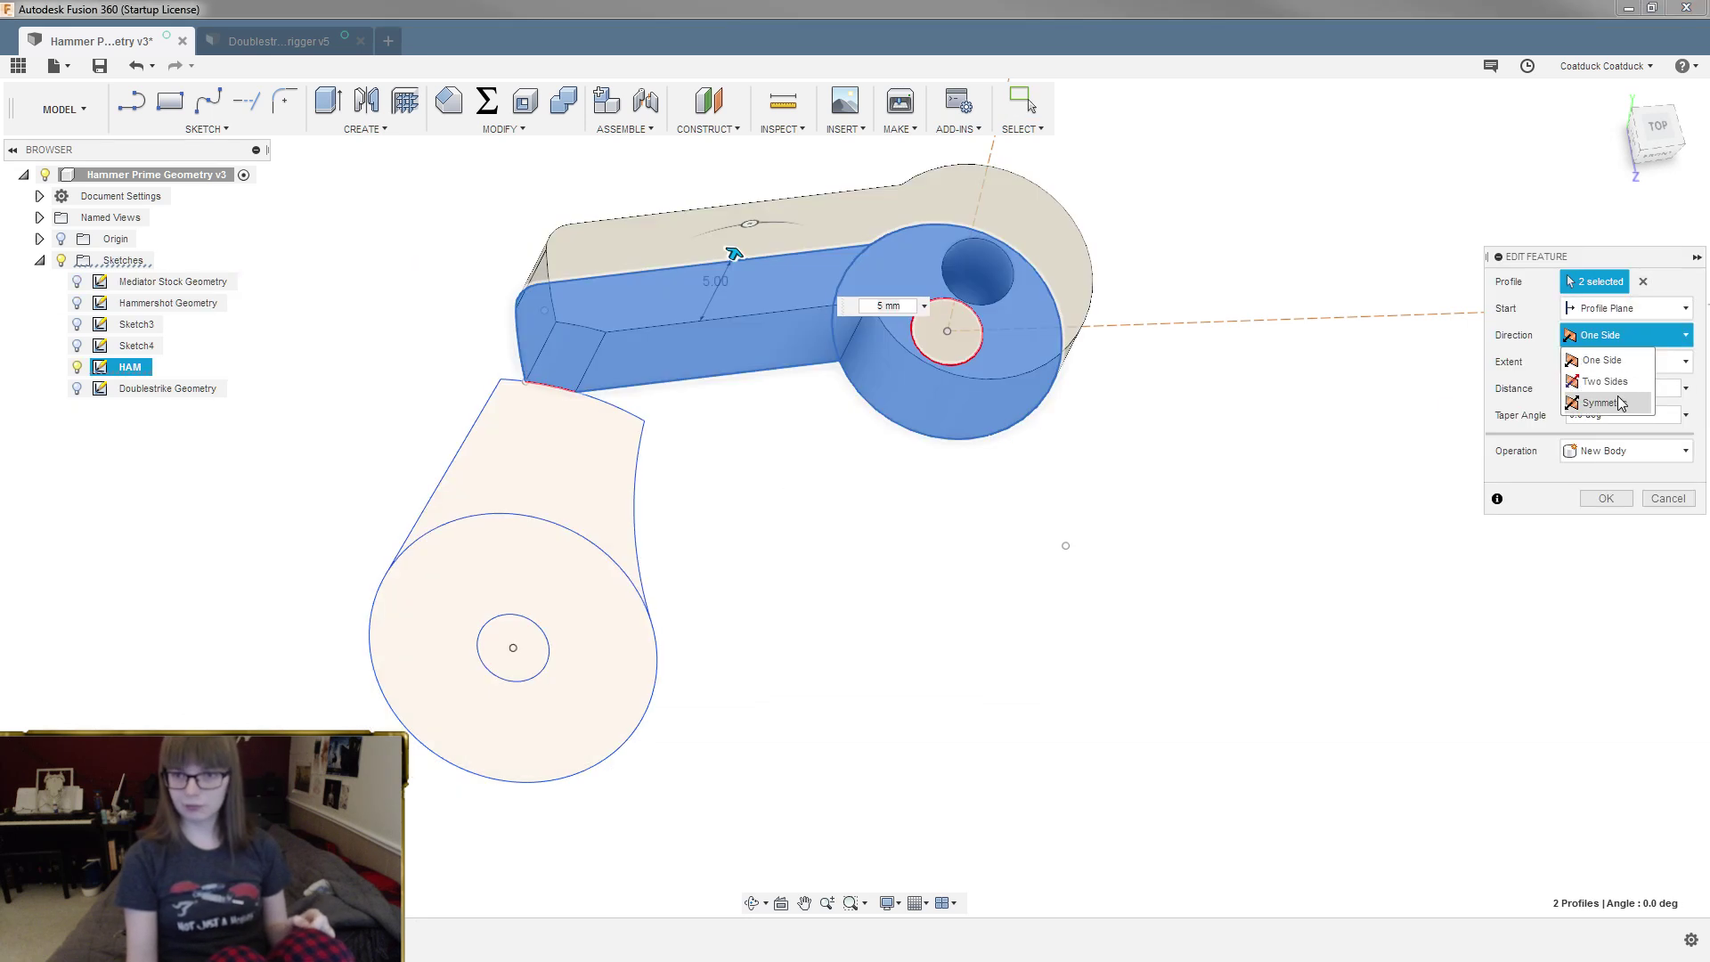
pyautogui.click(1592, 380)
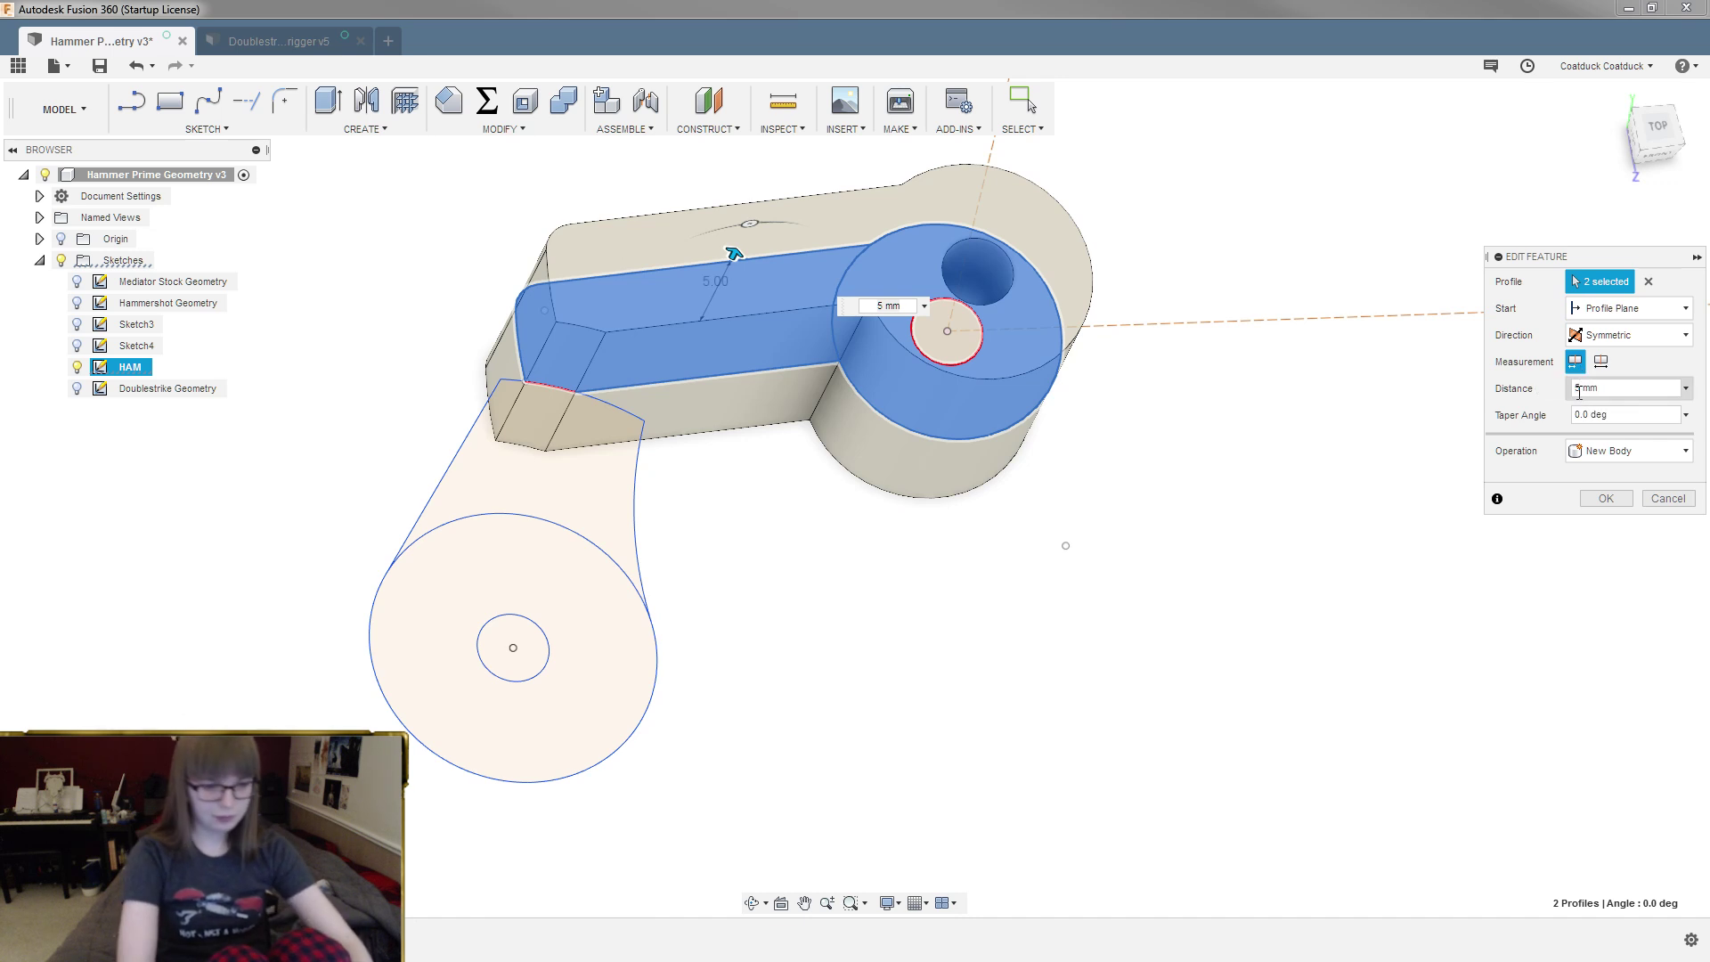
pyautogui.press('Return')
# Step: In the HAM sketch, draw a 2.5 mm diameter circle centred on the far endpoint of the steep construction line
pyautogui.keyDown('shift'); pyautogui.moveTo(1485, 408); pyautogui.dragTo(1193, 418, button='middle'); pyautogui.keyUp('shift')
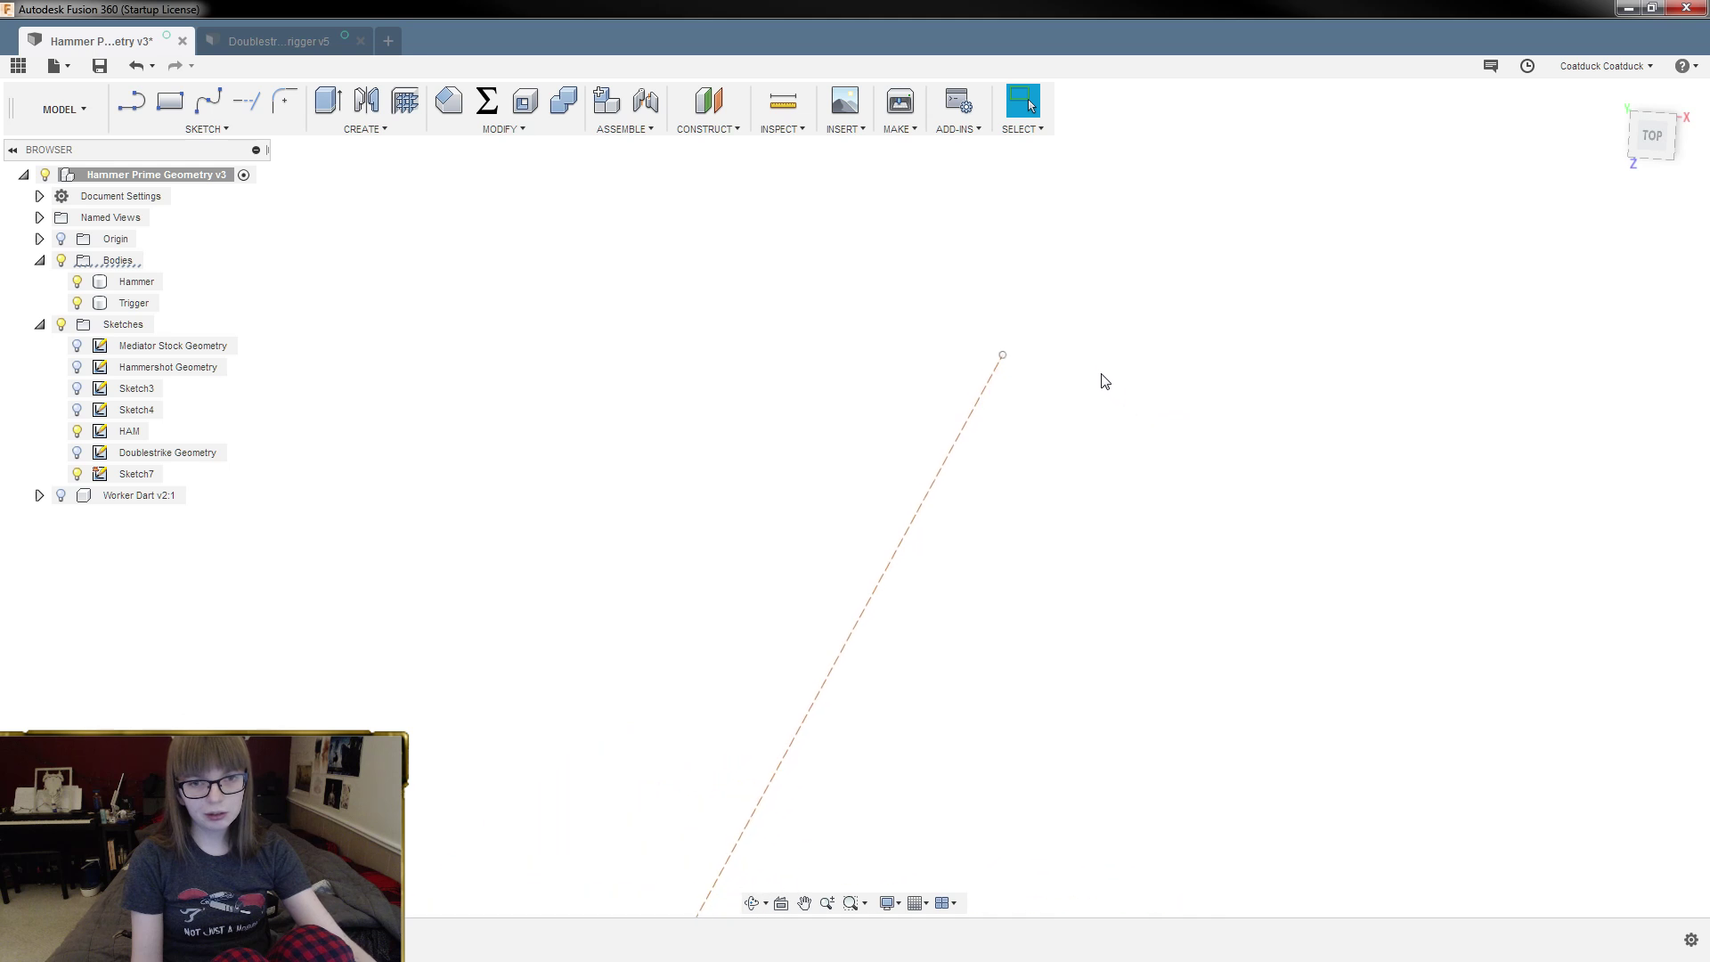
pyautogui.click(1022, 364)
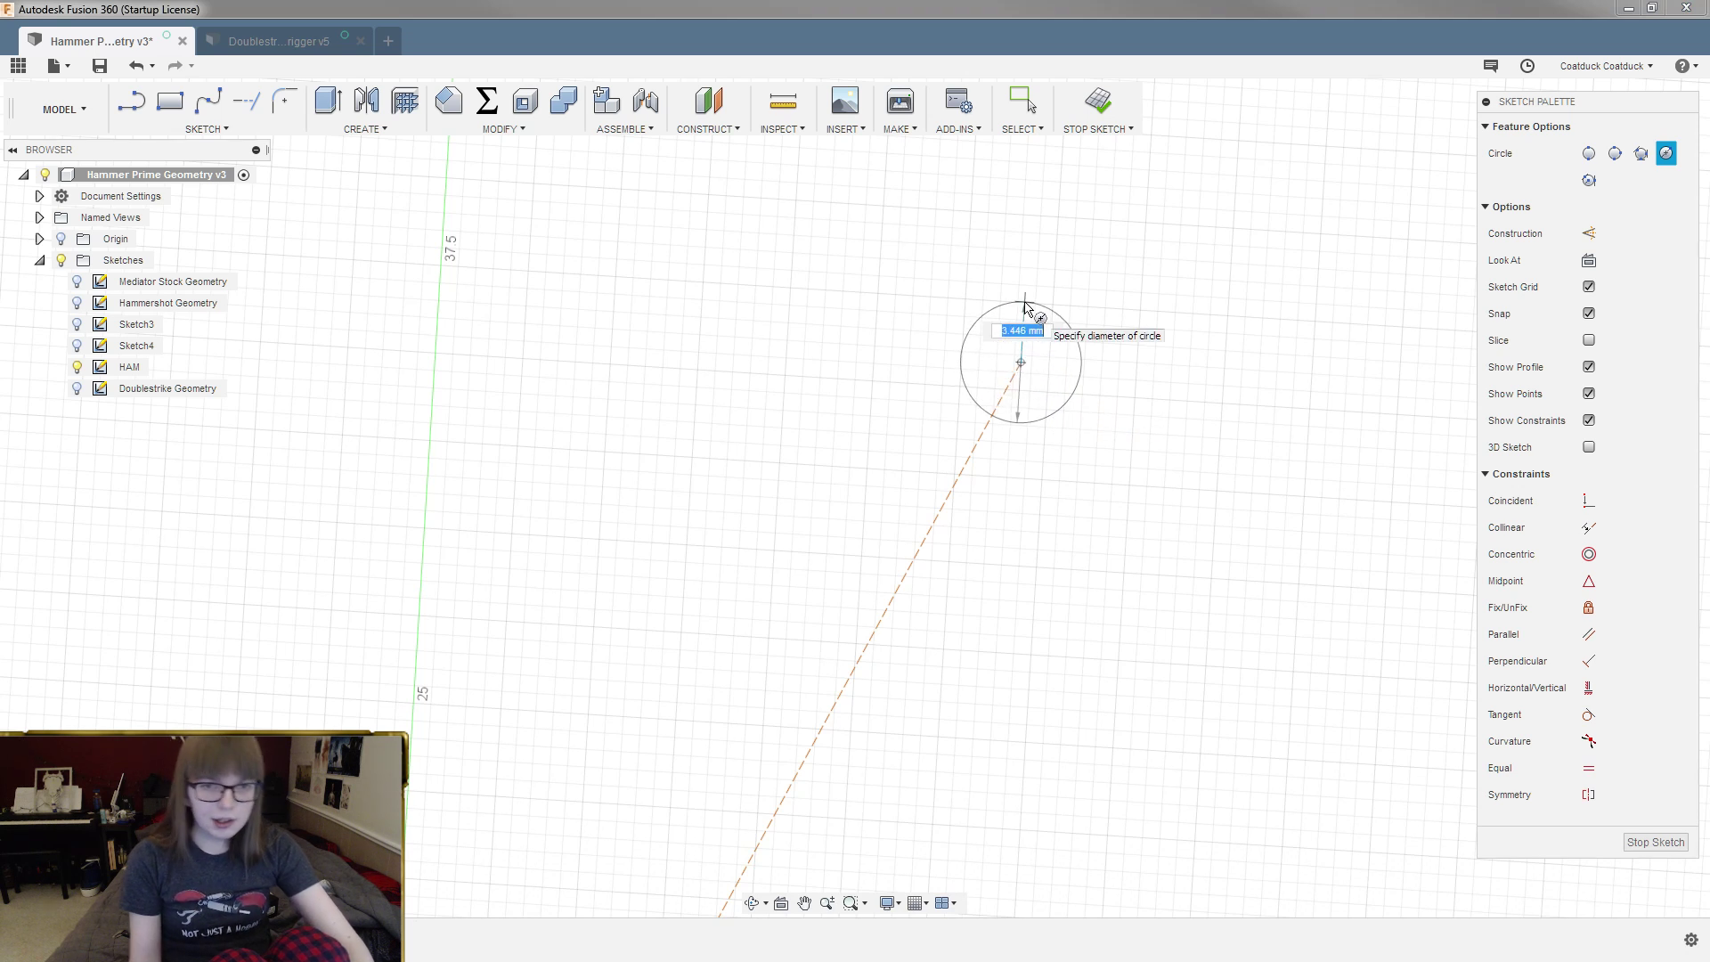
pyautogui.press('Return')
pyautogui.press('Escape')
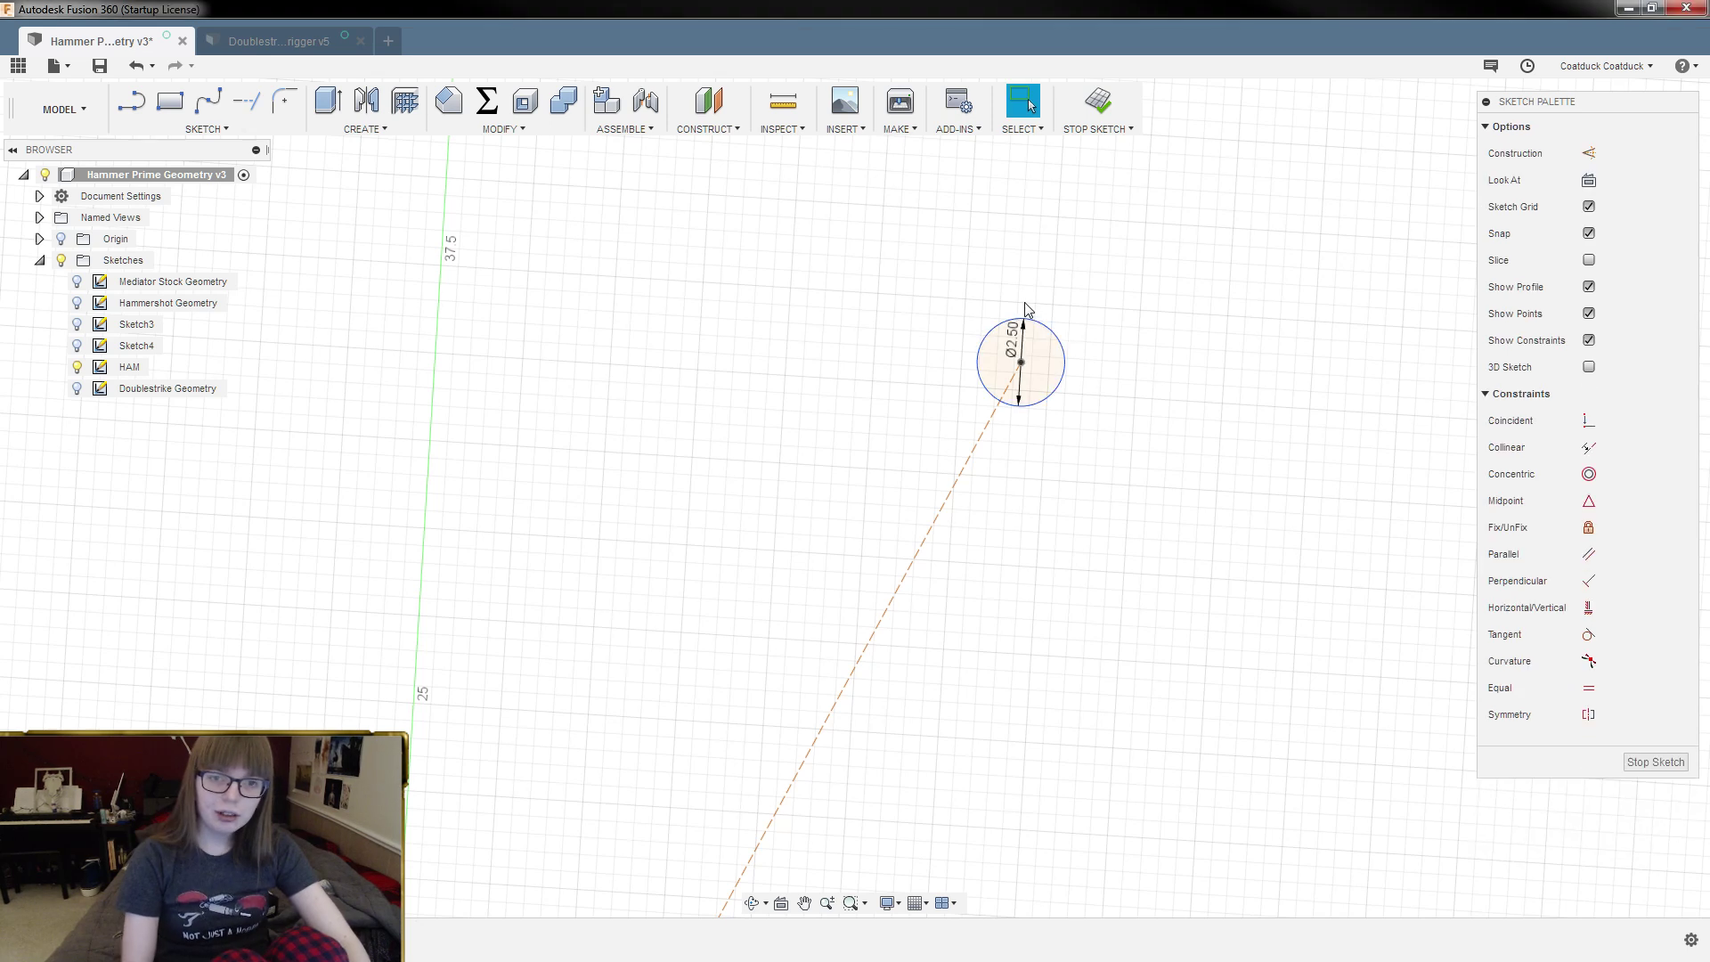
# Step: Draw a 2.5 mm diameter circle centred on the far endpoint of the nearly horizontal construction line
pyautogui.scroll(-1, 1025, 297)
pyautogui.scroll(-5, 927, 236)
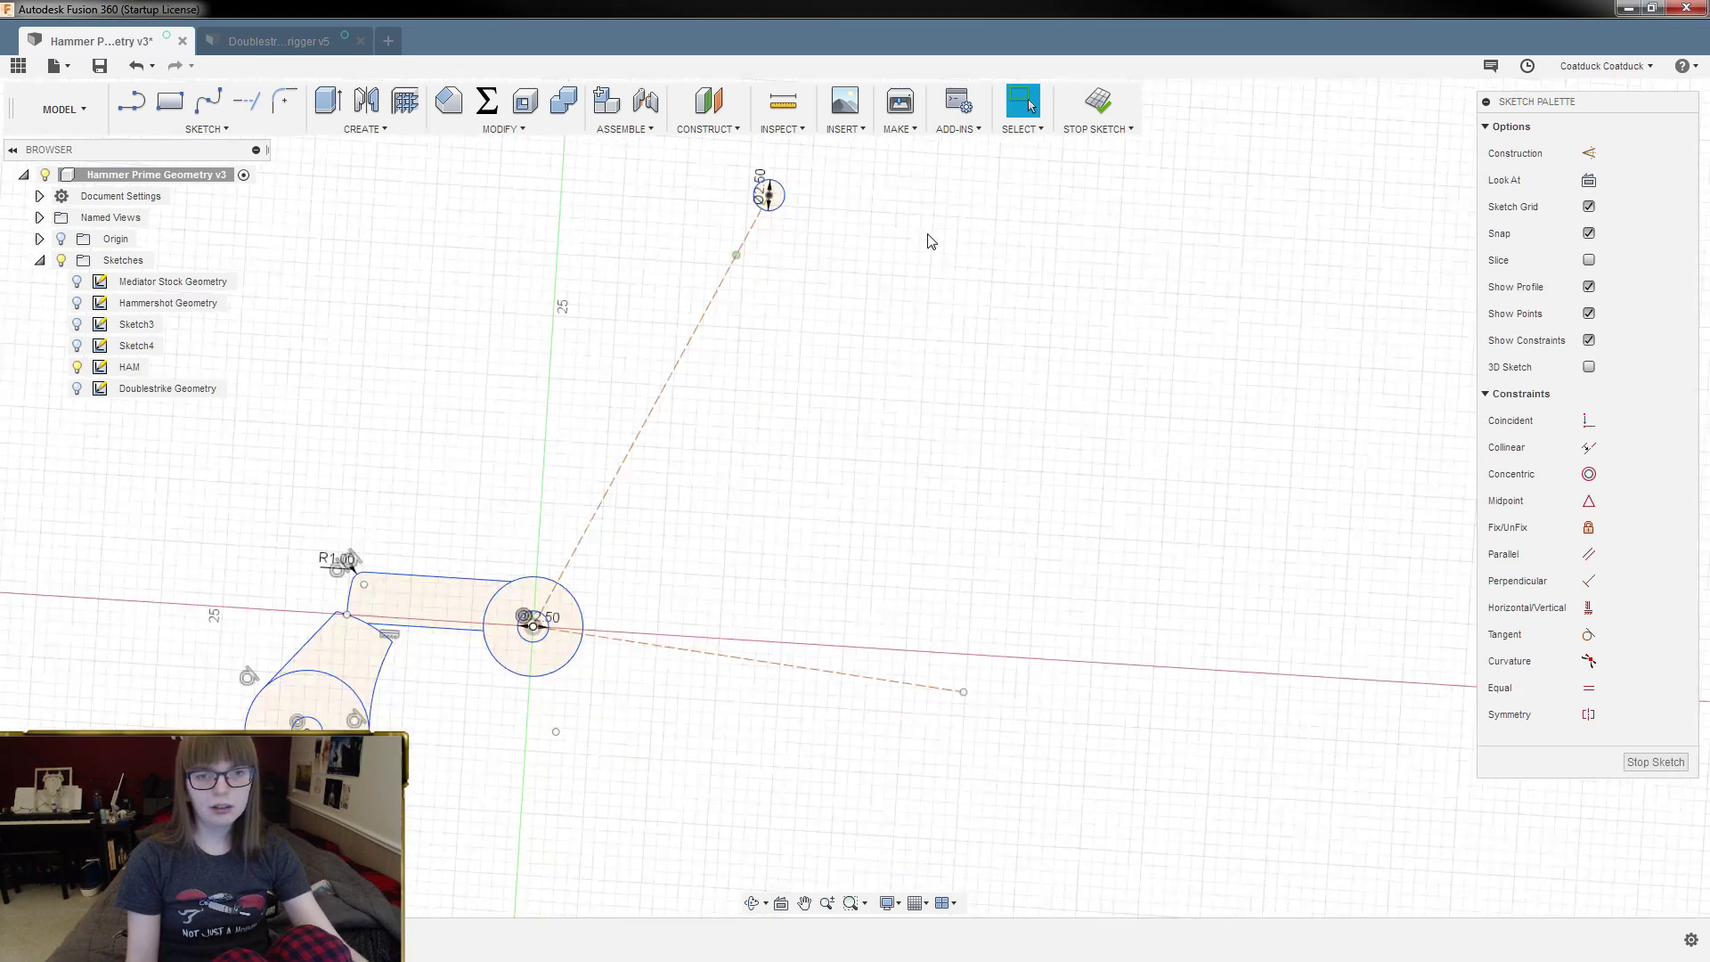
pyautogui.scroll(6, 931, 254)
pyautogui.scroll(-3, 940, 276)
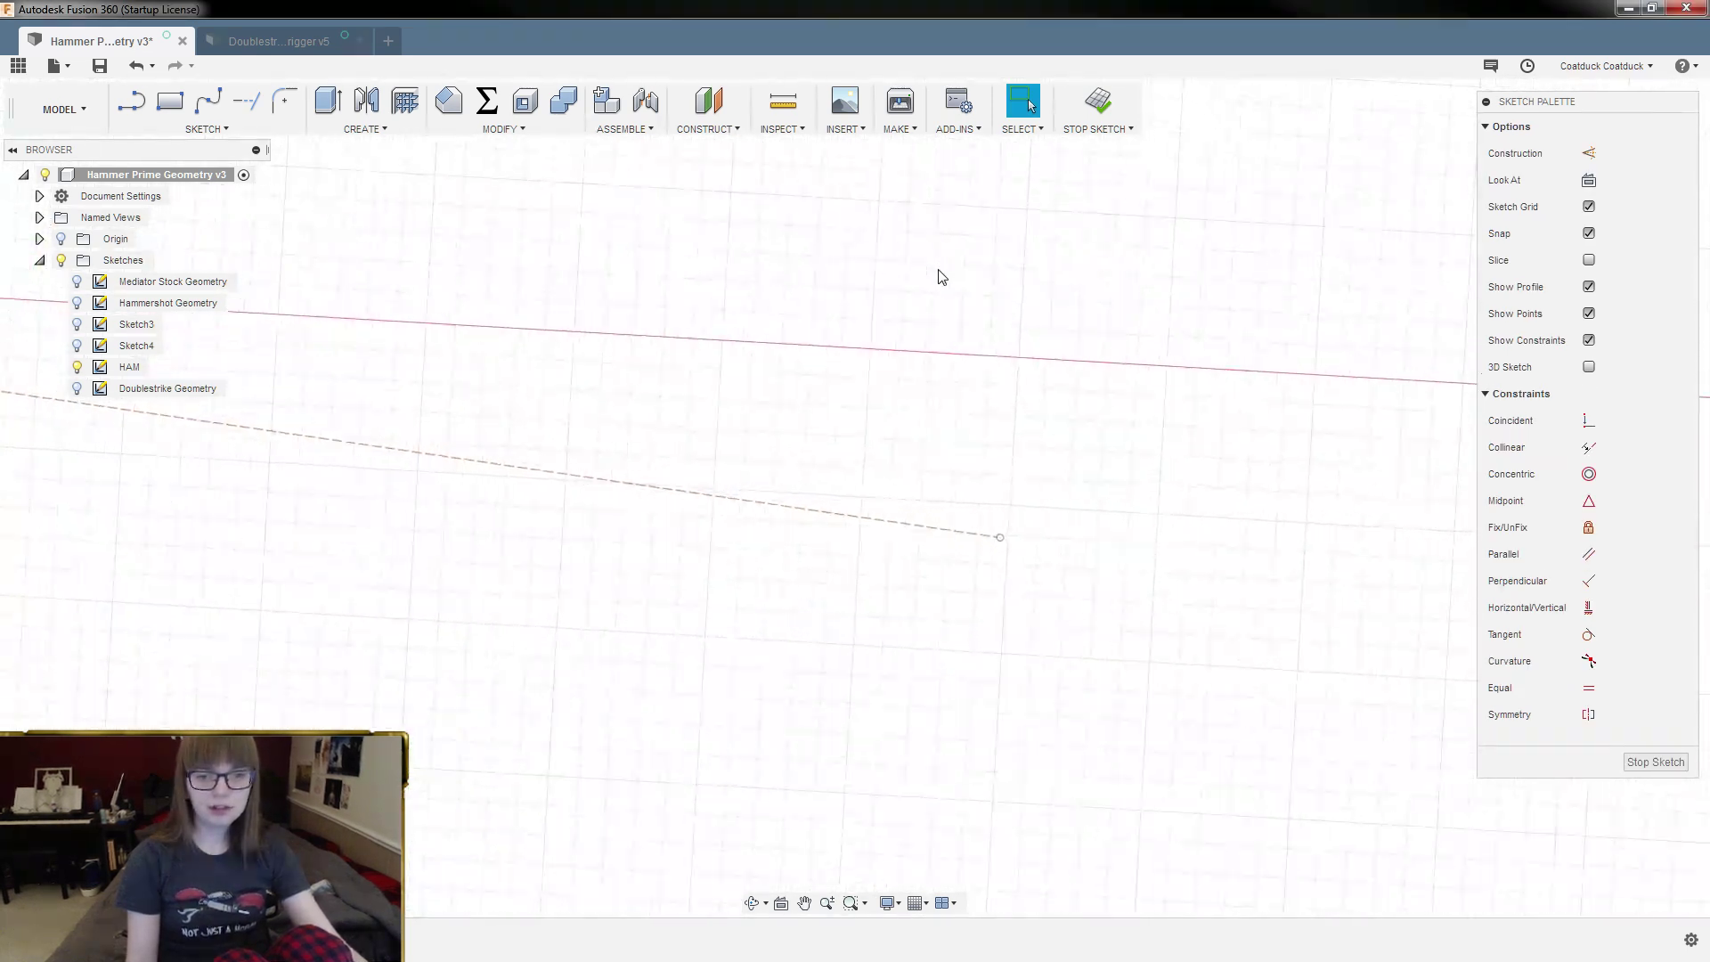
pyautogui.press('c')
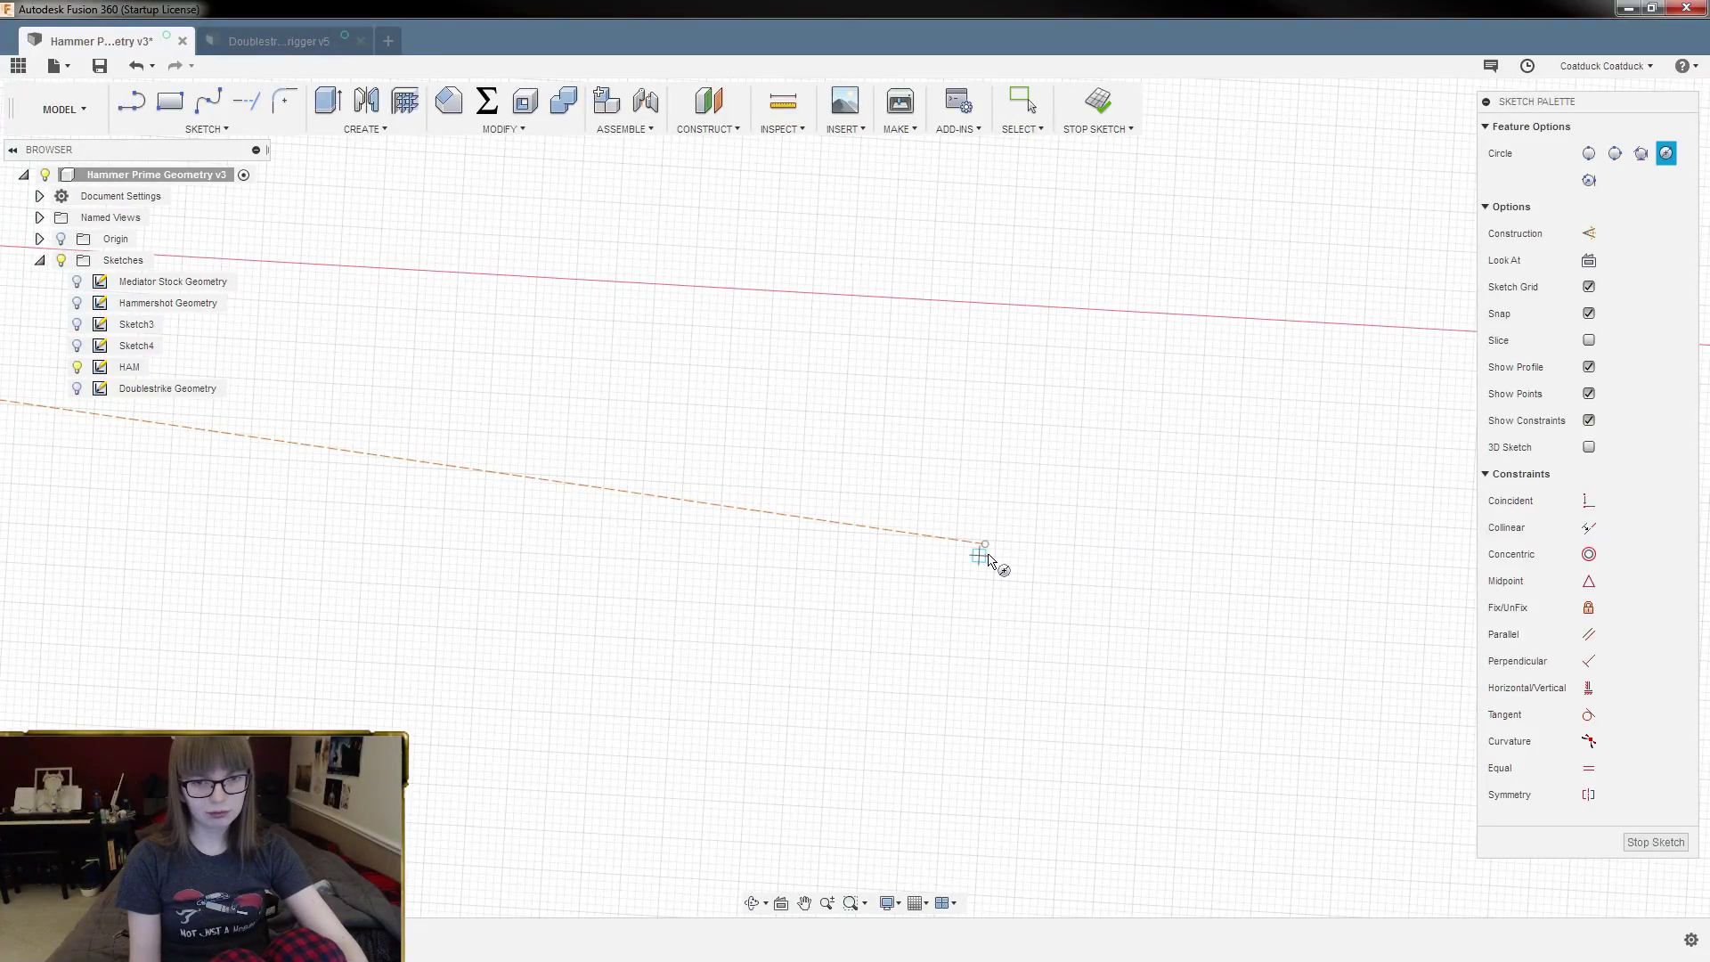
pyautogui.click(985, 543)
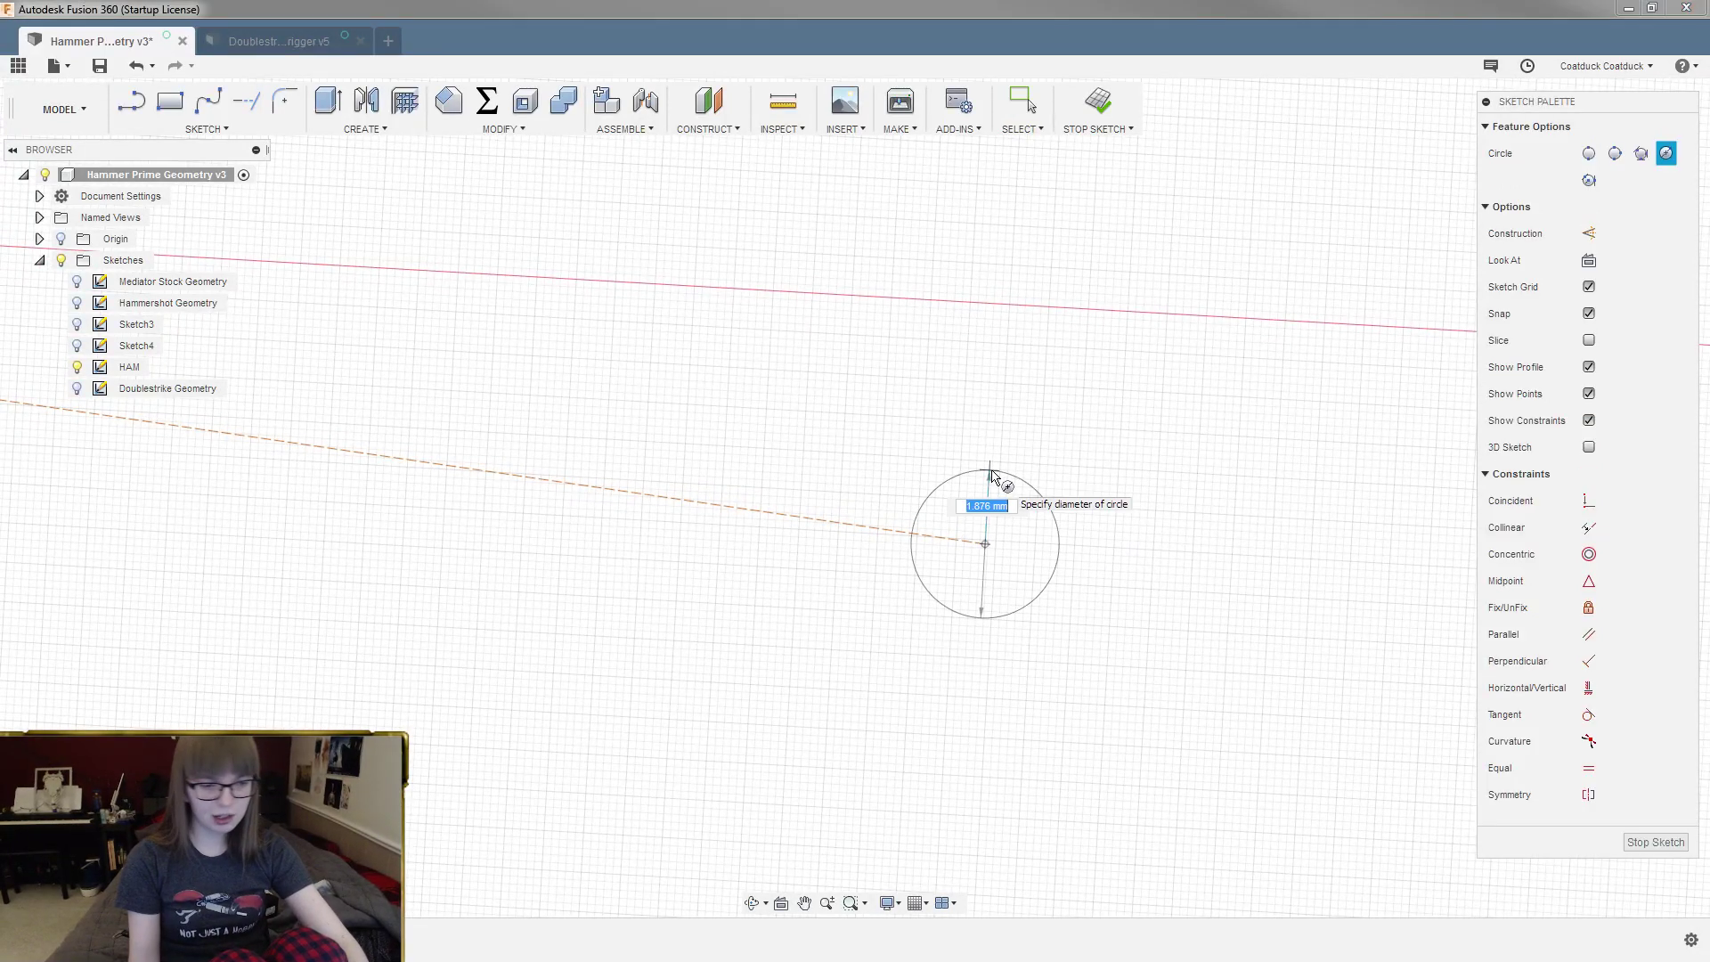
pyautogui.press('Return')
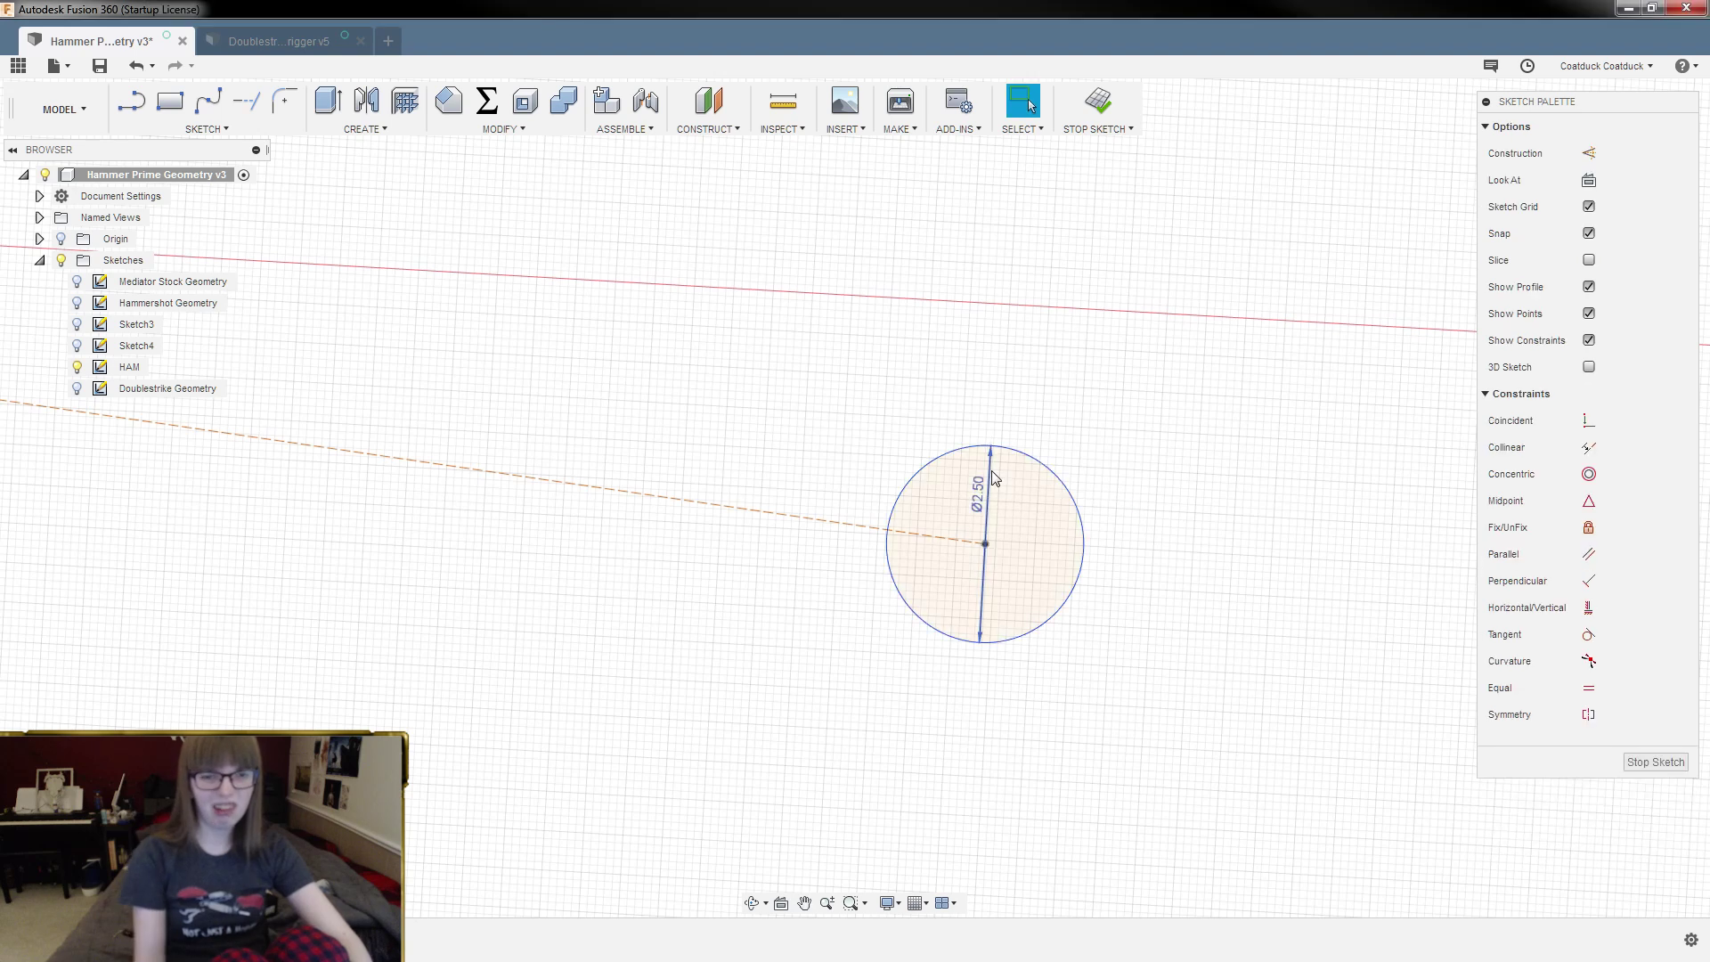
# Step: Inspect the sketch around the hammer's pivot and check the lengths of the two construction lines running from it
pyautogui.scroll(-10, 1066, 547)
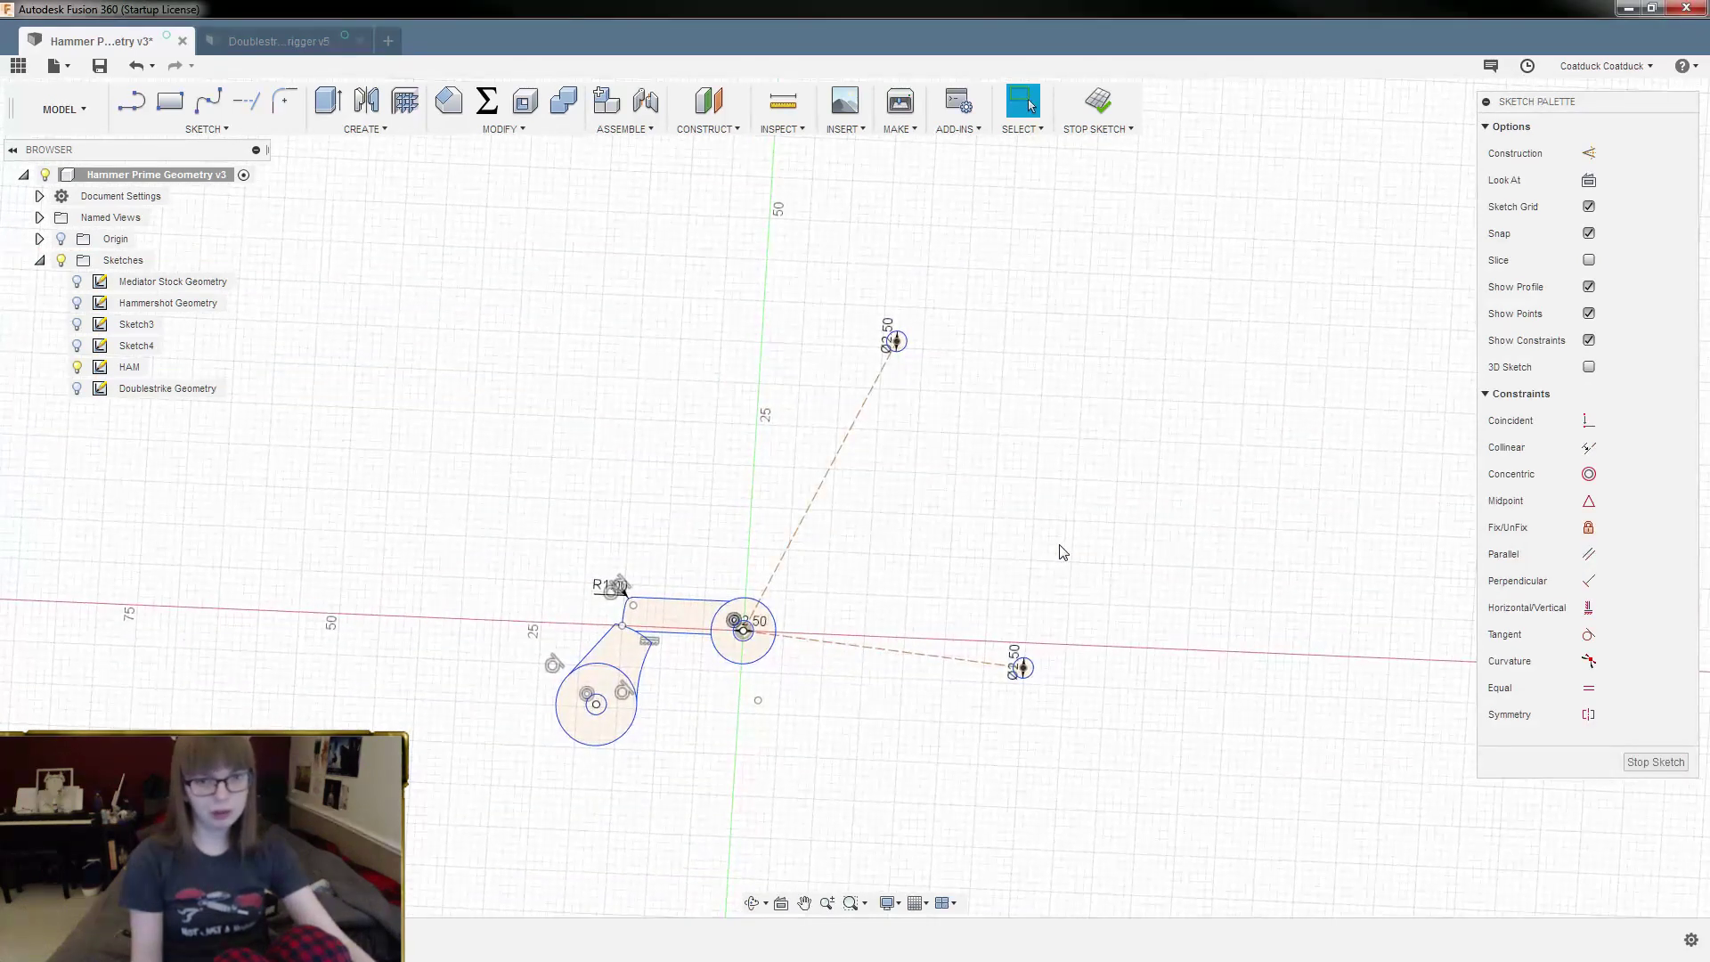
pyautogui.scroll(1, 1060, 559)
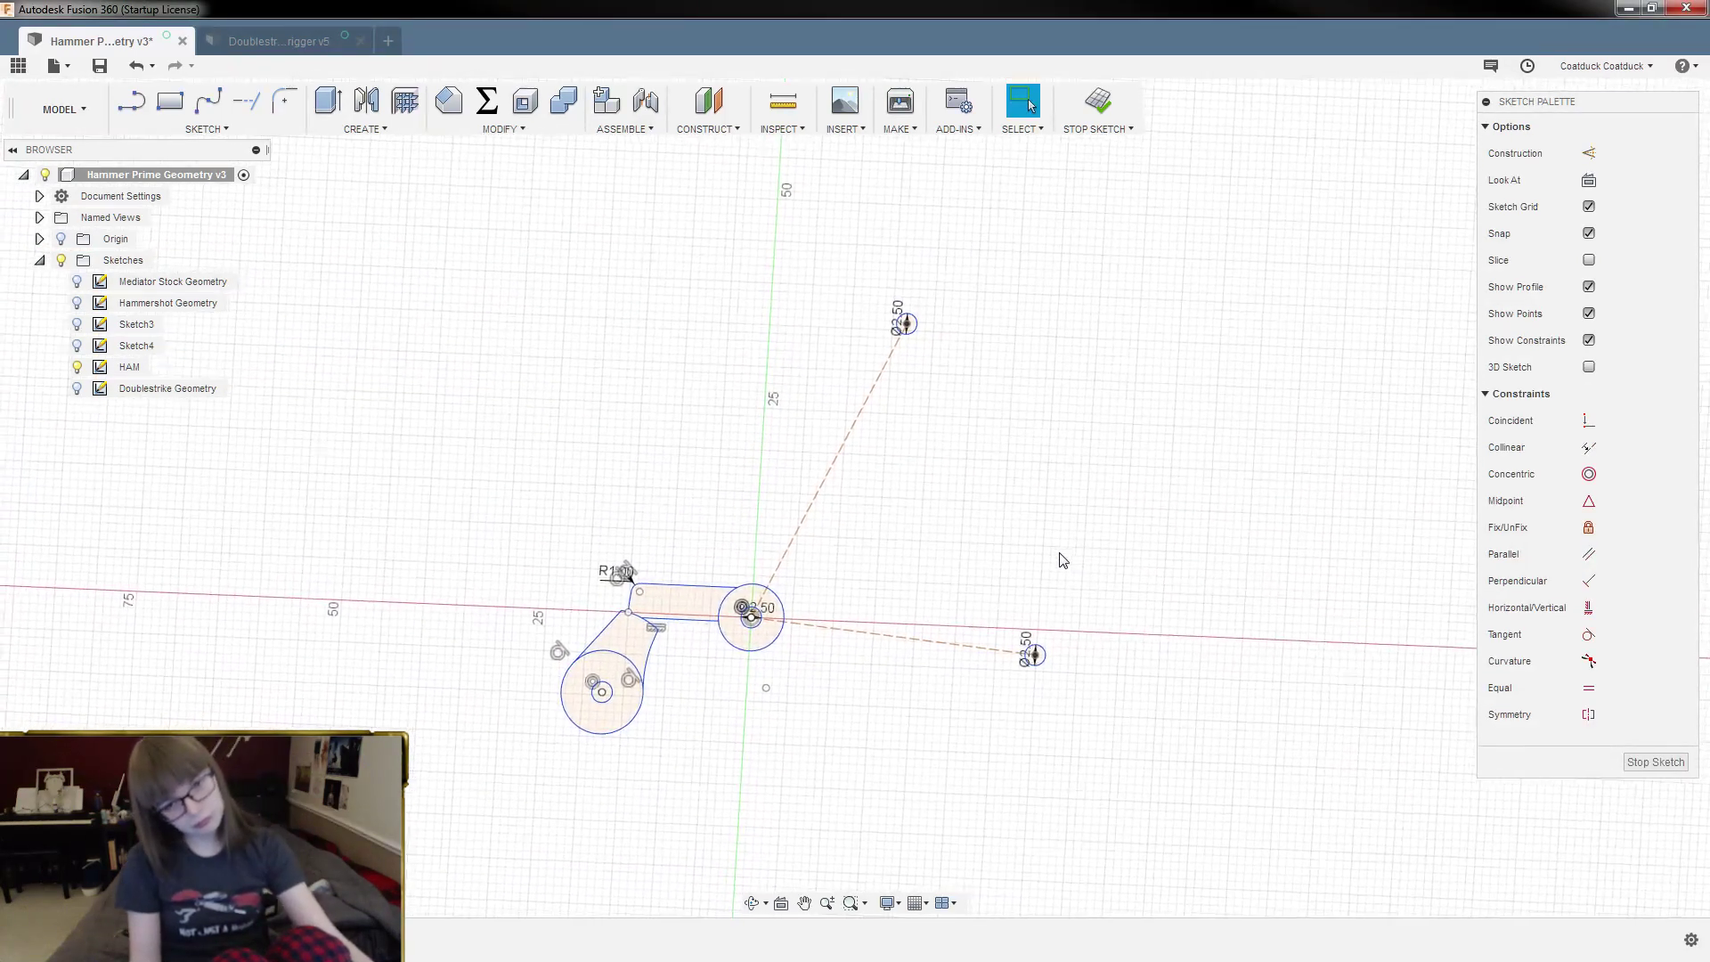
pyautogui.scroll(2, 1063, 559)
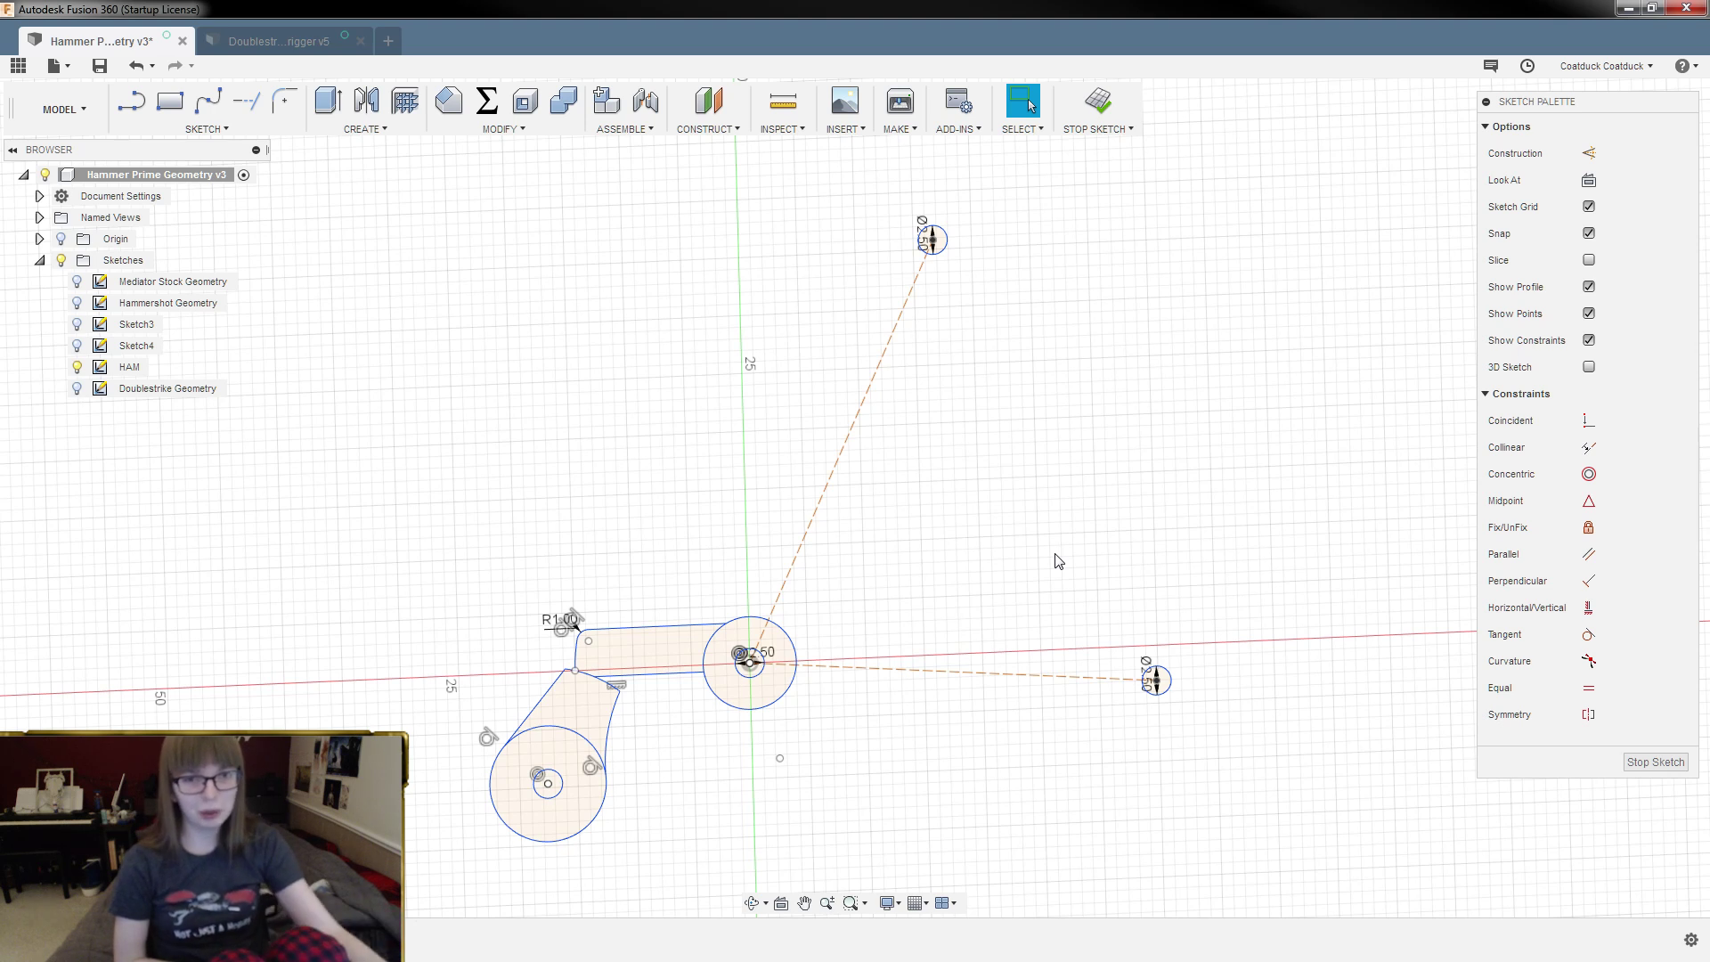
pyautogui.scroll(1, 1058, 560)
pyautogui.scroll(4, 1058, 560)
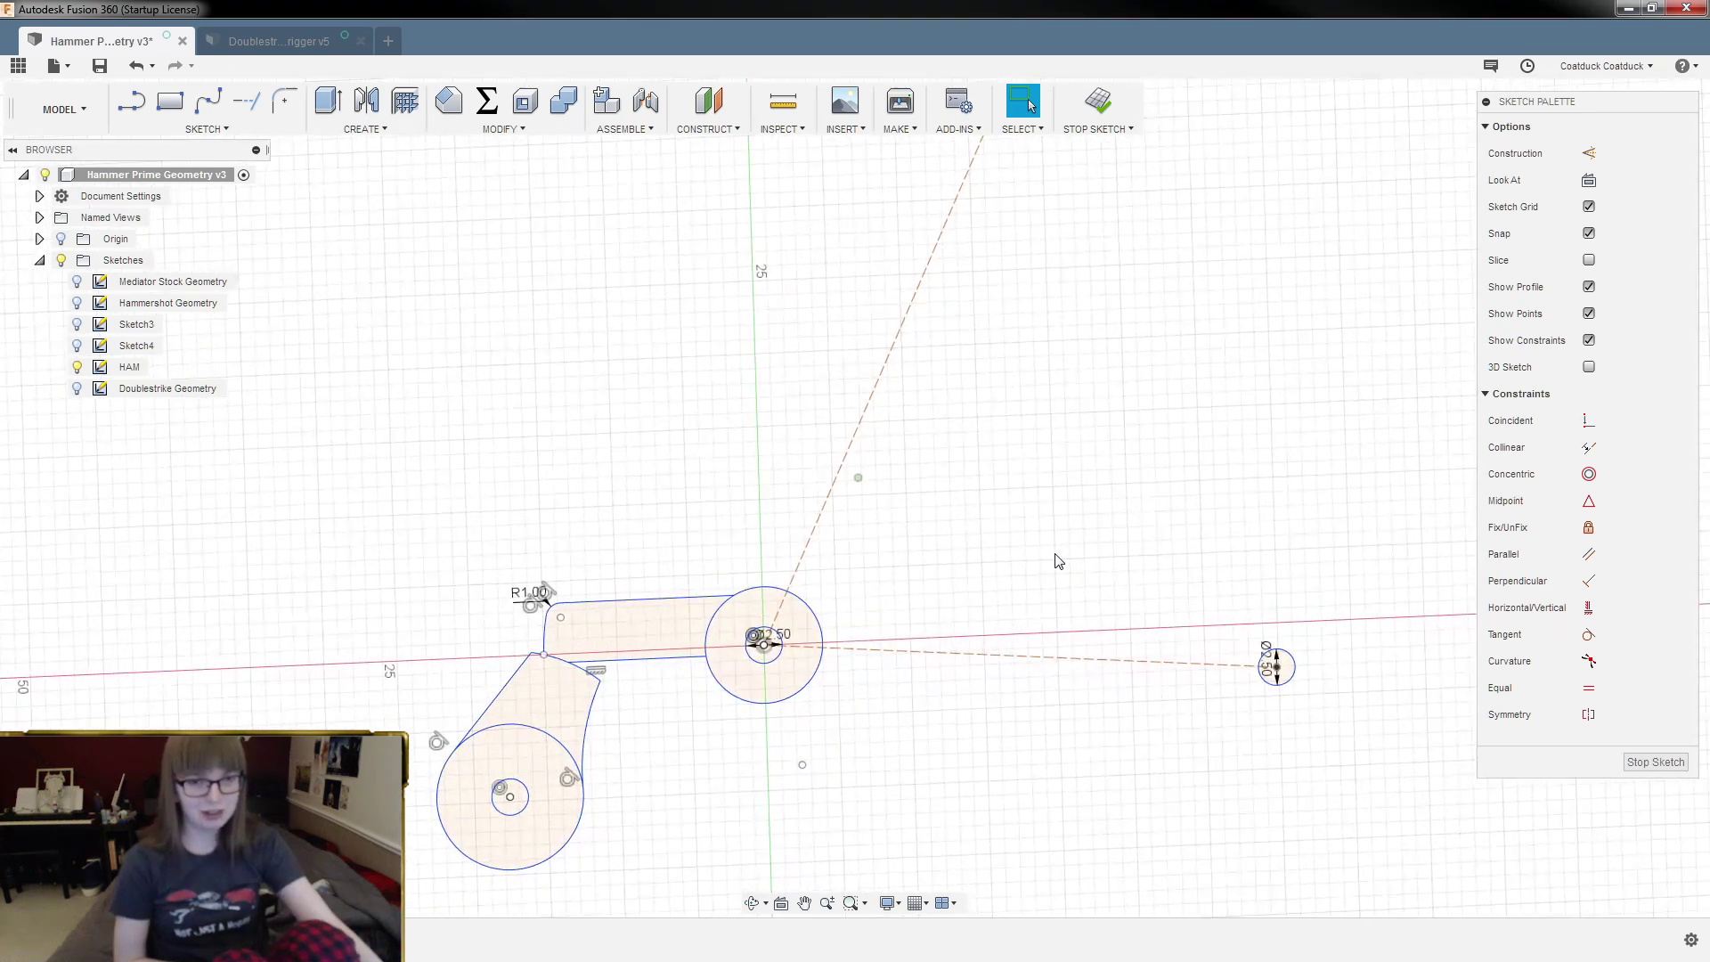
pyautogui.scroll(5, 1058, 560)
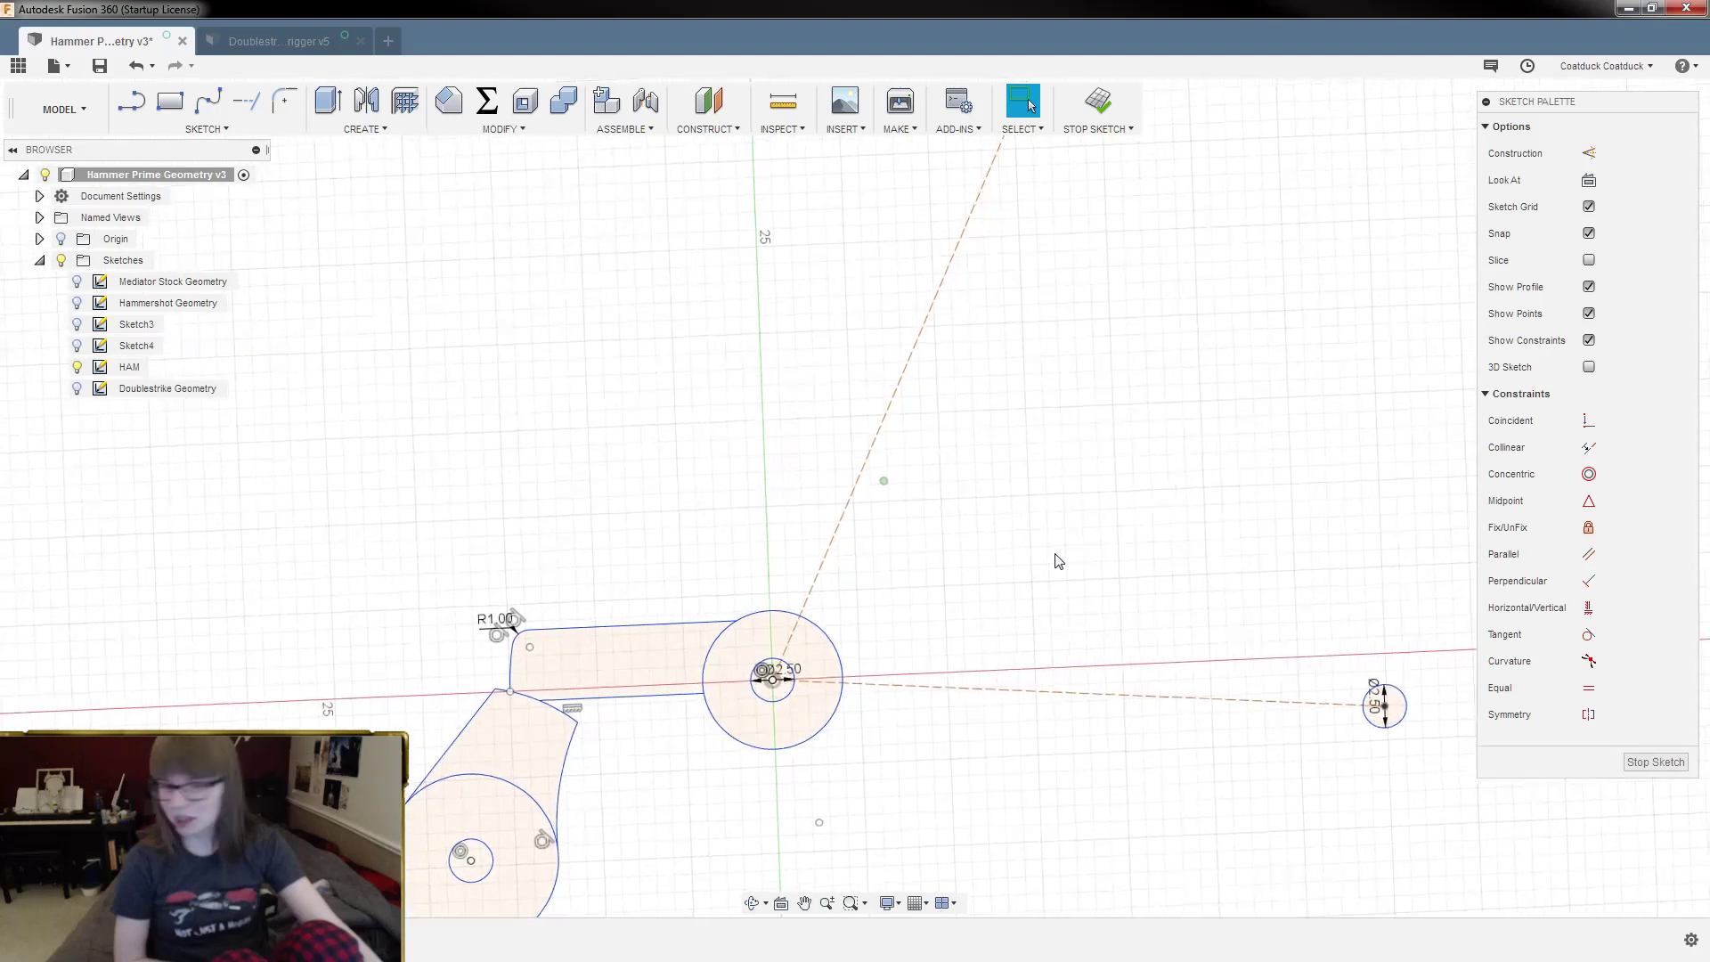
pyautogui.scroll(5, 1058, 561)
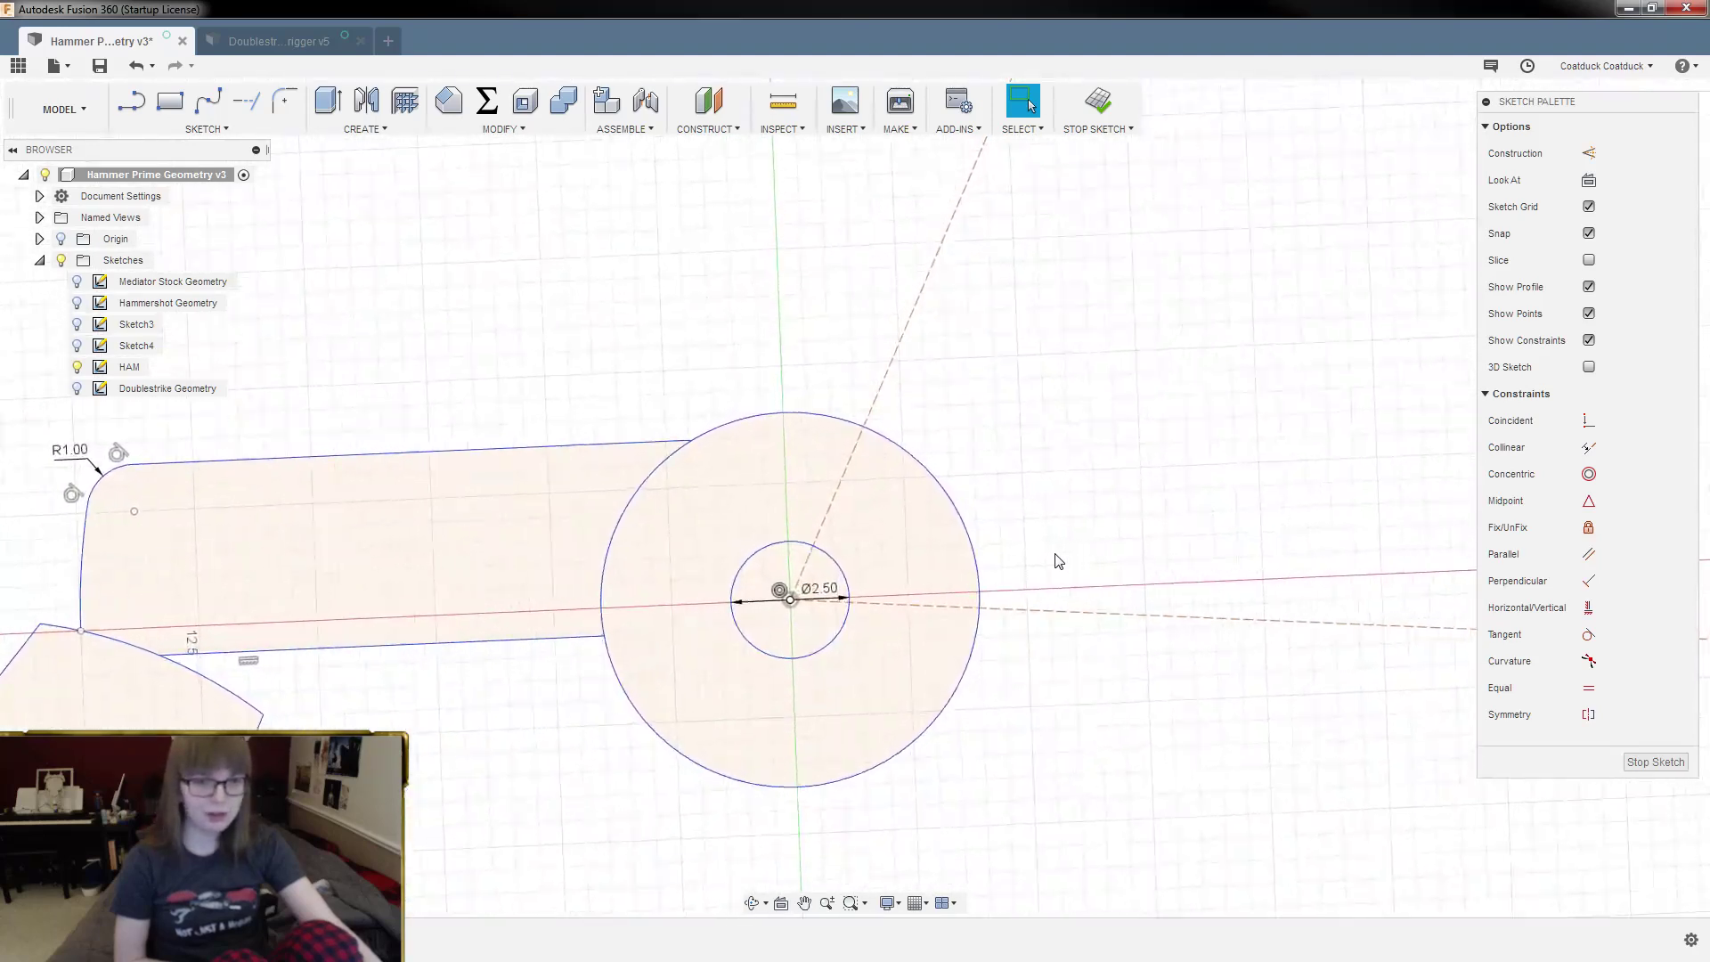
pyautogui.scroll(-8, 1058, 560)
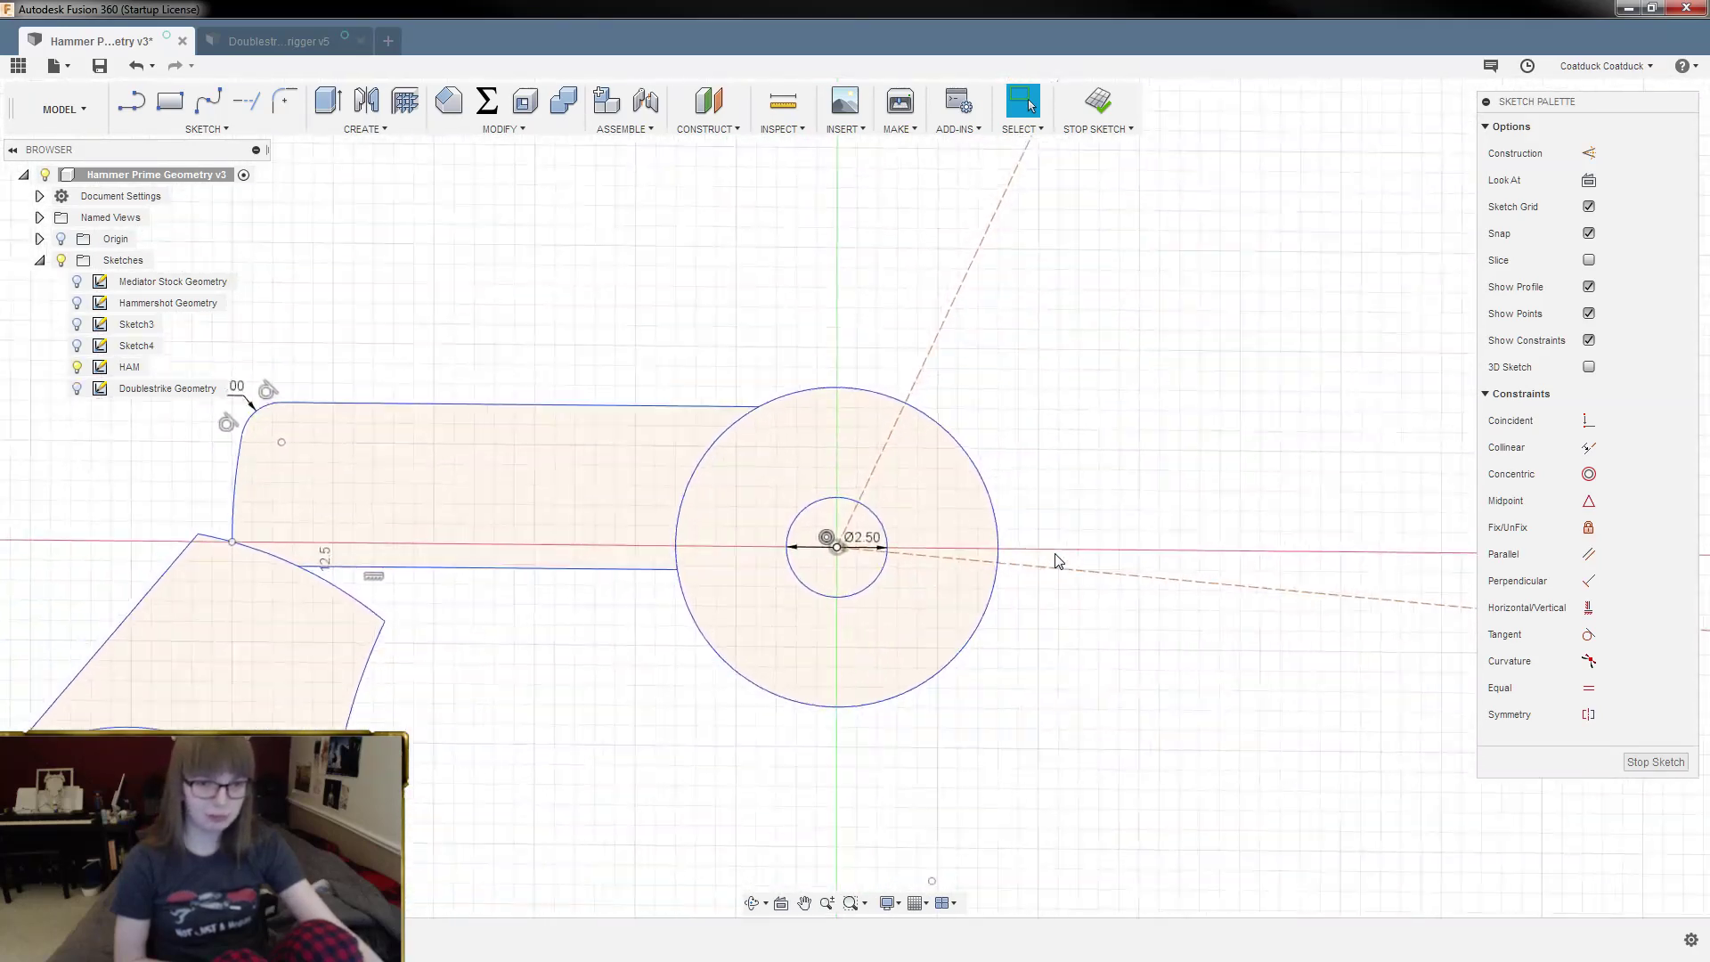
pyautogui.scroll(-6, 1058, 561)
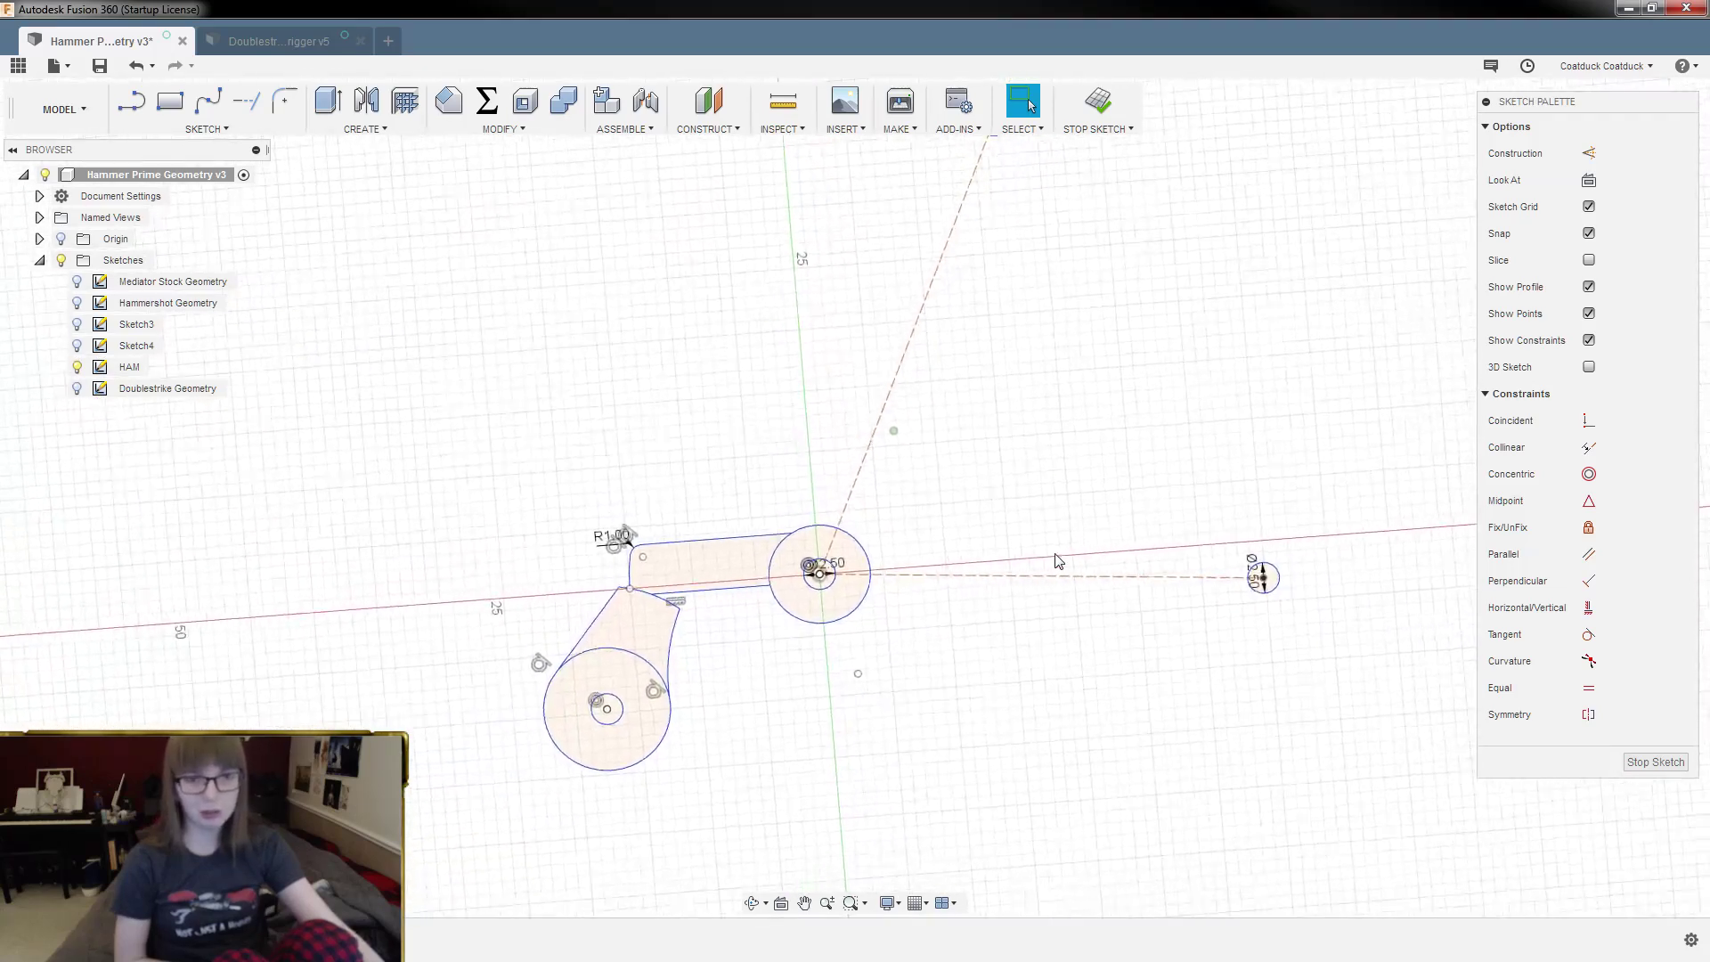
pyautogui.scroll(2, 1058, 560)
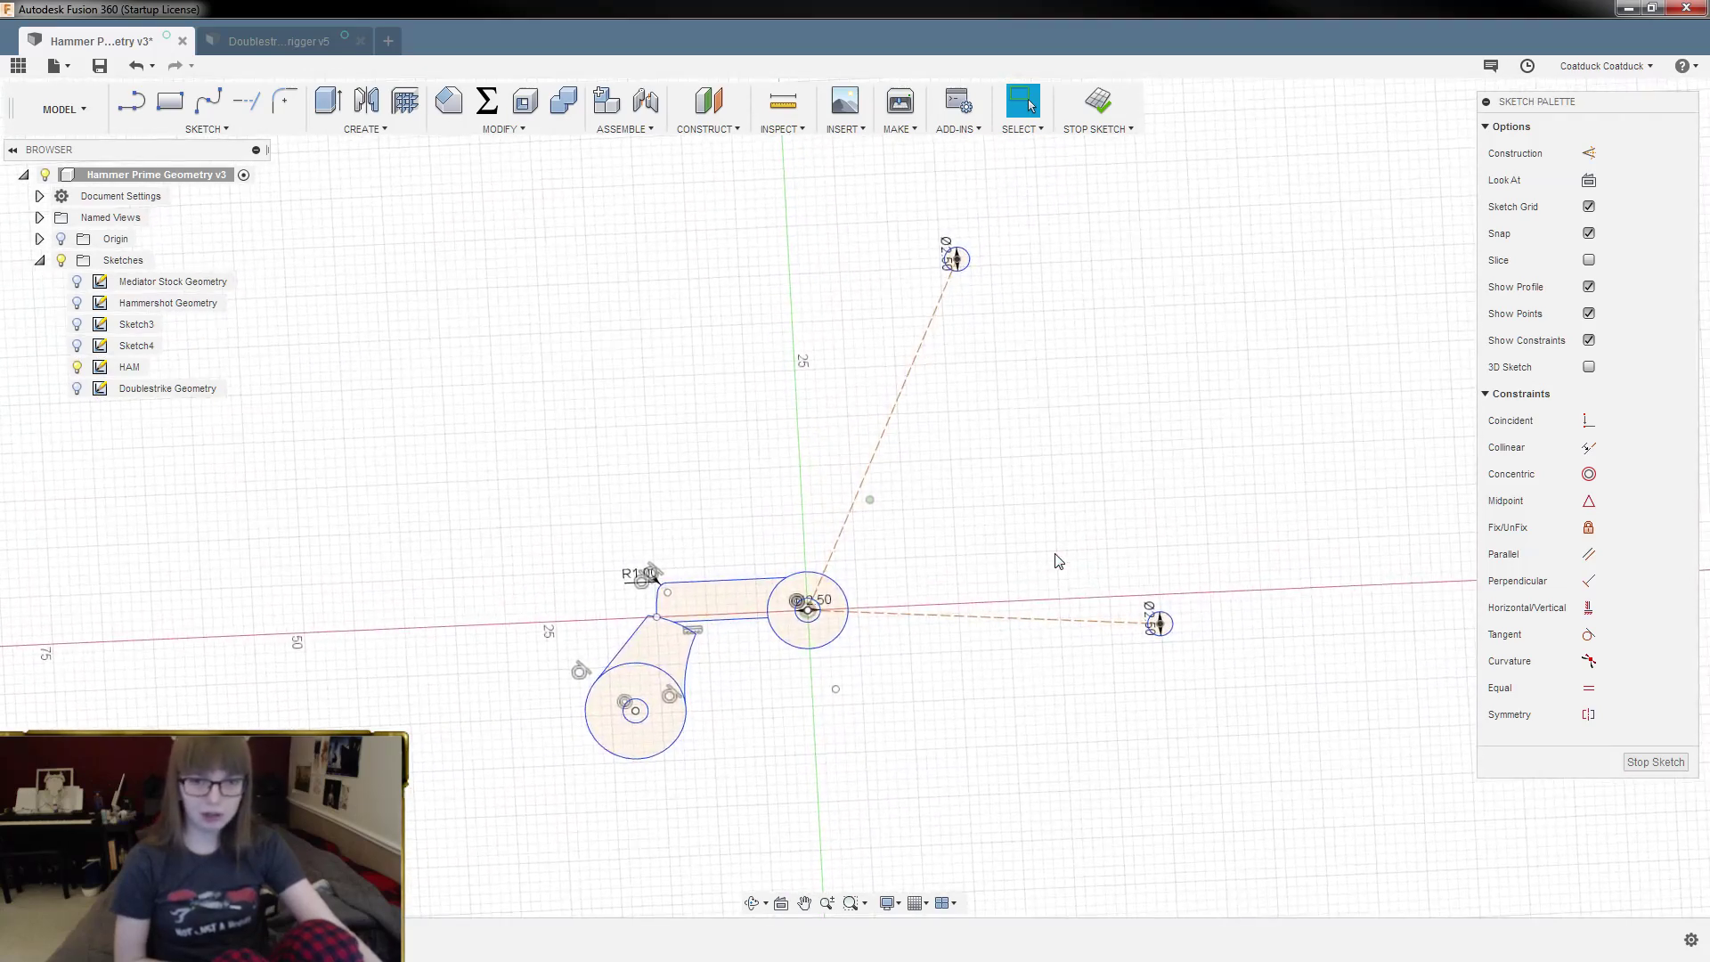
pyautogui.scroll(3, 1058, 560)
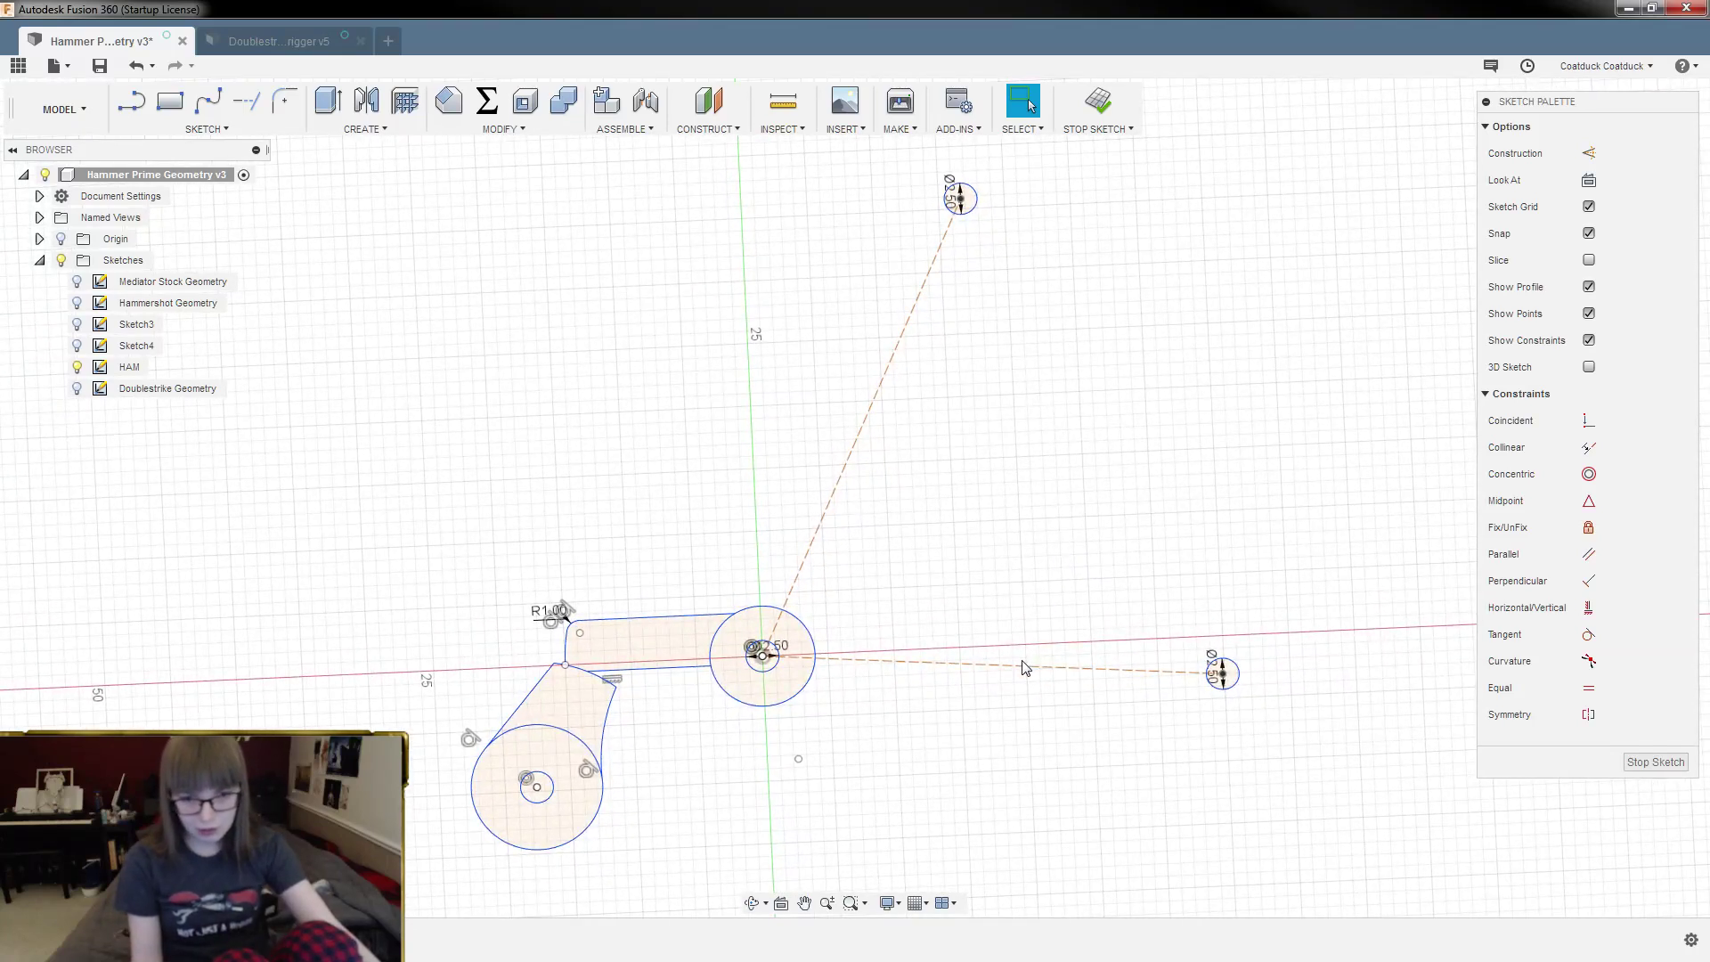
pyautogui.click(1024, 670)
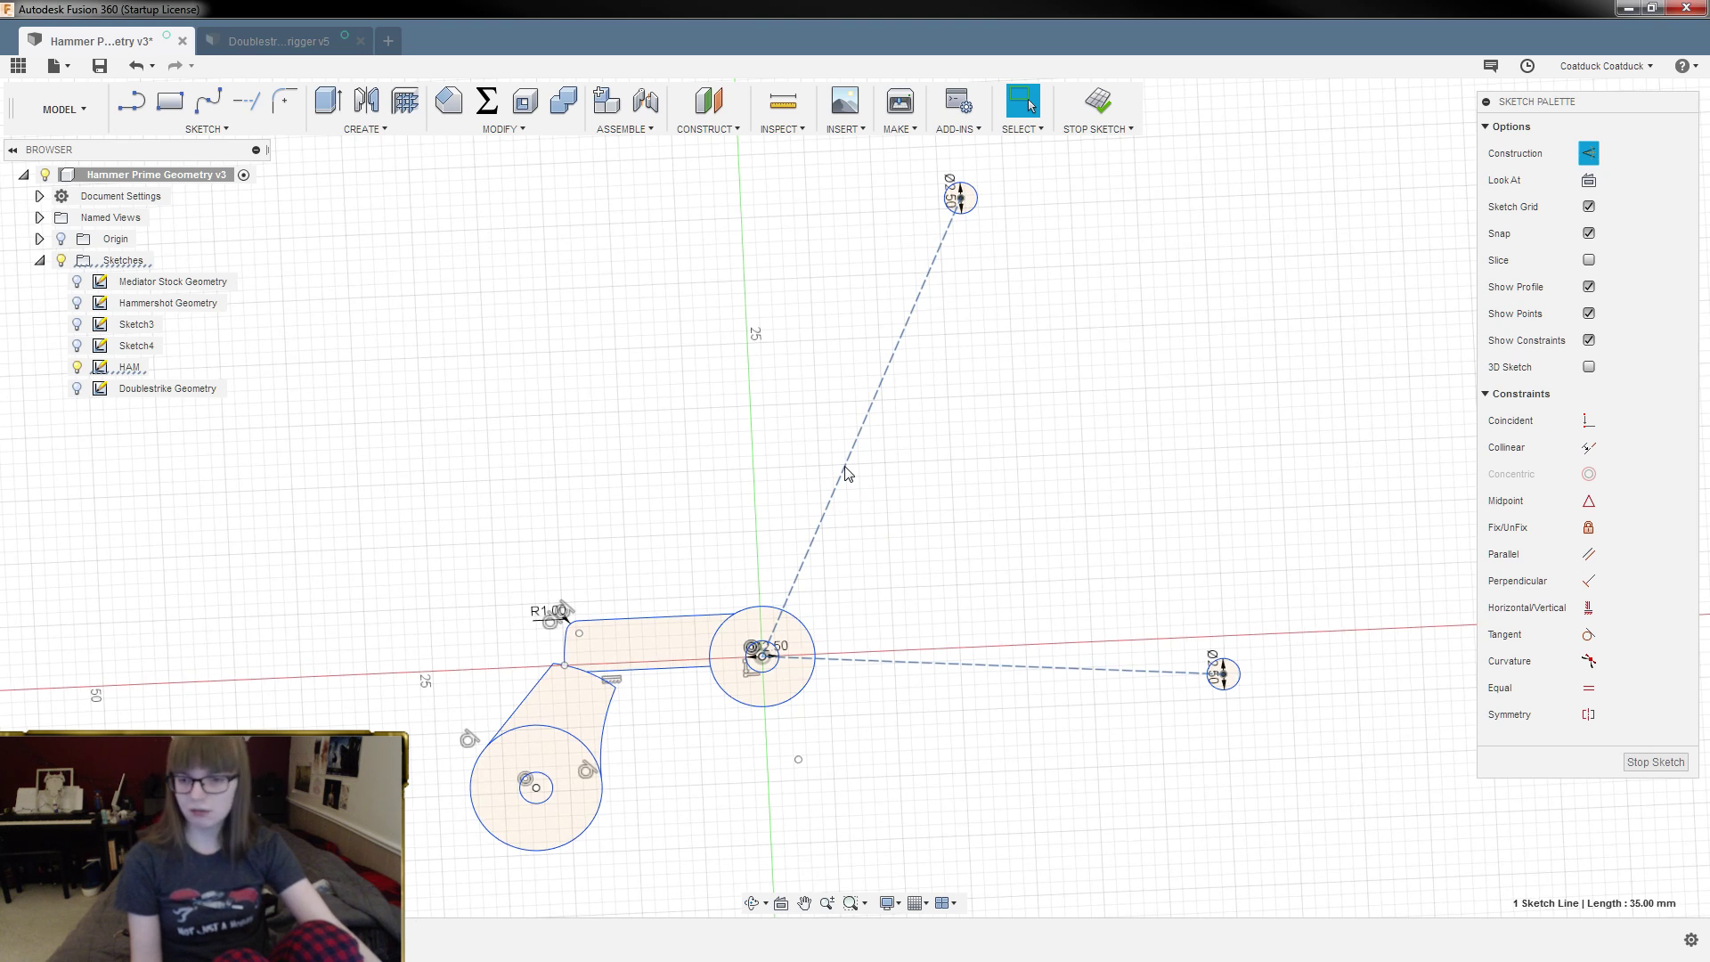
pyautogui.click(946, 666)
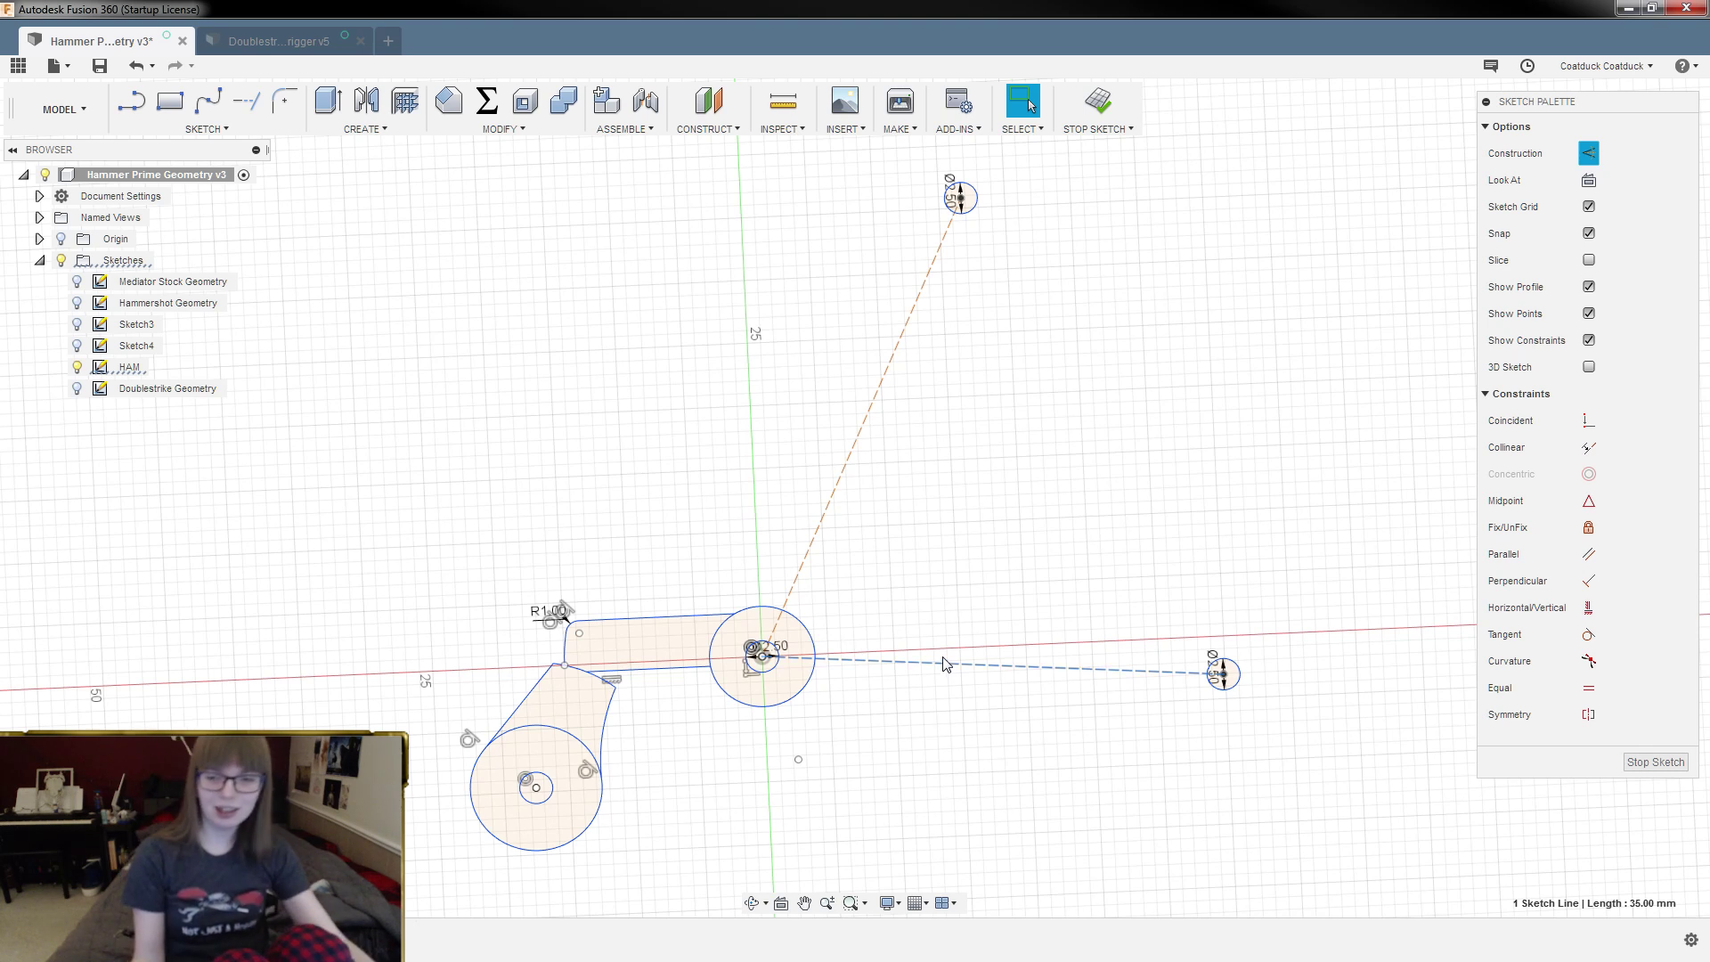
pyautogui.click(865, 425)
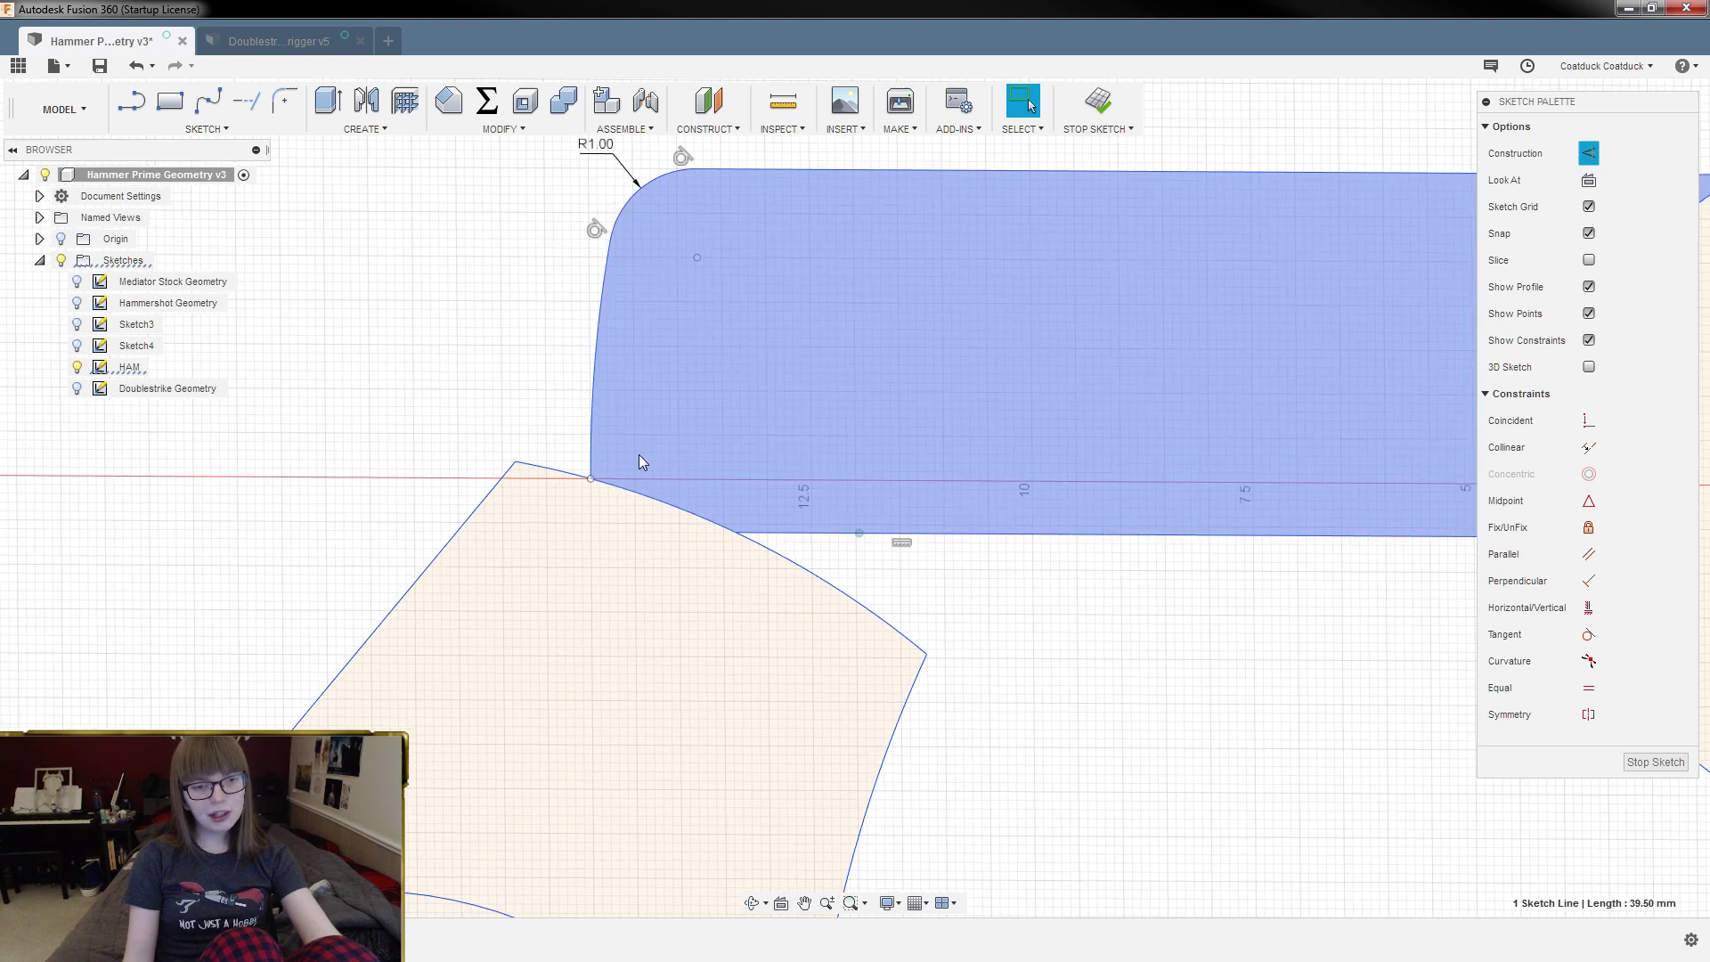
# Step: Examine the contact point where the hammer profile's lower corner meets the trigger's curved top edge
pyautogui.scroll(3, 646, 464)
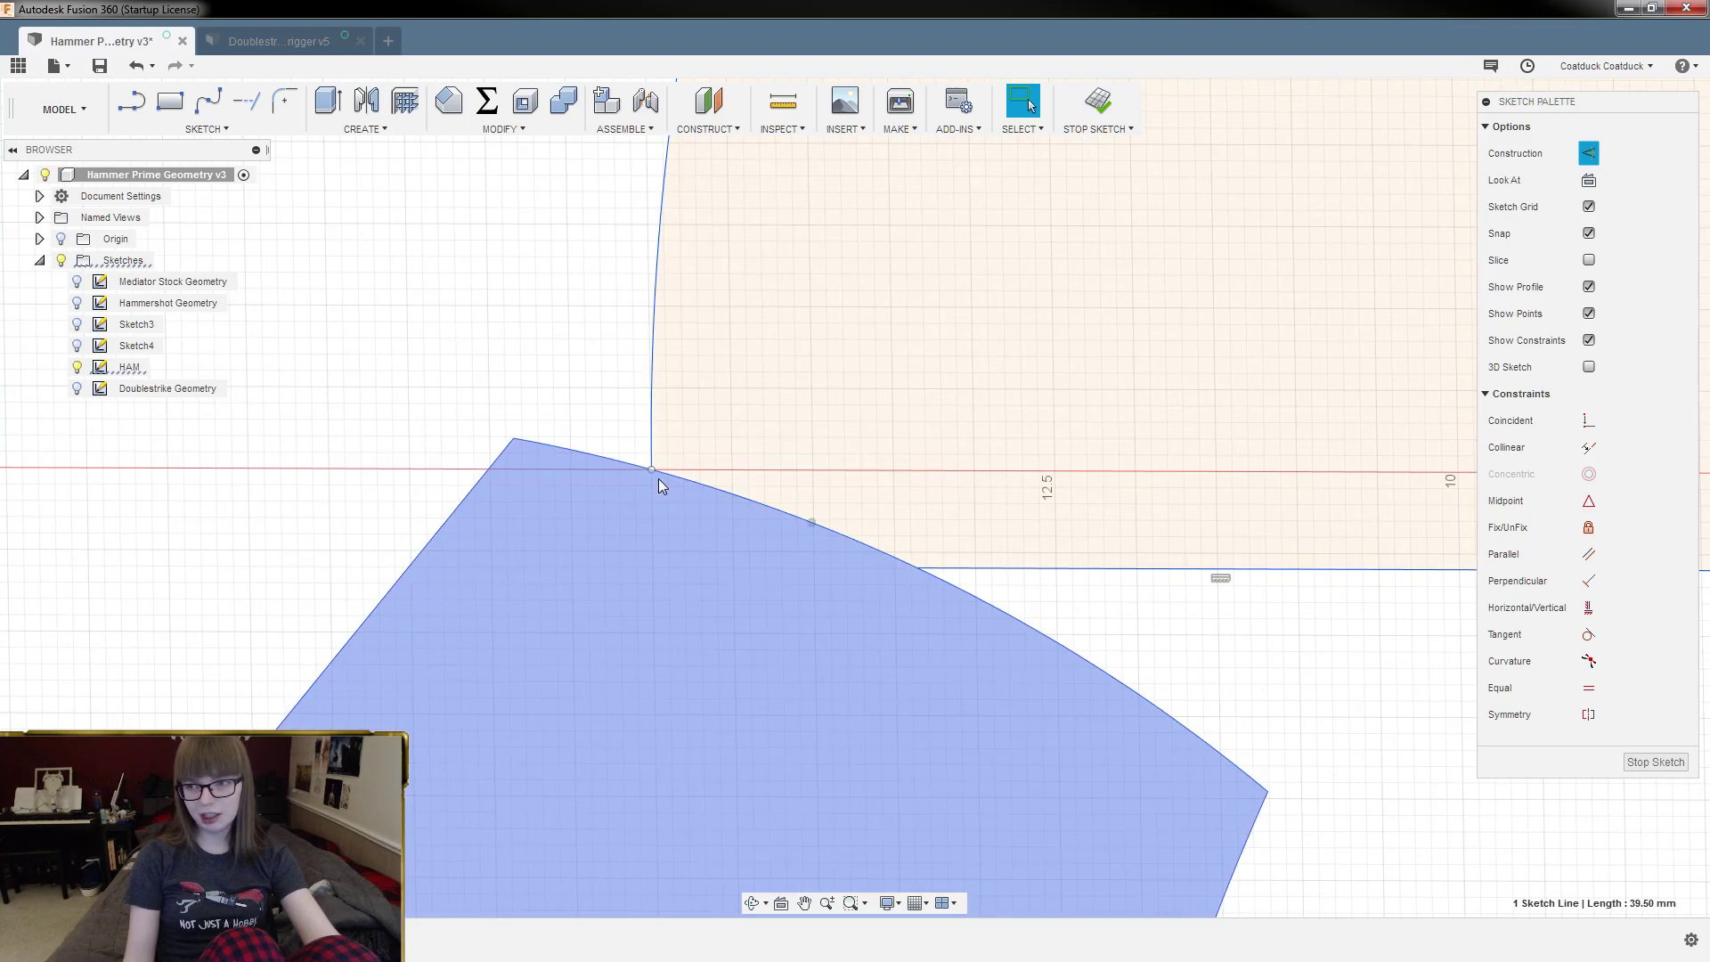
pyautogui.scroll(2, 660, 481)
pyautogui.scroll(2, 659, 484)
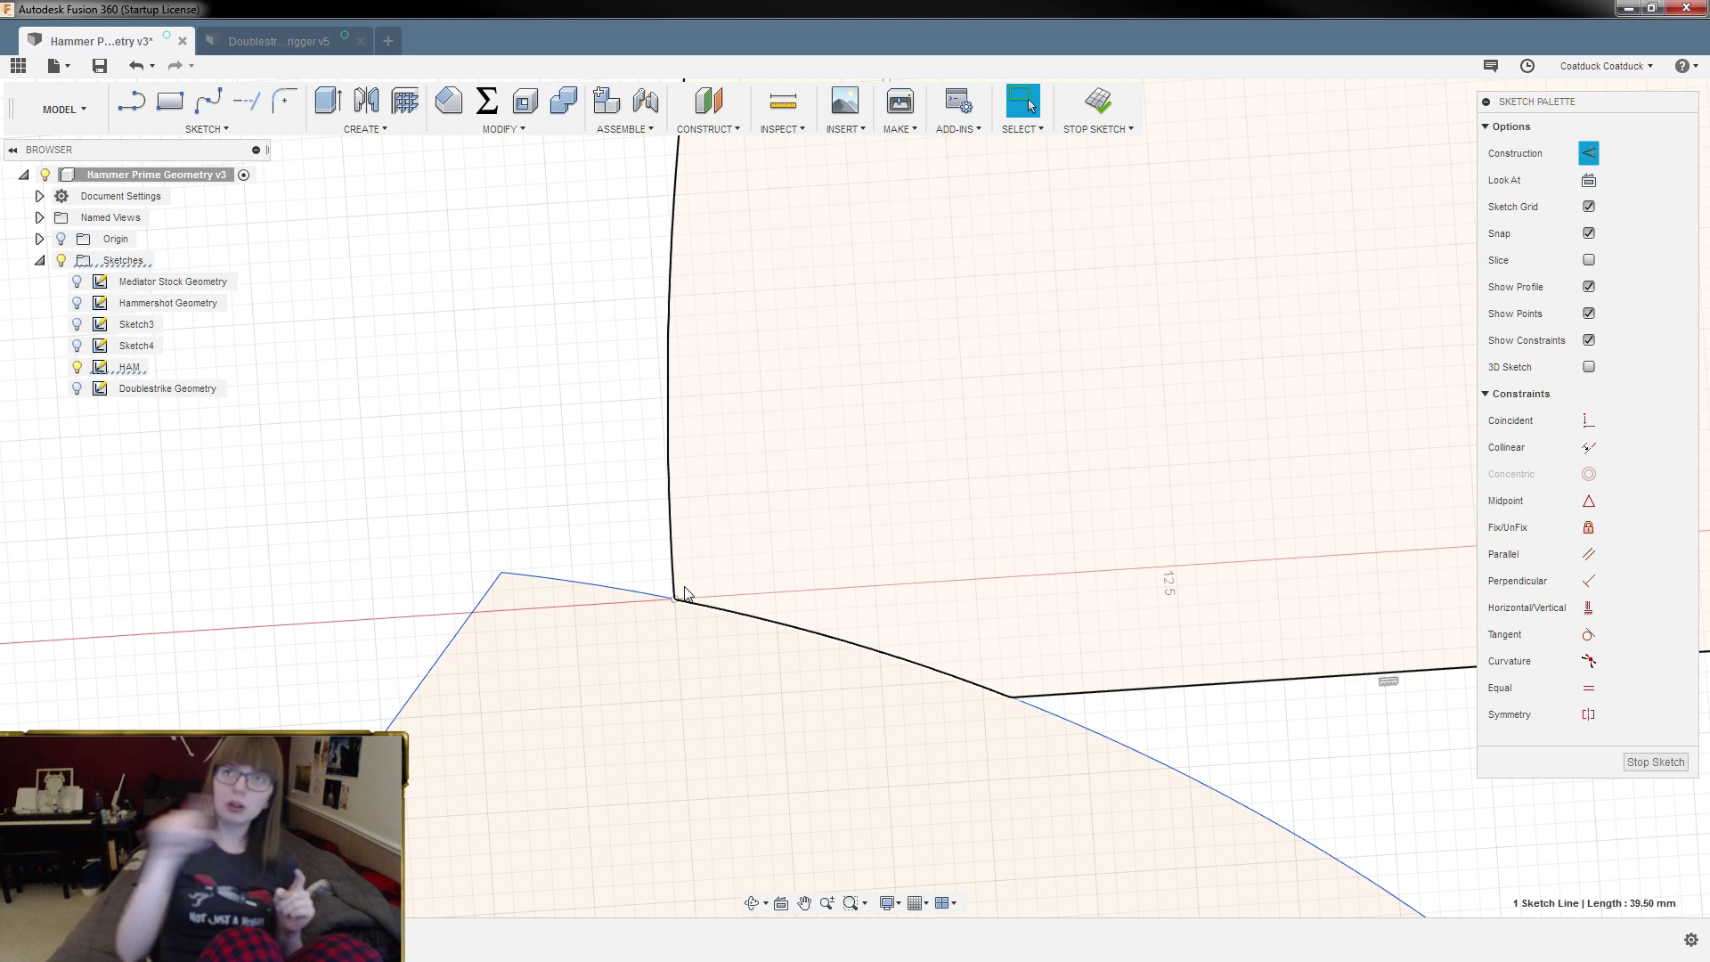
pyautogui.click(684, 592)
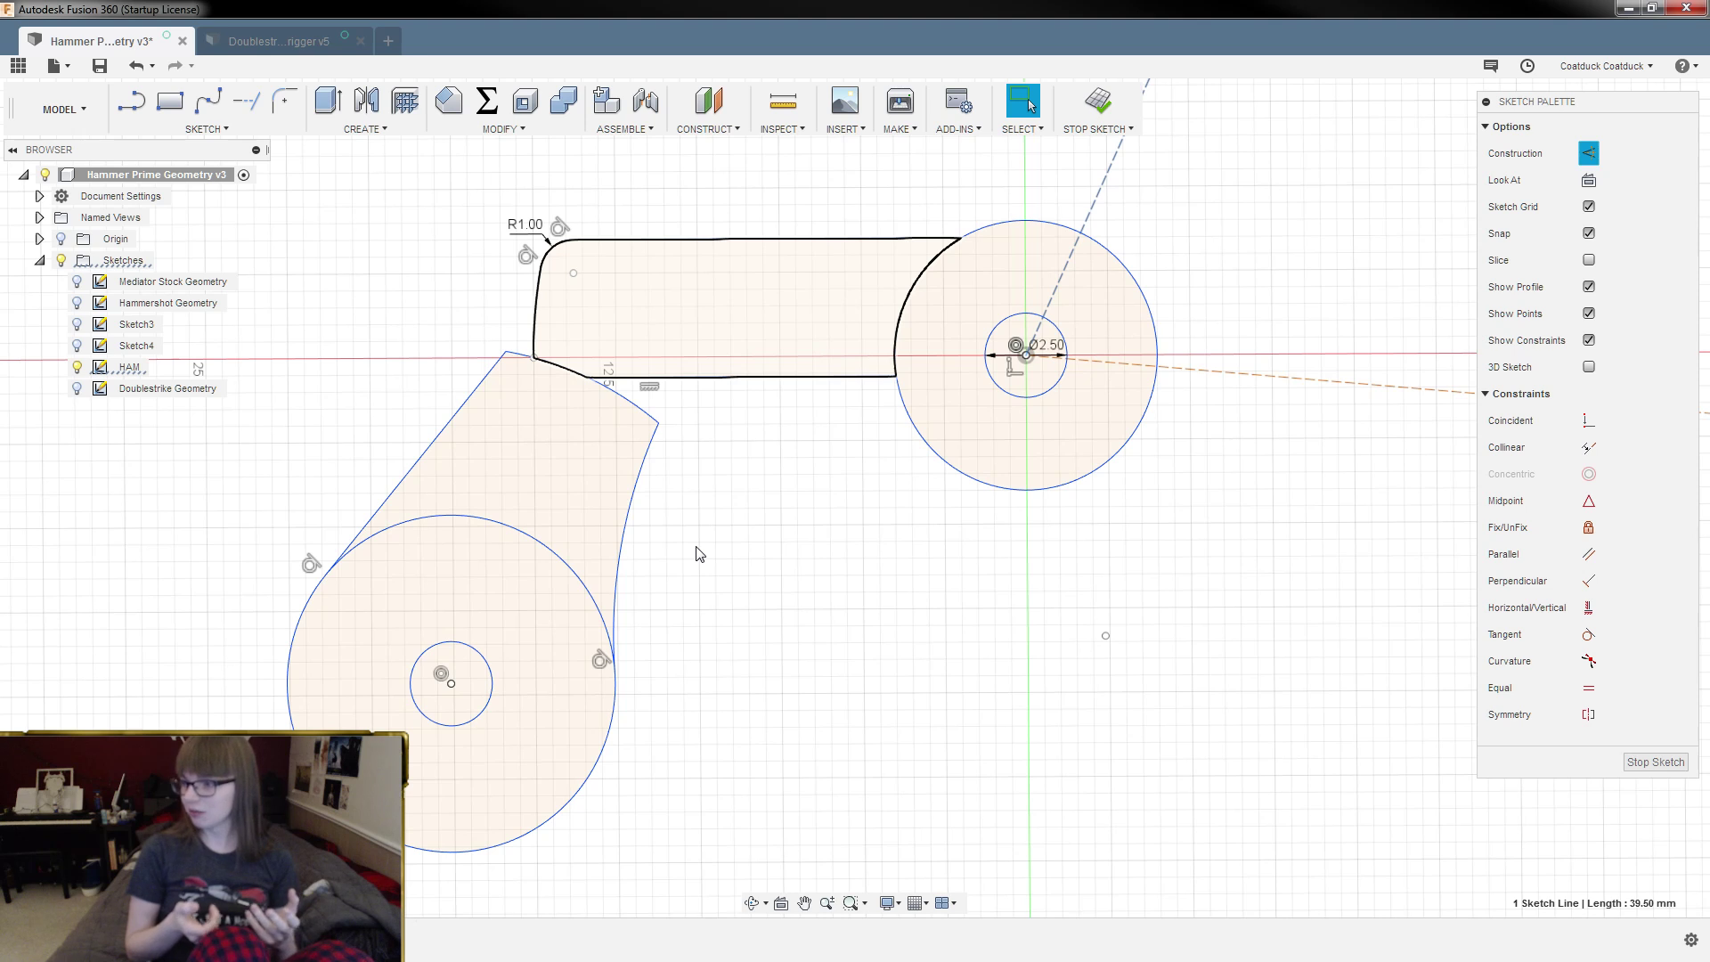
pyautogui.press('e')
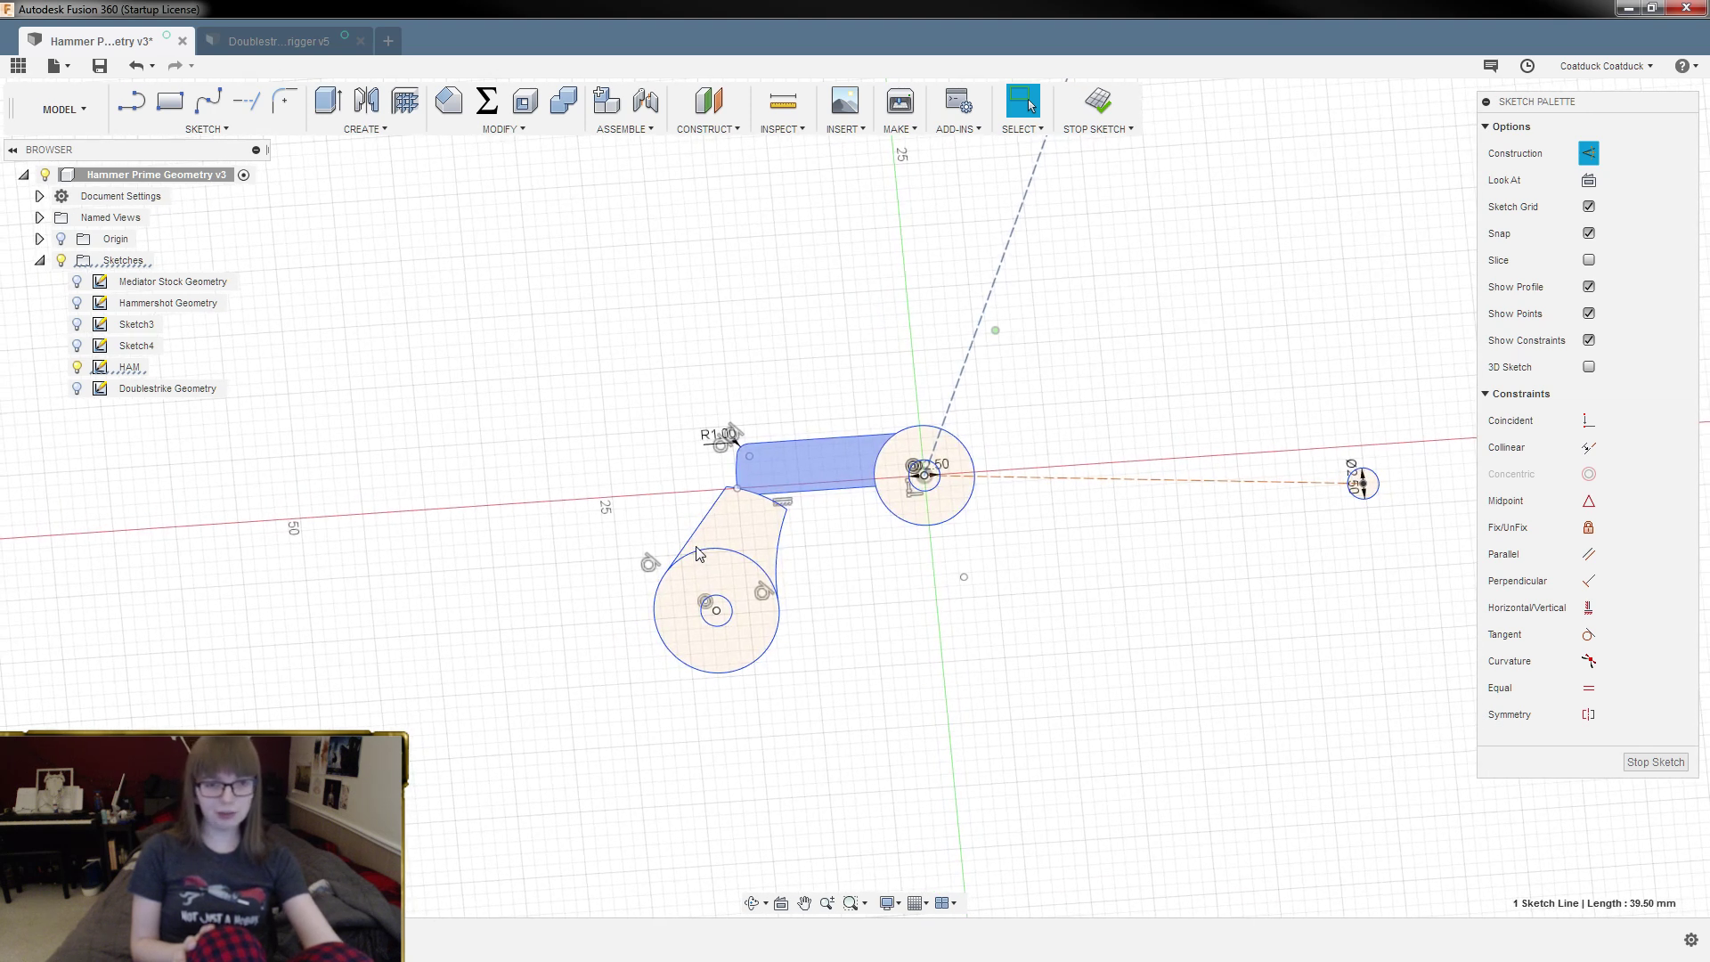
pyautogui.scroll(6, 697, 547)
pyautogui.scroll(1, 697, 554)
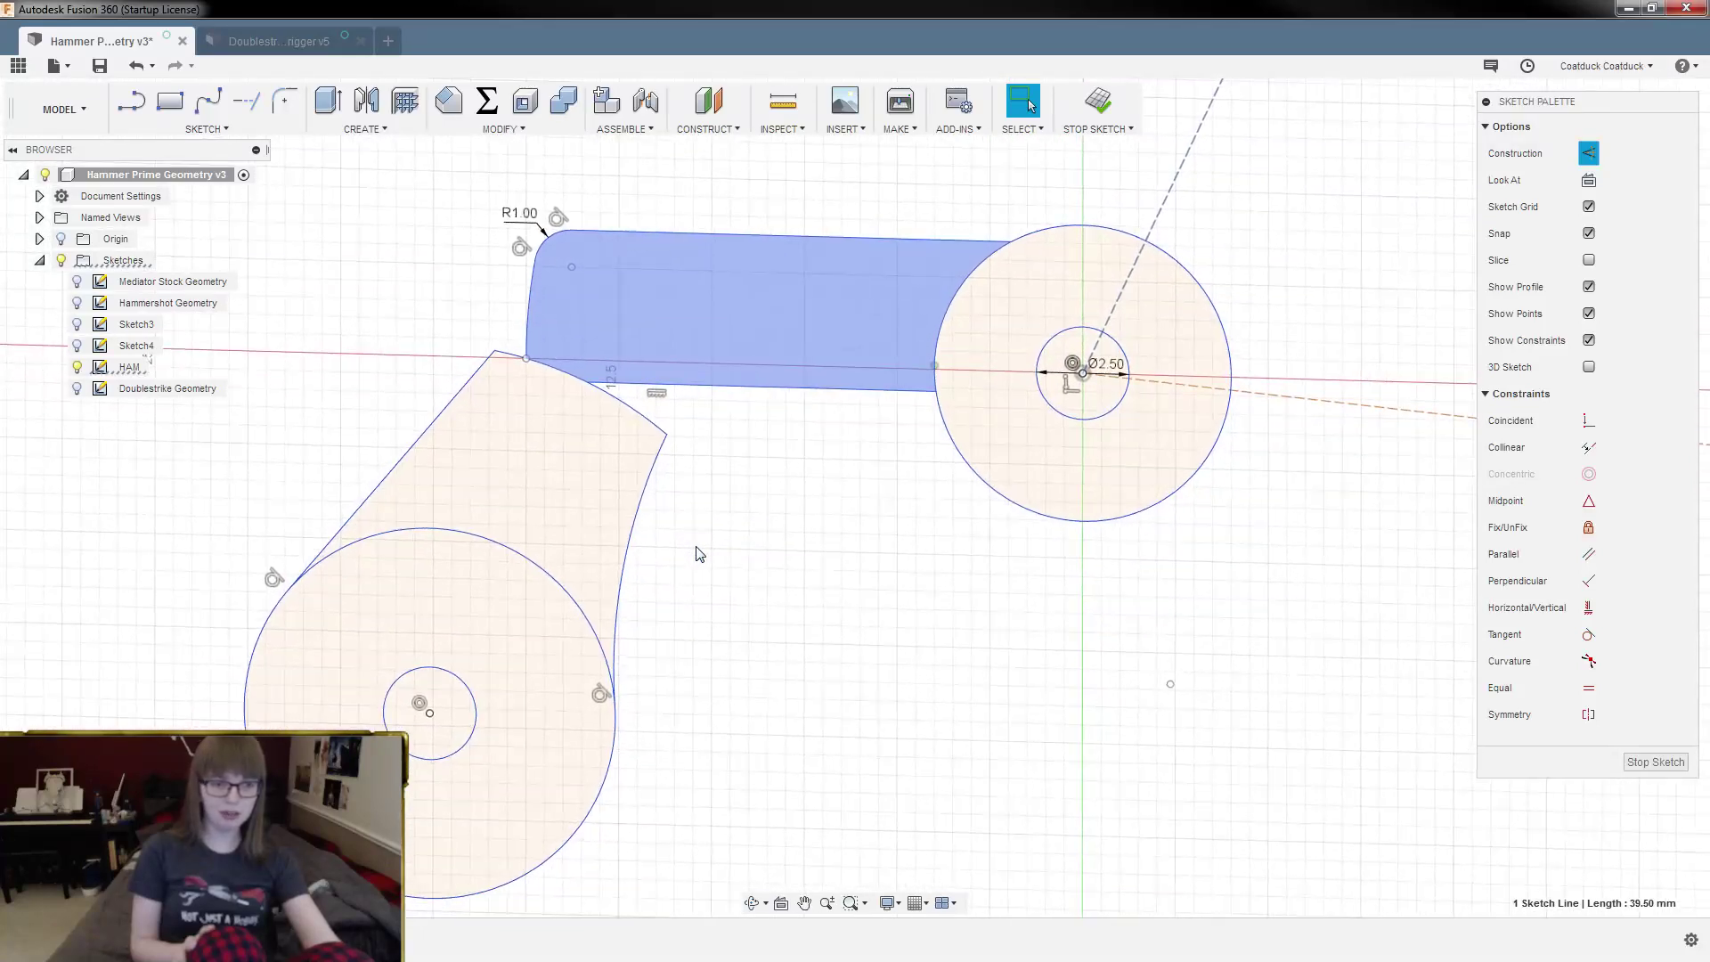
pyautogui.scroll(-4, 699, 554)
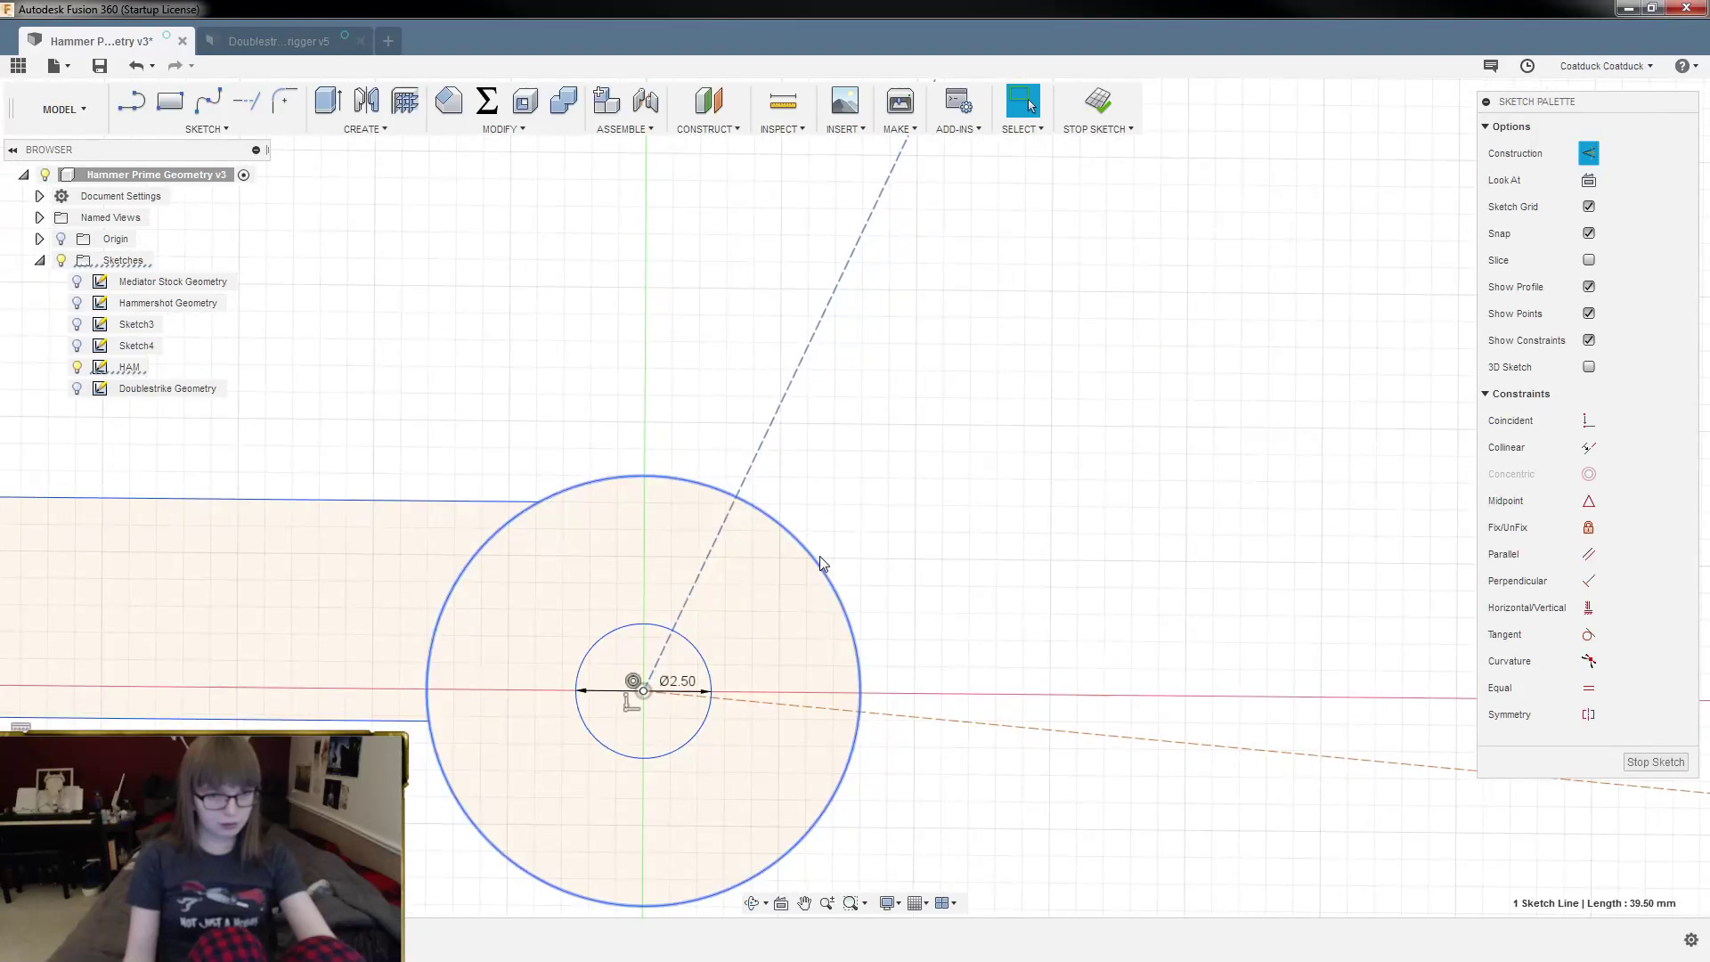
# Step: Check the radius of the hammer's outer pivot arc and draw a concentric 8 mm circle at the nearly horizontal construction line's far end
pyautogui.click(820, 561)
pyautogui.scroll(-3, 837, 481)
pyautogui.scroll(2, 836, 474)
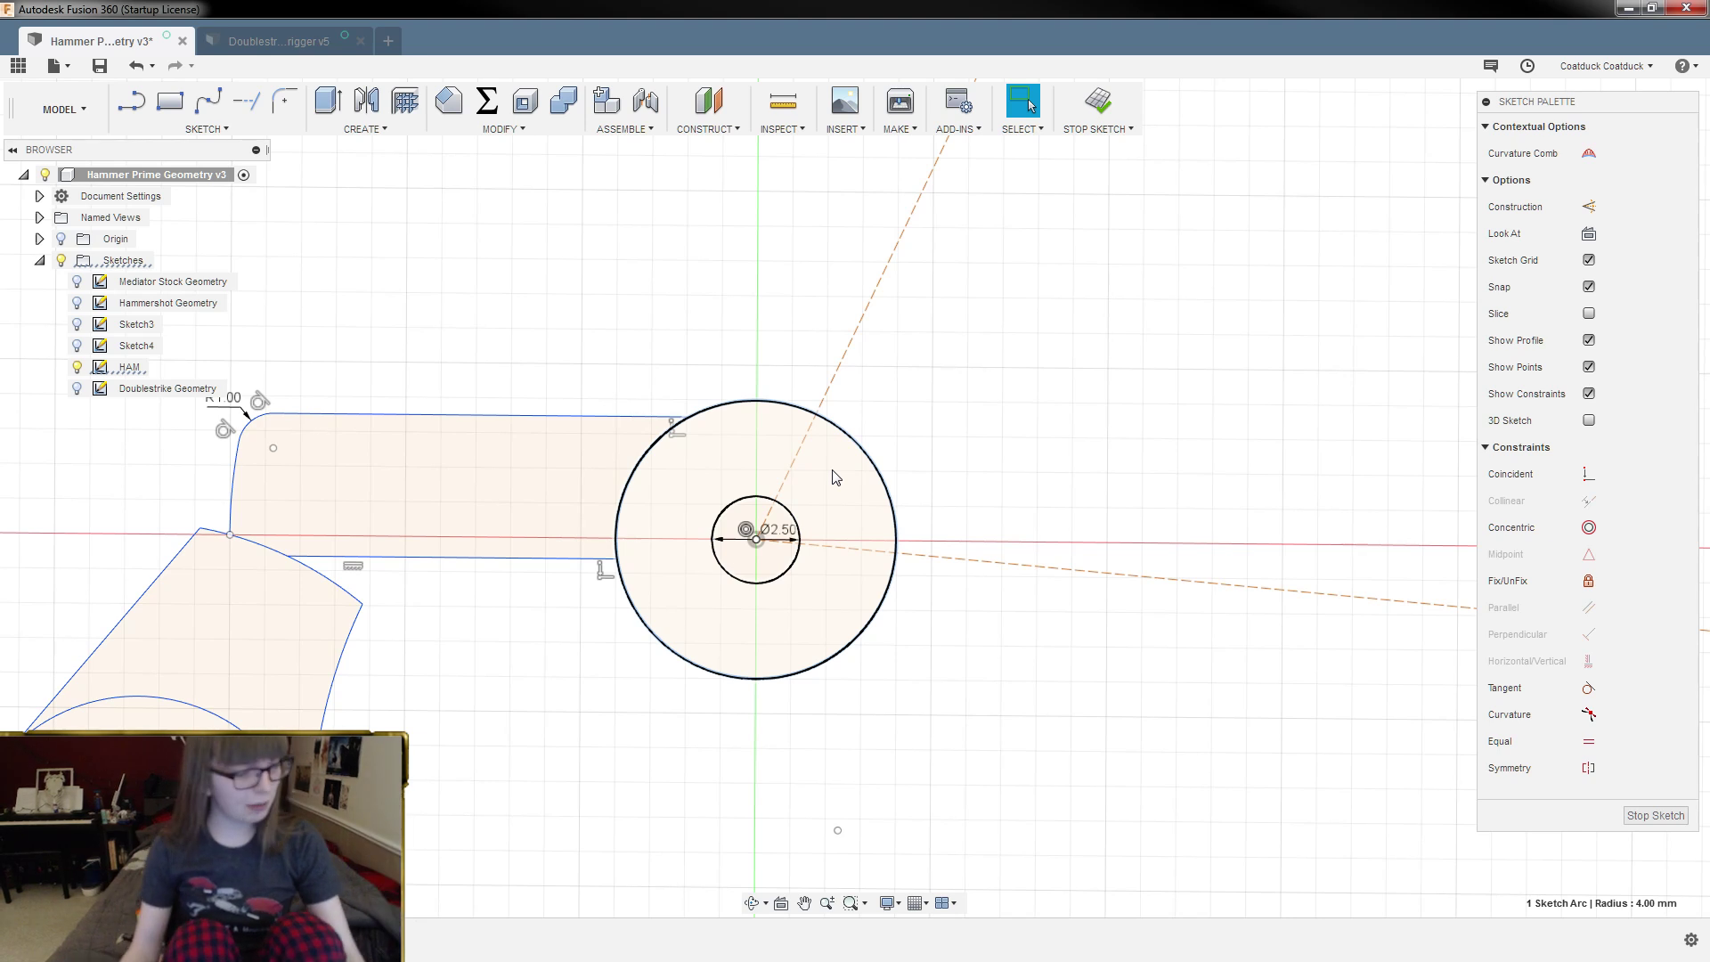
pyautogui.click(832, 469)
pyautogui.keyDown('shift'); pyautogui.moveTo(832, 469); pyautogui.dragTo(772, 496, button='middle'); pyautogui.keyUp('shift')
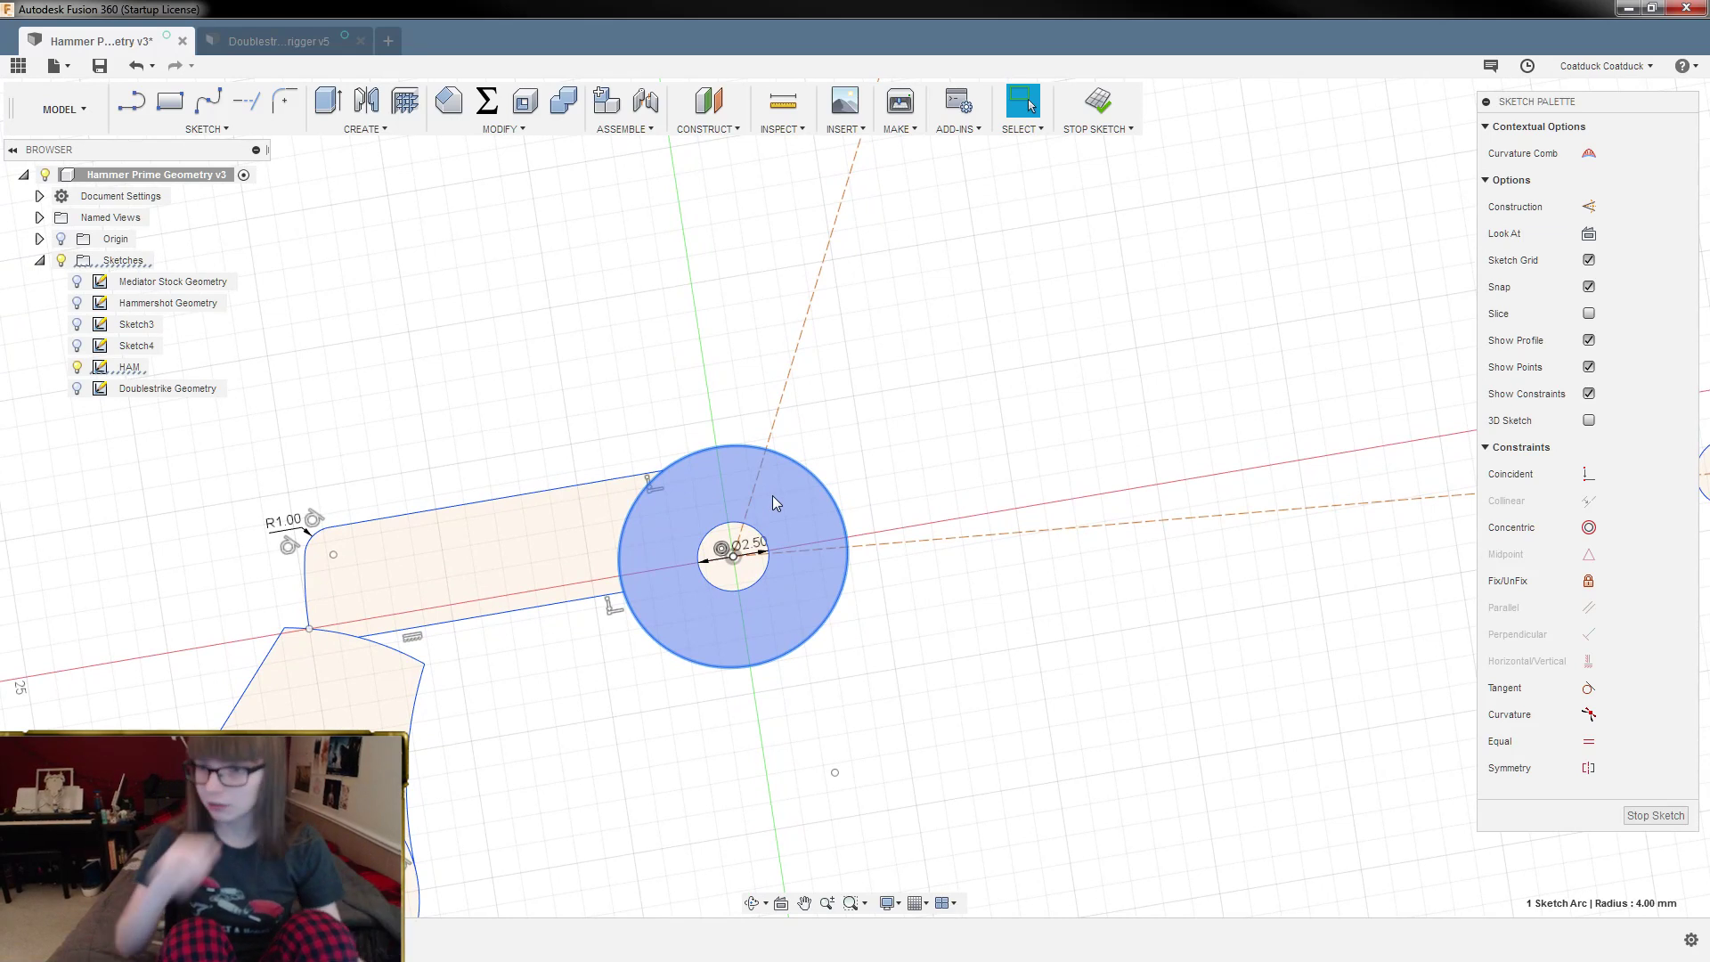
pyautogui.moveTo(772, 495)
pyautogui.keyDown('shift'); pyautogui.mouseDown(button='middle')
pyautogui.moveTo(740, 472)
pyautogui.moveTo(742, 489)
pyautogui.mouseUp(button='middle'); pyautogui.keyUp('shift')
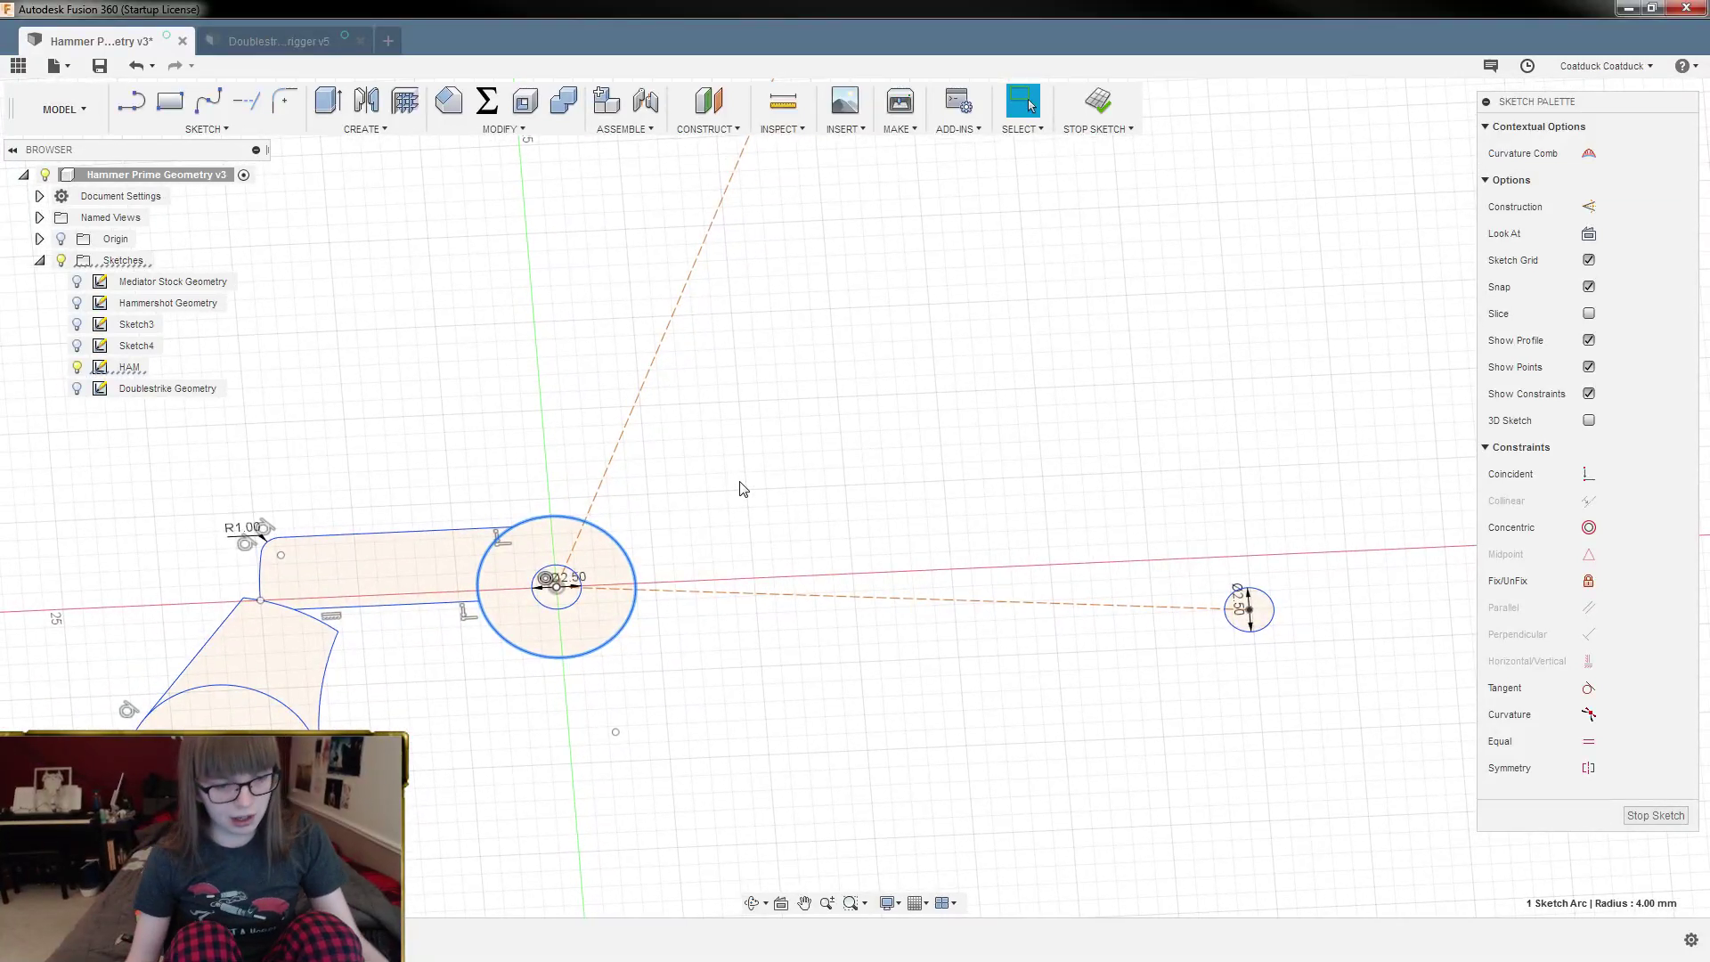
pyautogui.press('c')
pyautogui.click(1250, 610)
pyautogui.write('8')
pyautogui.press('Return')
pyautogui.press('Escape')
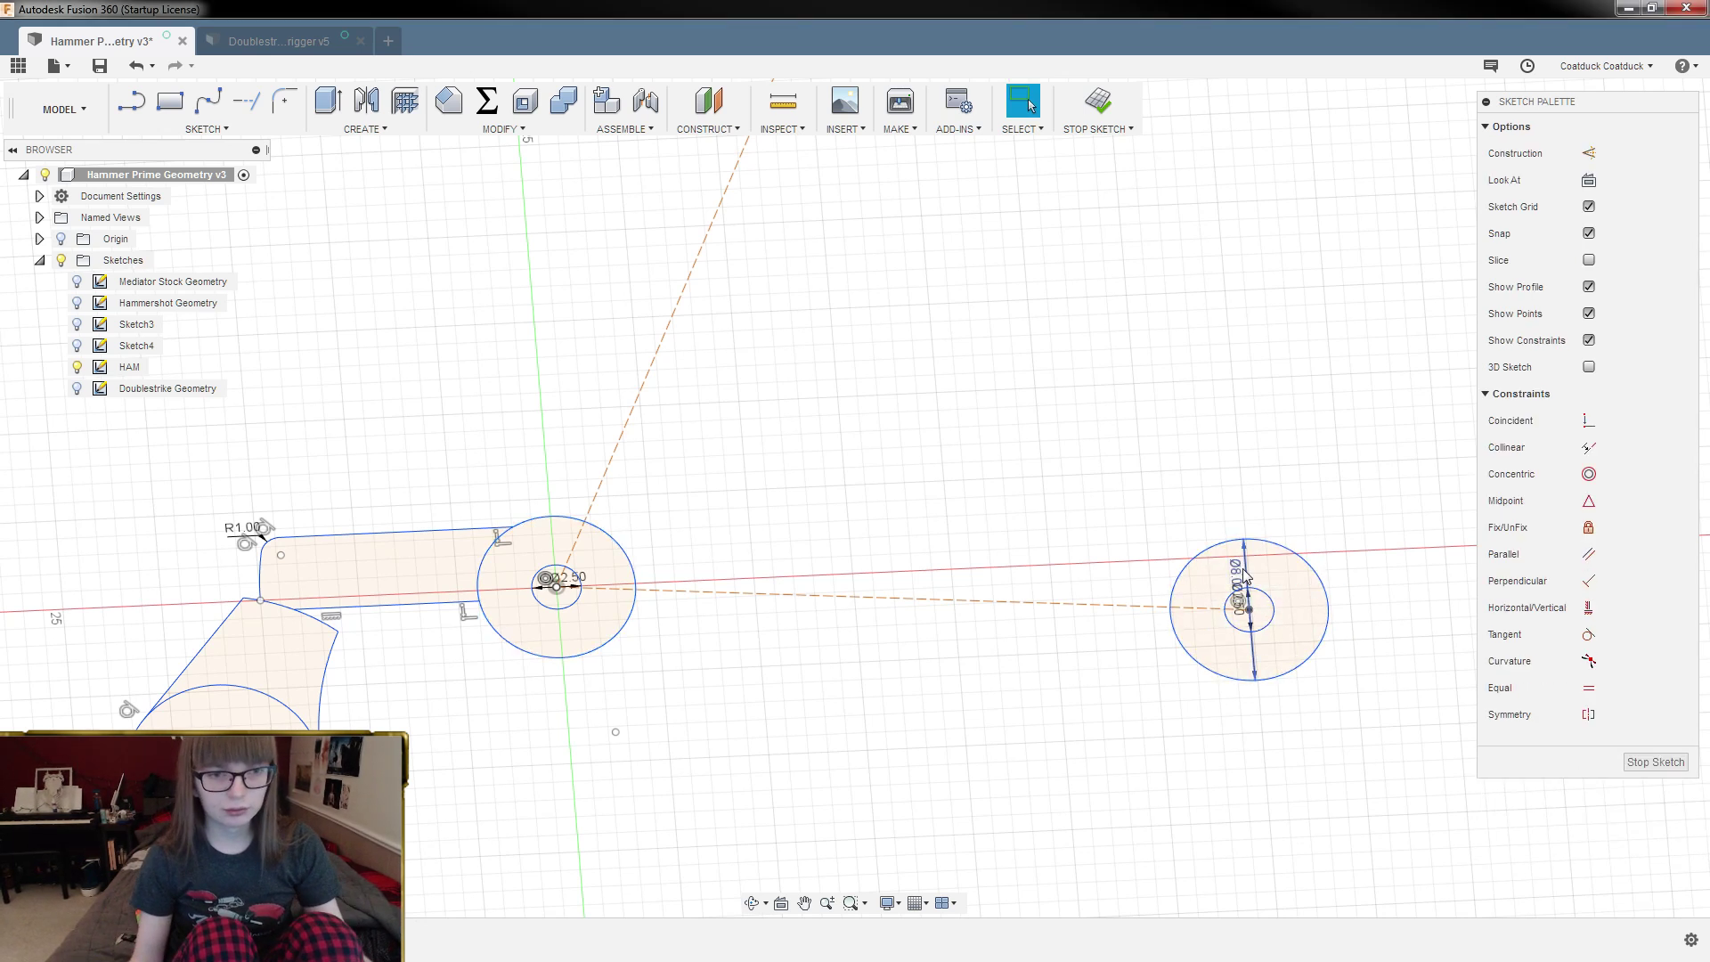
pyautogui.click(1589, 180)
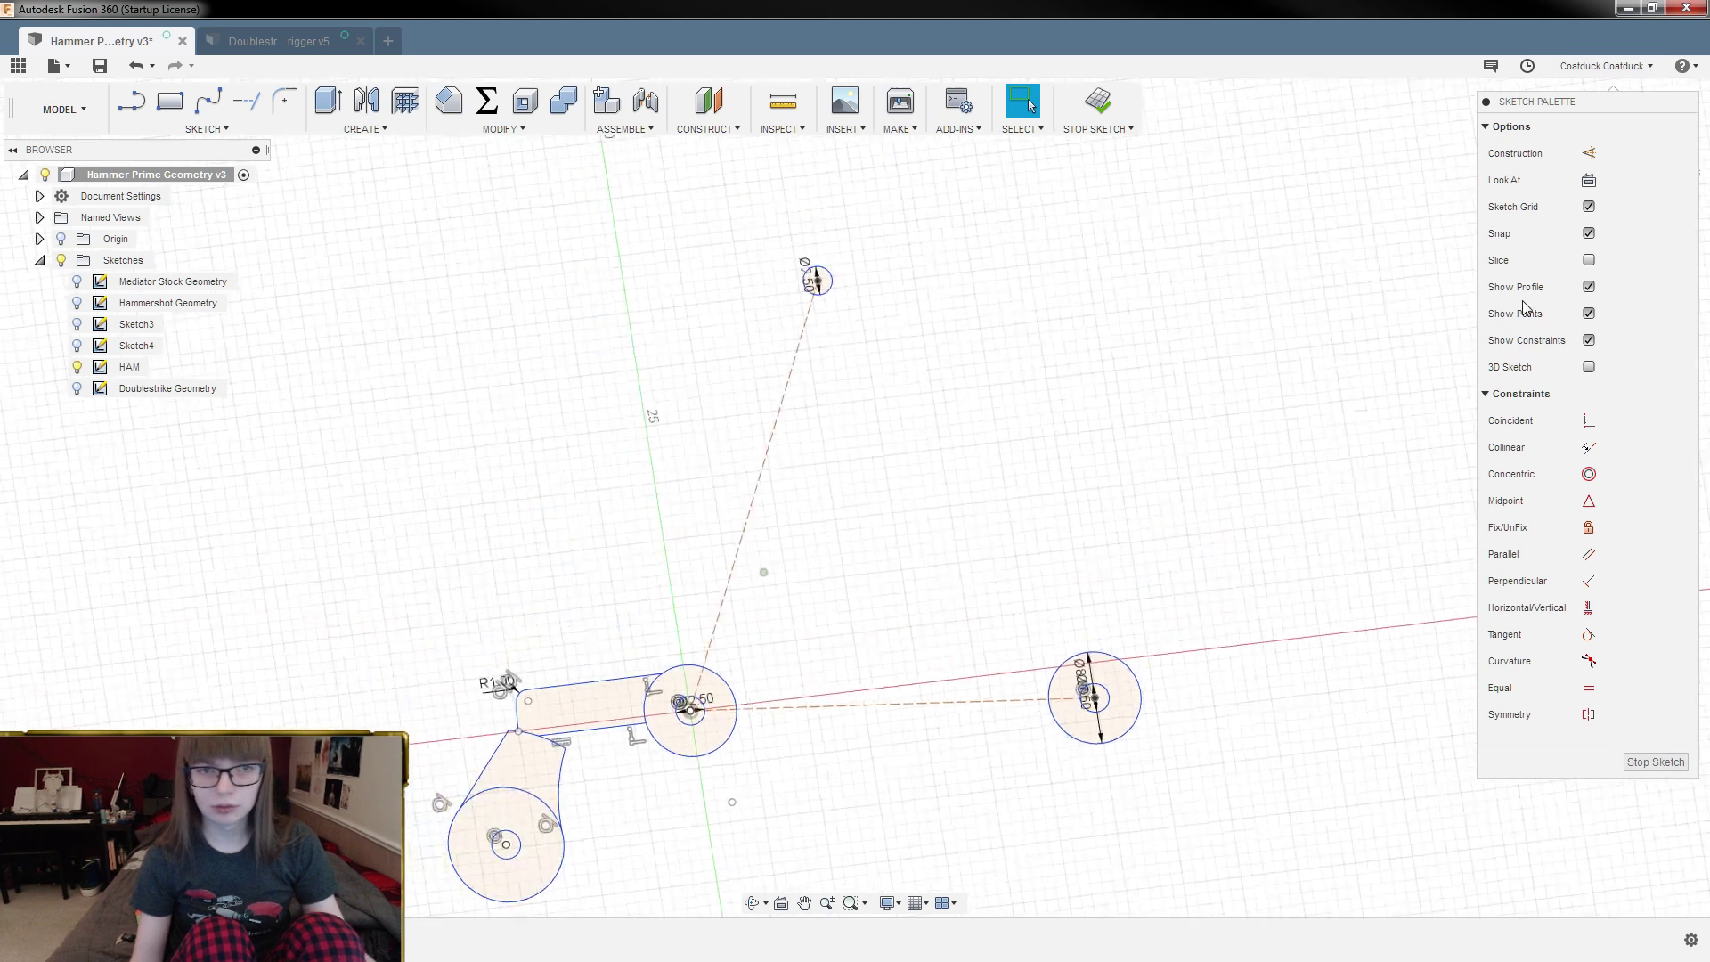
# Step: Draw an 8 mm diameter circle concentric with the 2.5 mm circle at the steep construction line's far end
pyautogui.scroll(4, 1114, 396)
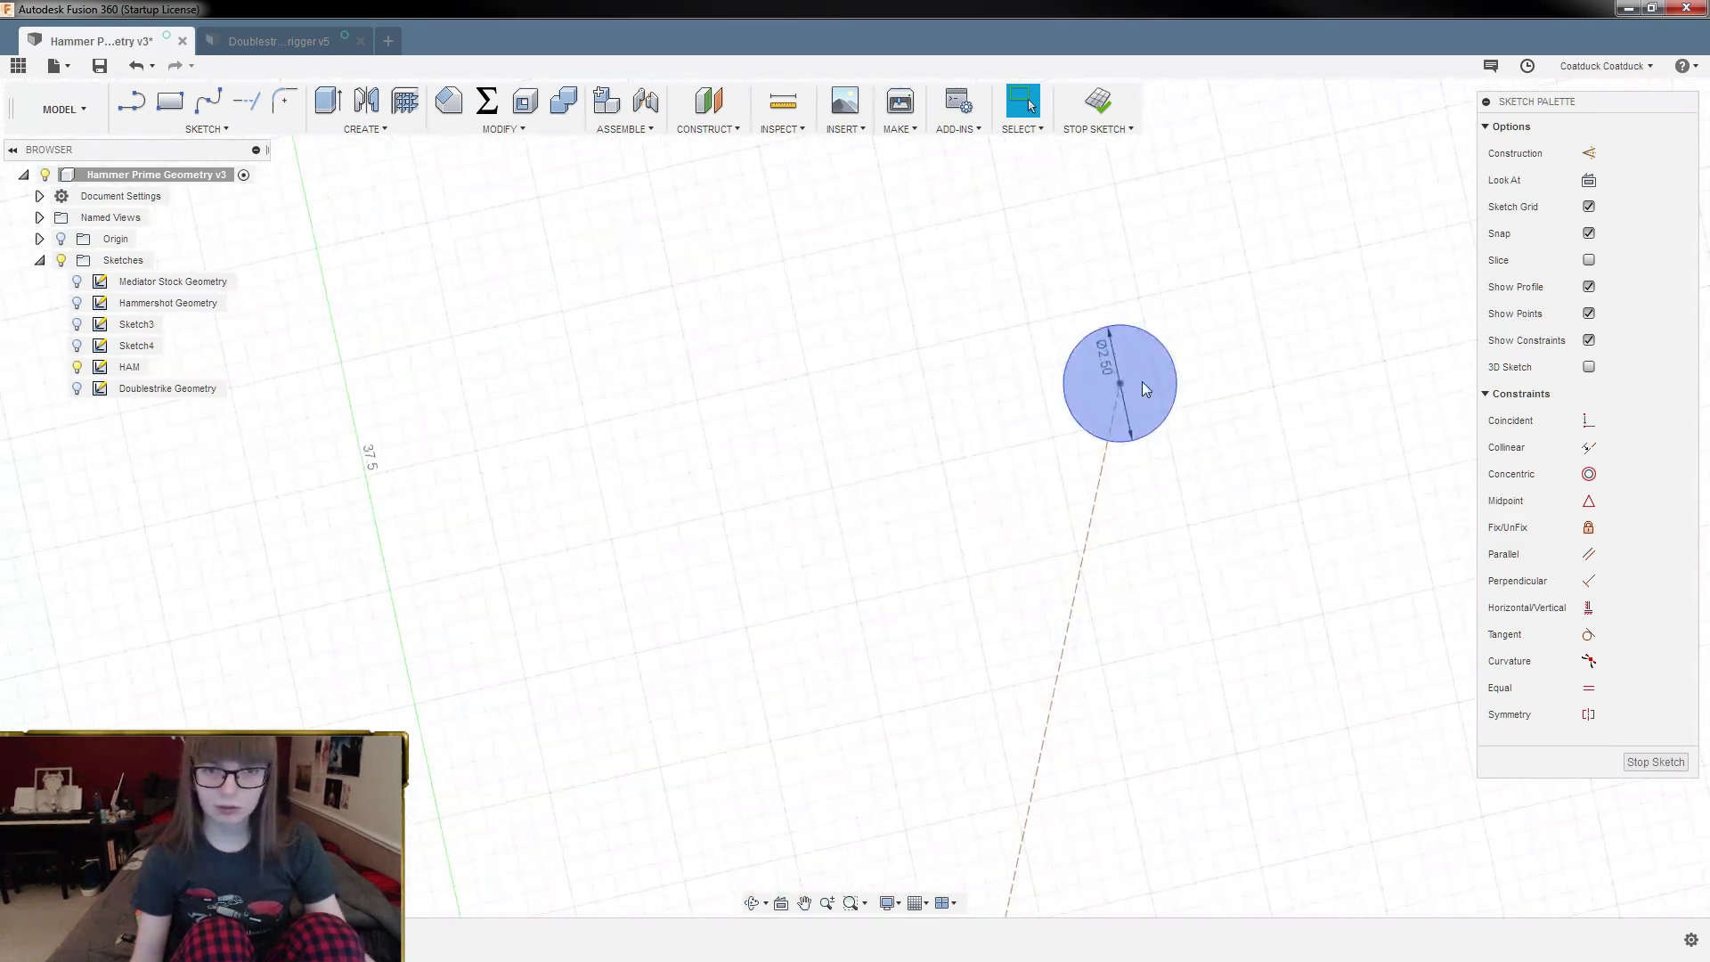
pyautogui.press('c')
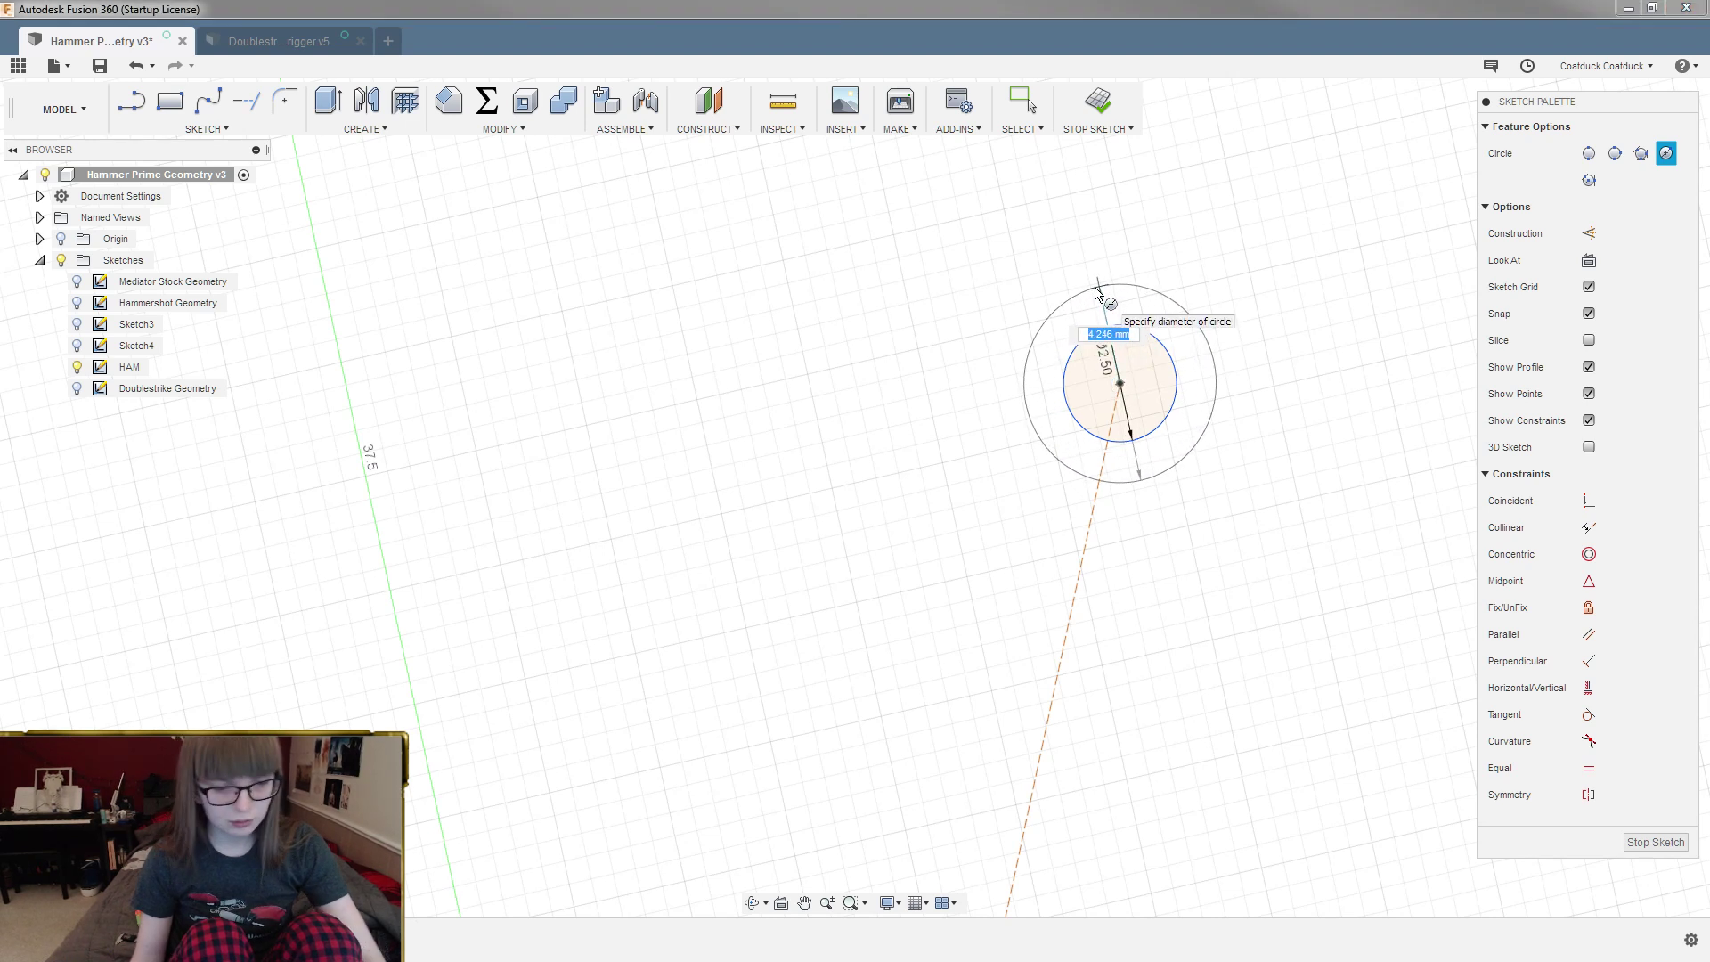
pyautogui.write('8')
pyautogui.press('Return')
pyautogui.press('Escape')
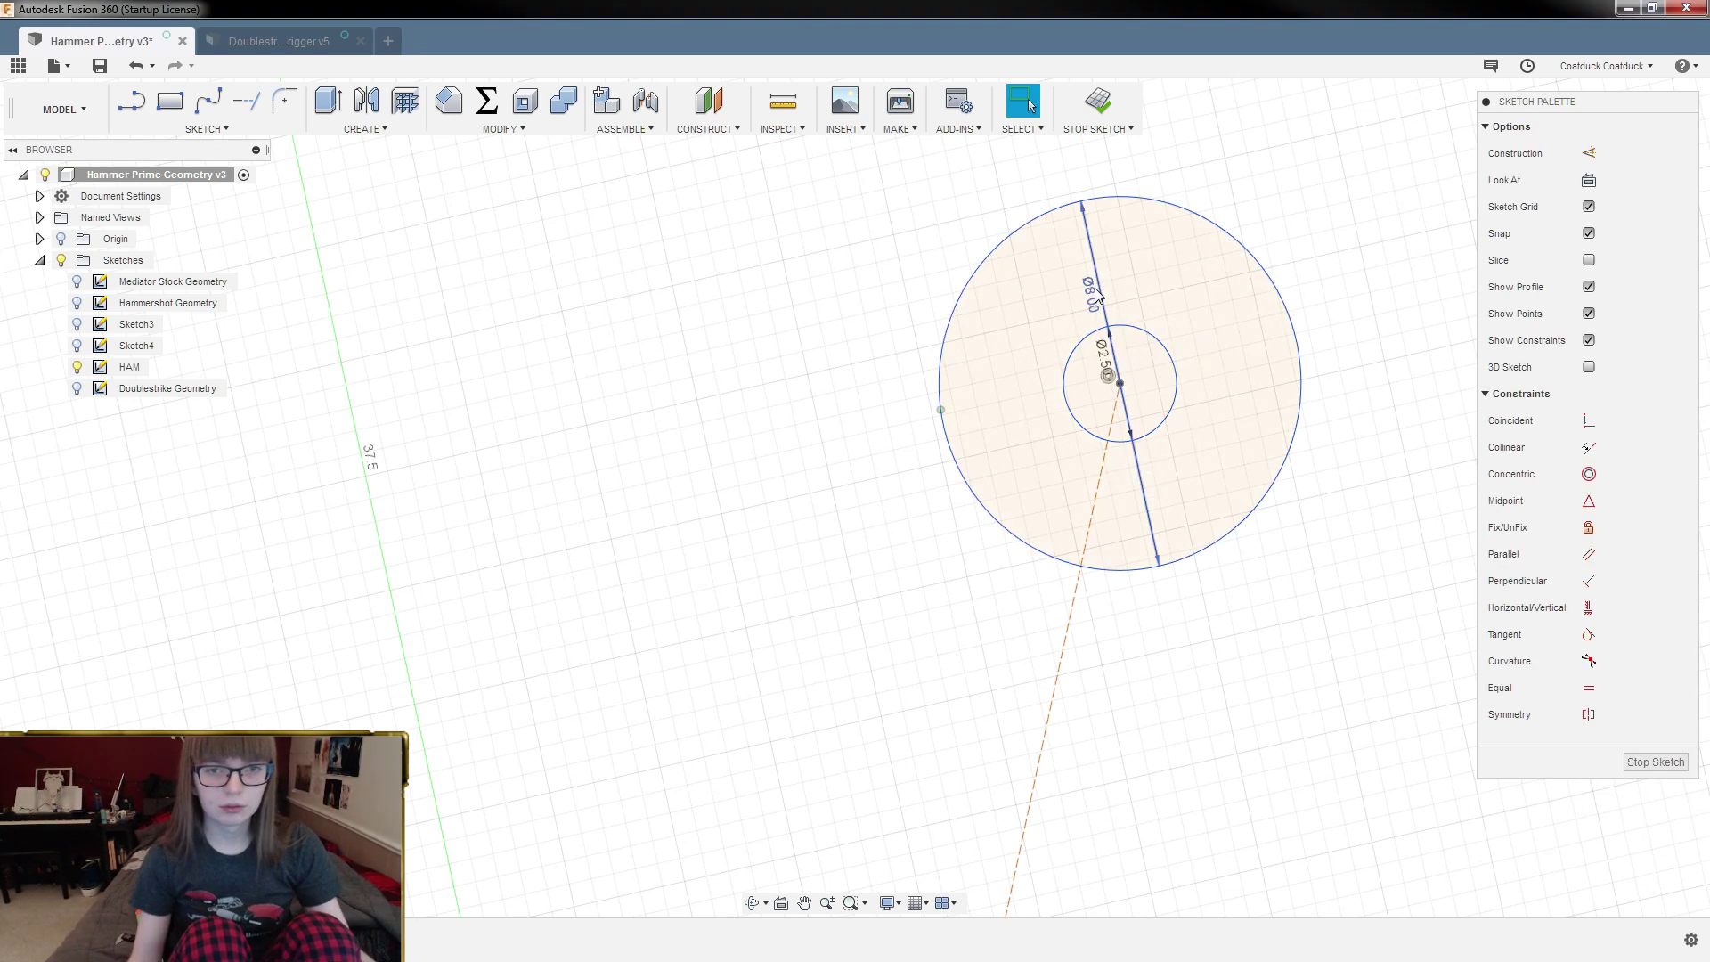
pyautogui.scroll(-8, 1098, 297)
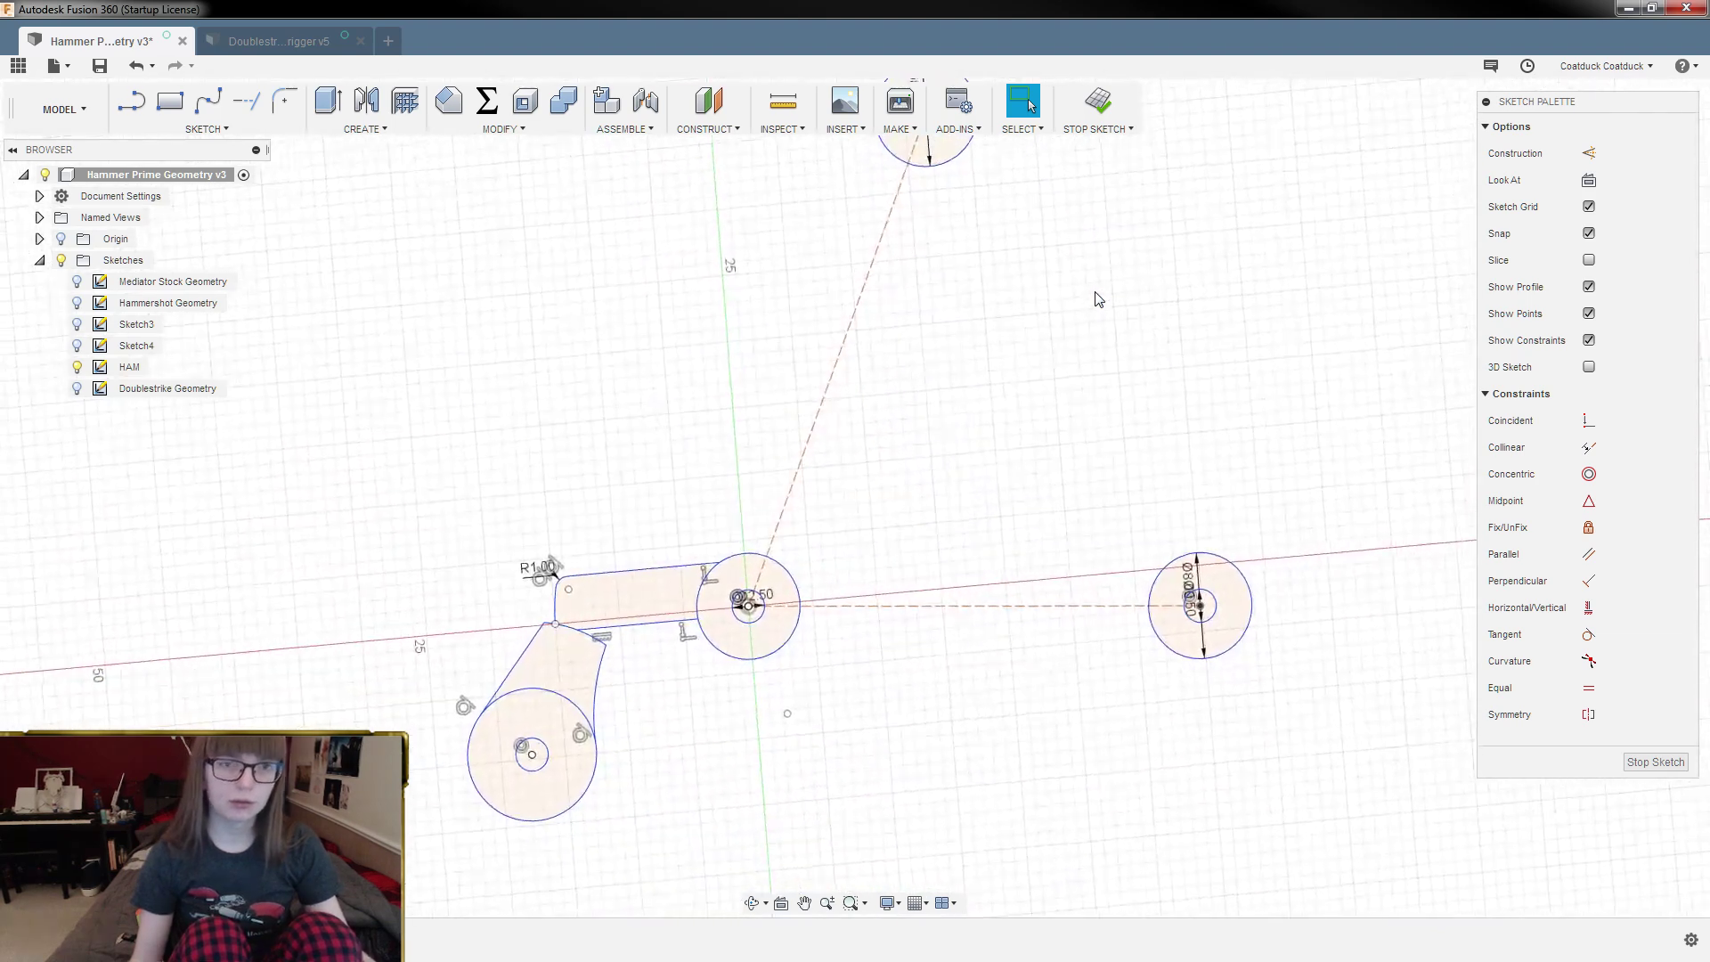
pyautogui.scroll(1, 1102, 303)
pyautogui.moveTo(1102, 303); pyautogui.dragTo(1076, 282, button='middle')
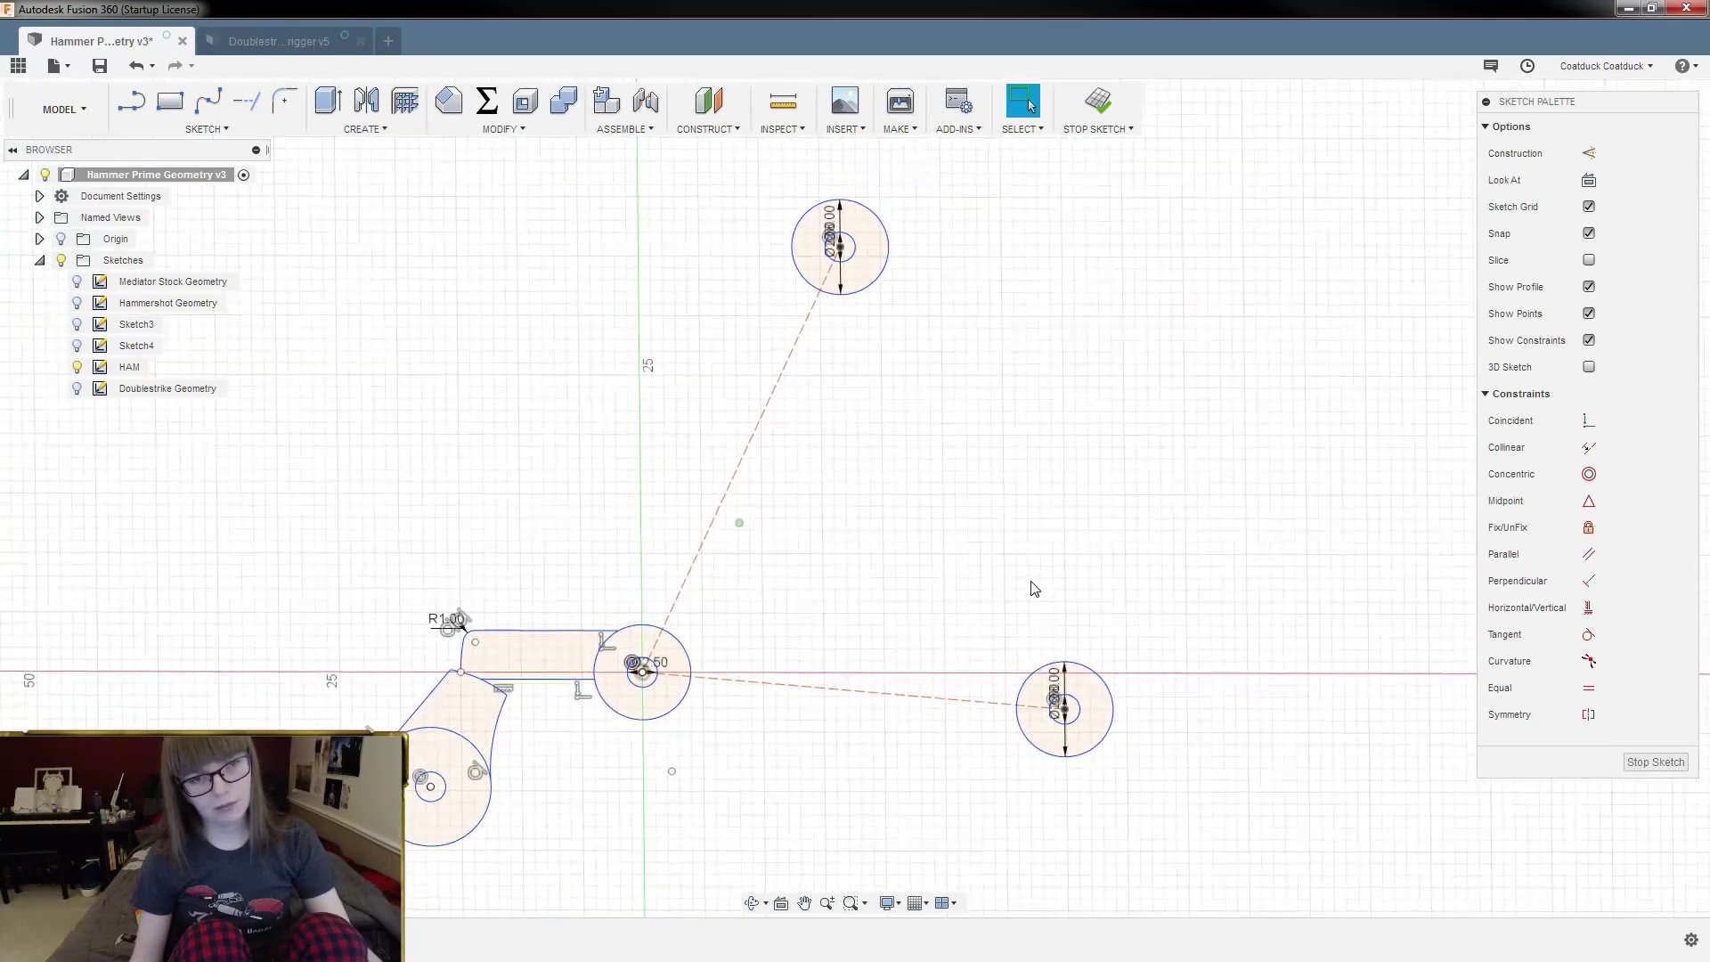
# Step: Measure the distance from the 8 mm circle on the nearly horizontal construction line to the hammer's pivot centre
pyautogui.click(799, 107)
pyautogui.click(1101, 741)
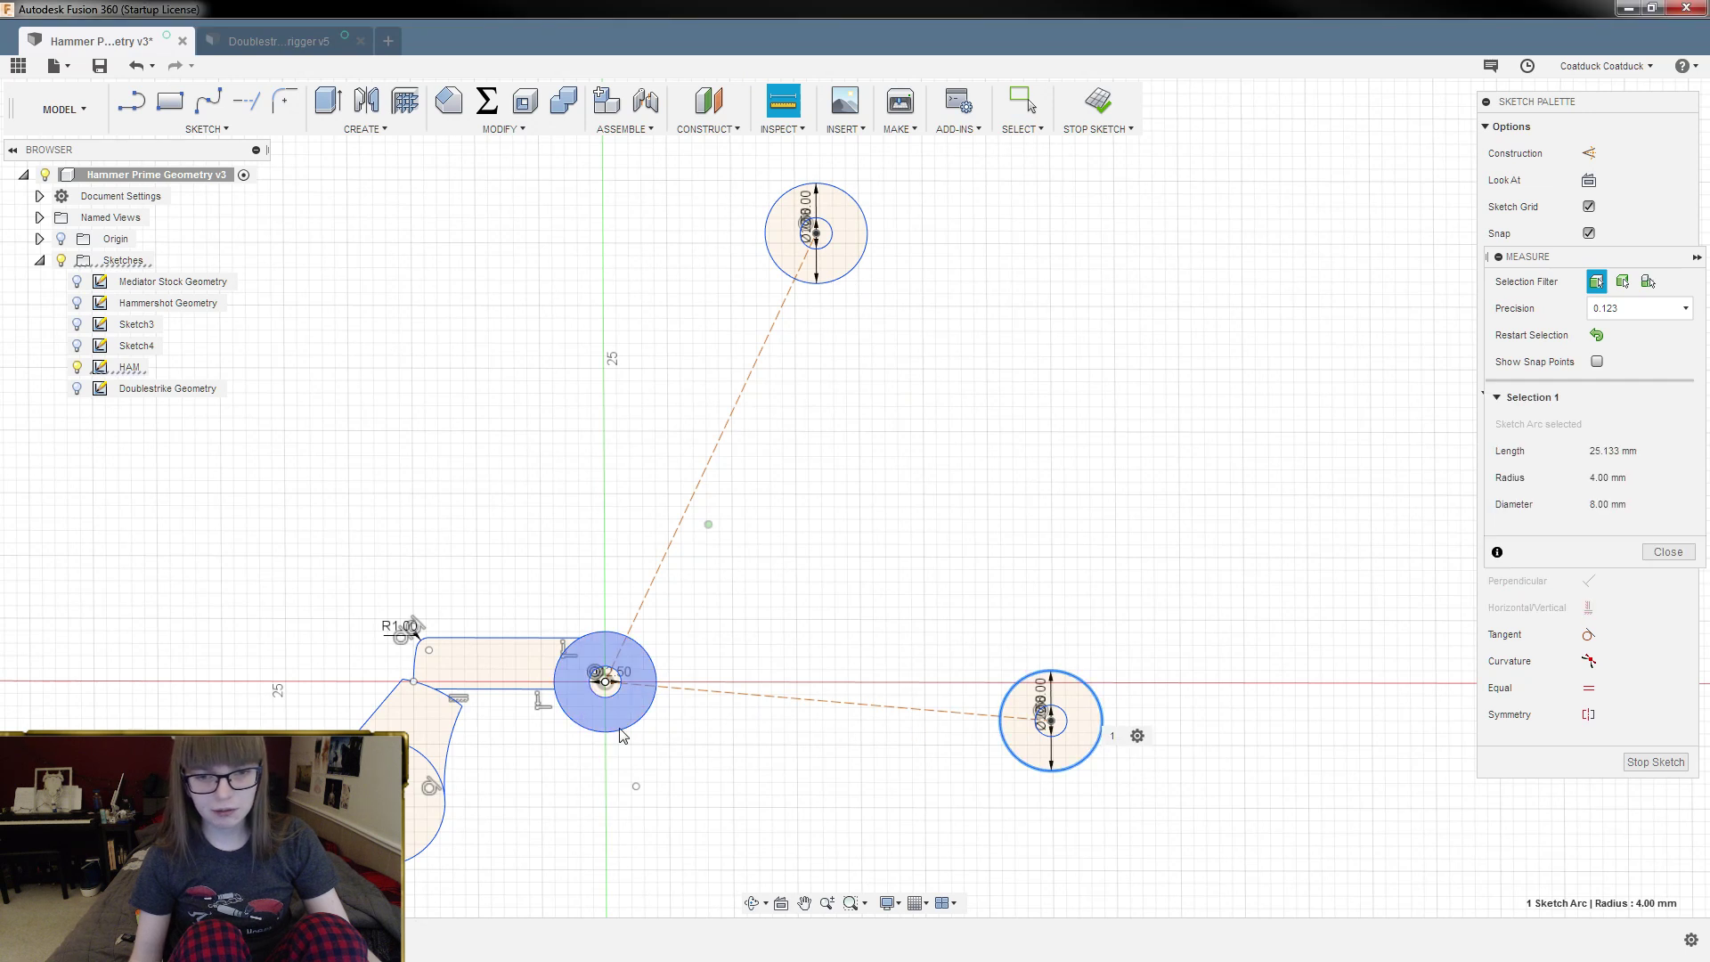
pyautogui.click(607, 684)
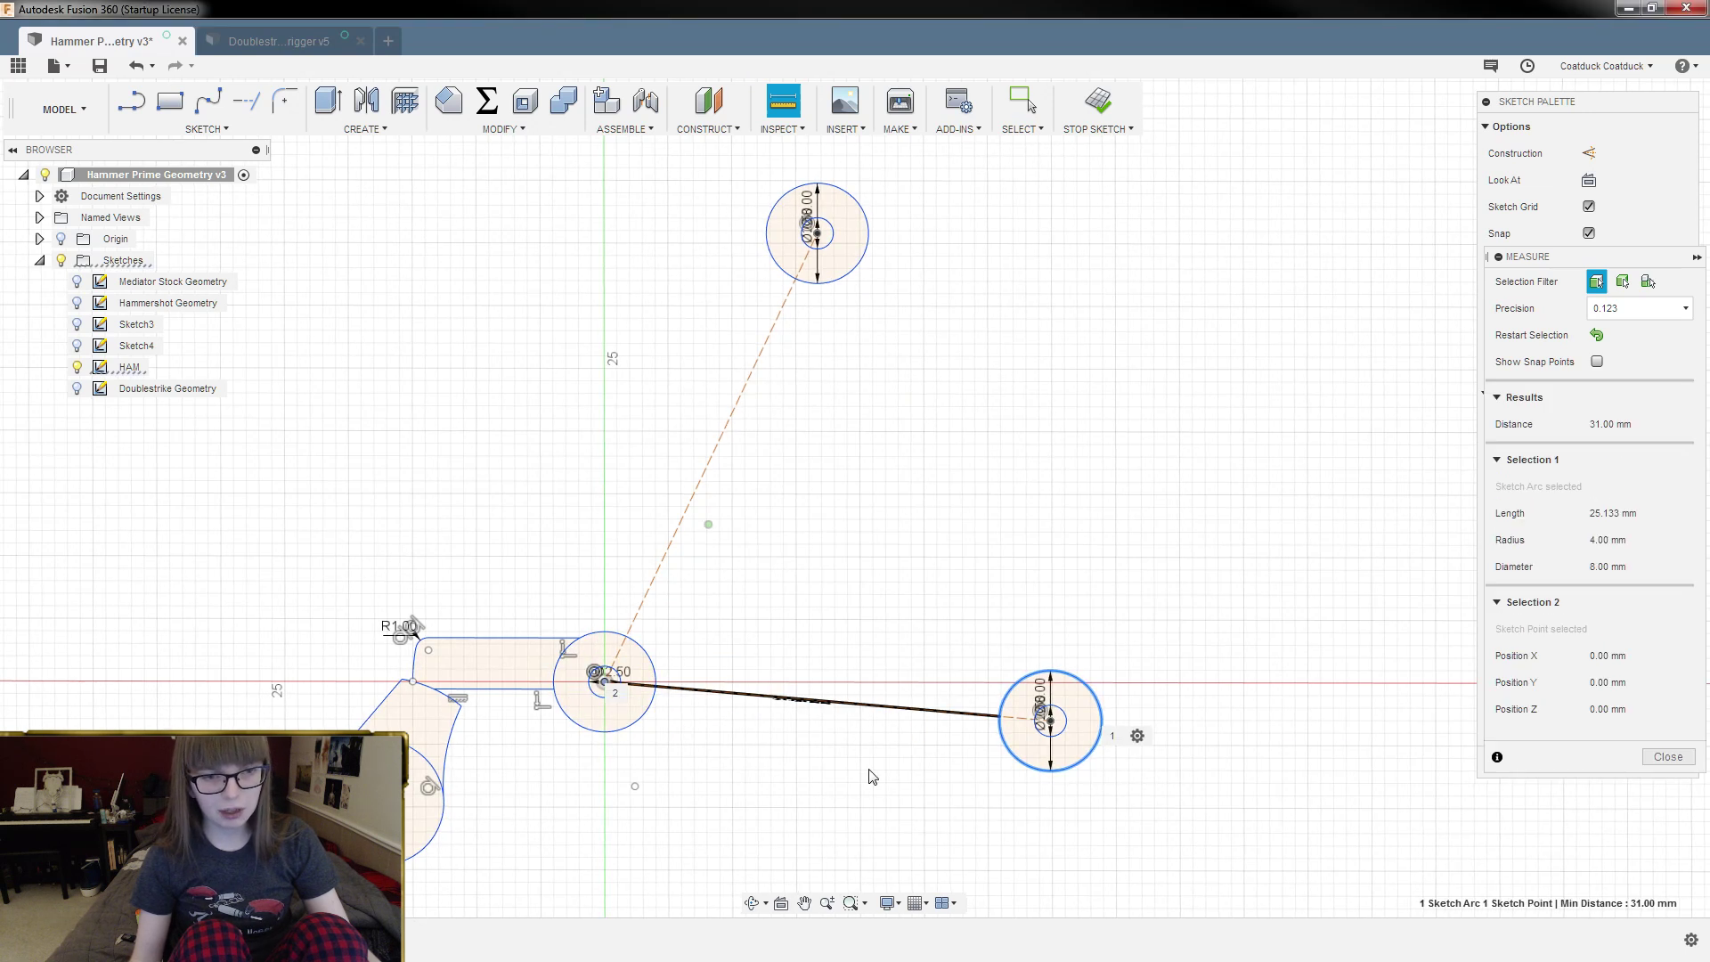
pyautogui.scroll(8, 1474, 761)
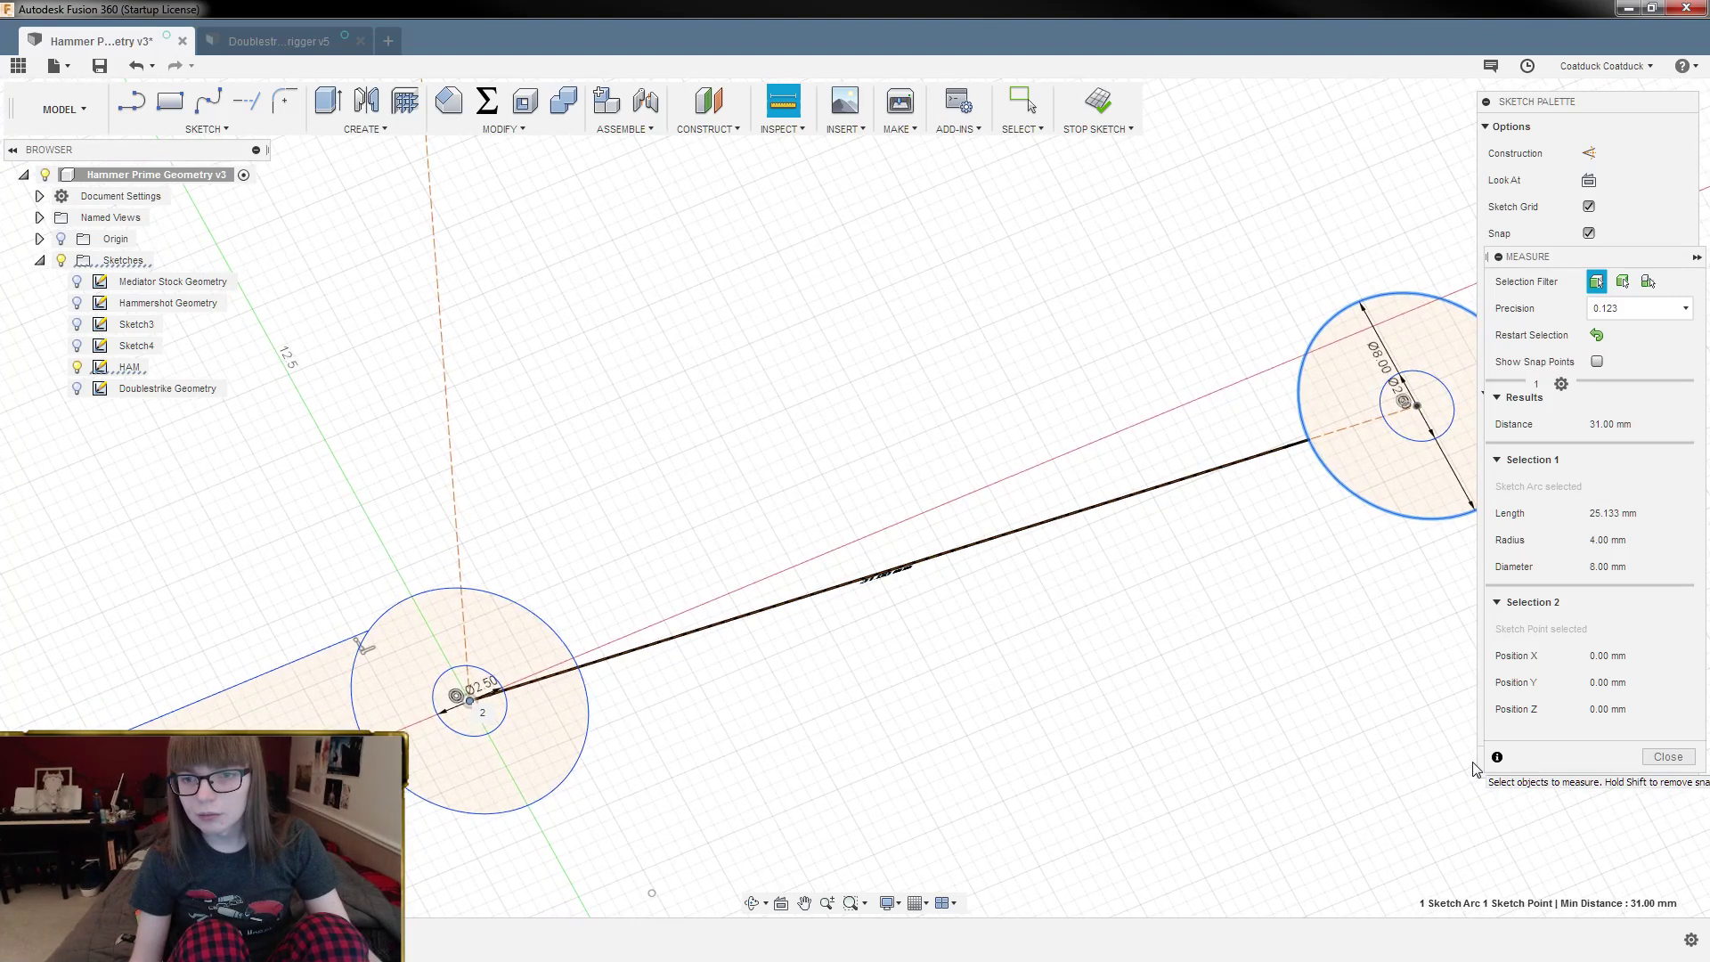
pyautogui.press('Escape')
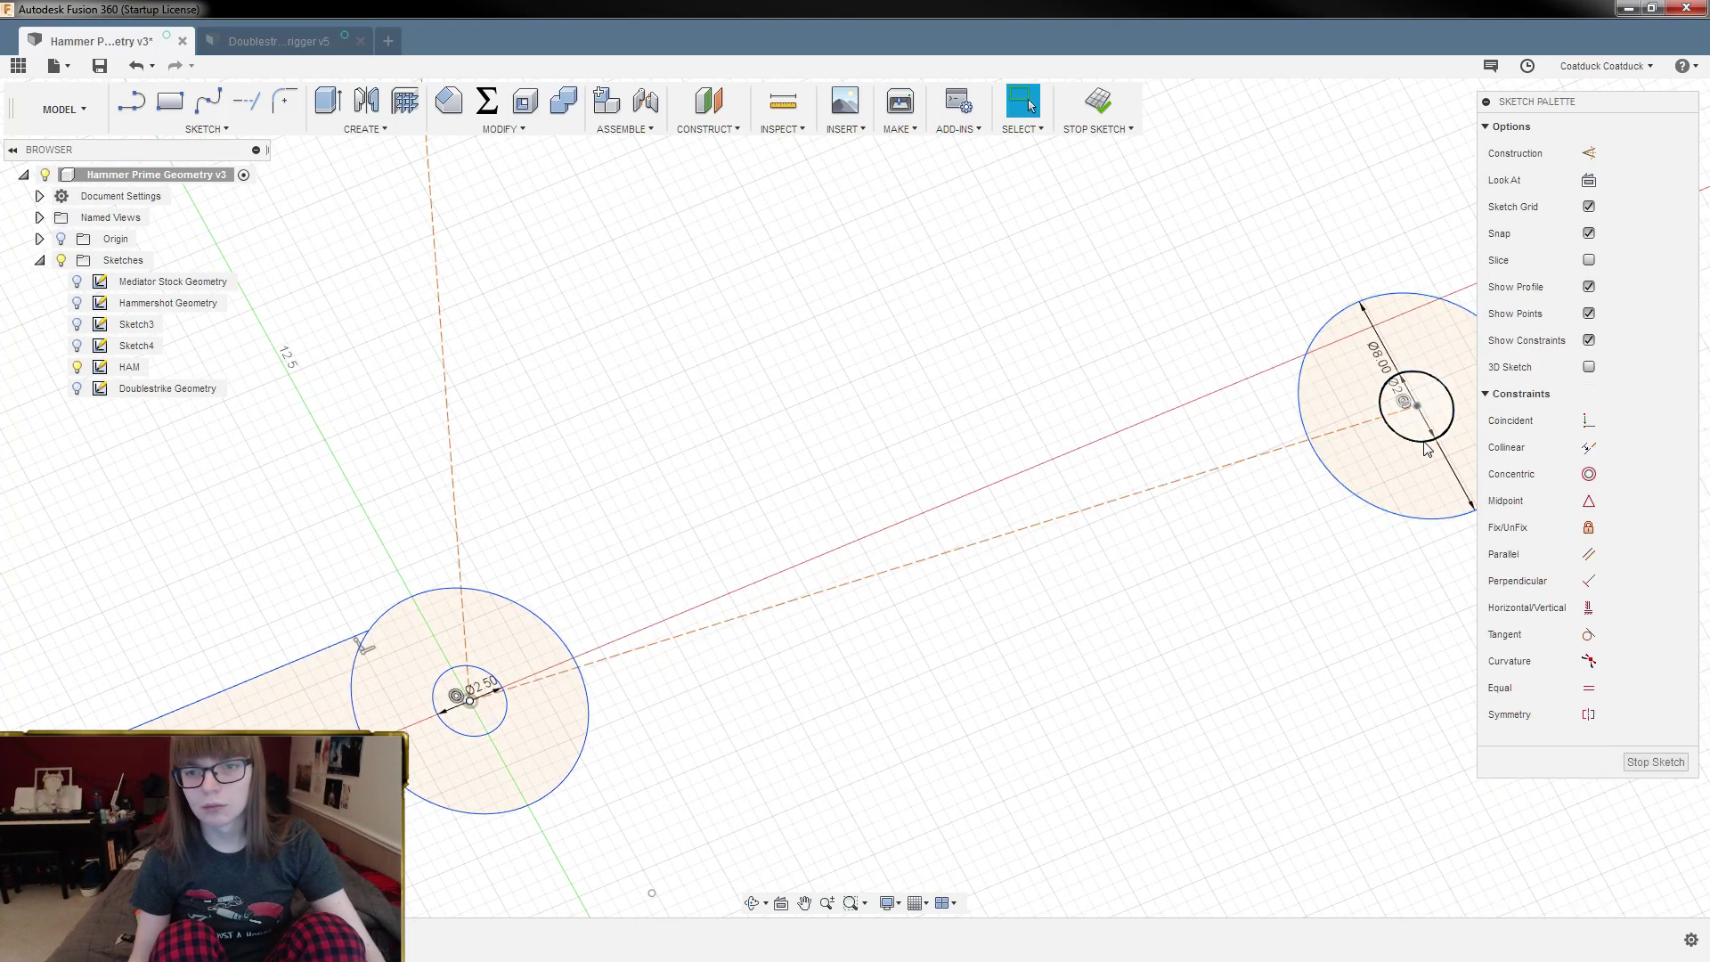
pyautogui.scroll(-3, 1098, 698)
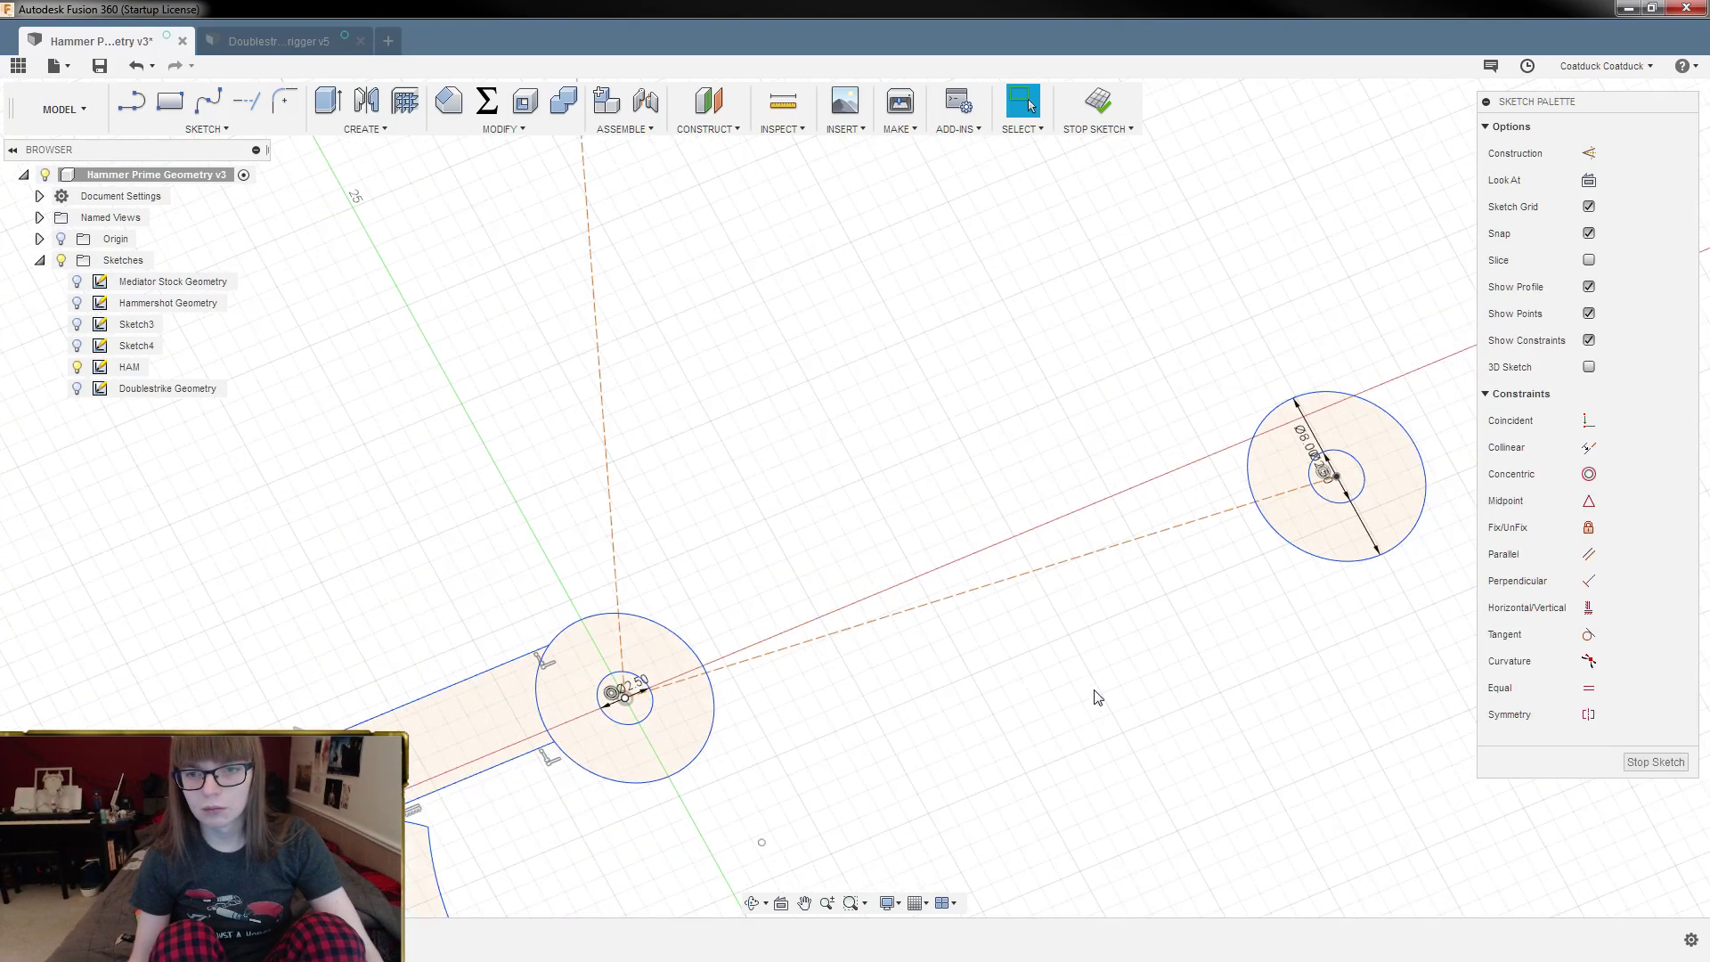
# Step: Finish editing the HAM sketch and set the view projection to Perspective
pyautogui.click(1656, 763)
pyautogui.keyDown('shift'); pyautogui.moveTo(1204, 407); pyautogui.dragTo(1222, 360, button='middle'); pyautogui.keyUp('shift')
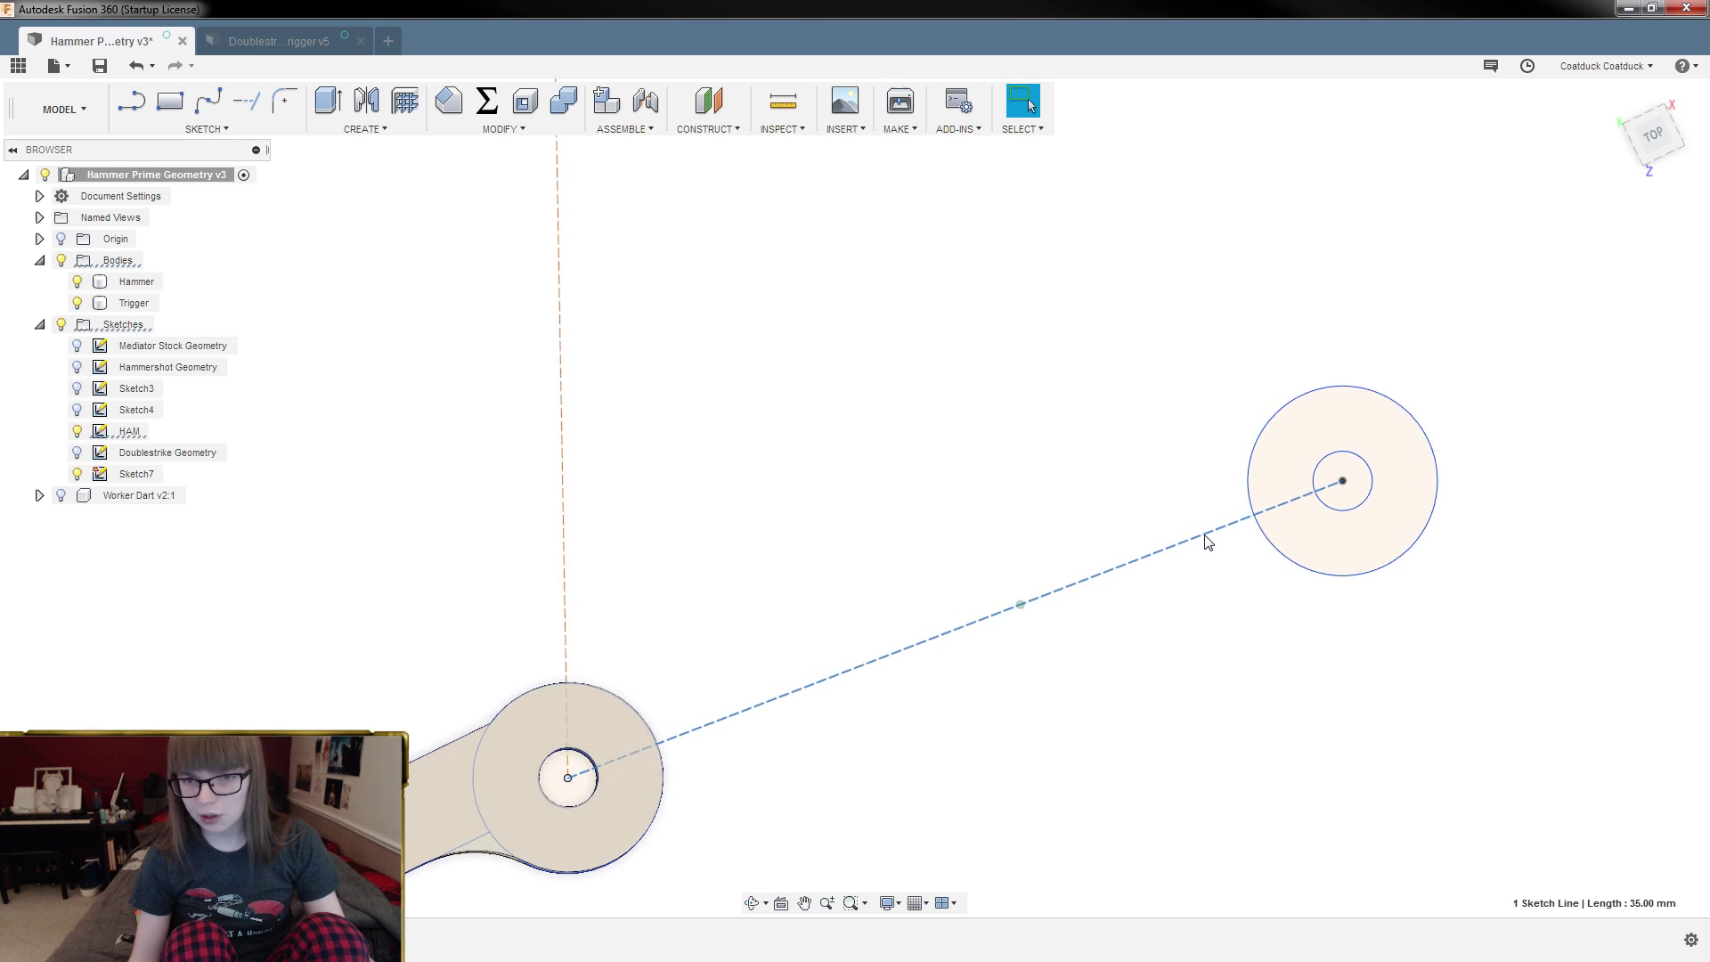
pyautogui.scroll(3, 1390, 473)
pyautogui.scroll(1, 1443, 473)
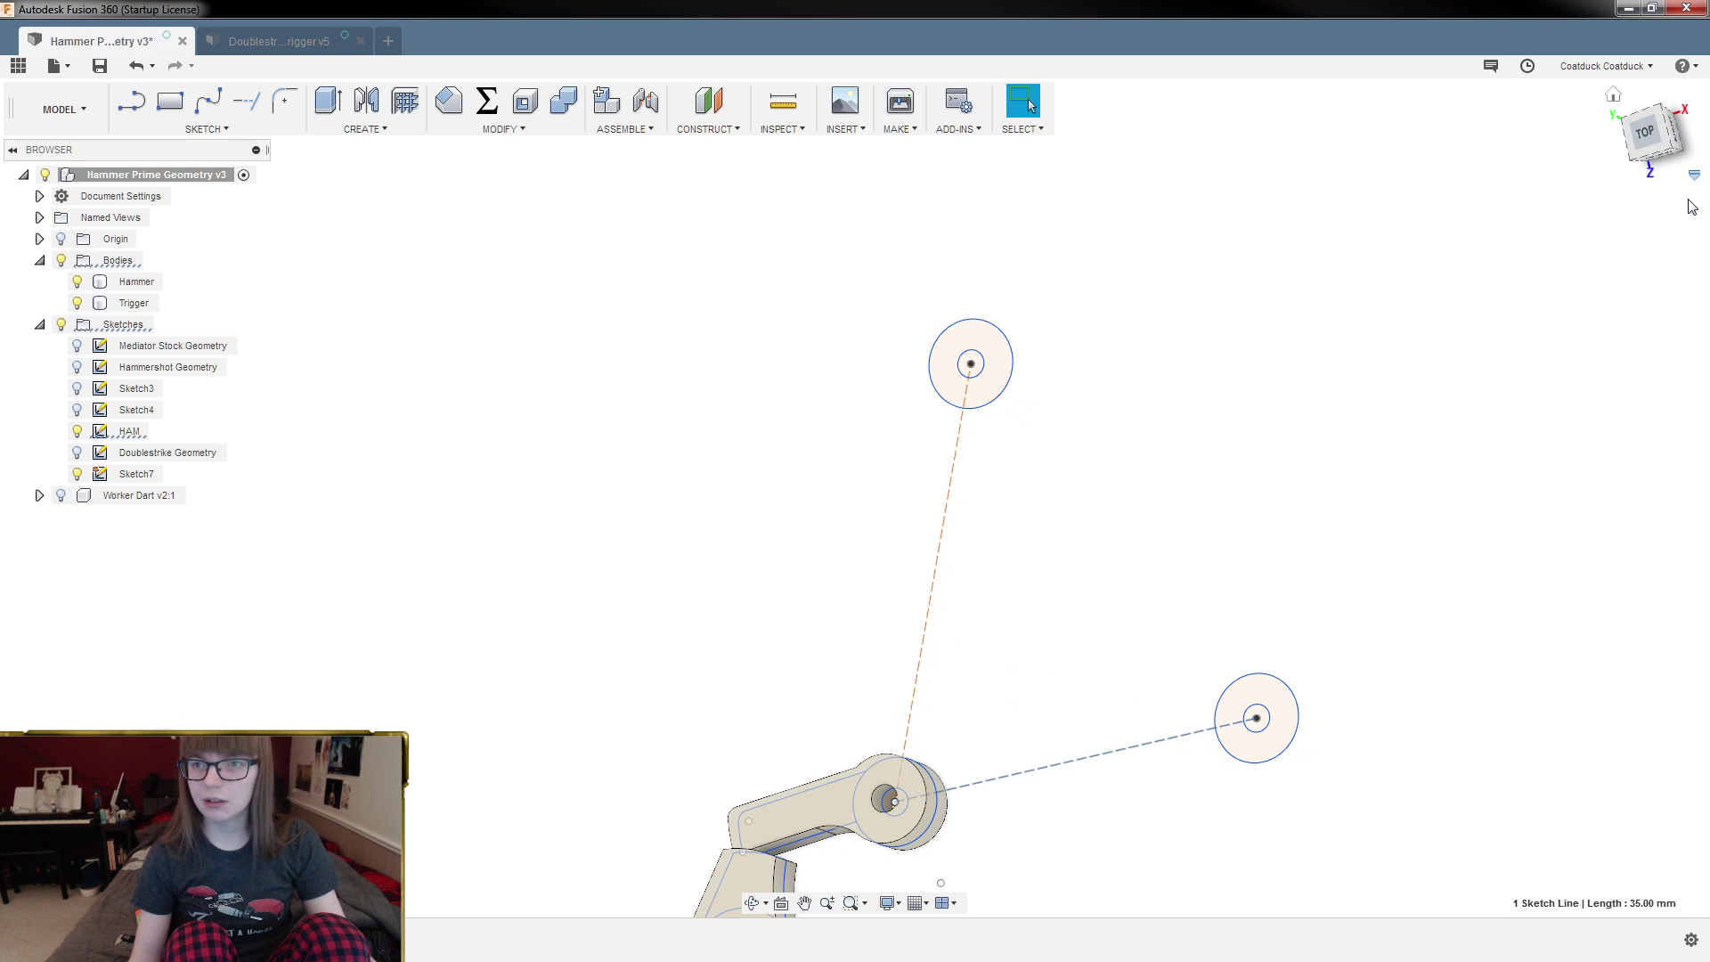
pyautogui.click(1695, 175)
pyautogui.click(1644, 221)
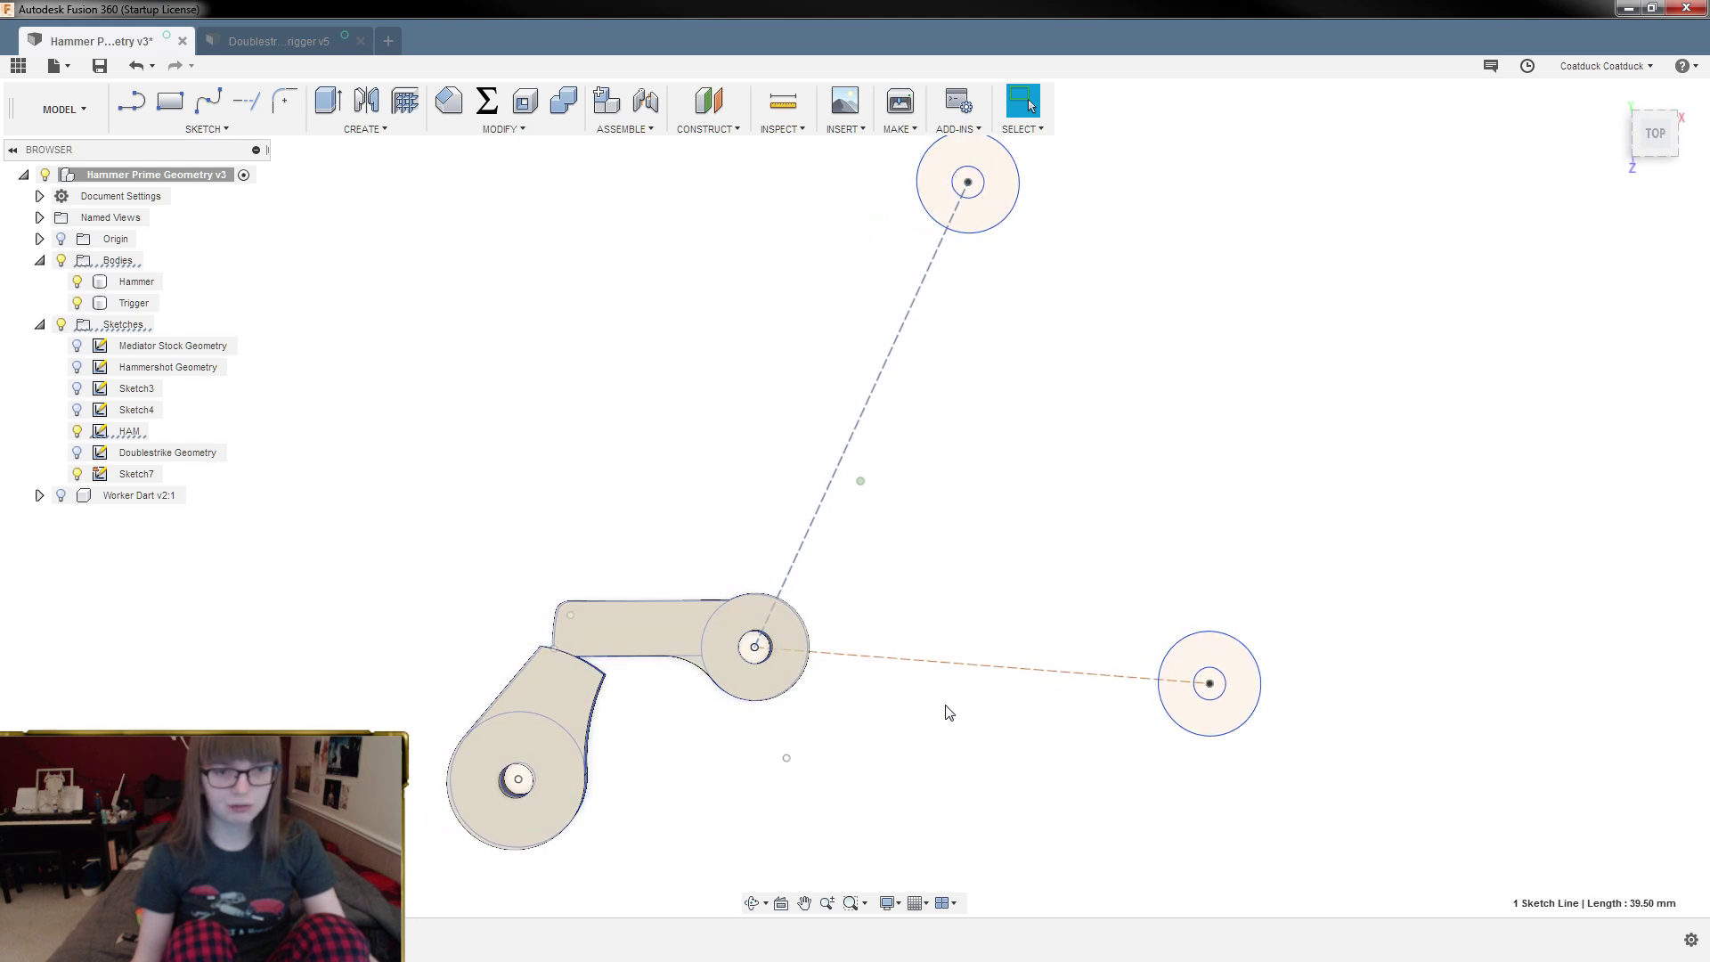
# Step: Switch the view projection to Orthographic
pyautogui.click(1696, 179)
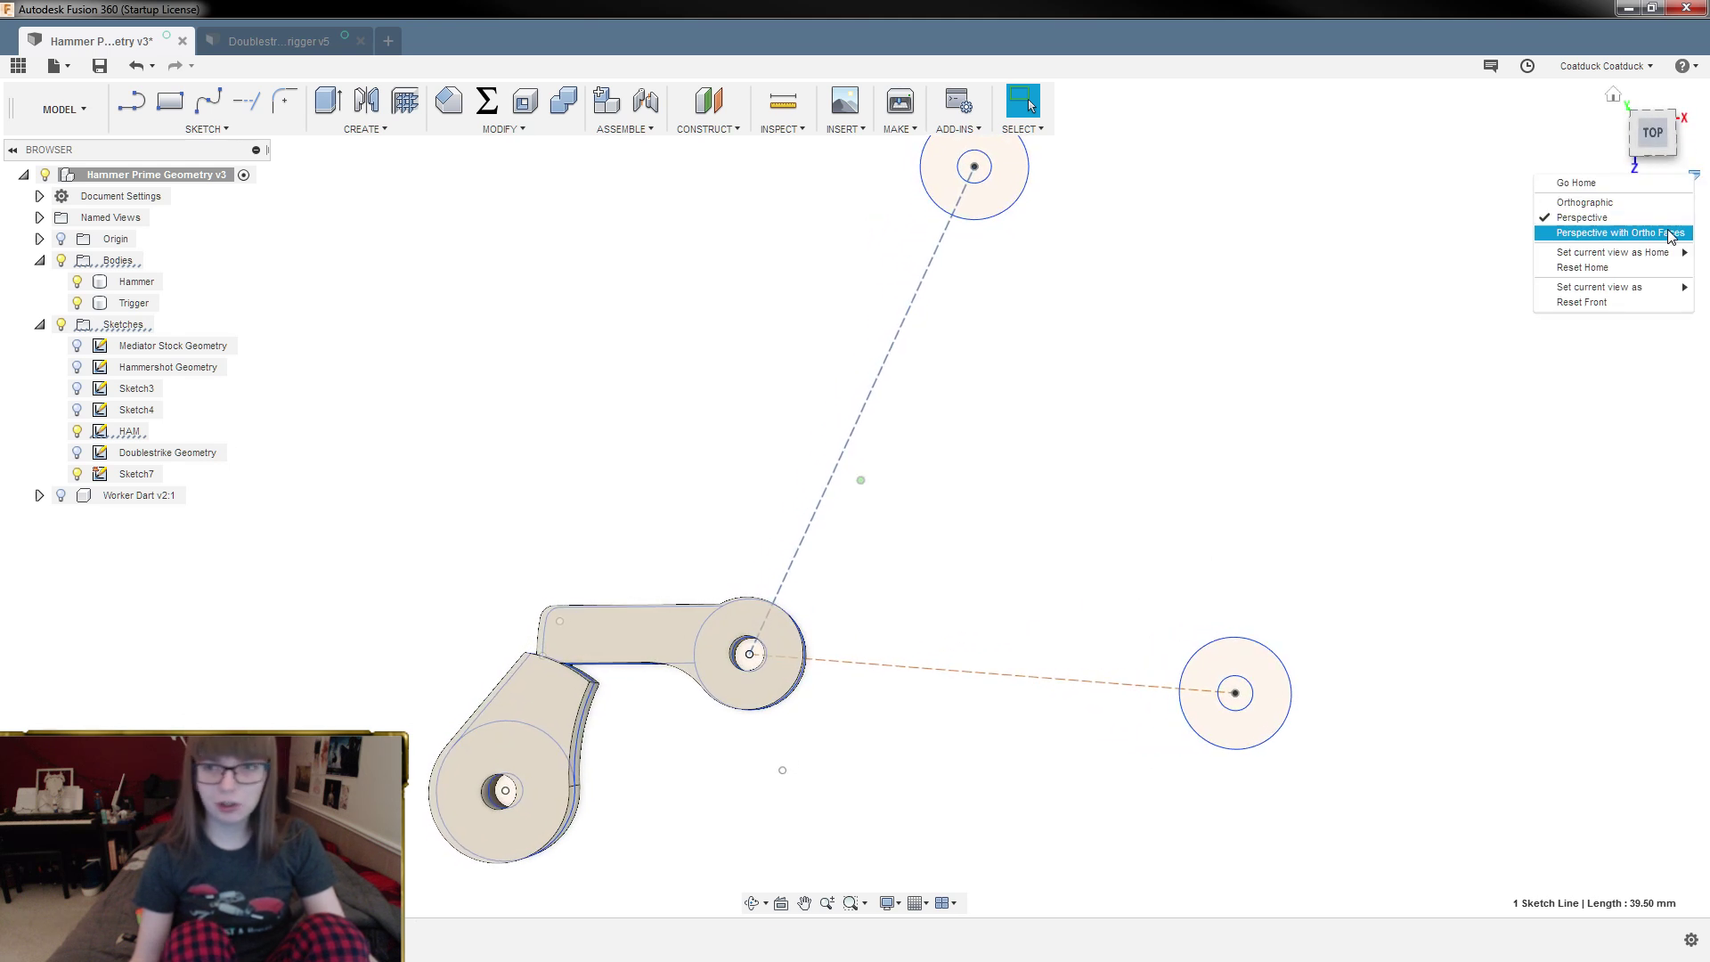
pyautogui.click(1618, 206)
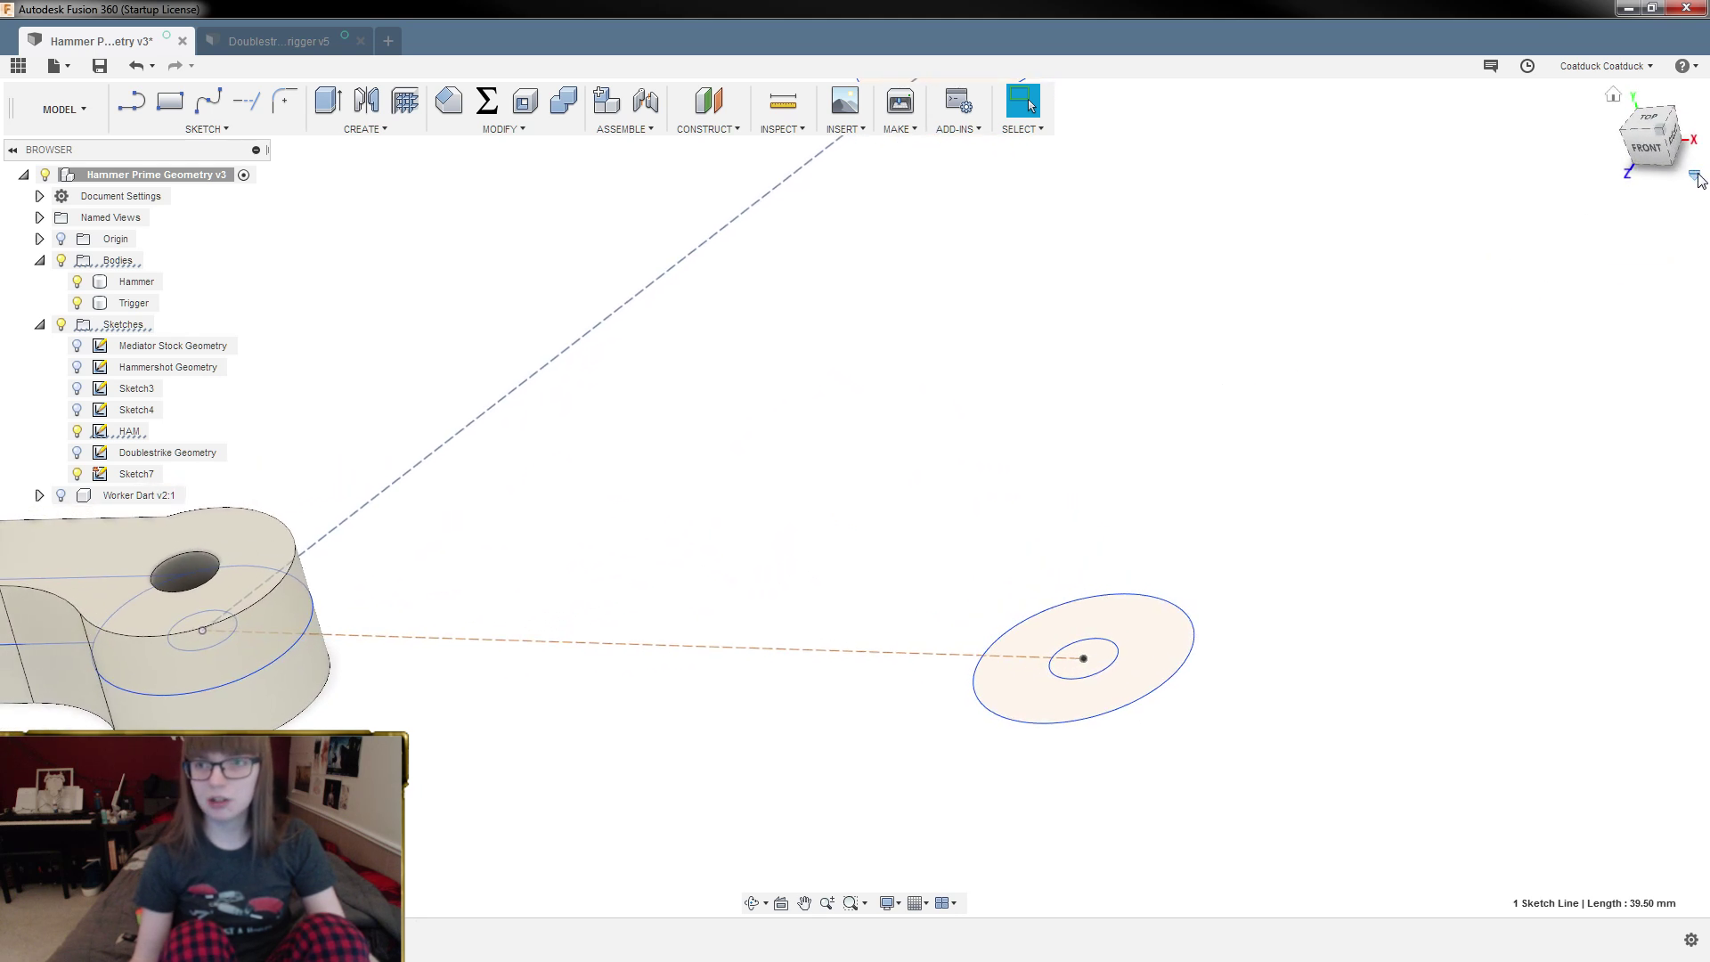
pyautogui.click(1695, 178)
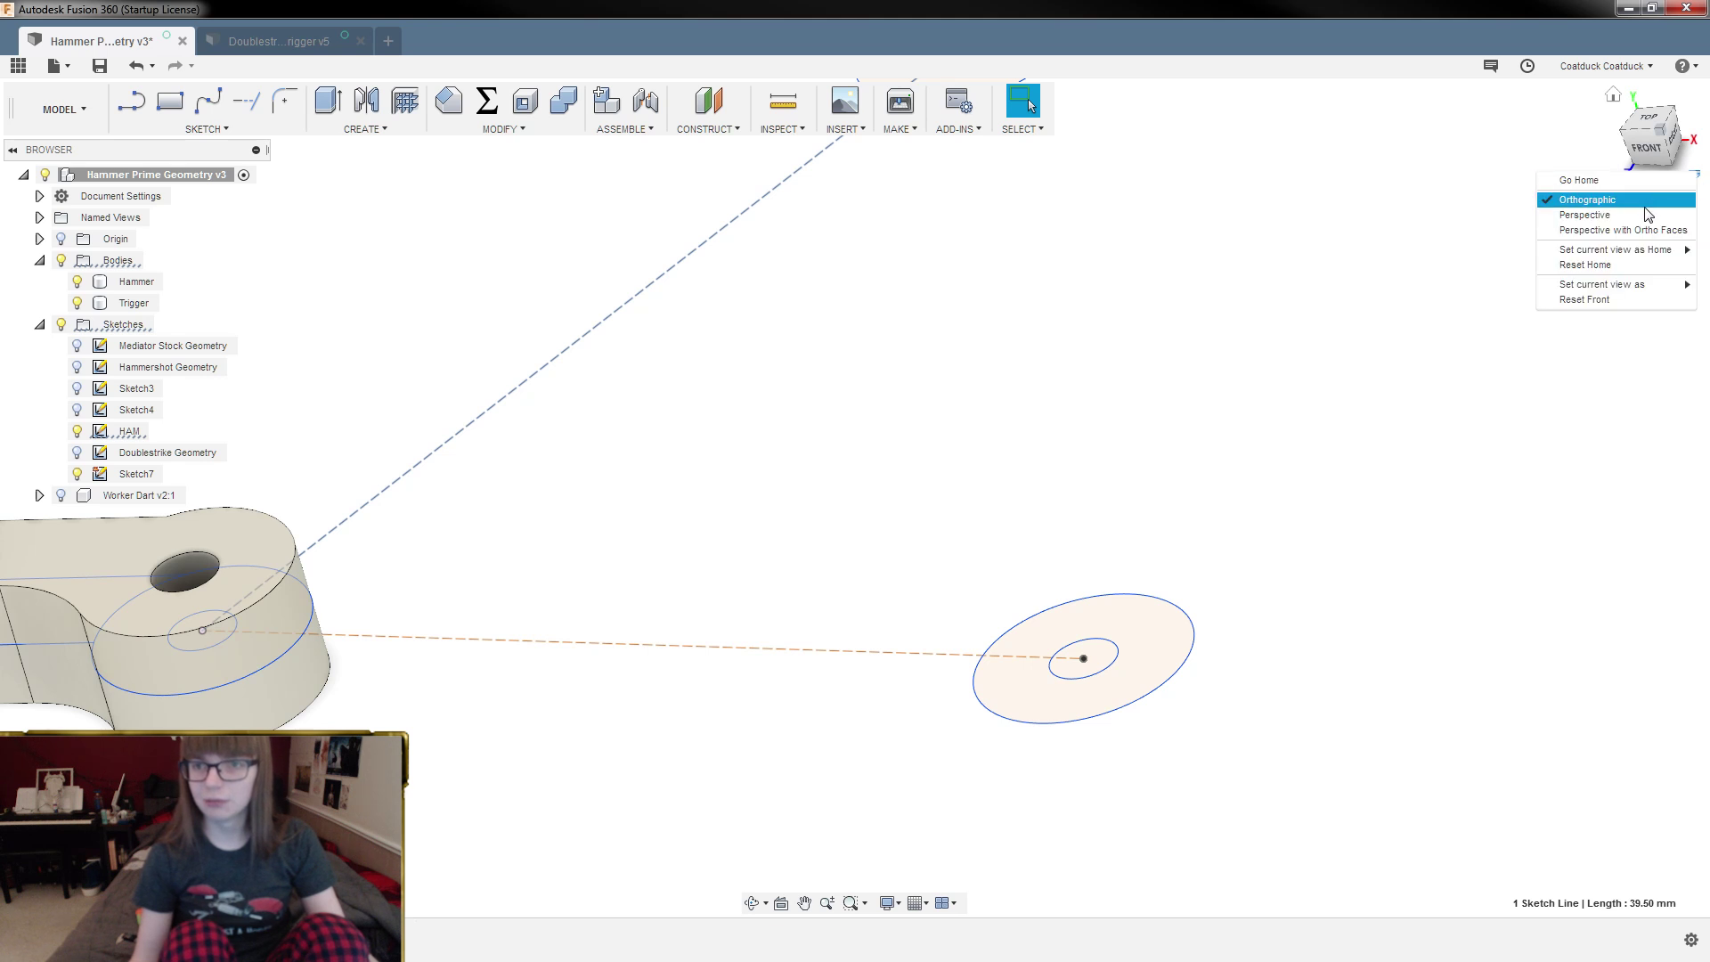
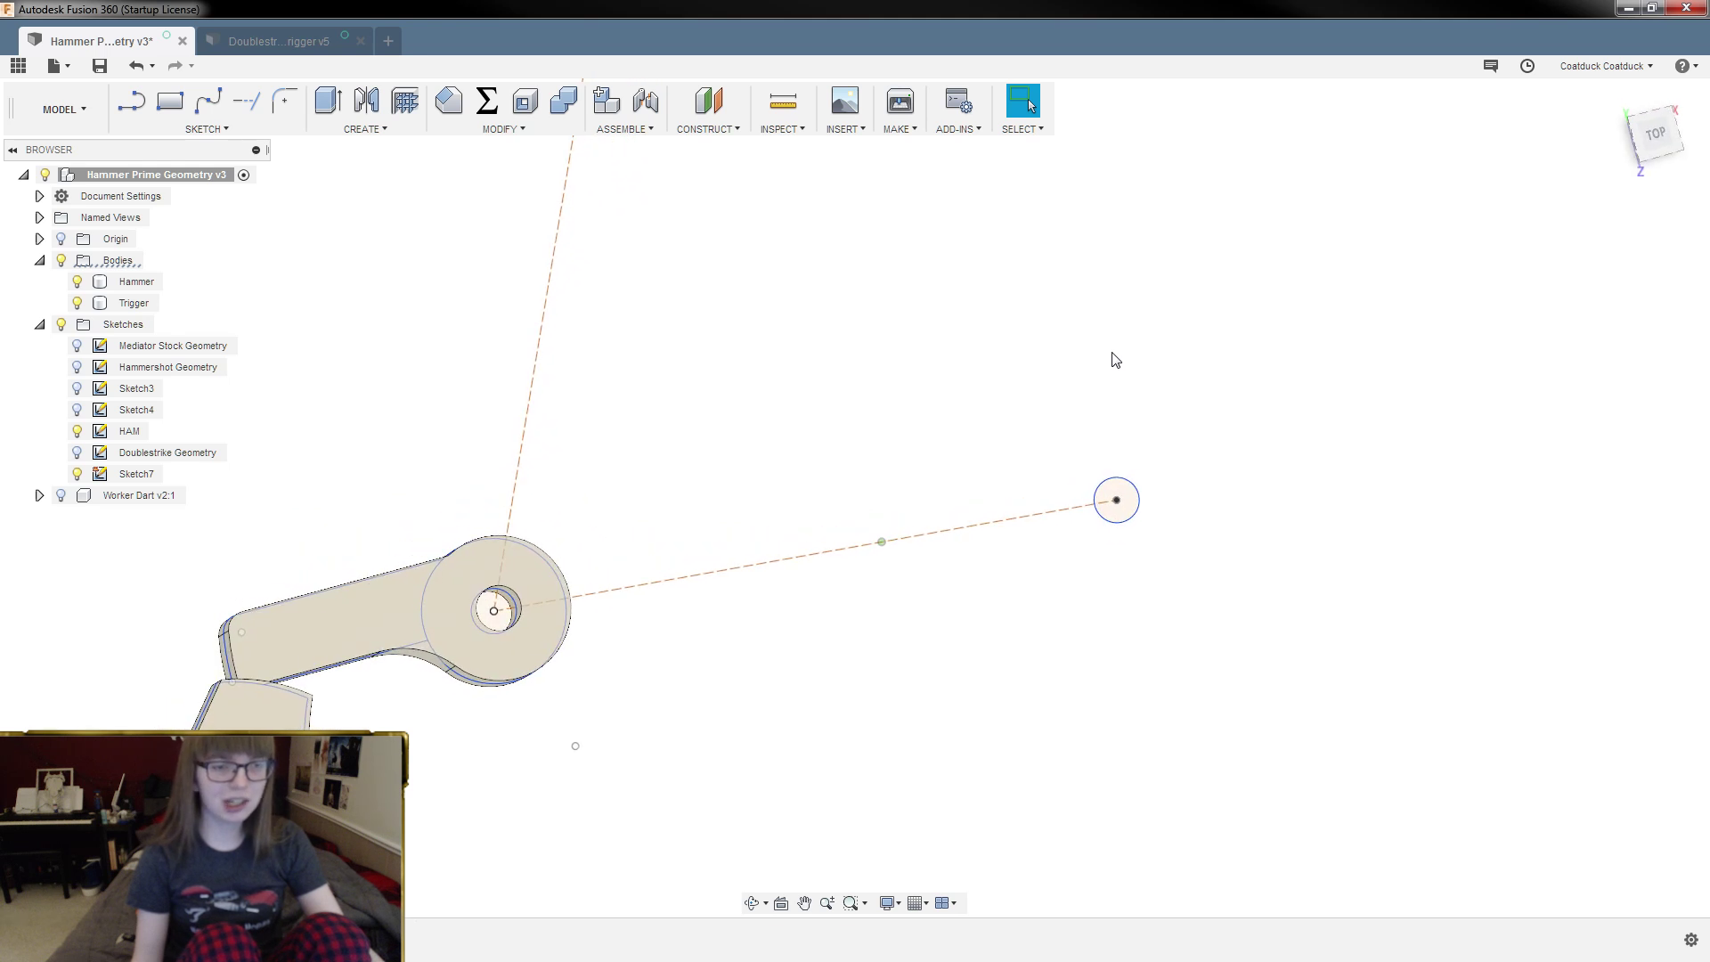
# Step: Reopen the HAM sketch and start a circle centred on the 2.5 mm circle at the nearly horizontal construction line's far end
pyautogui.scroll(4, 1162, 505)
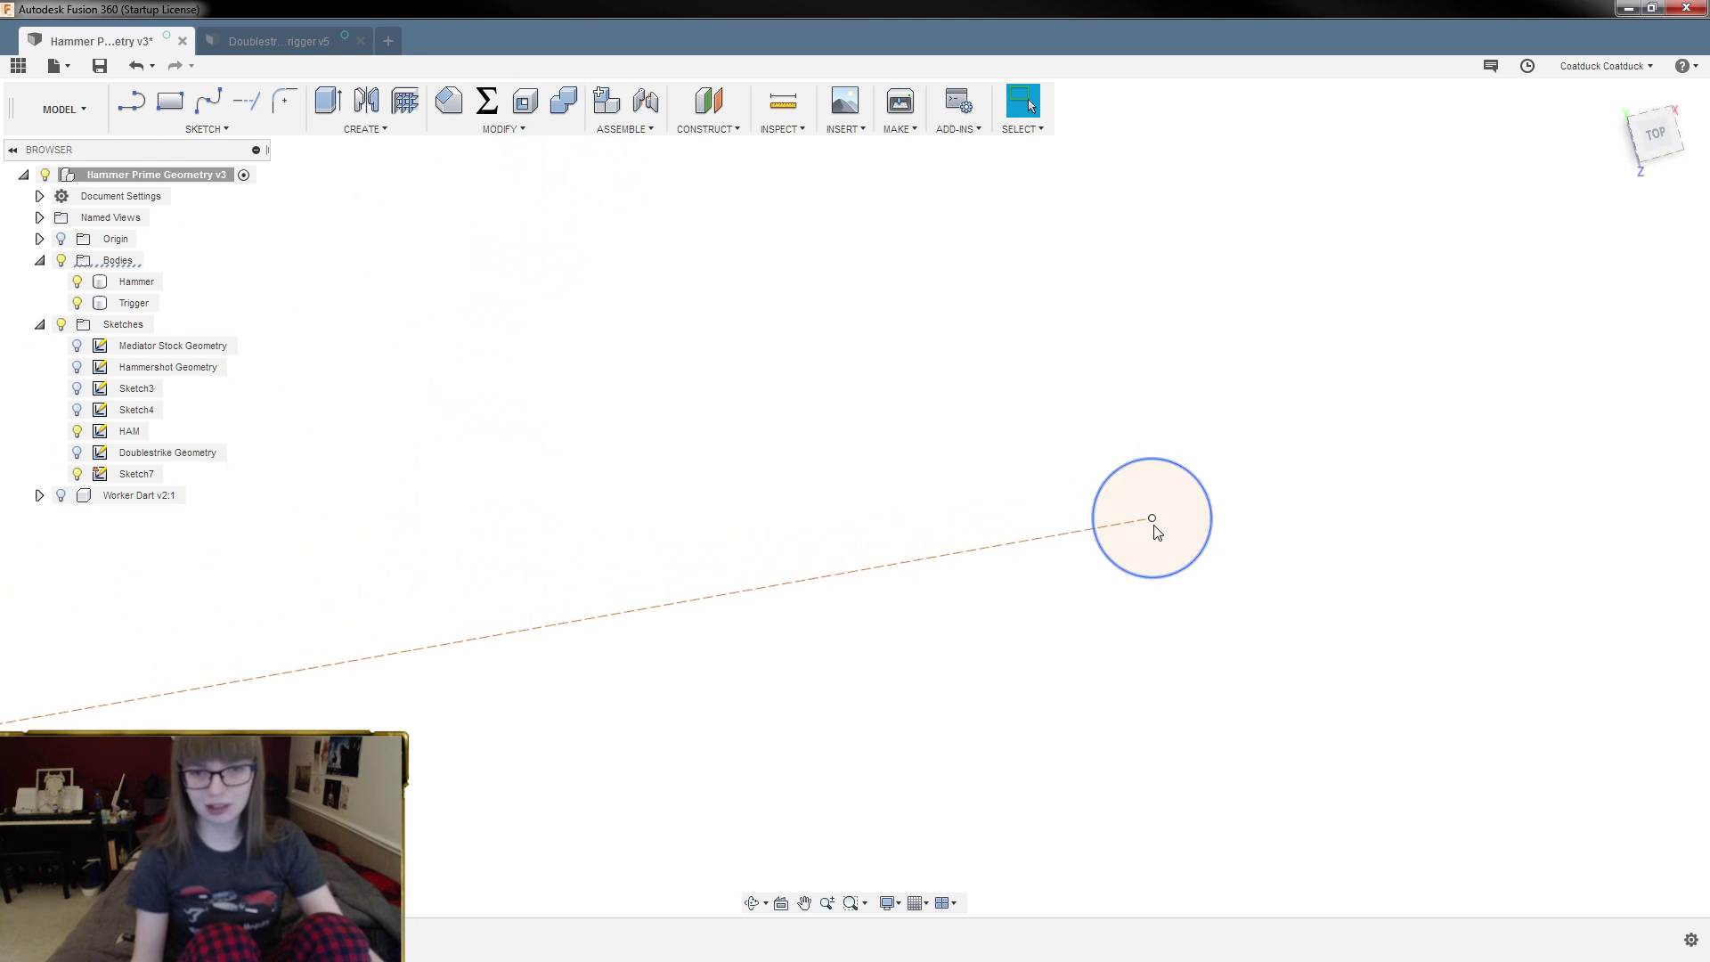
pyautogui.doubleClick(1178, 513)
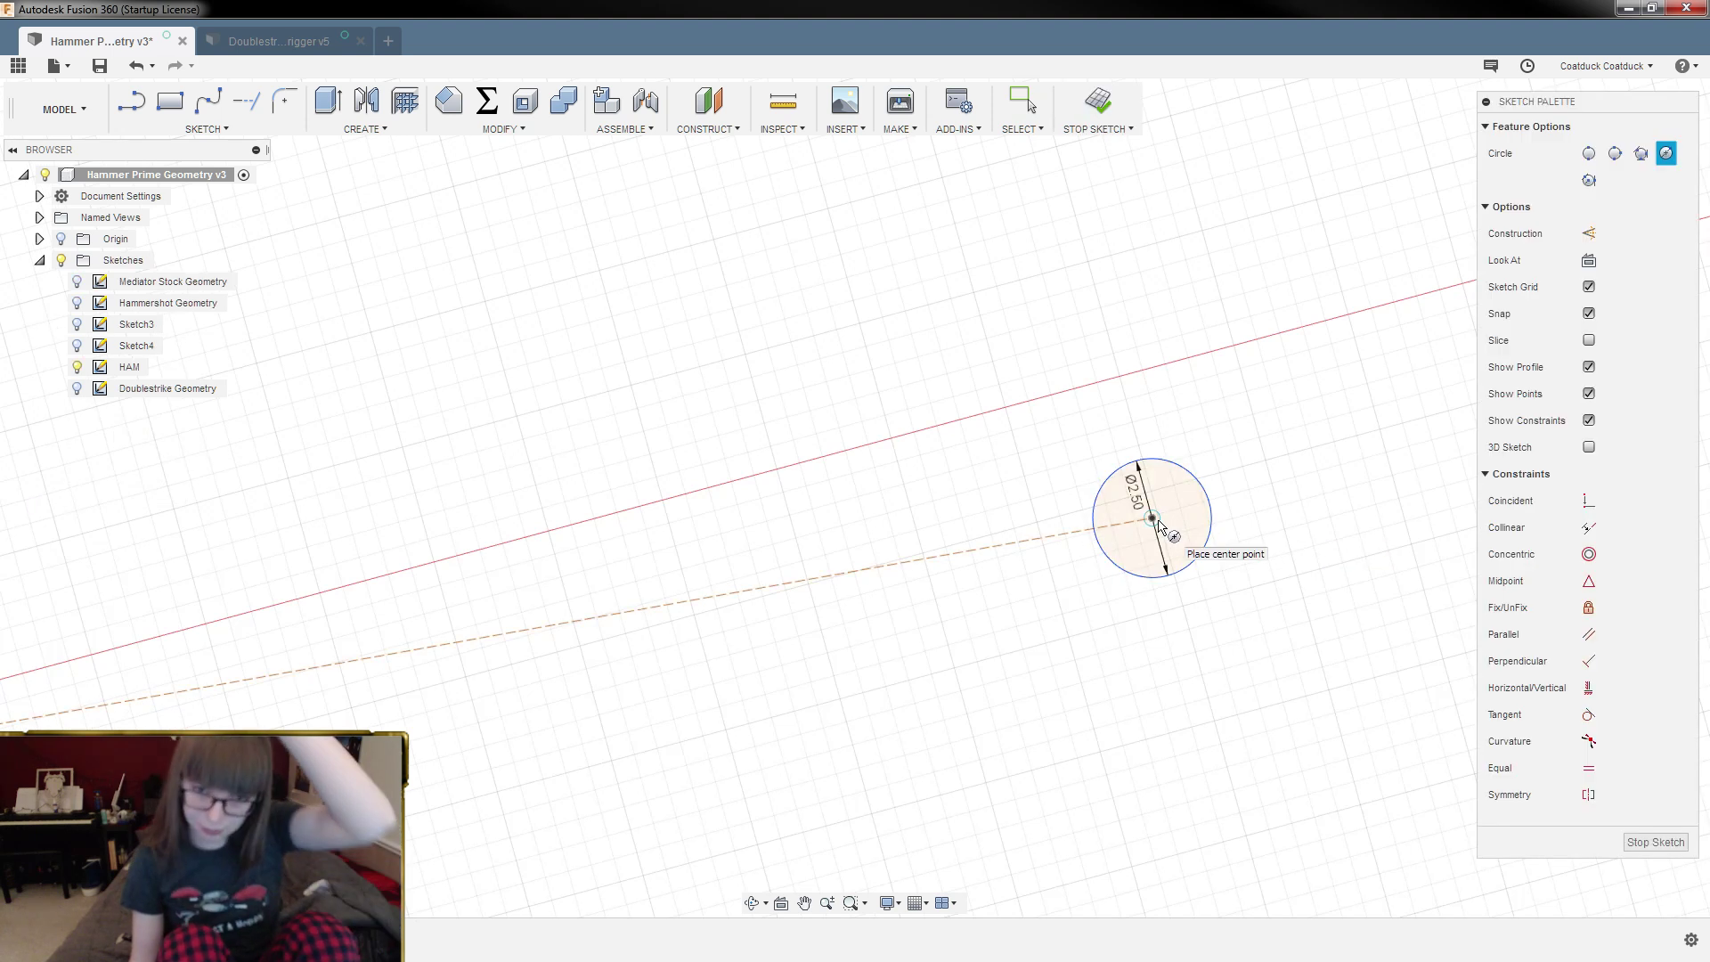
pyautogui.click(1155, 519)
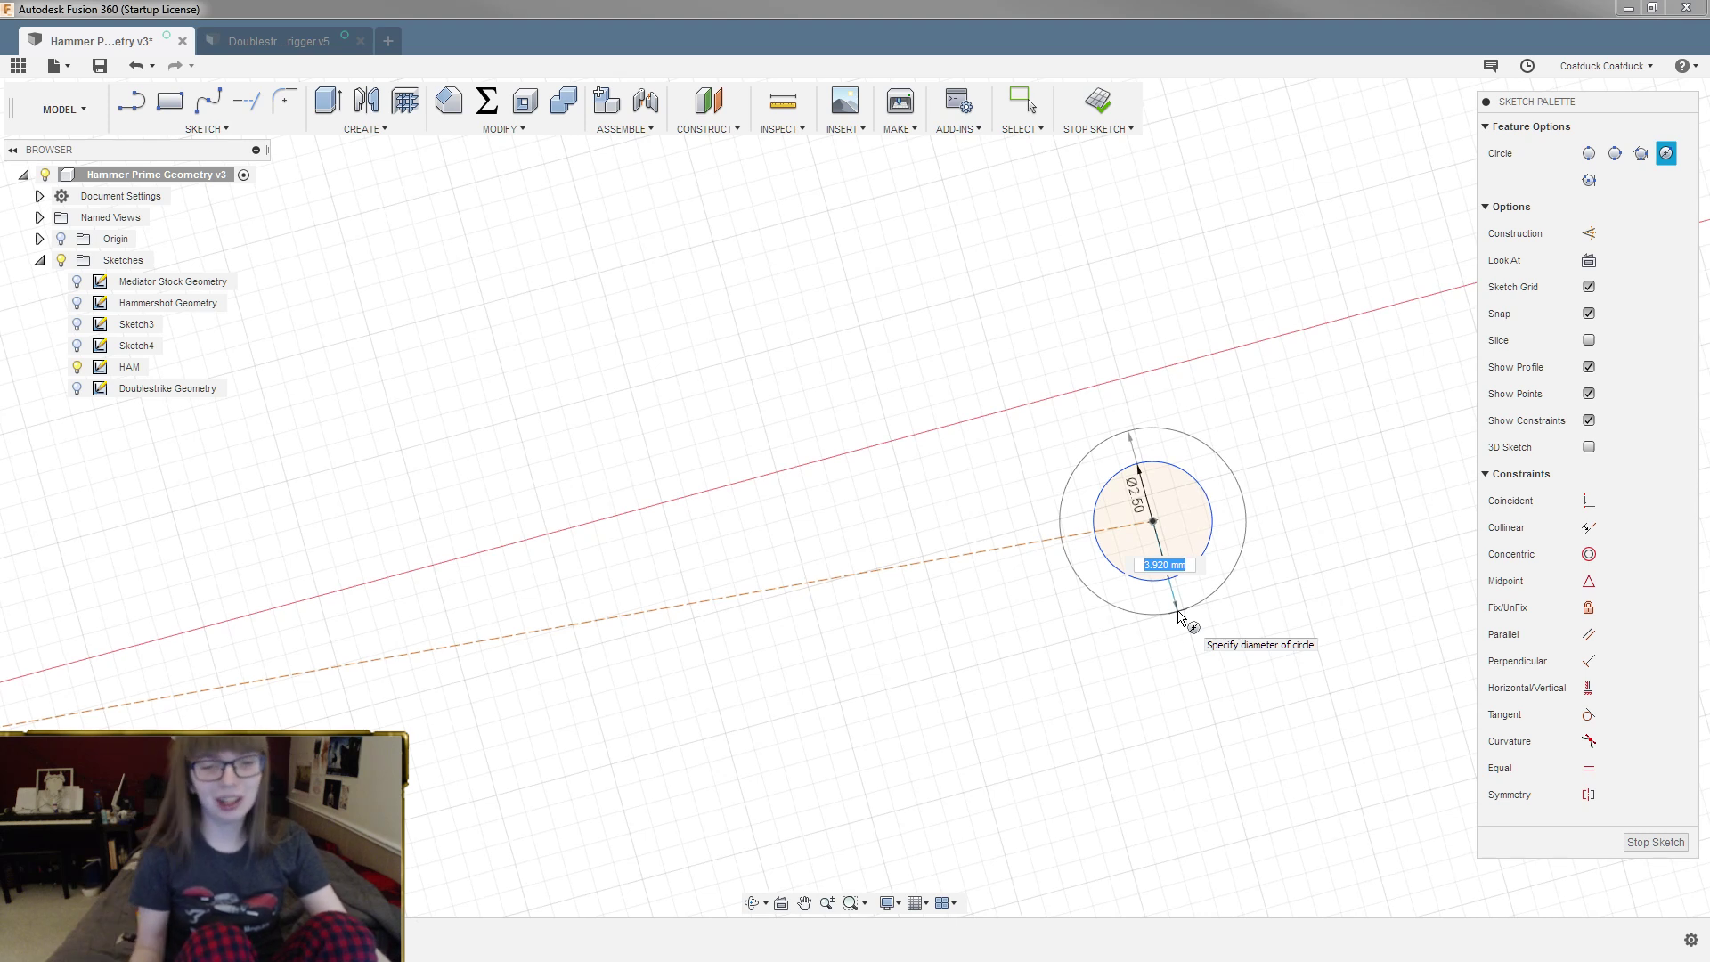
pyautogui.scroll(5, 1179, 618)
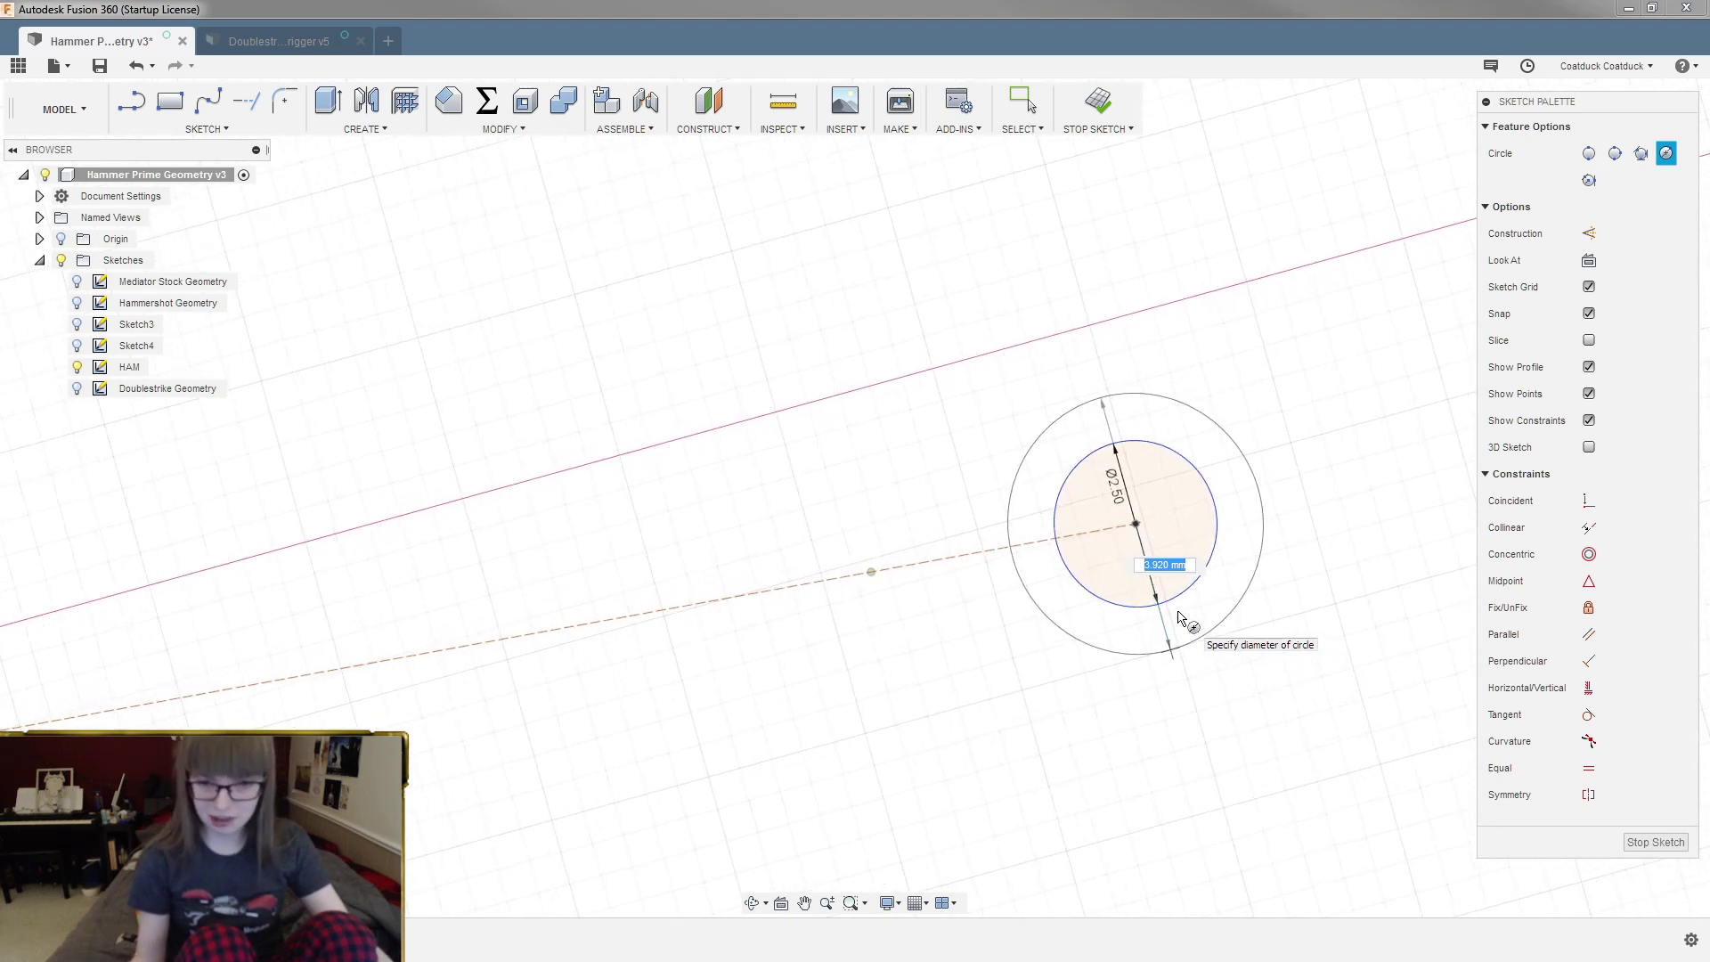
# Step: Examine the trigger's curved edges and their contact with the hammer profile's lower corner
pyautogui.scroll(1, 1179, 617)
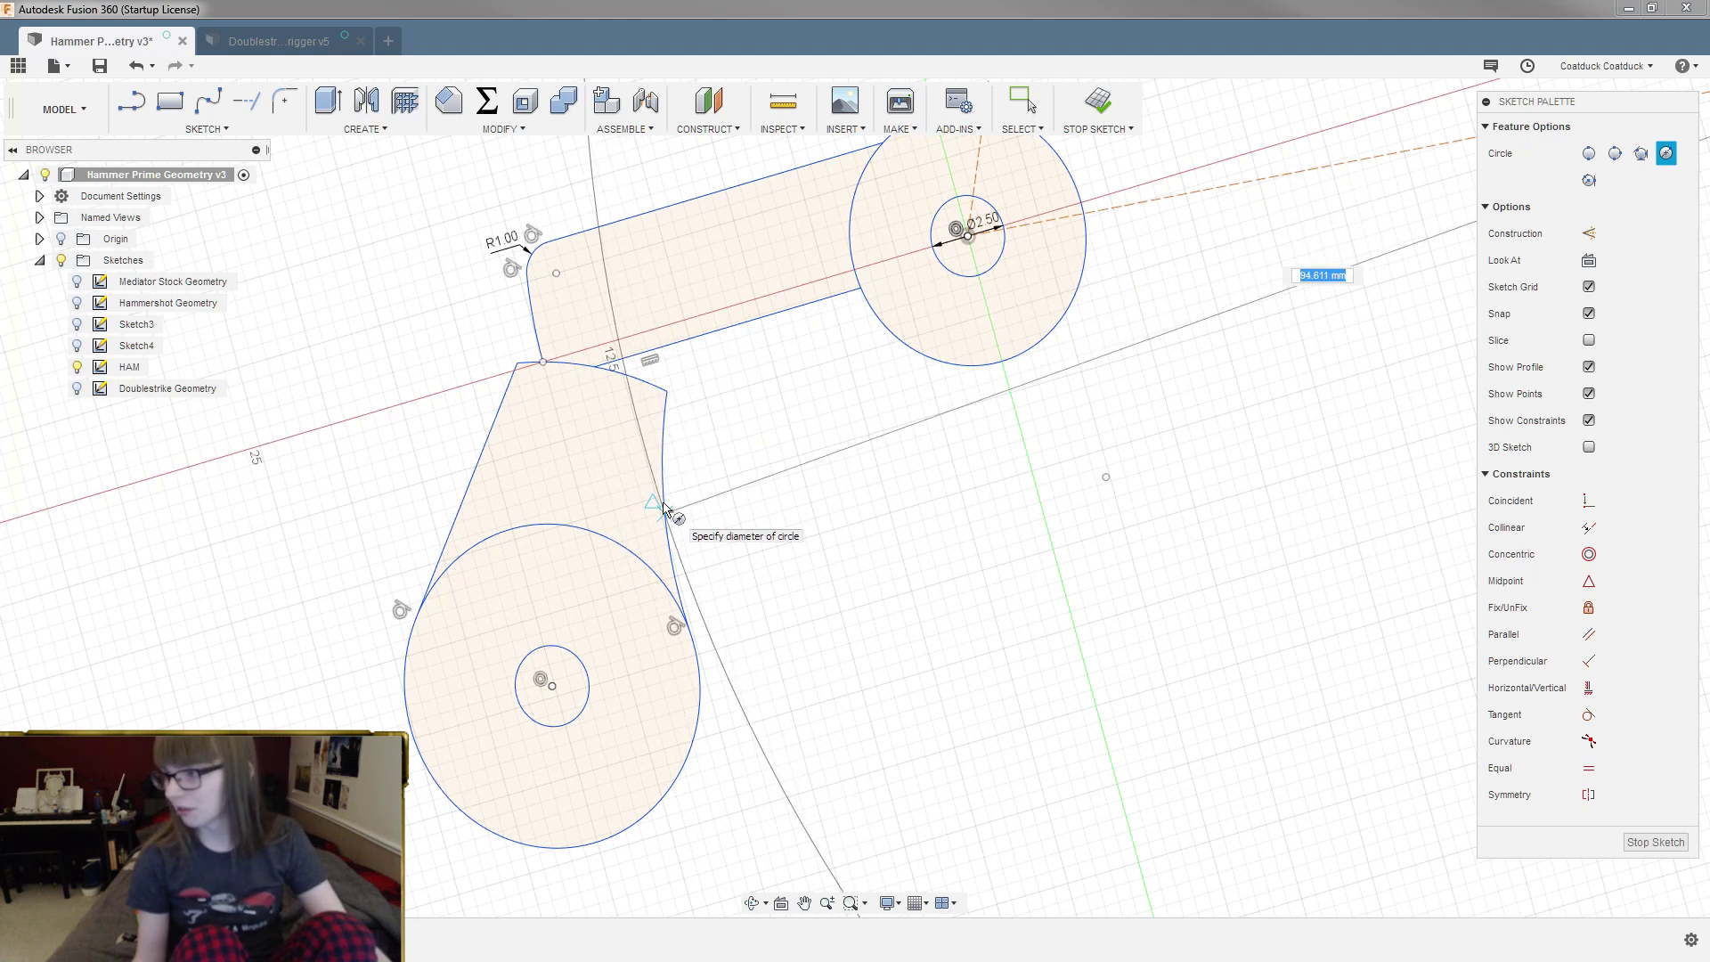
pyautogui.scroll(3, 641, 472)
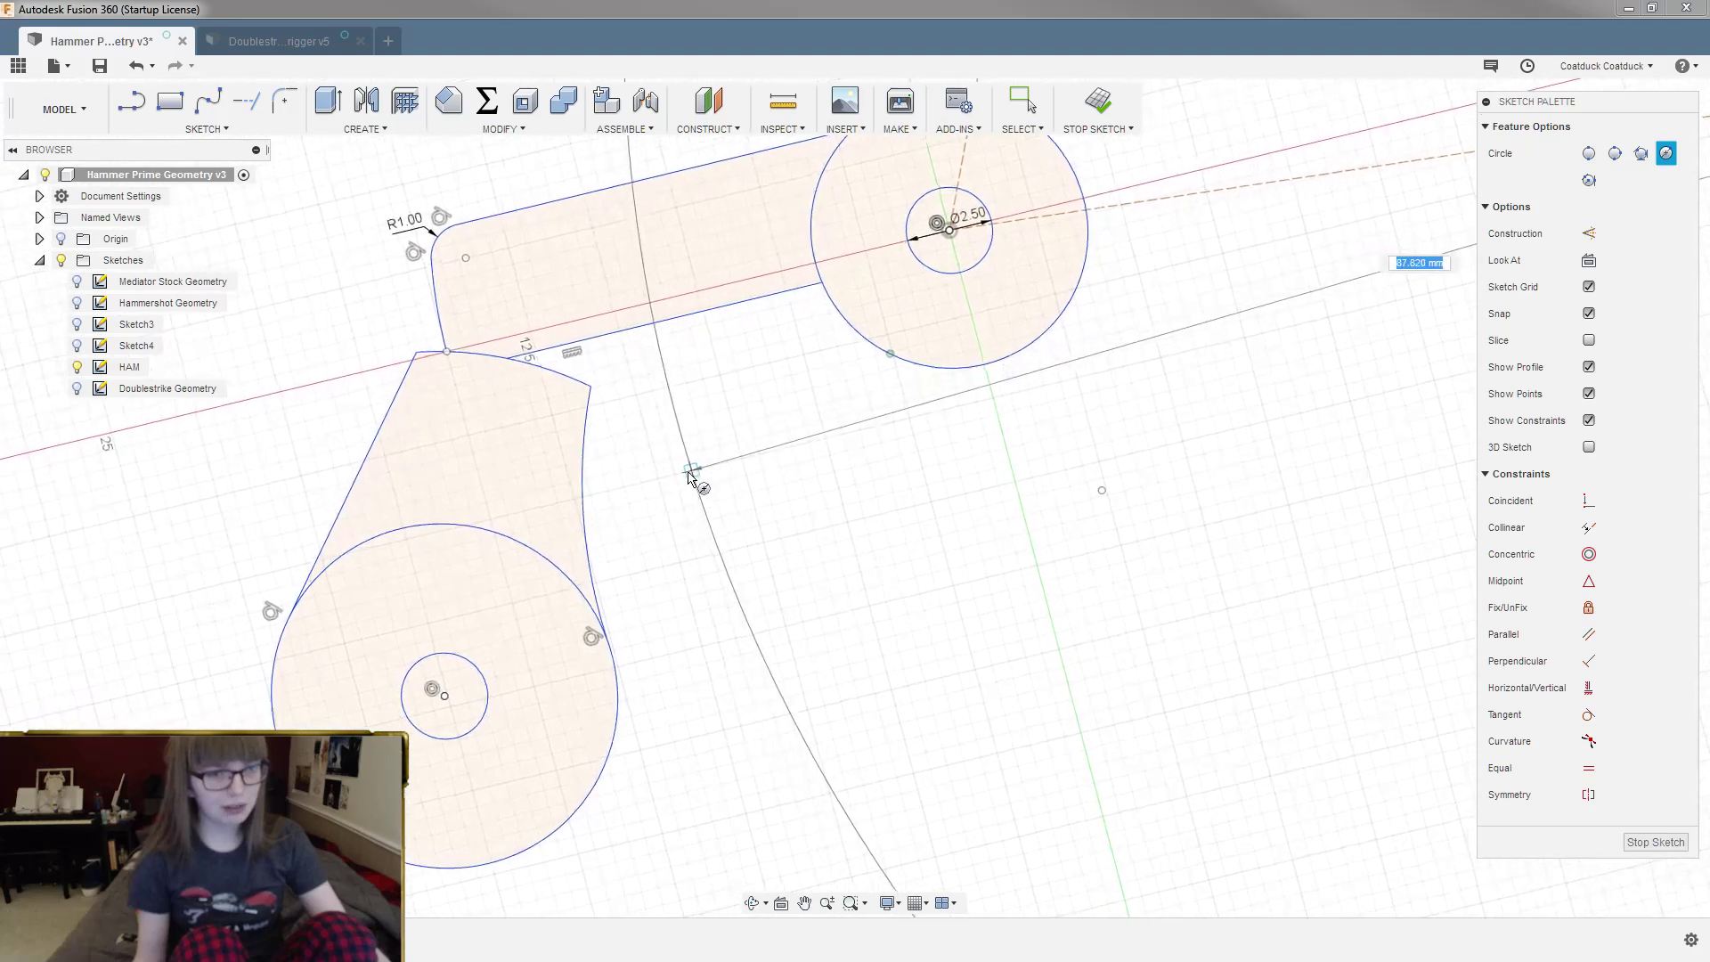
pyautogui.scroll(1, 615, 435)
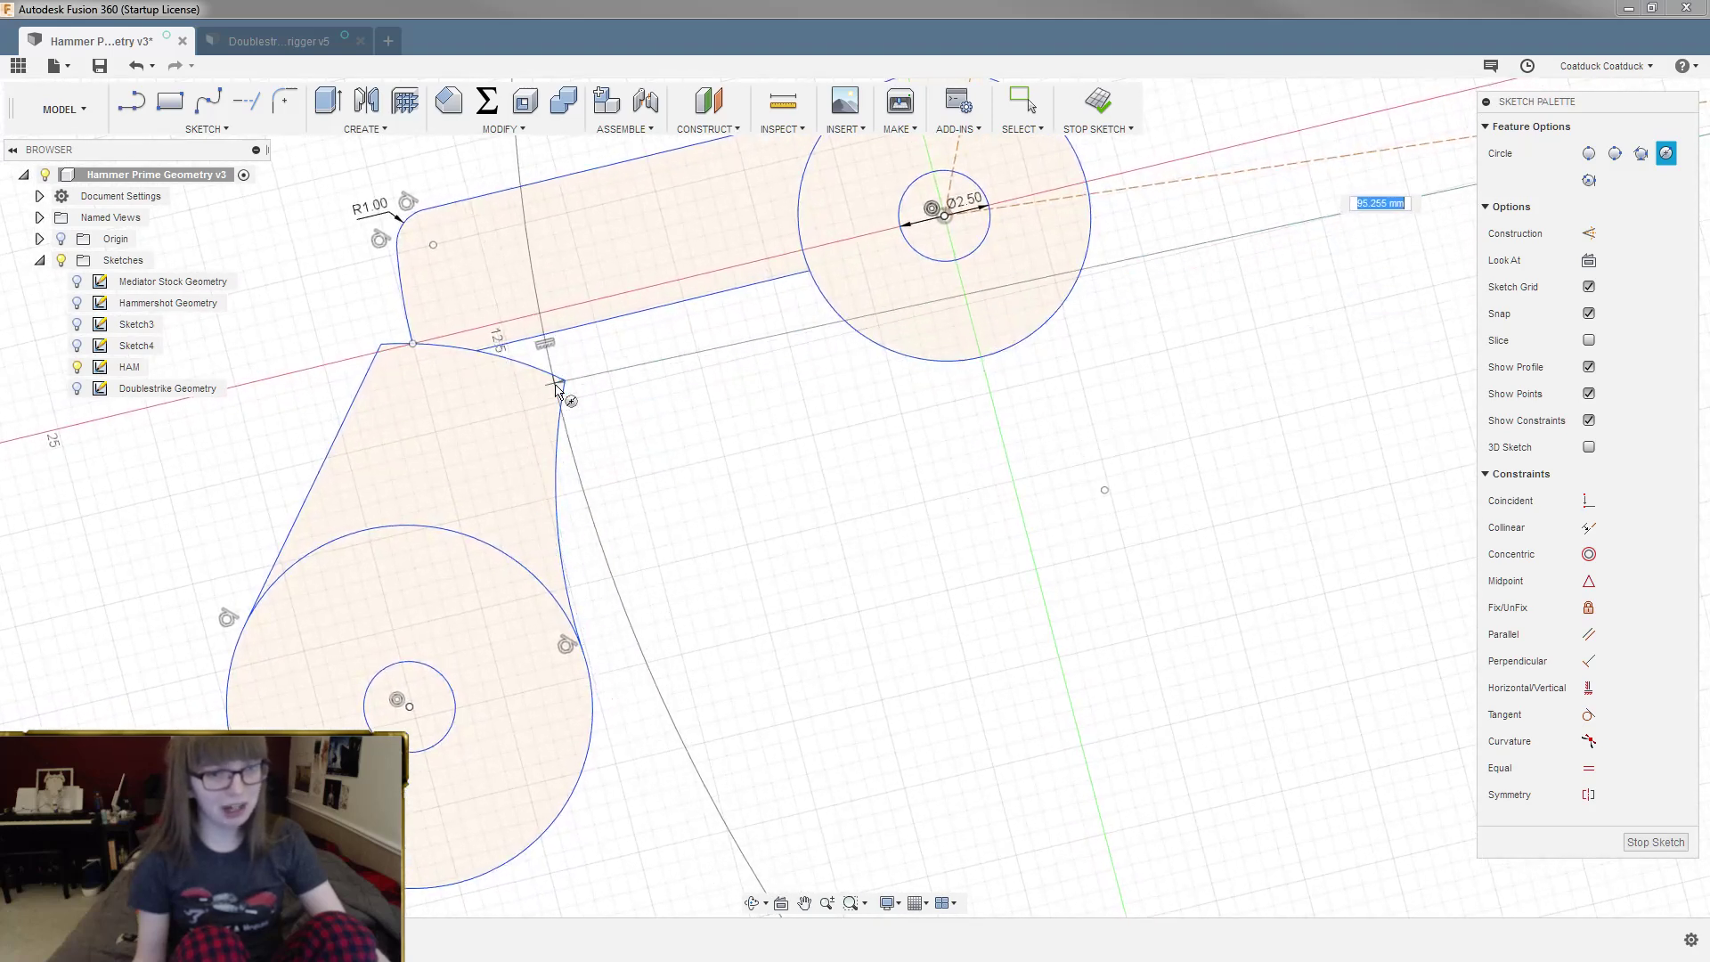
pyautogui.scroll(-4, 579, 686)
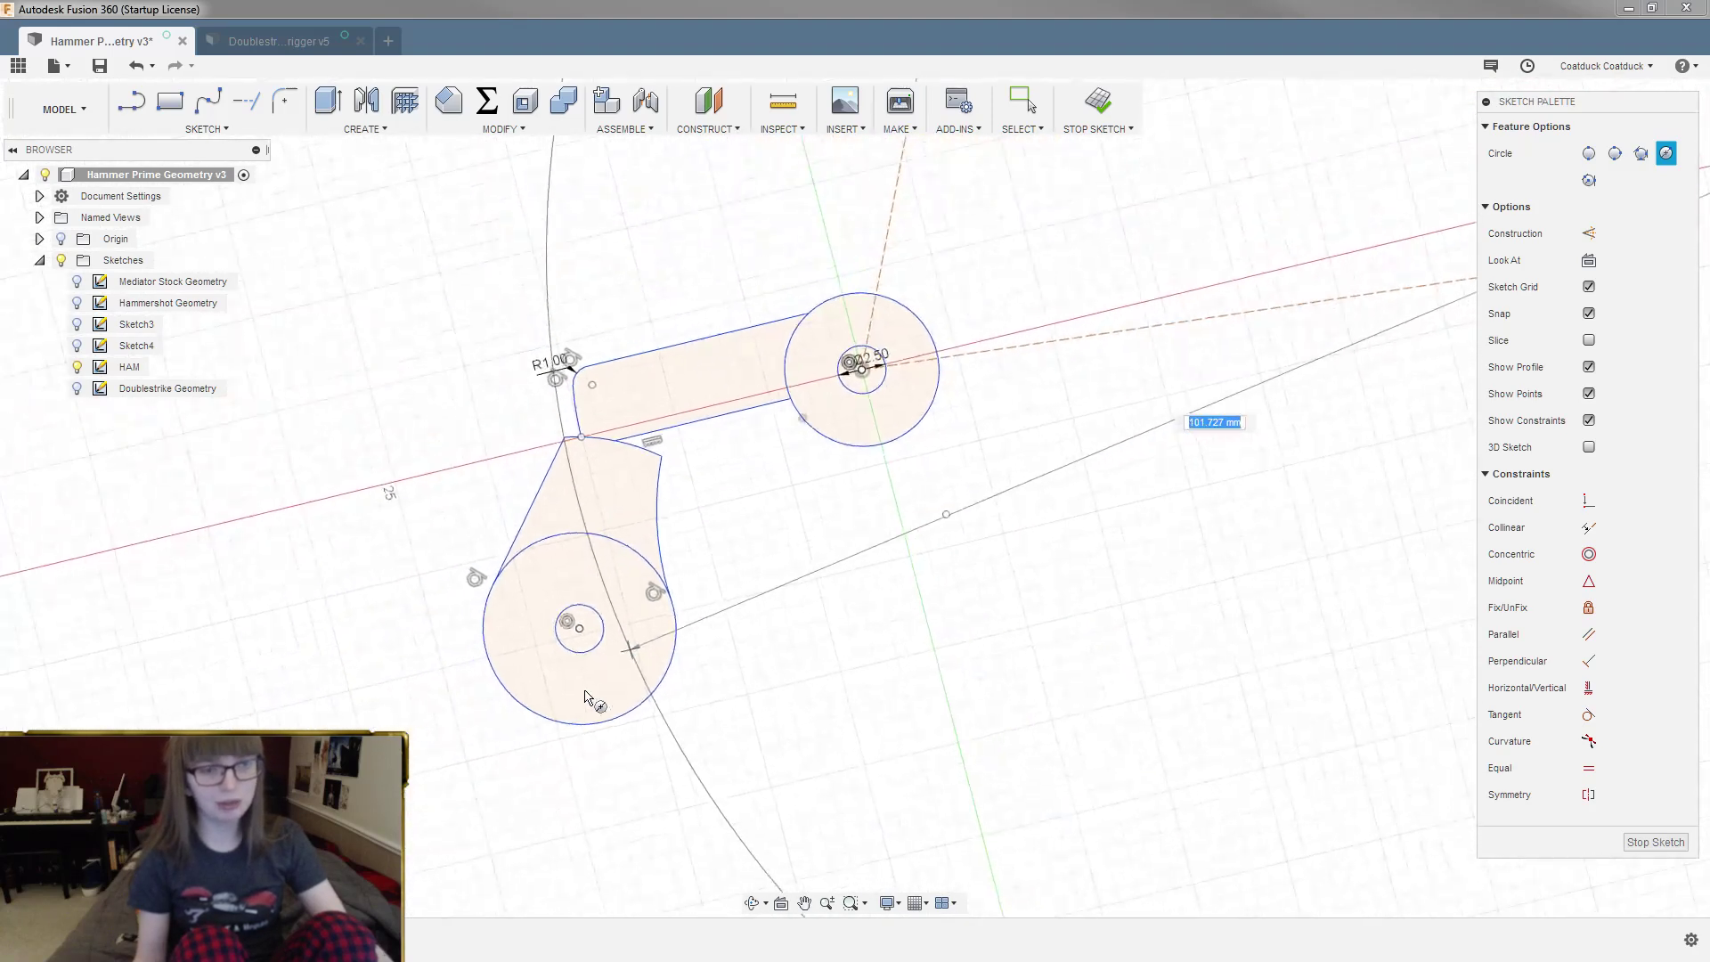
pyautogui.moveTo(585, 692); pyautogui.dragTo(584, 719, button='middle')
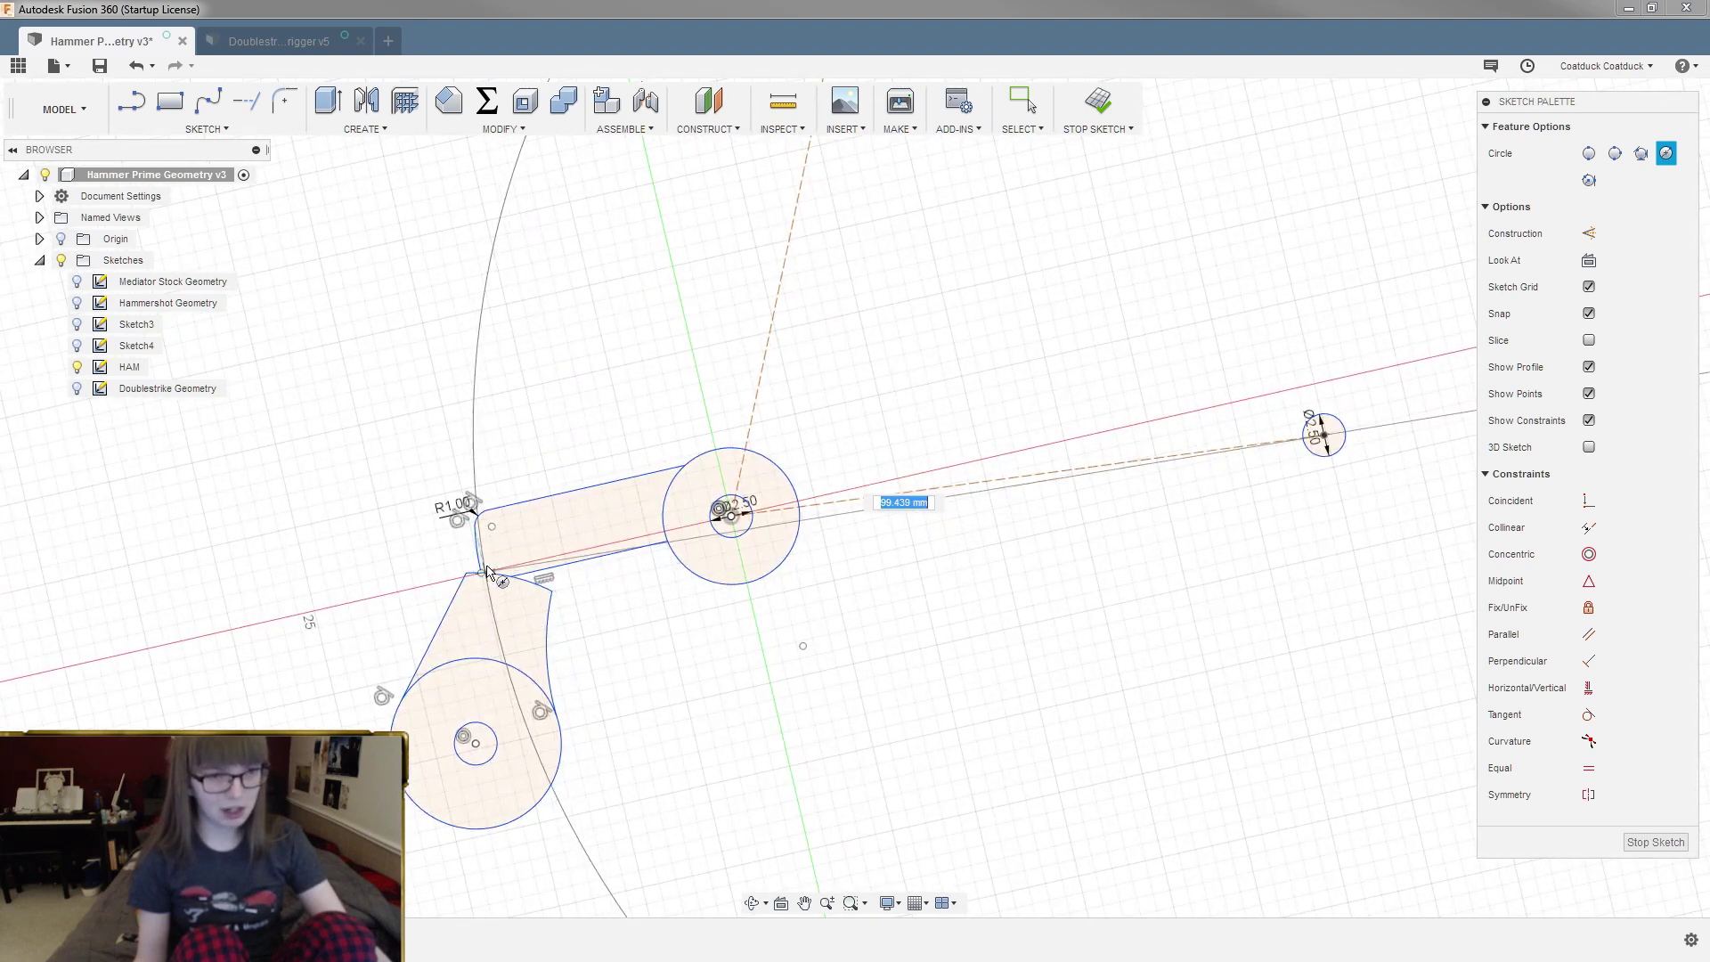
pyautogui.scroll(1, 499, 591)
pyautogui.scroll(3, 1280, 505)
pyautogui.moveTo(1199, 411); pyautogui.dragTo(1202, 526, button='middle')
# Step: Set the new concentric circle's diameter to 6.5 mm and place it
pyautogui.scroll(5, 1203, 528)
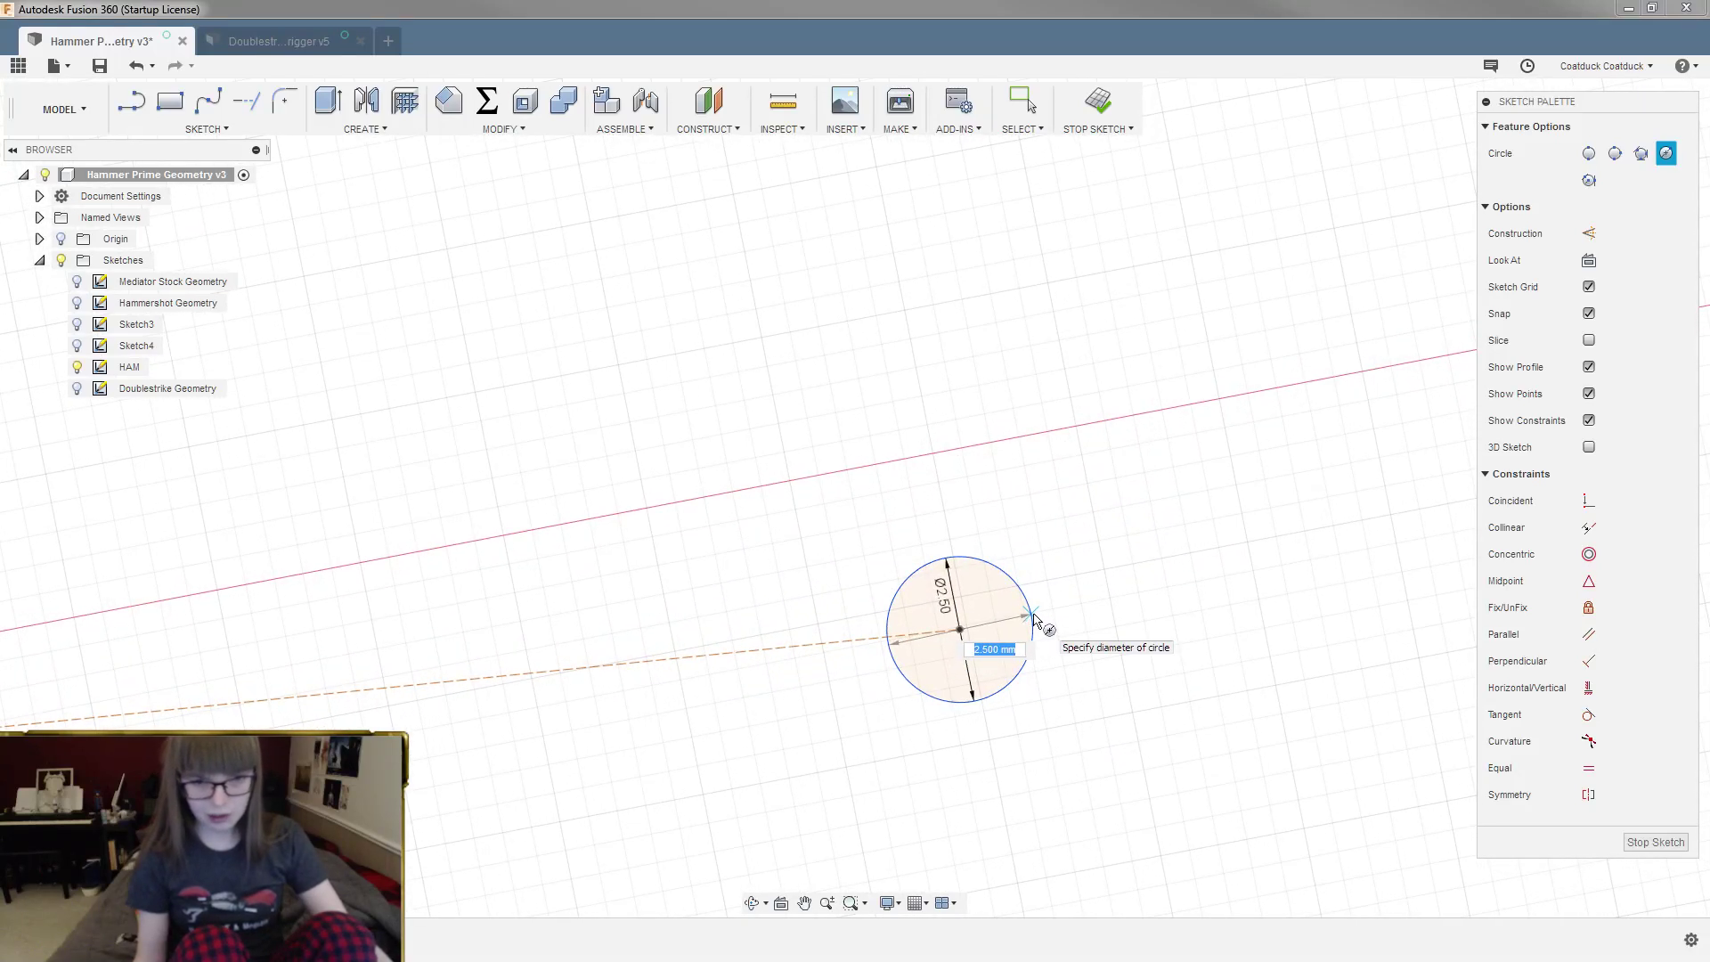
pyautogui.write('6.5')
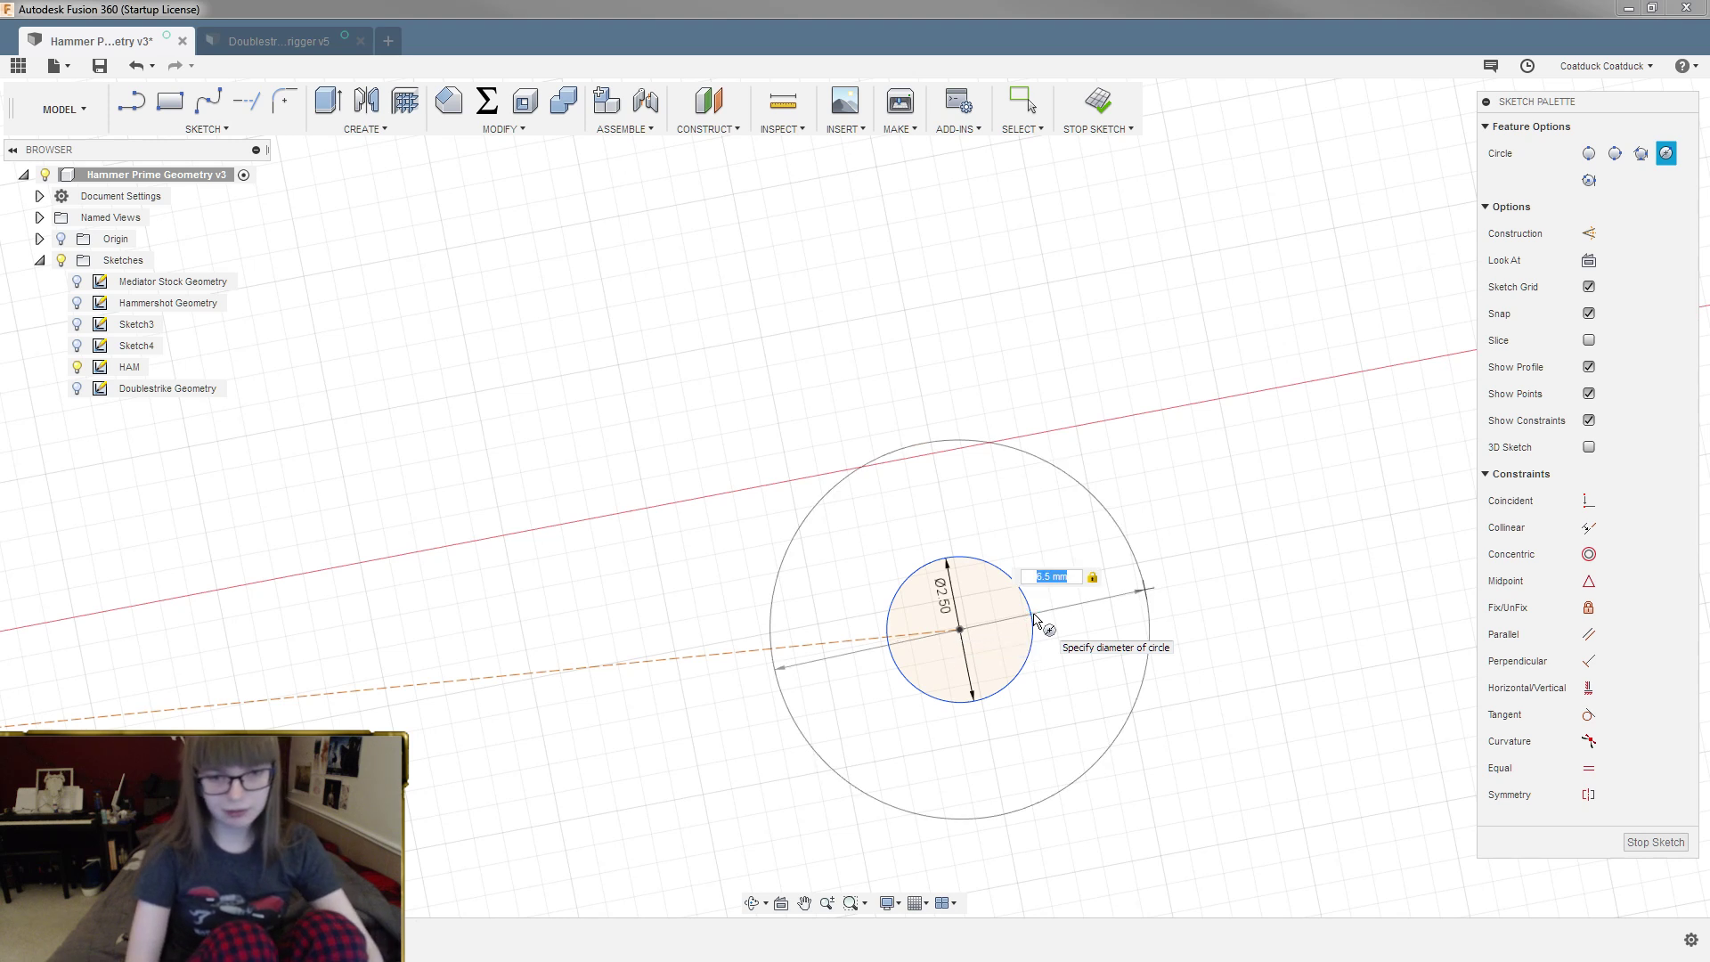
pyautogui.press('Return')
pyautogui.press('Escape')
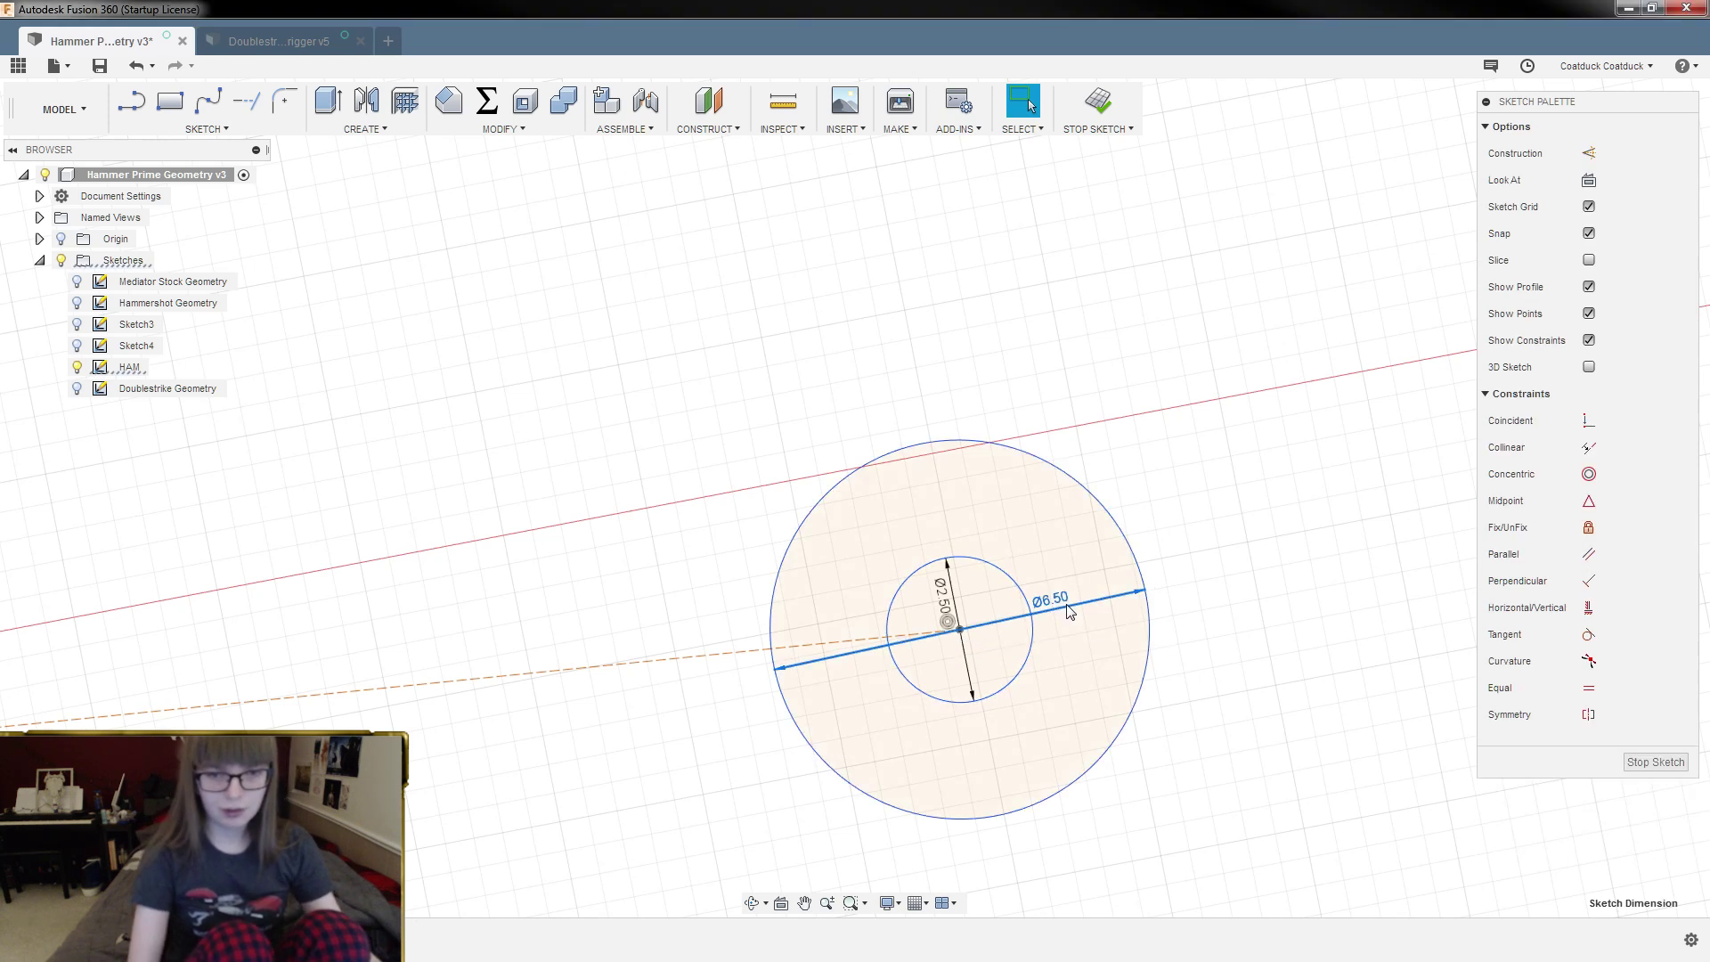
# Step: Set the diameter of the outer circle at the steep construction line's far end to 6.5 mm
pyautogui.scroll(-6, 1068, 608)
pyautogui.scroll(6, 989, 451)
pyautogui.scroll(1, 787, 433)
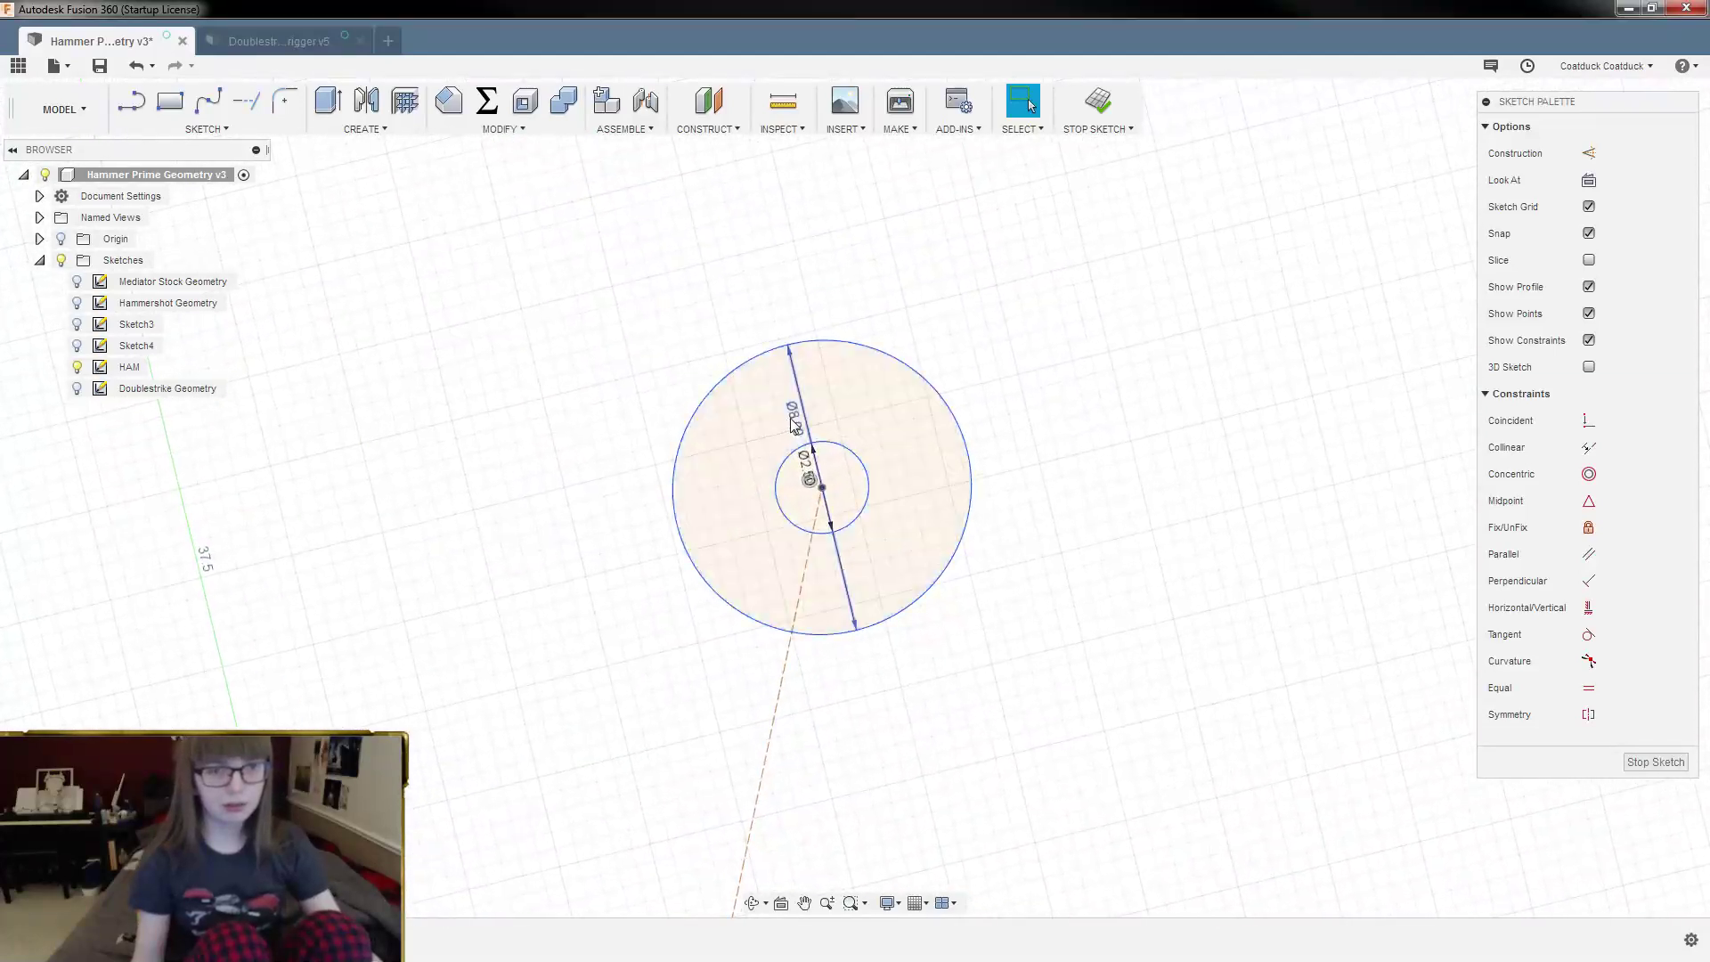
pyautogui.doubleClick(798, 423)
pyautogui.write('6.5')
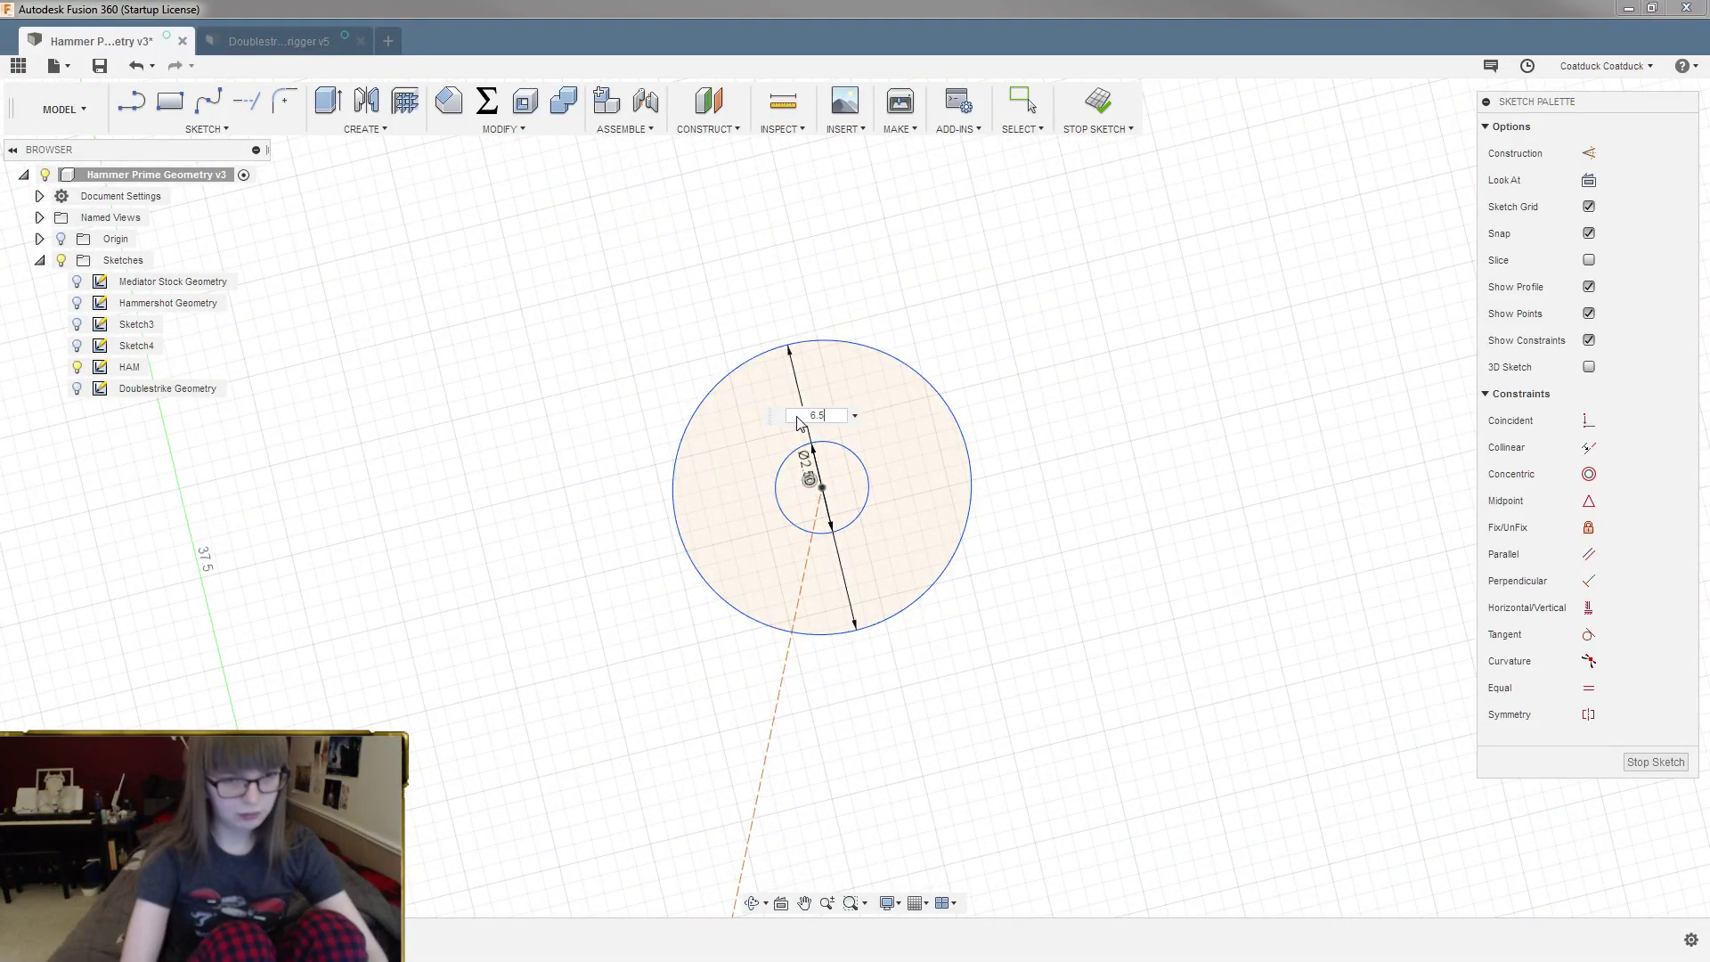
pyautogui.press('Return')
pyautogui.scroll(-5, 800, 422)
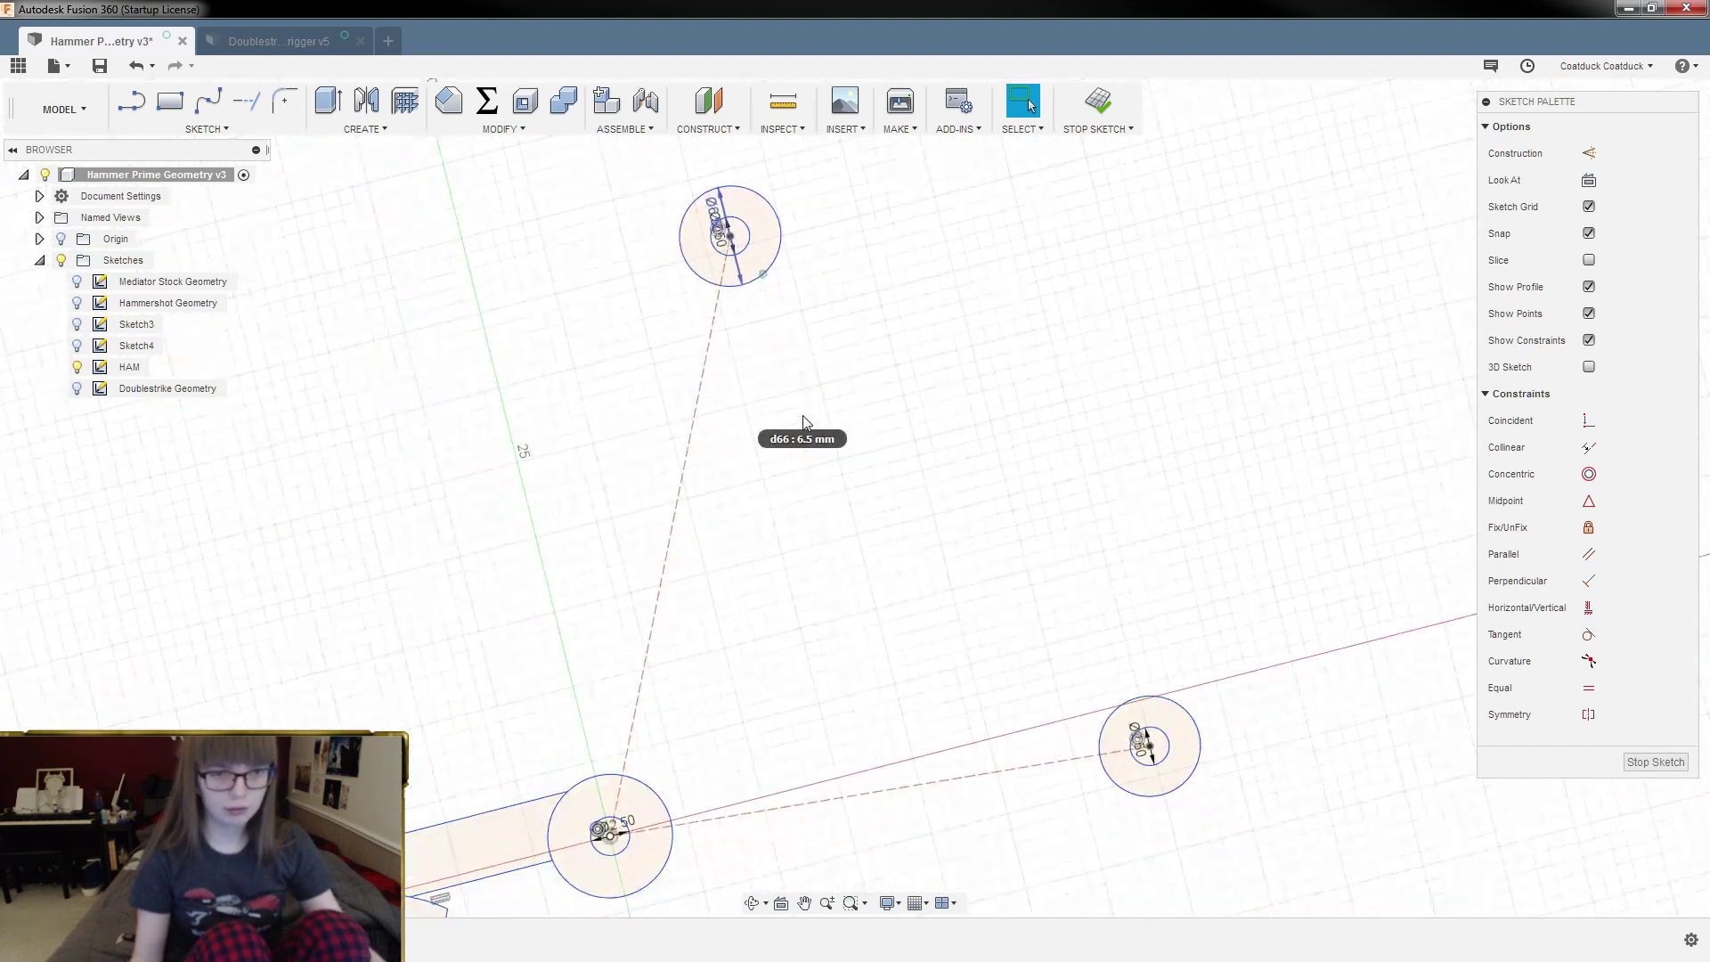
pyautogui.scroll(-2, 804, 417)
pyautogui.moveTo(810, 414)
pyautogui.mouseDown(button='middle')
pyautogui.moveTo(942, 338)
pyautogui.moveTo(1005, 269)
pyautogui.mouseUp(button='middle')
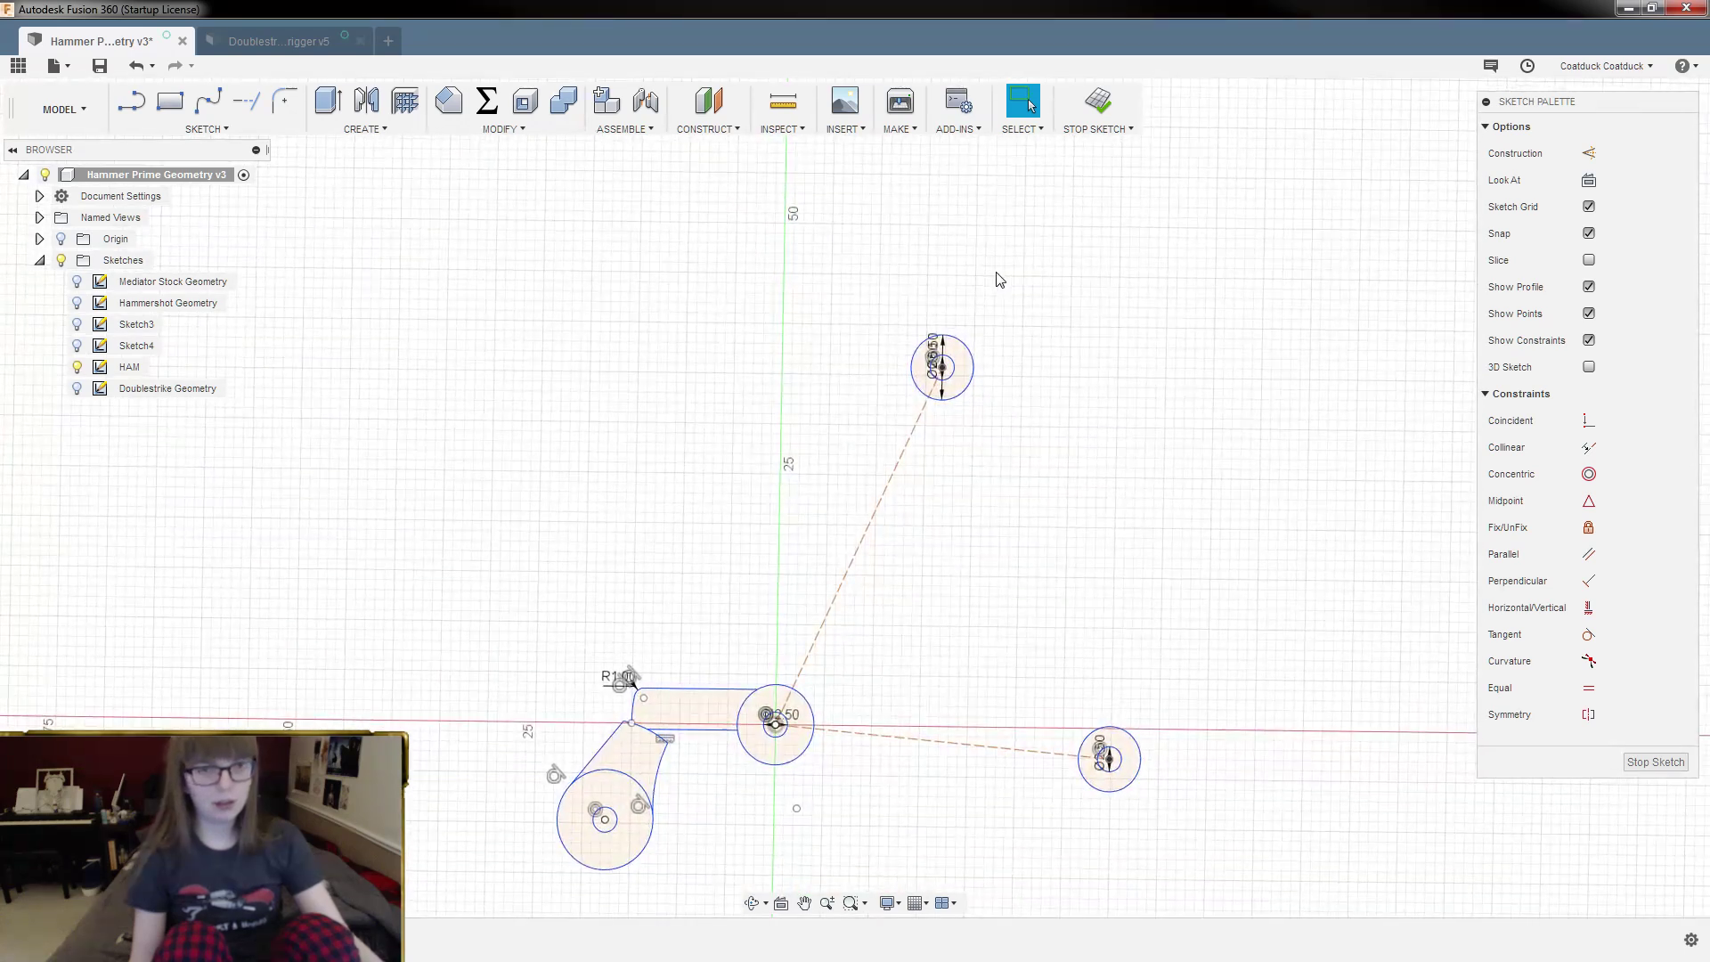
# Step: Draw a 50 mm line from the hammer's pivot centre at 40 degrees to the horizontal axis, between the two existing construction lines
pyautogui.click(131, 103)
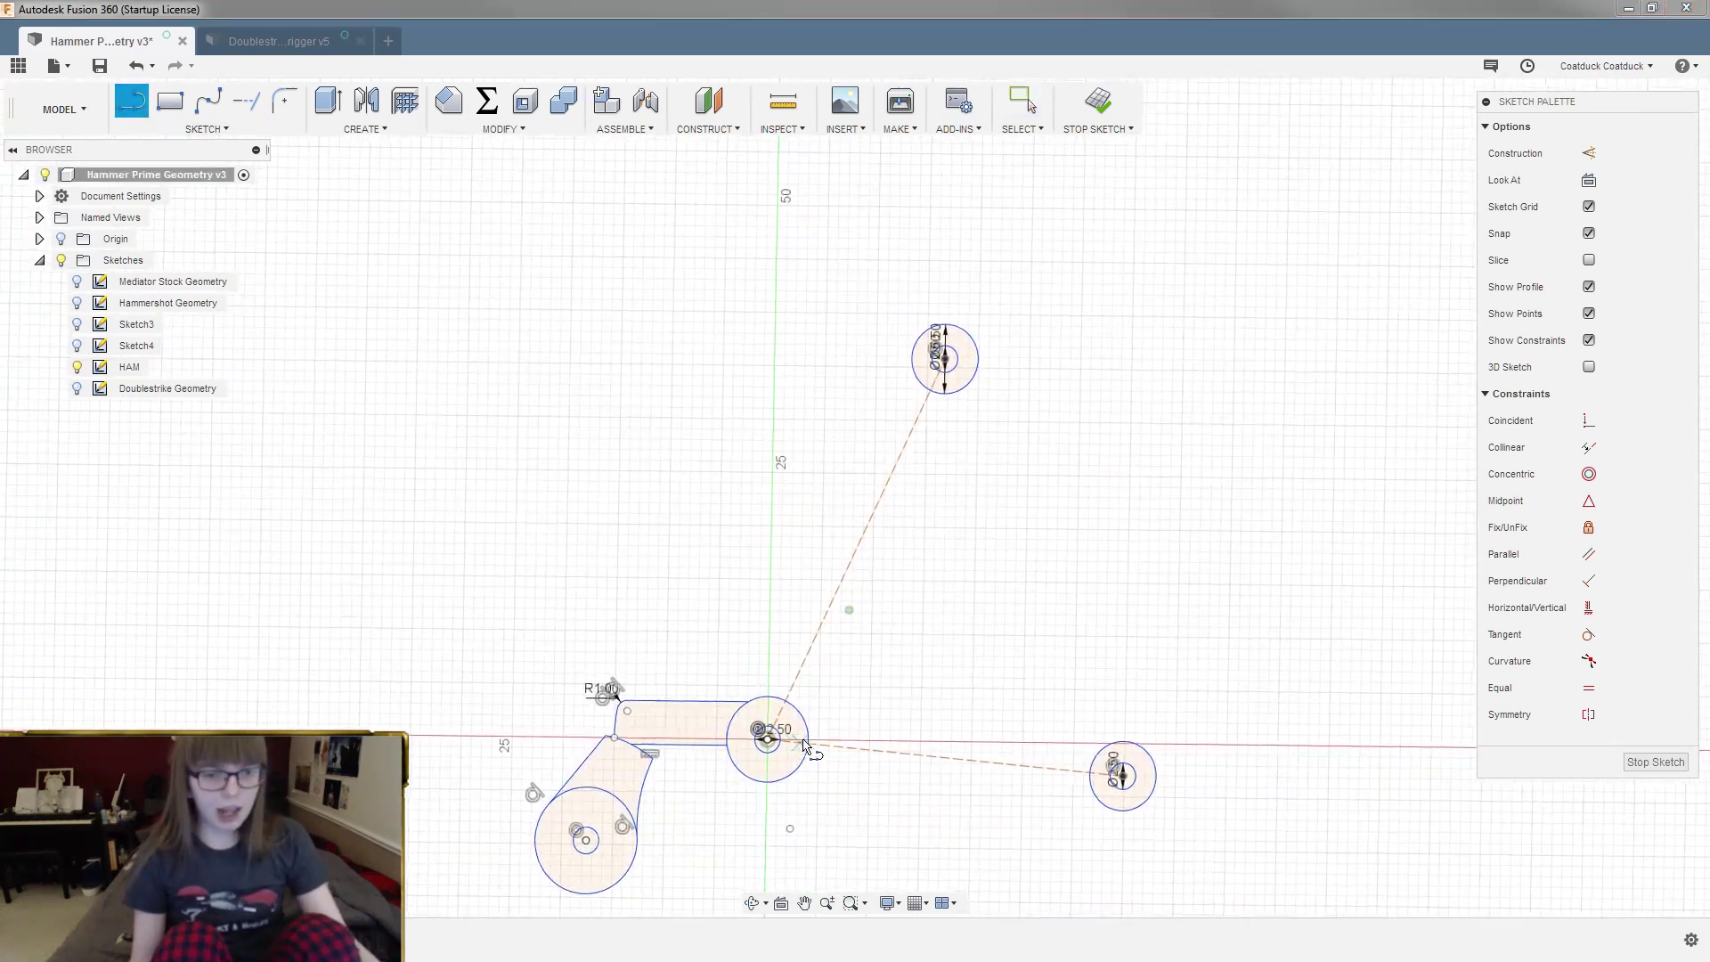
pyautogui.scroll(3, 764, 740)
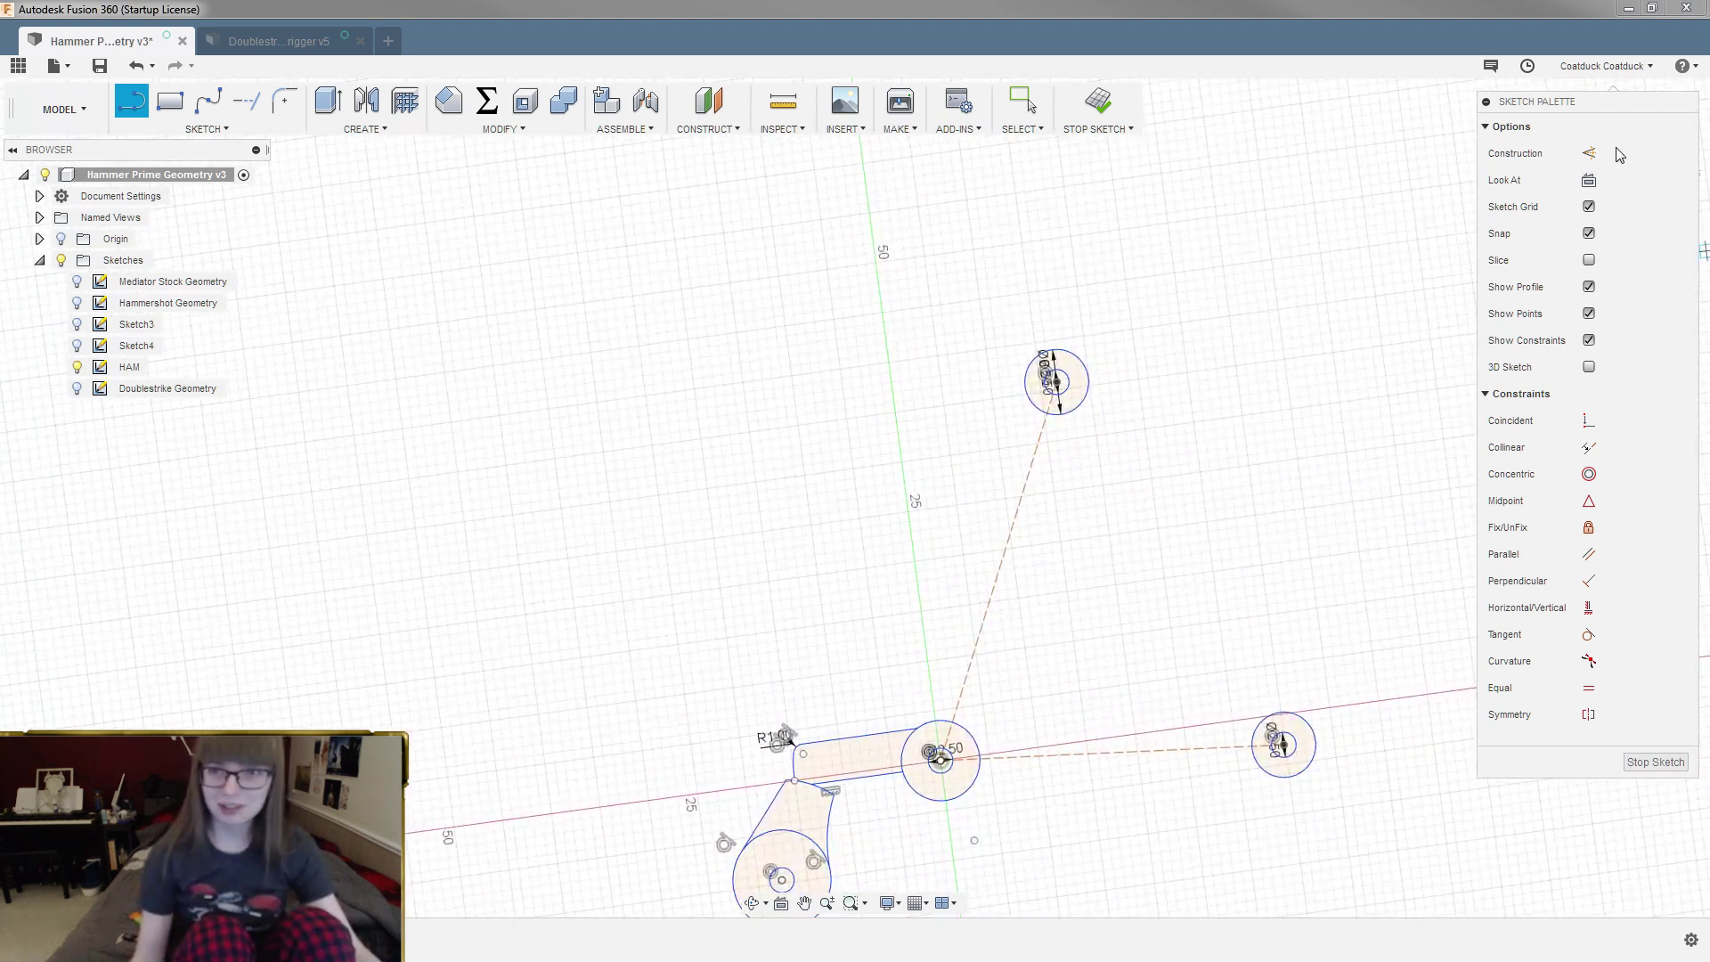
pyautogui.moveTo(1610, 106); pyautogui.dragTo(1616, 212)
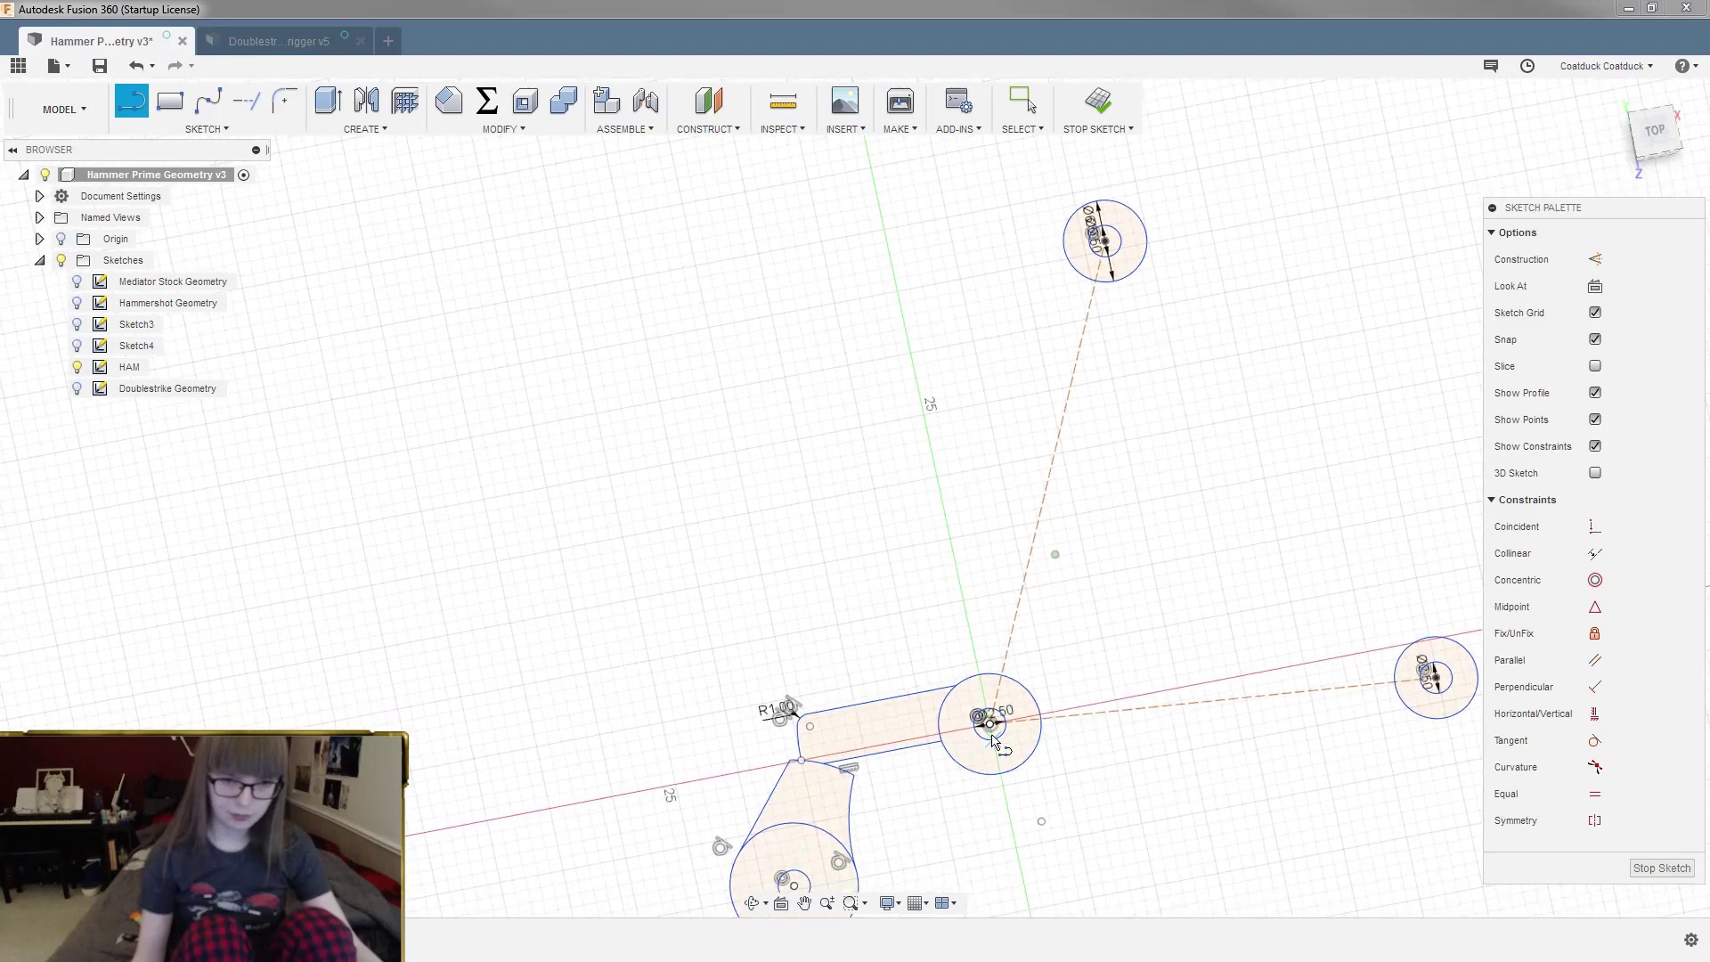
pyautogui.click(992, 724)
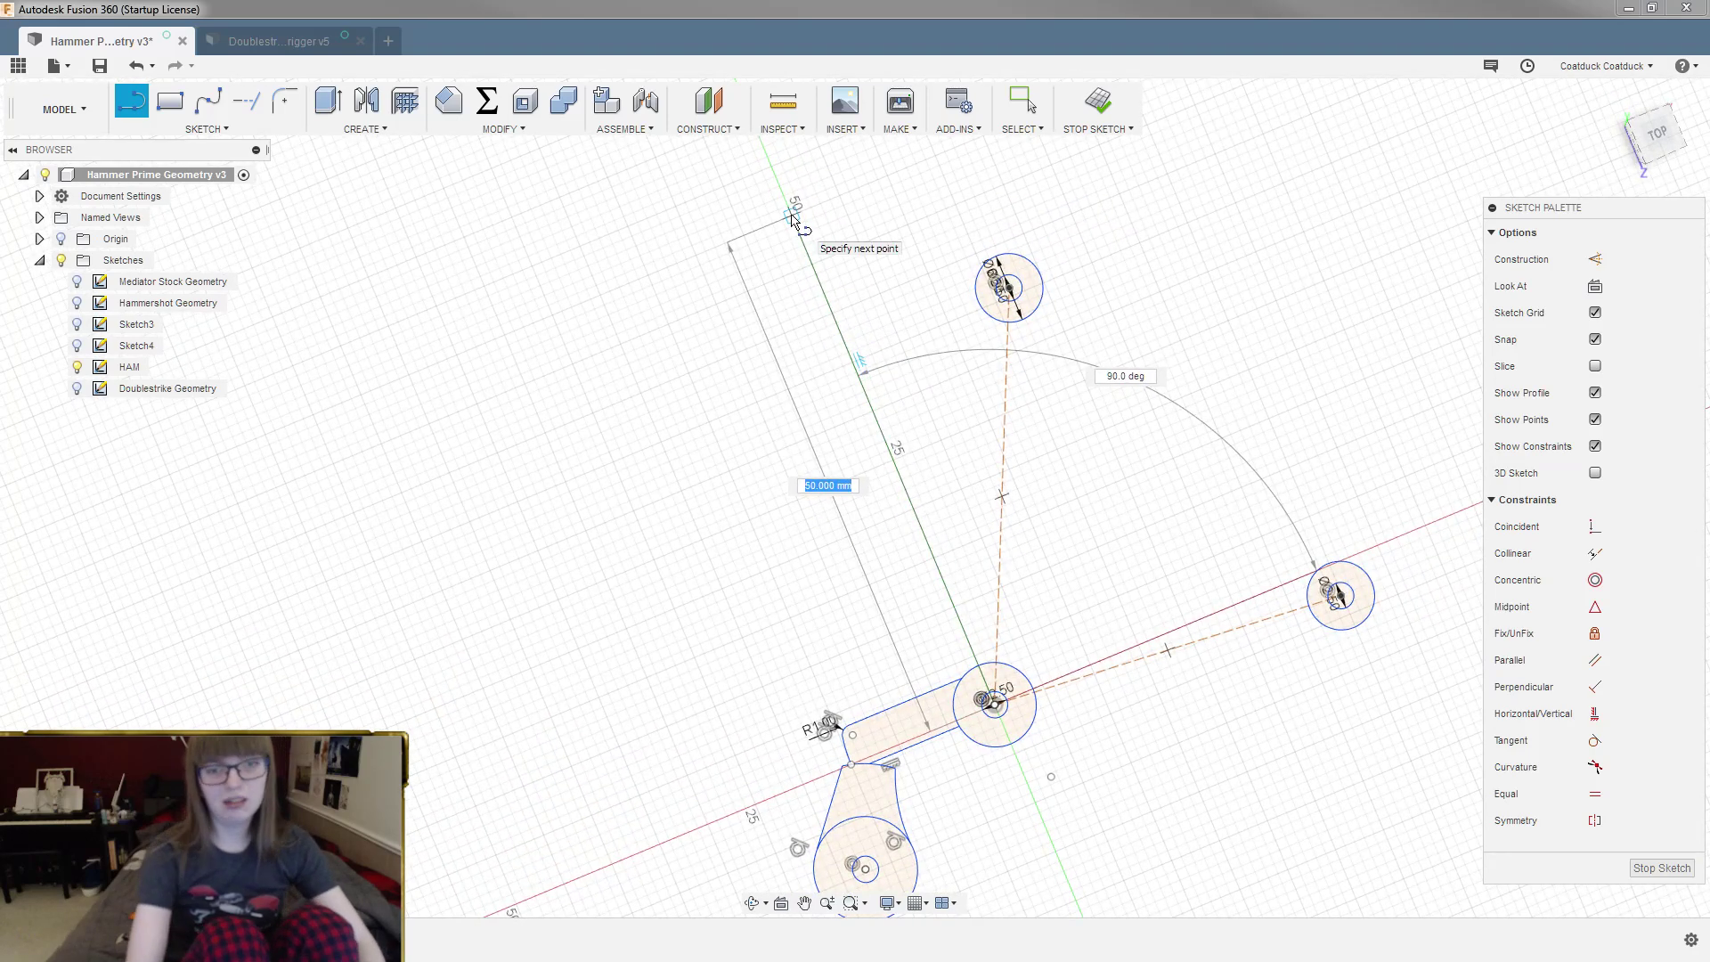
pyautogui.press('Tab')
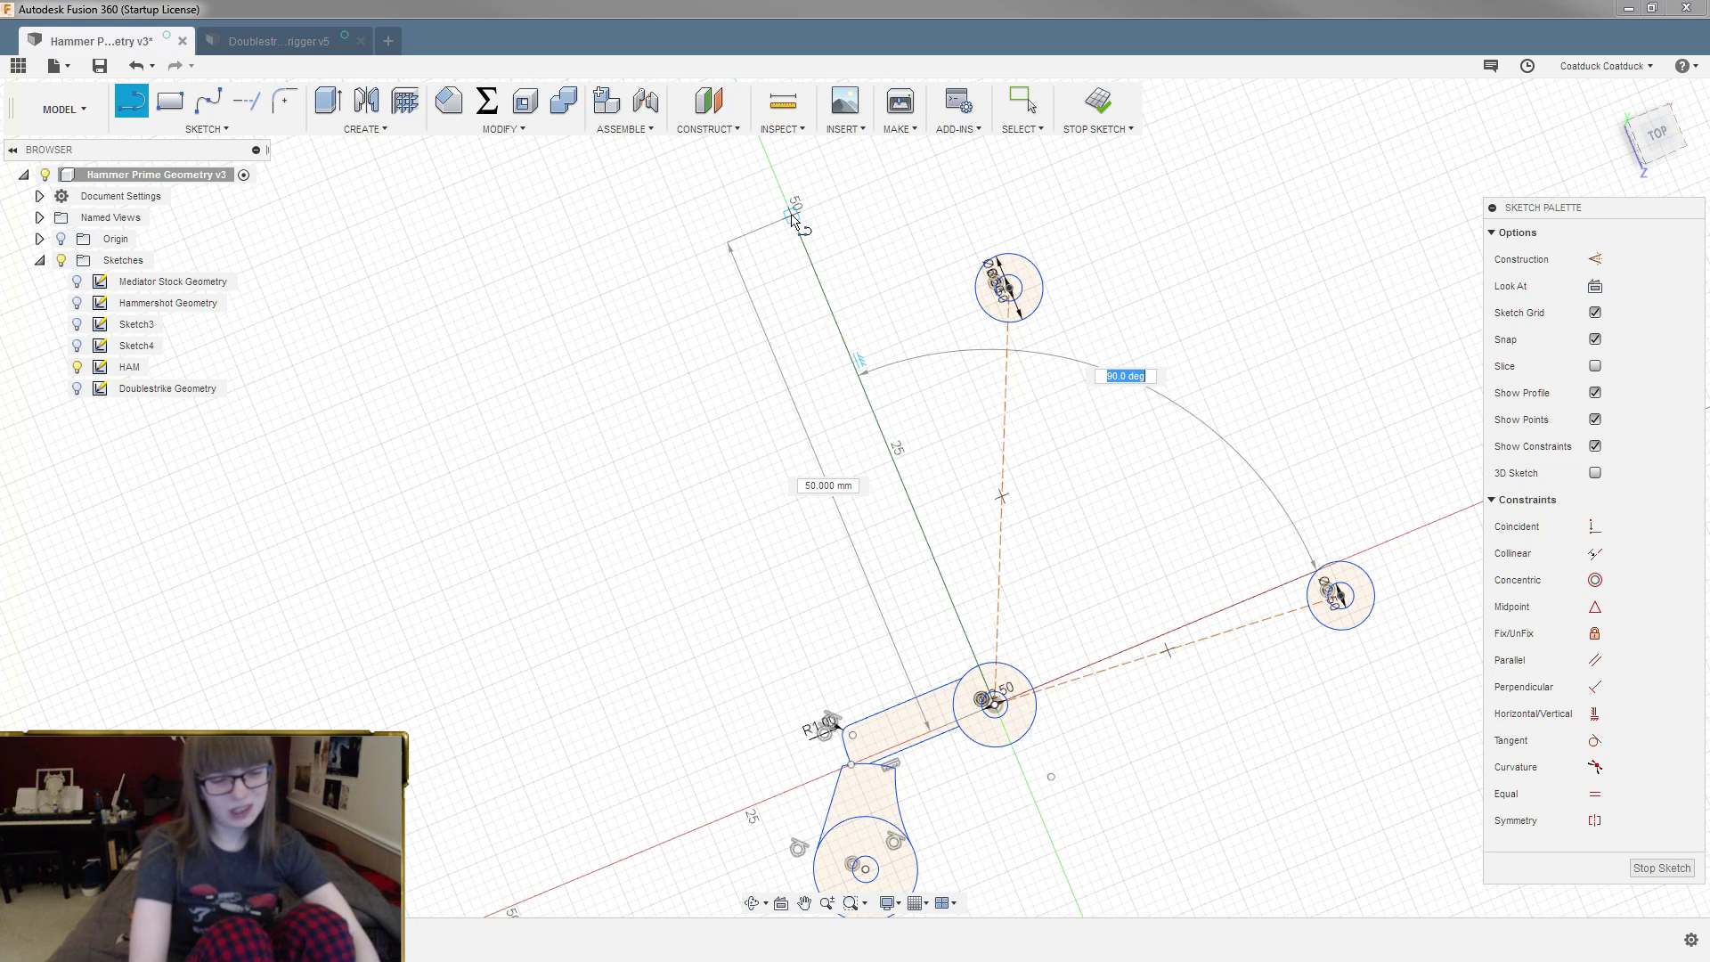
pyautogui.write('40')
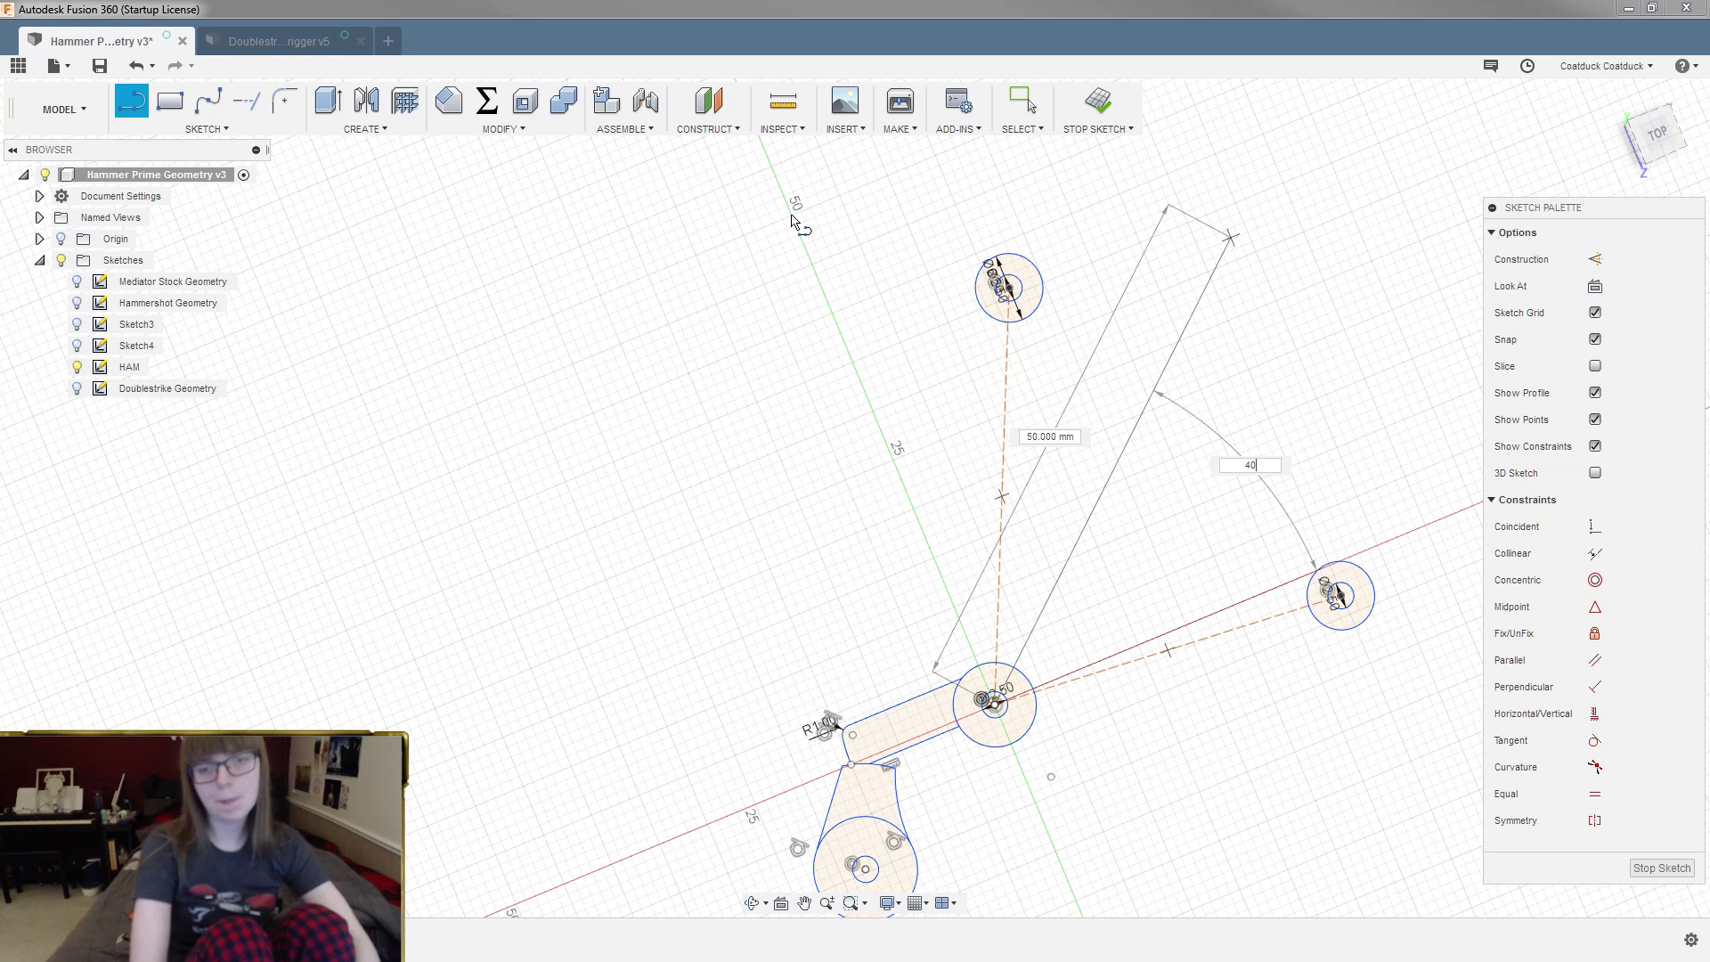
pyautogui.press('Tab')
pyautogui.press('Return')
pyautogui.press('Escape')
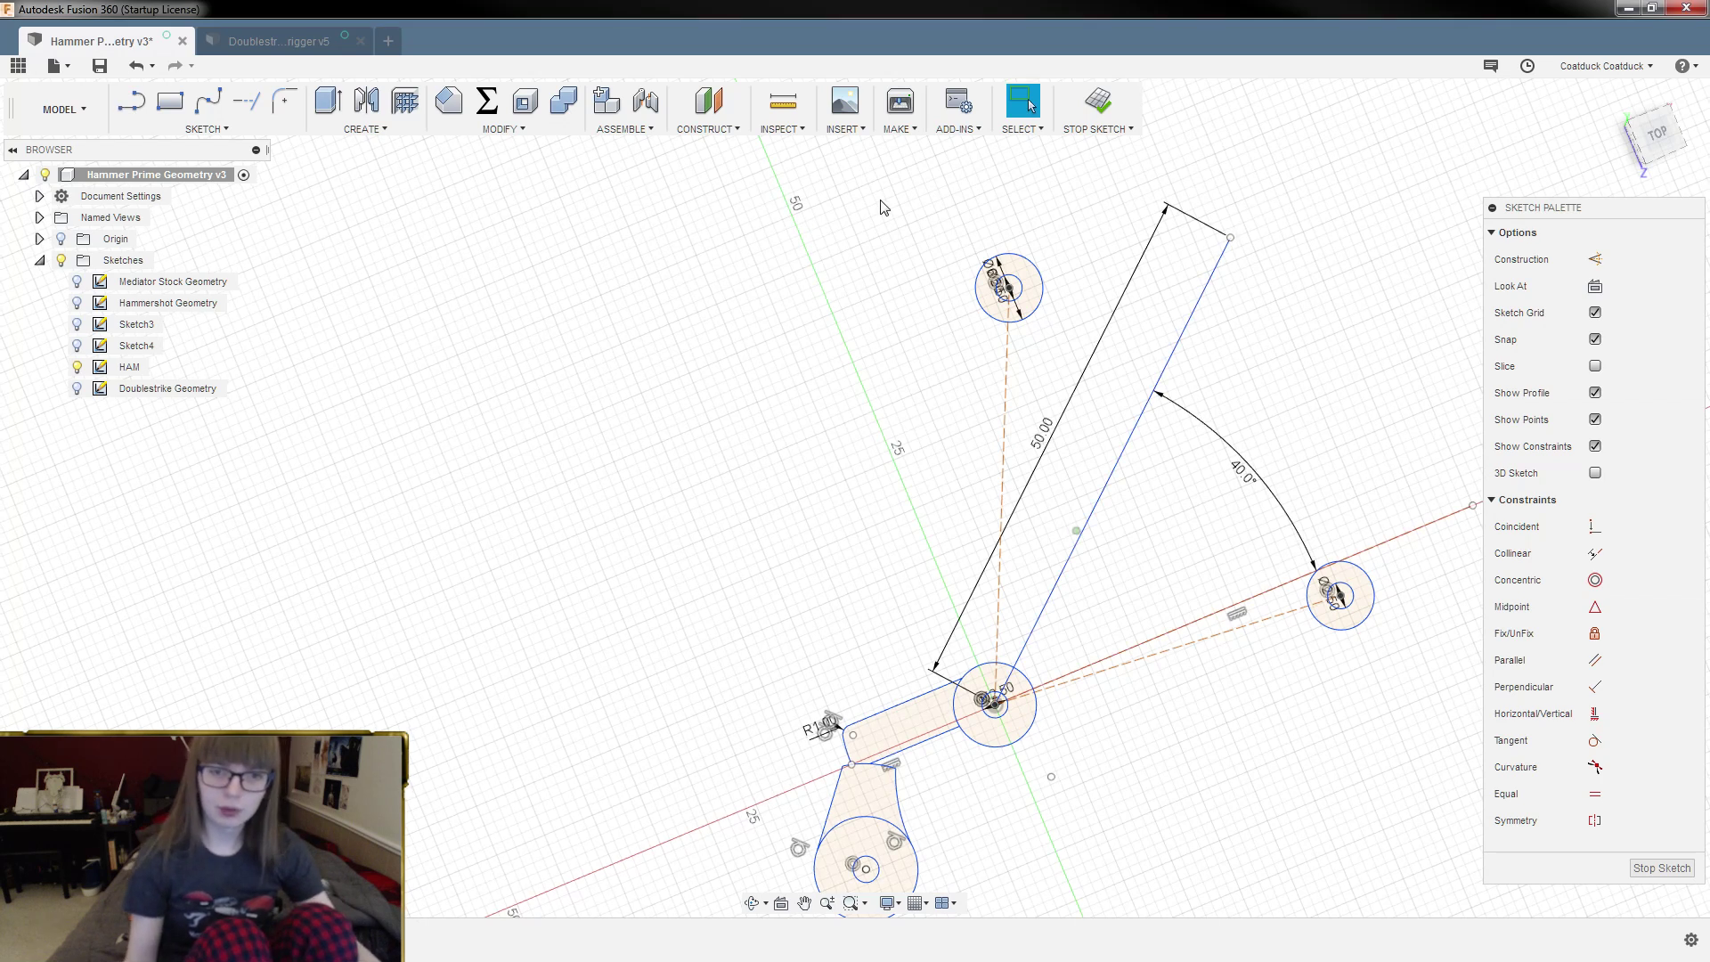
# Step: Convert the new line to construction geometry and delete its 40-degree angle and 50 mm length dimensions
pyautogui.click(1190, 336)
pyautogui.rightClick(1190, 336)
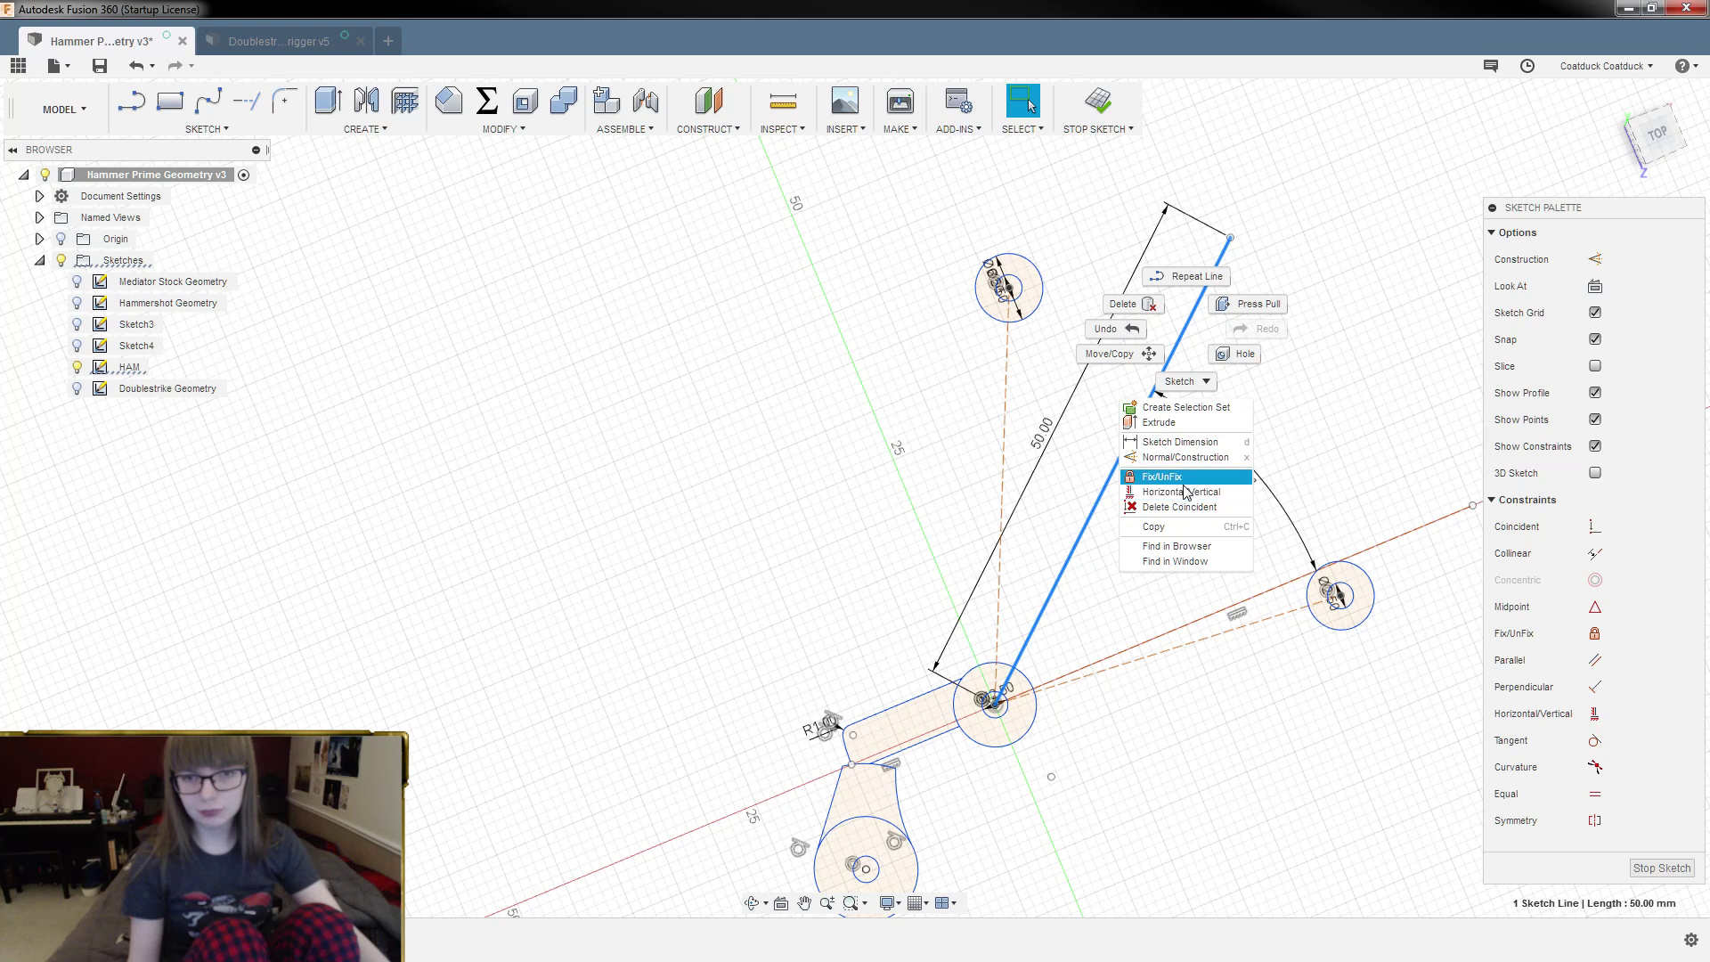
pyautogui.click(1176, 457)
pyautogui.click(1245, 459)
pyautogui.press('Delete')
pyautogui.click(1053, 424)
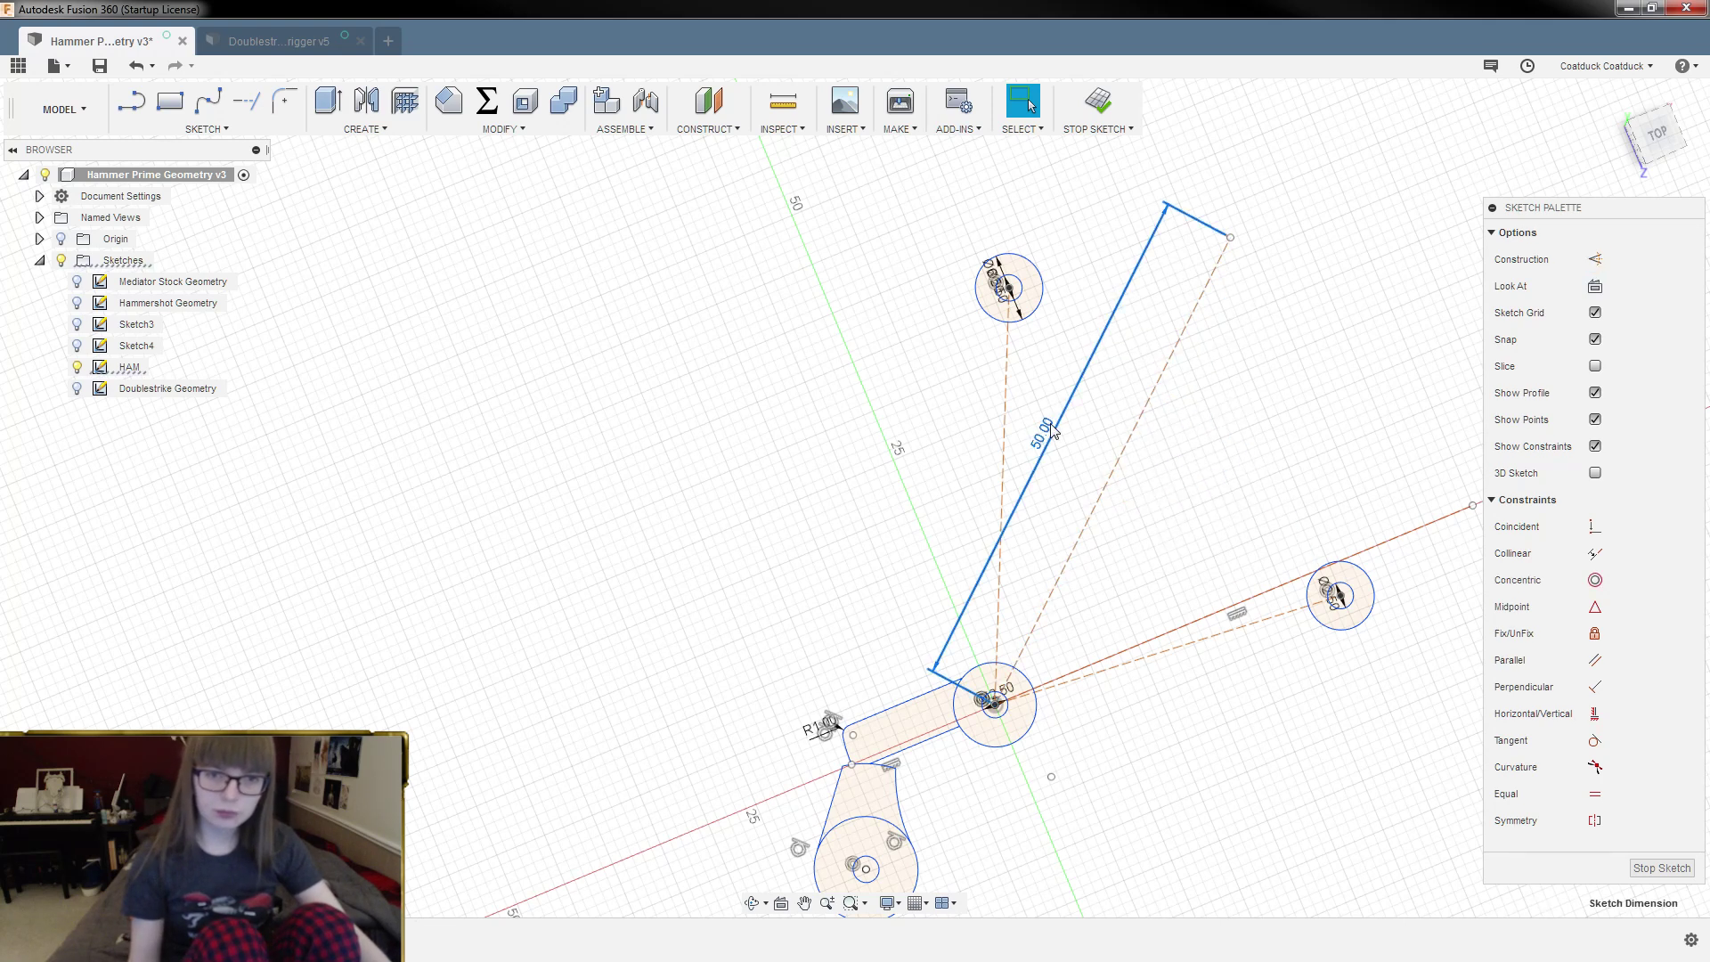
pyautogui.press('Delete')
pyautogui.keyDown('shift'); pyautogui.moveTo(1054, 432); pyautogui.dragTo(1038, 424, button='middle'); pyautogui.keyUp('shift')
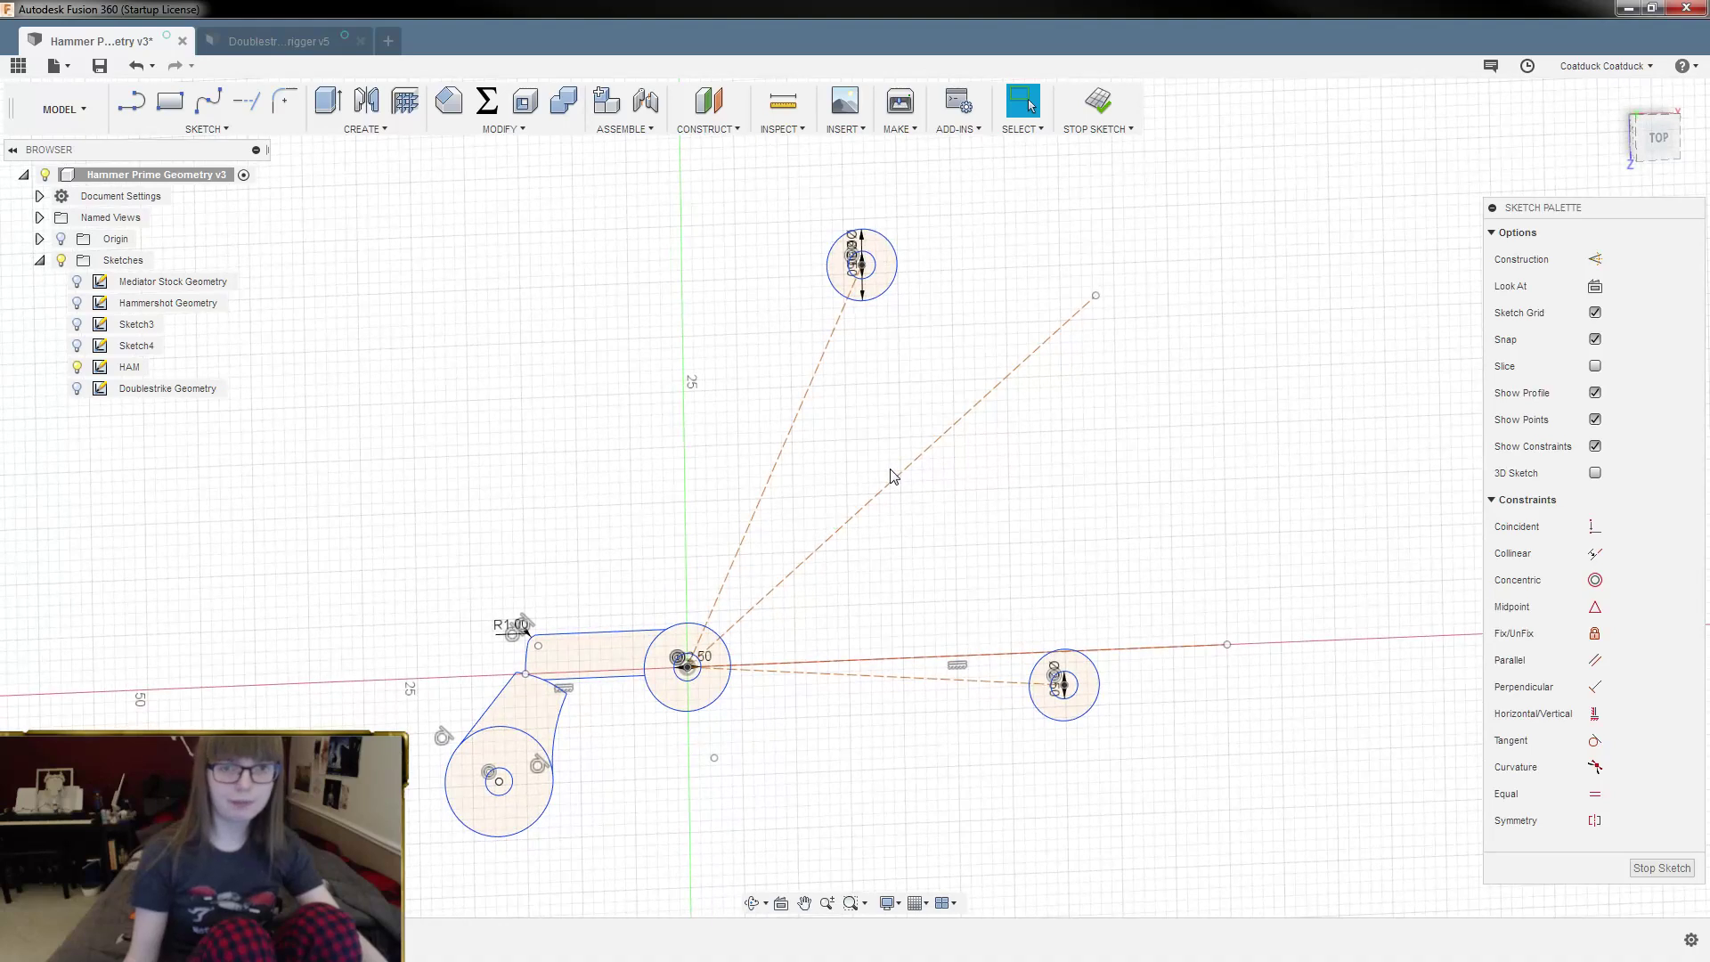
# Step: Draw a circle of about 76.5 mm diameter centred on the pivot, reaching the outer edge of the nearly horizontal construction line's 6.5 mm circle
pyautogui.keyDown('shift'); pyautogui.moveTo(1125, 450); pyautogui.dragTo(1123, 448, button='middle'); pyautogui.keyUp('shift')
pyautogui.scroll(3, 1127, 452)
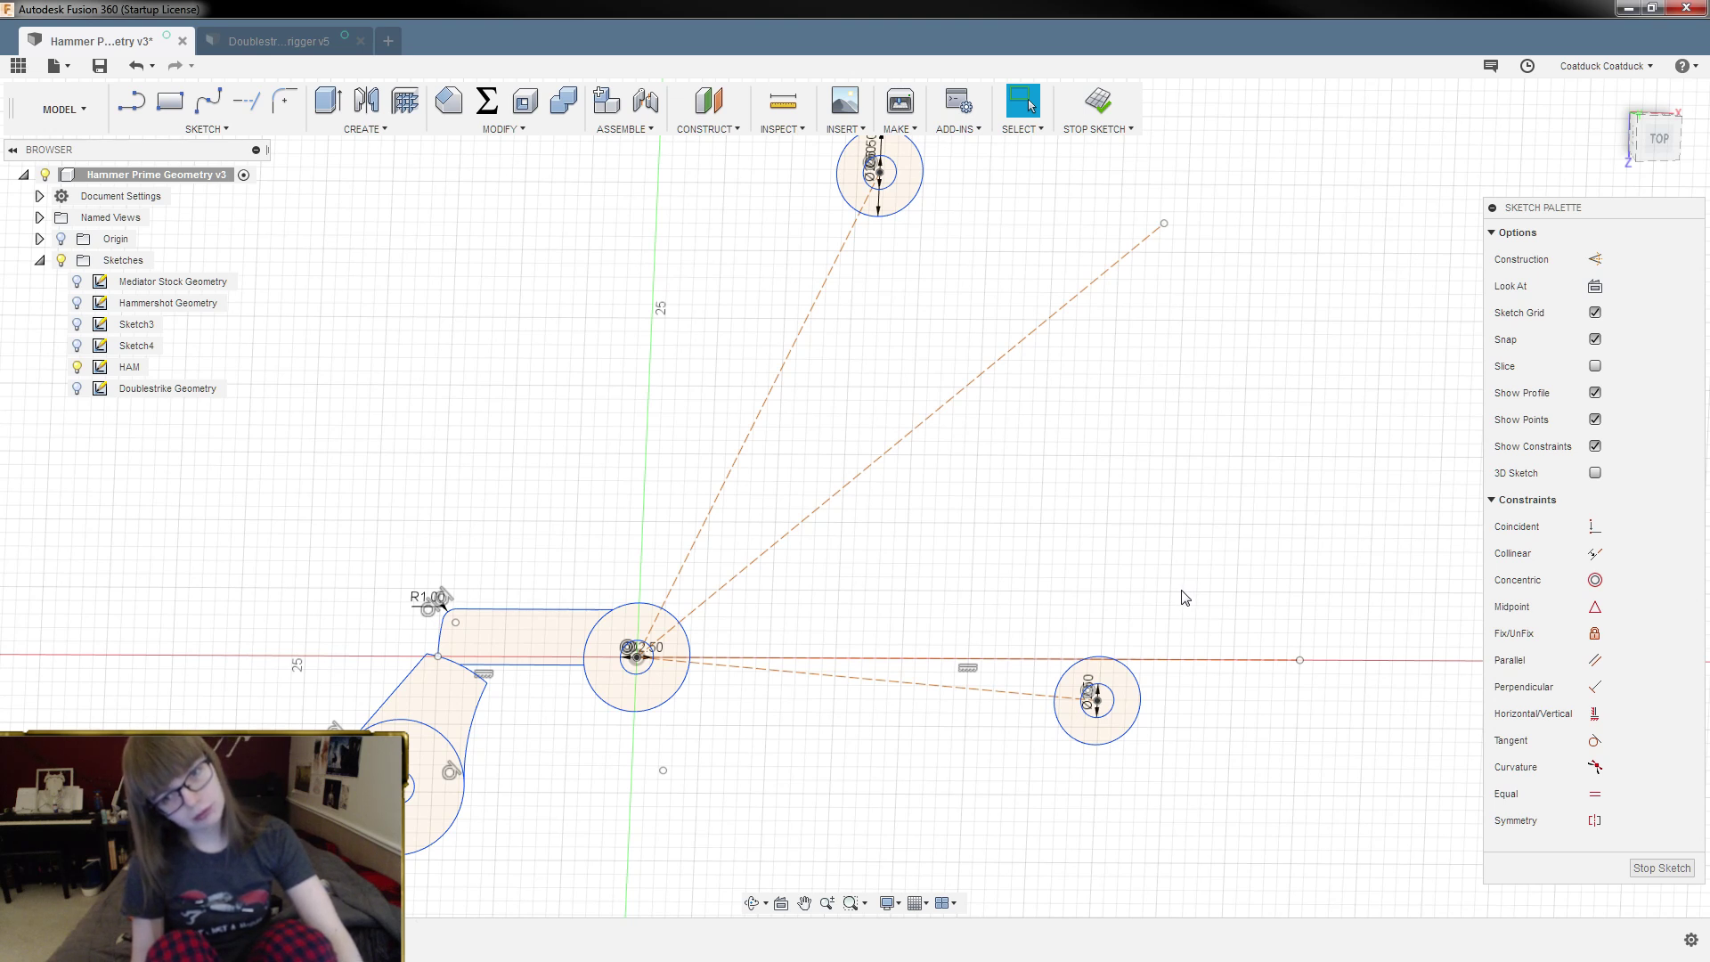
pyautogui.press('c')
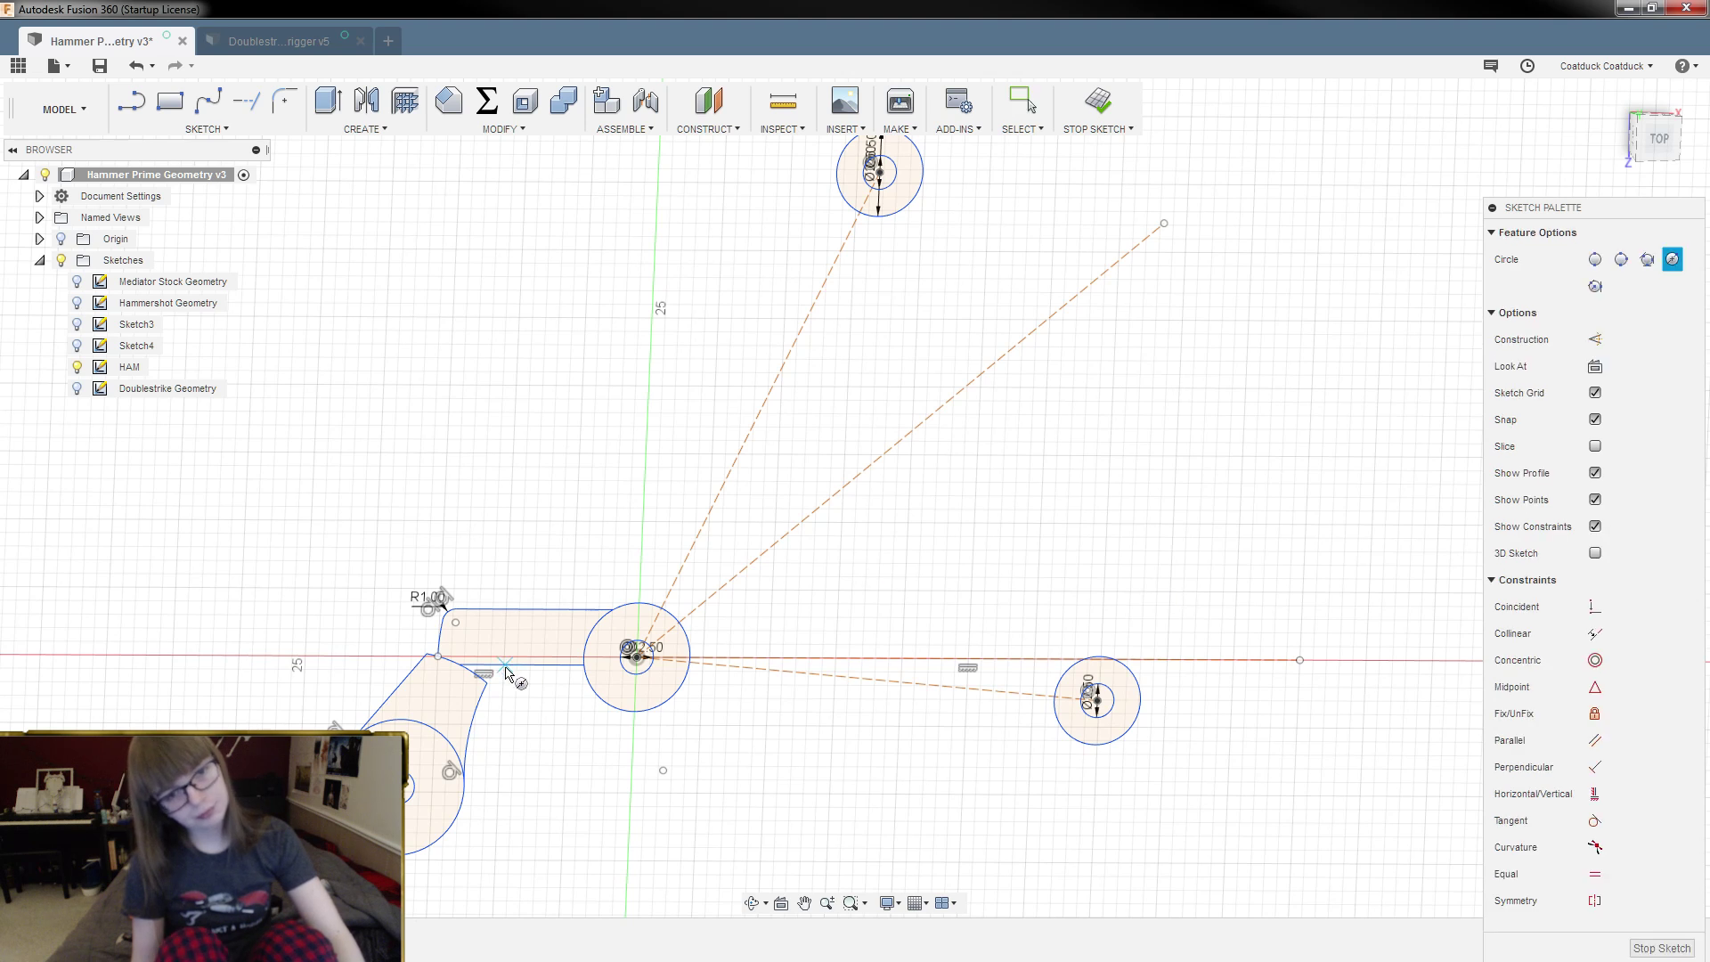
pyautogui.click(638, 659)
pyautogui.scroll(-2, 727, 815)
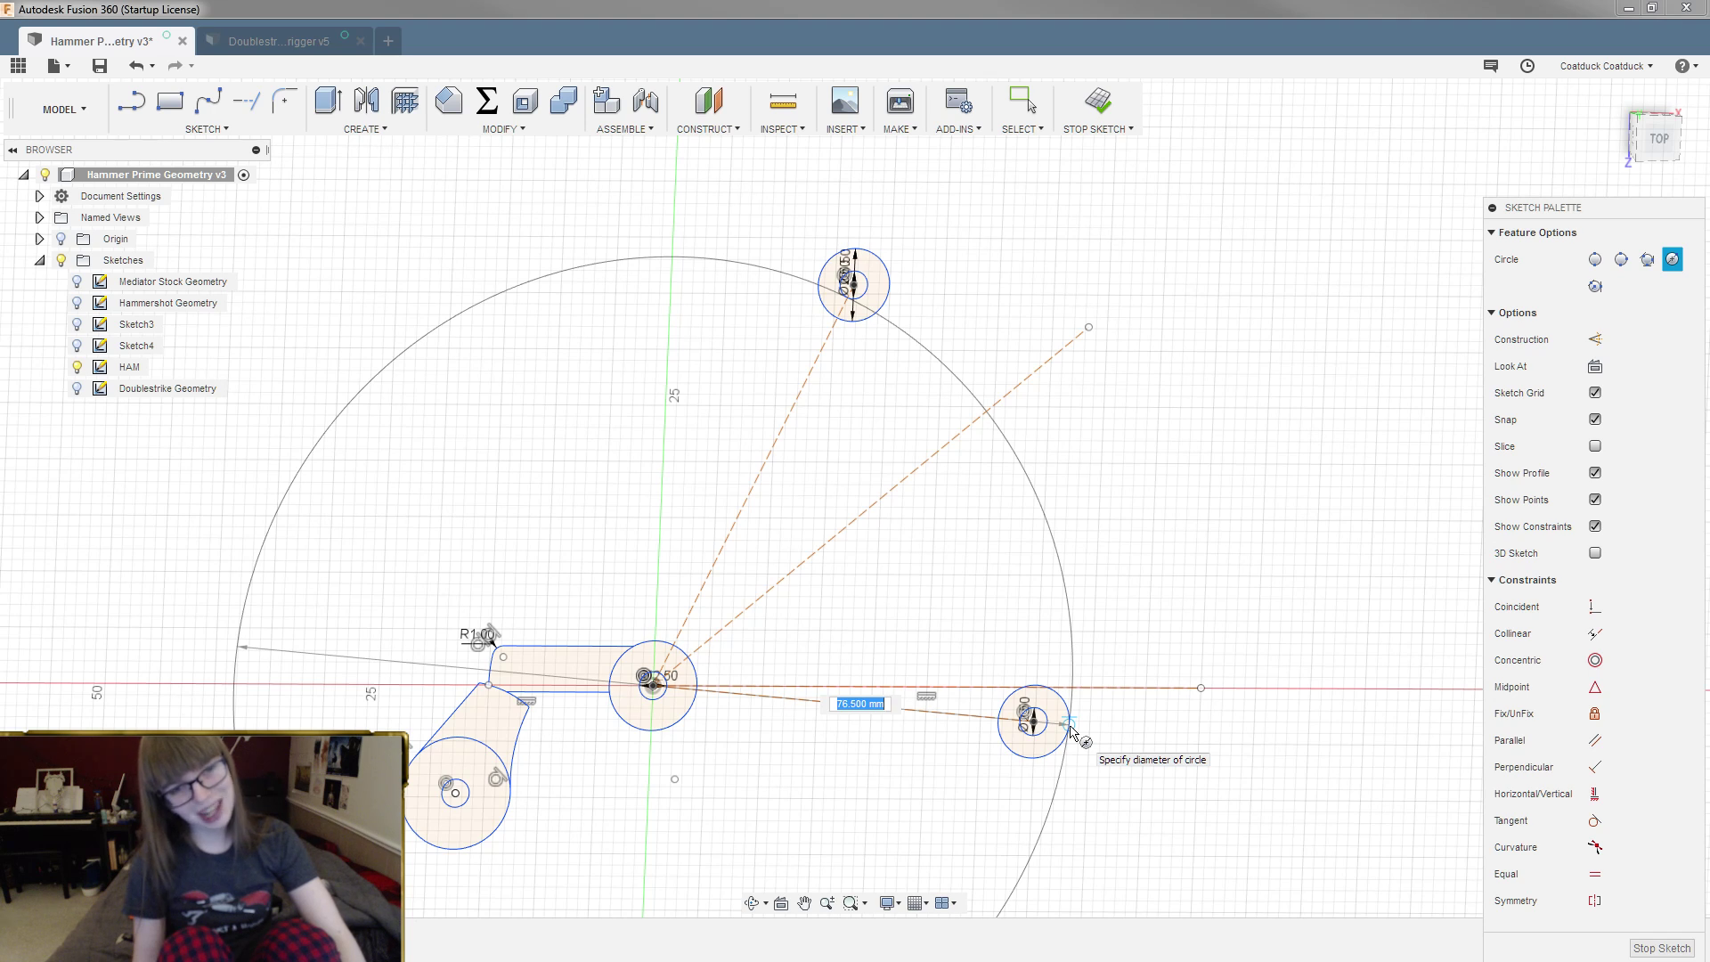
pyautogui.click(1073, 729)
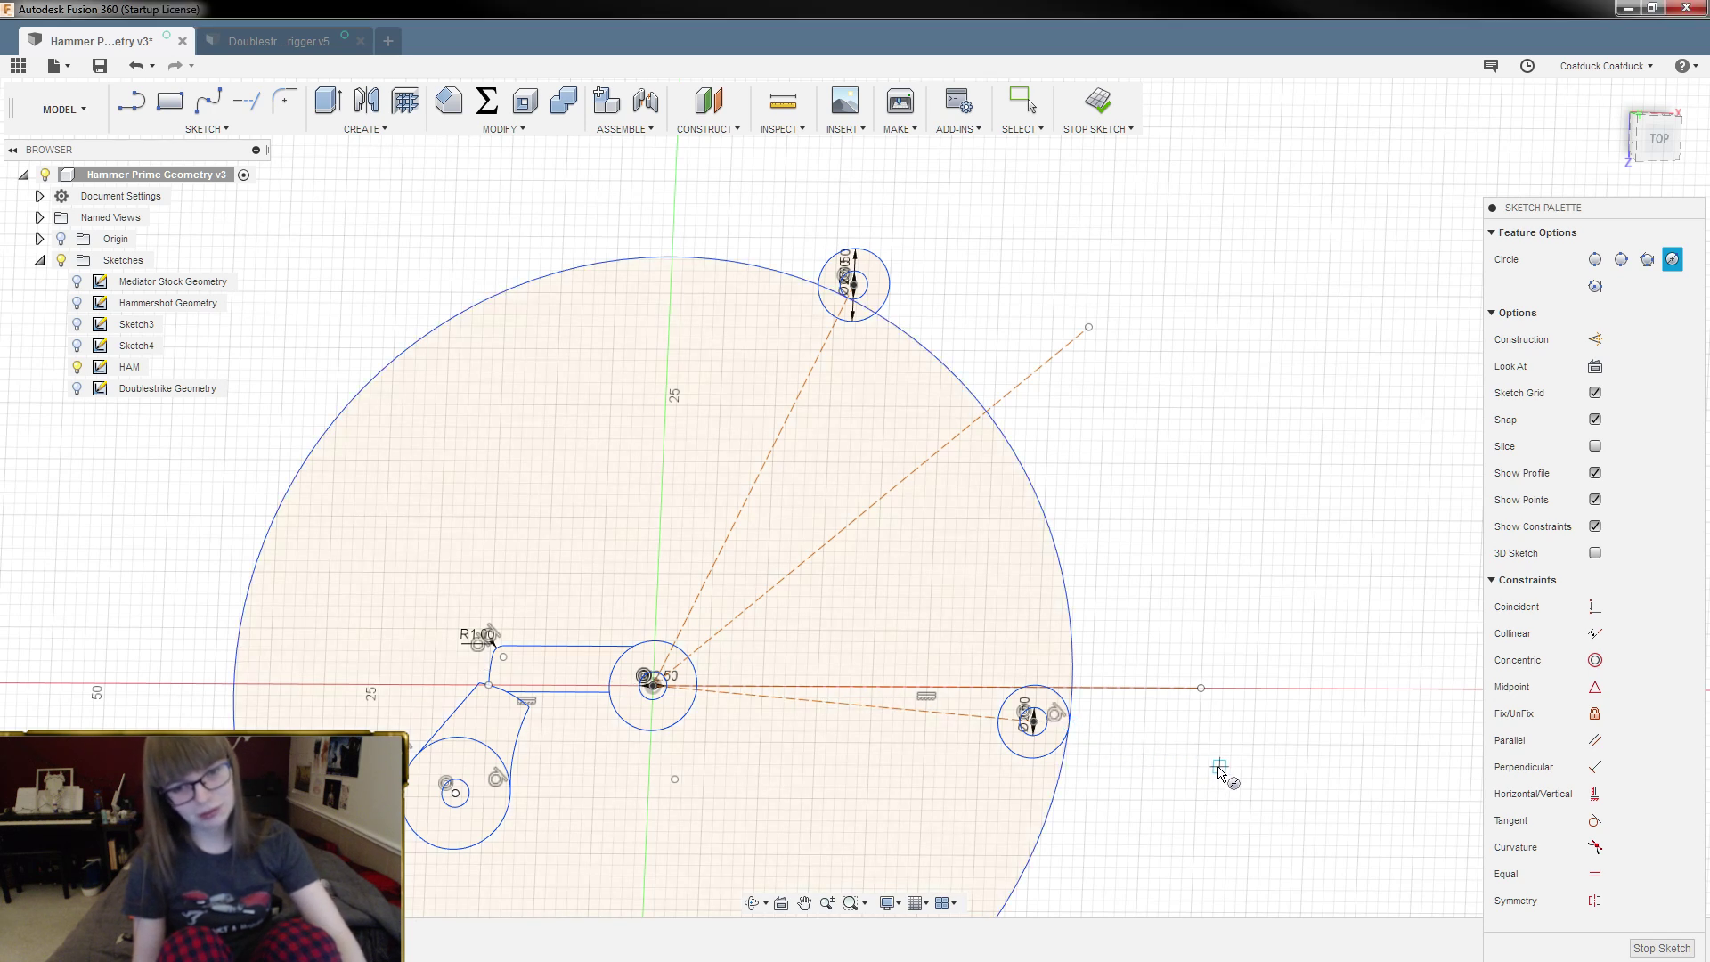
pyautogui.press('Escape')
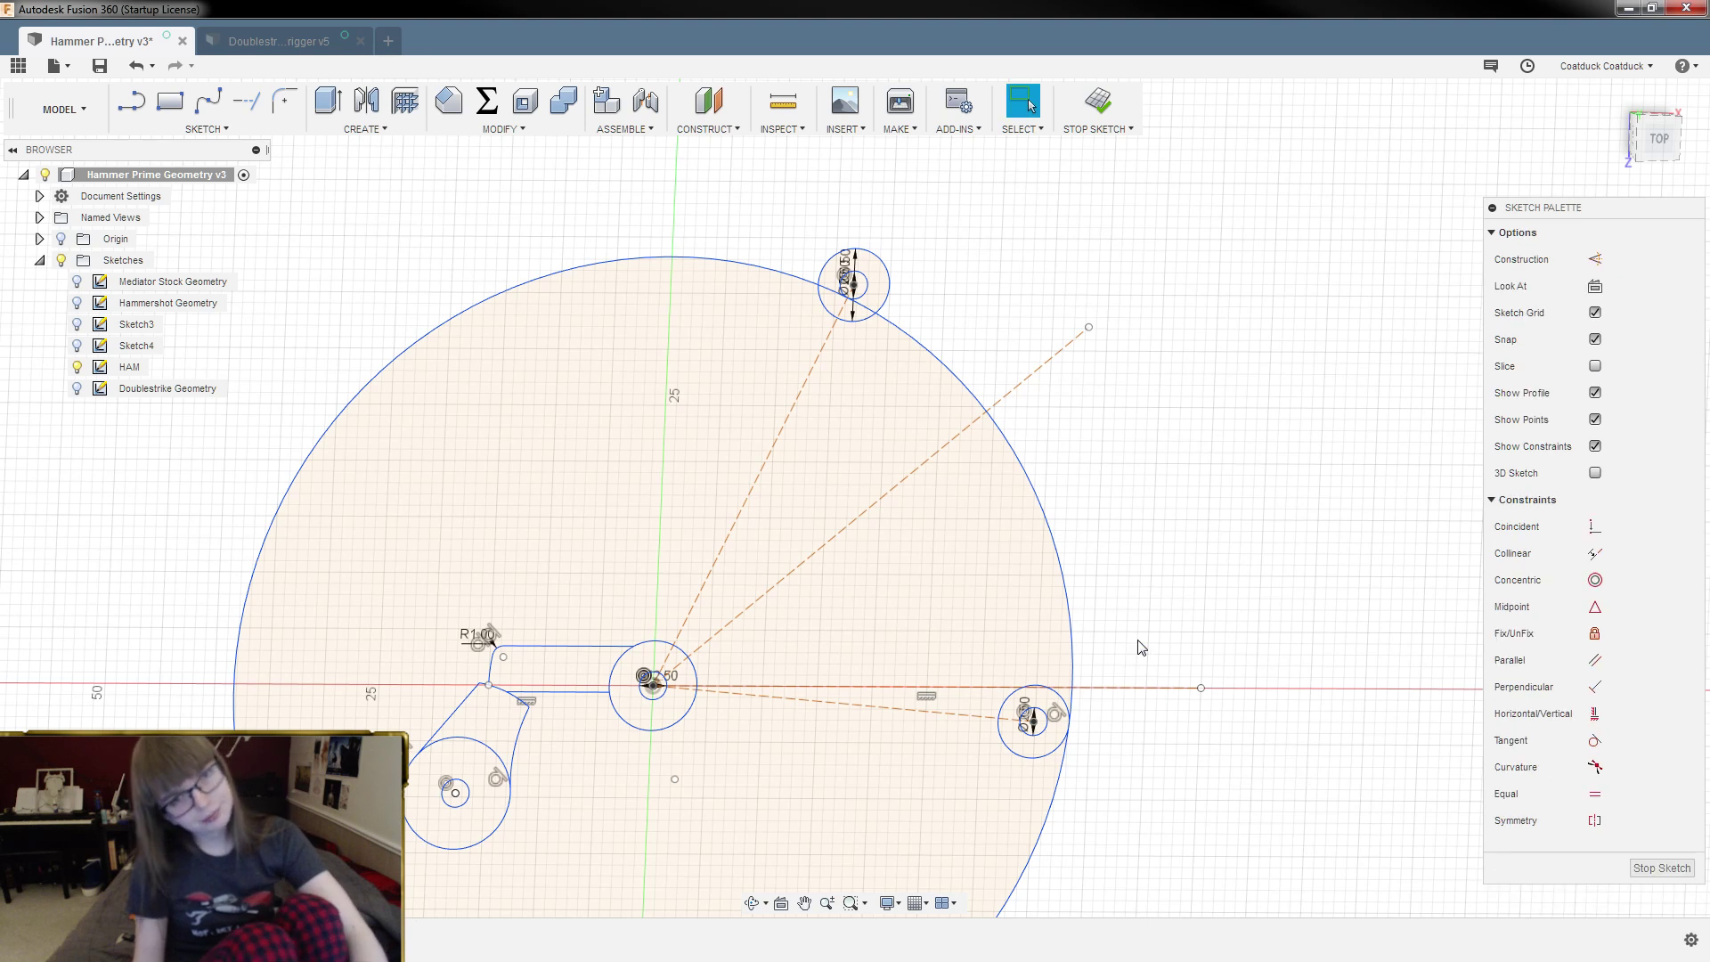
# Step: Trim the large circle to the arc between the two end circles and delete its leftover piece inside the steep line's 6.5 mm circle
pyautogui.press('t')
pyautogui.click(693, 261)
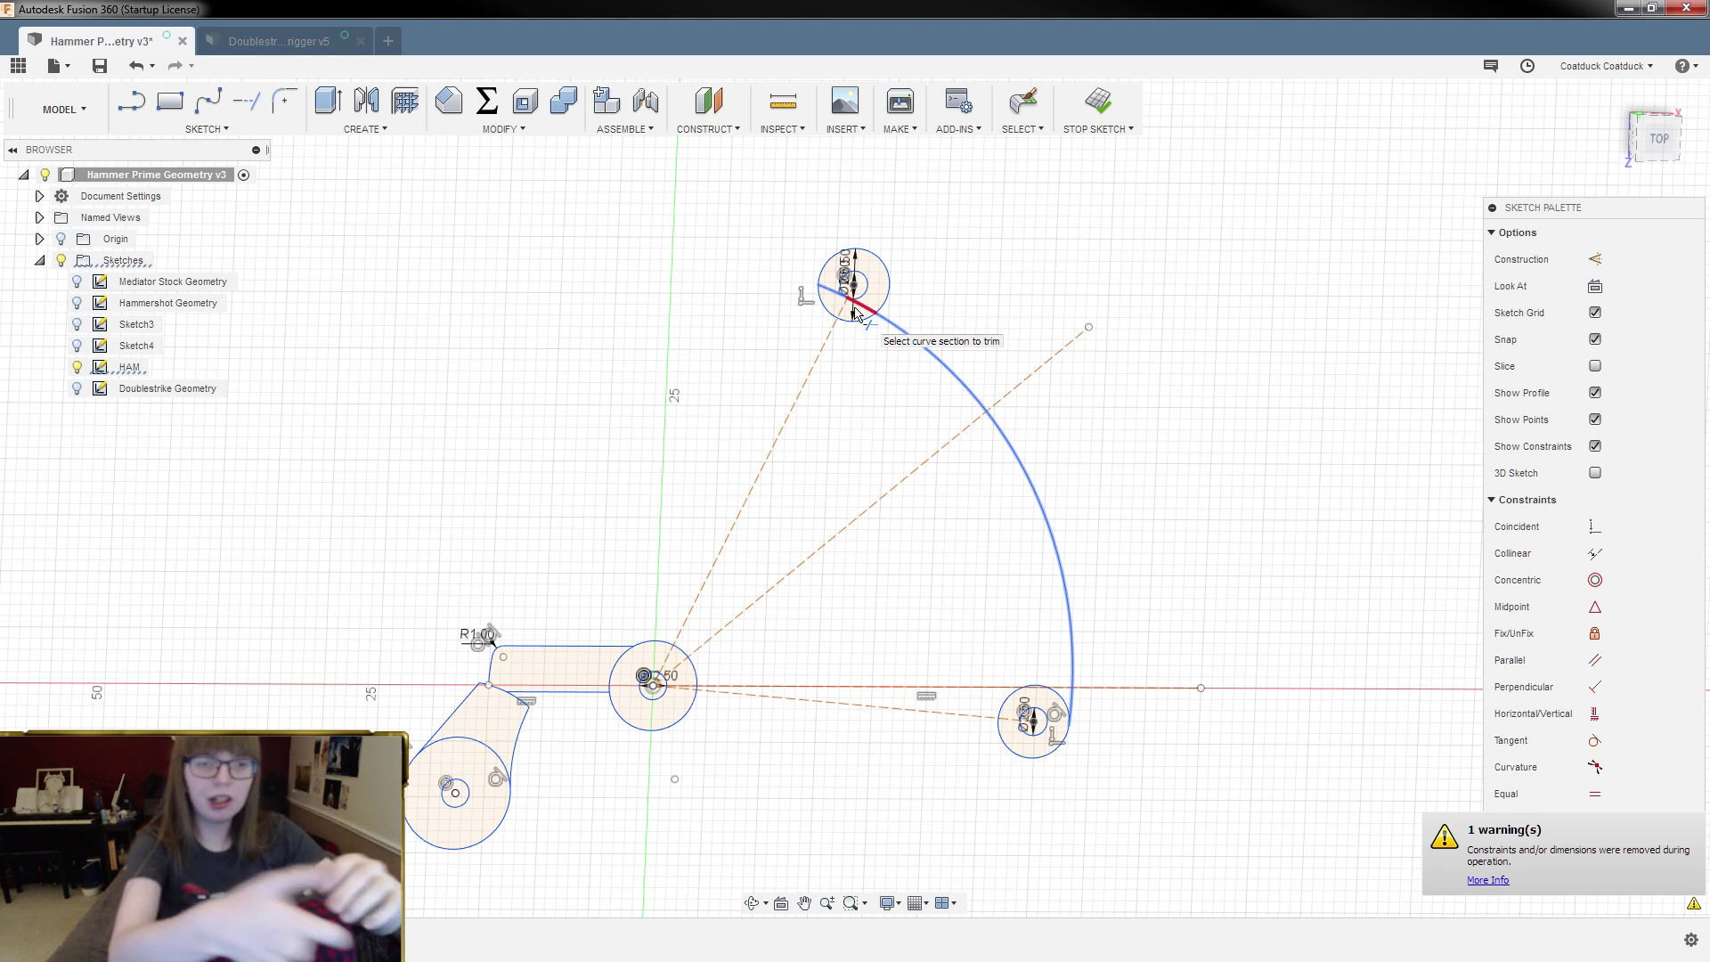
pyautogui.scroll(2, 853, 267)
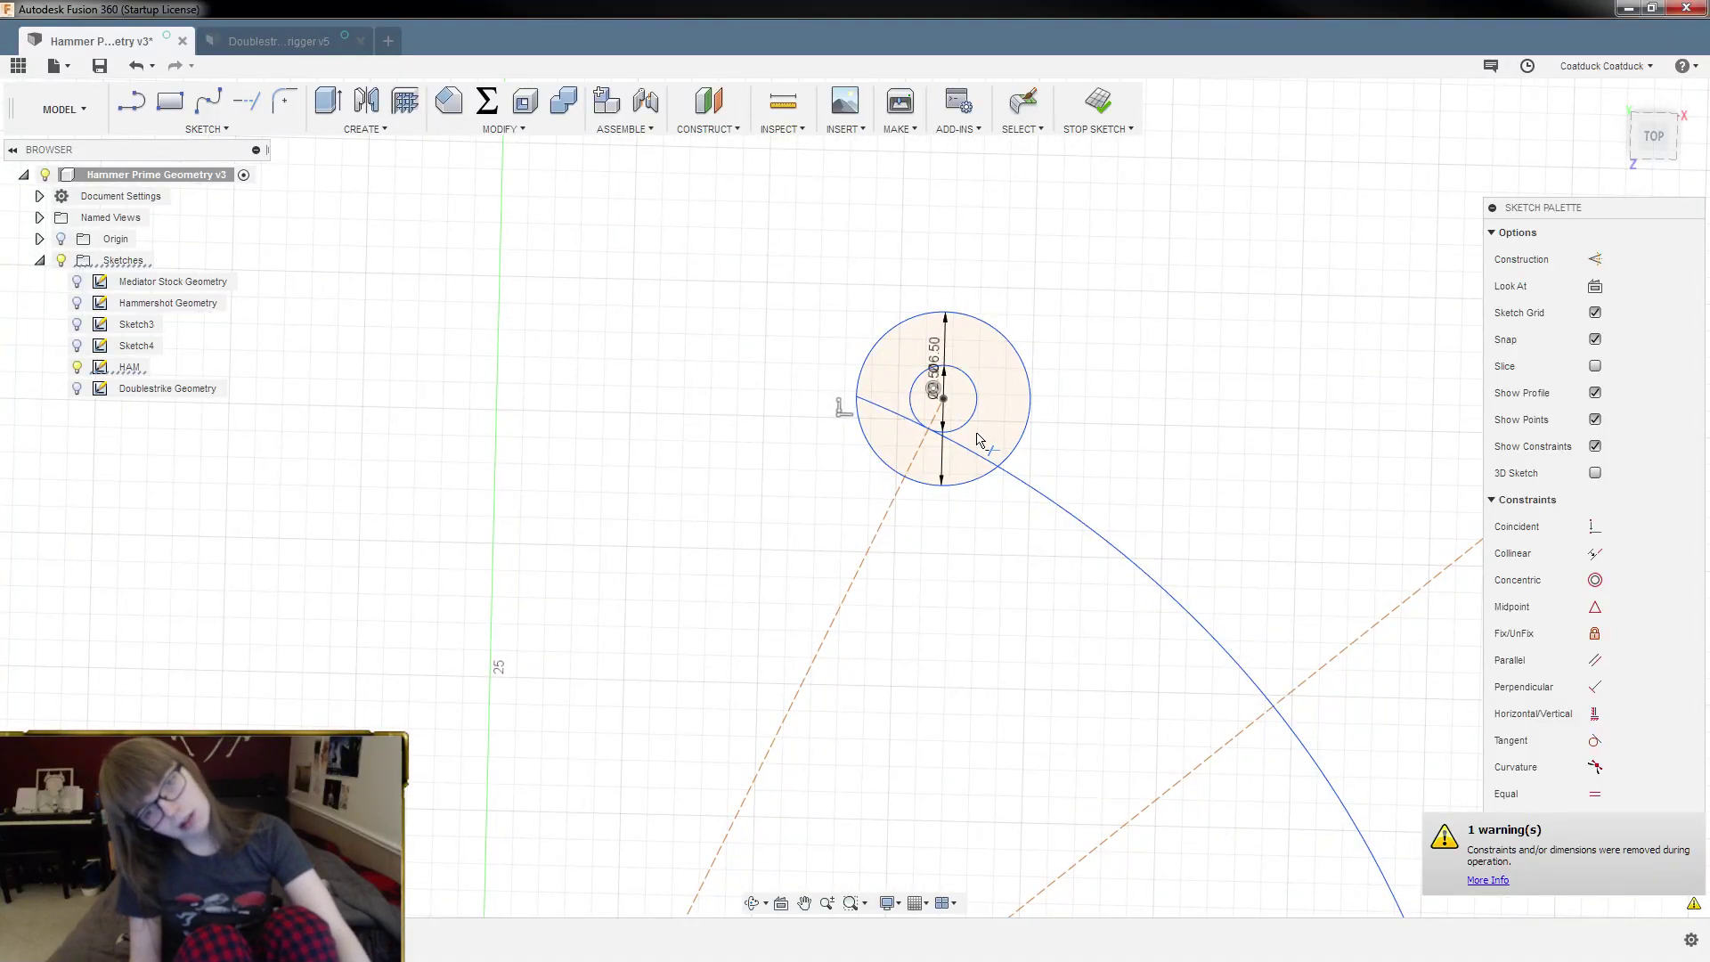
pyautogui.click(979, 460)
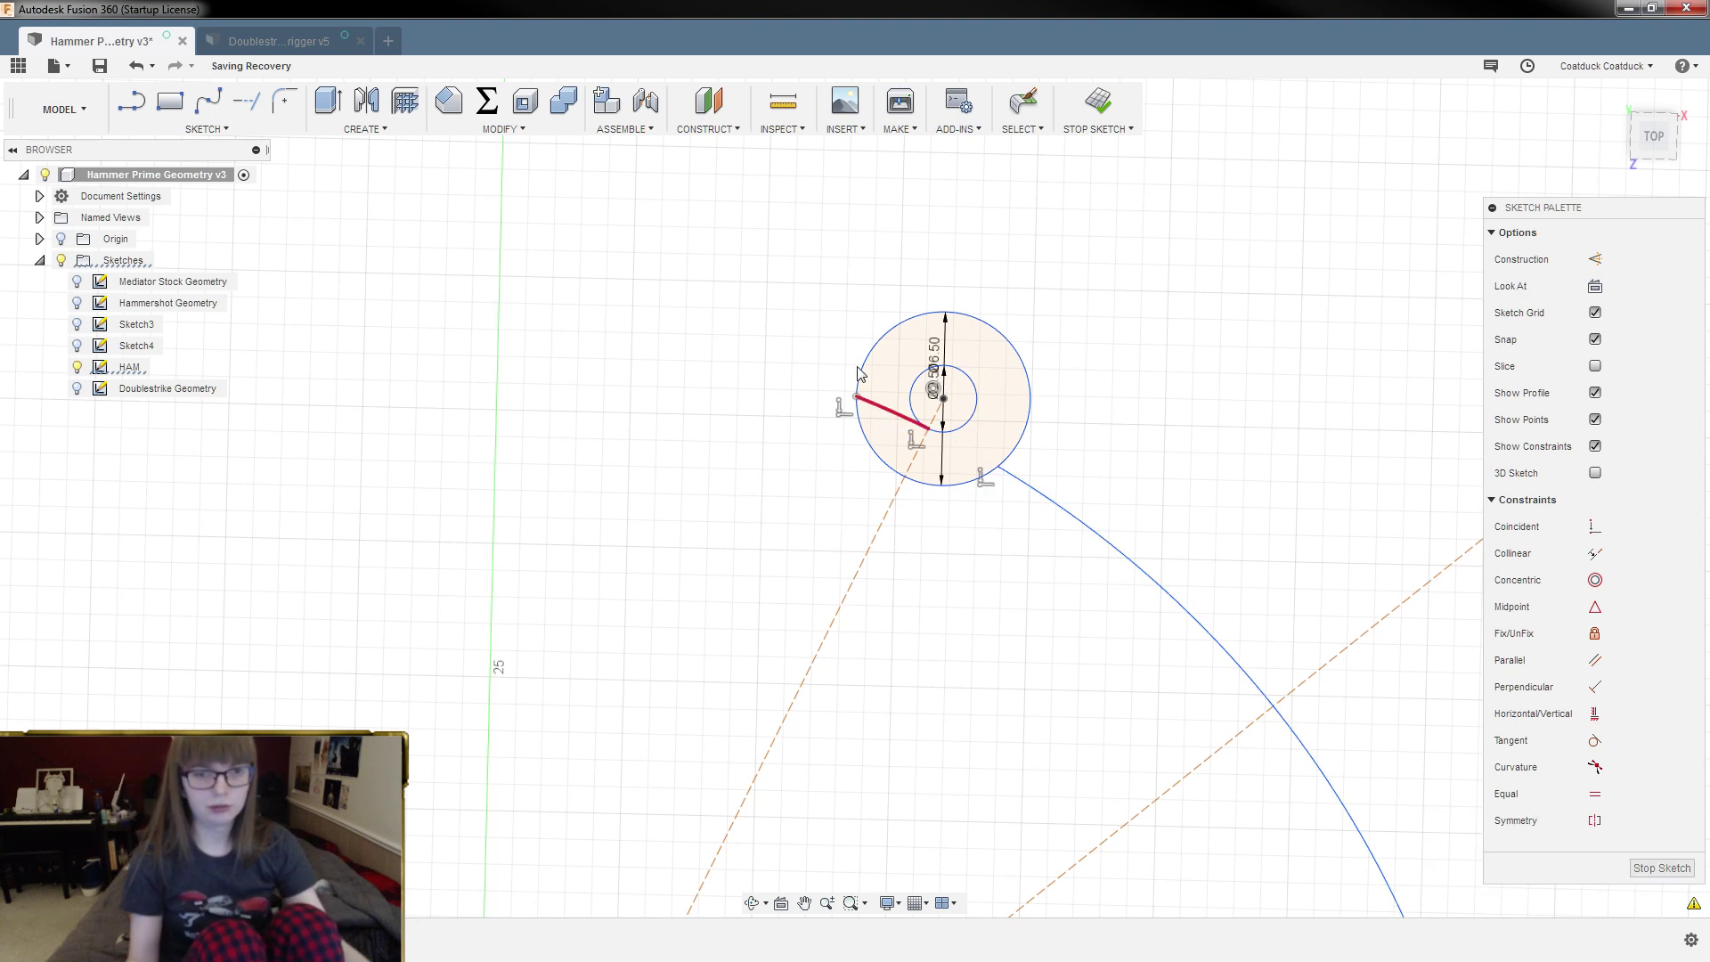
pyautogui.press('Escape')
pyautogui.click(889, 420)
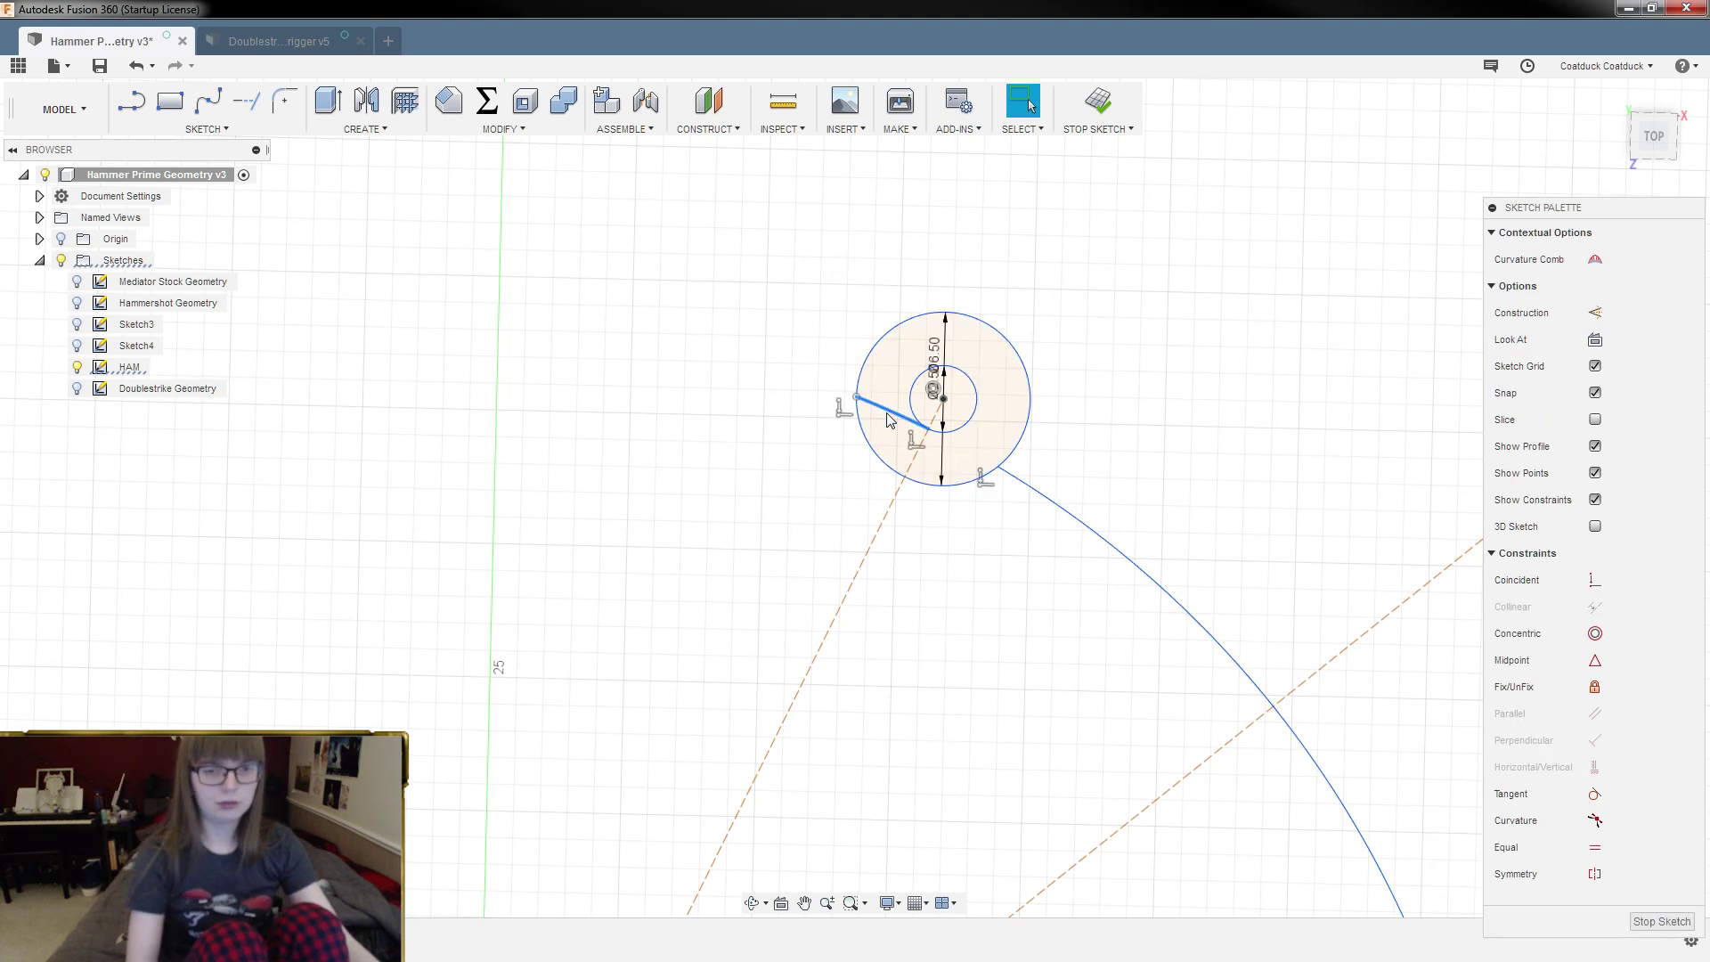
pyautogui.click(886, 413)
pyautogui.scroll(-5, 886, 413)
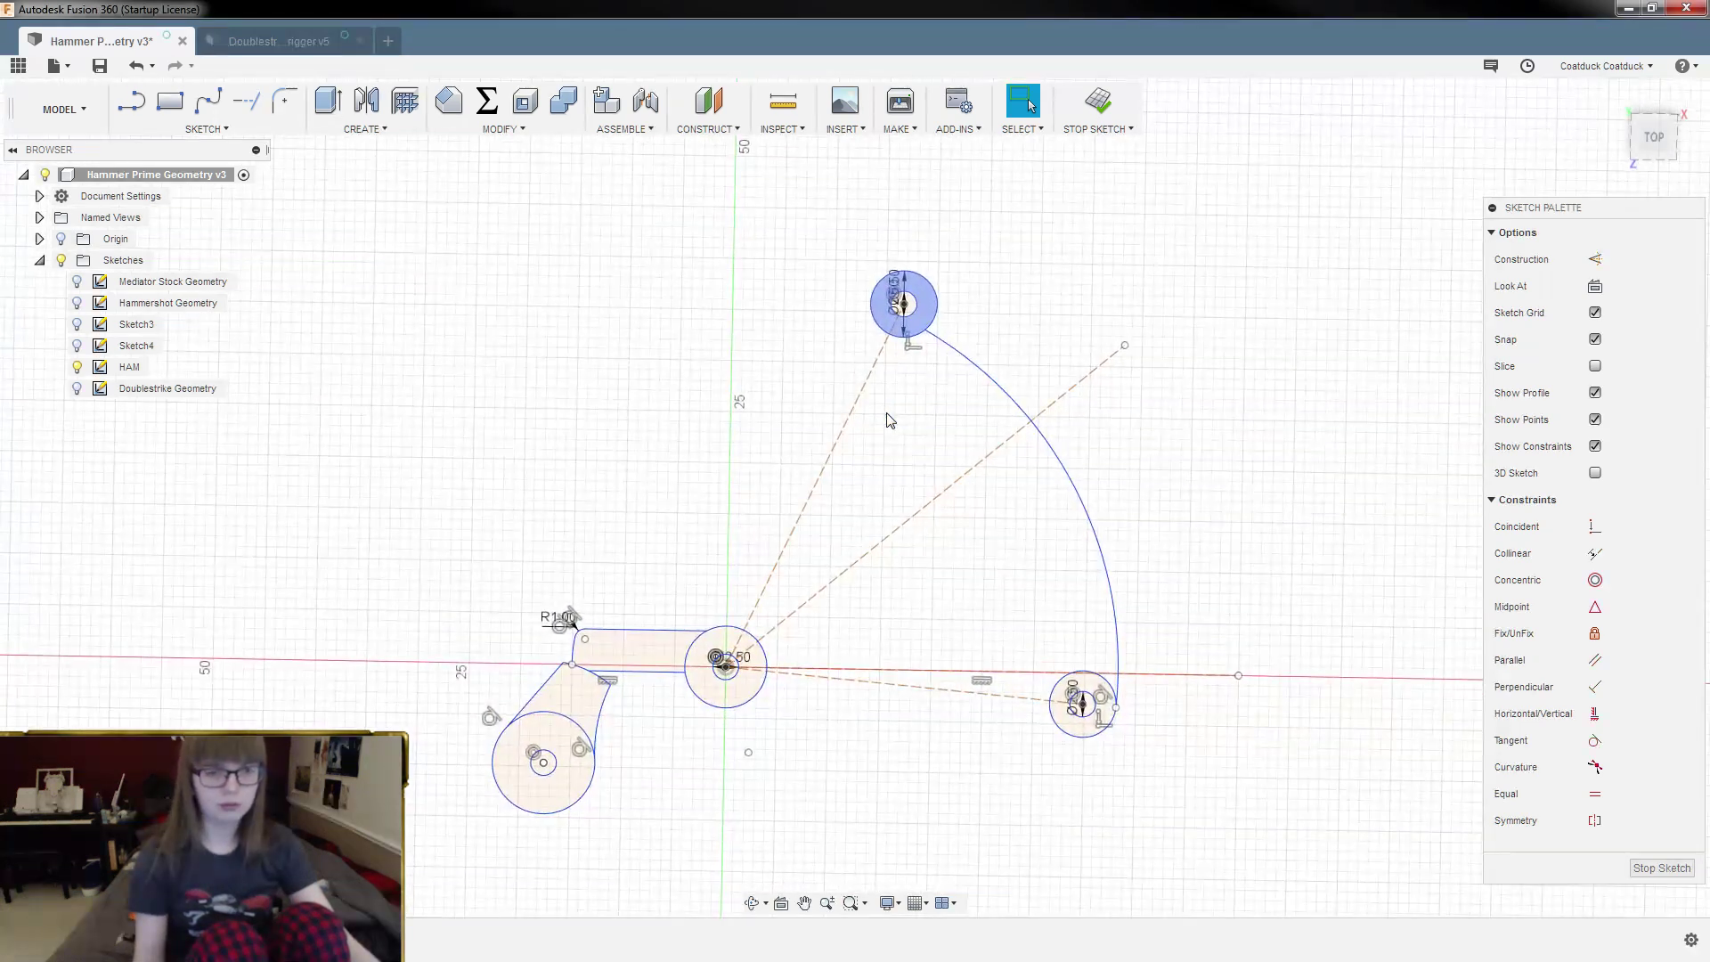
# Step: Try a line from the steep construction line's 6.5 mm circle to the pivot's outer circle, made tangent to the 6.5 mm circle
pyautogui.press('l')
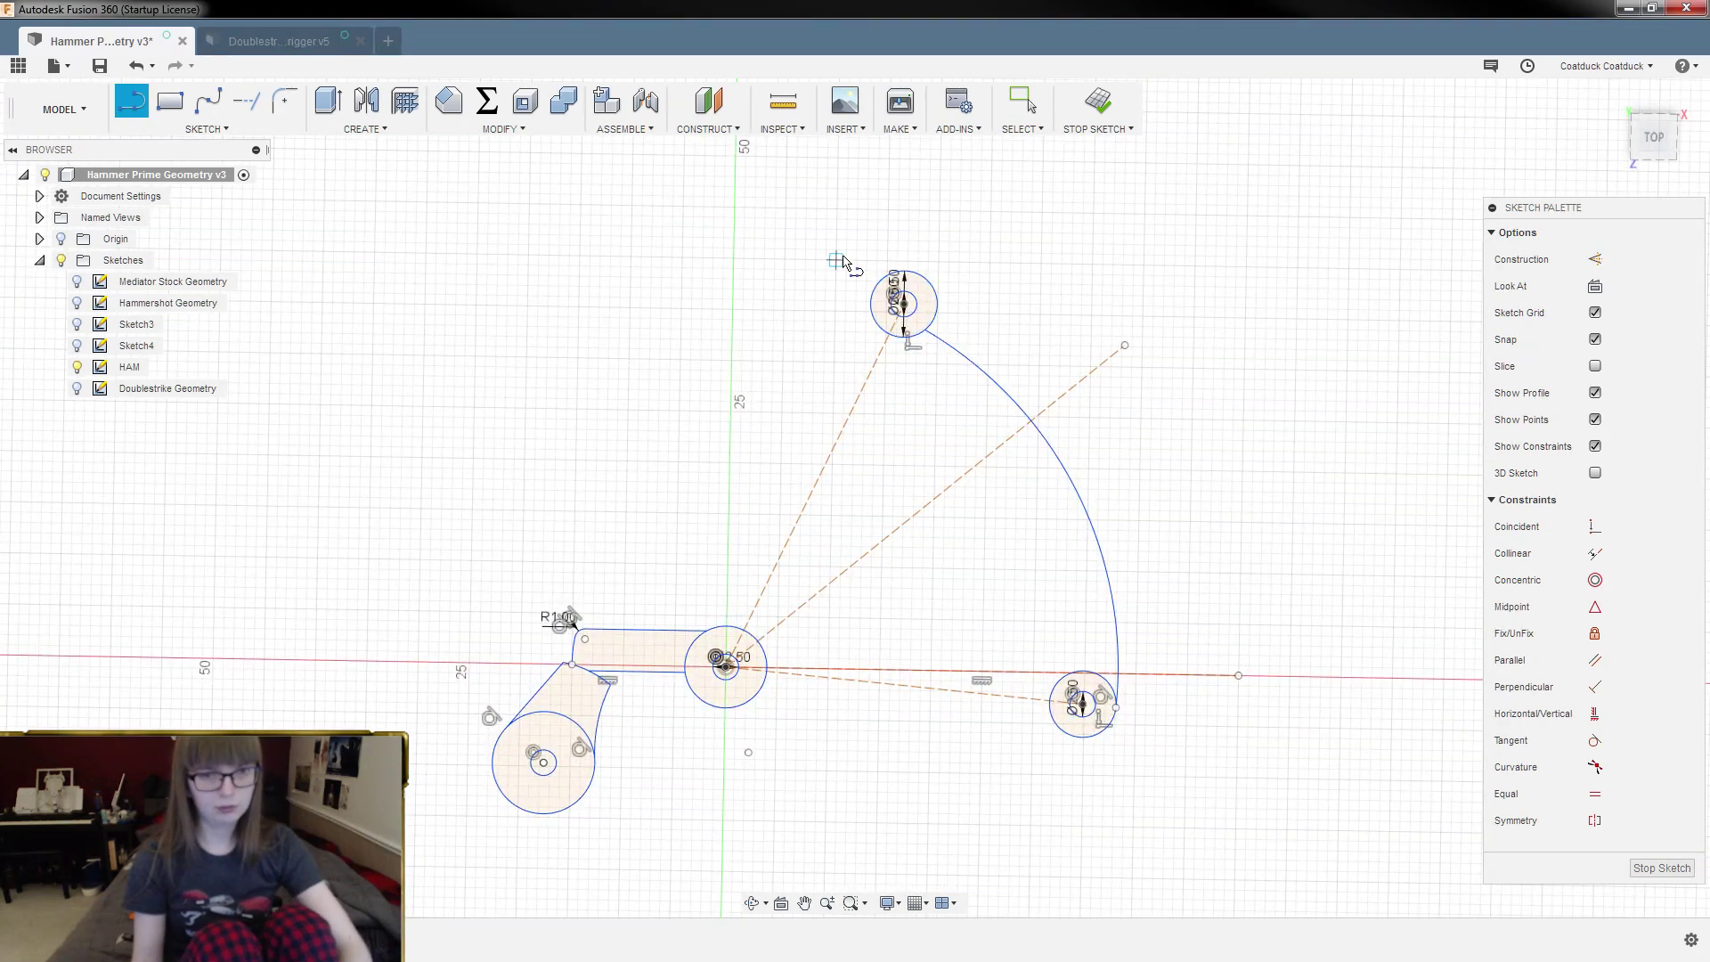
pyautogui.scroll(3, 877, 285)
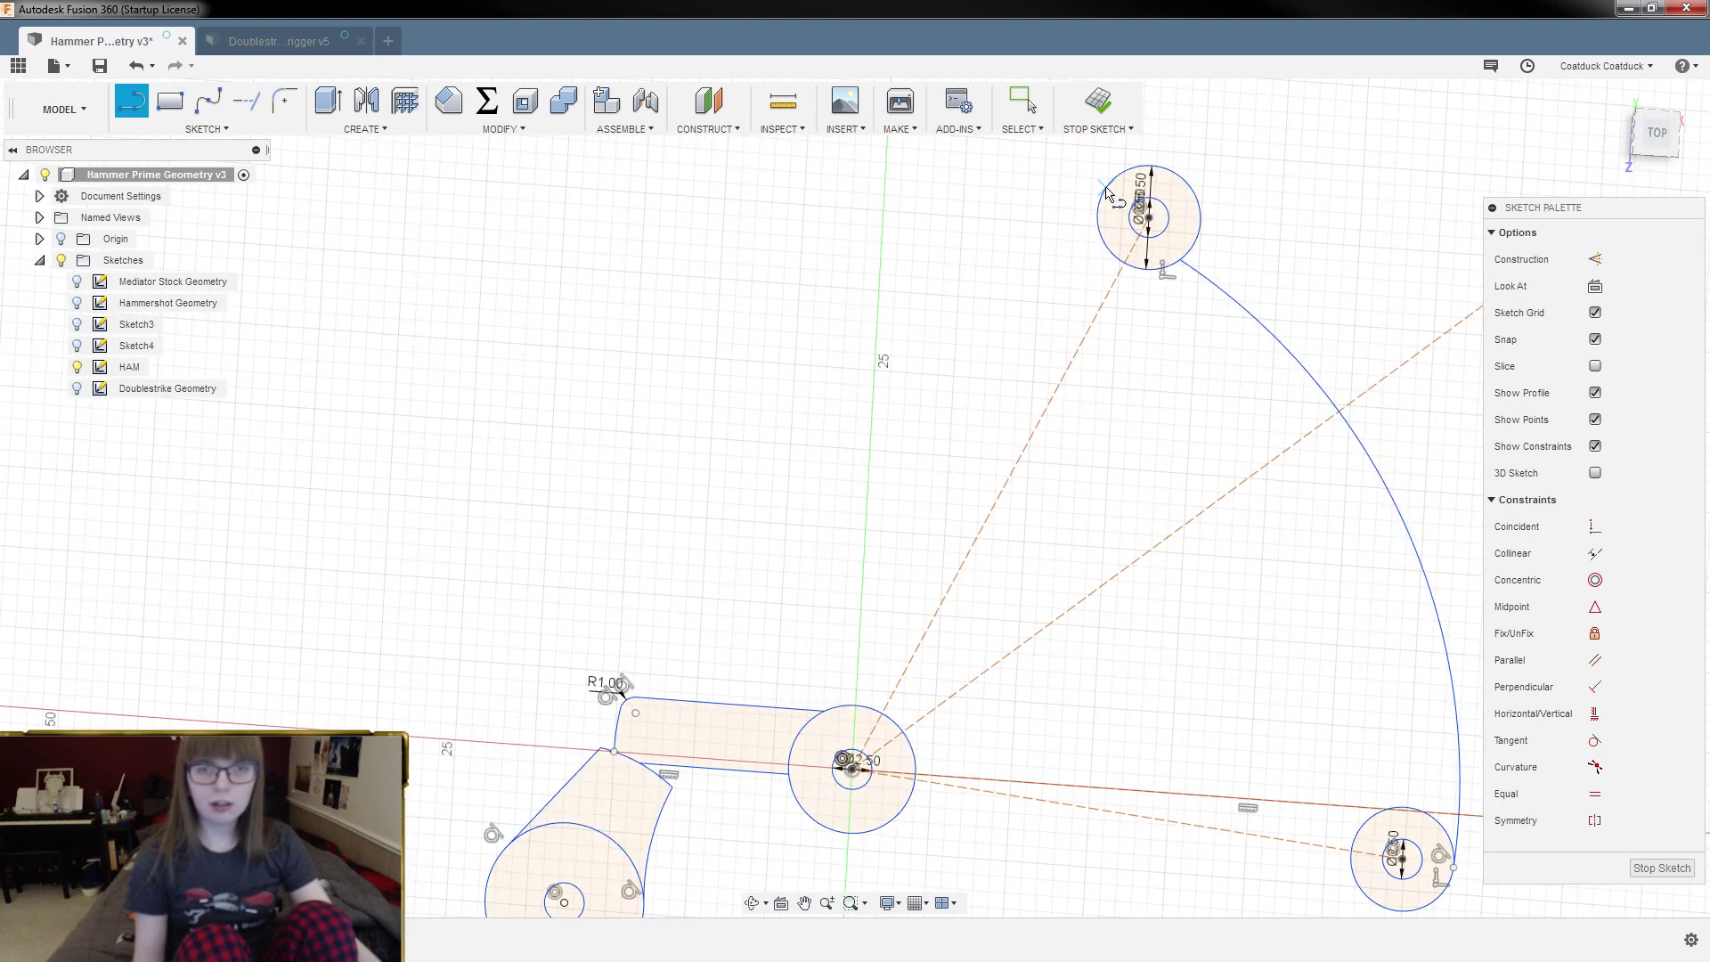
pyautogui.click(1106, 189)
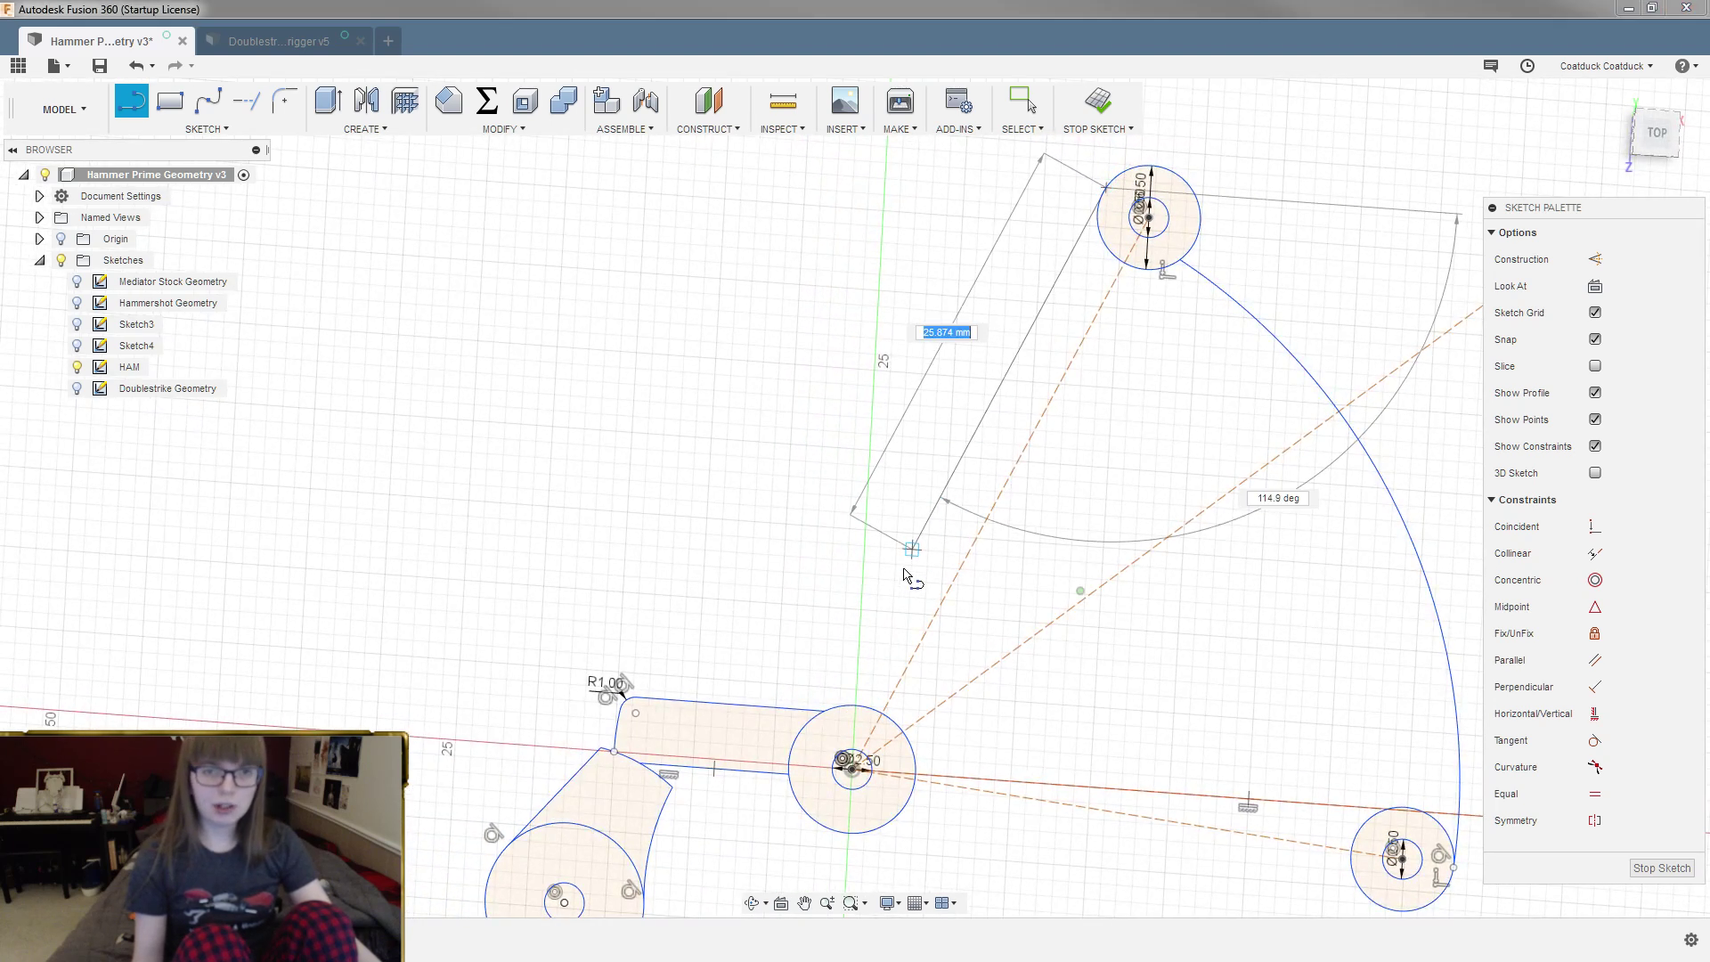
pyautogui.doubleClick(798, 739)
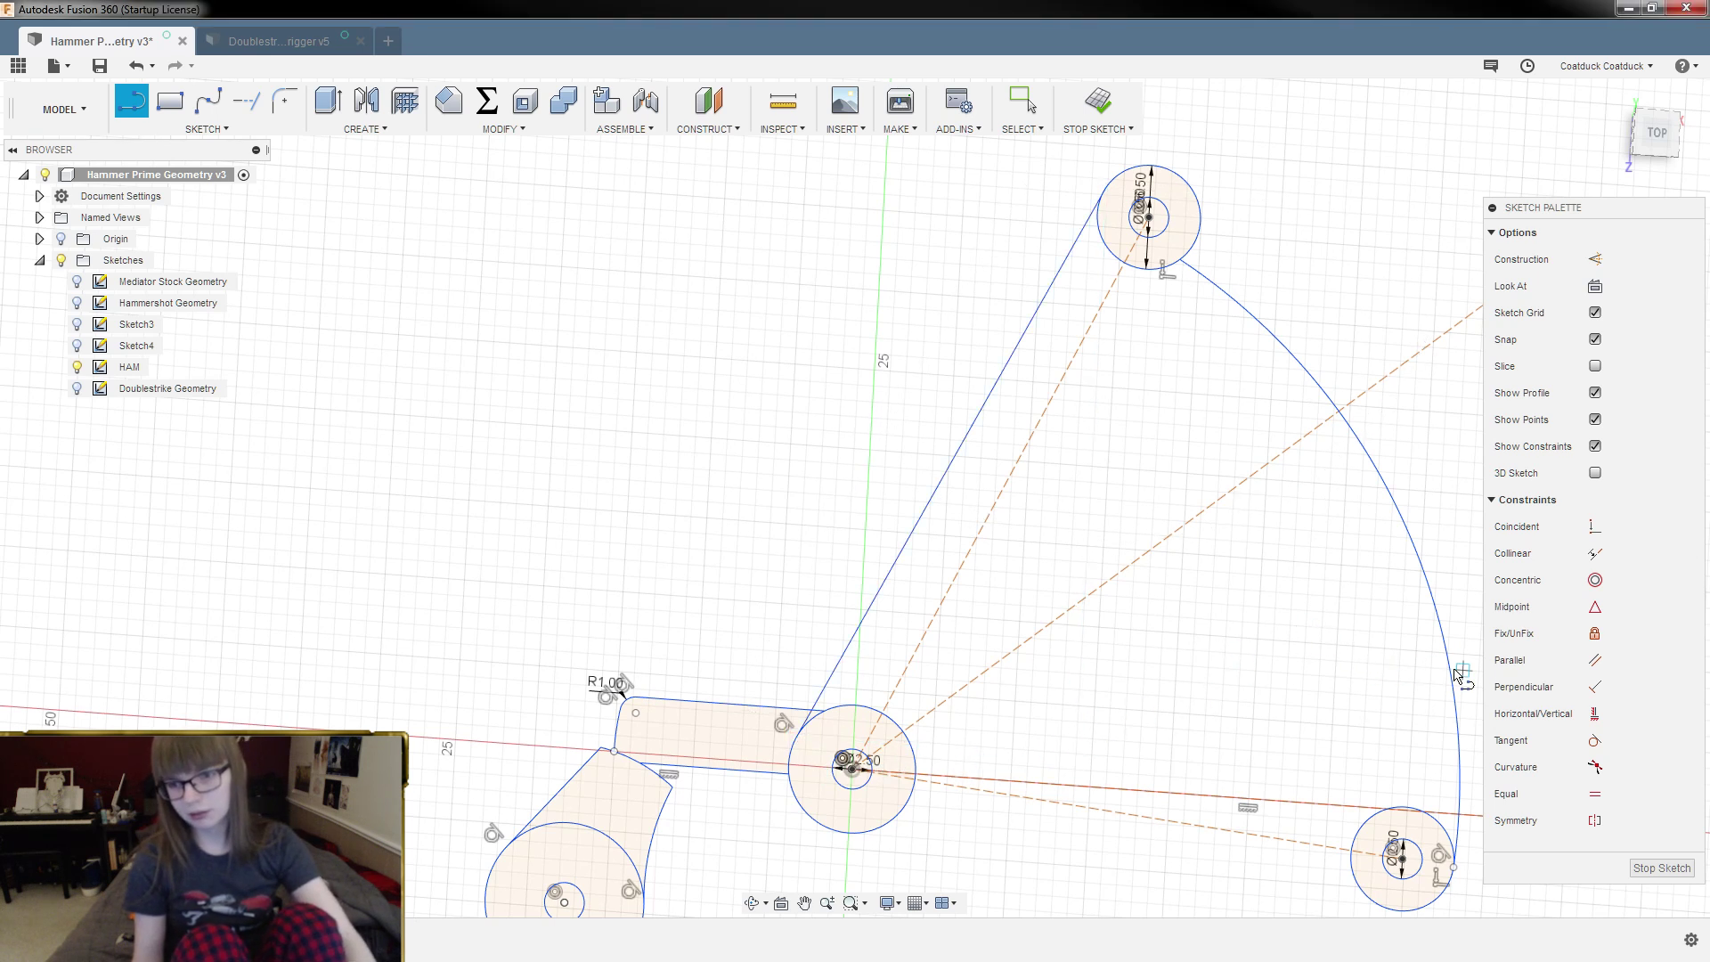
pyautogui.click(1596, 743)
pyautogui.click(1100, 218)
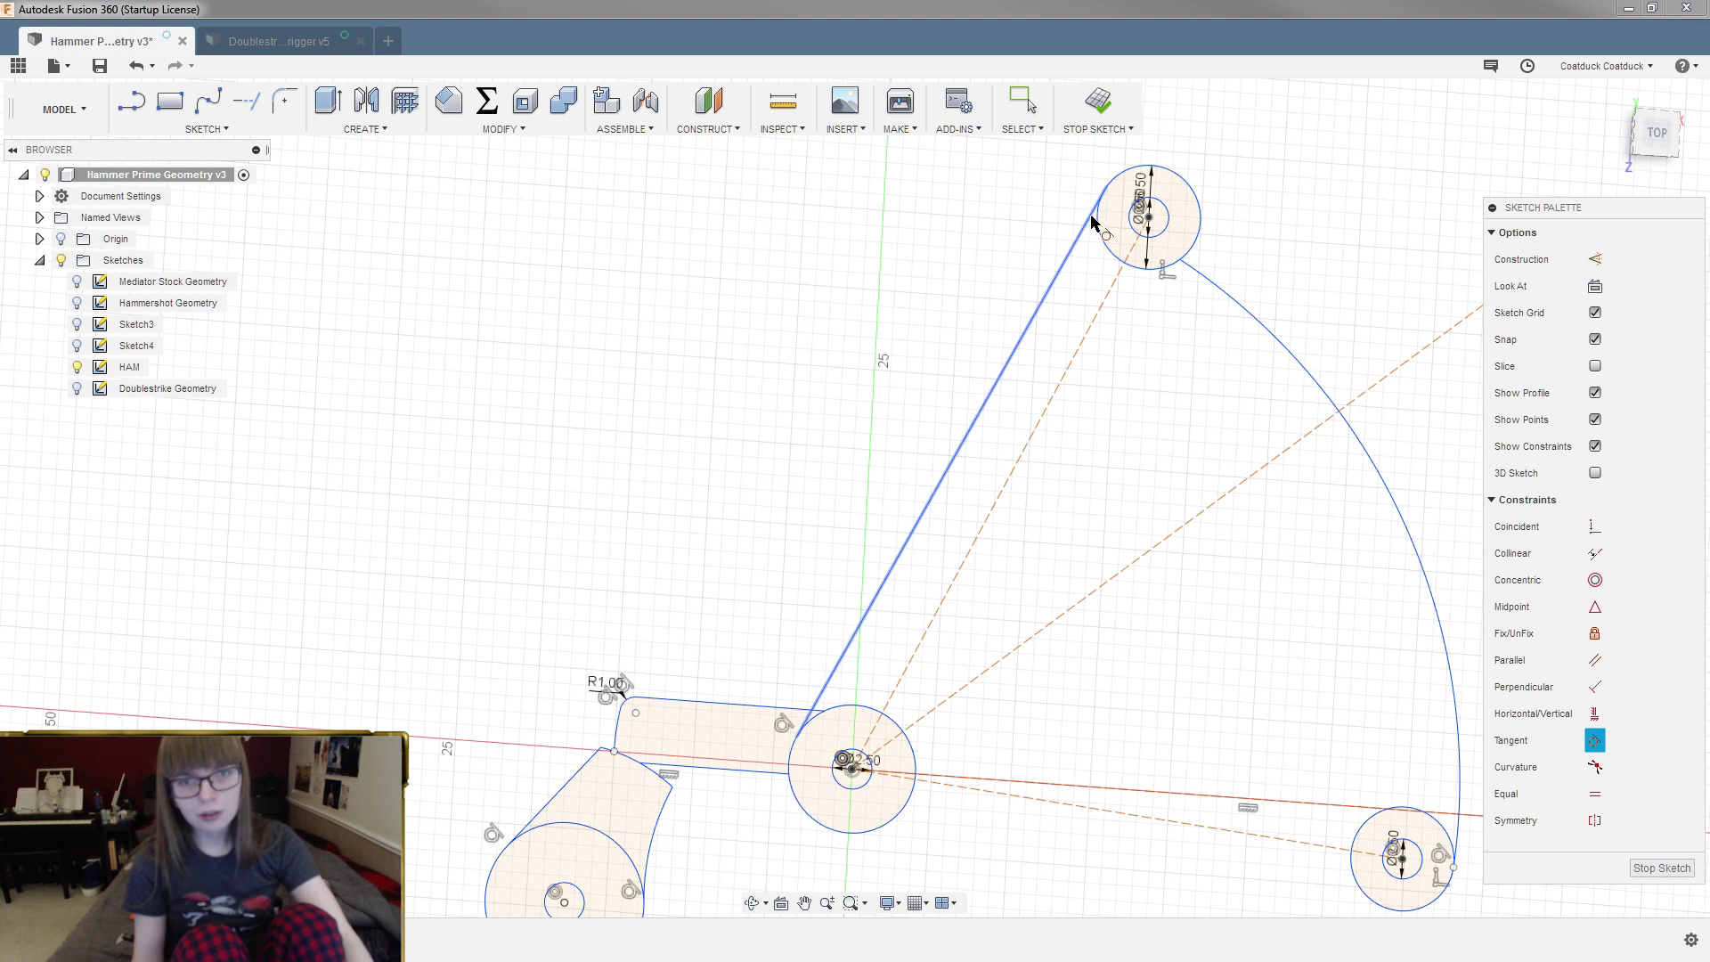
pyautogui.click(1101, 218)
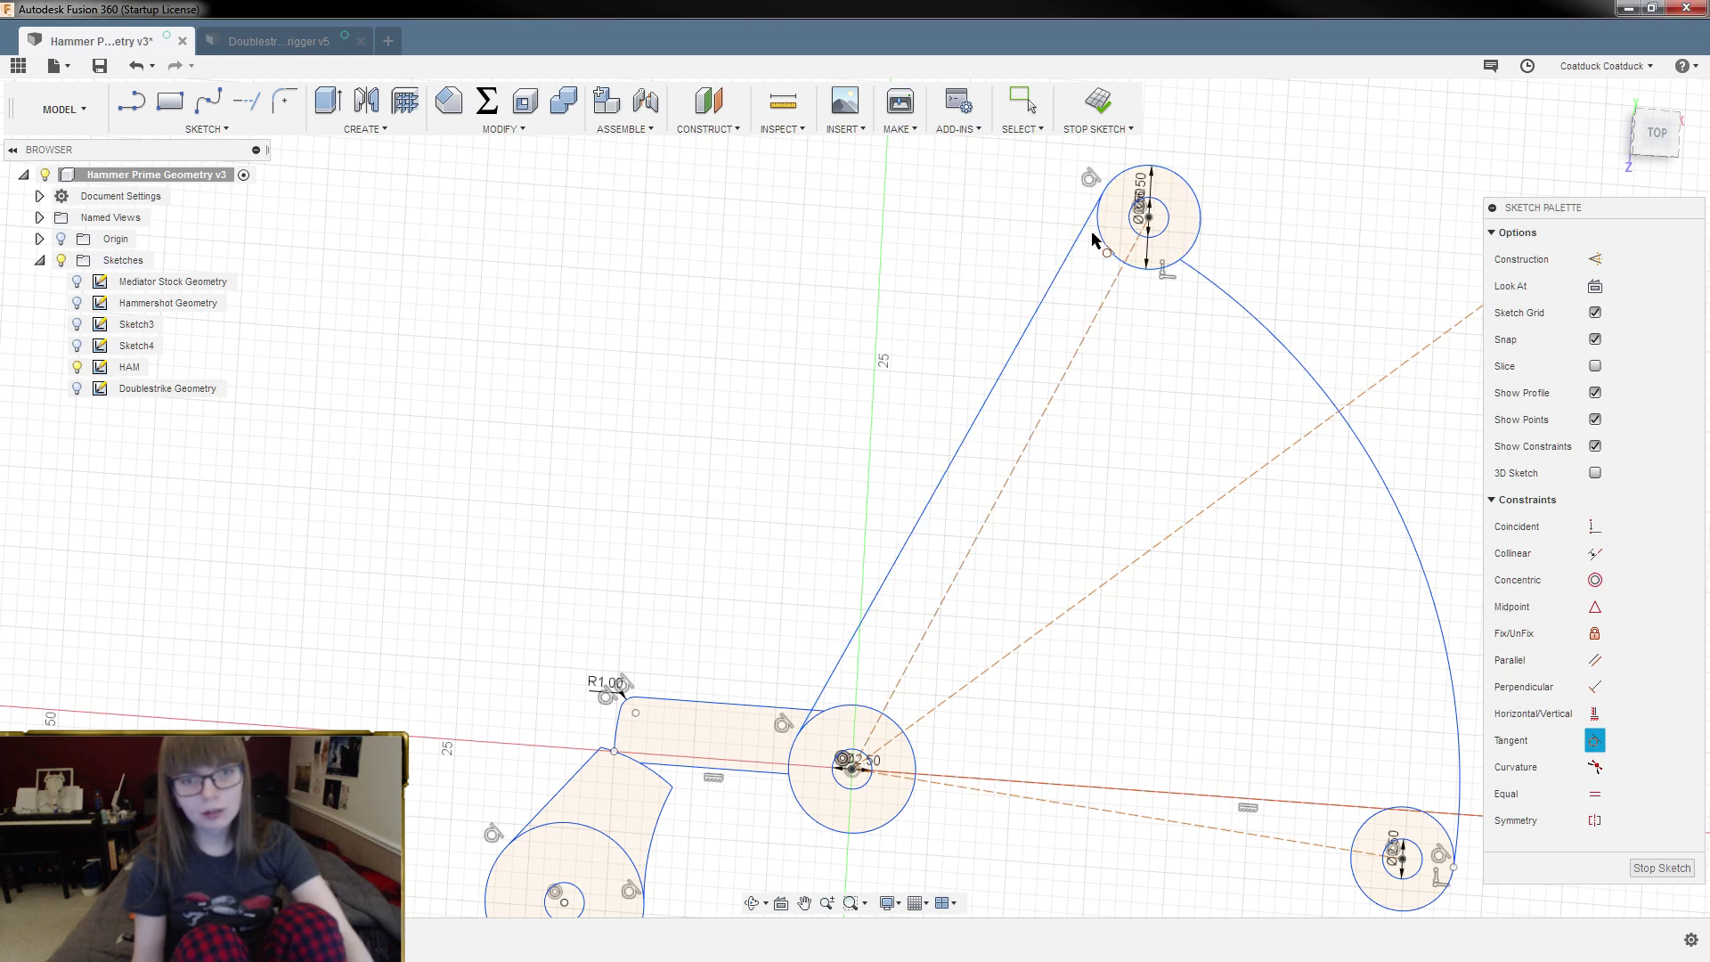
# Step: Remove the tangent line just drawn between the steep construction line's 6.5 mm circle and the pivot's outer circle
pyautogui.scroll(3, 1092, 181)
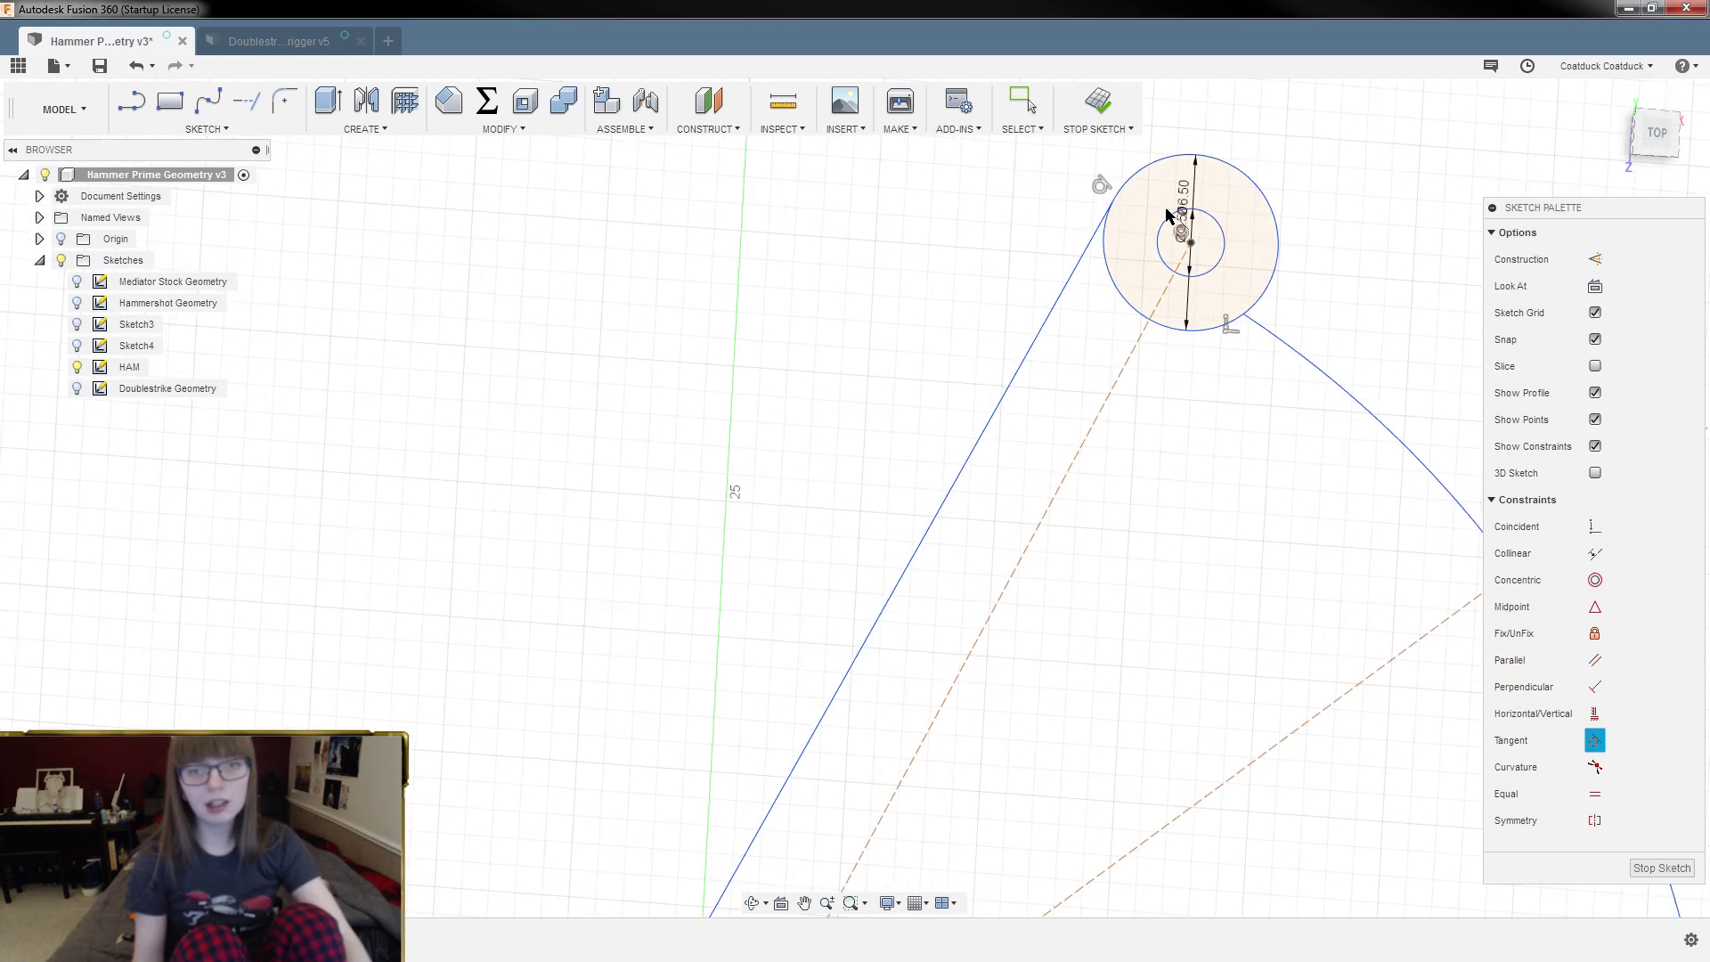
pyautogui.press('Escape')
pyautogui.scroll(-2, 1109, 174)
pyautogui.press('Delete')
# Step: Draw a line from the outer side of the steep construction line's 6.5 mm circle to the pivot's outer circle
pyautogui.press('l')
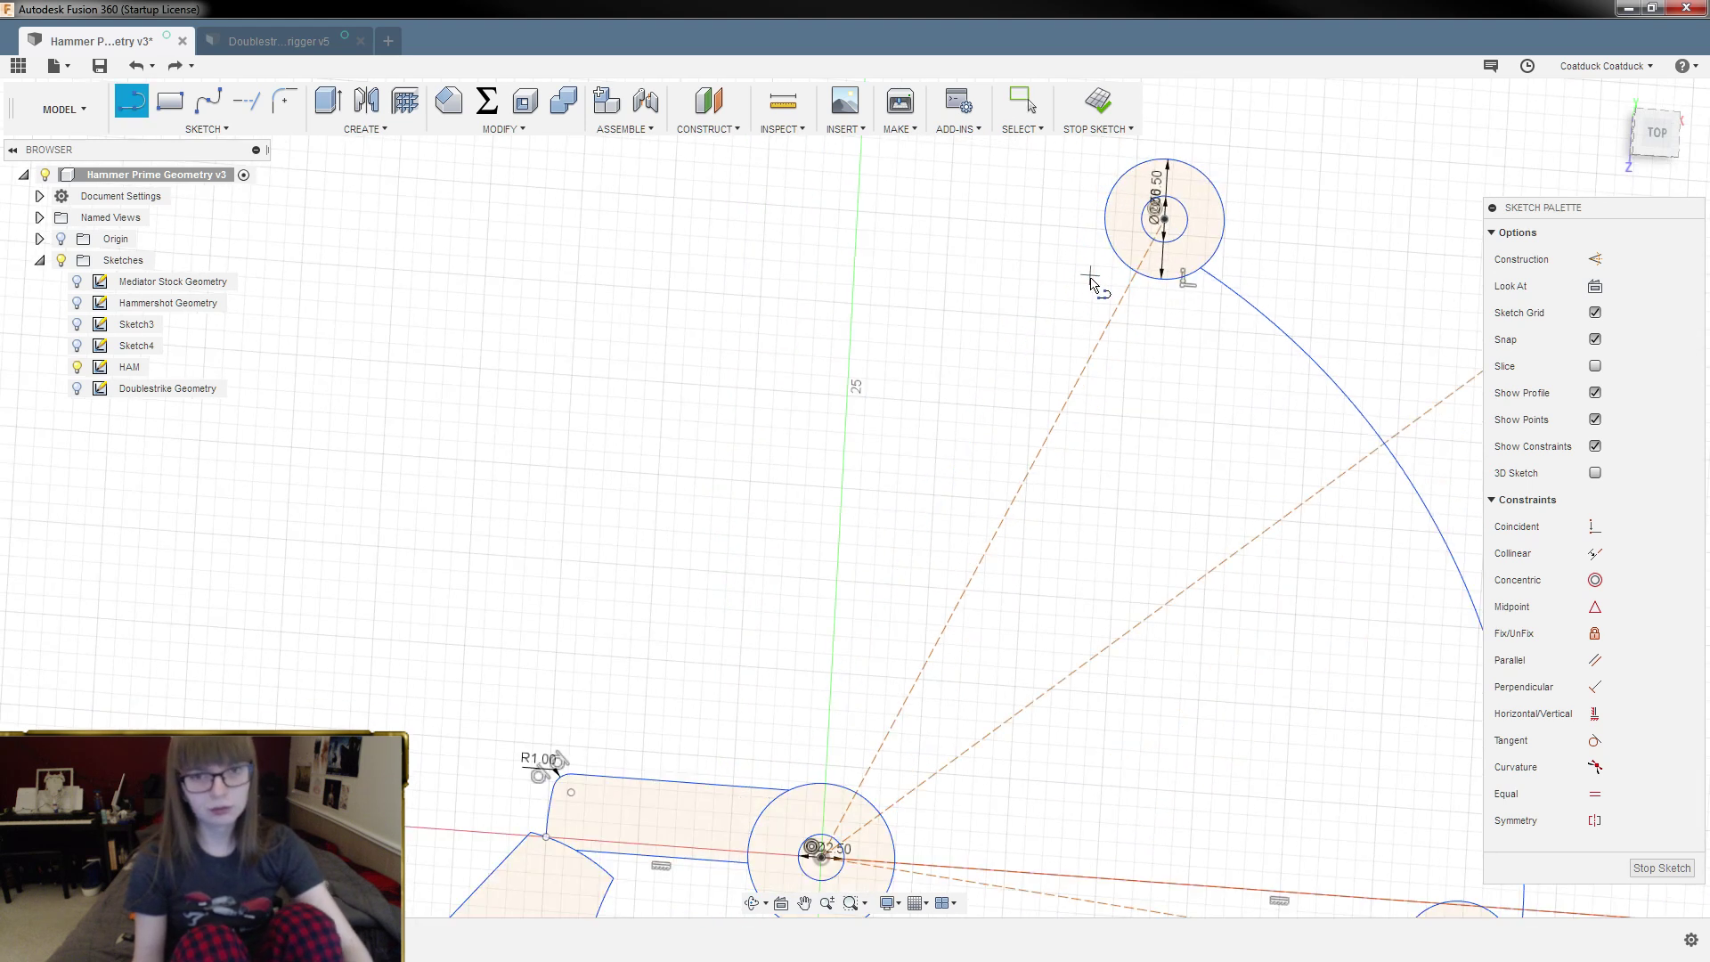
pyautogui.click(1105, 236)
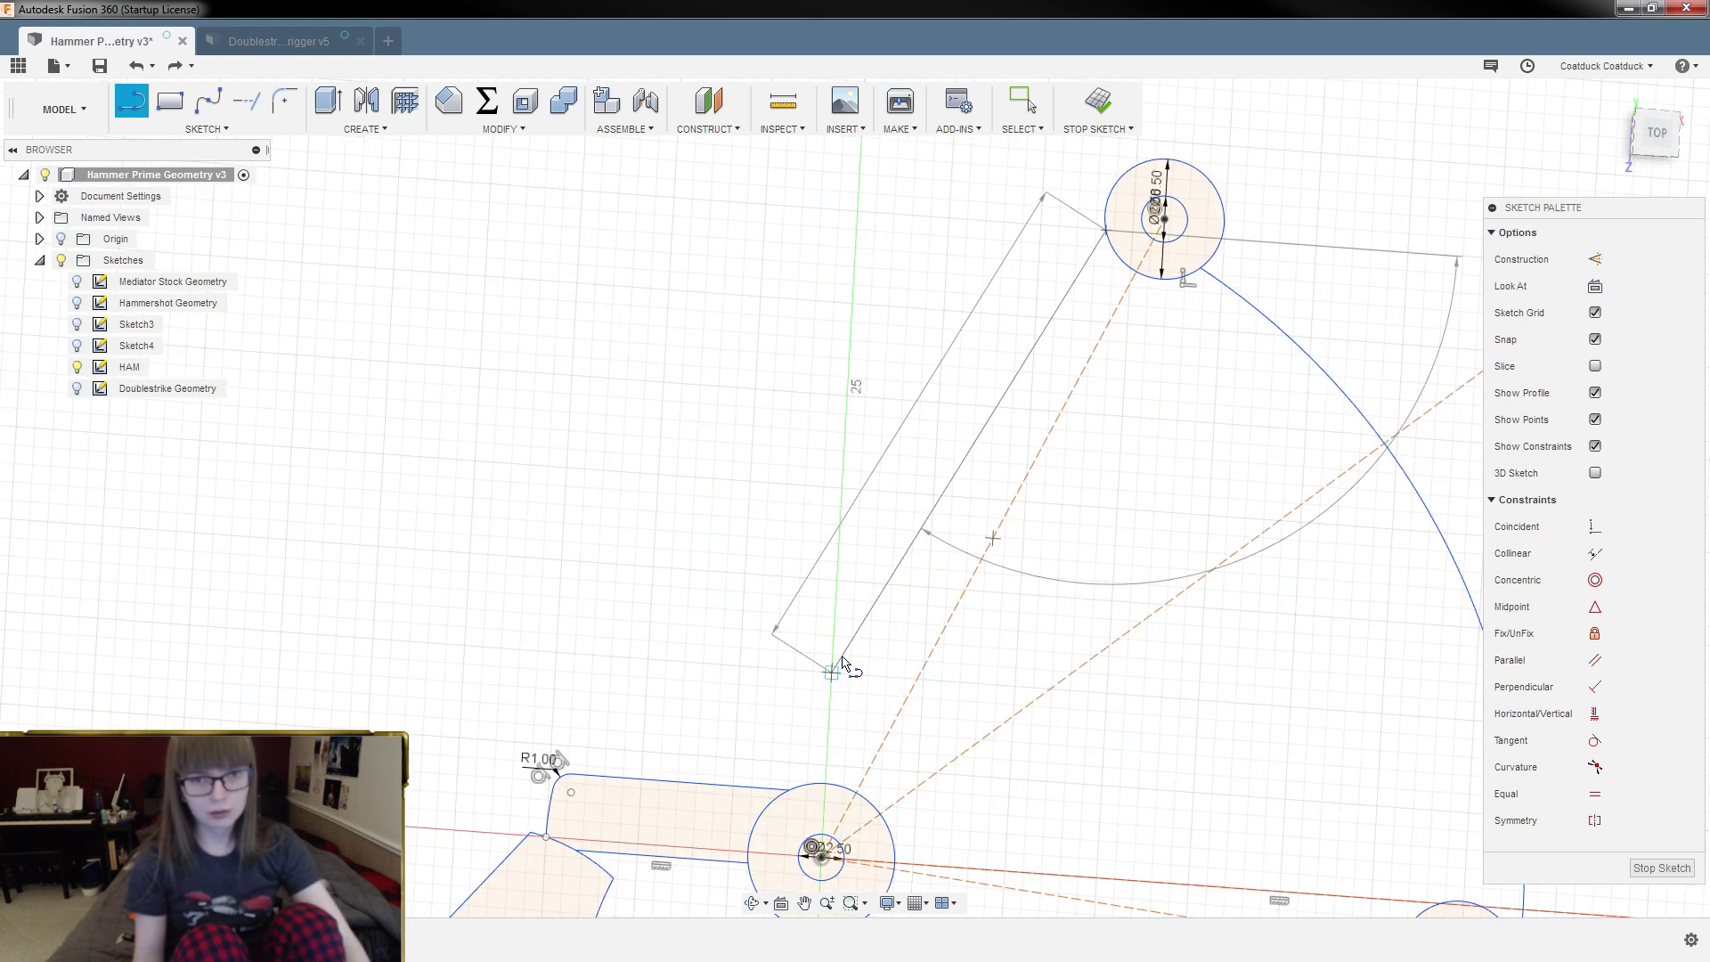
pyautogui.doubleClick(821, 784)
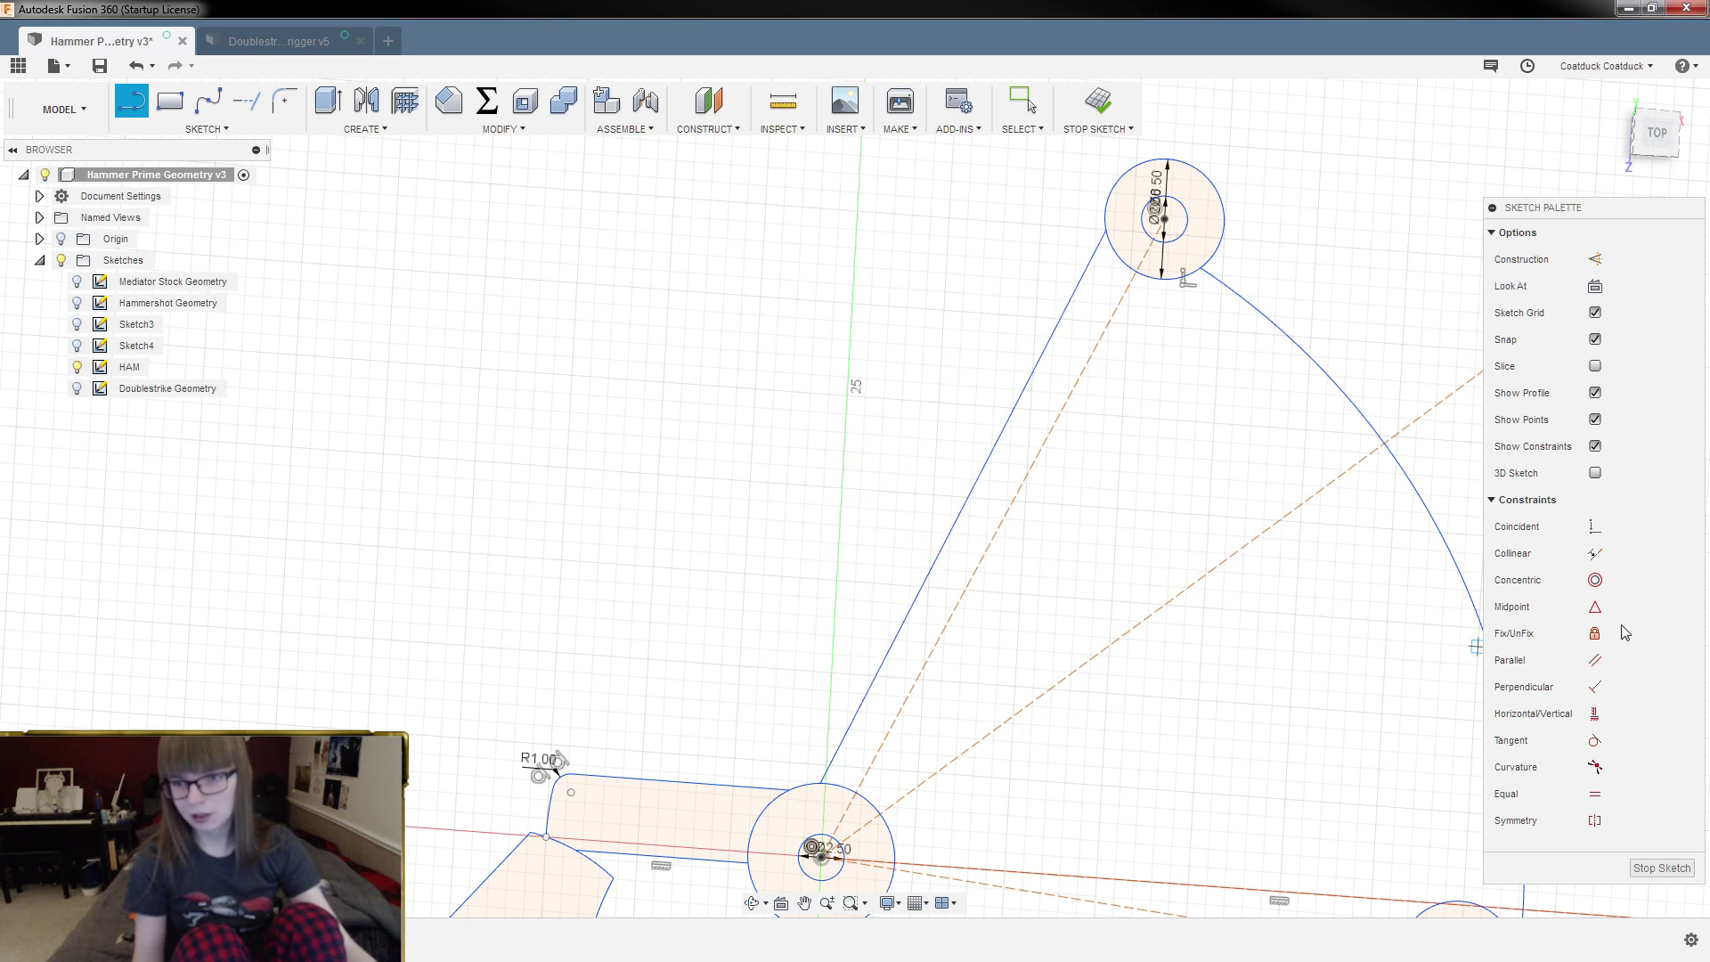
# Step: Make the connecting line tangent to both the steep construction line's 6.5 mm circle and the pivot's outer circle
pyautogui.click(1602, 746)
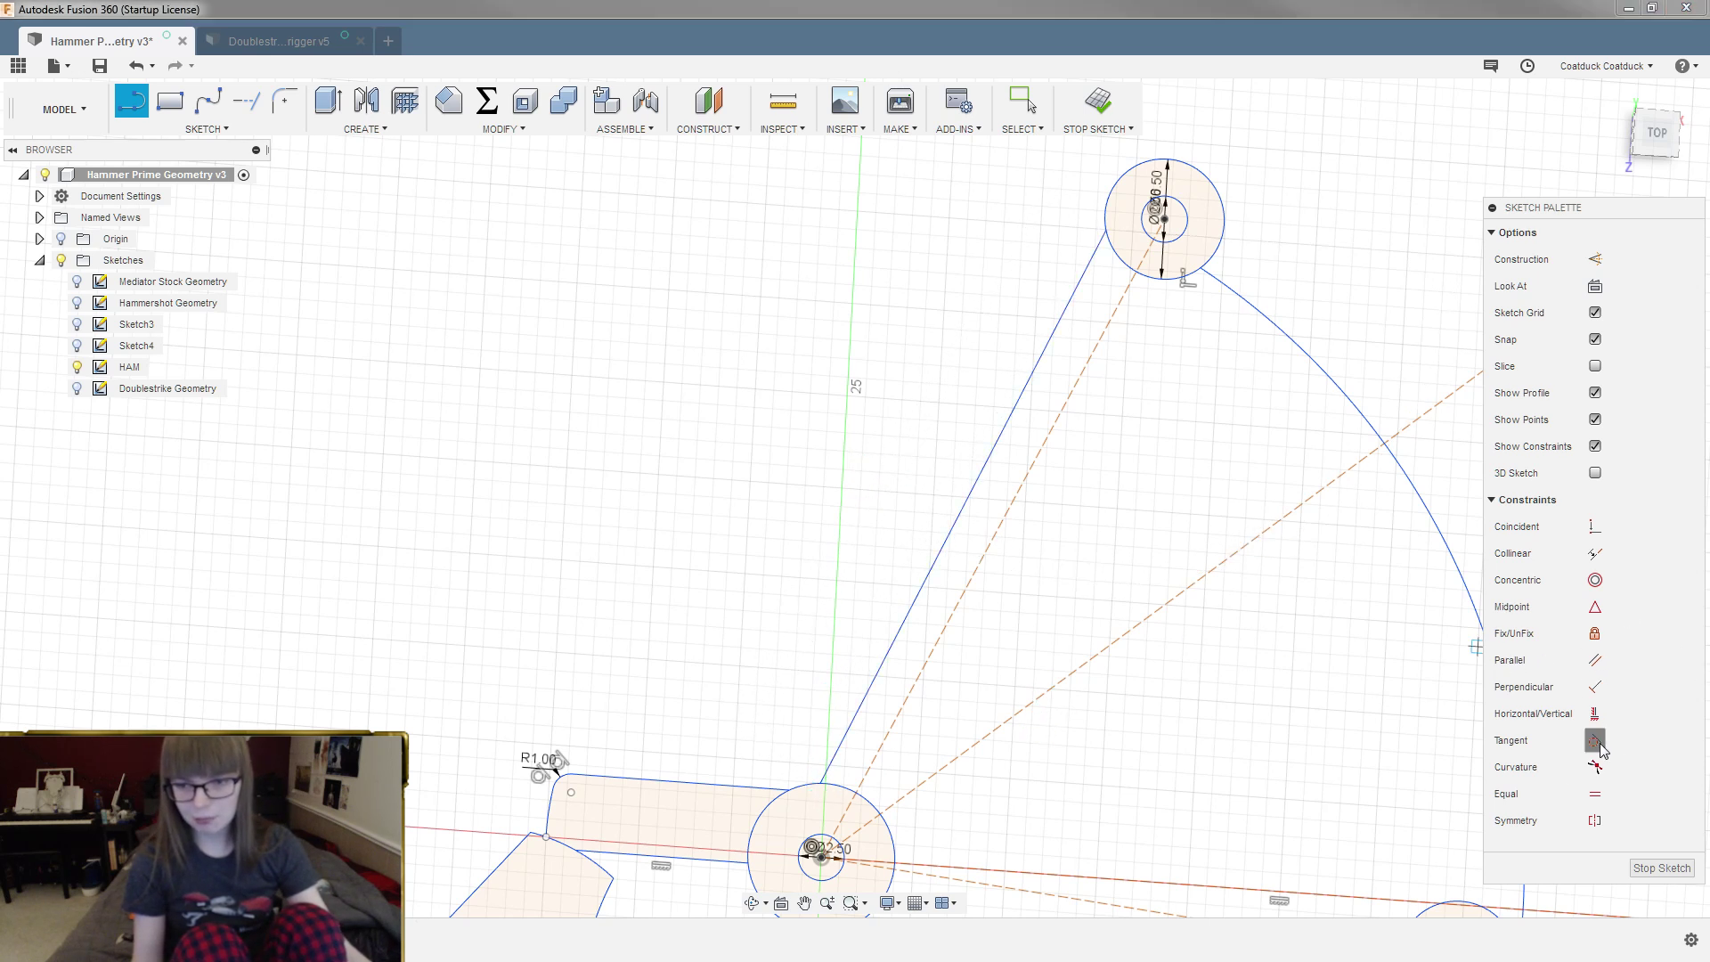
pyautogui.click(1080, 277)
pyautogui.click(1109, 211)
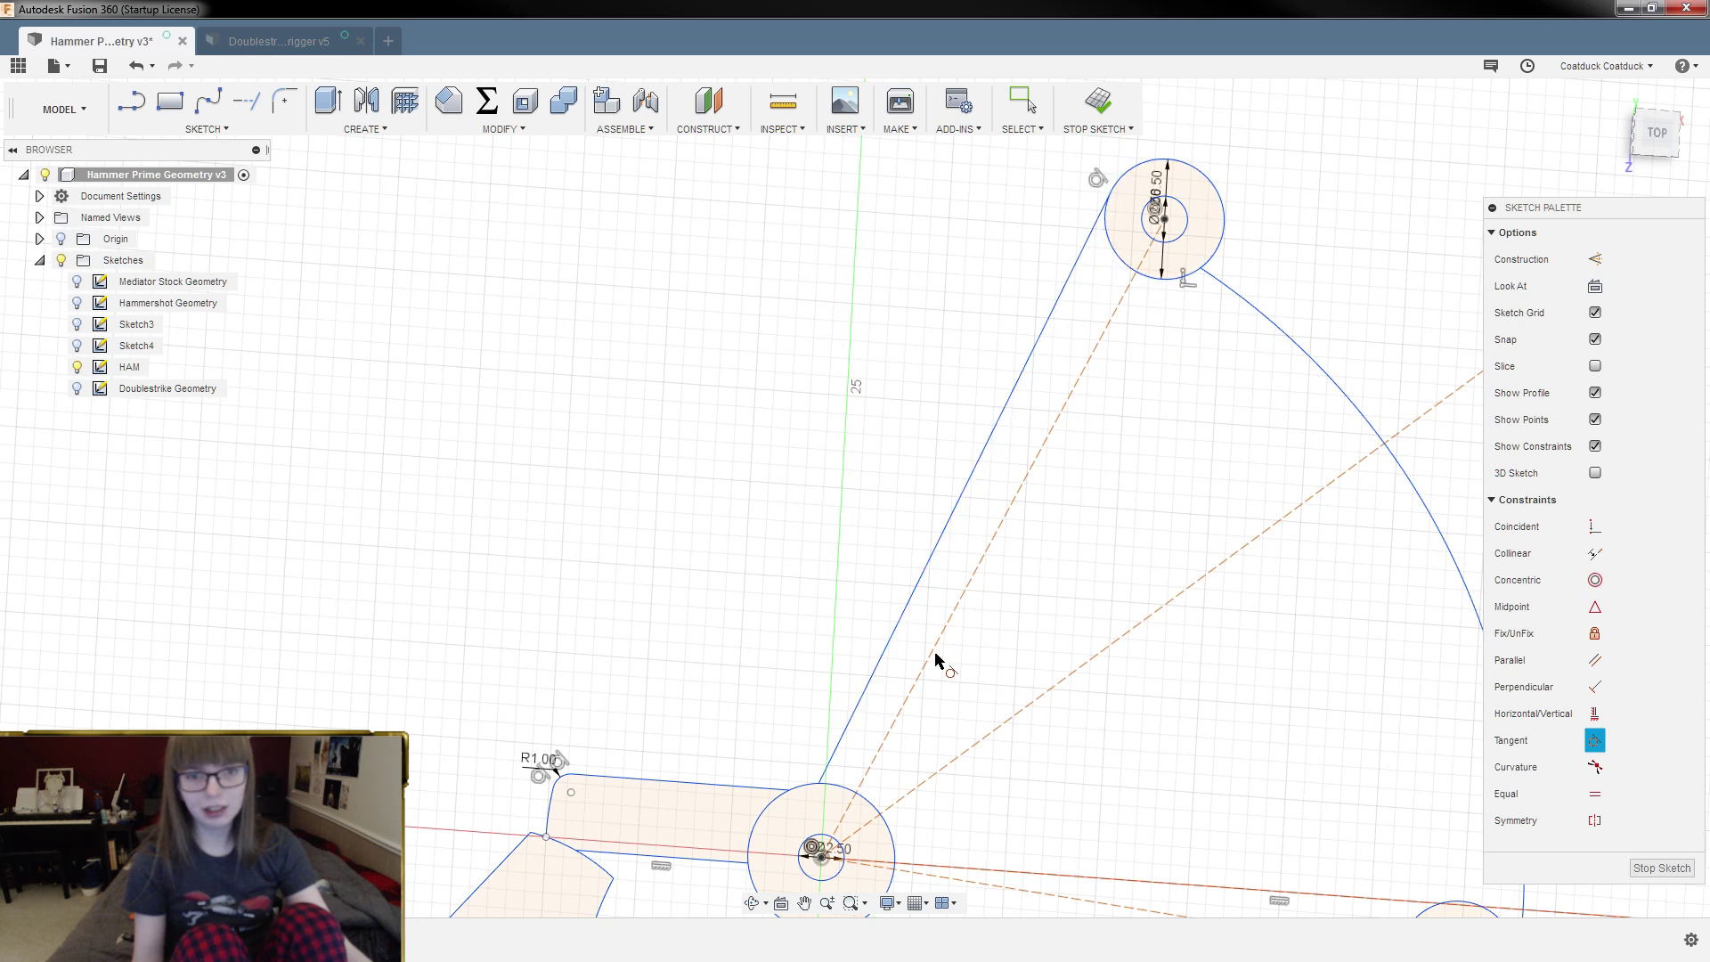
pyautogui.click(832, 757)
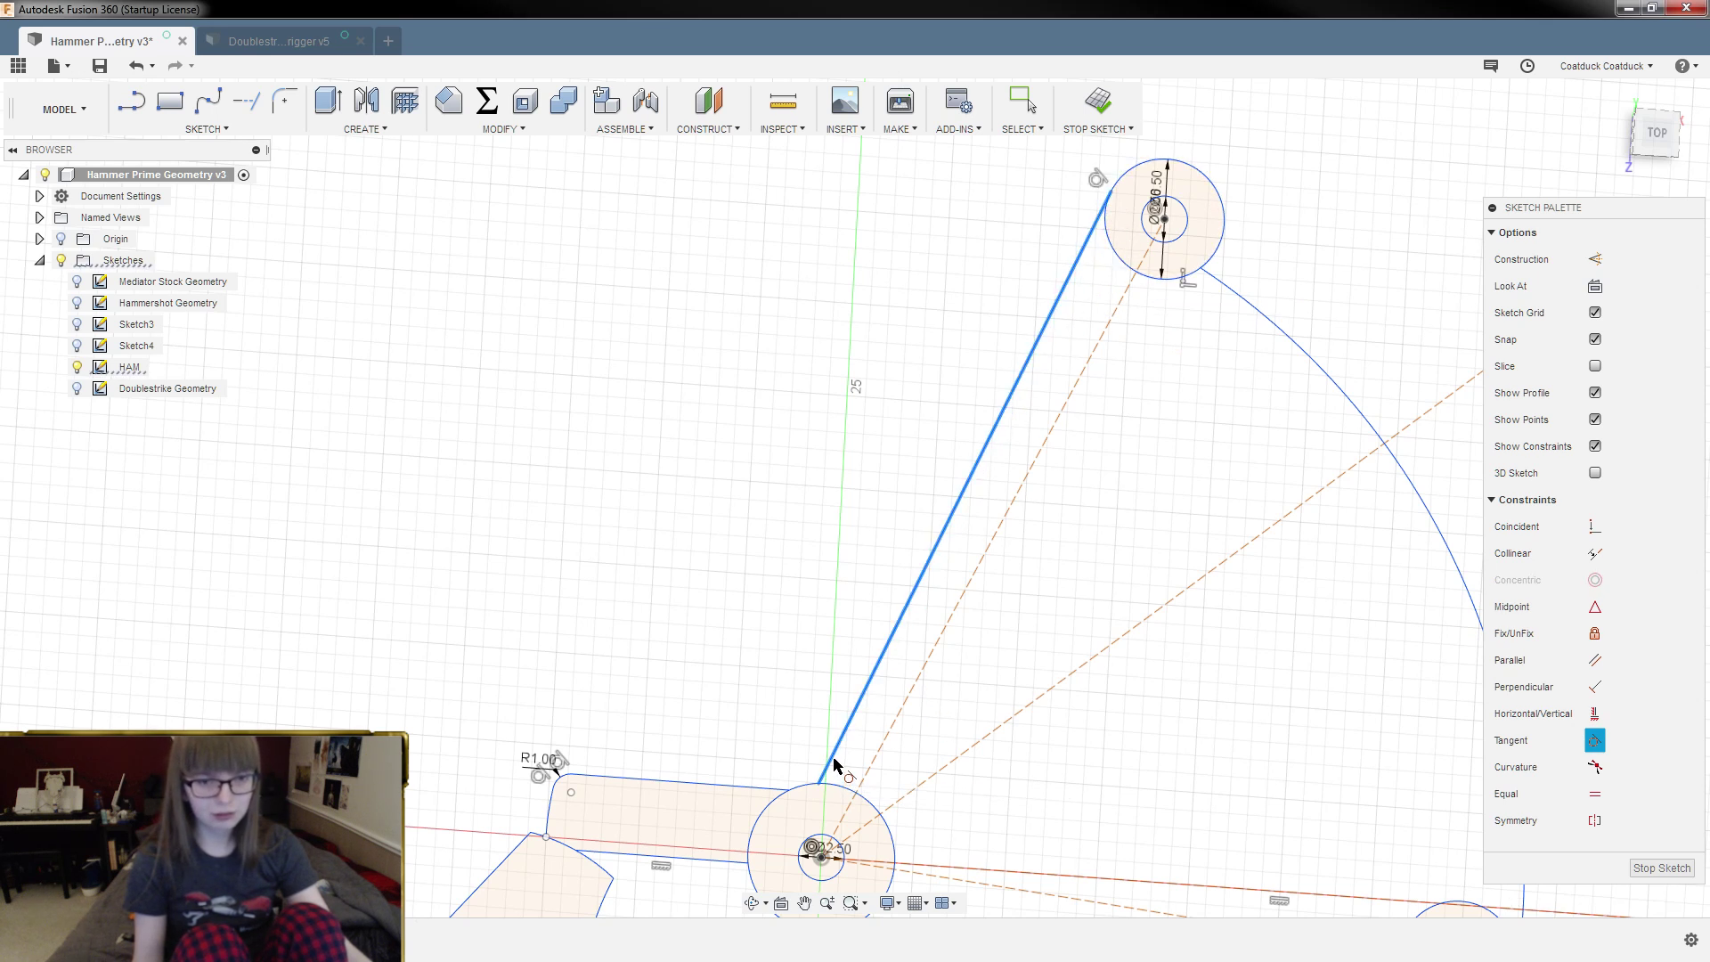
pyautogui.click(763, 816)
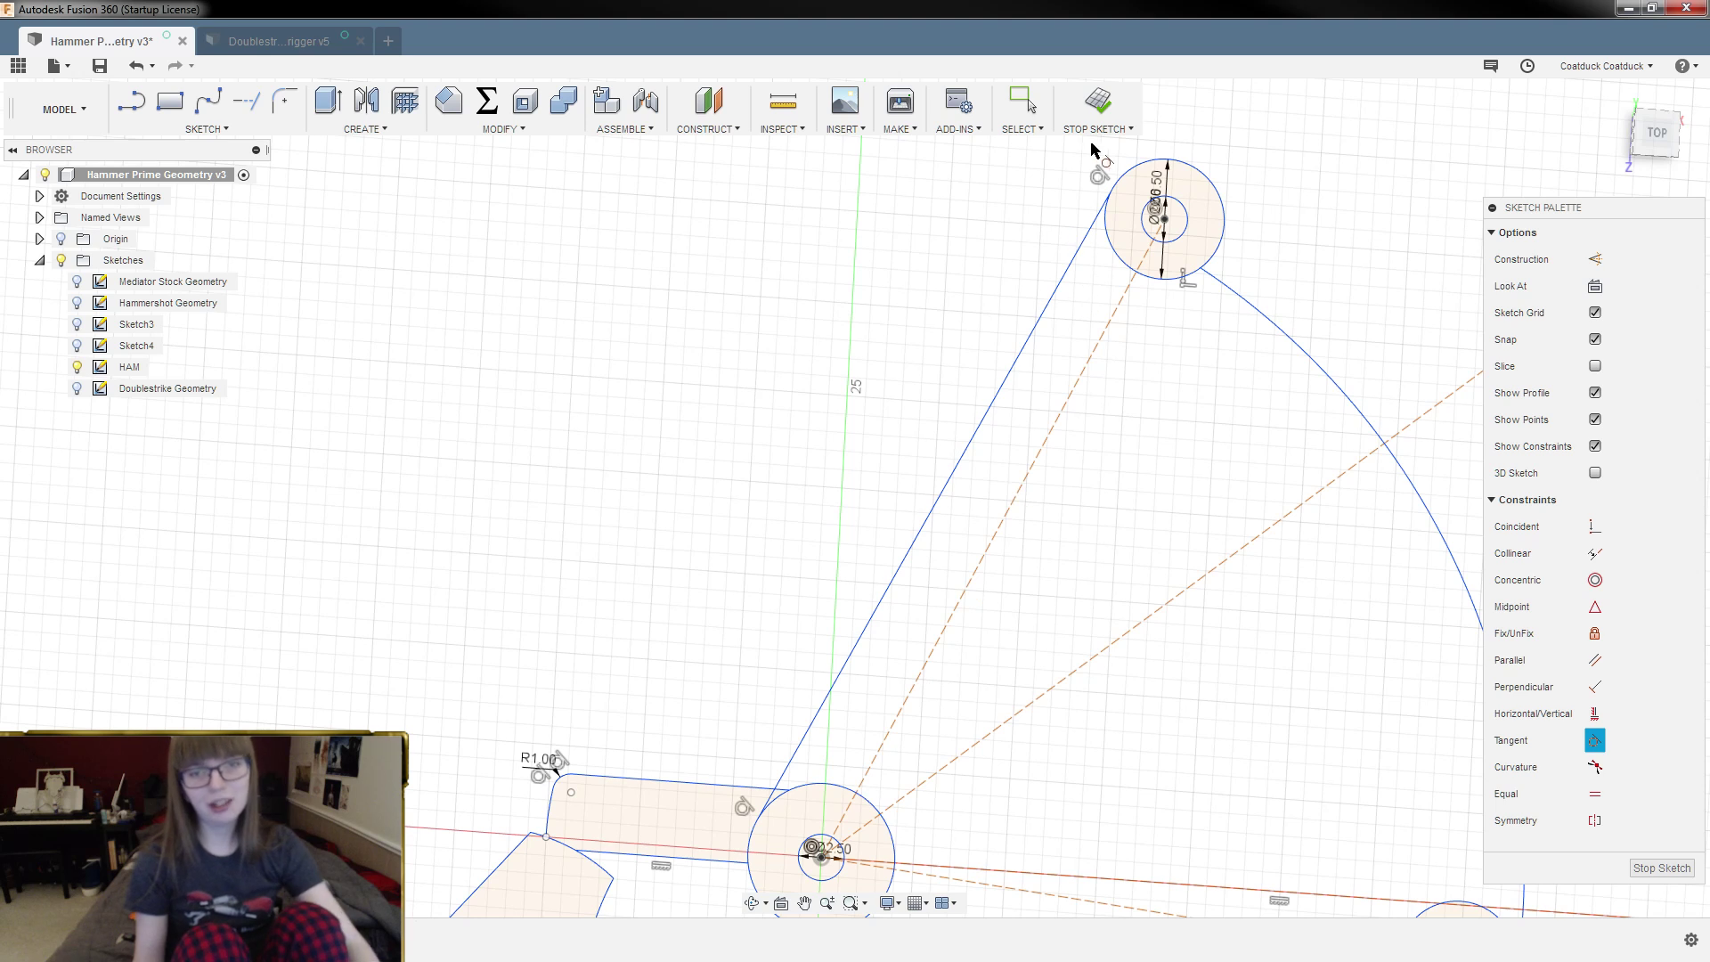
# Step: Delete the tangent constraint between the connecting line and the steep construction line's 6.5 mm circle
pyautogui.press('Escape')
pyautogui.click(1099, 183)
pyautogui.press('Delete')
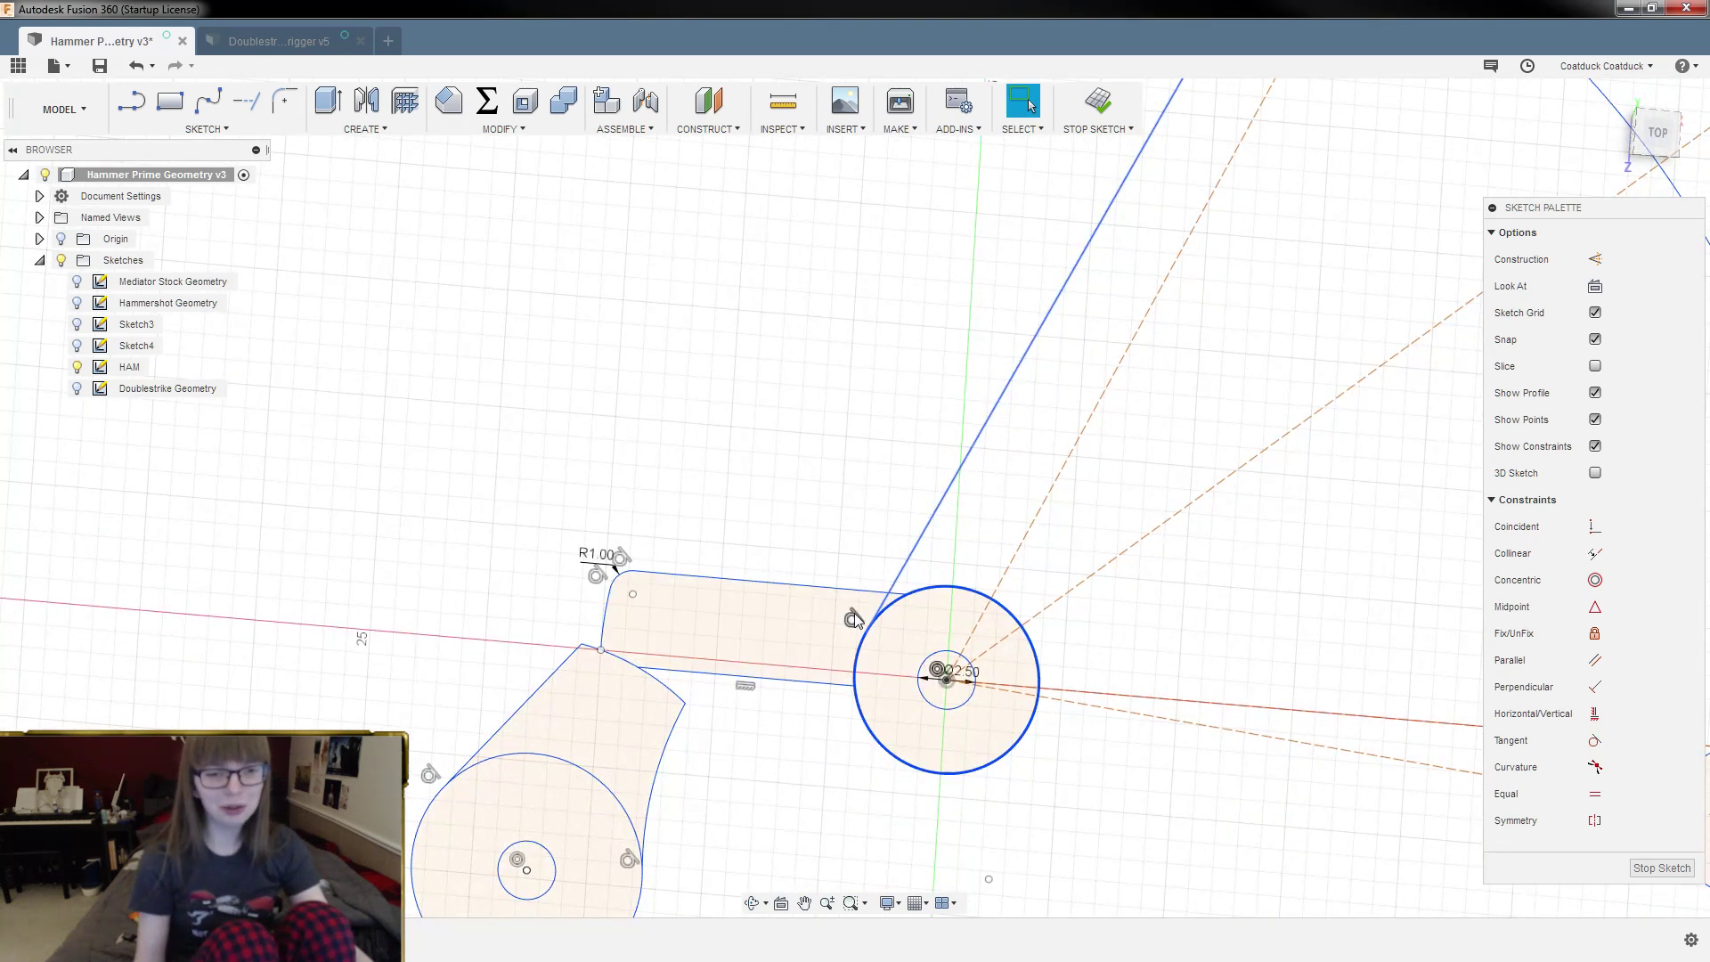
# Step: Draw a line from the underside of the shallow construction line's 6.5 mm circle to the underside of the pivot's outer circle
pyautogui.scroll(-5, 853, 621)
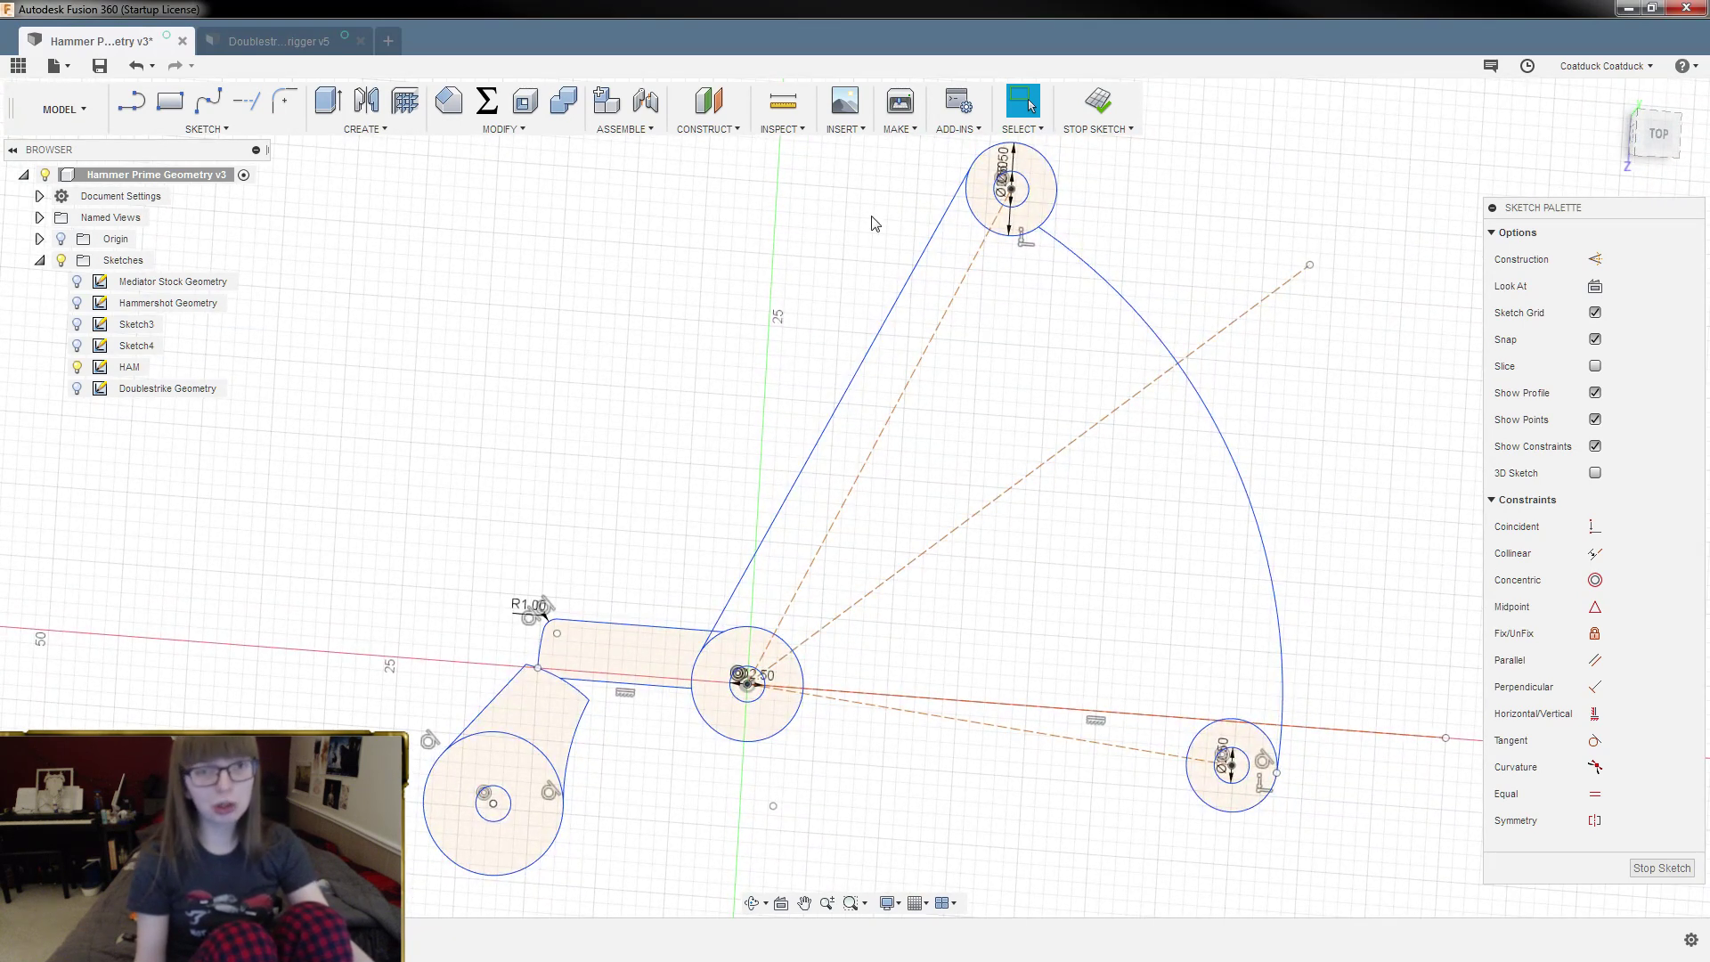
pyautogui.click(132, 100)
pyautogui.scroll(5, 1145, 842)
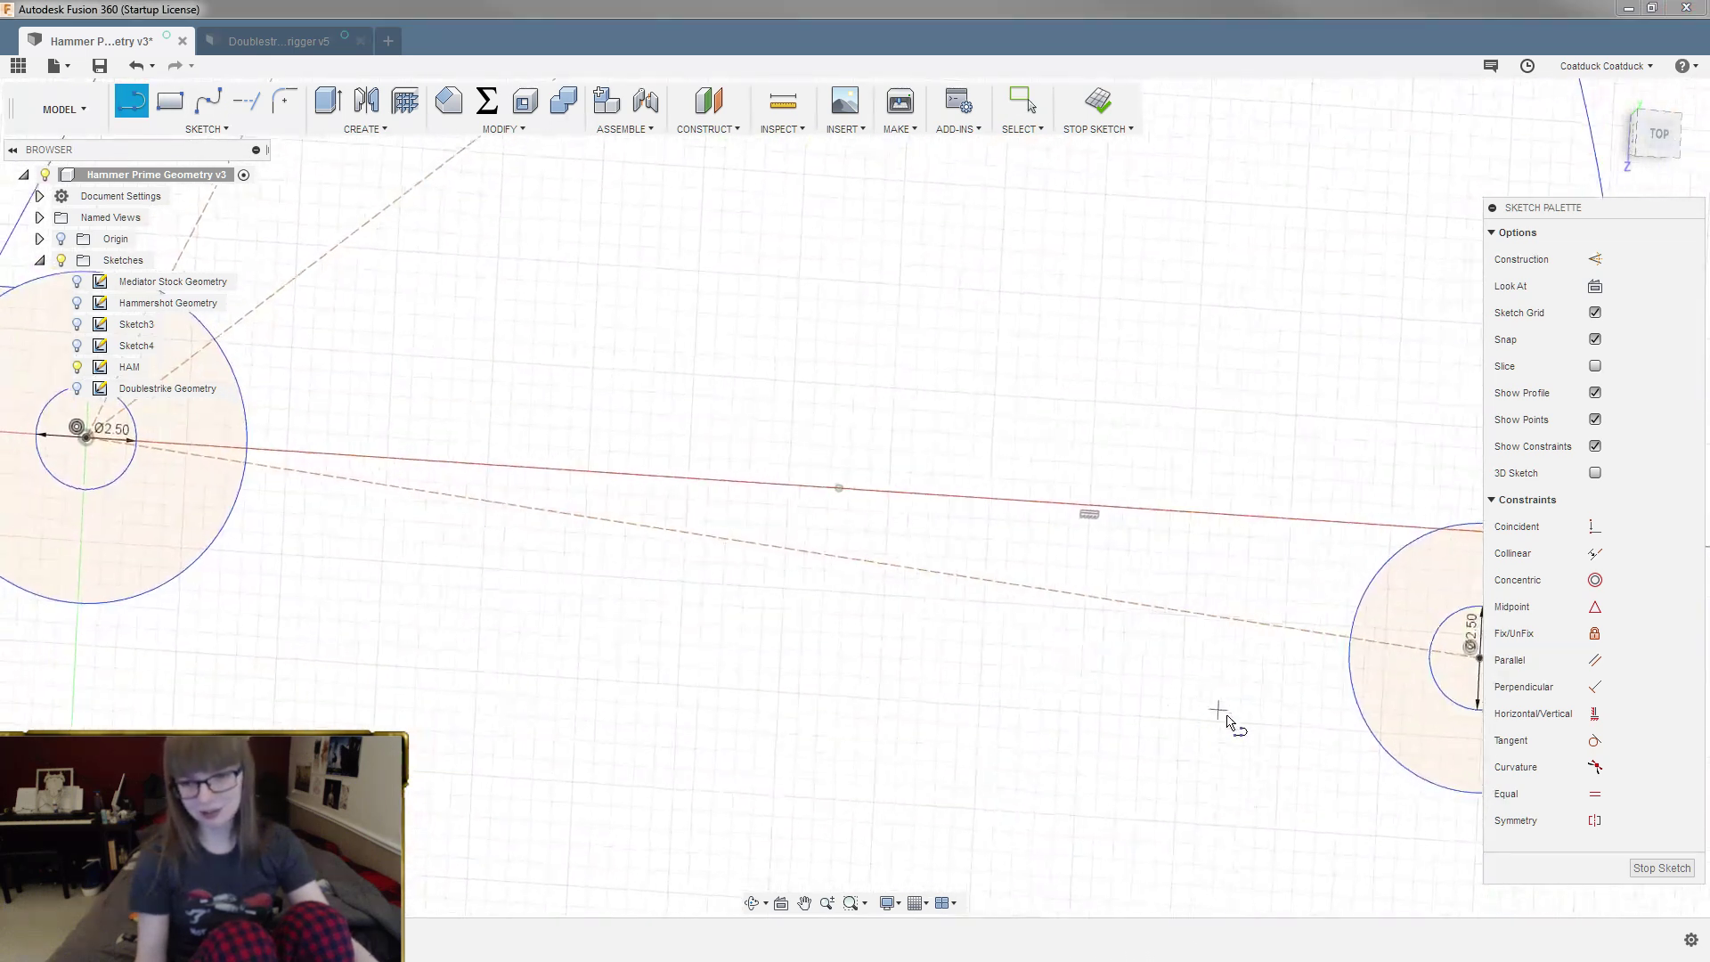
pyautogui.click(1325, 735)
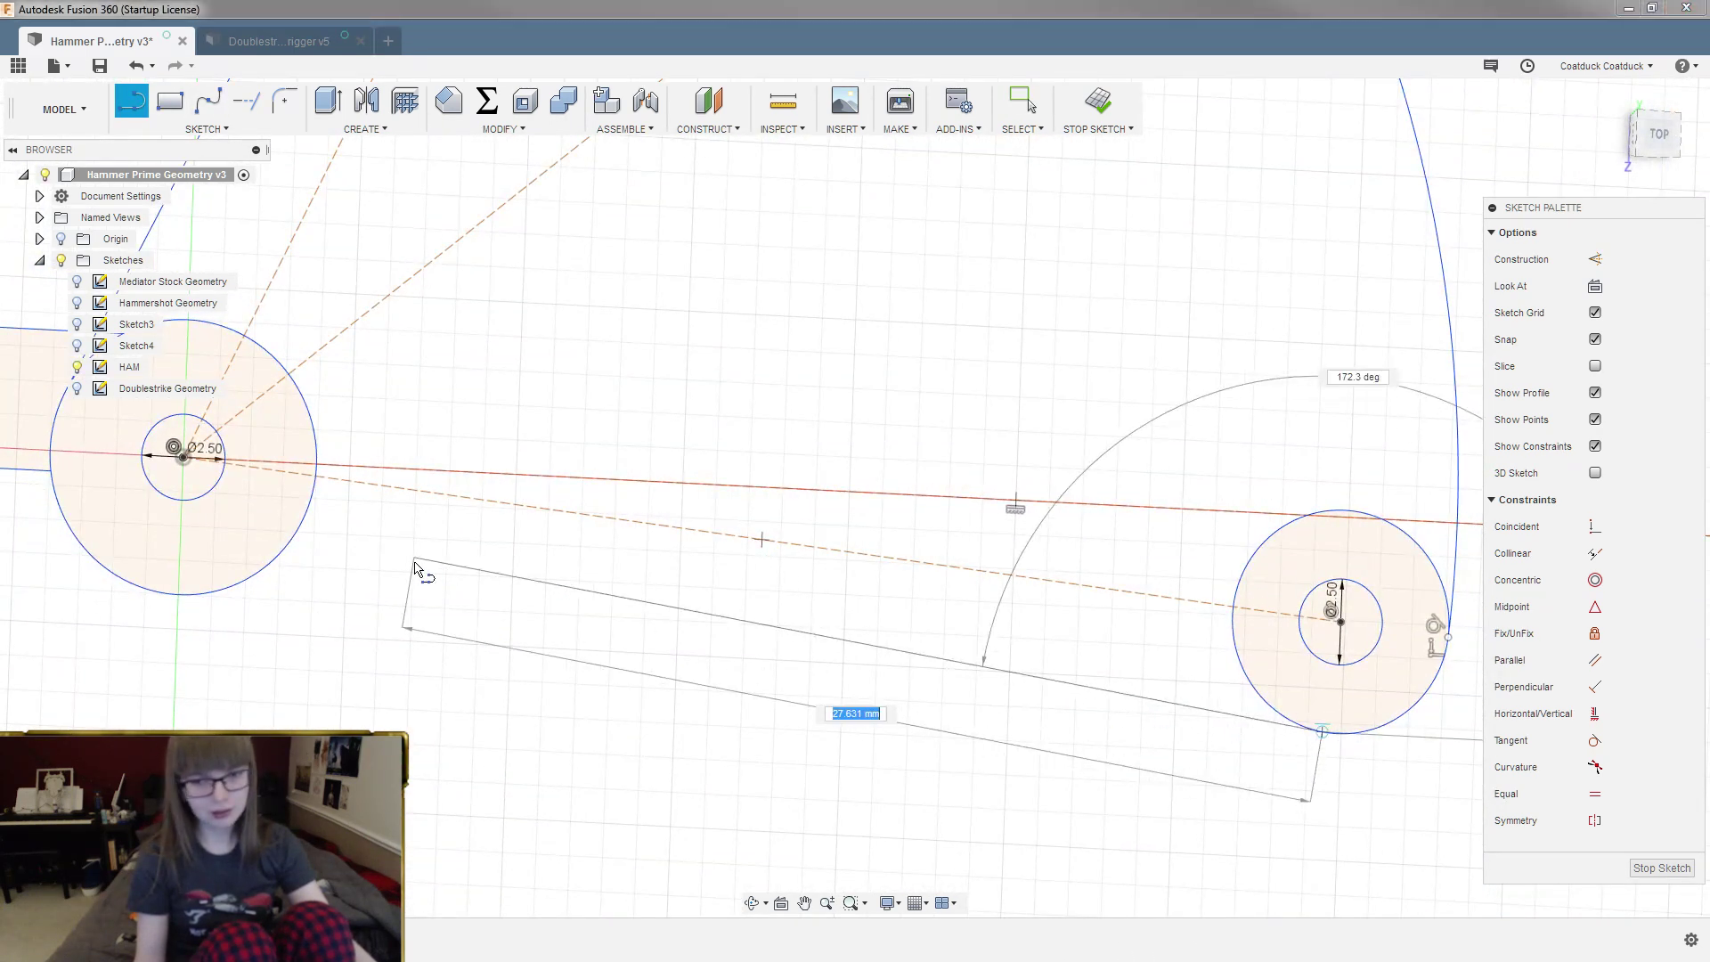
pyautogui.click(271, 579)
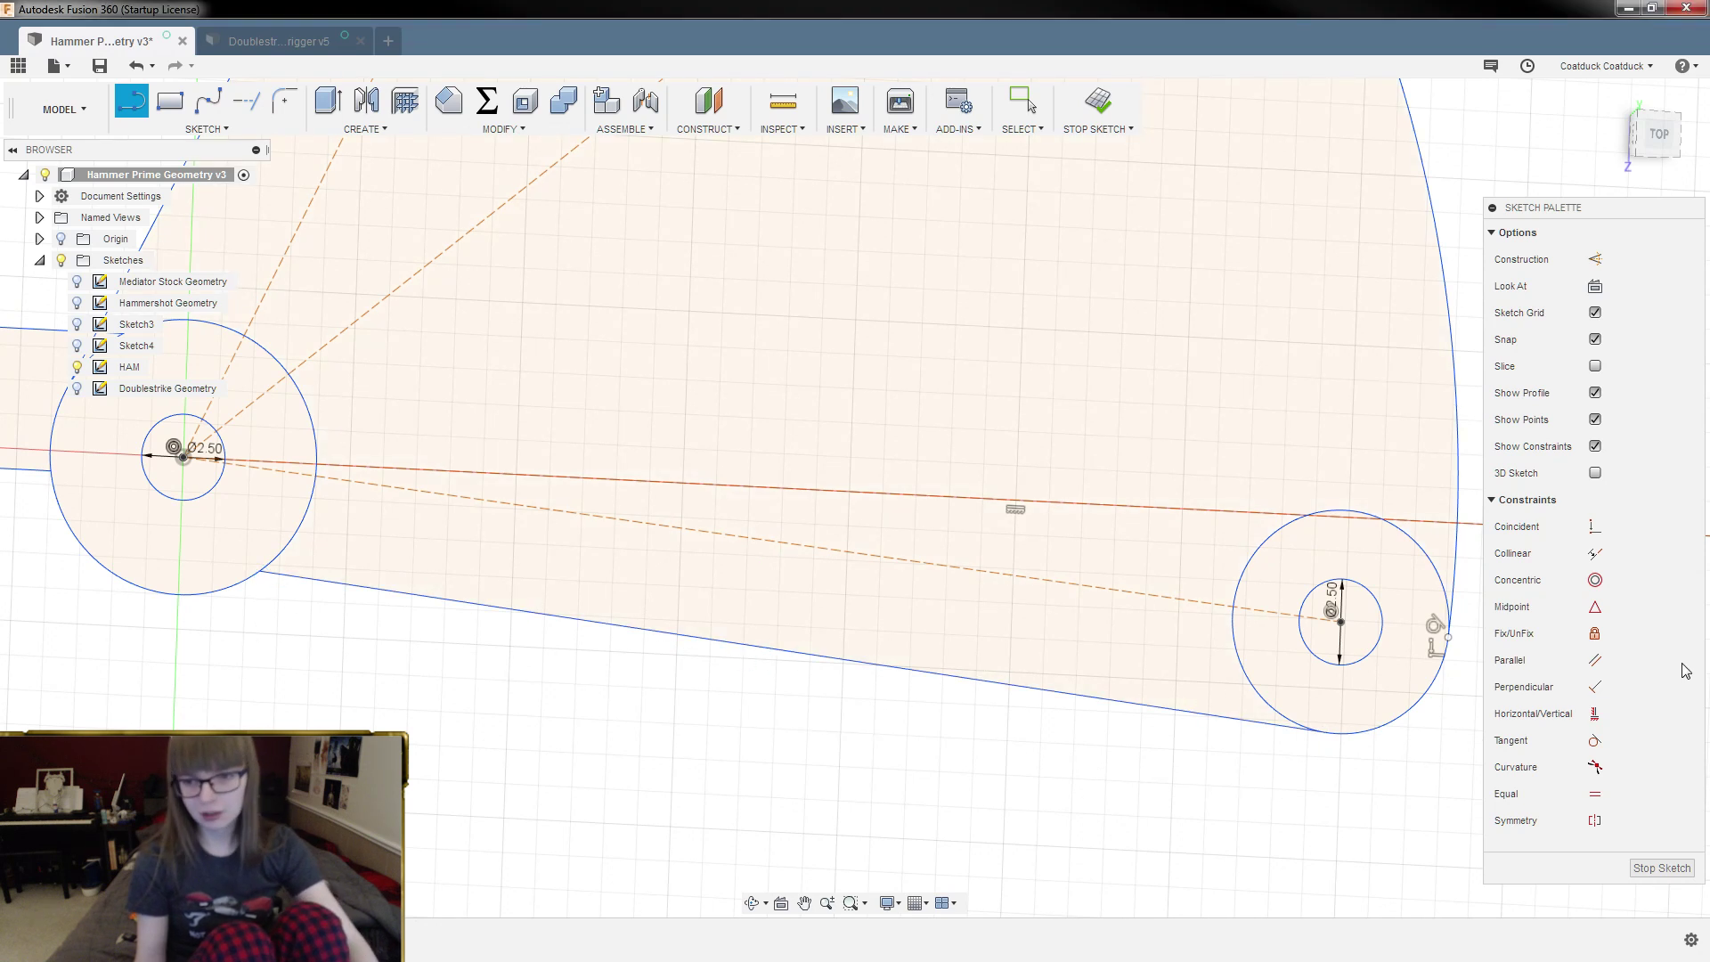
pyautogui.press('Escape')
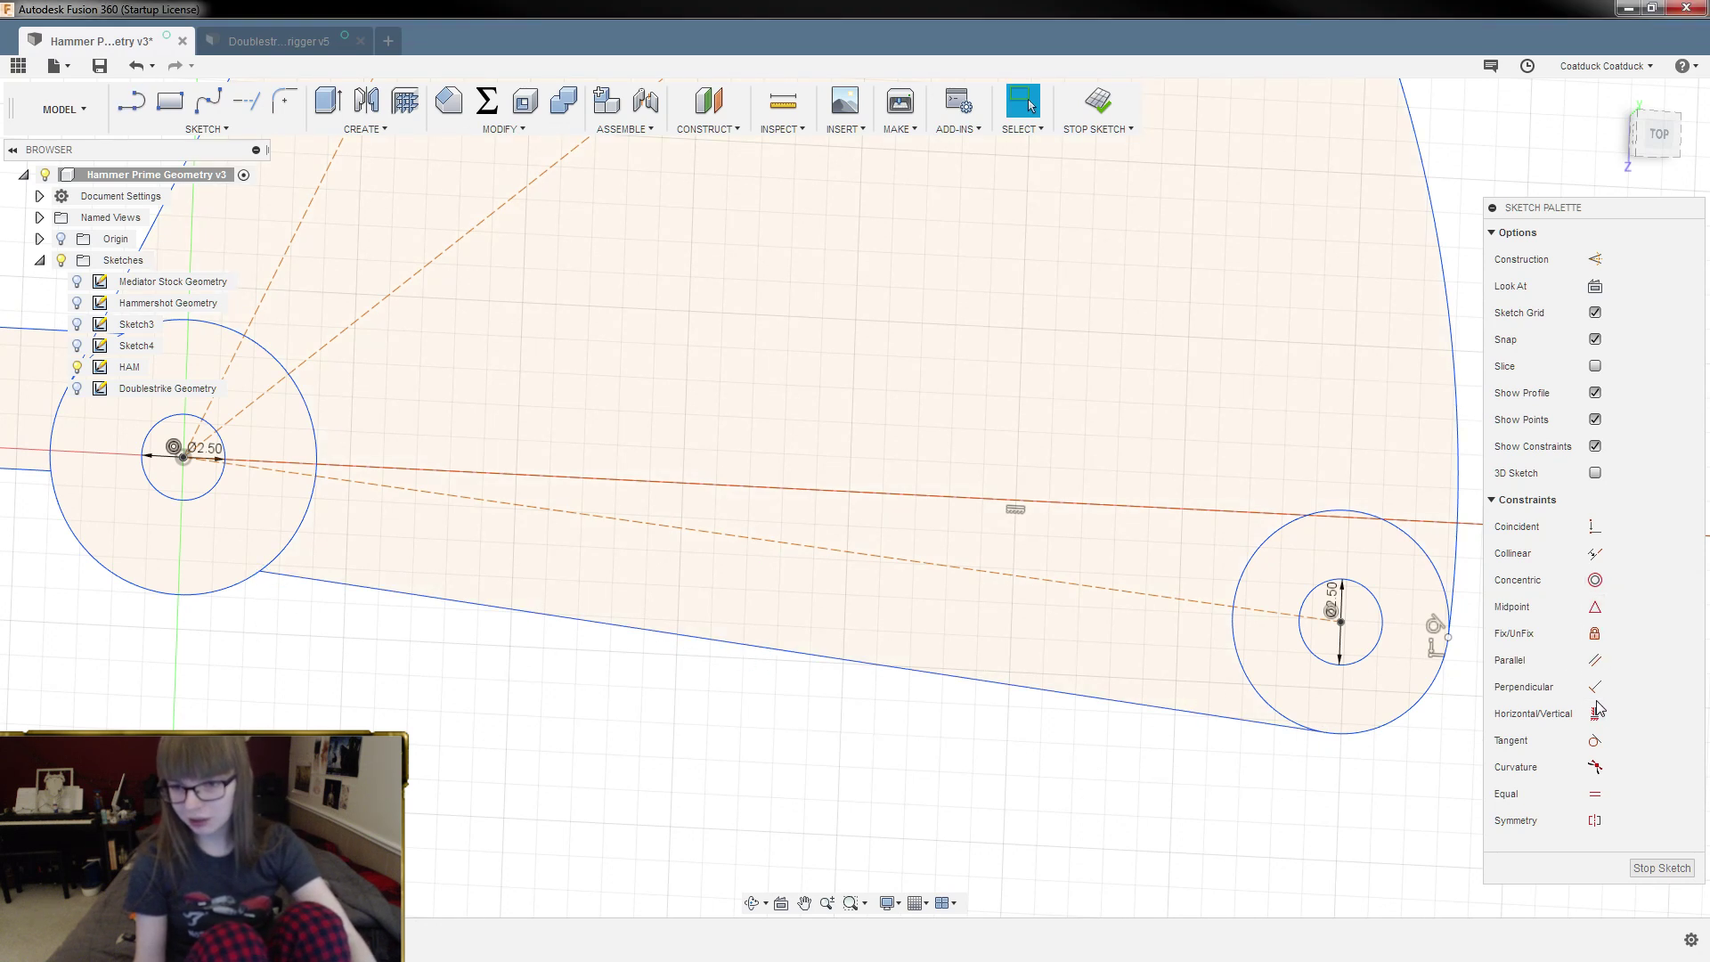
# Step: Make the lower connecting line tangent to both the shallow construction line's 6.5 mm circle and the pivot's outer circle
pyautogui.click(1594, 740)
pyautogui.click(1300, 726)
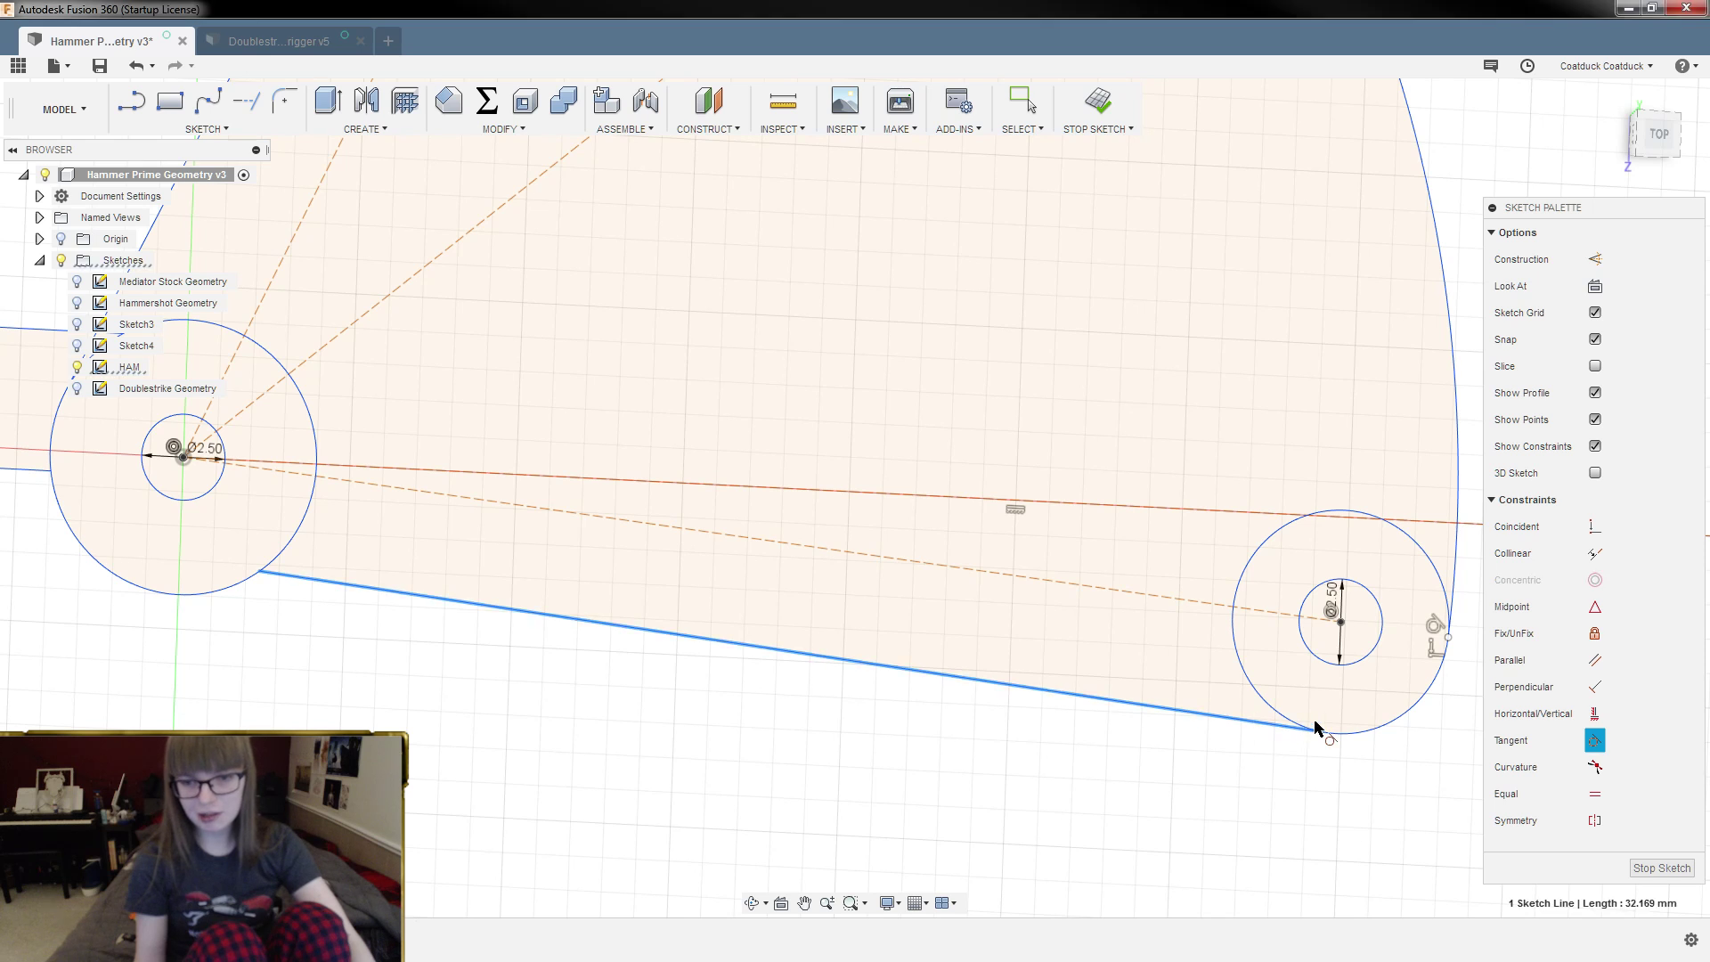
pyautogui.click(1359, 730)
pyautogui.click(323, 580)
pyautogui.click(281, 544)
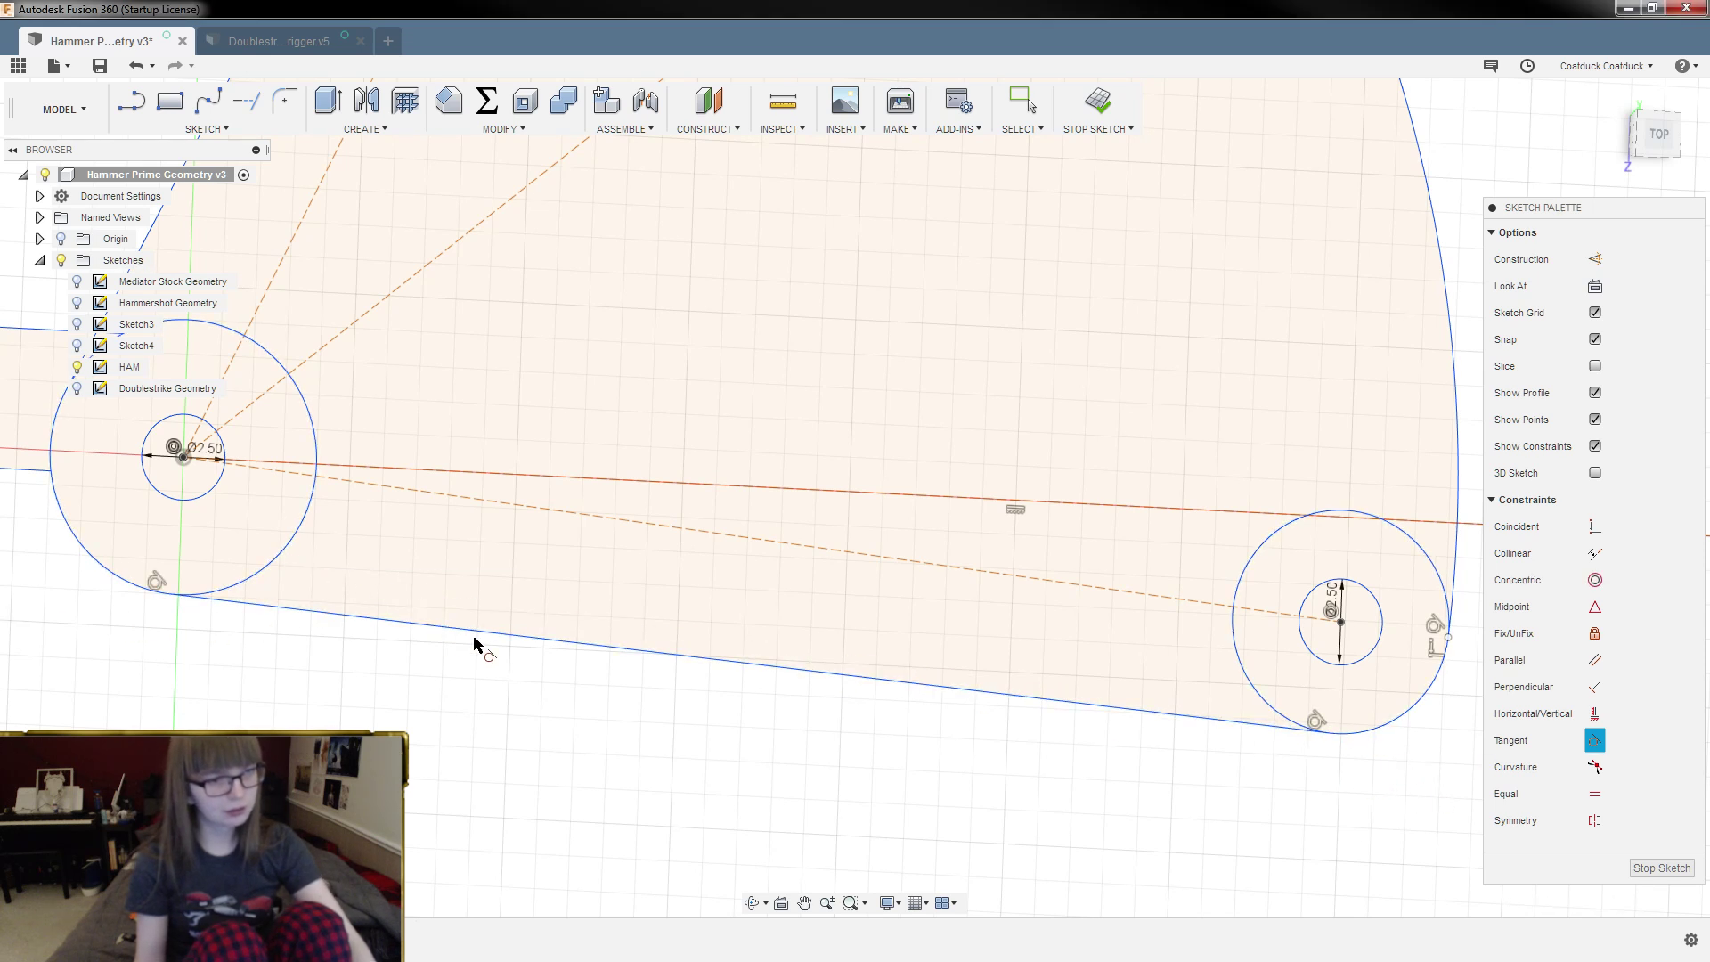
pyautogui.scroll(-5, 654, 668)
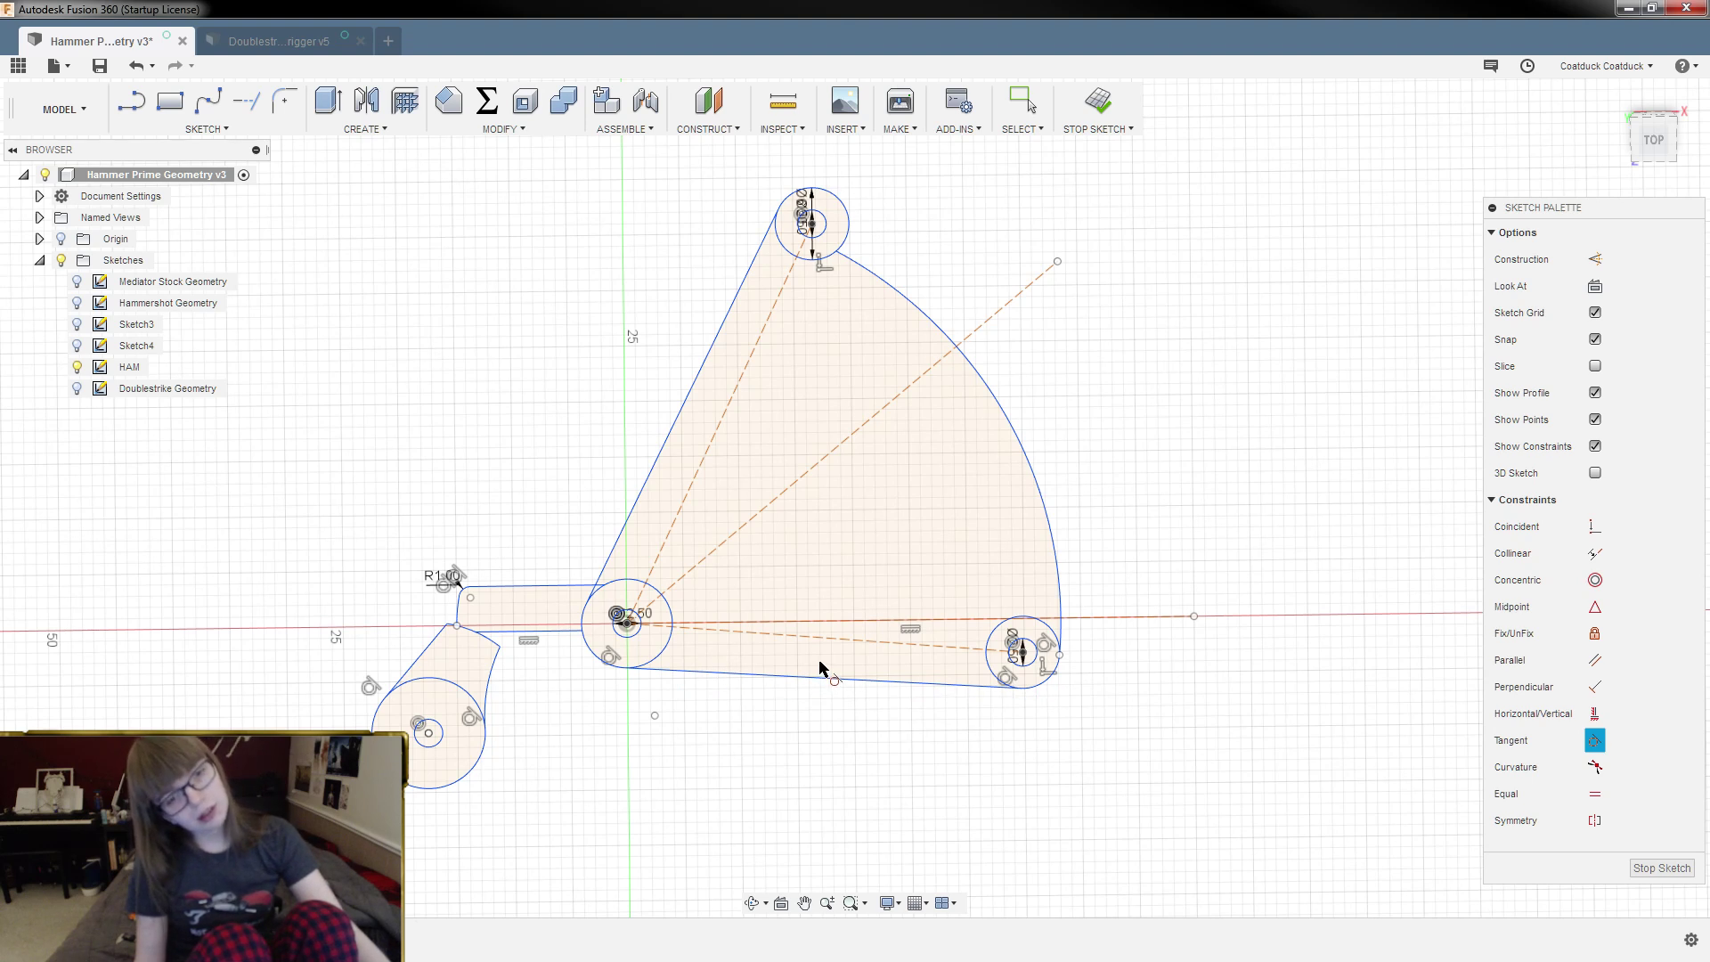
# Step: Draw a line from the inner side of the pivot's outer circle to the inner side of the steep construction line's 6.5 mm circle
pyautogui.scroll(1, 816, 657)
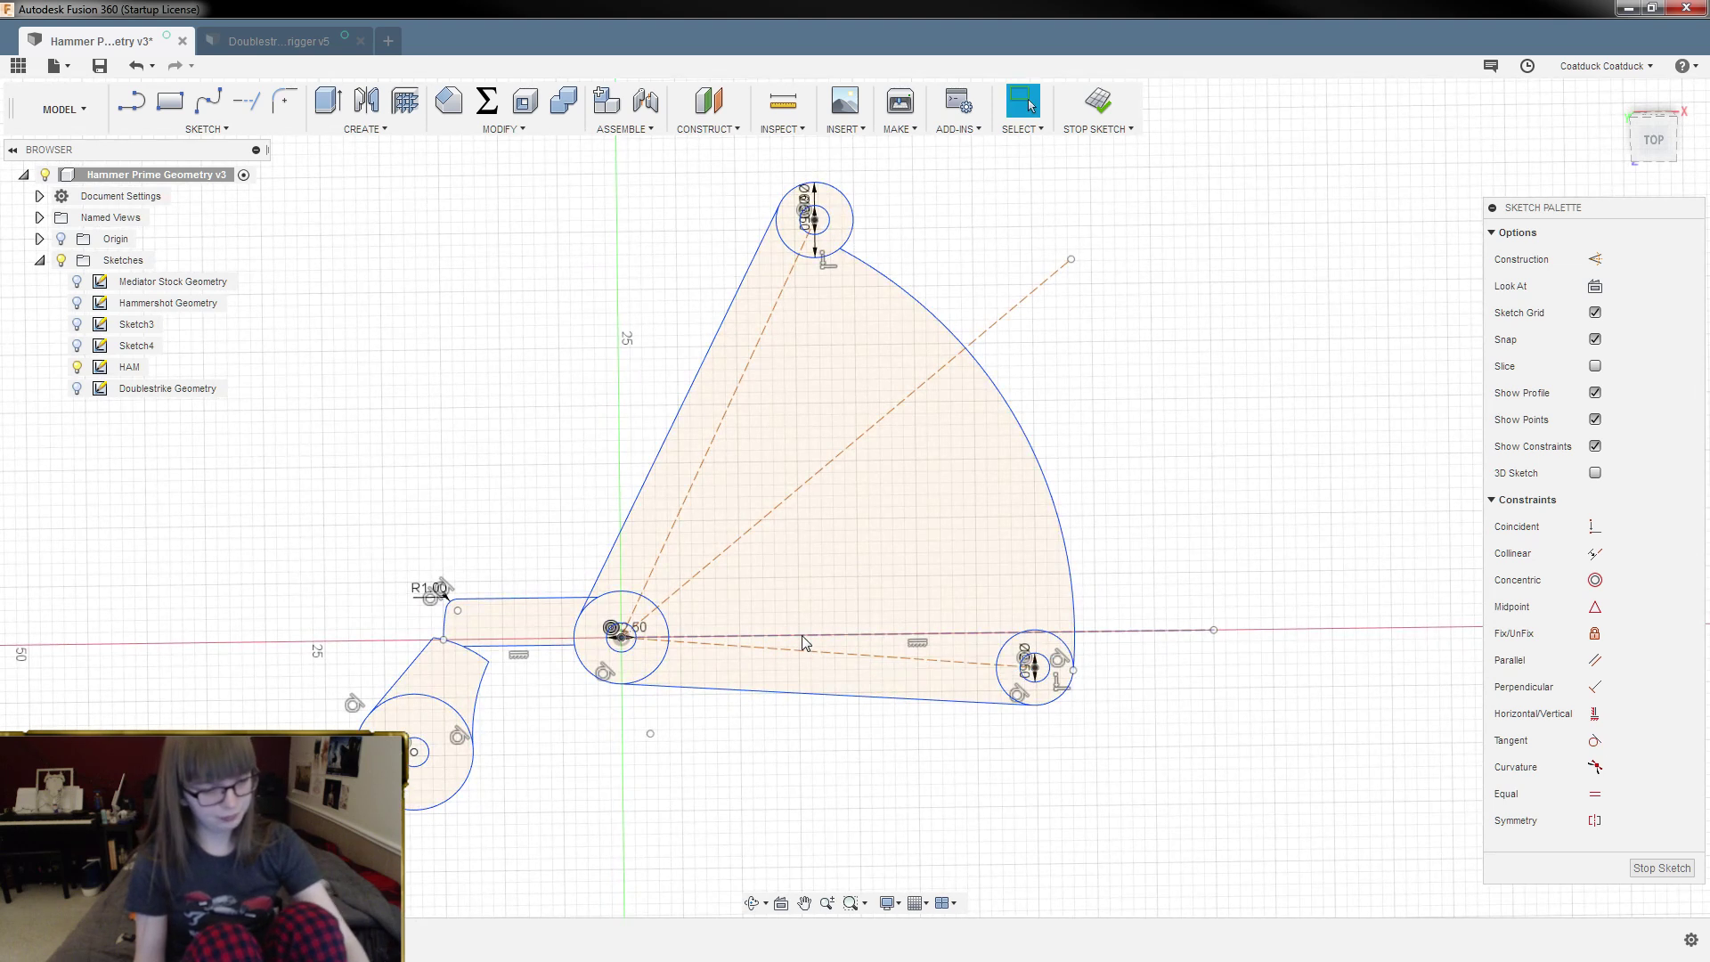
pyautogui.press('l')
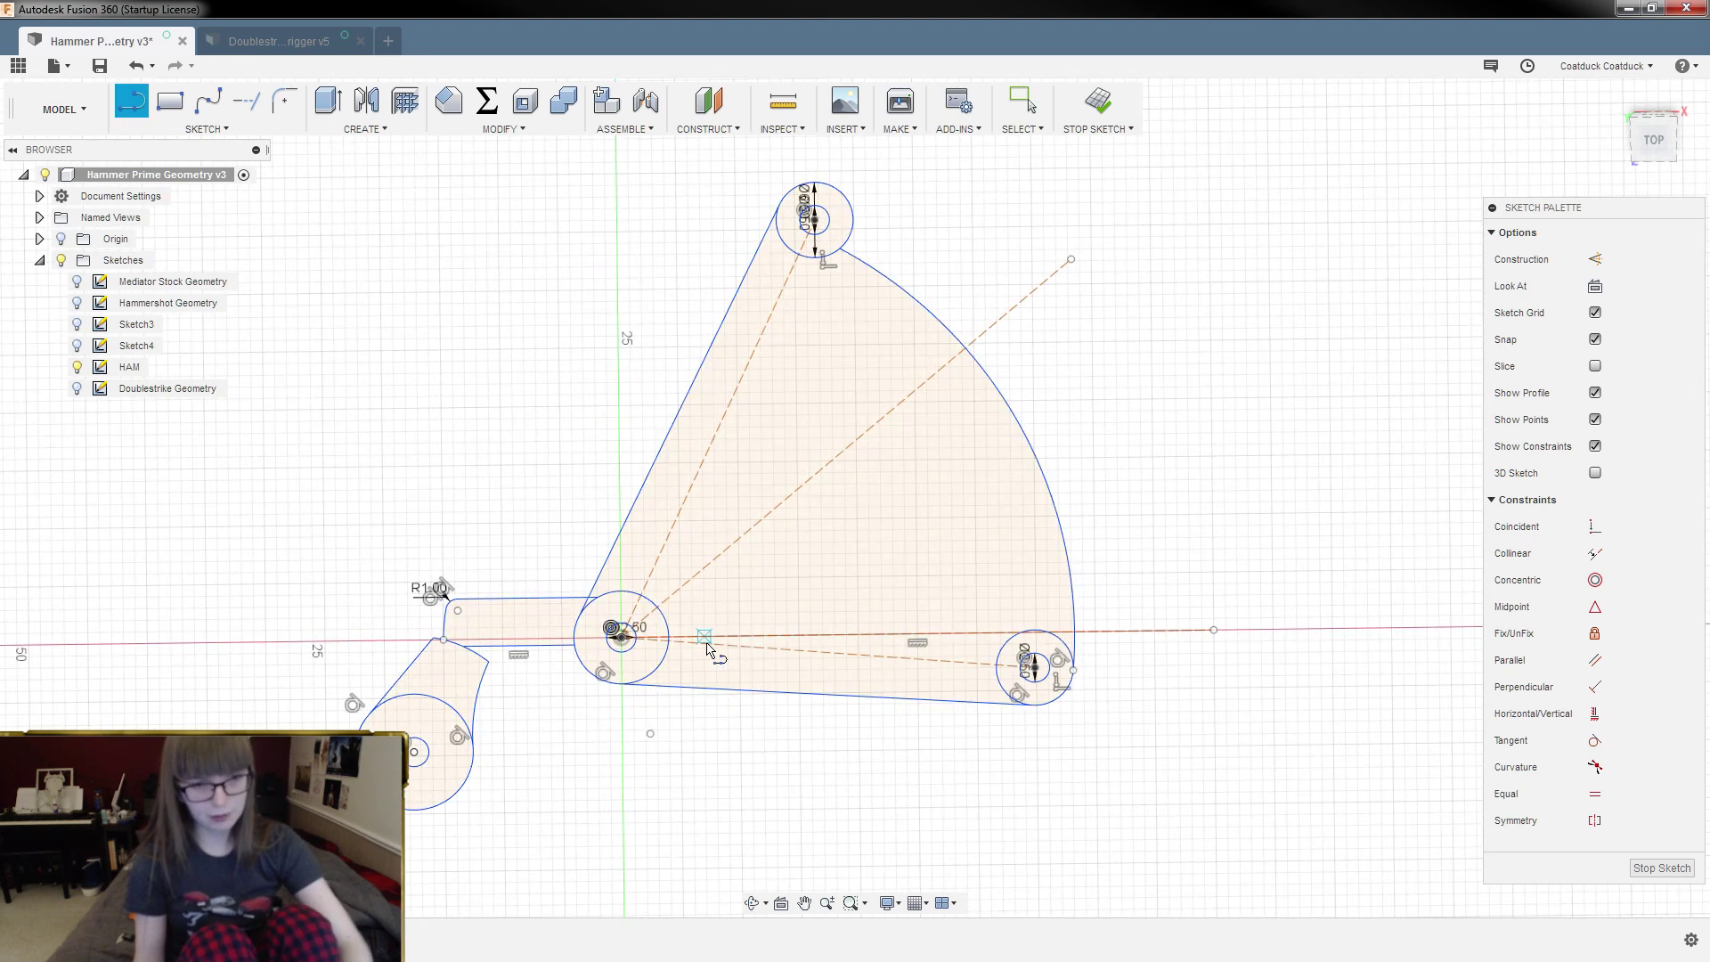
pyautogui.click(668, 625)
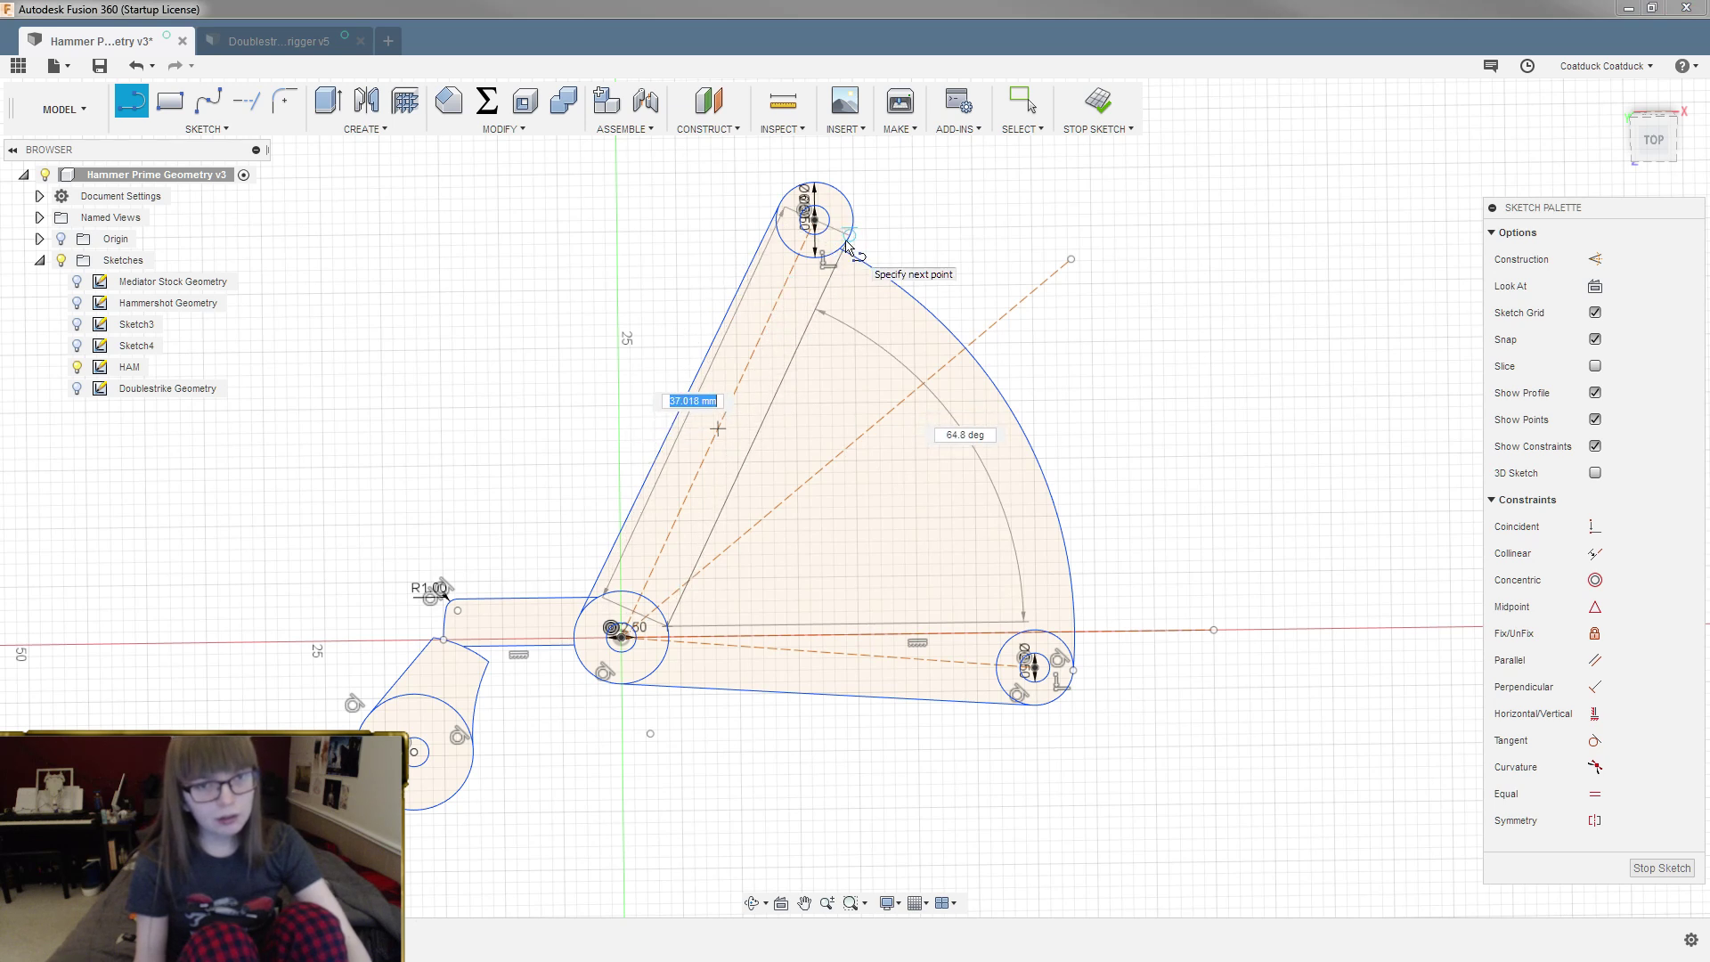
pyautogui.scroll(2, 847, 254)
pyautogui.scroll(1, 847, 252)
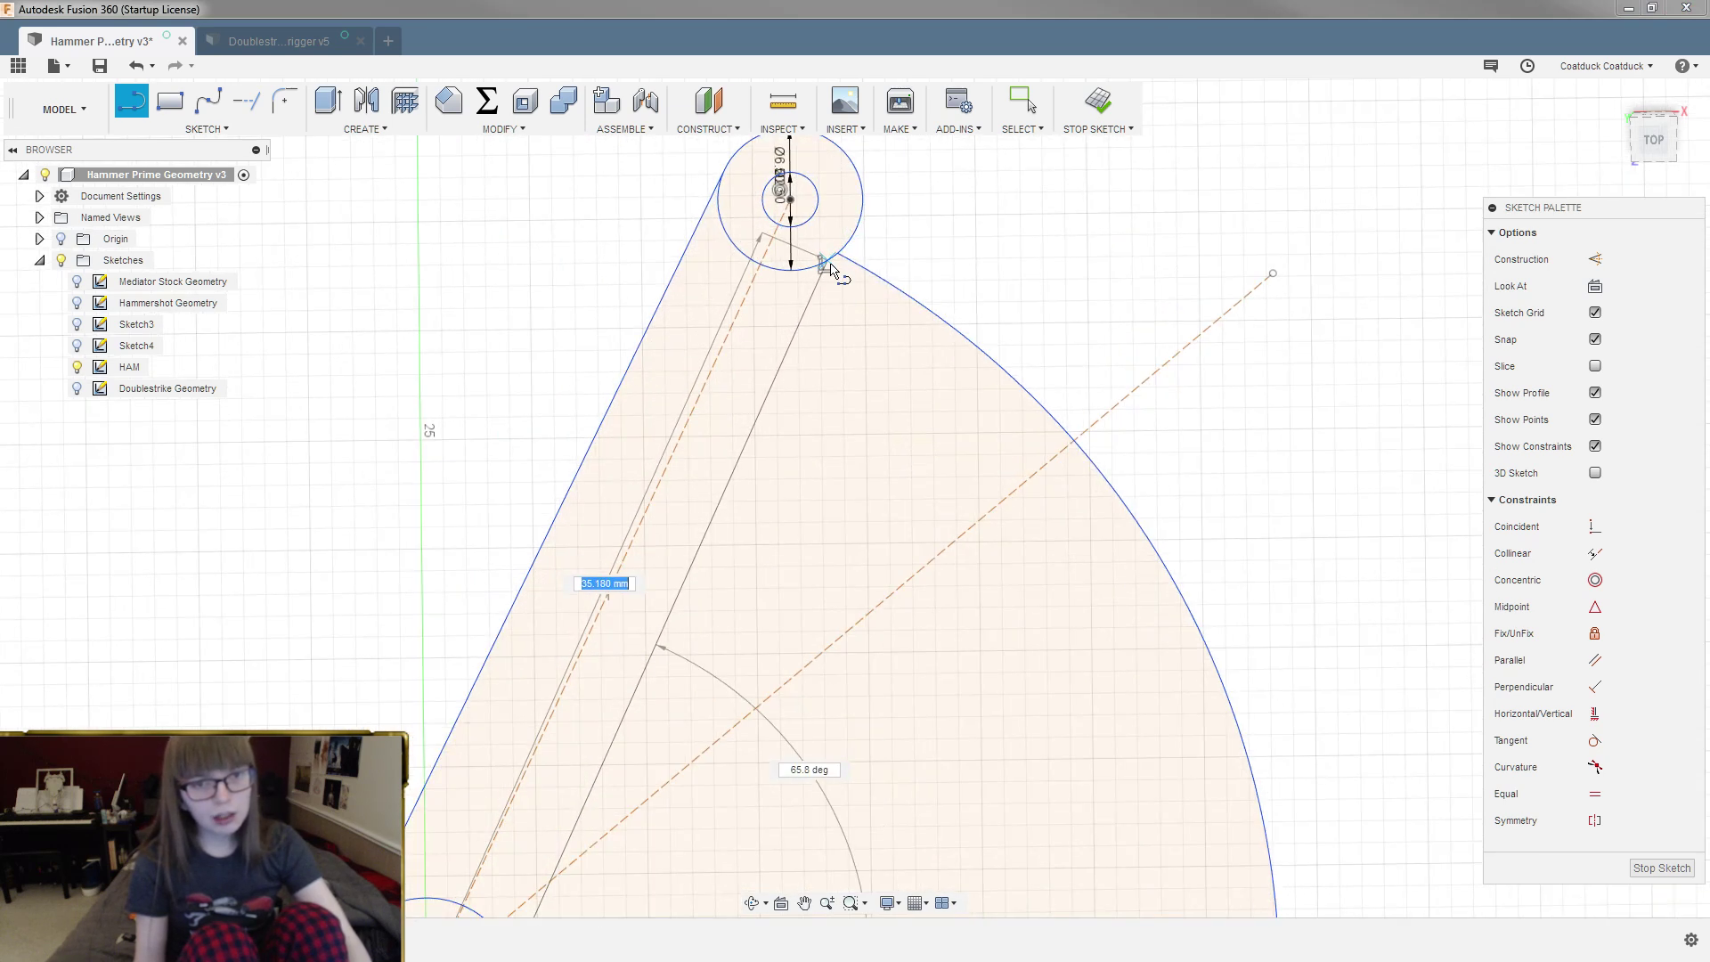
pyautogui.click(825, 268)
pyautogui.press('Escape')
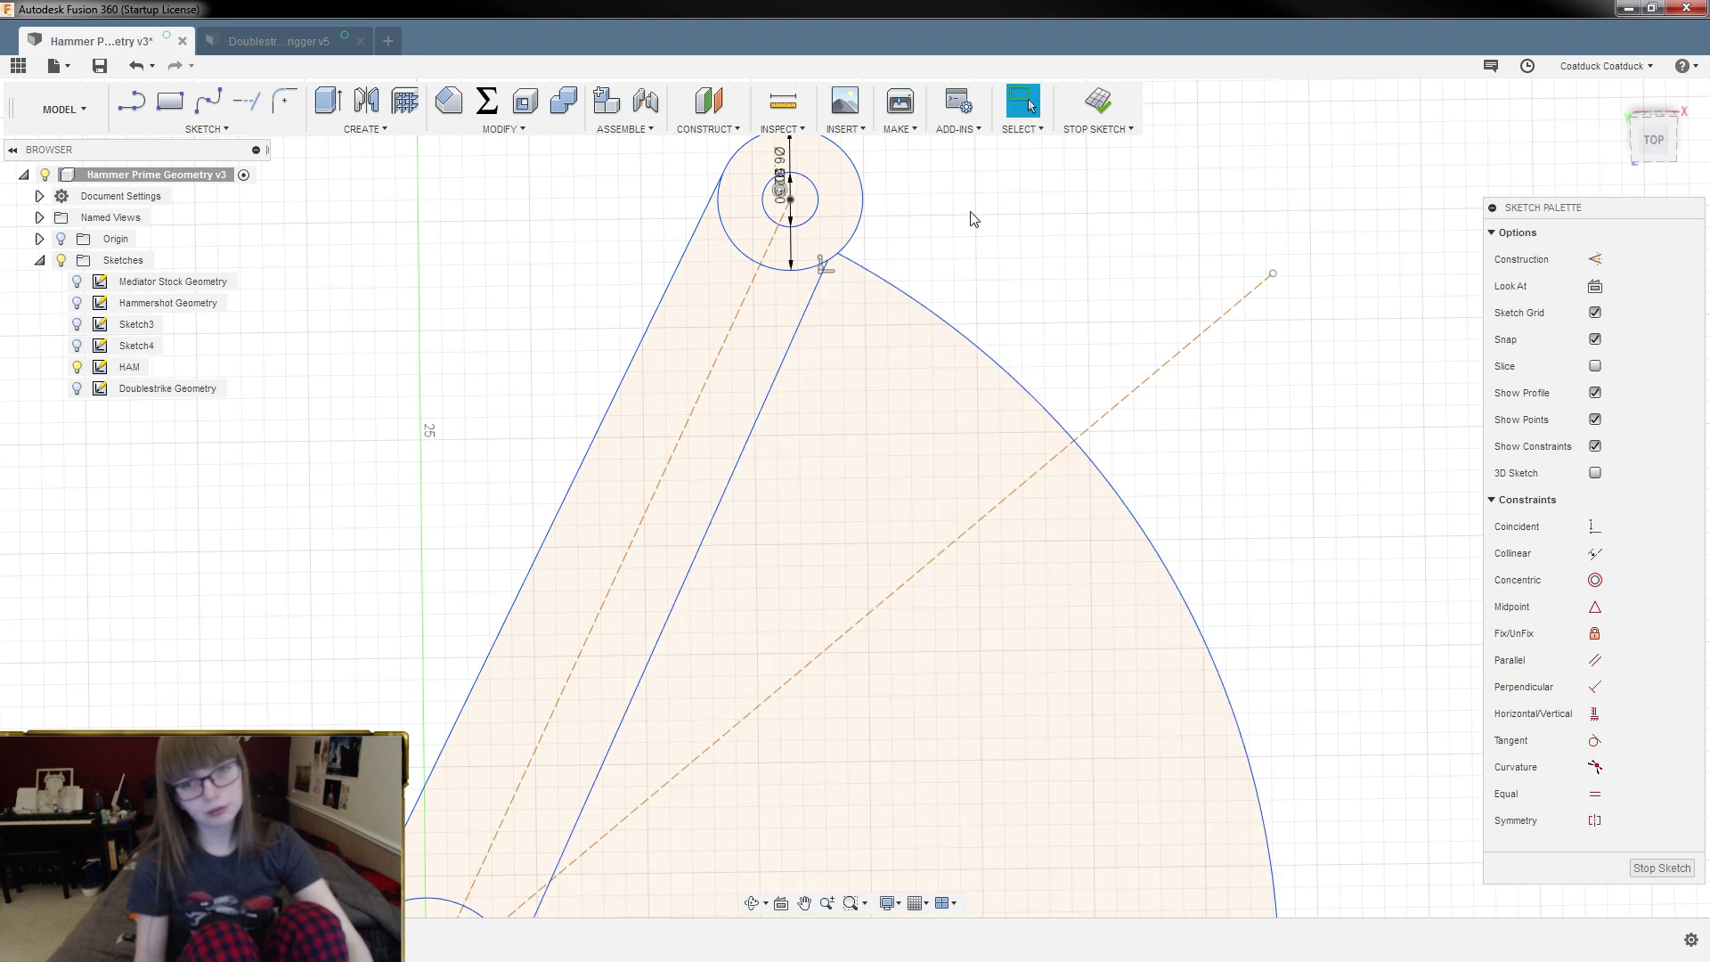
# Step: Make the new inner line tangent to the steep construction line's 6.5 mm circle and the pivot's outer circle
pyautogui.scroll(-2, 974, 219)
pyautogui.click(1595, 740)
pyautogui.click(864, 263)
pyautogui.click(897, 217)
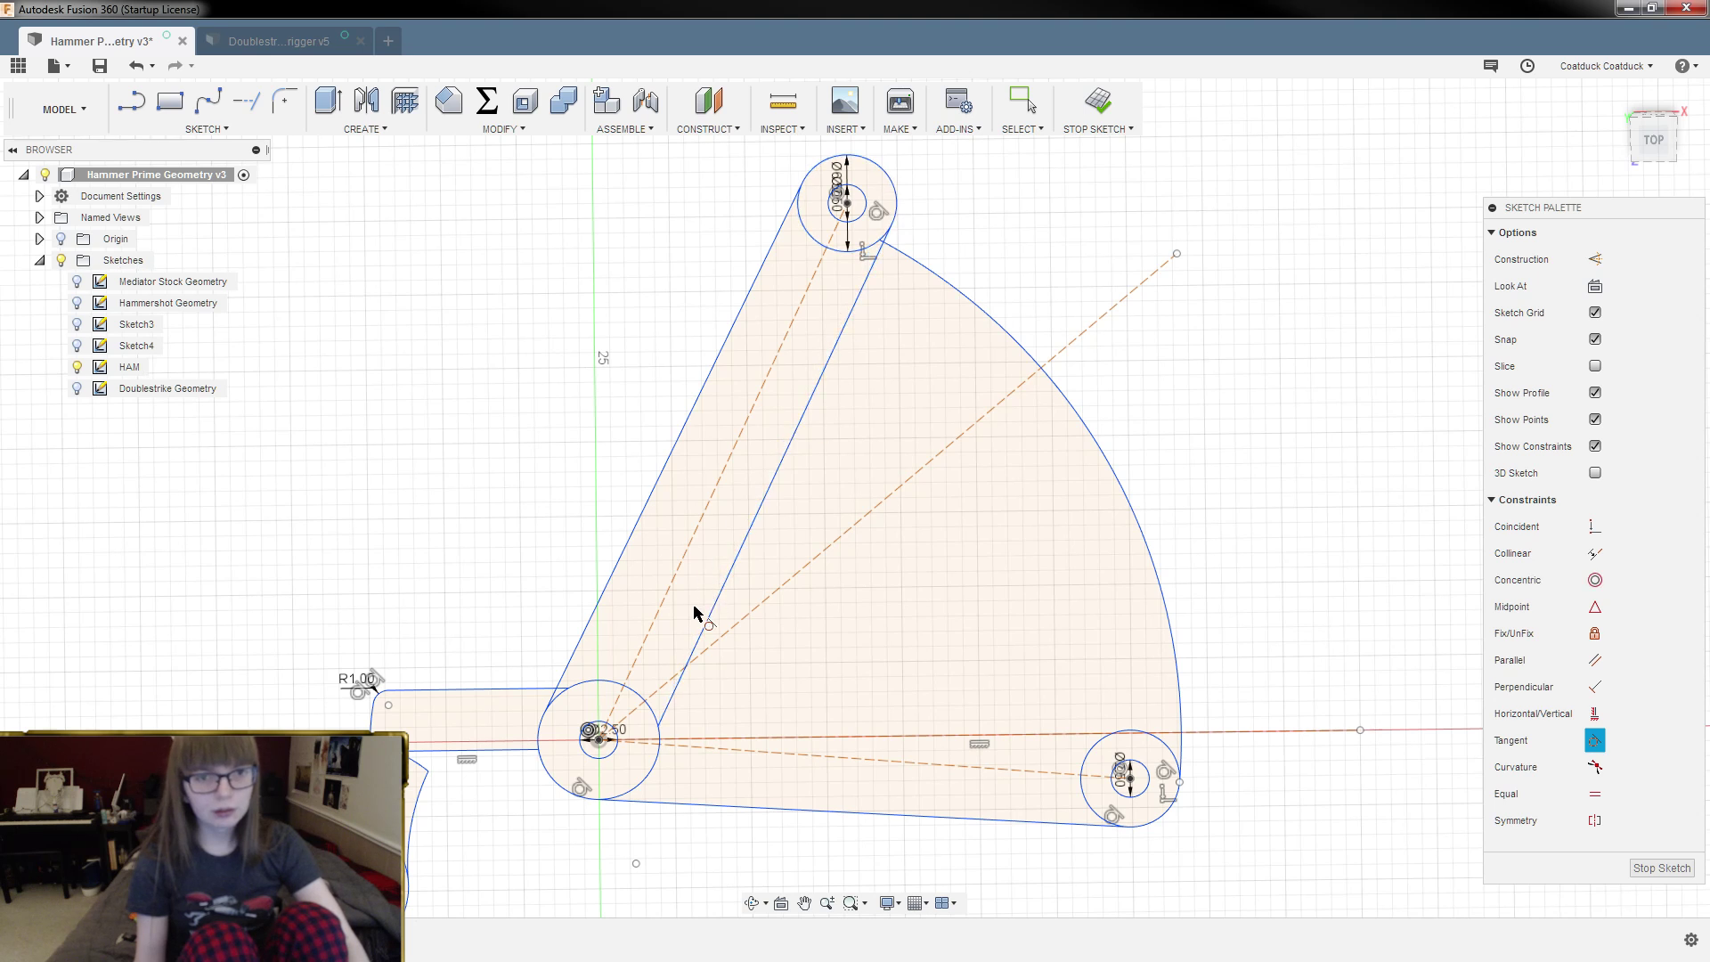
pyautogui.click(651, 716)
pyautogui.press('Escape')
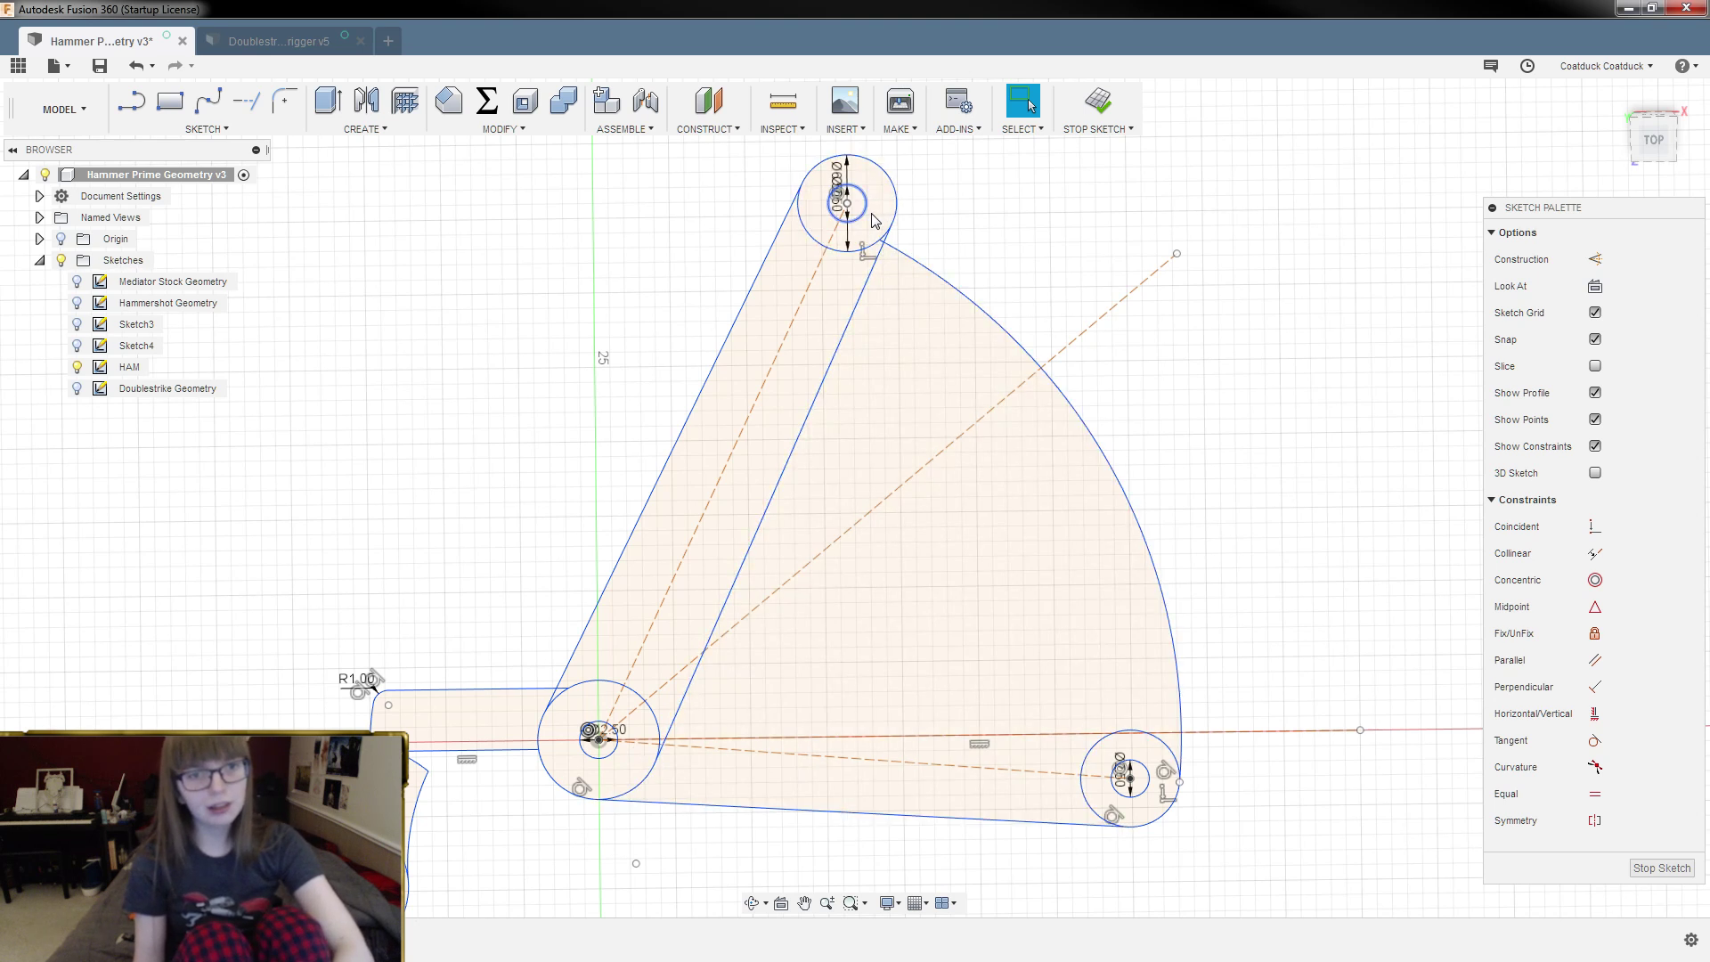
# Step: Delete the diameter dimensions of the two concentric circles at the steep construction line's end
pyautogui.click(848, 216)
pyautogui.click(851, 215)
pyautogui.press('Delete')
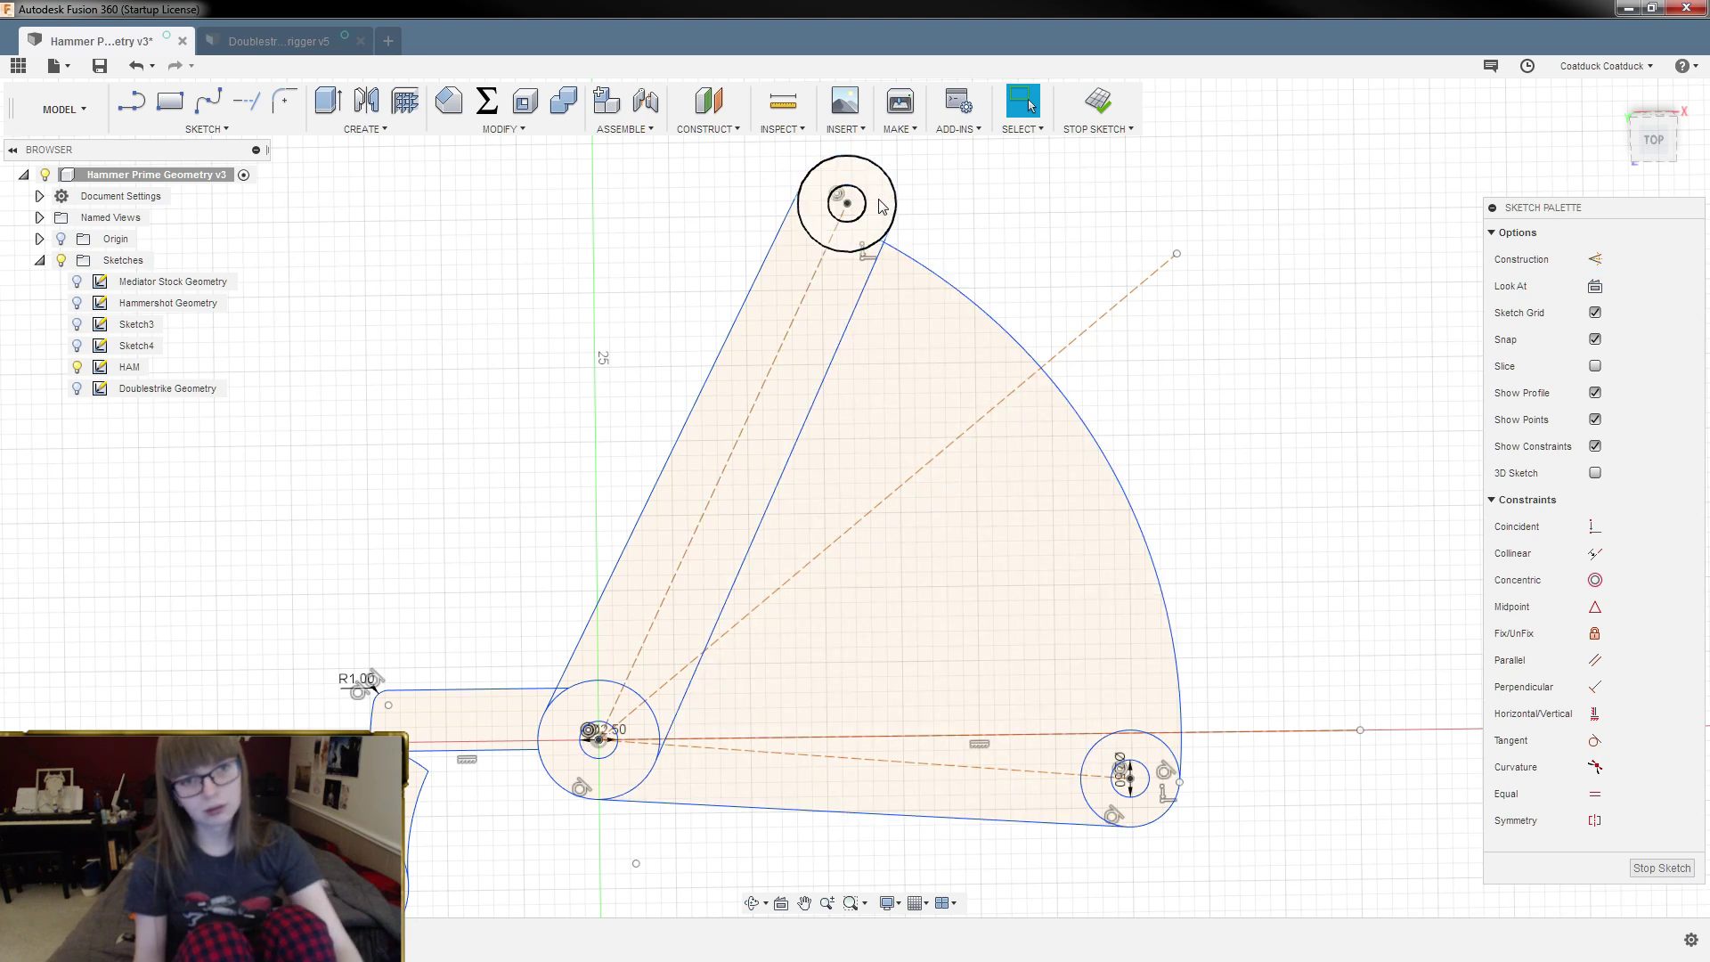
# Step: Delete the tangent constraints and diameter dimensions on the concentric circles at the shallow construction line's end
pyautogui.scroll(1, 1154, 799)
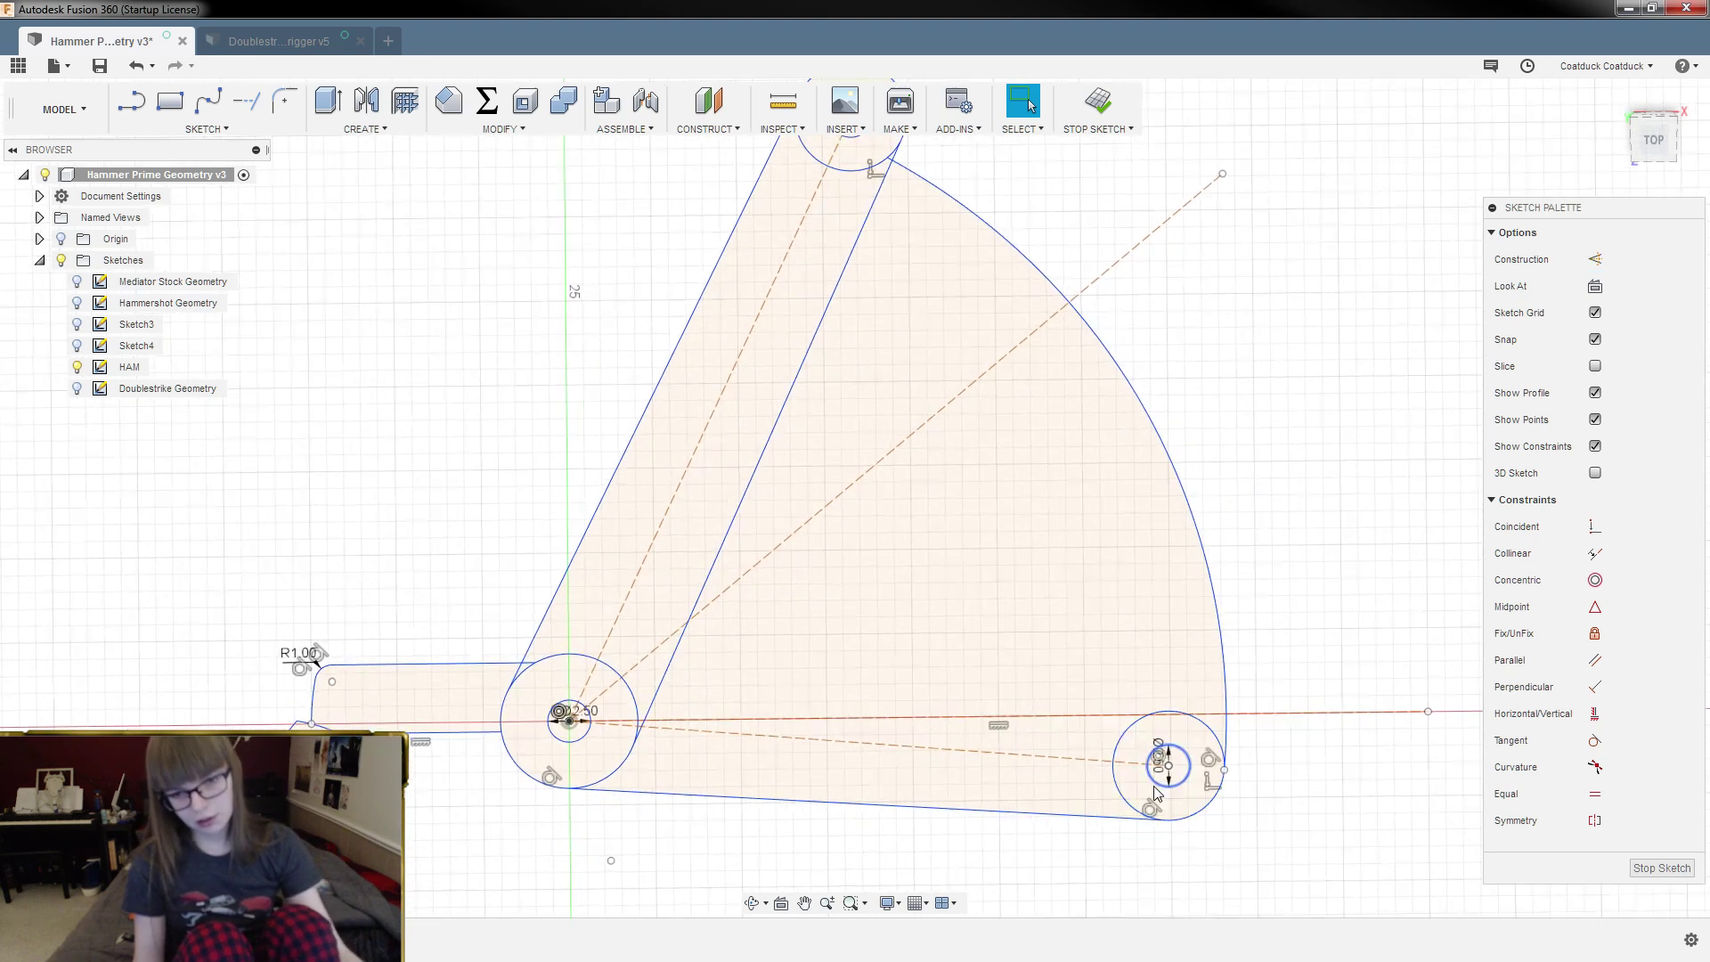
pyautogui.scroll(4, 1155, 799)
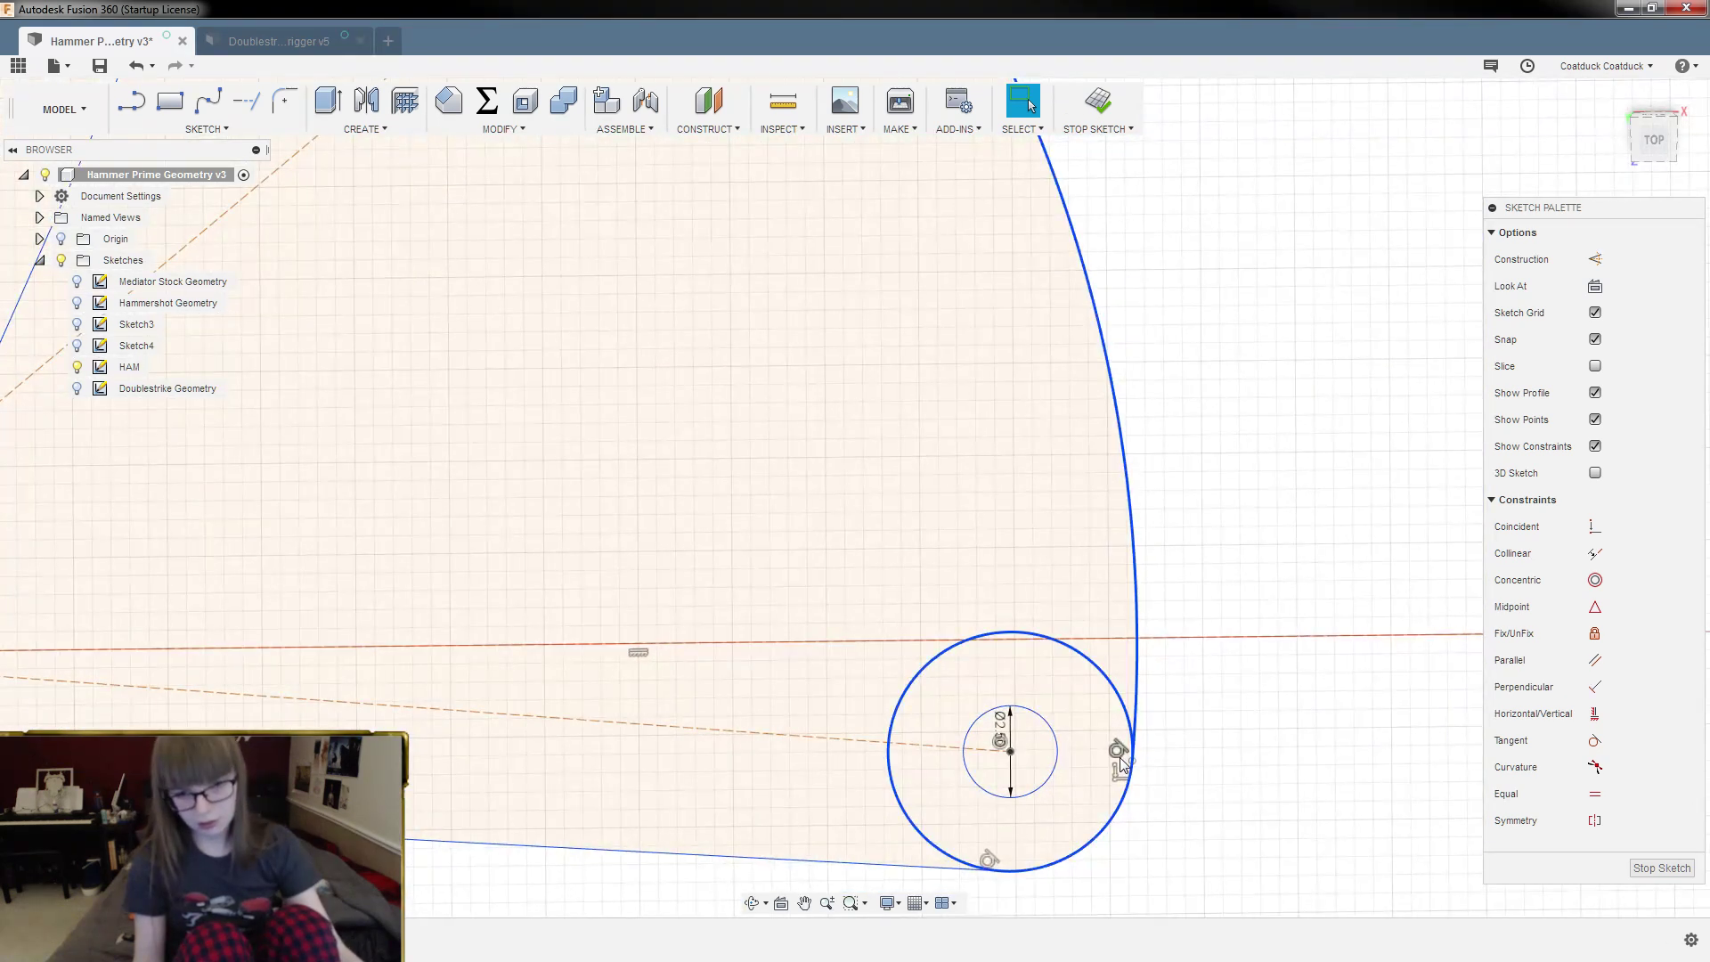
pyautogui.click(1117, 751)
pyautogui.press('Delete')
pyautogui.click(991, 860)
pyautogui.press('Delete')
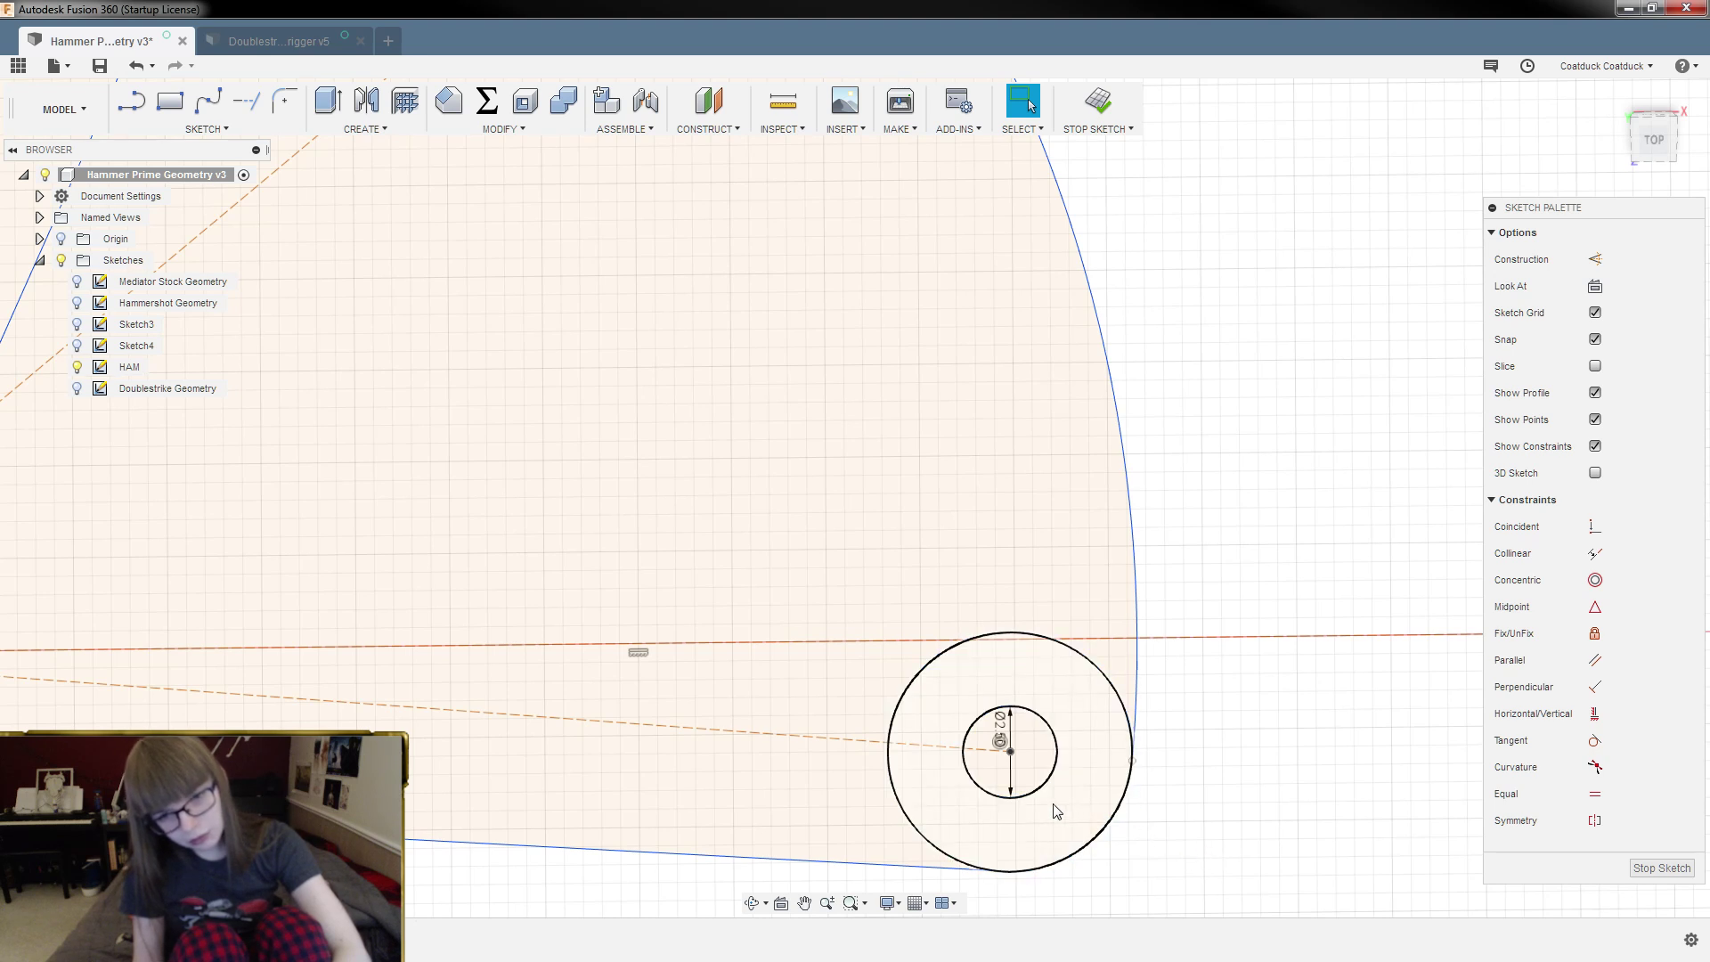
pyautogui.click(1000, 729)
pyautogui.press('Delete')
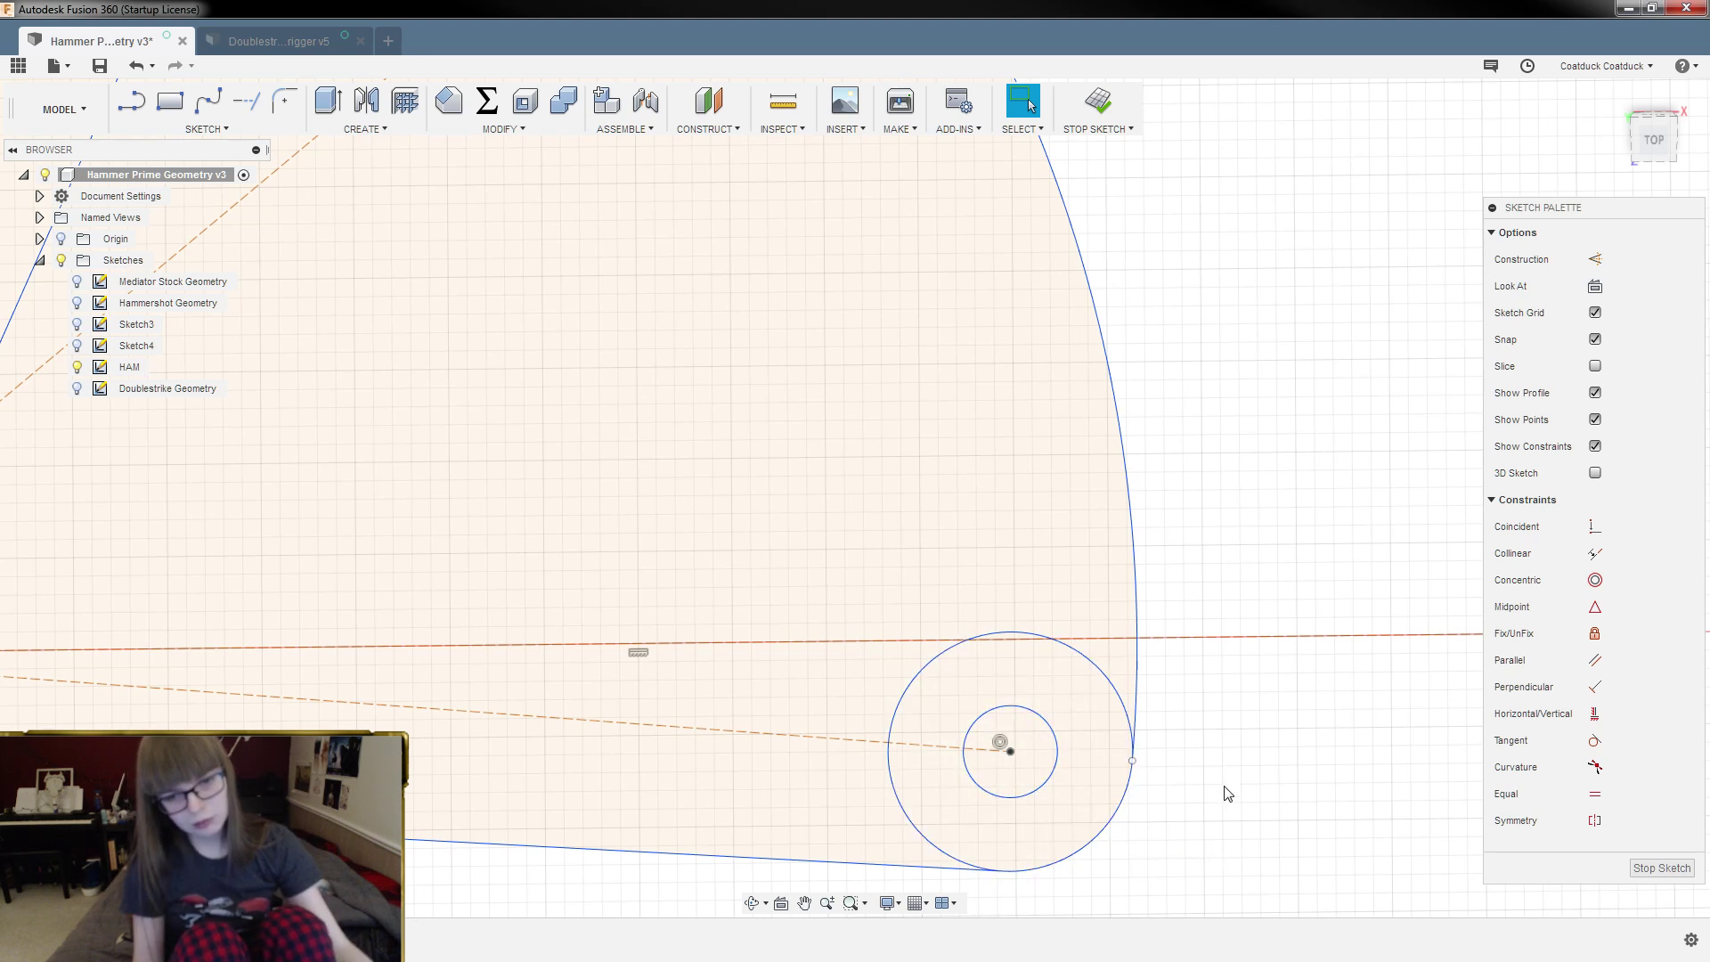
# Step: Trim the inner line where it crosses the arc below the steep line's end circle, and delete its leftover piece near the pivot
pyautogui.scroll(-5, 1225, 798)
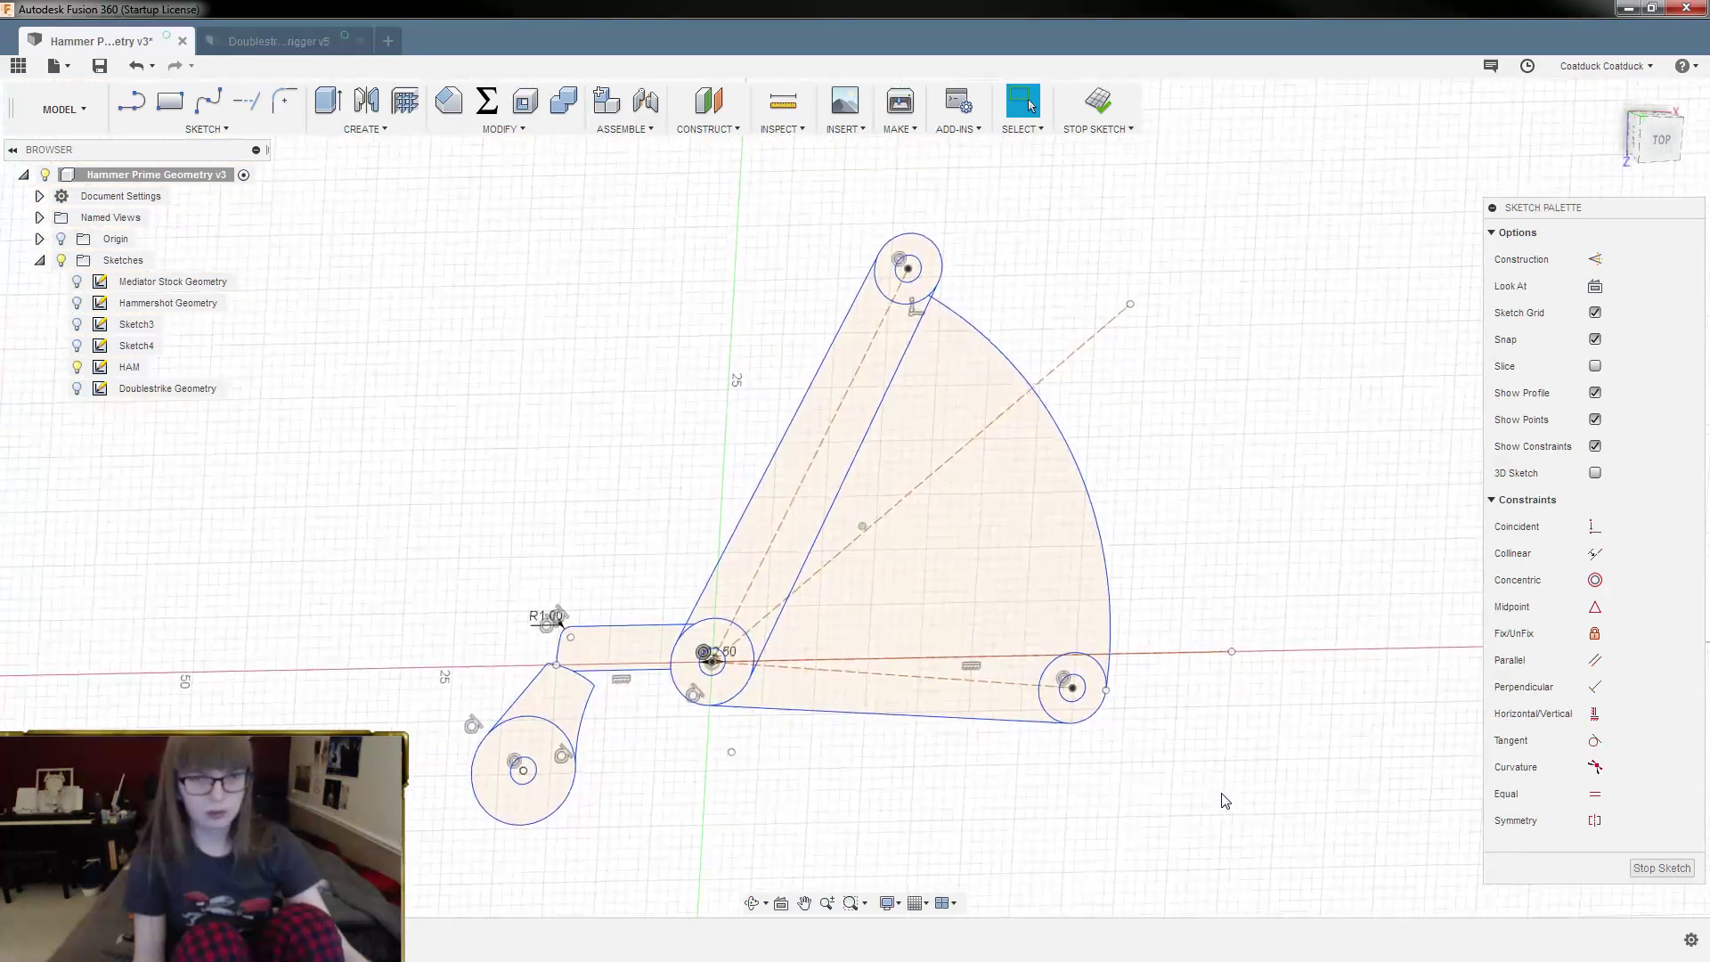
pyautogui.scroll(6, 954, 393)
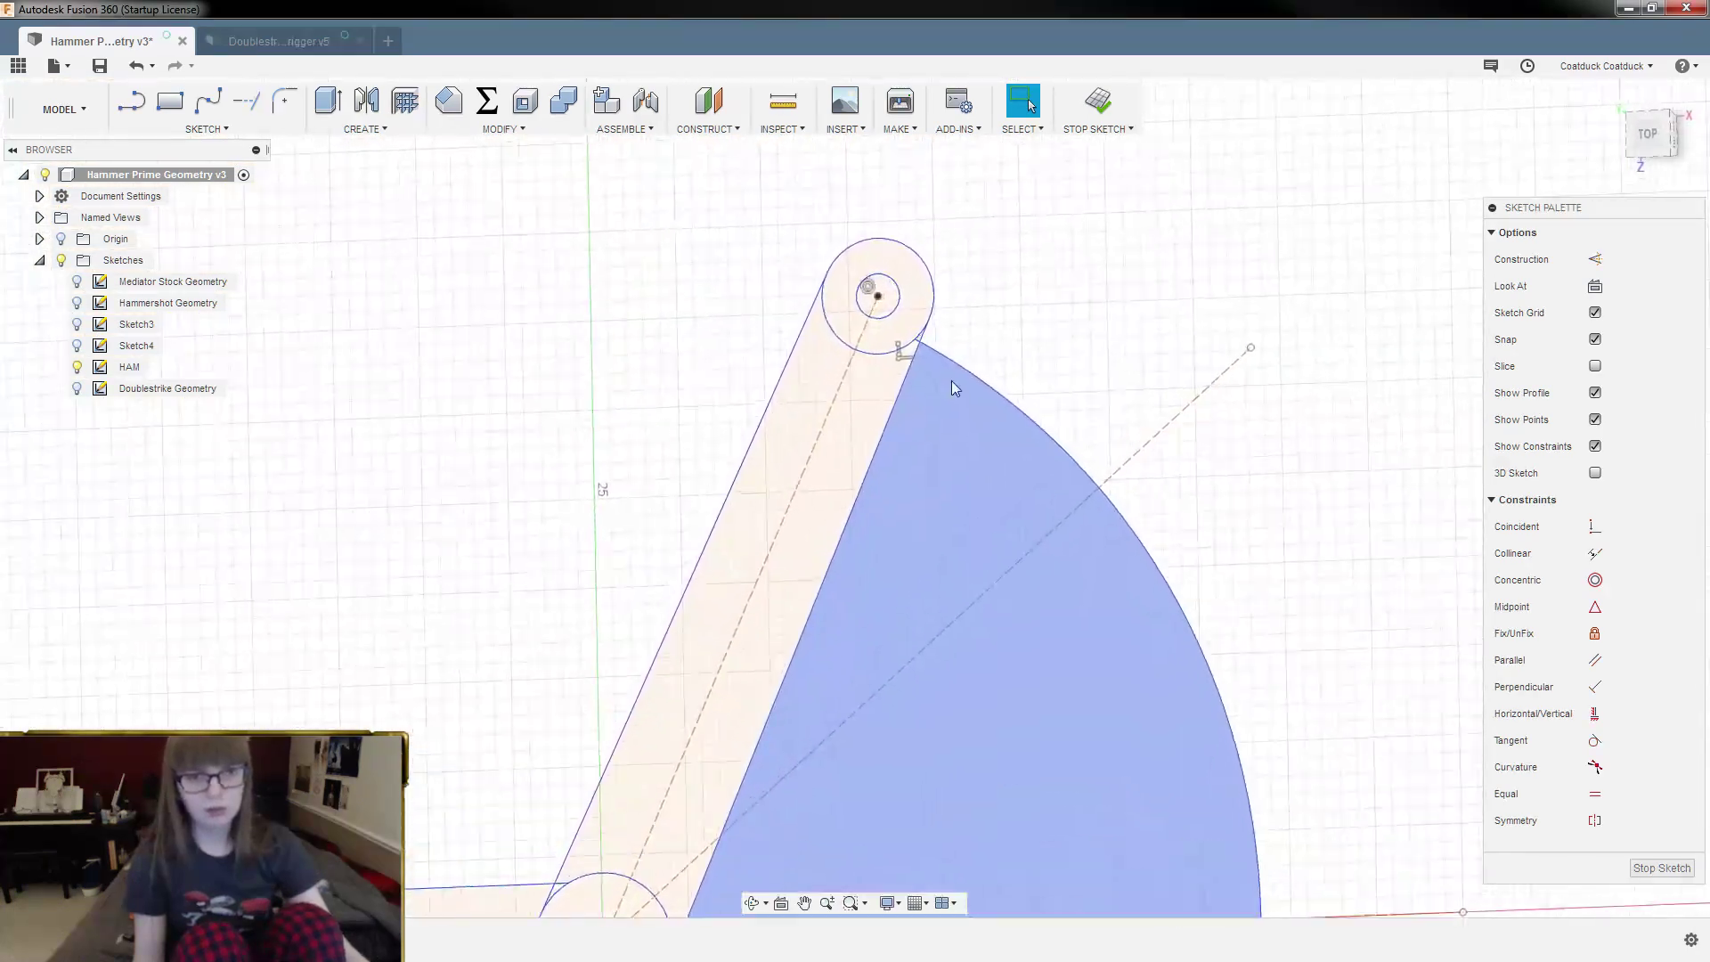
pyautogui.scroll(2, 902, 423)
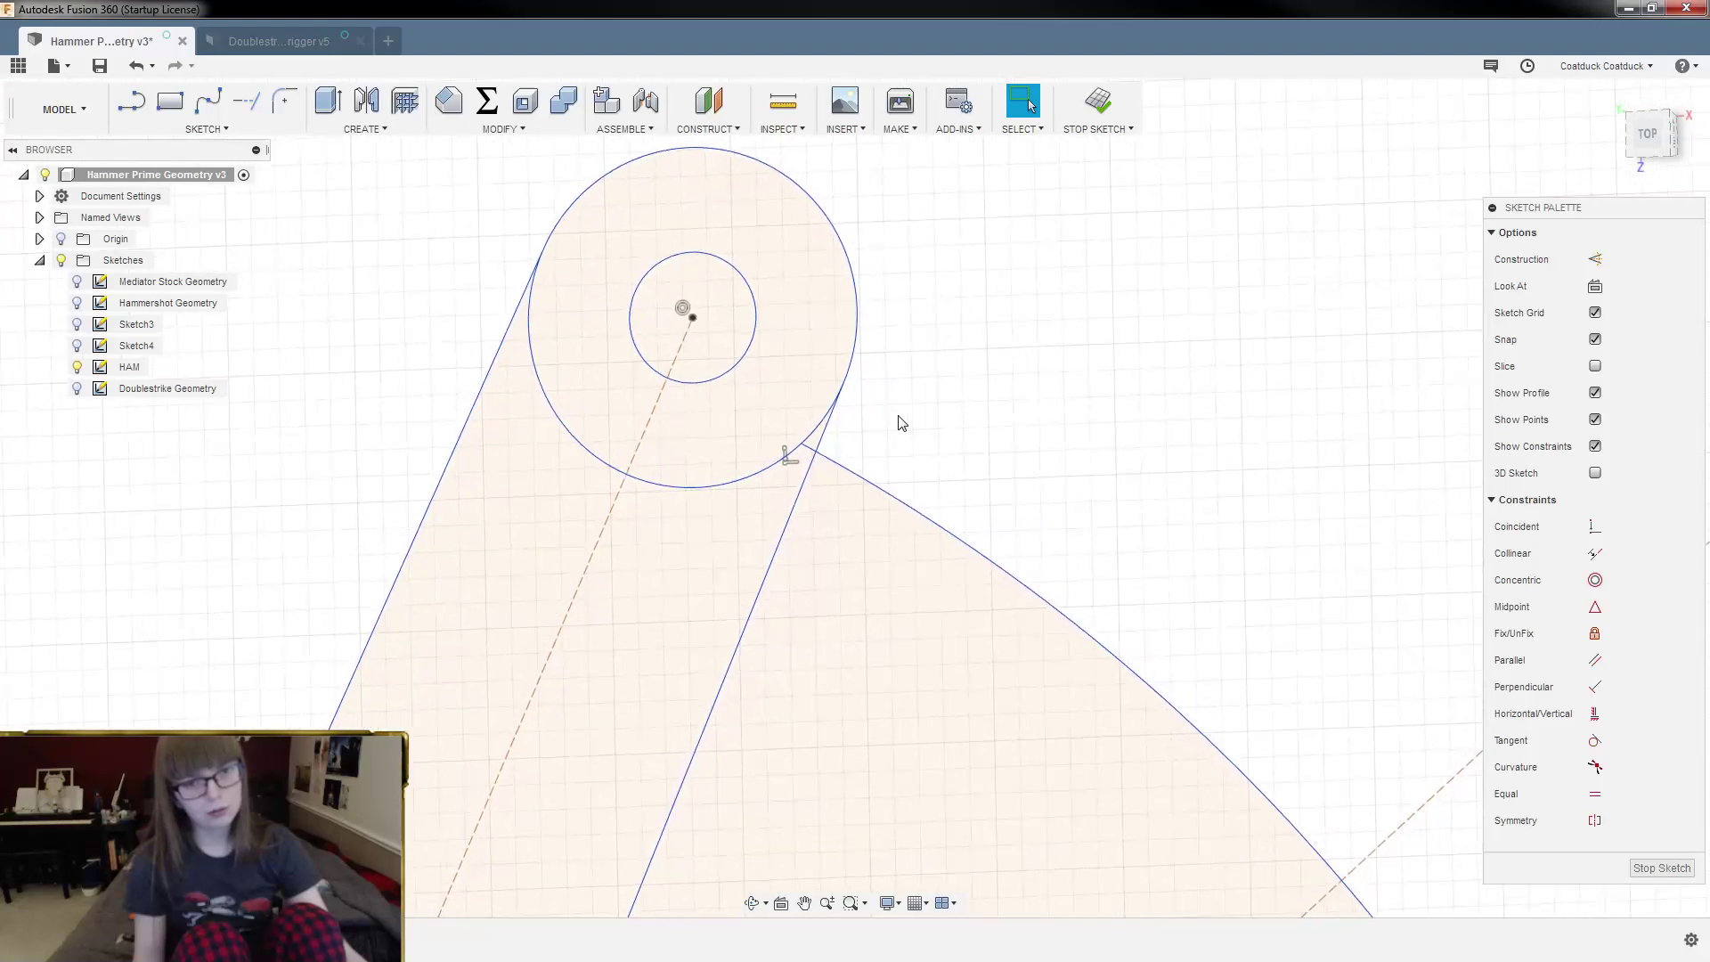
pyautogui.press('t')
pyautogui.click(820, 441)
pyautogui.click(809, 481)
pyautogui.scroll(-5, 935, 453)
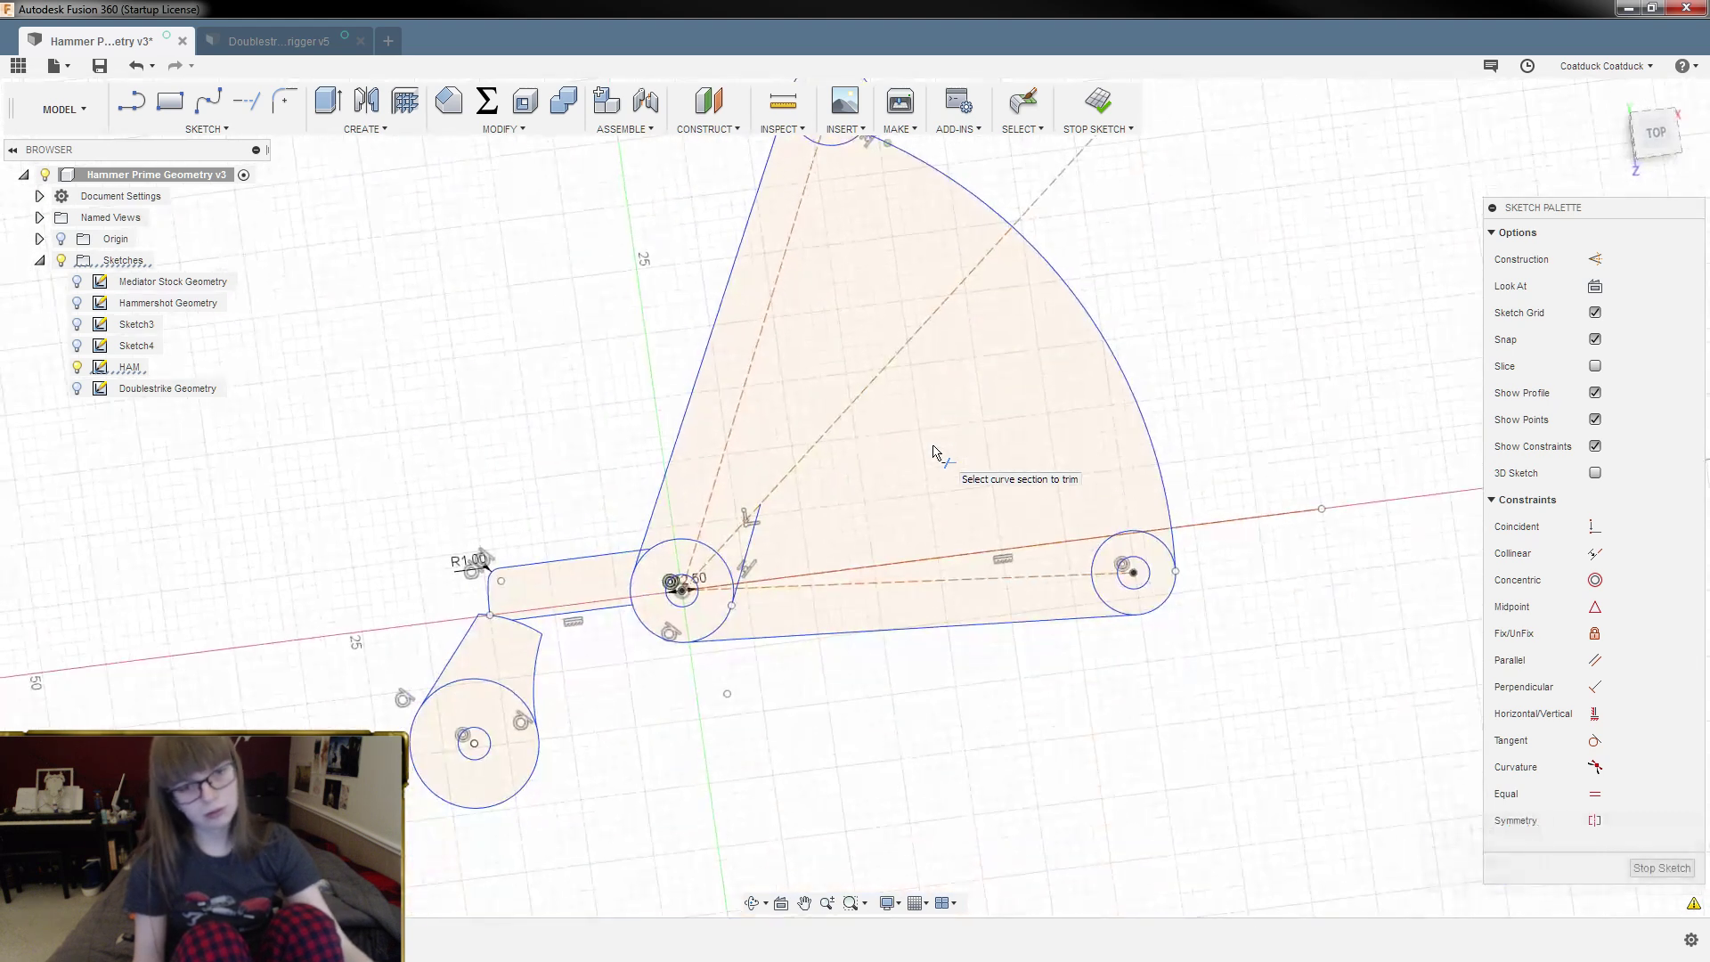
pyautogui.press('Escape')
pyautogui.click(751, 545)
pyautogui.press('Delete')
# Step: Trim the end of the hammer arm's upper line that extends past the steep tangent line into the pivot circle
pyautogui.scroll(4, 803, 744)
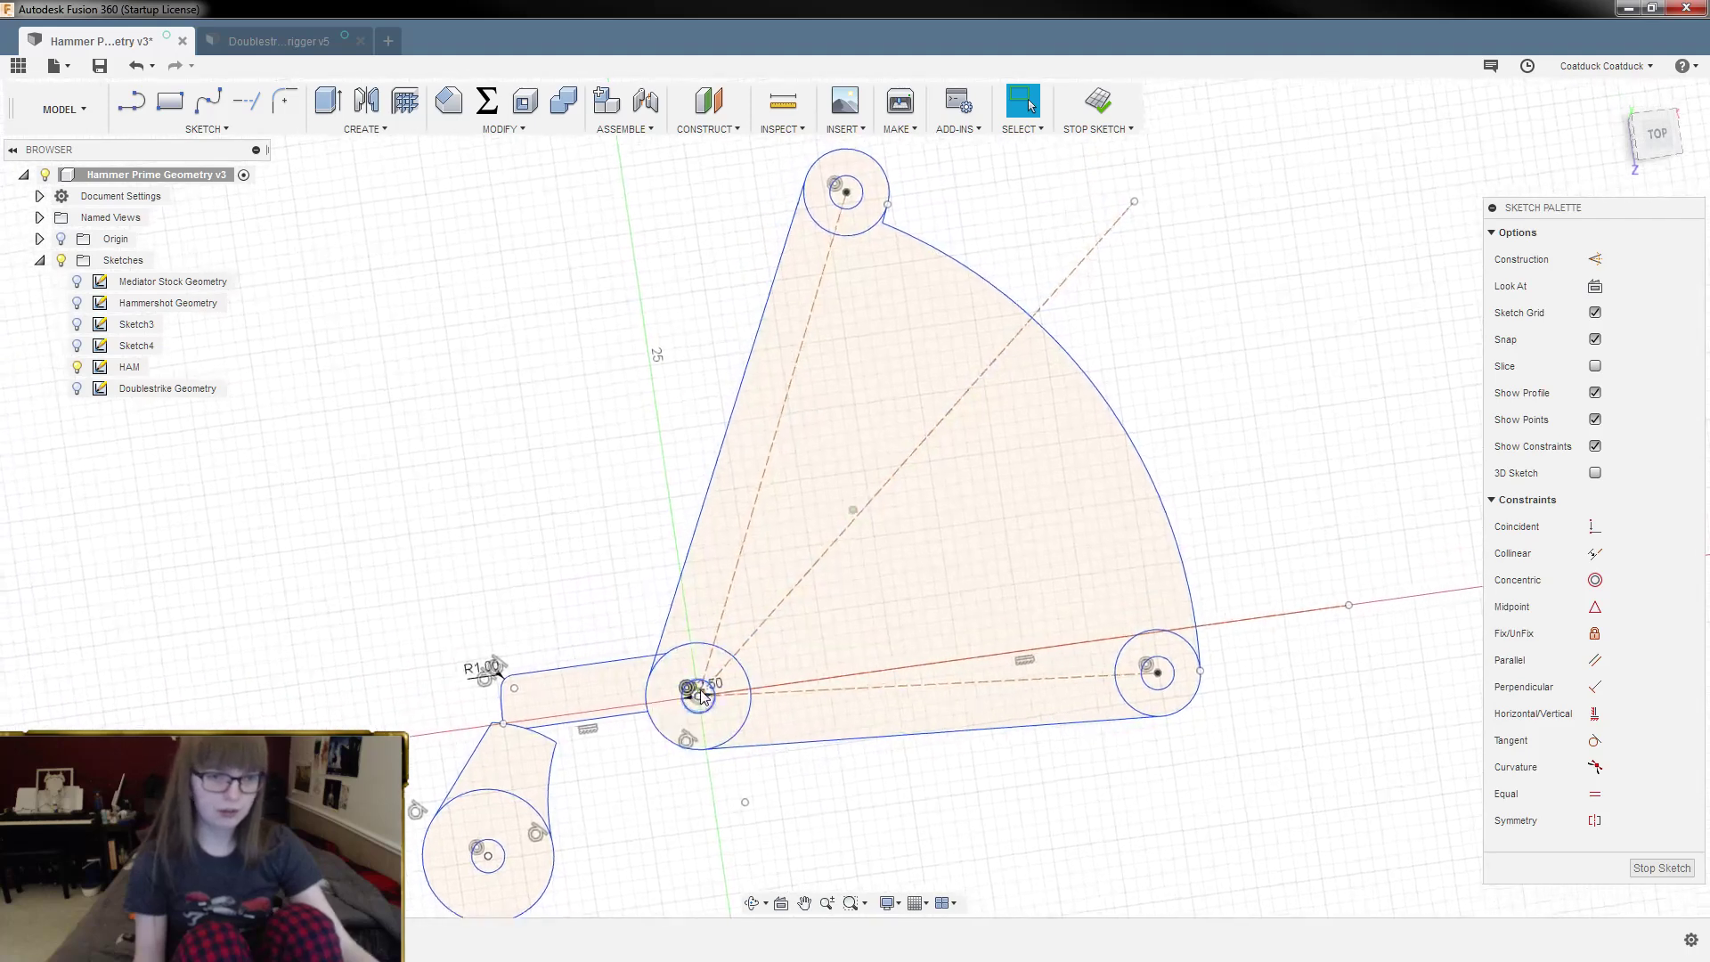
pyautogui.scroll(5, 699, 693)
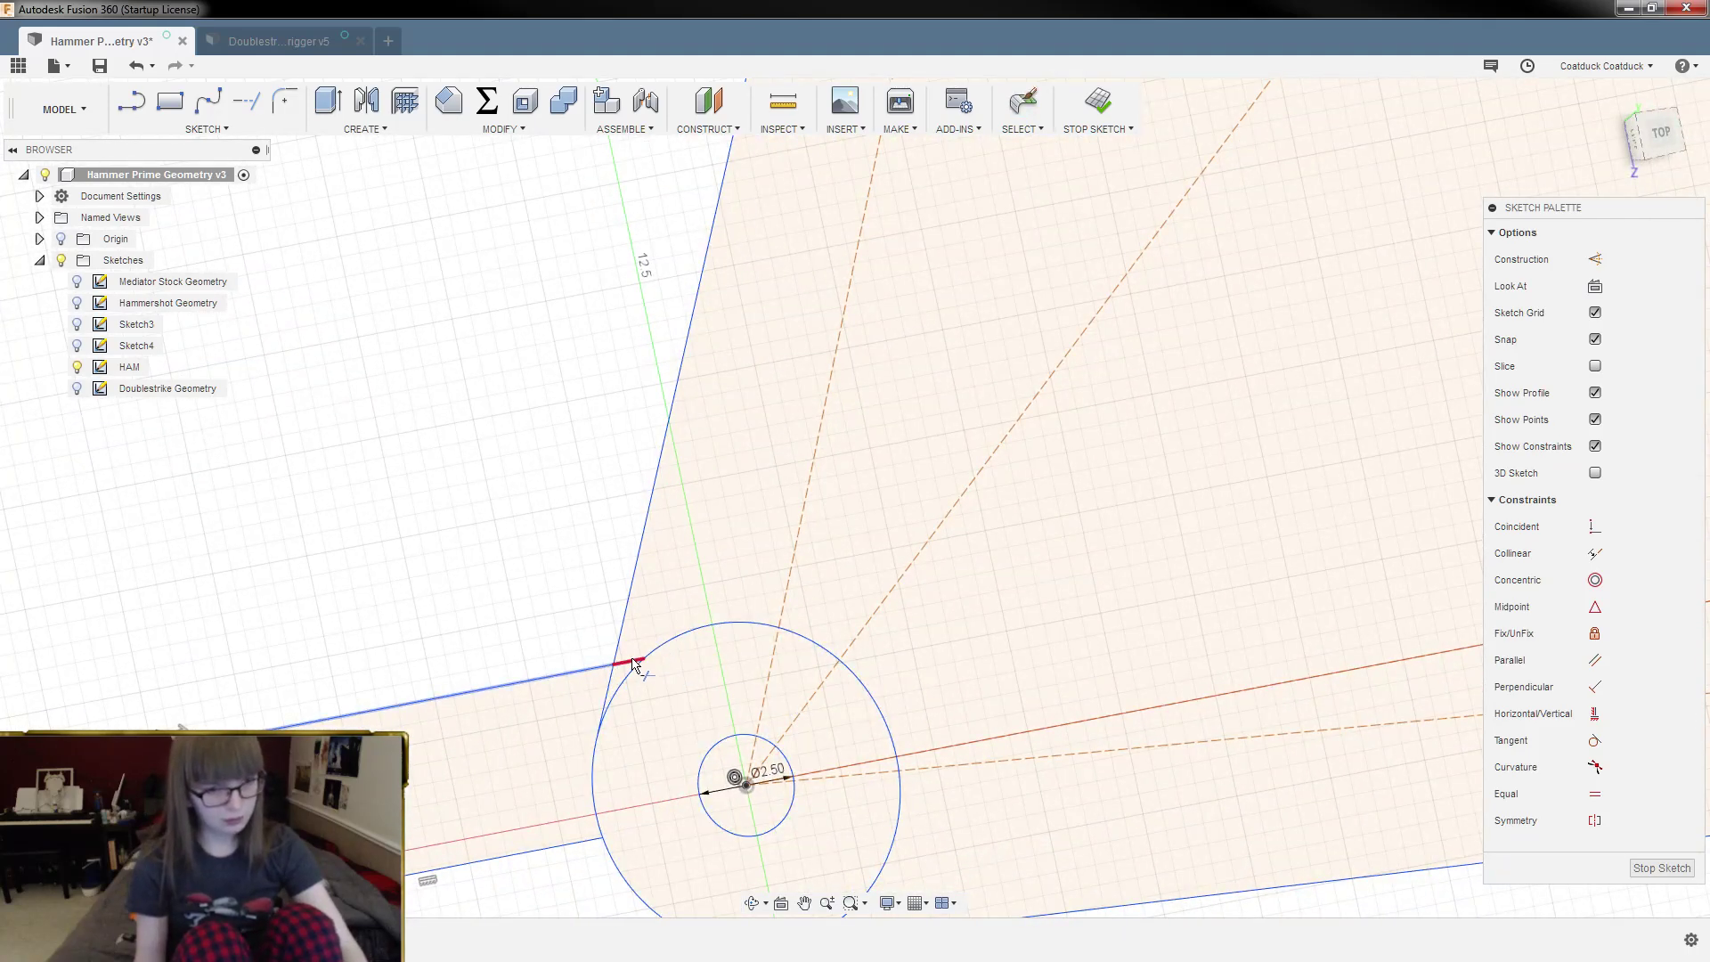
pyautogui.click(634, 663)
pyautogui.scroll(-6, 621, 726)
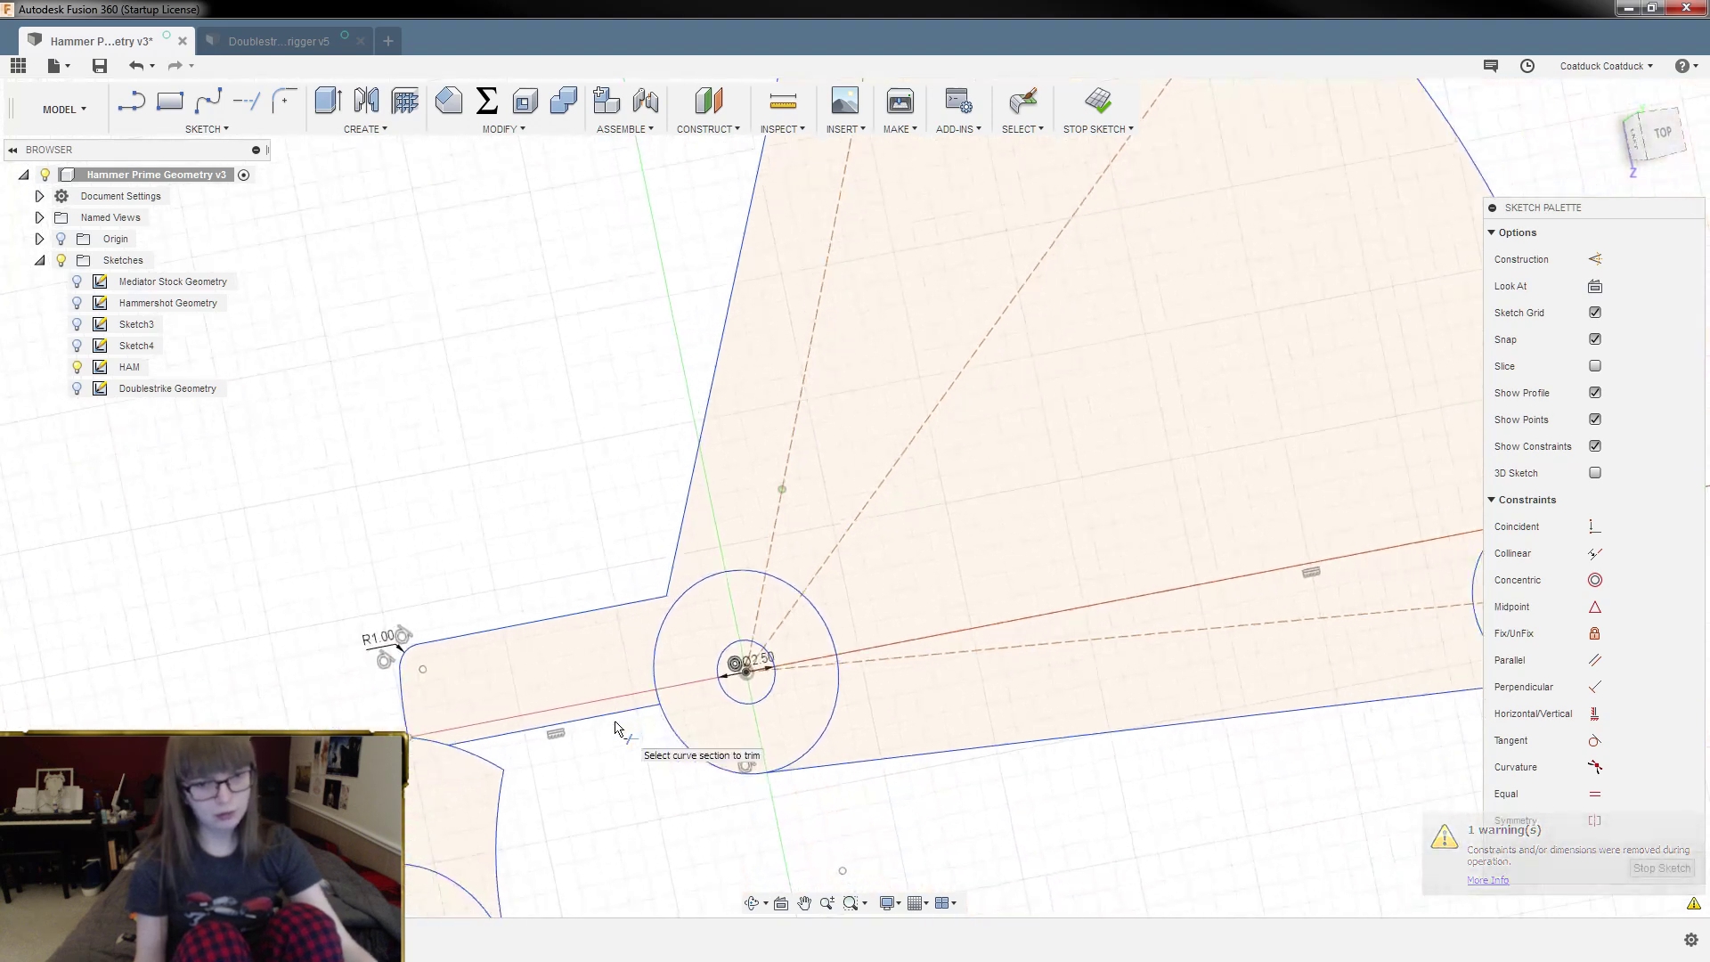
pyautogui.scroll(-3, 615, 728)
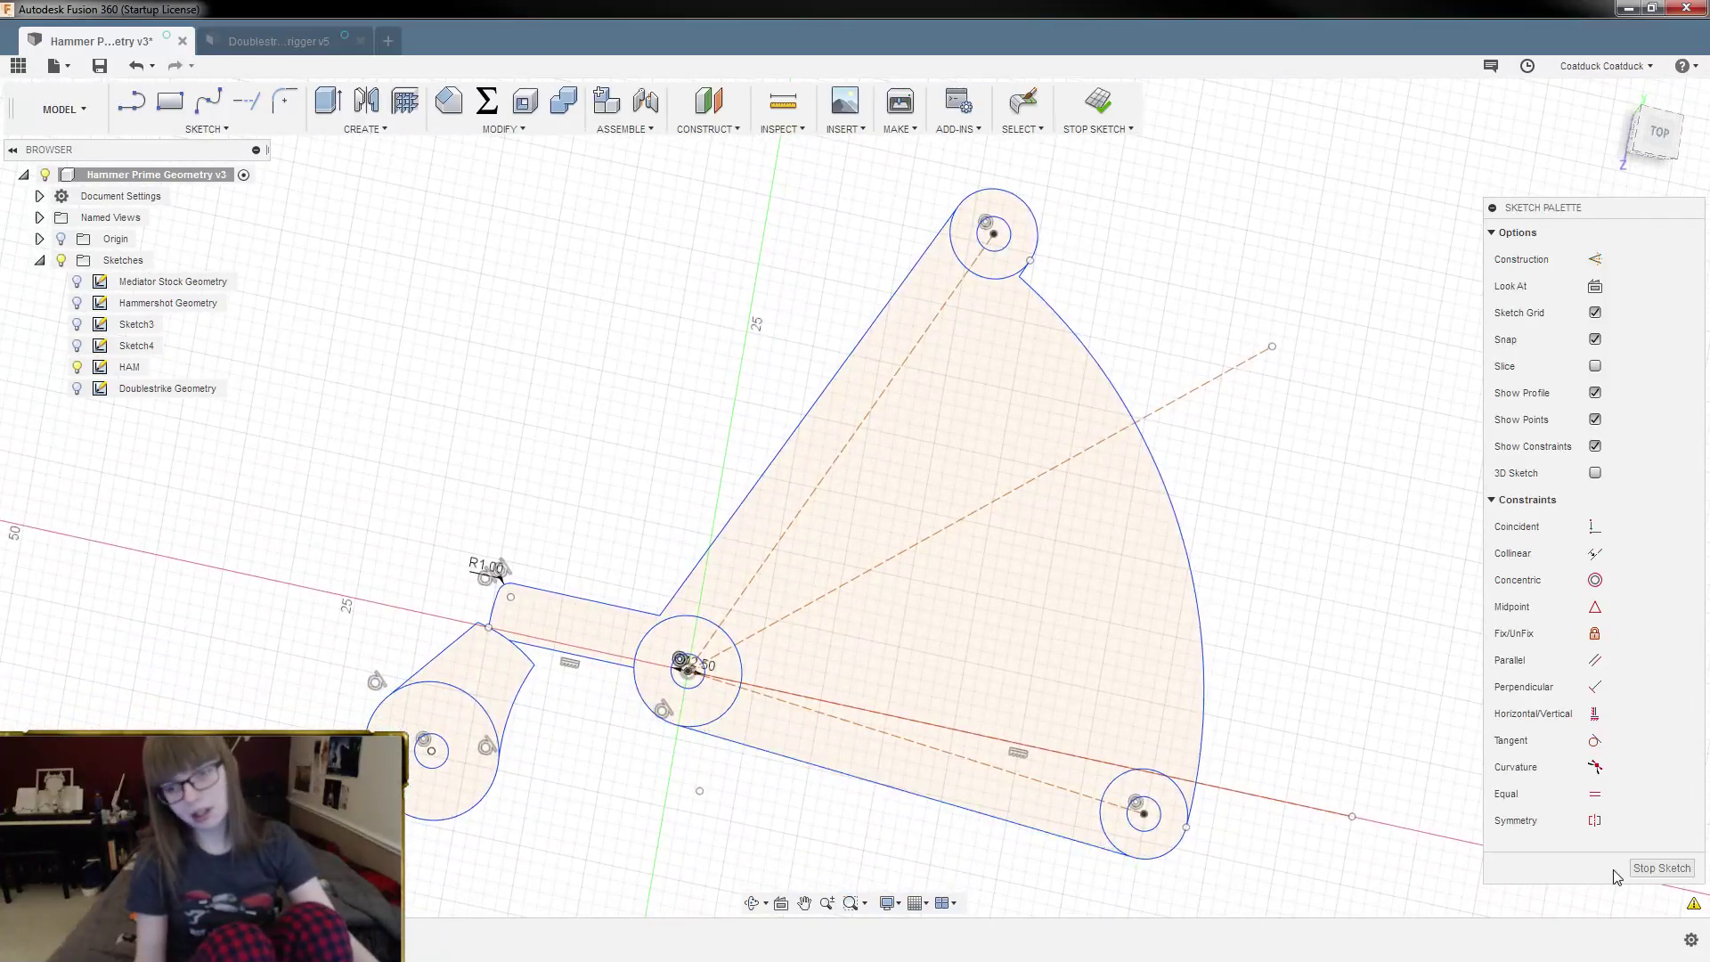
# Step: Finish the sketch and add the large sector and both end circles' ring profiles to the hammer's 2.5 mm symmetric extrusion
pyautogui.click(1666, 870)
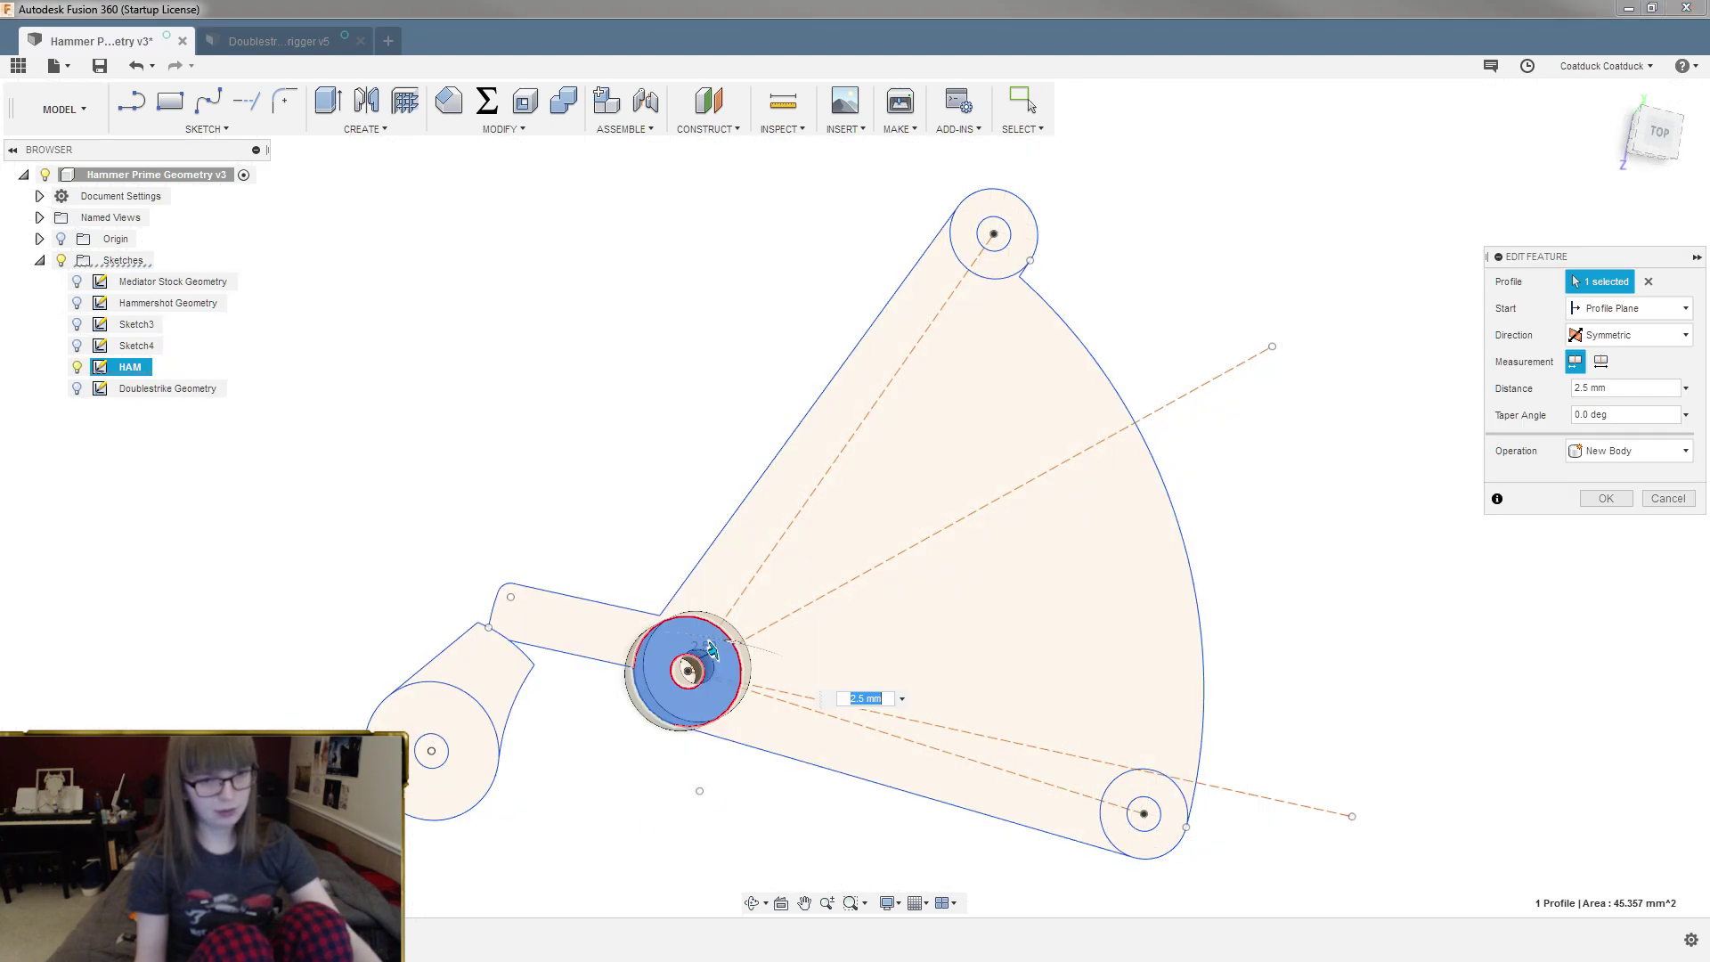
pyautogui.click(1024, 579)
pyautogui.click(1179, 831)
pyautogui.click(1015, 256)
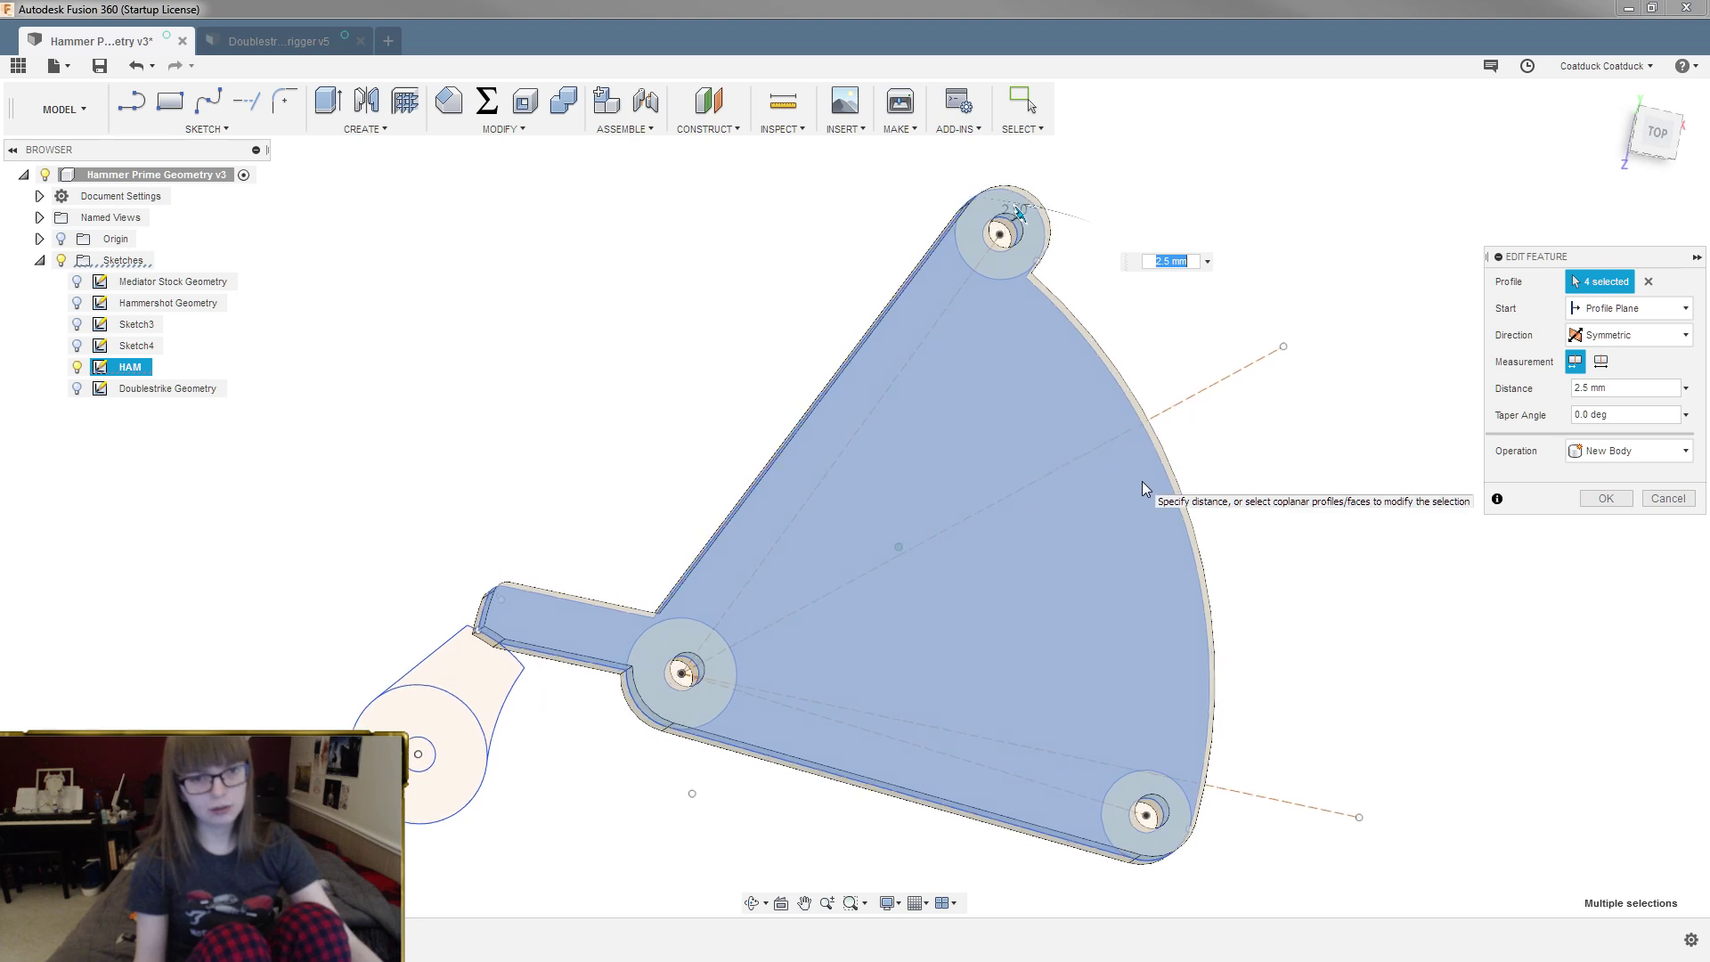
pyautogui.press('Return')
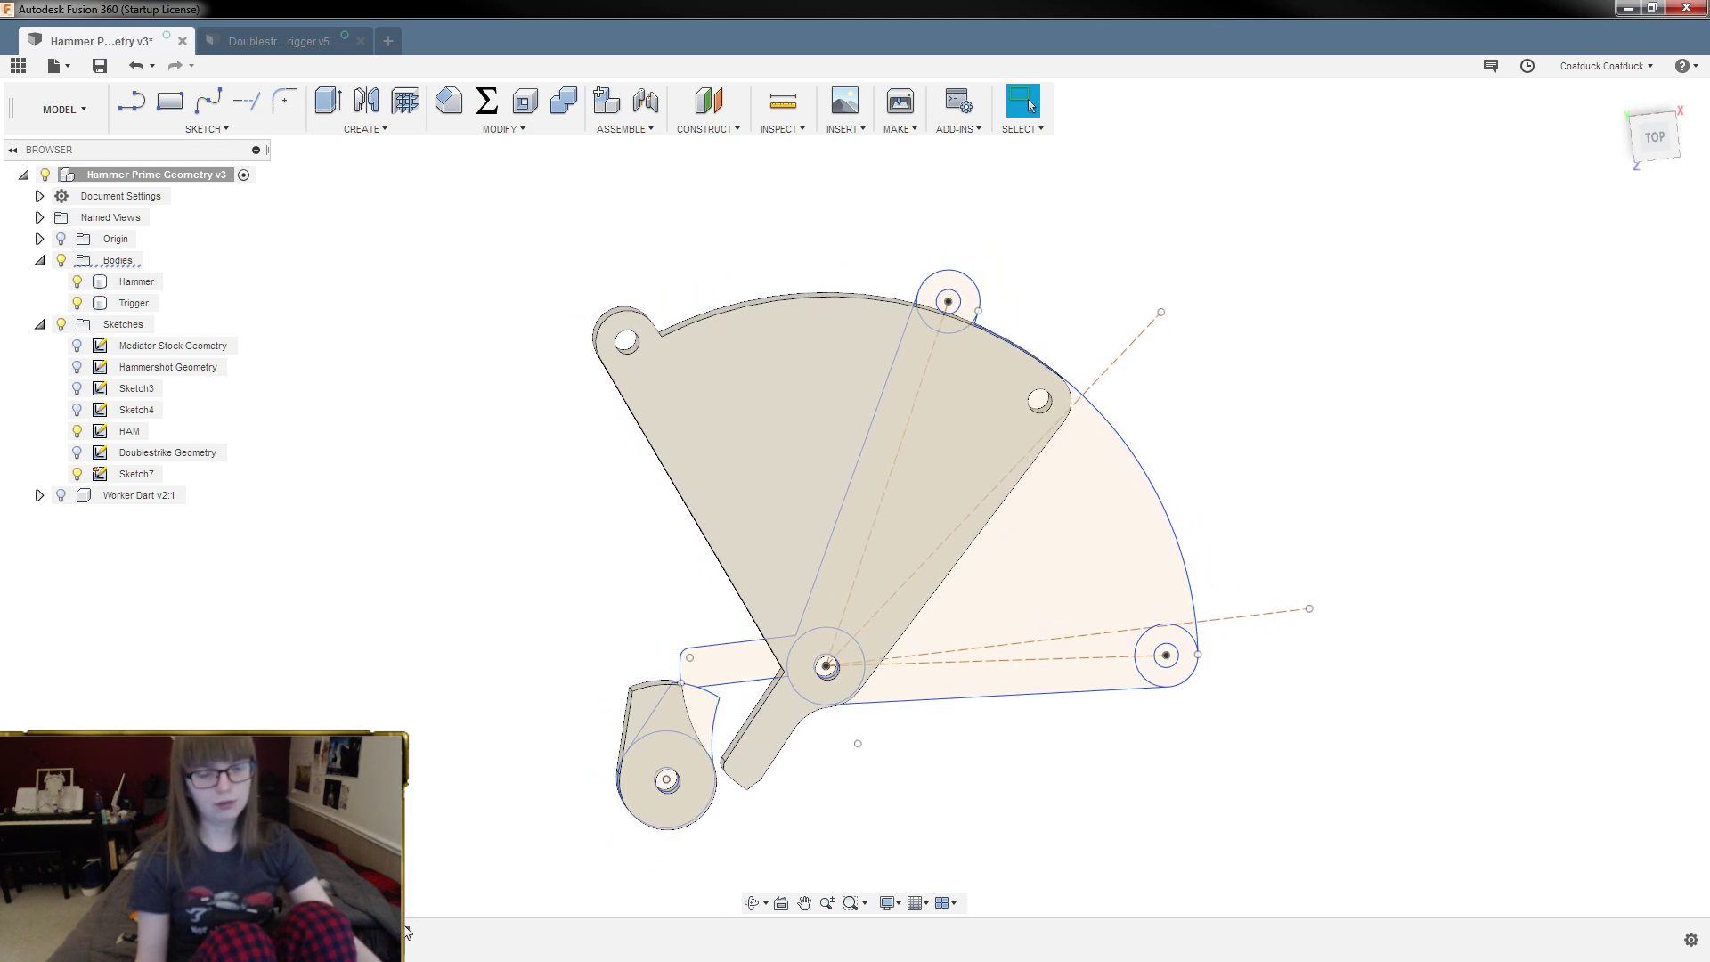
# Step: Hide the HAM sketch and try to delete Sketch7
pyautogui.click(77, 431)
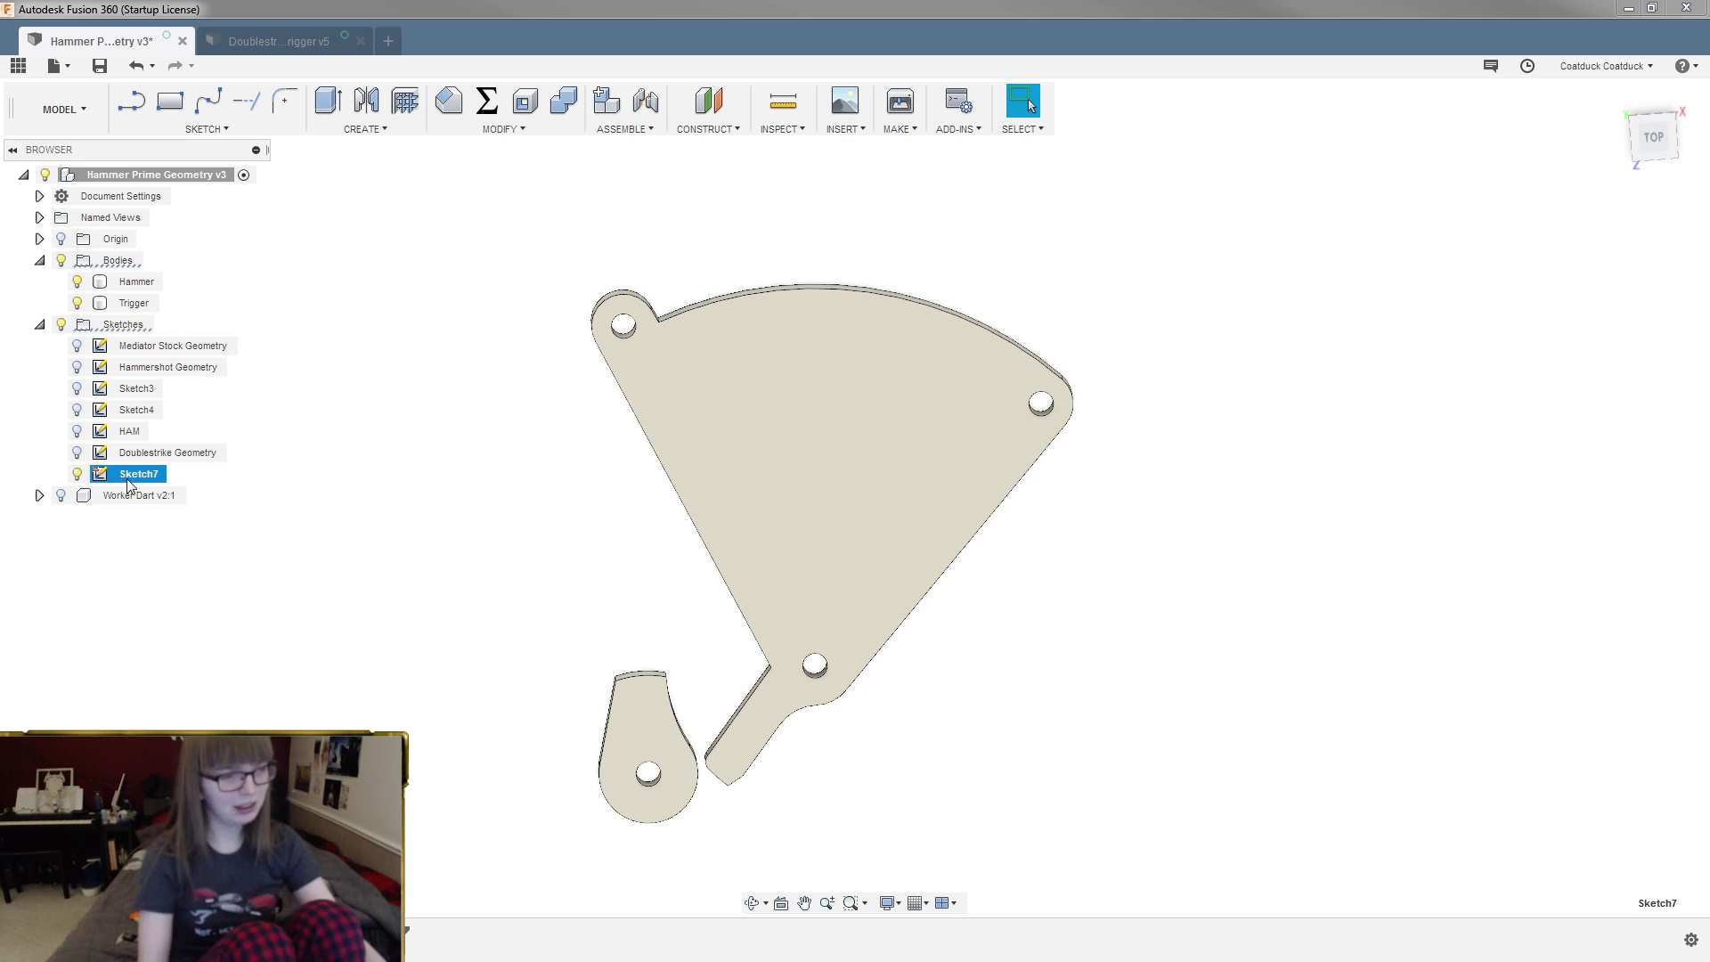
pyautogui.press('Delete')
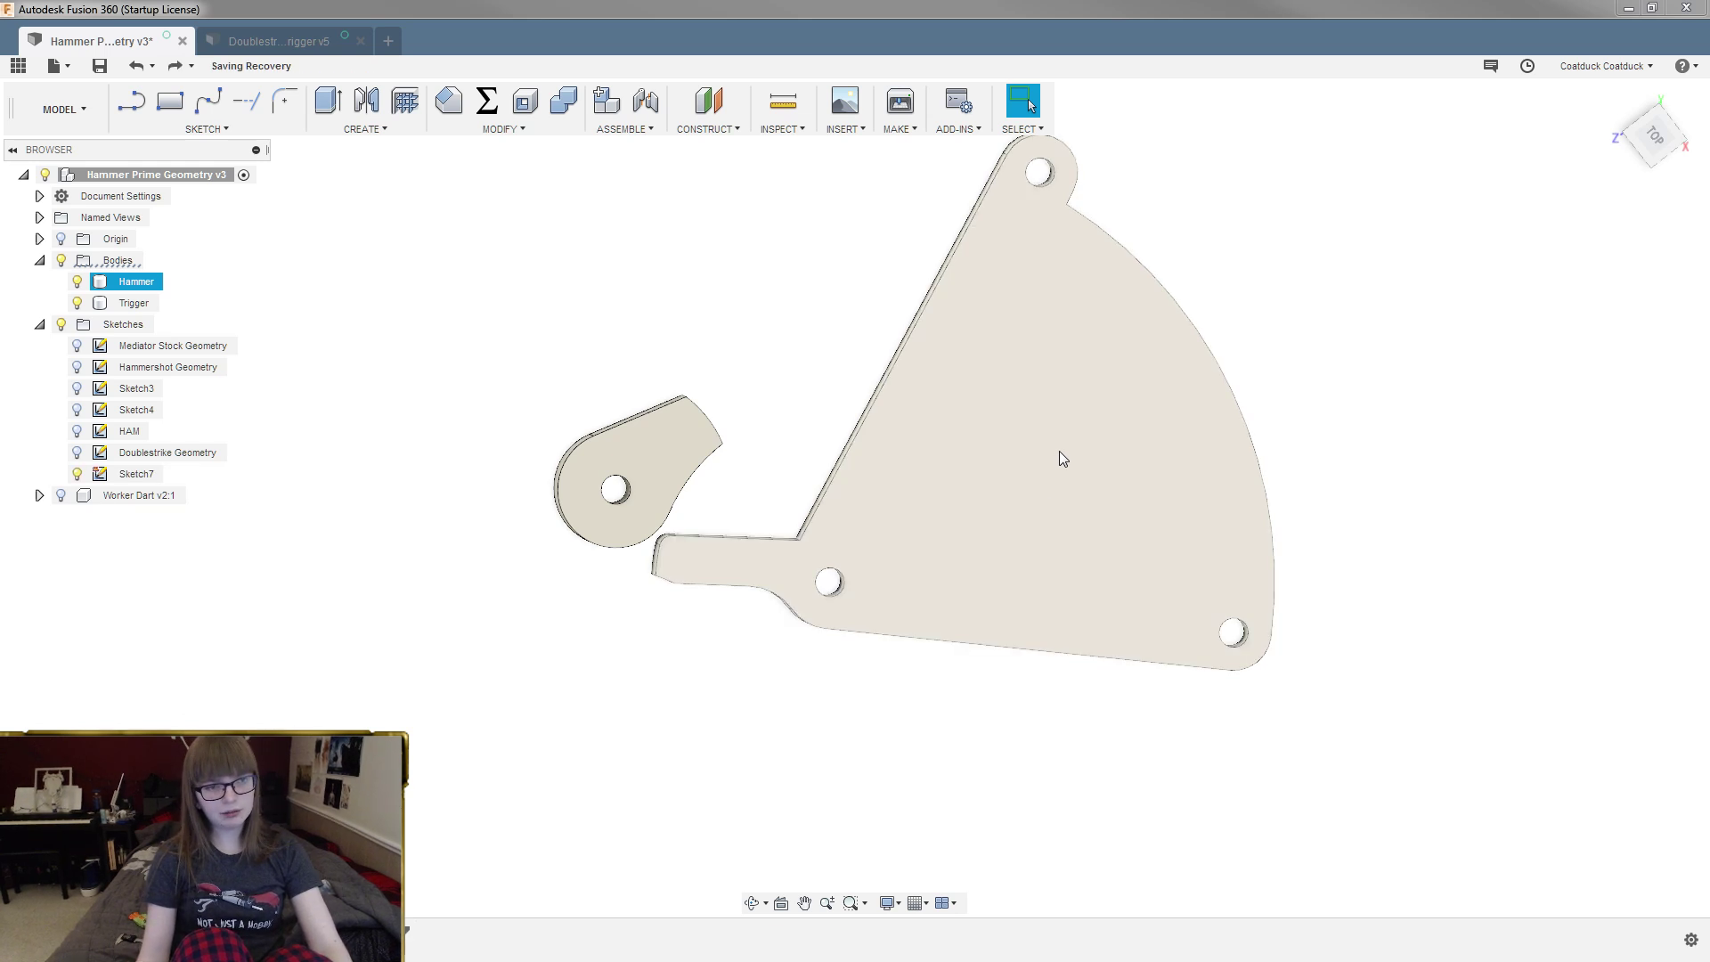
# Step: Undo the recent changes to the hammer body, back to the plain pivot disc
pyautogui.click(565, 306)
pyautogui.moveTo(565, 306)
pyautogui.keyDown('shift'); pyautogui.mouseDown(button='middle')
pyautogui.moveTo(772, 431)
pyautogui.moveTo(767, 370)
pyautogui.moveTo(810, 382)
pyautogui.moveTo(790, 424)
pyautogui.moveTo(779, 371)
pyautogui.moveTo(847, 419)
pyautogui.moveTo(815, 434)
pyautogui.mouseUp(button='middle'); pyautogui.keyUp('shift')
pyautogui.hotkey('ctrl', 'z')
pyautogui.hotkey('ctrl', 'z')
pyautogui.click(799, 427)
pyautogui.scroll(1, 815, 435)
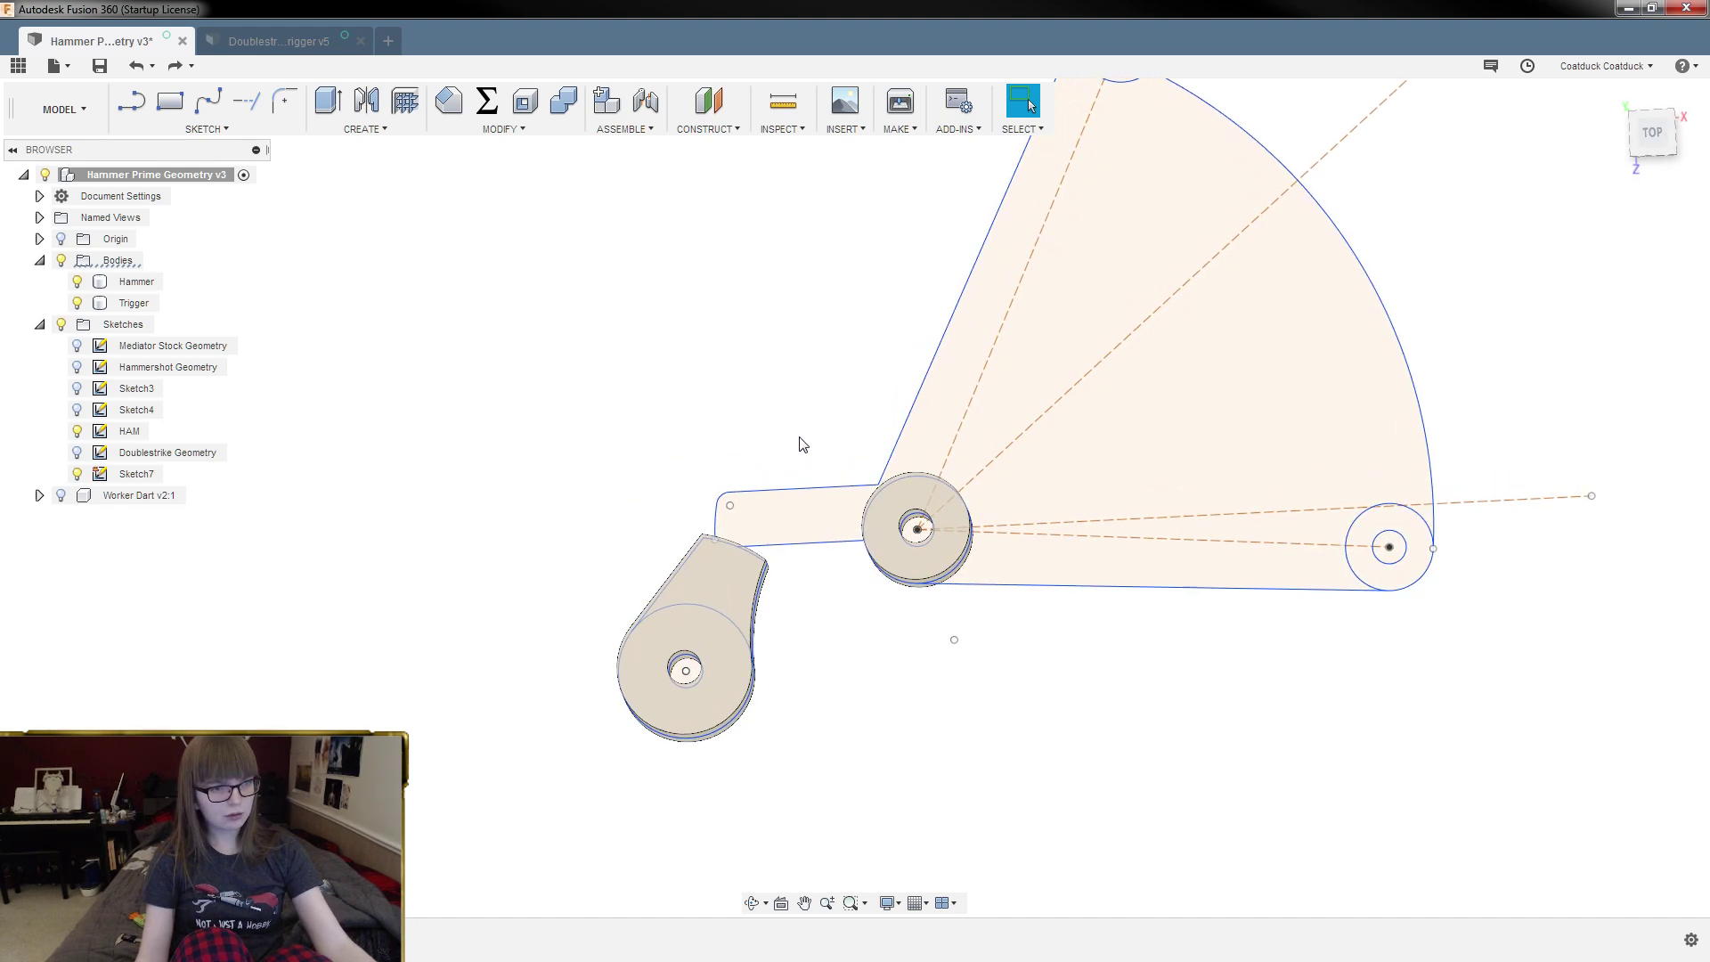
# Step: Reopen the HAM sketch for editing and undo the recent trims around the inner line and hammer arm
pyautogui.doubleClick(817, 465)
pyautogui.keyDown('shift'); pyautogui.moveTo(815, 565); pyautogui.dragTo(863, 631, button='middle'); pyautogui.keyUp('shift')
pyautogui.keyDown('shift'); pyautogui.moveTo(882, 705); pyautogui.dragTo(891, 740, button='middle'); pyautogui.keyUp('shift')
pyautogui.scroll(-2, 891, 739)
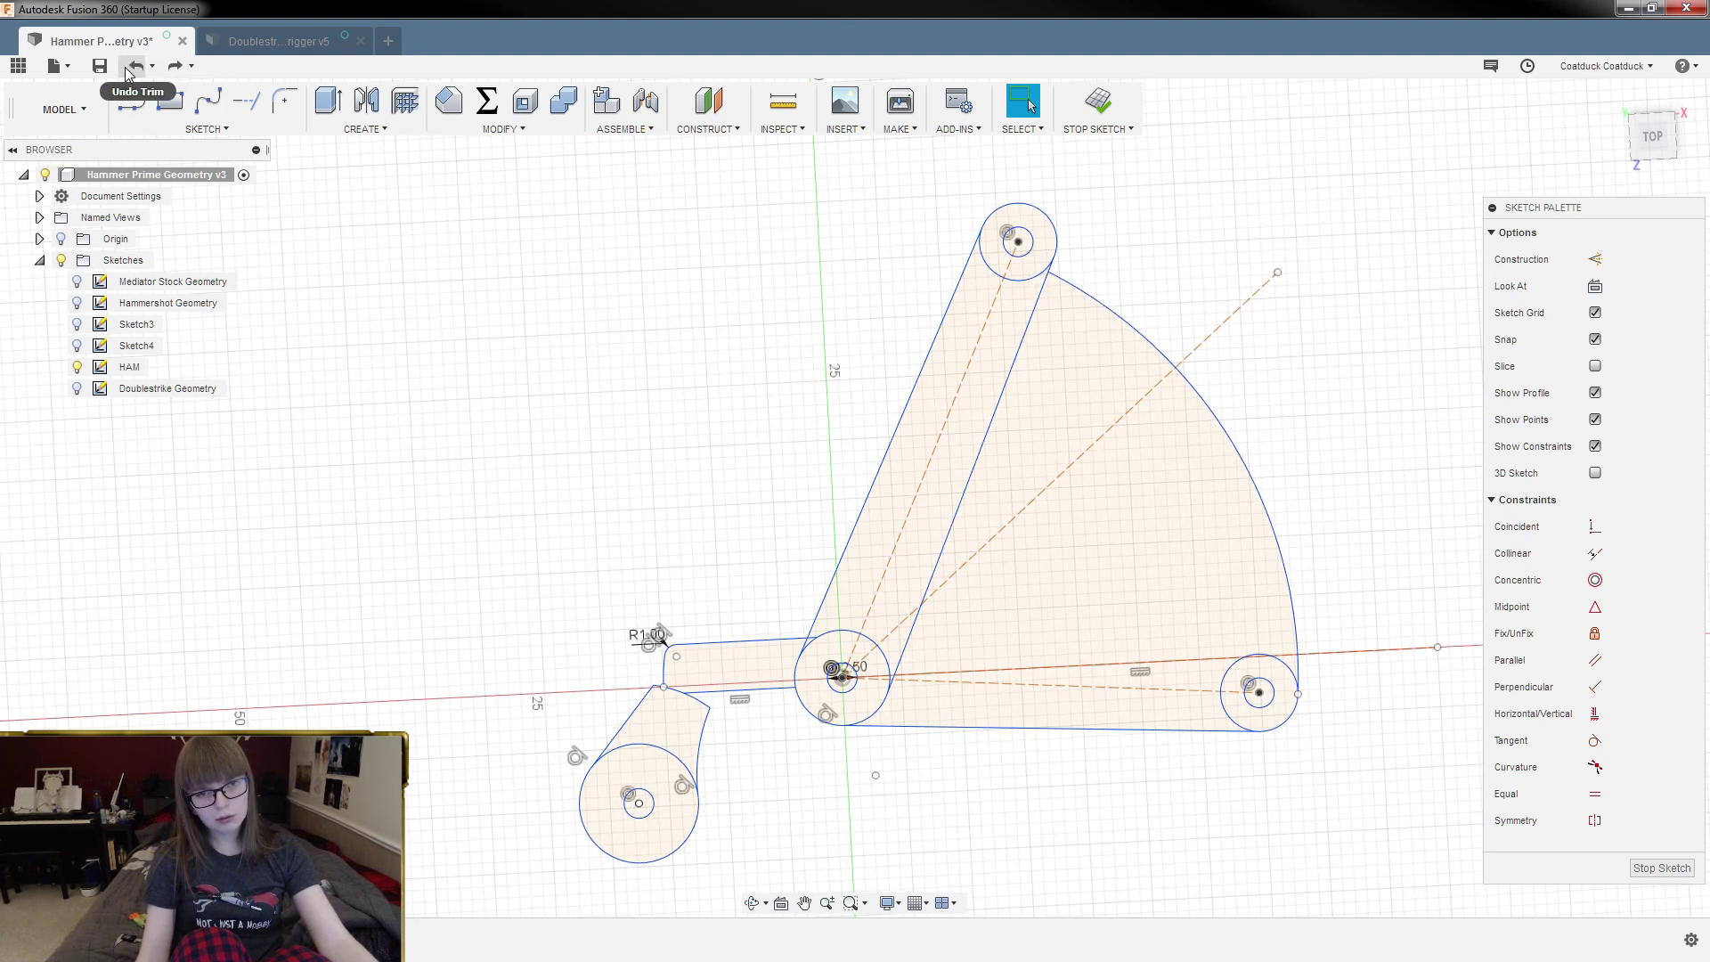
# Step: Delete the large arc joining the two end circles and trim the short arm's upper line back to the upper long arm
pyautogui.click(1223, 431)
pyautogui.press('Delete')
pyautogui.scroll(3, 838, 653)
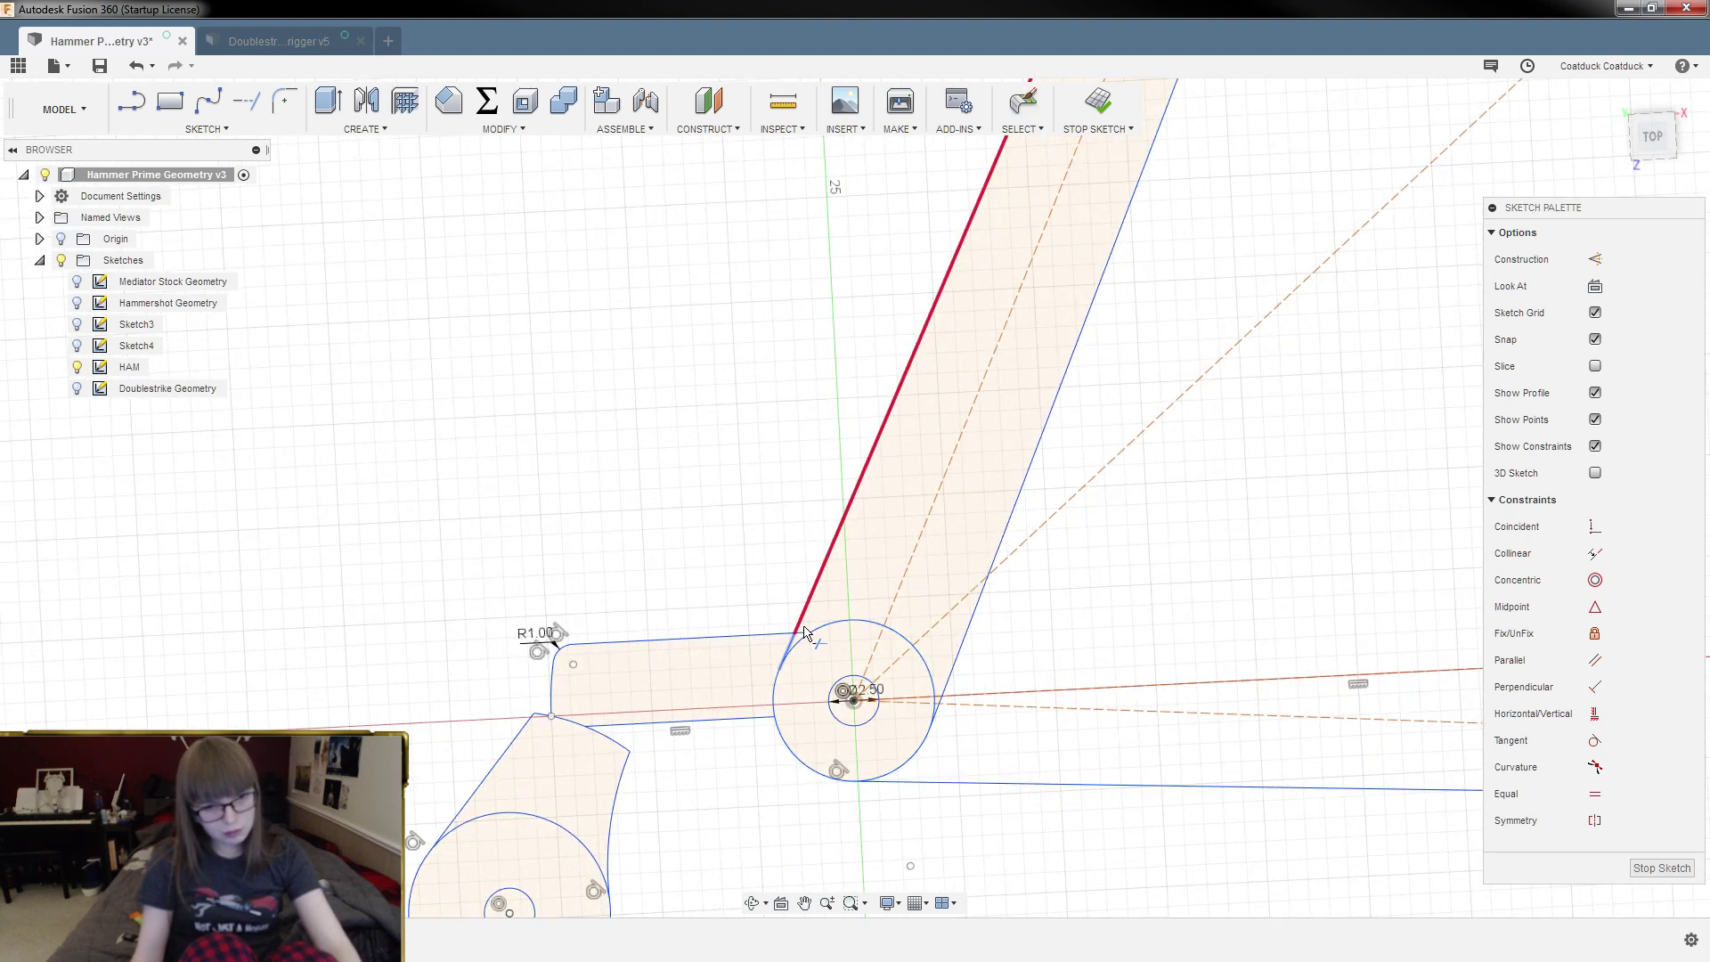
pyautogui.scroll(2, 805, 634)
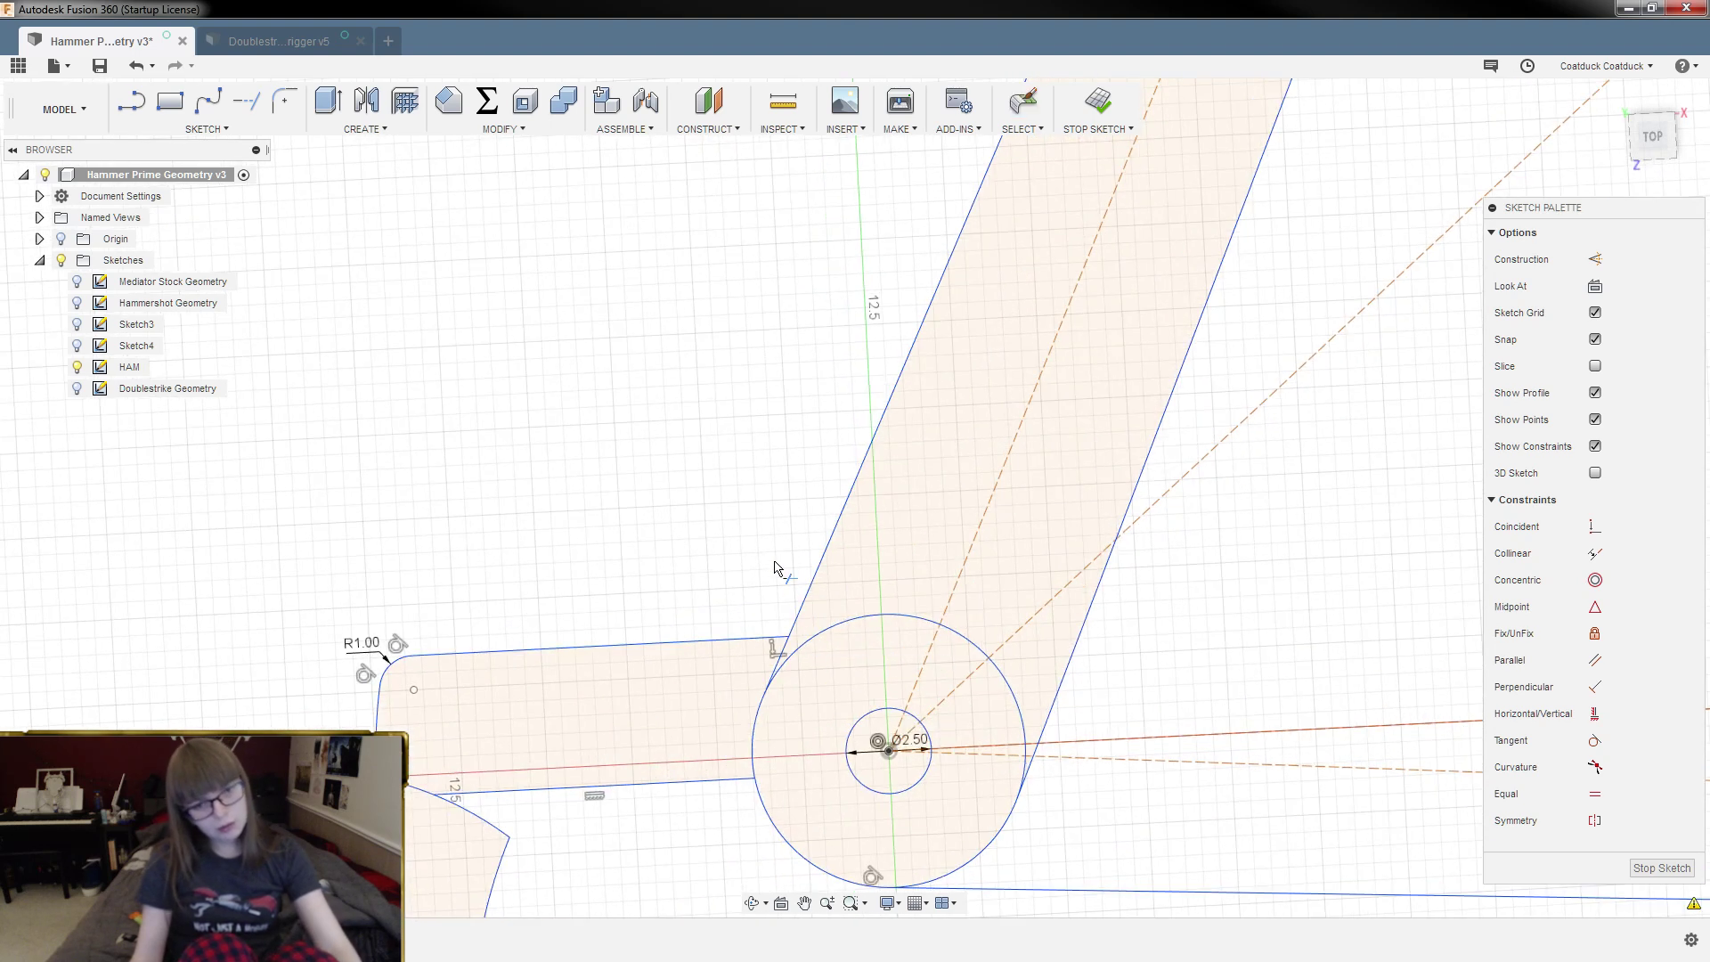
pyautogui.scroll(-4, 729, 568)
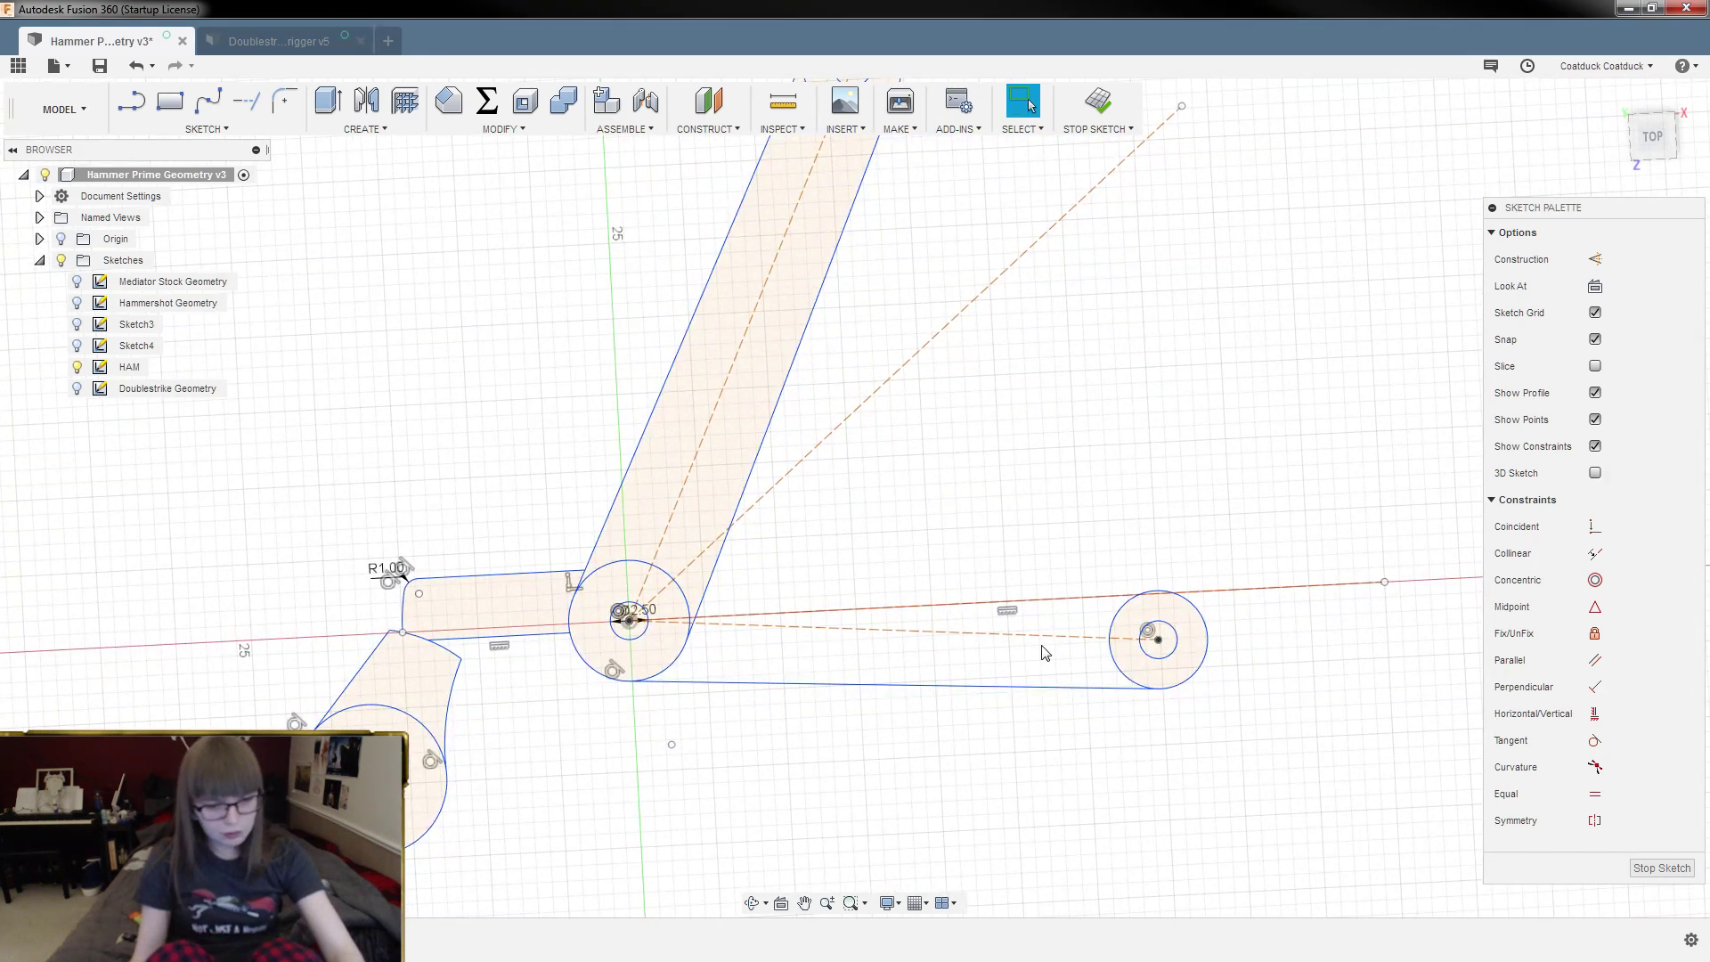
# Step: Draw a line along the lower arm's upper side and make it tangent to the end circle and the pivot circle
pyautogui.click(1119, 613)
pyautogui.click(687, 597)
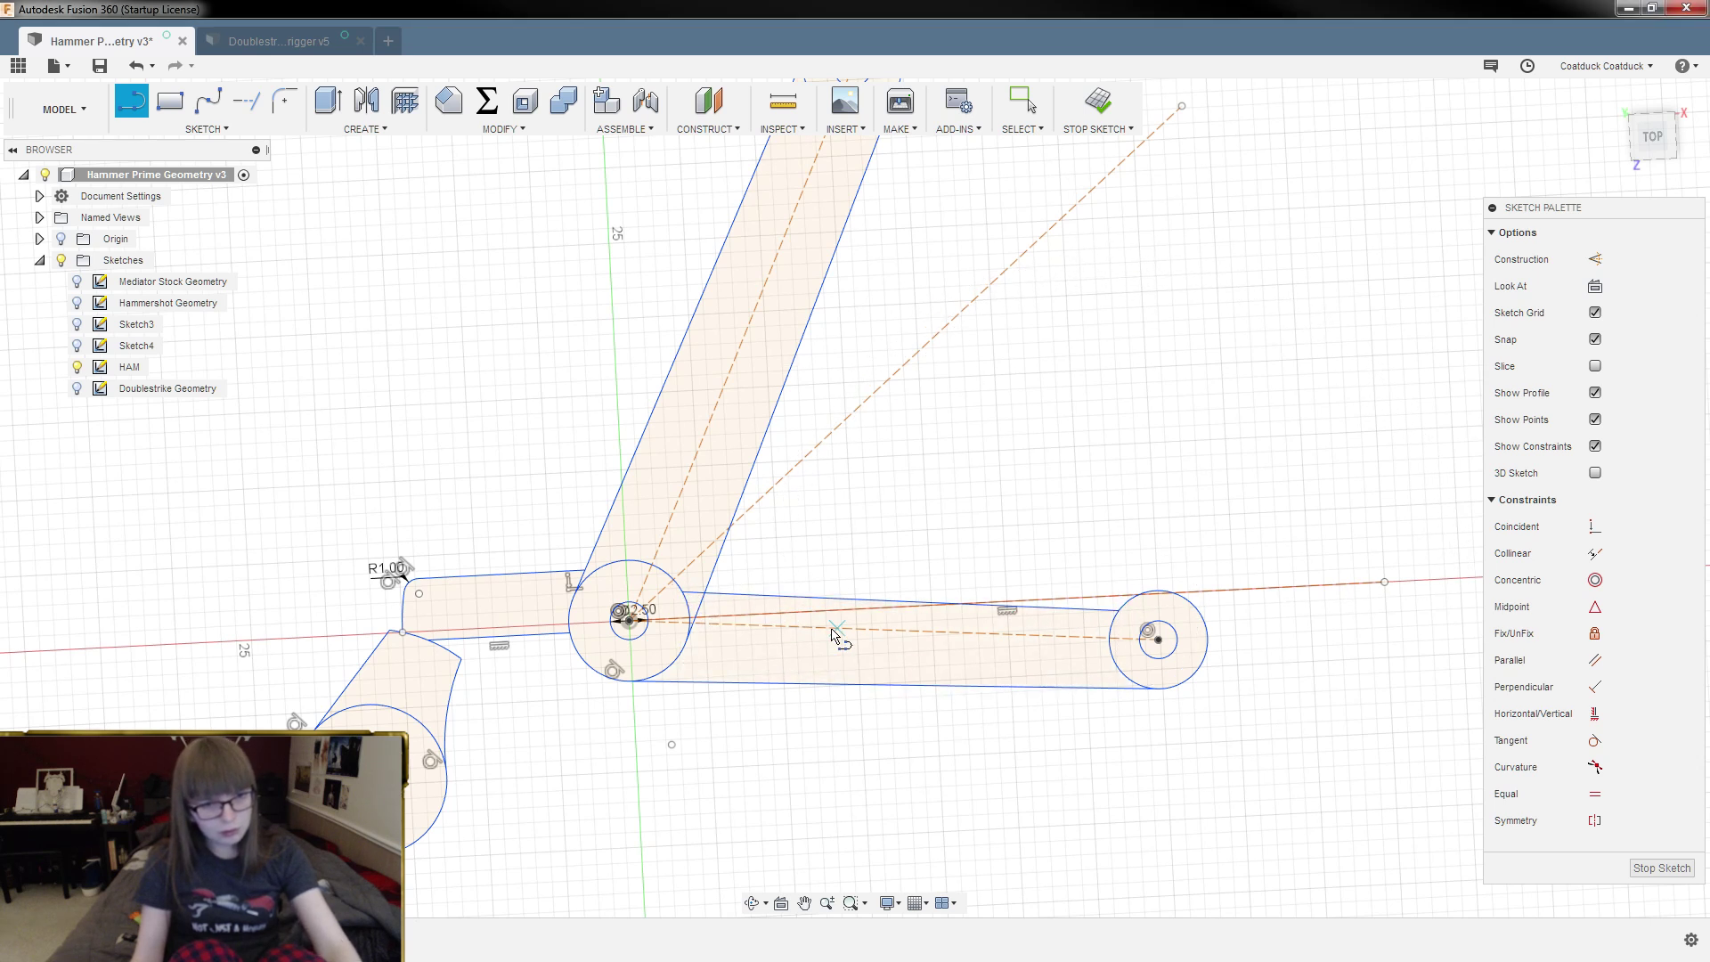
pyautogui.click(1595, 740)
pyautogui.scroll(3, 1040, 622)
pyautogui.click(1157, 597)
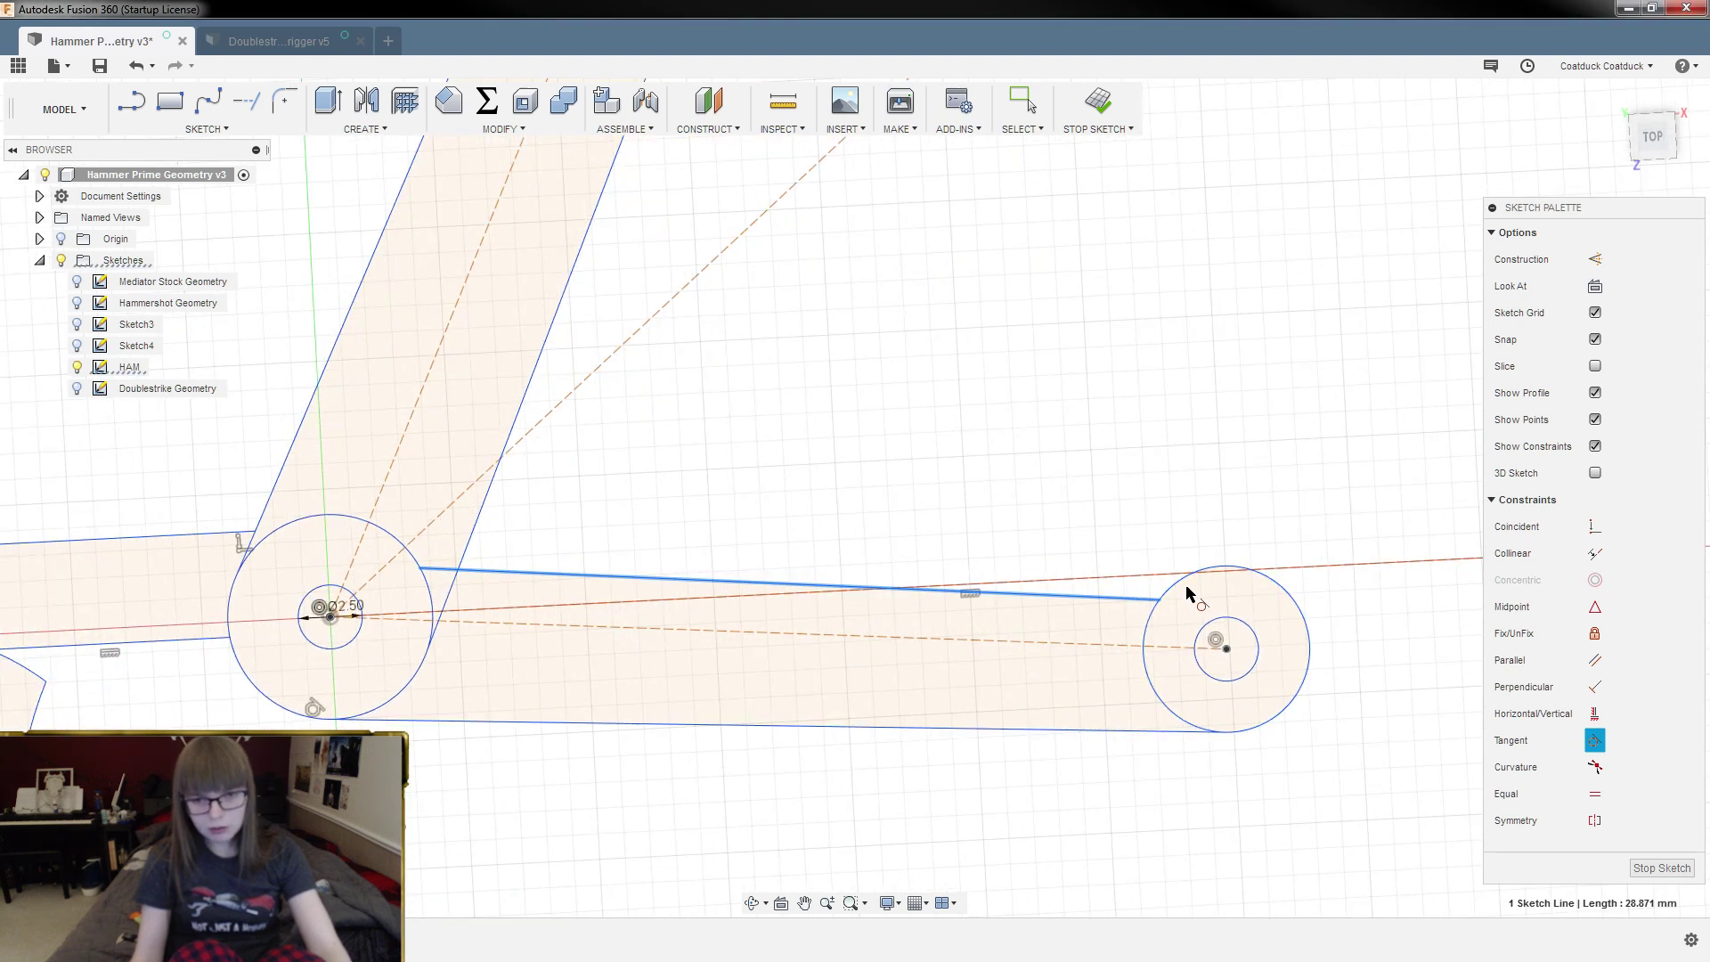
pyautogui.click(1190, 579)
pyautogui.click(425, 570)
pyautogui.click(475, 568)
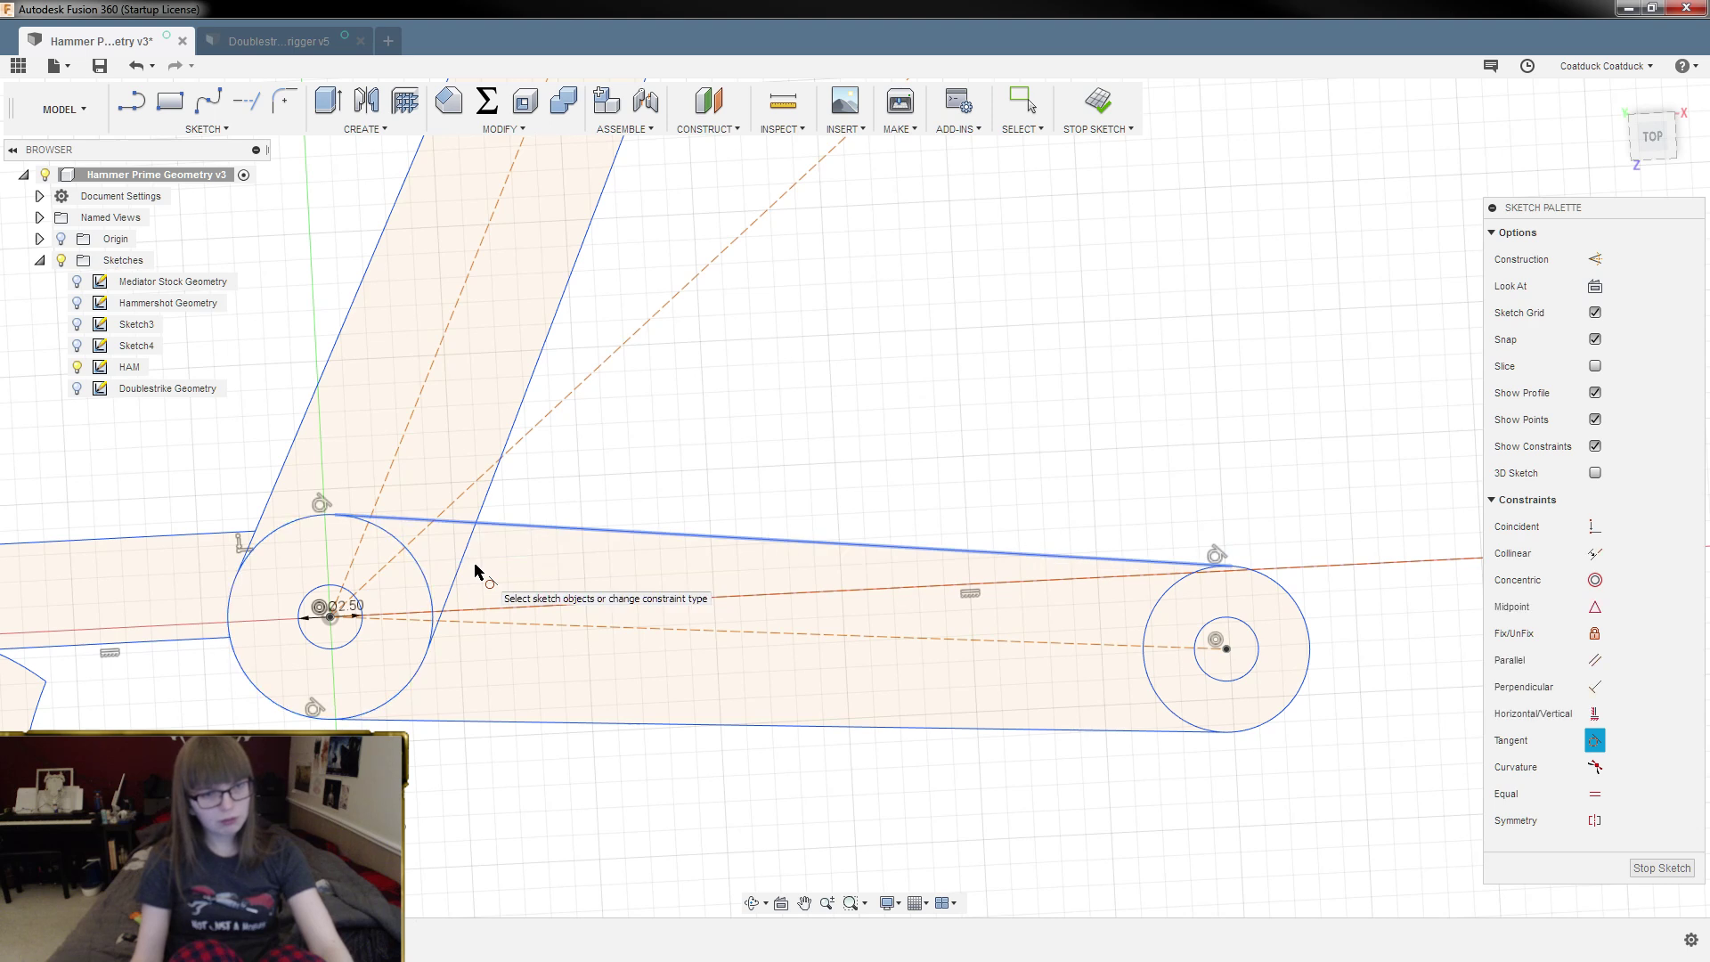
pyautogui.scroll(-4, 691, 585)
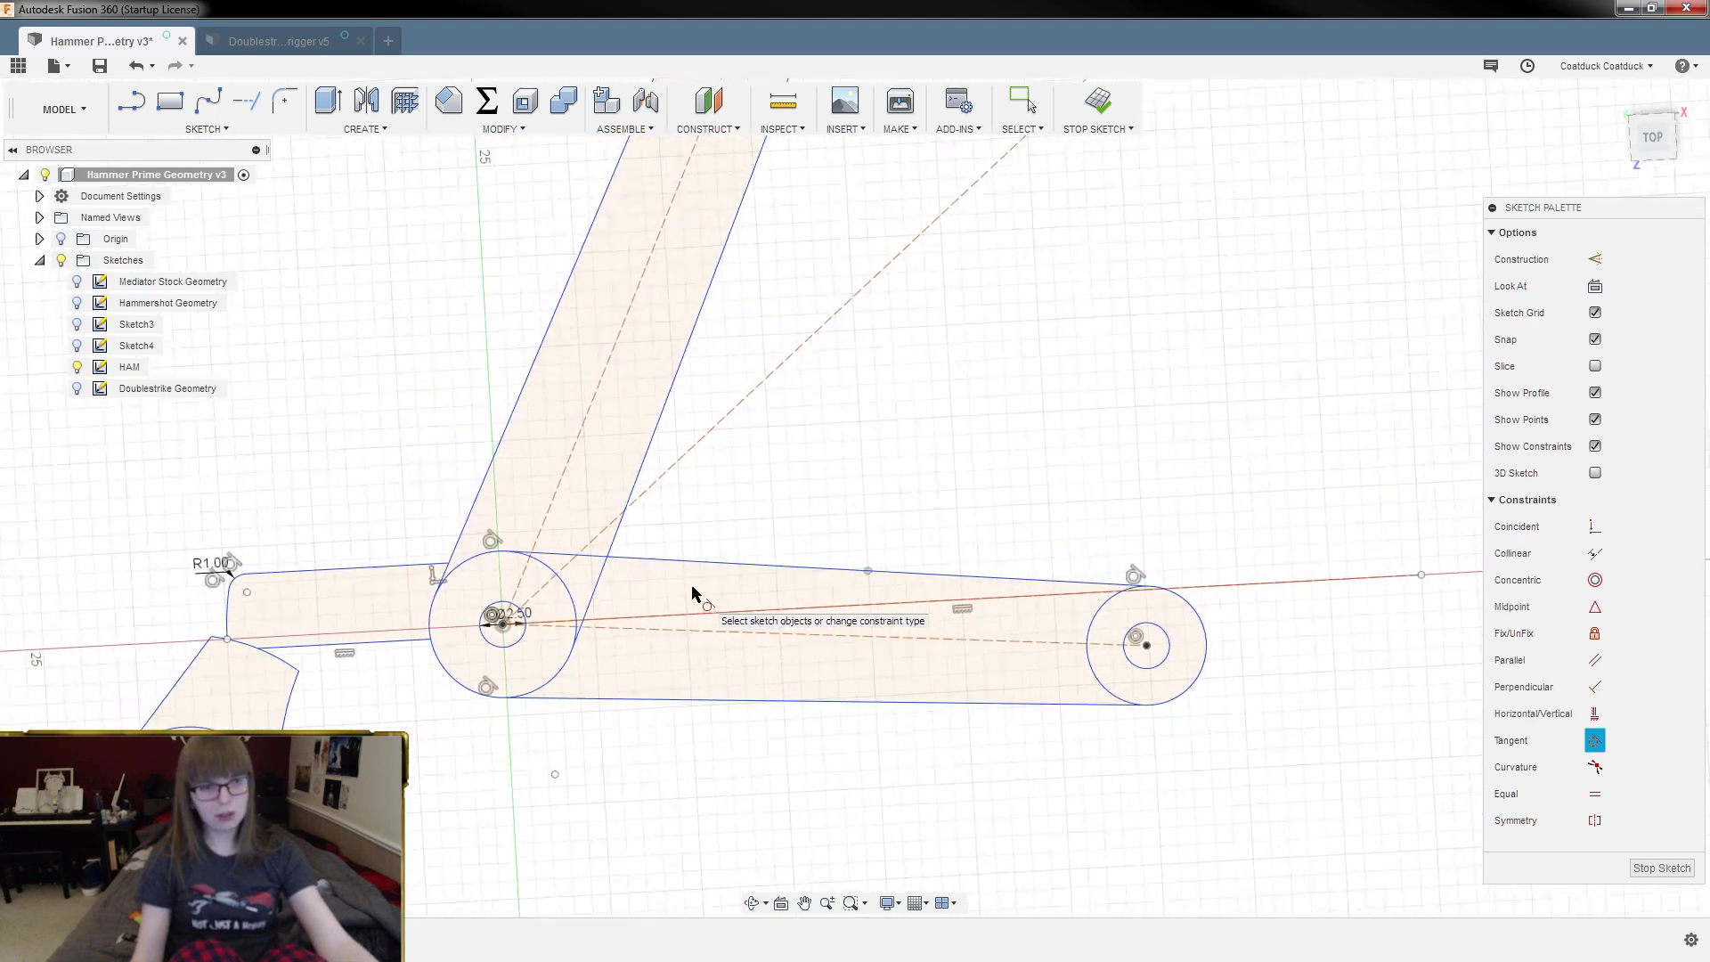
pyautogui.scroll(-3, 882, 405)
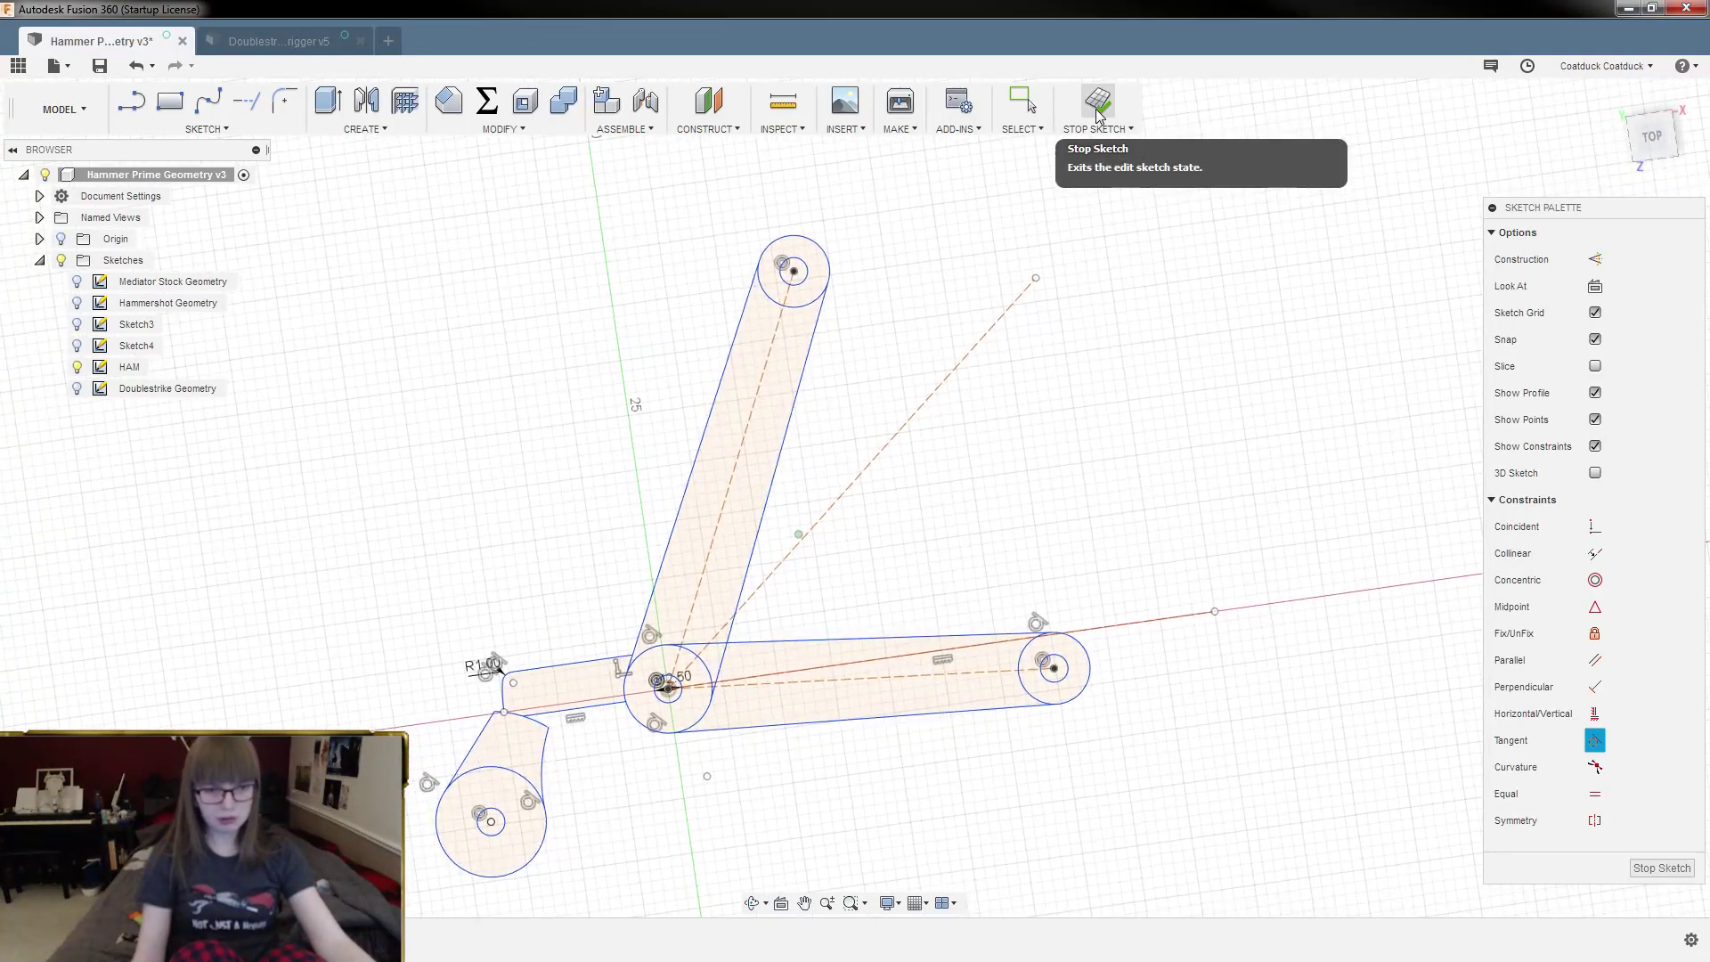
# Step: Finish the sketch and add both long arms, the short arm and both end rings to the hammer's 2.5 mm symmetric extrusion
pyautogui.click(1098, 111)
pyautogui.scroll(-1, 806, 729)
pyautogui.scroll(3, 784, 707)
pyautogui.scroll(3, 777, 686)
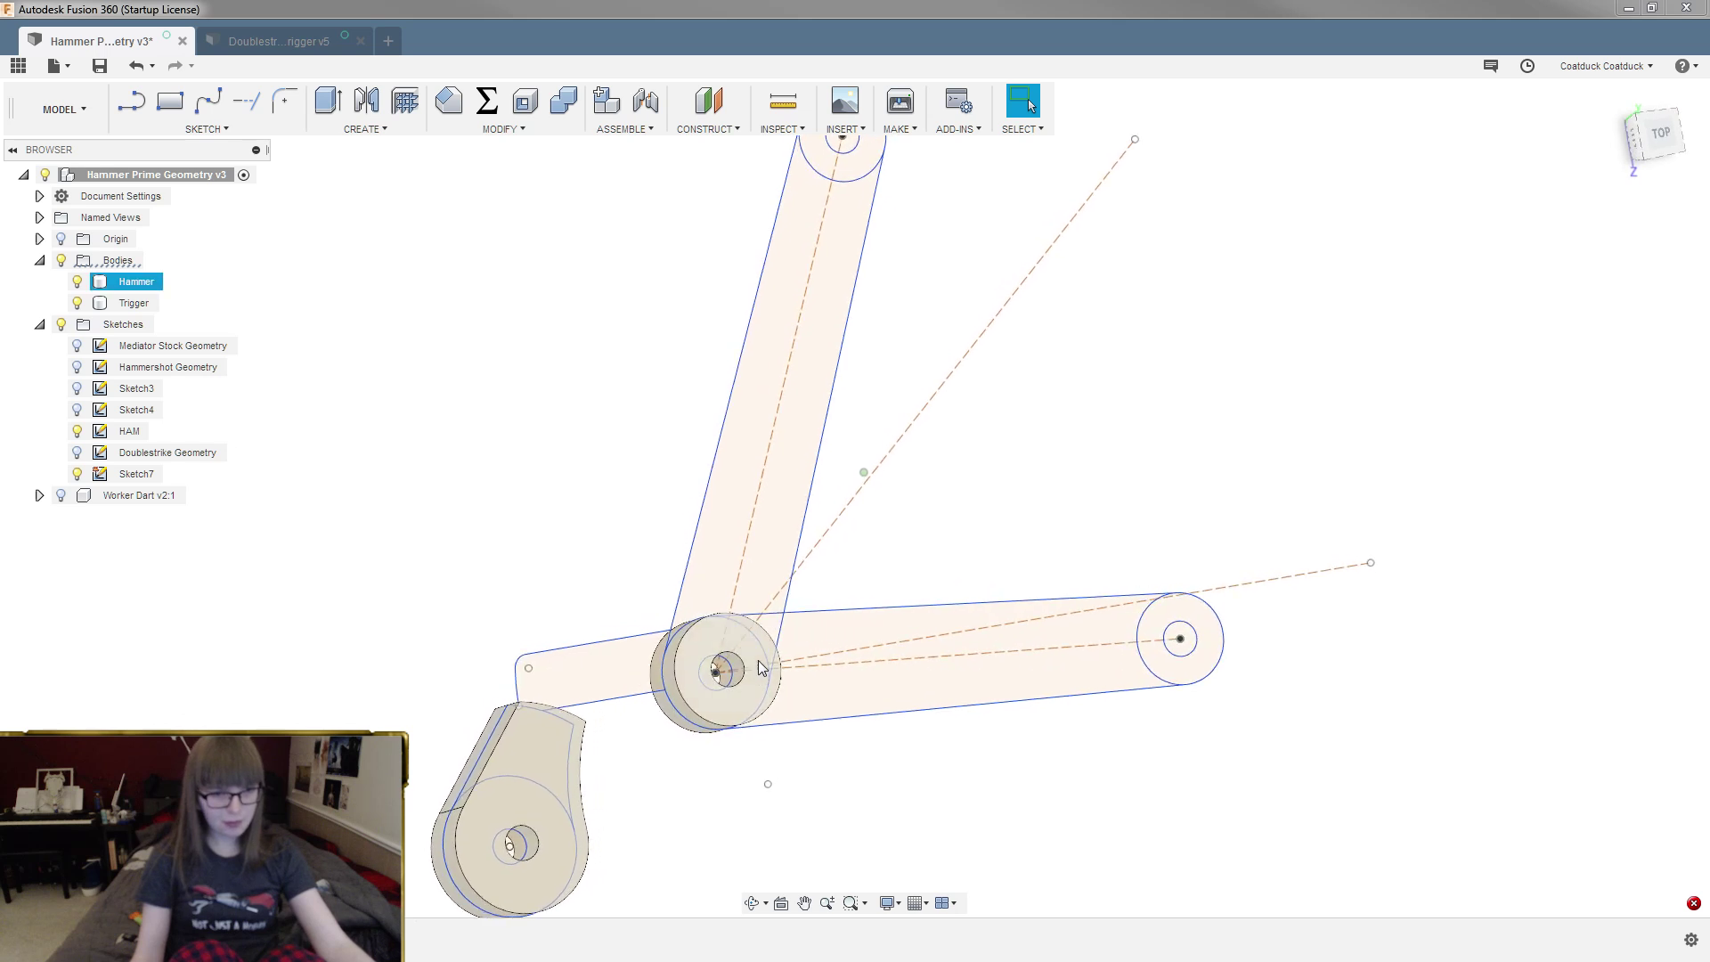
pyautogui.doubleClick(659, 690)
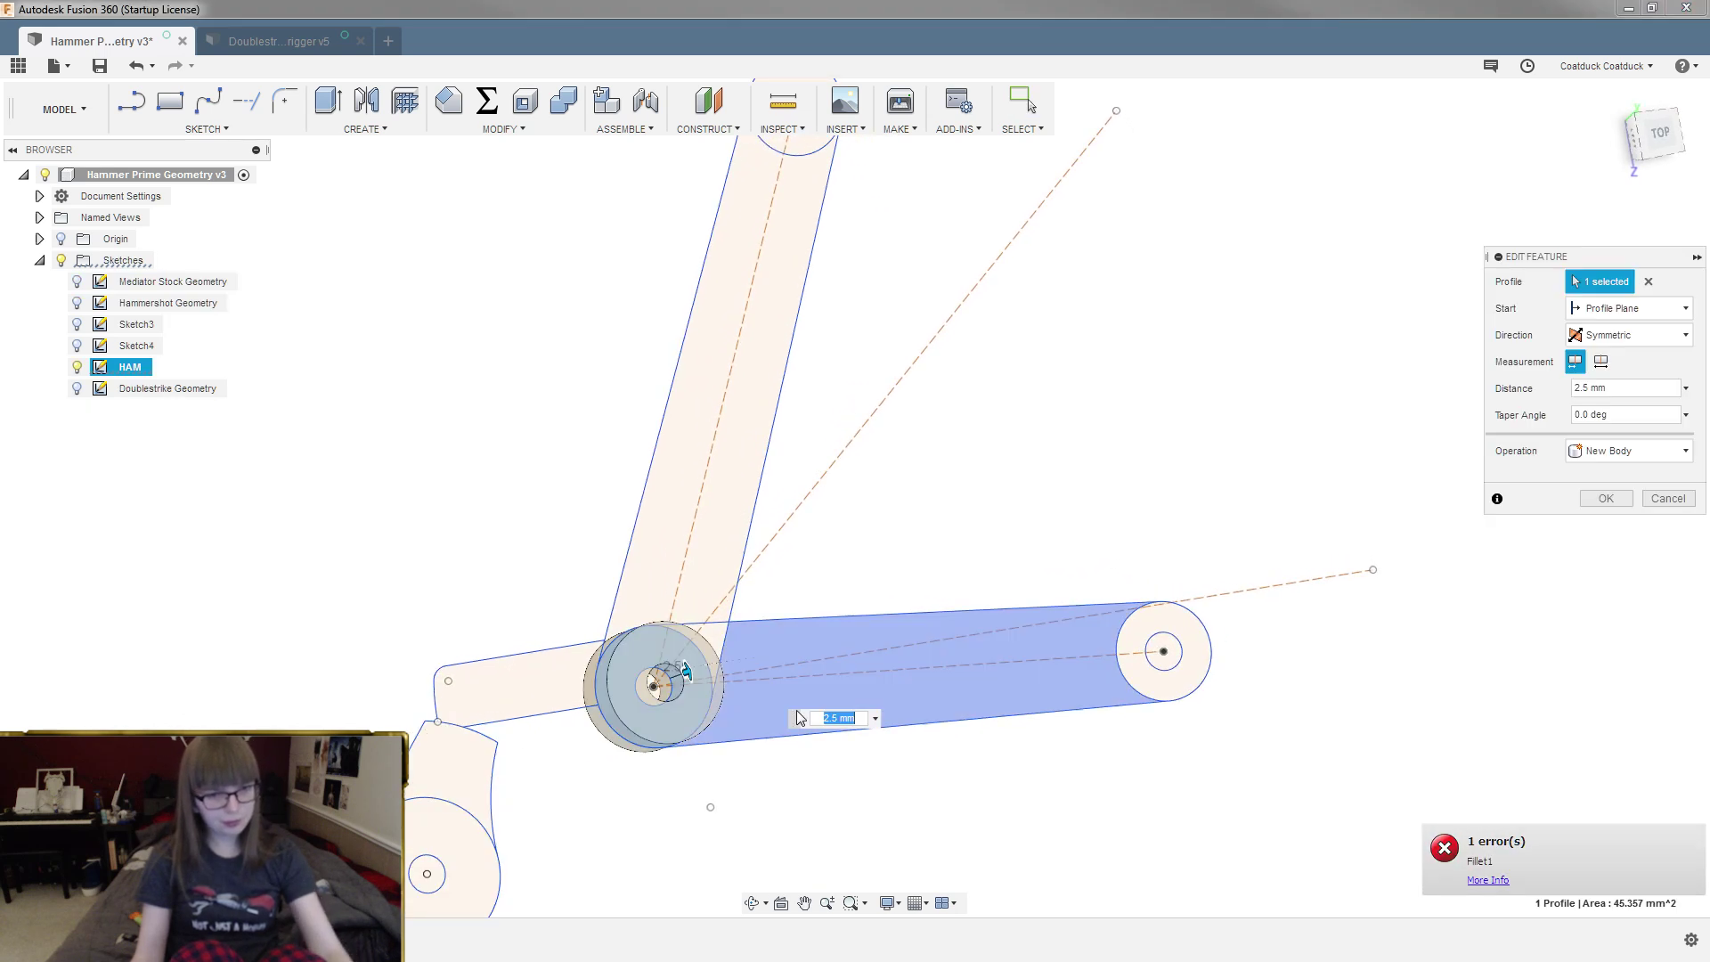
pyautogui.click(796, 650)
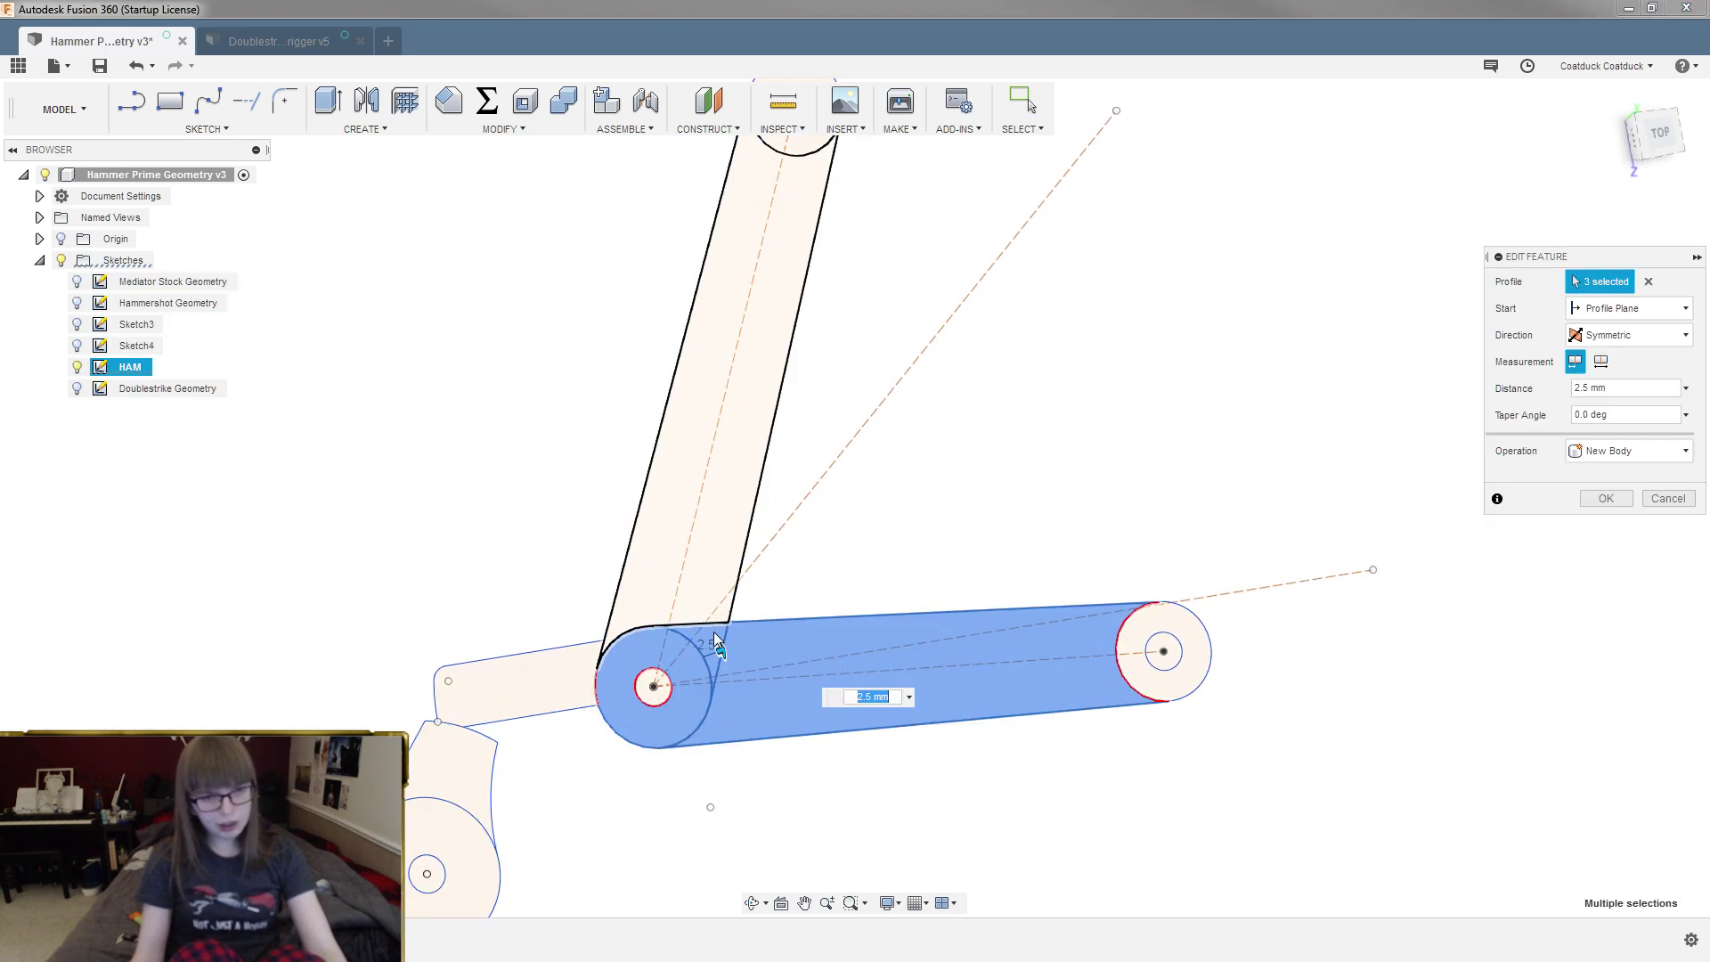
pyautogui.click(720, 527)
pyautogui.click(541, 680)
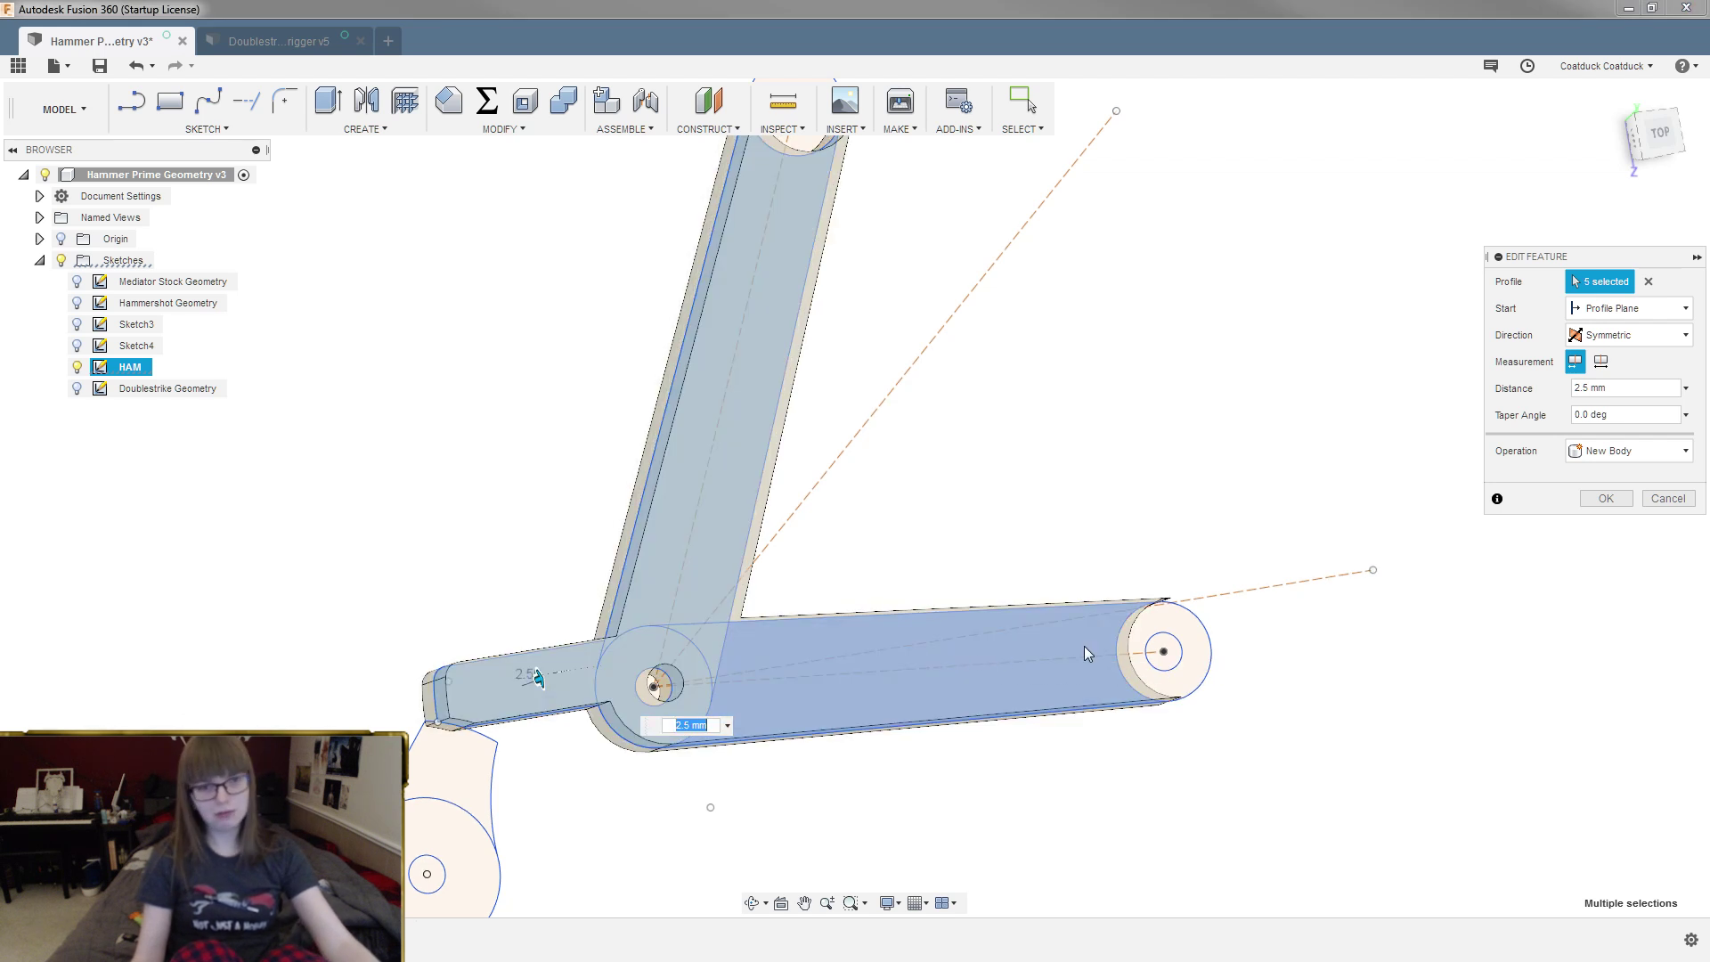
pyautogui.click(1198, 654)
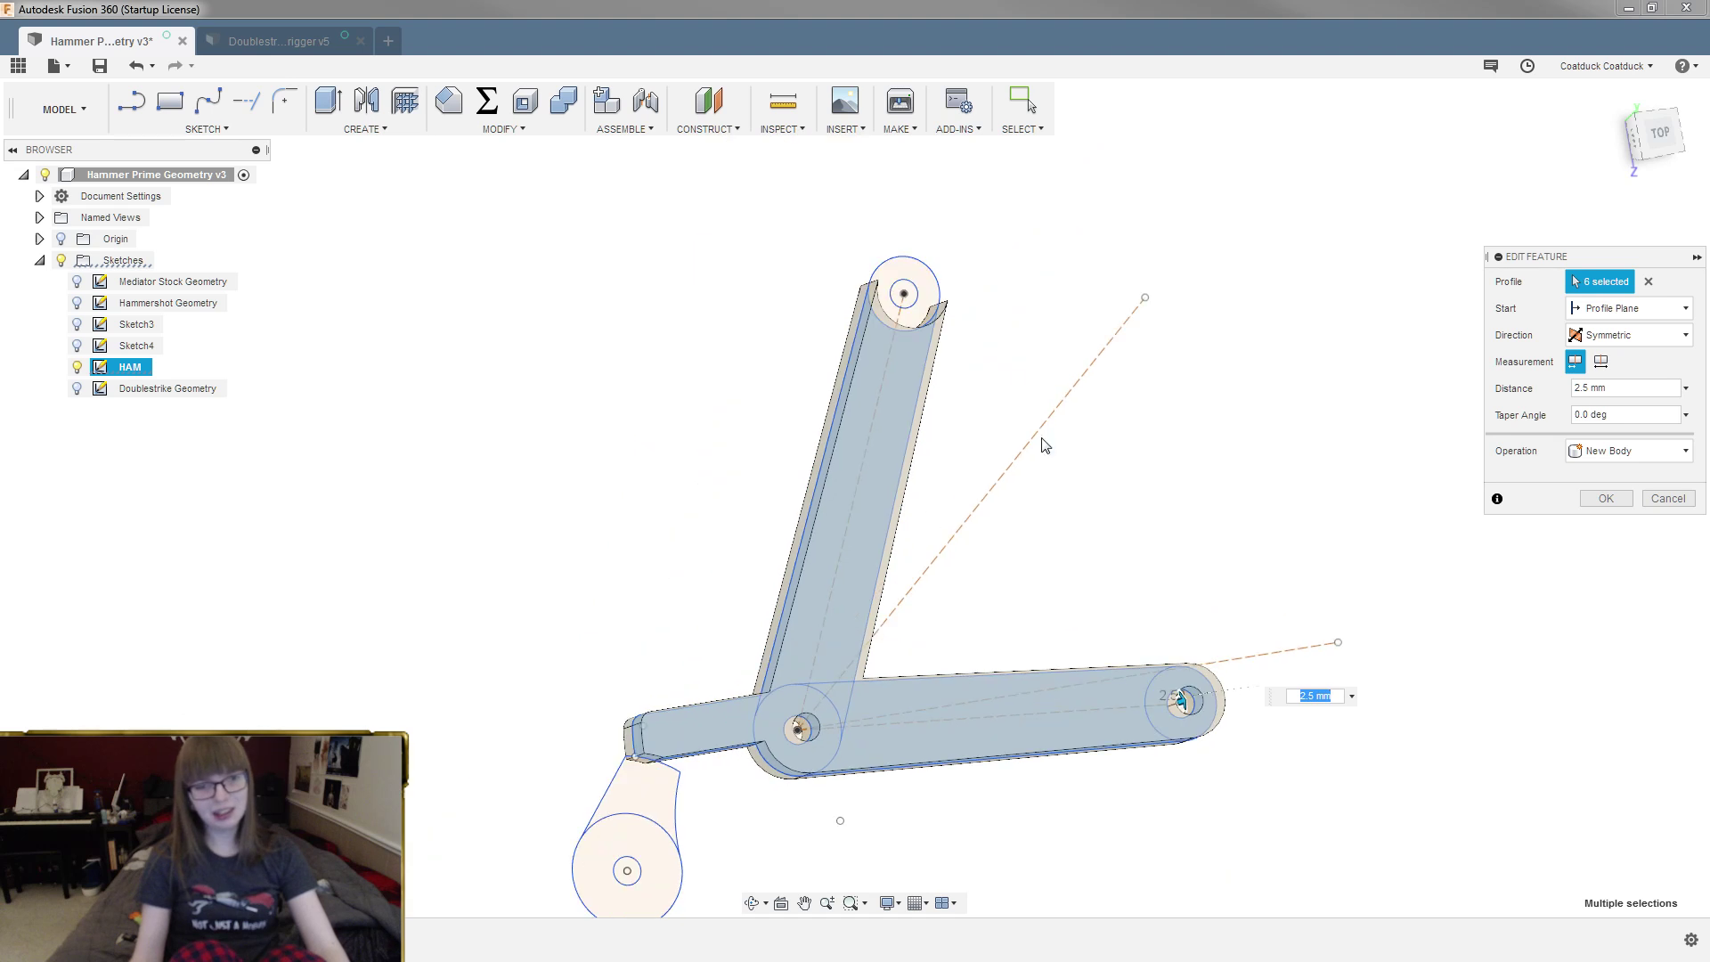
pyautogui.click(927, 296)
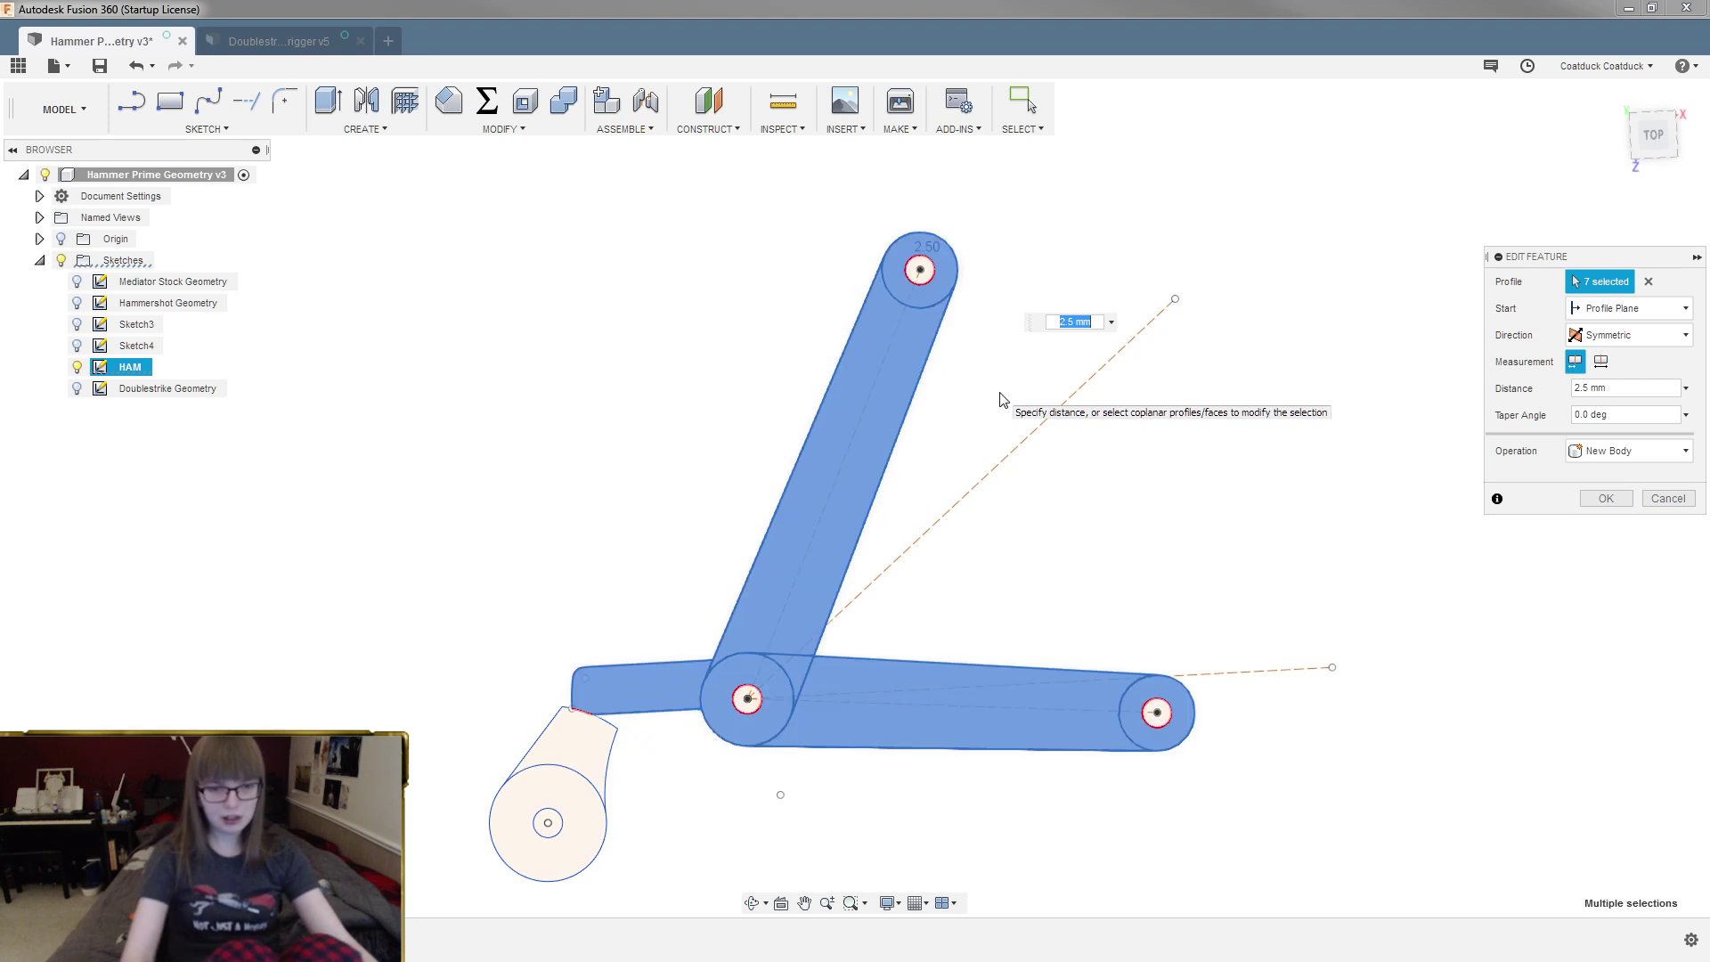
pyautogui.press('Return')
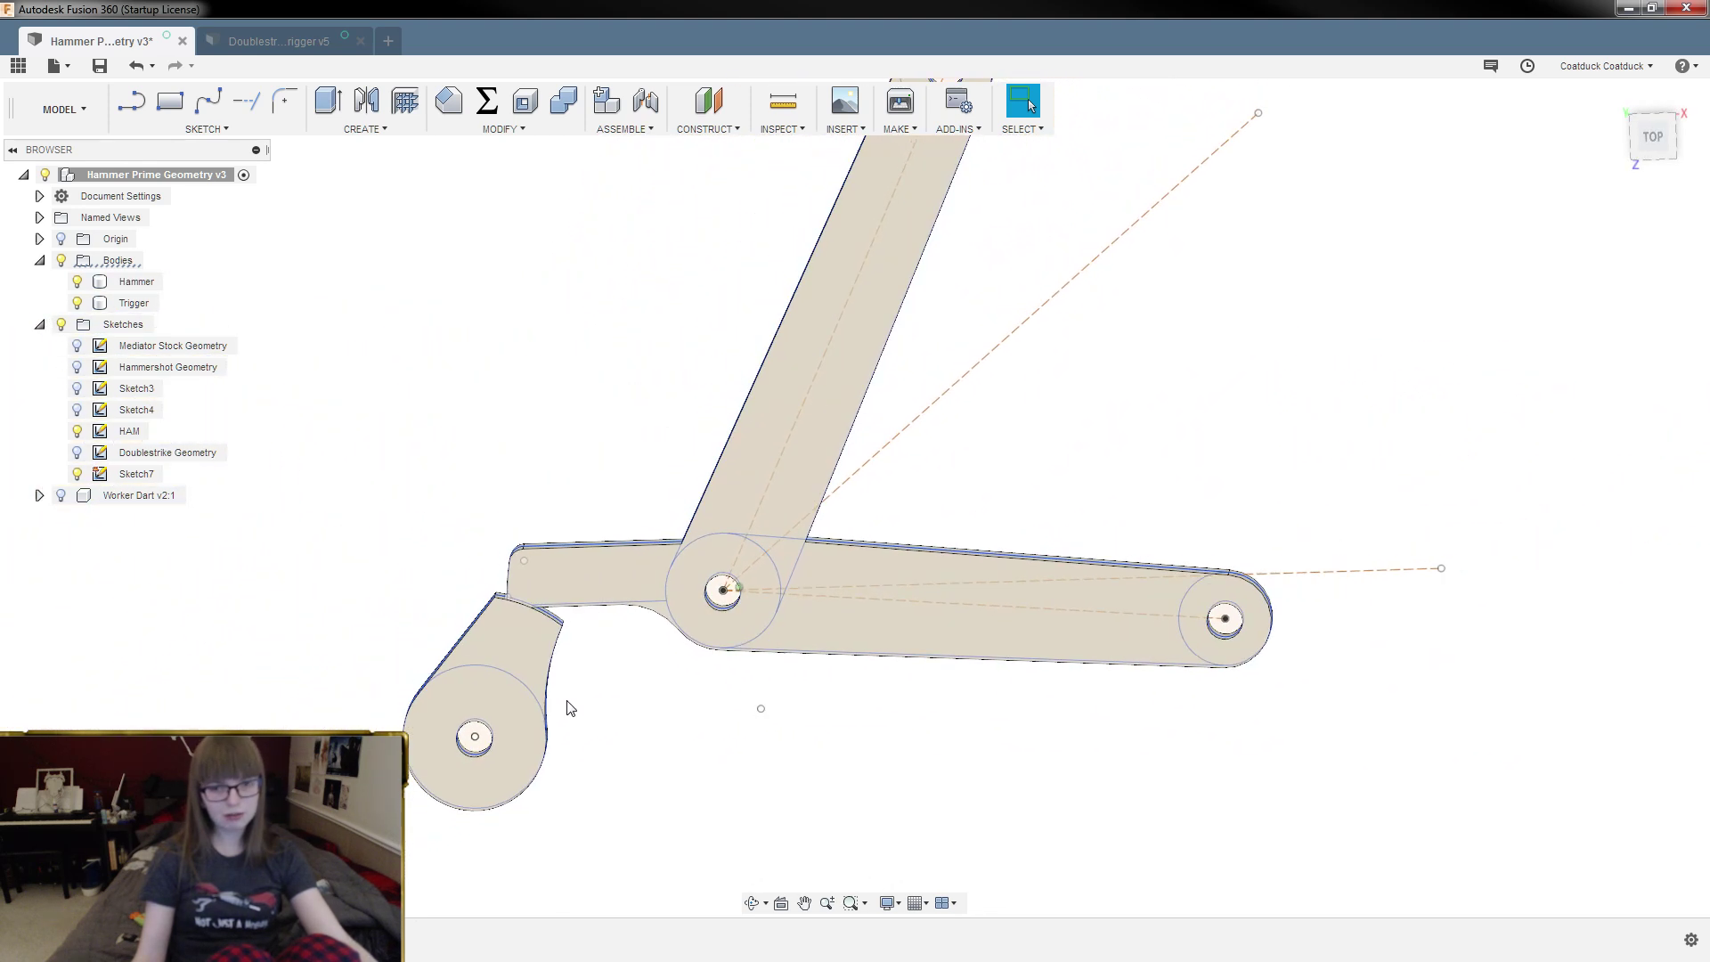
# Step: Switch to the Render workspace and examine the hammer and trigger bodies up close and from several sides
pyautogui.click(566, 700)
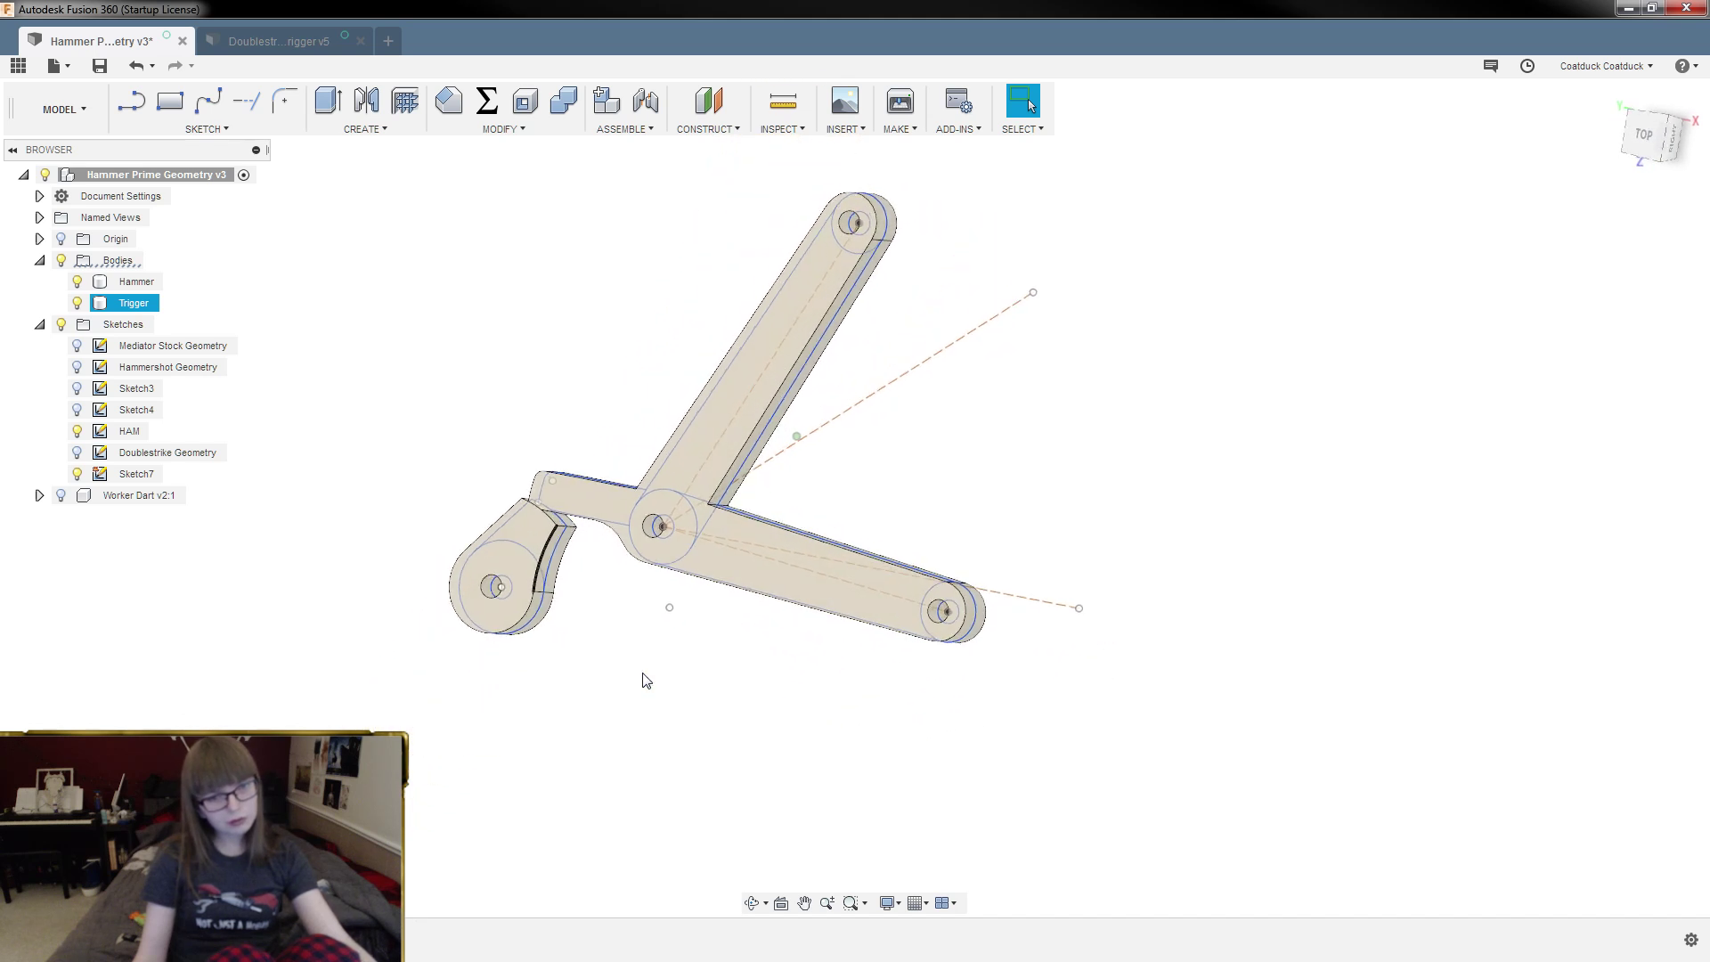
pyautogui.click(645, 661)
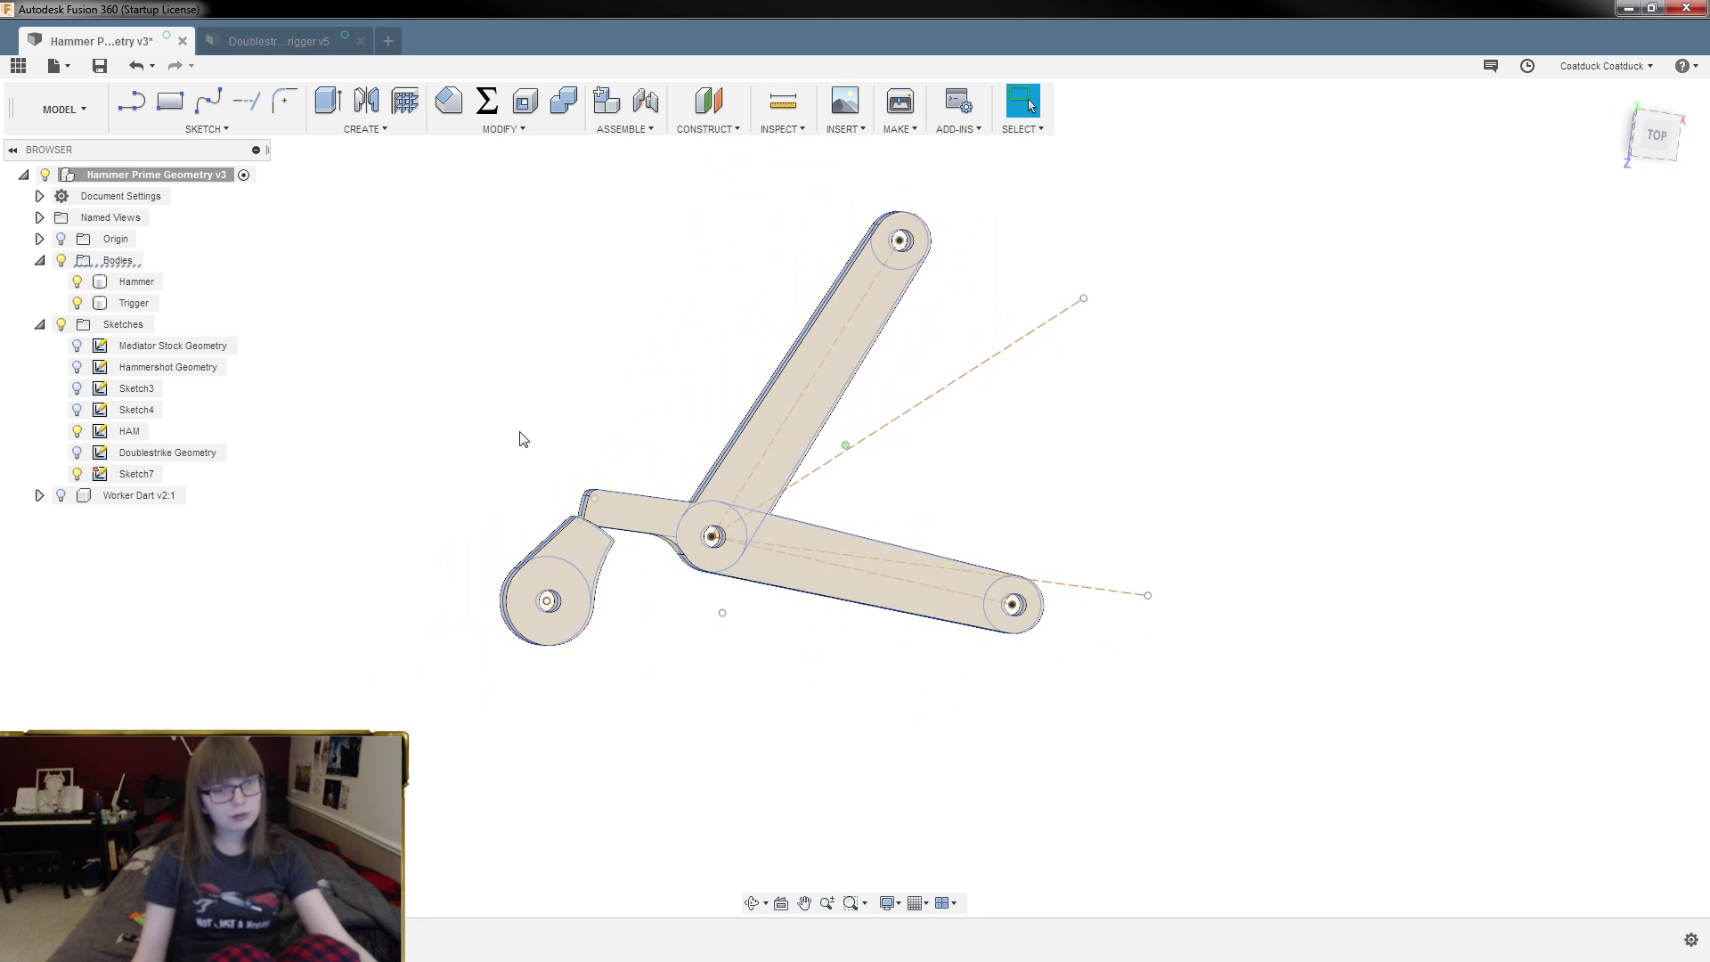
pyautogui.click(87, 125)
pyautogui.click(84, 243)
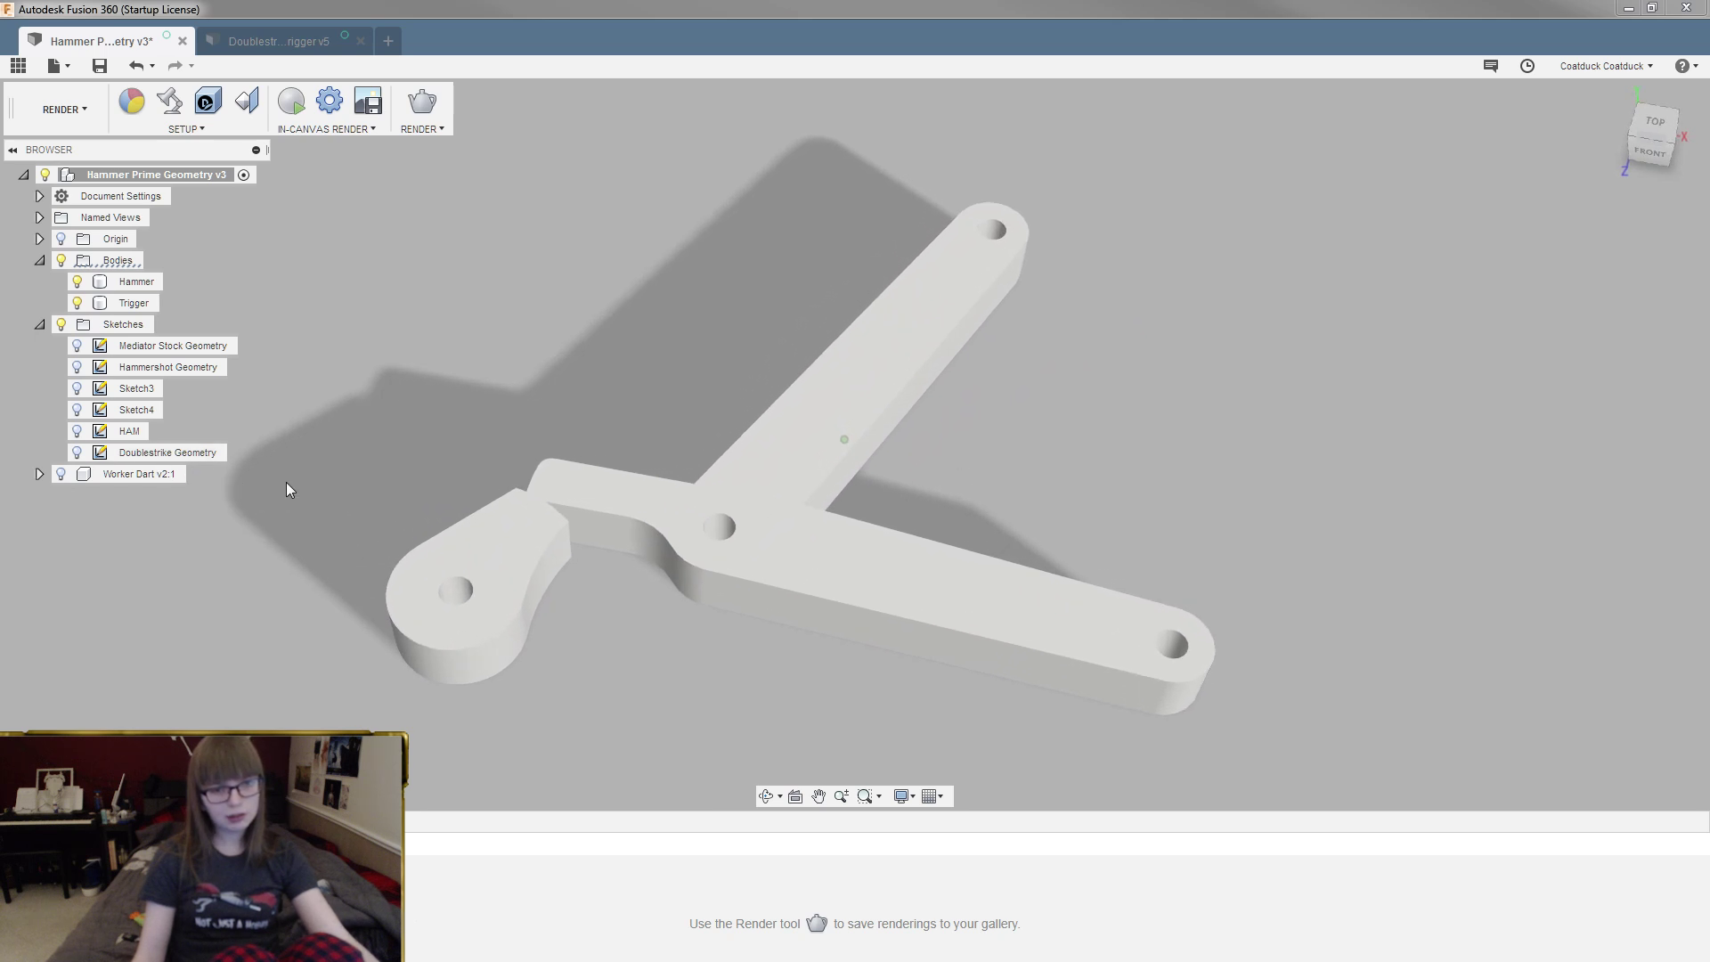
pyautogui.scroll(5, 302, 488)
pyautogui.scroll(4, 301, 485)
pyautogui.scroll(-9, 302, 484)
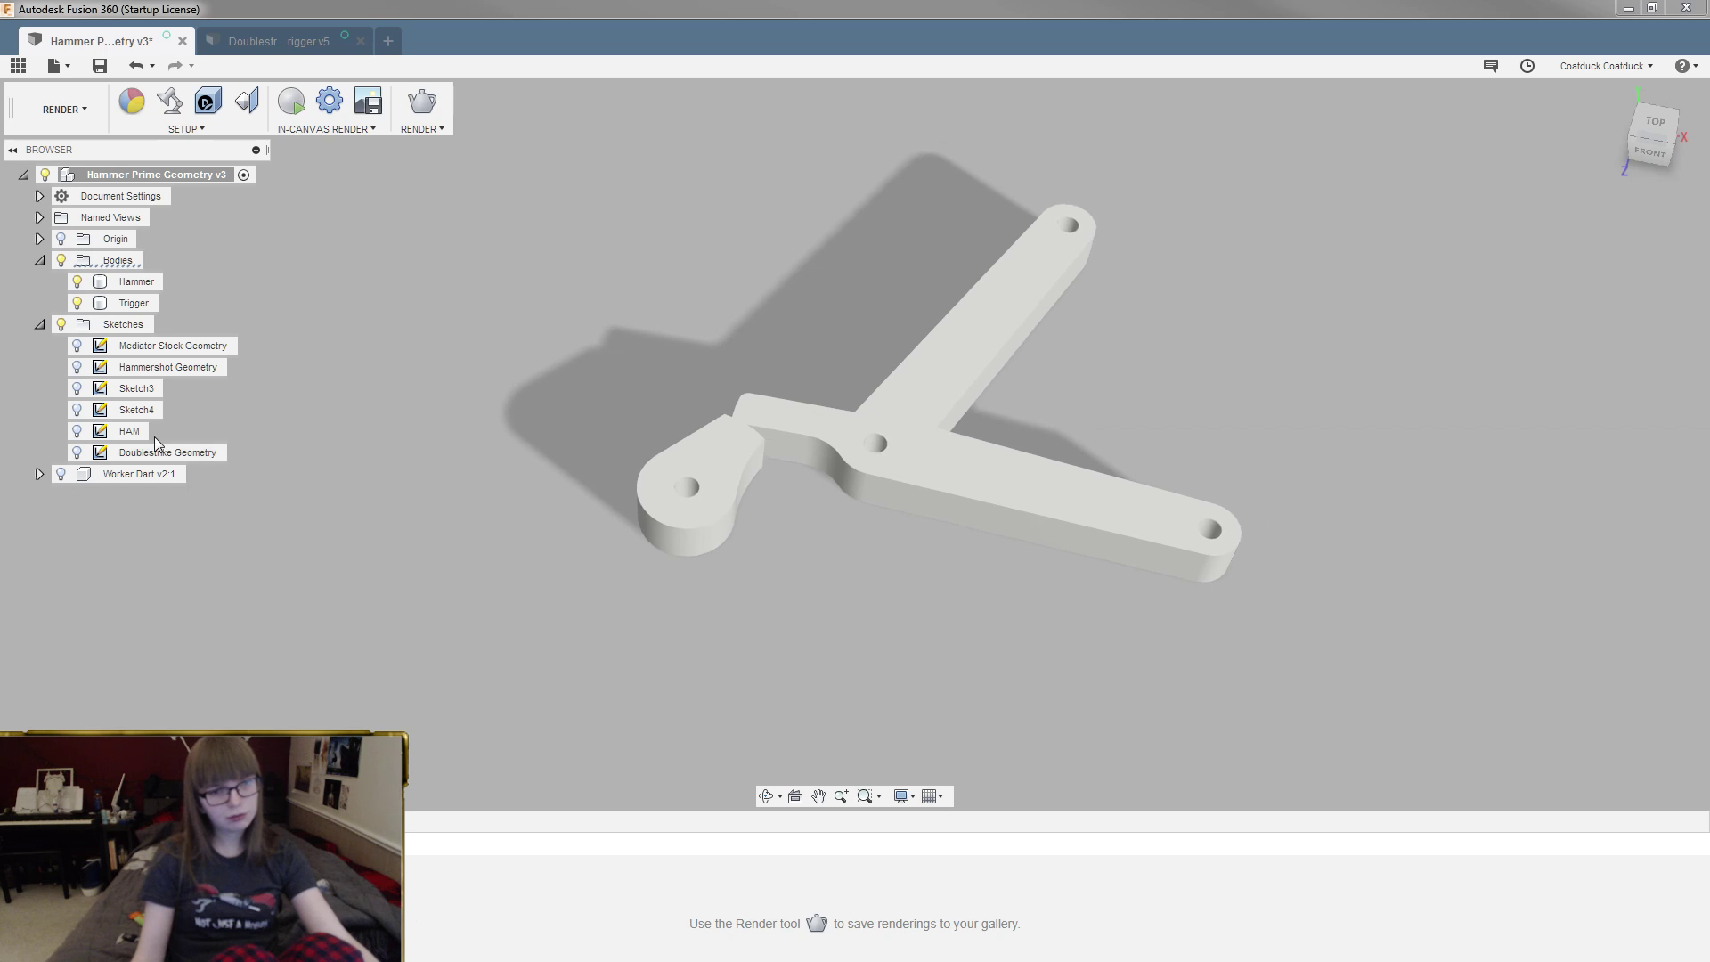
pyautogui.scroll(6, 166, 454)
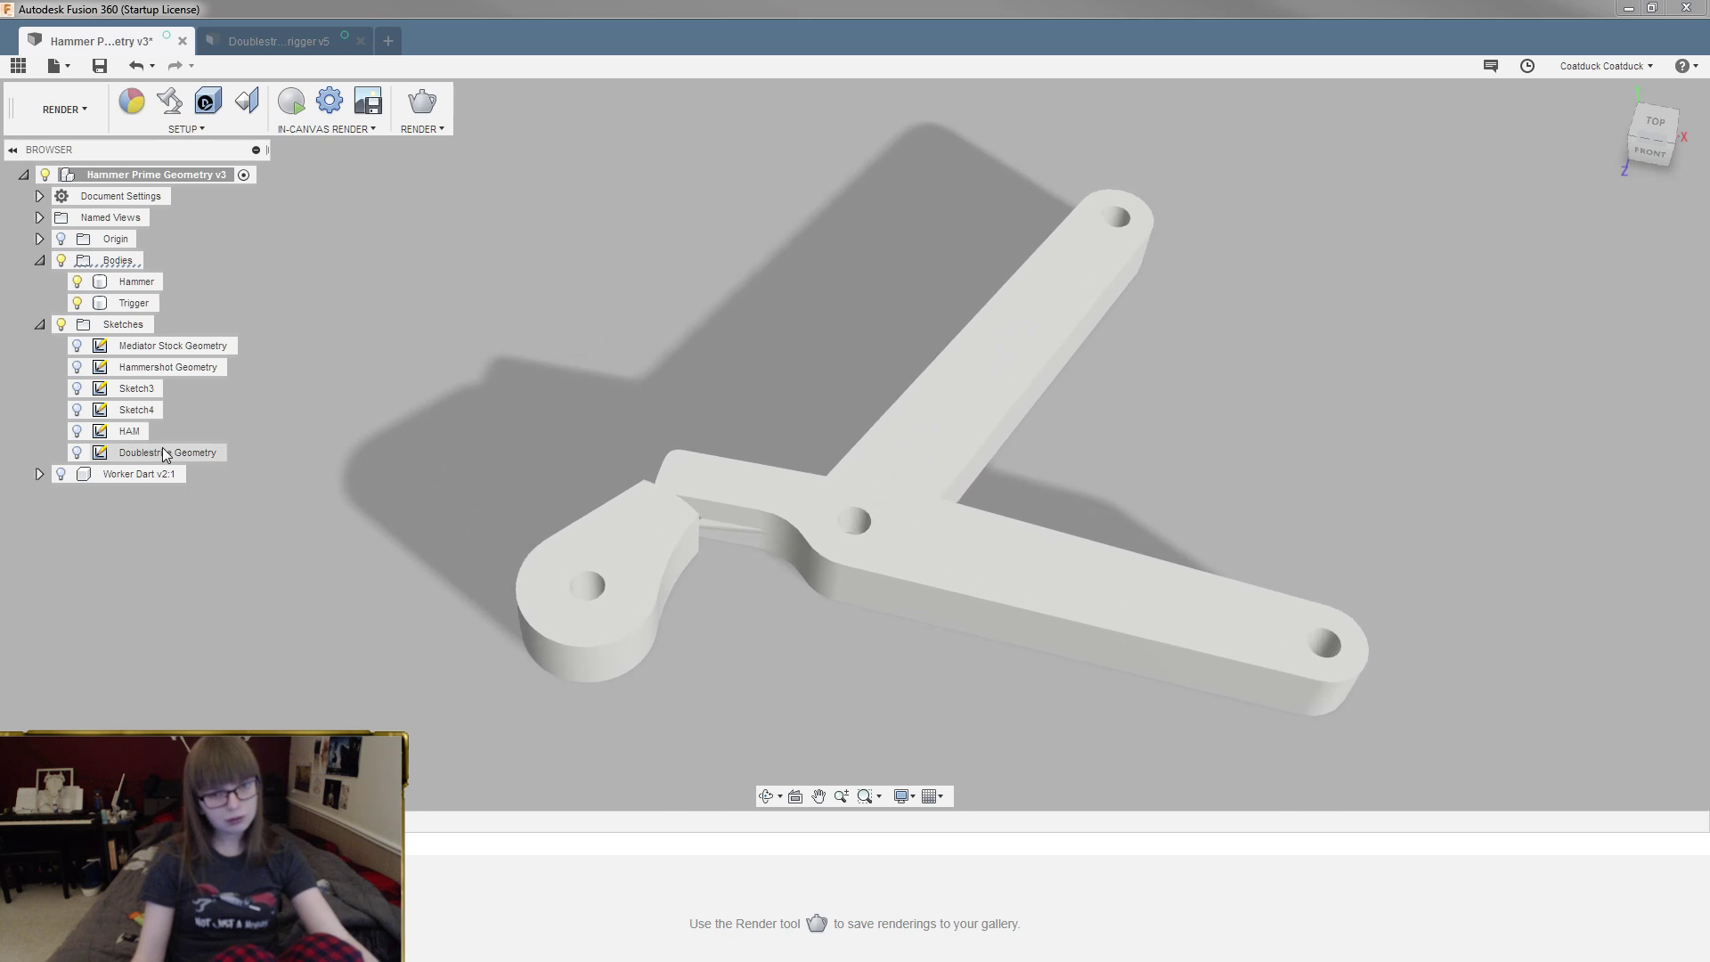
pyautogui.scroll(5, 165, 454)
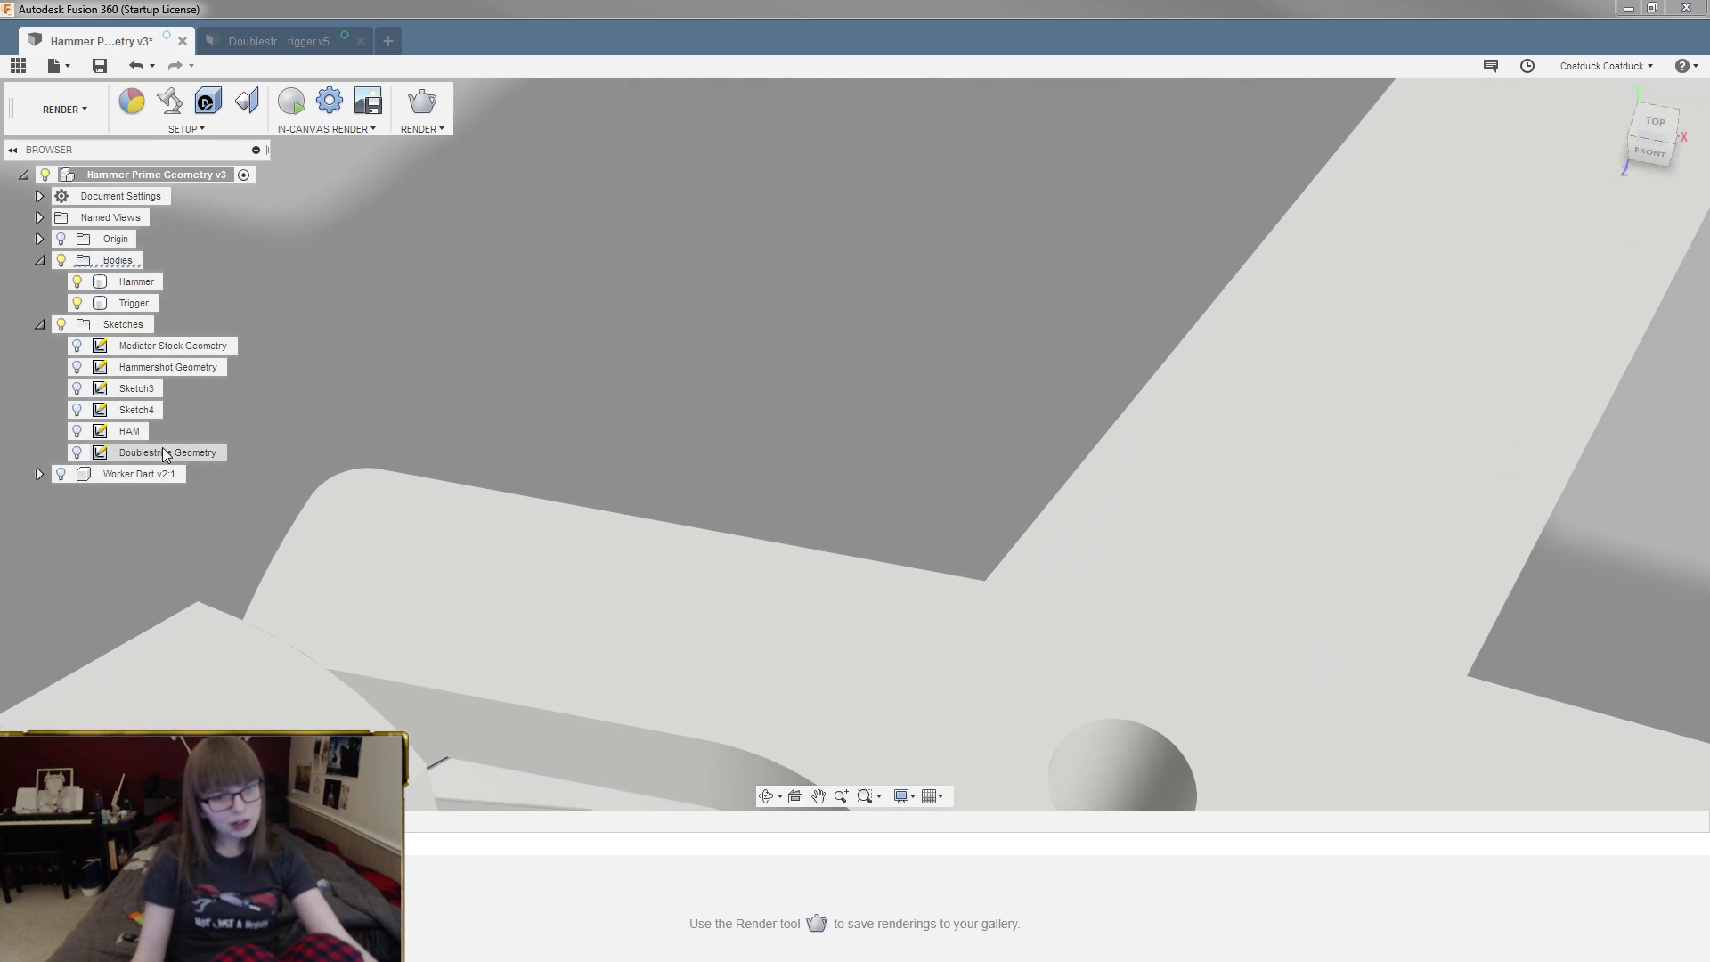
pyautogui.scroll(-3, 166, 454)
pyautogui.scroll(2, 166, 454)
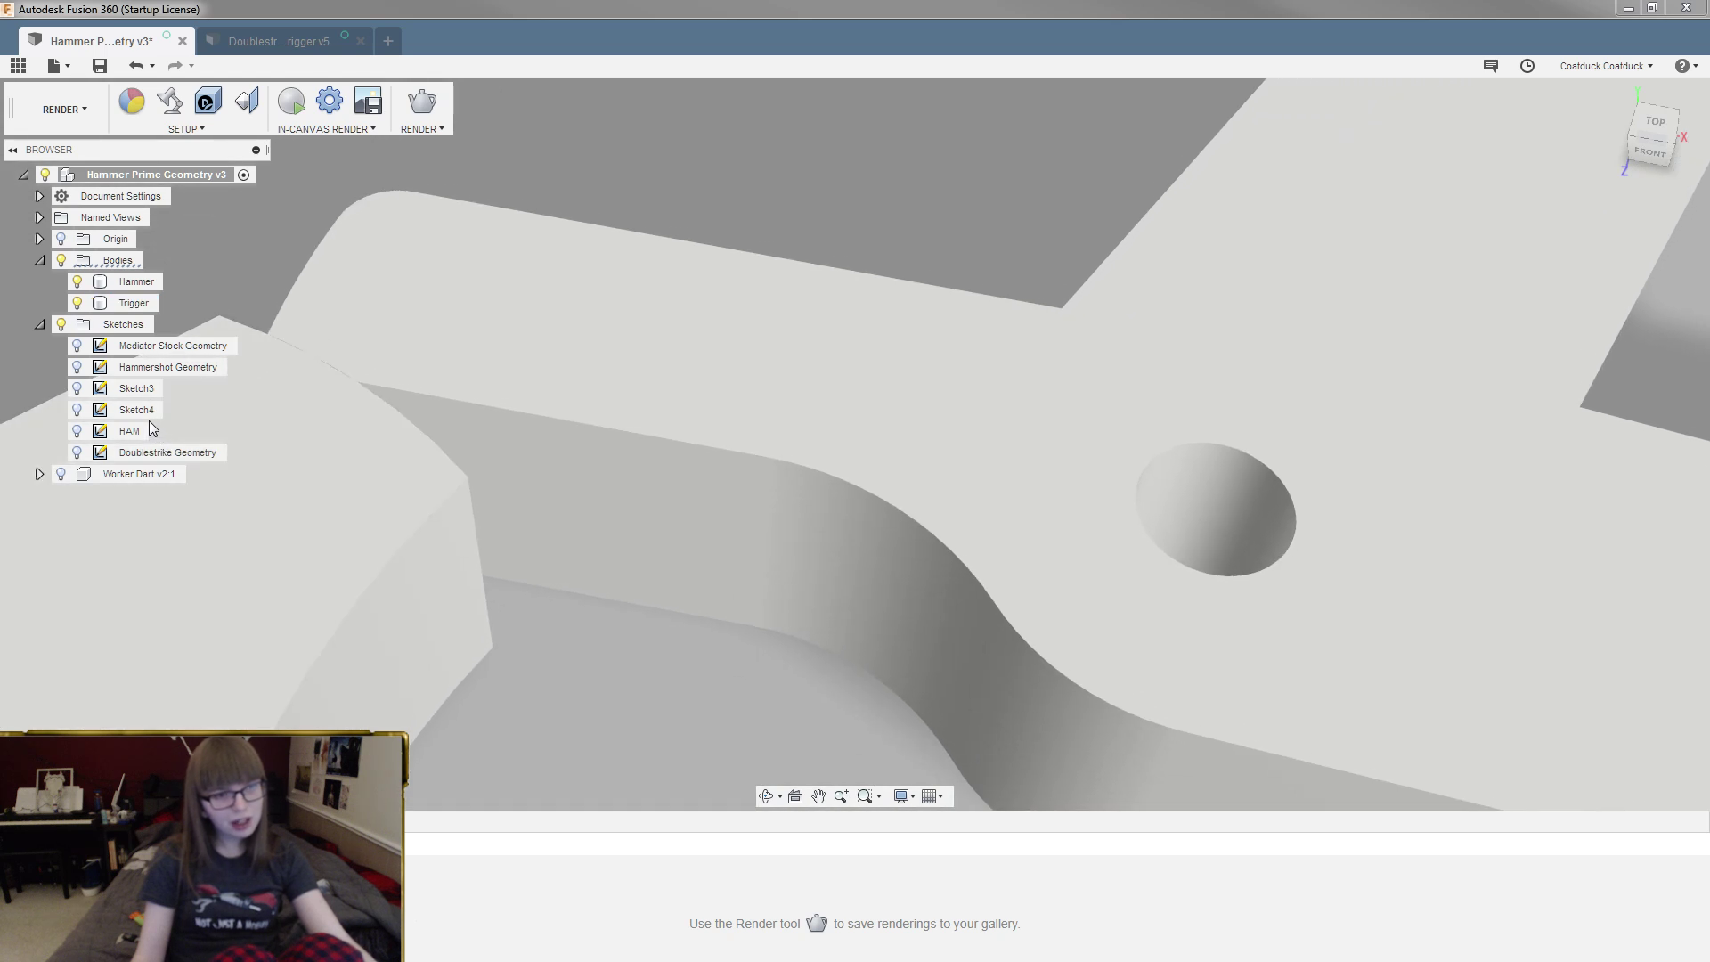
pyautogui.scroll(-5, 141, 401)
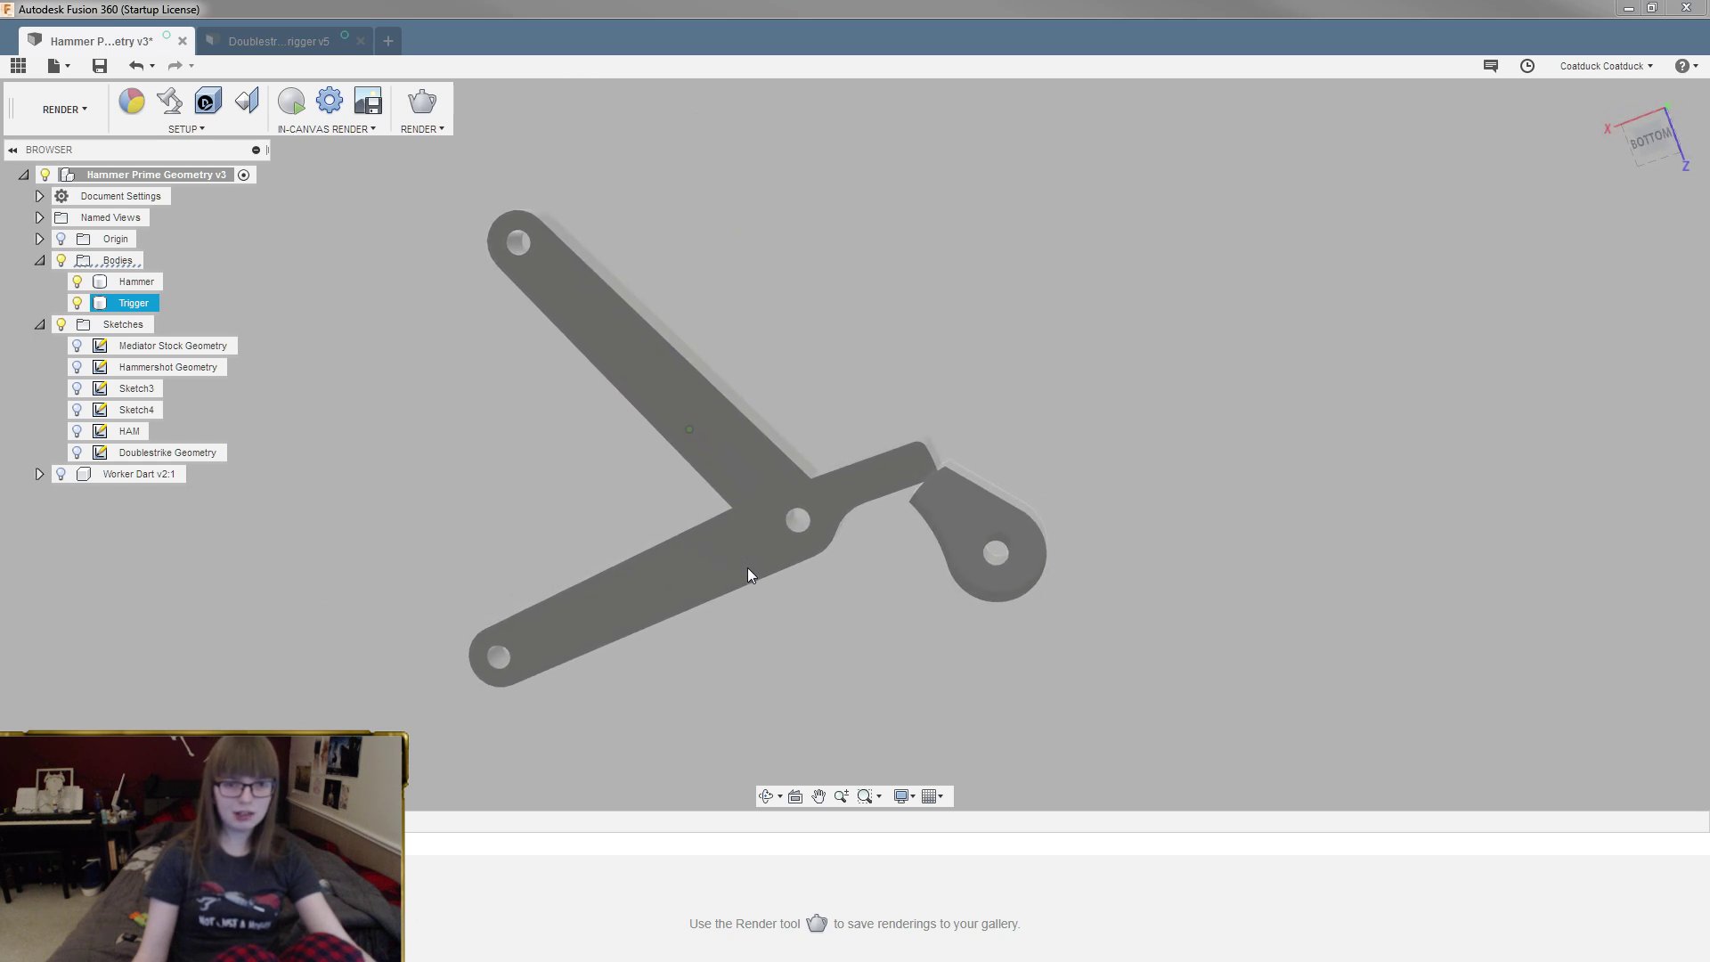
pyautogui.click(974, 678)
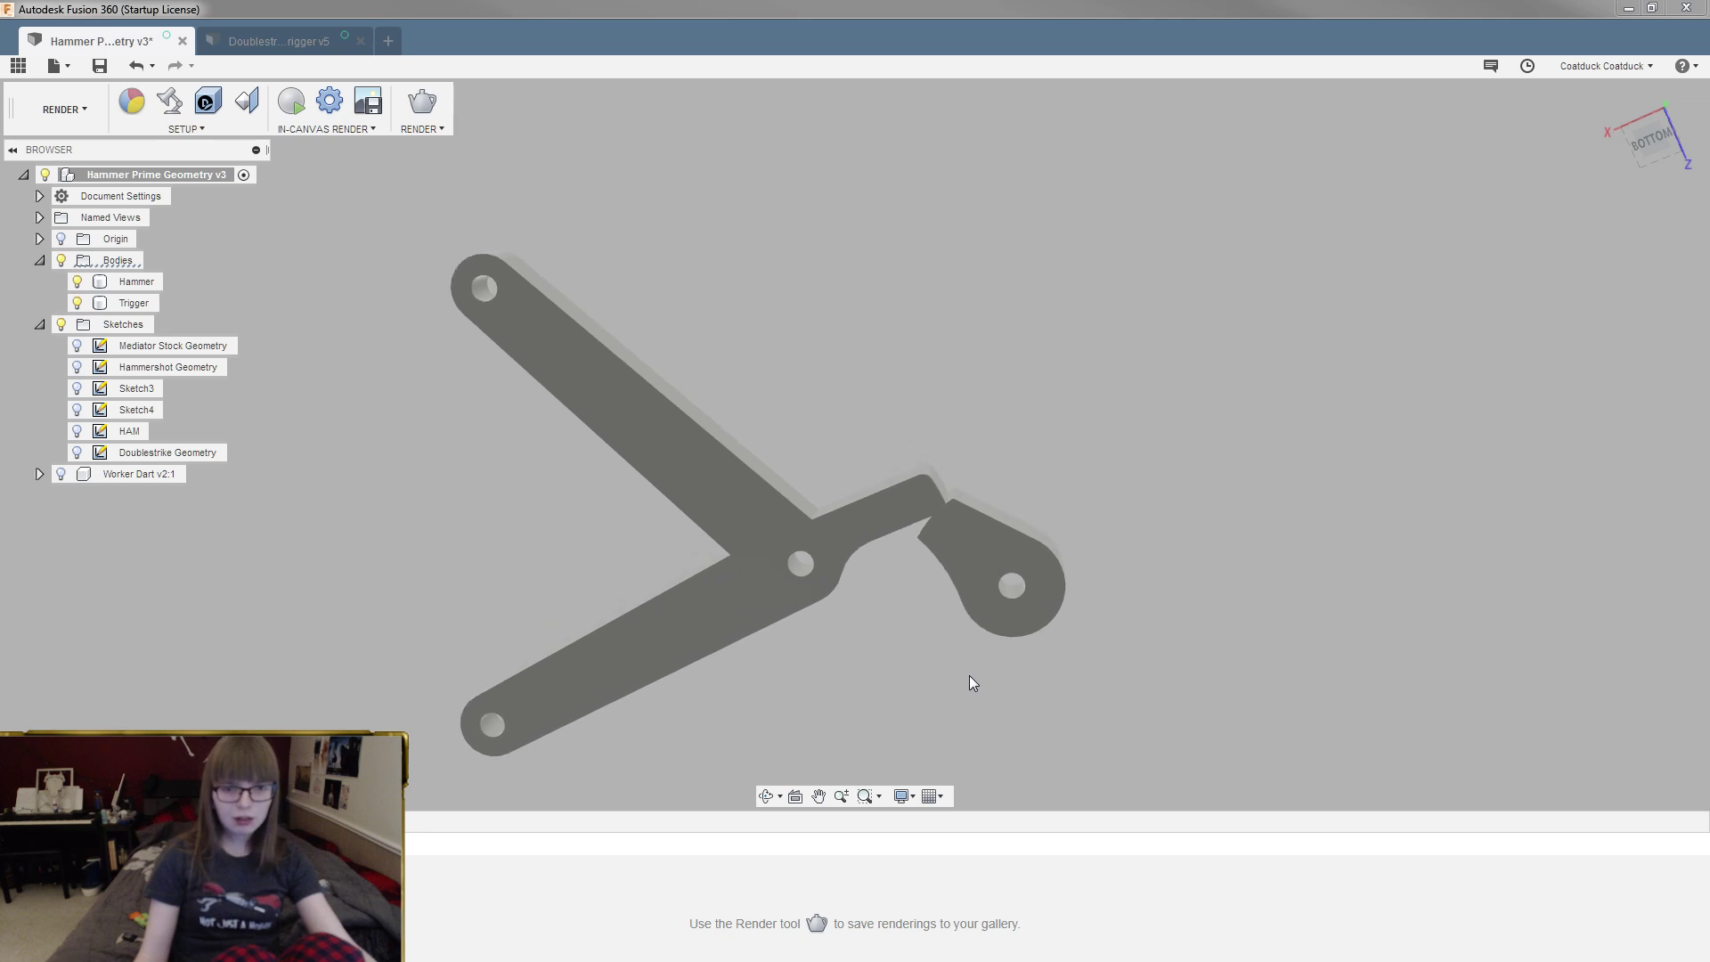
pyautogui.click(654, 540)
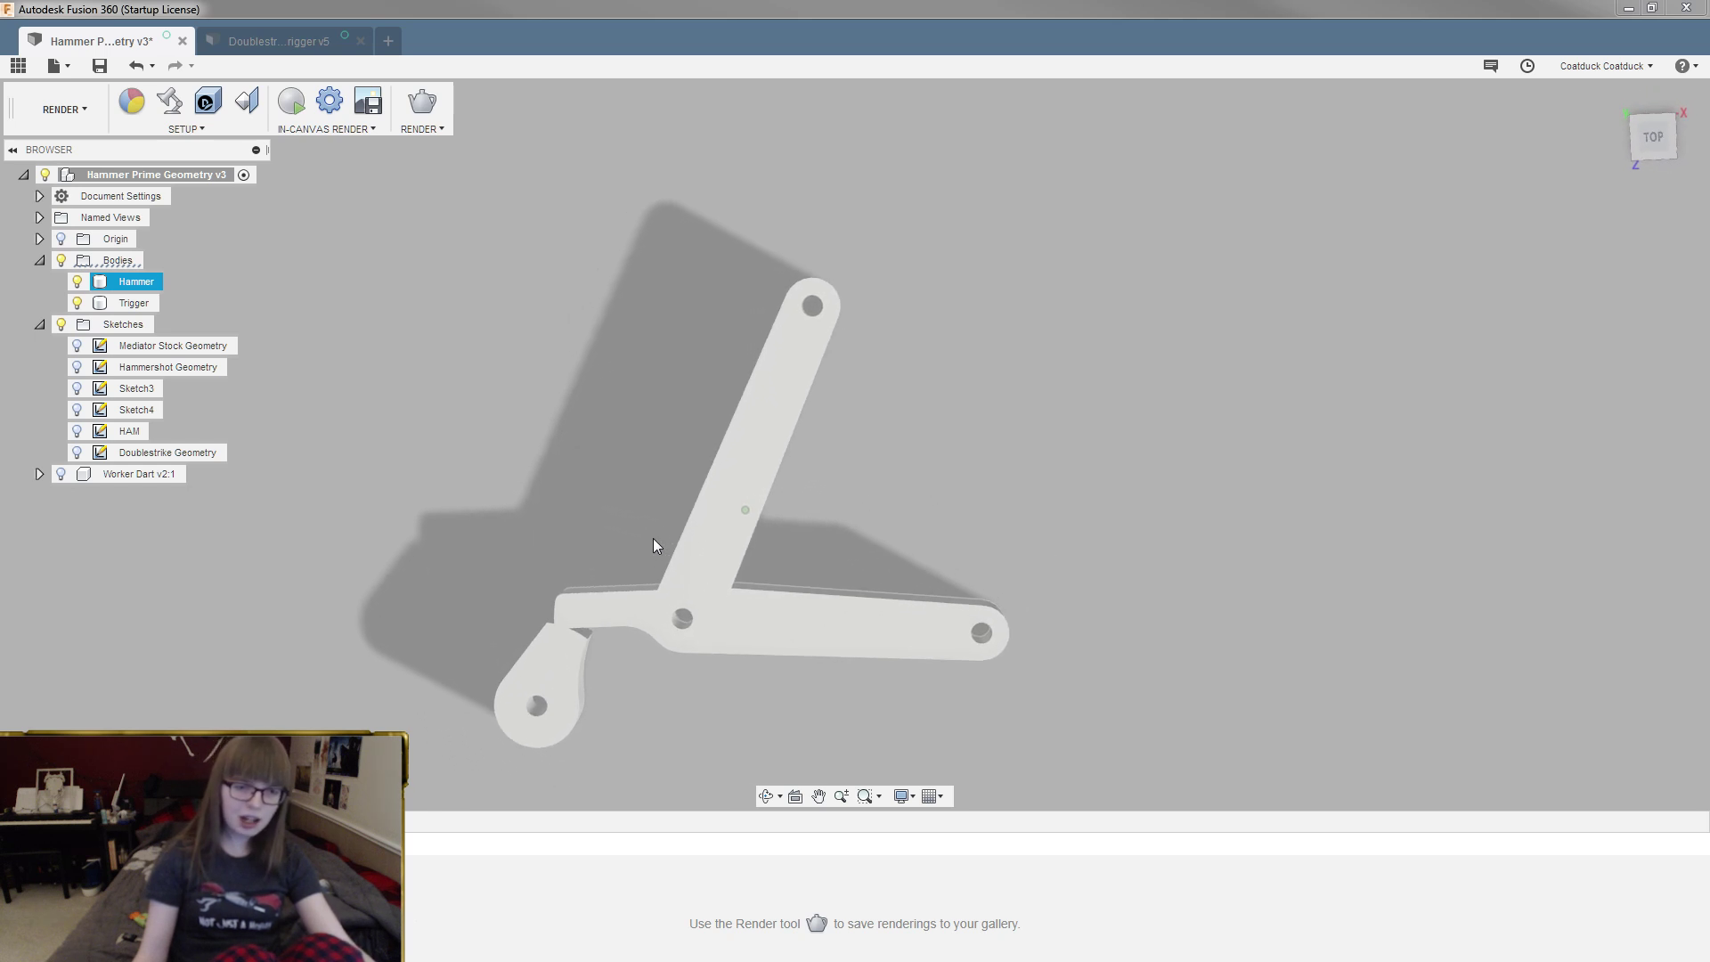
pyautogui.press('Escape')
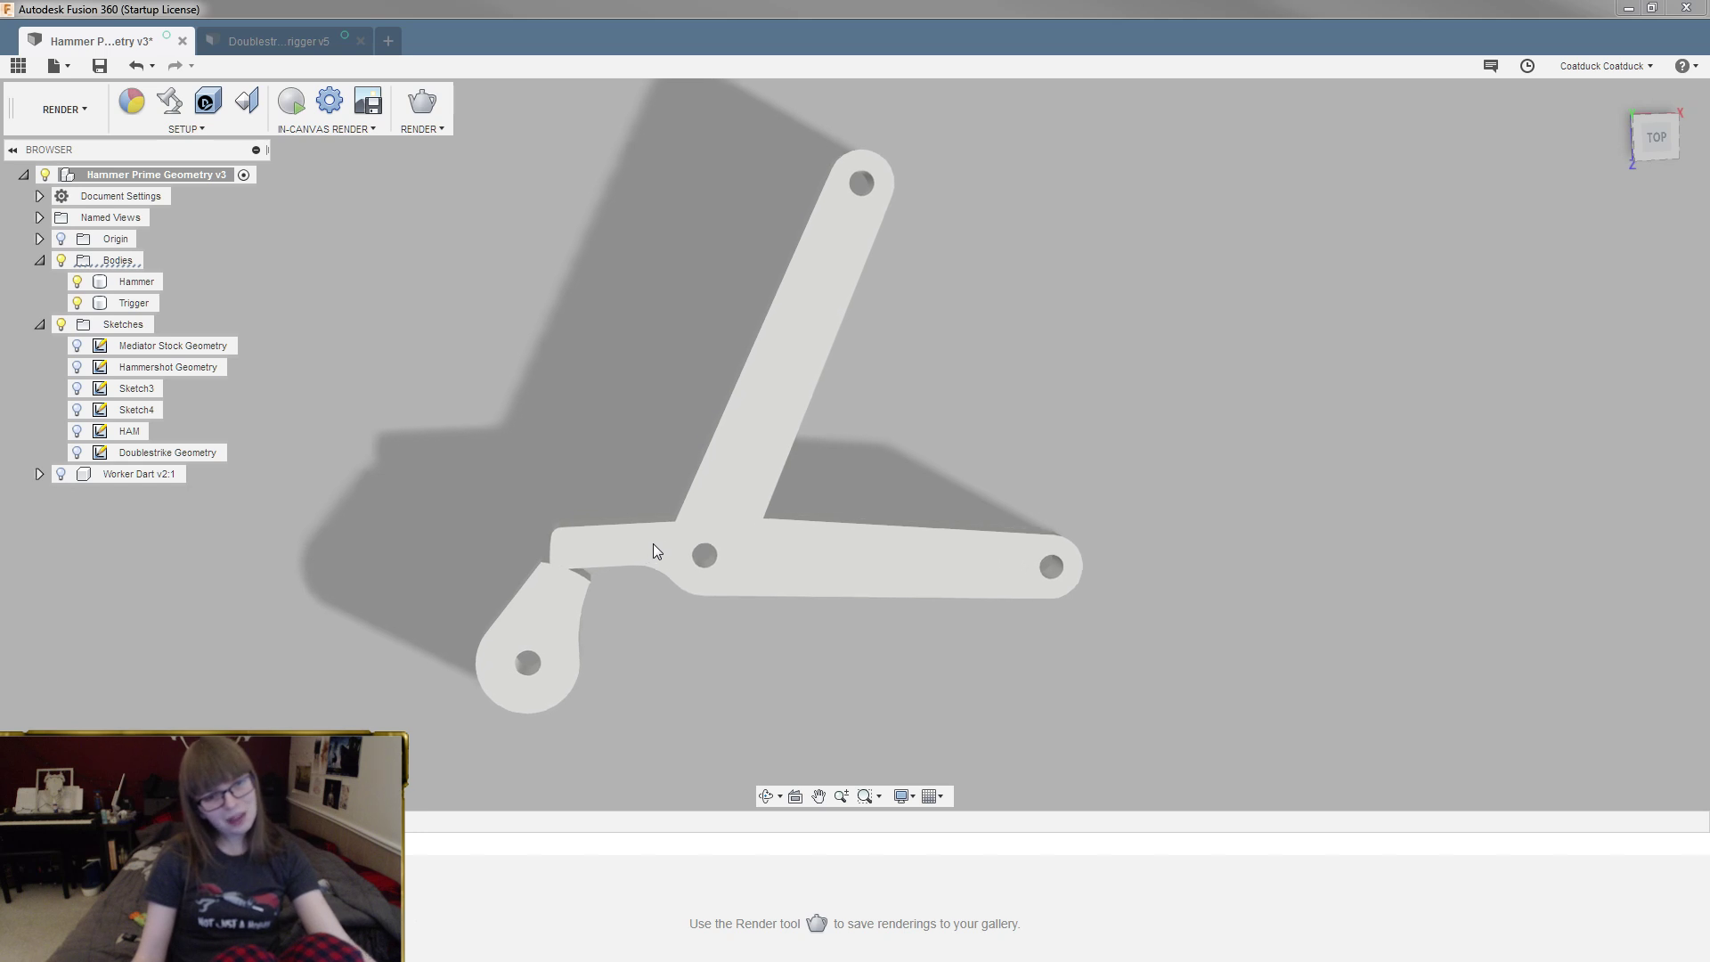
pyautogui.click(654, 552)
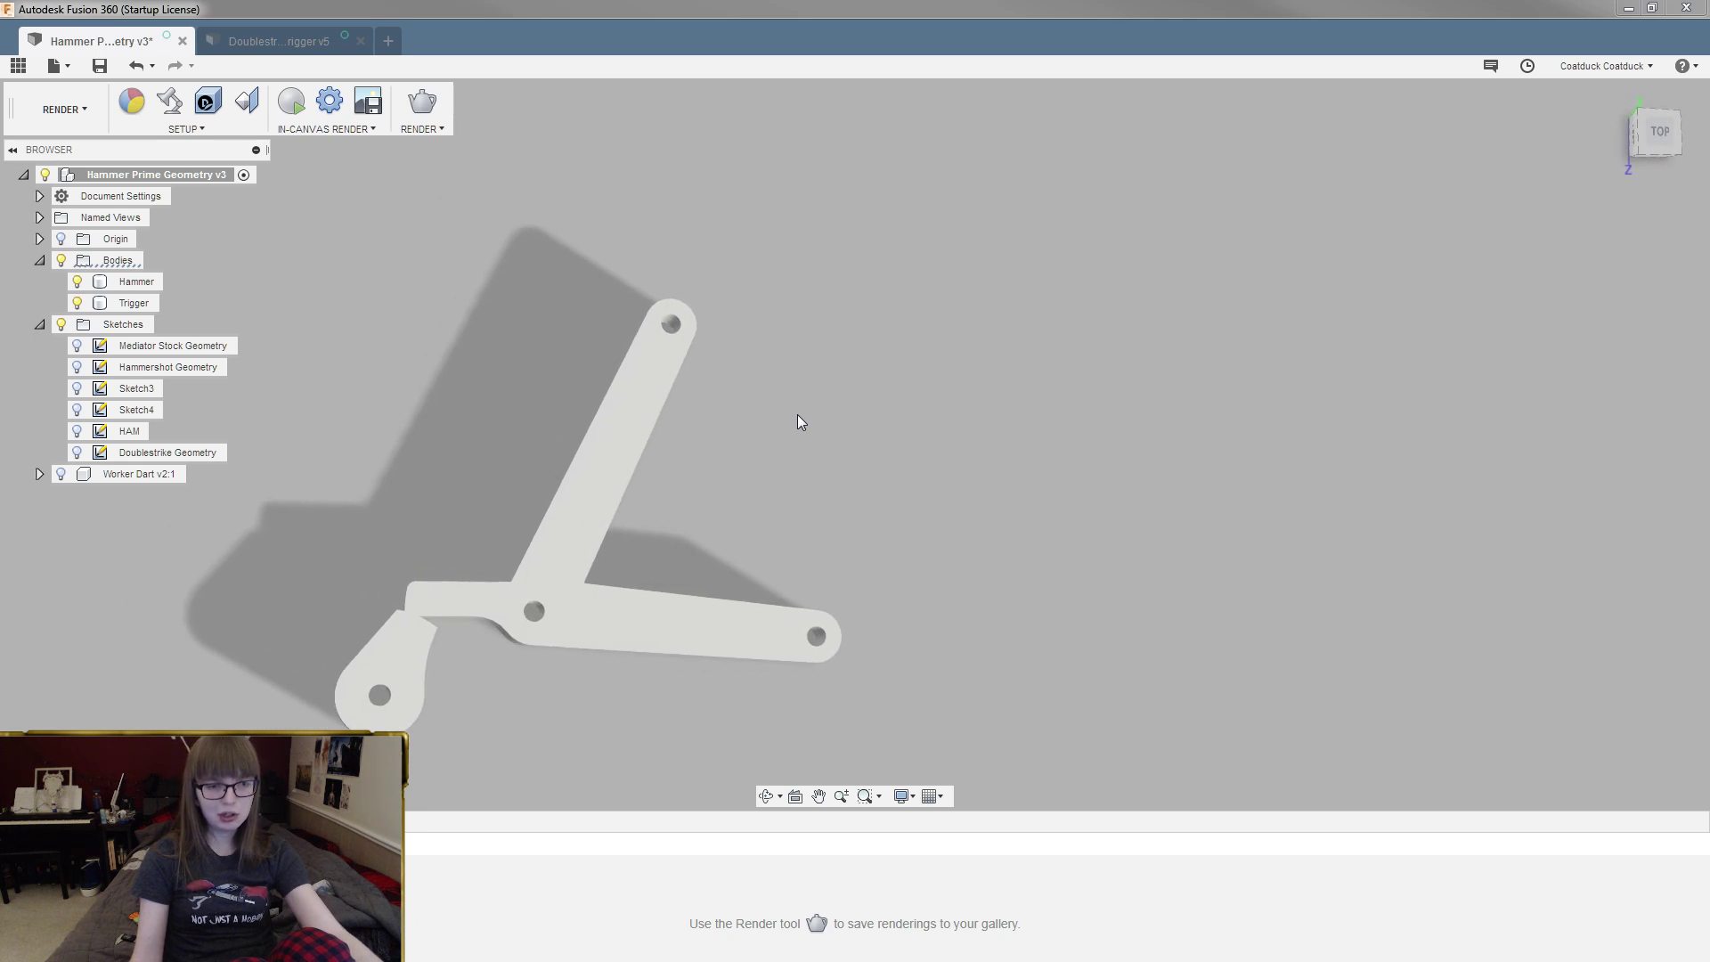
# Step: Return to the Model workspace and reduce the hammer extrusion to the pivot ring by removing the arm and end ring profiles
pyautogui.click(67, 123)
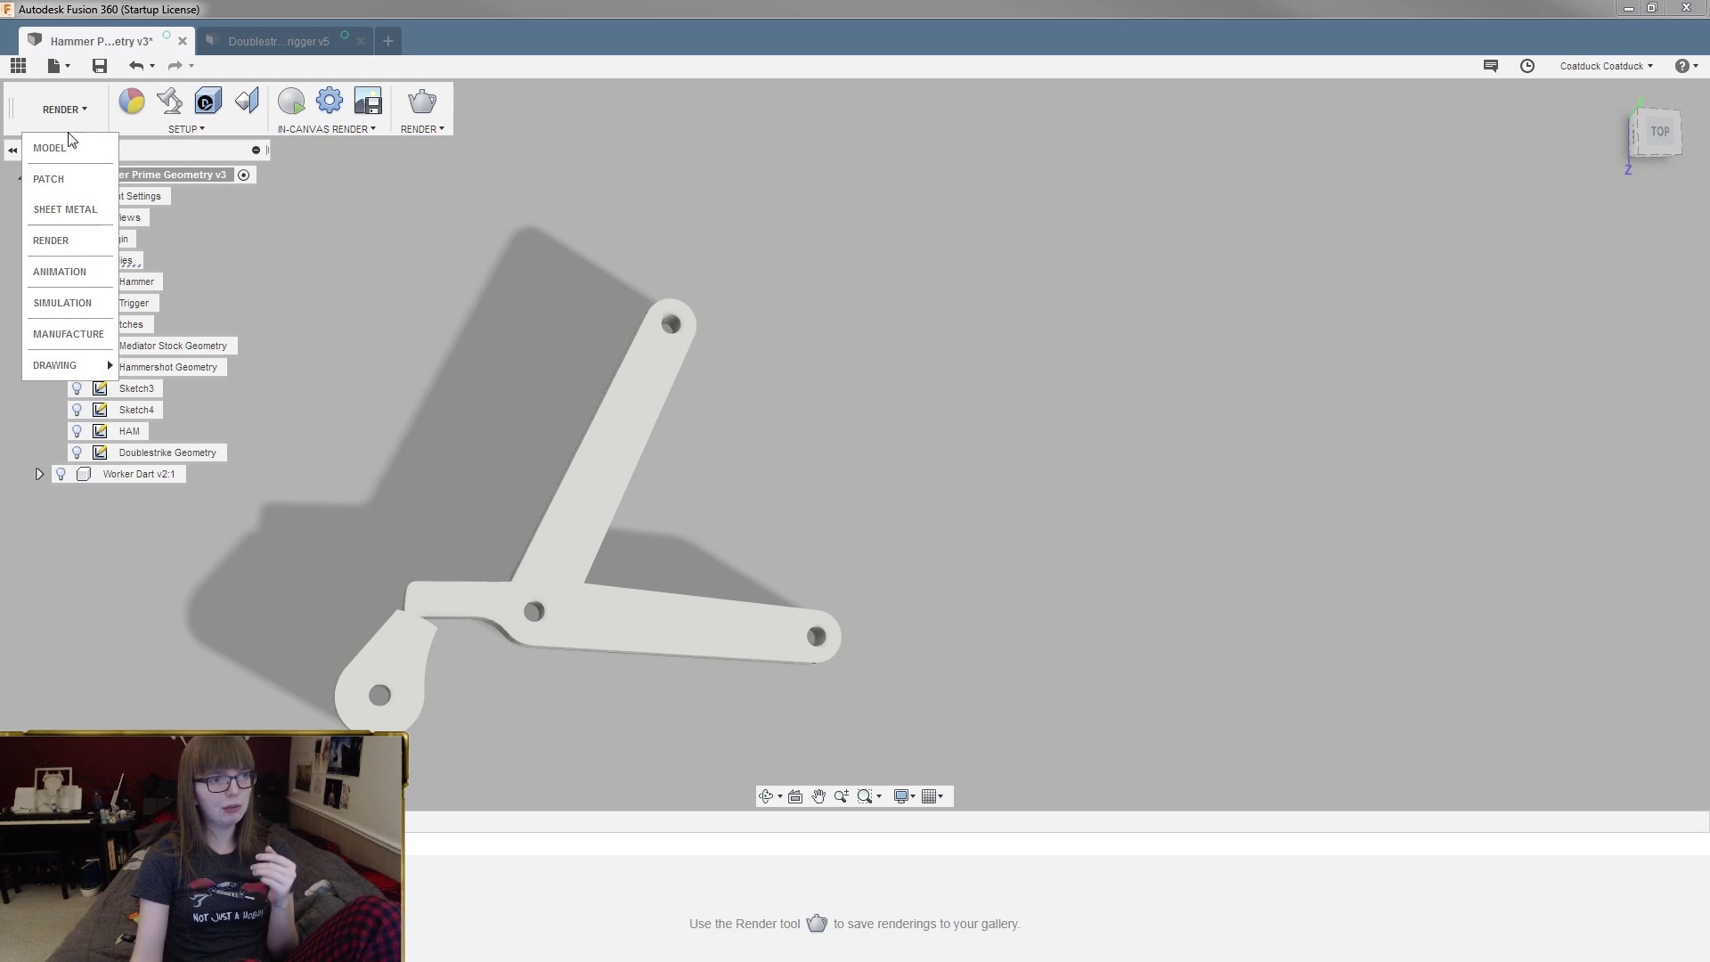
pyautogui.click(50, 148)
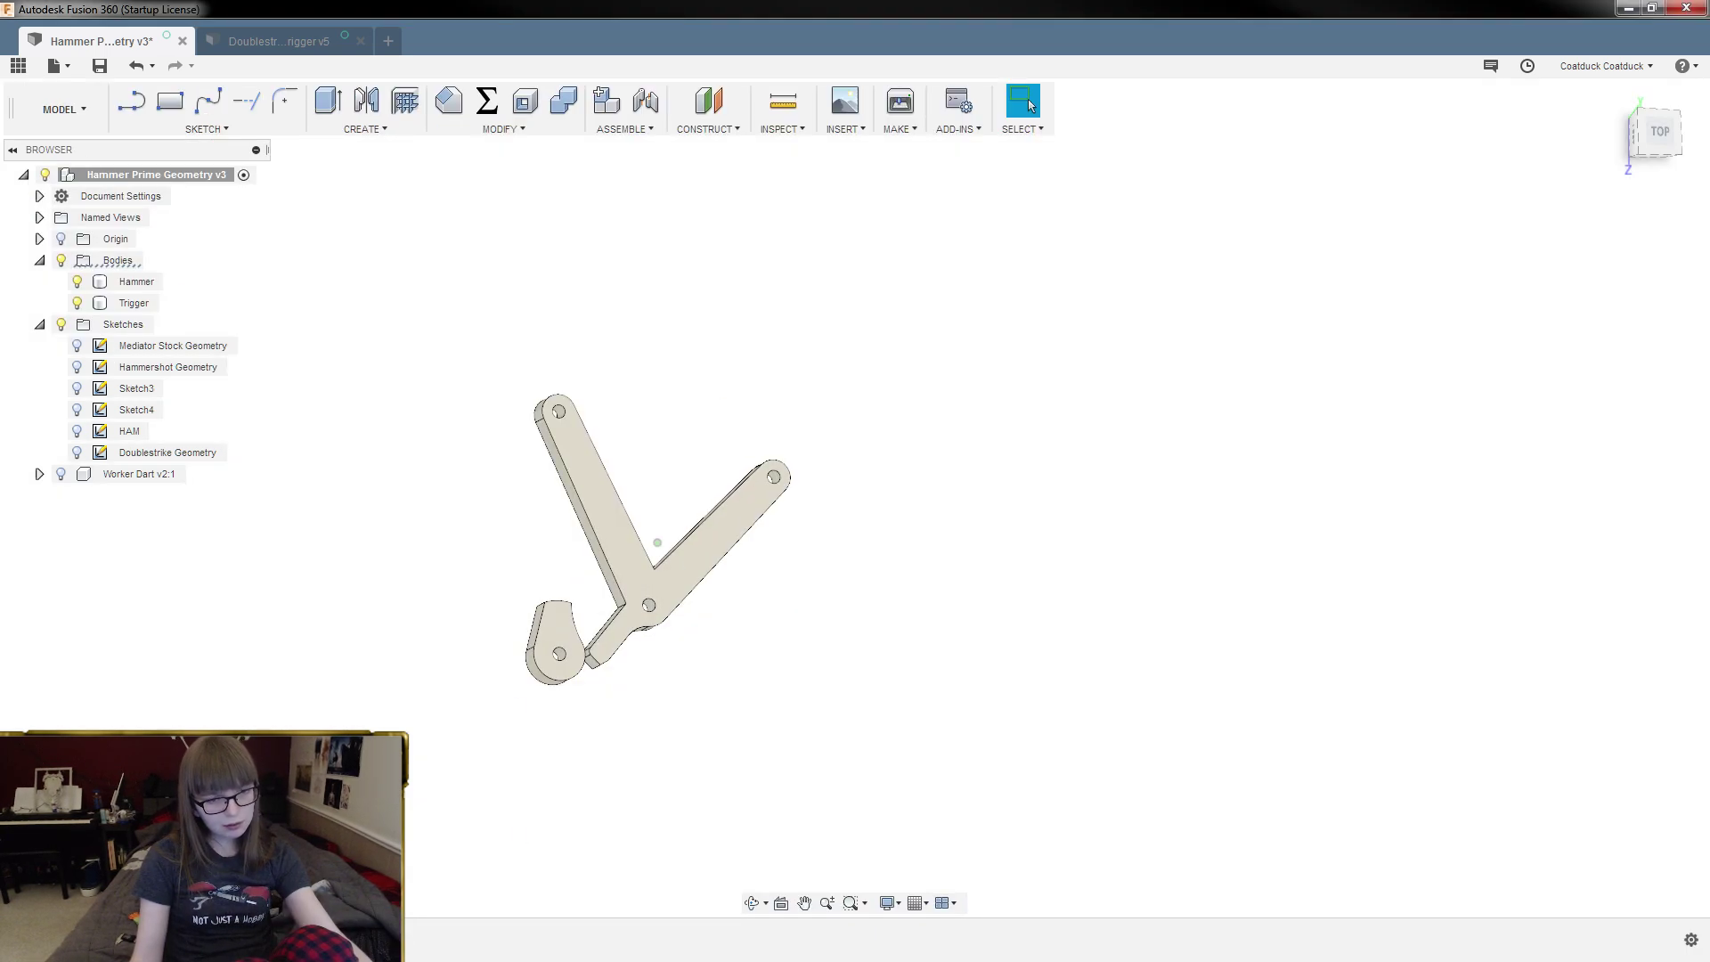
pyautogui.scroll(4, 621, 562)
pyautogui.scroll(3, 726, 793)
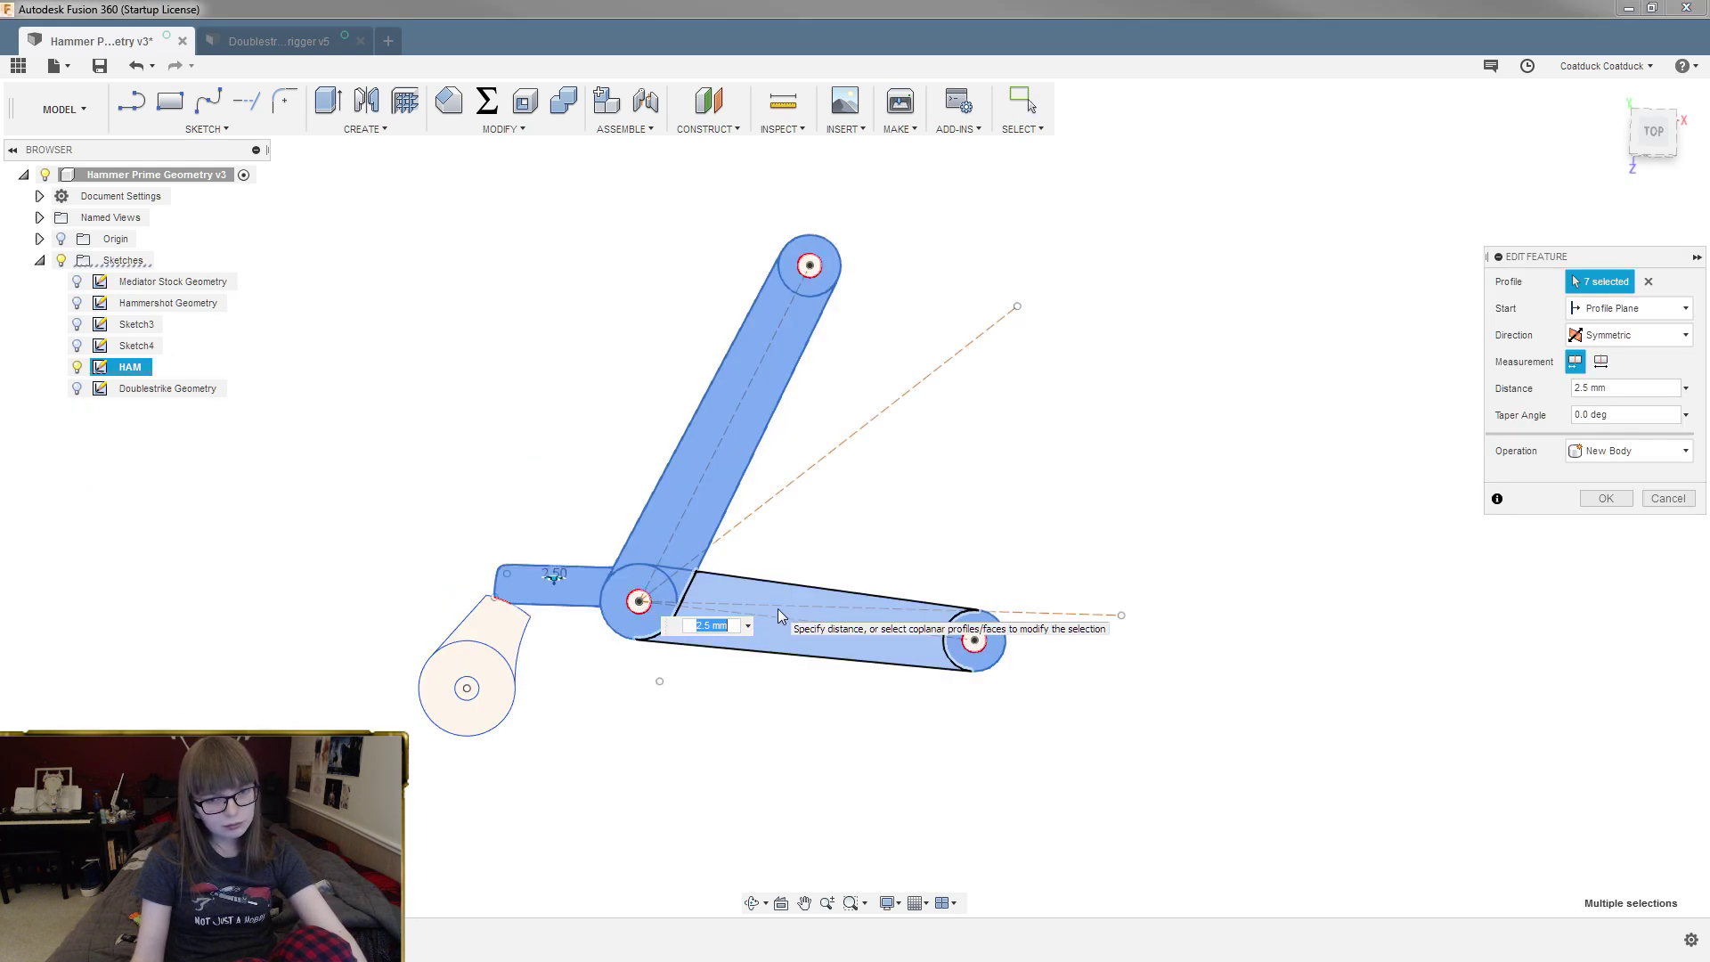
pyautogui.click(778, 608)
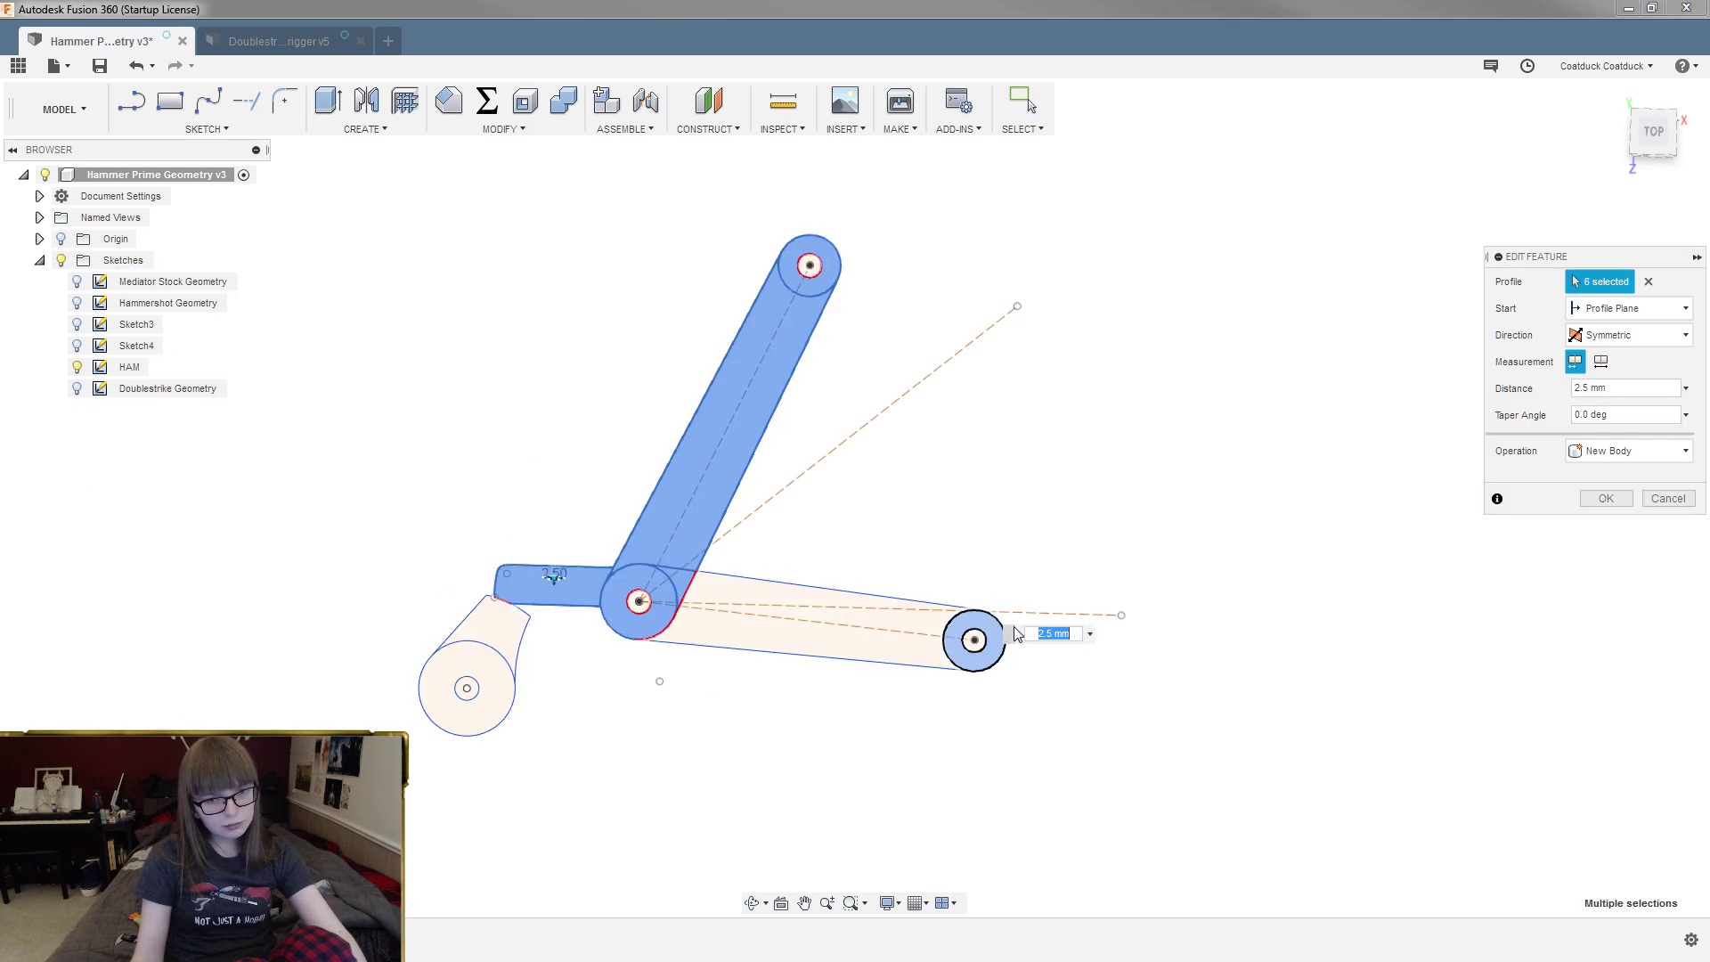
pyautogui.click(680, 588)
pyautogui.click(704, 552)
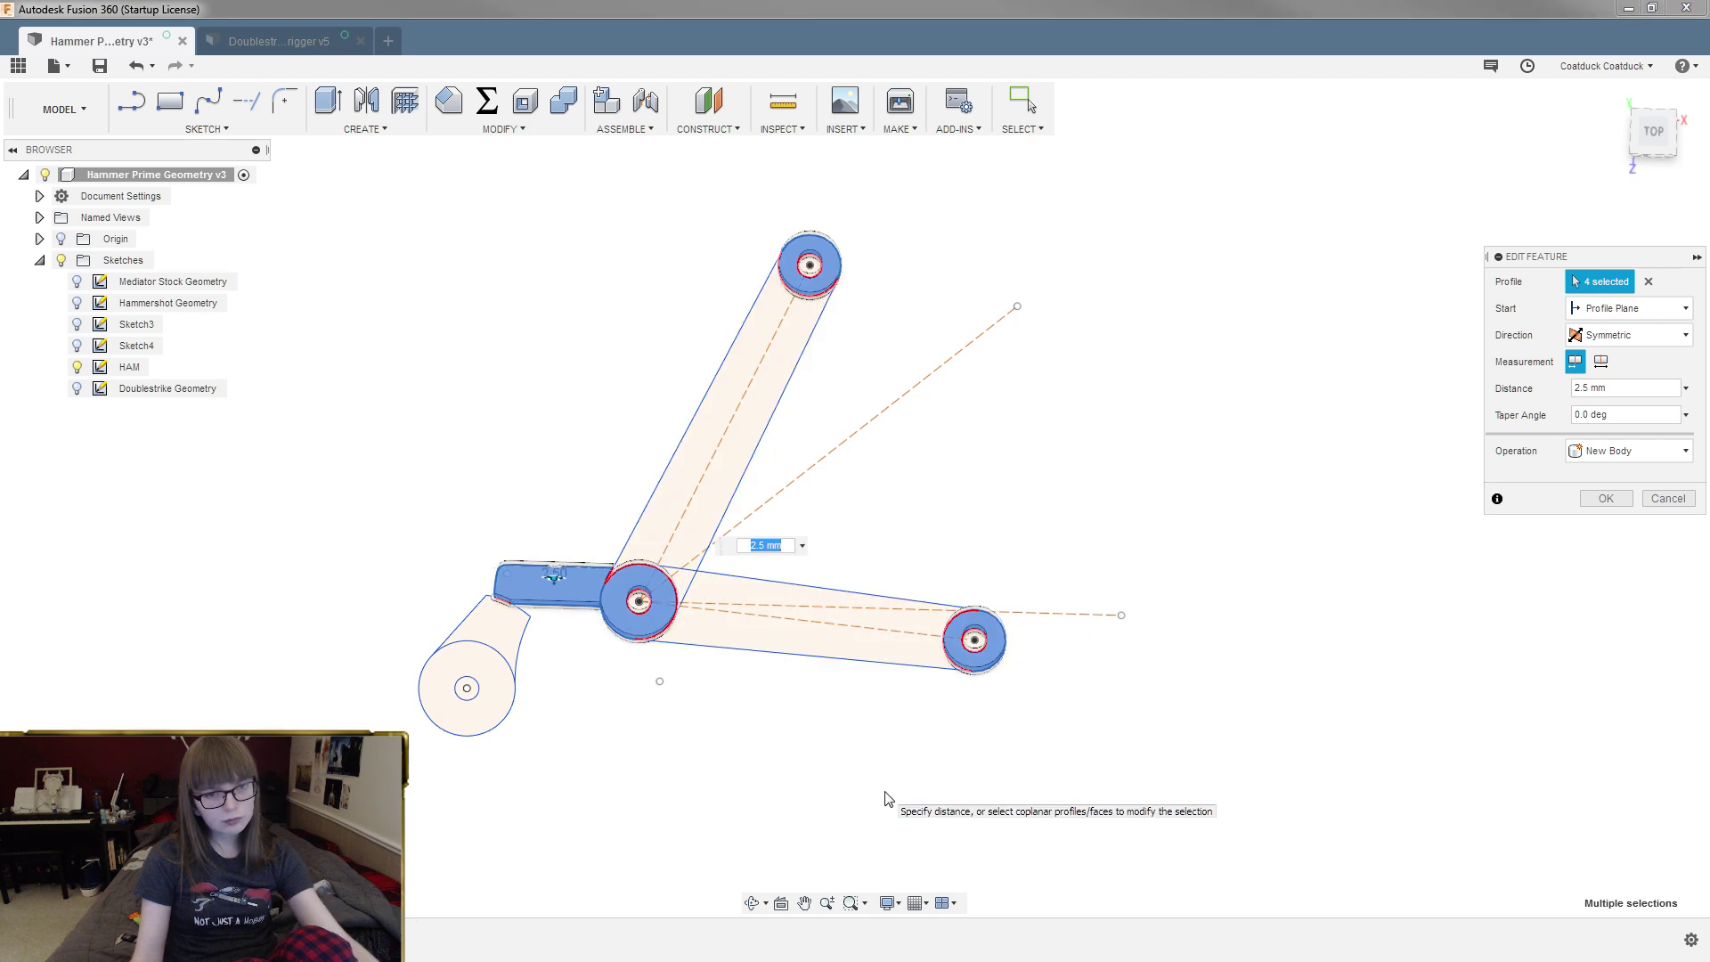
pyautogui.click(1600, 501)
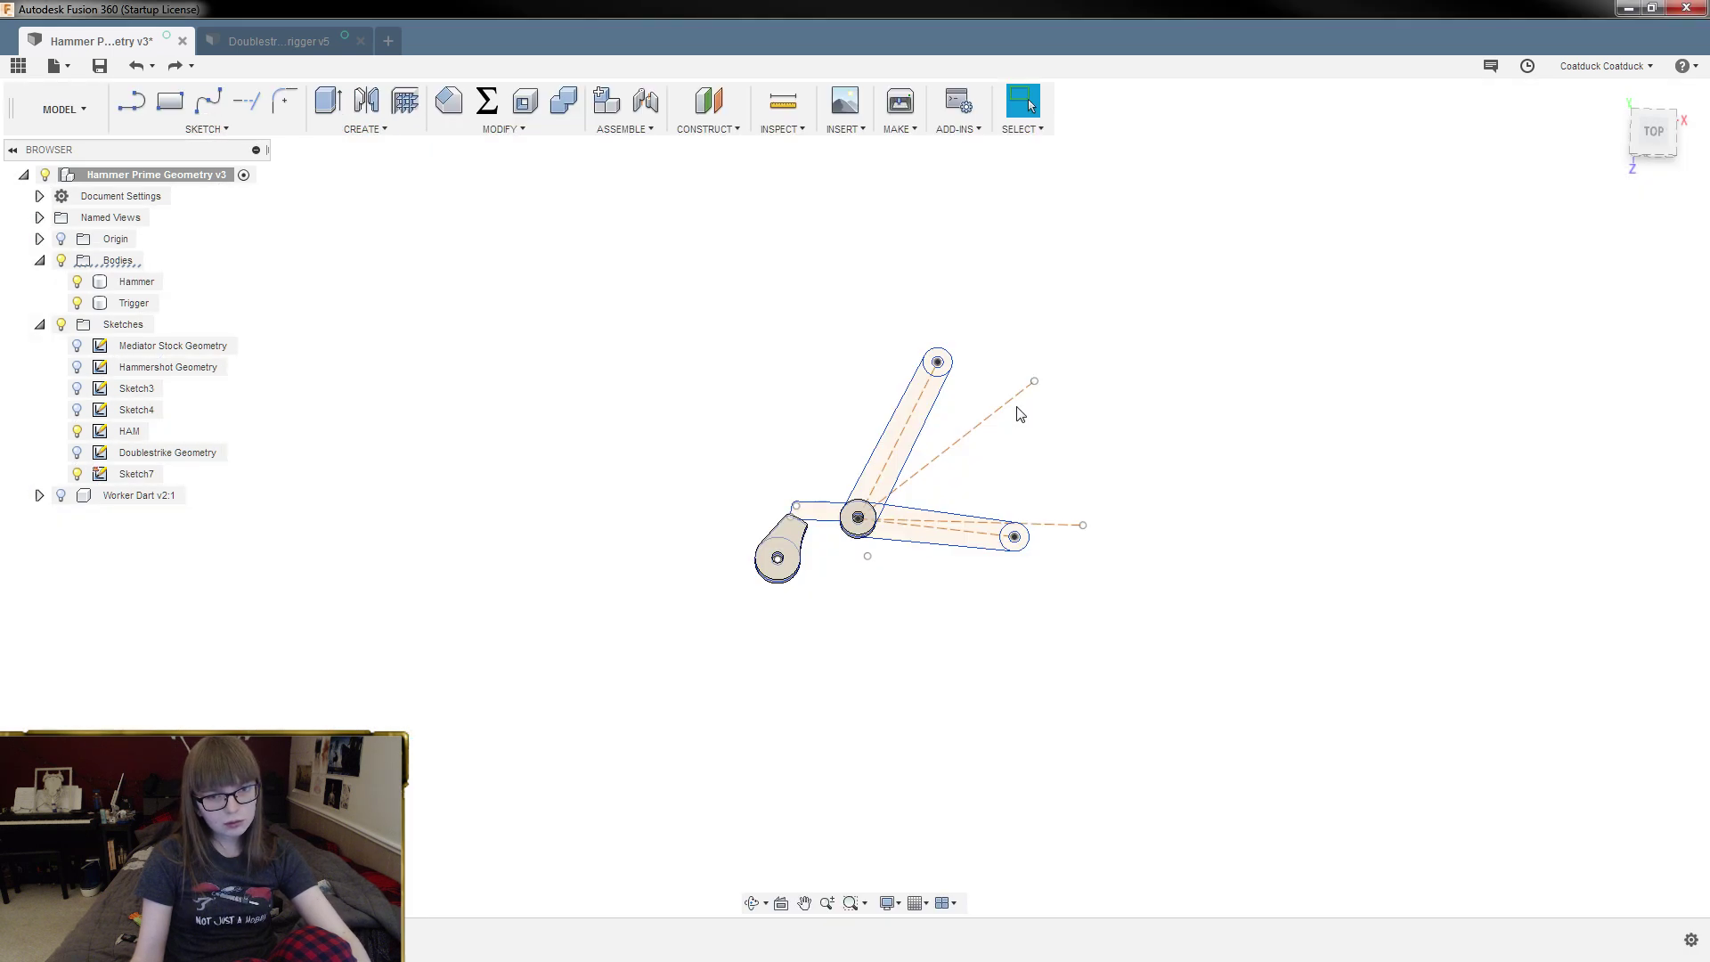
# Step: Reopen the HAM sketch for editing and undo the tangent line along the lower arm's upper side
pyautogui.scroll(5, 896, 530)
pyautogui.doubleClick(894, 531)
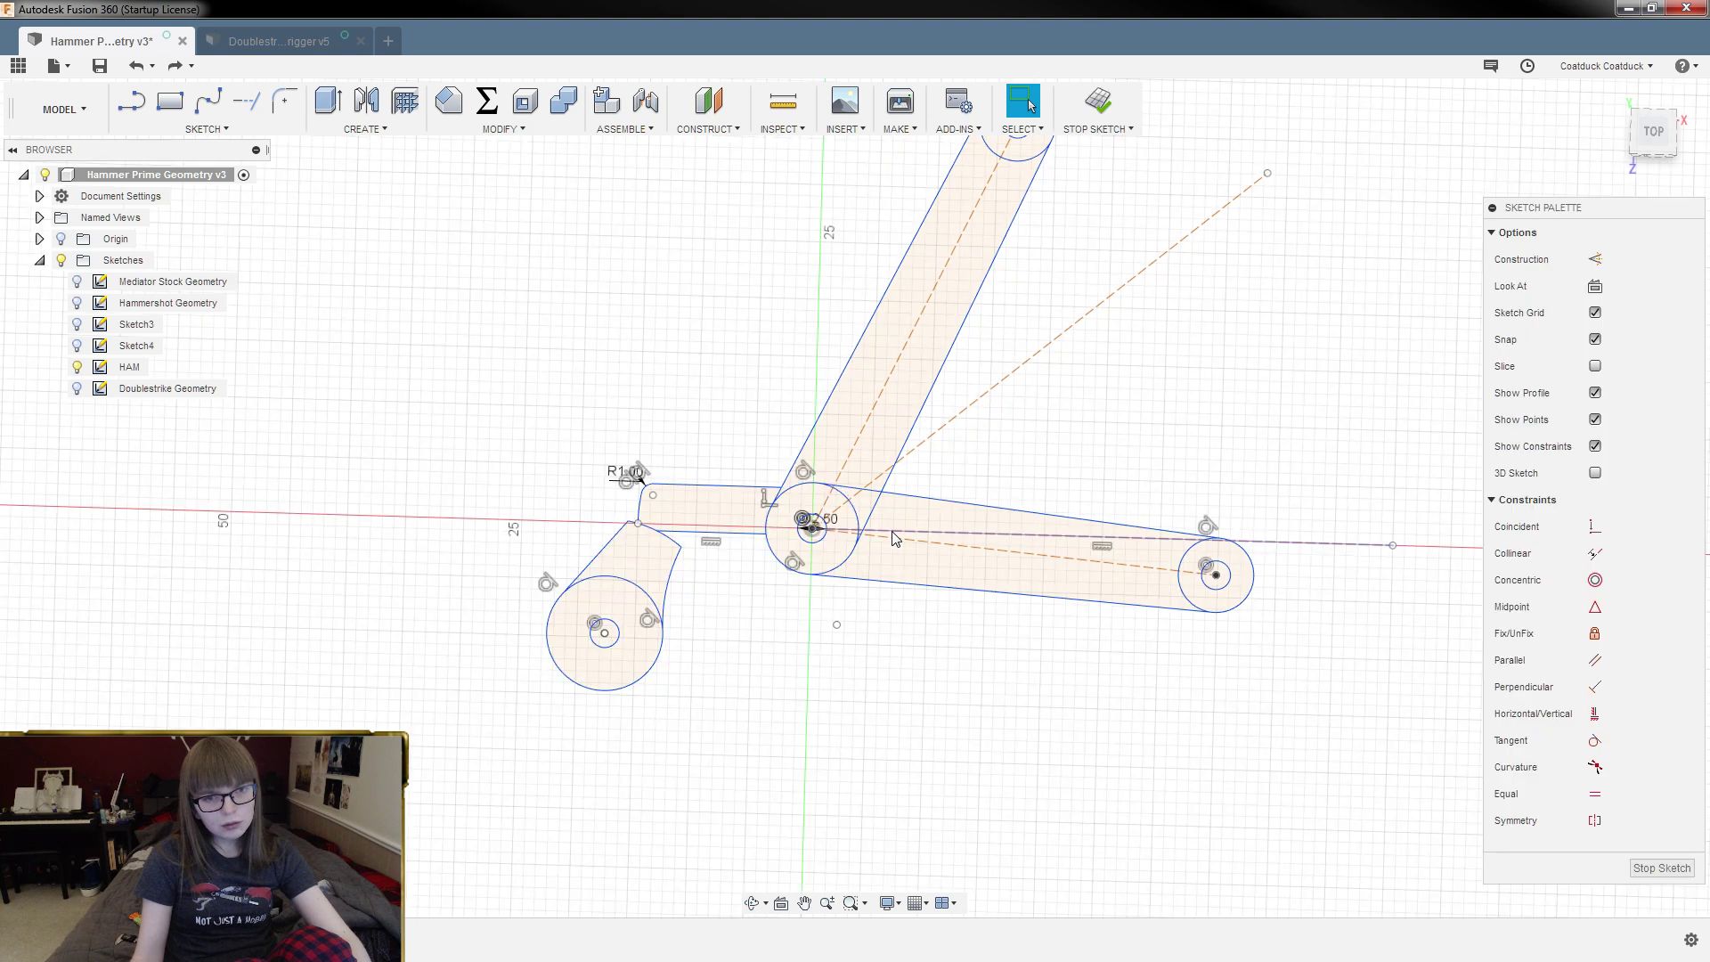
pyautogui.hotkey('ctrl', 'z')
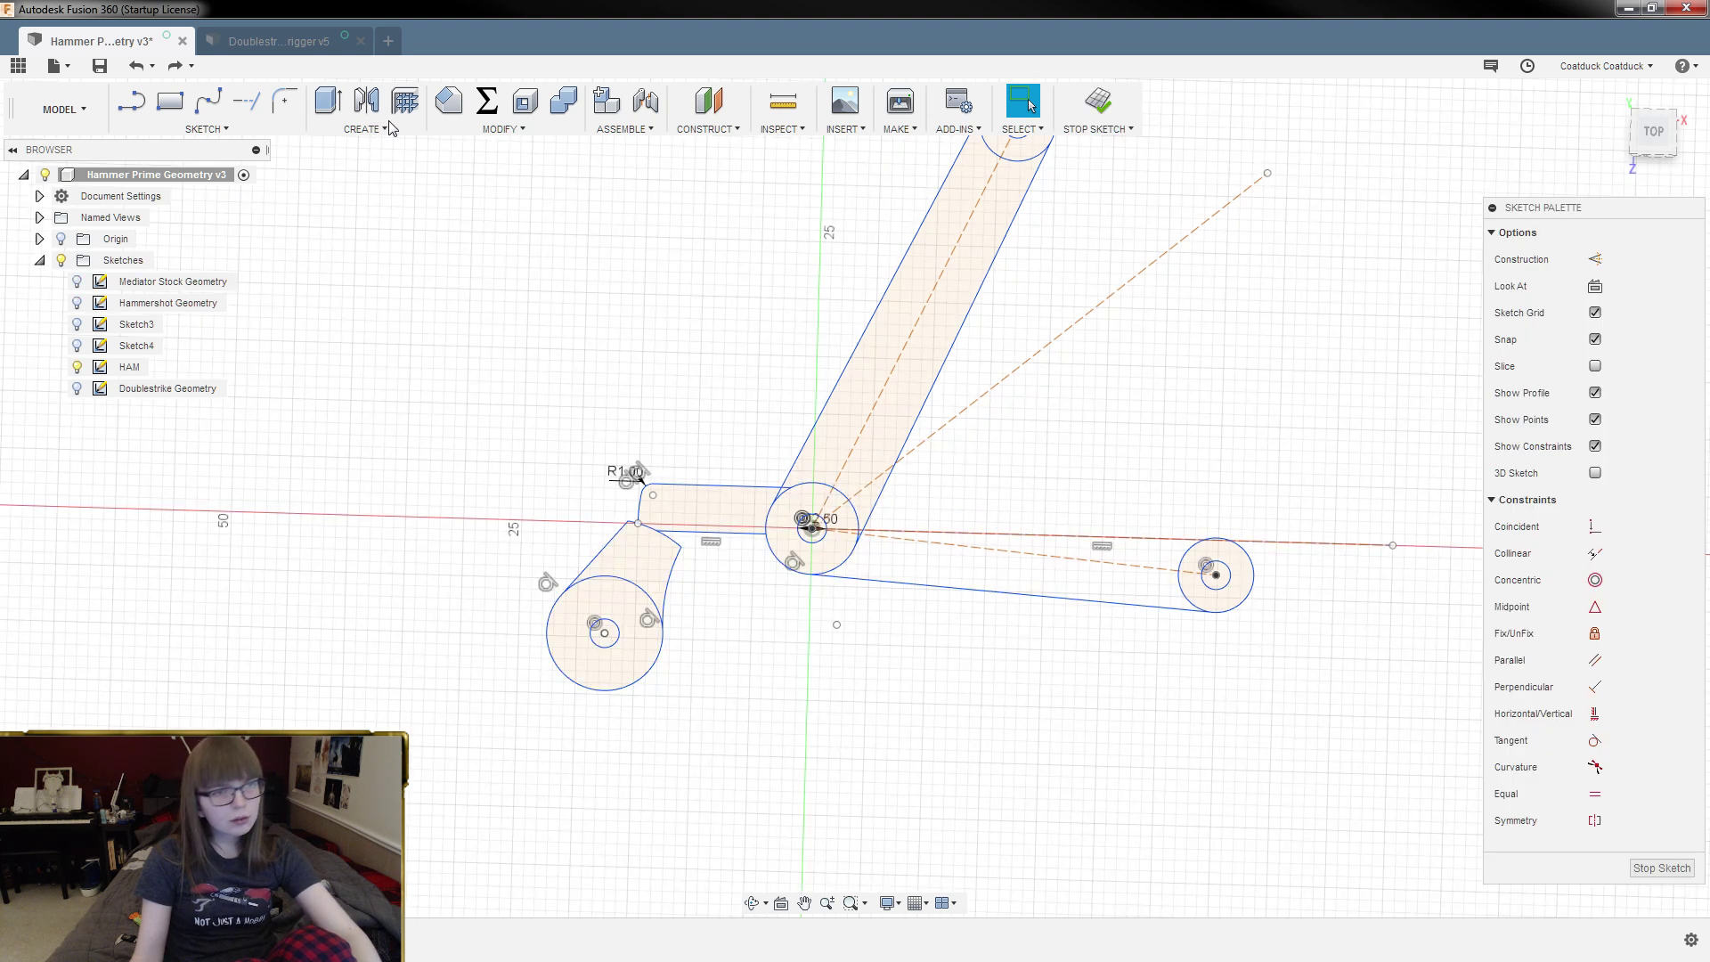
# Step: Sketch a line about 29 mm long along the lower arm's upper side, from the pivot circle to the end circle
pyautogui.click(858, 515)
pyautogui.click(1194, 557)
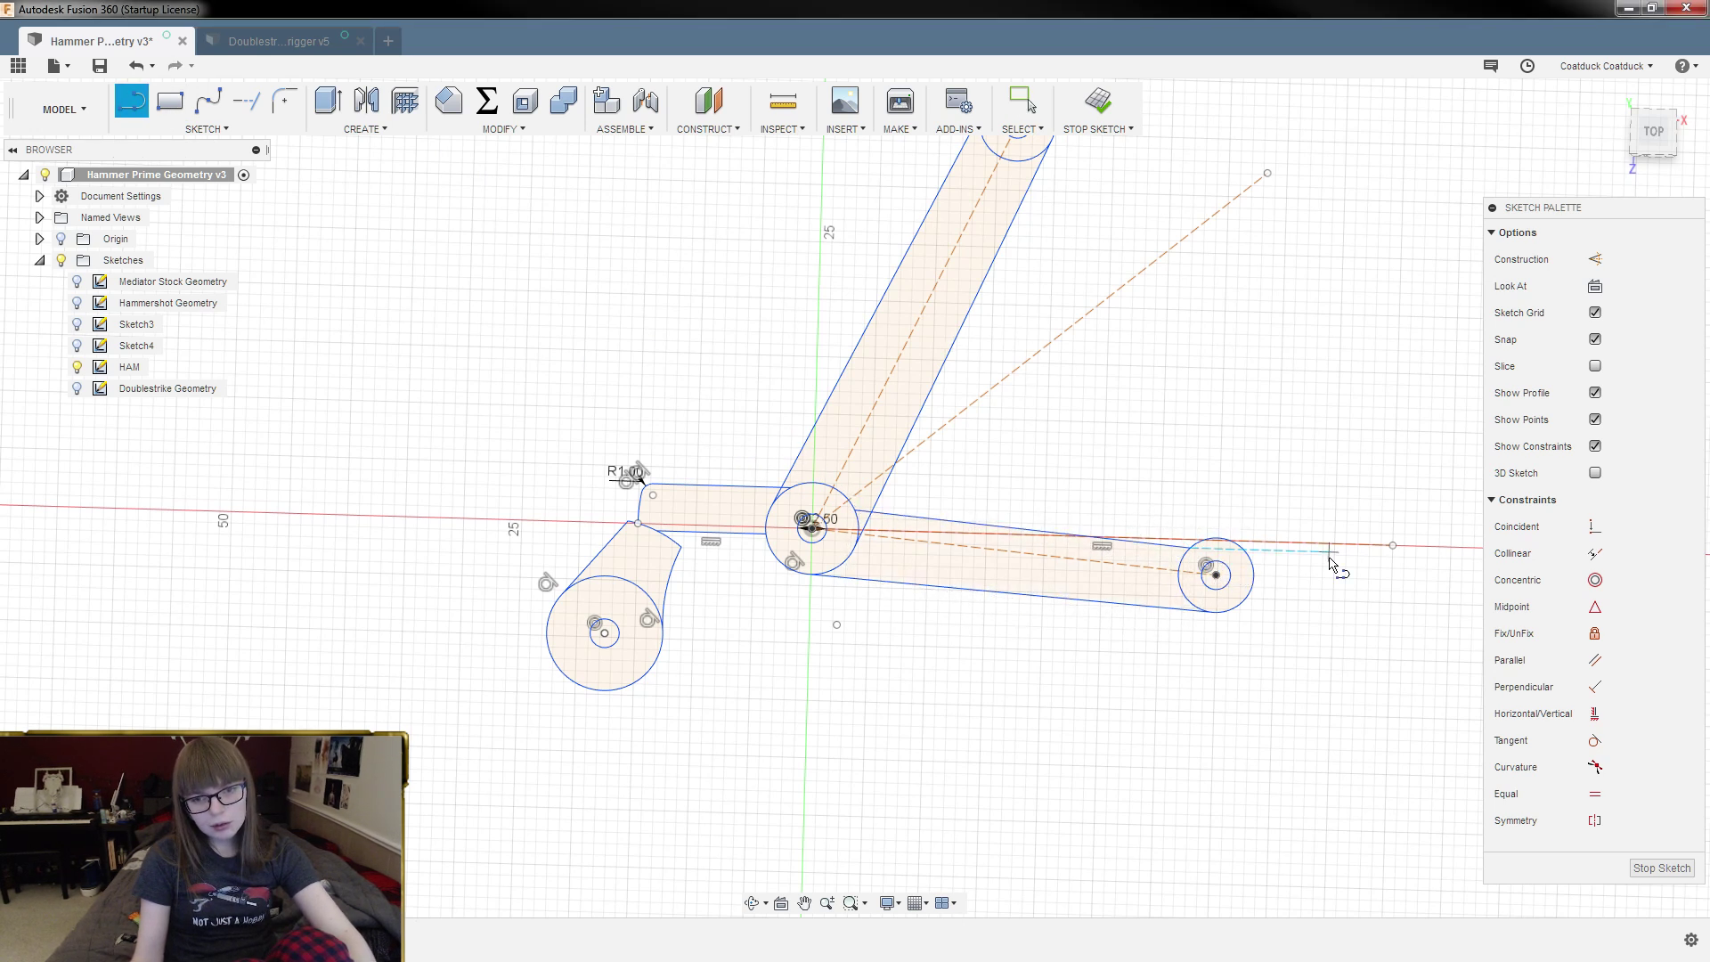
pyautogui.press('Escape')
# Step: Constrain the lower arm's upper line tangent to both the end circle and the outer pivot circle, and finish the sketch
pyautogui.scroll(3, 1100, 468)
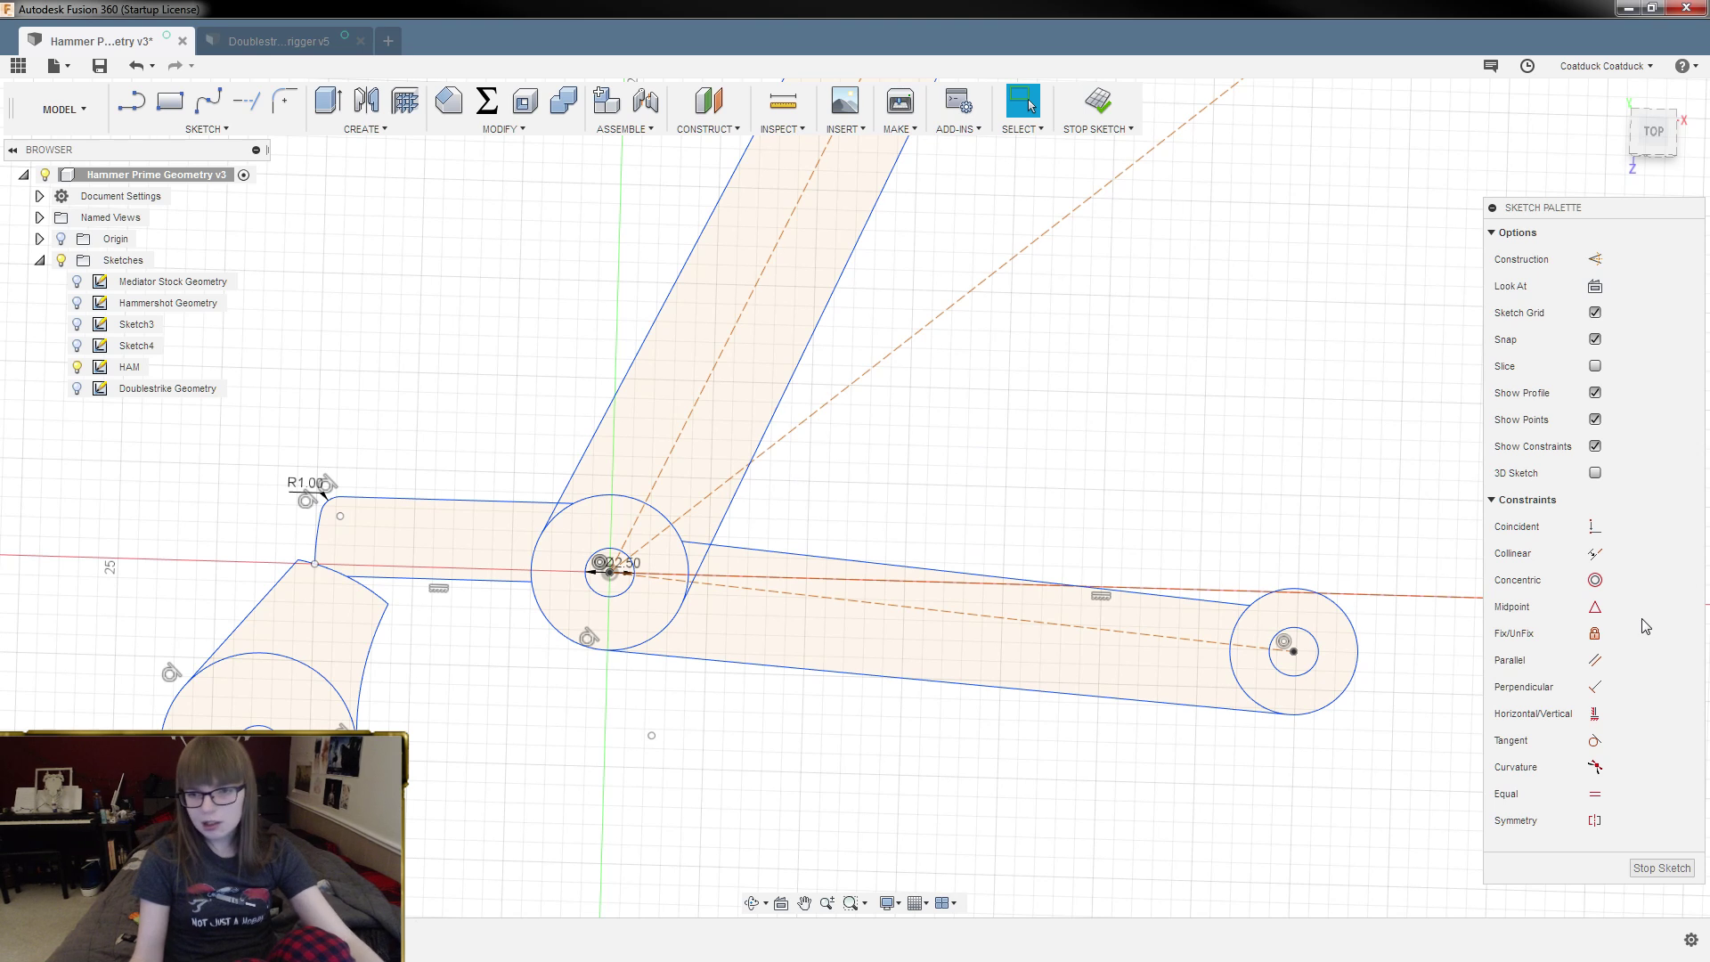
pyautogui.click(1594, 740)
pyautogui.click(1243, 605)
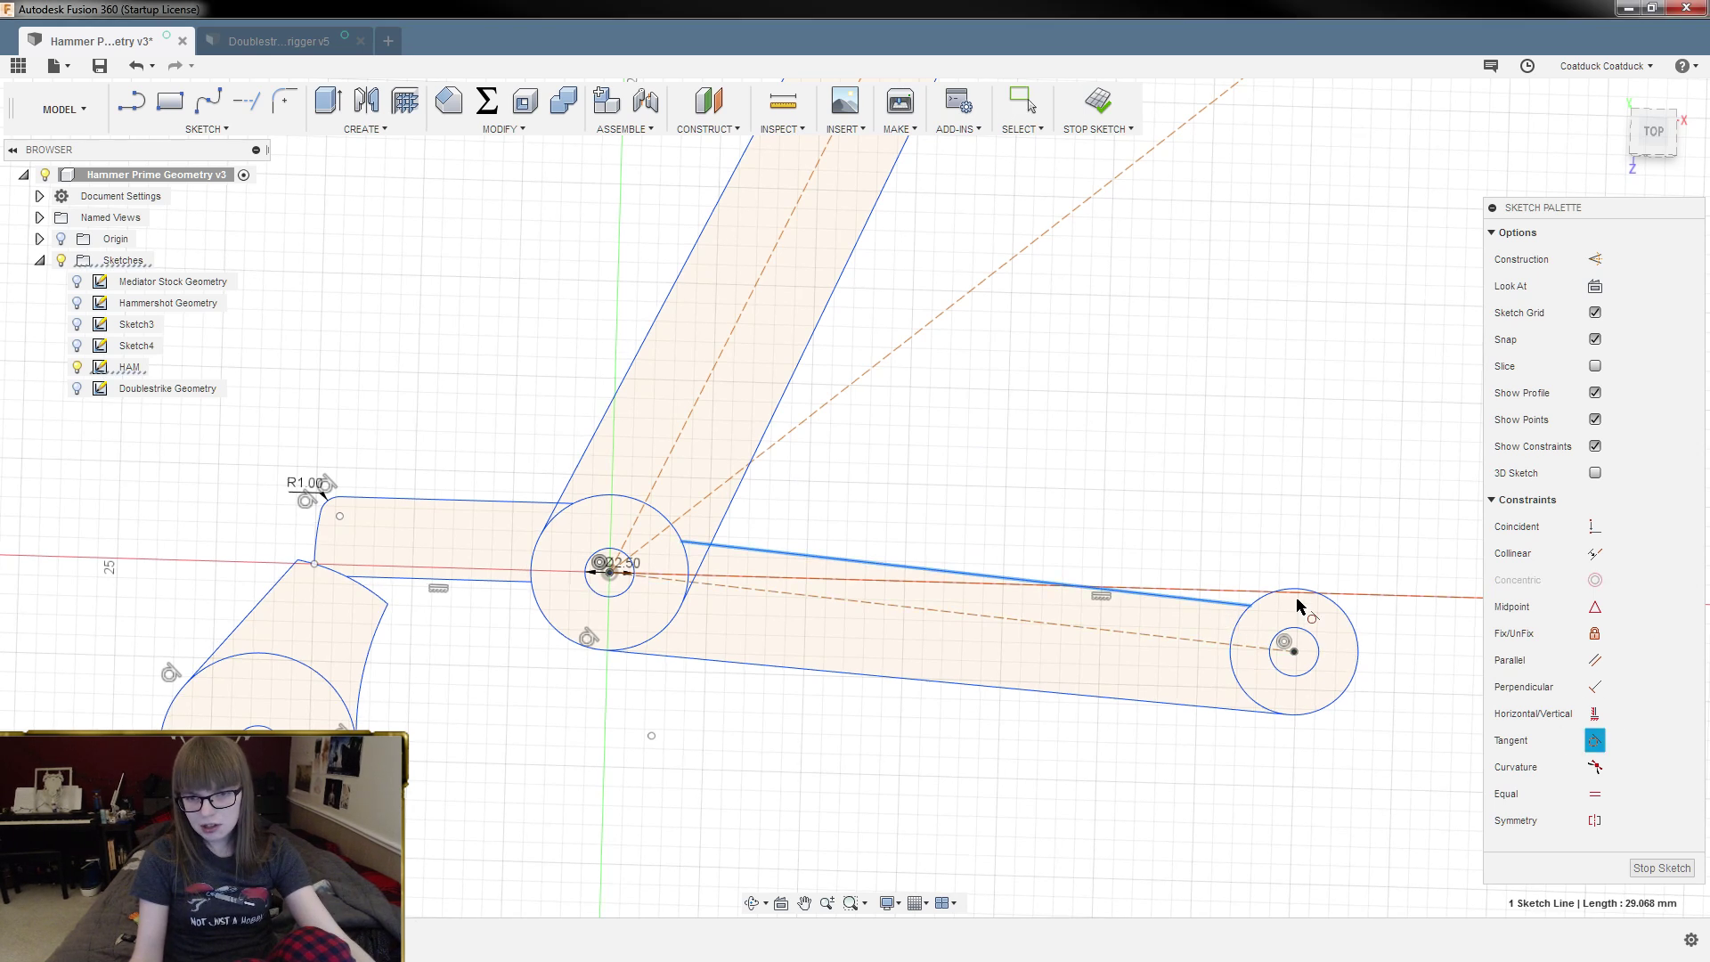
pyautogui.click(1301, 592)
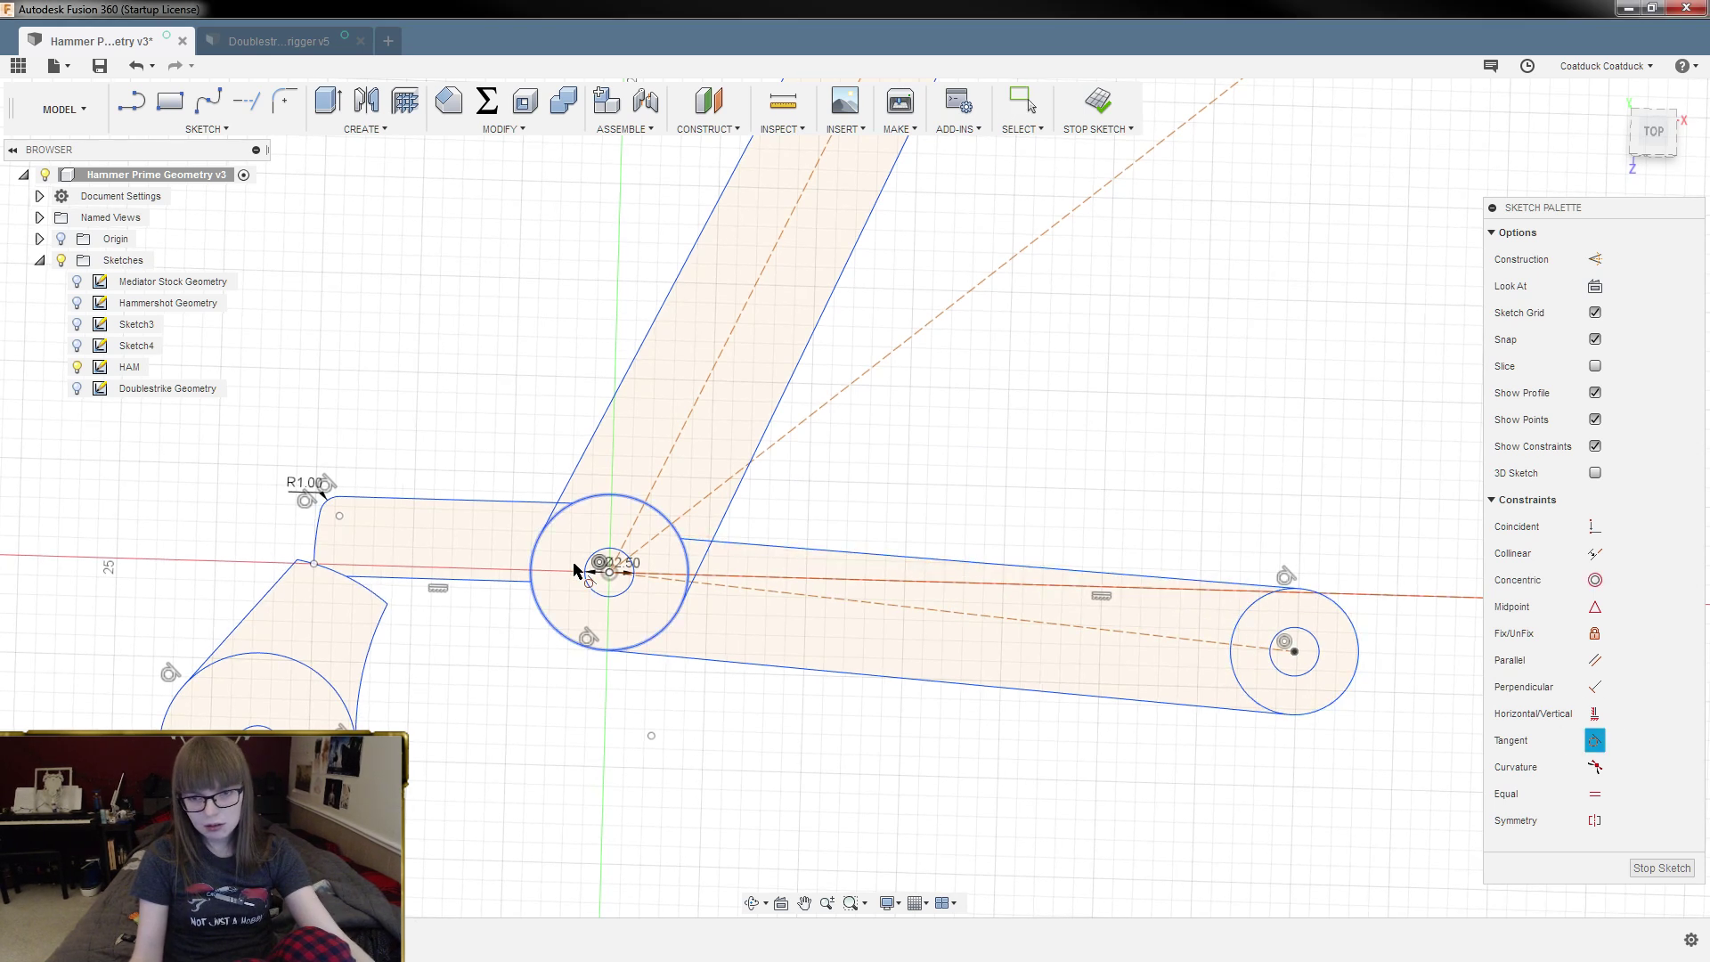
pyautogui.click(692, 544)
pyautogui.click(685, 558)
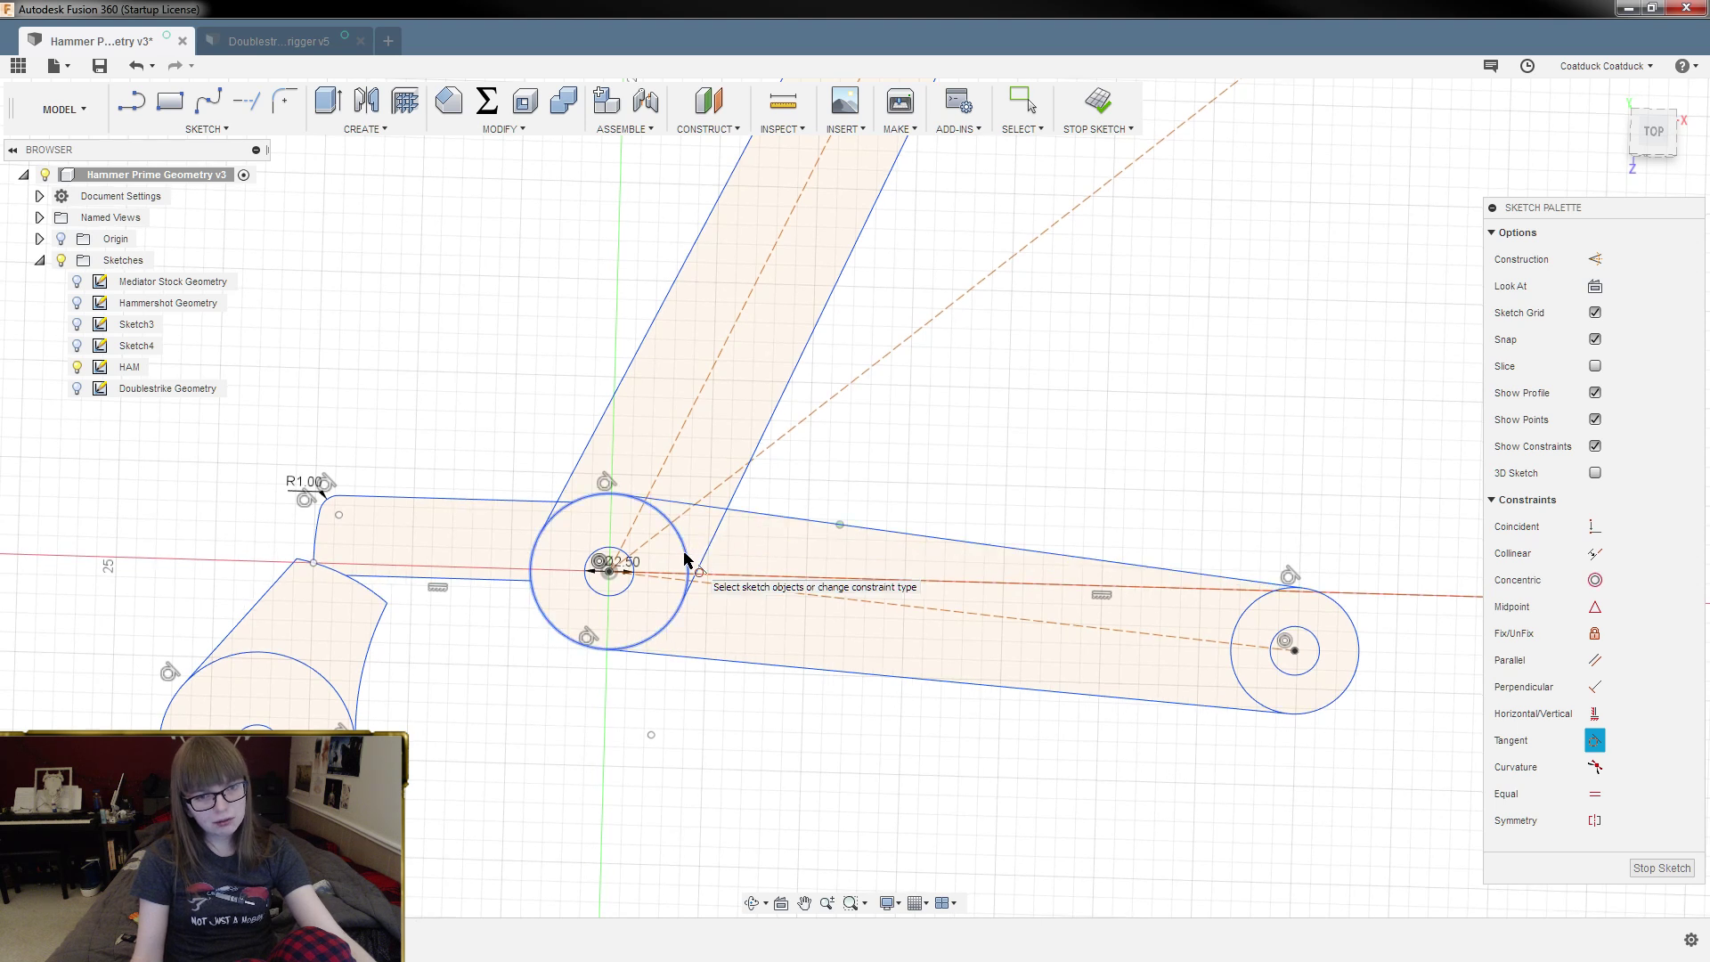
pyautogui.click(1098, 103)
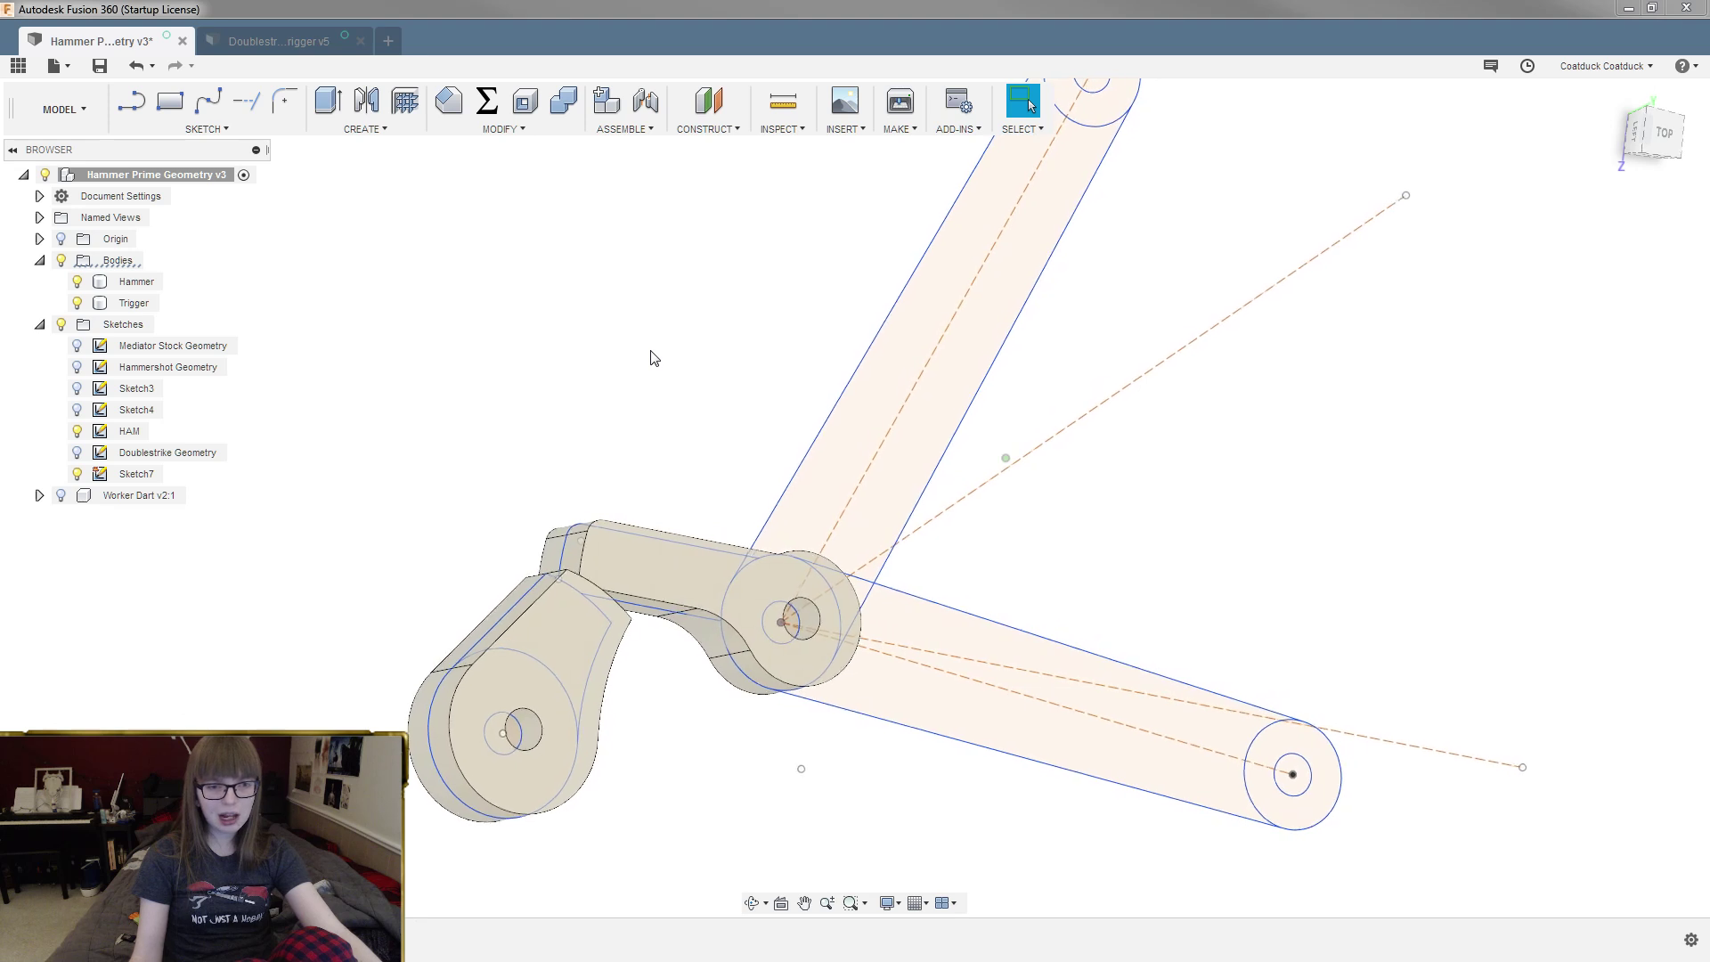
pyautogui.keyDown('shift'); pyautogui.moveTo(650, 359); pyautogui.dragTo(681, 417, button='middle'); pyautogui.keyUp('shift')
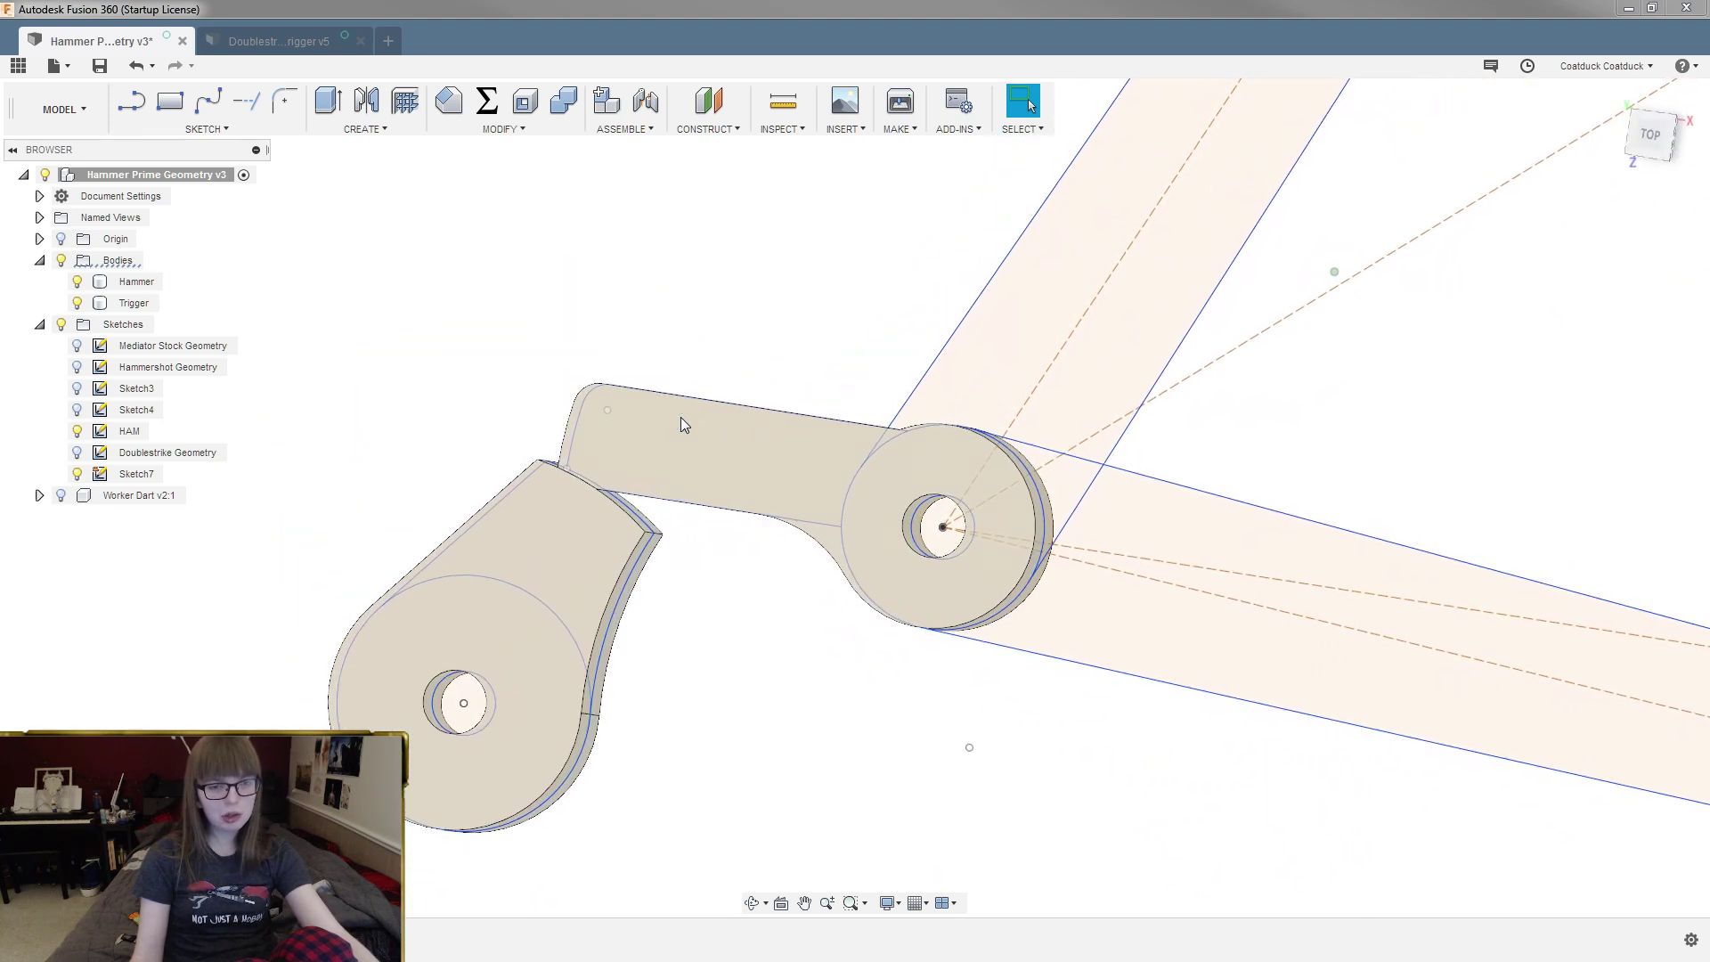
pyautogui.click(680, 417)
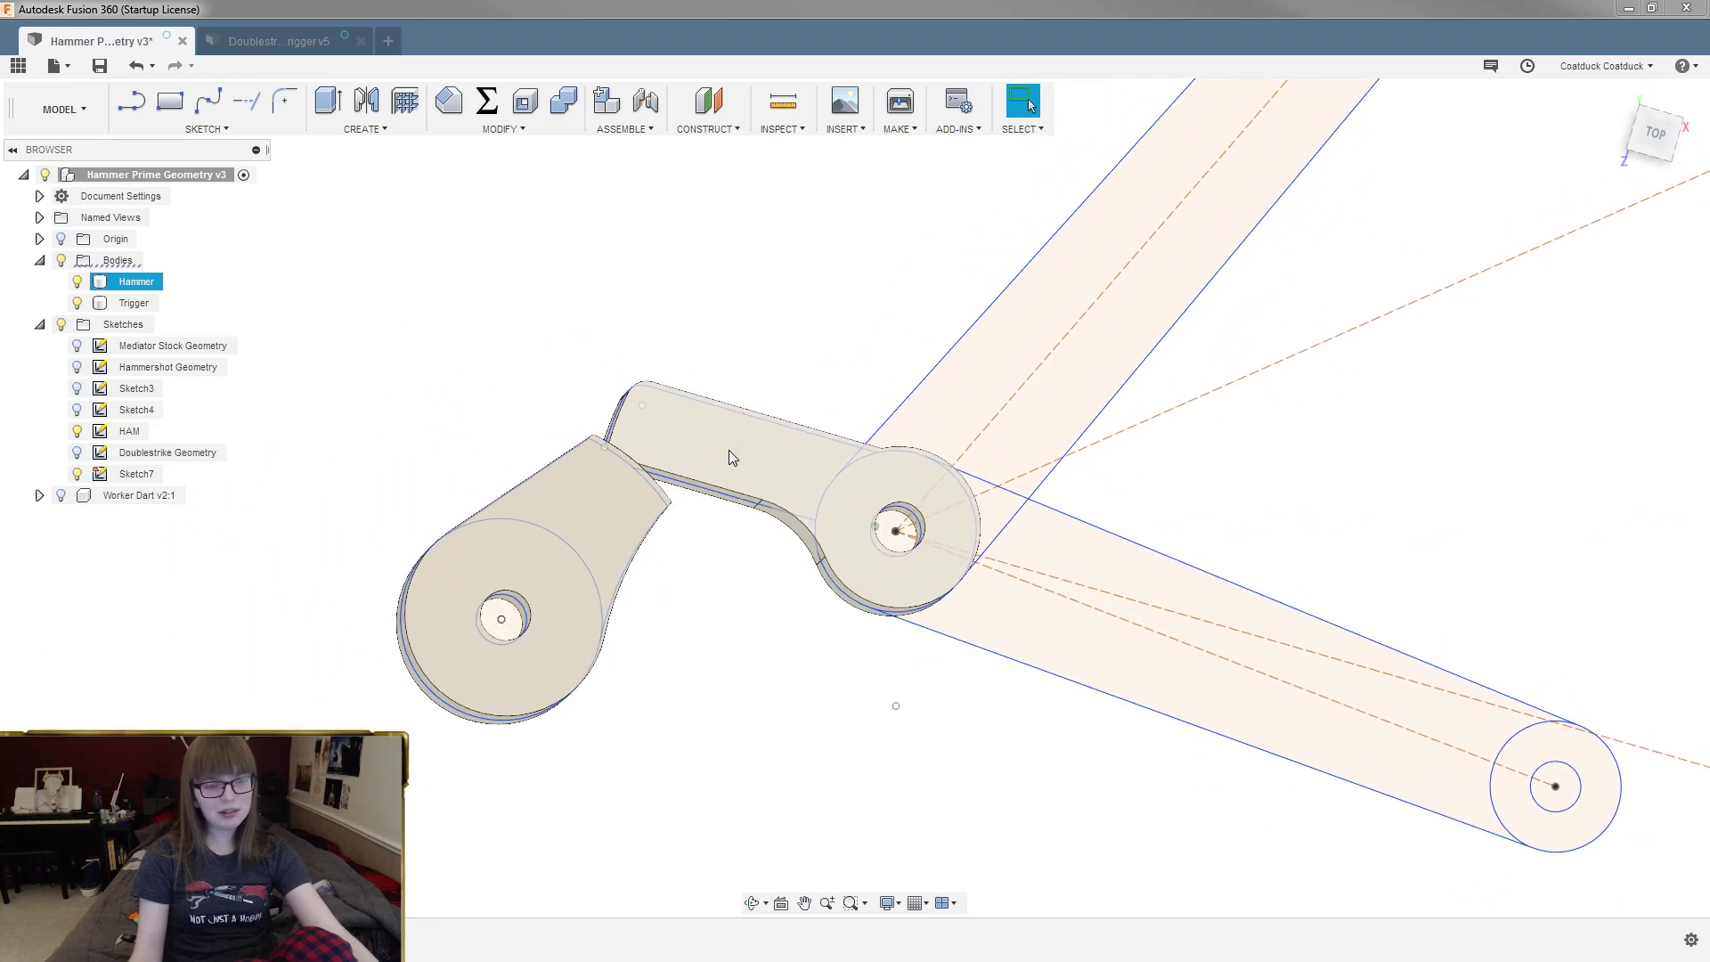
pyautogui.press('Escape')
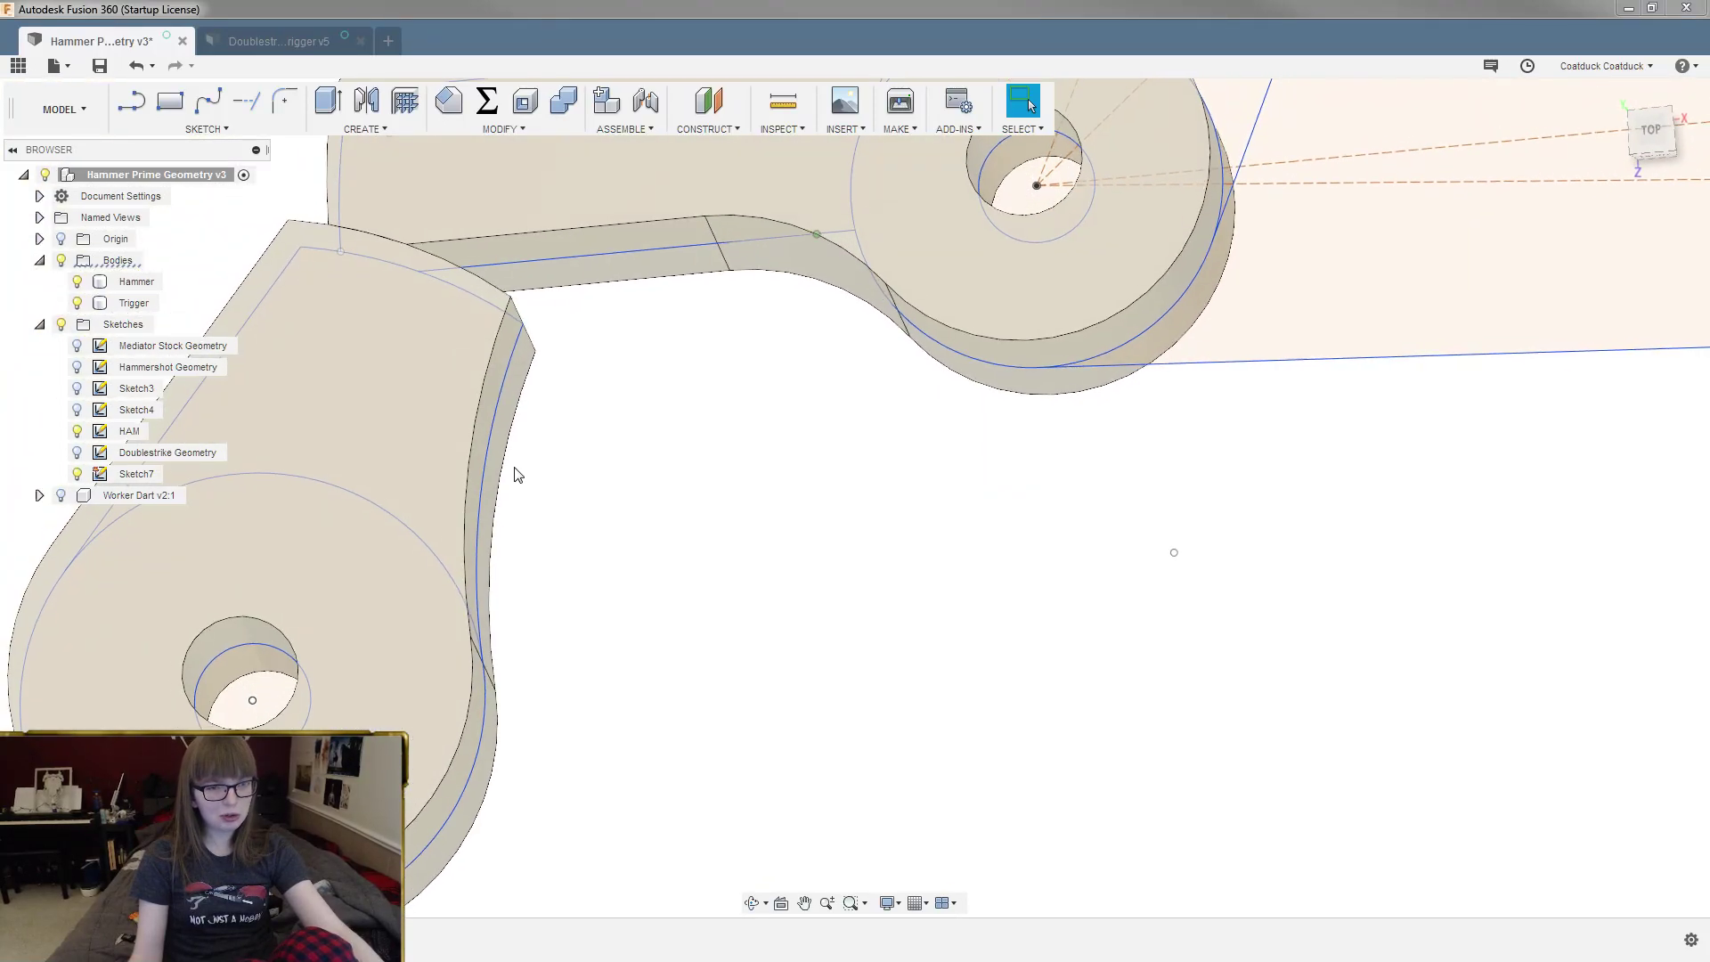
pyautogui.click(519, 476)
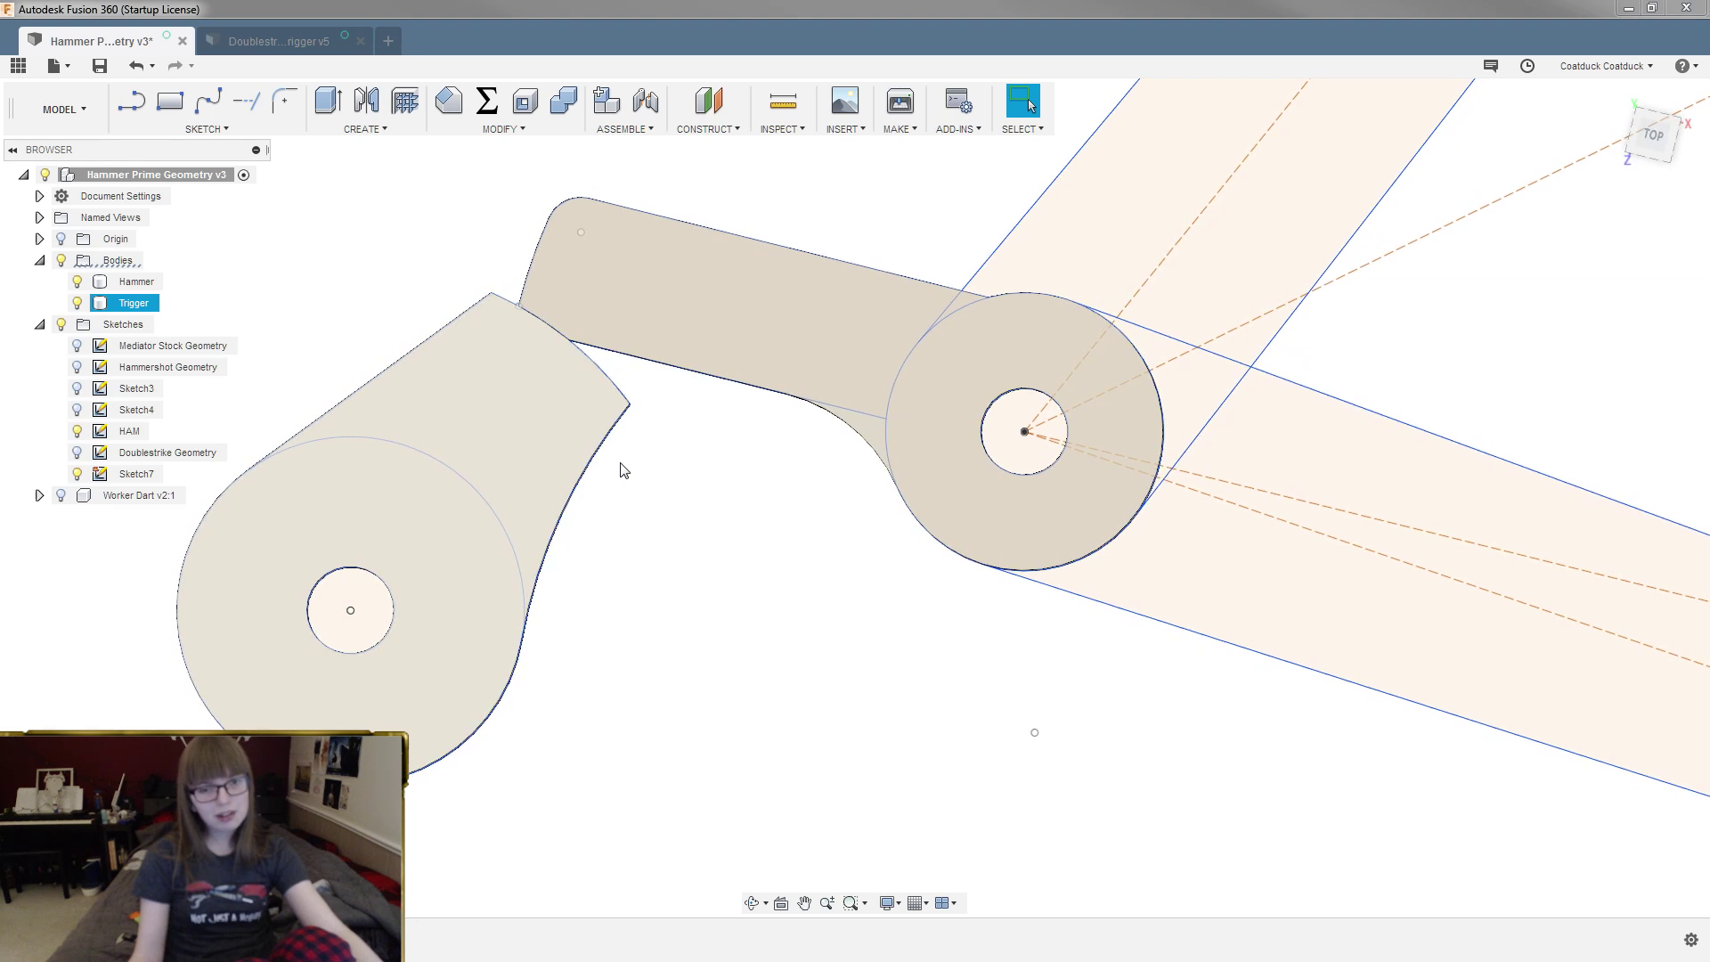
pyautogui.click(626, 470)
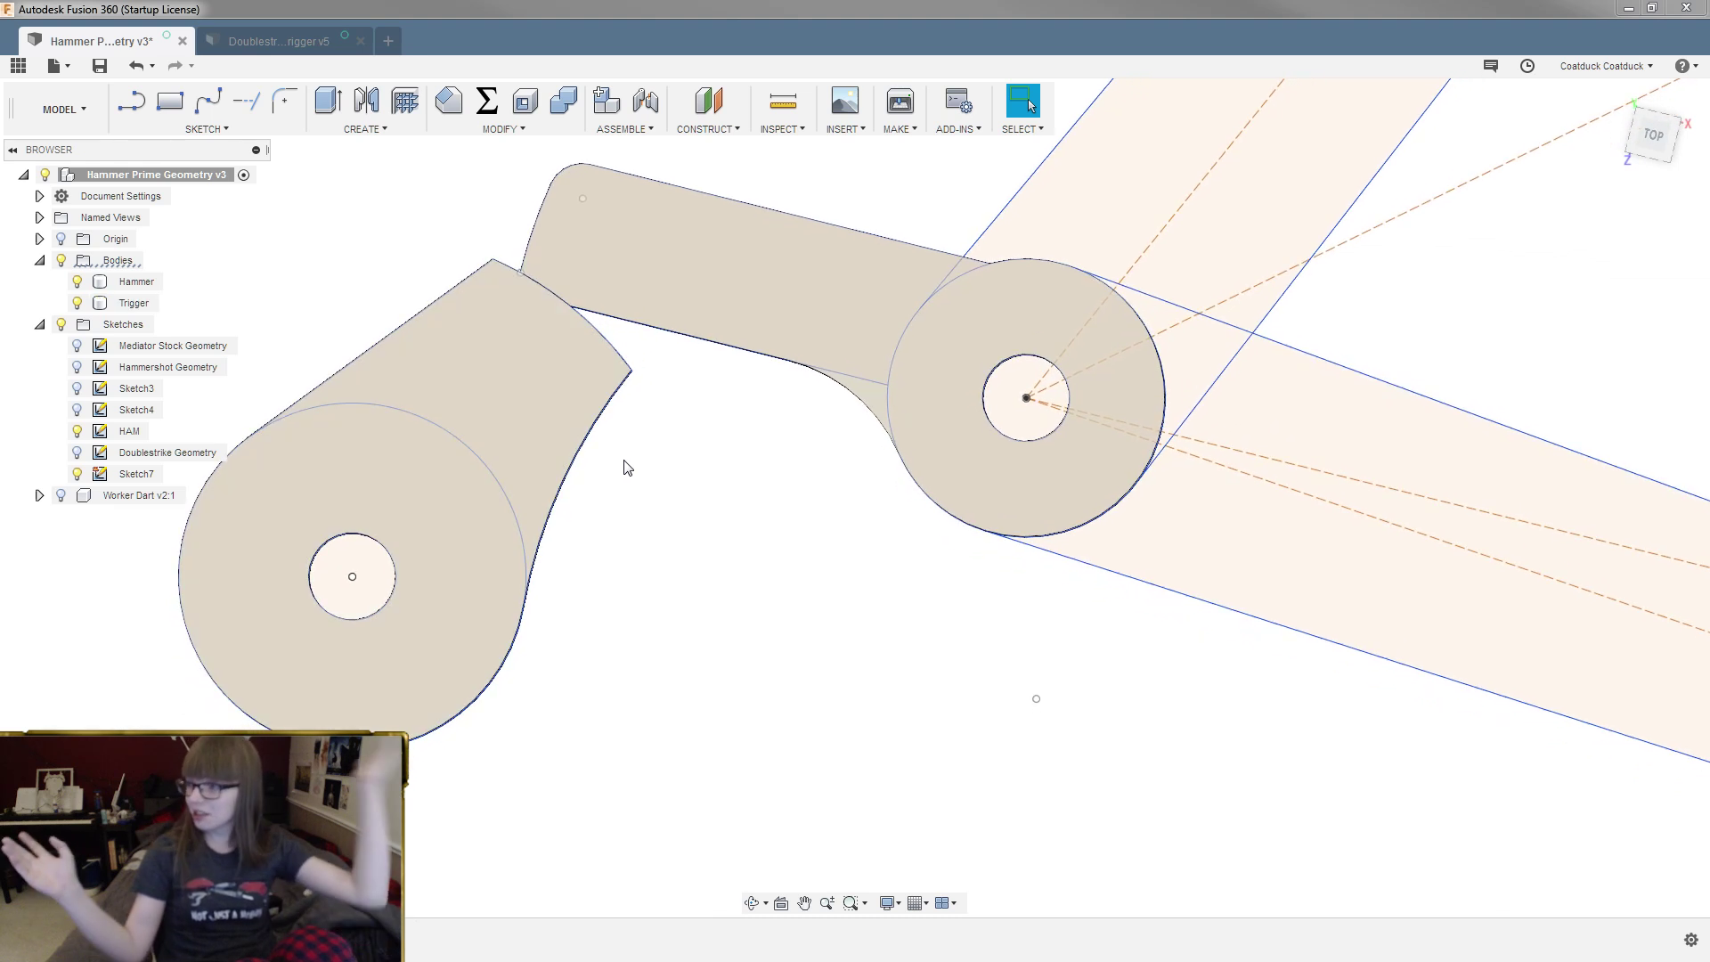